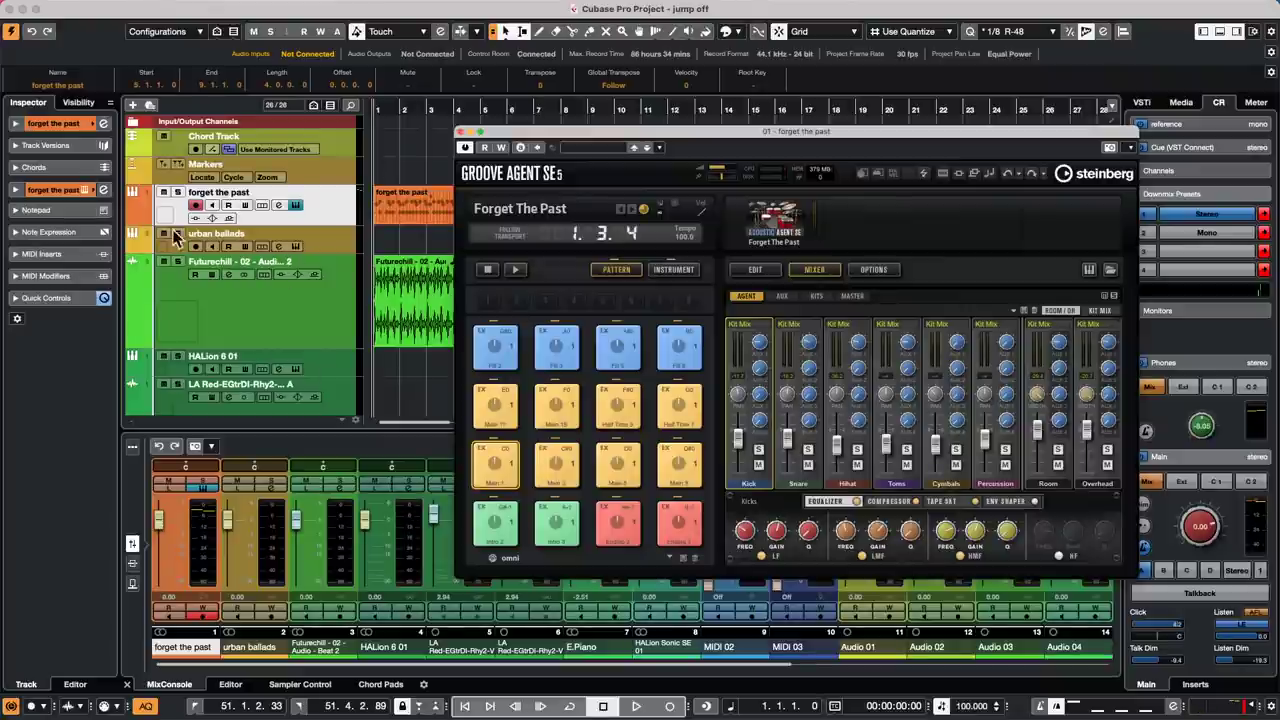
# Step: Solo the forget the past track and set the locators around its three drum parts
pyautogui.click(177, 193)
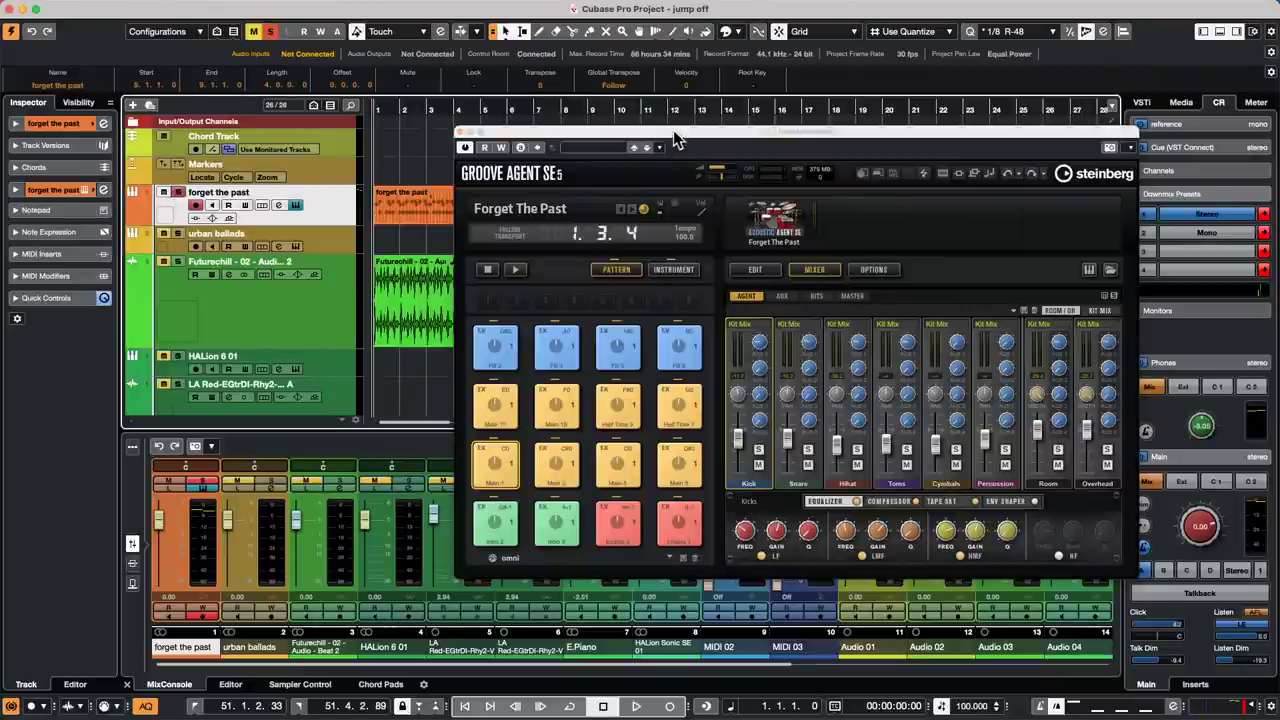
pyautogui.moveTo(674, 133); pyautogui.dragTo(862, 322)
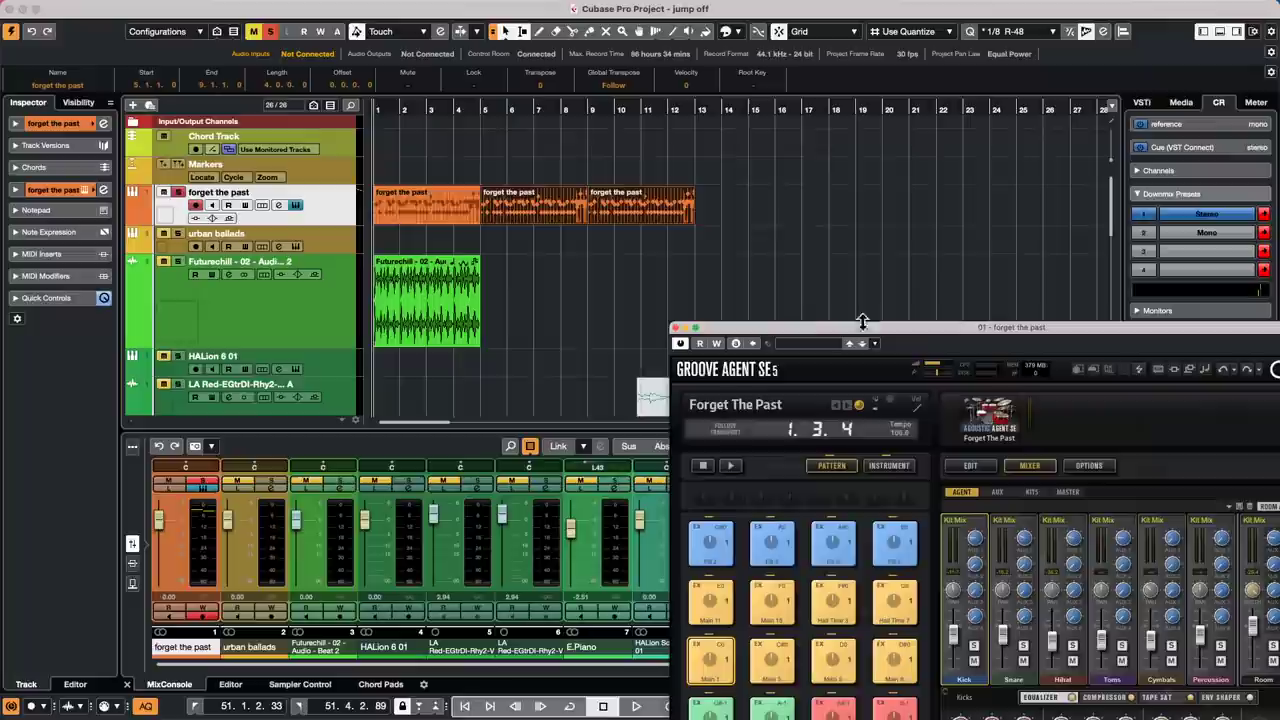
pyautogui.click(400, 198)
pyautogui.press('p')
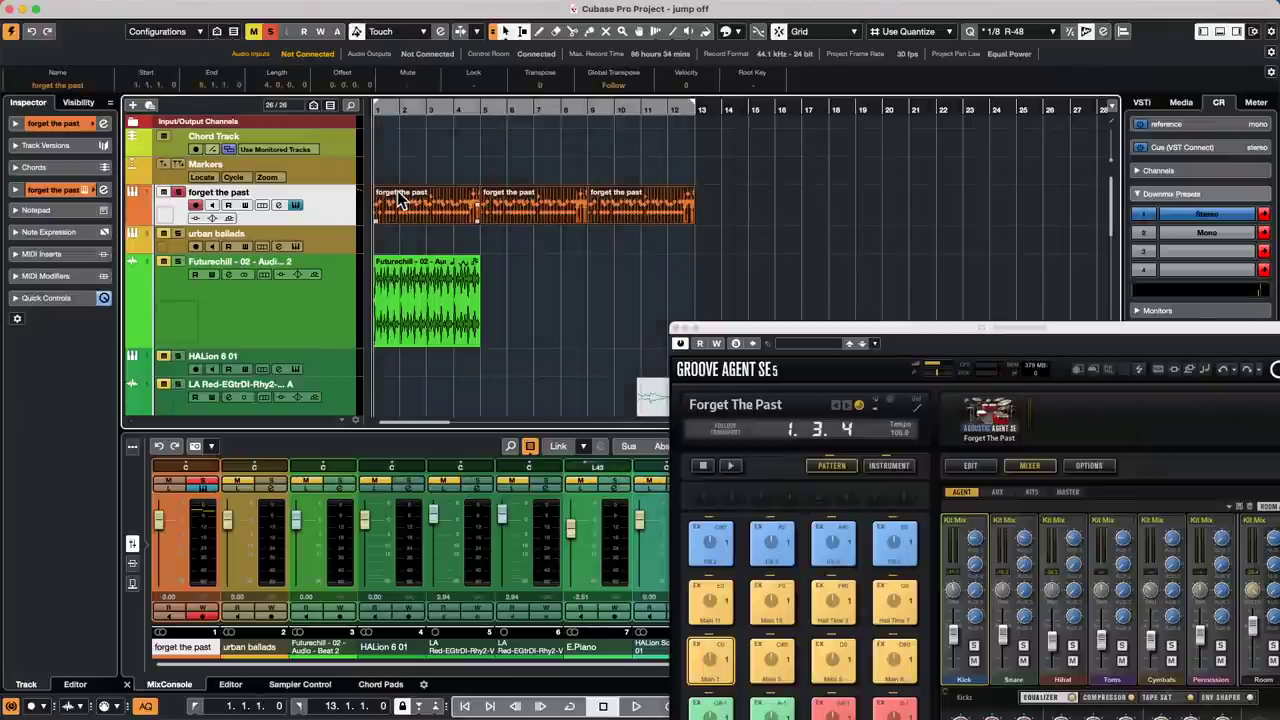
# Step: Play back the soloed drum parts while watching Groove Agent's mixer, then stop playback
pyautogui.press('space')
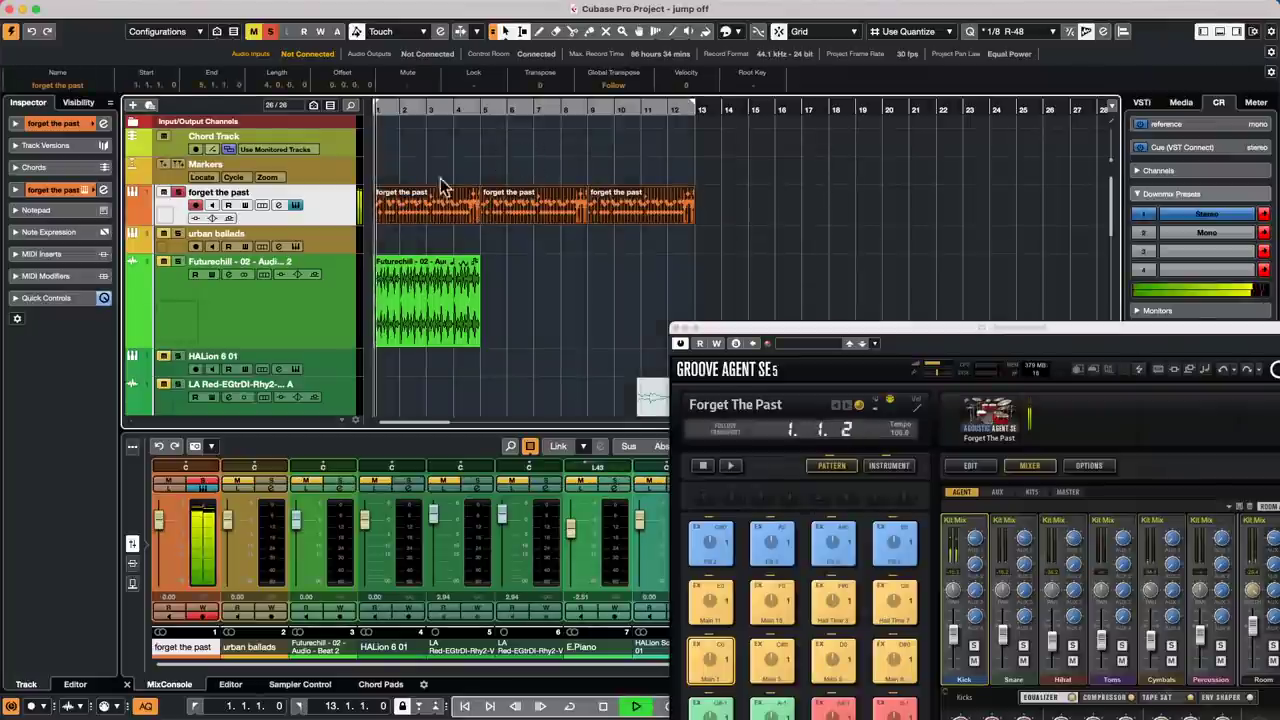
pyautogui.moveTo(900, 340); pyautogui.dragTo(813, 208)
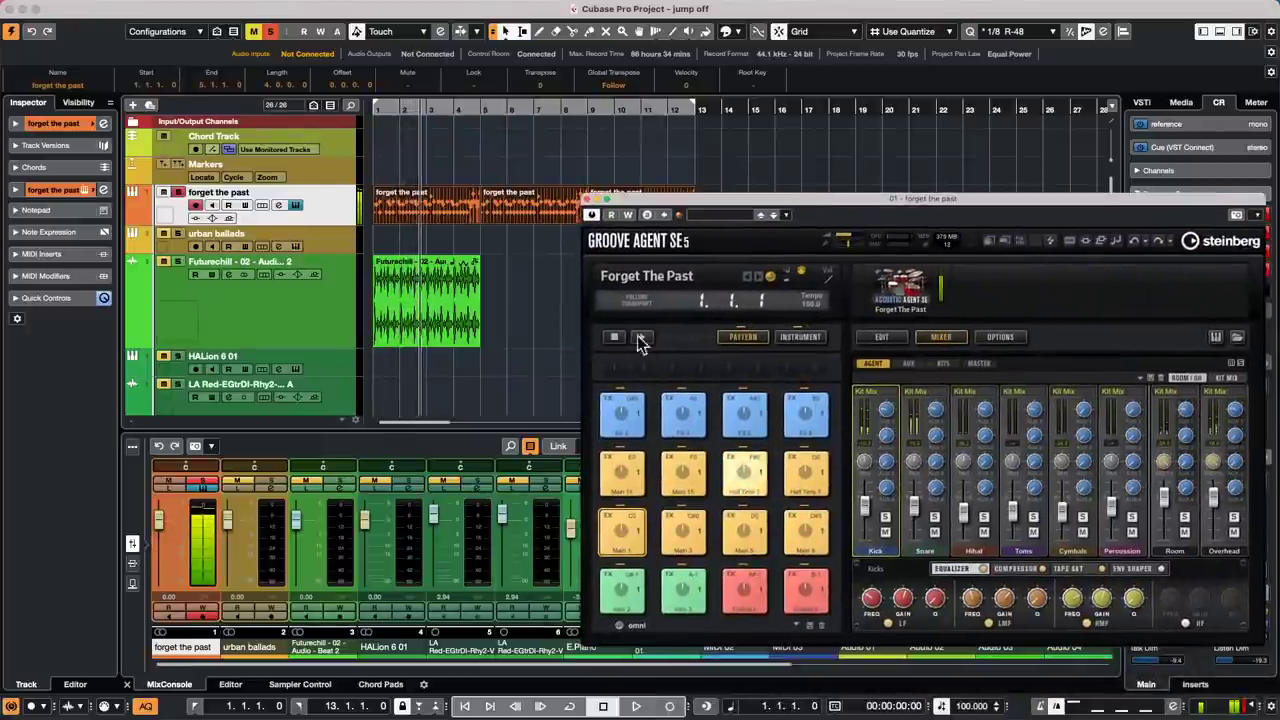
pyautogui.press('space')
# Step: Route Groove Agent's Kick channel to Out 2, Snare to Out 3 and Hihat to Out 4
pyautogui.moveTo(757, 206); pyautogui.dragTo(704, 101)
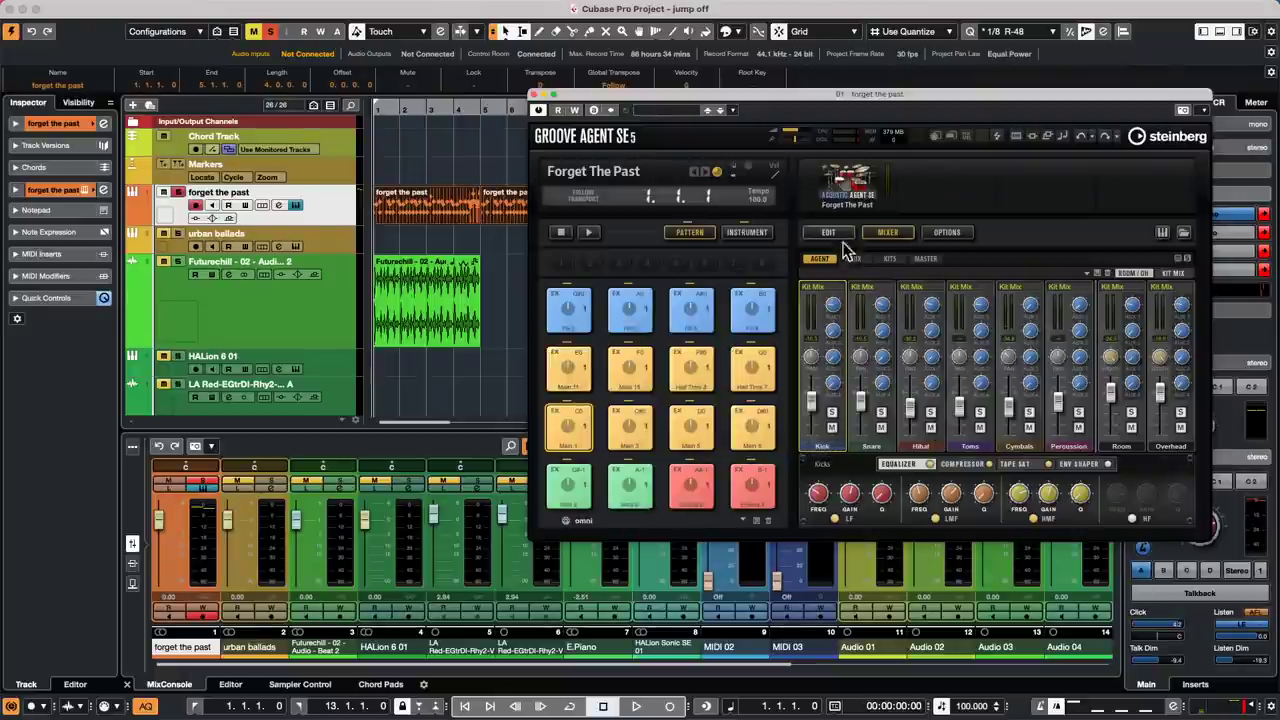
pyautogui.click(824, 288)
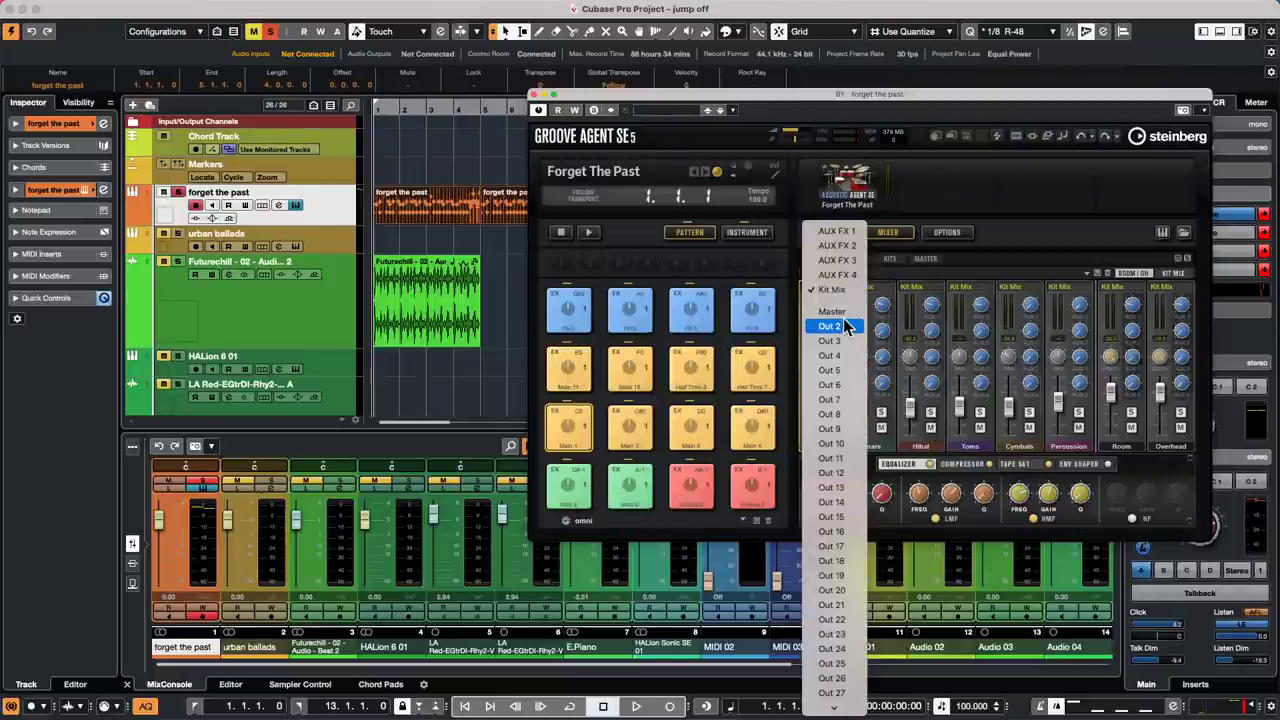
pyautogui.click(948, 300)
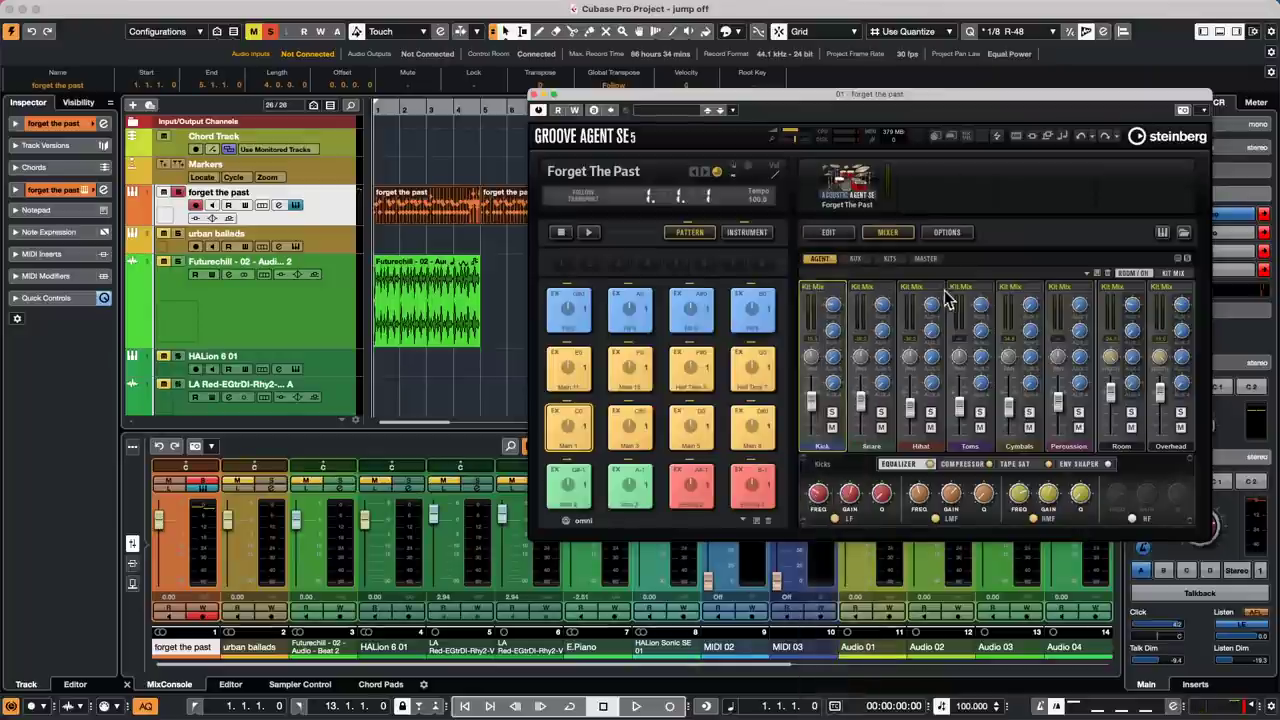
pyautogui.click(878, 289)
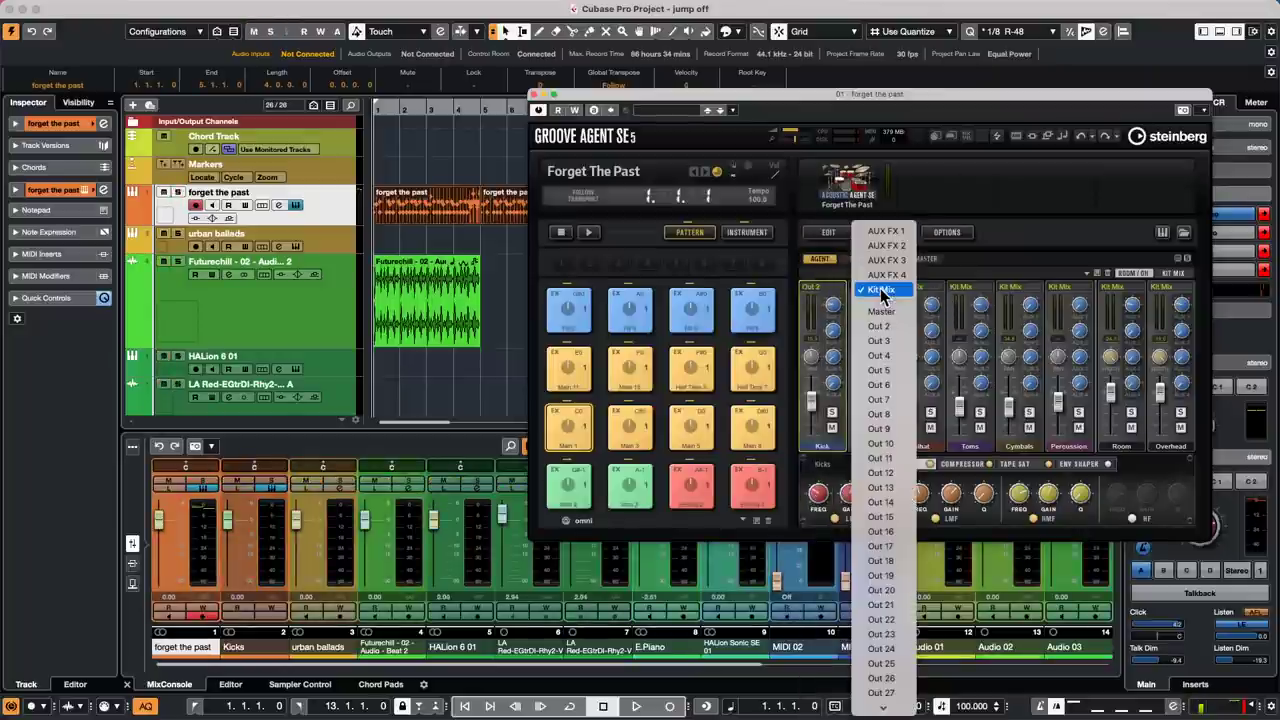
pyautogui.click(878, 341)
pyautogui.click(930, 290)
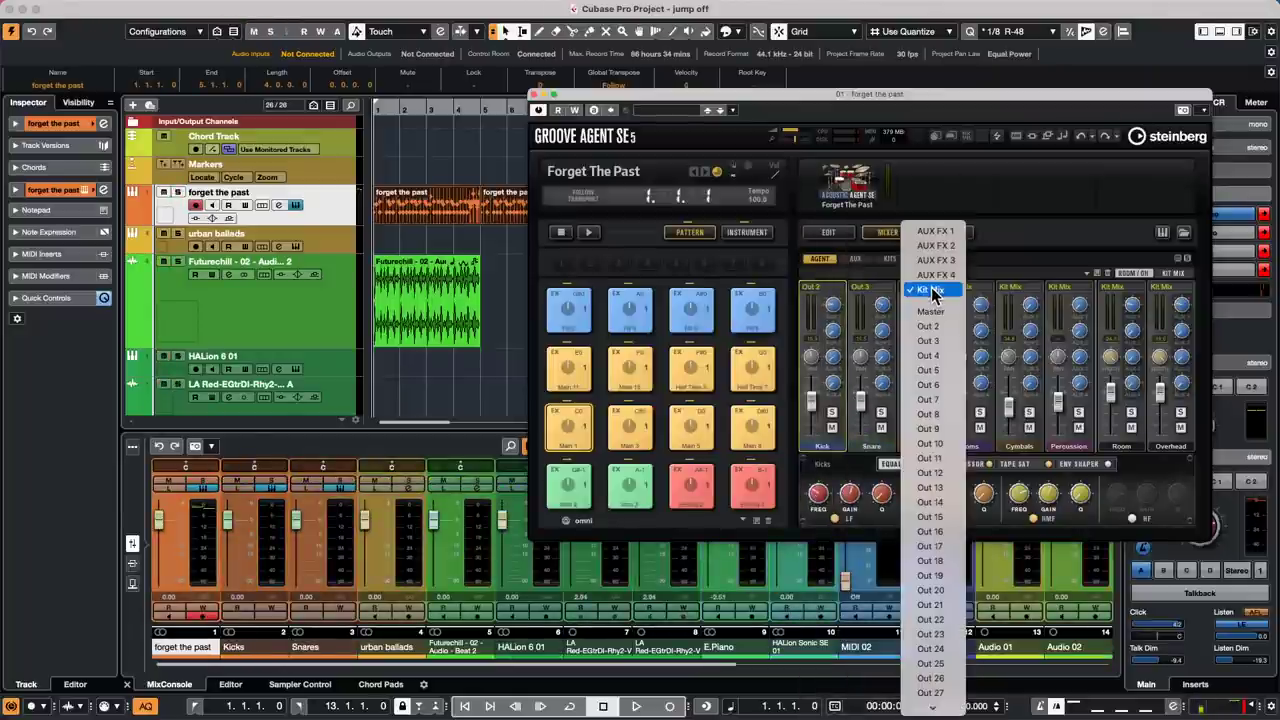
pyautogui.click(954, 357)
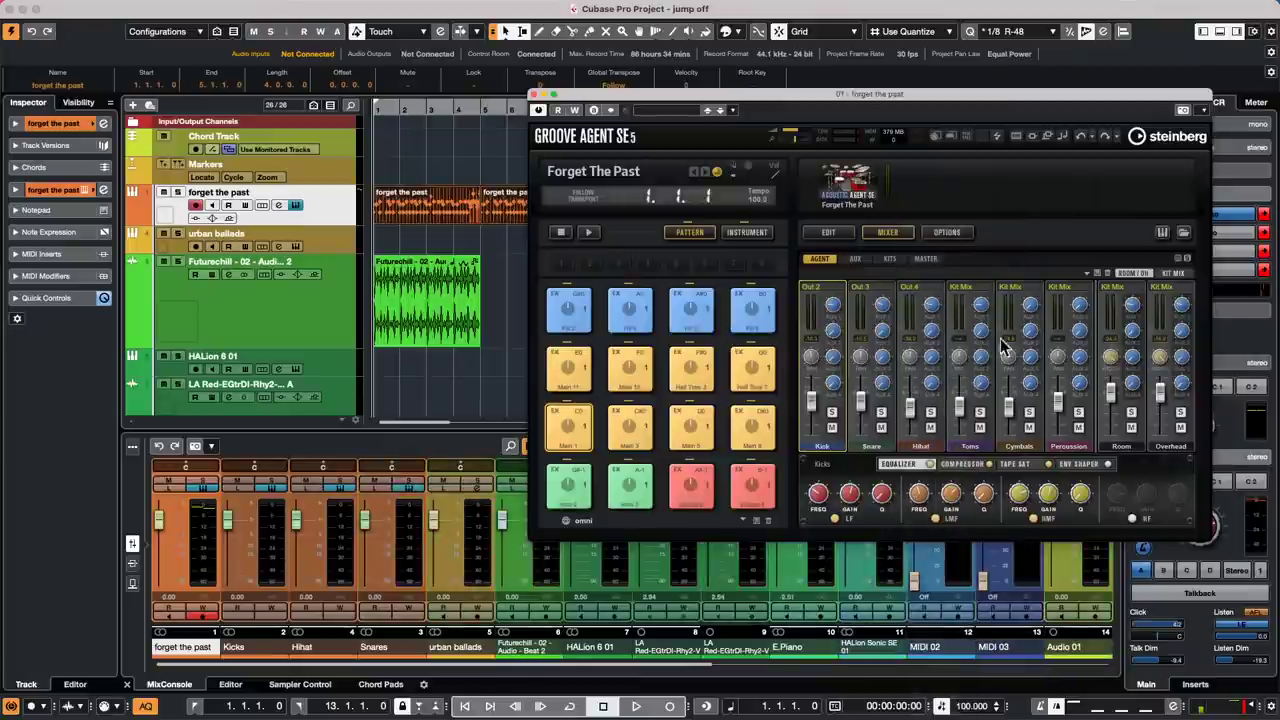
# Step: Route Groove Agent's Toms channel to Out 5, Overhead to Out 6 and Room to Out 7
pyautogui.click(972, 288)
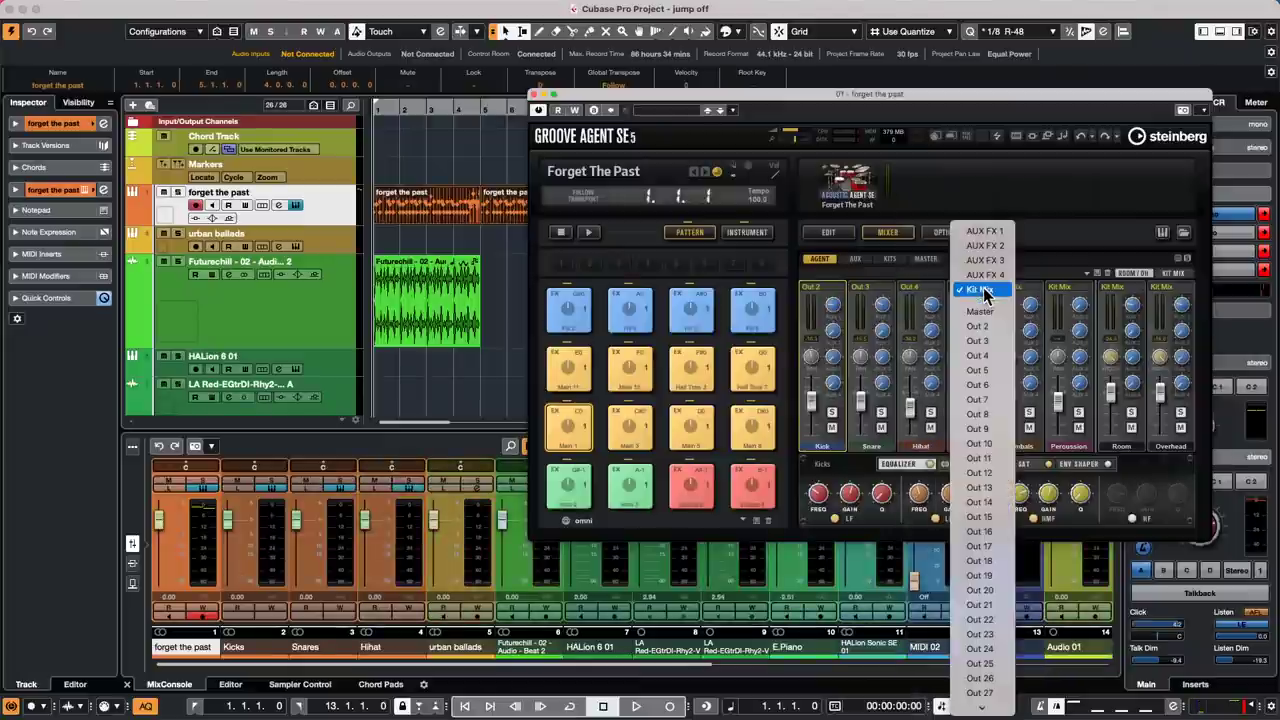
pyautogui.click(990, 371)
pyautogui.click(1180, 290)
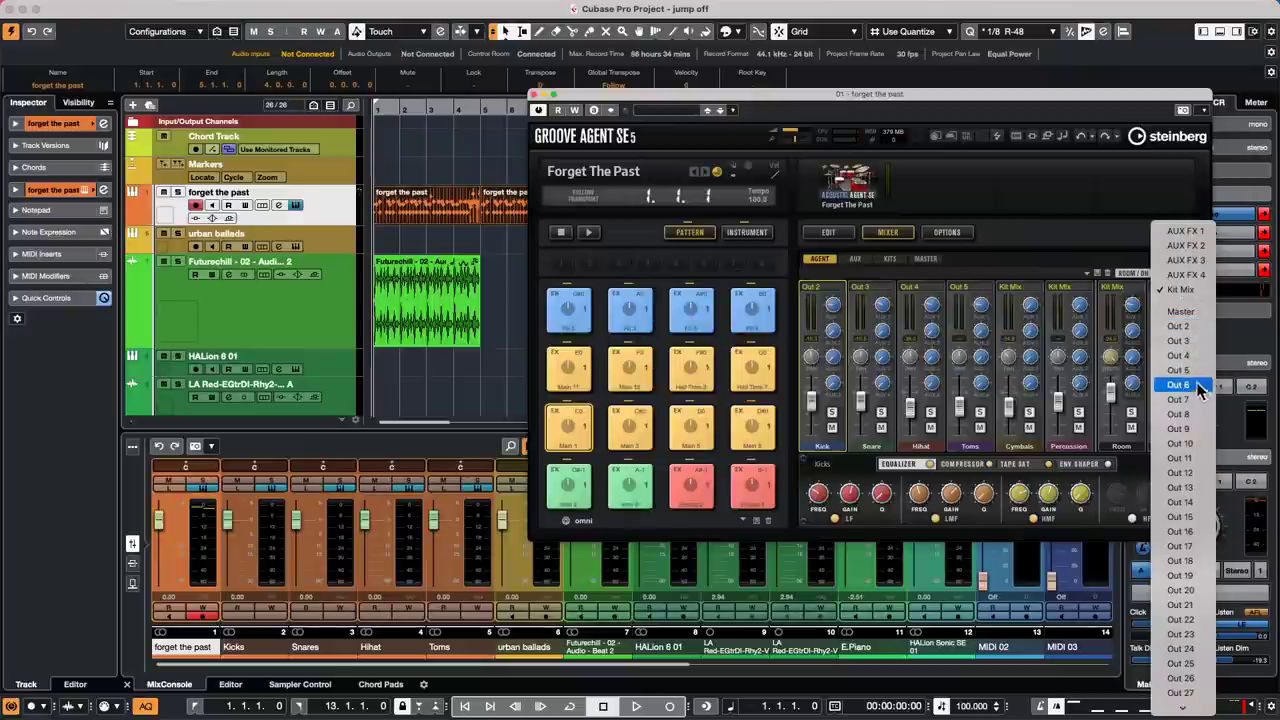
pyautogui.click(1180, 385)
pyautogui.click(1130, 288)
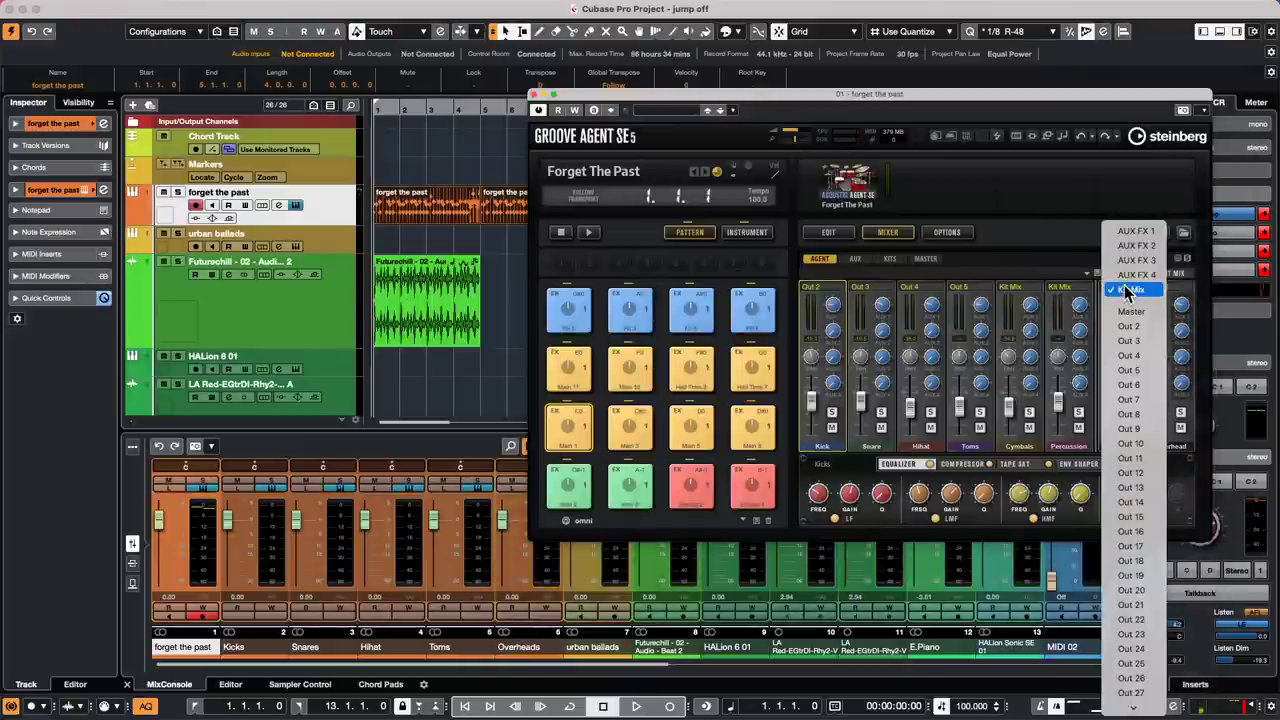
pyautogui.click(1147, 401)
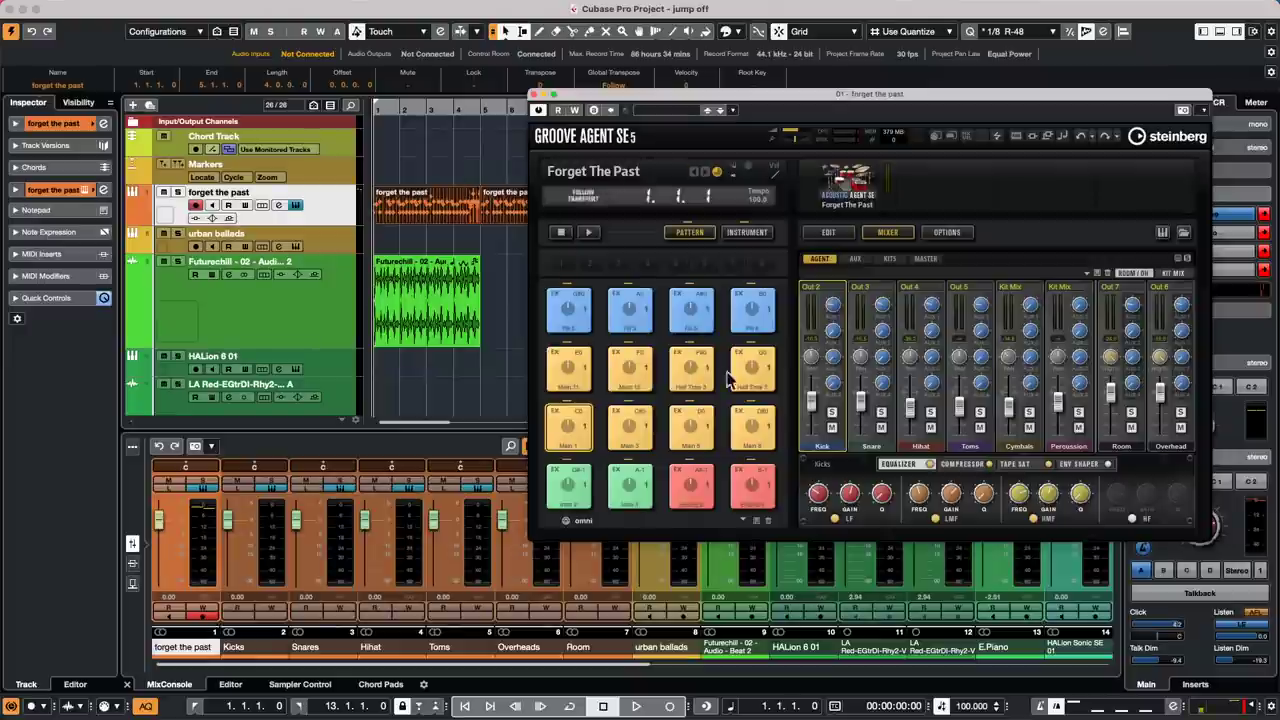
# Step: Try rendering the selected drum parts in place as one event with the complete signal path, muting the source events
pyautogui.moveTo(581, 99); pyautogui.dragTo(617, 283)
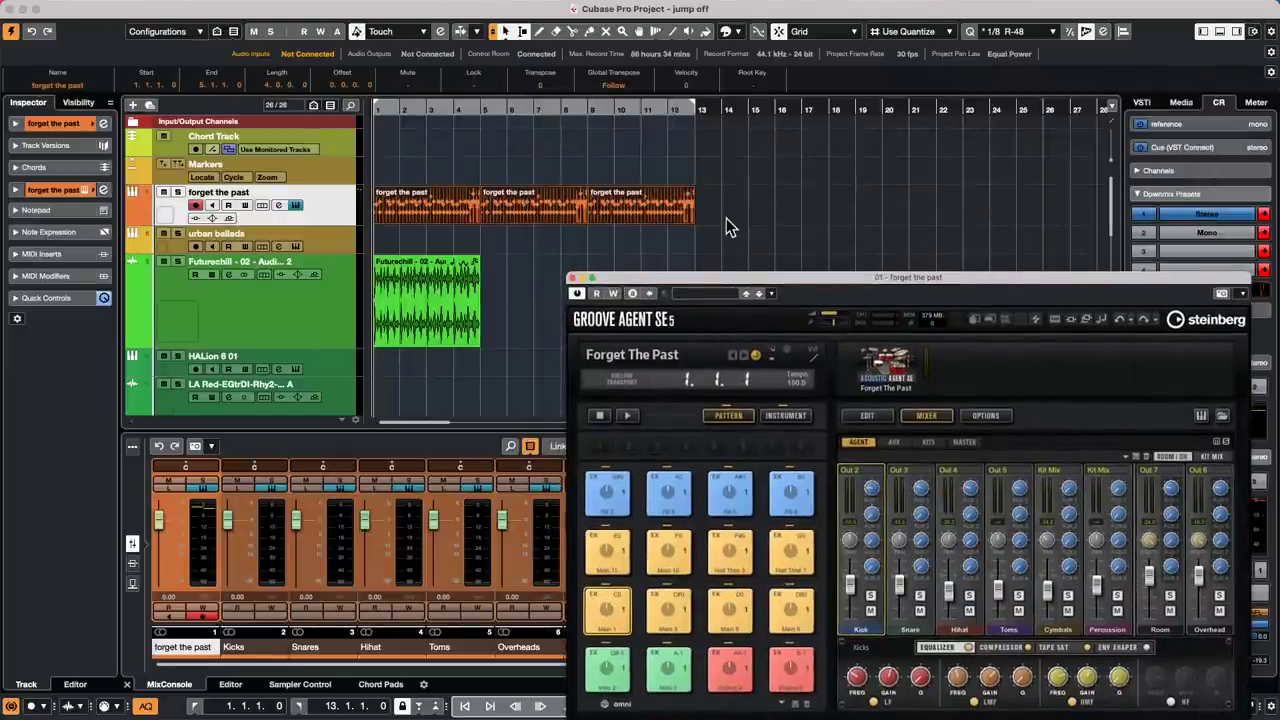
pyautogui.click(434, 200)
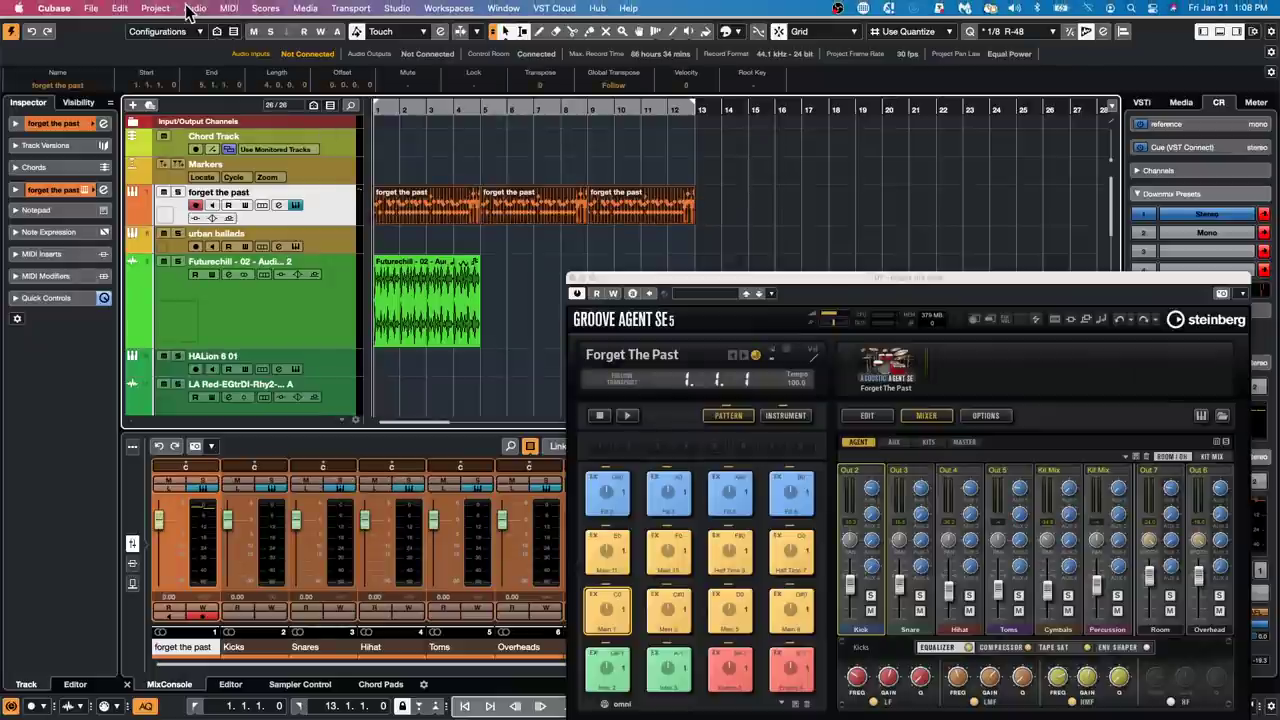
pyautogui.click(158, 9)
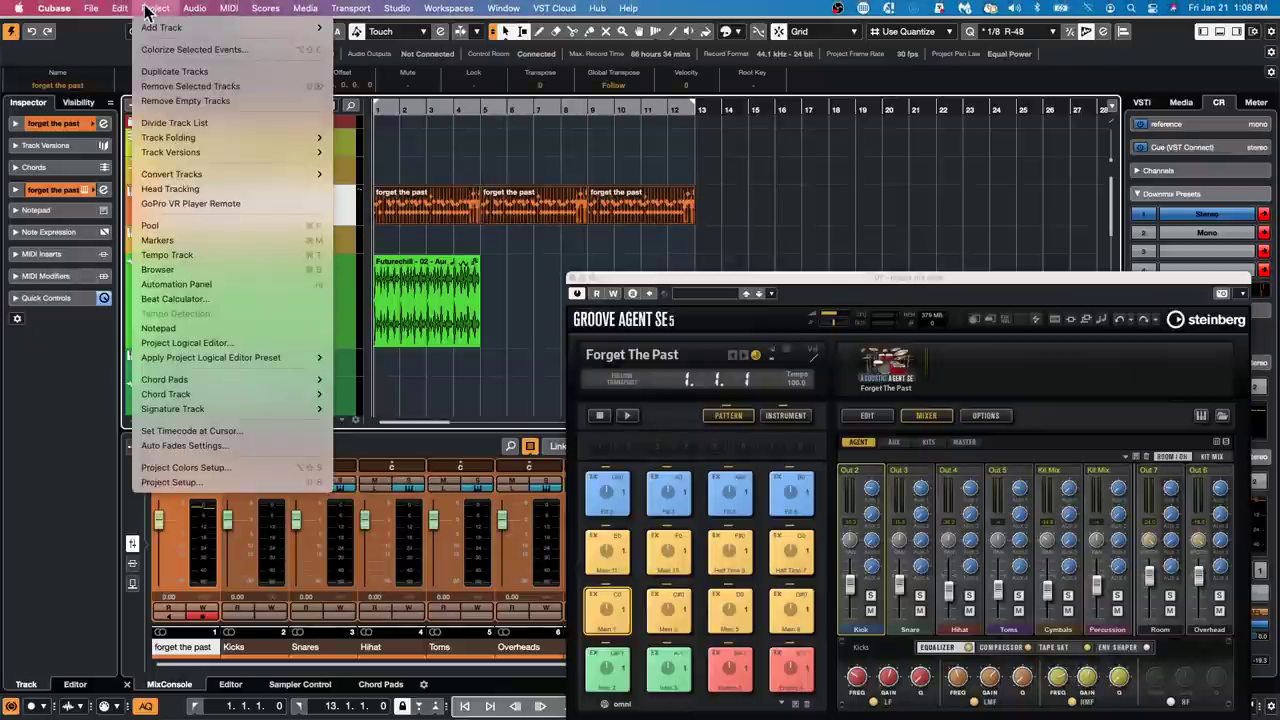
pyautogui.moveTo(125, 12)
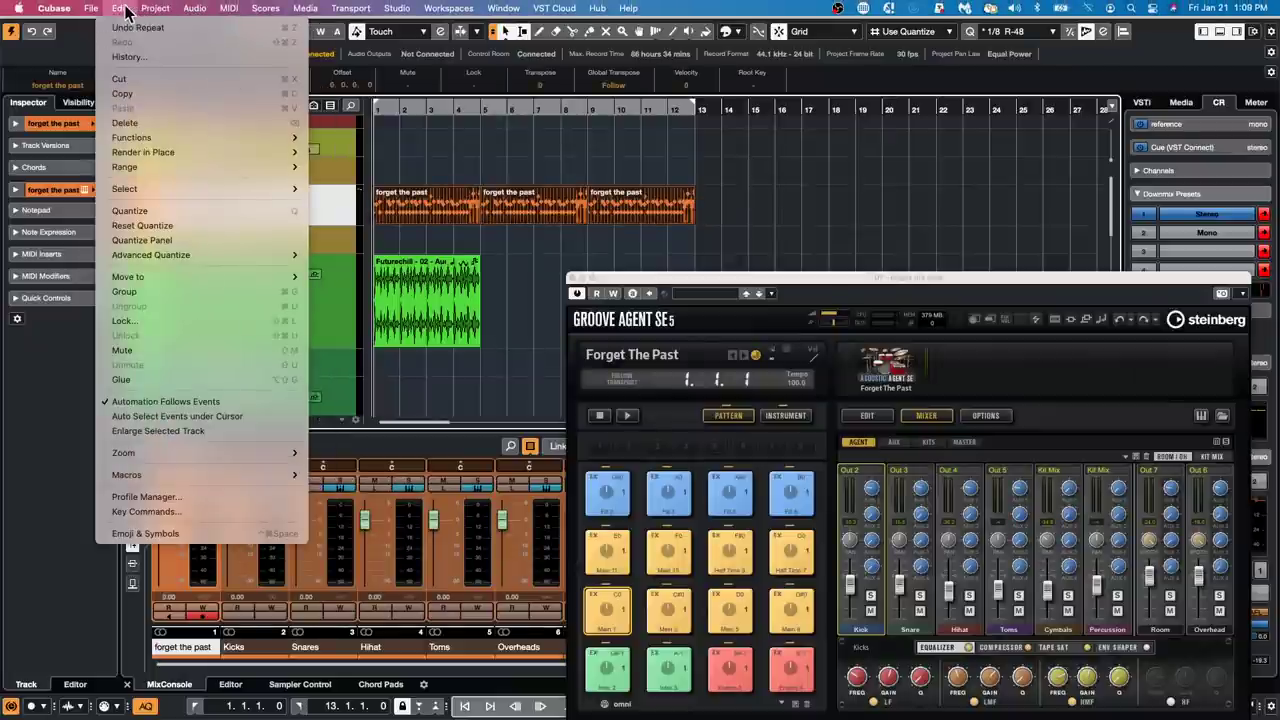
pyautogui.moveTo(150, 152)
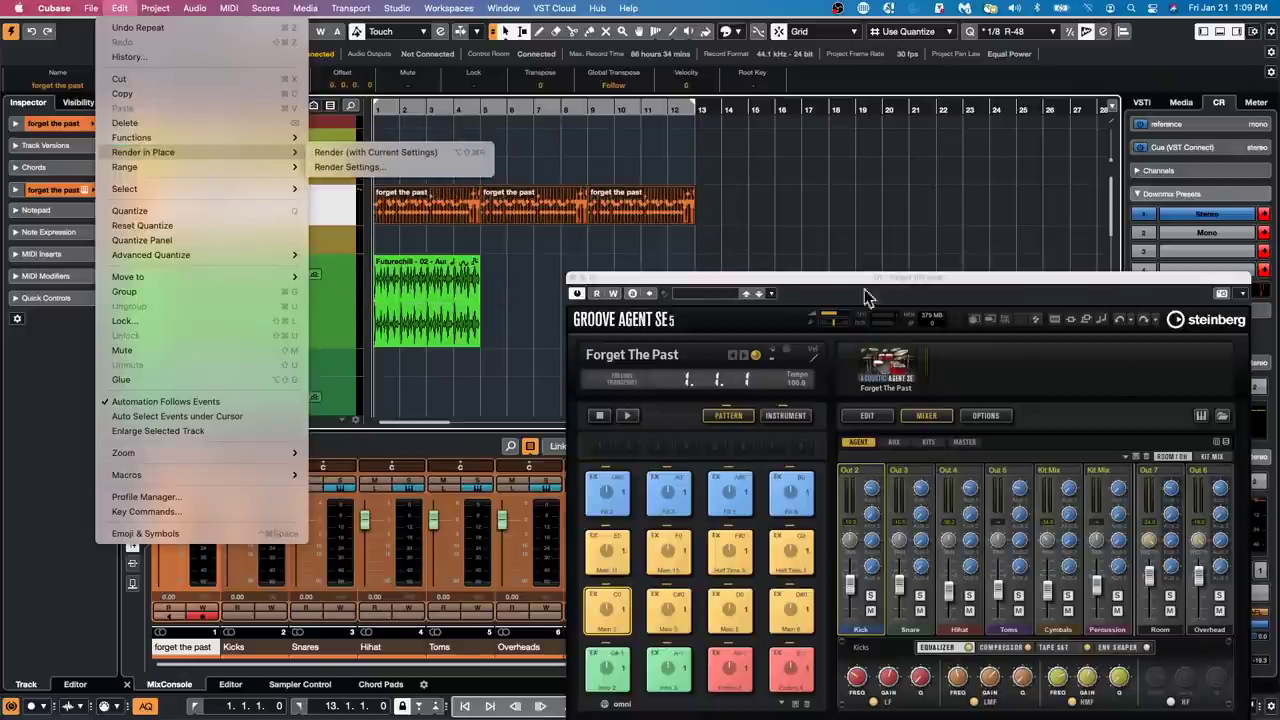
pyautogui.click(420, 167)
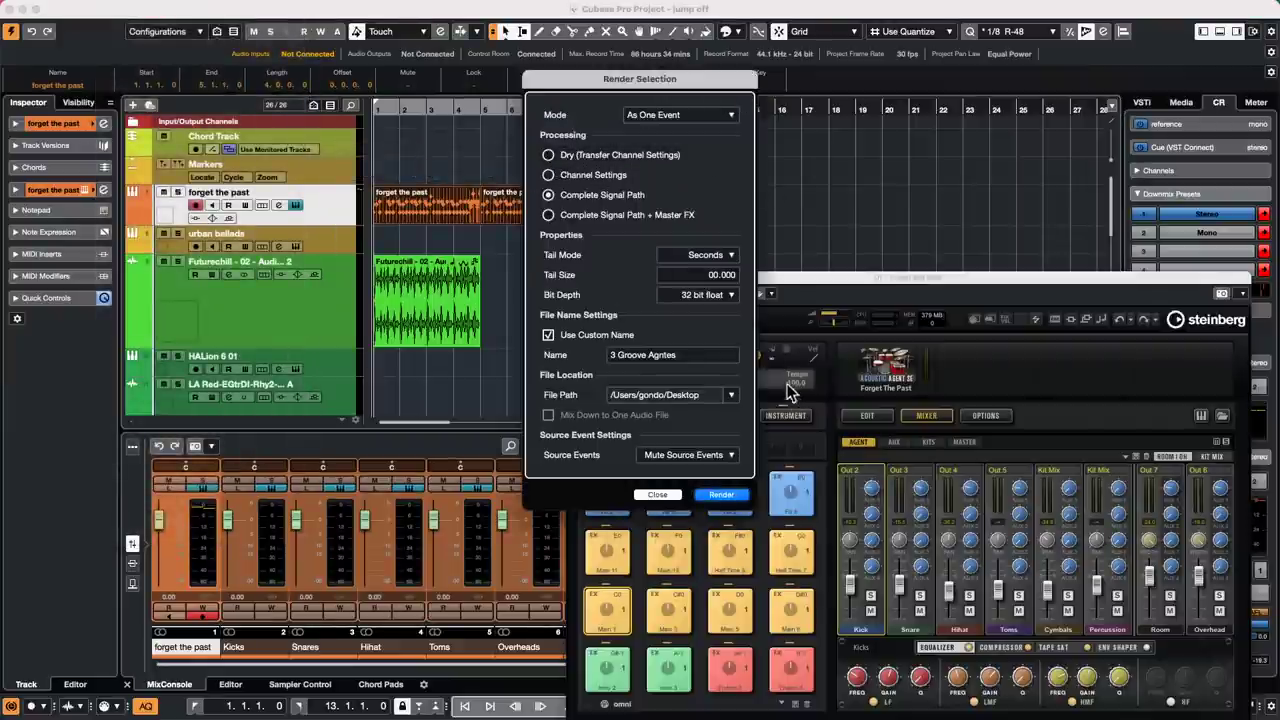
pyautogui.click(720, 495)
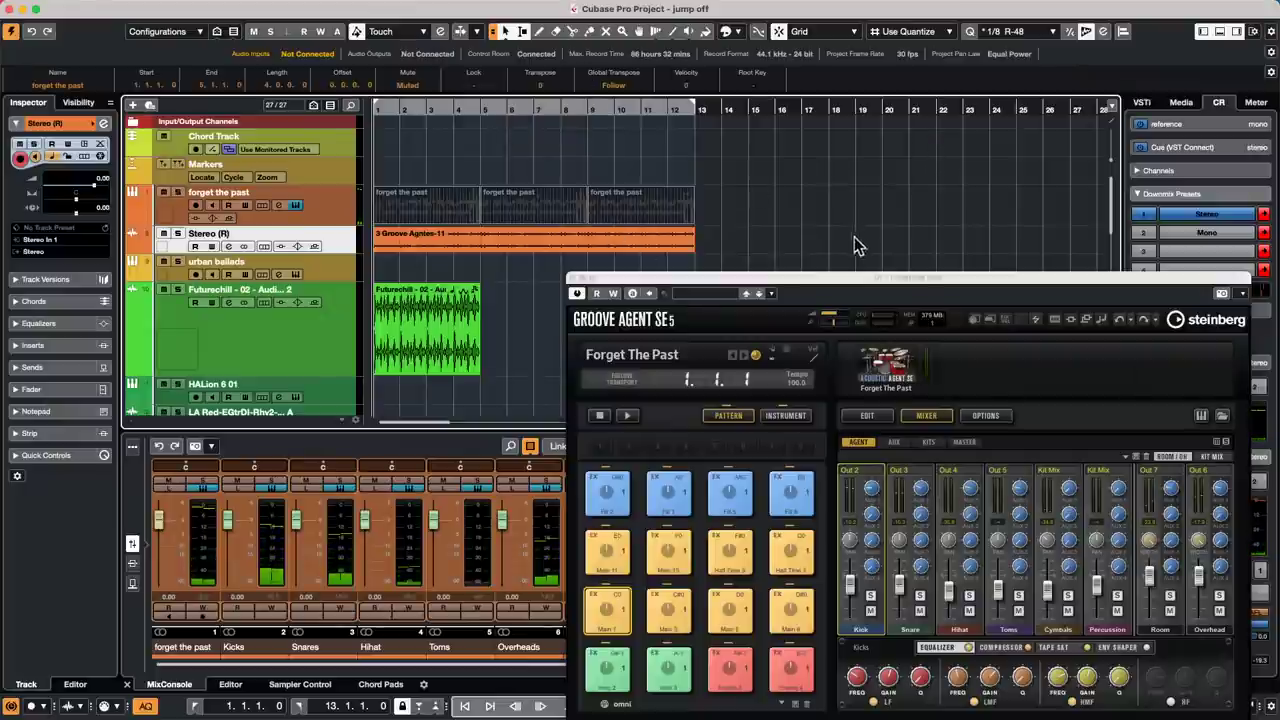
# Step: Deselect the drum parts and undo their render to the stereo track
pyautogui.moveTo(848, 283); pyautogui.dragTo(839, 207)
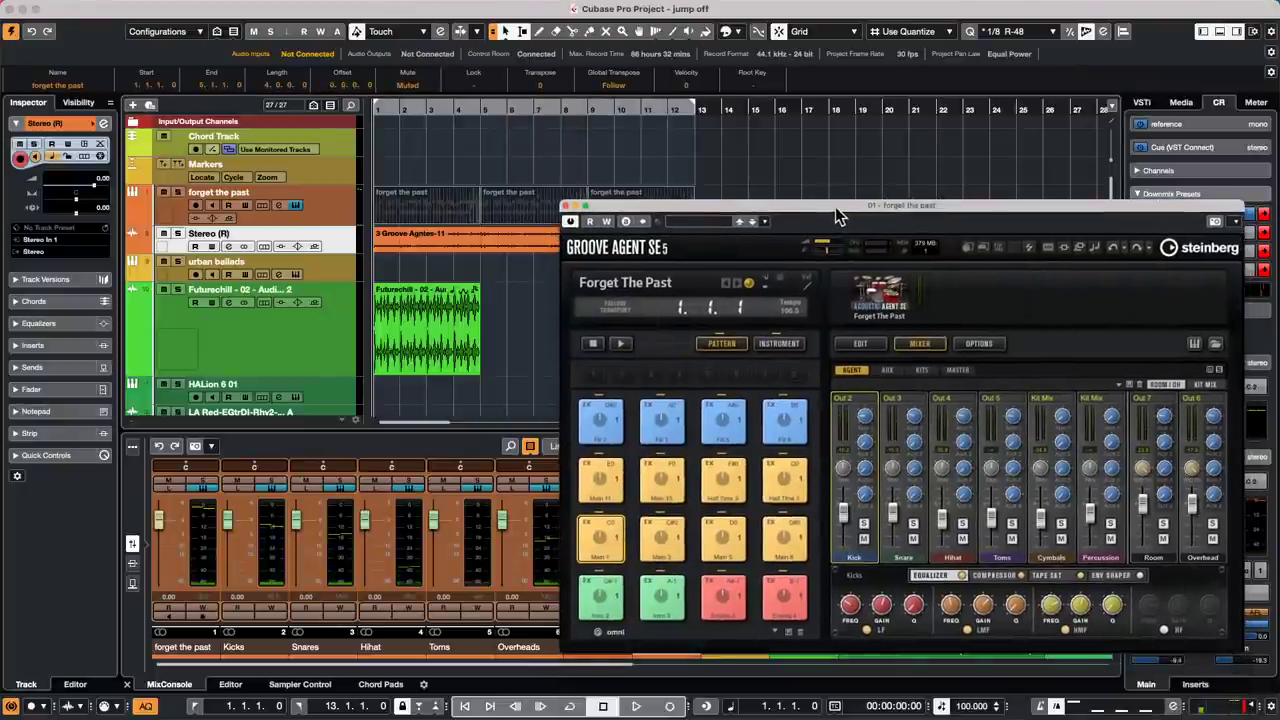
pyautogui.click(519, 233)
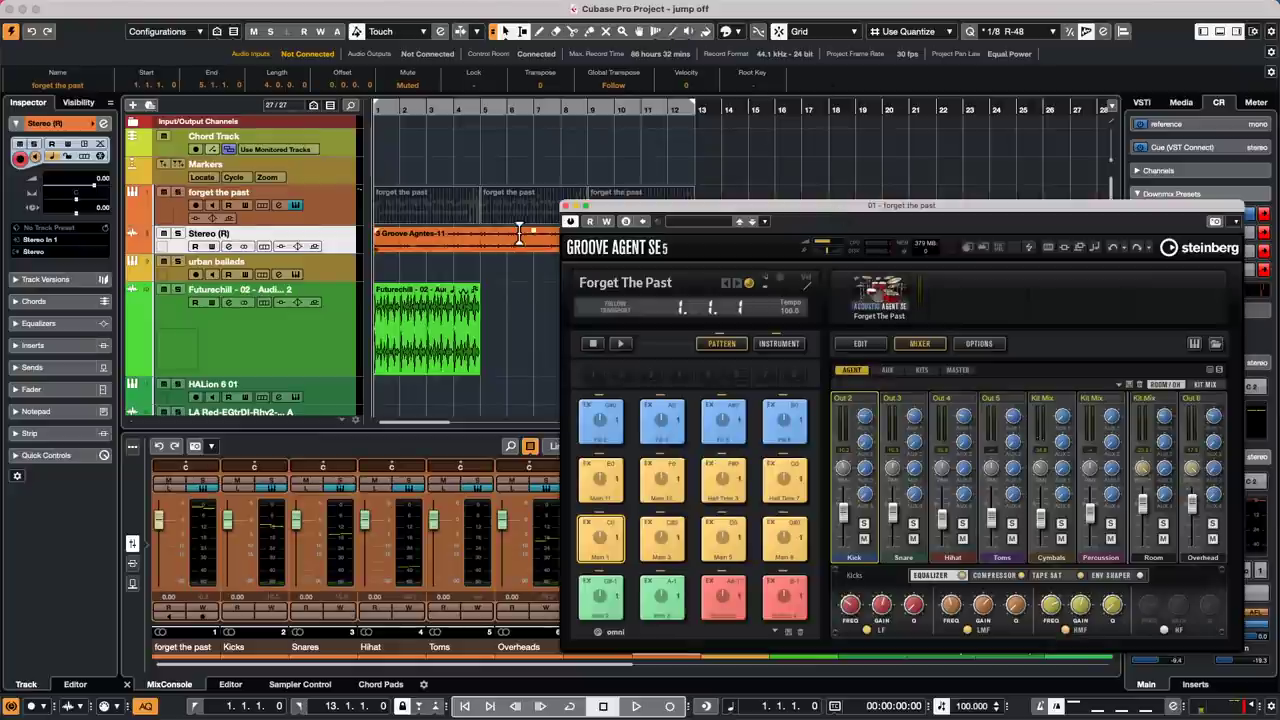
pyautogui.click(480, 262)
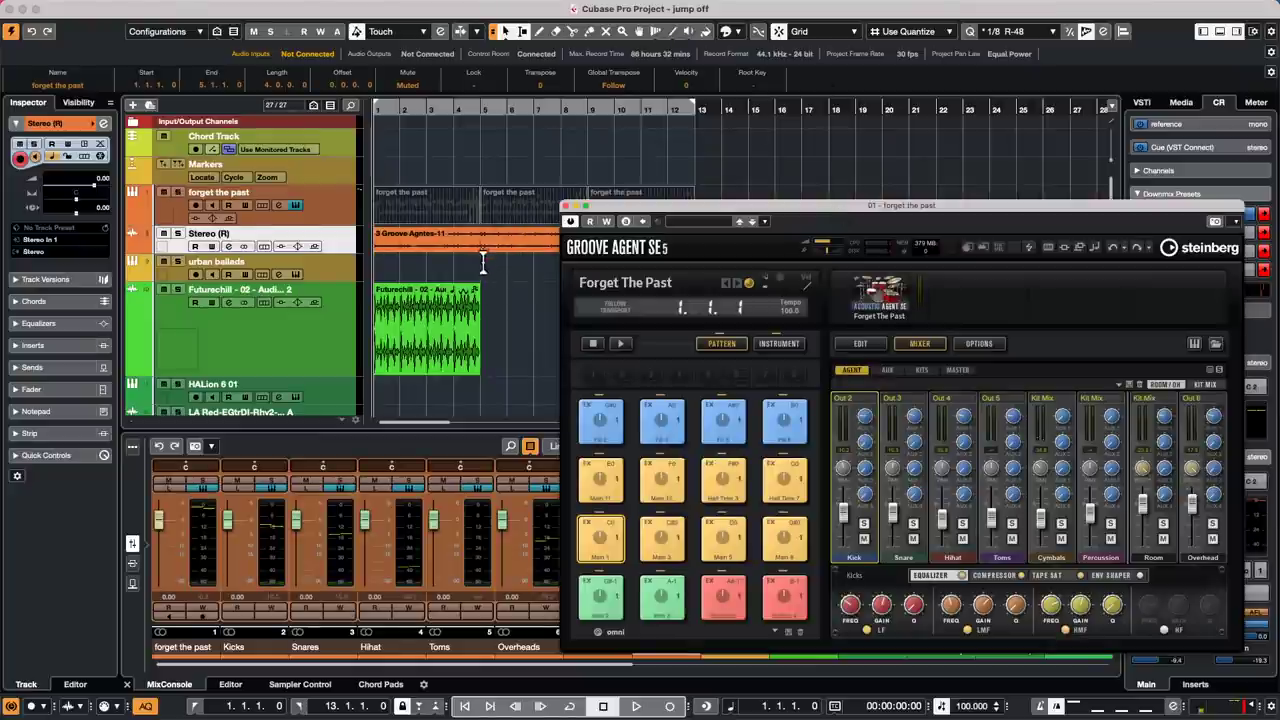
pyautogui.click(460, 274)
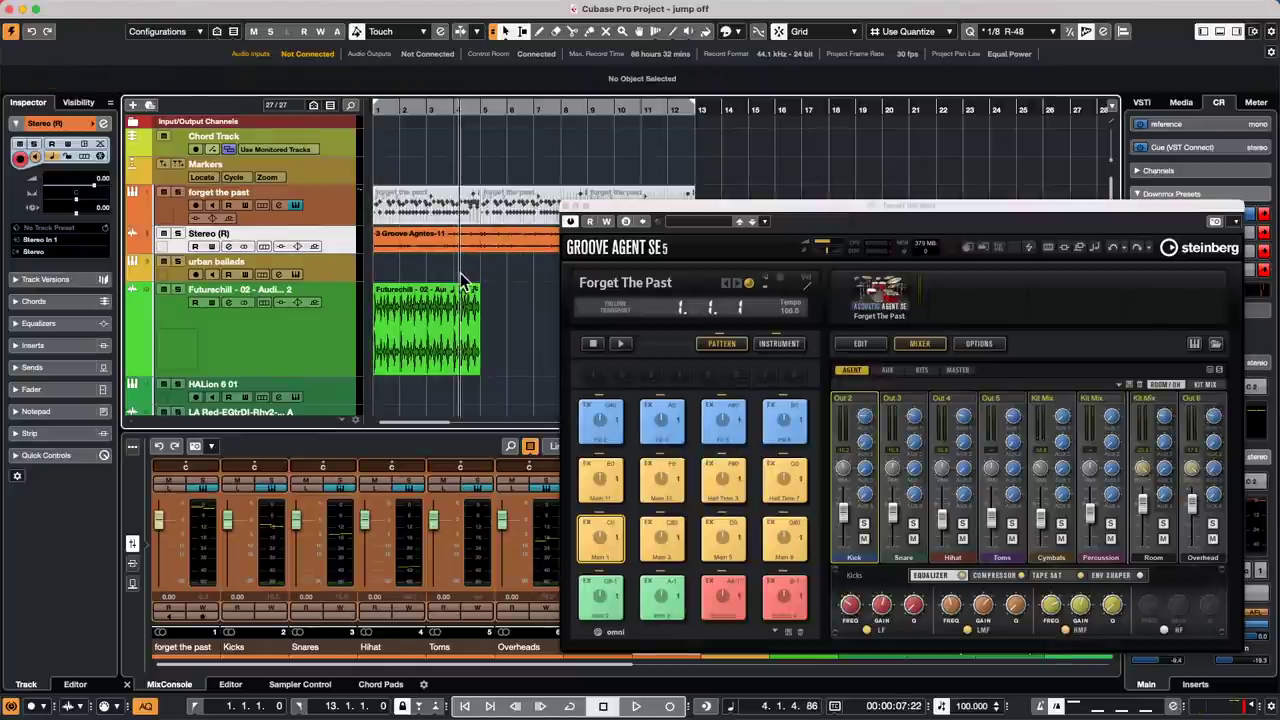
pyautogui.hotkey('ctrl', 'z')
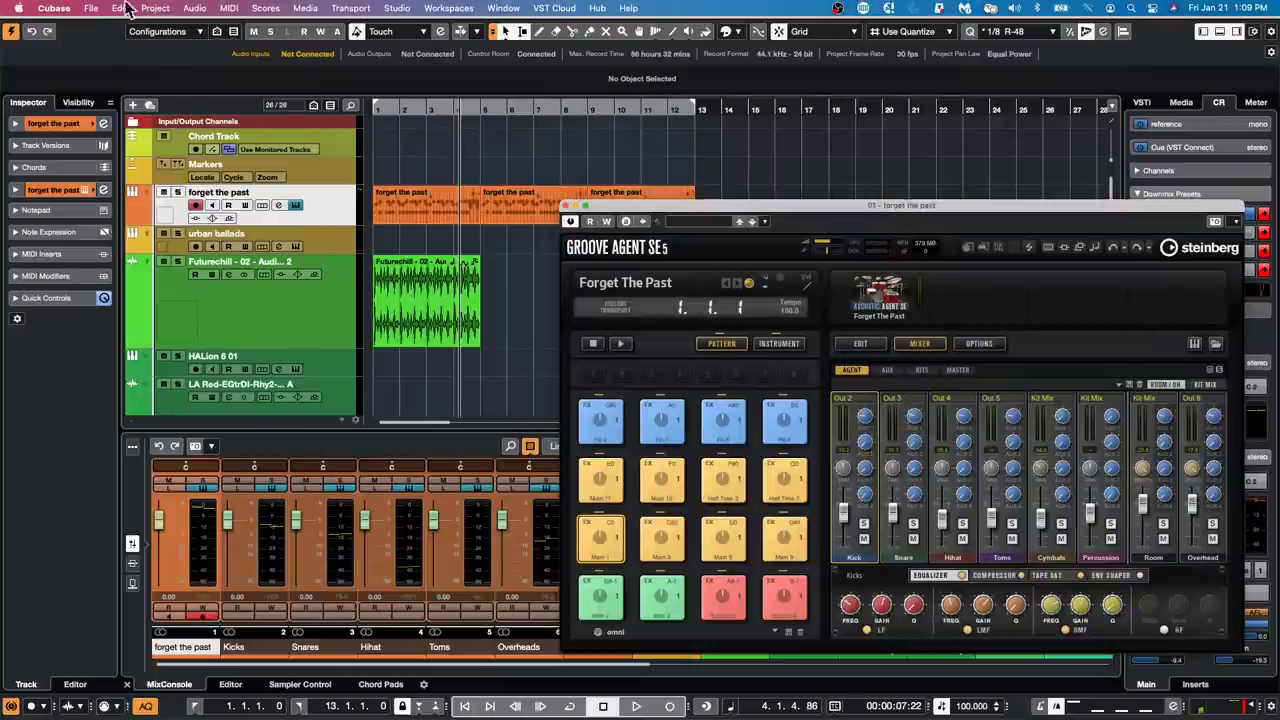
# Step: Render the forget the past track in place as one event with Channel Settings processing, removing the source track
pyautogui.click(90, 8)
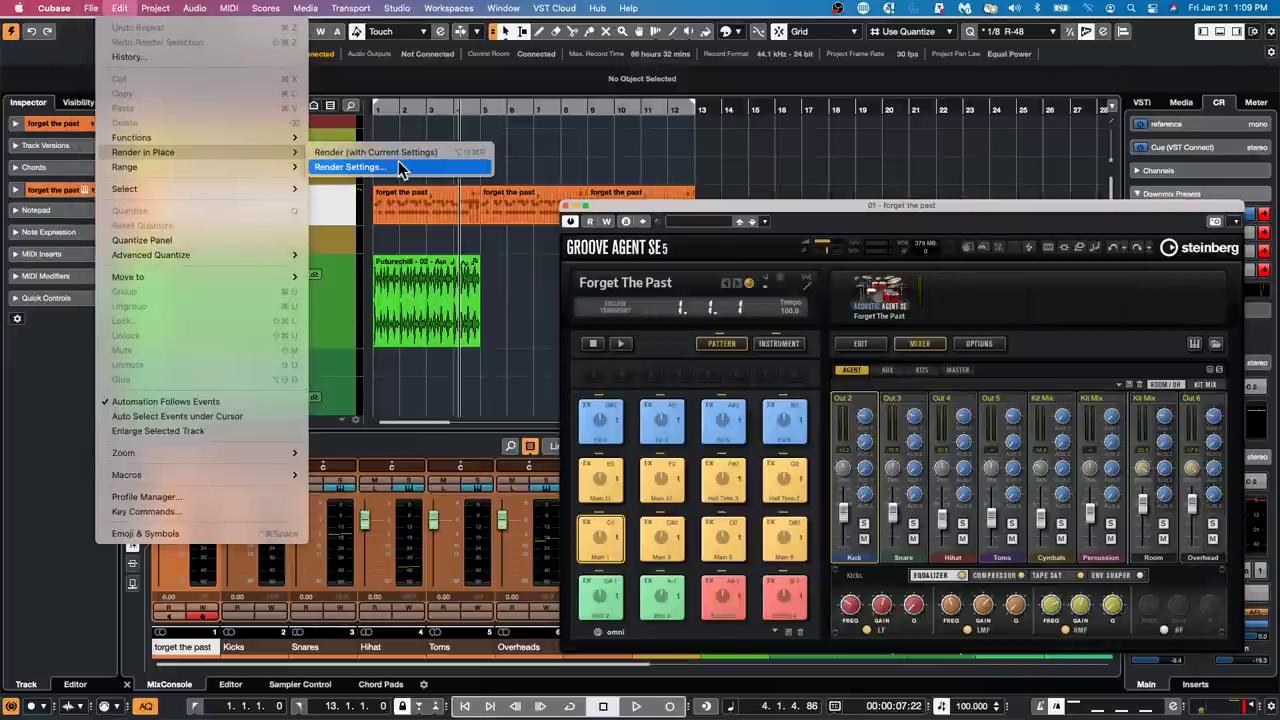
pyautogui.click(400, 168)
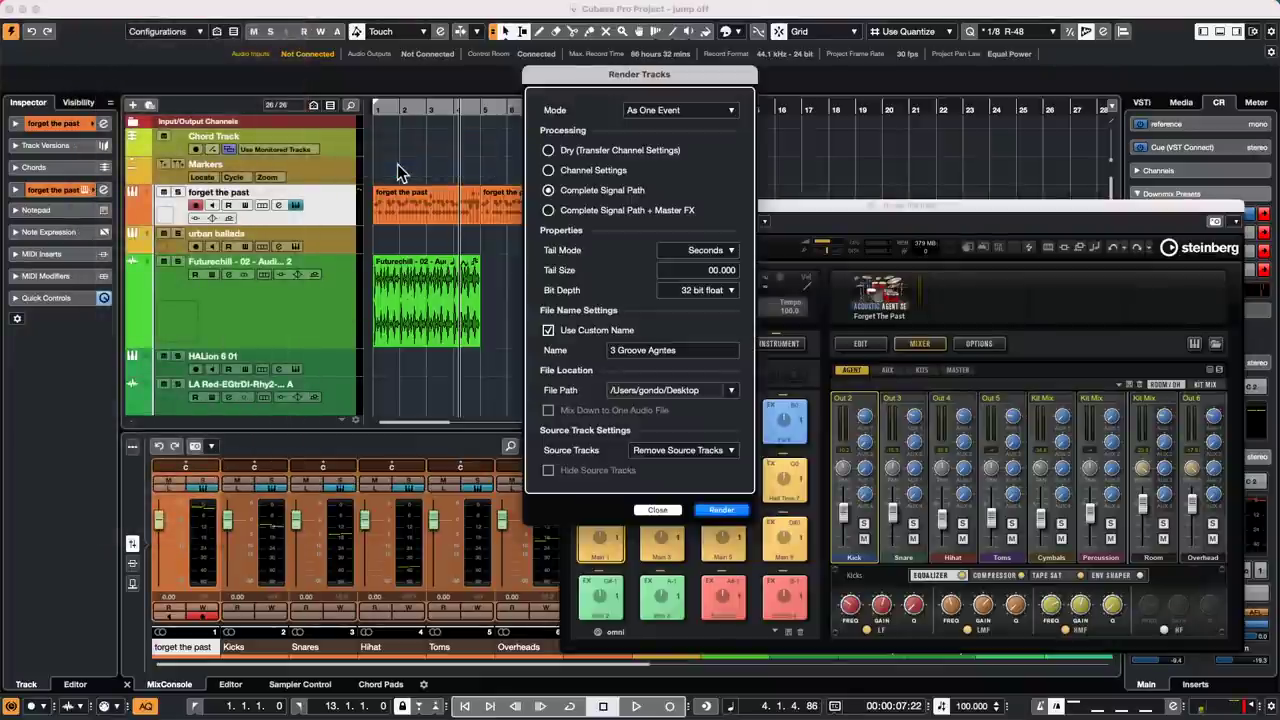
pyautogui.click(551, 178)
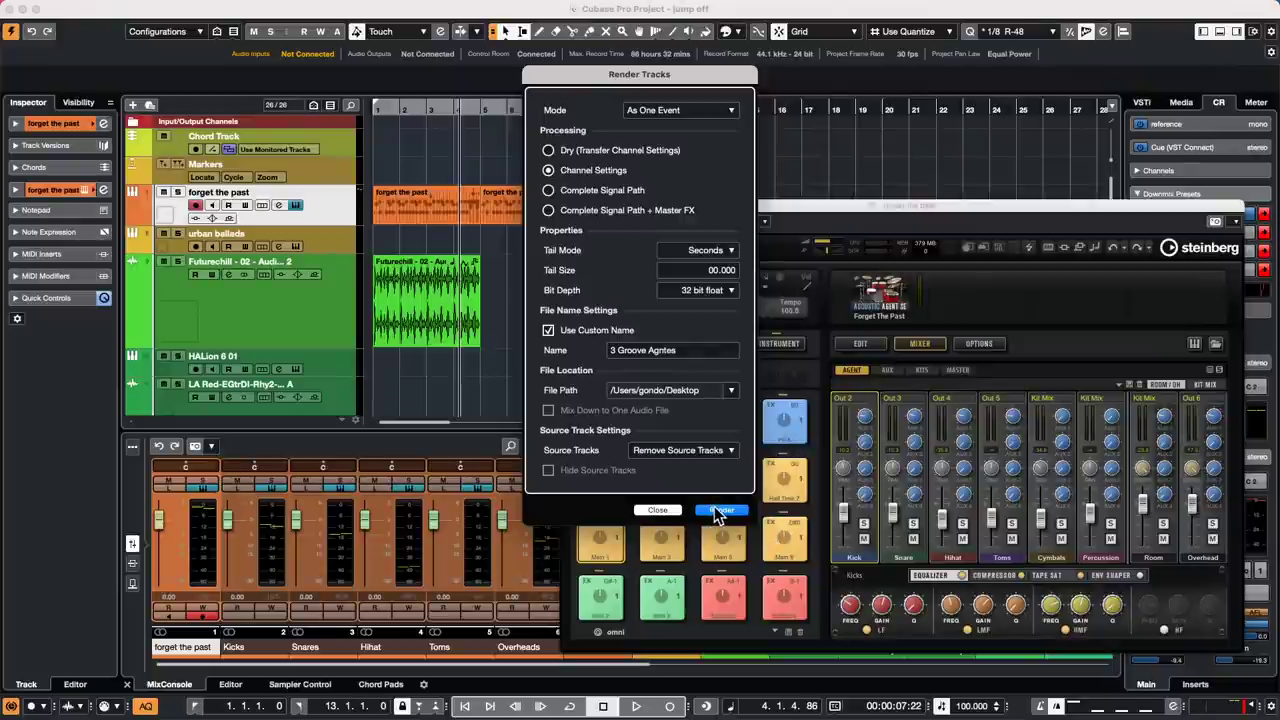
pyautogui.click(716, 510)
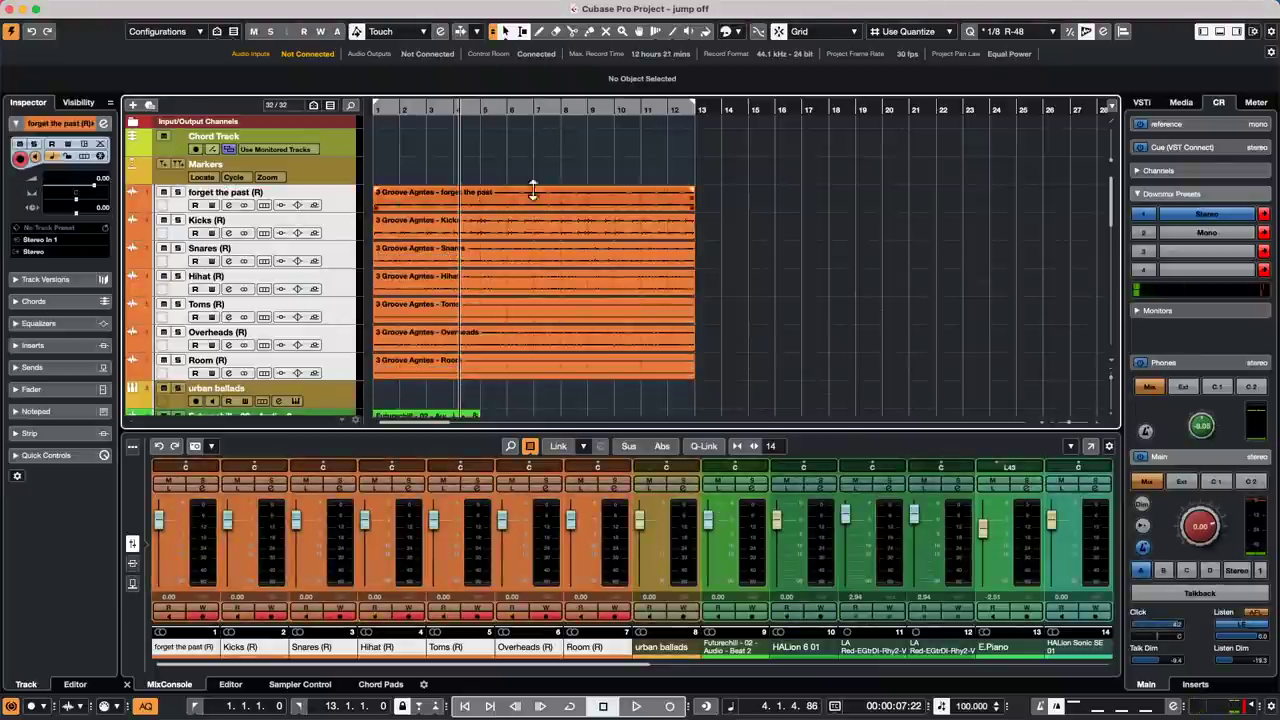
# Step: Audition the rendered Snares and Kicks audio events with the Play tool
pyautogui.rightClick(452, 252)
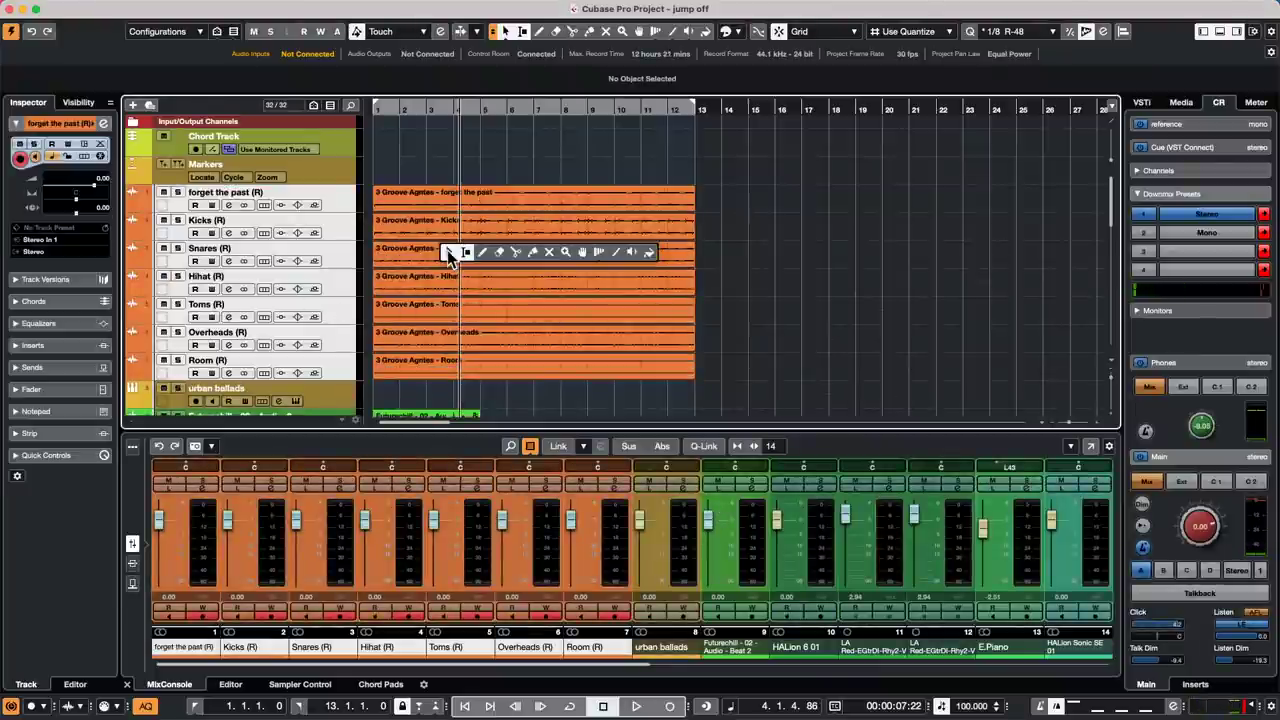
pyautogui.click(632, 252)
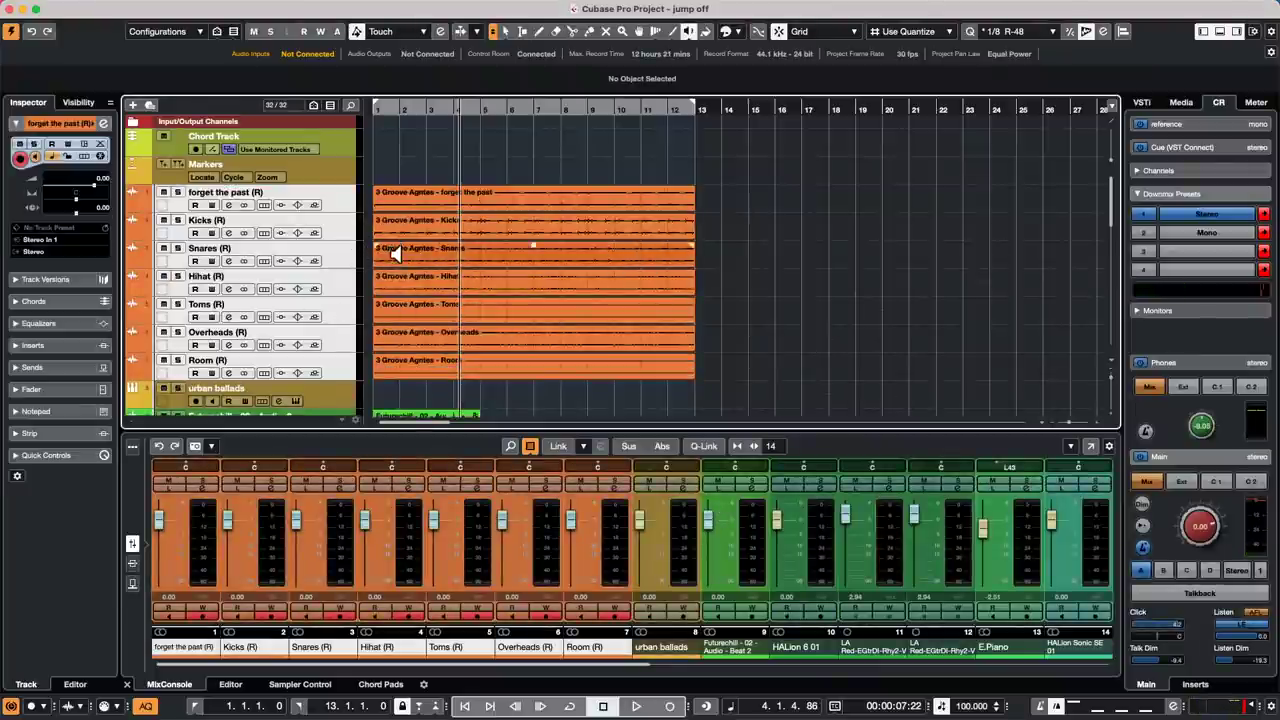
pyautogui.click(398, 254)
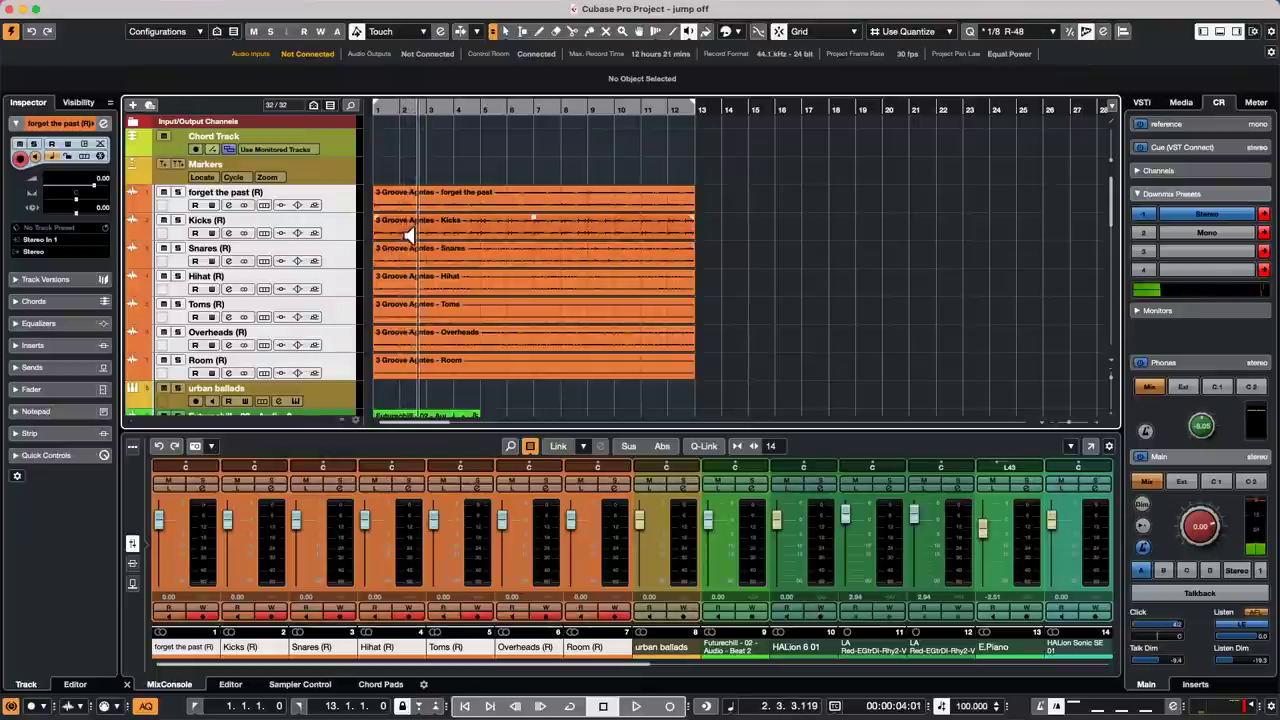
pyautogui.click(409, 224)
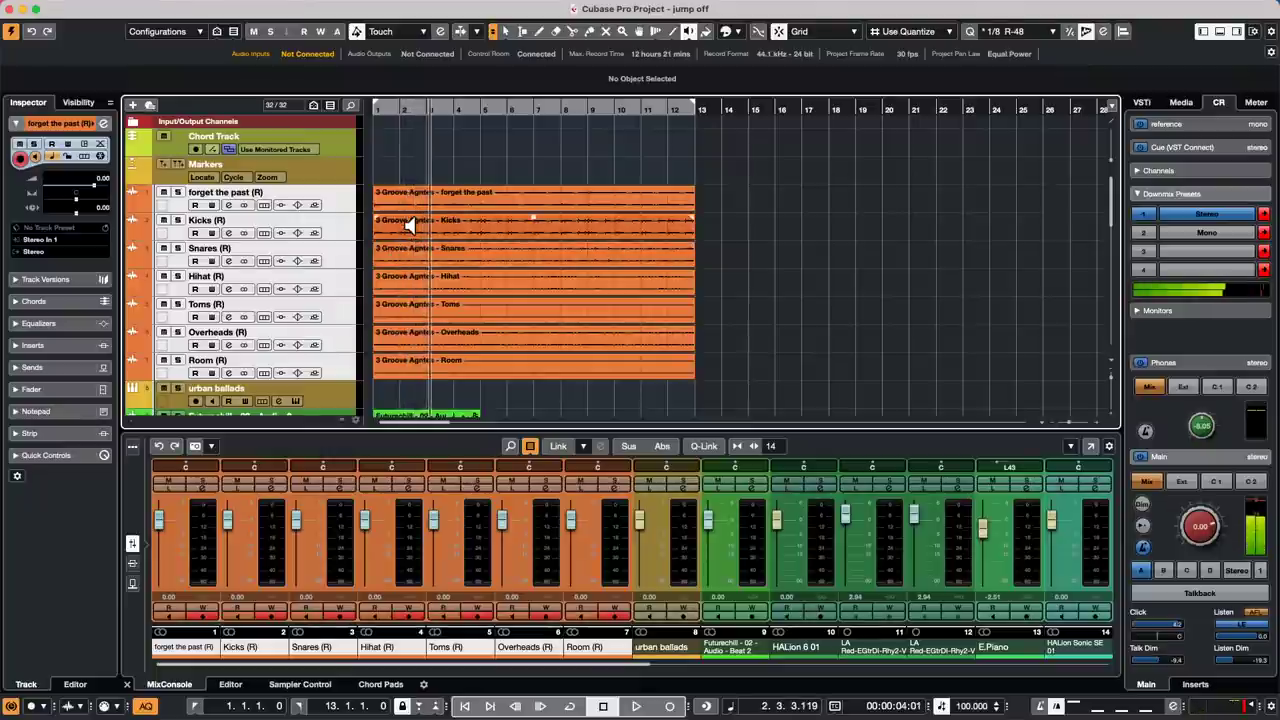
# Step: Audition the rendered Hihat, Toms, Overheads, Room, Kicks and forget the past audio events with the Play tool
pyautogui.click(423, 277)
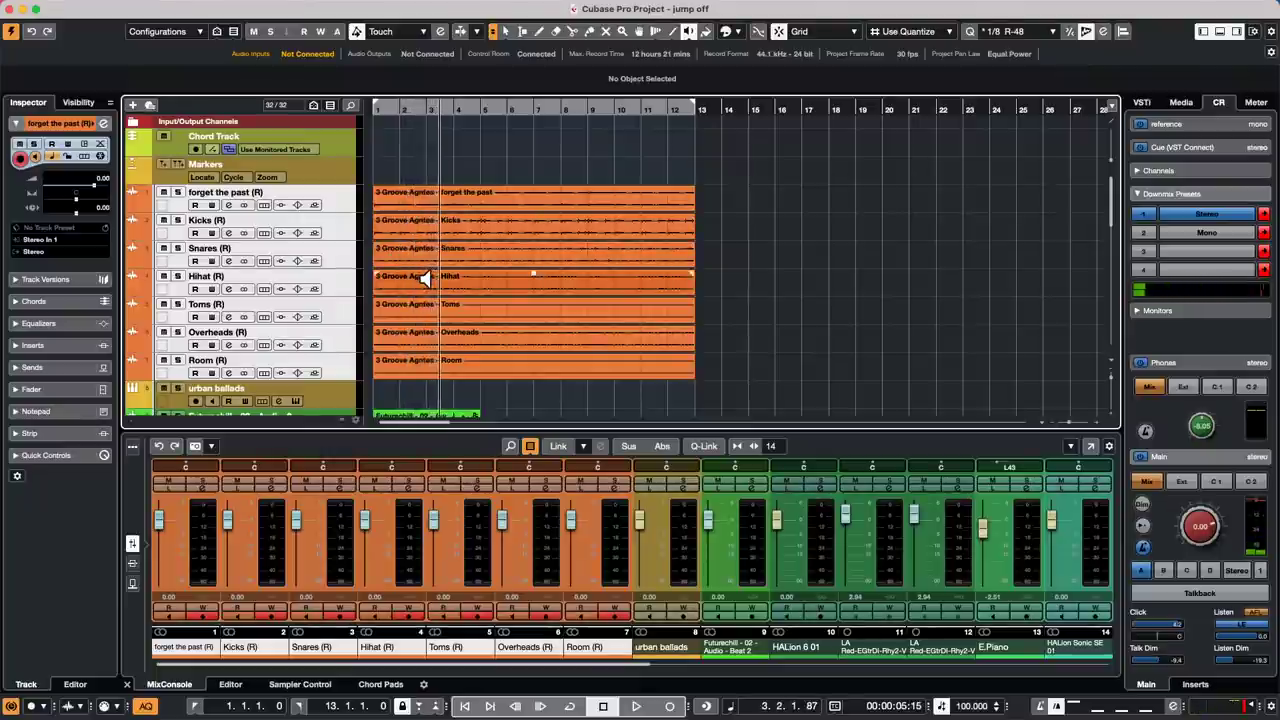
pyautogui.click(423, 310)
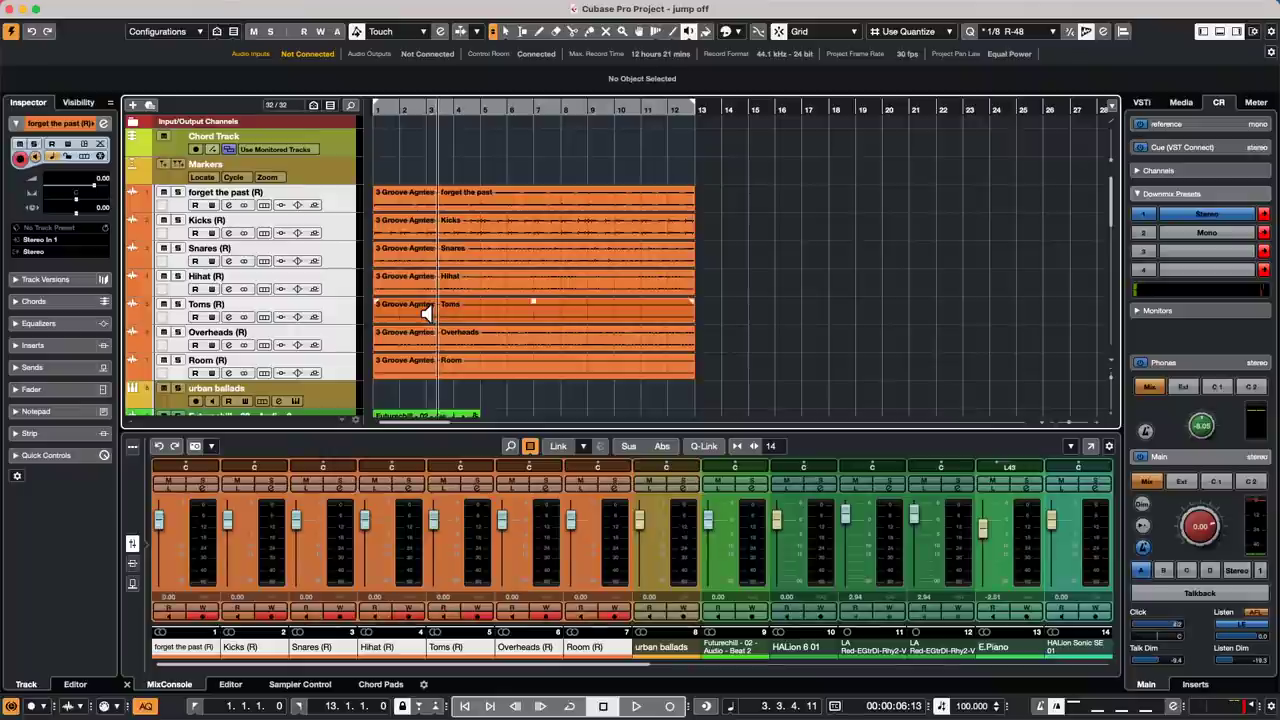
pyautogui.click(424, 331)
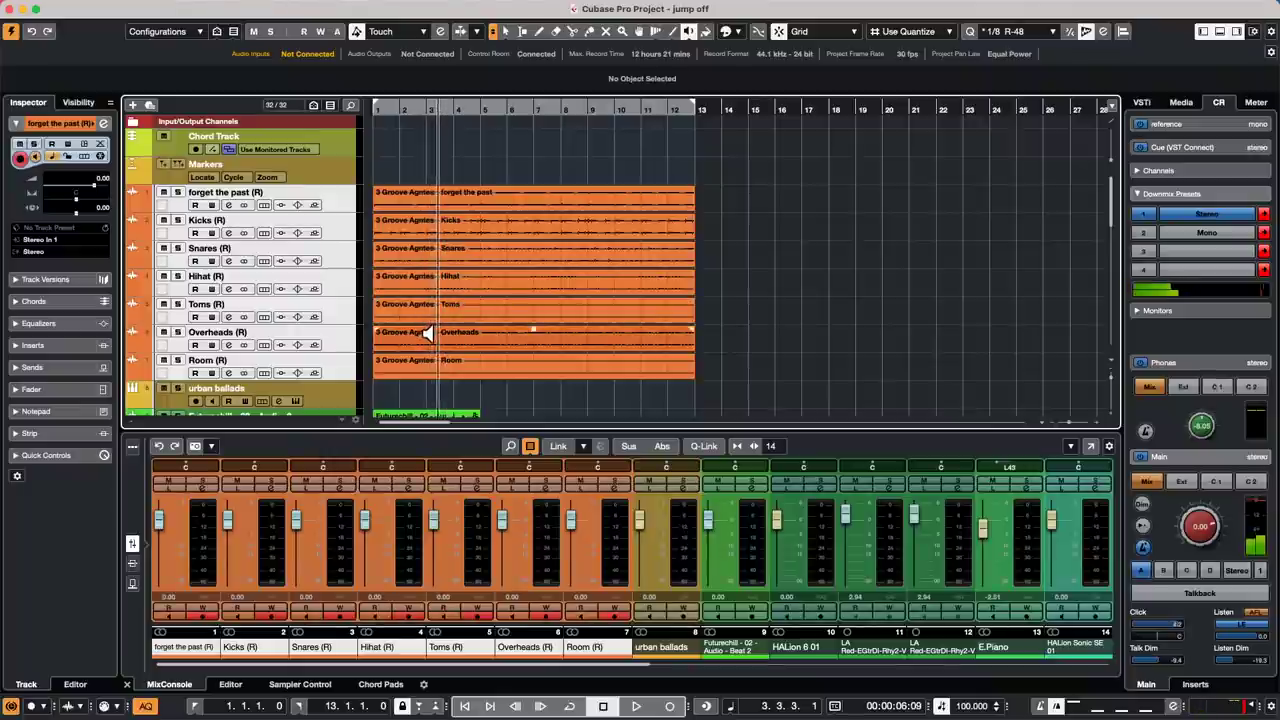
pyautogui.click(428, 364)
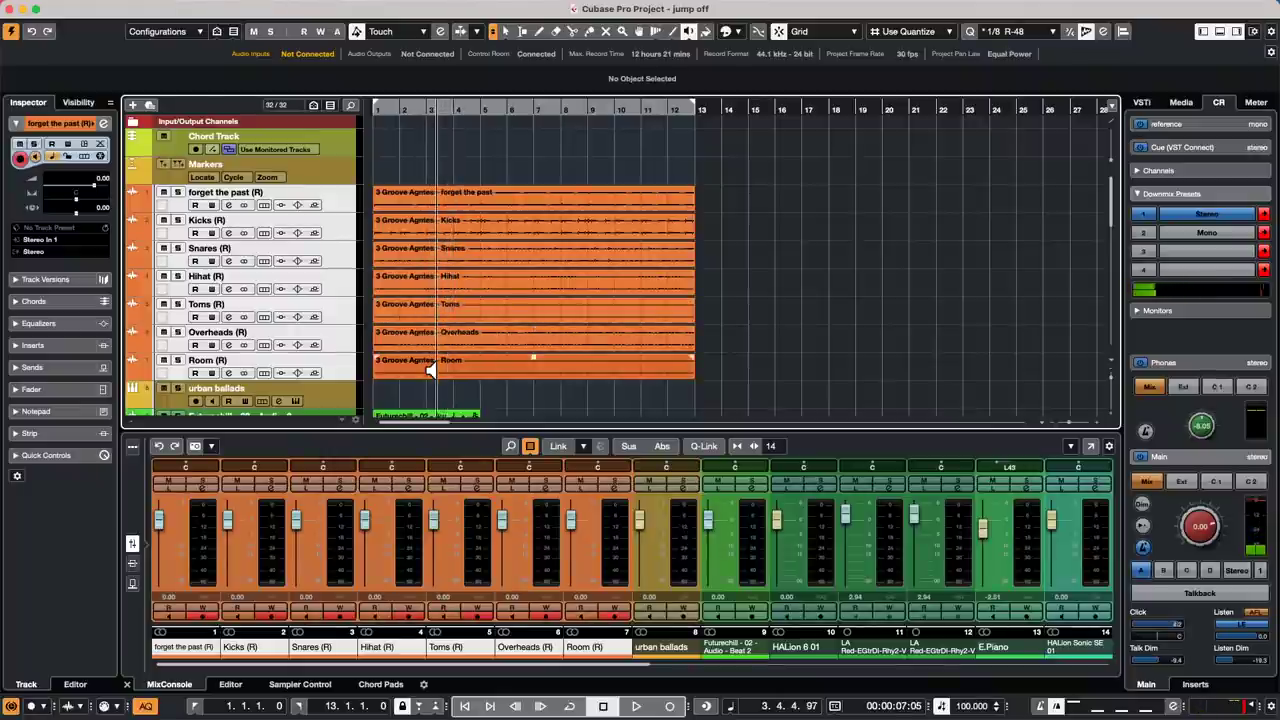
pyautogui.click(424, 225)
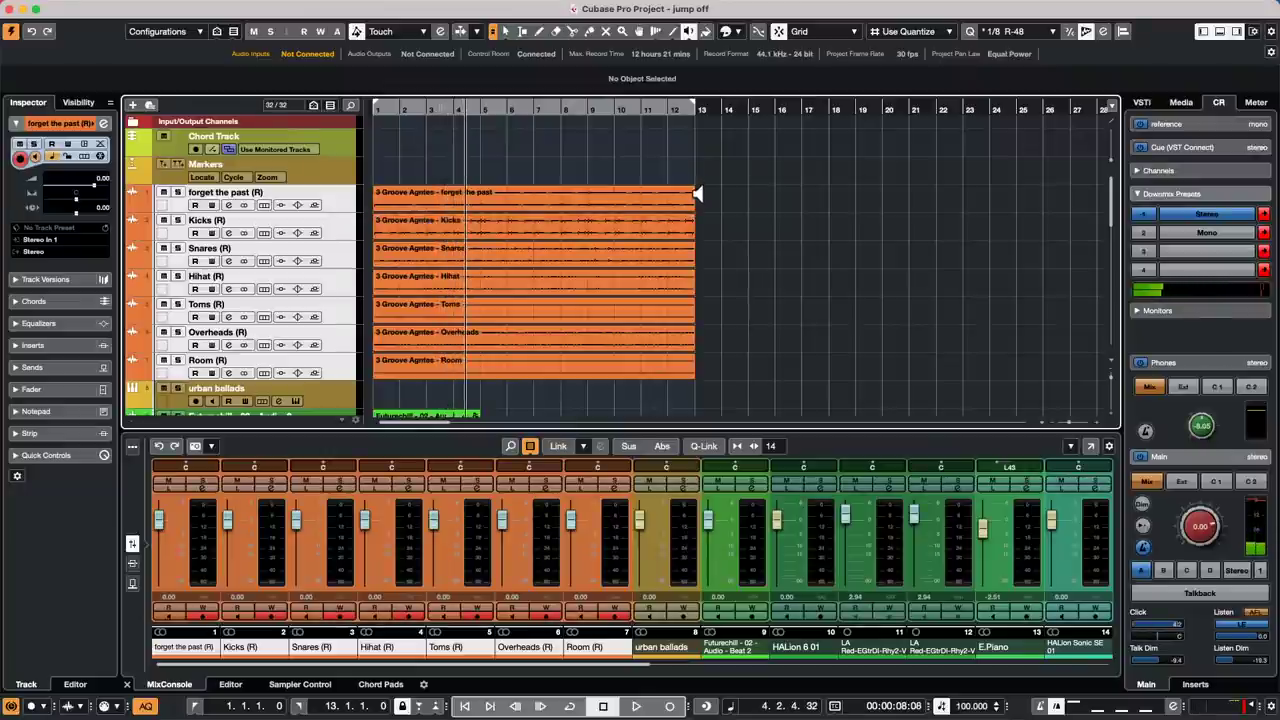
pyautogui.click(648, 192)
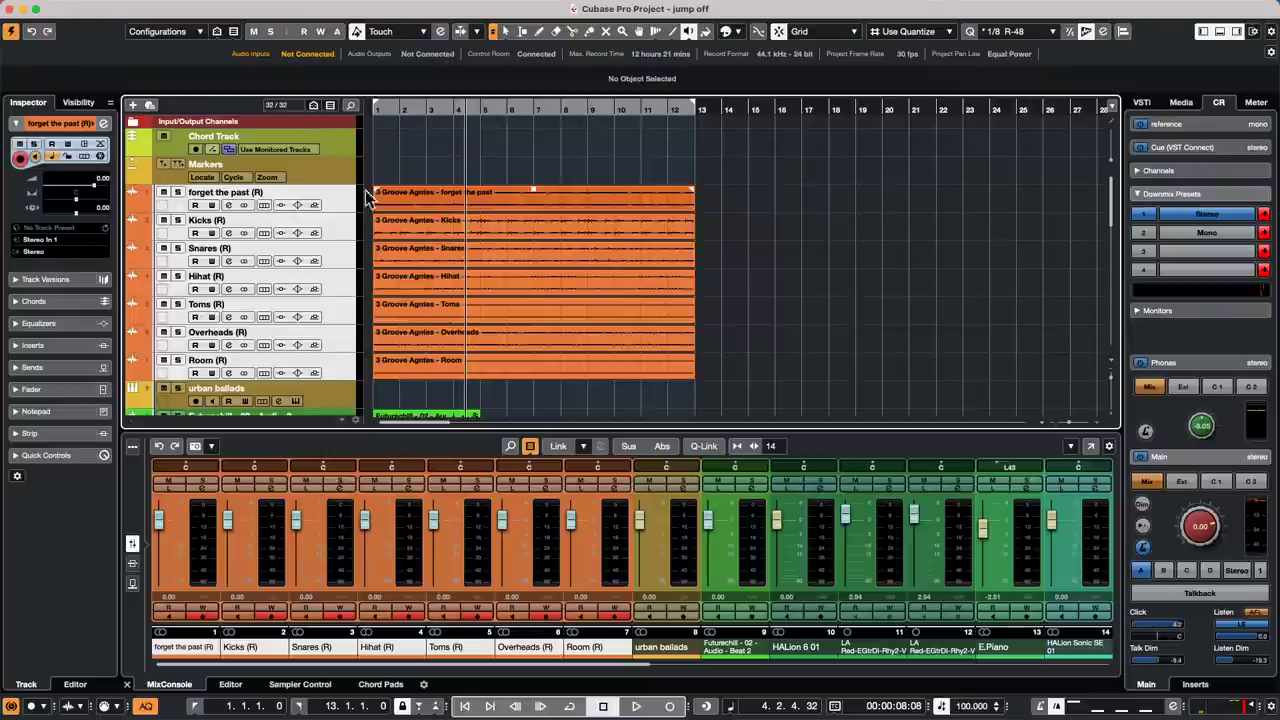
# Step: Undo the render in place of the forget the past track and check its Groove Agent SE mixer outputs
pyautogui.press('super+z')
pyautogui.moveTo(112, 10)
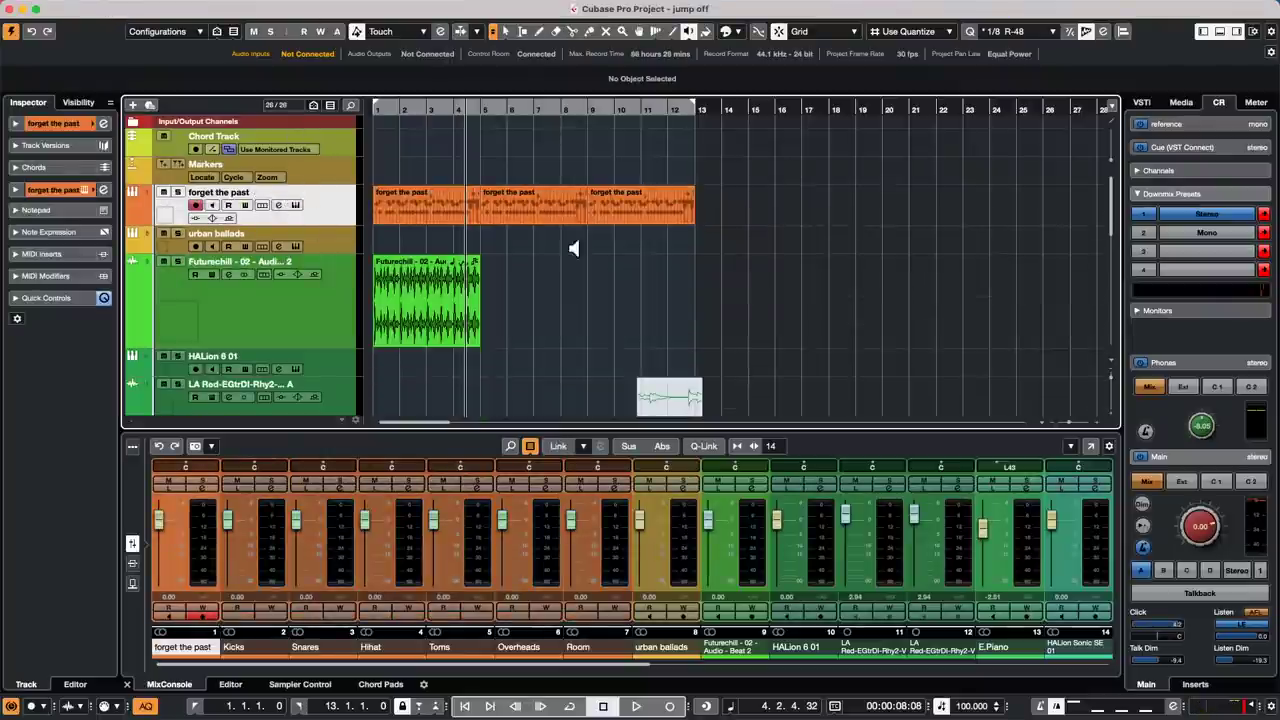
pyautogui.click(295, 207)
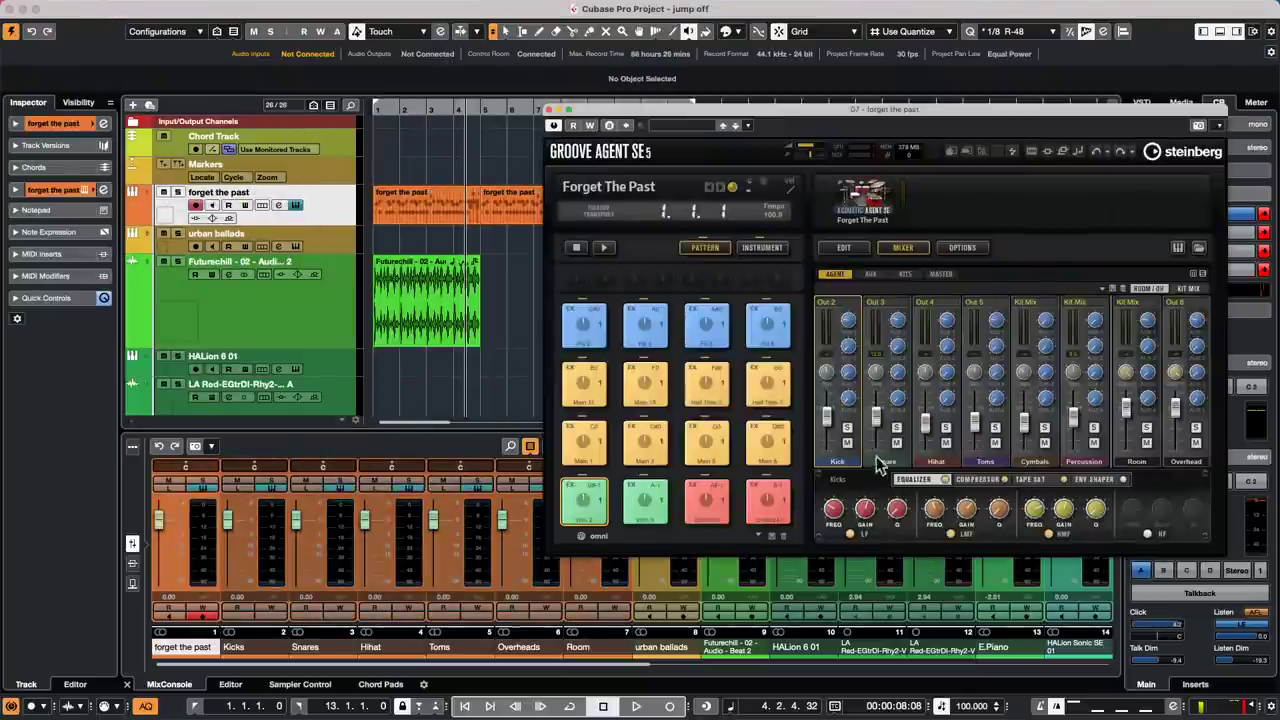
pyautogui.click(548, 110)
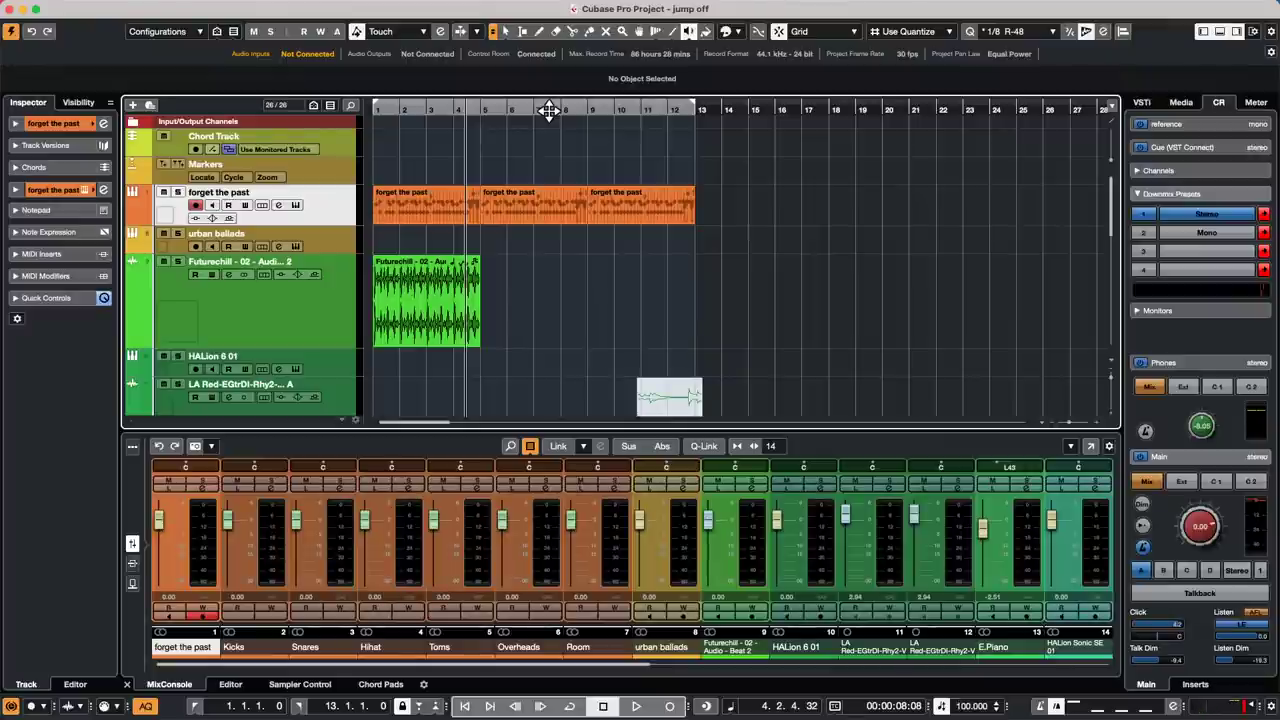
# Step: Try out the urban ballads instrument track, and select the rhodes instrument track for recording
pyautogui.click(335, 244)
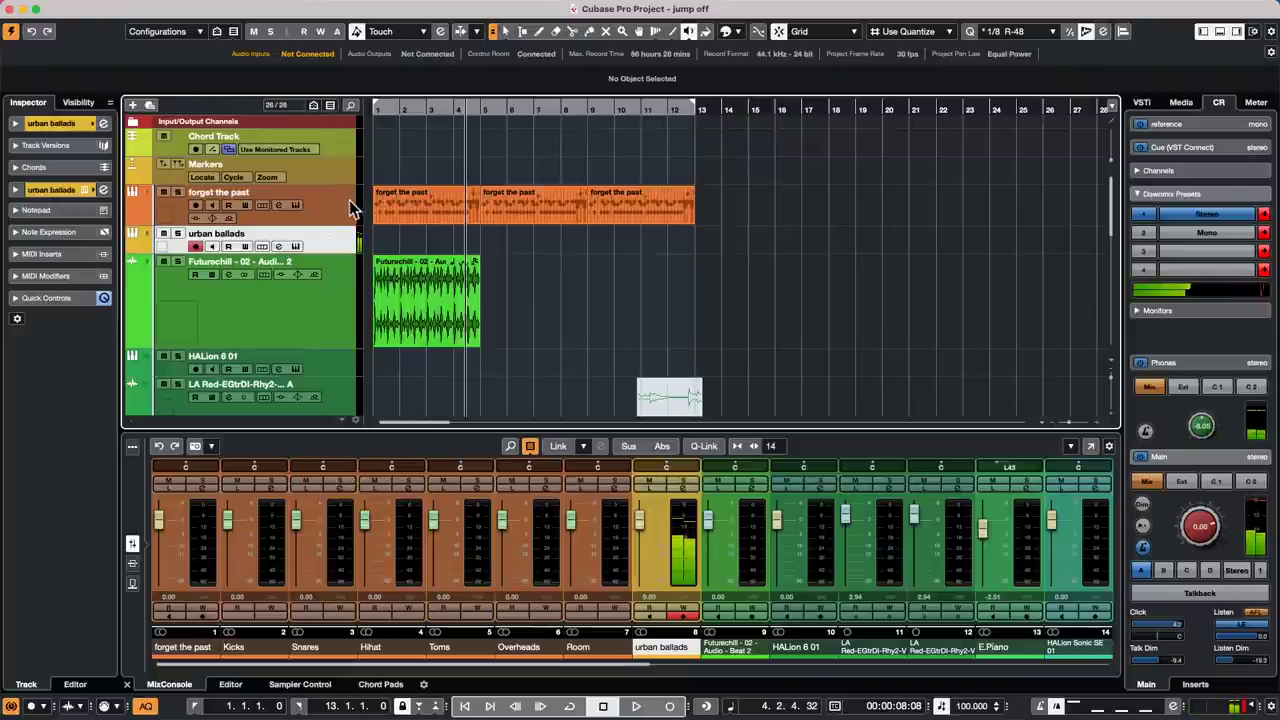
pyautogui.scroll(-3, 430, 257)
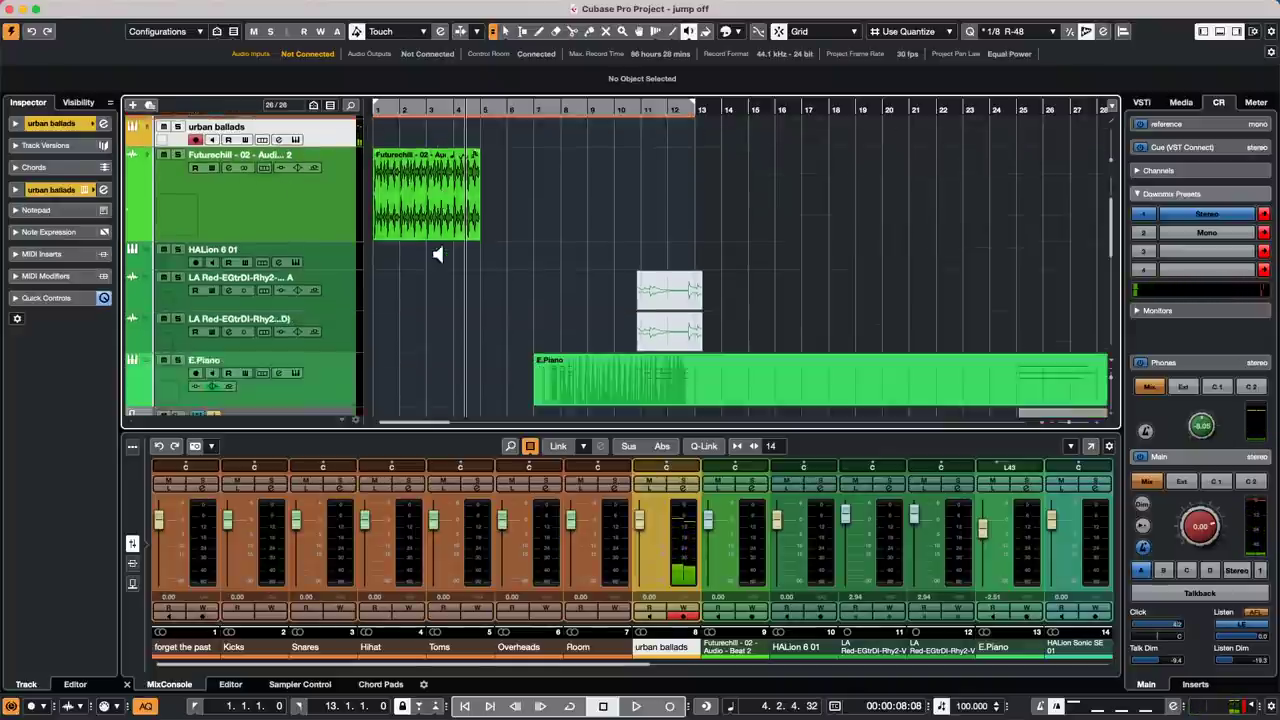
pyautogui.scroll(3, 437, 254)
pyautogui.scroll(-10, 435, 252)
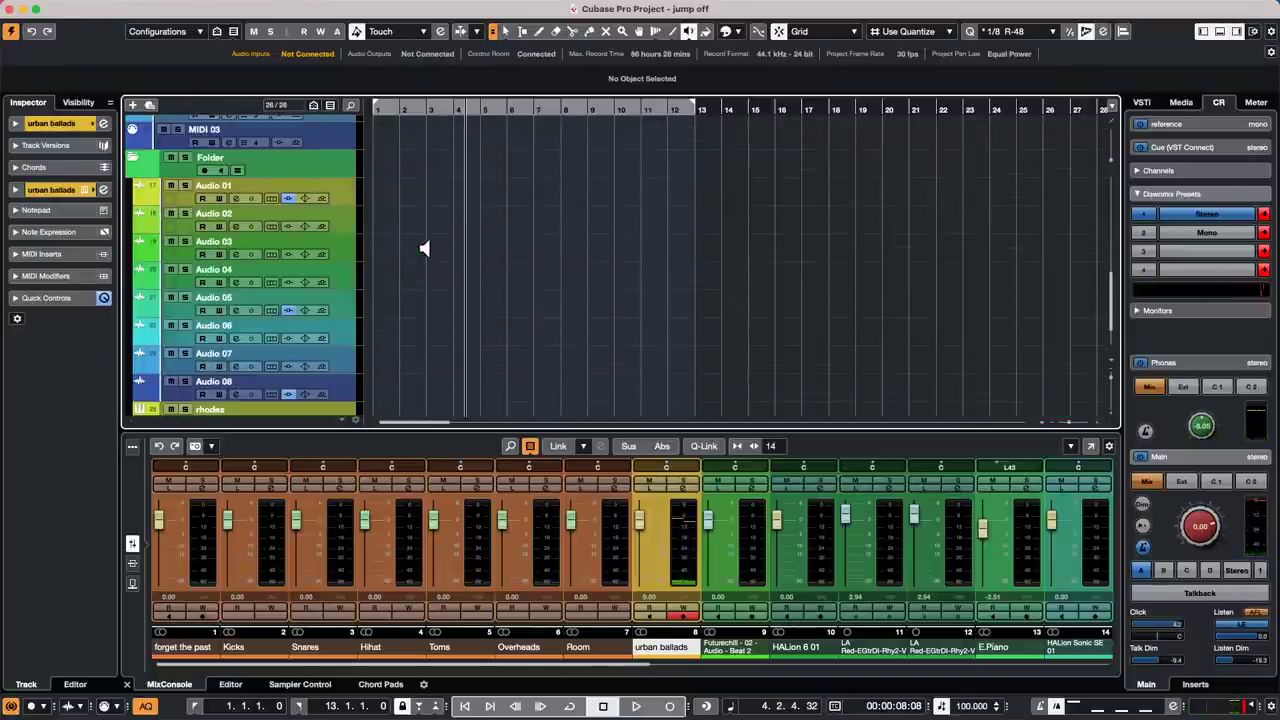
pyautogui.click(329, 342)
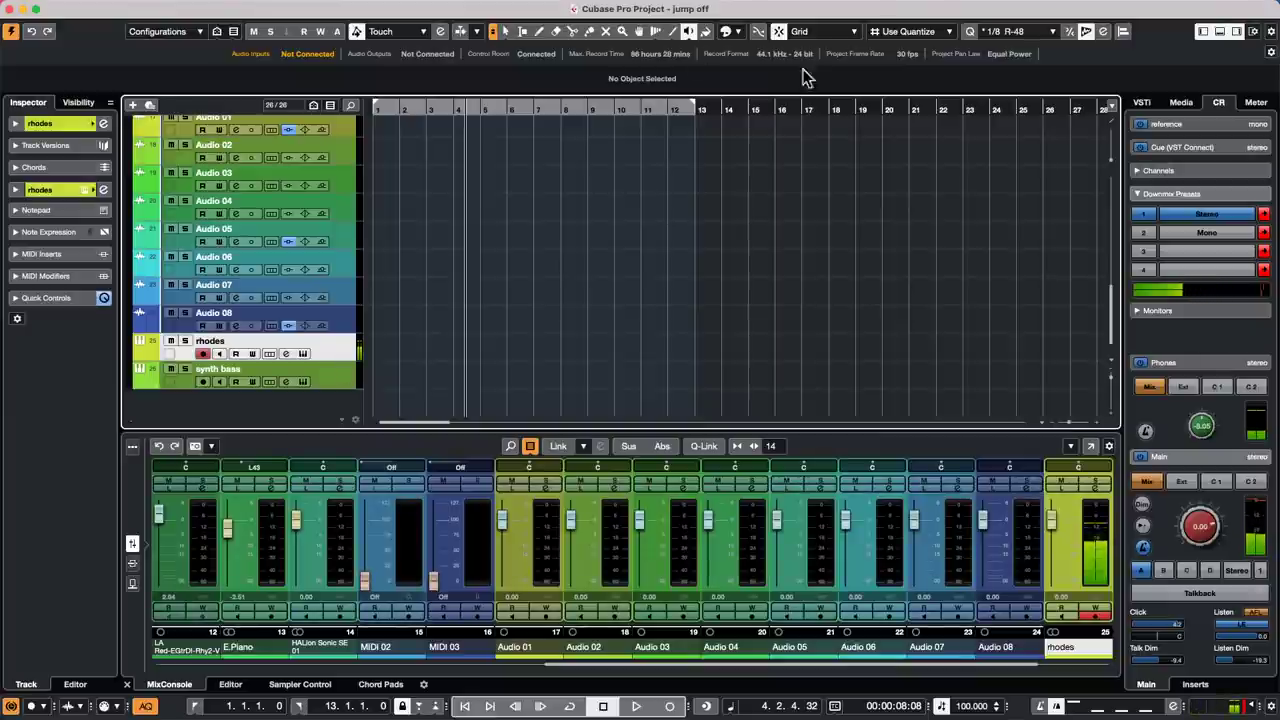
# Step: Set the locators from bar 41 to bar 43 in the empty area and activate cycle mode
pyautogui.moveTo(727, 95); pyautogui.dragTo(626, 170)
pyautogui.scroll(5, 626, 169)
pyautogui.scroll(-10, 634, 157)
pyautogui.scroll(8, 634, 157)
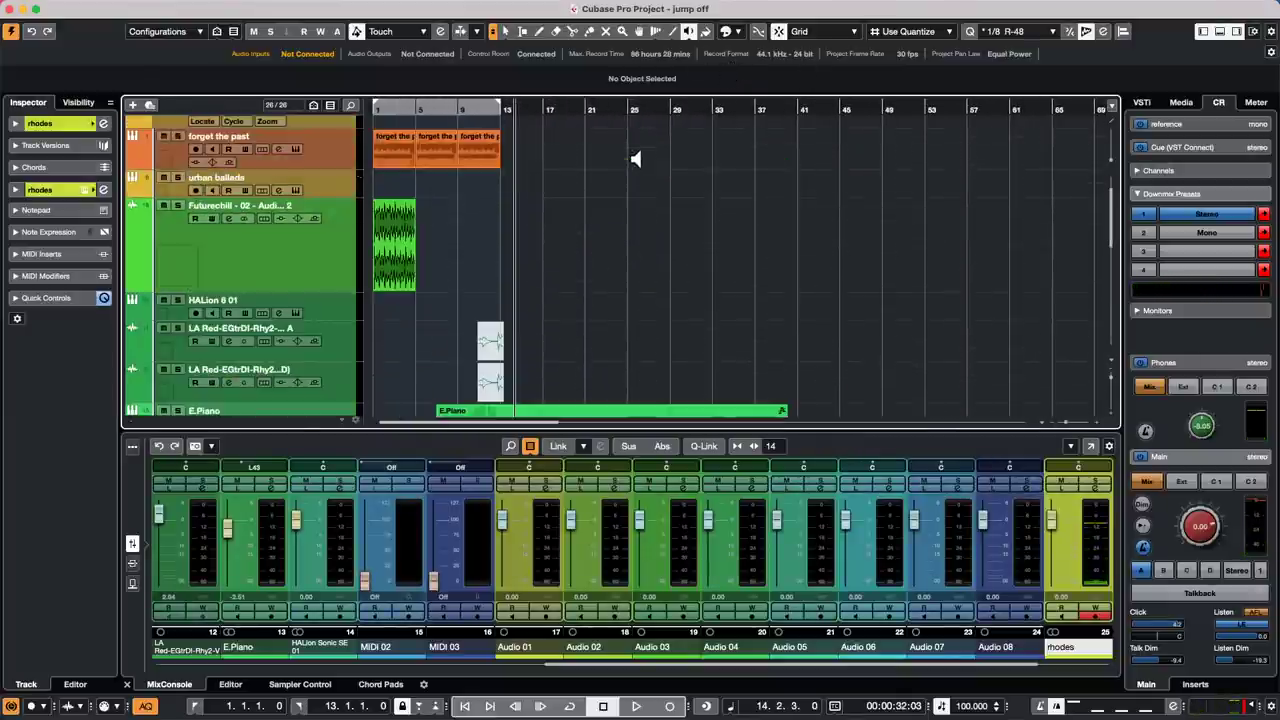
pyautogui.scroll(-2, 636, 158)
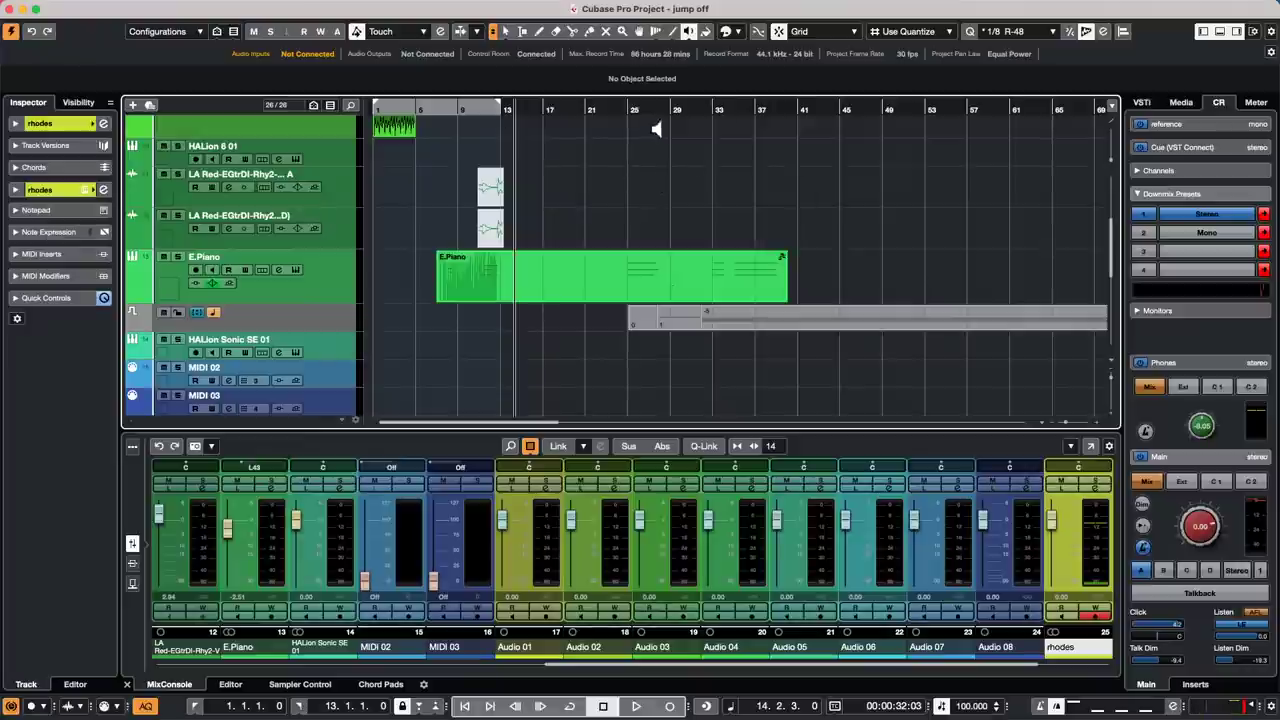
pyautogui.click(911, 106)
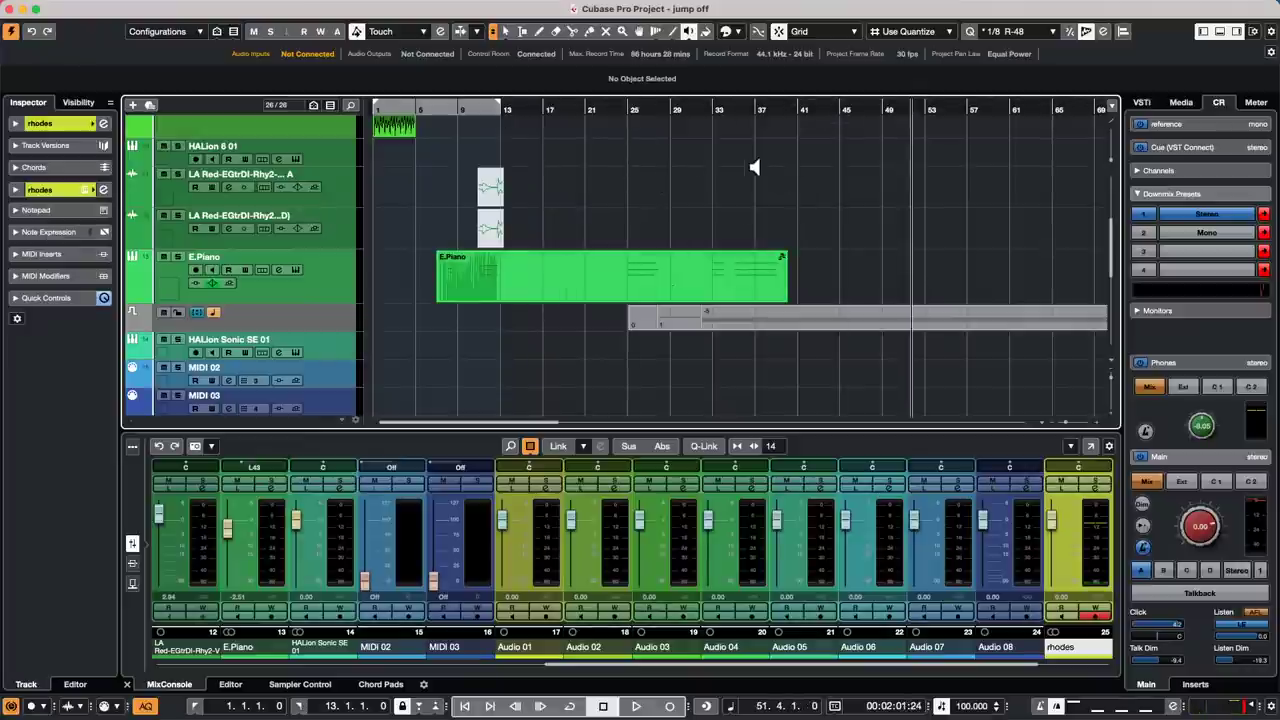
pyautogui.scroll(-10, 410, 270)
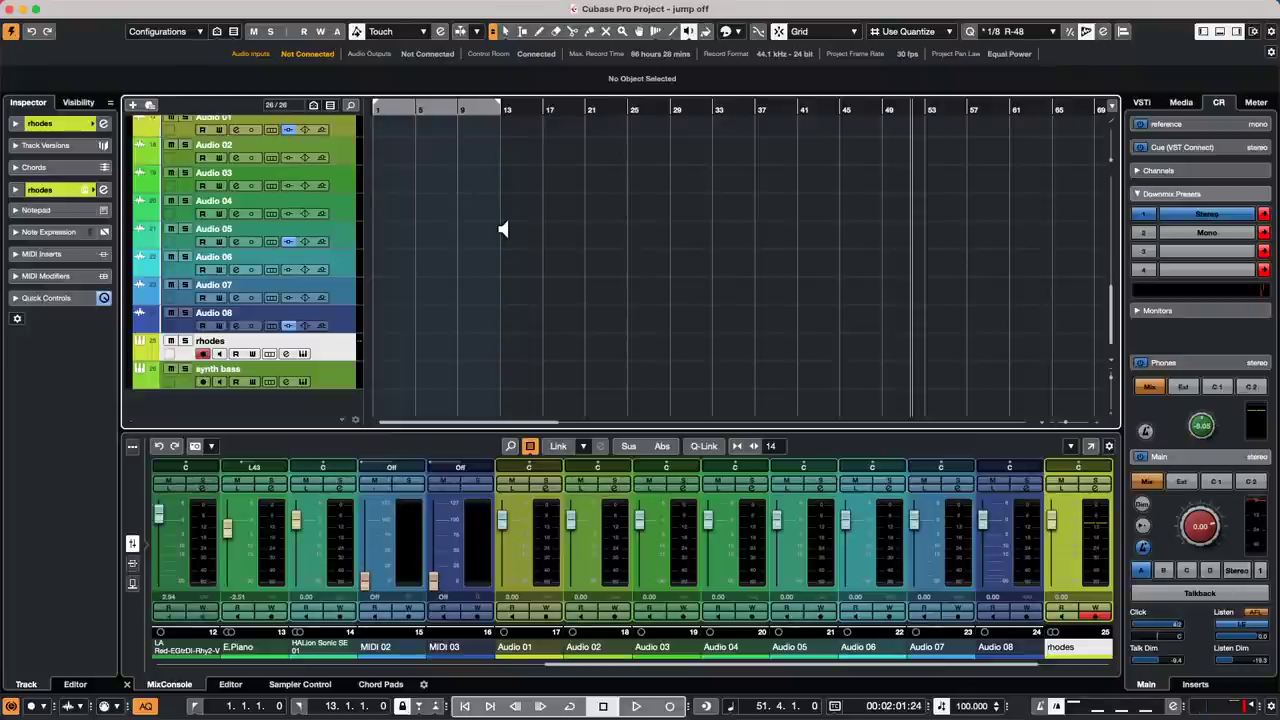
pyautogui.click(880, 110)
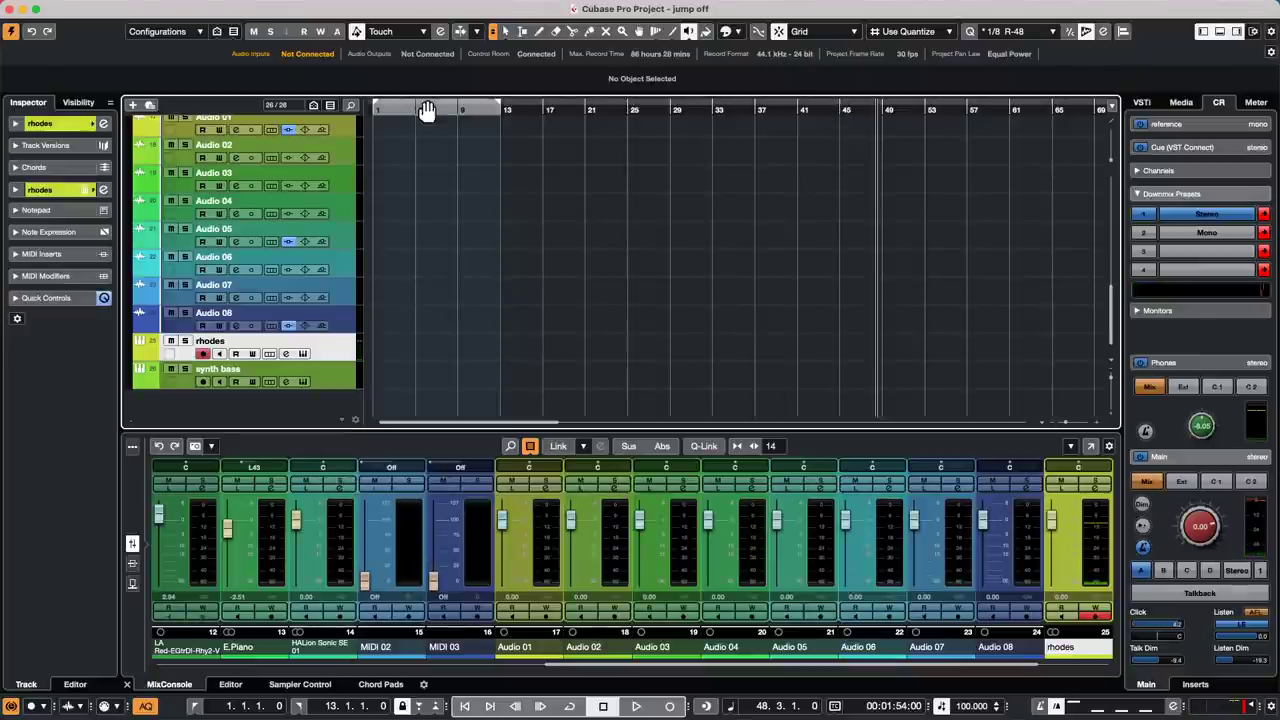
pyautogui.moveTo(427, 106); pyautogui.dragTo(849, 110)
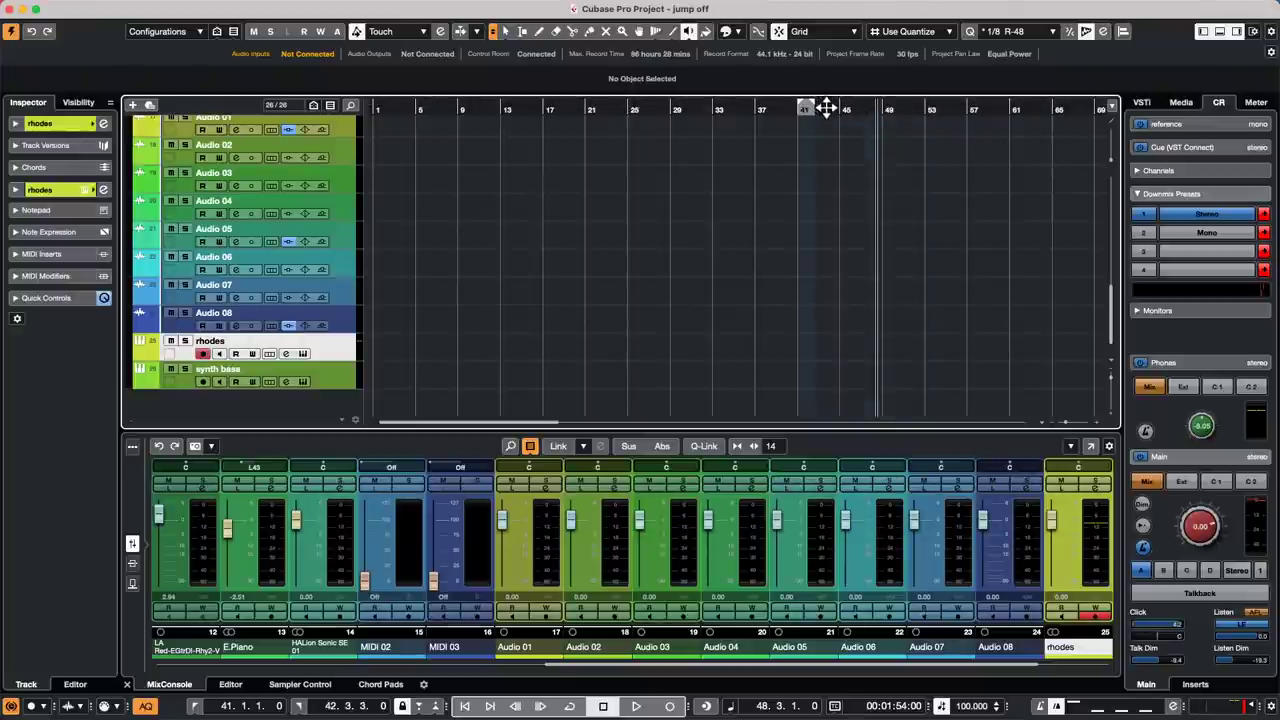
pyautogui.moveTo(823, 106); pyautogui.dragTo(775, 160)
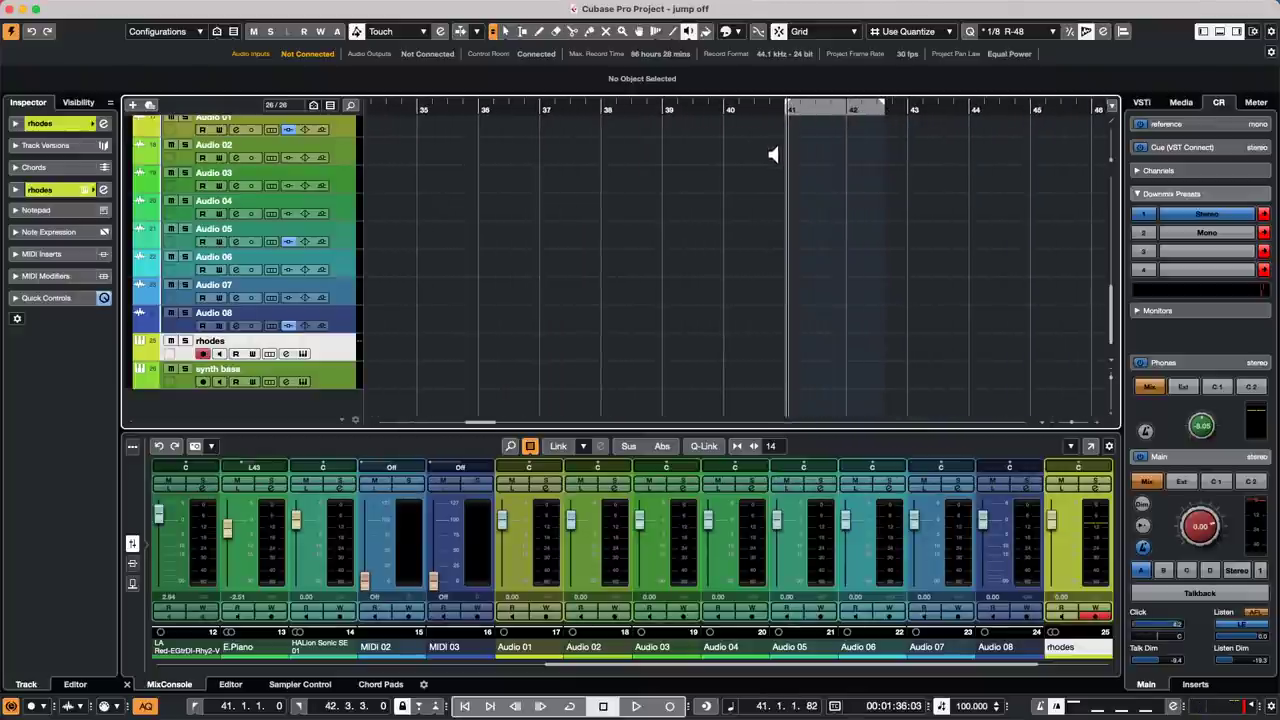
pyautogui.moveTo(876, 109); pyautogui.dragTo(907, 107)
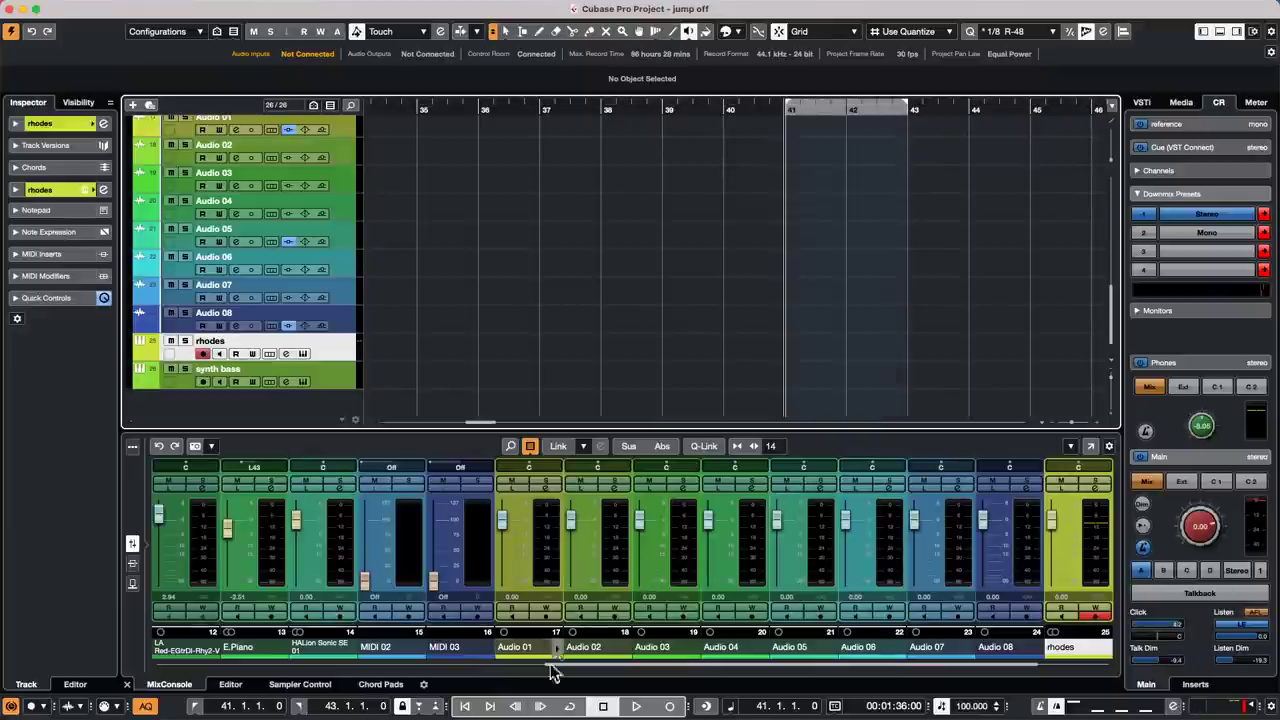
pyautogui.click(569, 706)
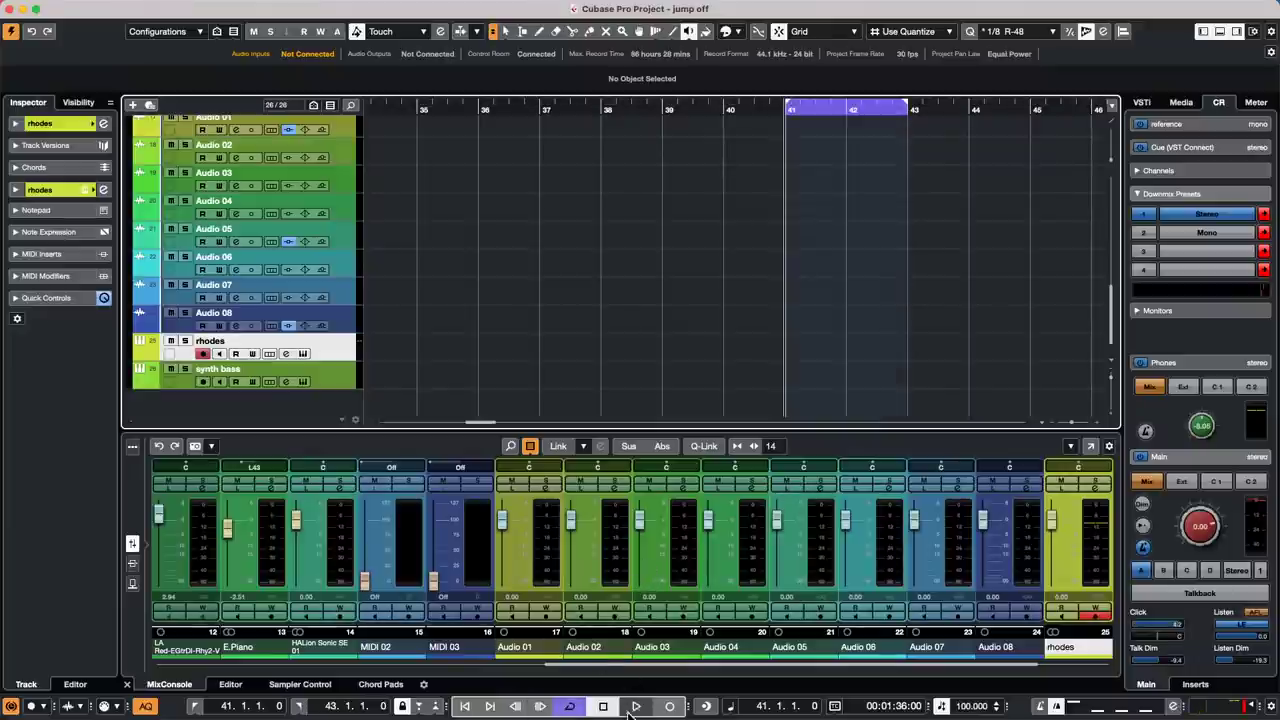
# Step: Record a trial MIDI part on the rhodes track within the cycle range
pyautogui.click(668, 706)
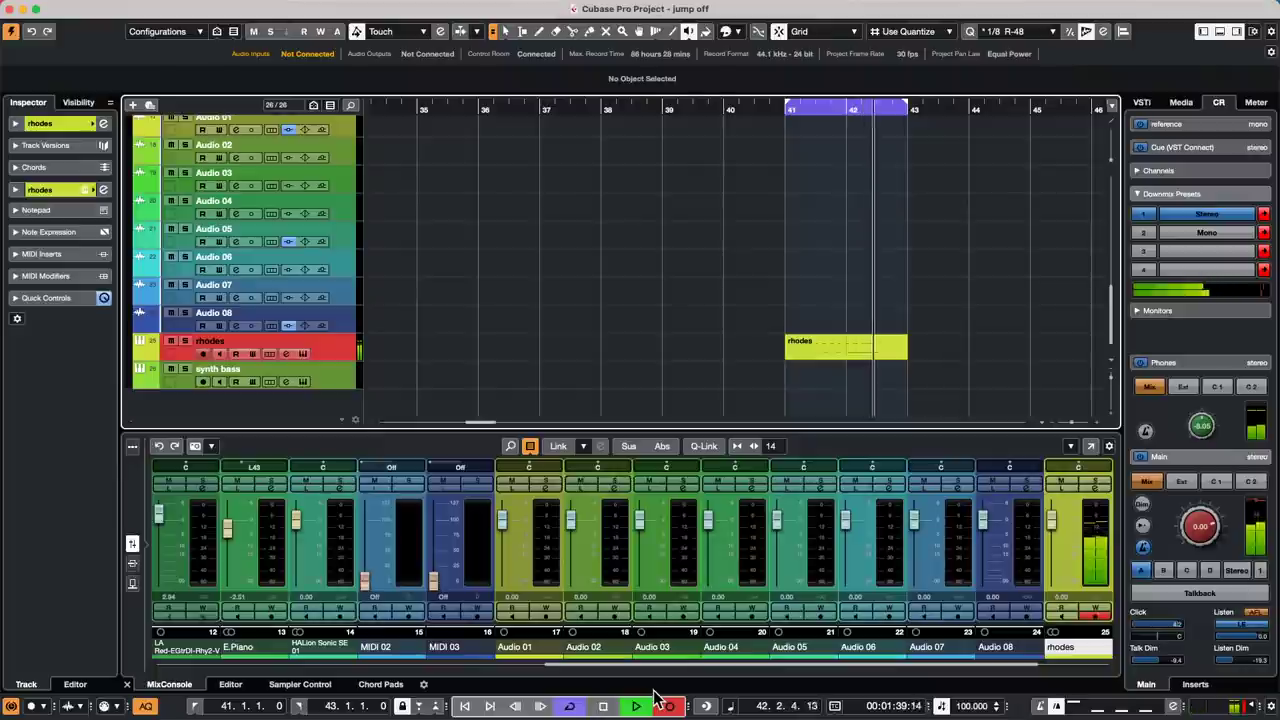
pyautogui.press('space')
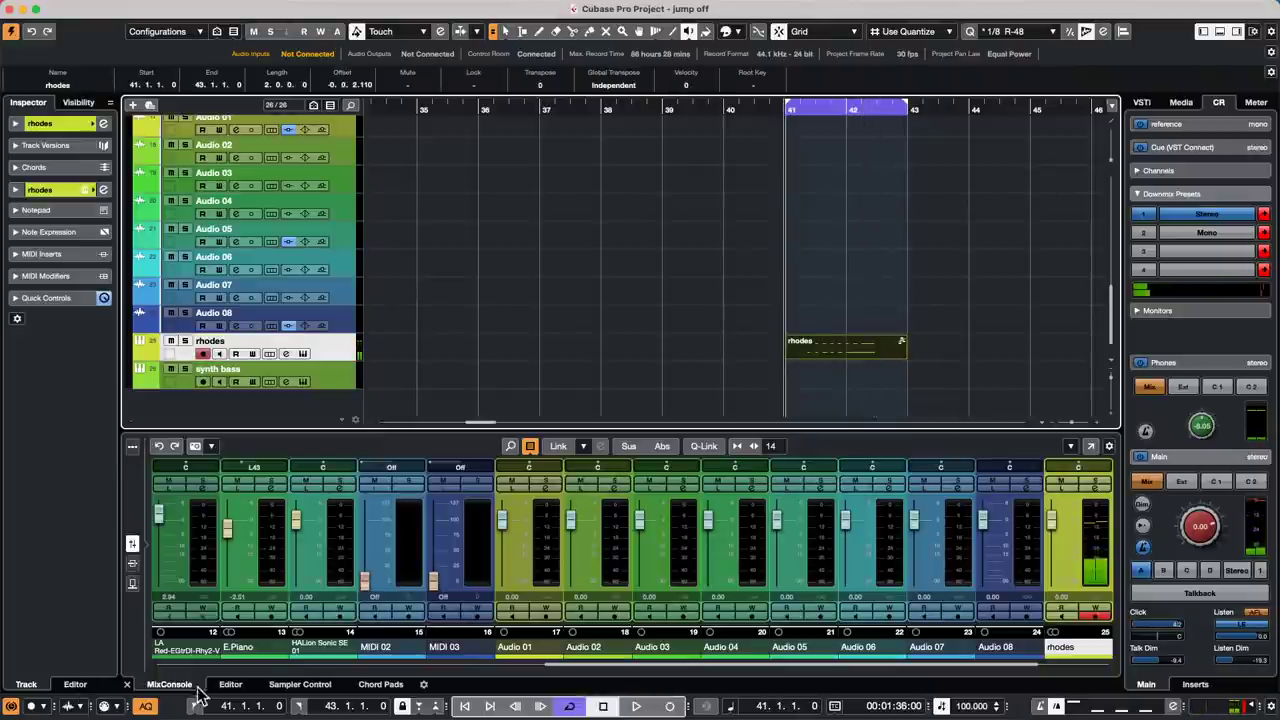
# Step: Set the cycled MIDI recording mode to Stacked in the MIDI record modes
pyautogui.click(116, 706)
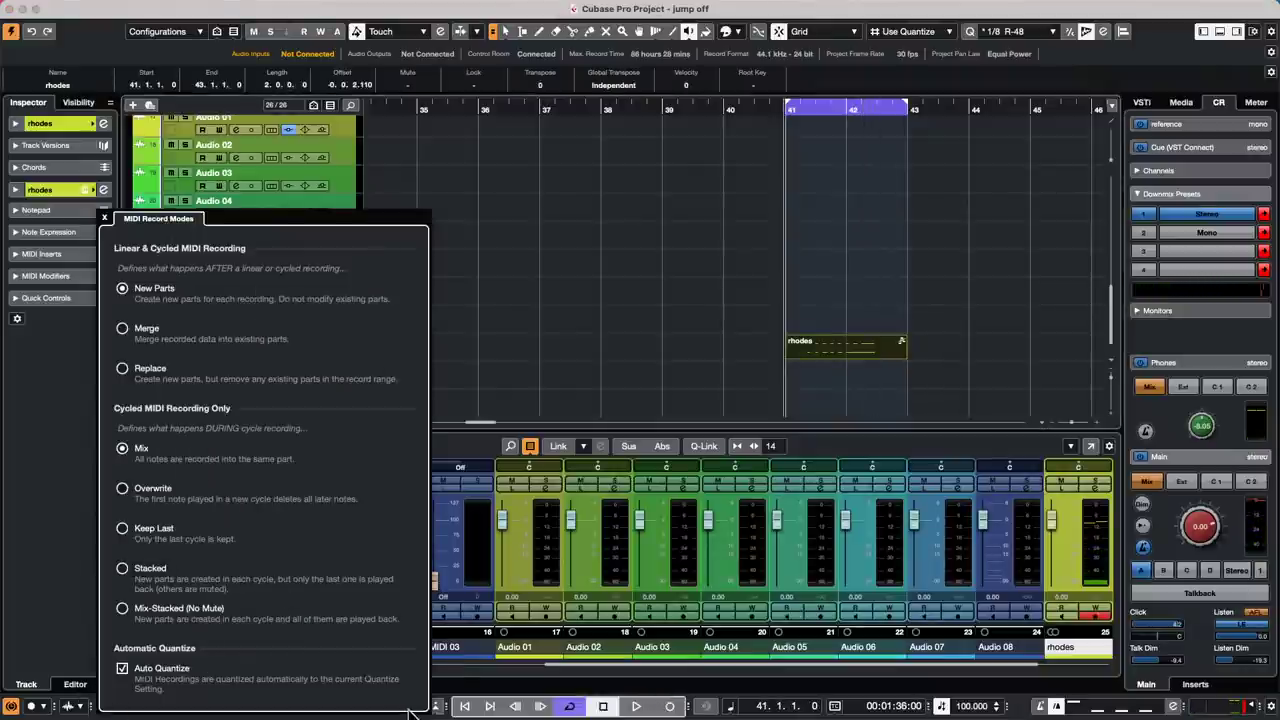
pyautogui.click(126, 568)
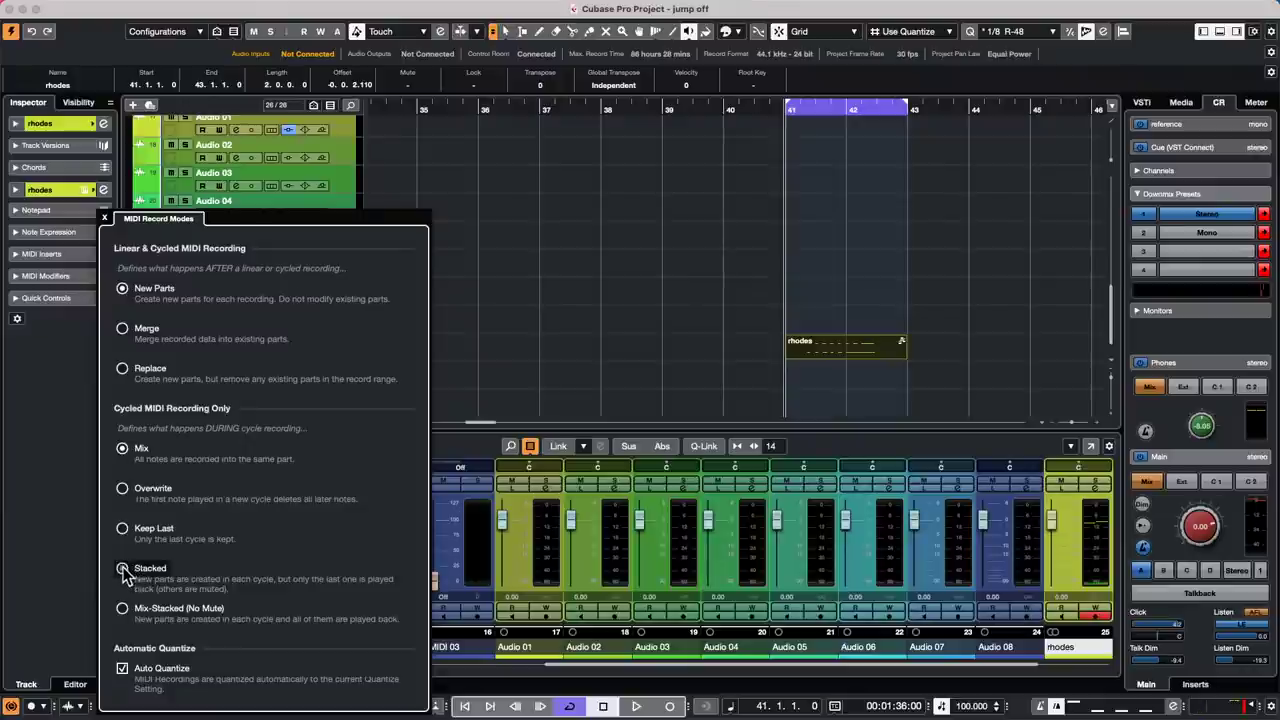
pyautogui.click(862, 361)
# Step: Erase the recorded rhodes part at bar 41 with the Erase tool
pyautogui.rightClick(863, 362)
pyautogui.click(914, 359)
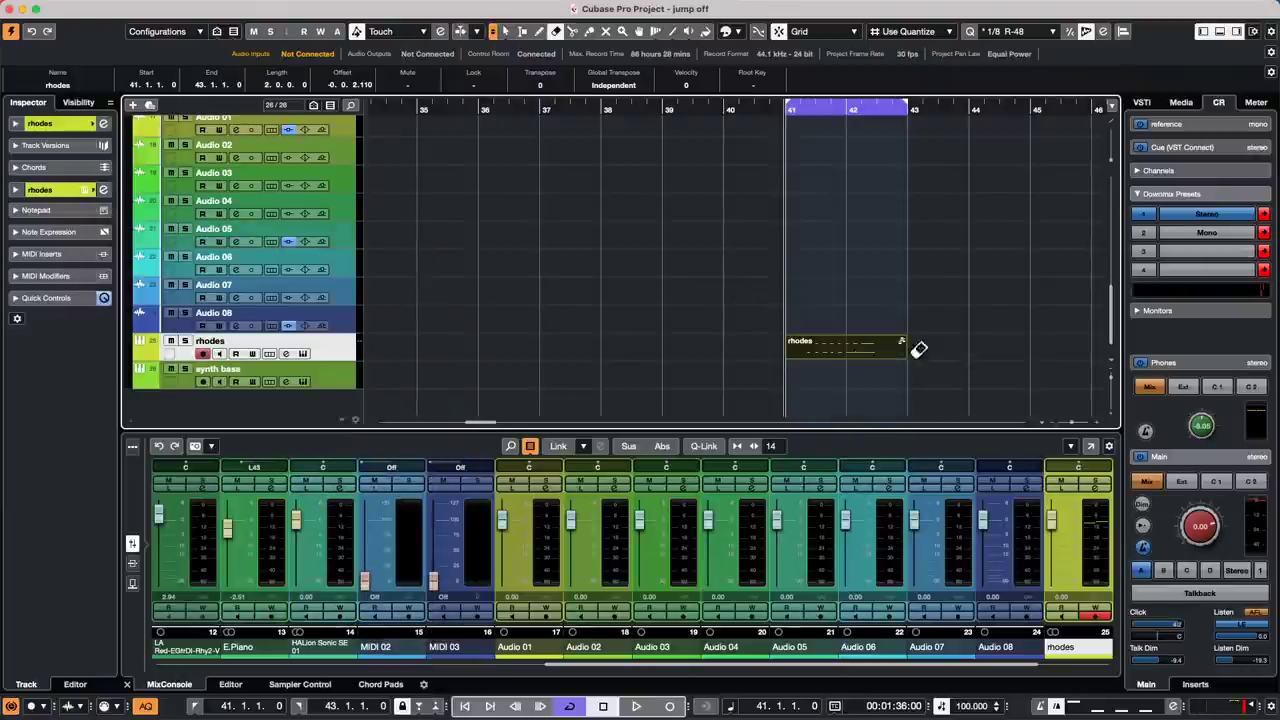
pyautogui.click(845, 341)
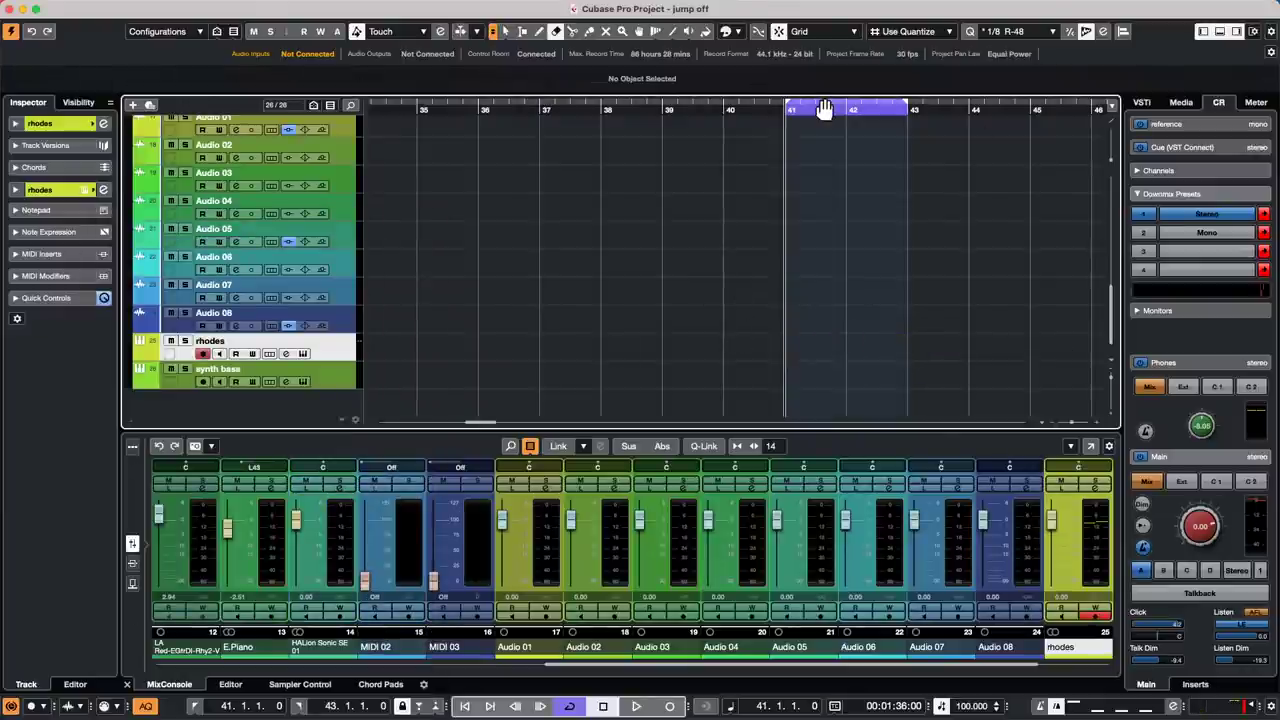
# Step: Record stacked MIDI takes on the rhodes track over bars 41 to 43 and play back the result
pyautogui.press('KP_Multiply')
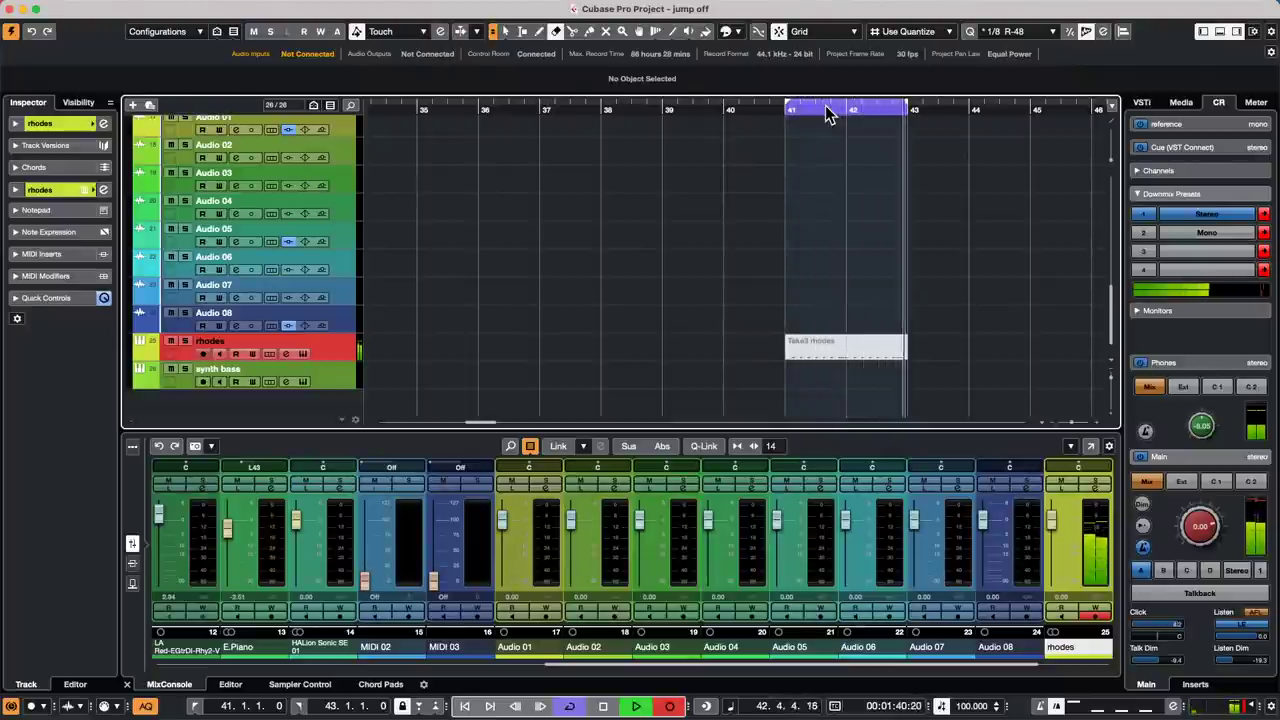
pyautogui.press('space')
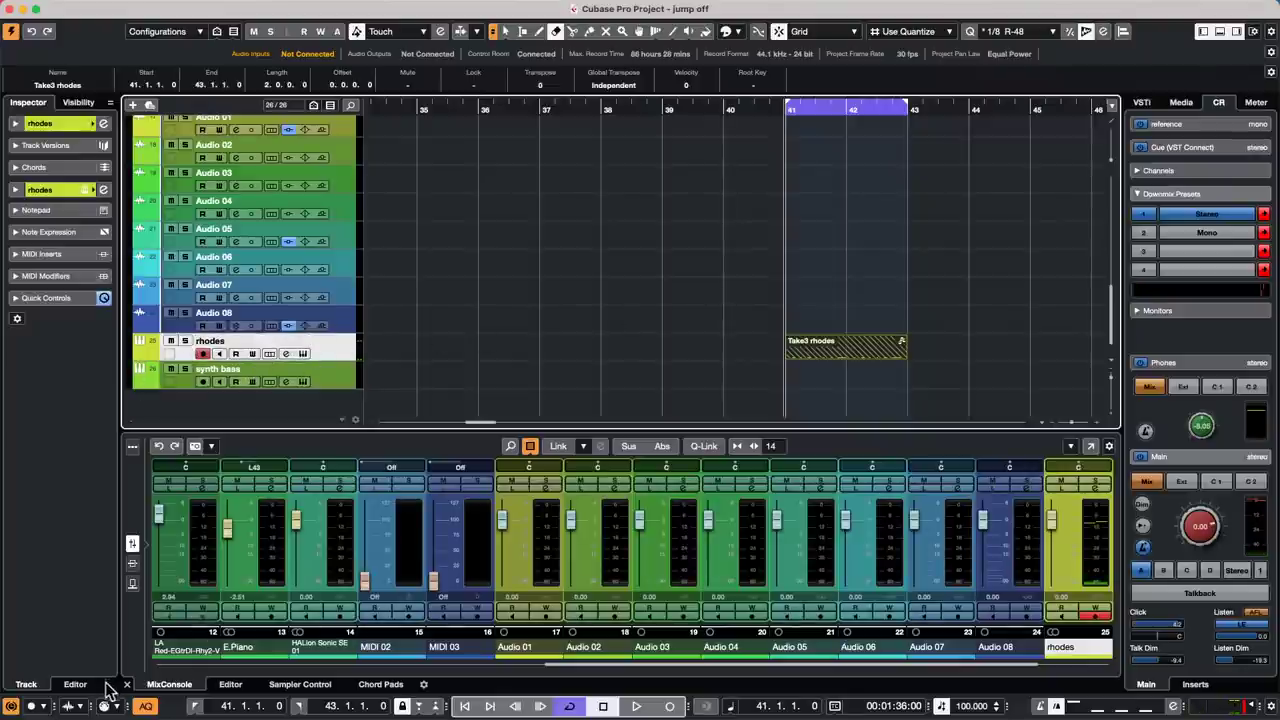
pyautogui.press('space')
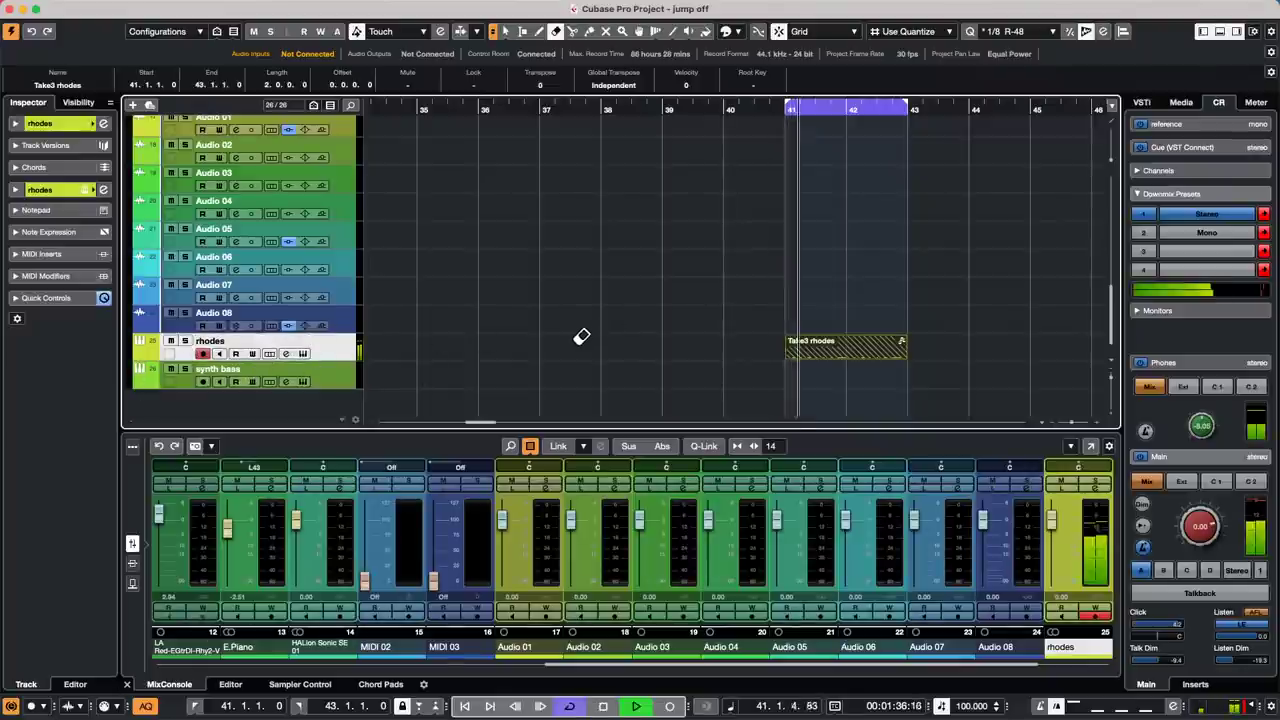
pyautogui.press('space')
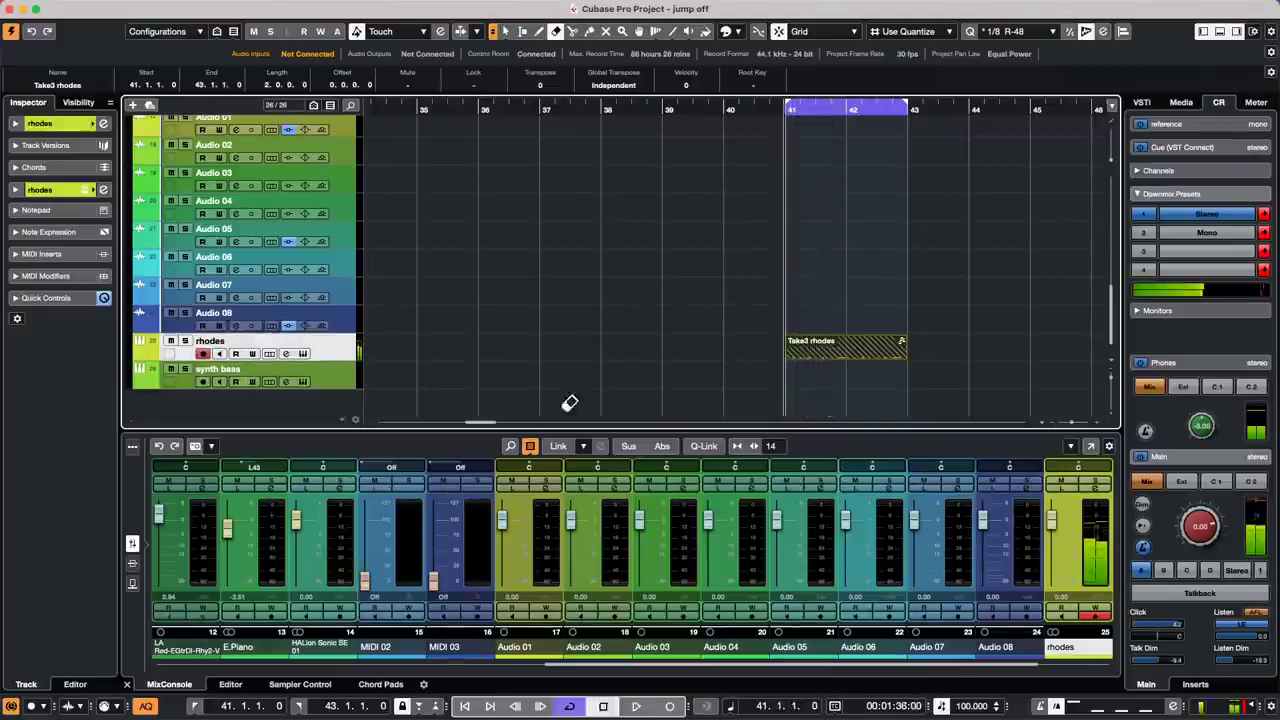
# Step: Review the MIDI record mode options and return the project cursor to the start of the project
pyautogui.click(105, 707)
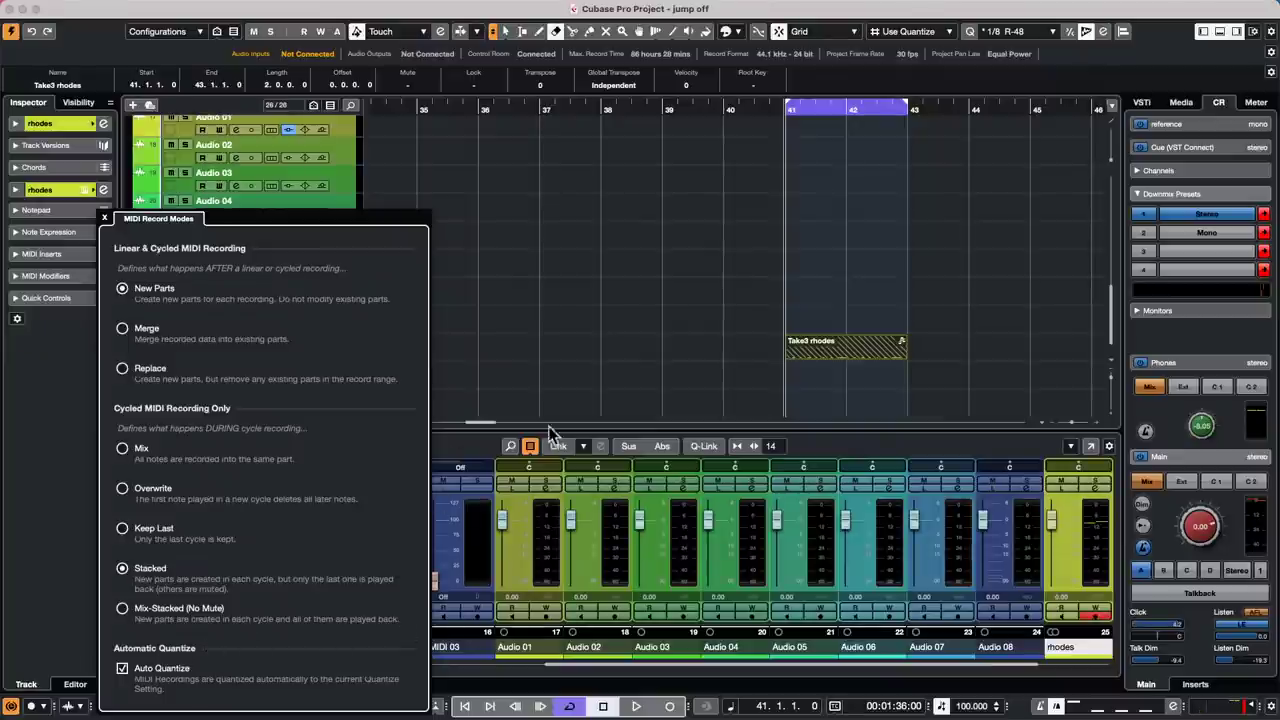
pyautogui.click(545, 250)
pyautogui.scroll(15, 542, 265)
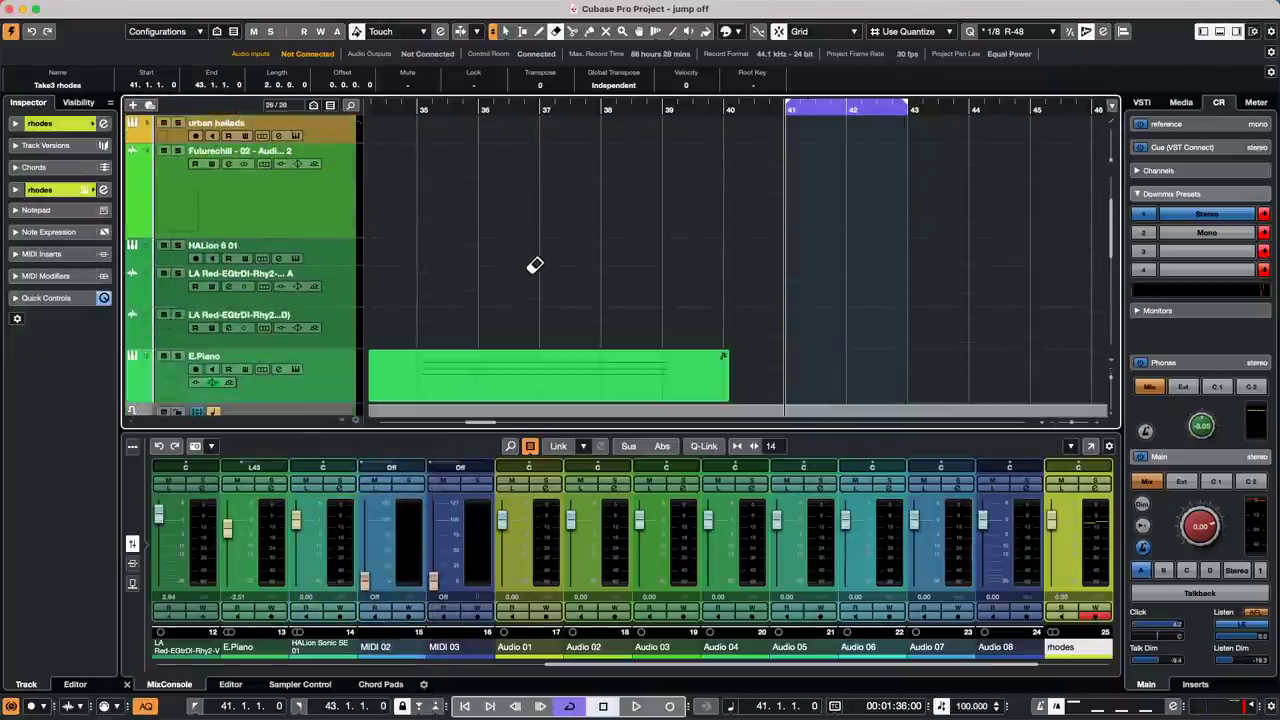
pyautogui.click(449, 96)
pyautogui.press(',')
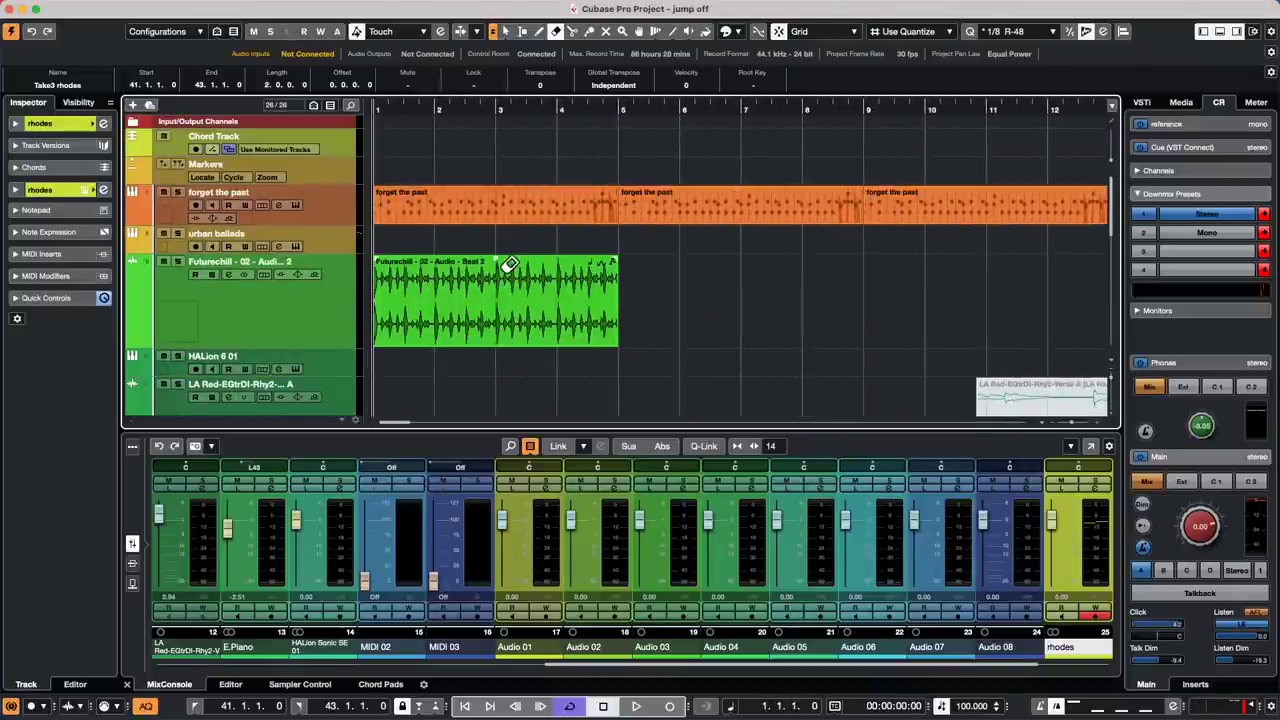
# Step: Switch to the Object Selection tool and select the Futurechill - 02 audio track with its Beat 2 event
pyautogui.press('2')
pyautogui.moveTo(497, 262); pyautogui.dragTo(503, 300)
pyautogui.click(241, 324)
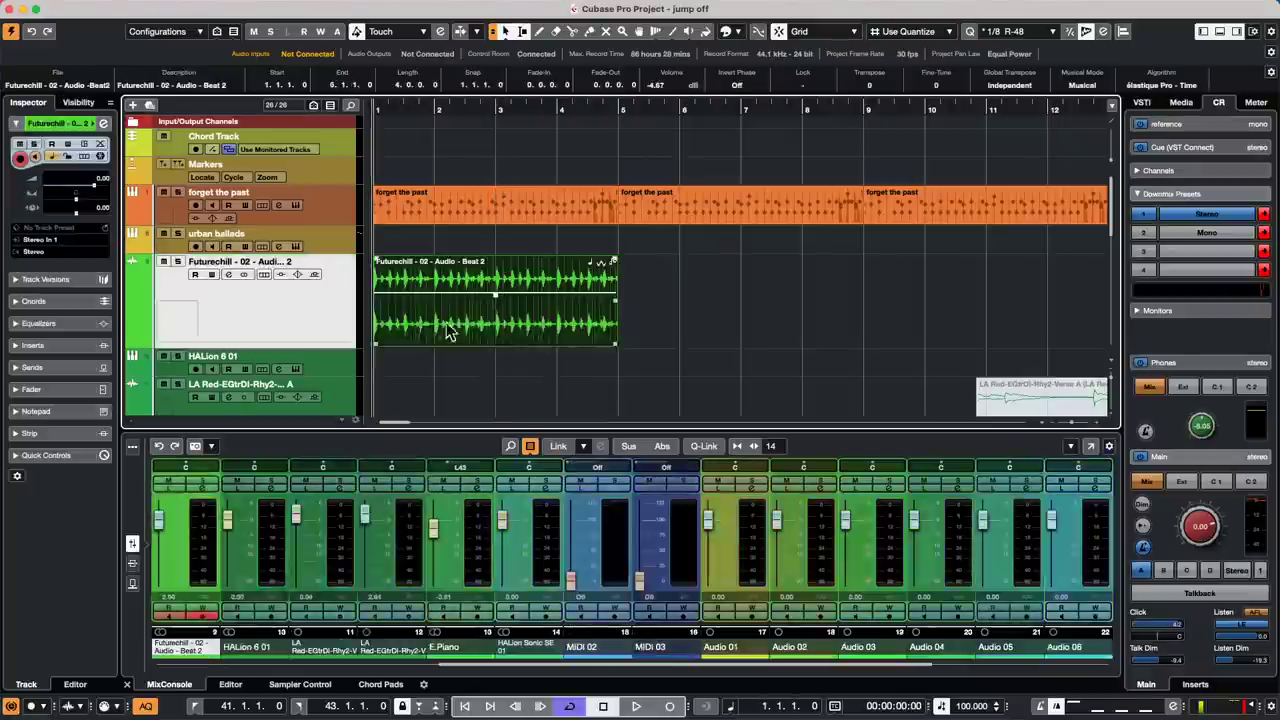
# Step: Examine the Event Display preferences, including the audio, track, marker, MIDI, folder and chord pages
pyautogui.click(45, 9)
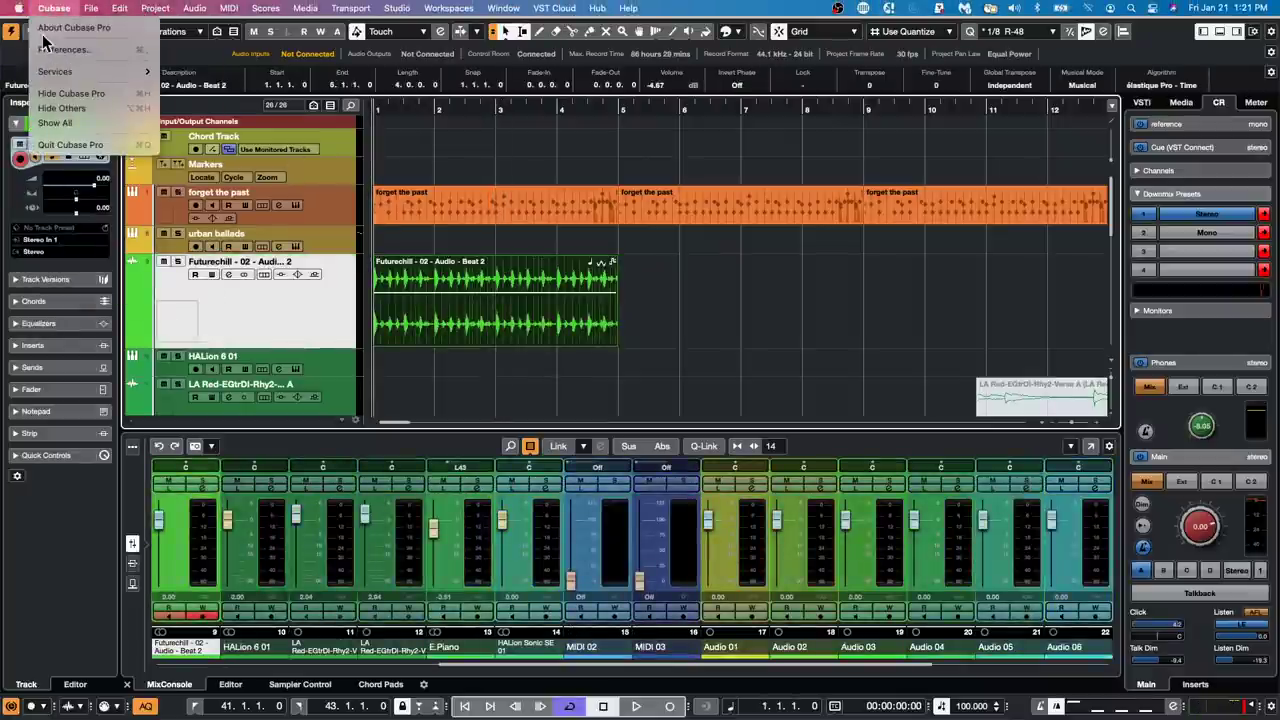
pyautogui.click(62, 49)
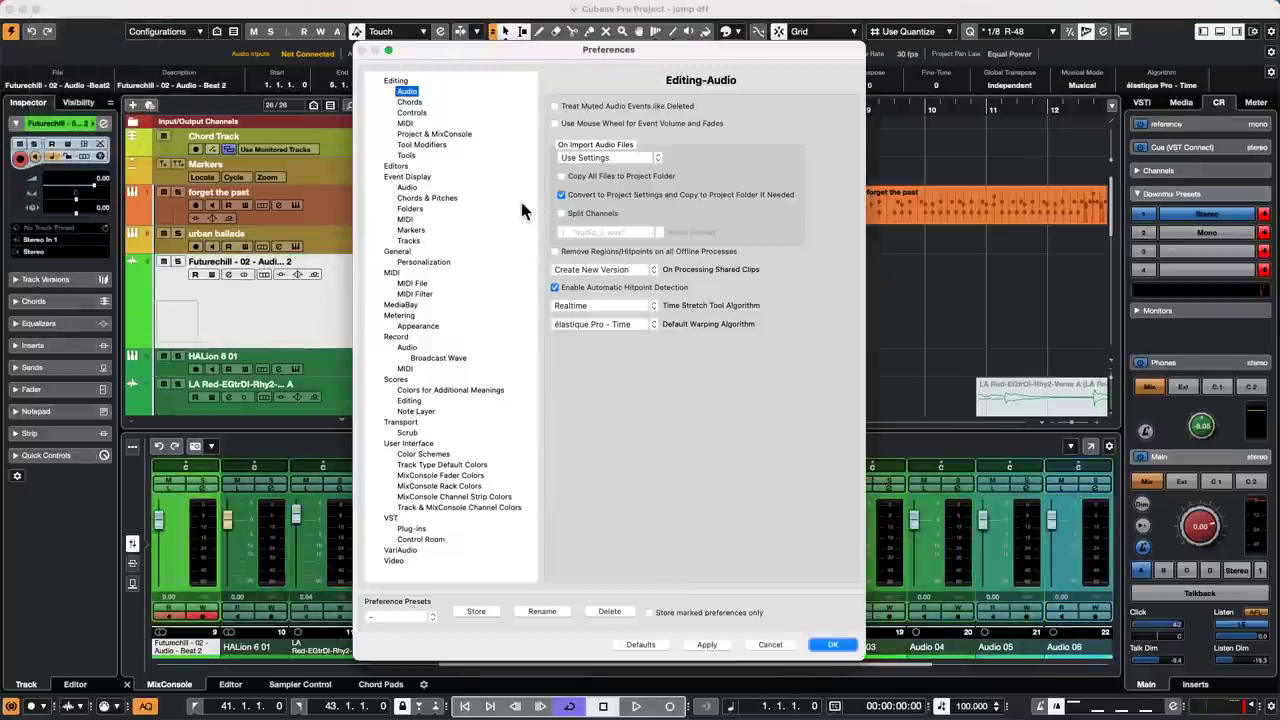
pyautogui.click(407, 188)
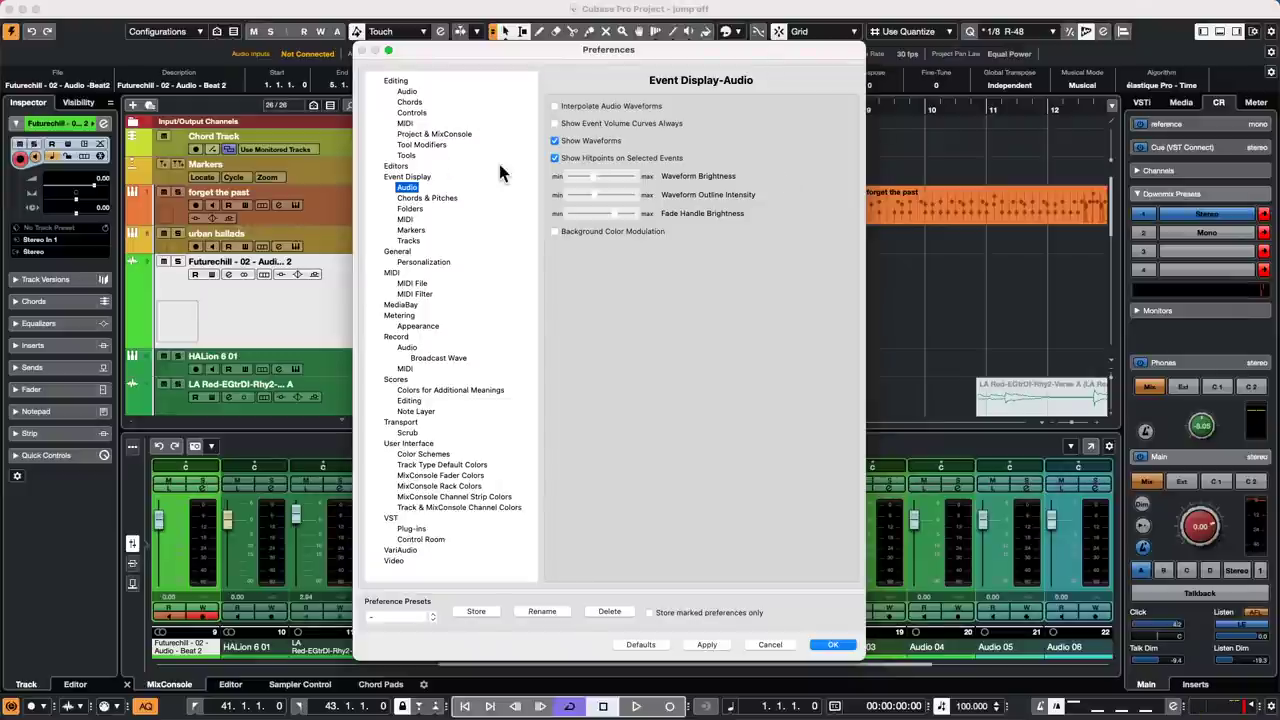
pyautogui.click(420, 177)
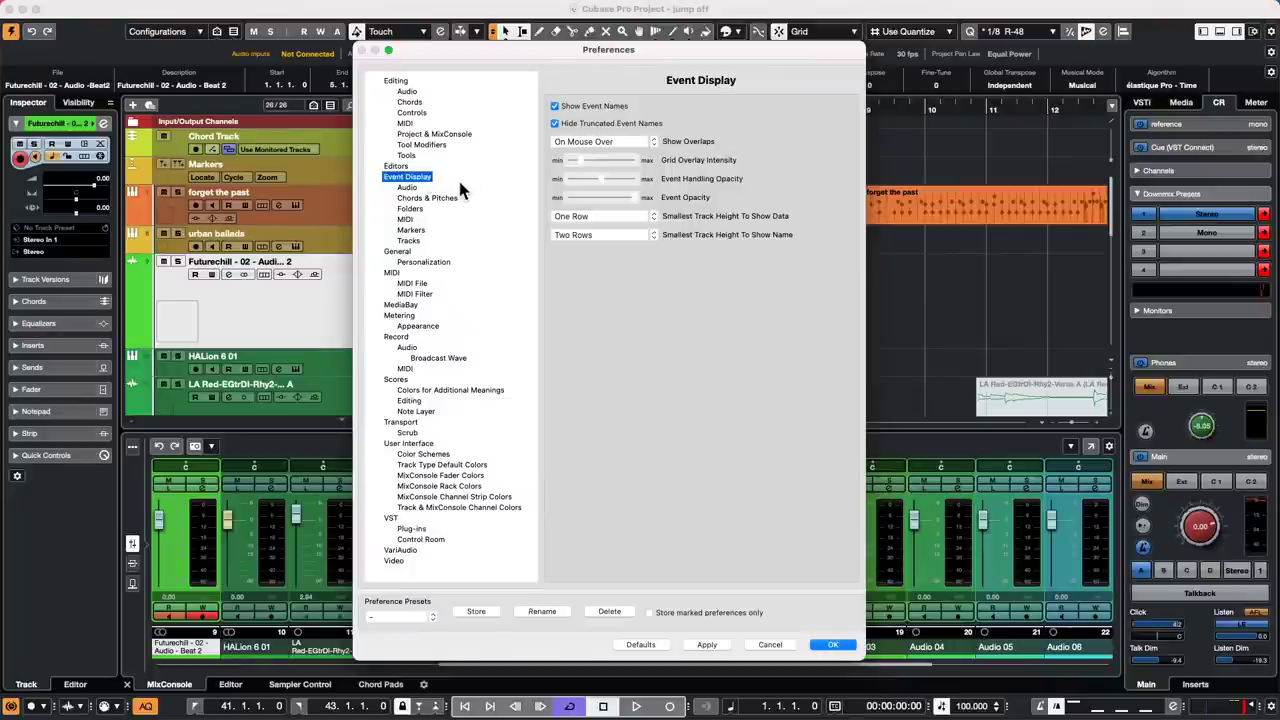
pyautogui.click(409, 241)
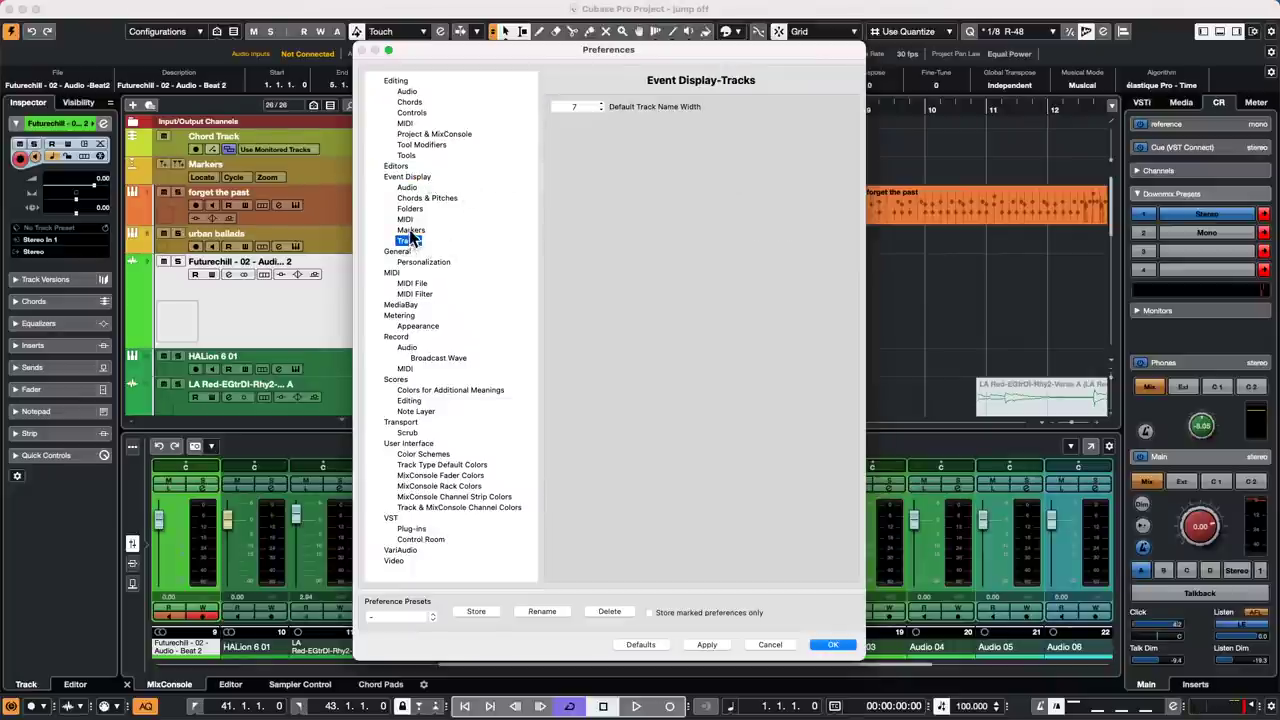
pyautogui.press('Up')
pyautogui.press('Up')
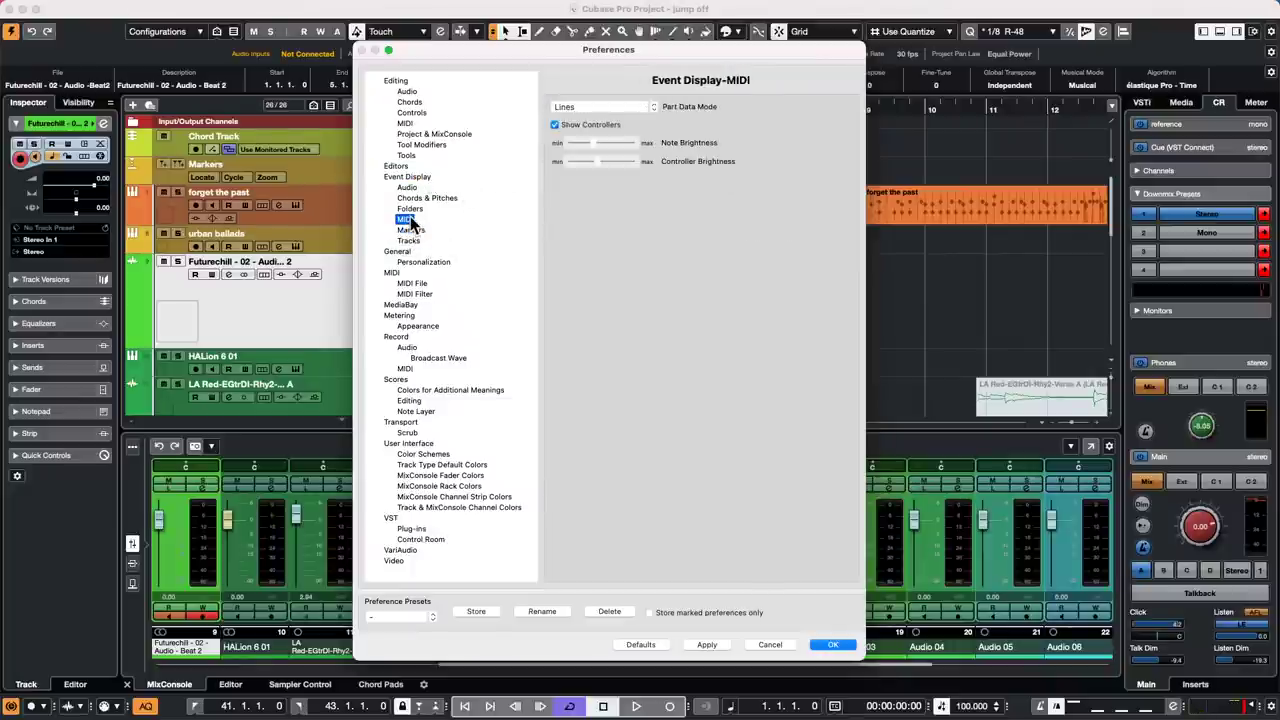
pyautogui.click(410, 210)
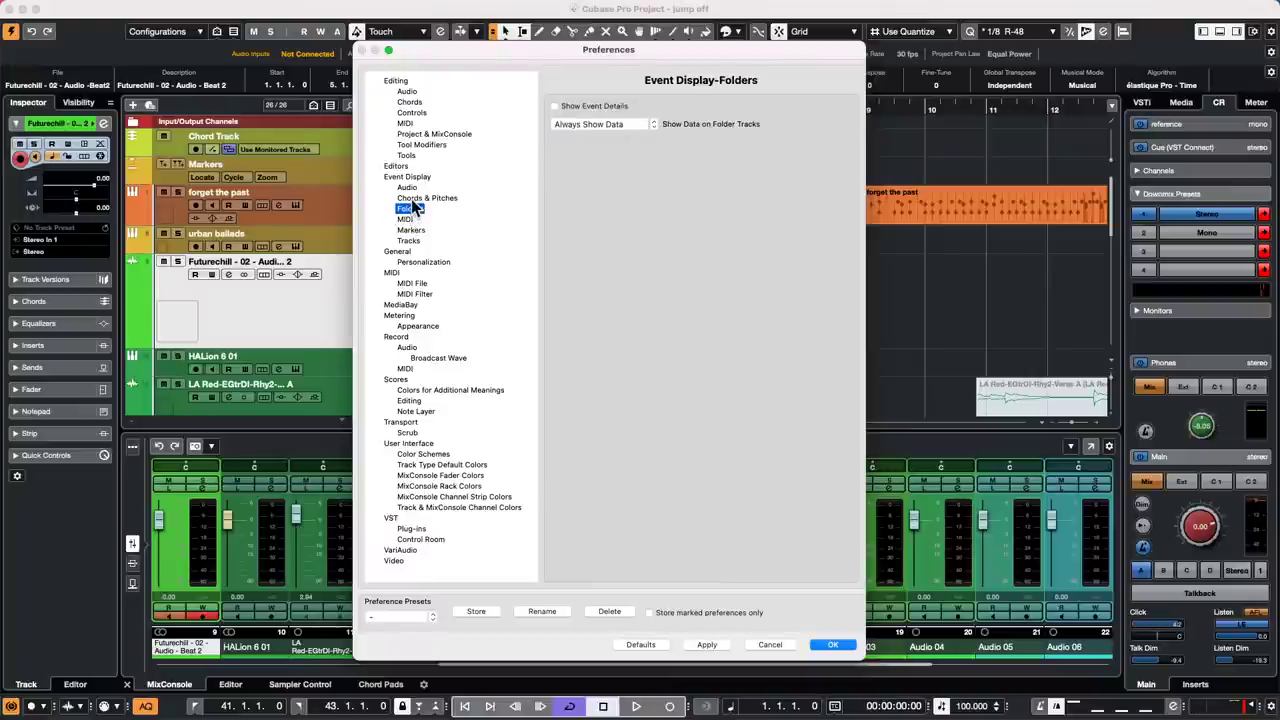
pyautogui.click(413, 201)
# Step: Enable Interpolate Audio Waveforms in the Event Display audio preferences and confirm
pyautogui.click(410, 189)
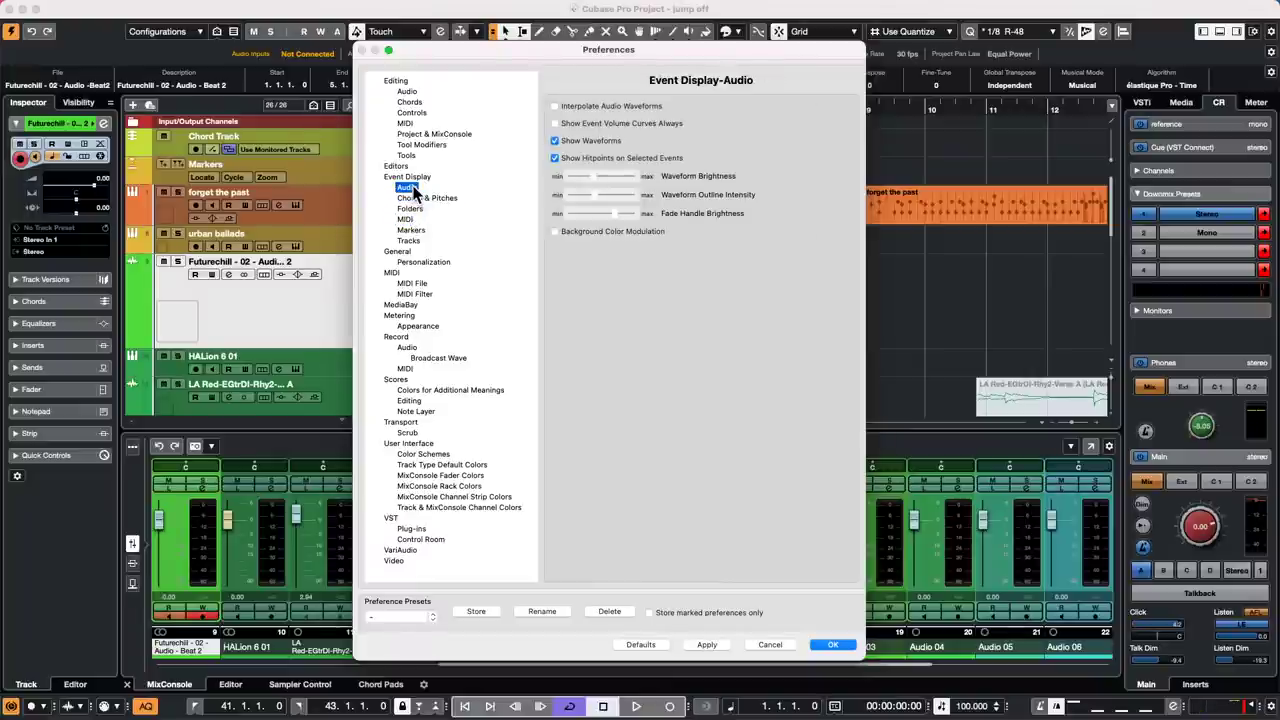
pyautogui.click(555, 106)
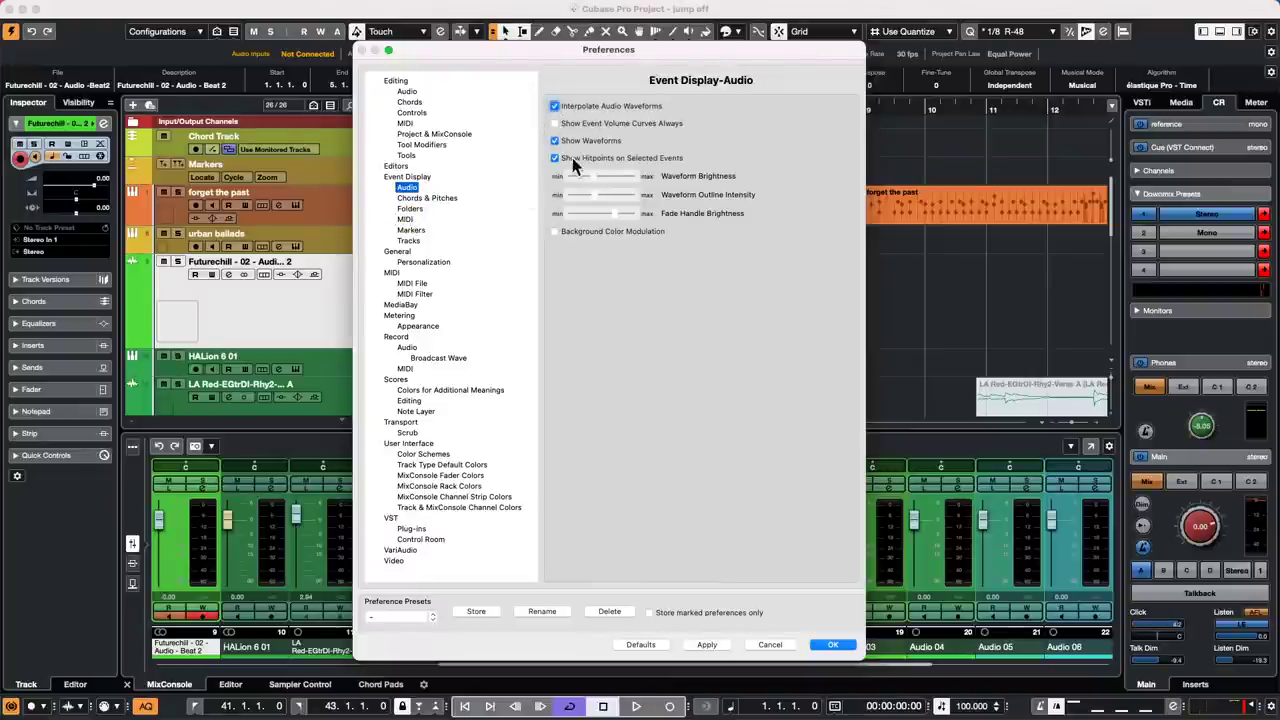
pyautogui.click(833, 645)
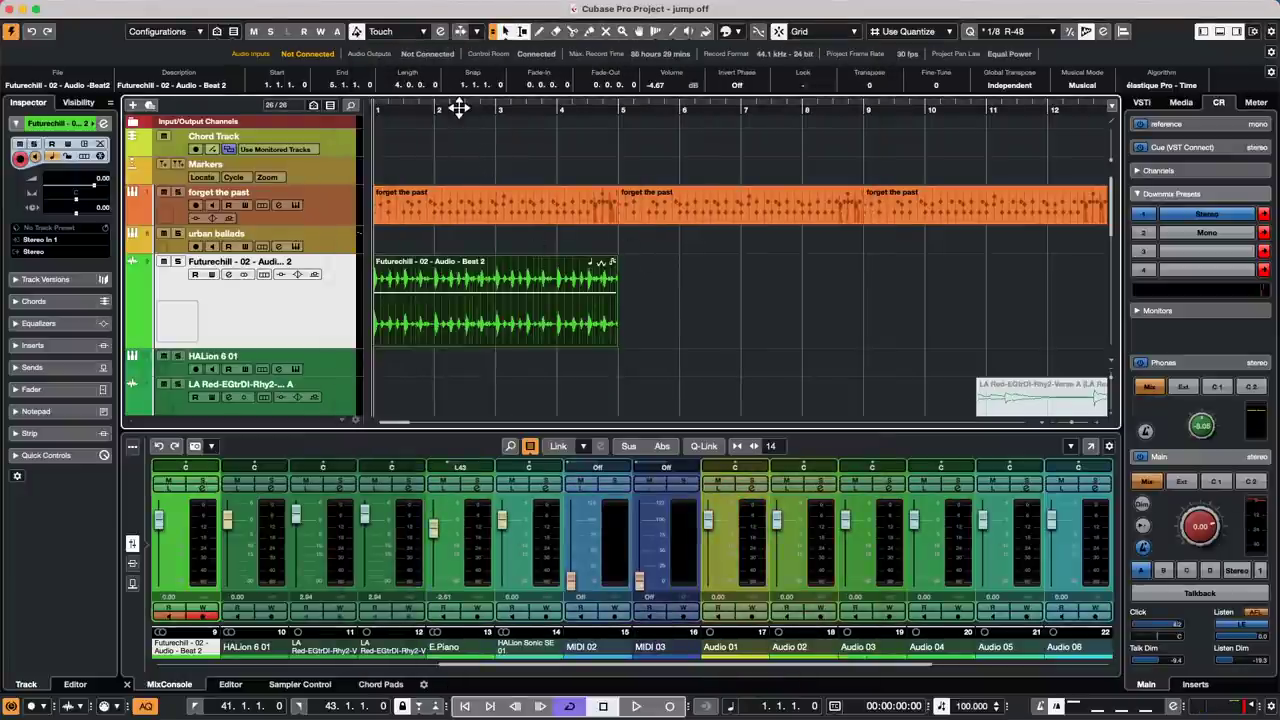
# Step: Change the Futurechill audio track's colour to teal and deselect its event
pyautogui.moveTo(457, 109)
pyautogui.mouseDown()
pyautogui.moveTo(457, 163)
pyautogui.moveTo(471, 129)
pyautogui.mouseUp()
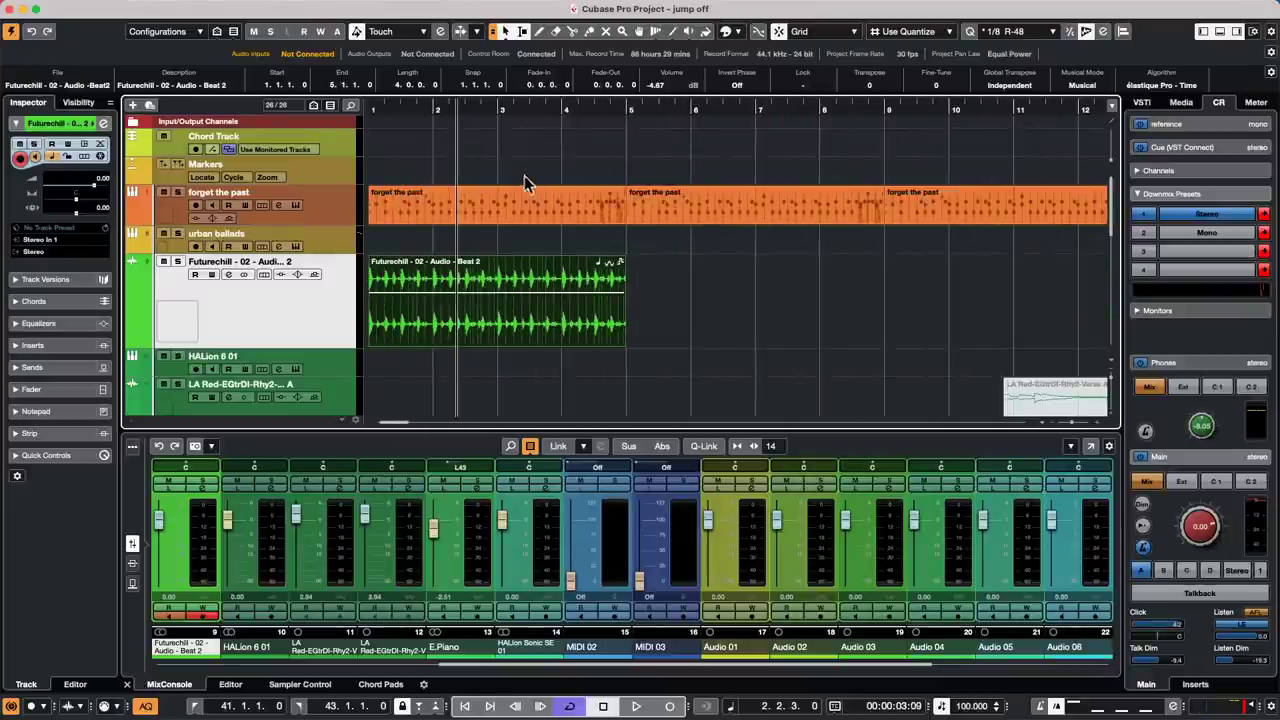
pyautogui.click(100, 132)
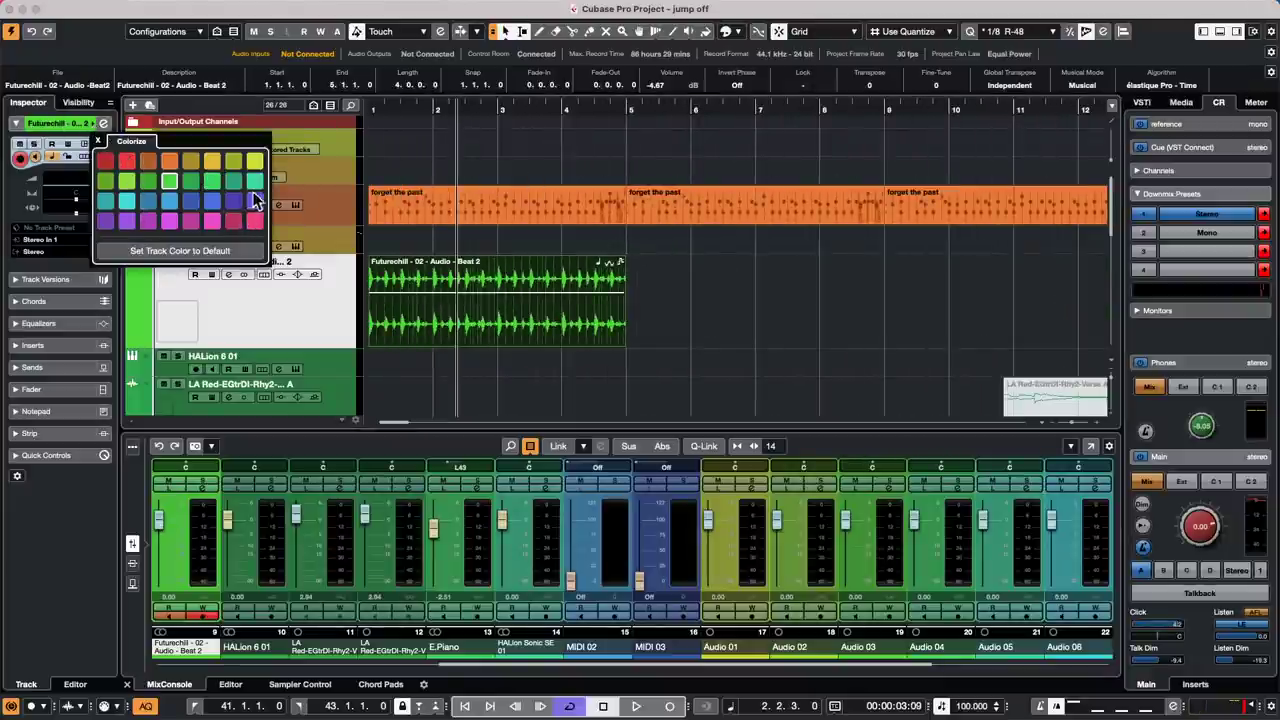
pyautogui.click(105, 200)
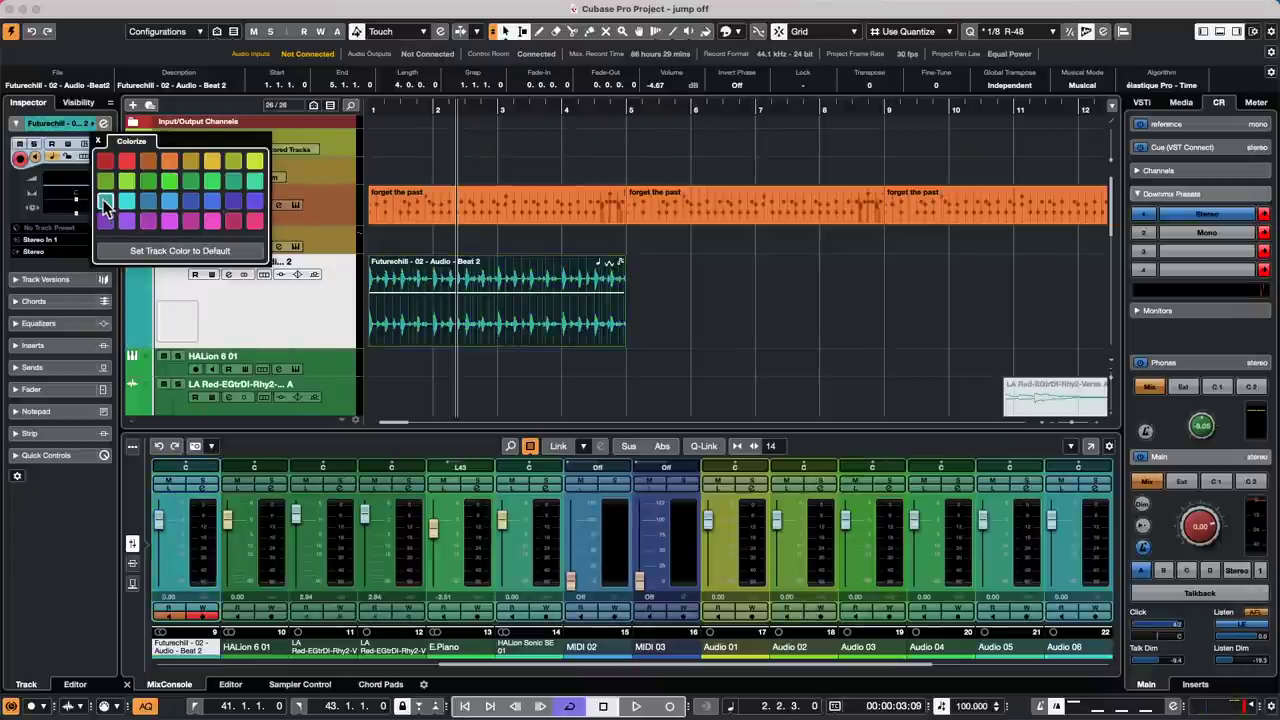
pyautogui.click(606, 370)
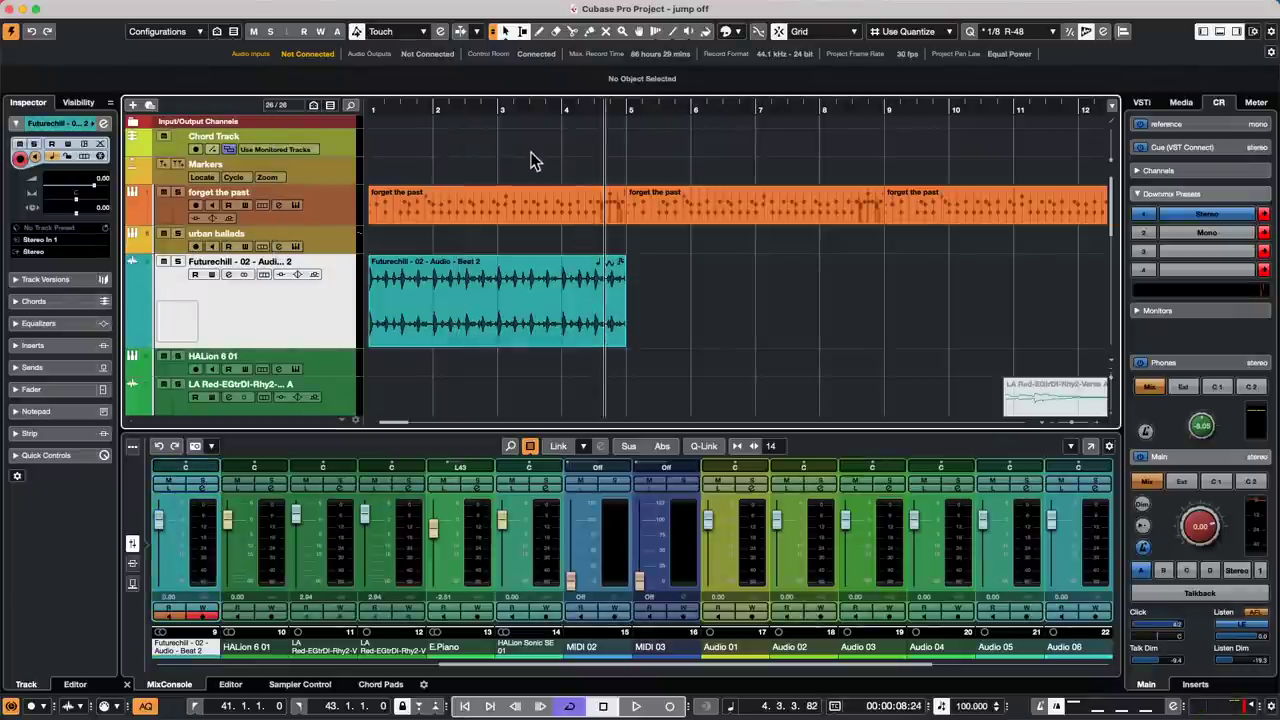
# Step: Open the Futurechill audio event in the sample editor and inspect its interpolated waveform closely around bar 2
pyautogui.moveTo(523, 106)
pyautogui.mouseDown()
pyautogui.moveTo(518, 155)
pyautogui.moveTo(518, 126)
pyautogui.mouseUp()
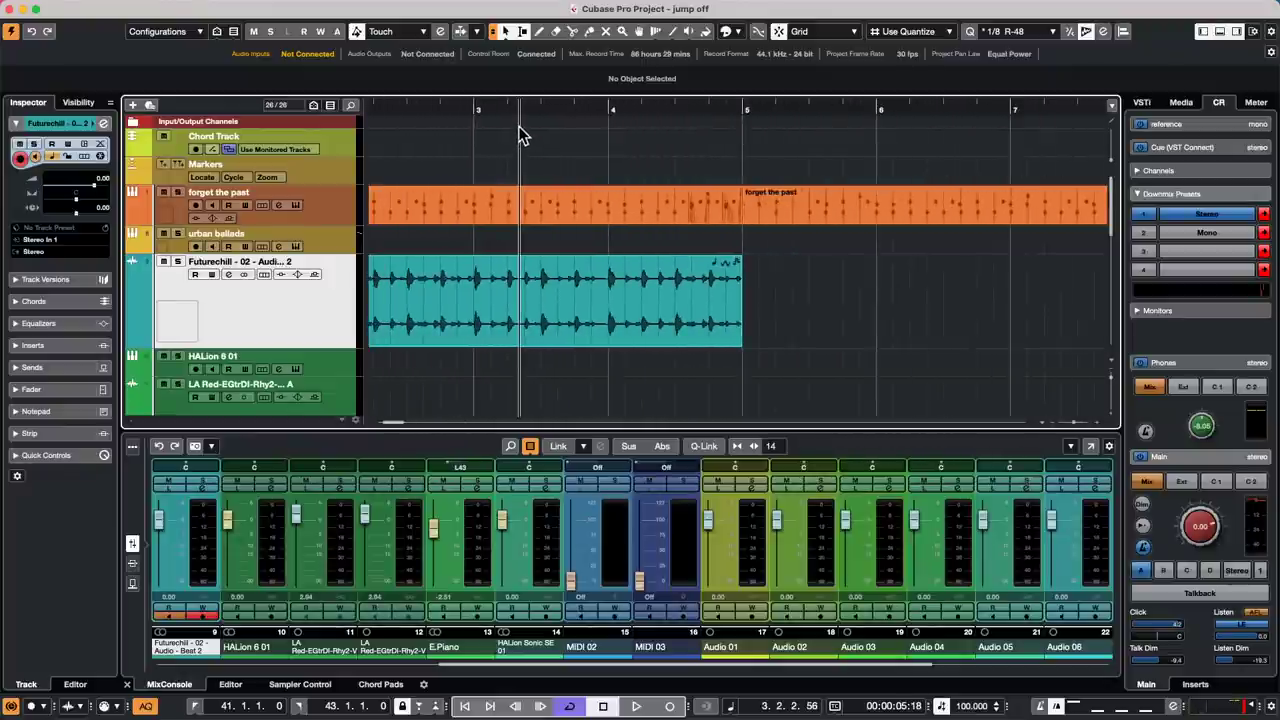
pyautogui.doubleClick(554, 340)
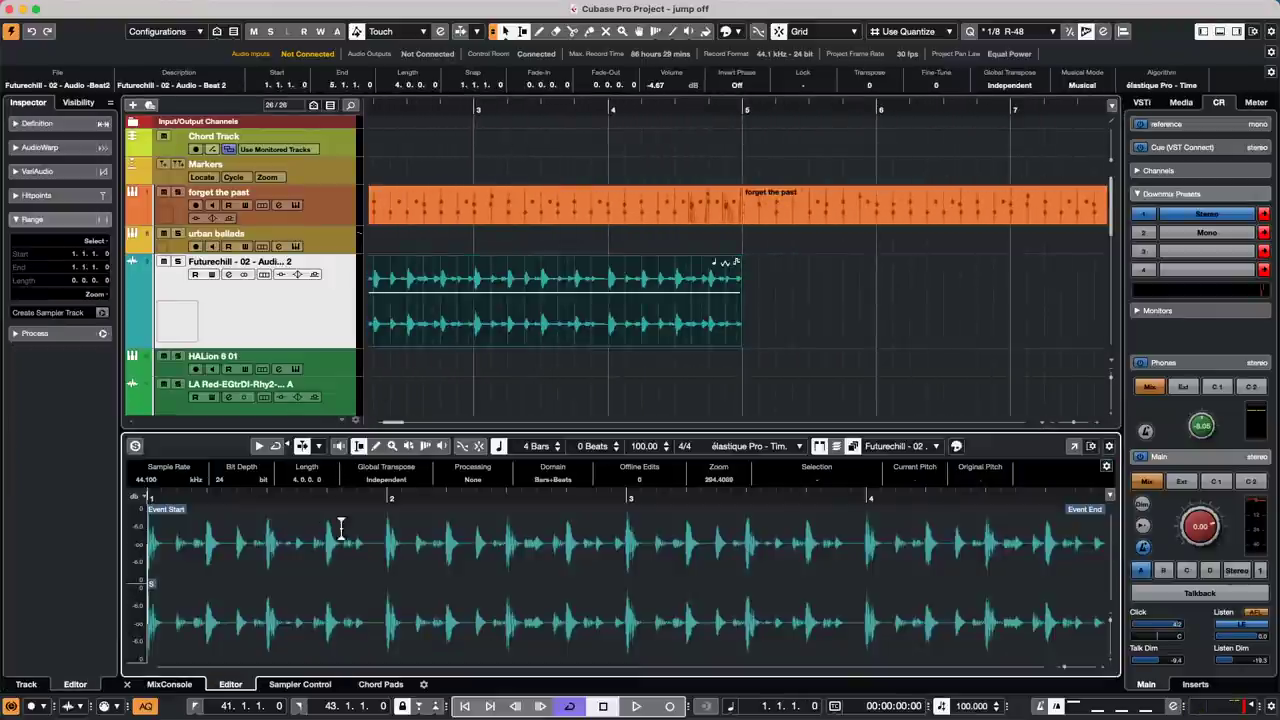
pyautogui.moveTo(404, 500); pyautogui.dragTo(408, 517)
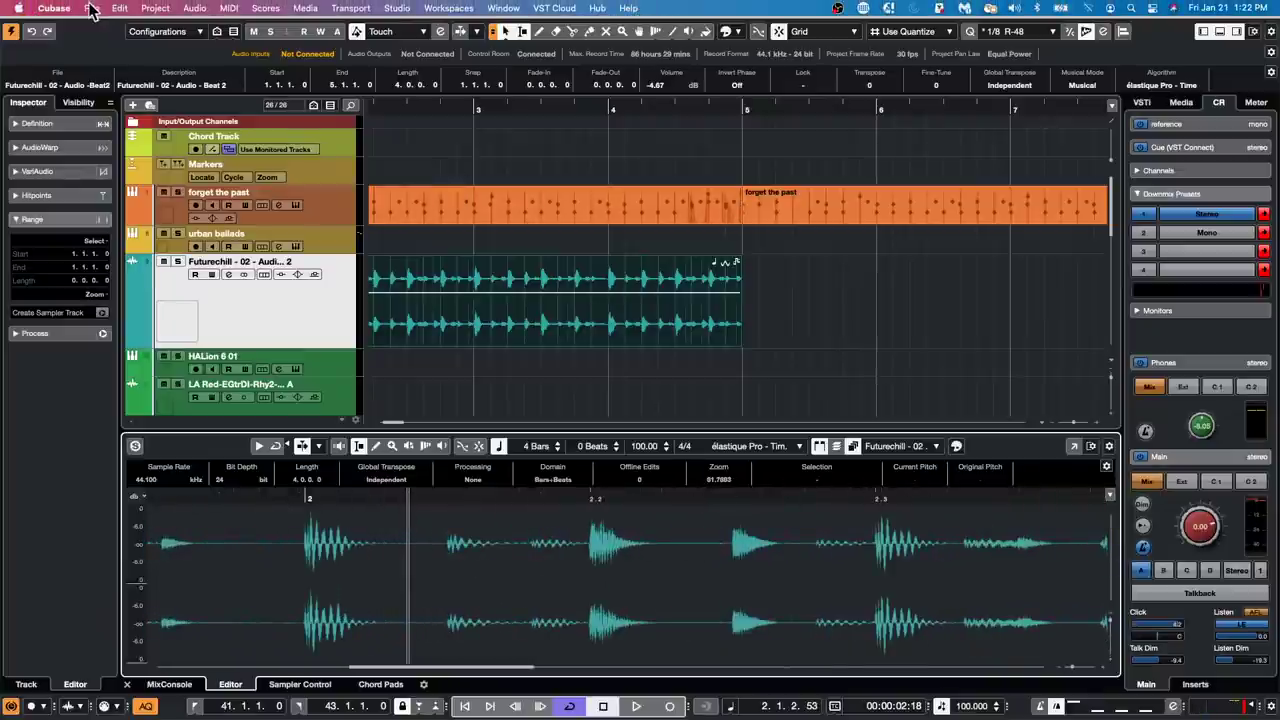
# Step: Create a new empty project in the January 21 2022 folder
pyautogui.click(90, 8)
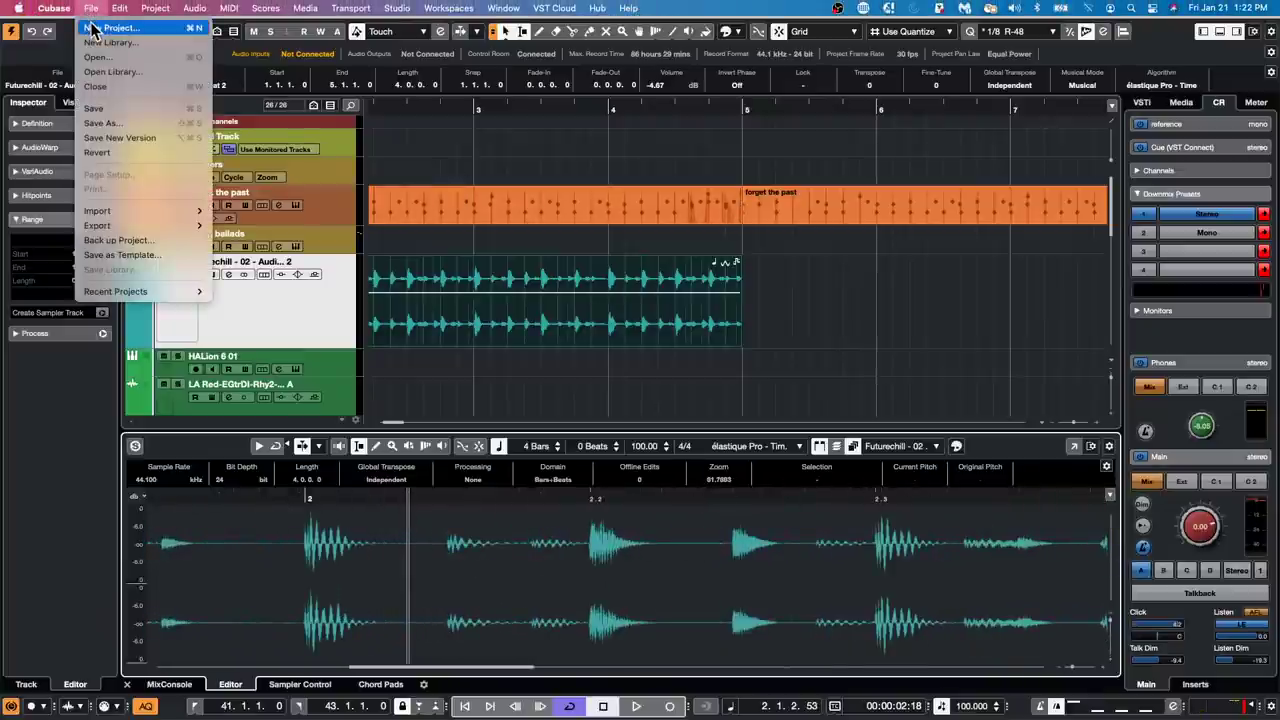
pyautogui.click(92, 28)
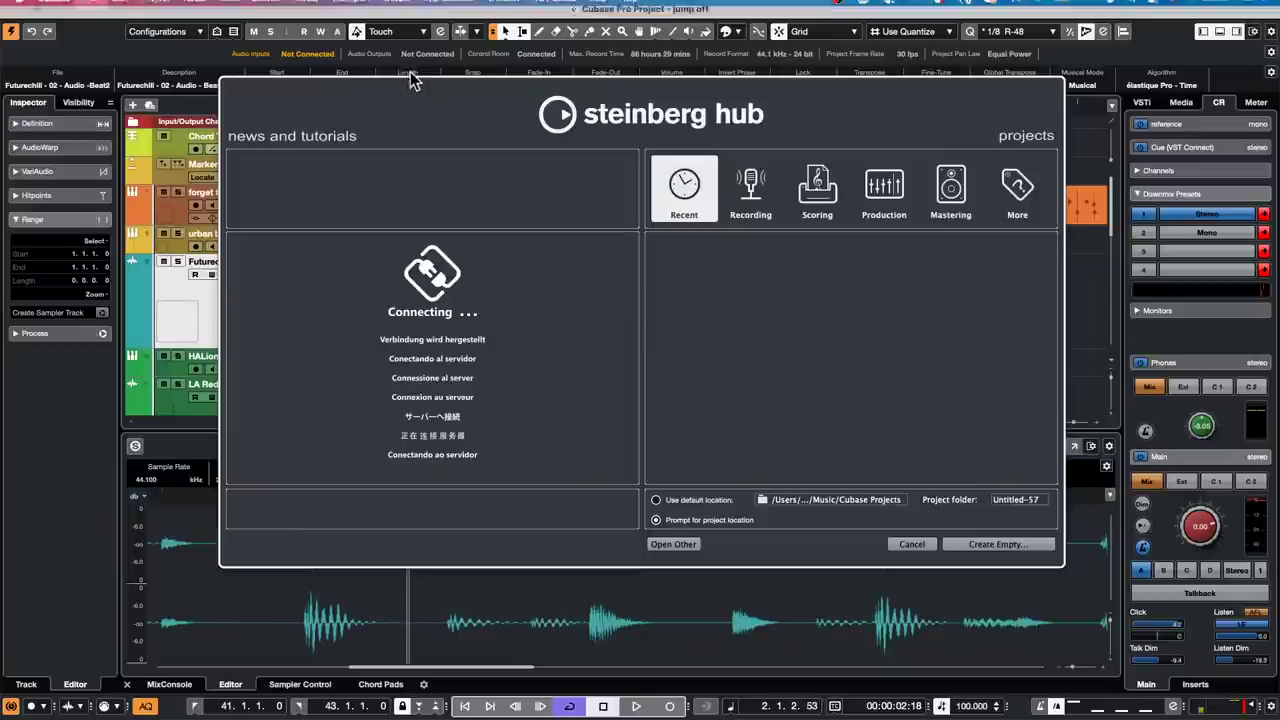
pyautogui.click(1000, 544)
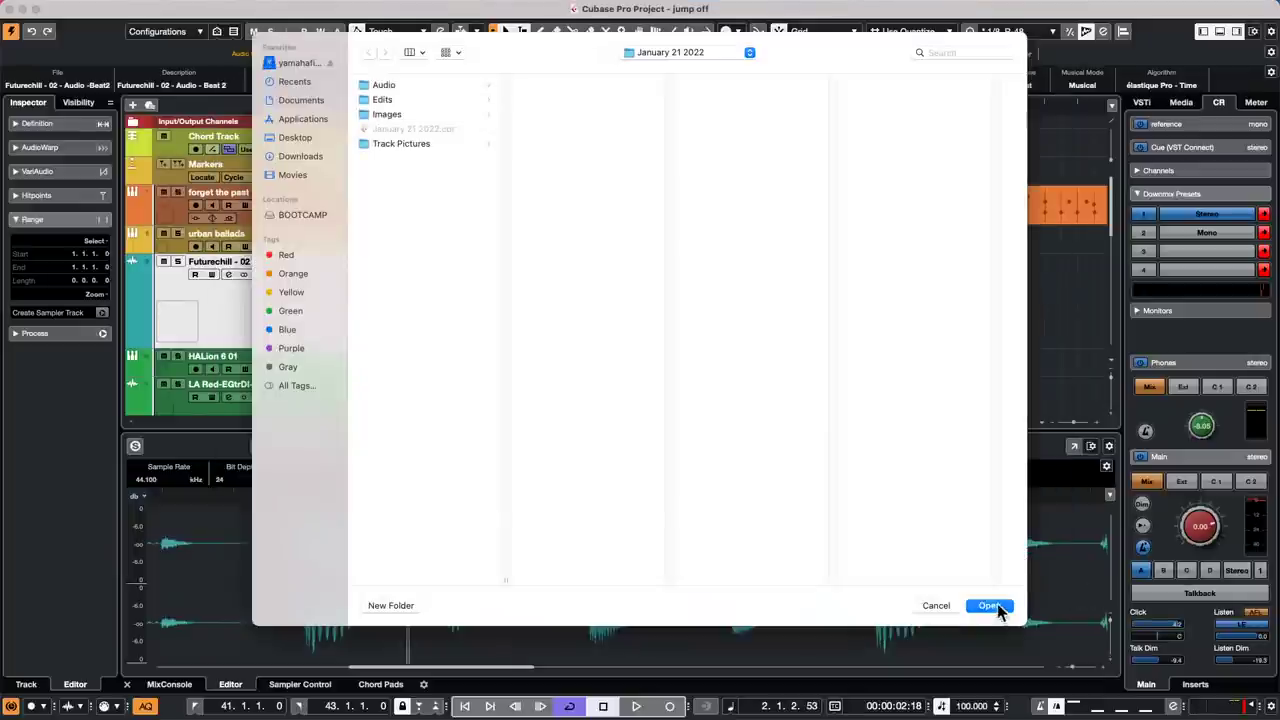
pyautogui.click(989, 606)
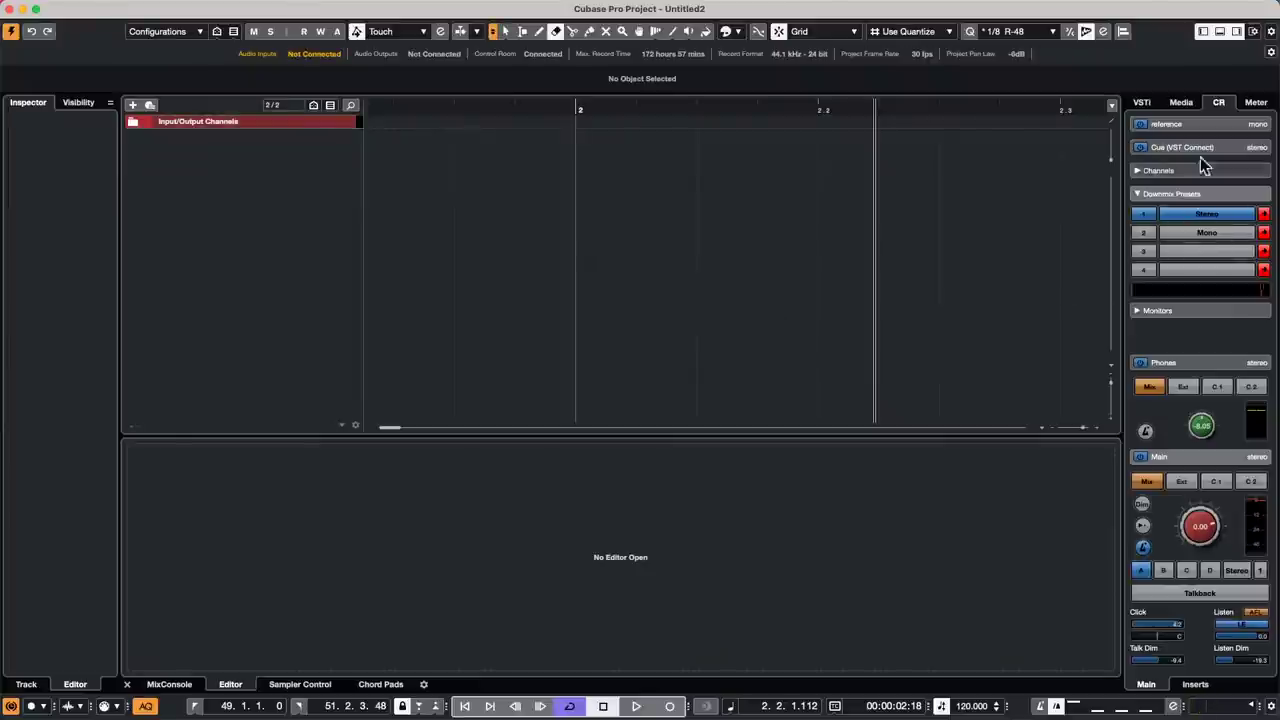
# Step: Insert the Atmo 07_AM sample from the Caleidoscope loop collection into the project as a new audio track
pyautogui.click(1183, 103)
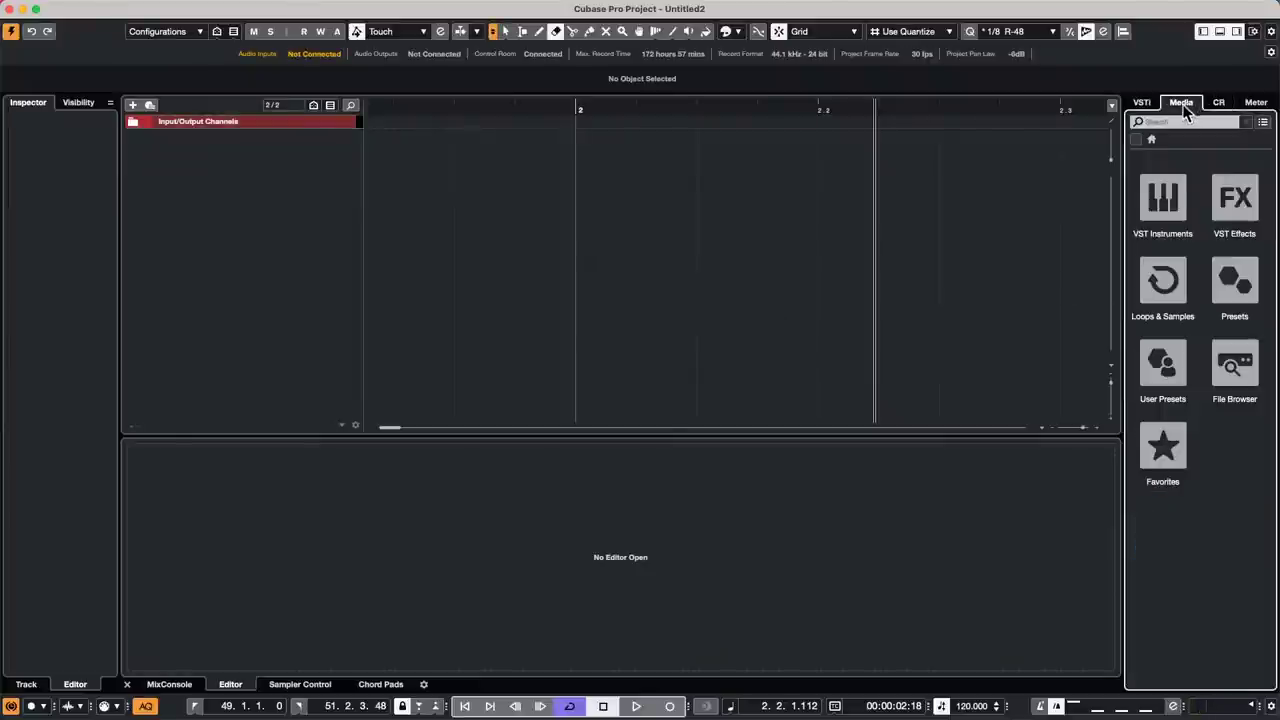
pyautogui.click(1164, 305)
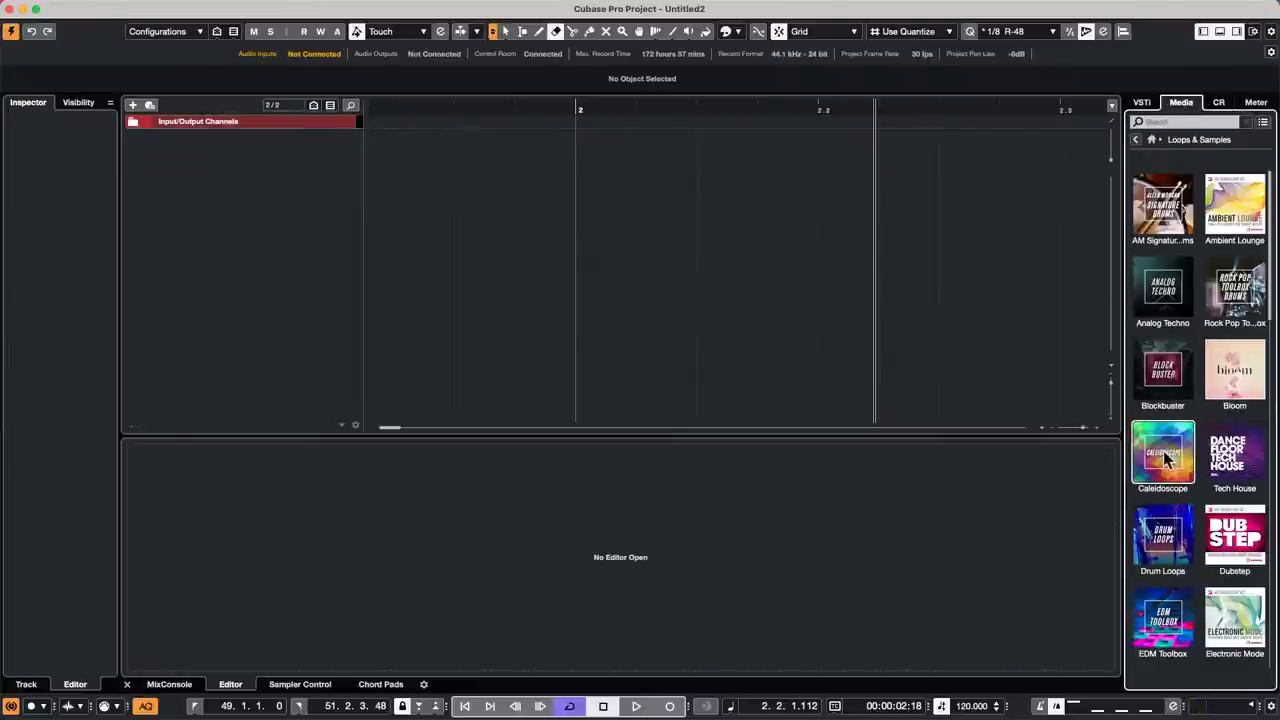
pyautogui.click(1166, 458)
pyautogui.doubleClick(1183, 347)
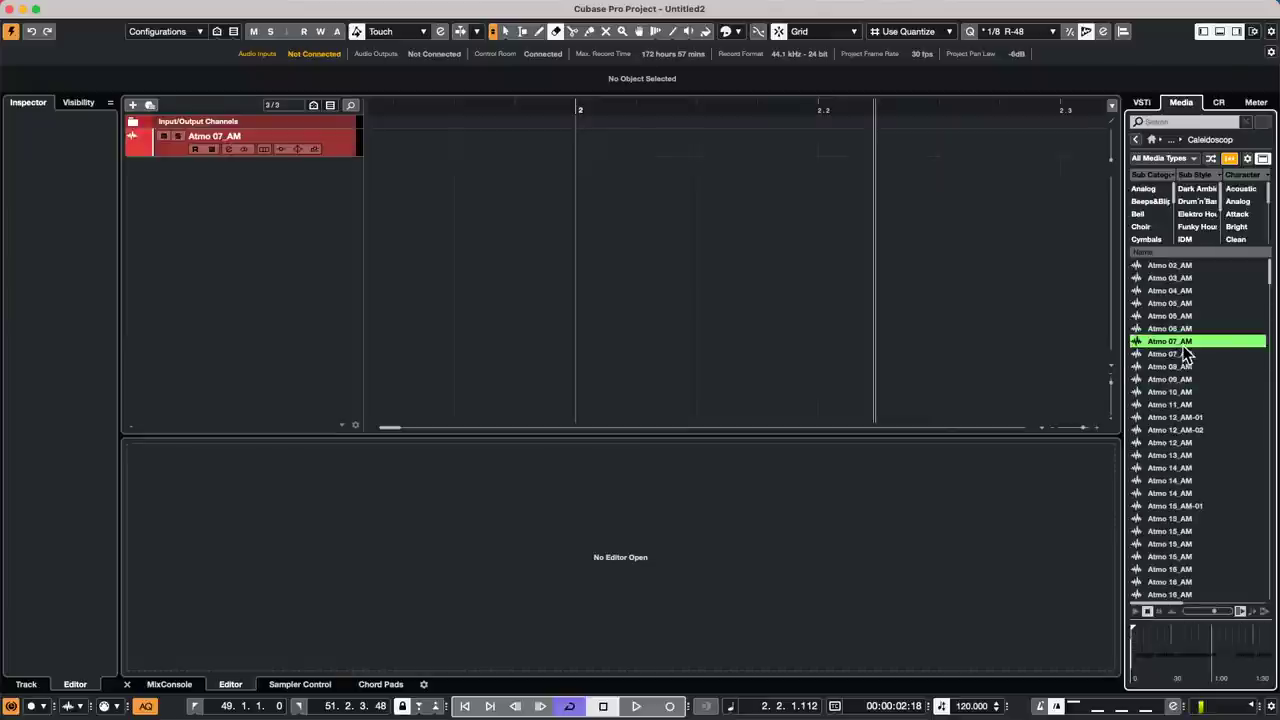
pyautogui.moveTo(477, 109); pyautogui.dragTo(484, 27)
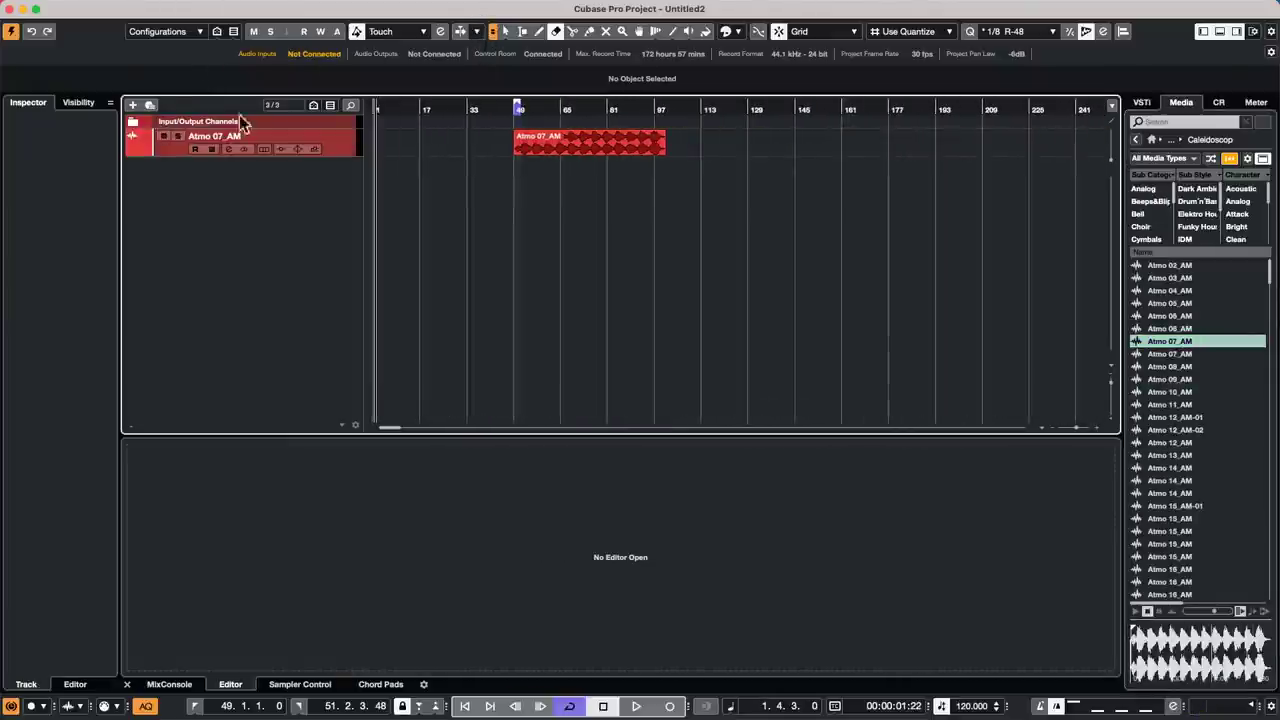
# Step: Set the Auto Track/Channel Color Mode to Use Track's Default Color in the Track & MixConsole Channel Colors preferences and apply it
pyautogui.moveTo(265, 4)
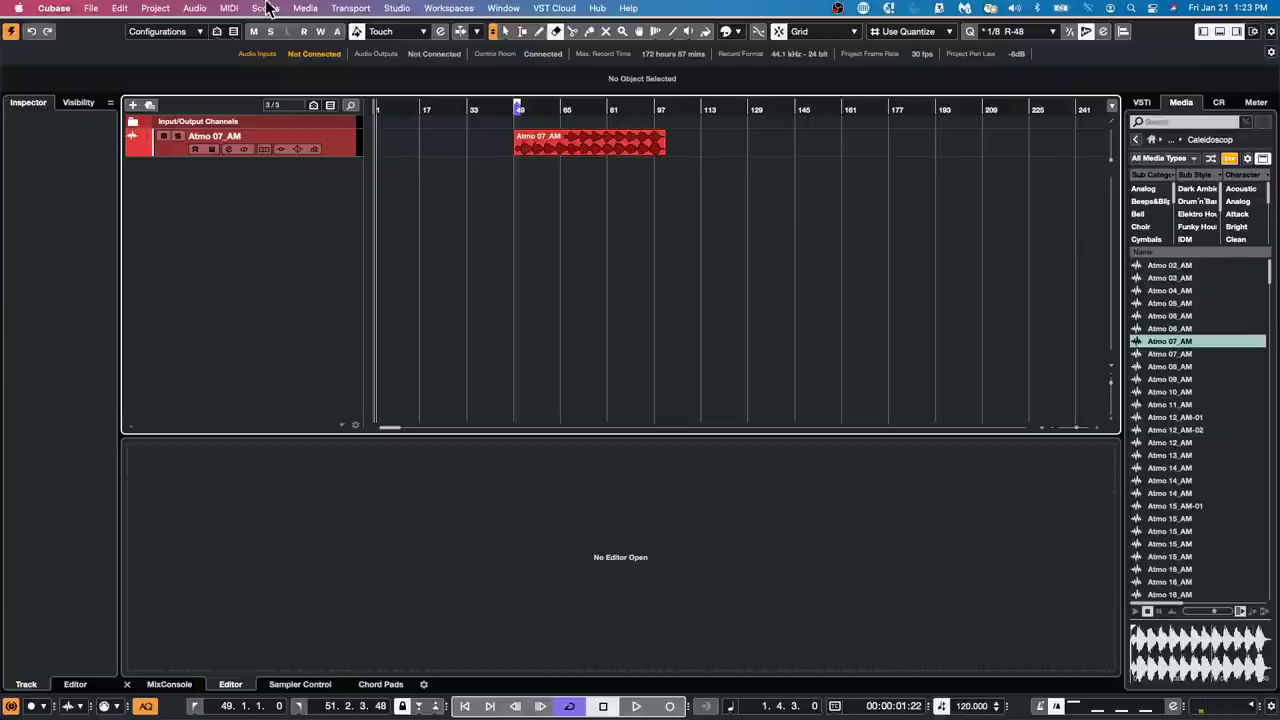
pyautogui.click(50, 8)
pyautogui.click(63, 49)
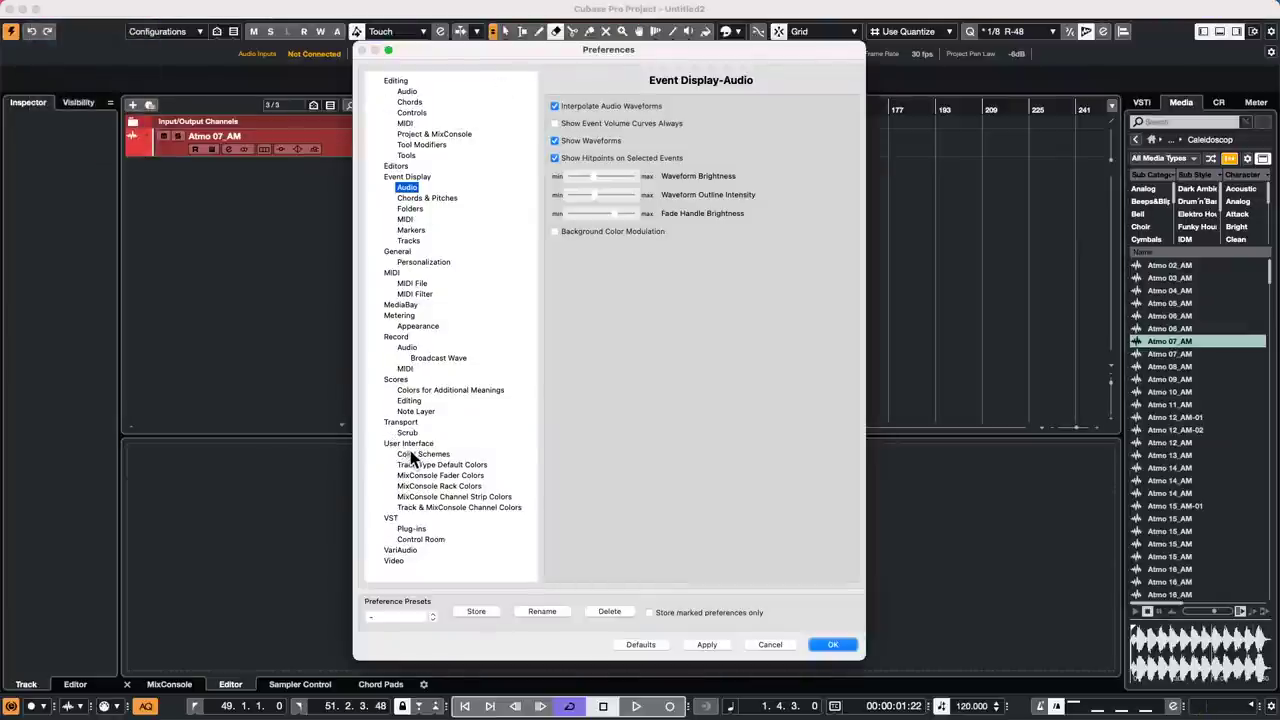
pyautogui.click(411, 454)
pyautogui.click(410, 443)
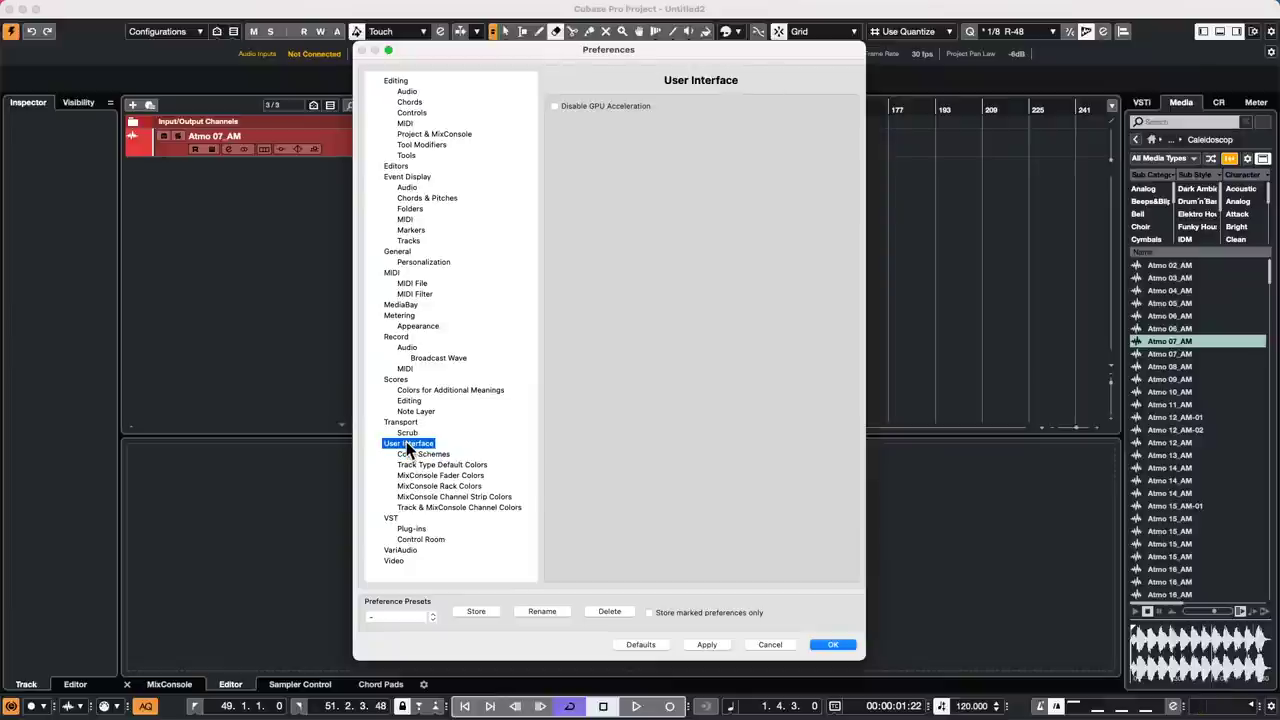
pyautogui.click(412, 177)
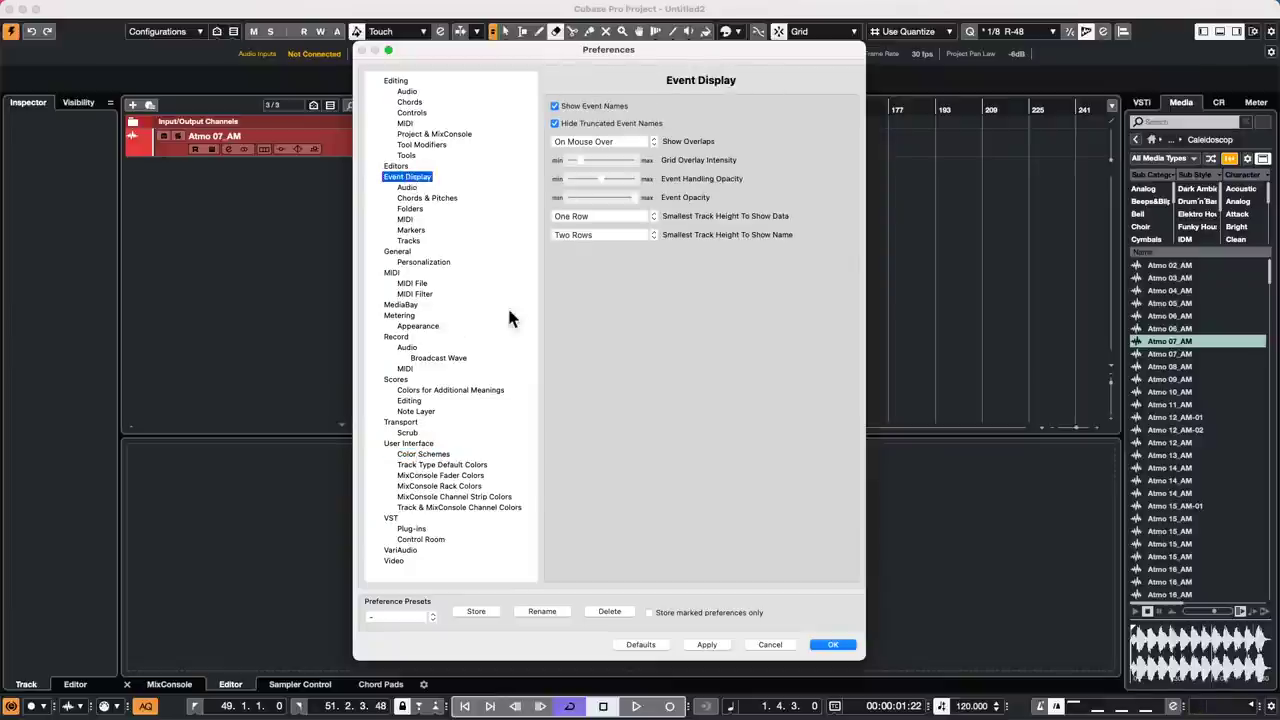
pyautogui.click(447, 508)
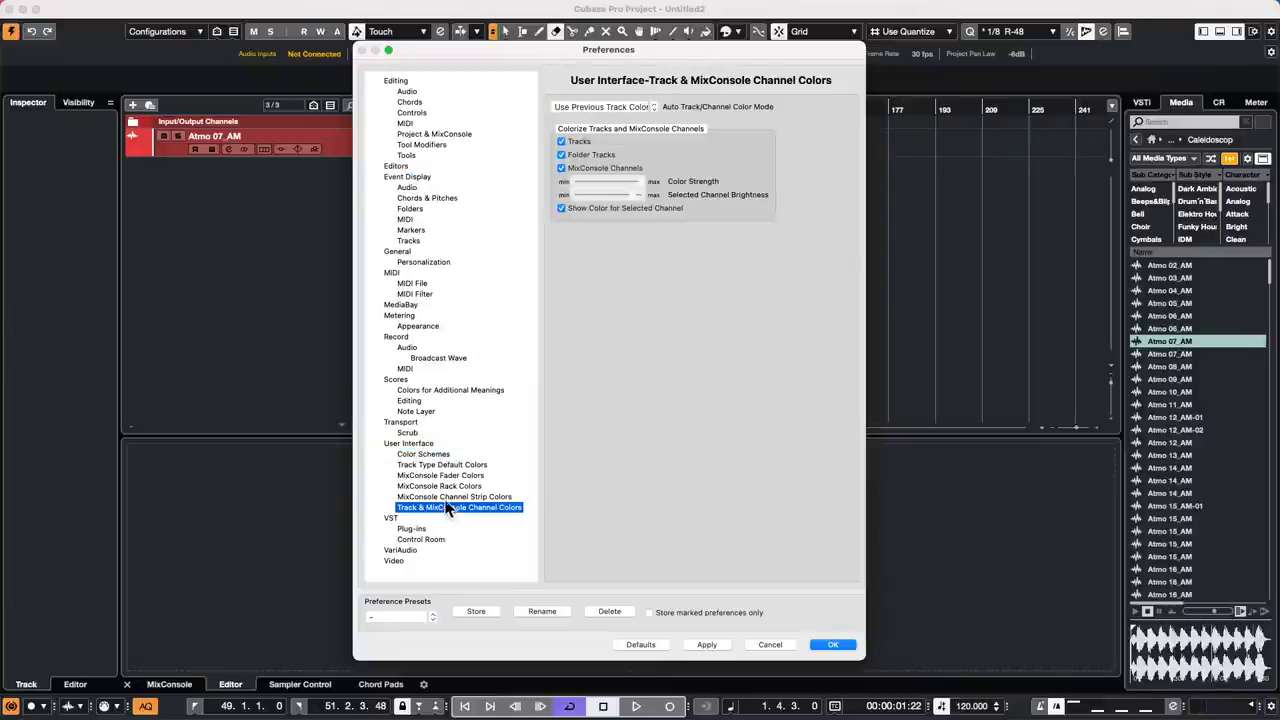
pyautogui.click(645, 107)
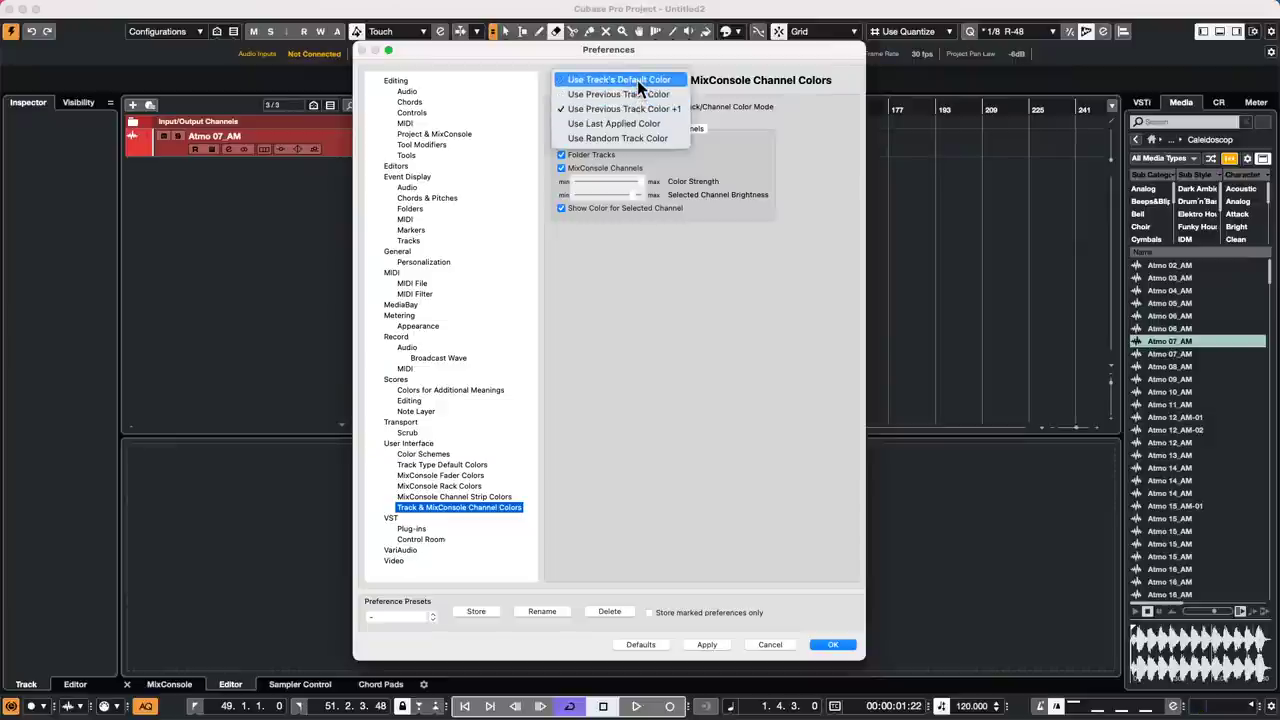
pyautogui.click(637, 79)
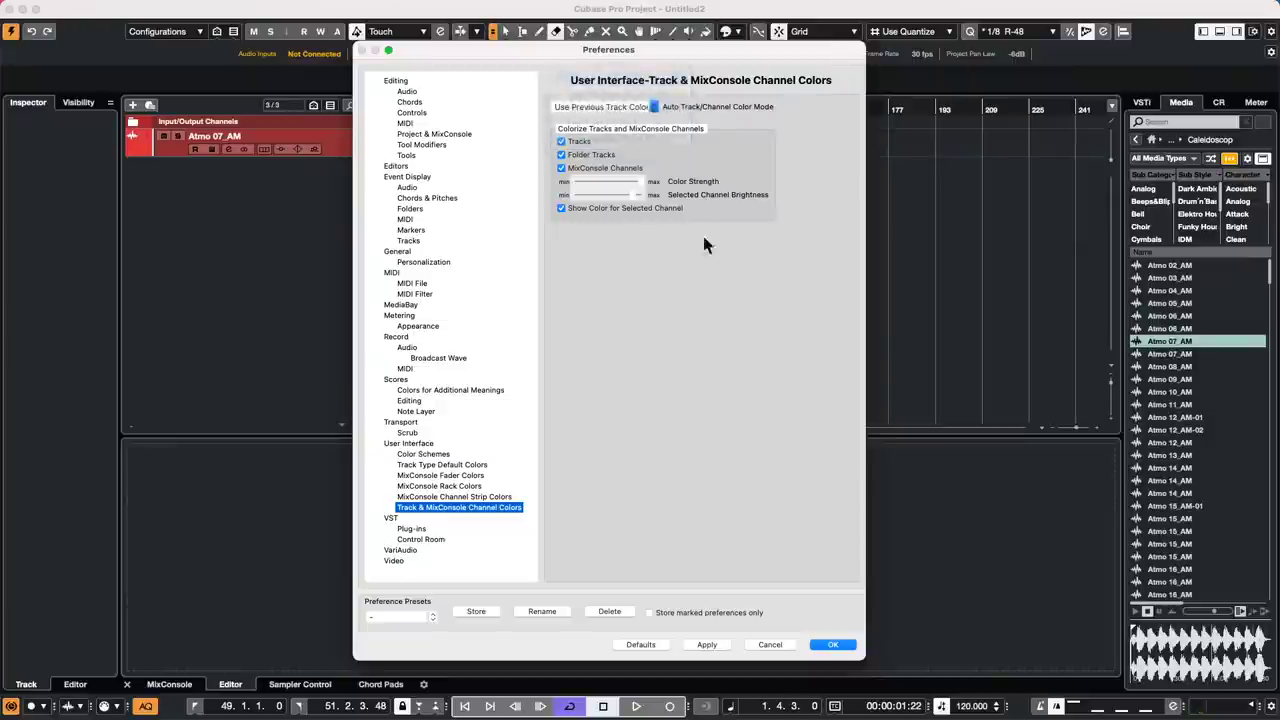
pyautogui.click(707, 645)
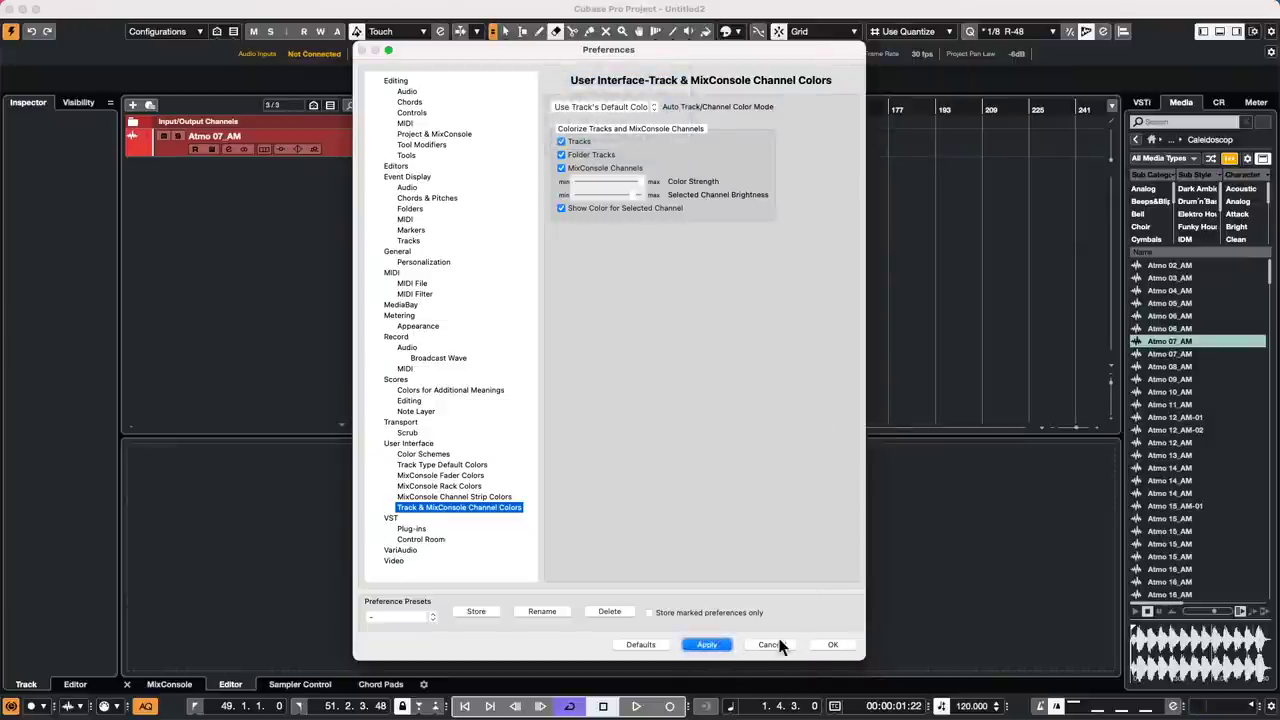
pyautogui.click(833, 645)
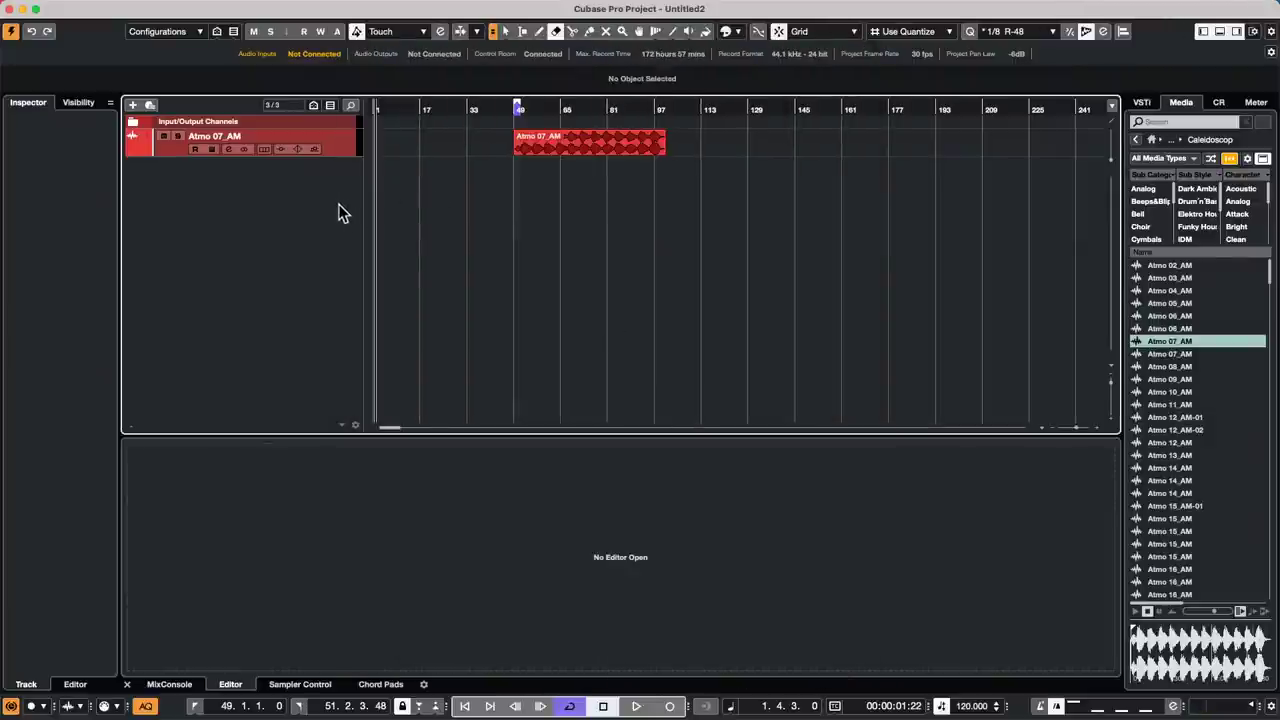
# Step: Add a MIDI track and a default audio track below the Atmo 07_AM track
pyautogui.doubleClick(305, 176)
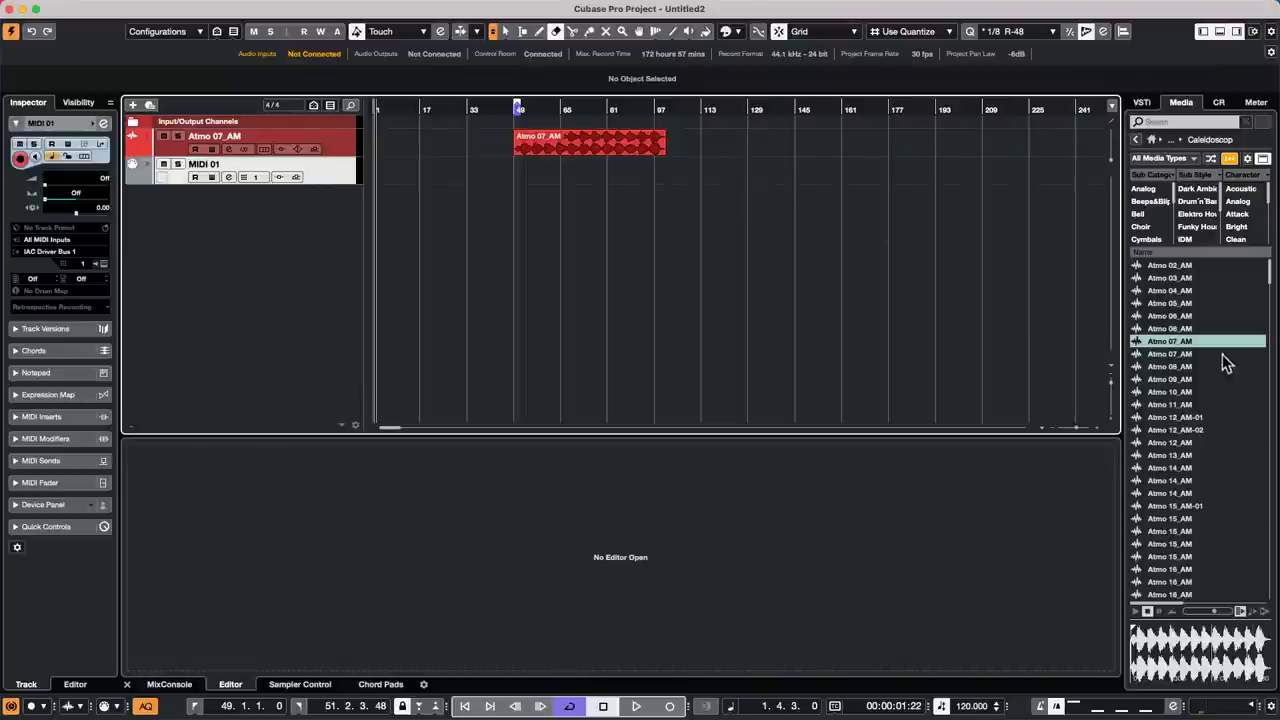
pyautogui.rightClick(198, 203)
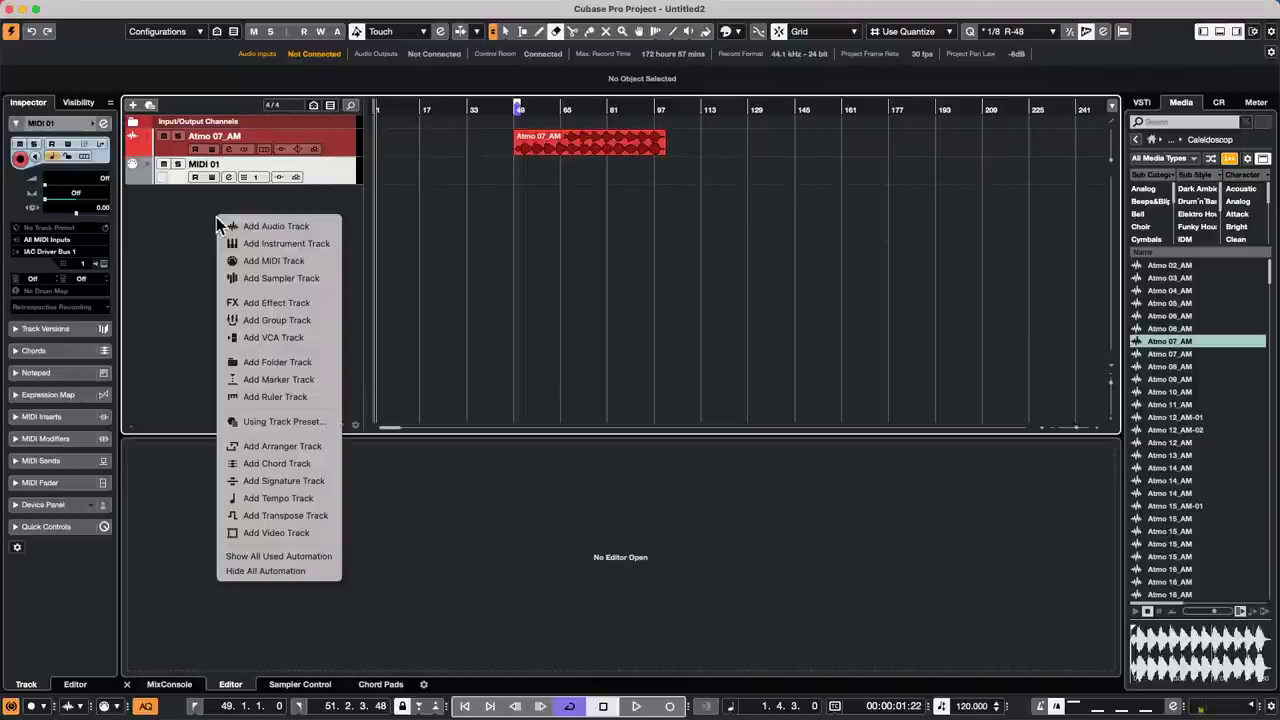
pyautogui.click(278, 224)
pyautogui.press('Return')
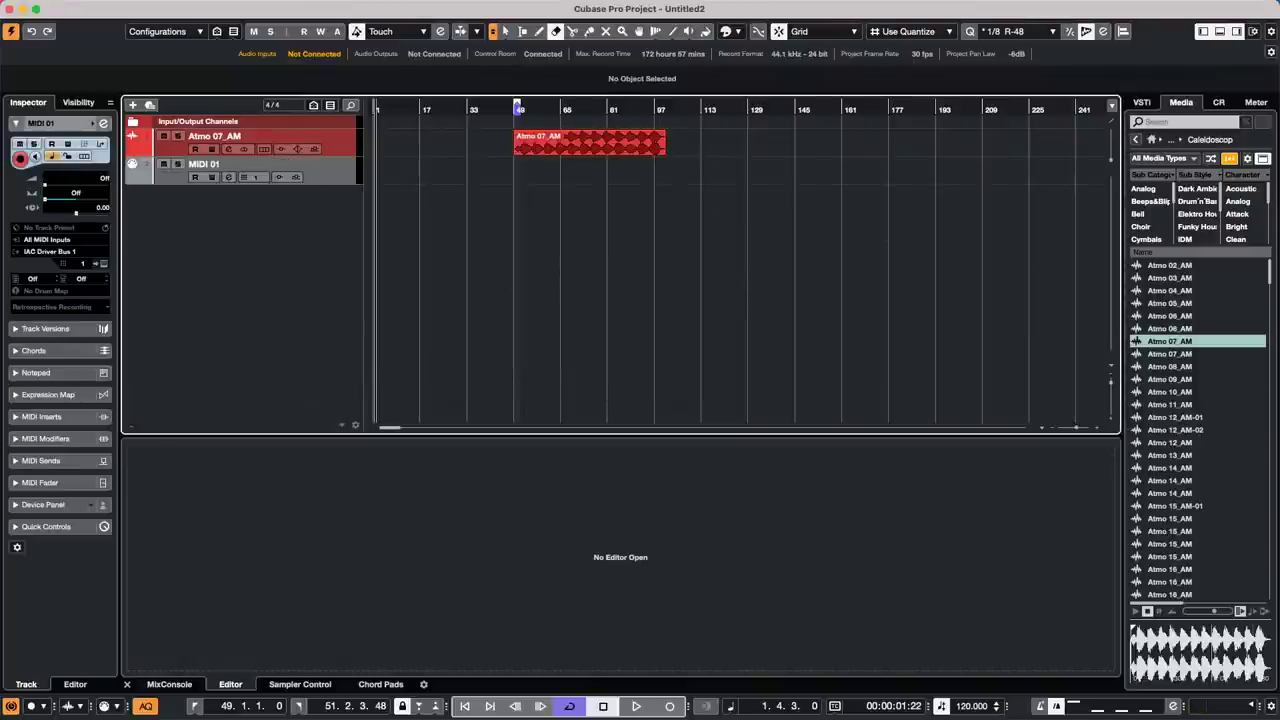
# Step: Place the Atmo 12_AM-01 sample on the new audio track at about bar 111 and make that track taller
pyautogui.moveTo(1190, 420); pyautogui.dragTo(700, 194)
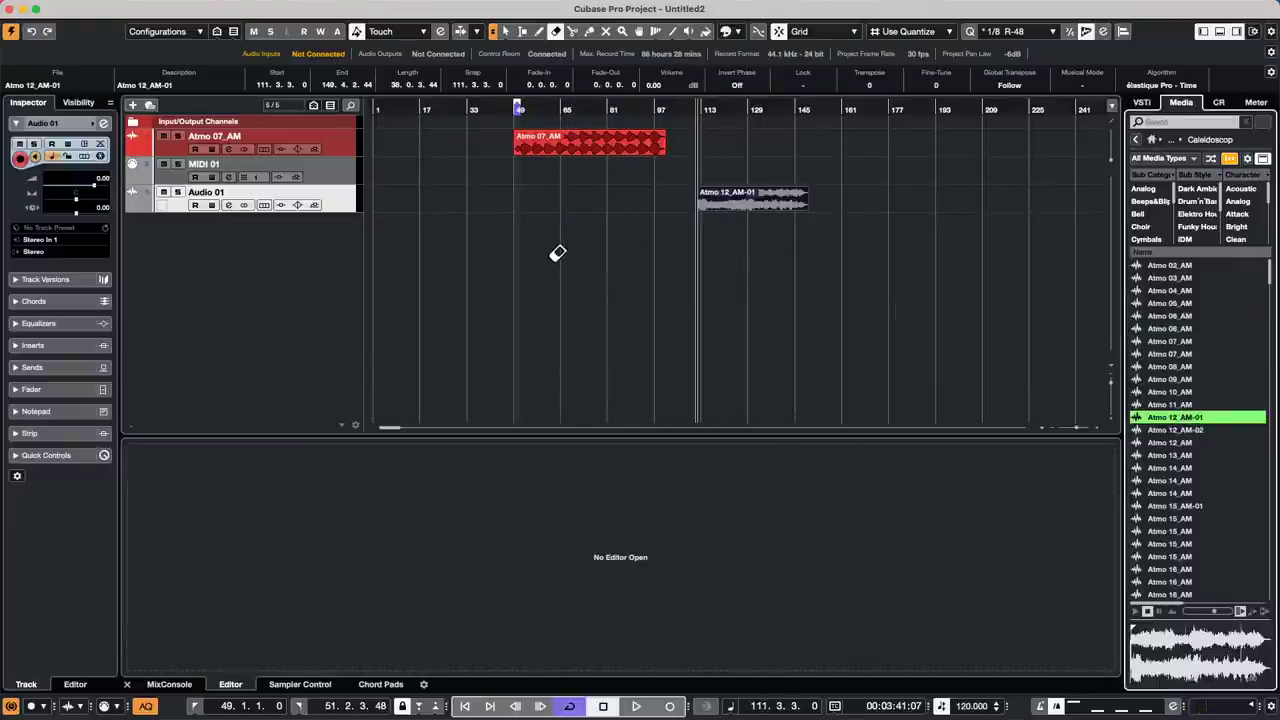
pyautogui.moveTo(306, 211); pyautogui.dragTo(306, 290)
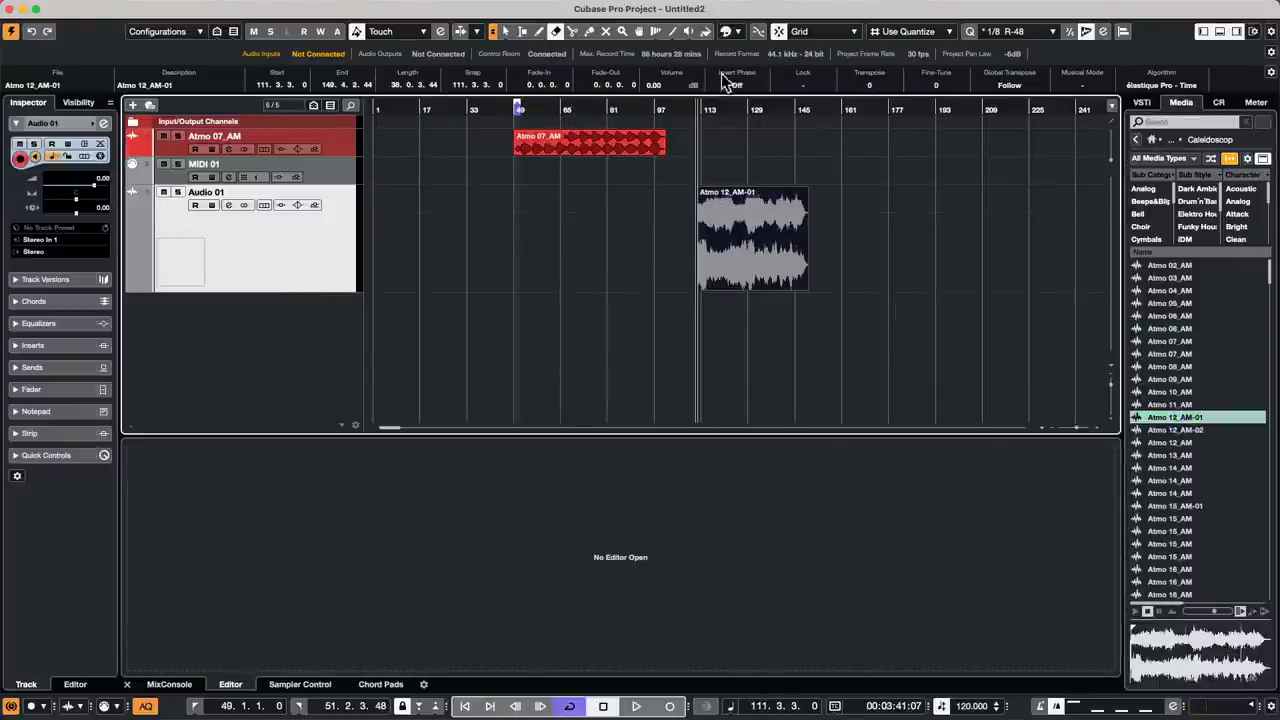
# Step: Lower the Atmo 12_AM-01 event's volume to about -10.85 dB
pyautogui.moveTo(740, 108); pyautogui.dragTo(731, 137)
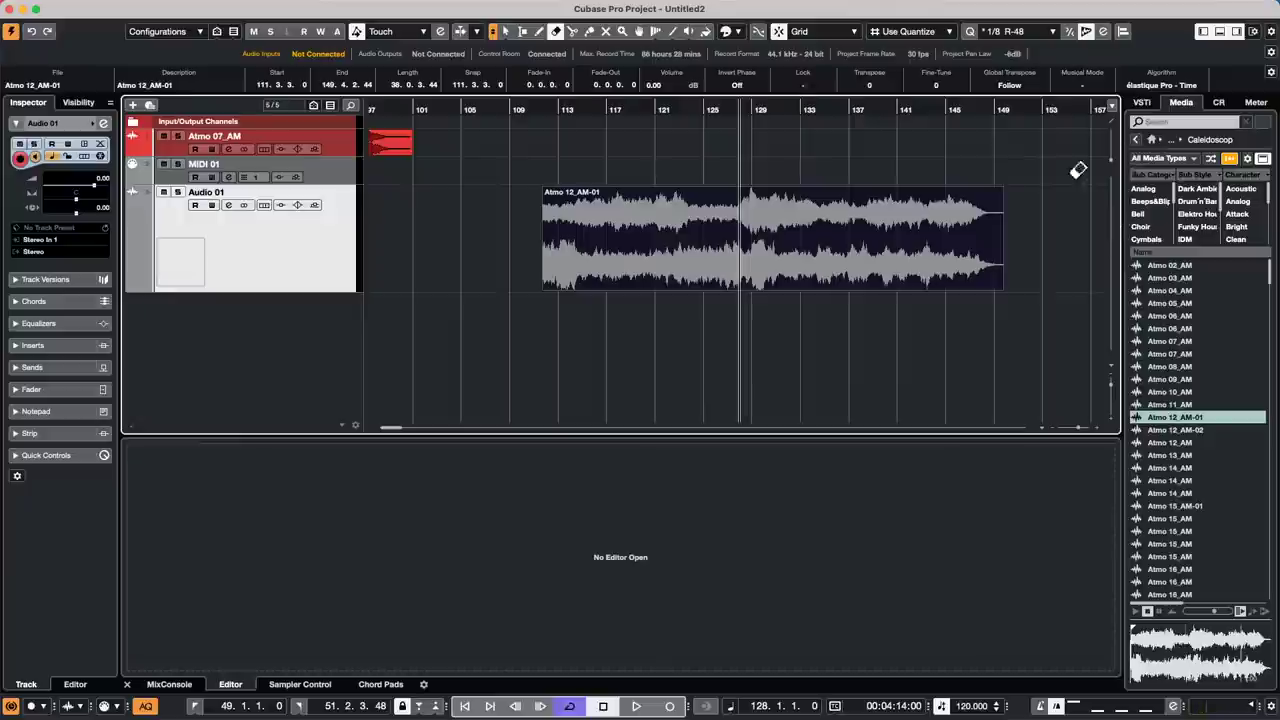
pyautogui.press('1')
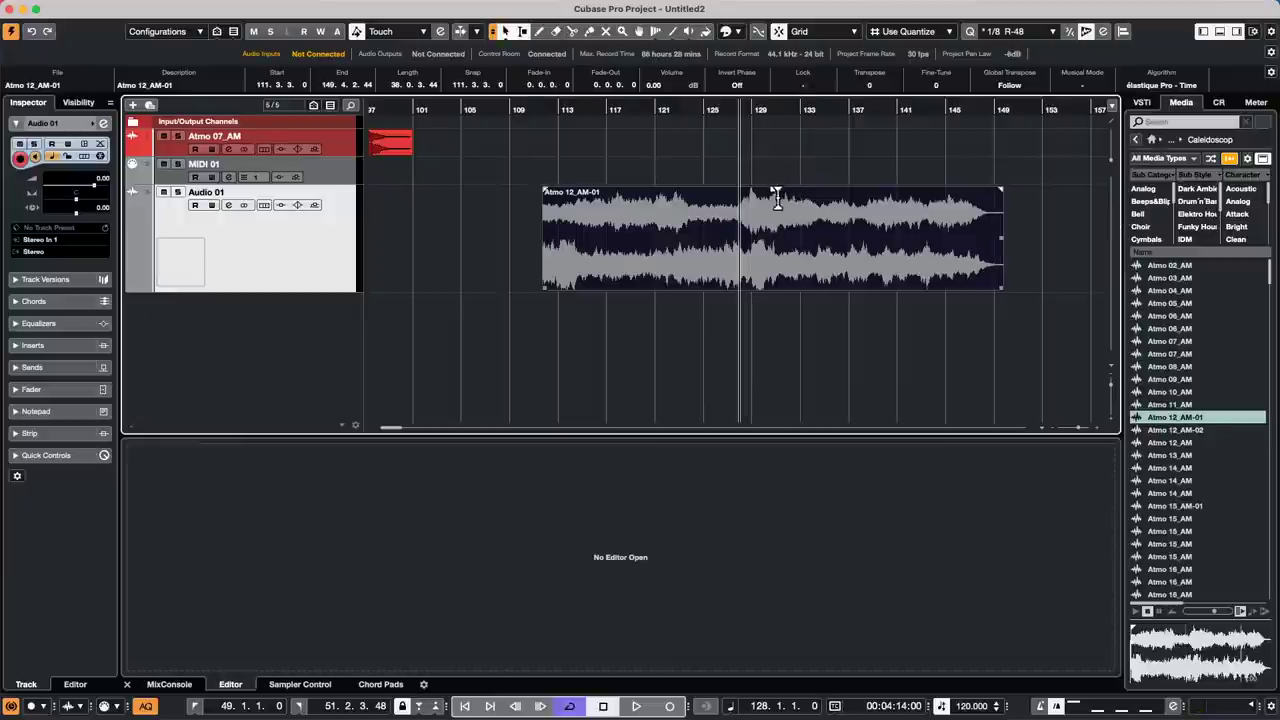
pyautogui.moveTo(775, 190); pyautogui.dragTo(776, 276)
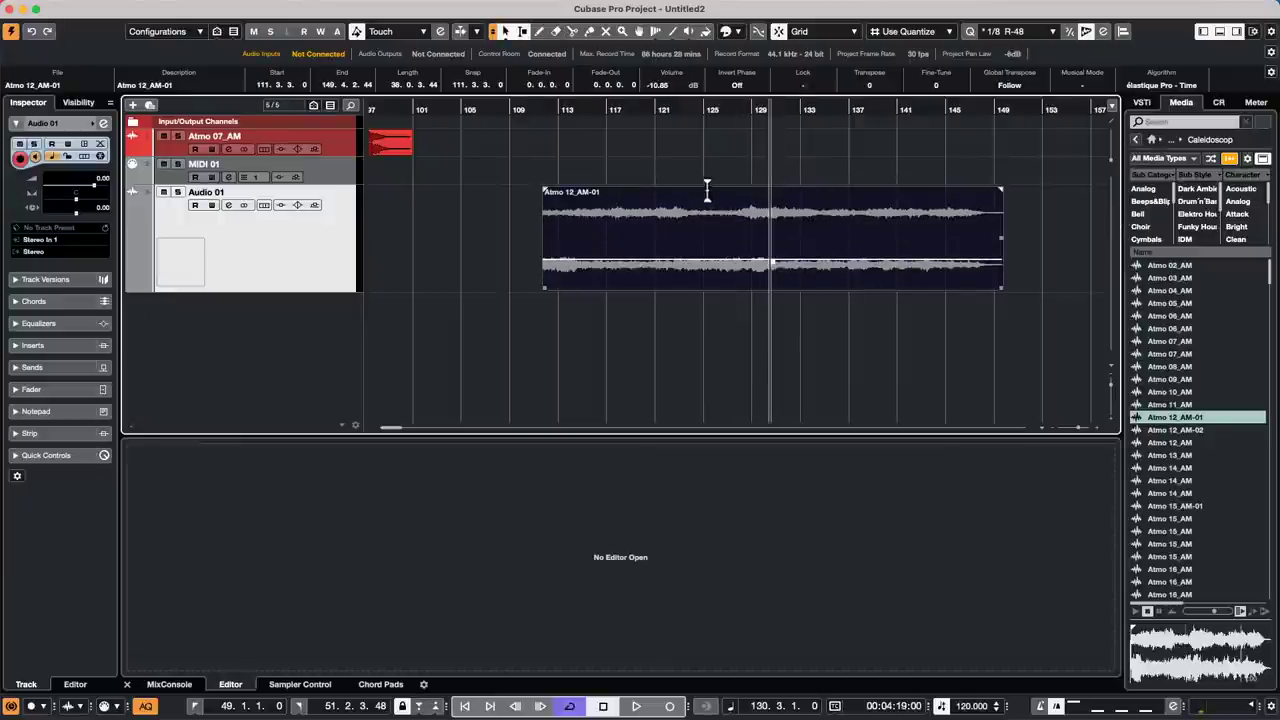
# Step: Open the Atmo 12_AM-01 event in the sample editor and place the project cursor just after bar 126
pyautogui.moveTo(729, 112); pyautogui.dragTo(731, 152)
pyautogui.click(737, 152)
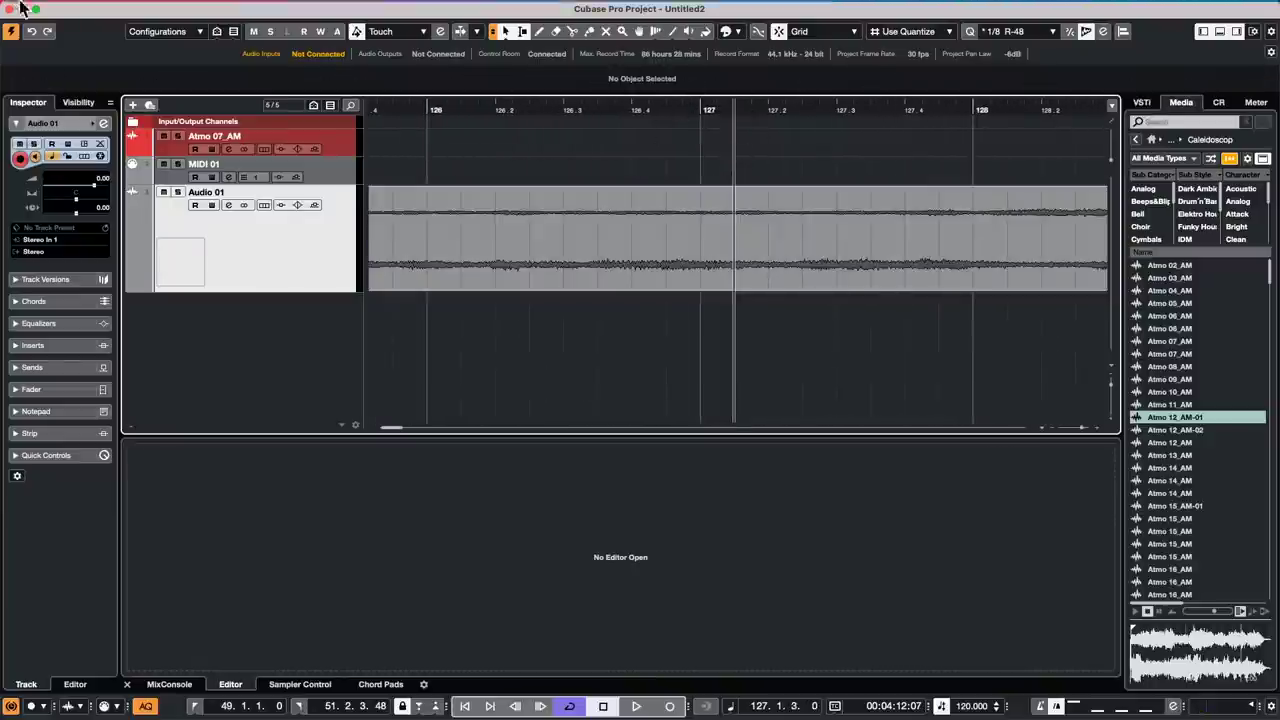
pyautogui.click(552, 276)
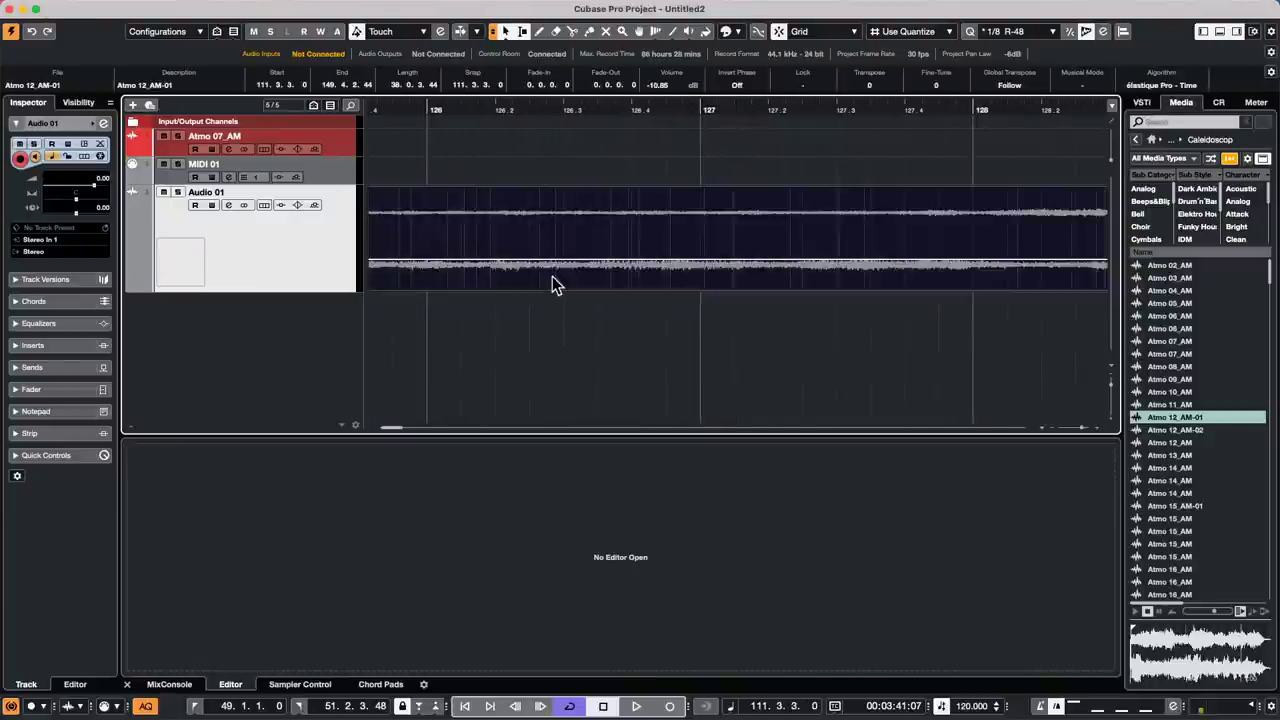
pyautogui.doubleClick(552, 276)
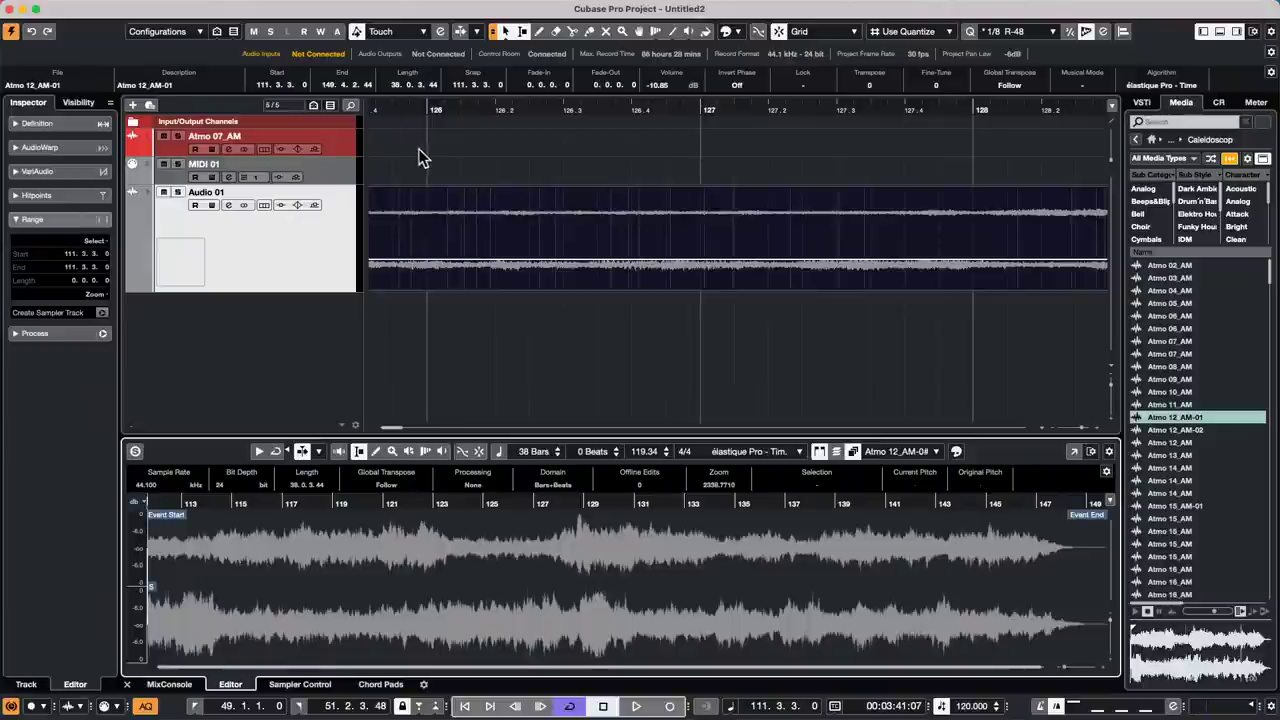
pyautogui.click(467, 101)
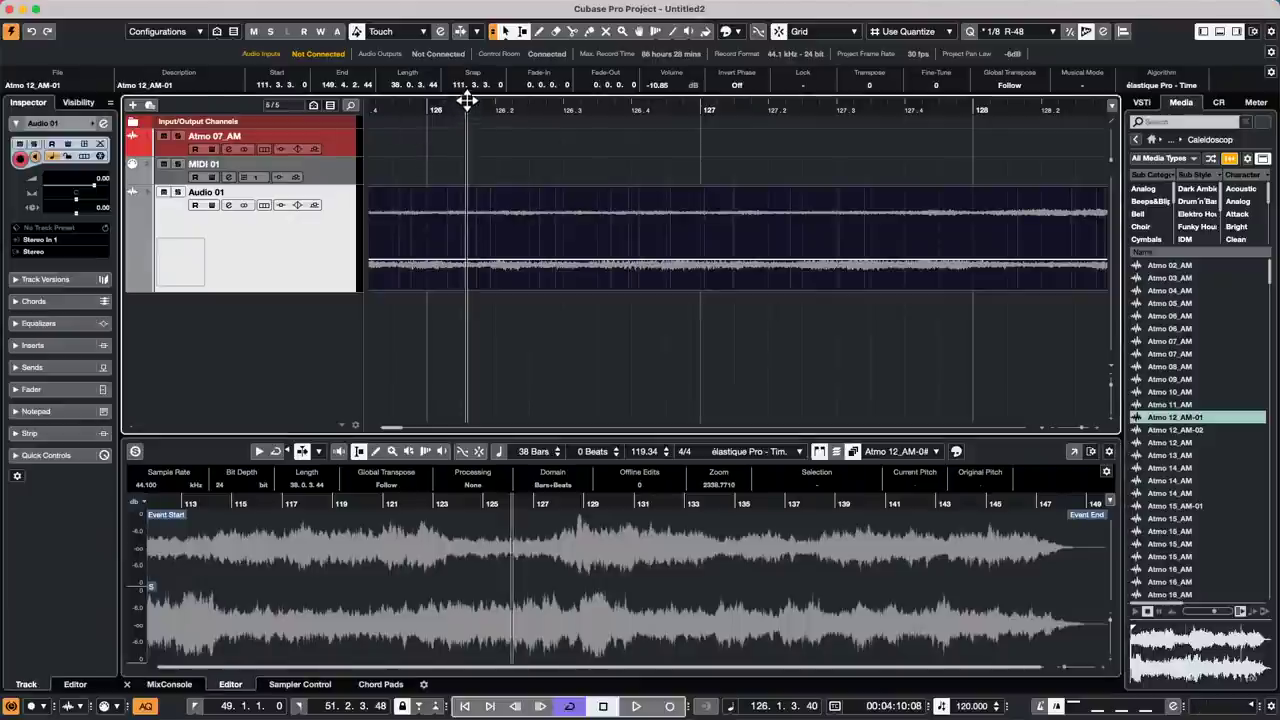
# Step: Check the Interpolate Audio Waveforms option in the Event Display-Audio preferences and close the preferences
pyautogui.click(60, 8)
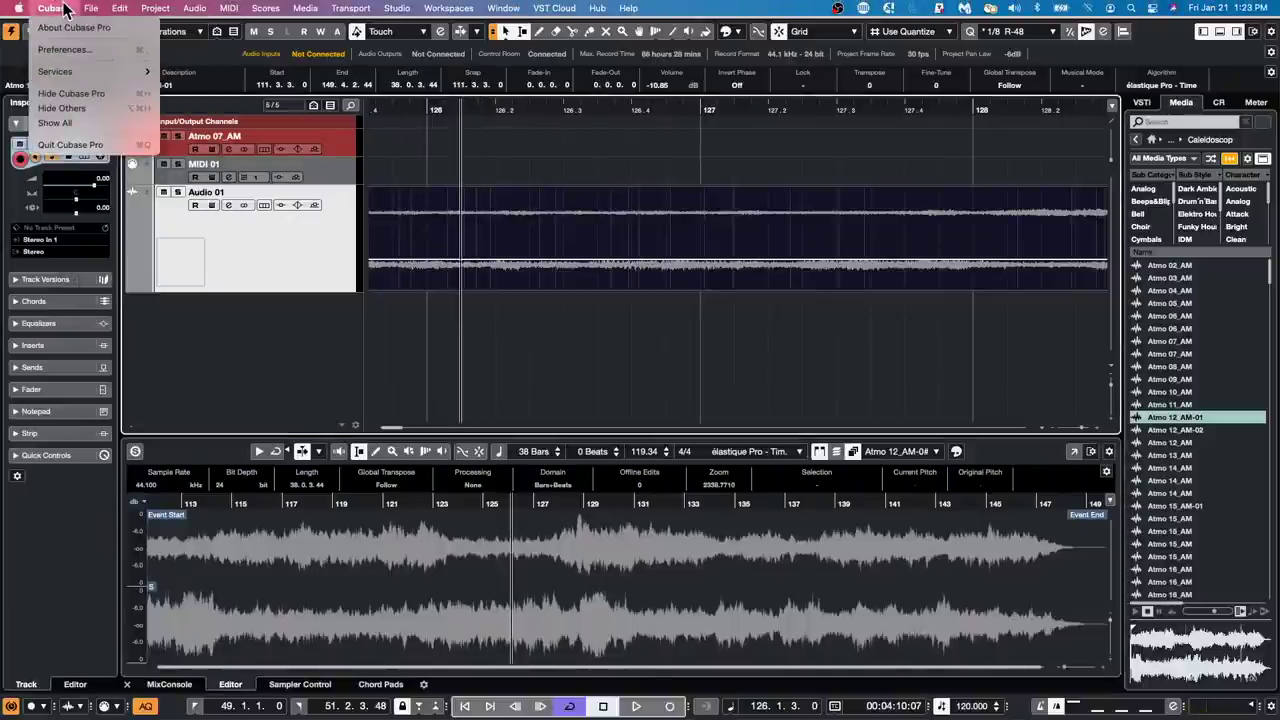
pyautogui.click(77, 49)
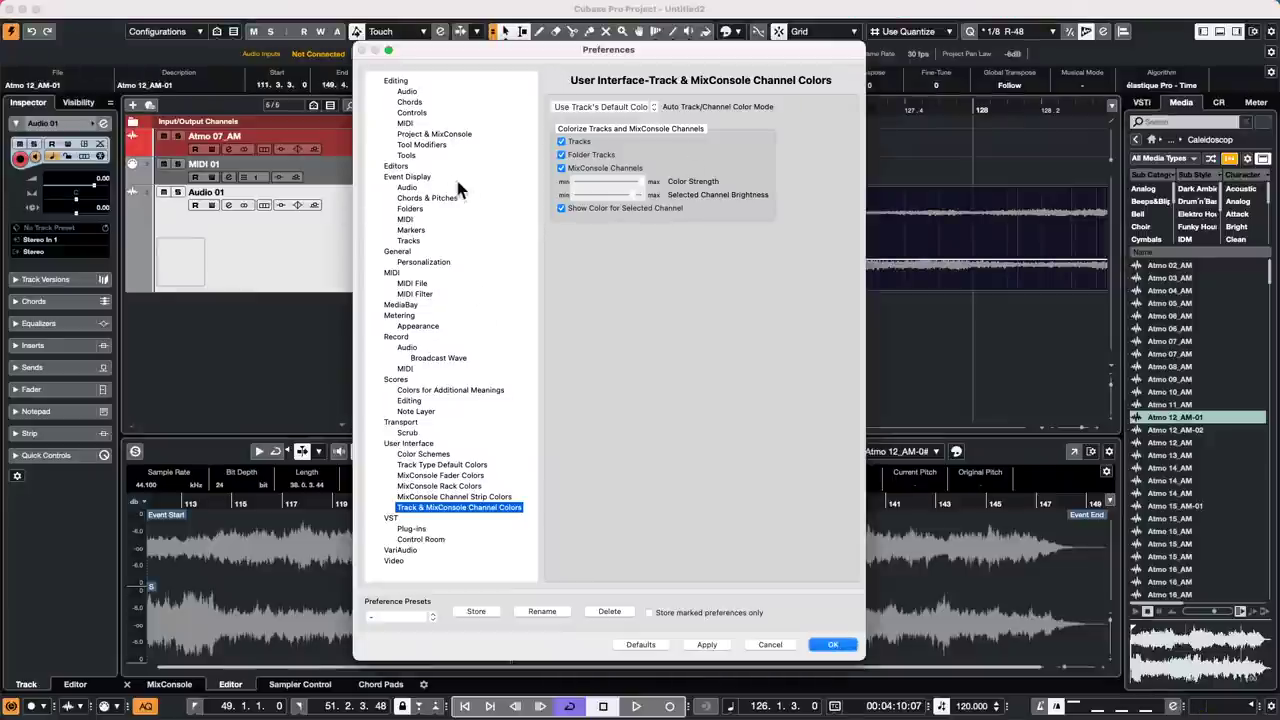
pyautogui.click(405, 187)
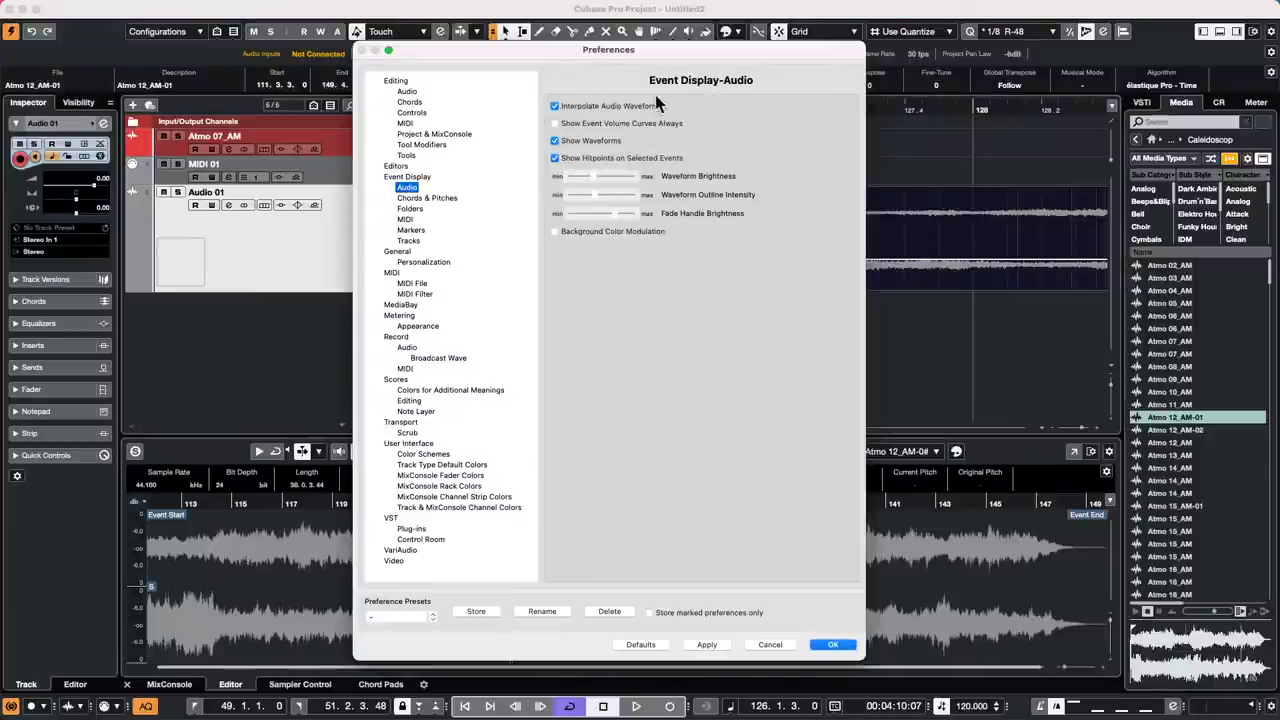
pyautogui.click(833, 644)
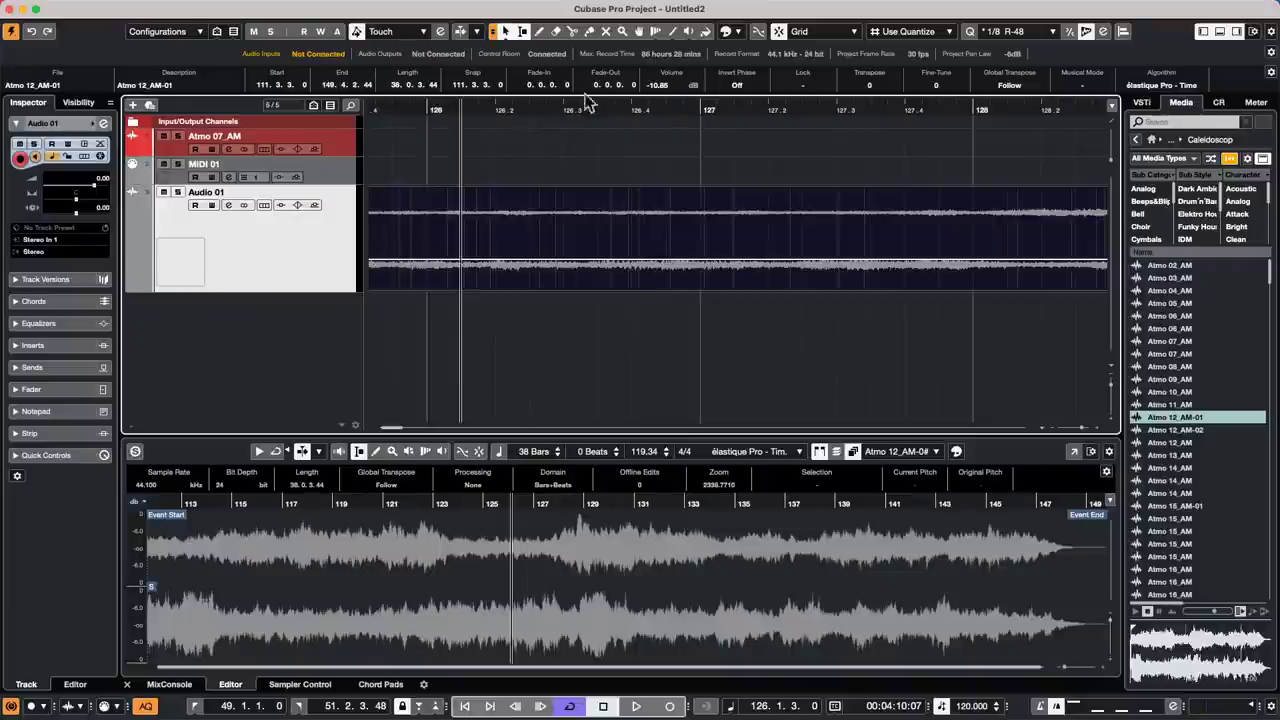
# Step: Make the Audio 01 track taller again and raise the Atmo 12_AM-01 event's volume to about 0.09 dB
pyautogui.moveTo(597, 110); pyautogui.dragTo(590, 210)
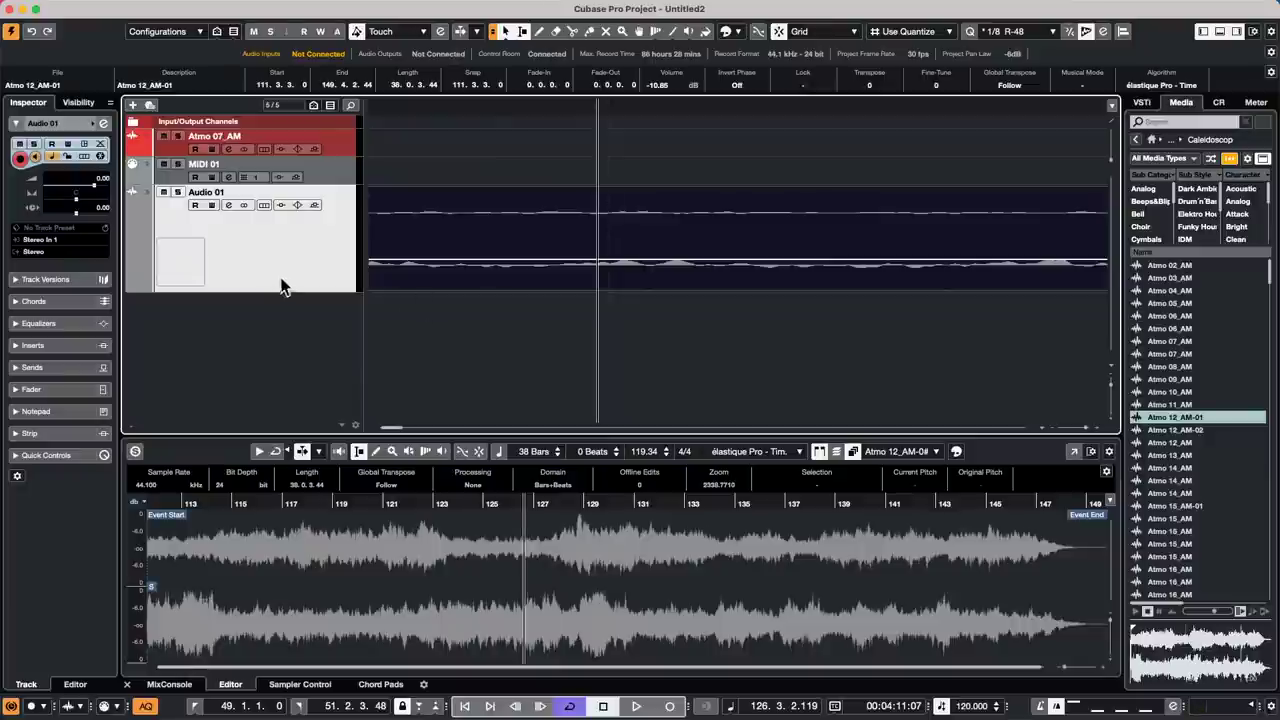
pyautogui.moveTo(287, 289); pyautogui.dragTo(288, 372)
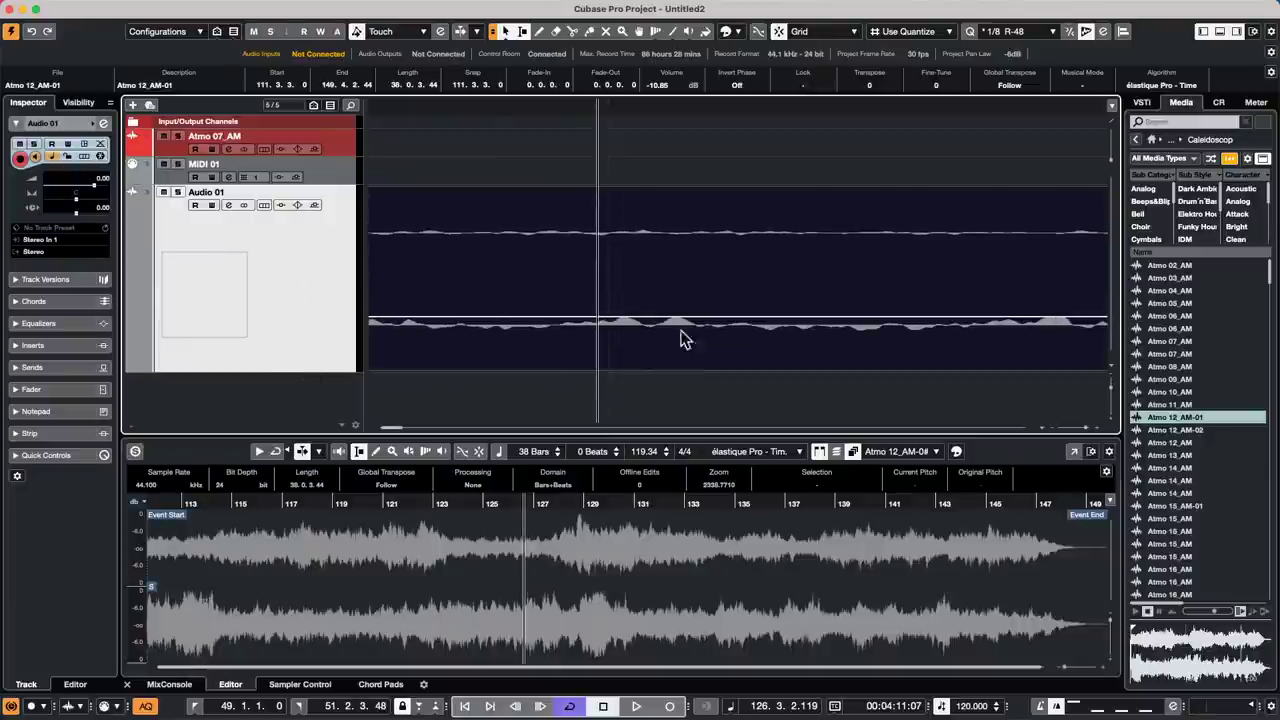
pyautogui.moveTo(667, 110); pyautogui.dragTo(695, 5)
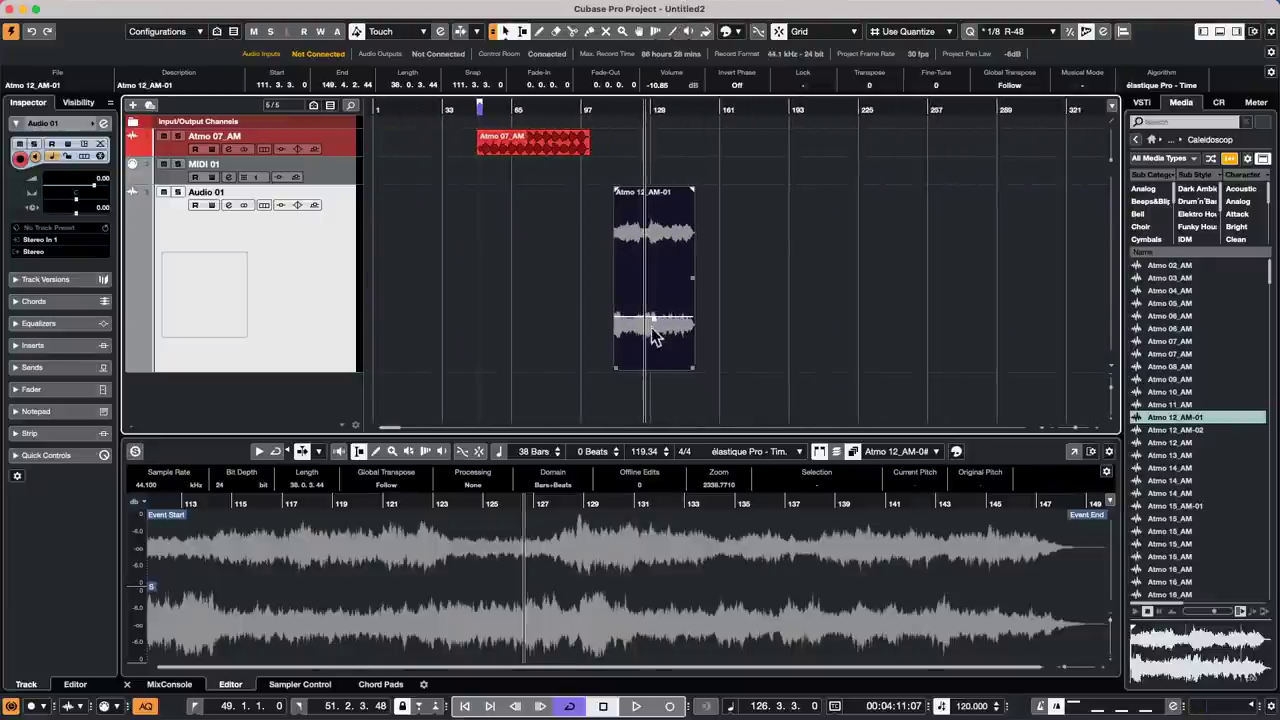
pyautogui.moveTo(652, 315); pyautogui.dragTo(726, 189)
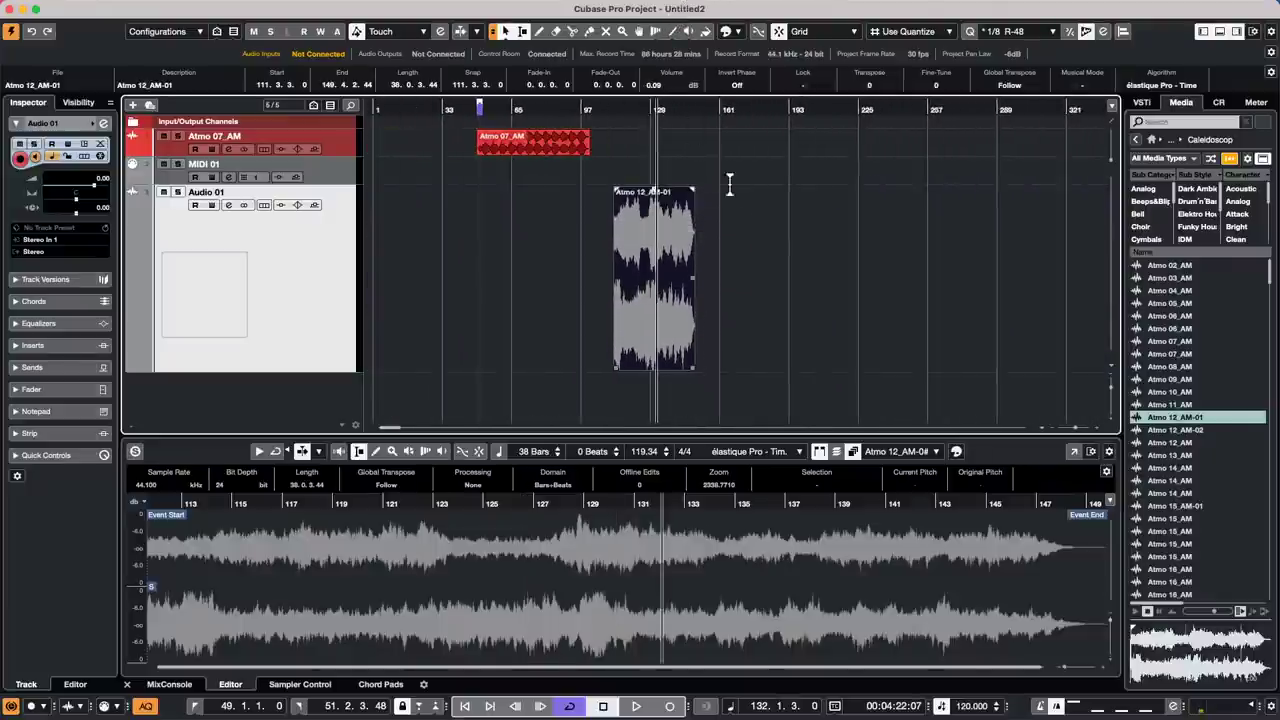
# Step: Disable Interpolate Audio Waveforms in the Event Display-Audio preferences and inspect the event's individual samples near bar 131 in the sample editor
pyautogui.moveTo(654, 109); pyautogui.dragTo(643, 249)
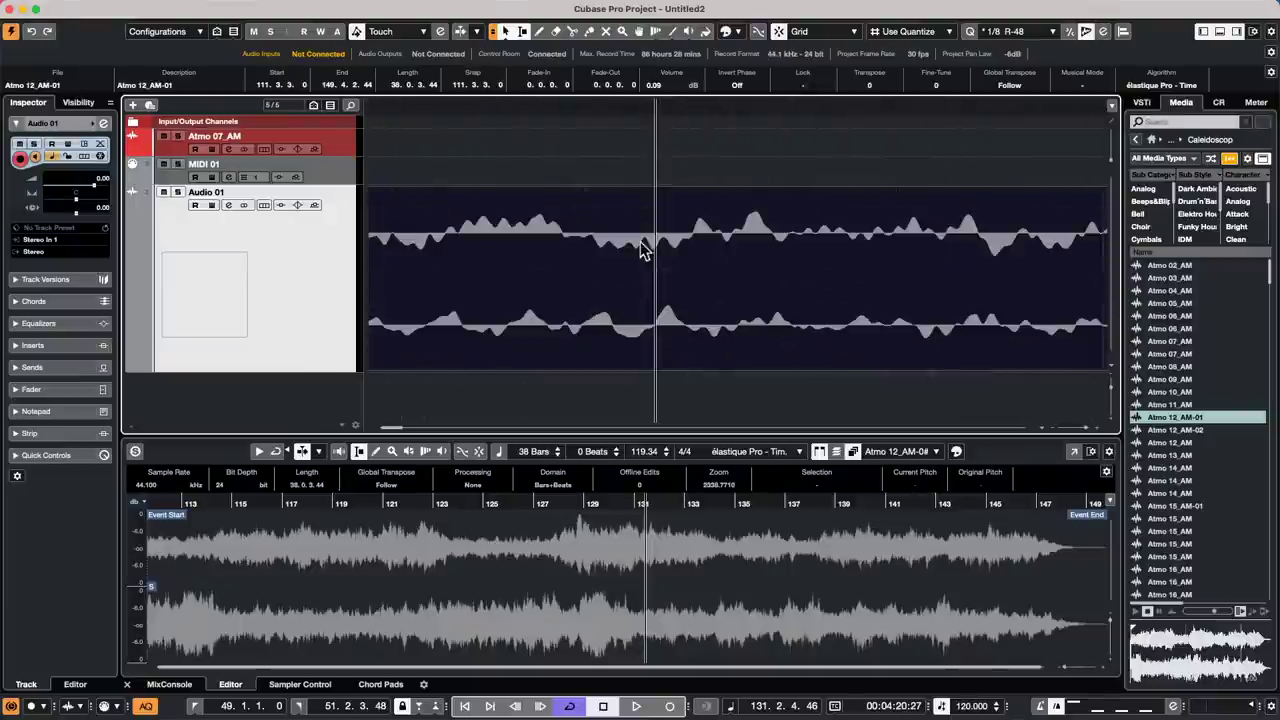
pyautogui.click(57, 8)
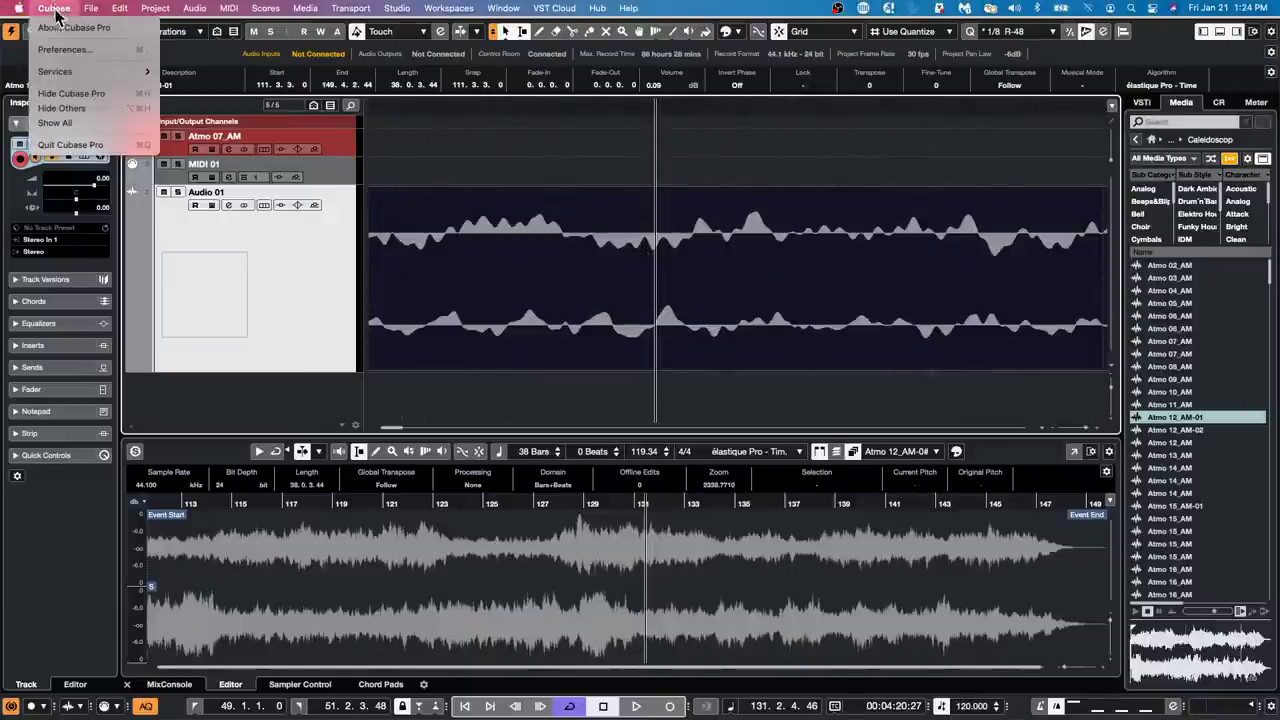
pyautogui.click(70, 48)
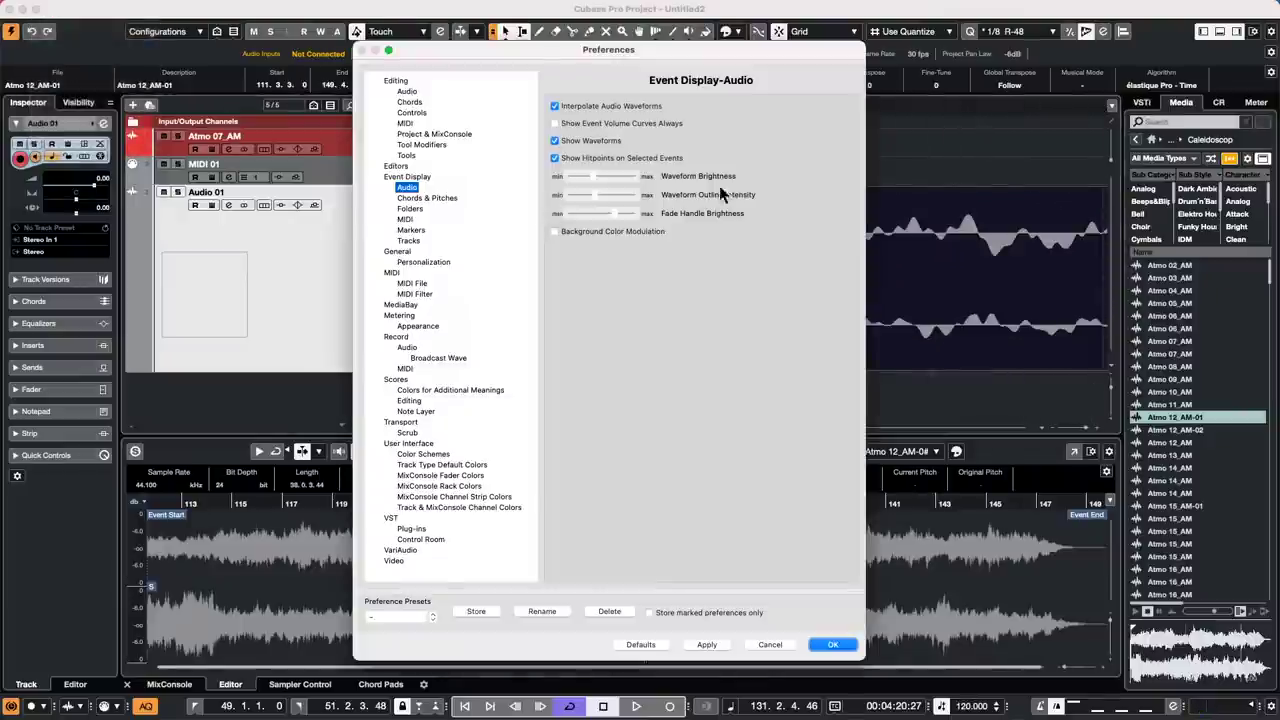
pyautogui.click(554, 106)
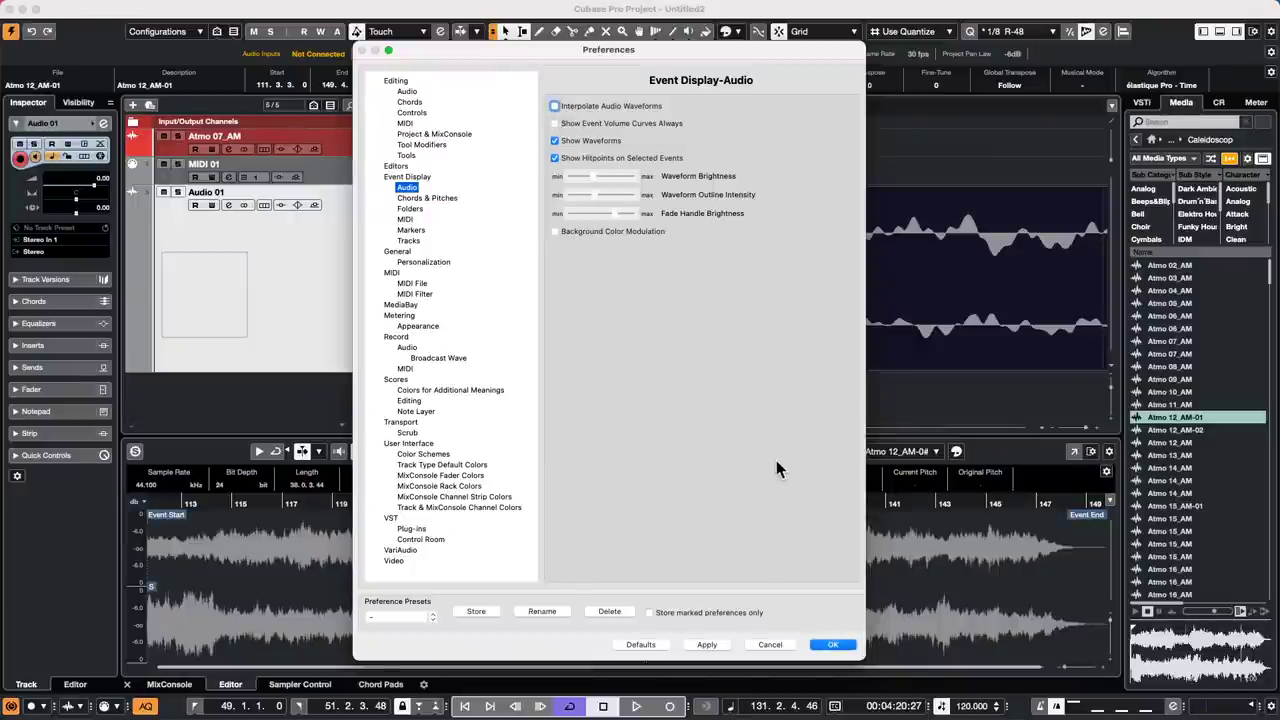
pyautogui.click(710, 643)
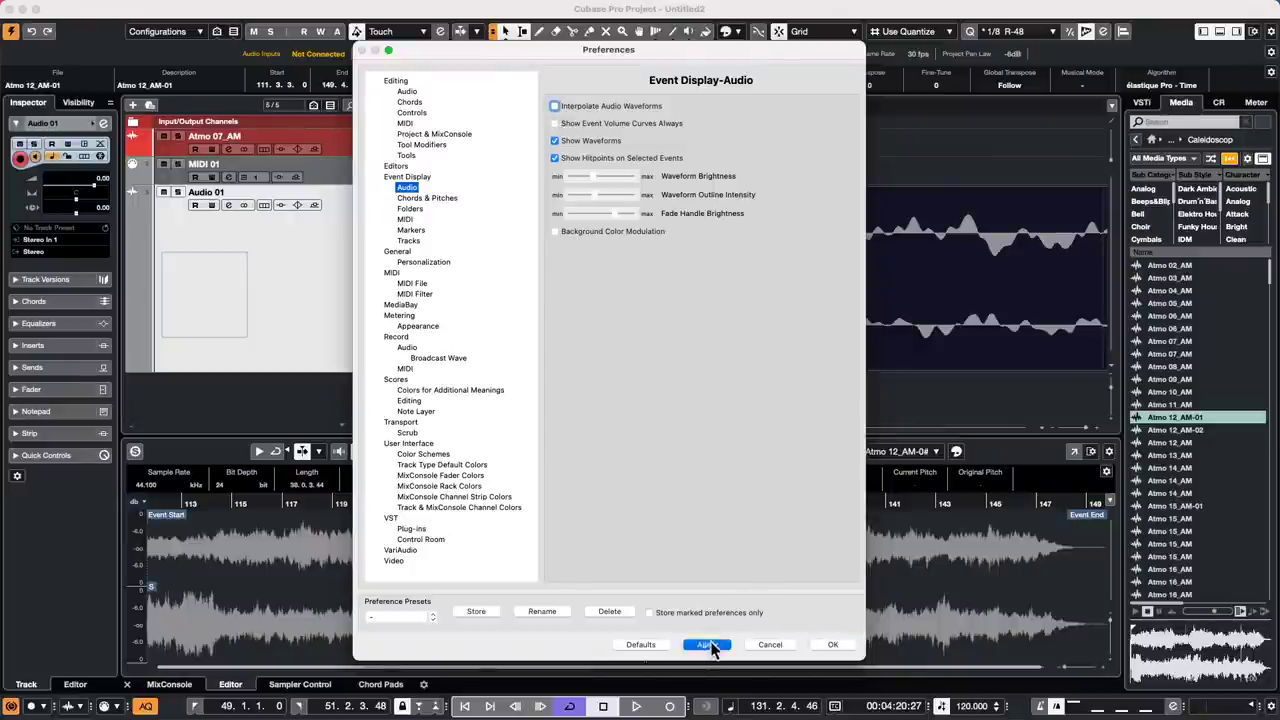
pyautogui.click(832, 644)
pyautogui.moveTo(678, 113); pyautogui.dragTo(714, 403)
pyautogui.moveTo(636, 503); pyautogui.dragTo(620, 708)
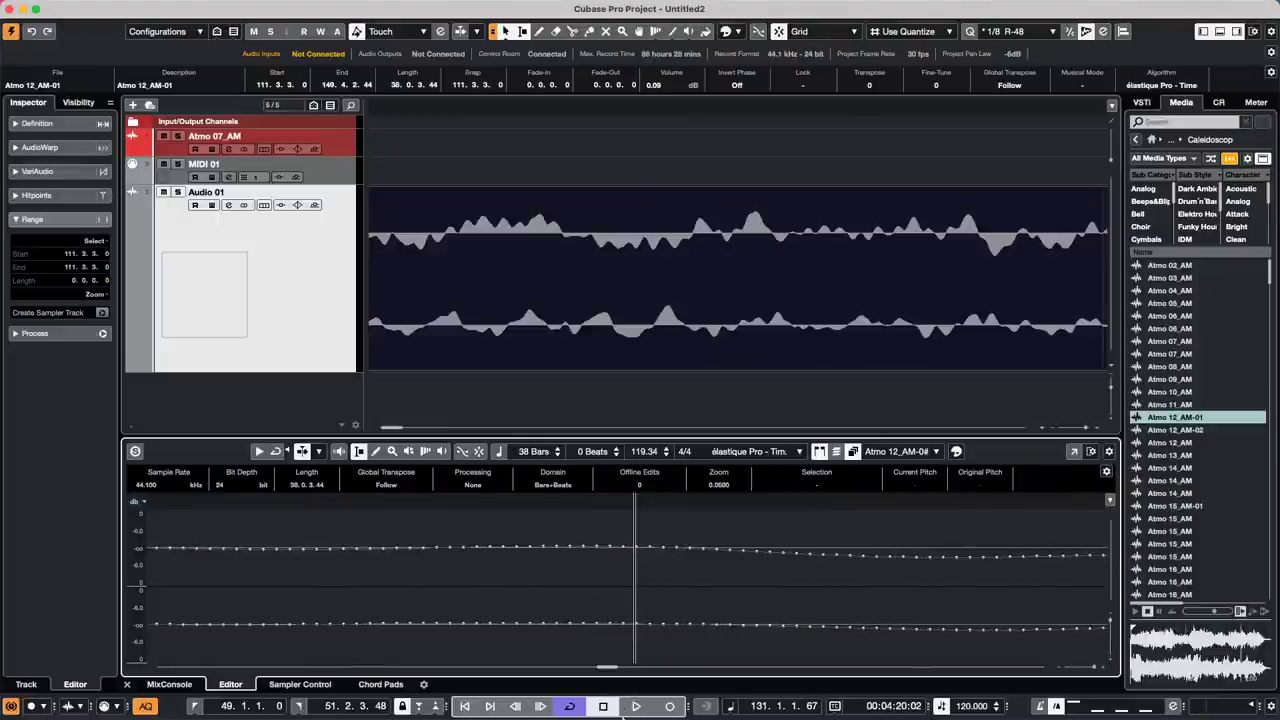
# Step: Re-enable Interpolate Audio Waveforms in the Event Display-Audio preferences and compare the waveform in the sample editor and the project around bar 131
pyautogui.click(54, 8)
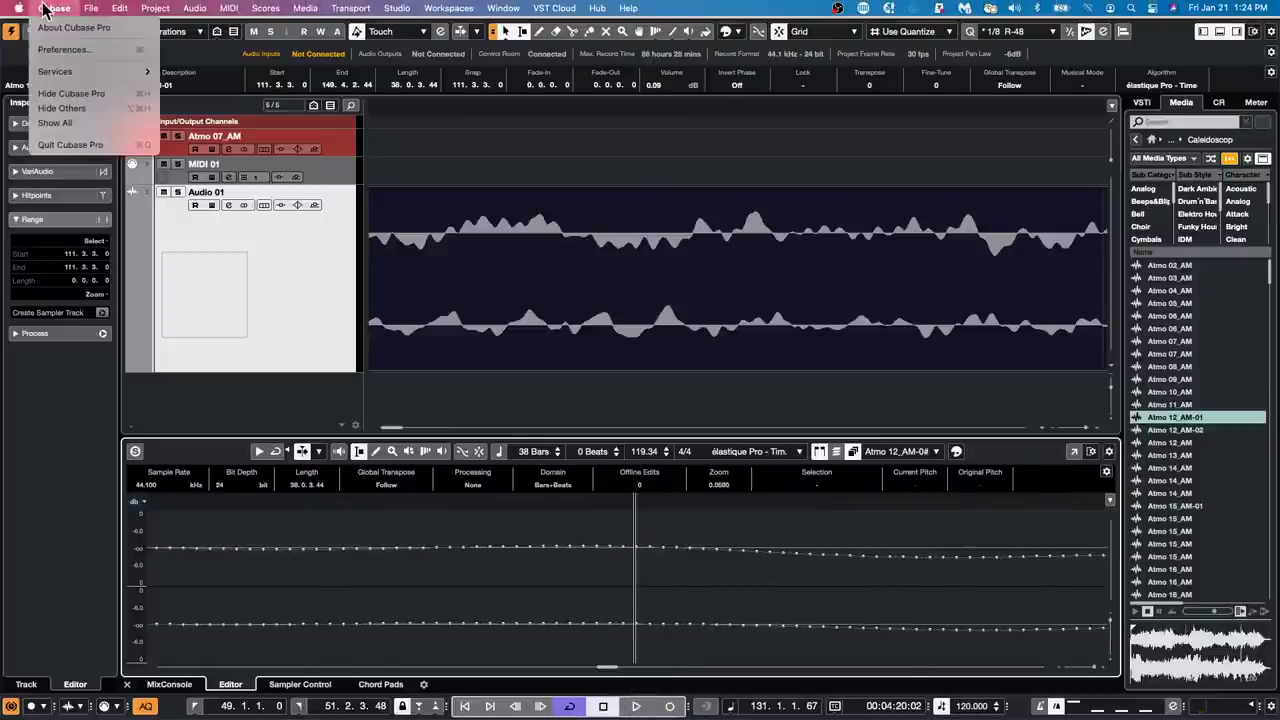
pyautogui.click(64, 50)
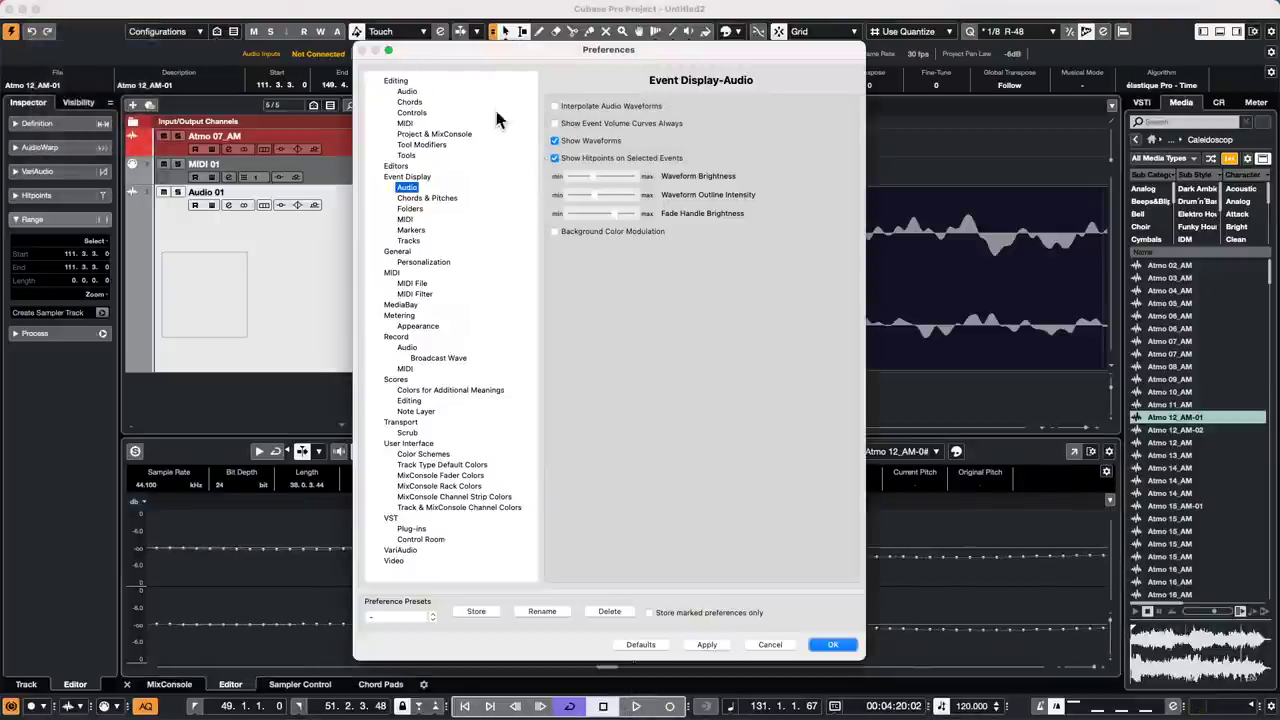
pyautogui.click(555, 106)
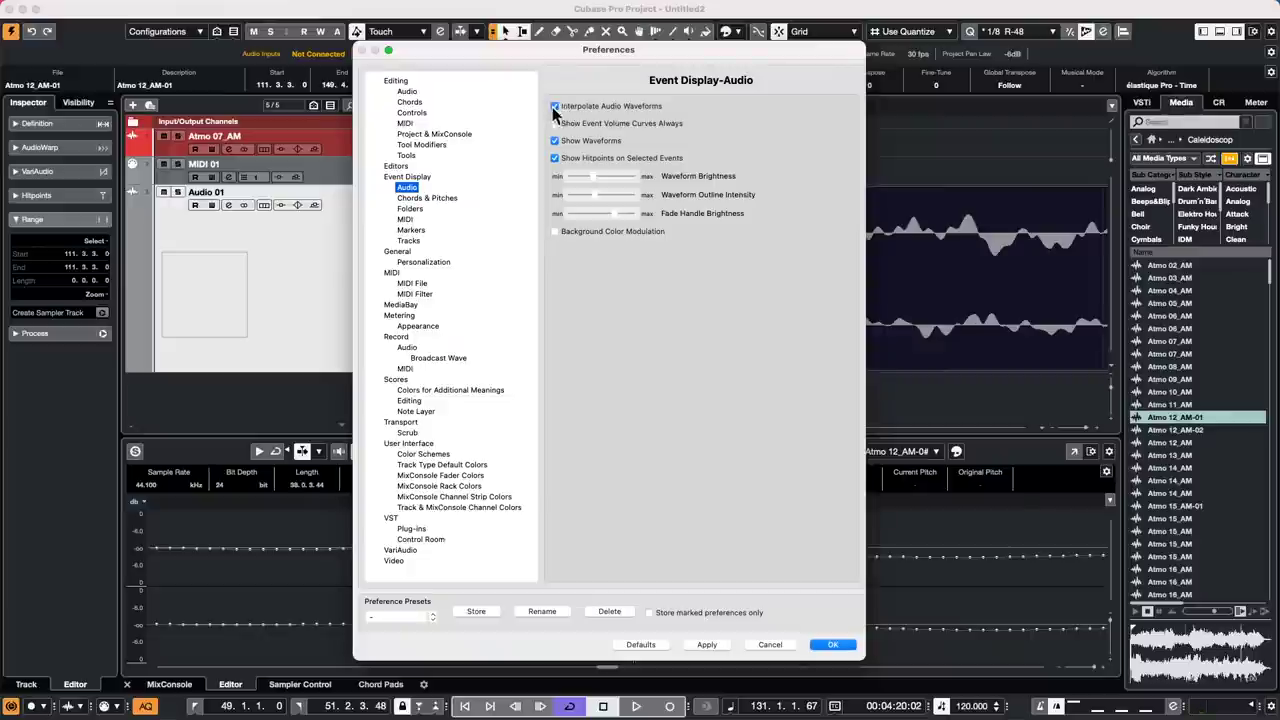
pyautogui.click(707, 645)
pyautogui.click(830, 645)
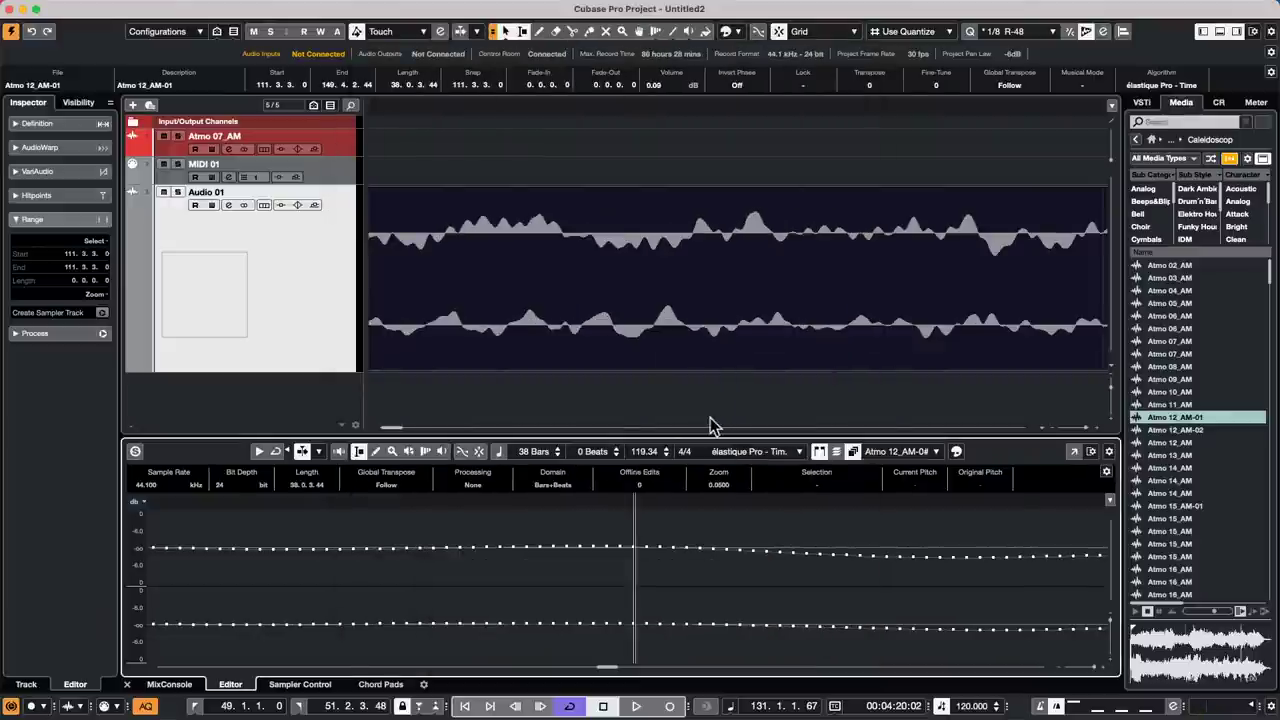
pyautogui.moveTo(651, 491); pyautogui.dragTo(646, 462)
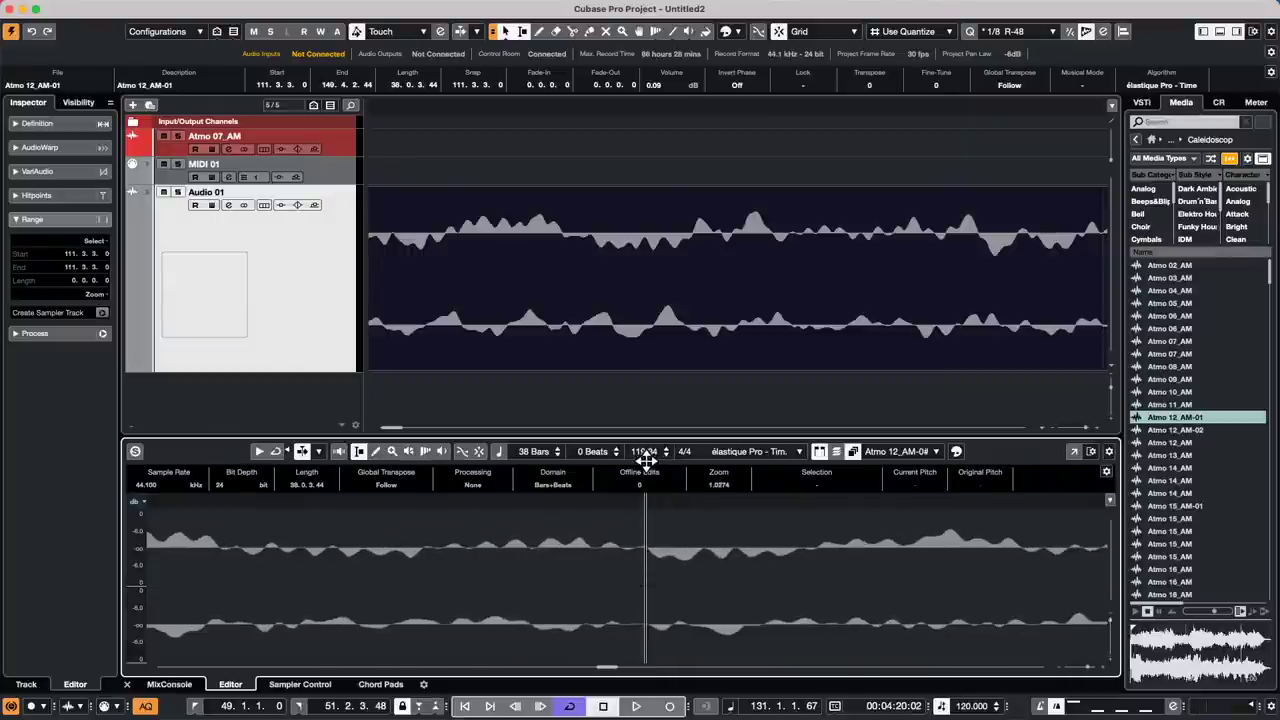
pyautogui.click(610, 106)
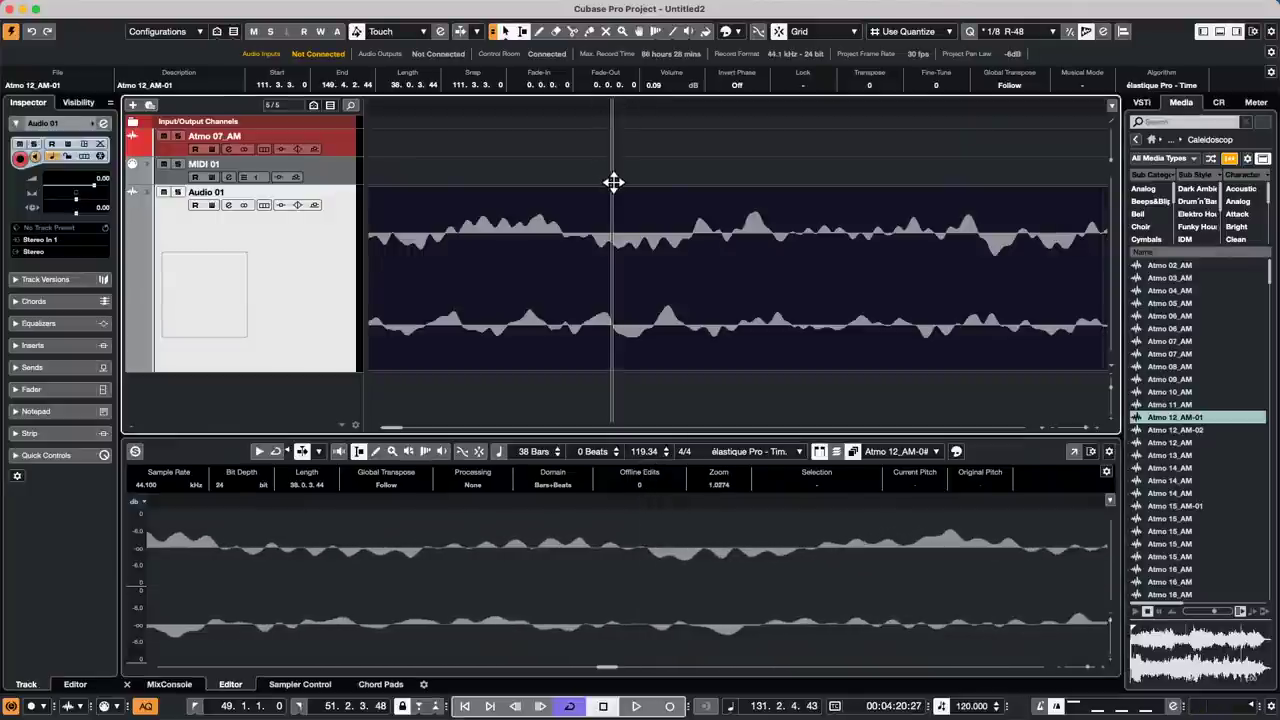
pyautogui.moveTo(614, 182)
pyautogui.mouseDown()
pyautogui.moveTo(611, 113)
pyautogui.moveTo(614, 207)
pyautogui.mouseUp()
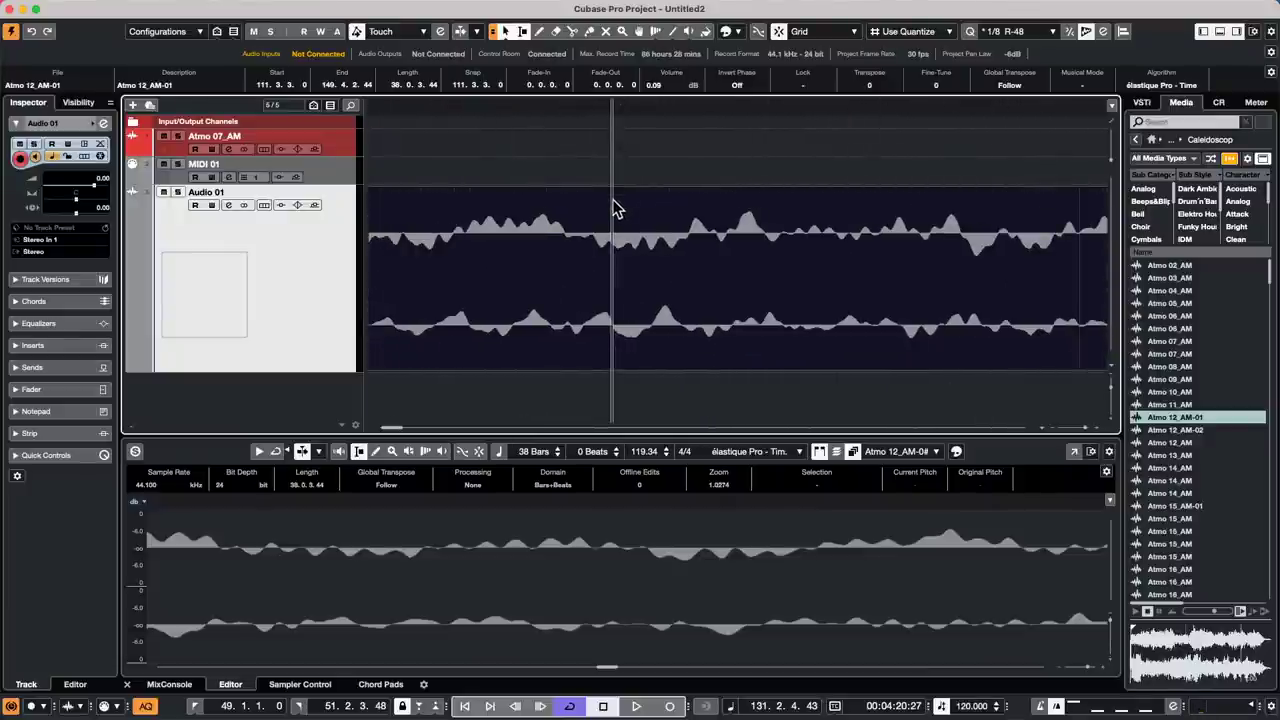
# Step: Enable Background Color Modulation in the Event Display-Audio preferences and apply the change
pyautogui.click(54, 8)
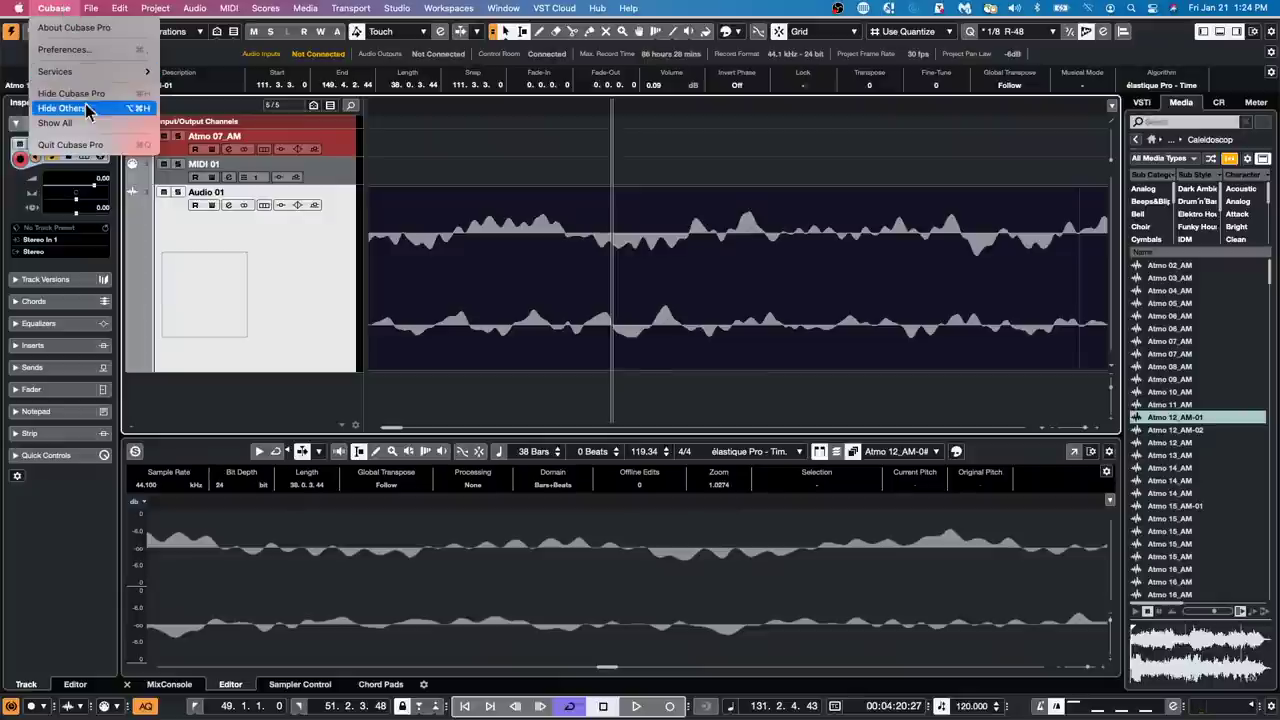
pyautogui.click(108, 50)
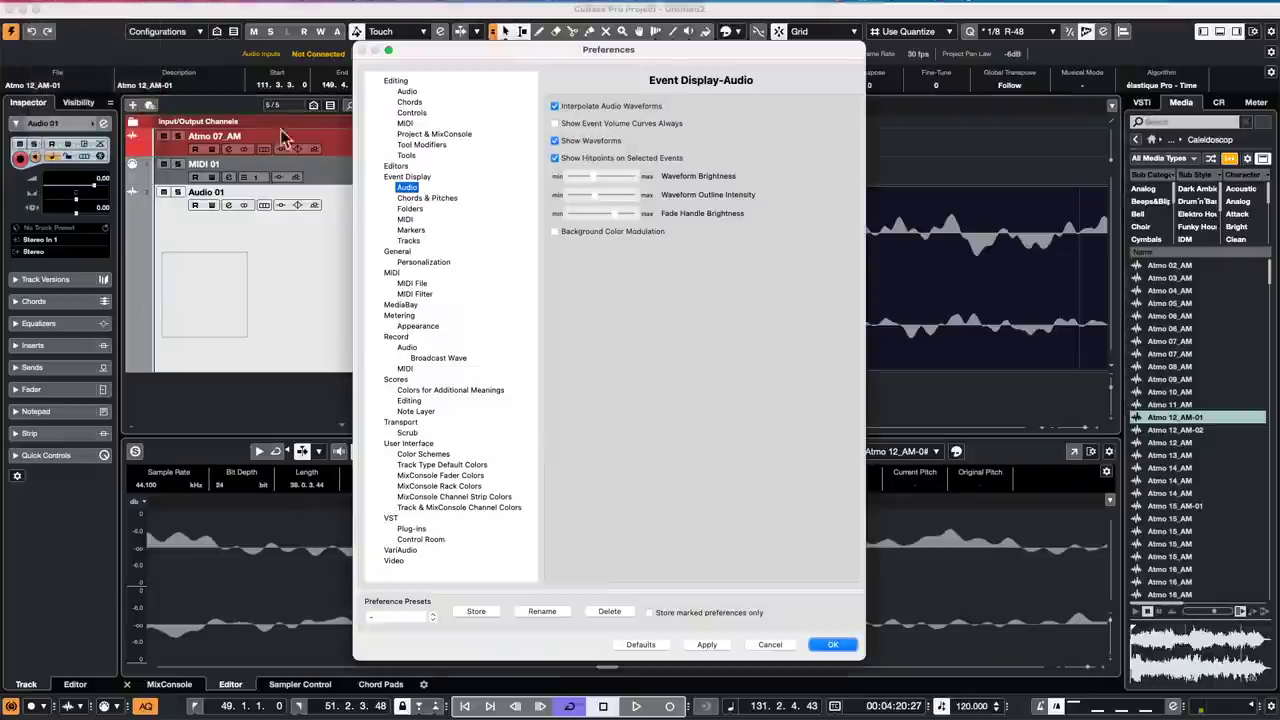
pyautogui.click(555, 231)
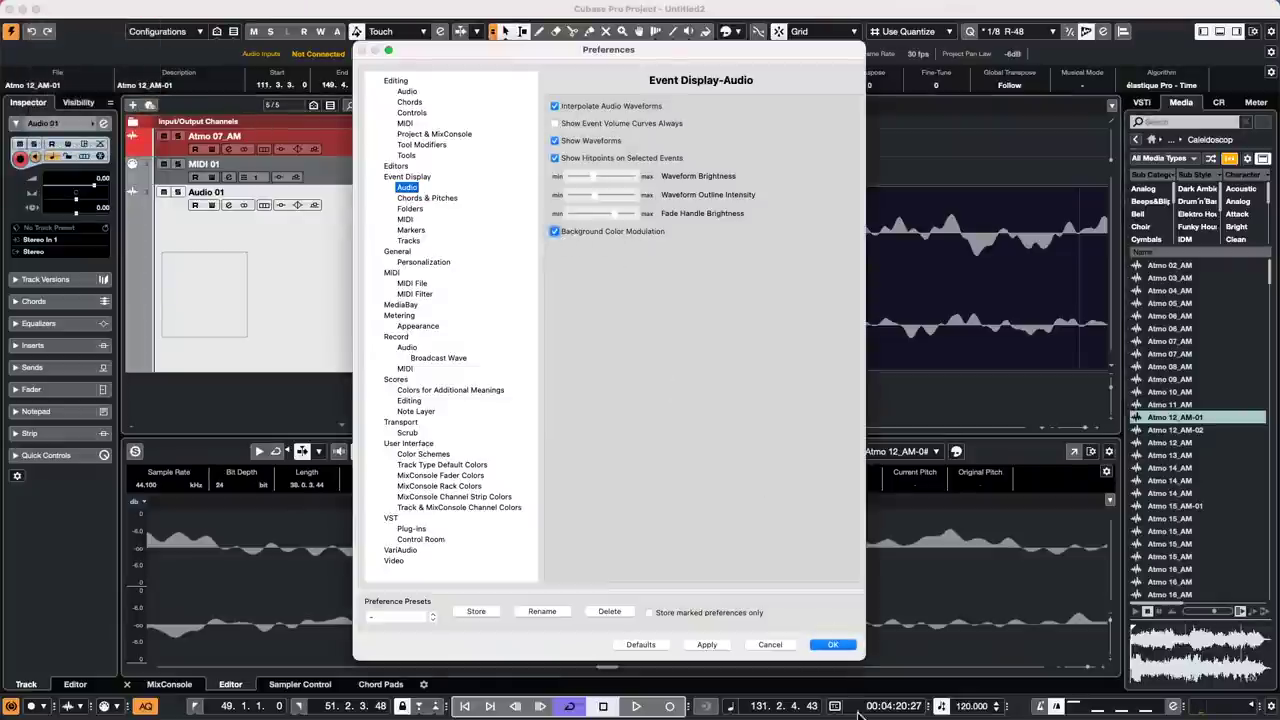
pyautogui.click(836, 648)
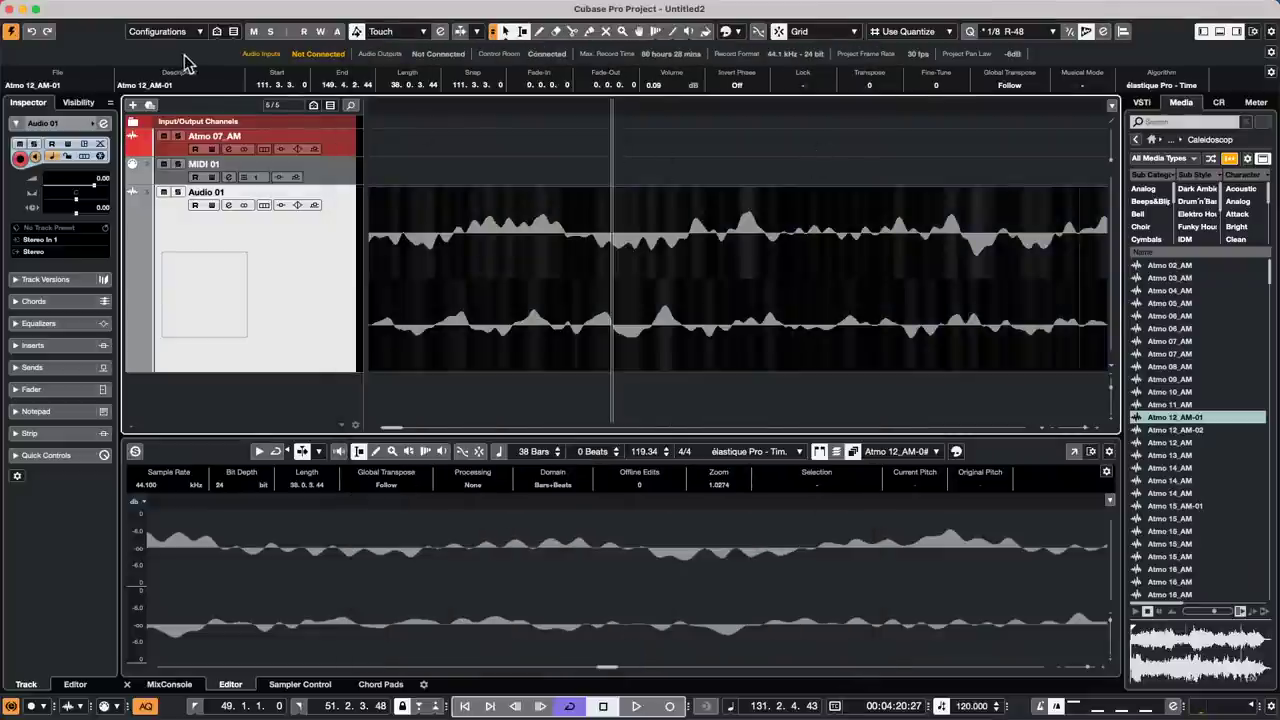
# Step: Set the Audio 01 track's colour to the bright yellow swatch
pyautogui.click(82, 123)
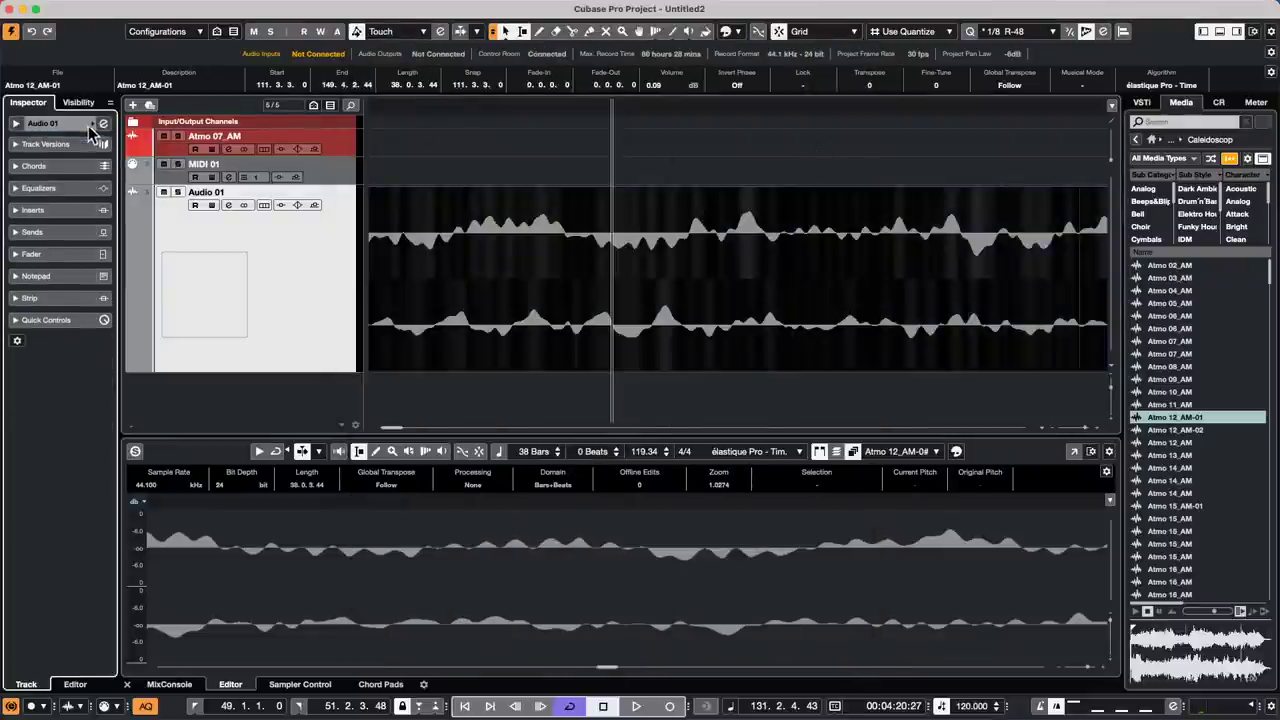
pyautogui.click(92, 123)
pyautogui.click(169, 161)
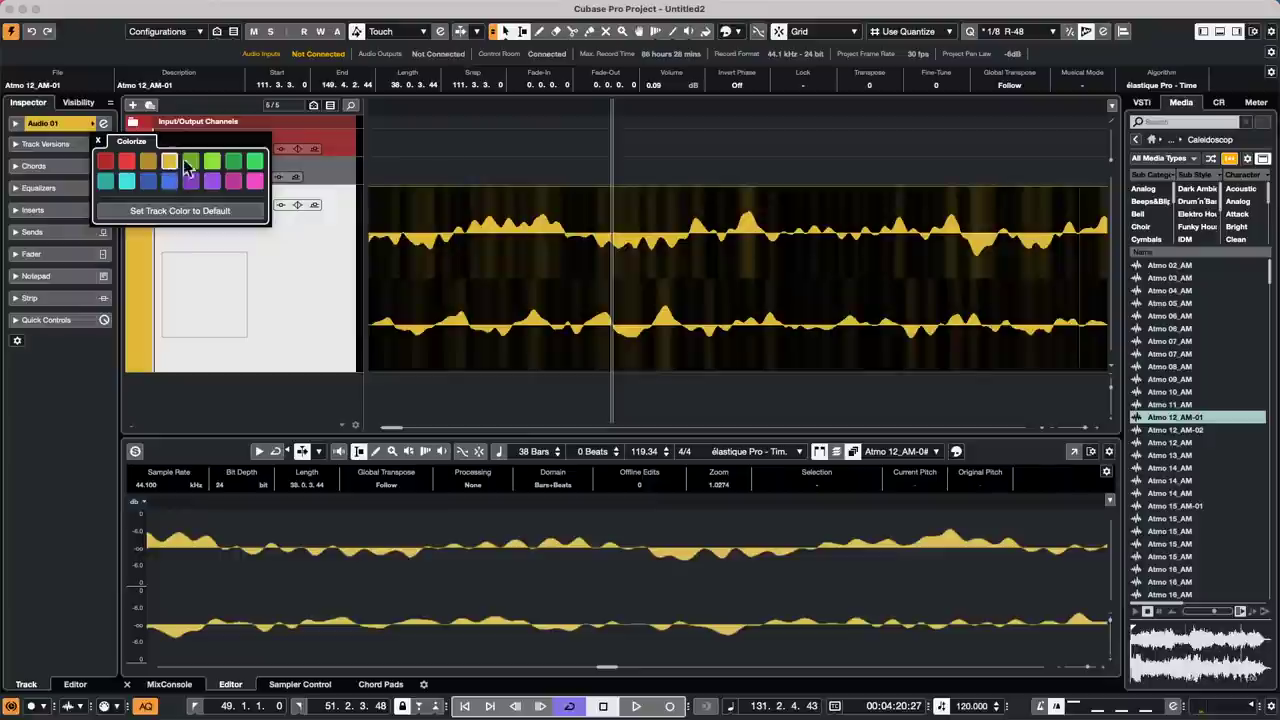
# Step: Compare the Atmo 12_AM-01 event's colour-modulated background in the project and the sample editor at several zoom levels
pyautogui.moveTo(591, 111); pyautogui.dragTo(598, 26)
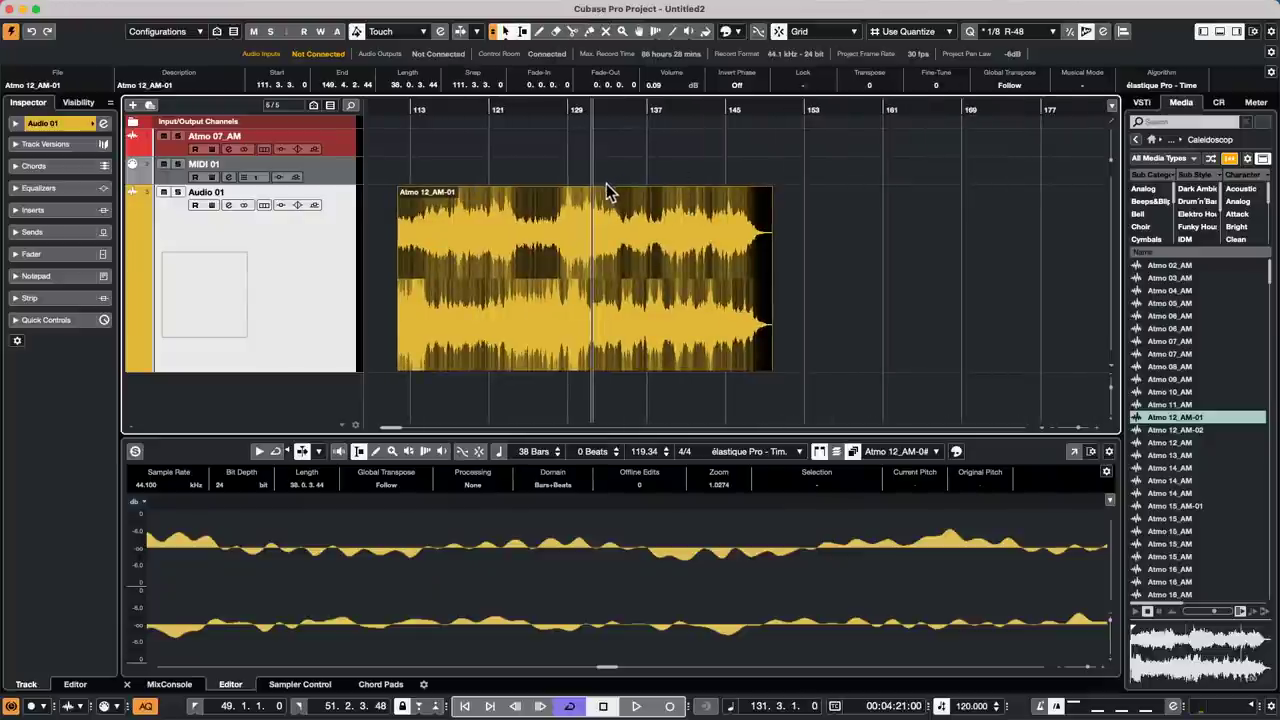
pyautogui.click(658, 508)
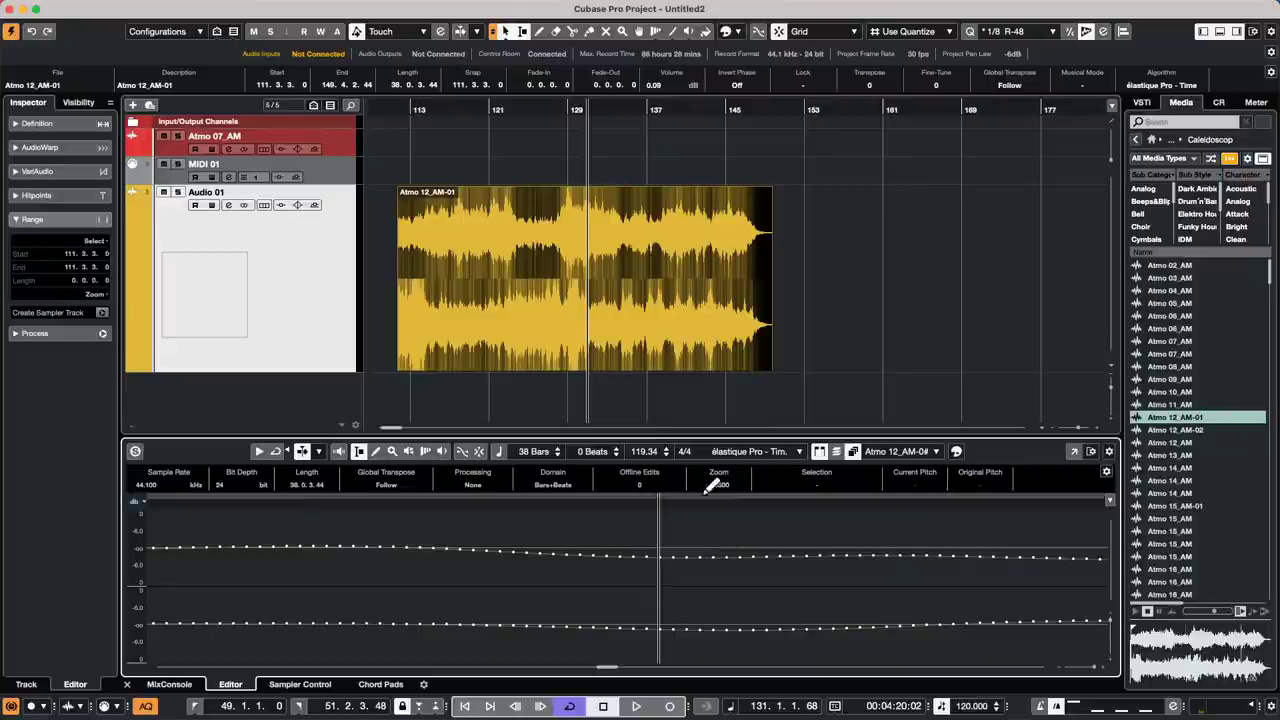
pyautogui.moveTo(608, 112); pyautogui.dragTo(600, 251)
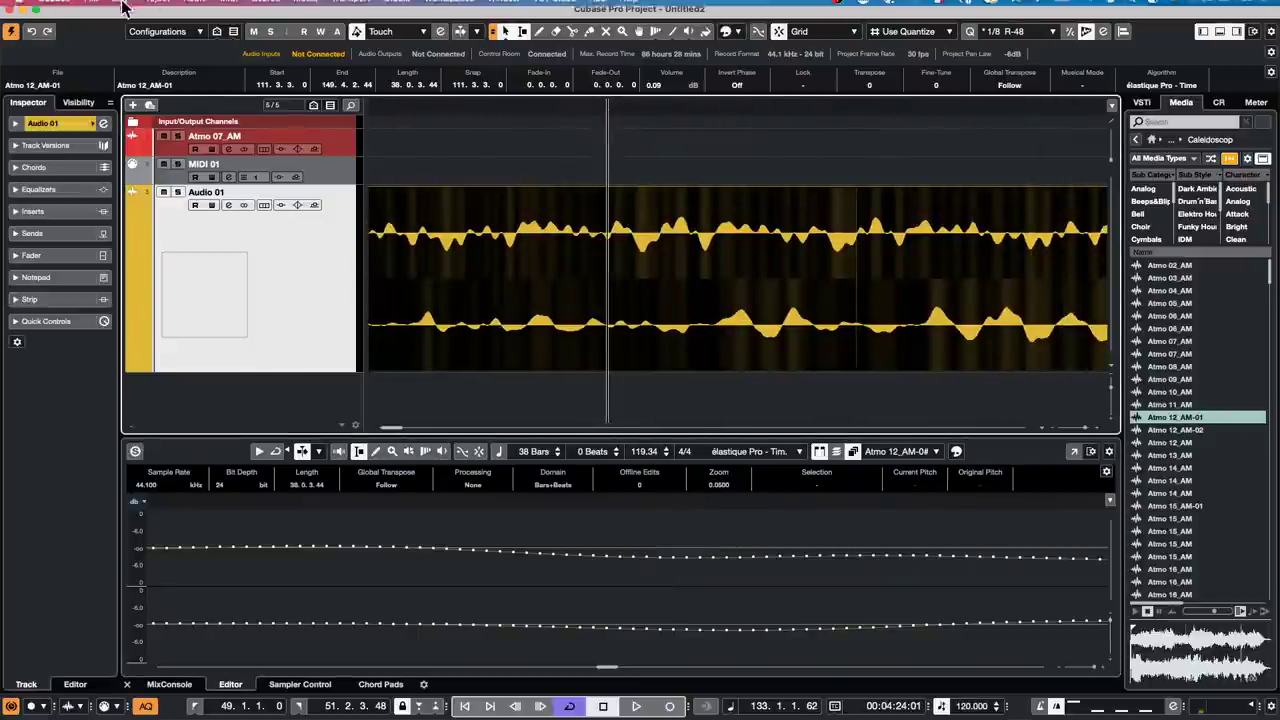
pyautogui.moveTo(124, 8)
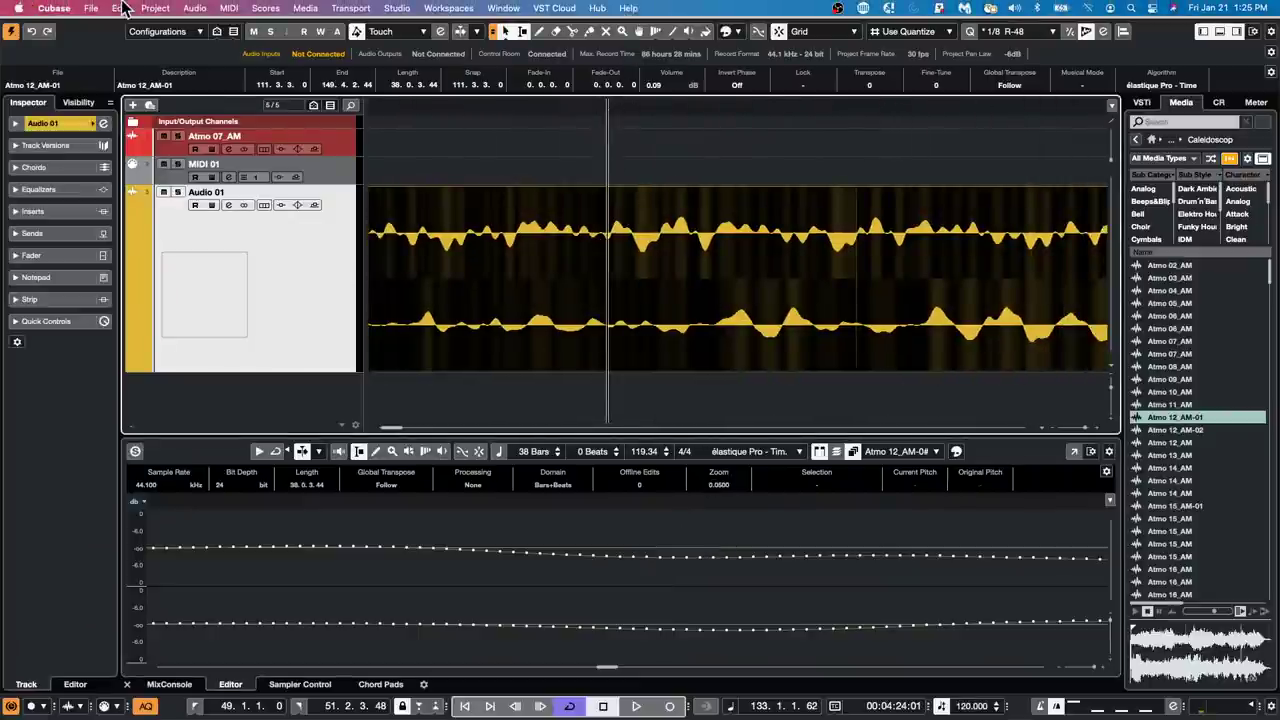
pyautogui.moveTo(534, 106); pyautogui.dragTo(536, 50)
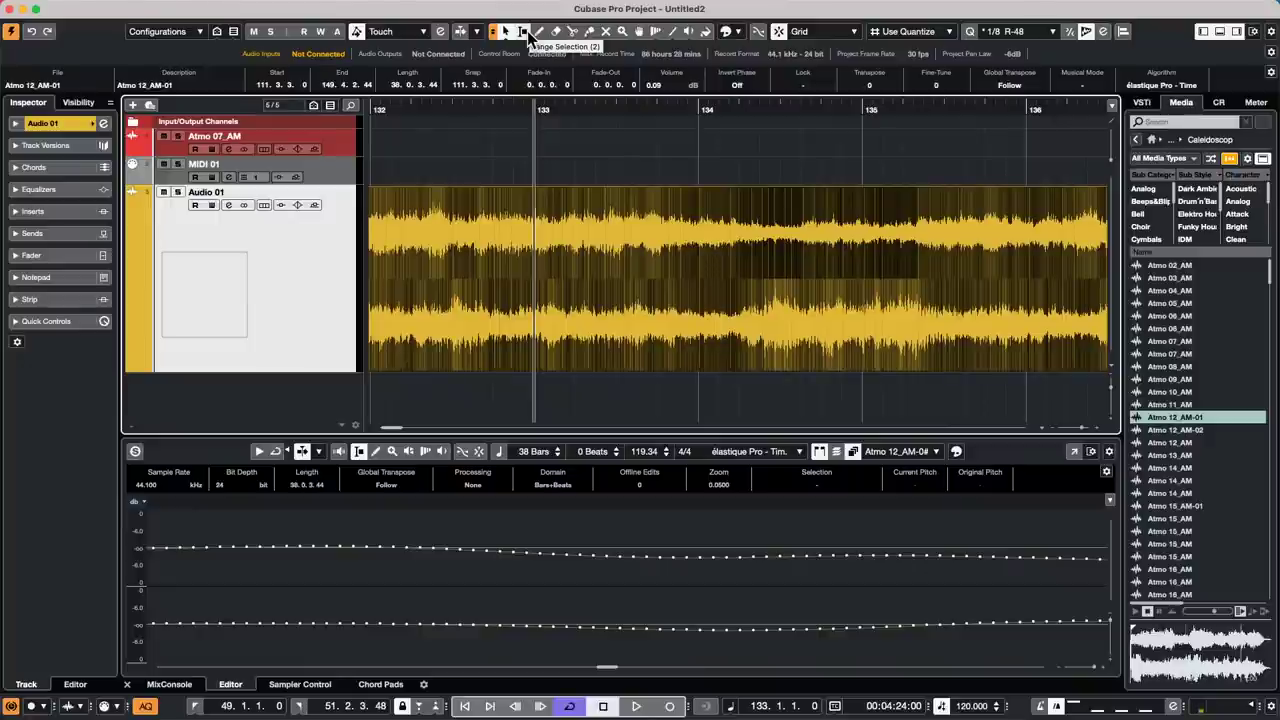
pyautogui.moveTo(591, 106); pyautogui.dragTo(591, 329)
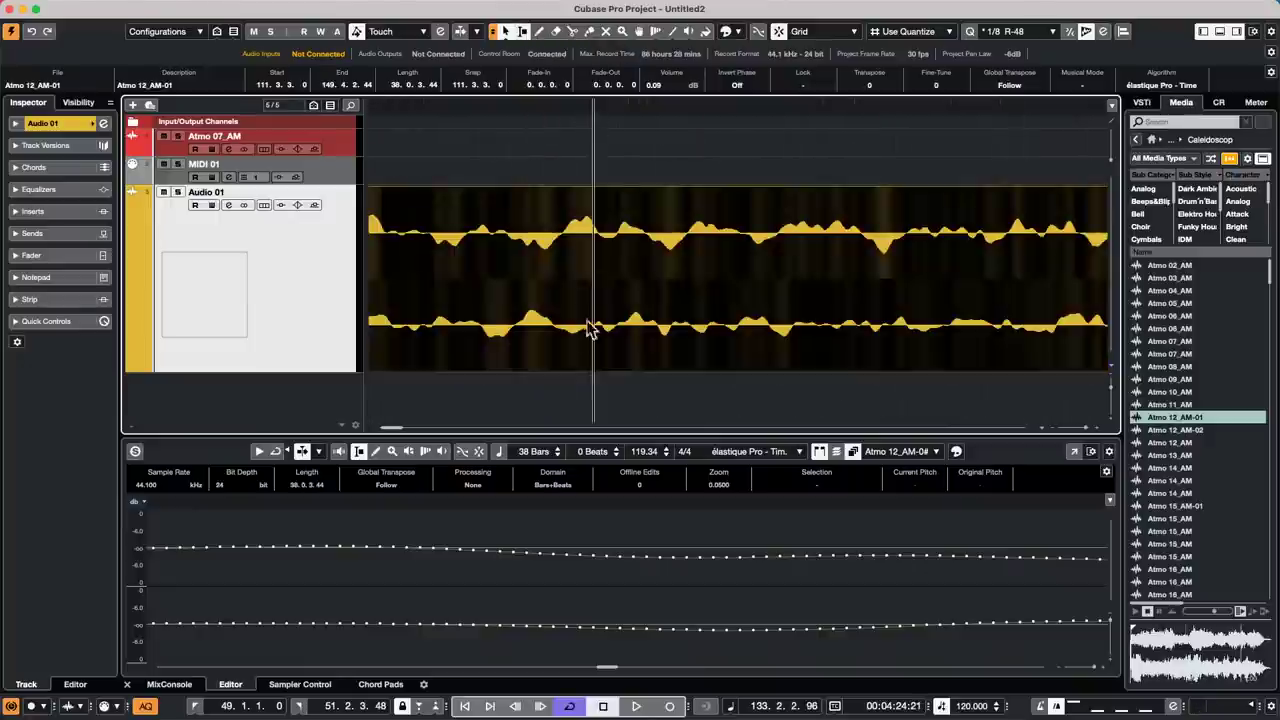
pyautogui.moveTo(587, 416)
pyautogui.mouseDown()
pyautogui.moveTo(591, 337)
pyautogui.moveTo(591, 405)
pyautogui.mouseUp()
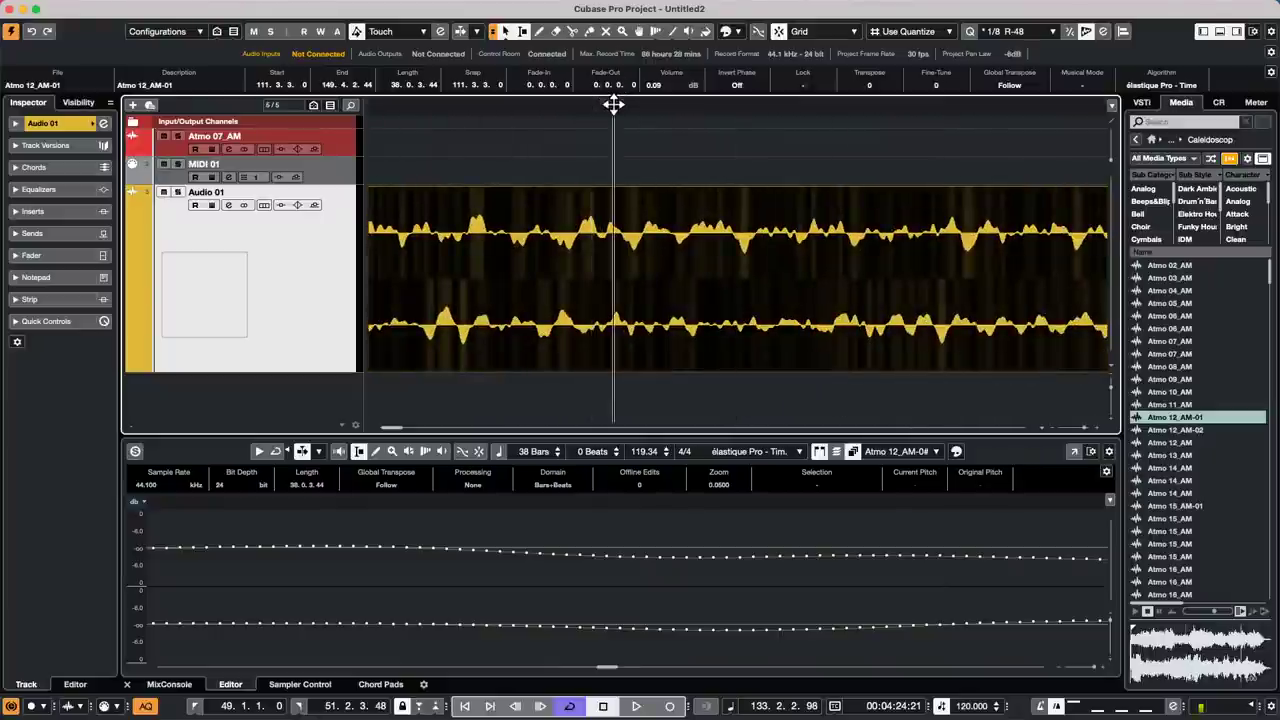
pyautogui.moveTo(611, 106); pyautogui.dragTo(449, 107)
pyautogui.press('Home')
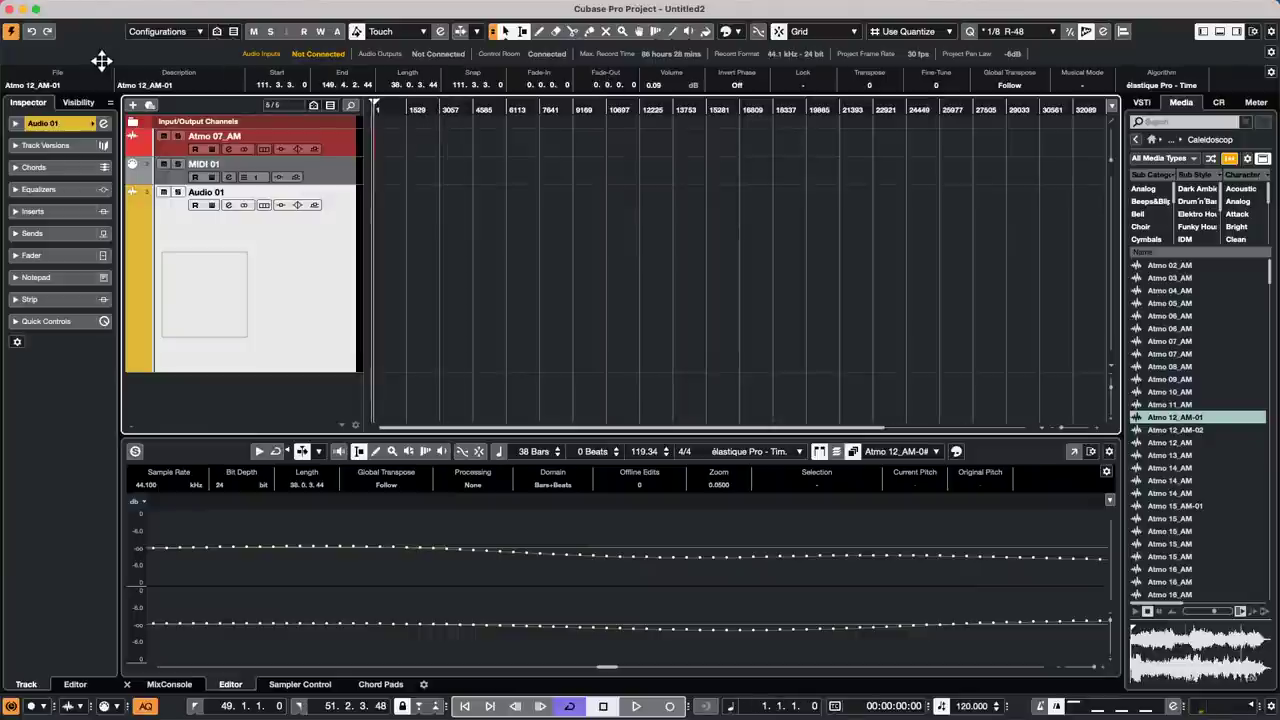
pyautogui.hotkey('shift', 'f')
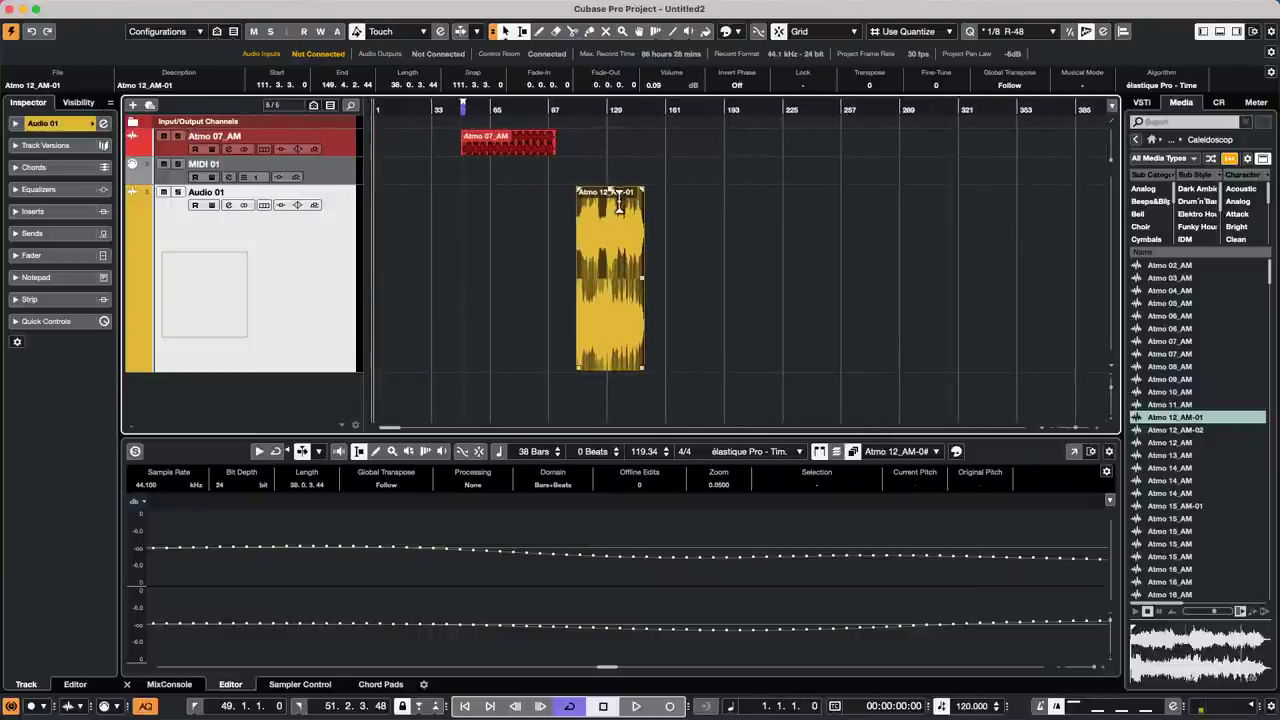
pyautogui.click(600, 497)
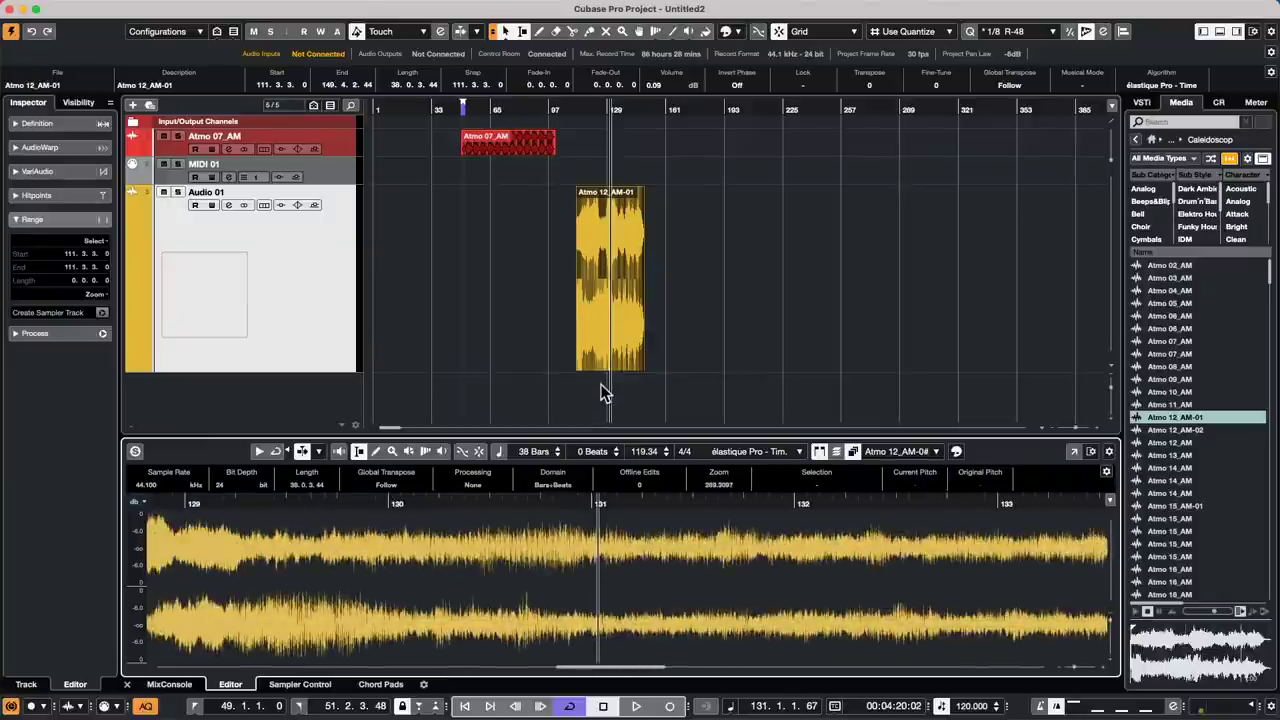
pyautogui.moveTo(598, 110); pyautogui.dragTo(572, 215)
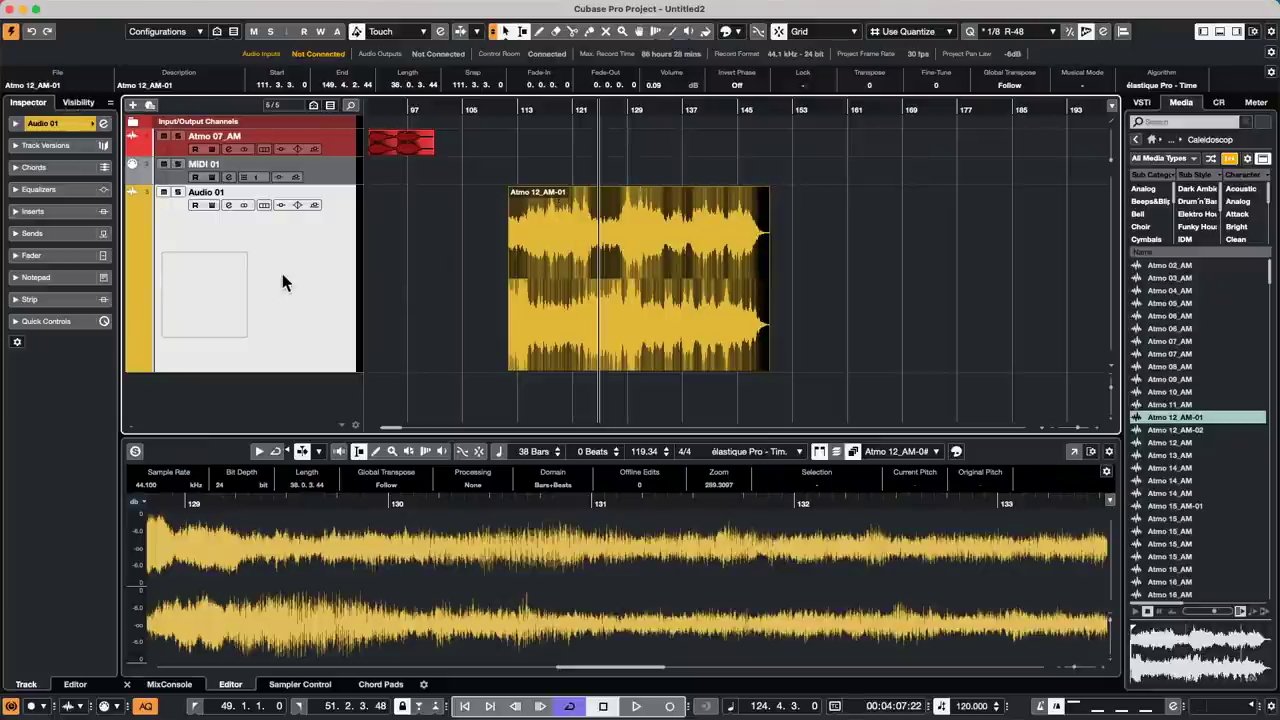
# Step: Close the Untitled2 project without saving it
pyautogui.moveTo(10, 16)
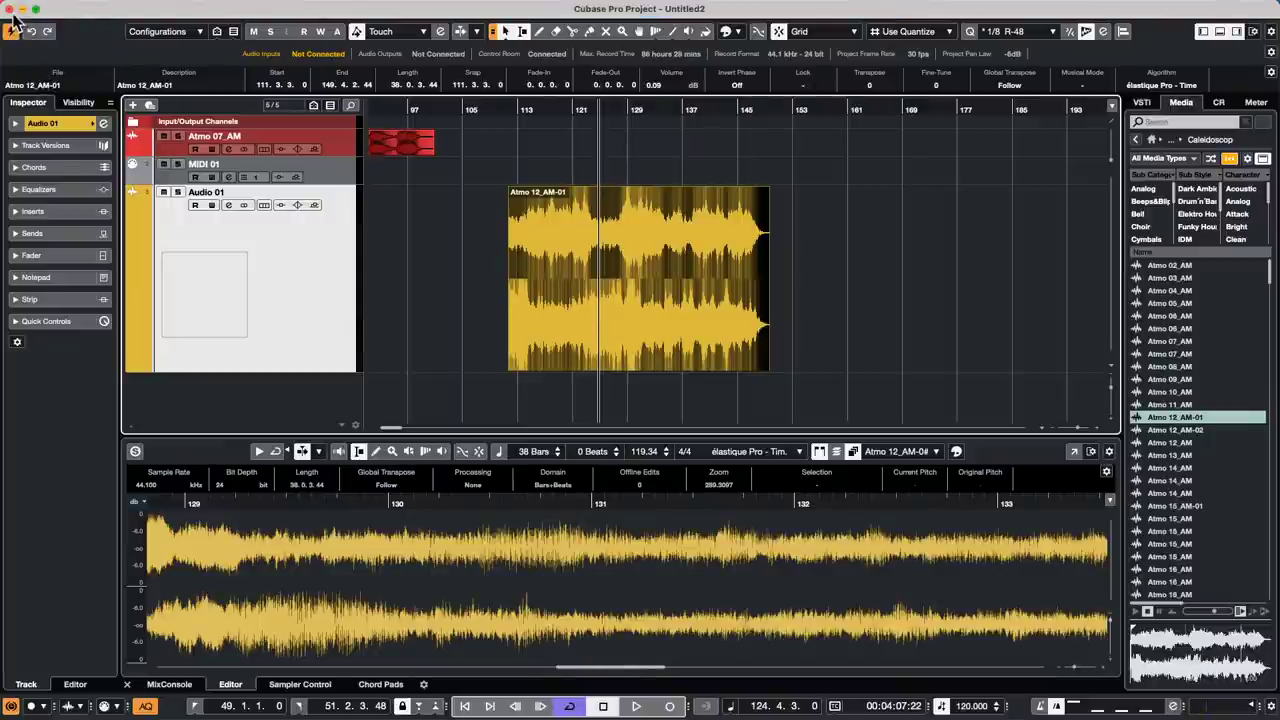
pyautogui.click(11, 10)
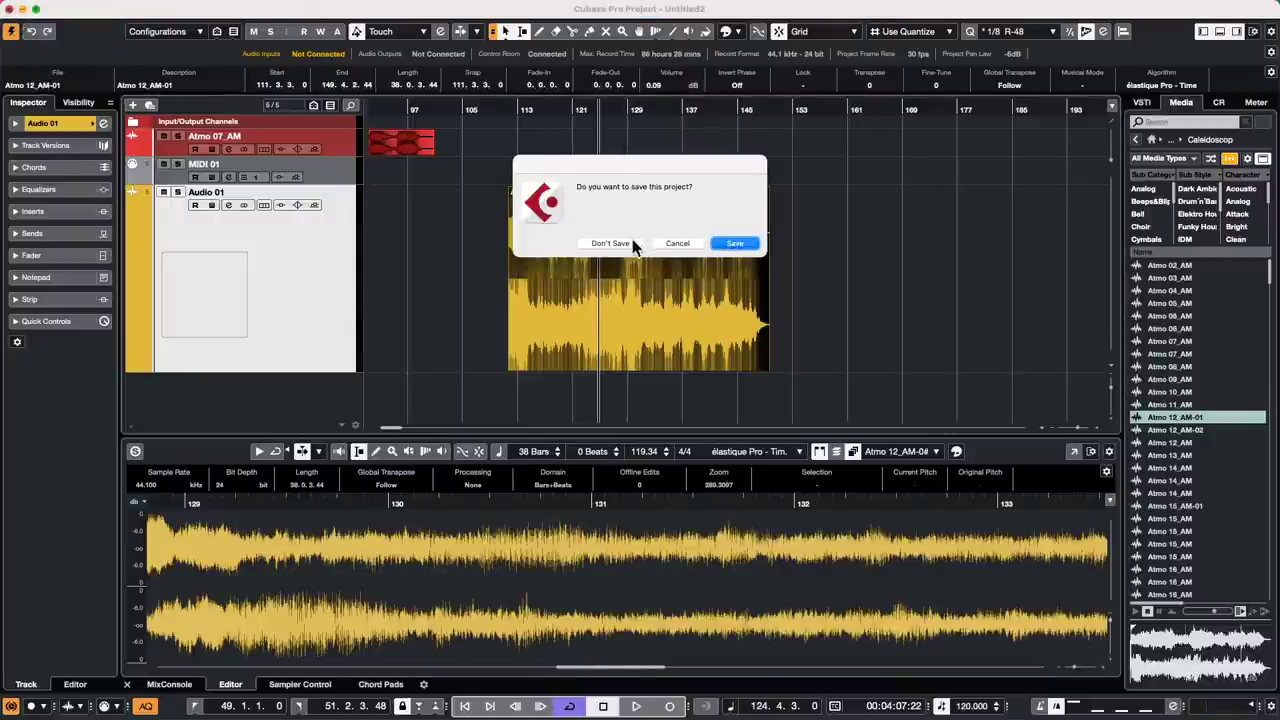
pyautogui.click(611, 243)
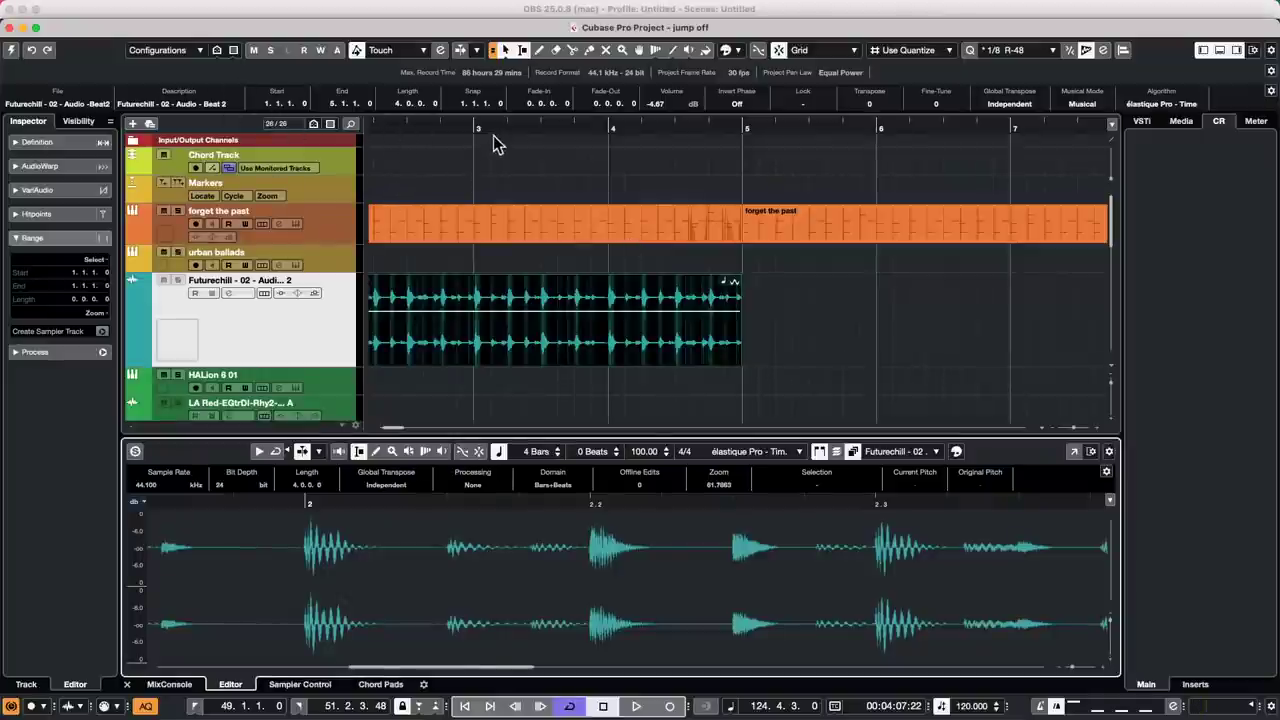
# Step: Activate the jump off project and browse its tracks from the Chord Track down to the rhodes track
pyautogui.moveTo(503, 129); pyautogui.dragTo(257, 86)
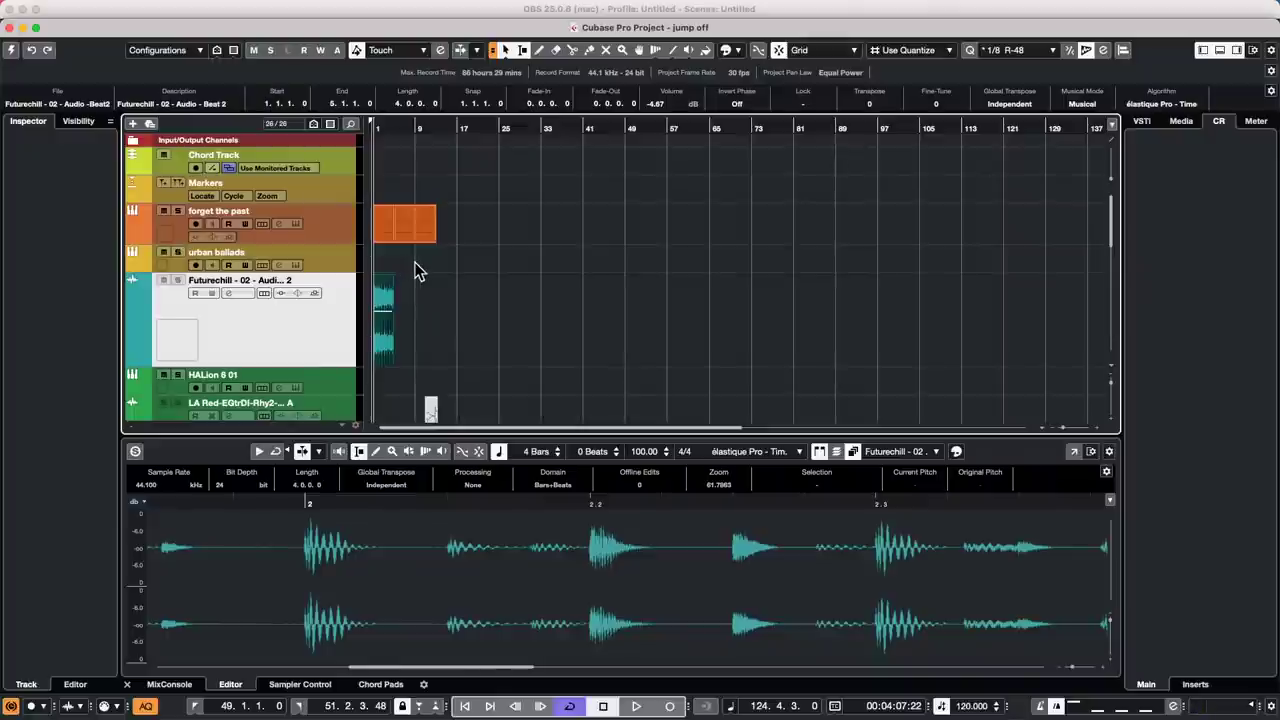
pyautogui.scroll(-10, 416, 266)
pyautogui.scroll(9, 414, 260)
pyautogui.scroll(-4, 414, 261)
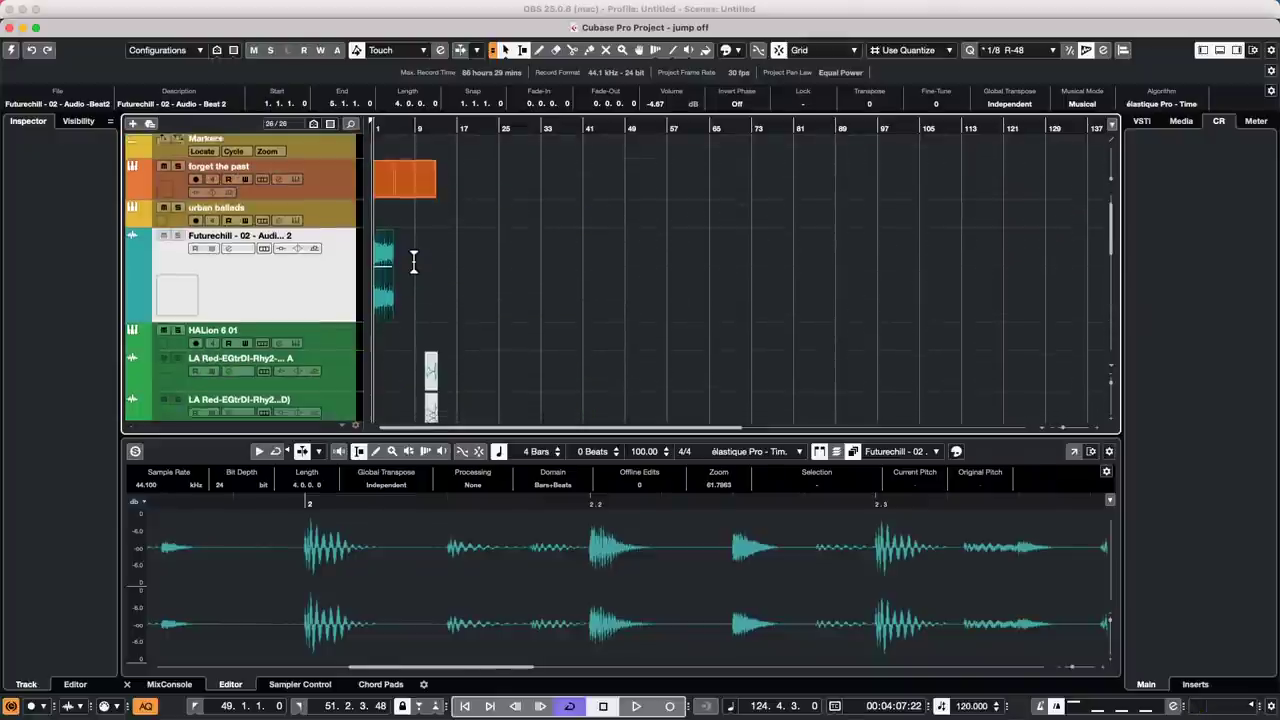
pyautogui.scroll(4, 414, 262)
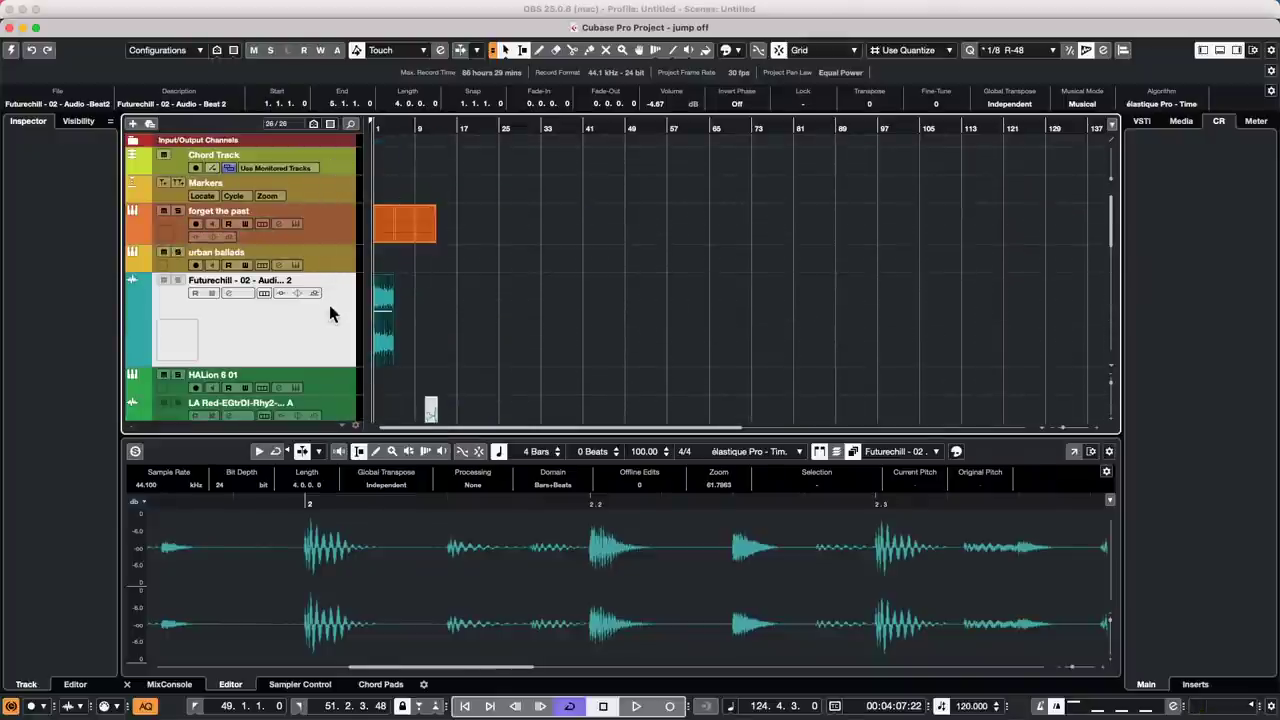
pyautogui.scroll(-12, 329, 315)
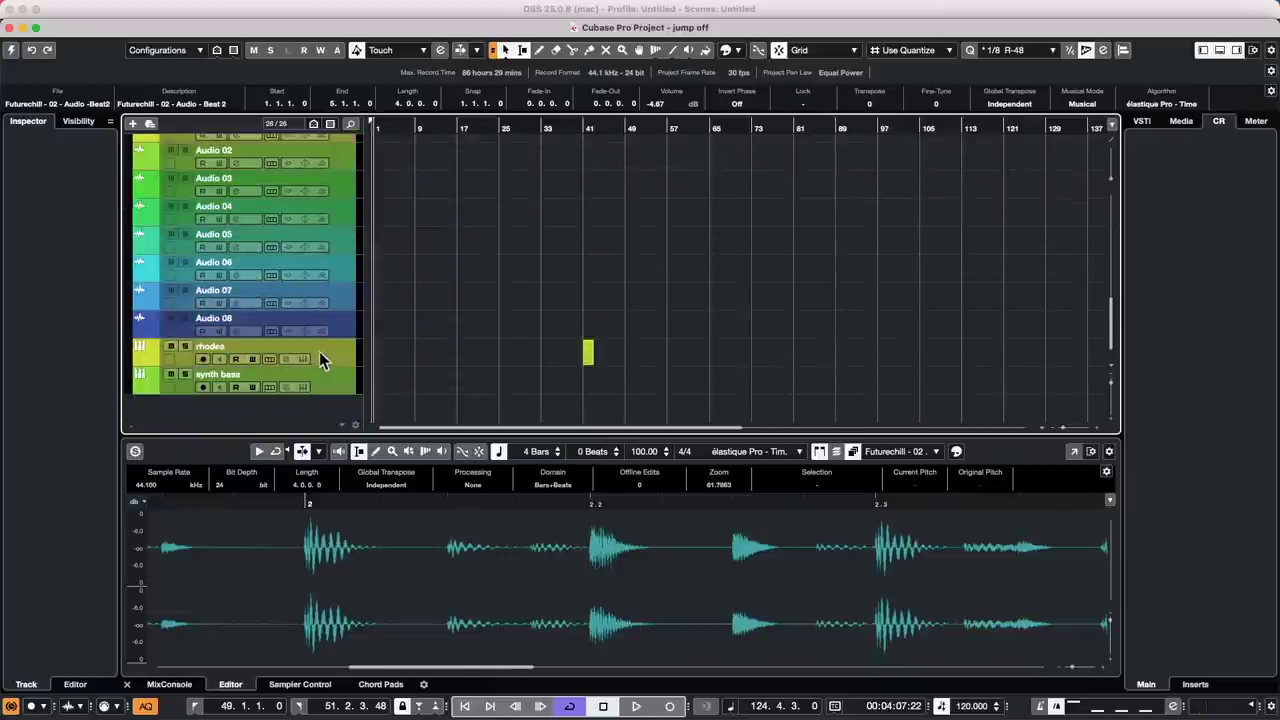
pyautogui.click(319, 358)
pyautogui.press('F3')
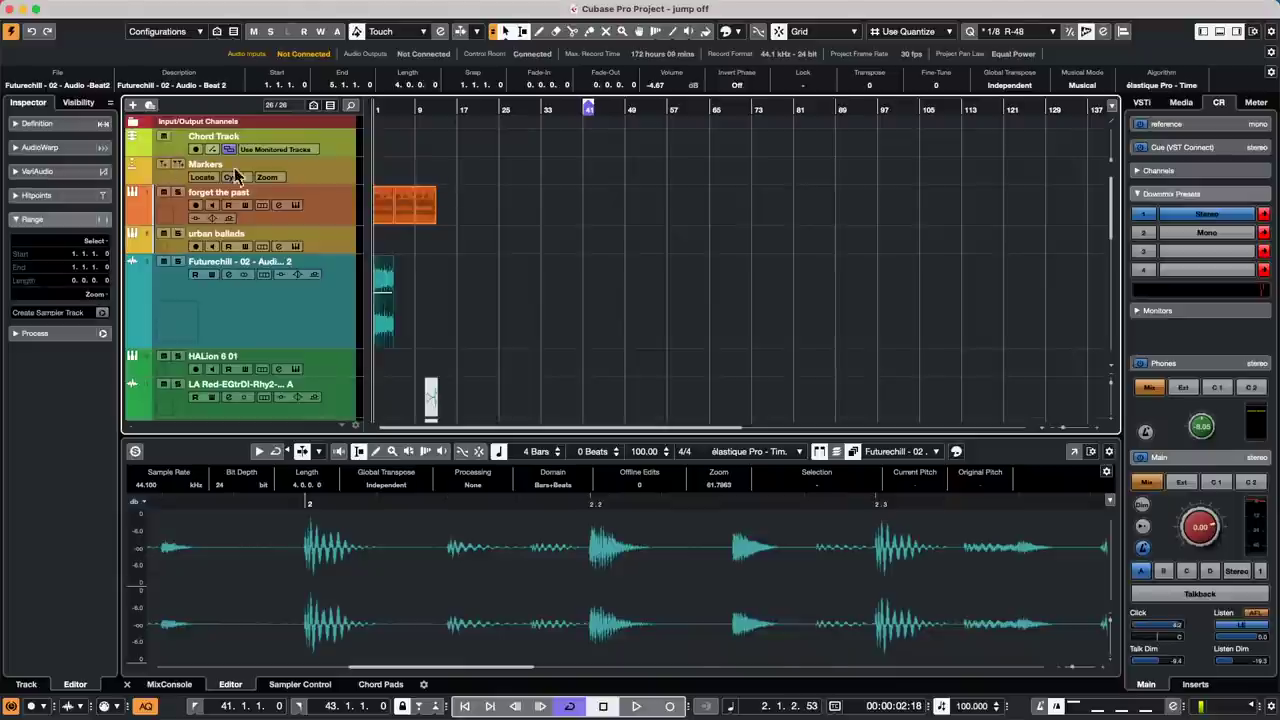
# Step: Select the rhodes track and set its Input Transformer to Global
pyautogui.scroll(-15, 318, 165)
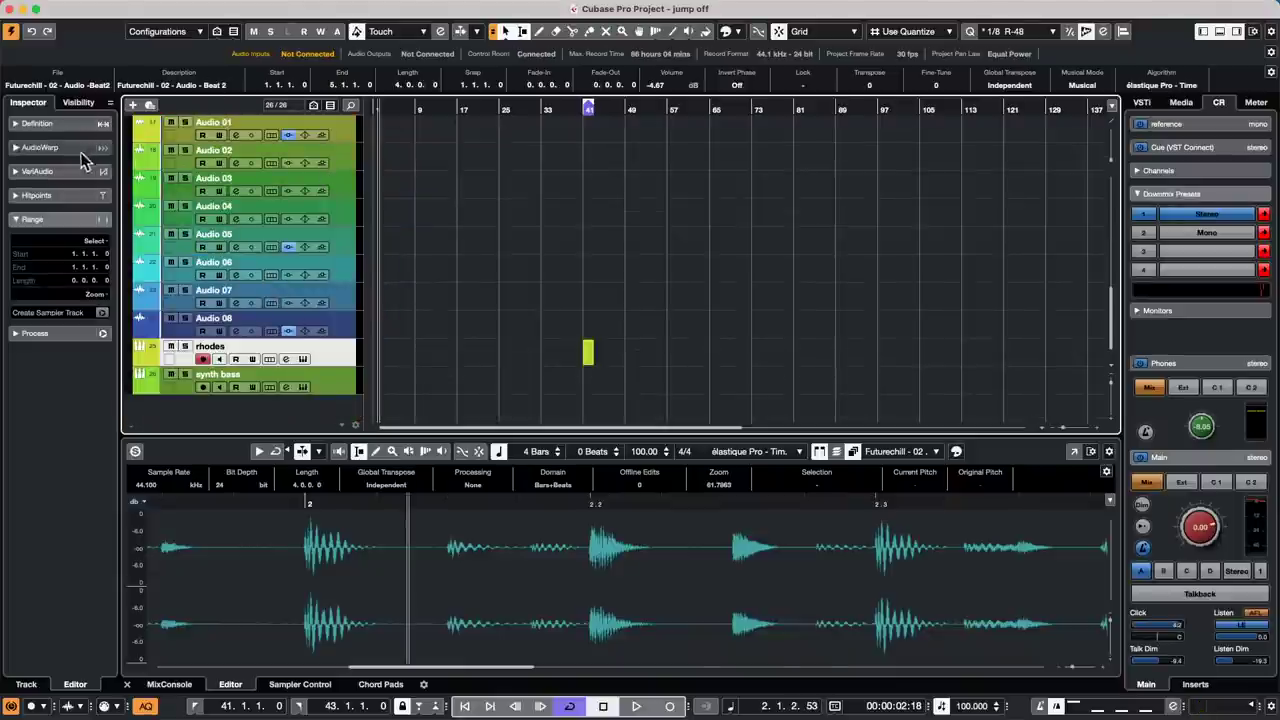
pyautogui.click(330, 360)
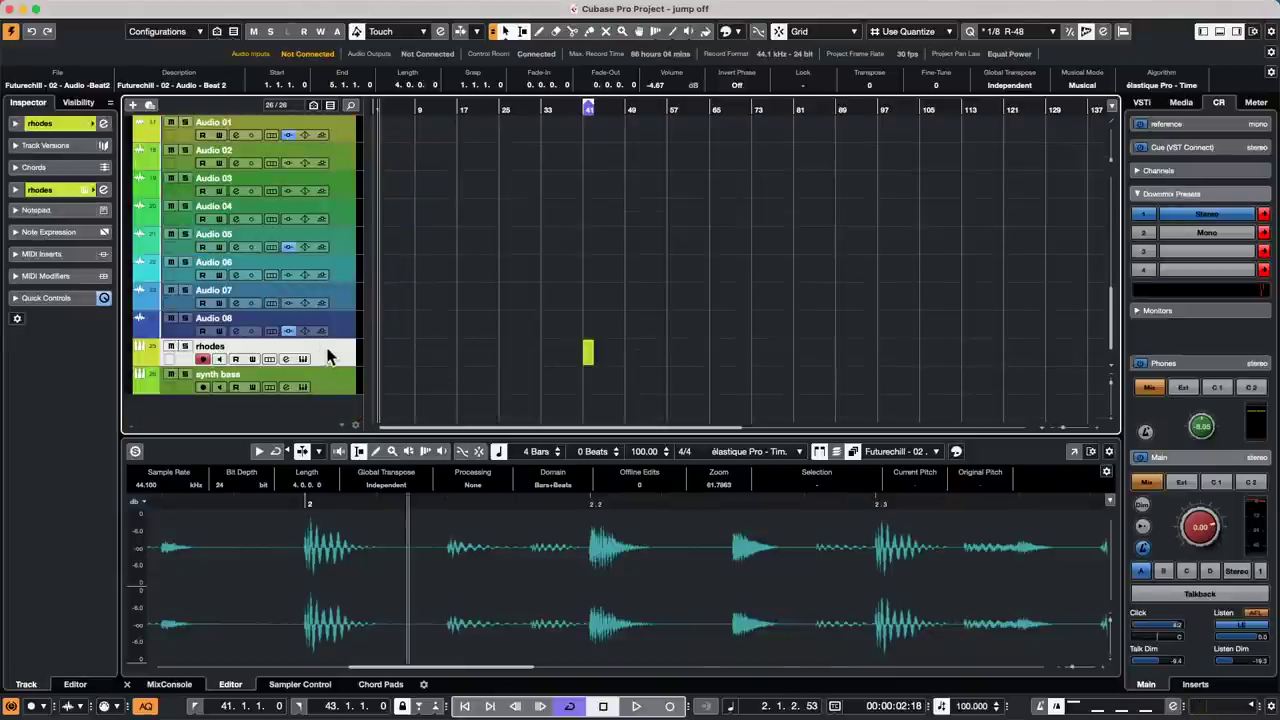
pyautogui.click(90, 124)
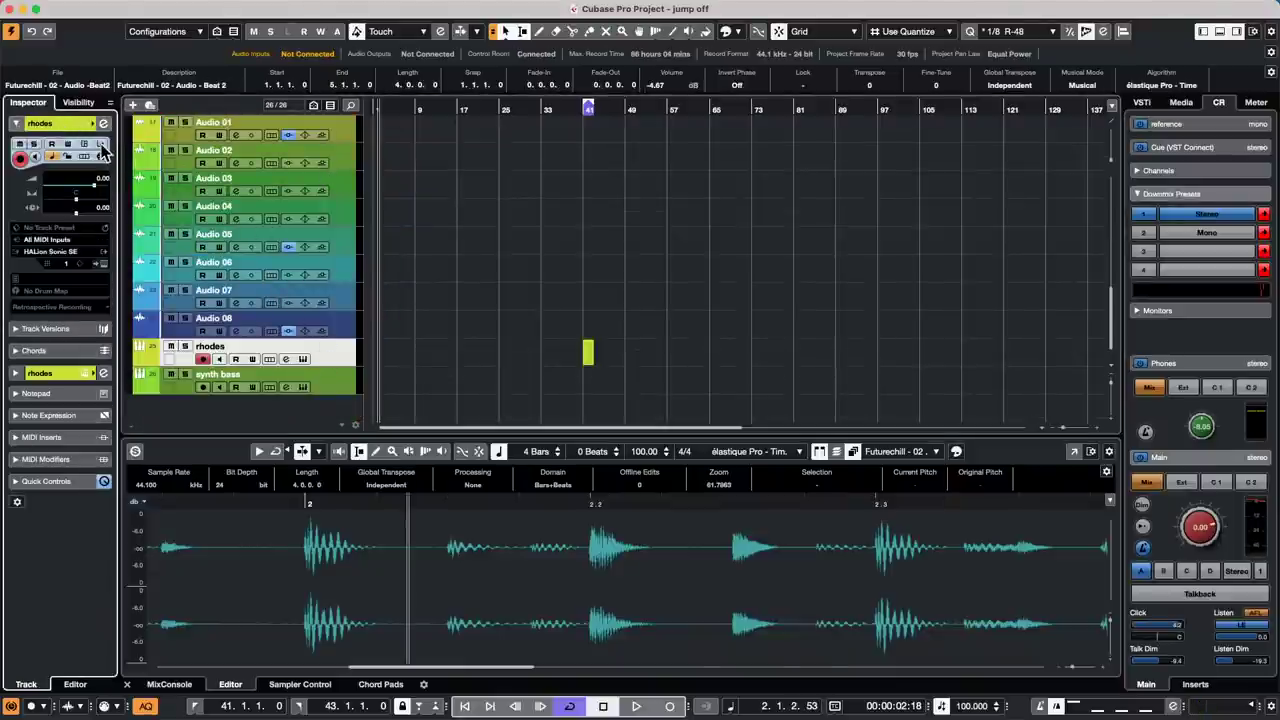
pyautogui.click(100, 145)
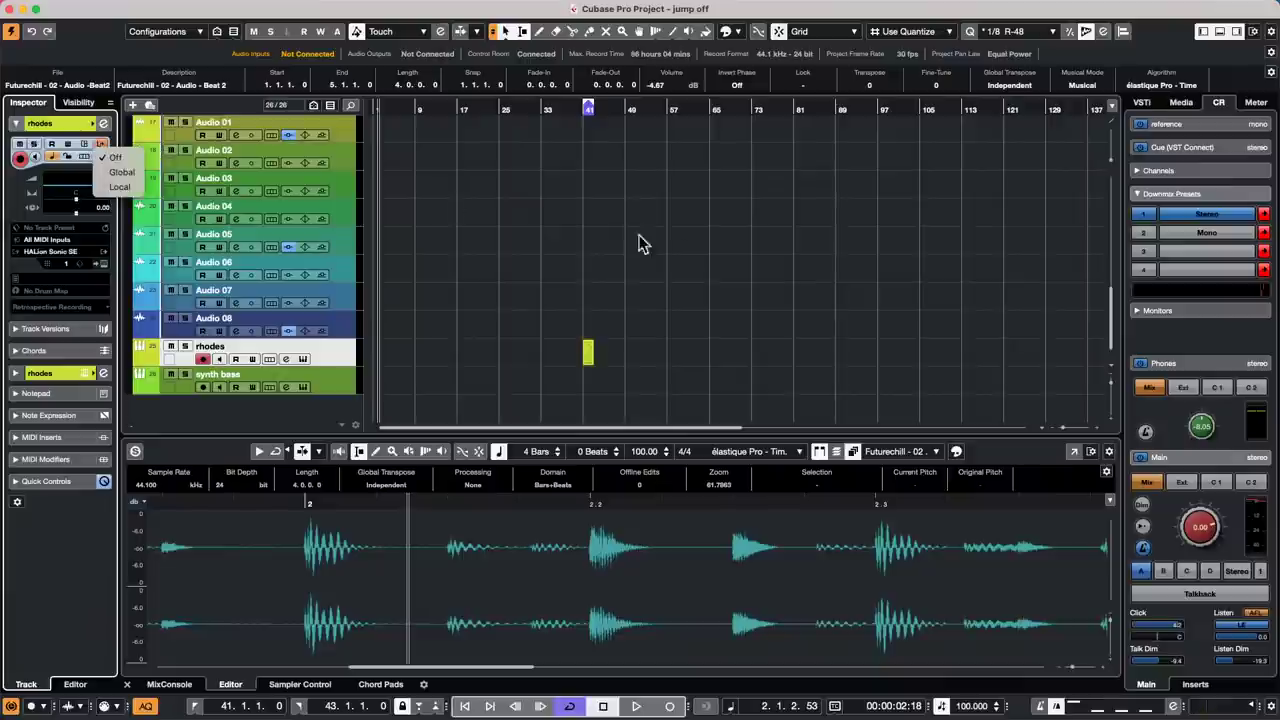
pyautogui.click(124, 174)
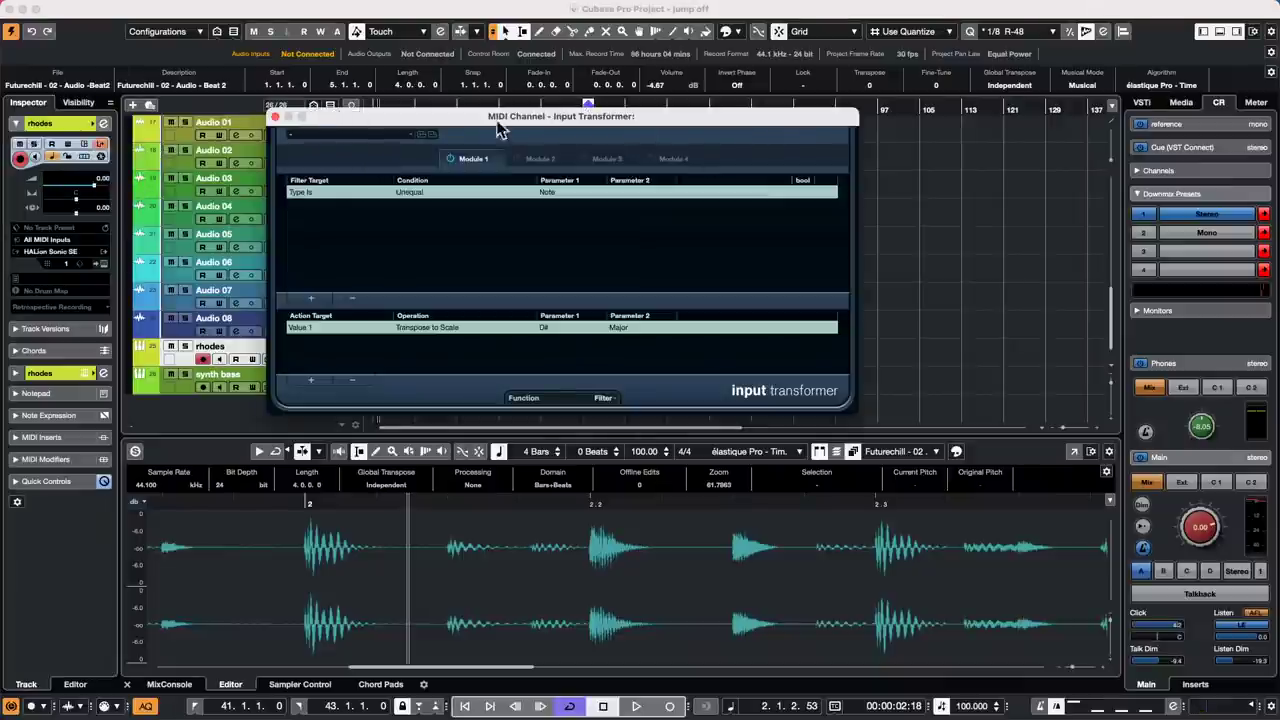
# Step: Change the action's operation in Module 1 of the Input Transformer to Subtract
pyautogui.click(450, 158)
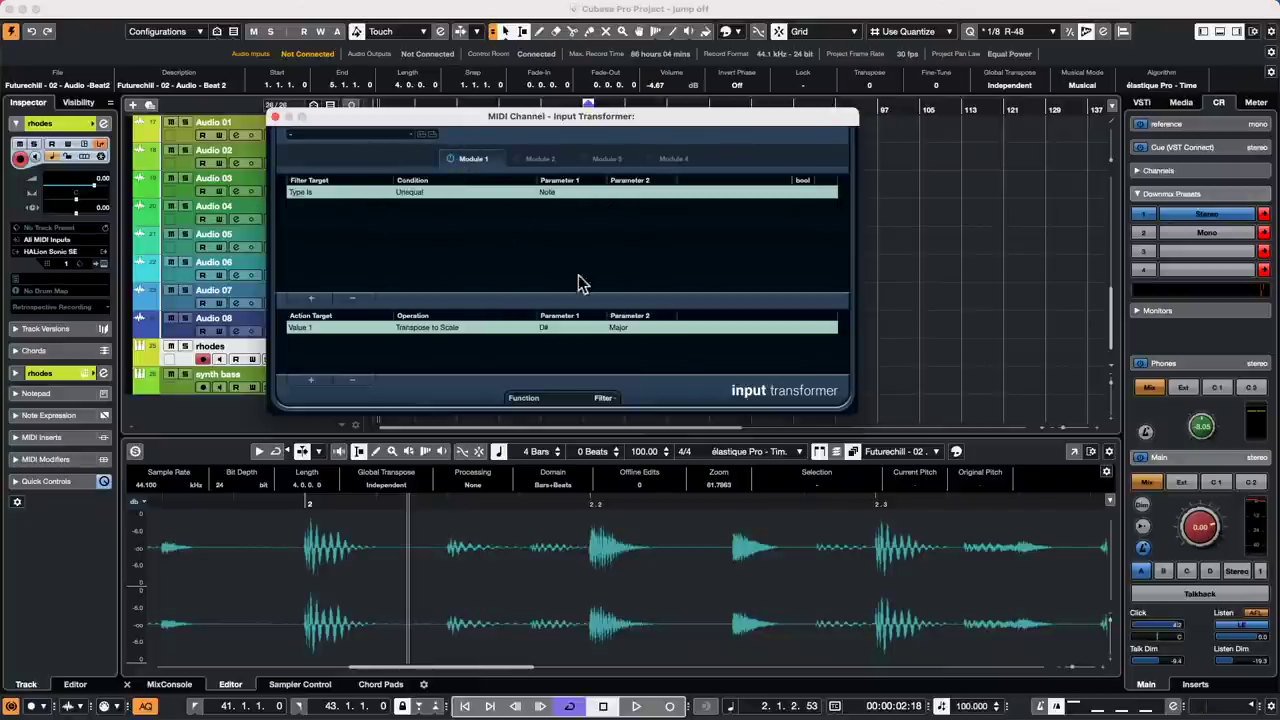
pyautogui.click(547, 328)
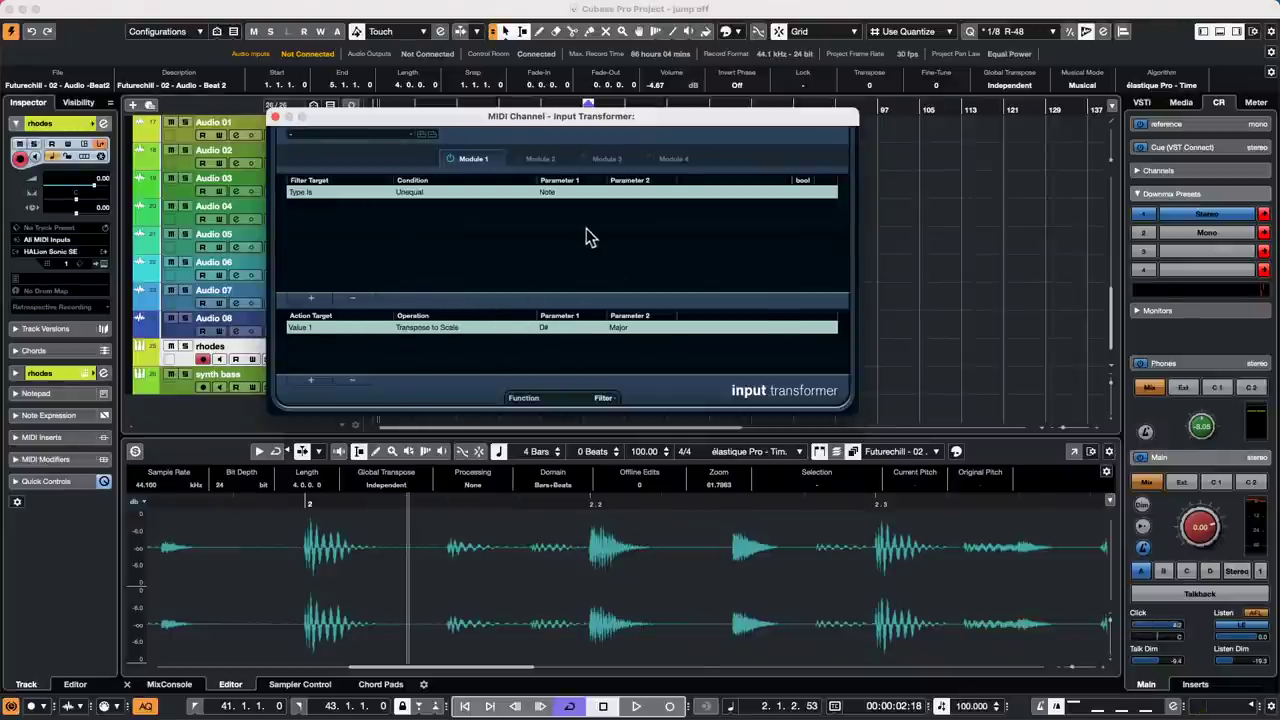
pyautogui.click(447, 333)
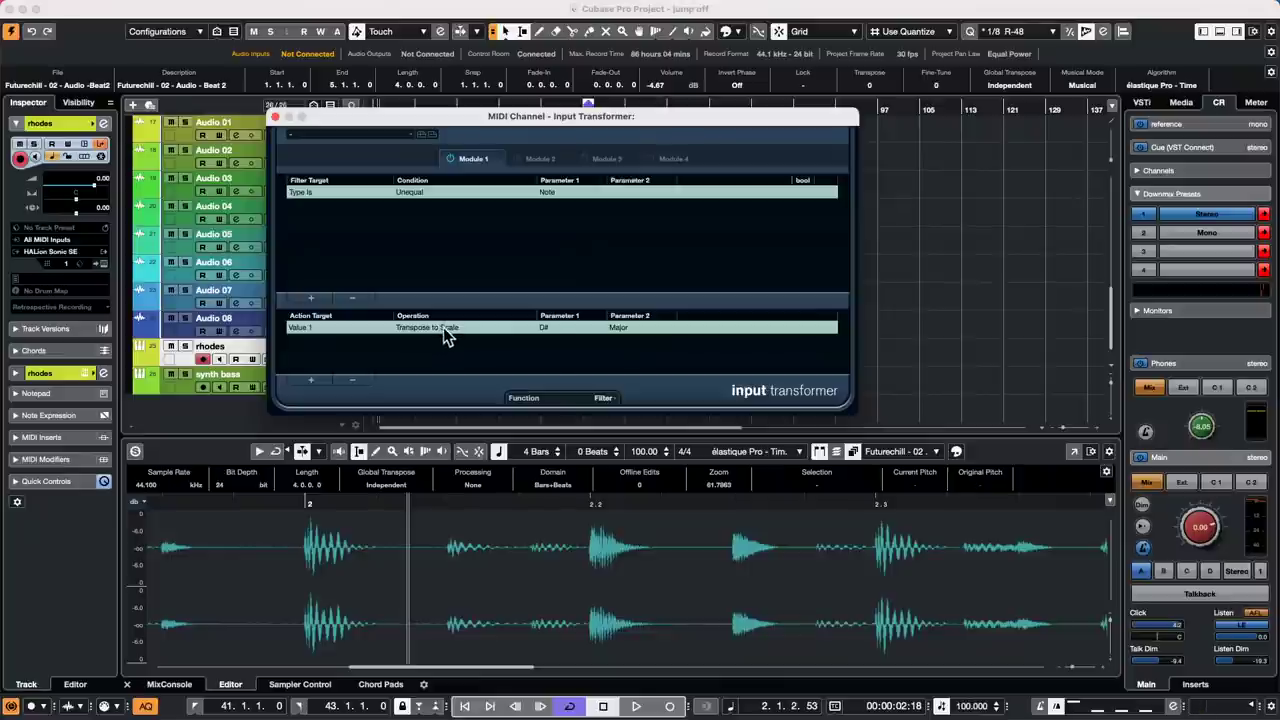
pyautogui.click(447, 330)
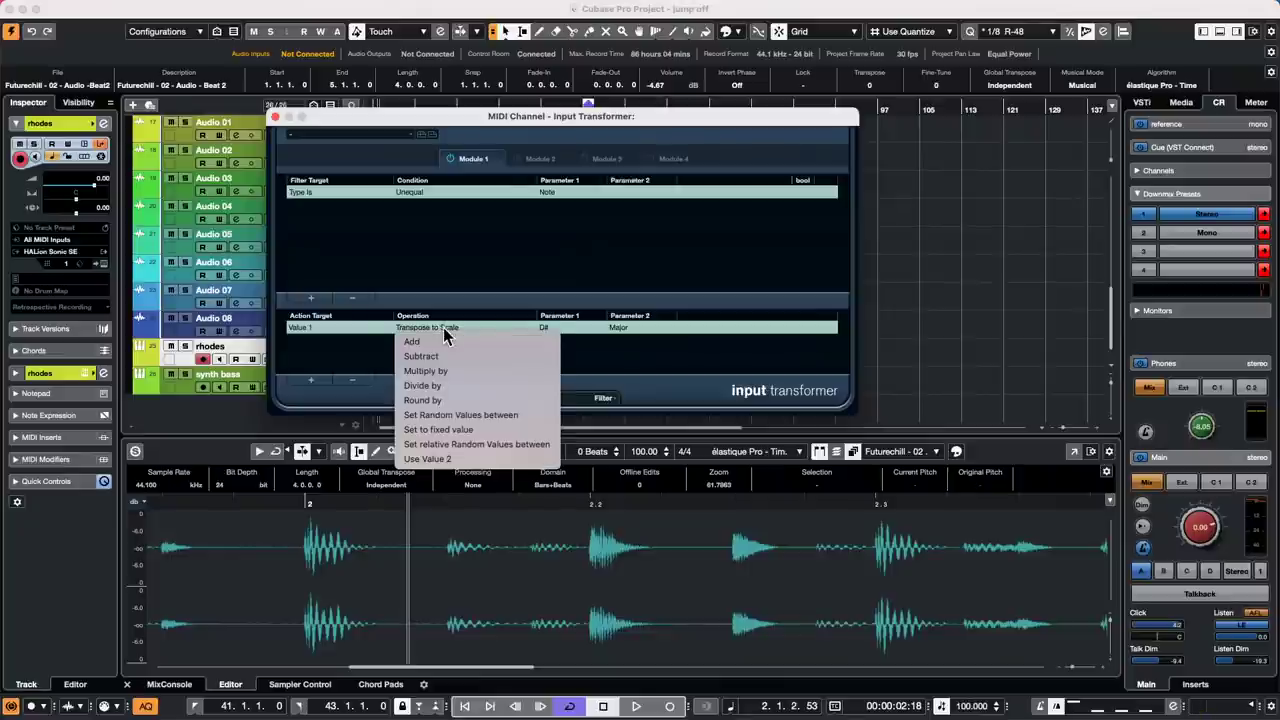
pyautogui.click(476, 268)
pyautogui.click(453, 332)
pyautogui.click(440, 357)
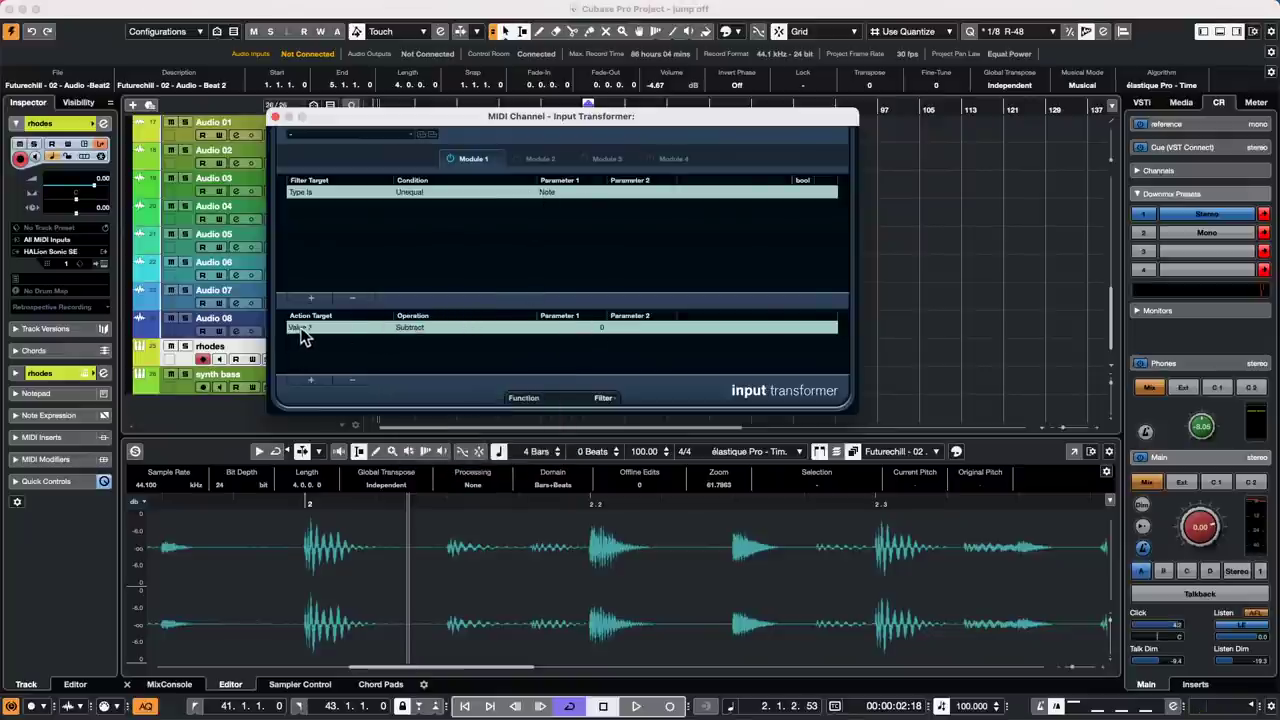
# Step: Set the subtract amount in Module 1's action to 12 and change the note filter's condition to Equal
pyautogui.click(592, 328)
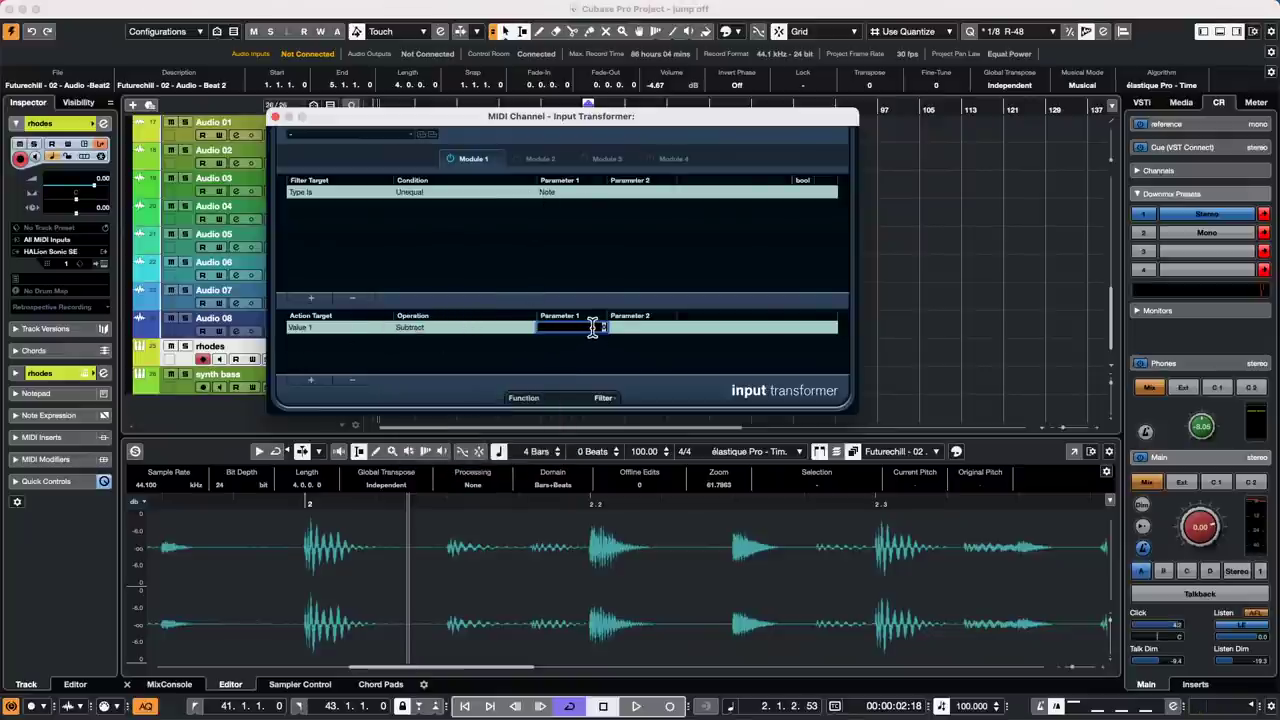
pyautogui.write('1')
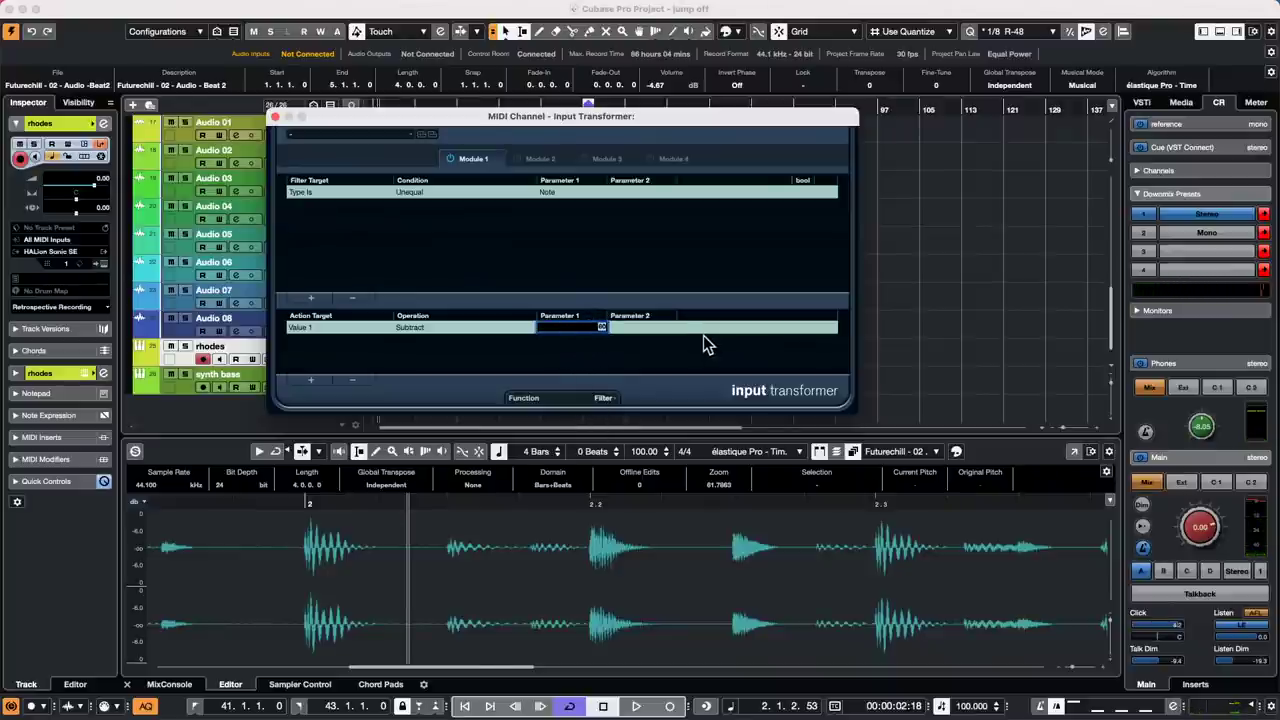
pyautogui.write('2')
pyautogui.press('Return')
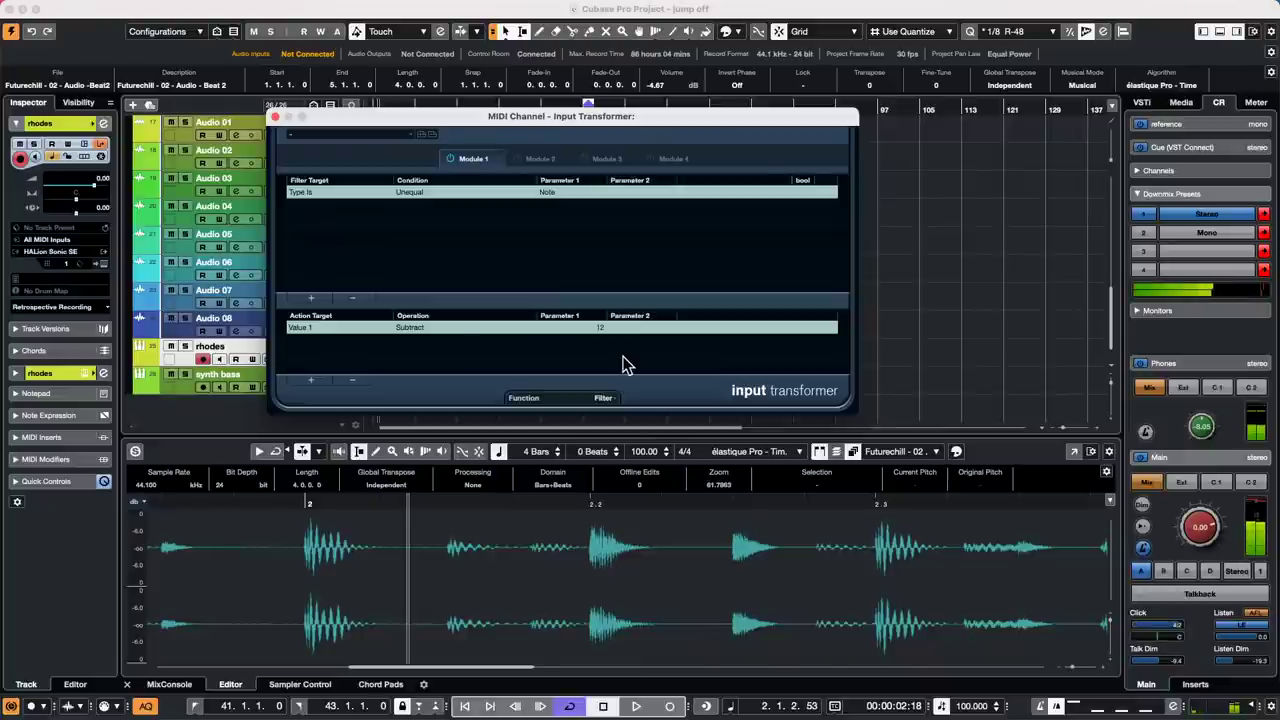
pyautogui.click(451, 158)
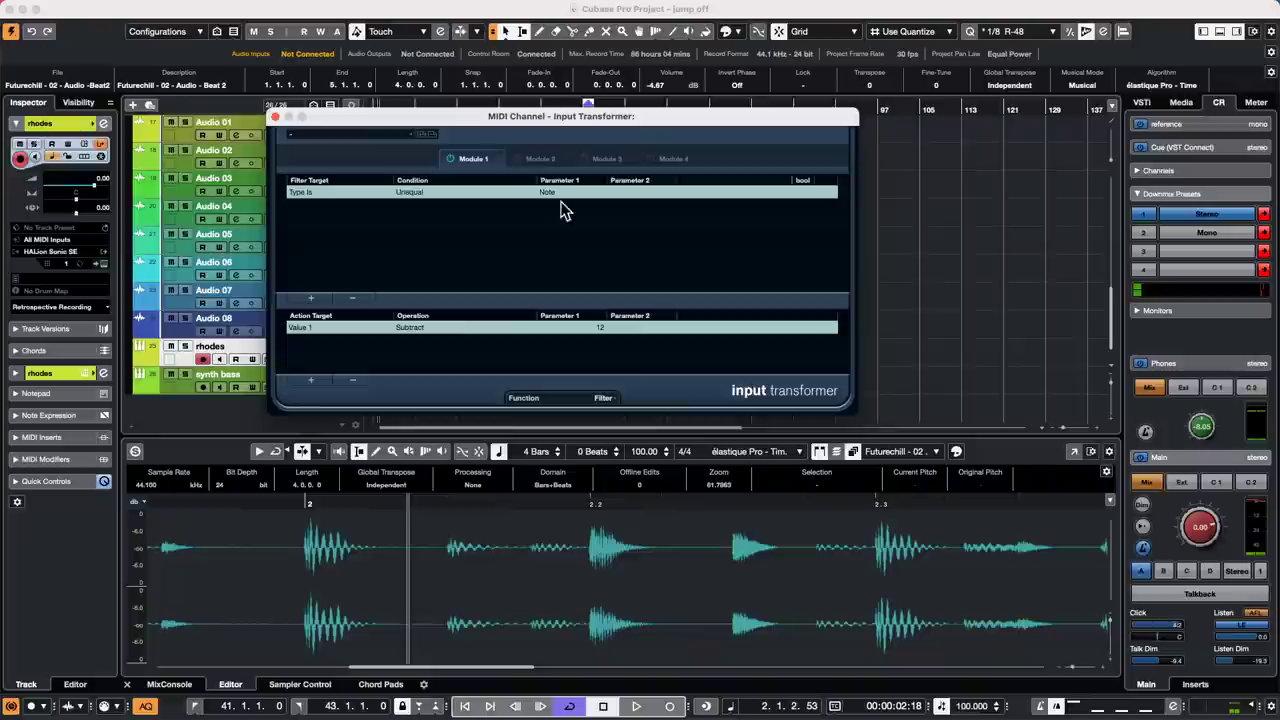
pyautogui.click(412, 192)
pyautogui.click(432, 207)
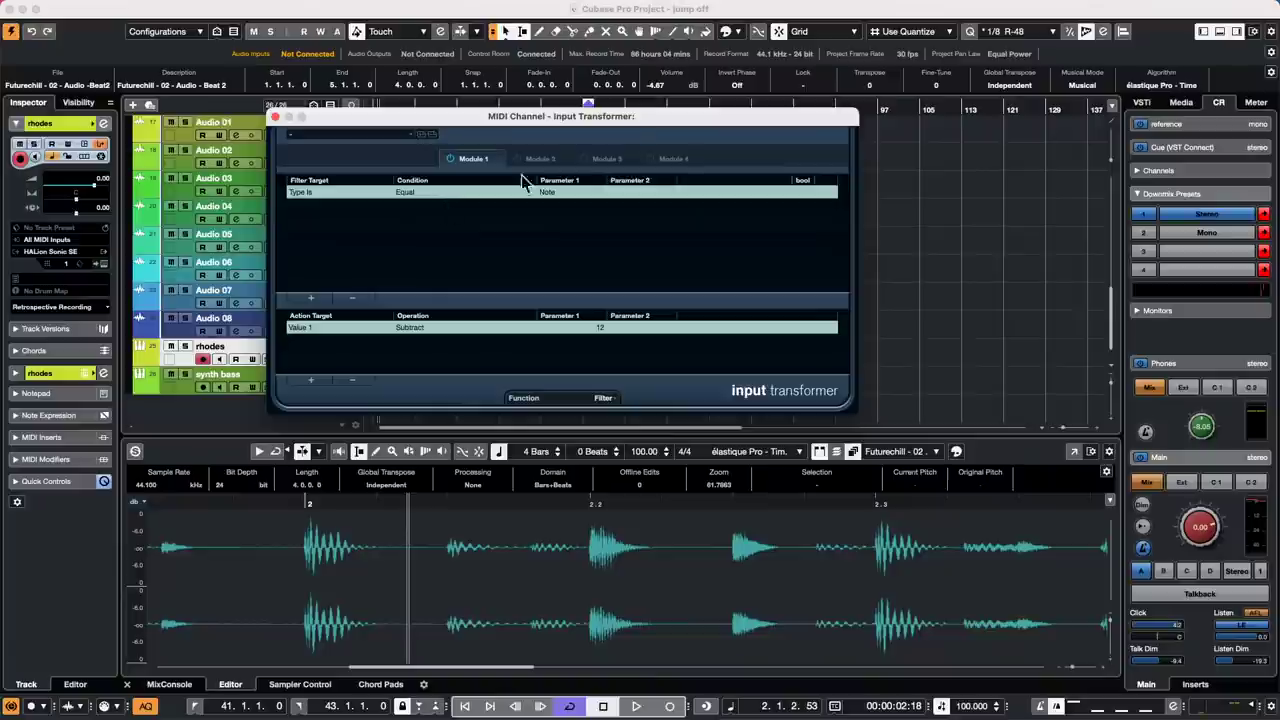
# Step: Add the MIDI Monitor effect to the first MIDI insert slot of the rhodes track
pyautogui.click(60, 437)
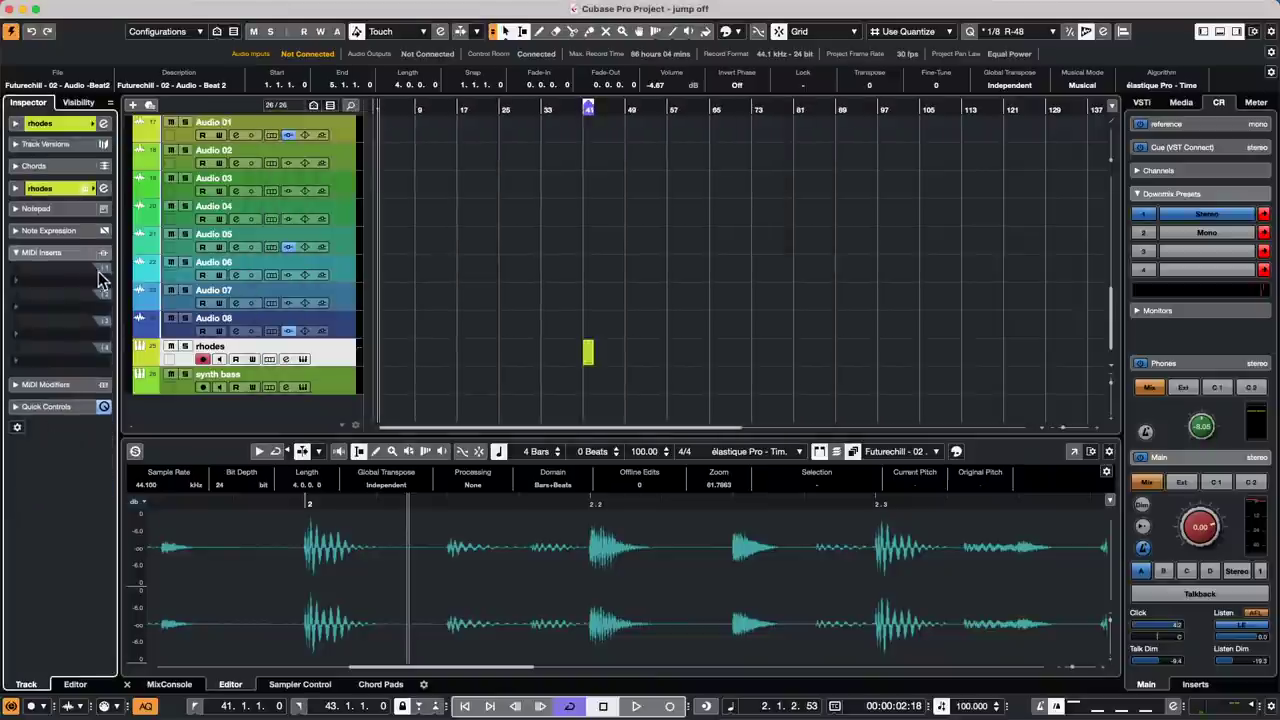
pyautogui.click(82, 287)
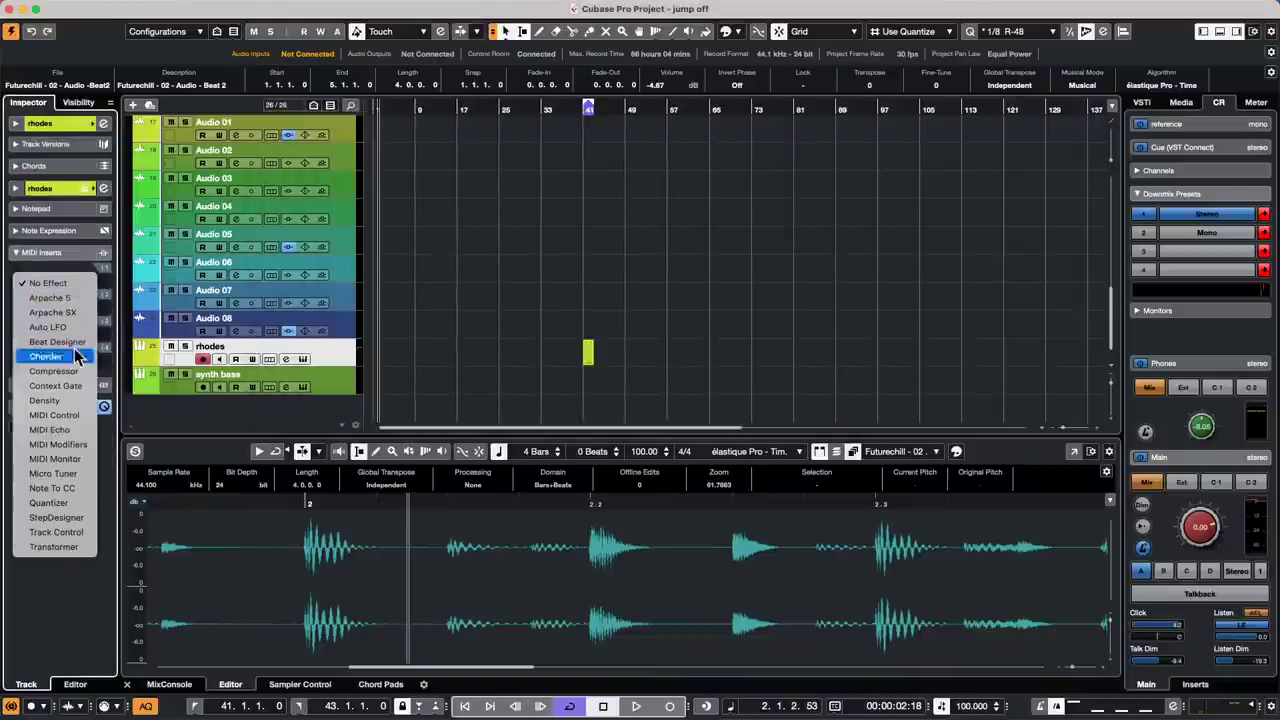
pyautogui.click(79, 462)
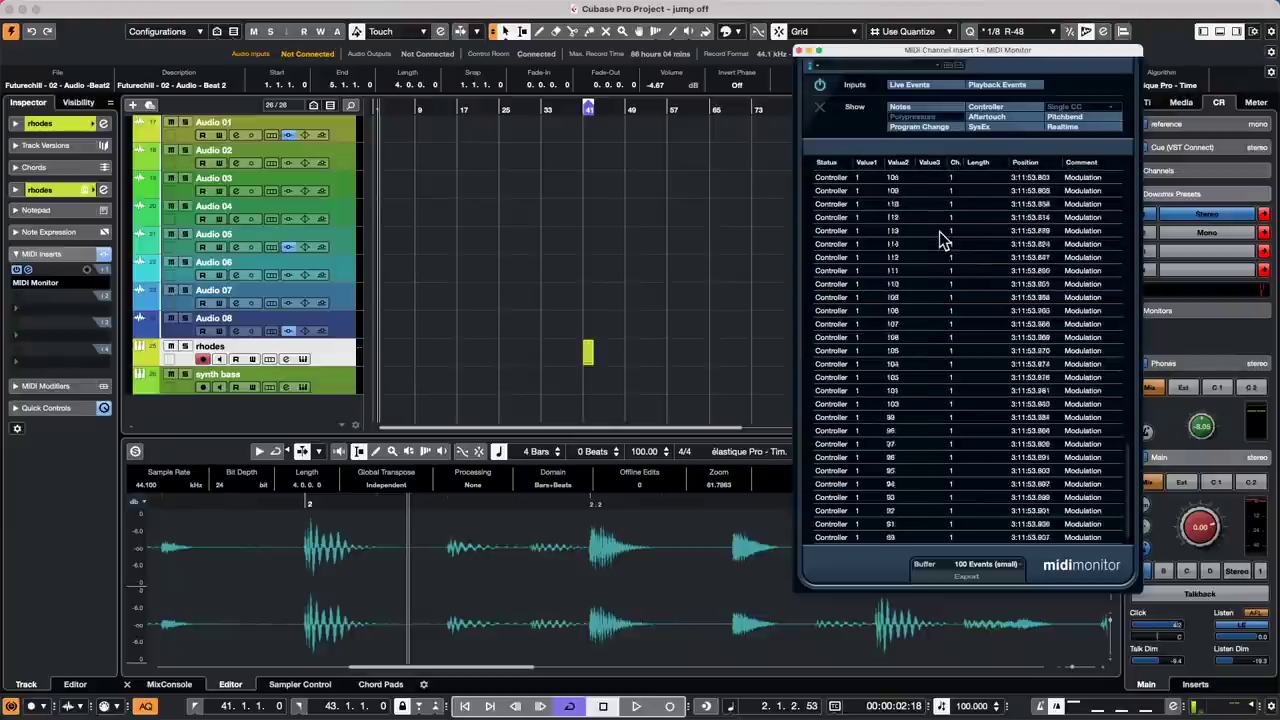
# Step: Bring back the rhodes Input Transformer beside the MIDI Monitor and set the filter's event type to Controller
pyautogui.click(62, 124)
pyautogui.click(100, 145)
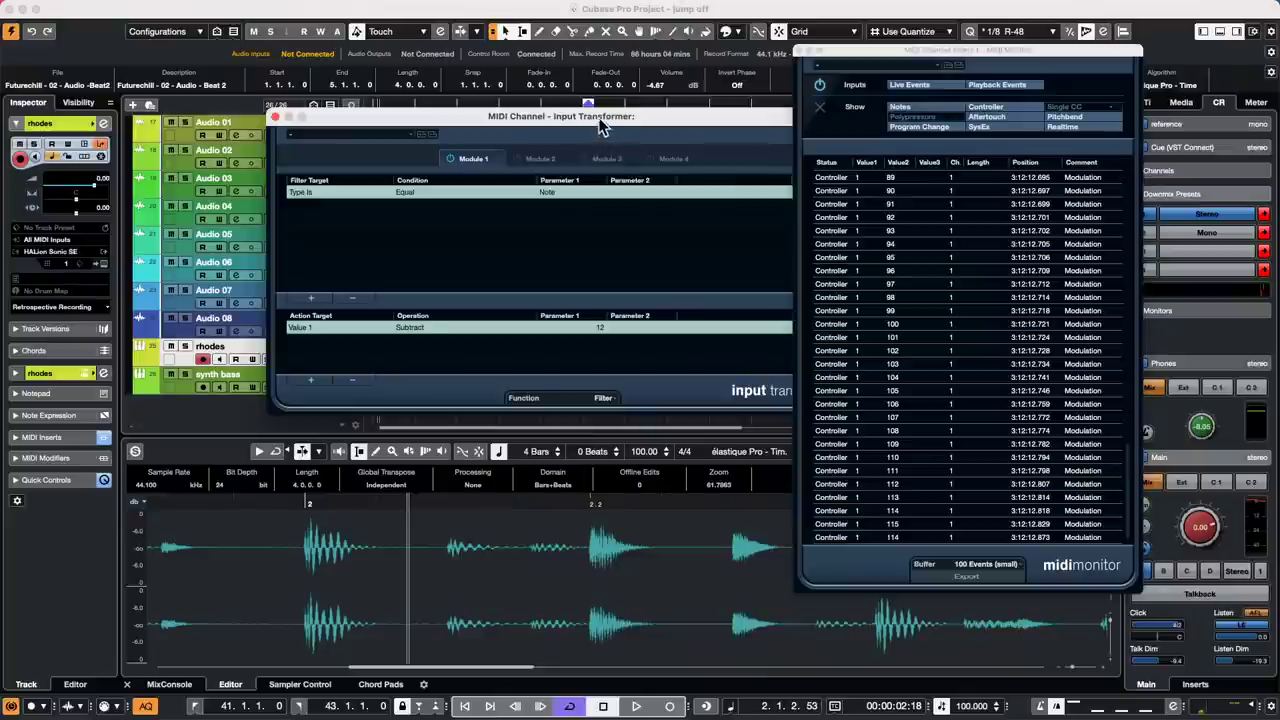
pyautogui.moveTo(598, 117); pyautogui.dragTo(482, 116)
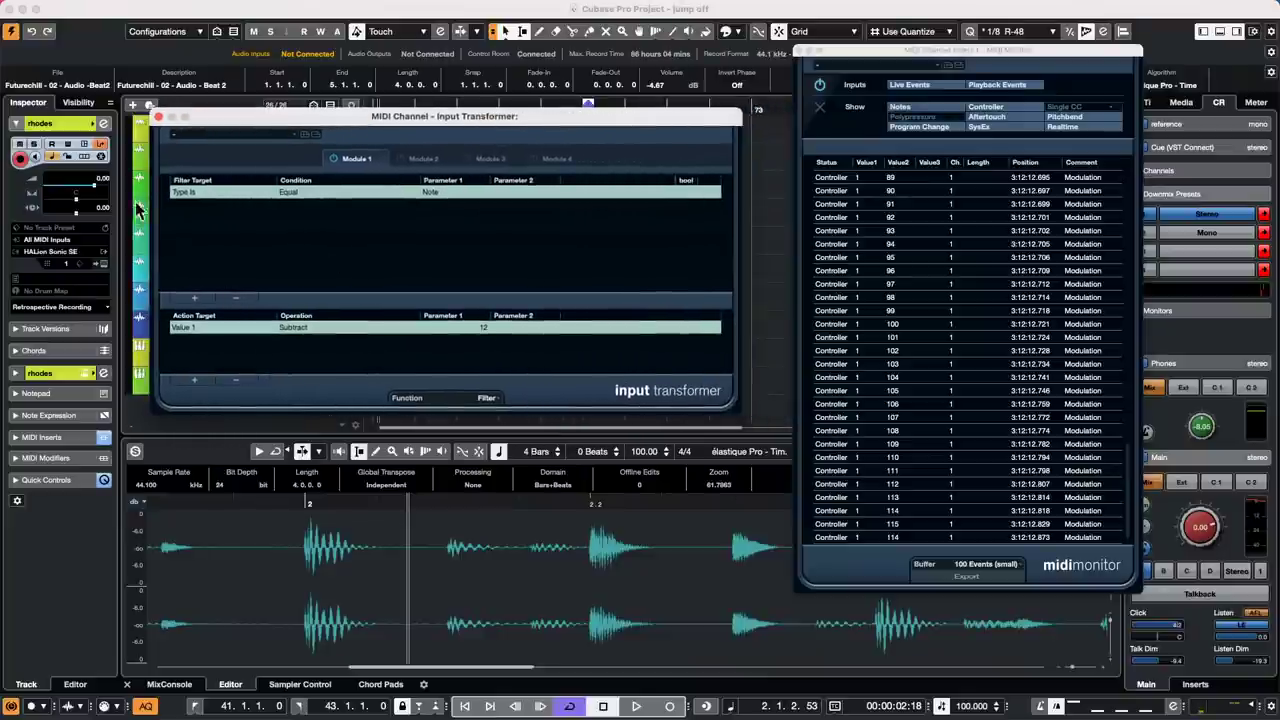
pyautogui.click(455, 194)
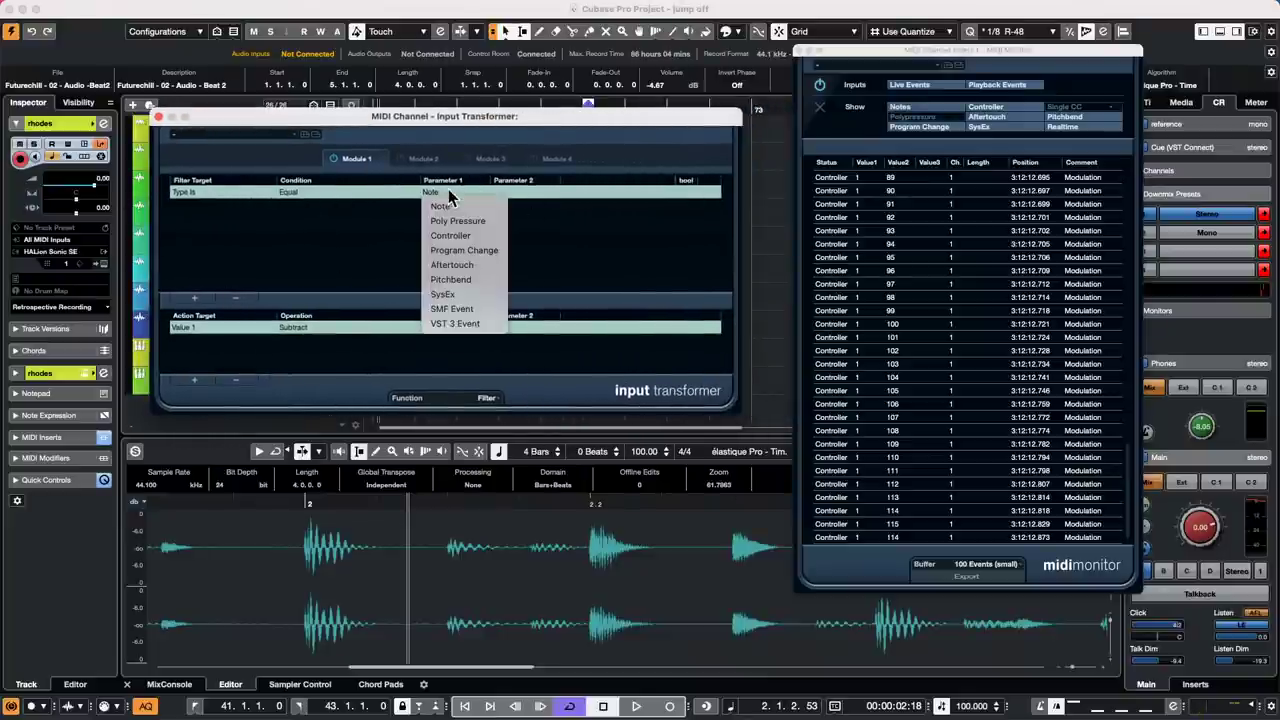
pyautogui.click(487, 238)
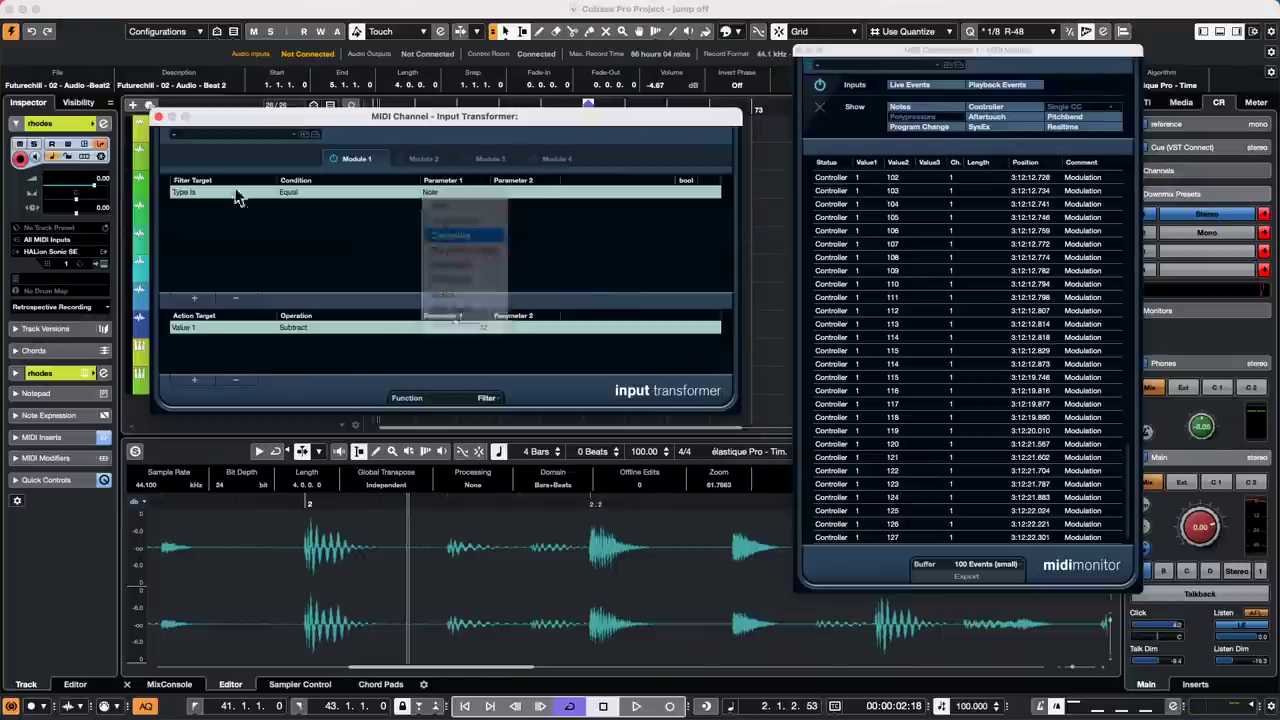
# Step: Add a second filter line to Module 1 that matches Value 1 (MIDI Controller No.) equal to 1
pyautogui.click(194, 298)
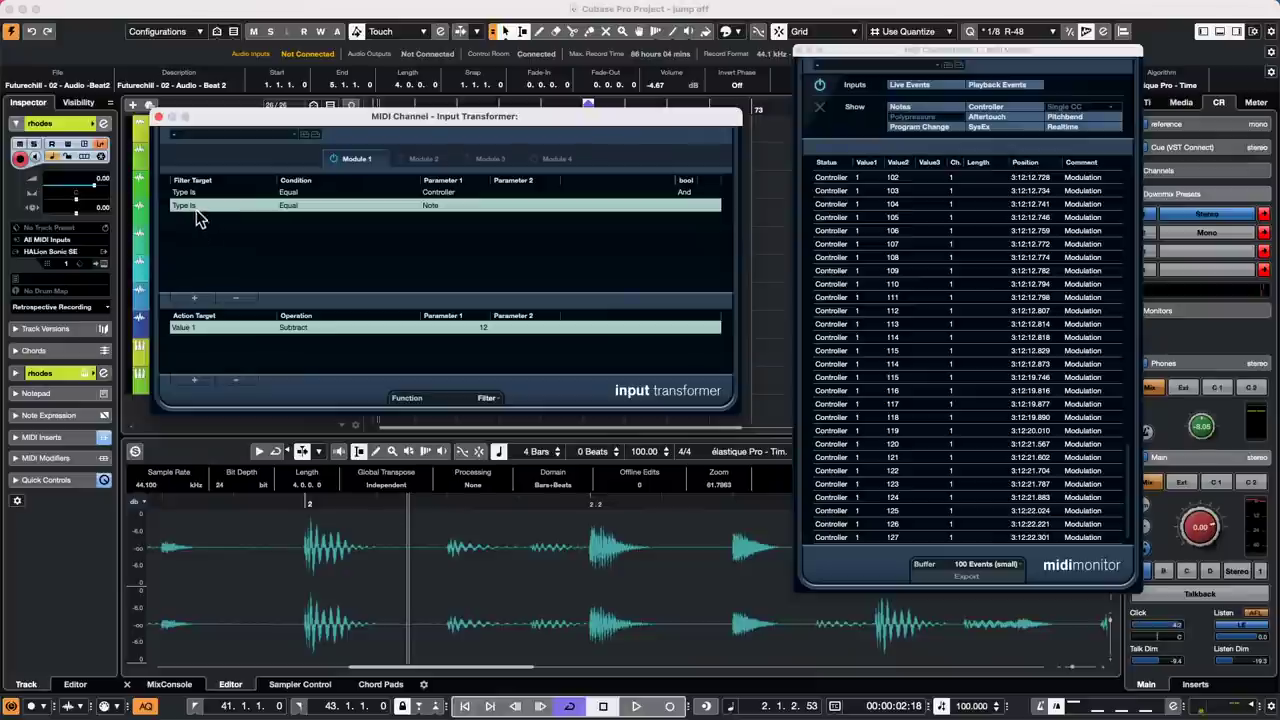
pyautogui.click(195, 208)
pyautogui.click(198, 218)
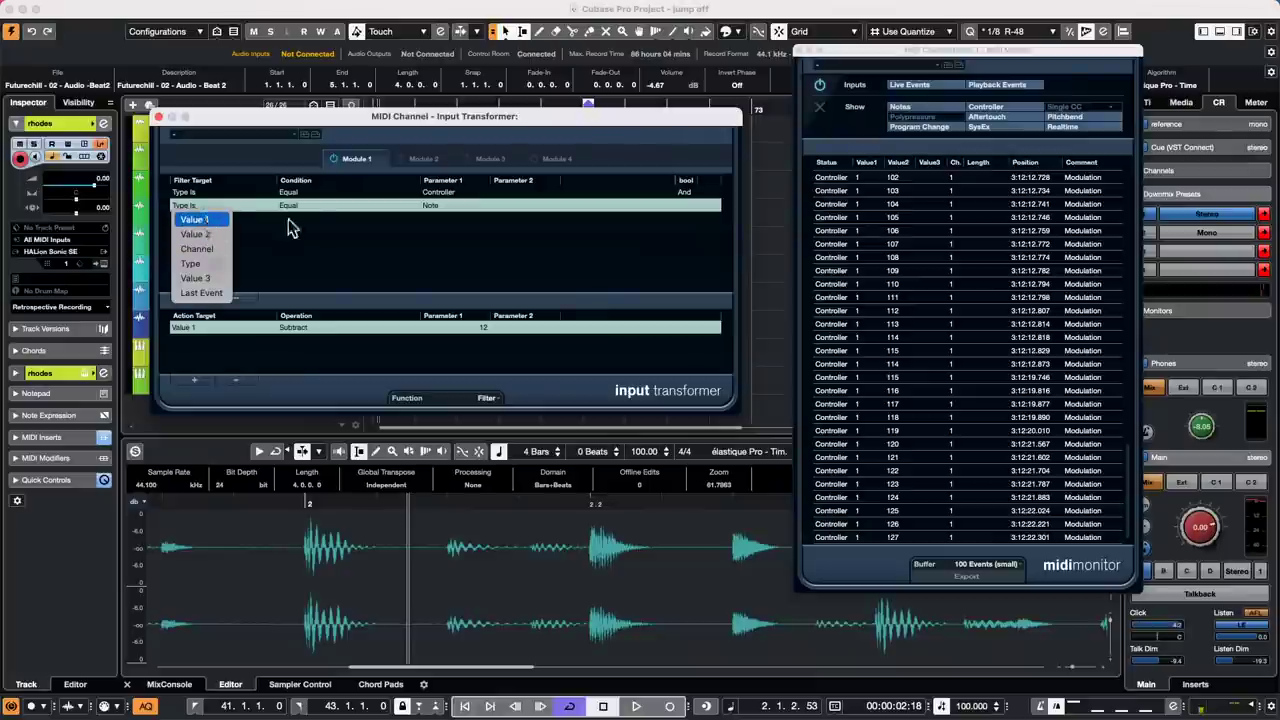
pyautogui.click(485, 205)
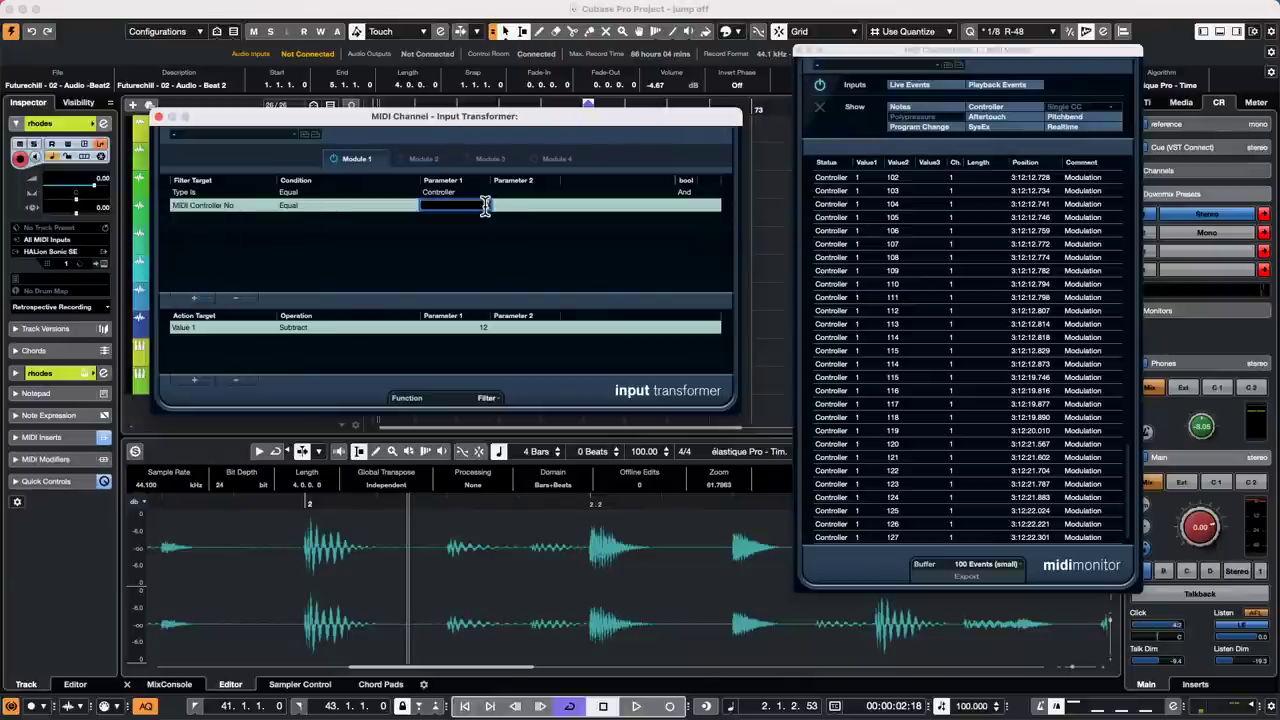
pyautogui.write('1')
pyautogui.press('Return')
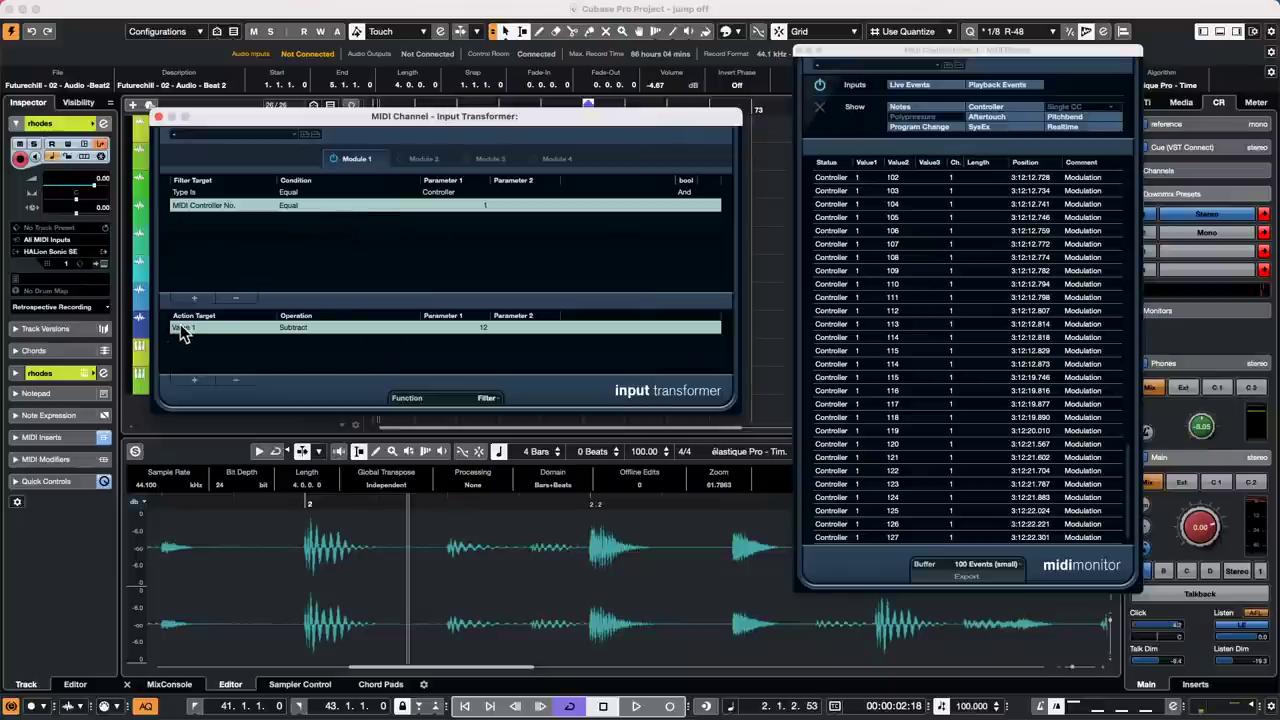
# Step: Change the Value 1 action to Add 10 and set the Input Transformer's function to Transform
pyautogui.click(319, 327)
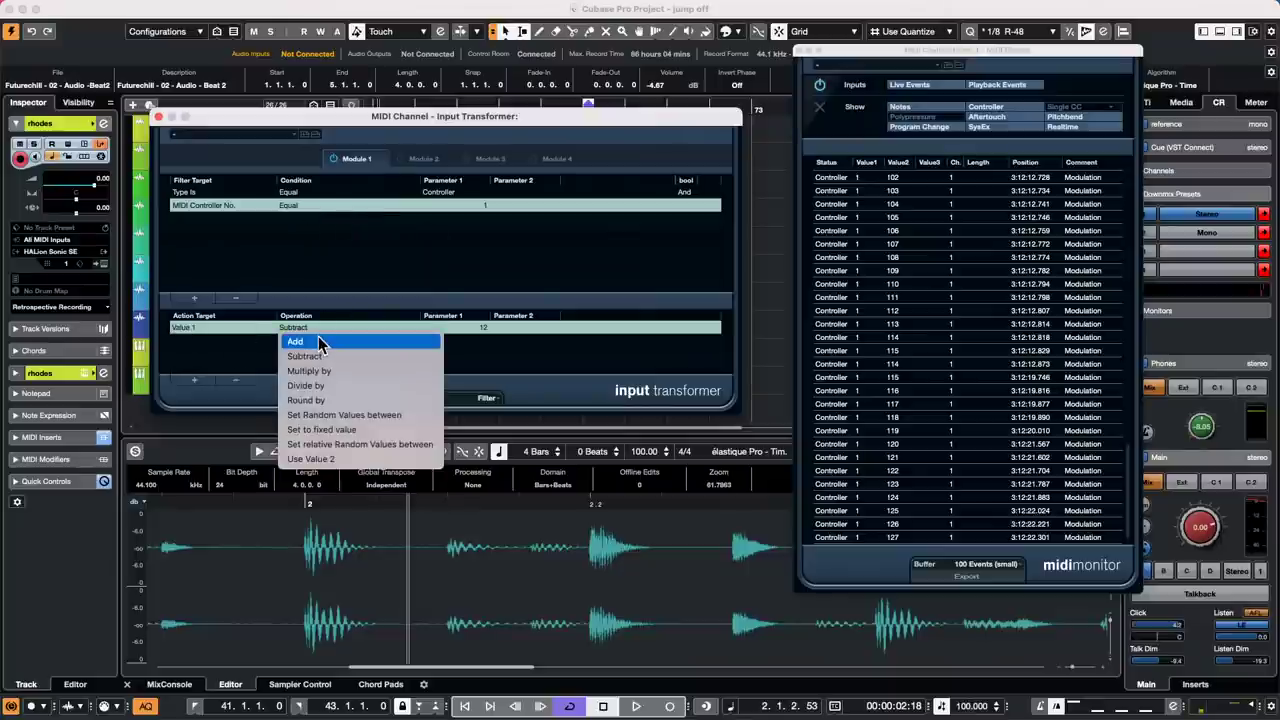
pyautogui.click(318, 341)
pyautogui.click(476, 329)
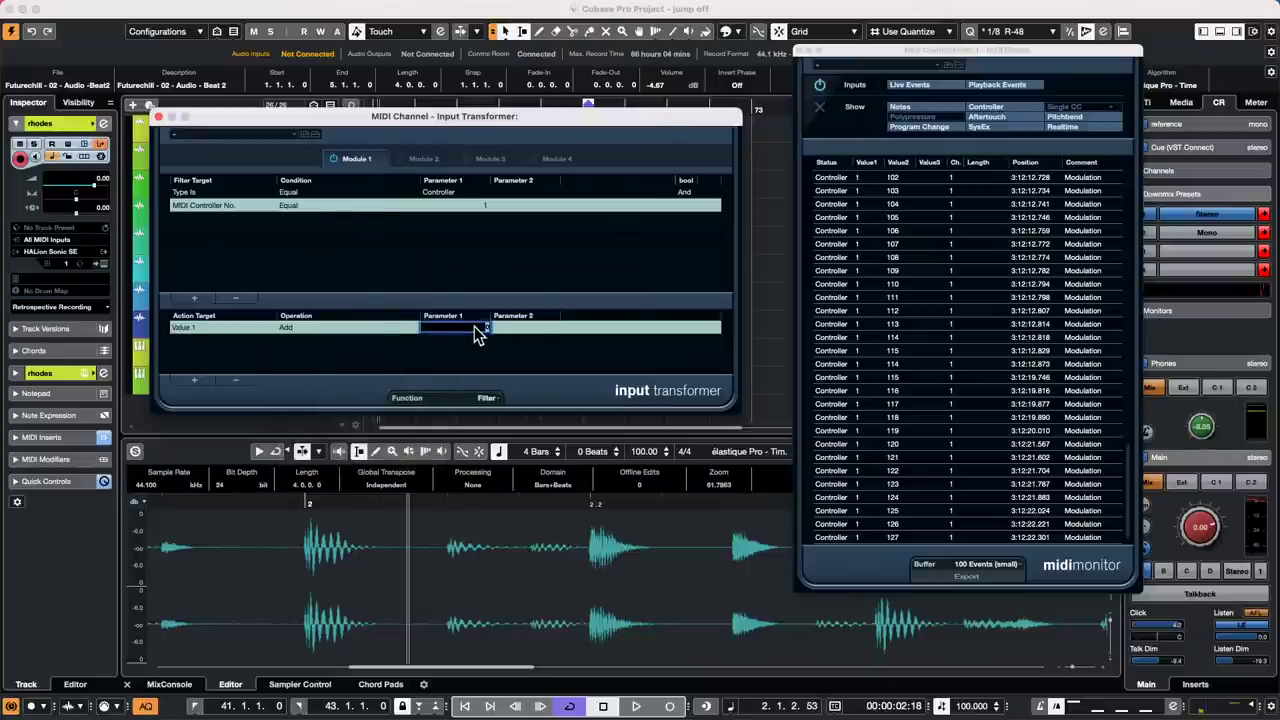
pyautogui.write('10')
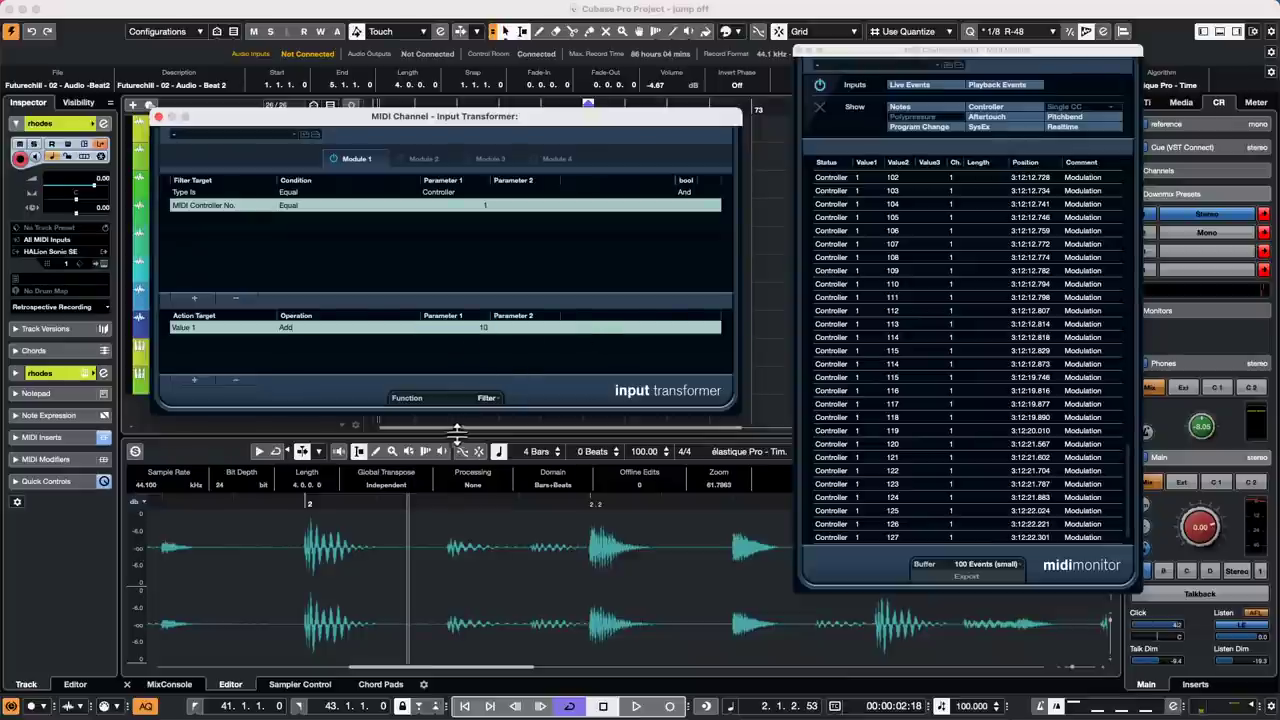
pyautogui.click(484, 398)
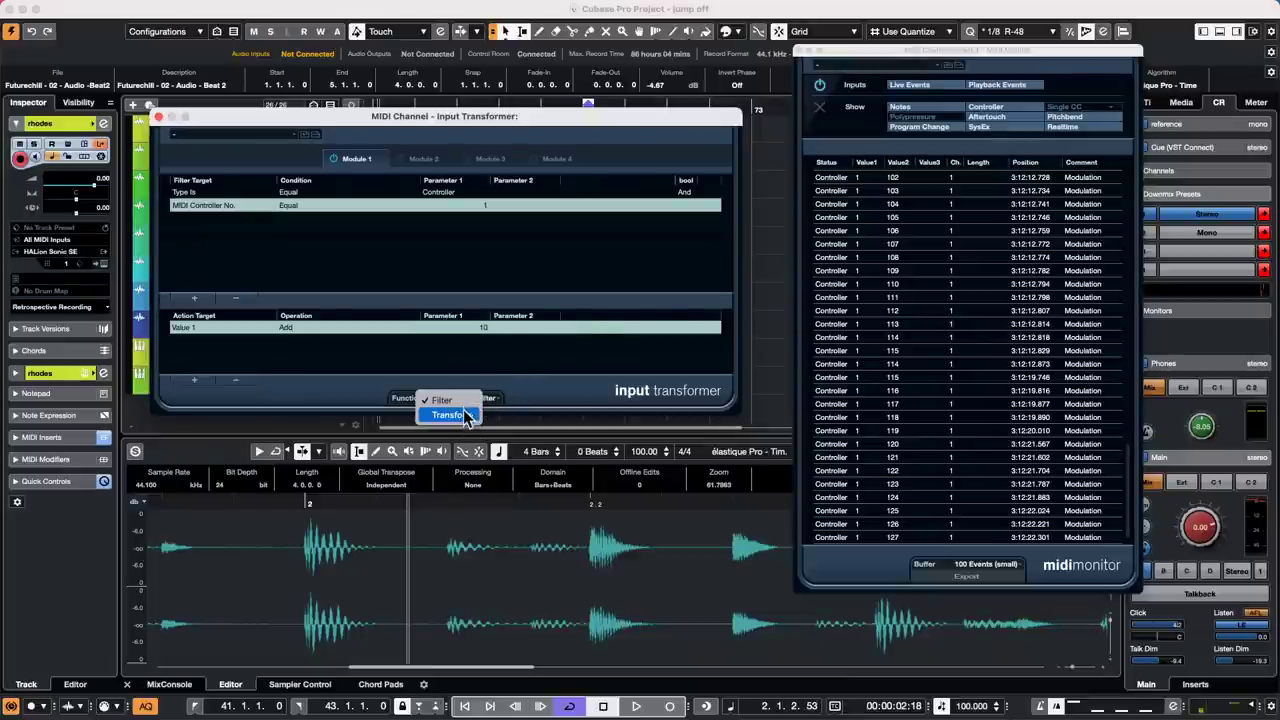
pyautogui.click(452, 414)
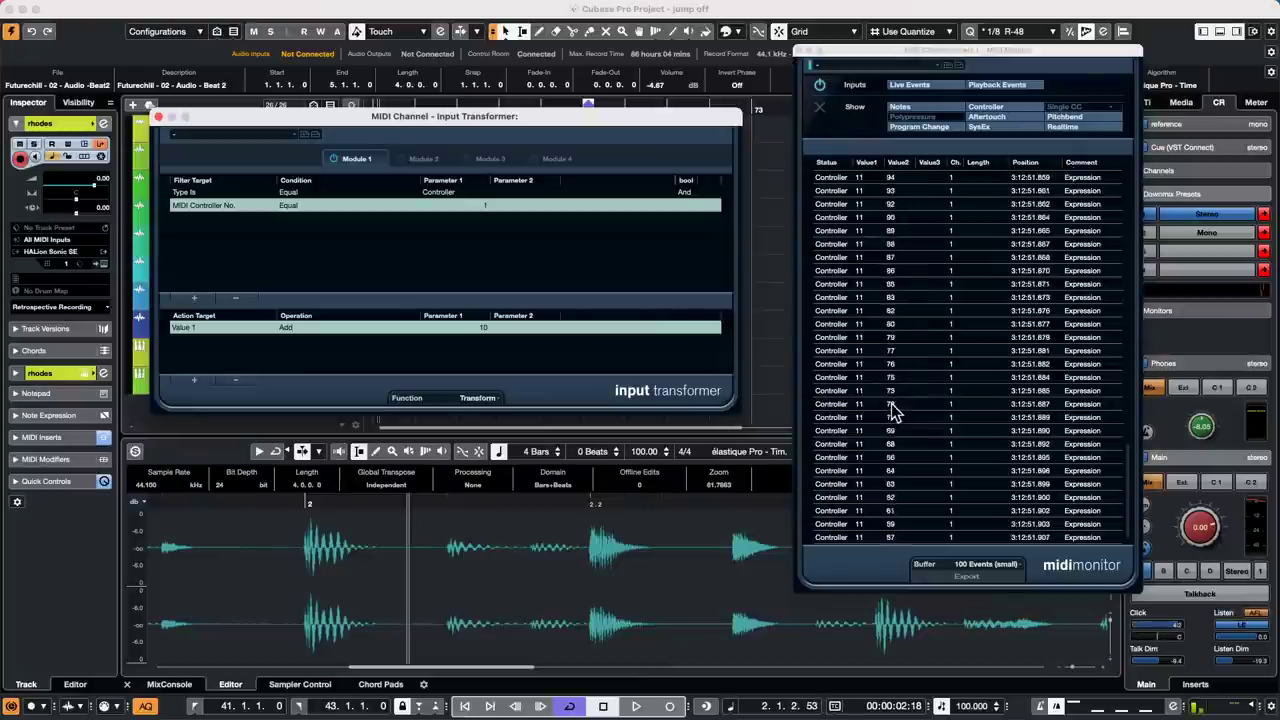
# Step: Load the Channel Filtering preset Pass CH 01 into the Input Transformer
pyautogui.click(333, 160)
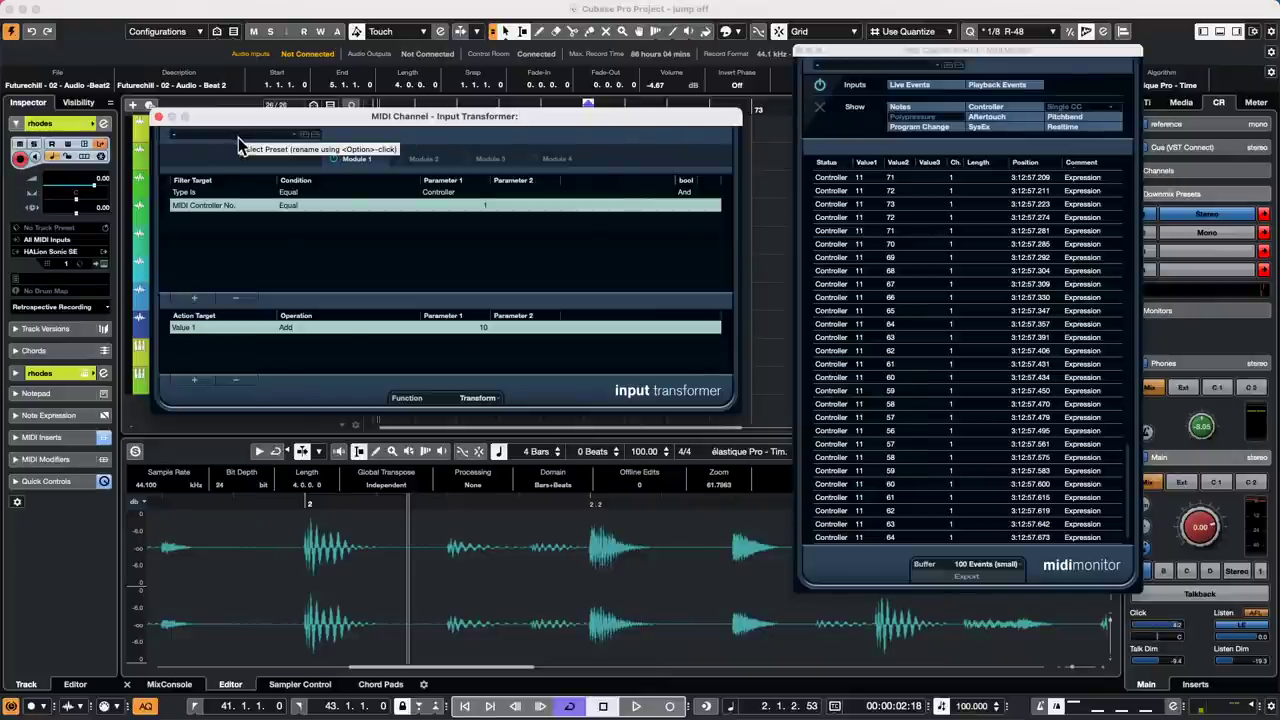
pyautogui.click(238, 137)
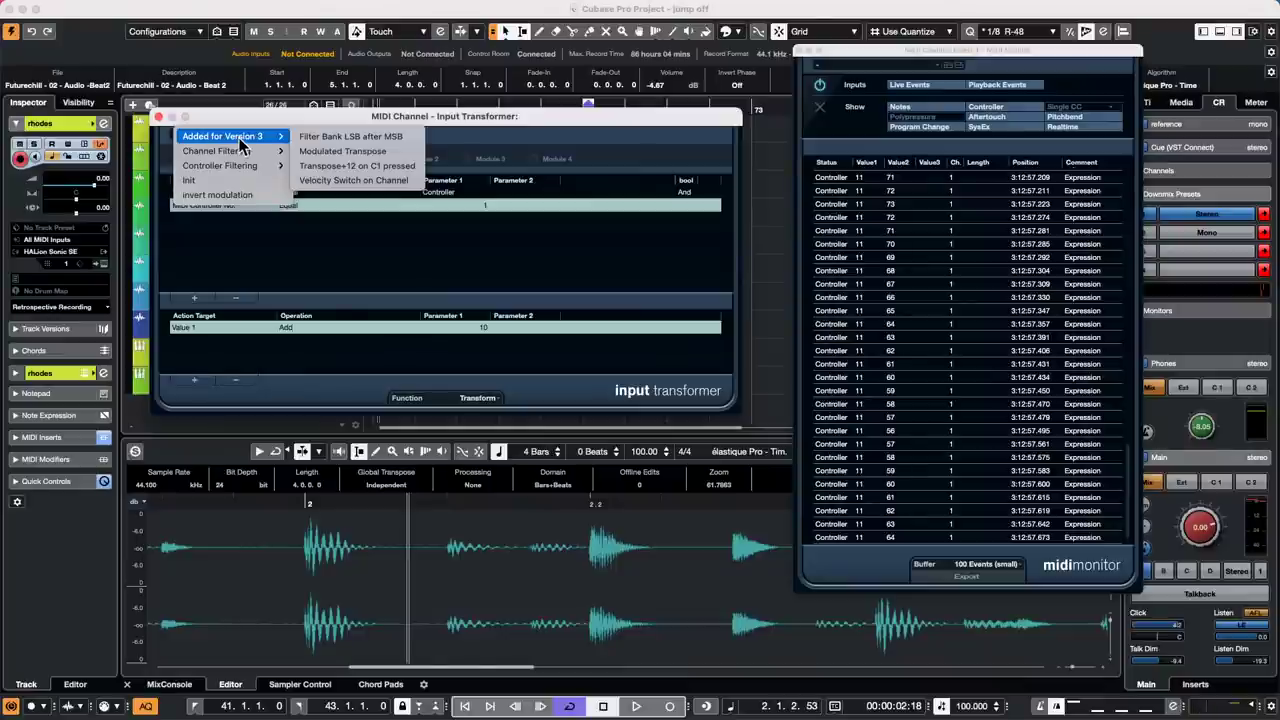
pyautogui.moveTo(241, 166)
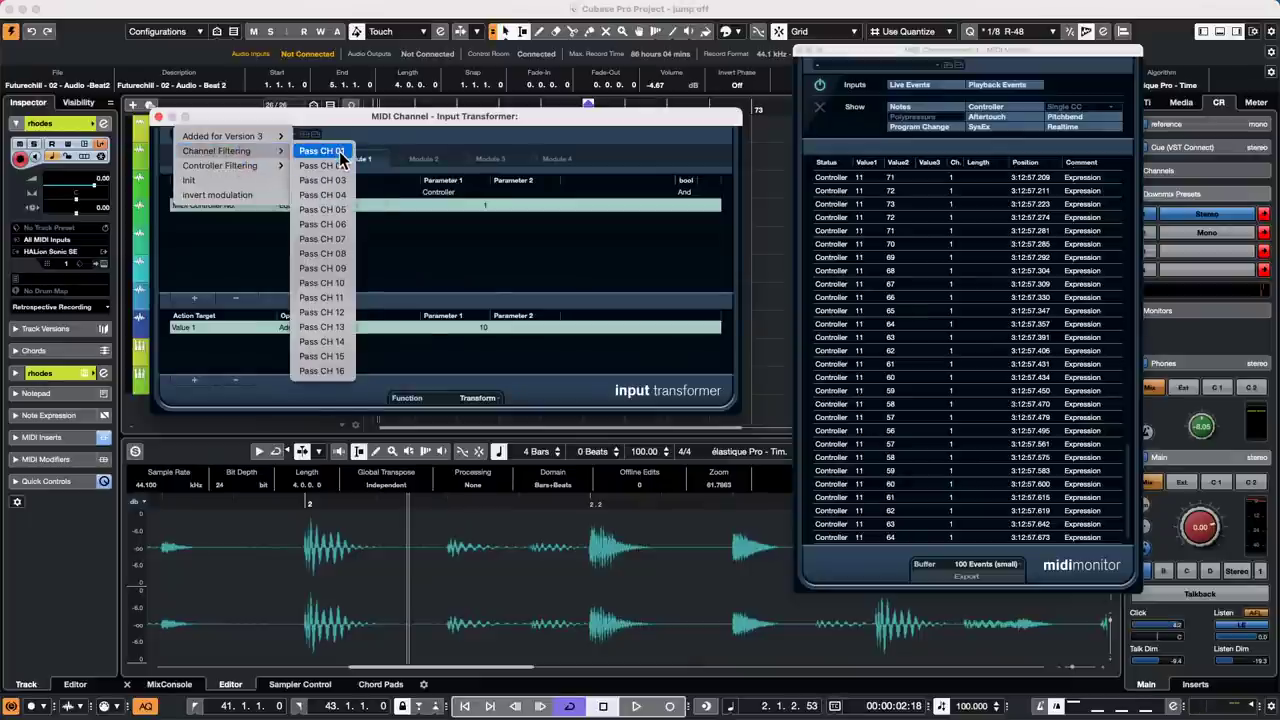
pyautogui.click(339, 150)
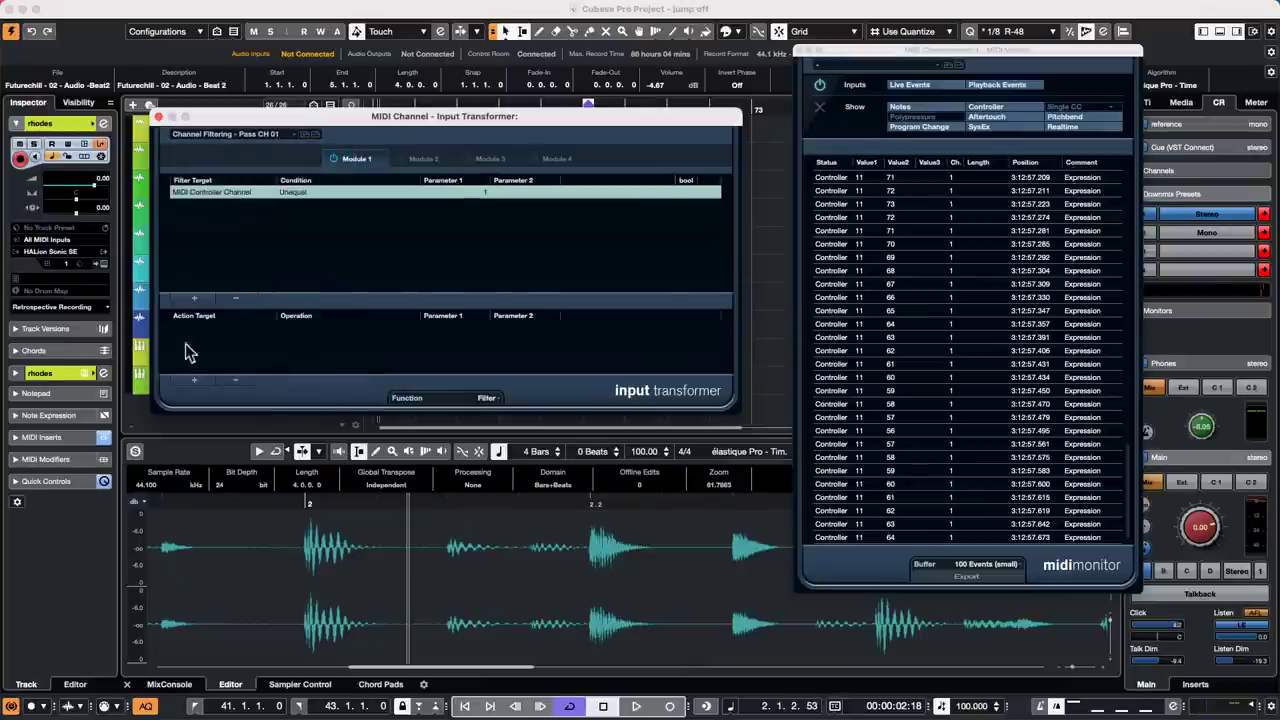
# Step: Look through the Input Transformer's presets, including Controller Filtering, and close the Input Transformer and MIDI Monitor windows
pyautogui.moveTo(284, 118); pyautogui.dragTo(436, 140)
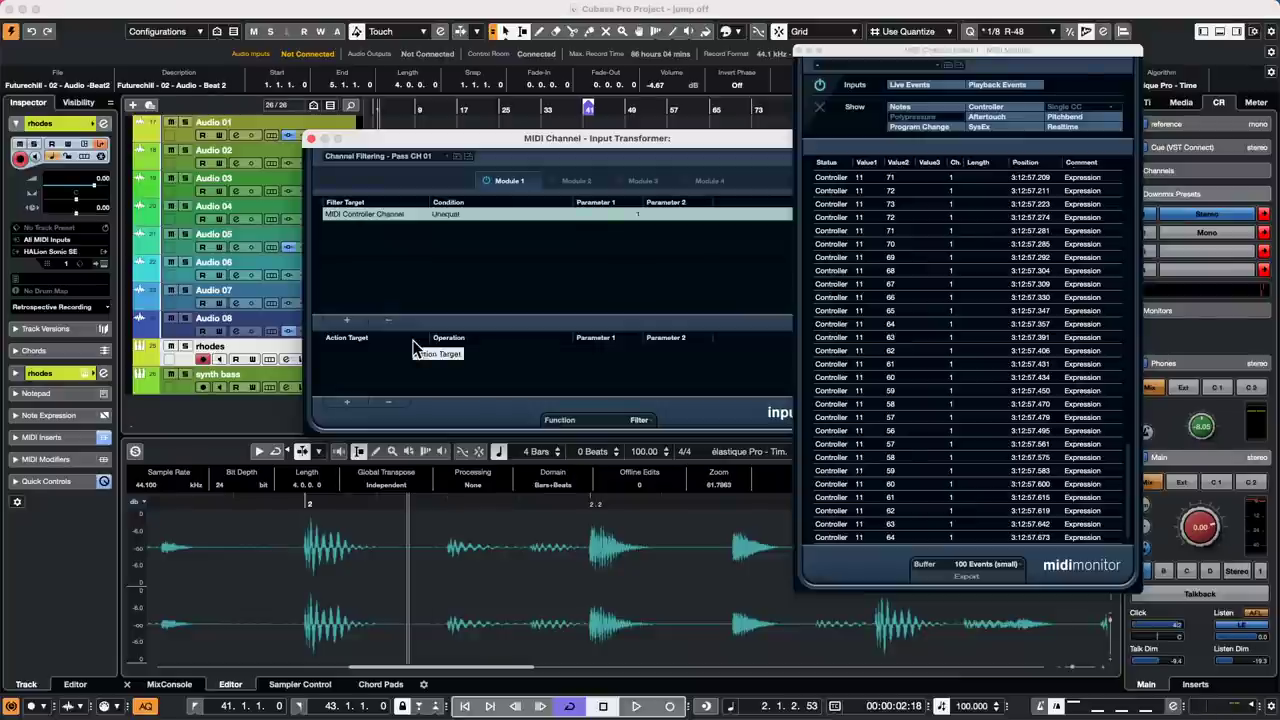
pyautogui.click(373, 157)
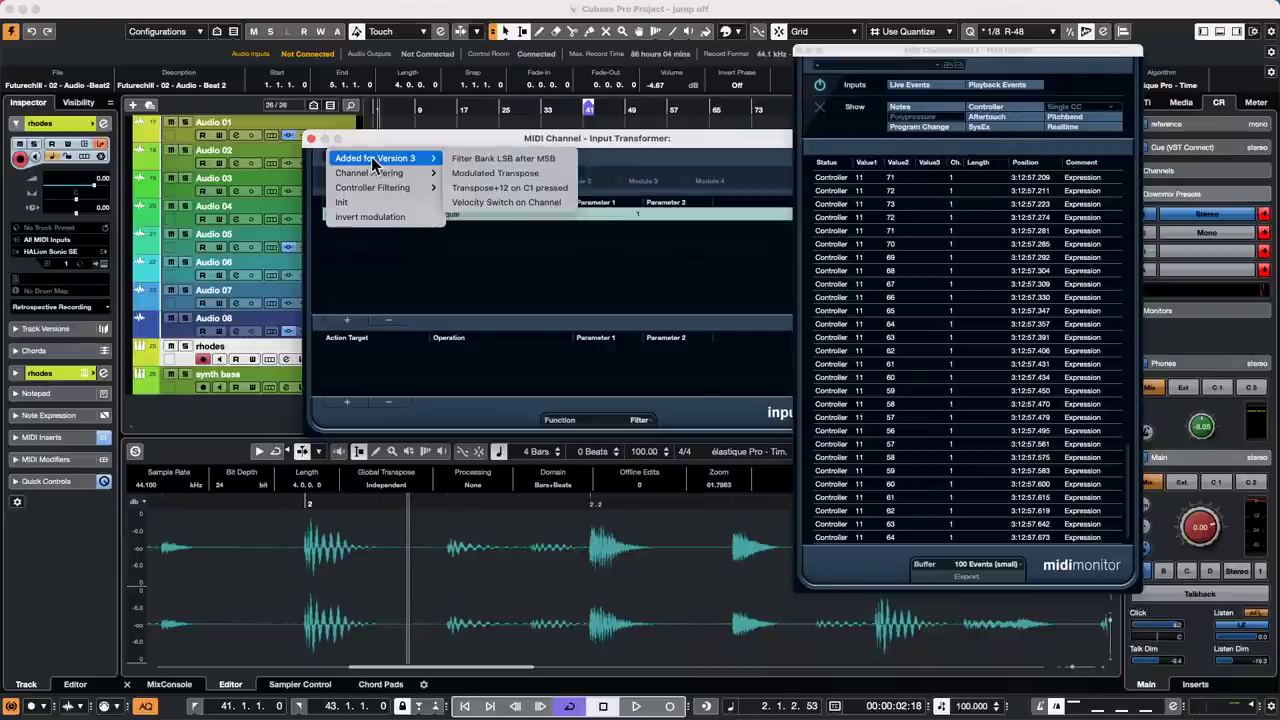
pyautogui.moveTo(370, 175)
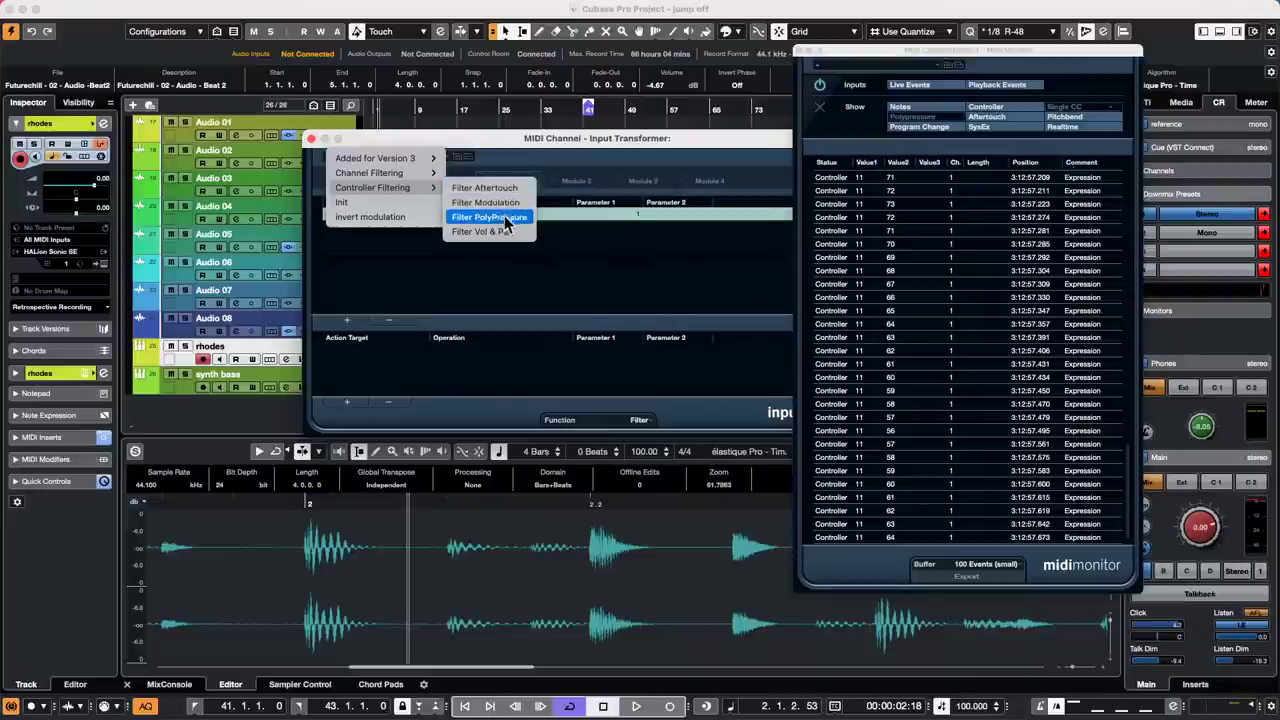
pyautogui.click(452, 264)
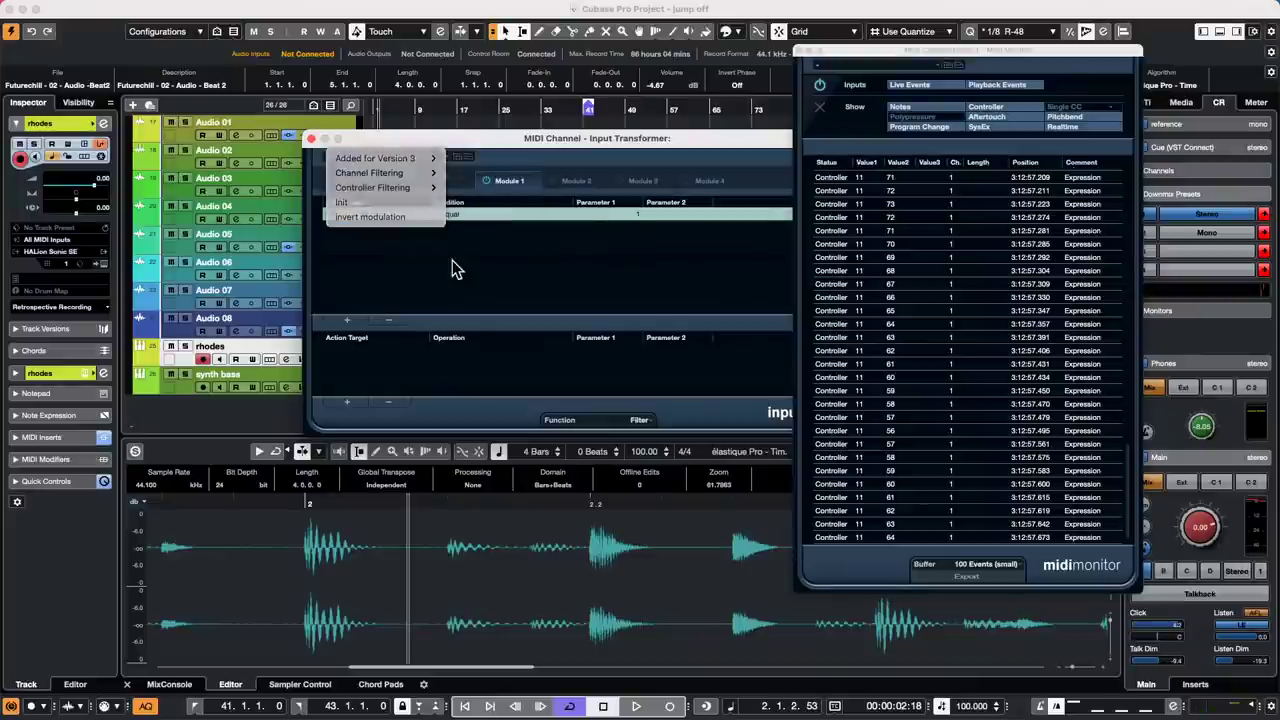
pyautogui.click(311, 138)
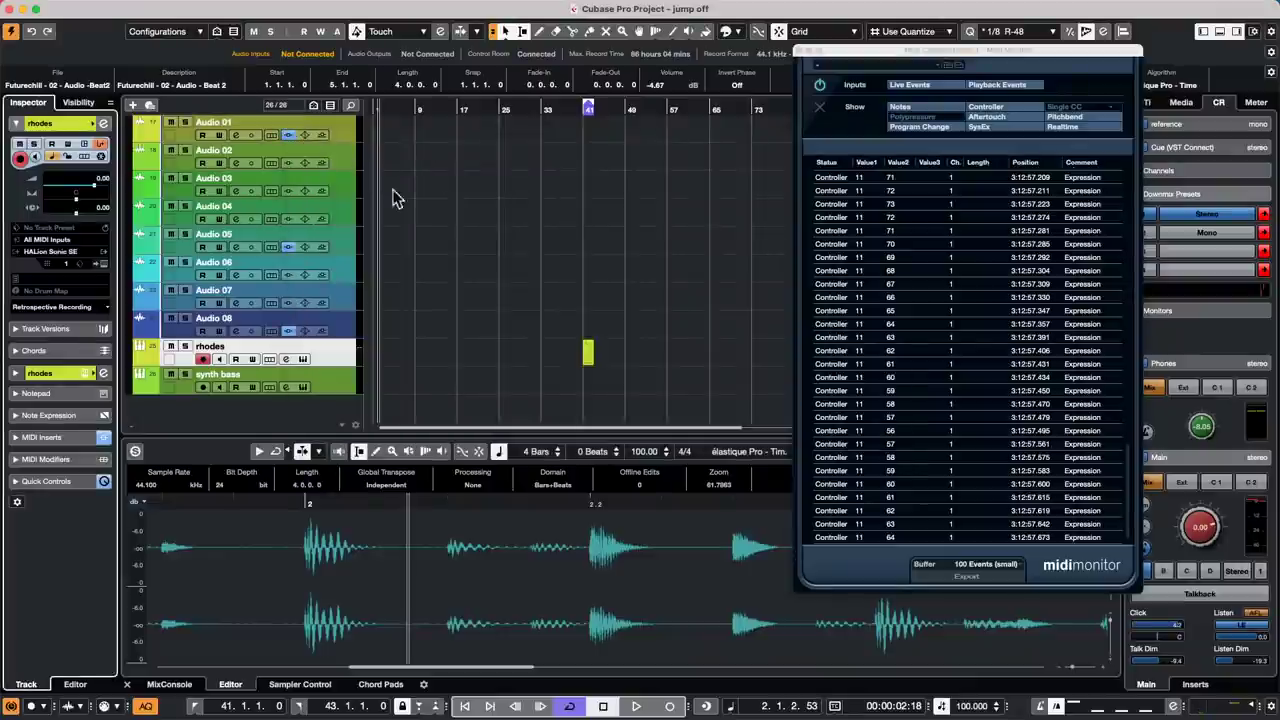
pyautogui.click(806, 51)
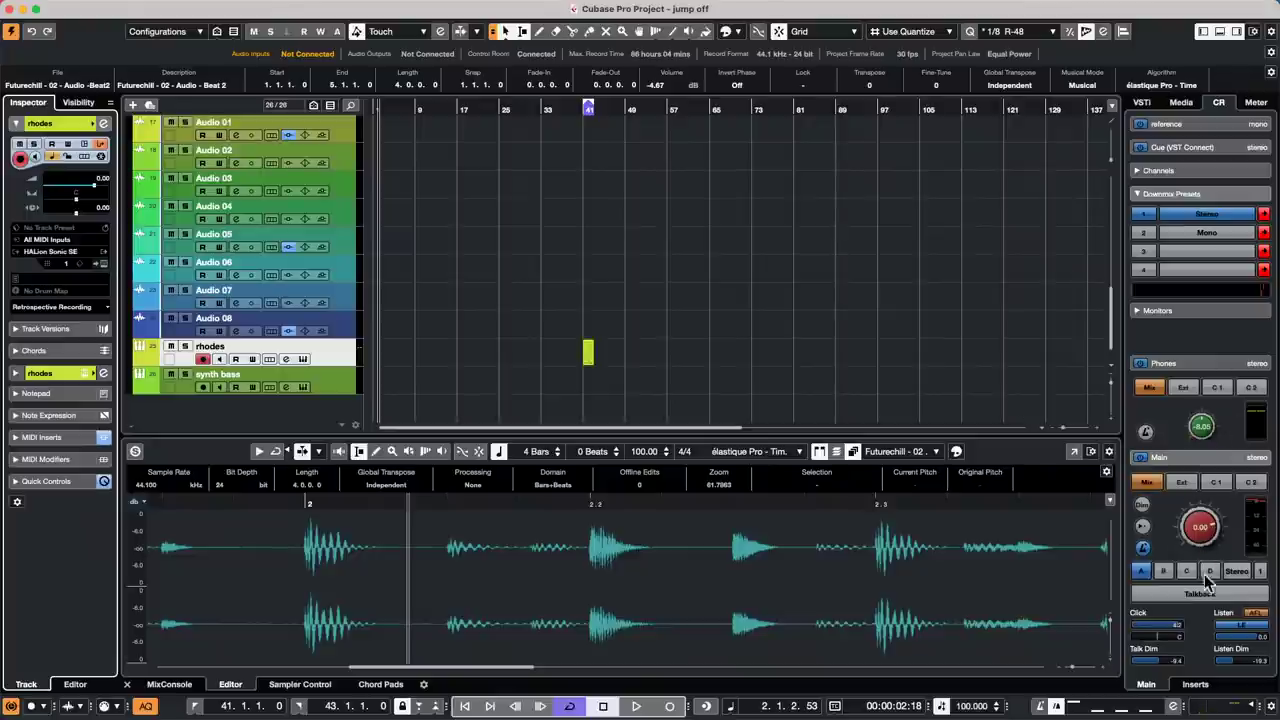
# Step: Display the MixConsole in place of the sample editor and show the Control Room's inserts
pyautogui.scroll(2, 1202, 459)
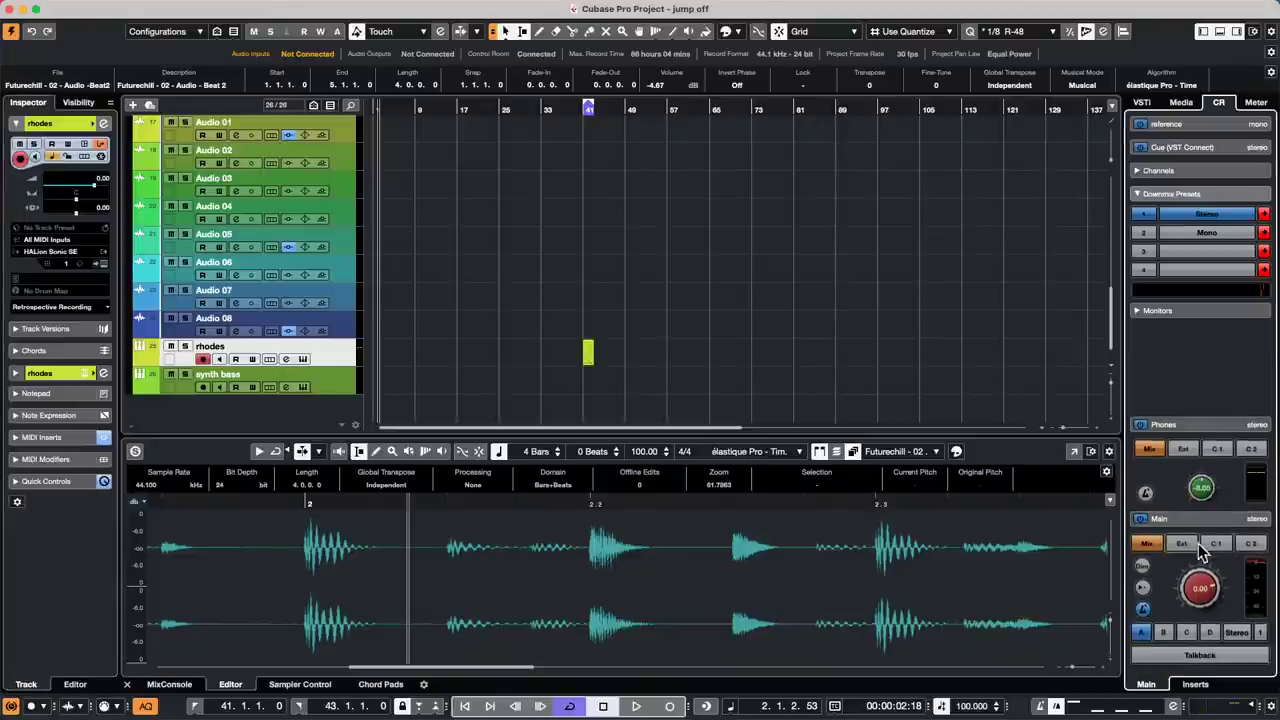
pyautogui.scroll(-2, 1198, 521)
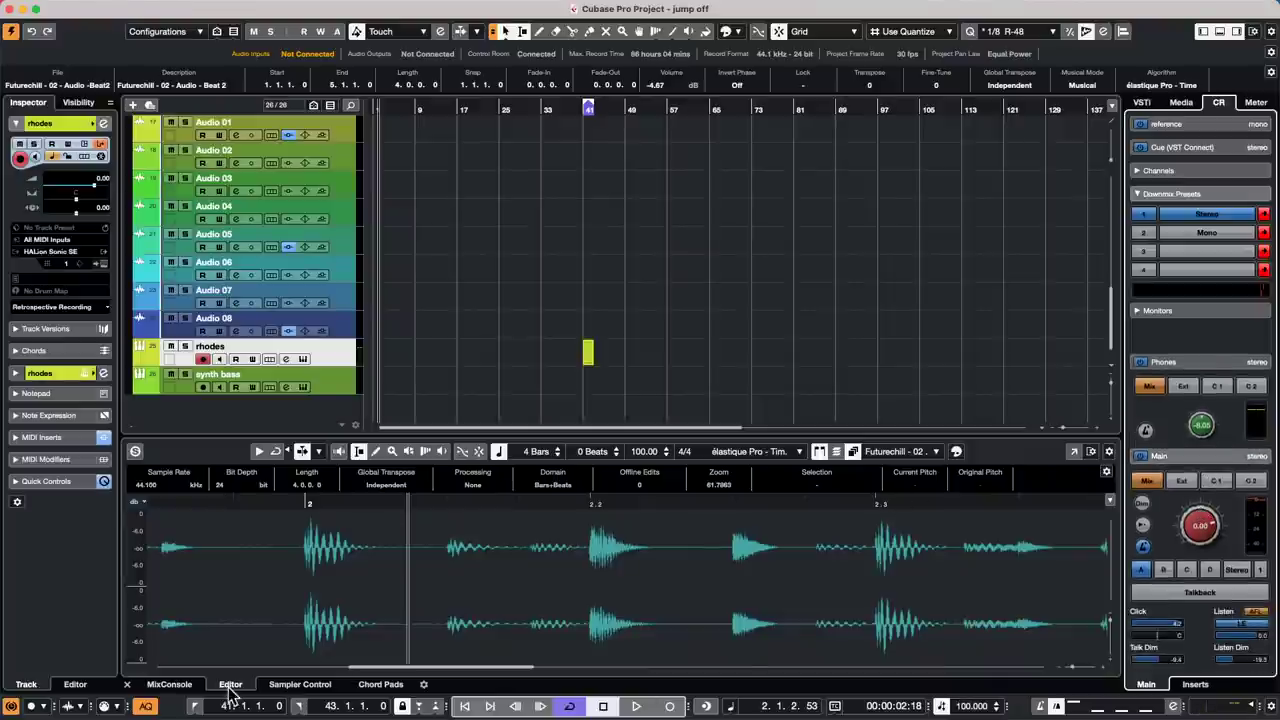
pyautogui.click(183, 686)
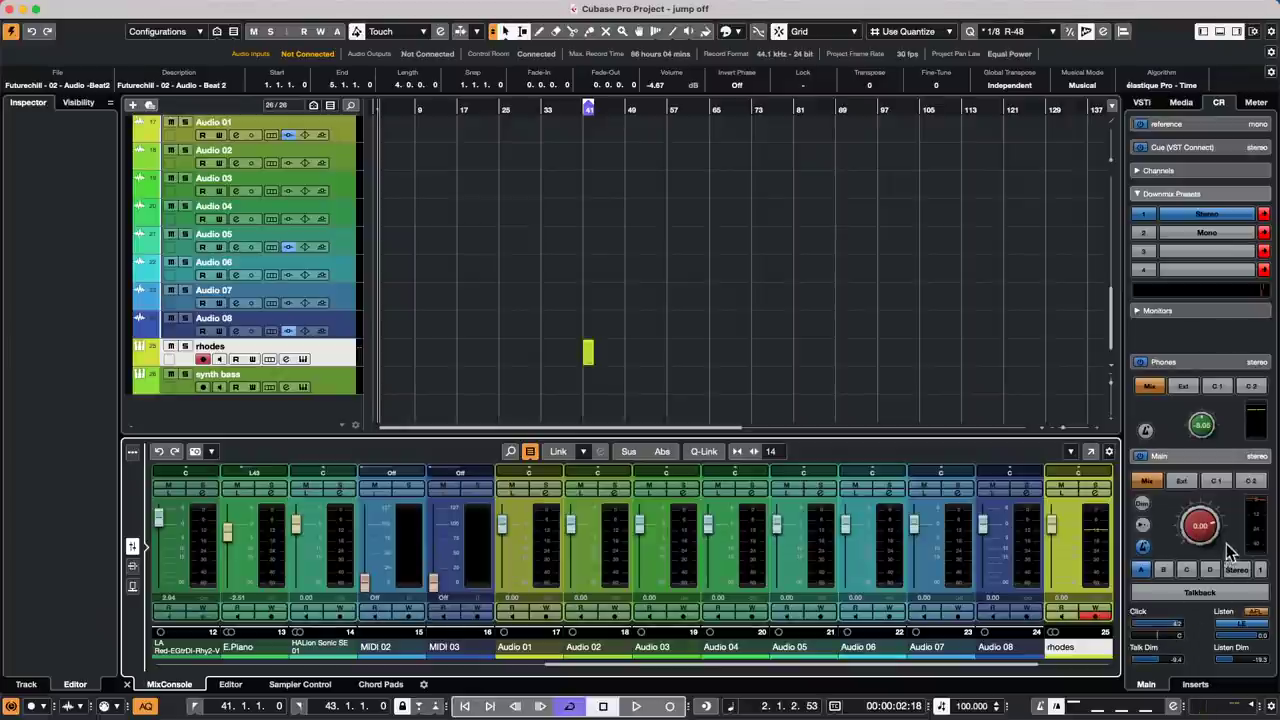
pyautogui.click(1196, 684)
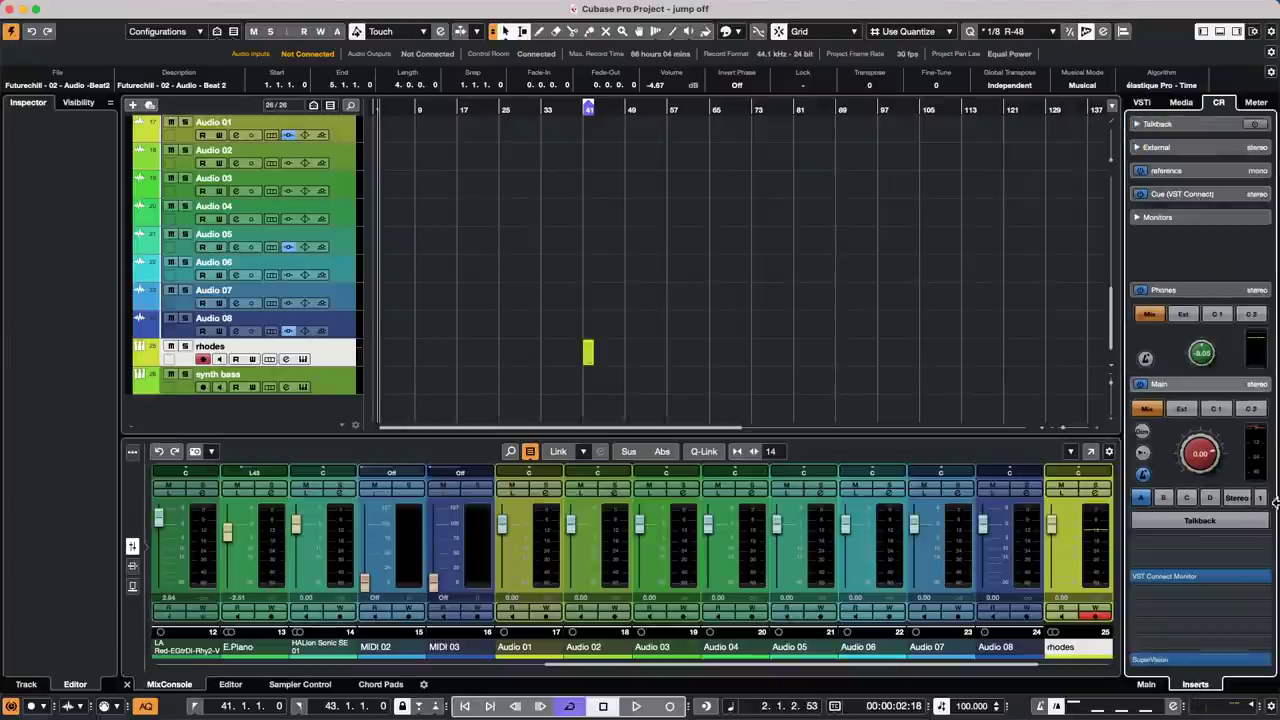
# Step: Open the SuperVision meter in the Control Room inserts and load its Control Room View preset
pyautogui.click(1188, 660)
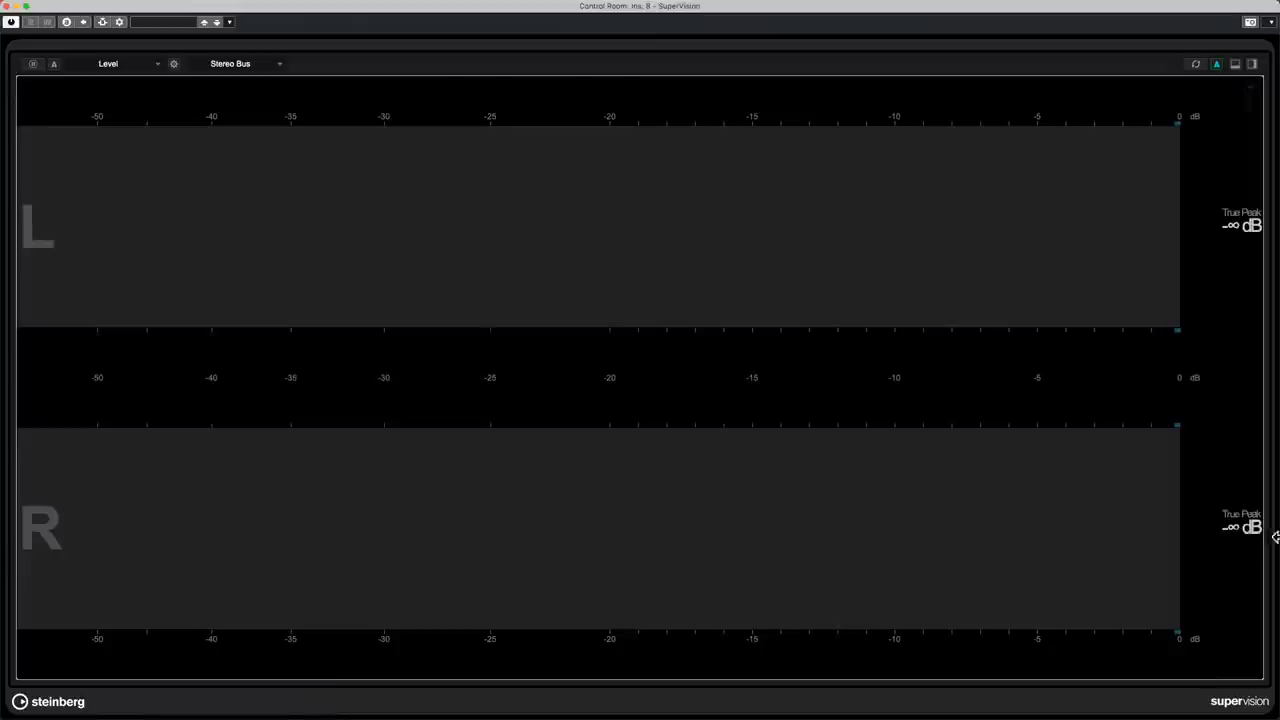
pyautogui.click(174, 22)
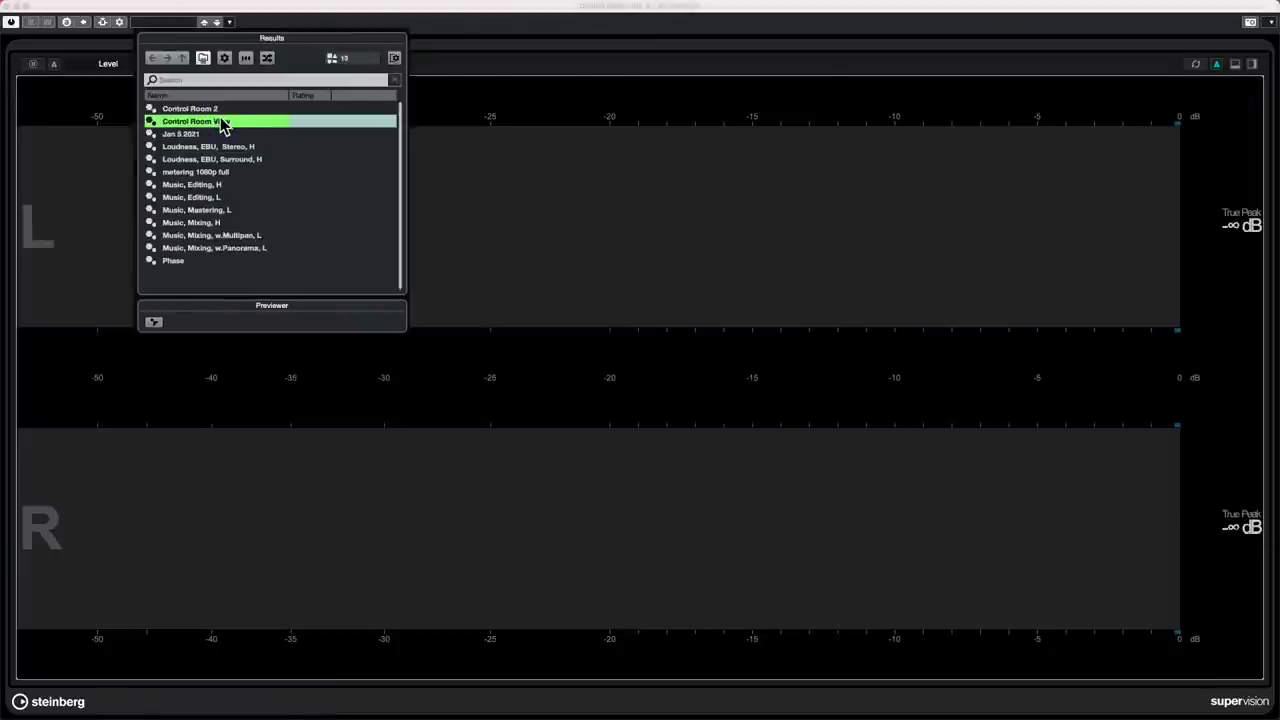
pyautogui.doubleClick(215, 121)
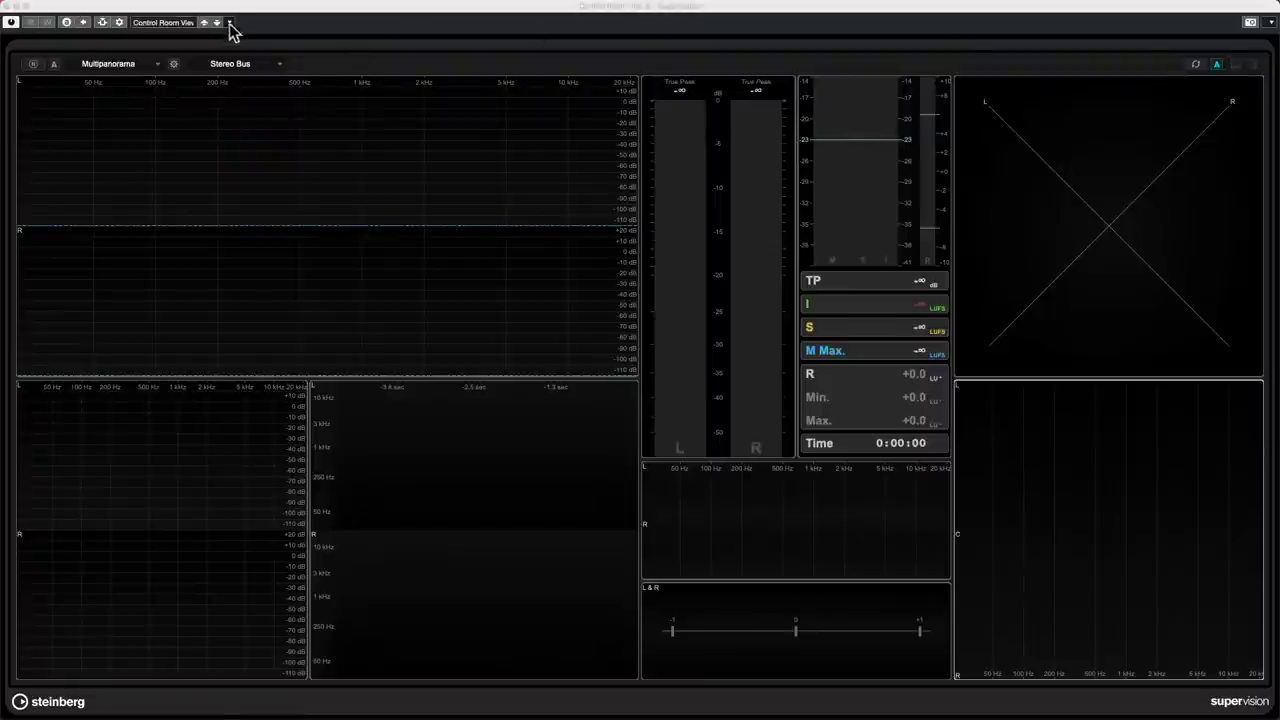
# Step: Shrink and reposition the SuperVision window, compare it with the MixConsole's Stereo output channel, and close it
pyautogui.moveTo(834, 8); pyautogui.dragTo(873, 91)
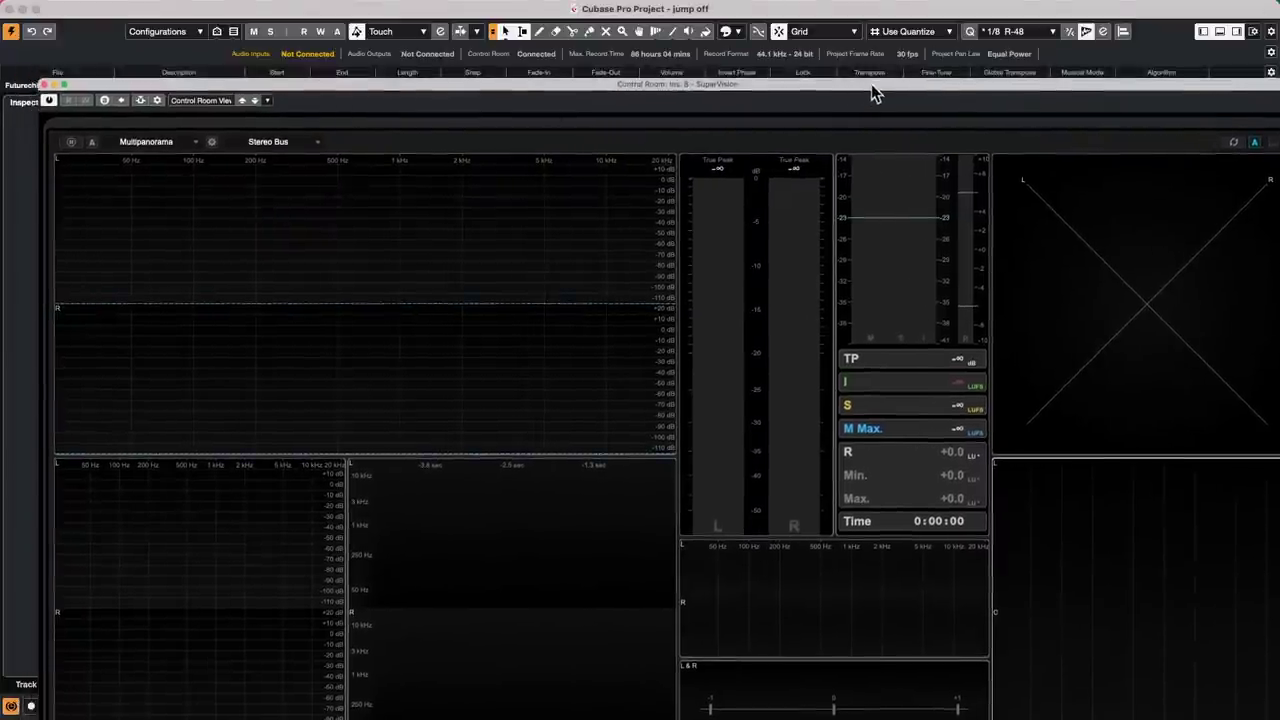
pyautogui.click(44, 84)
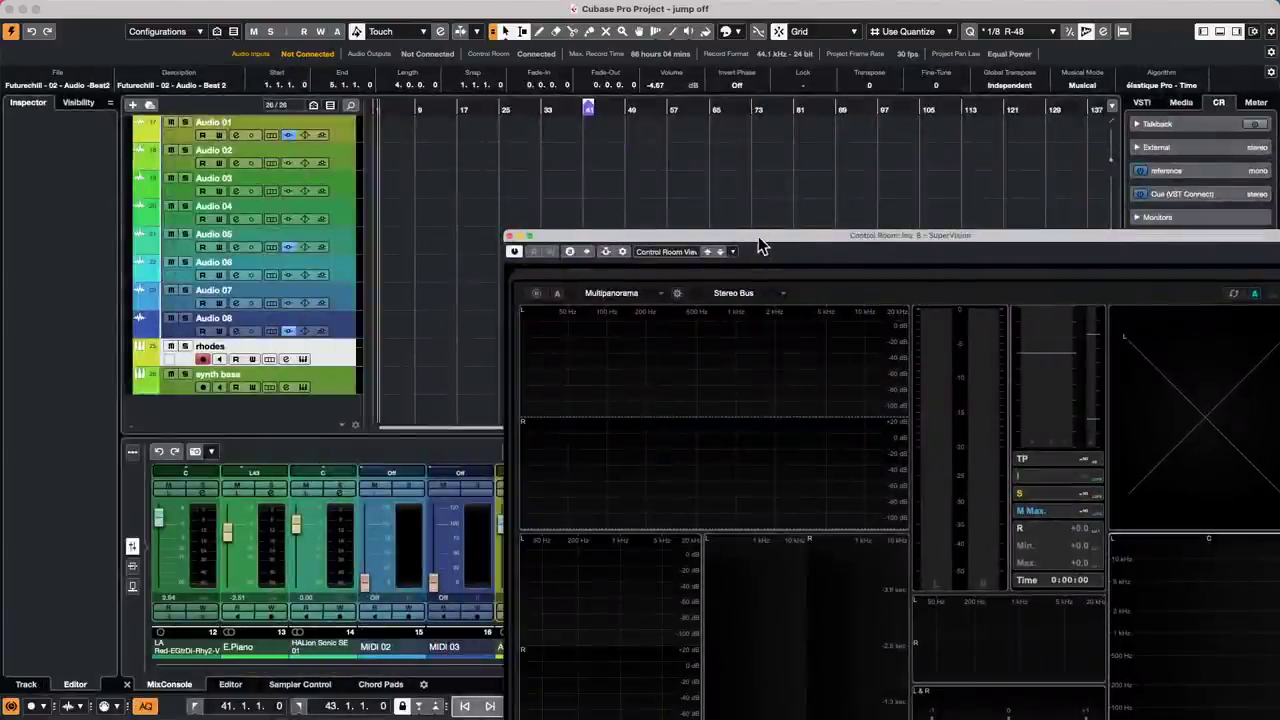
pyautogui.doubleClick(760, 234)
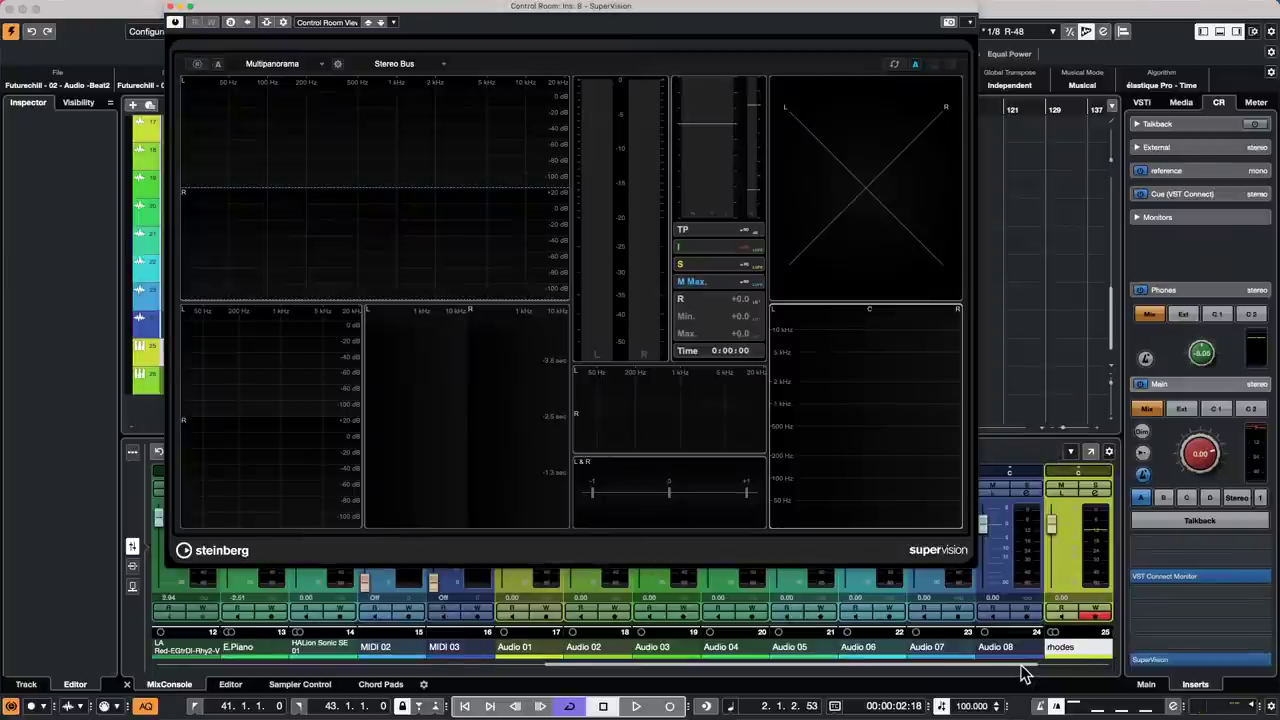
pyautogui.moveTo(1025, 665); pyautogui.dragTo(1100, 665)
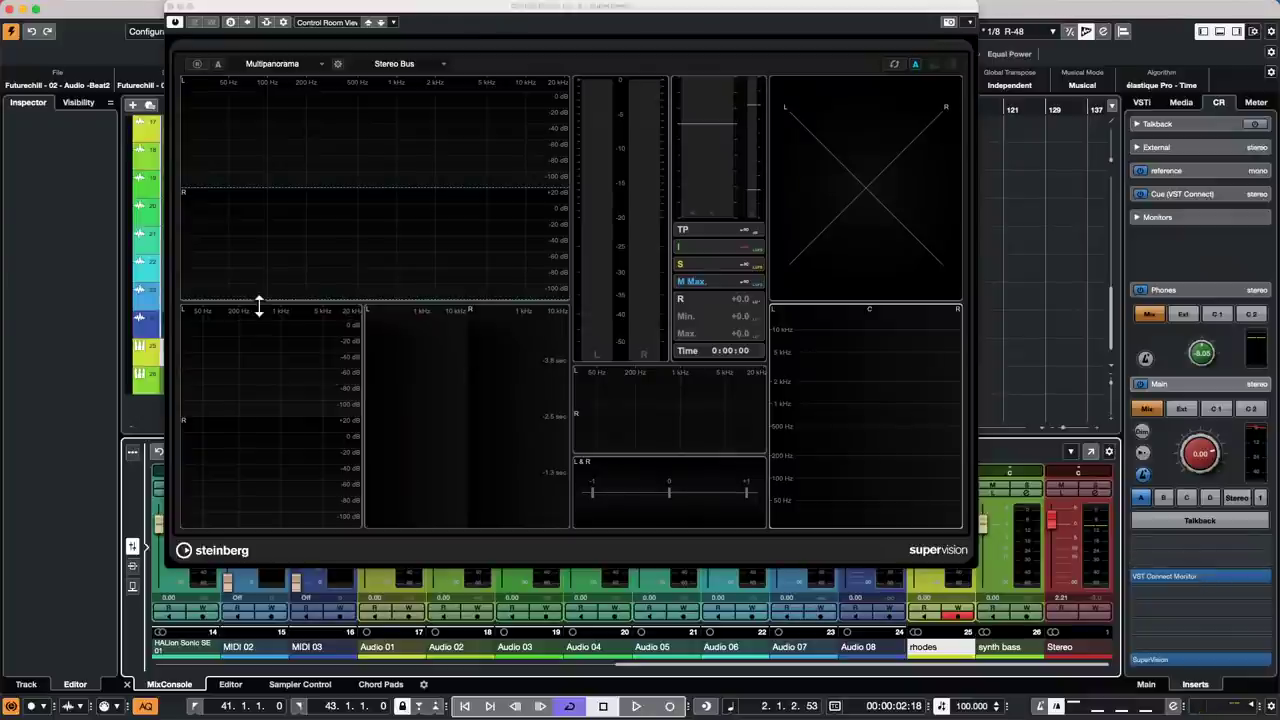
pyautogui.click(170, 8)
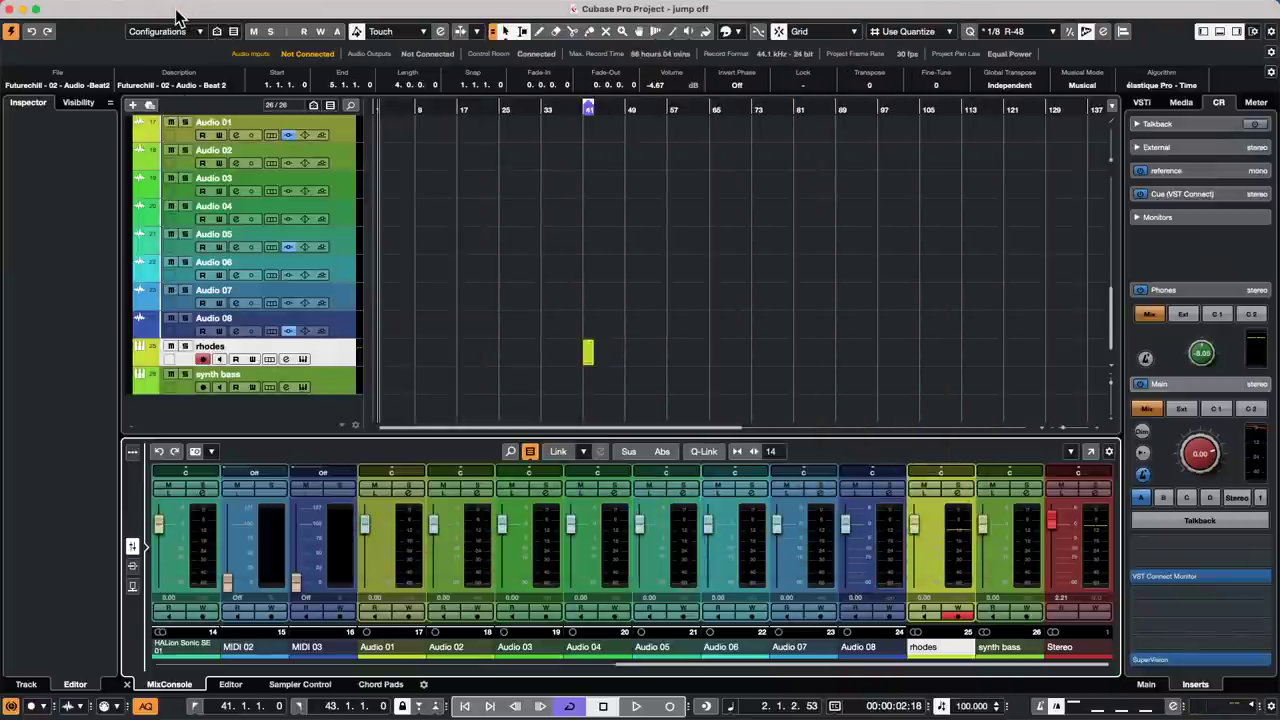
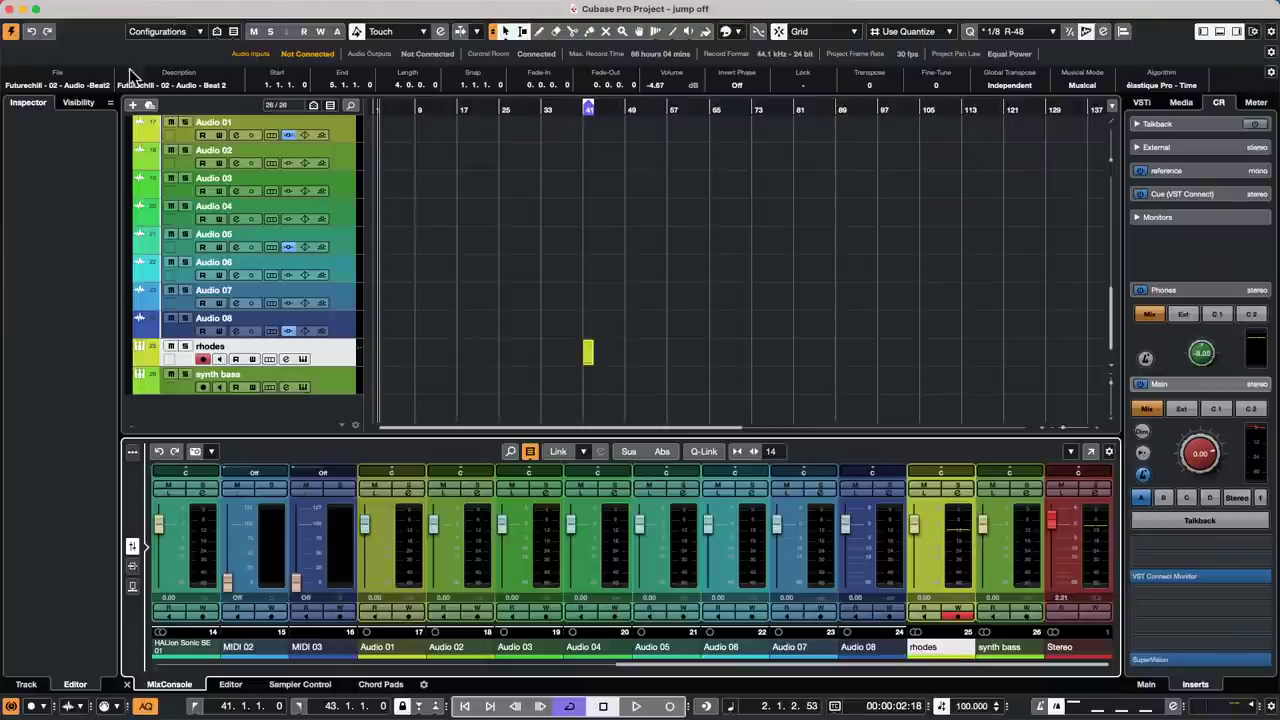
# Step: Revert the project to its previously saved version and delete the files created since the last save
pyautogui.scroll(10, 463, 237)
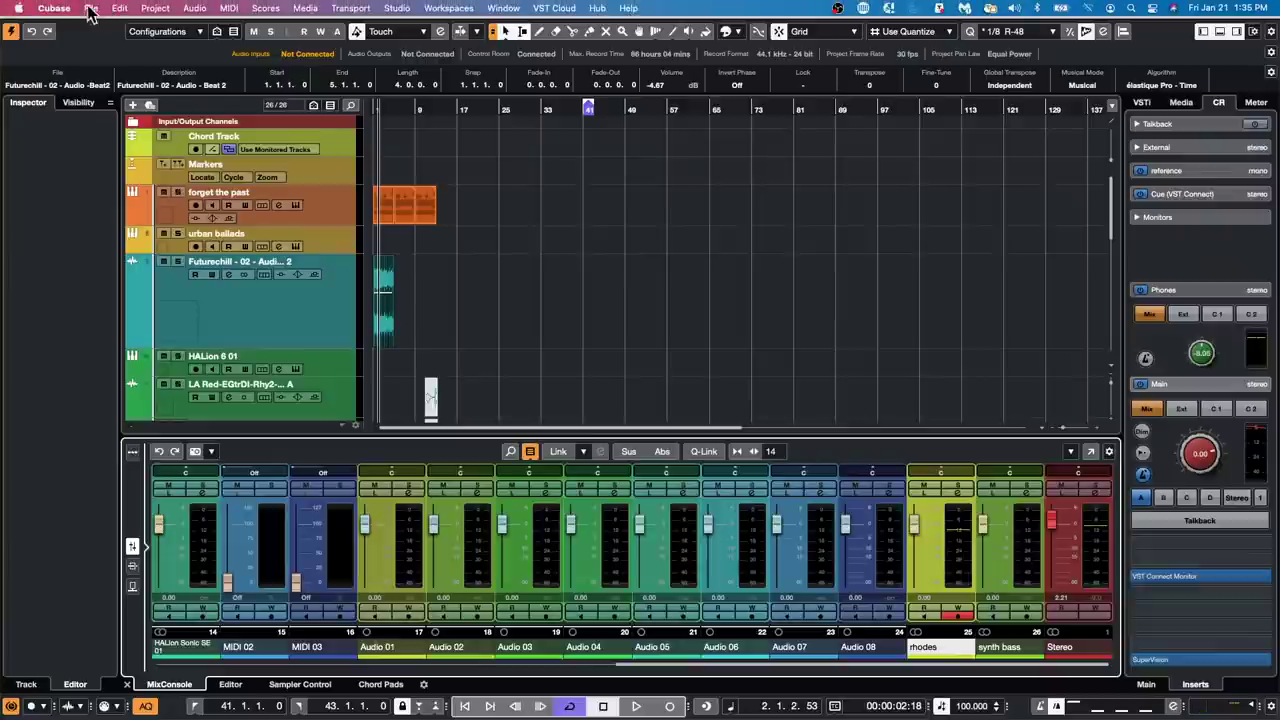
pyautogui.click(95, 9)
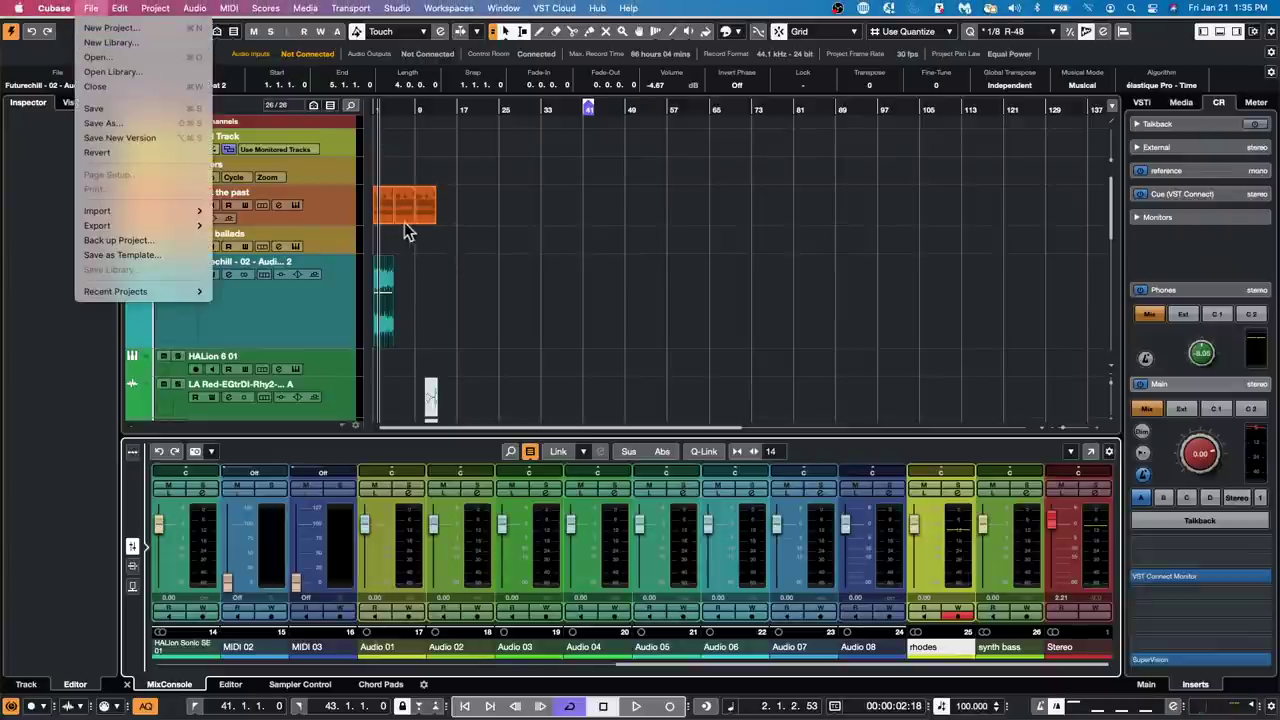
pyautogui.click(470, 212)
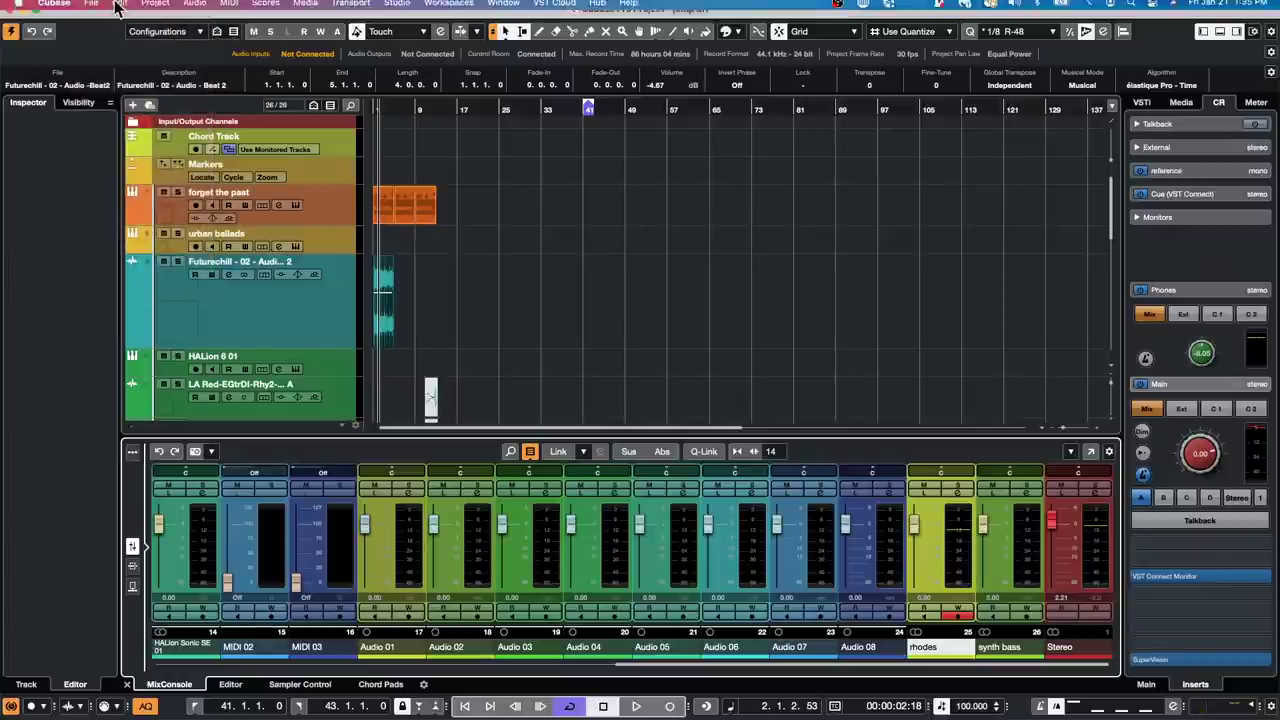
pyautogui.click(89, 8)
pyautogui.moveTo(130, 209)
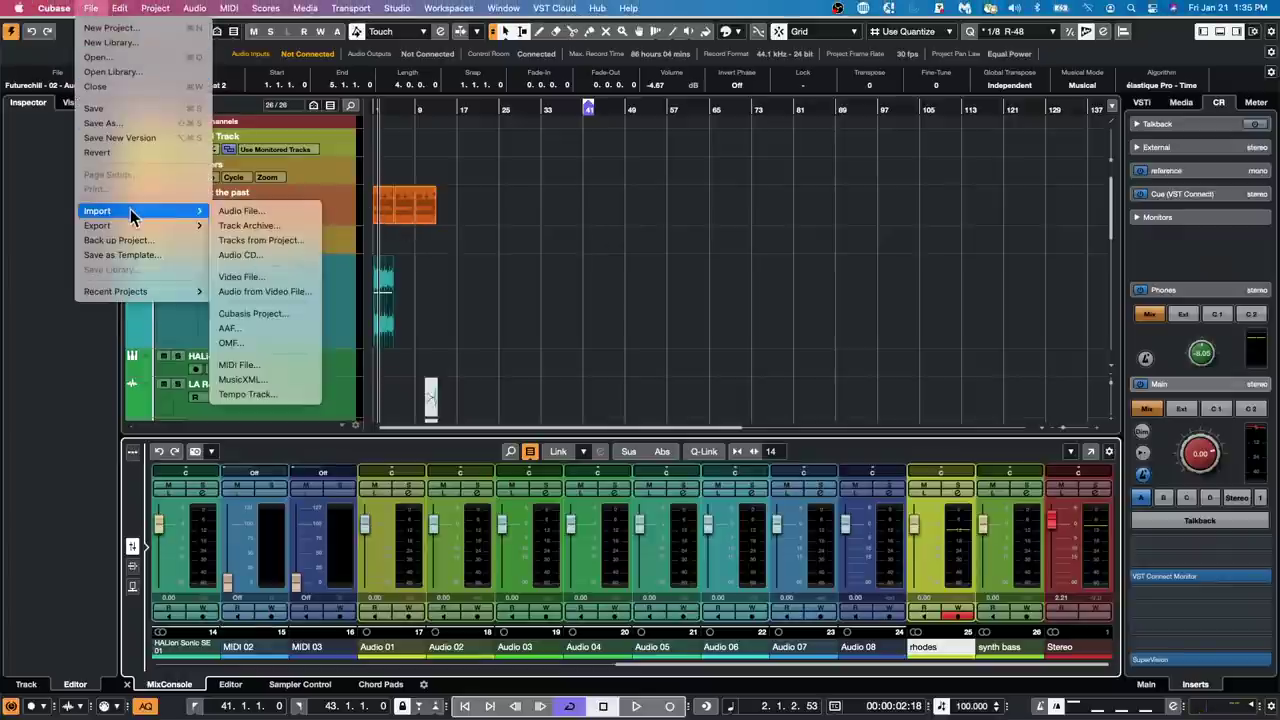
pyautogui.click(130, 152)
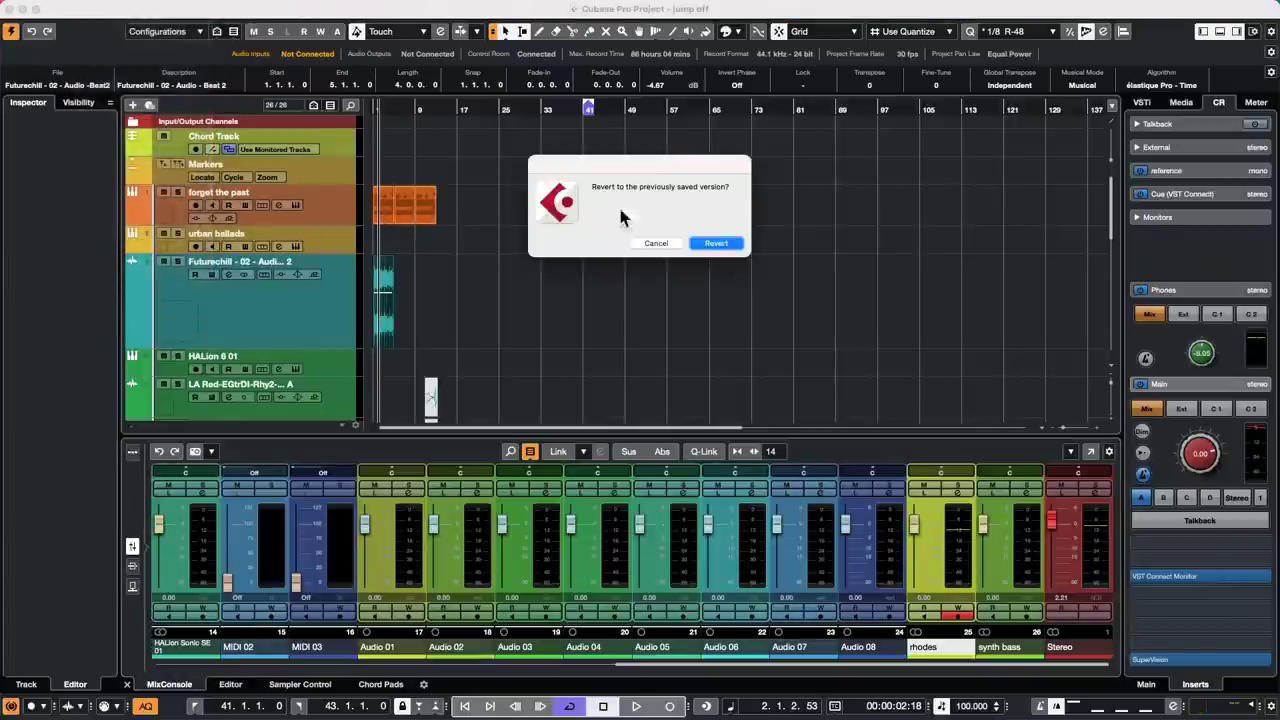
pyautogui.click(727, 245)
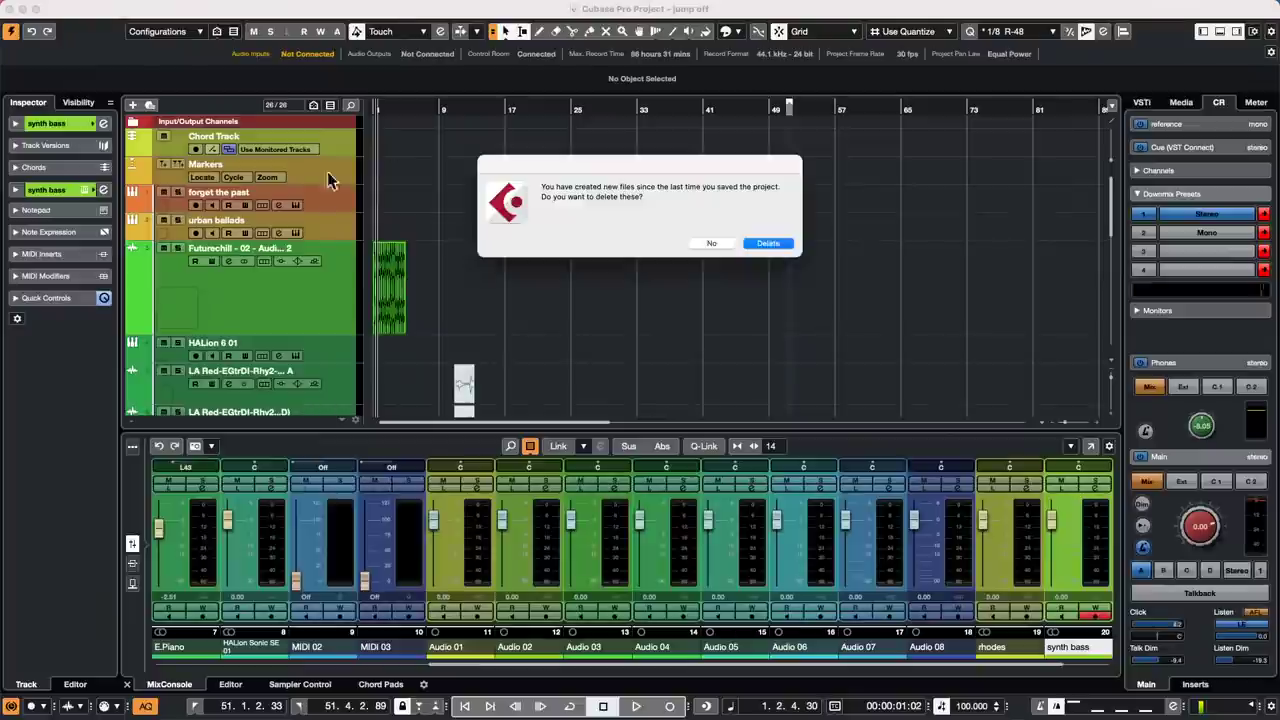
pyautogui.click(778, 245)
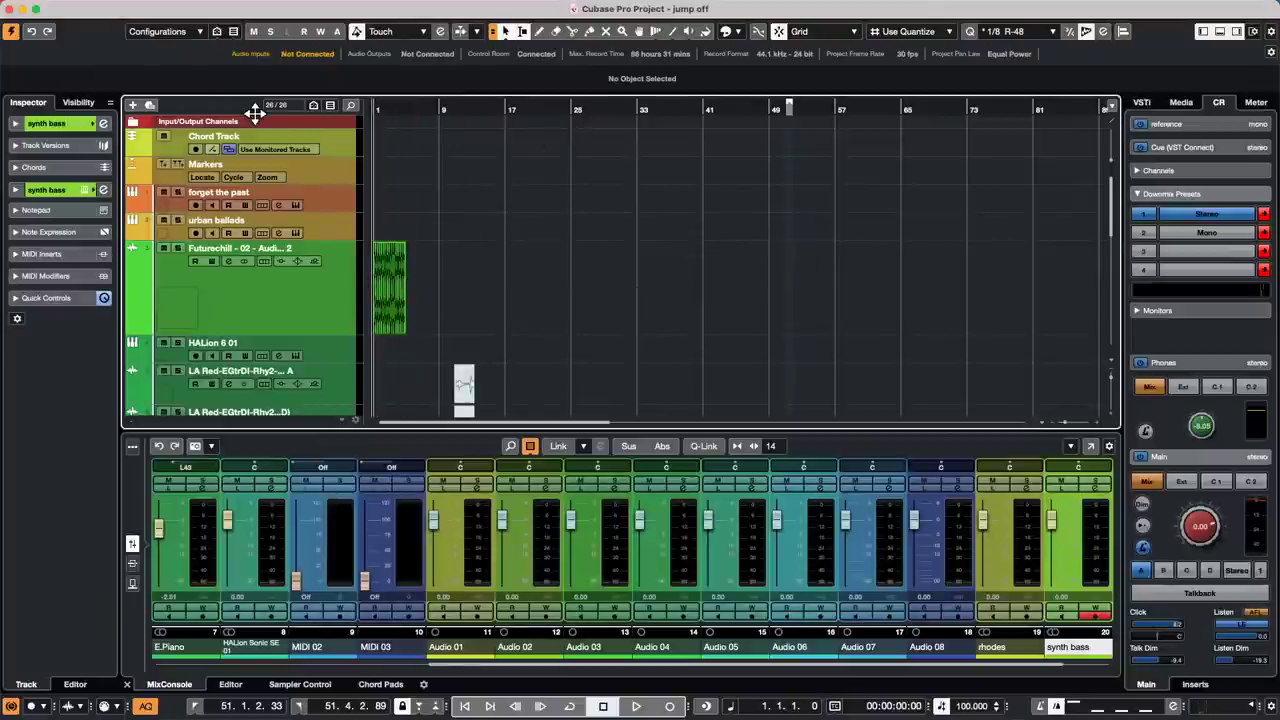
# Step: Select the forget the past track and open its Groove Agent SE instrument, clear of the MixConsole
pyautogui.press('Home')
pyautogui.press('h')
pyautogui.press('h')
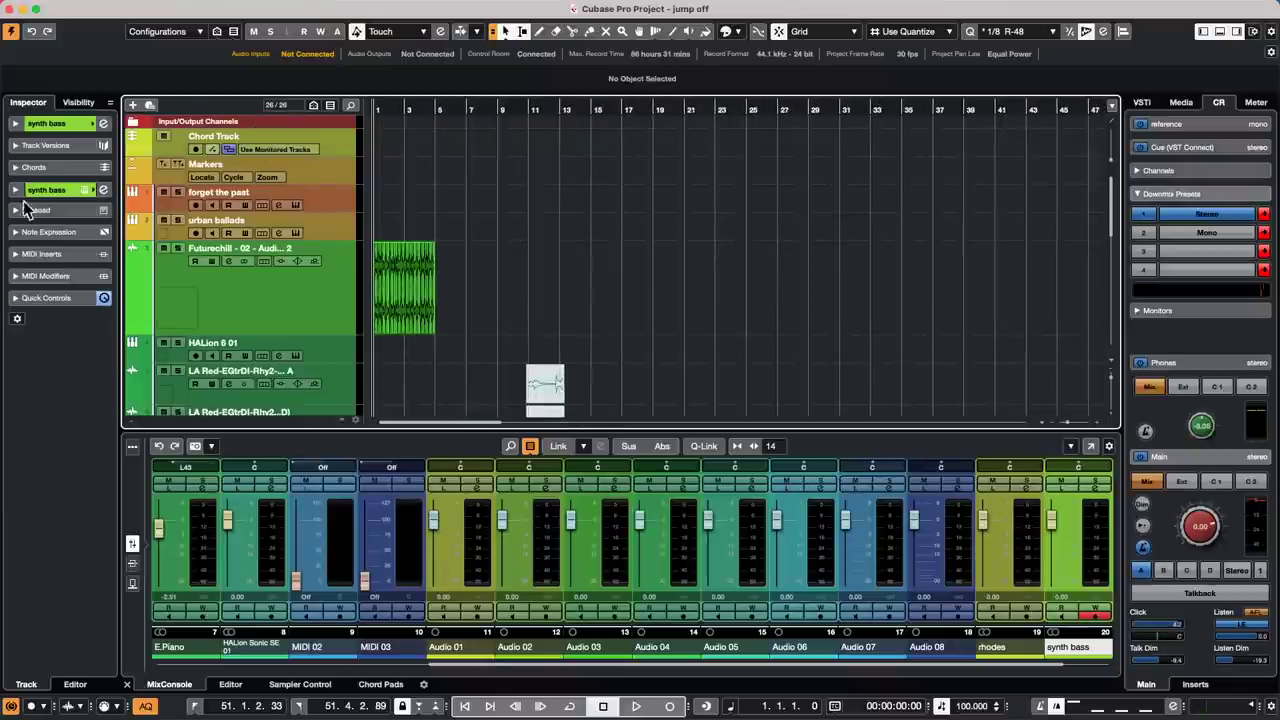
pyautogui.click(102, 190)
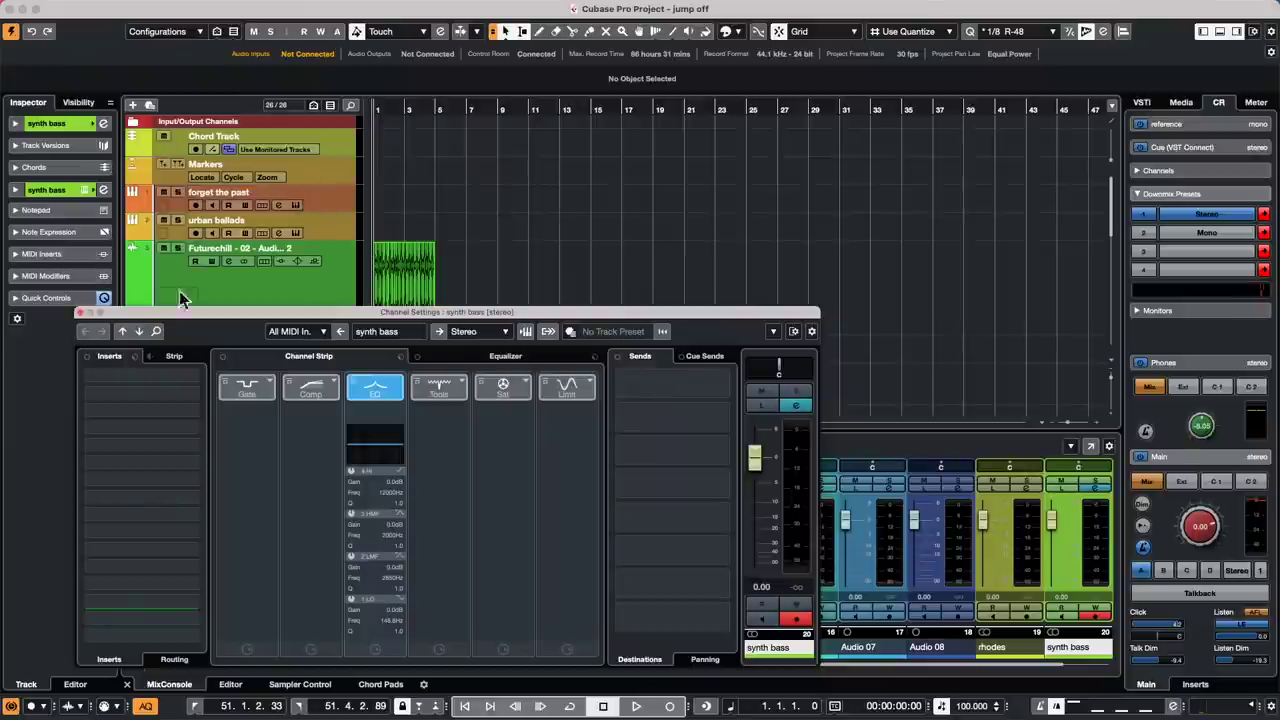
pyautogui.click(79, 312)
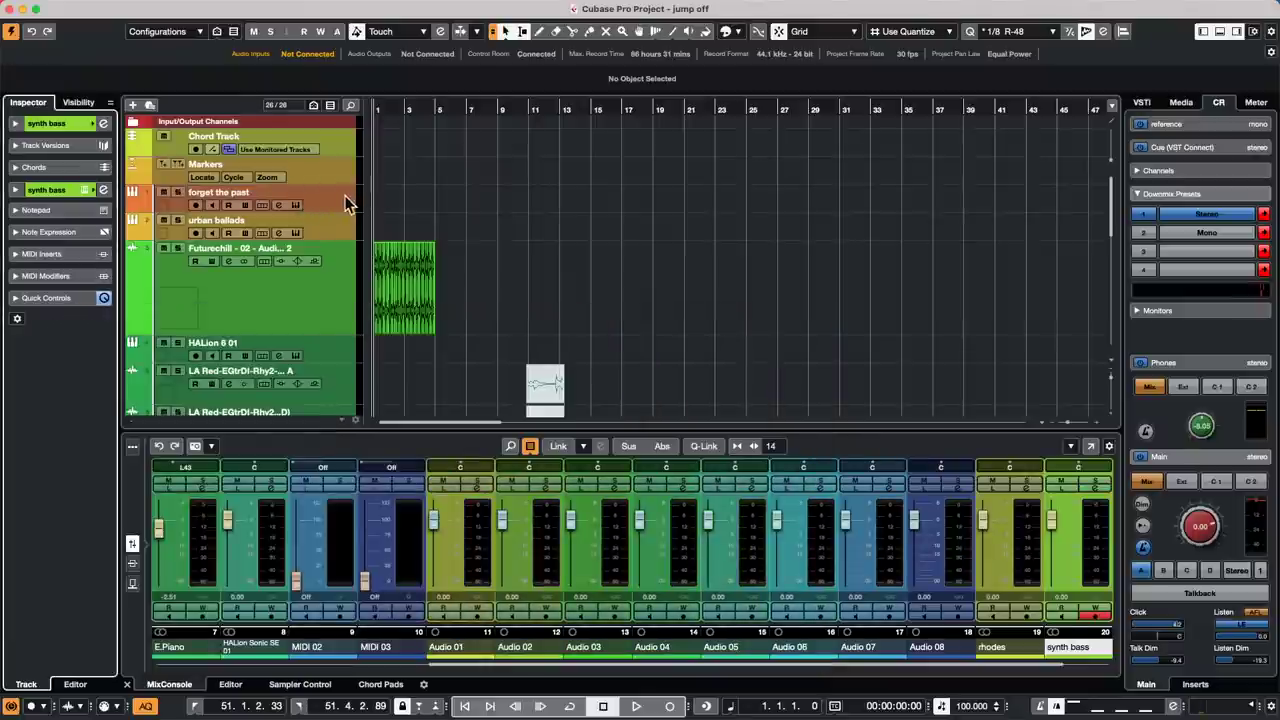
pyautogui.click(160, 197)
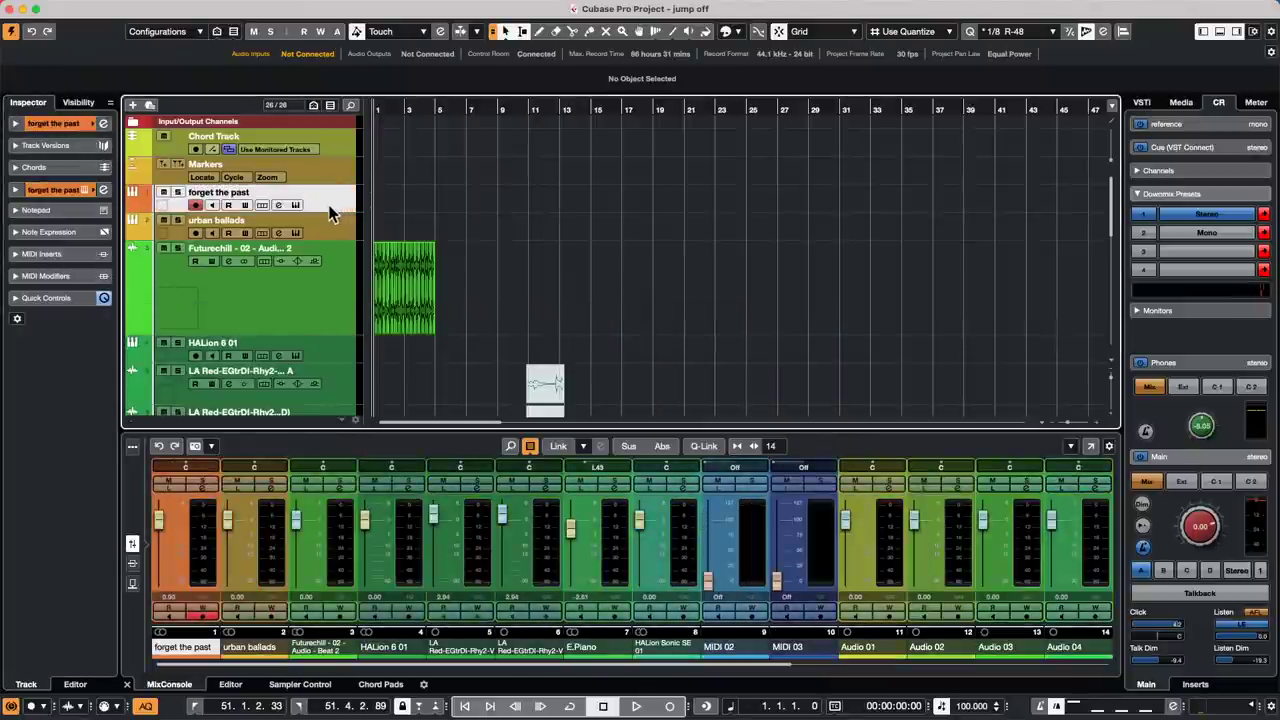
pyautogui.click(295, 205)
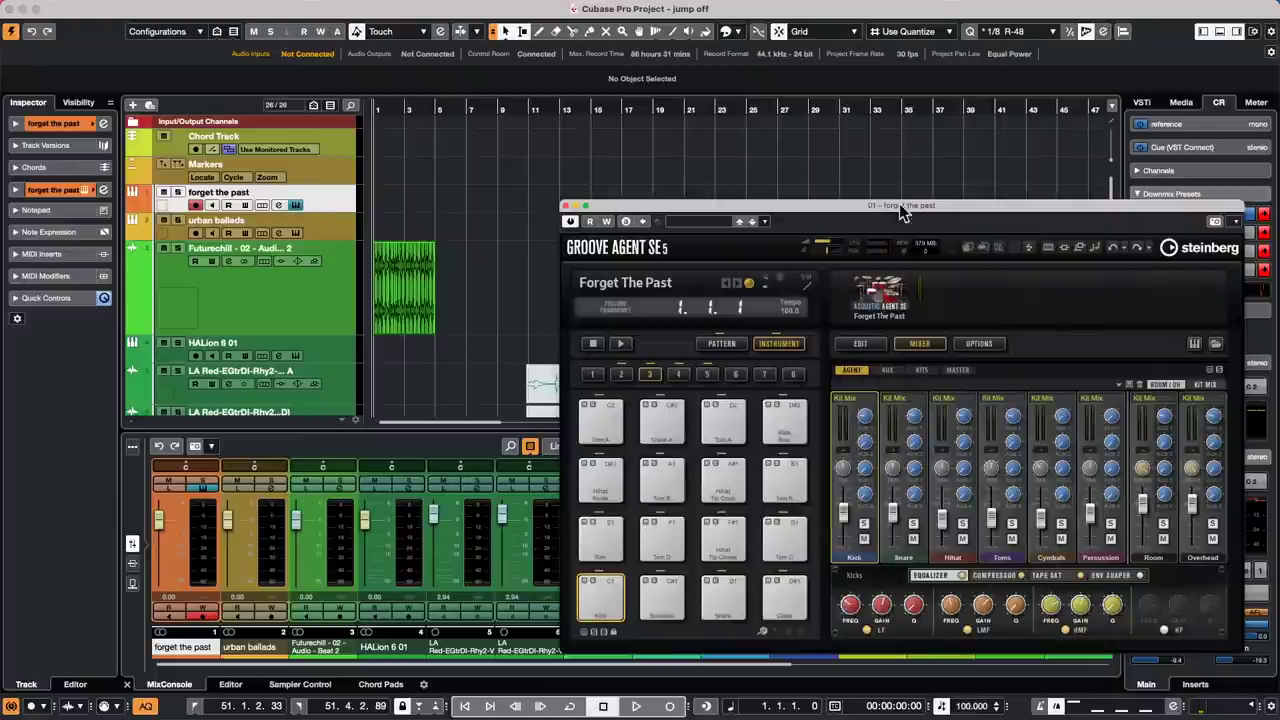
pyautogui.moveTo(854, 207); pyautogui.dragTo(838, 10)
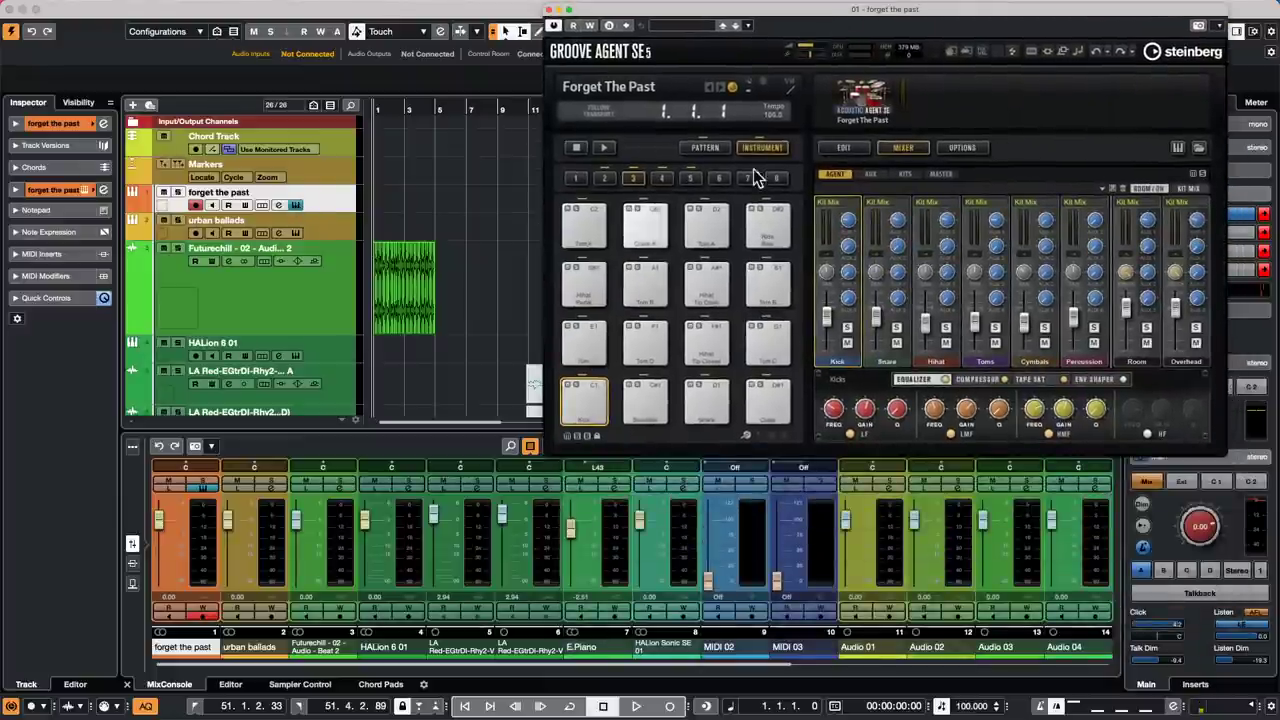
# Step: Play the Main 1 pattern in Groove Agent SE with the Control Room main level lowered to -3.20
pyautogui.click(712, 150)
pyautogui.click(582, 340)
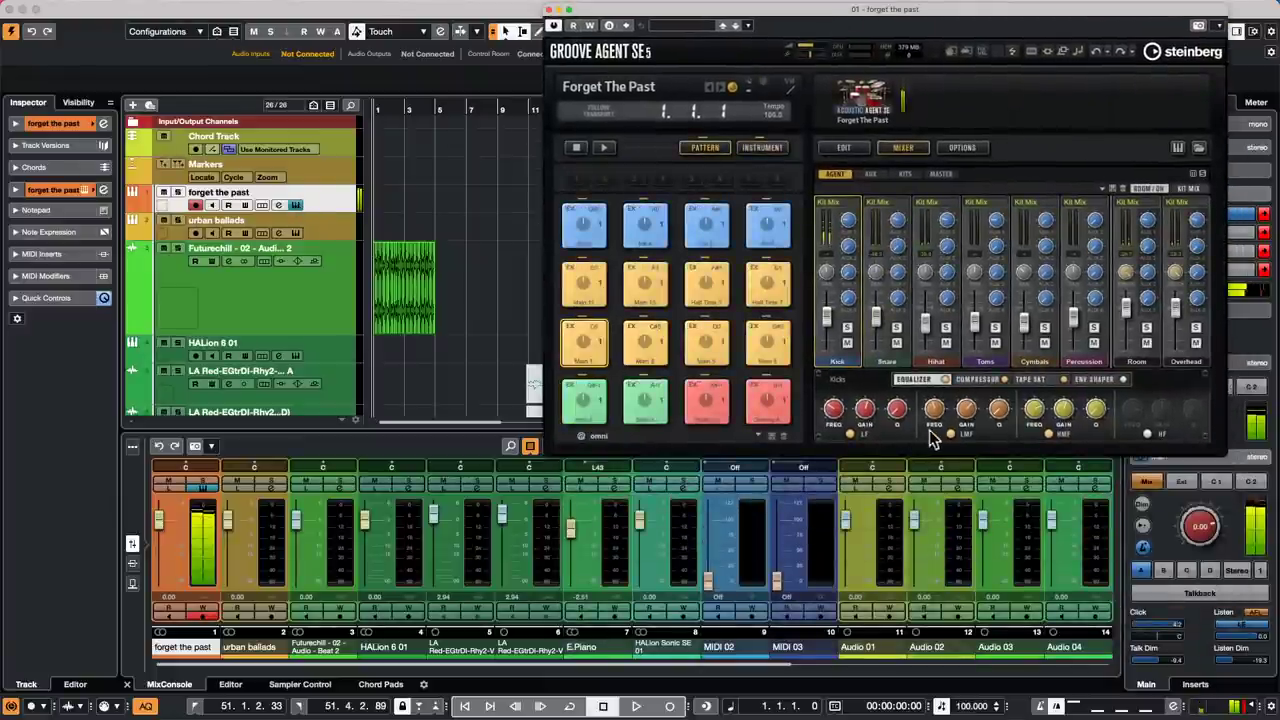
pyautogui.moveTo(1199, 532); pyautogui.dragTo(1197, 547)
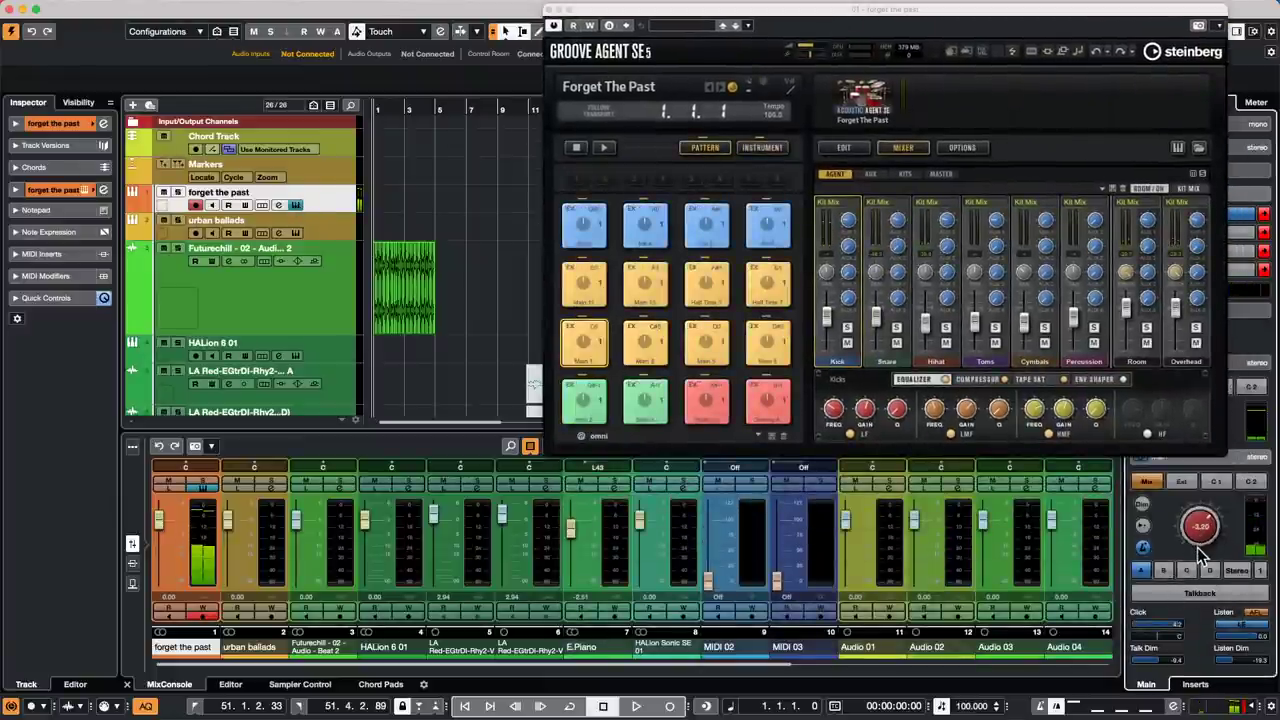
pyautogui.click(604, 148)
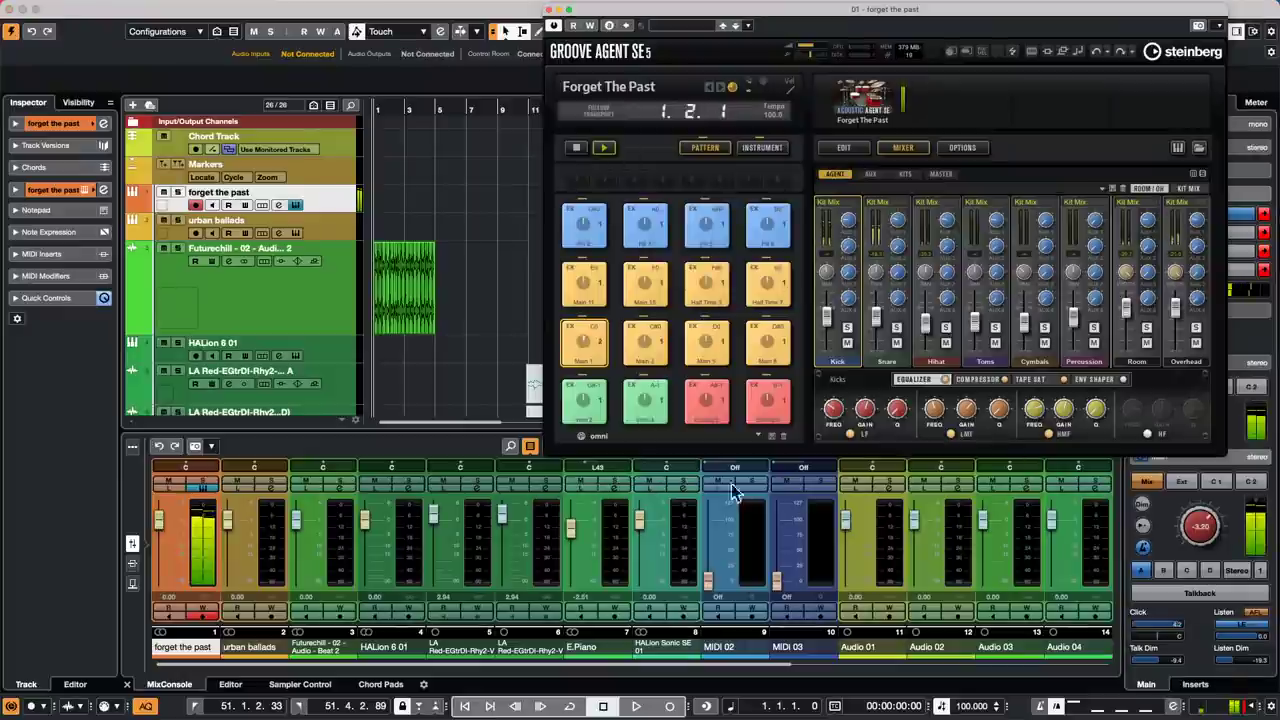
# Step: Route Groove Agent's snare to its own Snares output and open that channel's settings
pyautogui.click(897, 204)
pyautogui.click(894, 242)
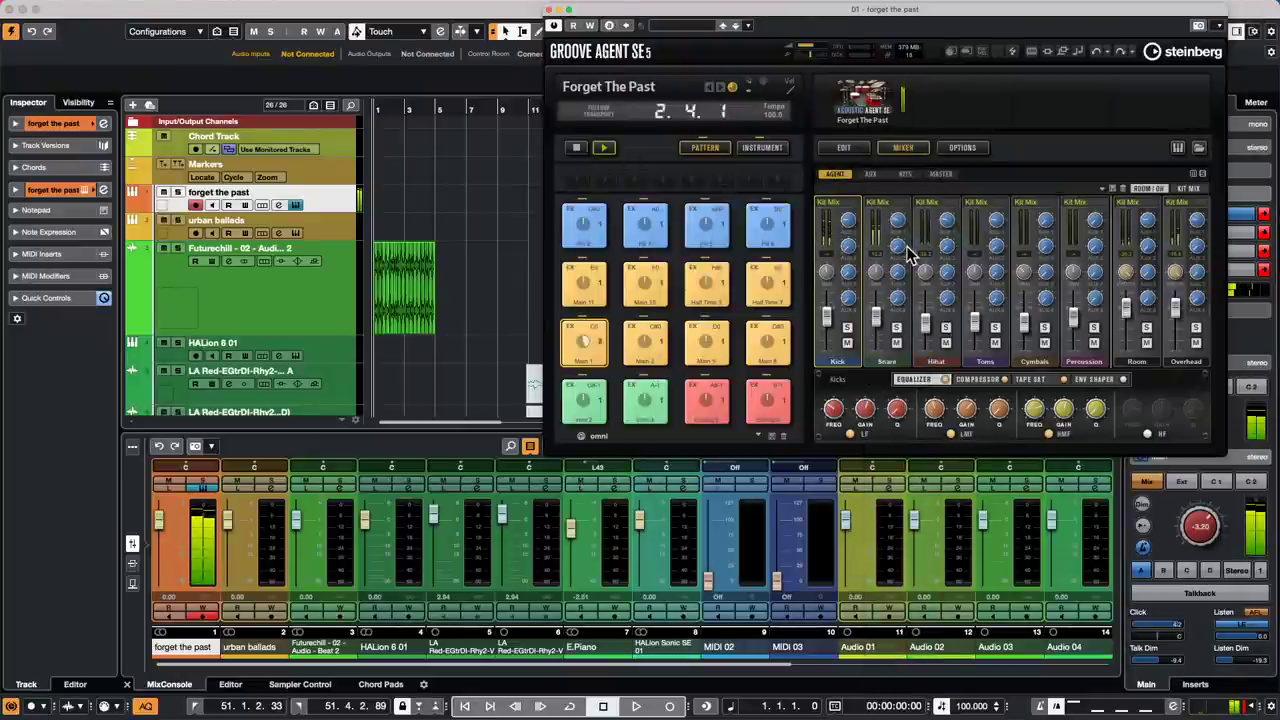
pyautogui.click(278, 485)
pyautogui.click(278, 485)
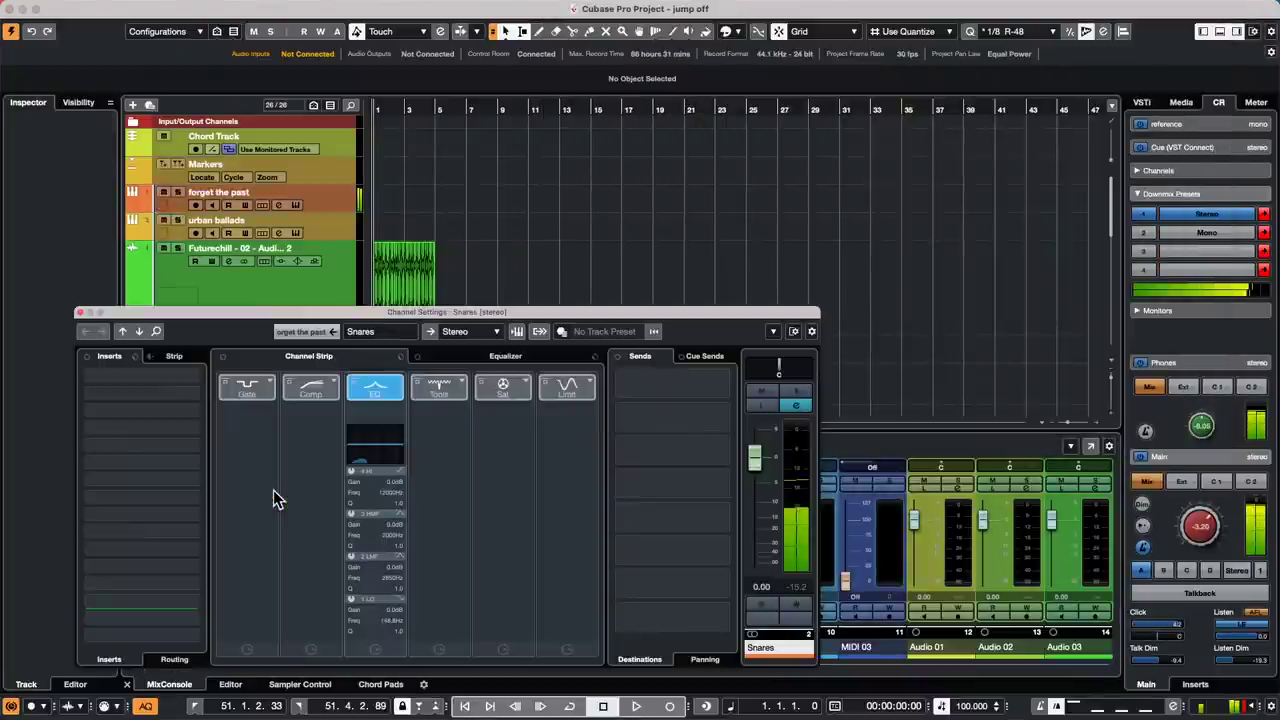
pyautogui.moveTo(630, 315); pyautogui.dragTo(745, 184)
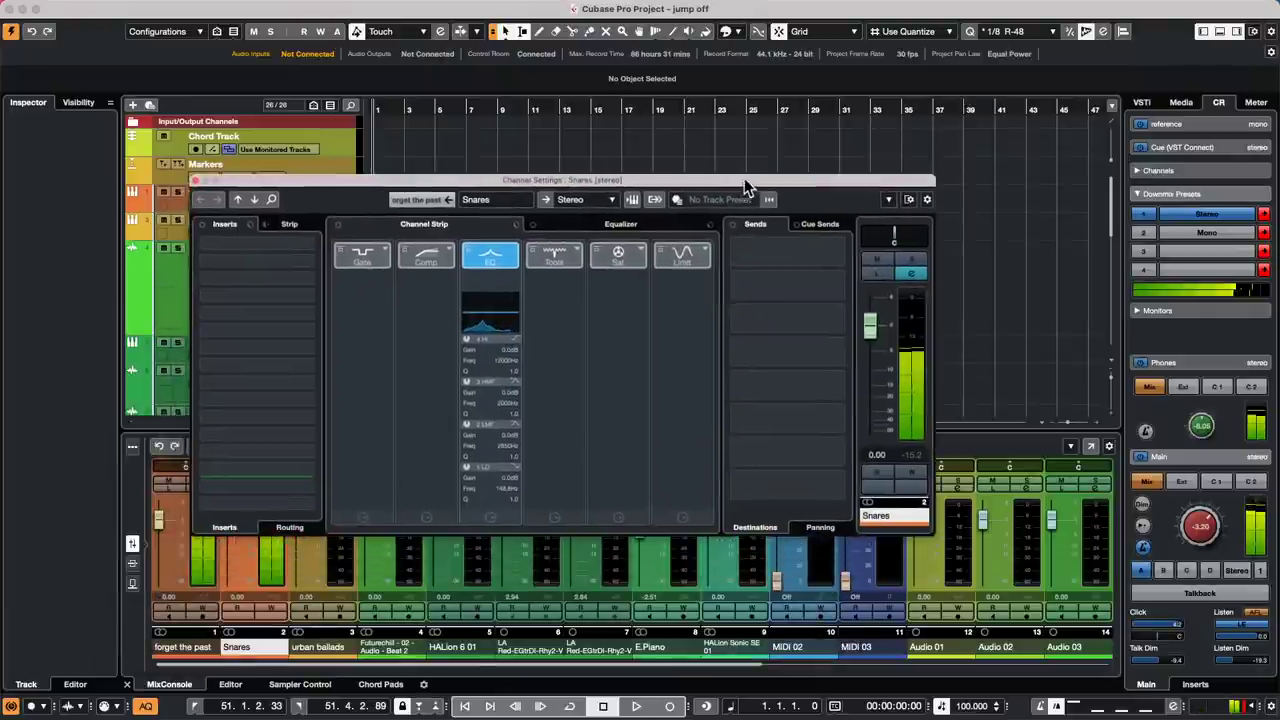
# Step: Add a stereo RoomWorks FX channel to the Snares channel's first send, keeping that send in view
pyautogui.rightClick(799, 253)
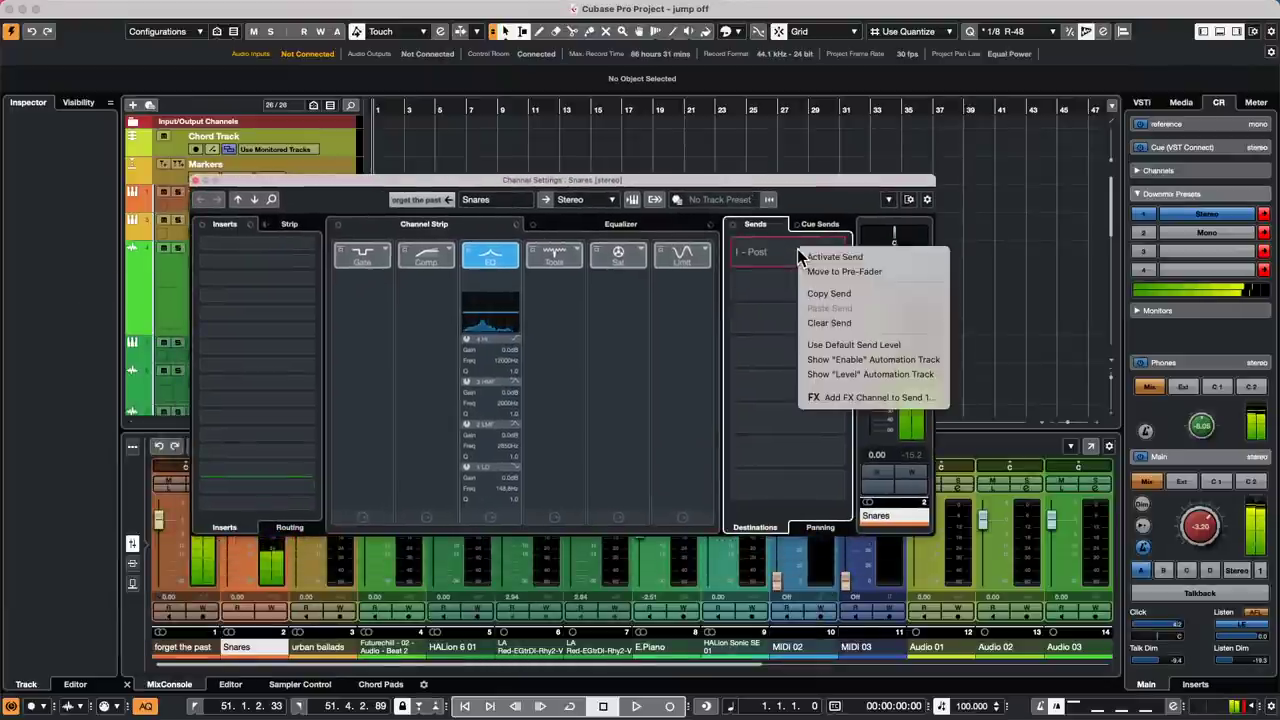
pyautogui.click(868, 398)
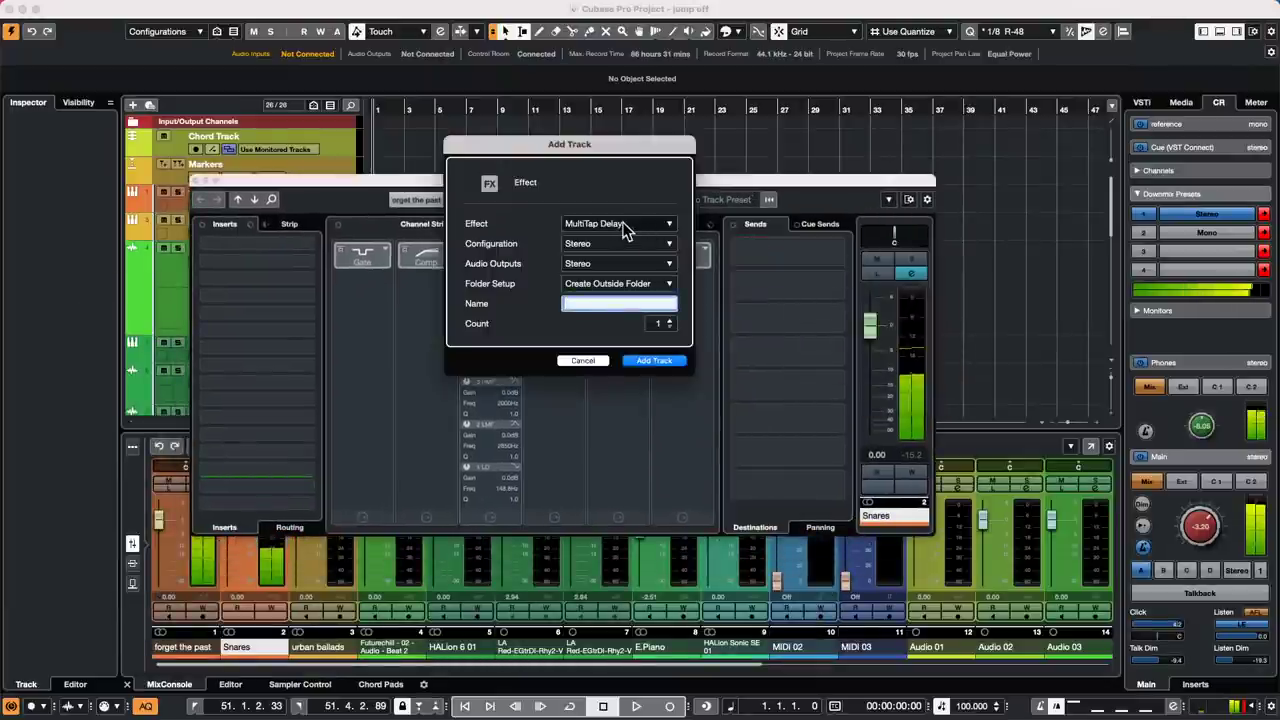
pyautogui.click(625, 226)
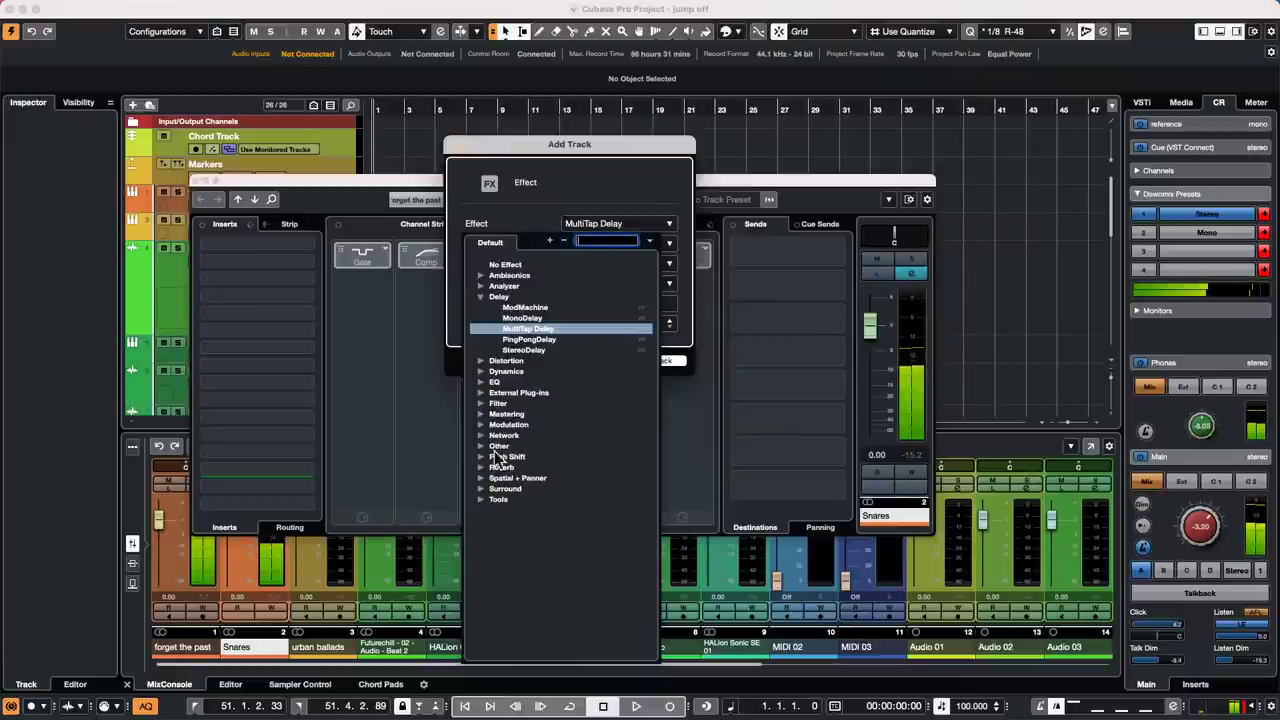
pyautogui.click(480, 468)
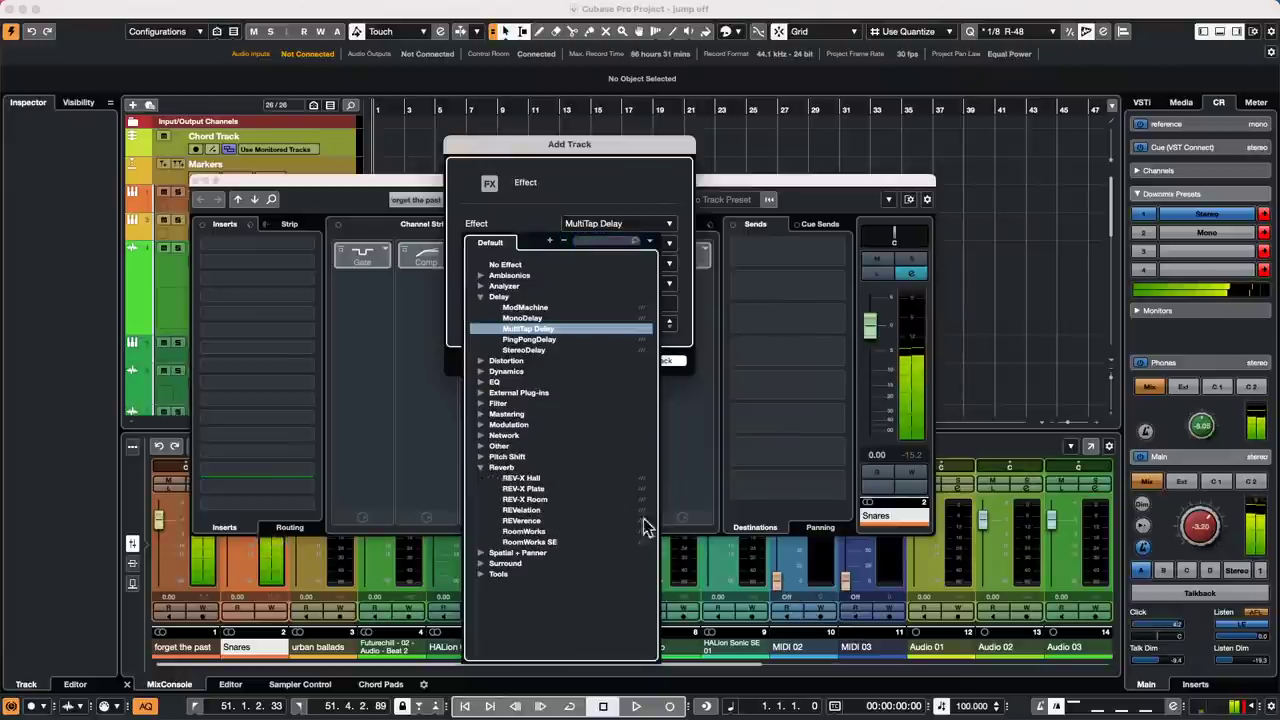
pyautogui.click(548, 532)
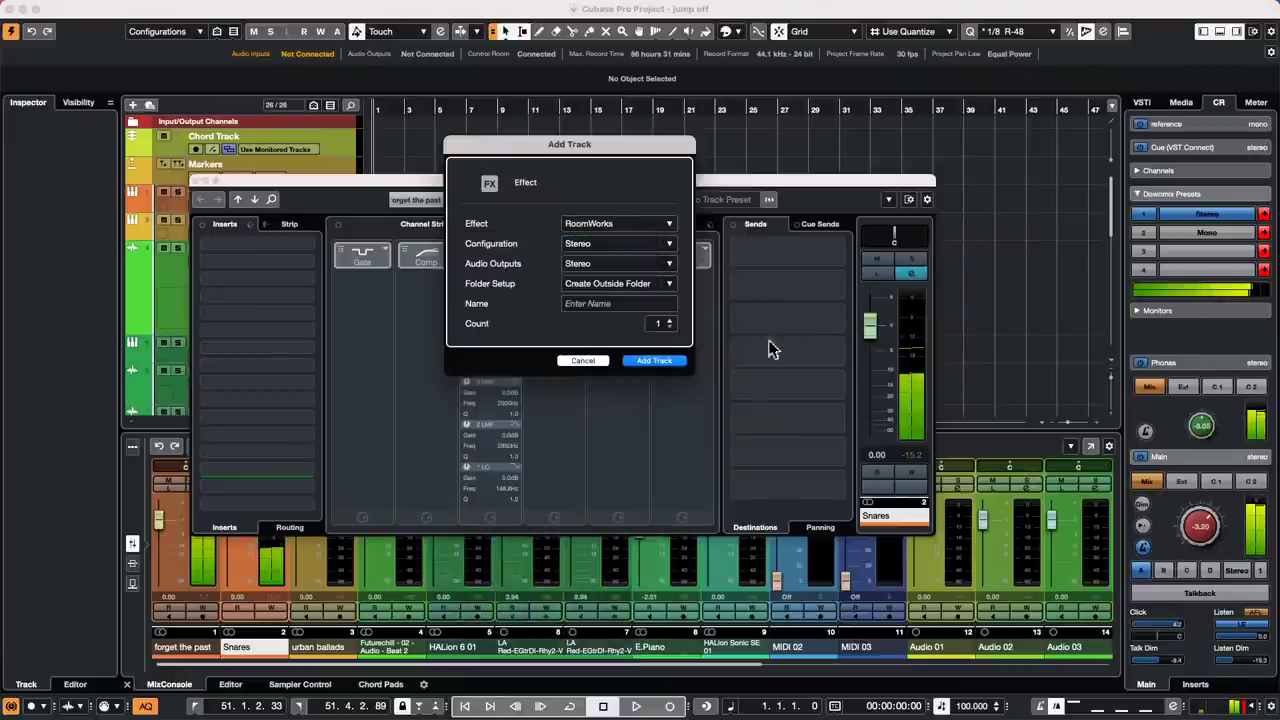
pyautogui.click(655, 360)
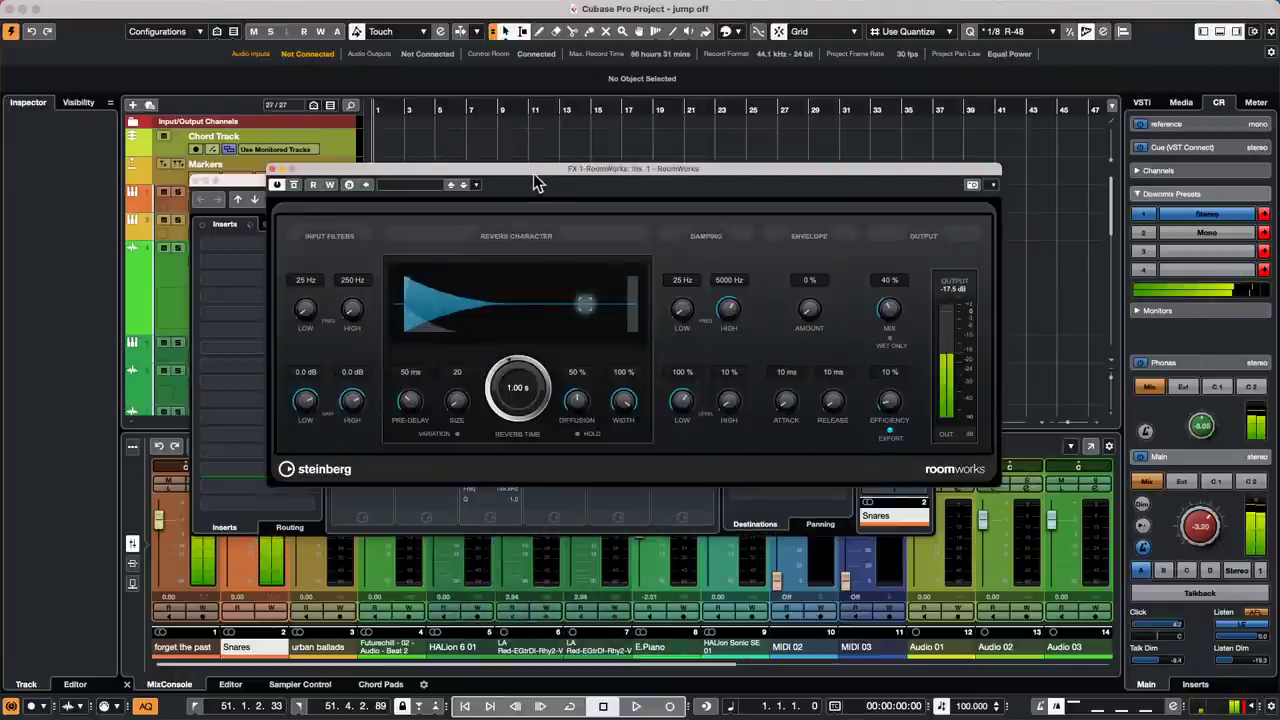
pyautogui.moveTo(541, 180); pyautogui.dragTo(629, 380)
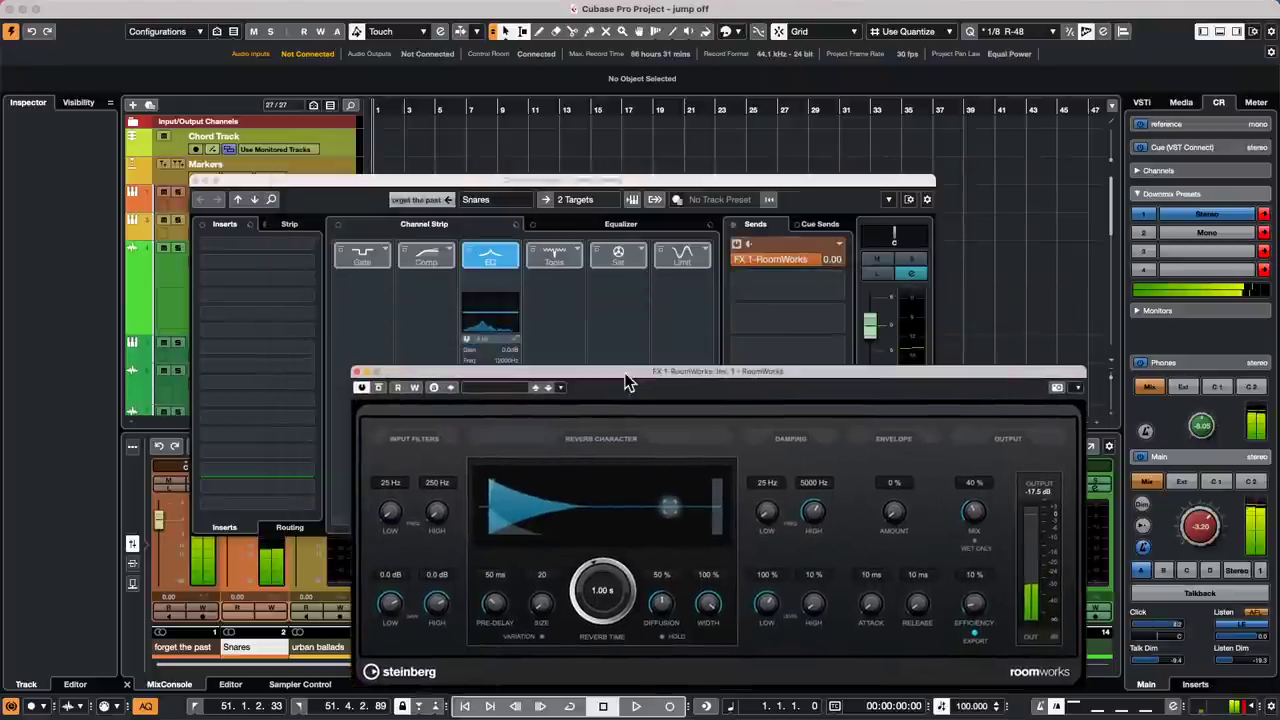
# Step: Set the Snares channel's RoomWorks send level to 3.97 and move the channel settings off the track list
pyautogui.click(815, 263)
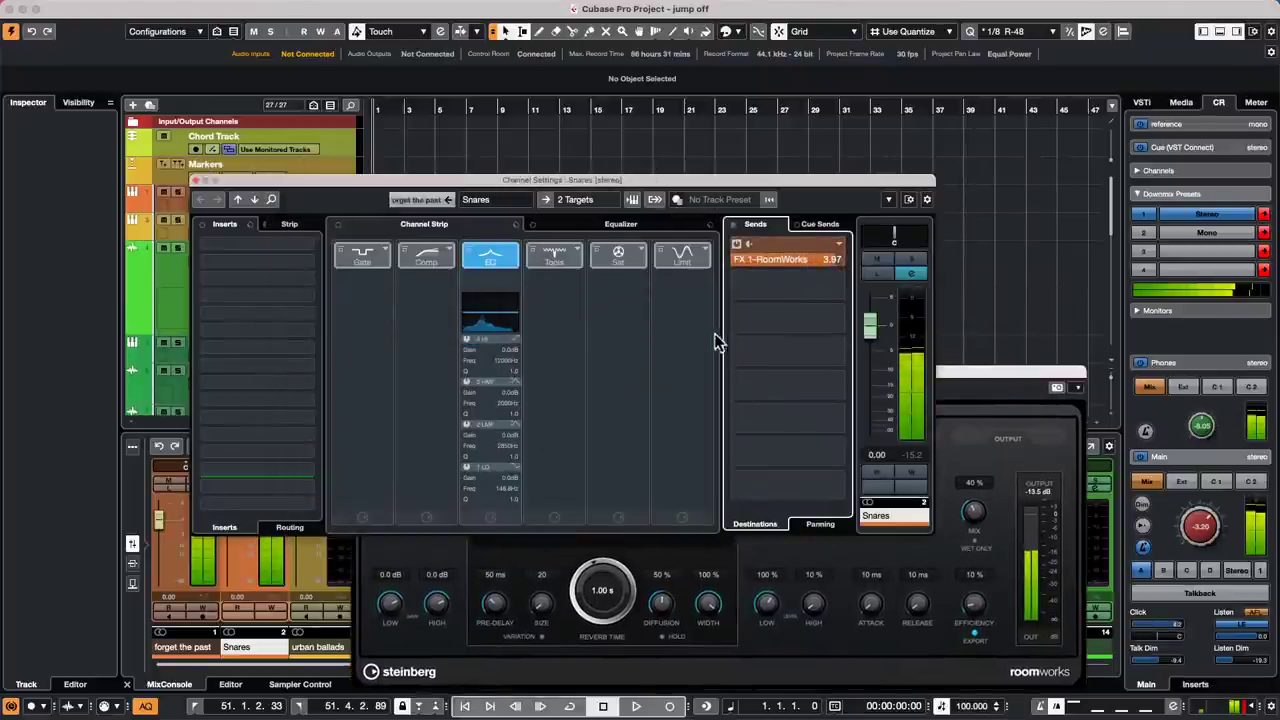
pyautogui.press('space')
pyautogui.press('space')
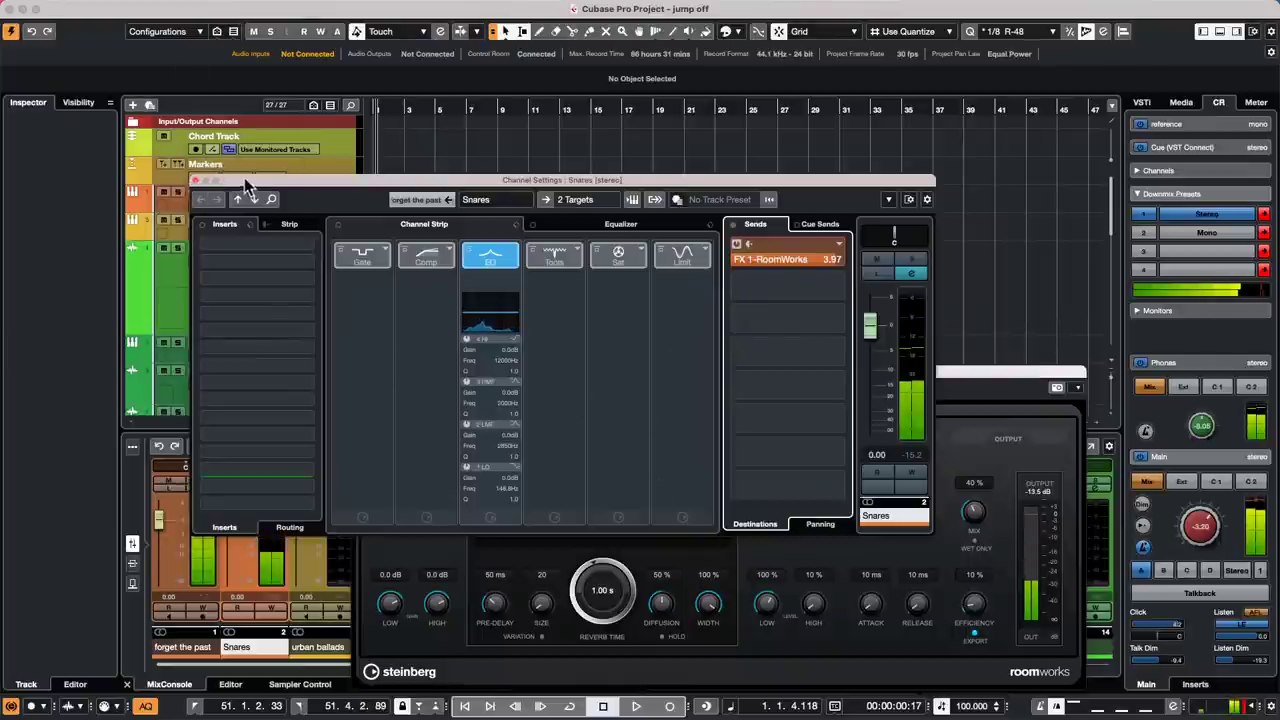
pyautogui.moveTo(249, 183); pyautogui.dragTo(657, 154)
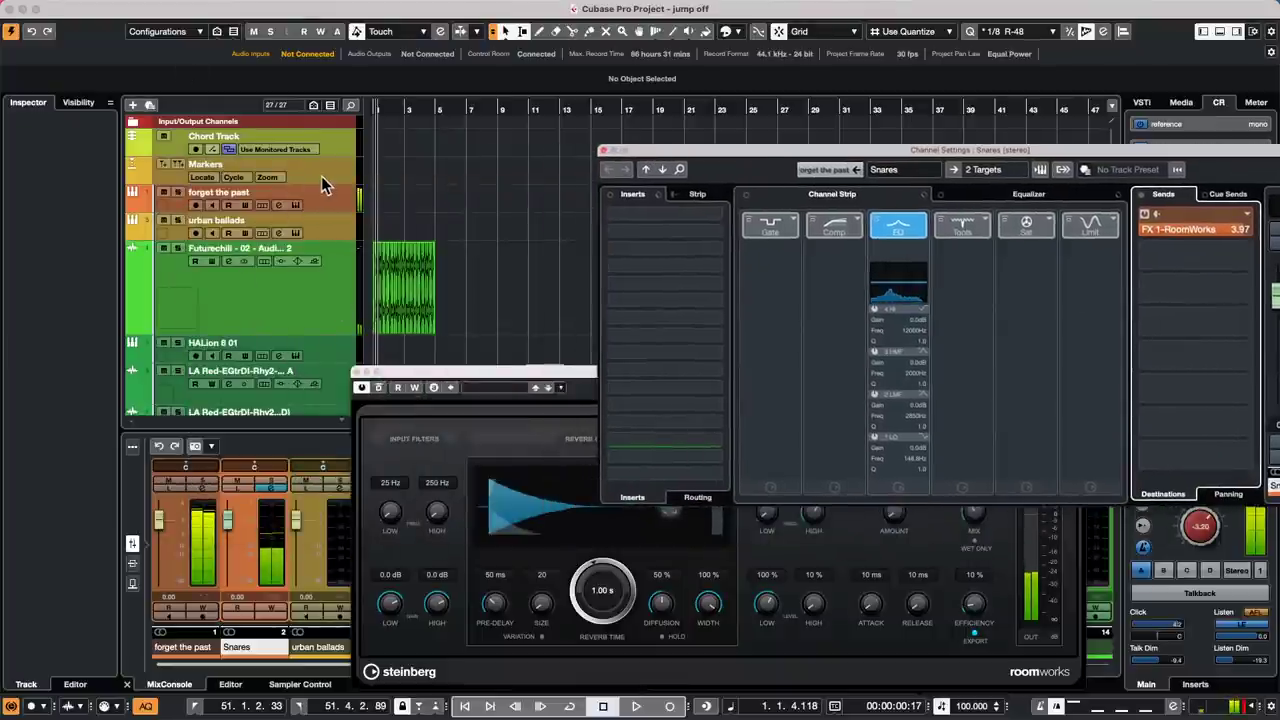
# Step: Open the forget the past track's Groove Agent SE instrument and stop its pattern playback
pyautogui.click(321, 203)
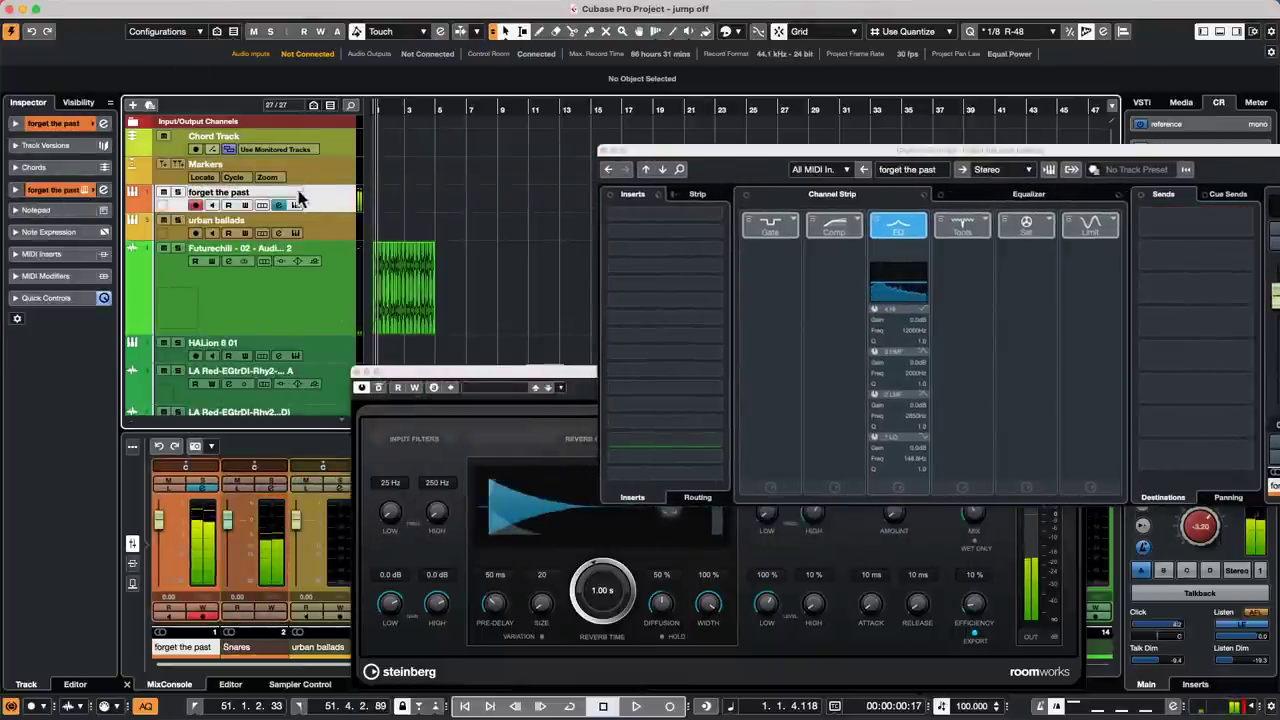
pyautogui.click(293, 205)
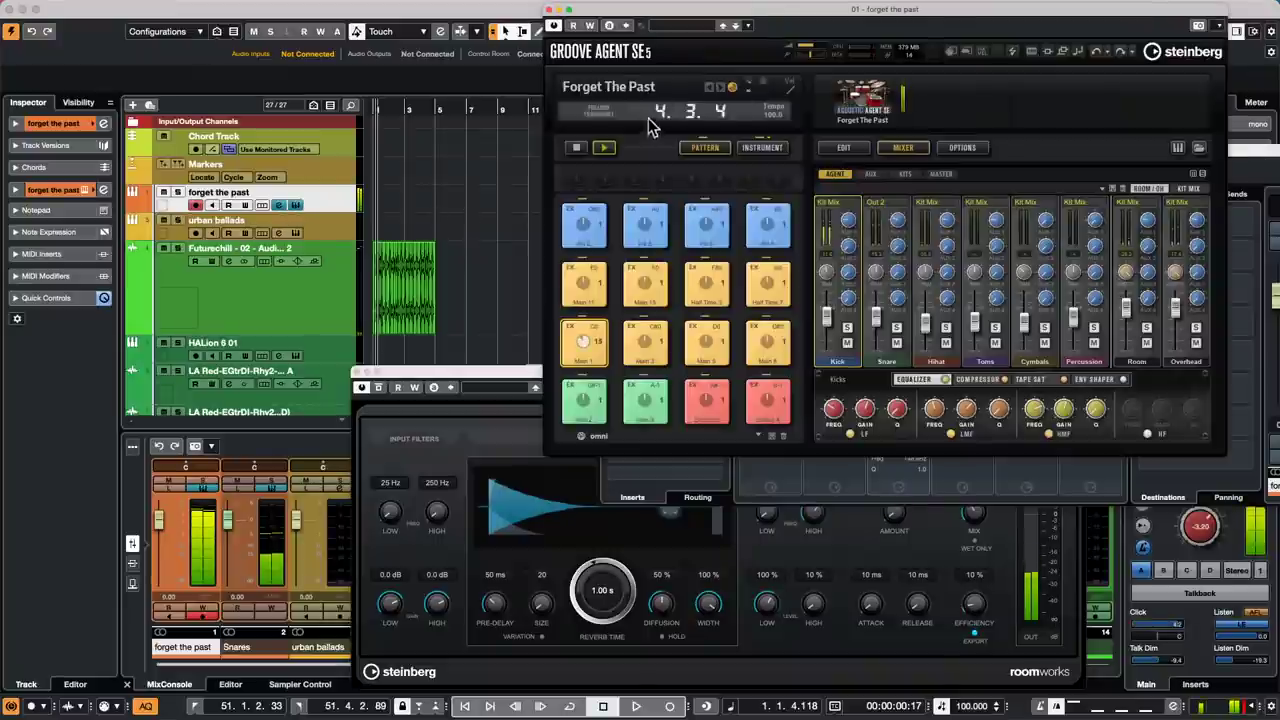
pyautogui.click(584, 148)
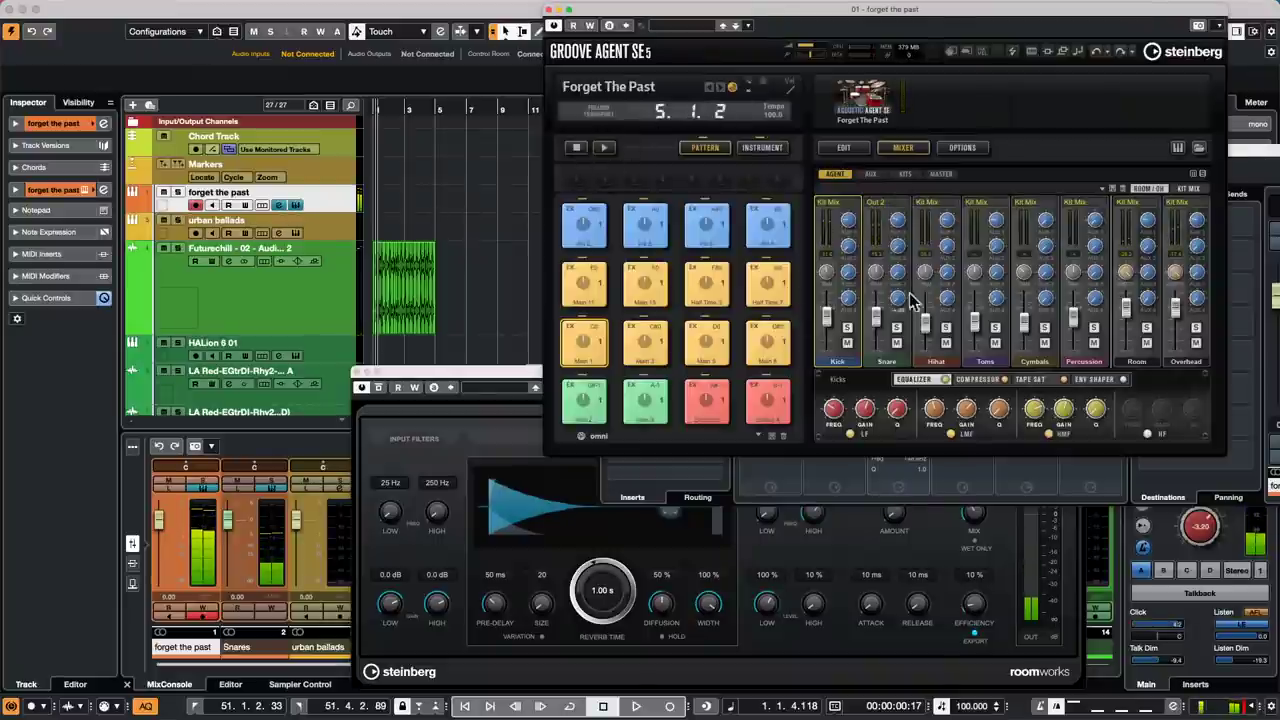
# Step: Select the urban ballads track and open its Groove Agent SE instrument with the track's lanes hidden
pyautogui.click(336, 224)
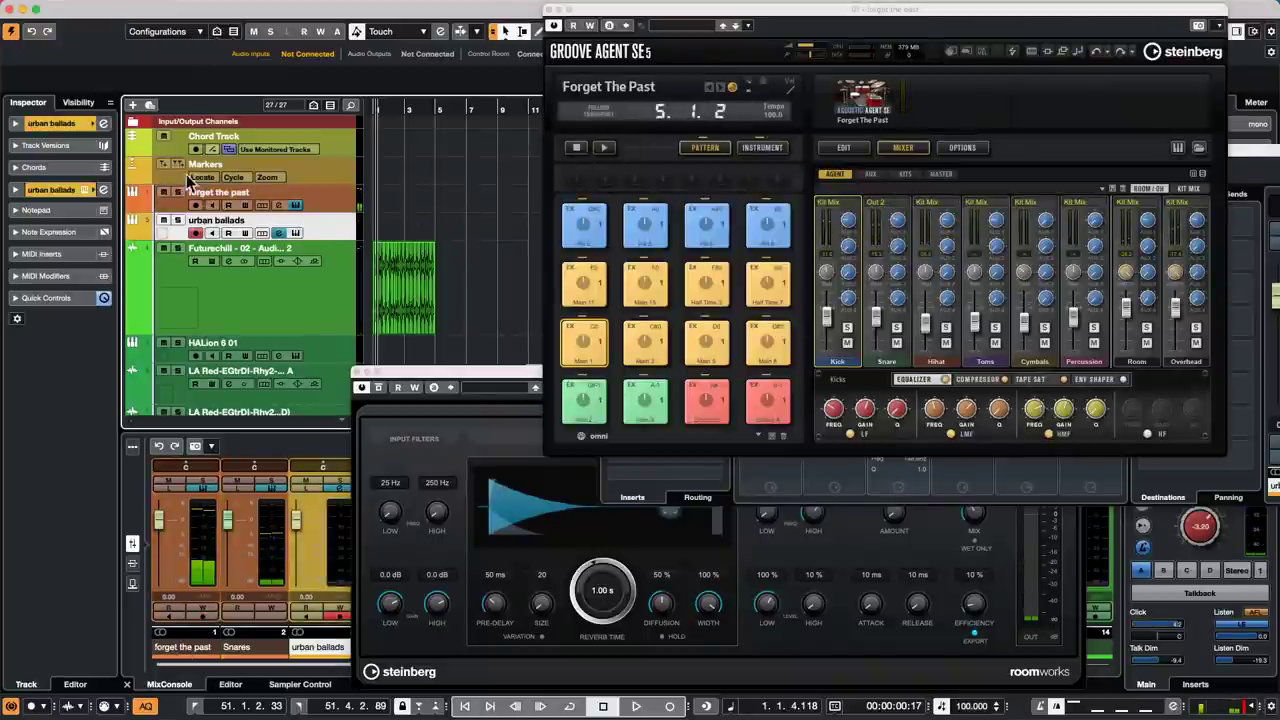
pyautogui.click(104, 190)
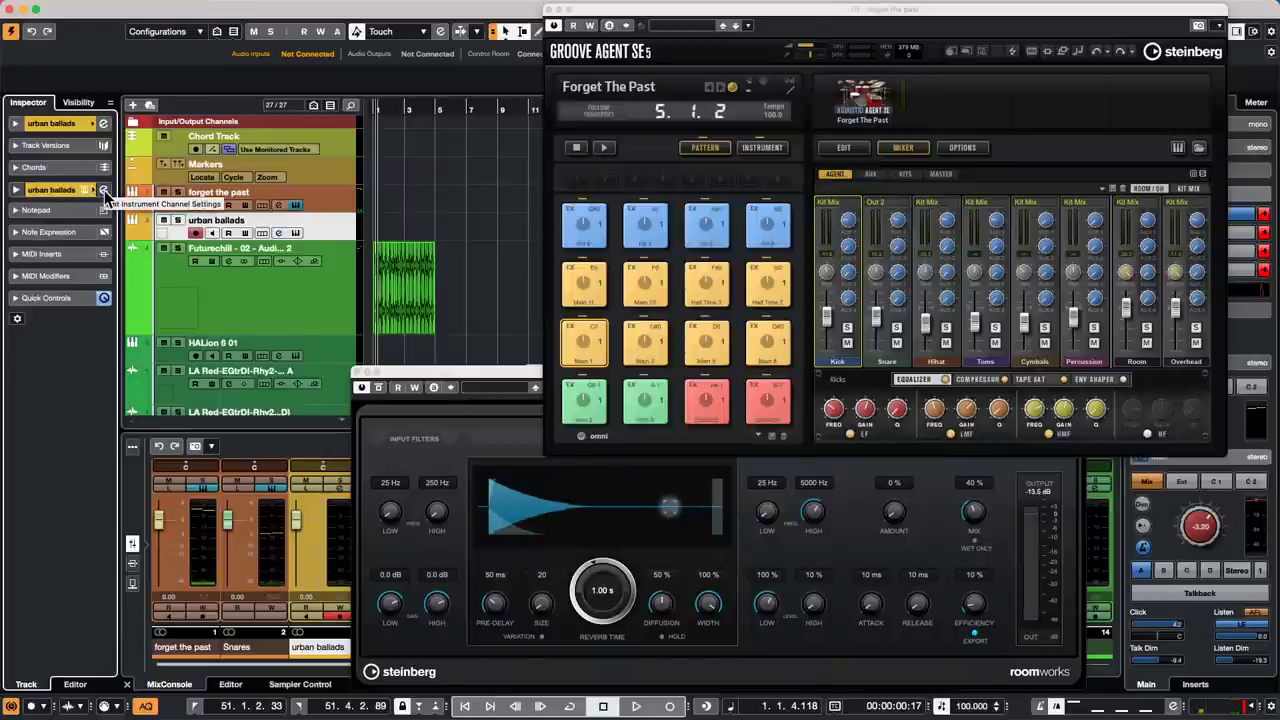
pyautogui.click(262, 233)
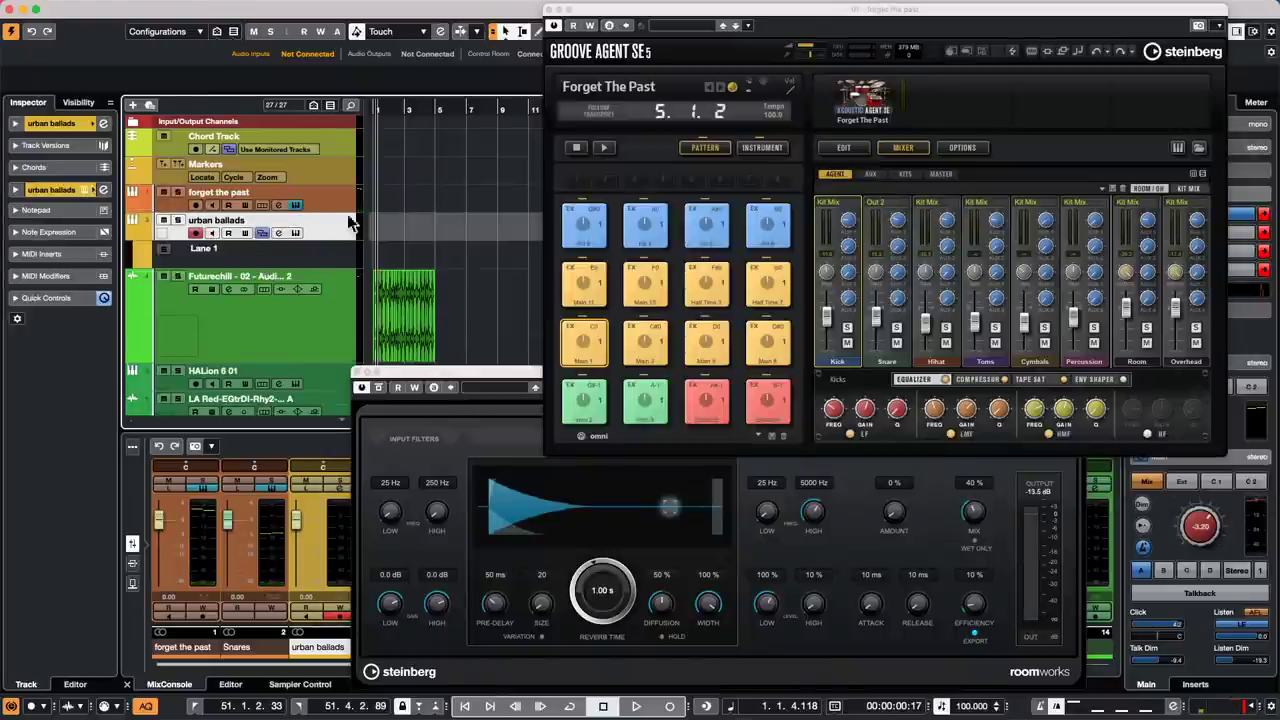
pyautogui.click(264, 233)
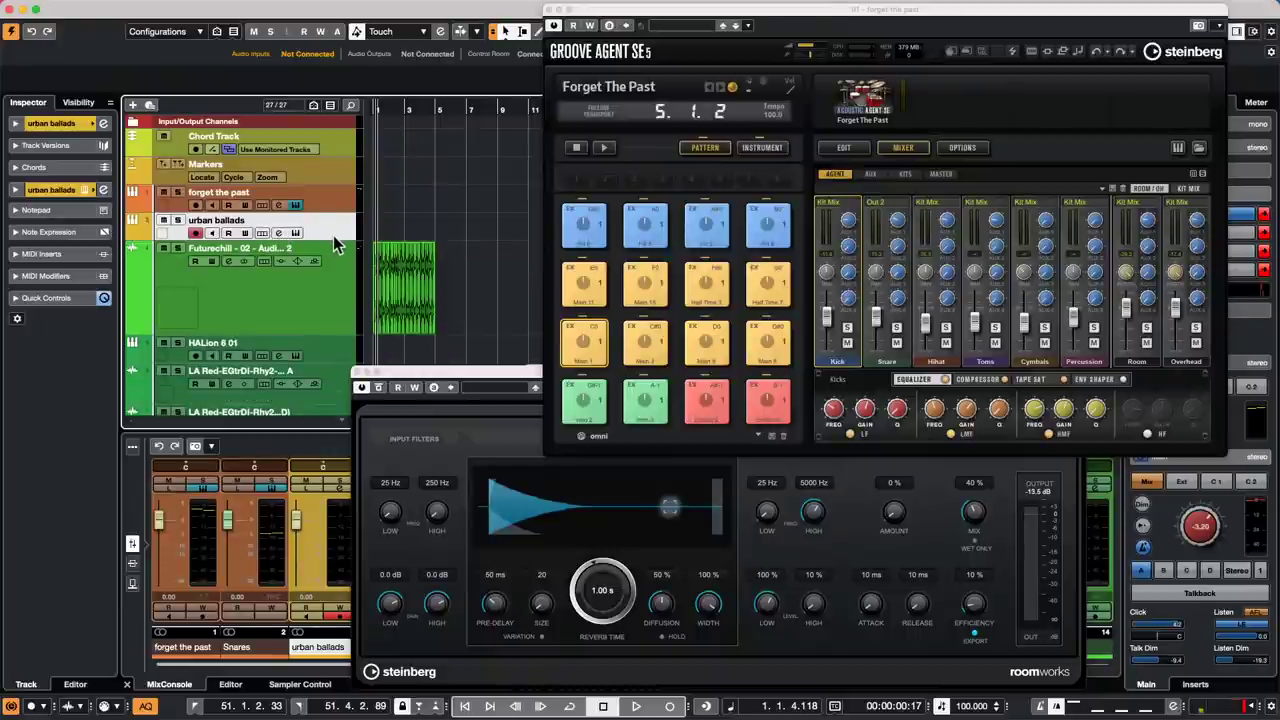
pyautogui.click(299, 232)
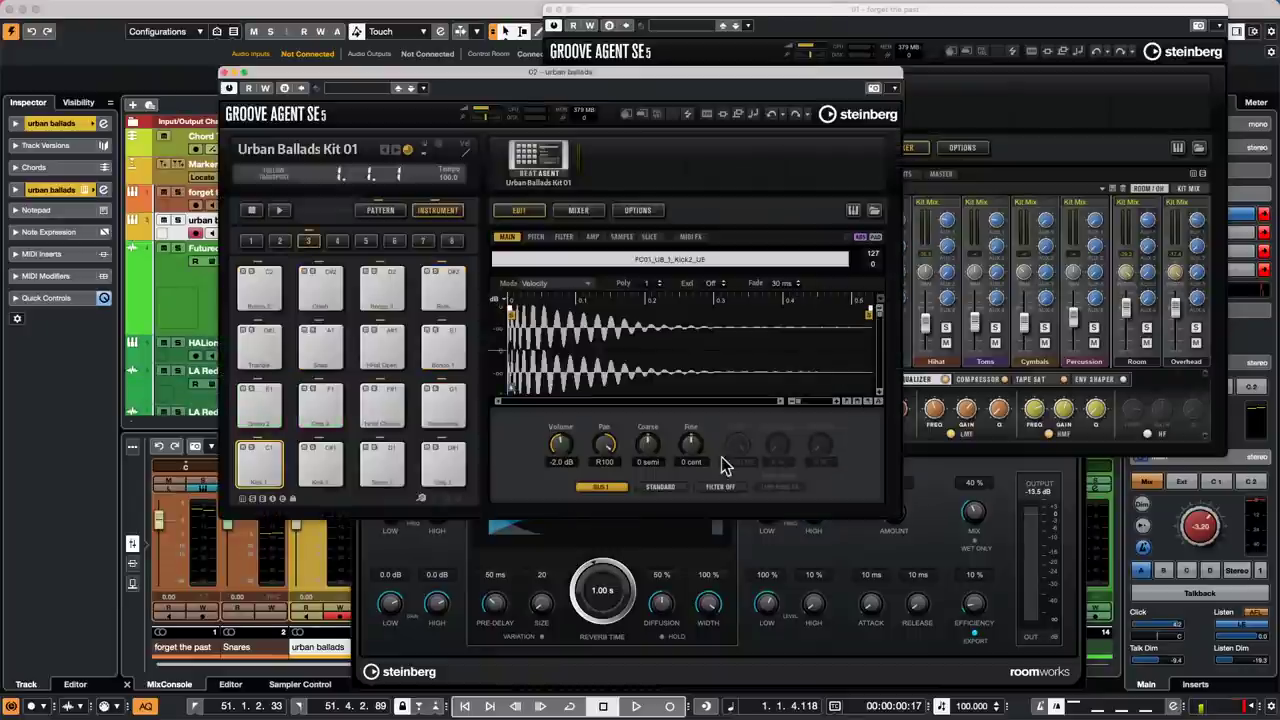
# Step: Audition pads of Urban Ballads Kit 01 and check the output bus options for the closed hi-hat pad
pyautogui.click(325, 418)
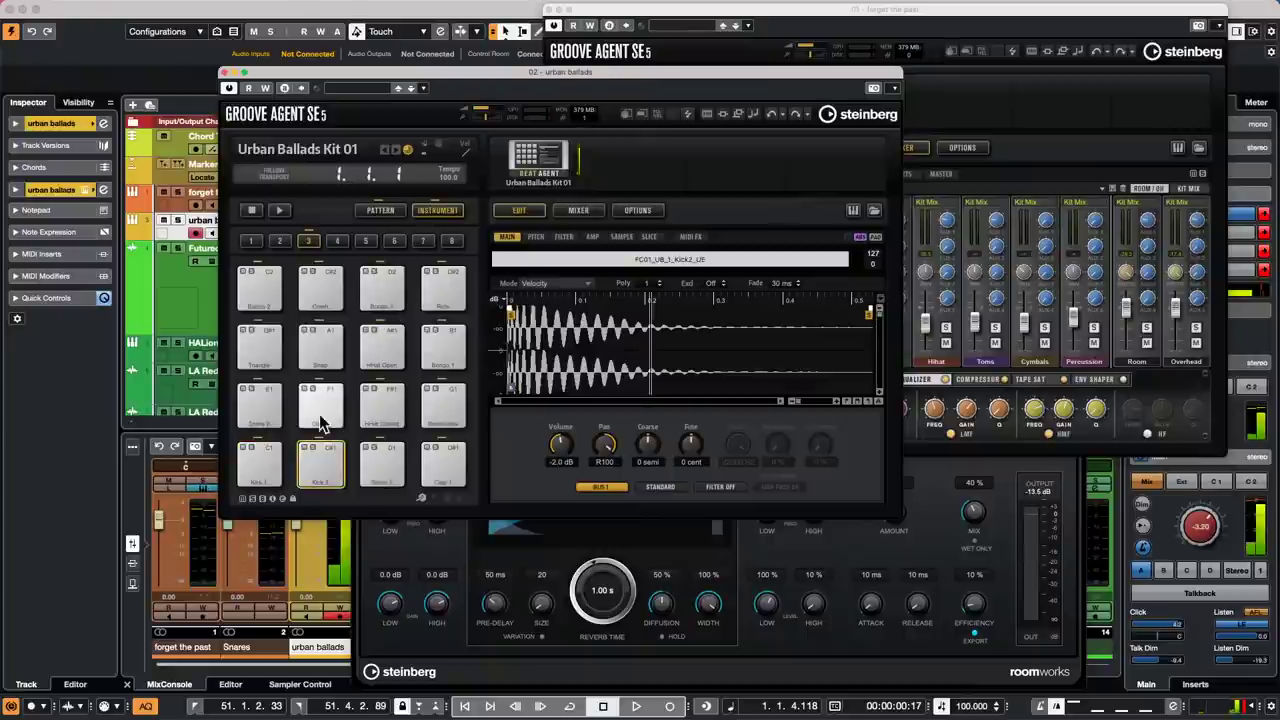
pyautogui.click(375, 405)
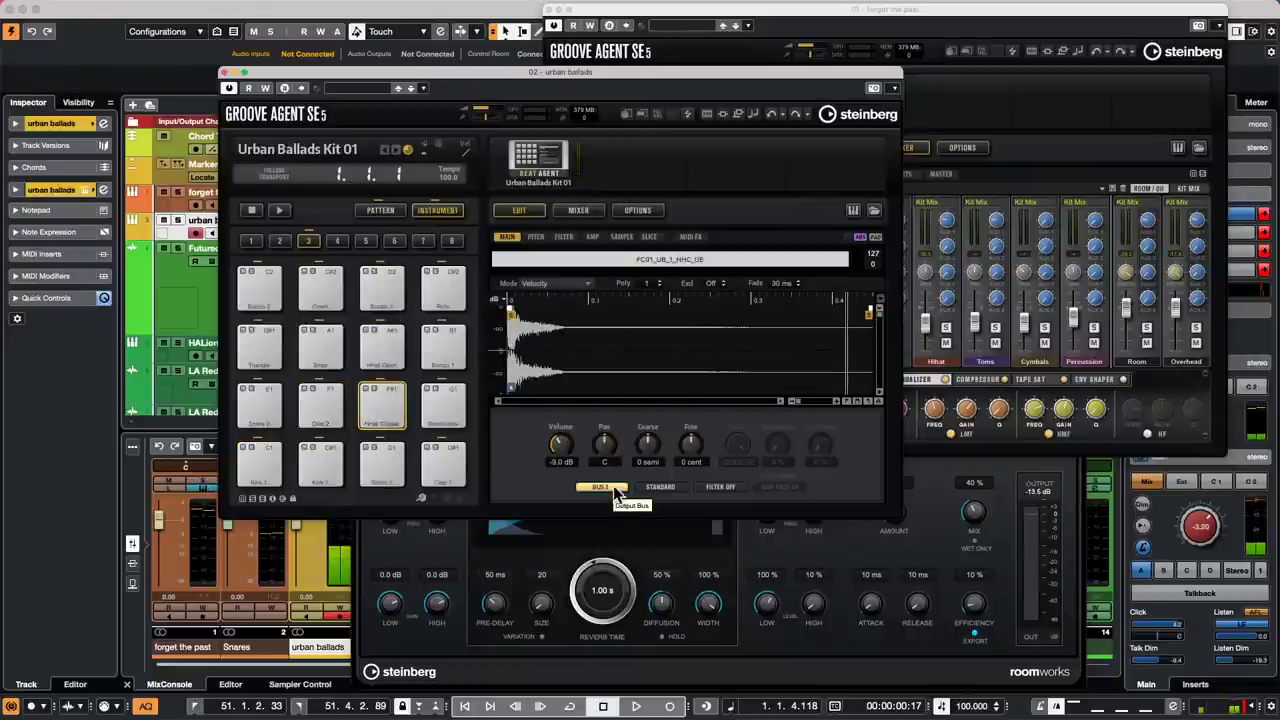
pyautogui.click(613, 489)
pyautogui.click(338, 393)
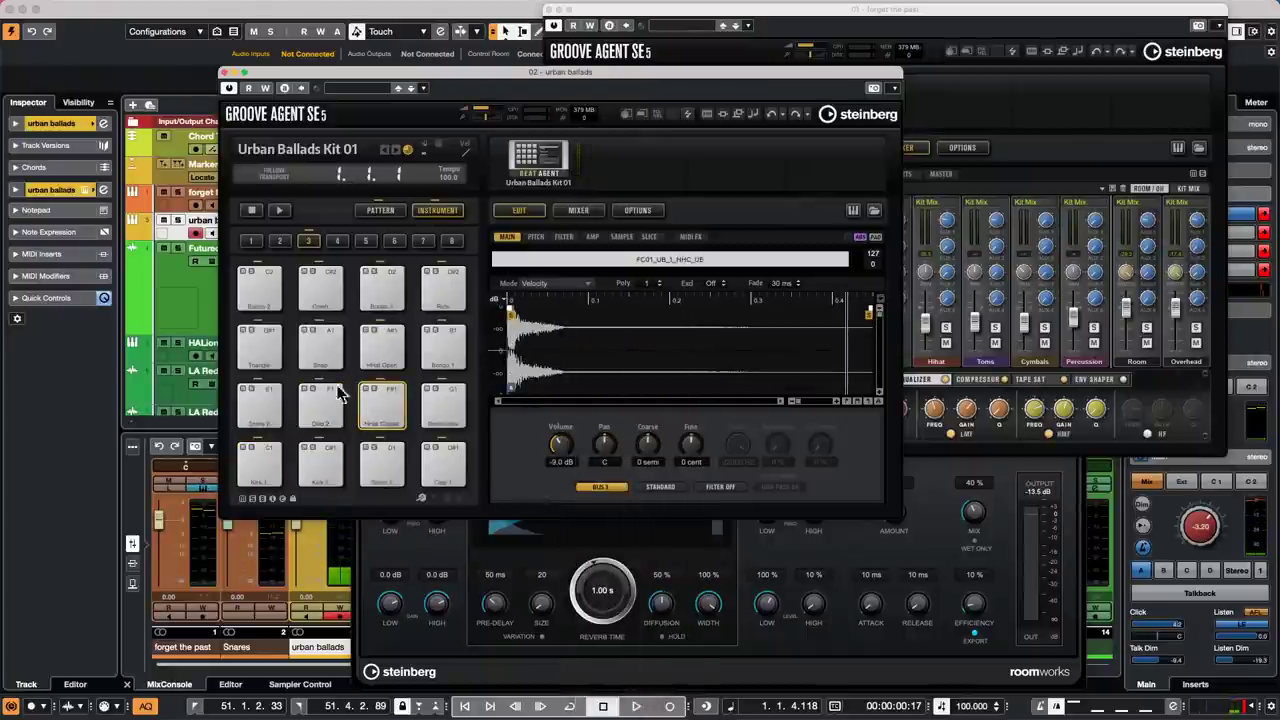
# Step: Close both Groove Agent SE instruments and the RoomWorks reverb to clear the project view
pyautogui.click(224, 72)
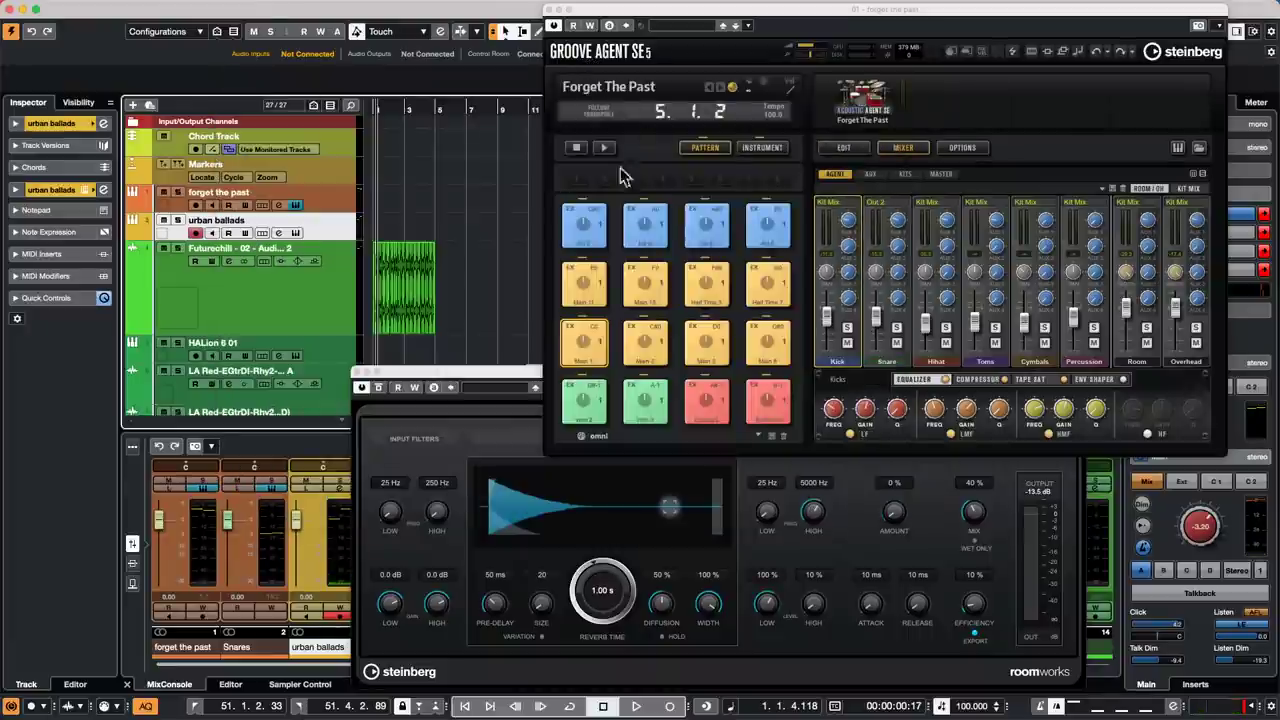
pyautogui.click(548, 10)
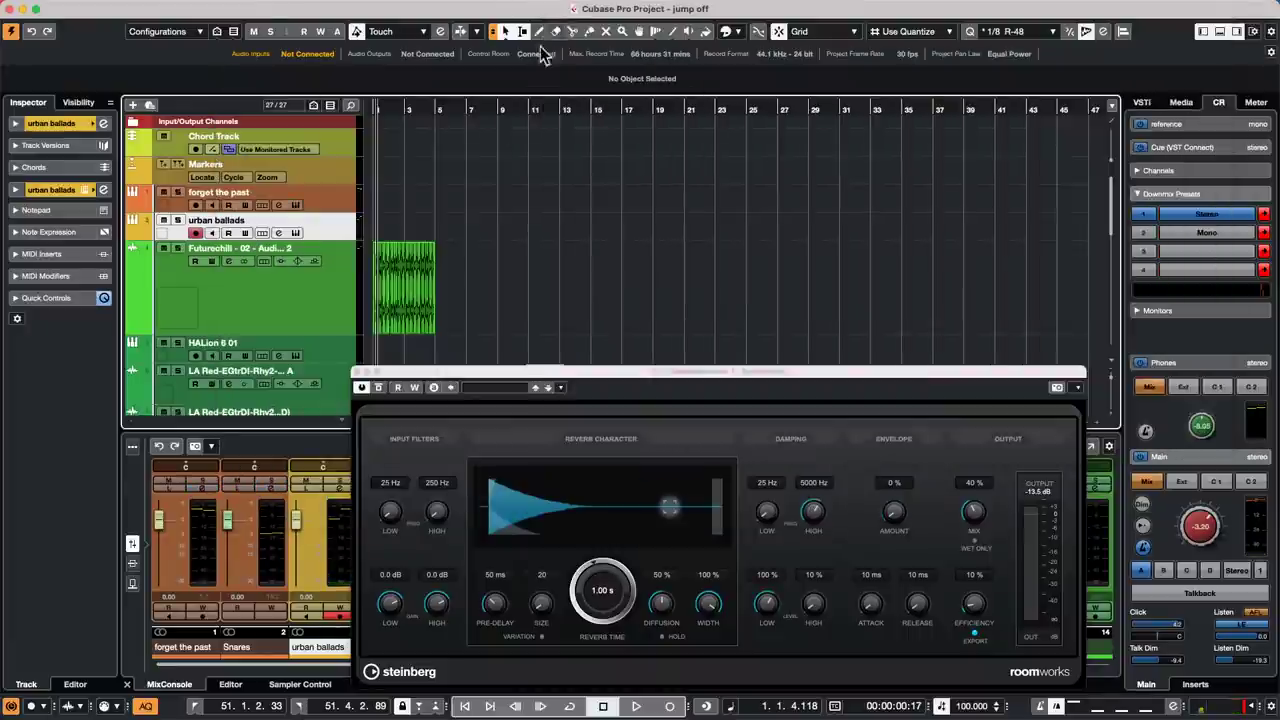
pyautogui.moveTo(420, 378); pyautogui.dragTo(549, 257)
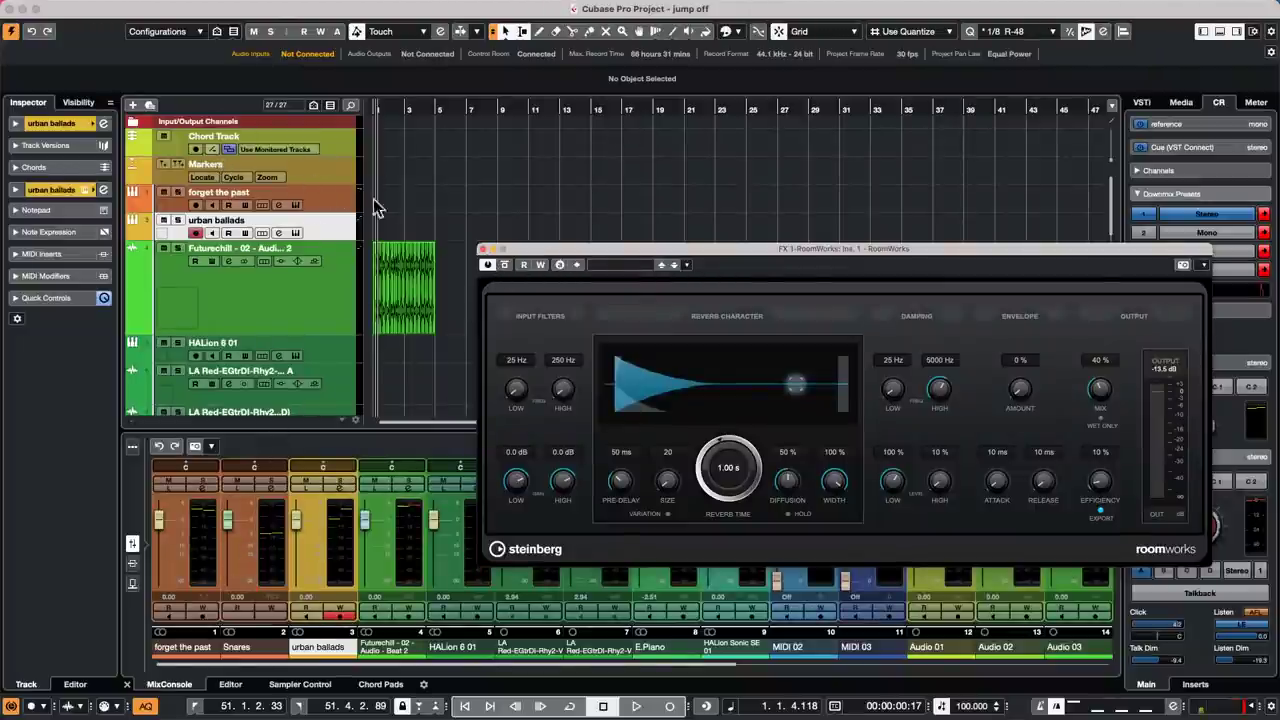
pyautogui.click(482, 248)
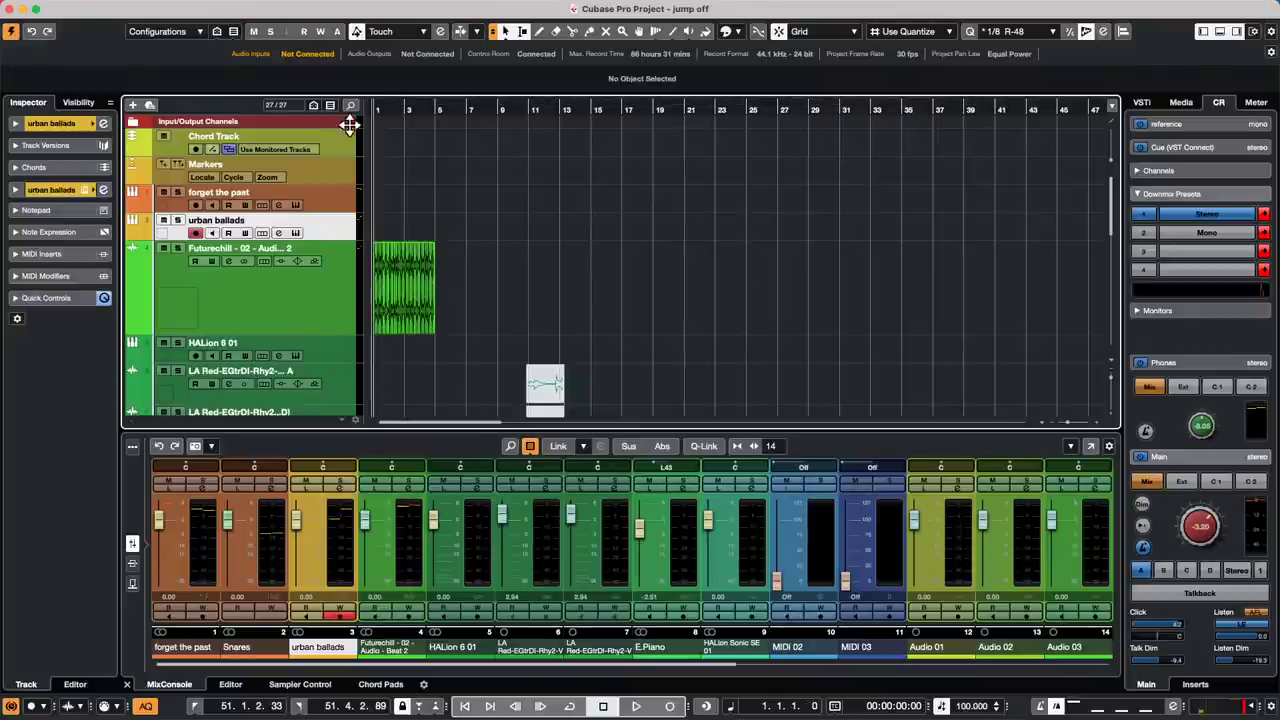
# Step: Show the Futurechill track's volume automation in a taller lane and draw a wavering volume curve from about bar 1 to bar 5
pyautogui.press('h')
pyautogui.press('h')
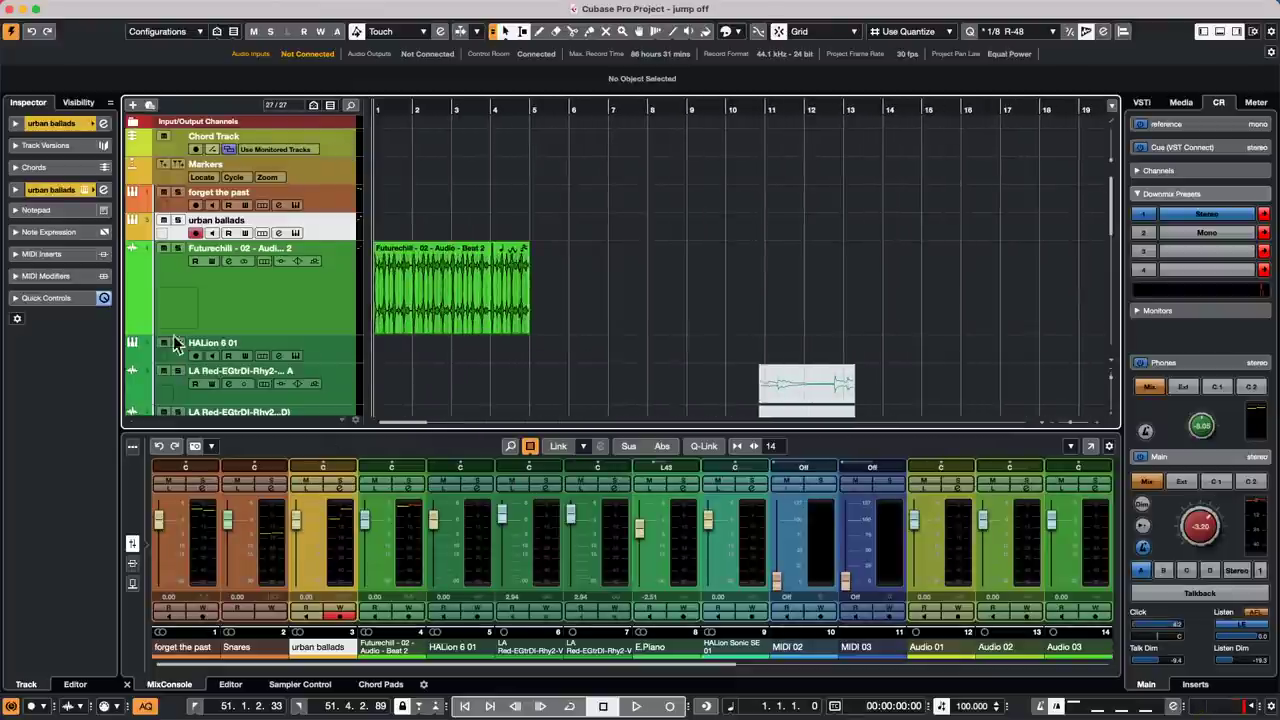
pyautogui.click(134, 328)
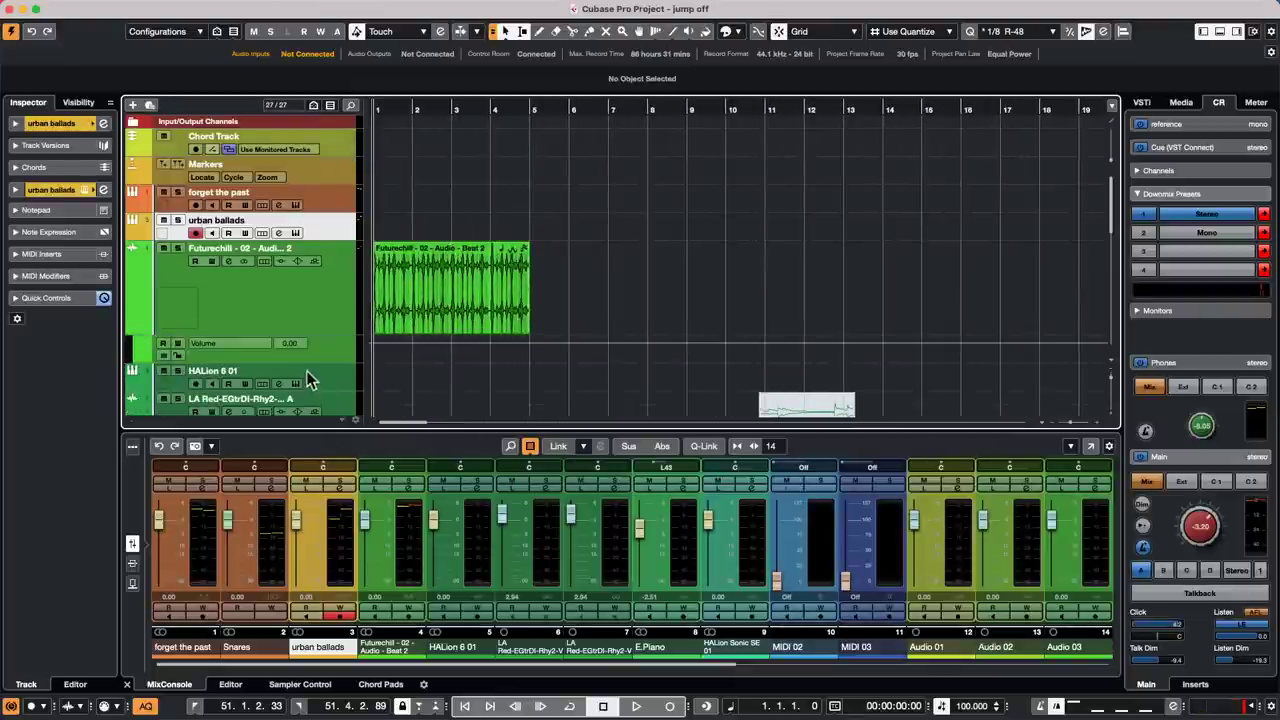
pyautogui.moveTo(288, 355); pyautogui.dragTo(288, 382)
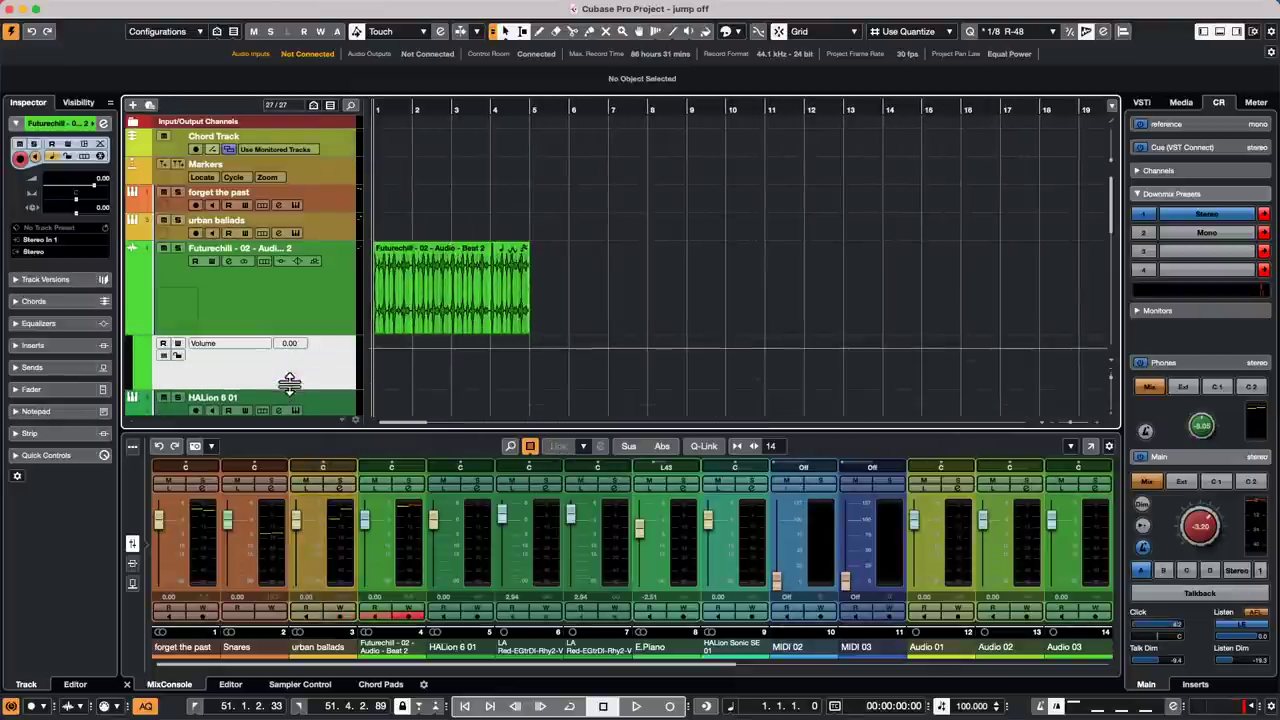
pyautogui.rightClick(420, 372)
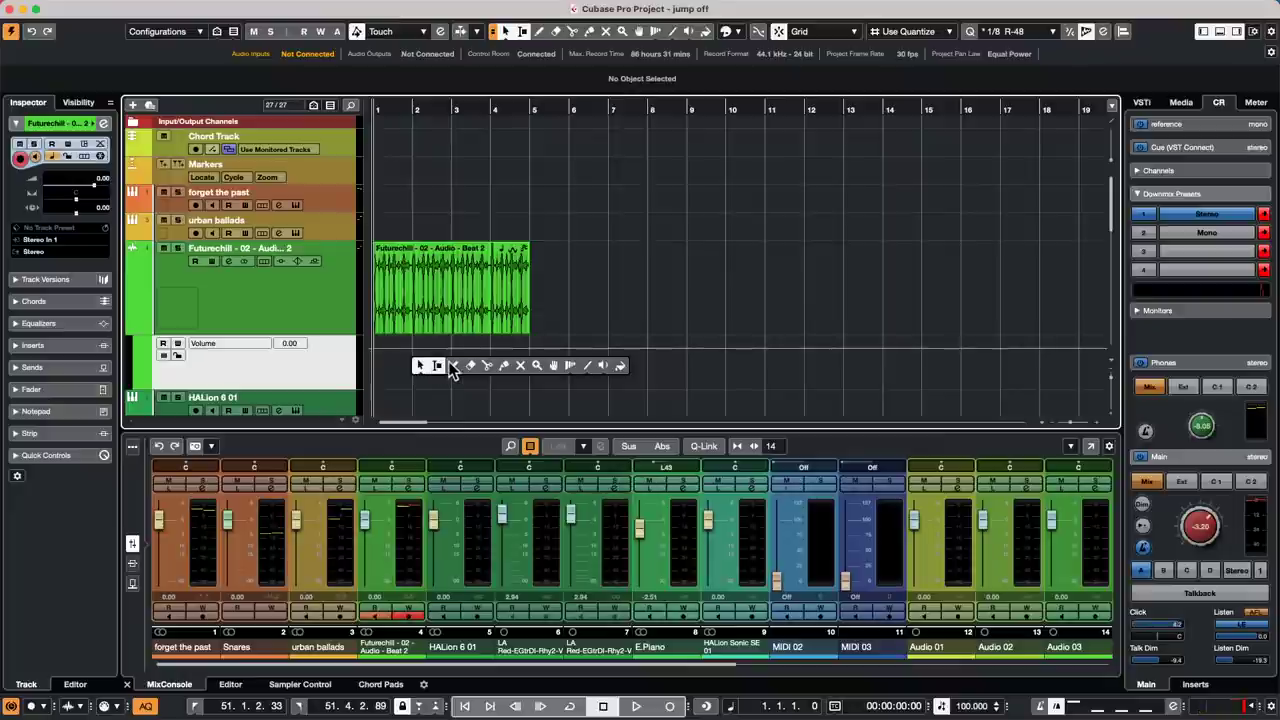
pyautogui.click(450, 370)
pyautogui.moveTo(403, 358); pyautogui.dragTo(549, 350)
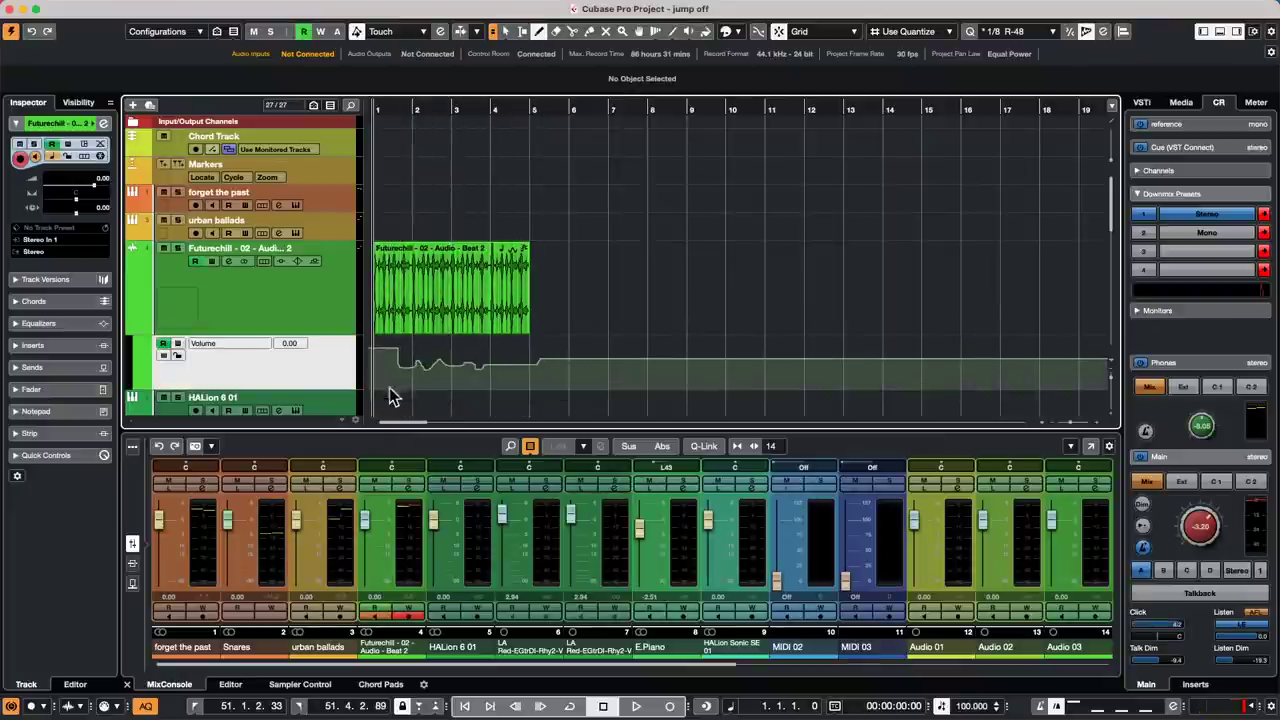
# Step: Move the first volume automation point to 1.3.1.0 at -5.15, and raise all the drawn points together
pyautogui.press('1')
pyautogui.moveTo(398, 352); pyautogui.dragTo(391, 358)
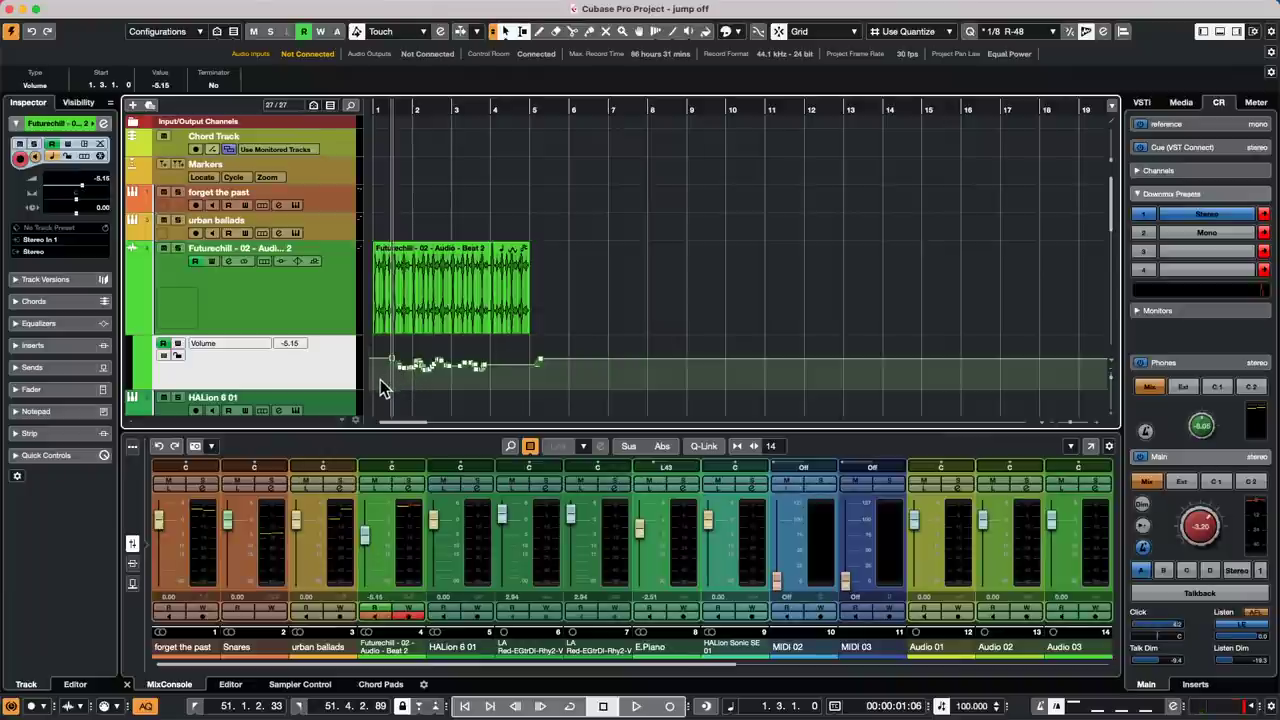
pyautogui.moveTo(380, 377); pyautogui.dragTo(563, 352)
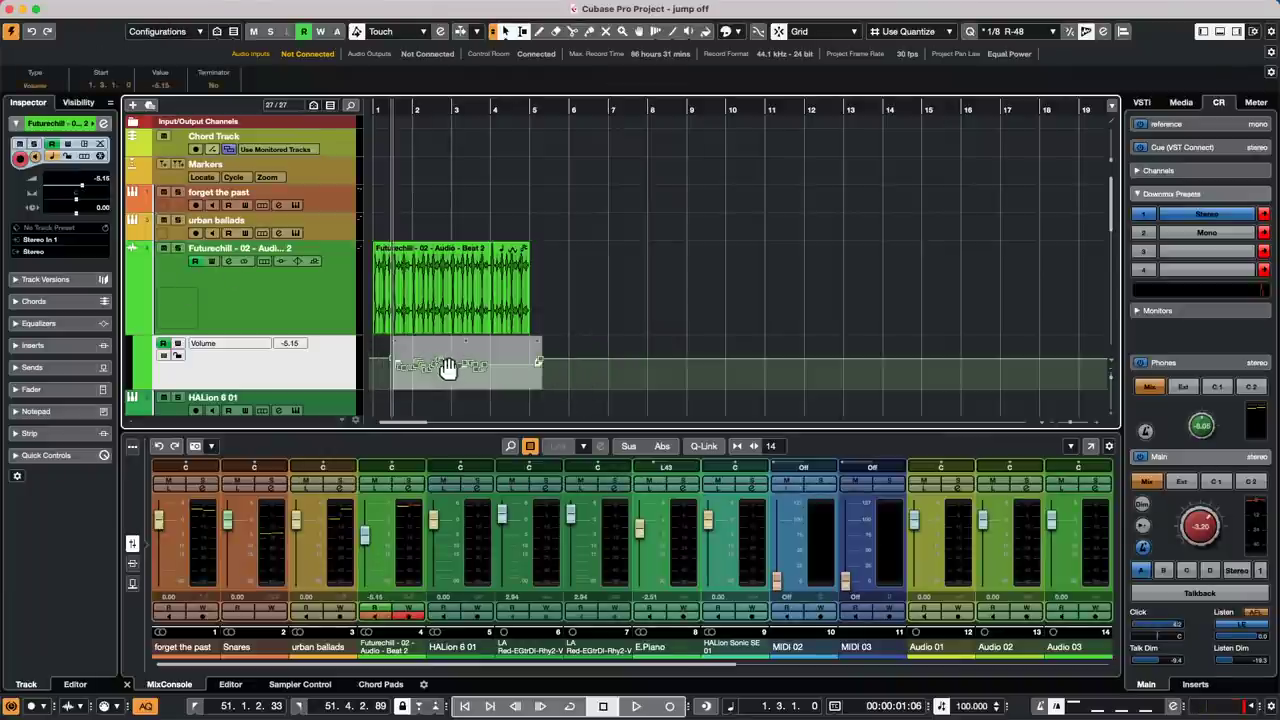
pyautogui.moveTo(447, 367)
pyautogui.mouseDown()
pyautogui.moveTo(466, 351)
pyautogui.moveTo(466, 300)
pyautogui.moveTo(466, 368)
pyautogui.moveTo(461, 338)
pyautogui.moveTo(461, 352)
pyautogui.mouseUp()
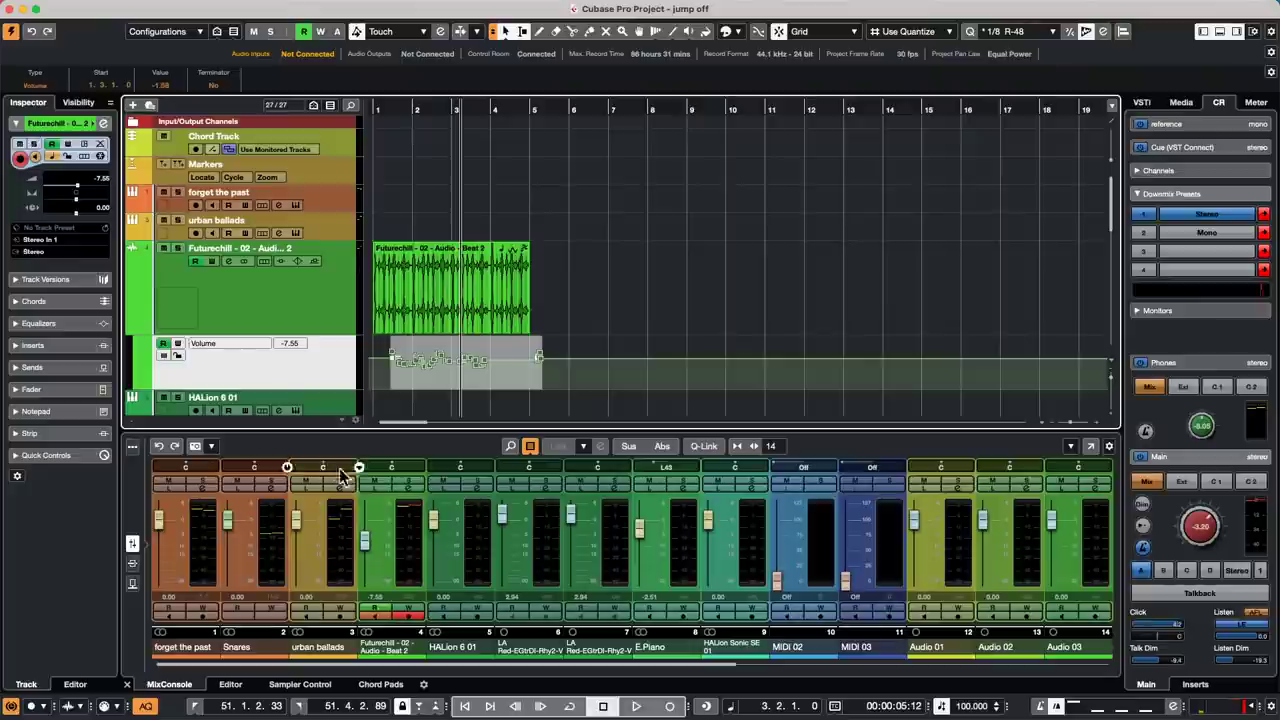
# Step: Open the Futurechill channel's equalizer, examine its pre-gain control, and close the channel settings
pyautogui.click(410, 489)
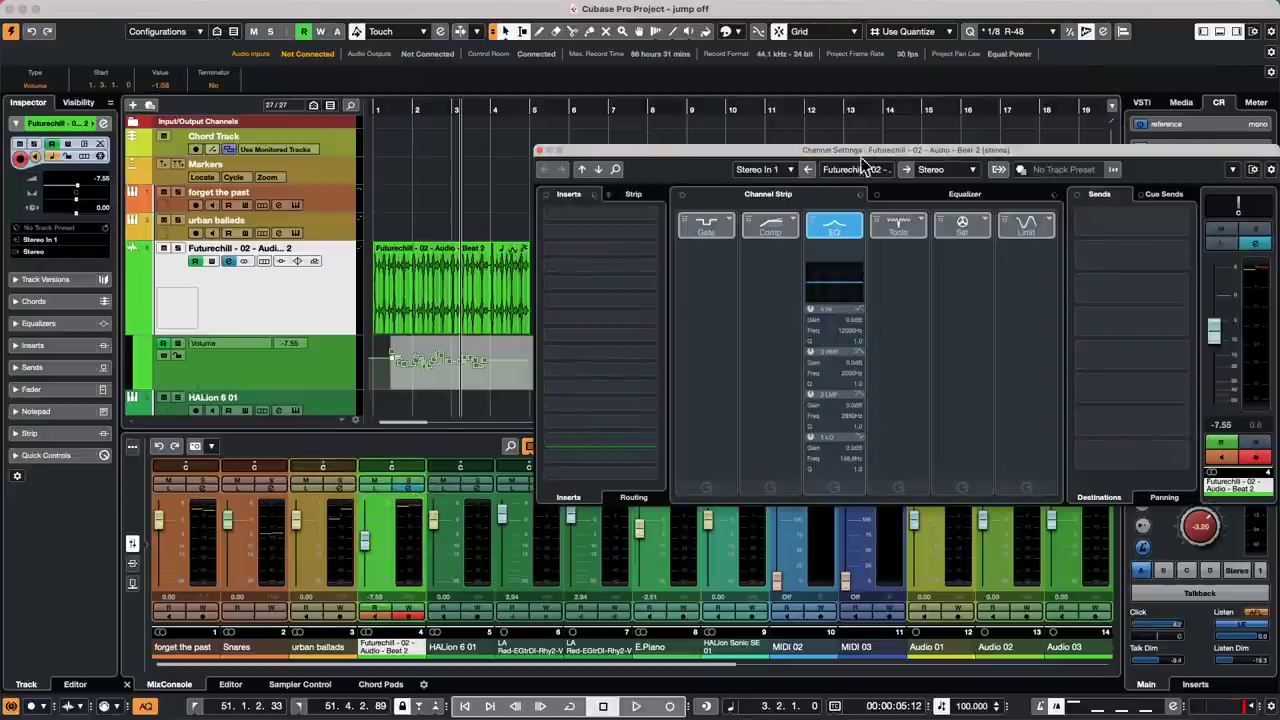
pyautogui.click(948, 196)
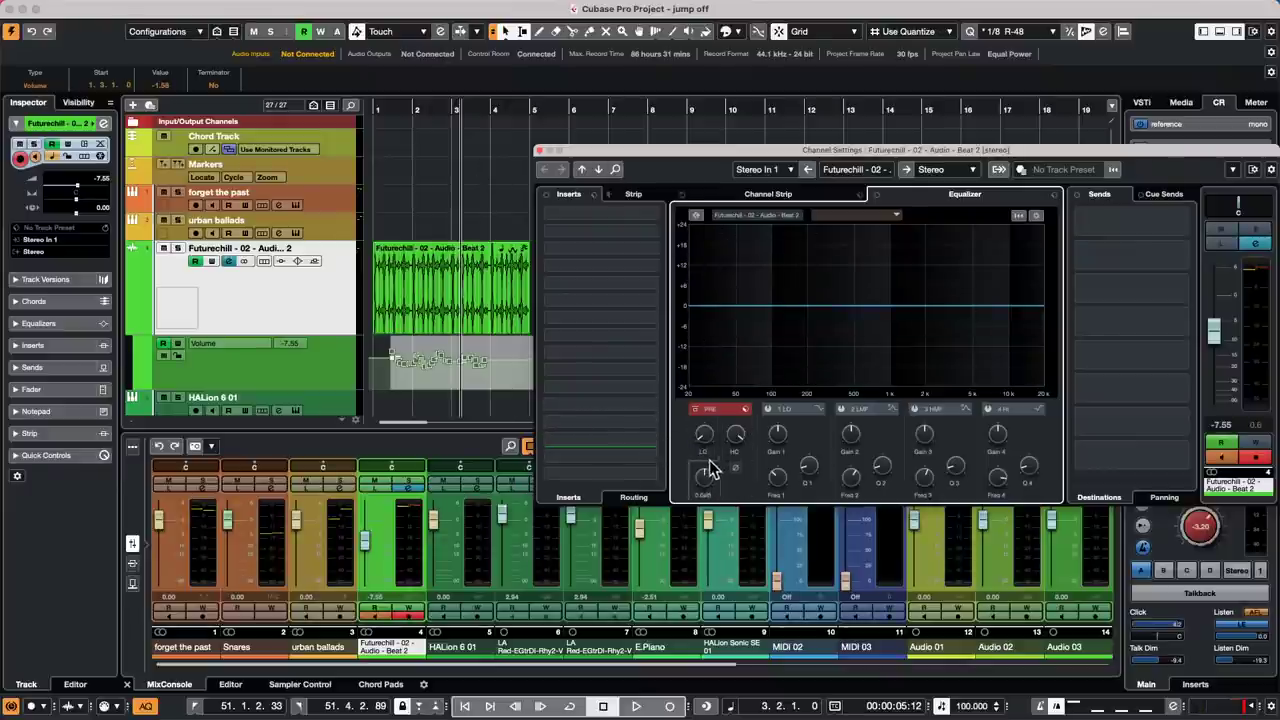
pyautogui.moveTo(710, 470)
pyautogui.mouseDown()
pyautogui.moveTo(707, 392)
pyautogui.moveTo(708, 488)
pyautogui.mouseUp()
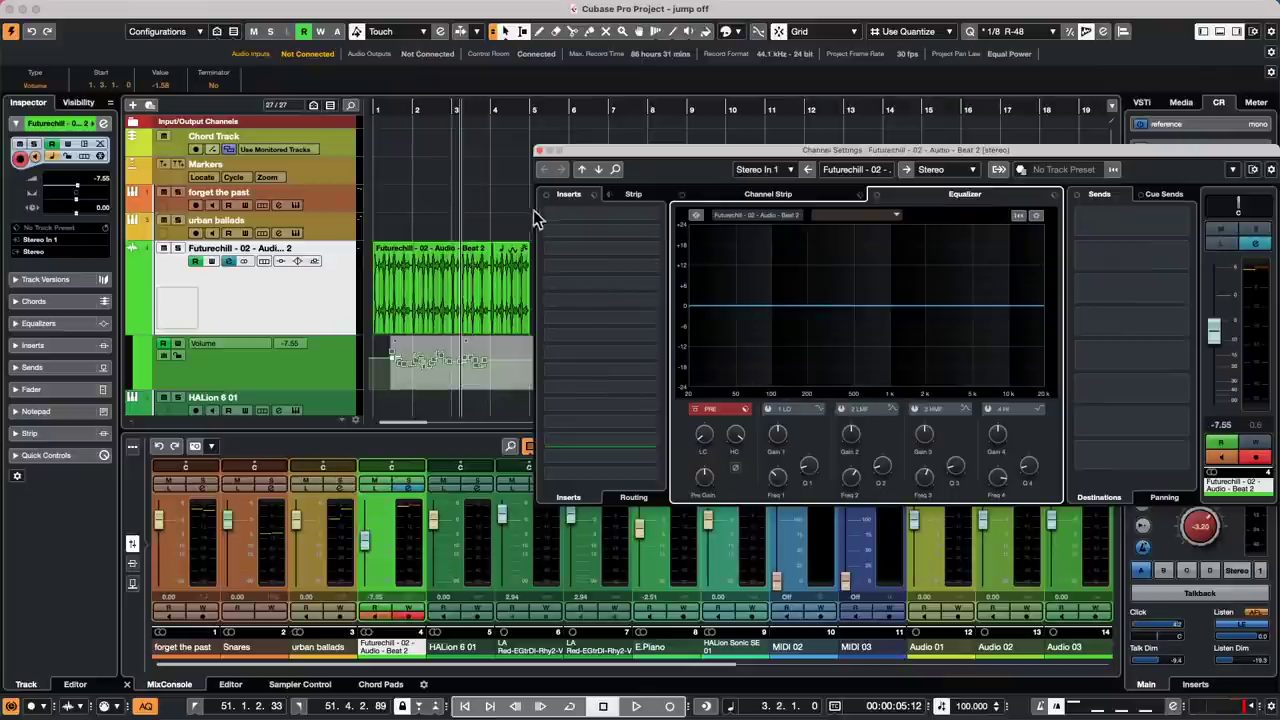
pyautogui.click(539, 152)
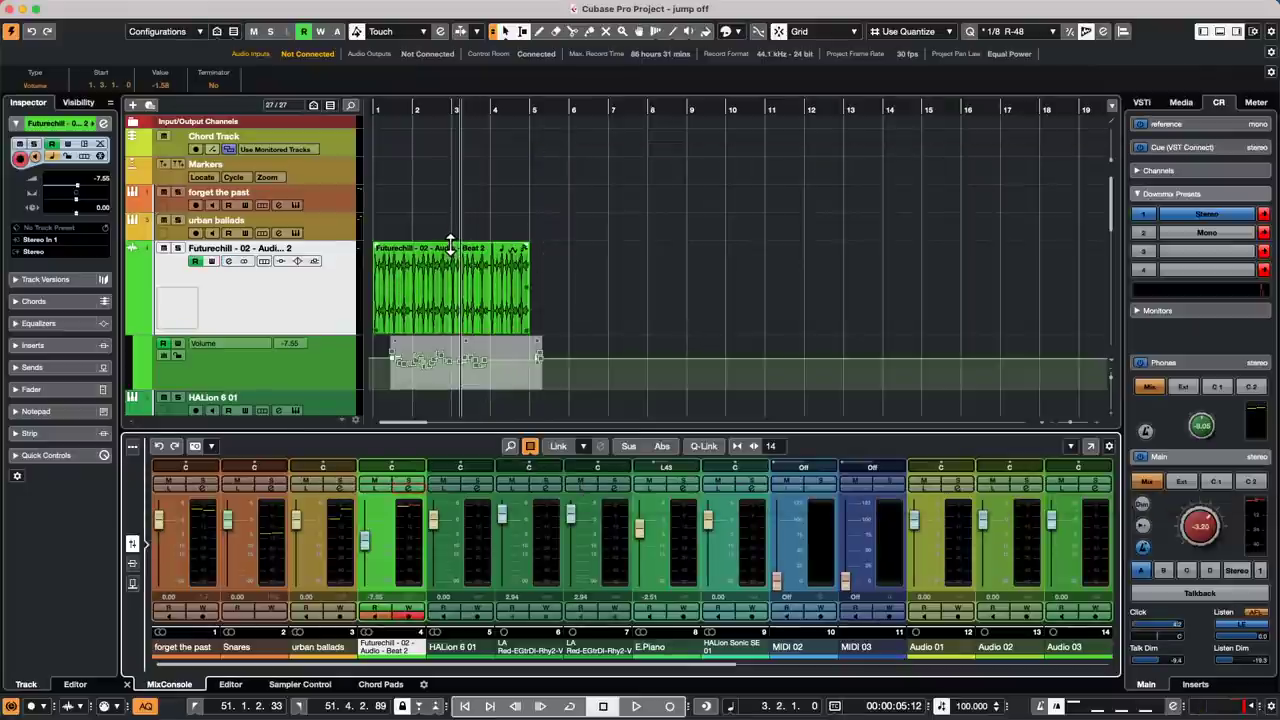
# Step: Adjust the Futurechill audio event's own volume up and down directly on the clip
pyautogui.moveTo(451, 245)
pyautogui.mouseDown()
pyautogui.moveTo(451, 230)
pyautogui.moveTo(449, 243)
pyautogui.mouseUp()
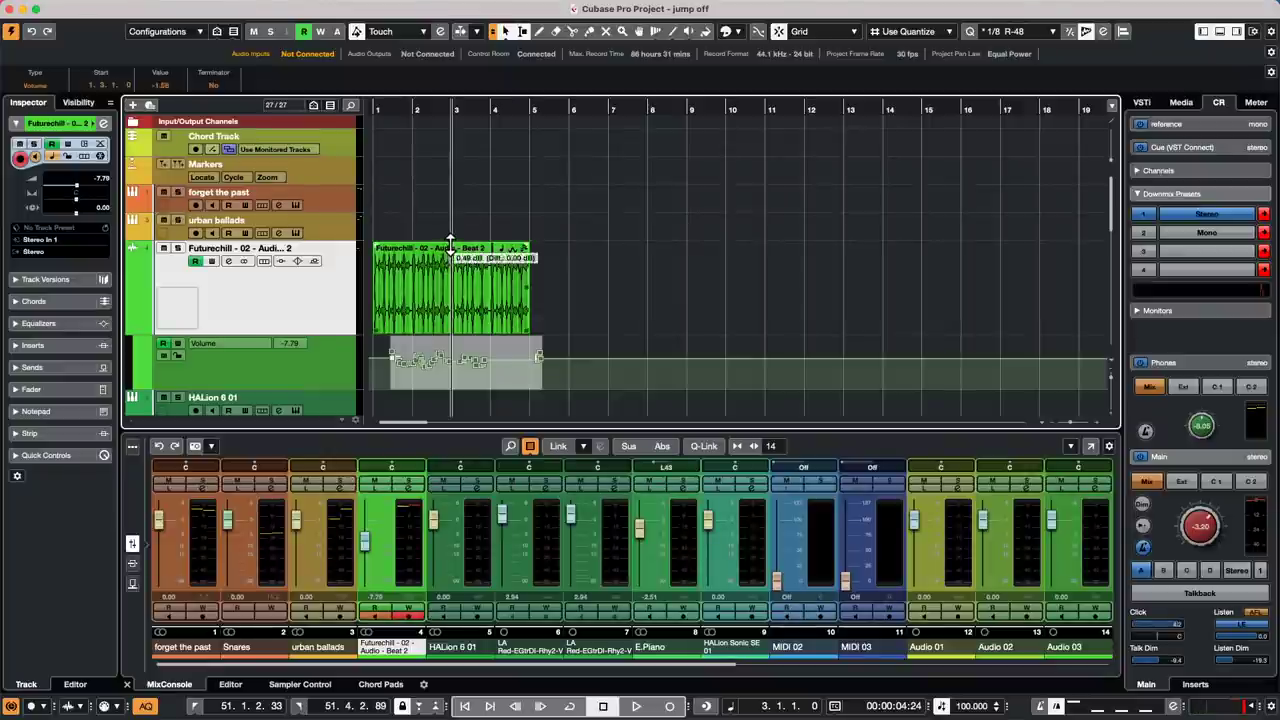
pyautogui.moveTo(451, 247); pyautogui.dragTo(455, 157)
pyautogui.moveTo(451, 247)
pyautogui.mouseDown()
pyautogui.moveTo(458, 60)
pyautogui.moveTo(455, 300)
pyautogui.moveTo(456, 270)
pyautogui.mouseUp()
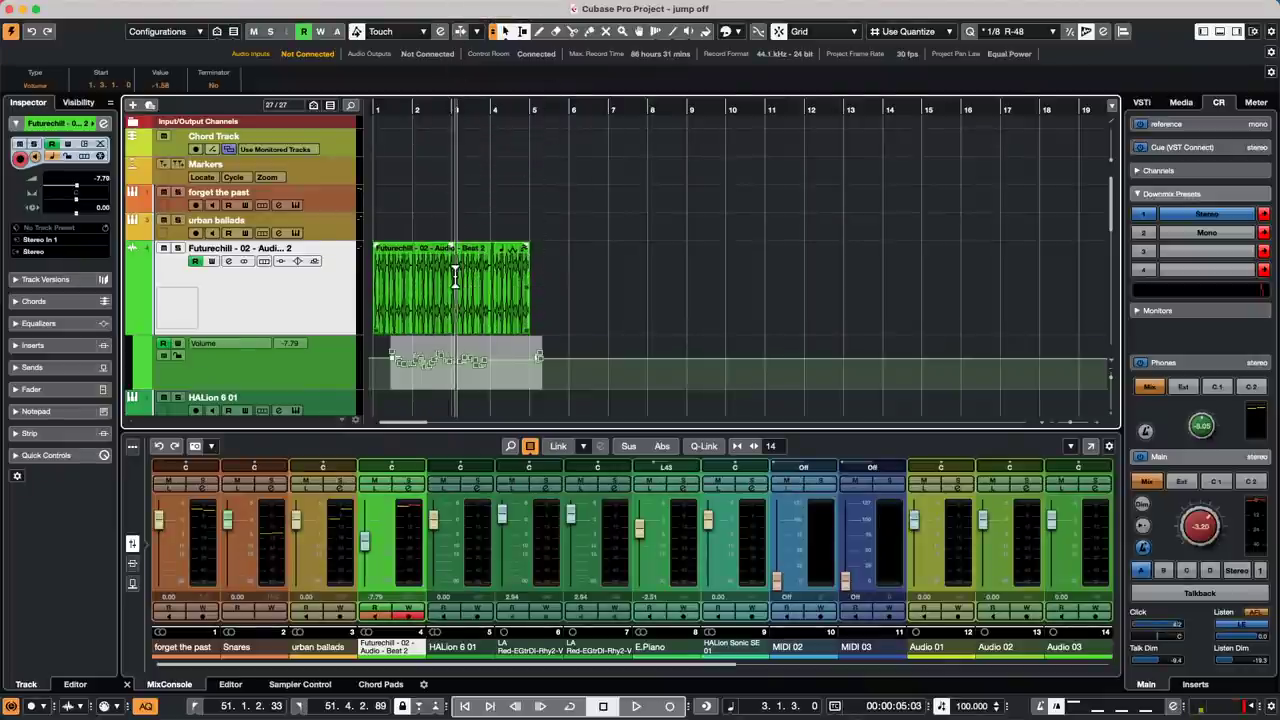
# Step: Add a VCA fader to the selected Futurechill channel and bring its VCA track into view
pyautogui.rightClick(326, 315)
pyautogui.moveTo(412, 313)
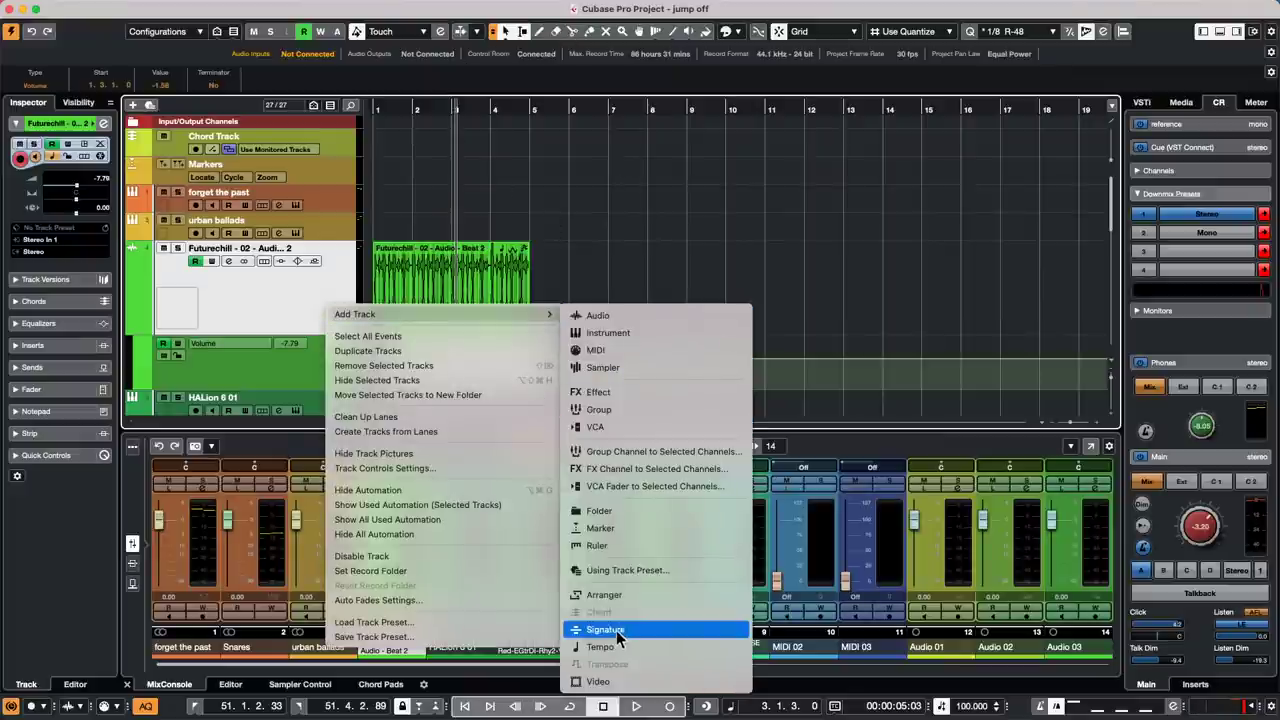
pyautogui.click(680, 487)
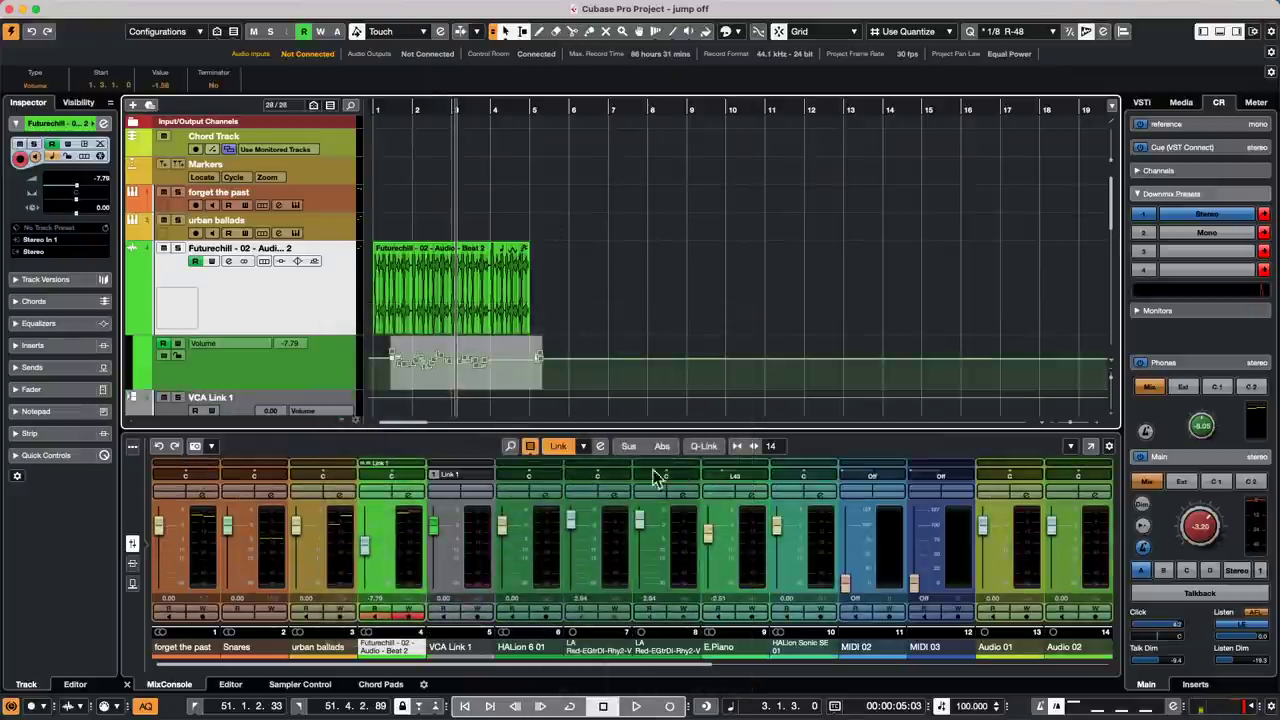
pyautogui.scroll(-3, 330, 350)
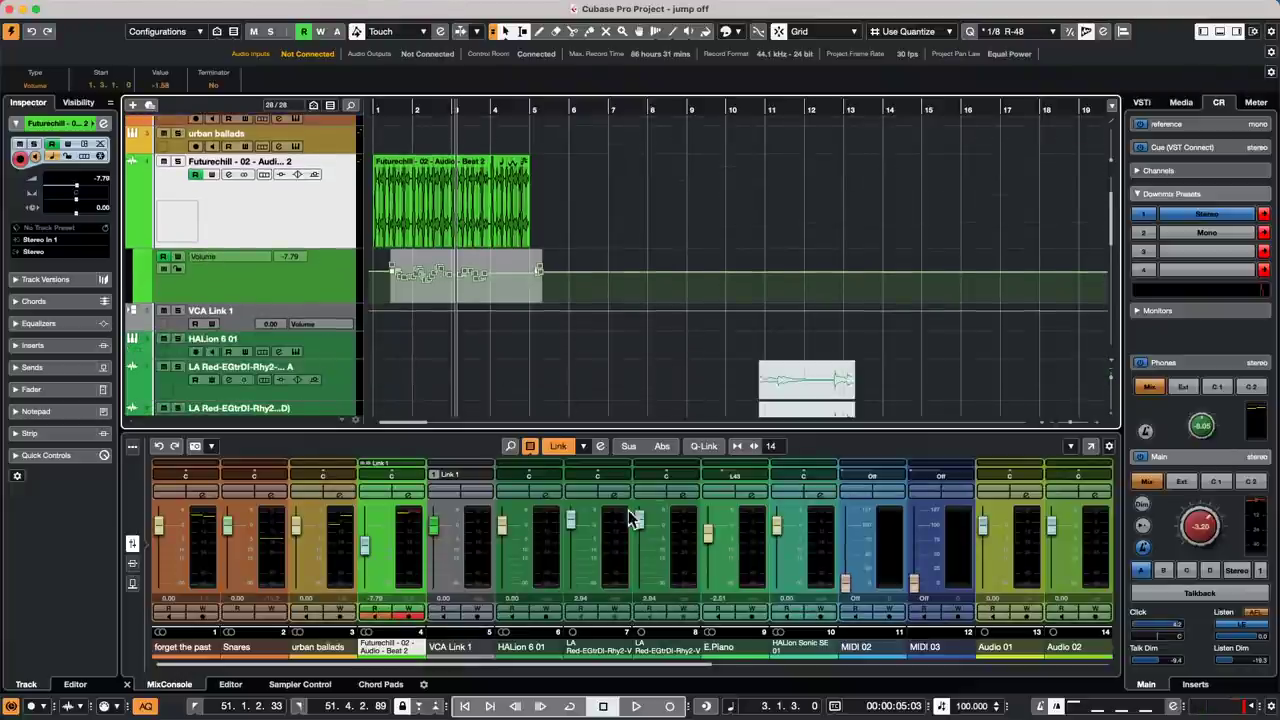
# Step: Raise the VCA Link 1 fader to 5.03 and bring it back down to 0.79
pyautogui.moveTo(434, 523)
pyautogui.mouseDown()
pyautogui.moveTo(437, 553)
pyautogui.moveTo(434, 513)
pyautogui.mouseUp()
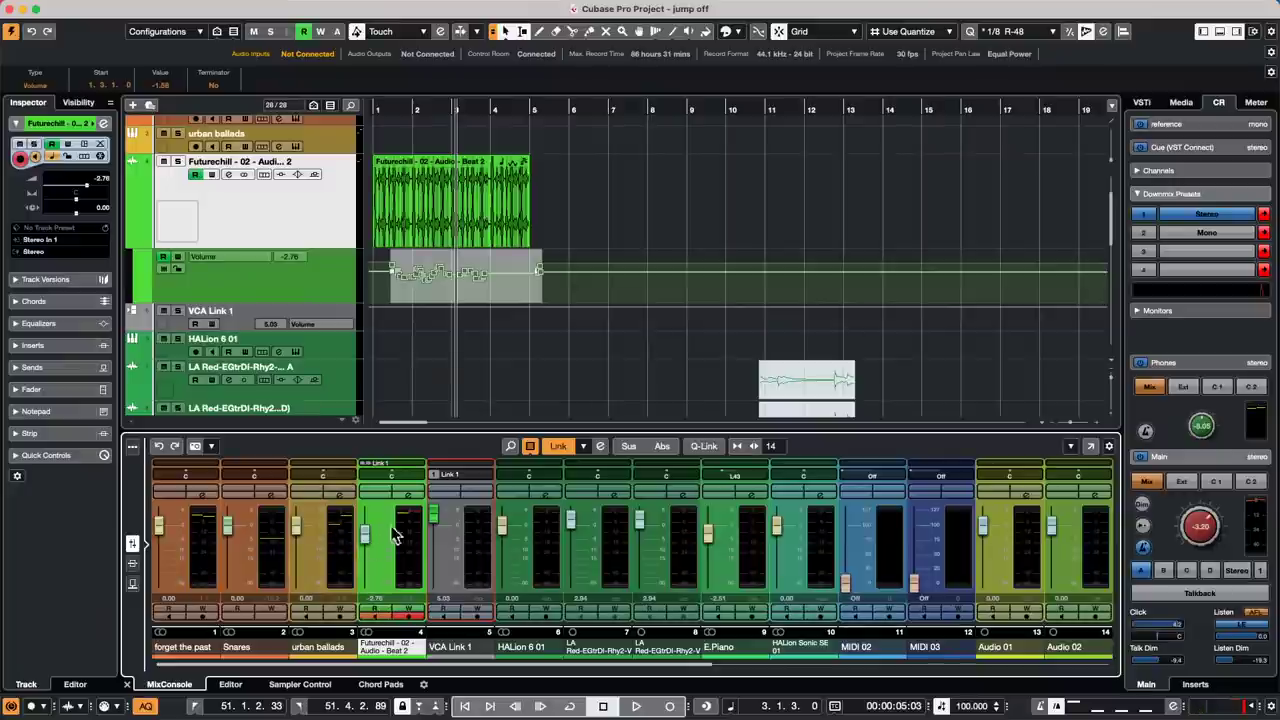
pyautogui.moveTo(440, 513)
pyautogui.mouseDown()
pyautogui.moveTo(437, 573)
pyautogui.moveTo(436, 524)
pyautogui.mouseUp()
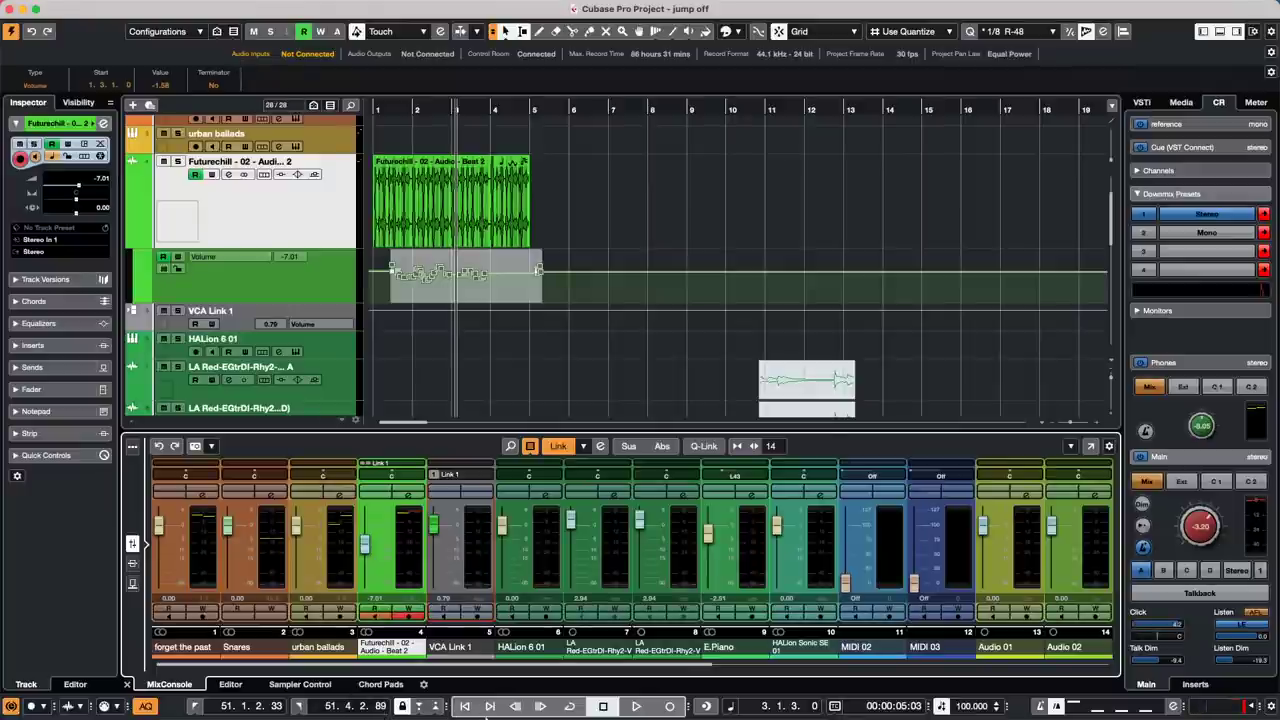
# Step: Switch to Finder and search the Mac for items matching "ur"
pyautogui.moveTo(485, 718)
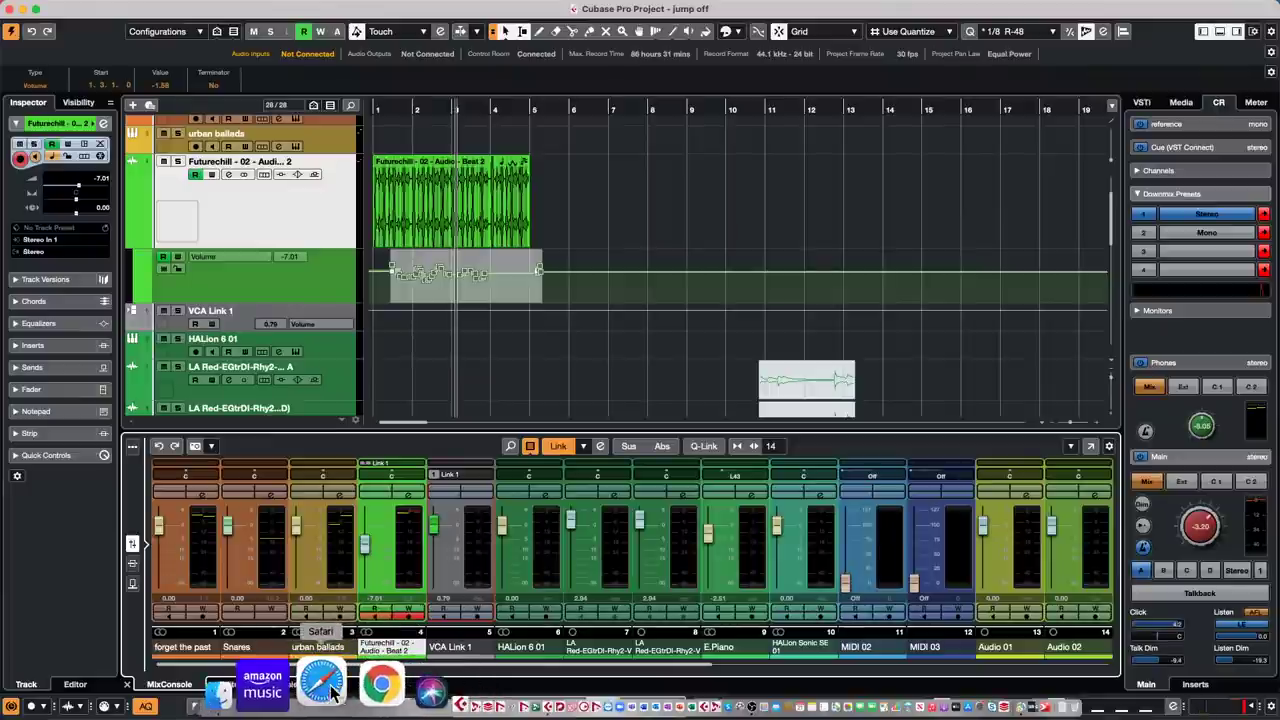
pyautogui.click(355, 682)
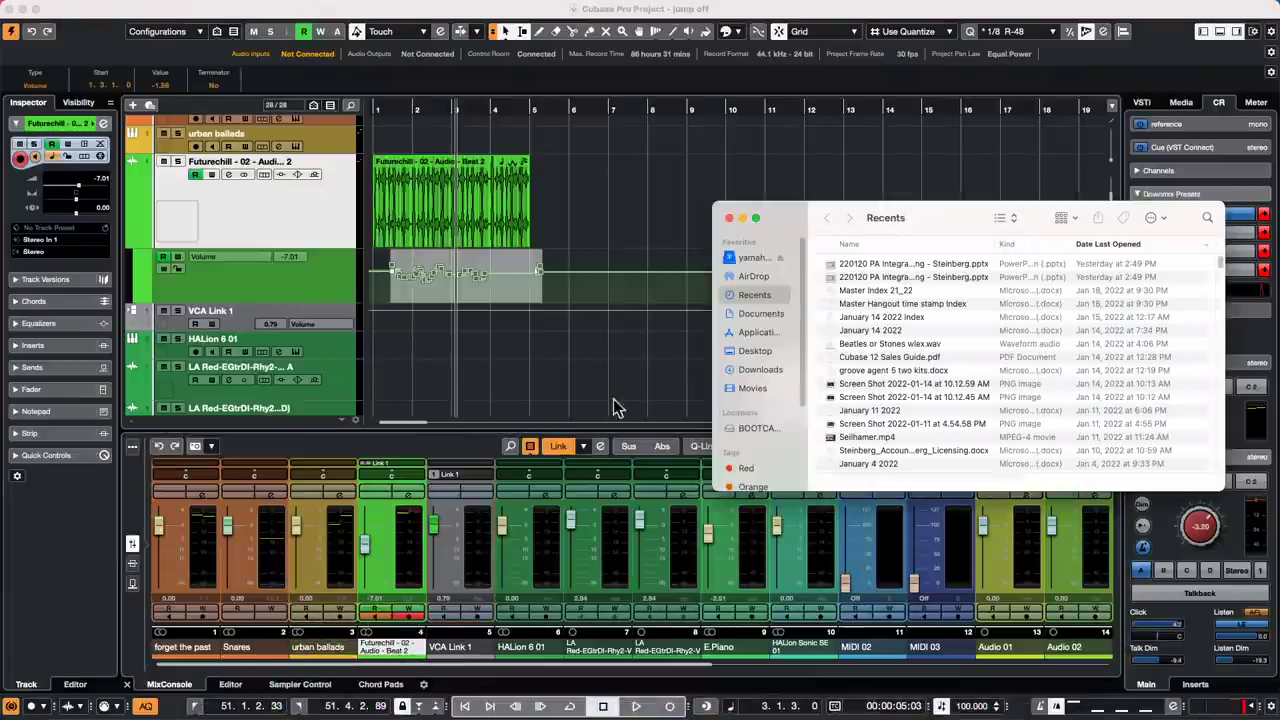
pyautogui.click(760, 332)
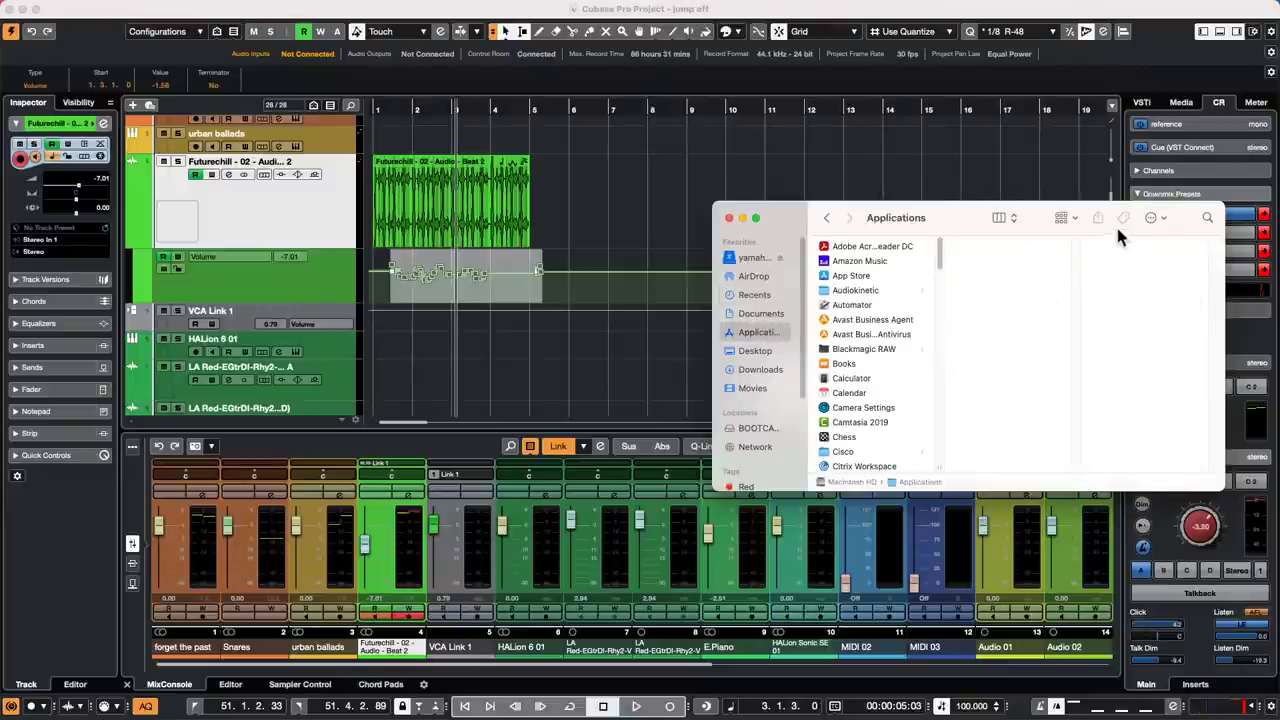
pyautogui.click(1208, 218)
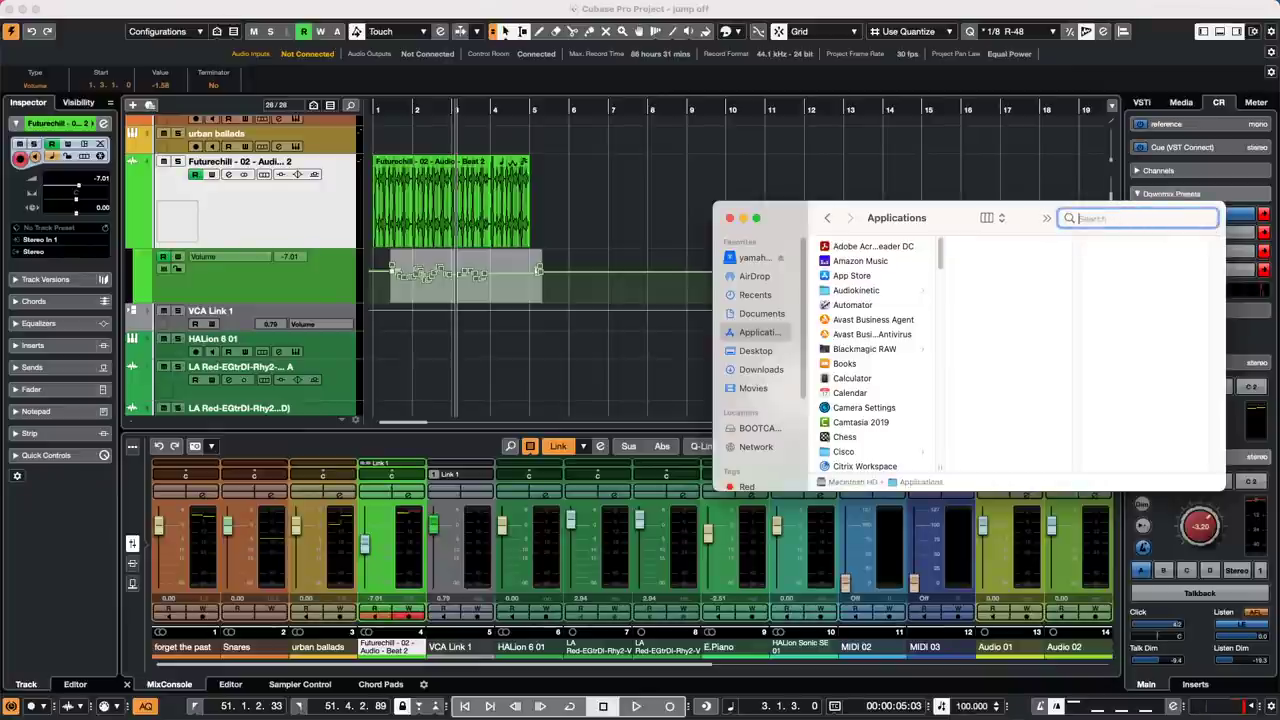
pyautogui.write('ur')
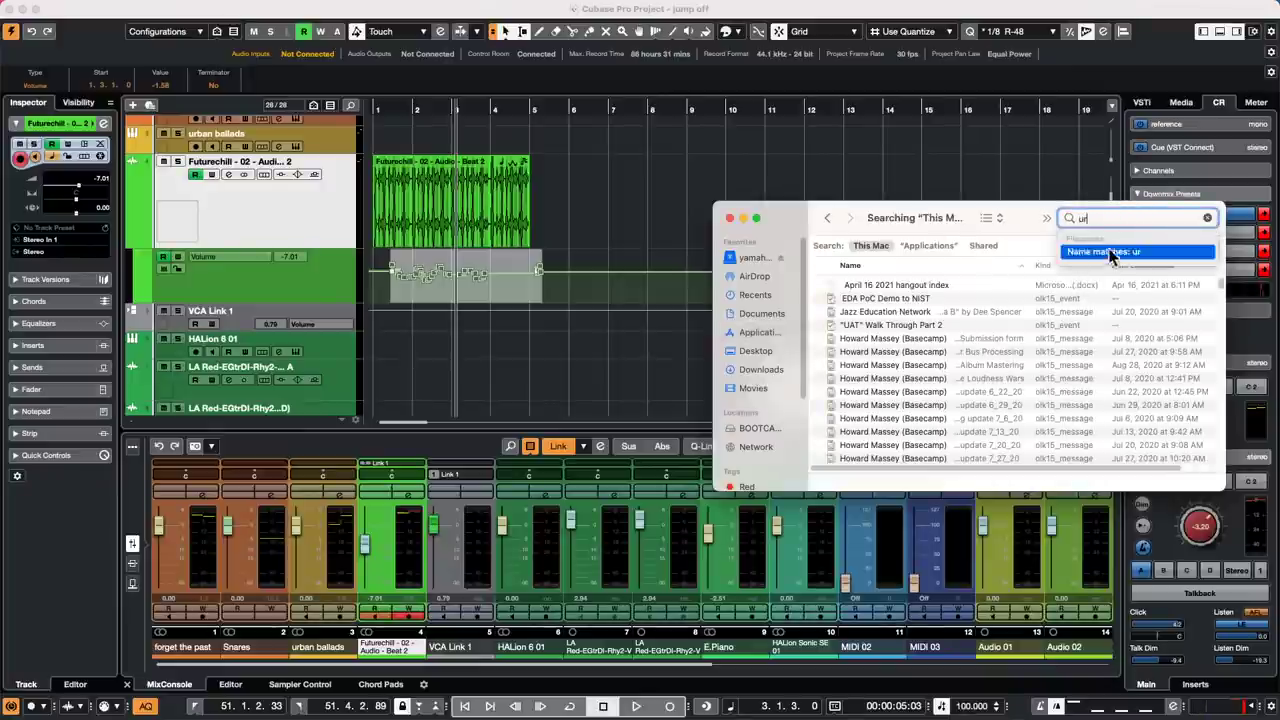
pyautogui.scroll(-5, 985, 285)
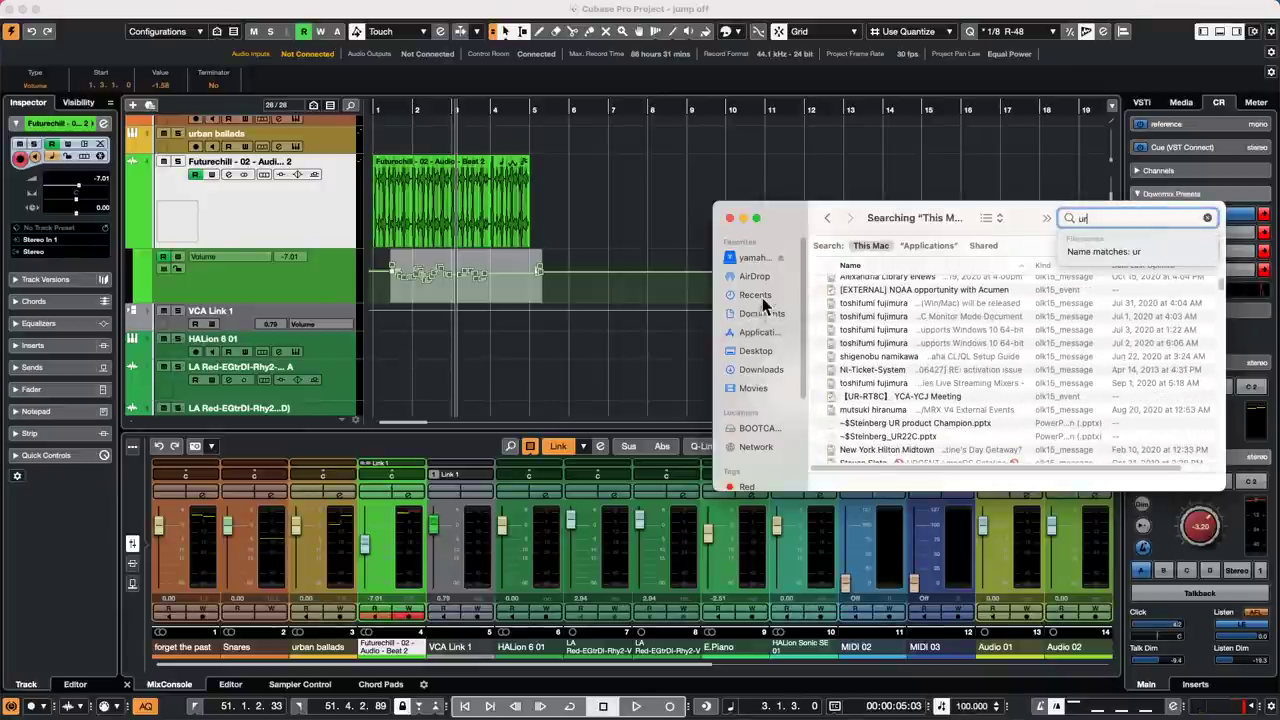
# Step: Find dspMixFx_UR-C in the Applications folder and launch it
pyautogui.click(763, 332)
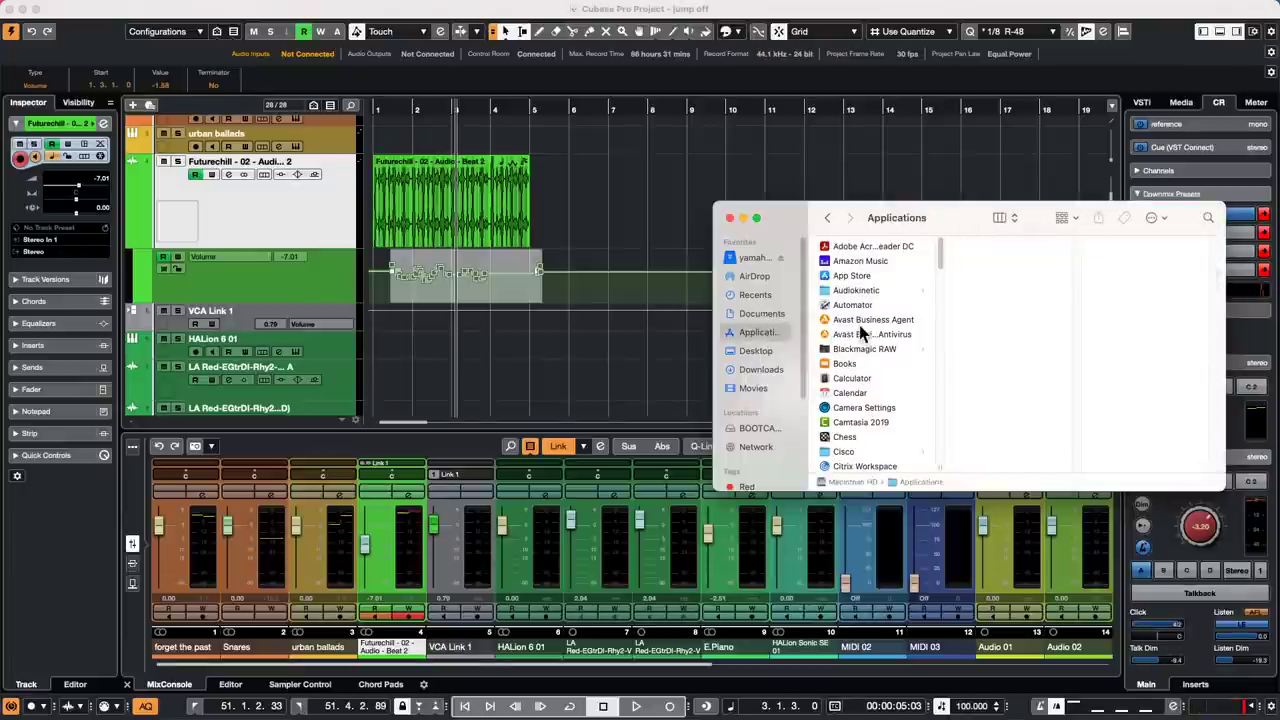
pyautogui.scroll(-15, 860, 328)
pyautogui.scroll(-5, 860, 328)
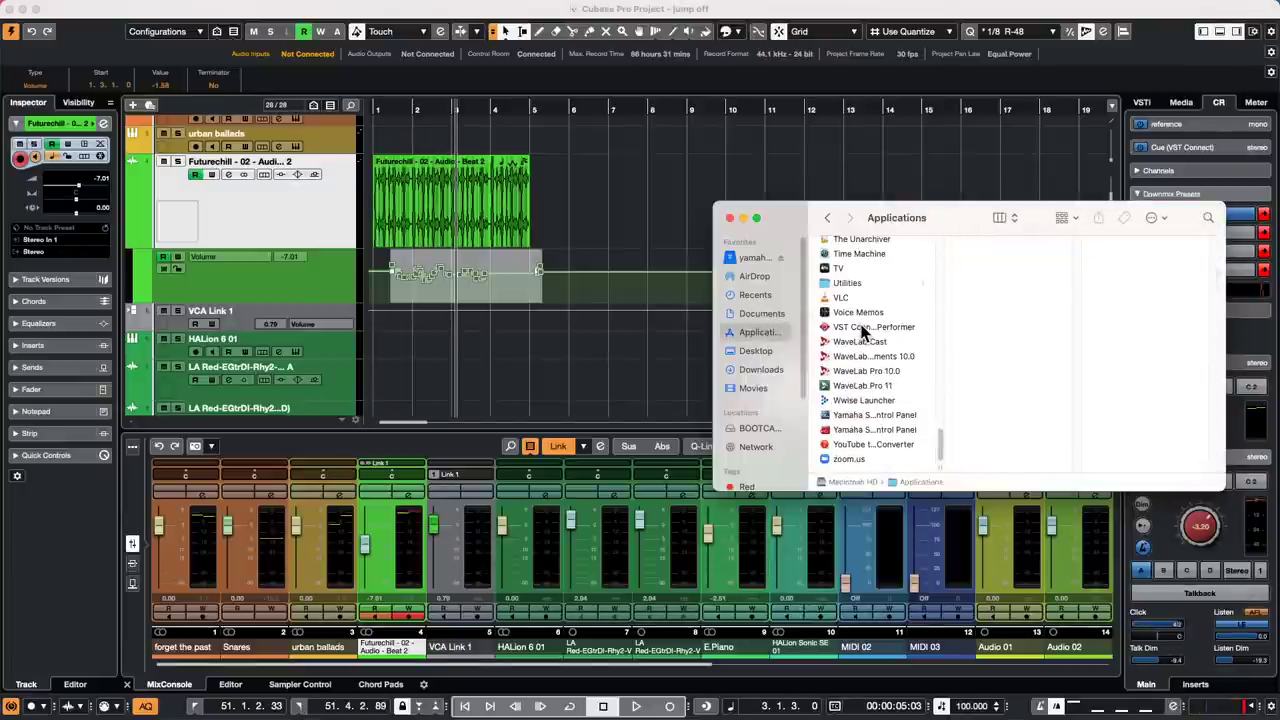
pyautogui.scroll(10, 876, 328)
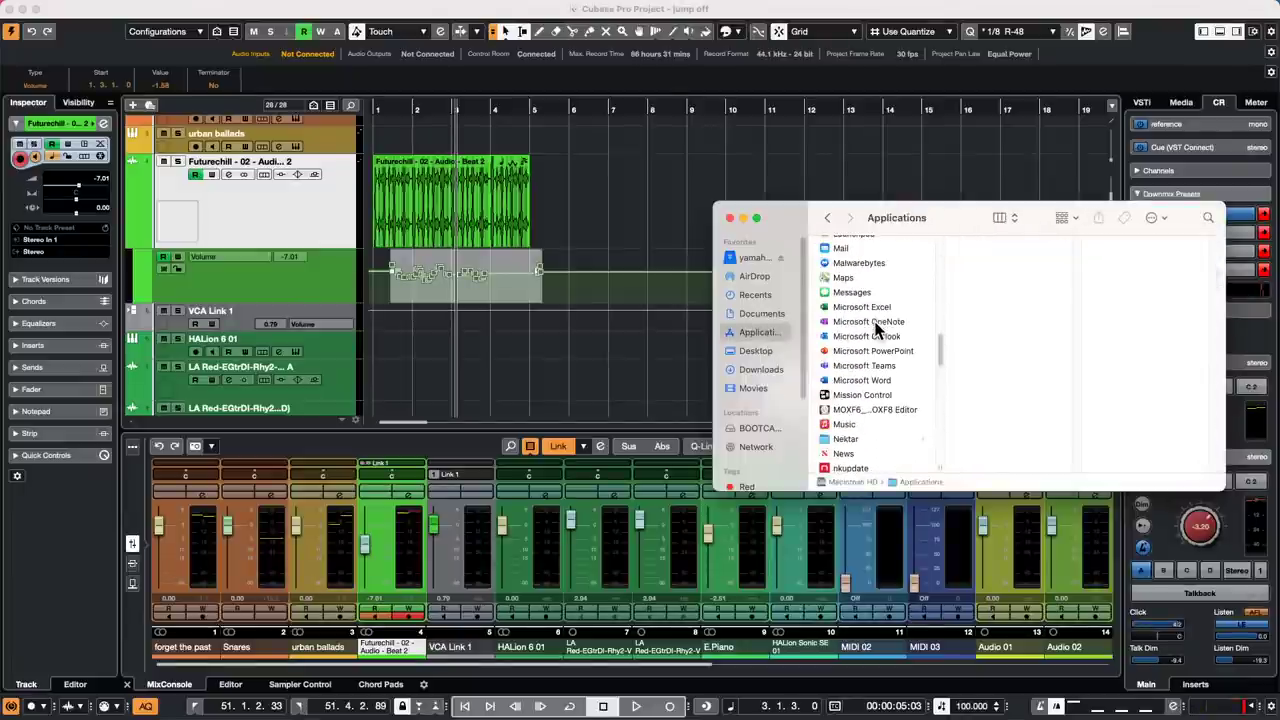
pyautogui.scroll(10, 876, 328)
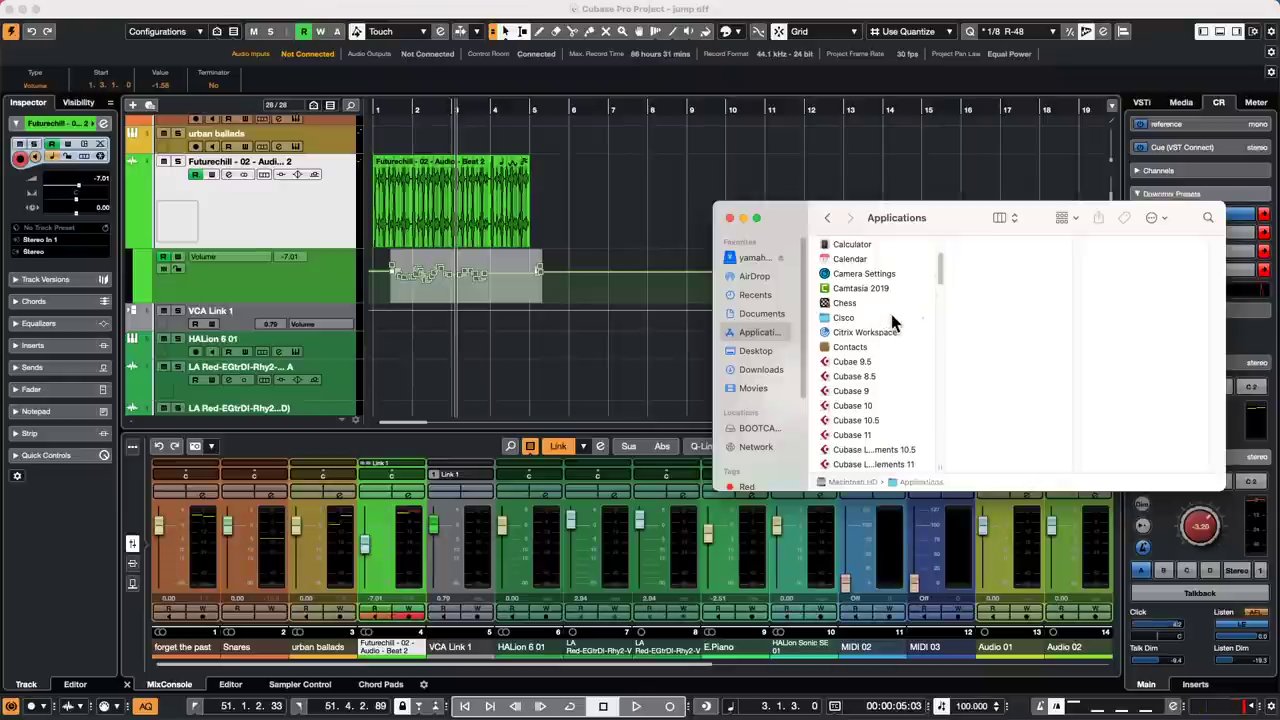
pyautogui.scroll(-2, 891, 318)
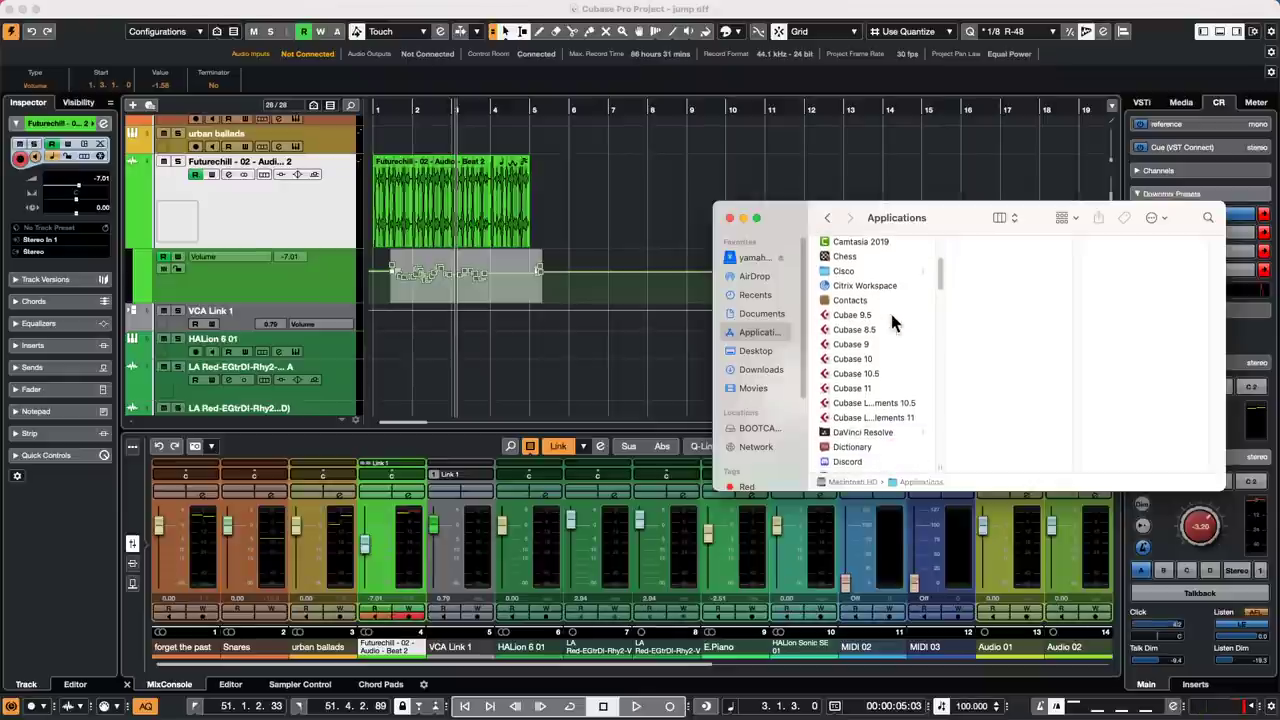
pyautogui.scroll(-5, 890, 314)
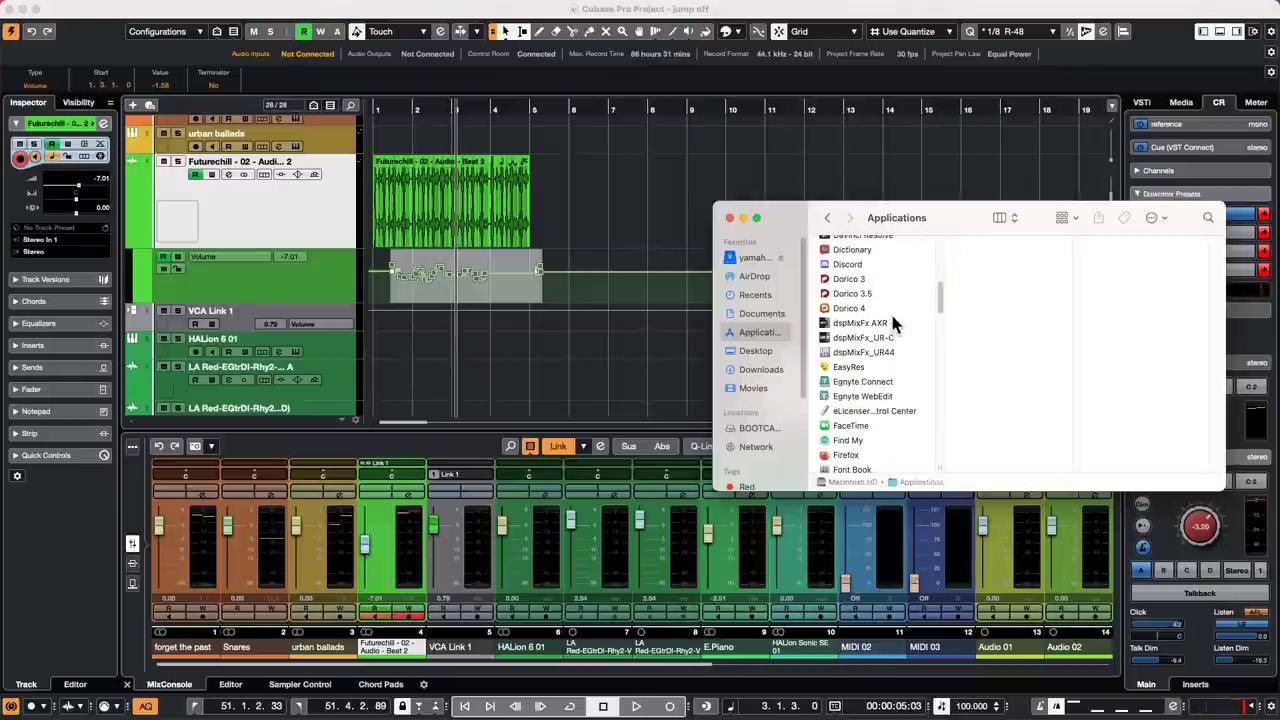
pyautogui.click(876, 339)
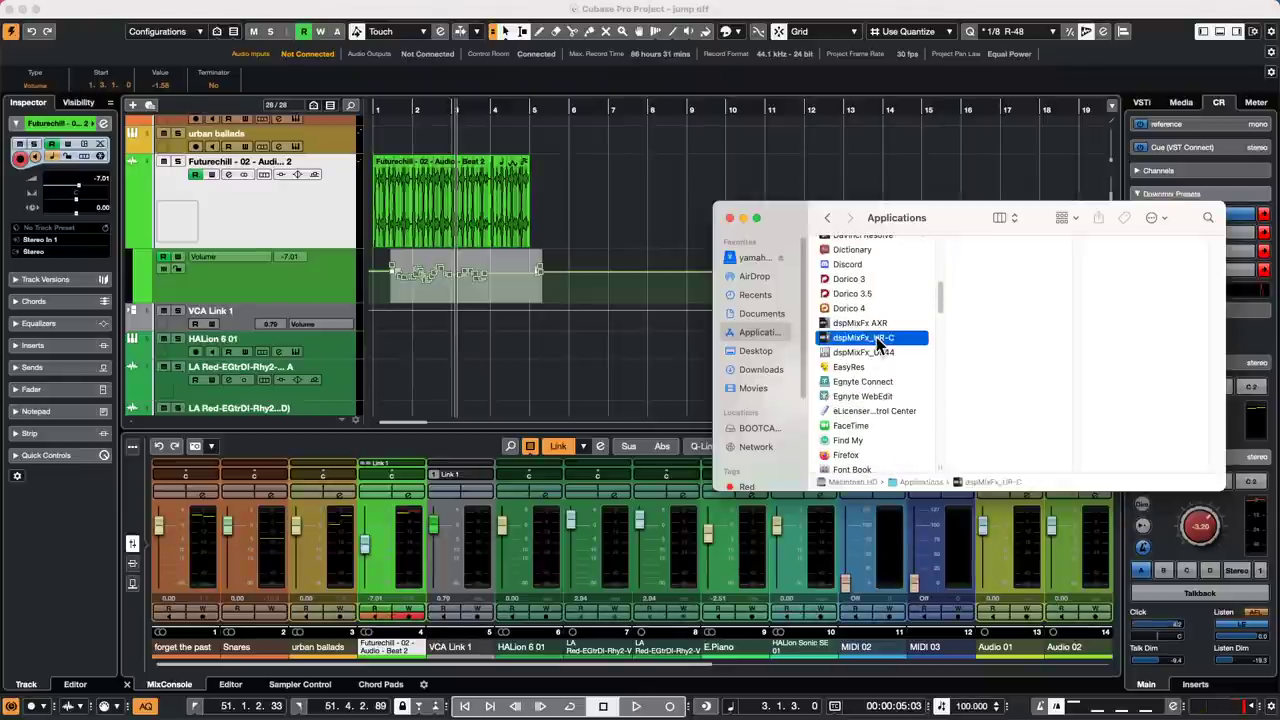
pyautogui.doubleClick(878, 340)
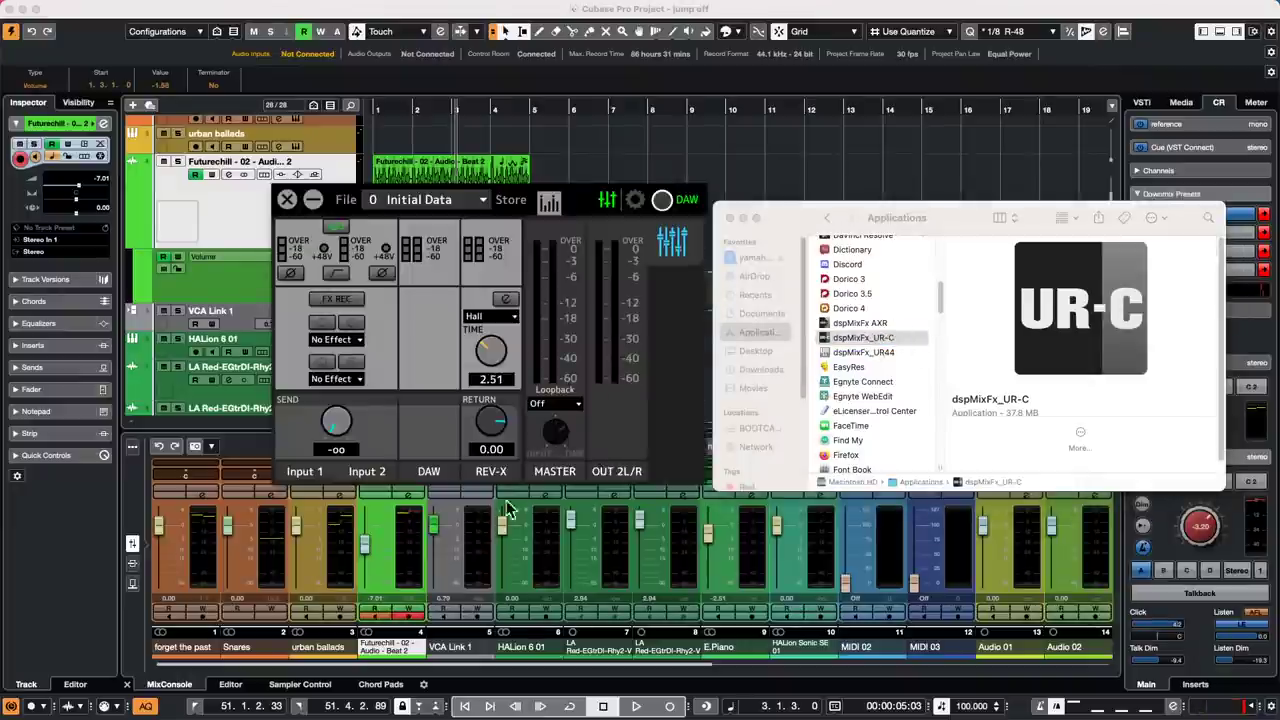
# Step: Examine the Loopback options of the master output in dspMixFx_UR-C, and close the mixer and the Finder window
pyautogui.click(568, 404)
pyautogui.click(541, 419)
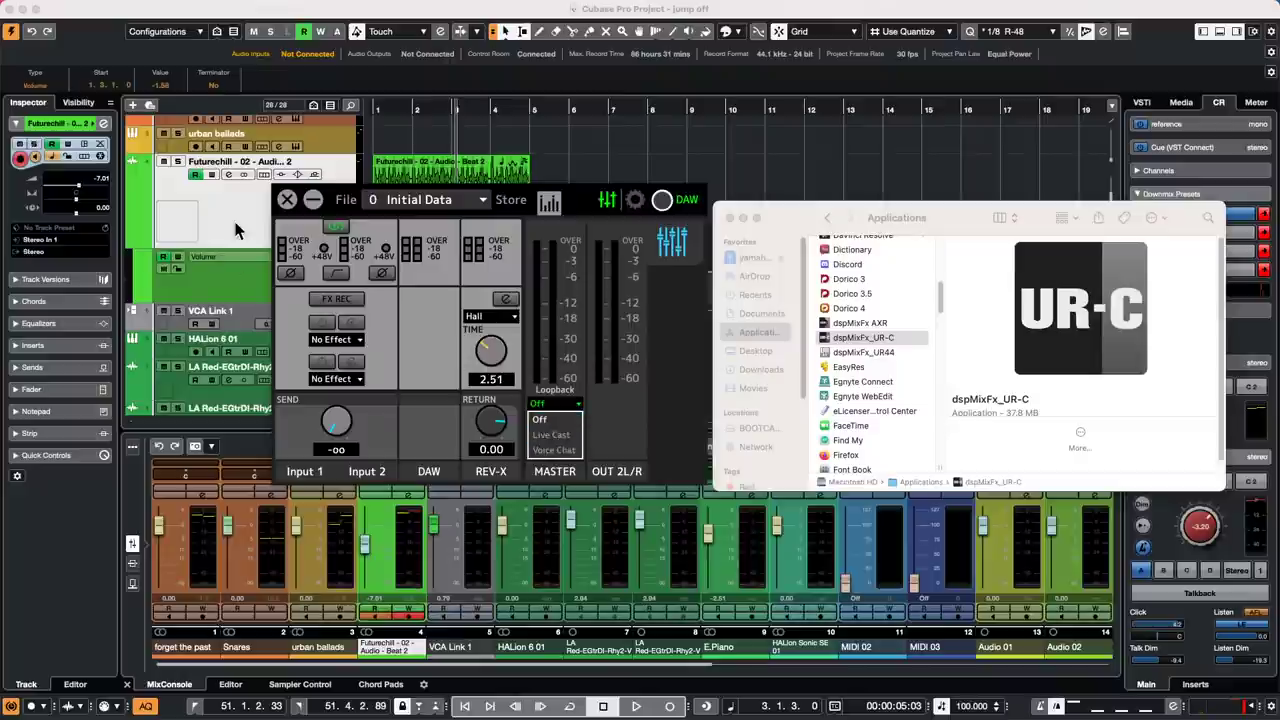
pyautogui.click(286, 201)
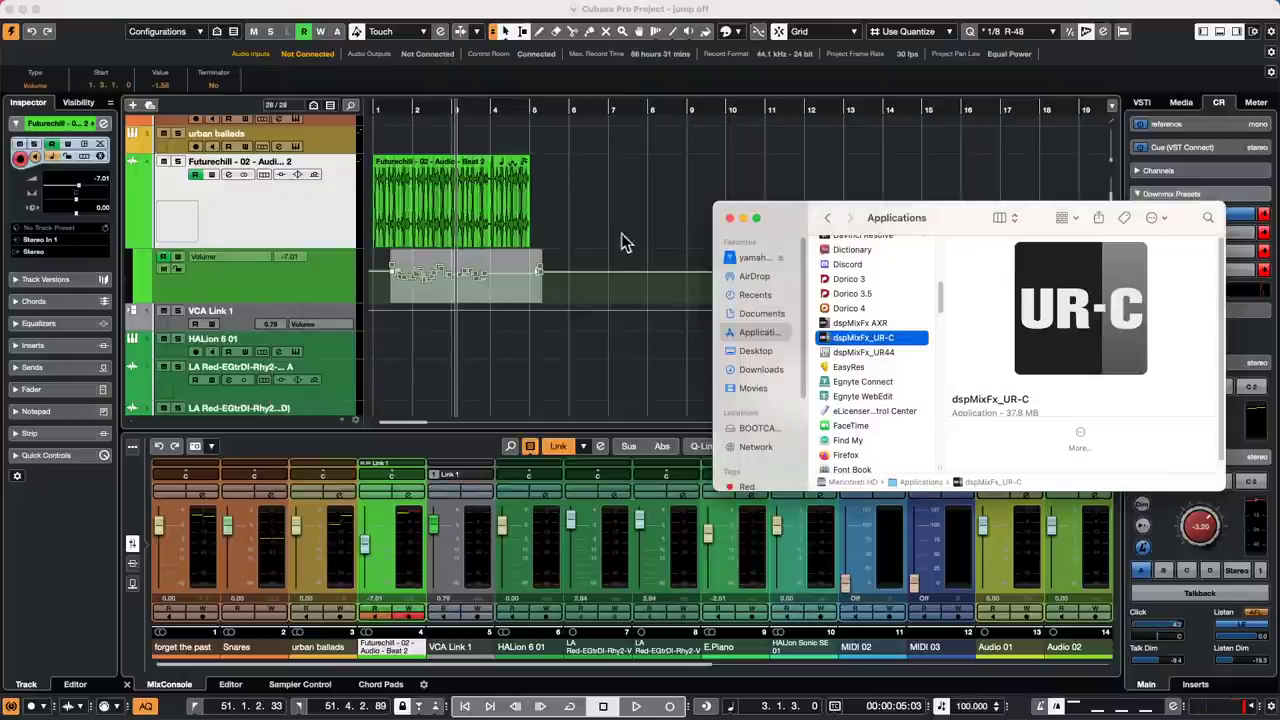
pyautogui.click(730, 218)
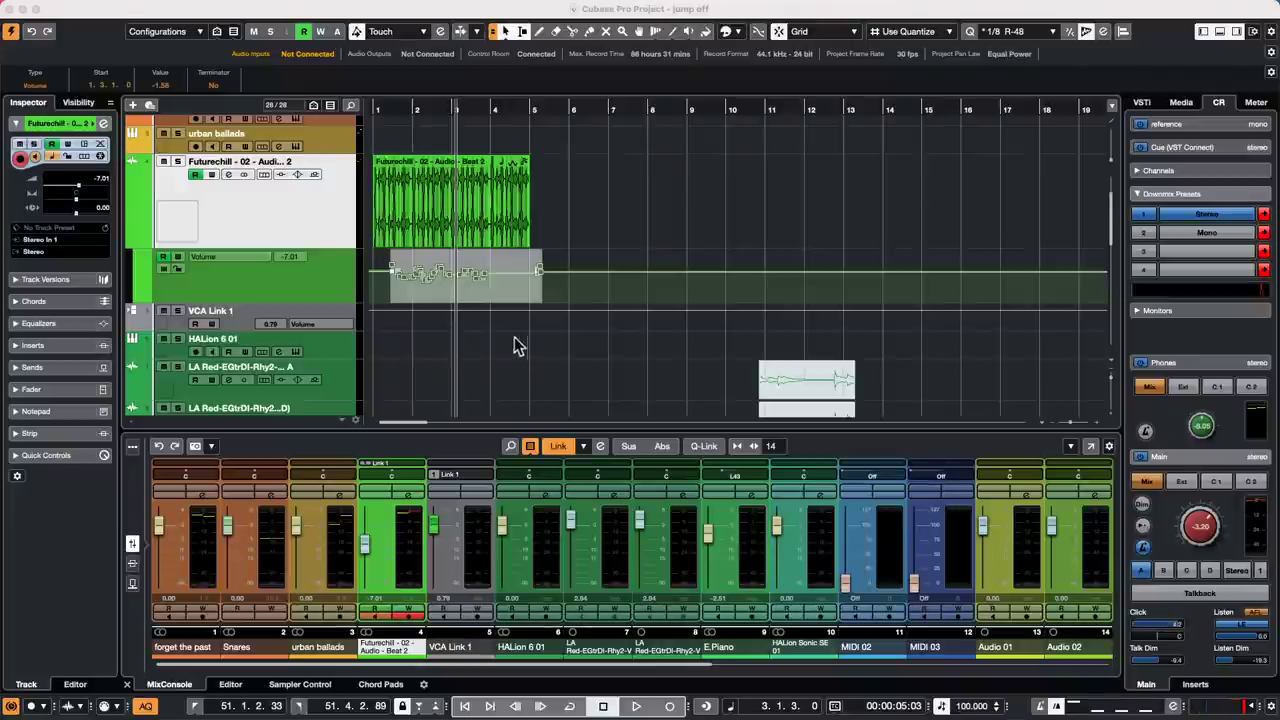
# Step: Return to Cubase, open the recent project be someone.cpr and activate it
pyautogui.click(441, 108)
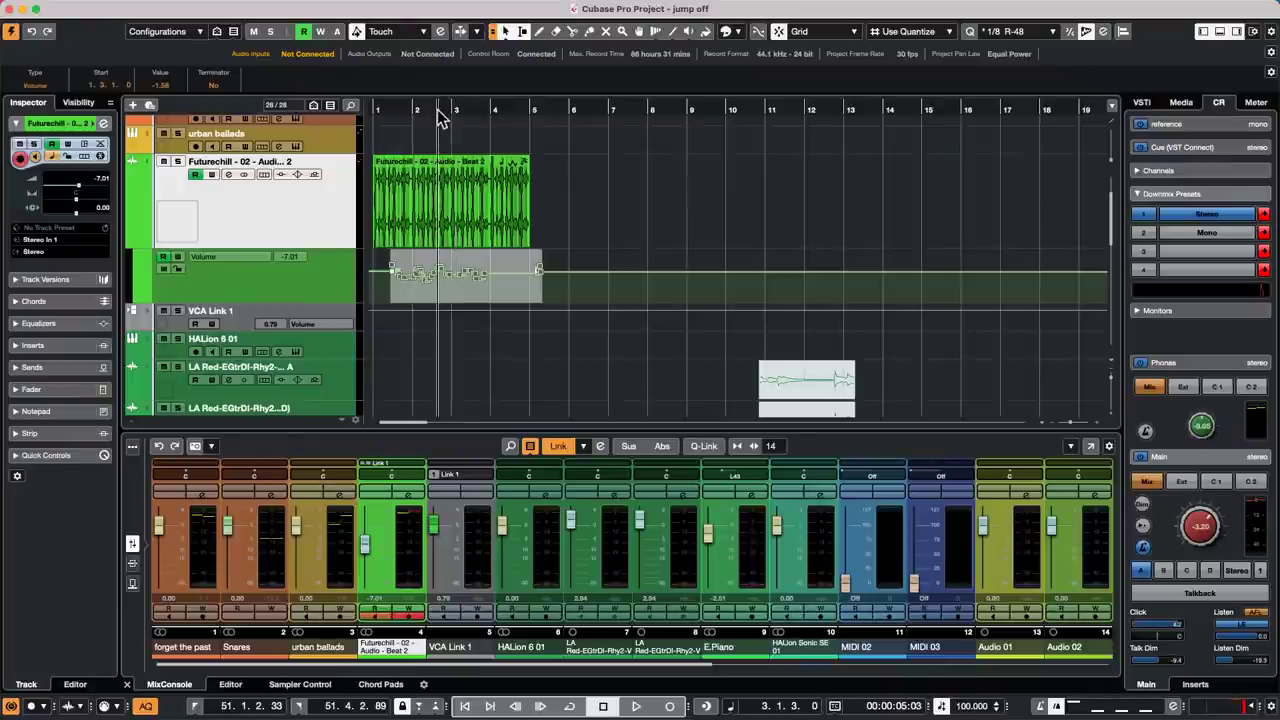
pyautogui.click(55, 8)
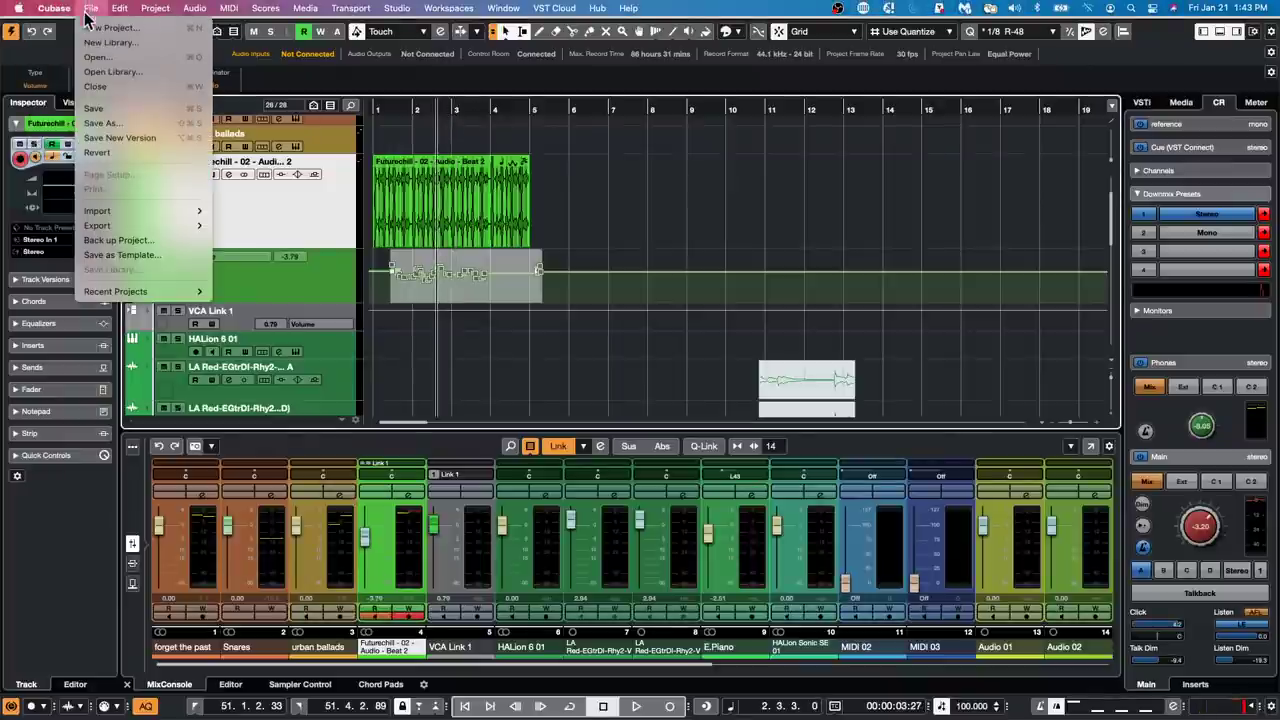
pyautogui.moveTo(115, 291)
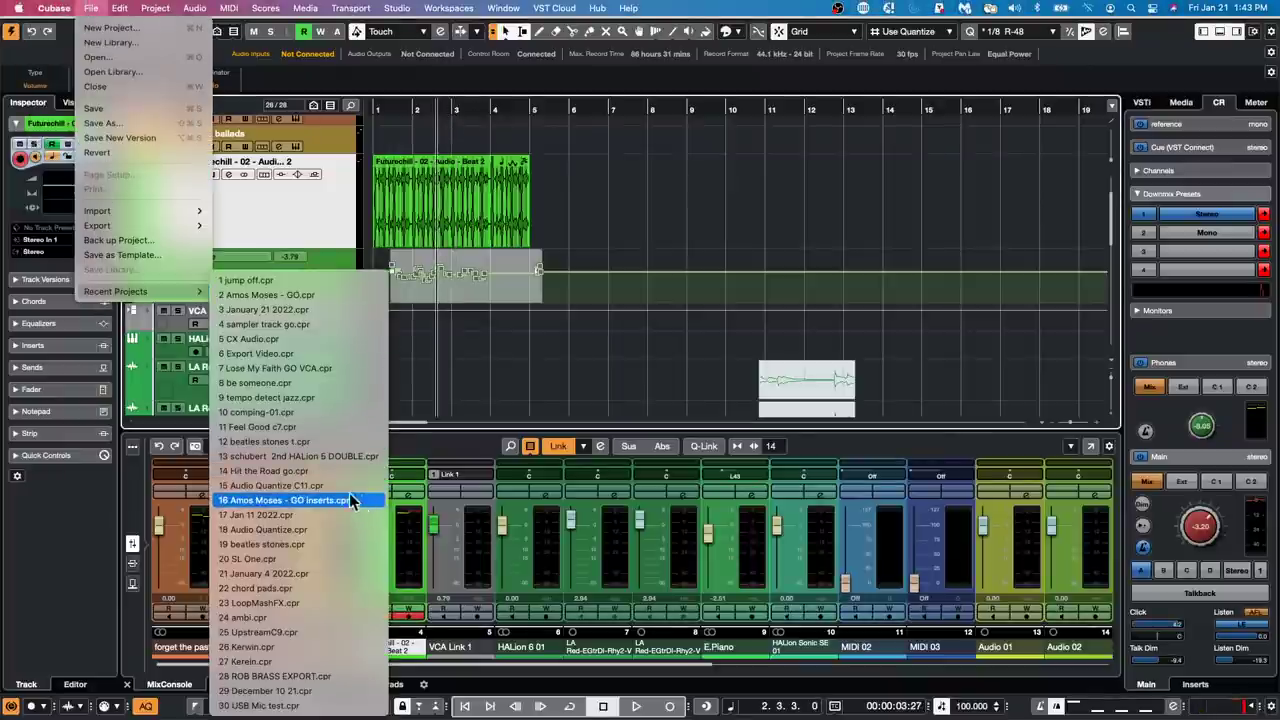
pyautogui.click(319, 378)
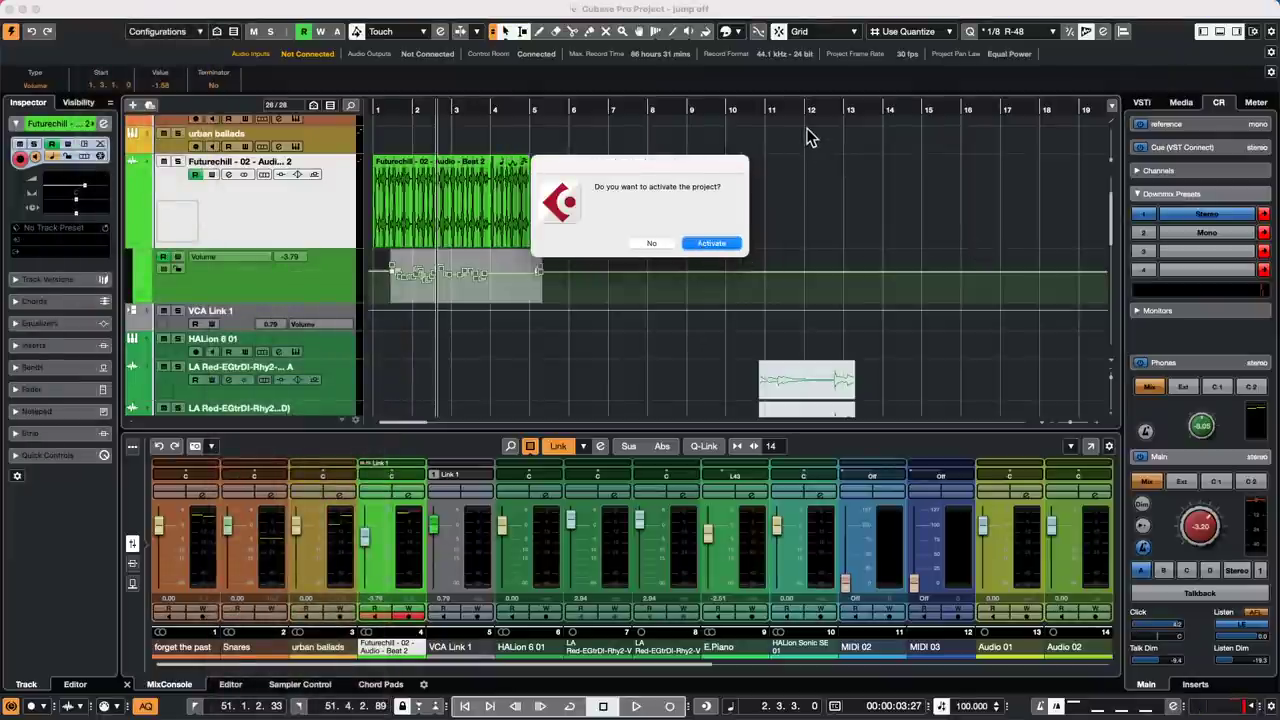
pyautogui.press('Return')
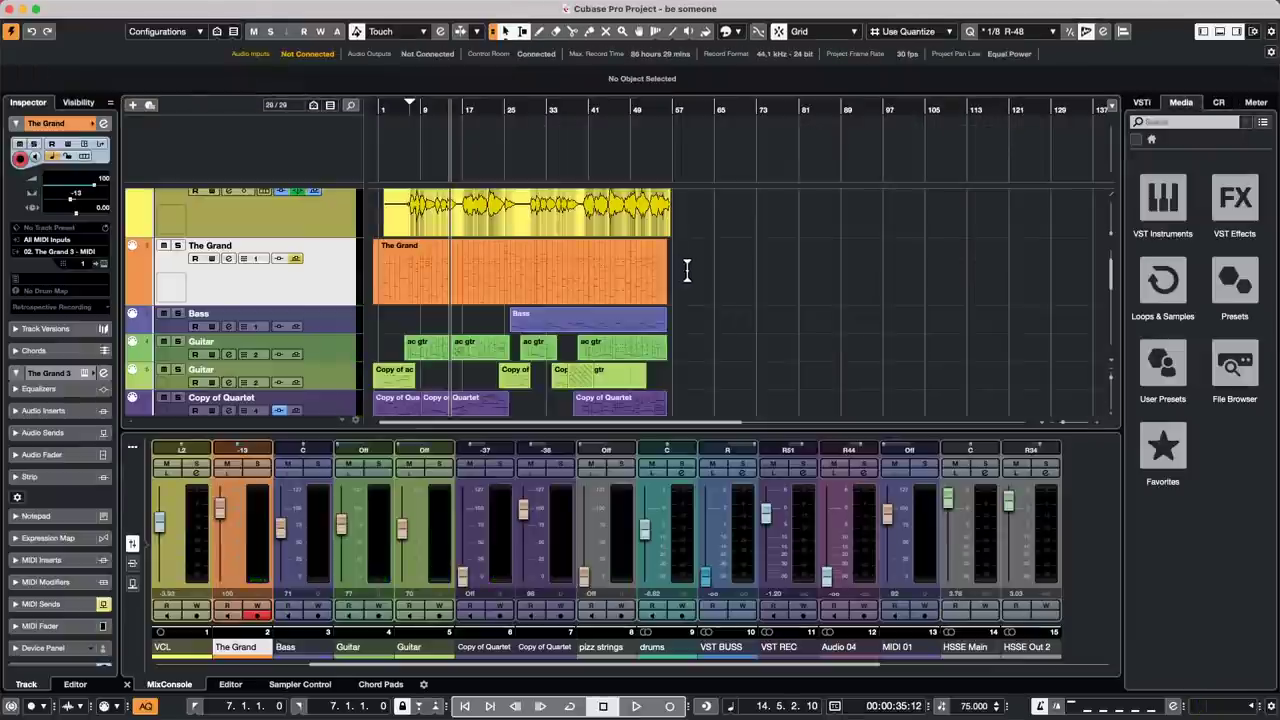
# Step: Open the VCL_45 vocal event in a separate Sample Editor window and enable VariAudio editing
pyautogui.doubleClick(541, 221)
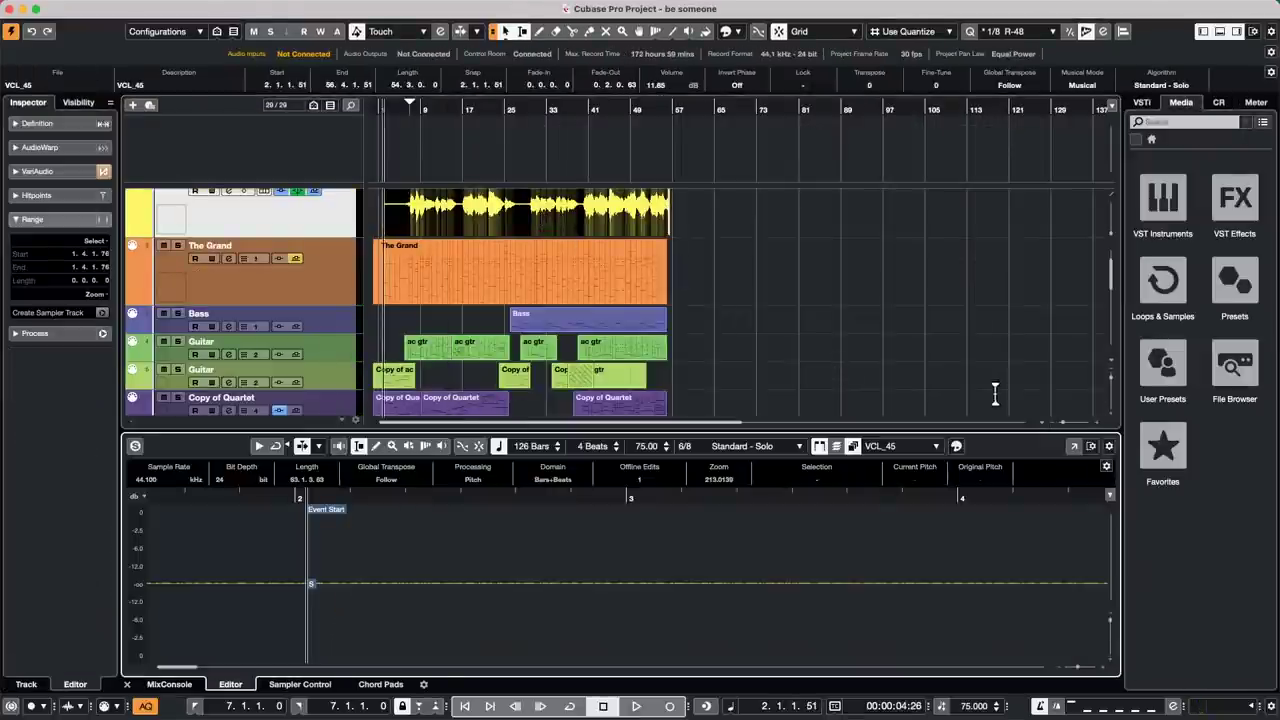
pyautogui.click(1071, 447)
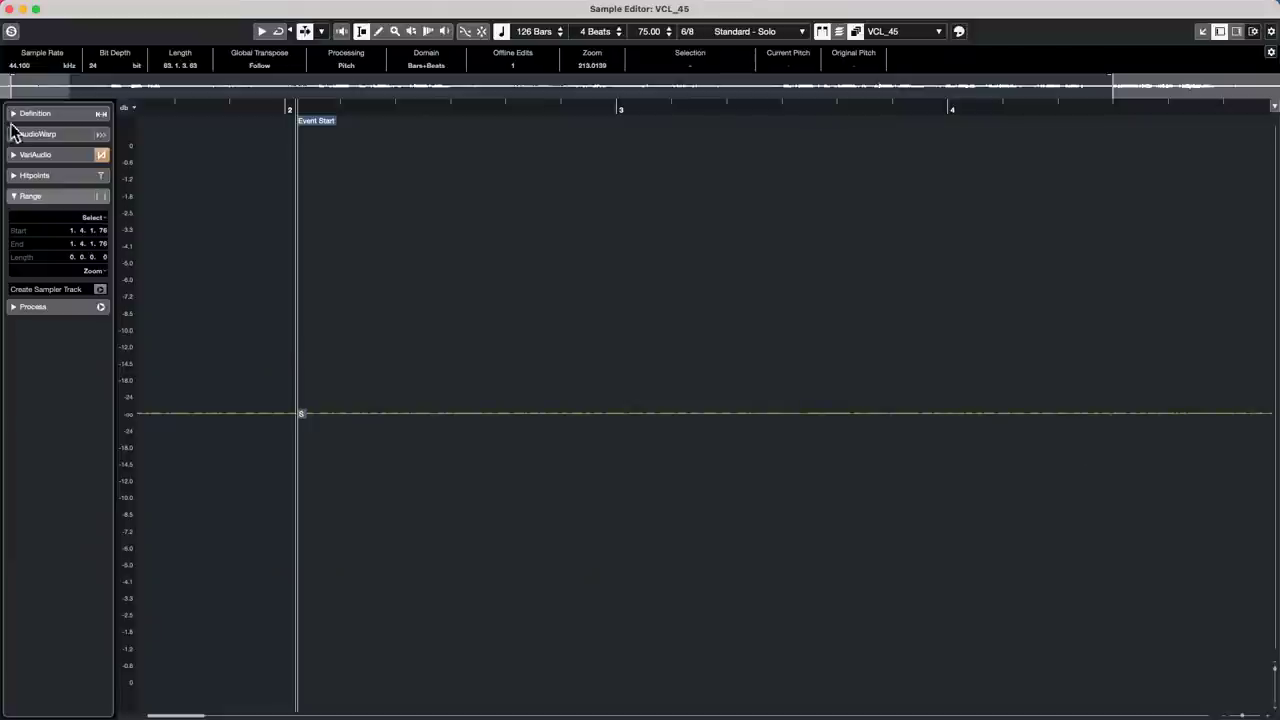
pyautogui.click(60, 155)
pyautogui.click(100, 175)
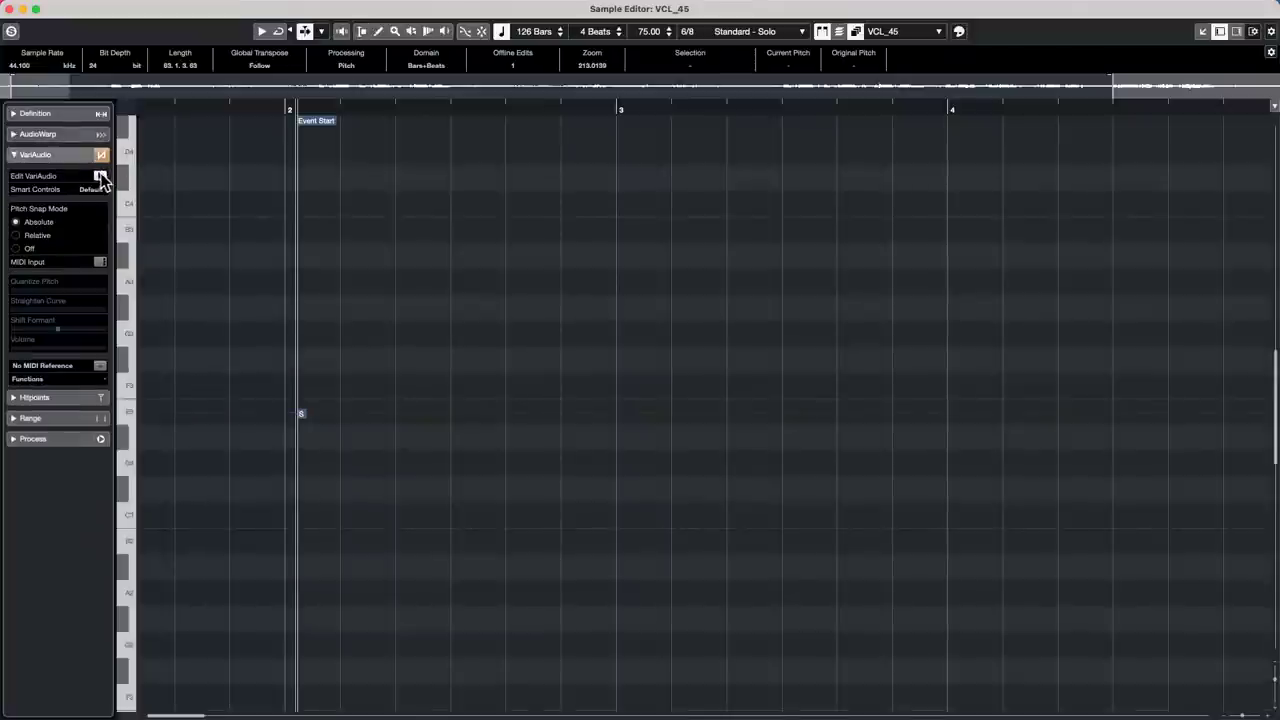
# Step: Shorten the orange G3 vocal segment at bar 7 by moving its end back to about 7.4.1.44
pyautogui.scroll(-2, 484, 314)
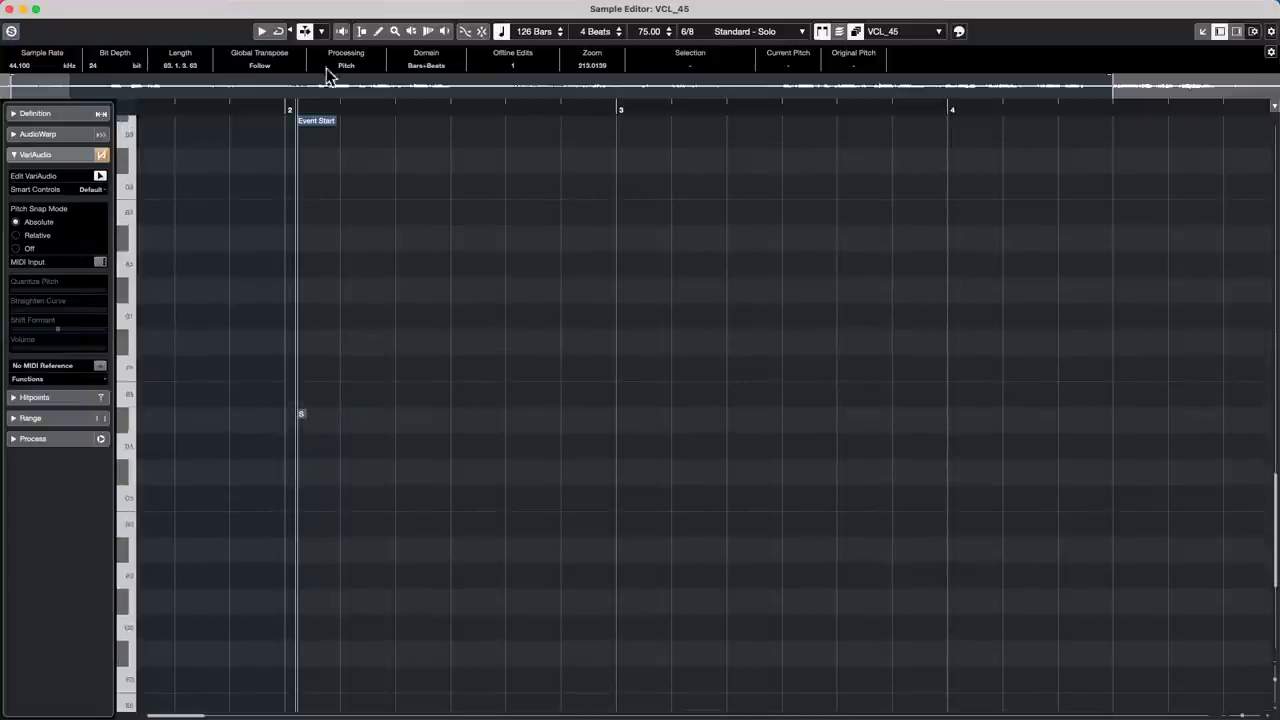
pyautogui.moveTo(326, 108); pyautogui.dragTo(326, 62)
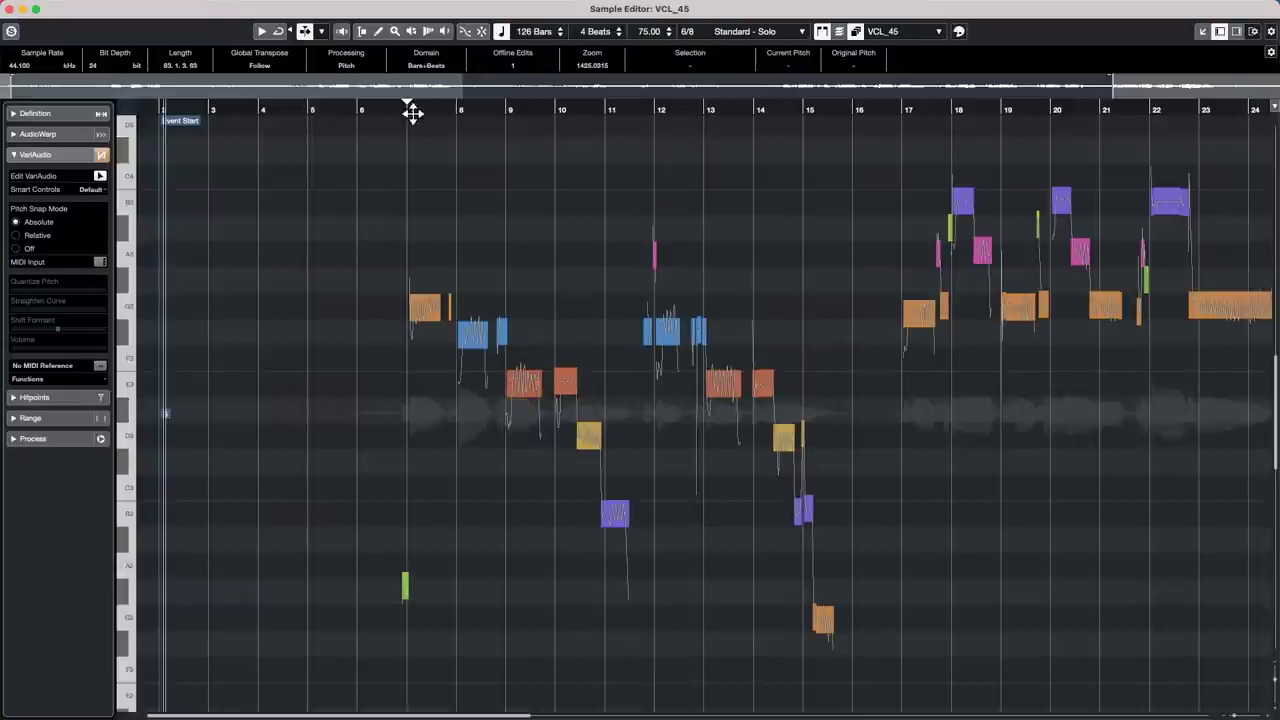
pyautogui.moveTo(409, 111); pyautogui.dragTo(396, 149)
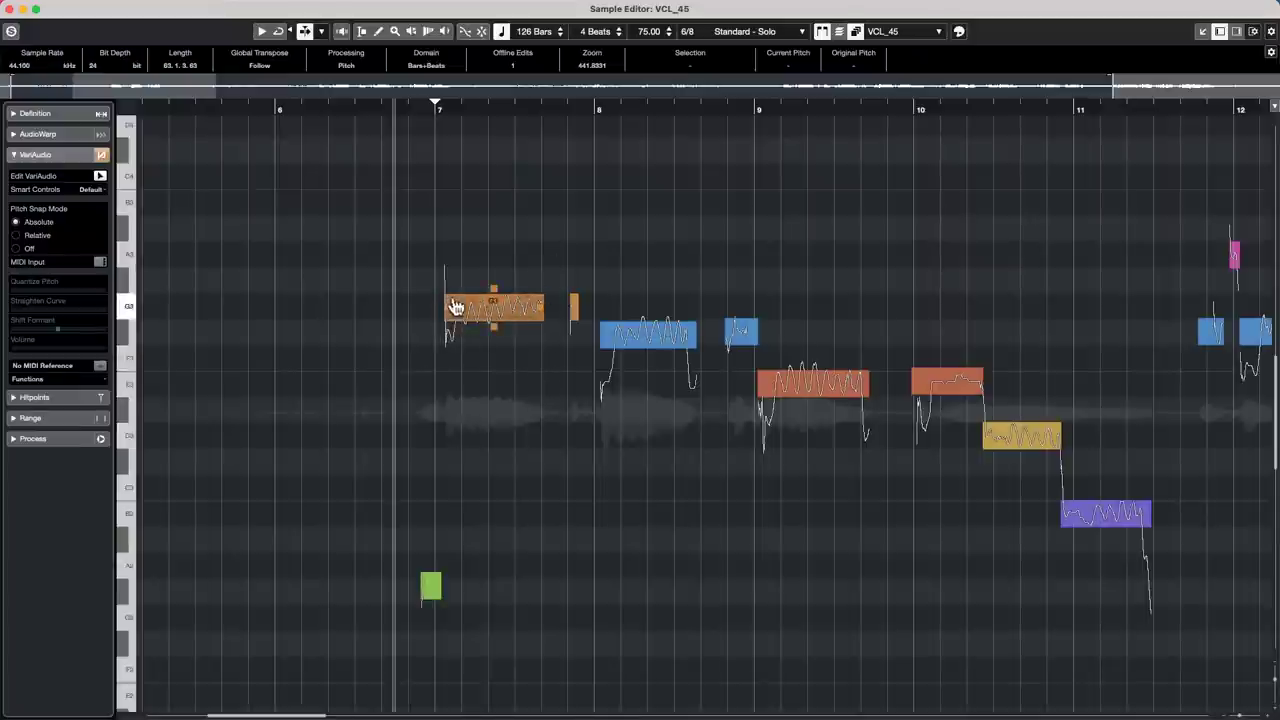
pyautogui.moveTo(540, 307)
pyautogui.mouseDown()
pyautogui.moveTo(490, 306)
pyautogui.moveTo(543, 307)
pyautogui.moveTo(519, 307)
pyautogui.mouseUp()
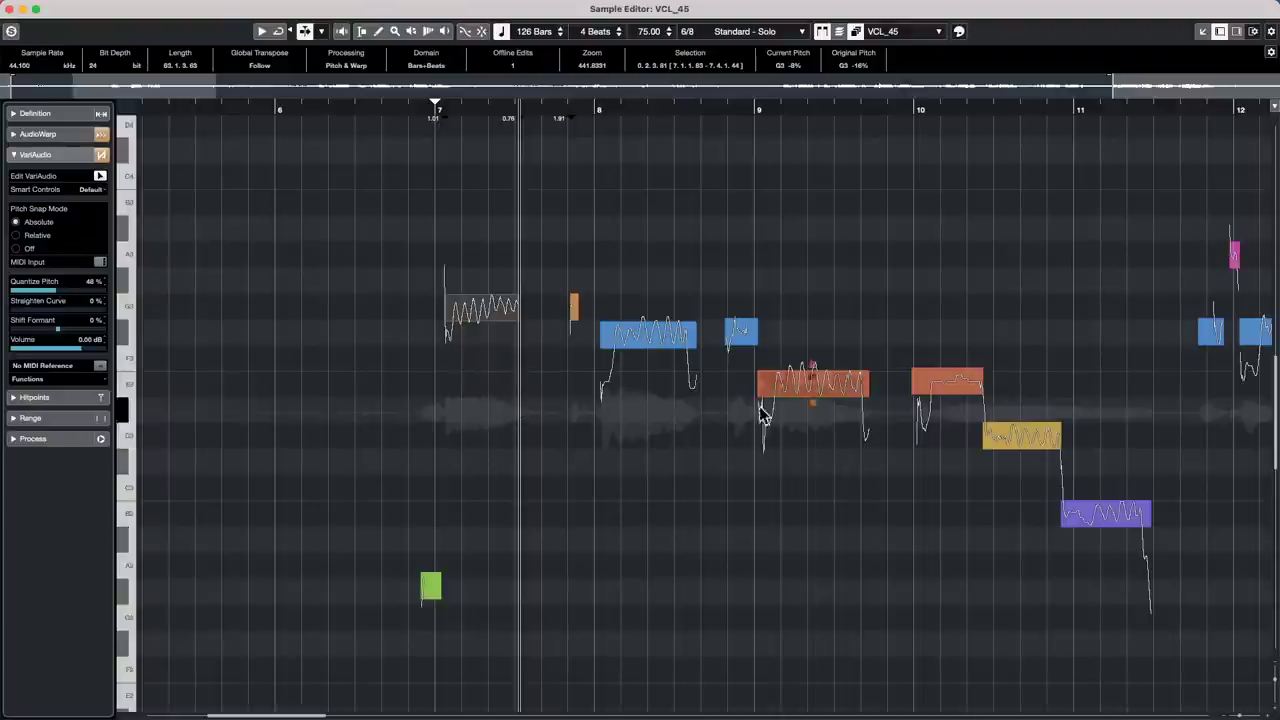
pyautogui.scroll(-3, 736, 509)
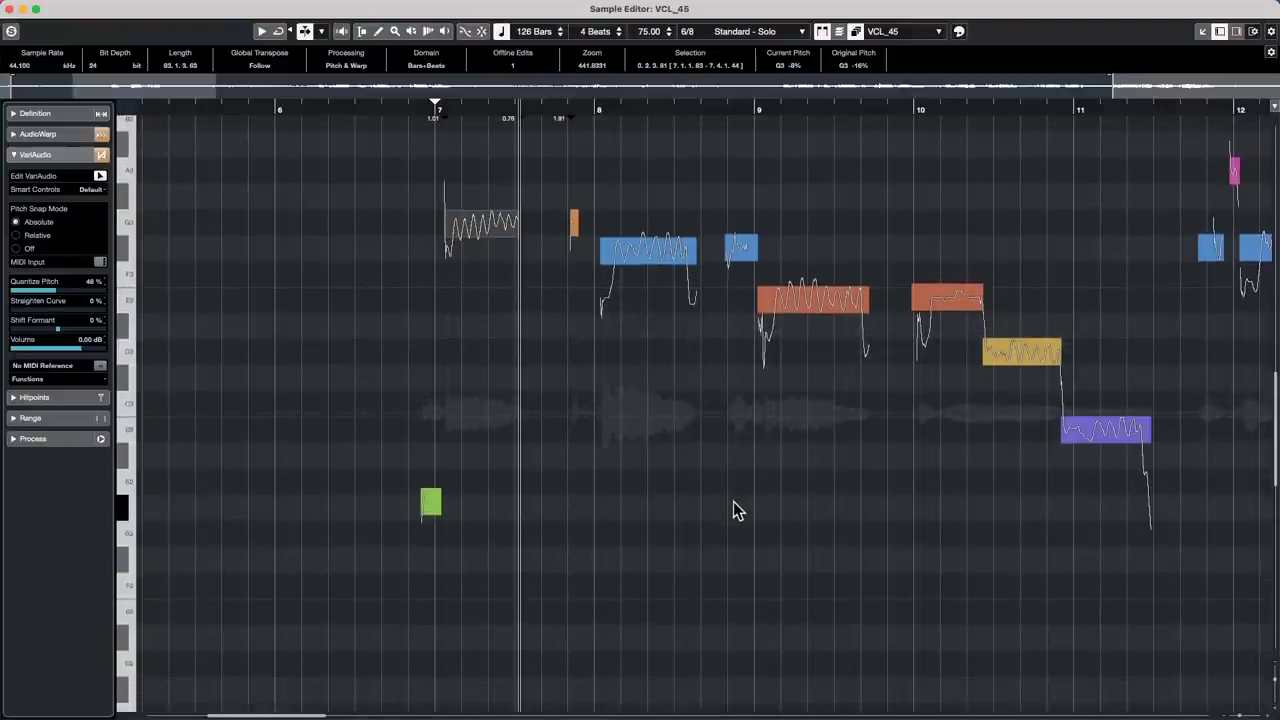
pyautogui.scroll(5, 734, 505)
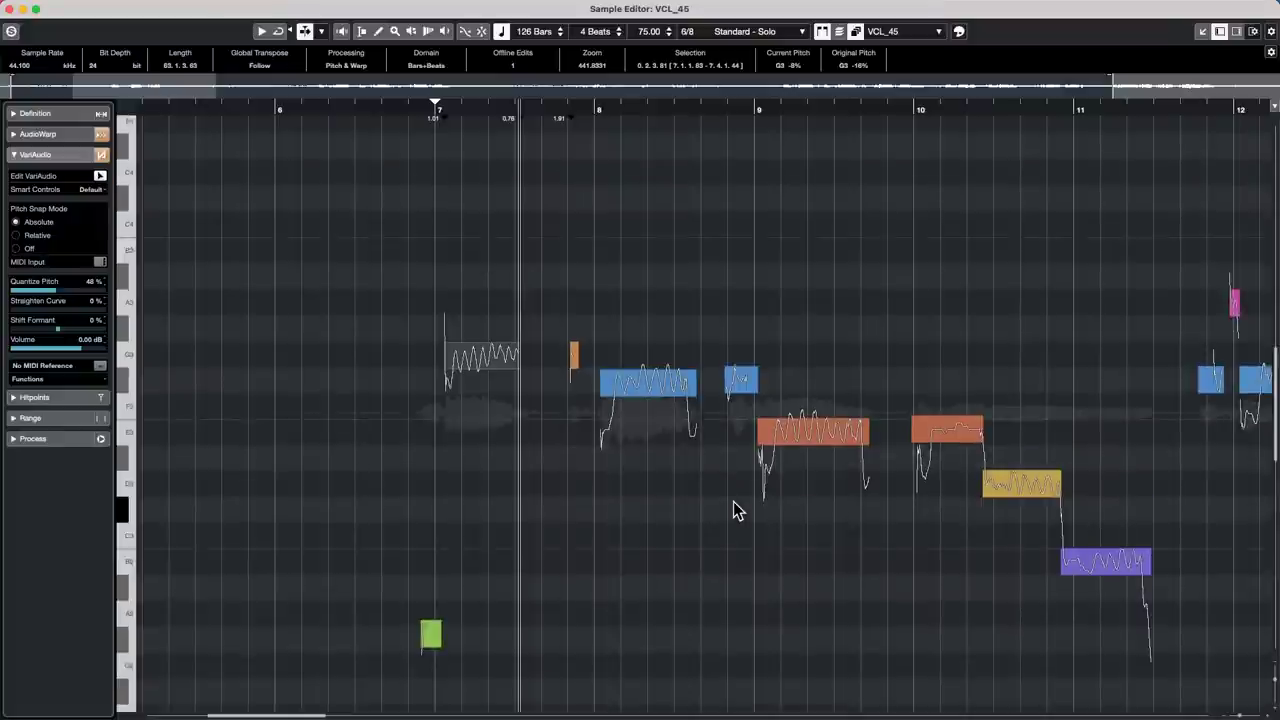
pyautogui.scroll(-2, 733, 510)
pyautogui.scroll(-1, 733, 501)
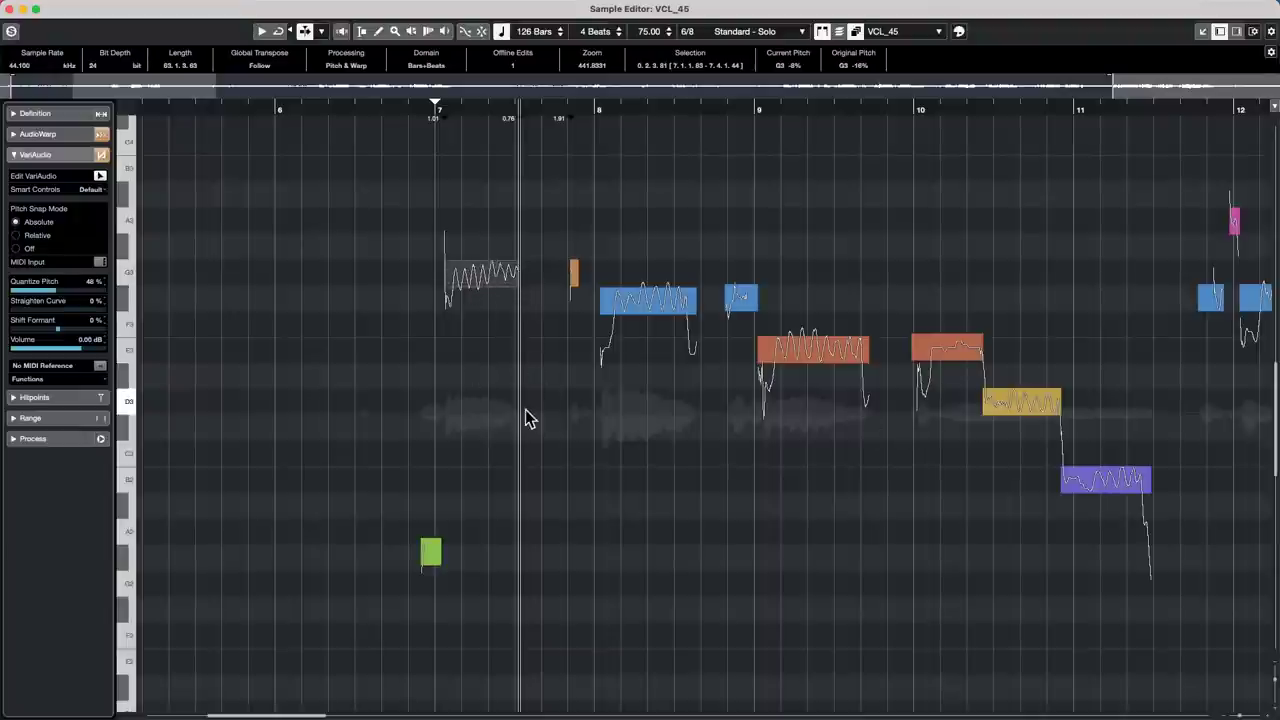
pyautogui.scroll(-5, 527, 407)
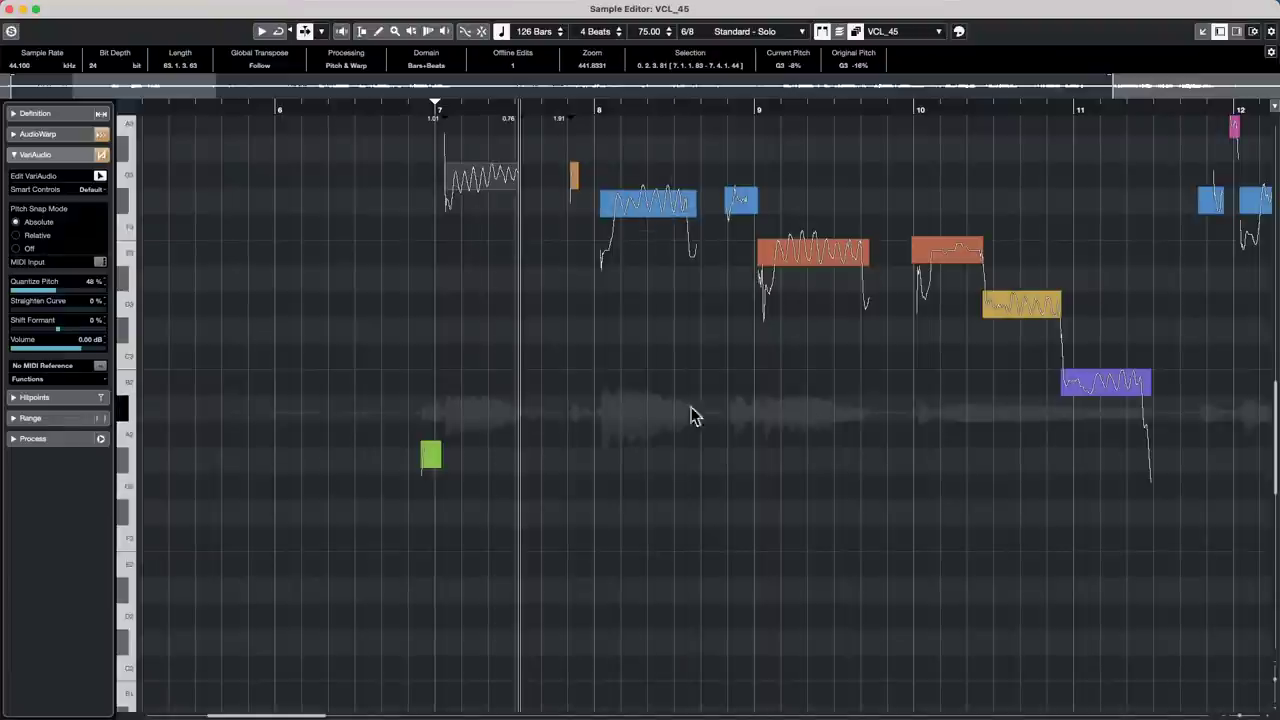
# Step: Close the separate Sample Editor window of VCL_45 and return to the project
pyautogui.click(9, 10)
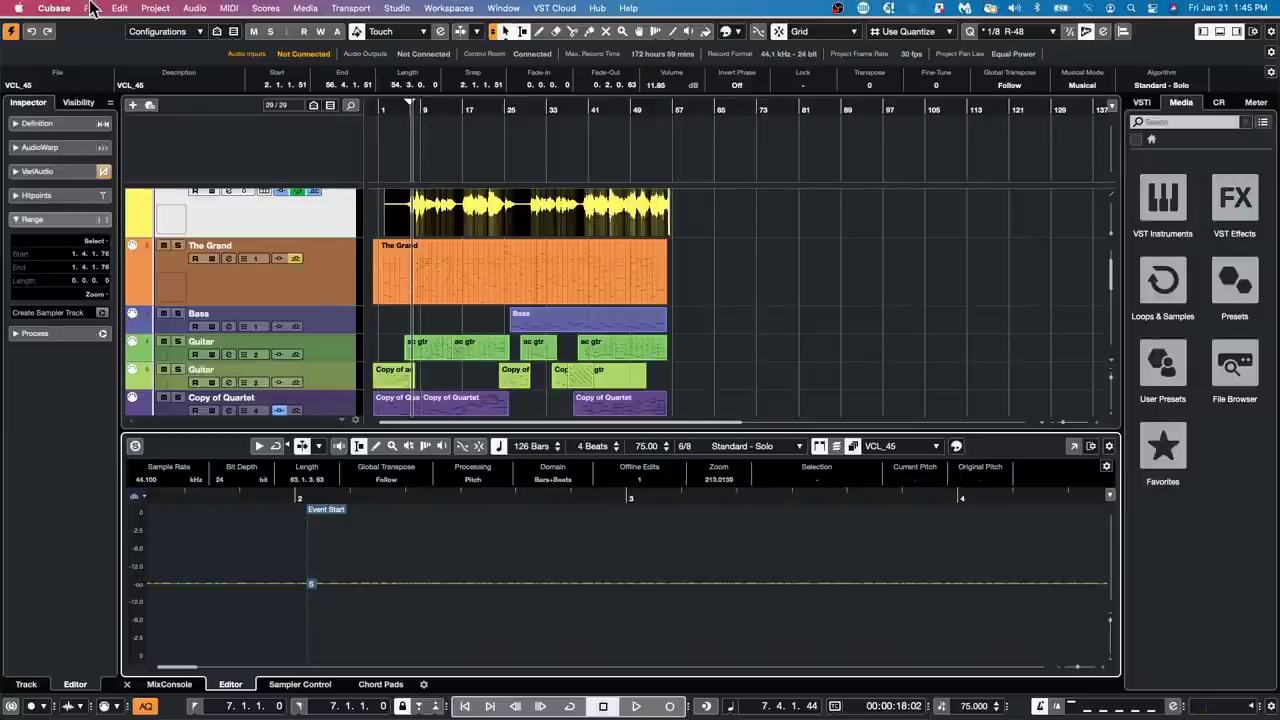
pyautogui.click(93, 9)
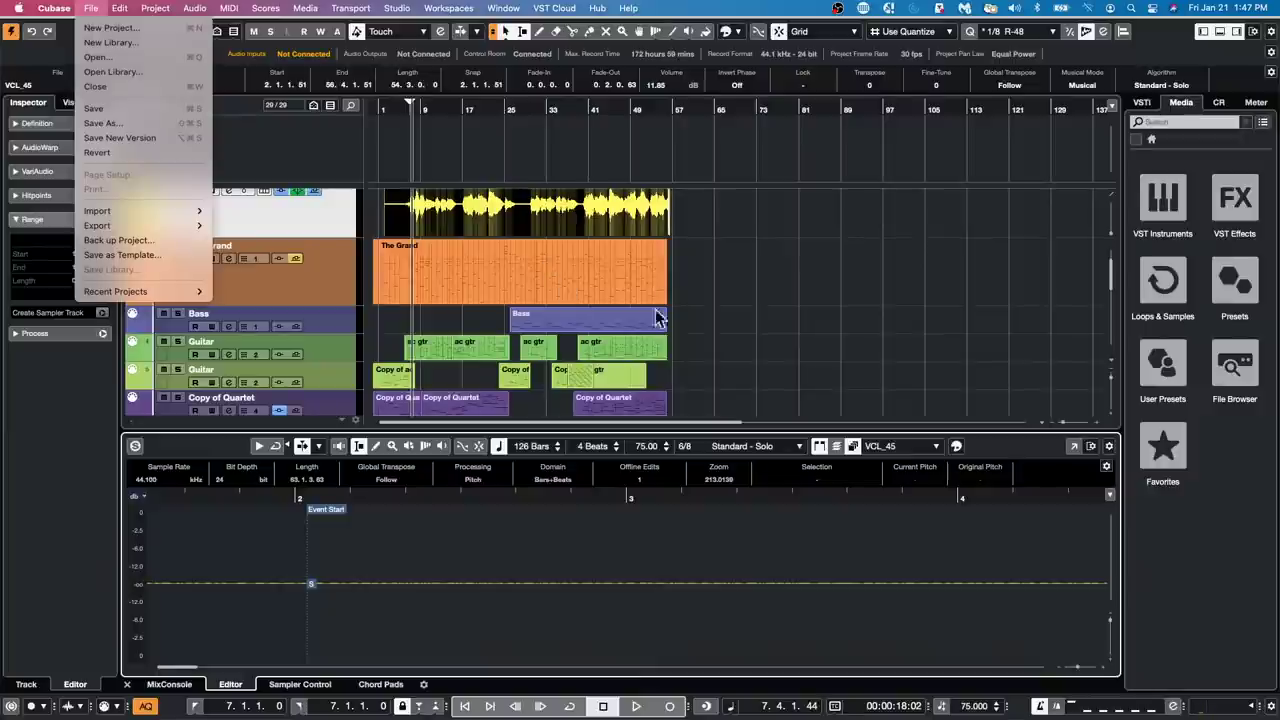
pyautogui.click(342, 272)
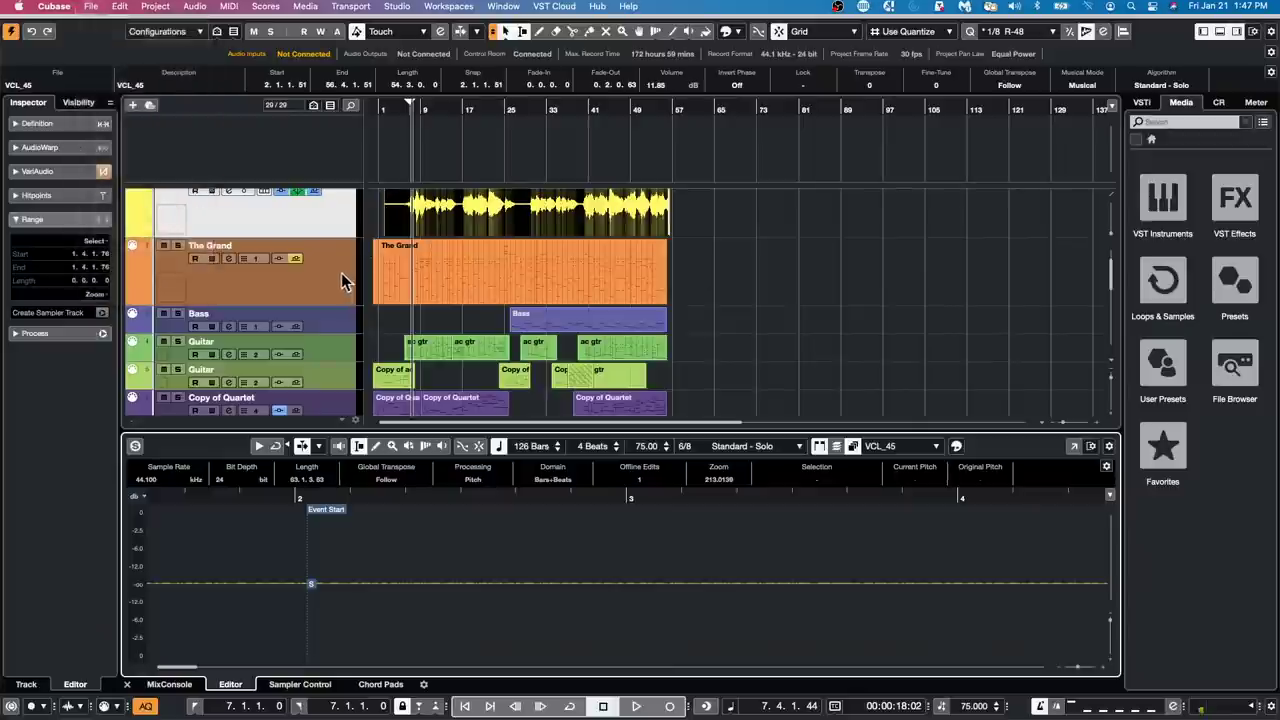
# Step: Add an instrument track with HALion Sonic SE below the VCL track
pyautogui.rightClick(333, 229)
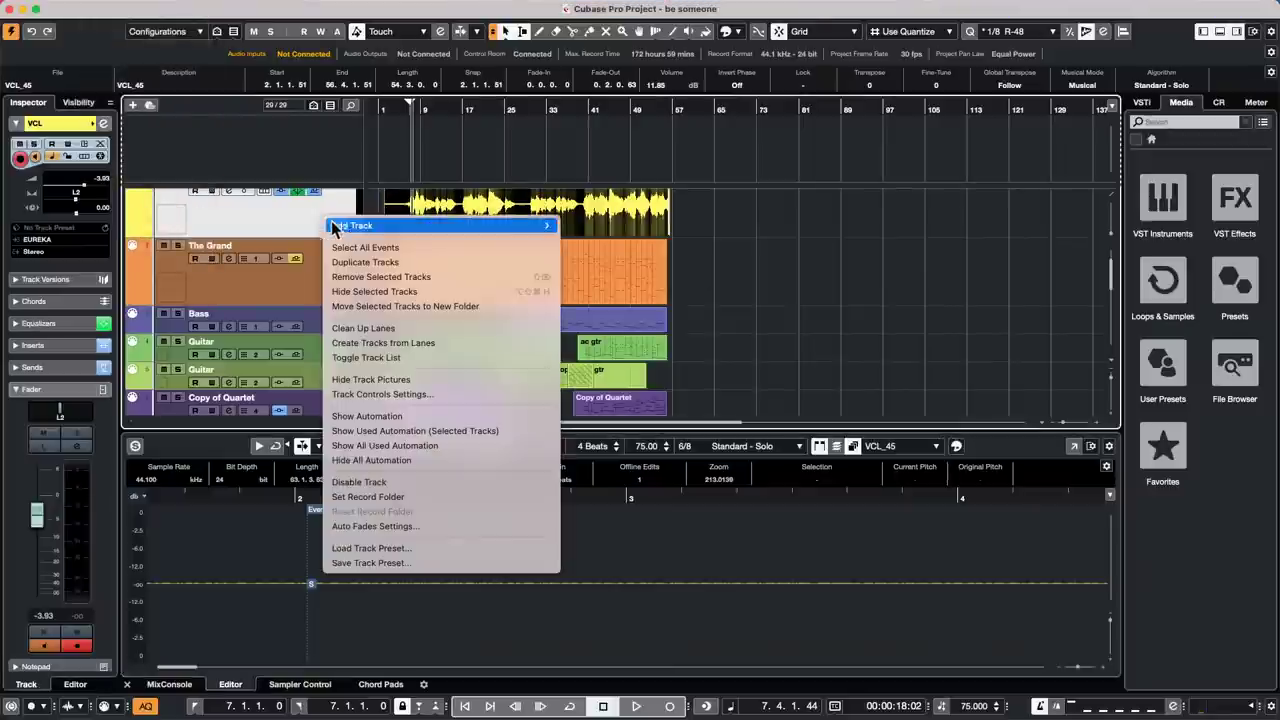
pyautogui.moveTo(444, 227)
pyautogui.click(661, 245)
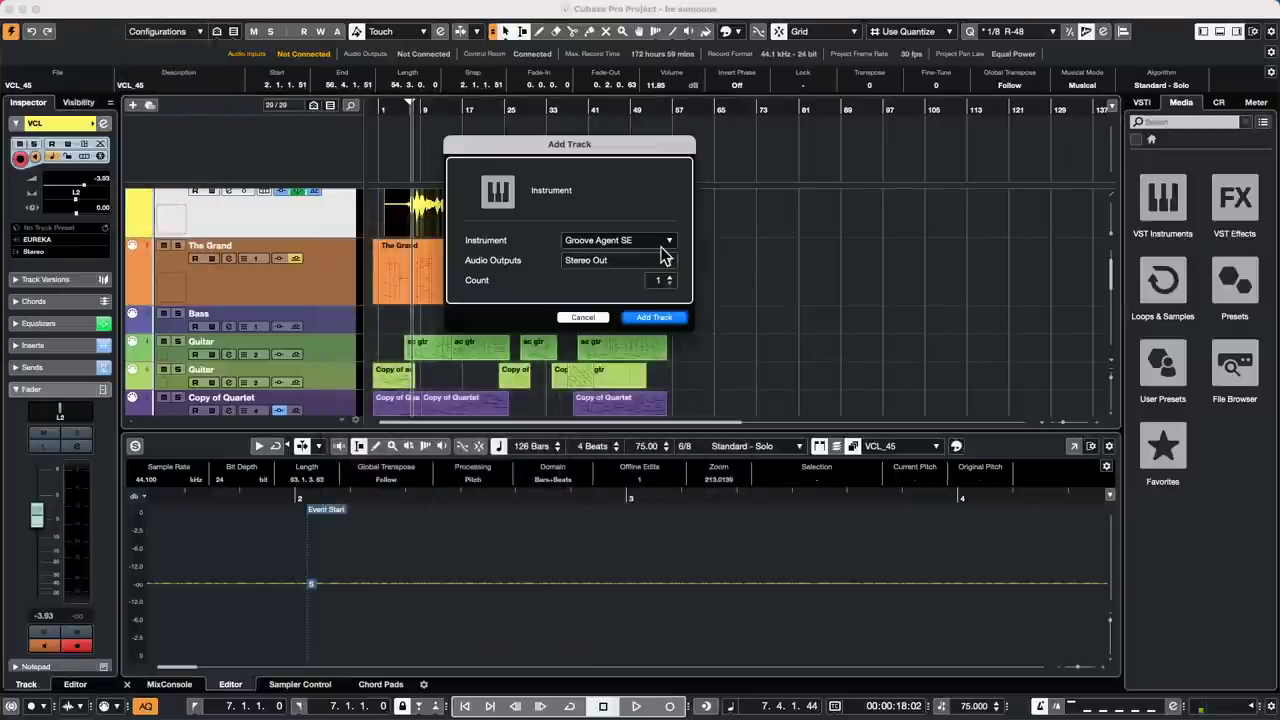
pyautogui.click(628, 242)
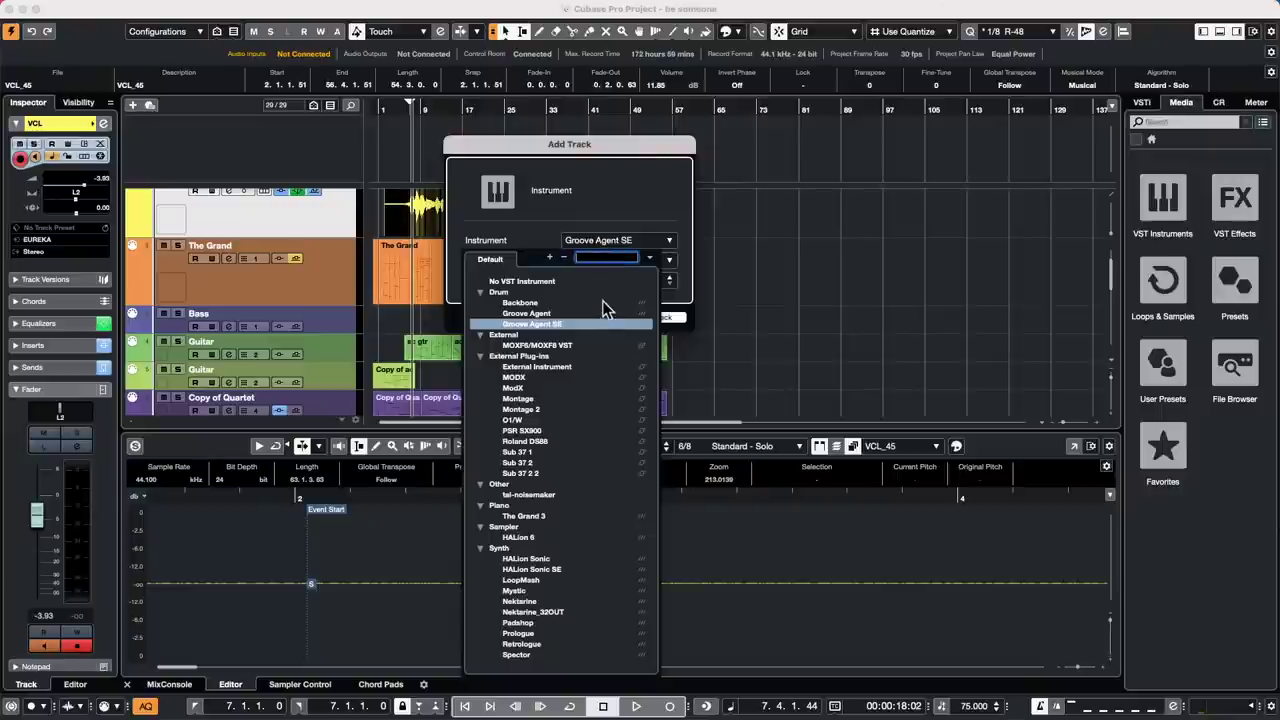
pyautogui.click(546, 570)
pyautogui.click(655, 318)
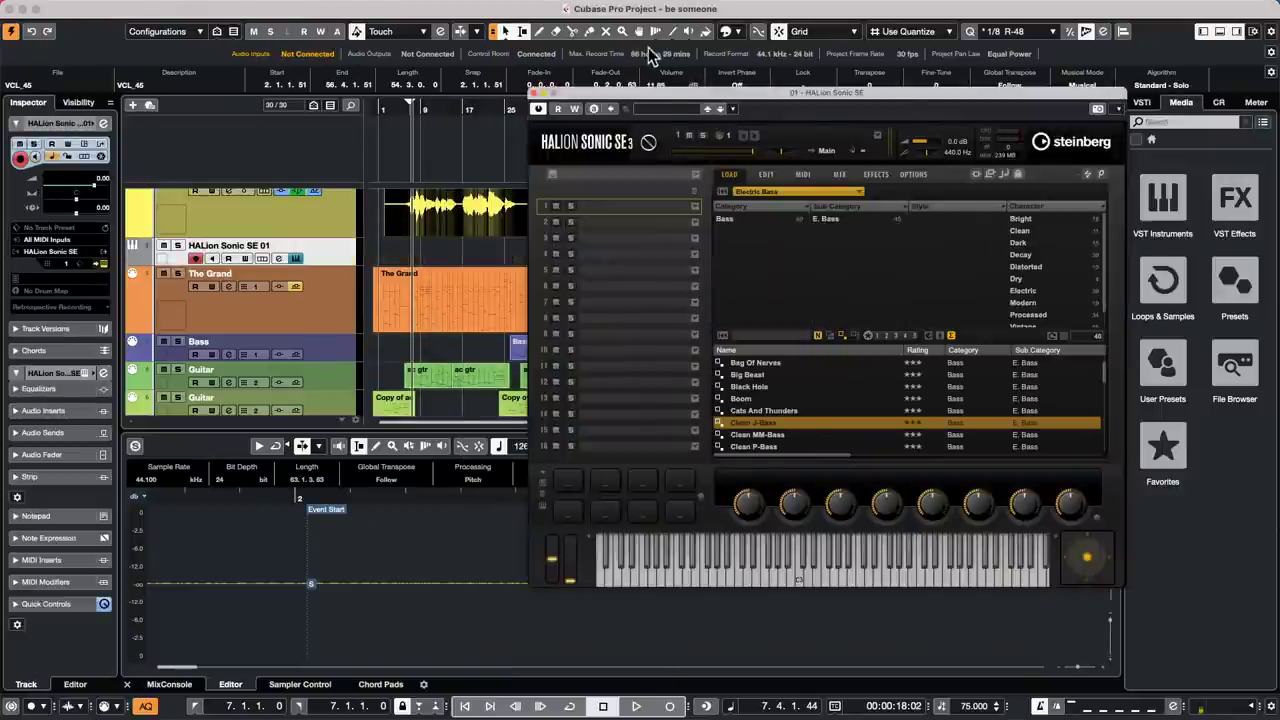
# Step: Load Trombone Combi from the Brass category of the HALion Symphonic Orchestra library into HALion Sonic SE
pyautogui.moveTo(669, 84); pyautogui.dragTo(440, 69)
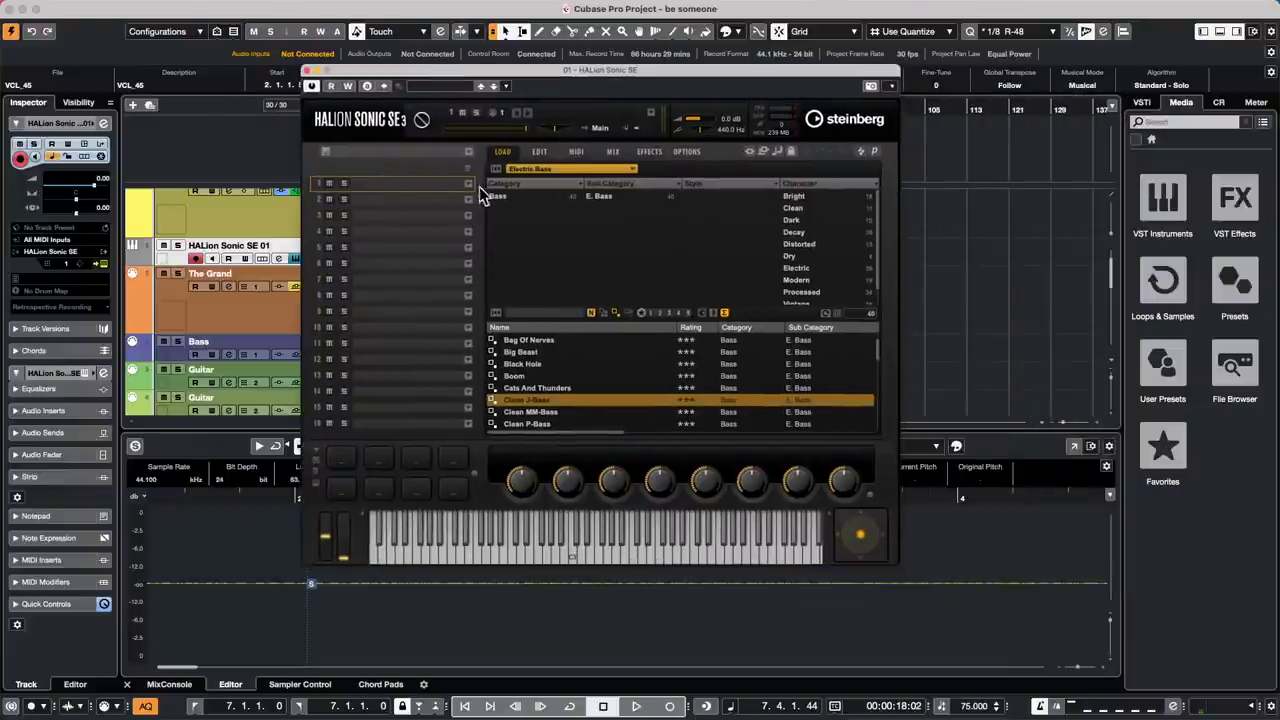
pyautogui.click(551, 174)
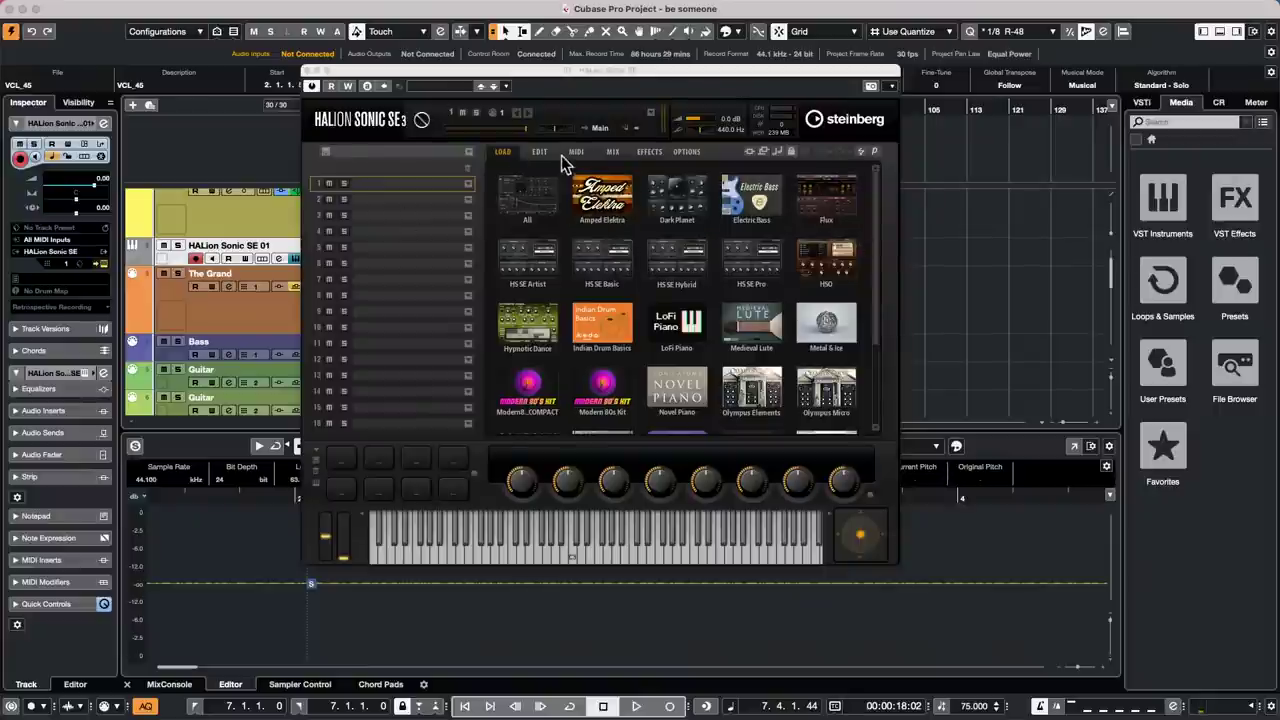
pyautogui.click(505, 152)
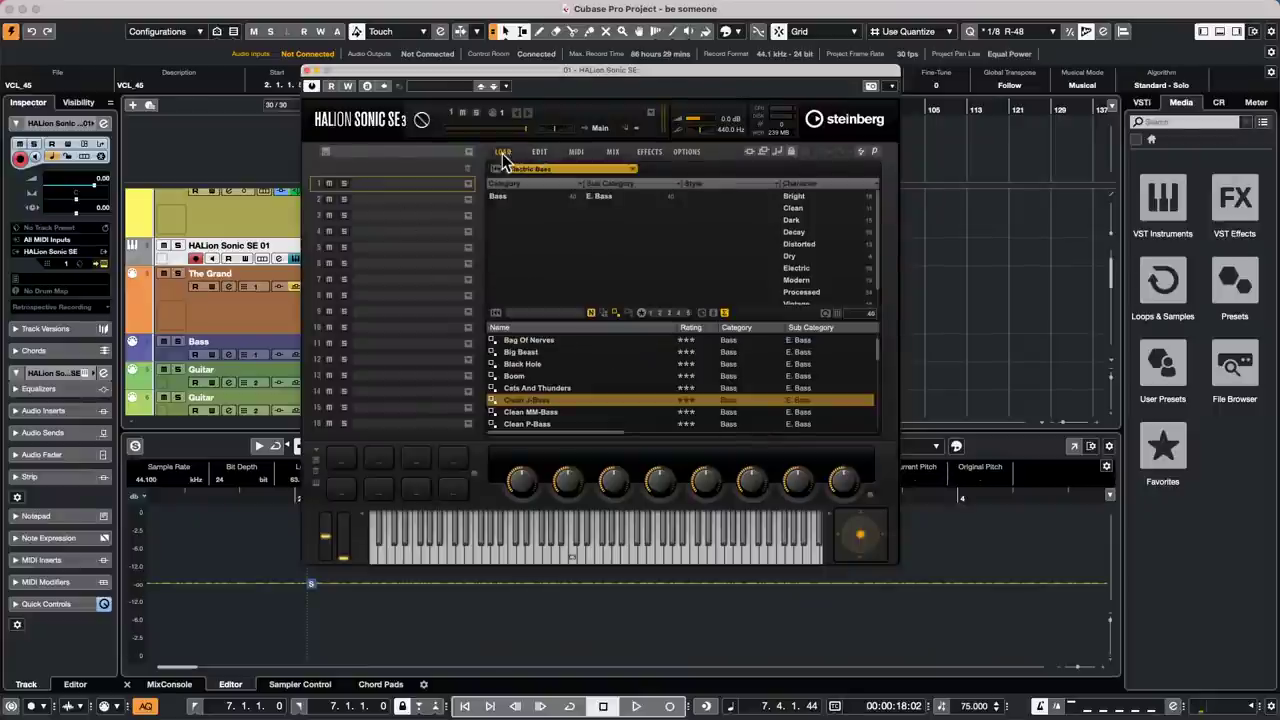
pyautogui.click(536, 168)
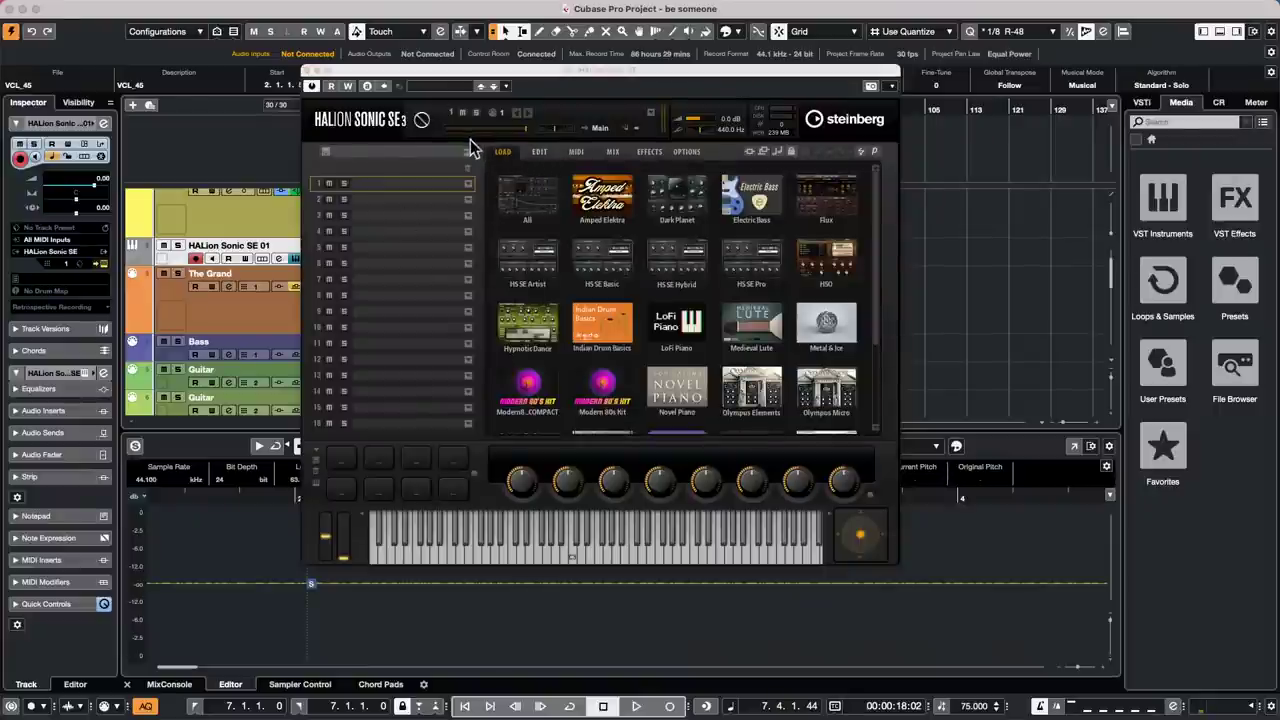
pyautogui.click(503, 152)
pyautogui.click(553, 170)
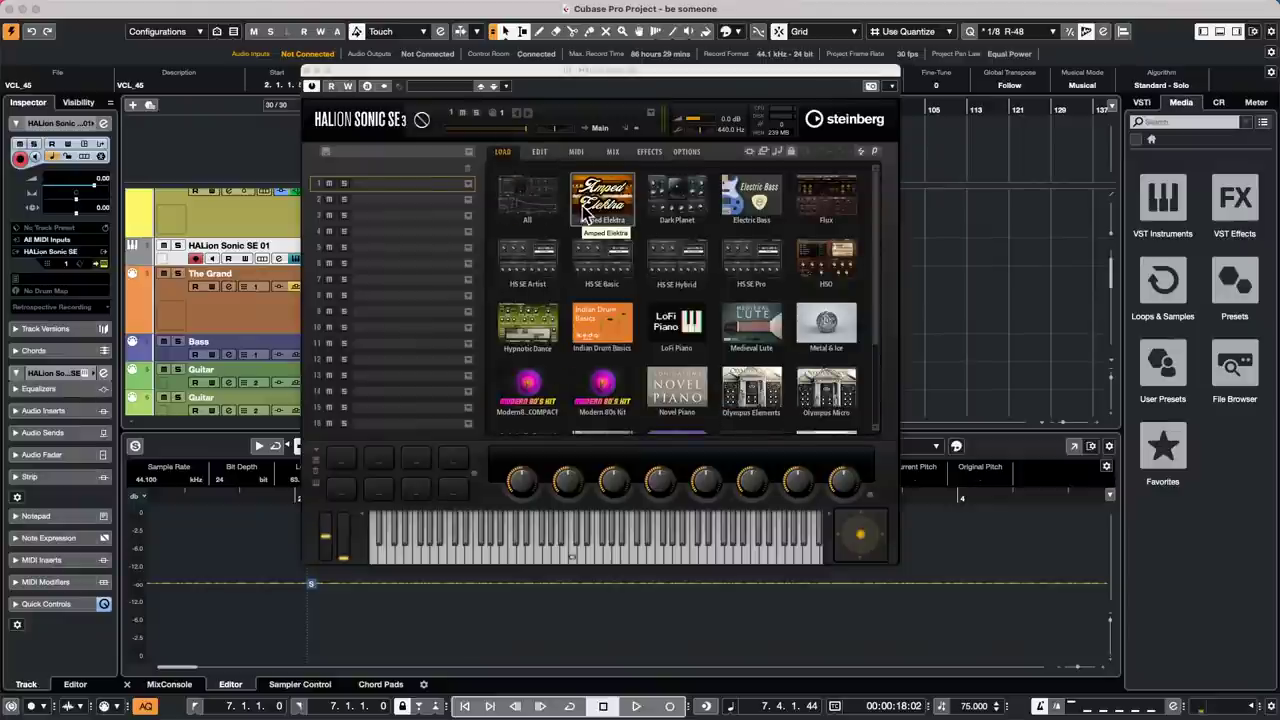
pyautogui.click(826, 262)
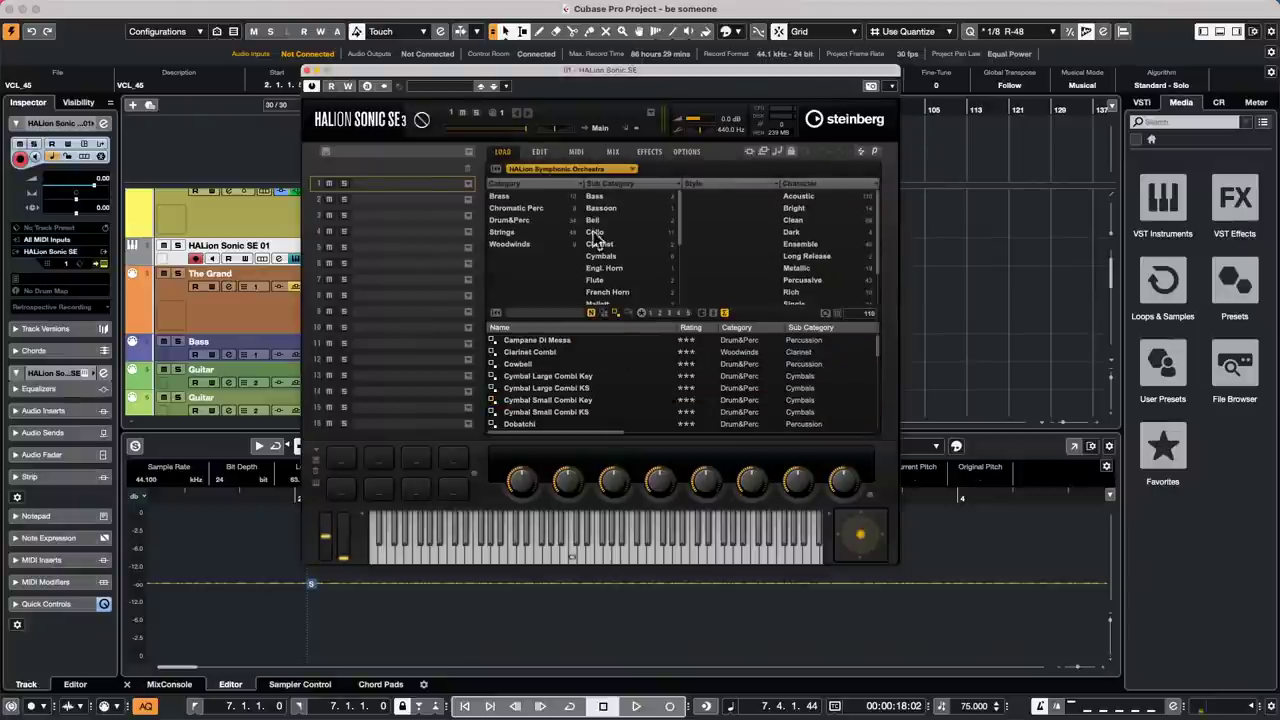
pyautogui.click(525, 199)
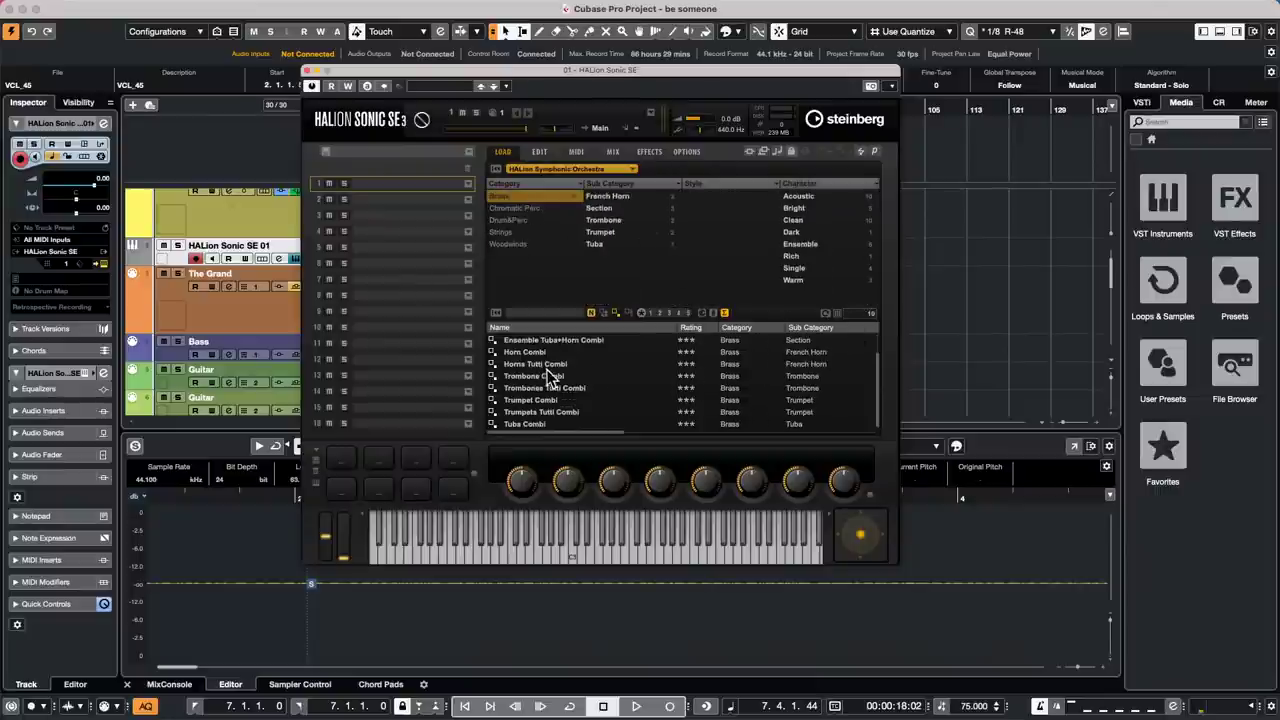
pyautogui.click(548, 375)
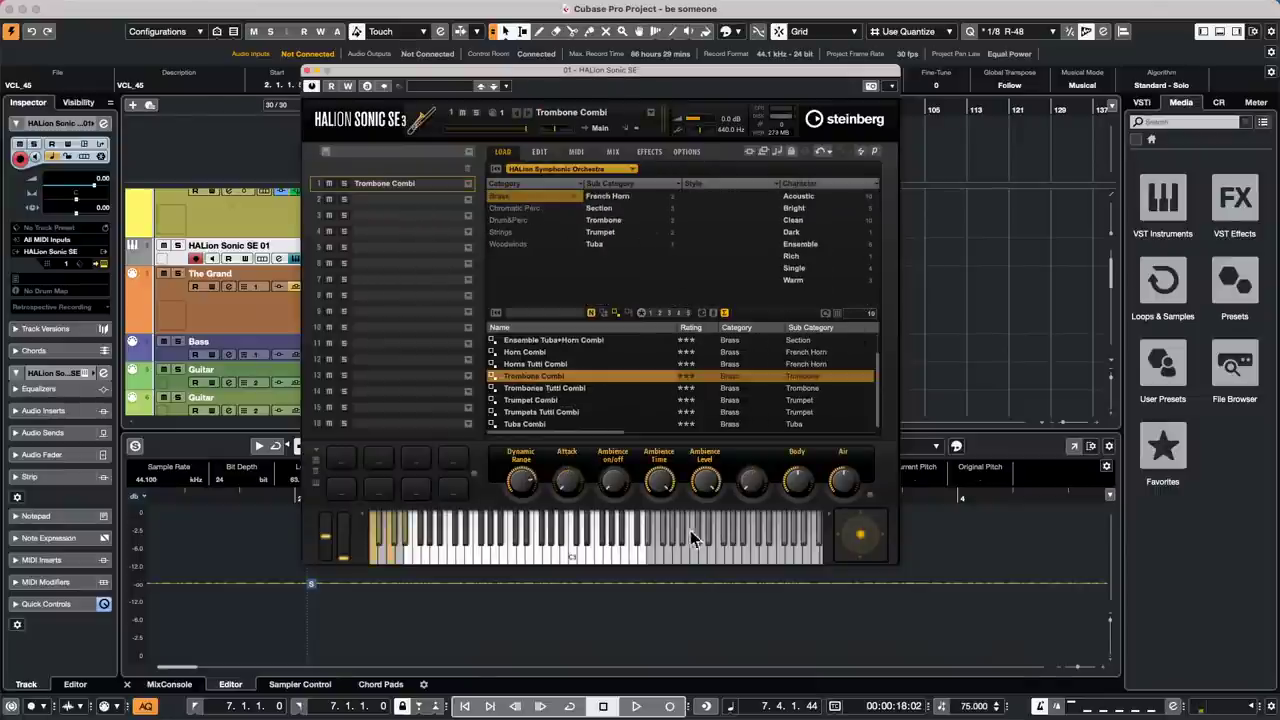
# Step: Audition a few notes of Trombone Combi, examine its Expressions settings and close the HALion Sonic SE window
pyautogui.click(605, 560)
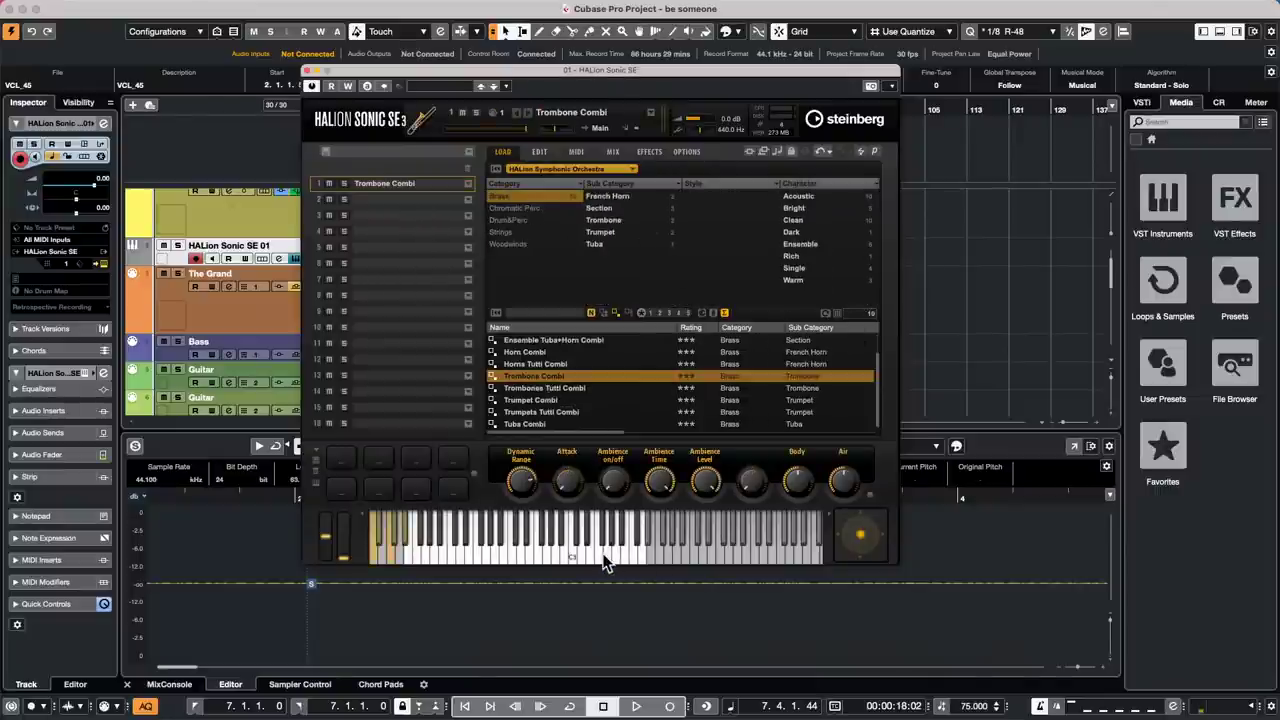
pyautogui.click(544, 556)
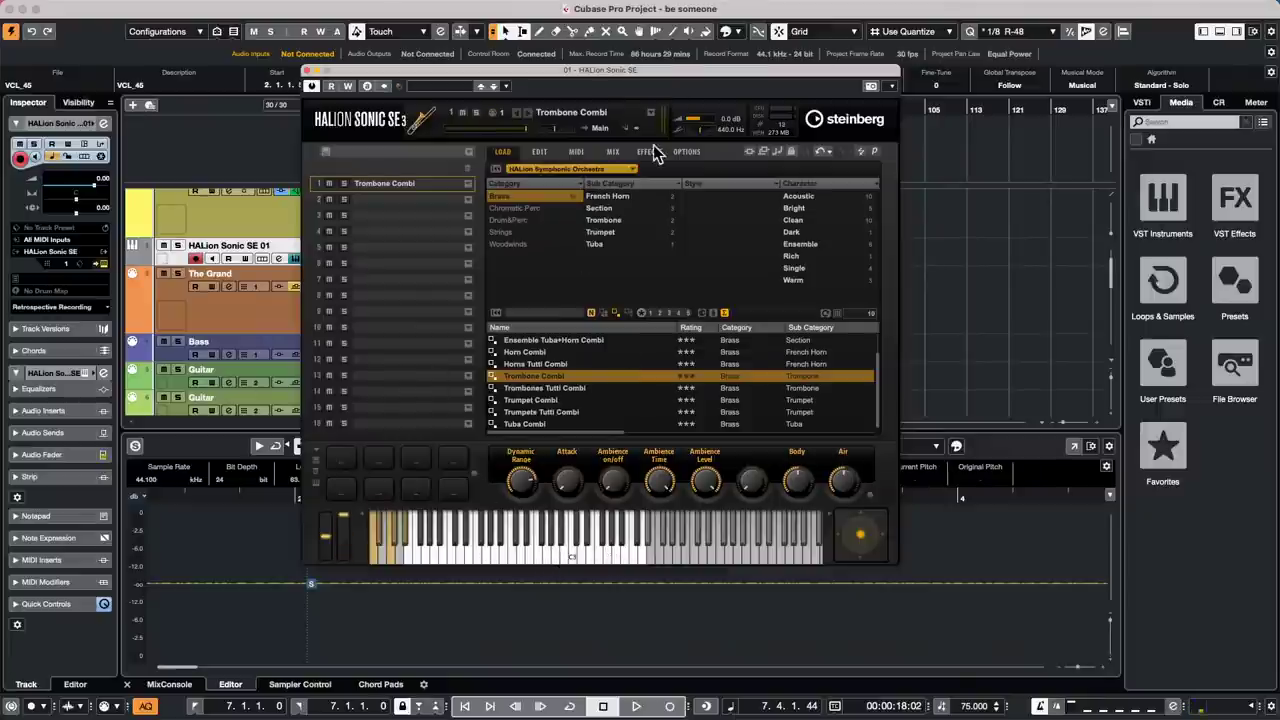
pyautogui.click(538, 152)
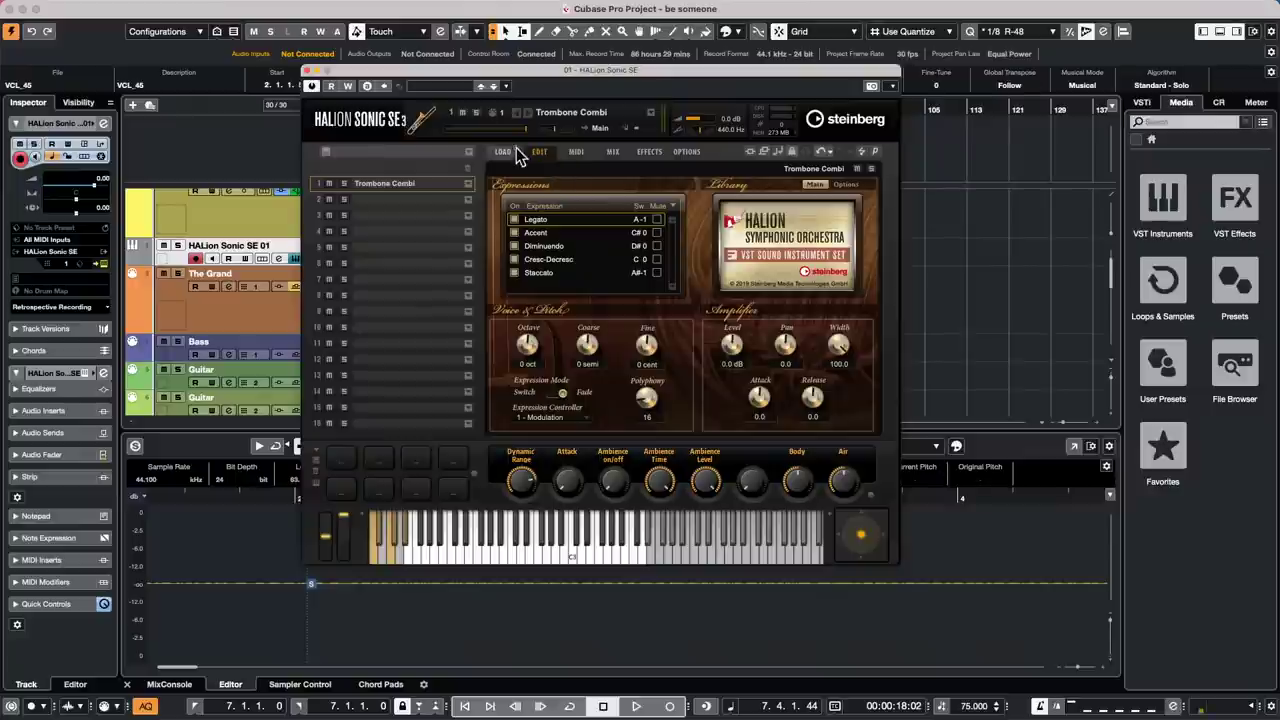
pyautogui.click(502, 152)
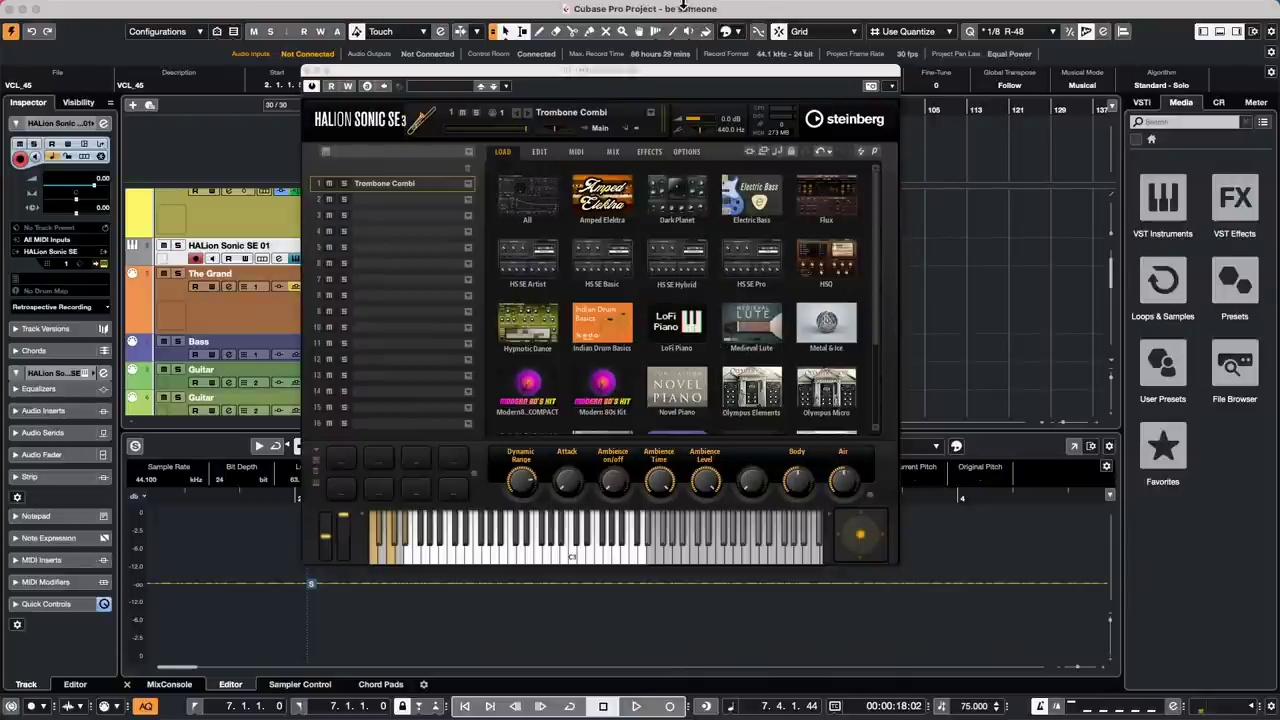
pyautogui.moveTo(681, 5)
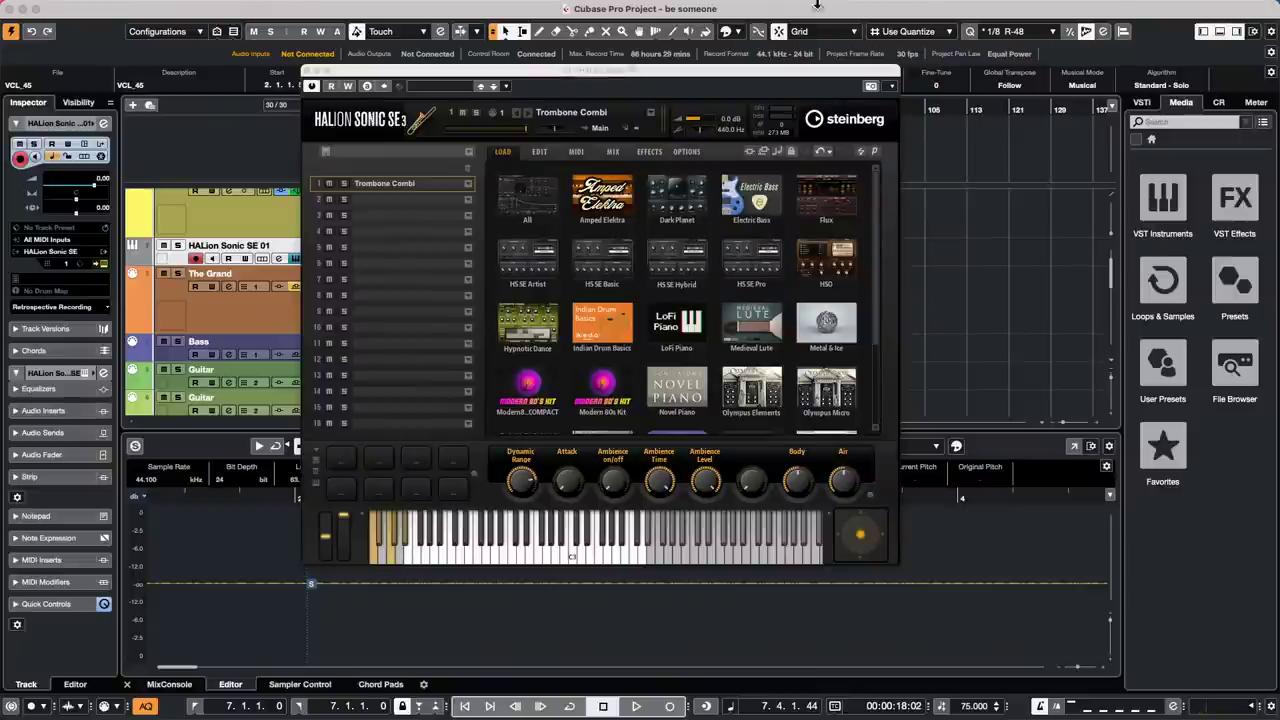
pyautogui.click(306, 70)
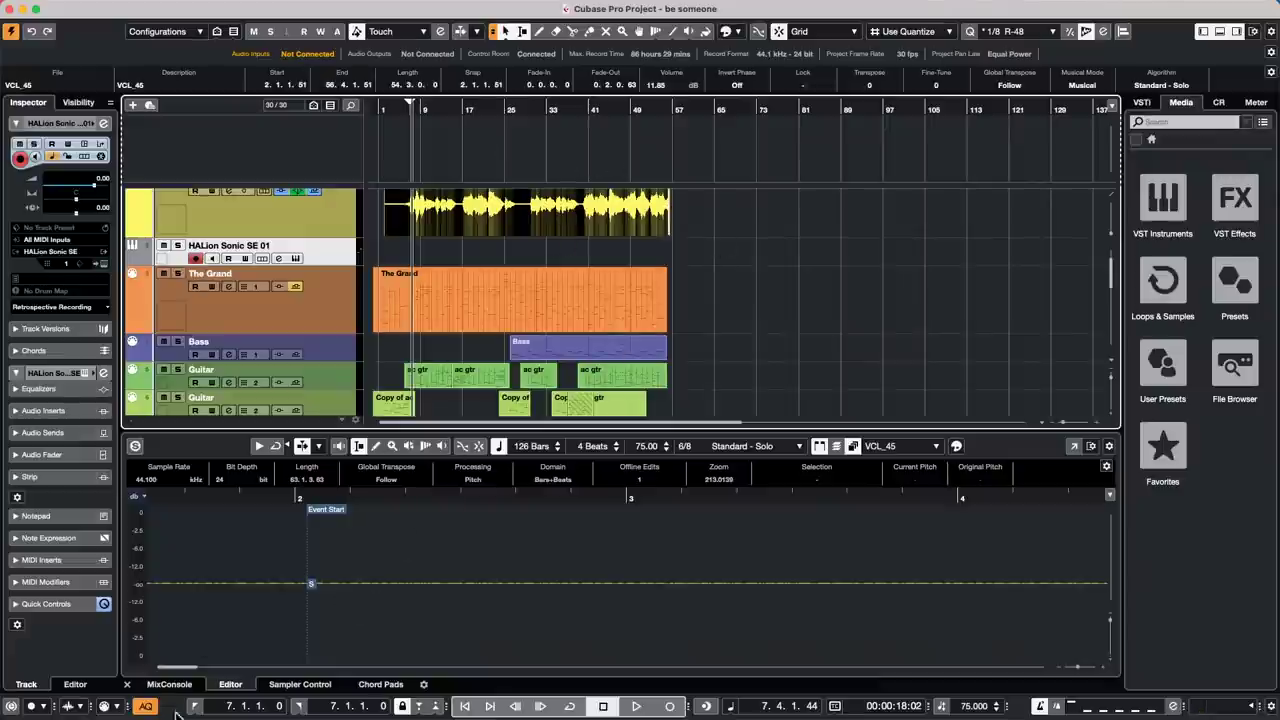
# Step: Show the MixConsole with its toolbar in the lower zone, and open it in a separate window
pyautogui.click(238, 686)
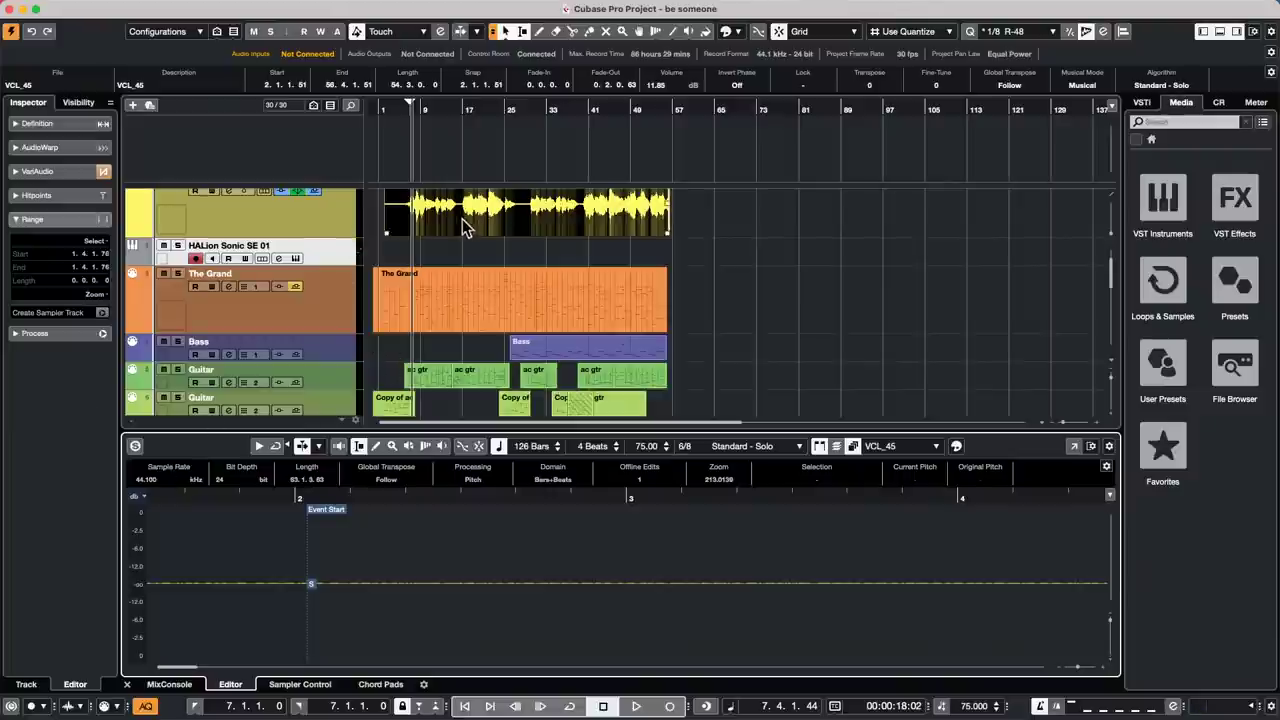
pyautogui.click(170, 685)
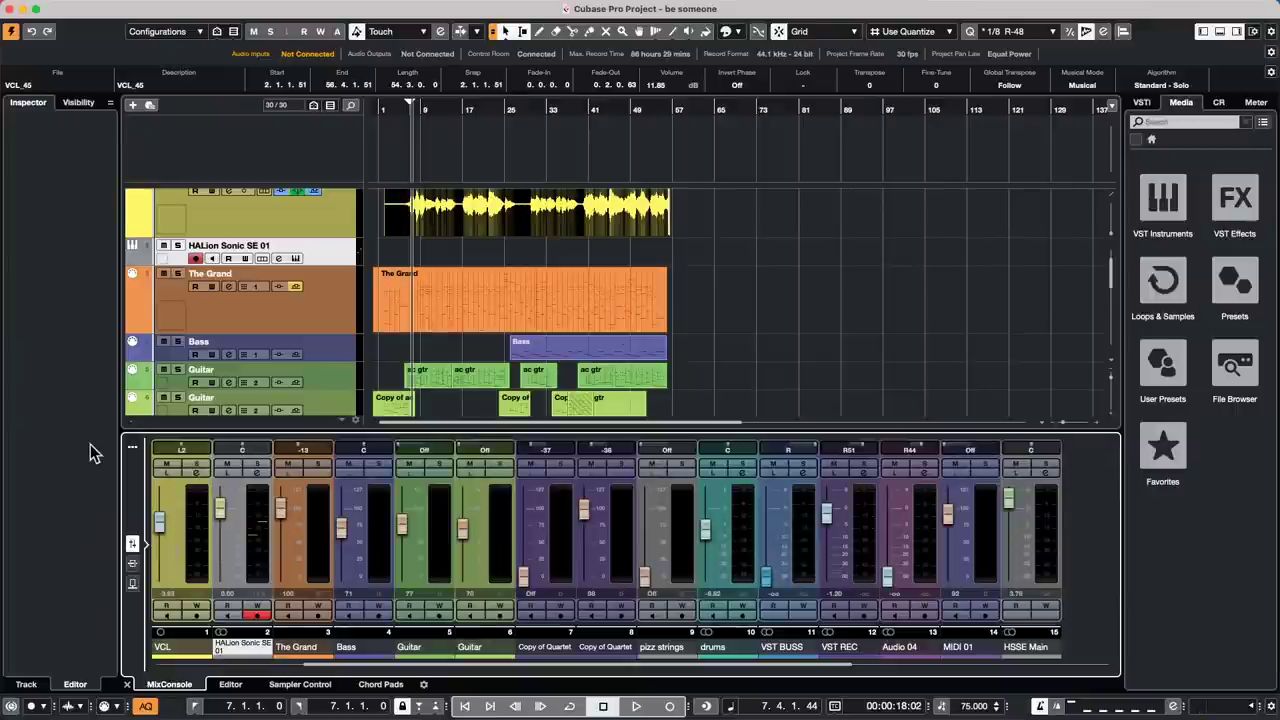
pyautogui.click(132, 447)
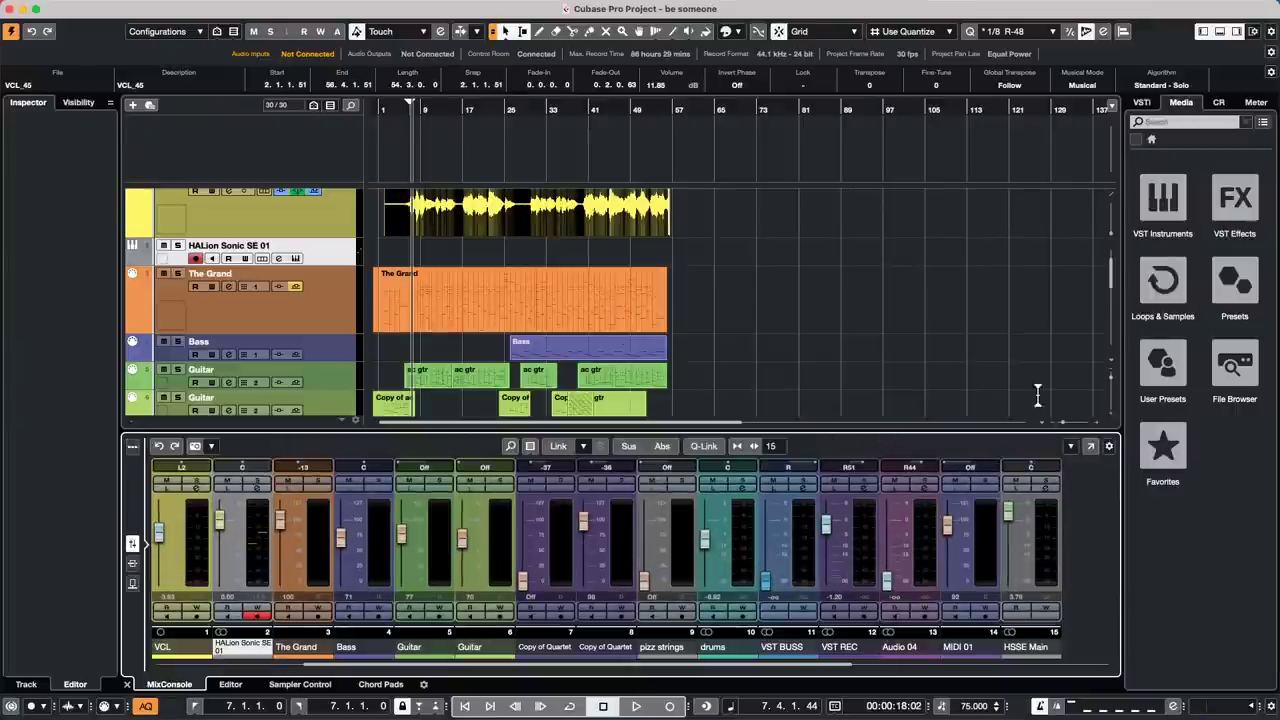
pyautogui.click(1091, 447)
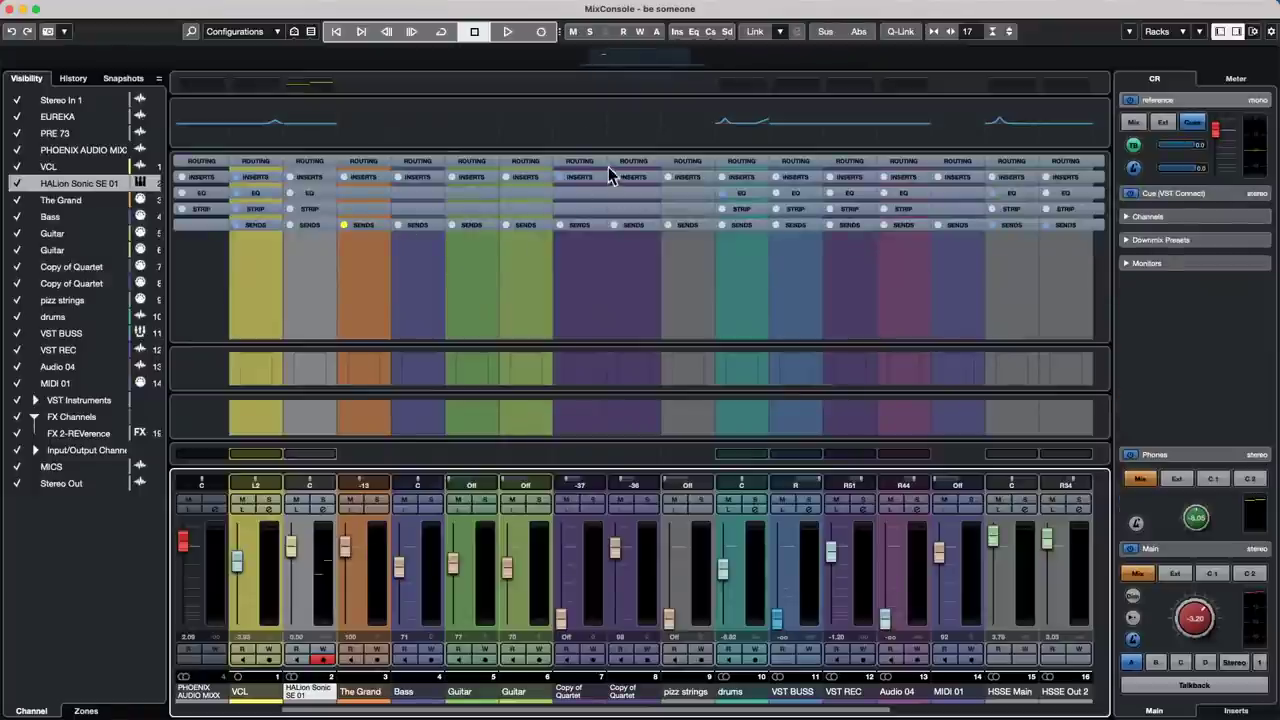
# Step: Add the Pre (Filters/Gain/Phase) rack to the MixConsole channels and expand it
pyautogui.click(1158, 33)
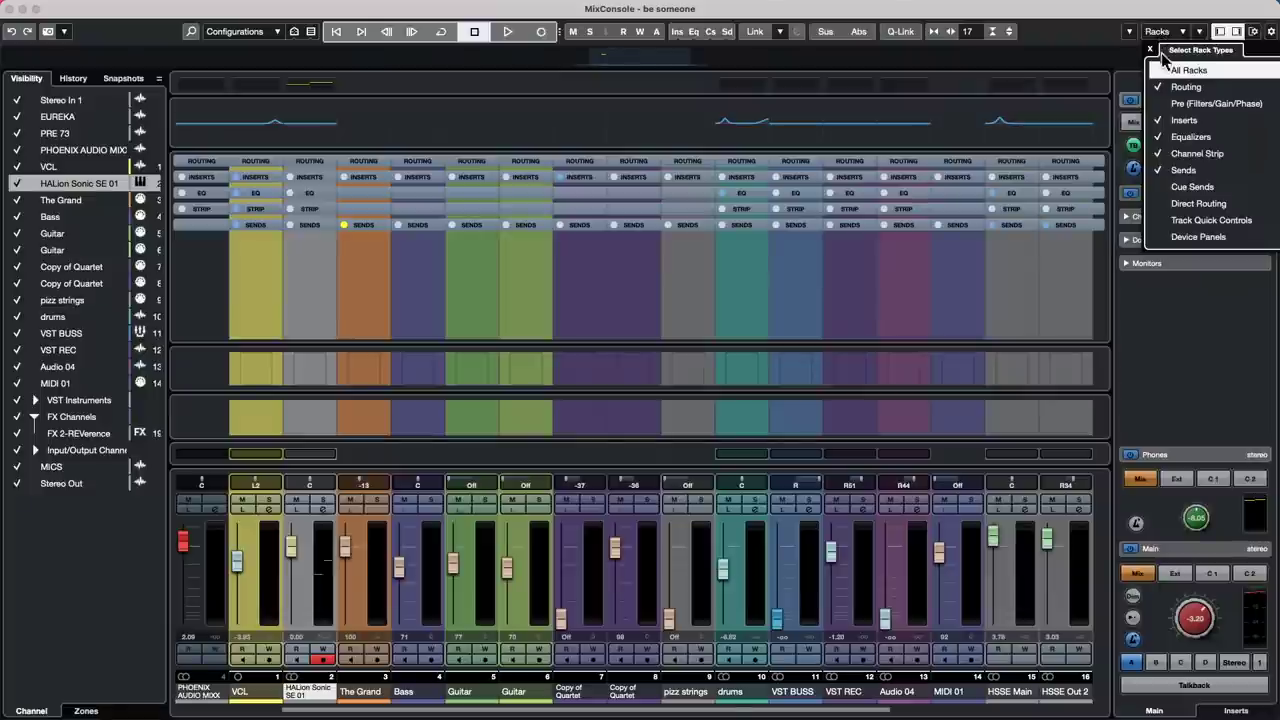
pyautogui.click(1168, 104)
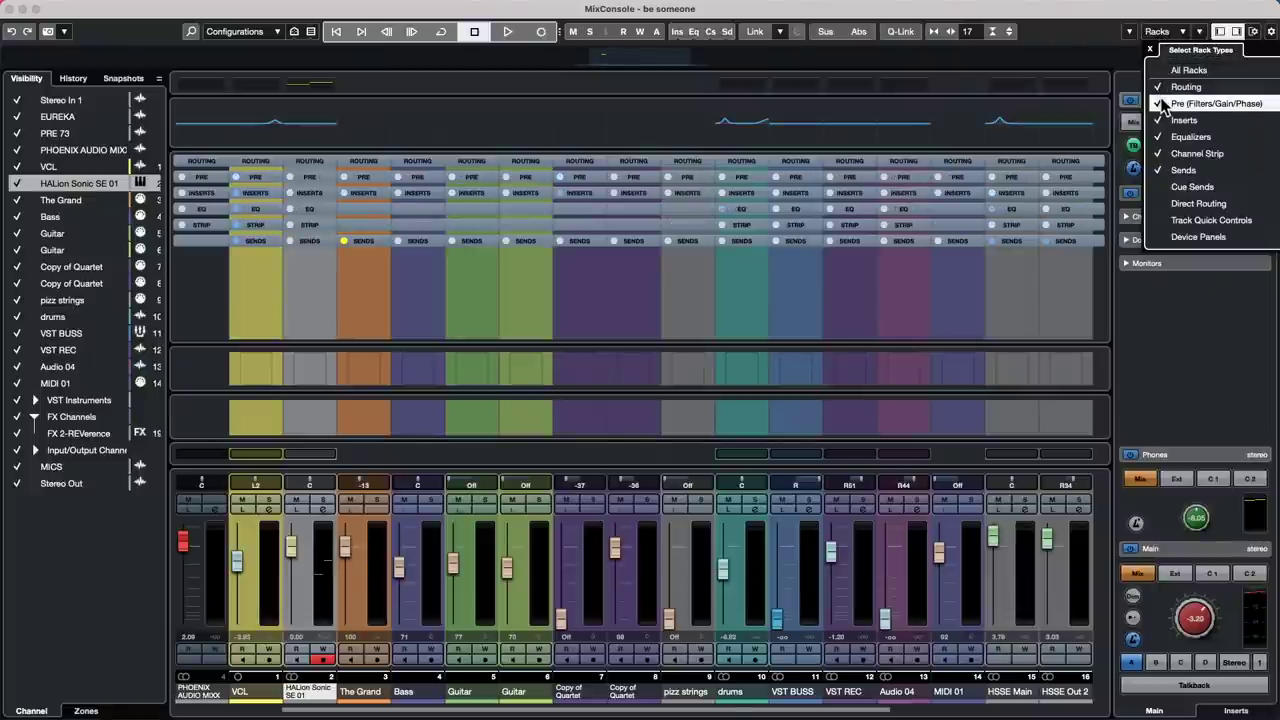
pyautogui.click(644, 182)
pyautogui.click(623, 180)
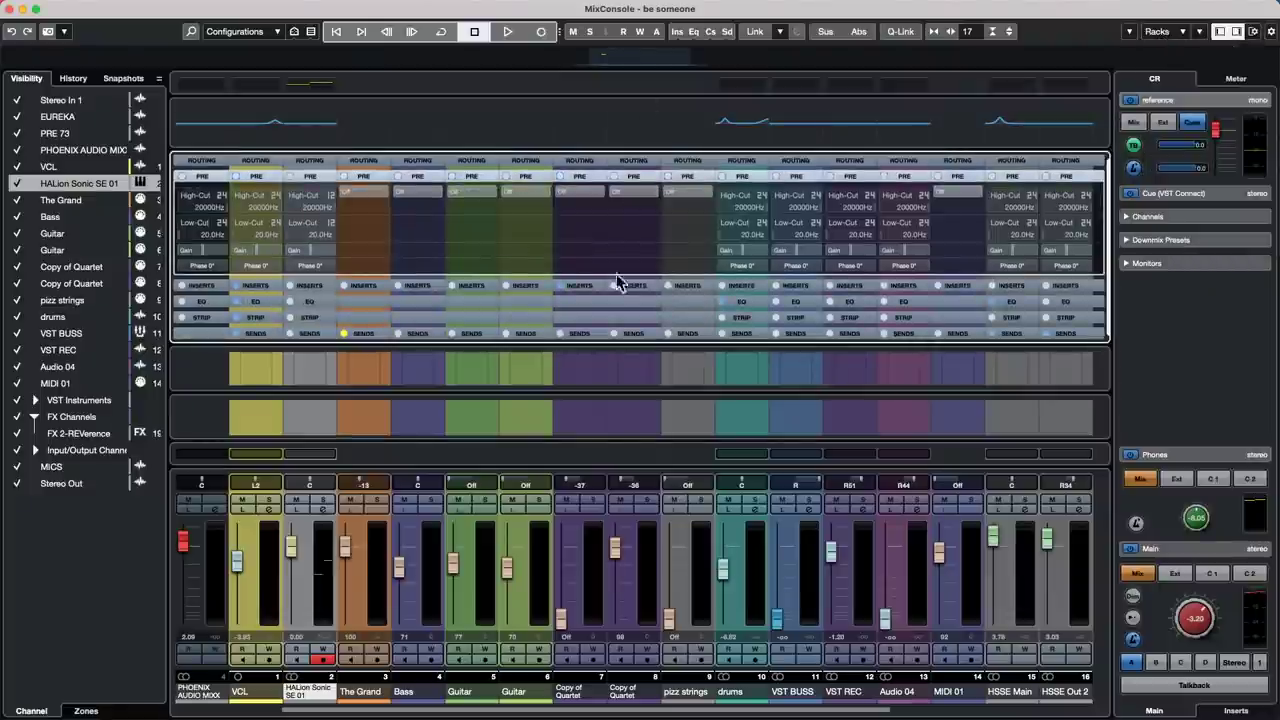
# Step: View the channel settings of the drums track, and close them and the separate MixConsole window
pyautogui.click(752, 516)
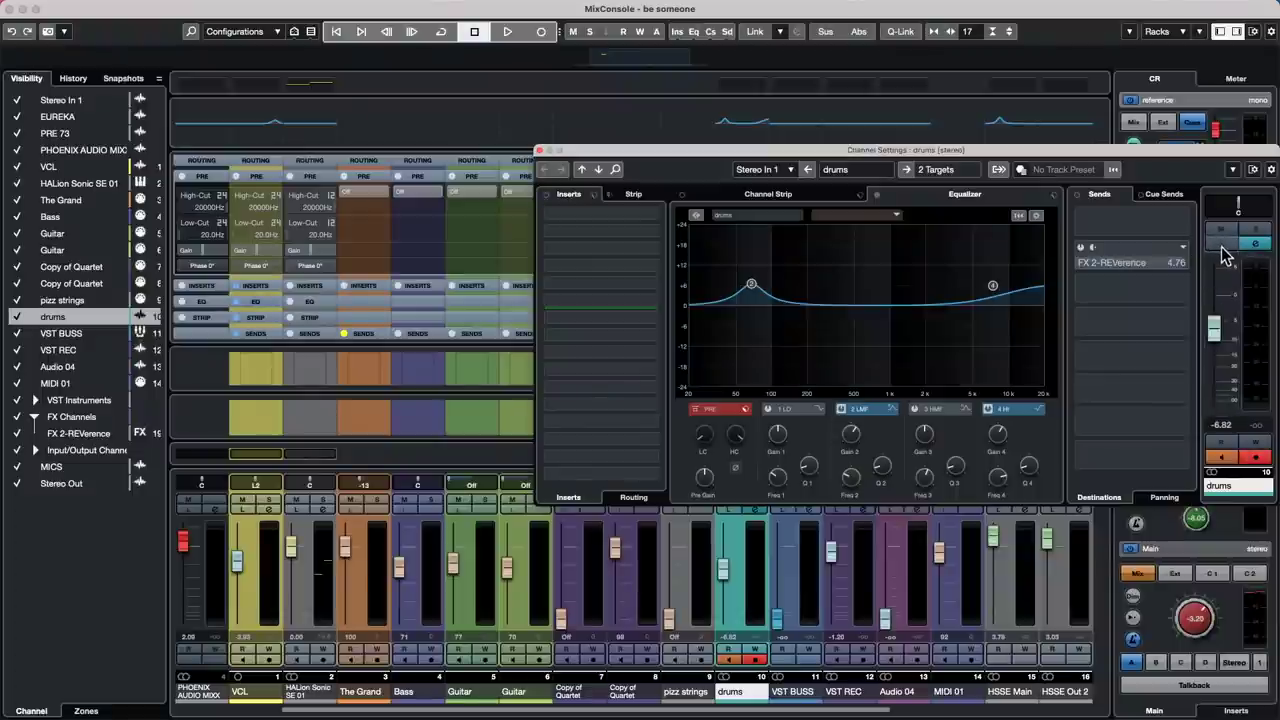
pyautogui.click(540, 151)
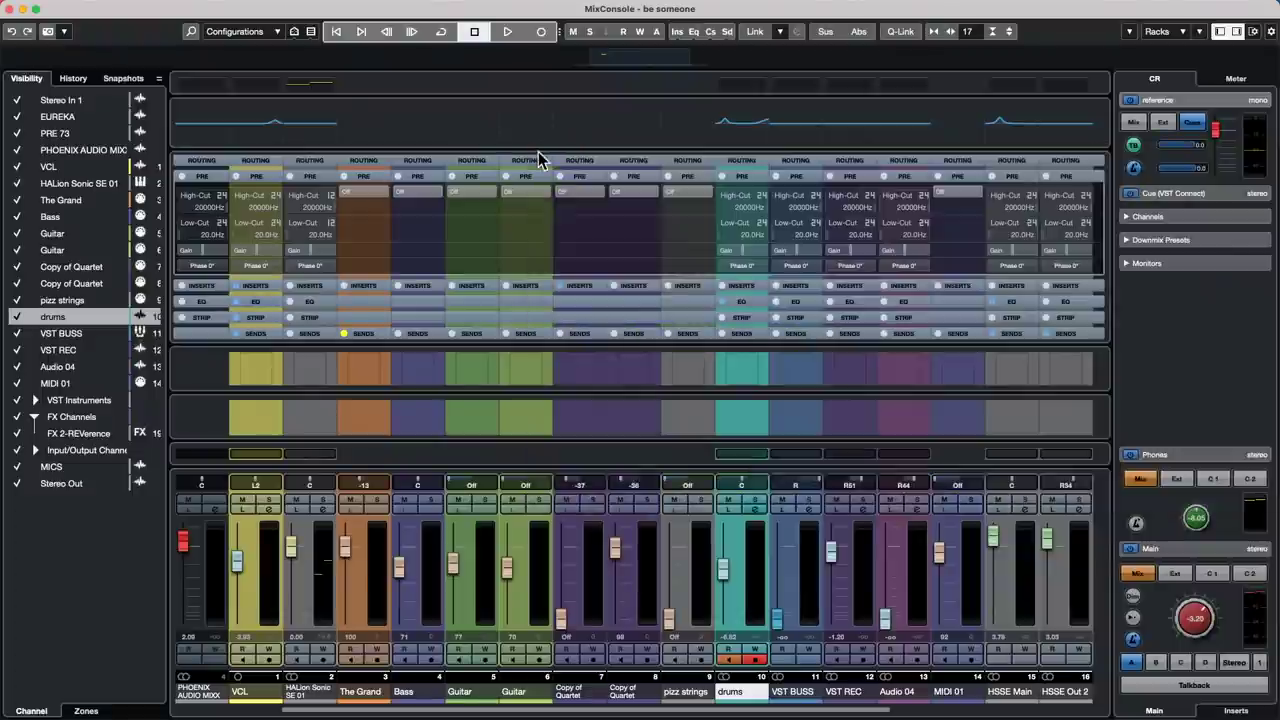
pyautogui.click(10, 10)
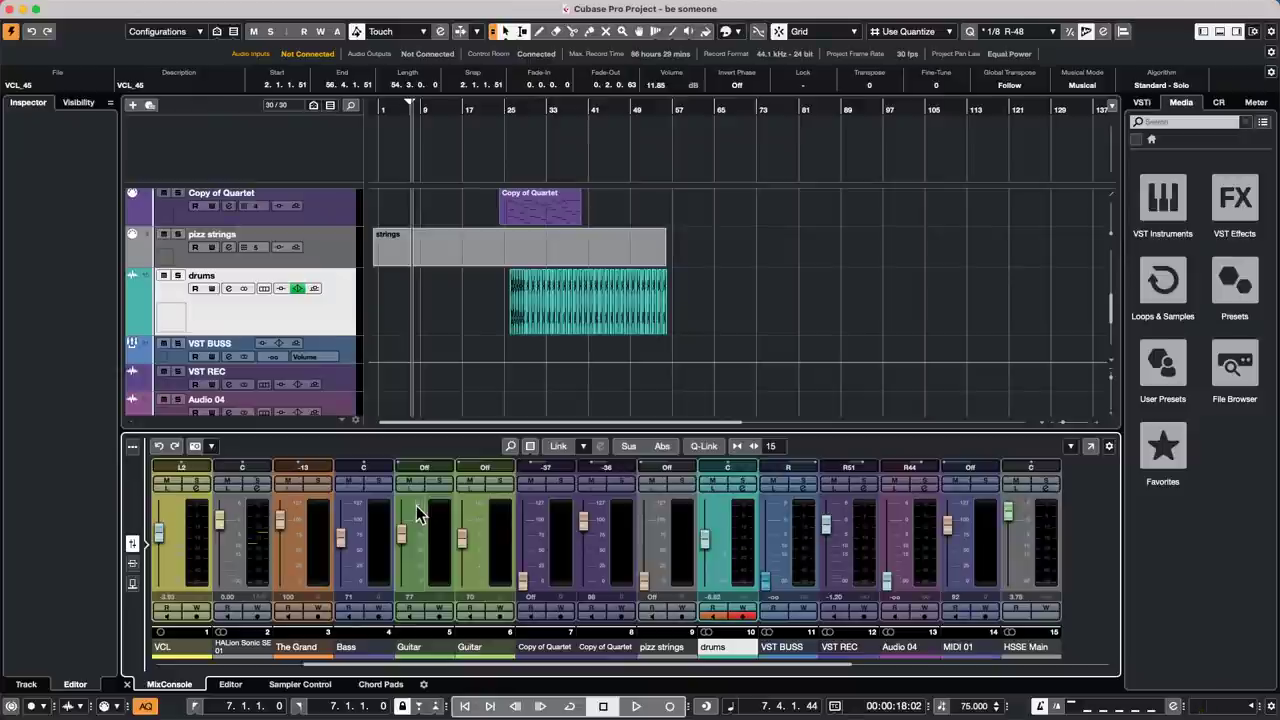
pyautogui.scroll(-1, 416, 505)
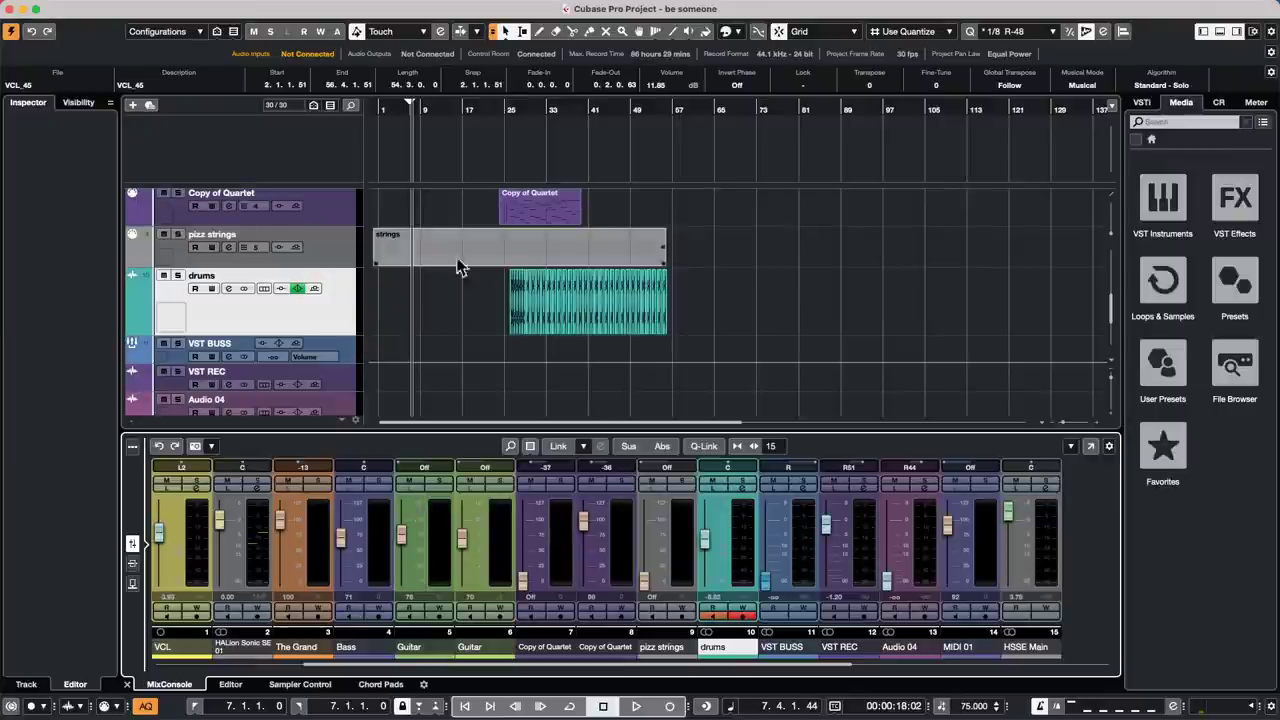
# Step: Set the locator range in the empty area after the song from bar 65 to bar 67
pyautogui.keyDown('super'); pyautogui.click(718, 108); pyautogui.keyUp('super')
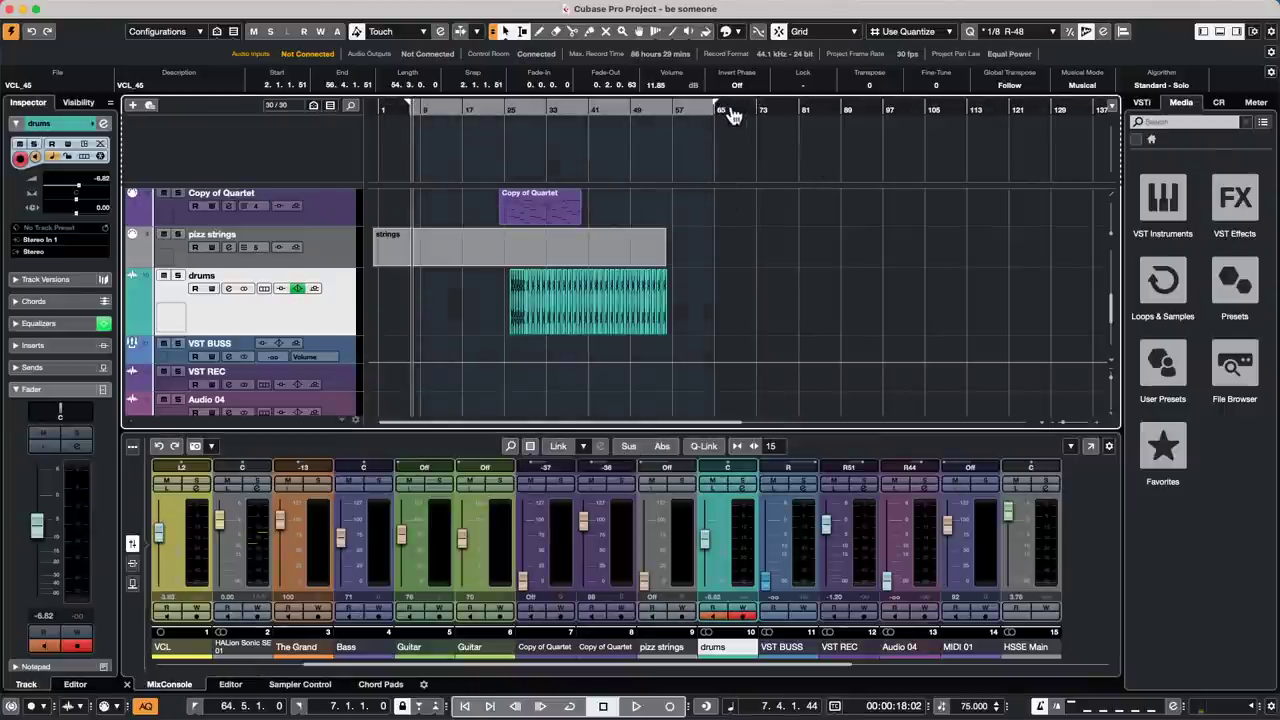
pyautogui.moveTo(730, 109); pyautogui.dragTo(708, 158)
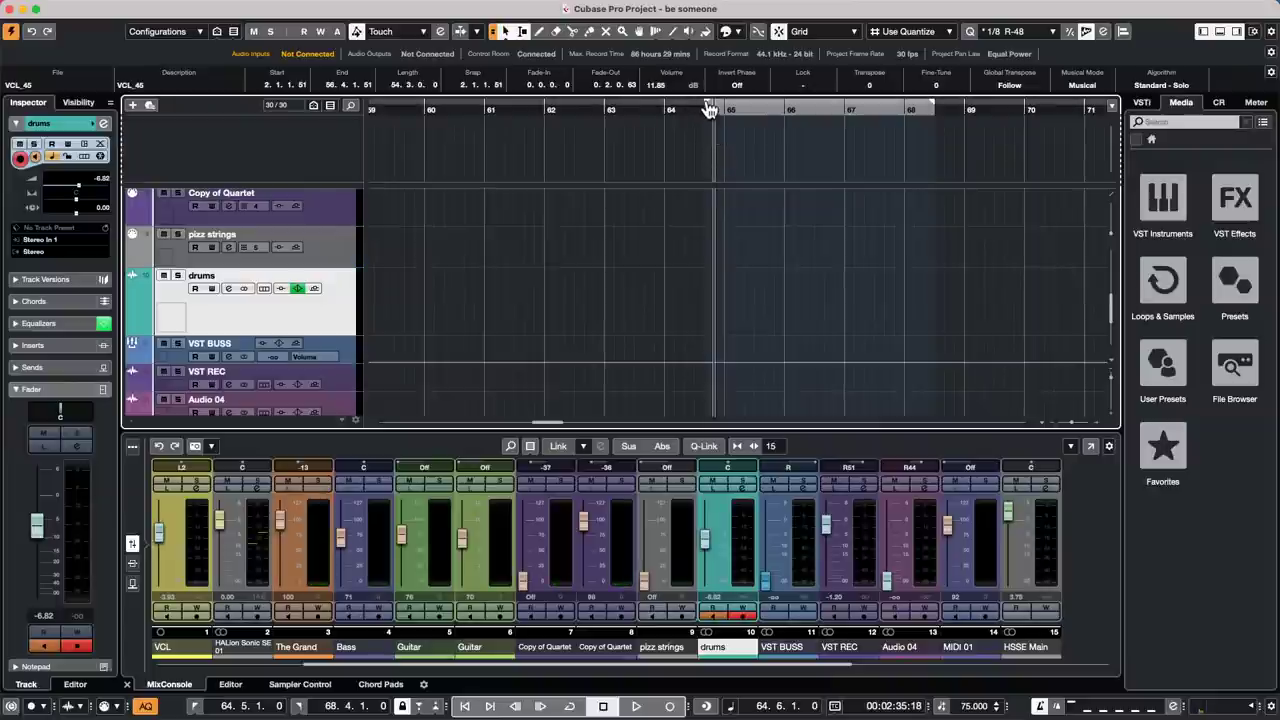
pyautogui.moveTo(708, 108); pyautogui.dragTo(727, 108)
pyautogui.moveTo(932, 108); pyautogui.dragTo(844, 114)
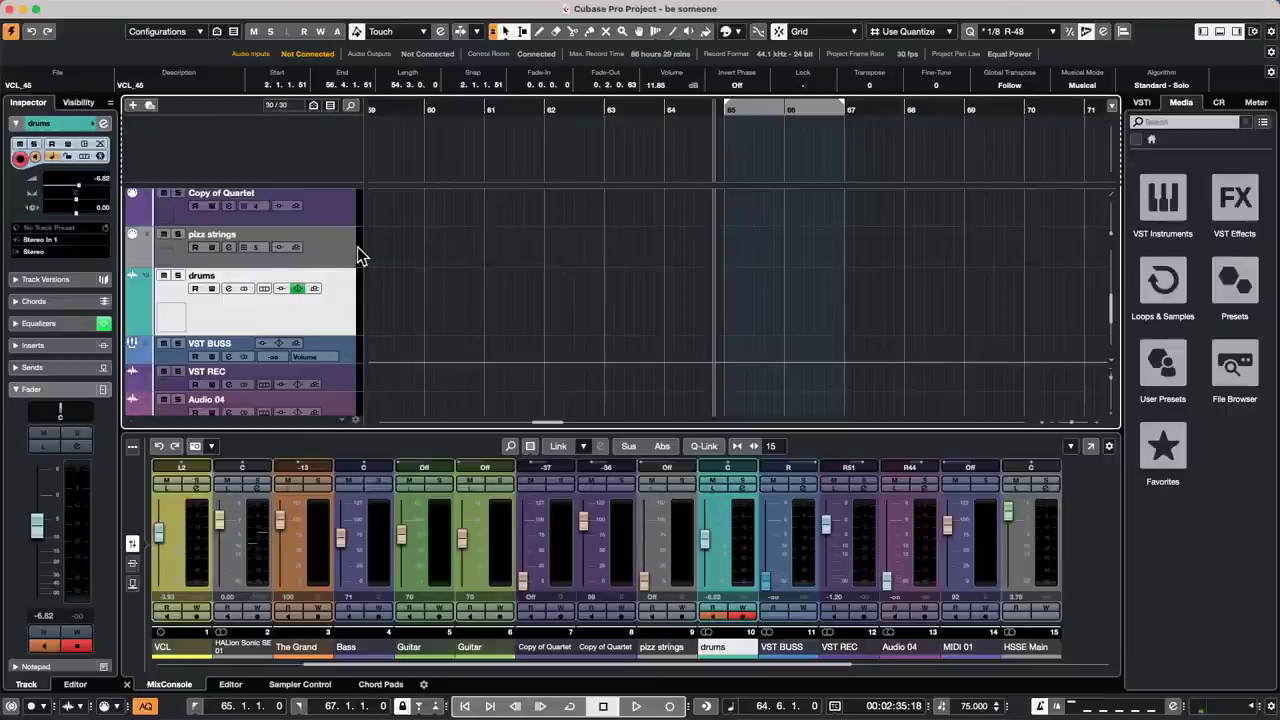
# Step: Select The Grand track and try to record on it from bar 65
pyautogui.scroll(5, 360, 255)
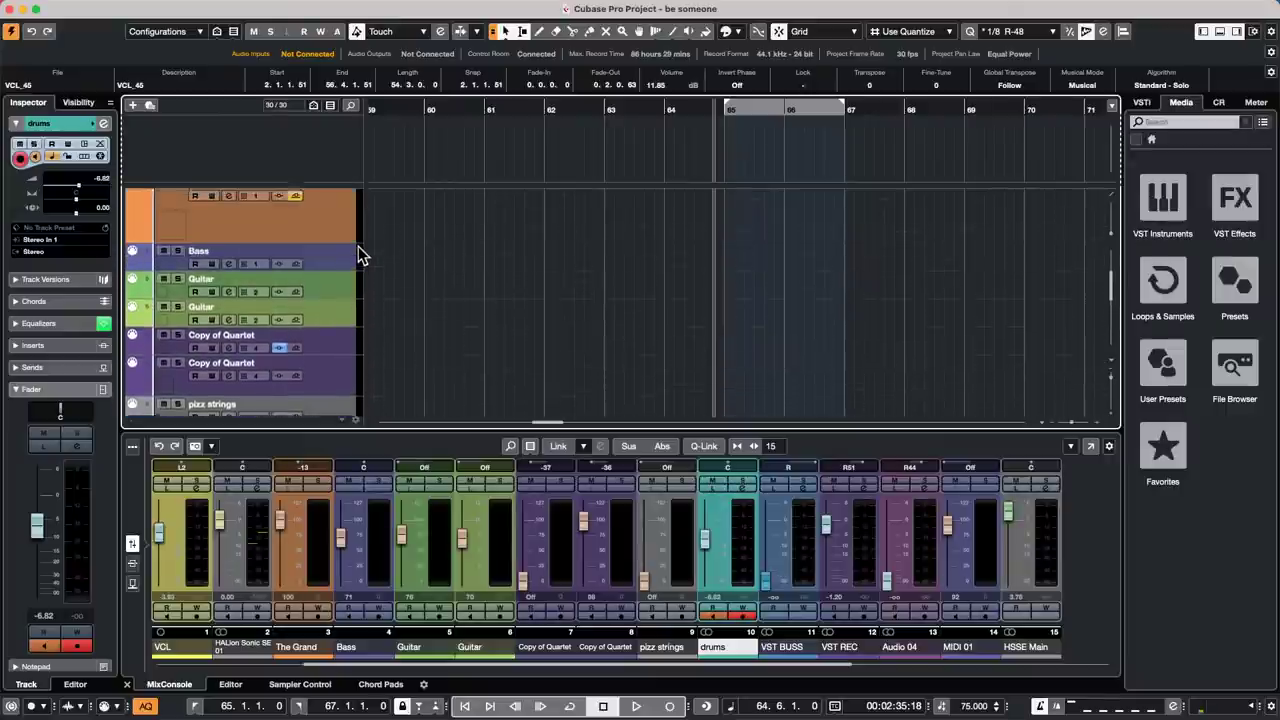
pyautogui.scroll(1, 360, 255)
pyautogui.click(301, 239)
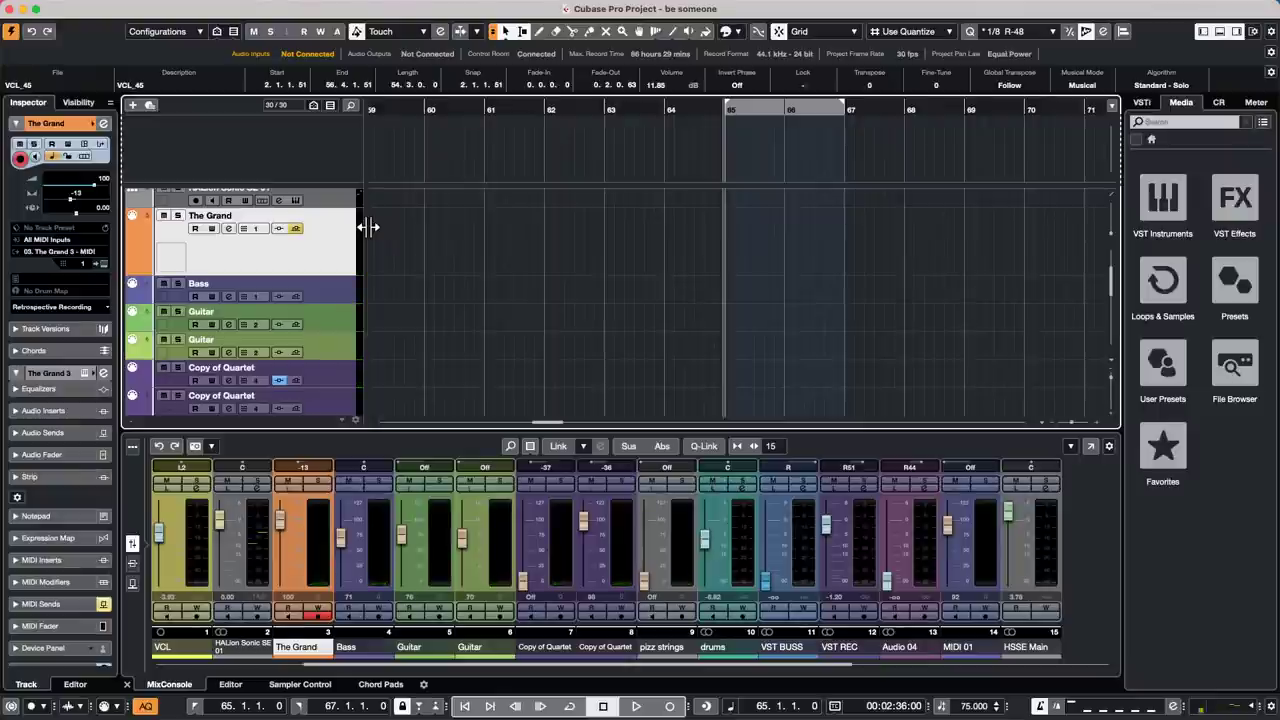
pyautogui.press('KP_Multiply')
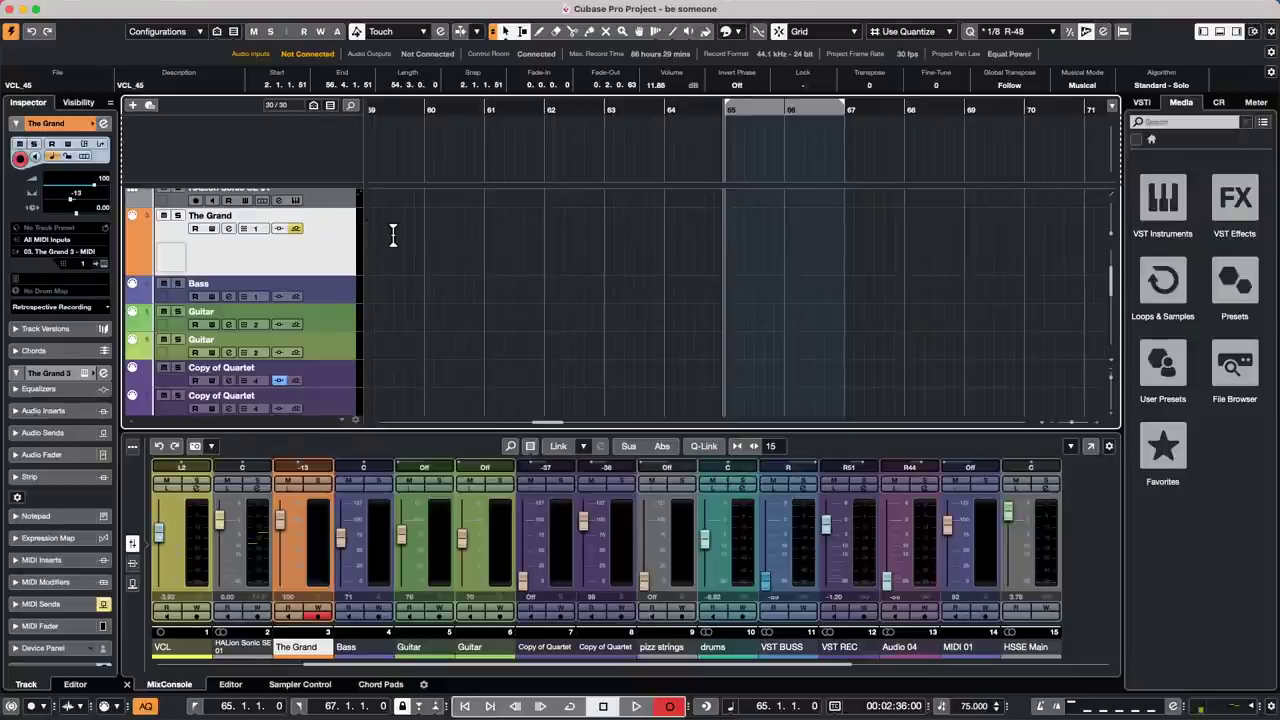
pyautogui.click(603, 706)
# Step: Turn off external sync for the transport
pyautogui.click(400, 8)
pyautogui.moveTo(351, 8)
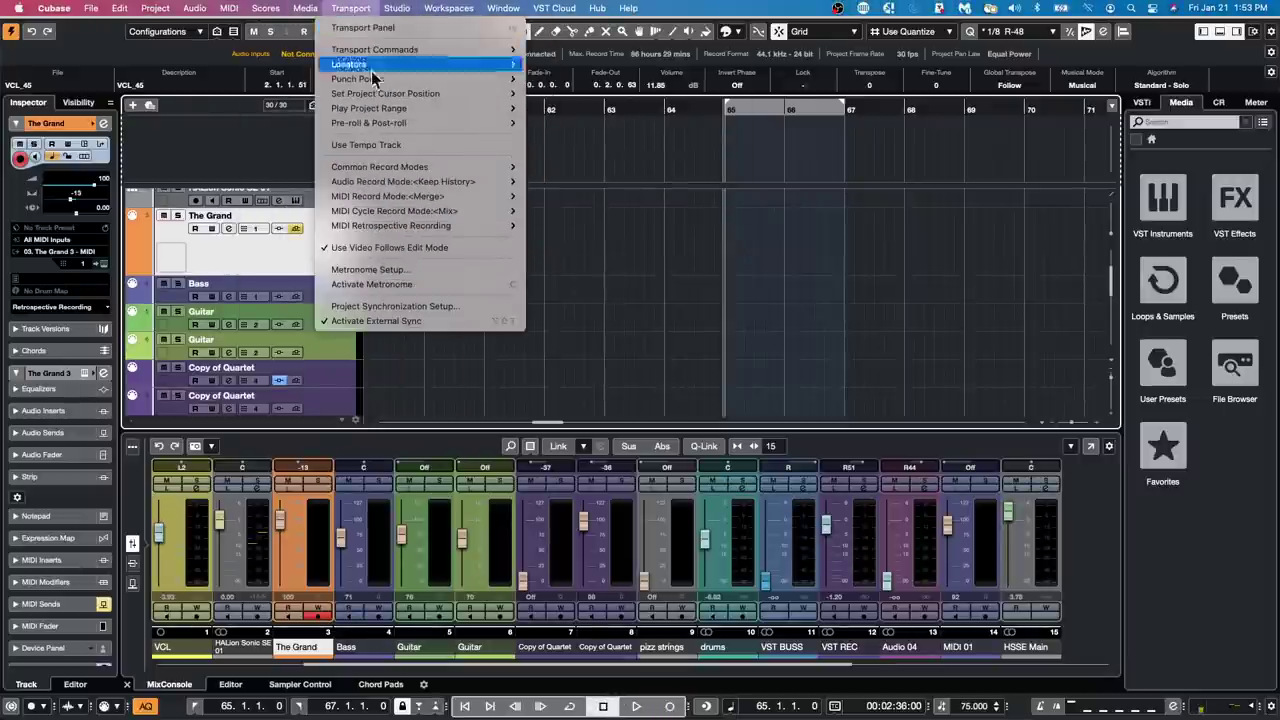
pyautogui.moveTo(390, 172)
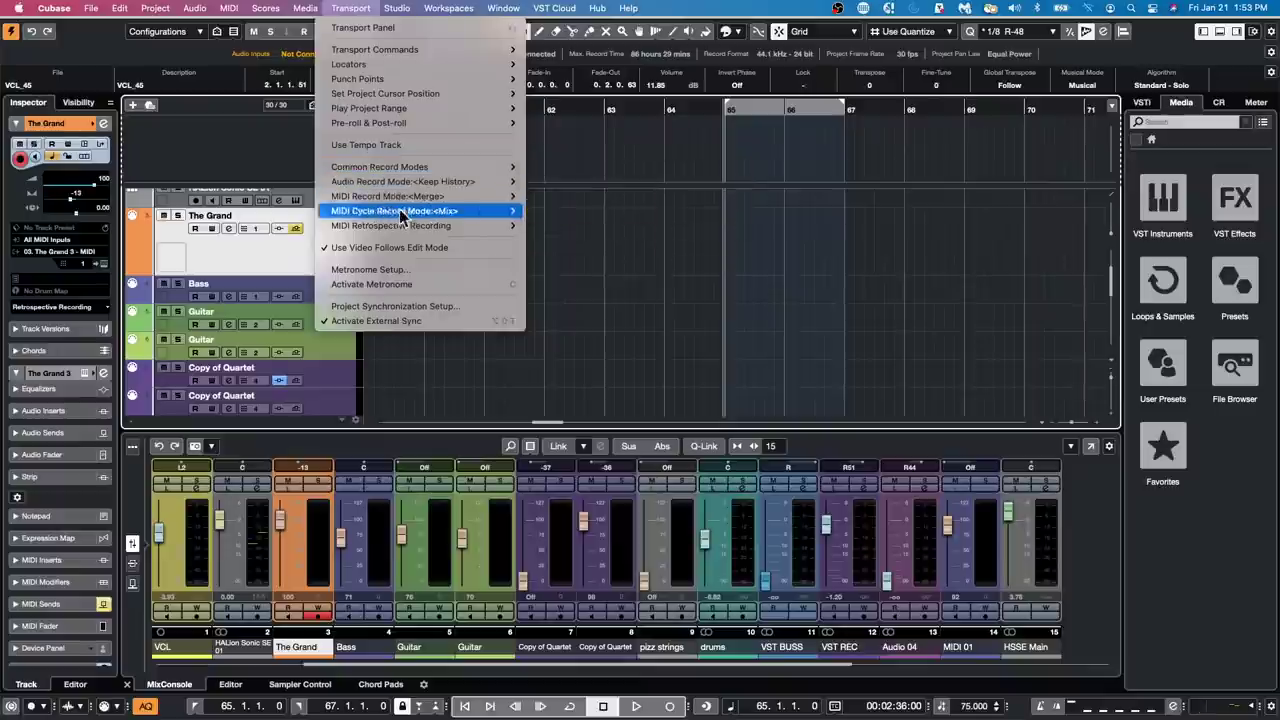
pyautogui.click(406, 321)
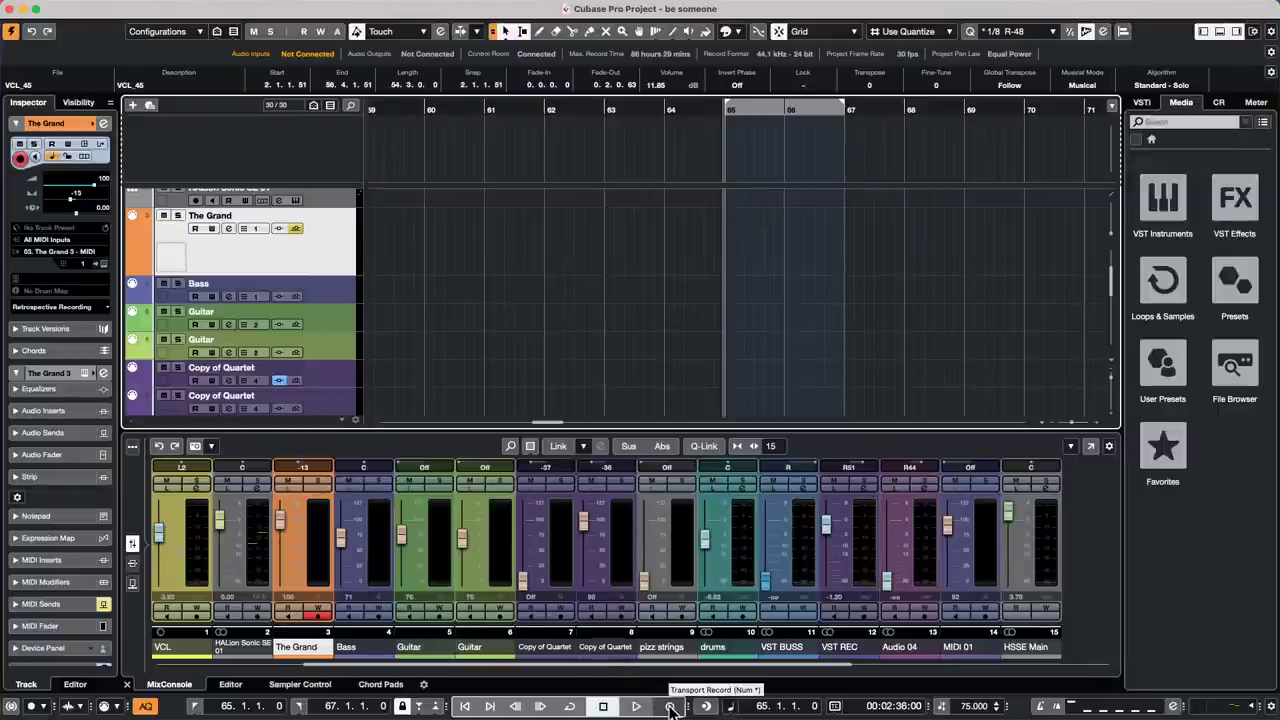
# Step: Set the linear and cycled MIDI record mode to Replace
pyautogui.click(108, 706)
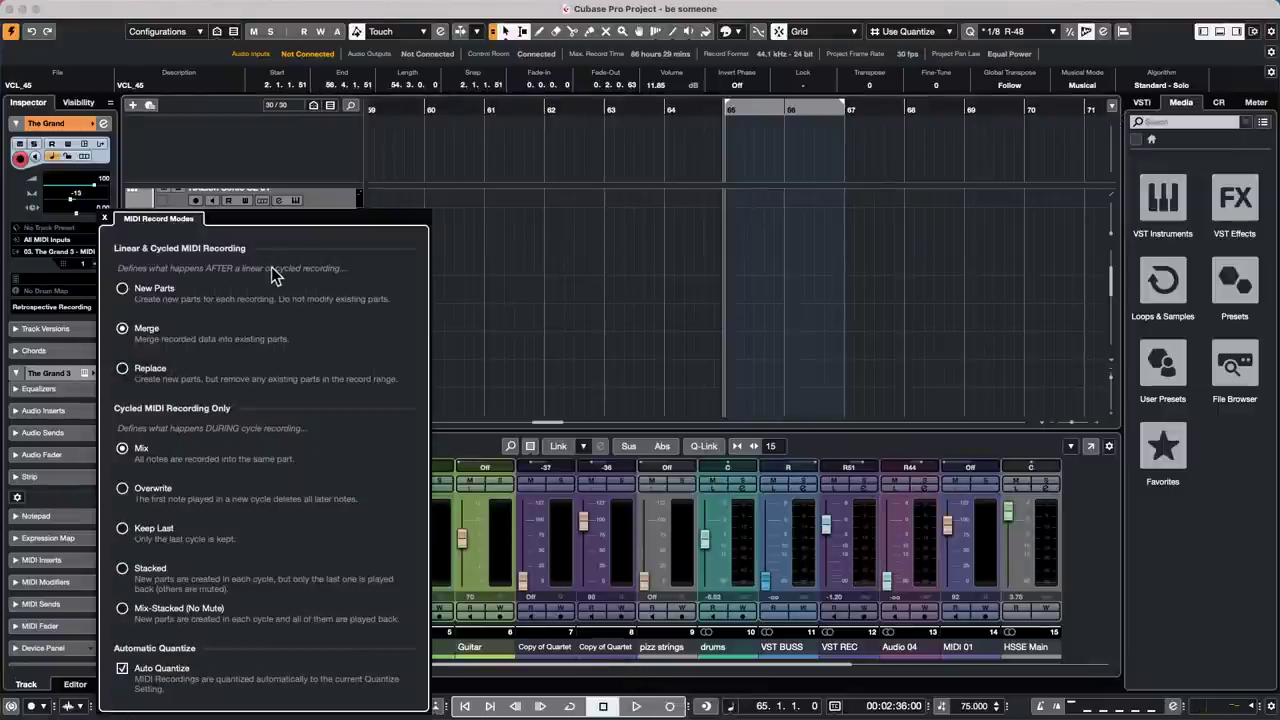
pyautogui.click(124, 368)
pyautogui.click(529, 286)
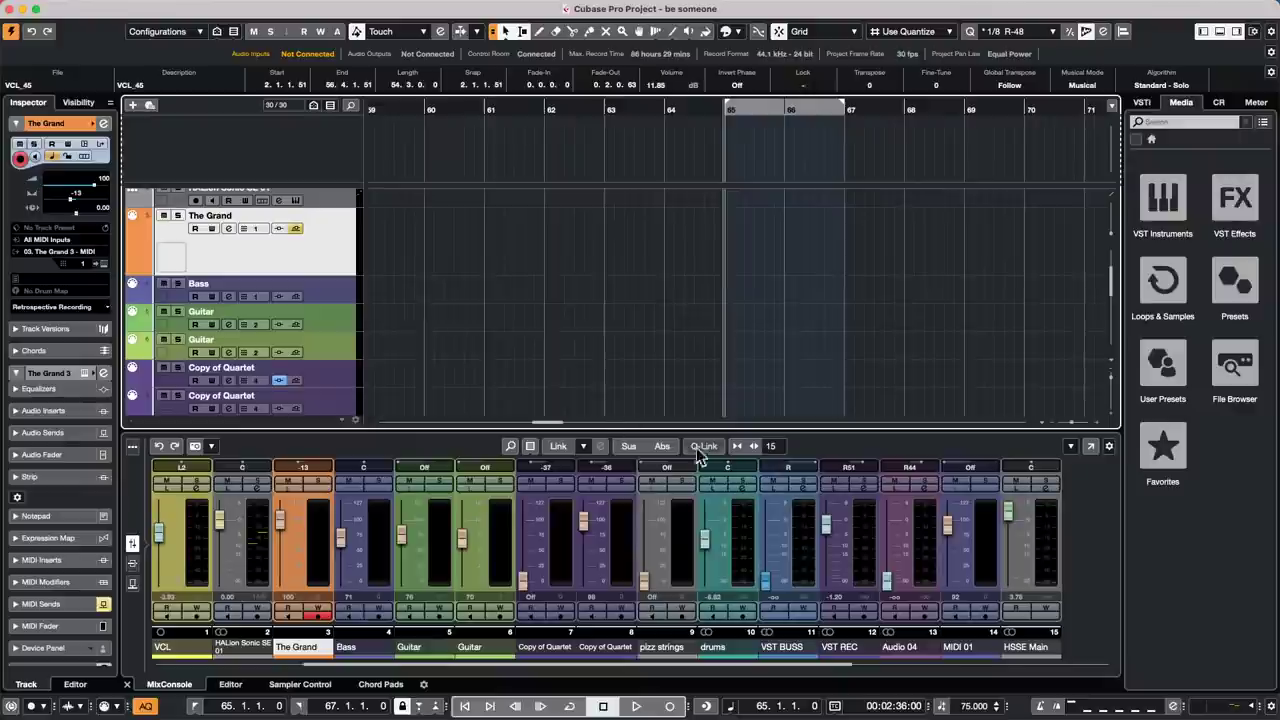
# Step: Record two successive MIDI takes on The Grand track starting at bar 65, using the Replace mode
pyautogui.click(670, 706)
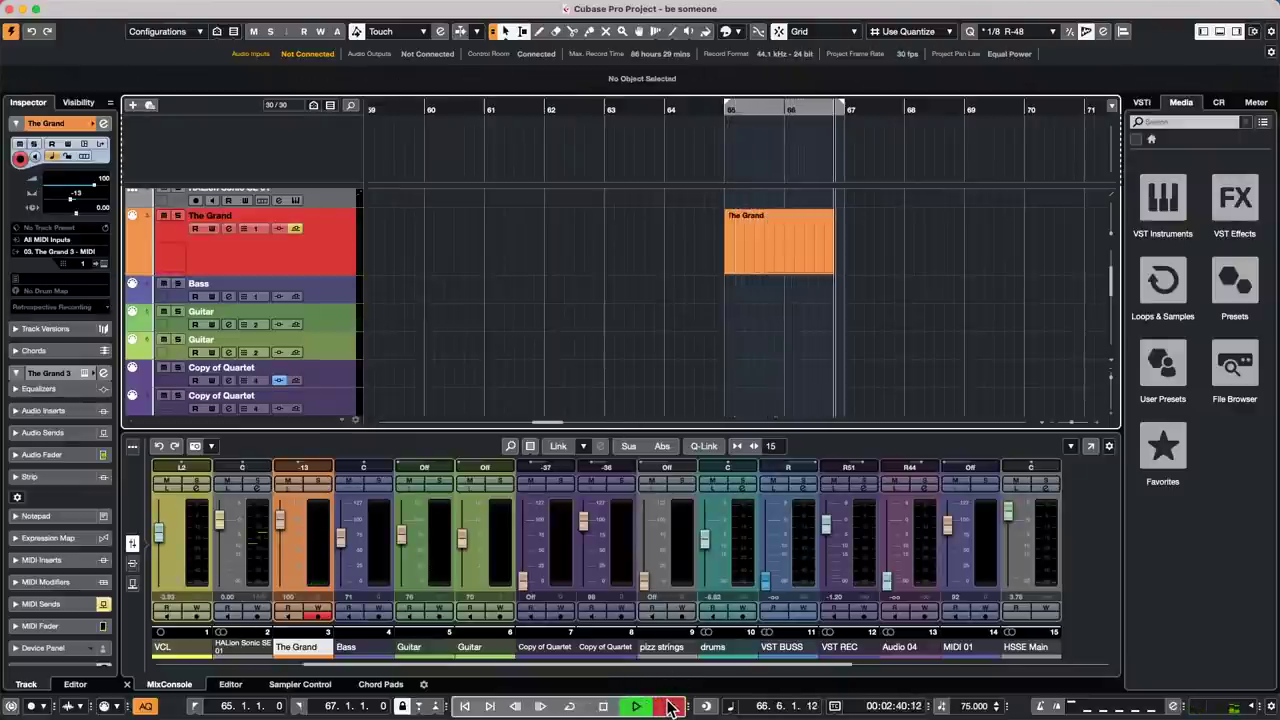
pyautogui.press('space')
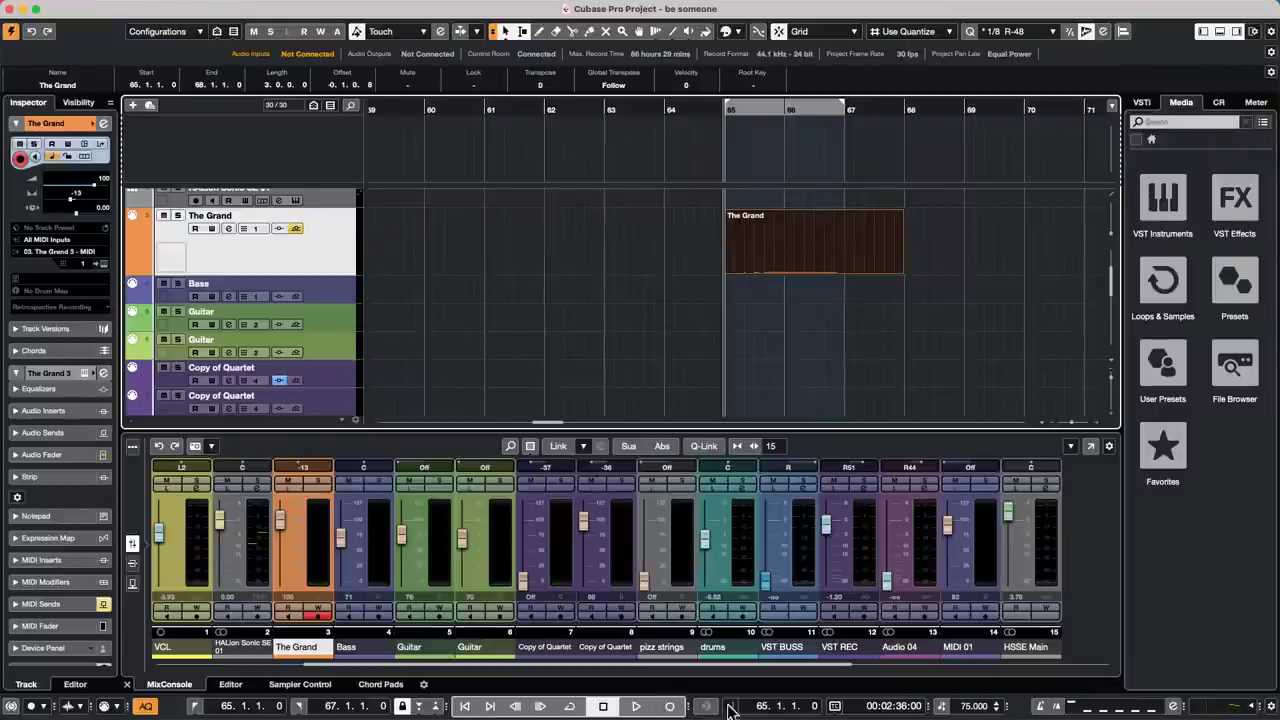
pyautogui.click(672, 706)
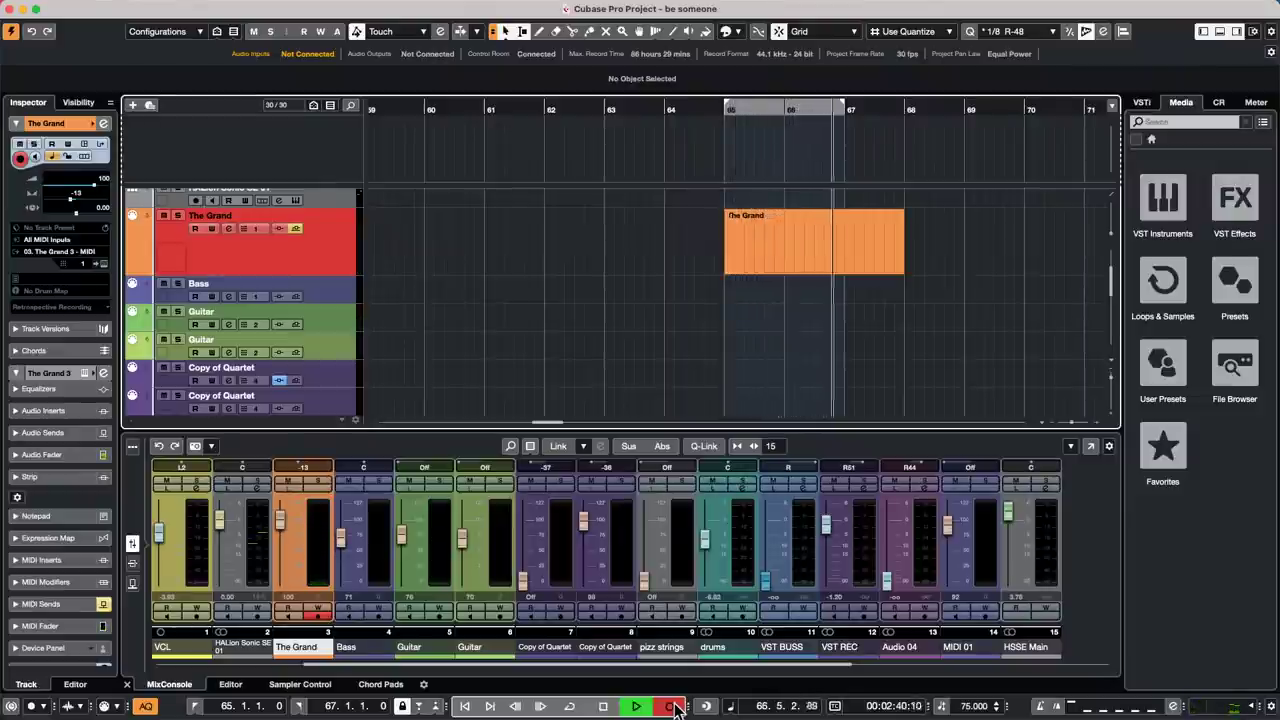
pyautogui.press('space')
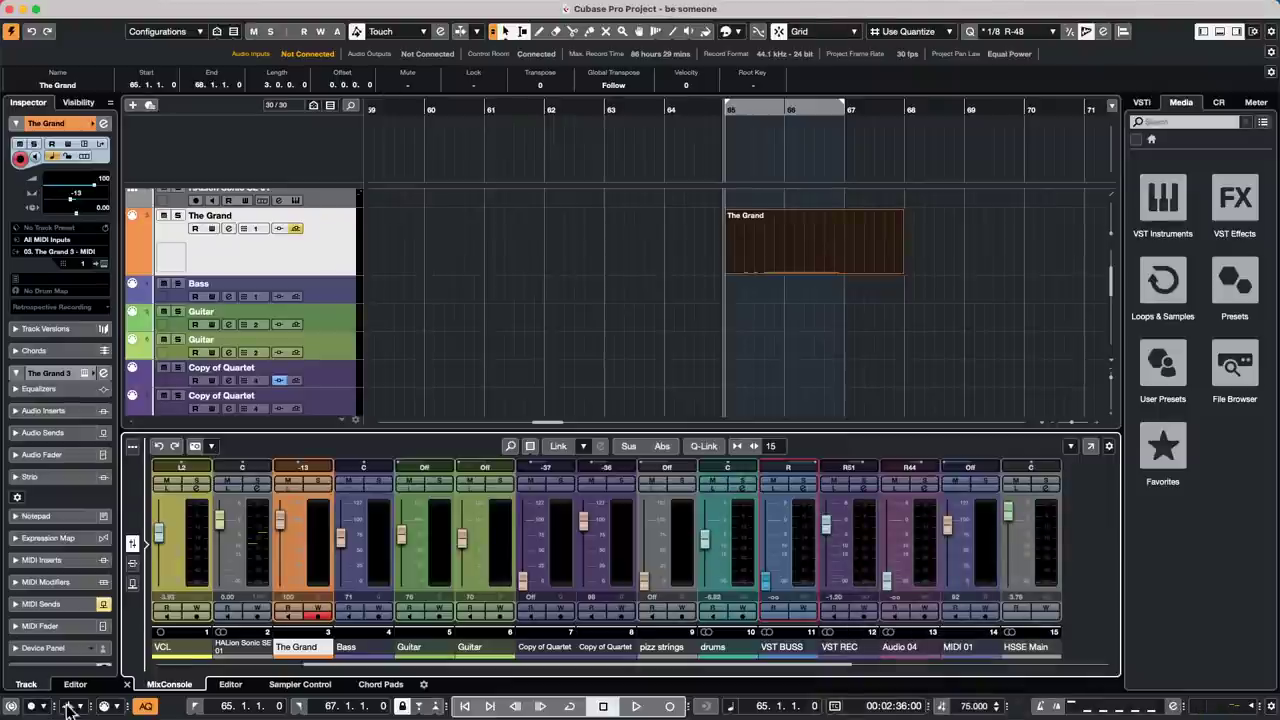
# Step: Set the linear and cycled MIDI record mode to New Parts
pyautogui.click(119, 707)
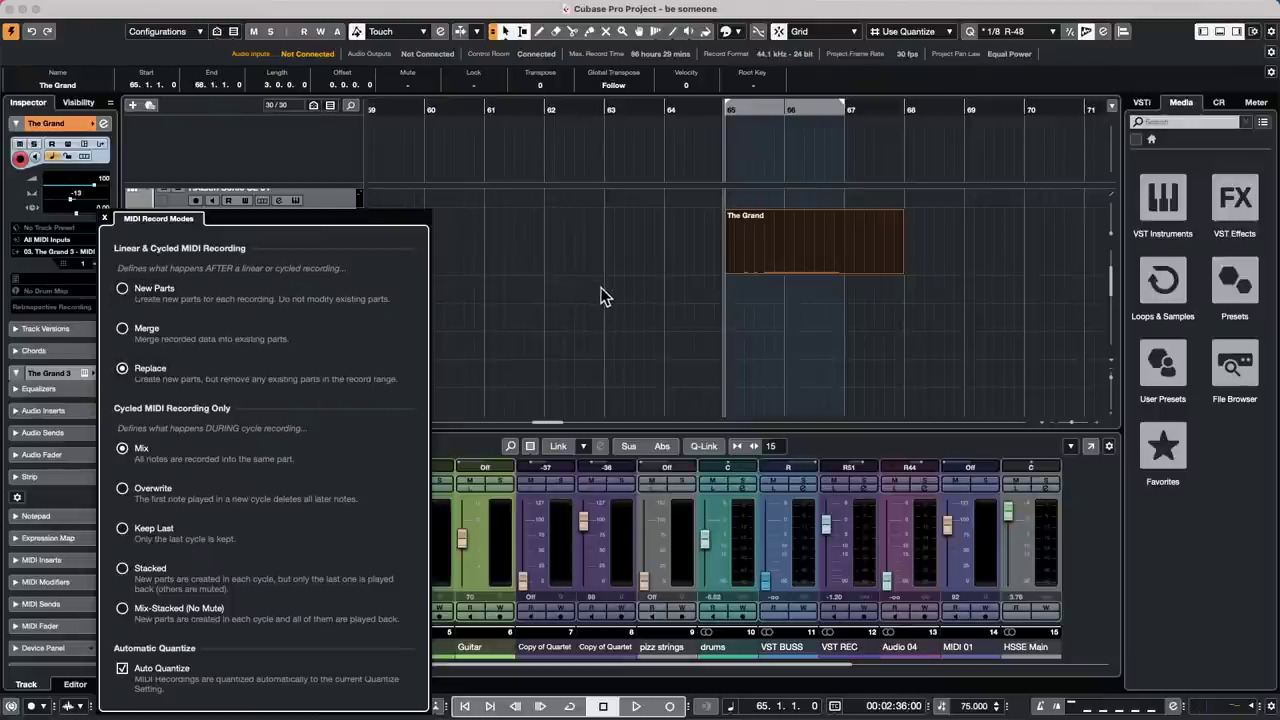
pyautogui.click(122, 288)
pyautogui.click(726, 290)
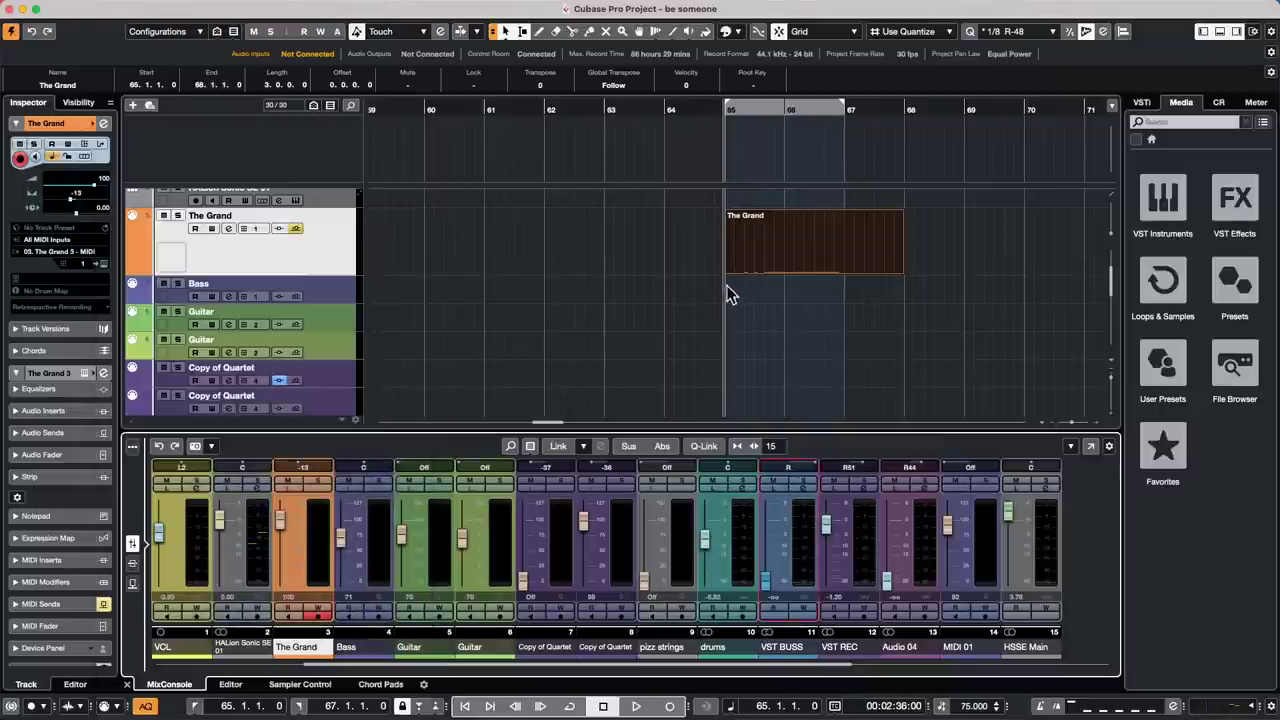
# Step: Erase the recorded MIDI part at bar 65 on The Grand track with the Erase tool
pyautogui.rightClick(728, 288)
pyautogui.click(778, 290)
pyautogui.click(774, 258)
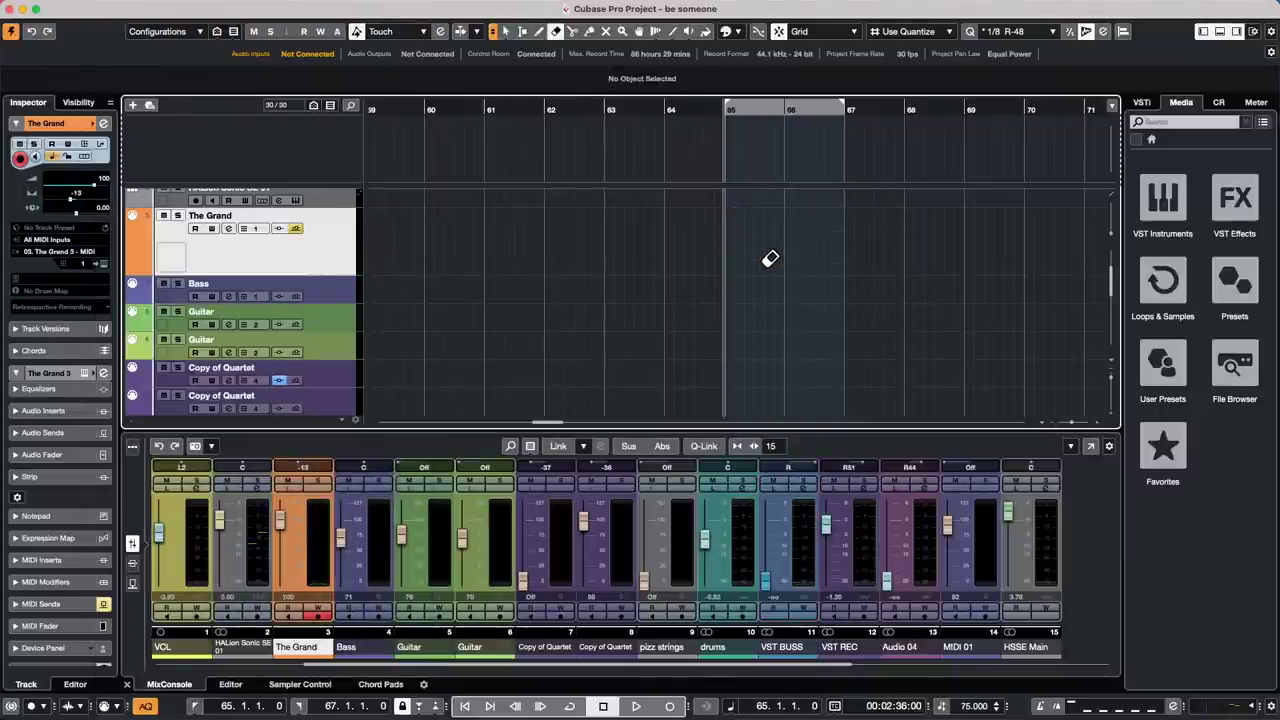
# Step: Record two MIDI takes over the same range from bar 65 on The Grand track, using the New Parts mode
pyautogui.press('KP_Multiply')
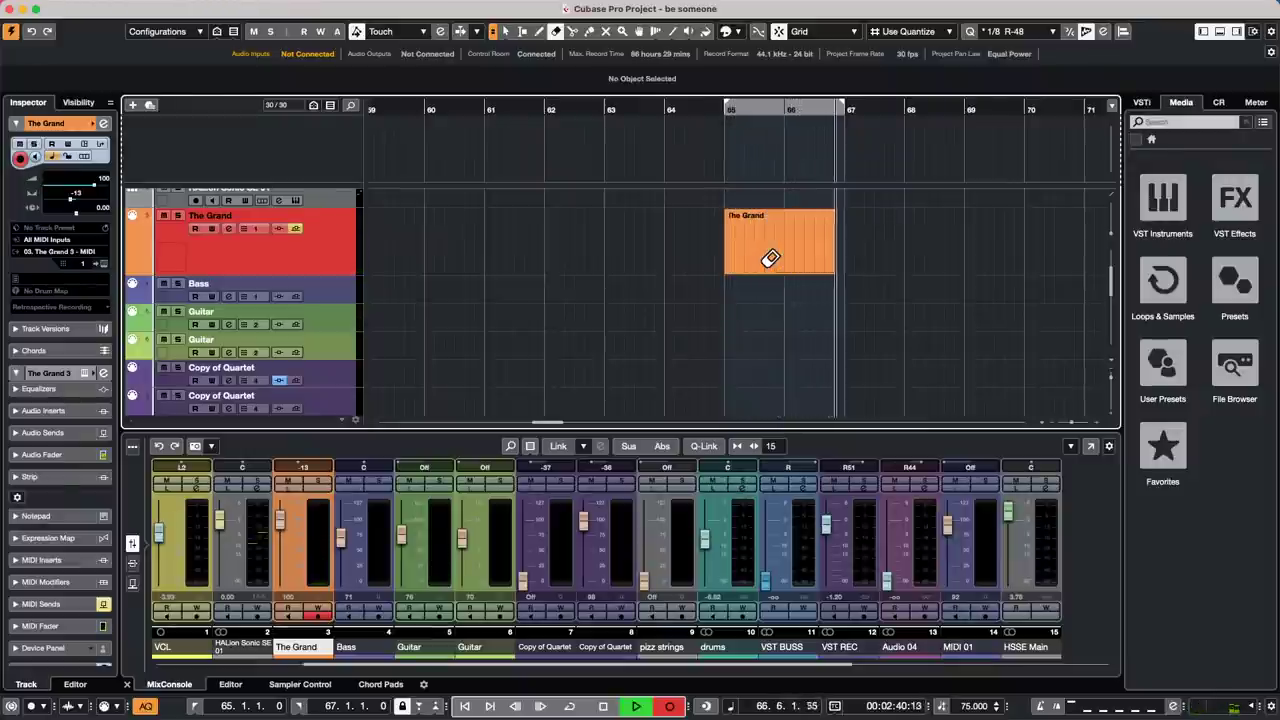
pyautogui.press('space')
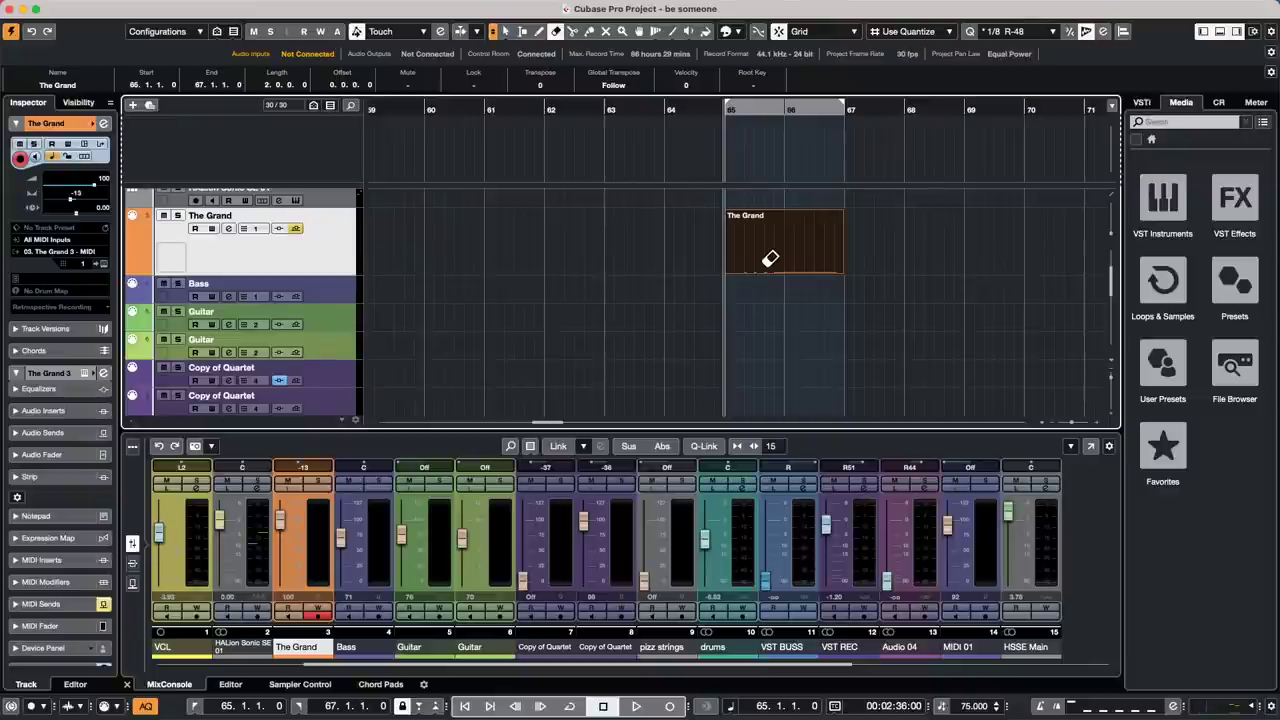
pyautogui.press('KP_Multiply')
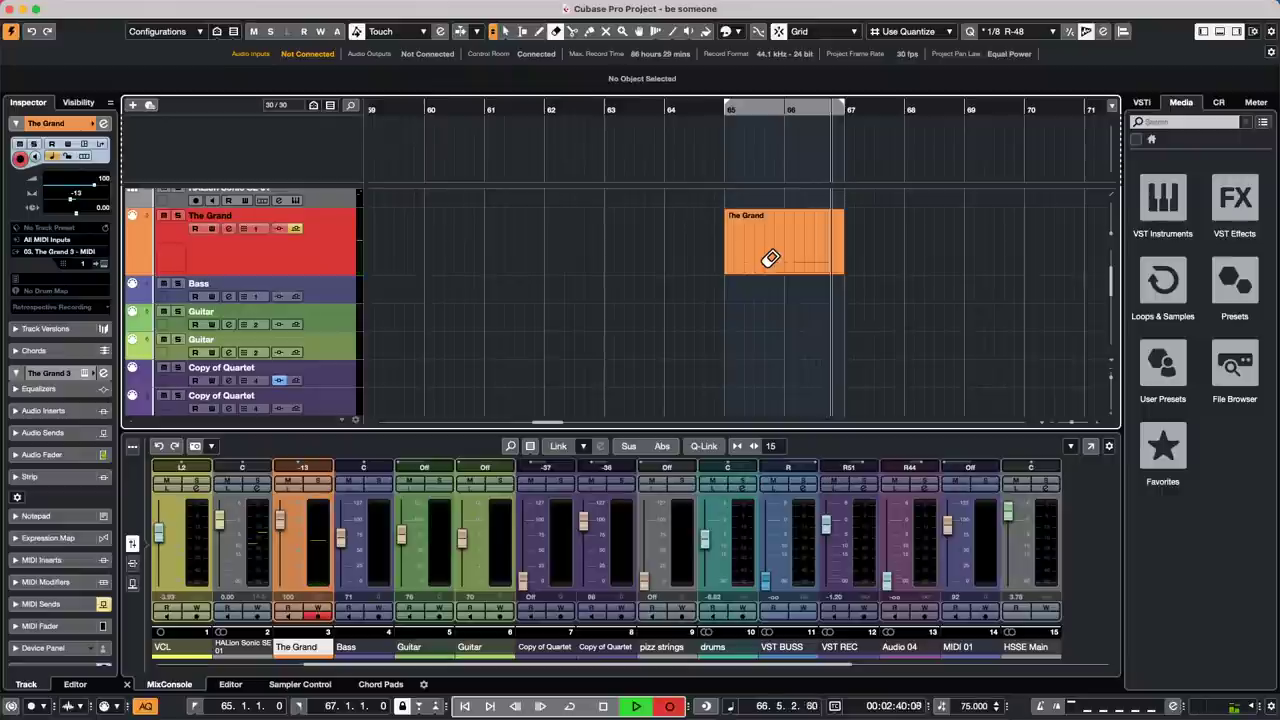
pyautogui.press('space')
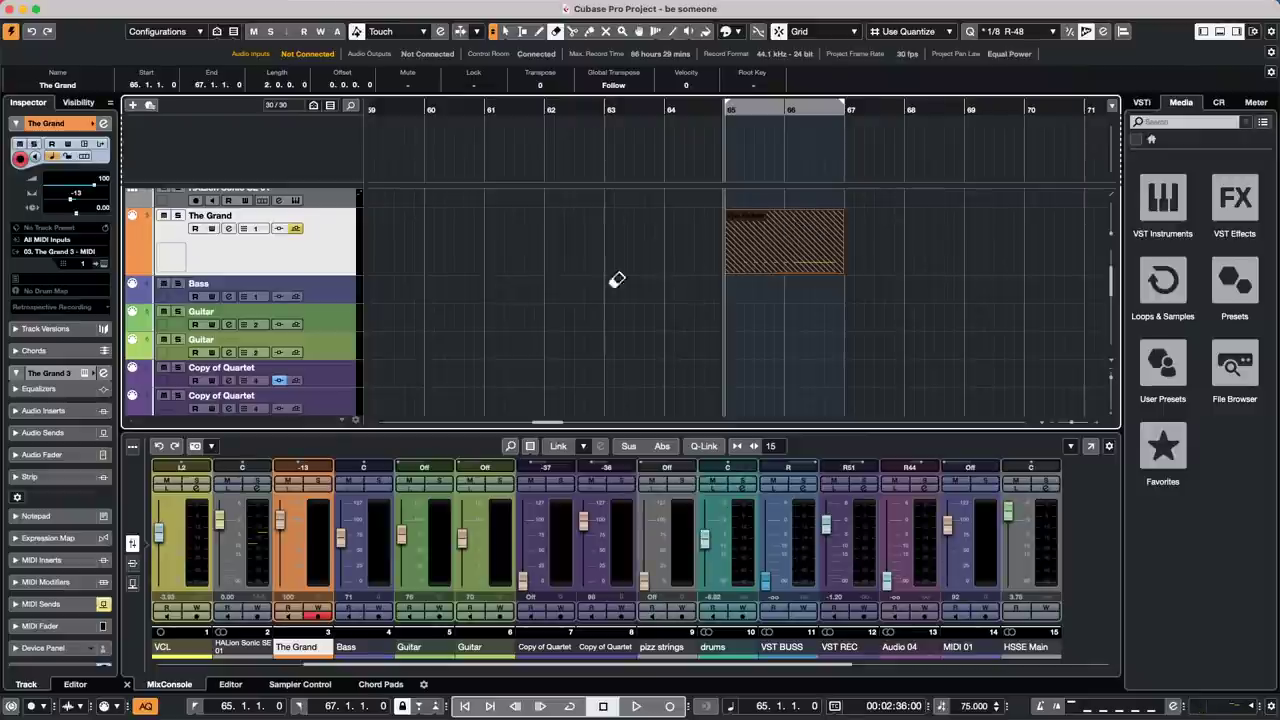
# Step: Return to the start of the song and disable Background Color Modulation in the audio event display preferences
pyautogui.scroll(4, 447, 277)
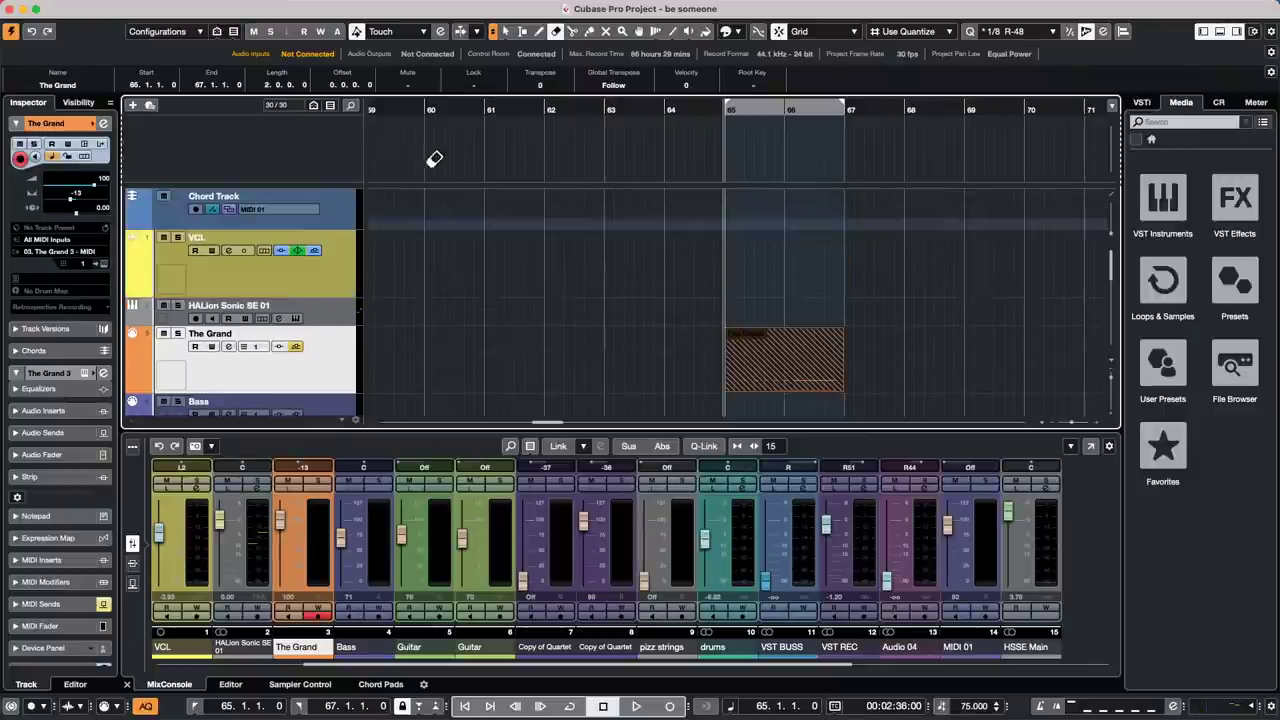
pyautogui.moveTo(457, 110); pyautogui.dragTo(543, 51)
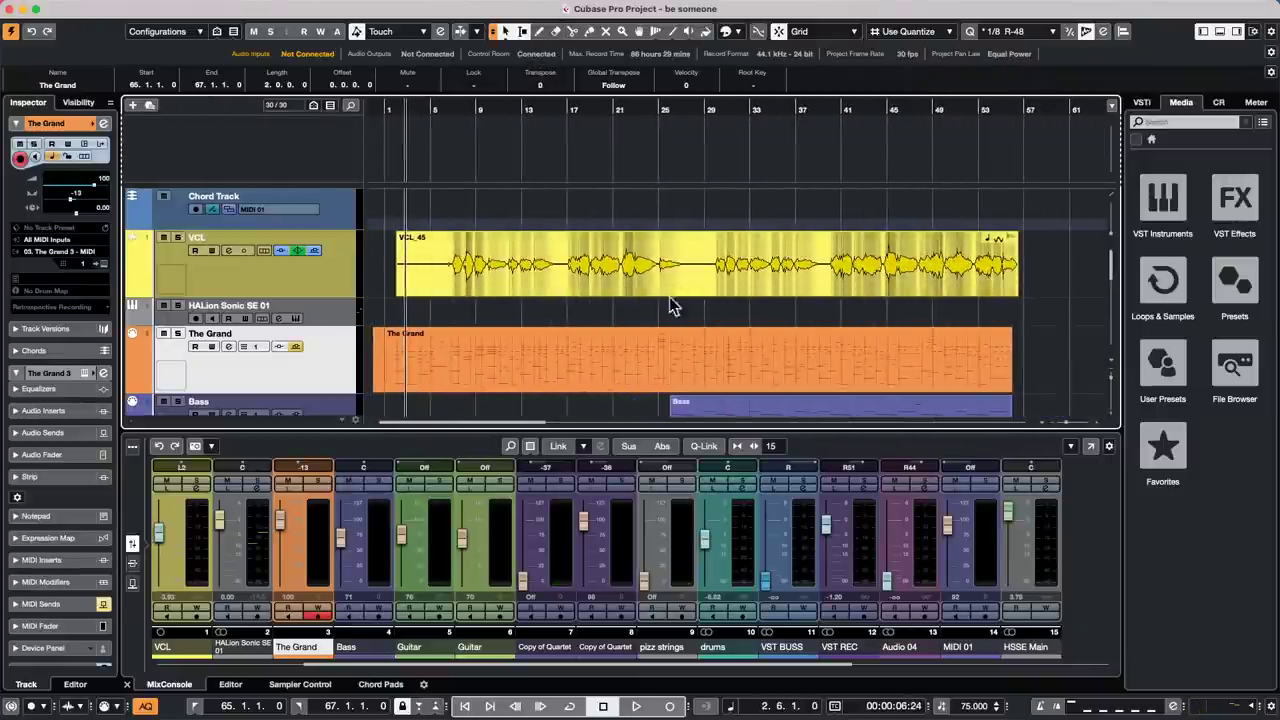
pyautogui.click(54, 8)
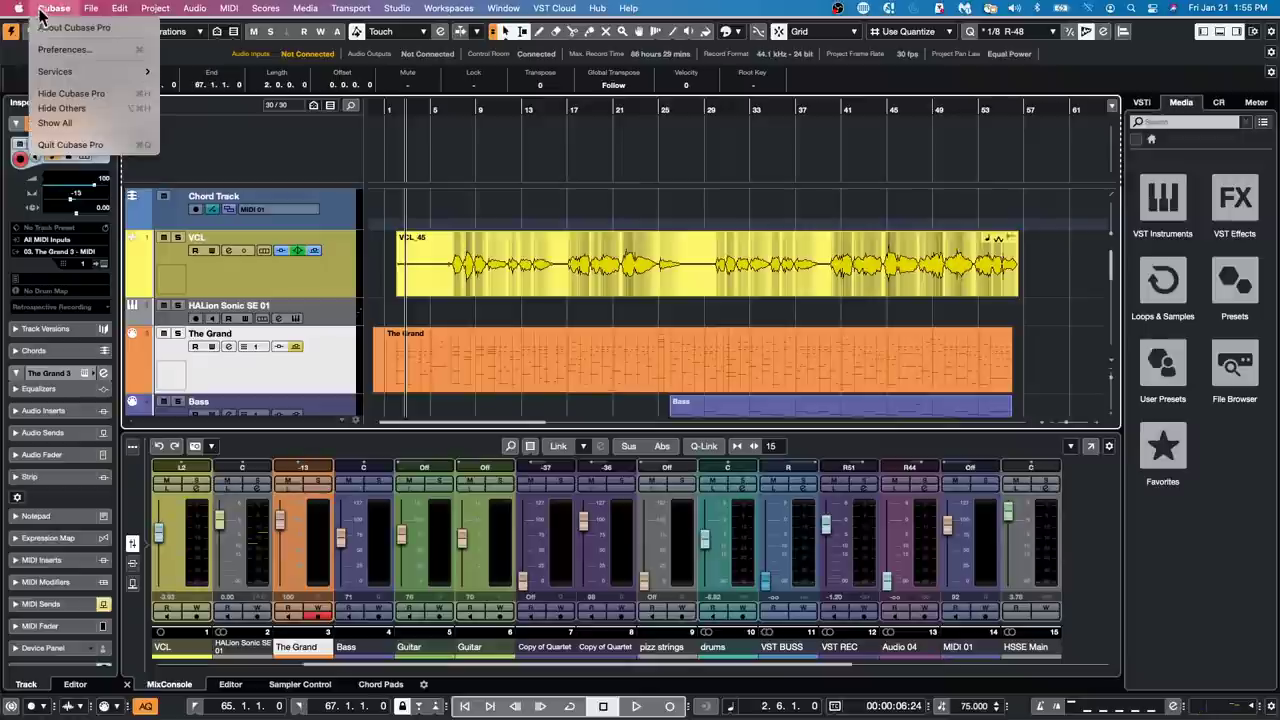
pyautogui.click(68, 49)
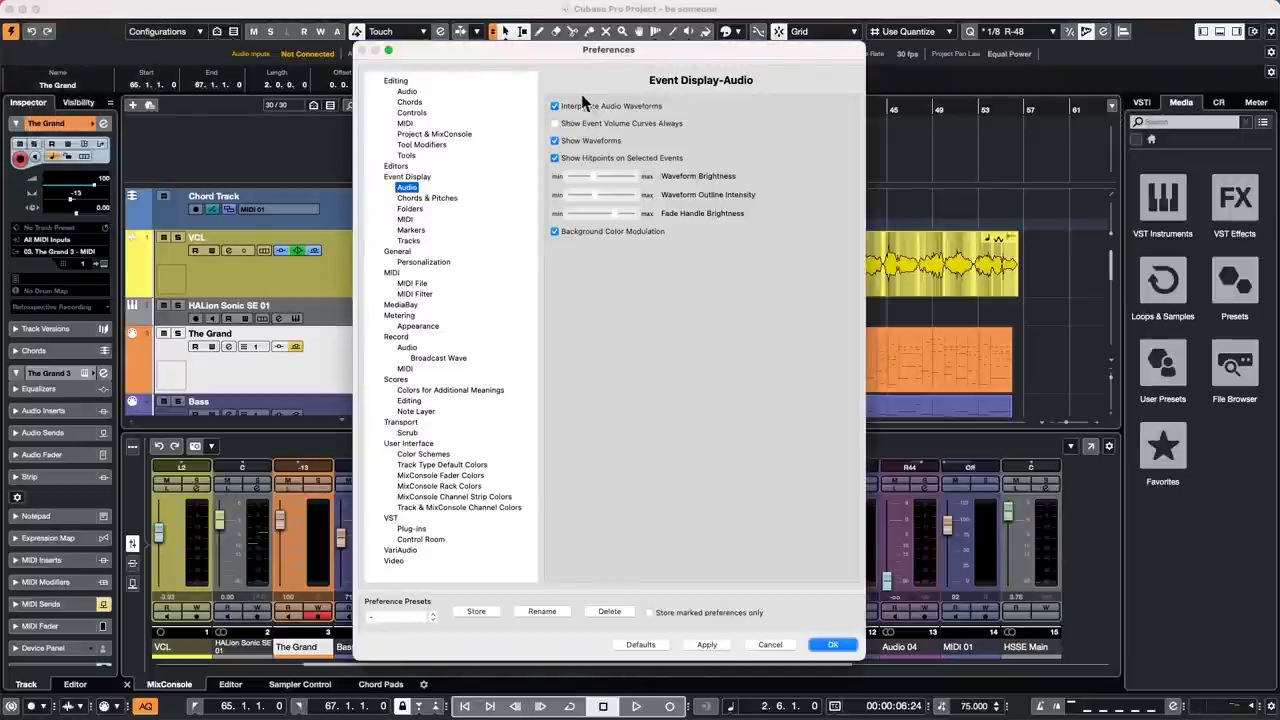
pyautogui.click(556, 231)
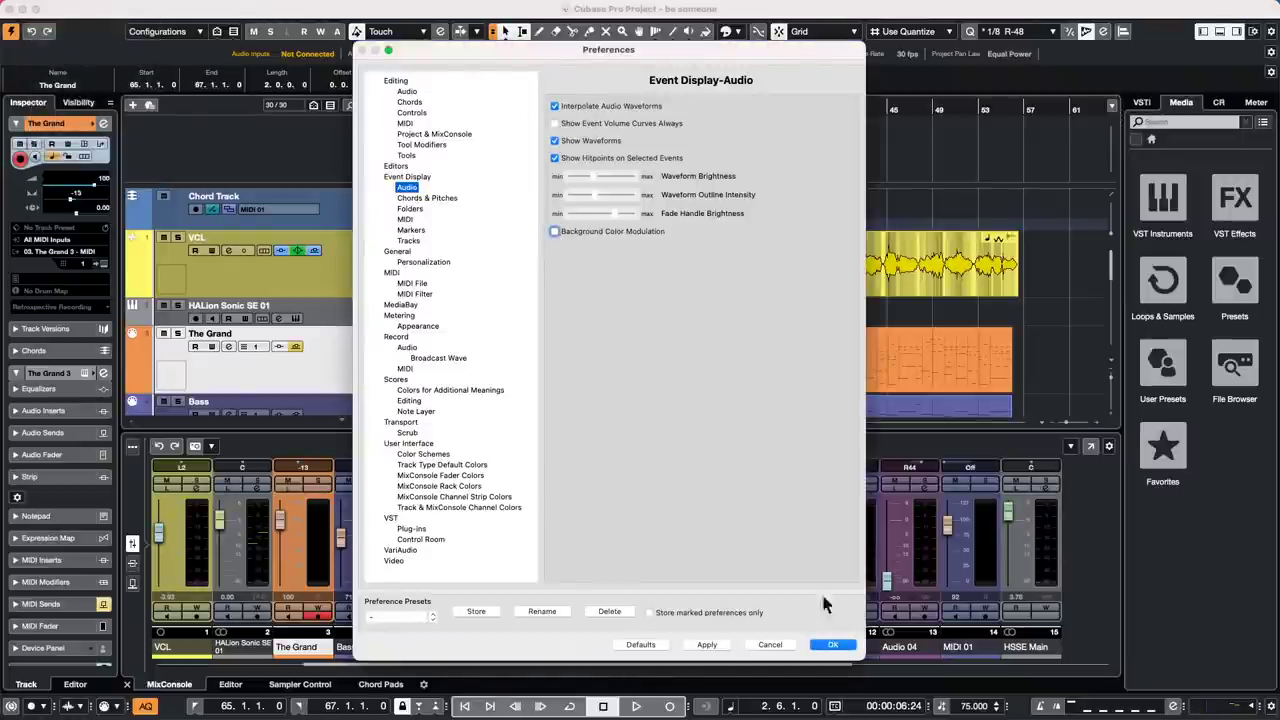
pyautogui.click(707, 644)
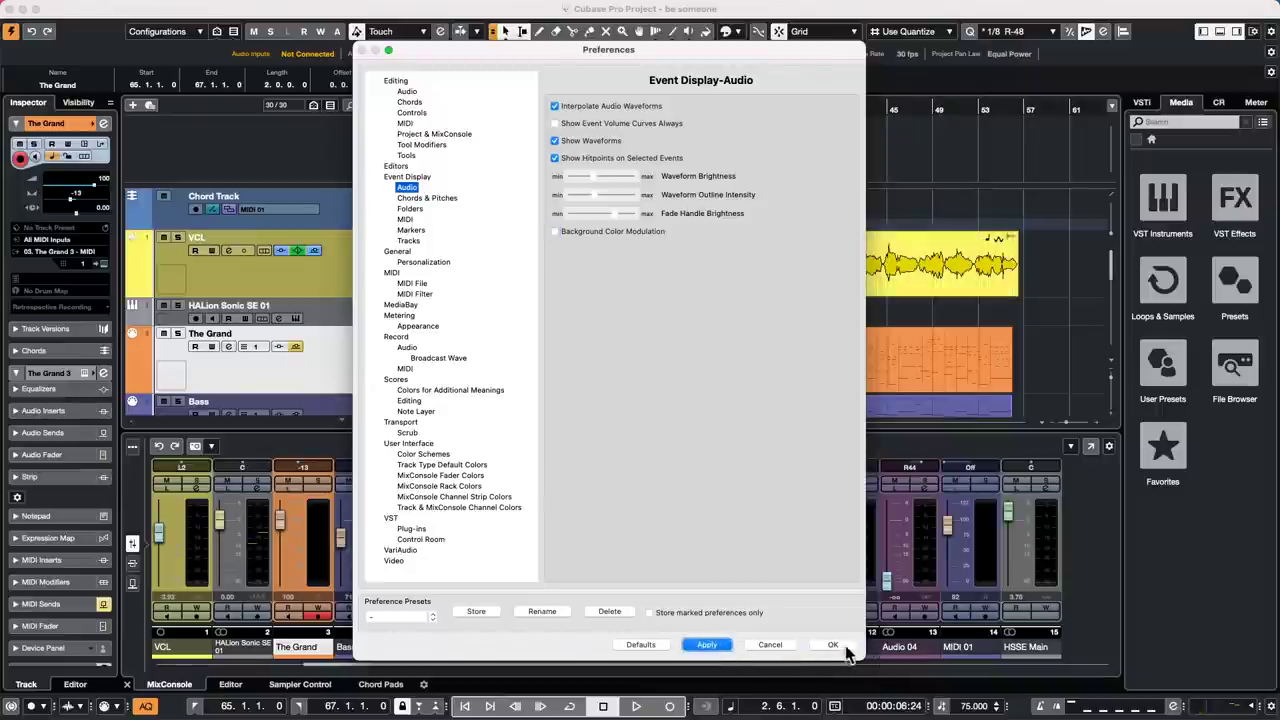
pyautogui.click(832, 644)
# Step: Select the VCL_45 vocal event and try different fine-tune values up and down, leaving it at 2
pyautogui.click(668, 287)
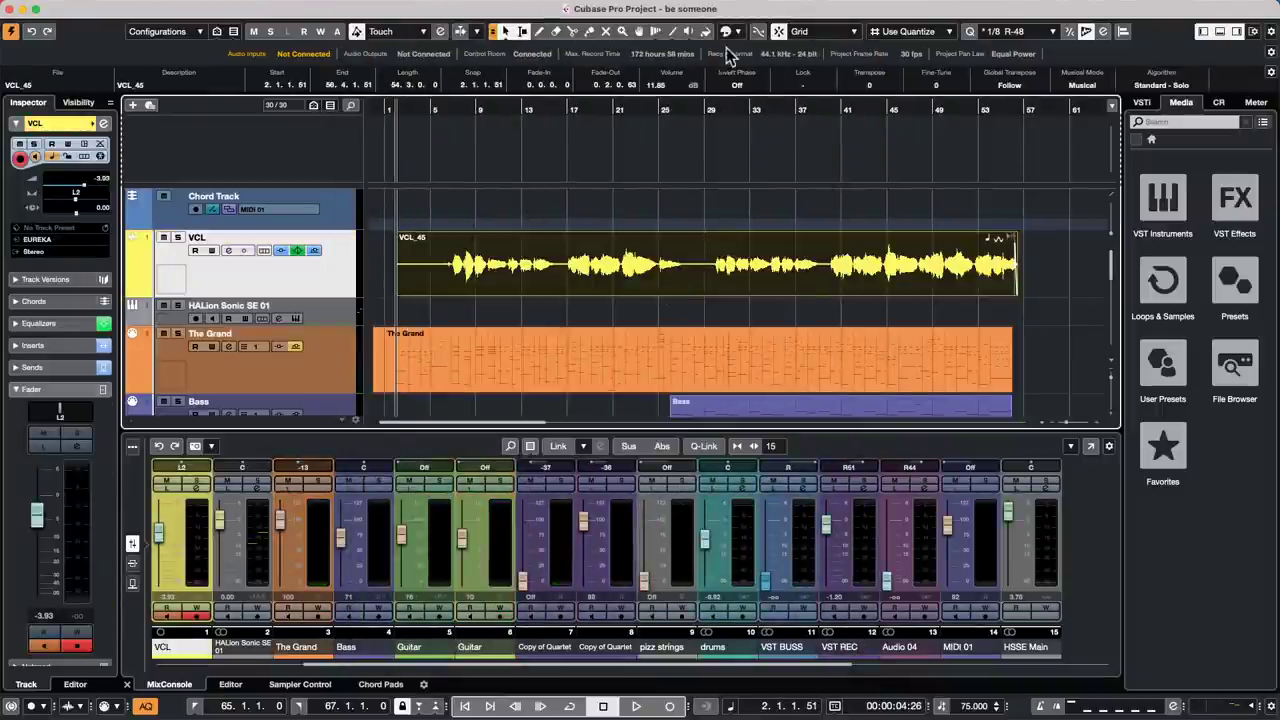
pyautogui.click(586, 182)
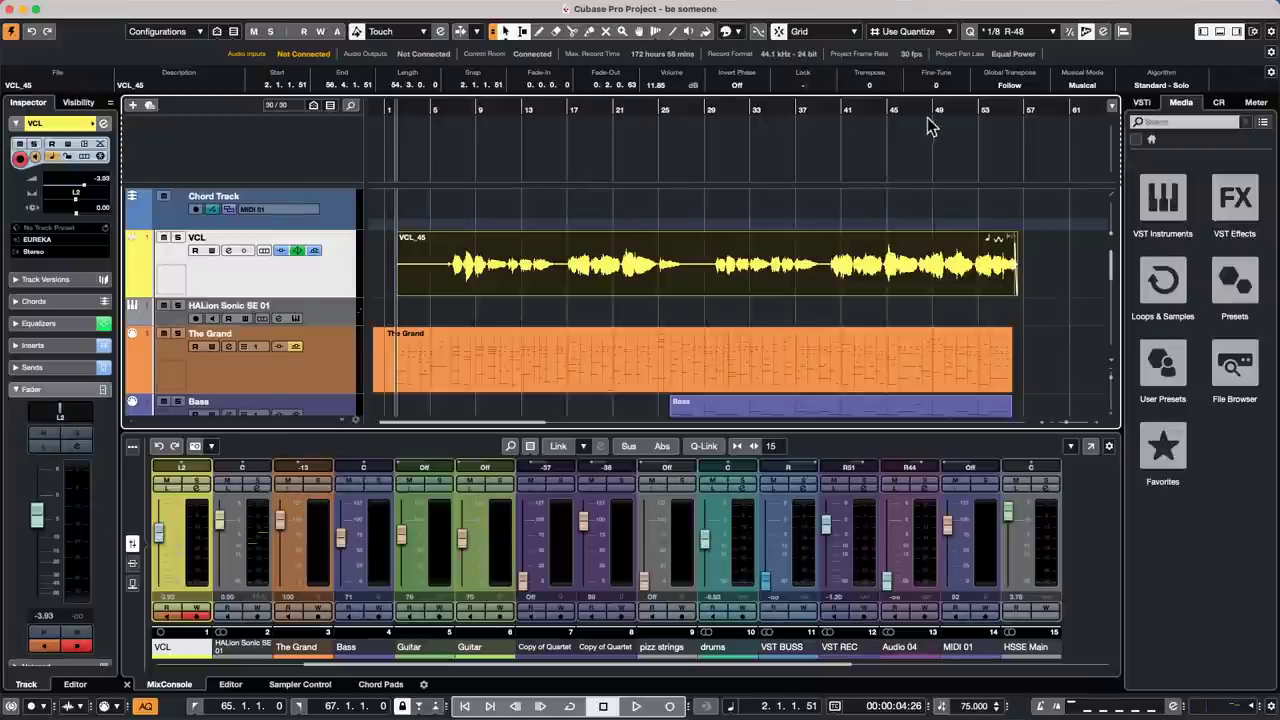
pyautogui.click(822, 273)
pyautogui.scroll(3, 947, 87)
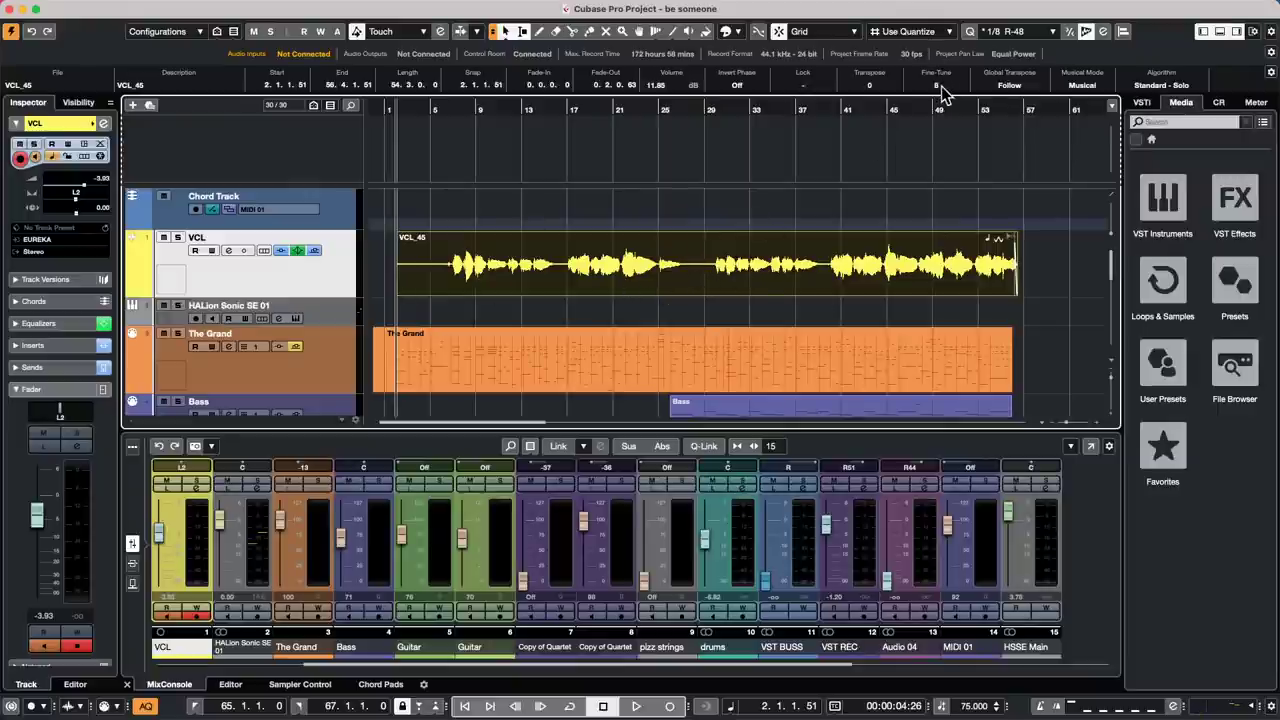
pyautogui.scroll(-5, 937, 85)
pyautogui.scroll(-1, 943, 92)
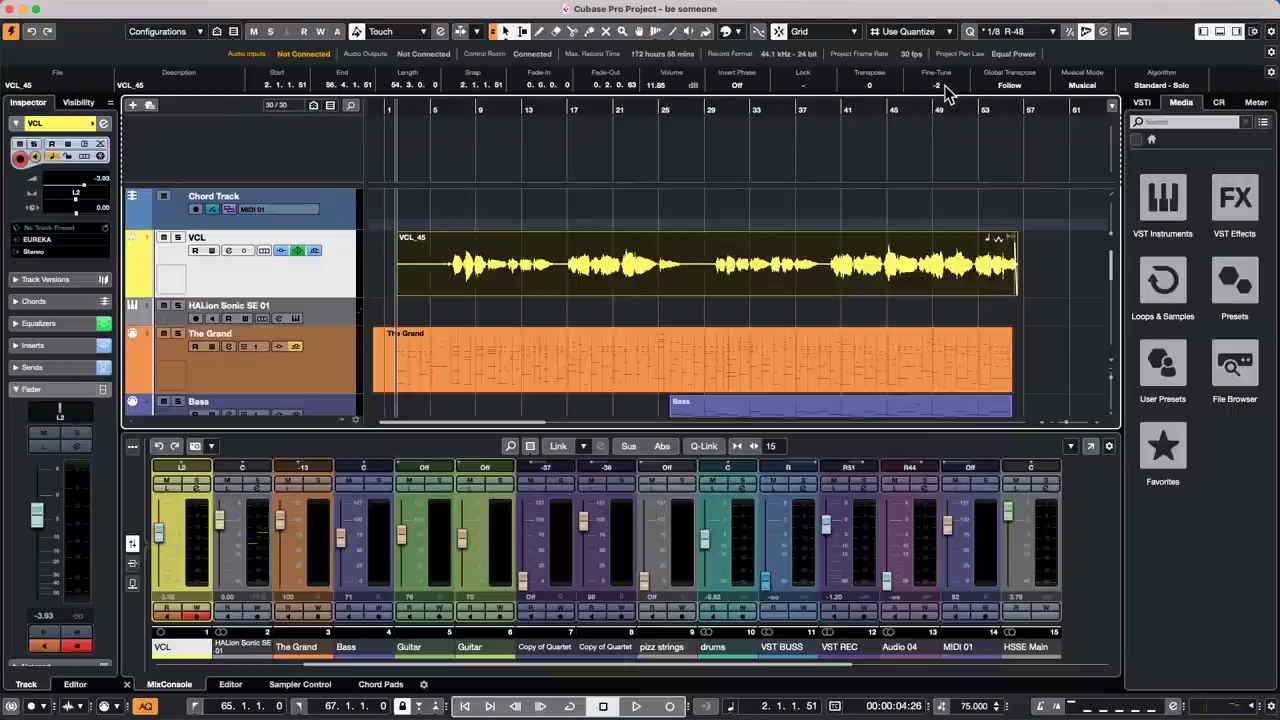
pyautogui.scroll(-2, 945, 92)
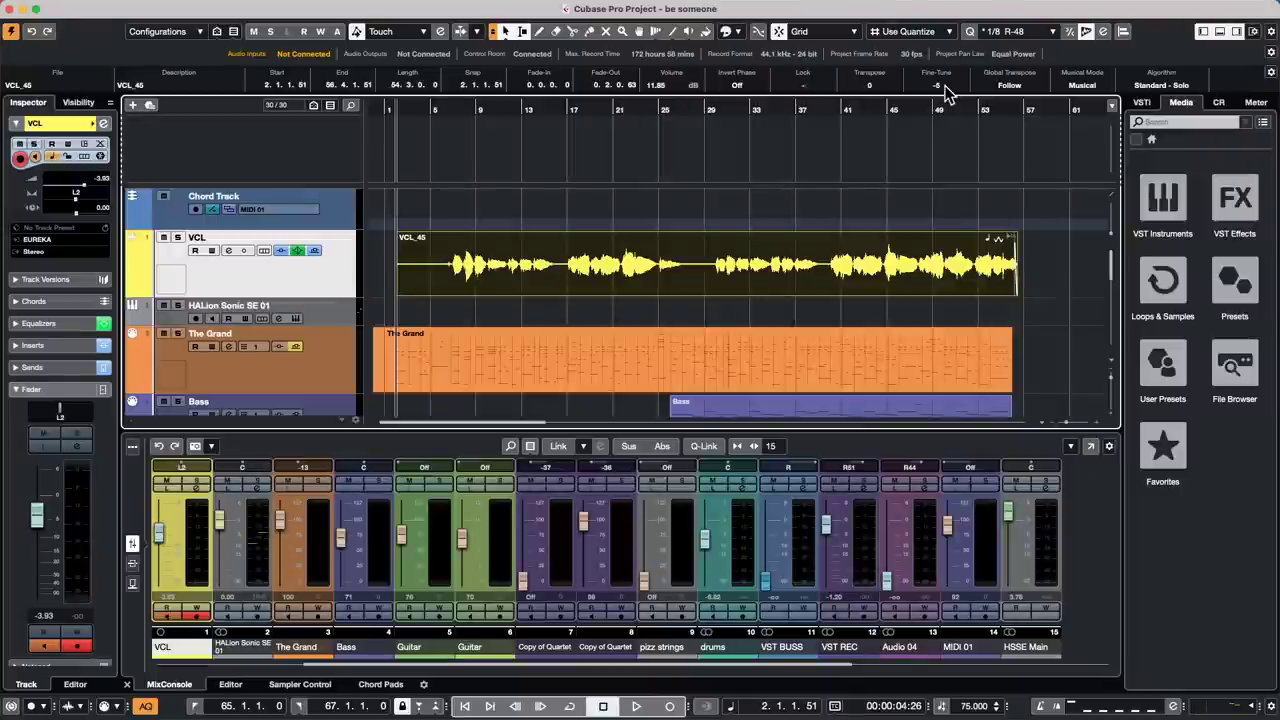
pyautogui.scroll(2, 945, 92)
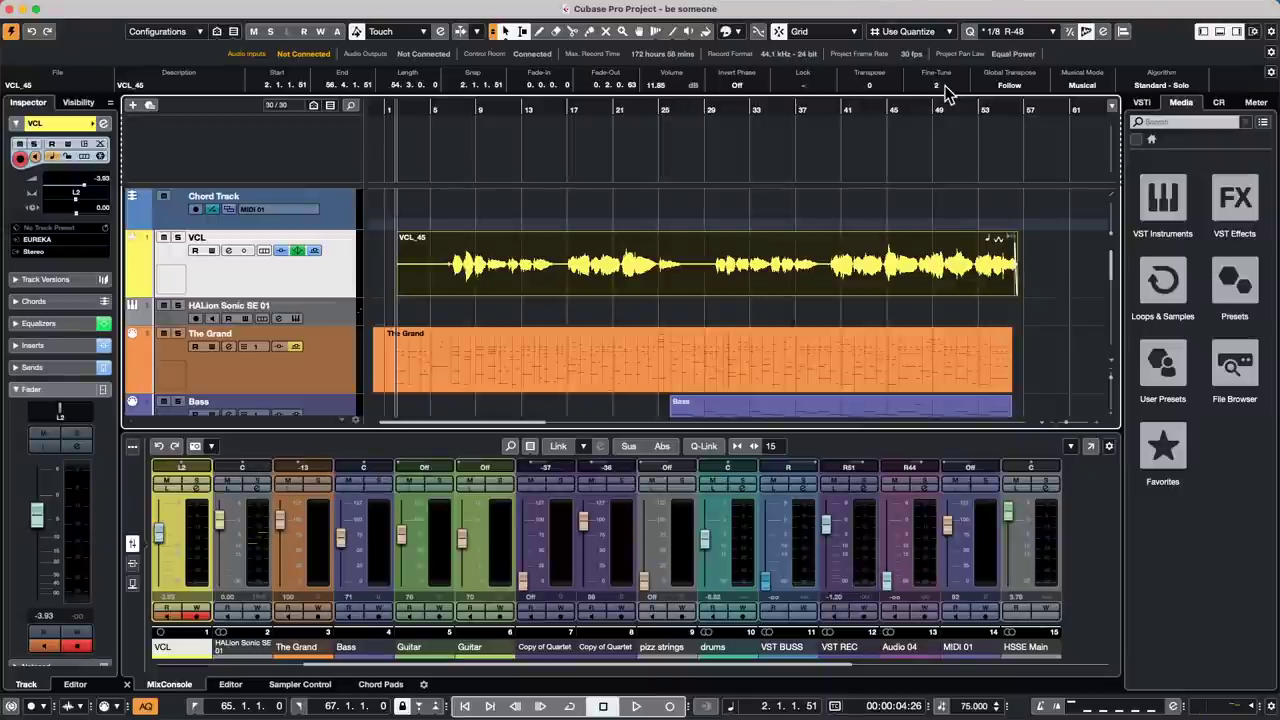
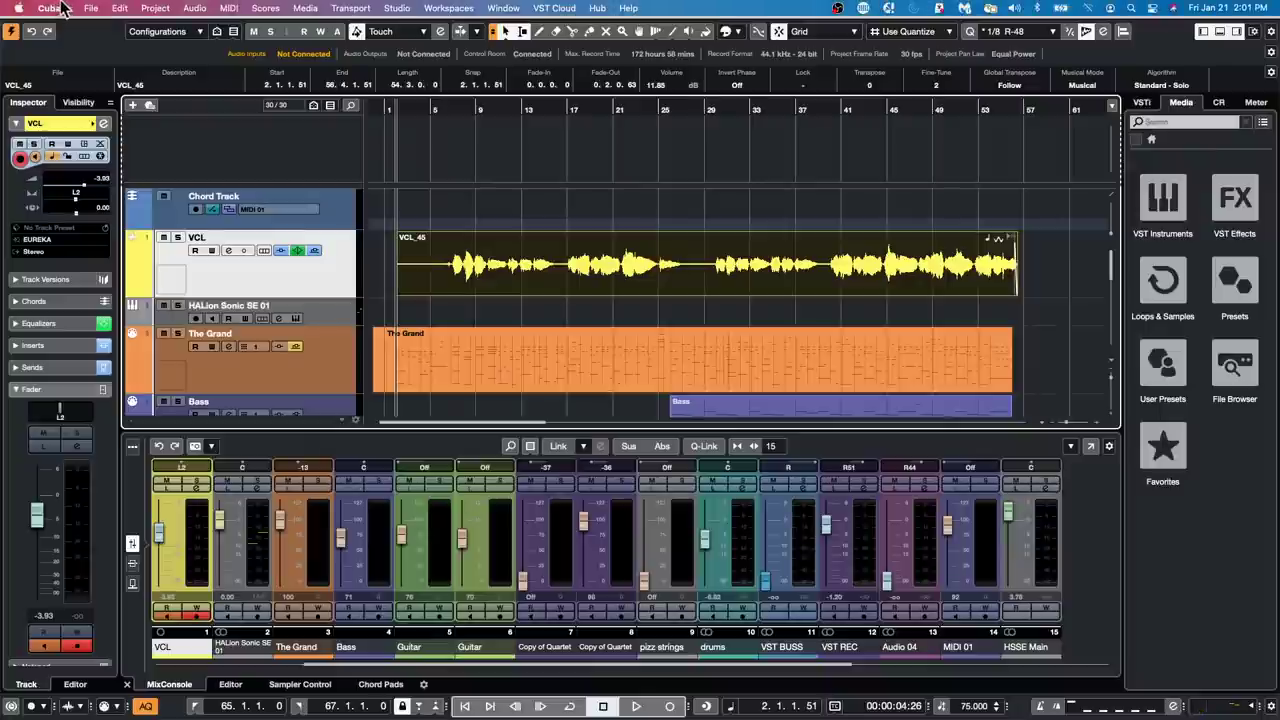
# Step: Start a new project to bring up the Steinberg Hub
pyautogui.click(91, 8)
pyautogui.click(100, 26)
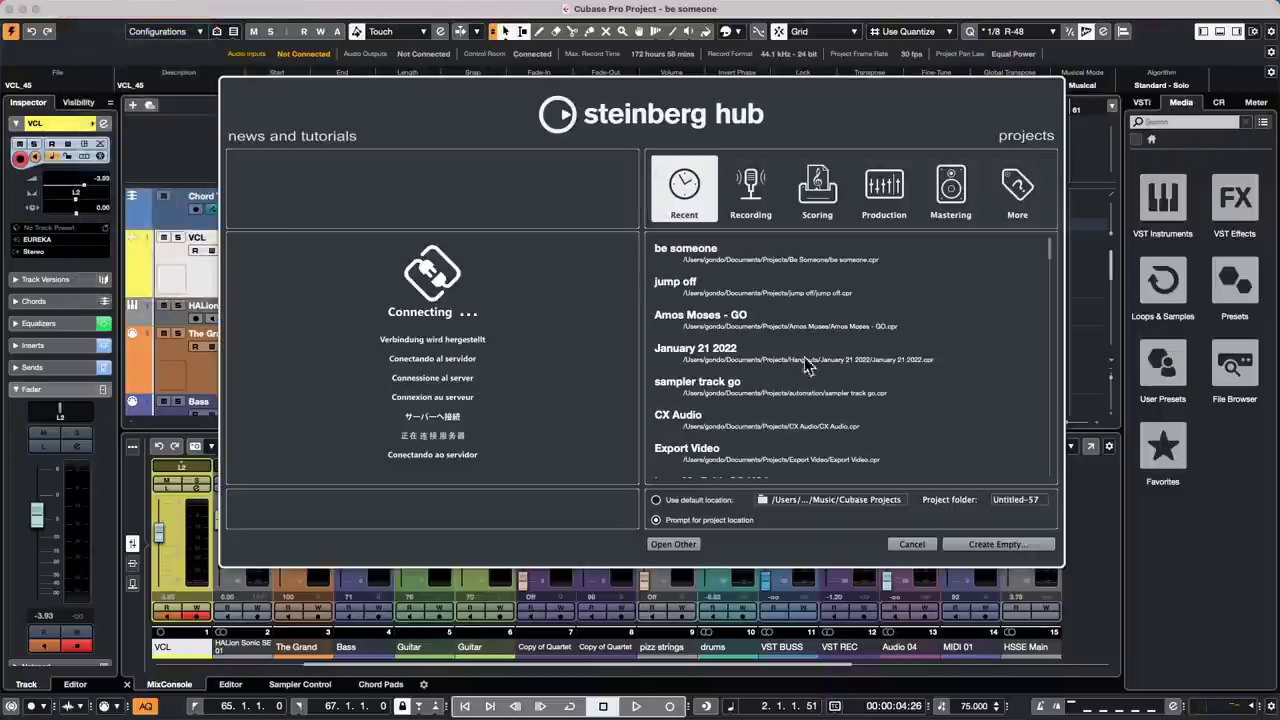
# Step: Create an empty project in the January 21 2022 folder
pyautogui.click(1012, 544)
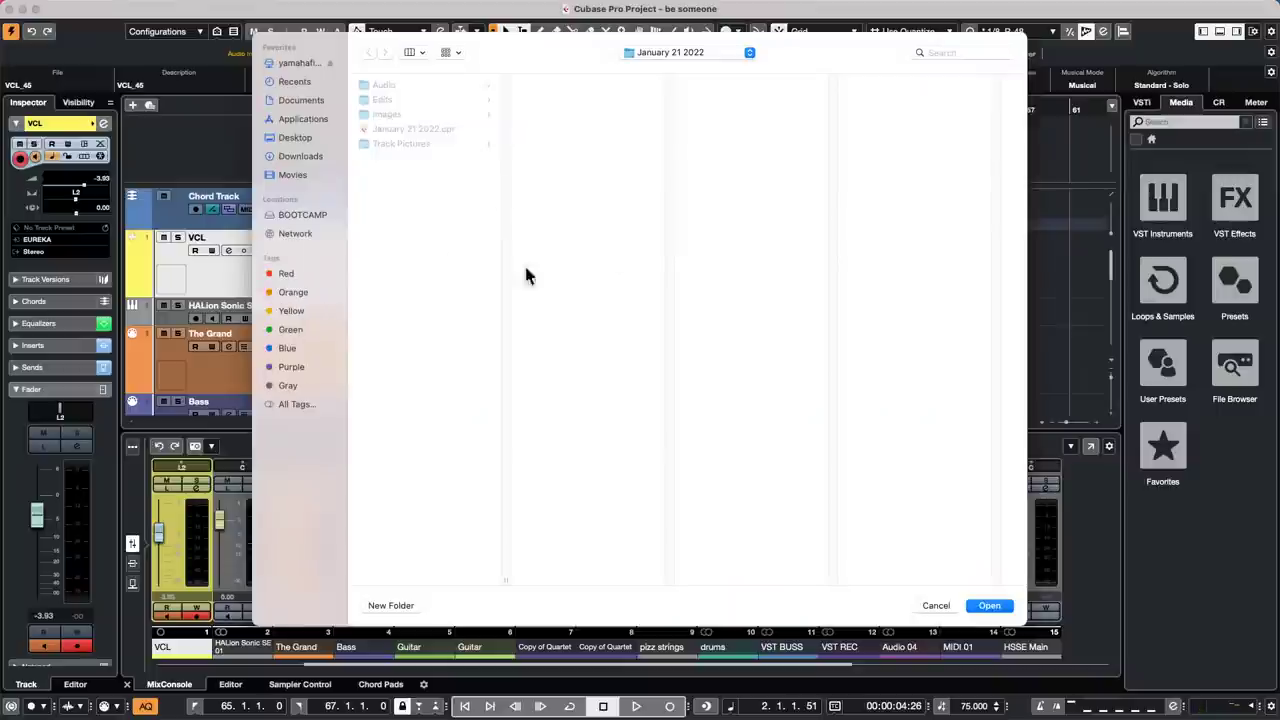
pyautogui.click(988, 604)
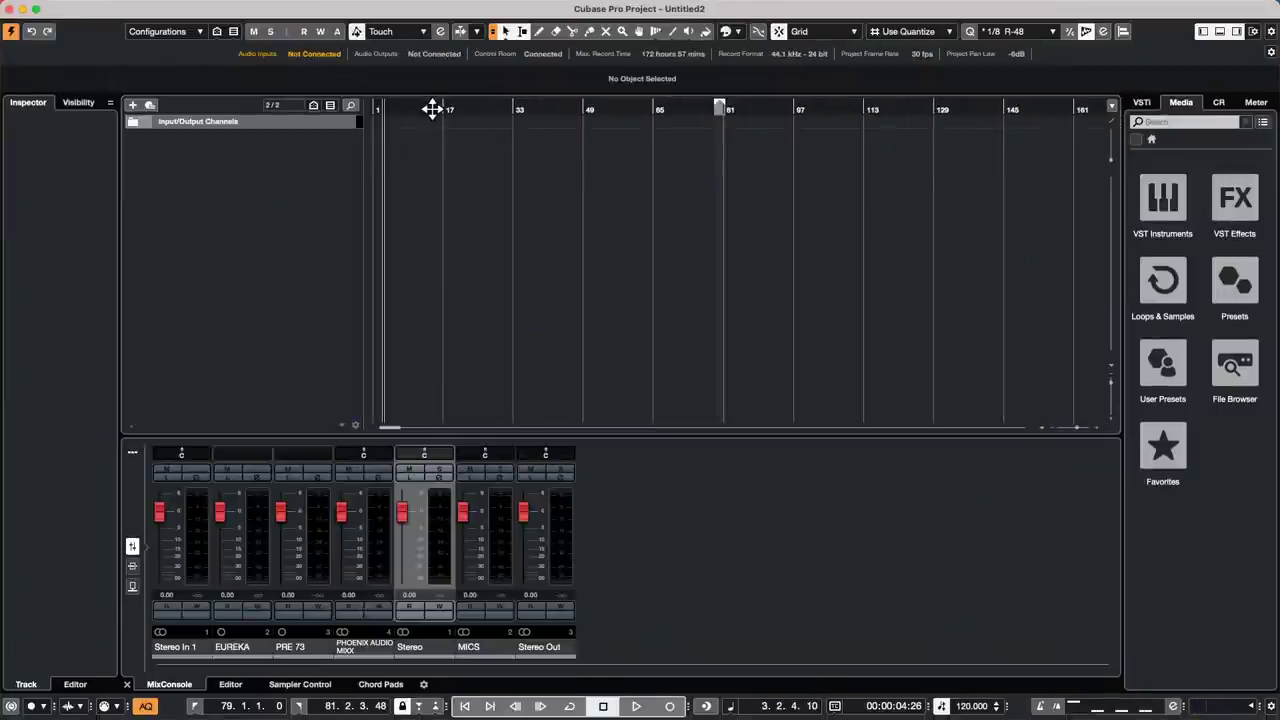
# Step: Add 16 stereo audio tracks routed to Stereo Out
pyautogui.rightClick(200, 180)
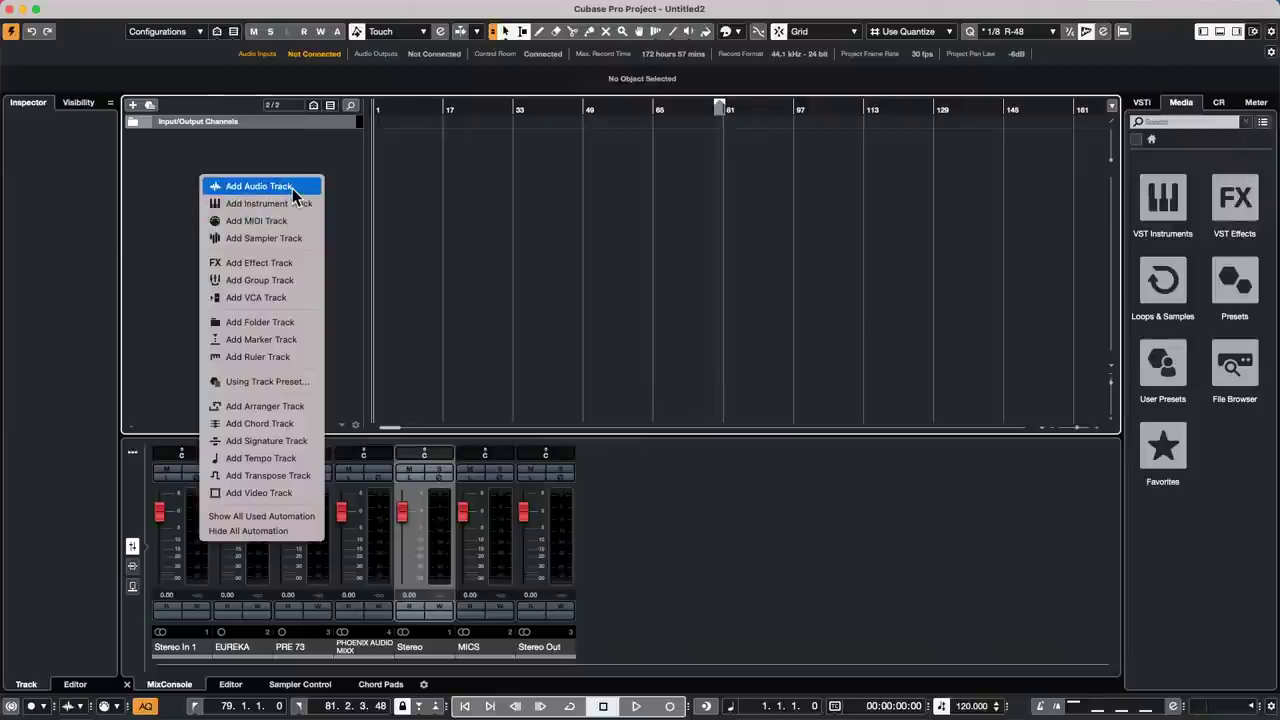
pyautogui.click(260, 187)
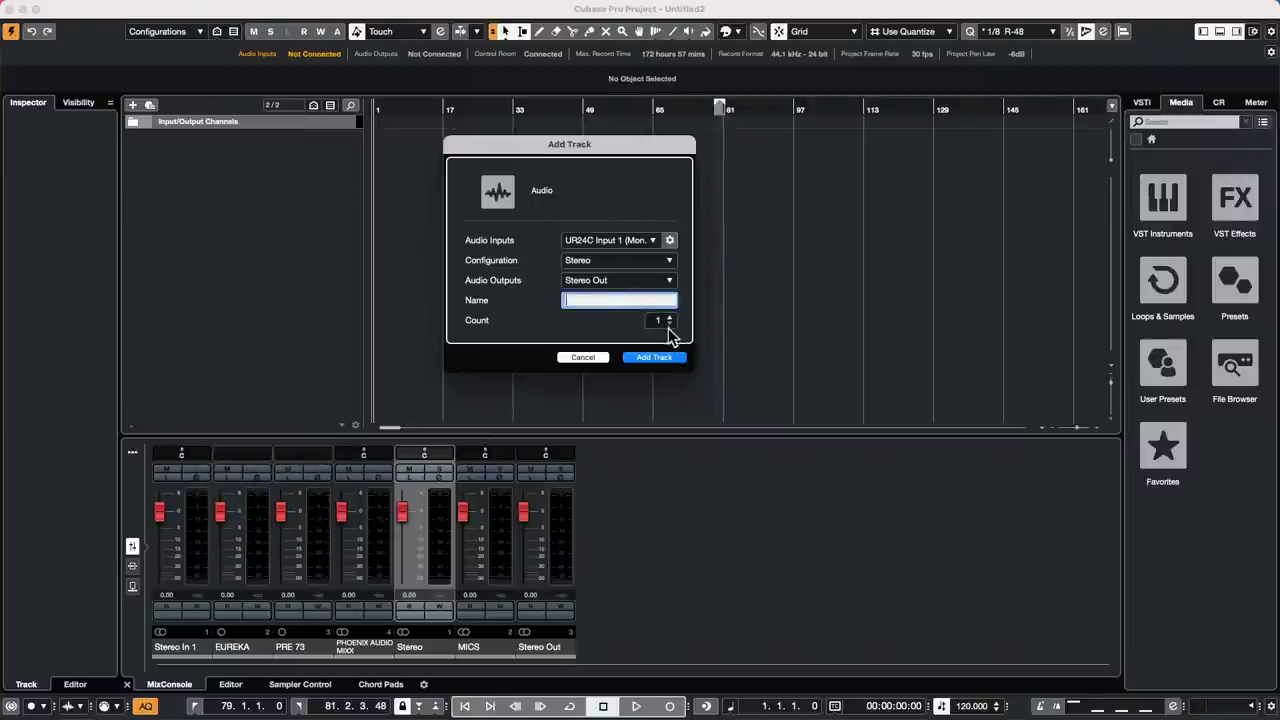
pyautogui.scroll(8, 668, 328)
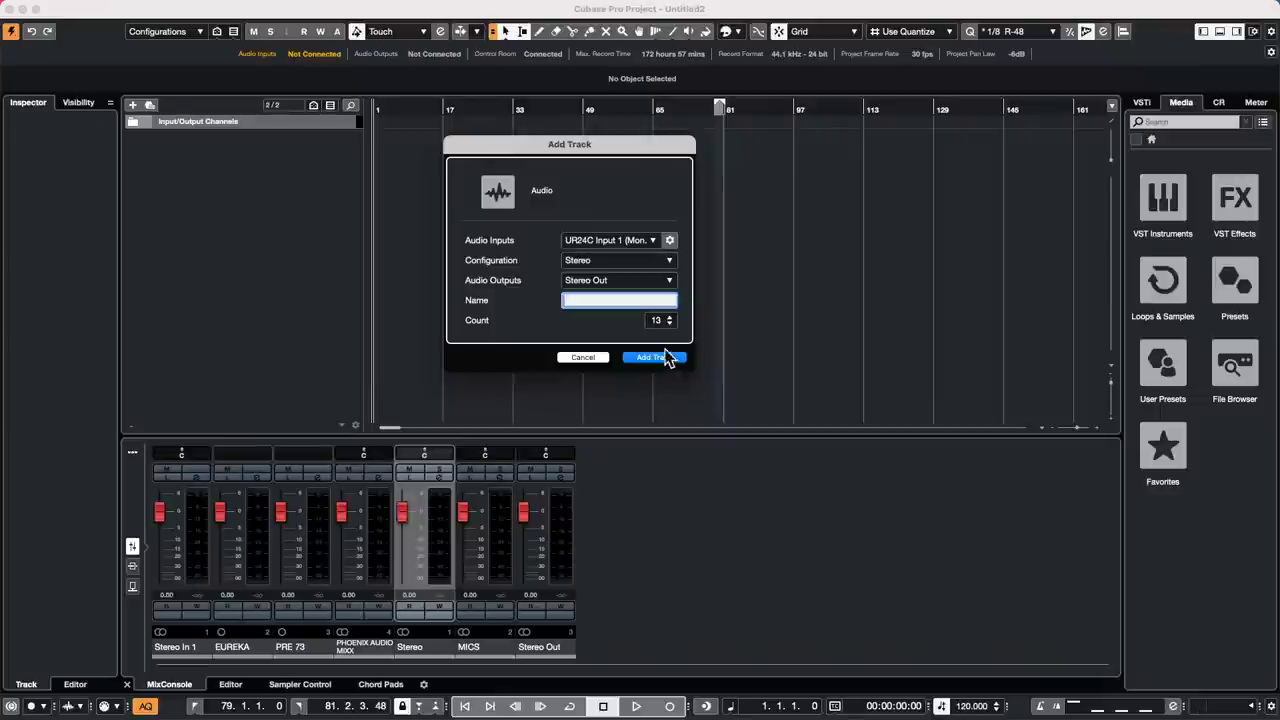
pyautogui.scroll(4, 667, 327)
pyautogui.click(657, 357)
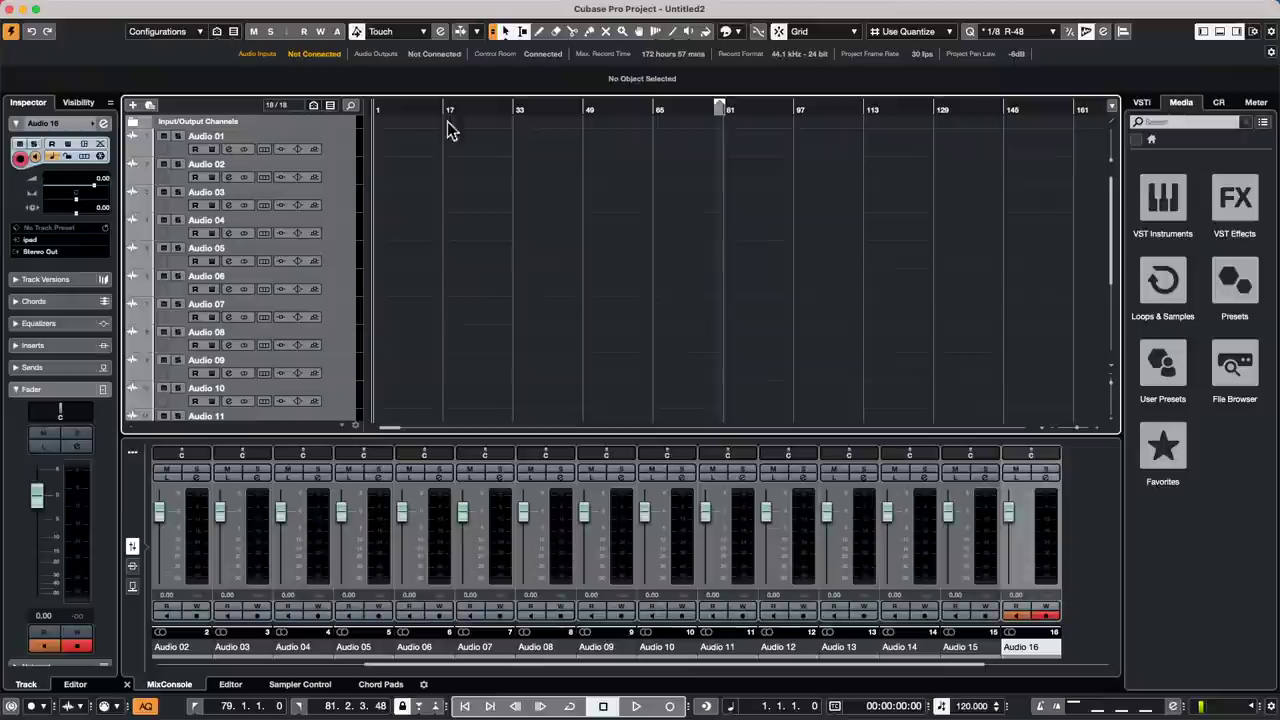
# Step: Set the left and right locators to a two-bar range from bar 1 to bar 3
pyautogui.moveTo(405, 105); pyautogui.dragTo(305, 148)
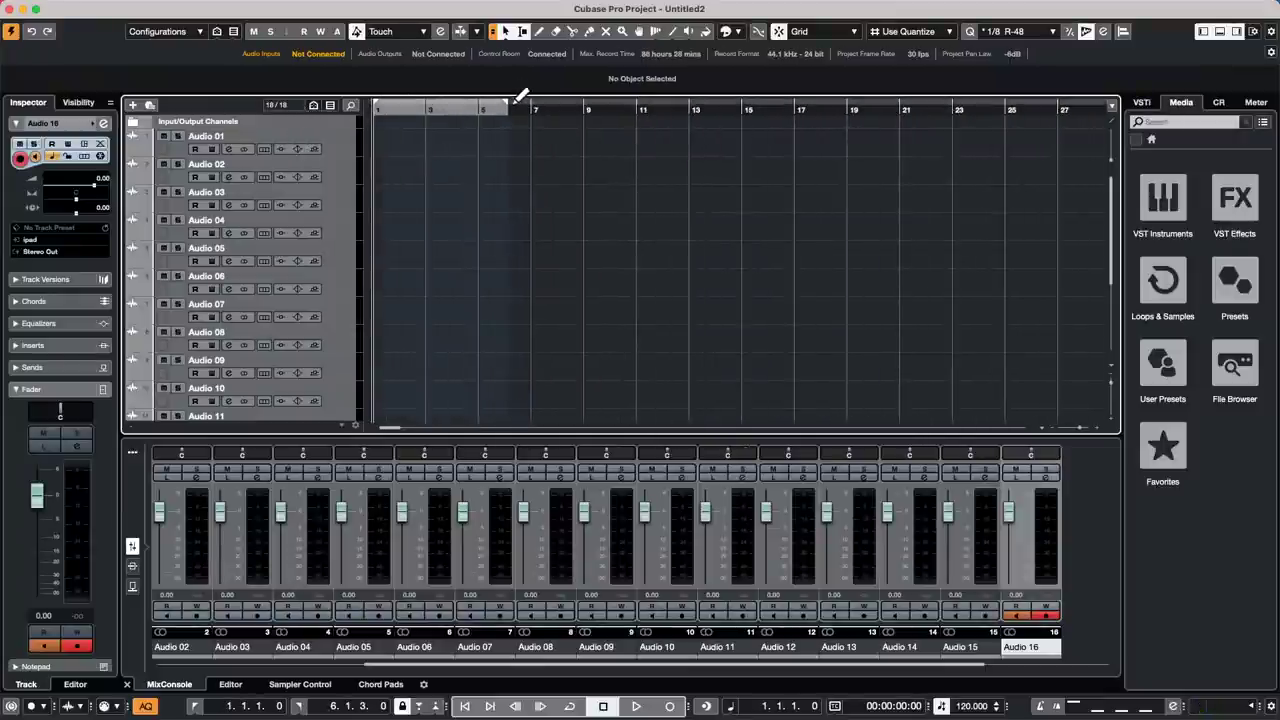
pyautogui.moveTo(509, 108); pyautogui.dragTo(326, 162)
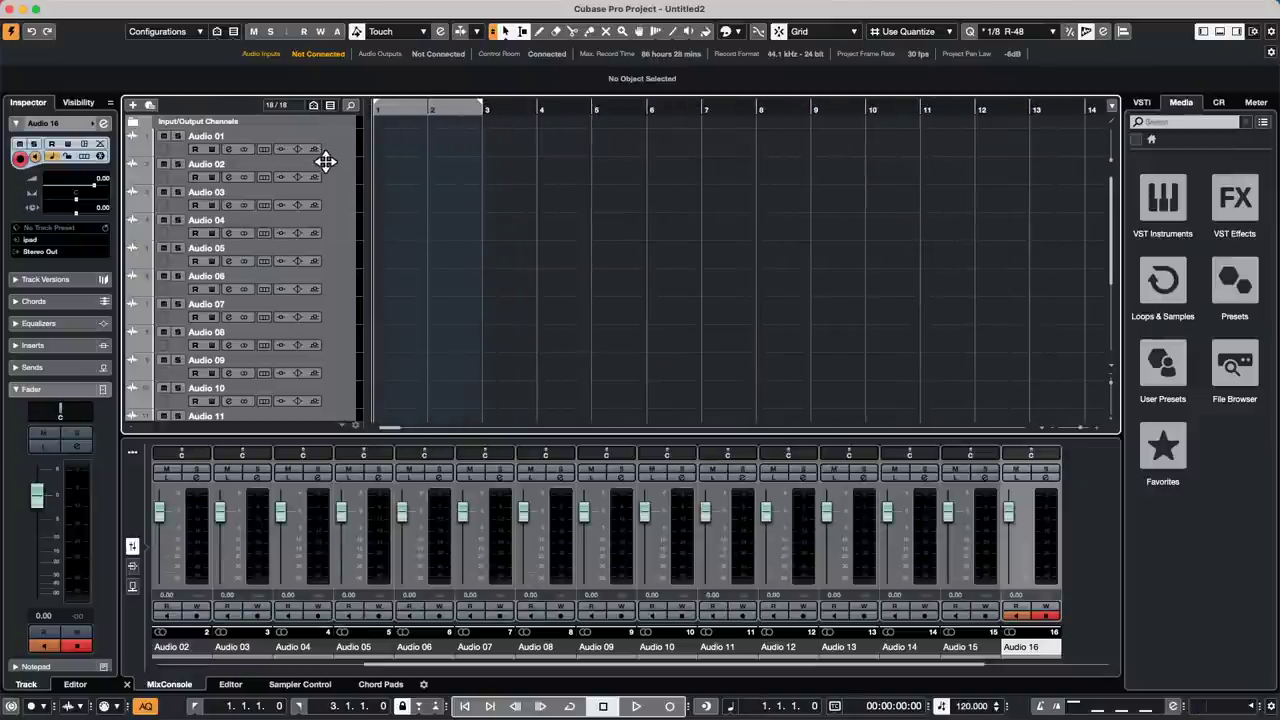
# Step: Set the input routing of all tracks from Audio 01 to Audio 16 to Stereo In 1
pyautogui.click(342, 149)
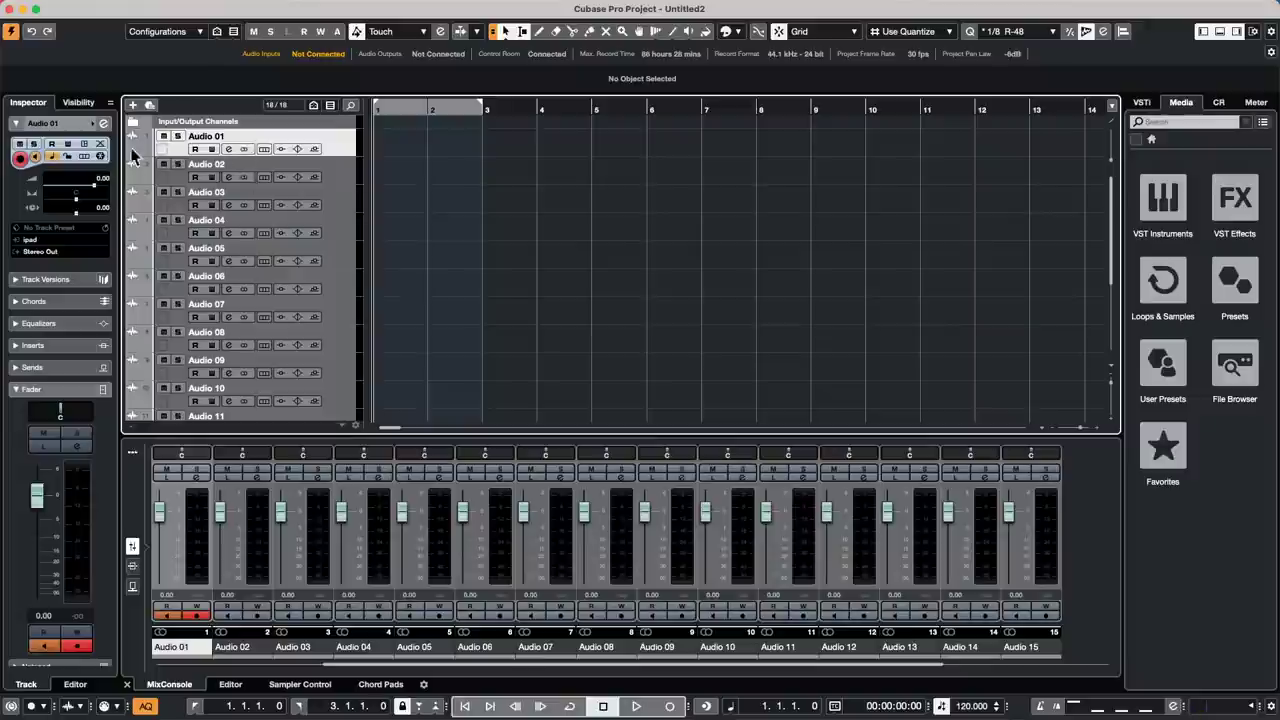
pyautogui.click(50, 252)
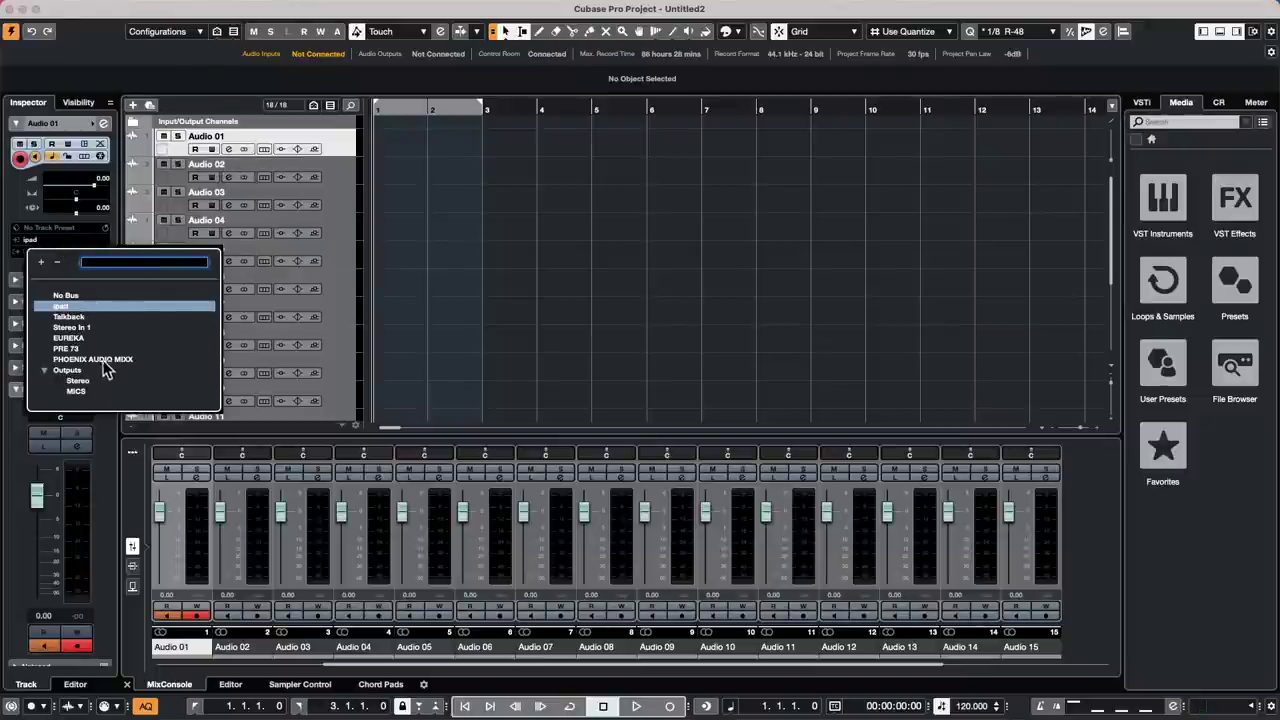
pyautogui.click(350, 333)
pyautogui.scroll(-3, 342, 333)
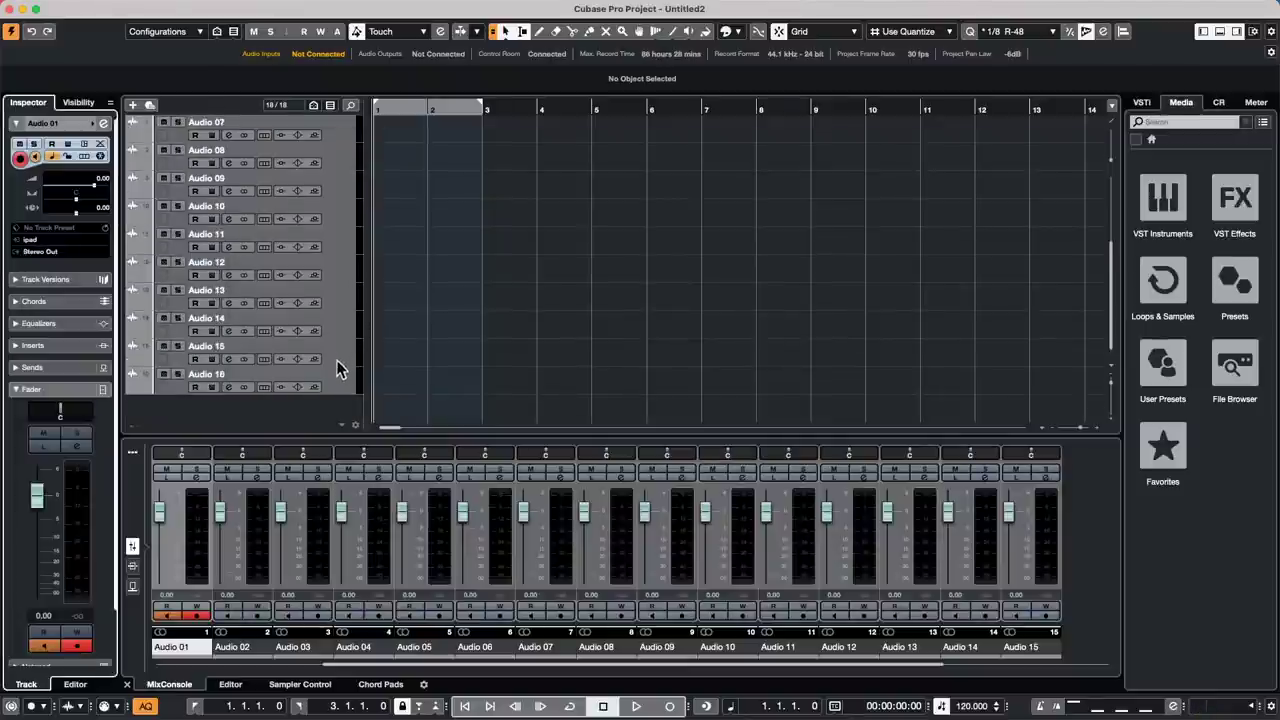
pyautogui.keyDown('shift'); pyautogui.click(336, 380); pyautogui.keyUp('shift')
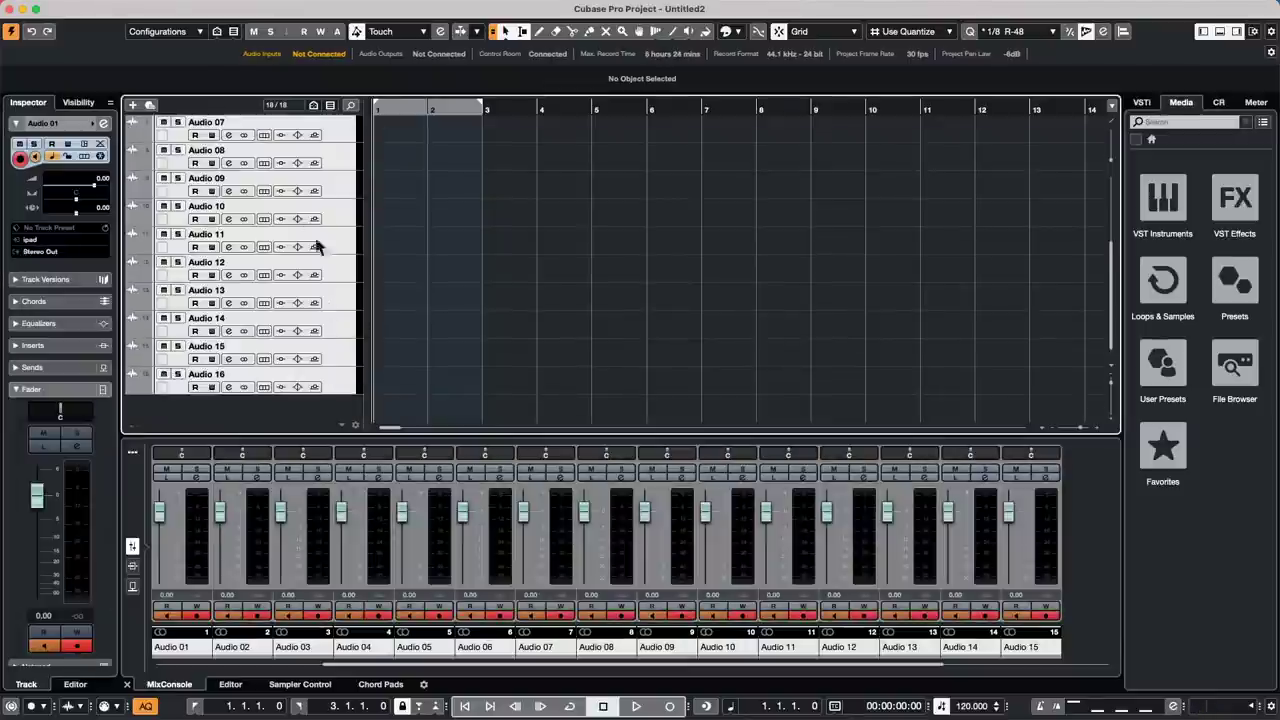
pyautogui.scroll(4, 315, 222)
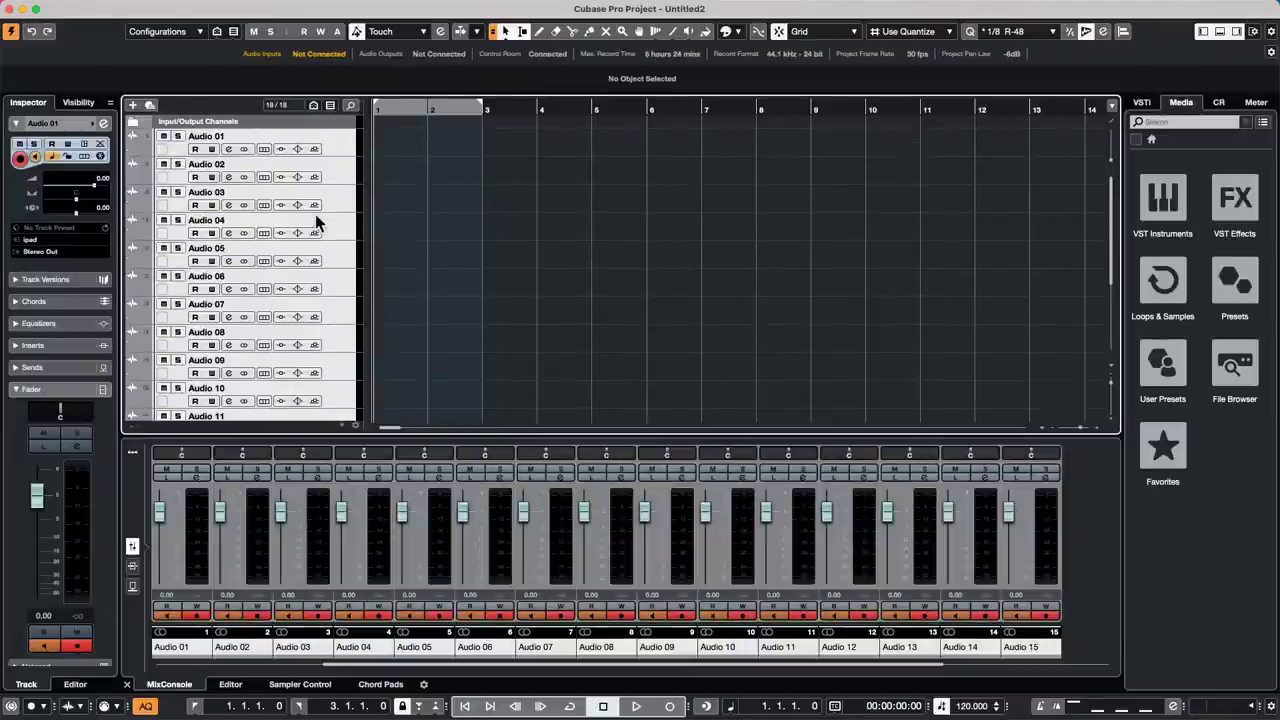
pyautogui.click(60, 240)
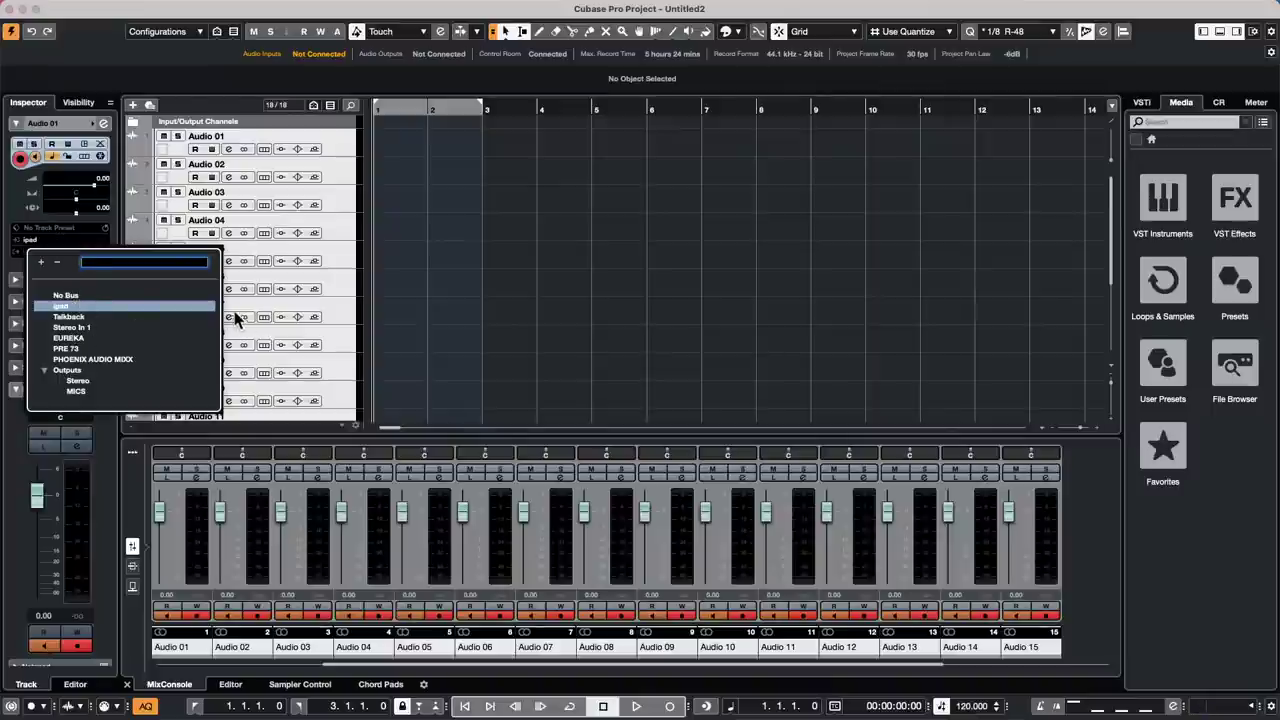
pyautogui.click(67, 324)
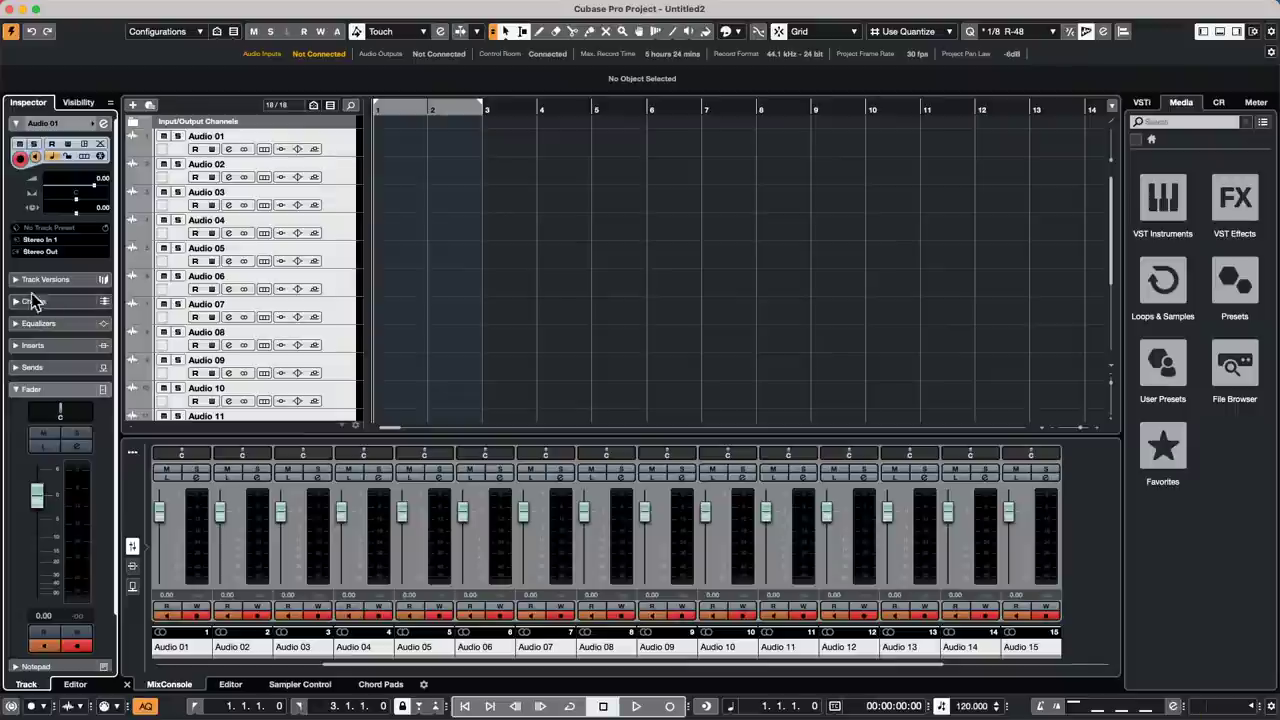
pyautogui.click(55, 240)
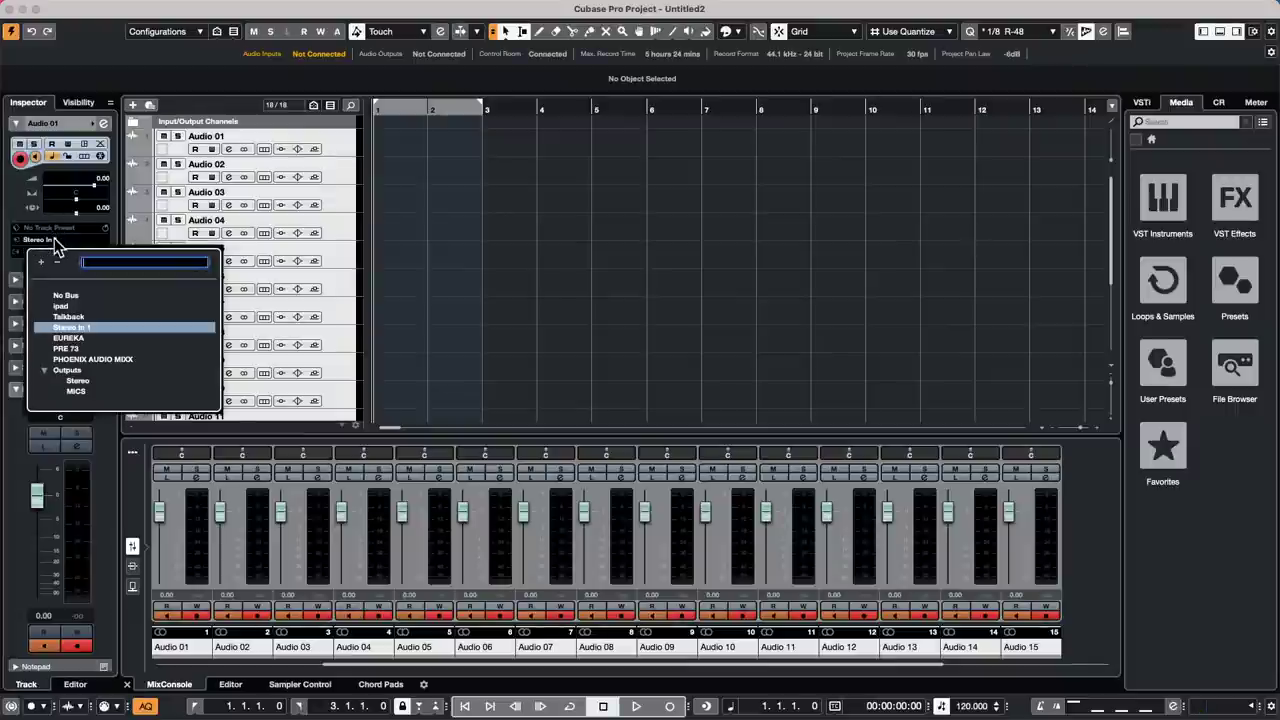
pyautogui.click(105, 329)
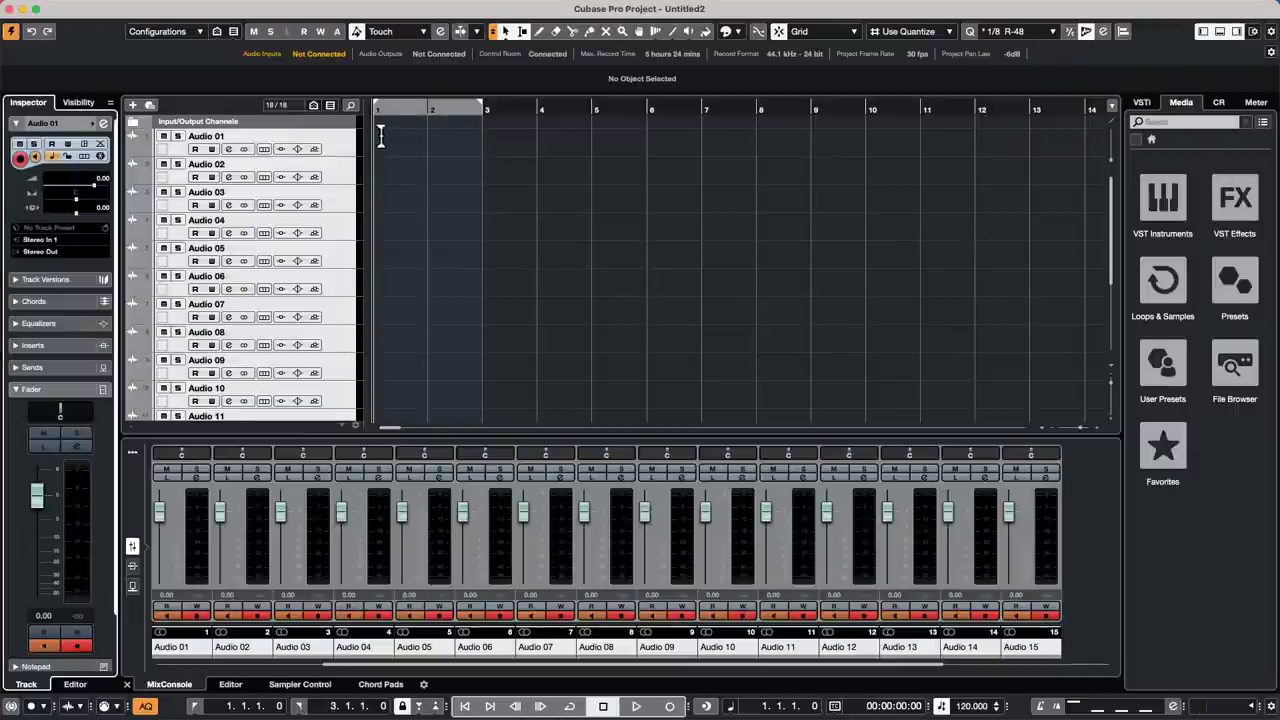
# Step: Enlarge the Audio 01 track and record on it, switching to Audio 02 without stopping before ending the recording
pyautogui.click(336, 150)
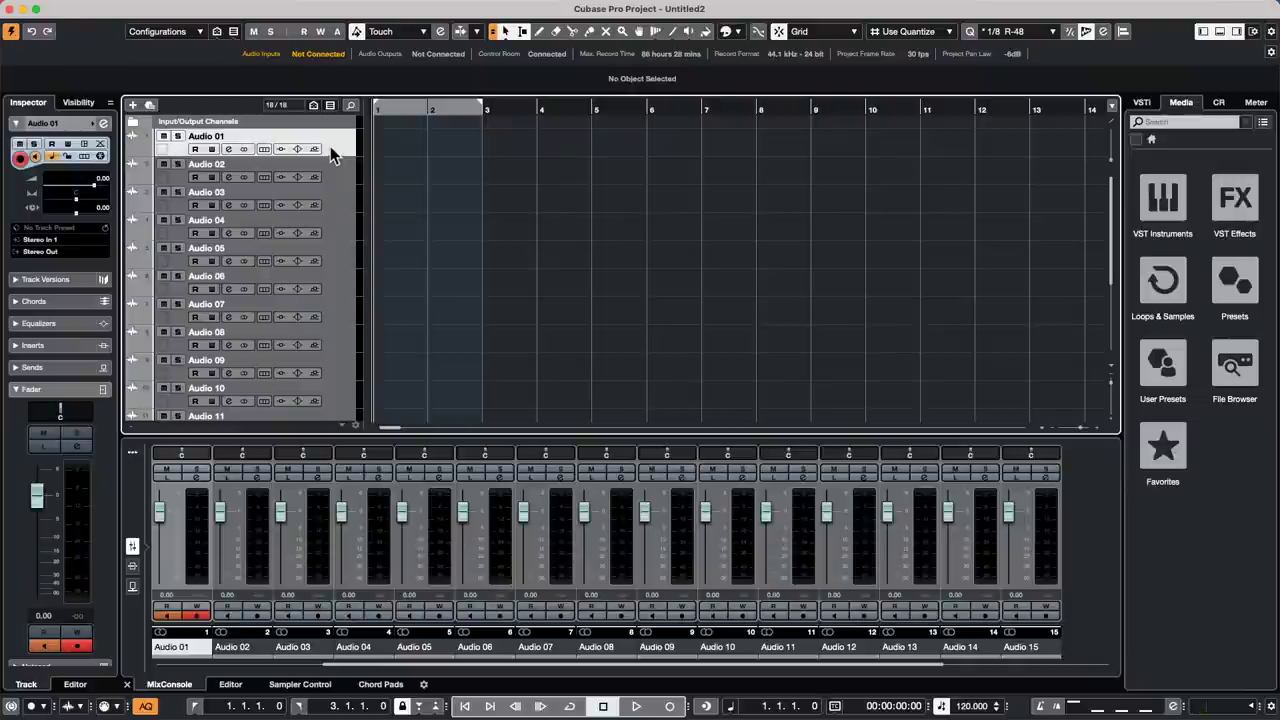
pyautogui.moveTo(332, 159); pyautogui.dragTo(331, 172)
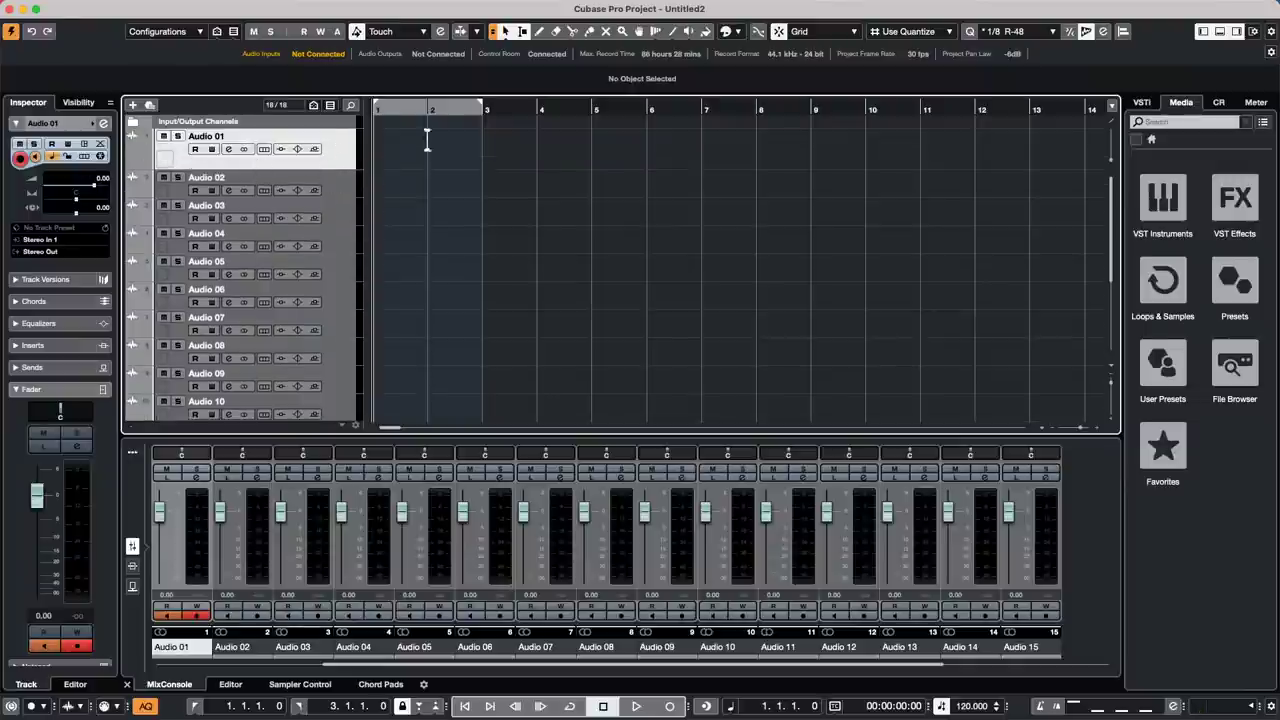
pyautogui.press('space')
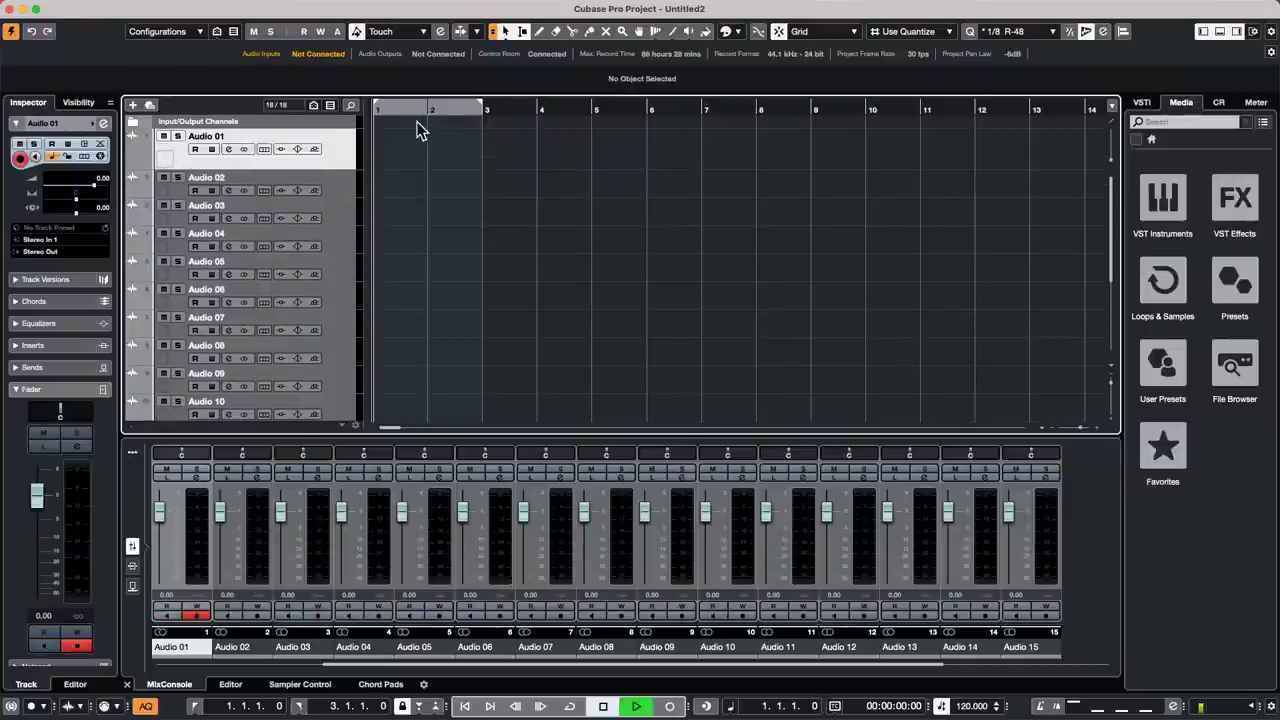
pyautogui.click(671, 706)
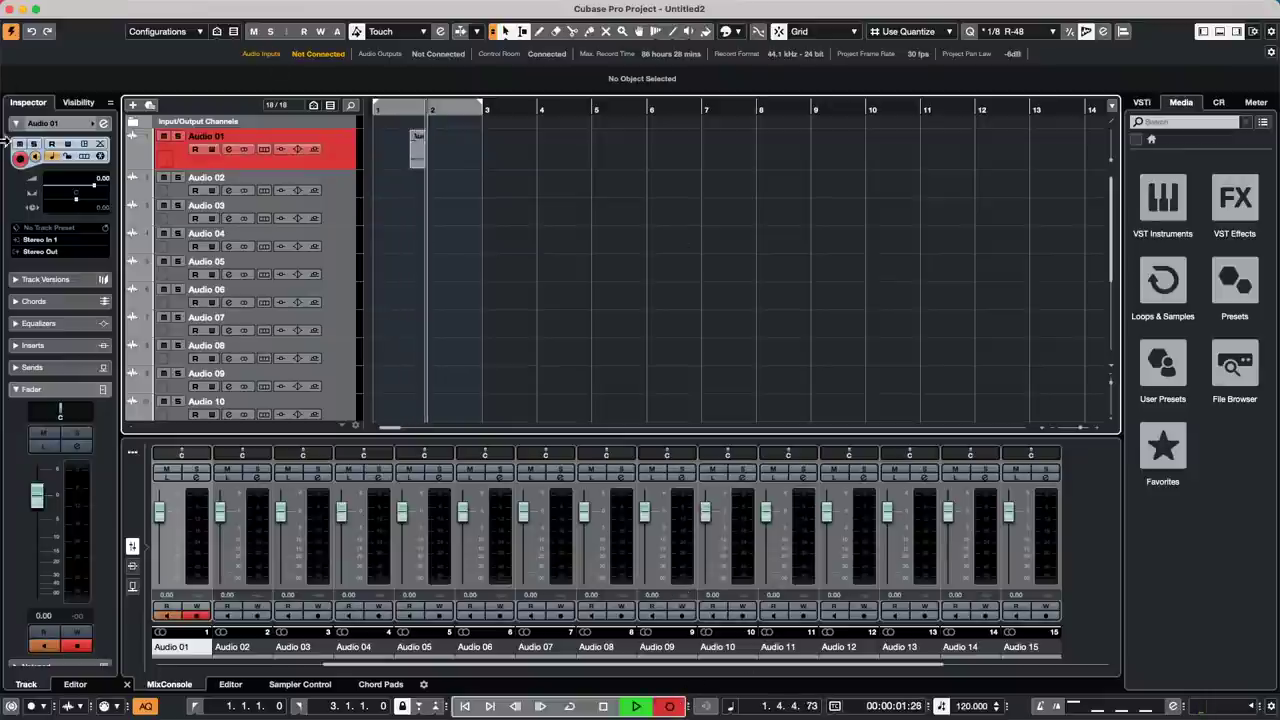
pyautogui.click(336, 182)
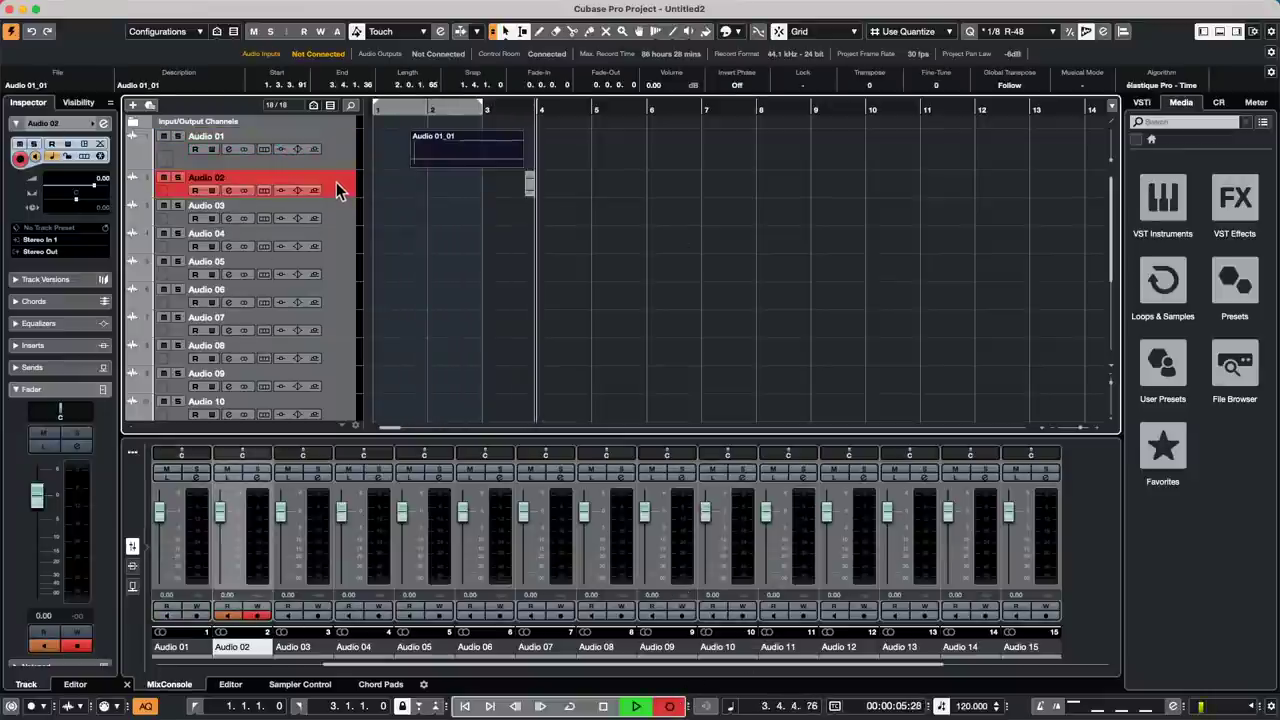
pyautogui.press('space')
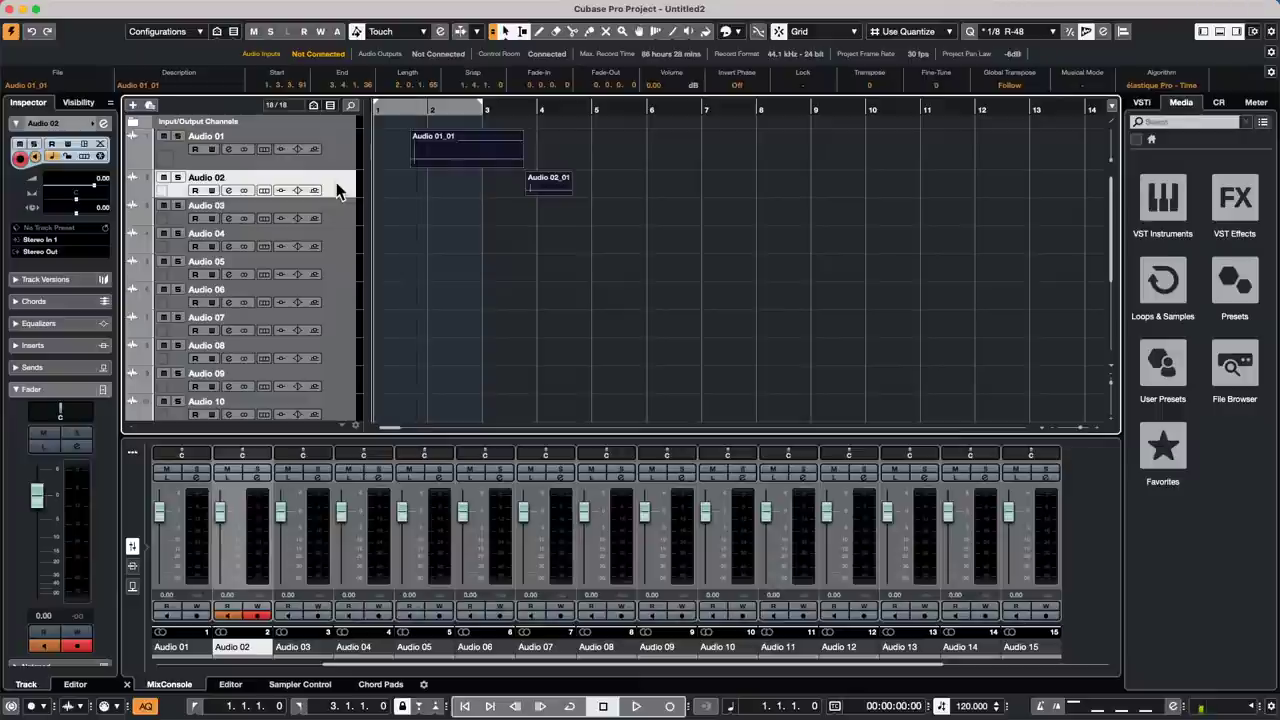
# Step: Turn on cycle mode and record within the locators on Audio 02 through Audio 10 one after another, stopping on Audio 10
pyautogui.press('/')
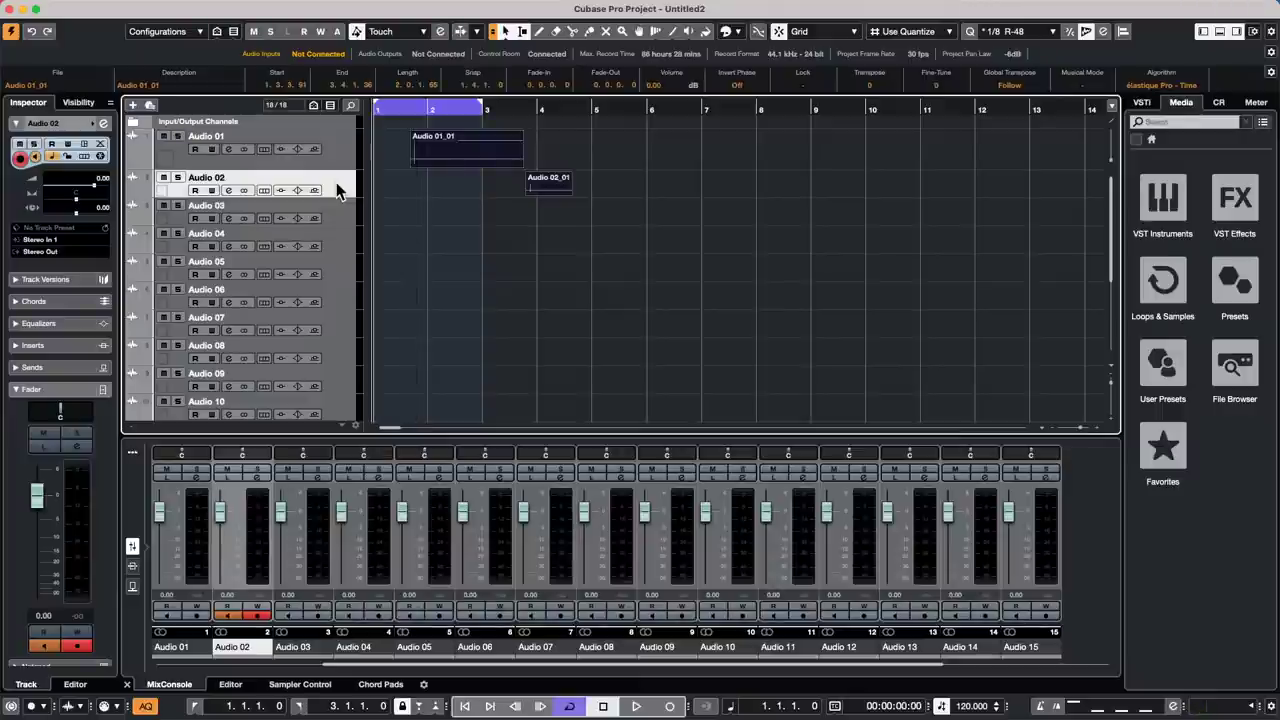
pyautogui.press('KP_Multiply')
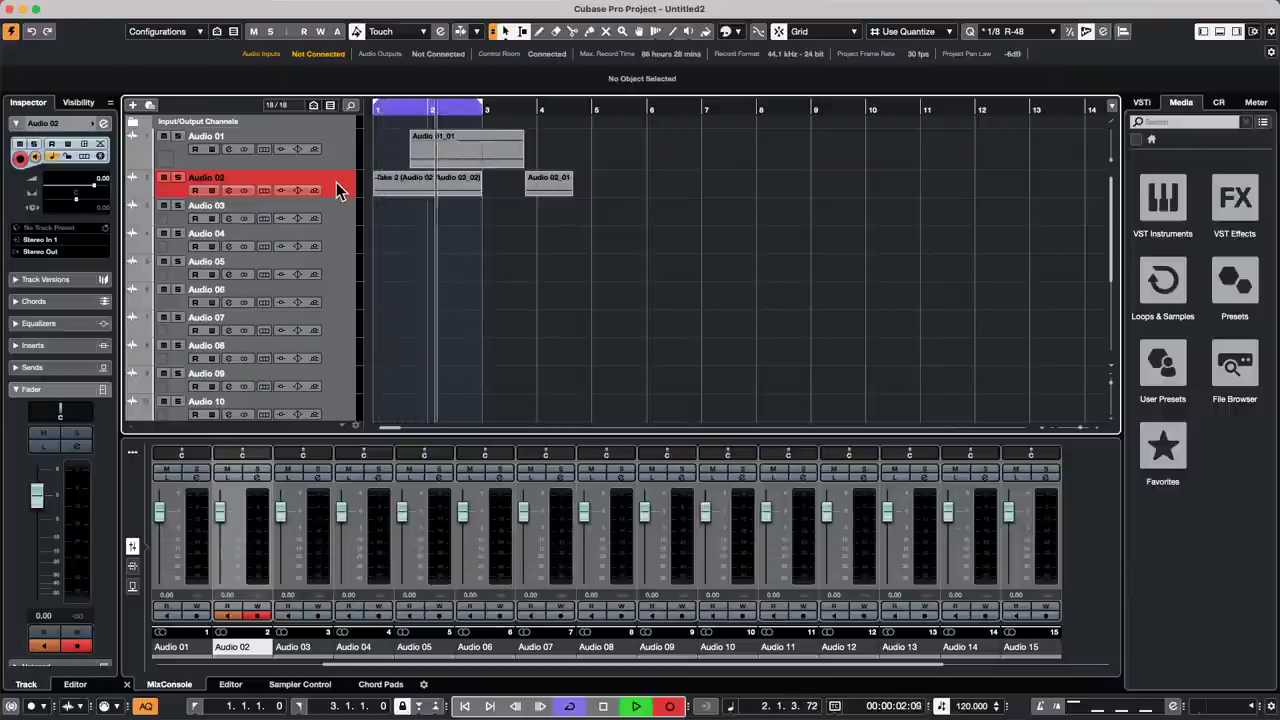
pyautogui.press('Down')
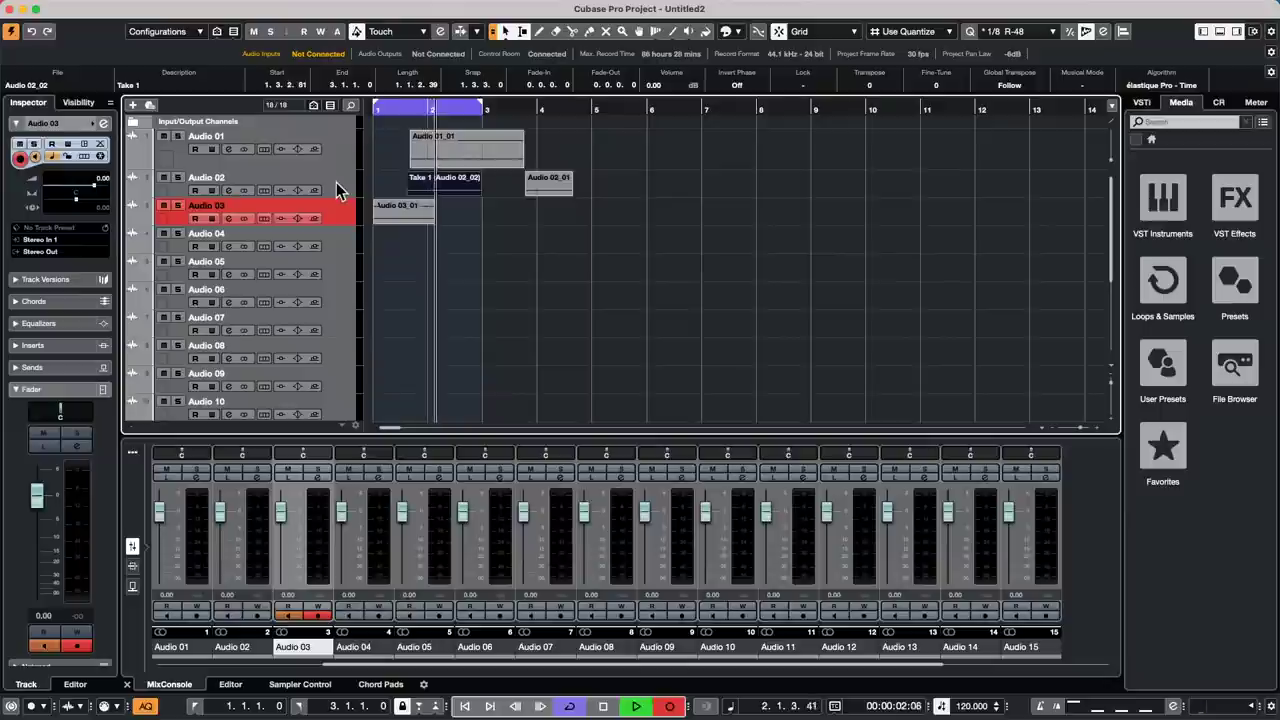
pyautogui.press('Down')
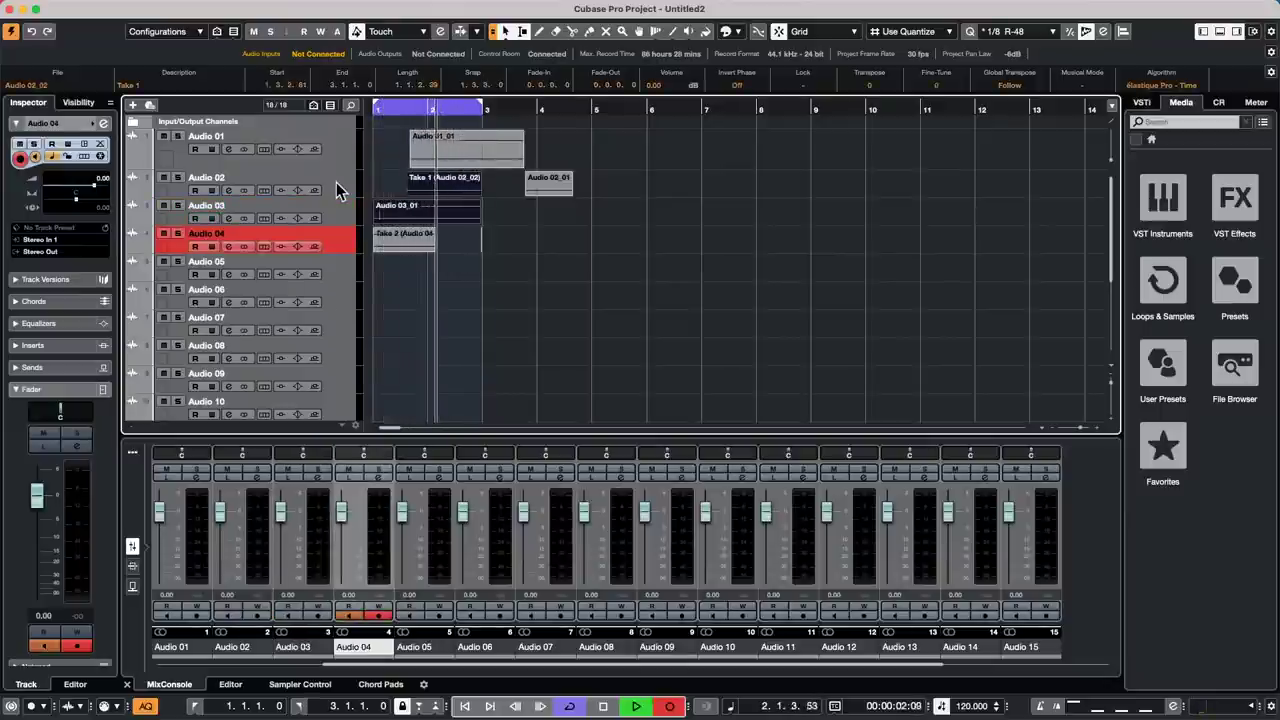
pyautogui.press('Down')
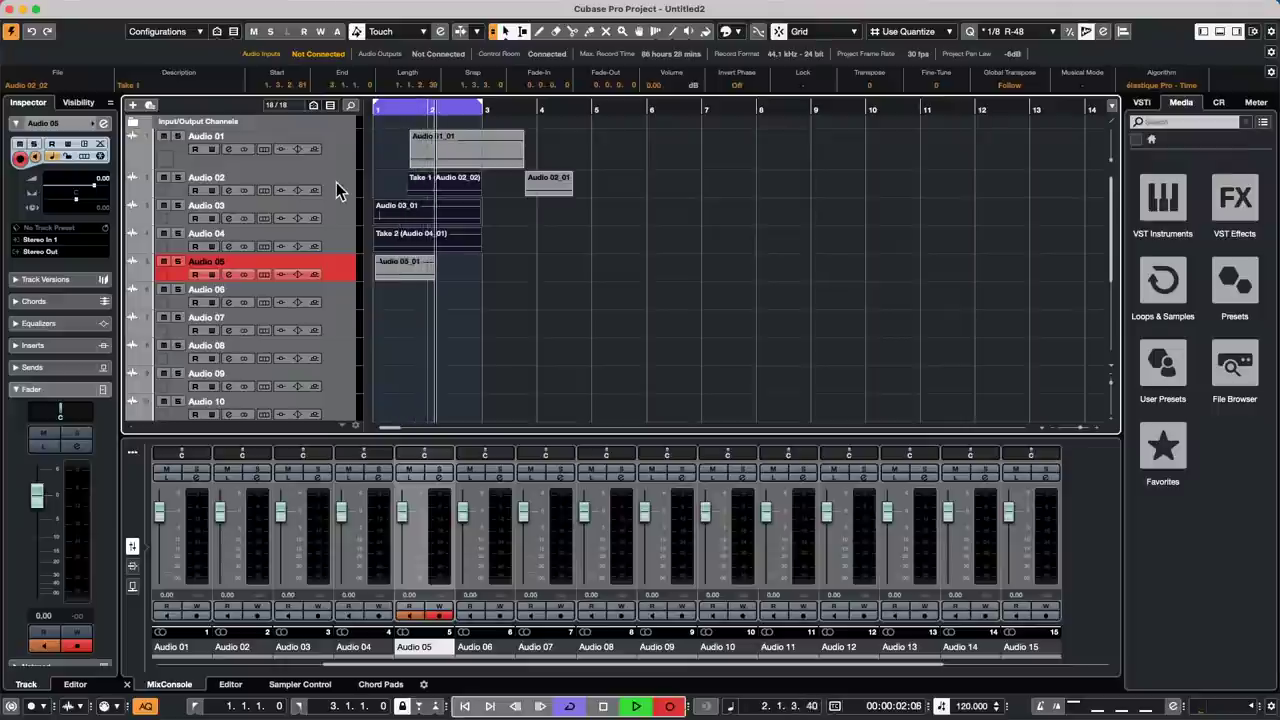
pyautogui.press('Down')
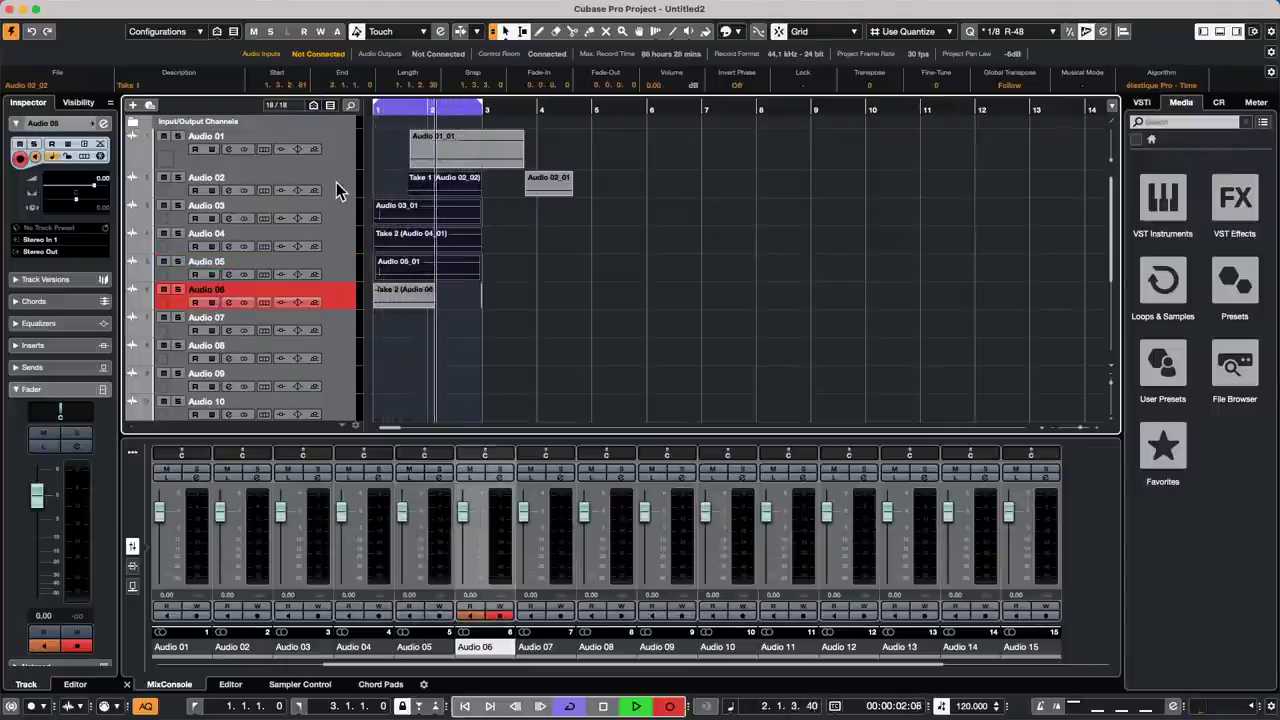
pyautogui.press('Down')
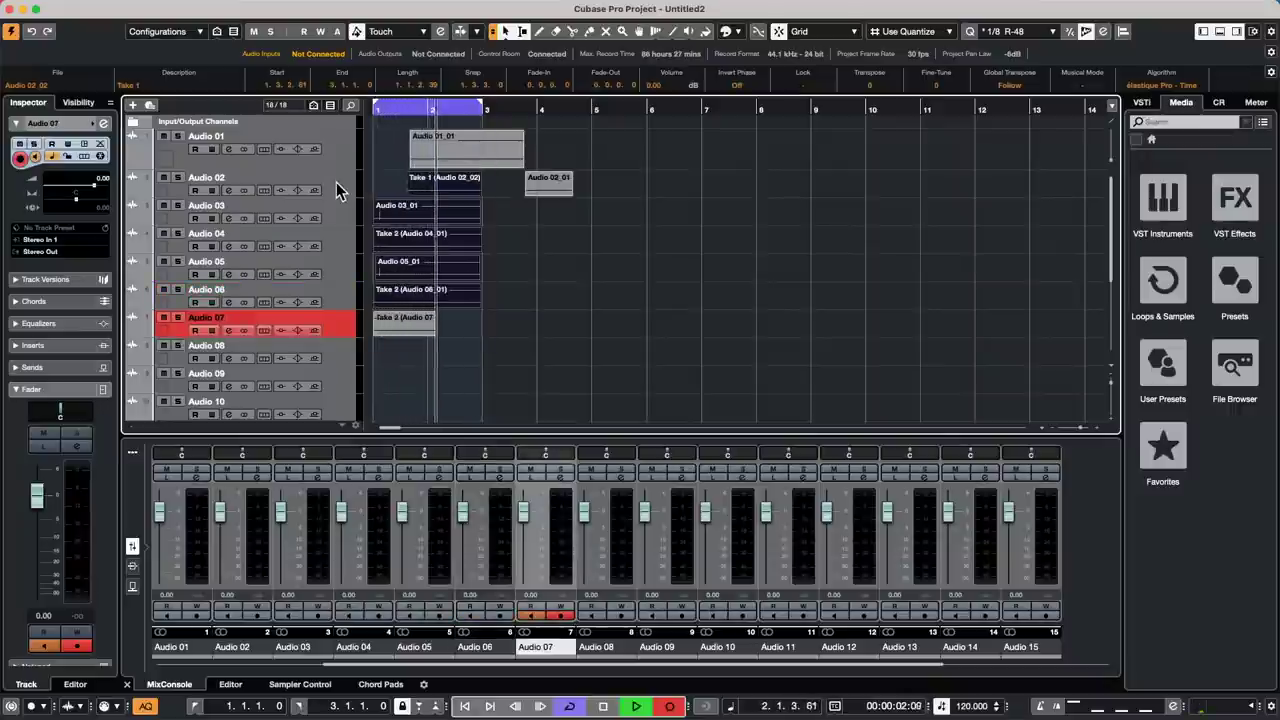
pyautogui.press('Down')
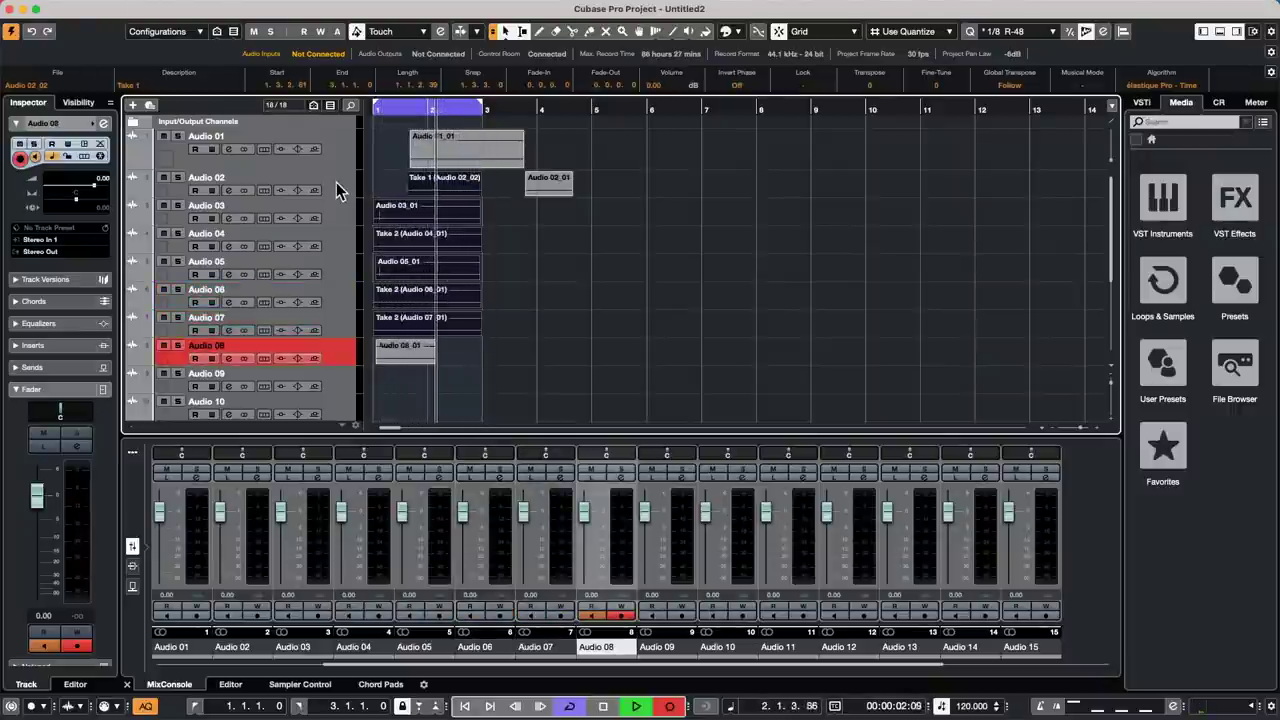
pyautogui.press('Down')
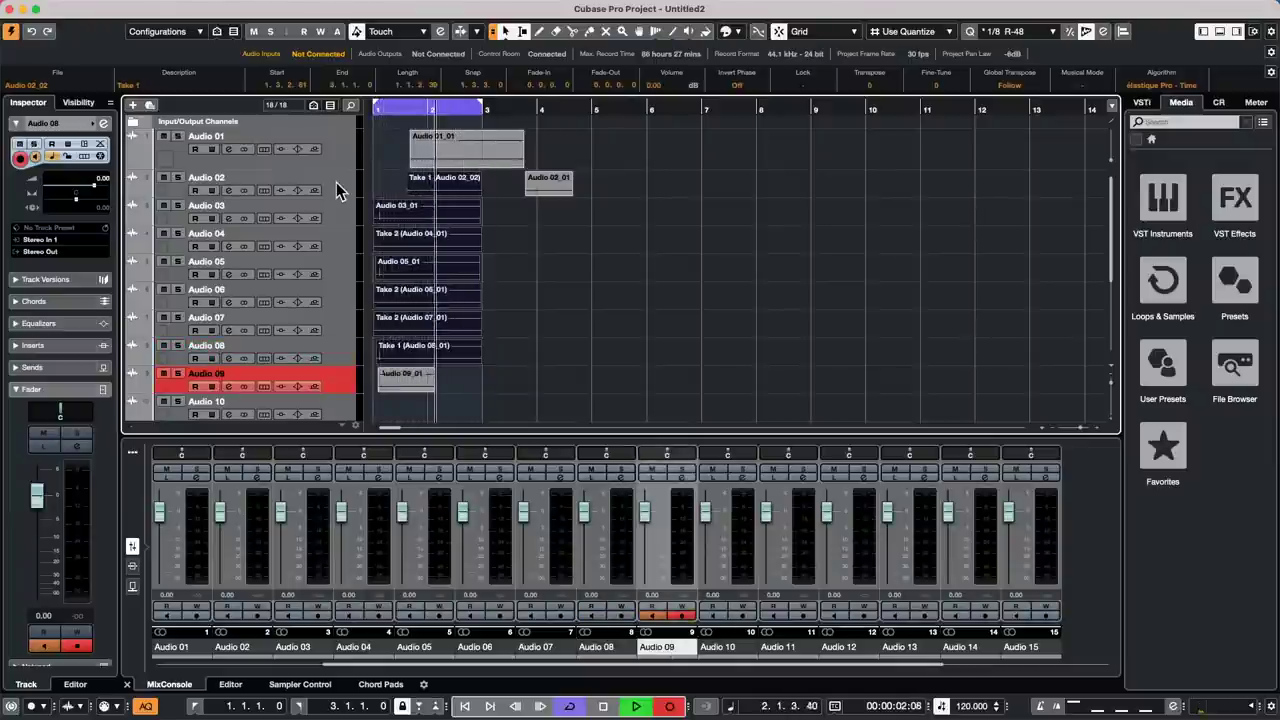
pyautogui.press('Down')
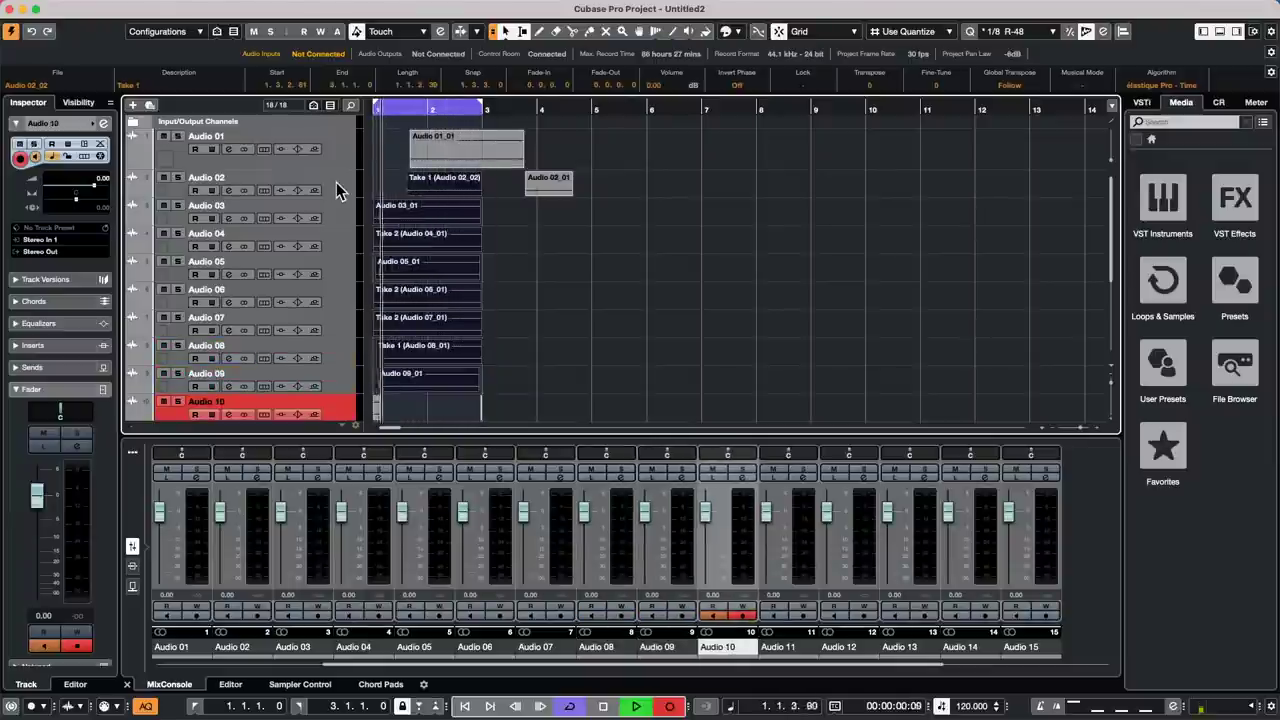
pyautogui.press('space')
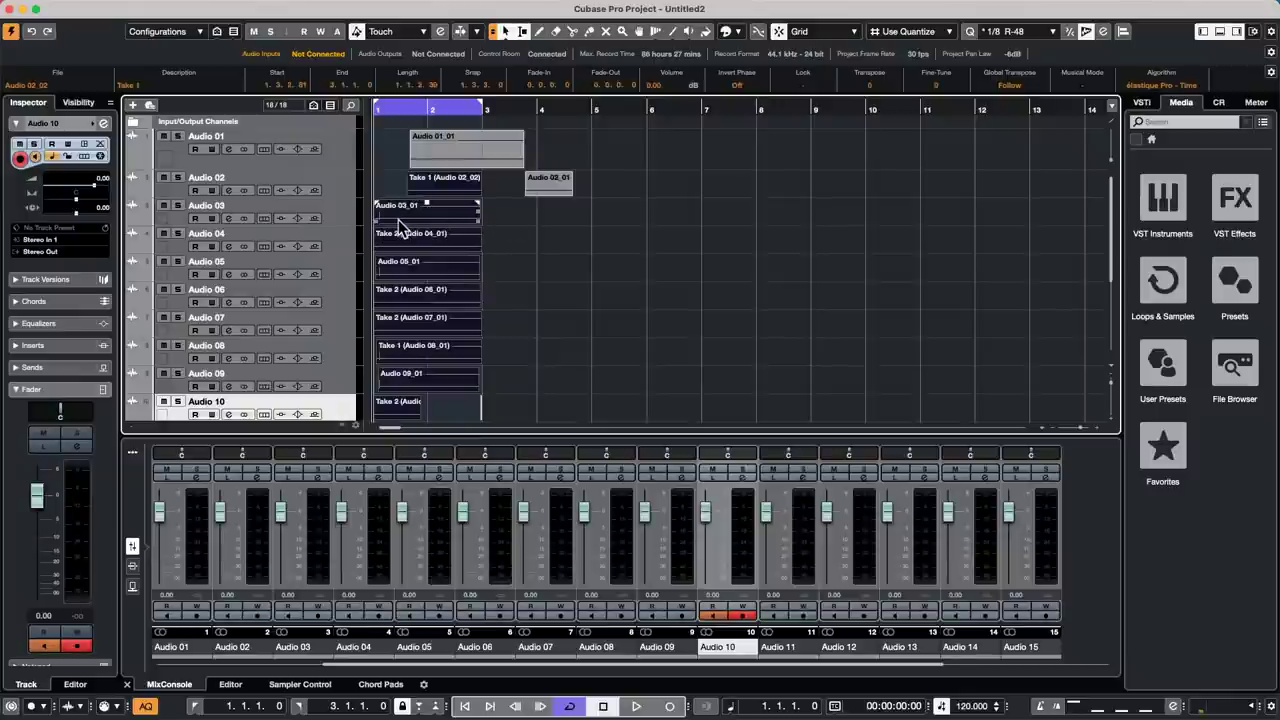
# Step: Lower the Audio 04 channel fader to about -1.9 dB
pyautogui.moveTo(342, 514); pyautogui.dragTo(341, 528)
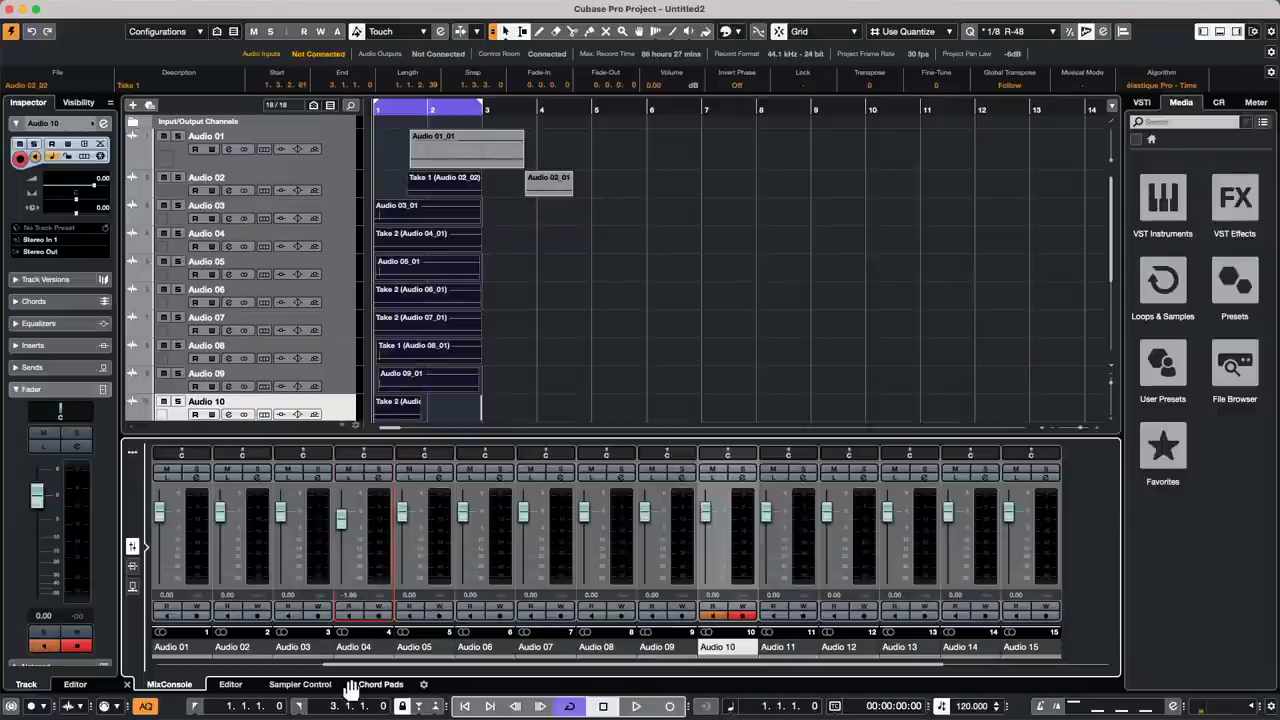
# Step: Undo all the recordings on Audio 01 through Audio 10 until the arrangement is empty
pyautogui.press('super+z')
pyautogui.press('super+z')
pyautogui.press('super+z')
pyautogui.press('super+z')
pyautogui.press('super+z')
pyautogui.press('super+z')
pyautogui.press('super+z')
pyautogui.press('super+z')
pyautogui.press('super+z')
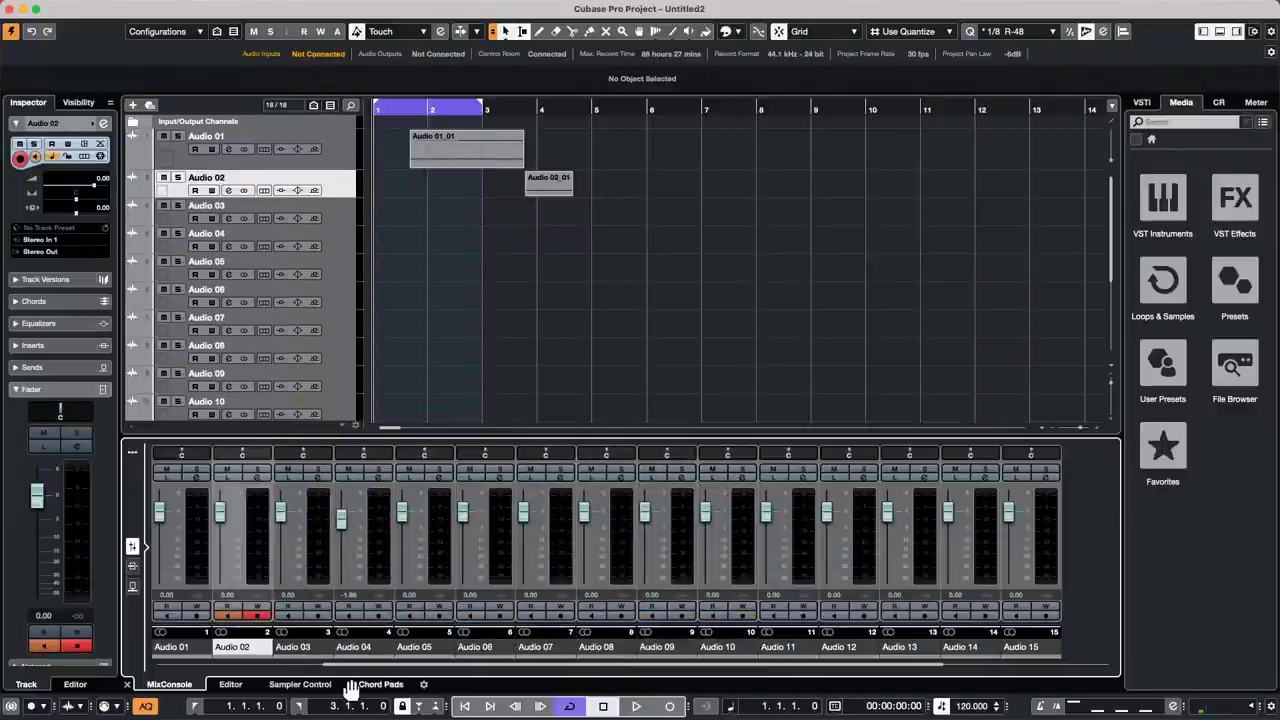
pyautogui.press('super+z')
pyautogui.press('super+z')
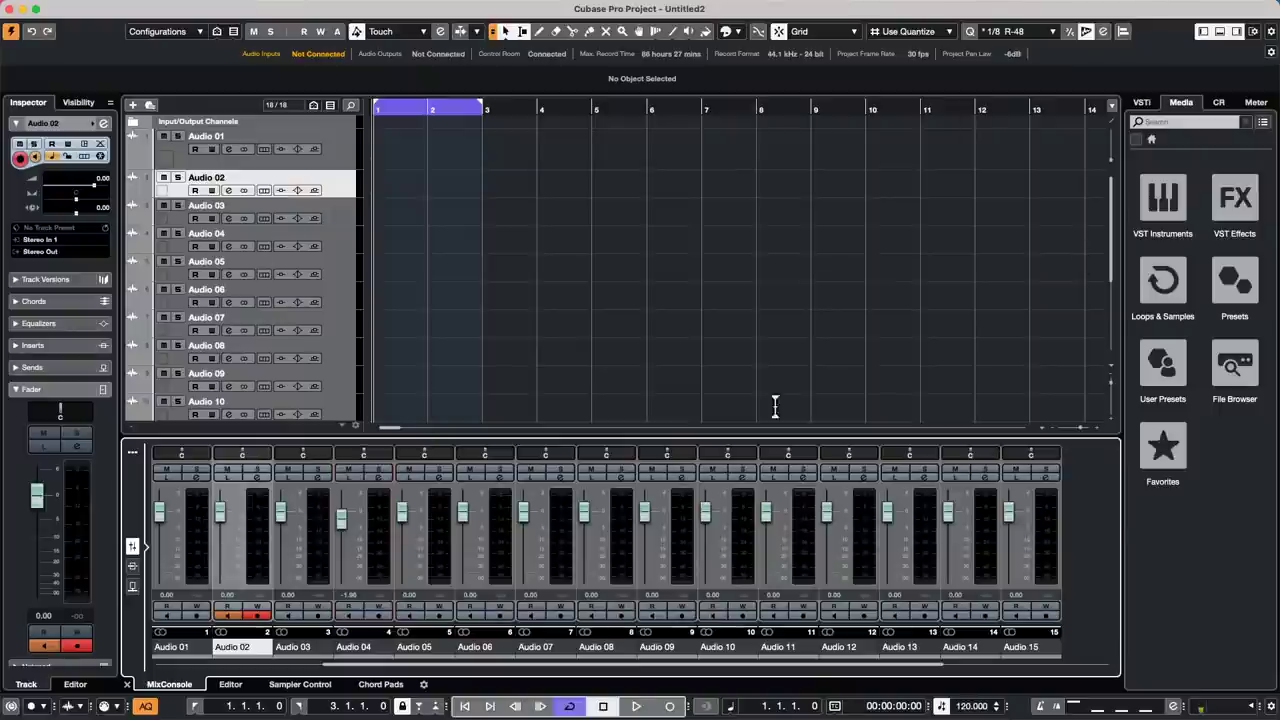
# Step: Open the recent project Amos Moses - GO.cpr
pyautogui.moveTo(768, 670); pyautogui.dragTo(928, 668)
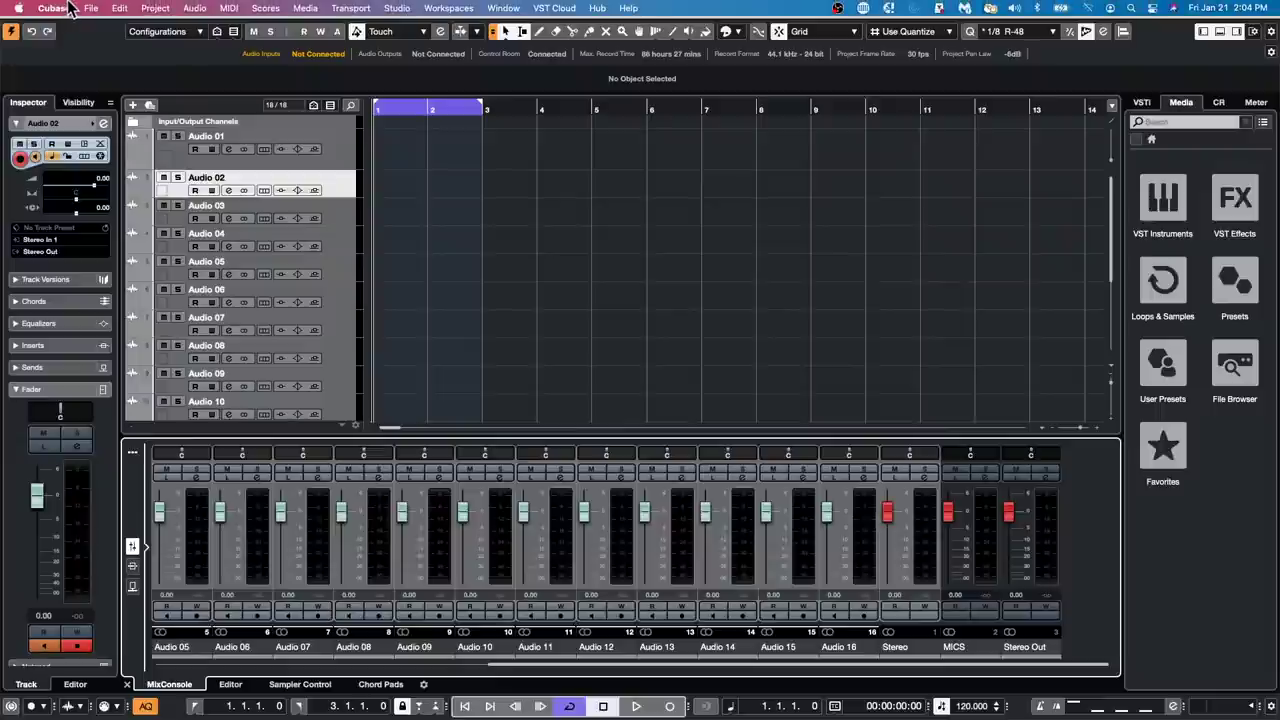
pyautogui.click(90, 8)
pyautogui.moveTo(116, 287)
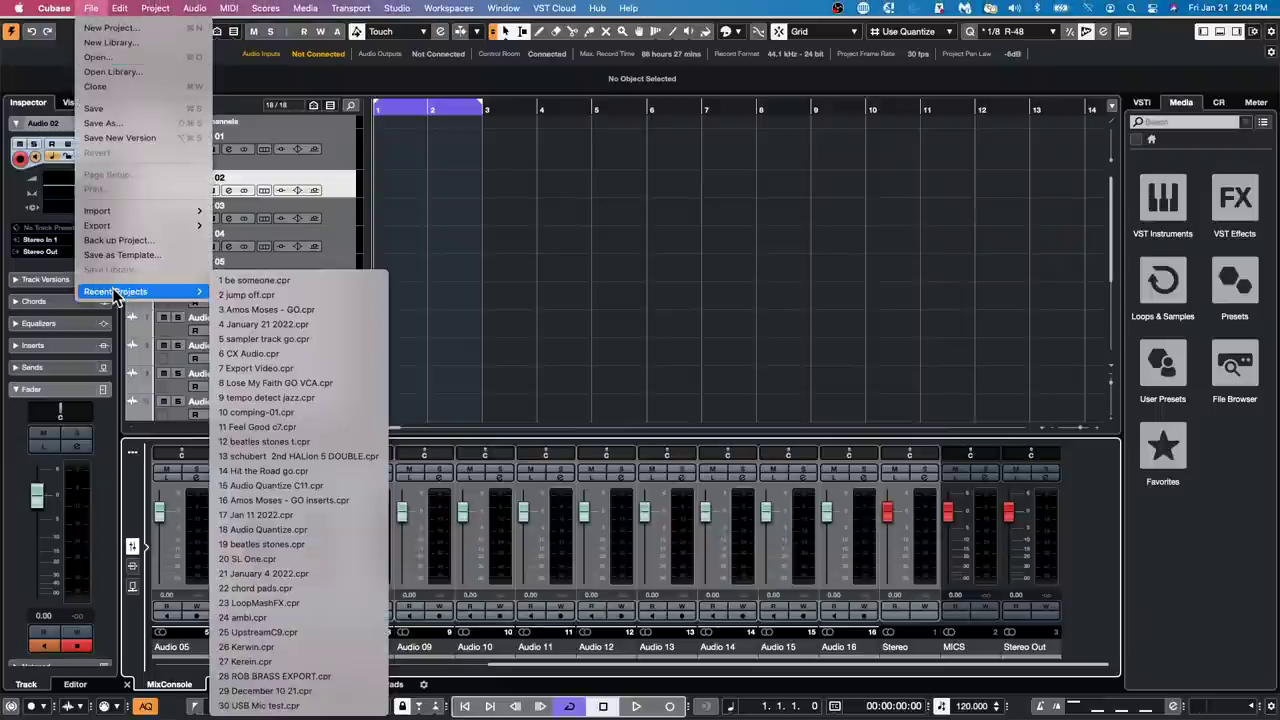
pyautogui.click(338, 313)
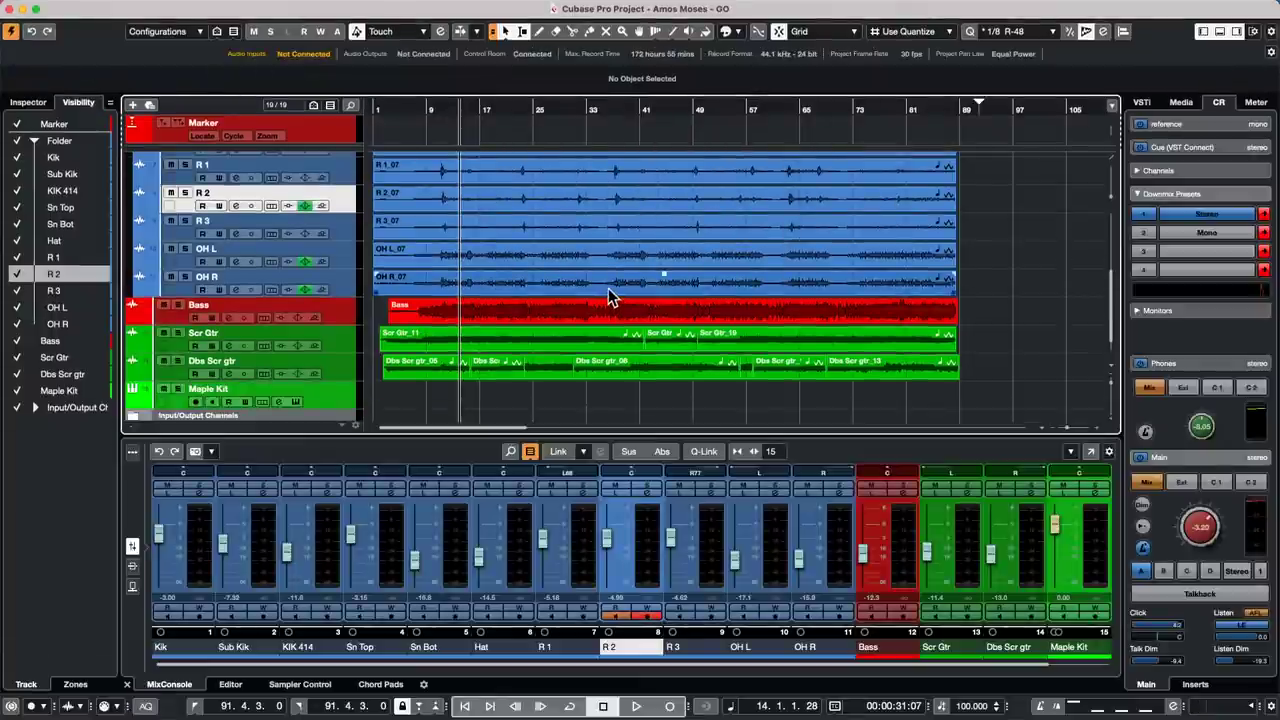
# Step: Open the Stereo Out channel settings and shape an exaggerated four-band EQ curve with a deep cut around 100 Hz
pyautogui.scroll(5, 608, 288)
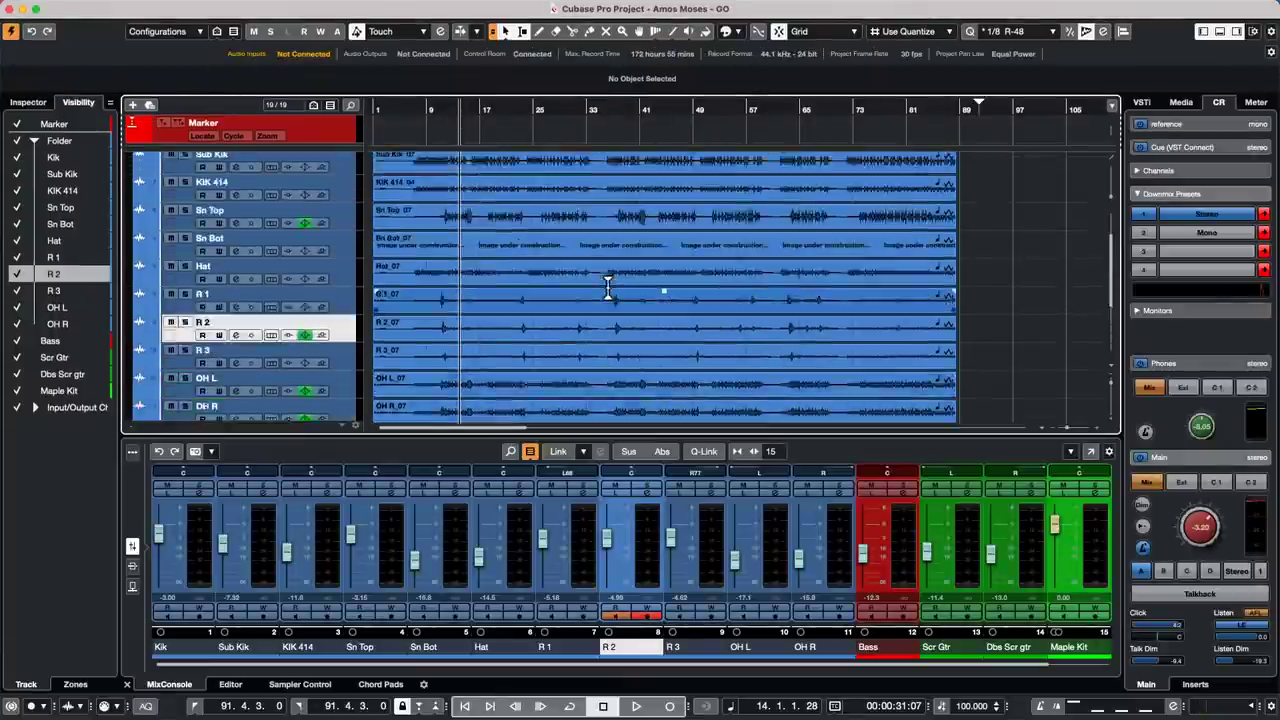
pyautogui.scroll(-5, 608, 288)
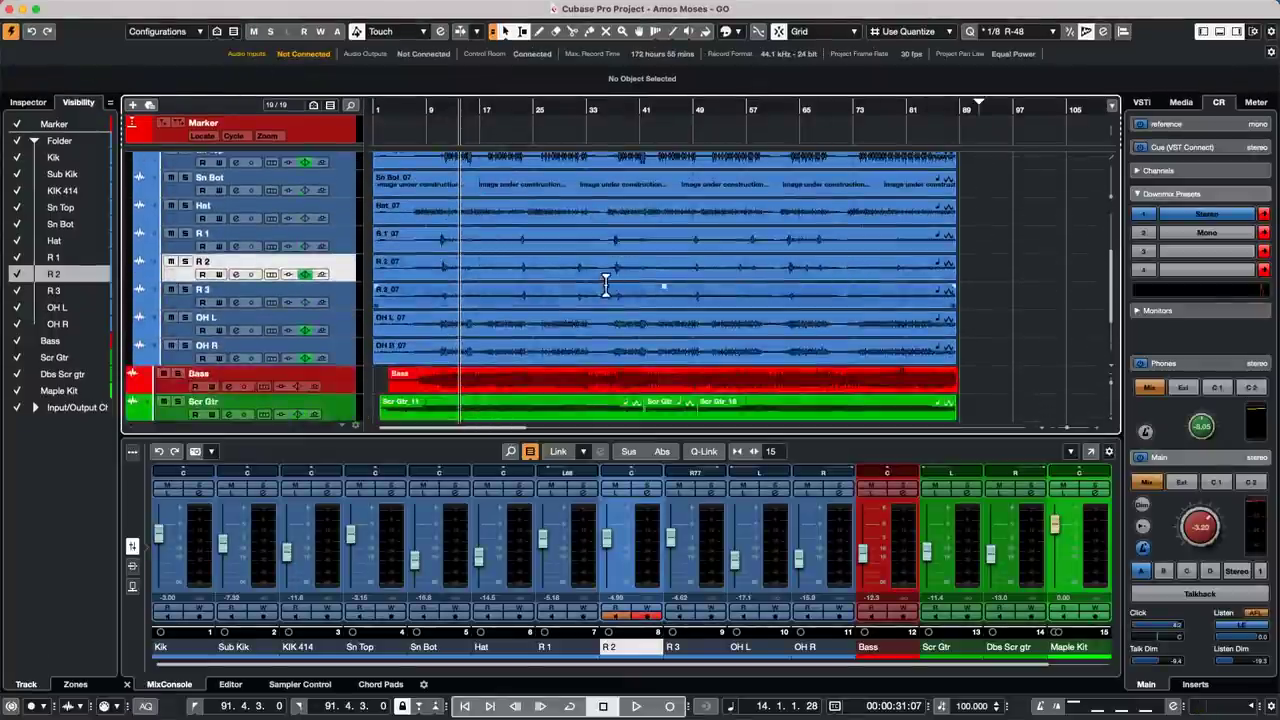
pyautogui.scroll(-1, 607, 284)
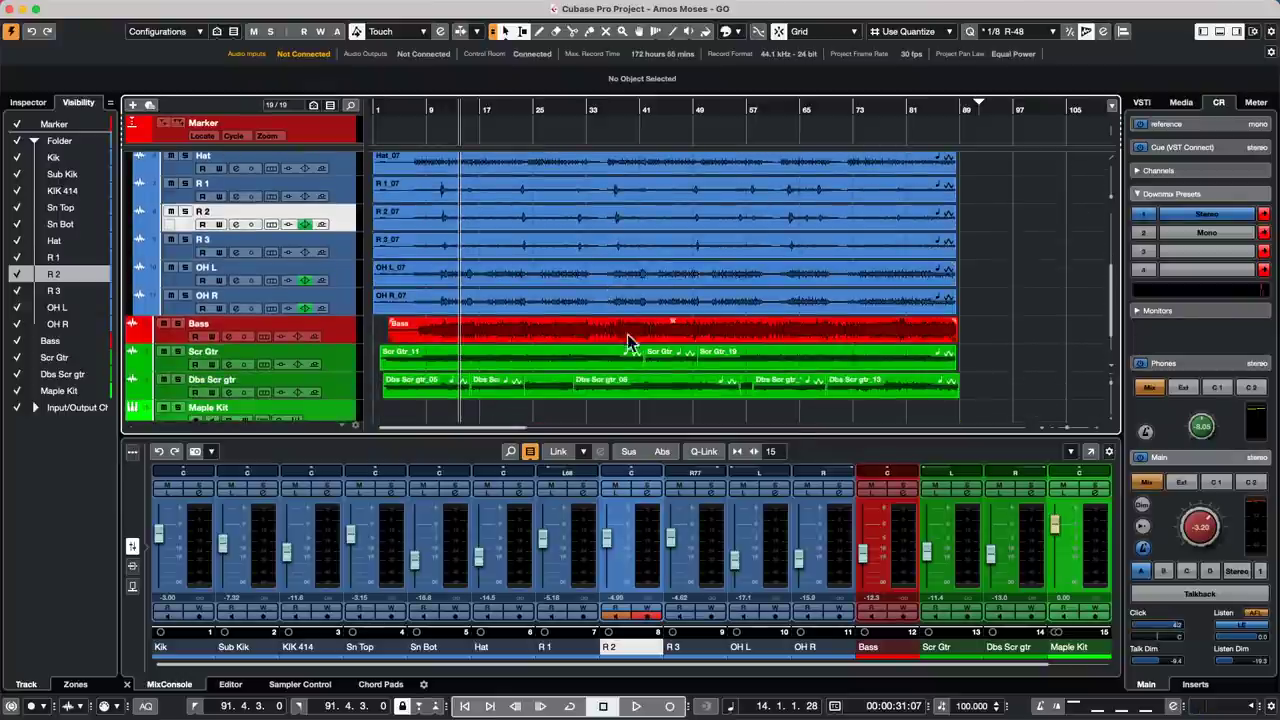
pyautogui.moveTo(970, 665); pyautogui.dragTo(1050, 665)
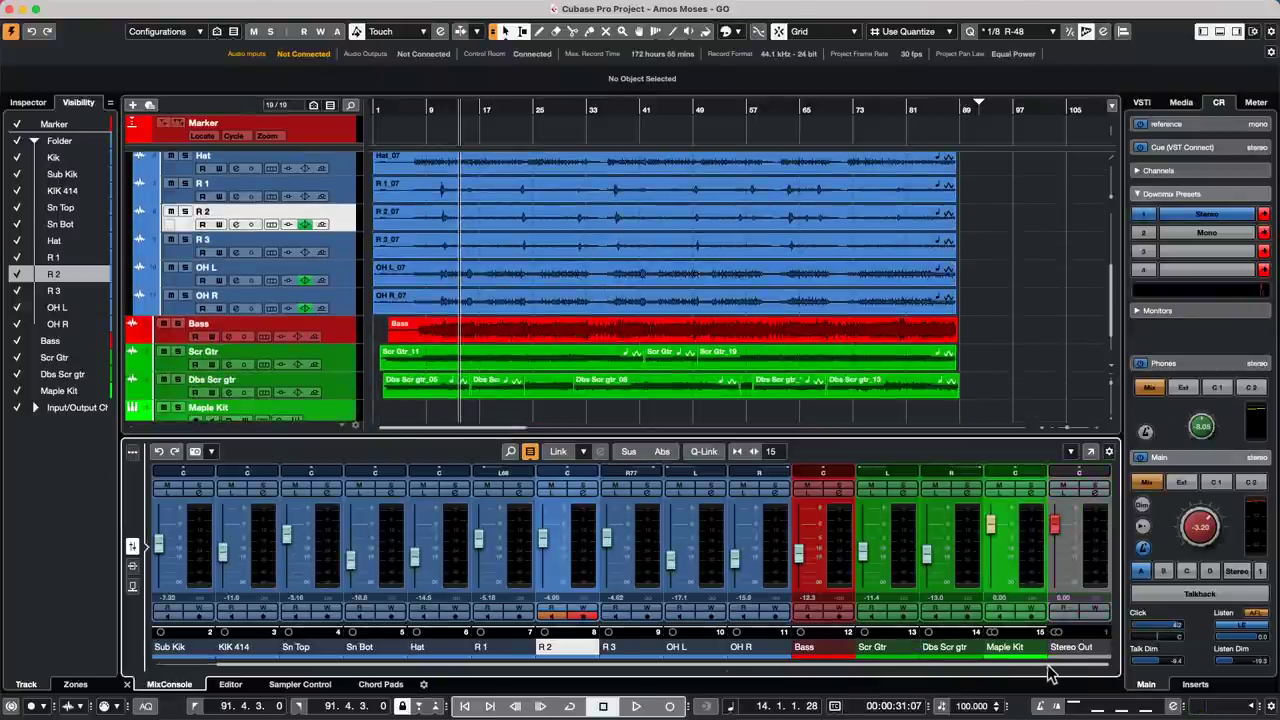
pyautogui.click(1095, 488)
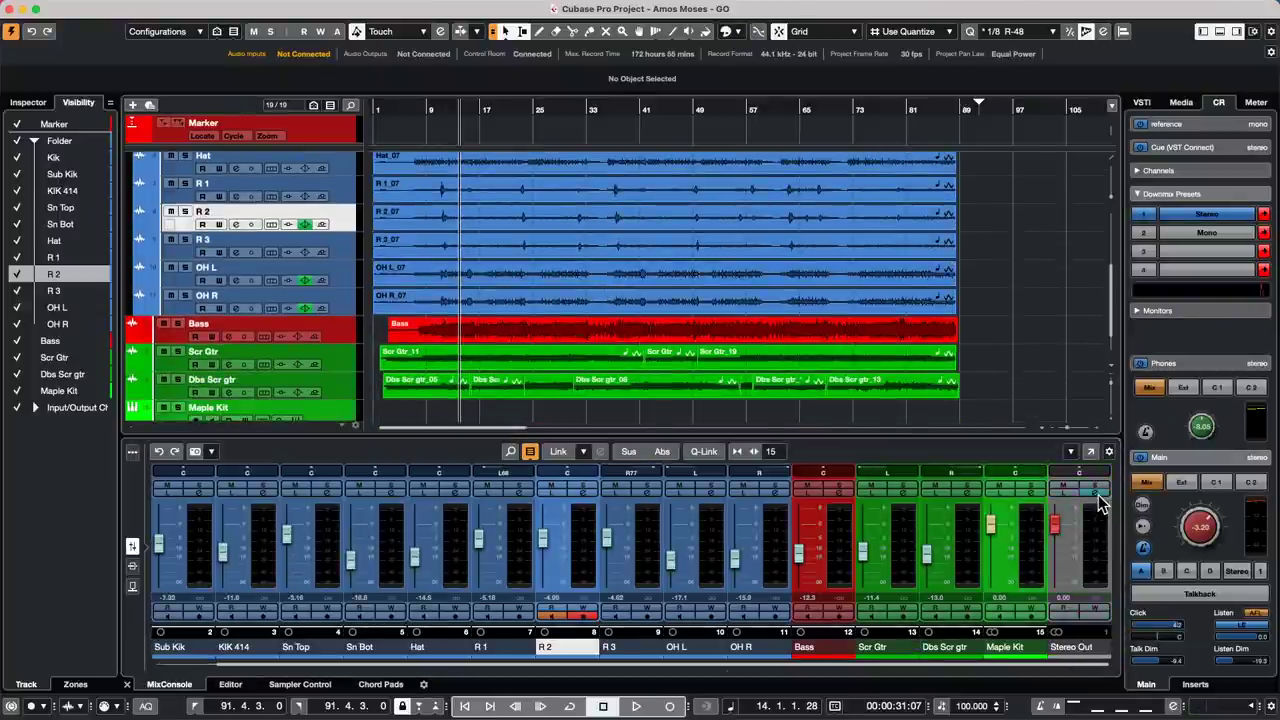
pyautogui.moveTo(770, 88); pyautogui.dragTo(560, 98)
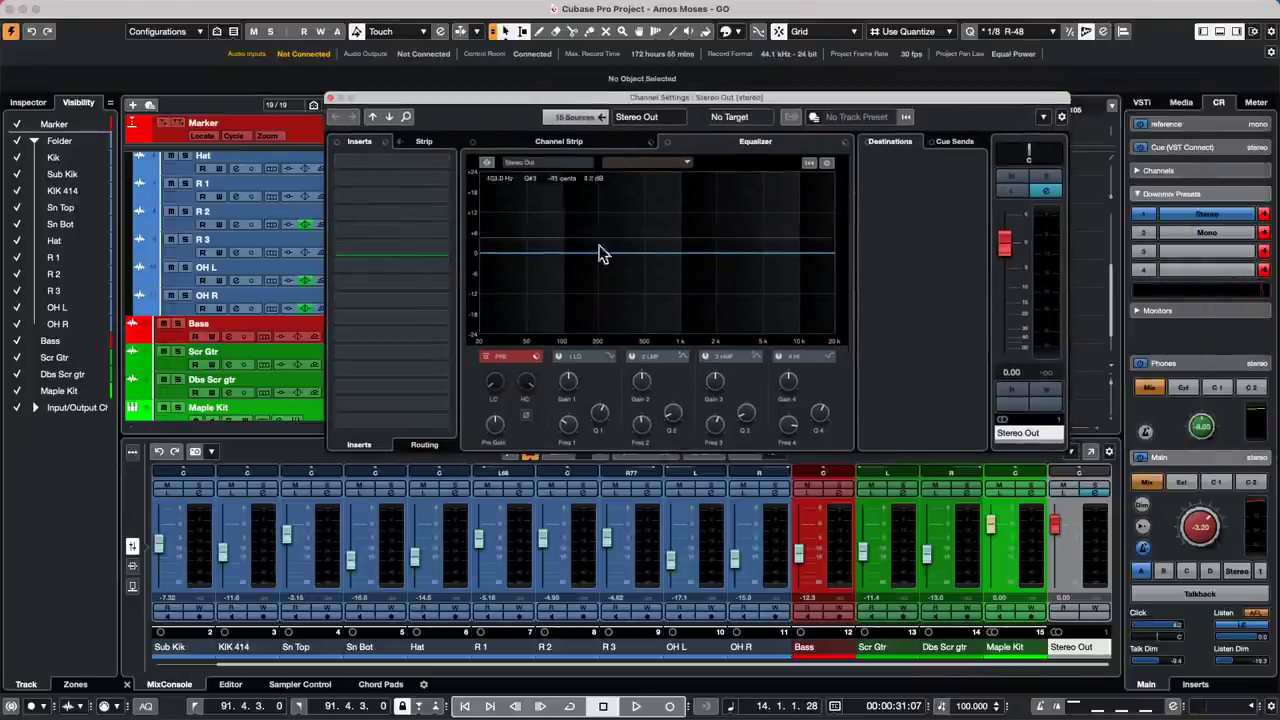
pyautogui.moveTo(600, 252); pyautogui.dragTo(563, 294)
pyautogui.moveTo(677, 277); pyautogui.dragTo(792, 279)
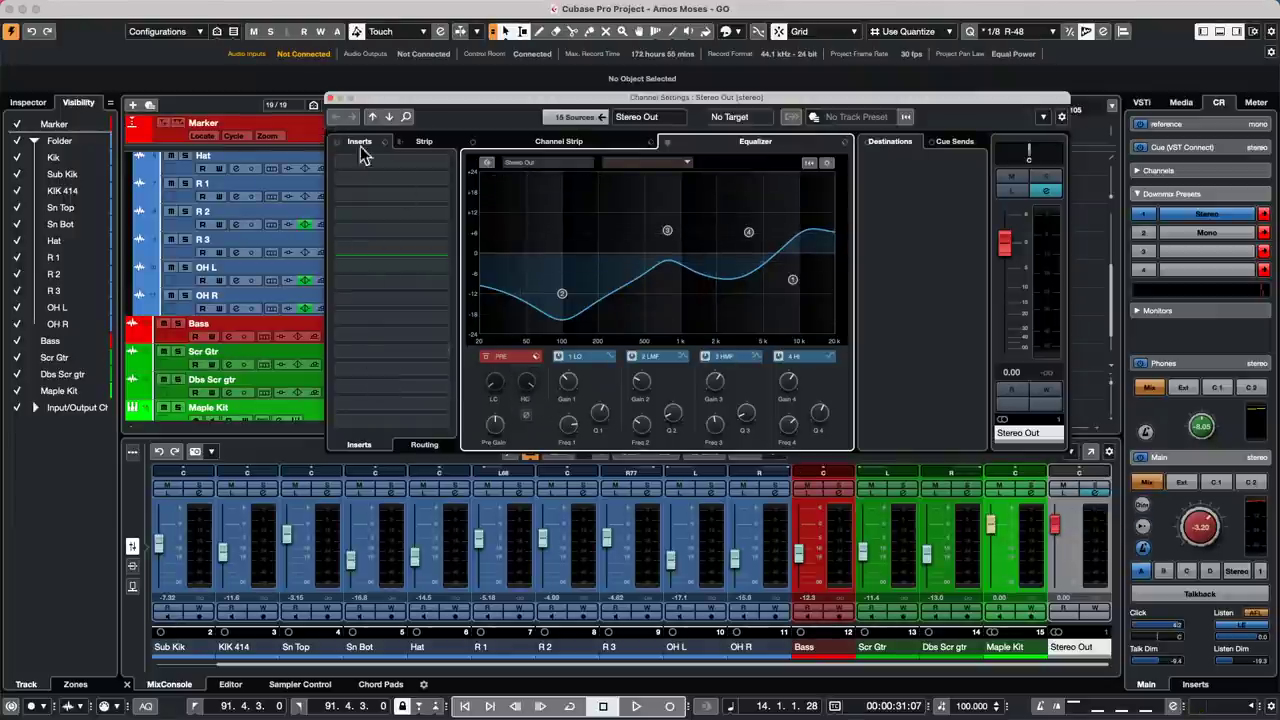
# Step: Look at the project's export options without exporting, and display the Control Room inserts
pyautogui.moveTo(240, 8)
pyautogui.click(90, 7)
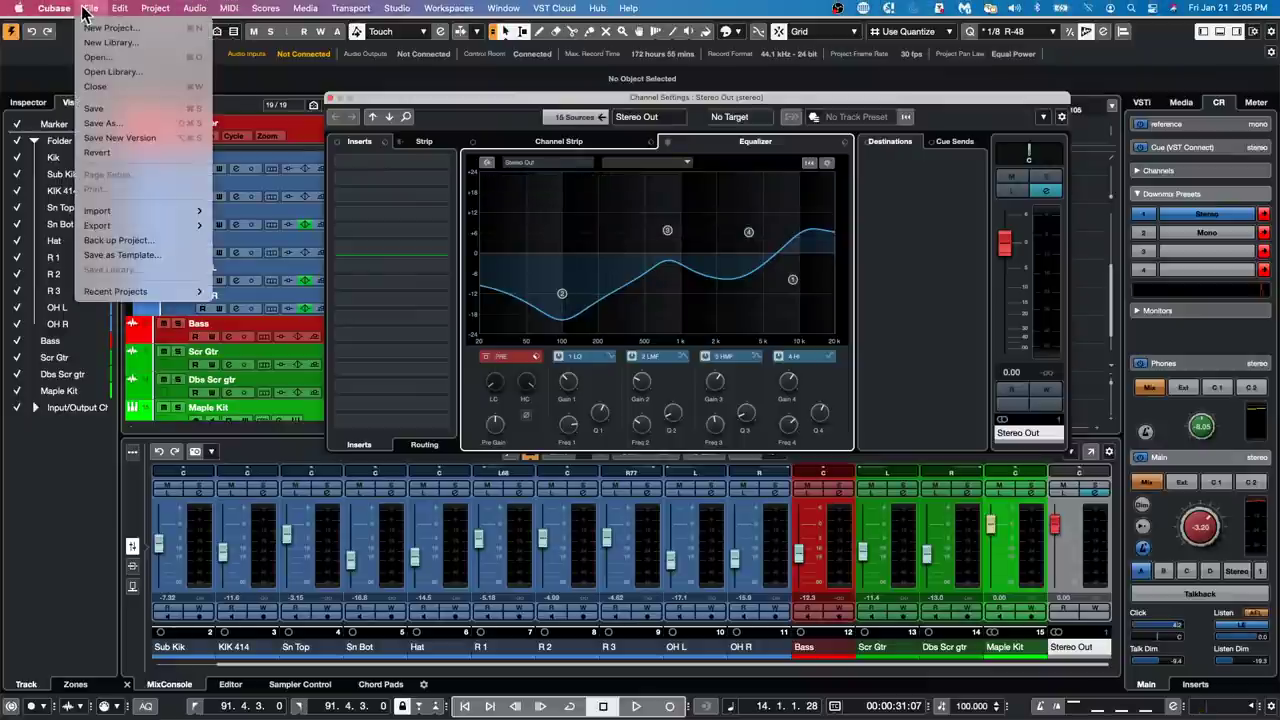
pyautogui.moveTo(190, 226)
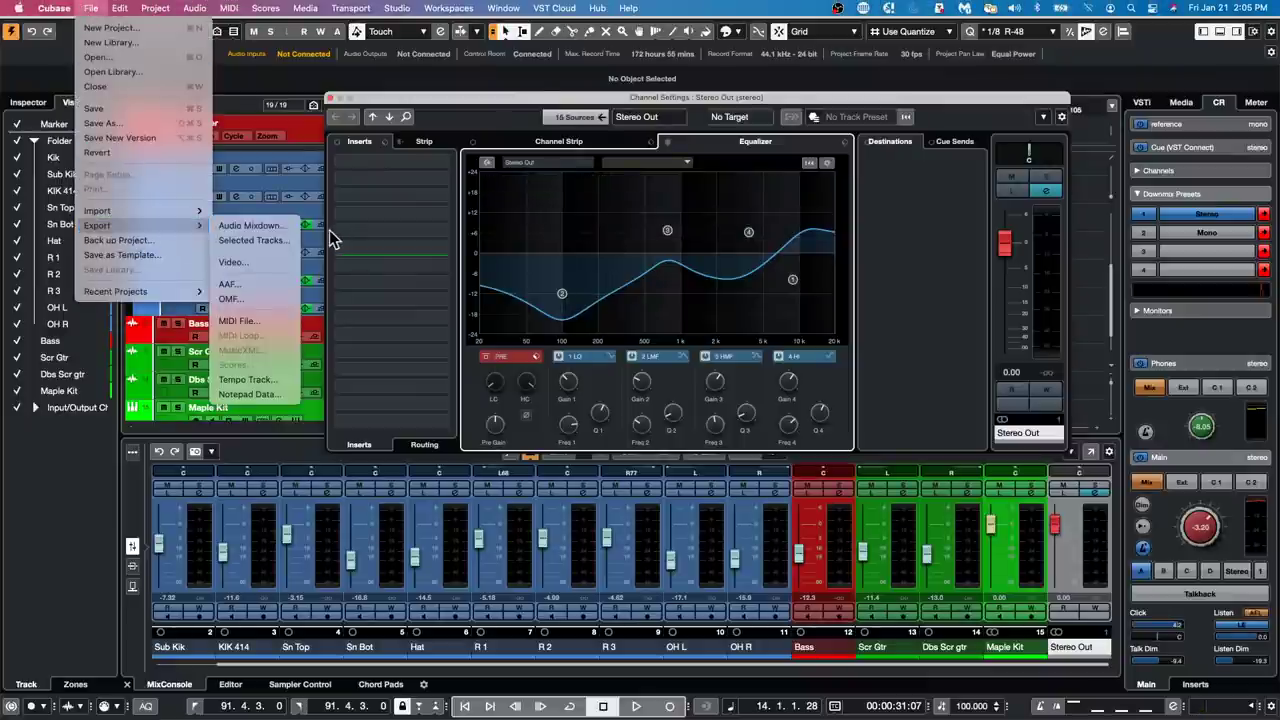
pyautogui.click(503, 263)
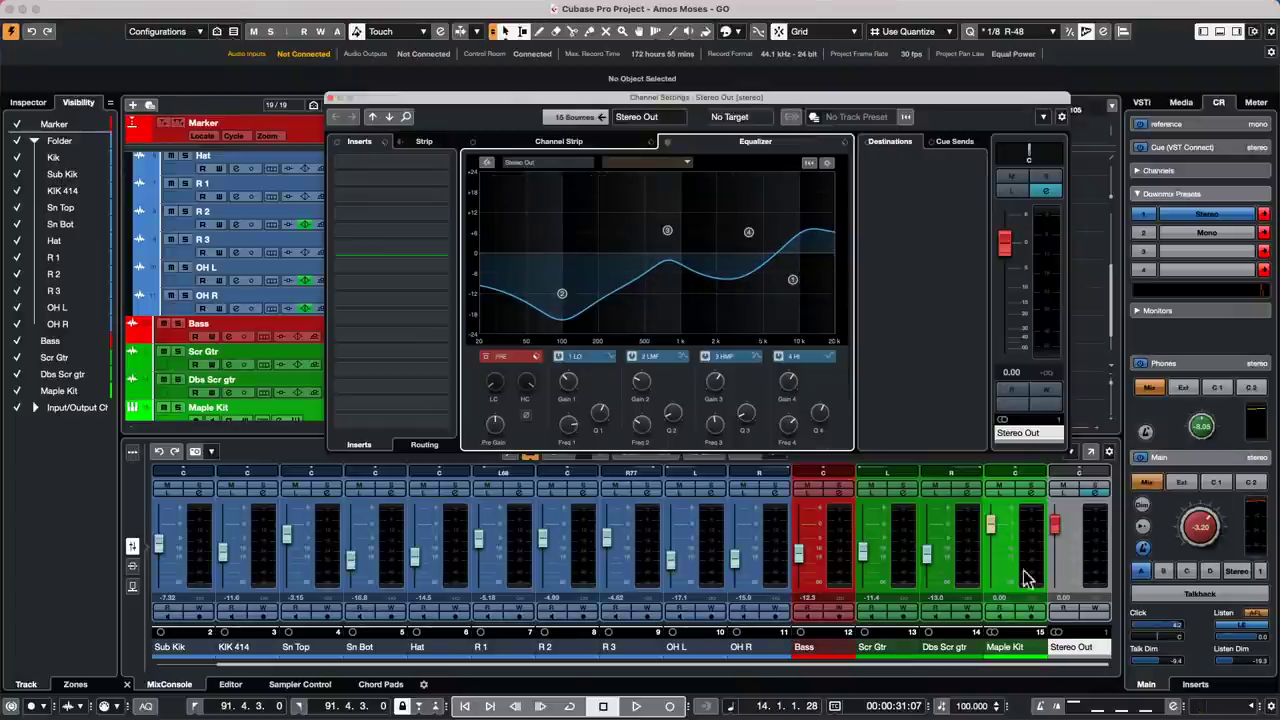
pyautogui.click(1198, 686)
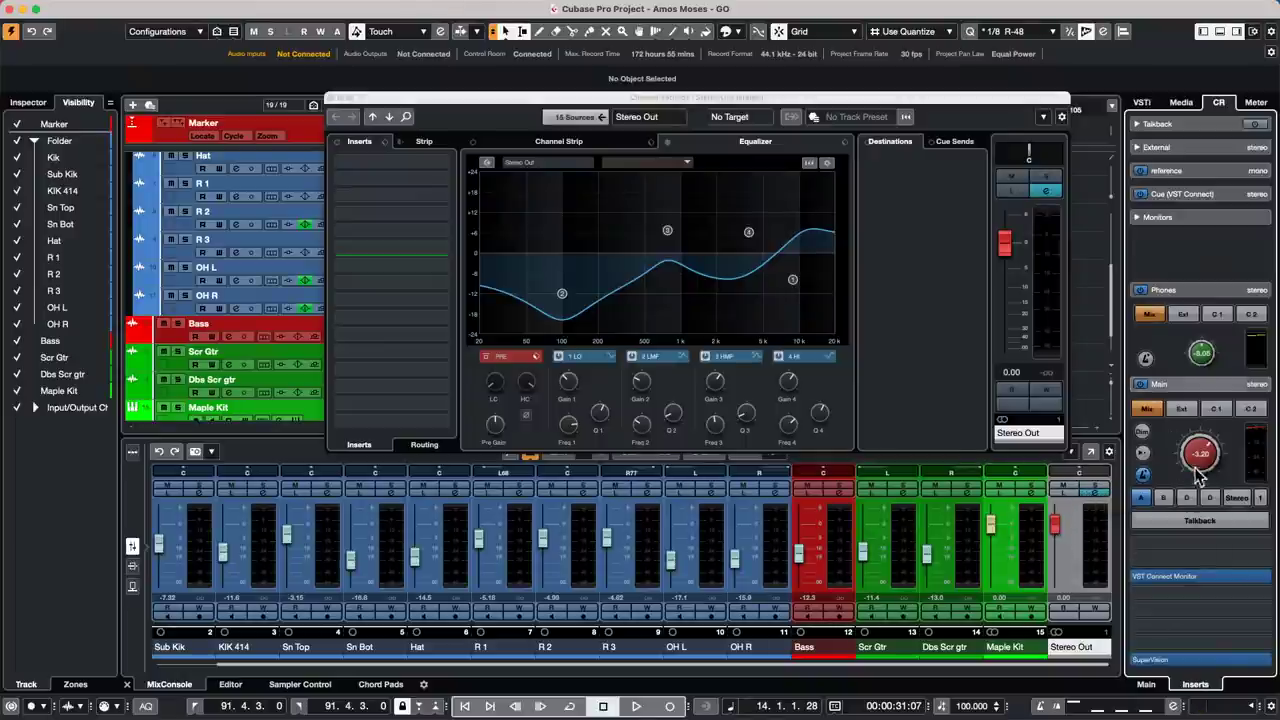
# Step: Switch off all four EQ bands of the Stereo Out channel and close its channel settings
pyautogui.click(331, 97)
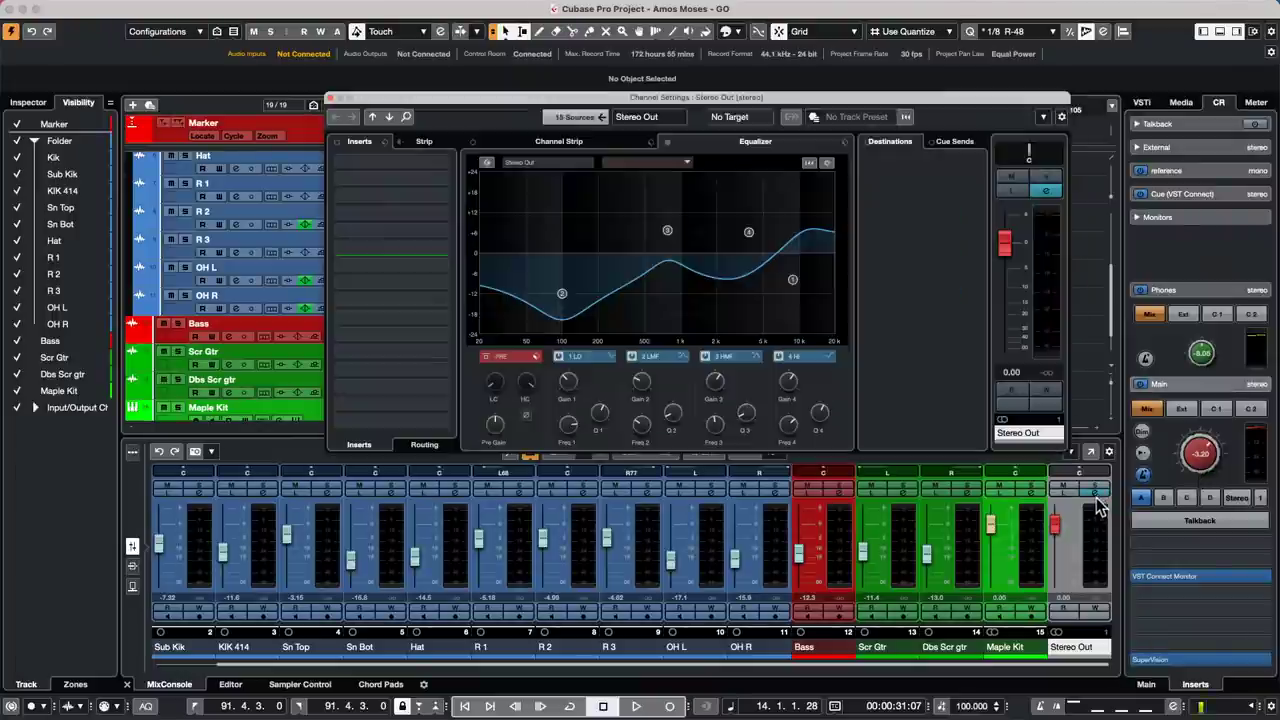
pyautogui.click(1095, 489)
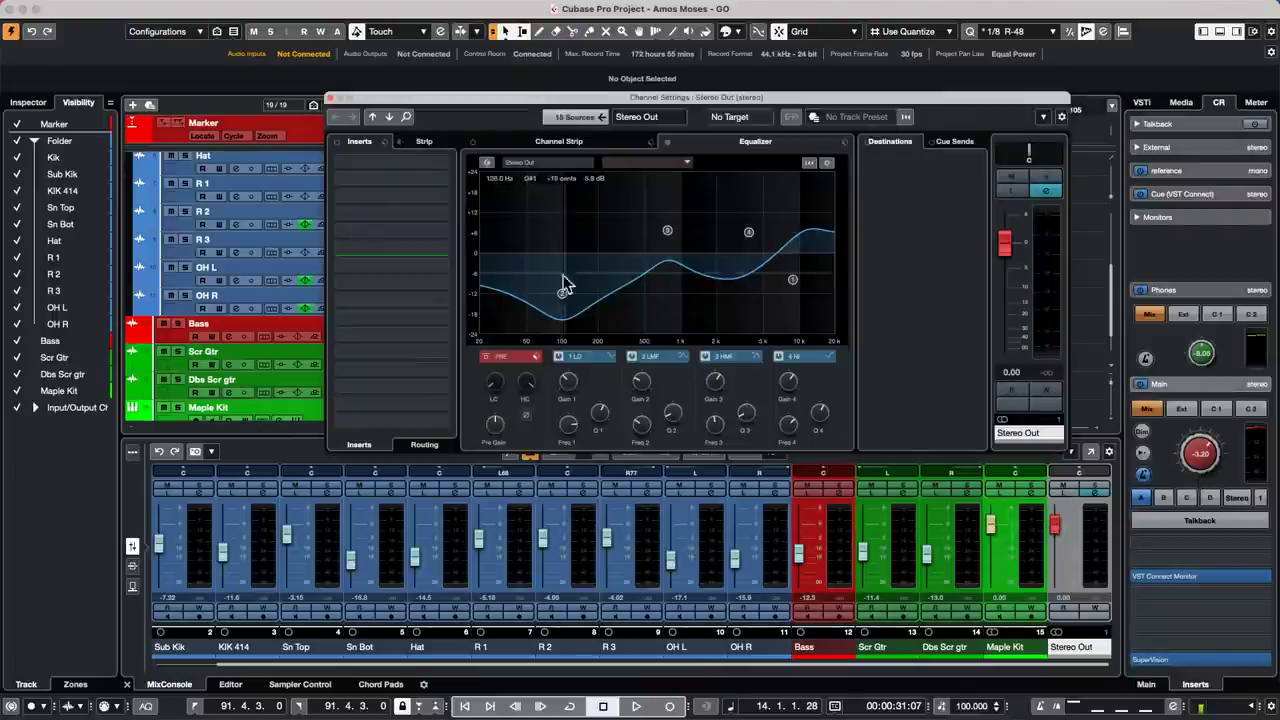
pyautogui.click(559, 357)
pyautogui.click(634, 357)
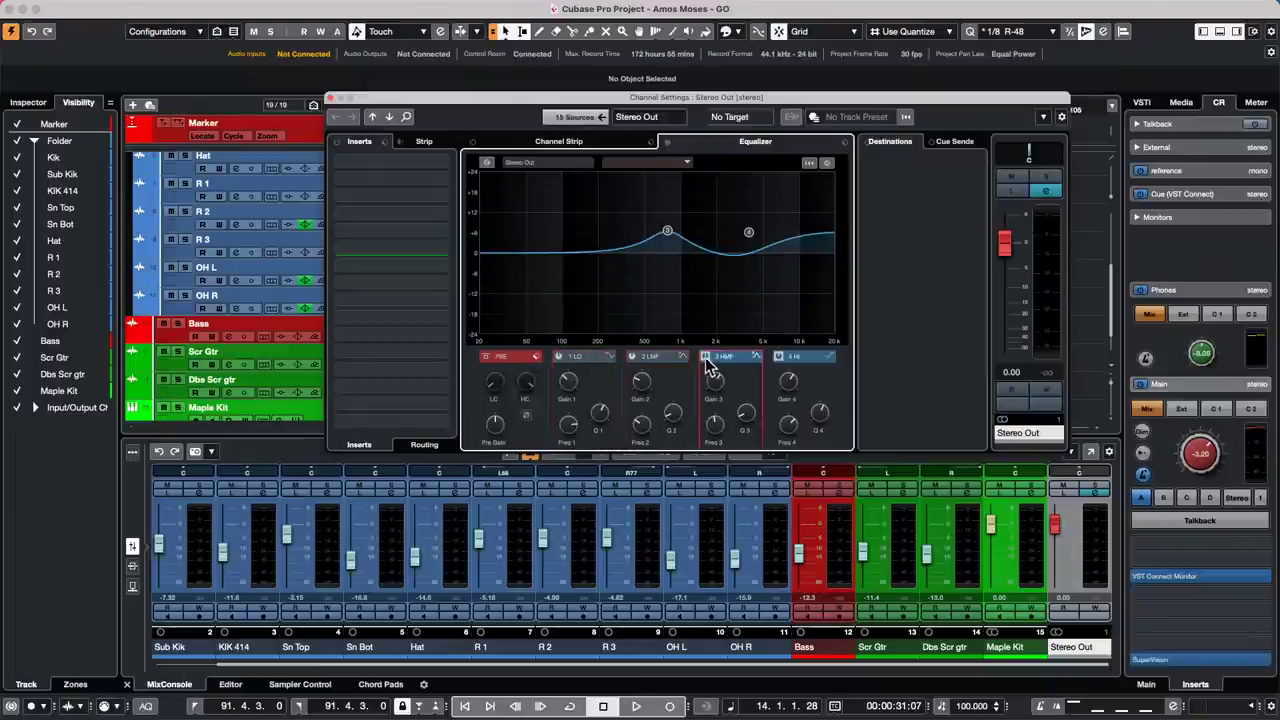
pyautogui.click(705, 357)
pyautogui.click(779, 357)
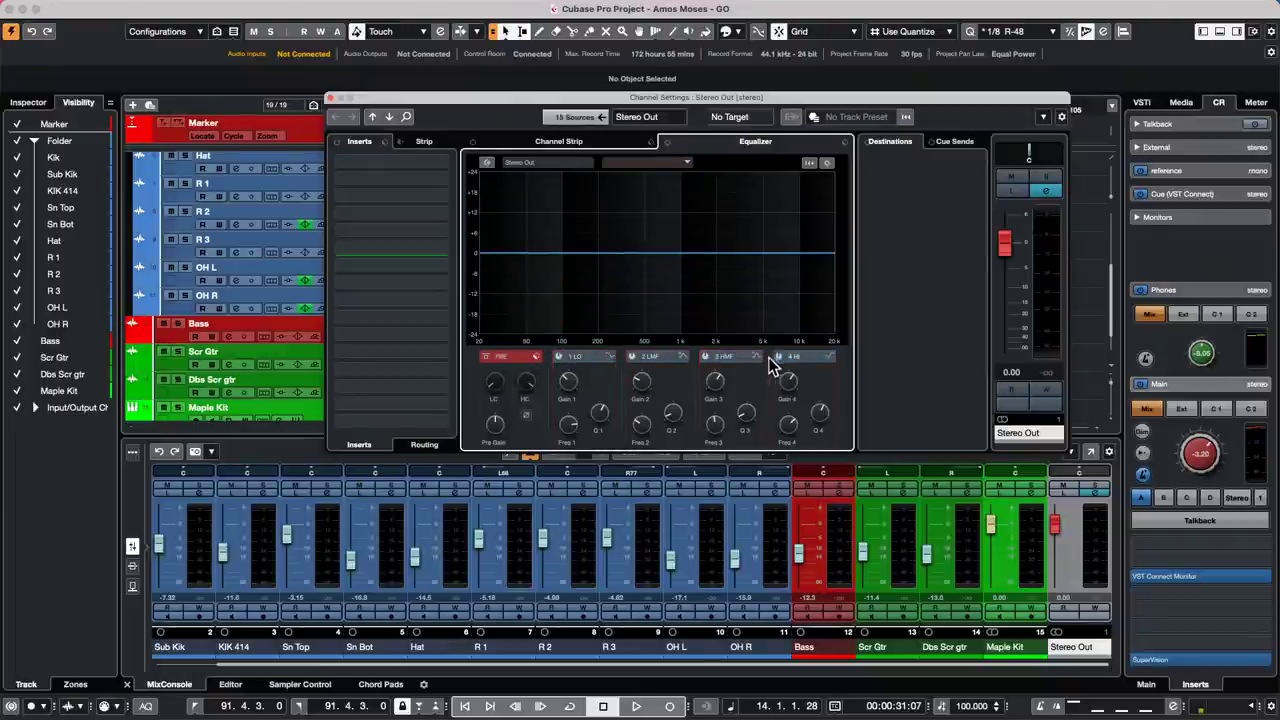
pyautogui.click(331, 100)
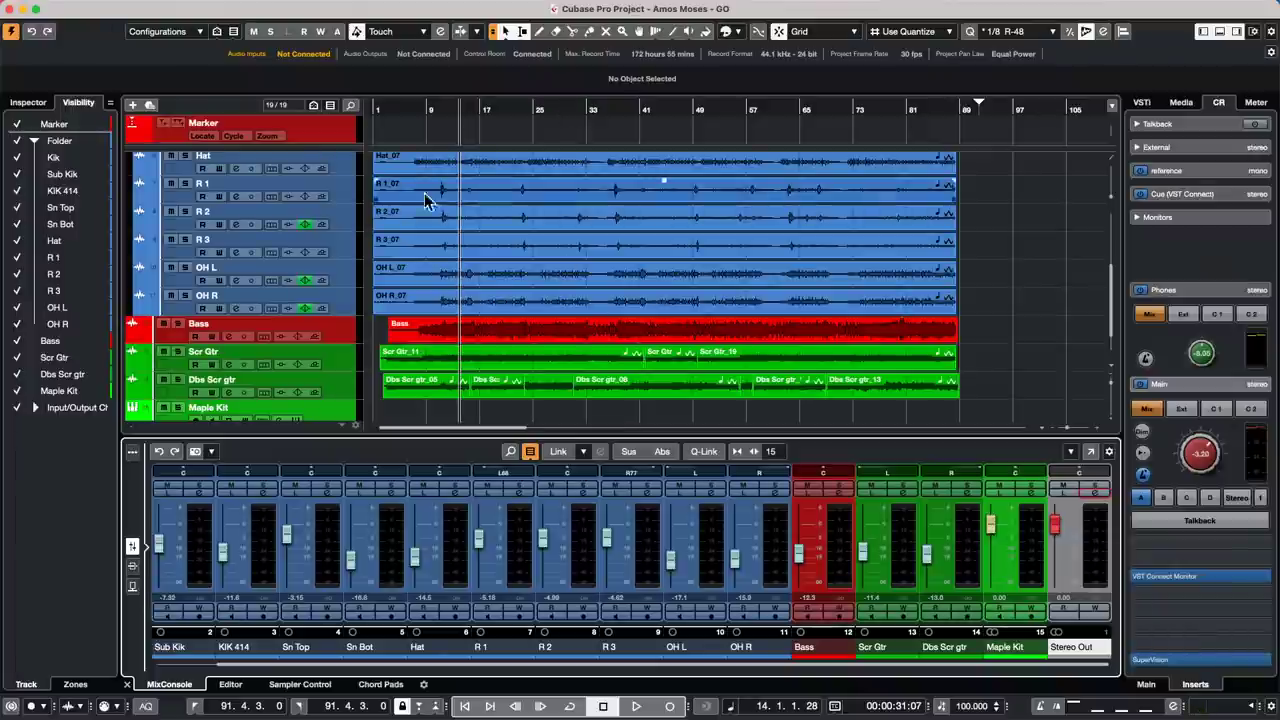
# Step: Open the recent project jump off.cpr and activate it
pyautogui.scroll(3, 471, 266)
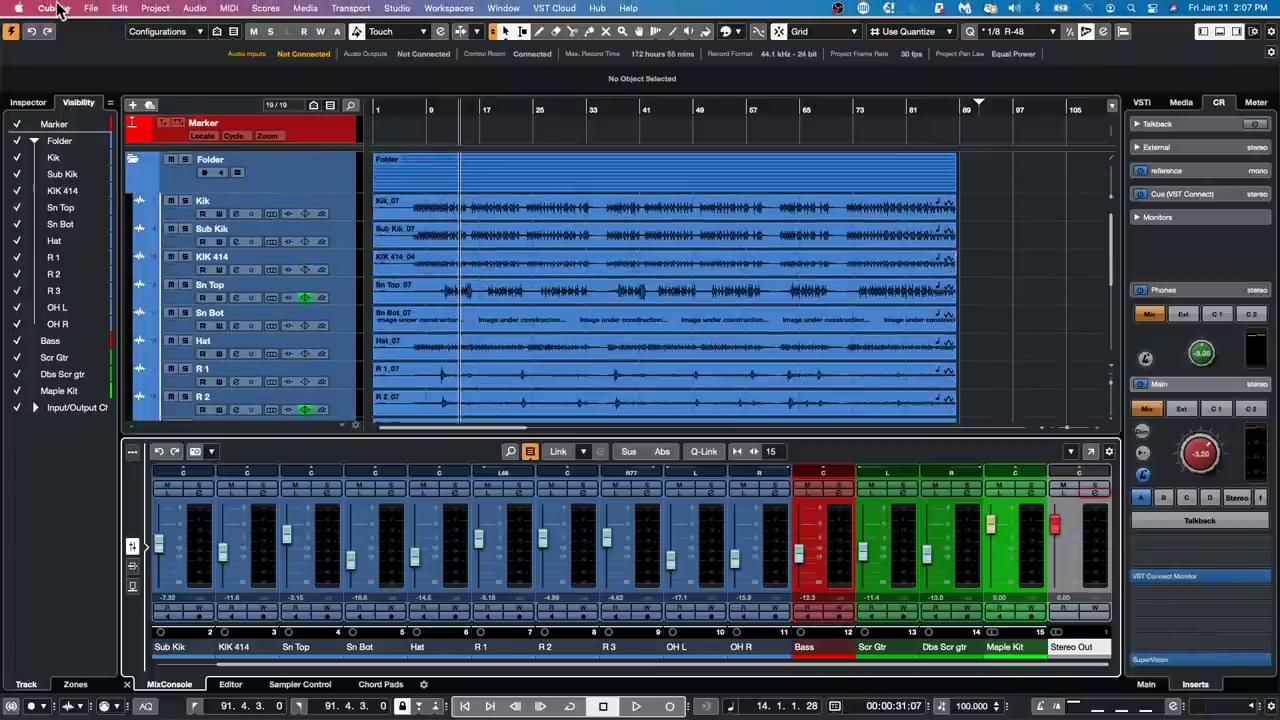
pyautogui.click(93, 9)
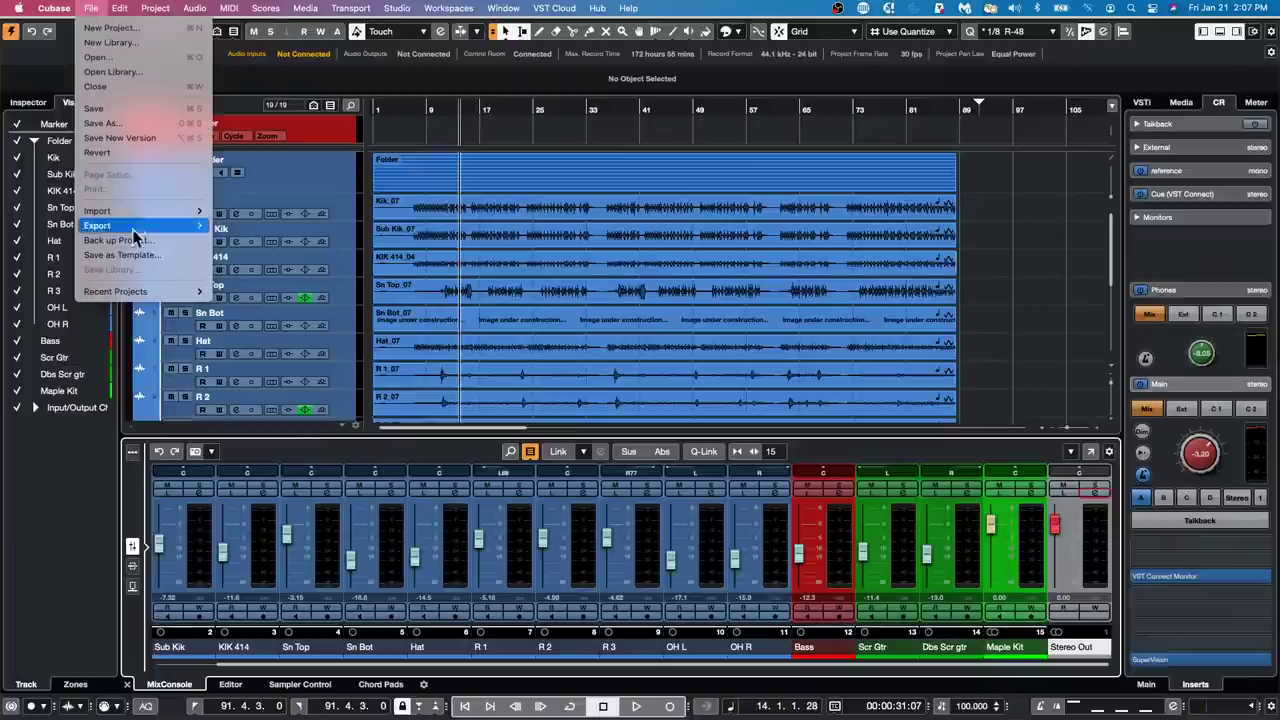
pyautogui.moveTo(127, 293)
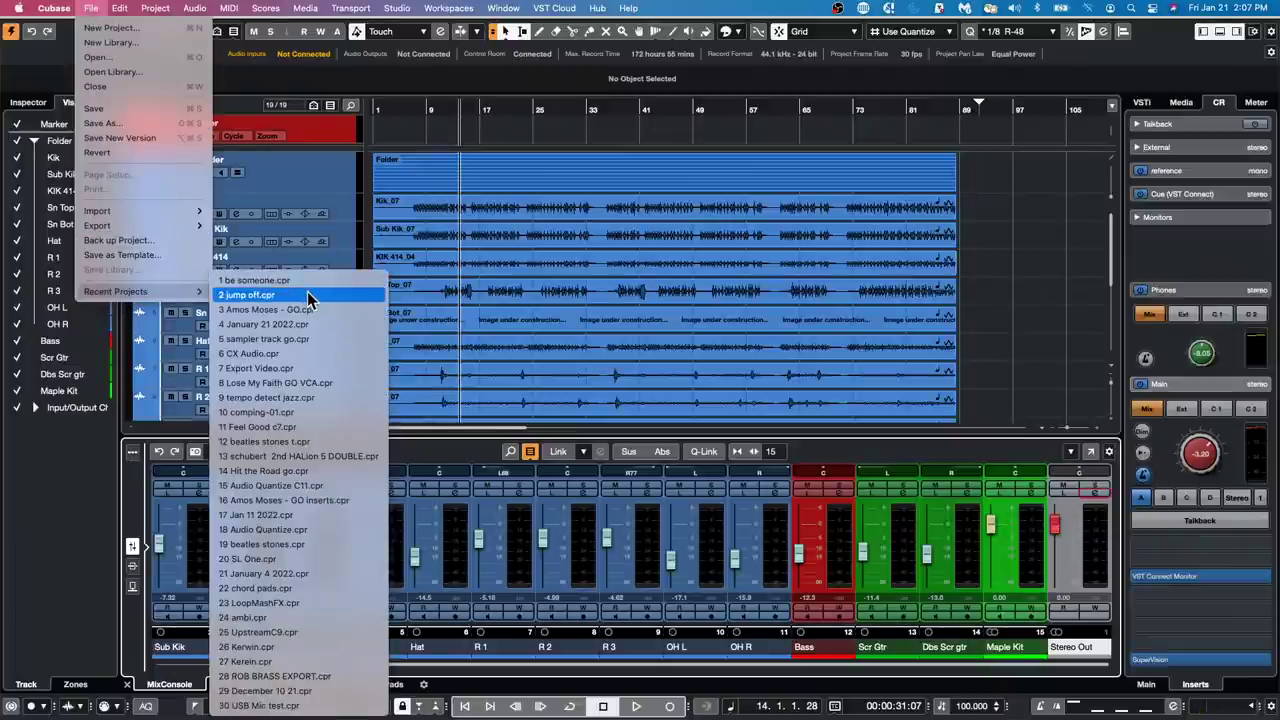
pyautogui.click(309, 296)
pyautogui.click(11, 50)
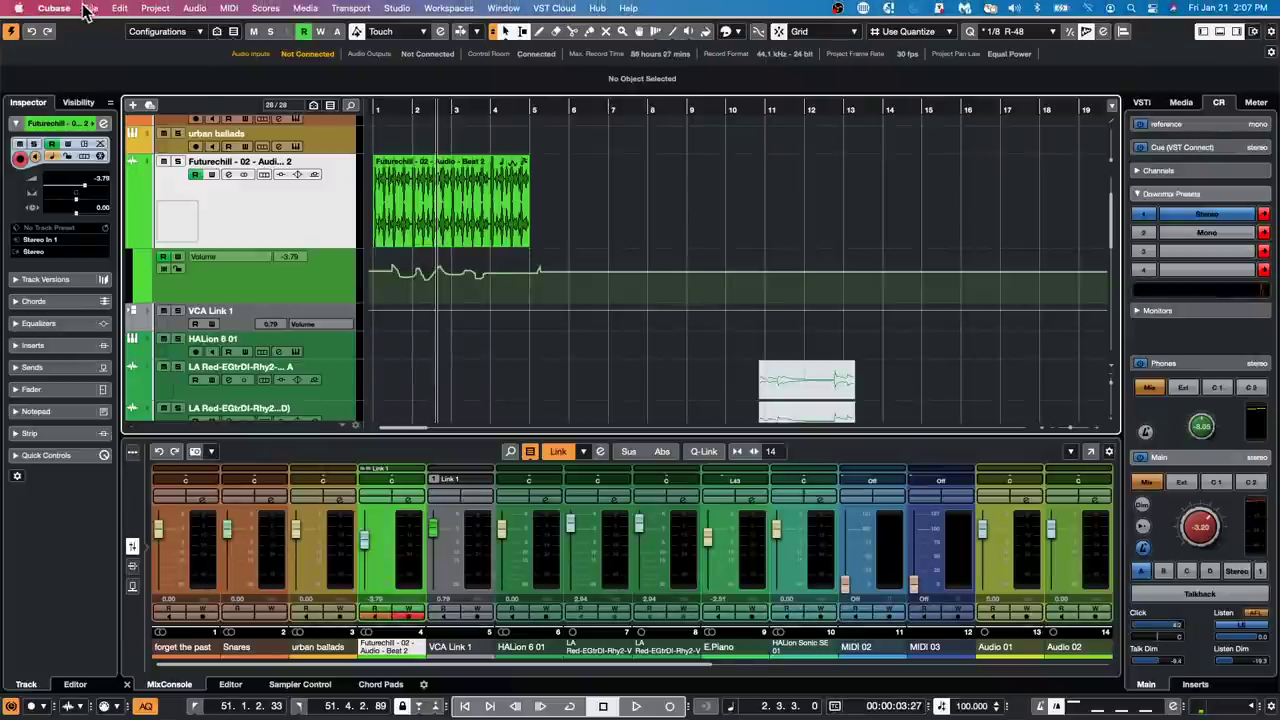
# Step: Revert the jump off project to its last saved version
pyautogui.click(91, 8)
pyautogui.moveTo(100, 214)
pyautogui.click(97, 153)
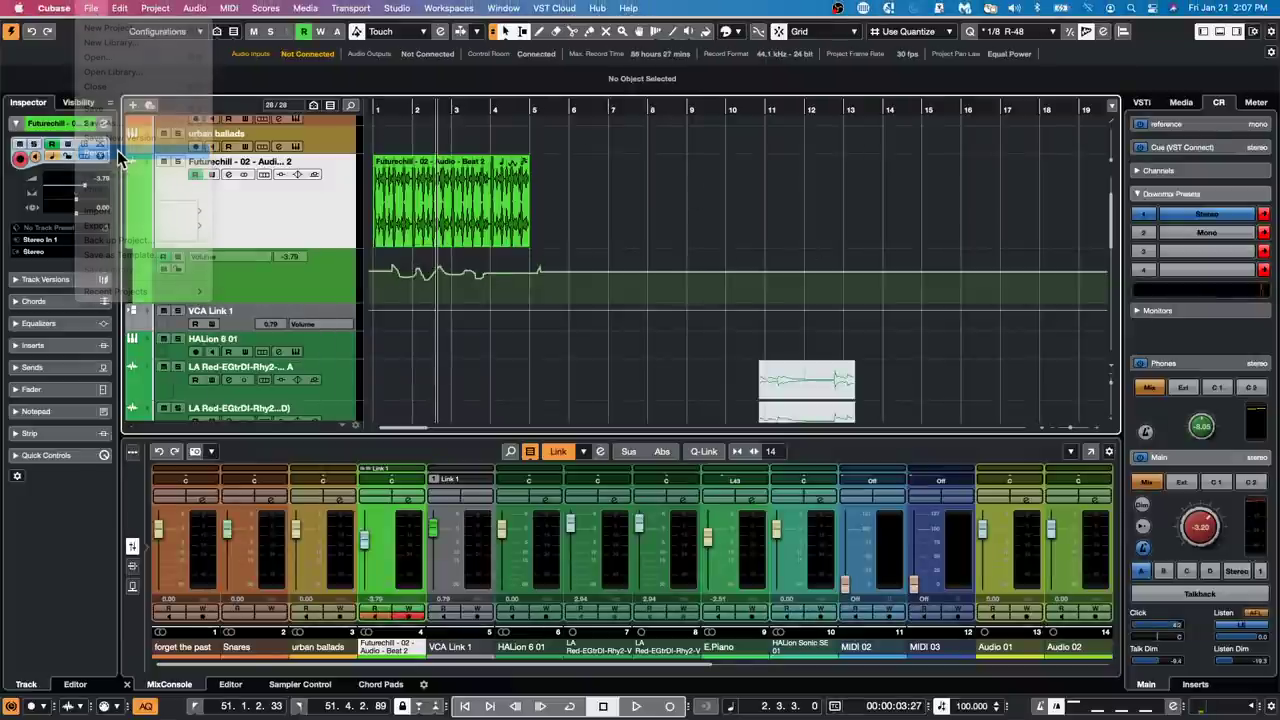
pyautogui.click(716, 244)
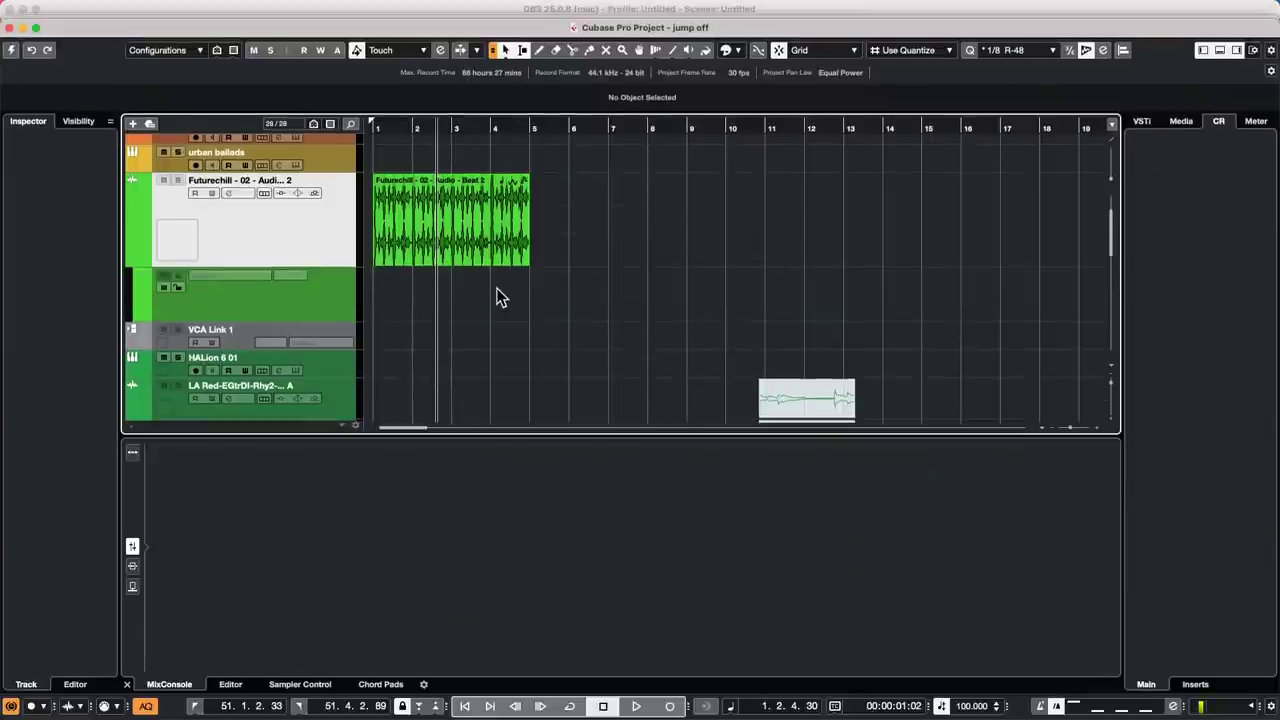
# Step: Move the rhodes track from near the end of the track list to directly below the Chord Track
pyautogui.scroll(-10, 497, 289)
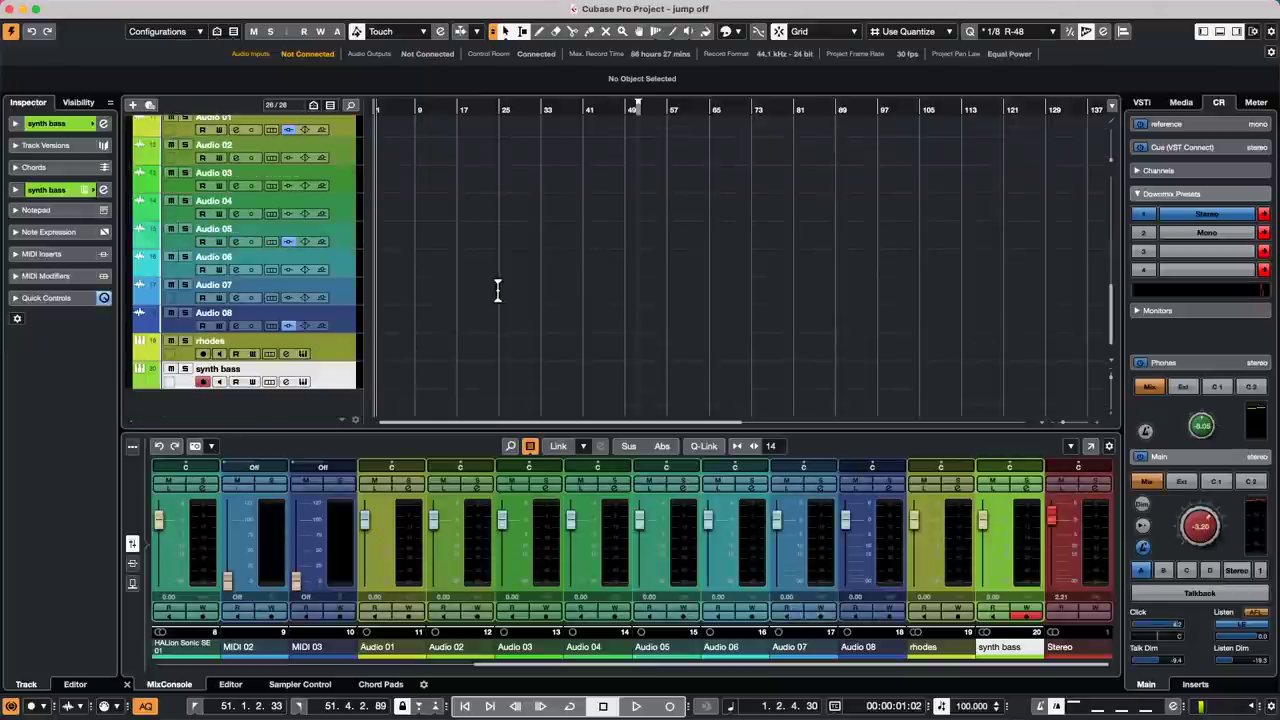
pyautogui.click(330, 340)
pyautogui.scroll(1, 300, 172)
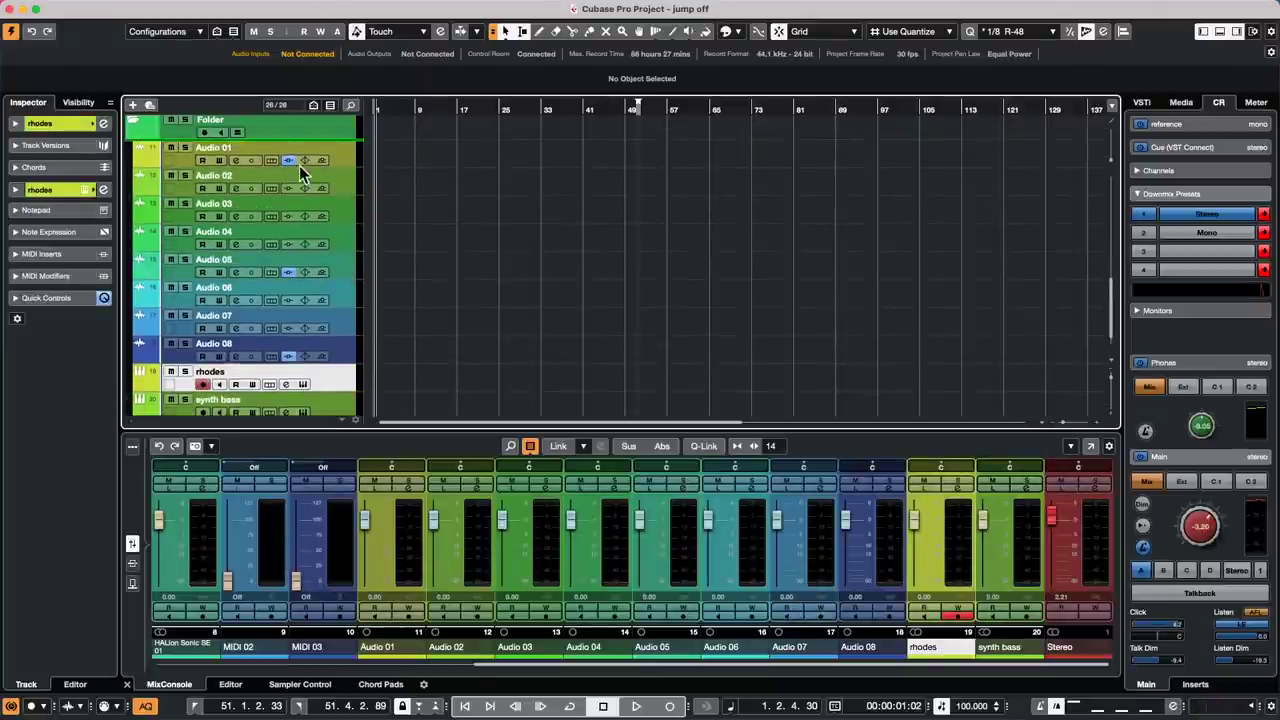
pyautogui.scroll(10, 306, 140)
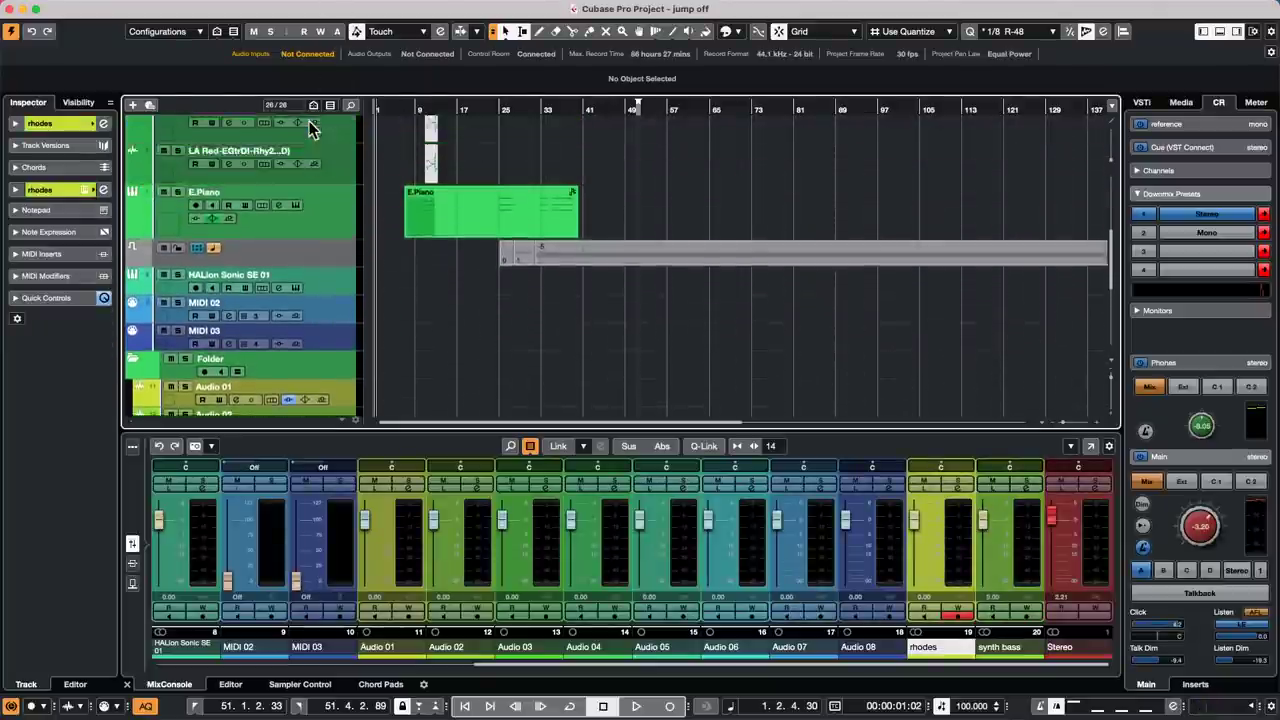
pyautogui.scroll(5, 300, 160)
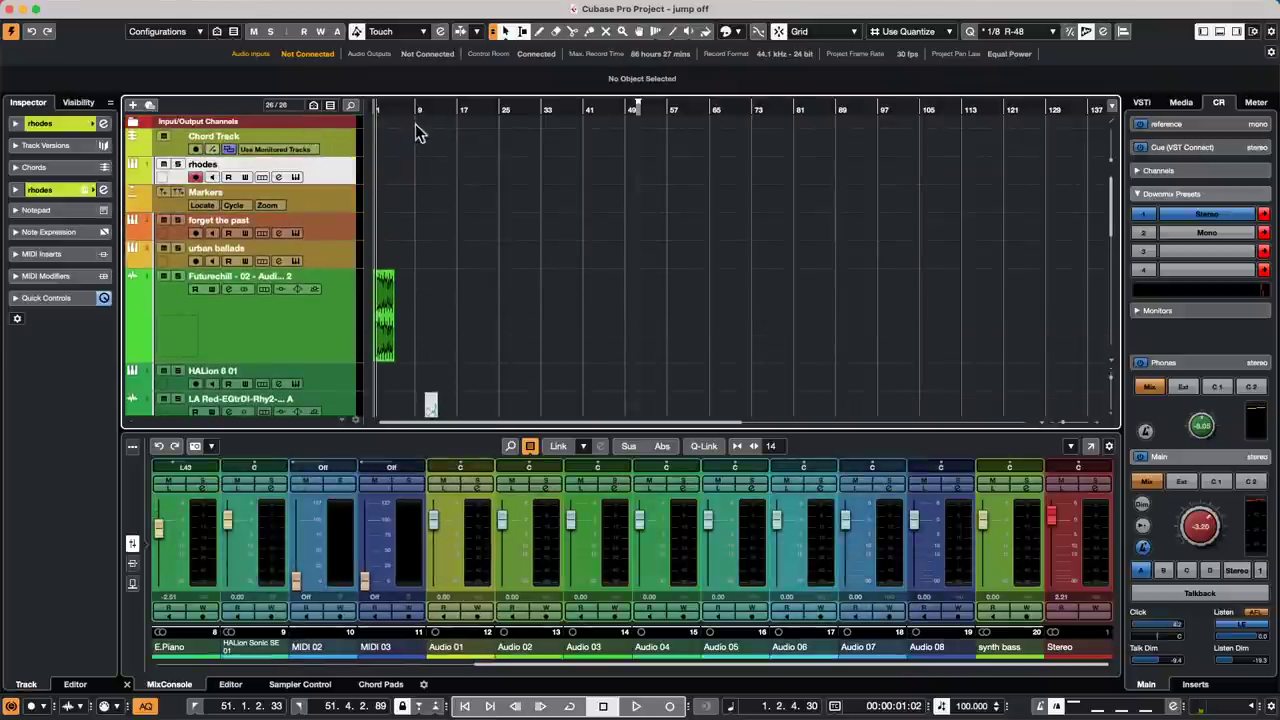
# Step: Draw a chord event at bar 1 of the Chord Track with the Draw tool and open its chord editor
pyautogui.rightClick(421, 139)
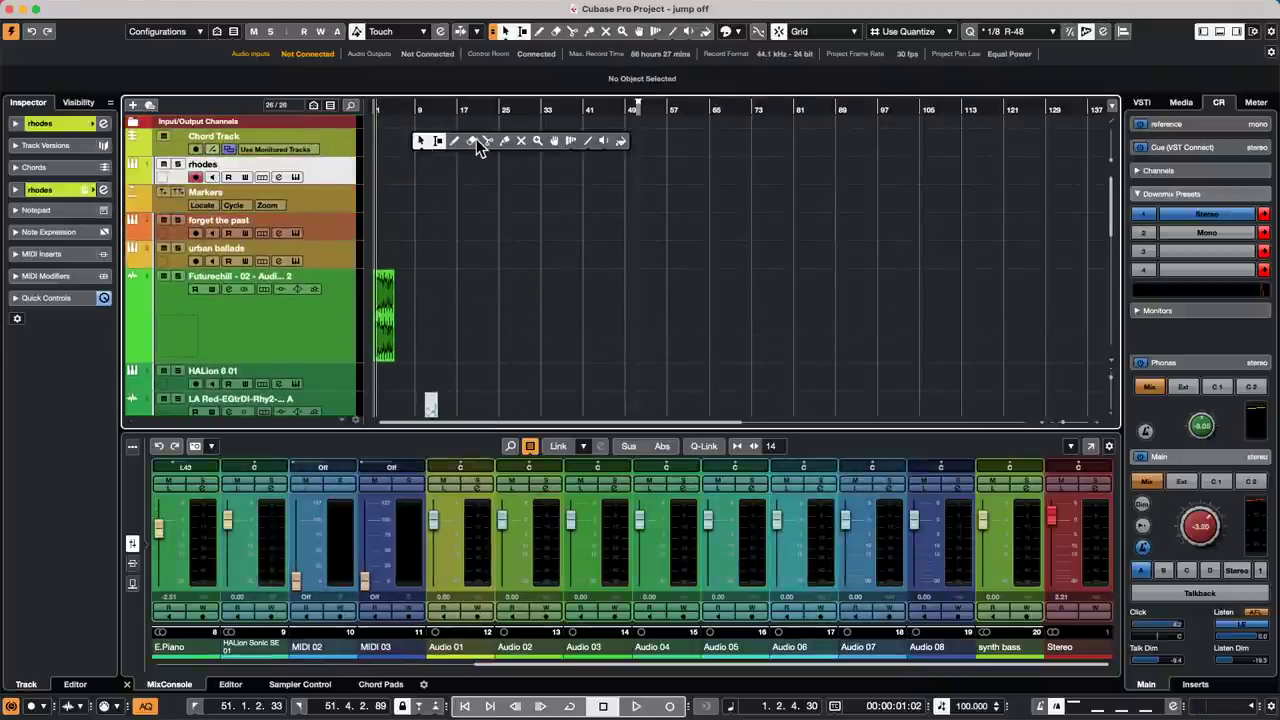
pyautogui.click(459, 143)
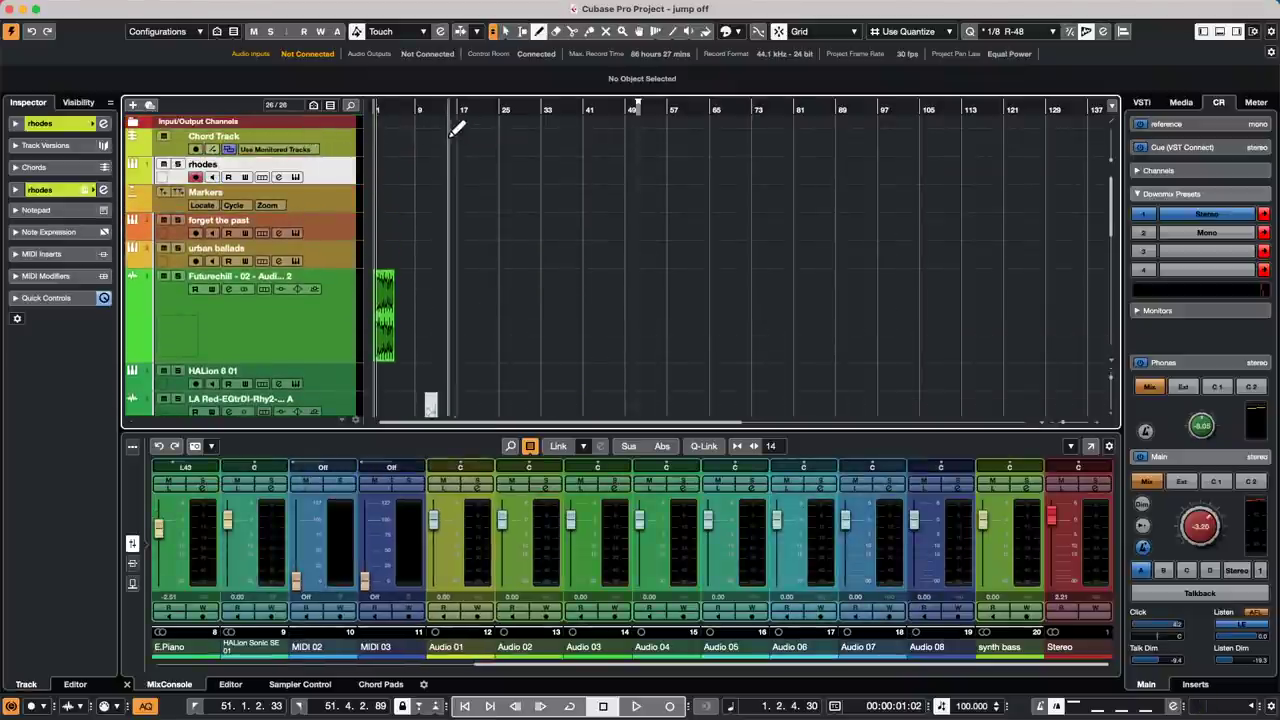
pyautogui.click(381, 138)
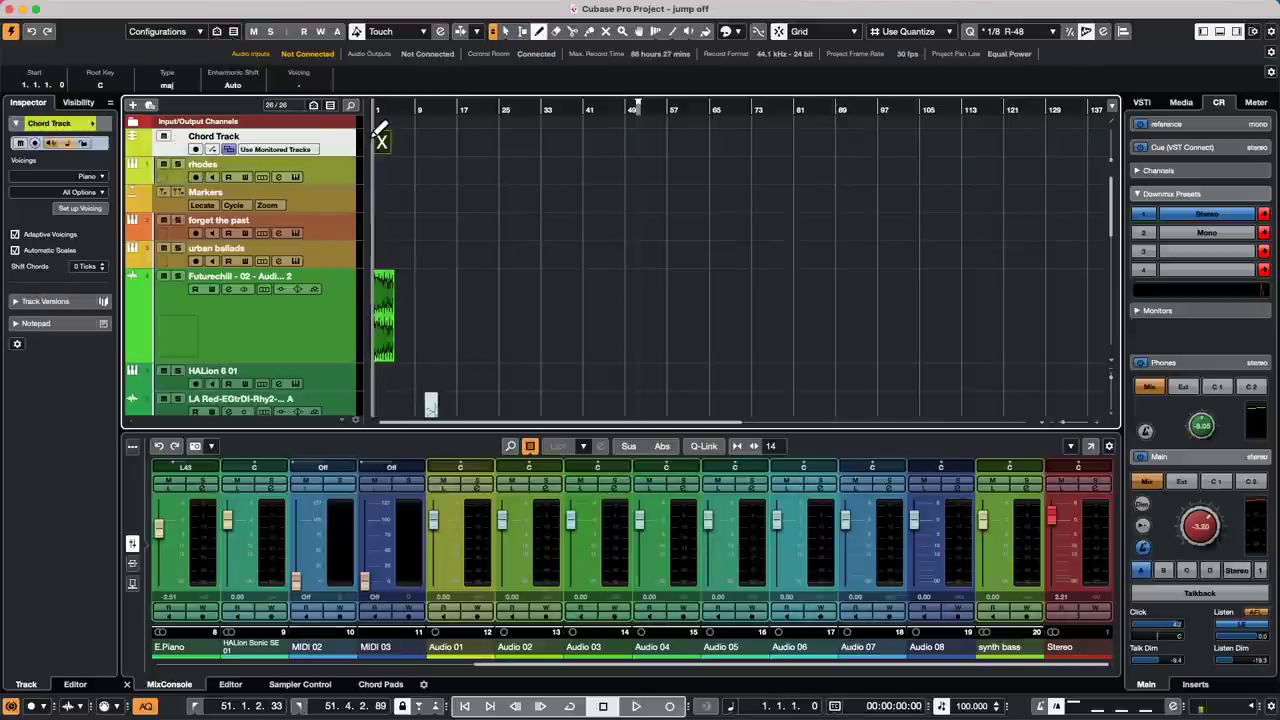
pyautogui.rightClick(380, 140)
pyautogui.click(380, 140)
pyautogui.doubleClick(382, 142)
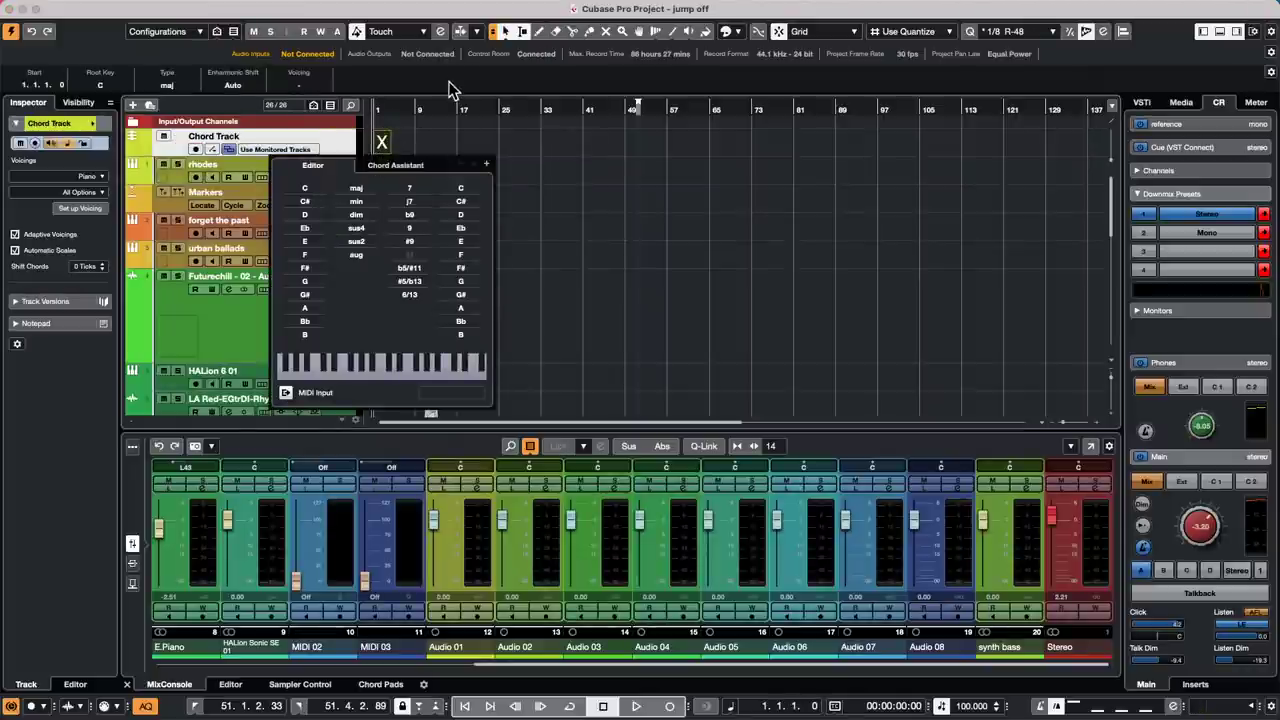
# Step: Set the bar 1 chord to C major, and add D minor at bar 2 and A minor at bar 3
pyautogui.click(320, 192)
pyautogui.click(487, 164)
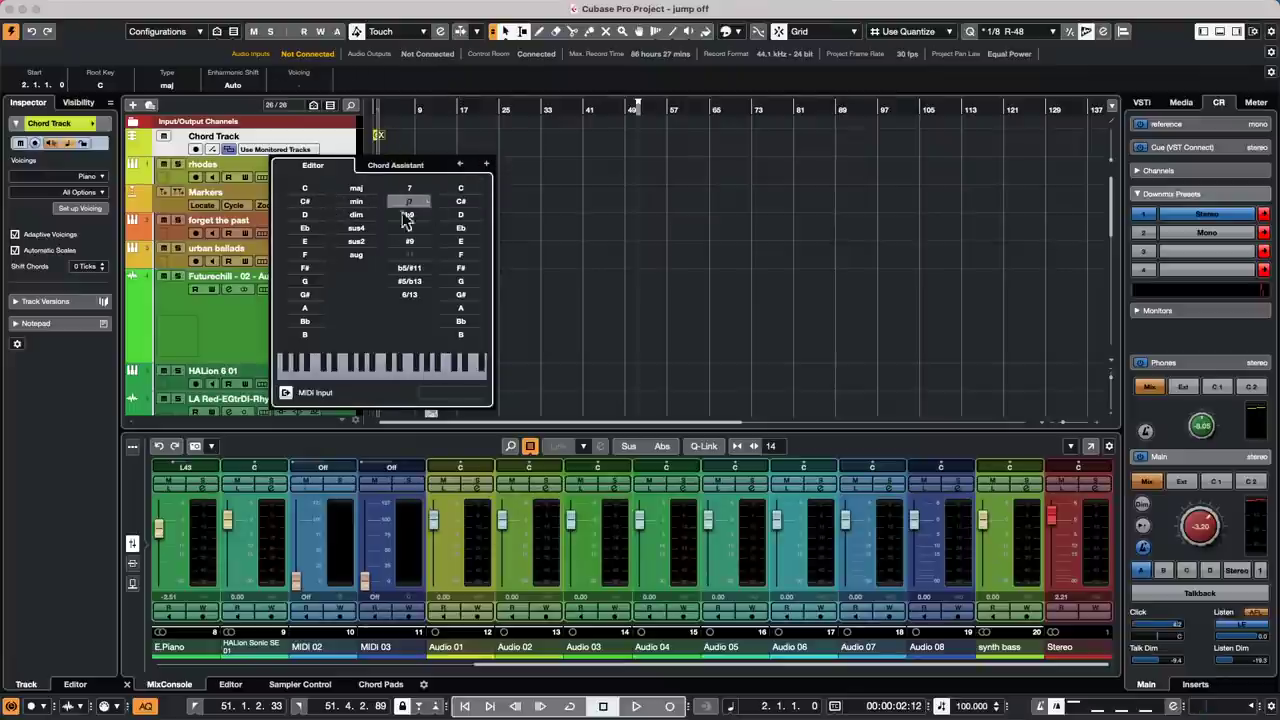
pyautogui.click(322, 215)
pyautogui.click(356, 204)
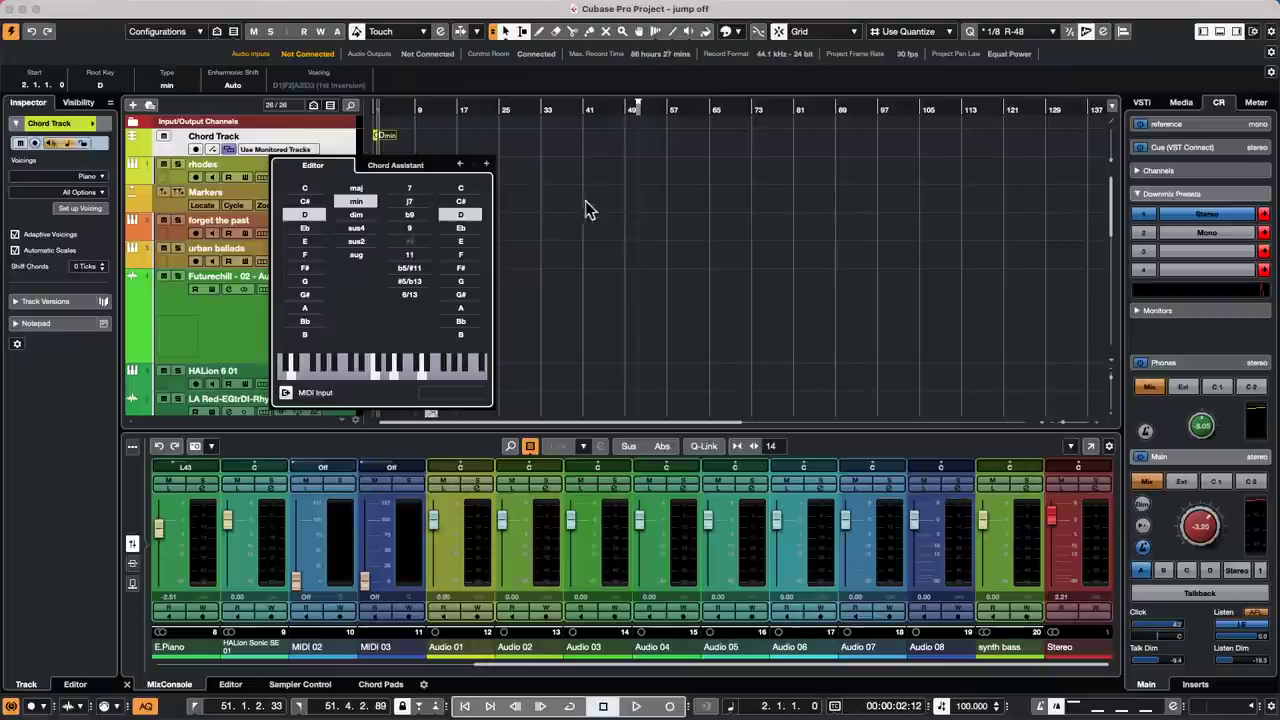
pyautogui.click(487, 165)
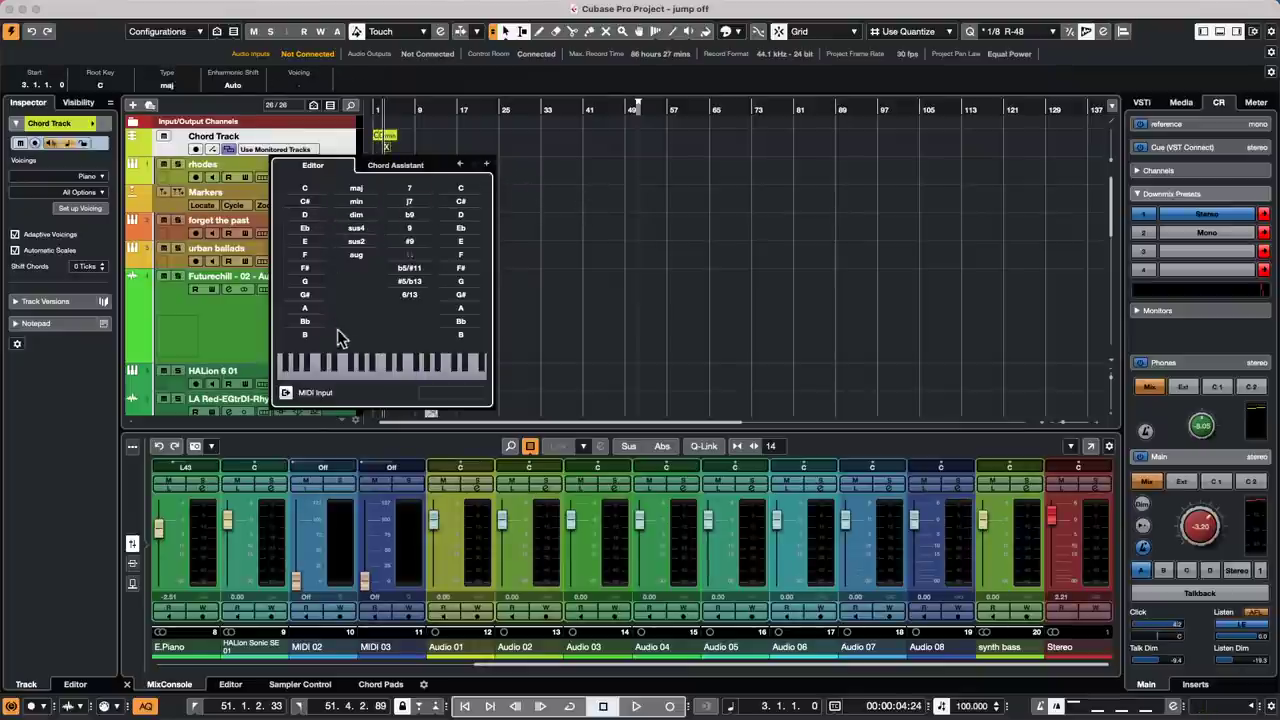
pyautogui.click(305, 308)
pyautogui.click(356, 201)
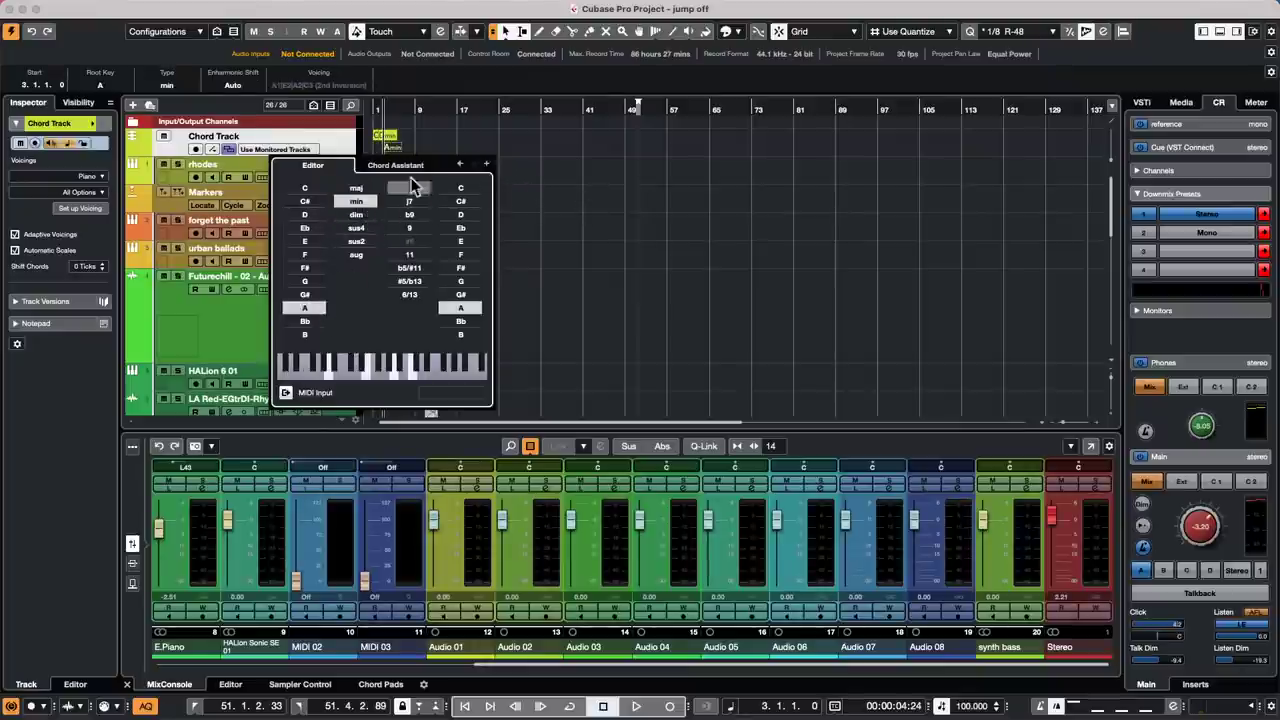
# Step: Add G, F, G and C major chords at bars 4 to 7 of the Chord Track and close the chord editor
pyautogui.click(487, 165)
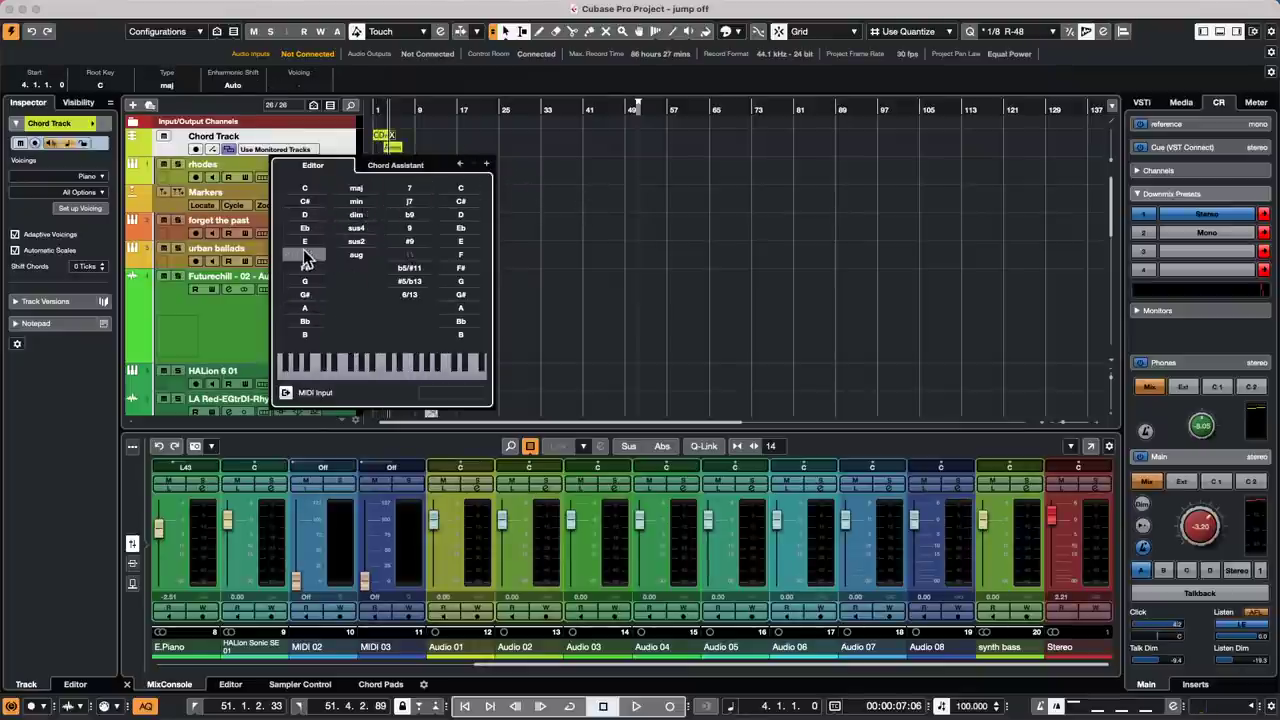
pyautogui.click(306, 288)
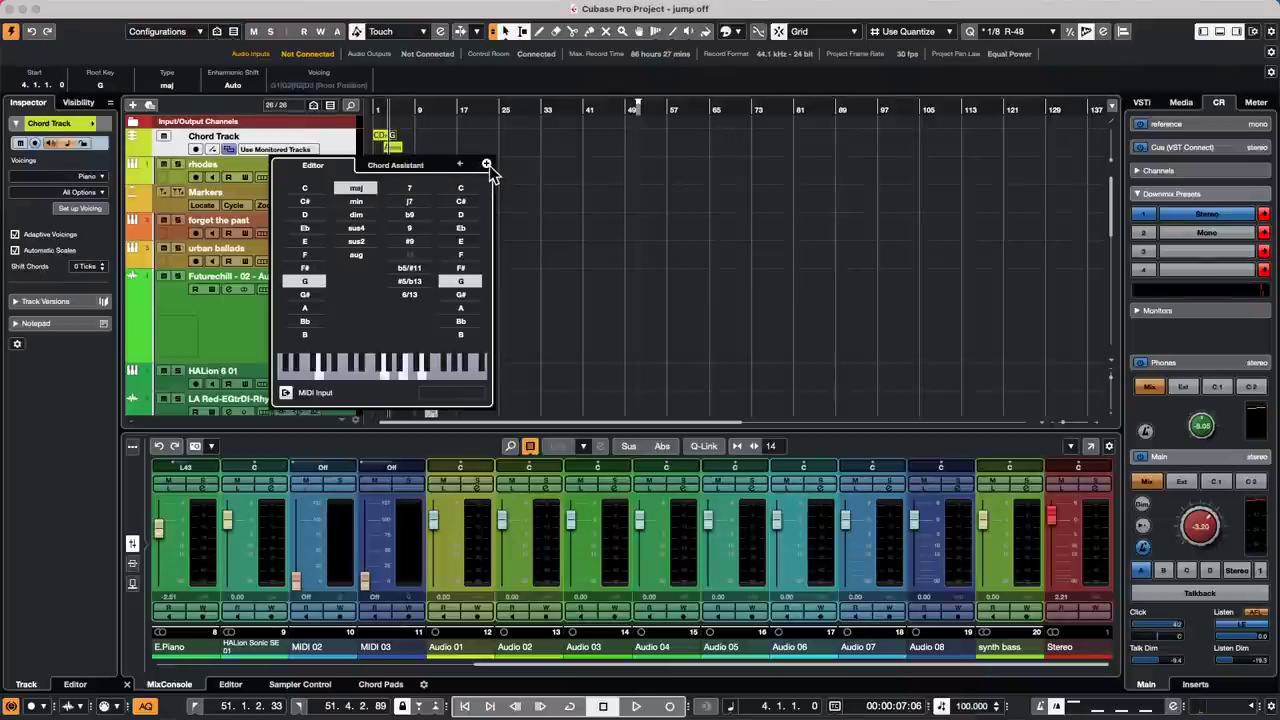
pyautogui.click(489, 165)
pyautogui.click(304, 270)
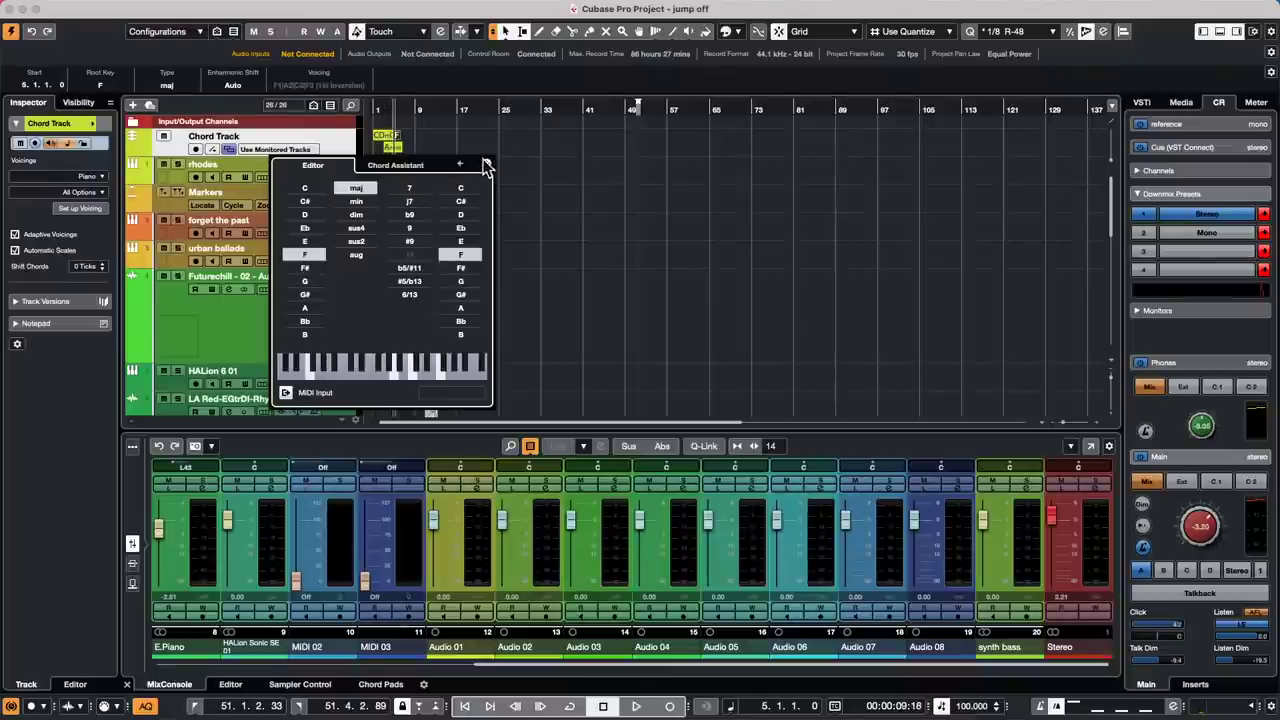
pyautogui.click(486, 165)
pyautogui.click(305, 281)
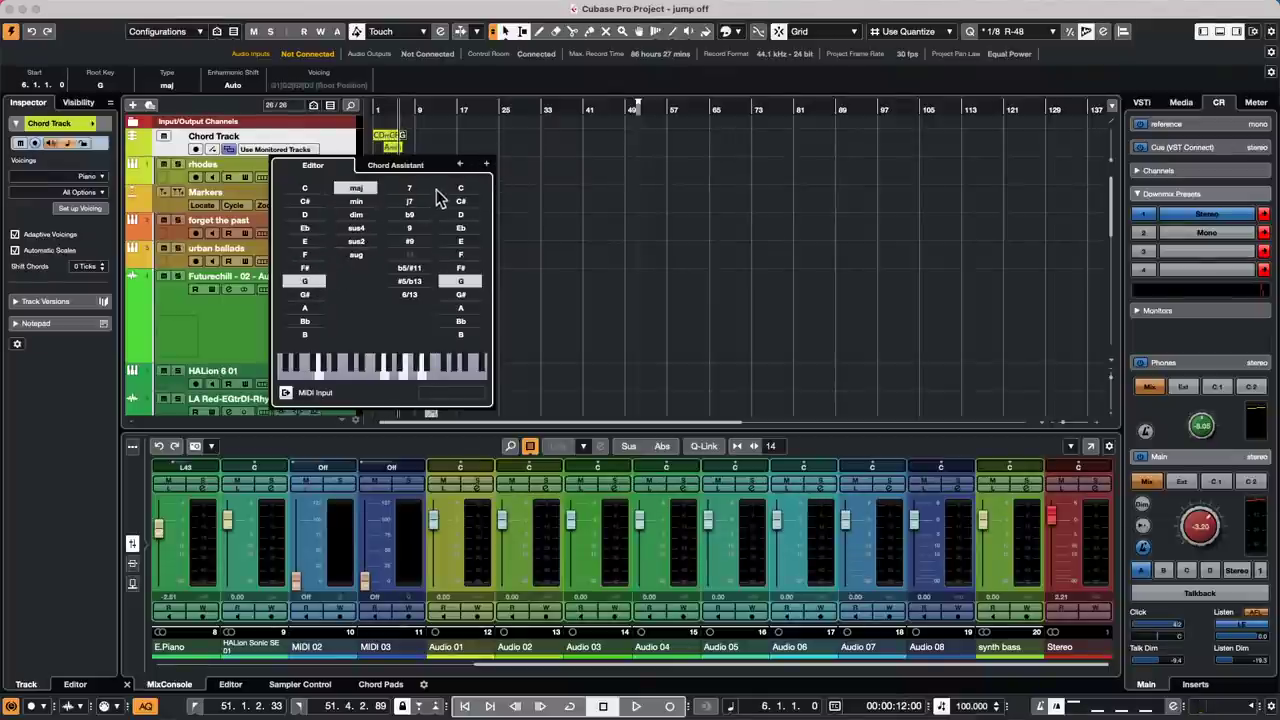
pyautogui.click(487, 165)
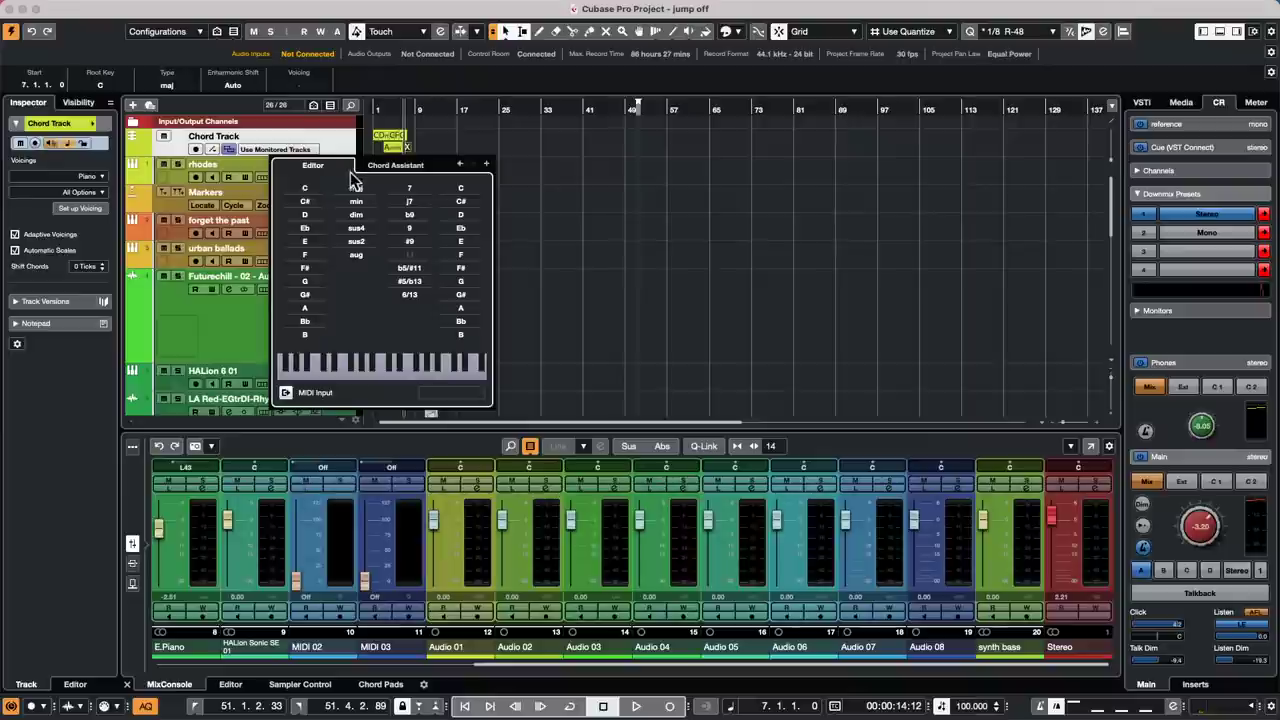
pyautogui.click(302, 189)
pyautogui.click(574, 192)
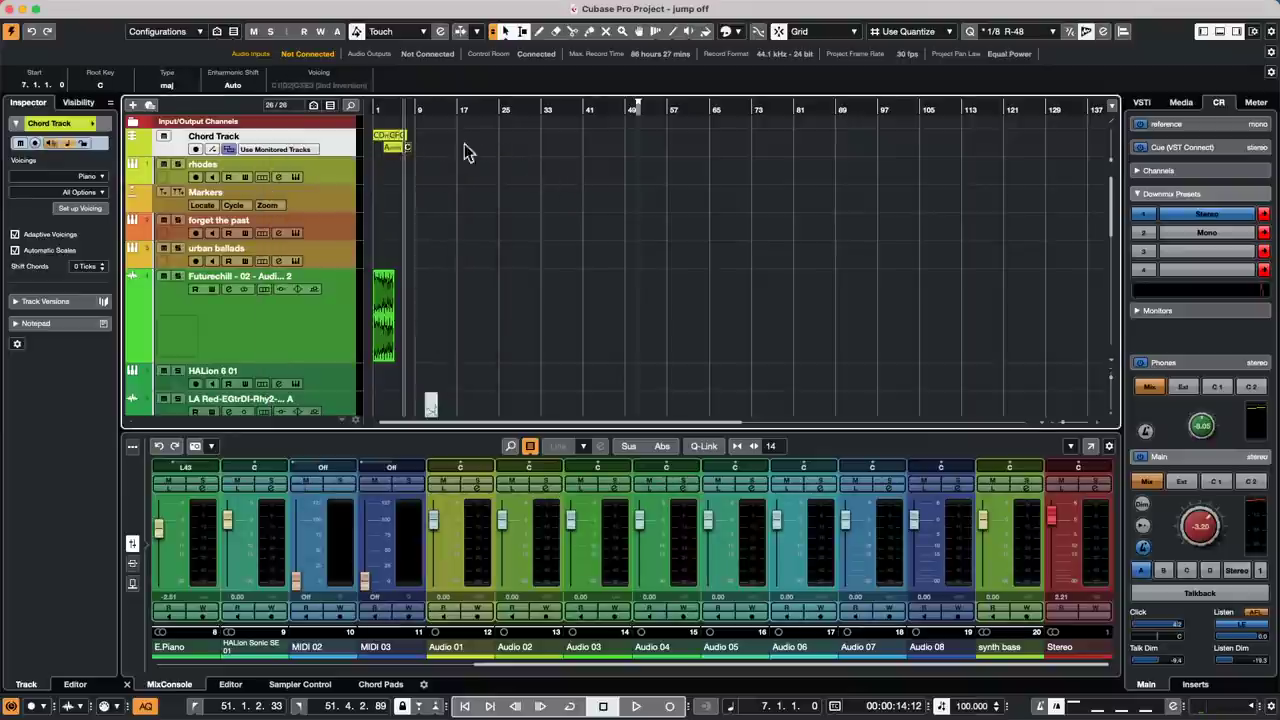
# Step: Select all chord events on the Chord Track and copy them onto the rhodes track as MIDI parts from bar 1
pyautogui.moveTo(397, 106); pyautogui.dragTo(283, 171)
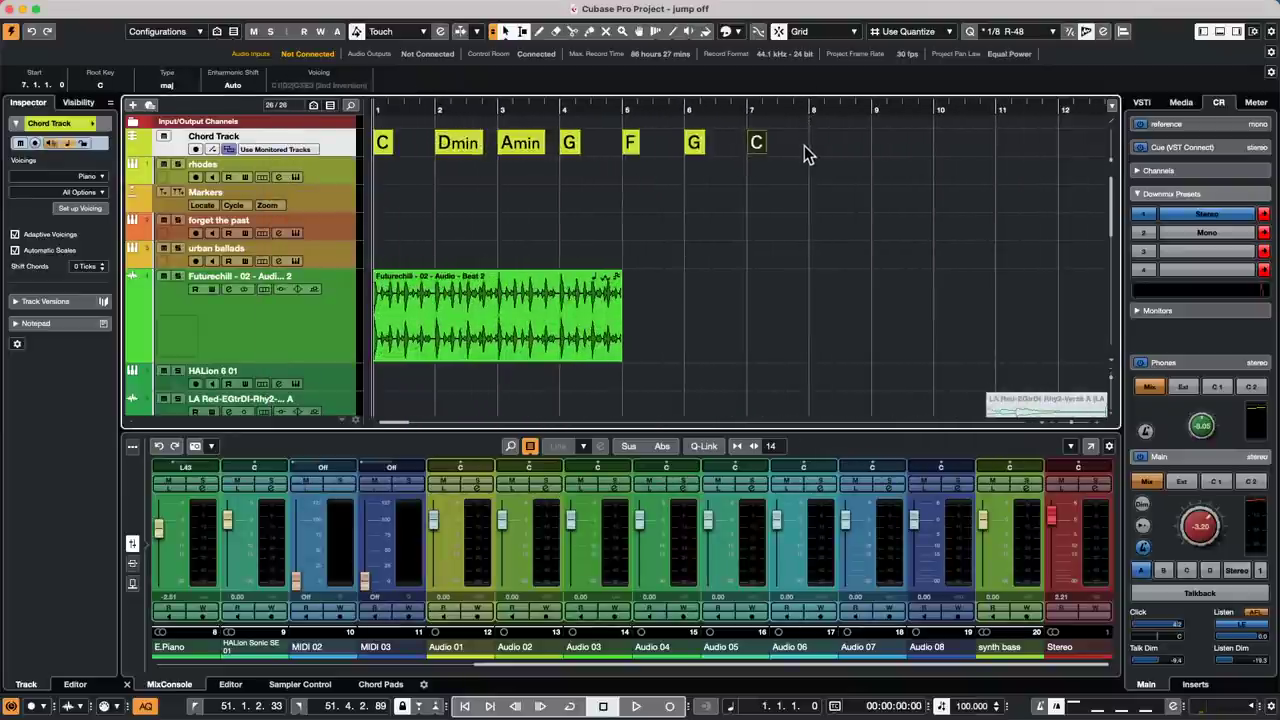
pyautogui.click(408, 142)
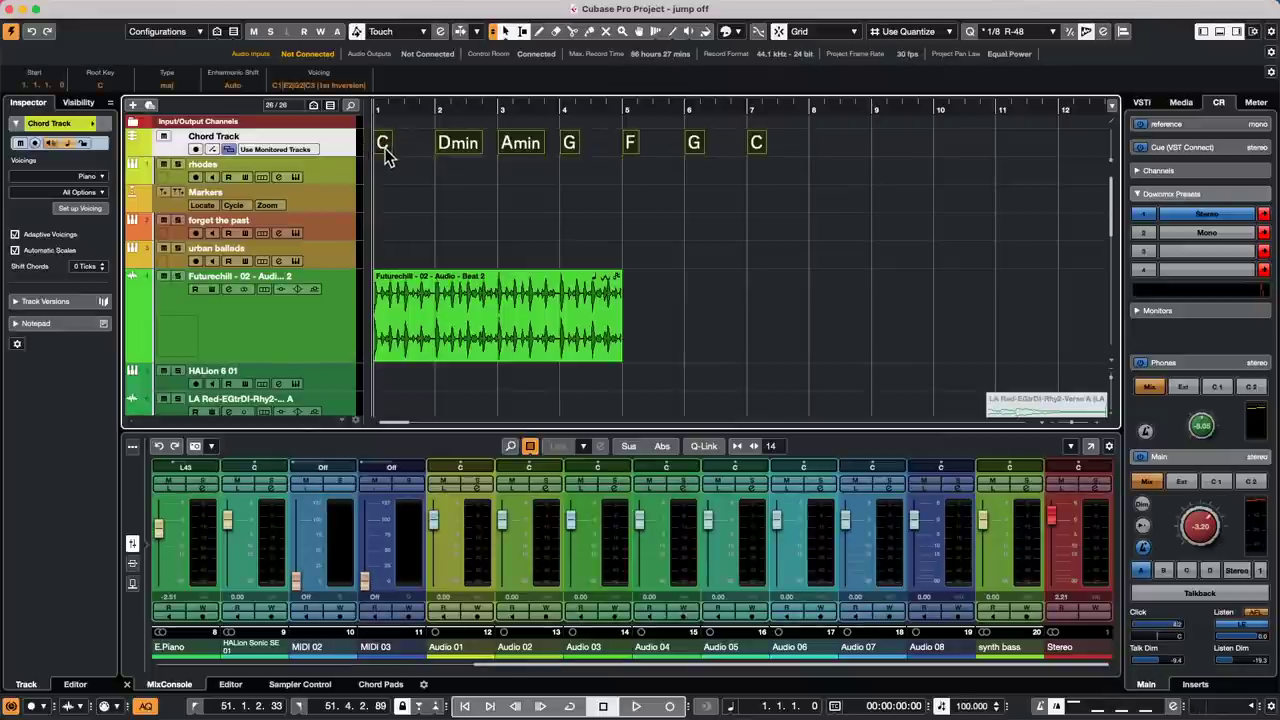
pyautogui.moveTo(386, 152); pyautogui.dragTo(382, 174)
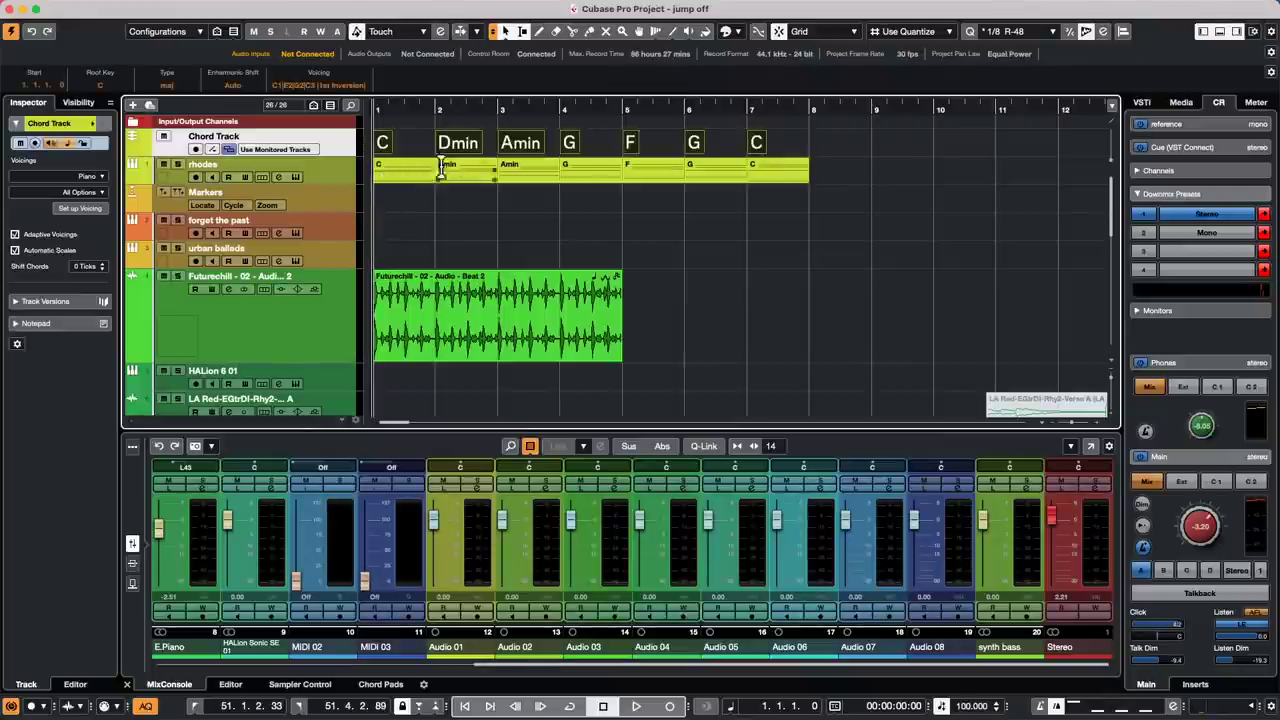
# Step: Glue all the chord parts on the rhodes track into one continuous part, then return to the Object Selection tool
pyautogui.rightClick(400, 208)
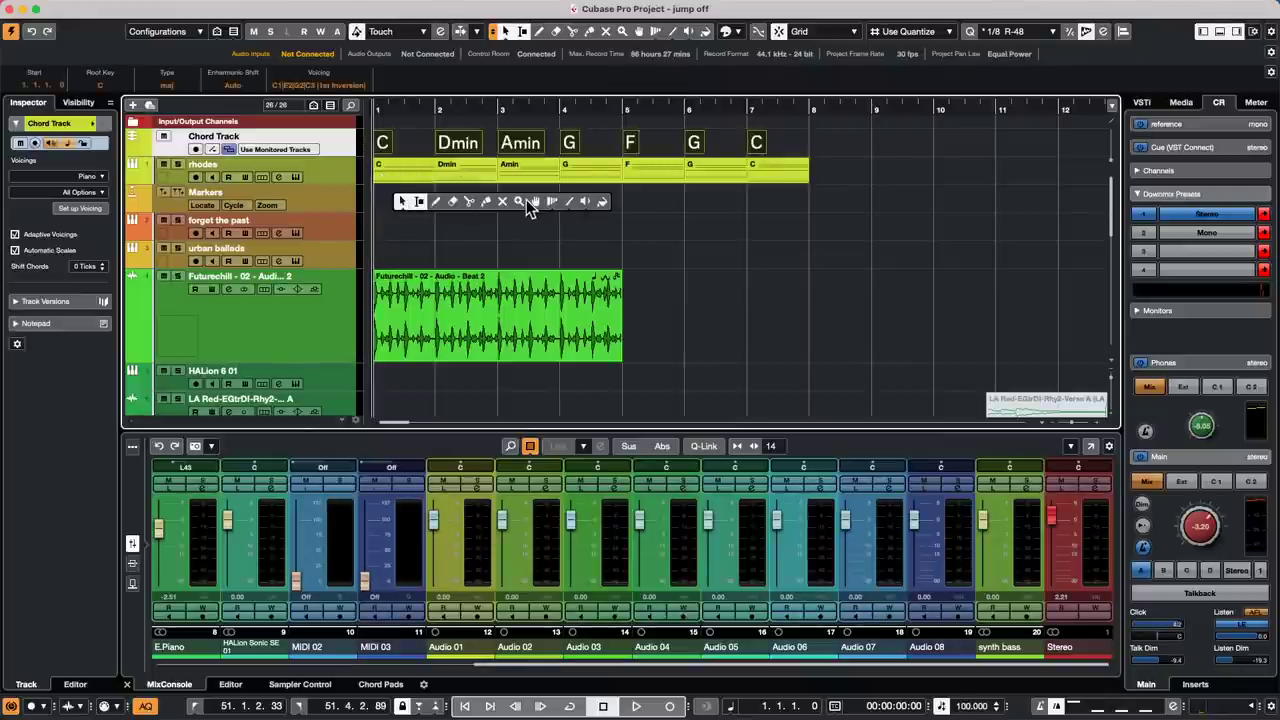
pyautogui.click(486, 202)
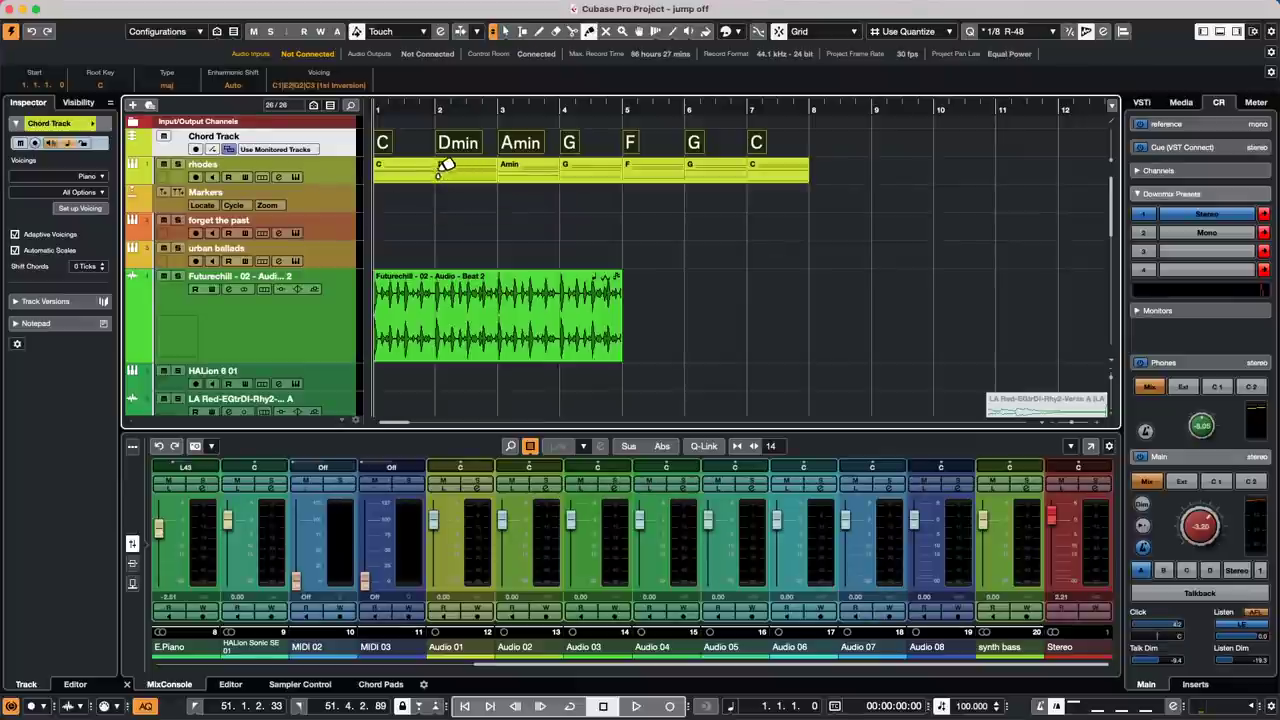
pyautogui.keyDown('alt'); pyautogui.click(441, 167); pyautogui.keyUp('alt')
pyautogui.press('1')
# Step: Open the glued rhodes part in a separate Key Editor window showing all its notes, with the cursor at the start
pyautogui.doubleClick(523, 174)
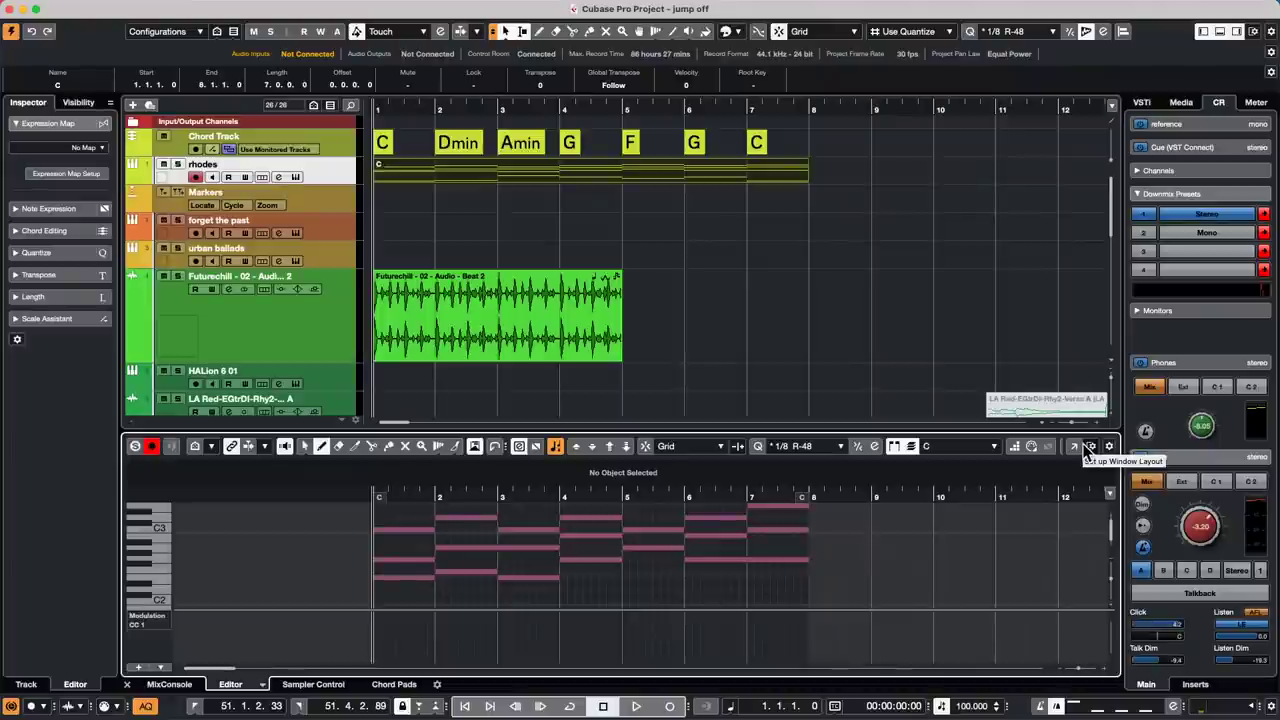
pyautogui.click(1073, 446)
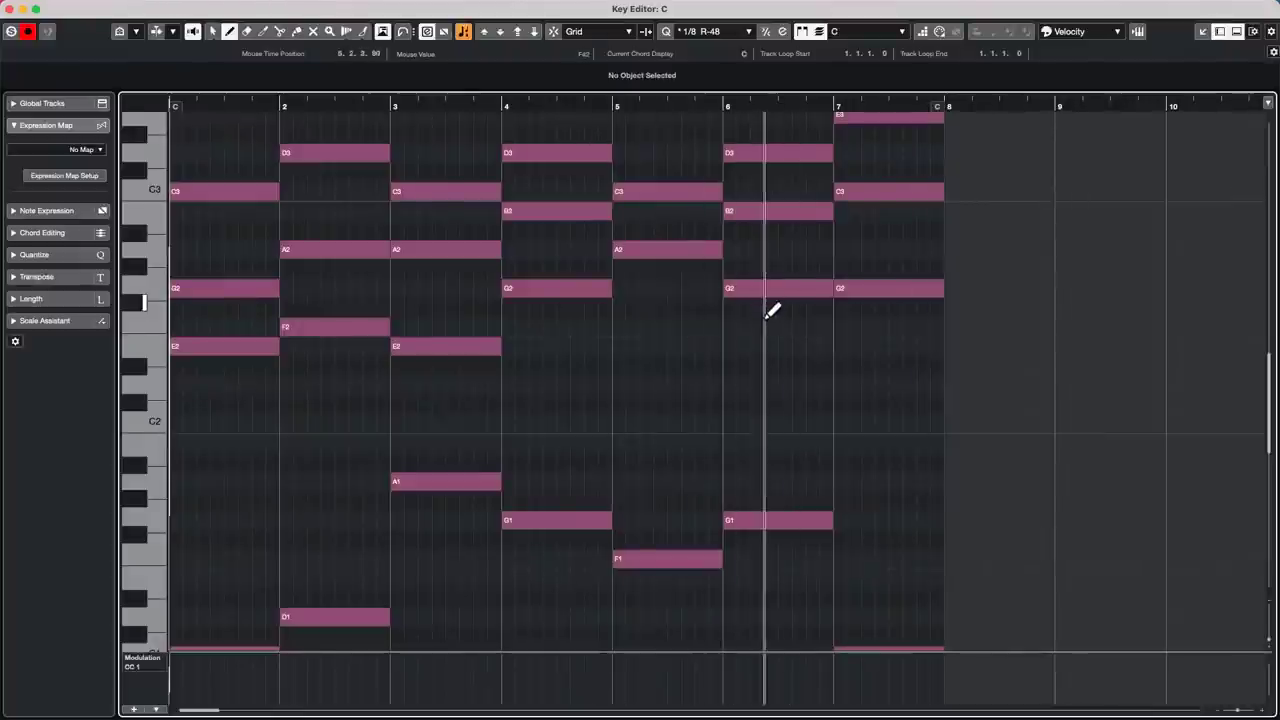
pyautogui.moveTo(509, 98); pyautogui.dragTo(520, 78)
pyautogui.scroll(-1, 420, 268)
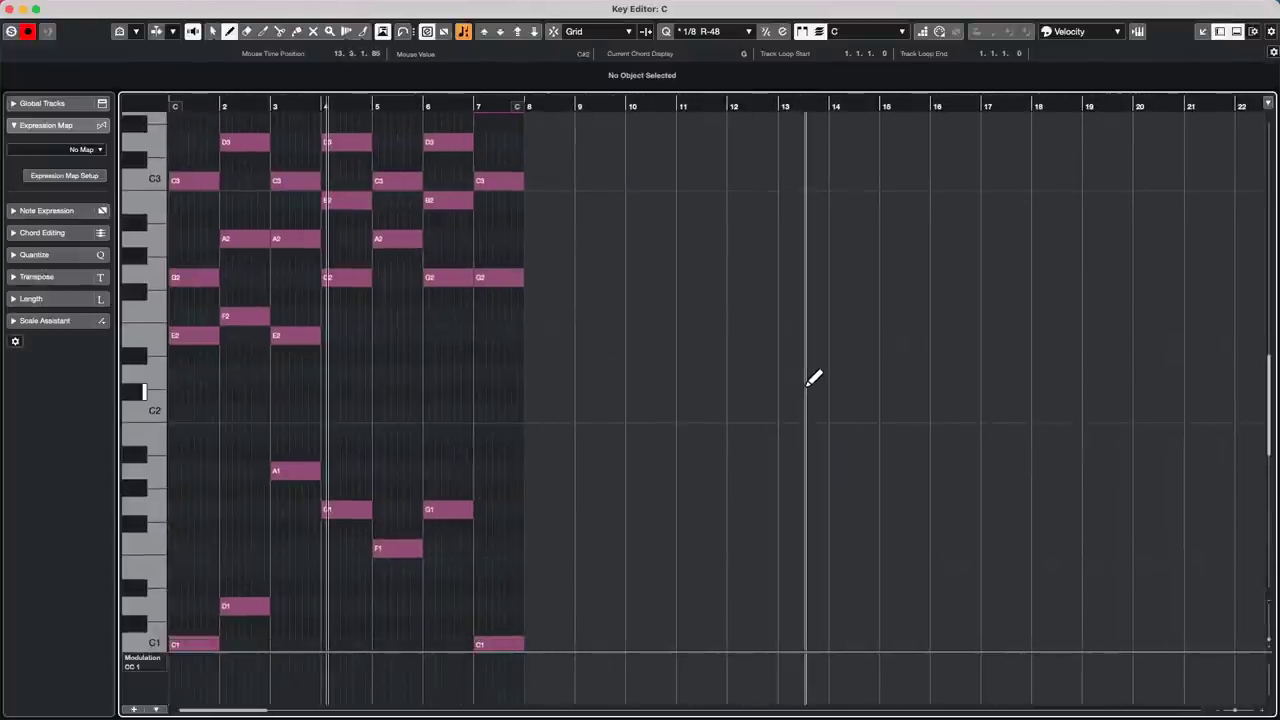
pyautogui.scroll(-4, 812, 378)
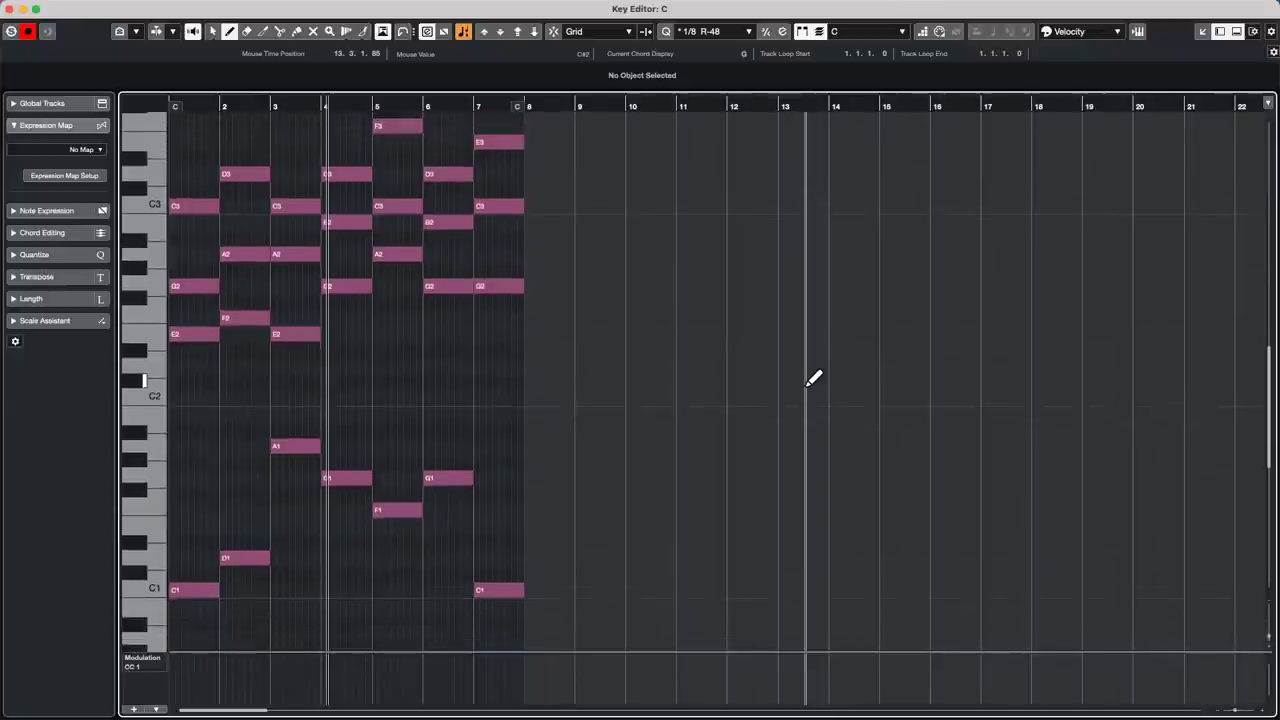
pyautogui.scroll(-2, 812, 378)
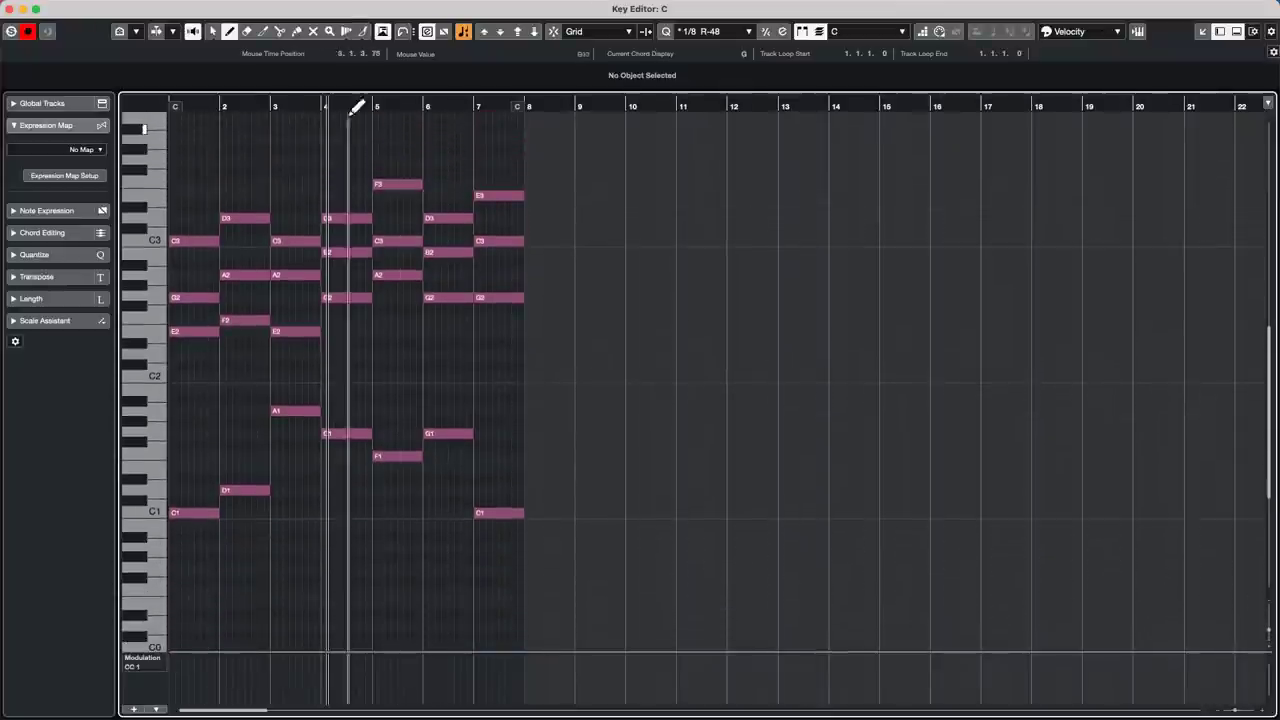
pyautogui.press('Home')
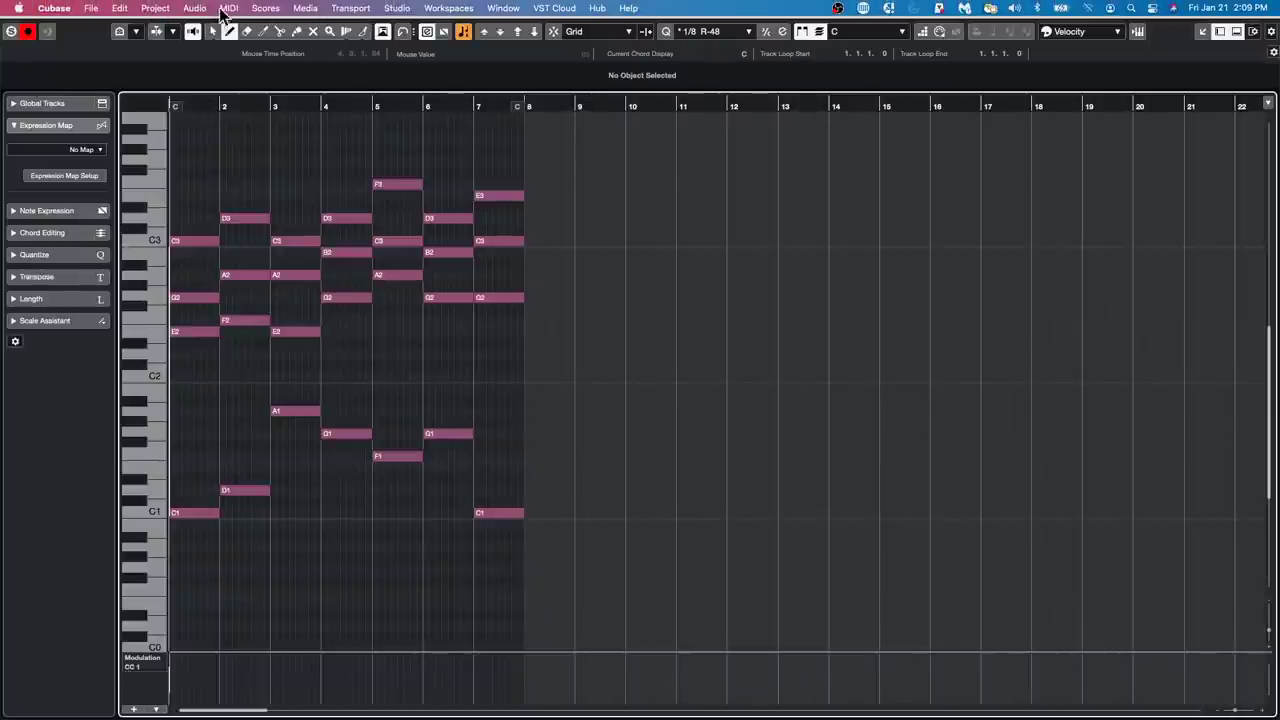
# Step: Open the Logical Editor for the rhodes part and set its function to Delete
pyautogui.click(226, 9)
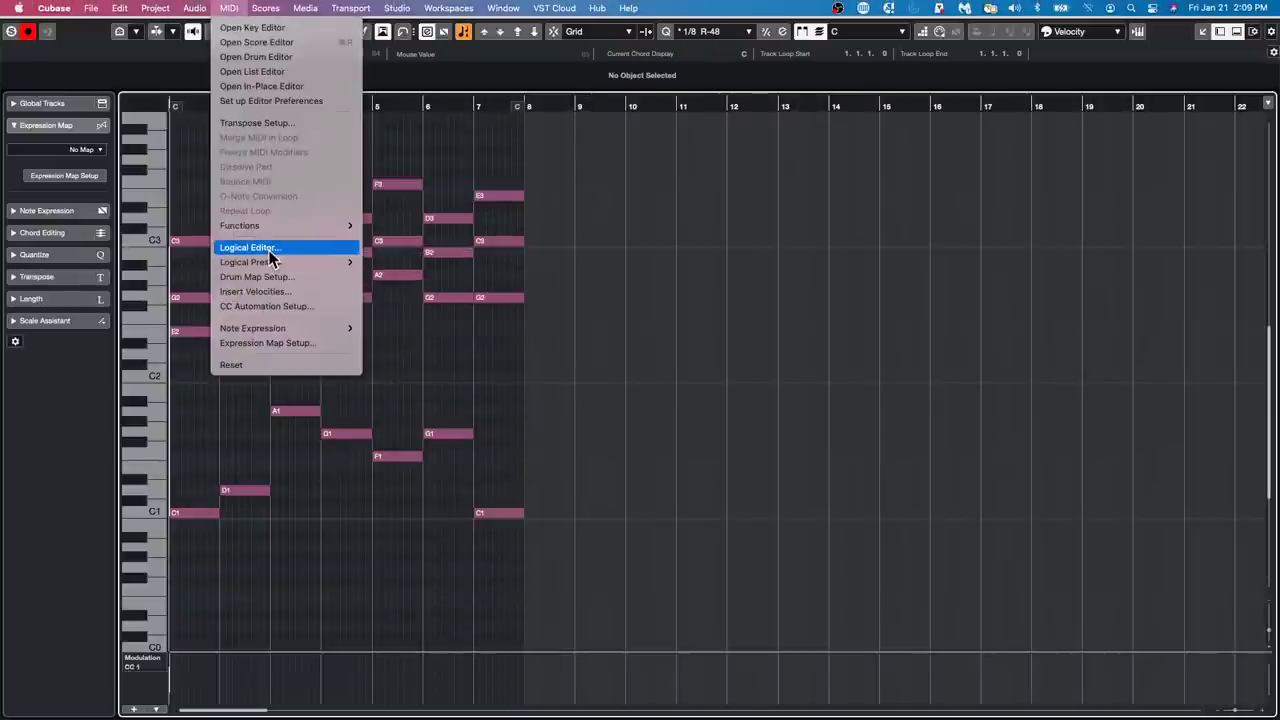
pyautogui.click(248, 247)
pyautogui.click(743, 380)
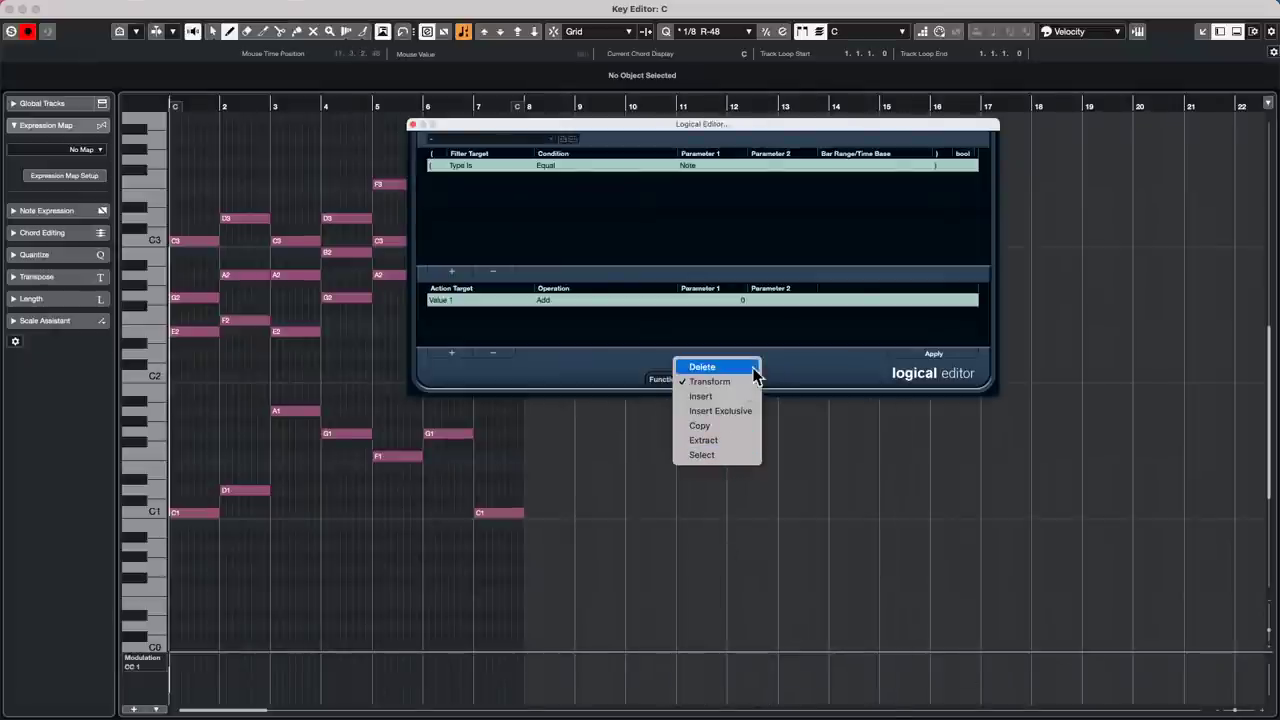
pyautogui.click(752, 367)
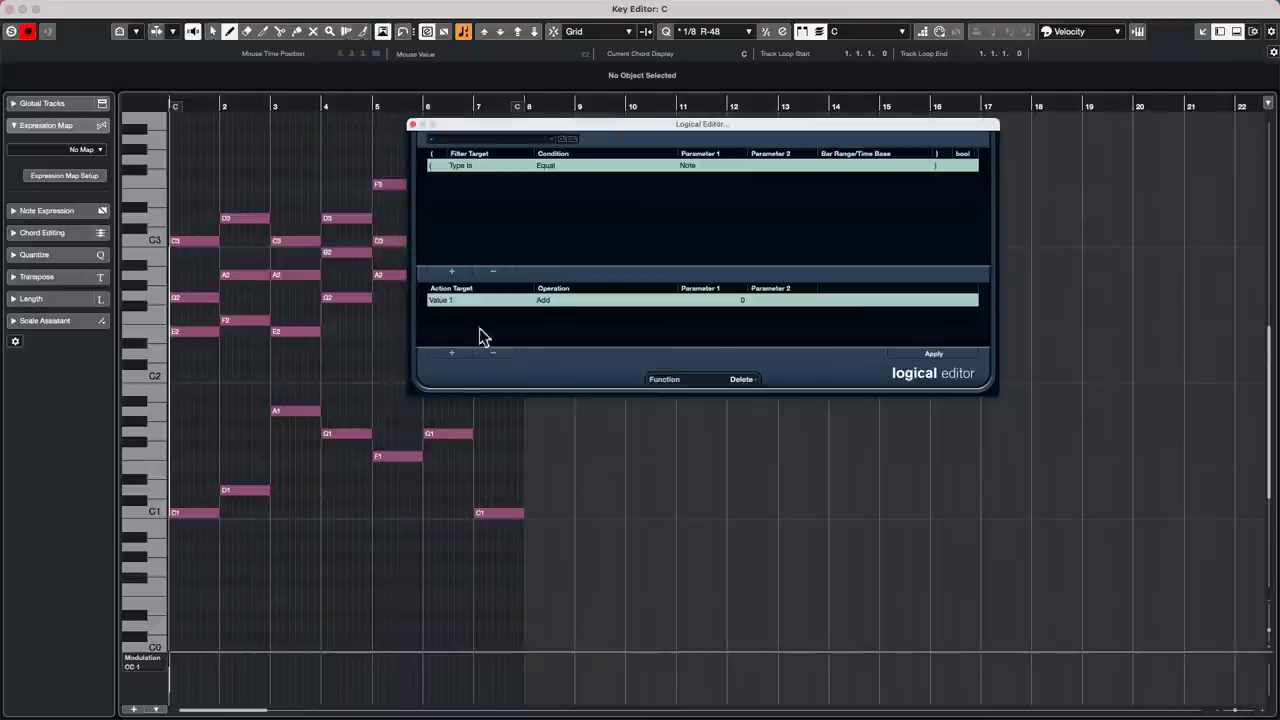
# Step: Add a second filter line and set the condition of the first Type Is Note line to Unequal
pyautogui.click(454, 274)
pyautogui.click(464, 180)
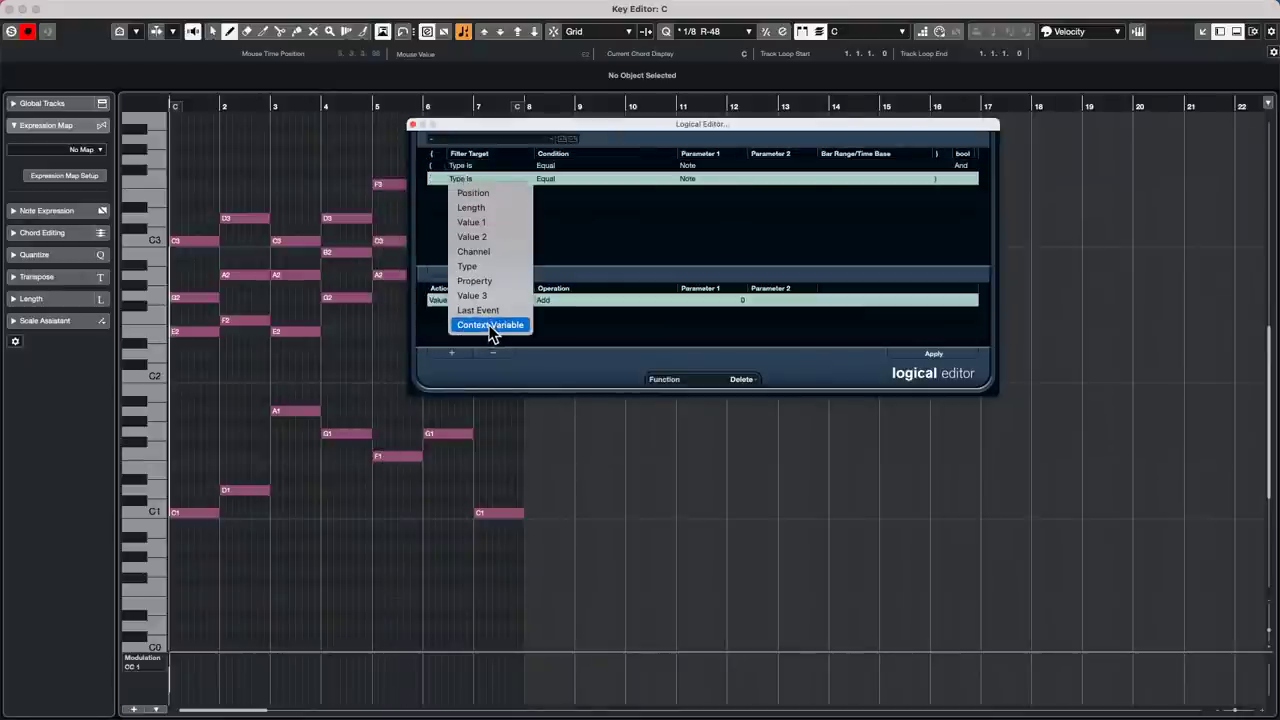
pyautogui.click(561, 163)
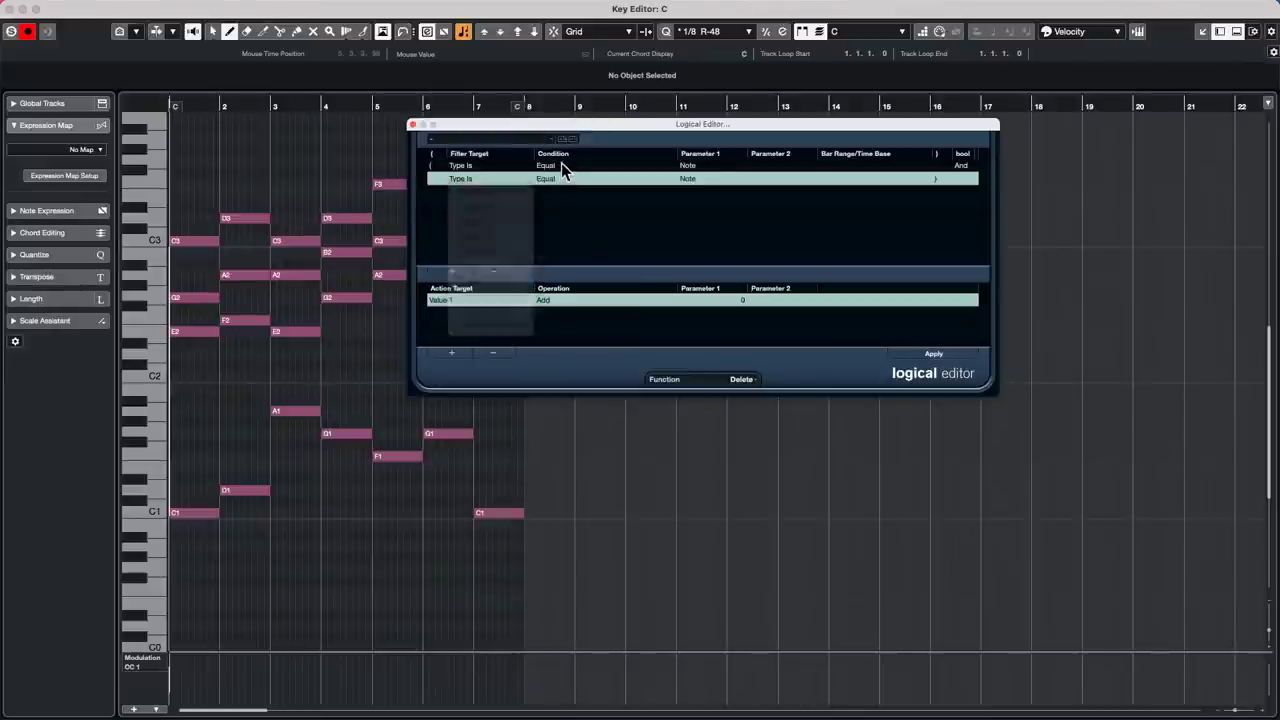
pyautogui.click(561, 164)
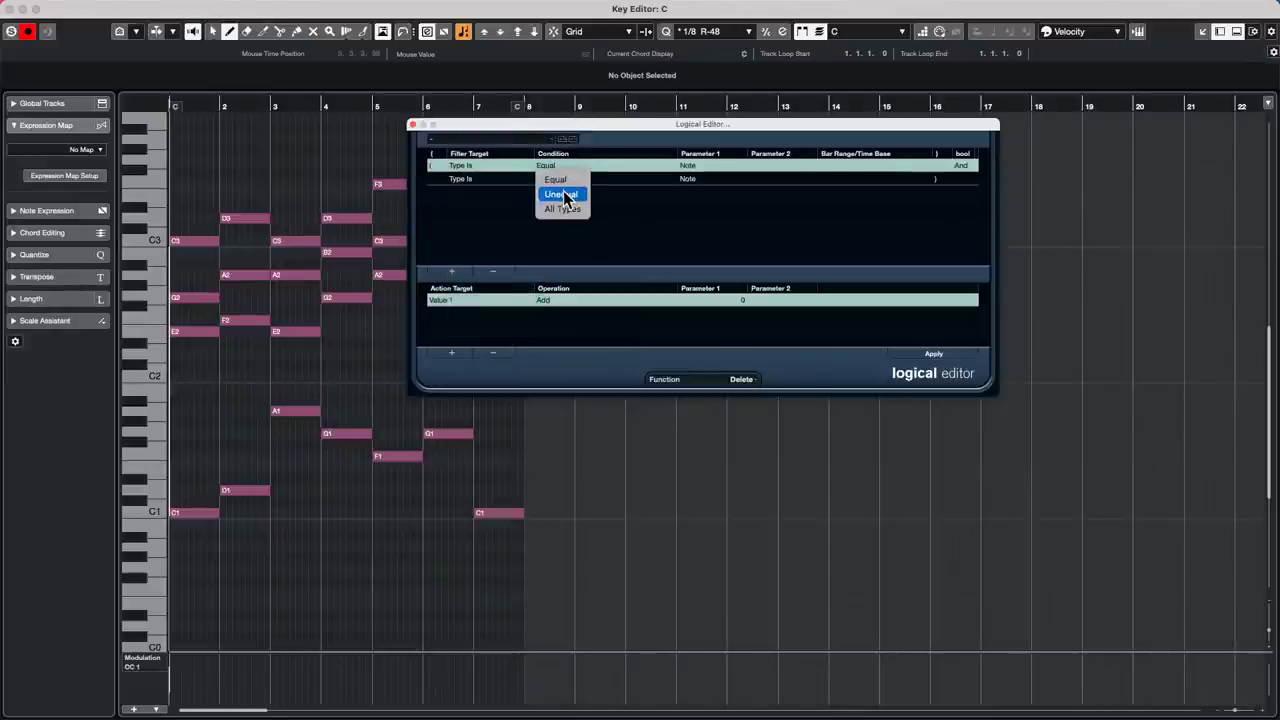
pyautogui.click(562, 194)
# Step: Set the second filter line to Context Variable with Note Number in Chord (lowest = 0) as its first parameter
pyautogui.click(460, 179)
pyautogui.click(460, 179)
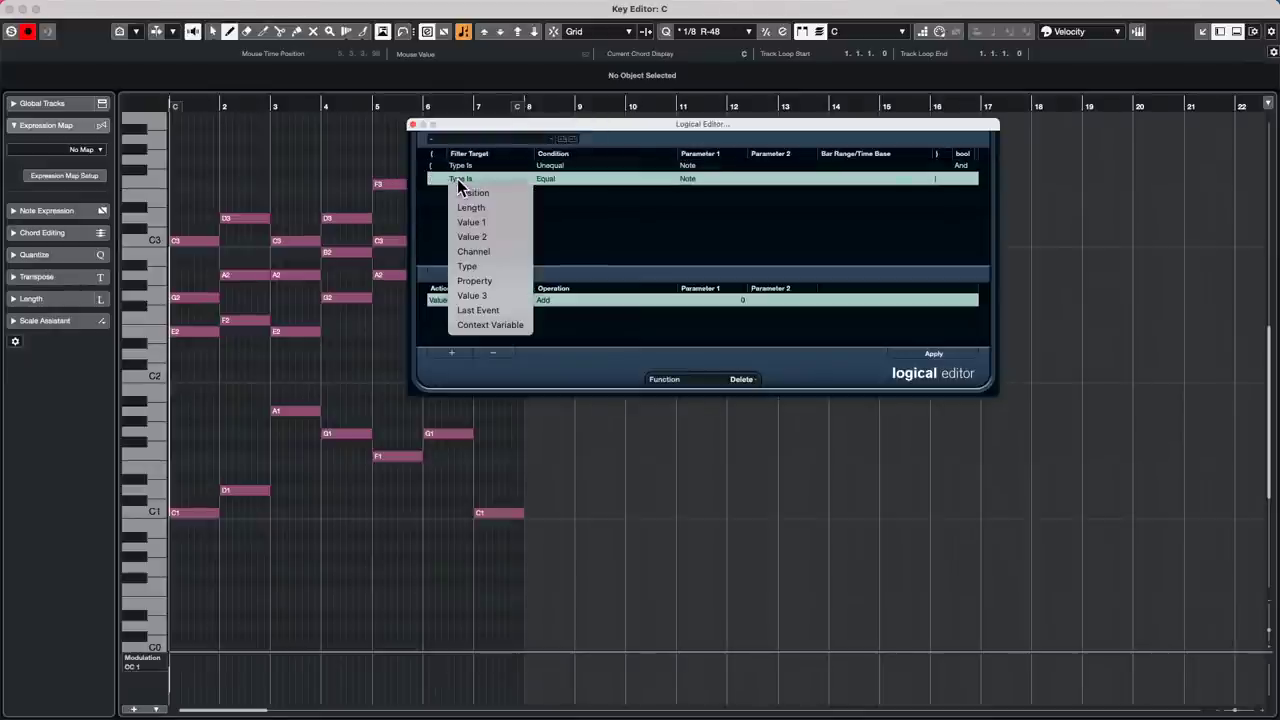
pyautogui.click(489, 327)
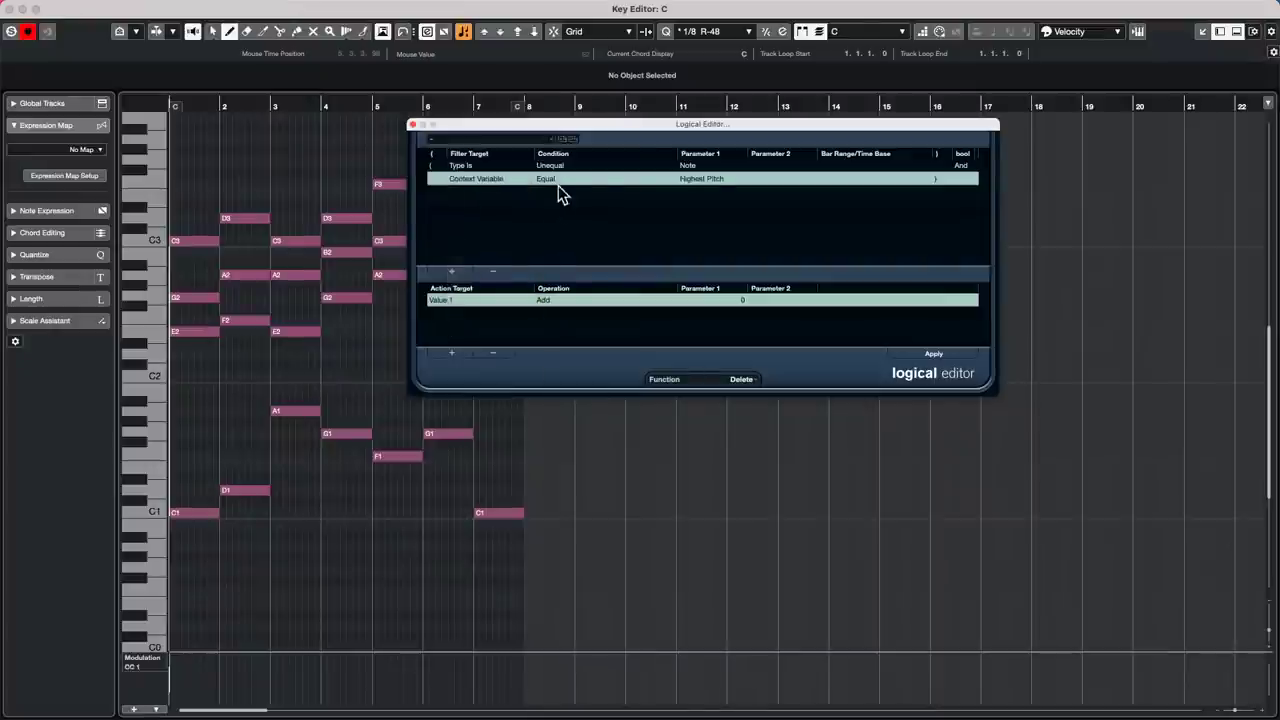
pyautogui.click(558, 180)
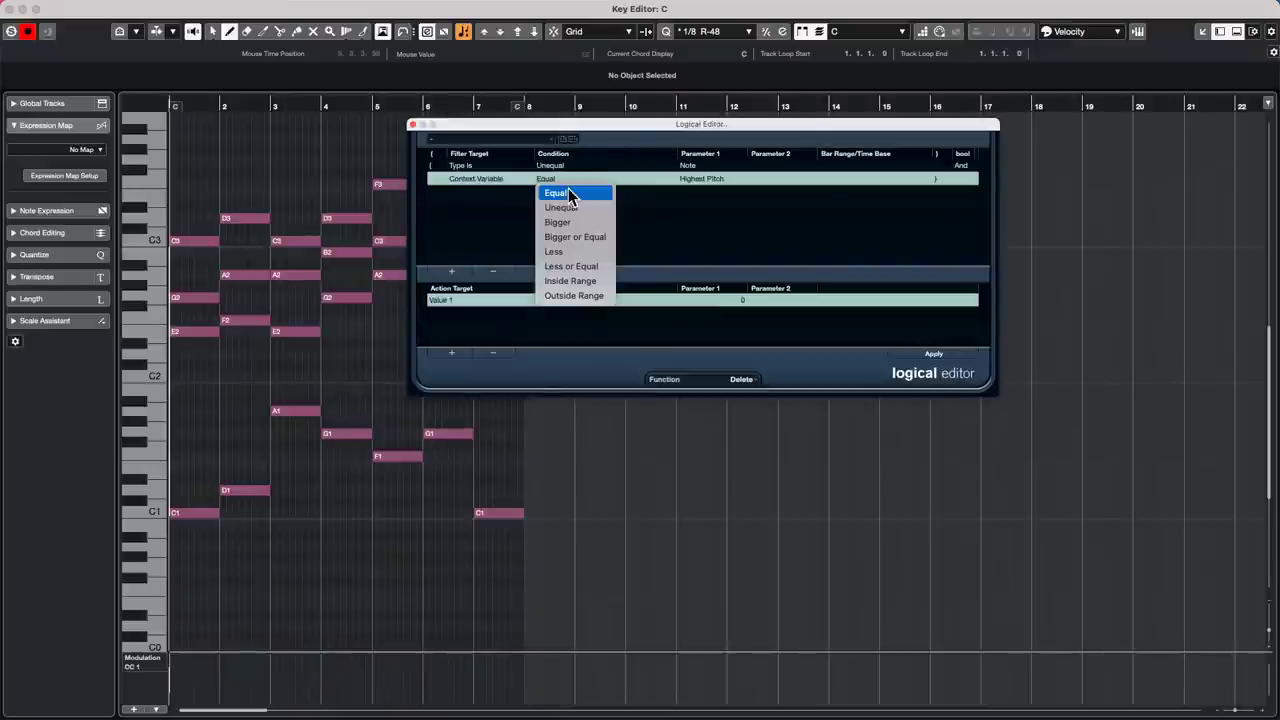
pyautogui.click(716, 179)
pyautogui.click(716, 179)
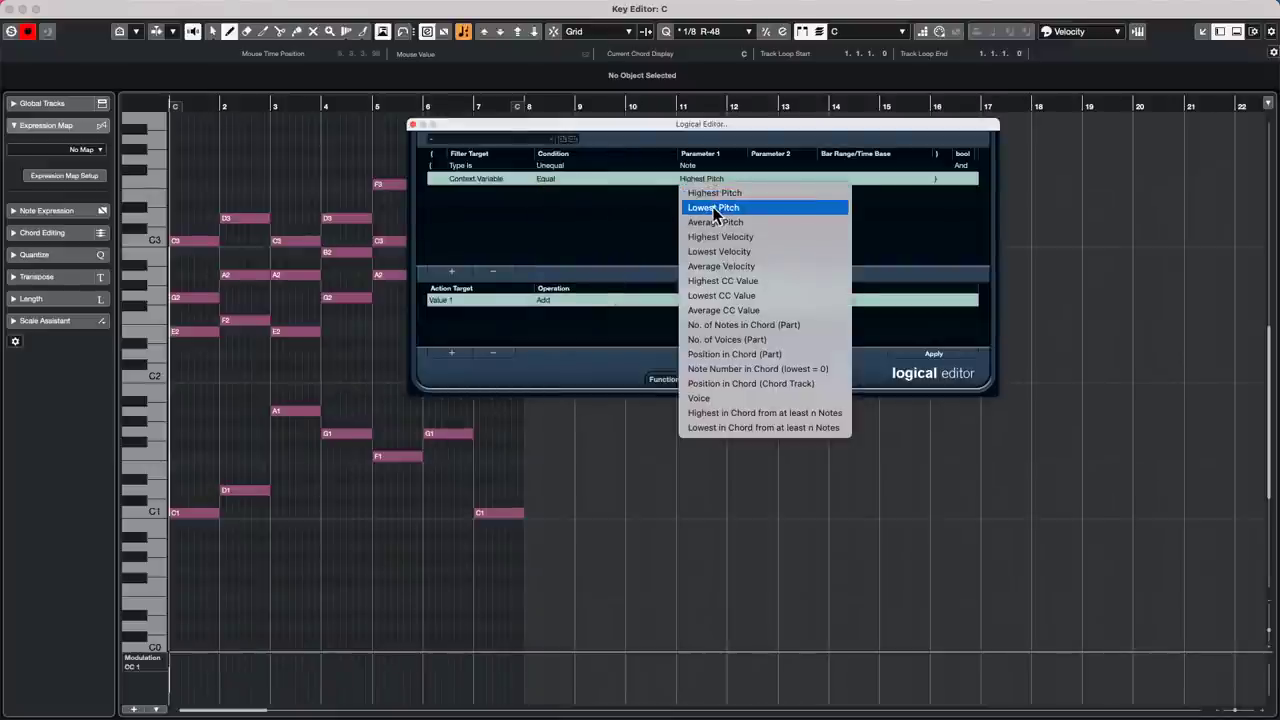
pyautogui.click(713, 208)
pyautogui.click(715, 179)
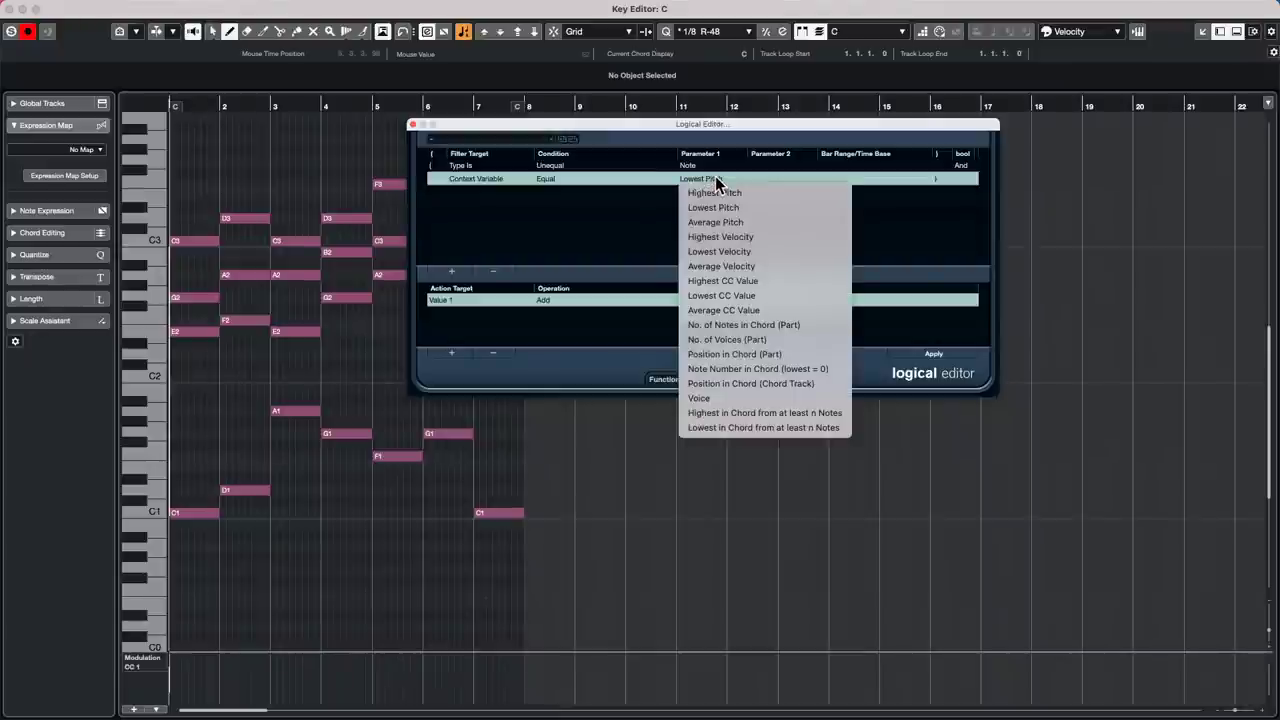
pyautogui.click(810, 369)
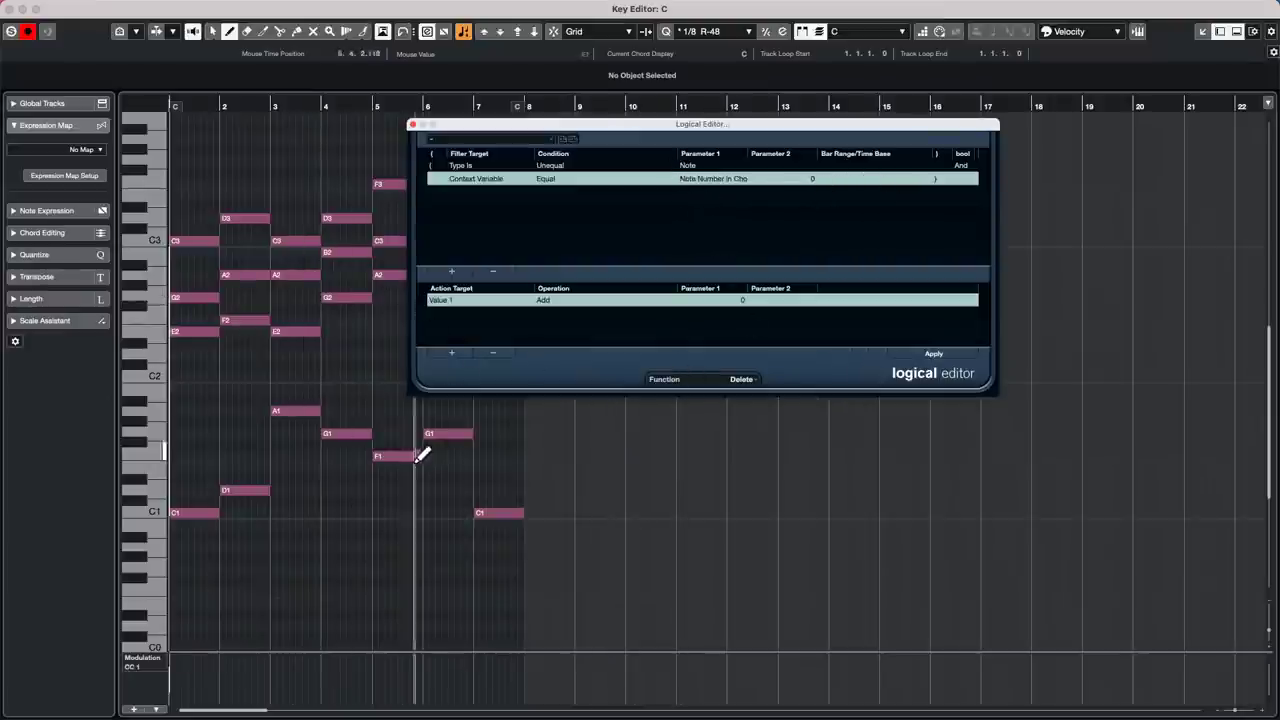
# Step: Remove the Value 1 action line and move the Logical Editor window clear of the notes
pyautogui.click(495, 354)
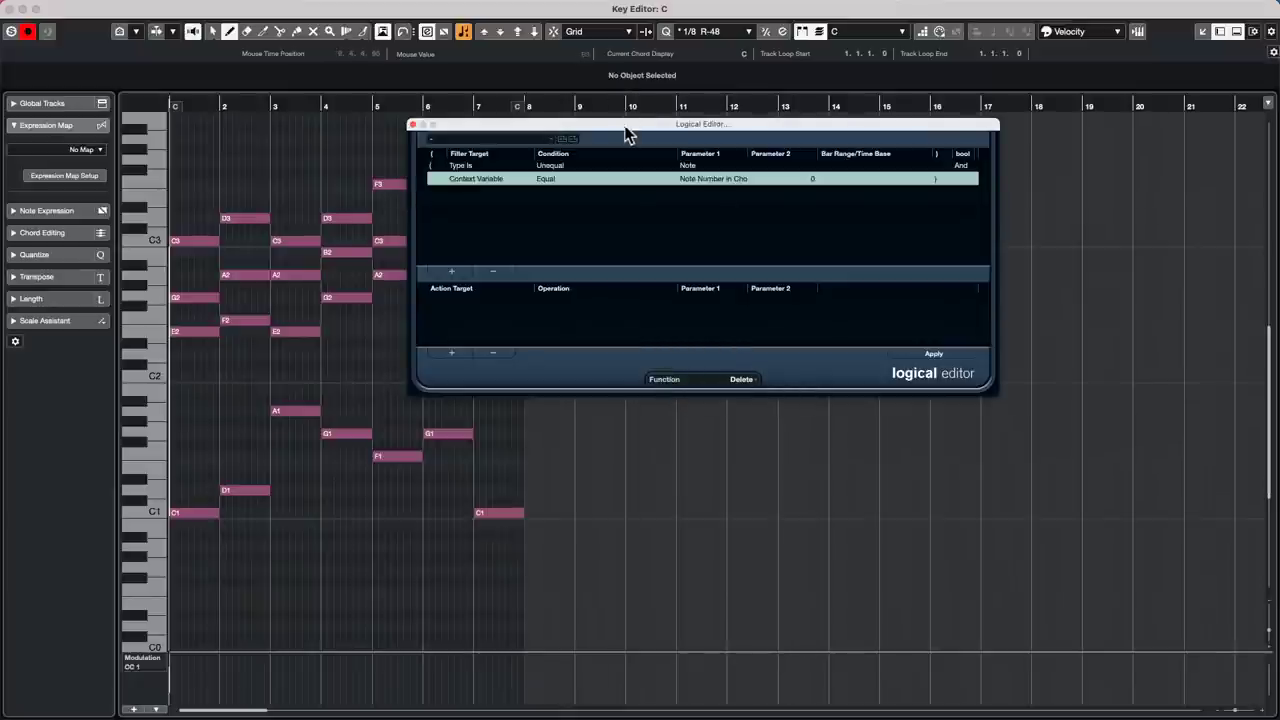
pyautogui.moveTo(627, 128); pyautogui.dragTo(866, 275)
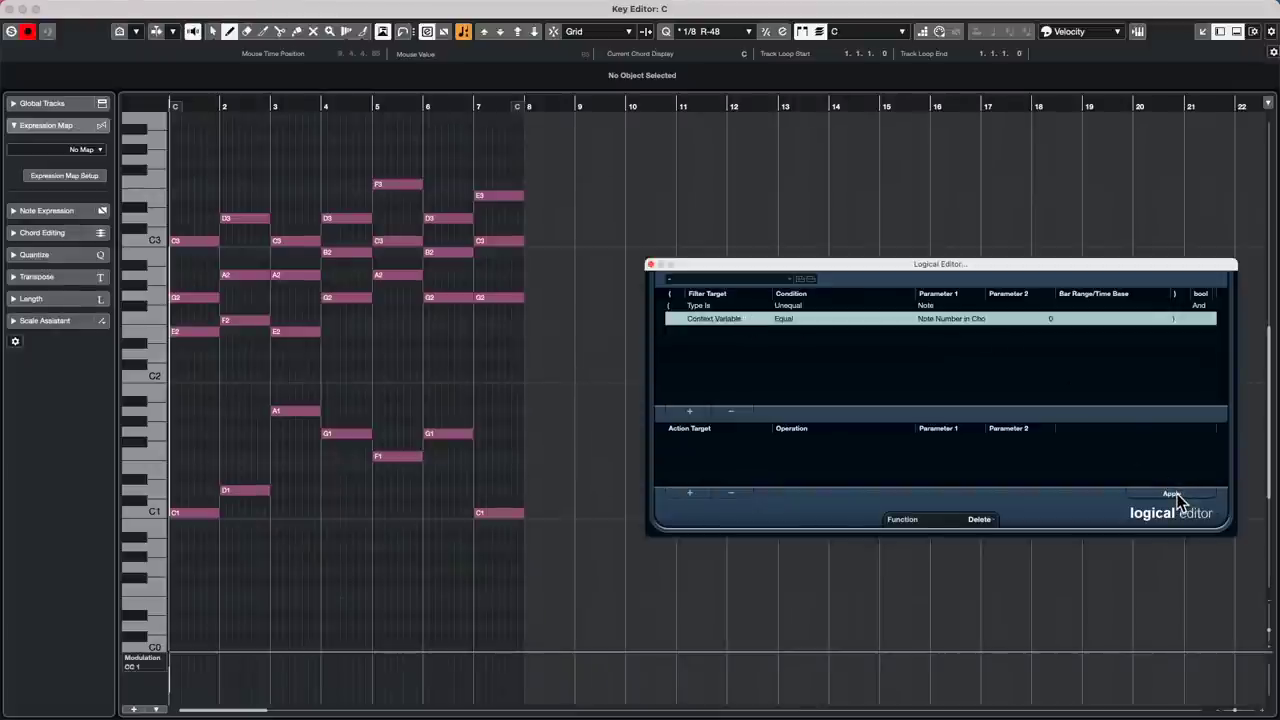
# Step: Set the second filter line's Parameter 2 to 1, select all notes in the part and try to apply the deletion
pyautogui.click(1036, 318)
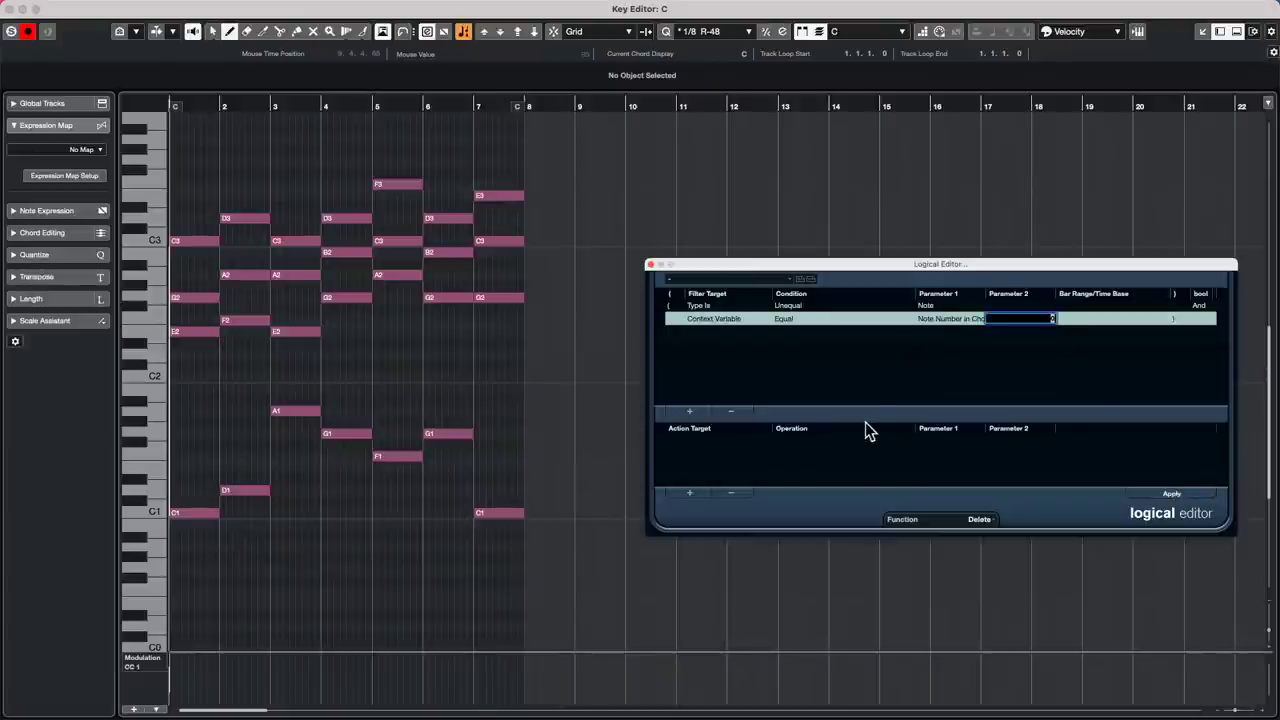
pyautogui.press('Return')
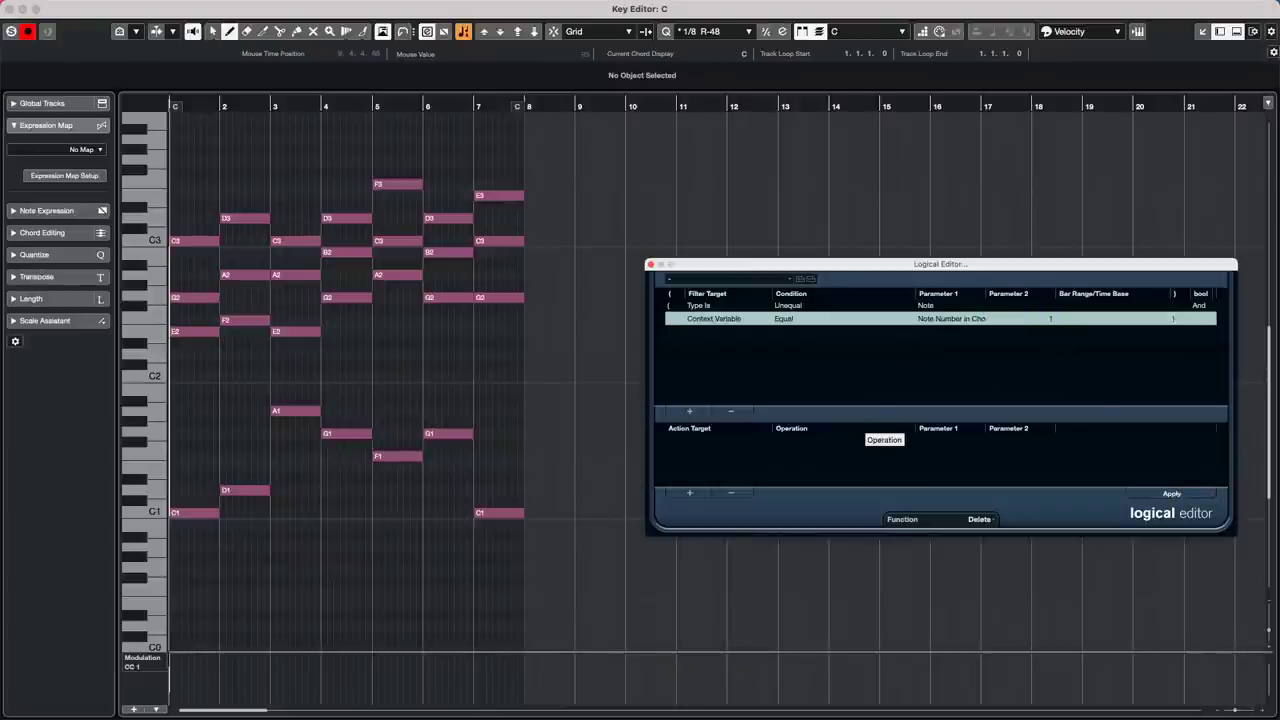
pyautogui.press('1')
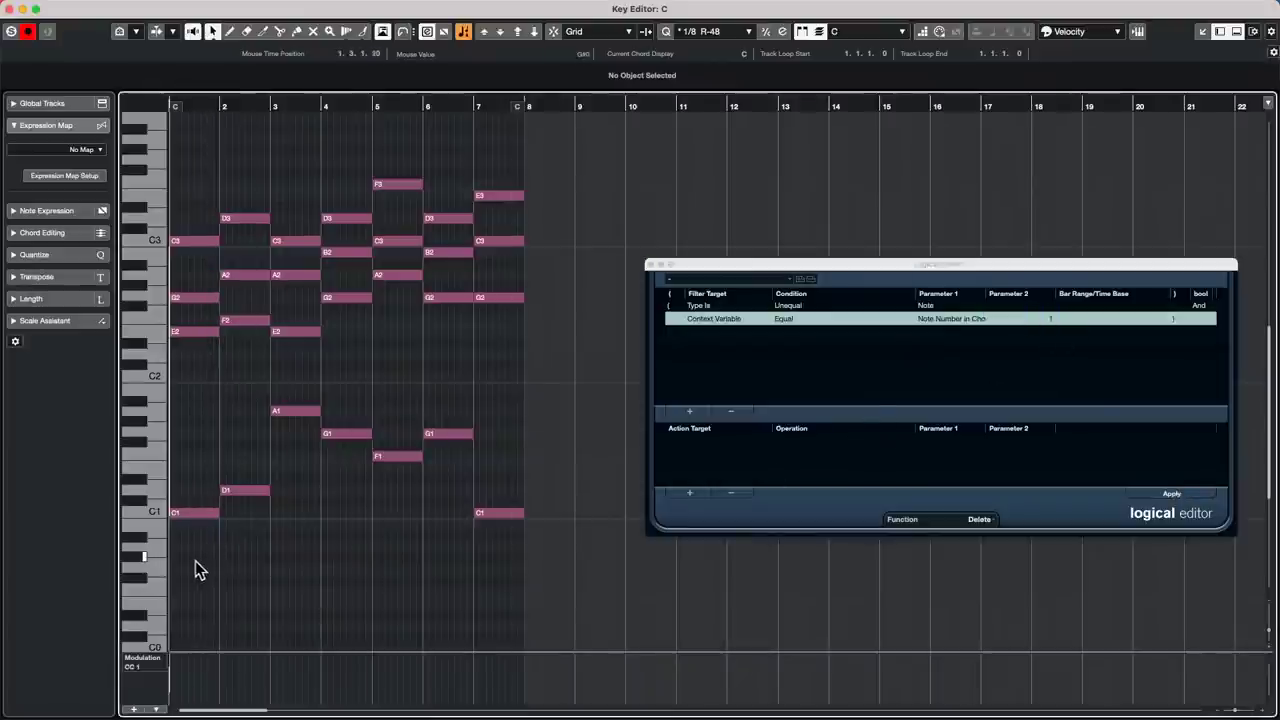
pyautogui.moveTo(194, 563)
pyautogui.mouseDown()
pyautogui.moveTo(434, 497)
pyautogui.moveTo(552, 128)
pyautogui.mouseUp()
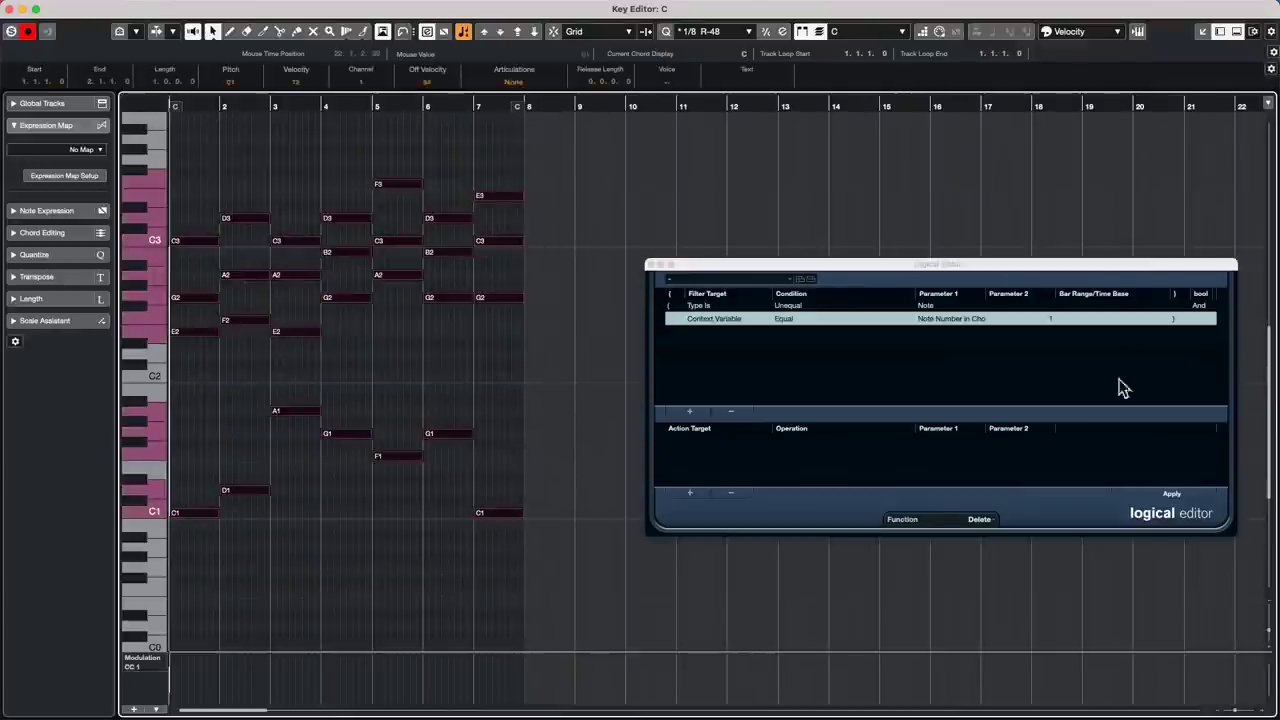
pyautogui.click(1173, 495)
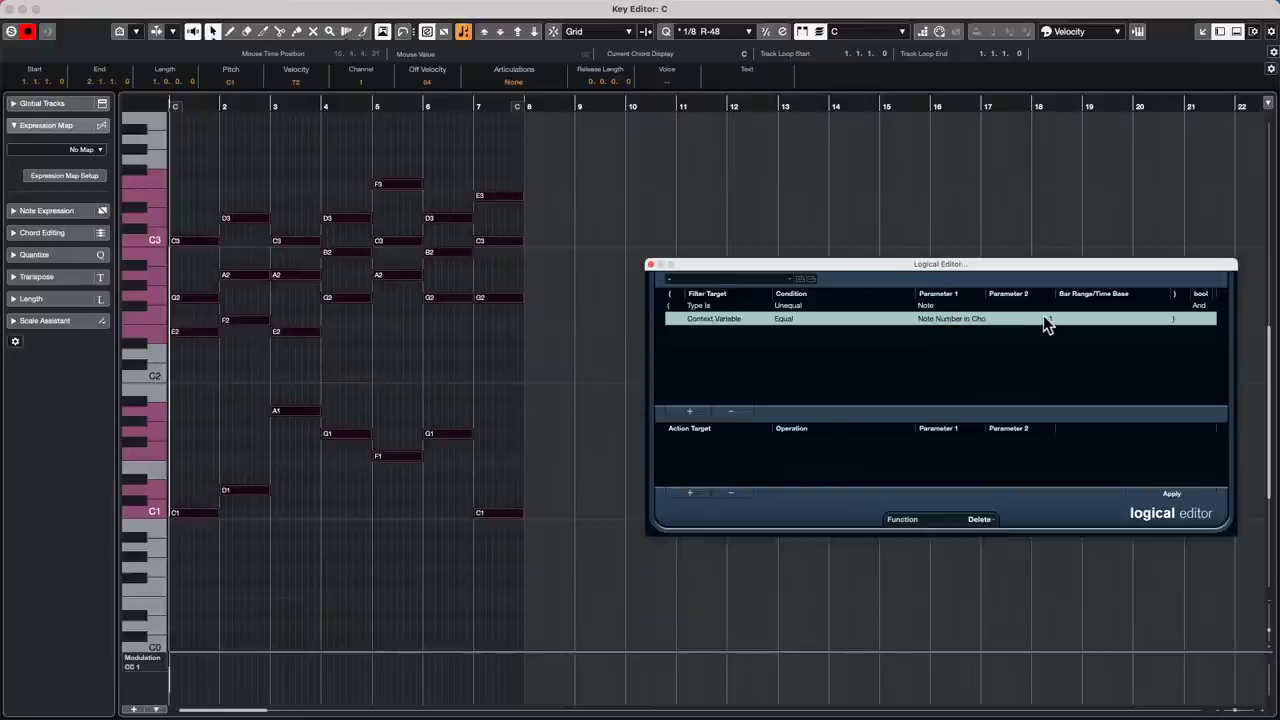
# Step: Set the Type Is Note line's condition to Equal and the Context Variable line's condition to Unequal
pyautogui.click(803, 306)
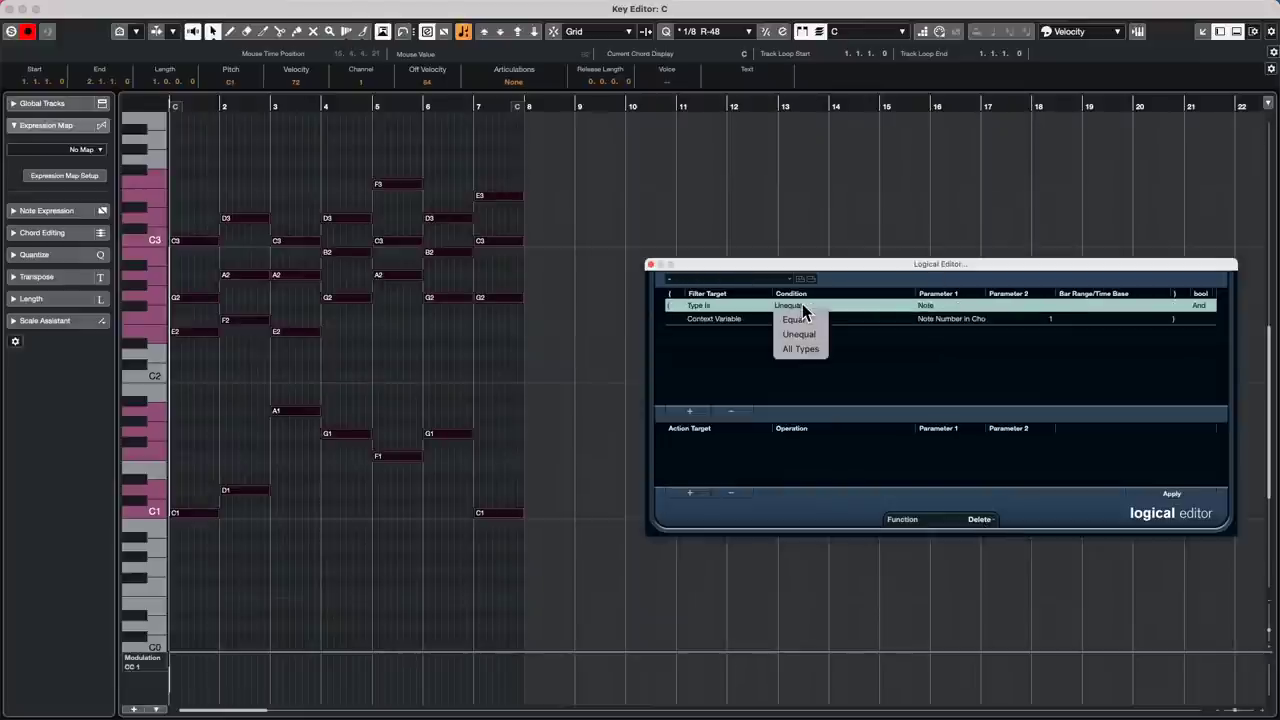
pyautogui.click(803, 325)
pyautogui.click(800, 318)
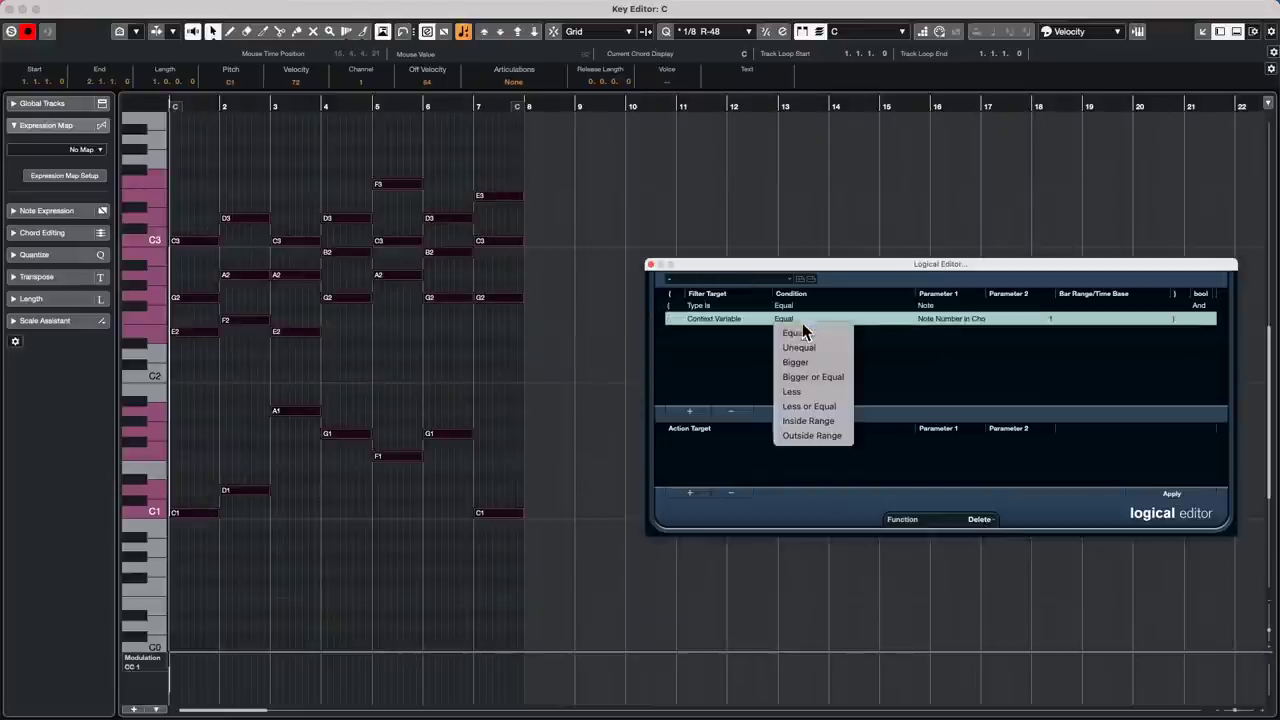
pyautogui.click(809, 348)
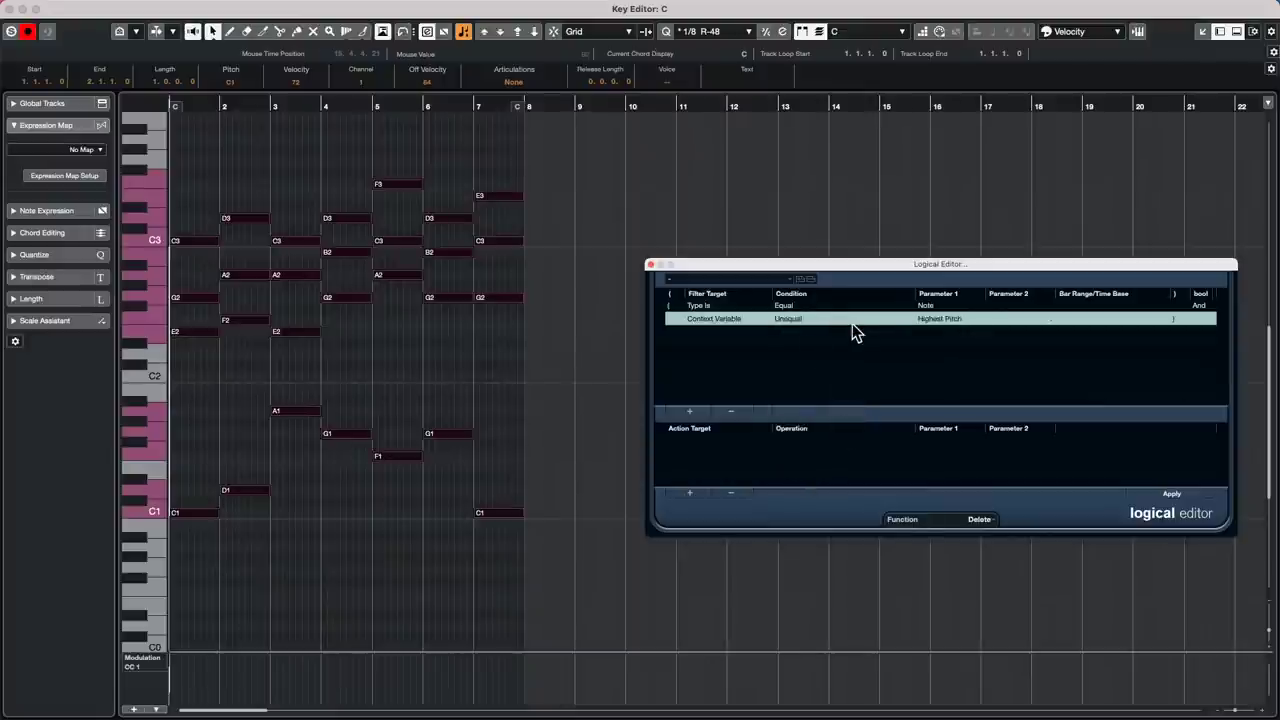
# Step: Apply the deletion to the selected notes with the Highest Pitch filter and undo it
pyautogui.click(1189, 495)
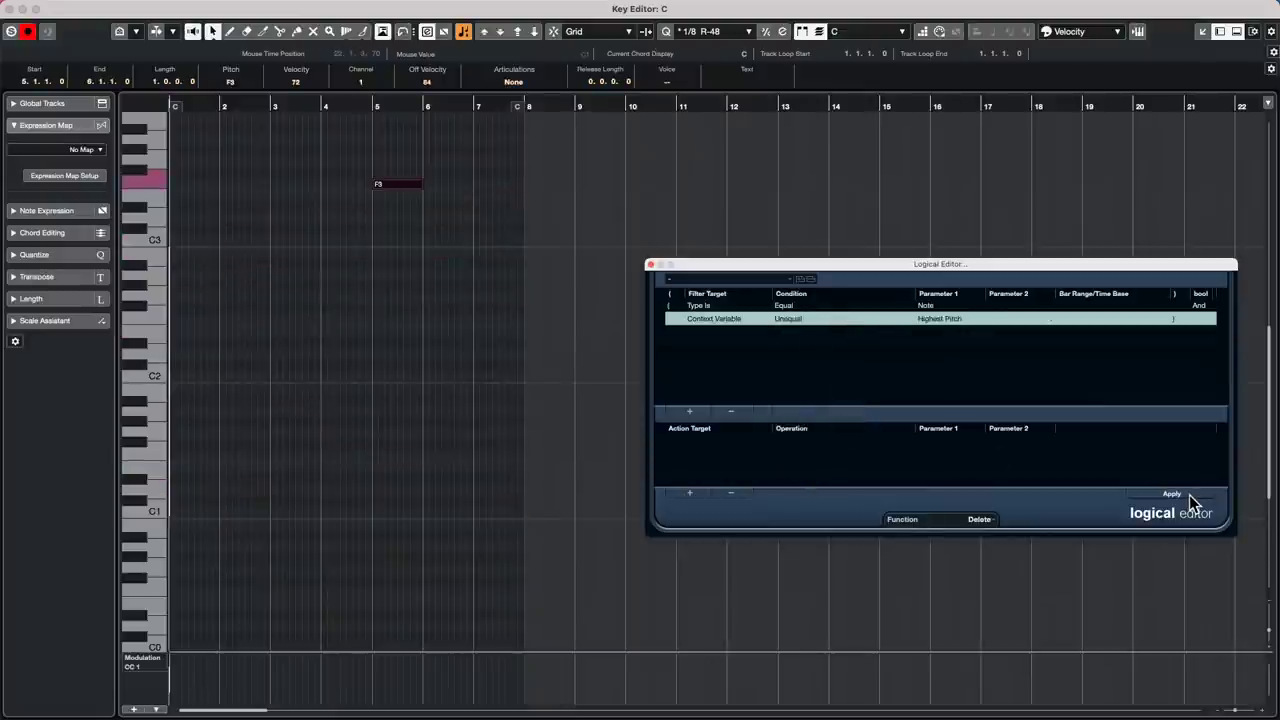
pyautogui.click(484, 475)
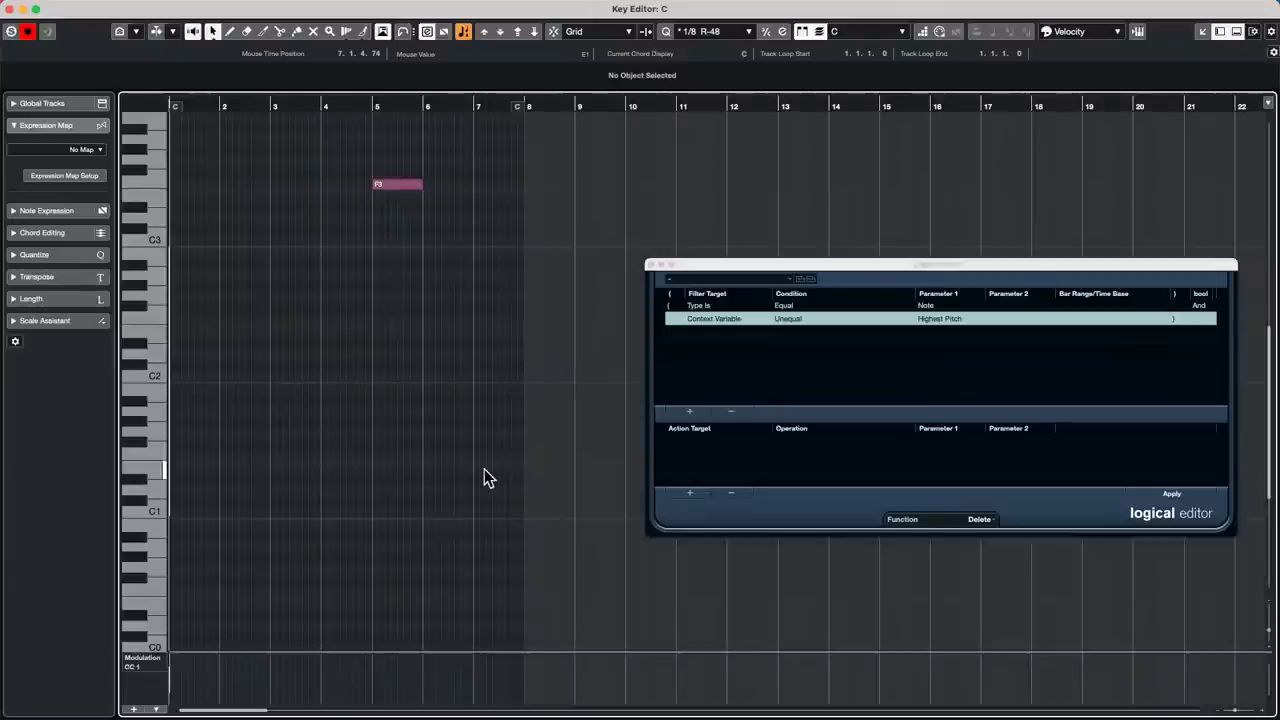
pyautogui.press('super+z')
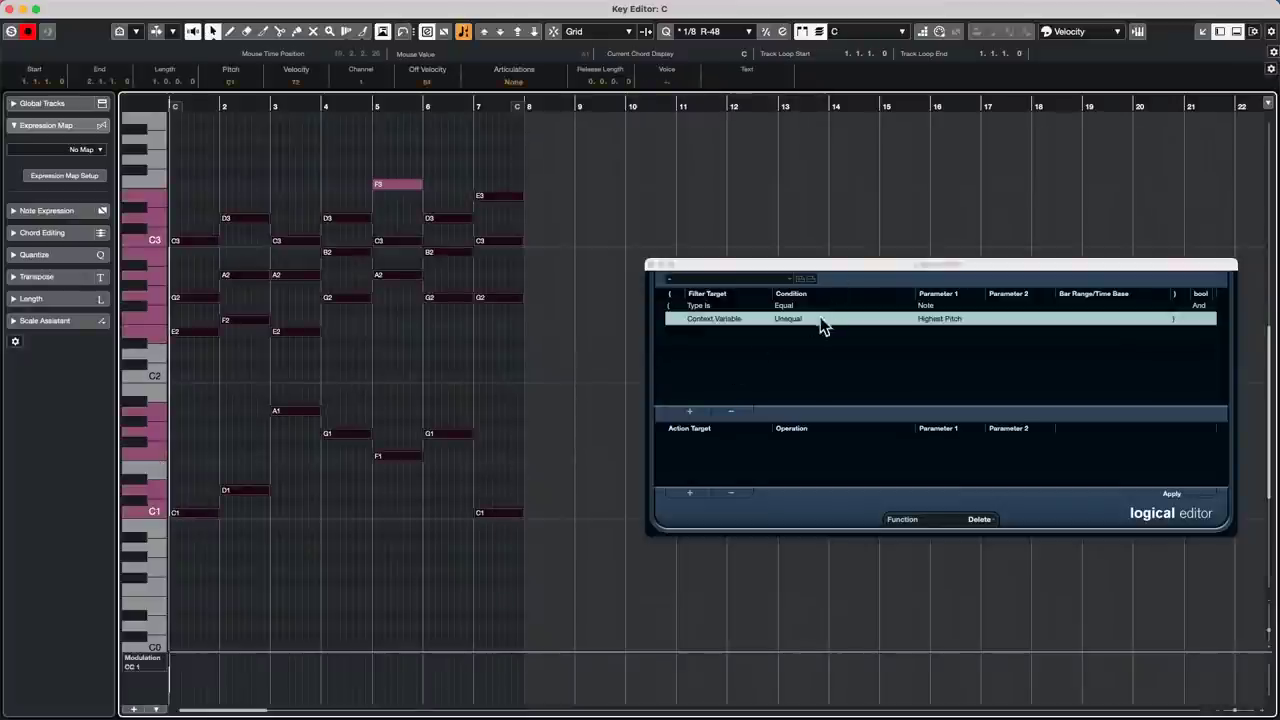
# Step: Set the Context Variable line's first parameter to Position in Chord (Chord Track) with Root Note as its second parameter
pyautogui.click(960, 322)
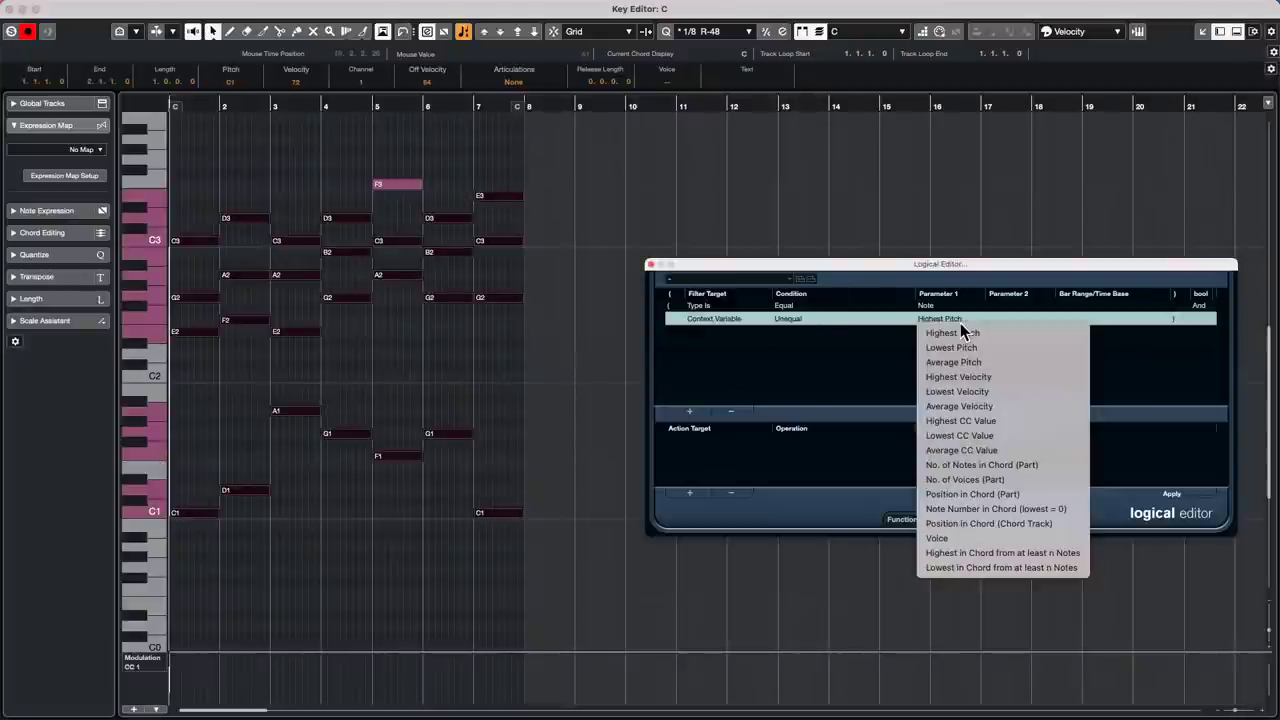
pyautogui.click(990, 525)
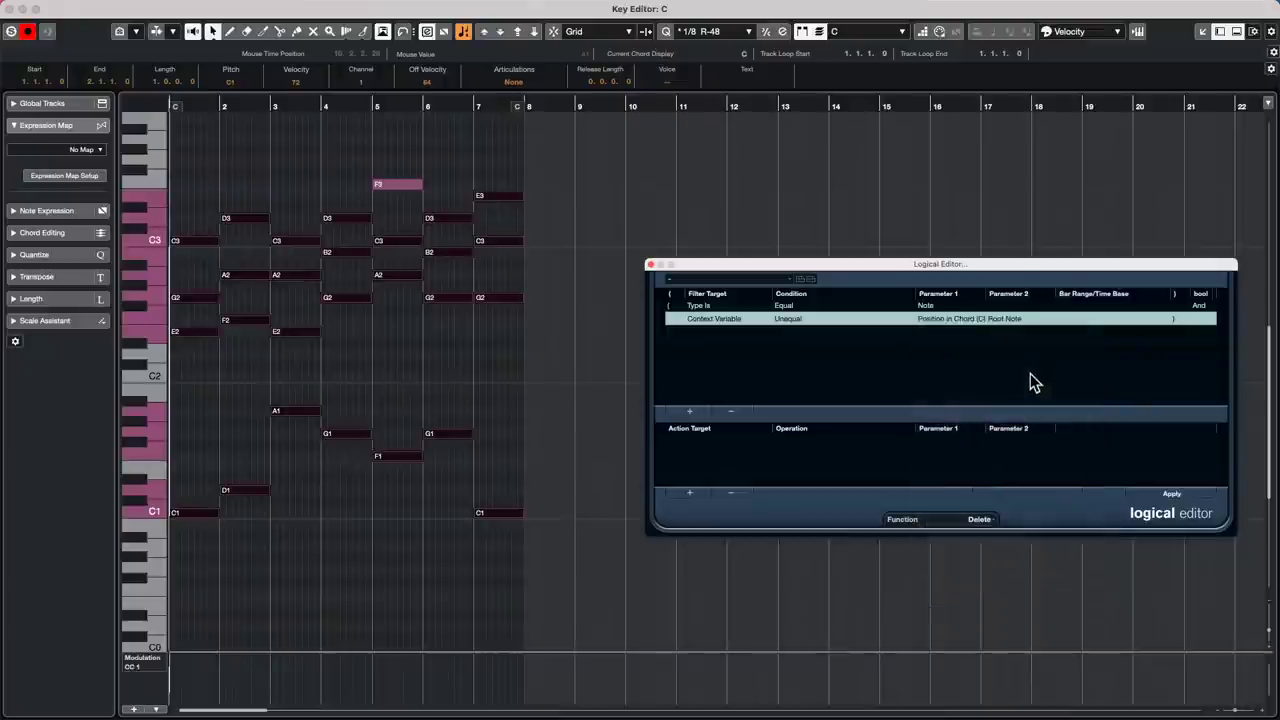
pyautogui.click(1018, 320)
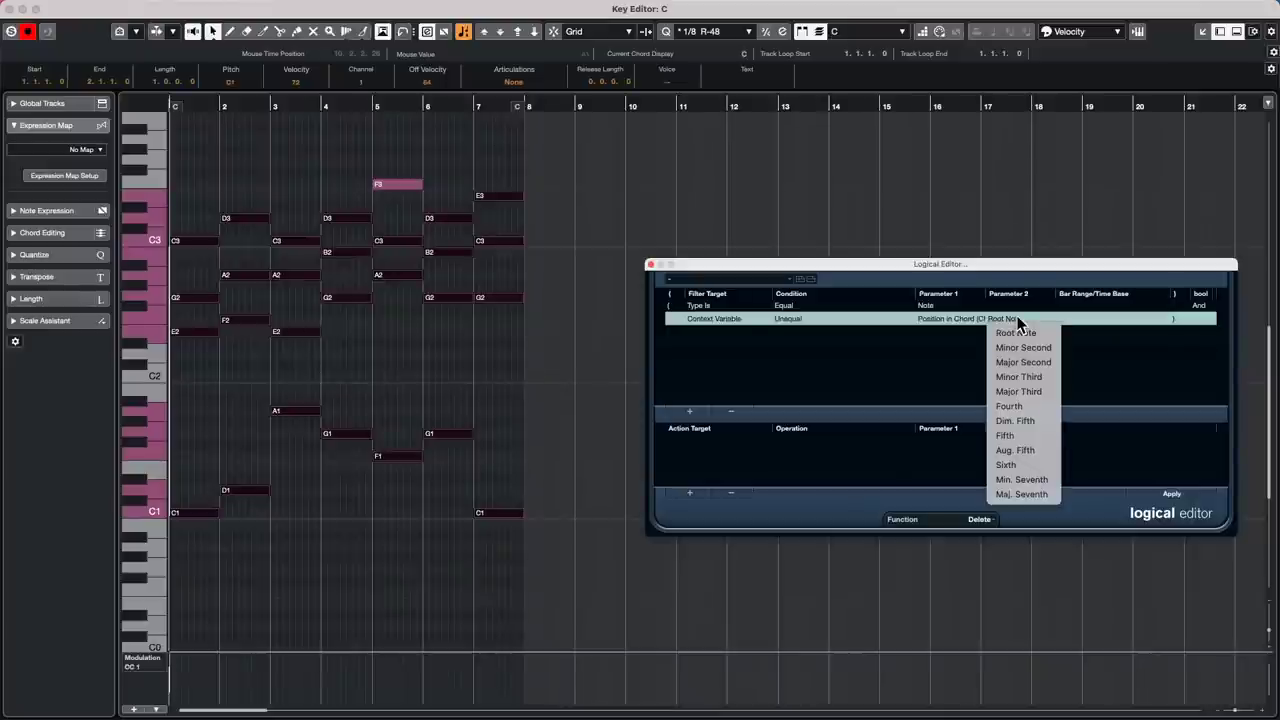
pyautogui.click(1017, 333)
pyautogui.click(991, 320)
# Step: Change the Context Variable line's first parameter to Note Number in Chord (lowest = 0) and apply the deletion to the selected notes
pyautogui.click(919, 318)
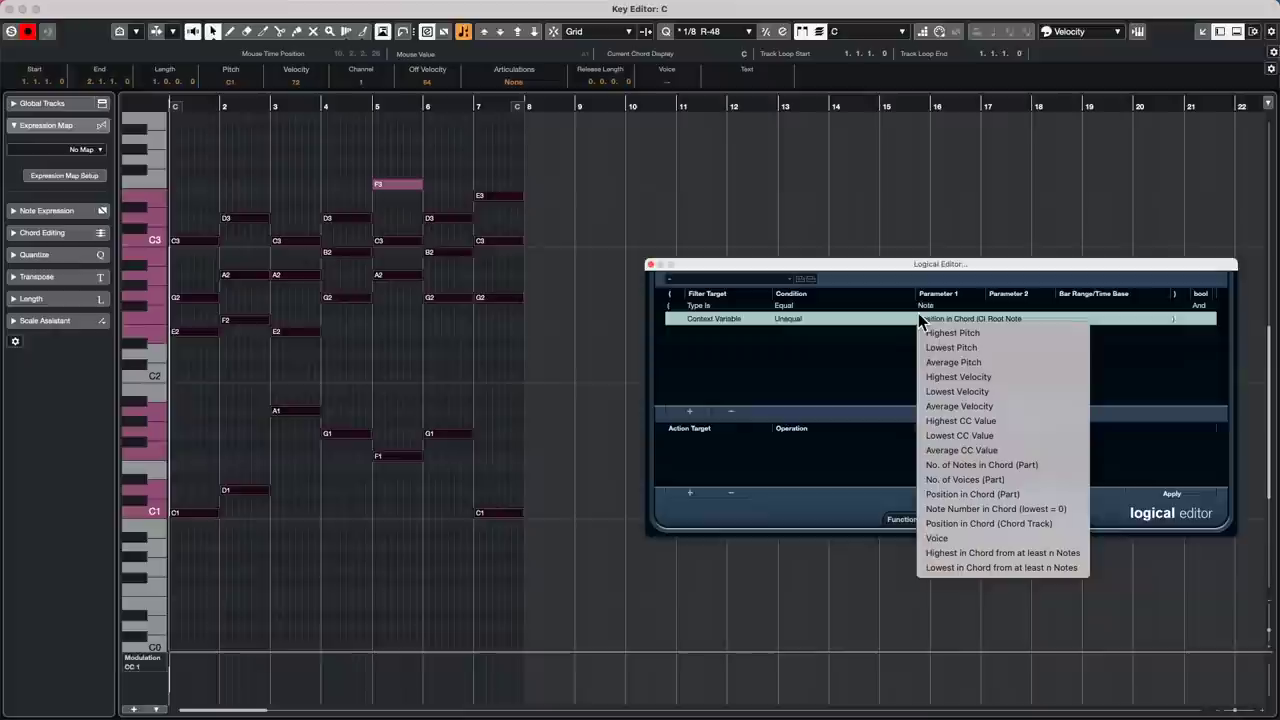
pyautogui.click(1038, 510)
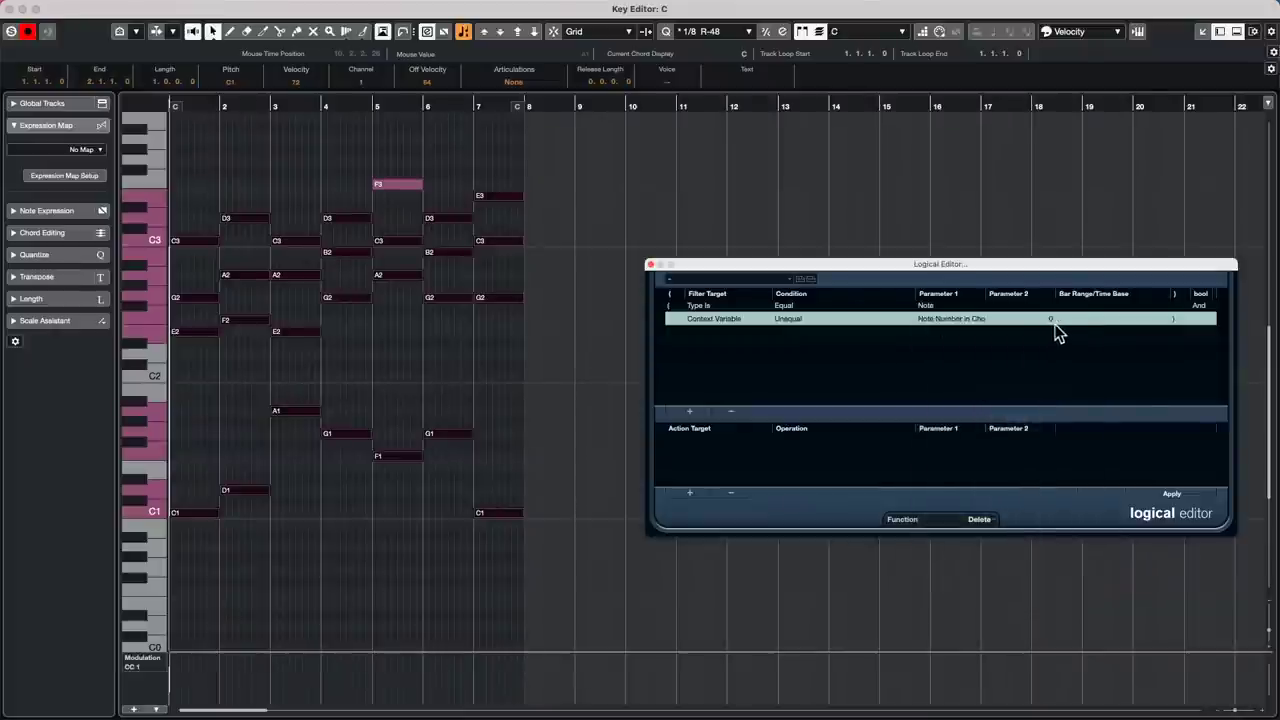
pyautogui.click(1167, 493)
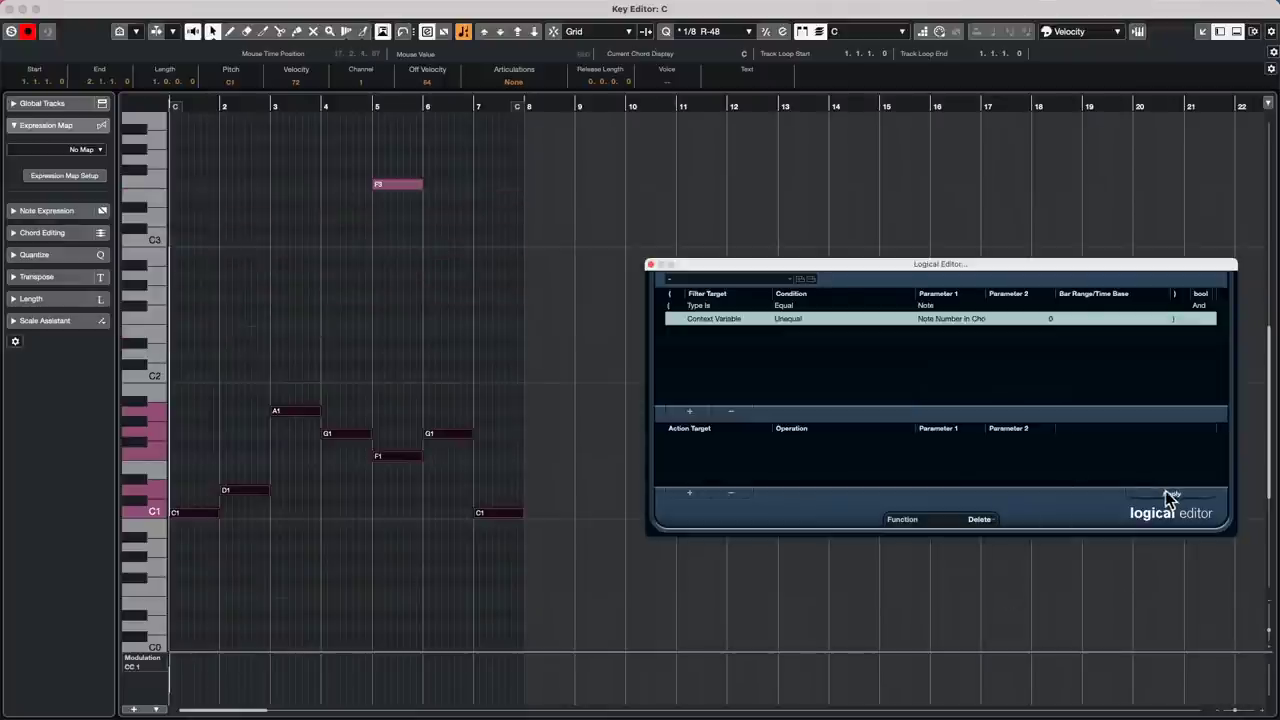
# Step: Undo the deletion of the upper chord notes and clear the note selection
pyautogui.click(561, 540)
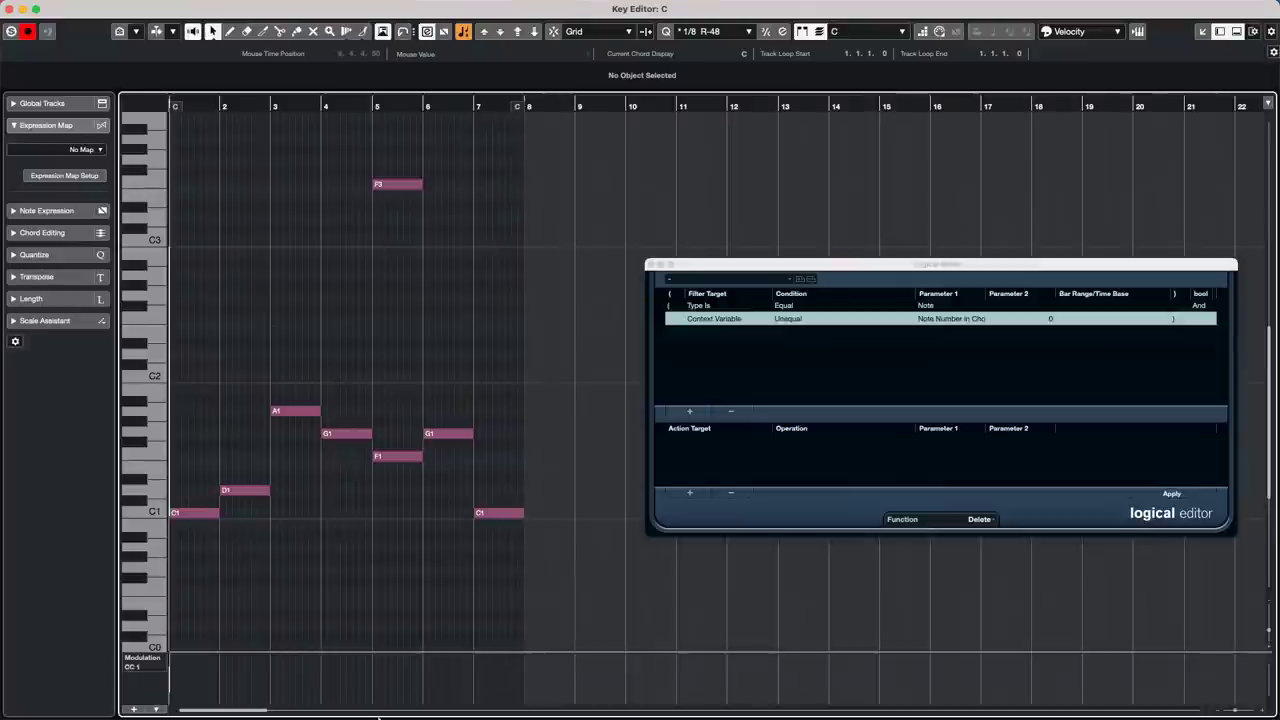
pyautogui.hotkey('ctrl', 'z')
pyautogui.click(450, 340)
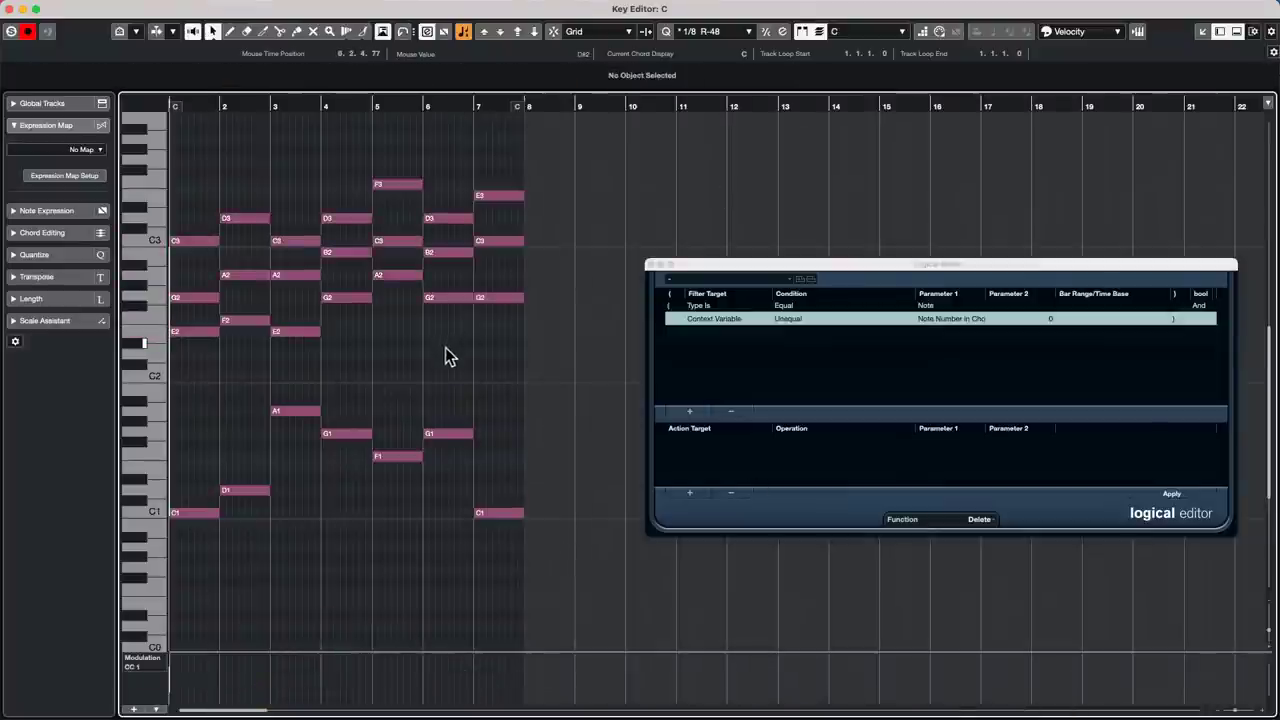
# Step: Apply the deletion twice with no notes selected, undoing it each time, and move the Logical Editor window higher over the note grid
pyautogui.click(1178, 499)
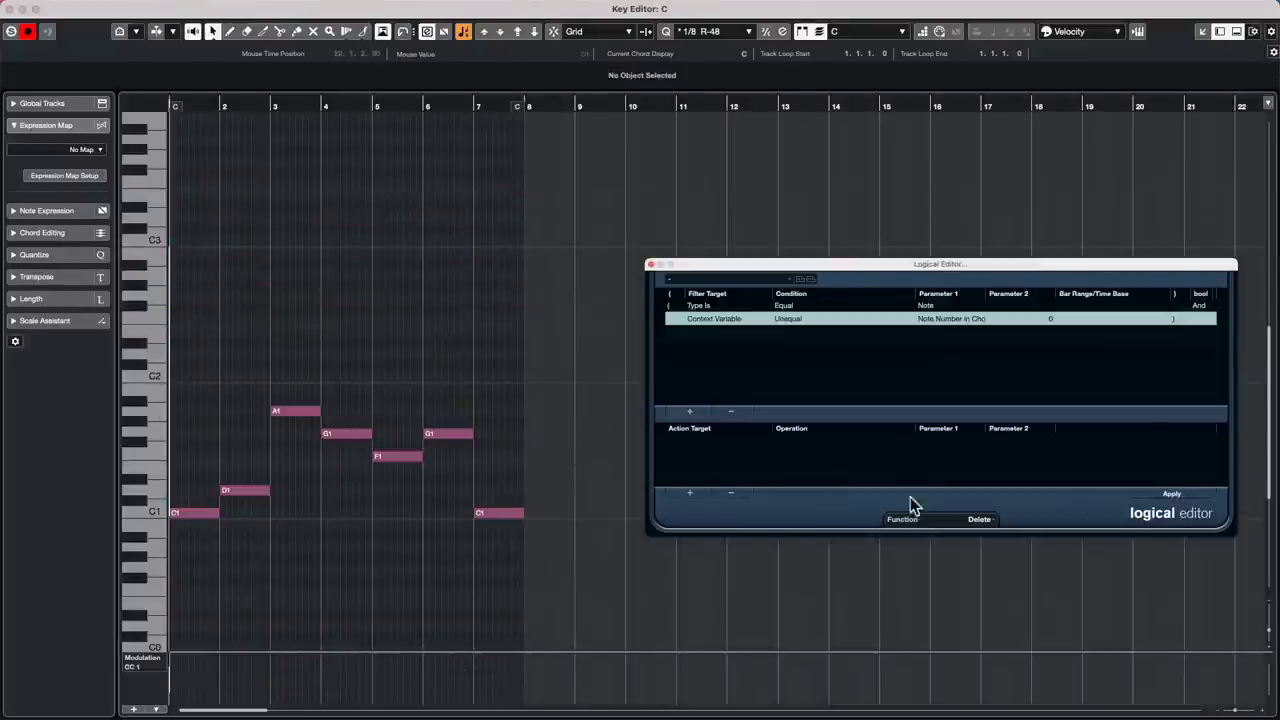
pyautogui.moveTo(864, 265); pyautogui.dragTo(737, 156)
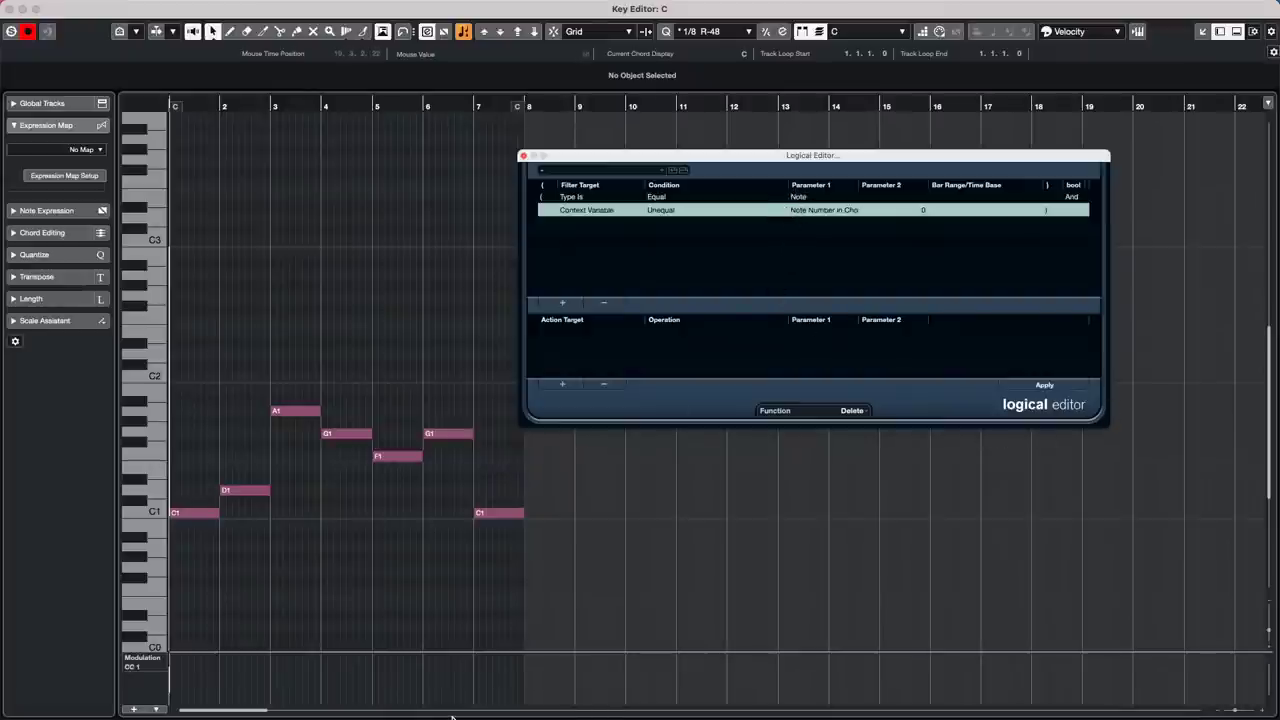
pyautogui.press('super+z')
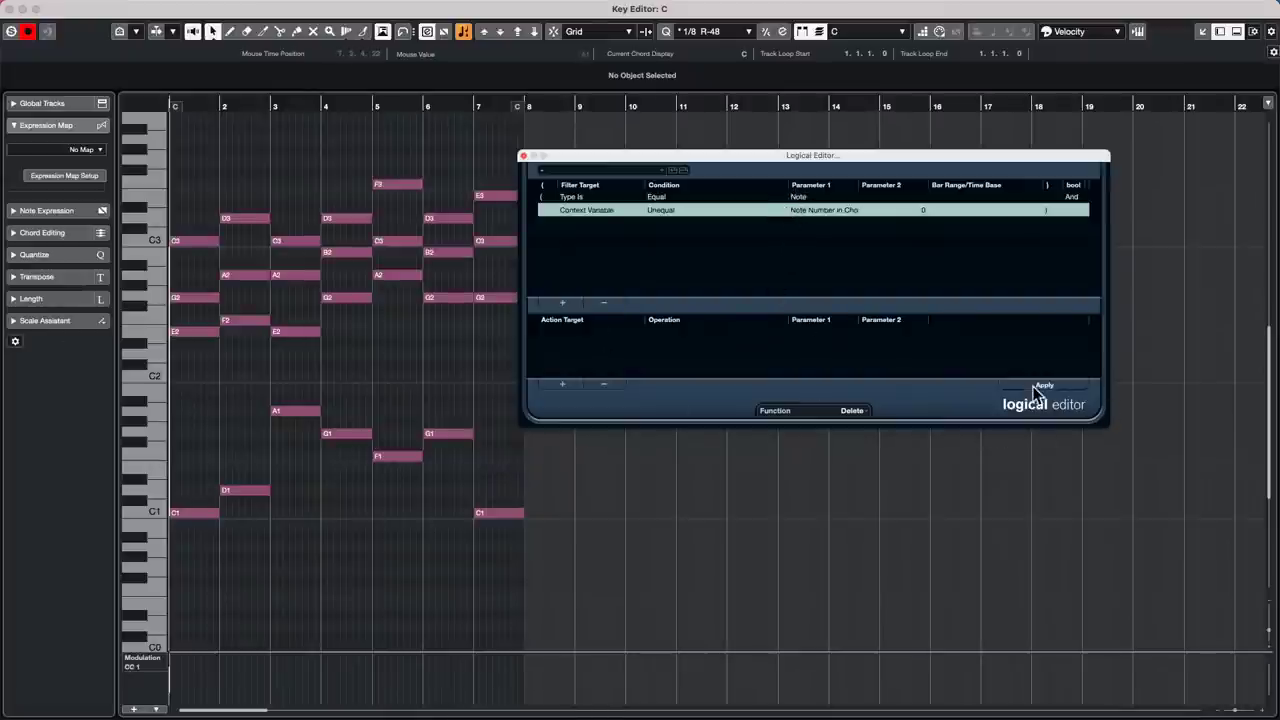
pyautogui.click(1040, 386)
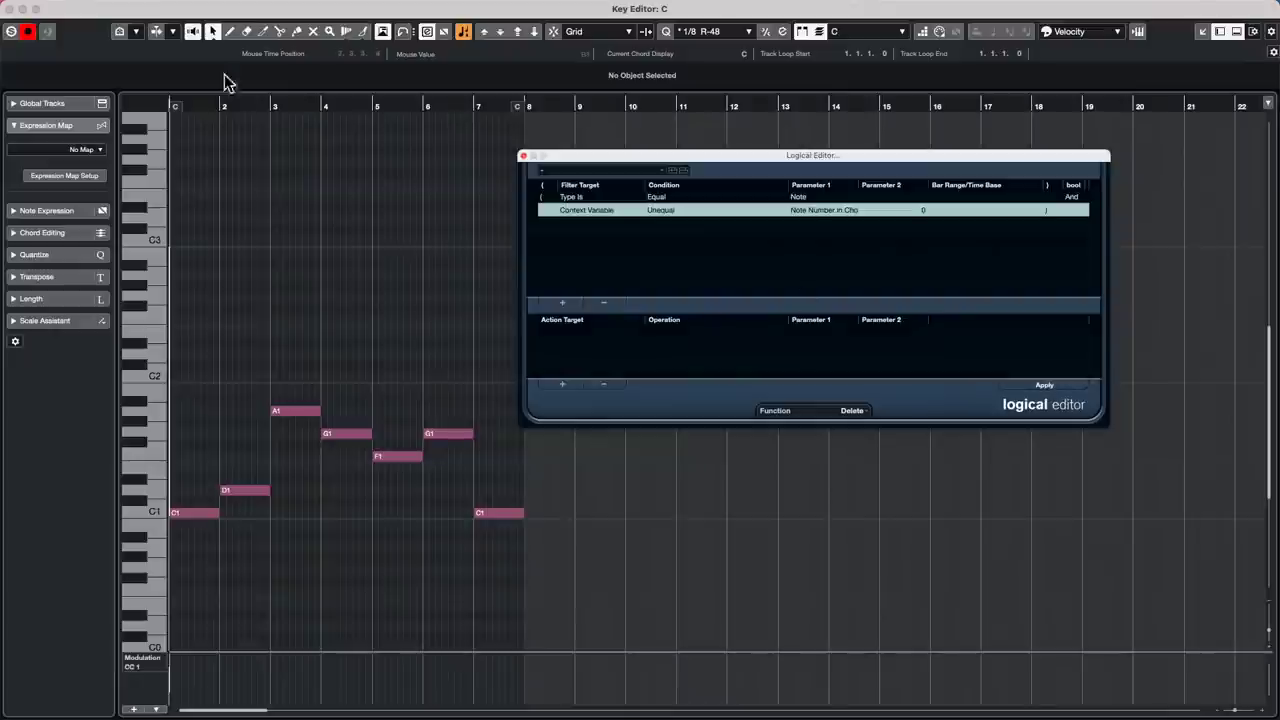
pyautogui.press('super+z')
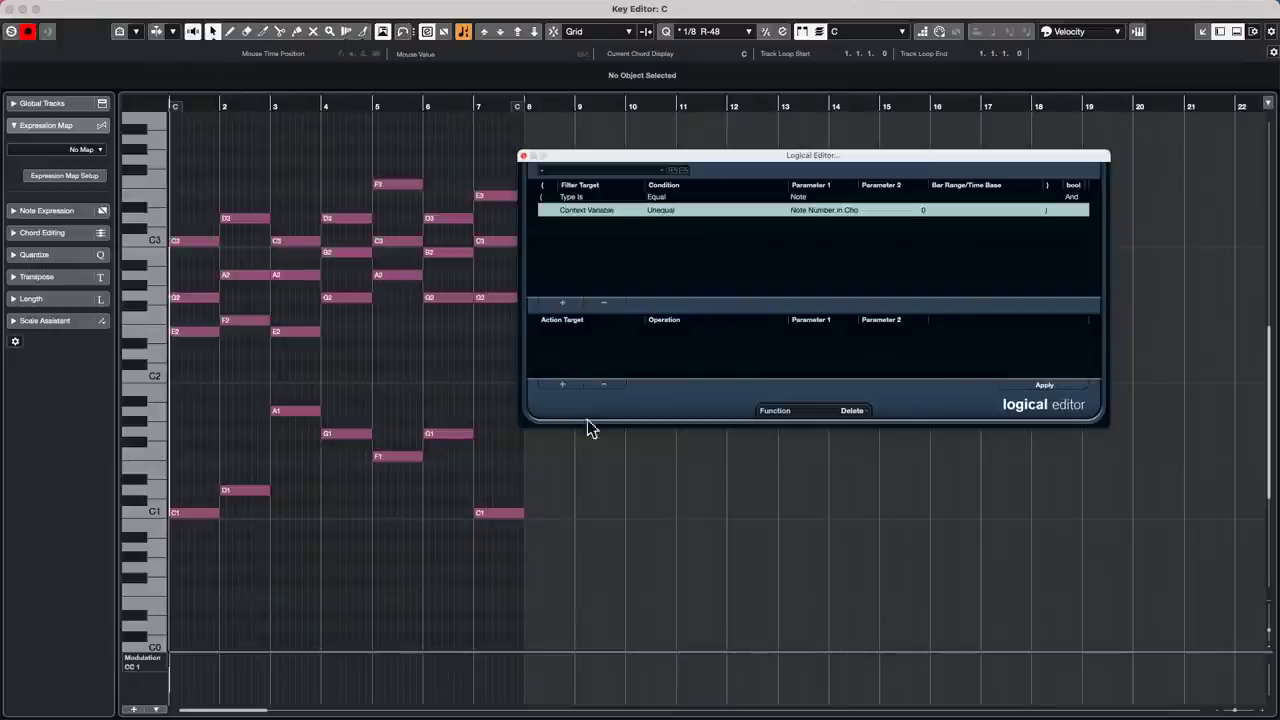
# Step: Set the Logical Editor's function to Extract and the Context Variable line's condition to Equal
pyautogui.click(862, 415)
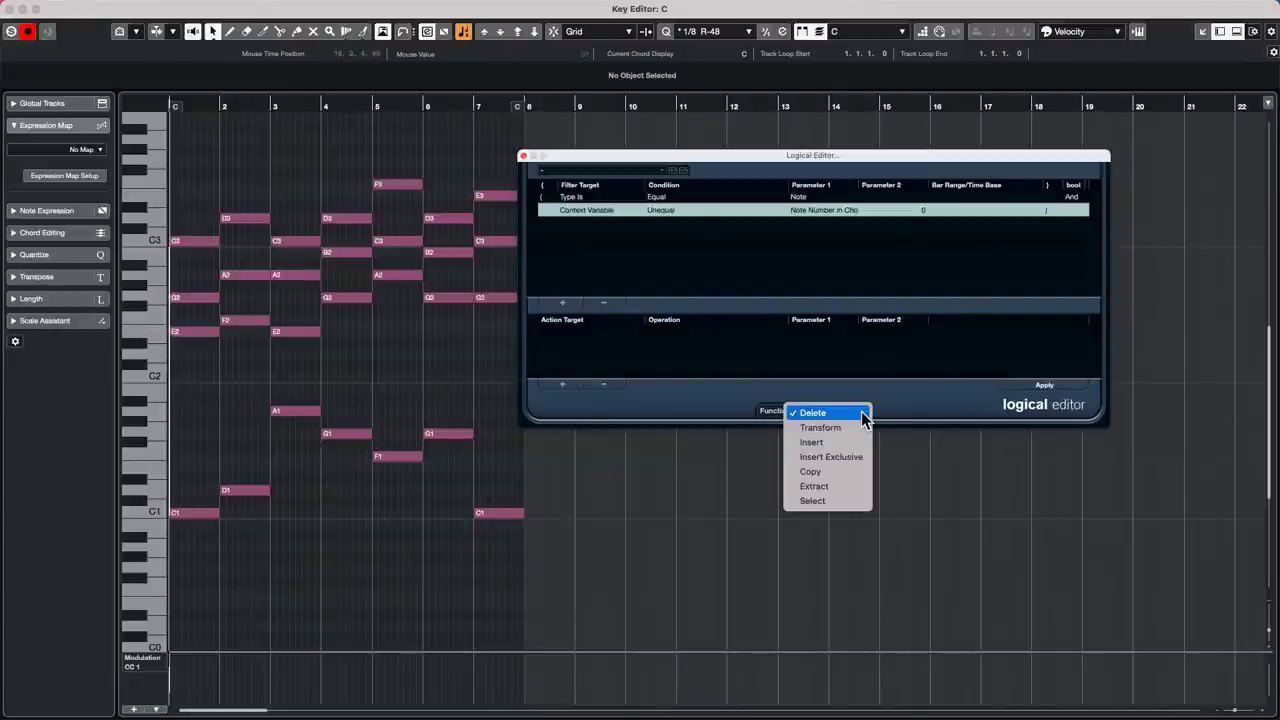
pyautogui.click(846, 488)
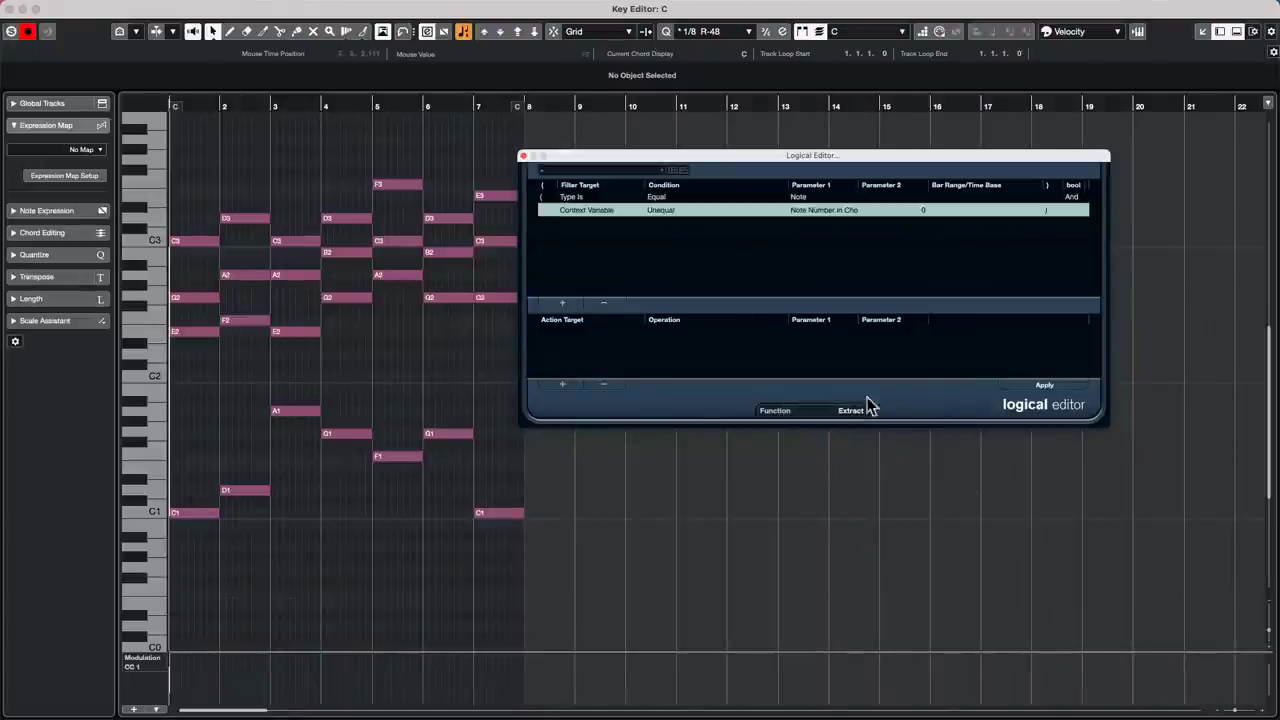
pyautogui.click(684, 212)
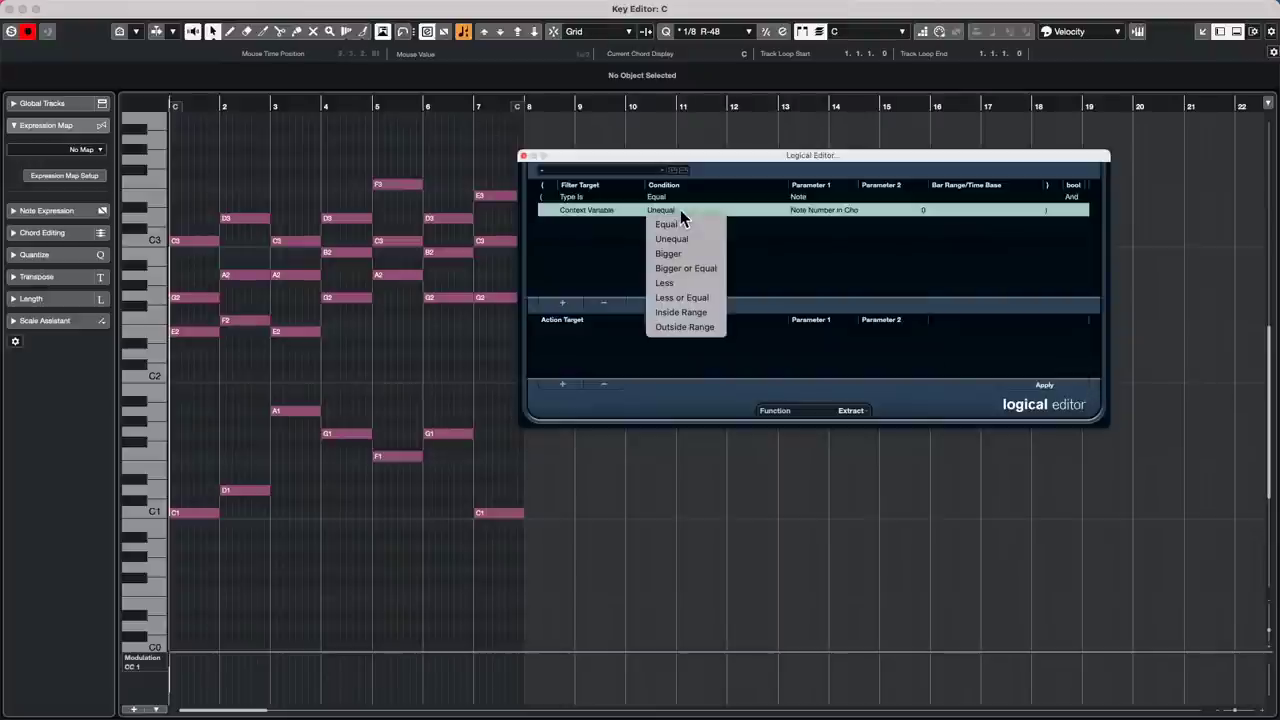
pyautogui.click(675, 225)
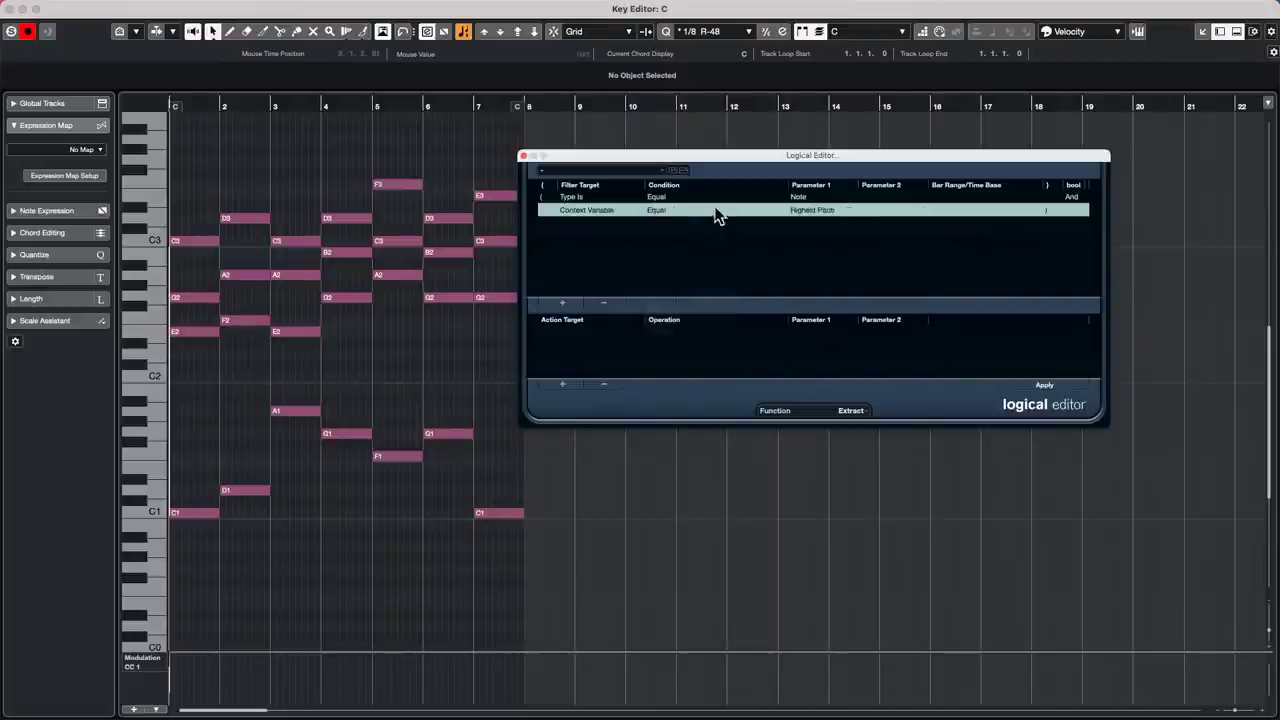
# Step: Extract the highest-pitch notes from the part, undo the last extraction and apply it again with all notes selected
pyautogui.click(1046, 385)
pyautogui.click(1017, 388)
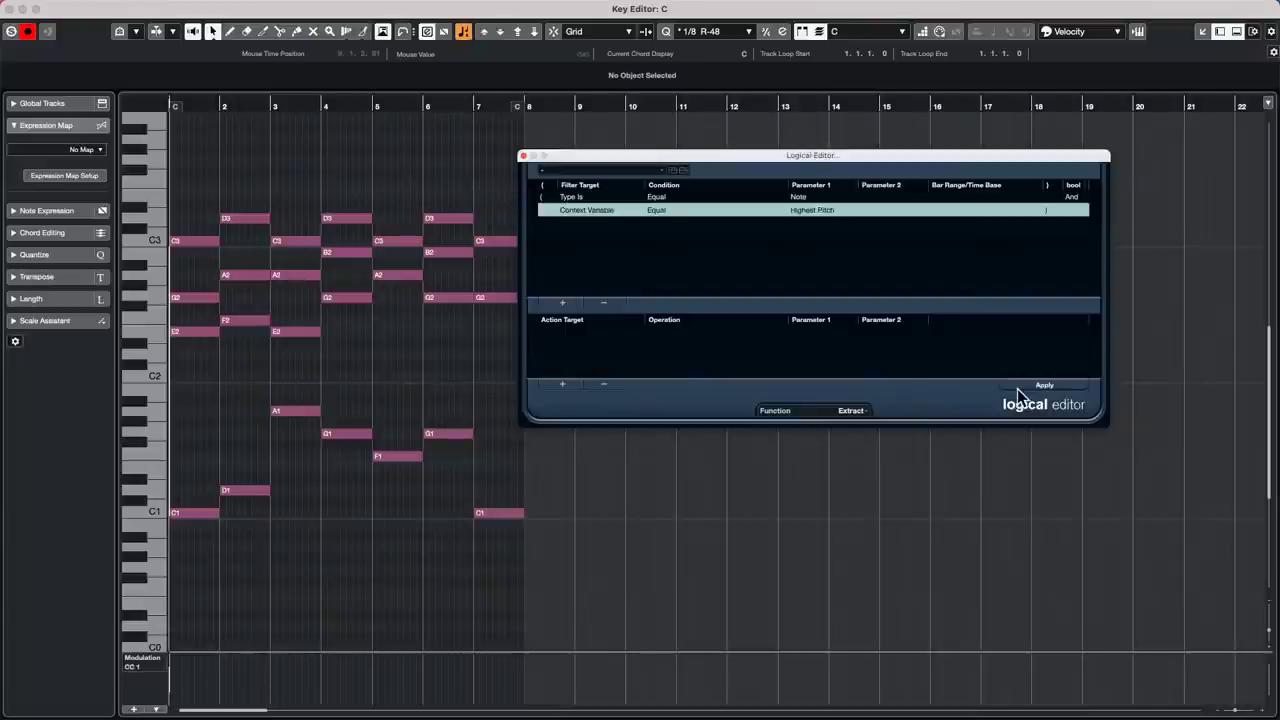
pyautogui.press('super+z')
pyautogui.press('super+a')
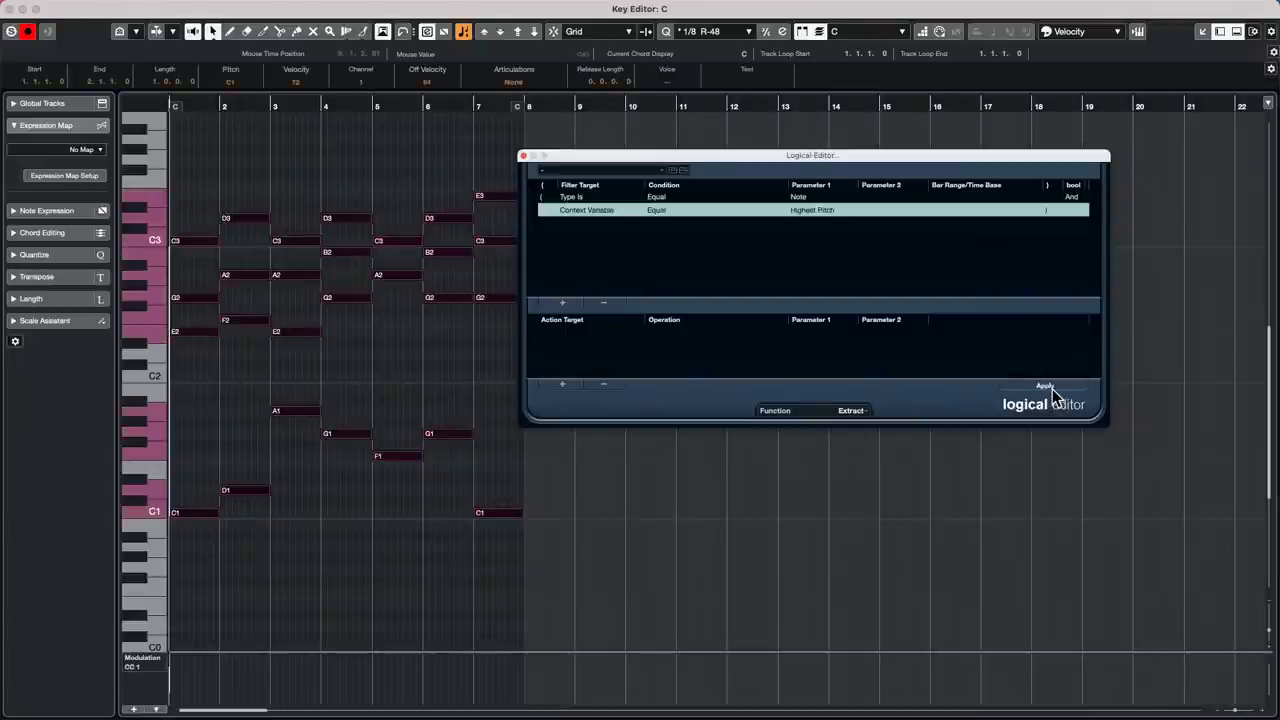
pyautogui.click(1052, 389)
# Step: Set the Context Variable line's condition to Unequal and the function to Delete, and apply it so only the highest-pitch notes are kept
pyautogui.click(852, 410)
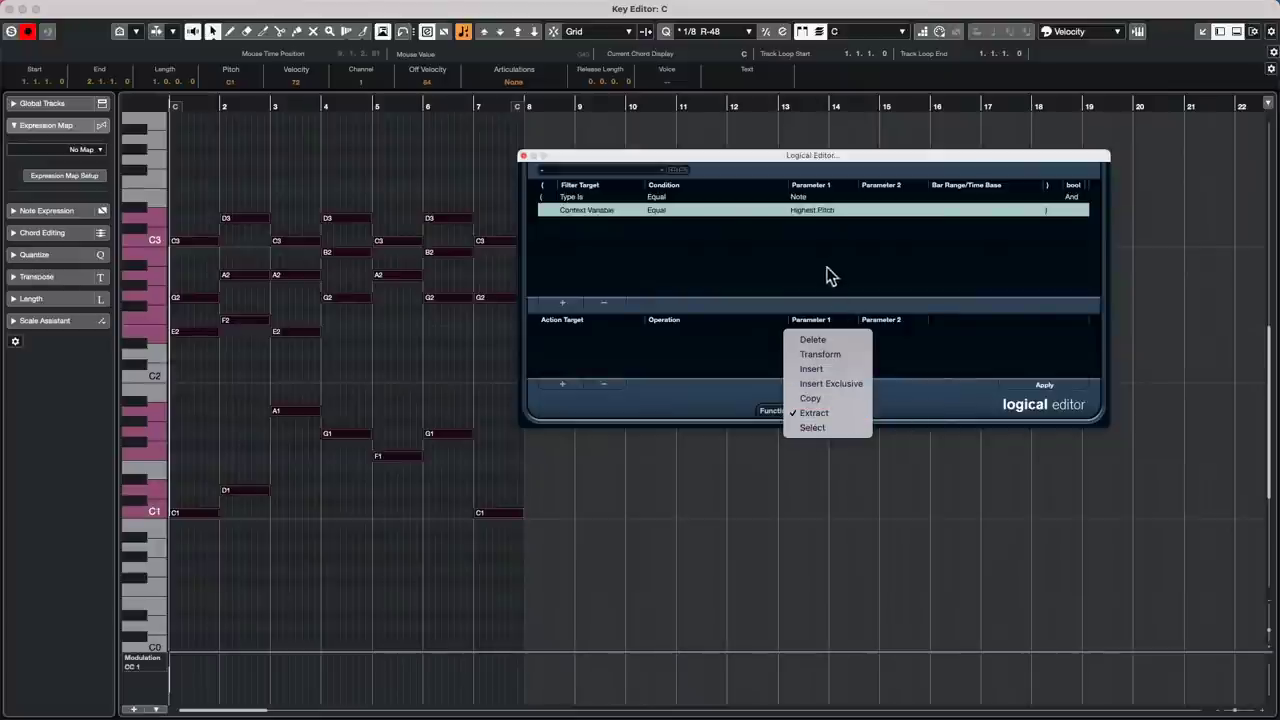
pyautogui.click(651, 214)
pyautogui.click(656, 211)
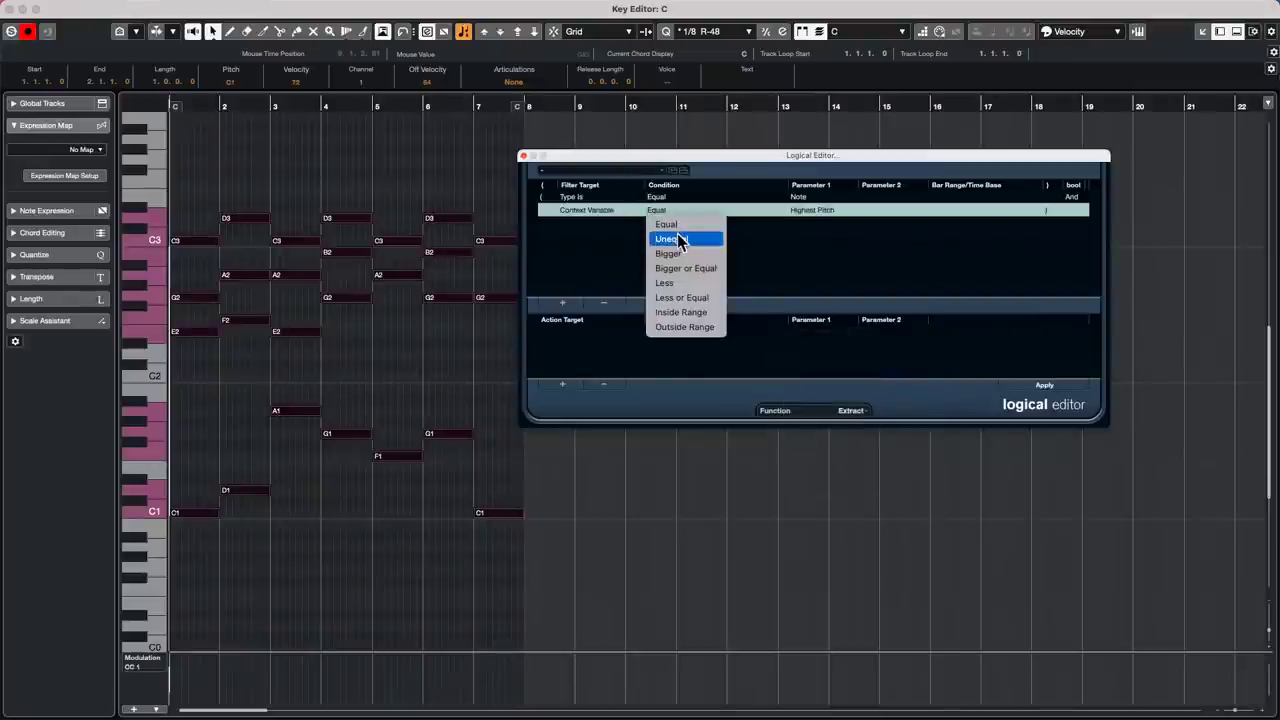
pyautogui.click(679, 241)
pyautogui.click(851, 410)
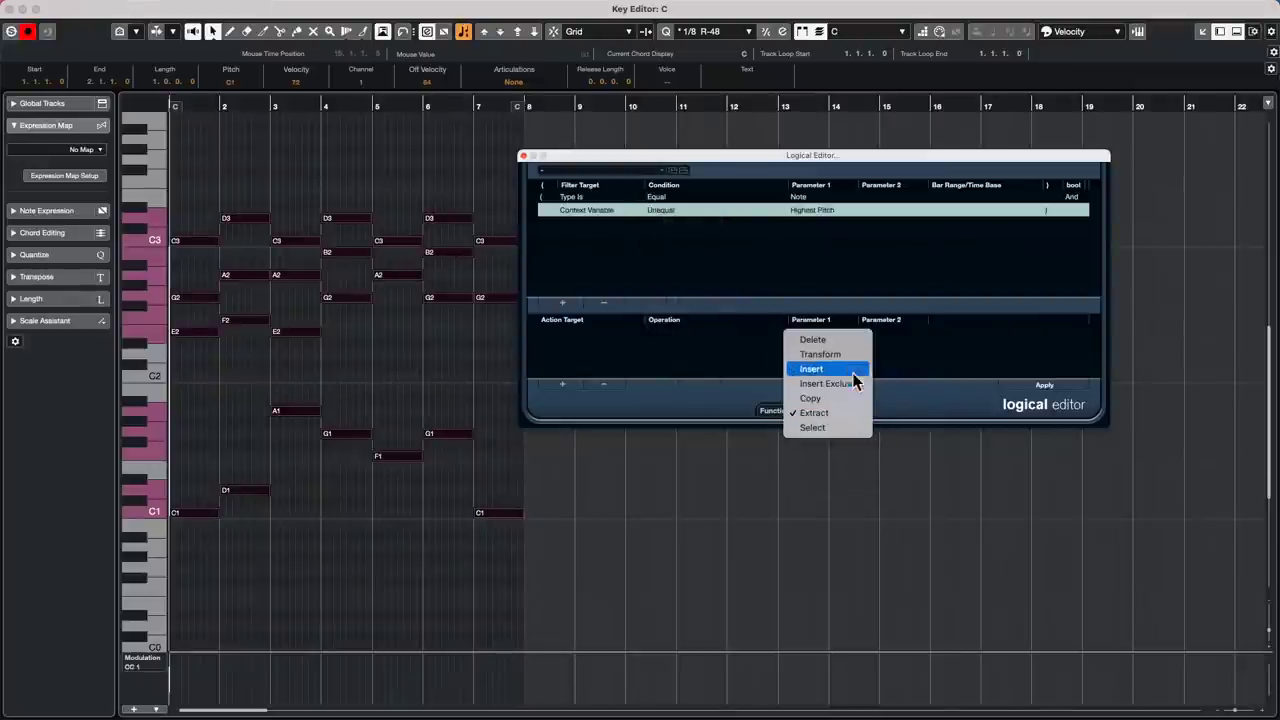
pyautogui.click(818, 339)
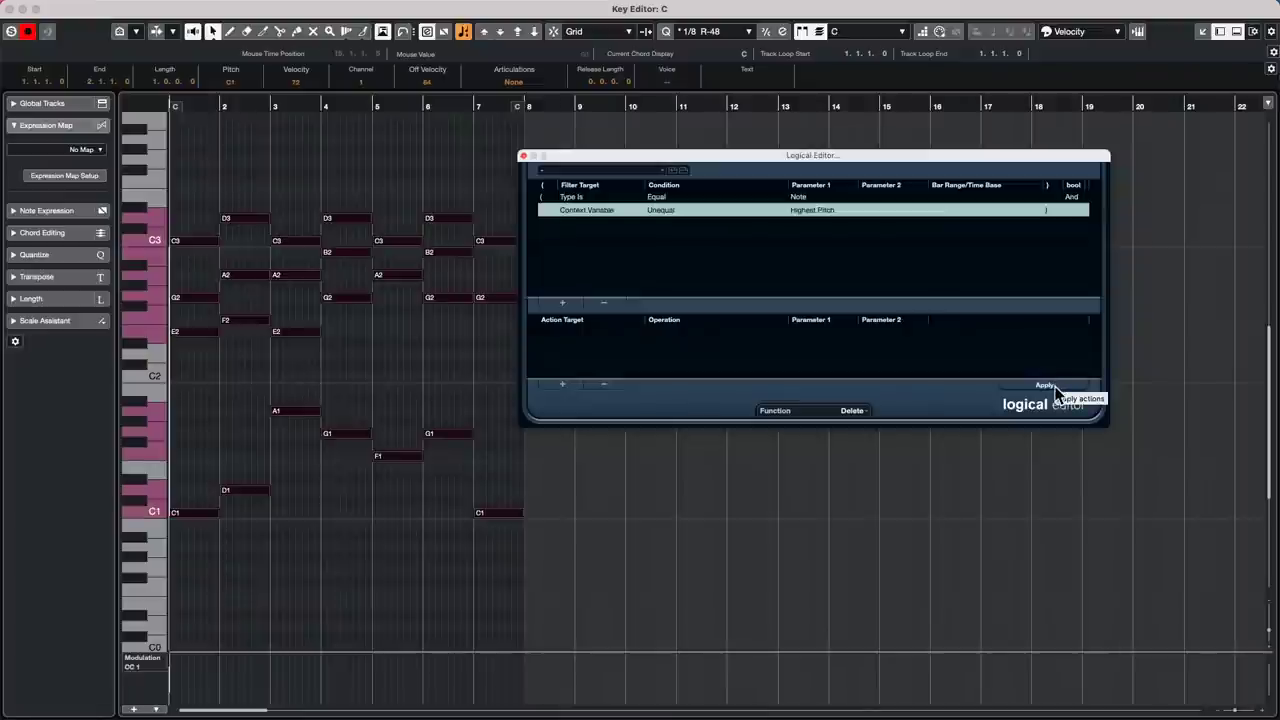
pyautogui.click(1045, 386)
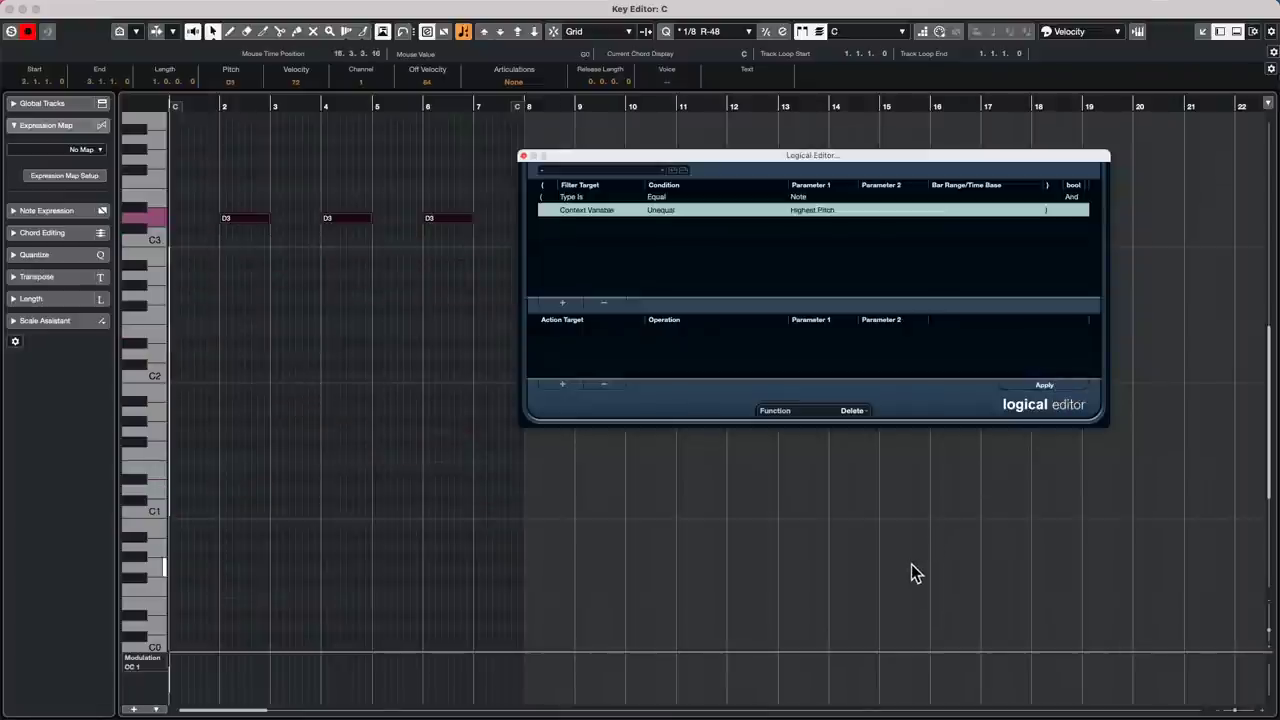
# Step: Undo the last deletion, delete all notes whose Note Number in Chord (lowest = 0) is unequal to 0, and close both editor windows
pyautogui.click(829, 210)
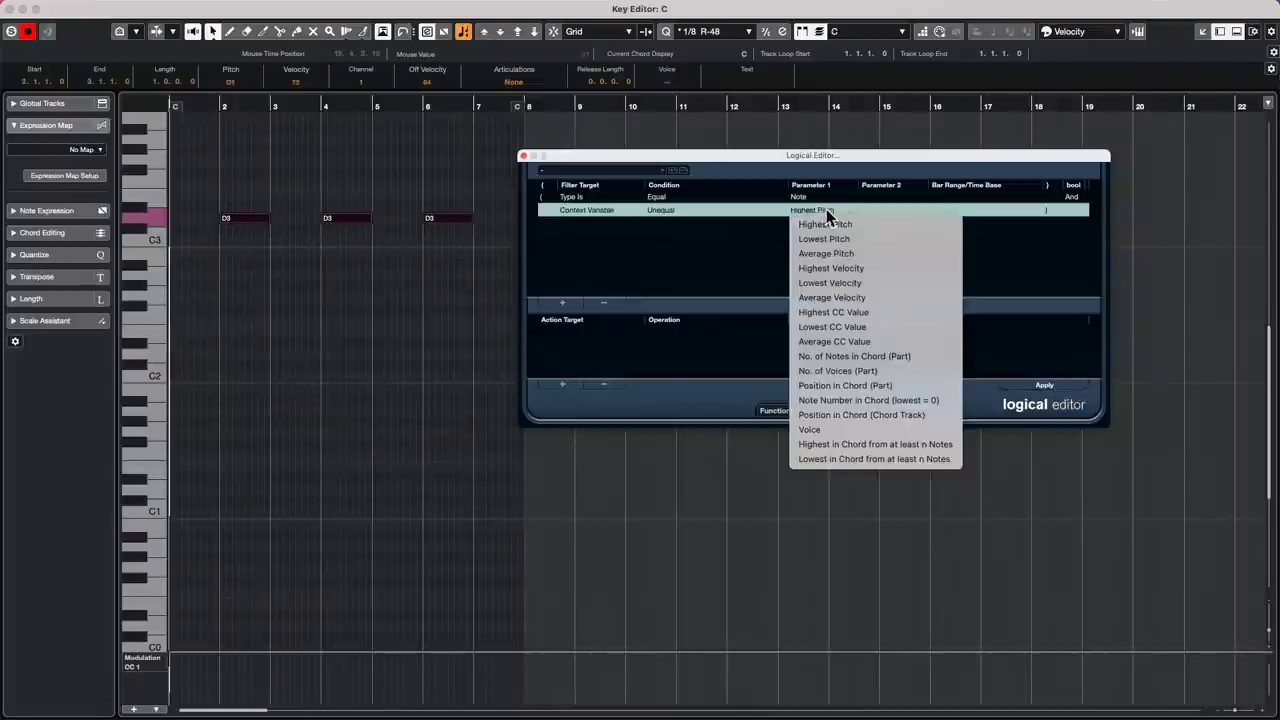
pyautogui.click(855, 401)
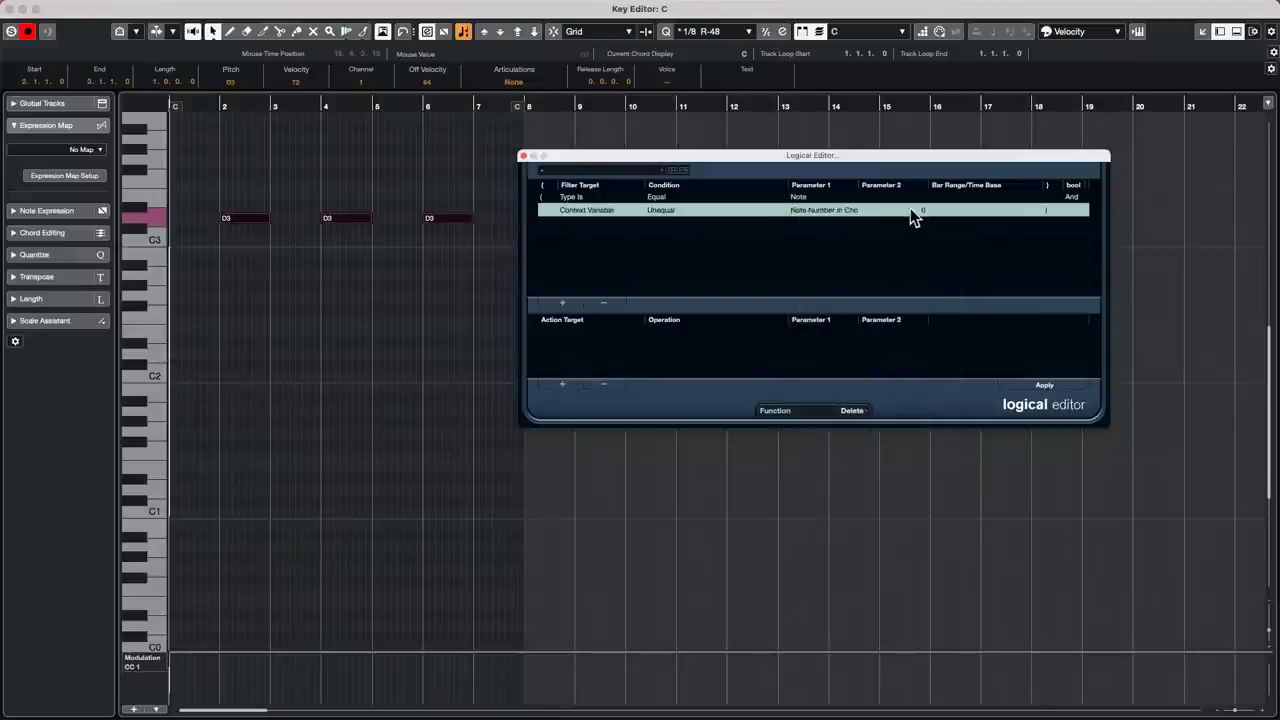
pyautogui.click(449, 269)
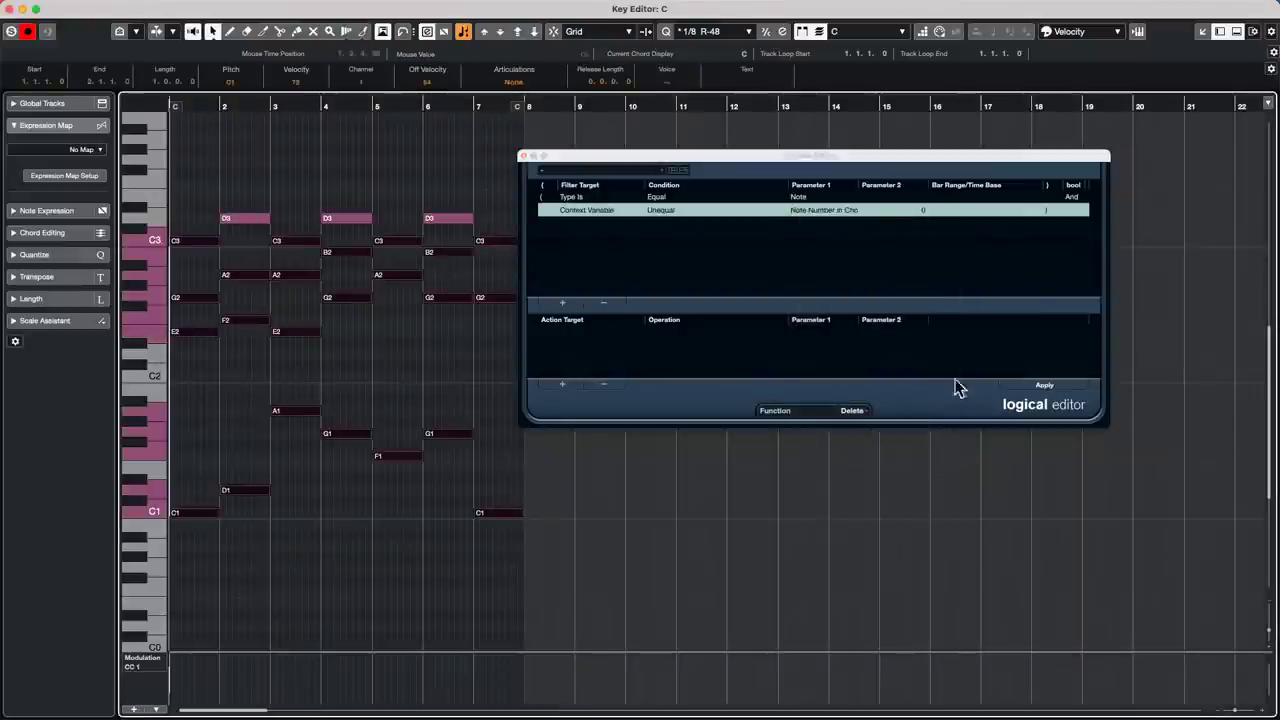
pyautogui.click(1061, 386)
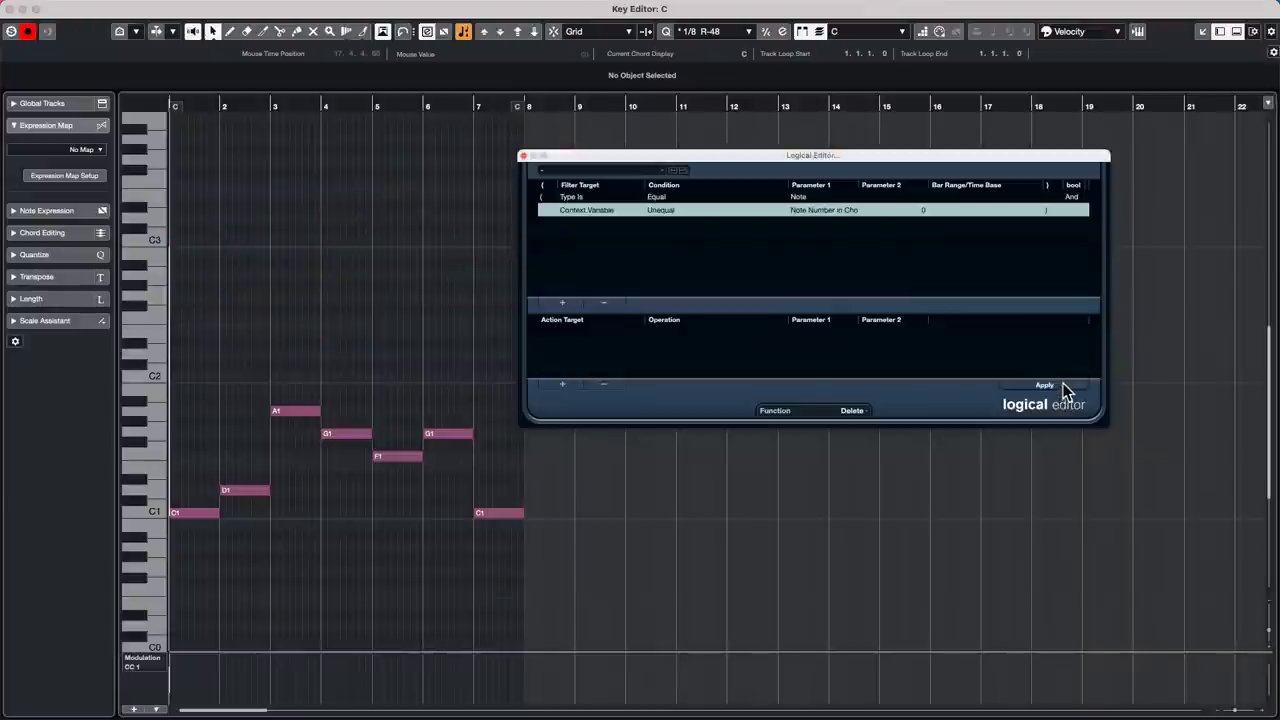
pyautogui.click(522, 157)
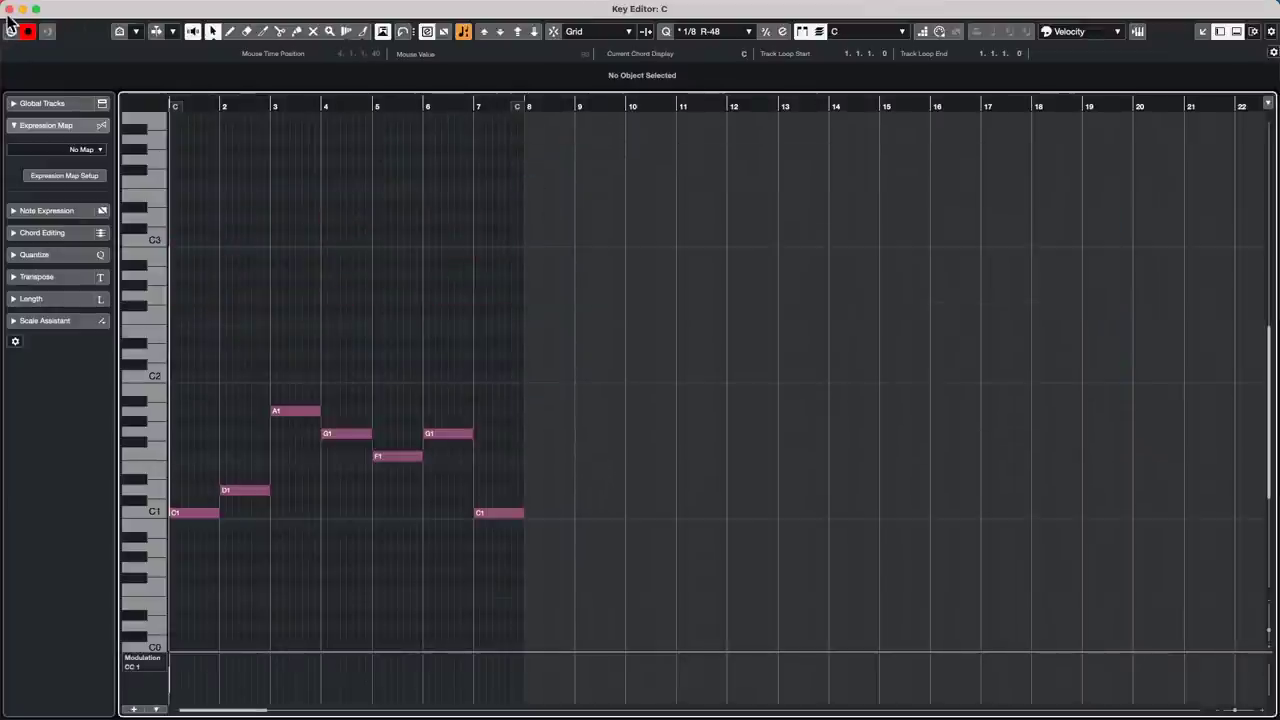
pyautogui.click(9, 10)
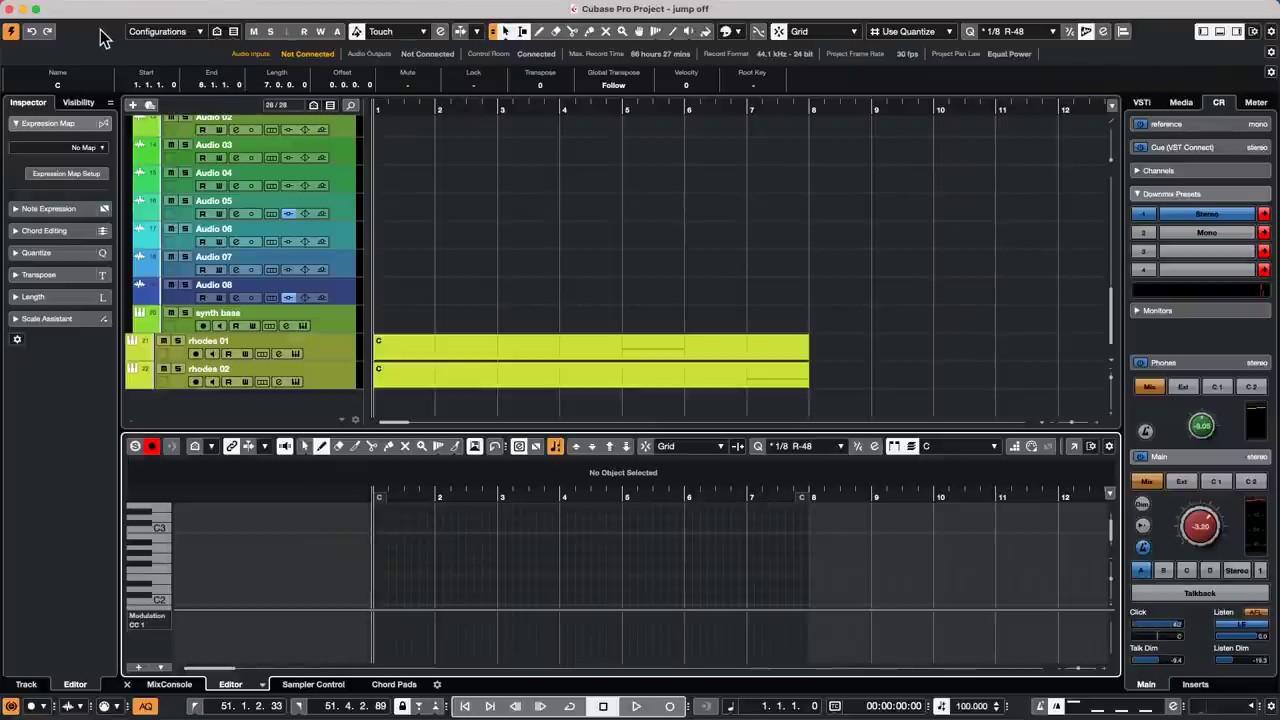
# Step: Open the Control Room audio connections, move the window clear of the track list and collapse the Yamaha HS7 monitor's ports
pyautogui.moveTo(310, 18)
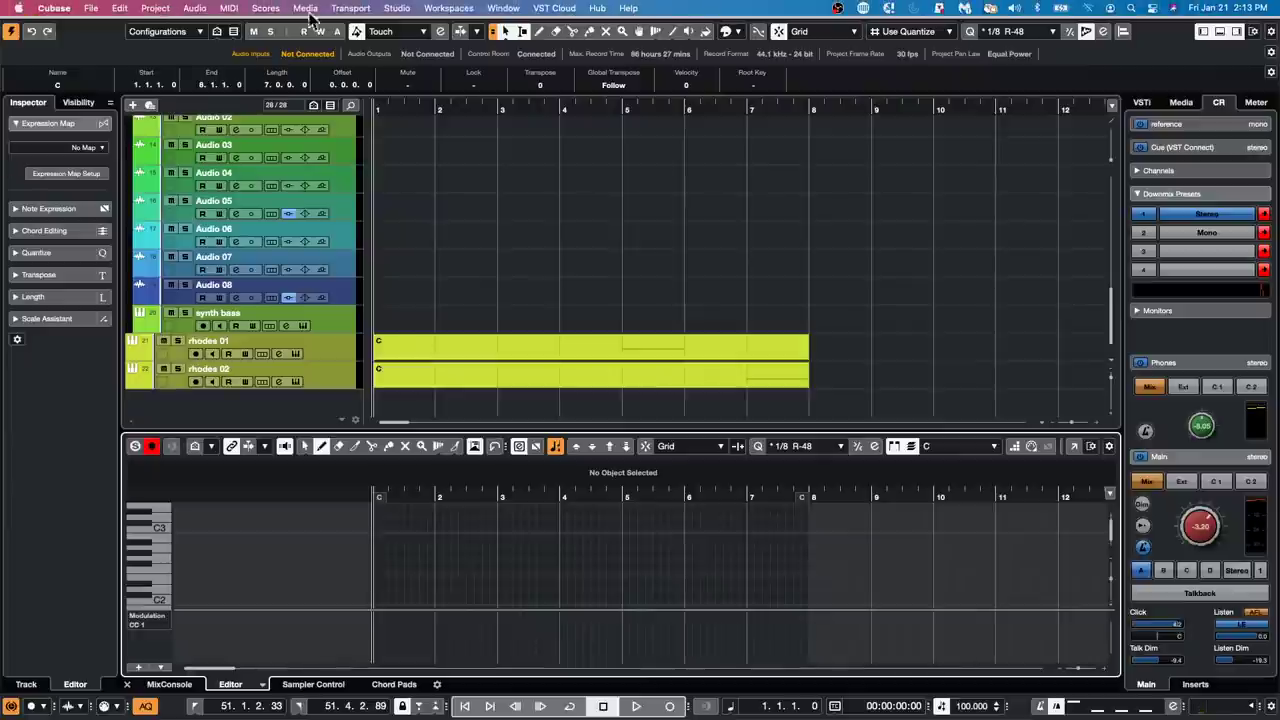
pyautogui.click(463, 7)
pyautogui.moveTo(396, 20)
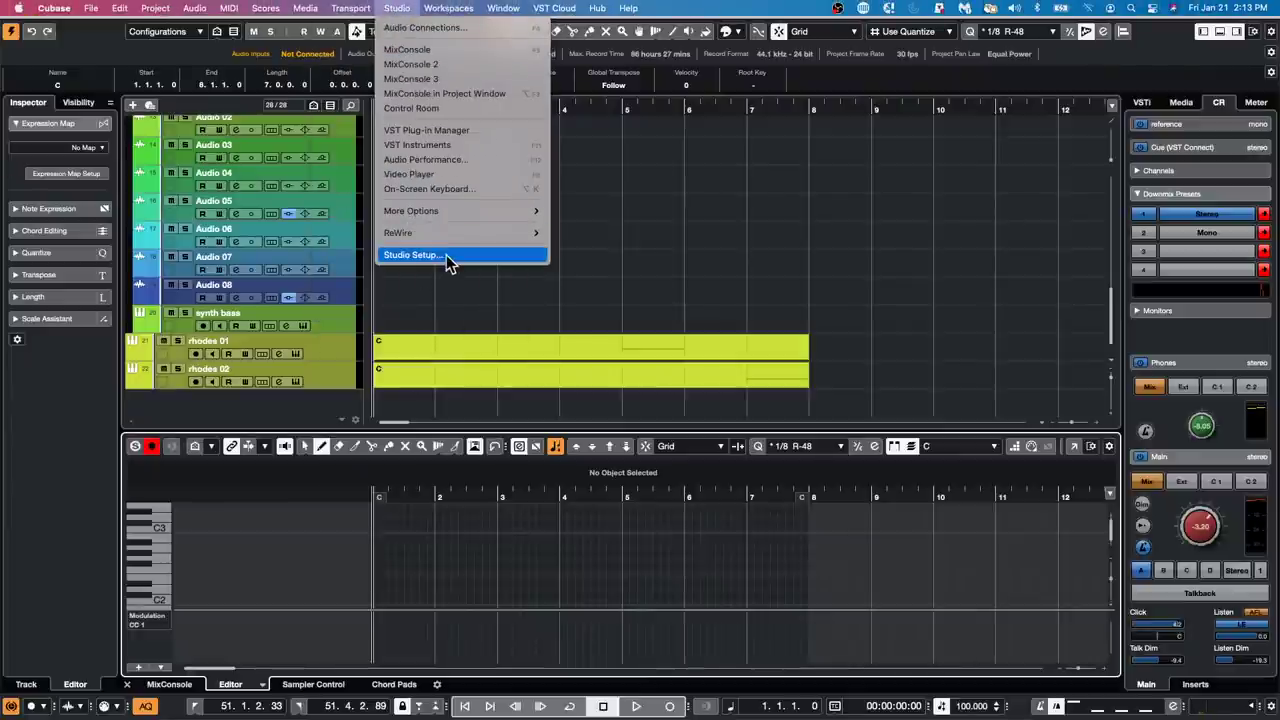
pyautogui.click(458, 27)
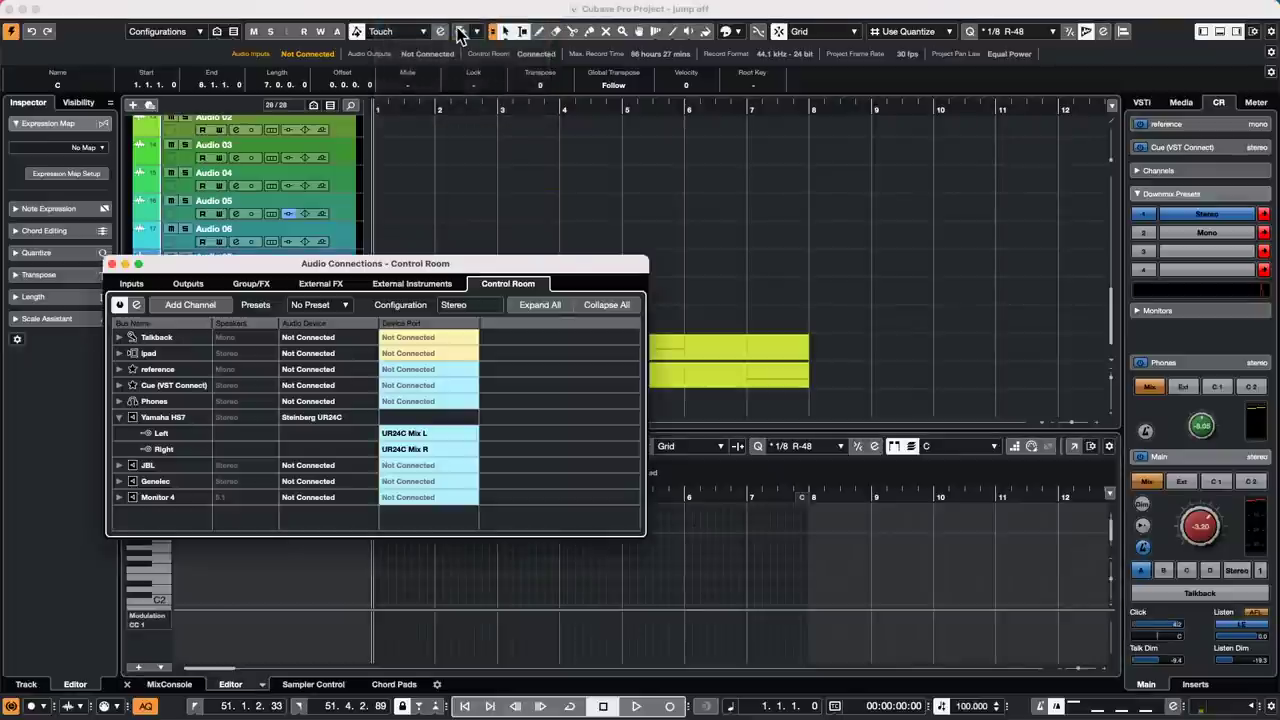
pyautogui.moveTo(383, 266); pyautogui.dragTo(766, 158)
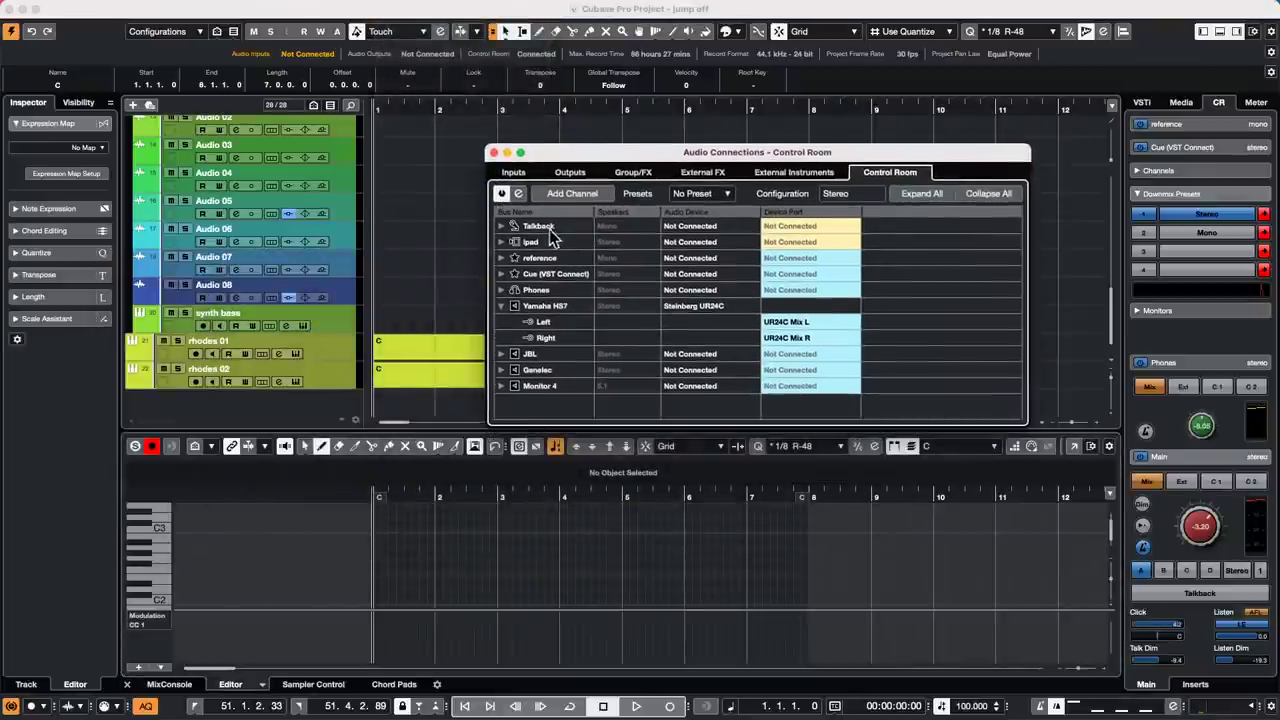
pyautogui.click(502, 306)
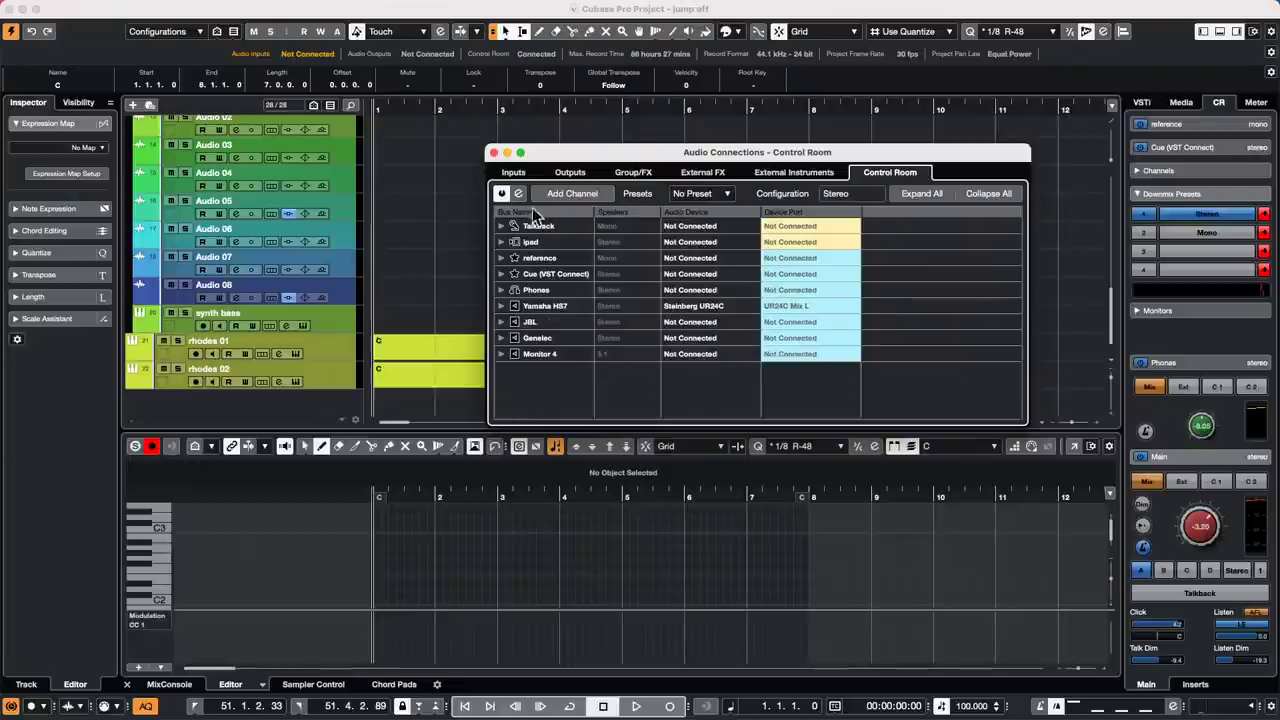
# Step: Add a stereo cue channel named Drums to the Control Room
pyautogui.rightClick(560, 291)
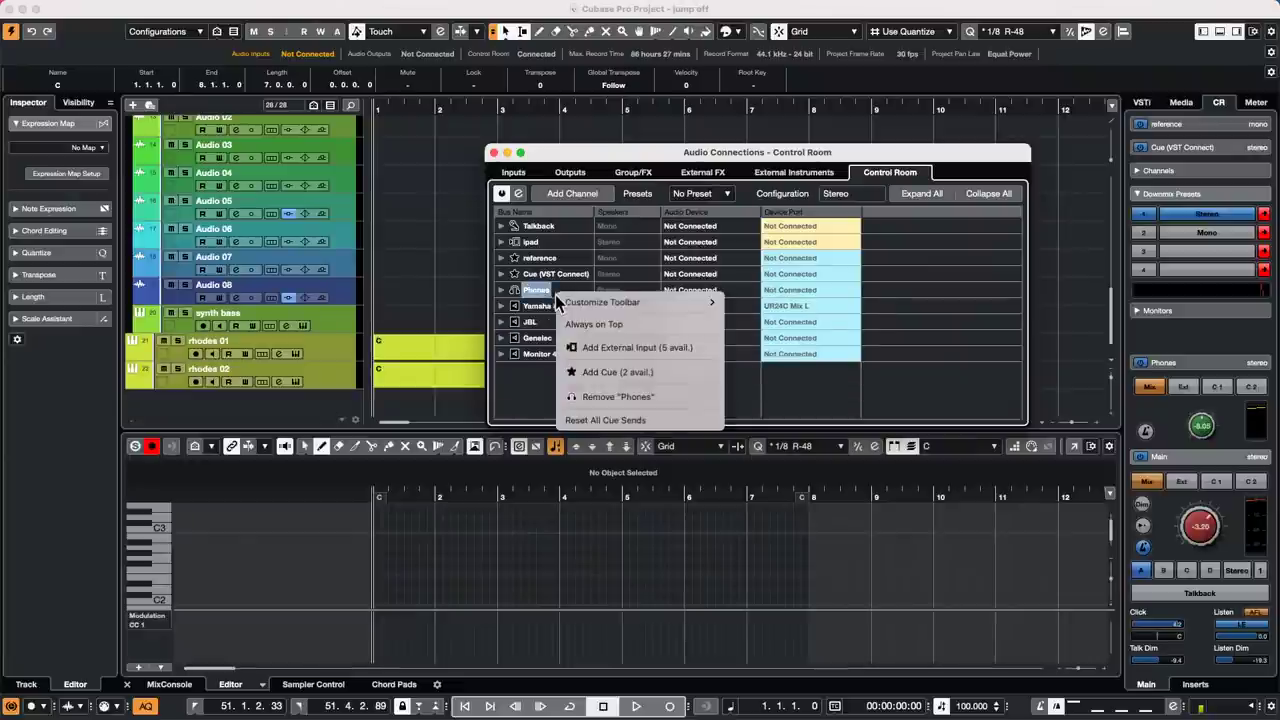
pyautogui.click(618, 378)
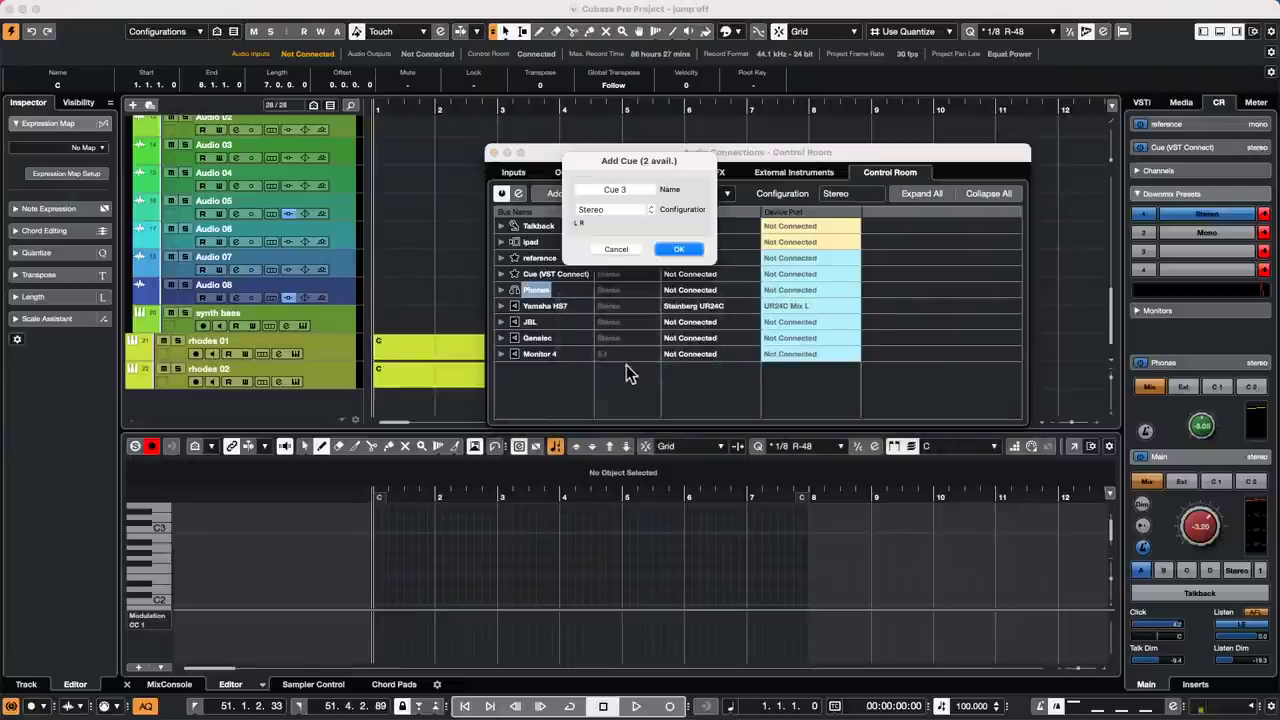
pyautogui.doubleClick(627, 200)
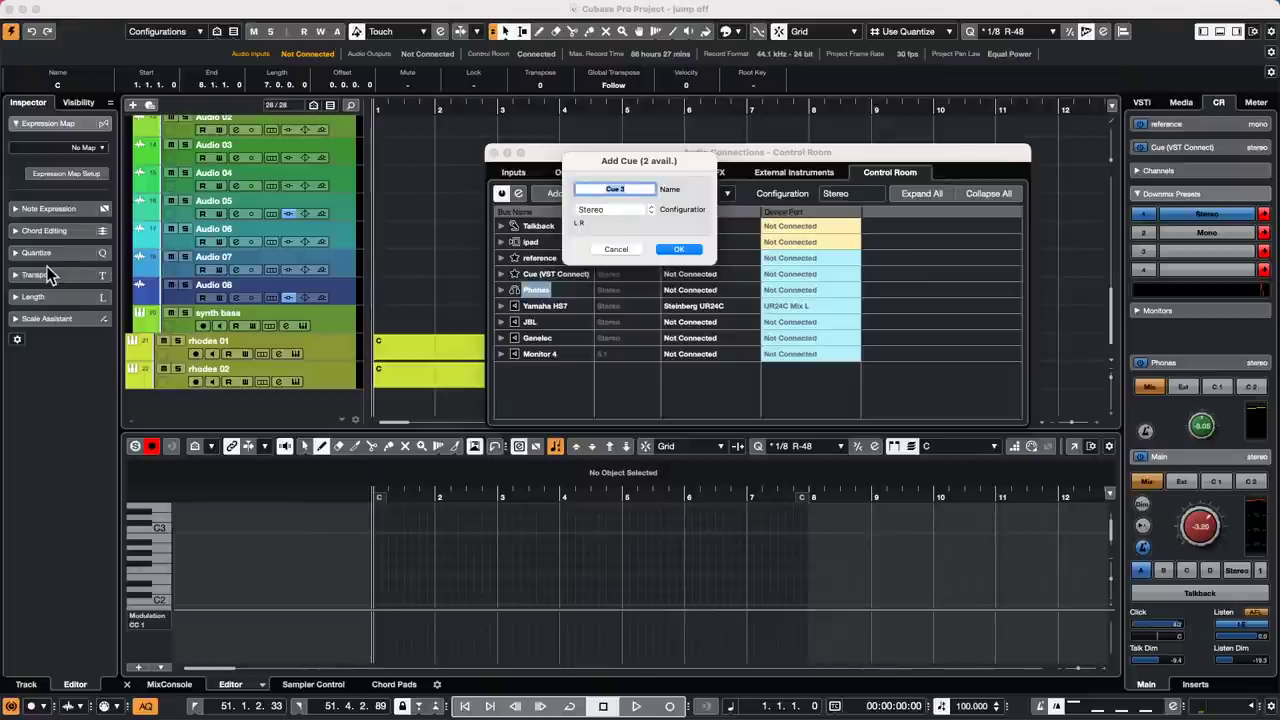
pyautogui.write('Drums')
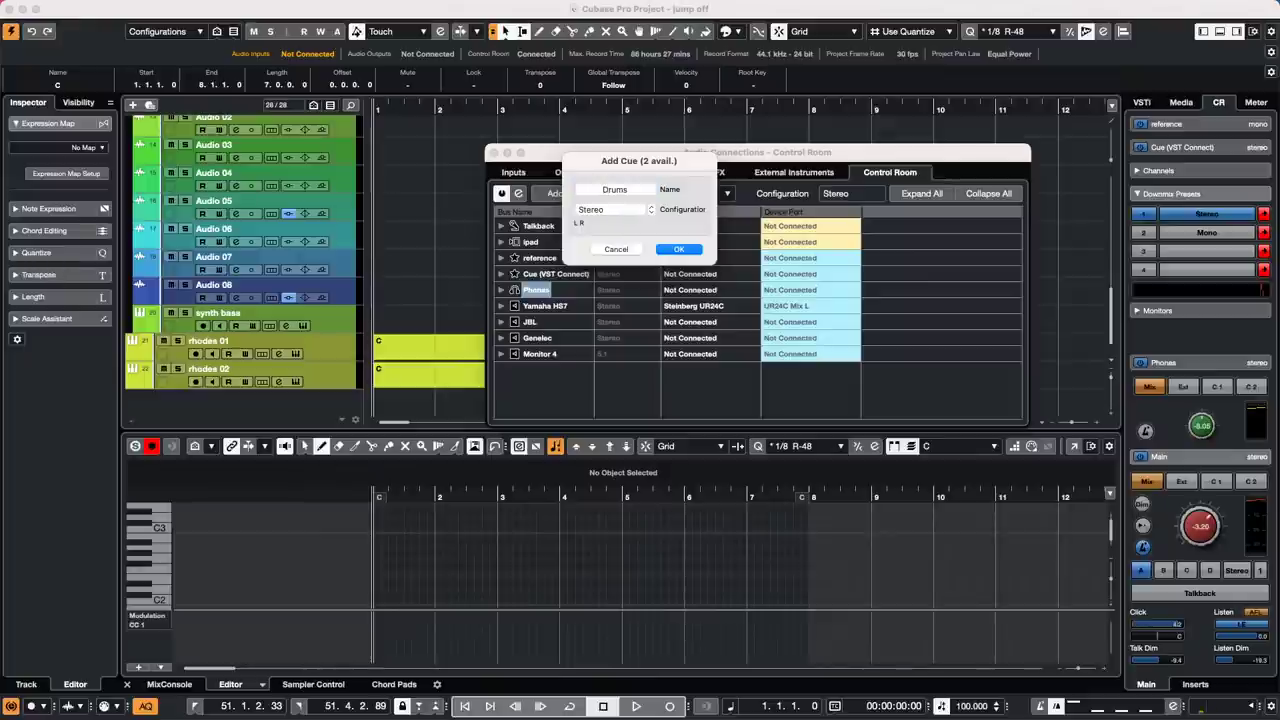
pyautogui.click(674, 250)
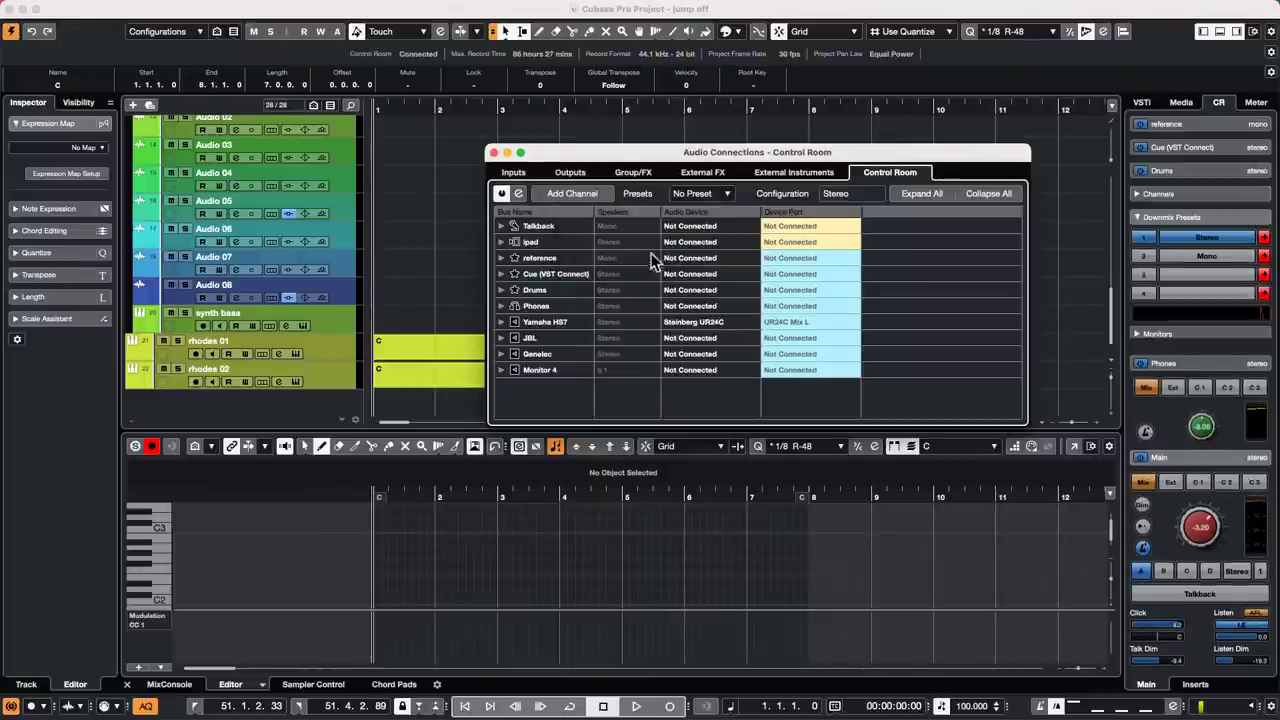
# Step: Add another stereo cue channel named Vocals to the Control Room, correcting the misspelled name before confirming
pyautogui.rightClick(566, 286)
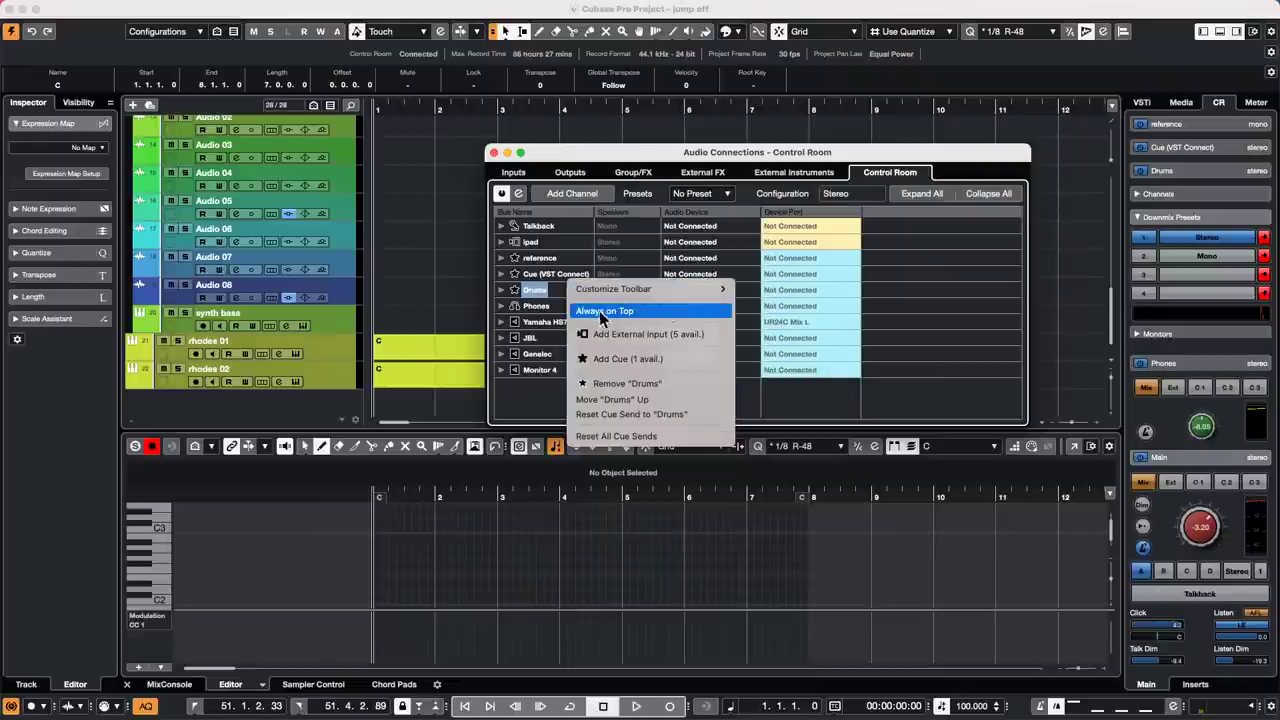
pyautogui.click(622, 358)
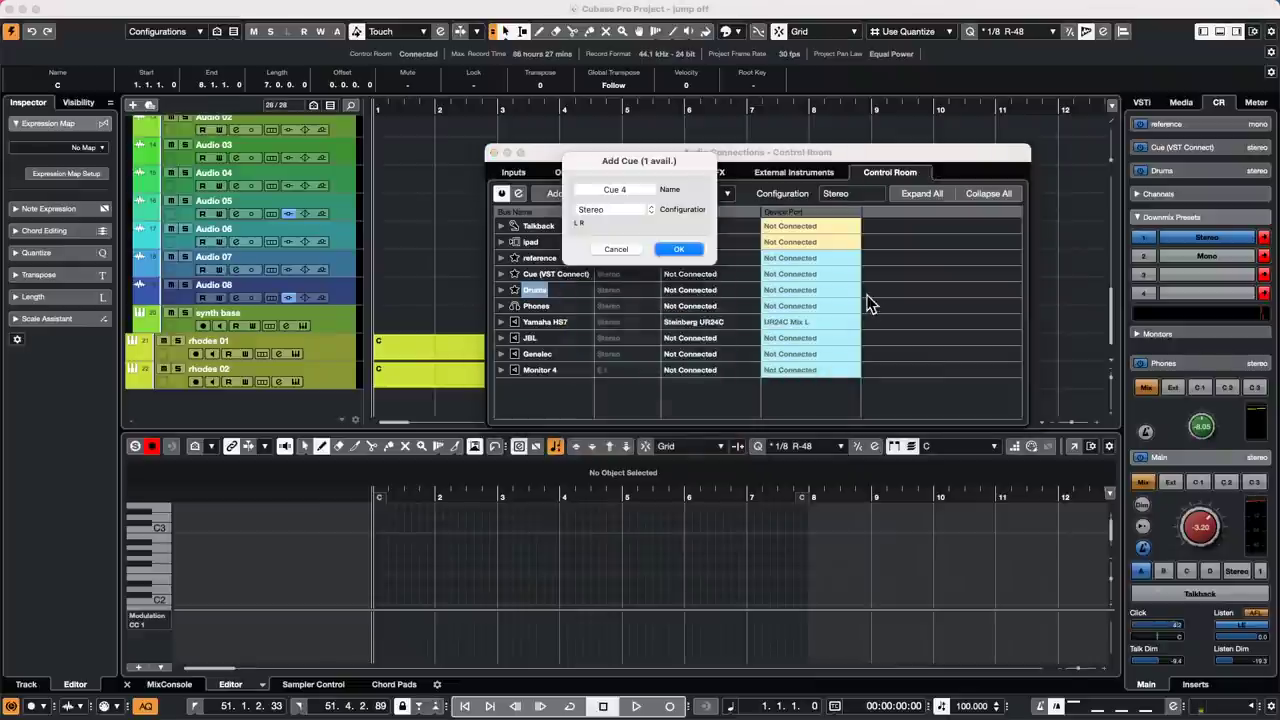
pyautogui.click(626, 193)
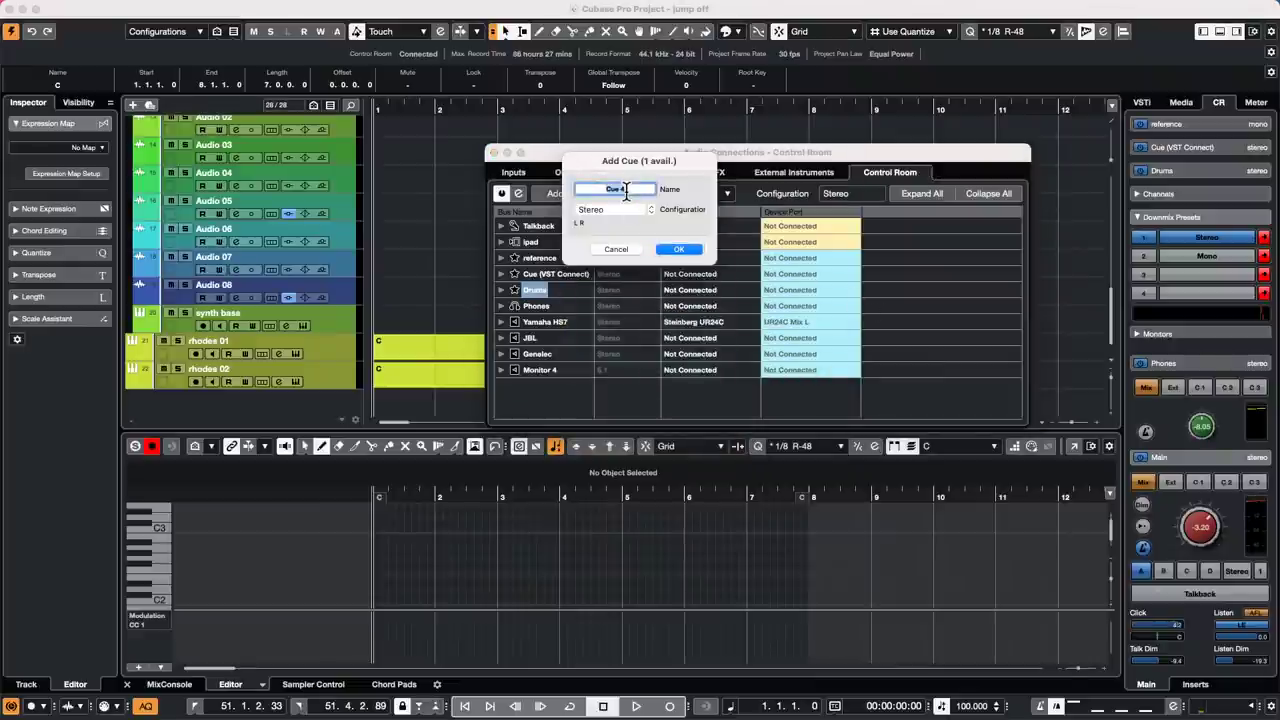
pyautogui.write('Vicals')
pyautogui.press('Return')
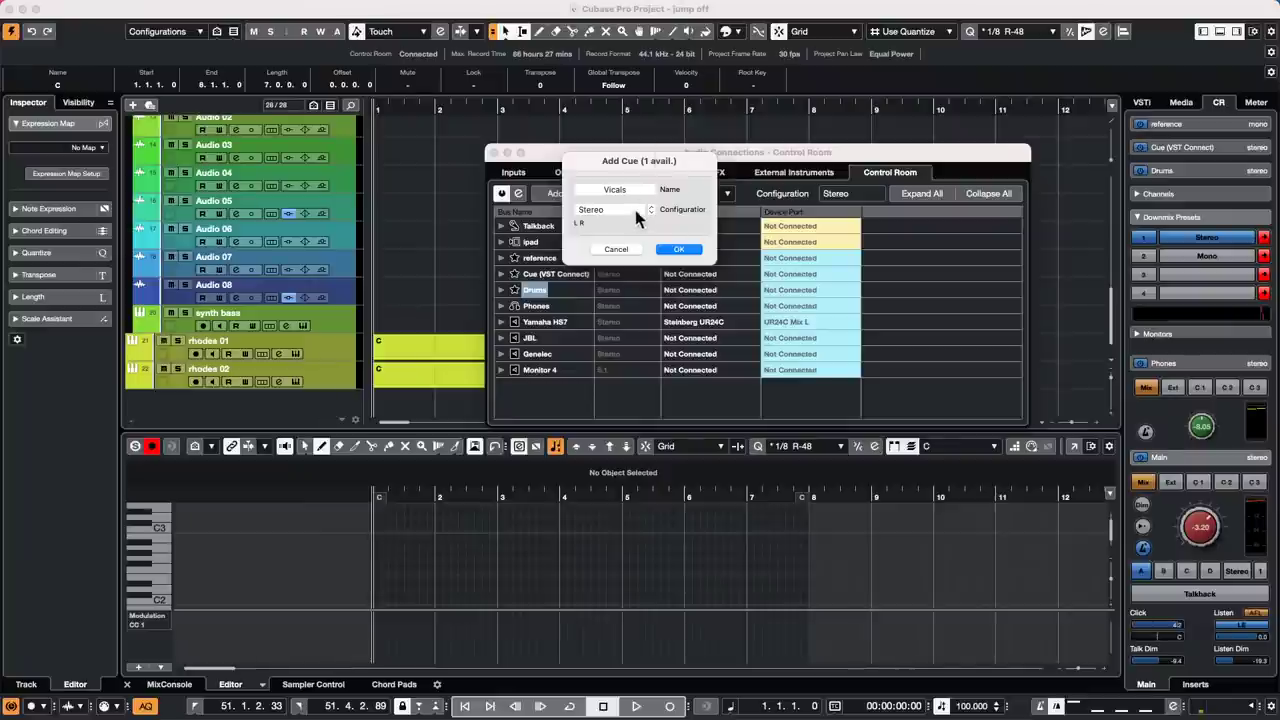
pyautogui.click(613, 190)
pyautogui.click(609, 190)
pyautogui.press('BackSpace')
pyautogui.write('o')
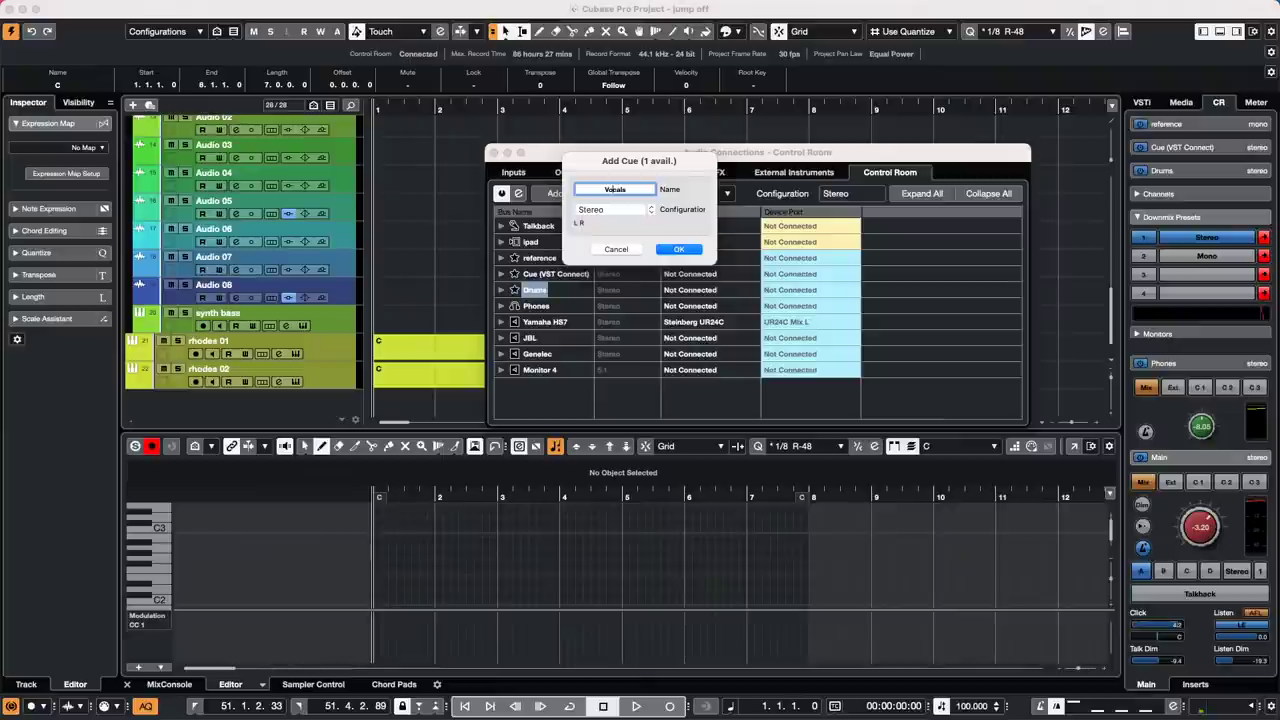
pyautogui.press('Return')
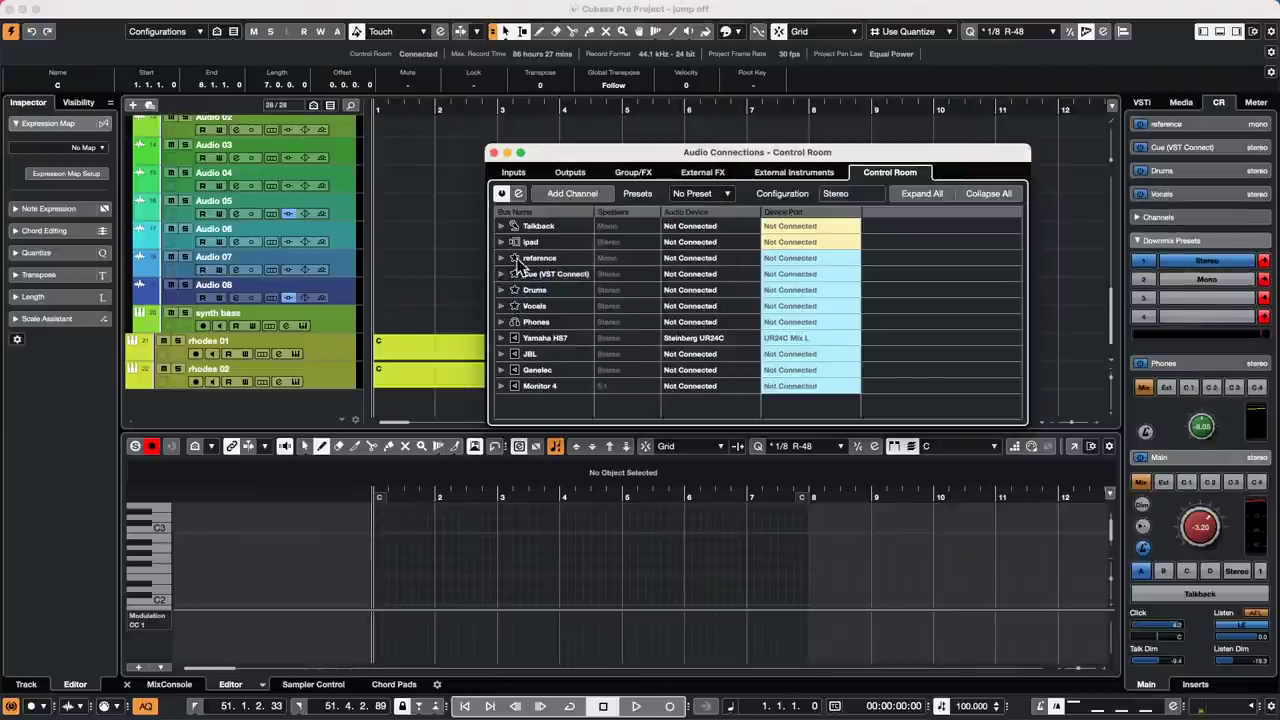
# Step: Expand the Vocals and Drums cues, assign Drums to the Steinberg UR24C device and check the port choices for its left channel
pyautogui.click(502, 305)
pyautogui.click(501, 290)
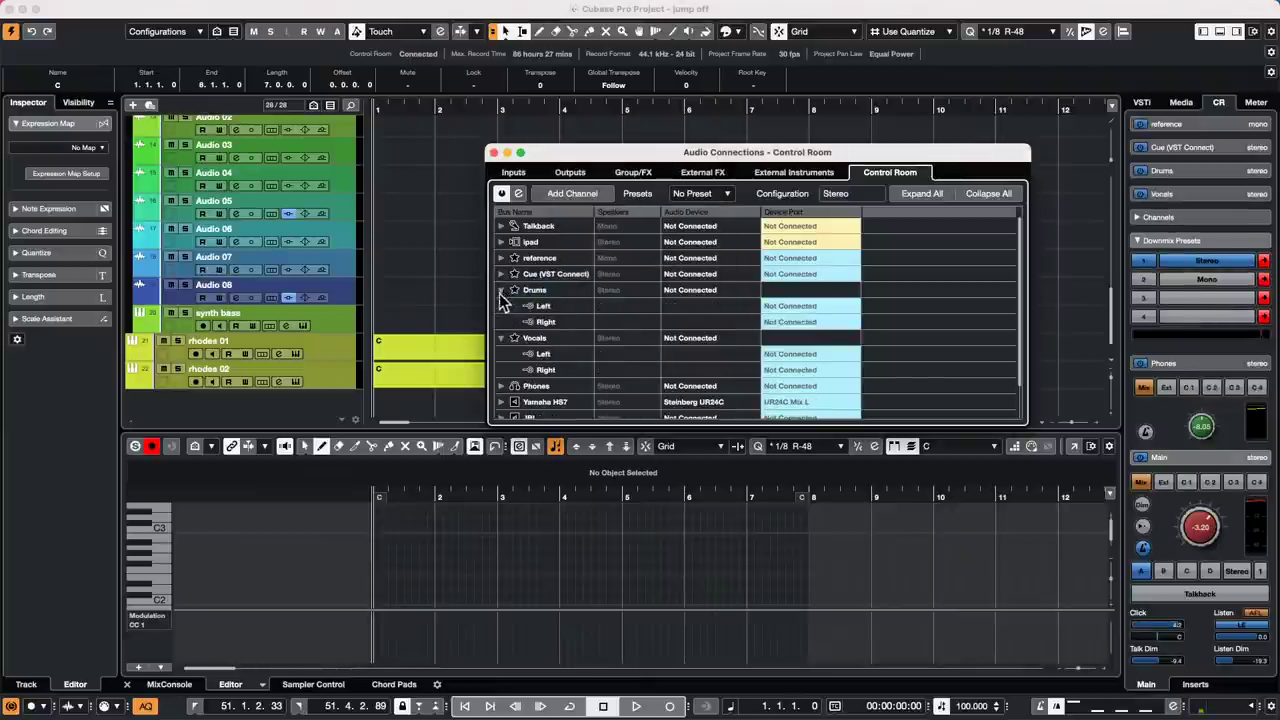
pyautogui.click(716, 298)
pyautogui.click(717, 295)
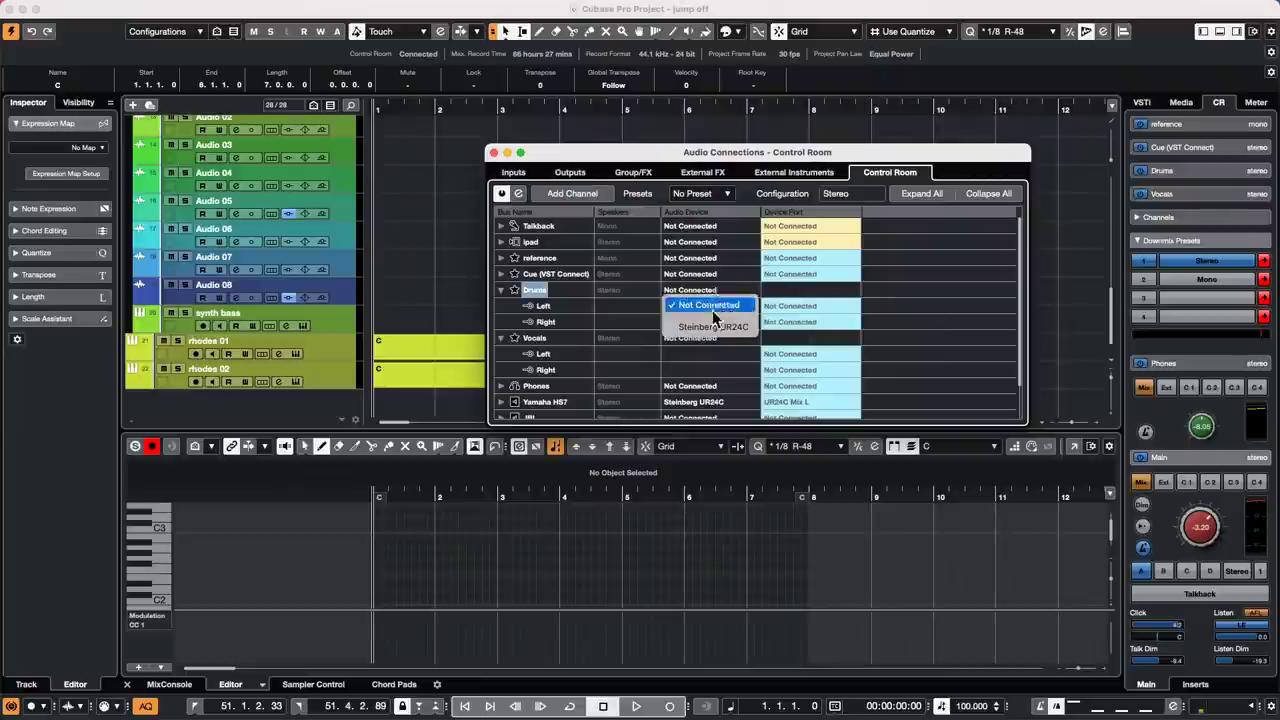
pyautogui.click(705, 331)
pyautogui.click(828, 306)
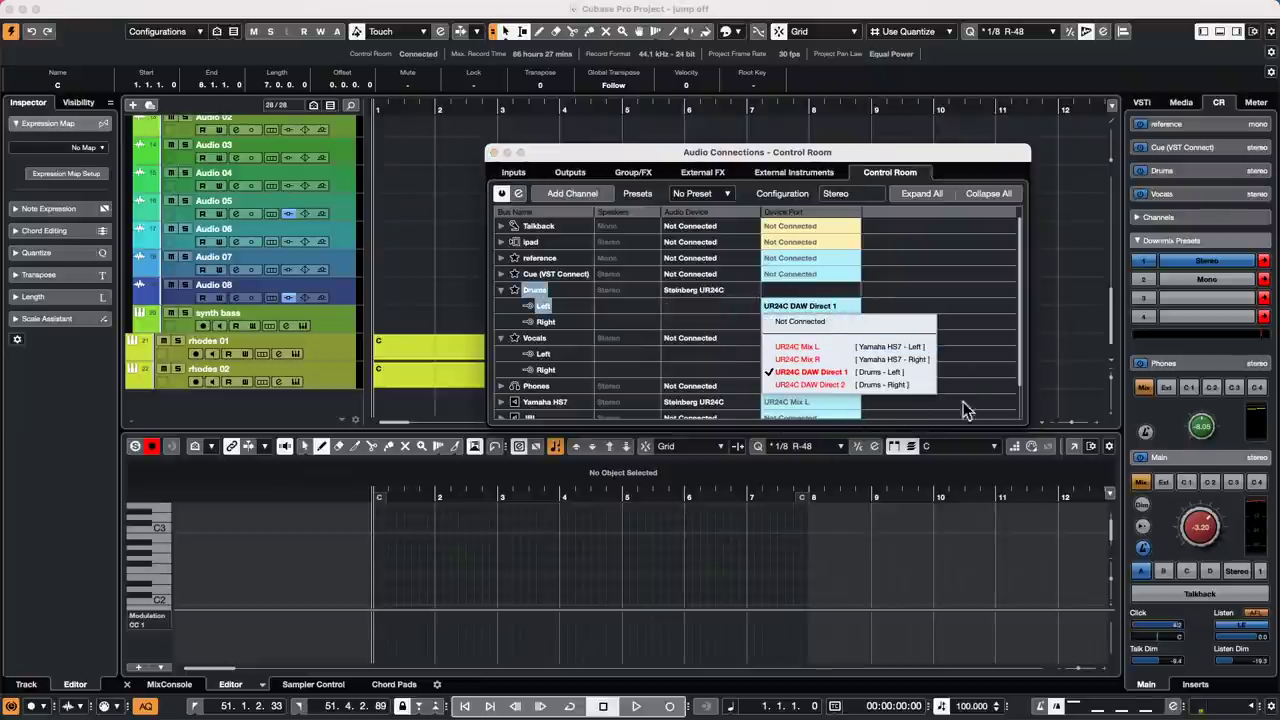
# Step: Set the Drums cue's audio device back to Not Connected
pyautogui.click(735, 300)
pyautogui.click(733, 298)
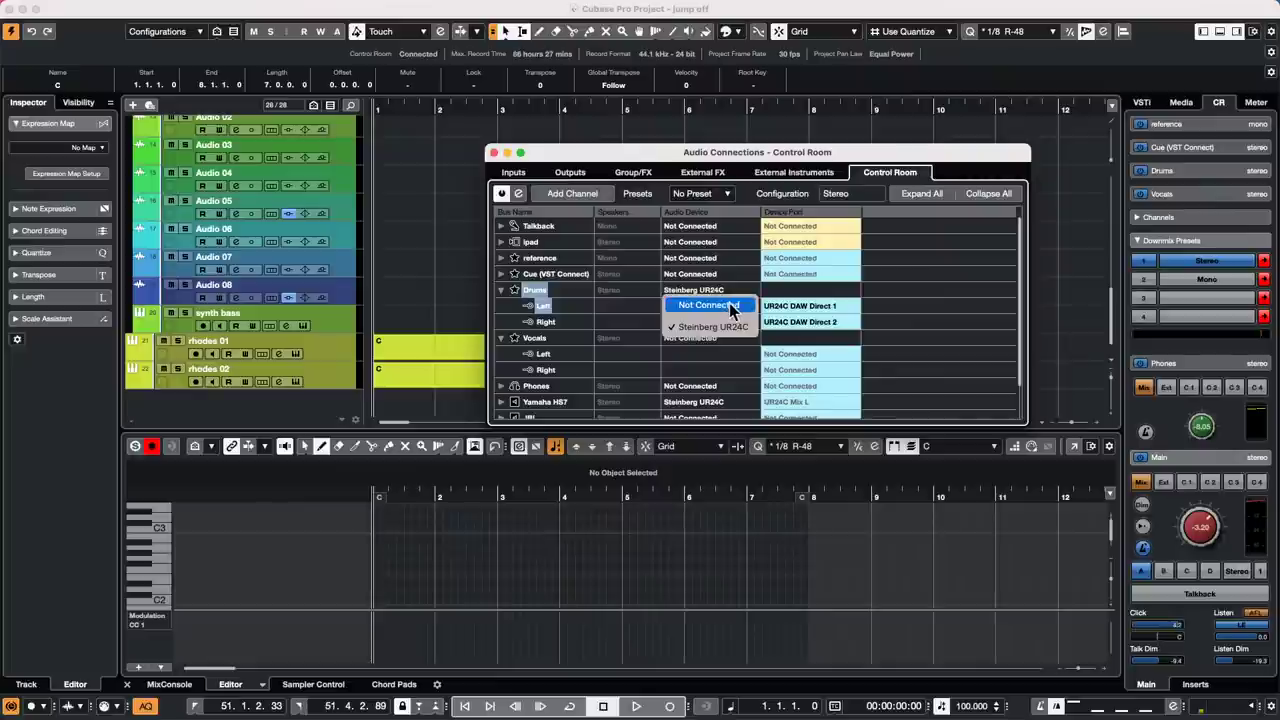
pyautogui.click(730, 304)
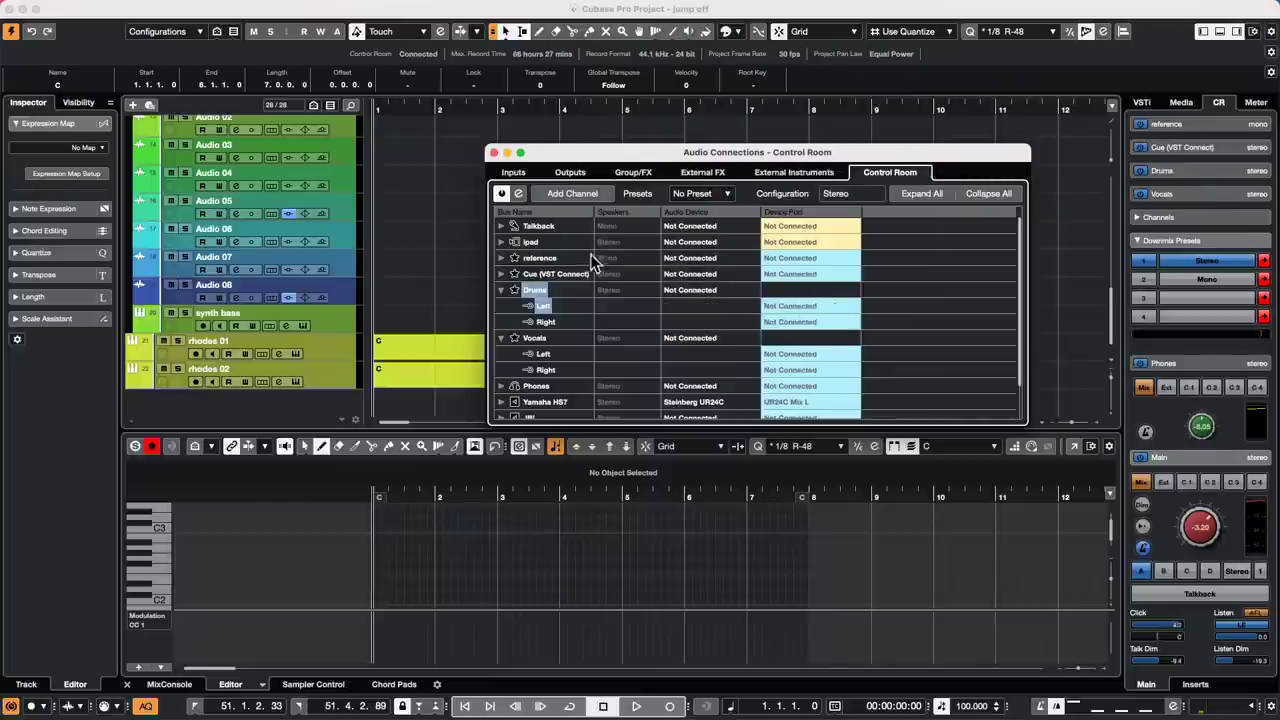
# Step: Examine the options of the Cue (VST Connect) channel and compare the stereo and mono ports of the Control Room cues
pyautogui.rightClick(537, 273)
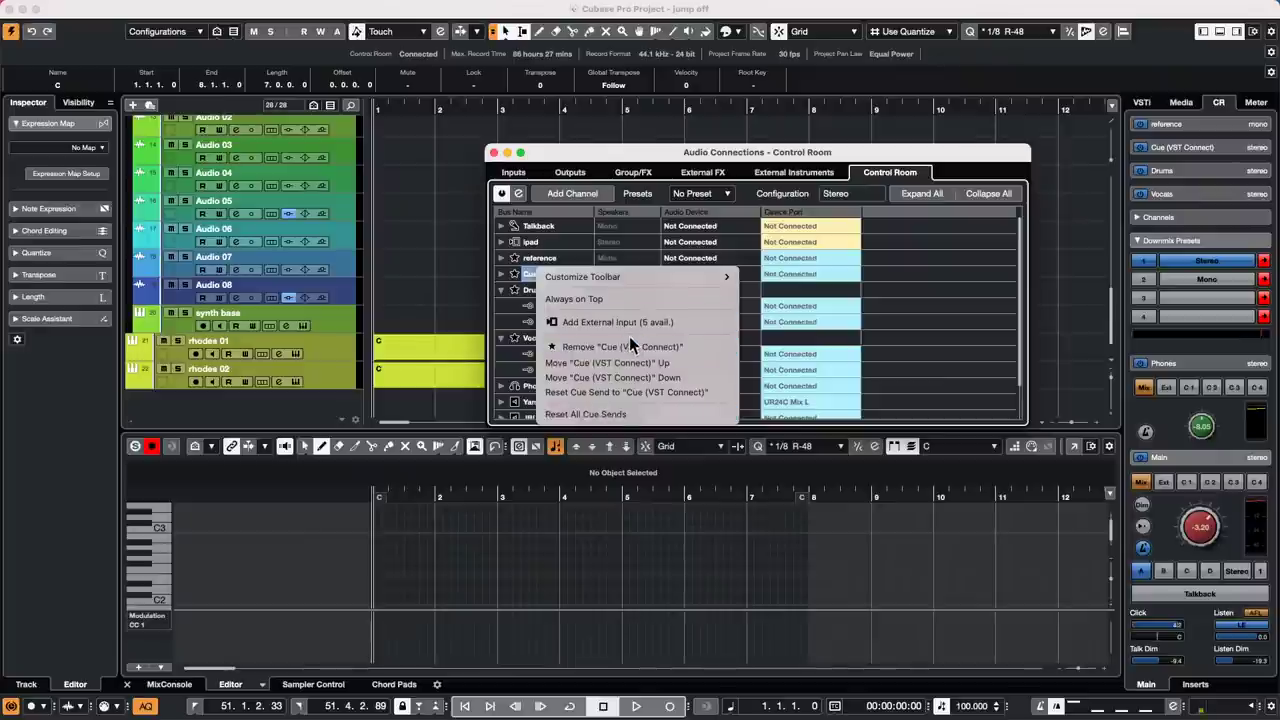
pyautogui.click(955, 343)
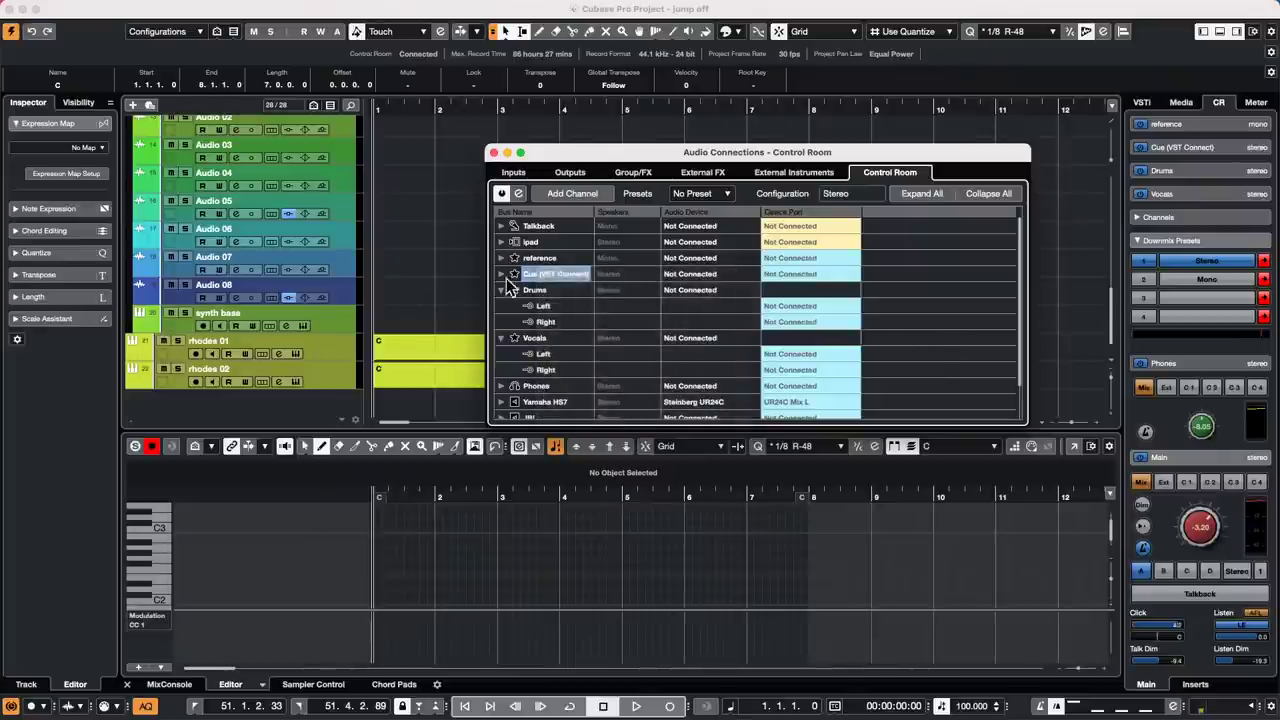
pyautogui.click(501, 289)
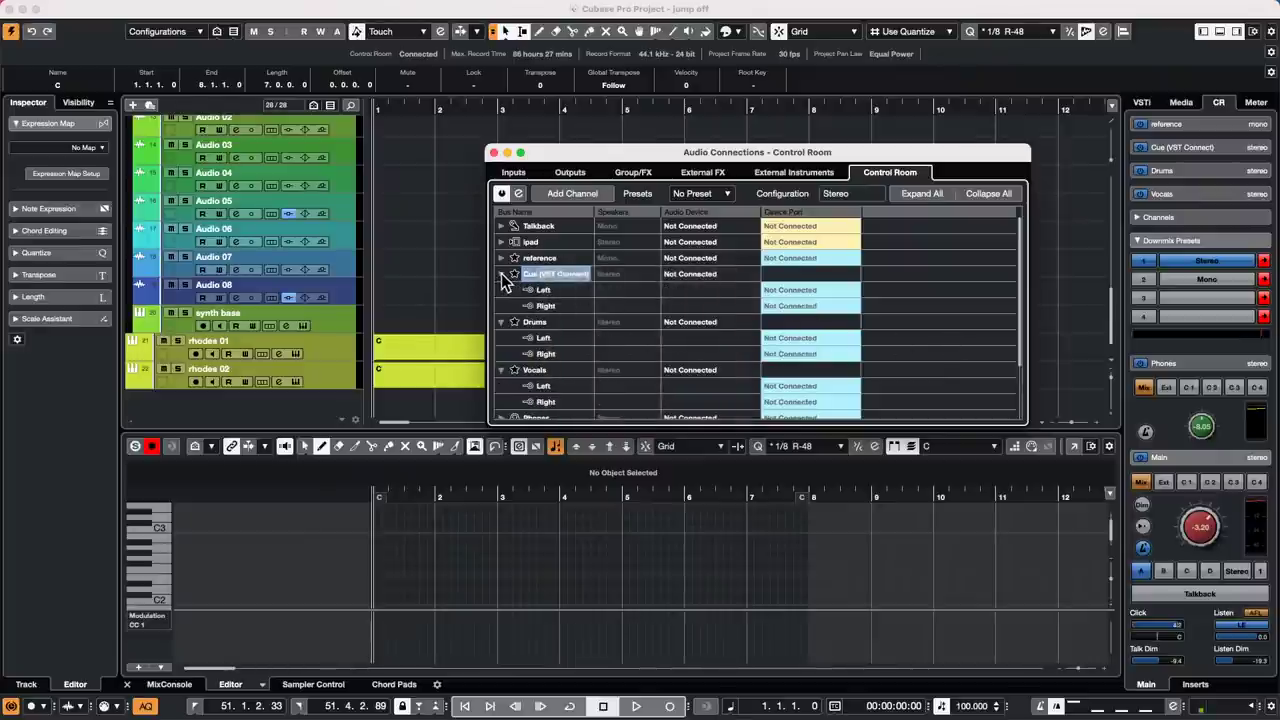
pyautogui.click(501, 289)
pyautogui.click(501, 289)
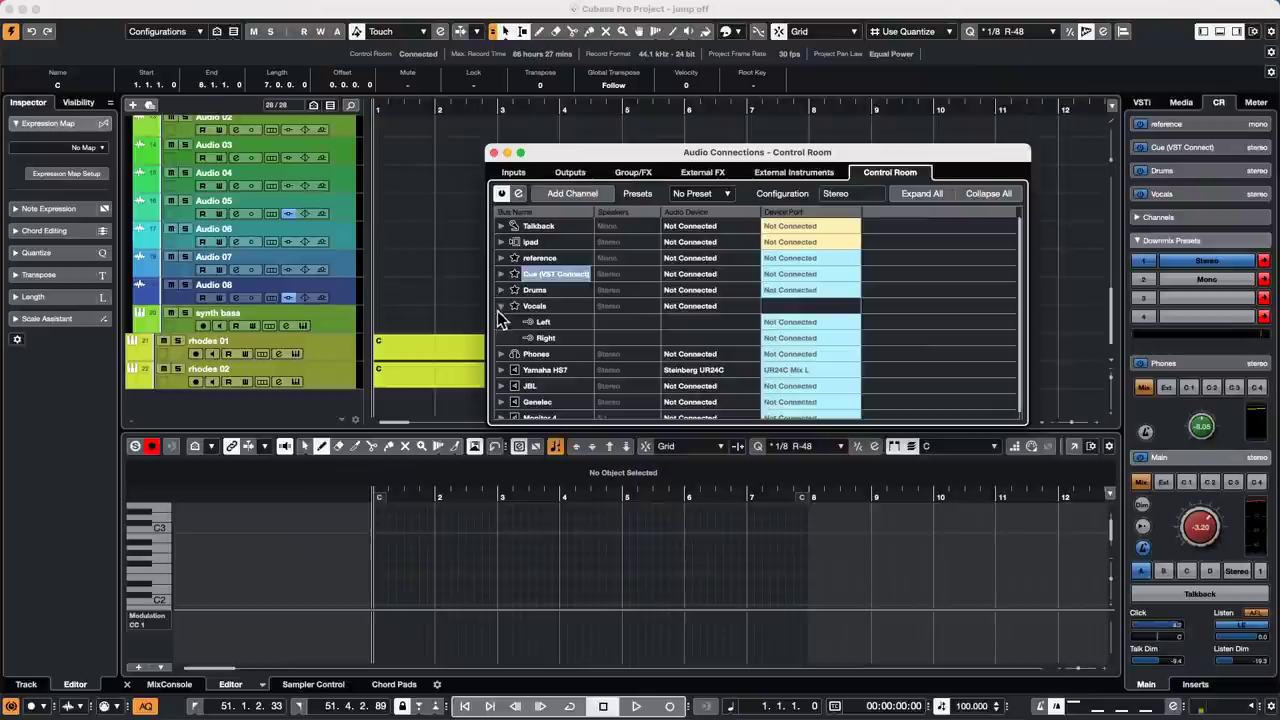
pyautogui.click(502, 306)
pyautogui.click(501, 257)
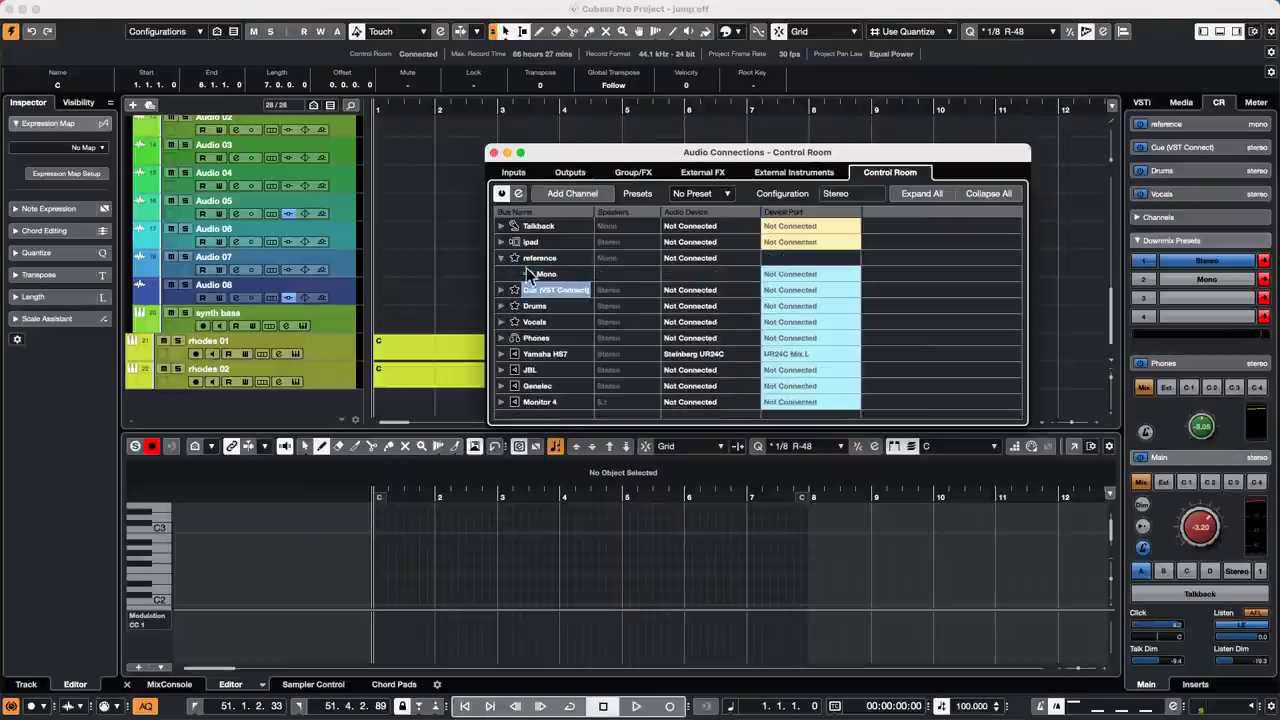
pyautogui.click(501, 289)
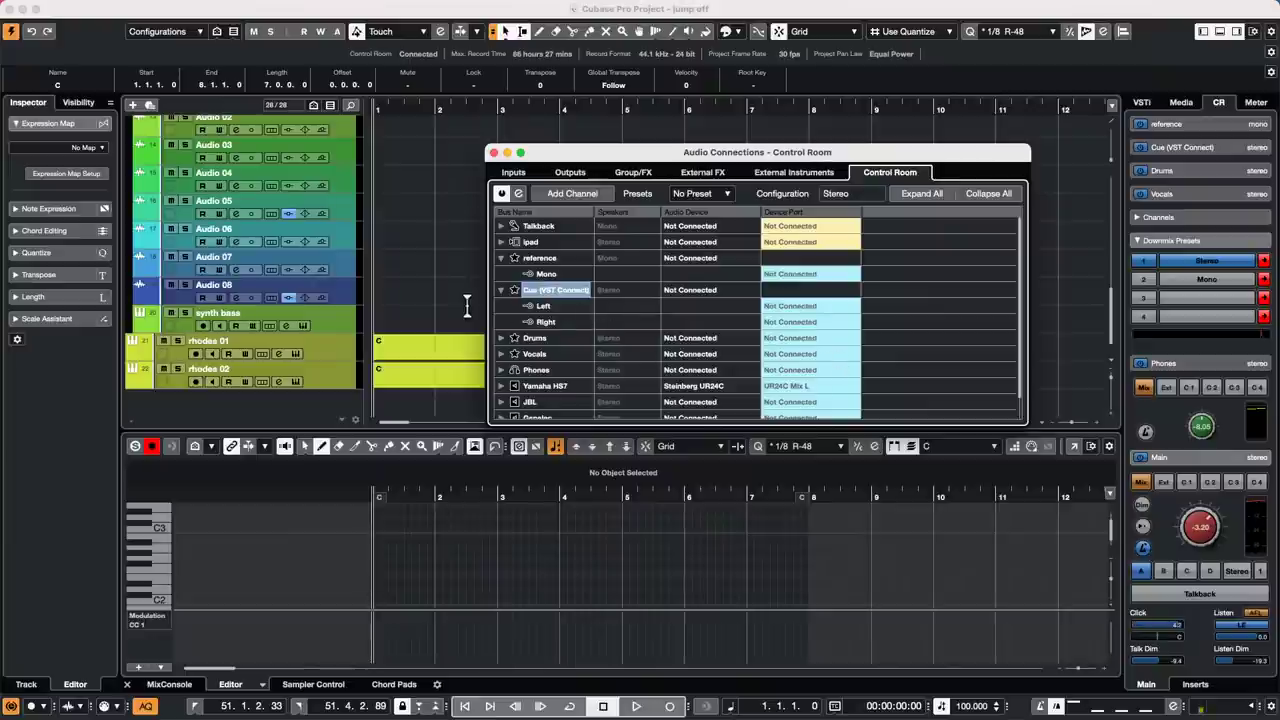
# Step: Close the Audio Connections window and show a wider stretch of the project timeline with no part selected
pyautogui.click(493, 152)
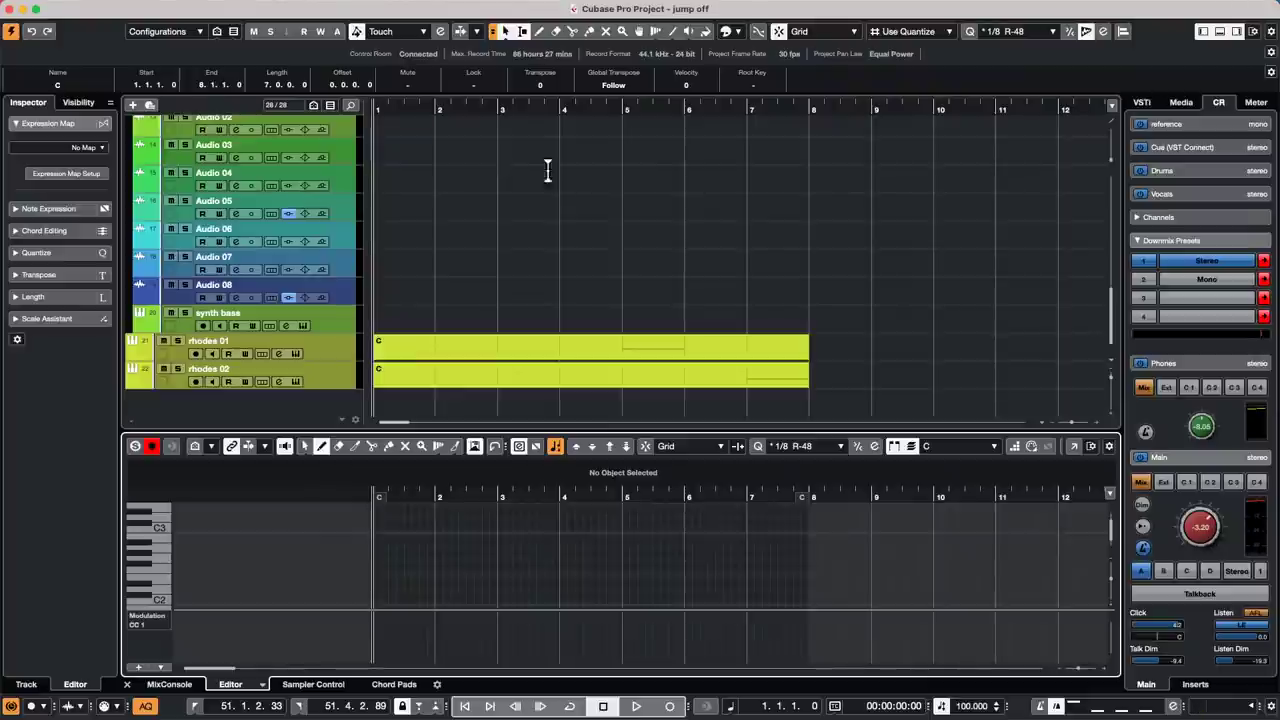
pyautogui.click(492, 106)
pyautogui.moveTo(492, 86); pyautogui.dragTo(428, 51)
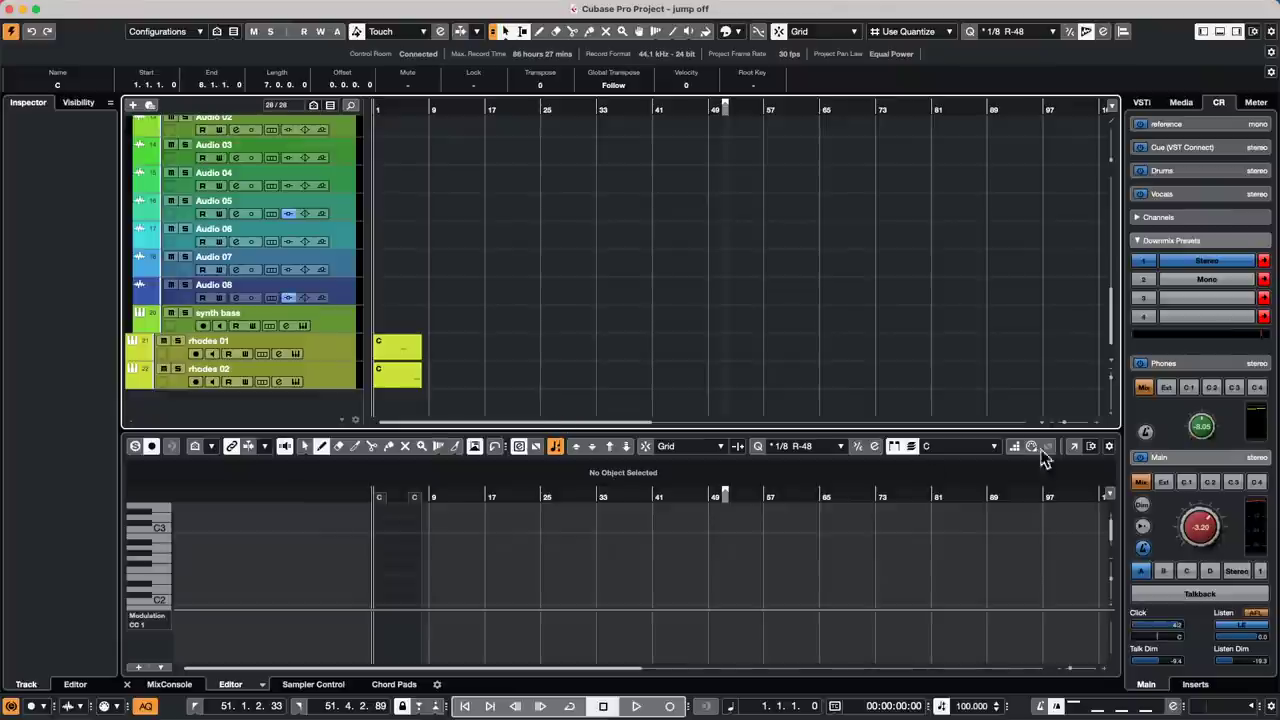
# Step: Add a tal-noisemaker instrument track below Audio 06 from the VST Instruments media browser and move its plug-in window aside
pyautogui.click(1178, 103)
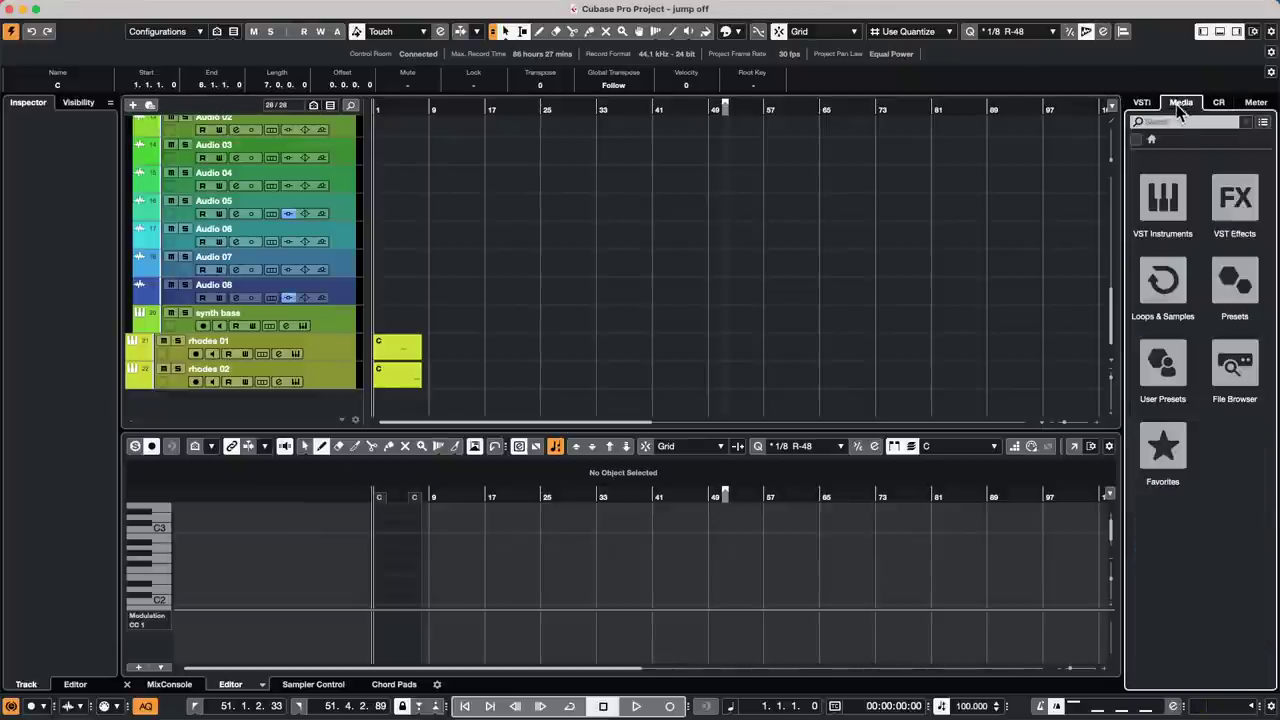
pyautogui.click(1177, 218)
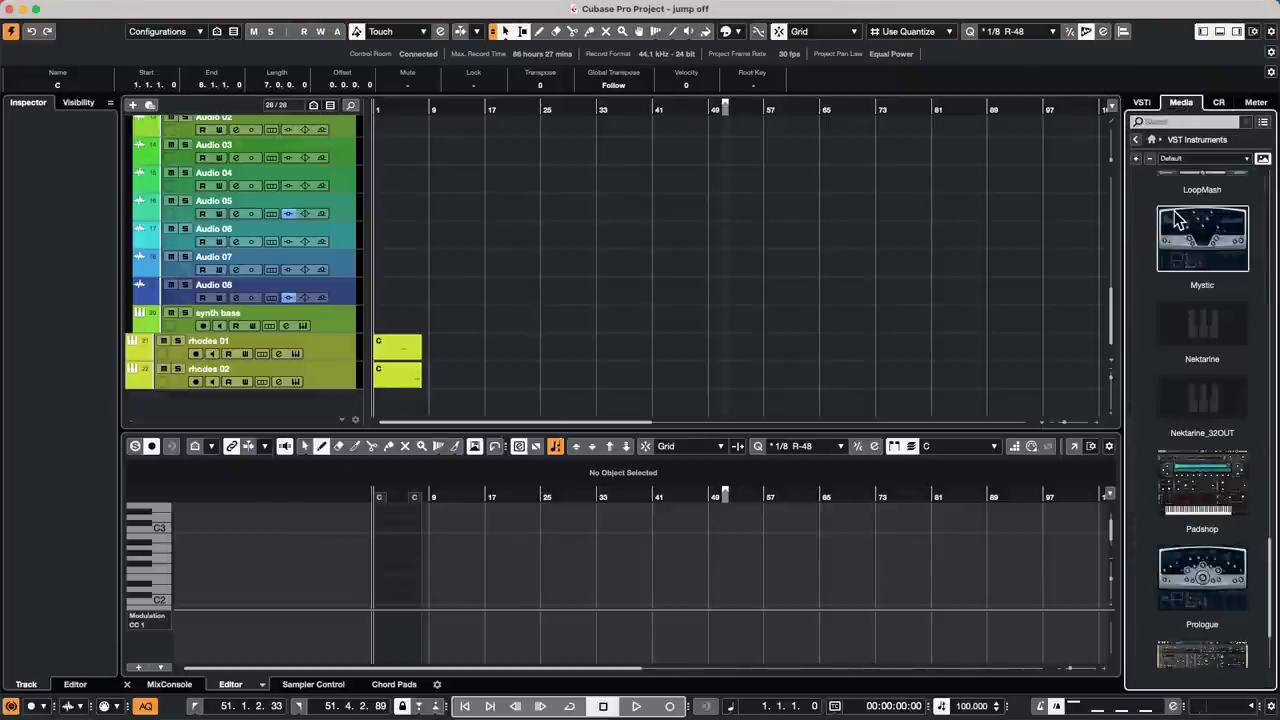
pyautogui.scroll(-2, 1182, 447)
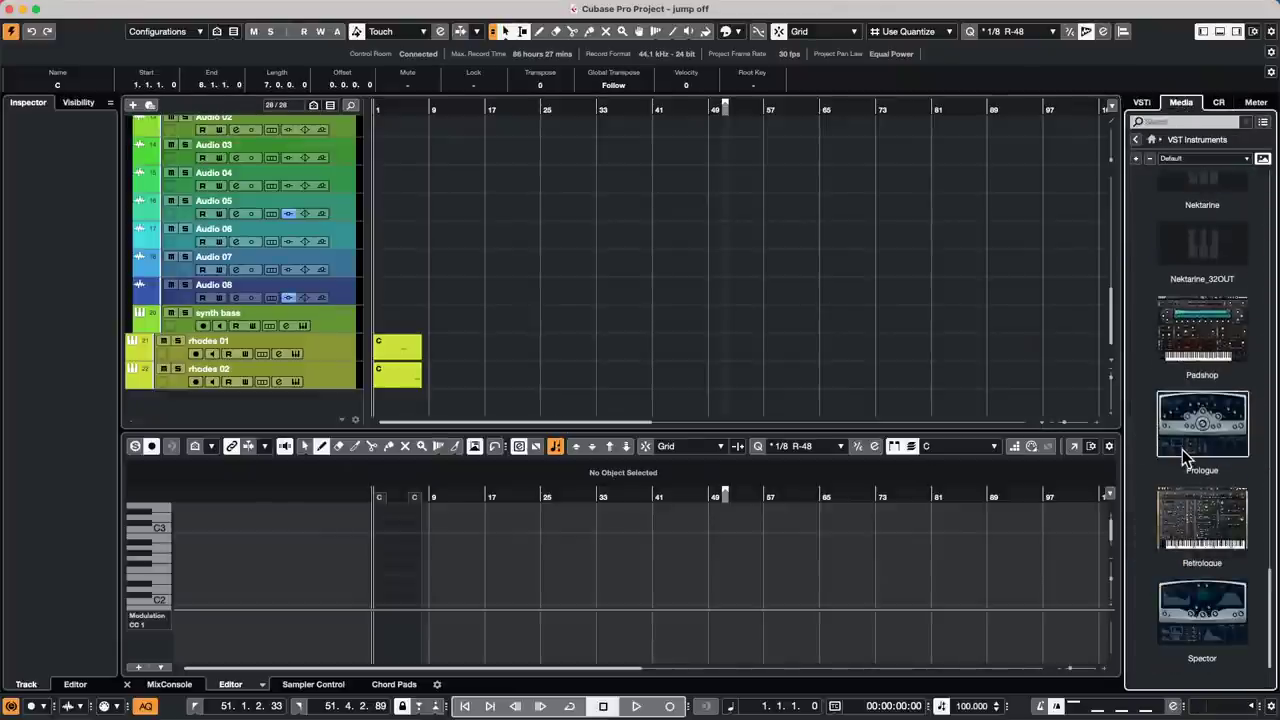
pyautogui.scroll(3, 1180, 453)
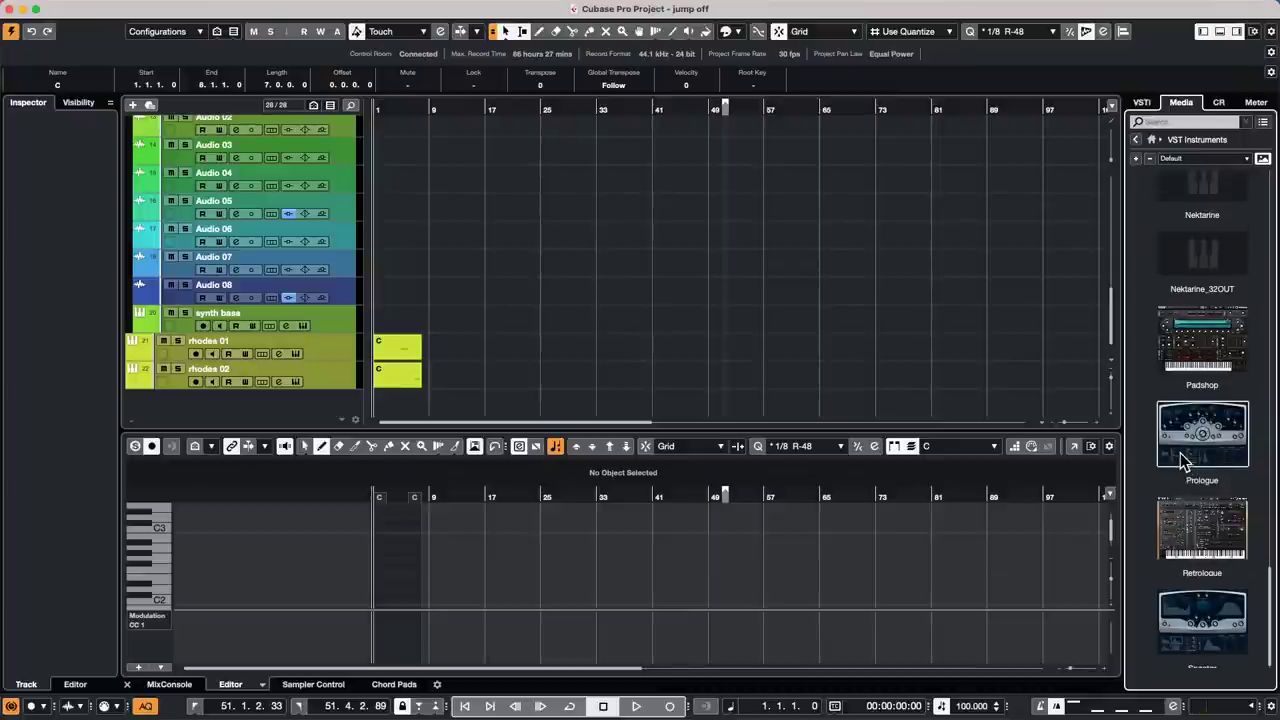
pyautogui.scroll(3, 1183, 455)
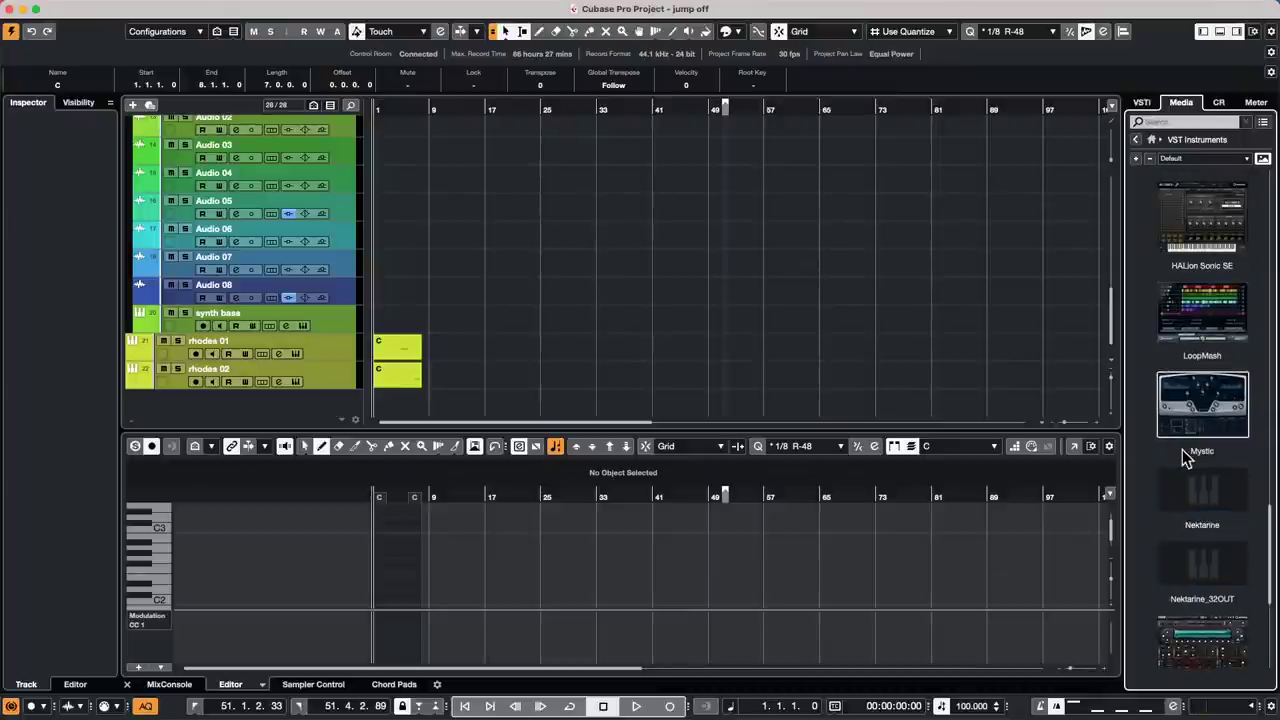
pyautogui.scroll(5, 1183, 453)
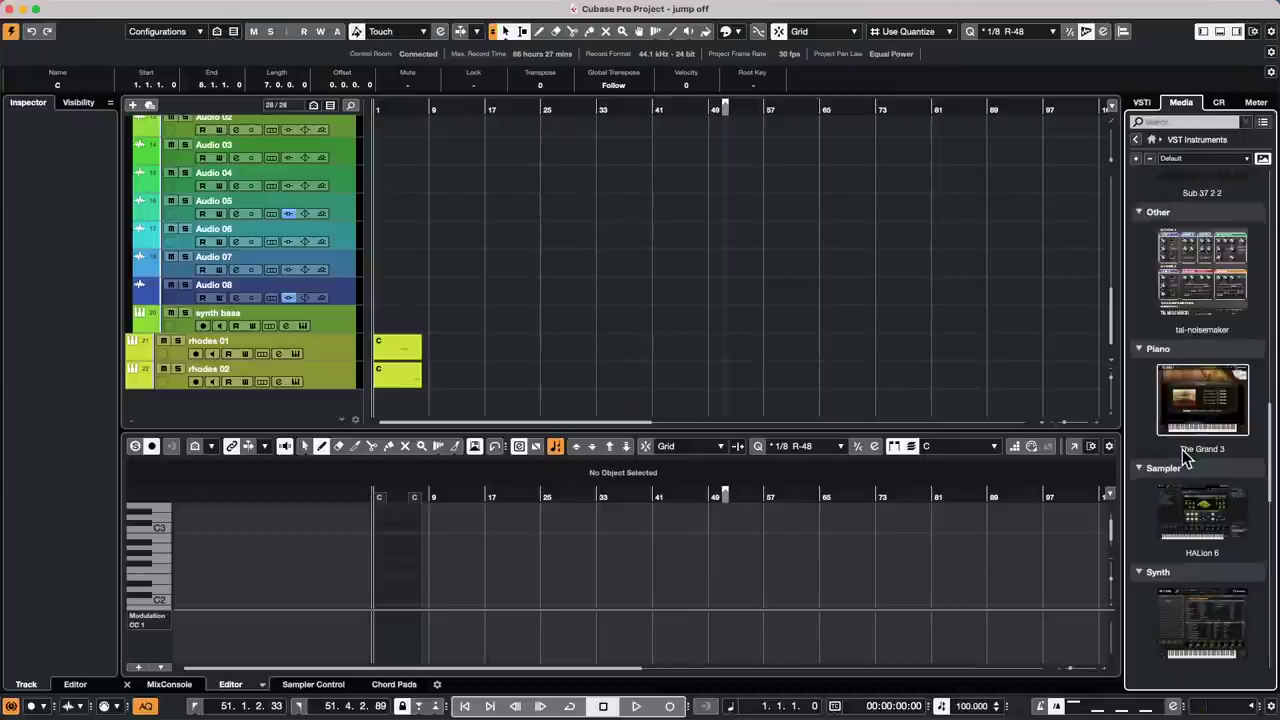
pyautogui.moveTo(1205, 268); pyautogui.dragTo(313, 254)
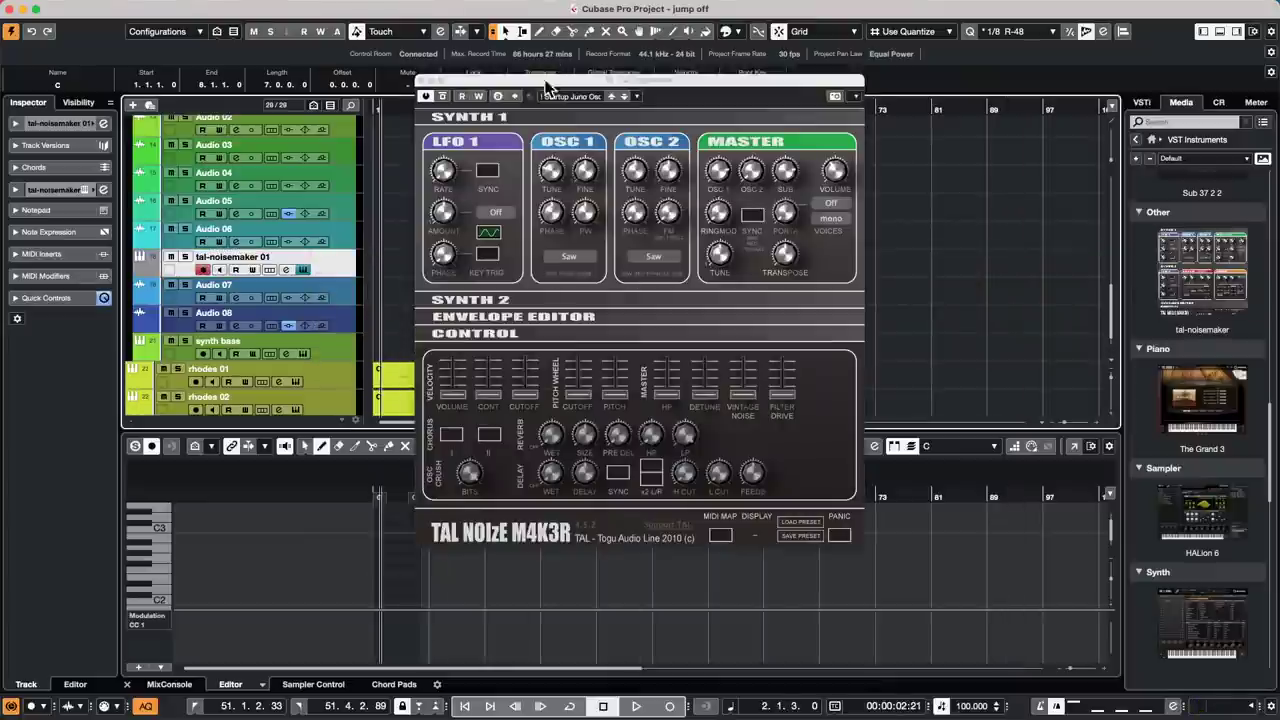
pyautogui.moveTo(545, 88); pyautogui.dragTo(980, 198)
# Step: Draw a MIDI part from bar 1 to about bar 24 on the tal-noisemaker 01 track and add notes, including a long C3
pyautogui.rightClick(400, 259)
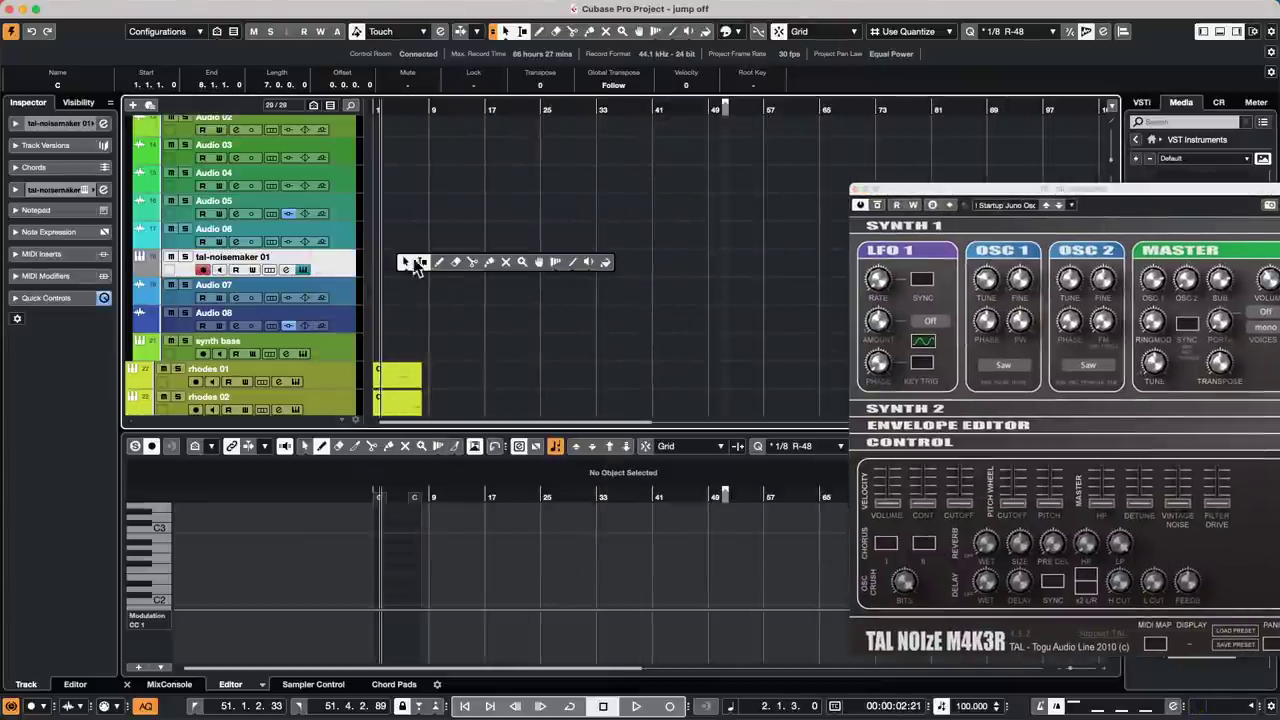
pyautogui.click(438, 262)
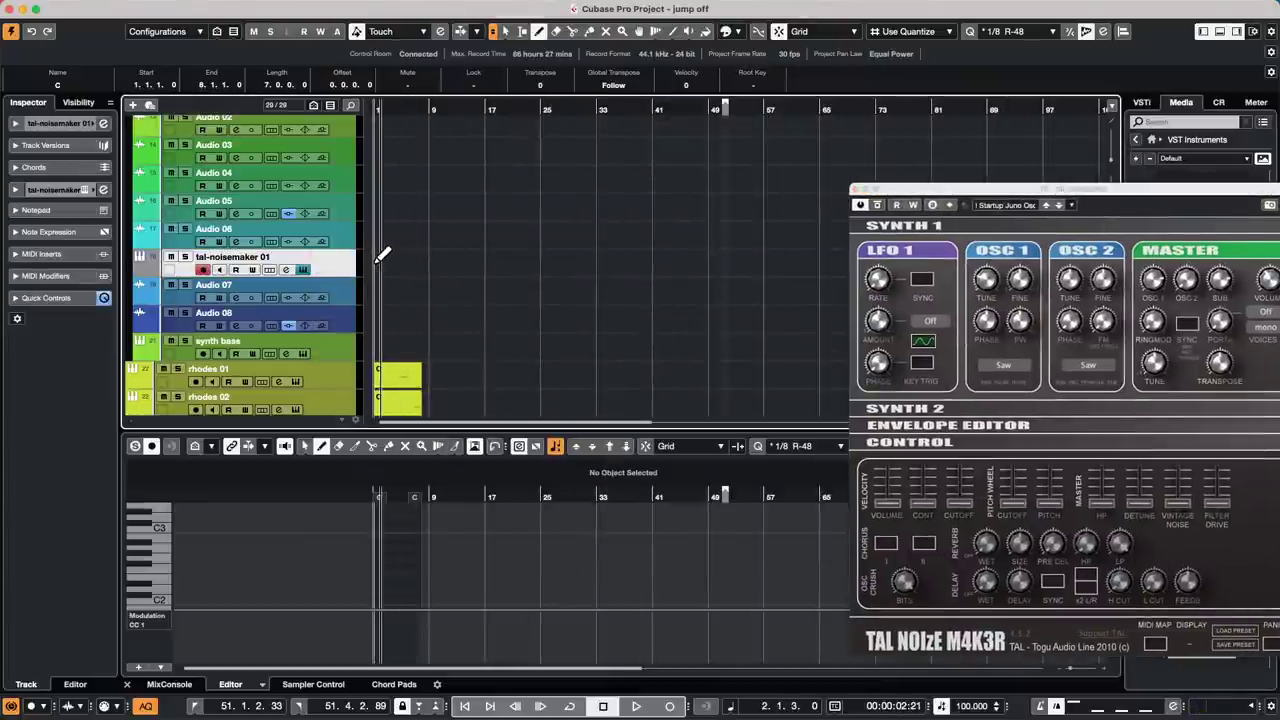
pyautogui.moveTo(378, 261); pyautogui.dragTo(535, 264)
pyautogui.press('1')
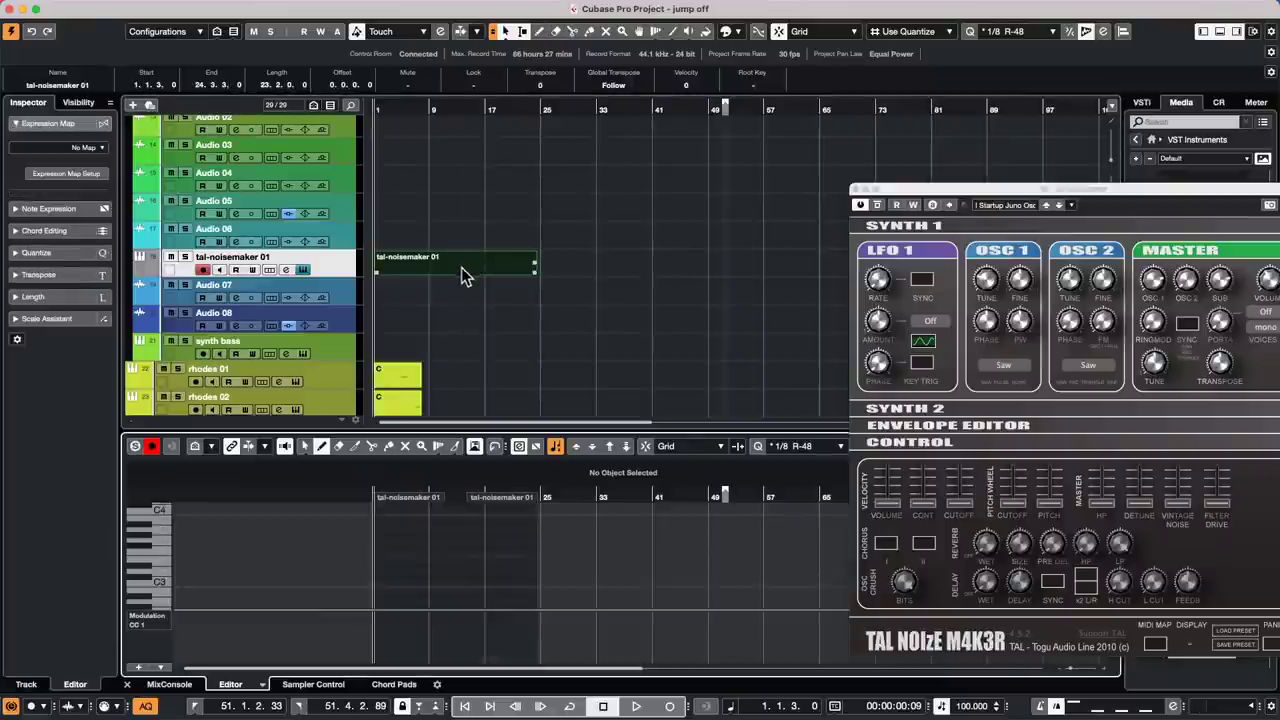
pyautogui.click(421, 546)
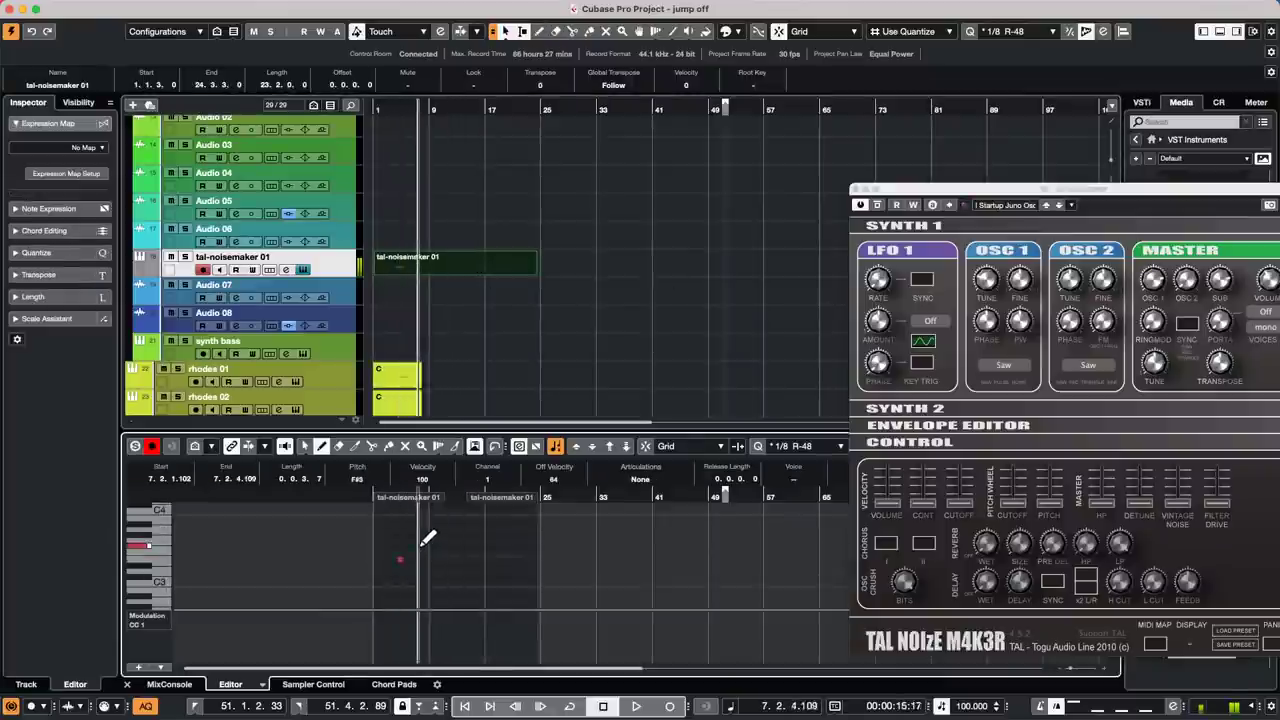
pyautogui.moveTo(414, 582); pyautogui.dragTo(548, 588)
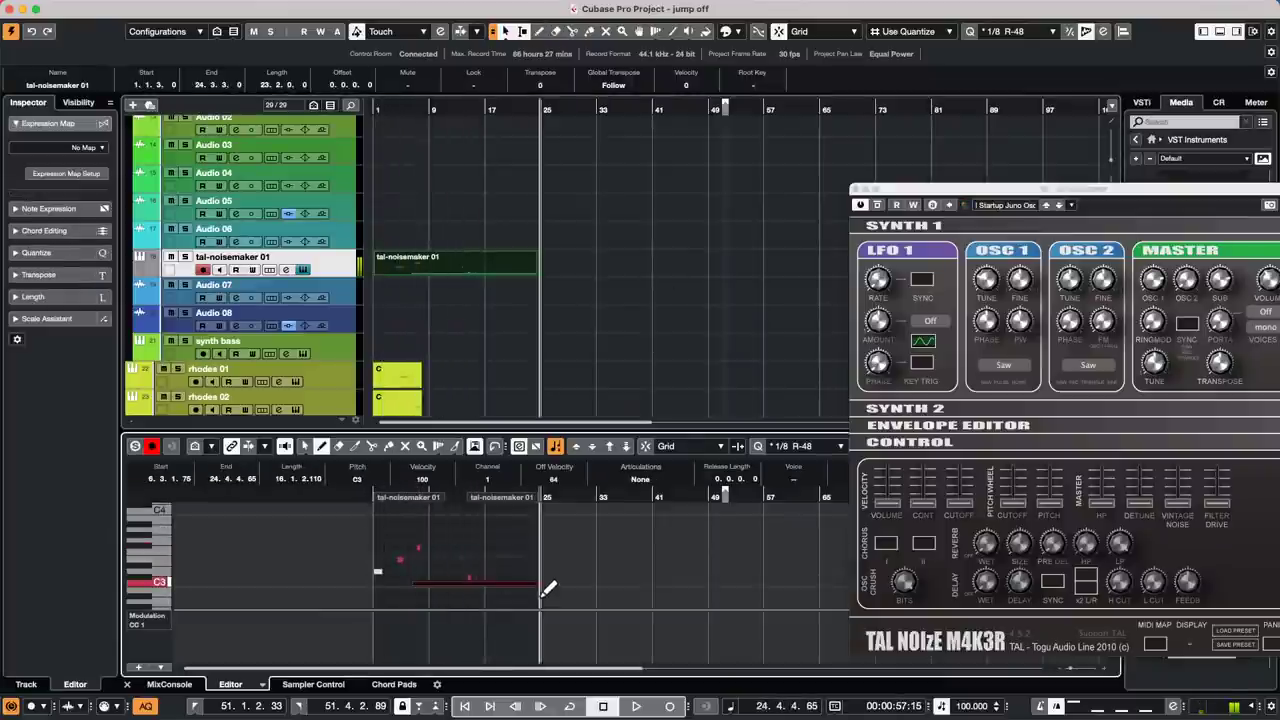
# Step: Render the tal-noisemaker 01 part in place as one event with Channel Settings, no custom name and source events muted
pyautogui.click(500, 309)
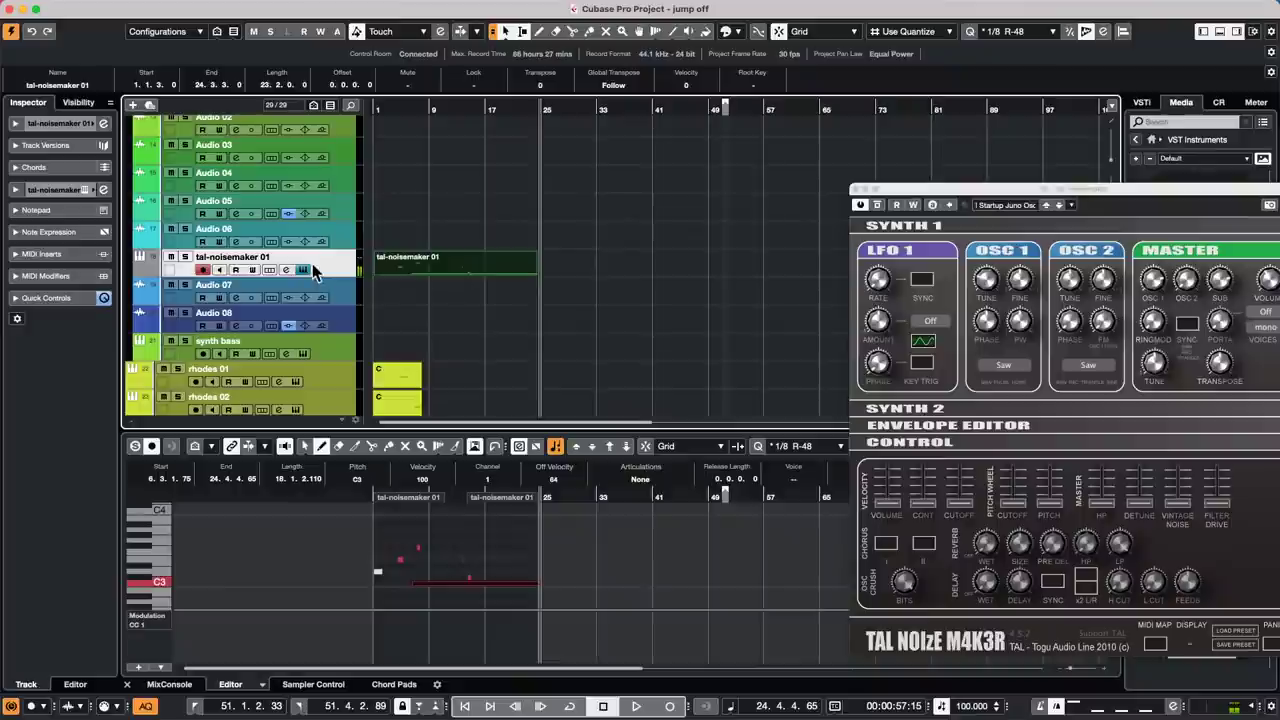
pyautogui.click(477, 294)
pyautogui.click(480, 276)
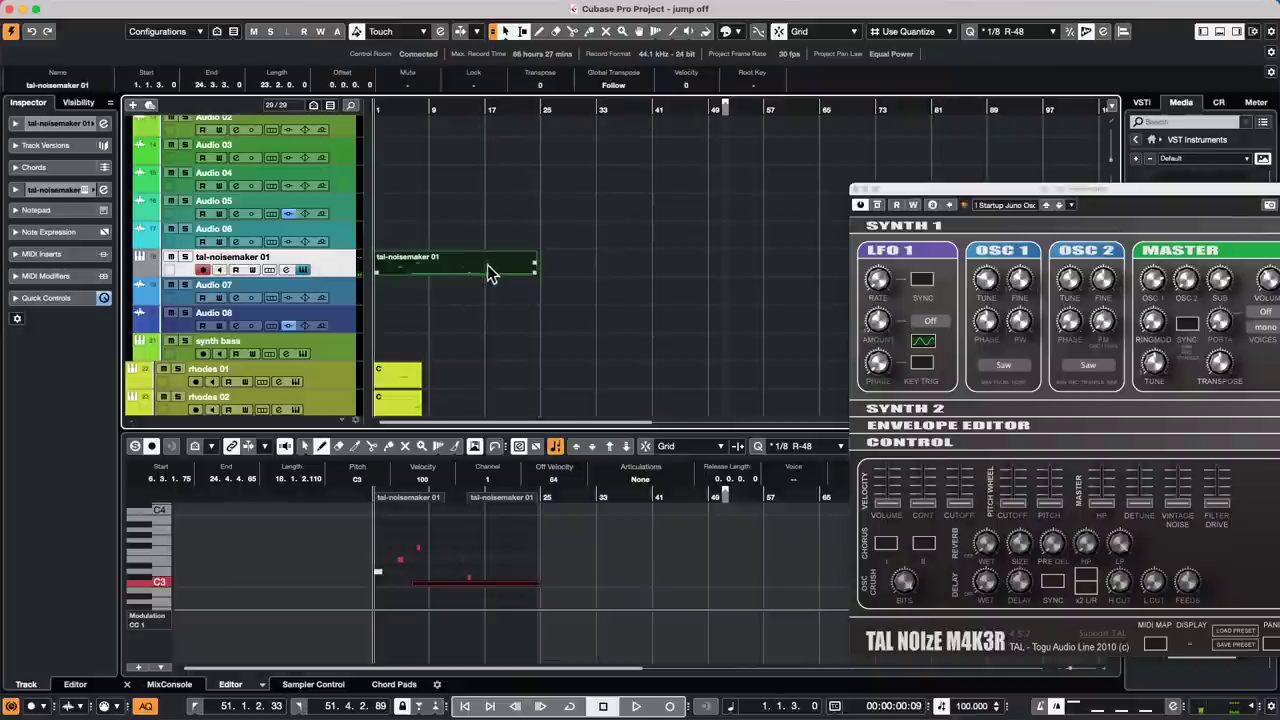
pyautogui.click(119, 8)
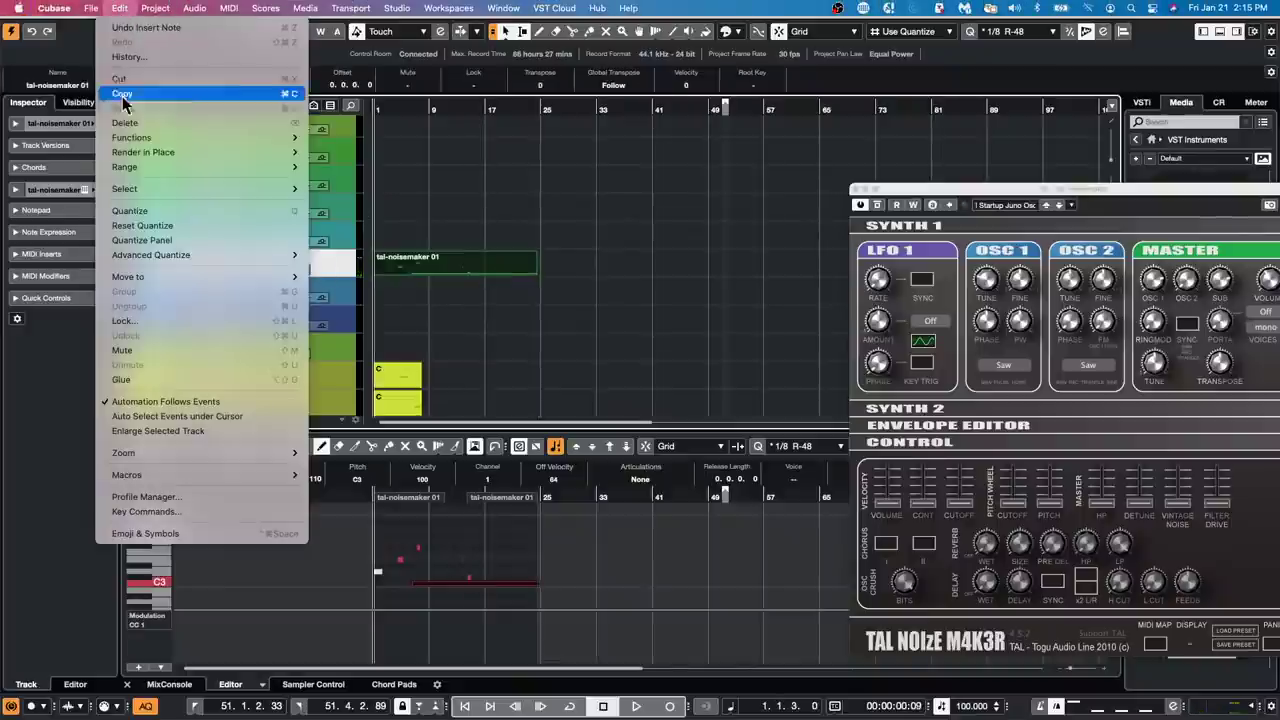
pyautogui.moveTo(143, 152)
pyautogui.click(463, 166)
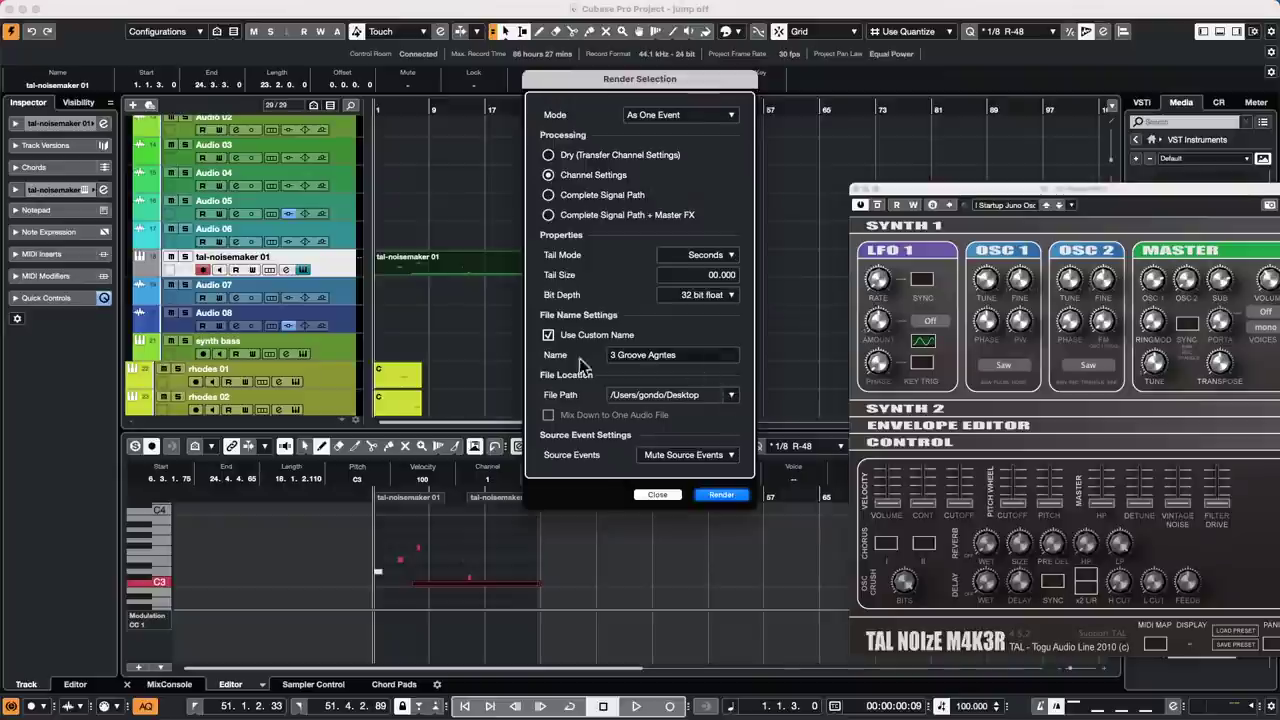
pyautogui.click(548, 335)
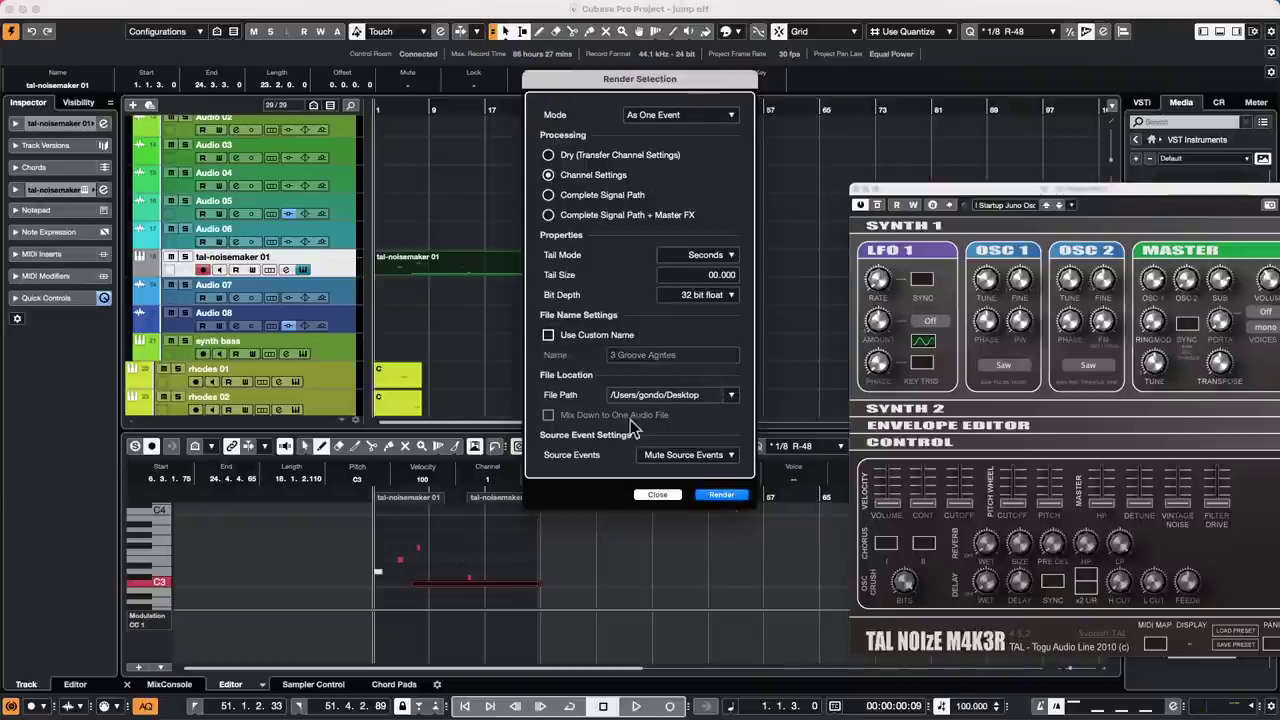
pyautogui.click(720, 495)
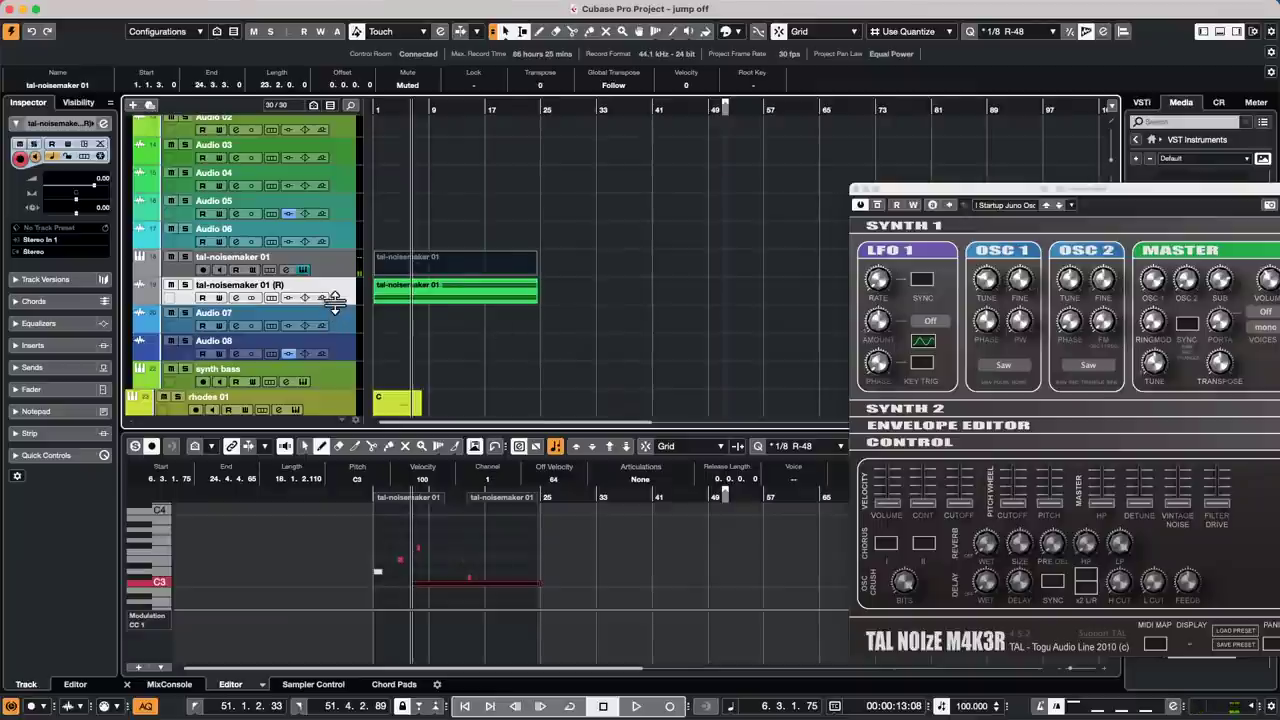
# Step: Select the rendered tal-noisemaker 01 (R) track, check the Render in Place menu entry and close the synth's plug-in window
pyautogui.moveTo(331, 302)
pyautogui.mouseDown()
pyautogui.moveTo(342, 346)
pyautogui.moveTo(341, 302)
pyautogui.mouseUp()
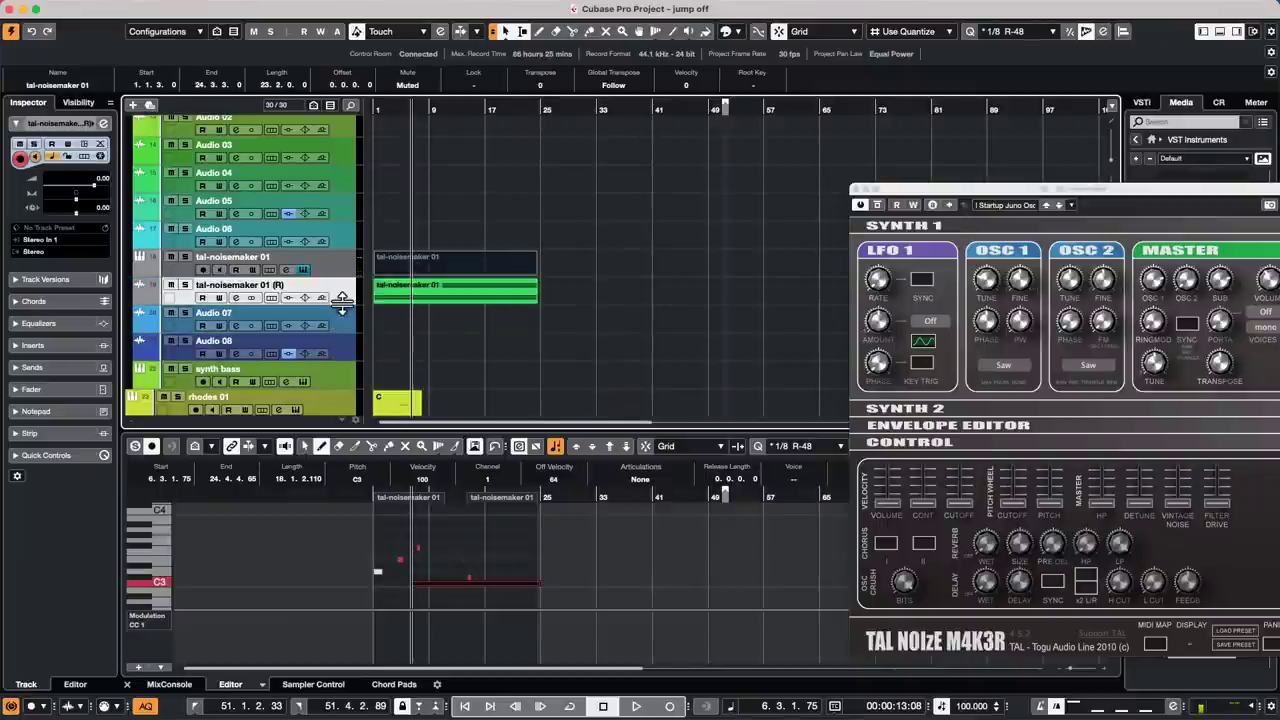
pyautogui.click(527, 365)
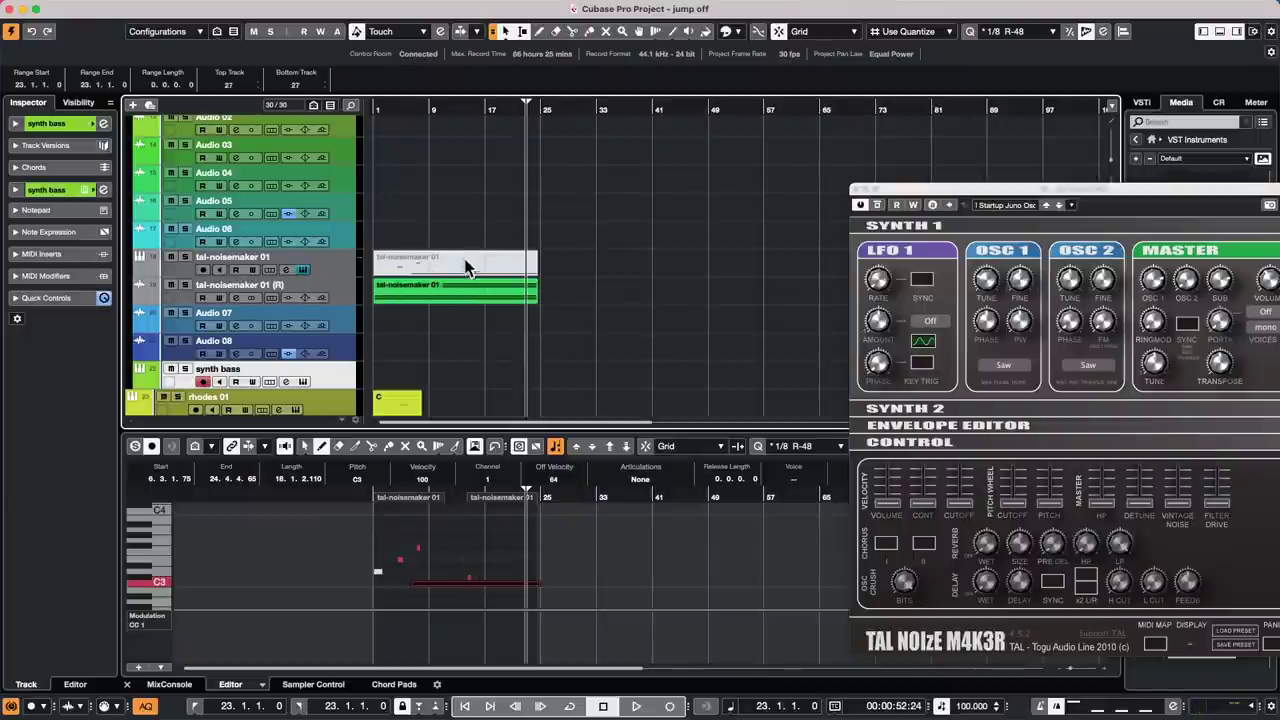
pyautogui.click(337, 305)
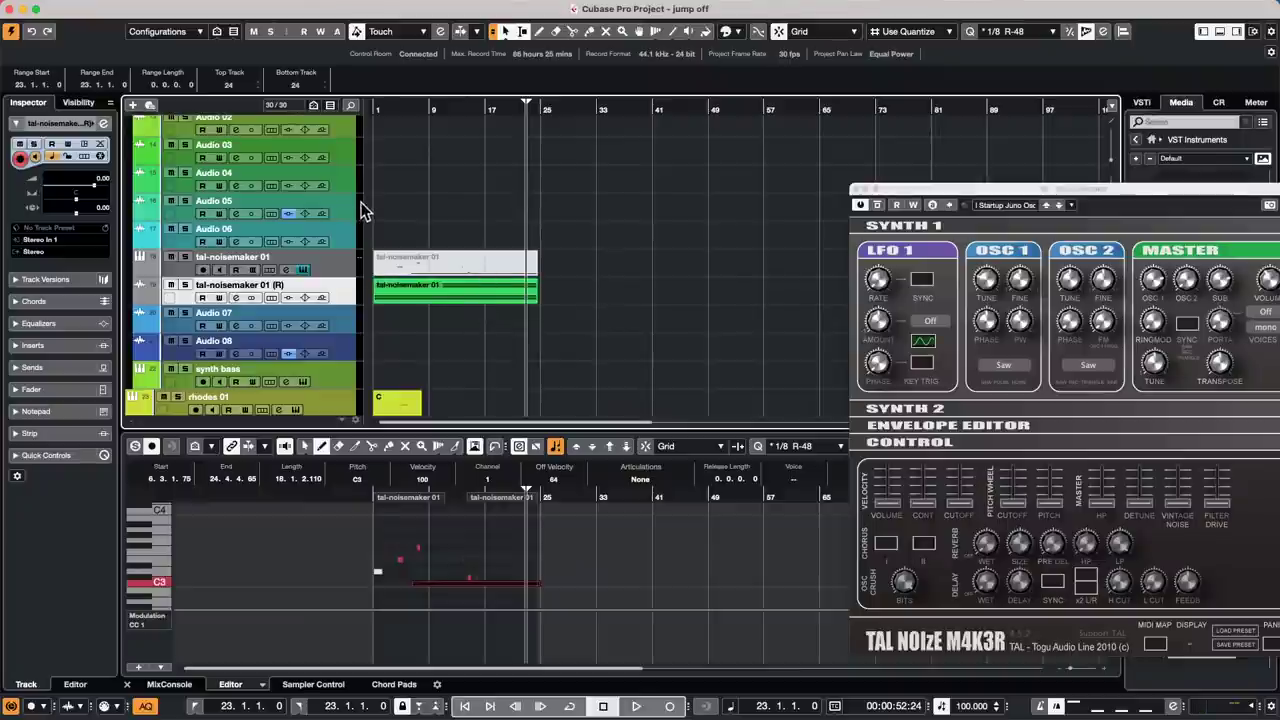
pyautogui.click(120, 8)
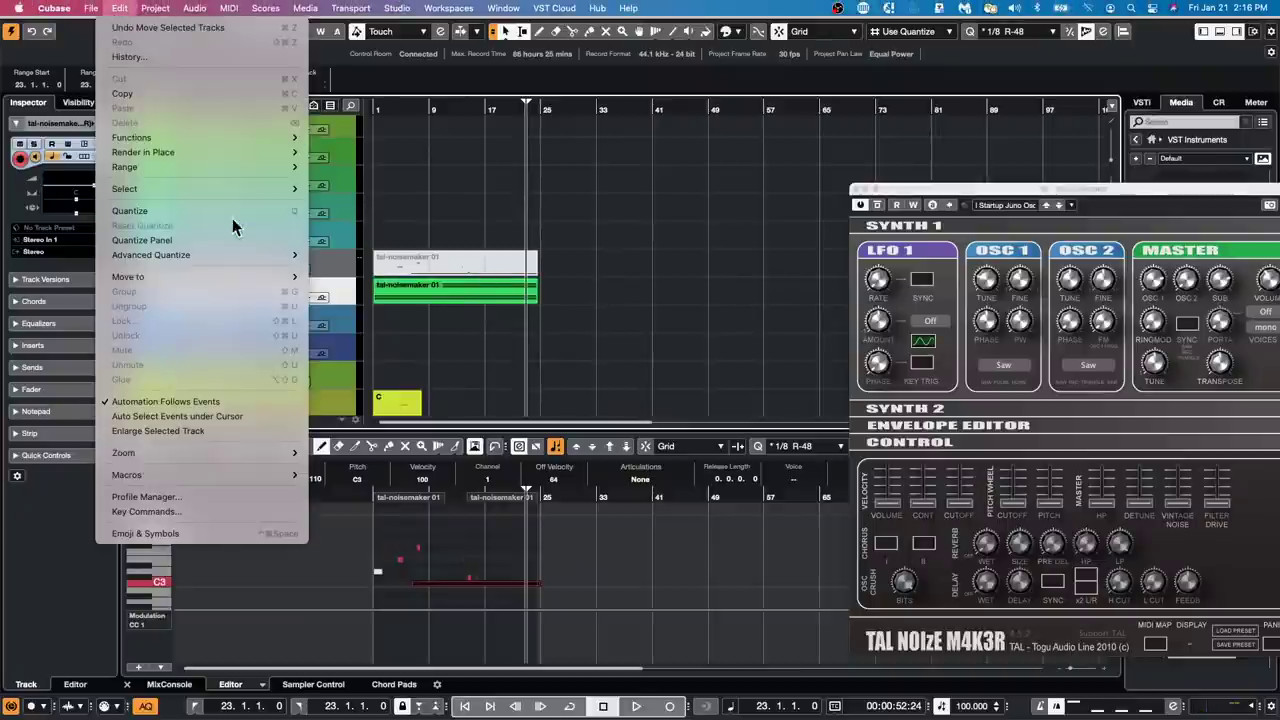
pyautogui.moveTo(280, 153)
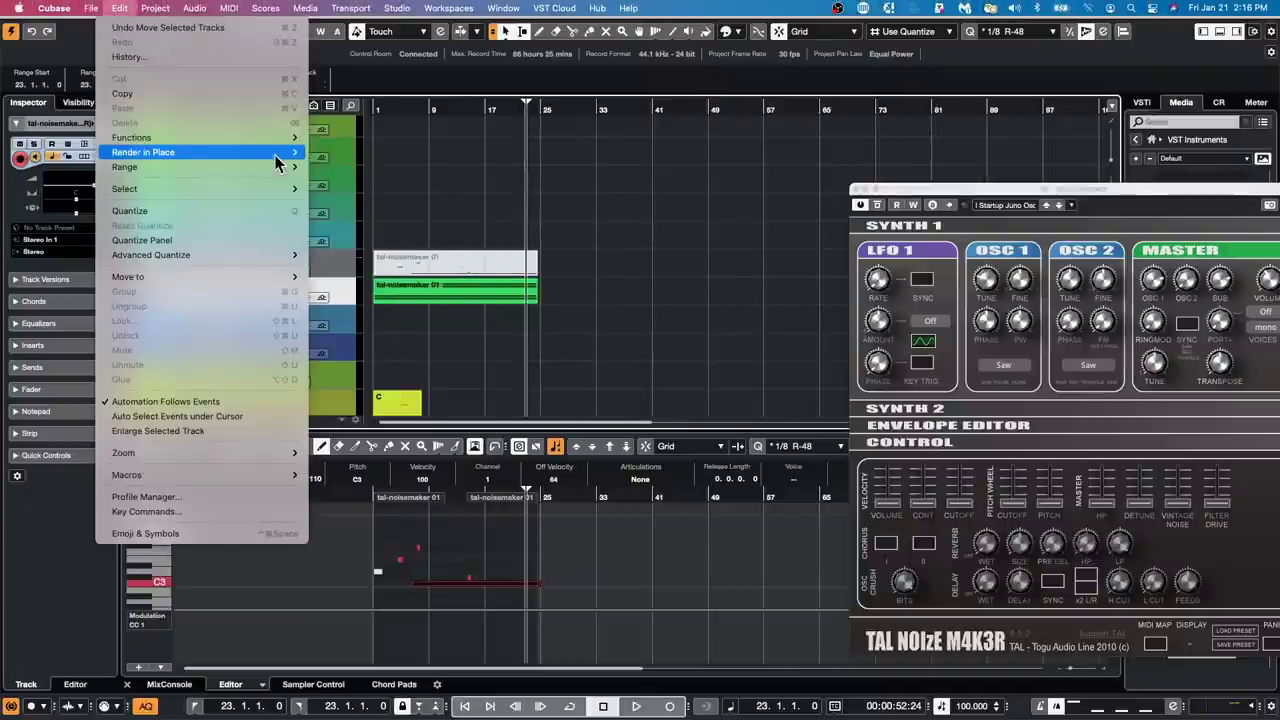
pyautogui.click(674, 357)
pyautogui.click(855, 189)
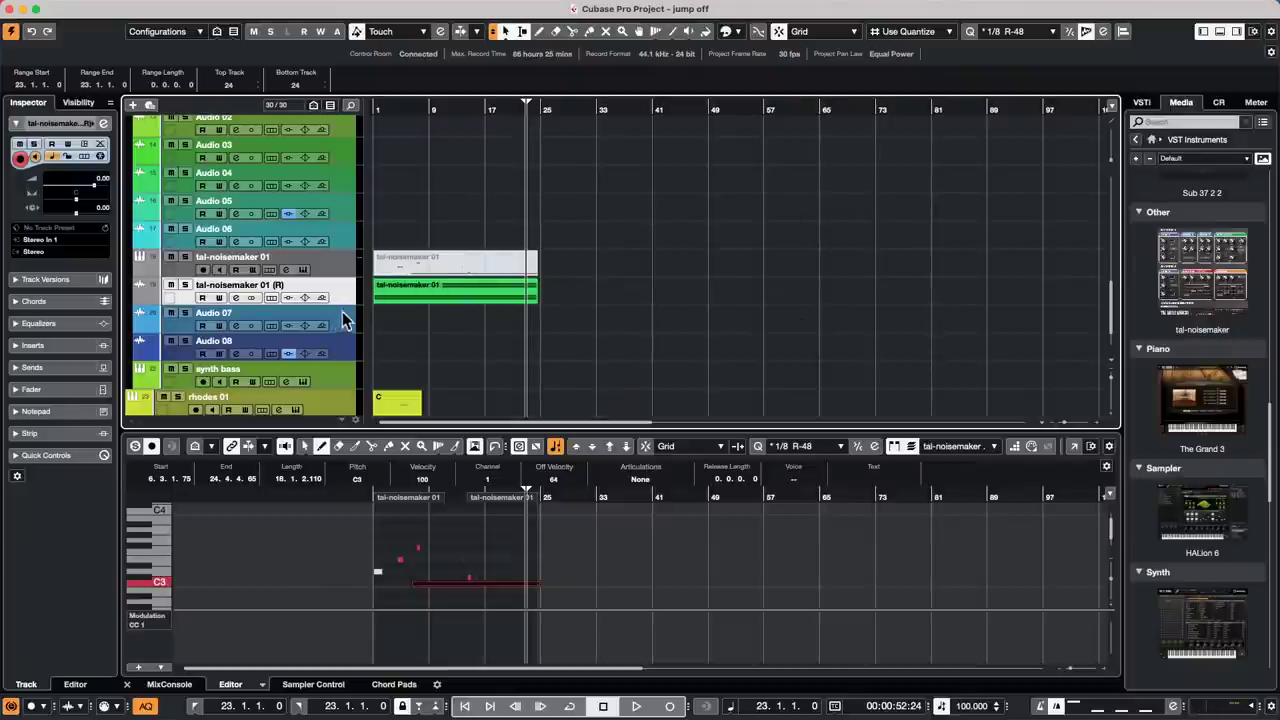
# Step: Open the recent project Amos Moses - GO and activate it
pyautogui.moveTo(169, 5)
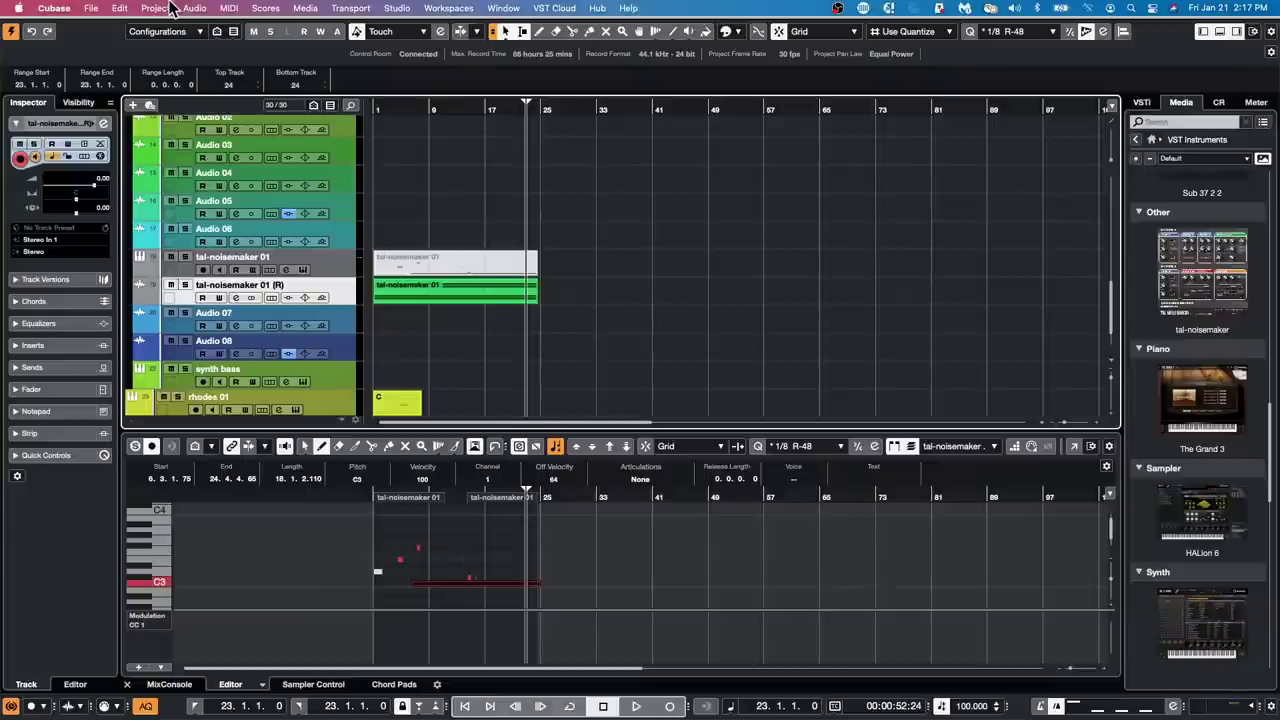
pyautogui.click(95, 9)
pyautogui.moveTo(118, 291)
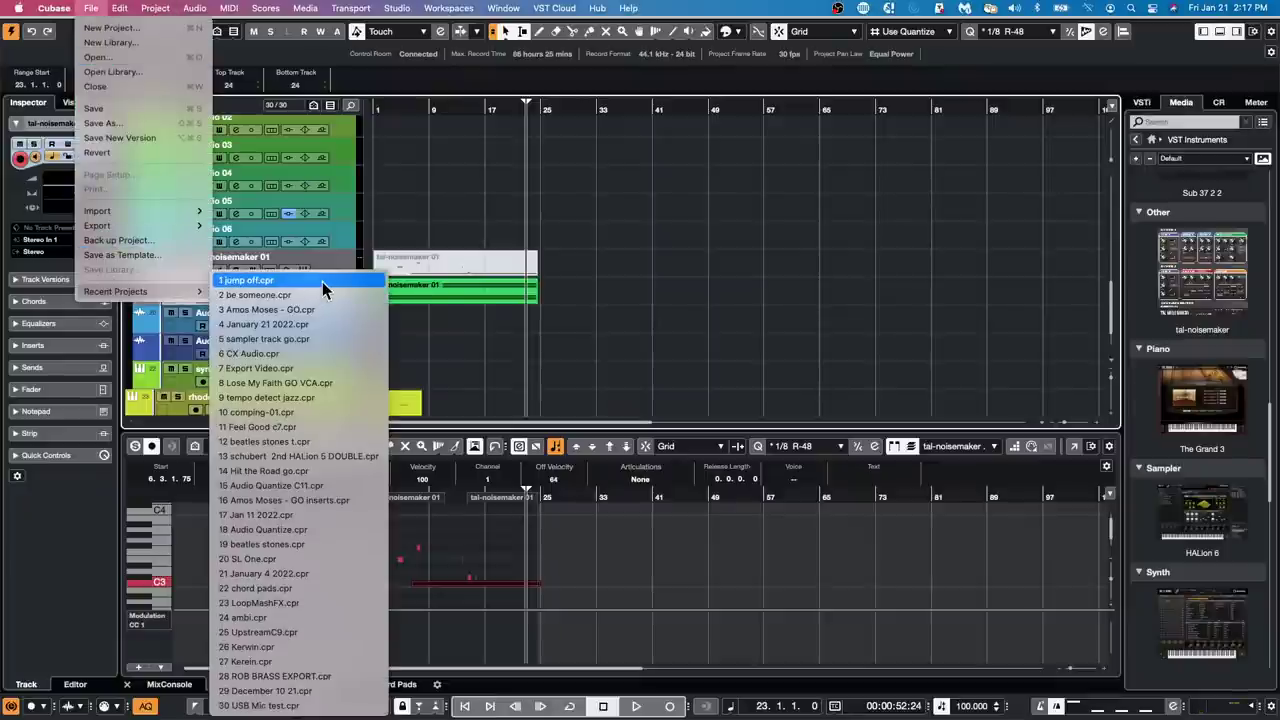
pyautogui.click(316, 309)
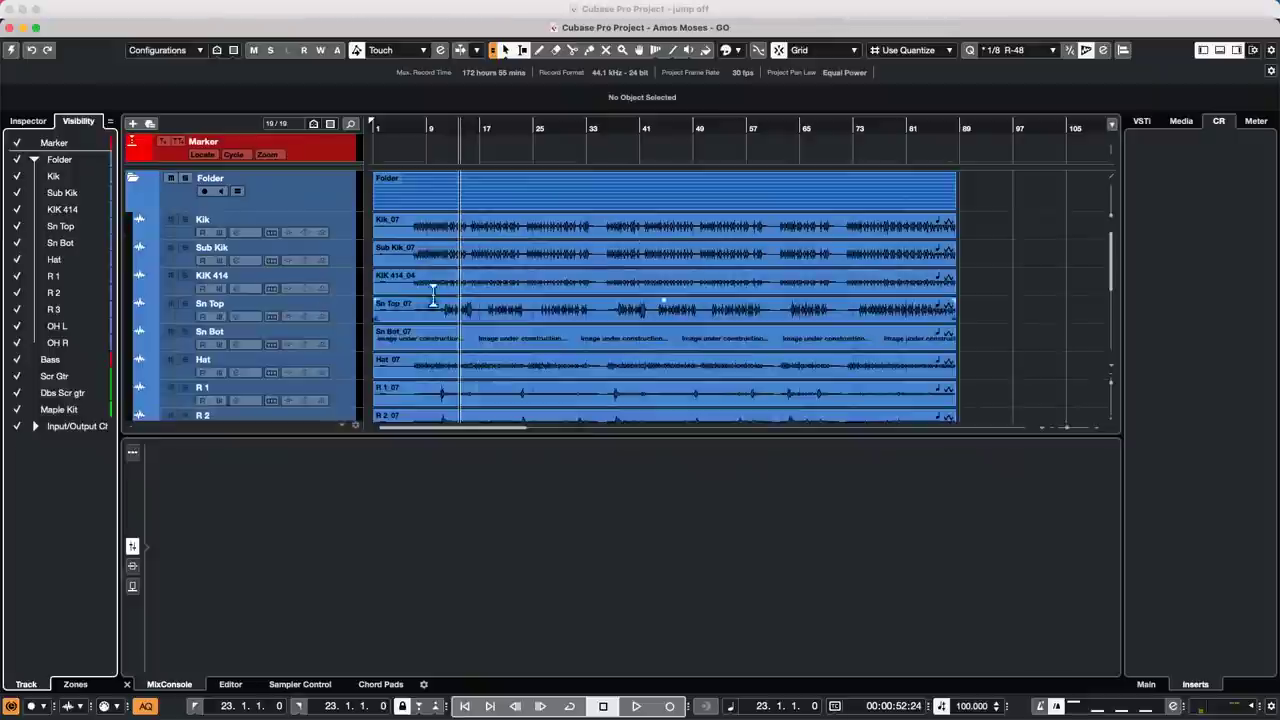
pyautogui.scroll(-5, 553, 290)
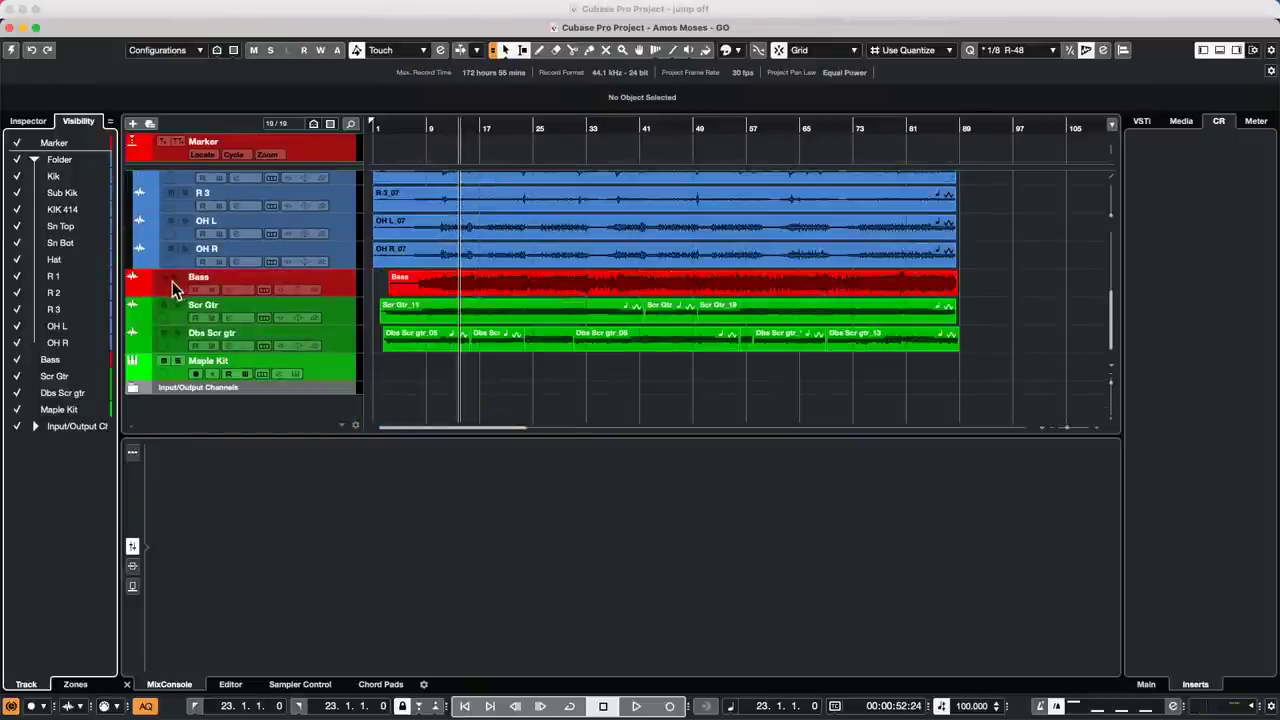
pyautogui.click(11, 49)
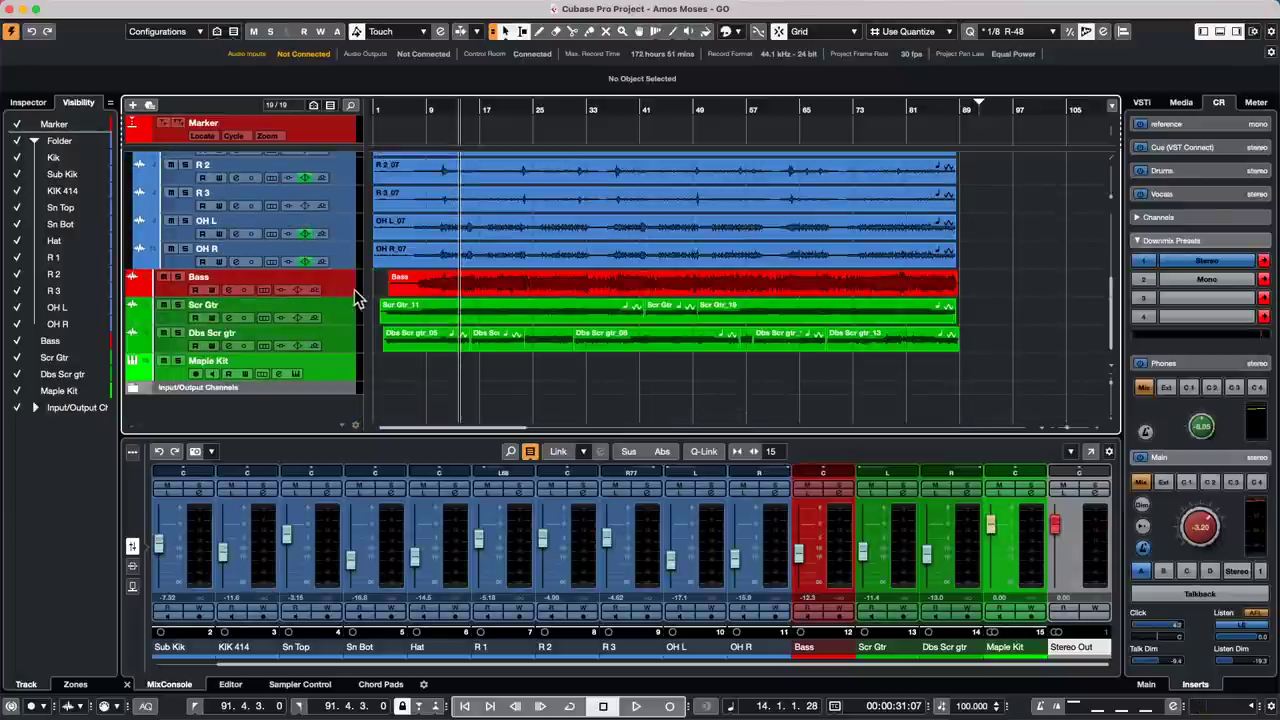
# Step: Solo the Bass track, start playback and make the track taller
pyautogui.click(182, 278)
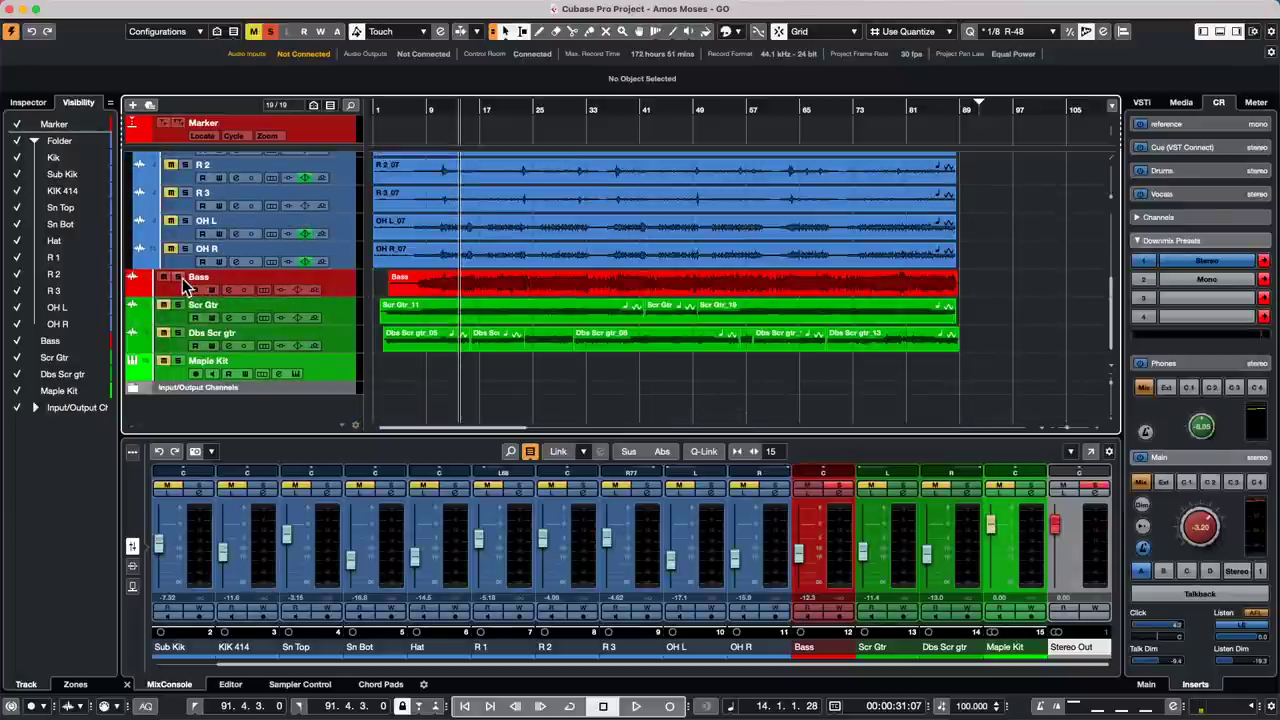
pyautogui.press('space')
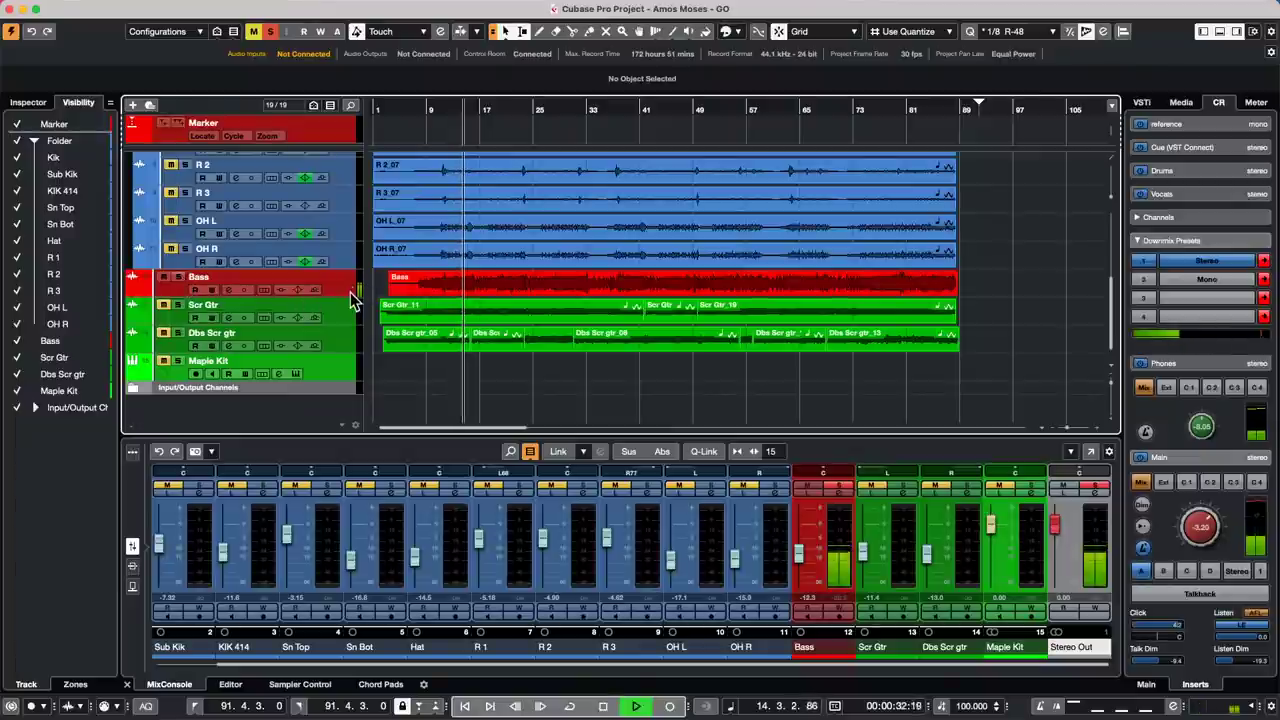
pyautogui.moveTo(341, 296); pyautogui.dragTo(340, 326)
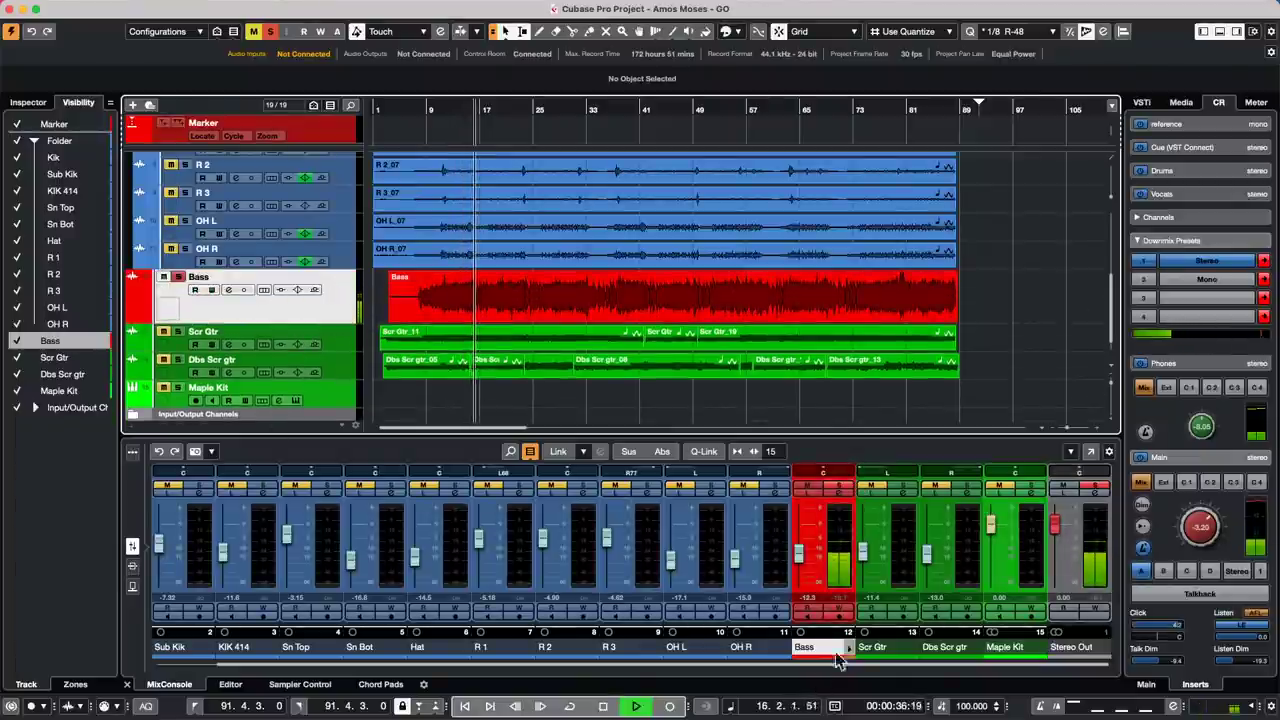
# Step: Enable write automation on the Bass channel, record volume fader moves from about bar 17 to bar 24 and stop playback
pyautogui.click(836, 607)
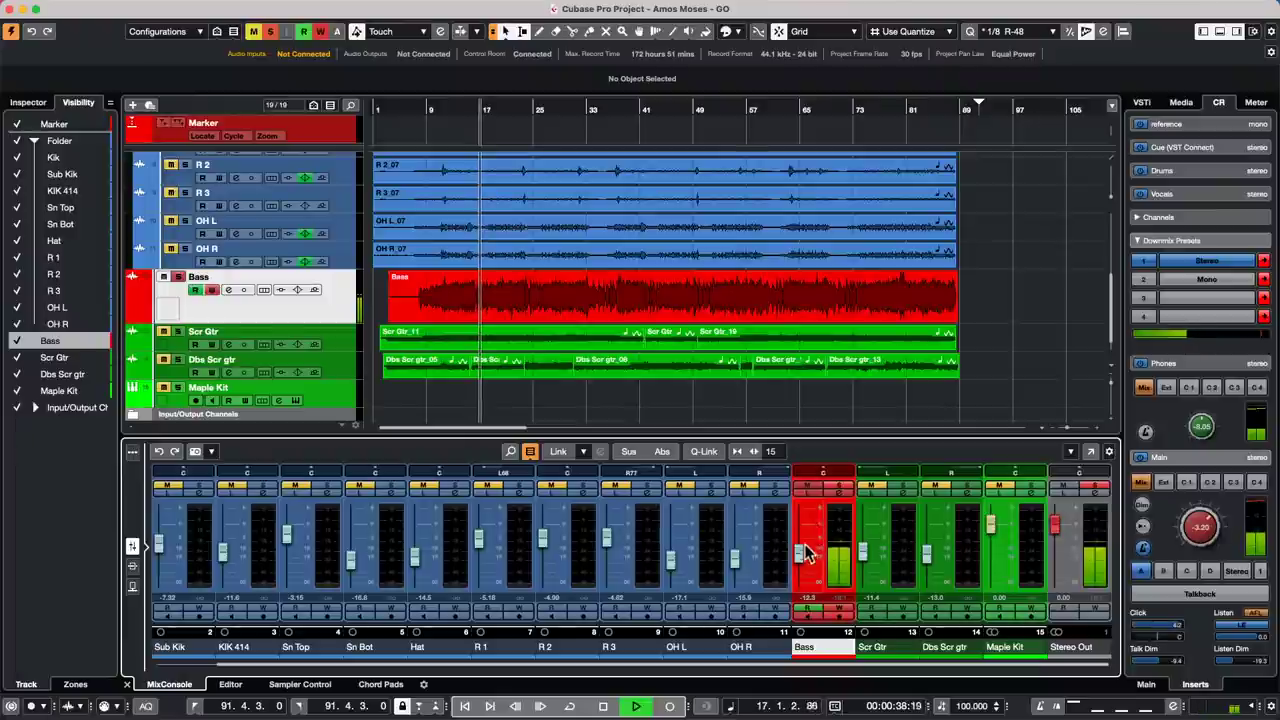
pyautogui.moveTo(806, 553)
pyautogui.mouseDown()
pyautogui.moveTo(812, 527)
pyautogui.moveTo(800, 572)
pyautogui.moveTo(809, 545)
pyautogui.moveTo(812, 562)
pyautogui.mouseUp()
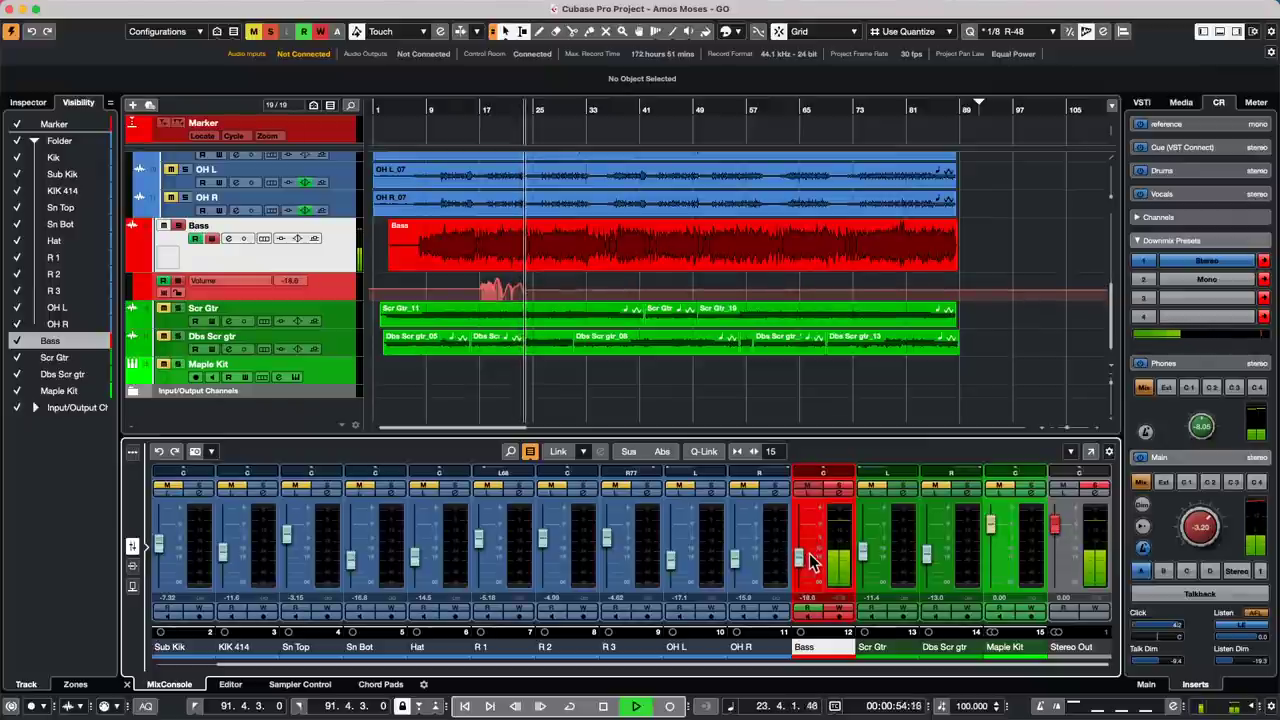
pyautogui.press('space')
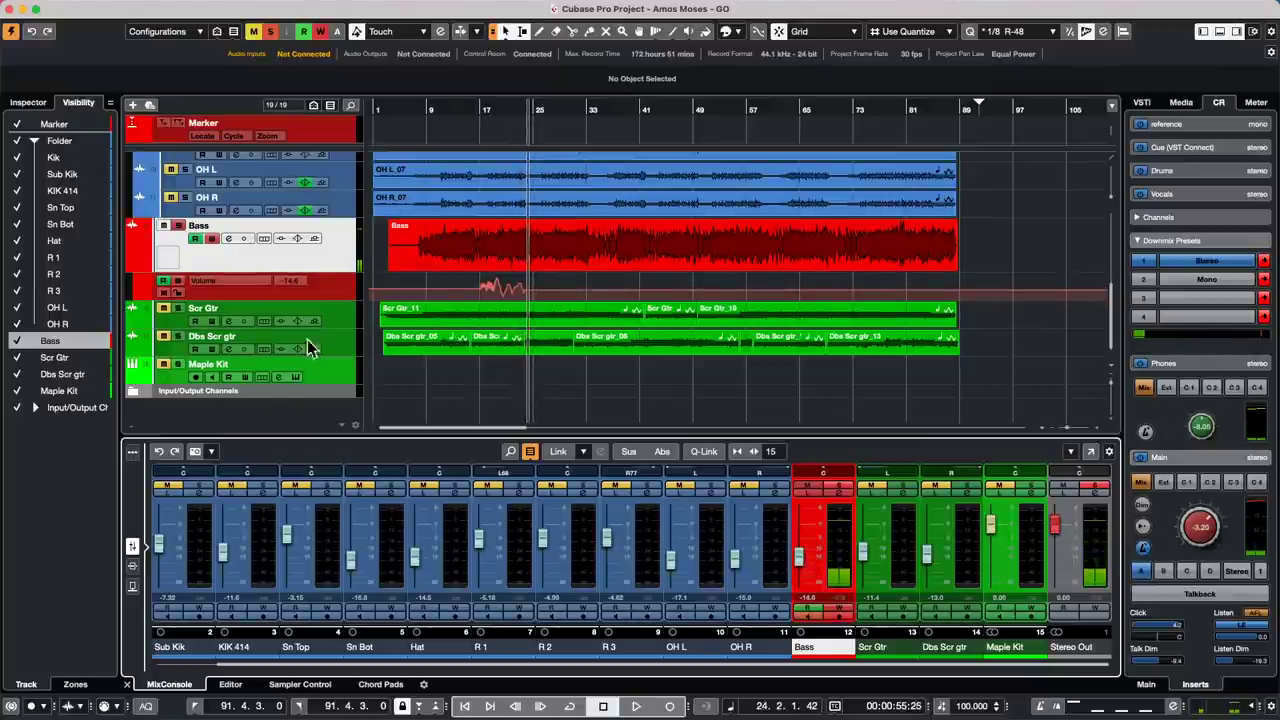
# Step: Make the Bass volume automation lane taller, keep Touch mode and rewrite the volume moves from about bar 17 to bar 23
pyautogui.click(328, 300)
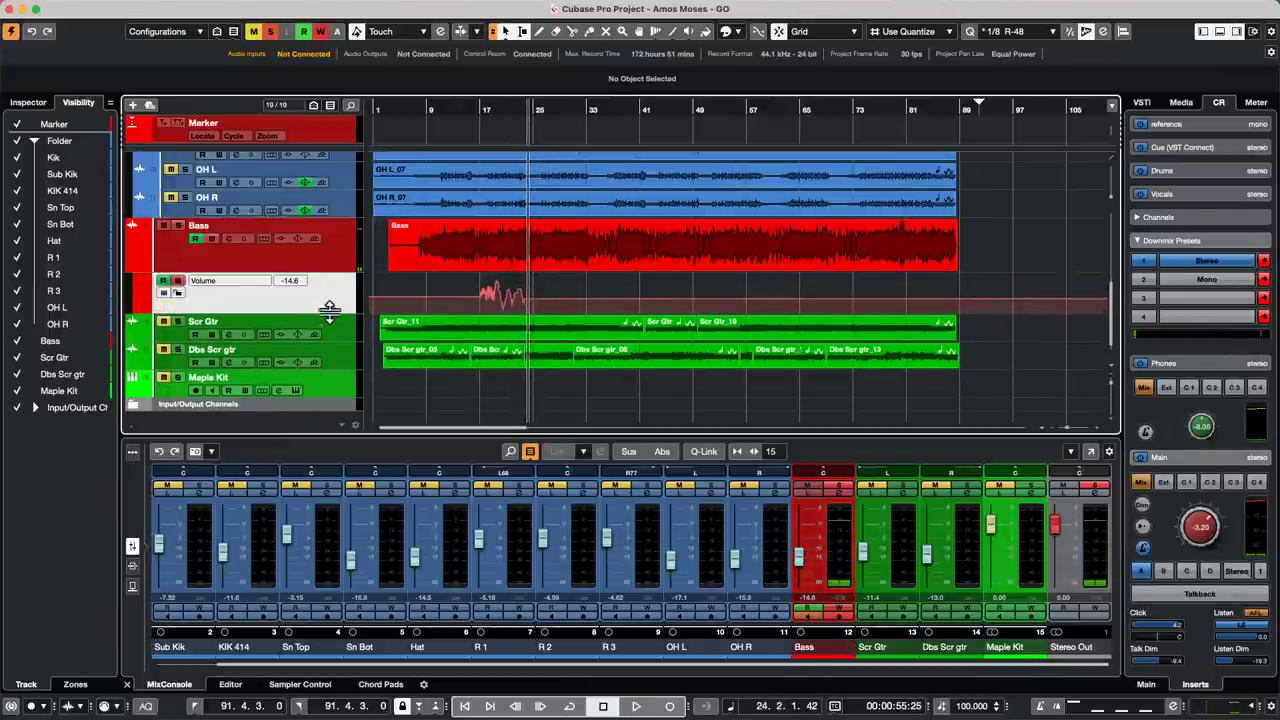
pyautogui.click(401, 33)
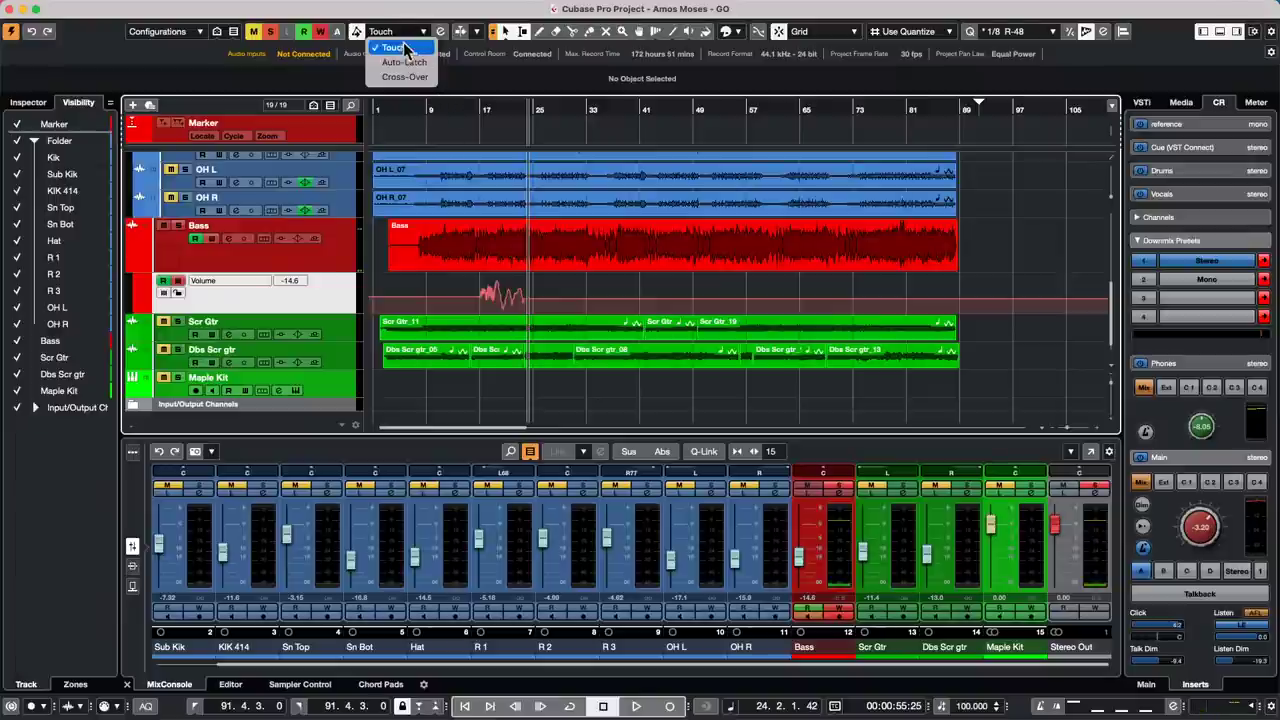
pyautogui.click(478, 112)
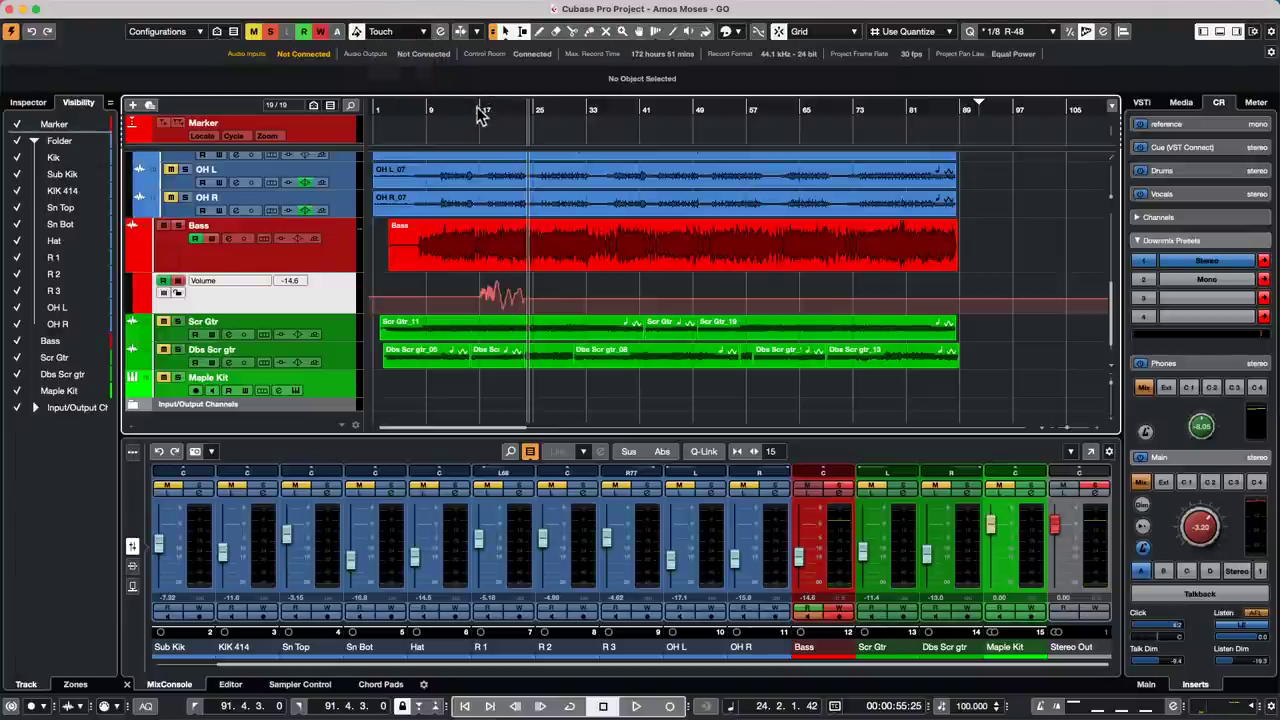
pyautogui.moveTo(478, 112); pyautogui.dragTo(509, 143)
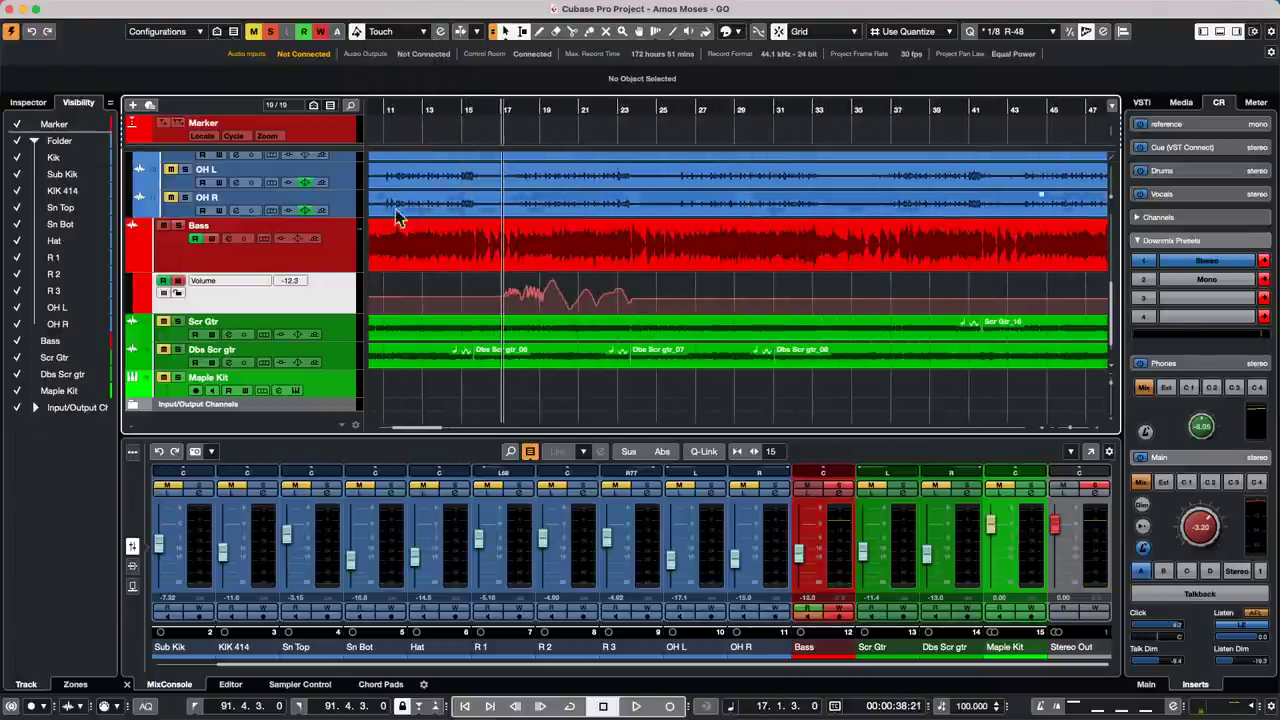
pyautogui.press('space')
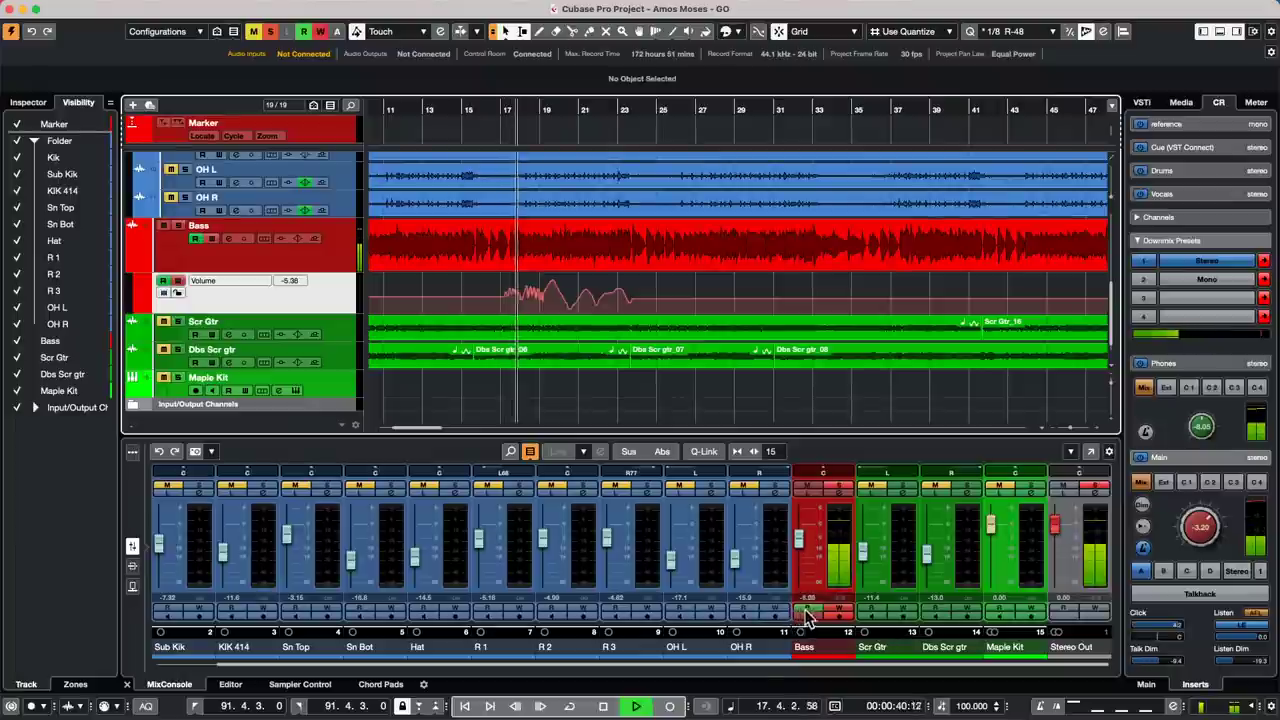
pyautogui.moveTo(803, 540)
pyautogui.mouseDown()
pyautogui.moveTo(806, 560)
pyautogui.moveTo(808, 531)
pyautogui.mouseUp()
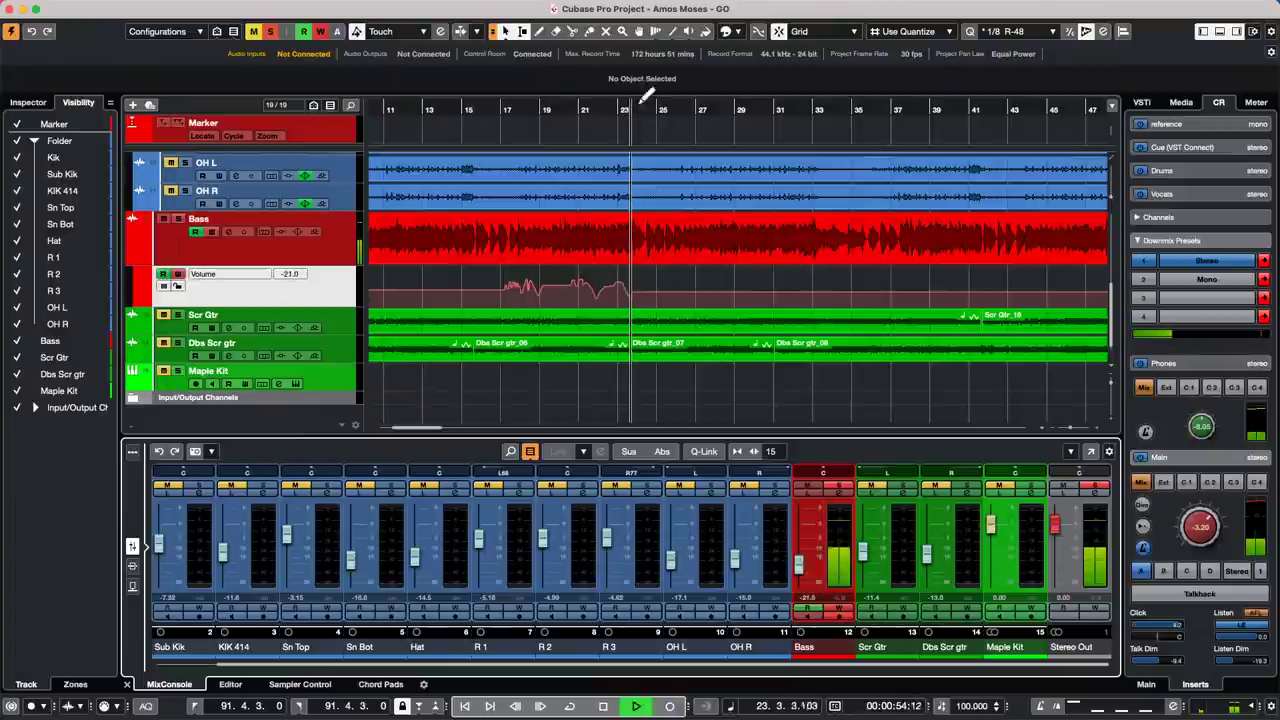
# Step: Set the automation mode to Auto-Latch and write a short Bass volume move from about bar 16, playing on past bar 24
pyautogui.moveTo(463, 109); pyautogui.dragTo(527, 115)
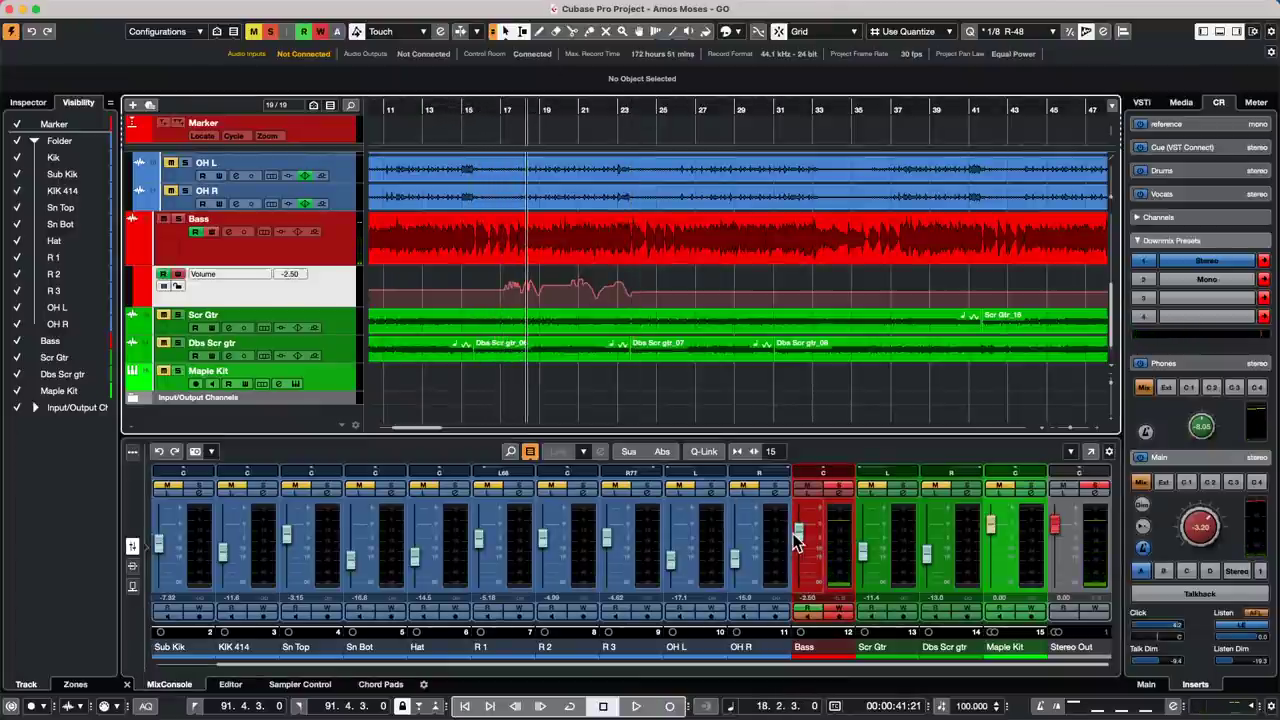
pyautogui.click(415, 31)
pyautogui.click(419, 64)
pyautogui.moveTo(506, 112); pyautogui.dragTo(478, 110)
pyautogui.press('space')
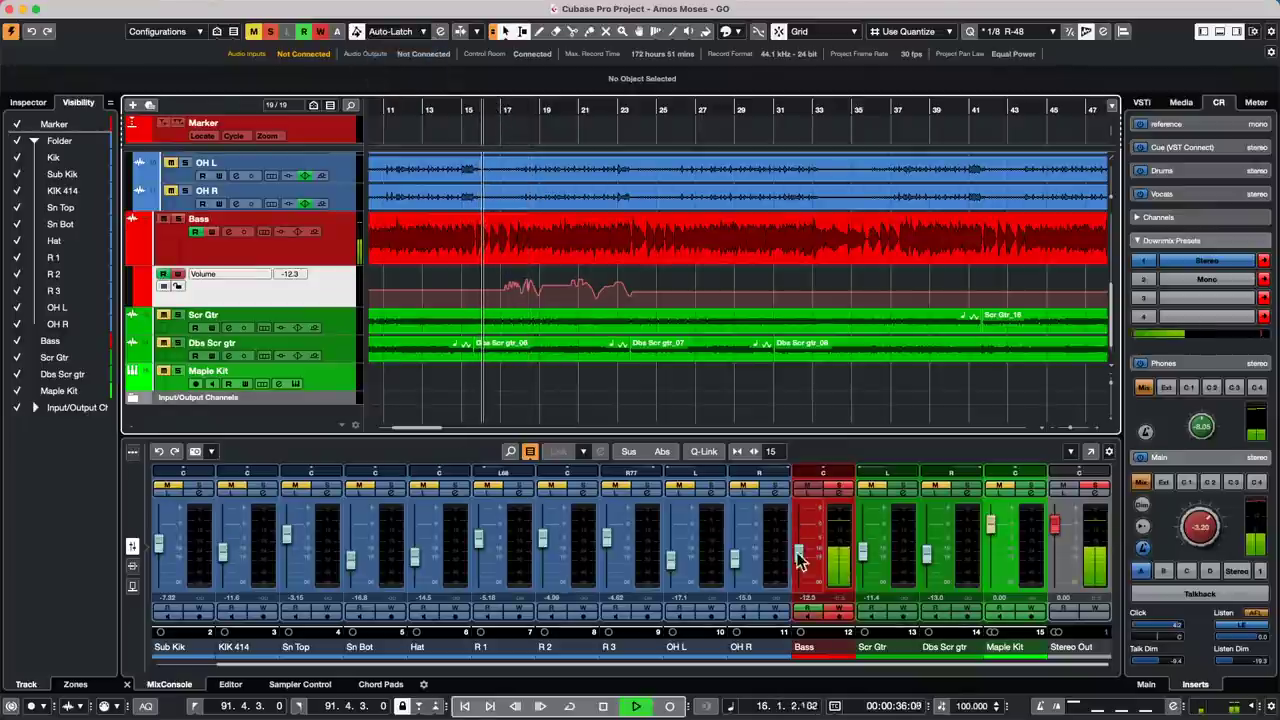
pyautogui.moveTo(800, 553); pyautogui.dragTo(811, 546)
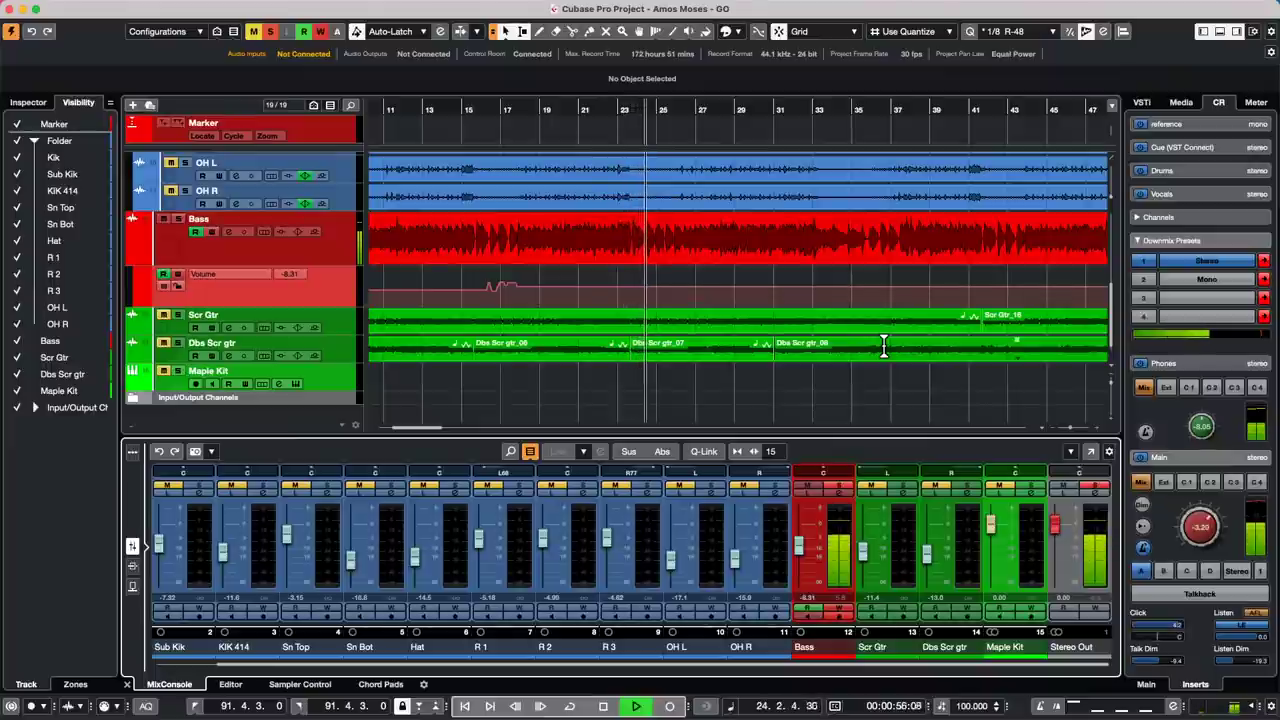
pyautogui.press('space')
pyautogui.press('Down')
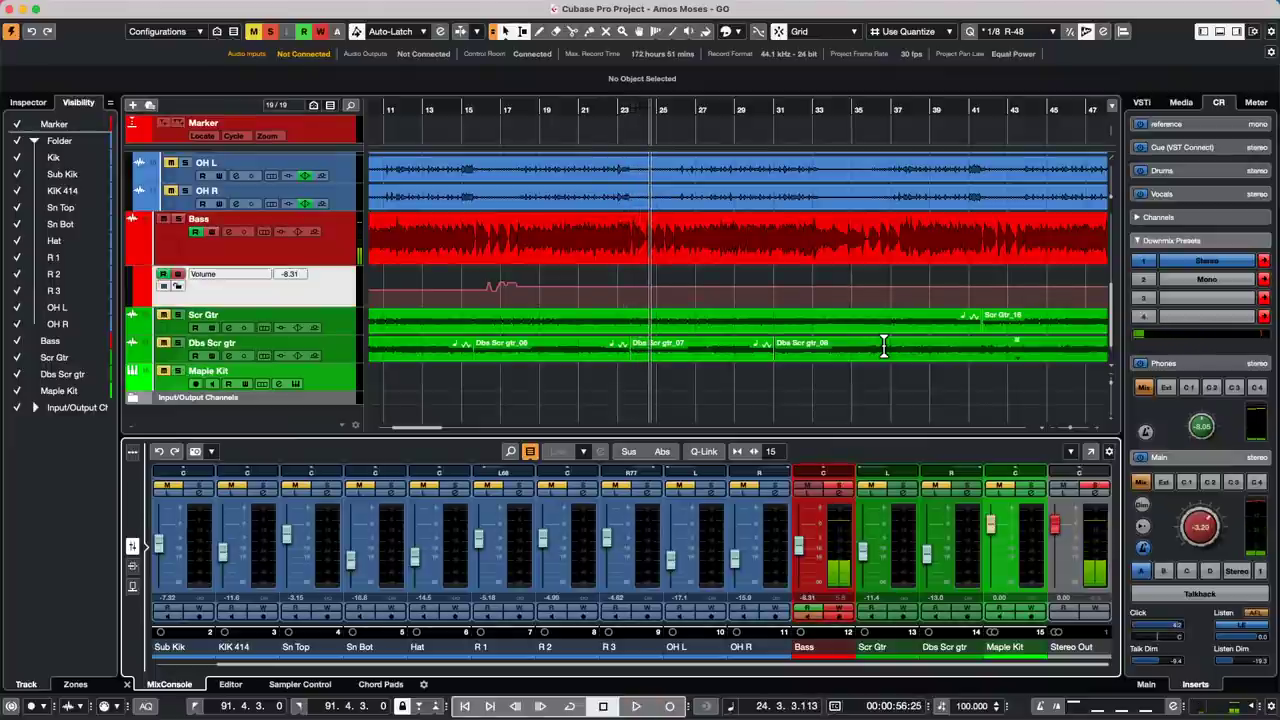
pyautogui.press('space')
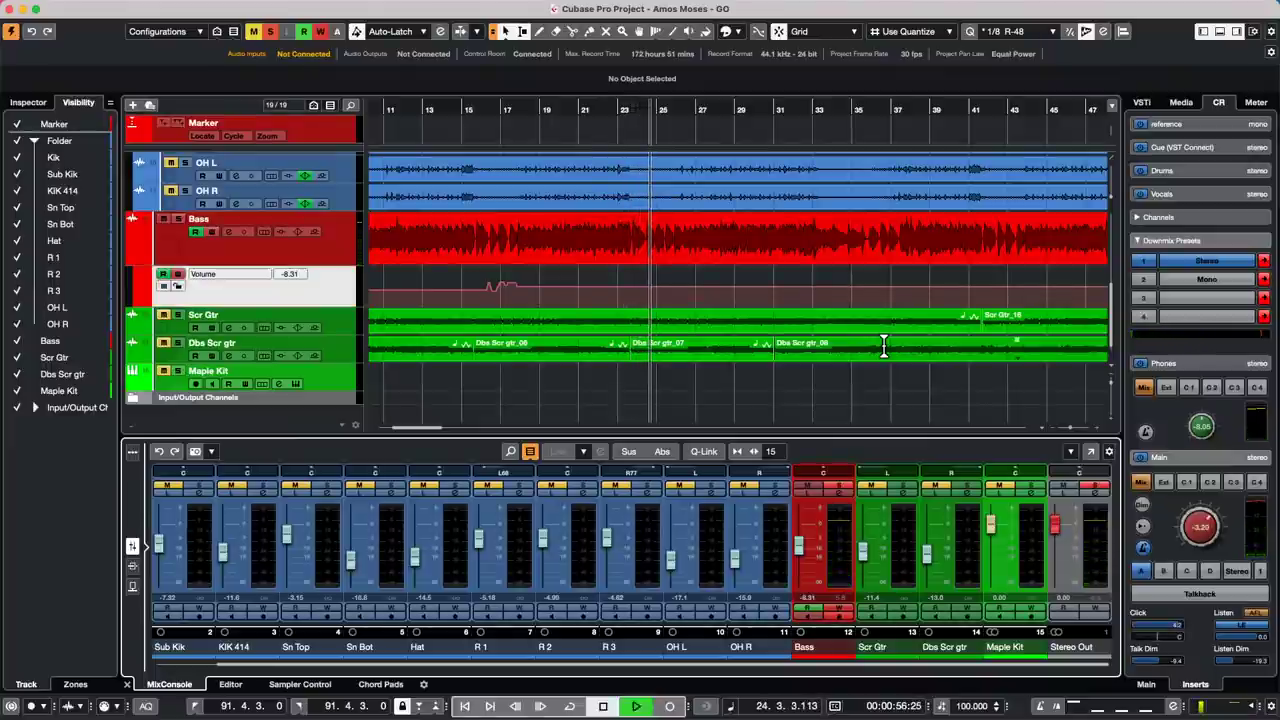
# Step: Open the Automation Panel, place it clear of the Bass automation and enable Fill To Start and To End
pyautogui.click(402, 31)
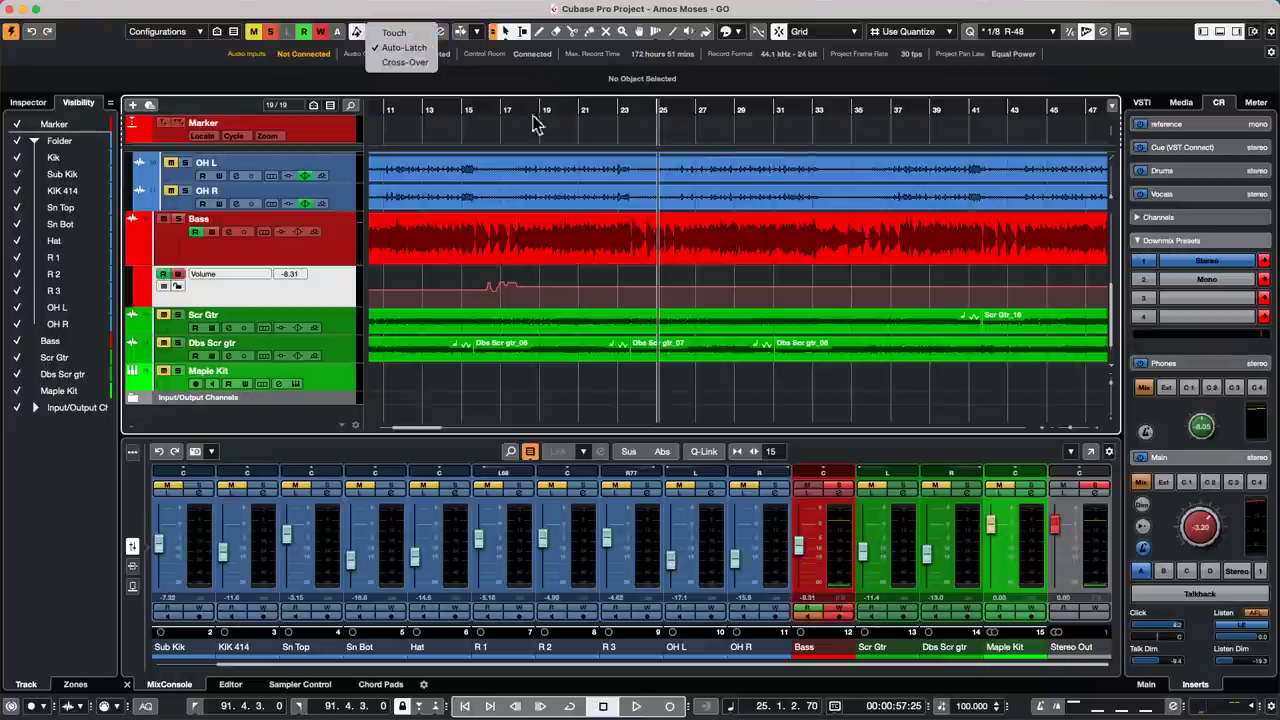
pyautogui.click(430, 78)
pyautogui.click(441, 31)
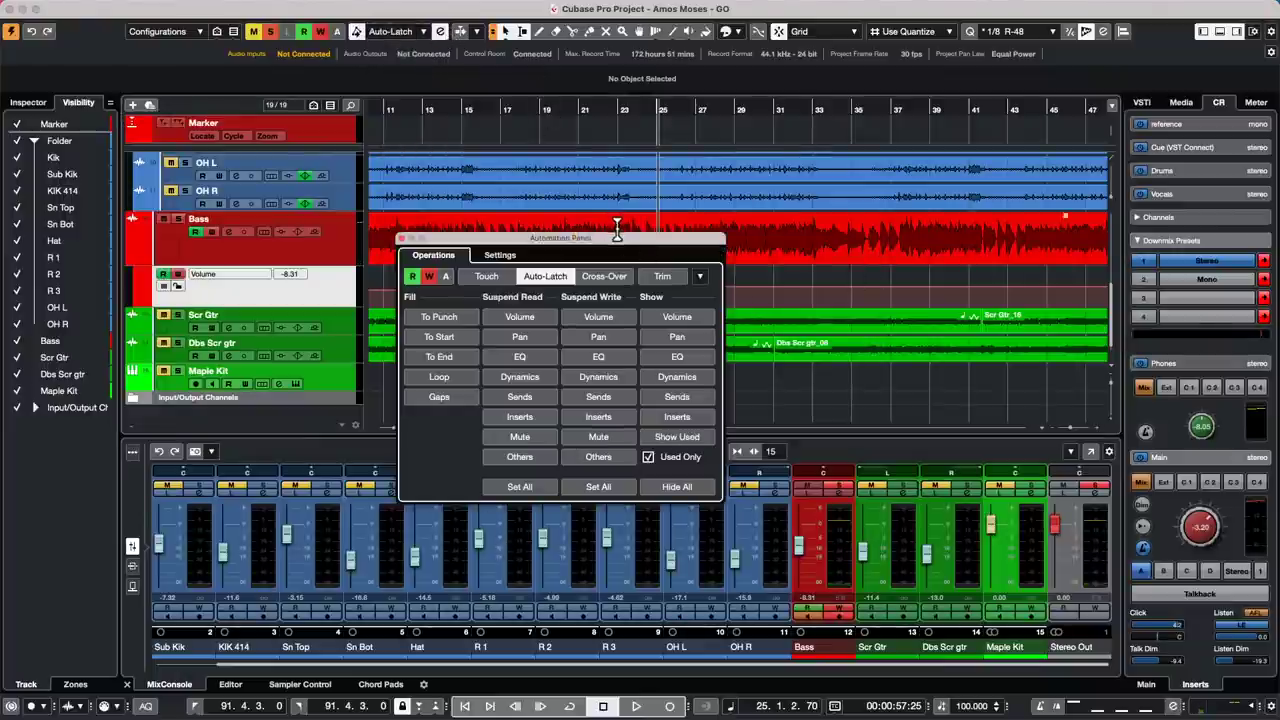
pyautogui.moveTo(627, 238); pyautogui.dragTo(904, 190)
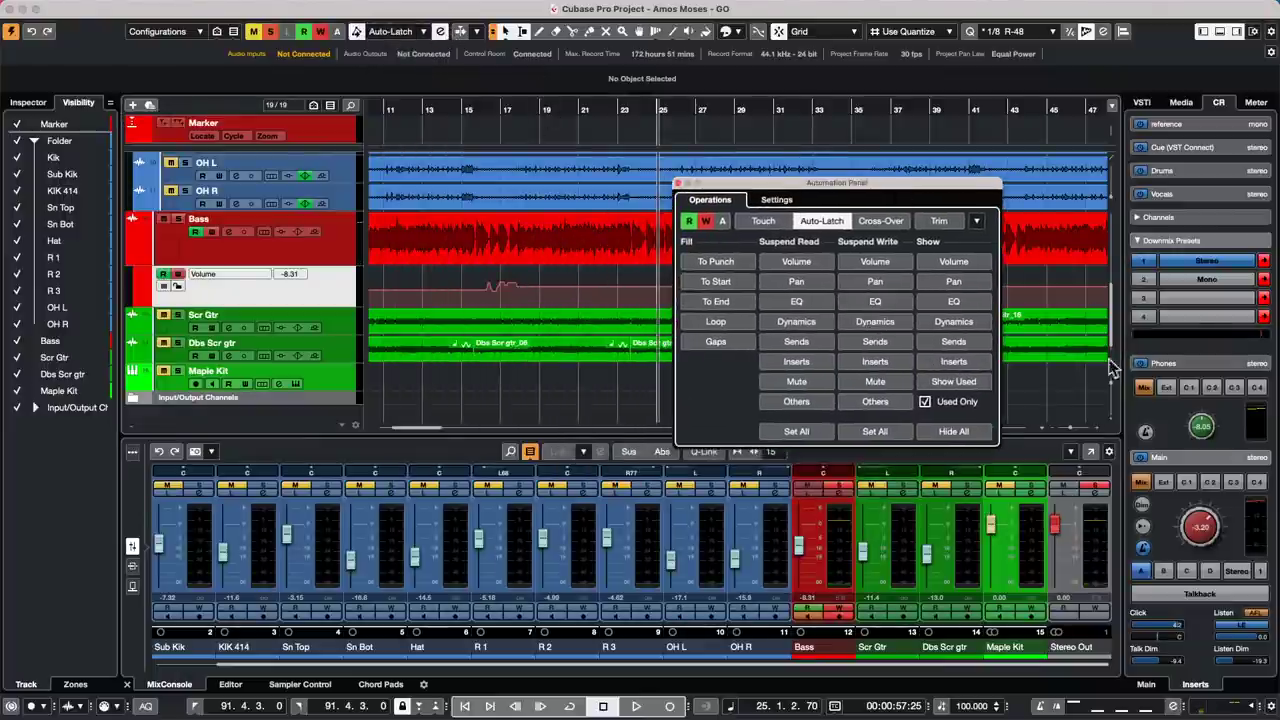
pyautogui.click(715, 281)
pyautogui.click(715, 301)
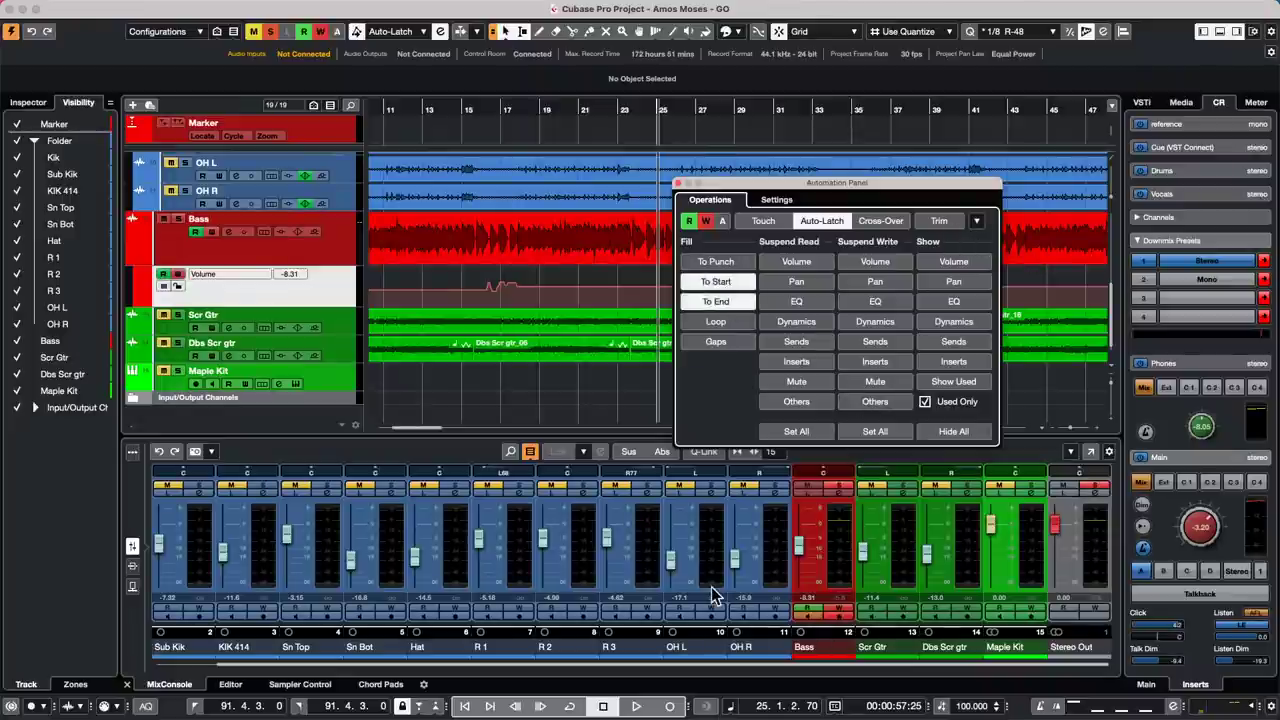
# Step: Raise the Bass fader to -0.62 dB during playback to fill the whole volume lane, stop and close the Automation Panel
pyautogui.press('space')
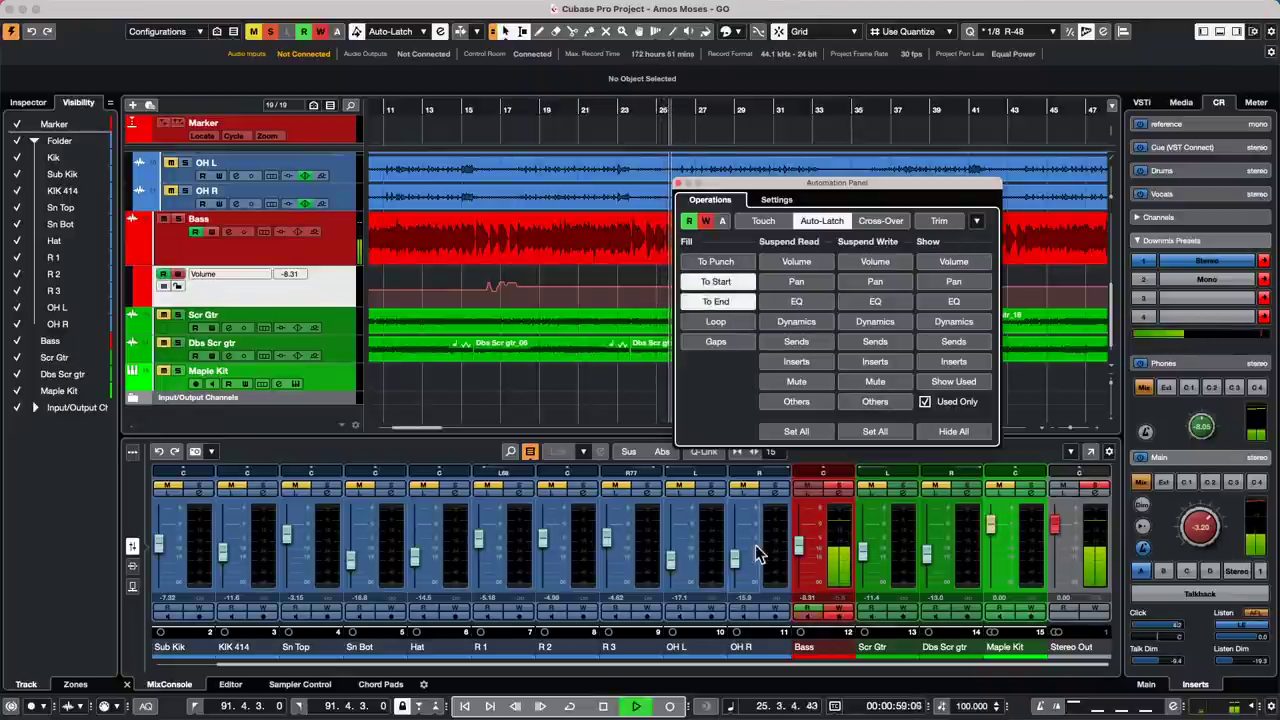
pyautogui.moveTo(800, 553); pyautogui.dragTo(800, 533)
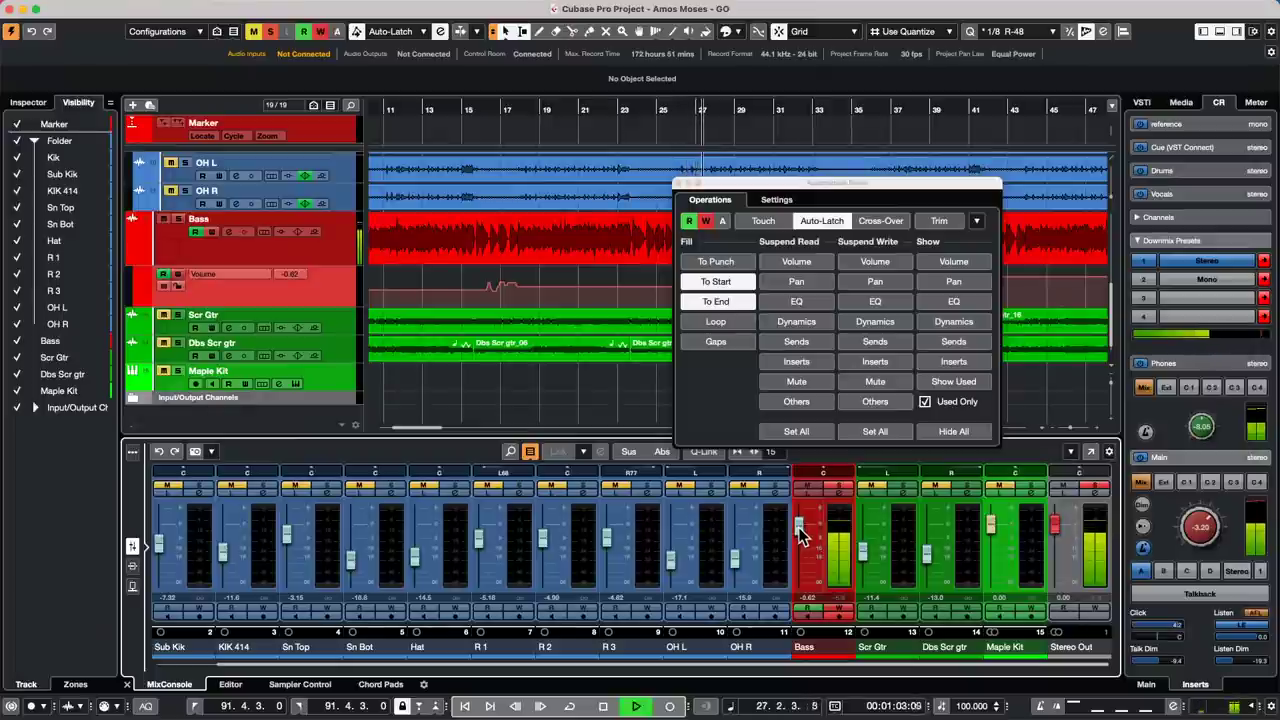
pyautogui.press('space')
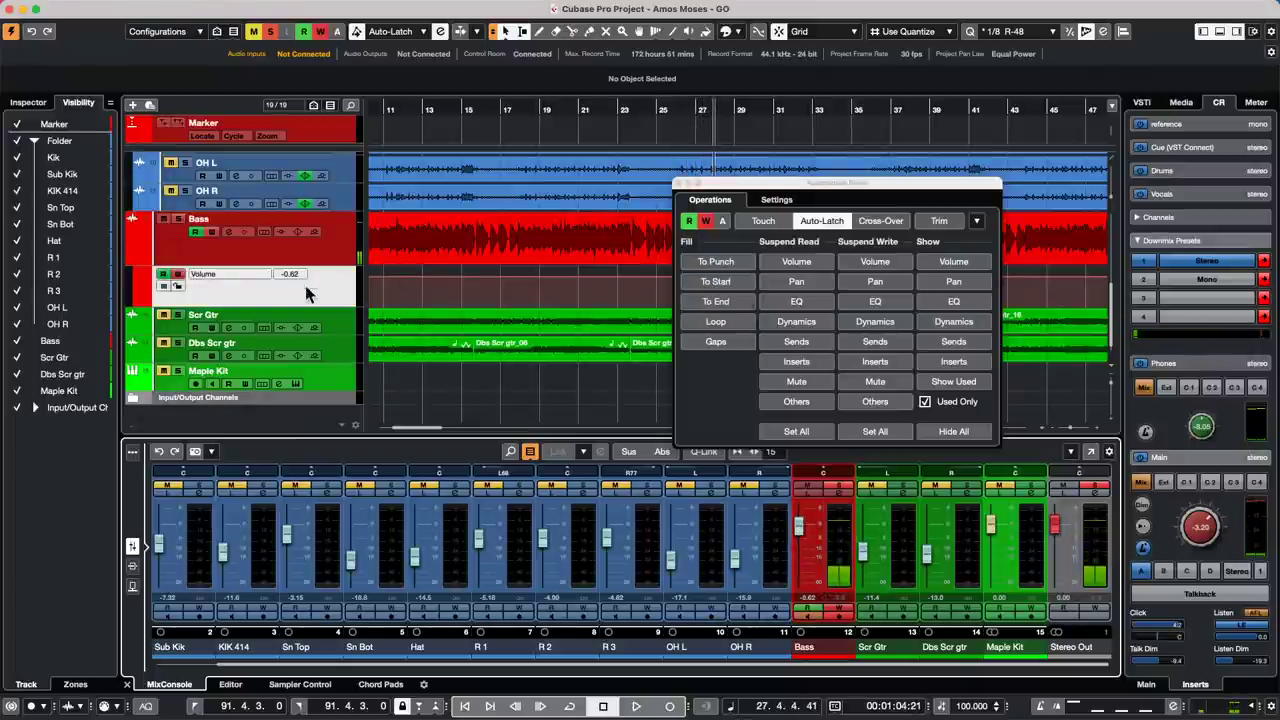
pyautogui.click(680, 182)
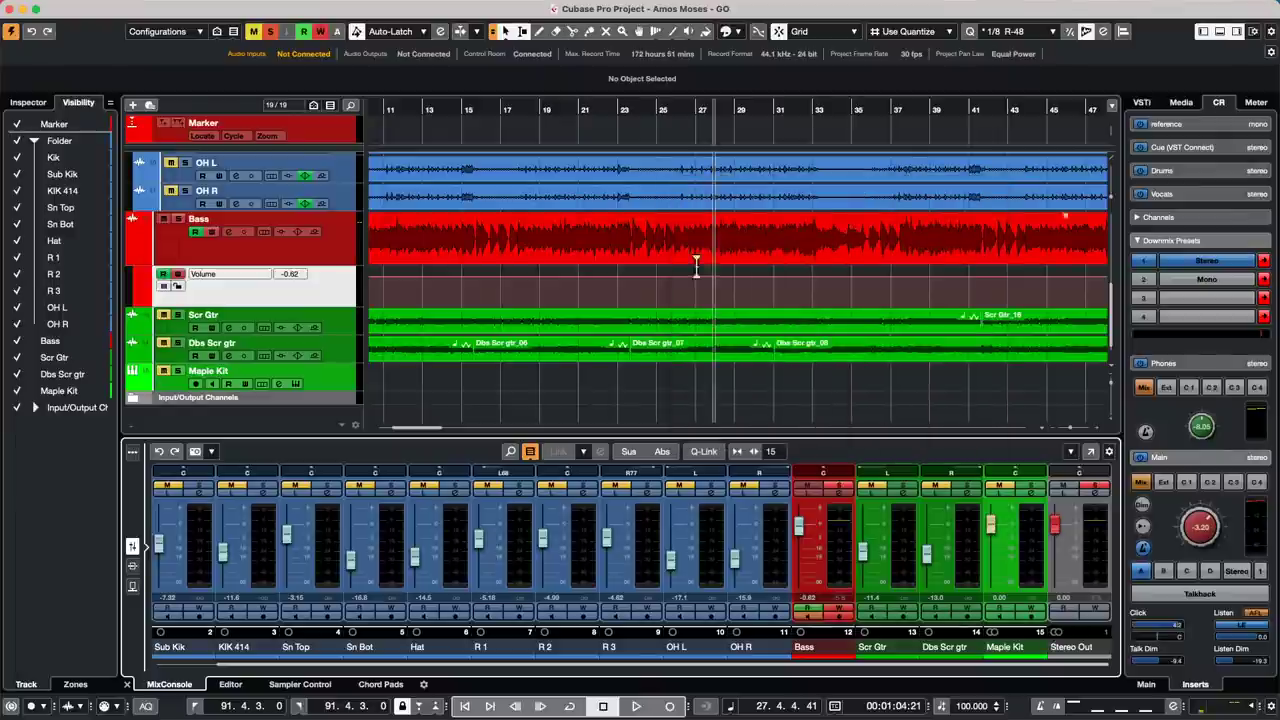
# Step: Reopen the Automation Panel to examine its Fill To Start option and other operations, and close it
pyautogui.click(452, 31)
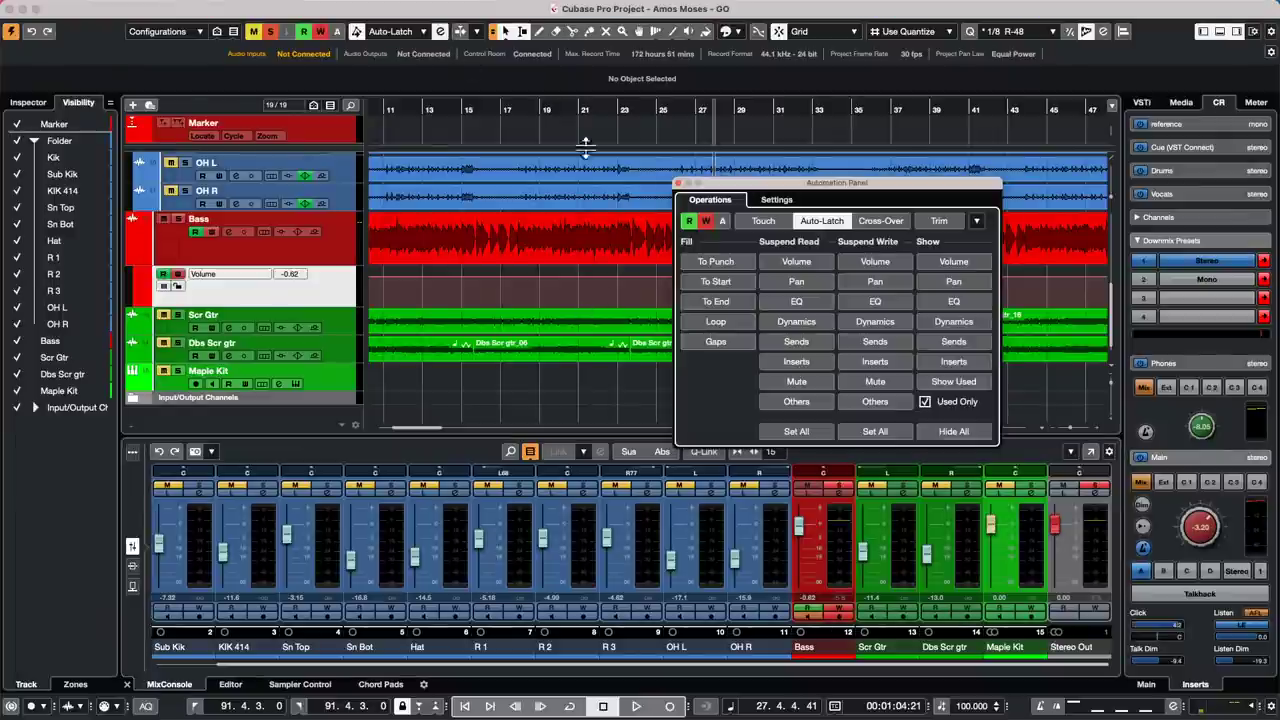
pyautogui.click(738, 284)
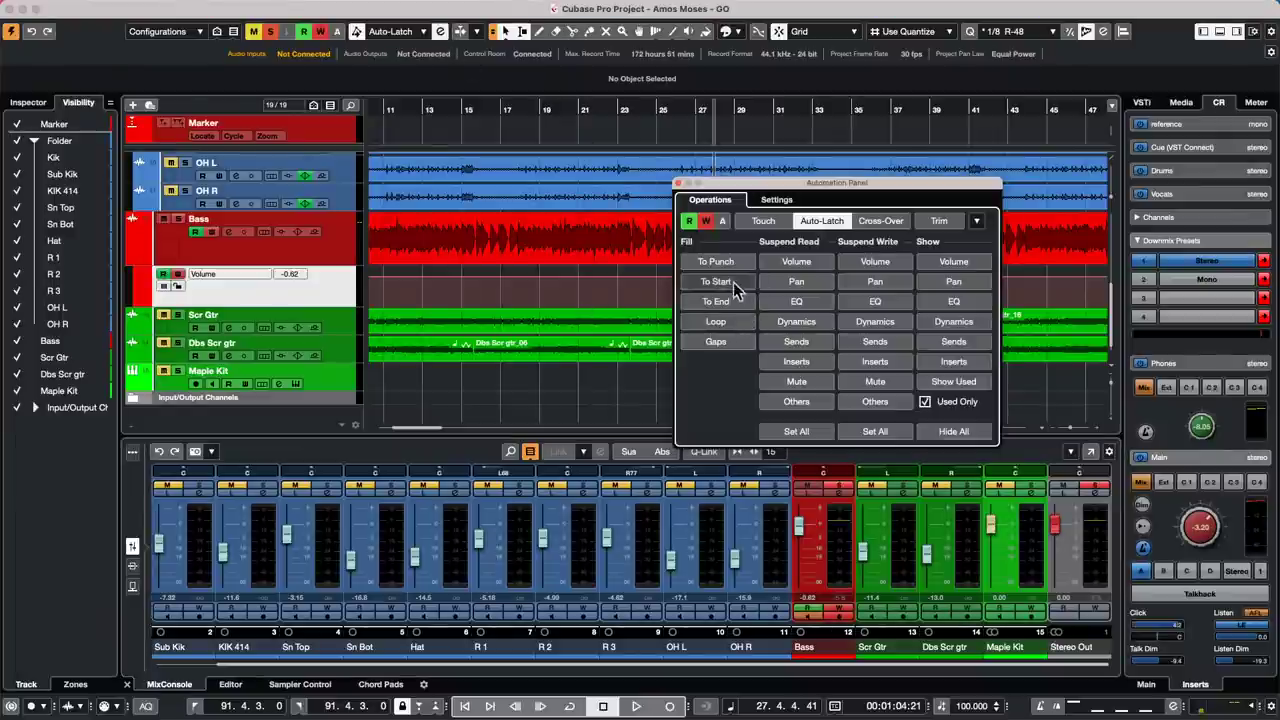
pyautogui.click(679, 184)
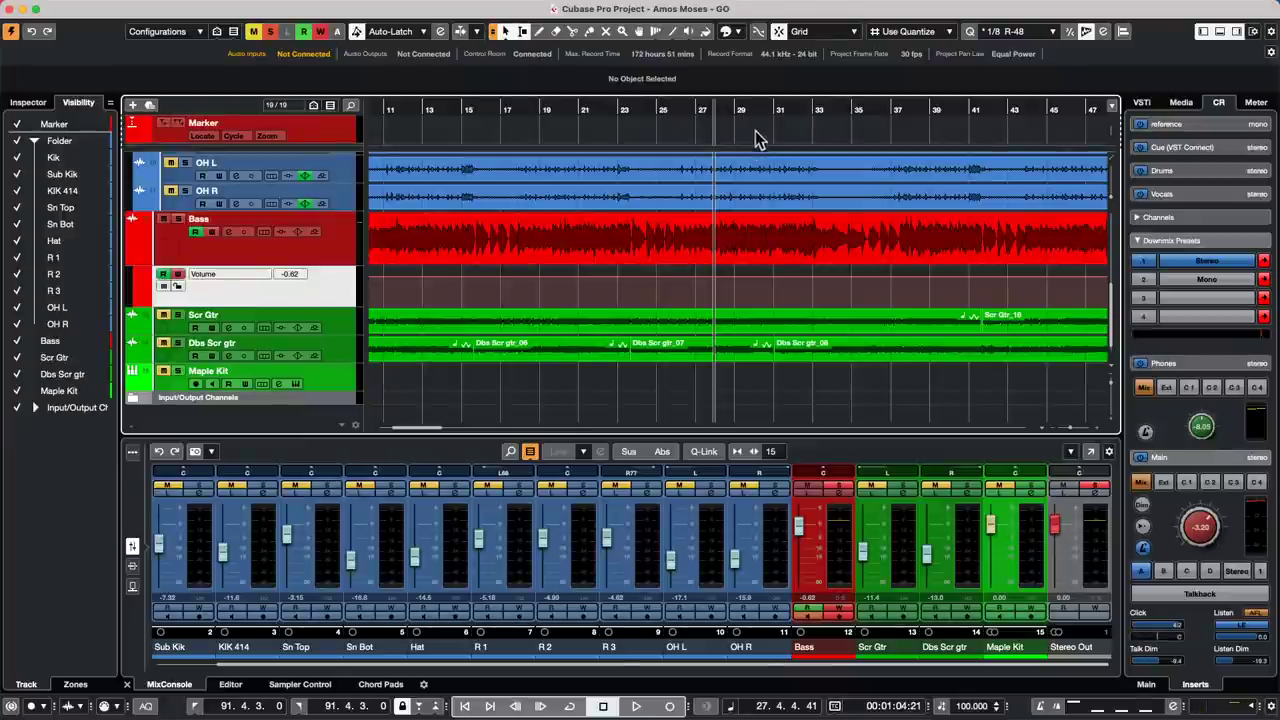
# Step: Launch Dorico 4 from the Applications folder in Finder and open the recent Chopin Etude Op 10 no 11 project
pyautogui.moveTo(520, 2)
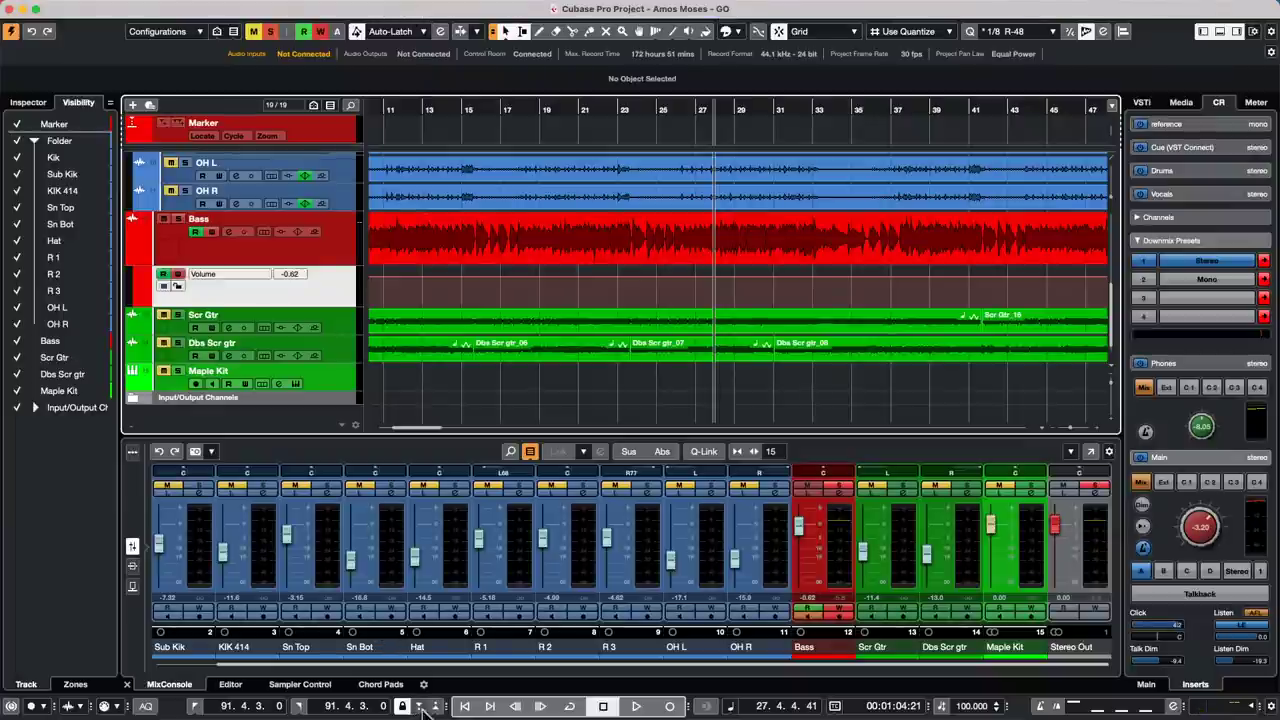
pyautogui.moveTo(430, 712)
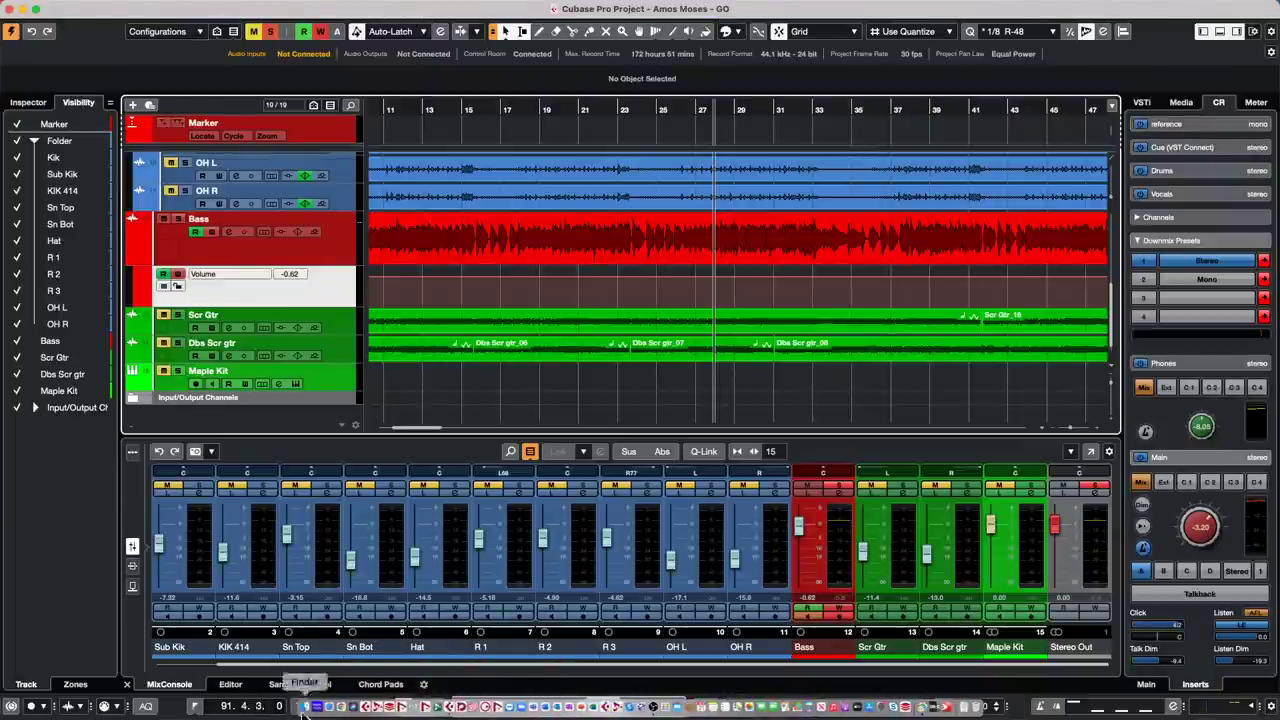
pyautogui.click(303, 700)
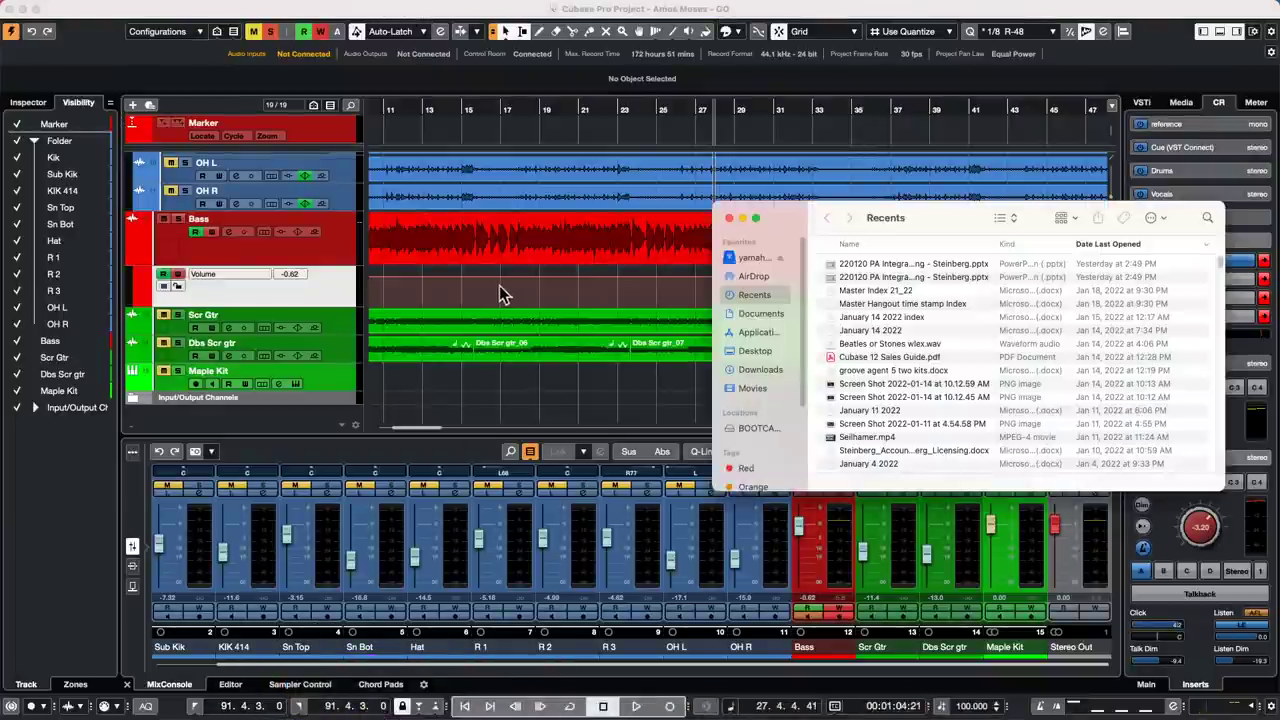
pyautogui.click(760, 334)
pyautogui.scroll(-5, 895, 316)
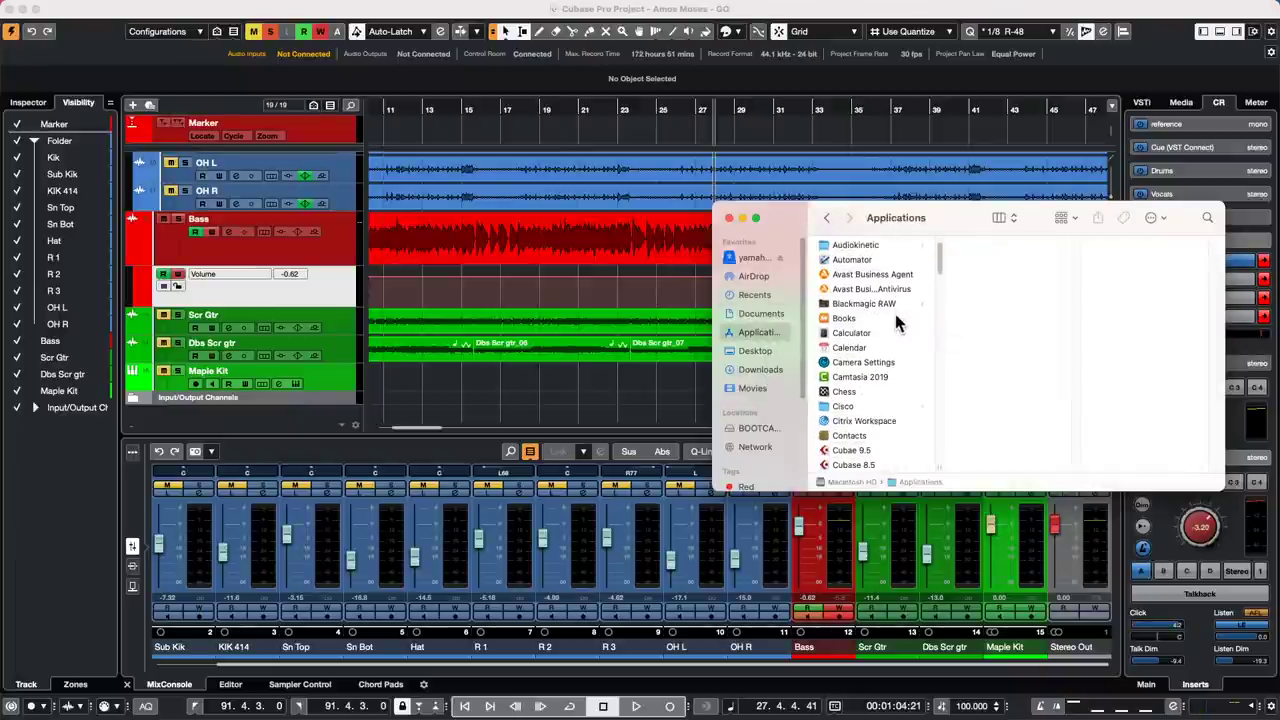
pyautogui.scroll(-5, 895, 313)
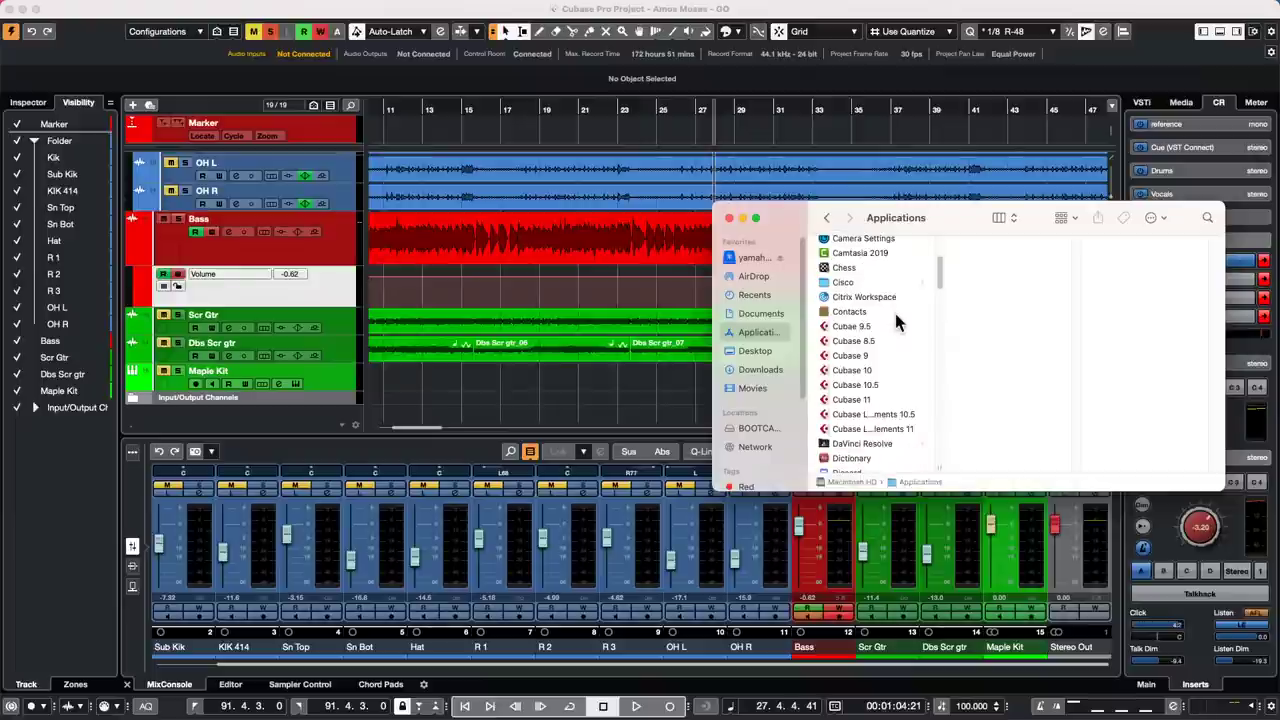
pyautogui.scroll(-1, 895, 316)
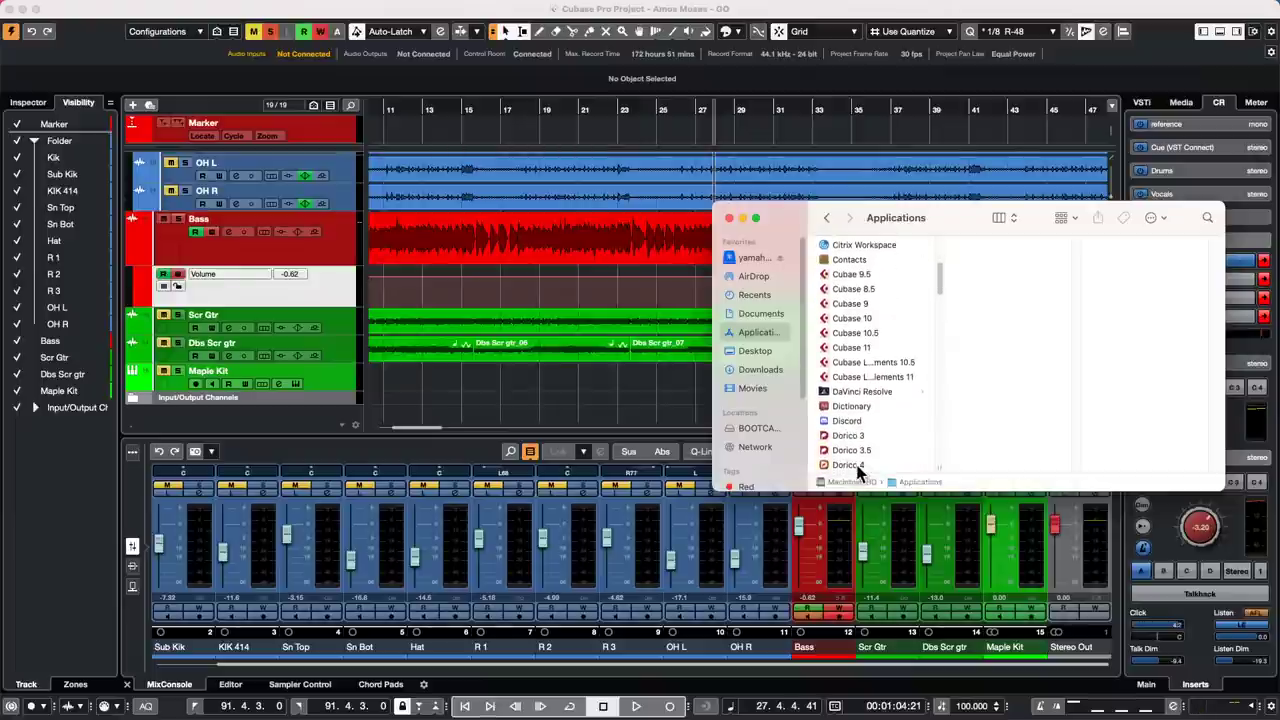
pyautogui.click(857, 465)
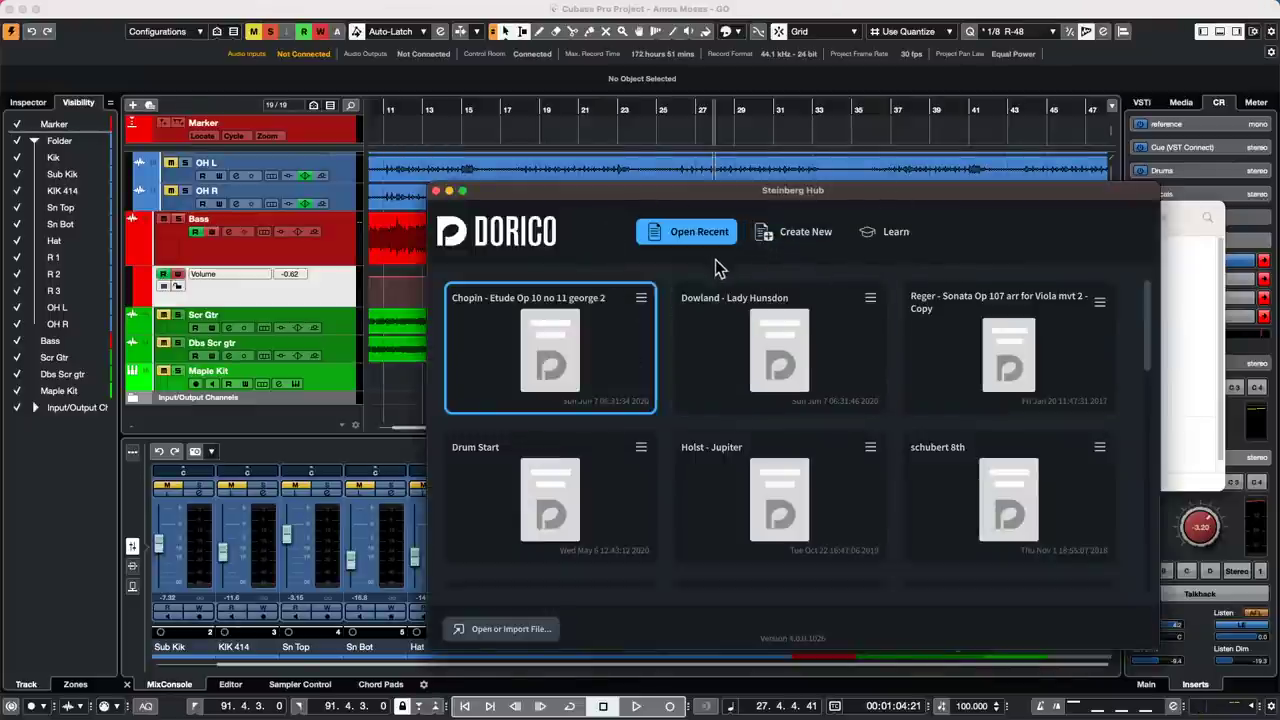
pyautogui.doubleClick(572, 367)
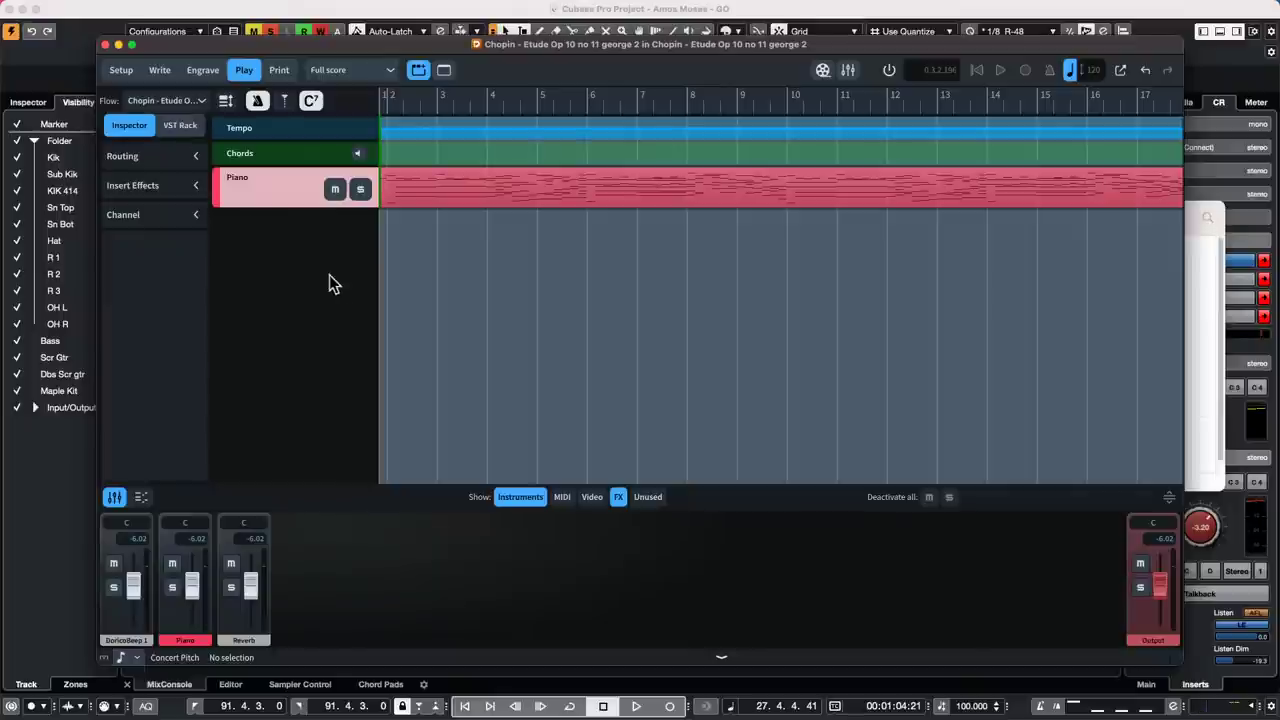
# Step: Show the VST Rack and unload HALion Sonic SE from VST instrument slot 02, leaving no plug-in assigned
pyautogui.click(190, 126)
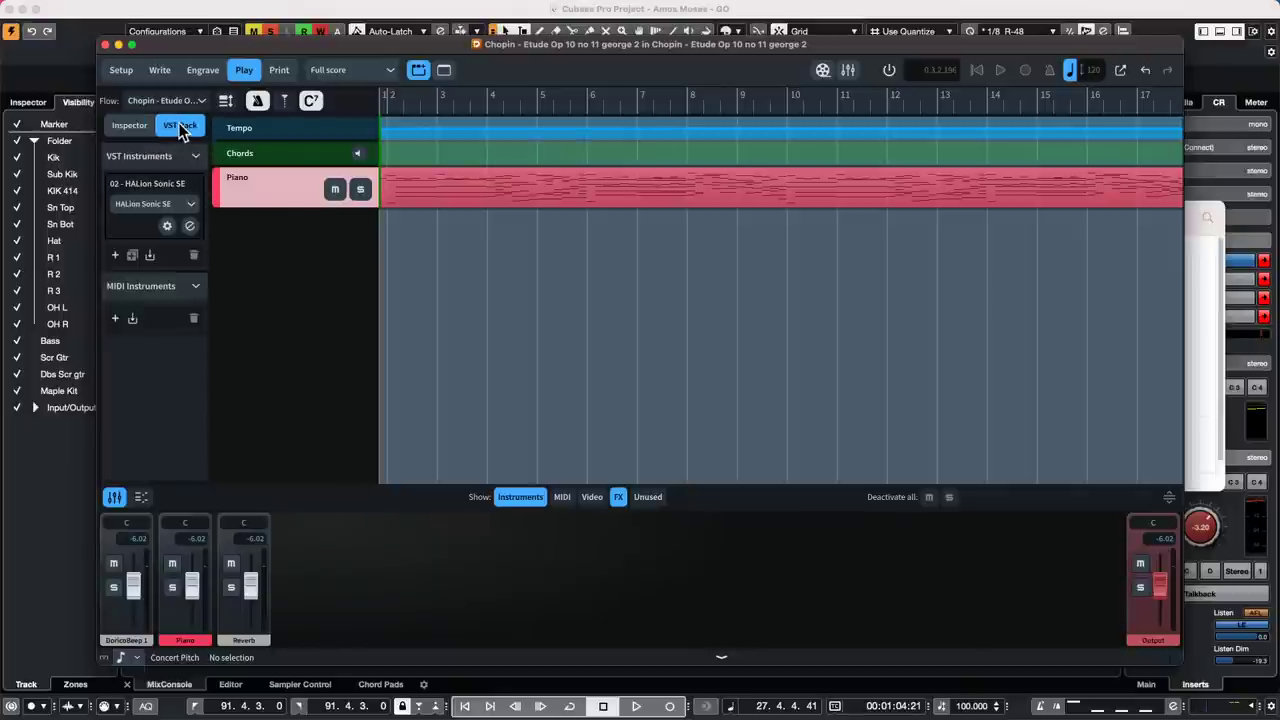
pyautogui.click(185, 192)
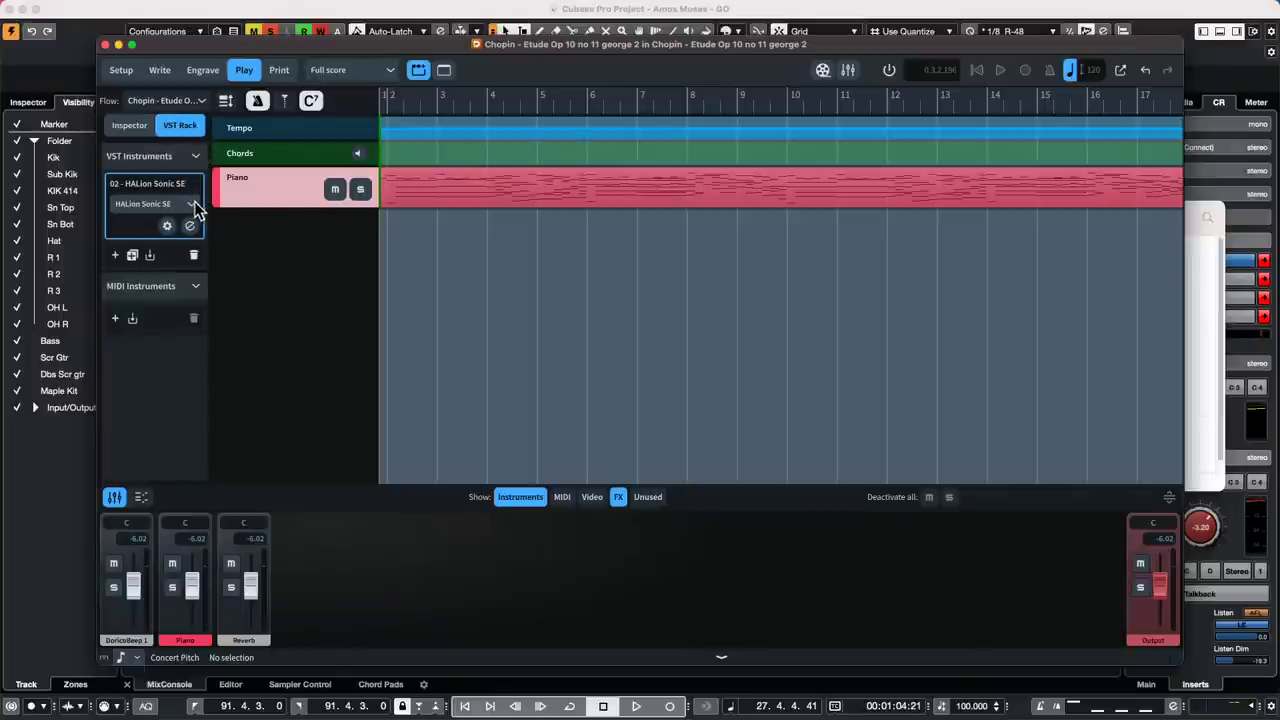
pyautogui.click(192, 205)
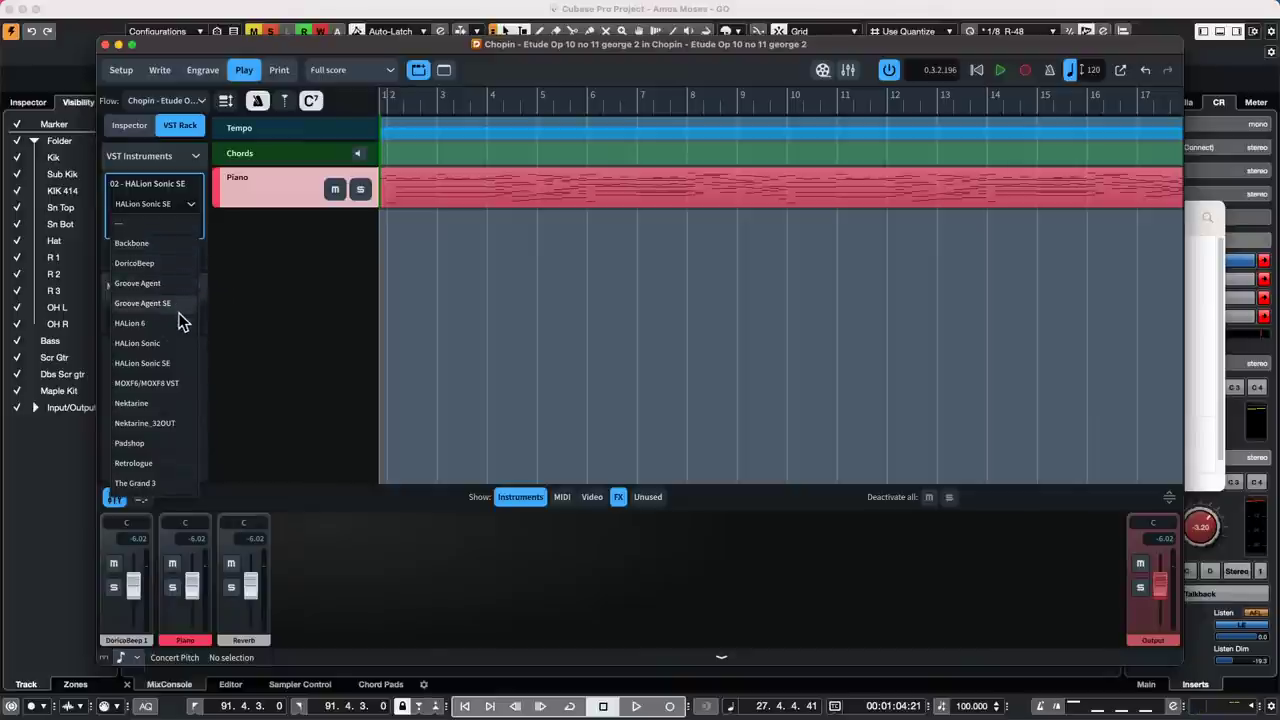
pyautogui.click(121, 226)
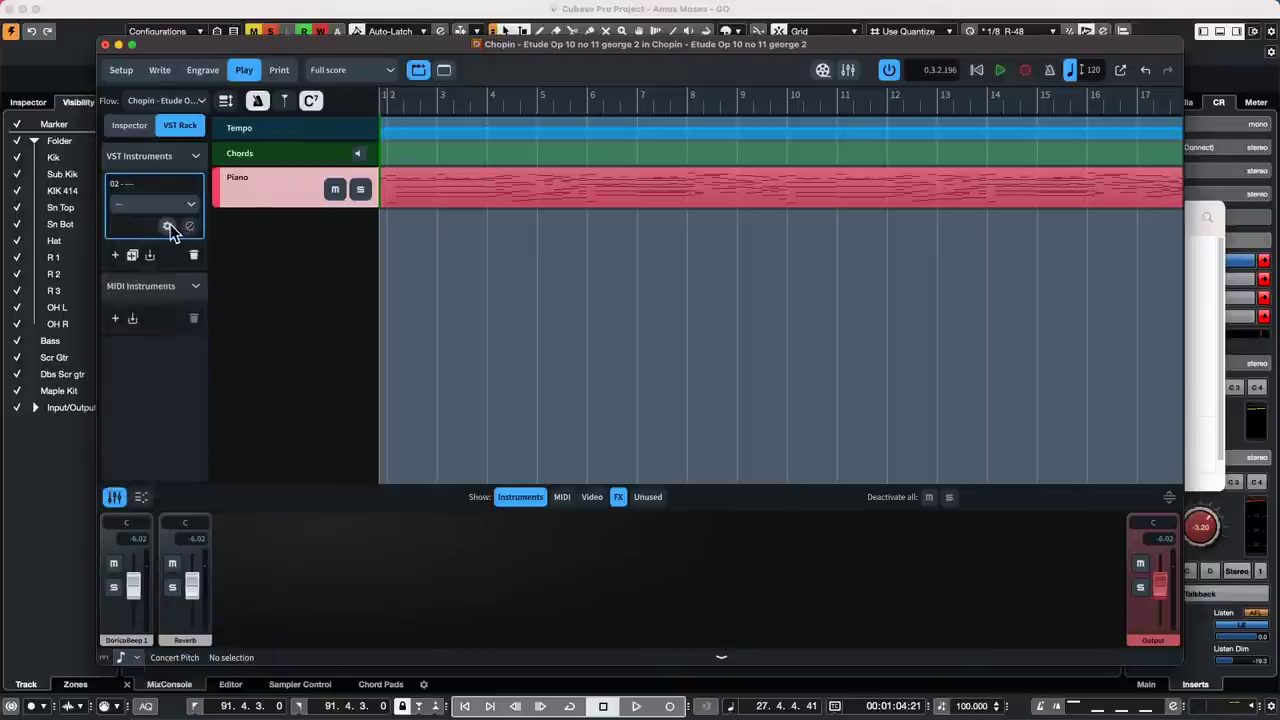
# Step: Examine the Endpoint Setup of VST instrument slot 02, cancel it and review the plug-ins available for the slot
pyautogui.click(167, 225)
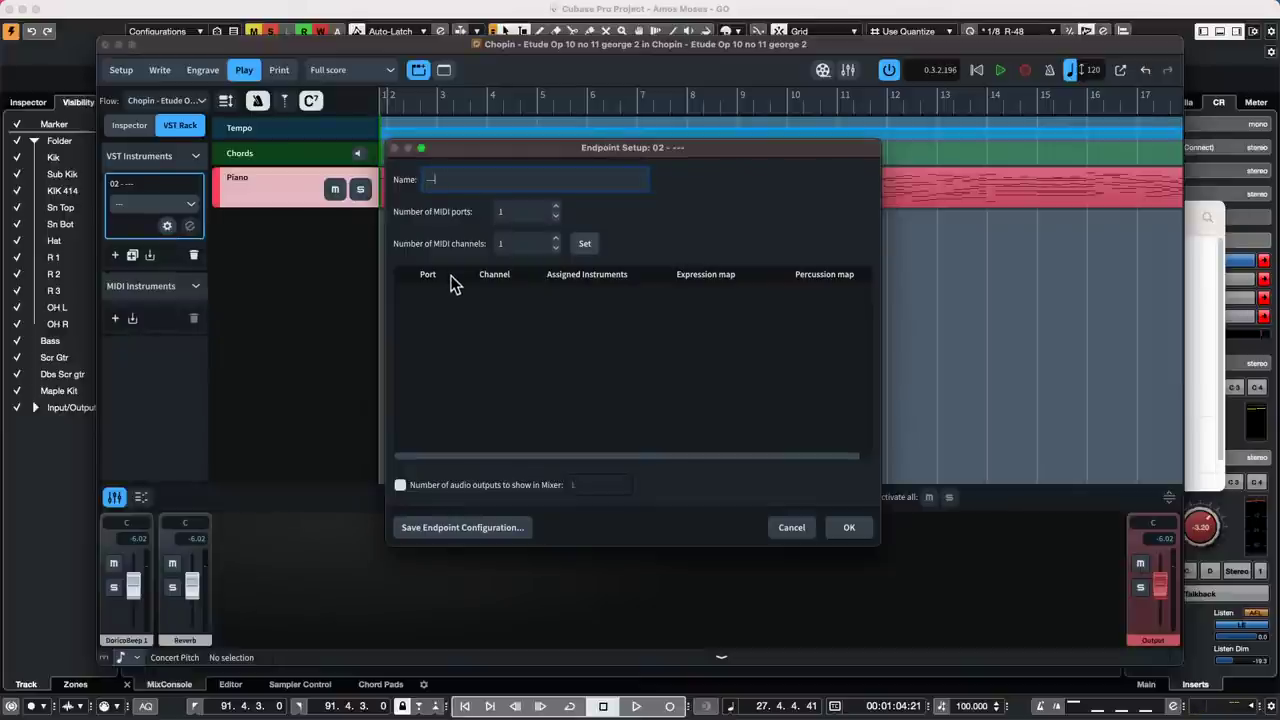
pyautogui.click(791, 528)
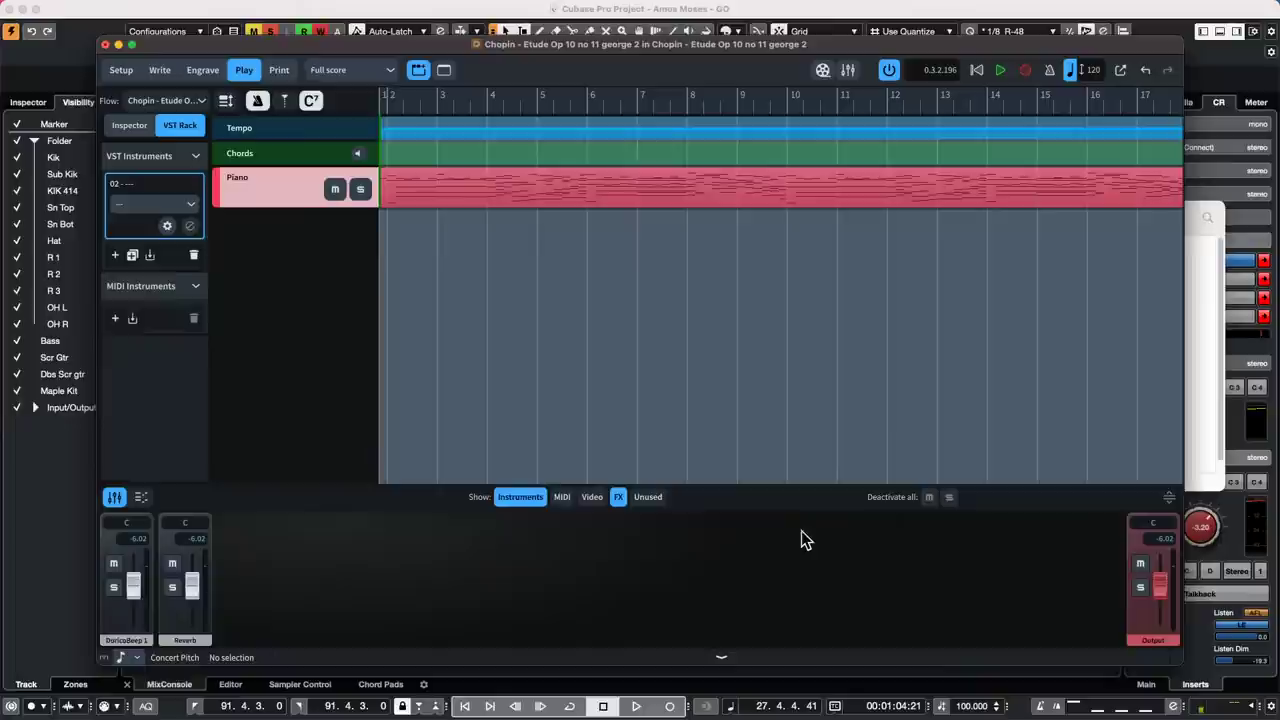
pyautogui.click(192, 211)
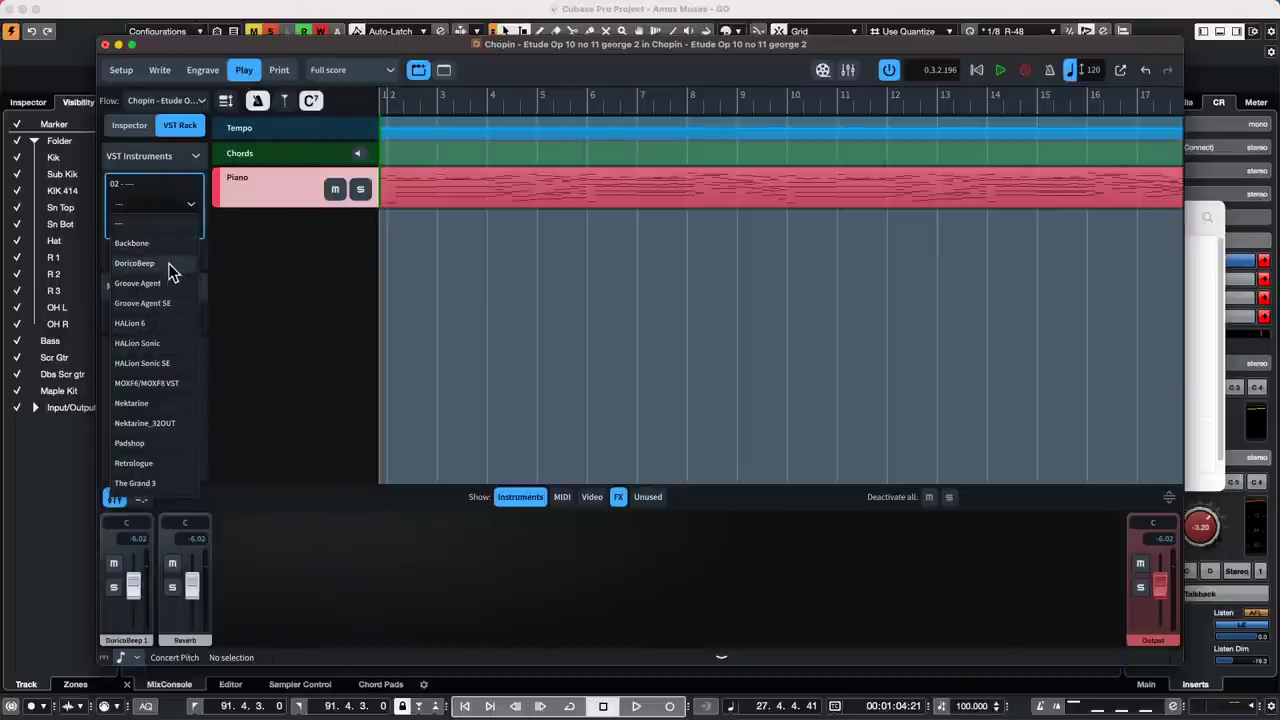
# Step: Close the Chopin Etude project without saving, dismiss the Dorico hub and close the Finder window to return to Cubase
pyautogui.click(105, 46)
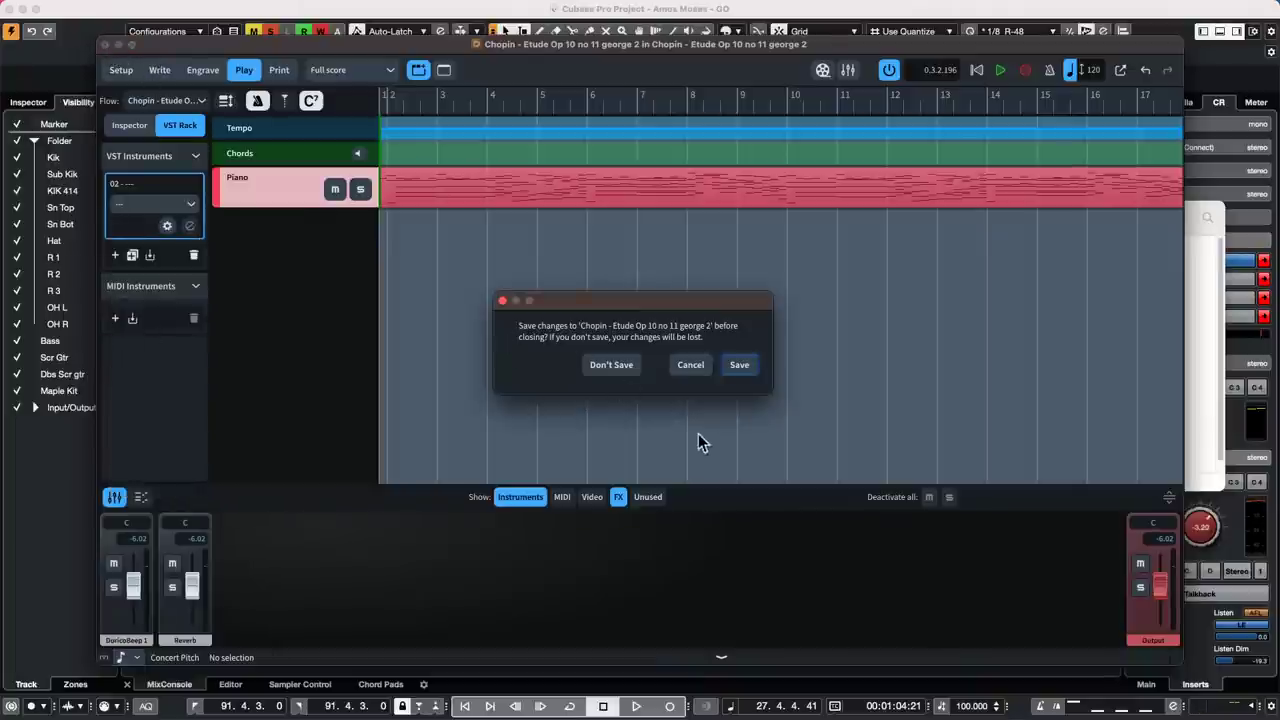
pyautogui.click(612, 364)
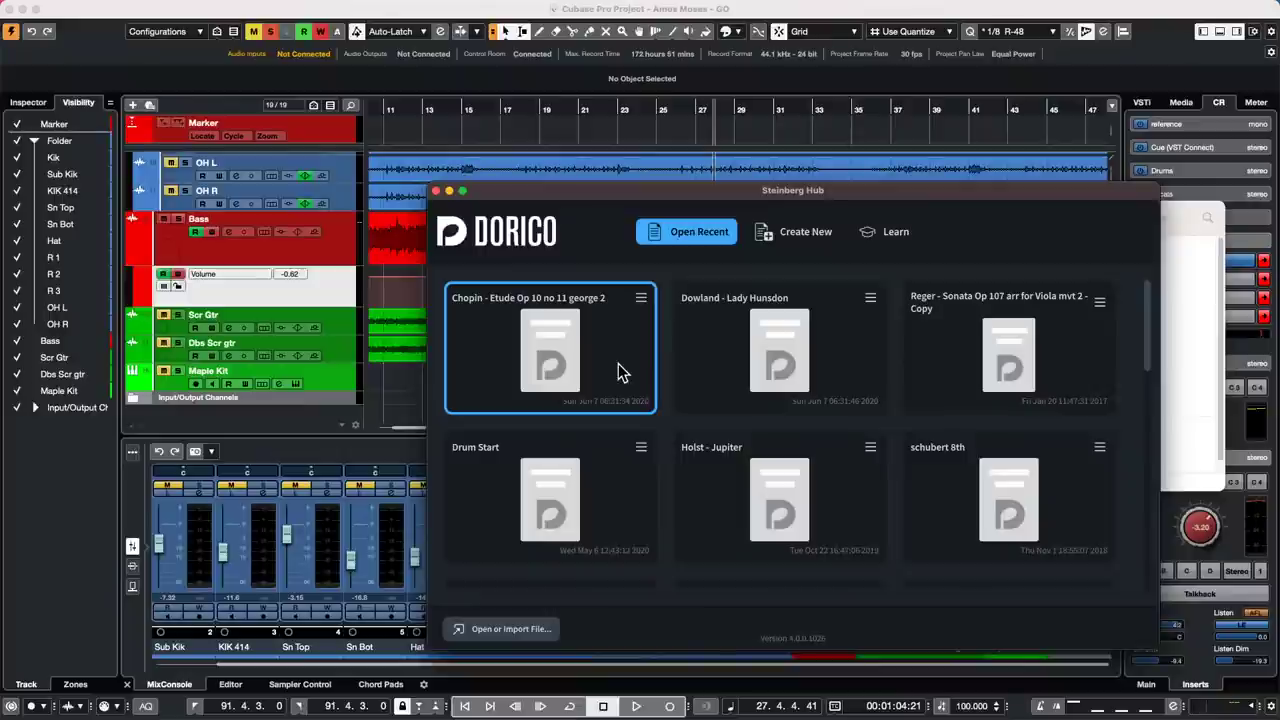
pyautogui.click(437, 191)
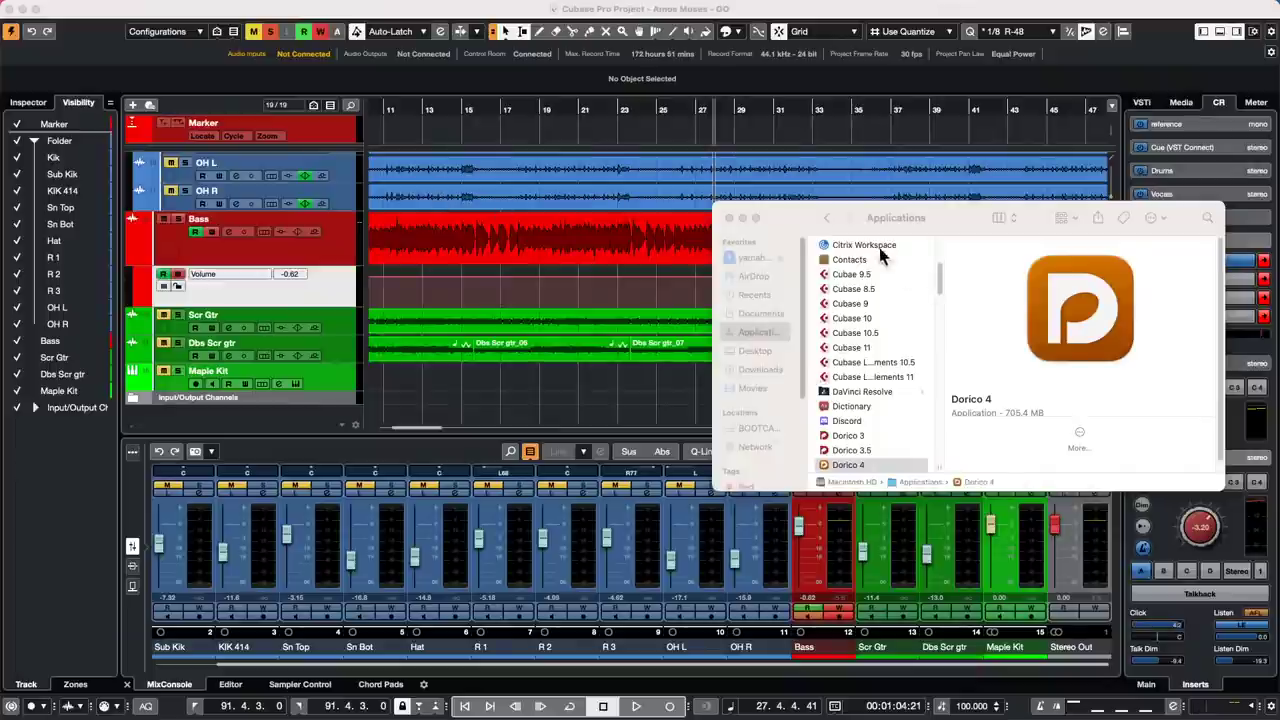
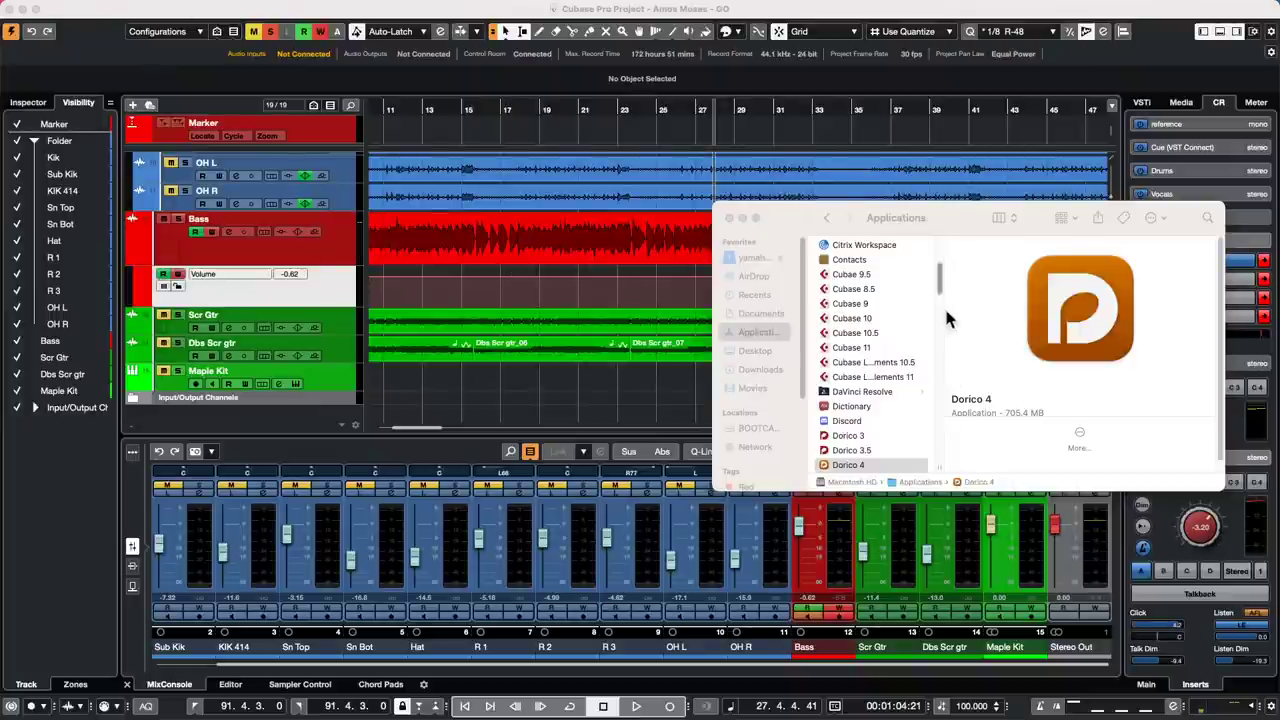
pyautogui.click(729, 219)
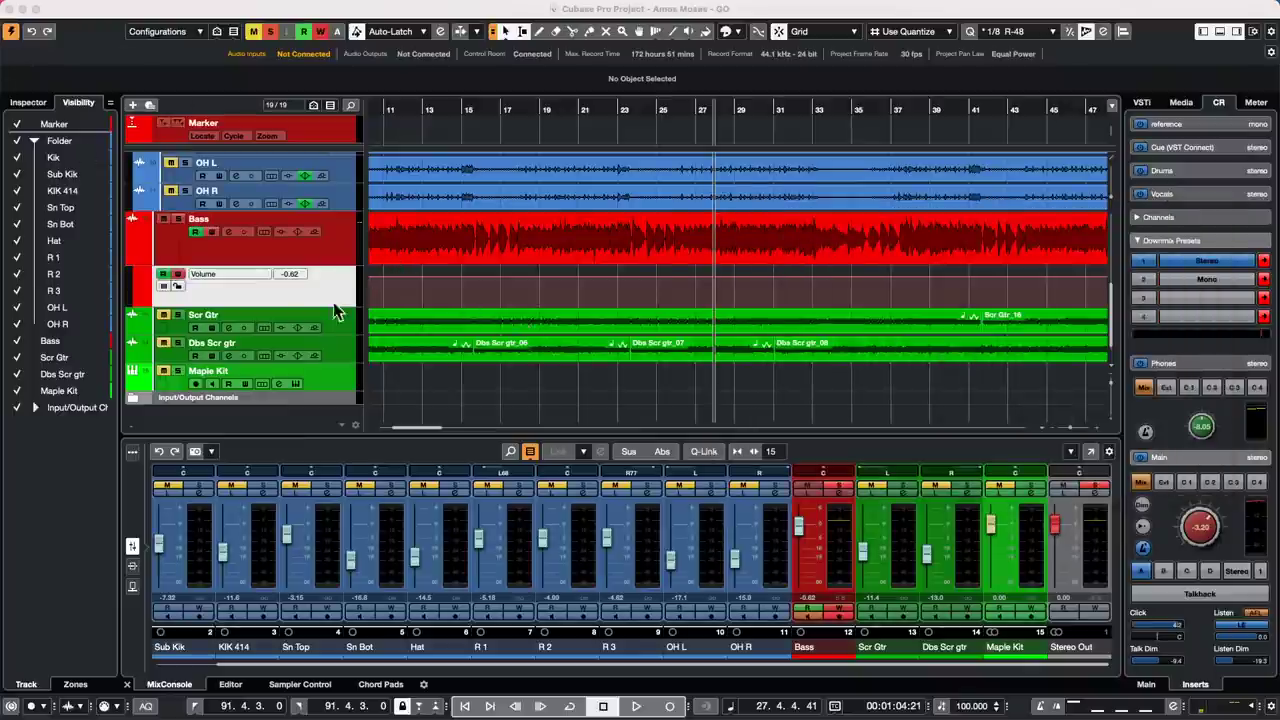
# Step: Show the Bass track's Inspector and add one HALion Sonic SE instrument track below it, routed to Stereo Out
pyautogui.click(44, 104)
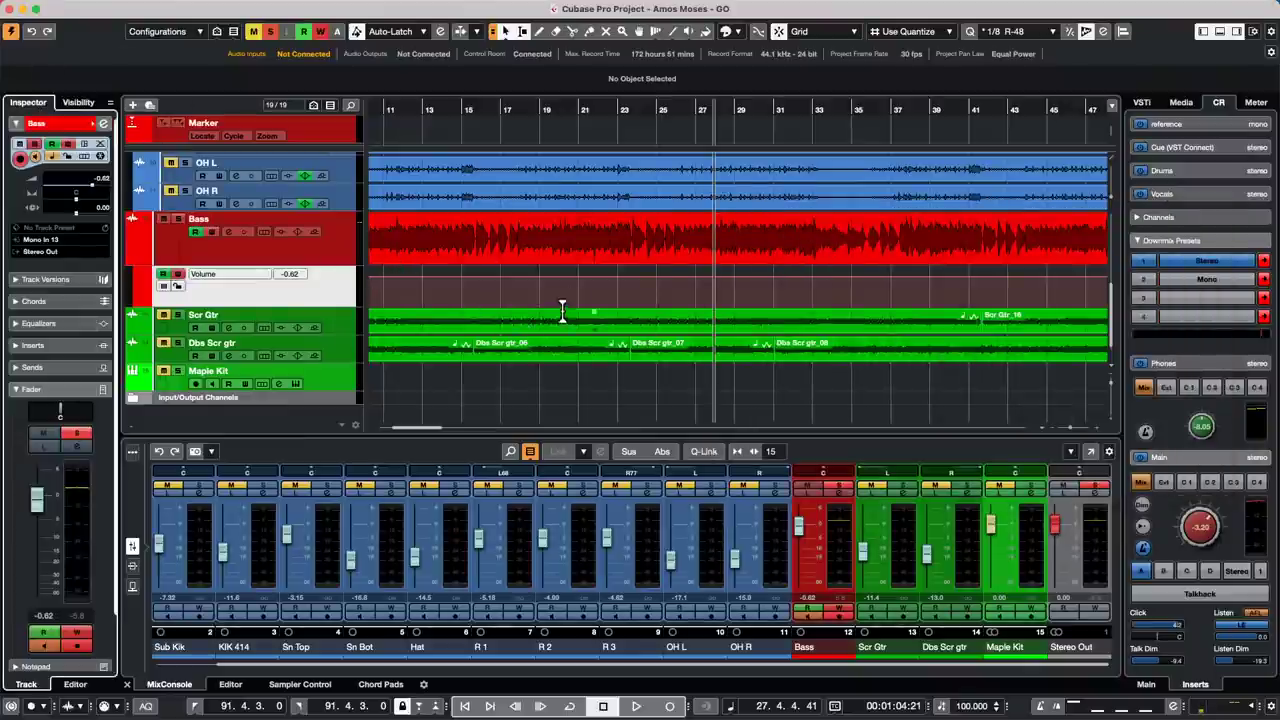
pyautogui.scroll(5, 415, 255)
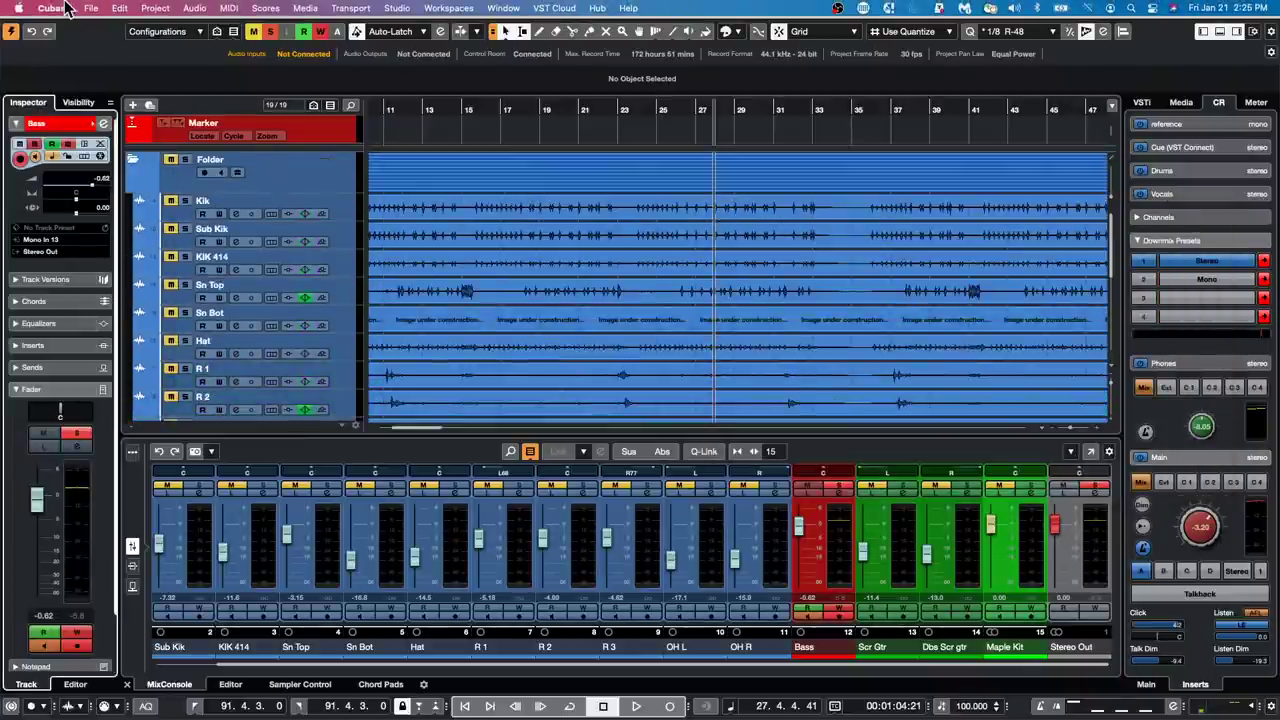
pyautogui.scroll(-5, 334, 277)
pyautogui.rightClick(334, 276)
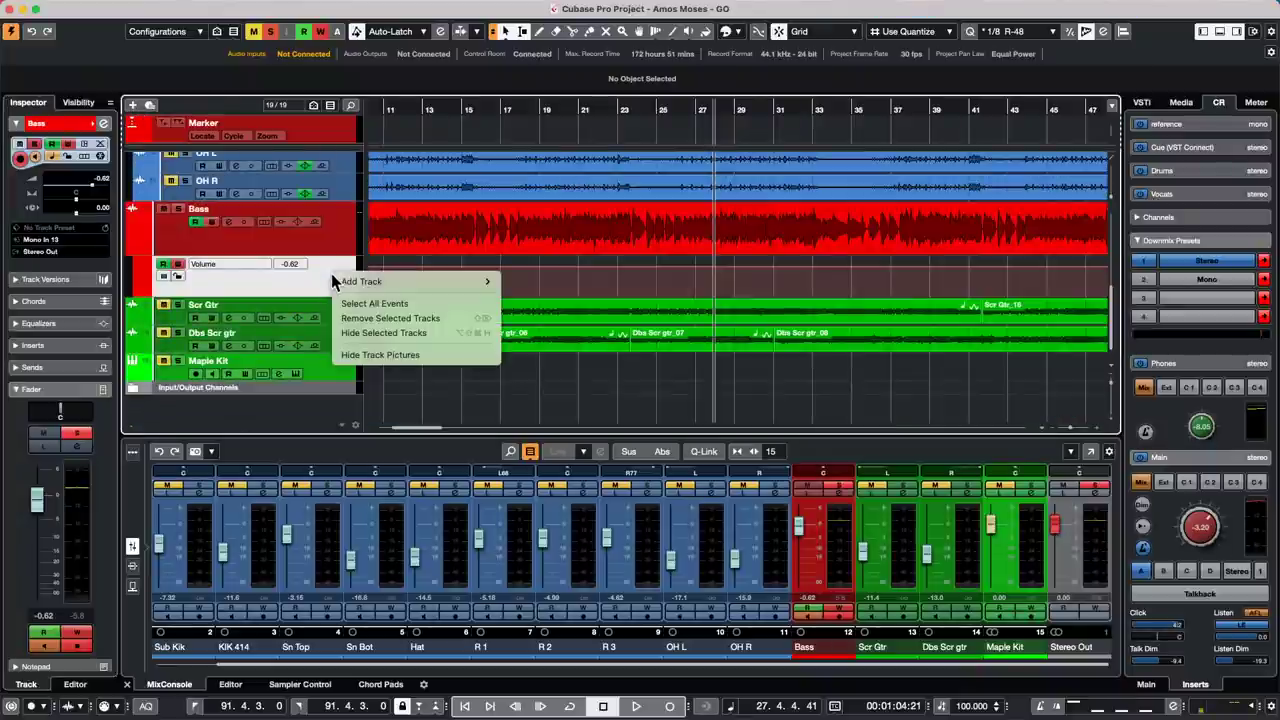
pyautogui.moveTo(486, 283)
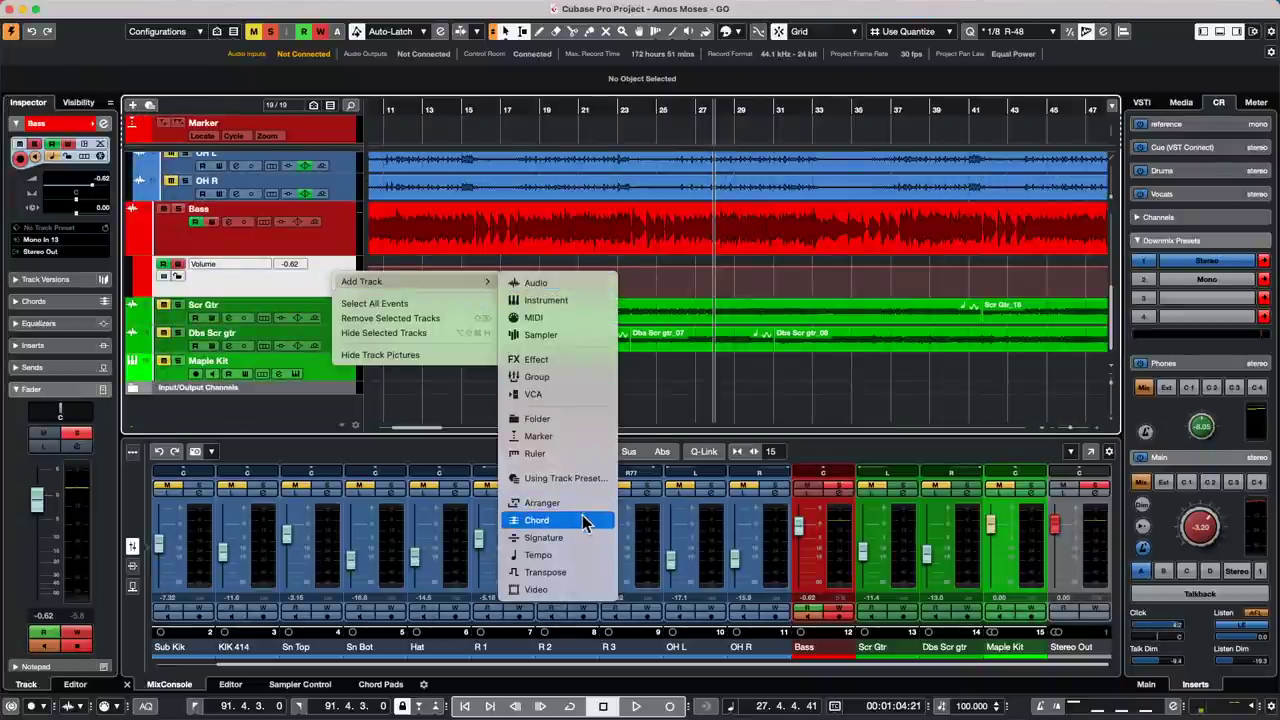
pyautogui.click(594, 313)
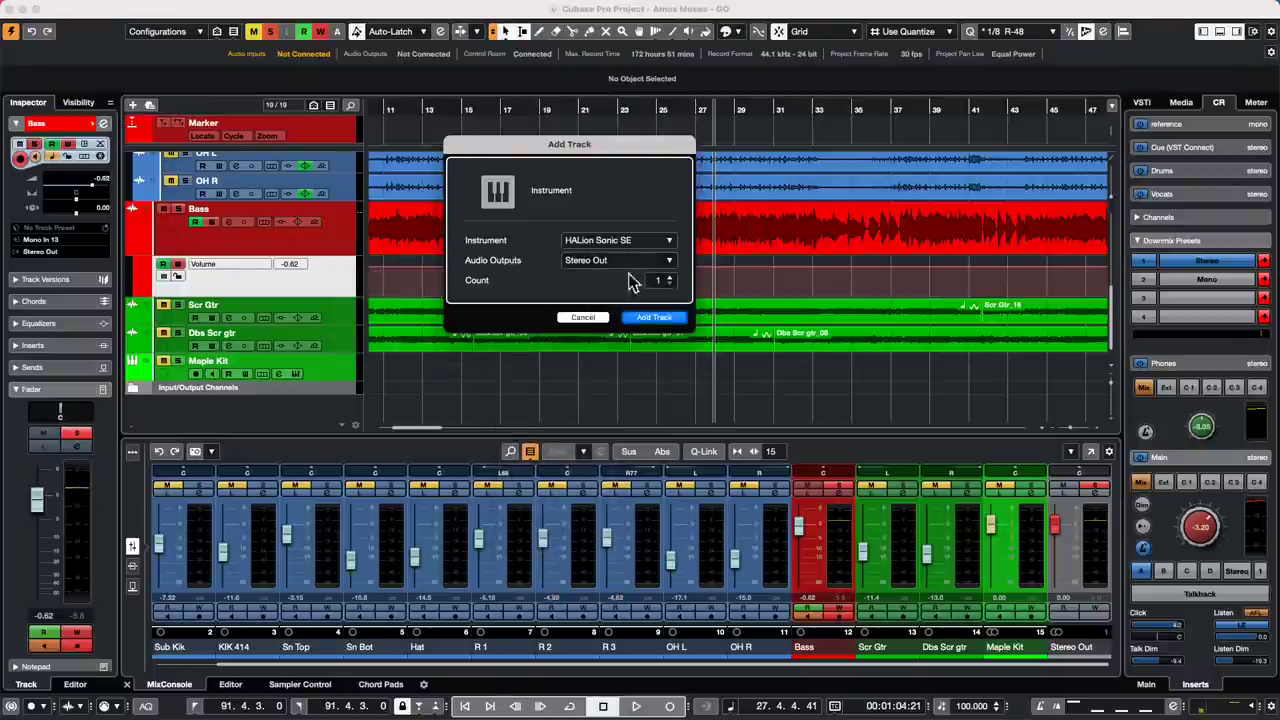
pyautogui.click(656, 318)
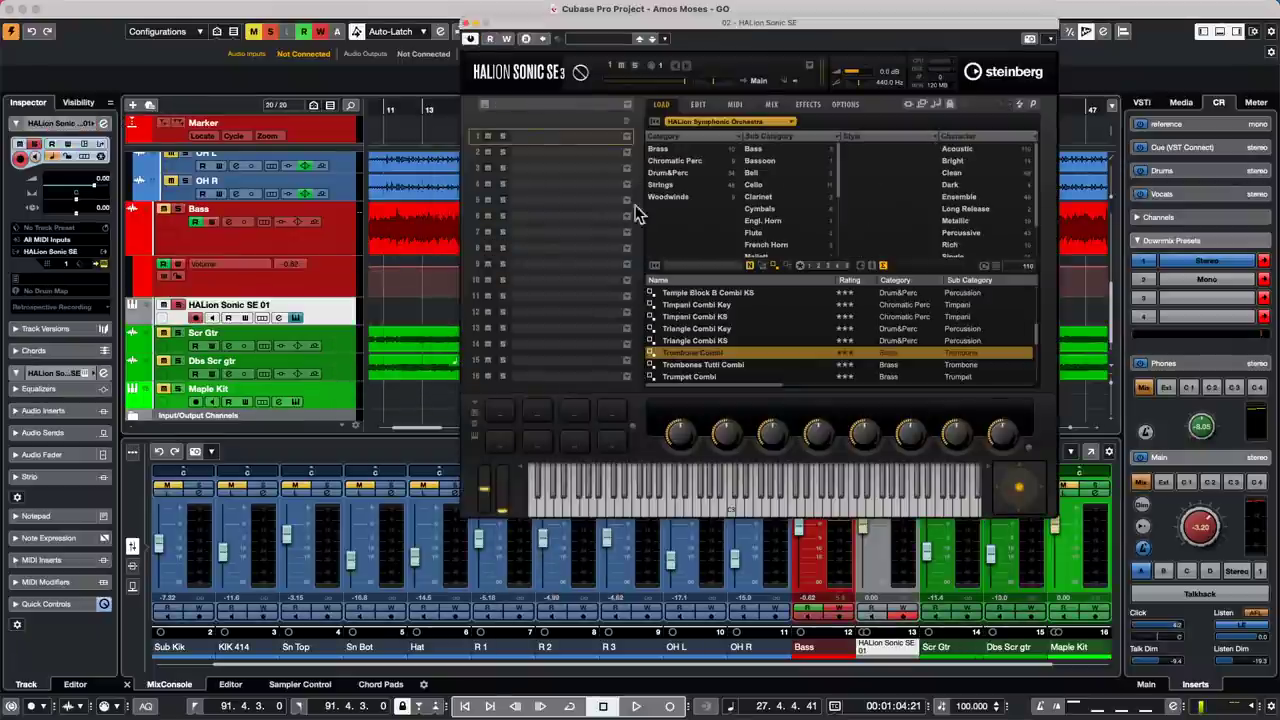
# Step: Relaunch Cubase 11 with the current program preferences and create an empty project in the January 21 2022 folder
pyautogui.press('super+Tab')
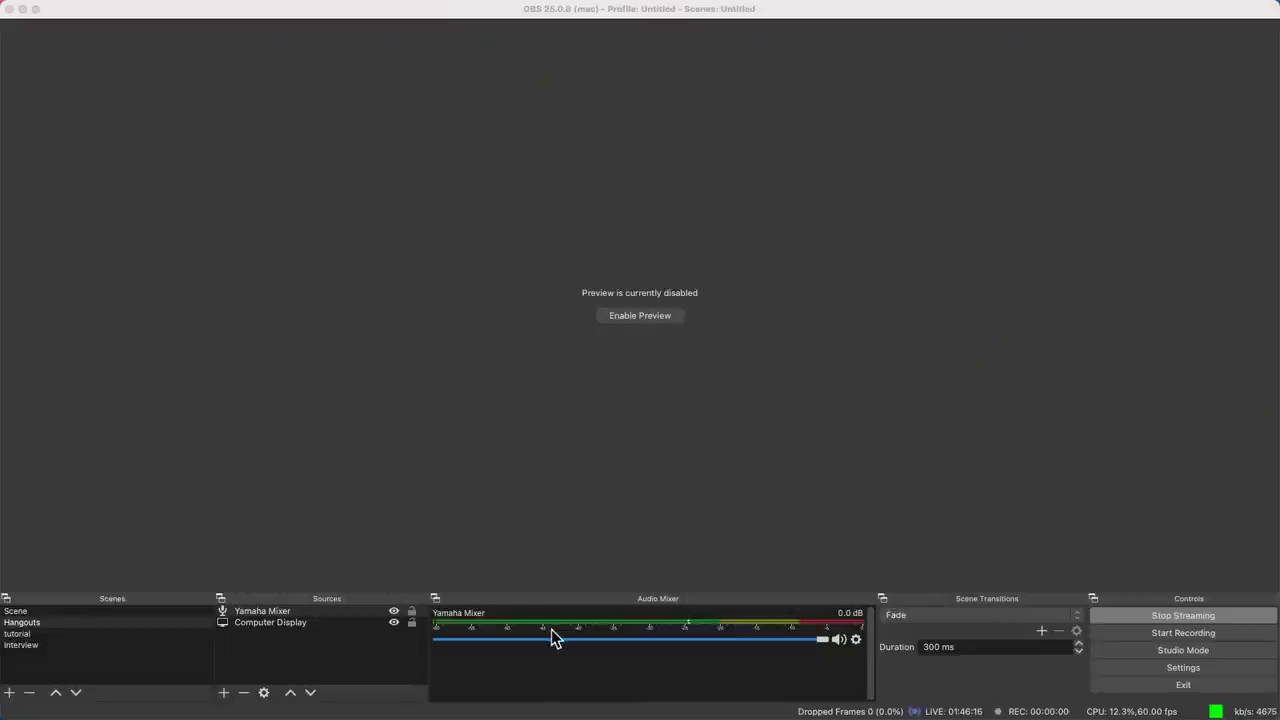
pyautogui.moveTo(643, 714)
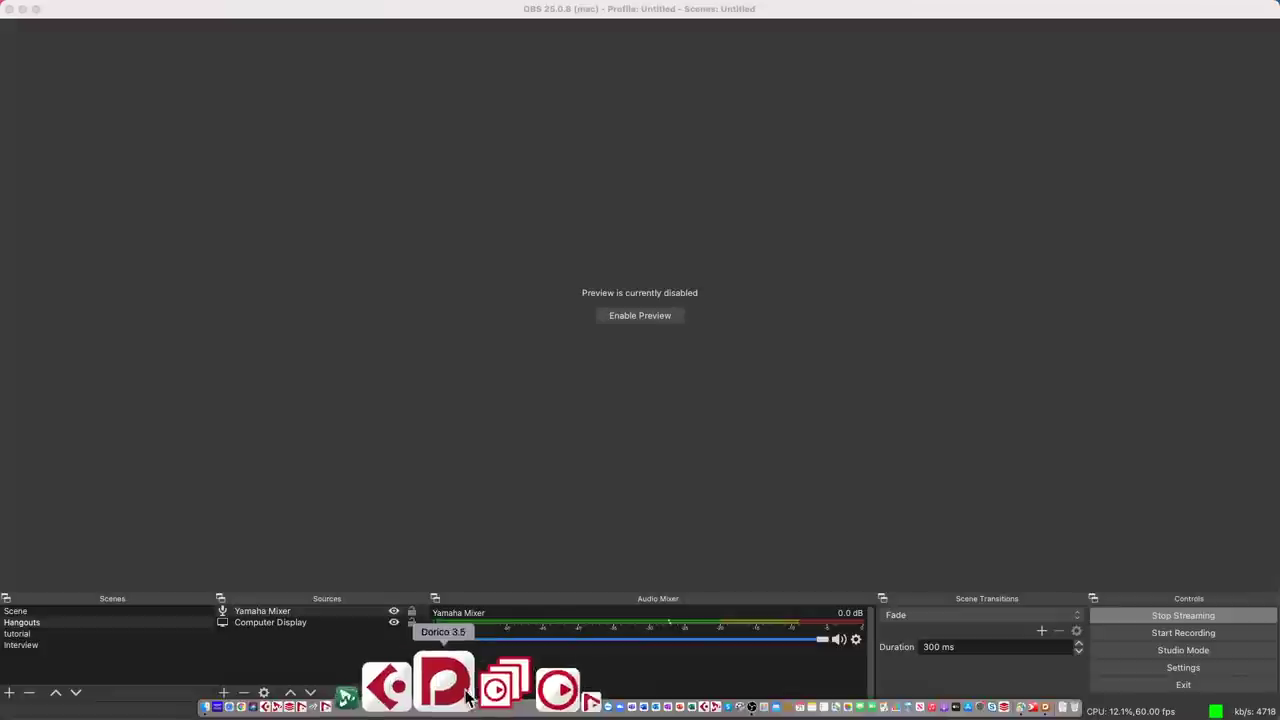
pyautogui.click(449, 690)
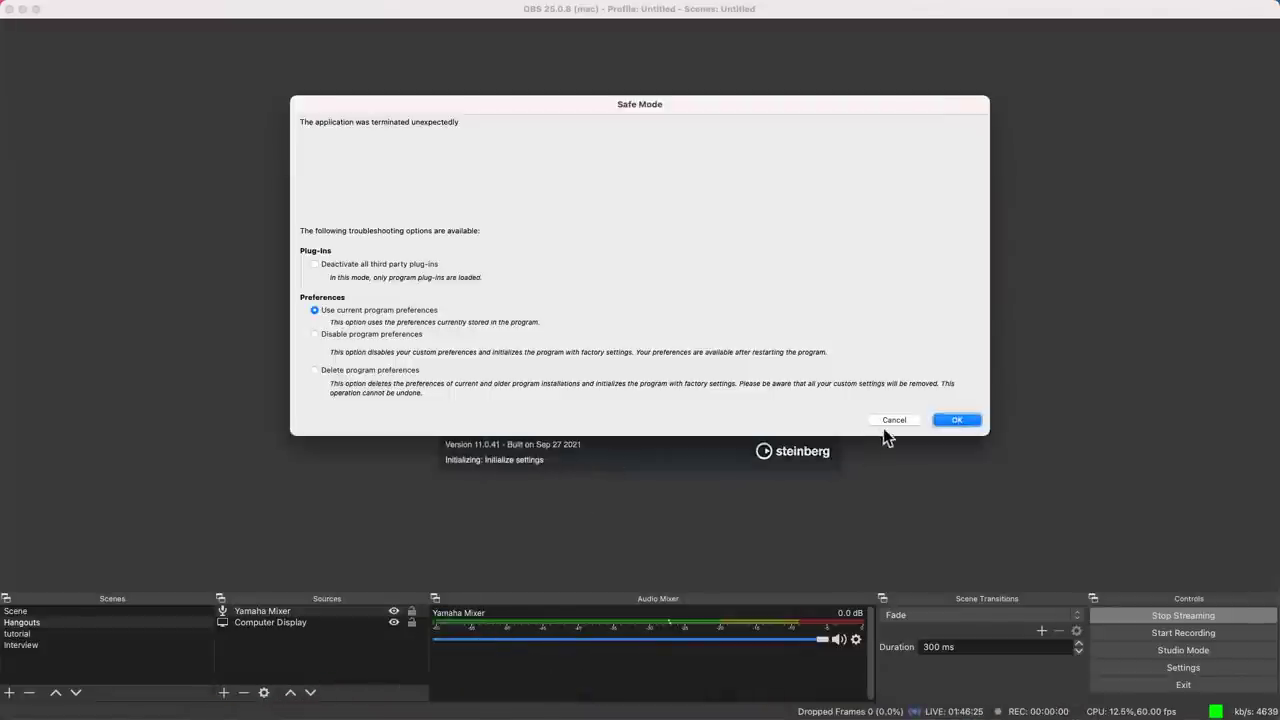
pyautogui.click(965, 421)
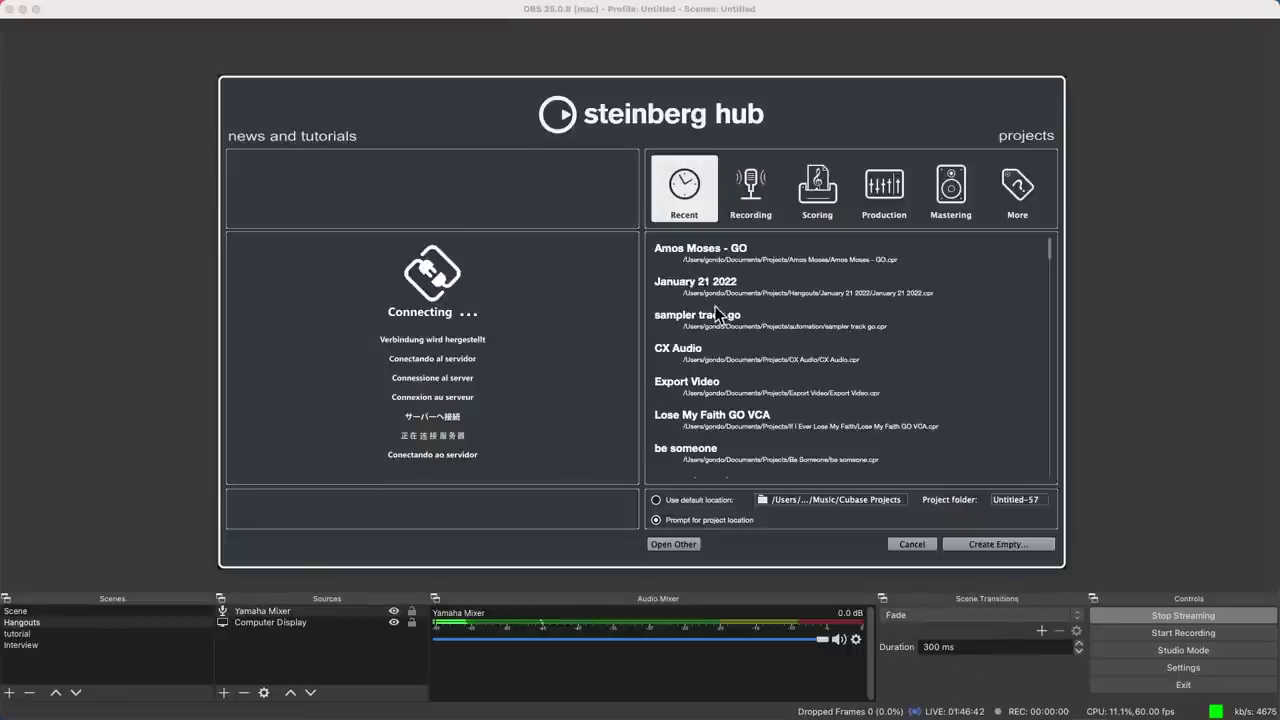
pyautogui.click(1025, 543)
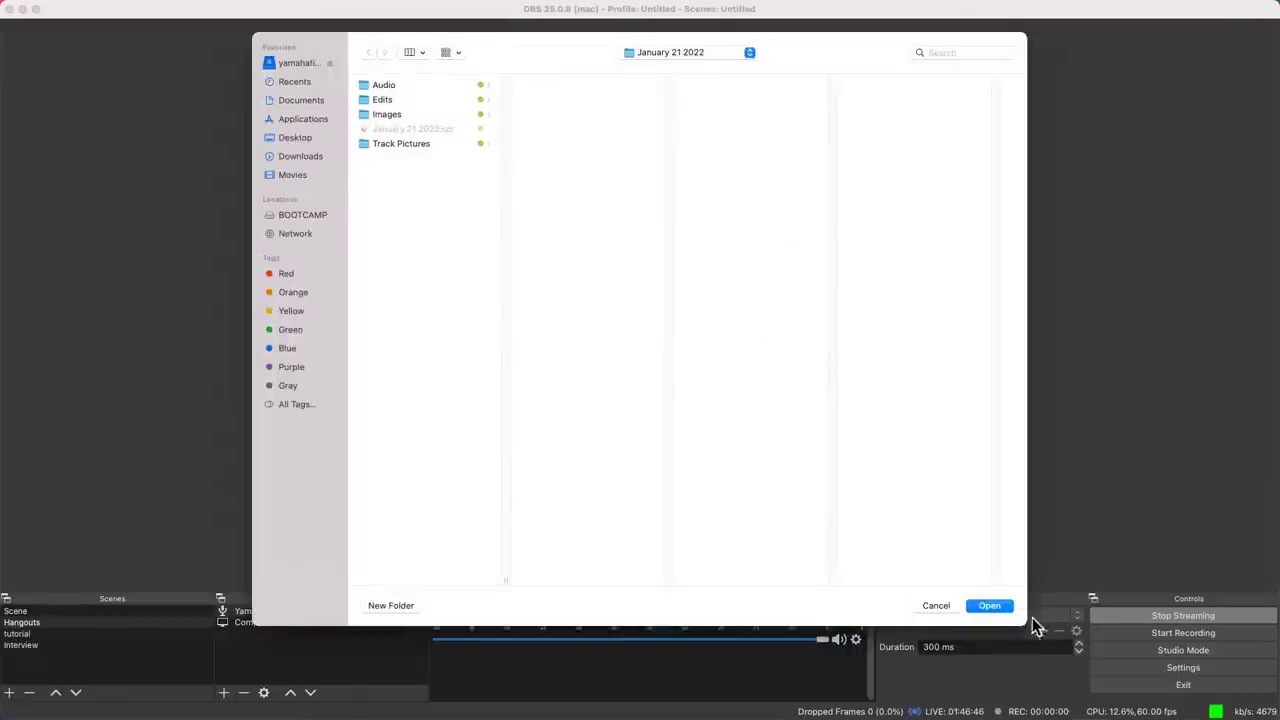
pyautogui.click(990, 605)
# Step: Assign the Steinberg audio device to the Yamaha HS7 monitor in the Control Room audio connections, dismissing the crash report
pyautogui.click(449, 8)
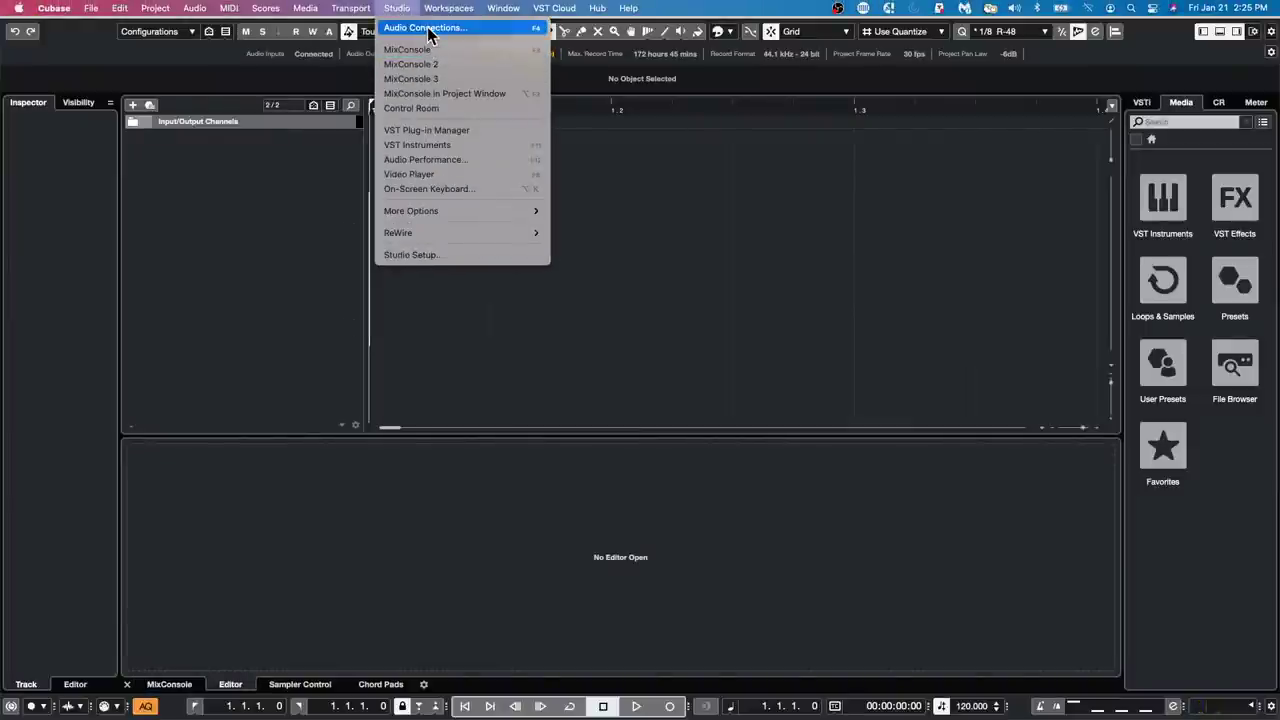
pyautogui.click(427, 27)
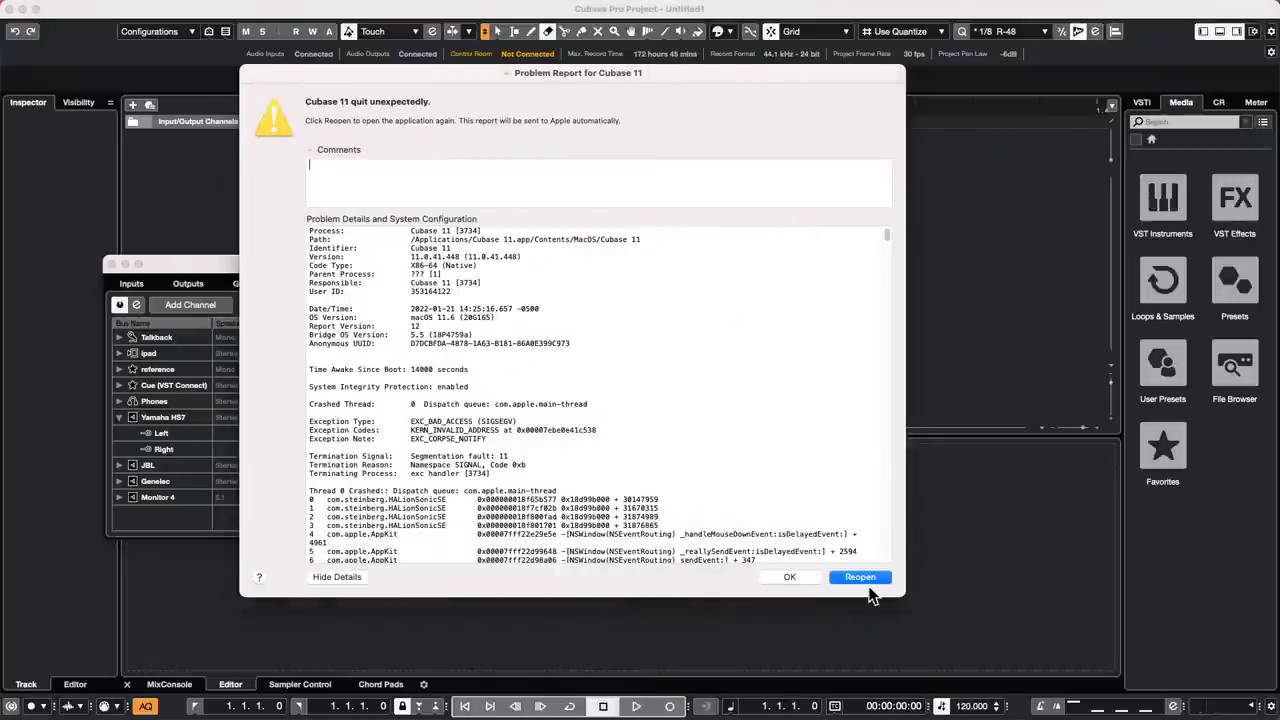
pyautogui.click(793, 577)
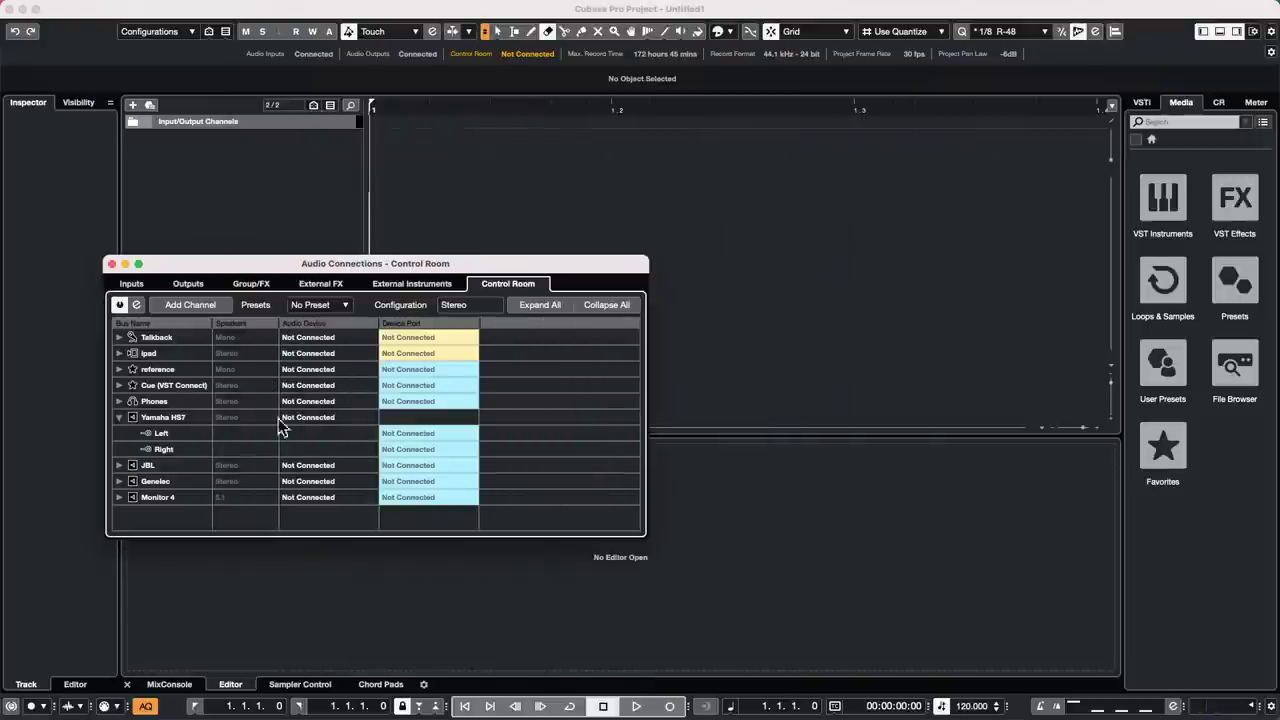
pyautogui.click(361, 418)
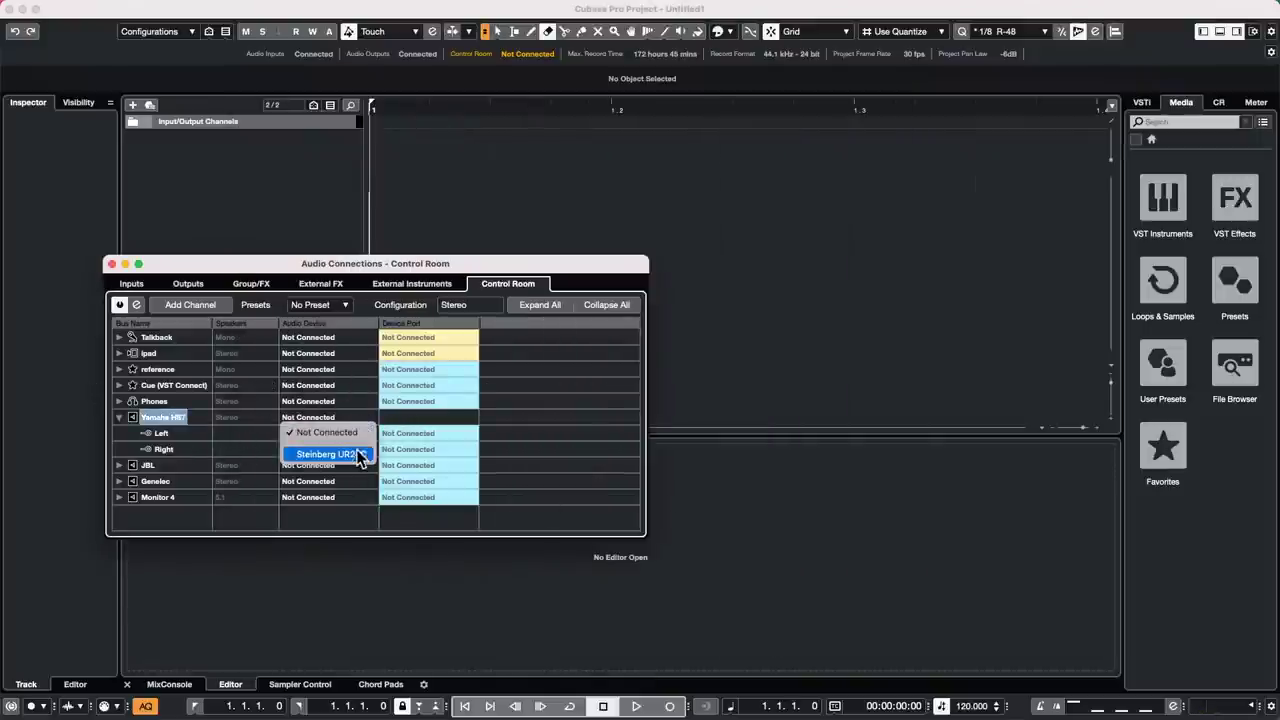
pyautogui.click(330, 454)
pyautogui.click(111, 264)
# Step: Add a HALion Sonic SE instrument track, search All Instrument Sets for "silk roads" and select the Silk Roads preset
pyautogui.rightClick(277, 189)
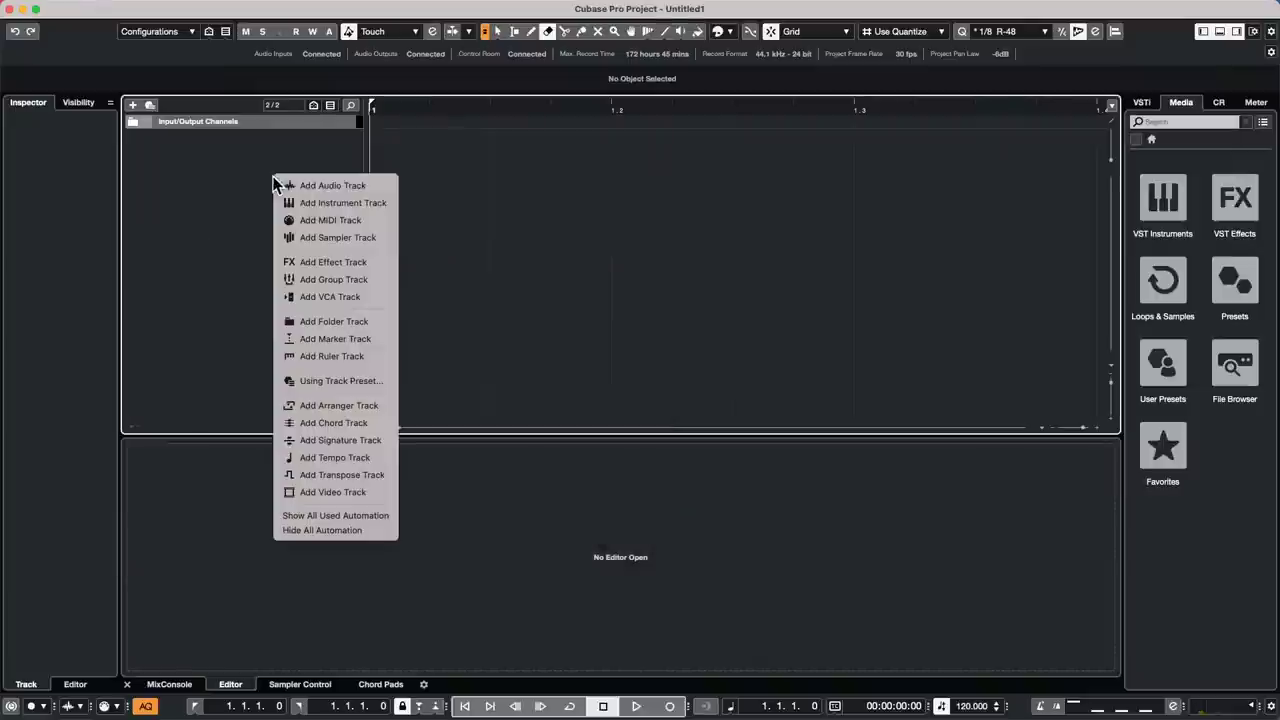
pyautogui.click(325, 203)
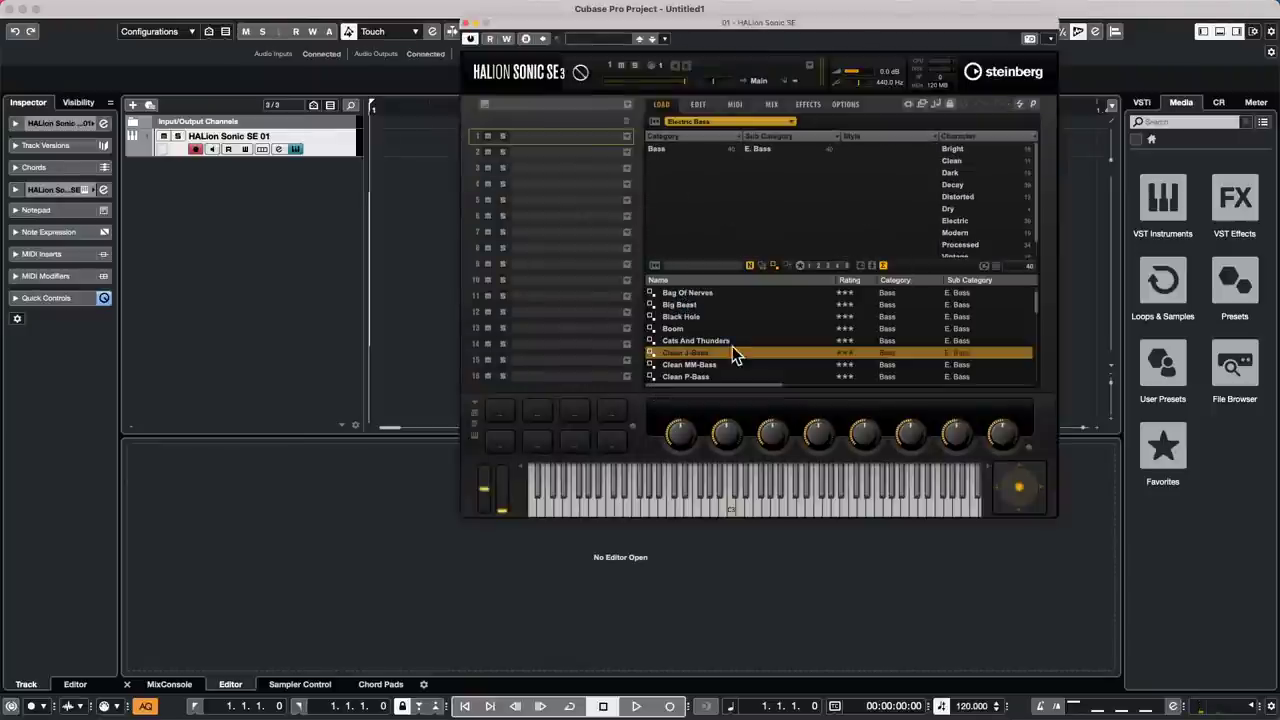
pyautogui.click(701, 124)
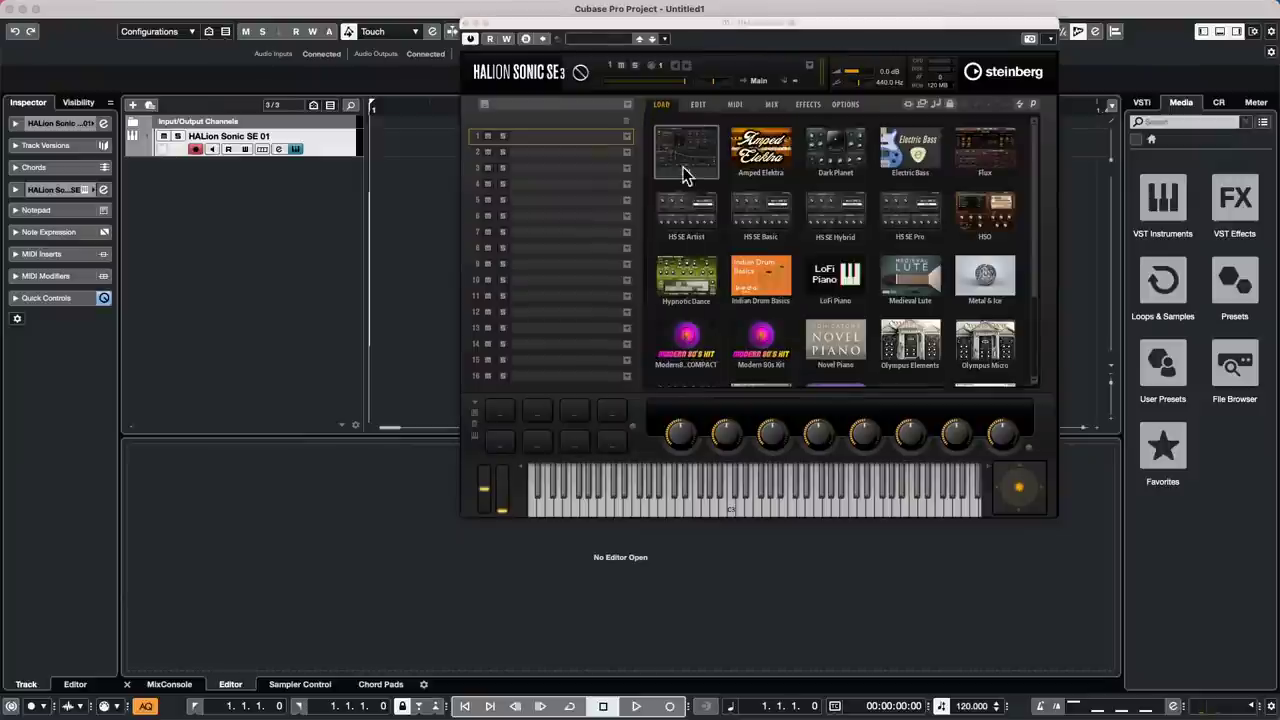
pyautogui.click(686, 171)
pyautogui.click(700, 266)
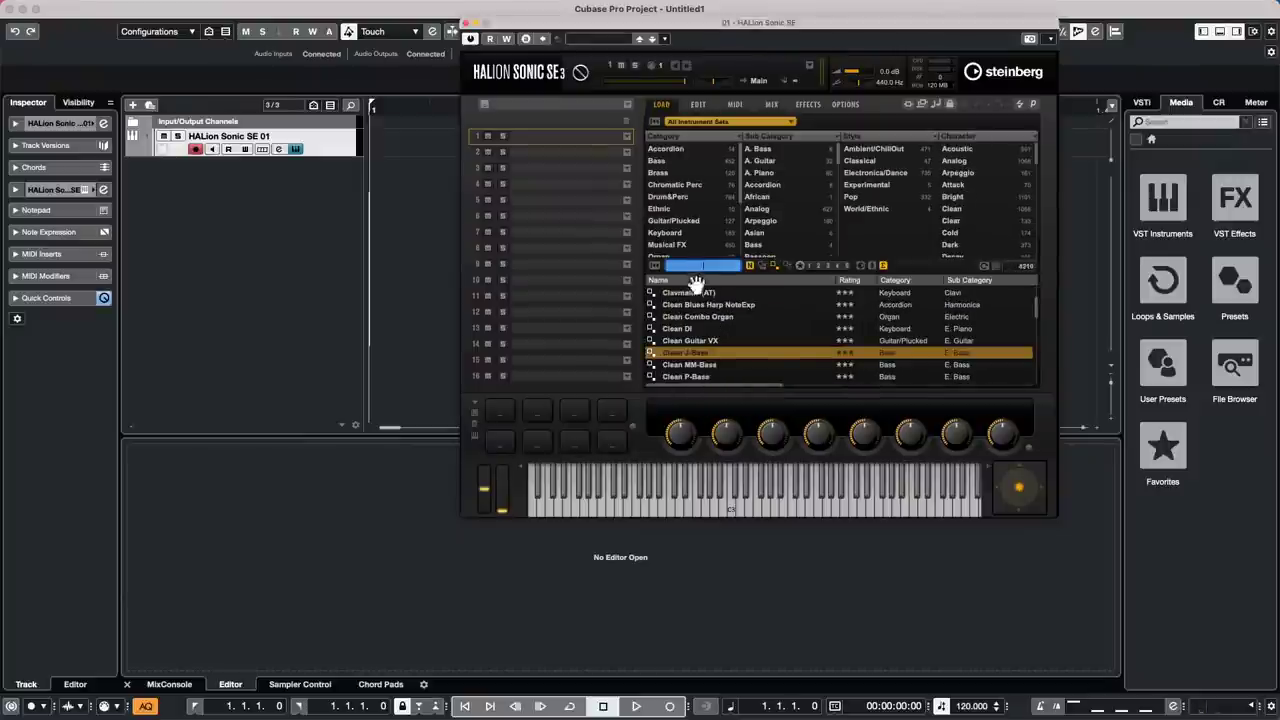
pyautogui.write('gmsil')
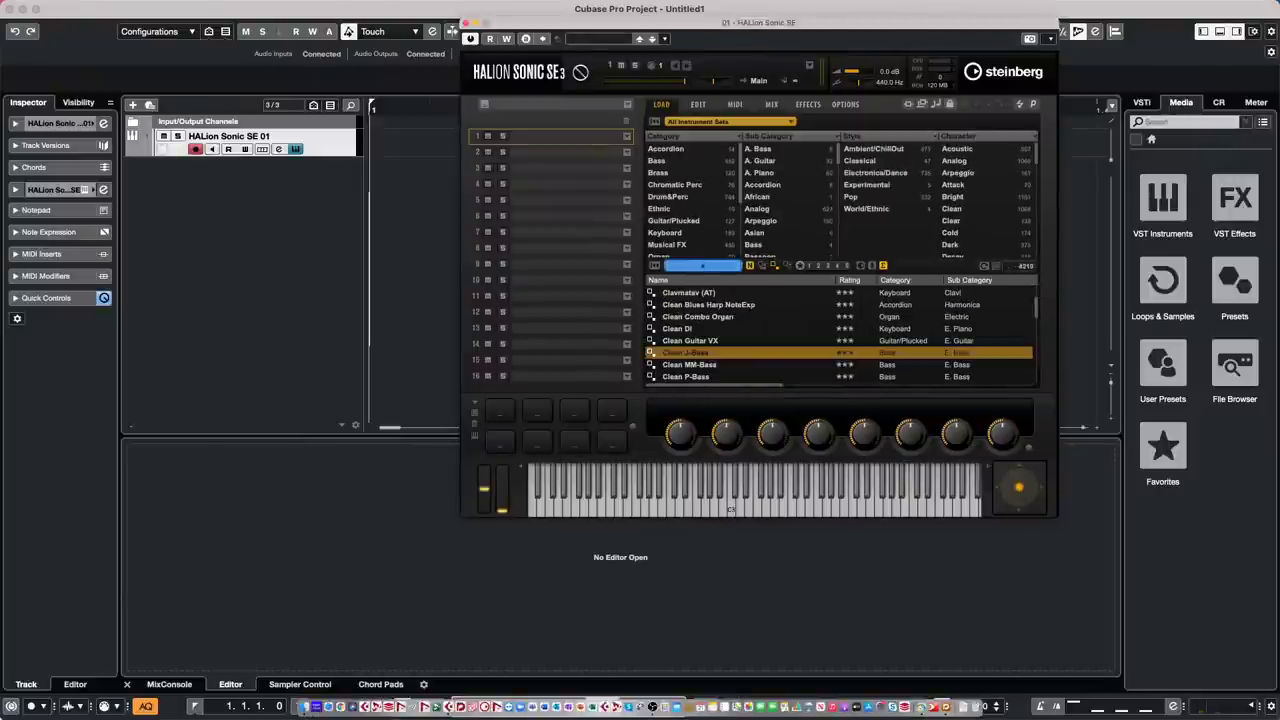
pyautogui.write('k')
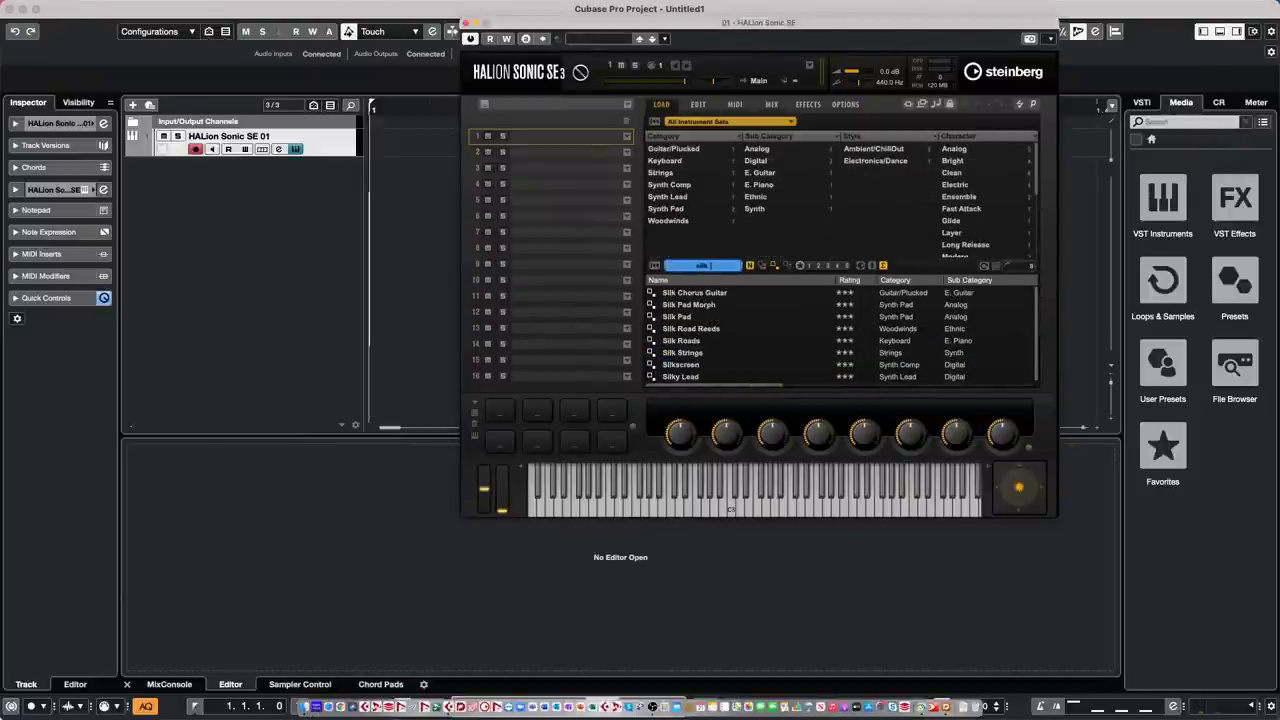
pyautogui.write(' roads')
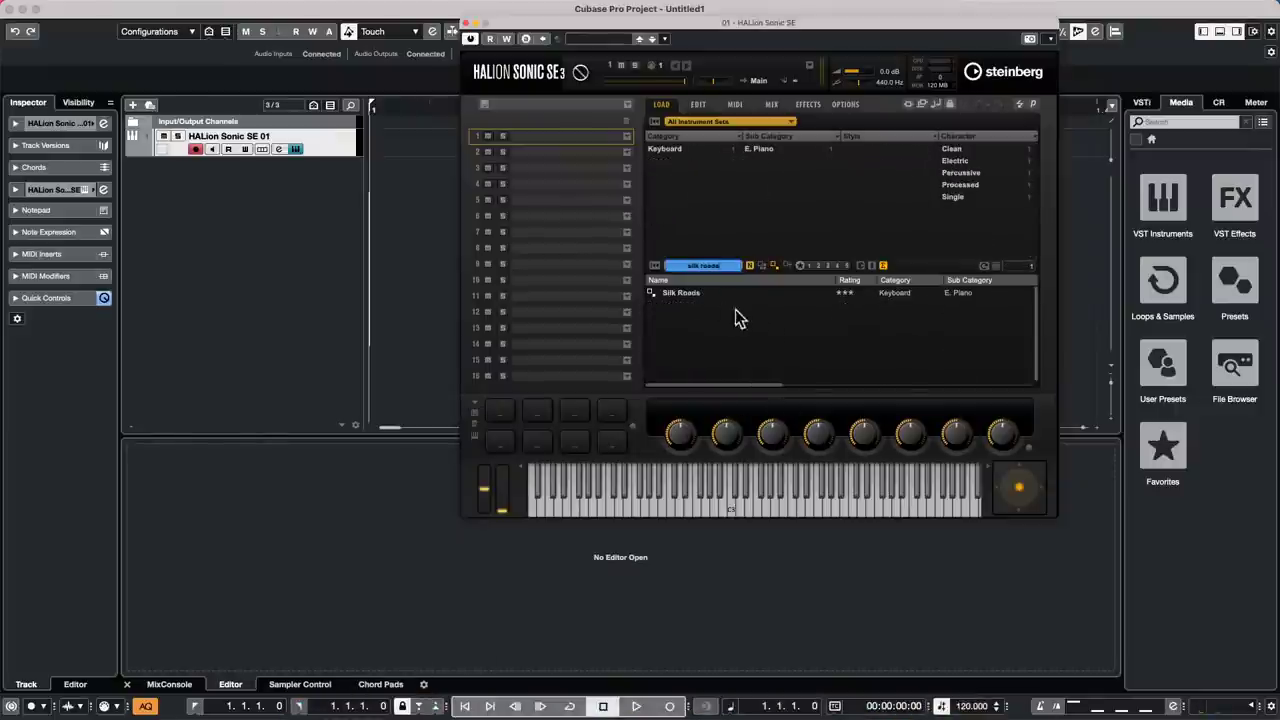
pyautogui.click(678, 292)
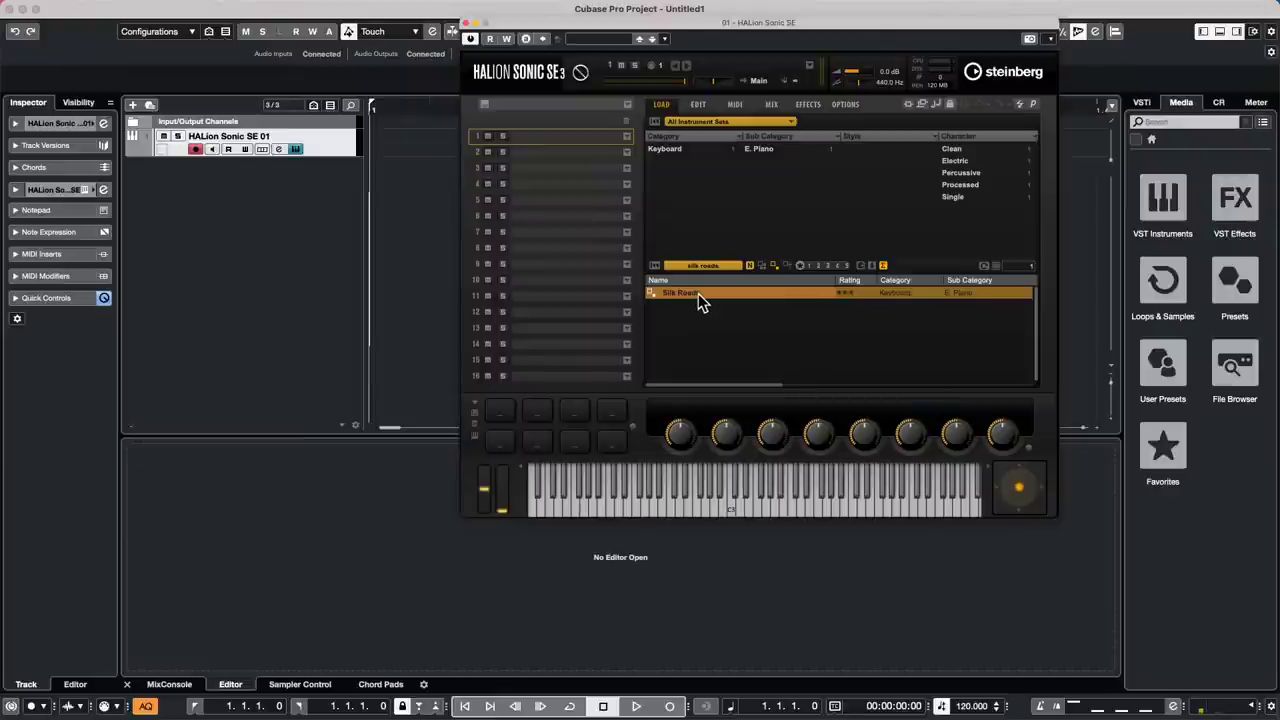
# Step: Load the Silk Roads preset into the first HALion Sonic SE slot and play a test note
pyautogui.doubleClick(698, 293)
pyautogui.click(790, 495)
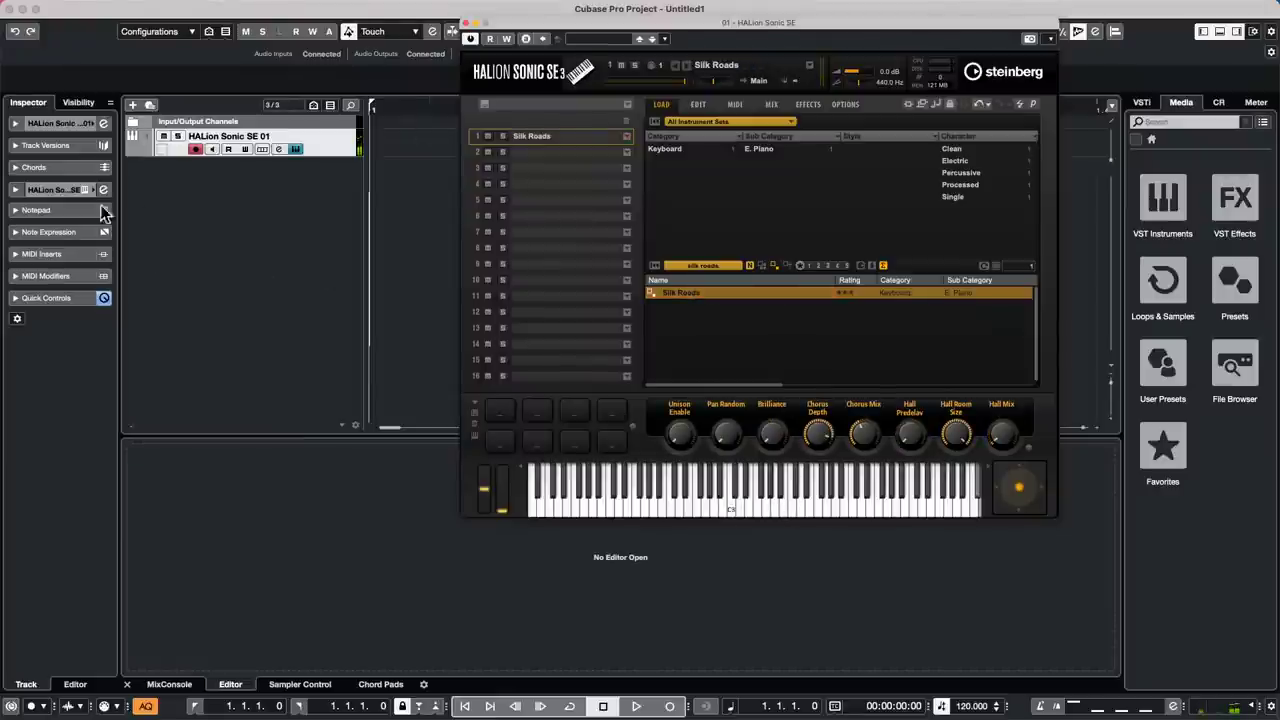
# Step: Add the MIDI Modifiers effect to the HALion Sonic SE 01 track's first MIDI insert slot
pyautogui.click(51, 269)
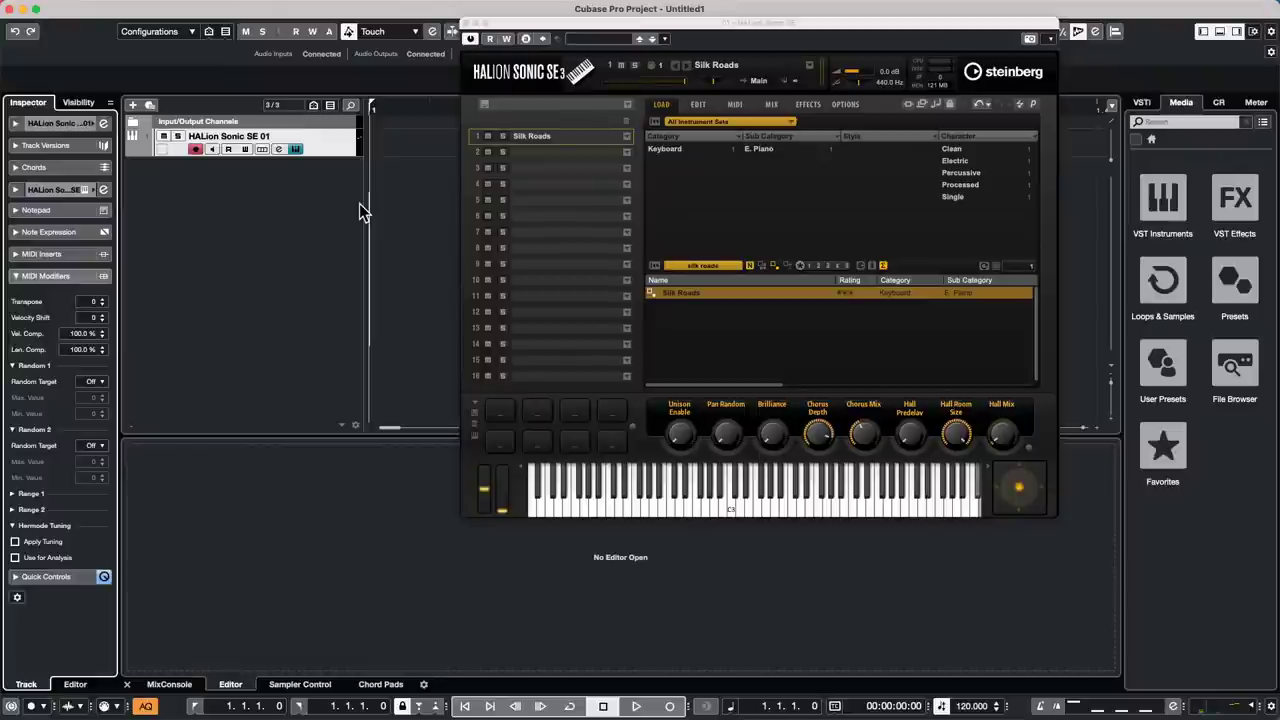
pyautogui.click(64, 275)
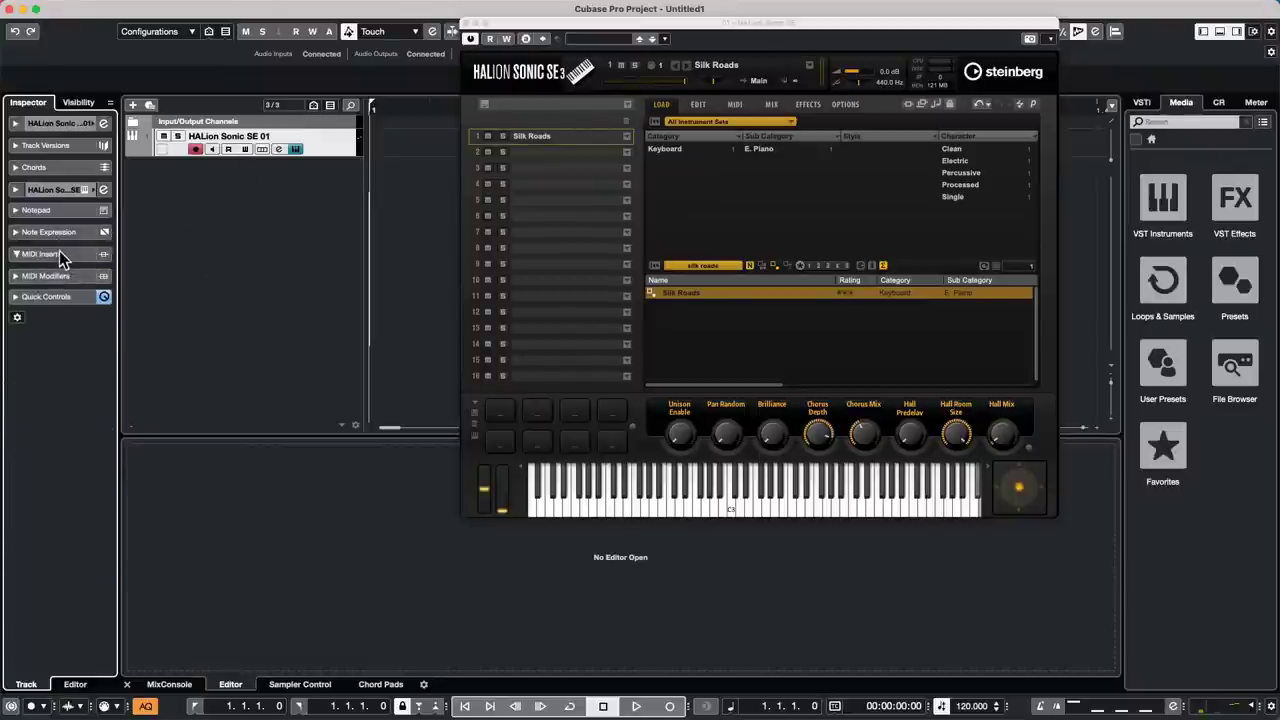
pyautogui.click(59, 252)
pyautogui.click(65, 283)
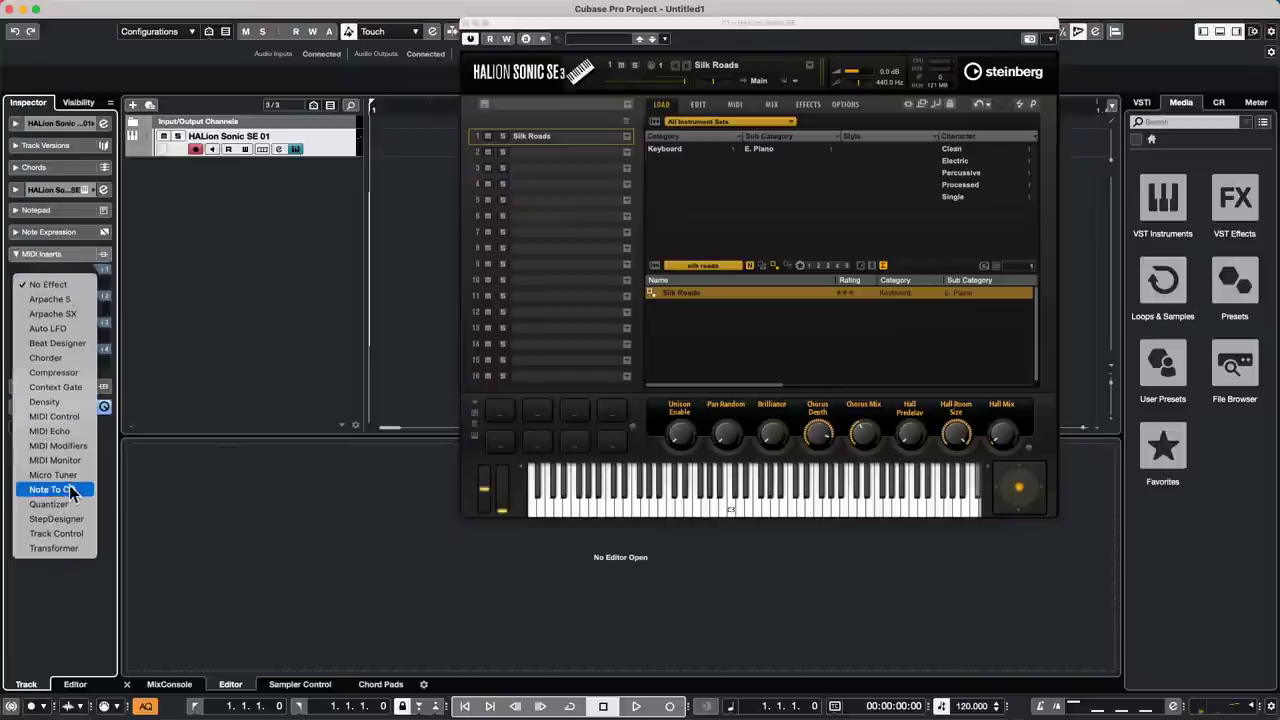
pyautogui.click(60, 445)
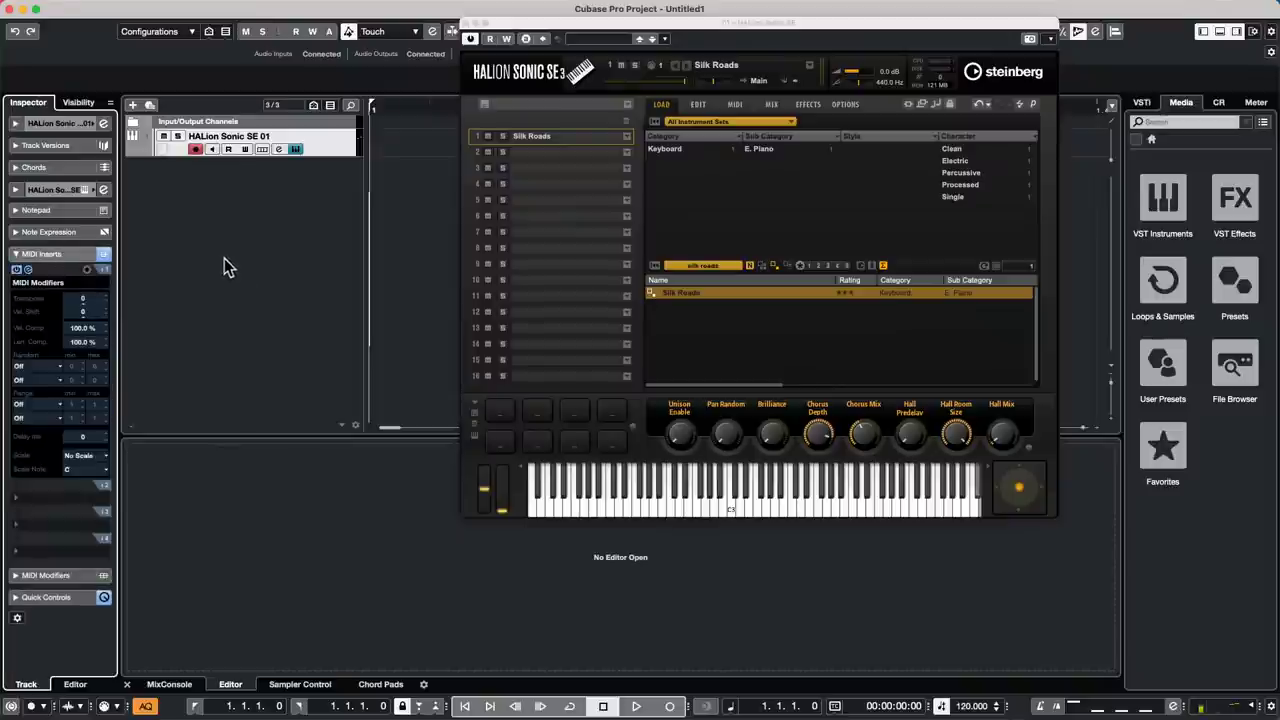
# Step: Set the MIDI Modifiers insert's scale to Major with scale note B, and enable Record Output to Track
pyautogui.click(98, 455)
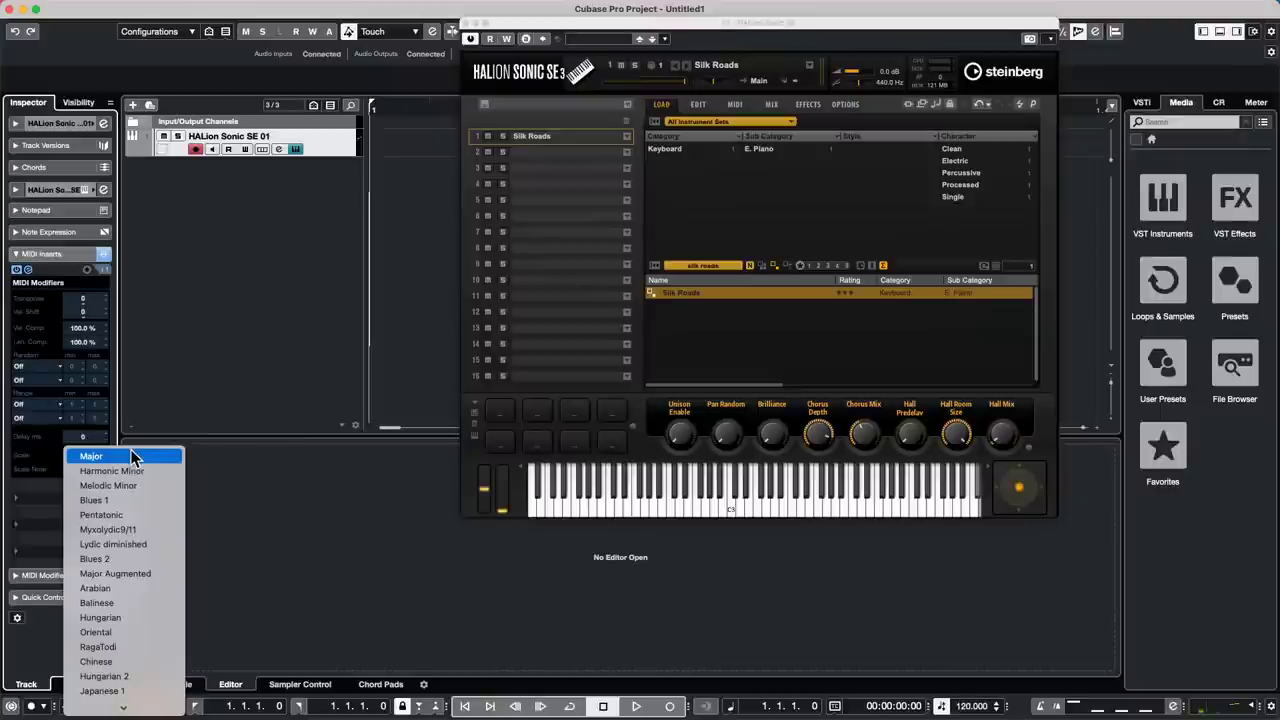
pyautogui.click(133, 456)
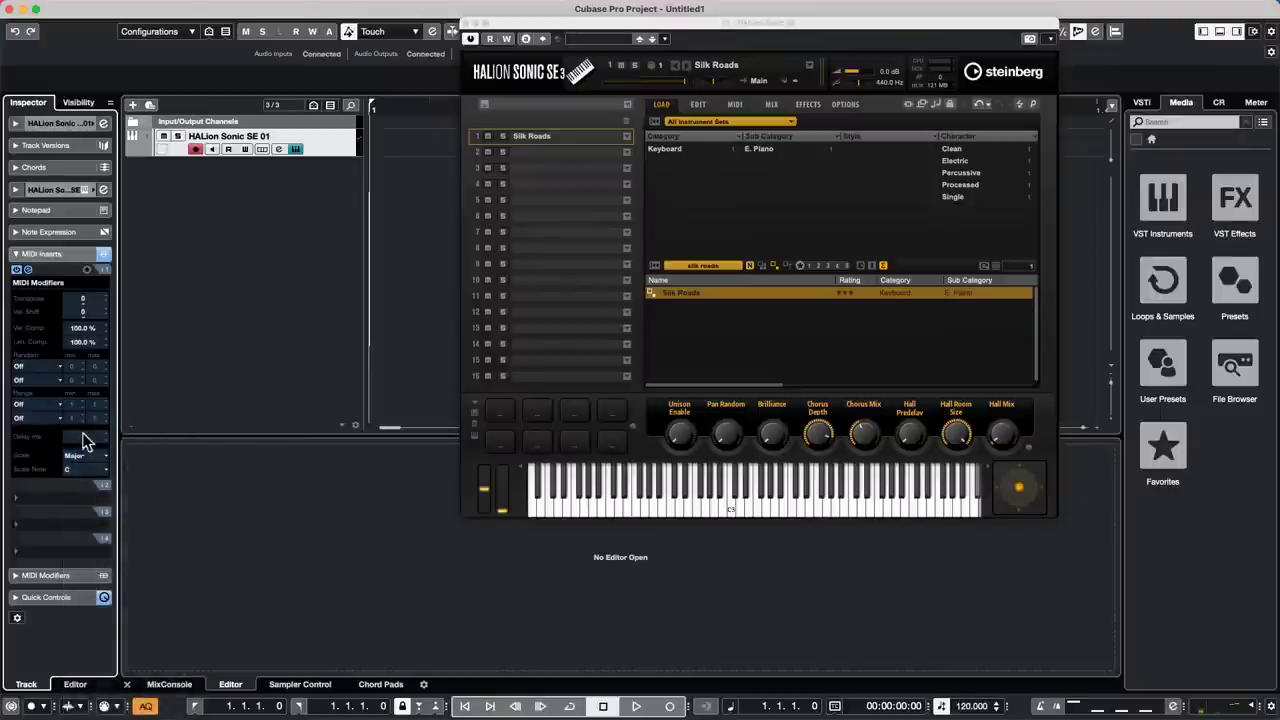
pyautogui.click(88, 469)
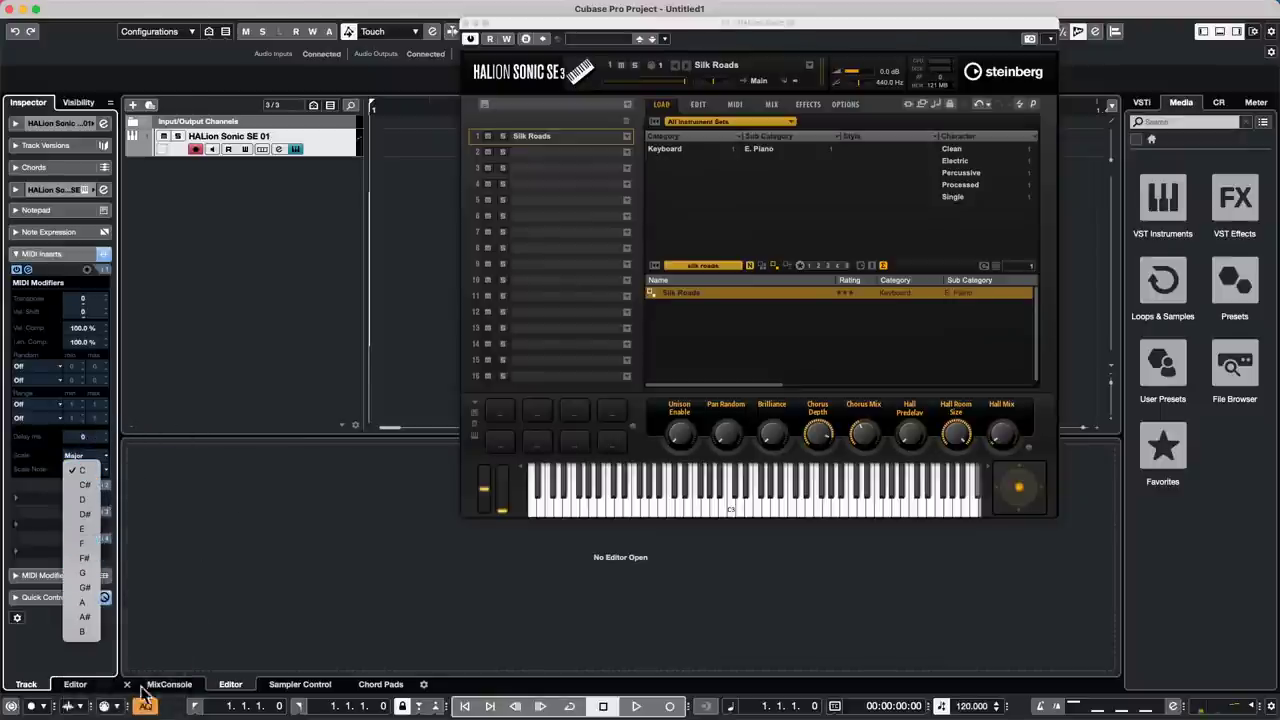
pyautogui.click(82, 631)
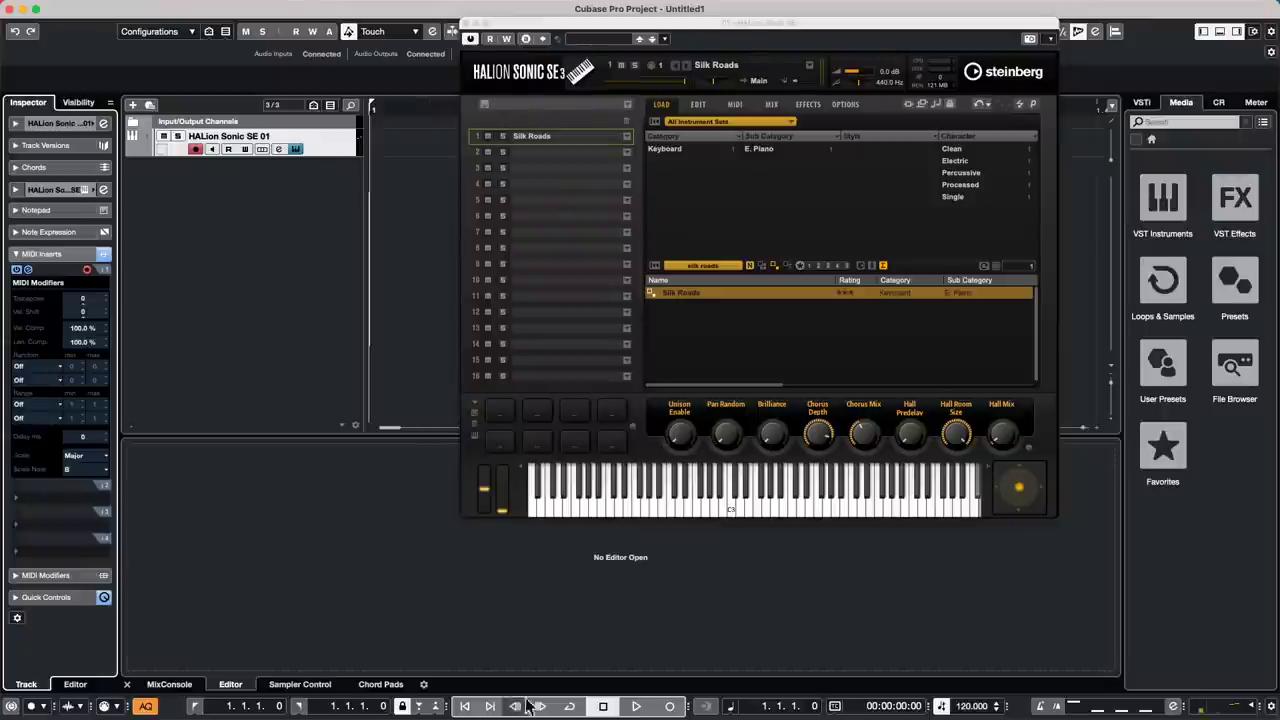
# Step: Move the HALion Sonic SE window aside and record a MIDI take on its track from bar 1
pyautogui.moveTo(558, 28); pyautogui.dragTo(840, 180)
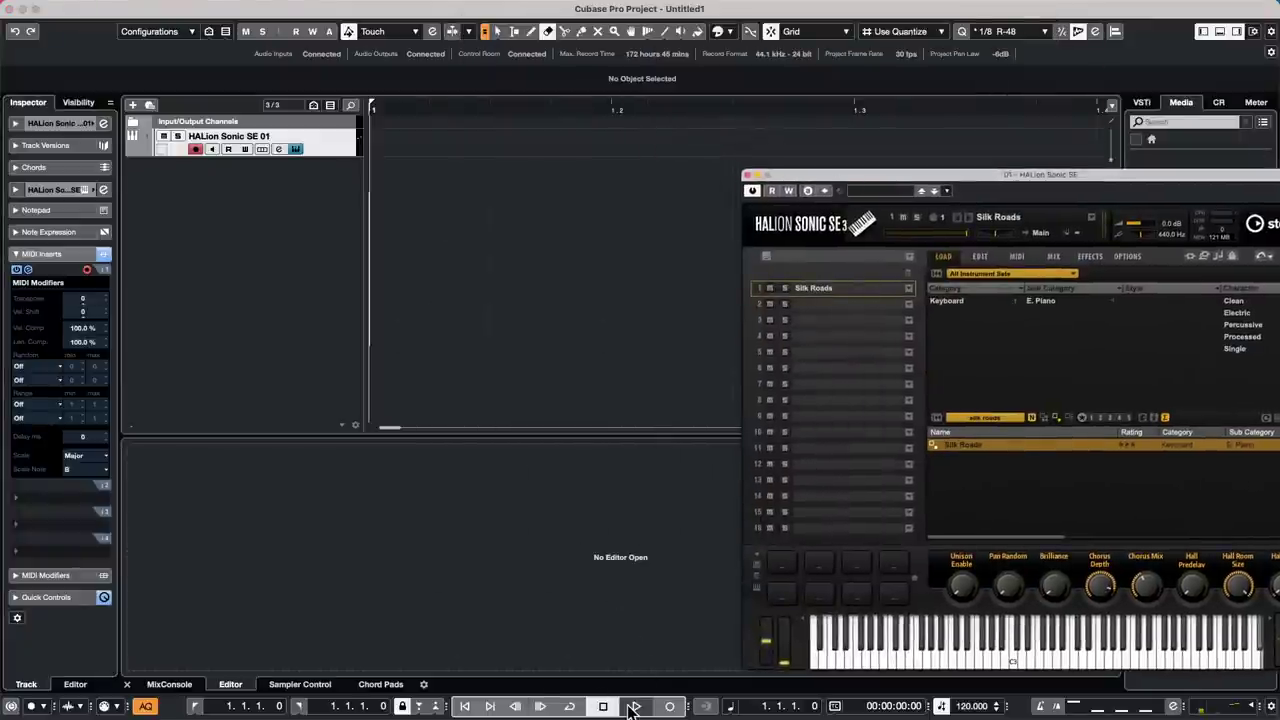
pyautogui.click(670, 706)
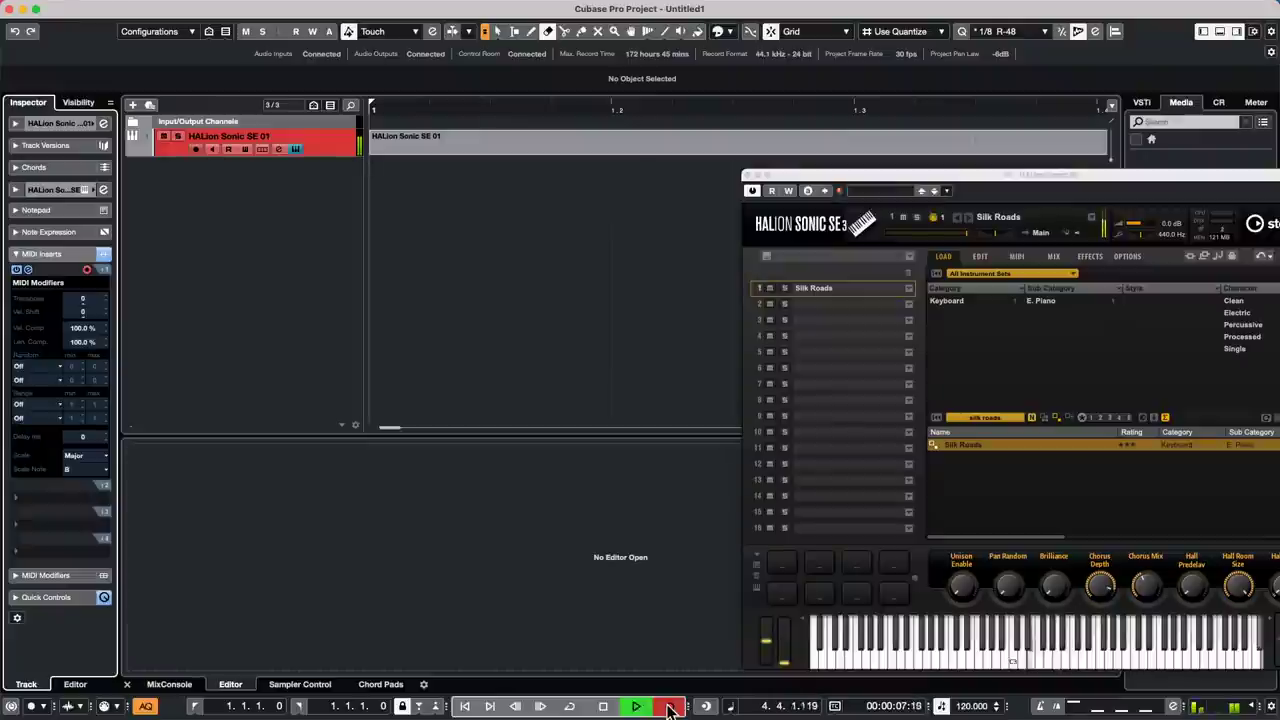
pyautogui.click(670, 707)
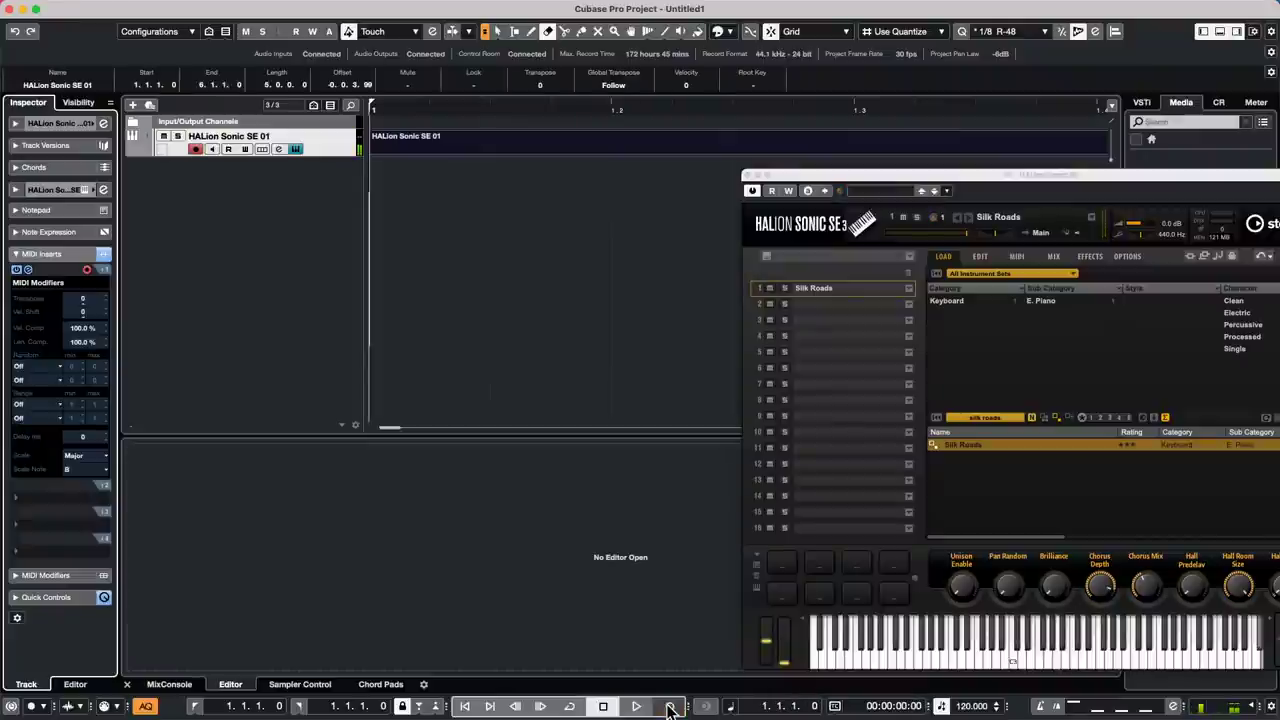
# Step: Examine the recorded part's notes in the Key Editor, choosing the Object Selection tool and selecting the first note
pyautogui.moveTo(416, 118); pyautogui.dragTo(424, 27)
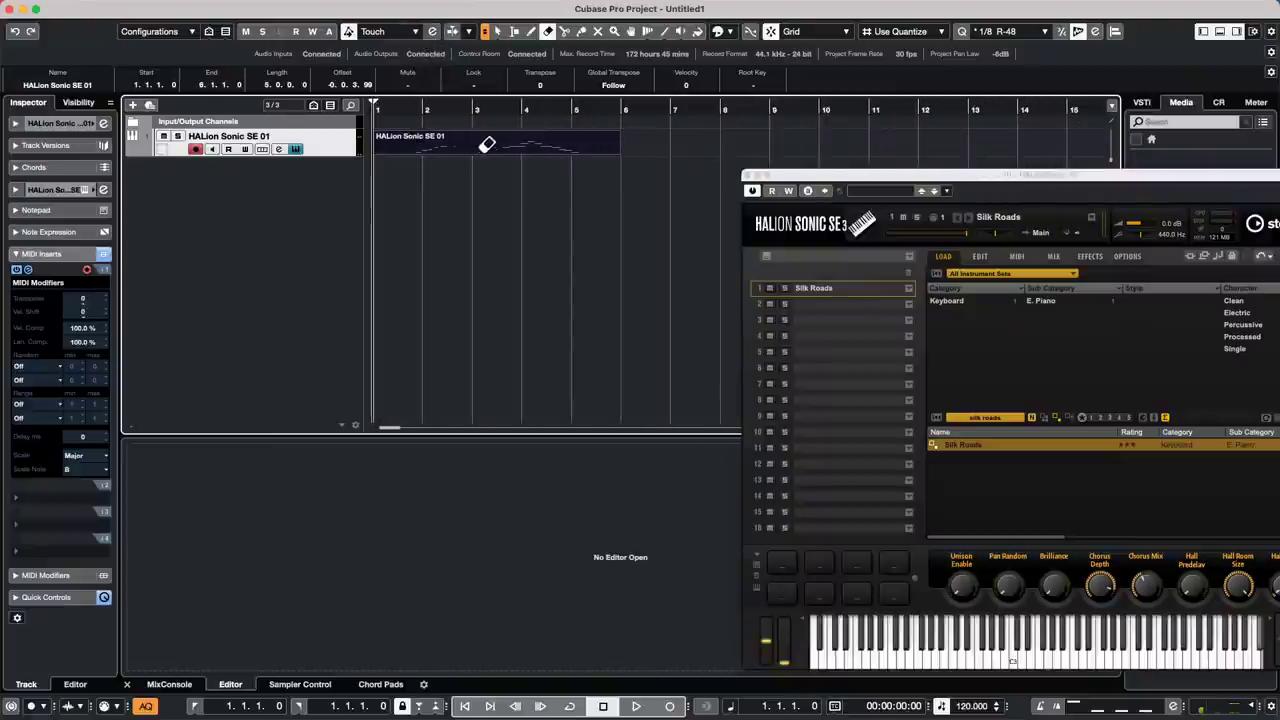
pyautogui.rightClick(415, 160)
pyautogui.click(418, 176)
pyautogui.click(467, 151)
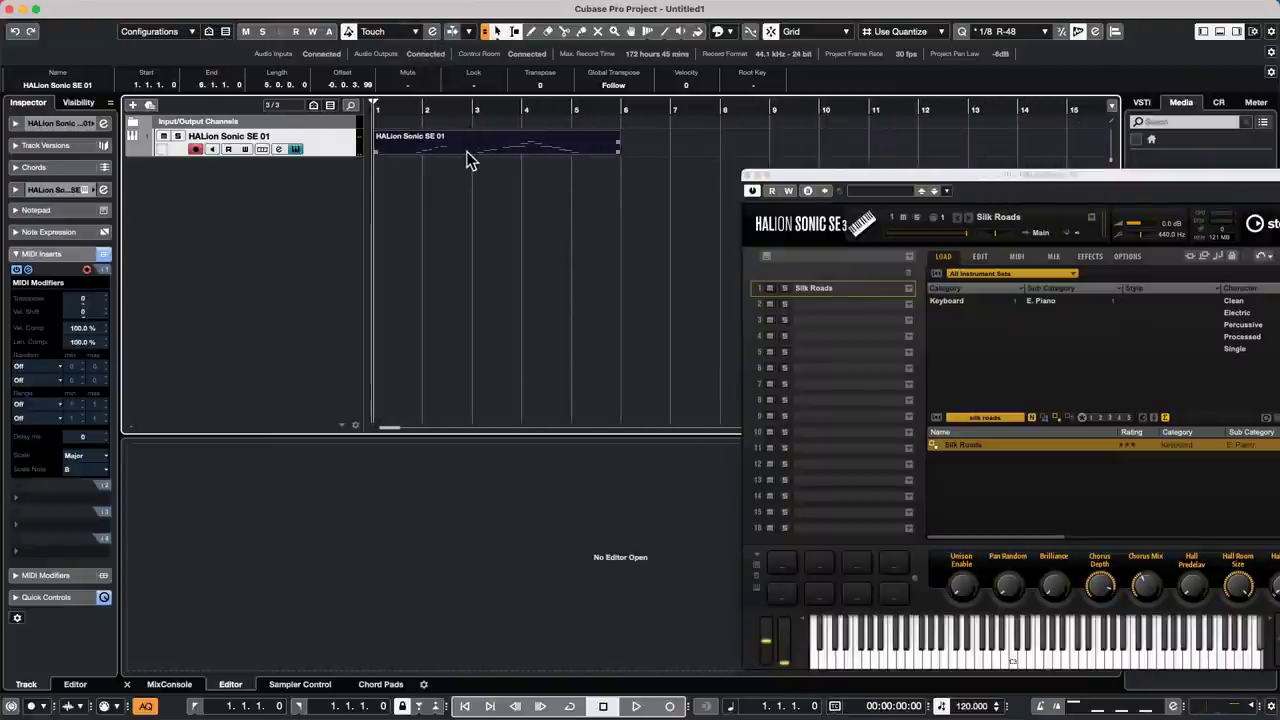
pyautogui.doubleClick(466, 151)
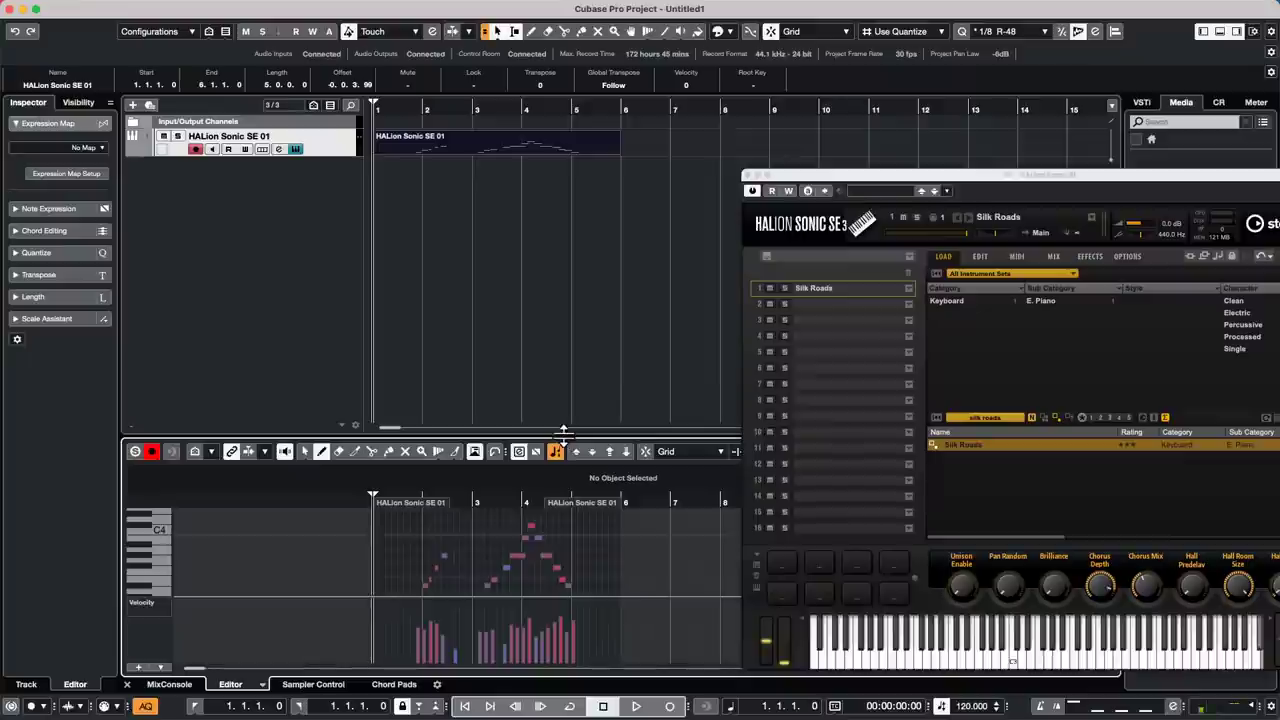
pyautogui.moveTo(563, 432); pyautogui.dragTo(564, 374)
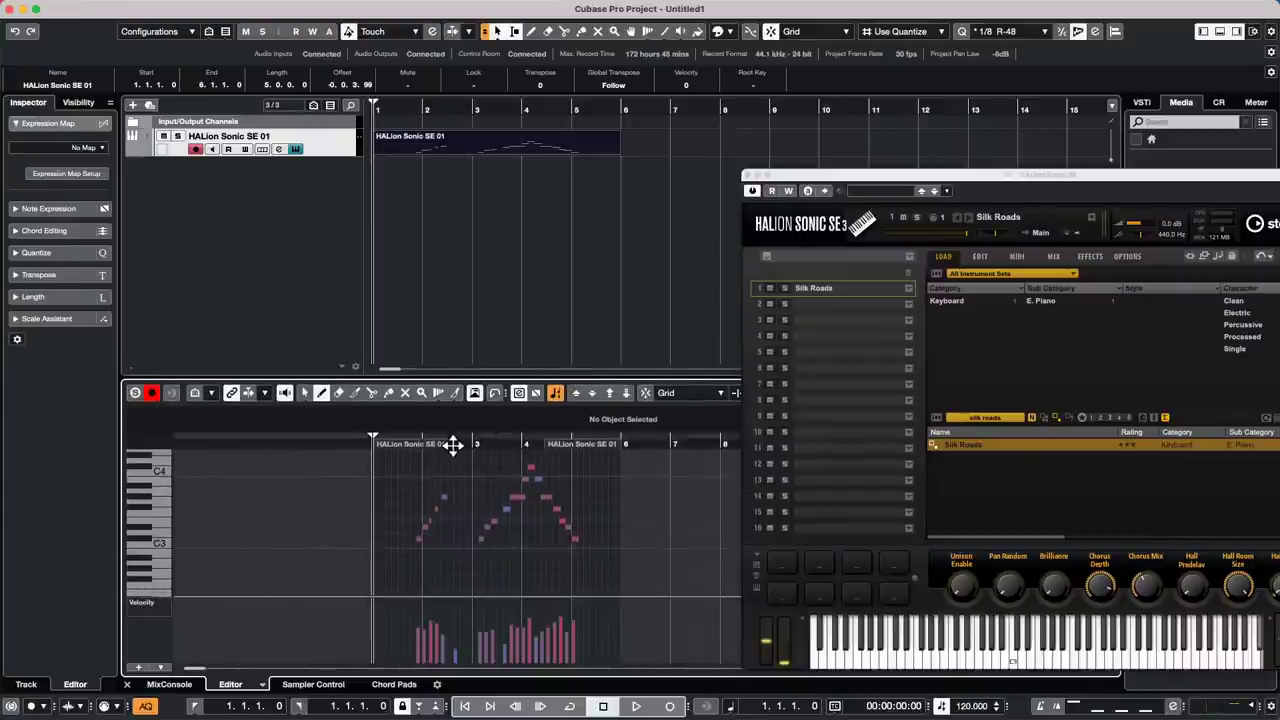
pyautogui.moveTo(453, 445); pyautogui.dragTo(417, 457)
pyautogui.rightClick(283, 555)
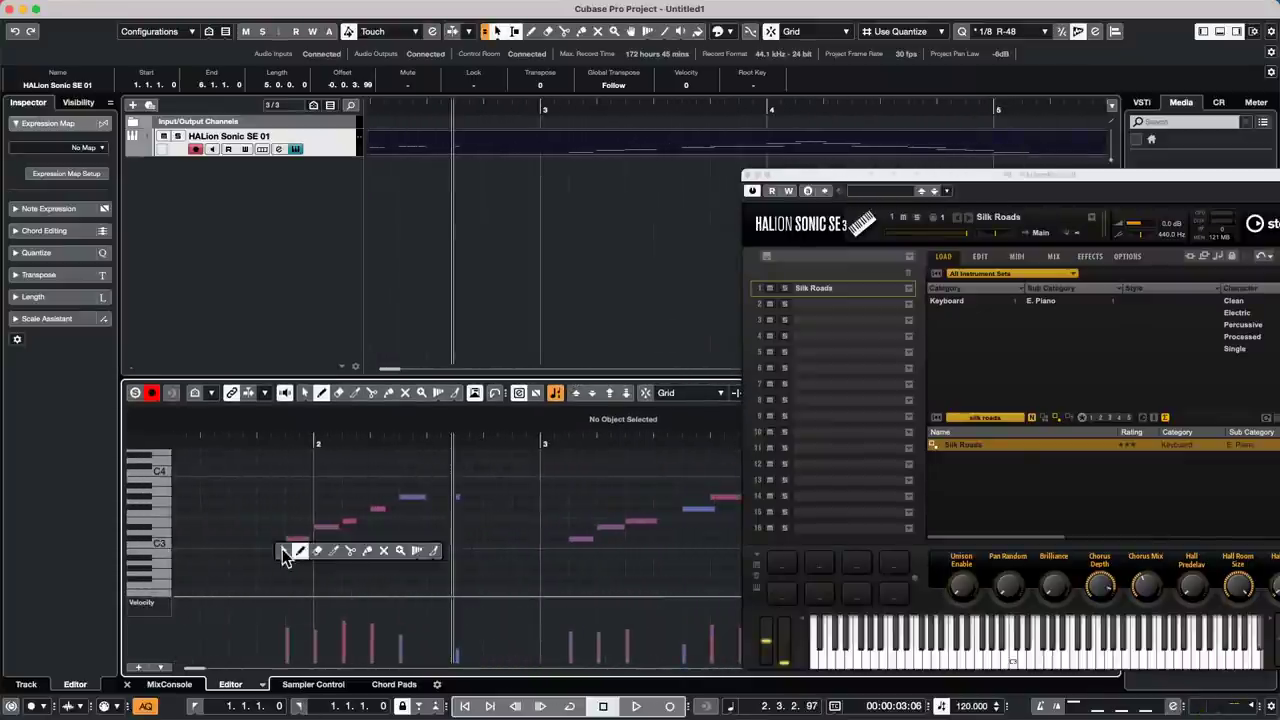
pyautogui.click(284, 552)
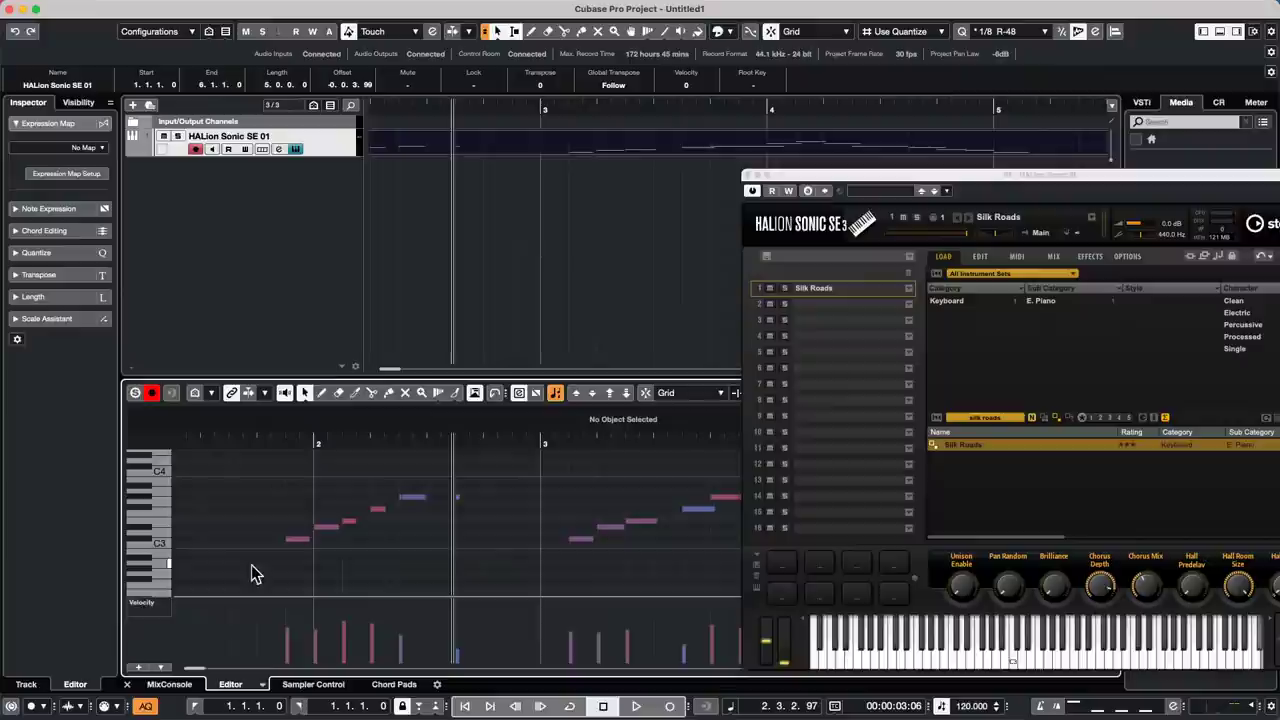
pyautogui.click(297, 541)
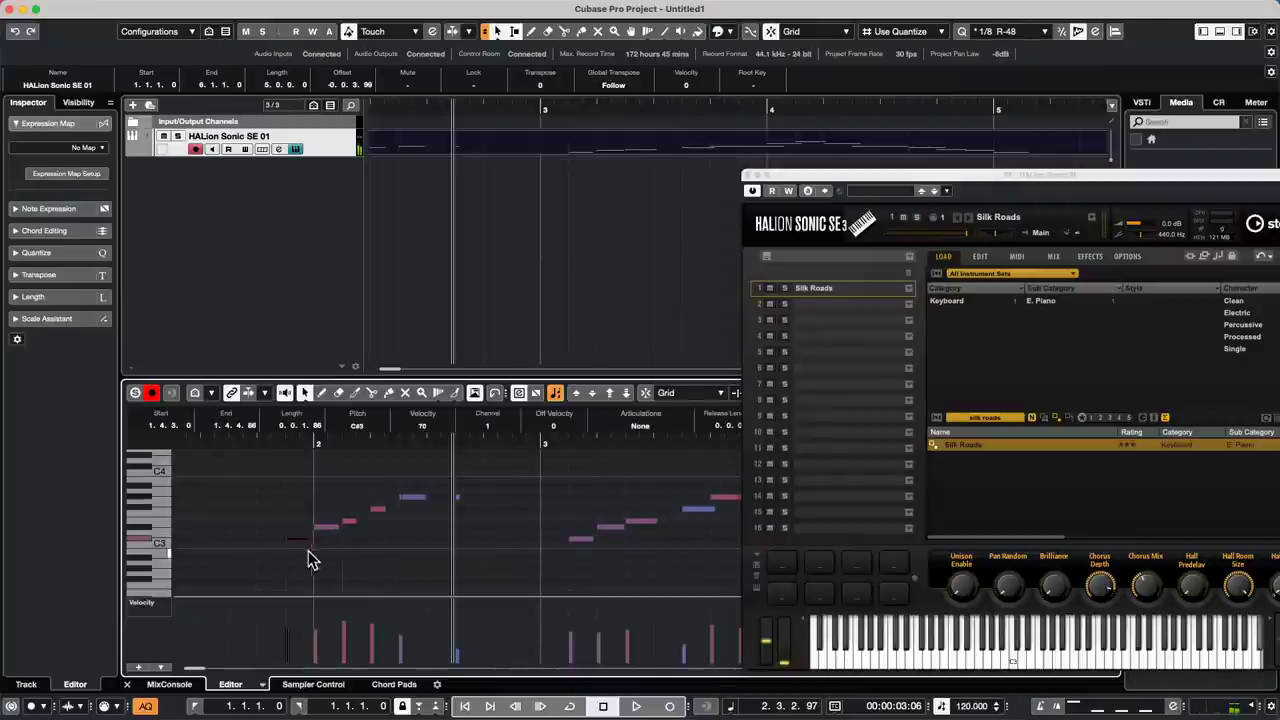
pyautogui.click(310, 560)
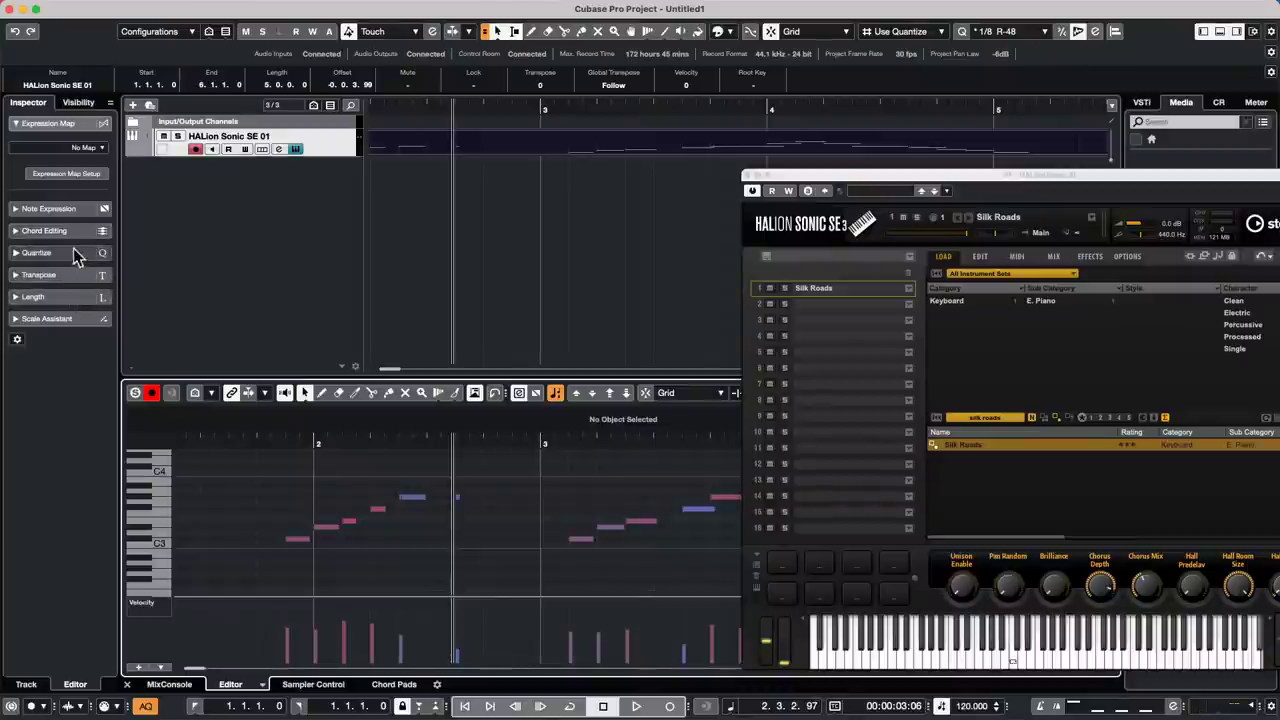
# Step: Turn off Record Output to Track on the MIDI Modifiers insert and undo the first recording
pyautogui.click(402, 149)
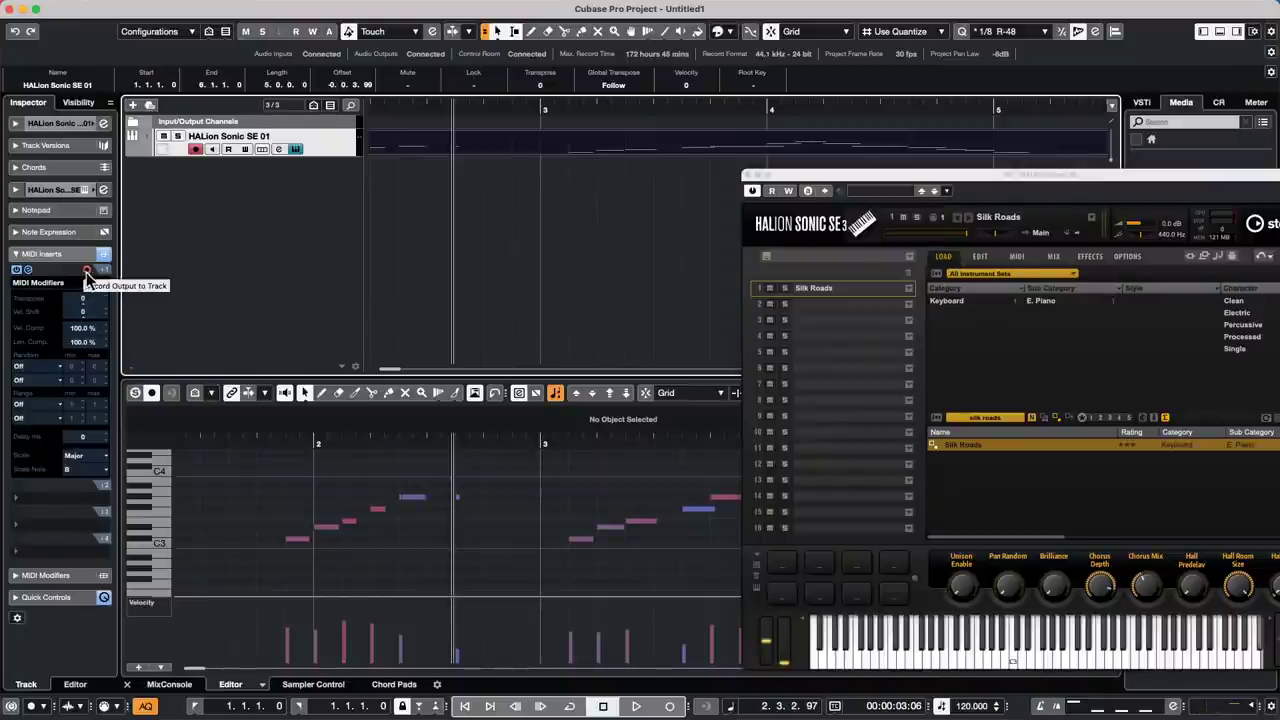
pyautogui.moveTo(640, 716)
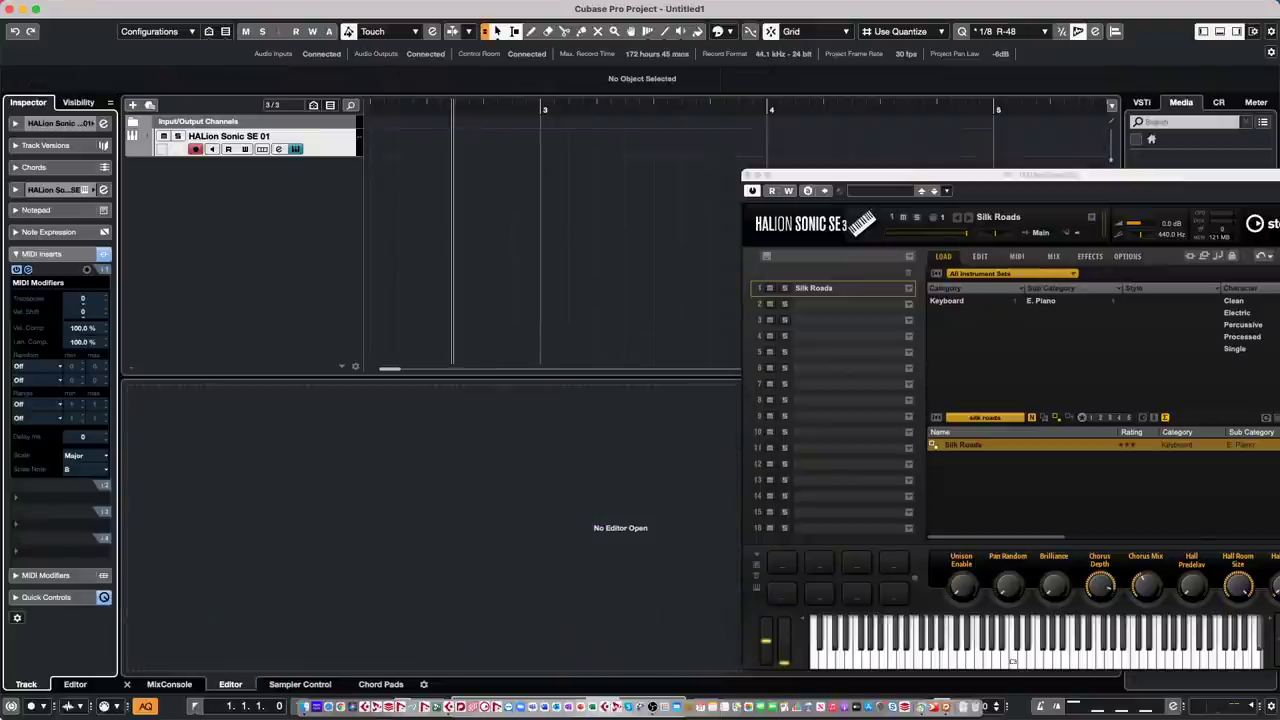
pyautogui.press('super+z')
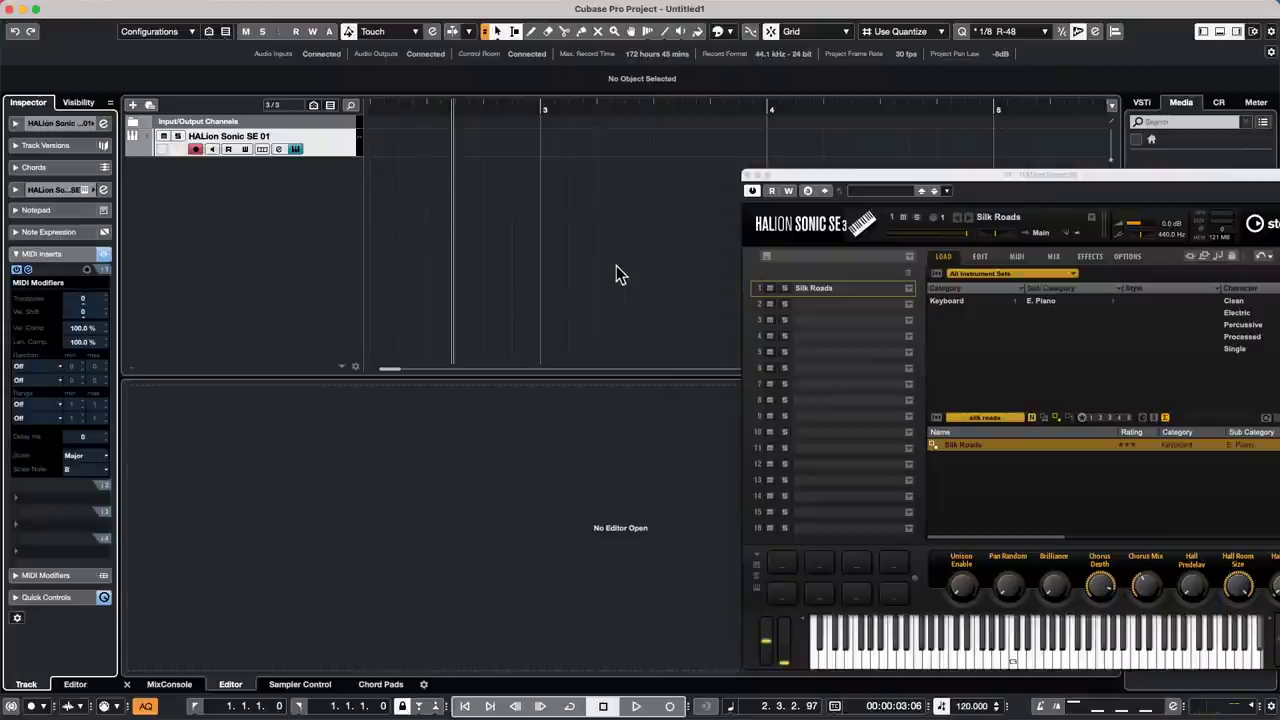
# Step: Record a new MIDI take on the HALion Sonic SE 01 track, starting at bar 2
pyautogui.press('g')
pyautogui.press('g')
pyautogui.press('g')
pyautogui.press('g')
pyautogui.press('g')
pyautogui.press('g')
pyautogui.press('g')
pyautogui.press('g')
pyautogui.press('g')
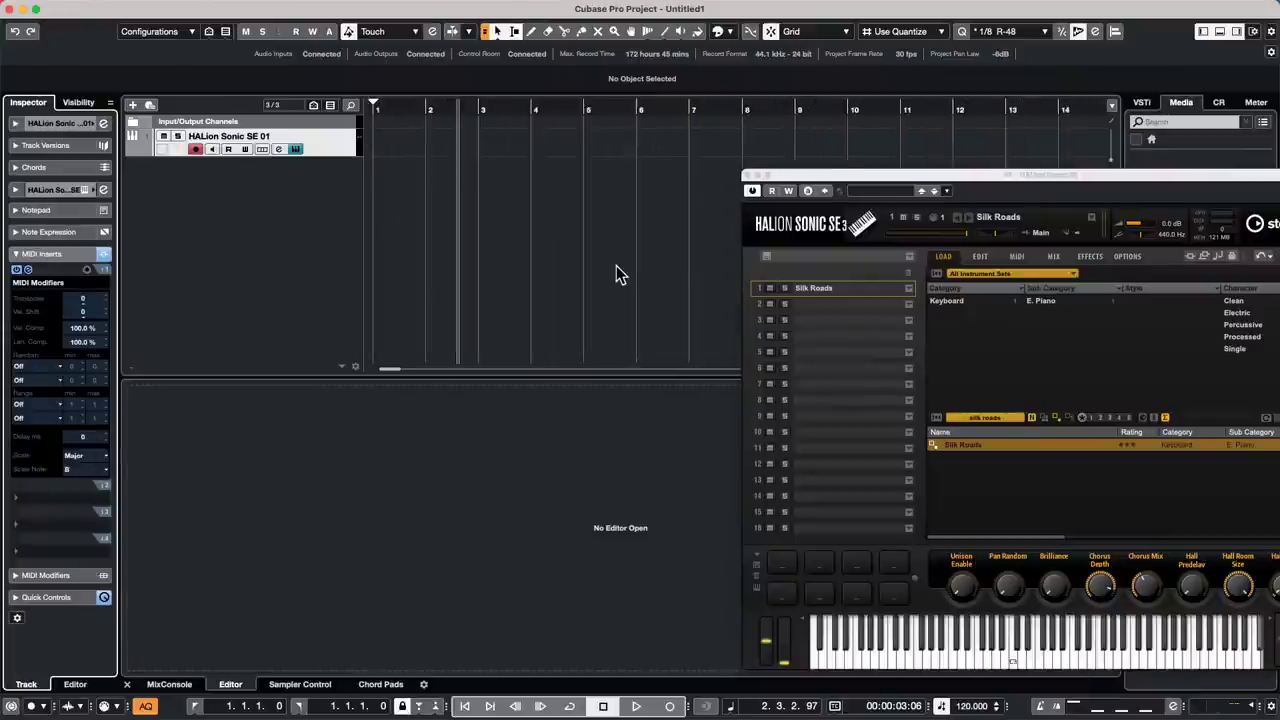
pyautogui.click(636, 706)
pyautogui.click(670, 706)
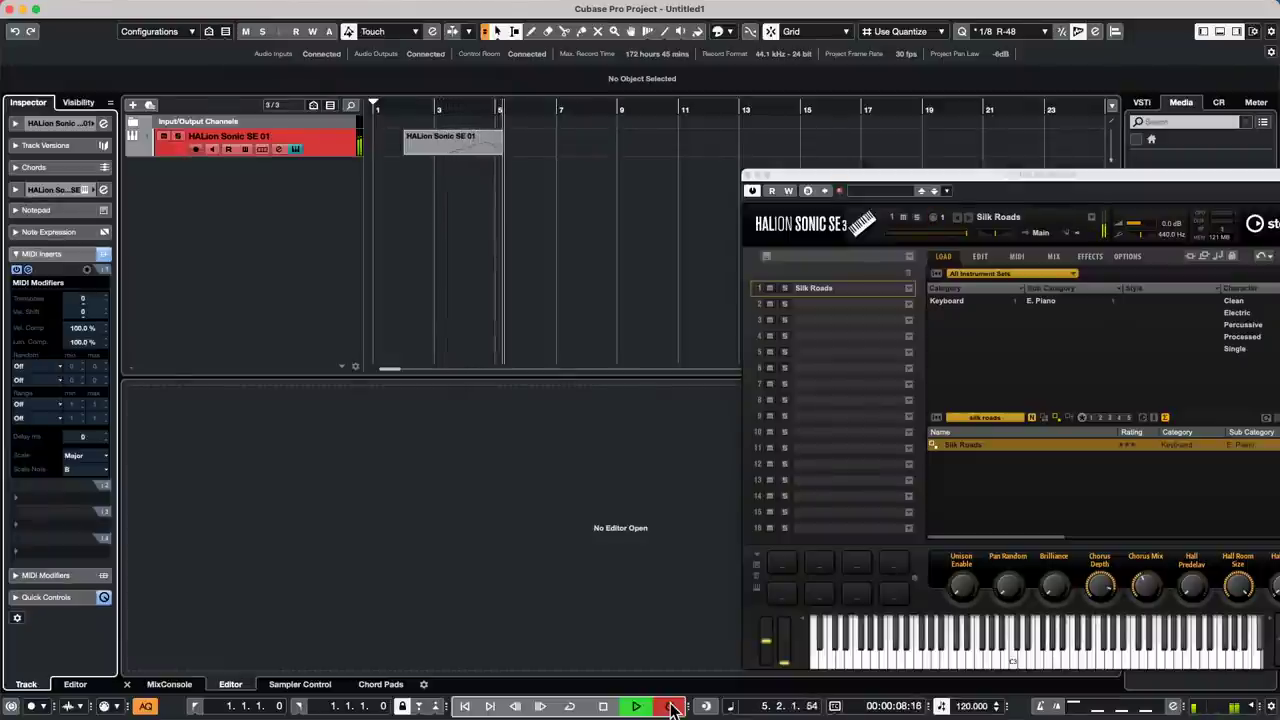
pyautogui.click(672, 707)
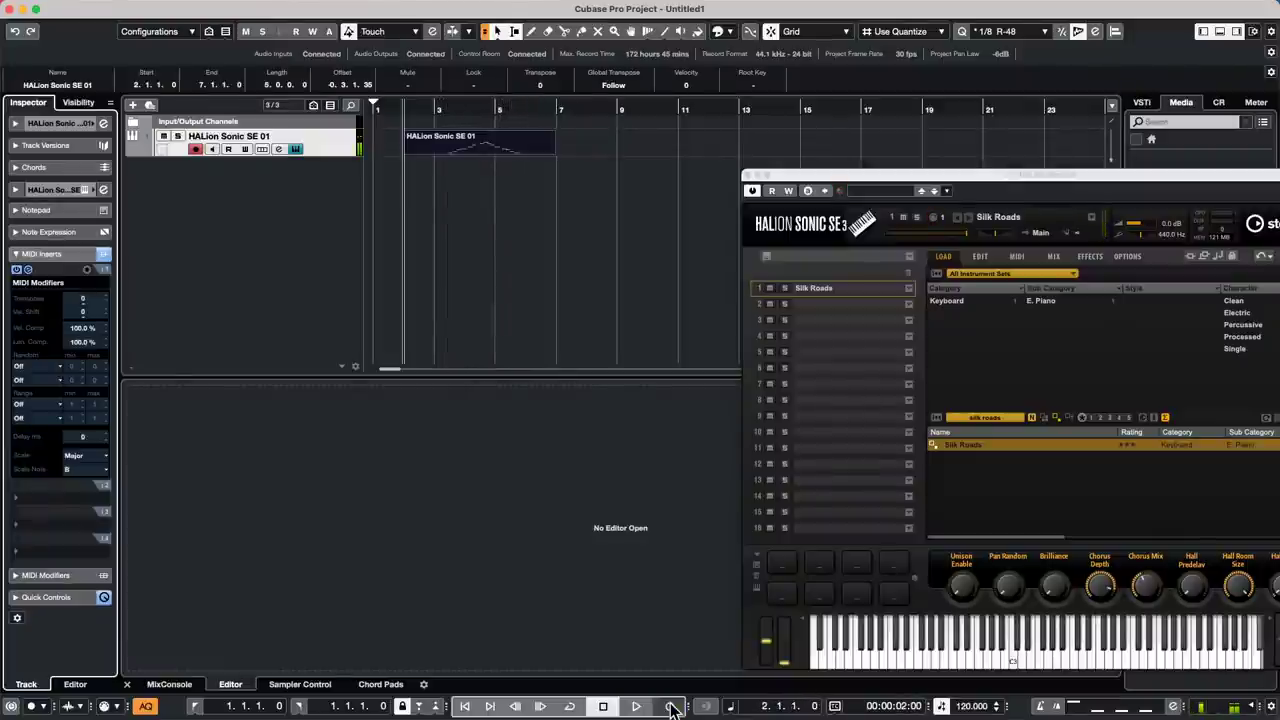
# Step: Examine the new take's notes in the Key Editor, selecting the first note to check its pitch
pyautogui.doubleClick(482, 155)
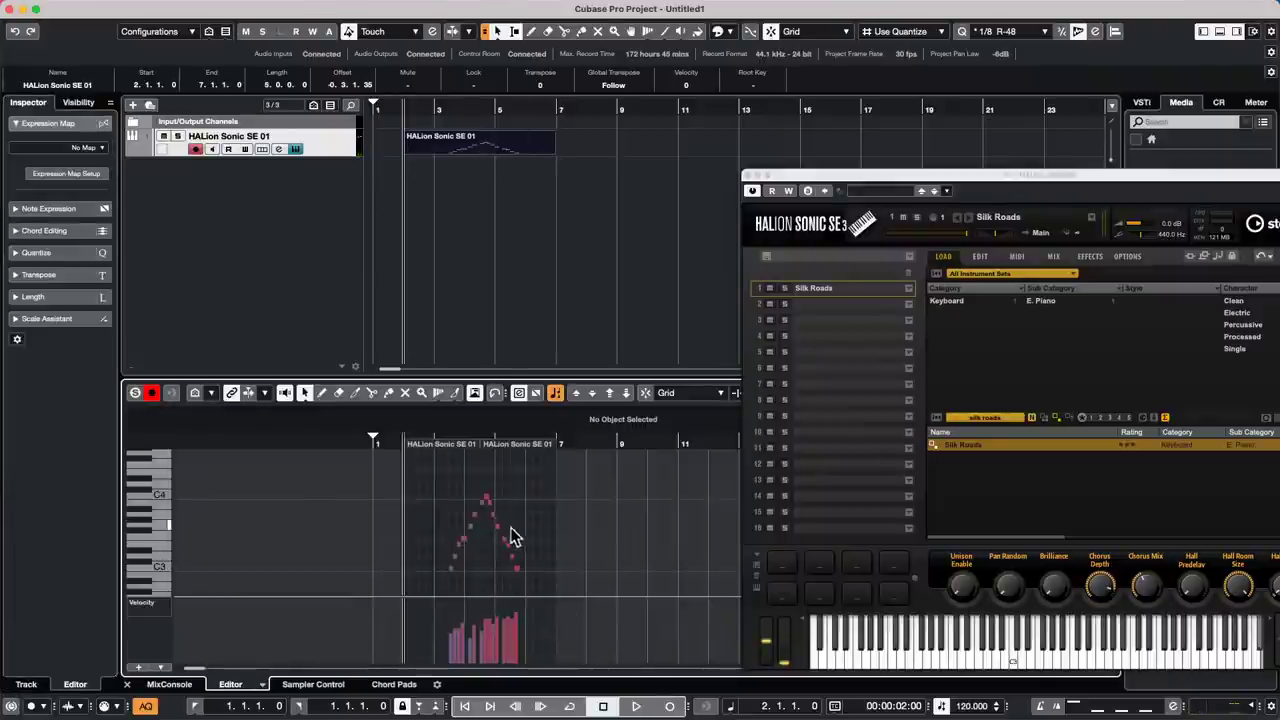
pyautogui.click(556, 440)
pyautogui.moveTo(527, 446); pyautogui.dragTo(442, 495)
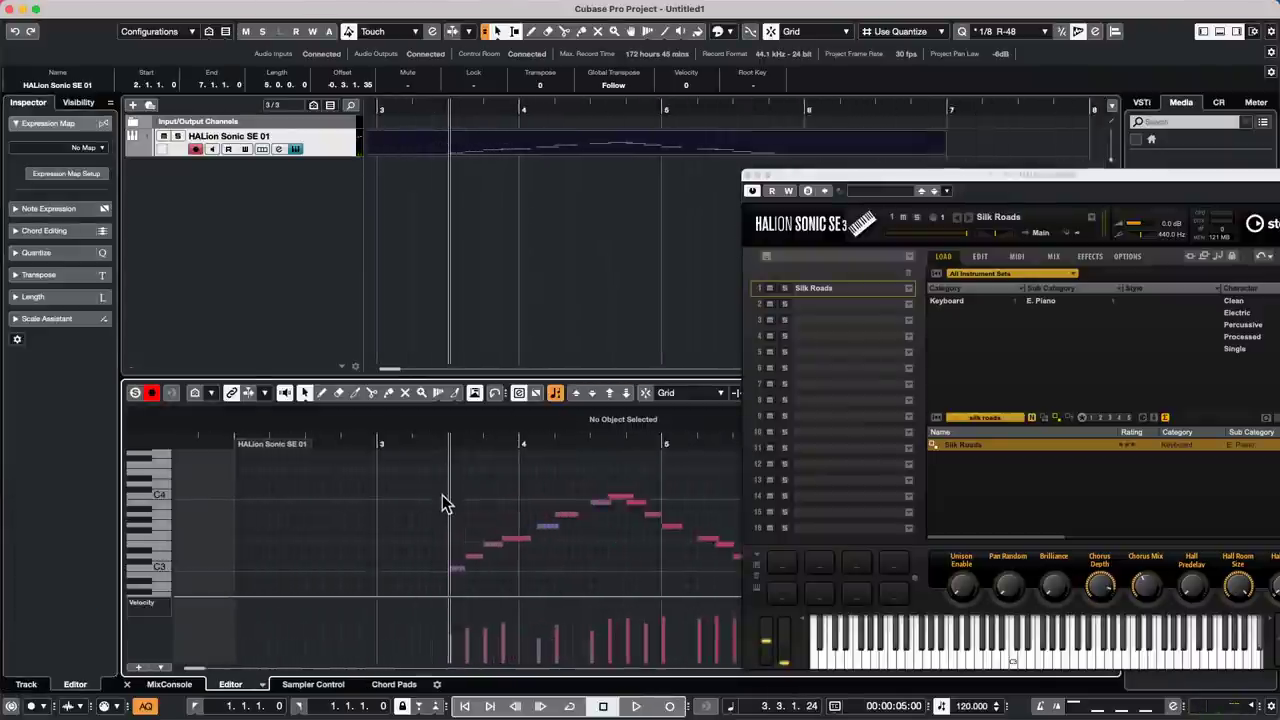
pyautogui.click(456, 570)
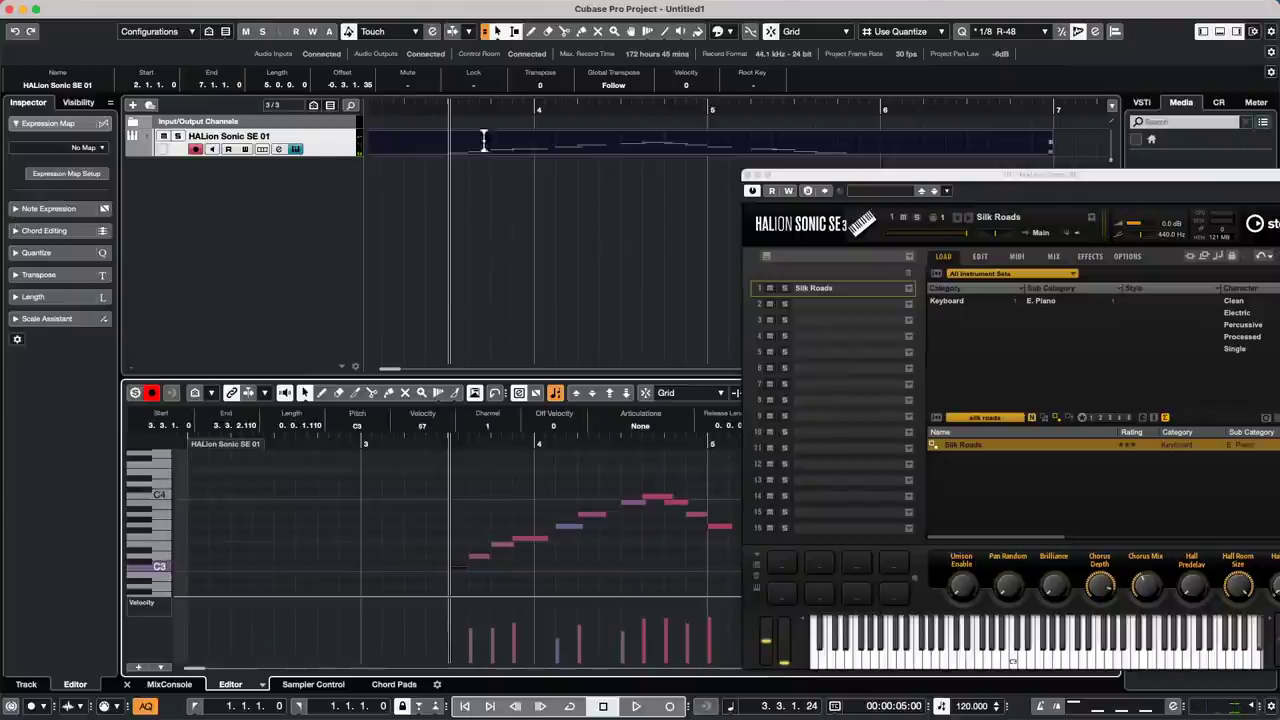
# Step: Freeze the MIDI modifiers into the recorded part and show the track's MIDI inserts
pyautogui.click(229, 8)
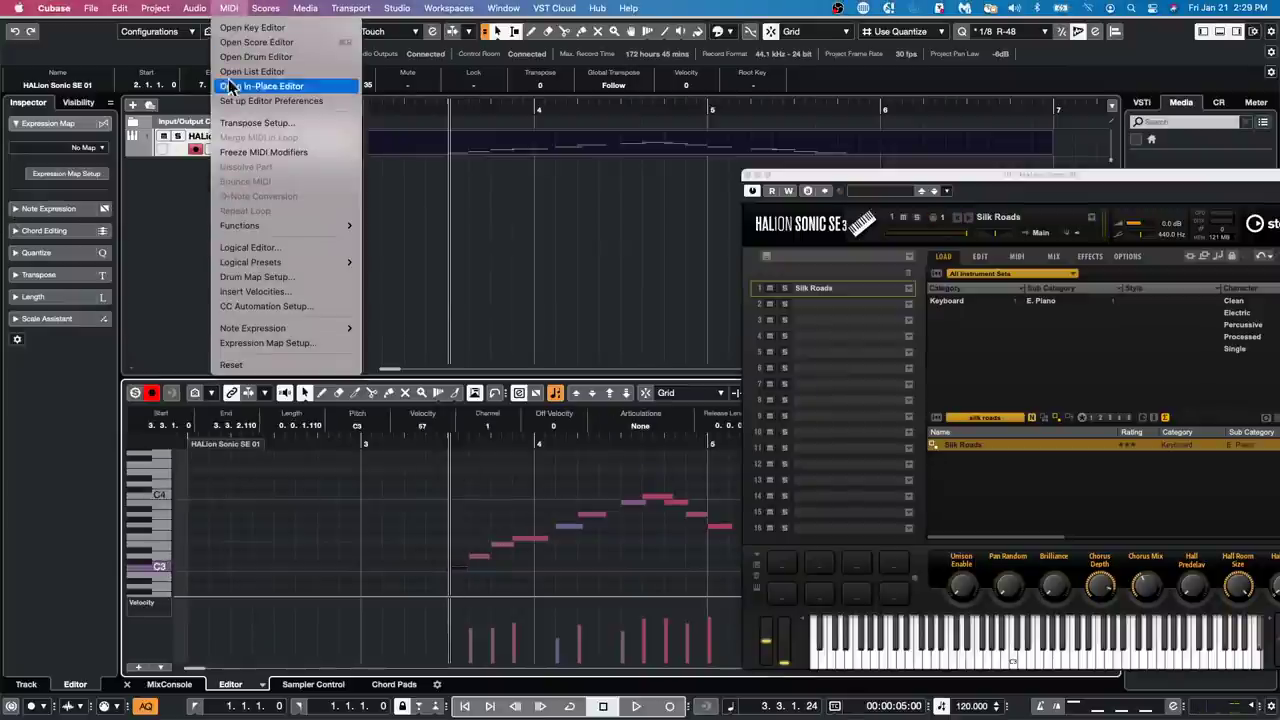
pyautogui.click(268, 153)
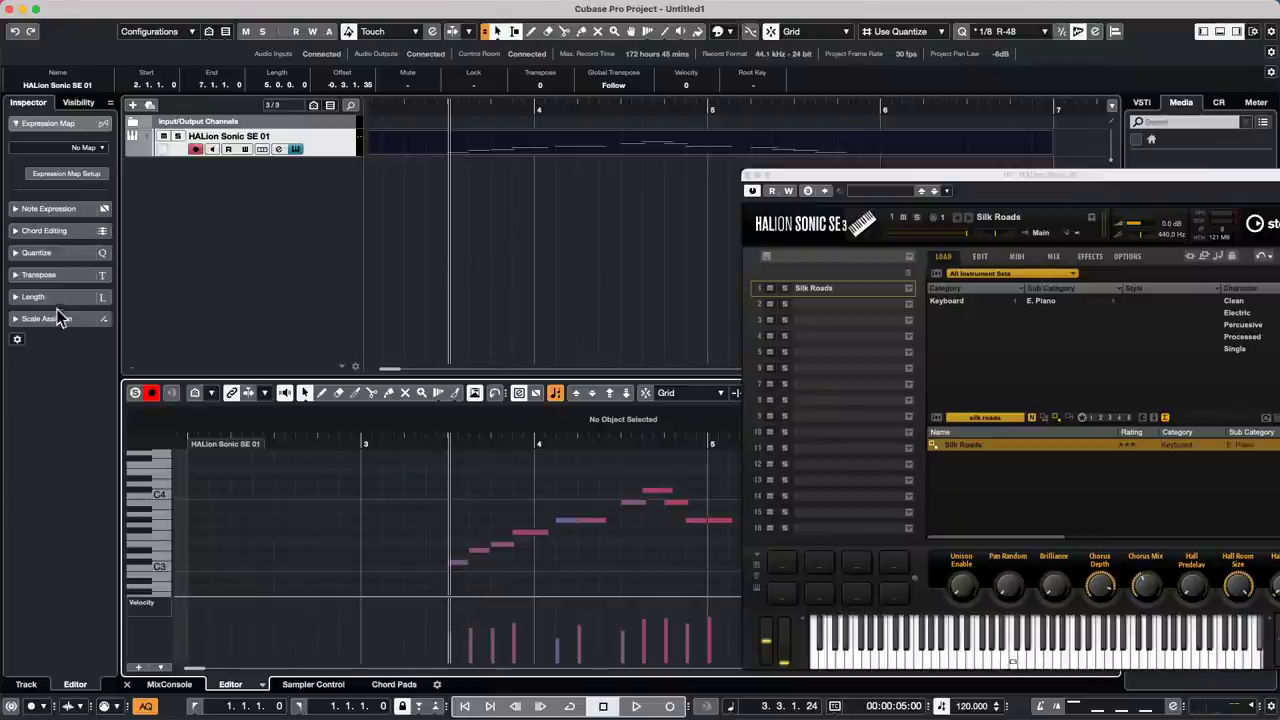
pyautogui.click(335, 150)
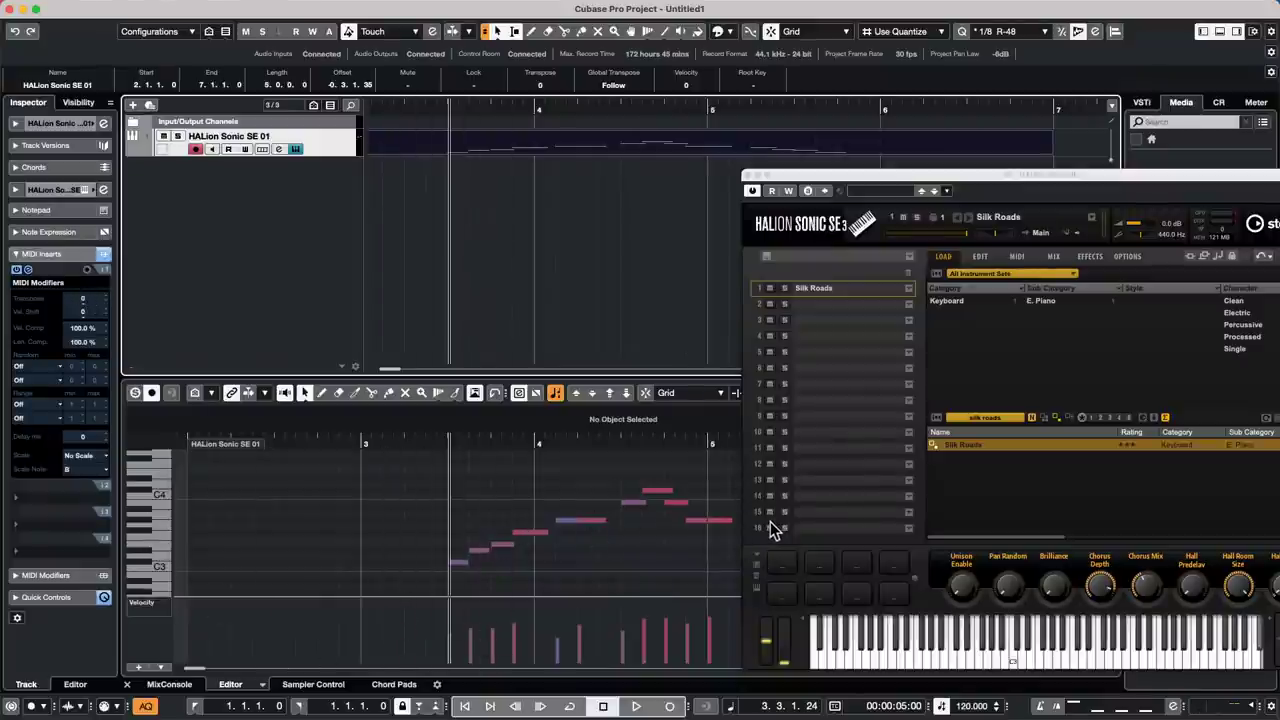
# Step: Move the HALion Sonic SE window clear of the notes and undo the MIDI modifiers freeze
pyautogui.moveTo(848, 182); pyautogui.dragTo(929, 172)
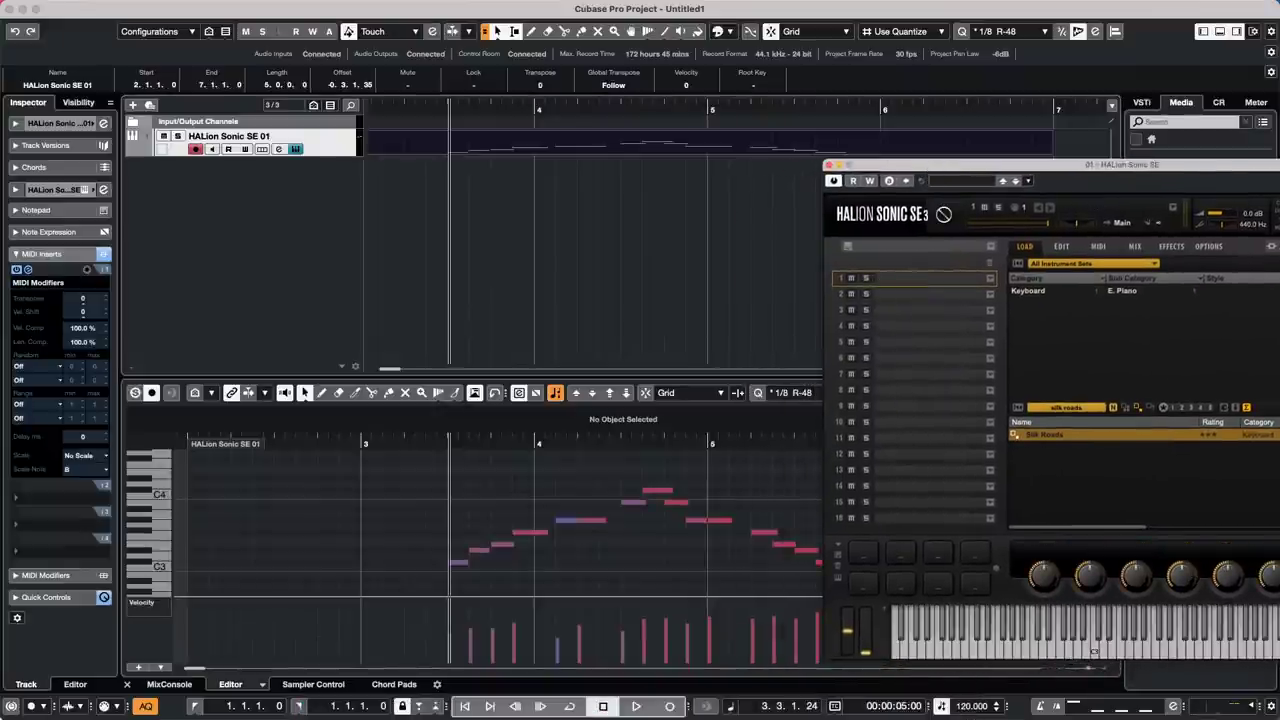
pyautogui.click(583, 548)
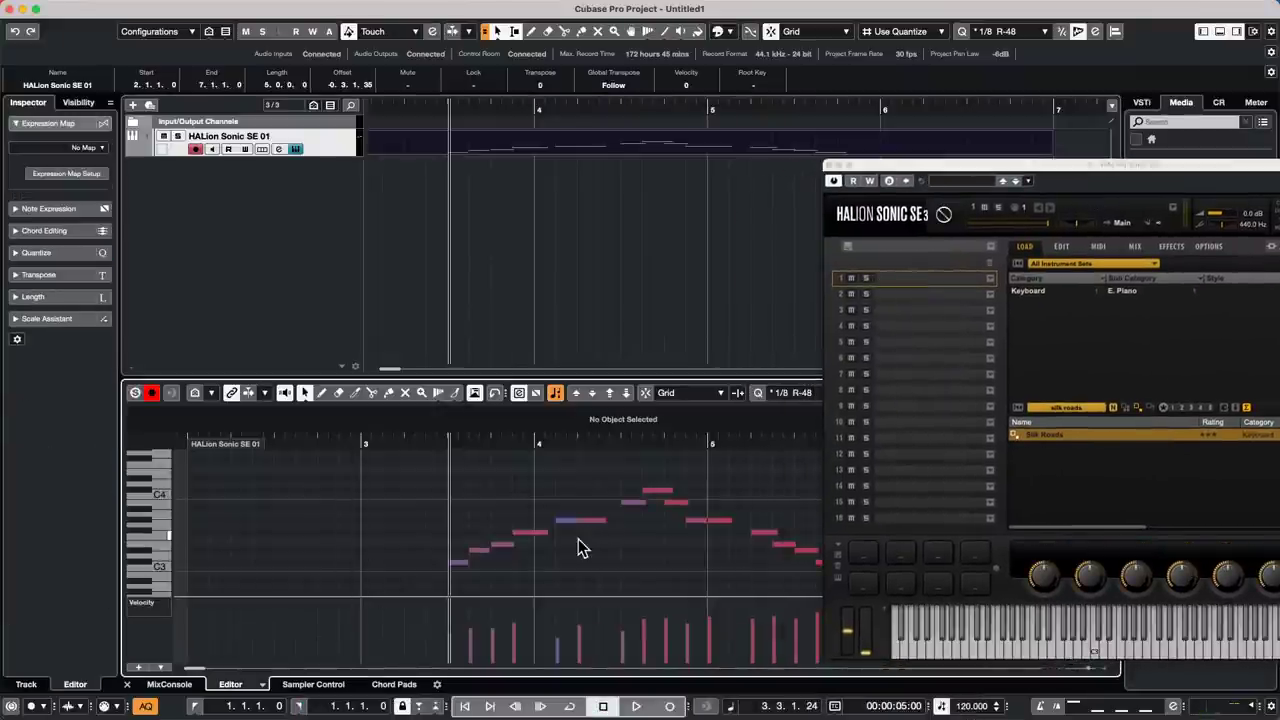
pyautogui.press('Right')
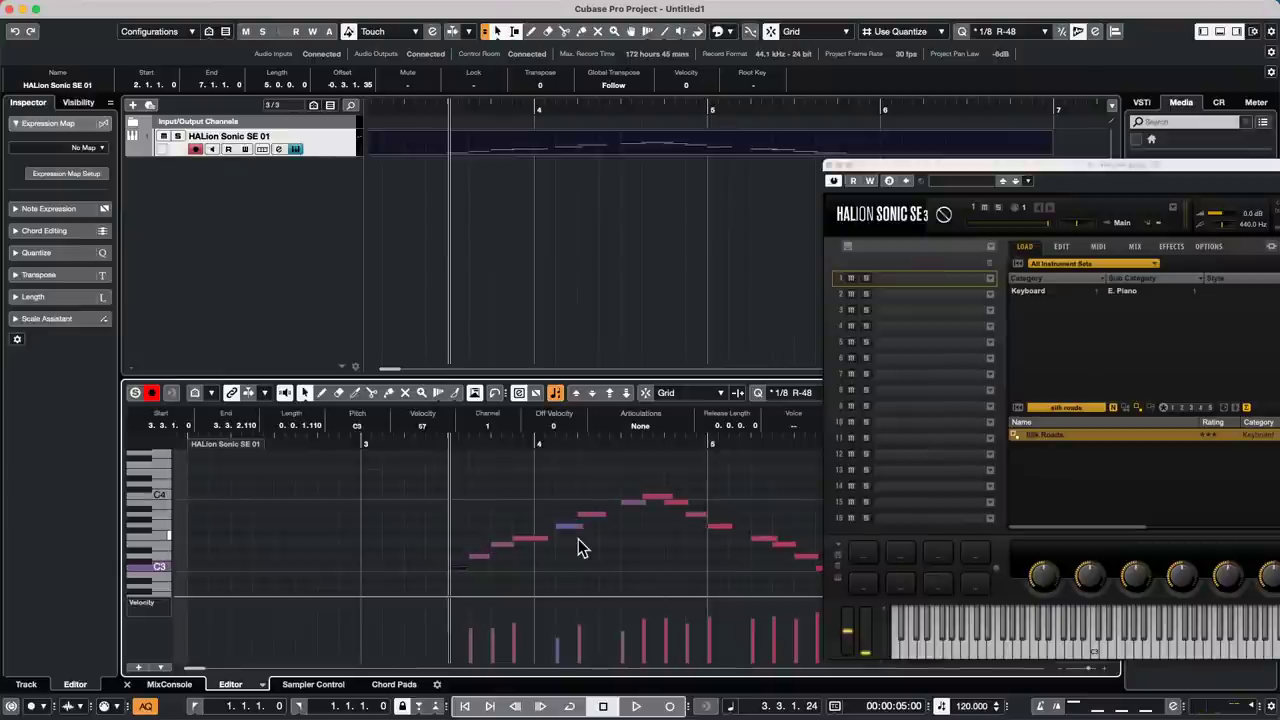
# Step: Undo the remaining MIDI Modifiers change to the recorded notes and close the HALion Sonic SE window
pyautogui.hotkey('ctrl', 'z')
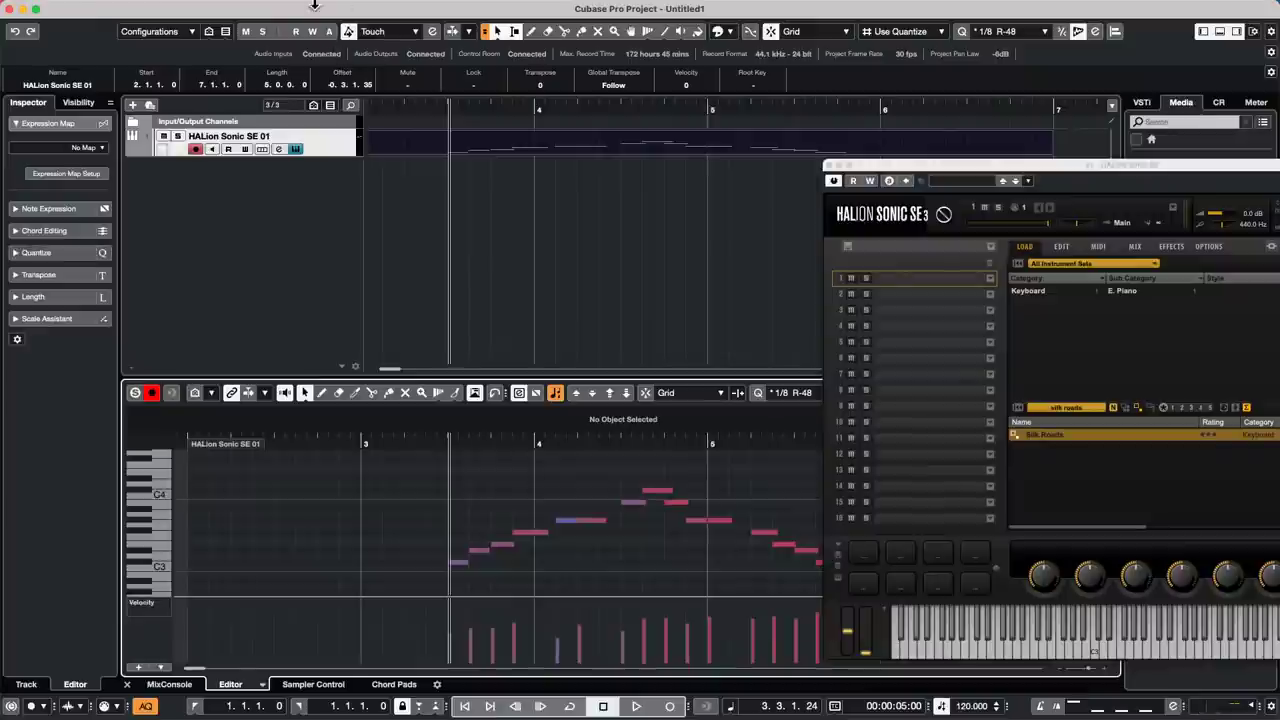
pyautogui.click(212, 8)
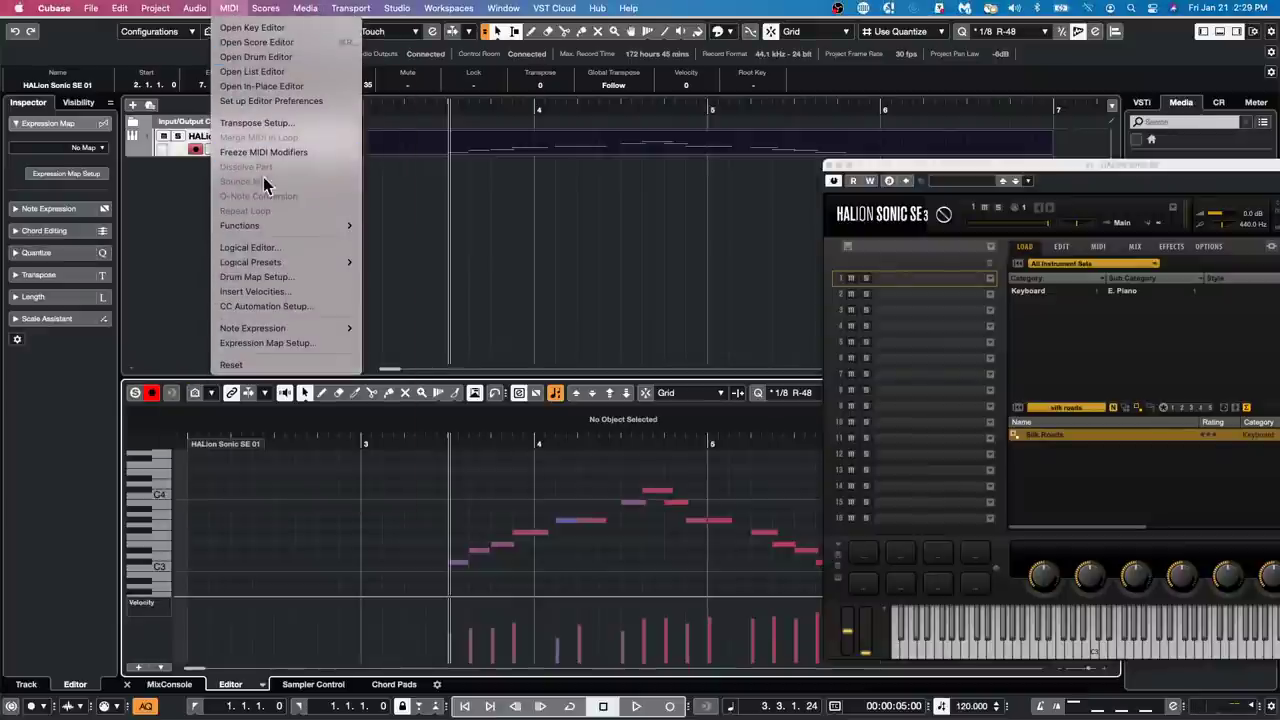
pyautogui.click(574, 200)
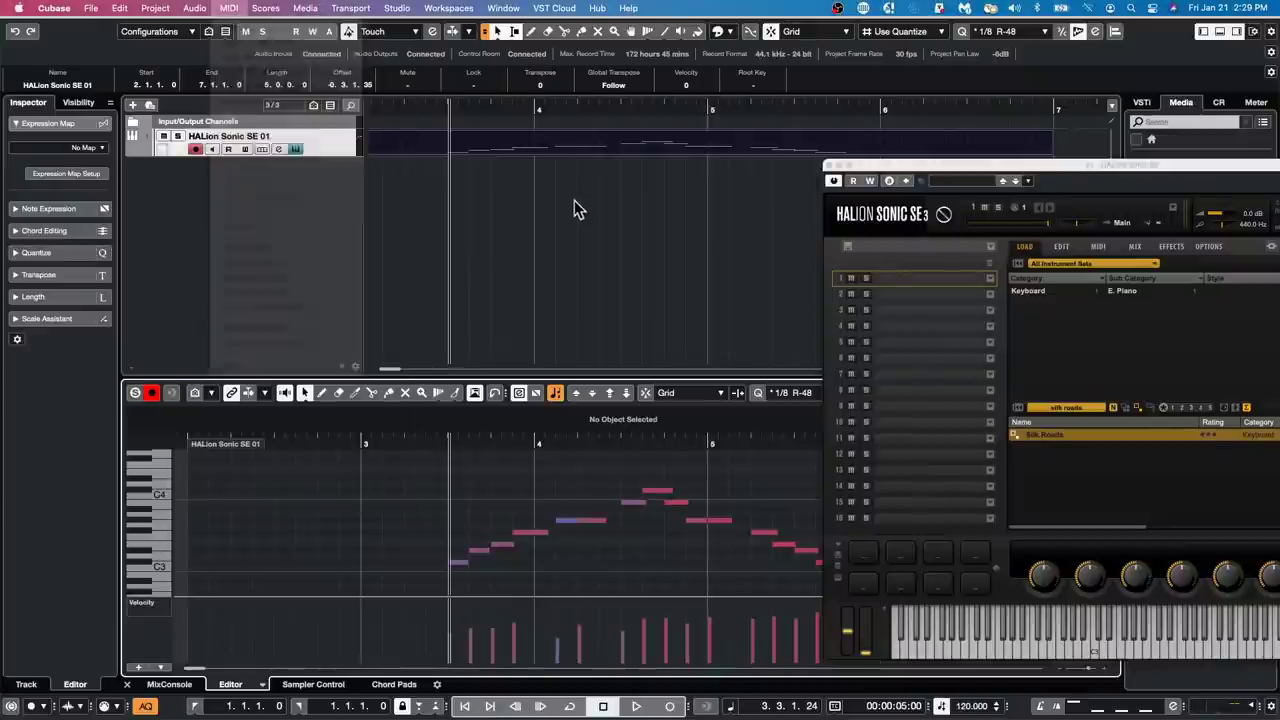
pyautogui.click(828, 165)
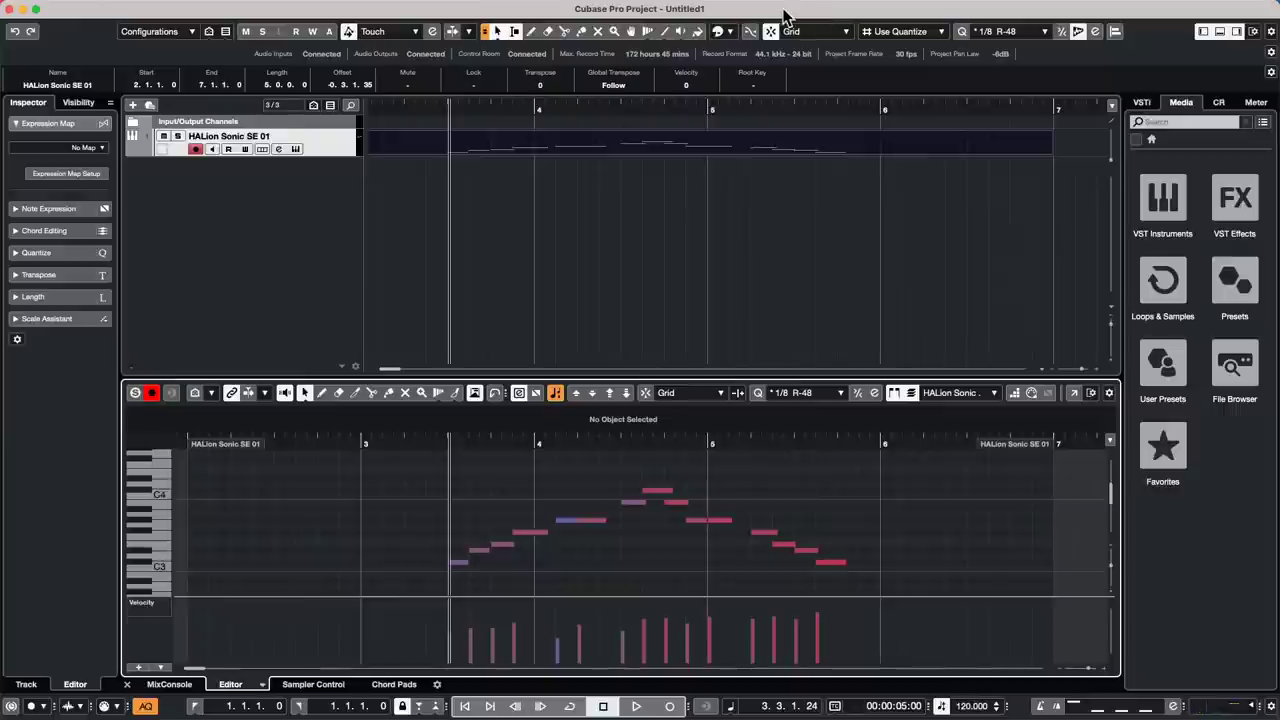
# Step: Switch to Steinberg Download Assistant and browse the VST Instruments & Plugins products down to the HALion entries
pyautogui.moveTo(775, 6)
pyautogui.moveTo(450, 716)
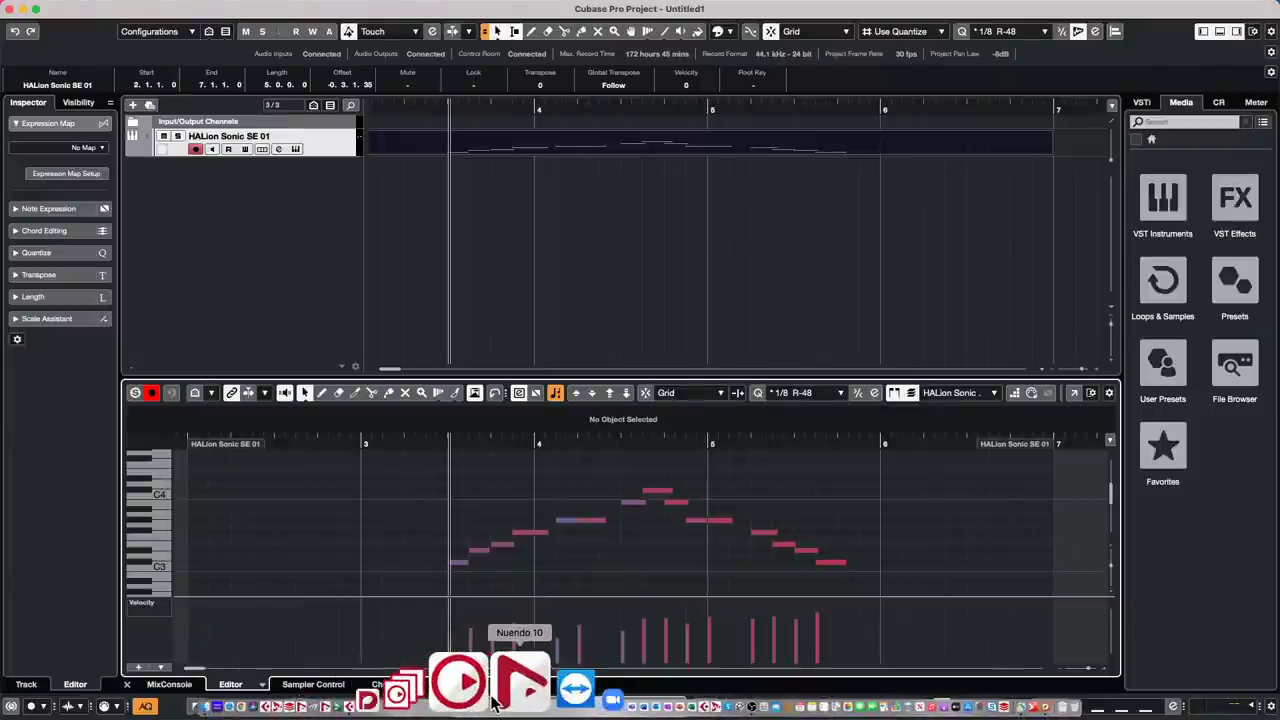
pyautogui.click(487, 703)
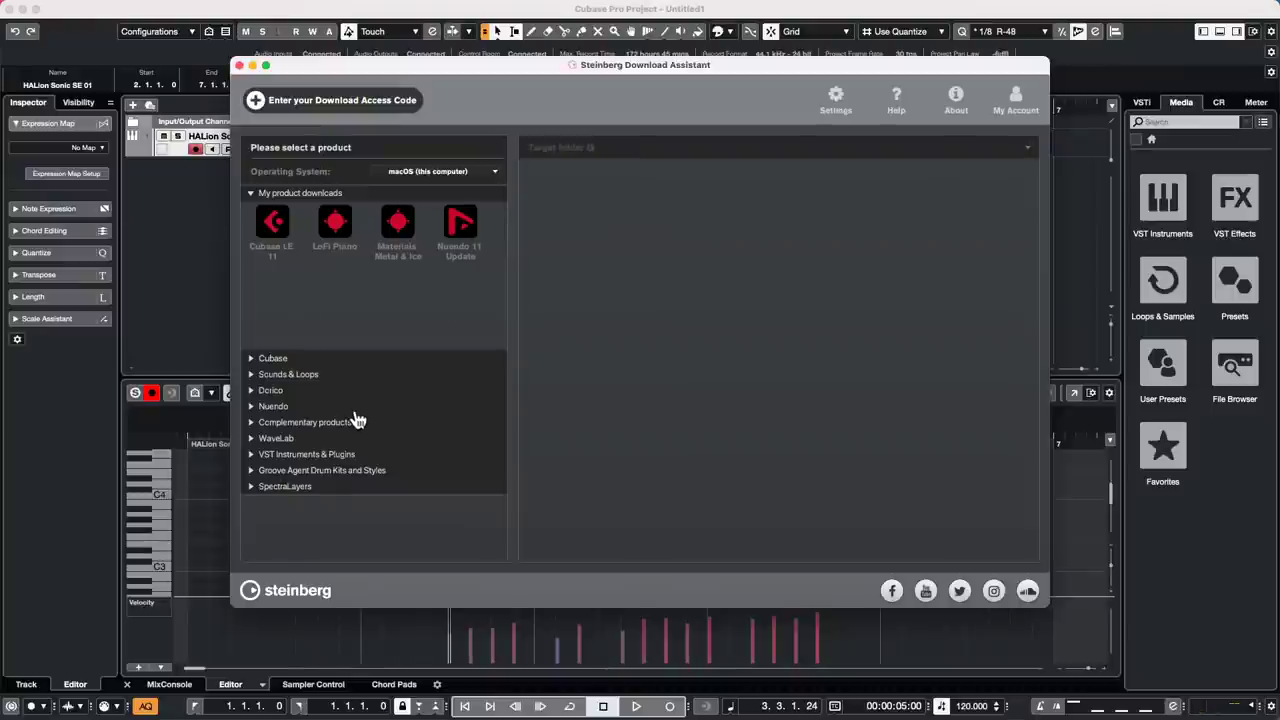
pyautogui.click(351, 456)
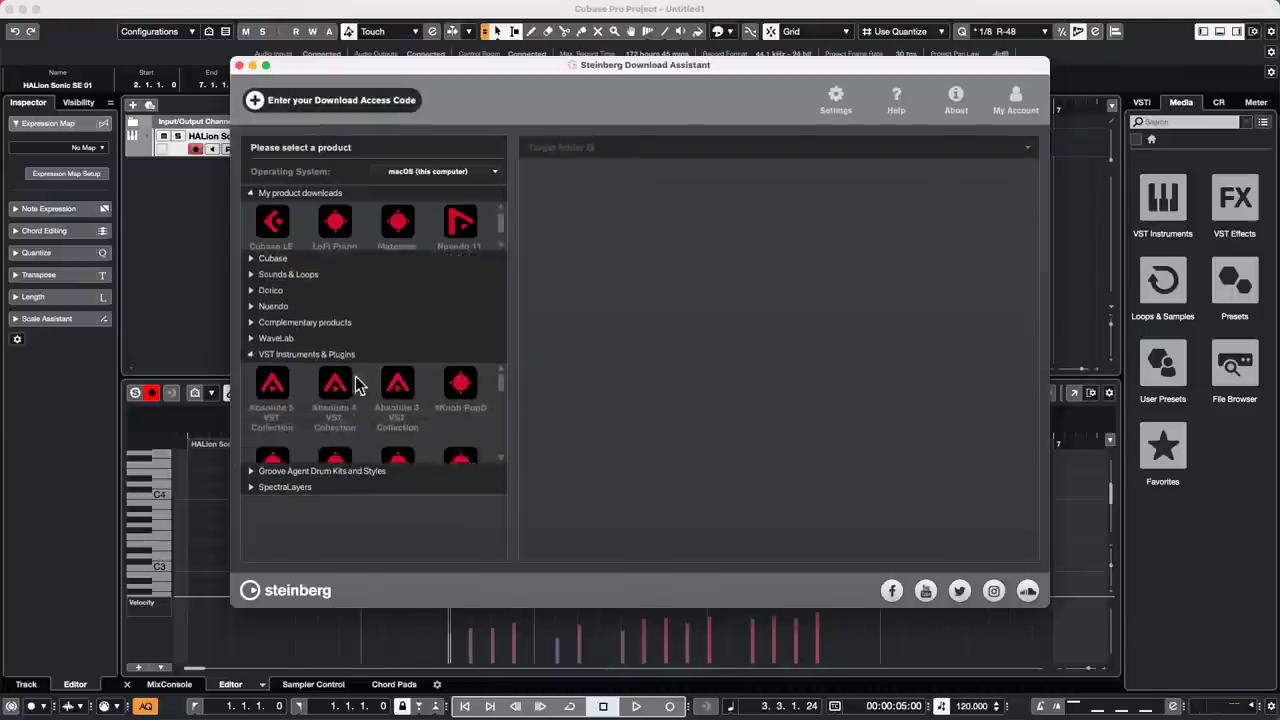
pyautogui.scroll(-5, 360, 386)
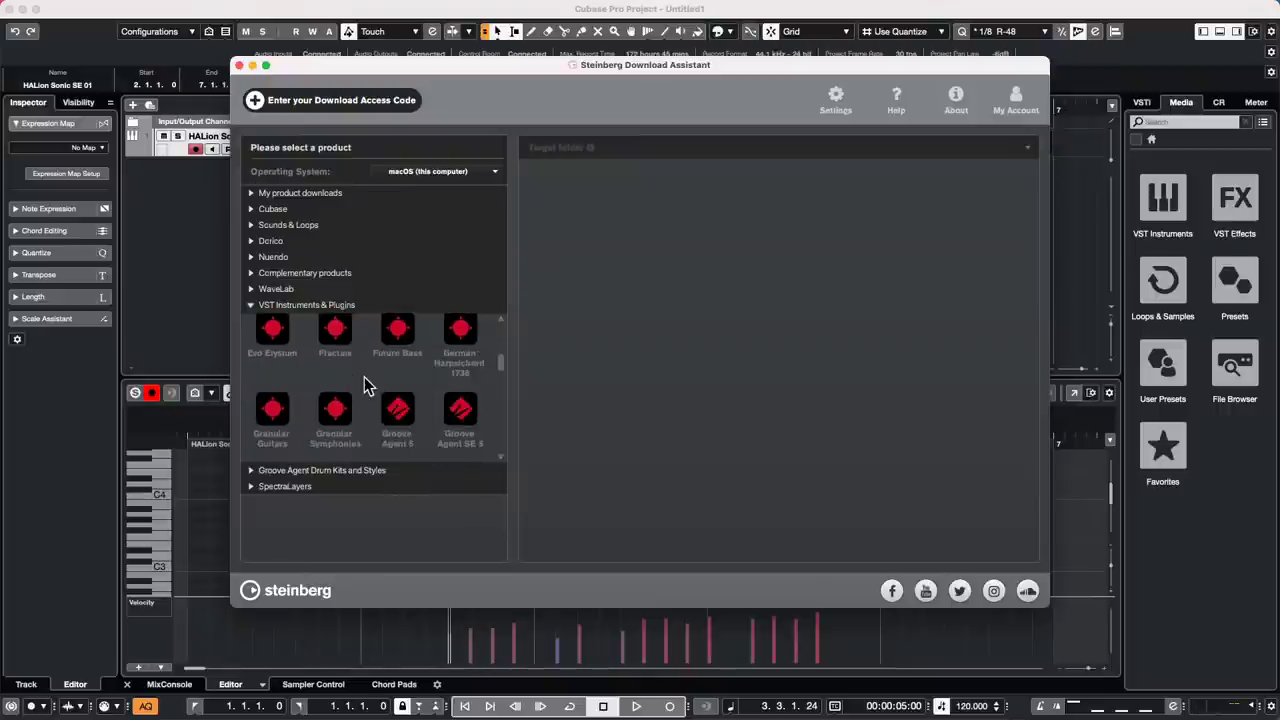
pyautogui.scroll(-2, 365, 386)
pyautogui.scroll(-2, 365, 386)
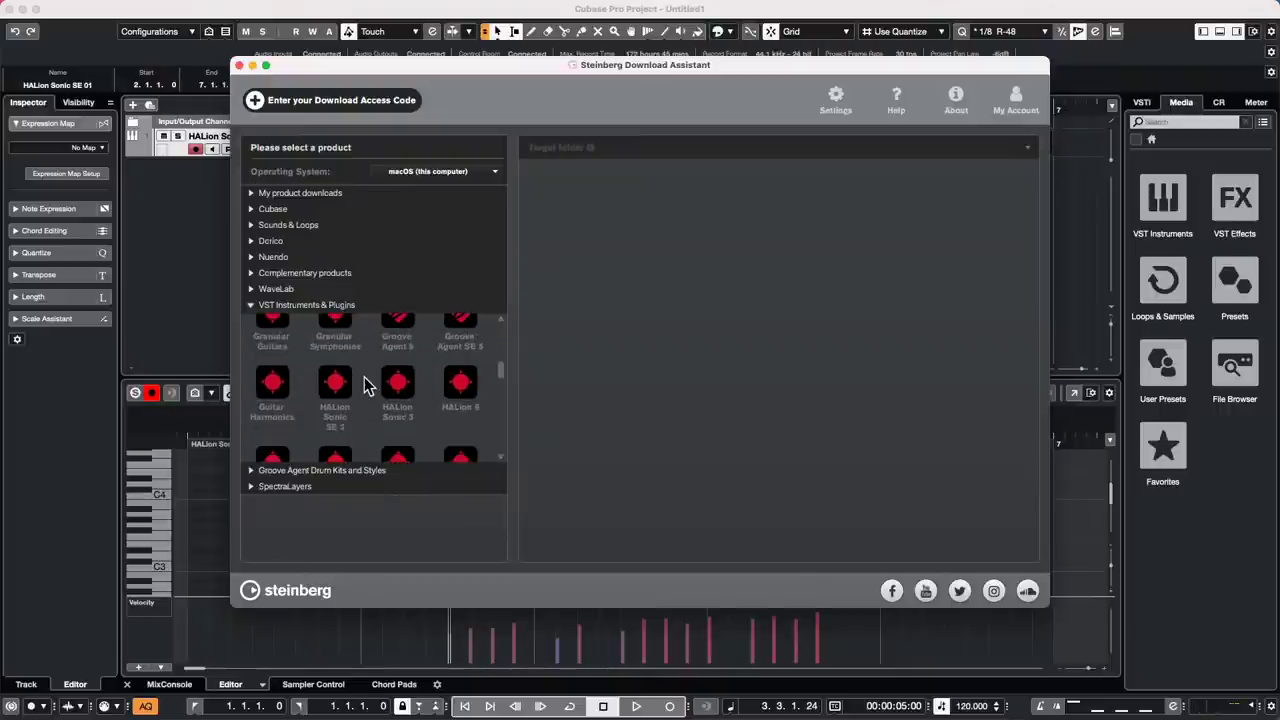
pyautogui.scroll(-1, 366, 383)
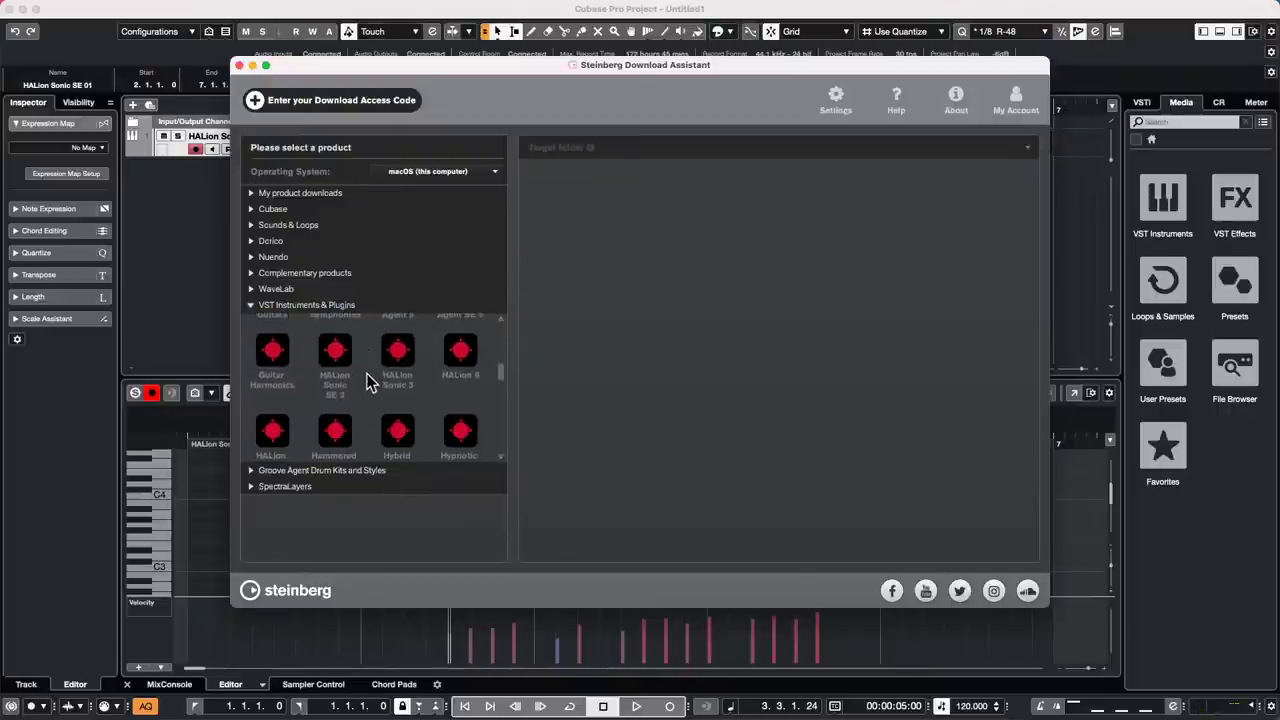
pyautogui.scroll(-1, 366, 378)
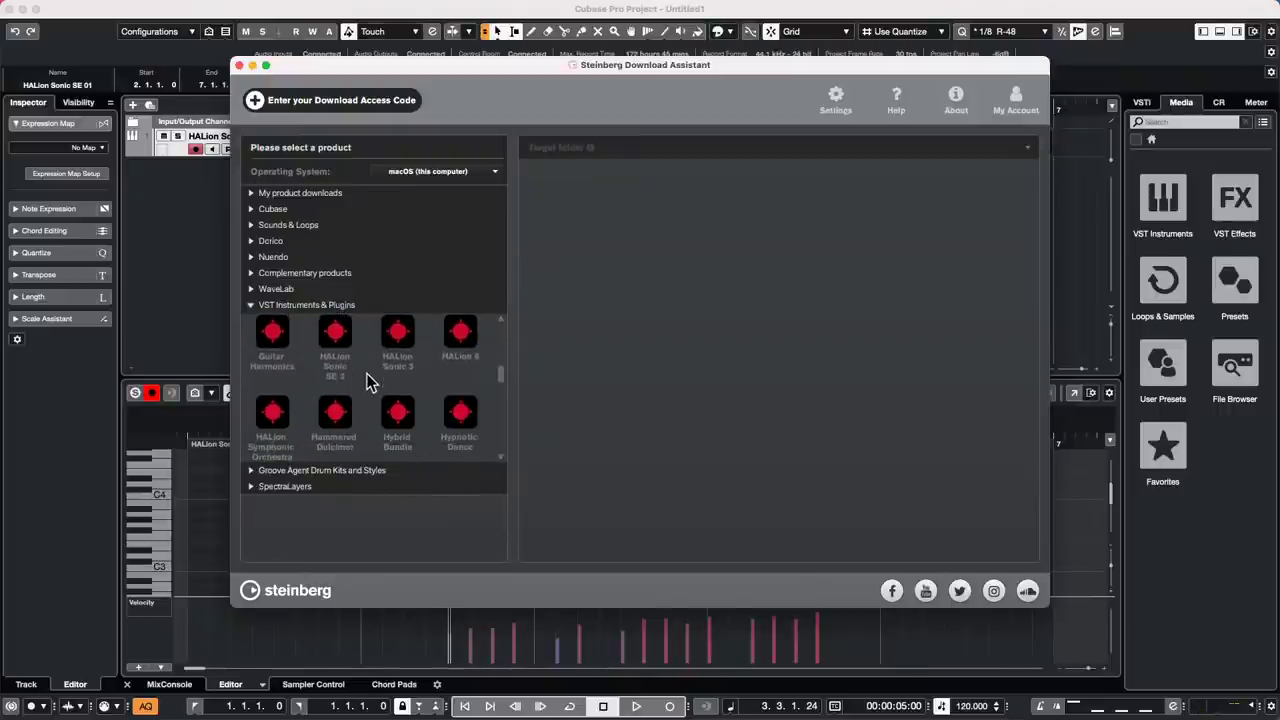
# Step: Show the HALion Symphonic Orchestra downloads and check the target folder's reset option
pyautogui.click(275, 415)
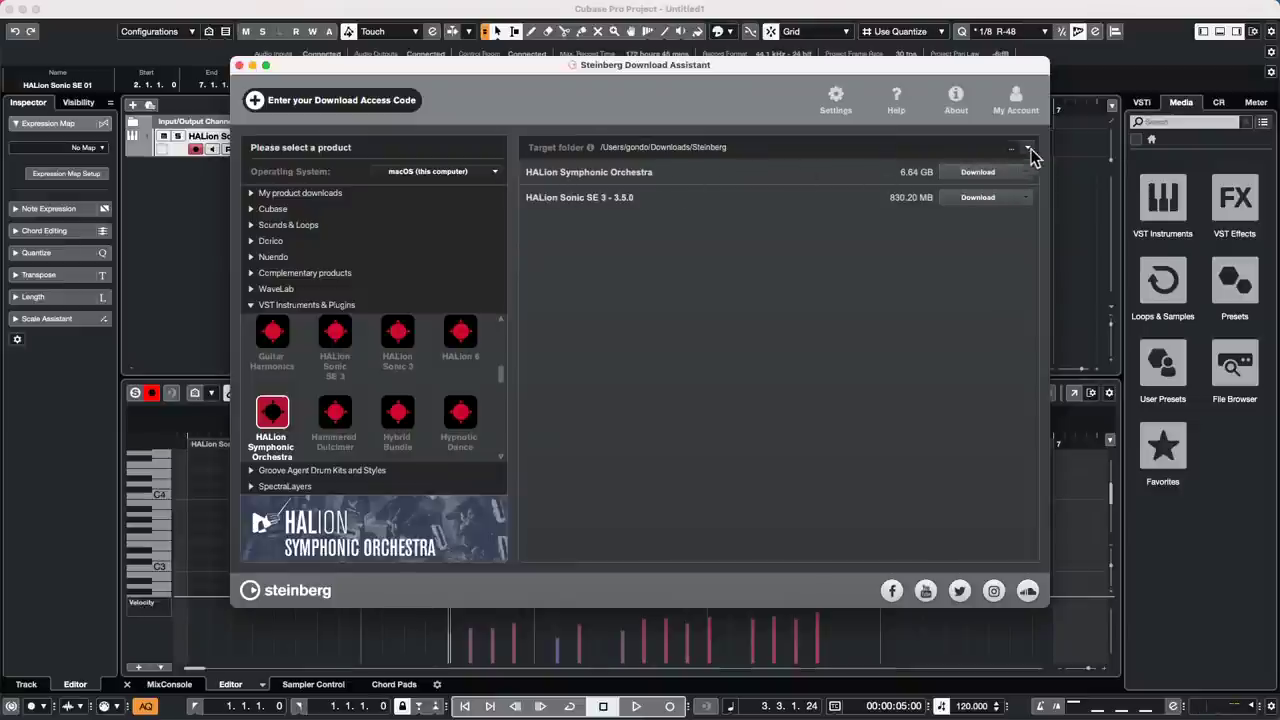
pyautogui.click(1028, 148)
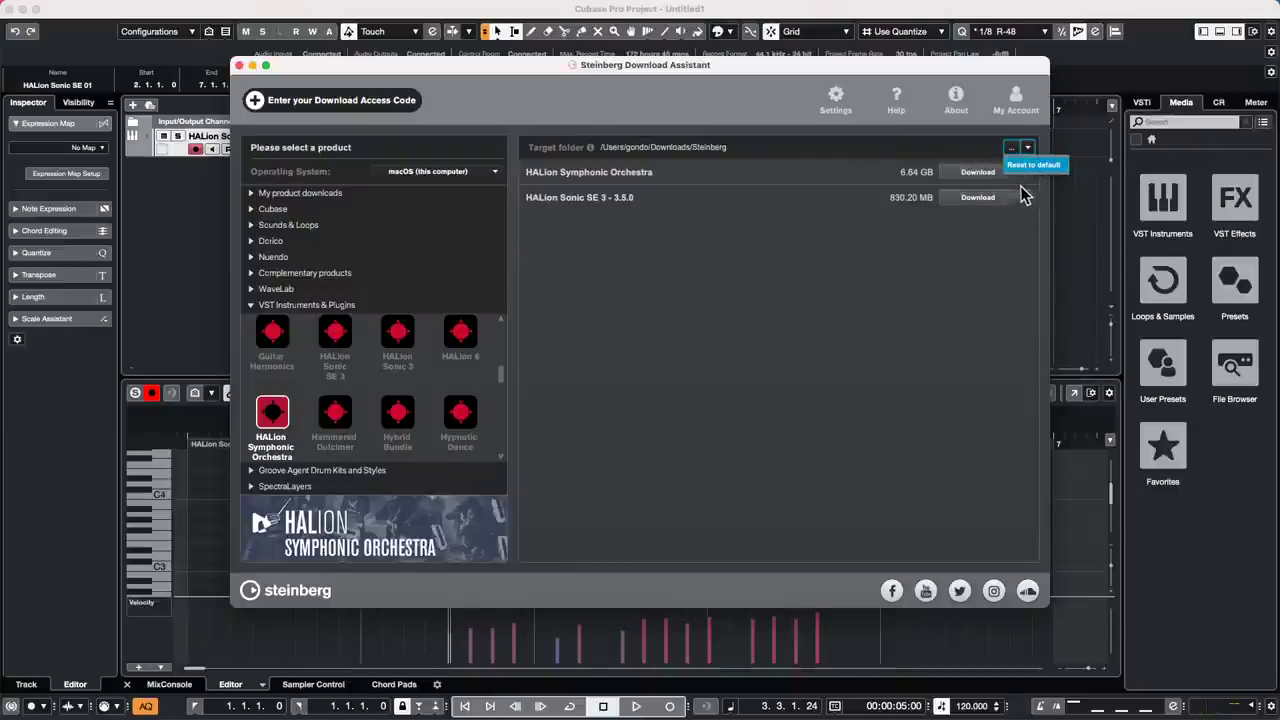
pyautogui.click(690, 252)
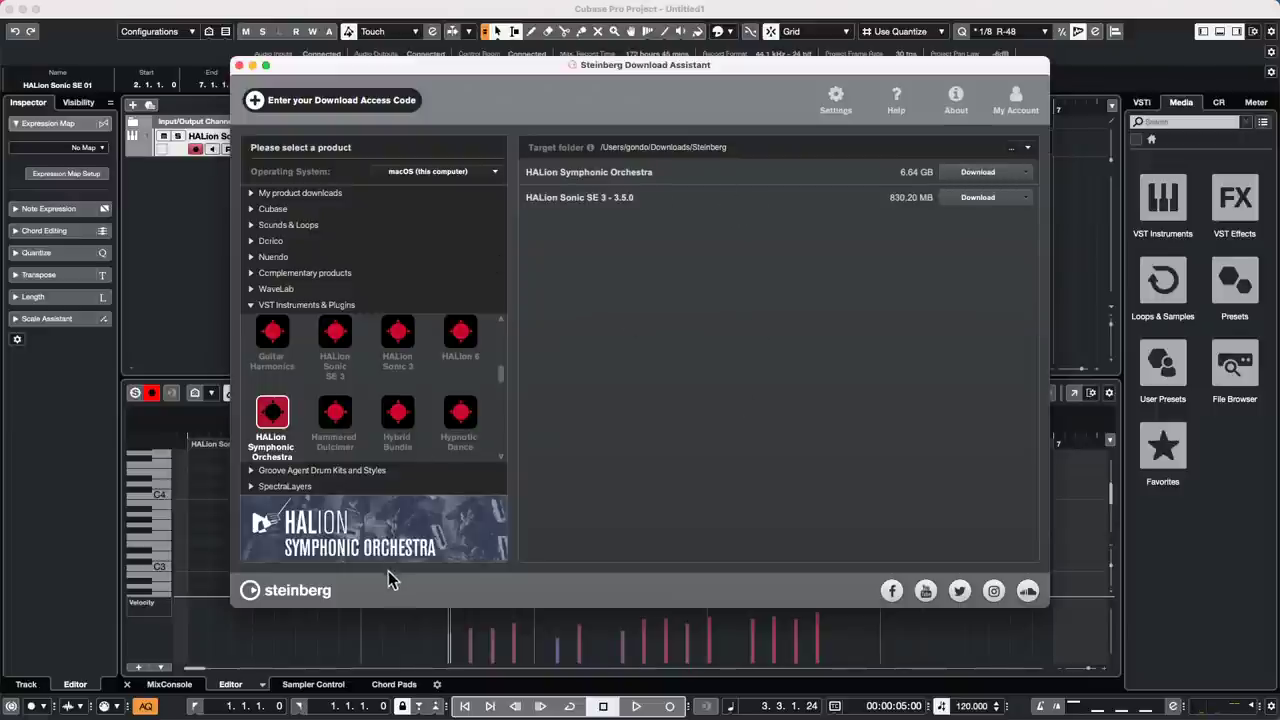
# Step: Look up HALion Symphonic Orchestra among the HALion libraries in Steinberg Library Manager, closing it and Steinberg Download Assistant when done
pyautogui.moveTo(430, 714)
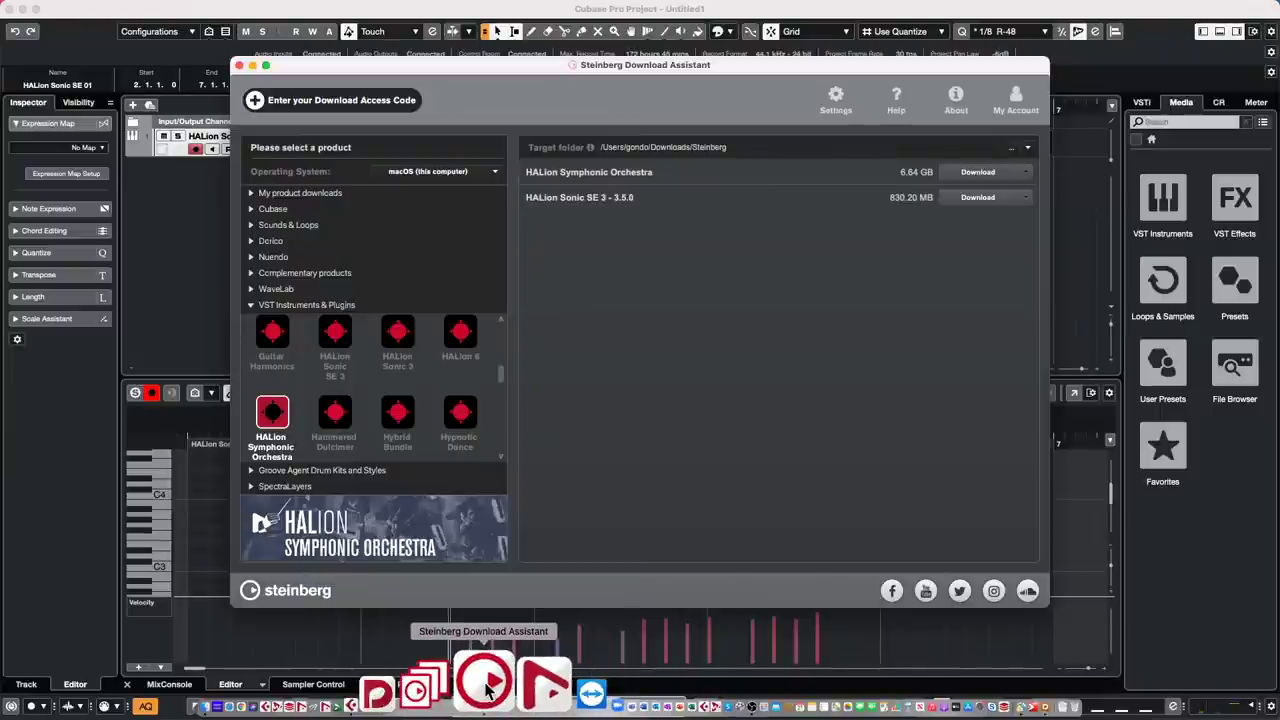
pyautogui.click(475, 688)
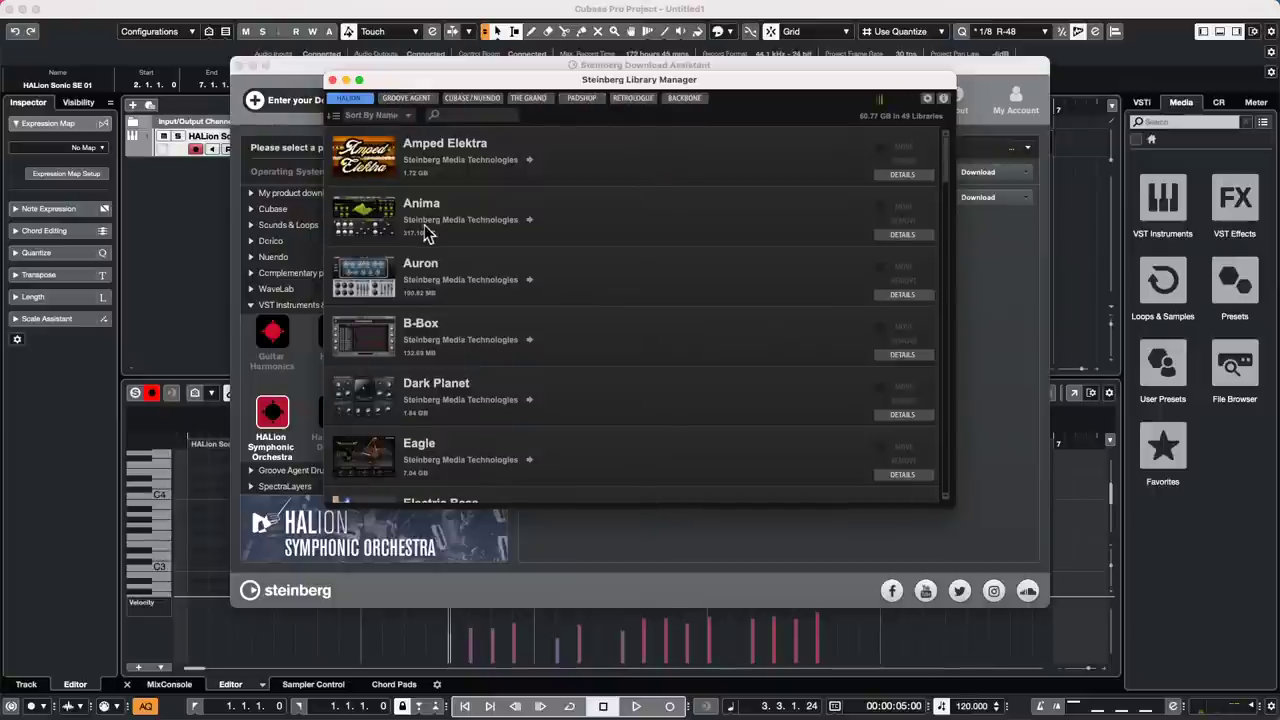
pyautogui.scroll(-5, 424, 225)
pyautogui.scroll(-2, 449, 260)
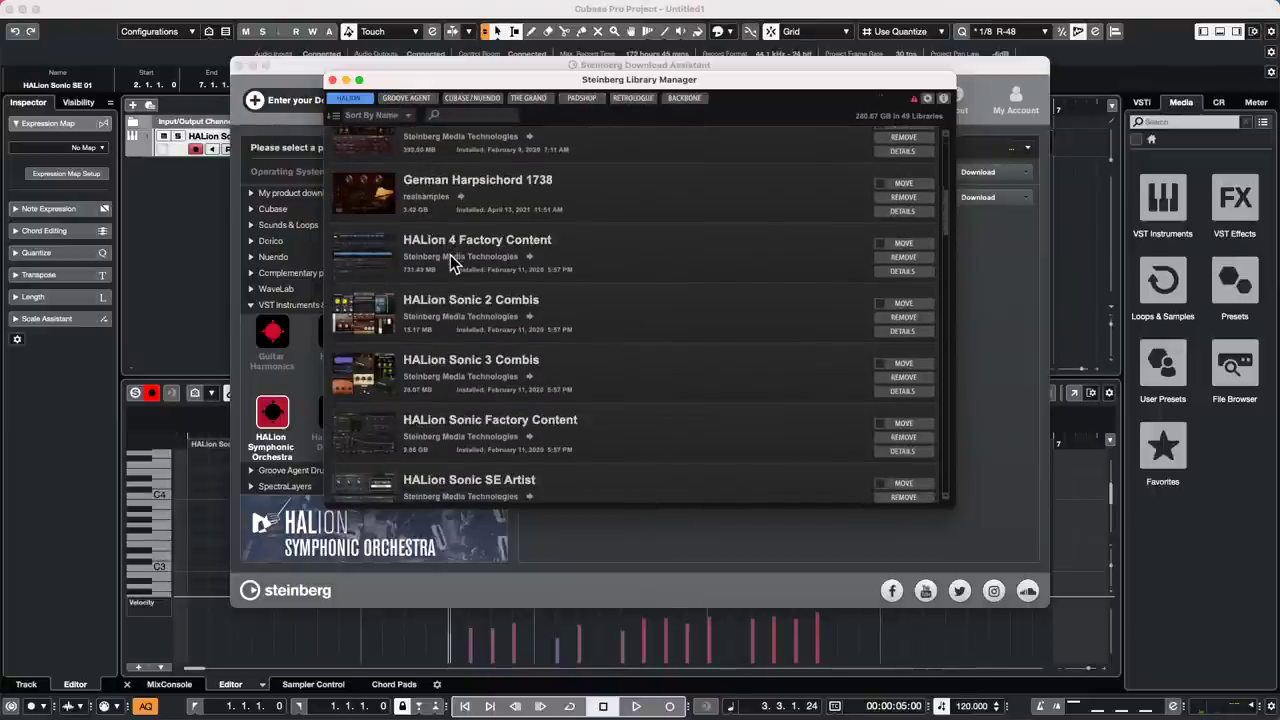
pyautogui.scroll(-6, 449, 254)
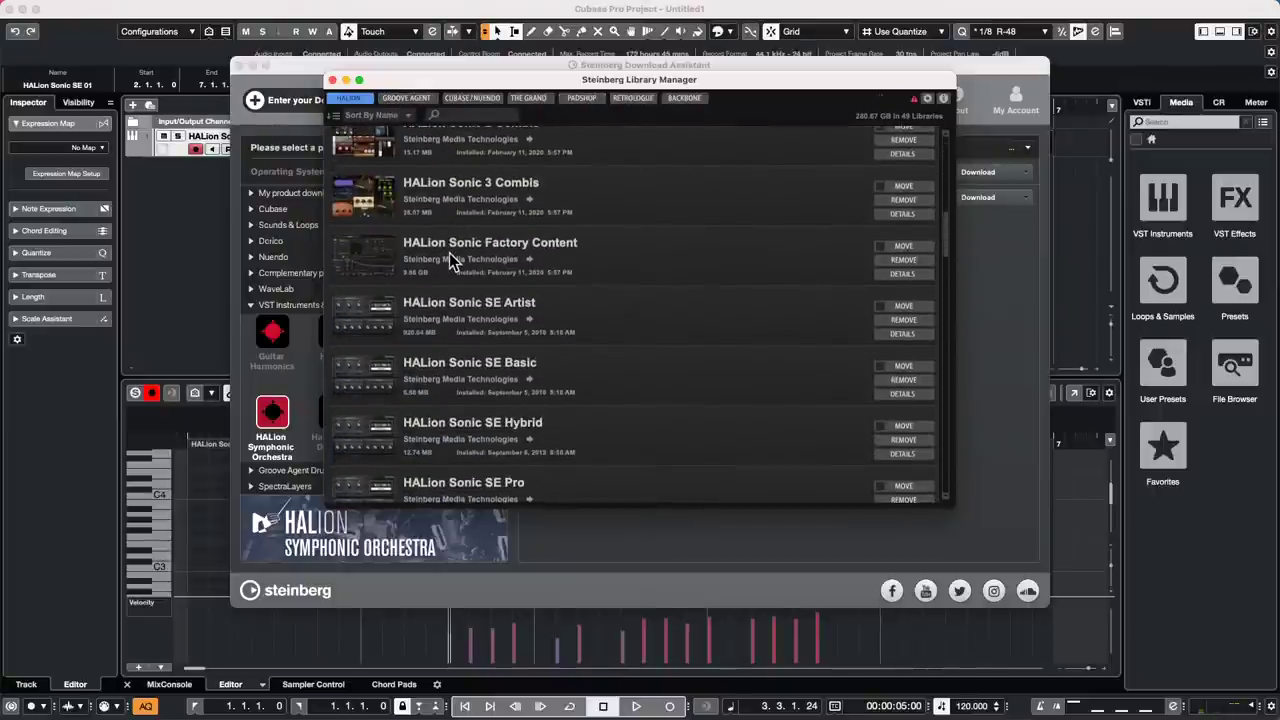
pyautogui.scroll(-5, 449, 252)
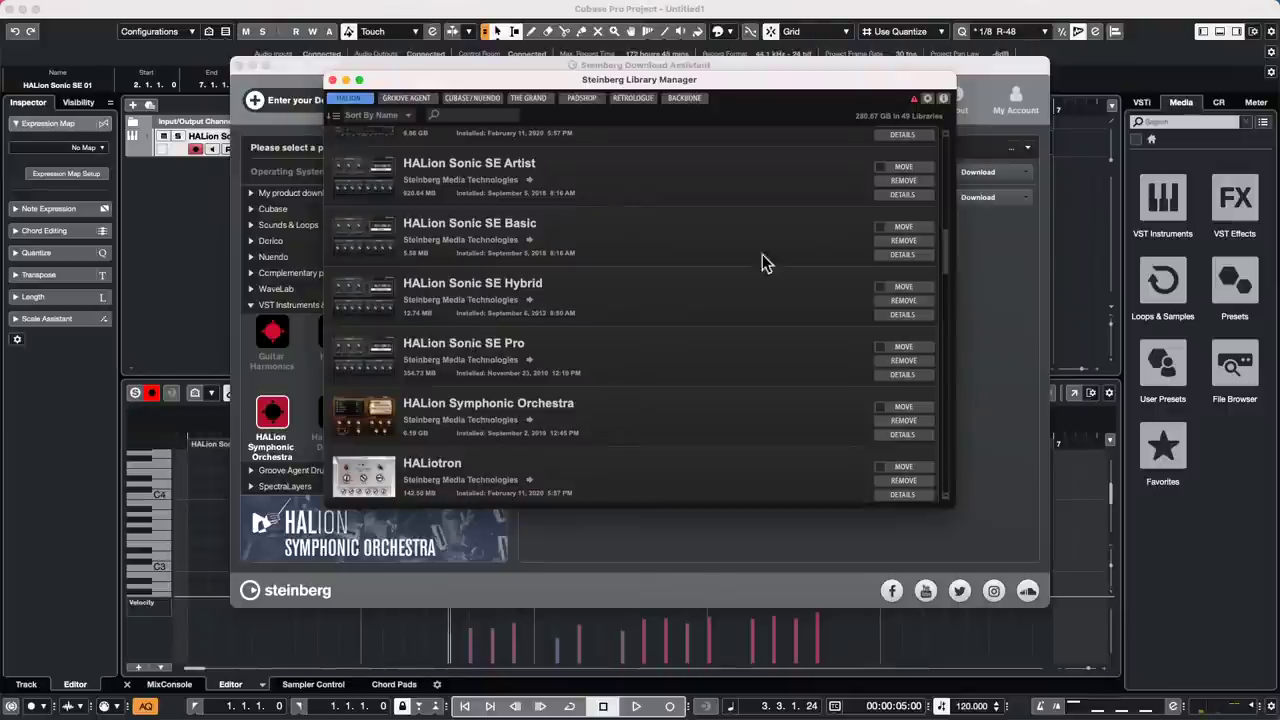
pyautogui.click(333, 79)
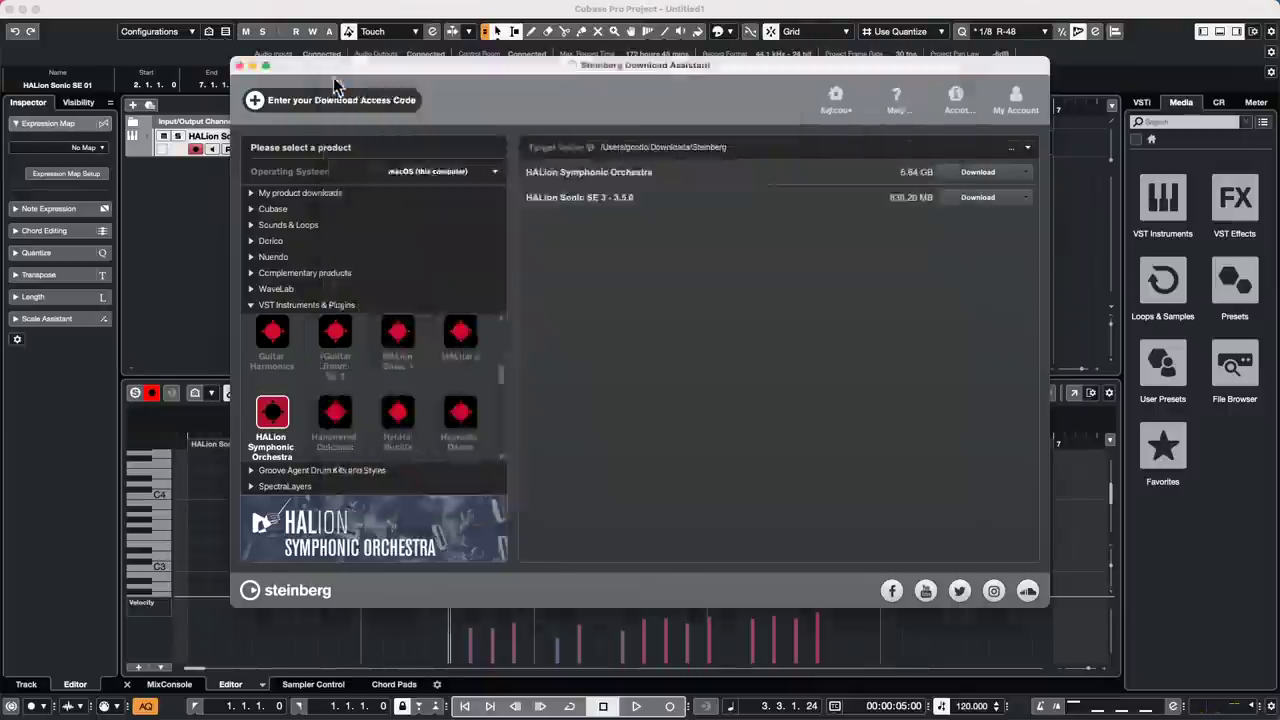
pyautogui.click(238, 65)
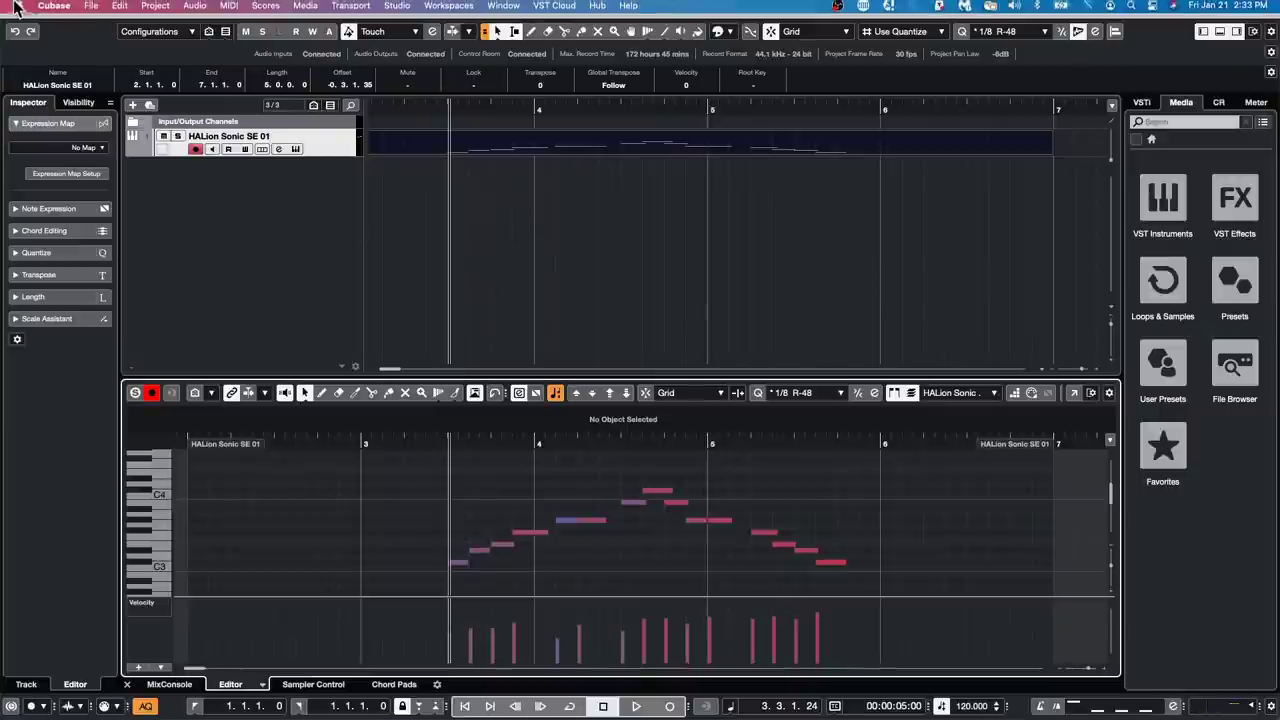
# Step: Open the recent Cubase project be someone.cpr and activate it
pyautogui.click(91, 8)
pyautogui.moveTo(152, 291)
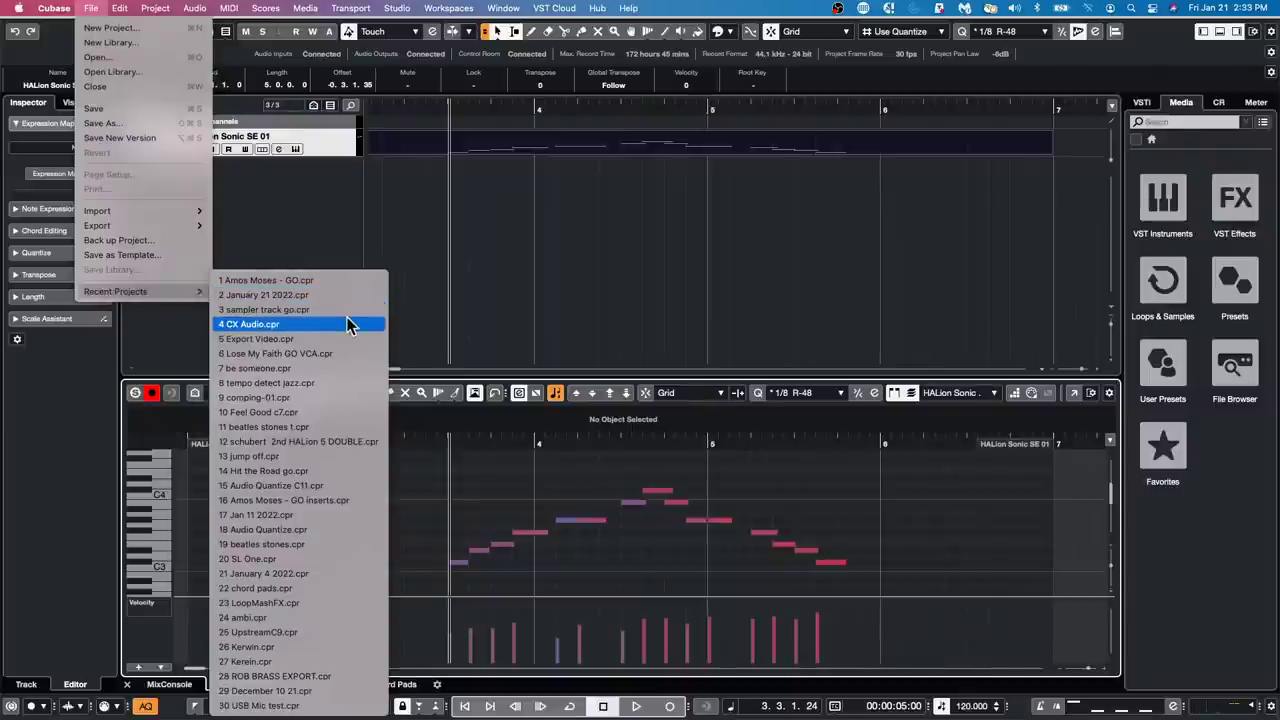
pyautogui.click(334, 369)
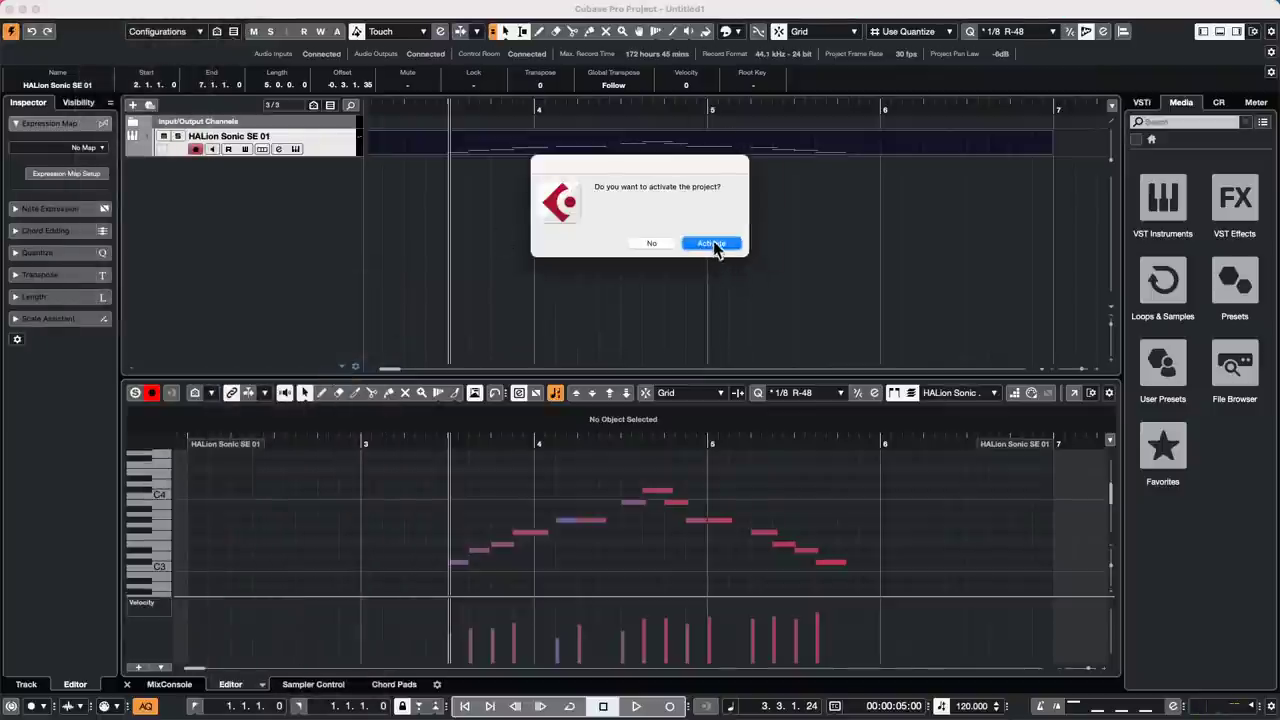
pyautogui.click(712, 244)
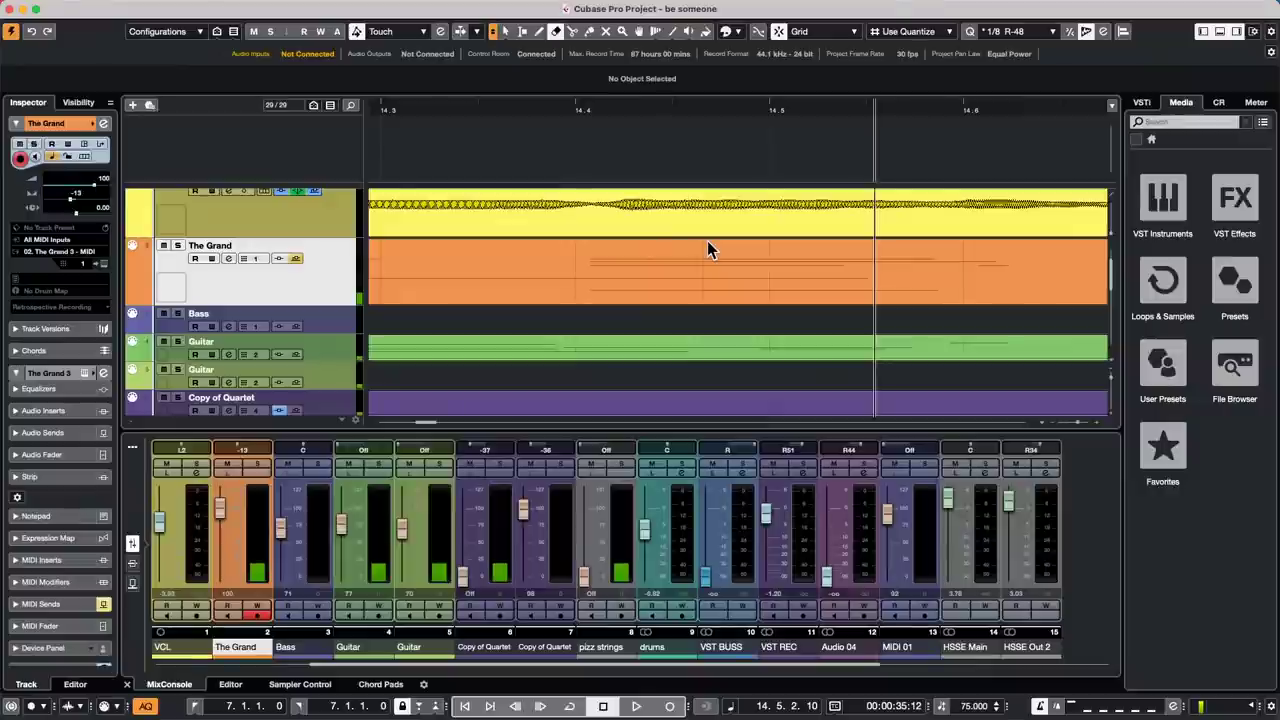
# Step: Show The Grand track's instrument window and open the VCL track's audio event in the Sample Editor
pyautogui.moveTo(537, 106); pyautogui.dragTo(544, 45)
pyautogui.scroll(2, 531, 294)
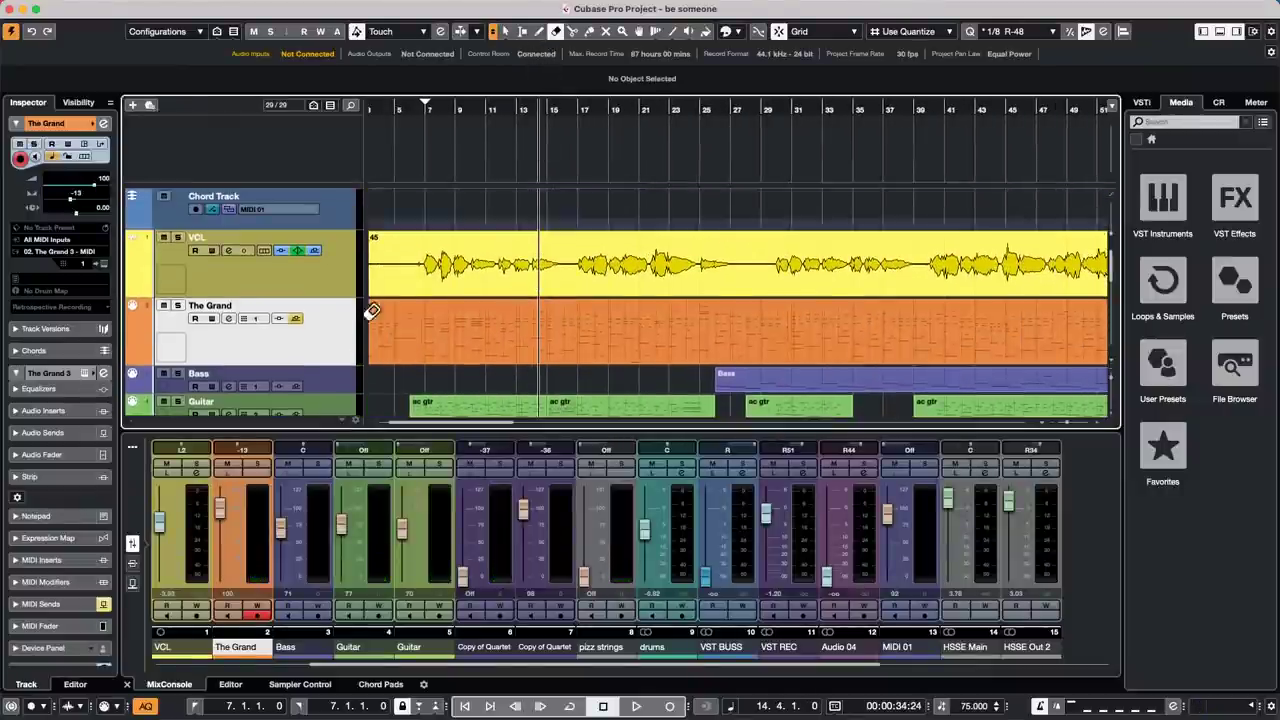
pyautogui.click(101, 262)
pyautogui.click(257, 286)
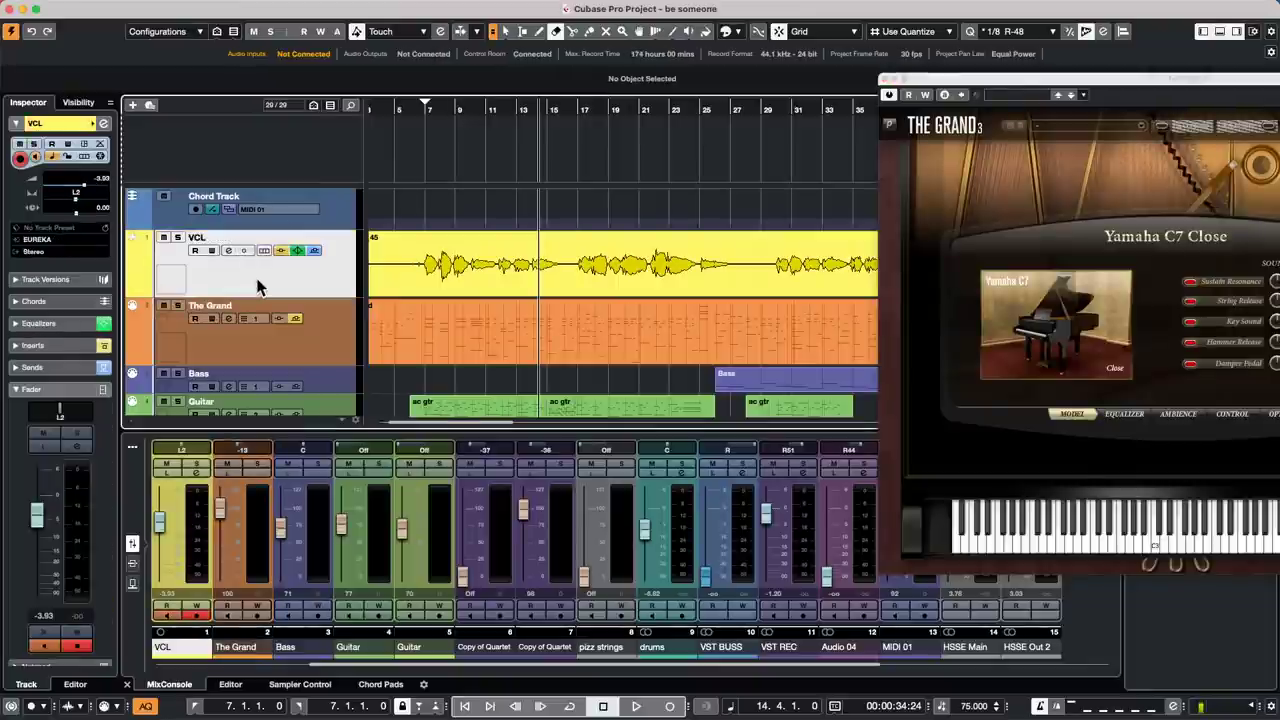
pyautogui.press('1')
pyautogui.doubleClick(478, 274)
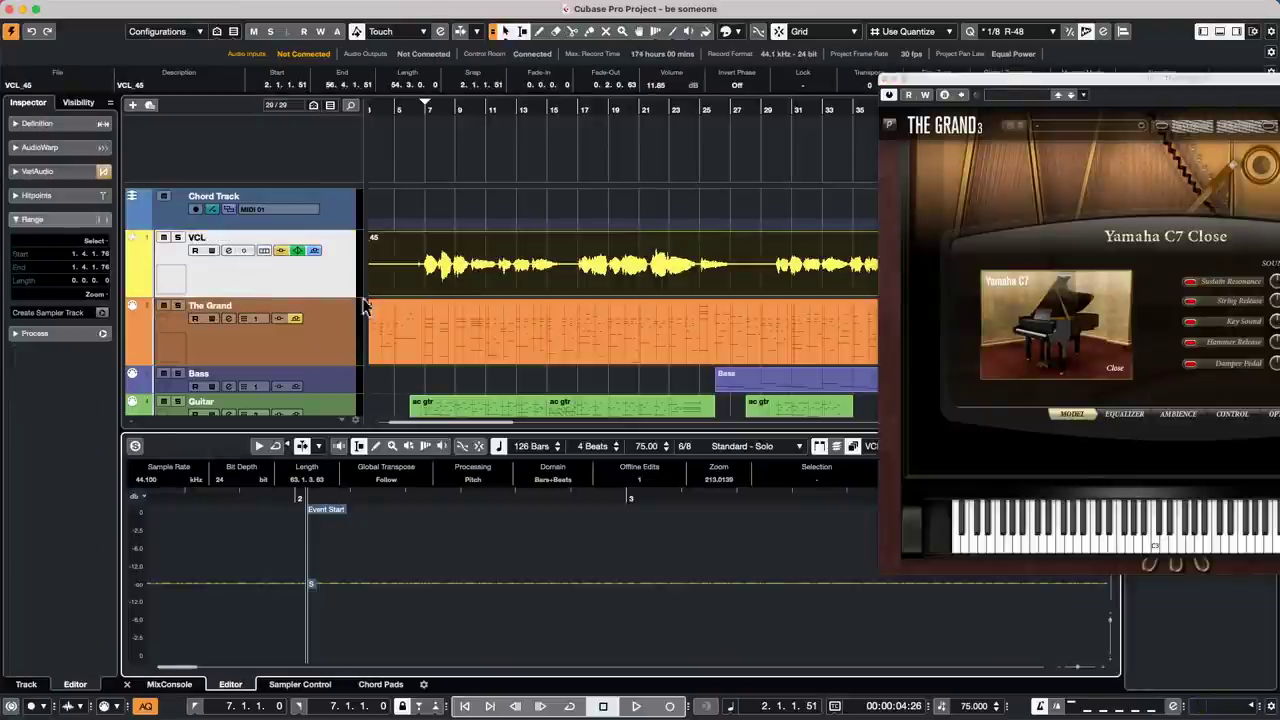
# Step: Open the VCL track's channel settings and add a deep low-mid cut just below 1 kHz with equalizer band 2
pyautogui.click(263, 283)
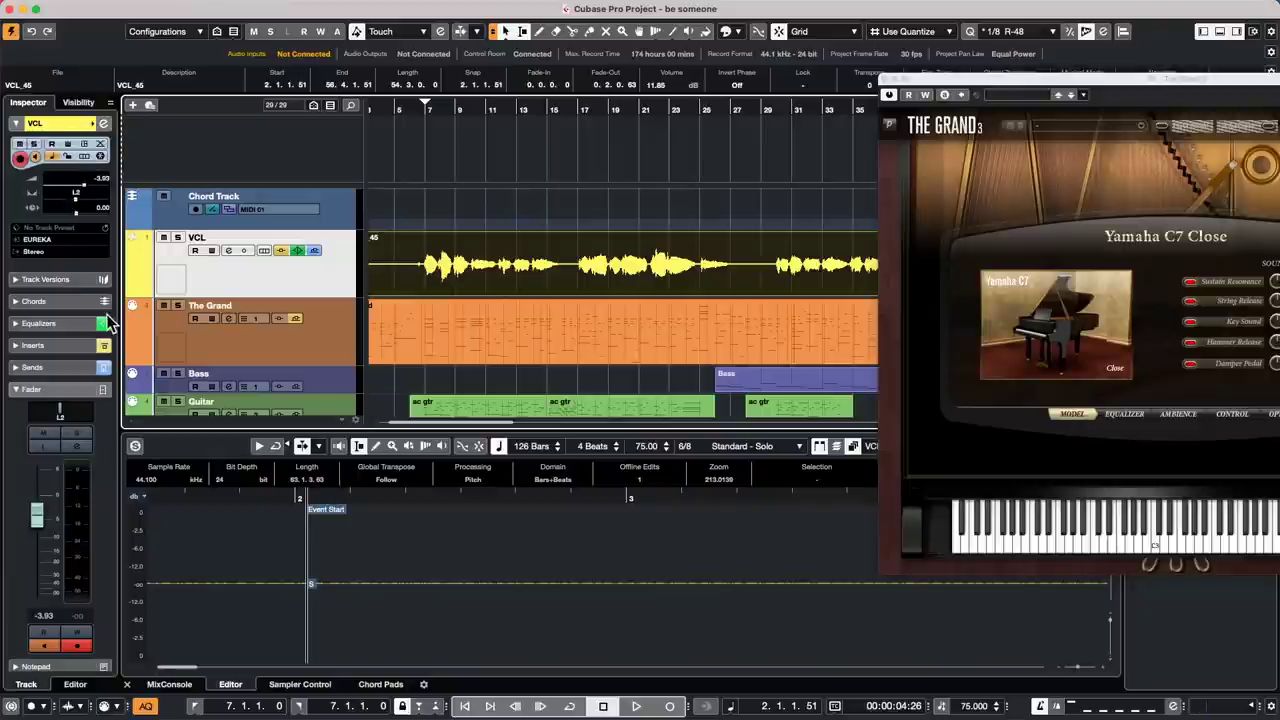
pyautogui.click(228, 251)
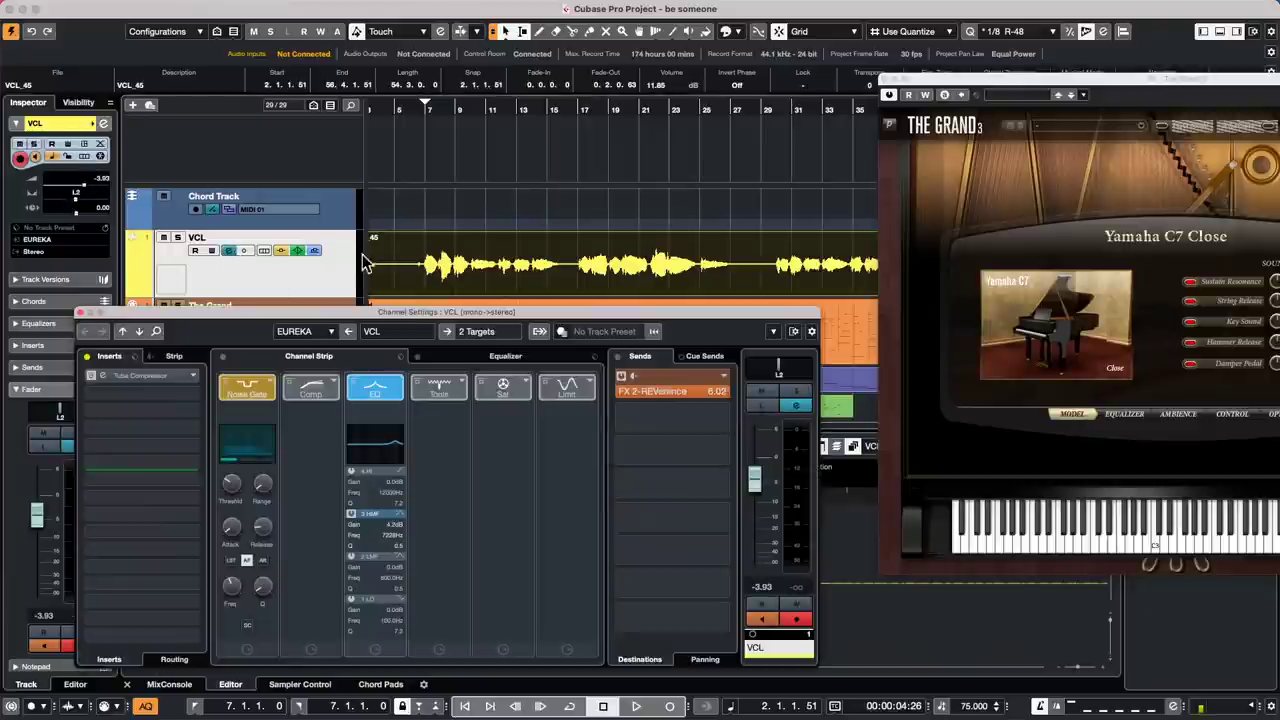
pyautogui.click(474, 358)
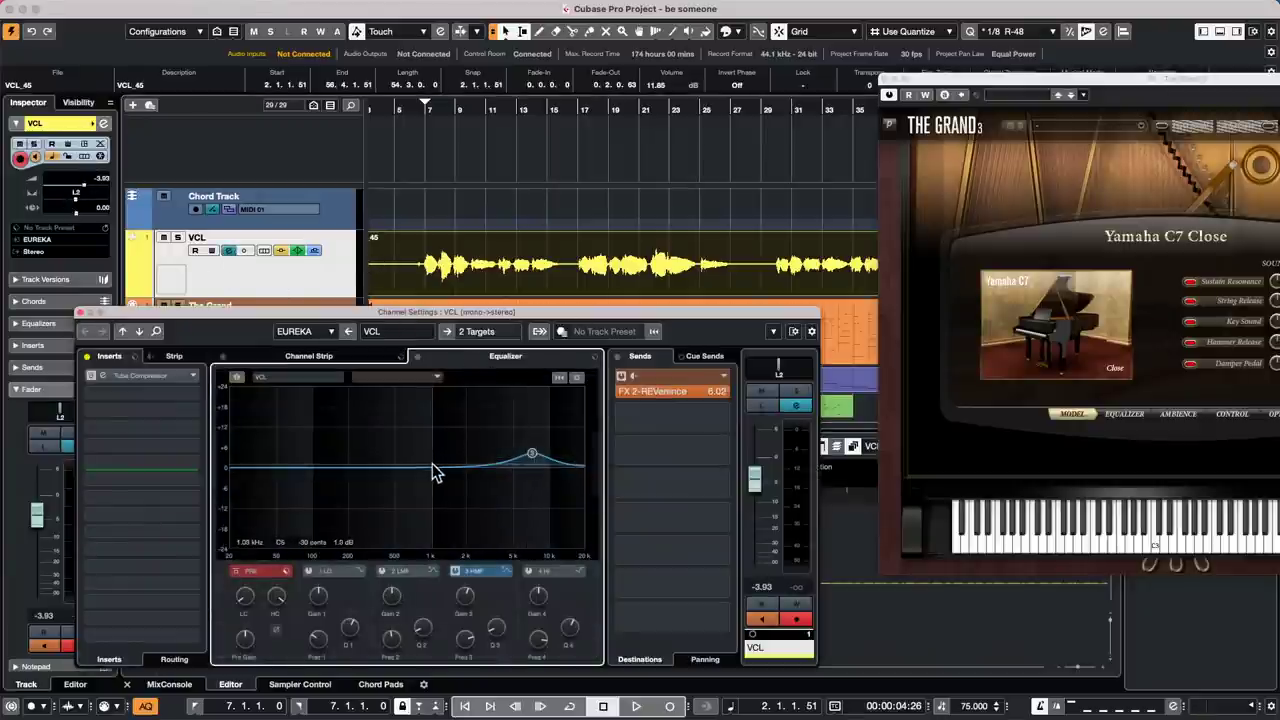
pyautogui.moveTo(432, 467); pyautogui.dragTo(415, 520)
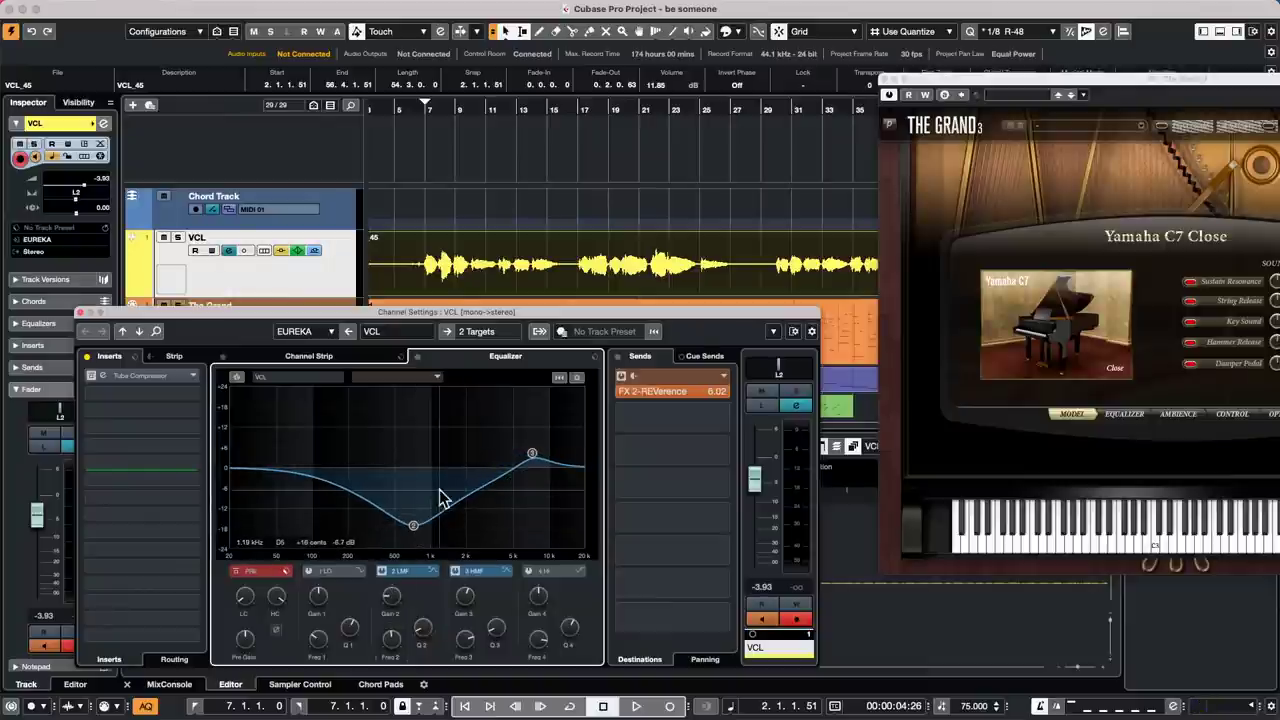
# Step: Play the project from 13.2.1 to watch VCL's equalizer spectrum, moving the channel settings window clear of the track list
pyautogui.click(436, 108)
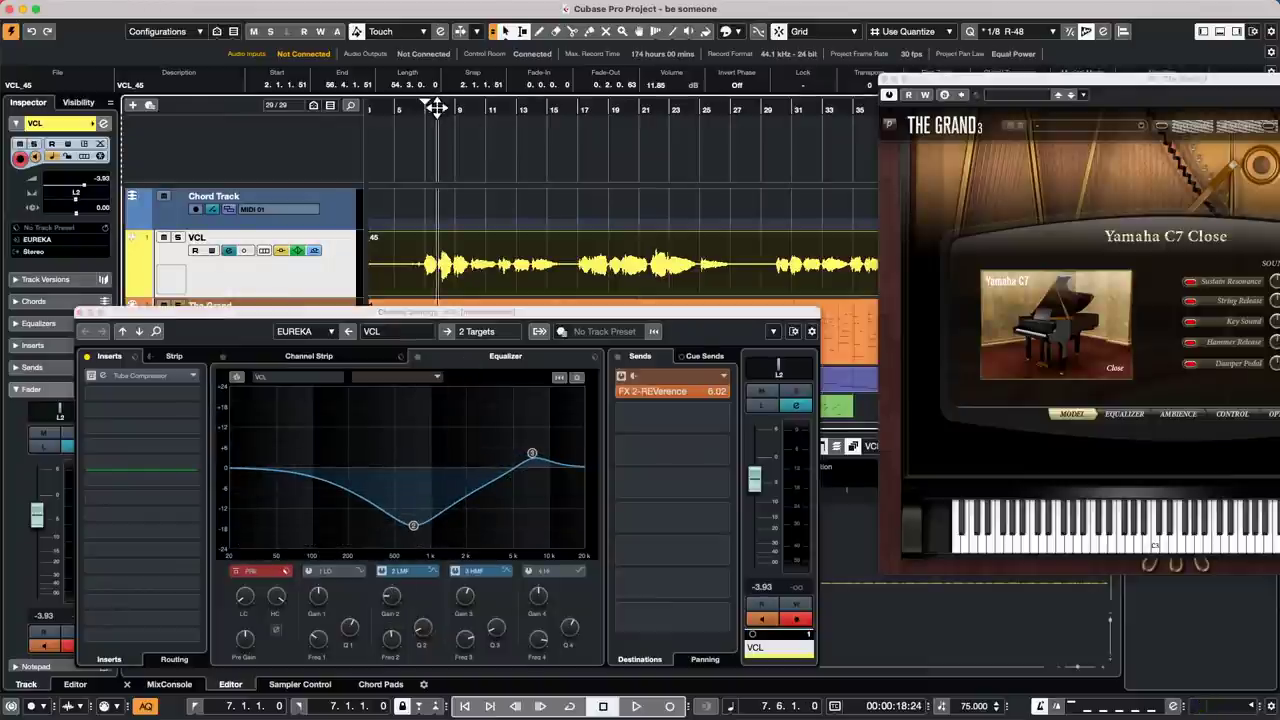
pyautogui.click(517, 205)
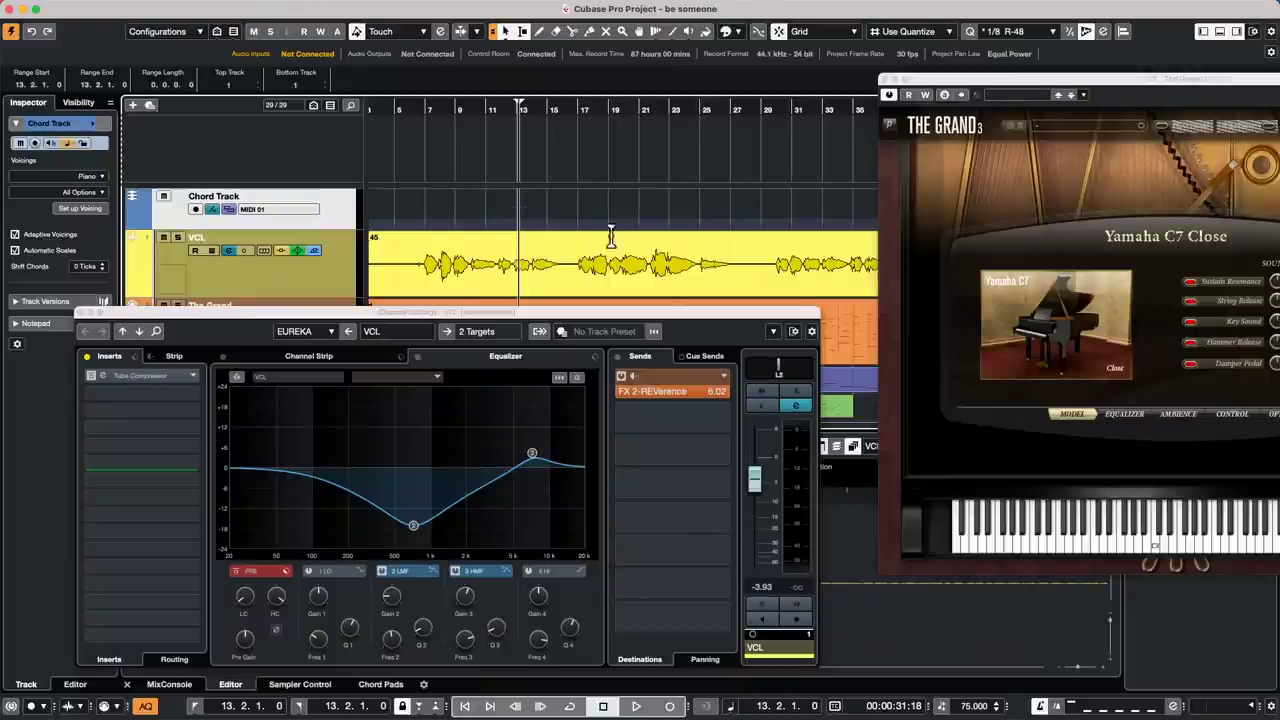
pyautogui.click(636, 707)
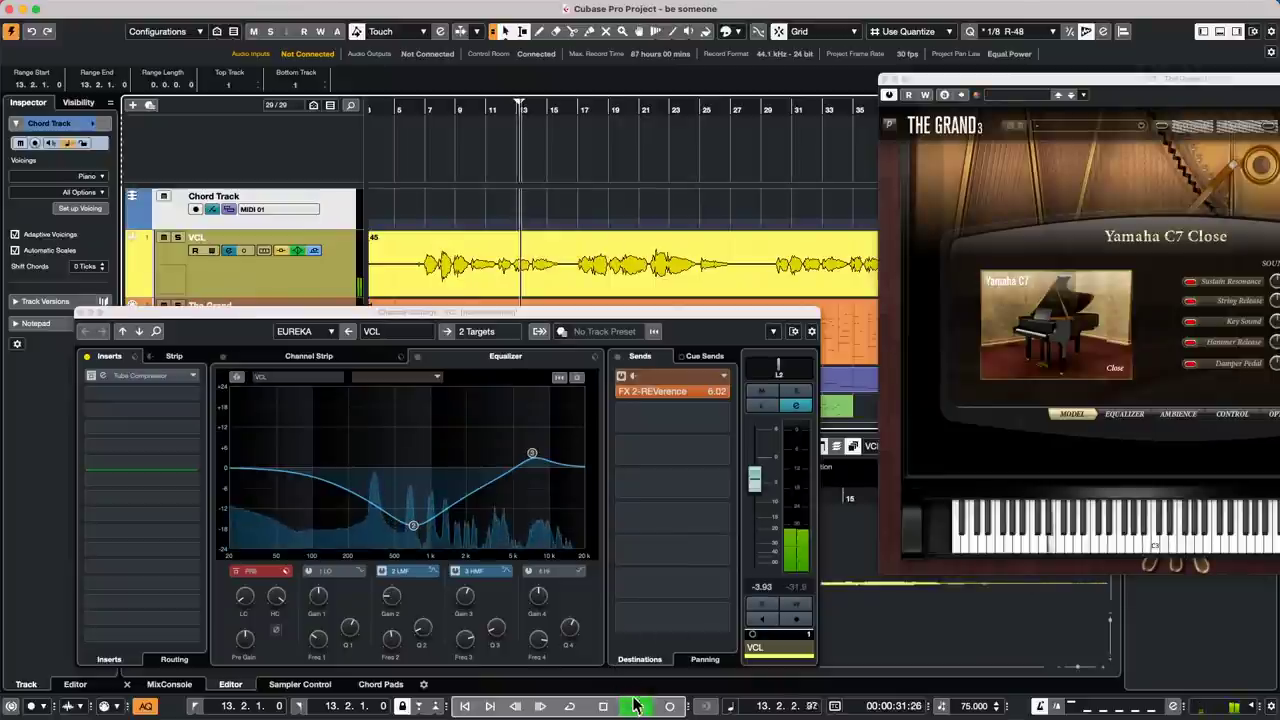
pyautogui.moveTo(240, 318); pyautogui.dragTo(693, 196)
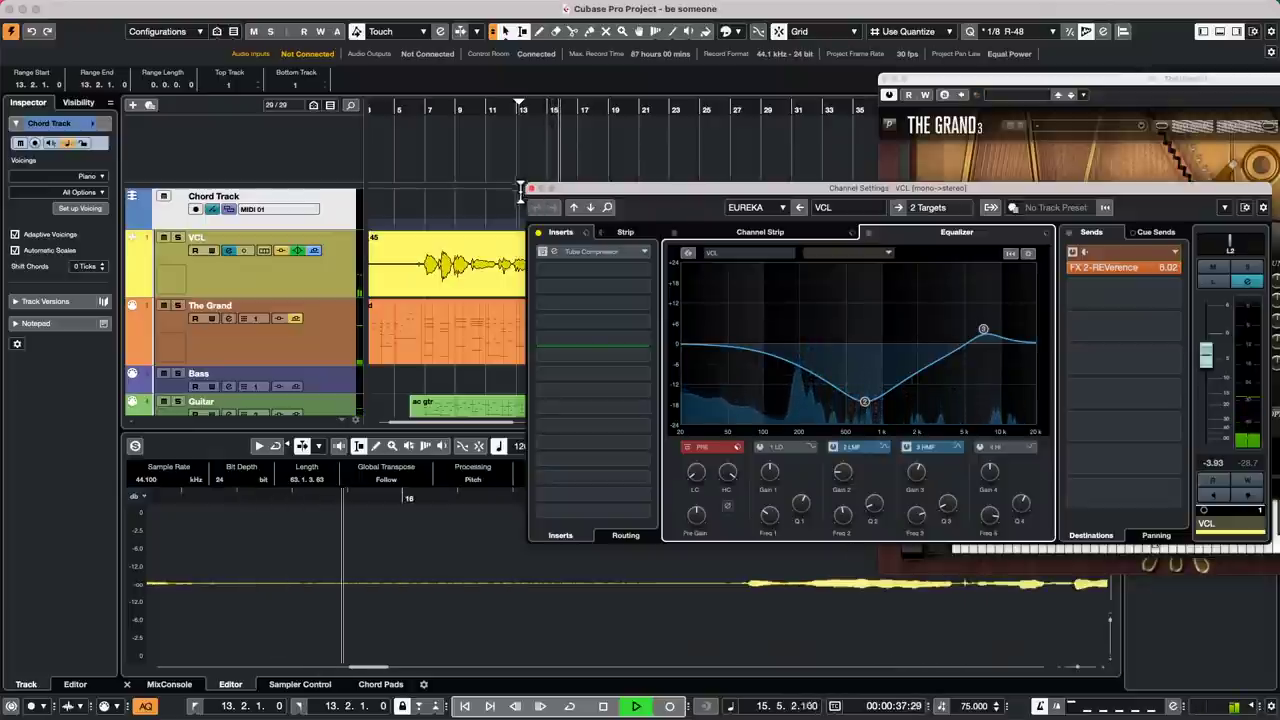
# Step: Close the VCL channel settings and stop playback
pyautogui.click(531, 188)
pyautogui.press('space')
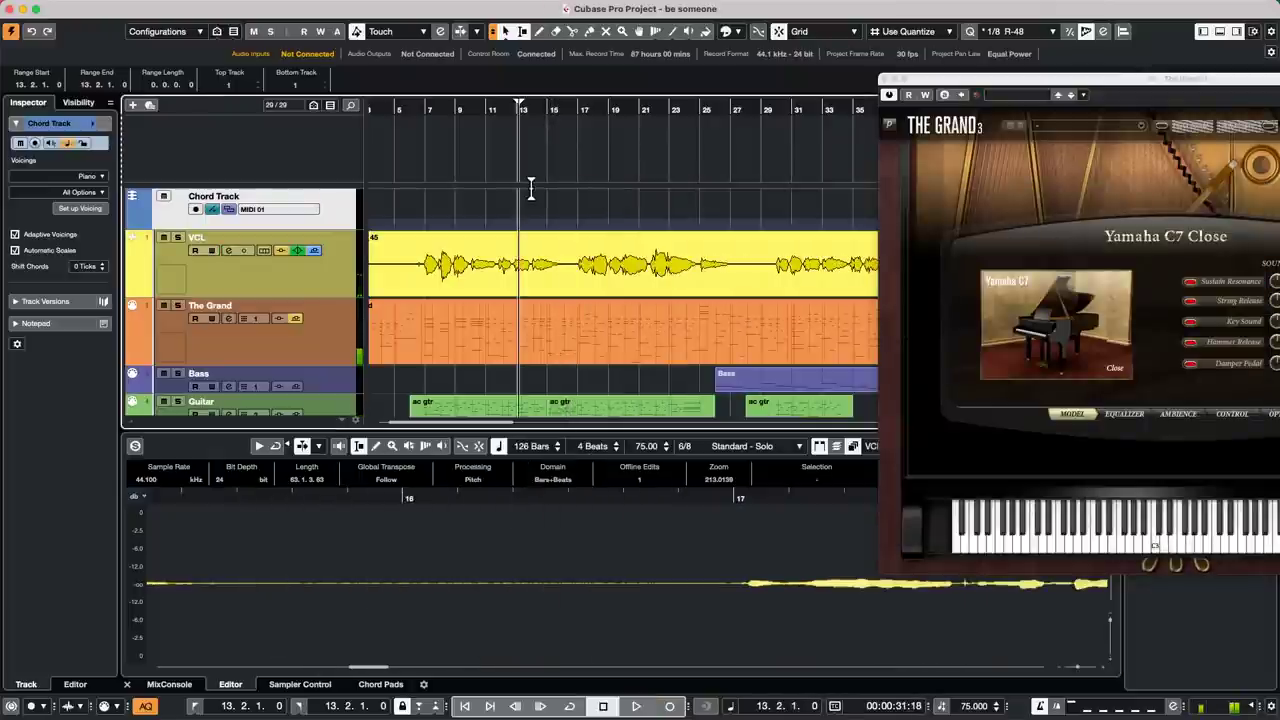
# Step: Open the recent project Amos Moses - GO.cpr and activate it
pyautogui.moveTo(4, 8)
pyautogui.click(91, 8)
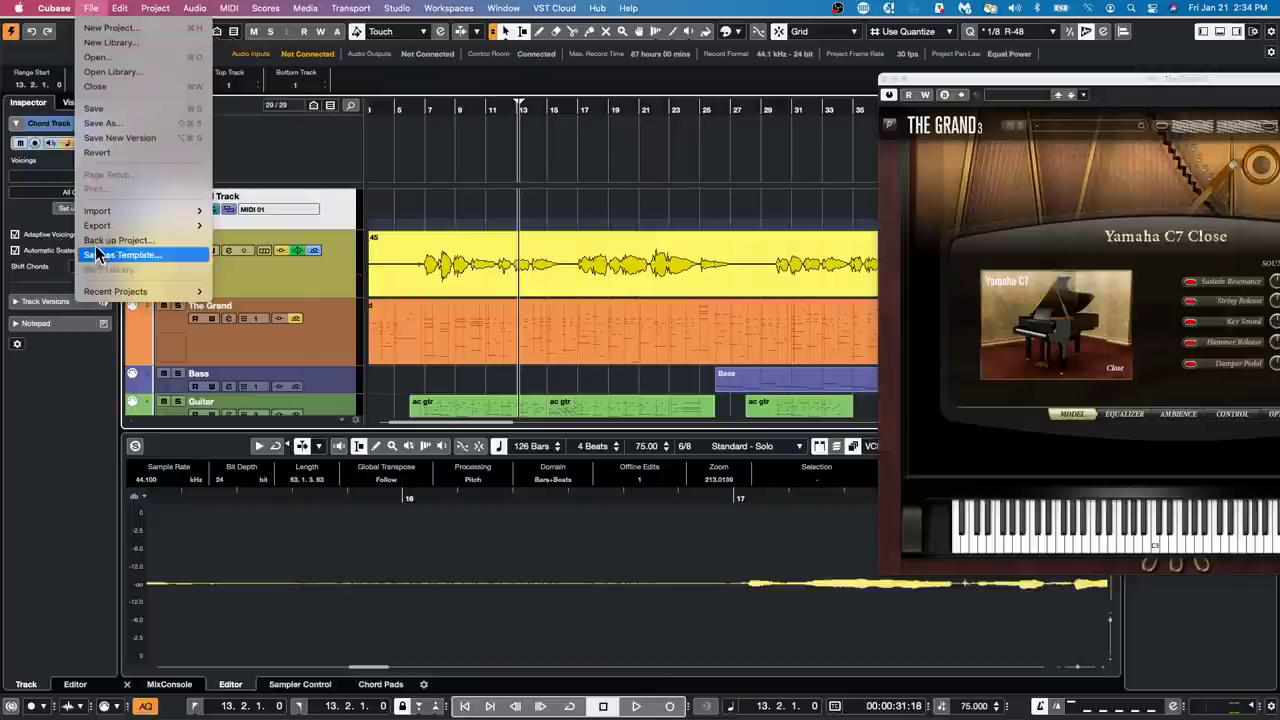
pyautogui.moveTo(54, 8)
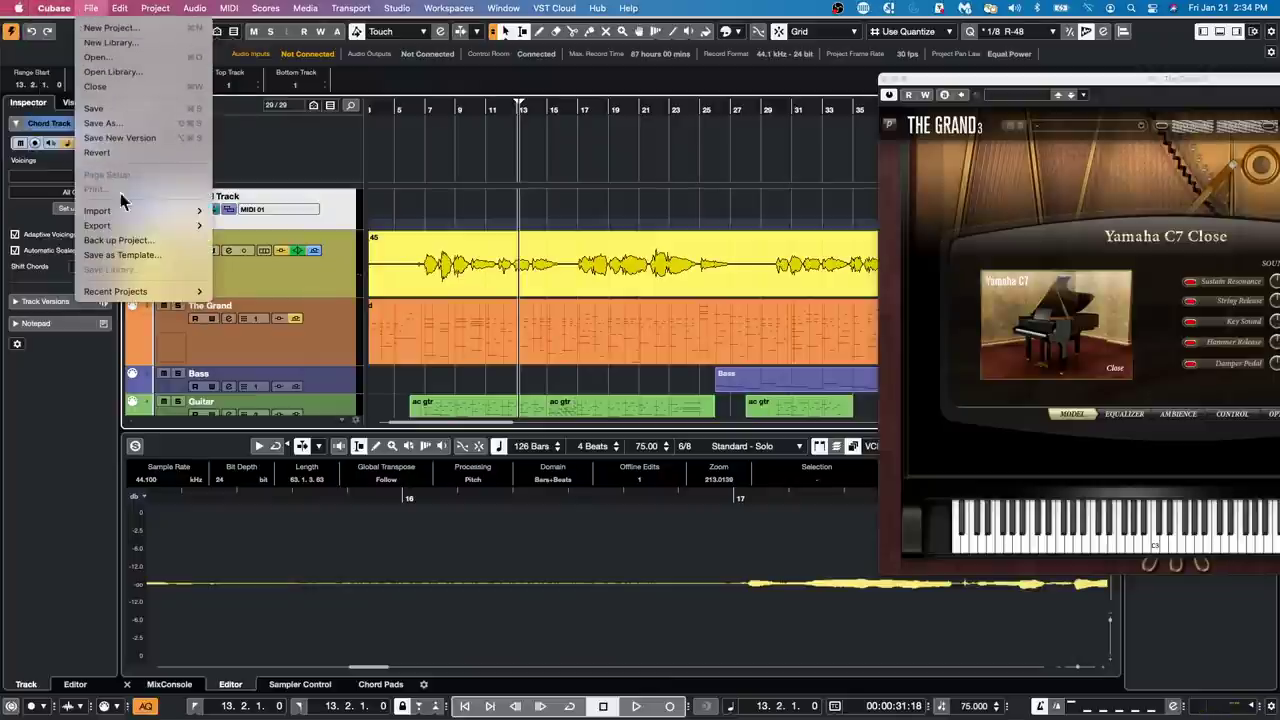
pyautogui.moveTo(121, 231)
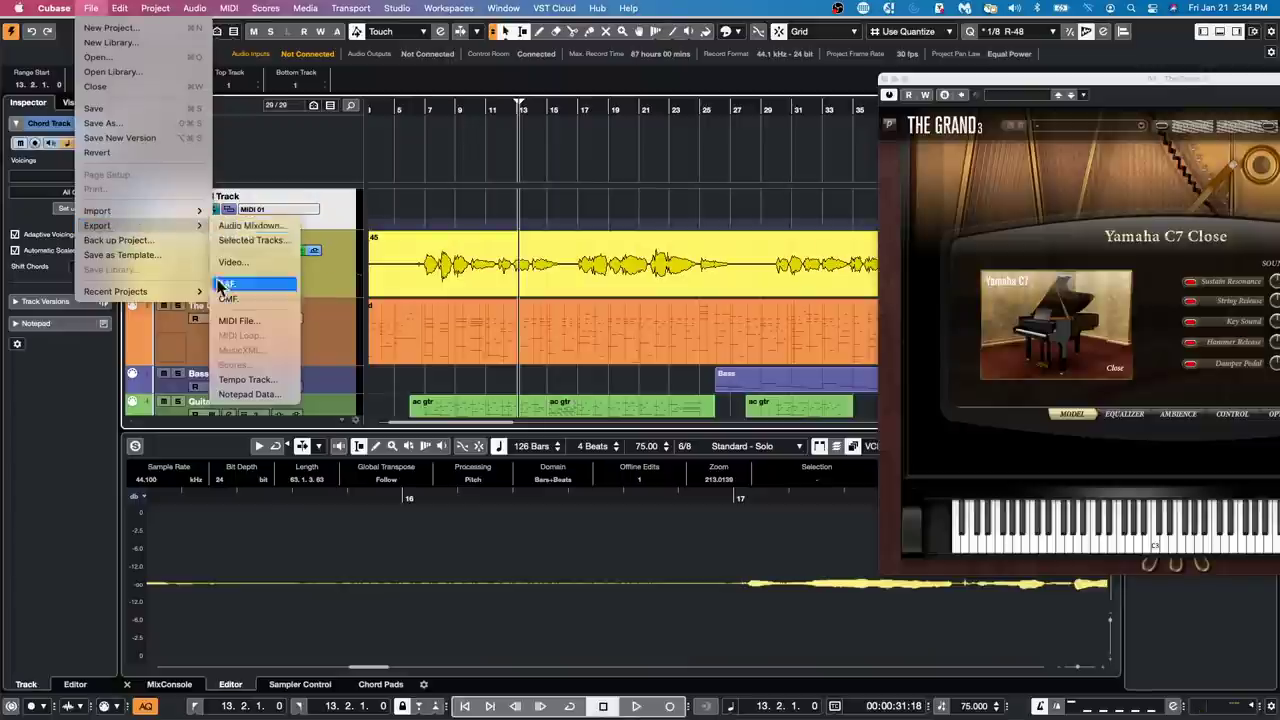
pyautogui.moveTo(195, 291)
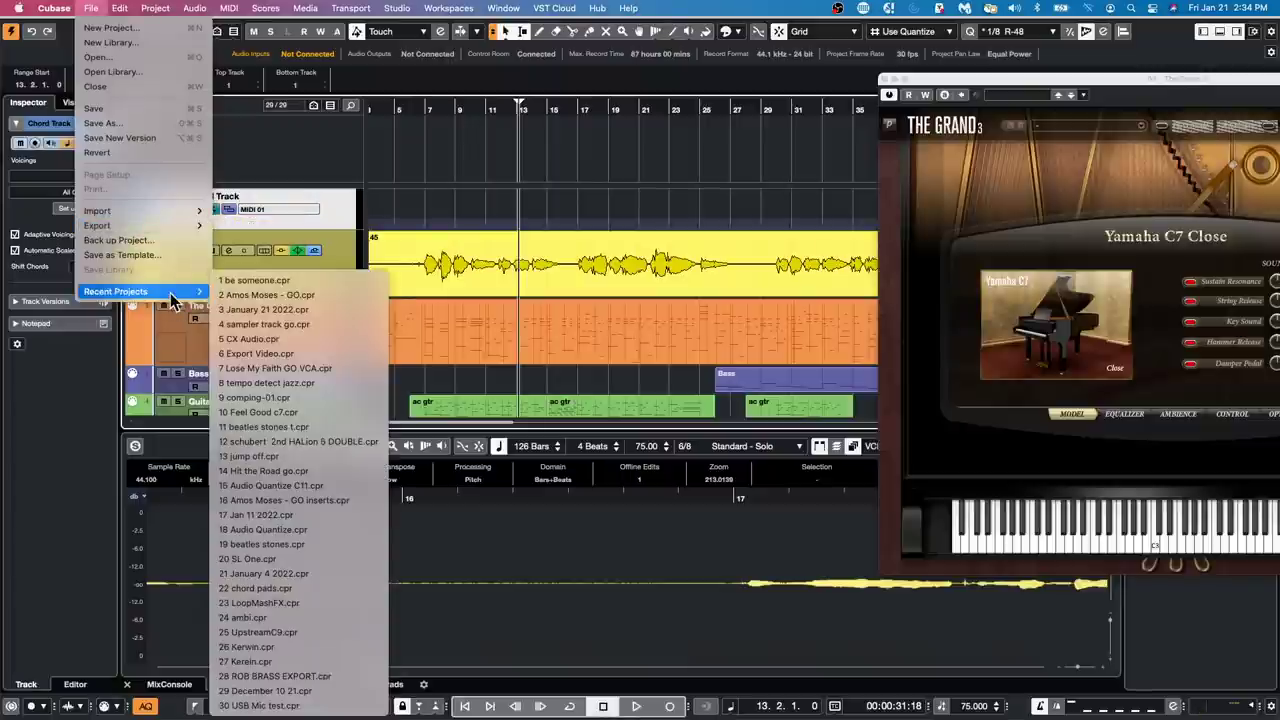
pyautogui.click(287, 283)
pyautogui.click(711, 244)
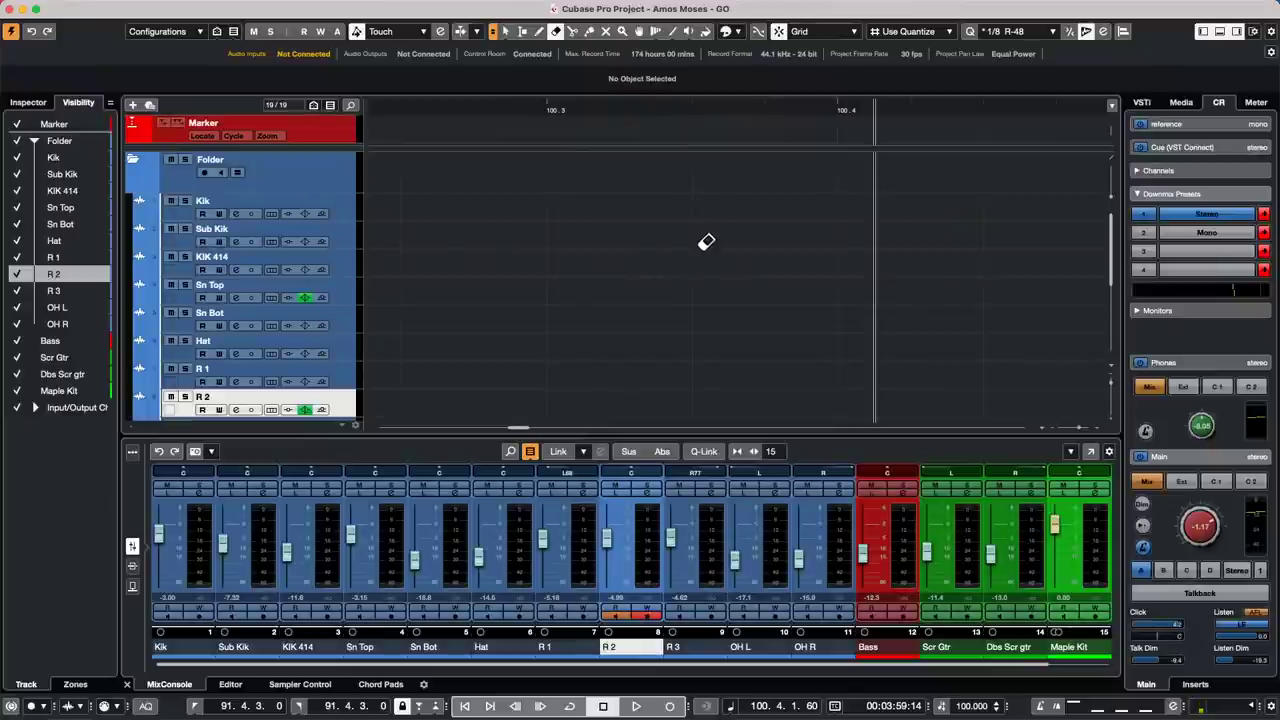
# Step: Play the Amos Moses - GO project from the start with the song laid out across the arrangement, and check its MixConsole
pyautogui.moveTo(486, 107); pyautogui.dragTo(523, 11)
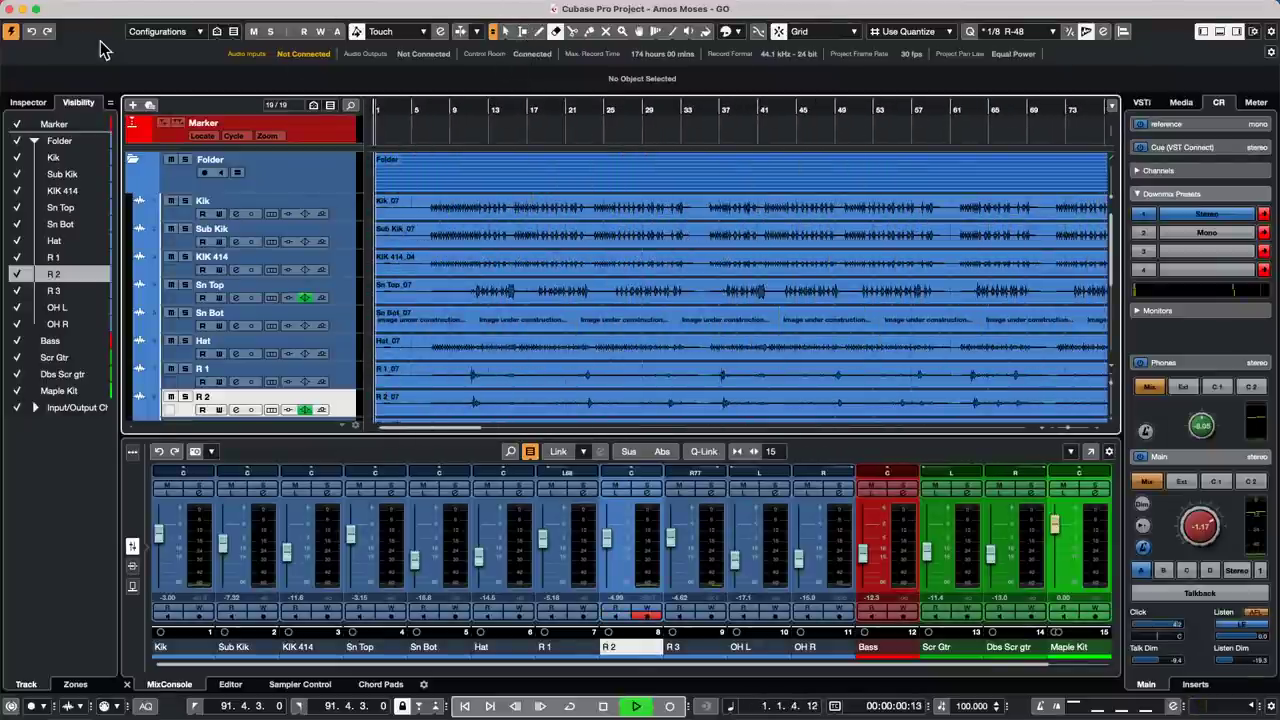
pyautogui.click(460, 114)
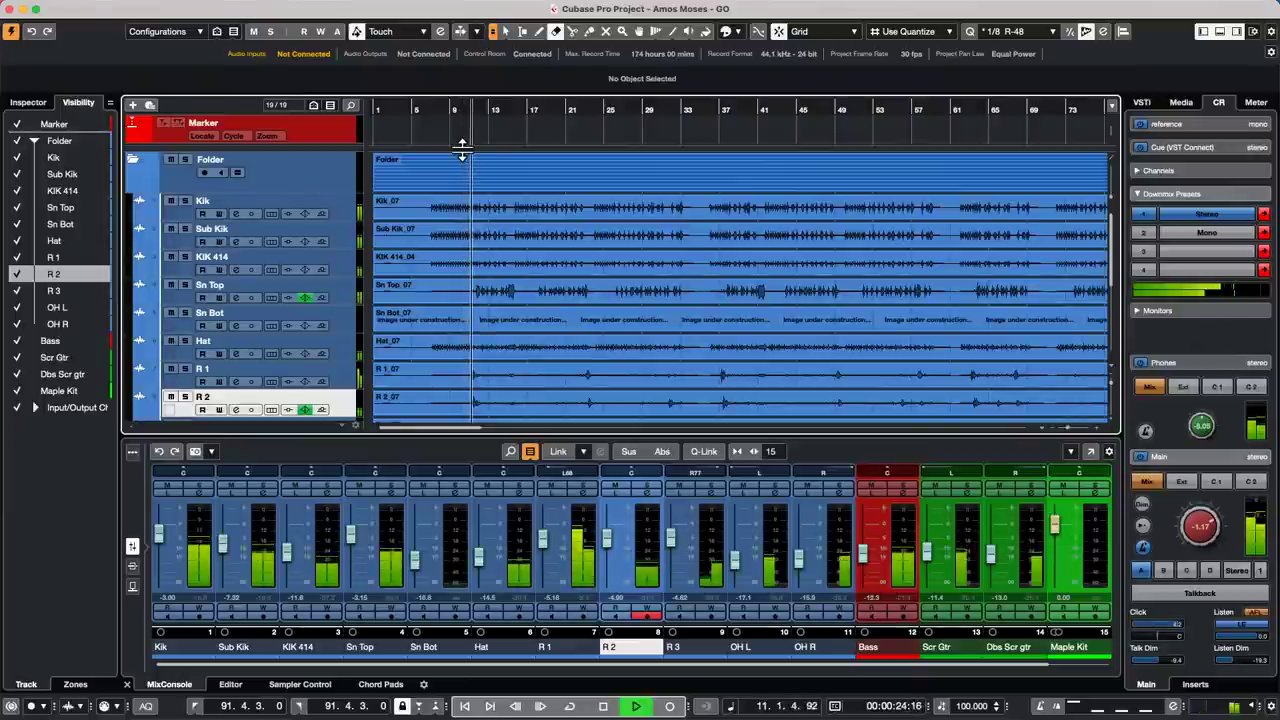
pyautogui.press('space')
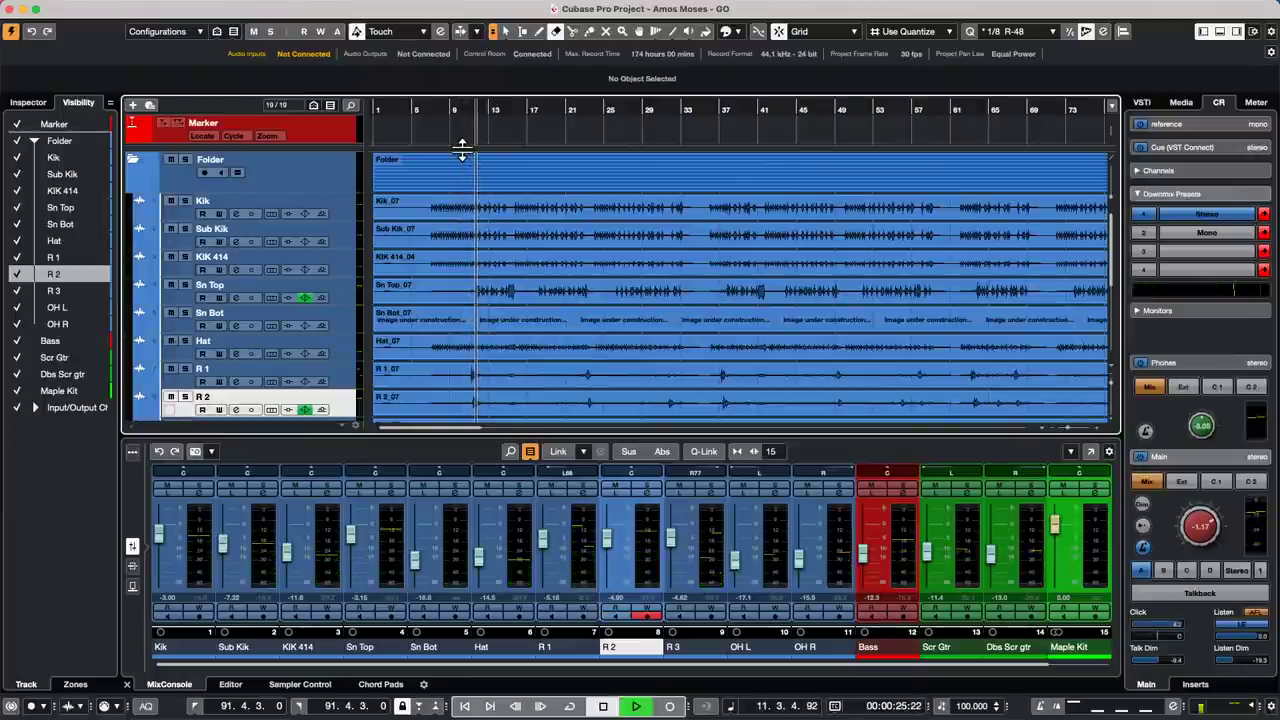
pyautogui.press('space')
pyautogui.press('F3')
pyautogui.press('F3')
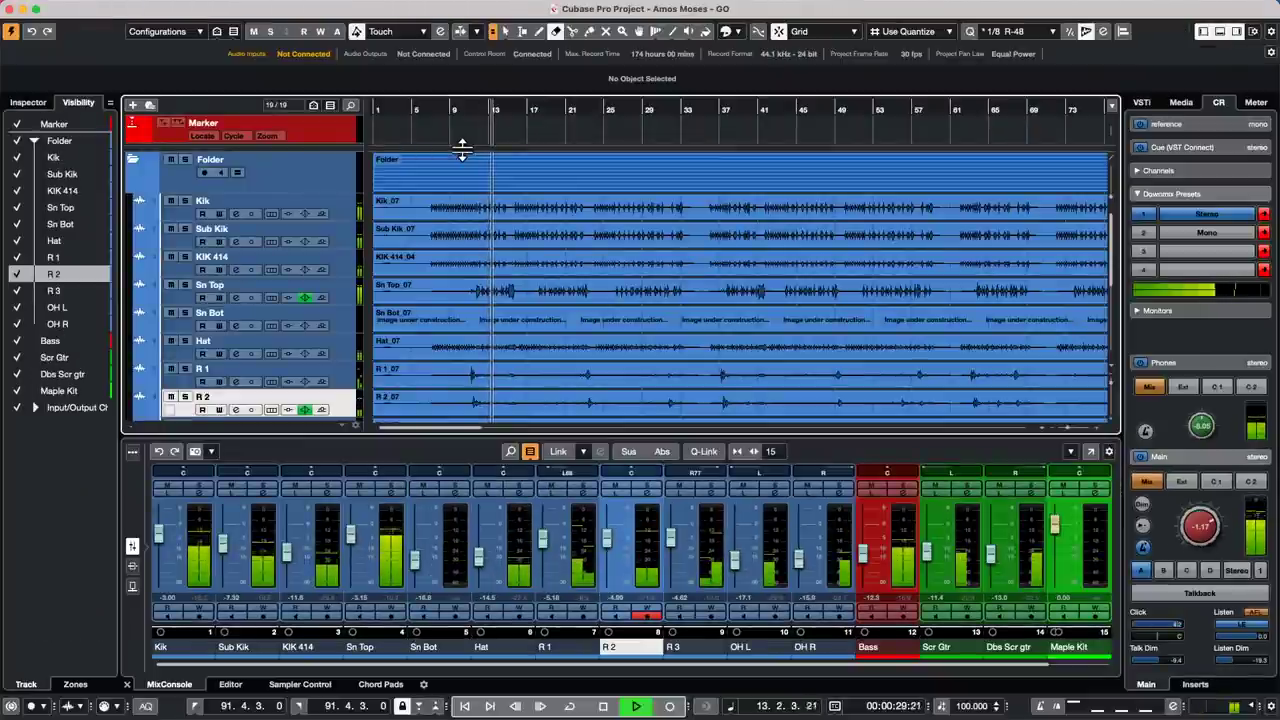
# Step: Route the Control Room's Yamaha HS7 monitor to UR24C Mix L for left and UR24C Mix R for right in Audio Connections
pyautogui.press('F4')
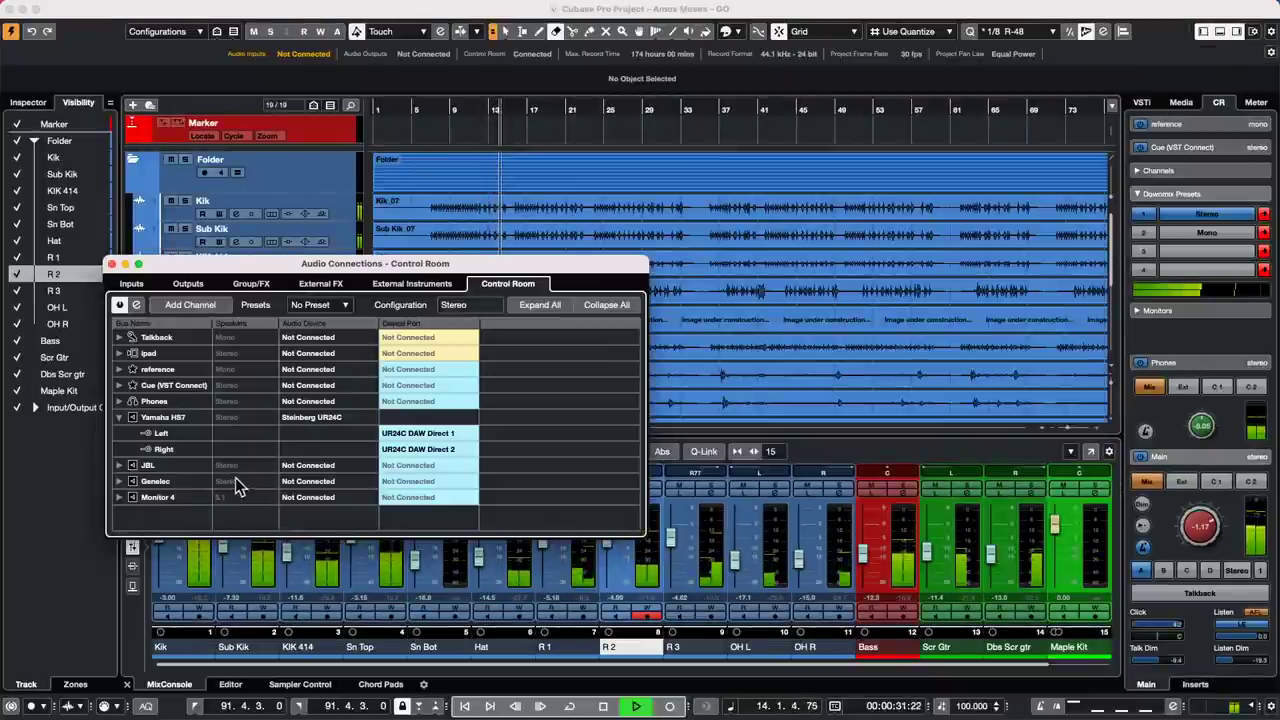
pyautogui.click(441, 433)
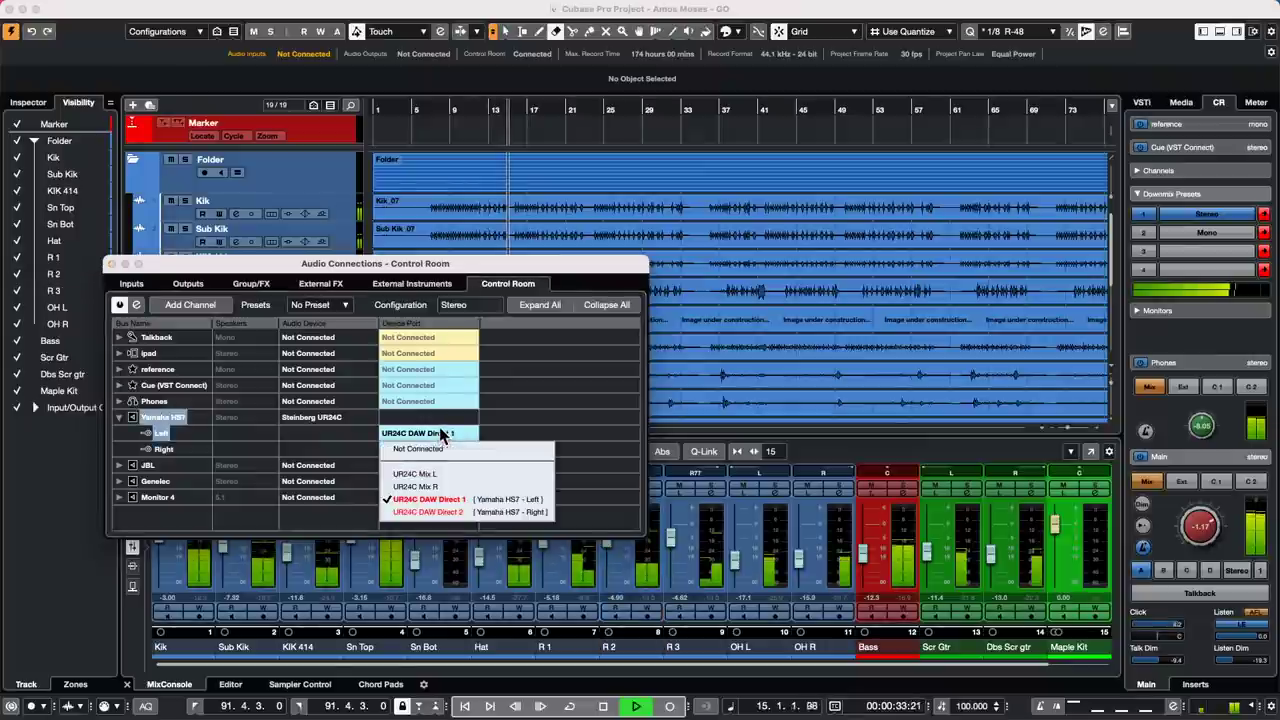
pyautogui.click(441, 473)
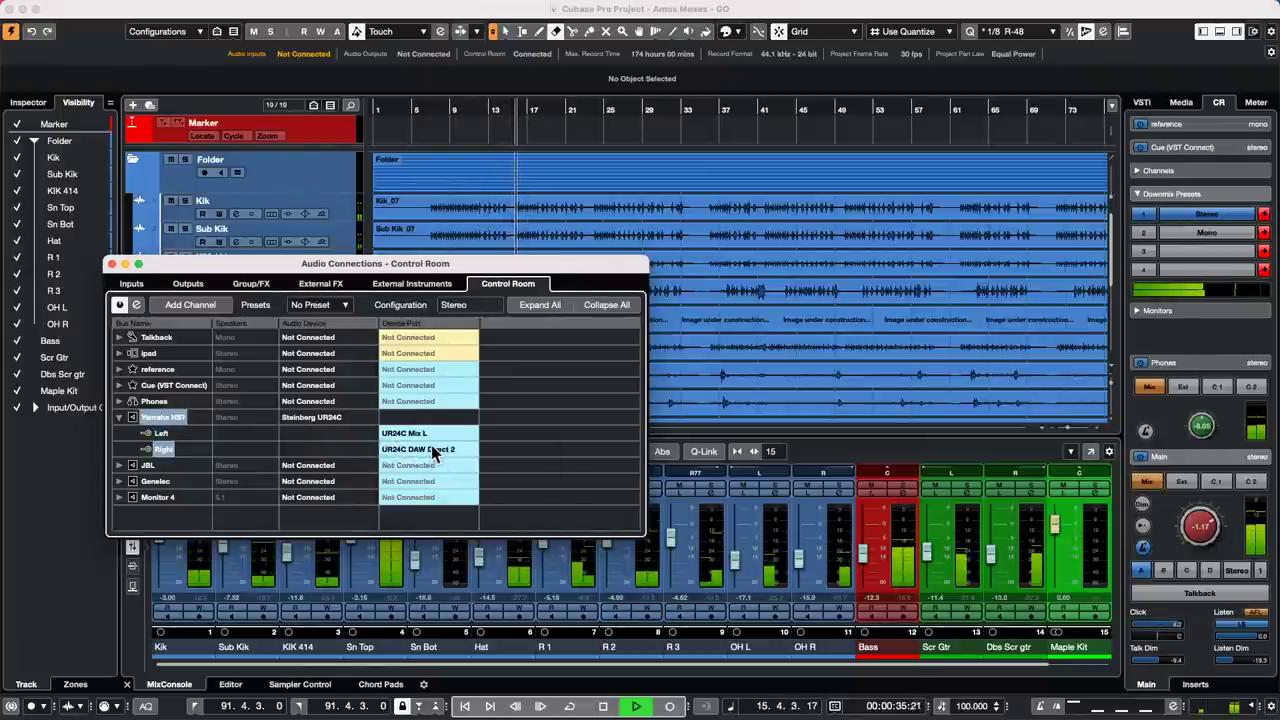
pyautogui.click(440, 449)
pyautogui.click(432, 502)
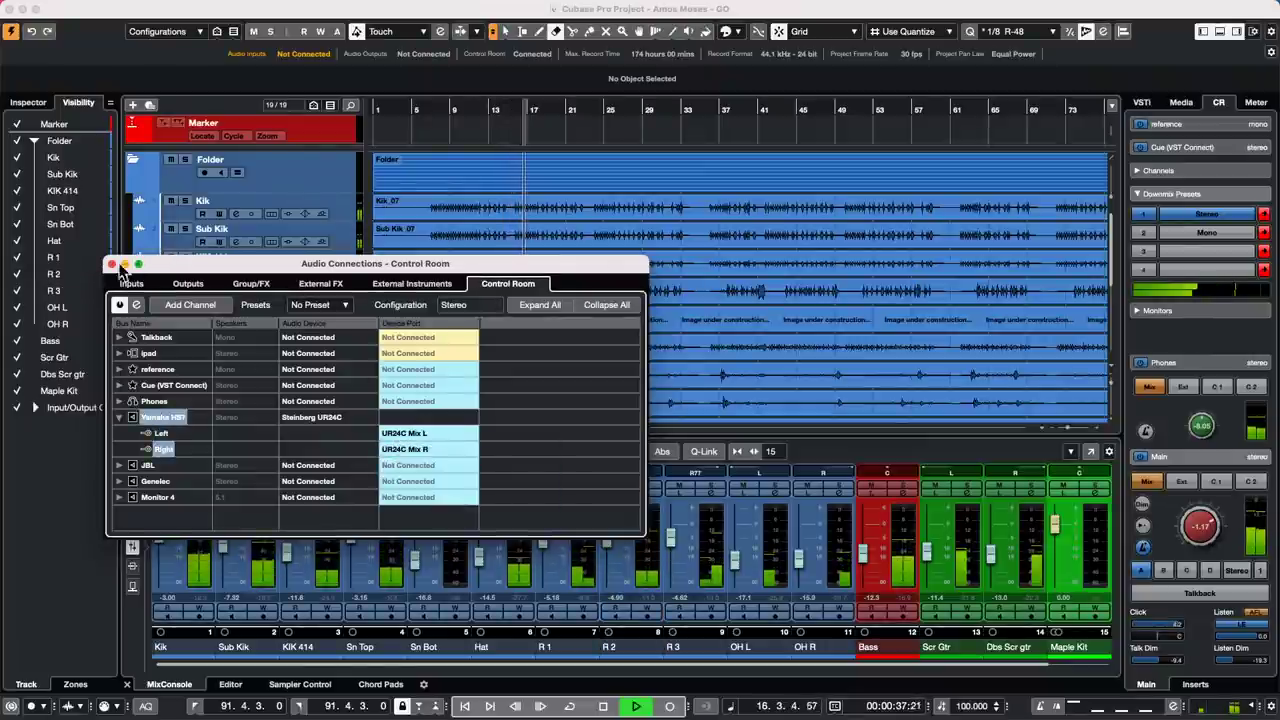
pyautogui.click(112, 265)
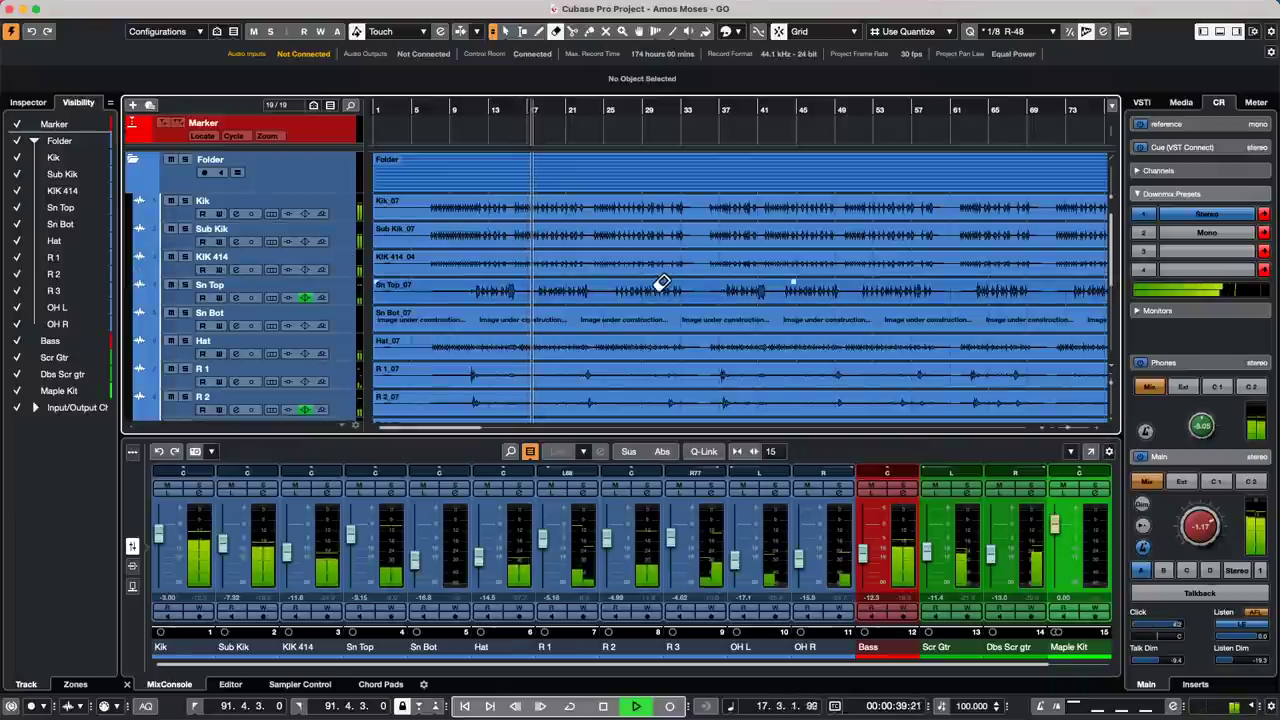
# Step: Lower the Control Room main level to -5.12 dB and solo the Bass track
pyautogui.scroll(-4, 1200, 525)
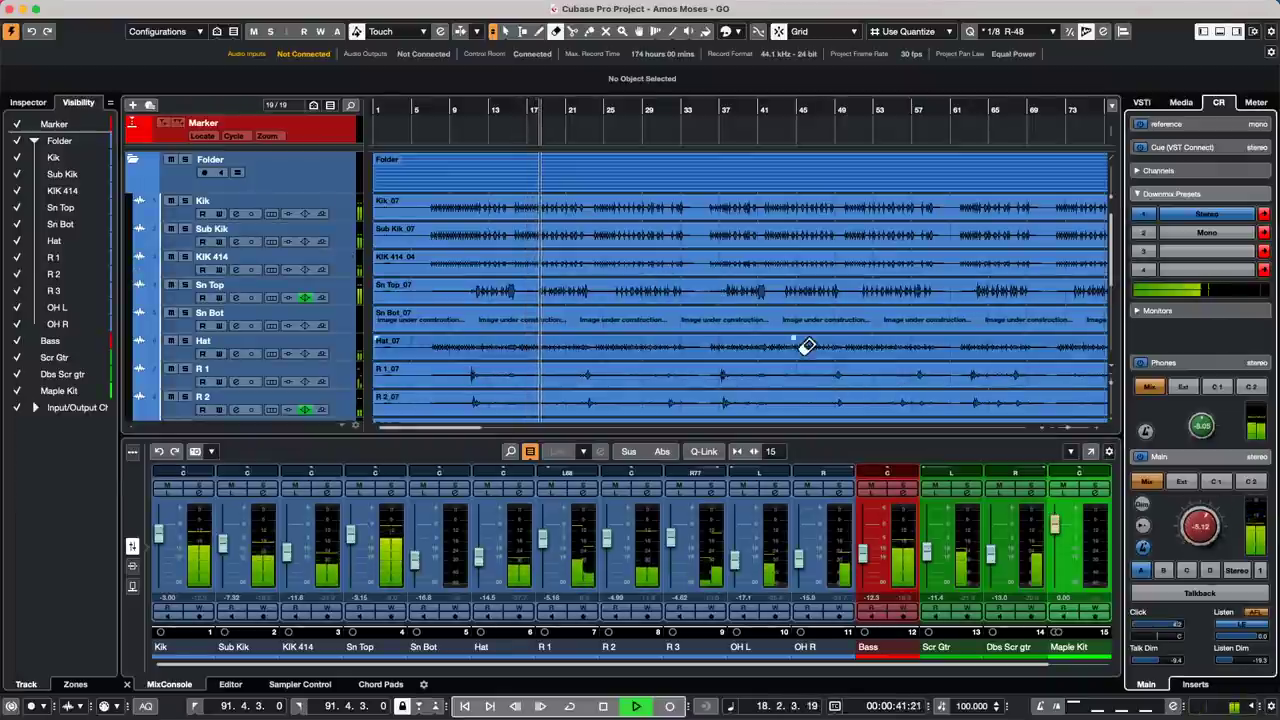
pyautogui.scroll(-5, 724, 314)
pyautogui.scroll(-2, 724, 314)
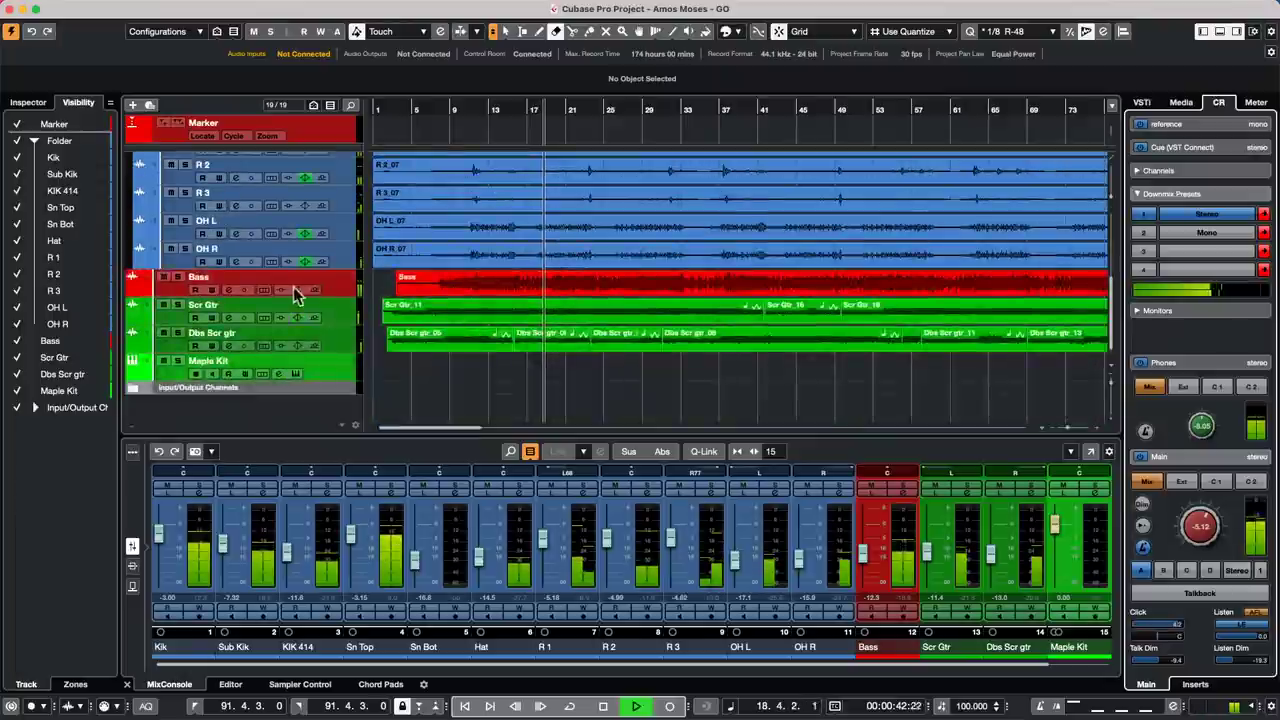
pyautogui.click(177, 277)
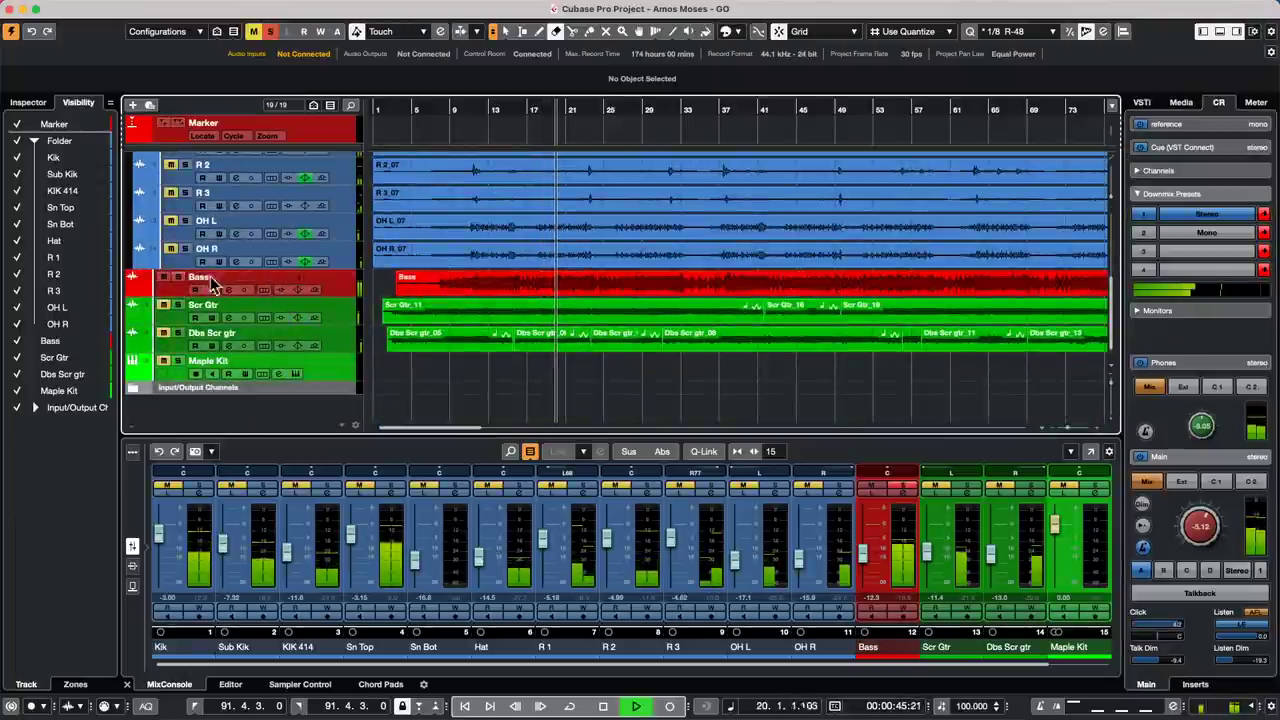
# Step: Show the Inspector for the Bass track and open its channel settings
pyautogui.click(37, 105)
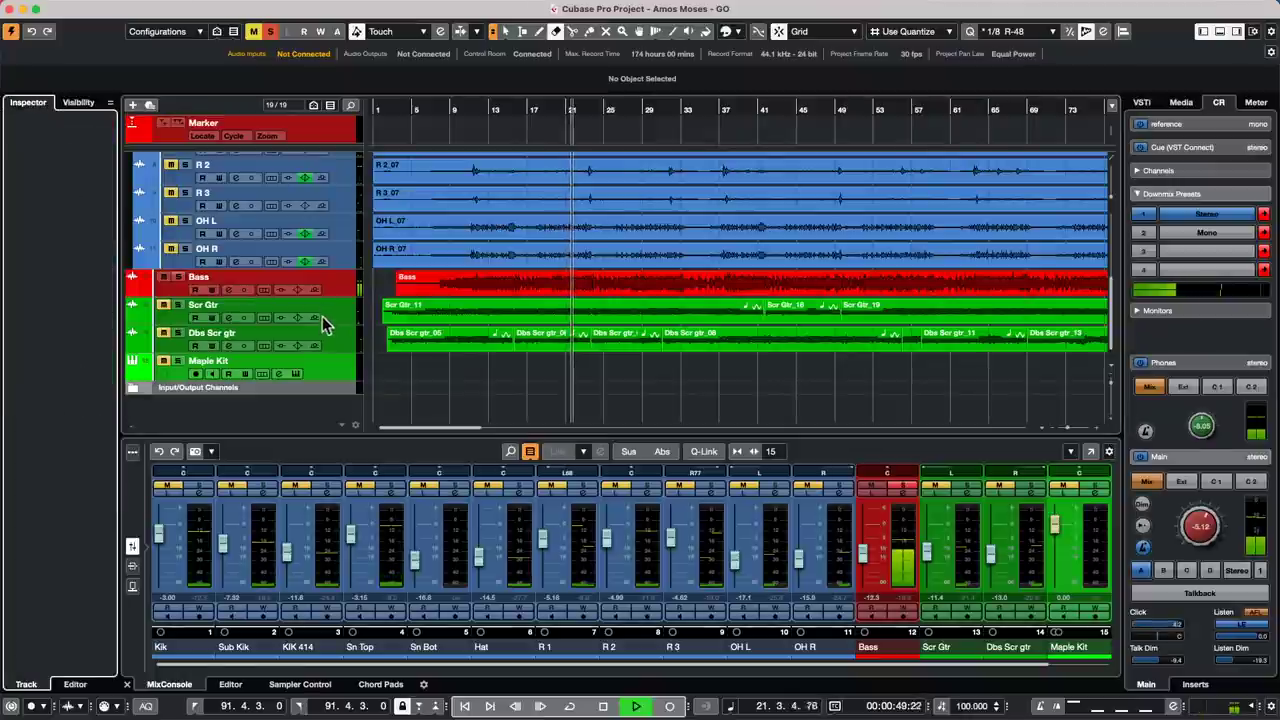
pyautogui.click(345, 292)
pyautogui.click(228, 289)
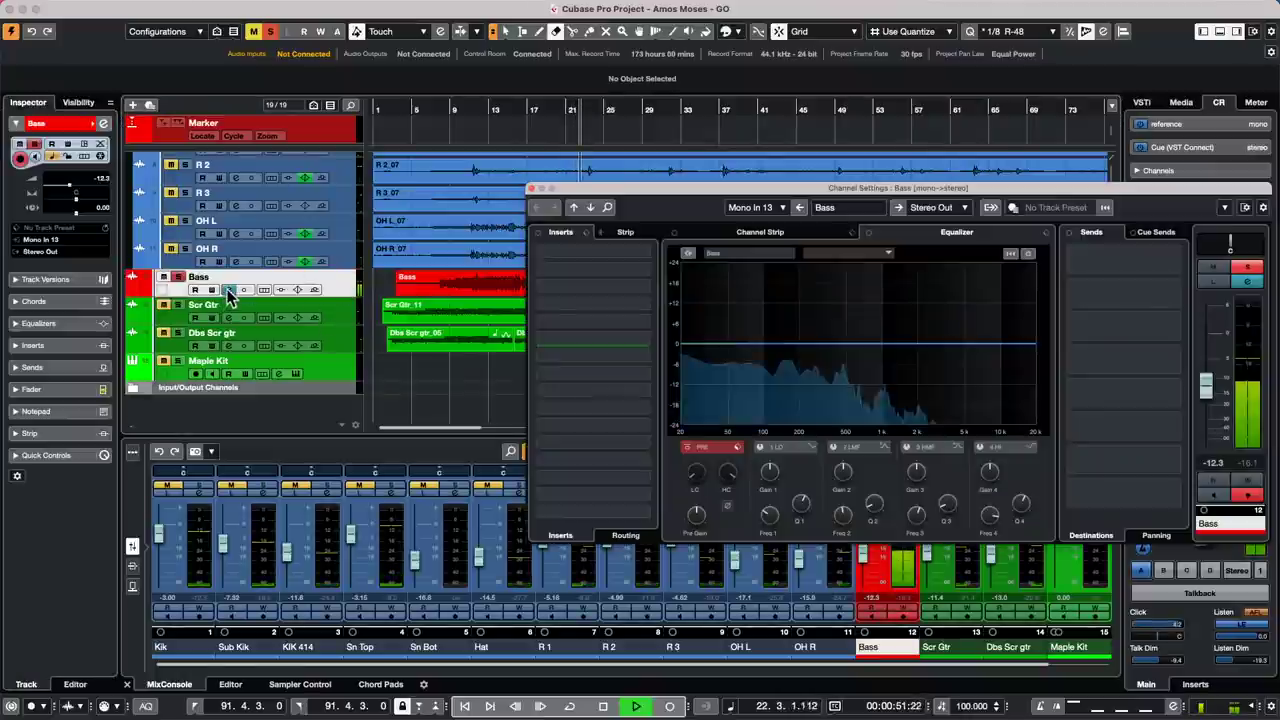
# Step: Boost the Bass channel with equalizer band 3 by about 11.6 dB at about 70 Hz during playback
pyautogui.moveTo(877, 351); pyautogui.dragTo(749, 288)
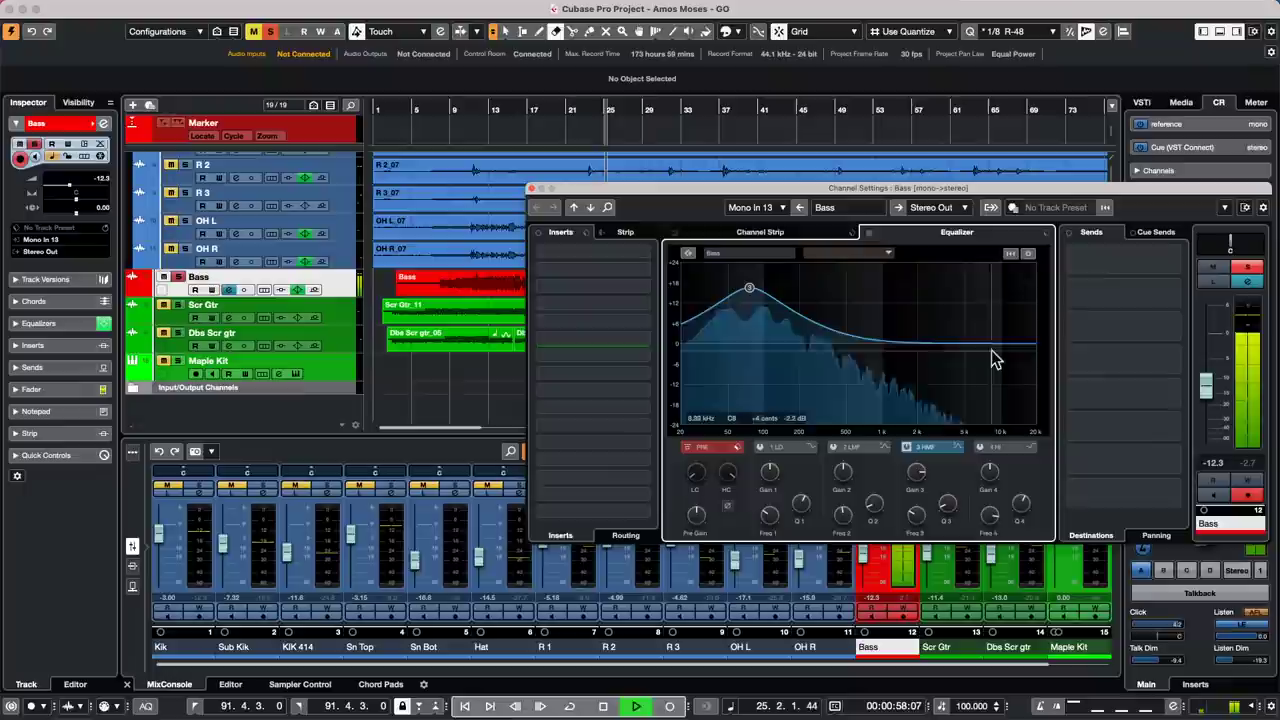
pyautogui.click(645, 256)
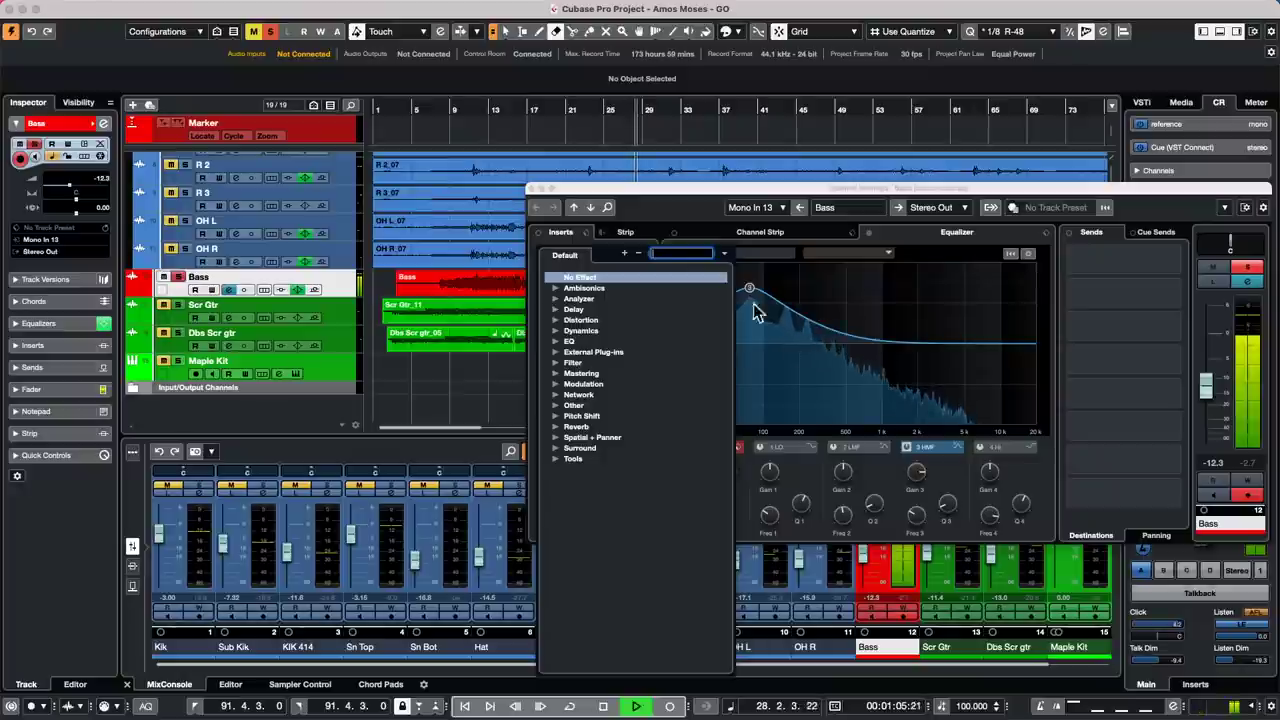
pyautogui.moveTo(752, 292); pyautogui.dragTo(750, 310)
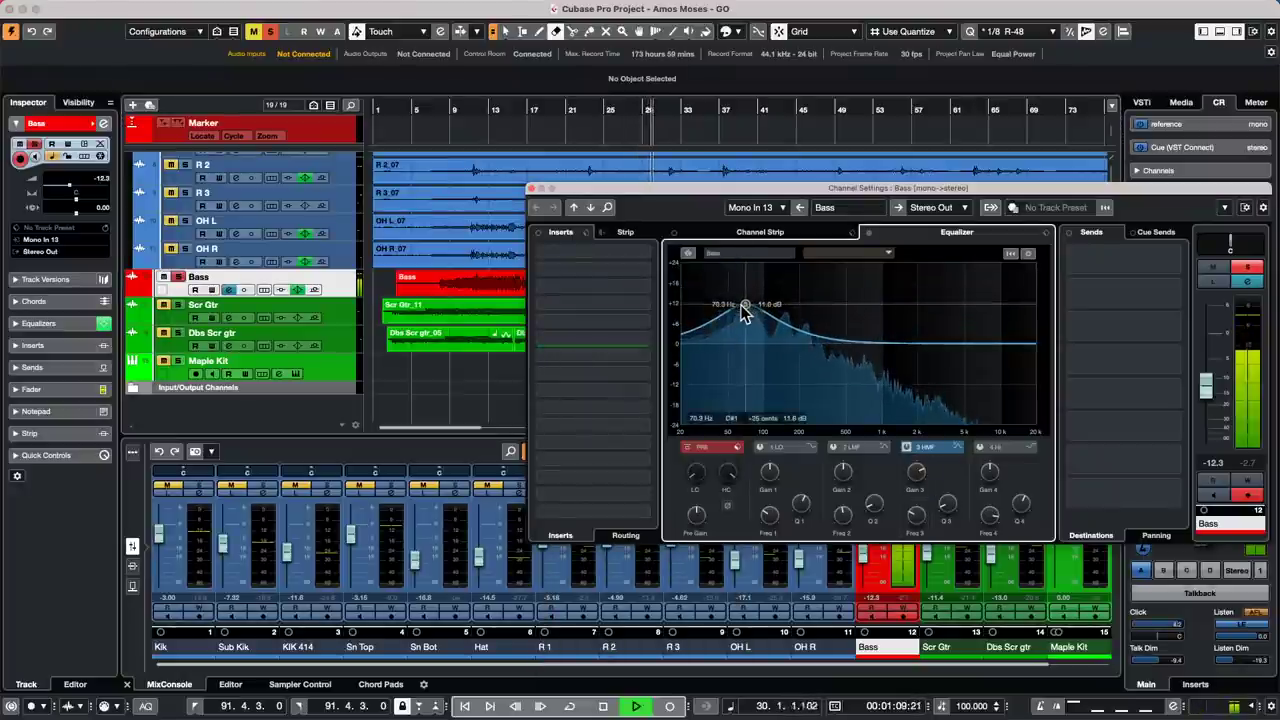
# Step: Insert the Chopper modulation effect in the first insert slot of the Bass channel and audition it
pyautogui.click(645, 256)
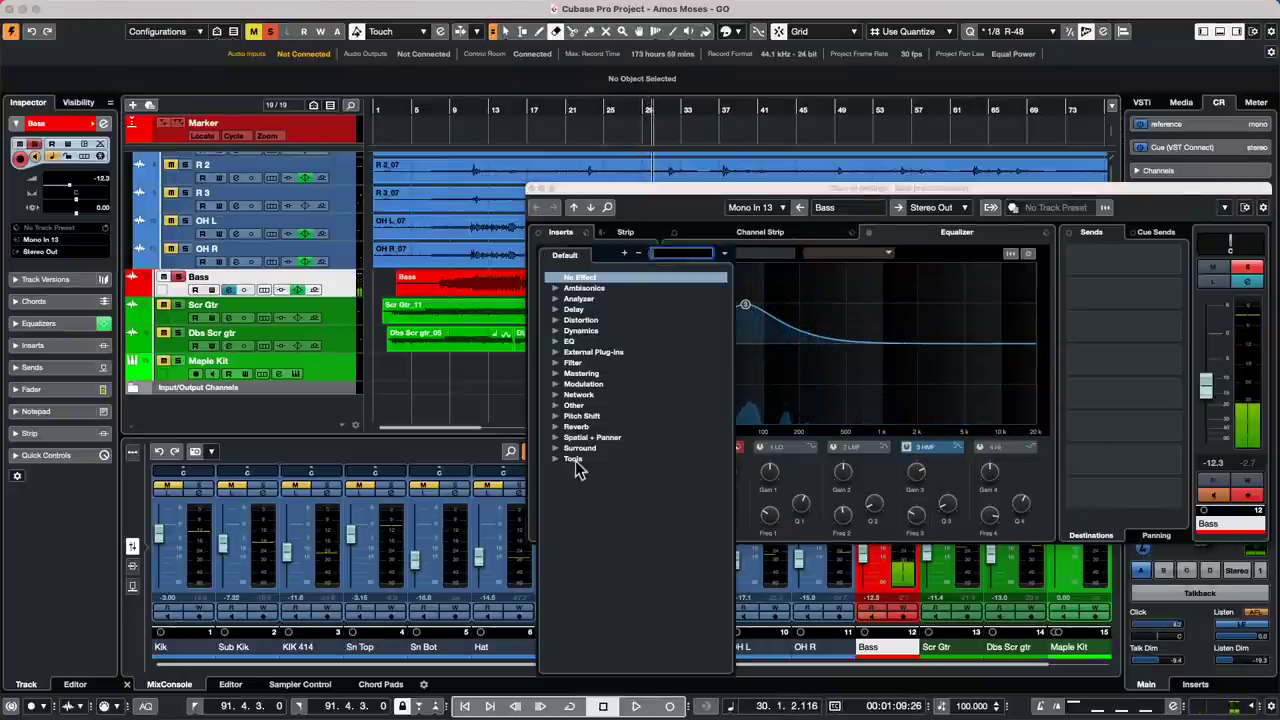
pyautogui.click(556, 385)
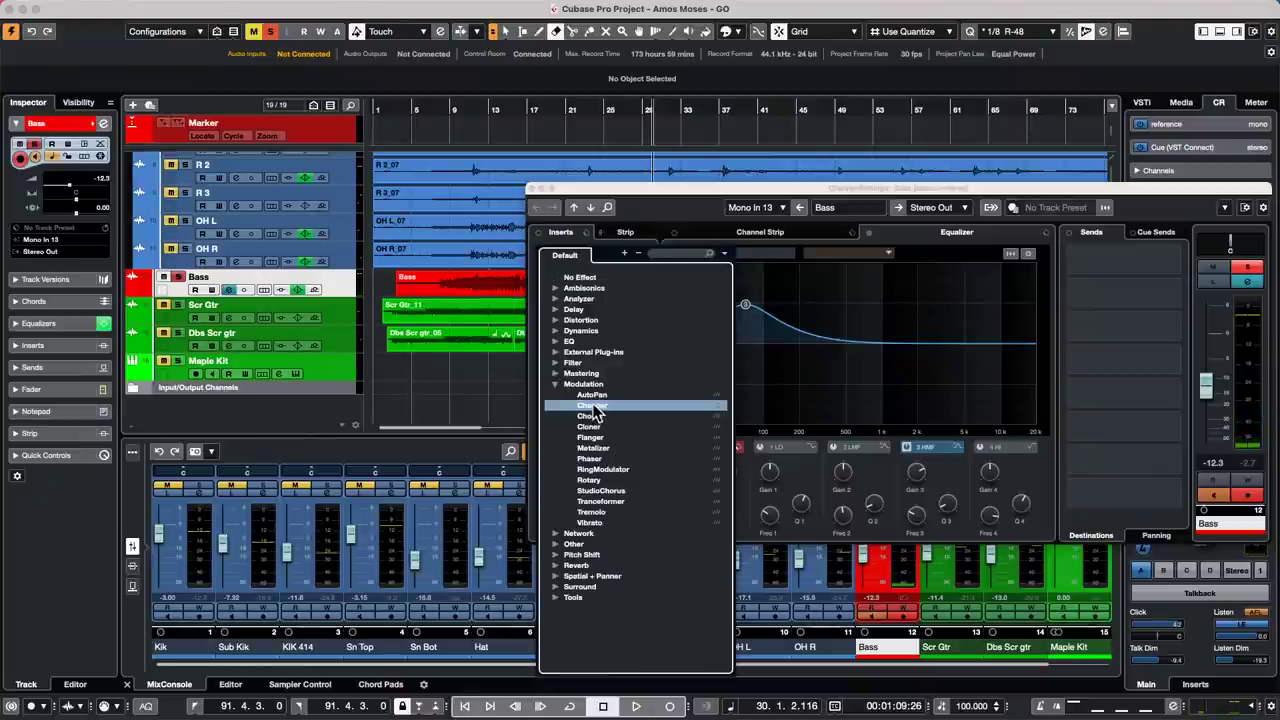
pyautogui.click(594, 406)
pyautogui.press('space')
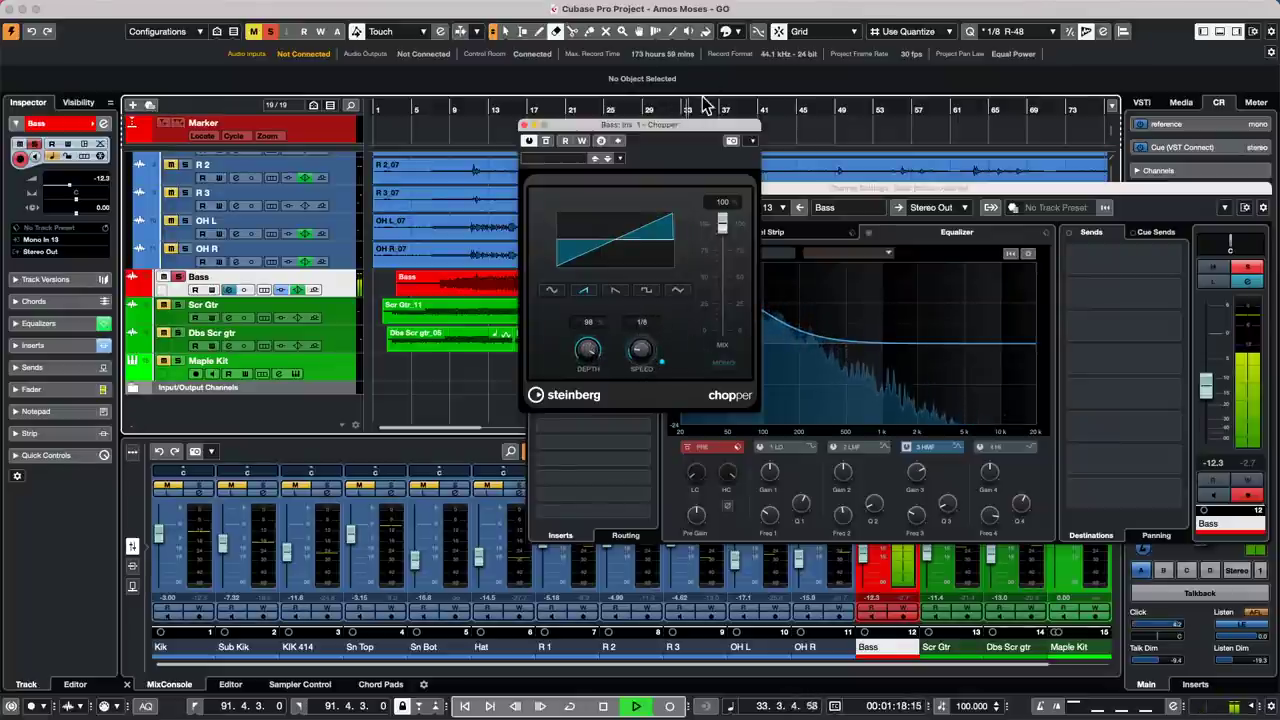
pyautogui.press('space')
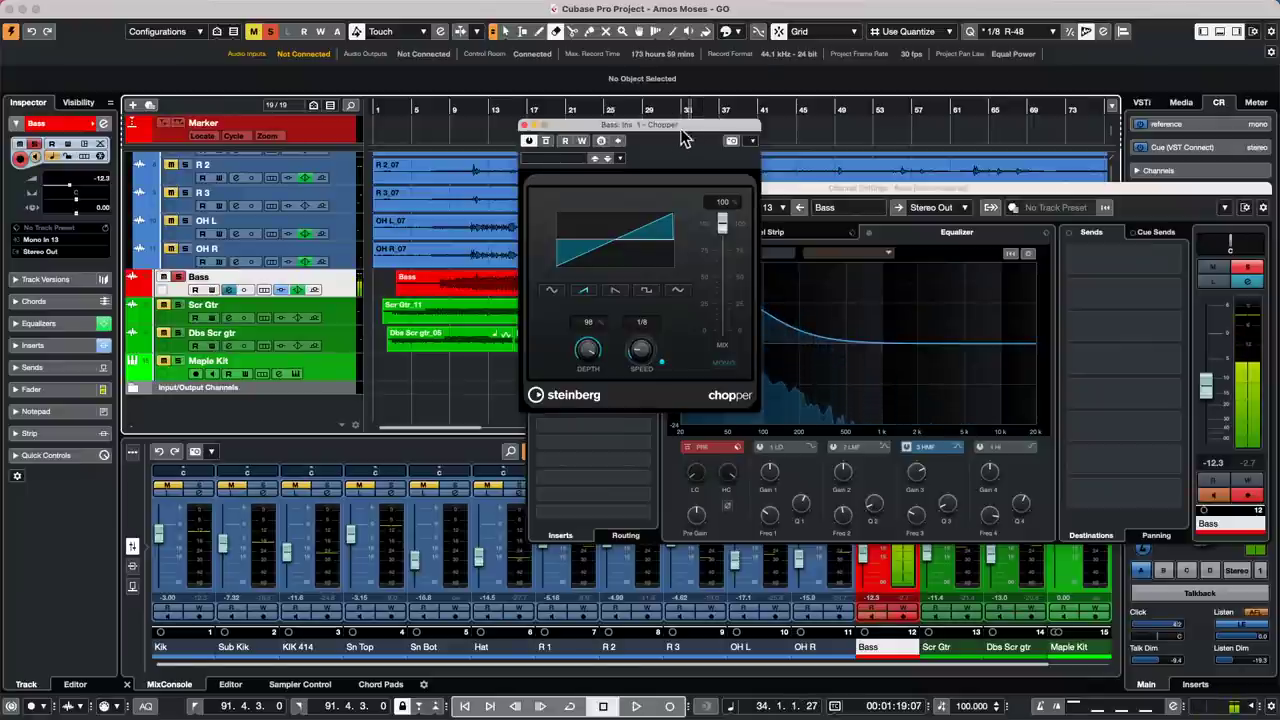
# Step: Add a stereo RoomWorks FX channel to the Bass channel's first send, start playback and close the RoomWorks window
pyautogui.rightClick(1157, 270)
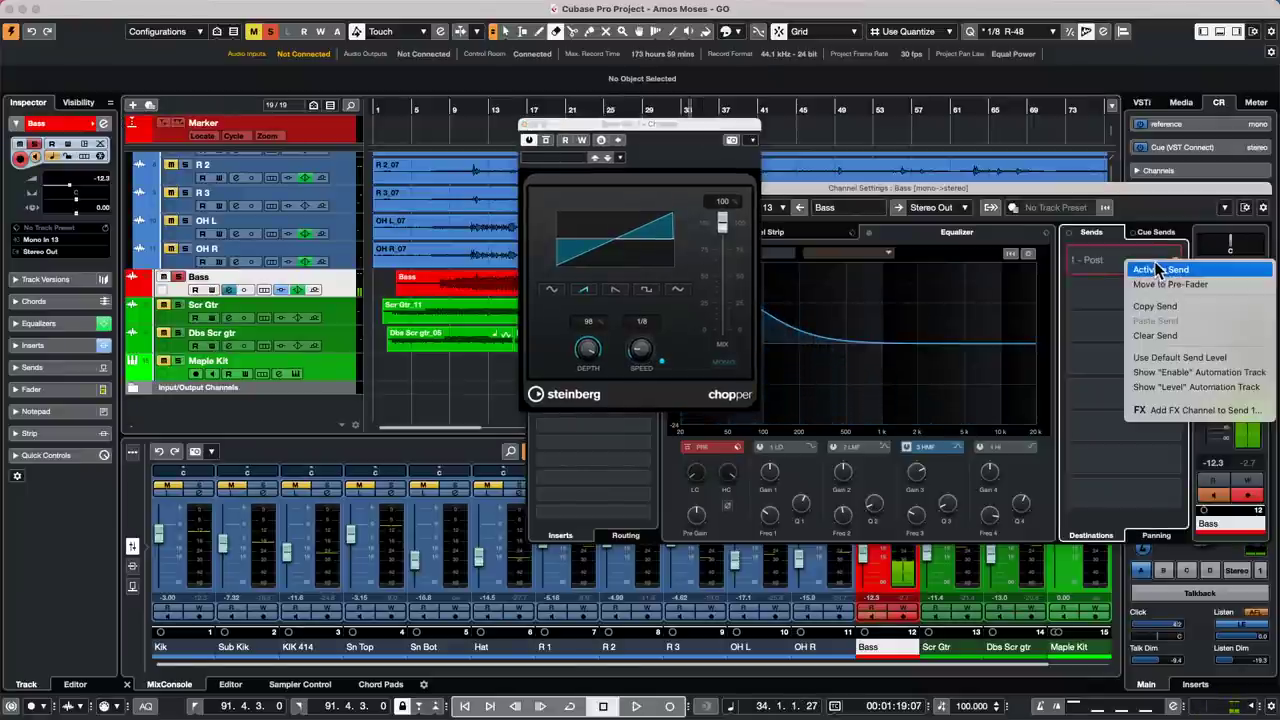
pyautogui.click(1215, 410)
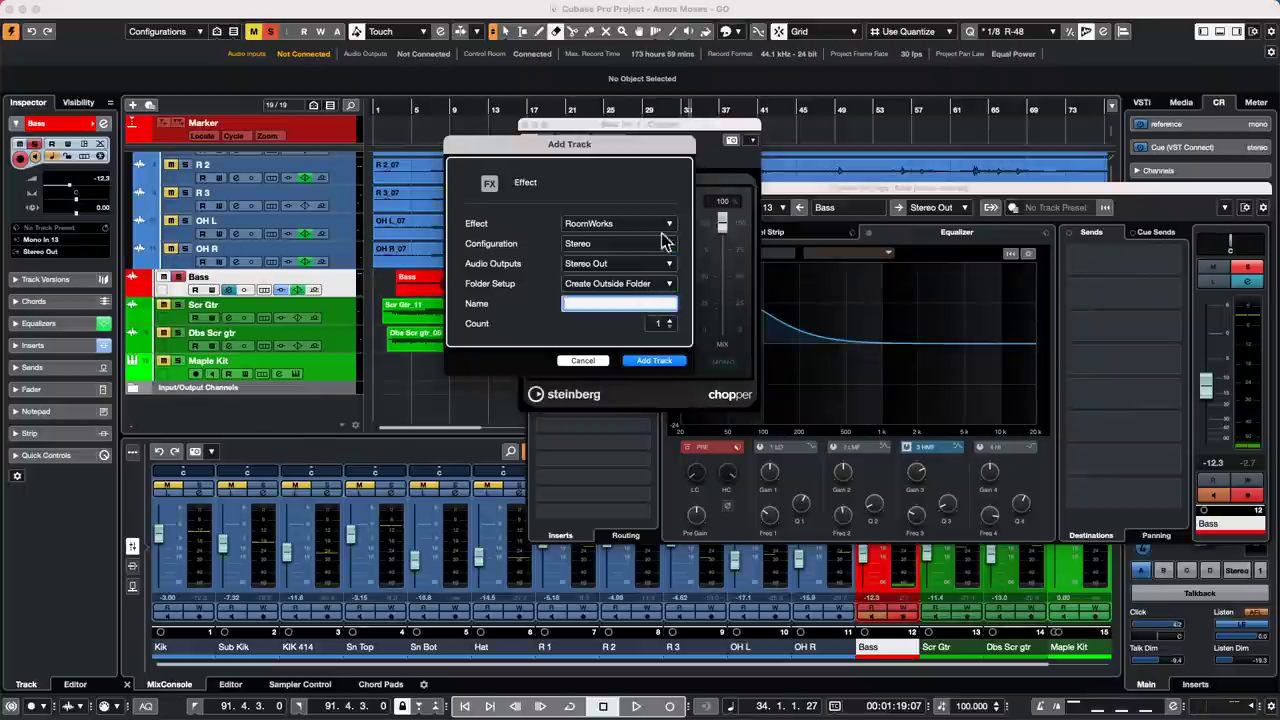
pyautogui.click(655, 361)
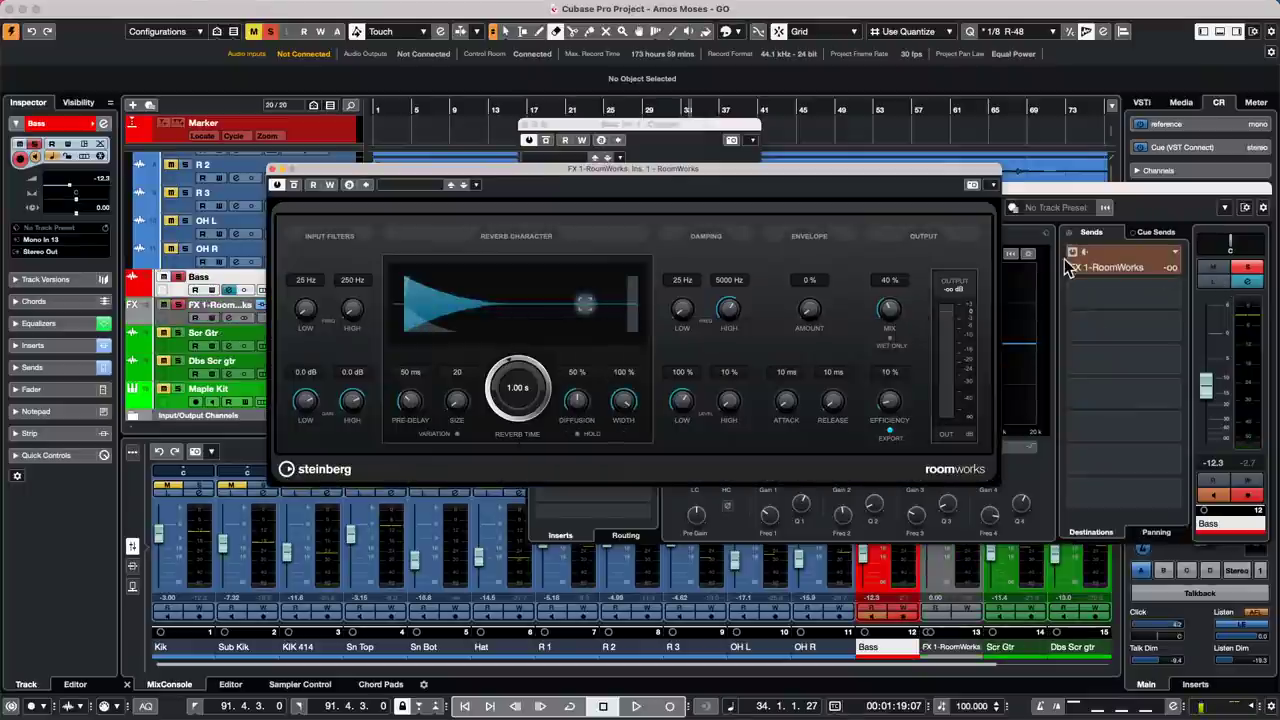
pyautogui.press('space')
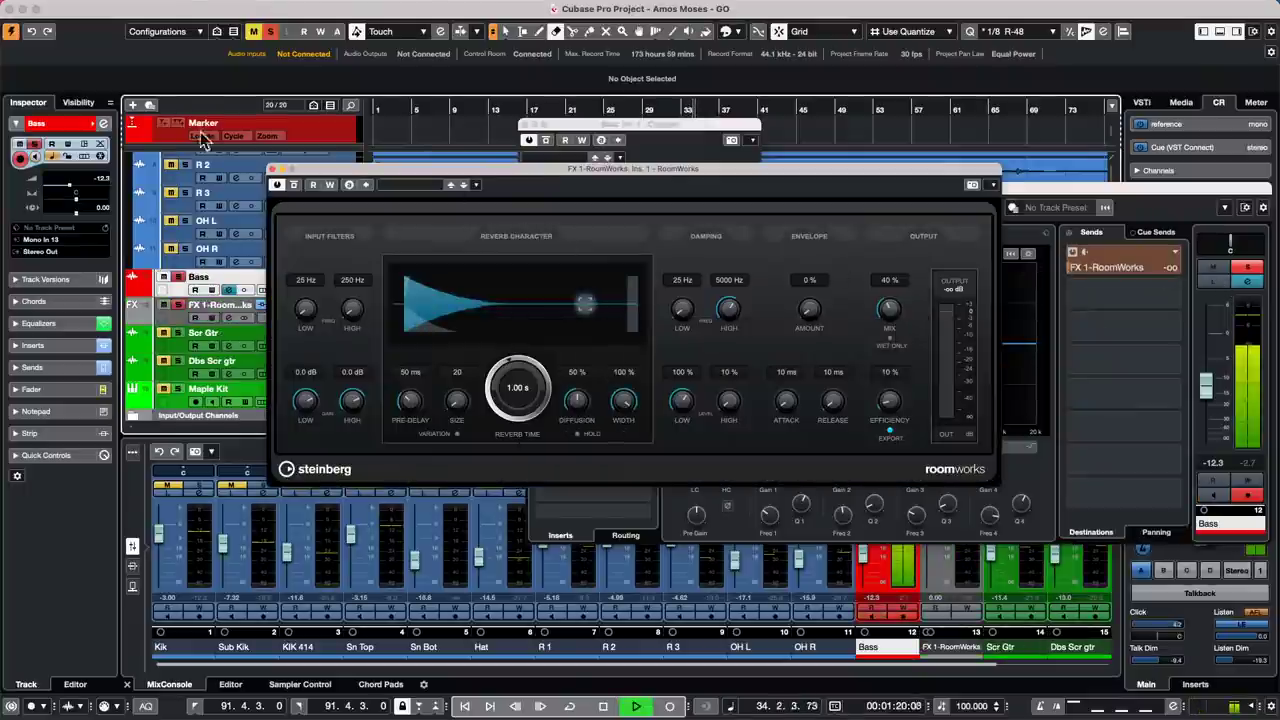
pyautogui.click(274, 170)
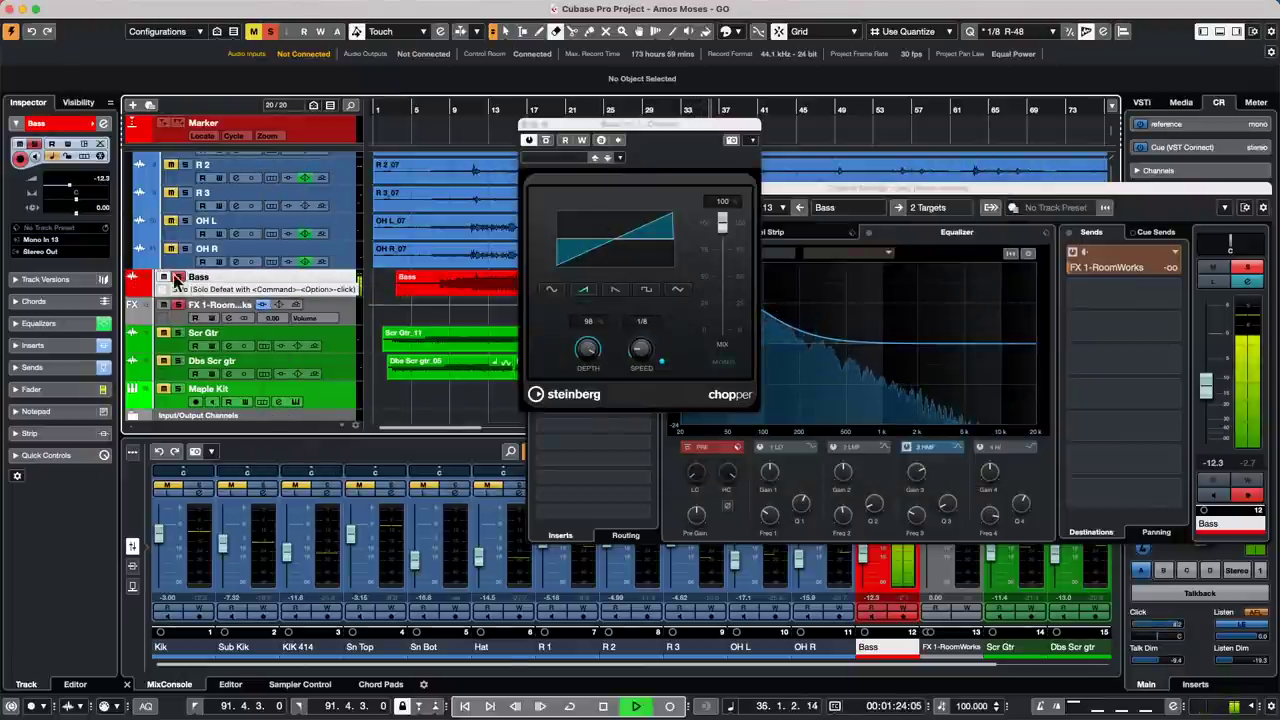
# Step: Toggle the Bass solo off and on, and raise the RoomWorks send level to -4.36 dB while listening
pyautogui.click(178, 278)
pyautogui.click(178, 278)
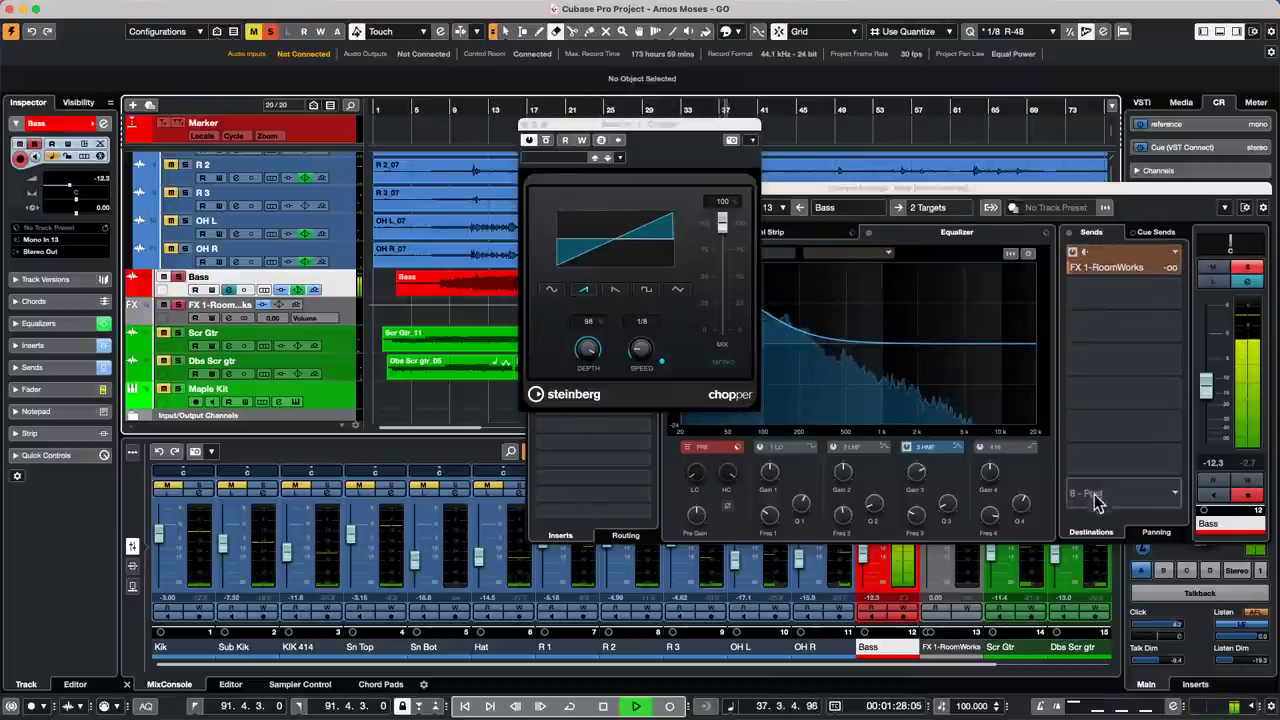
pyautogui.moveTo(1150, 267); pyautogui.dragTo(1205, 262)
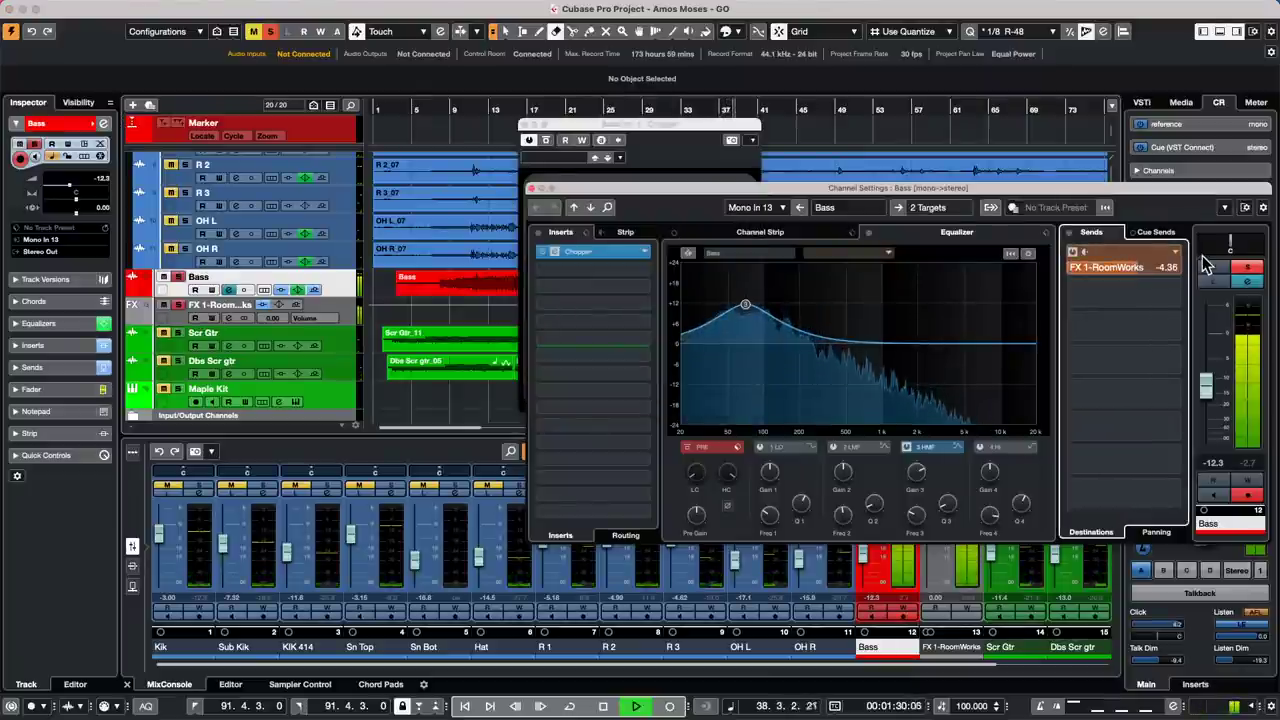
pyautogui.press('space')
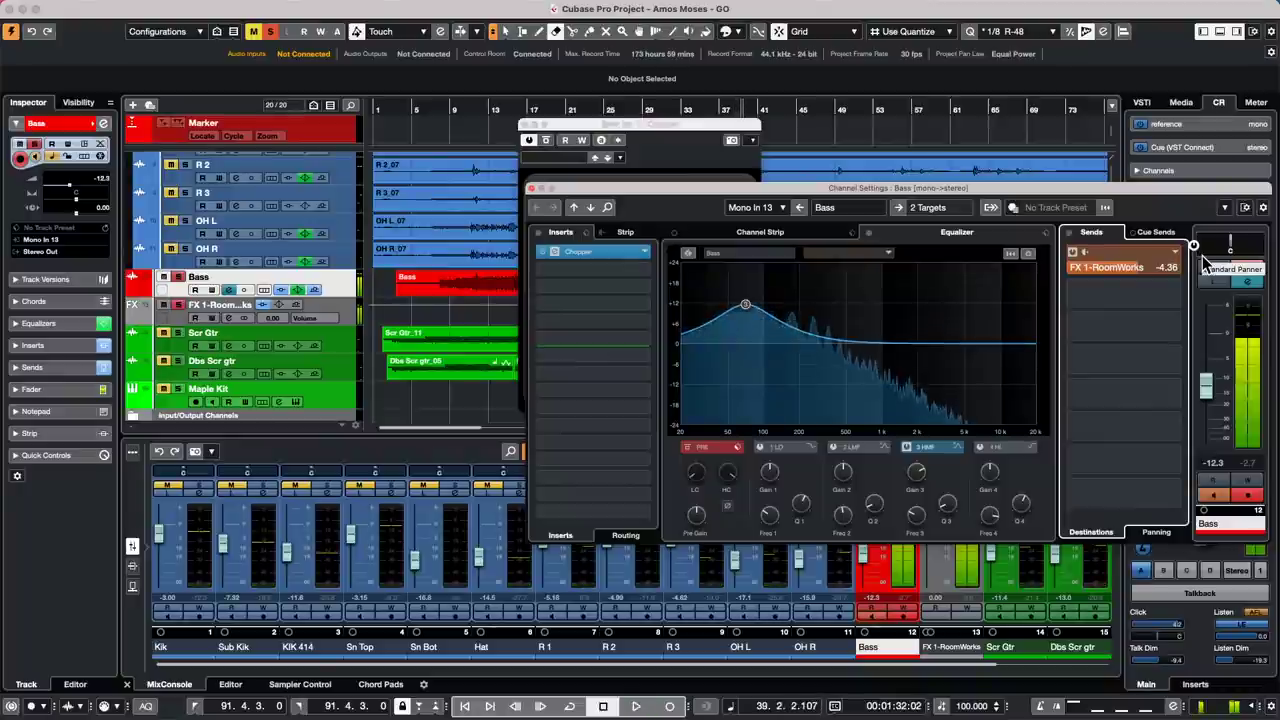
# Step: Bring up the editing tools over the Bass audio event
pyautogui.click(460, 292)
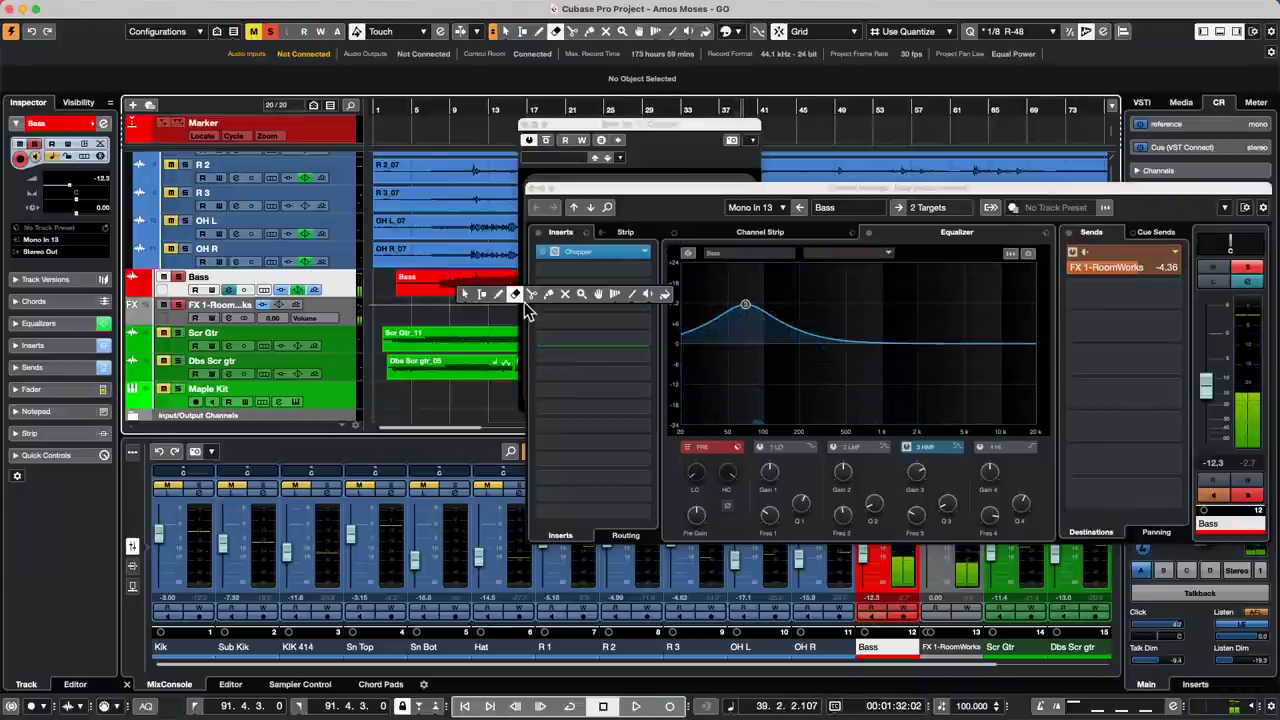
# Step: Split the Bass track's event at 8.4.3.0 and 15.4.3.0, and close the floating Chopper and channel settings windows
pyautogui.press('3')
pyautogui.click(452, 282)
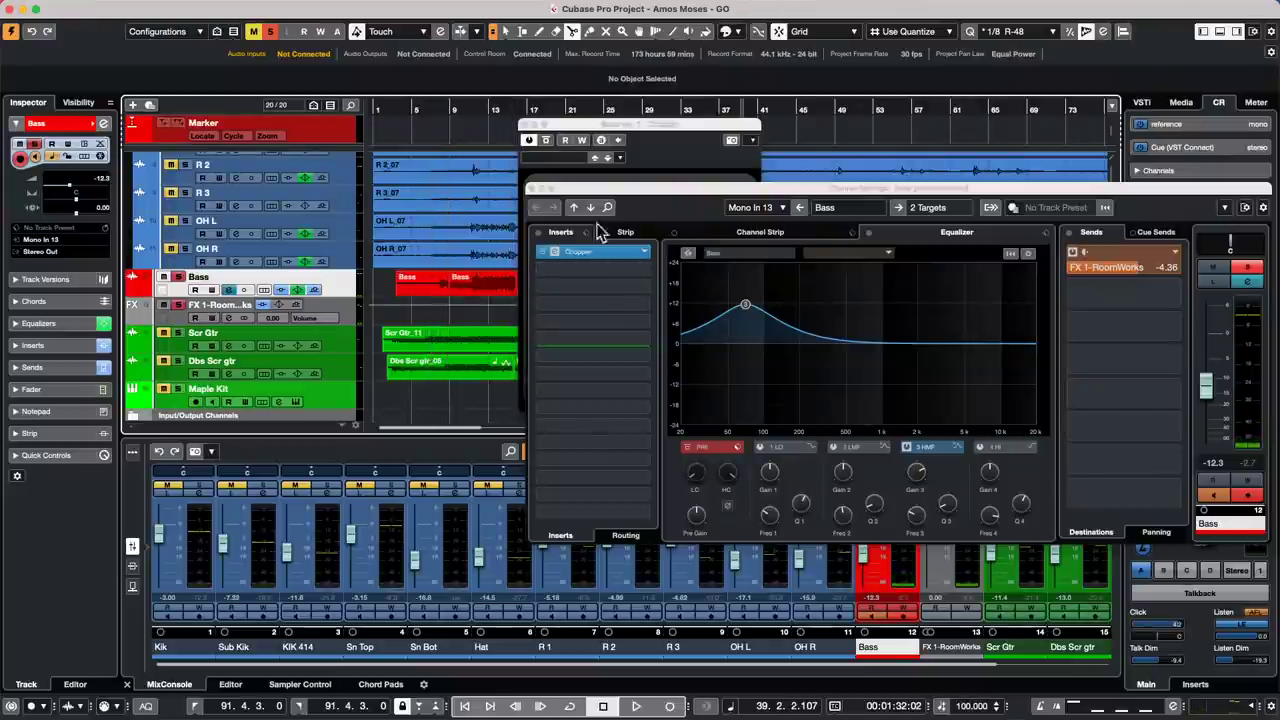
pyautogui.click(524, 124)
pyautogui.click(534, 187)
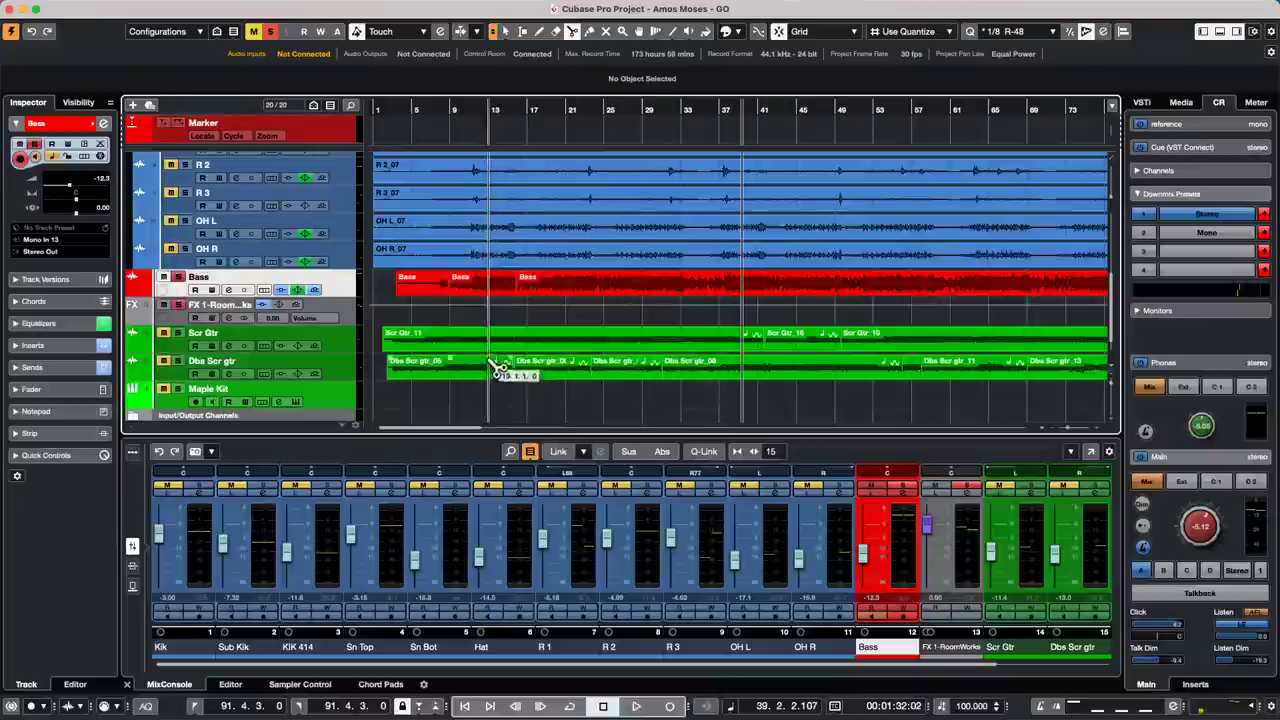
# Step: Render the middle Bass section in place as one event with Channel Settings processing
pyautogui.click(476, 286)
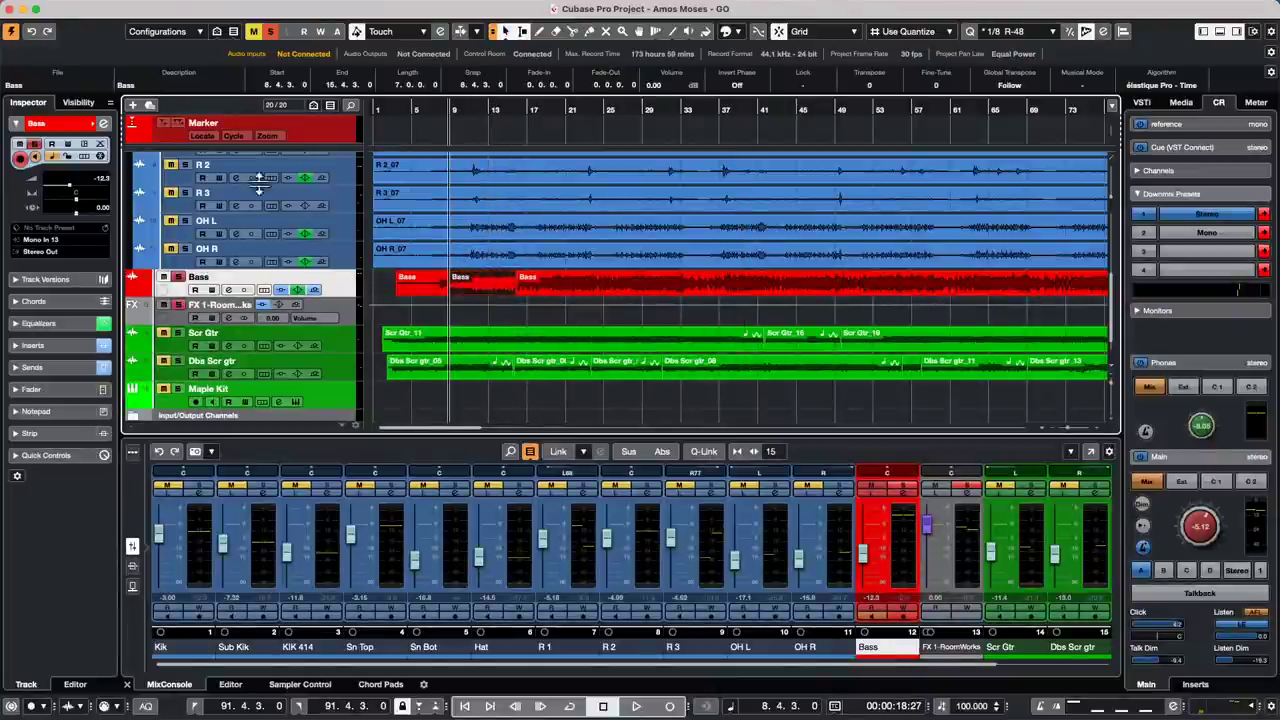
pyautogui.moveTo(316, 7)
pyautogui.click(122, 9)
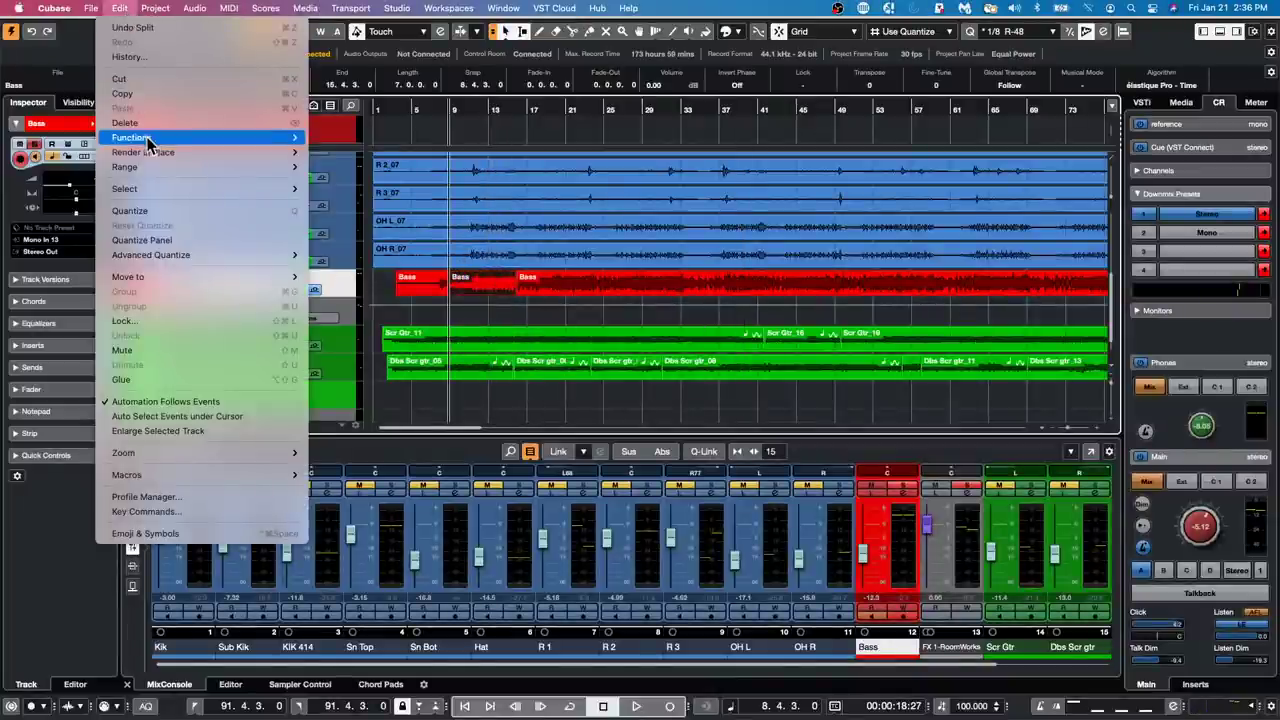
pyautogui.moveTo(180, 152)
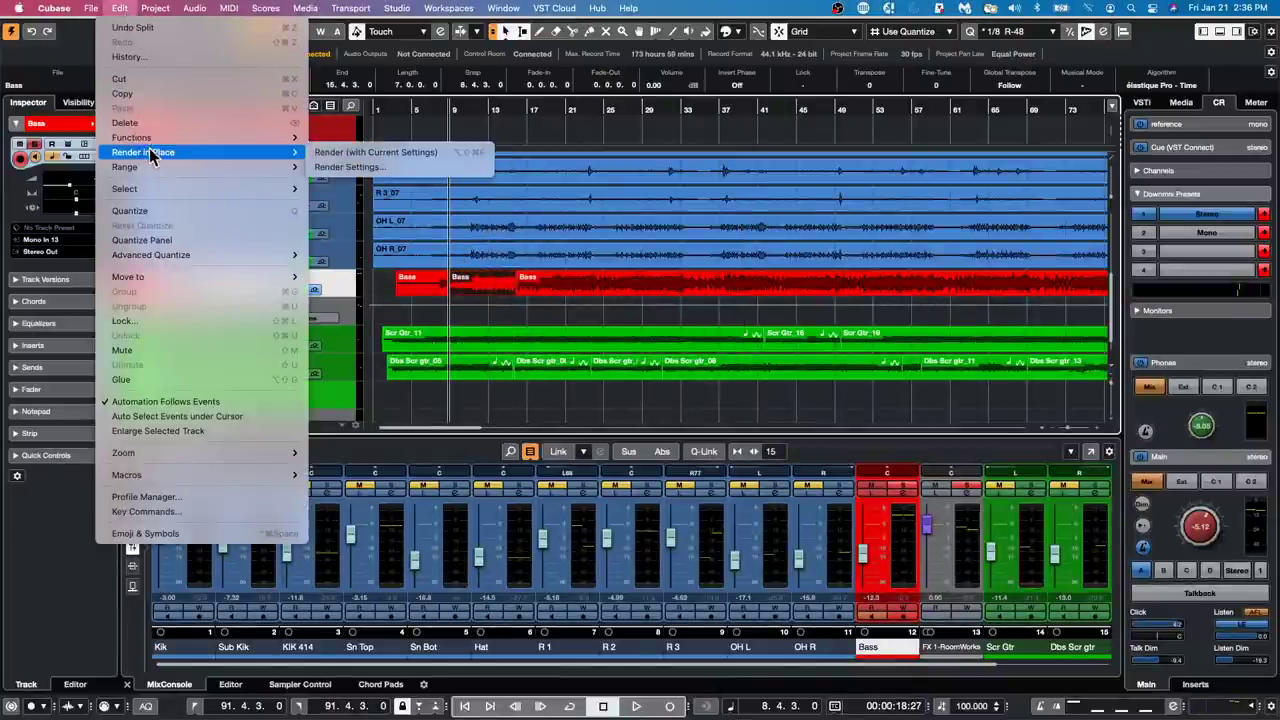
pyautogui.click(446, 156)
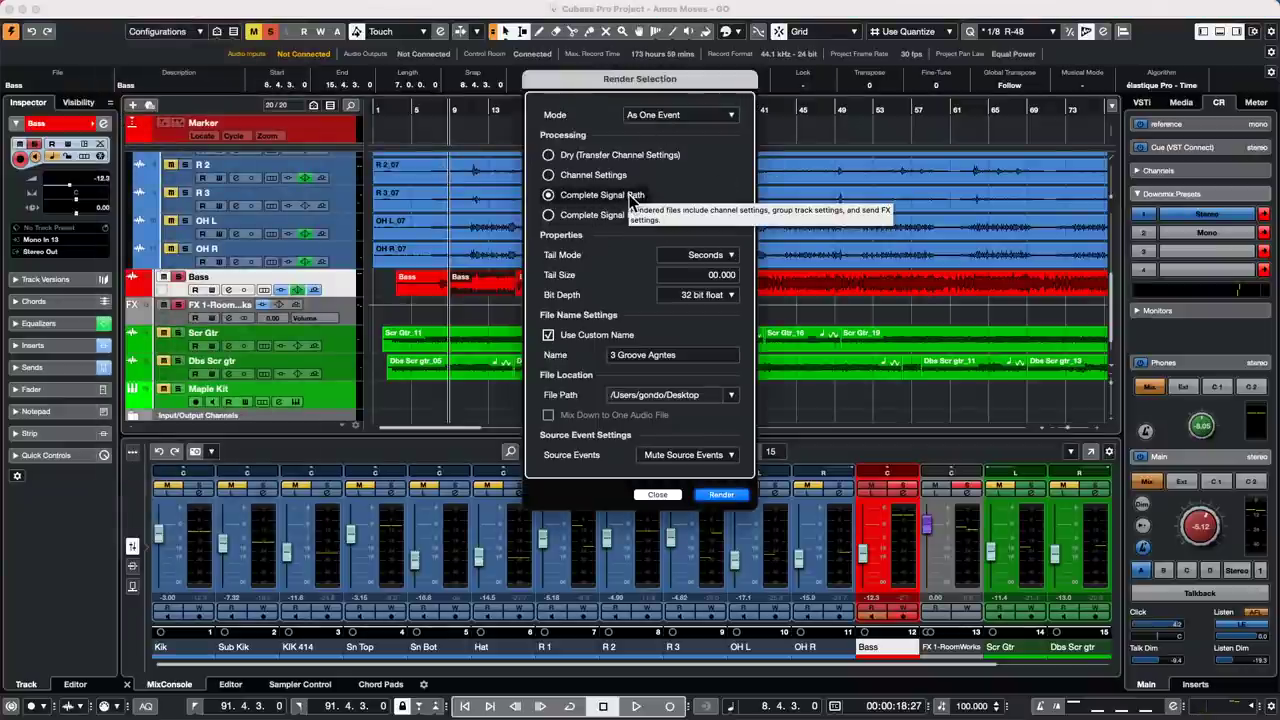
pyautogui.click(548, 176)
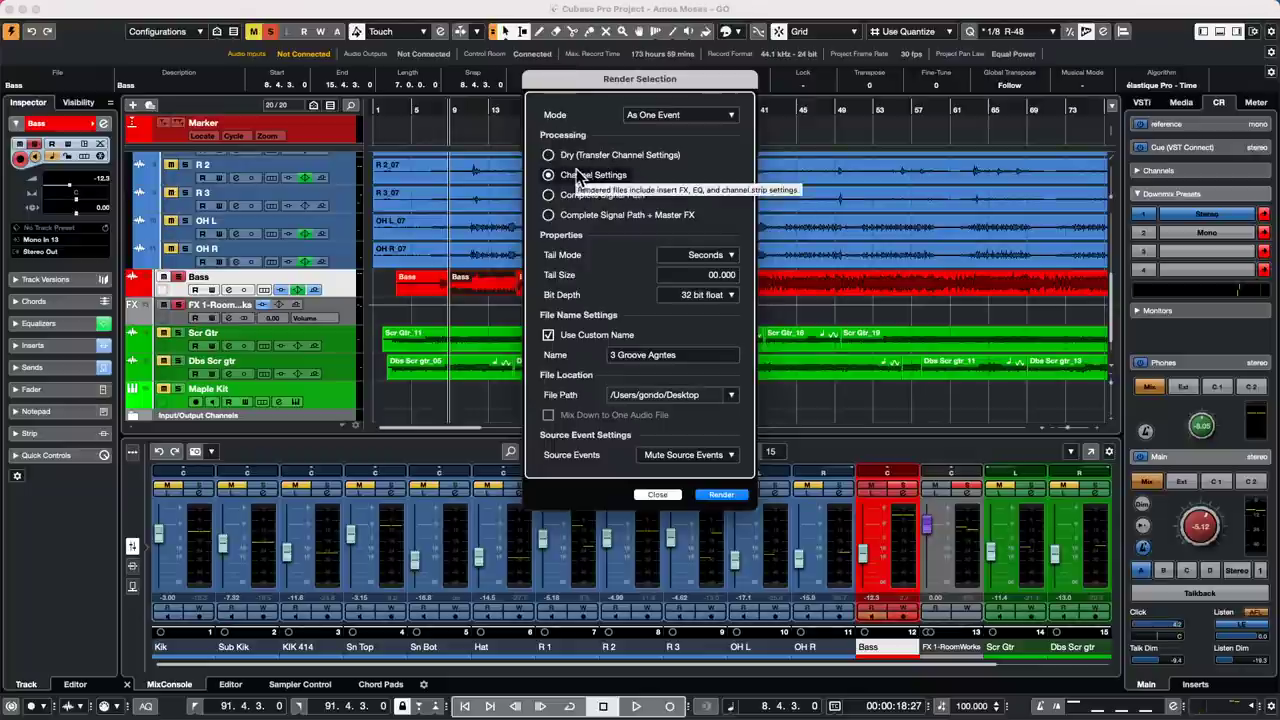
pyautogui.click(719, 495)
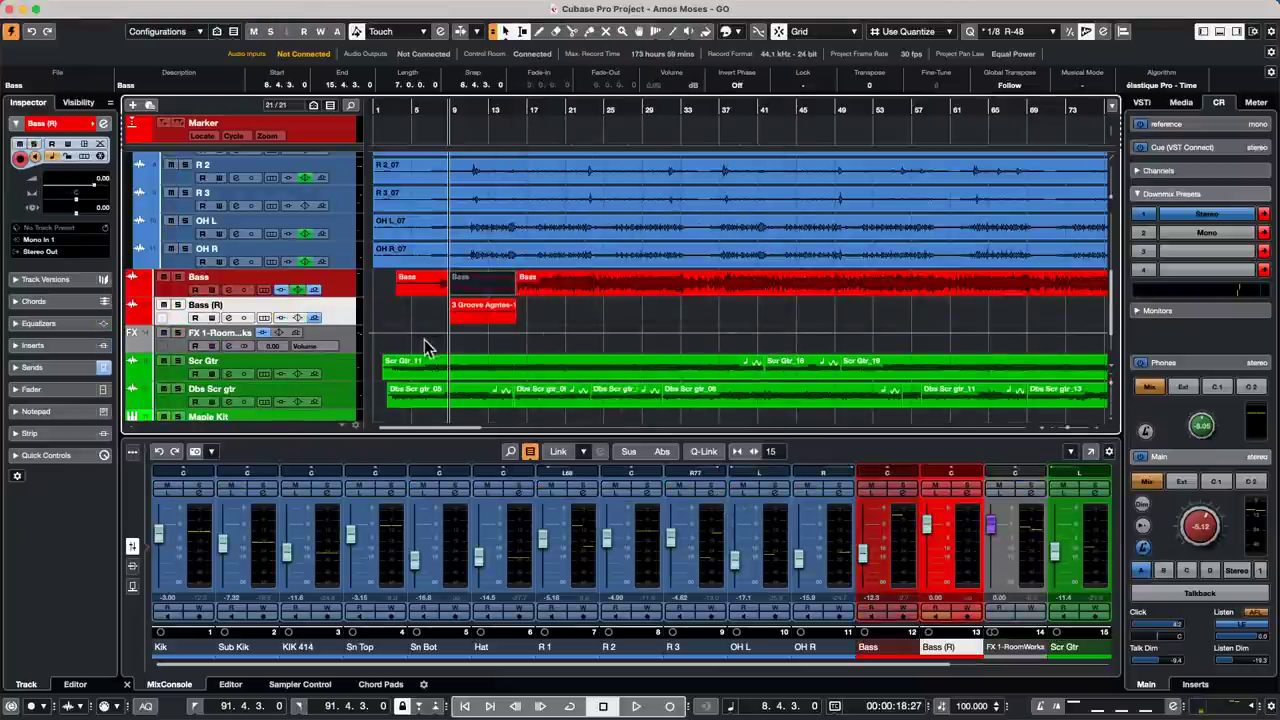
# Step: Switch to the Zoom tool and undo the render of the Bass section
pyautogui.rightClick(480, 318)
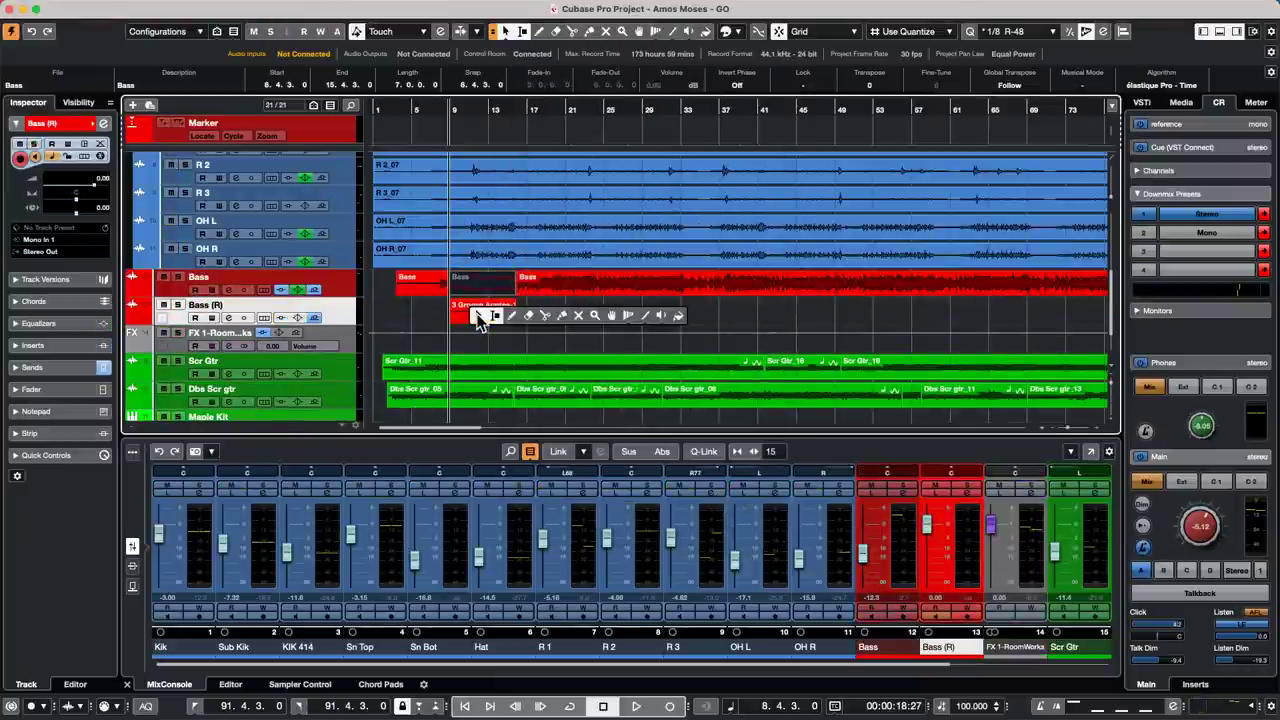
pyautogui.click(593, 315)
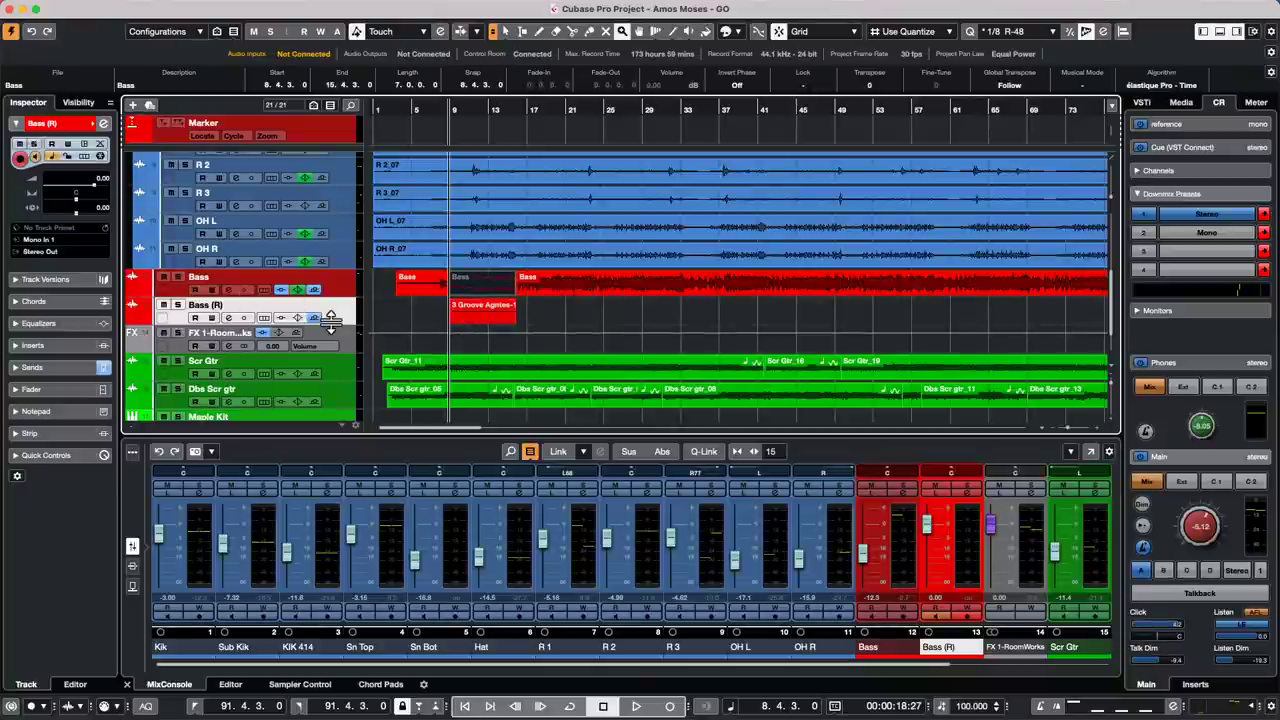
pyautogui.moveTo(211, 716)
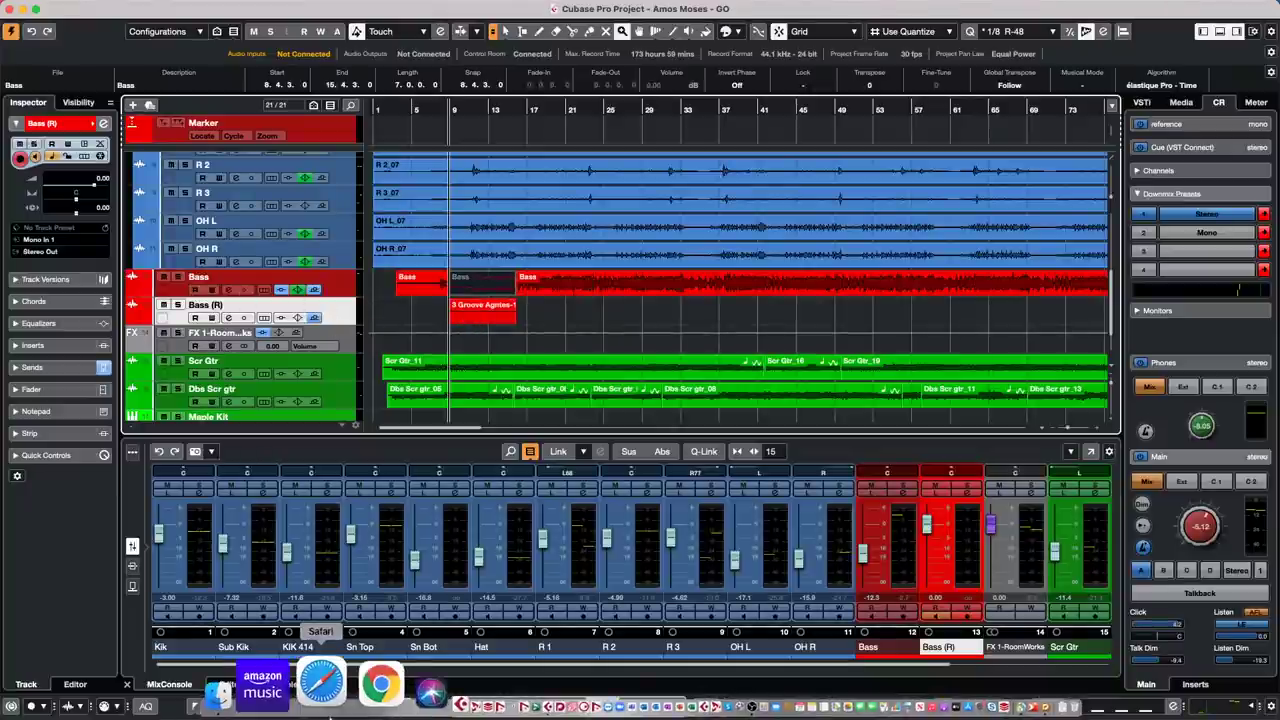
pyautogui.press('super+z')
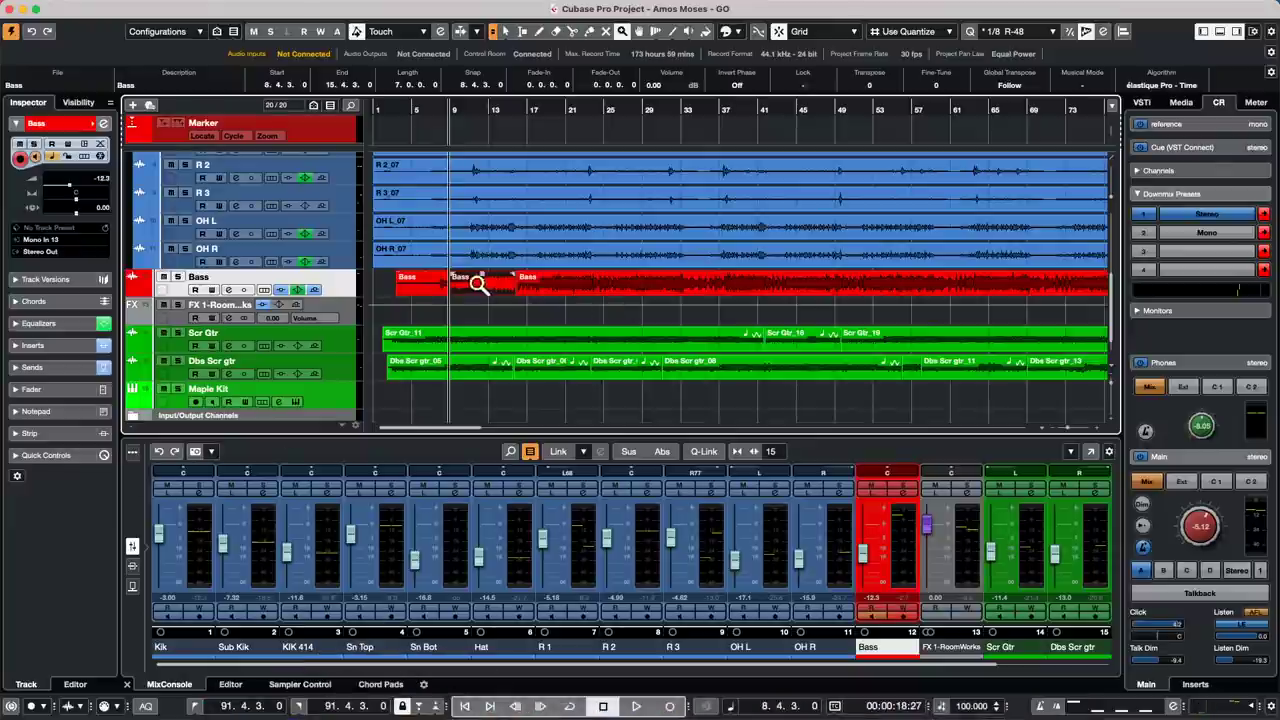
# Step: Render the selected Bass section in place again with the Channel Settings option, and undo that render
pyautogui.click(121, 8)
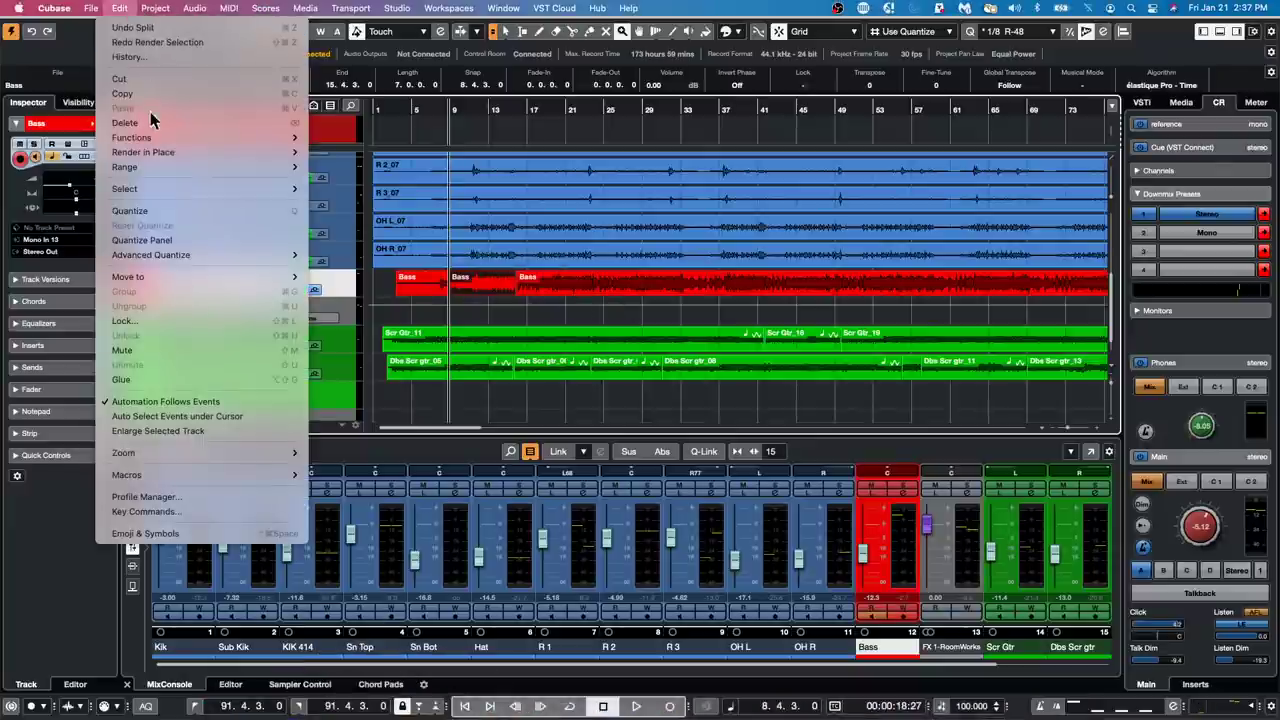
pyautogui.moveTo(180, 154)
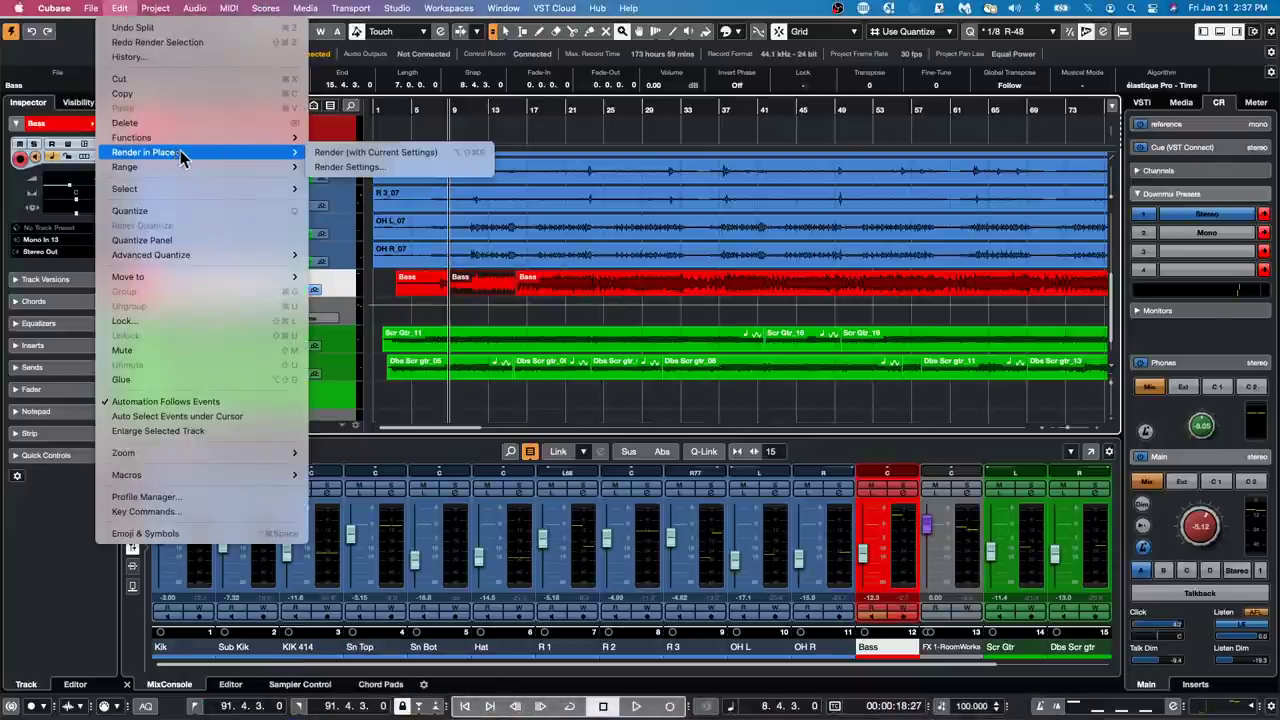
pyautogui.click(404, 170)
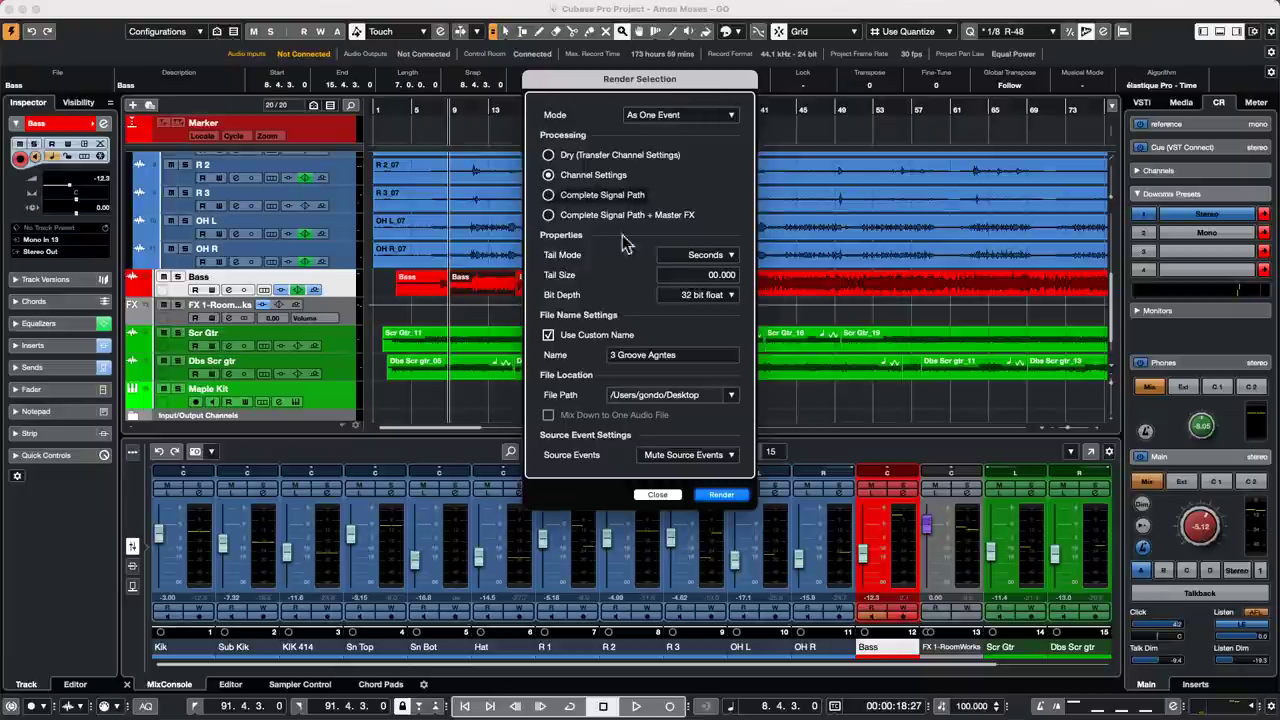
pyautogui.click(720, 495)
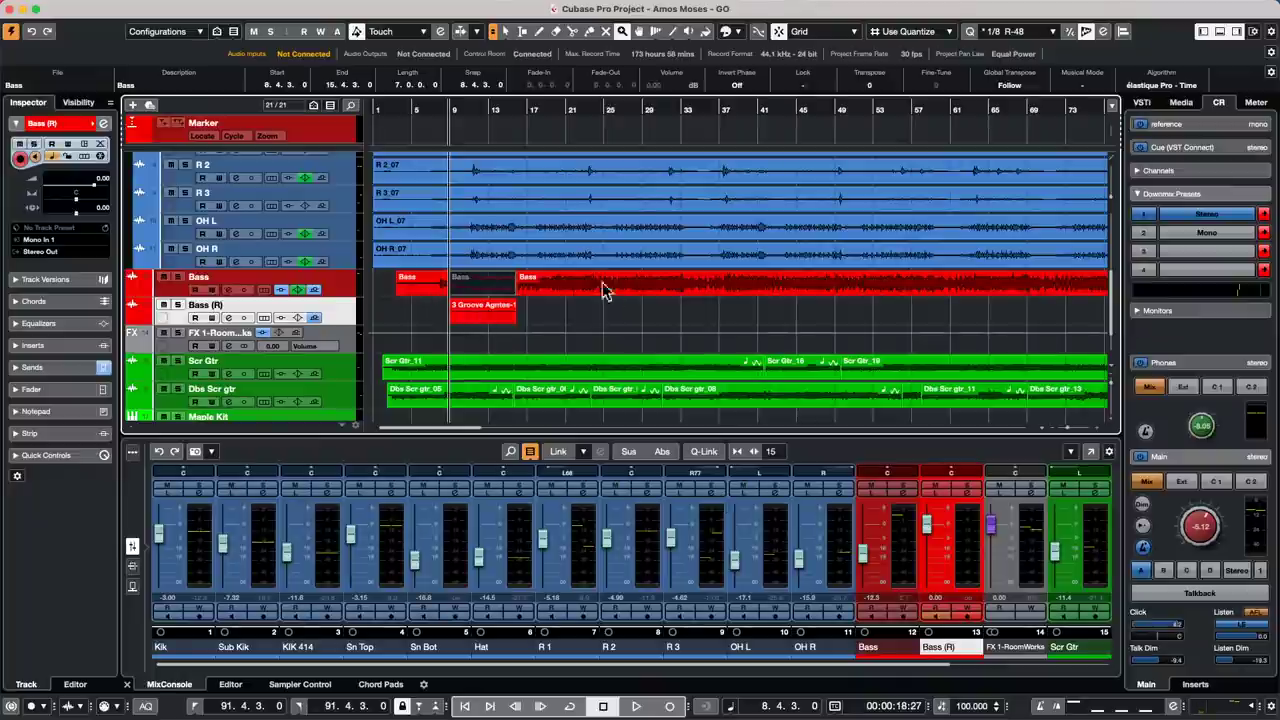
pyautogui.moveTo(86, 712)
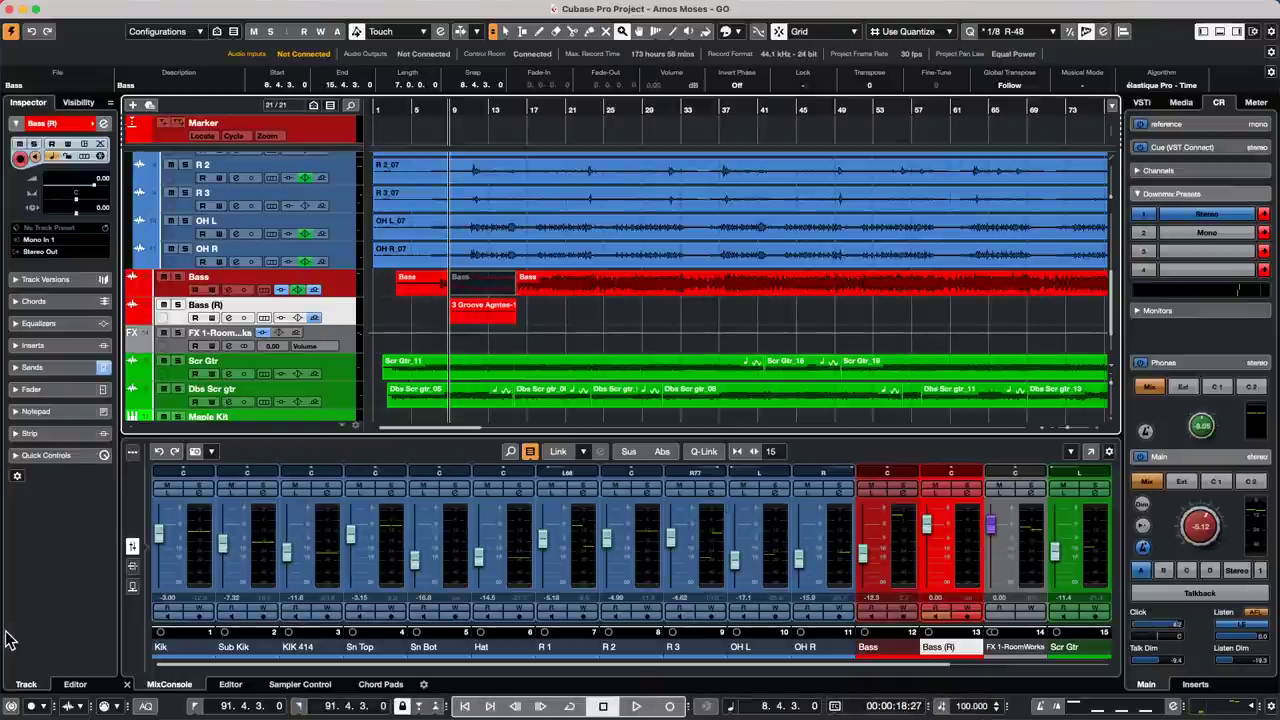
pyautogui.press('super+z')
# Step: Review the processing options in the render settings for the selected Bass section, and close them without rendering
pyautogui.click(210, 8)
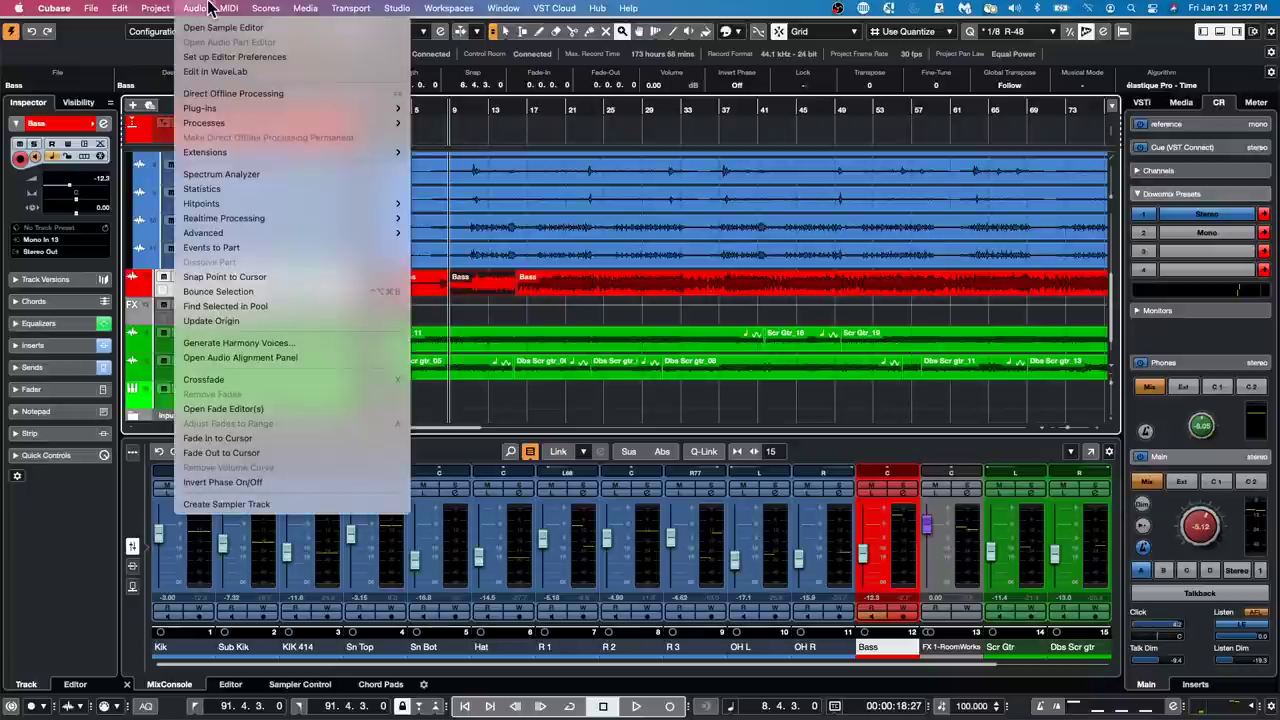
pyautogui.moveTo(213, 126)
pyautogui.moveTo(120, 8)
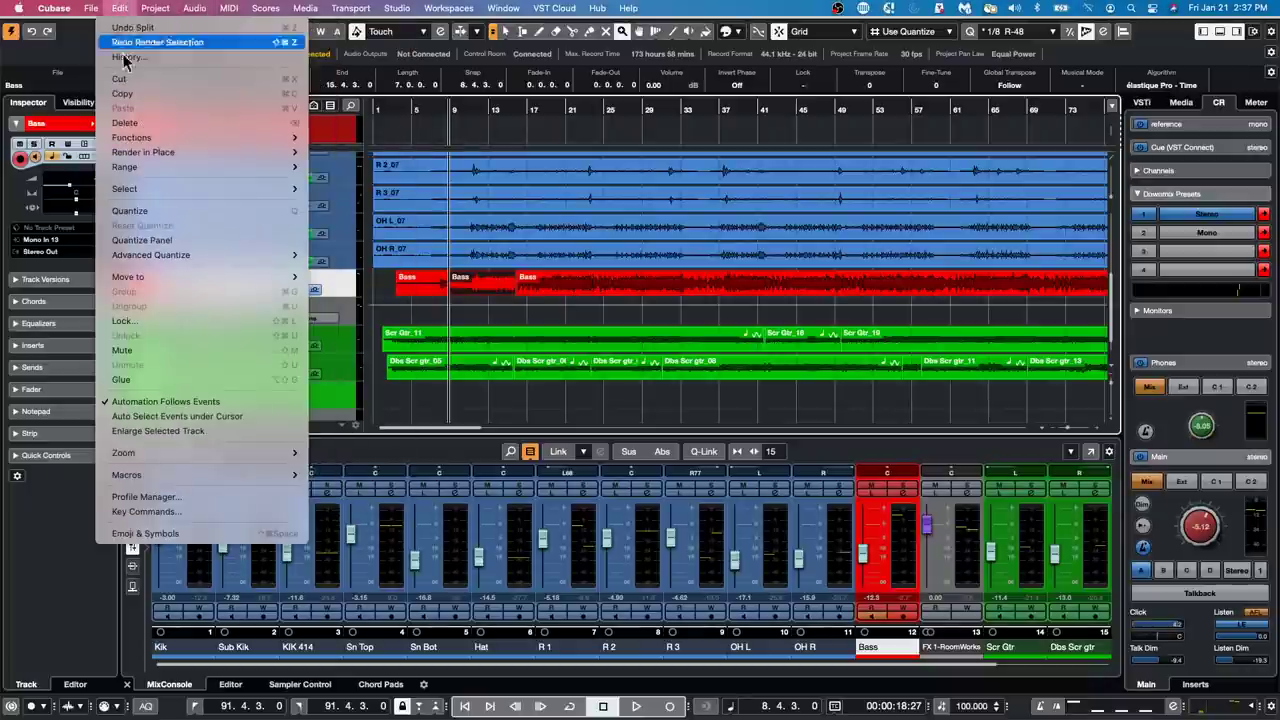
pyautogui.moveTo(150, 152)
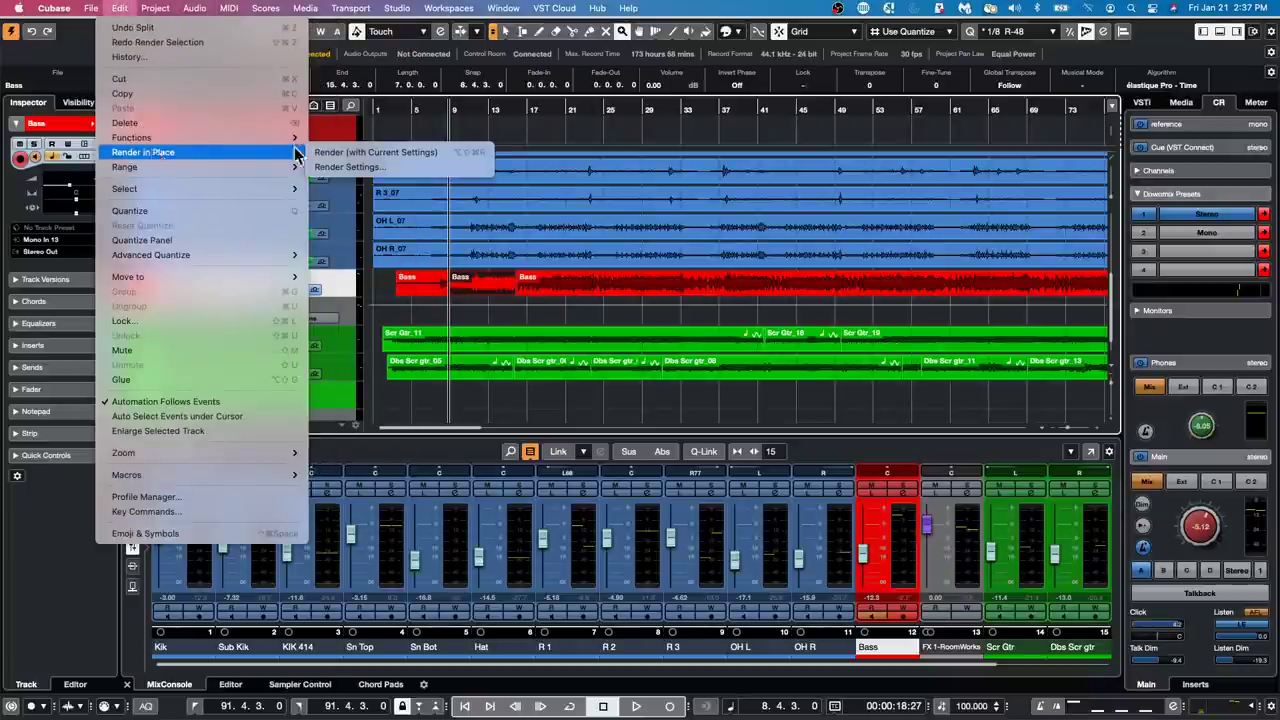
pyautogui.click(378, 167)
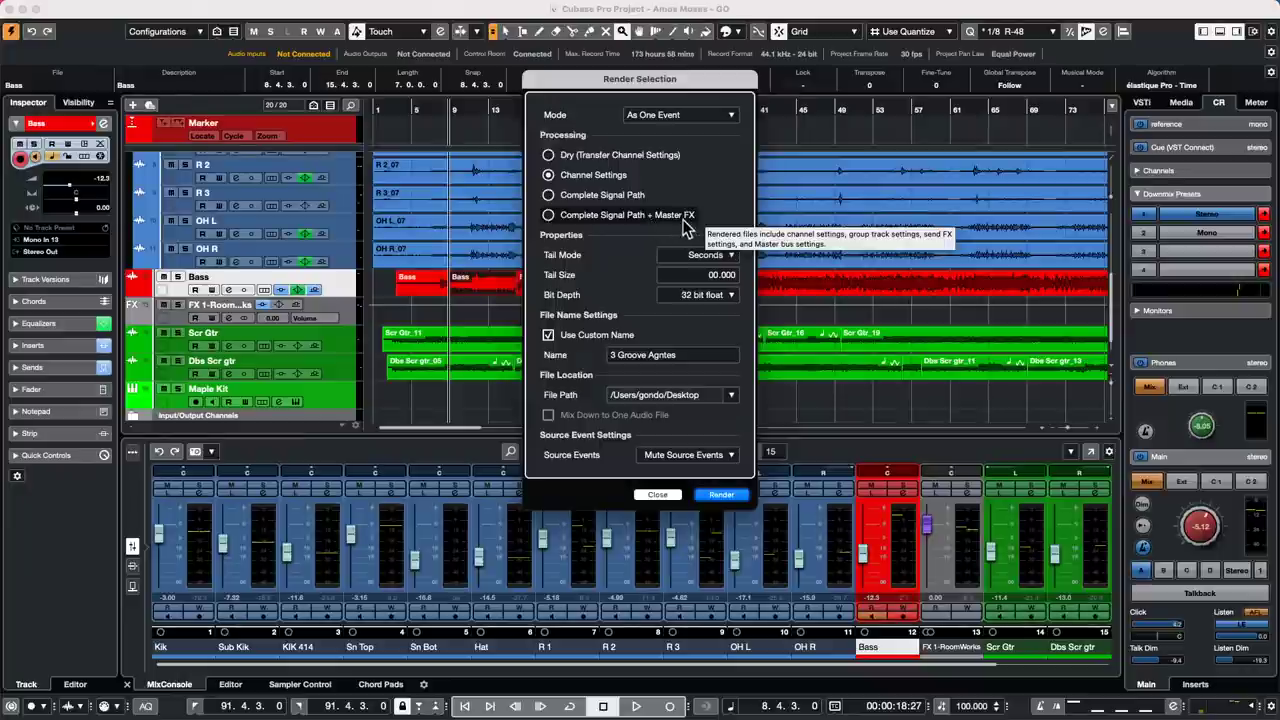
pyautogui.click(660, 495)
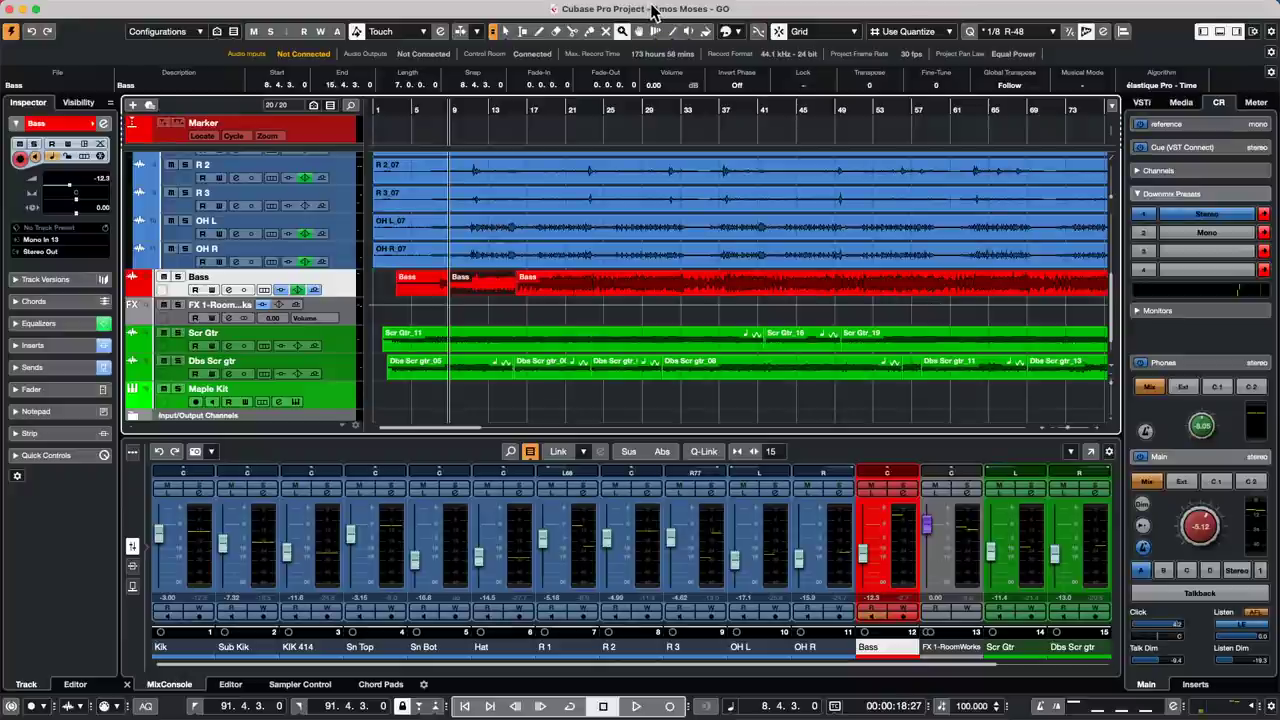
# Step: Add one HALion Sonic SE instrument track below the Bass track, with its audio output set to Stereo Out
pyautogui.moveTo(655, 2)
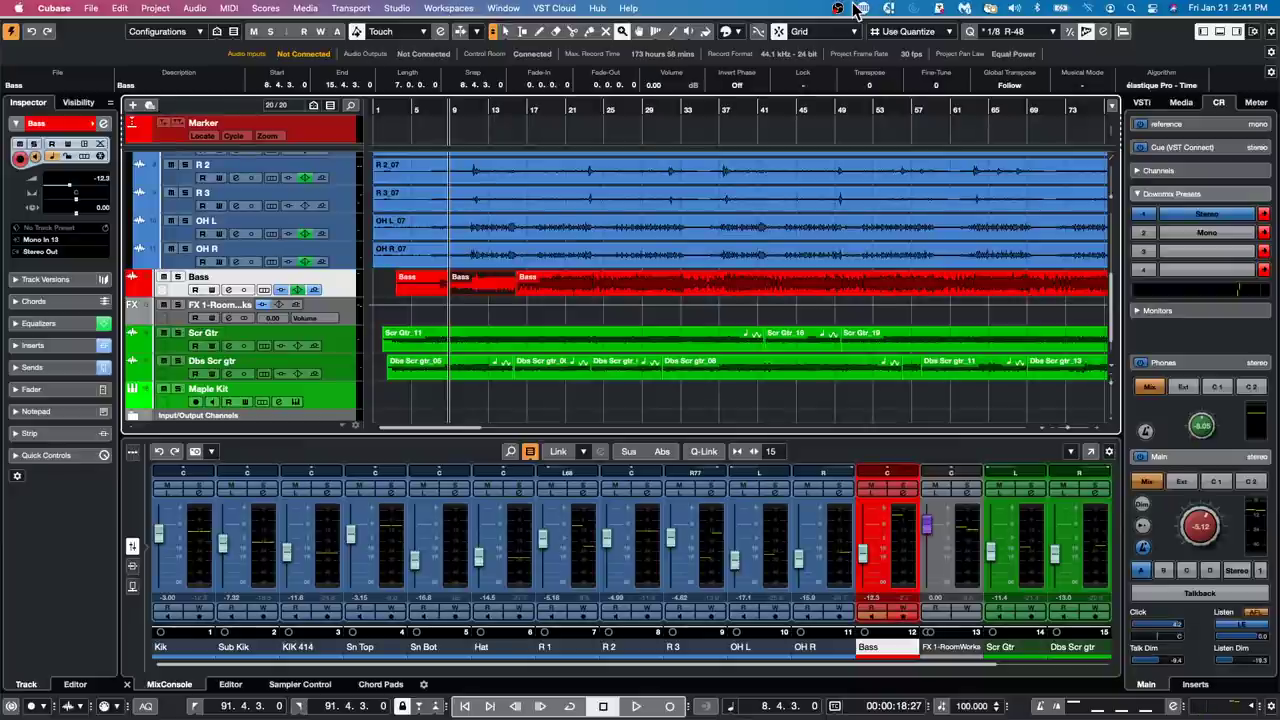
pyautogui.rightClick(337, 284)
pyautogui.moveTo(512, 295)
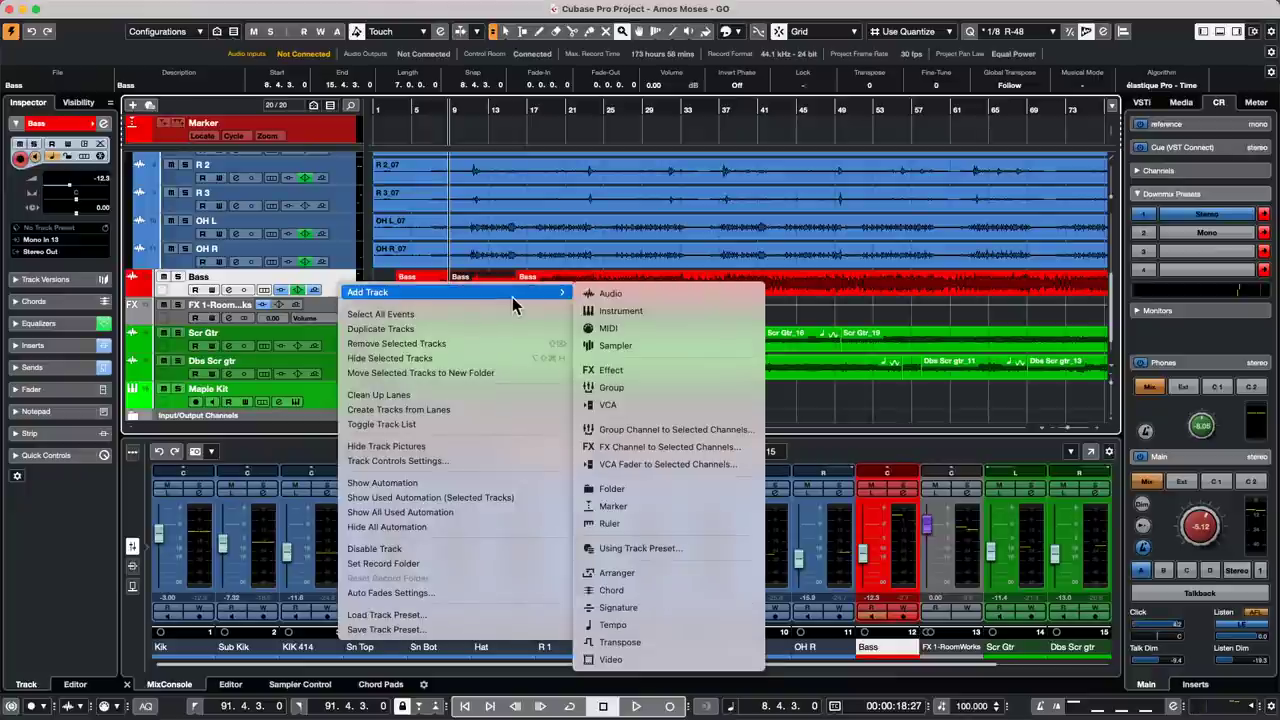
pyautogui.click(698, 312)
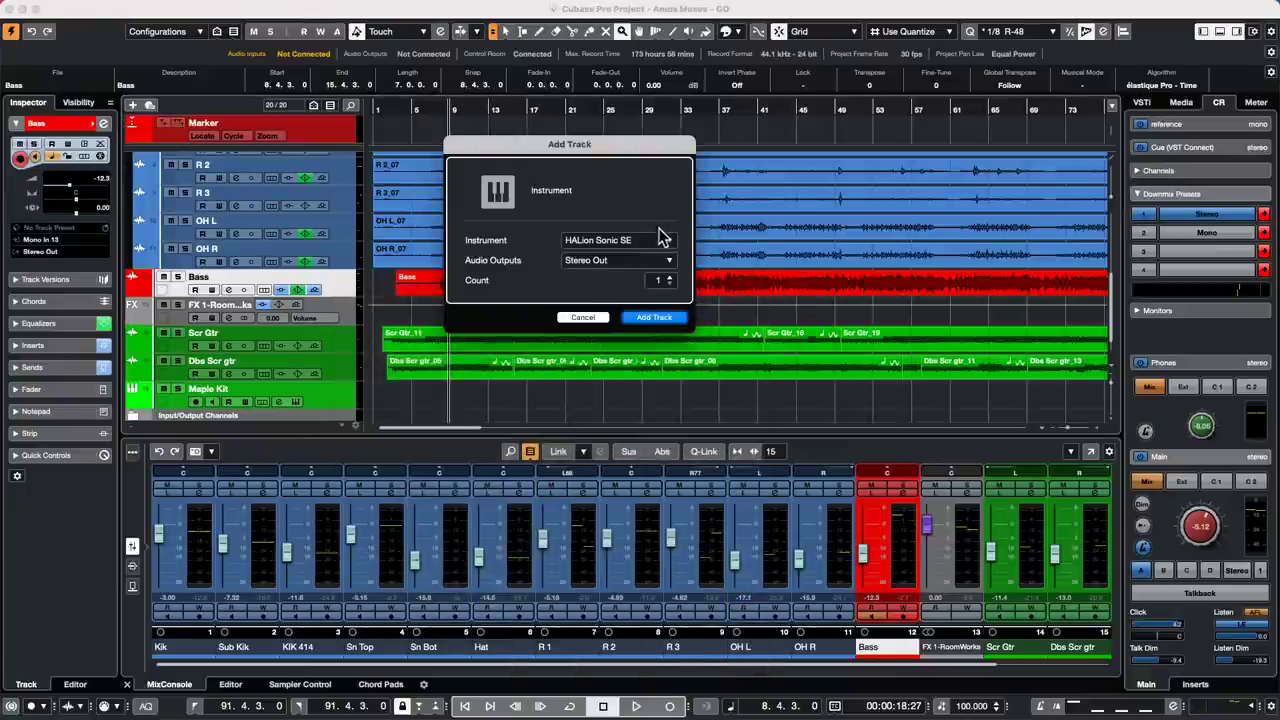
pyautogui.click(645, 327)
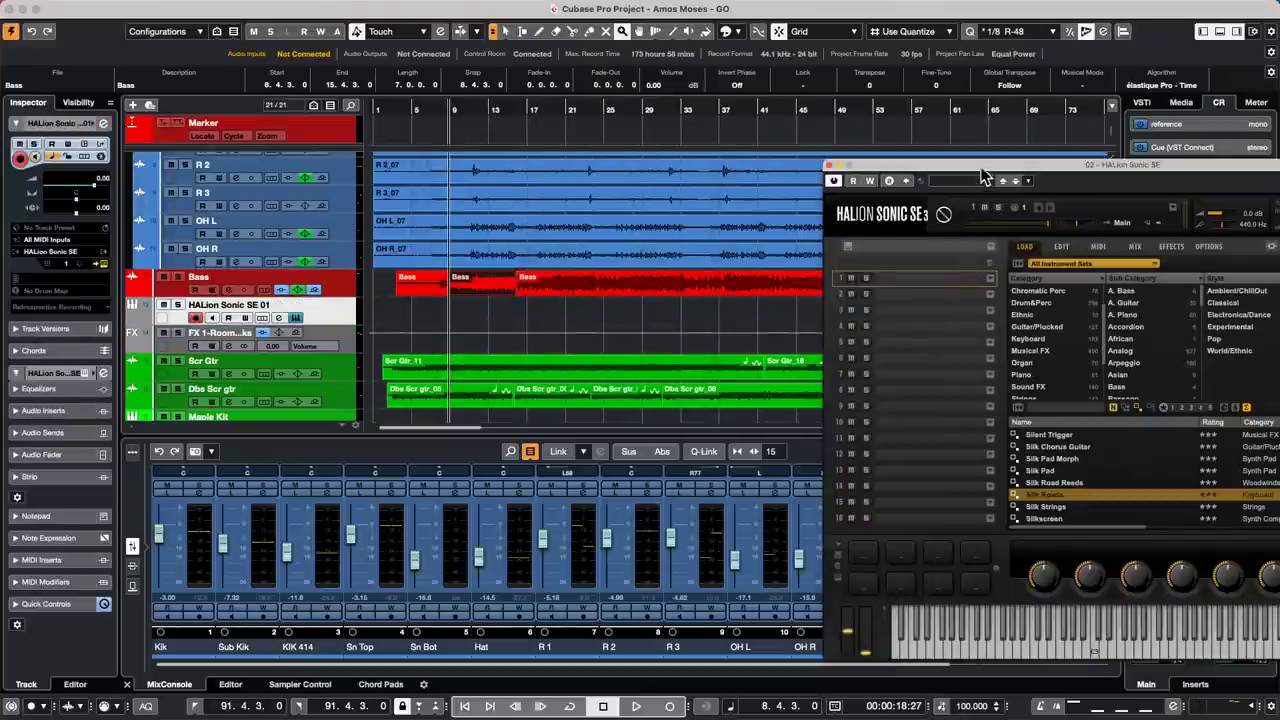
# Step: Filter the HALion Sonic SE presets by Bass and Synth Bass, and load Snap Analog Bass
pyautogui.moveTo(980, 168); pyautogui.dragTo(615, 114)
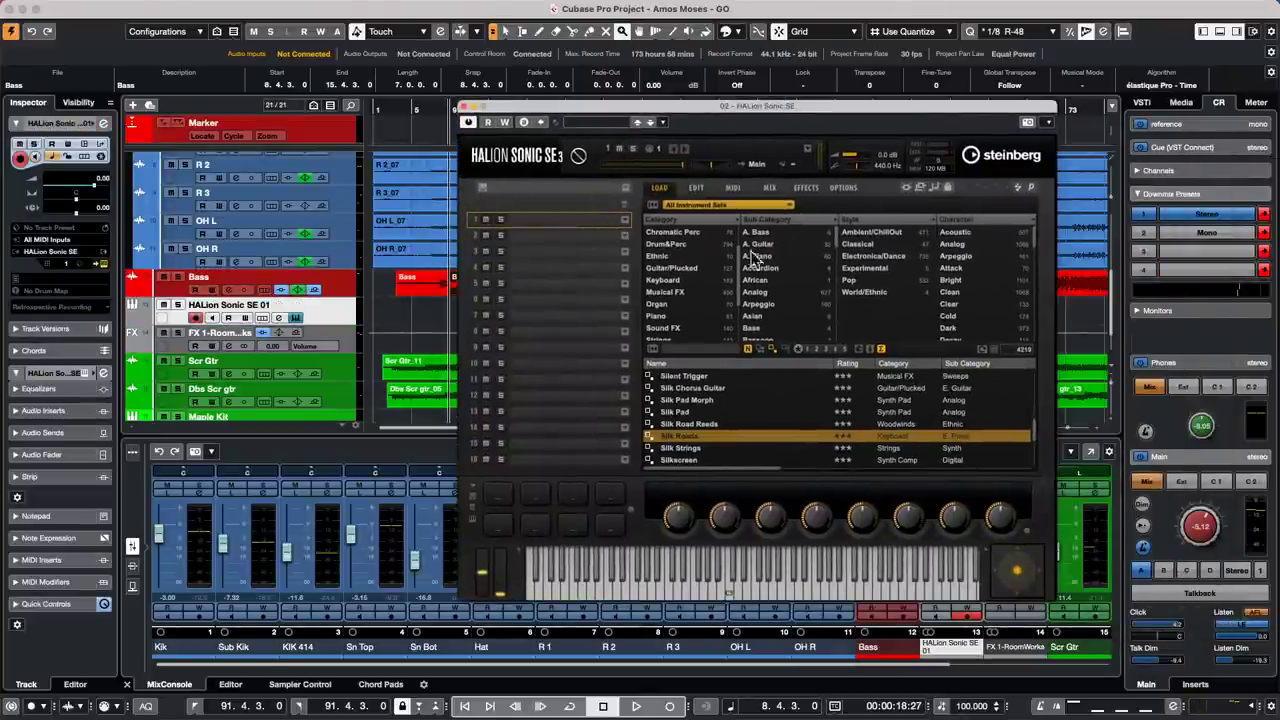
pyautogui.scroll(1, 710, 292)
pyautogui.click(686, 244)
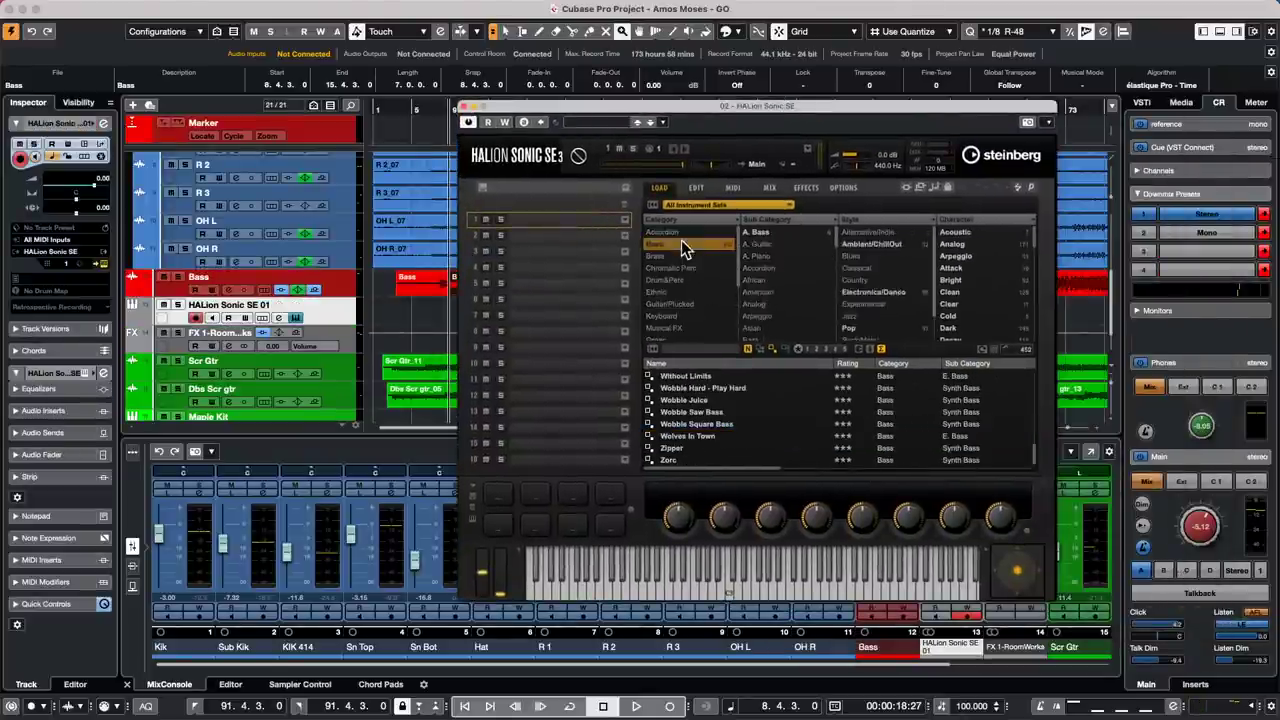
pyautogui.click(802, 268)
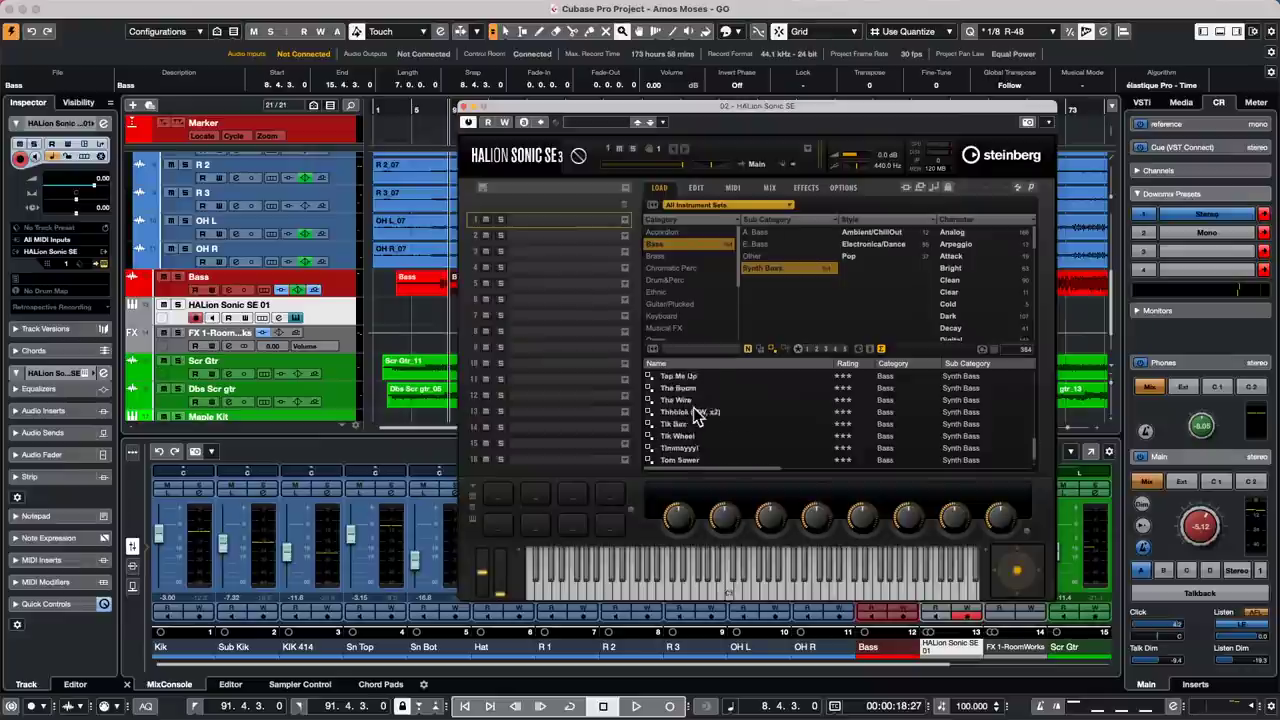
pyautogui.scroll(6, 693, 407)
pyautogui.scroll(5, 726, 402)
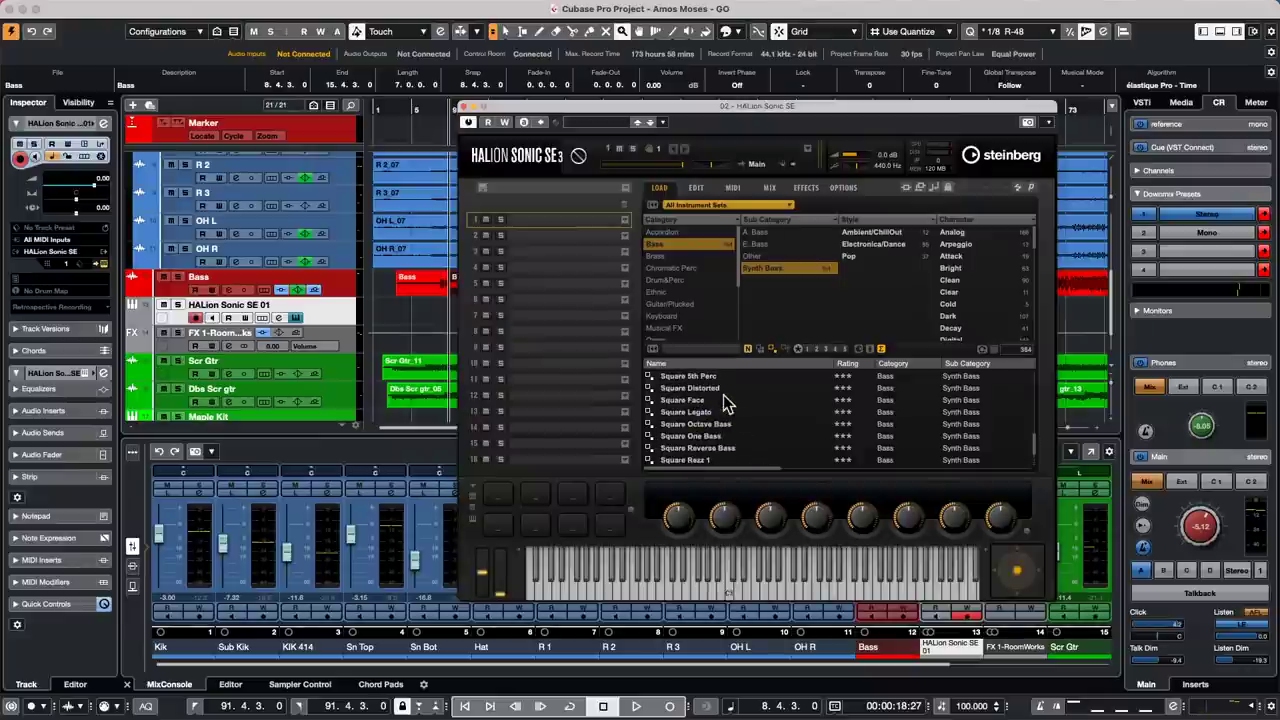
pyautogui.scroll(6, 743, 402)
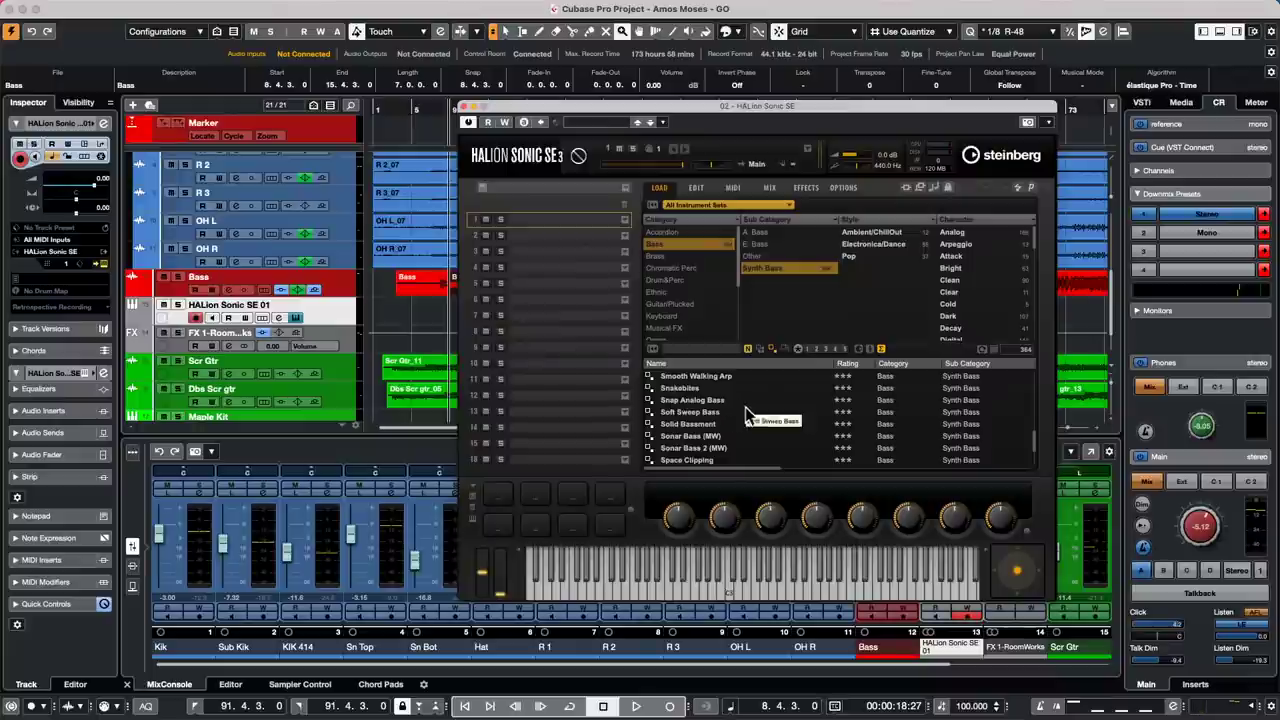
pyautogui.doubleClick(719, 400)
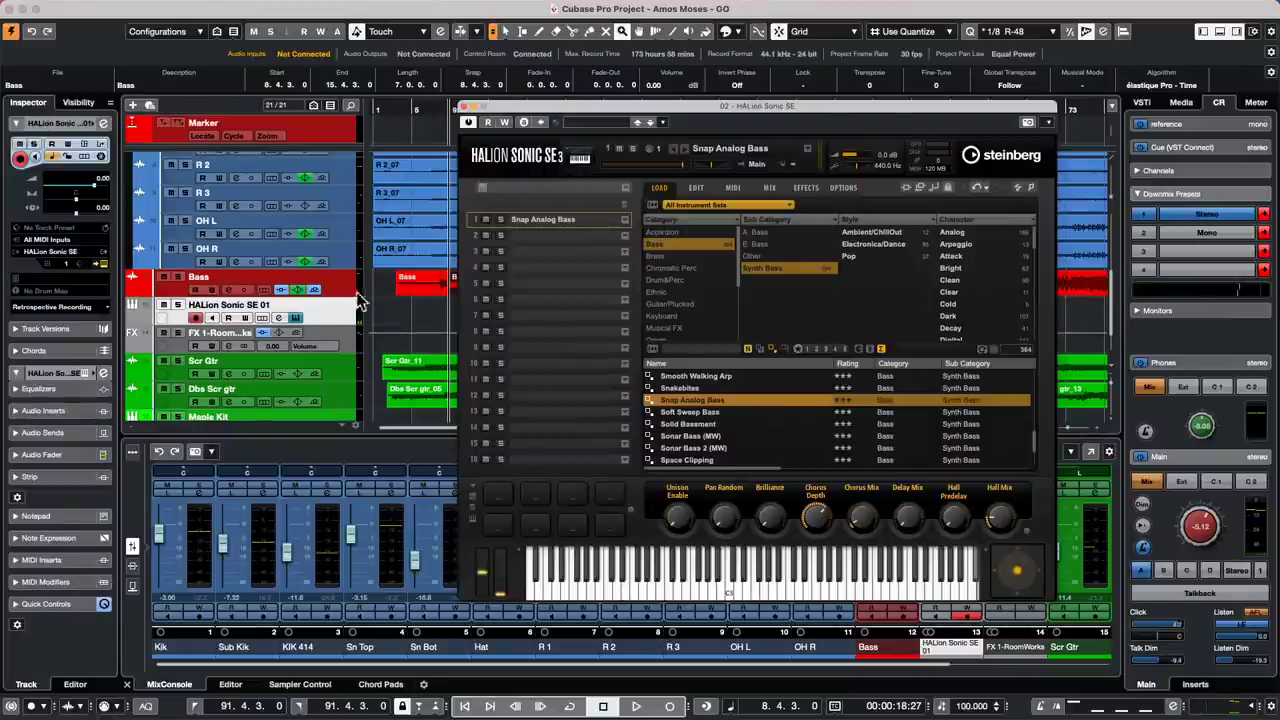
# Step: Add StepDesigner as the first MIDI insert on the HALion Sonic SE 01 track, and move the instrument window clear of it
pyautogui.click(345, 320)
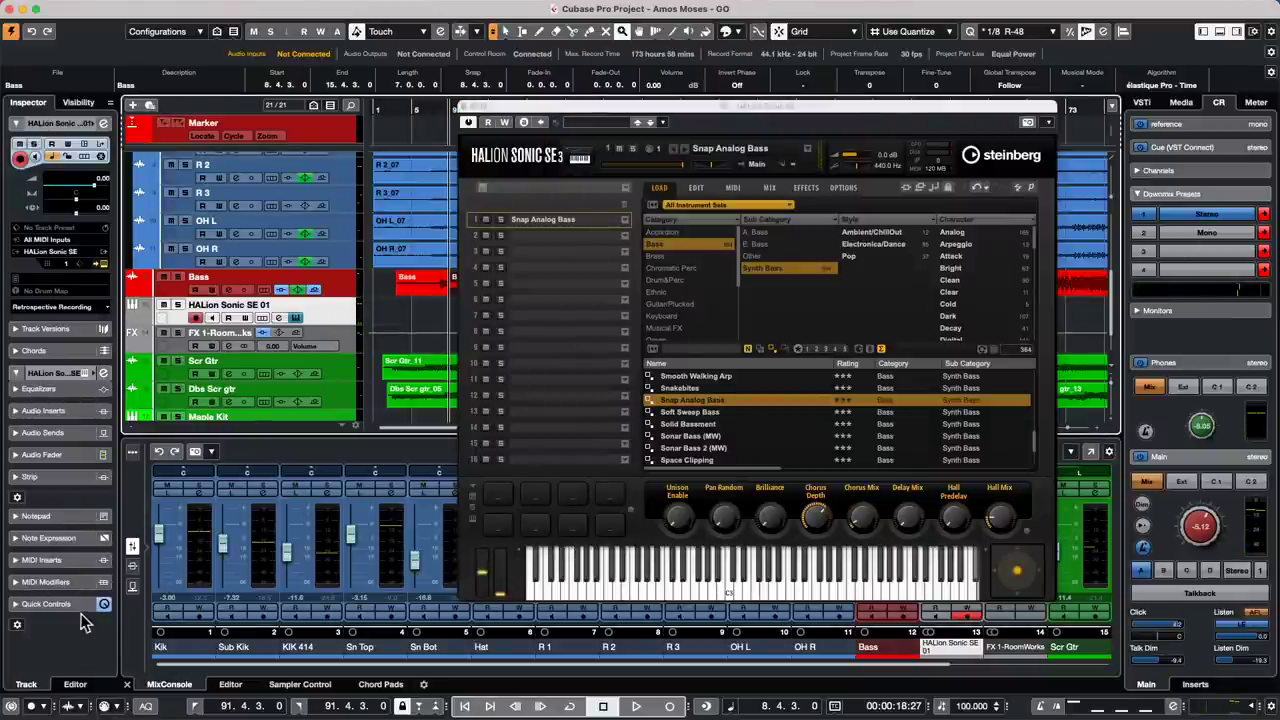
pyautogui.click(67, 560)
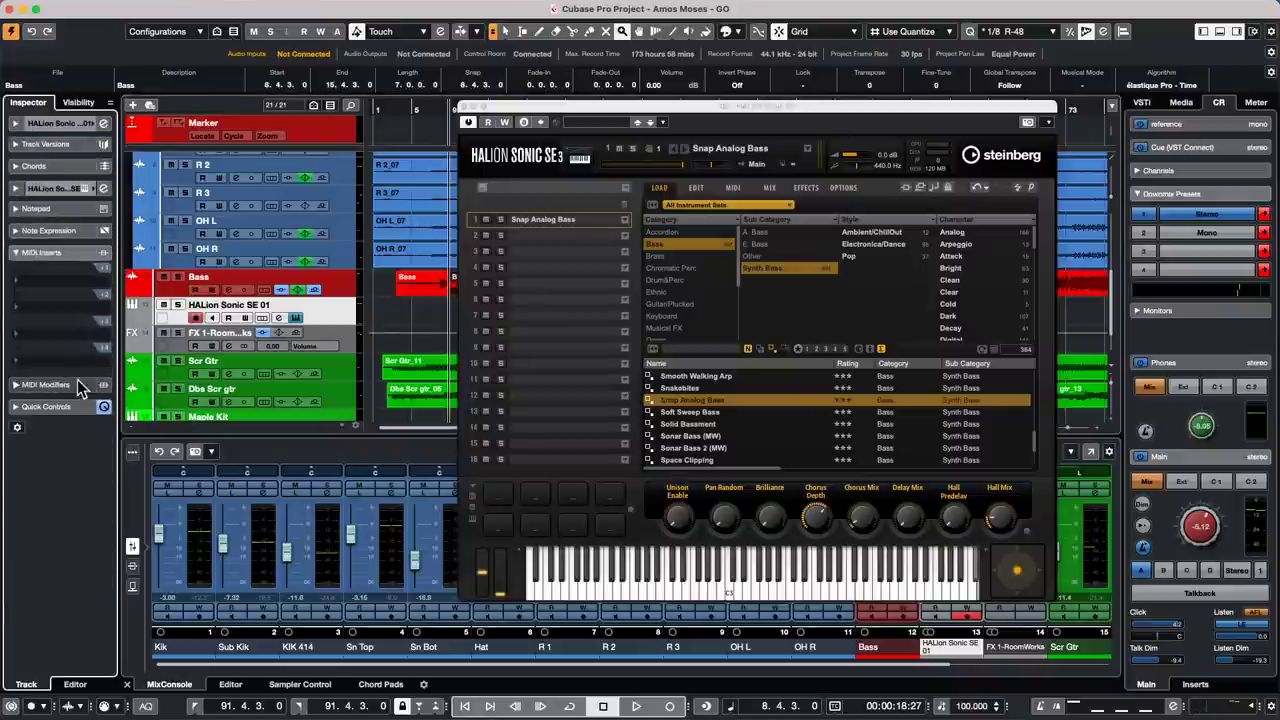
pyautogui.click(75, 283)
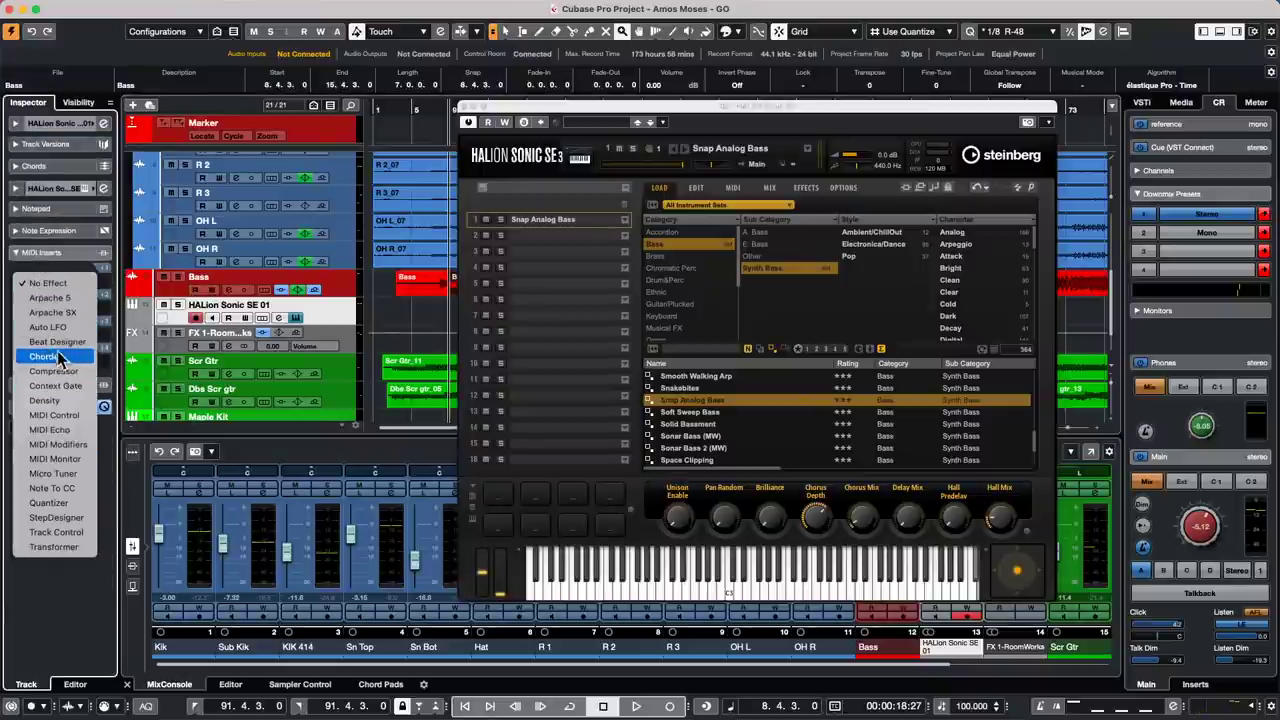
pyautogui.click(57, 517)
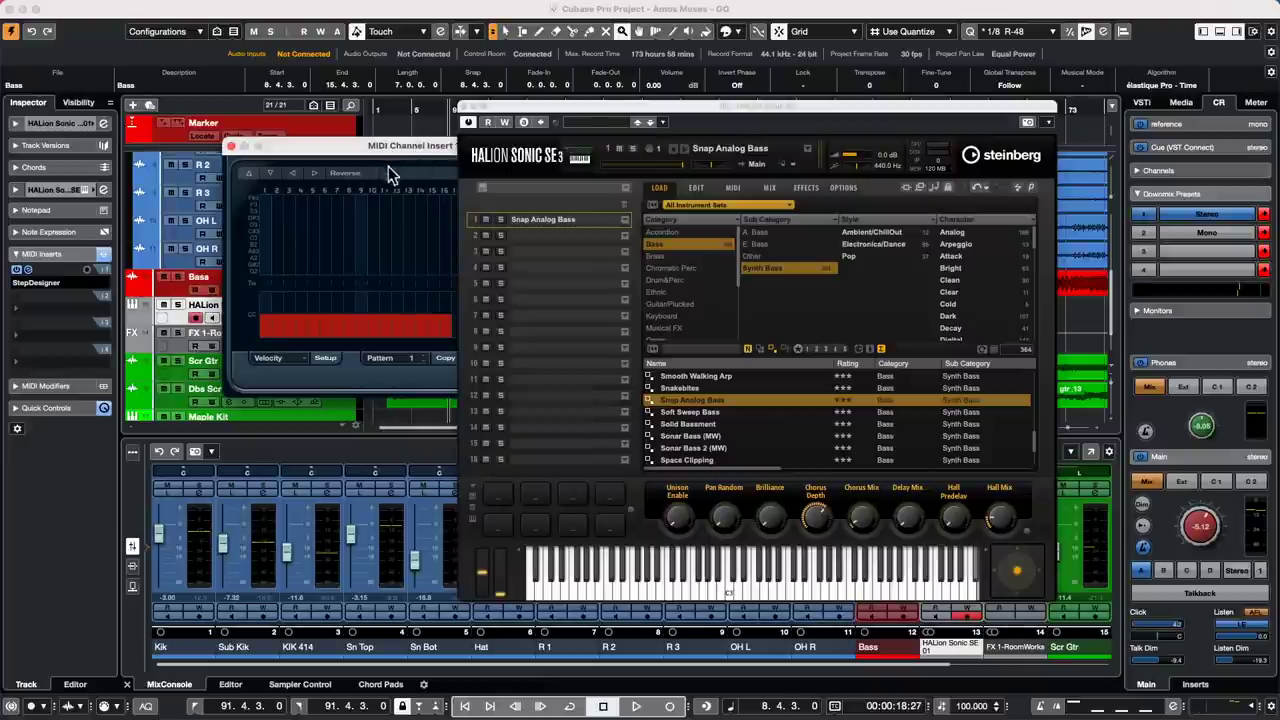
pyautogui.moveTo(575, 117); pyautogui.dragTo(940, 196)
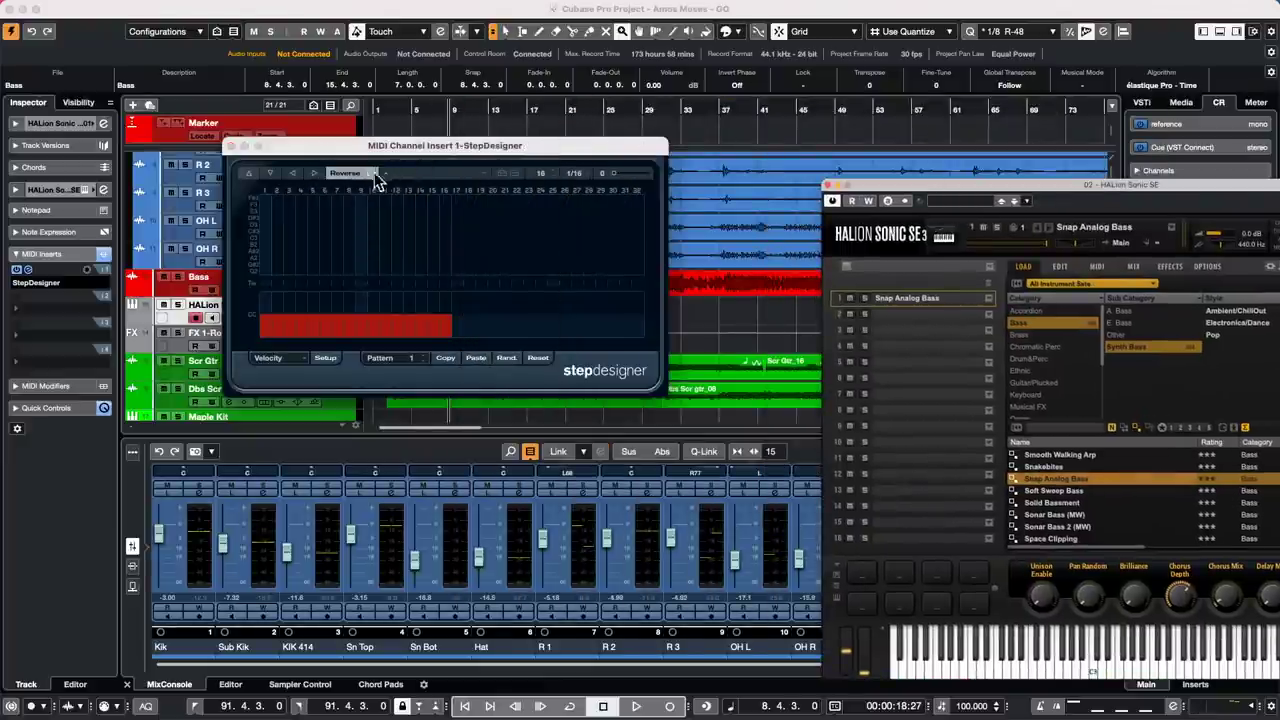
pyautogui.click(488, 176)
pyautogui.click(505, 176)
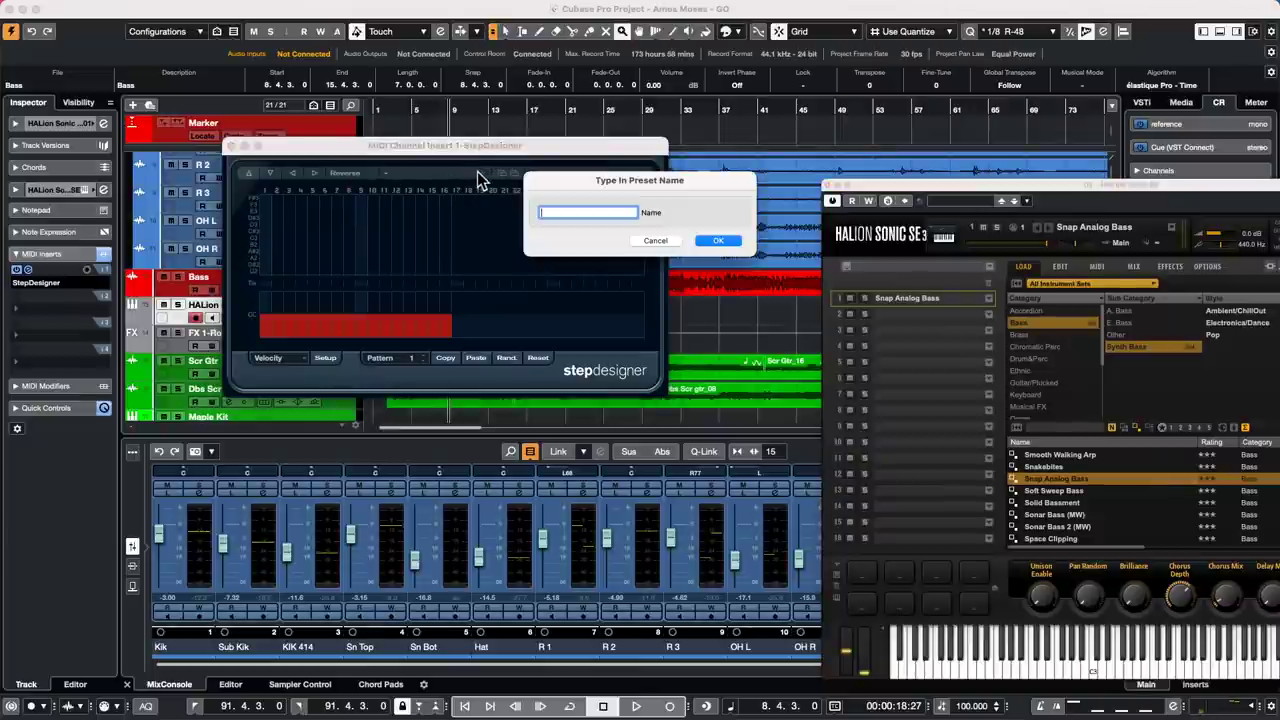
pyautogui.click(654, 241)
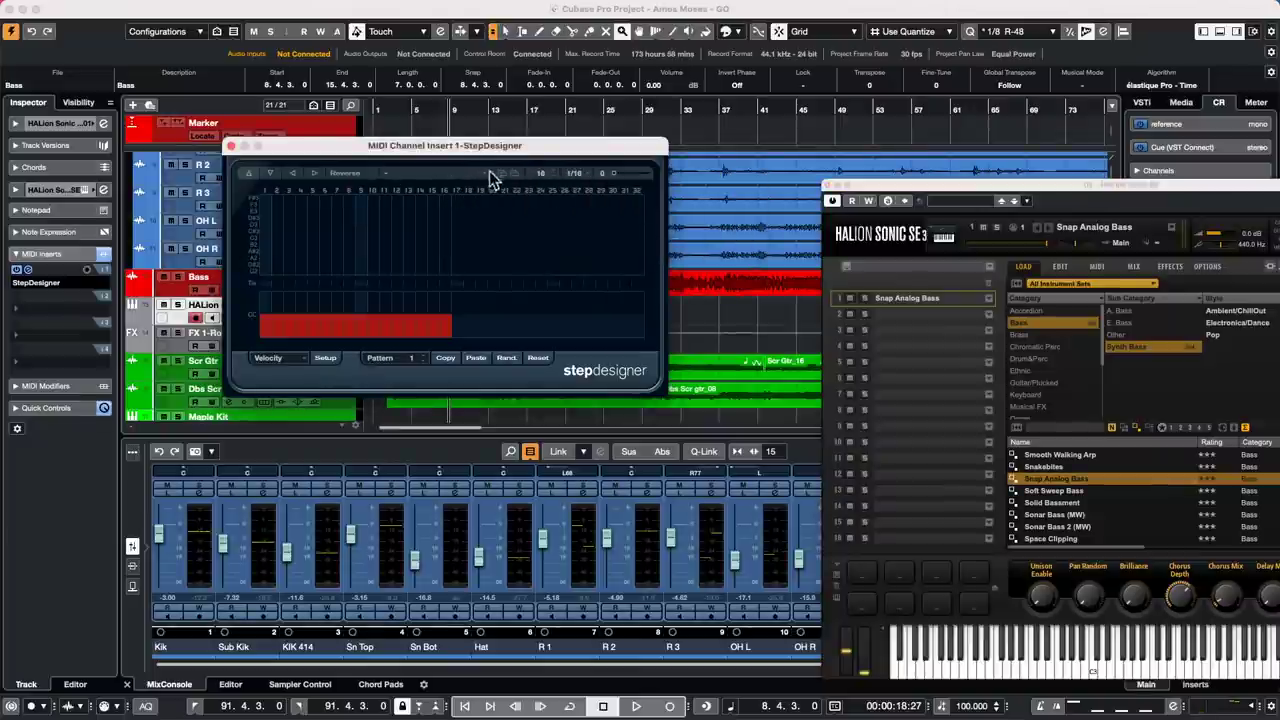
# Step: Load StepDesigner's 303 Sequence 1 preset, and play the project with the HALion Sonic SE 01 track soloed
pyautogui.click(450, 177)
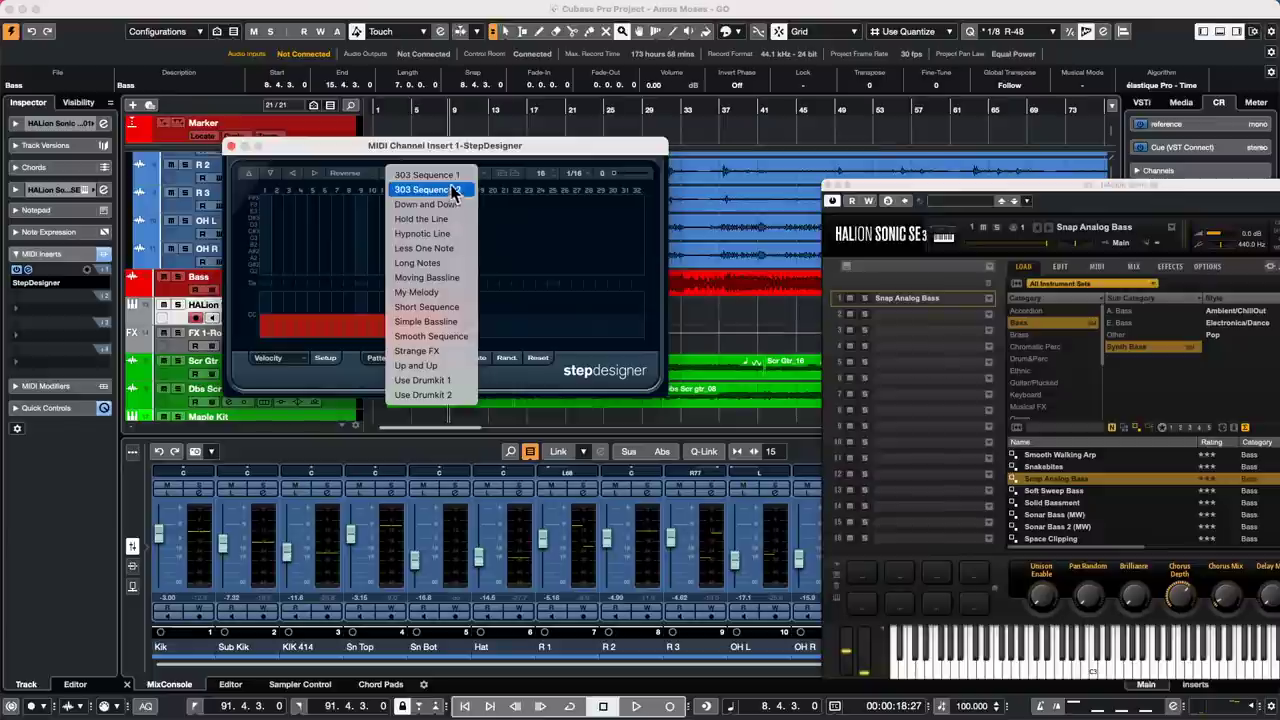
pyautogui.click(450, 176)
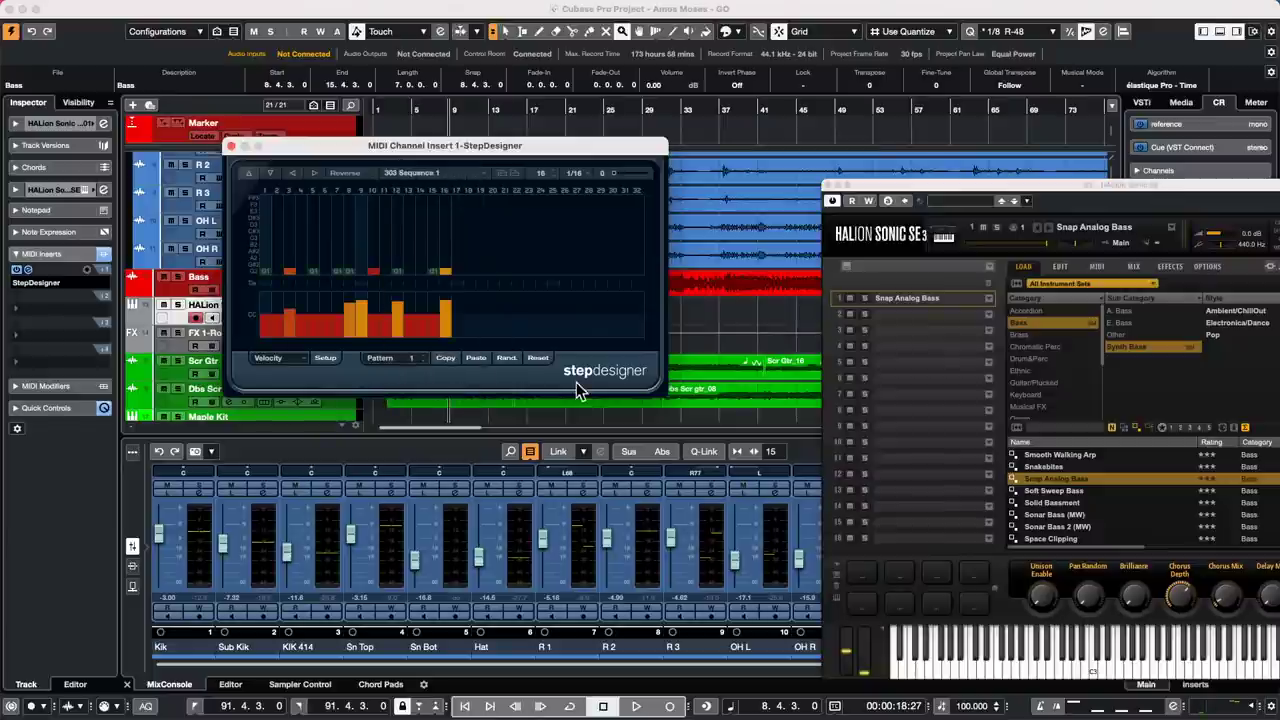
pyautogui.click(180, 312)
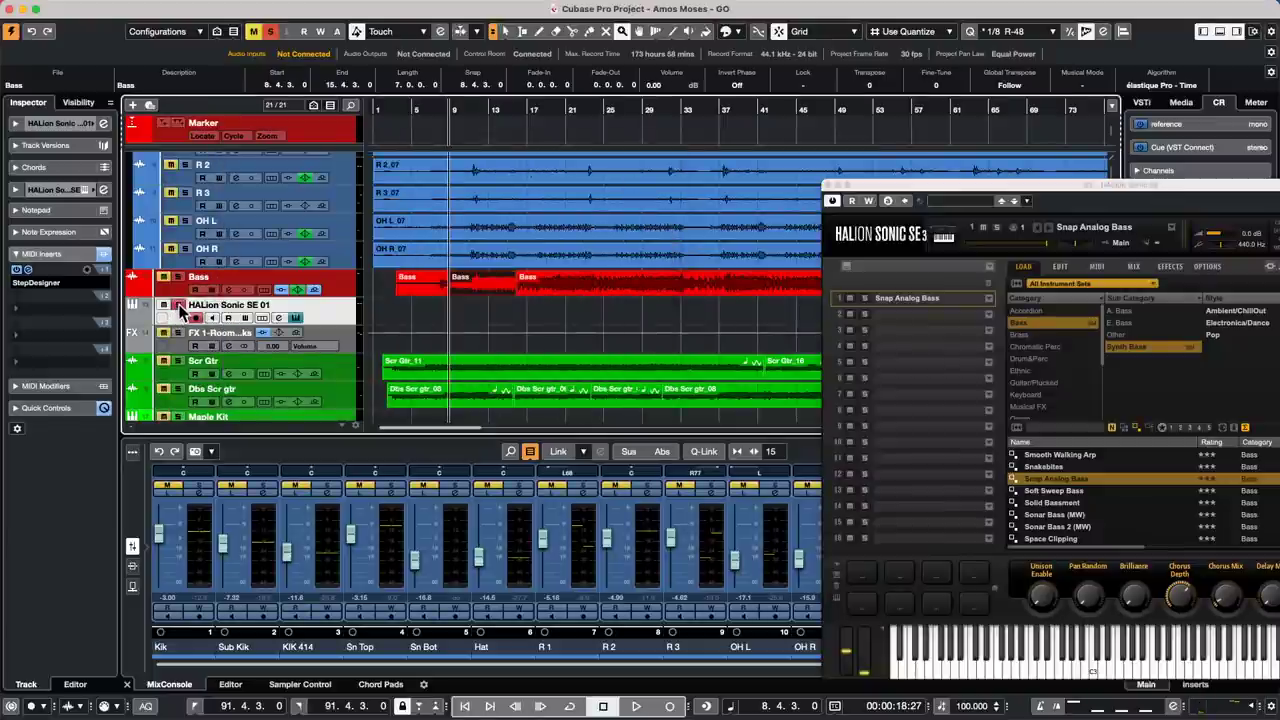
pyautogui.press('space')
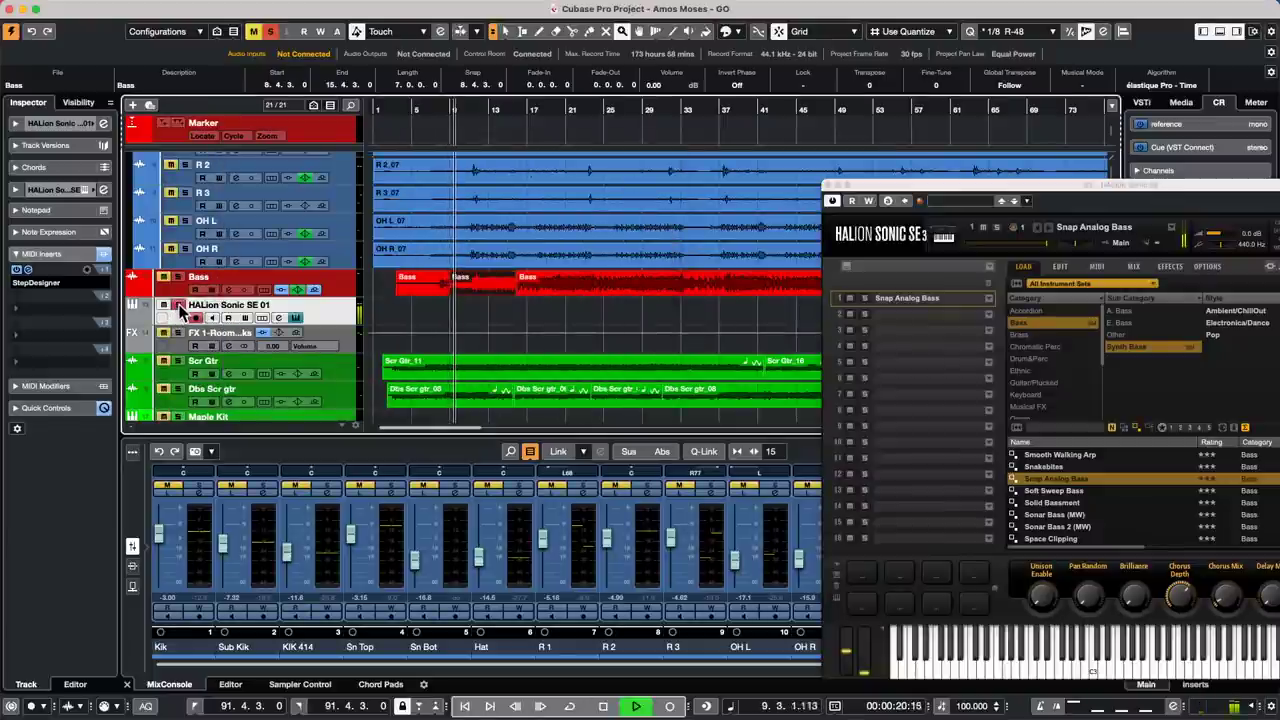
# Step: In the StepDesigner pattern, place higher notes on steps 5, 6, 12, 13 and 14, and raise step 6's velocity to maximum
pyautogui.click(28, 272)
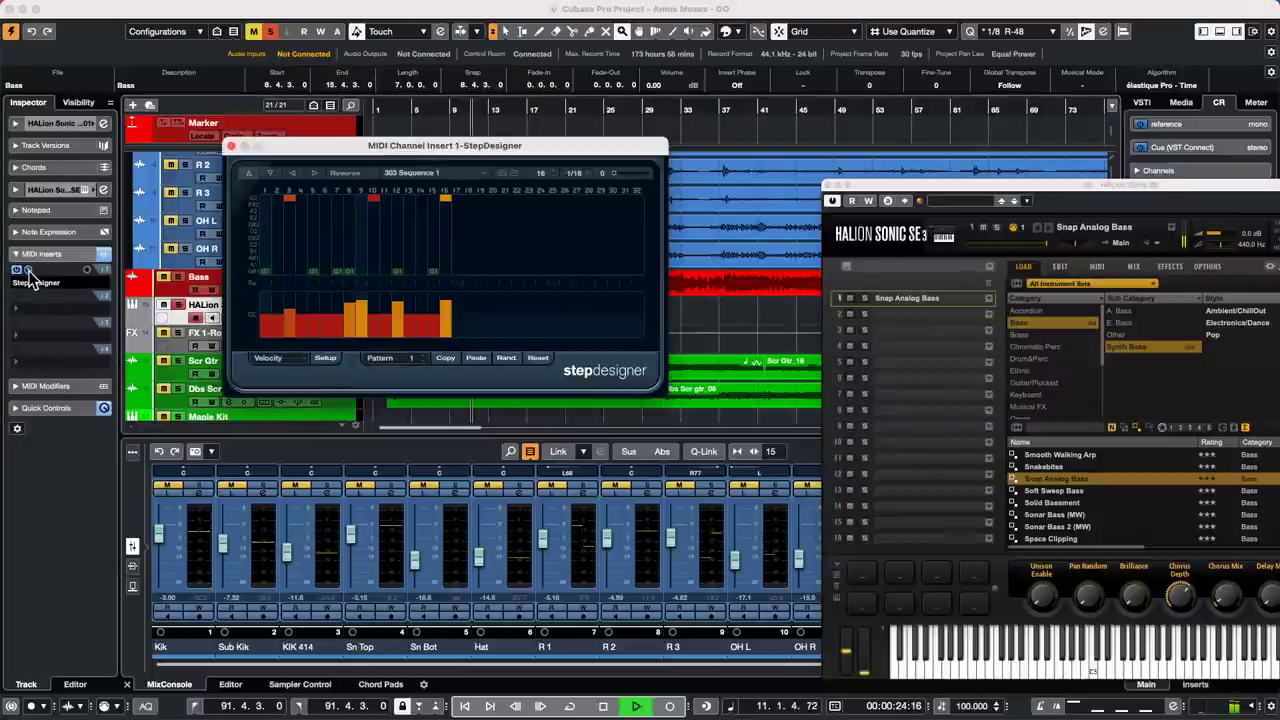
pyautogui.click(402, 231)
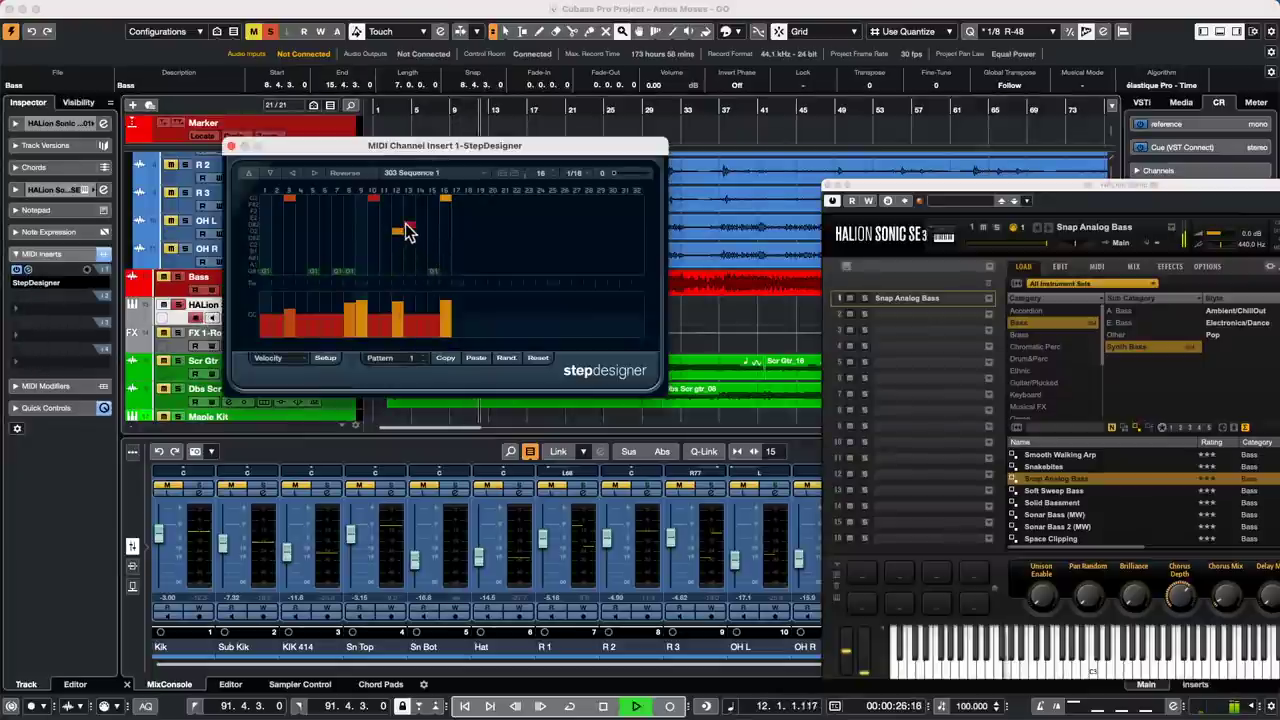
pyautogui.click(421, 238)
pyautogui.click(313, 205)
pyautogui.click(325, 225)
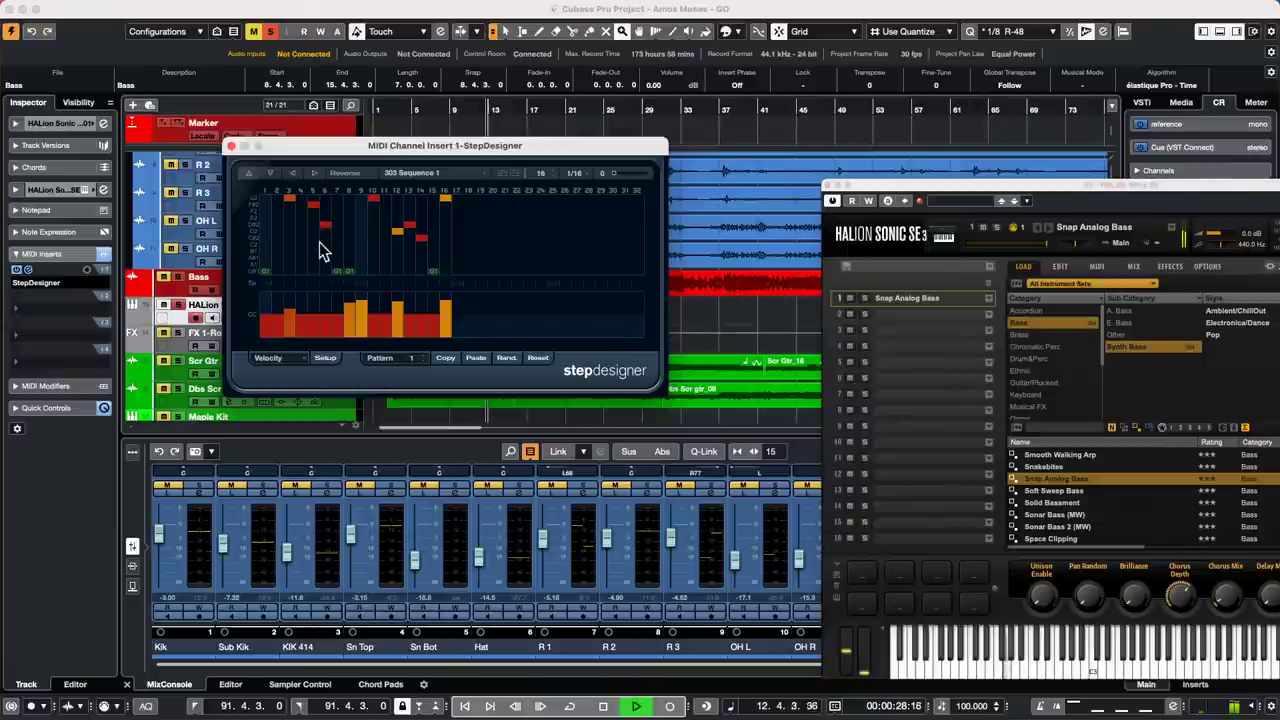
pyautogui.click(323, 300)
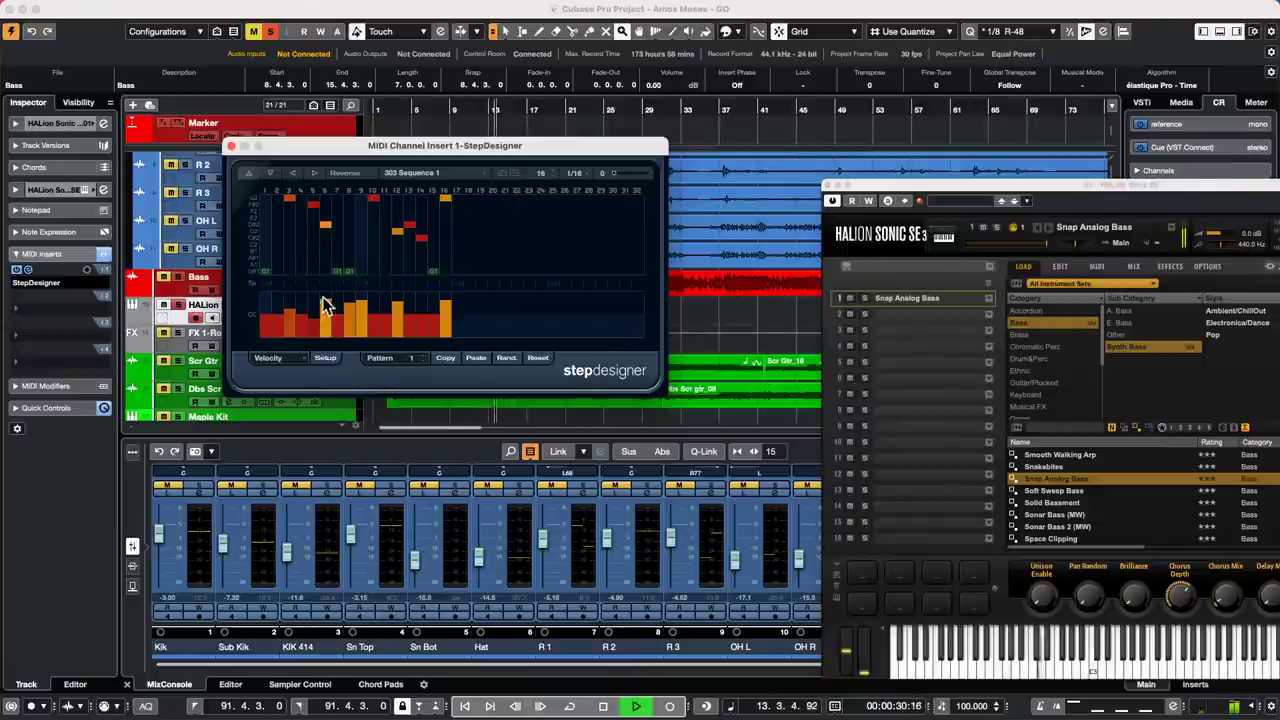
pyautogui.click(324, 293)
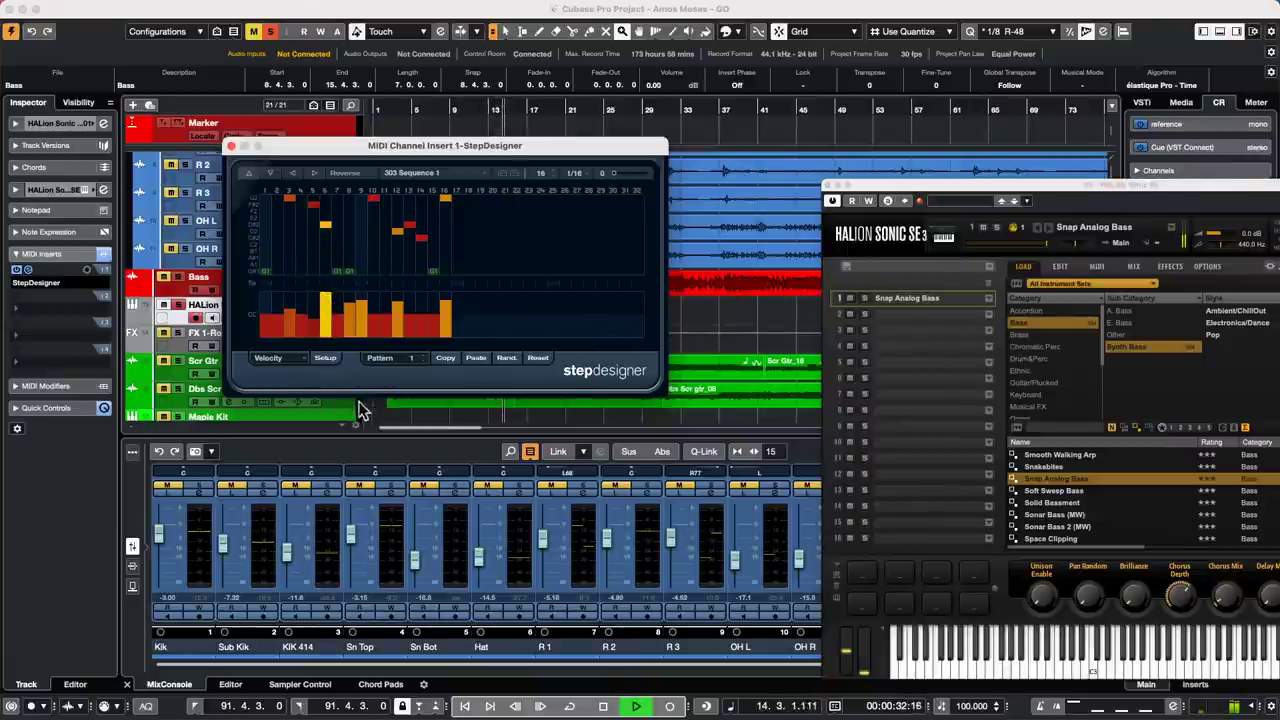
# Step: Switch StepDesigner through its stored patterns up to pattern 6 during playback
pyautogui.click(424, 353)
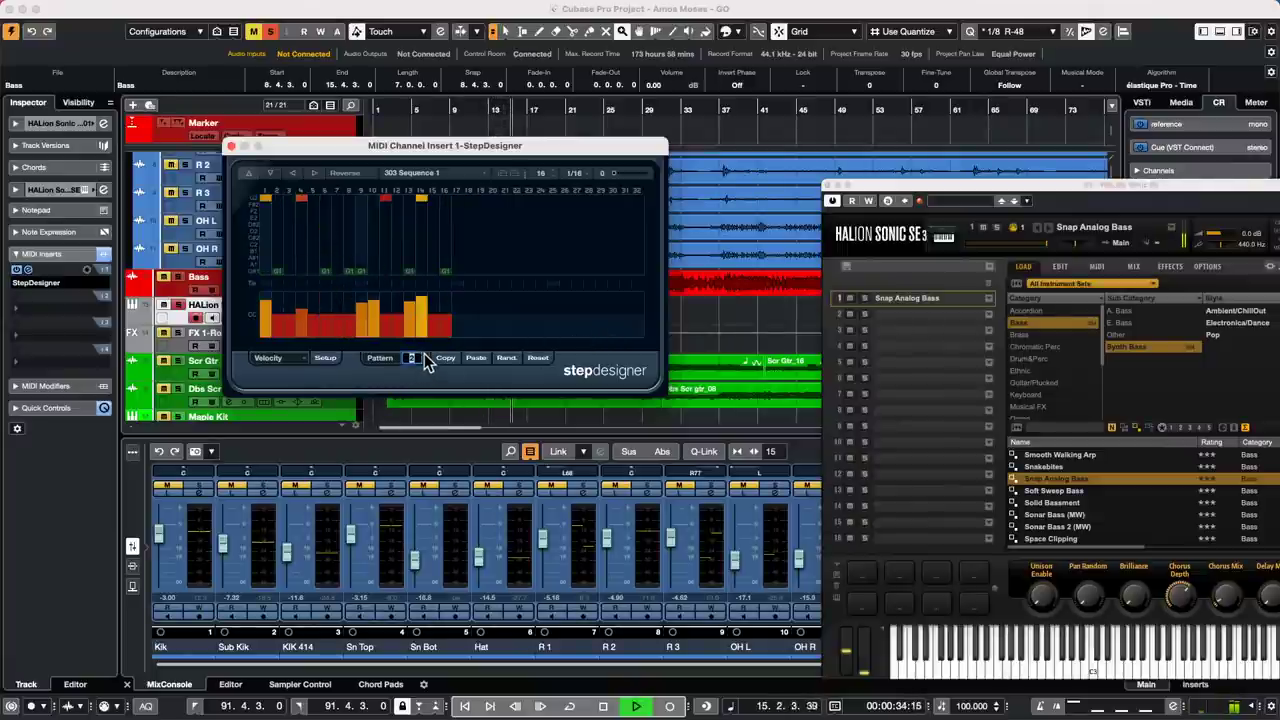
pyautogui.click(424, 353)
pyautogui.click(424, 357)
pyautogui.click(424, 357)
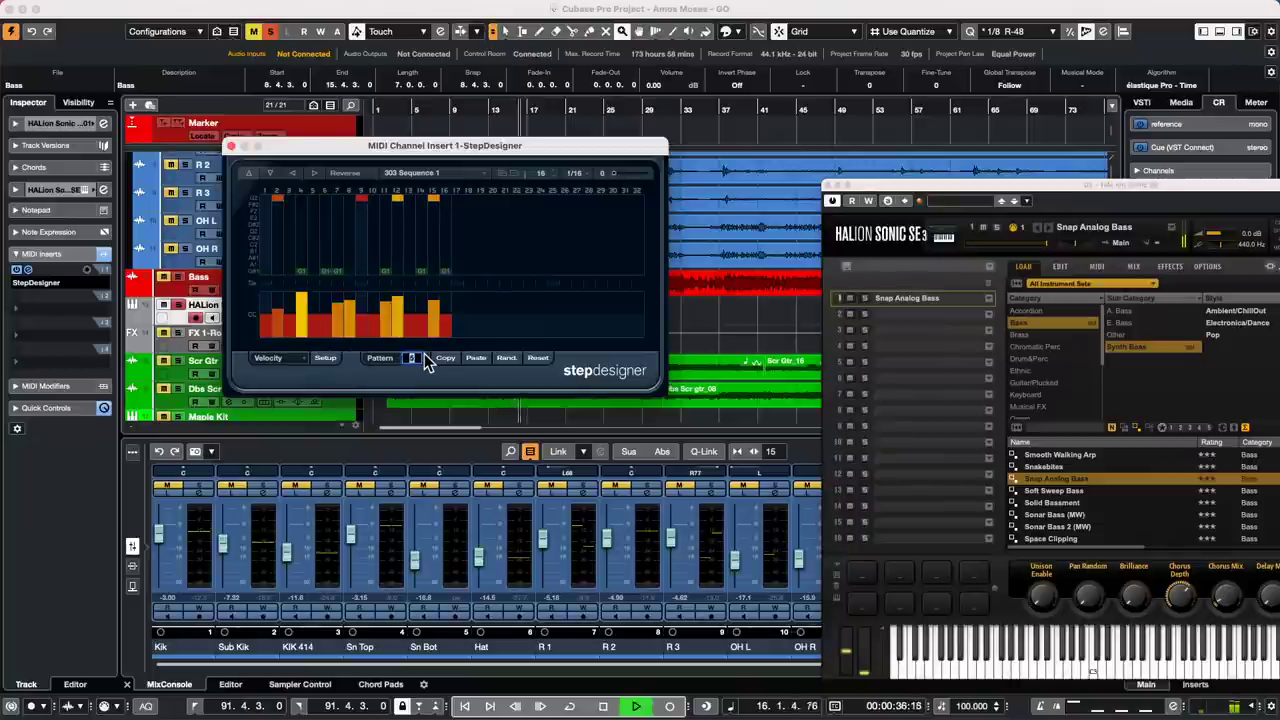
pyautogui.click(424, 357)
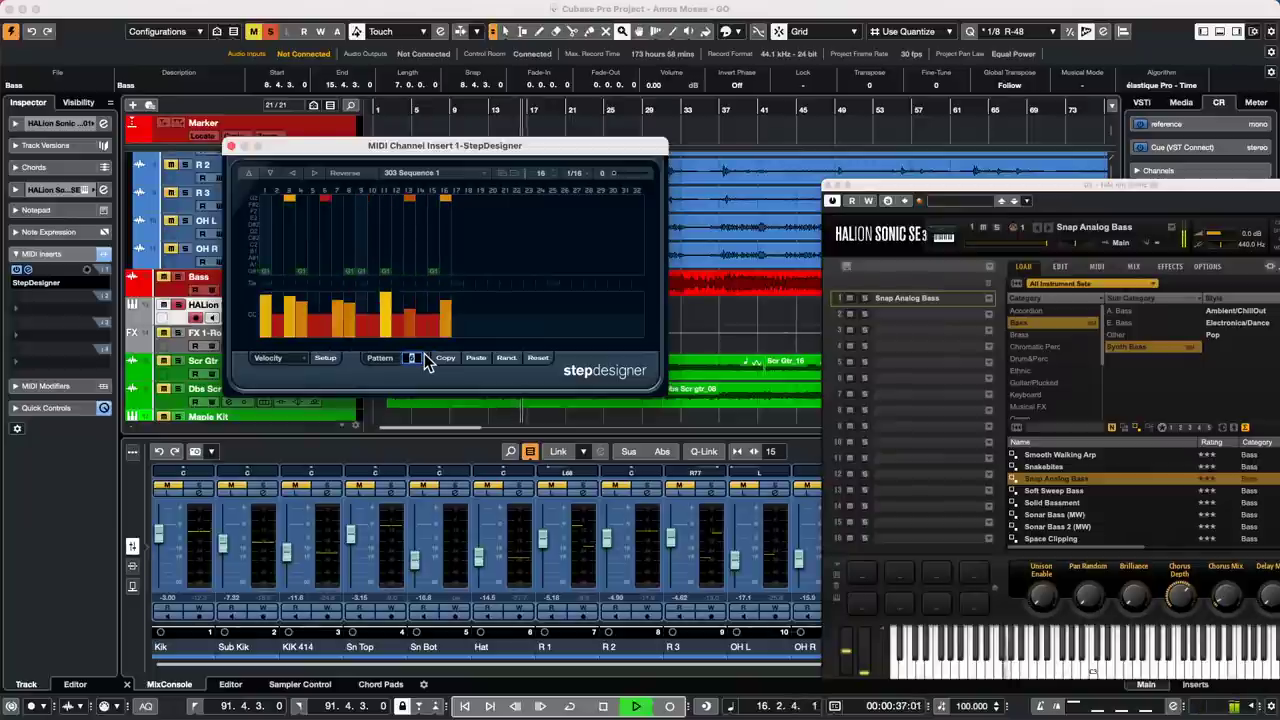
# Step: Redraw the velocities of the 16 steps as a curve peaking around steps 6 and 7, dipping near step 11 and rising again
pyautogui.click(288, 362)
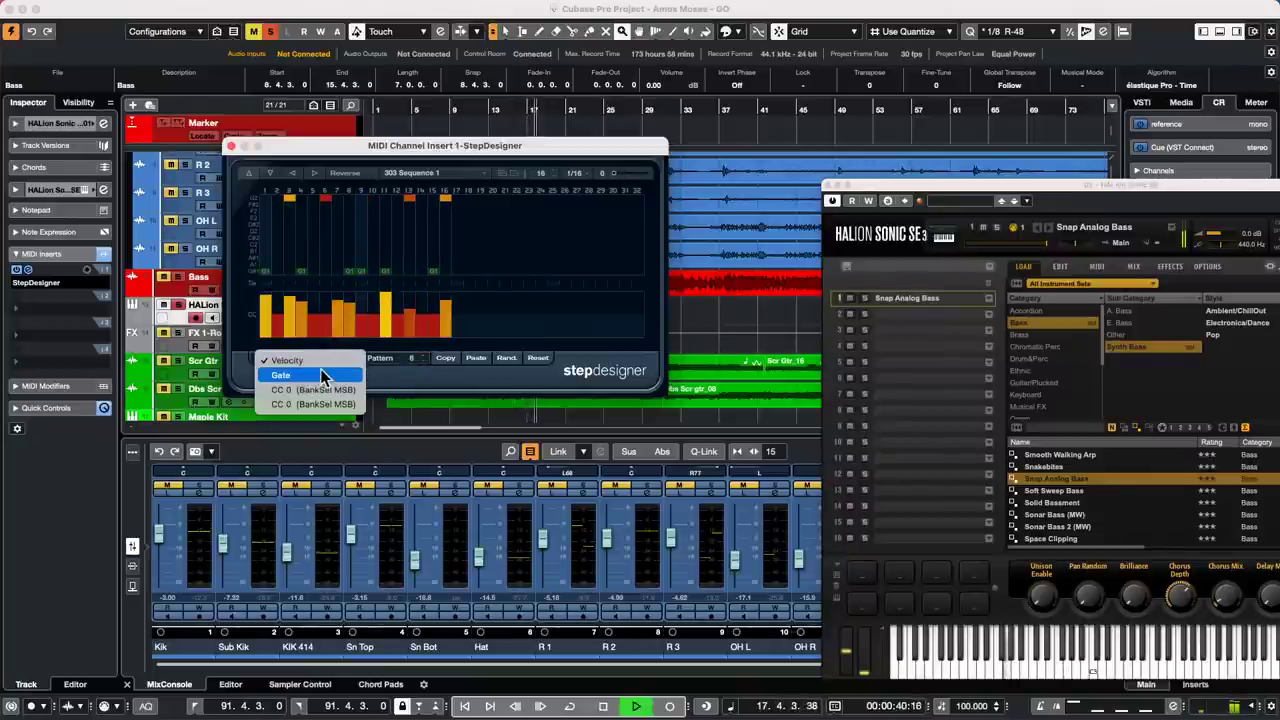
pyautogui.click(300, 360)
pyautogui.click(289, 328)
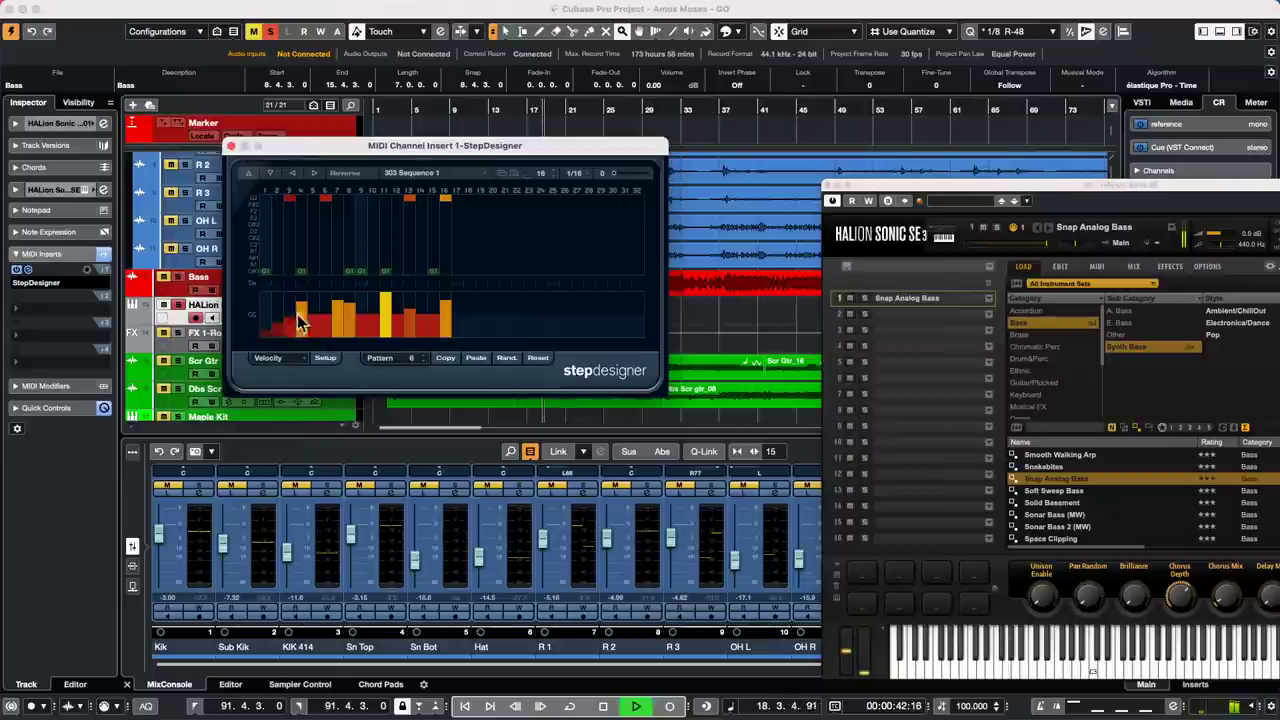
pyautogui.moveTo(300, 322)
pyautogui.mouseDown()
pyautogui.moveTo(331, 297)
pyautogui.moveTo(391, 320)
pyautogui.moveTo(398, 338)
pyautogui.moveTo(414, 309)
pyautogui.moveTo(457, 303)
pyautogui.mouseUp()
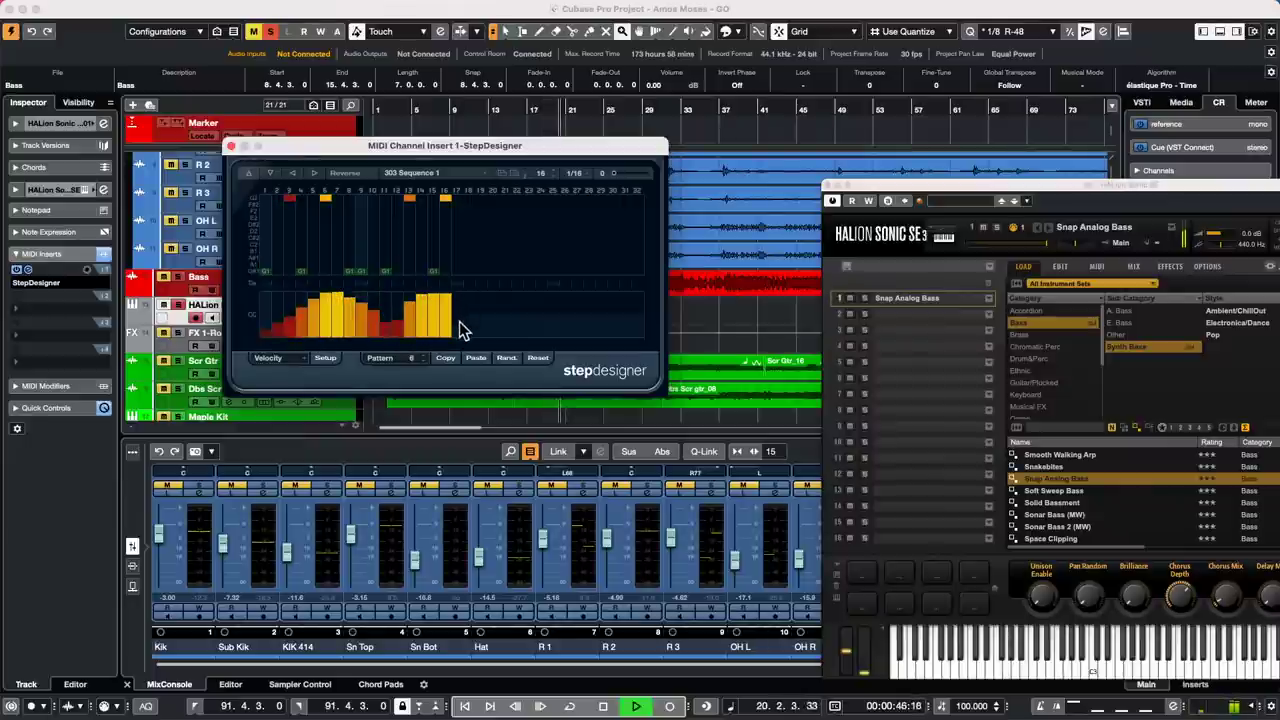
# Step: Redraw the notes on steps 6, 7 and 9 to 11 at mid-range pitches, and shift StepDesigner's displayed note range
pyautogui.moveTo(318, 238); pyautogui.dragTo(378, 243)
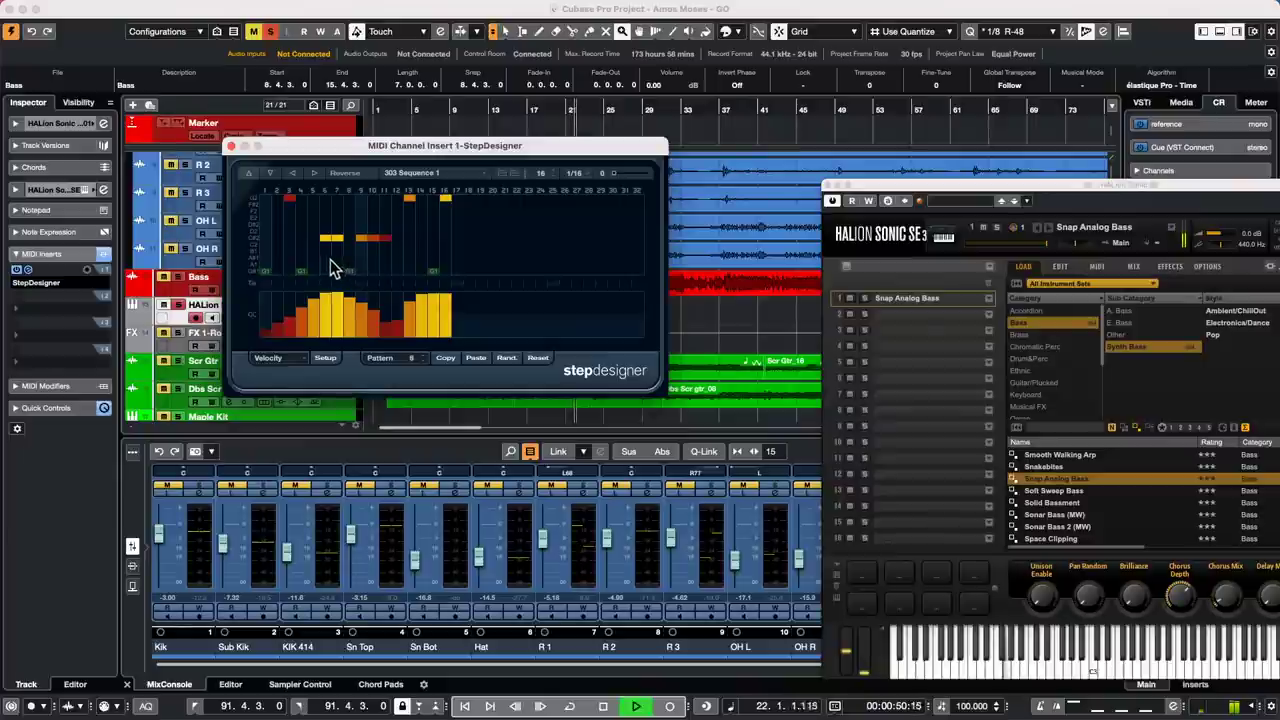
pyautogui.click(283, 256)
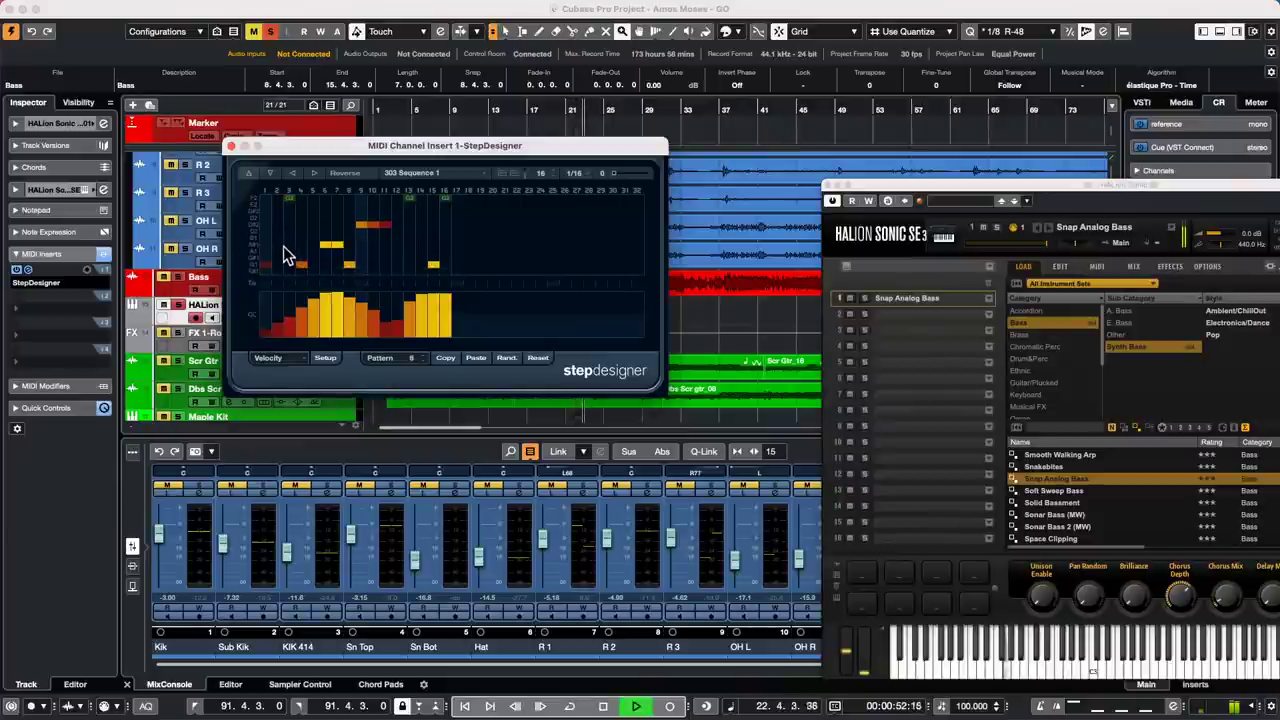
pyautogui.scroll(-2, 287, 270)
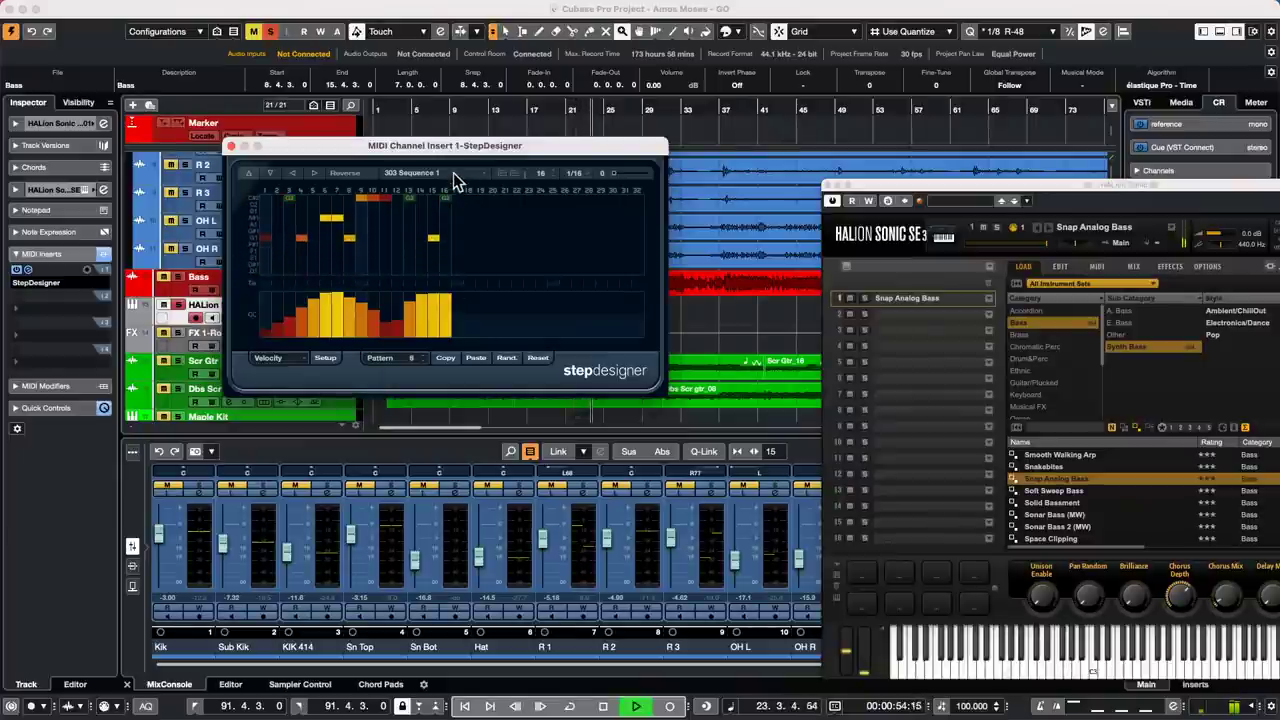
# Step: Load the 303 Sequence 2 preset in StepDesigner, and adjust the displayed note range to show its notes
pyautogui.click(453, 174)
pyautogui.click(455, 190)
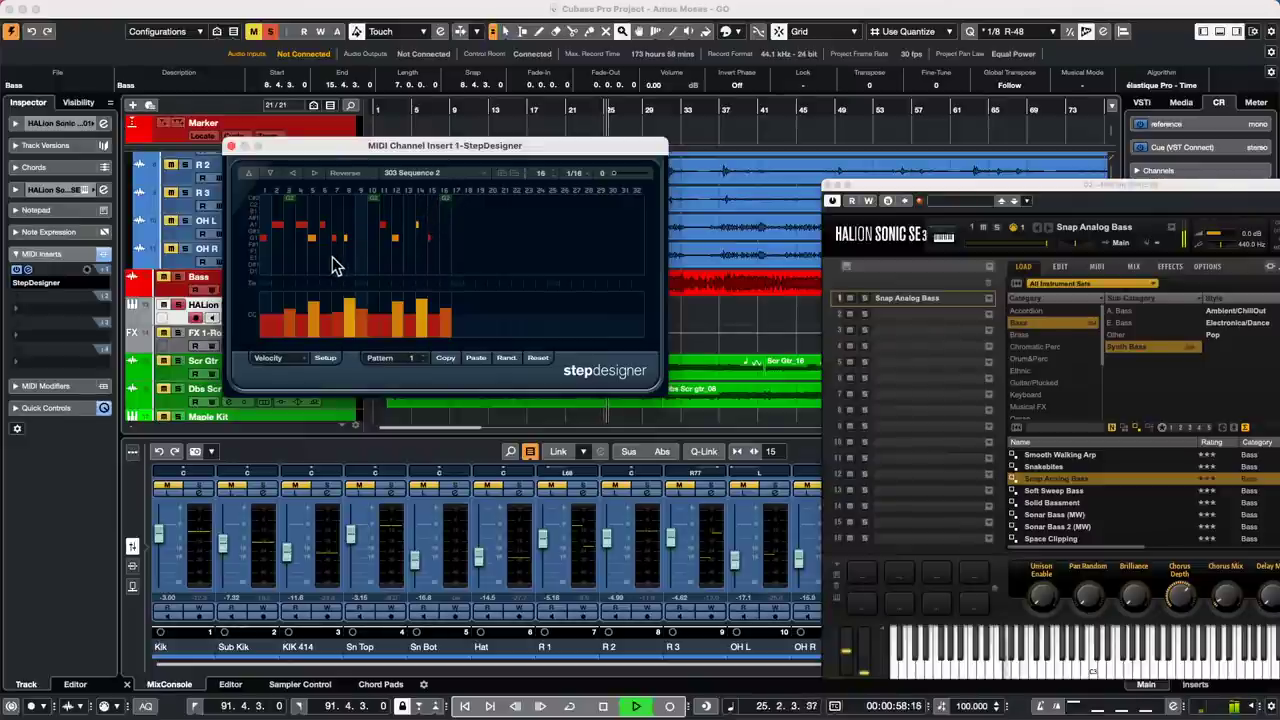
pyautogui.scroll(2, 335, 263)
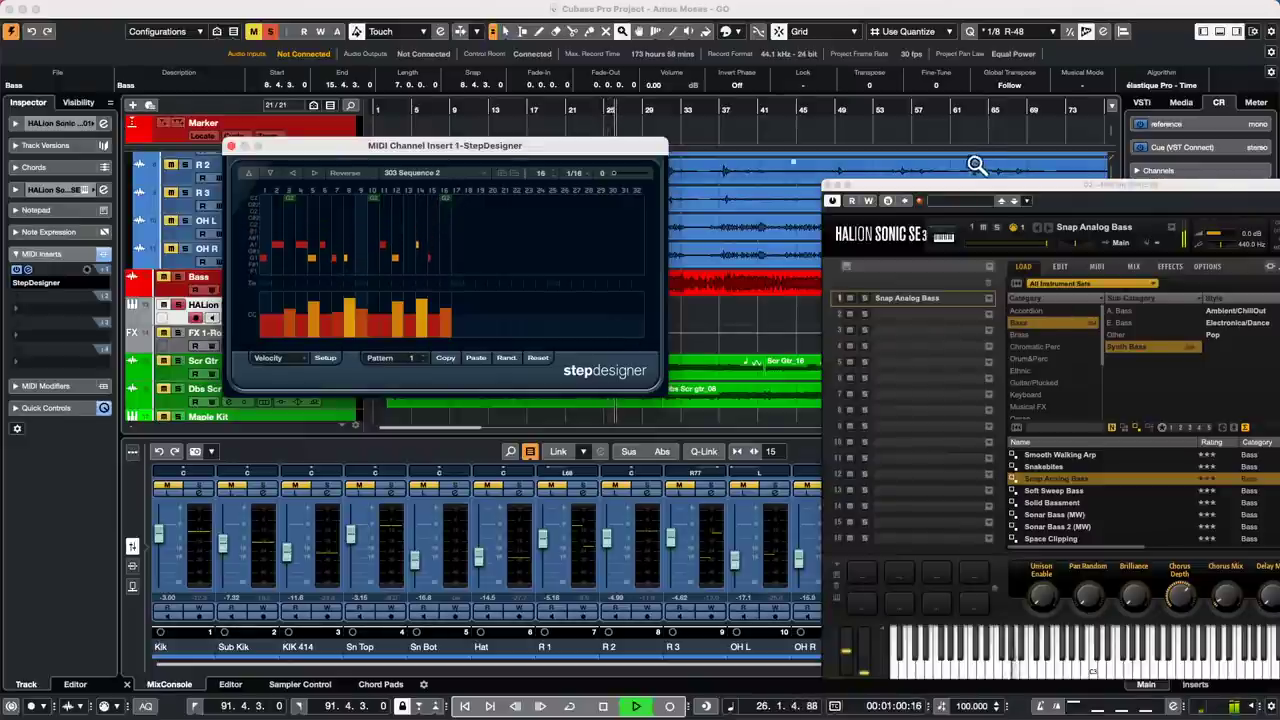
# Step: Edit the Snap Analog Bass sound with higher Brilliance, coarse pitch at 5 semitones, filter resonance at 50.0 and cutoff at -45.0
pyautogui.moveTo(977, 190); pyautogui.dragTo(850, 56)
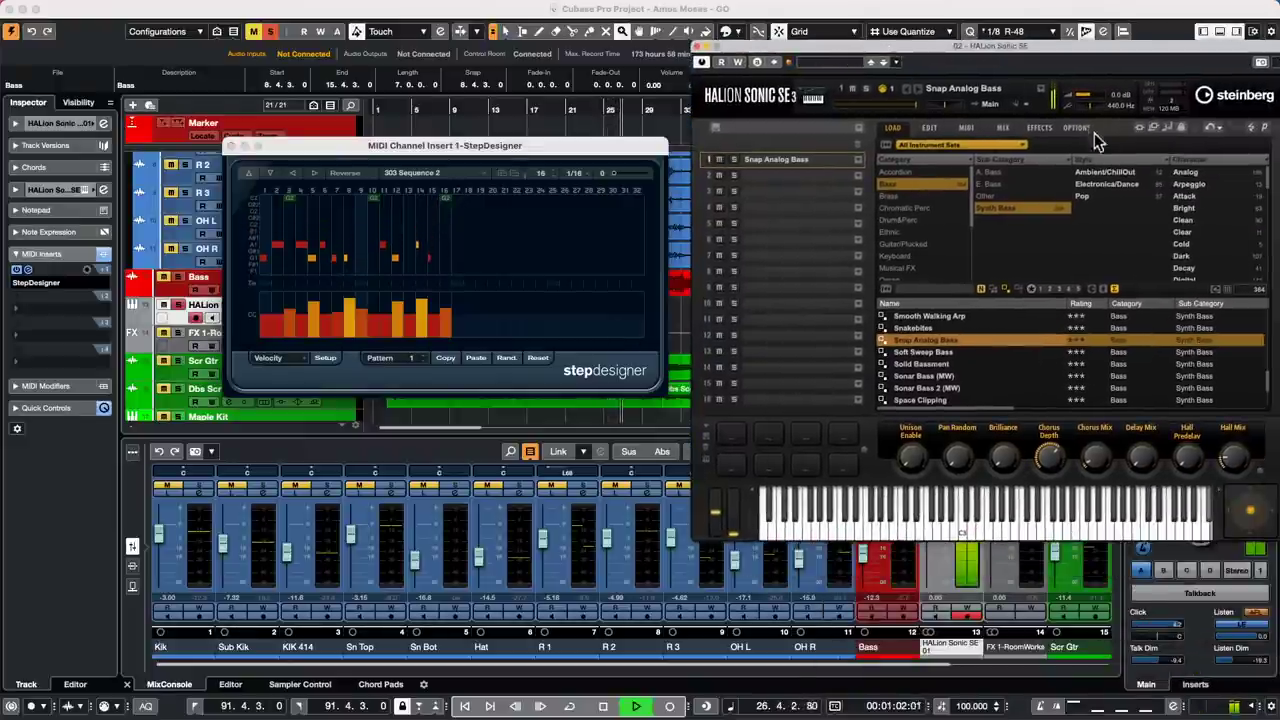
pyautogui.click(932, 126)
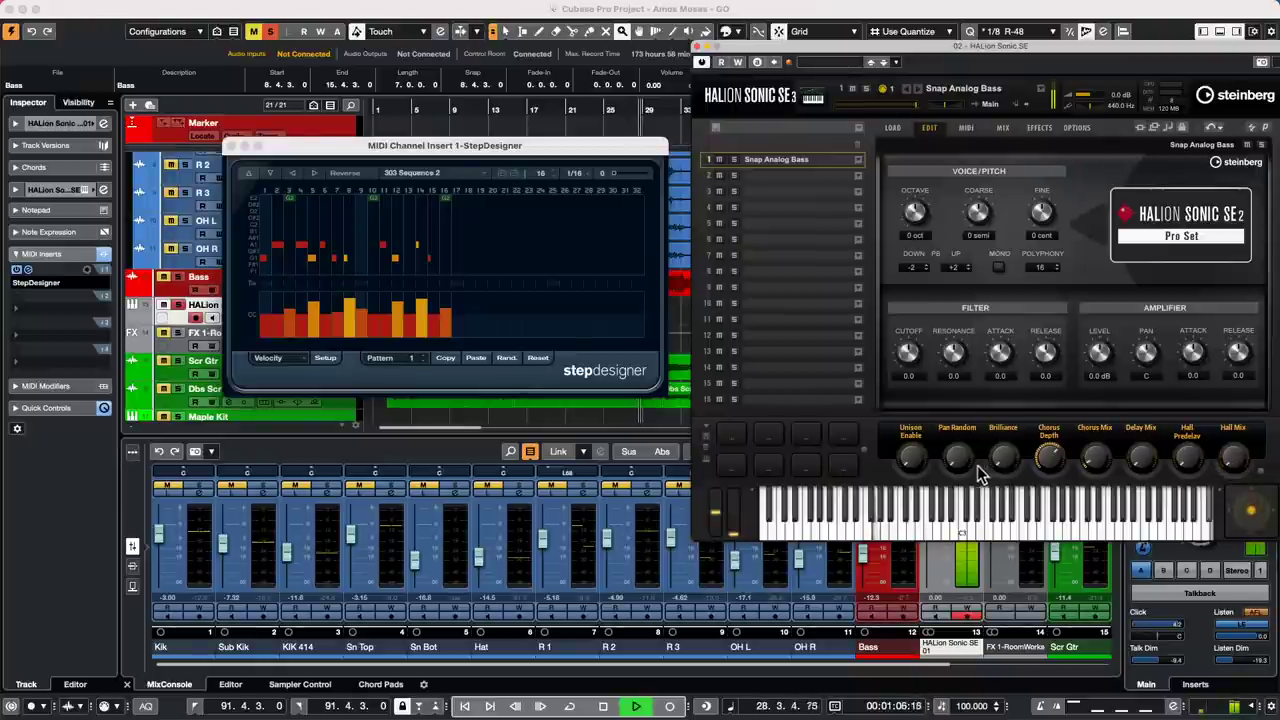
pyautogui.moveTo(1015, 463); pyautogui.dragTo(1022, 389)
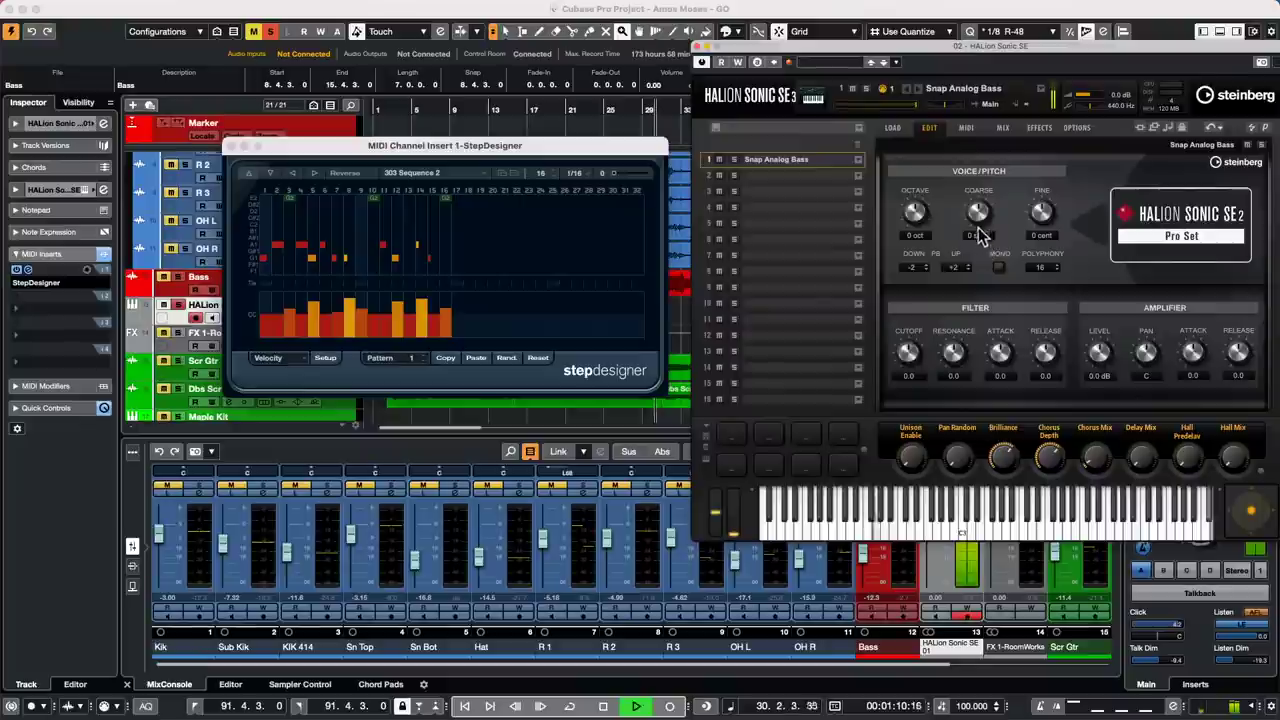
pyautogui.moveTo(975, 214); pyautogui.dragTo(990, 200)
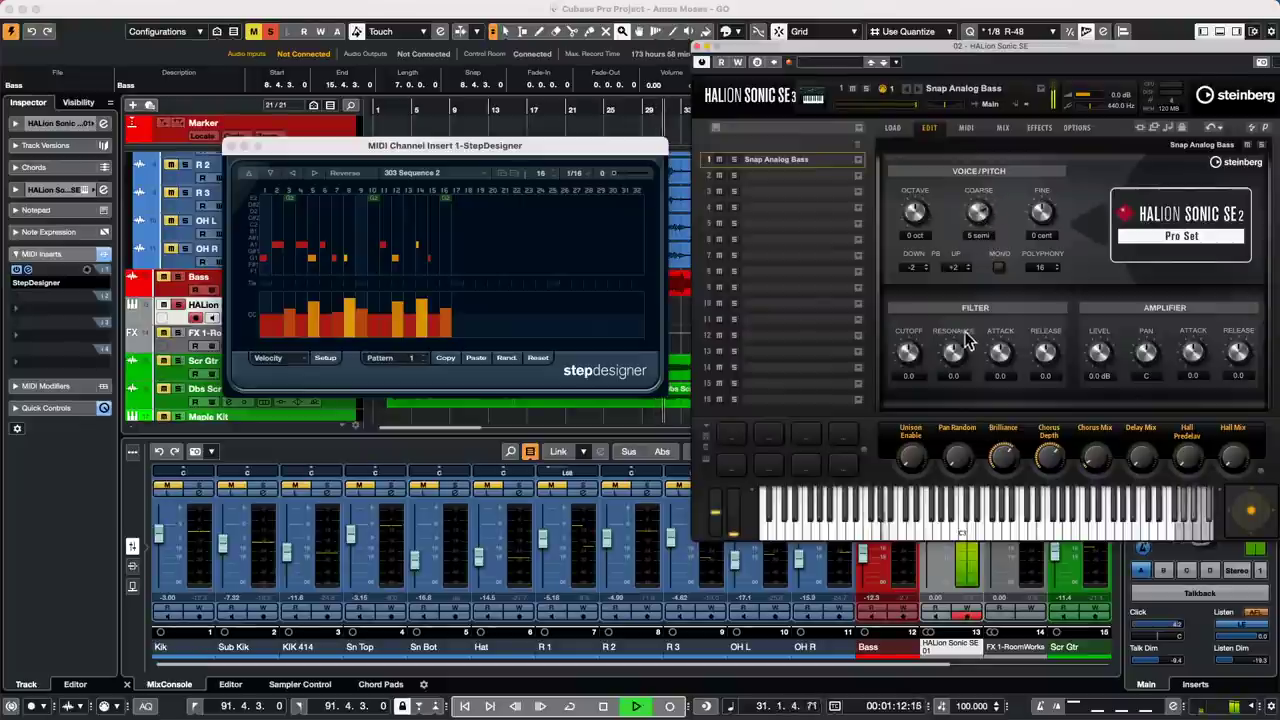
pyautogui.moveTo(963, 334); pyautogui.dragTo(906, 380)
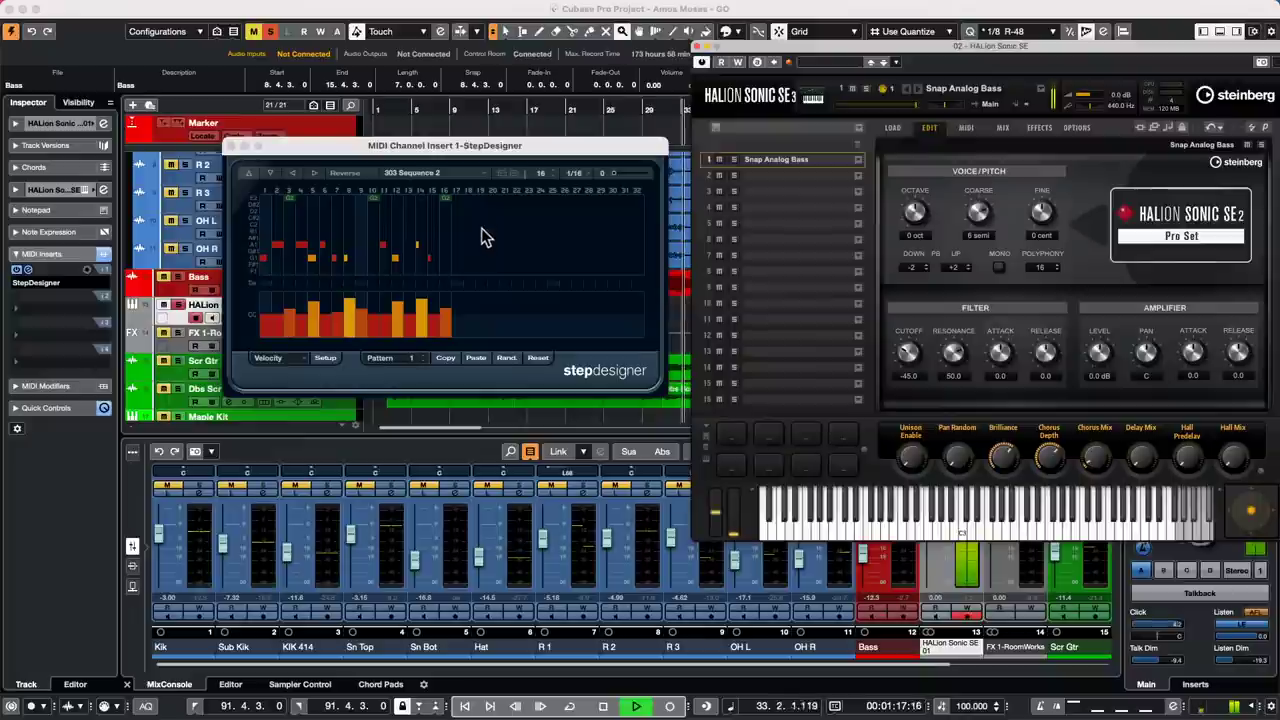
# Step: In the 303 Sequence 2 pattern, raise the notes on steps 8 and 15, and add notes on steps 9 and 13
pyautogui.click(354, 260)
pyautogui.click(354, 257)
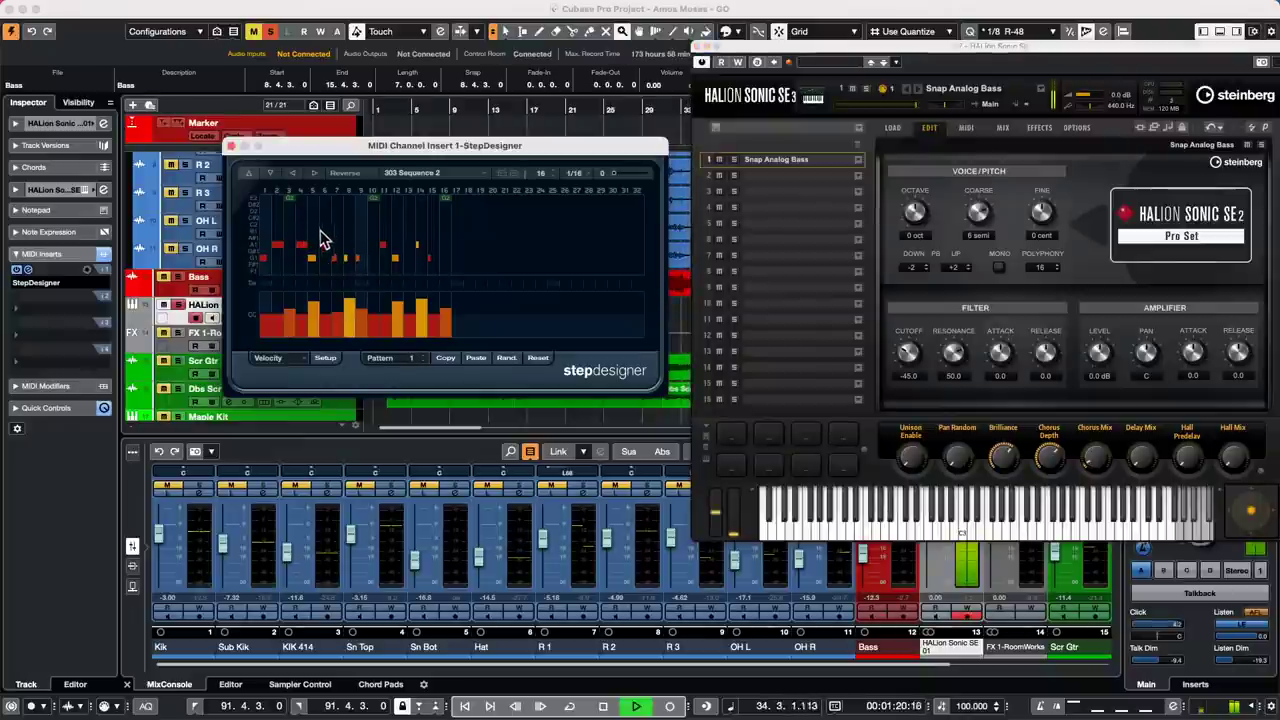
pyautogui.click(406, 218)
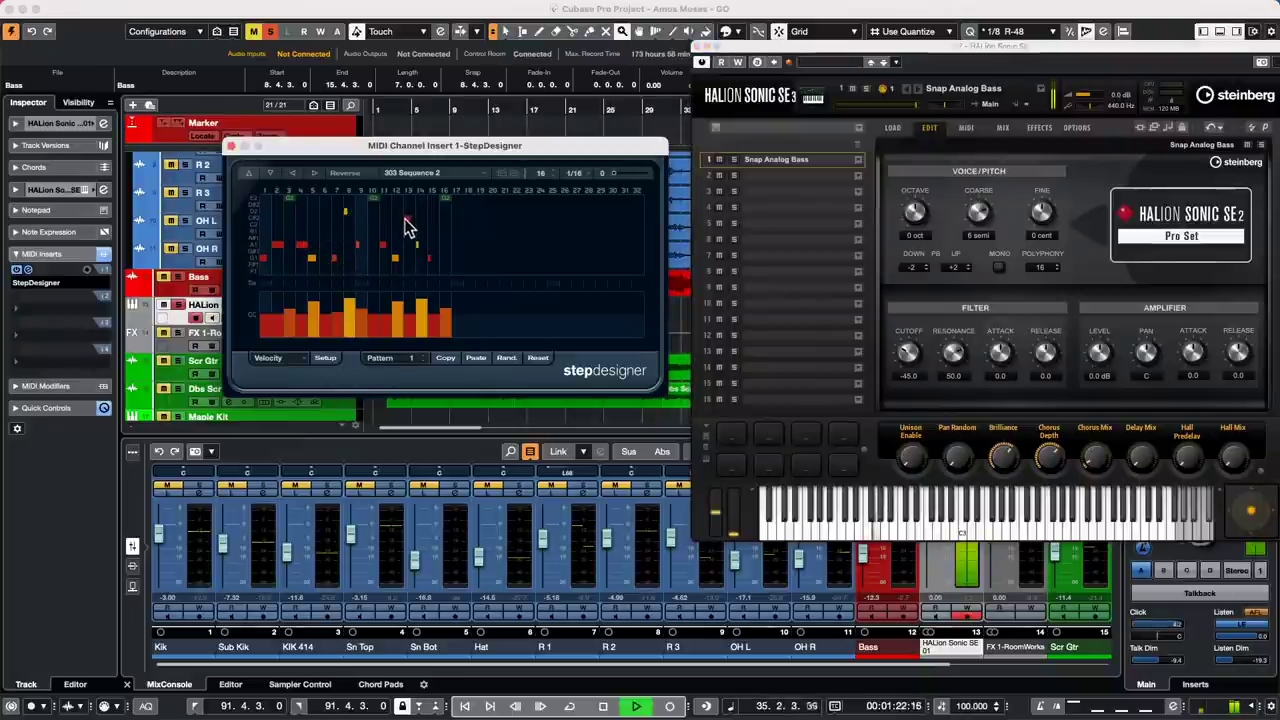
pyautogui.click(430, 206)
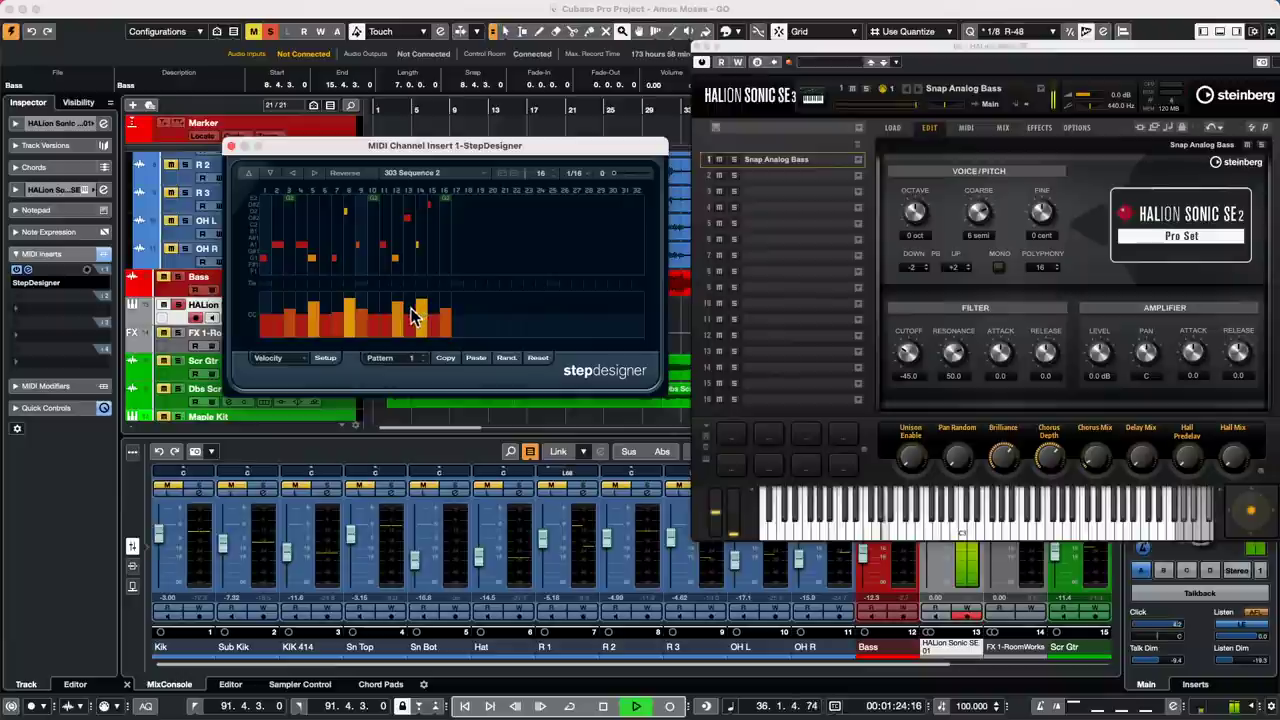
# Step: Randomize the StepDesigner pattern, and reset it to an empty pattern
pyautogui.click(514, 360)
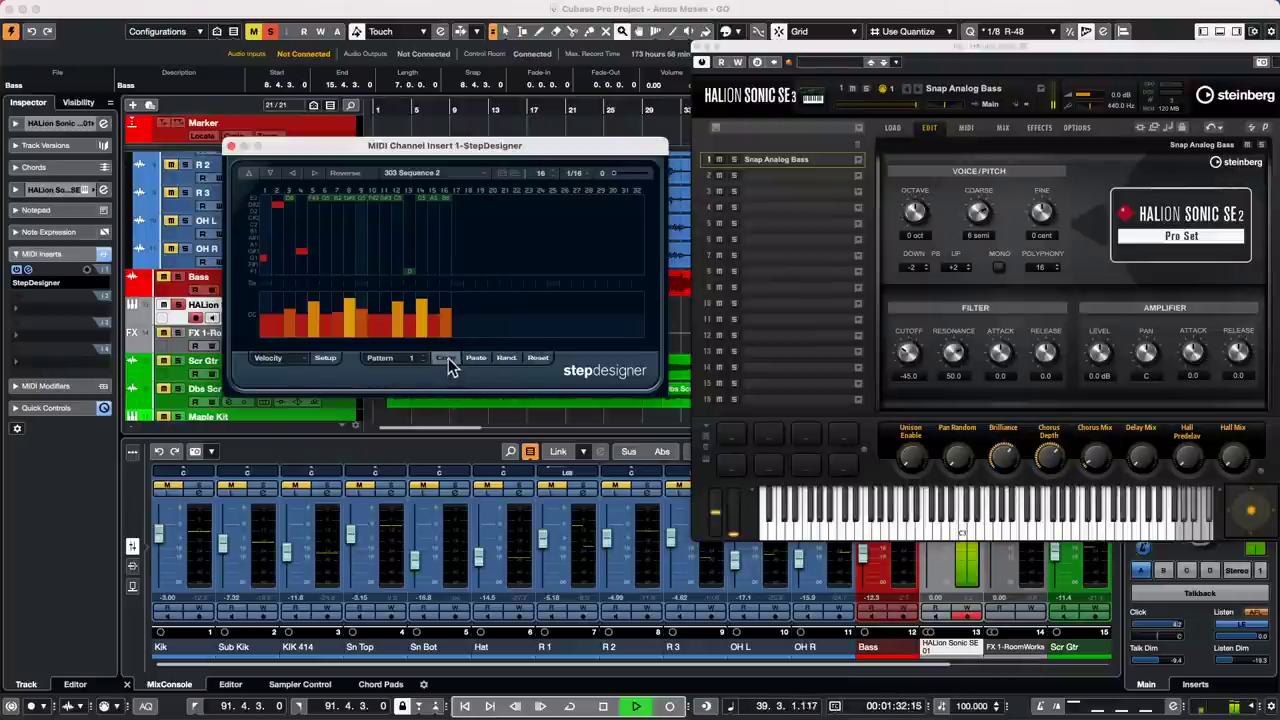
pyautogui.click(537, 358)
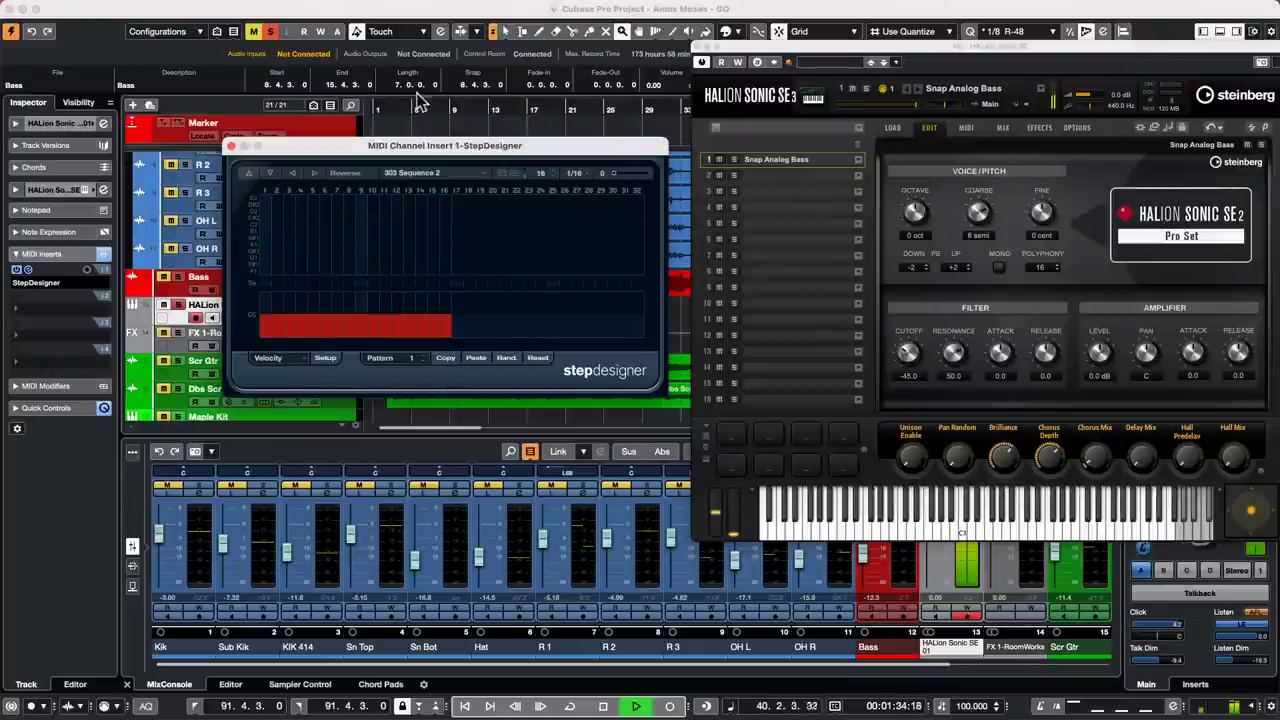
# Step: Audition the Down and Down and Hold the Line presets in StepDesigner, and reload 303 Sequence 2
pyautogui.click(425, 175)
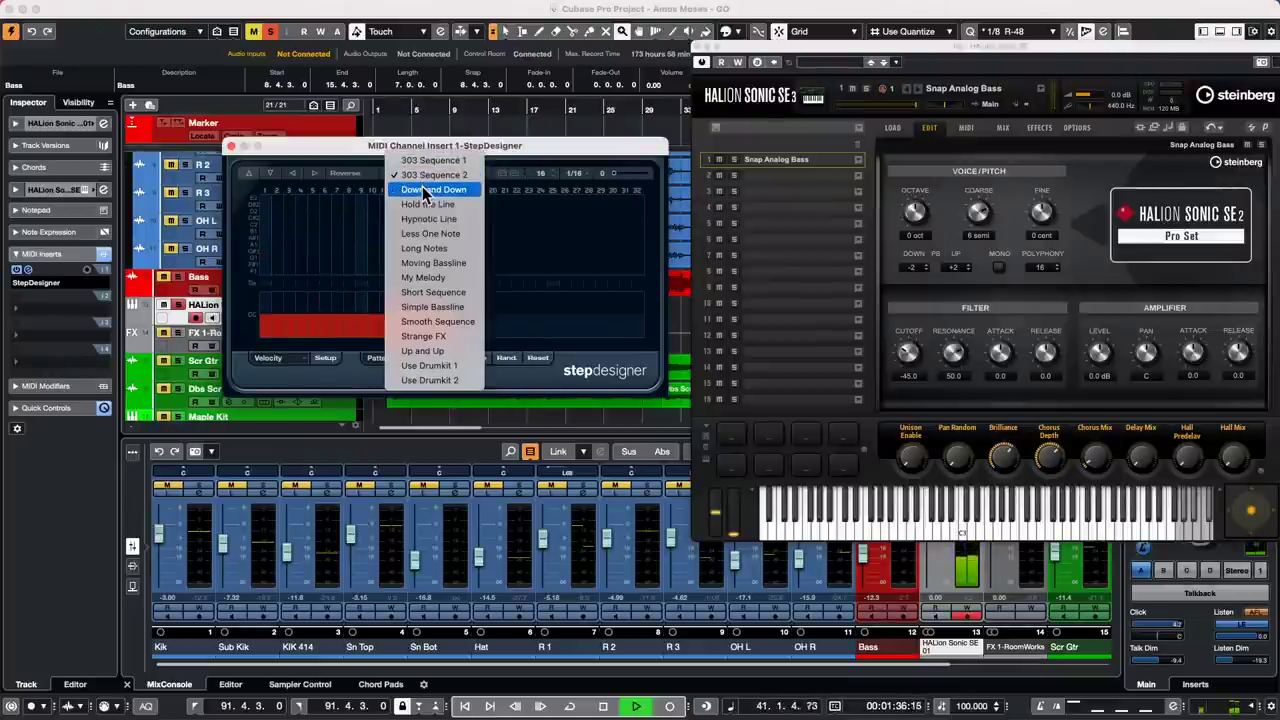
pyautogui.click(422, 188)
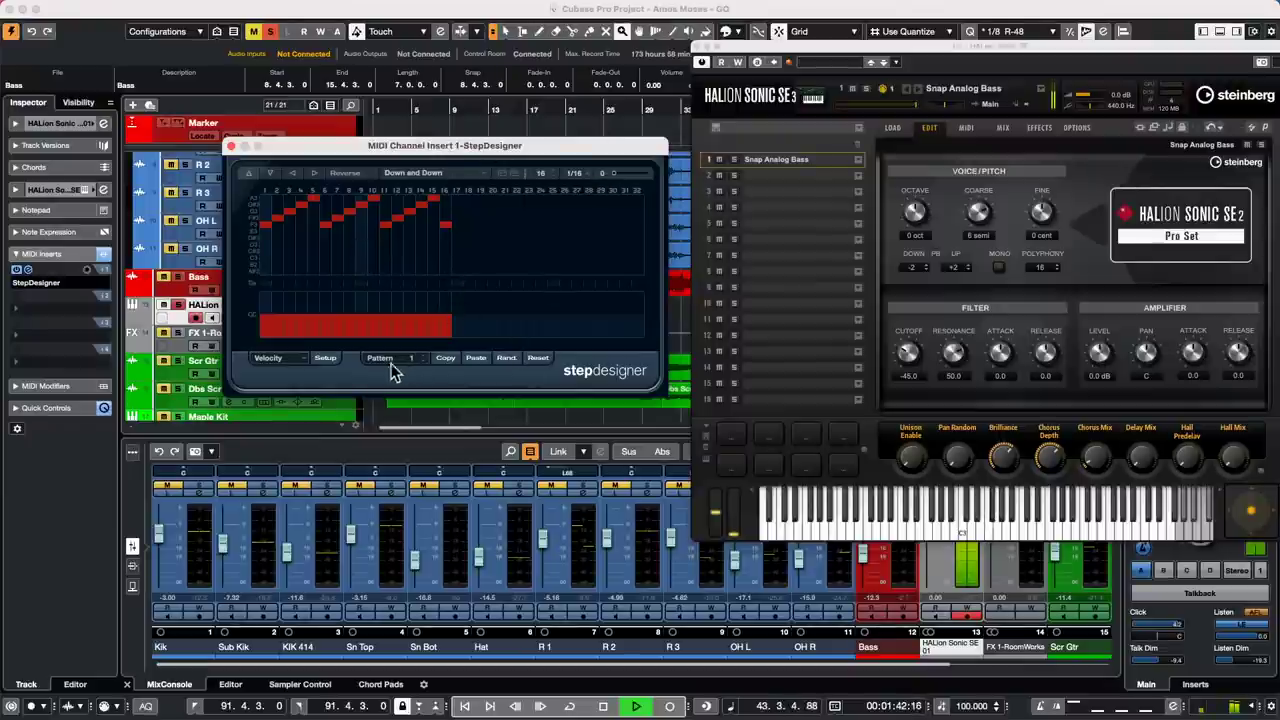
pyautogui.click(420, 173)
pyautogui.click(434, 191)
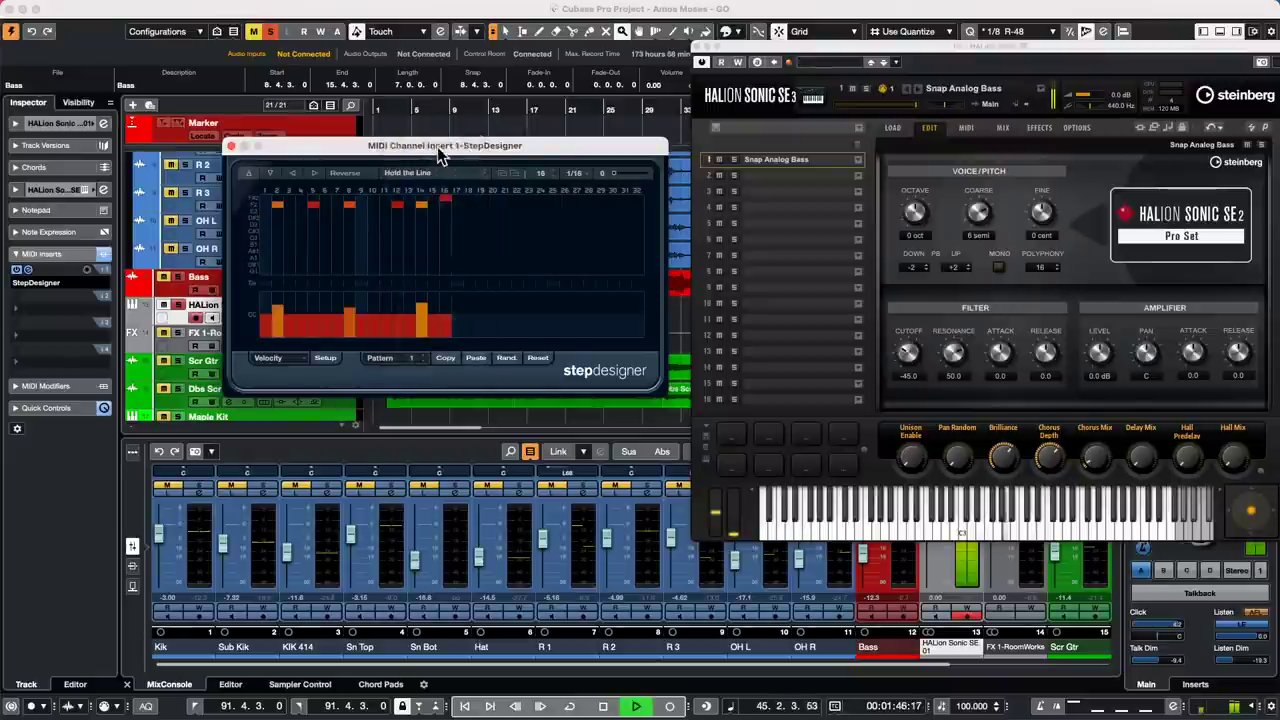
pyautogui.click(421, 176)
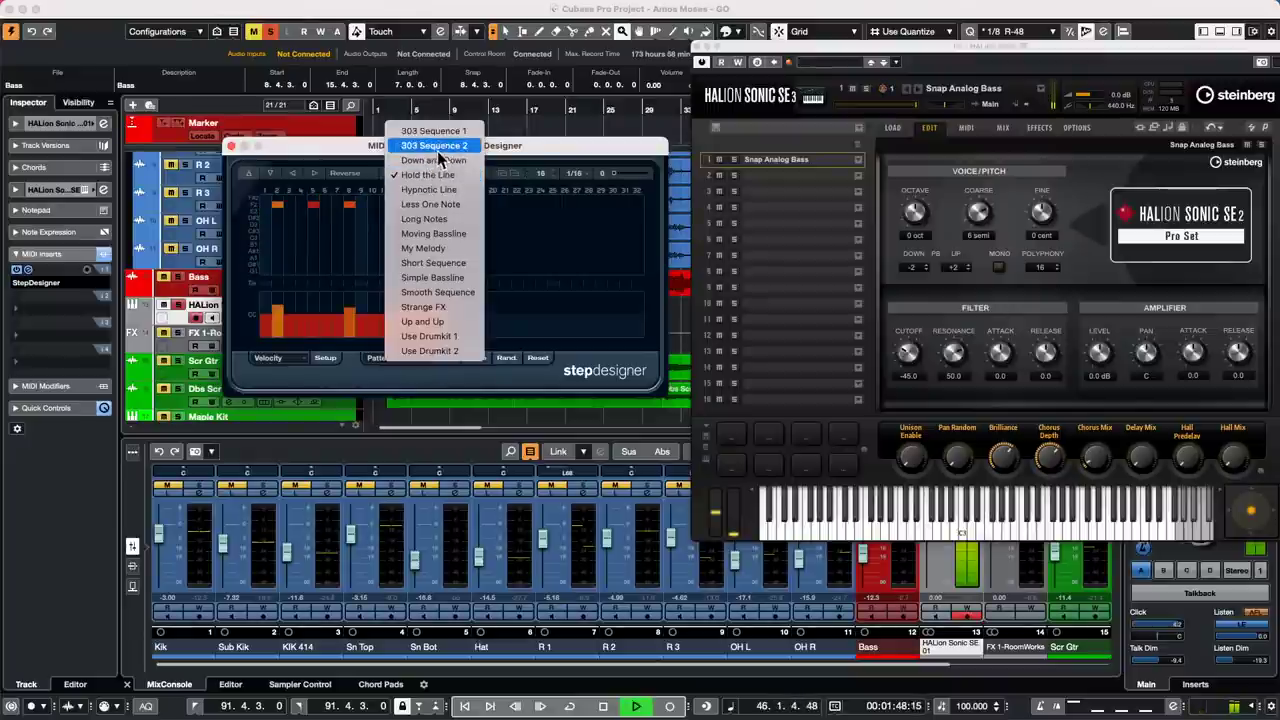
pyautogui.click(447, 147)
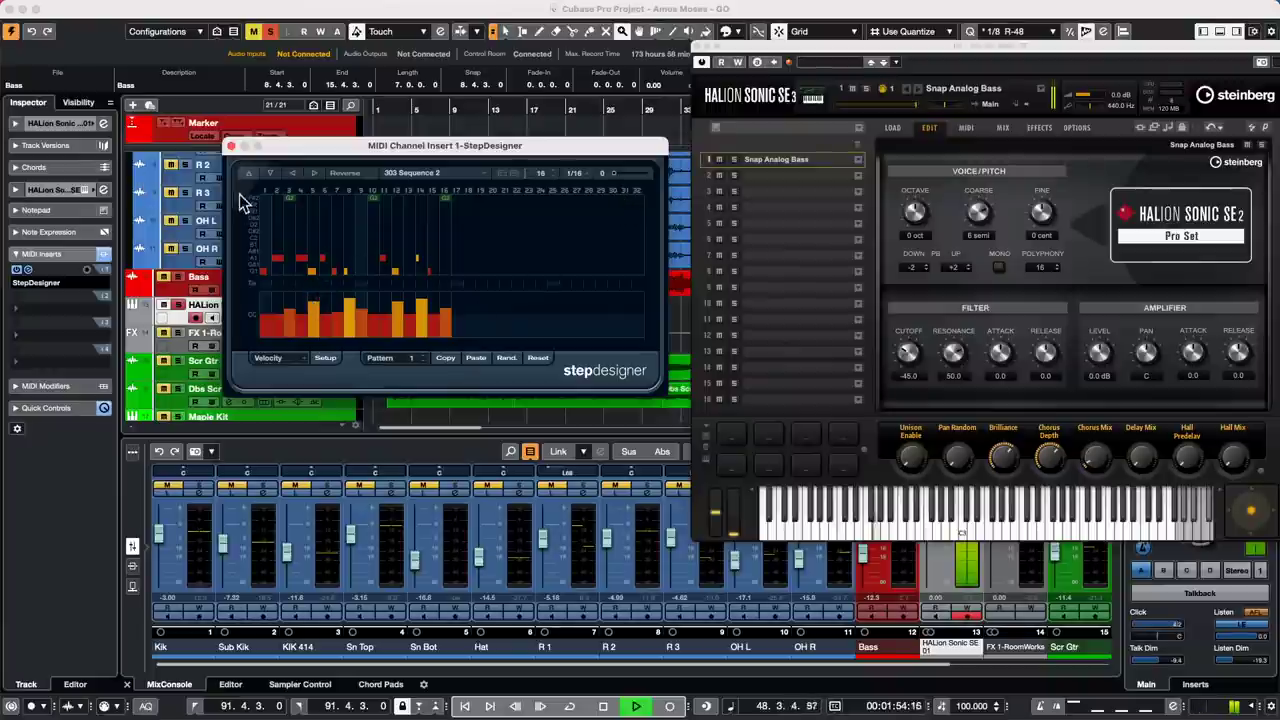
# Step: Deactivate the StepDesigner MIDI insert on the HALion Sonic SE 01 track
pyautogui.click(44, 285)
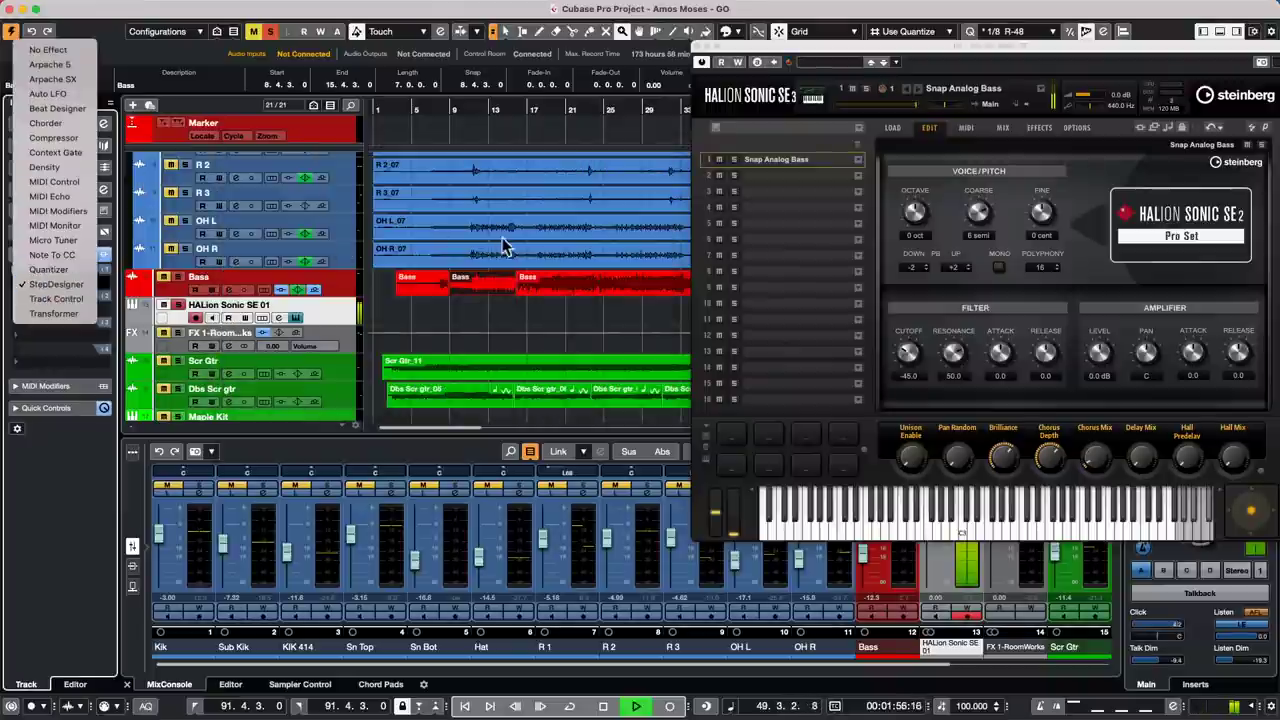
pyautogui.click(457, 334)
pyautogui.click(44, 290)
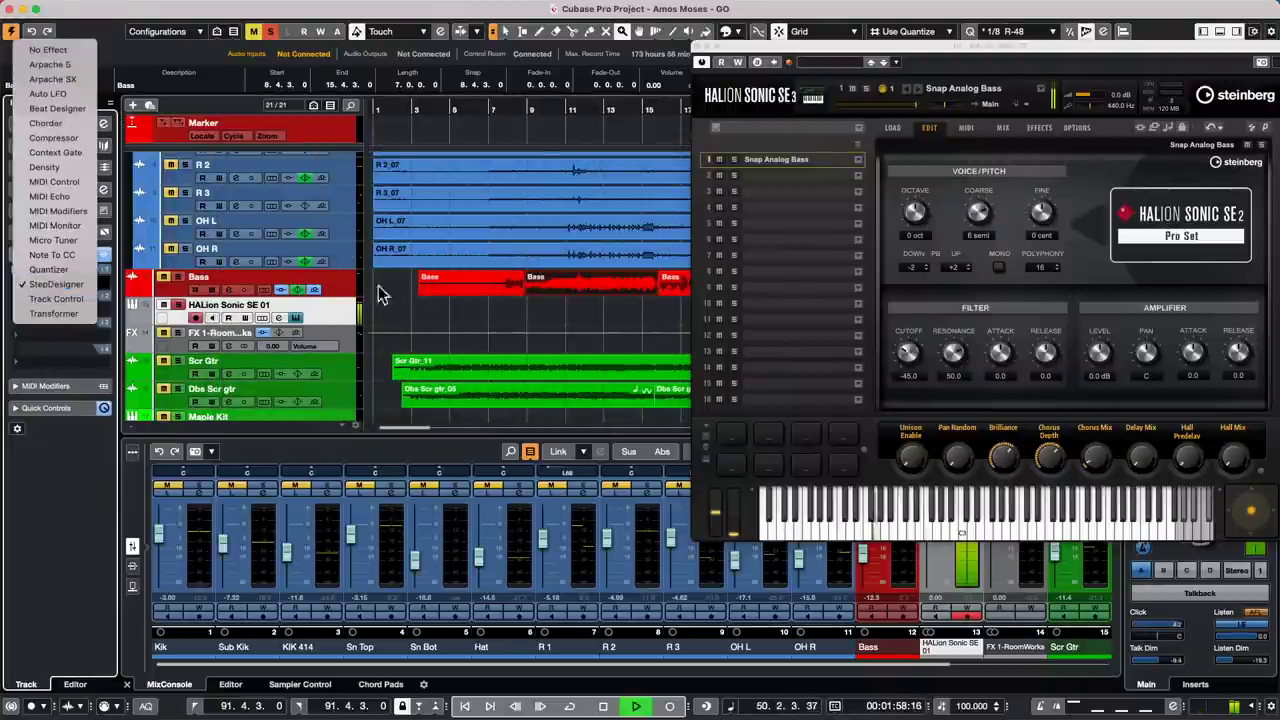
pyautogui.click(380, 290)
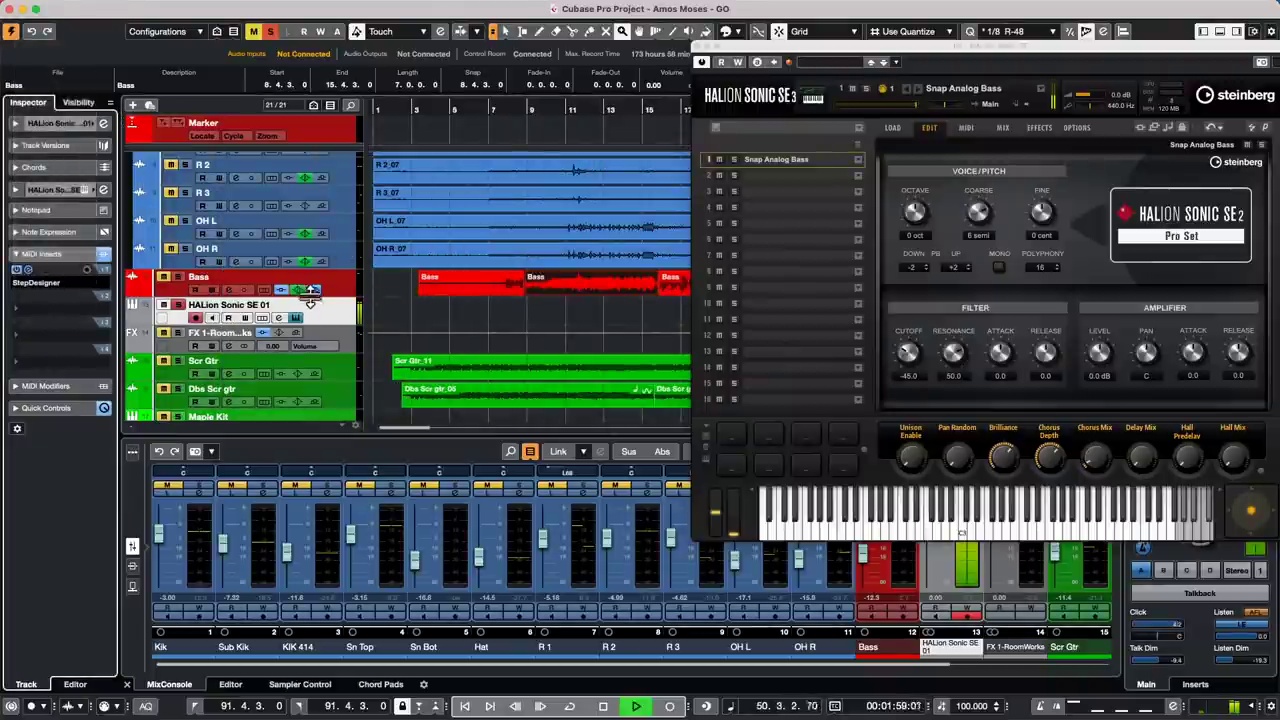
pyautogui.click(16, 270)
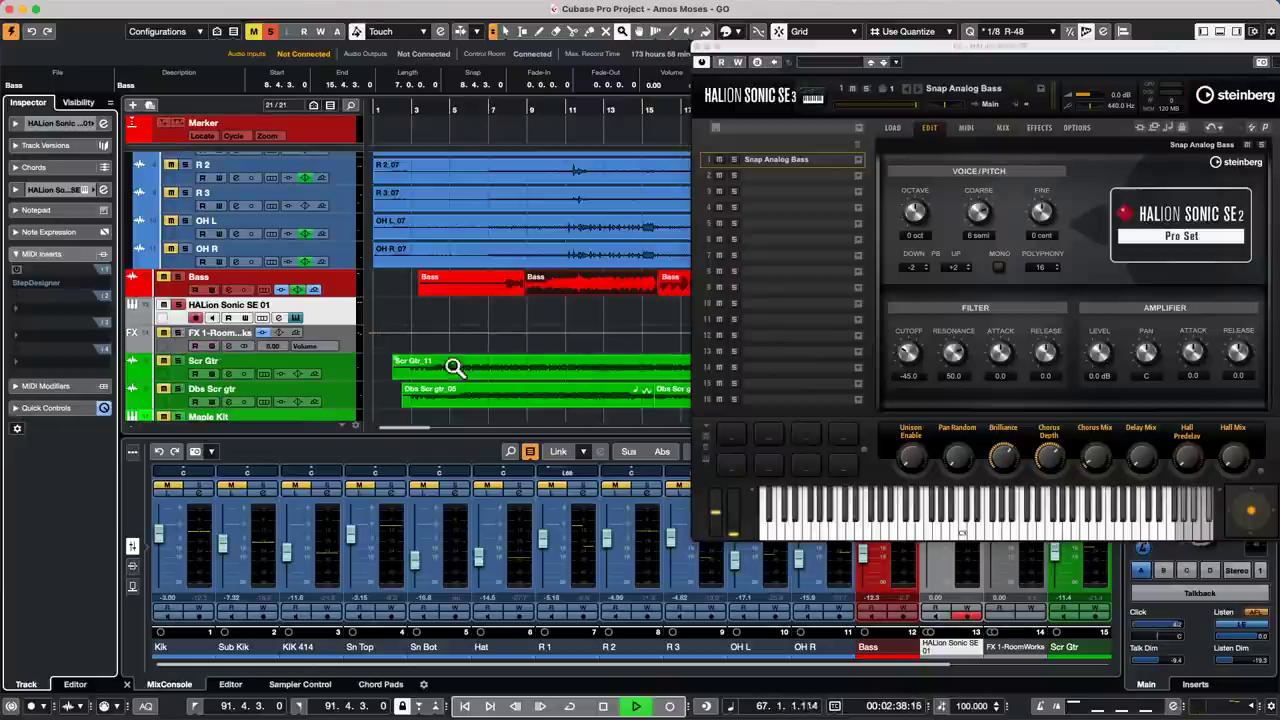
# Step: Draw an empty MIDI part on the HALion Sonic SE 01 track from about 3.2.3 to 15.4.1, and return to object selection
pyautogui.rightClick(485, 315)
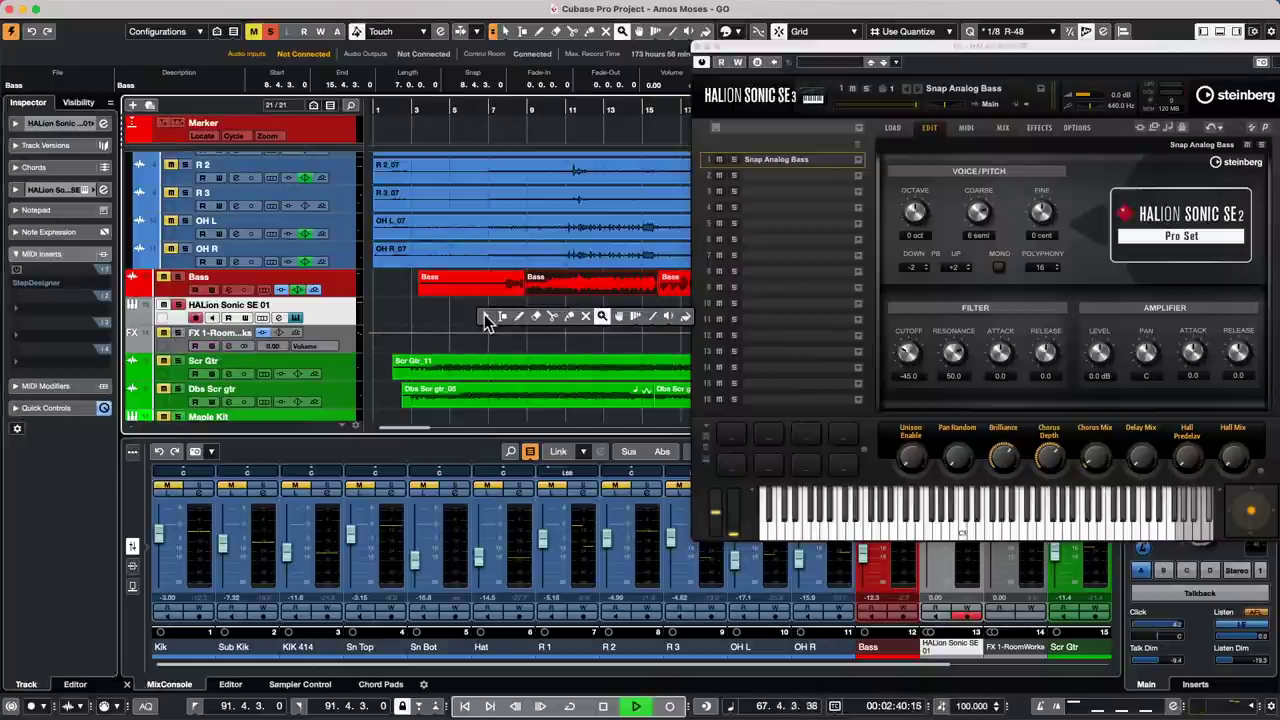
pyautogui.click(518, 316)
pyautogui.moveTo(422, 304); pyautogui.dragTo(656, 304)
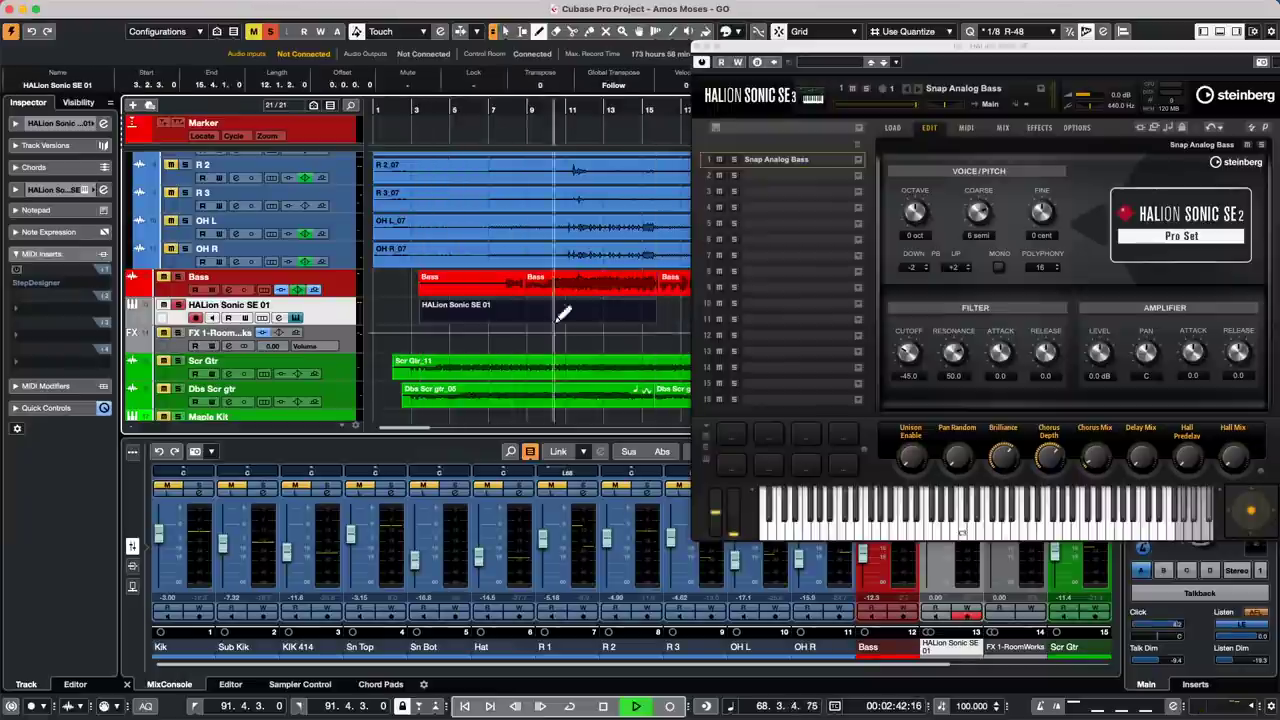
pyautogui.rightClick(496, 308)
pyautogui.click(507, 318)
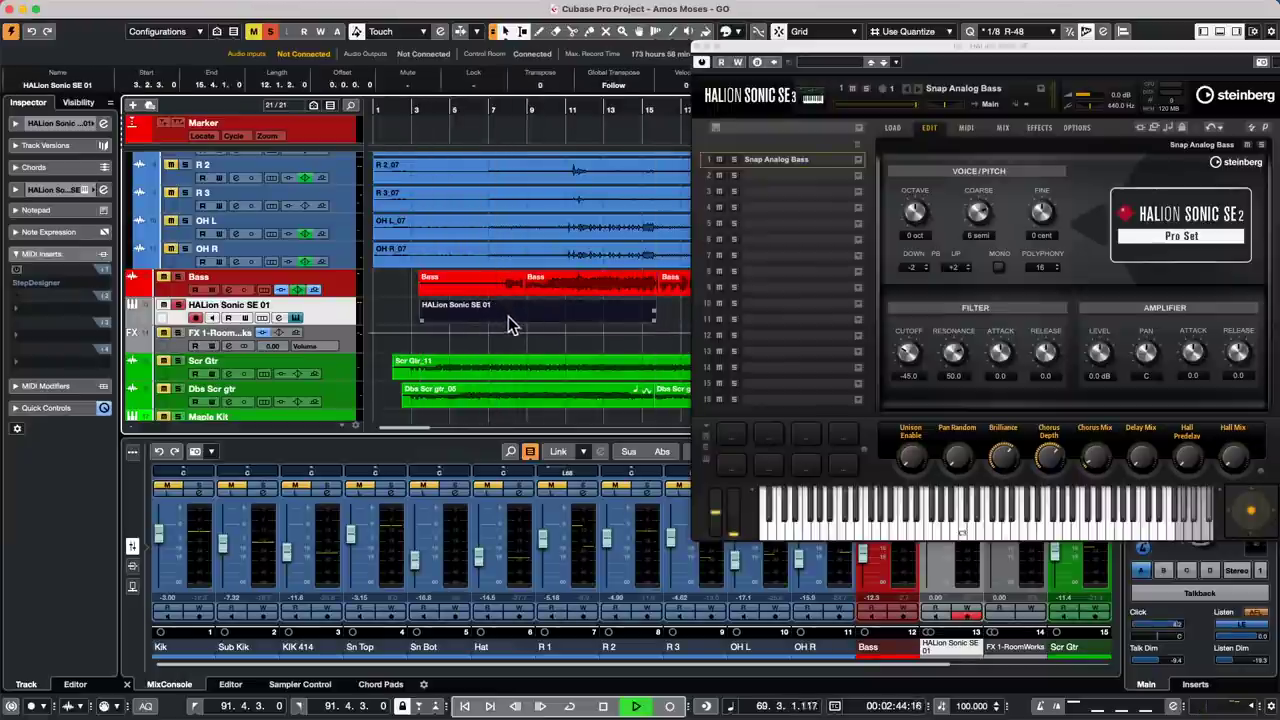
# Step: Open the new MIDI part for note editing, and draw a C#3 note from about 4.3.2 to 15.4.4
pyautogui.doubleClick(510, 322)
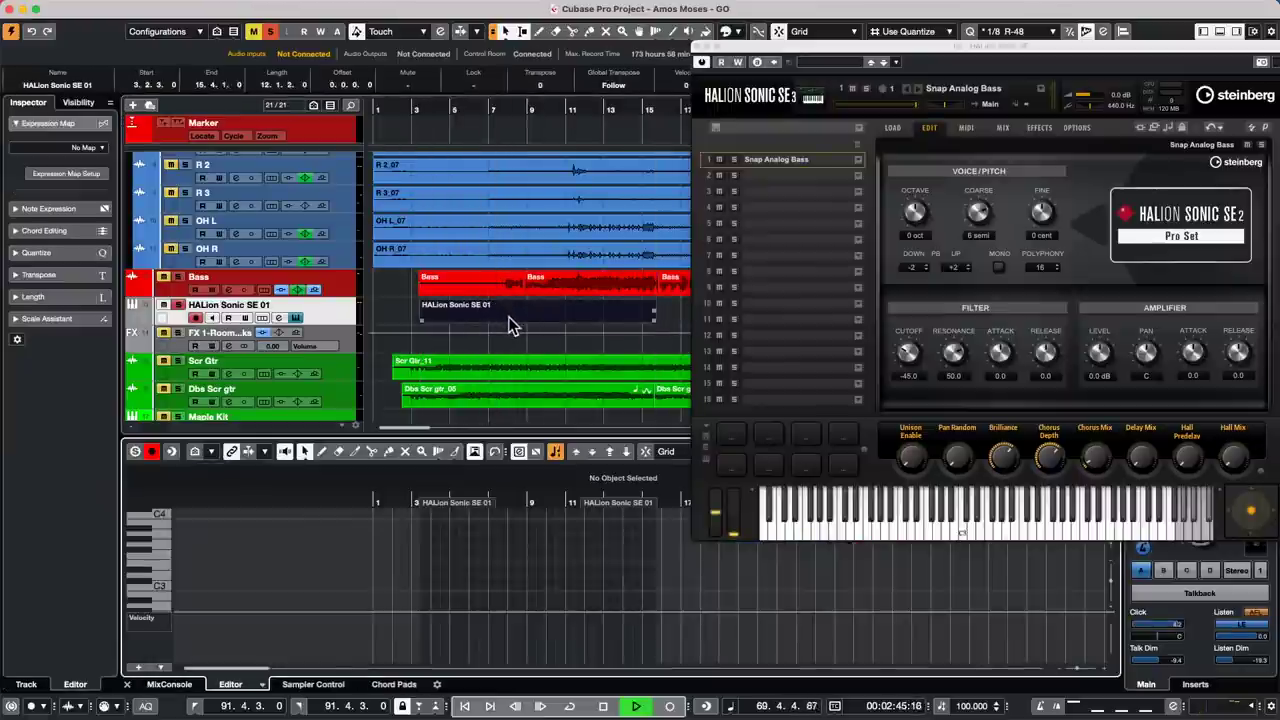
pyautogui.rightClick(465, 572)
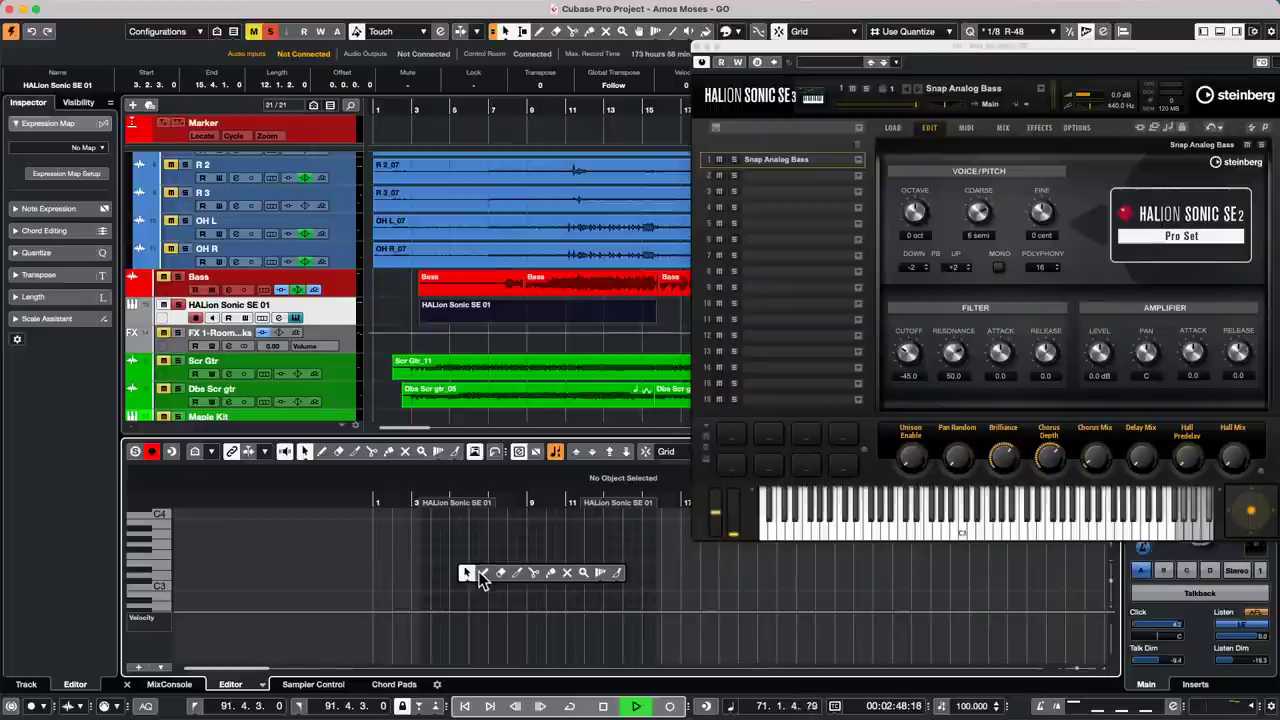
pyautogui.click(483, 572)
pyautogui.moveTo(443, 580); pyautogui.dragTo(659, 580)
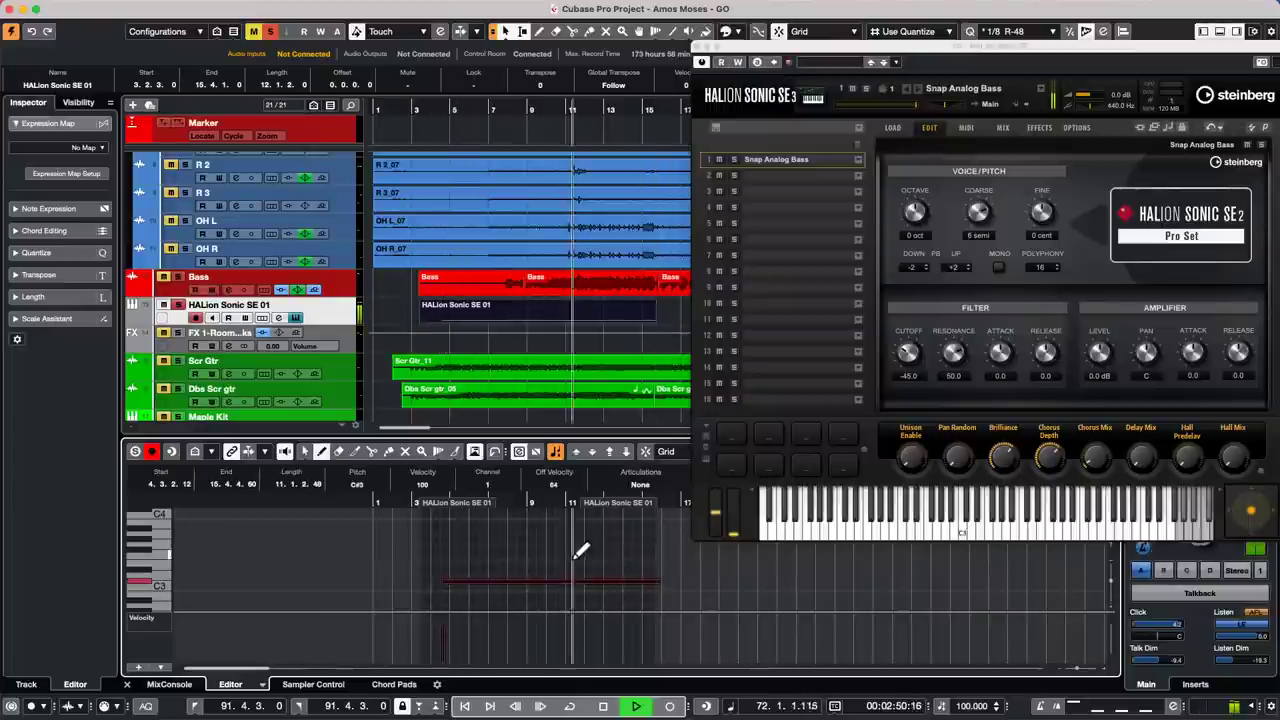
pyautogui.click(571, 552)
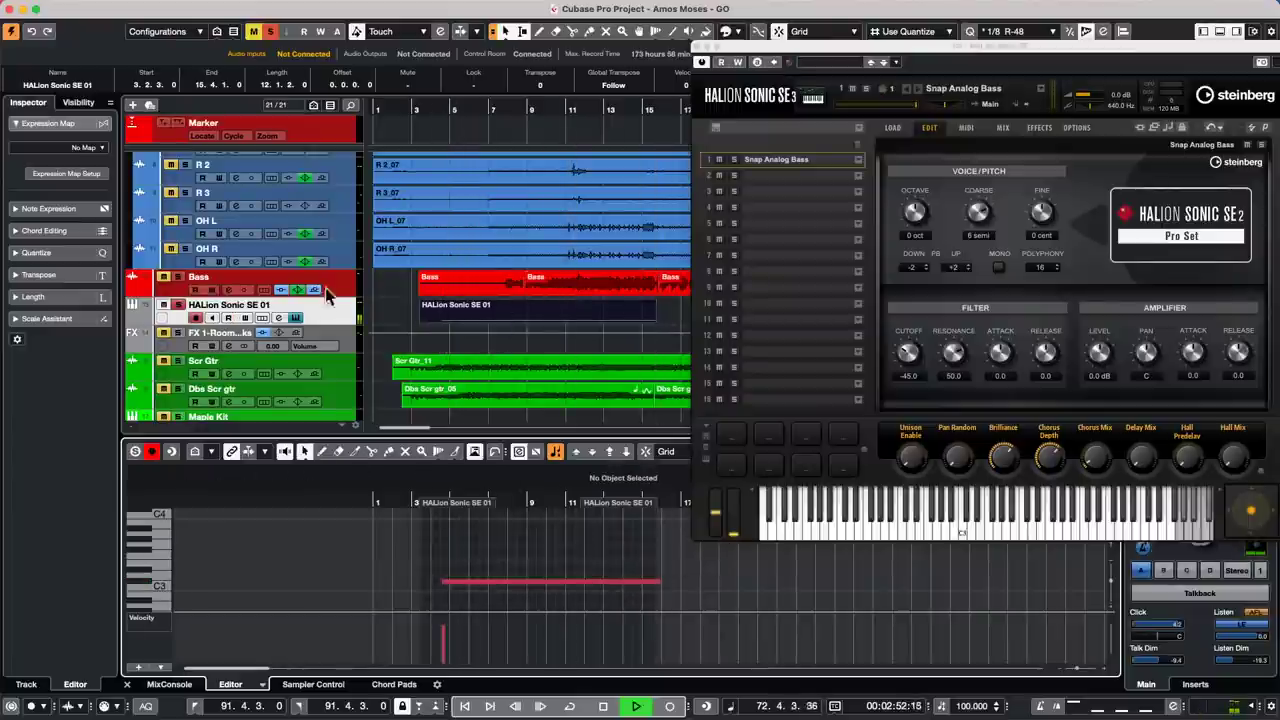
# Step: Enlarge the HALion Sonic SE 01 track, and draw long G#3 and F3 notes starting at about 4.4
pyautogui.moveTo(325, 327); pyautogui.dragTo(323, 340)
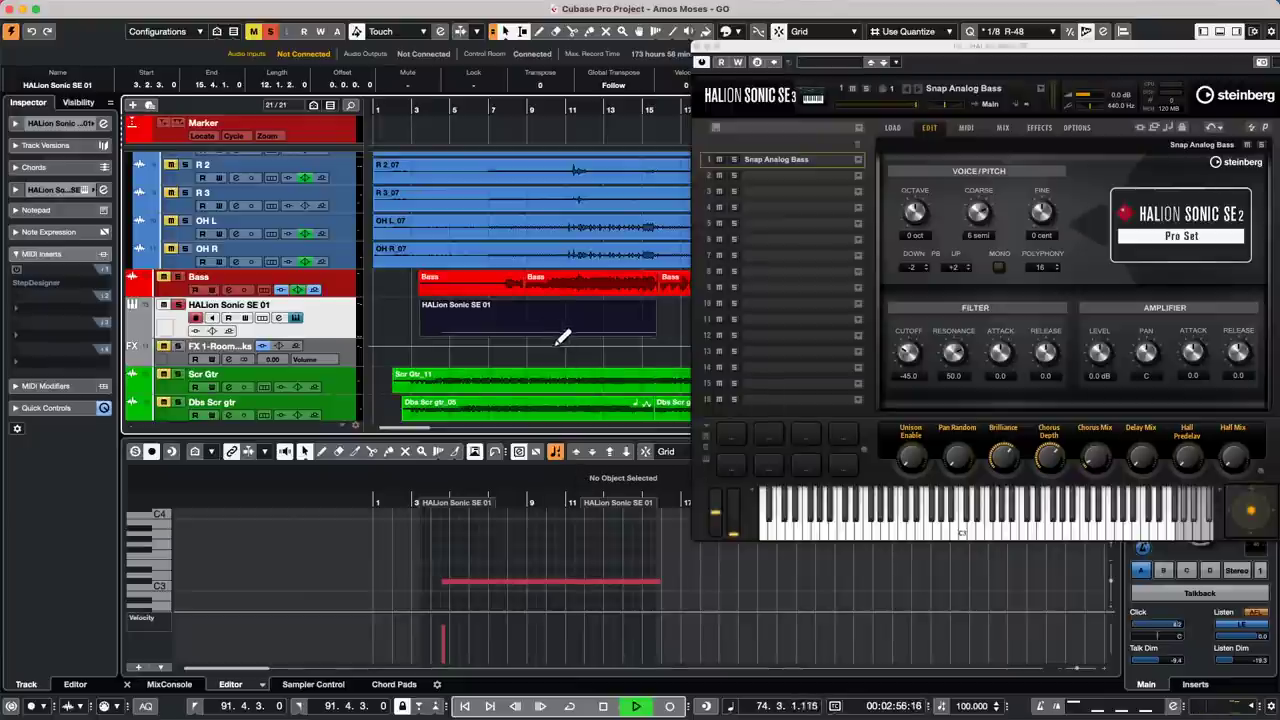
pyautogui.rightClick(452, 550)
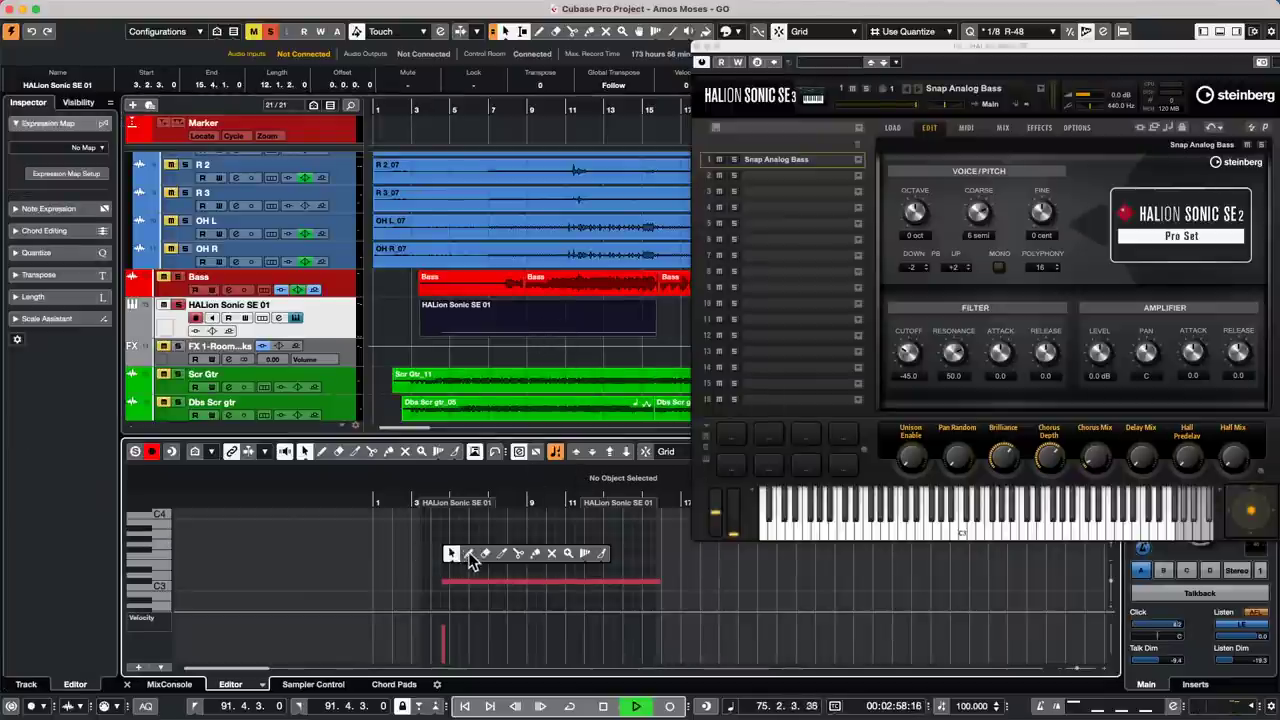
pyautogui.click(466, 550)
pyautogui.moveTo(452, 540); pyautogui.dragTo(647, 540)
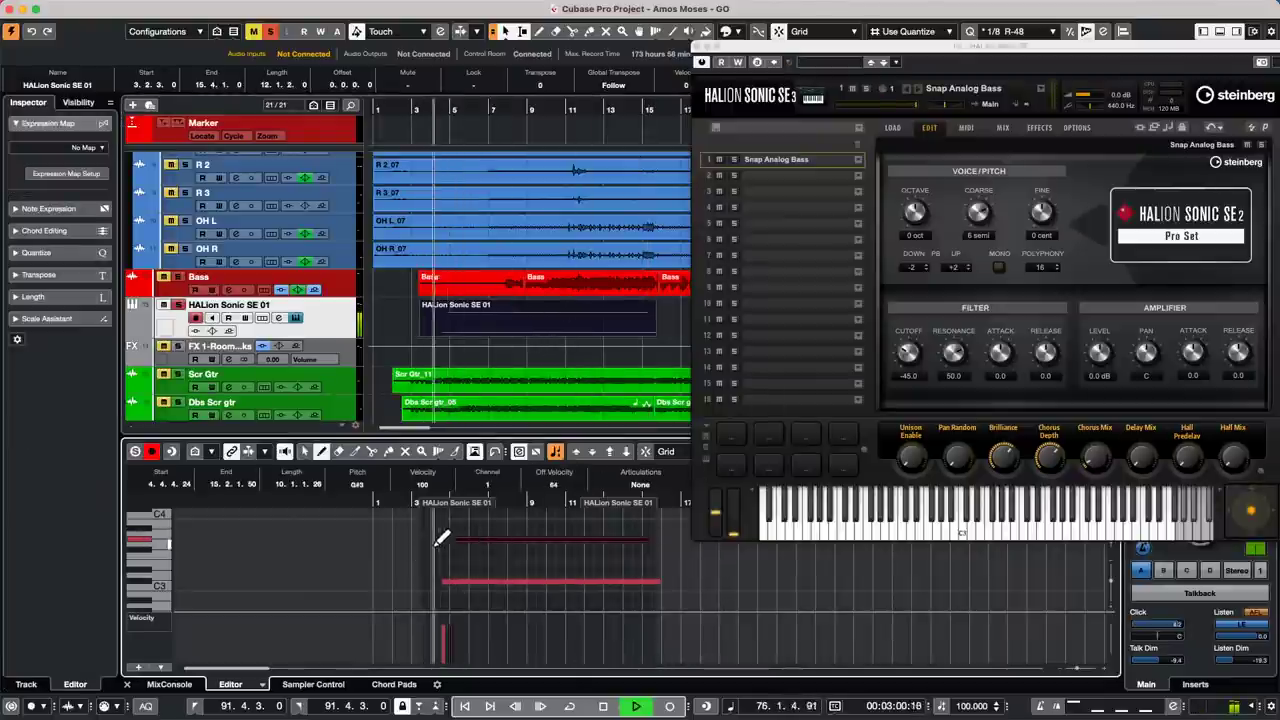
pyautogui.moveTo(452, 556); pyautogui.dragTo(666, 556)
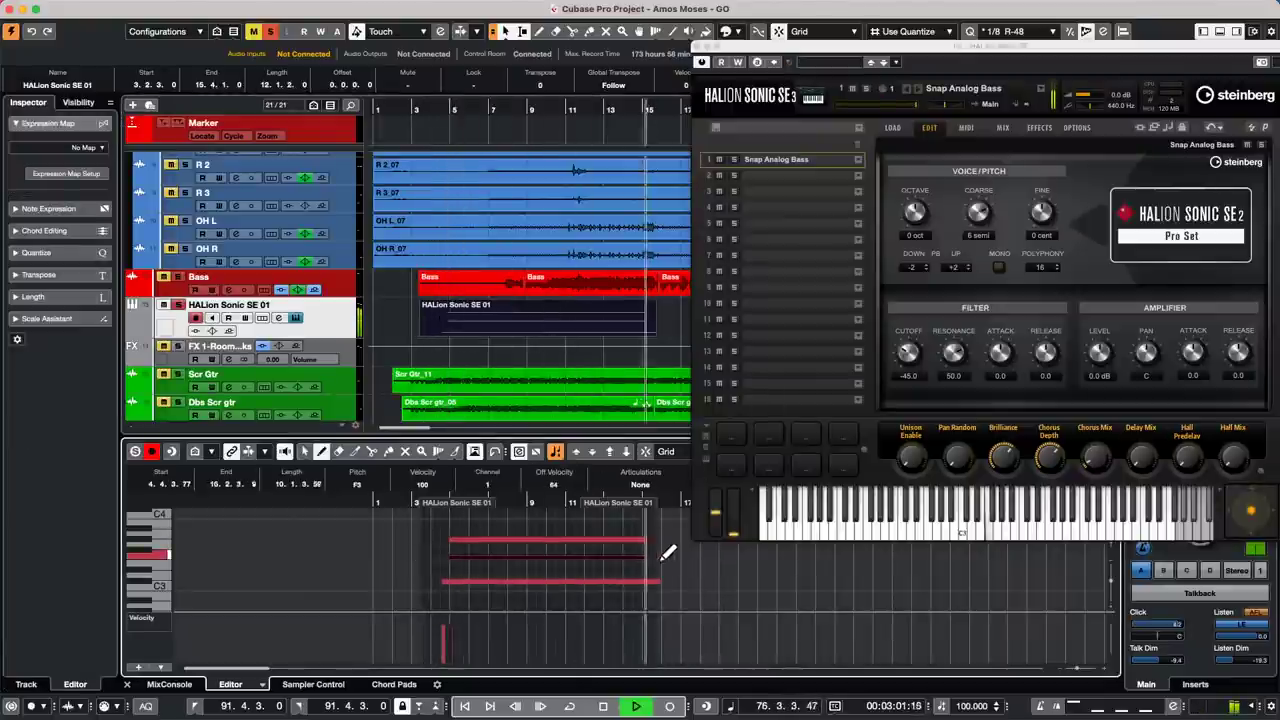
# Step: Stop playback and select the MIDI part on the HALion Sonic SE 01 track
pyautogui.rightClick(553, 352)
pyautogui.click(558, 343)
pyautogui.click(587, 323)
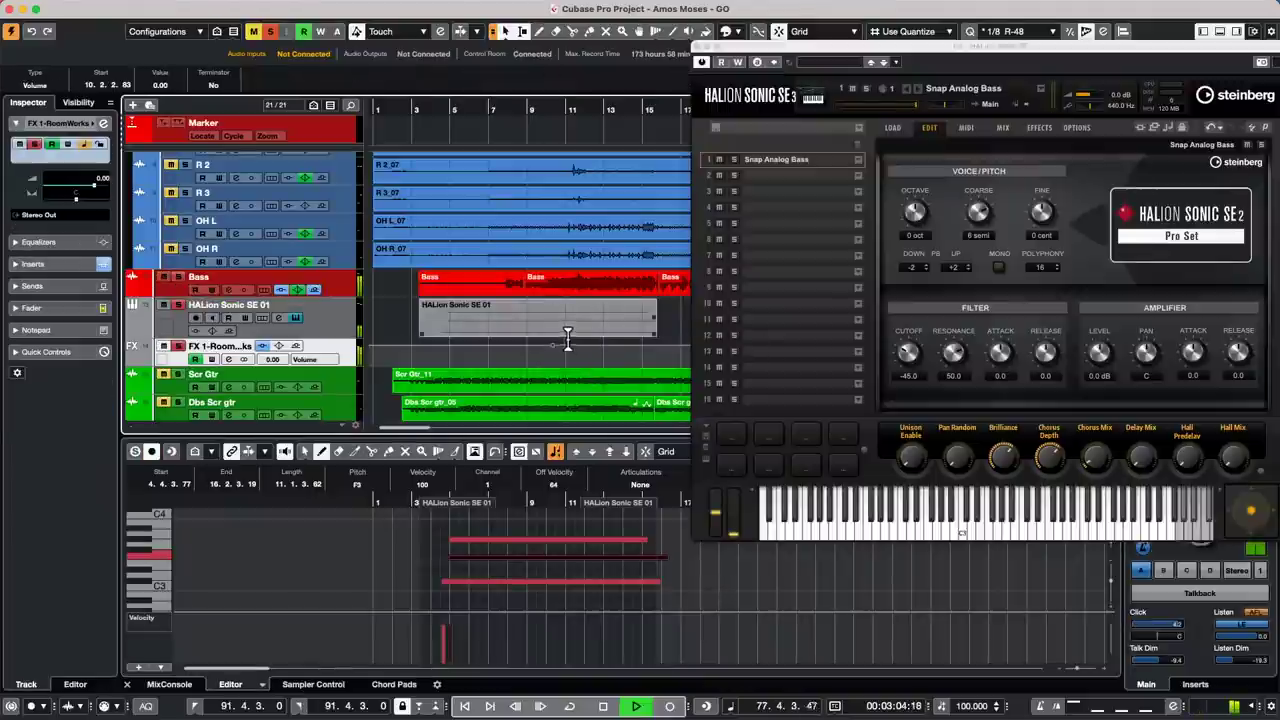
pyautogui.press('space')
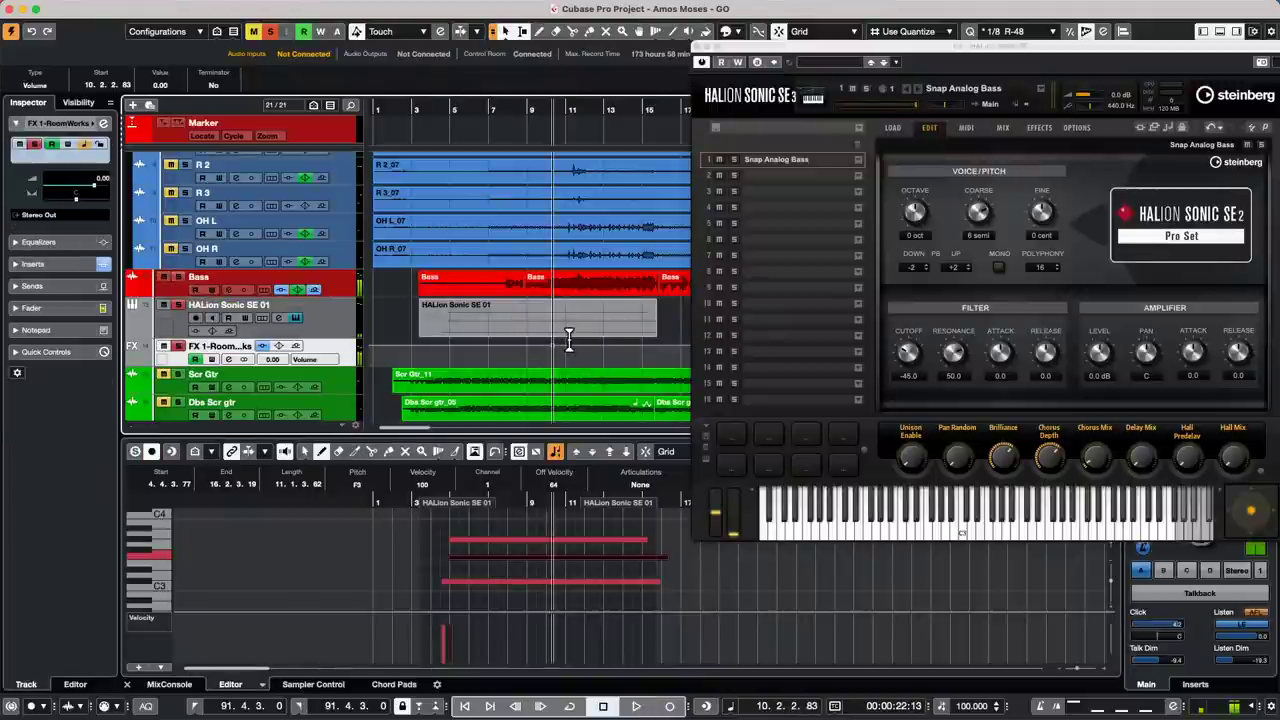
pyautogui.click(536, 331)
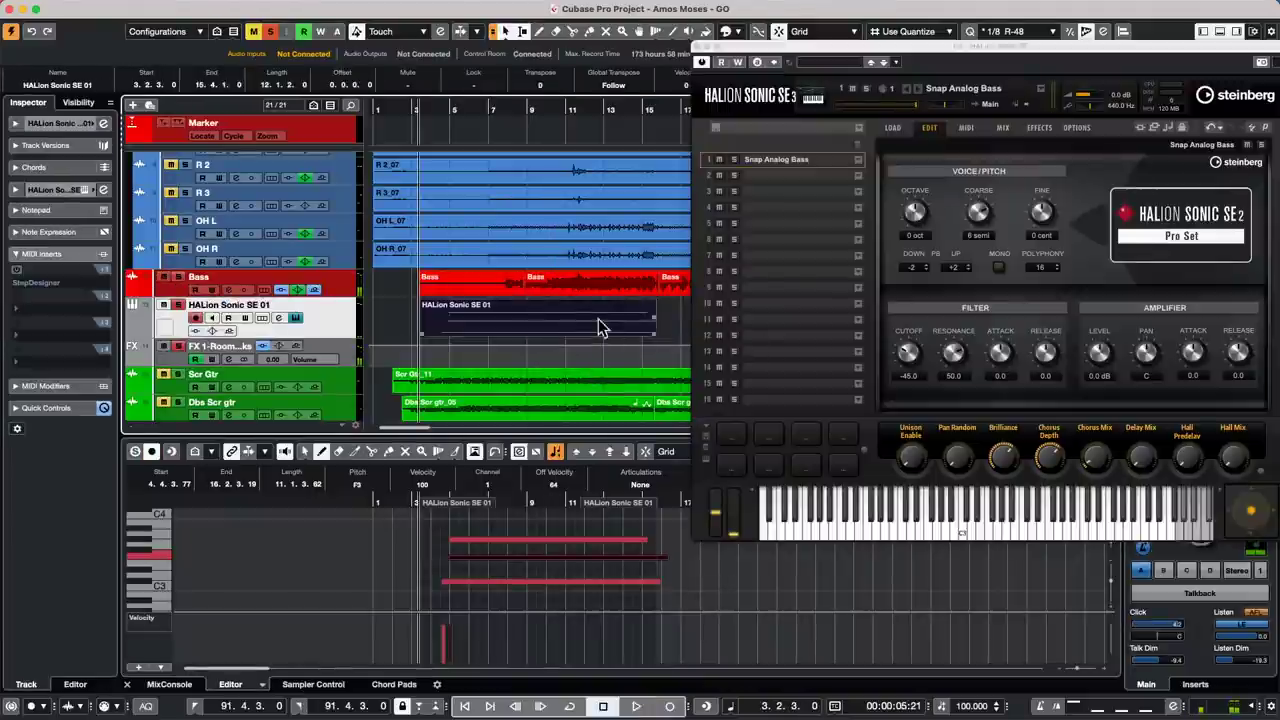
# Step: Split the HALion Sonic SE 01 part at 9.2.3
pyautogui.rightClick(531, 322)
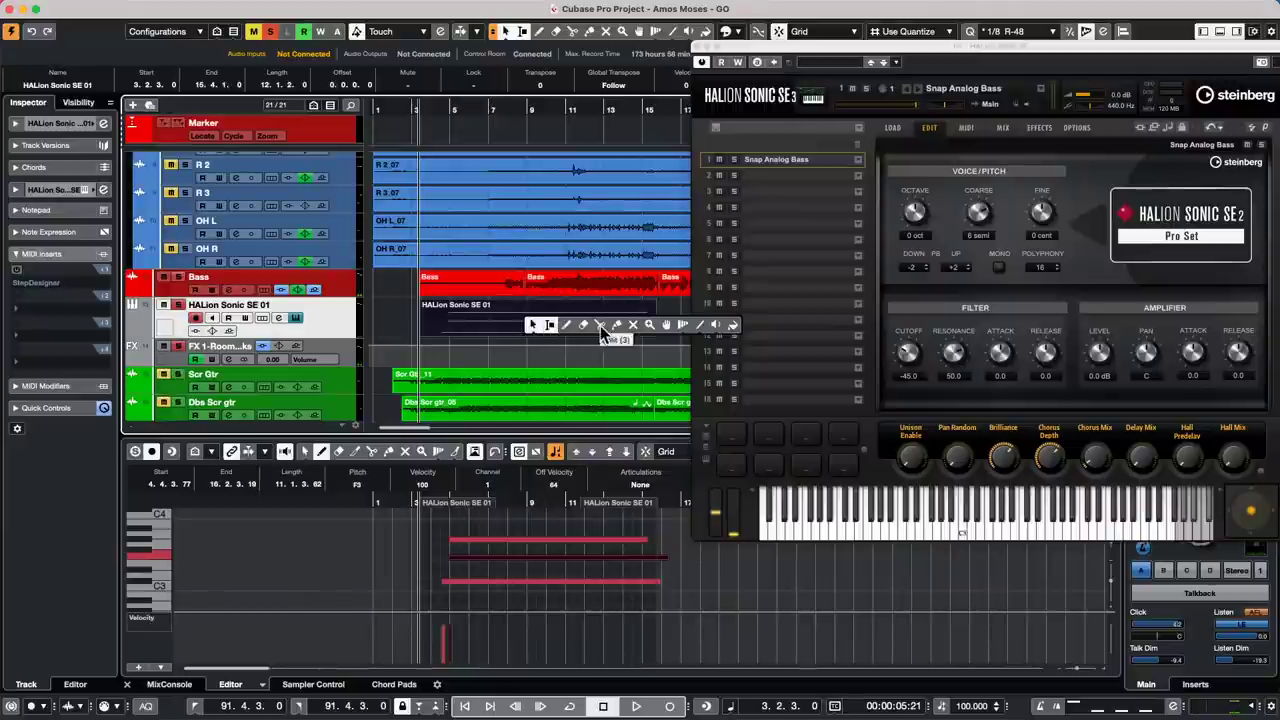
pyautogui.click(598, 326)
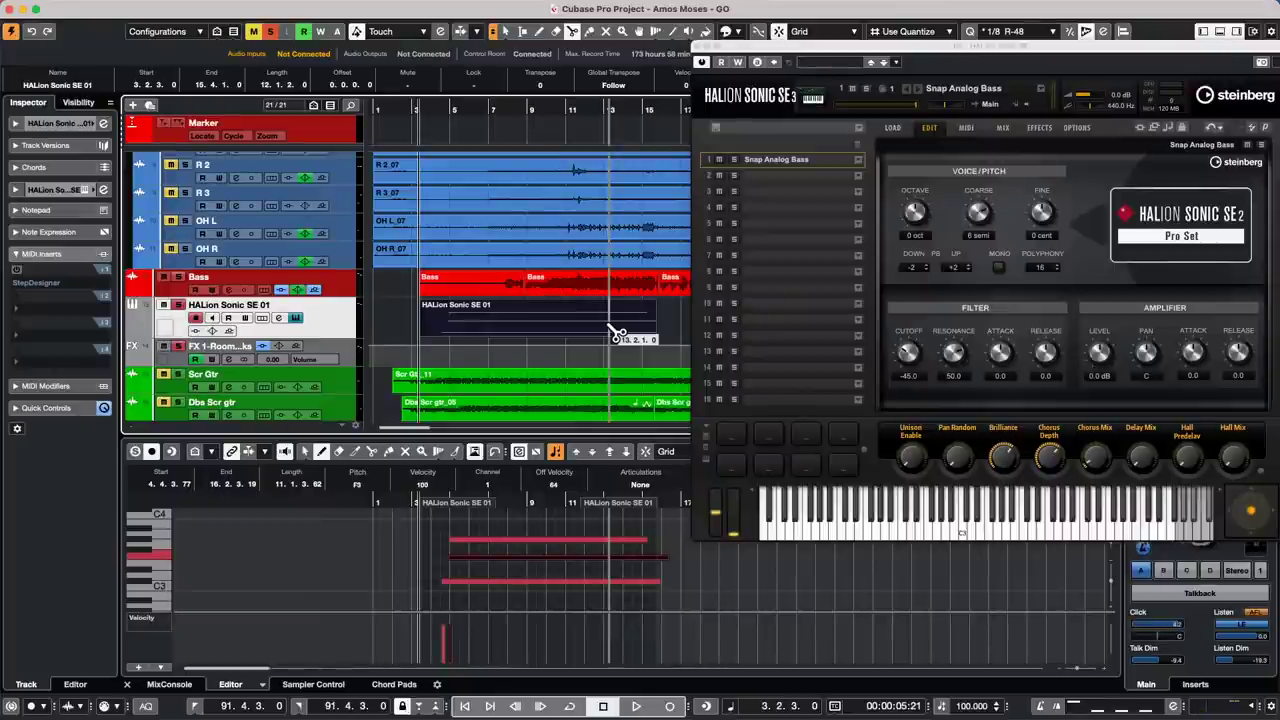
pyautogui.click(537, 321)
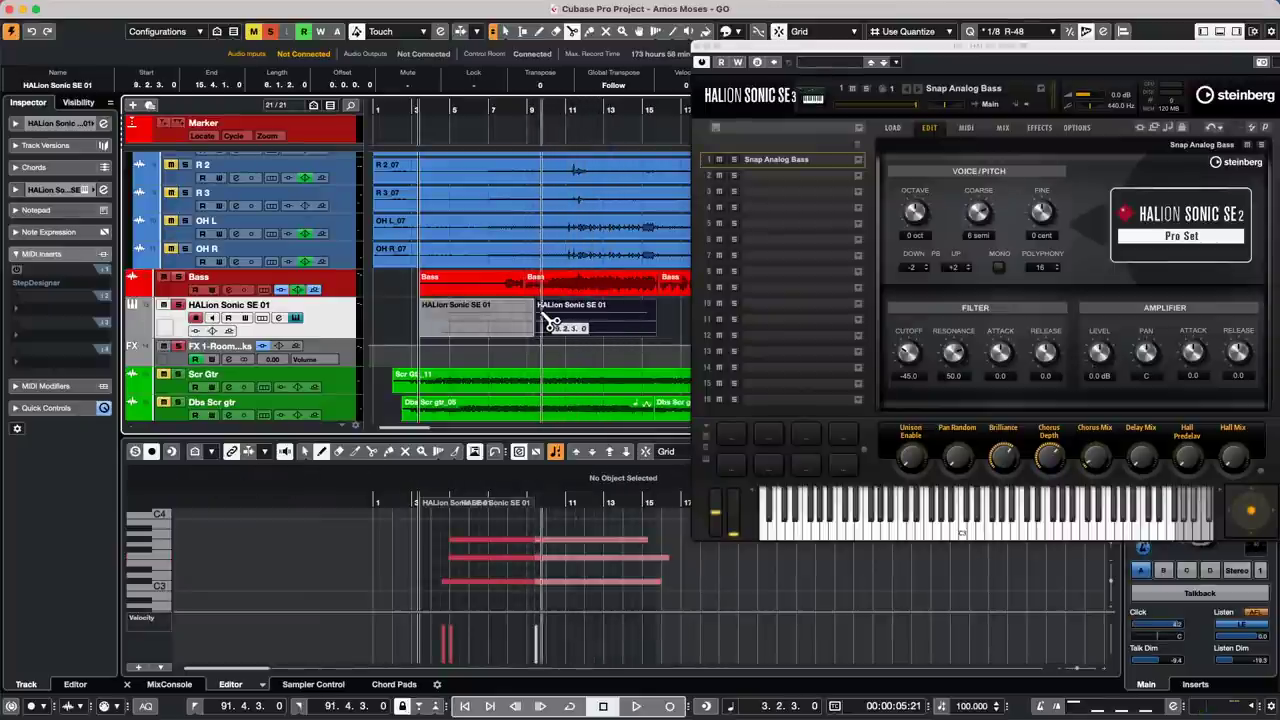
# Step: Select the notes of the second half in the note editor, and undo the split at 9.2.3
pyautogui.click(643, 537)
pyautogui.press('1')
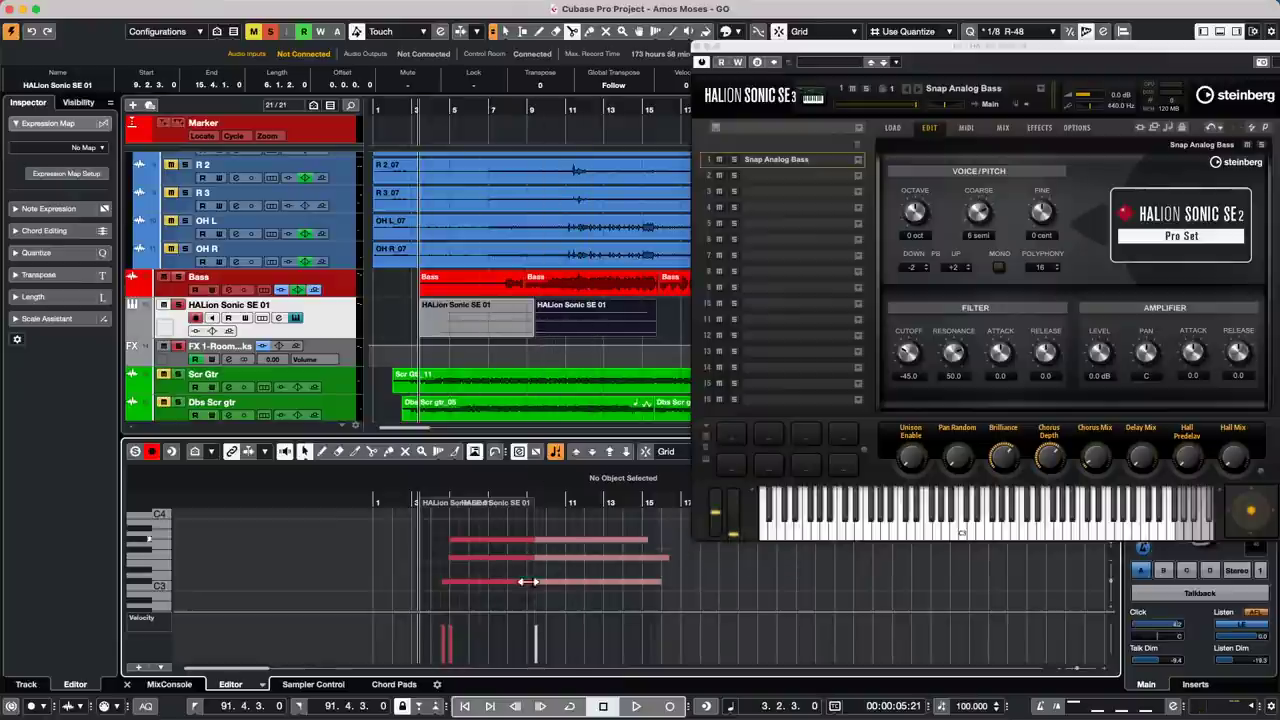
pyautogui.click(535, 524)
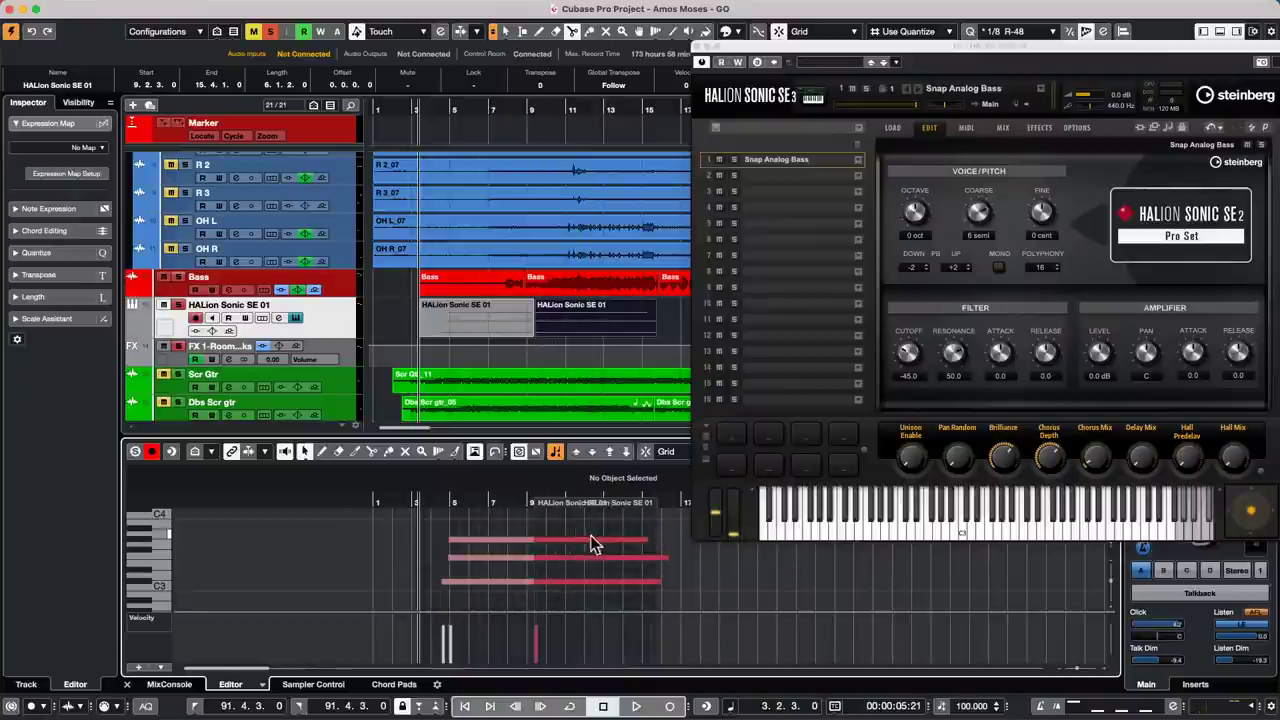
pyautogui.click(586, 588)
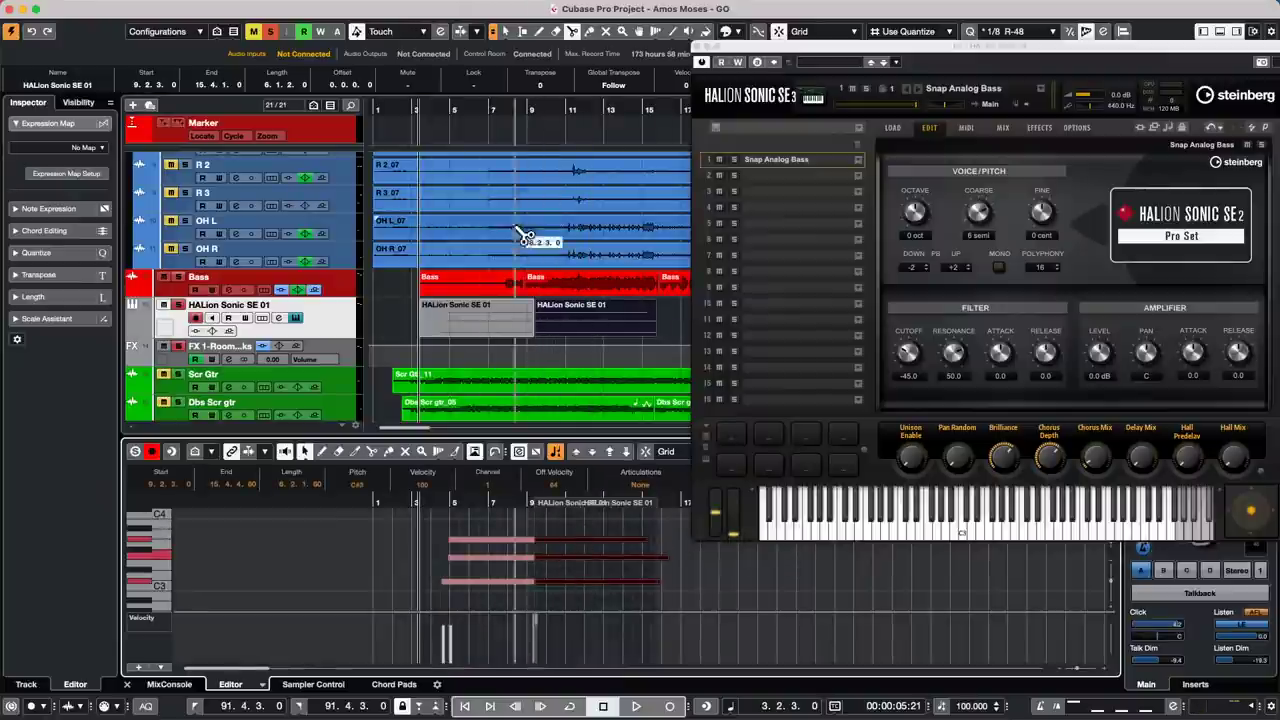
pyautogui.click(472, 330)
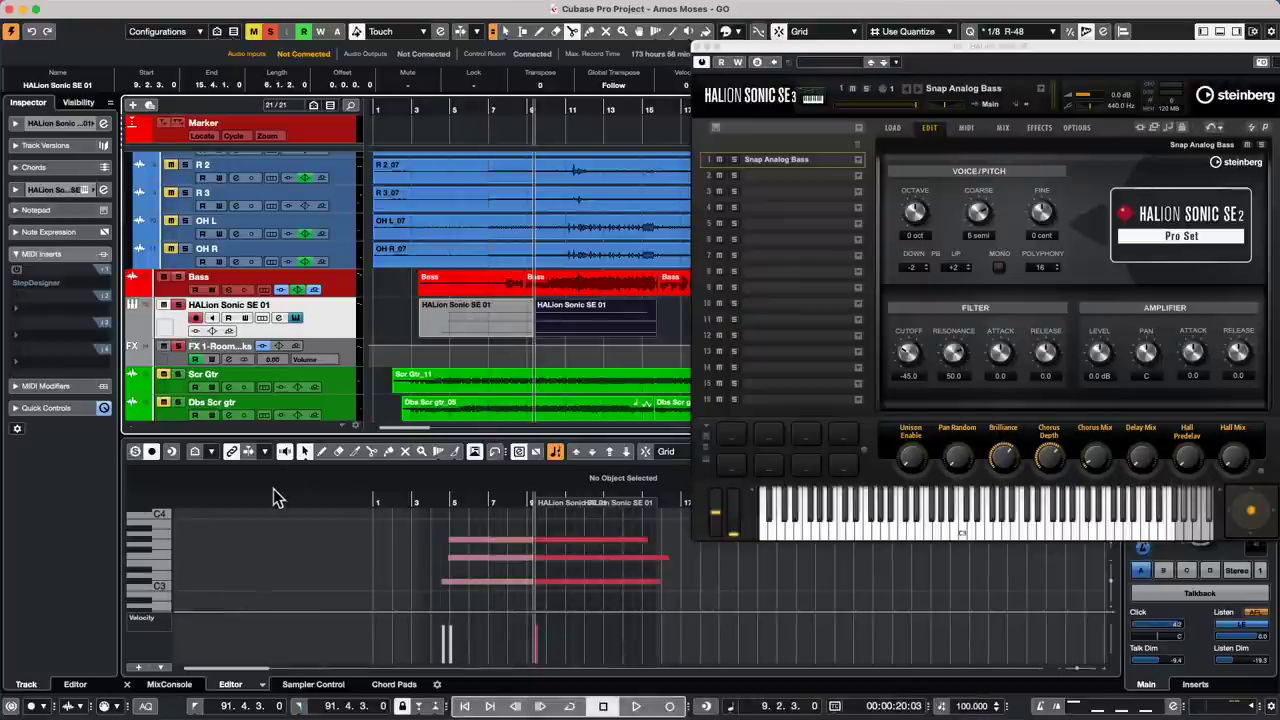
pyautogui.press('super+z')
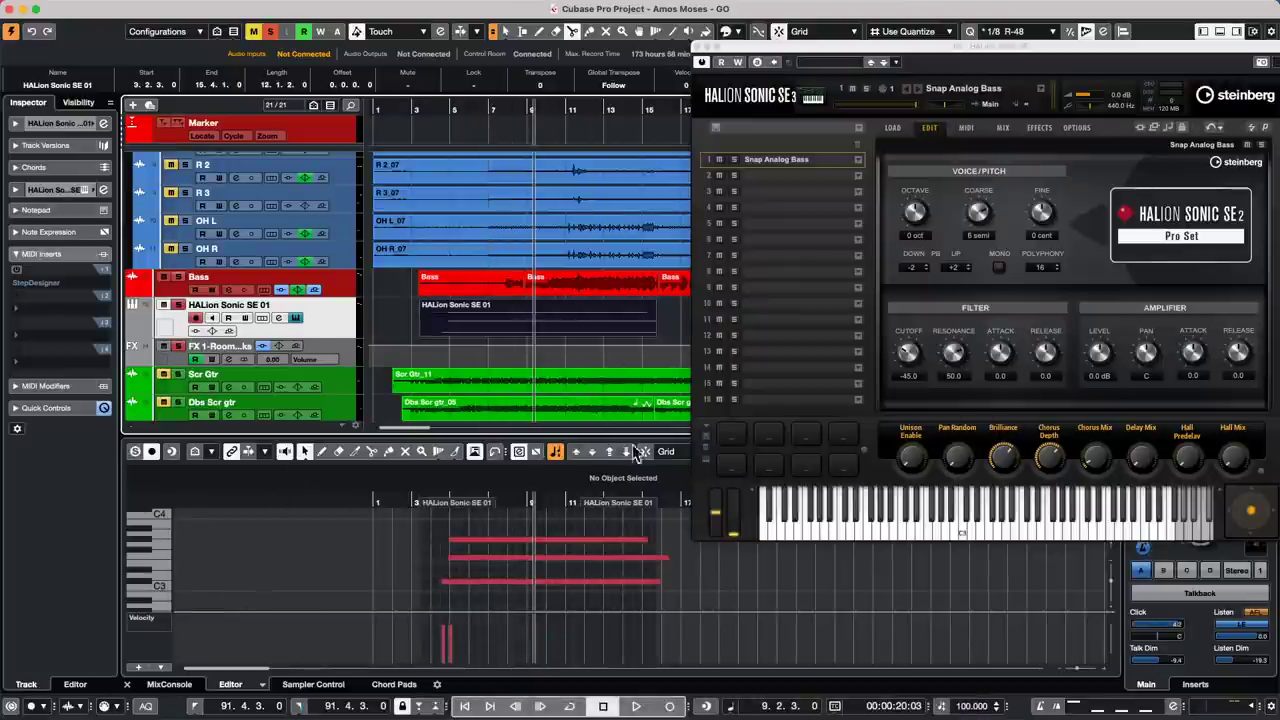
# Step: Split the HALion Sonic SE 01 part at 12.2.1, and undo that split
pyautogui.click(600, 330)
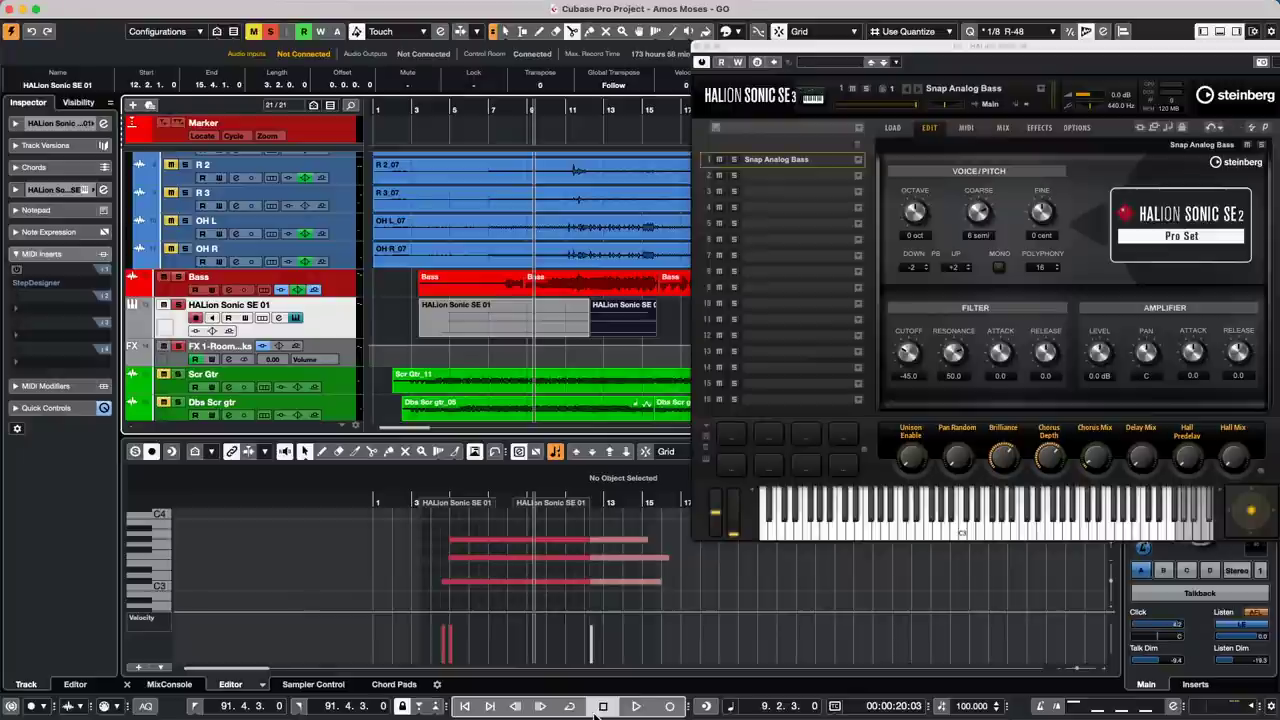
pyautogui.press('super+z')
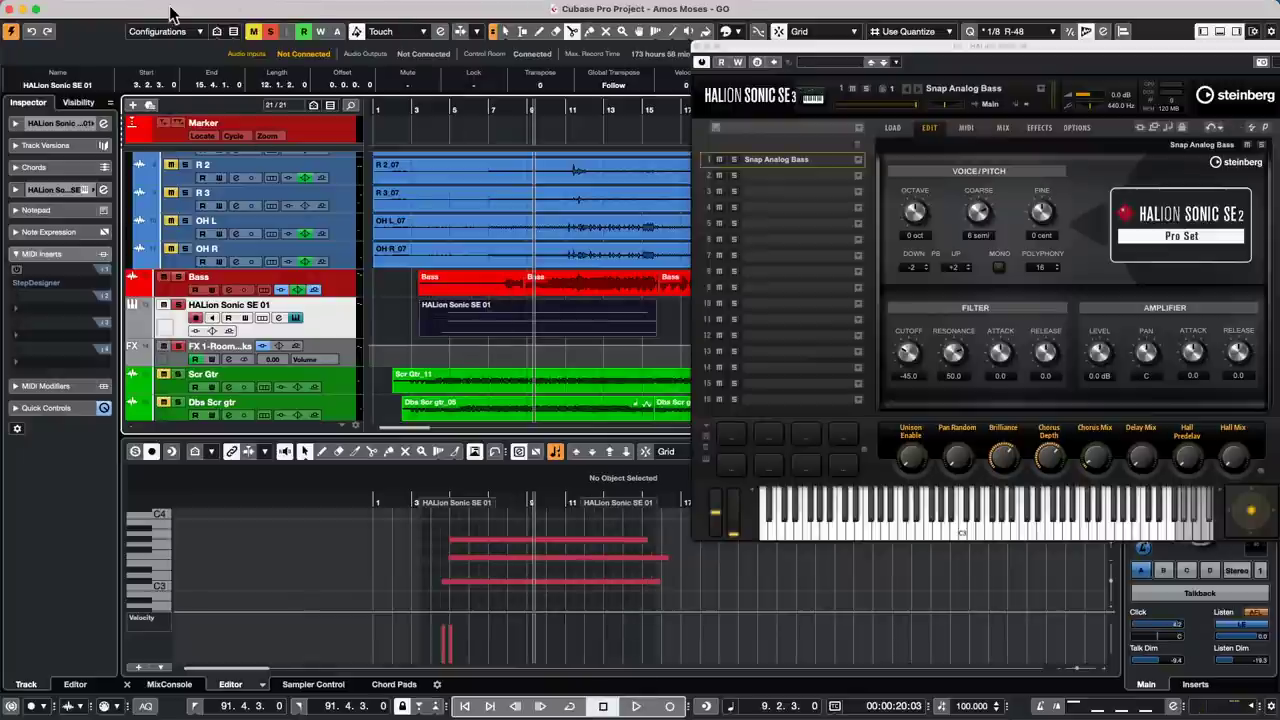
# Step: Turn off Split MIDI Events in the MIDI editing preferences, and split the HALion Sonic SE 01 part at 8.4.1
pyautogui.moveTo(128, 6)
pyautogui.click(19, 8)
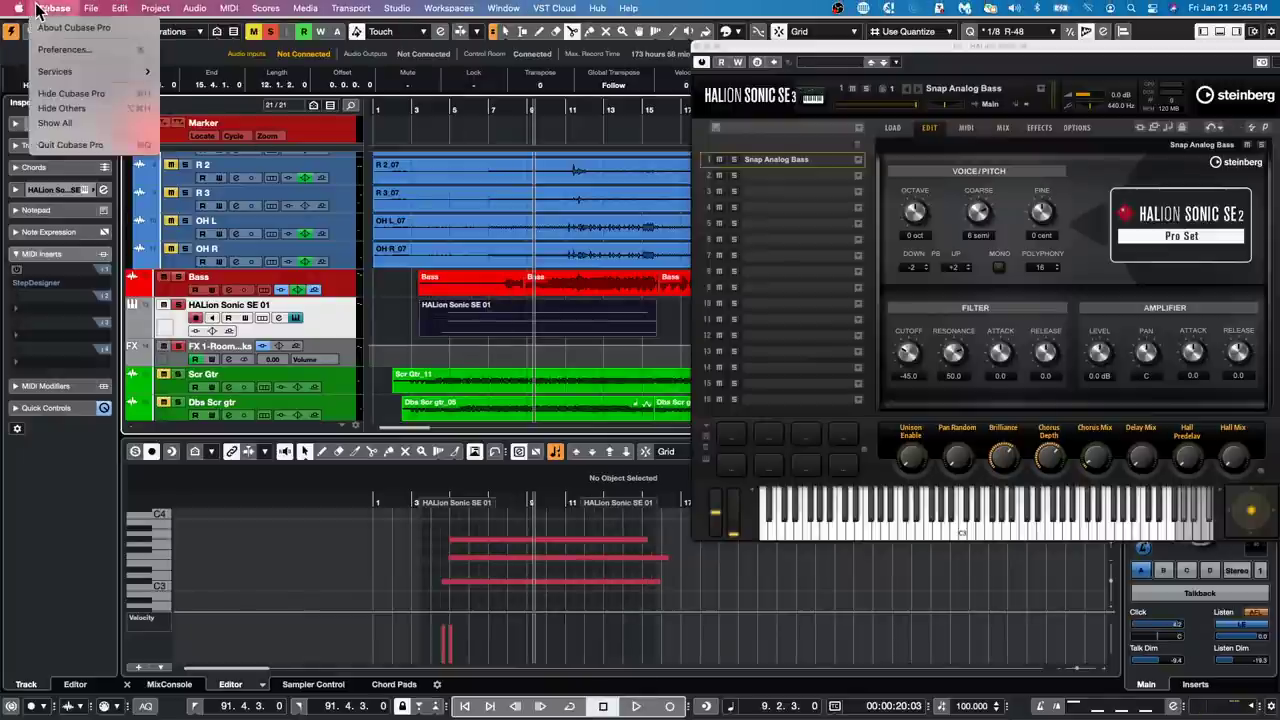
pyautogui.moveTo(54, 10)
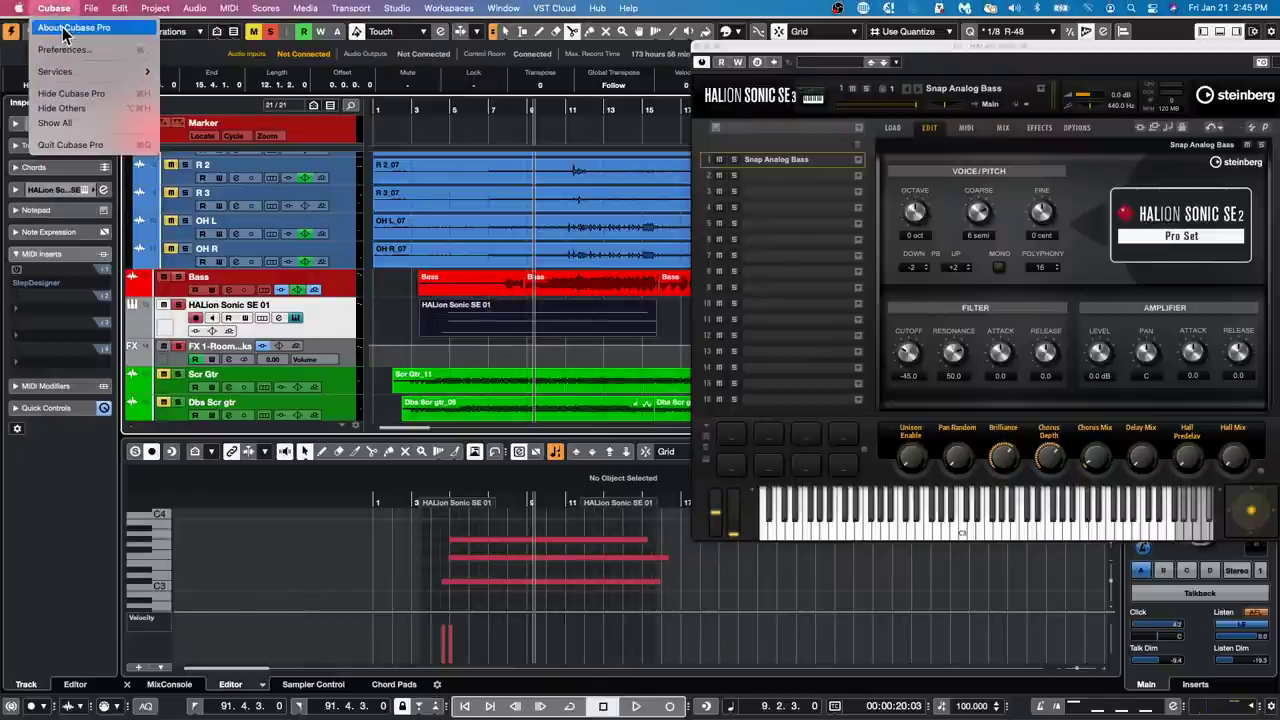
pyautogui.click(68, 49)
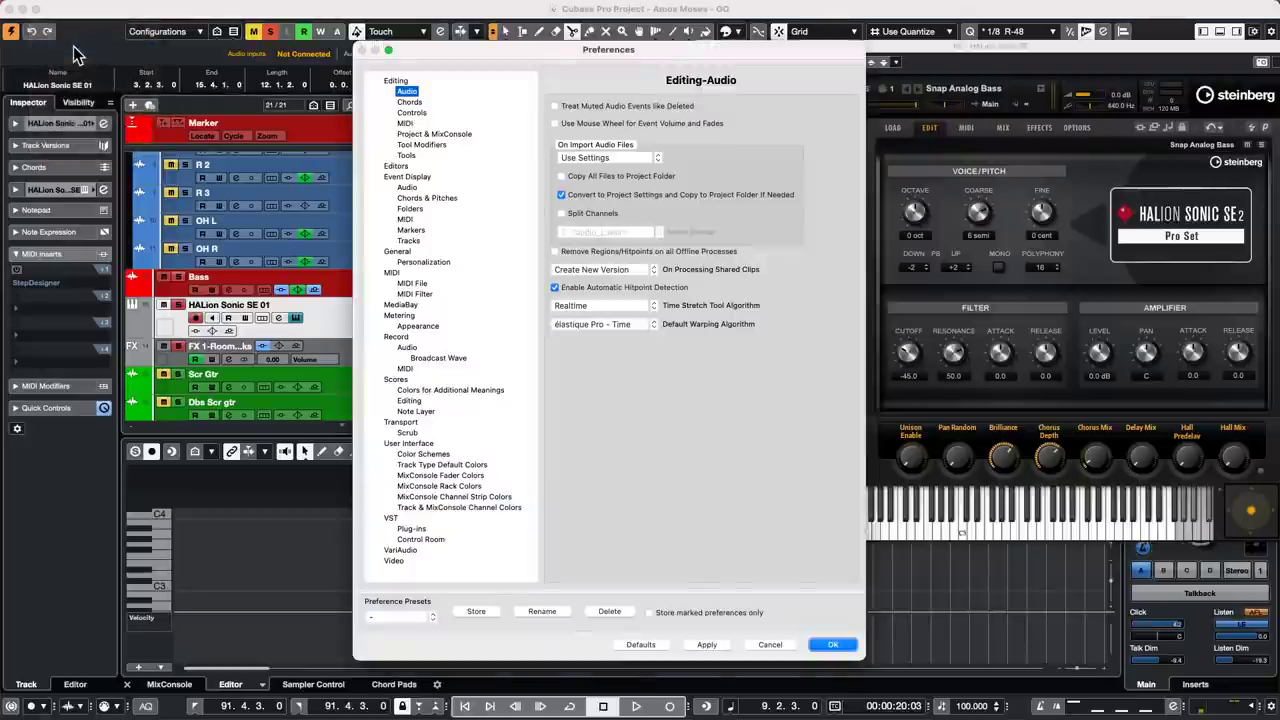
pyautogui.click(424, 122)
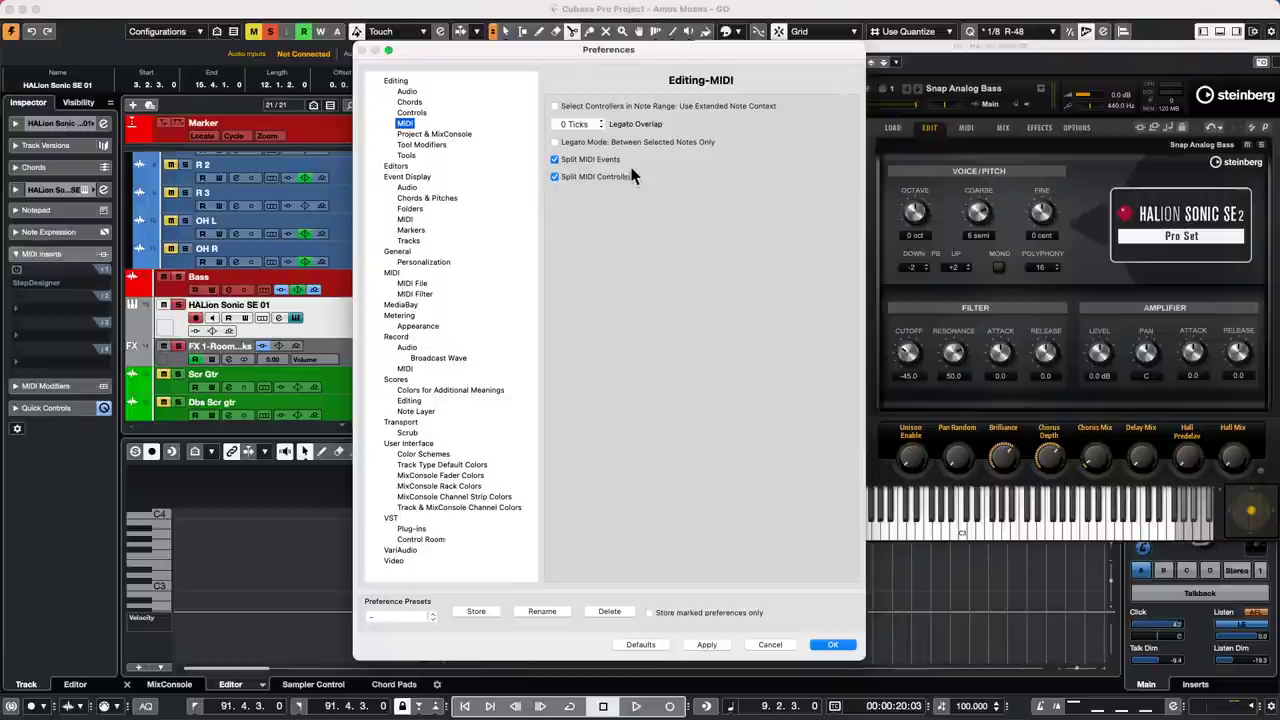
pyautogui.click(556, 159)
pyautogui.click(705, 645)
pyautogui.click(846, 646)
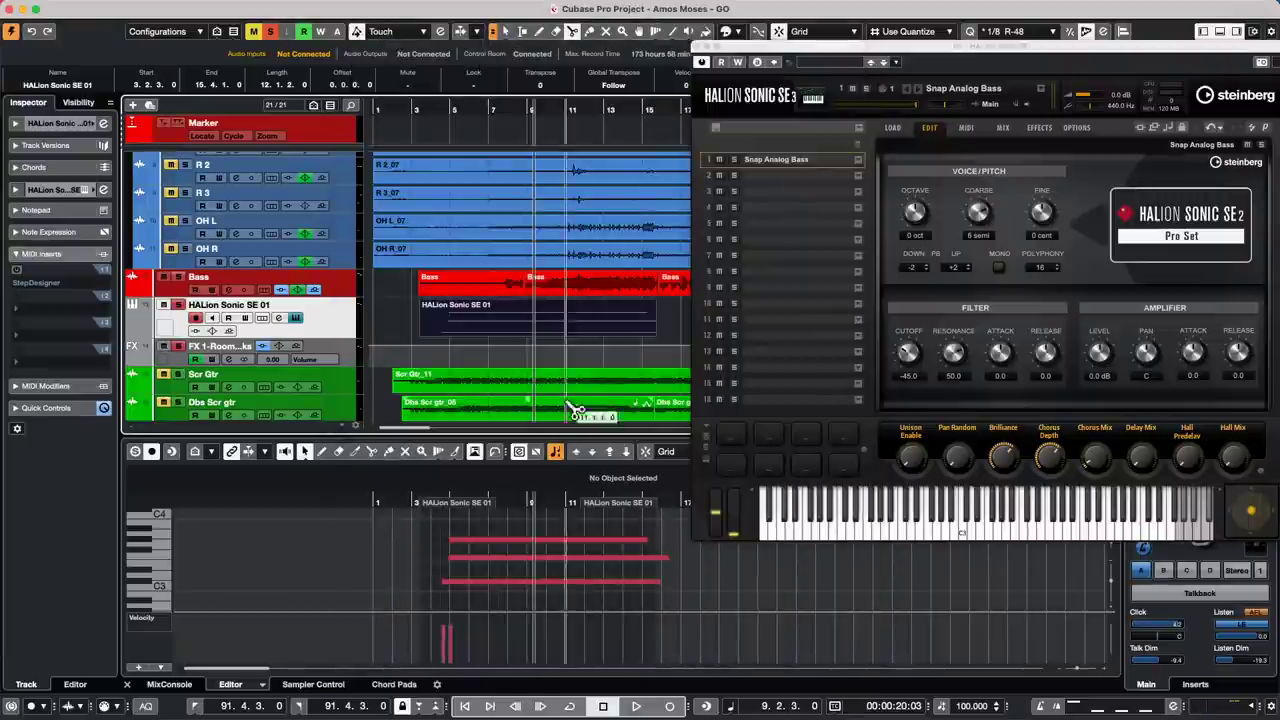
pyautogui.click(522, 318)
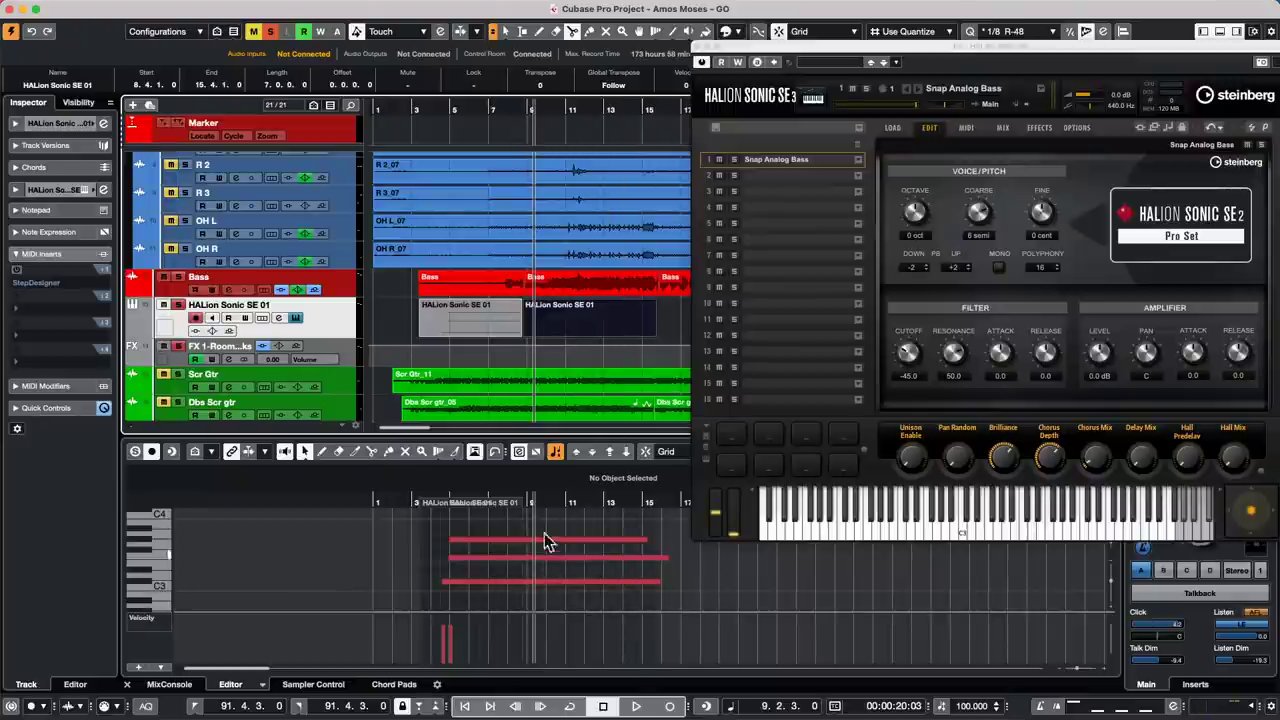
# Step: Turn Split MIDI Events back on in the MIDI editing preferences, and split the second HALion Sonic SE 01 part at 11.3.3
pyautogui.moveTo(8, 10)
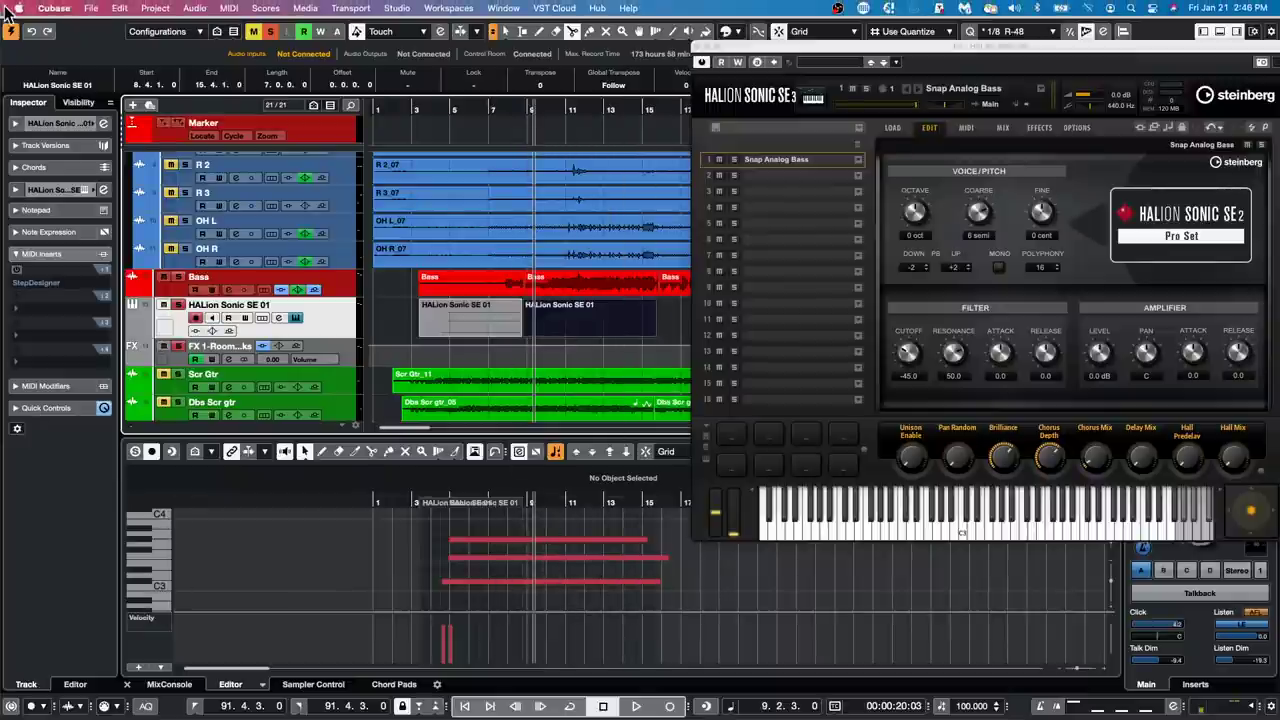
pyautogui.click(91, 8)
pyautogui.moveTo(113, 210)
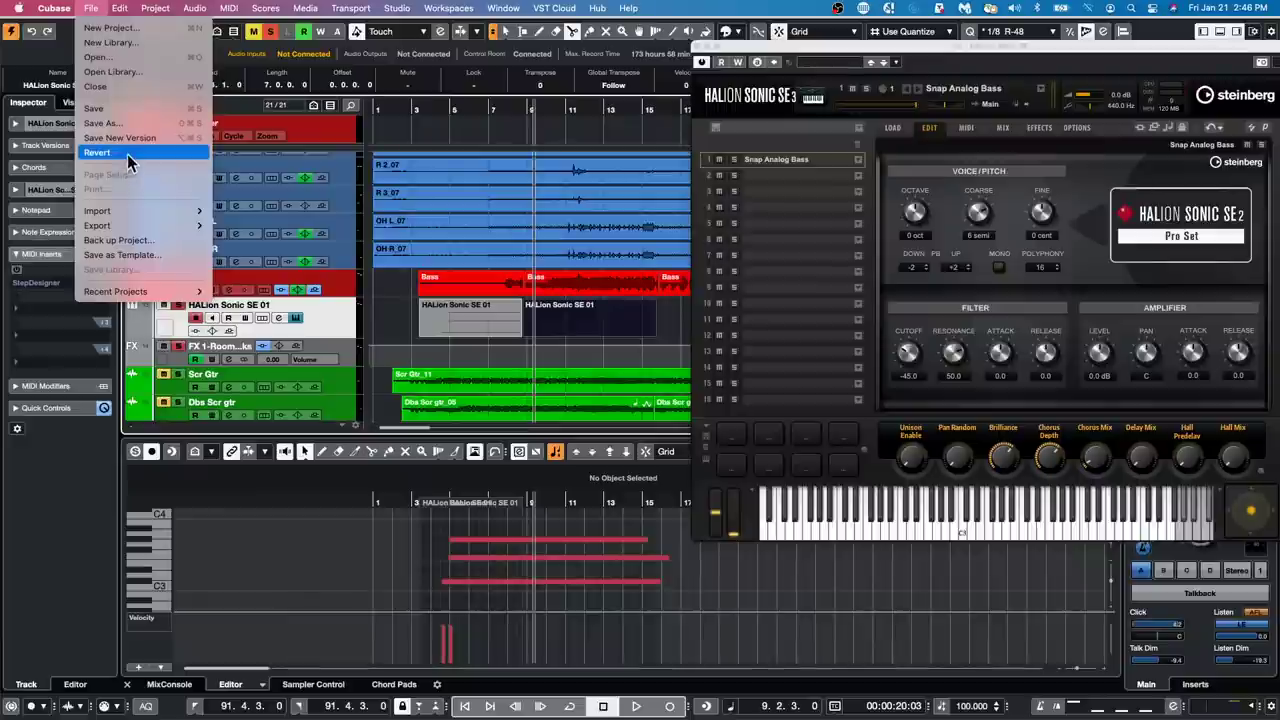
pyautogui.moveTo(54, 8)
pyautogui.click(60, 50)
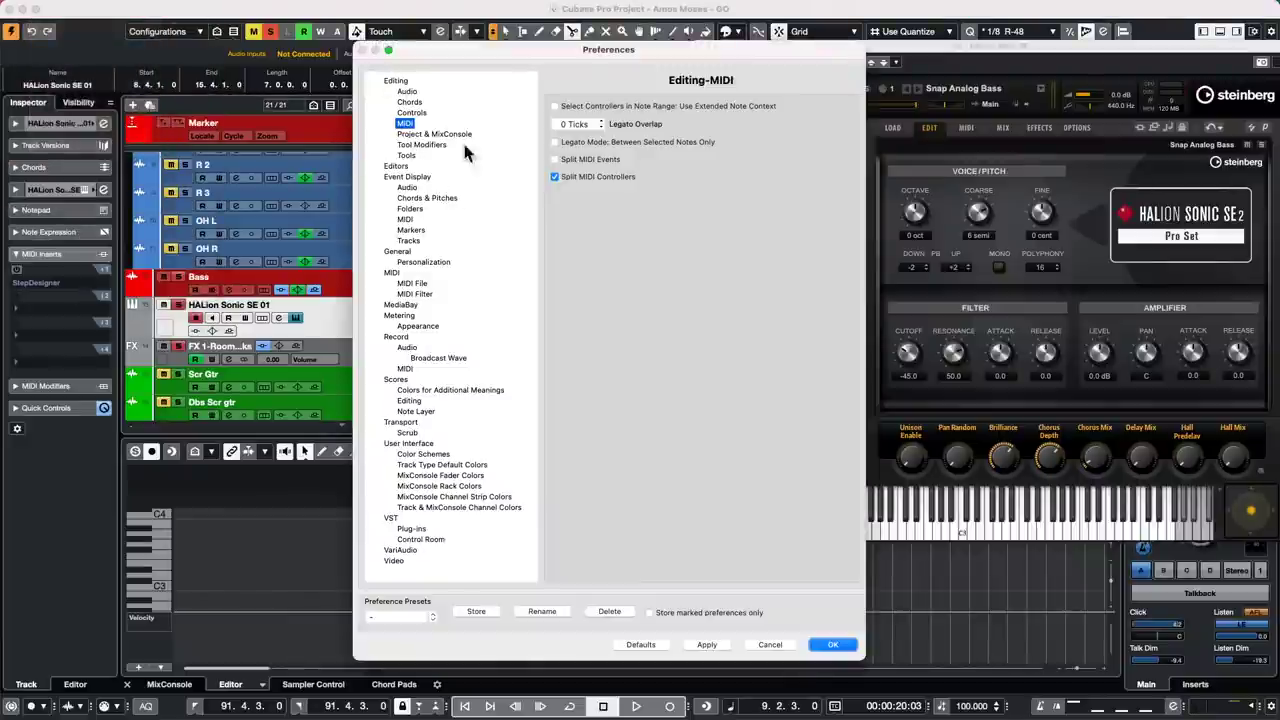
pyautogui.click(556, 160)
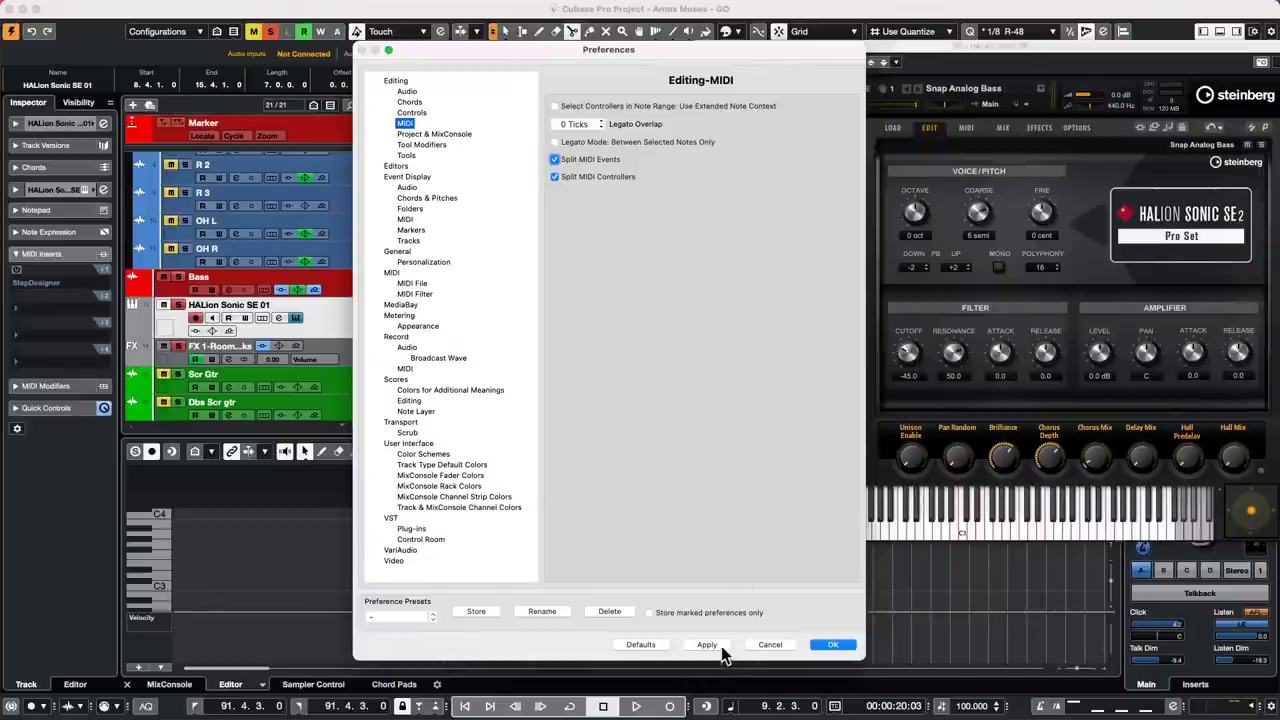
pyautogui.click(830, 645)
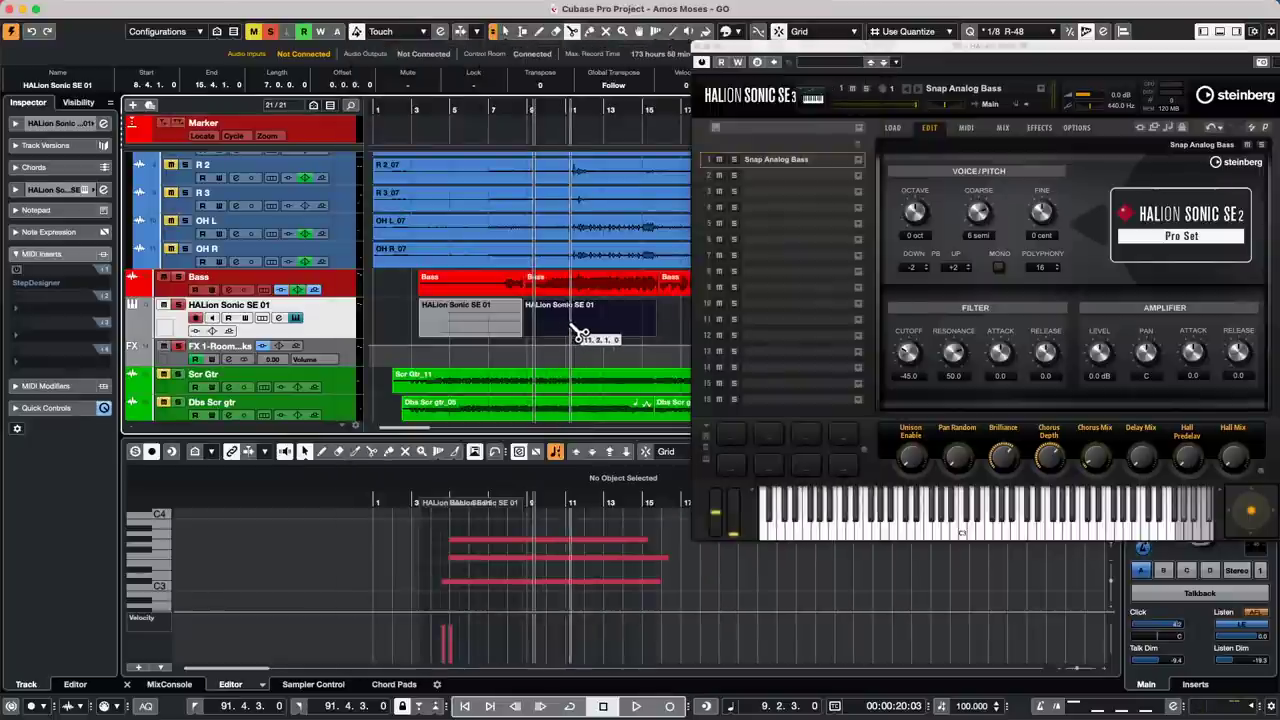
pyautogui.click(577, 333)
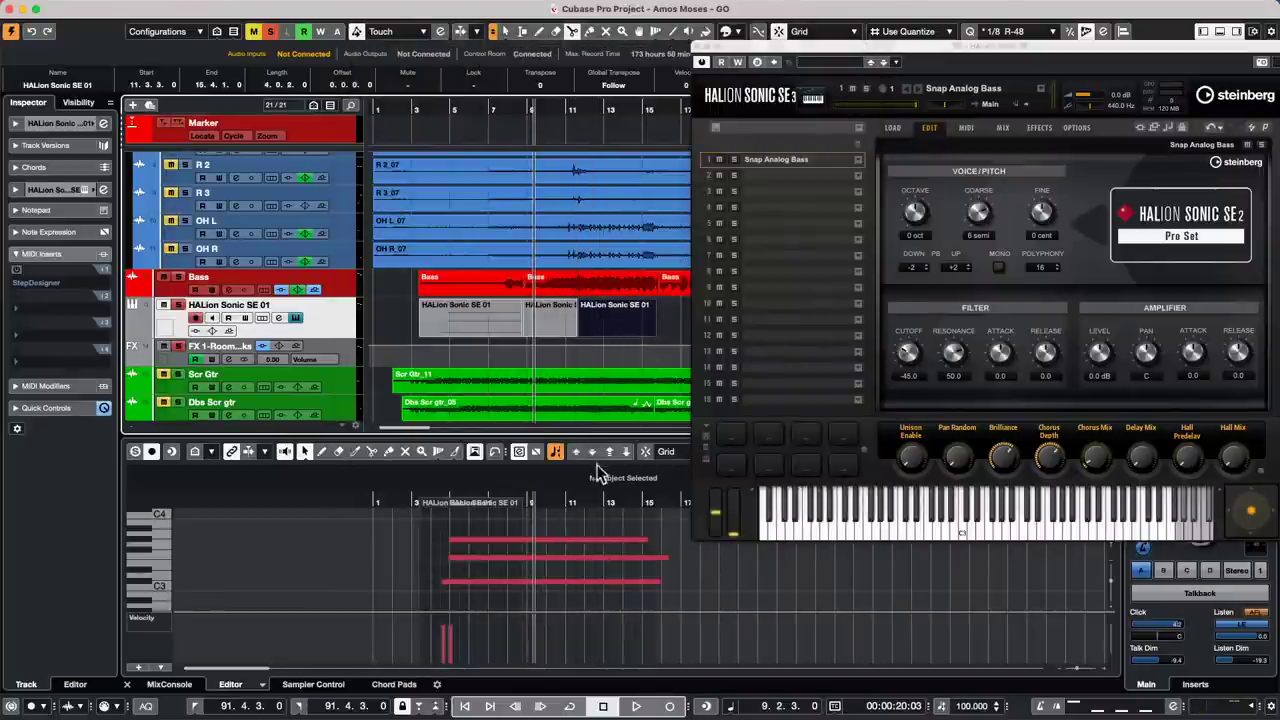
# Step: Reopen the MIDI editing preferences to check the Split MIDI Events and Split MIDI Controllers options
pyautogui.click(68, 9)
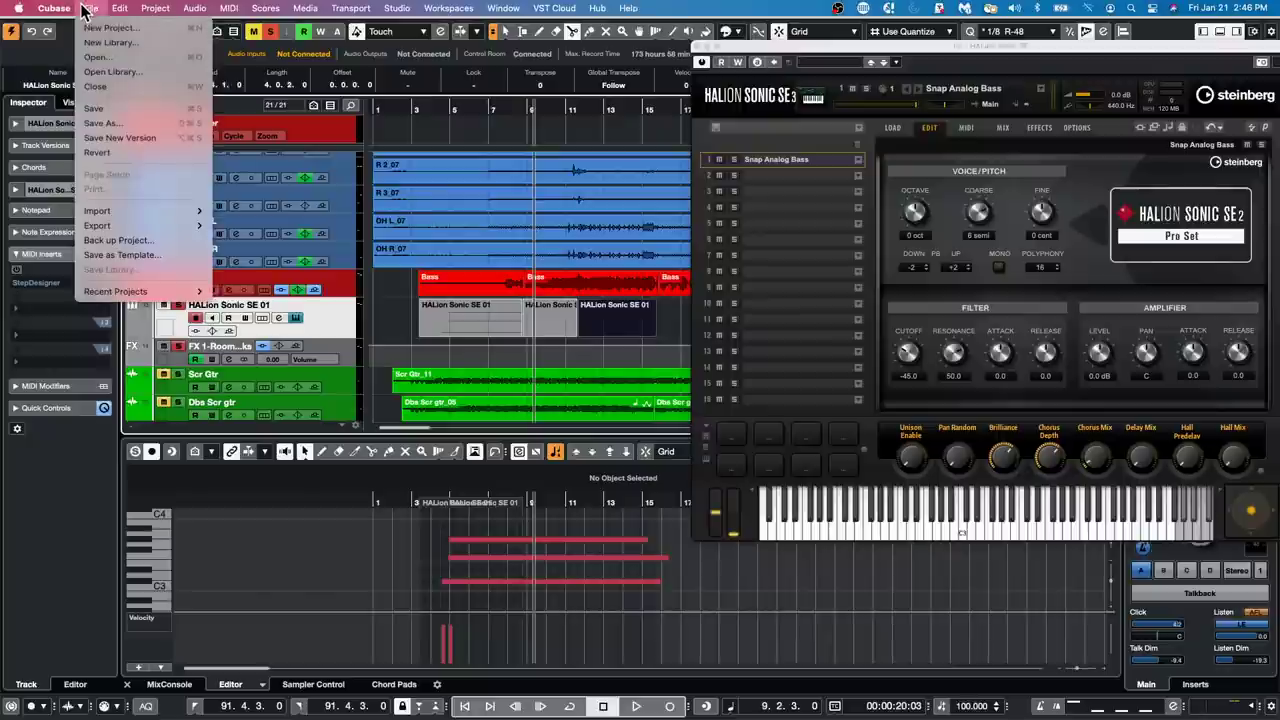
pyautogui.click(75, 49)
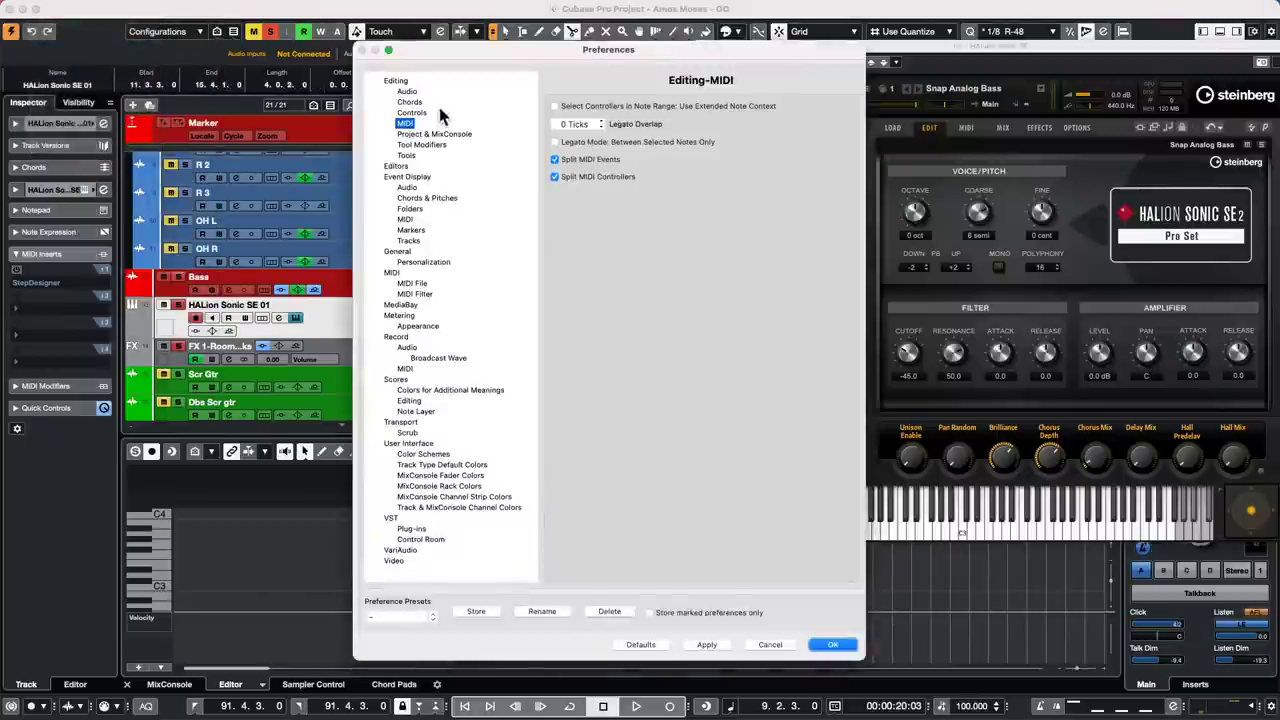
pyautogui.click(706, 643)
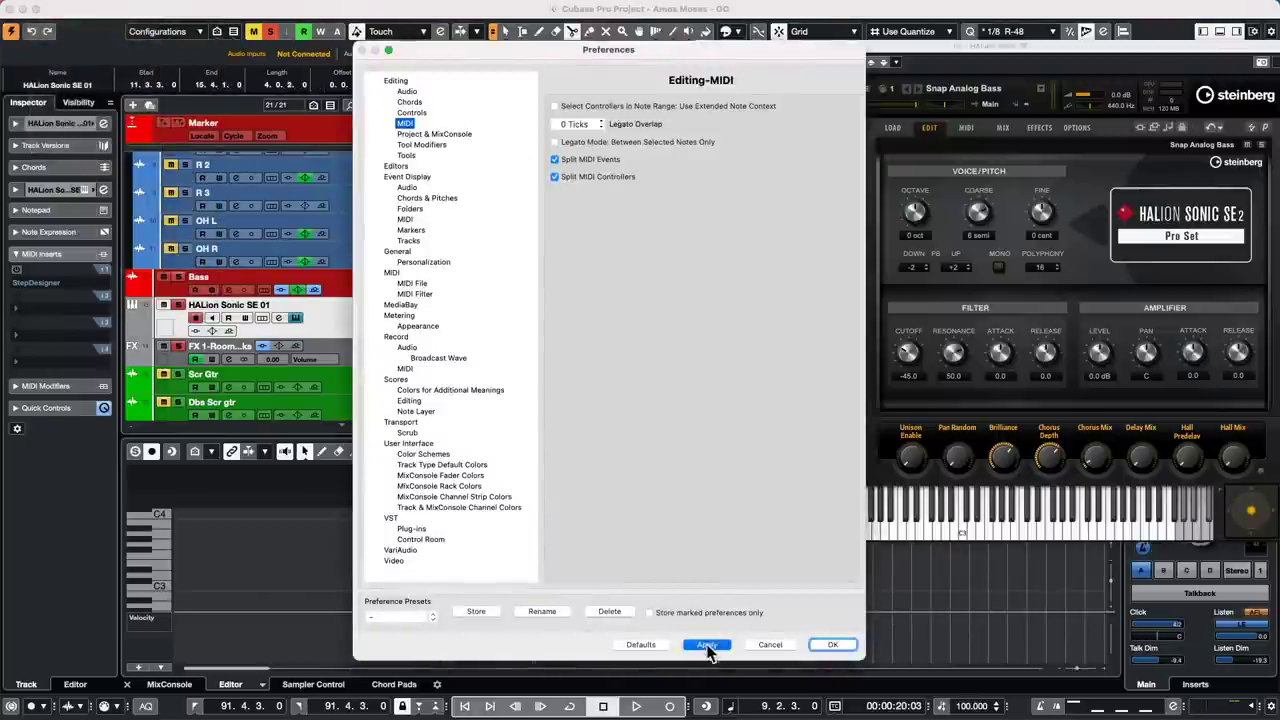
pyautogui.click(833, 644)
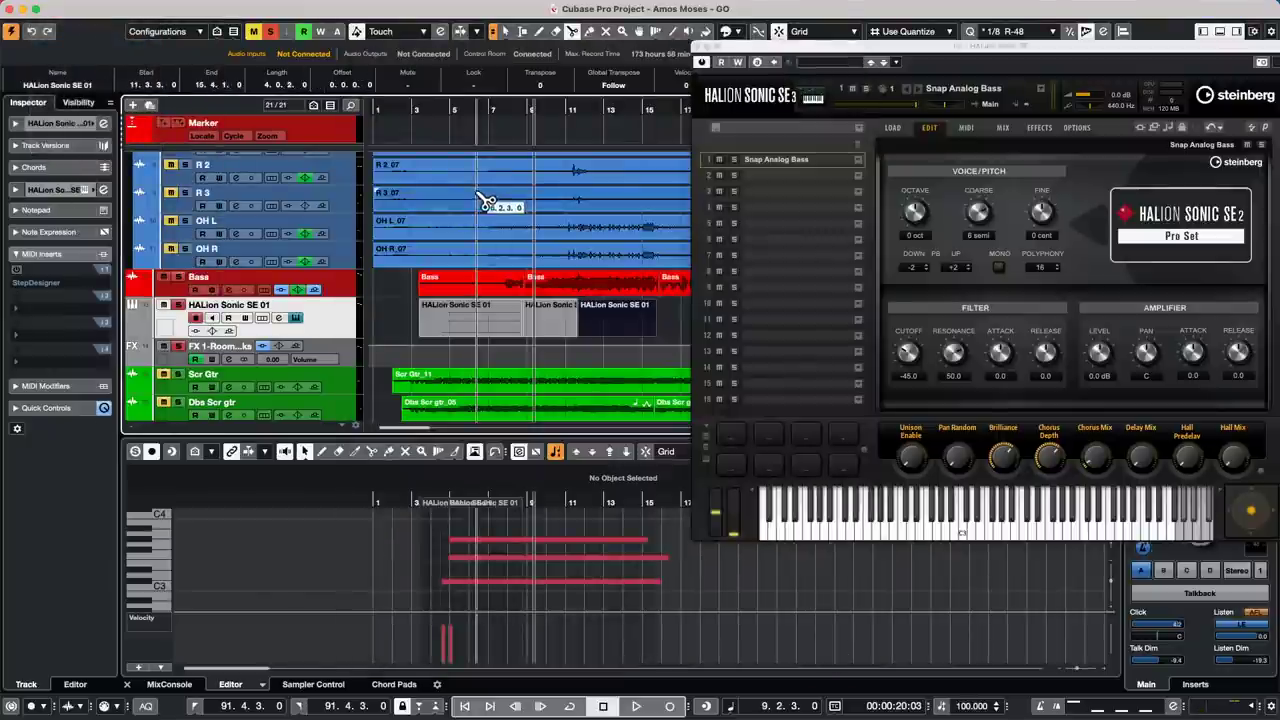
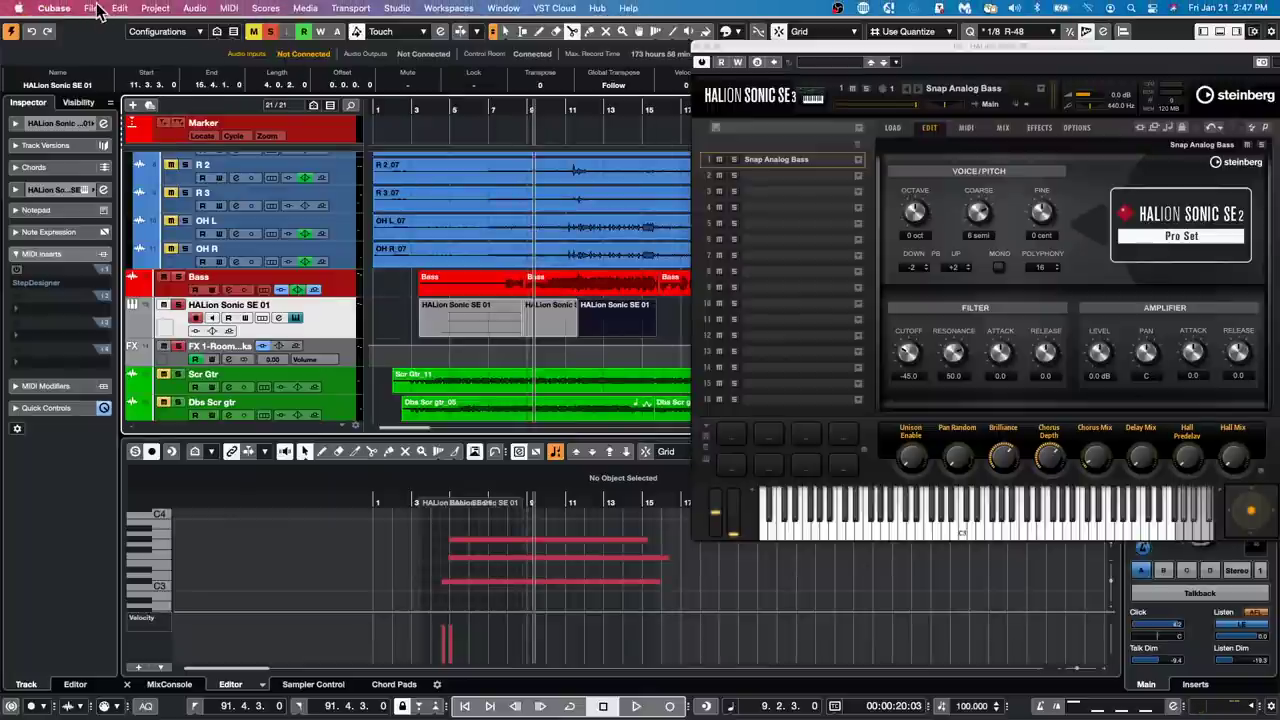
# Step: Revert the Amos Moses - GO project to its previously saved version and delete the newly created files
pyautogui.click(90, 8)
pyautogui.moveTo(150, 292)
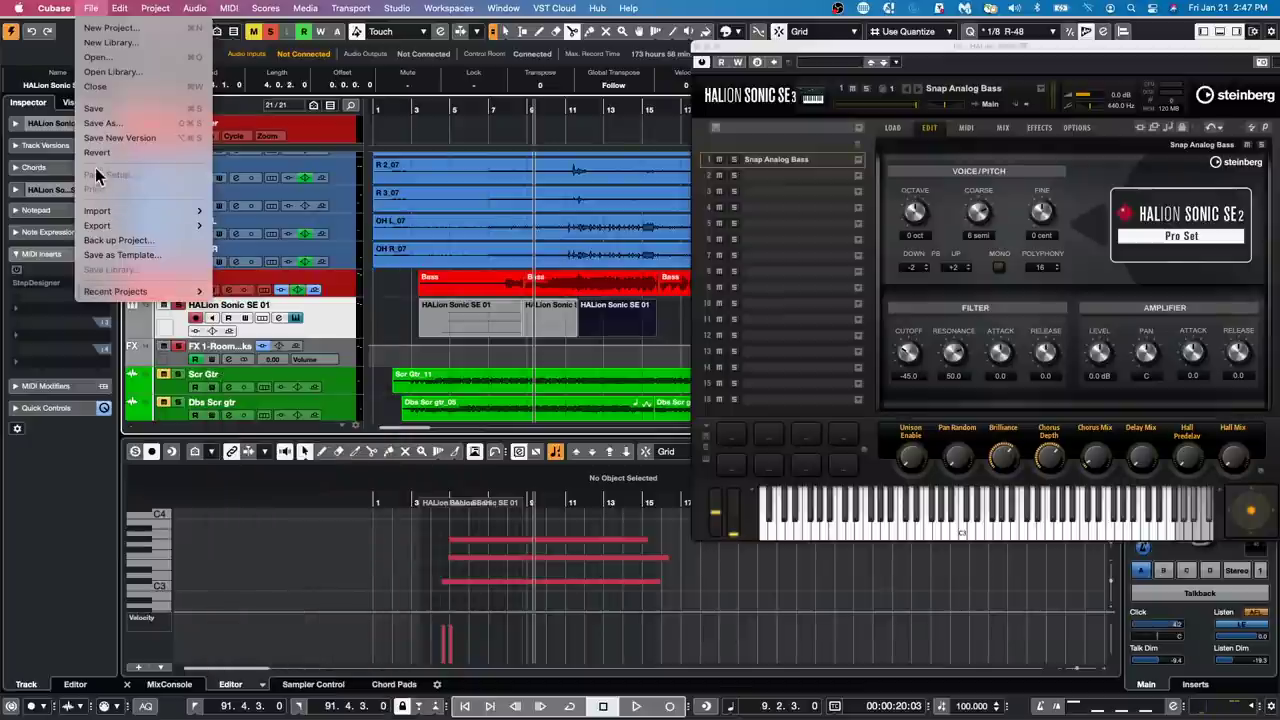
pyautogui.click(101, 150)
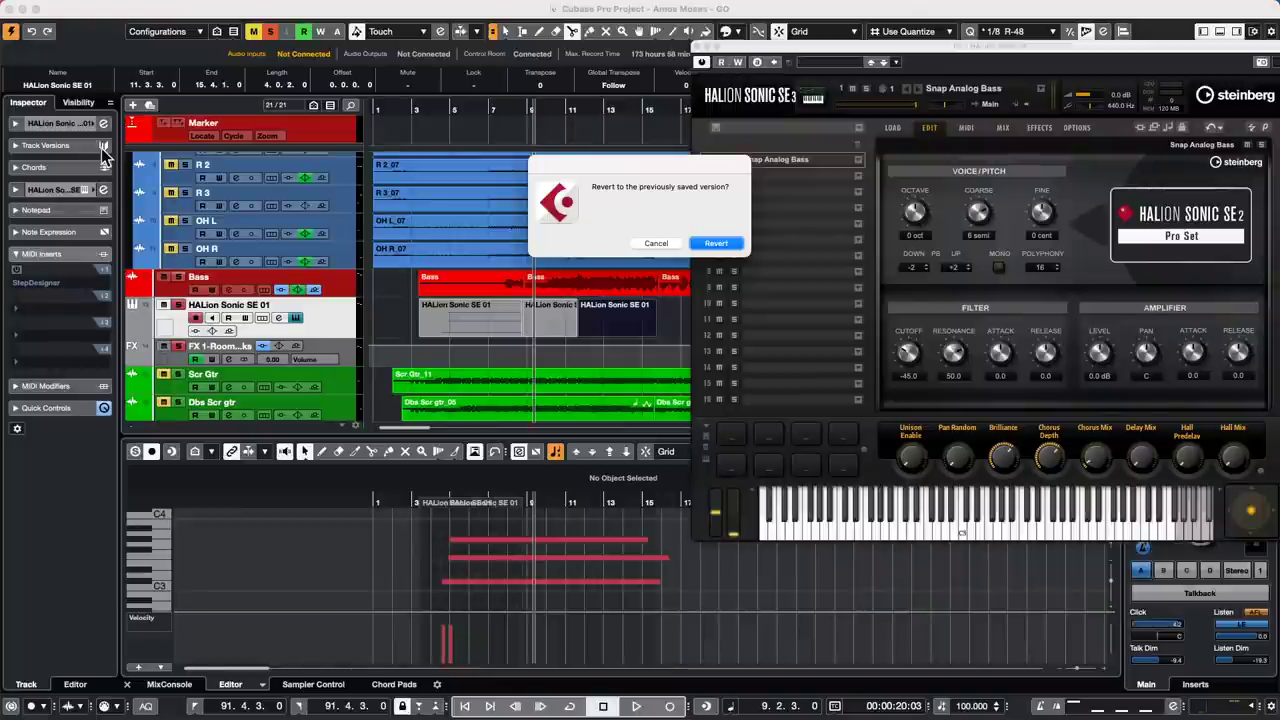
pyautogui.click(724, 244)
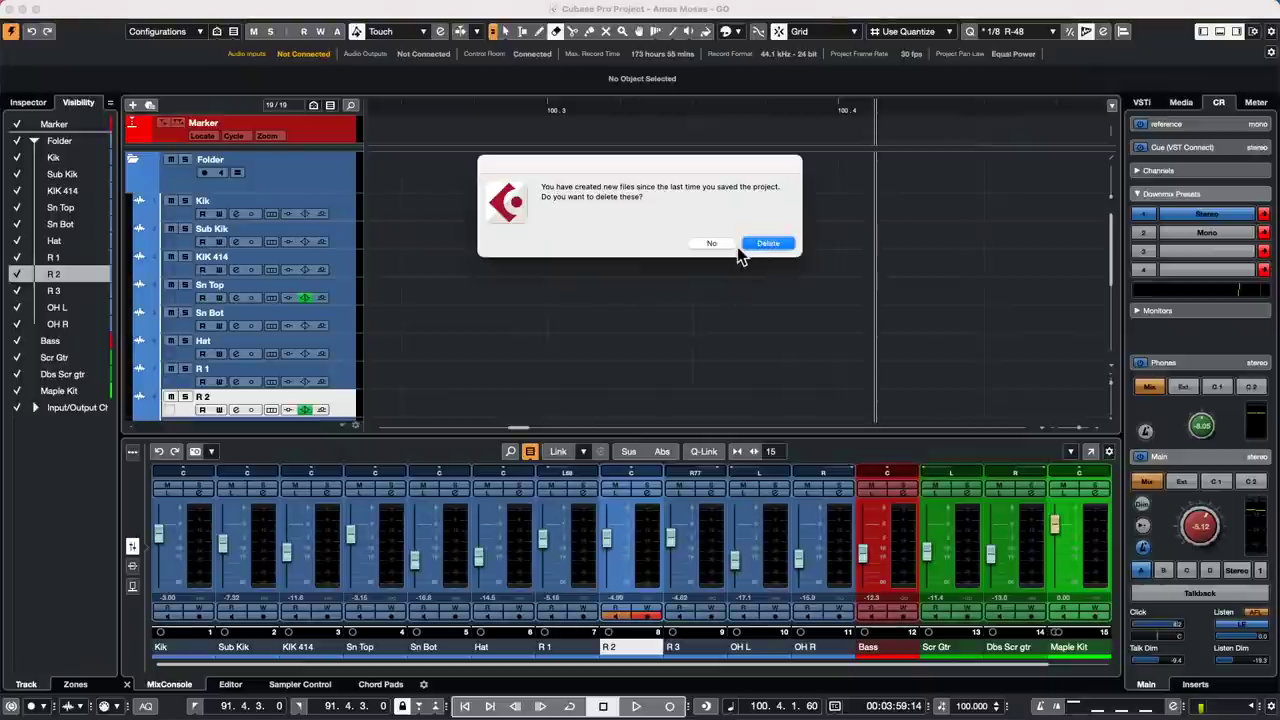
pyautogui.click(765, 243)
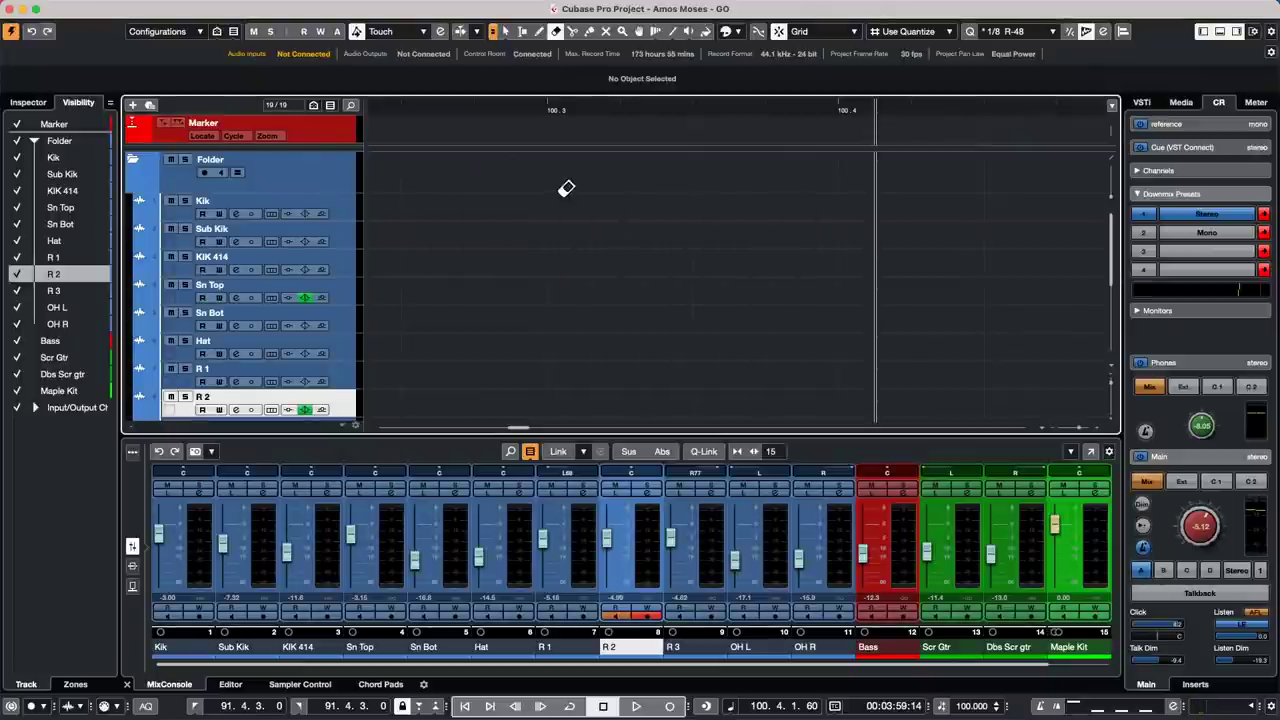
# Step: Switch to the object selection tool and move the project cursor to the start at bar 1
pyautogui.press('2')
pyautogui.moveTo(623, 112); pyautogui.dragTo(84, 88)
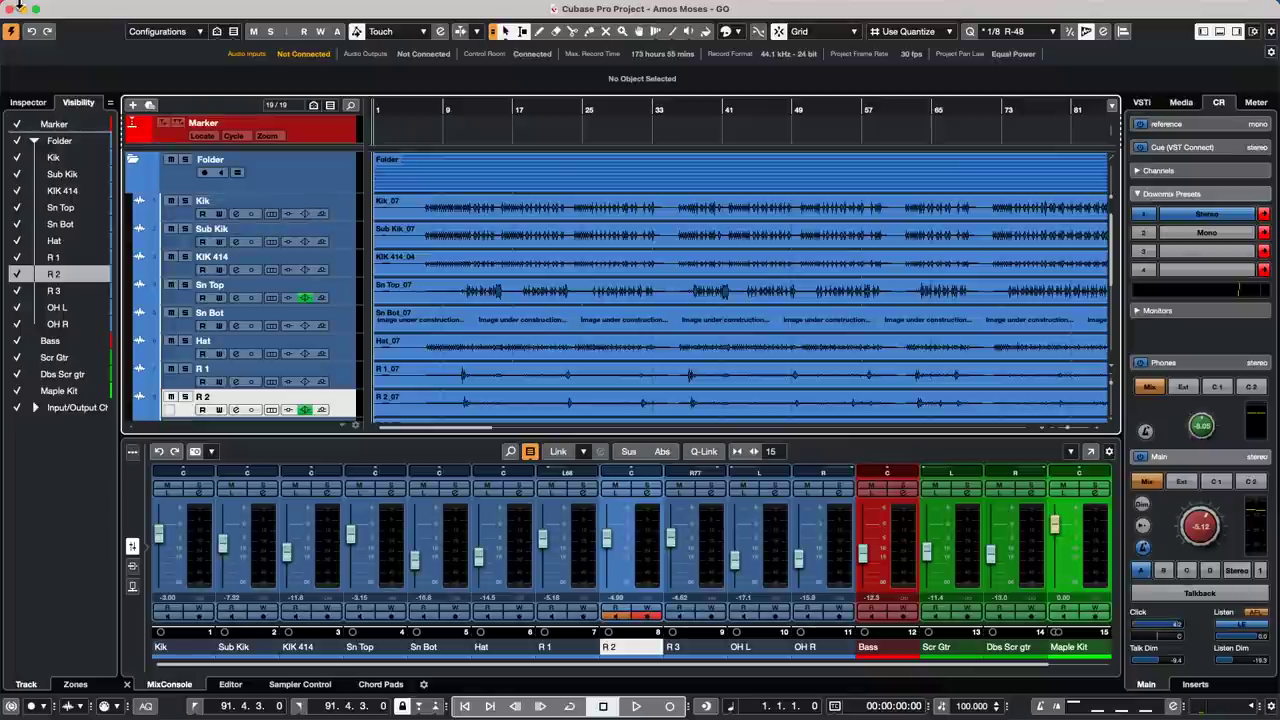
pyautogui.moveTo(72, 14)
pyautogui.scroll(-2, 305, 280)
pyautogui.scroll(-5, 305, 278)
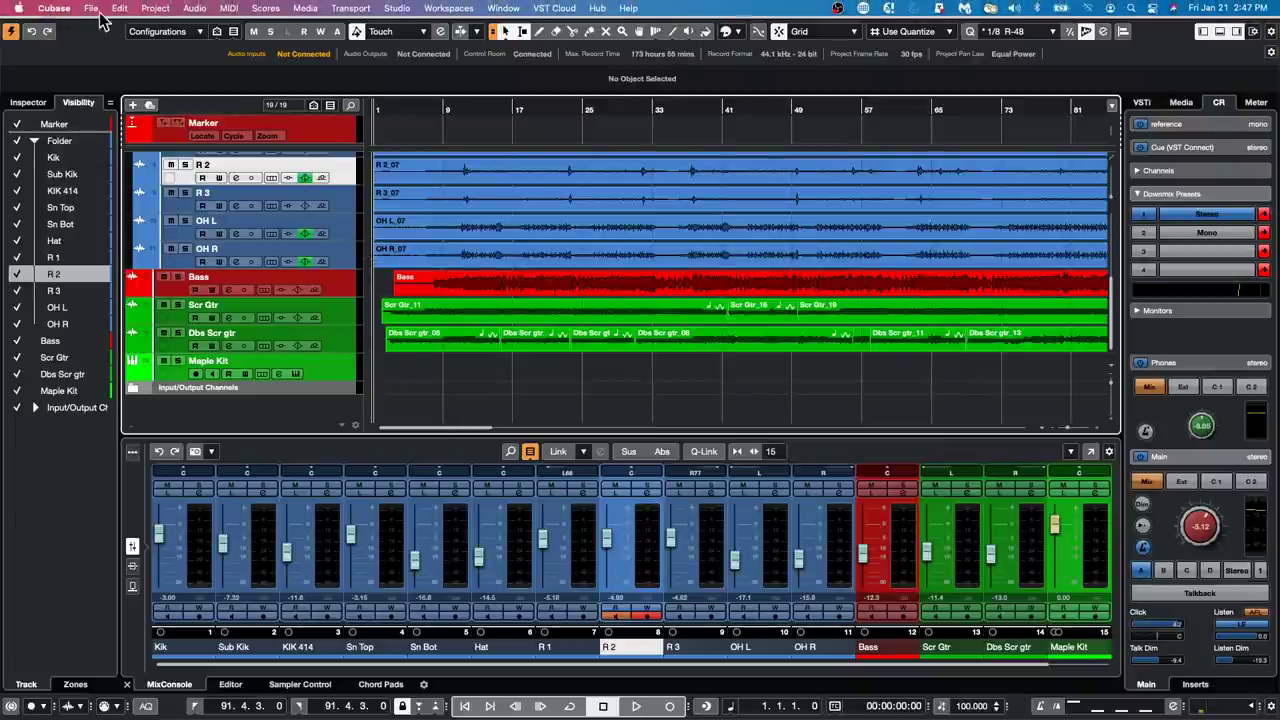
# Step: Open the recent project Audio Quantize C11.cpr without activating it
pyautogui.click(91, 10)
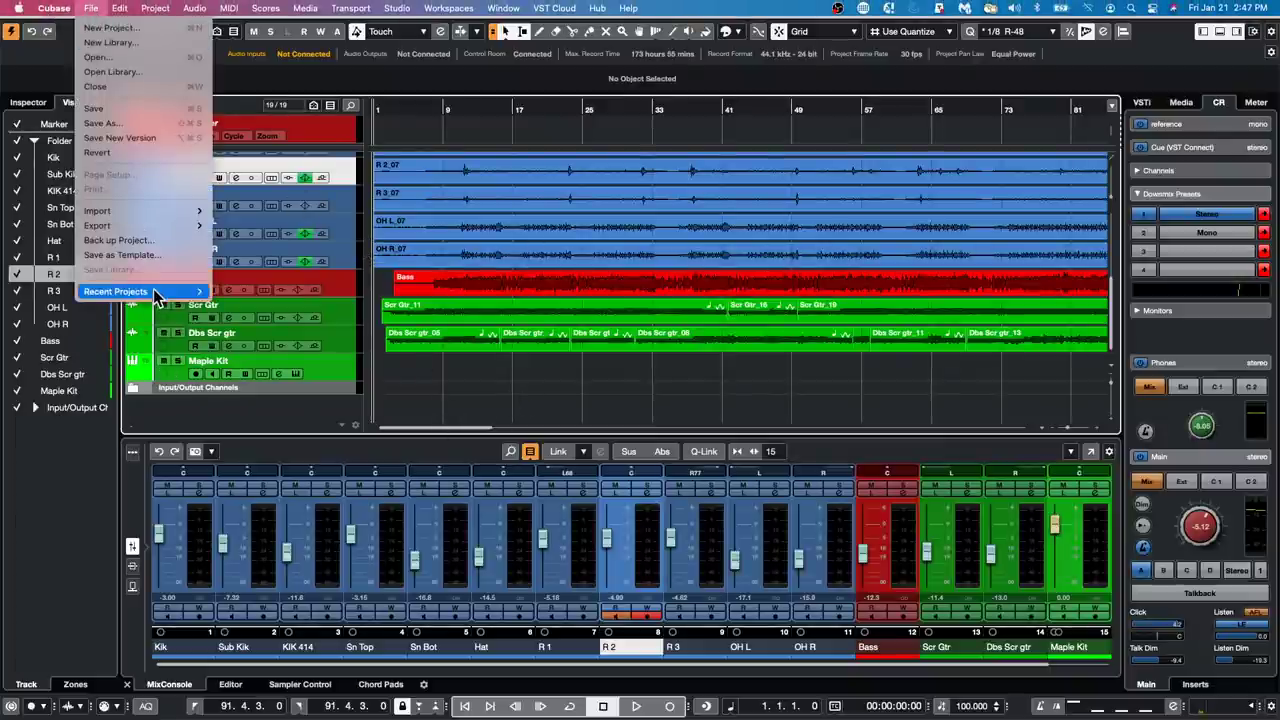
pyautogui.moveTo(150, 291)
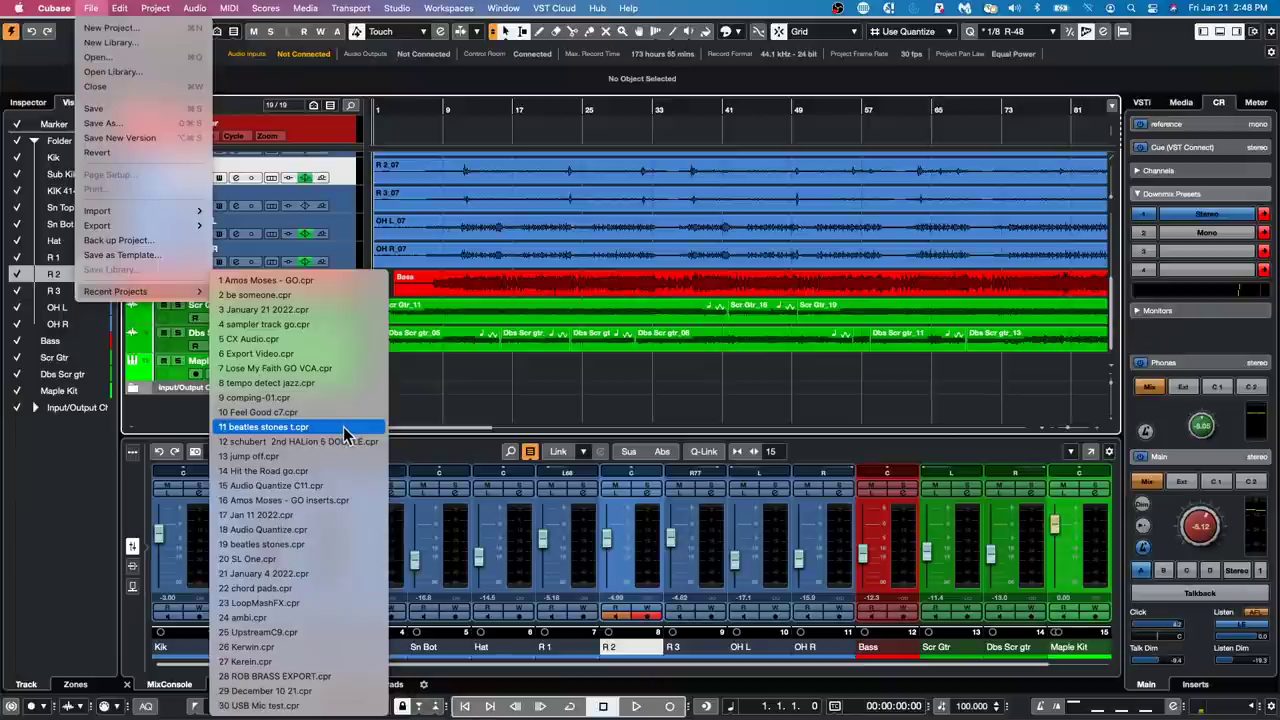
pyautogui.click(328, 485)
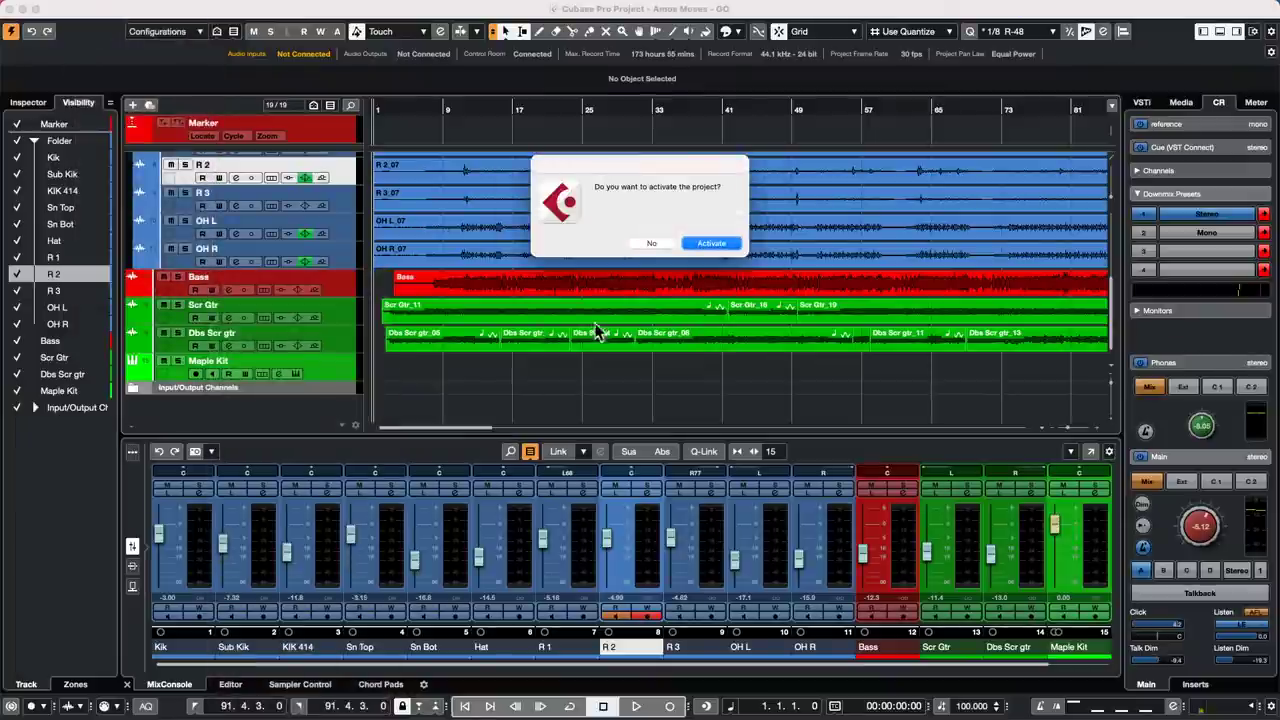
pyautogui.click(651, 243)
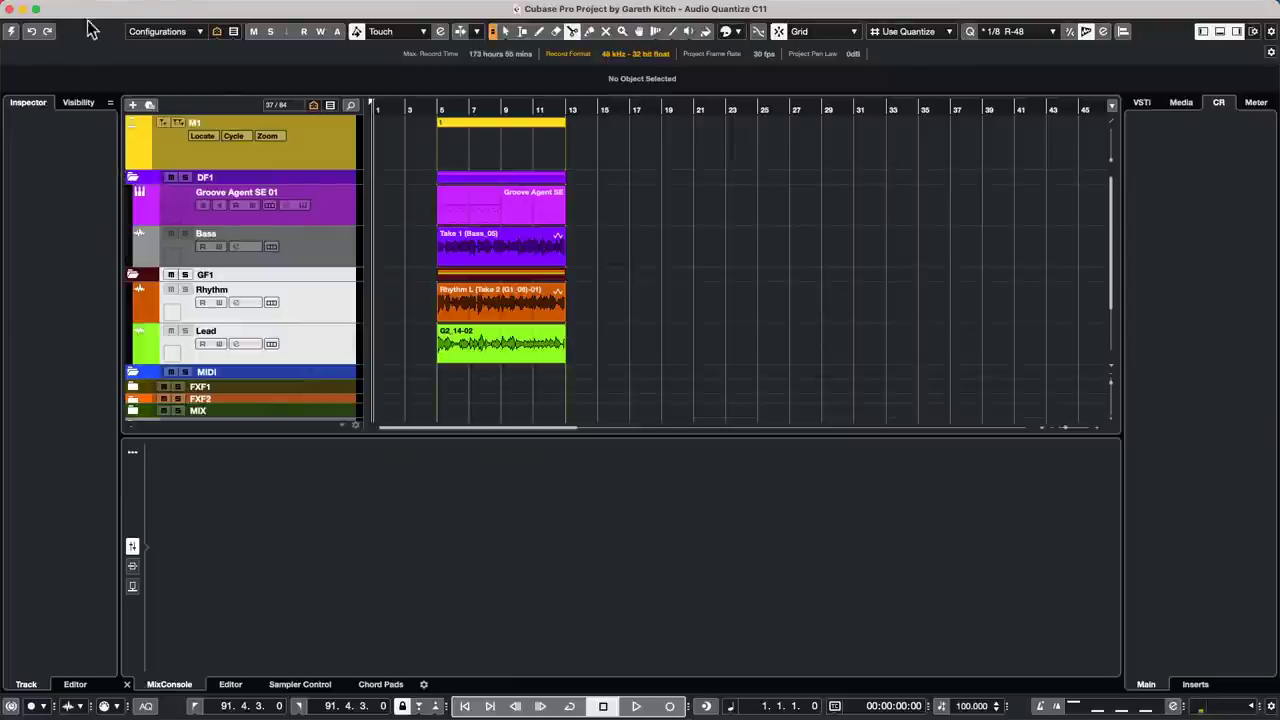
# Step: Open the recent project Hit the Road go.cpr and activate it
pyautogui.click(91, 8)
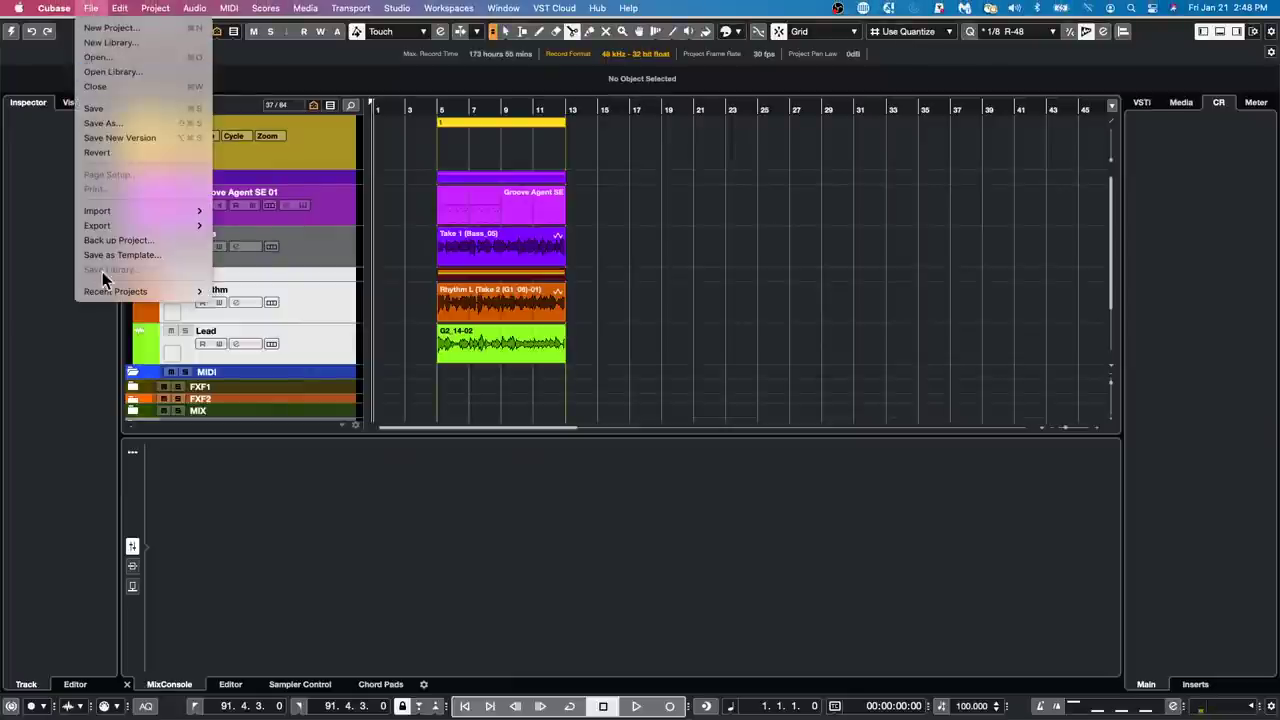
pyautogui.moveTo(104, 293)
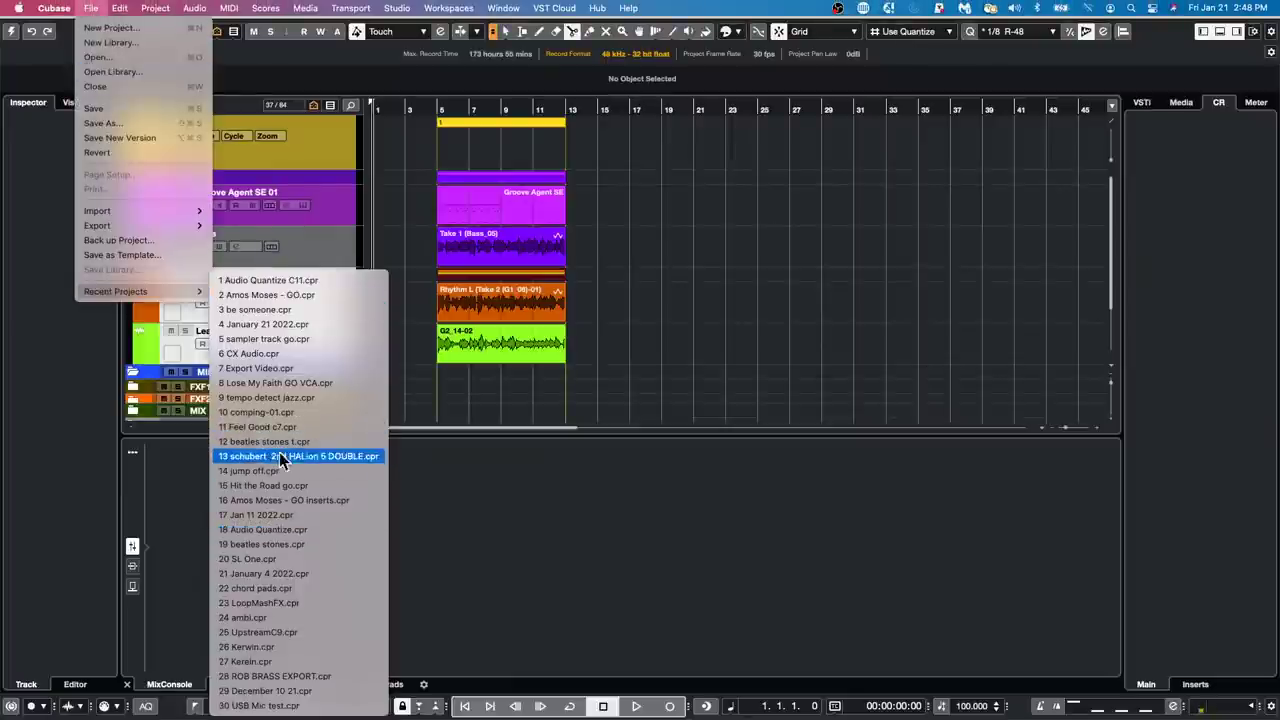
pyautogui.click(283, 488)
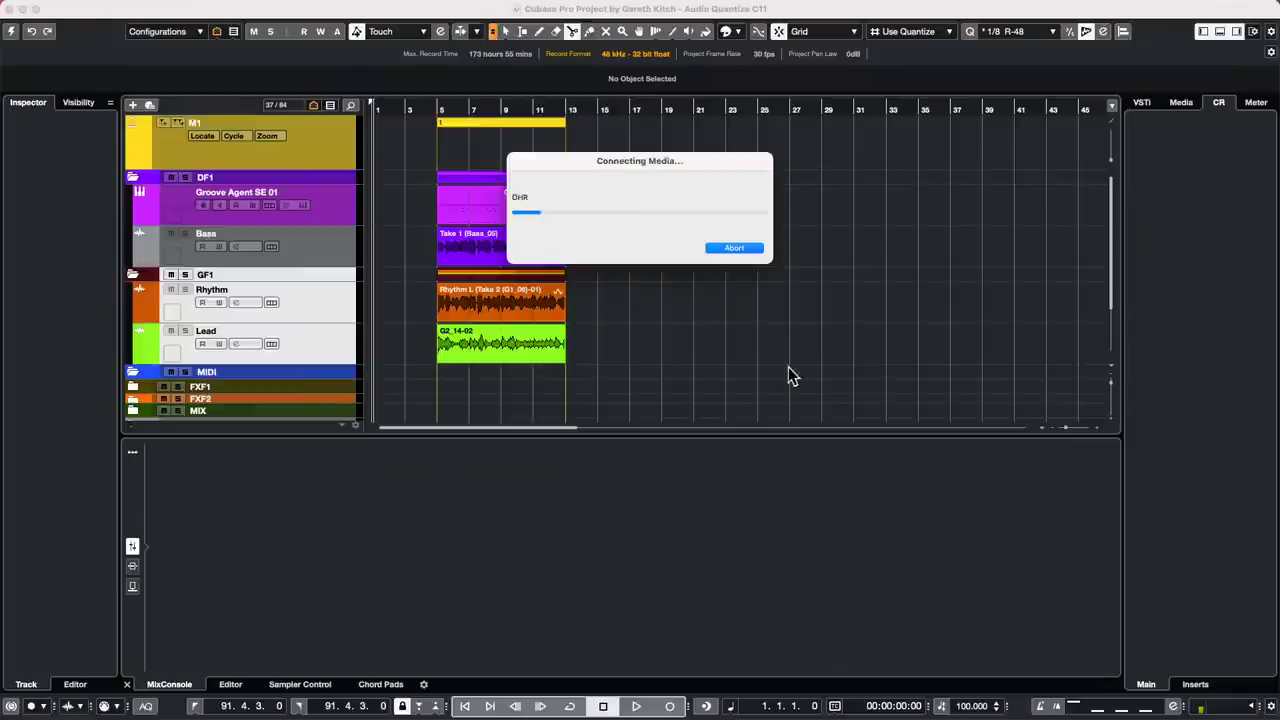
pyautogui.click(711, 243)
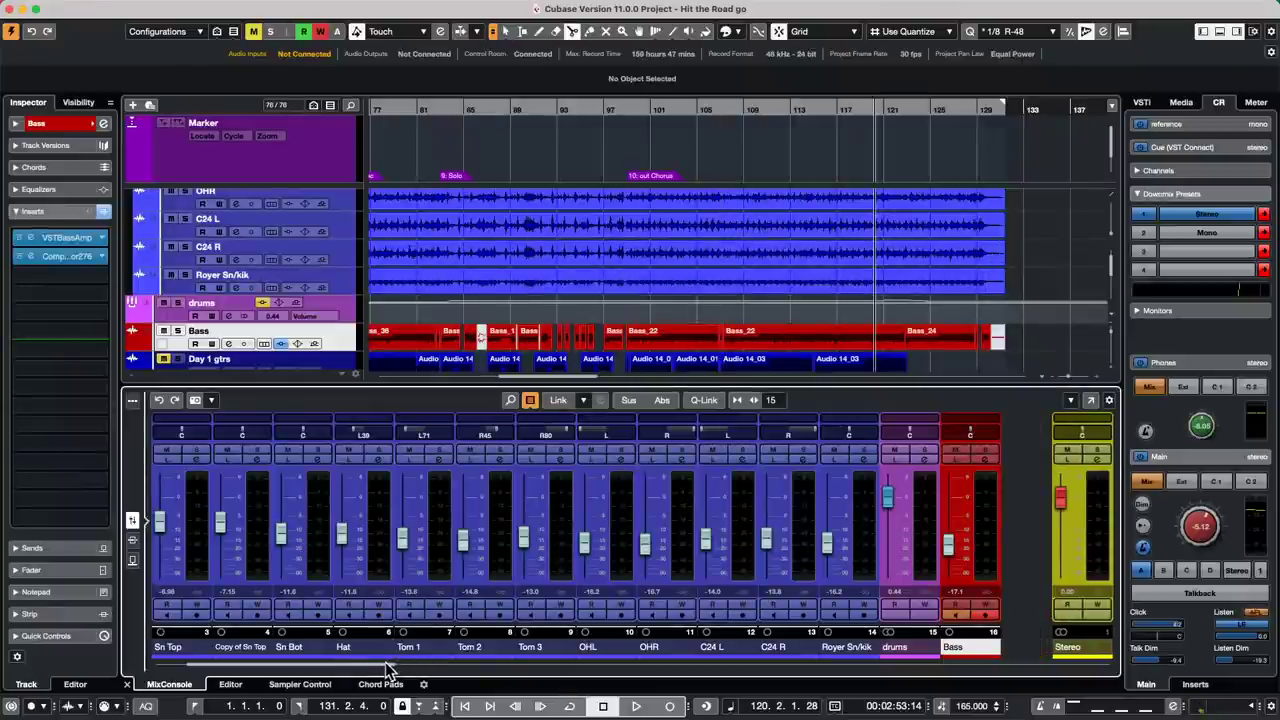
# Step: Select all mixer channels from Kik through the last bgv channel in the MixConsole
pyautogui.moveTo(386, 663)
pyautogui.mouseDown()
pyautogui.moveTo(765, 686)
pyautogui.moveTo(400, 680)
pyautogui.mouseUp()
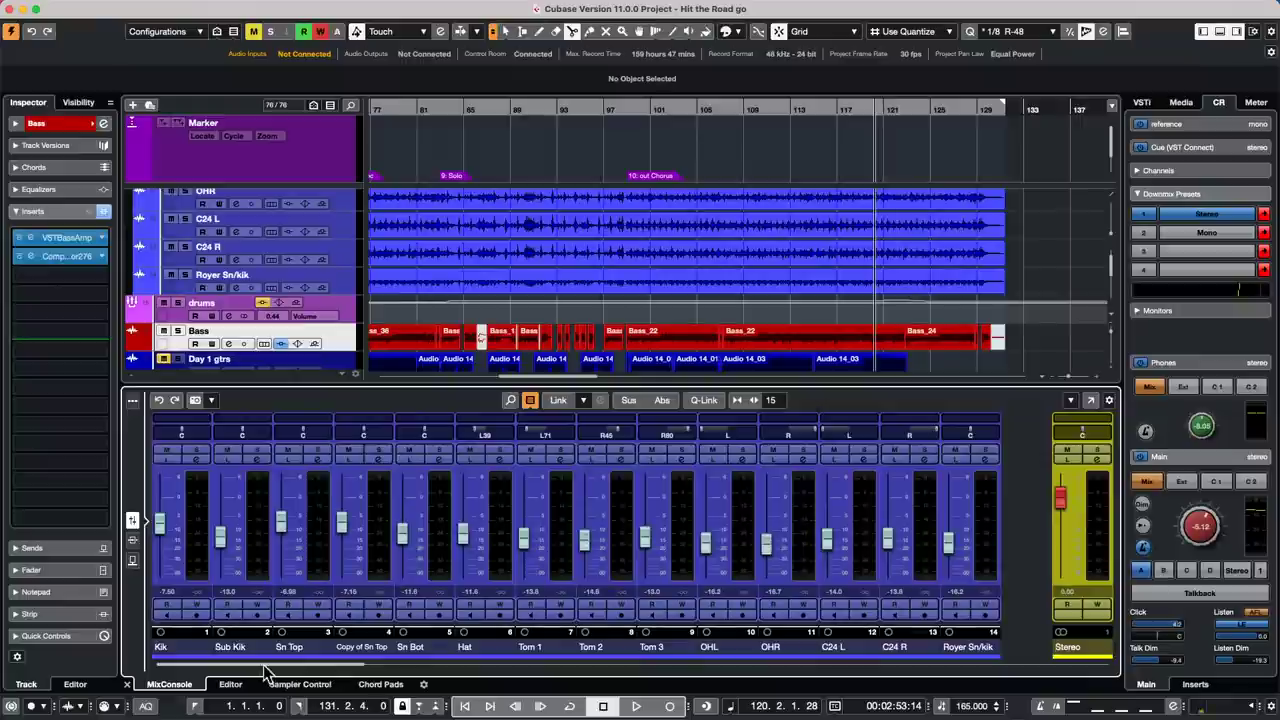
pyautogui.click(200, 528)
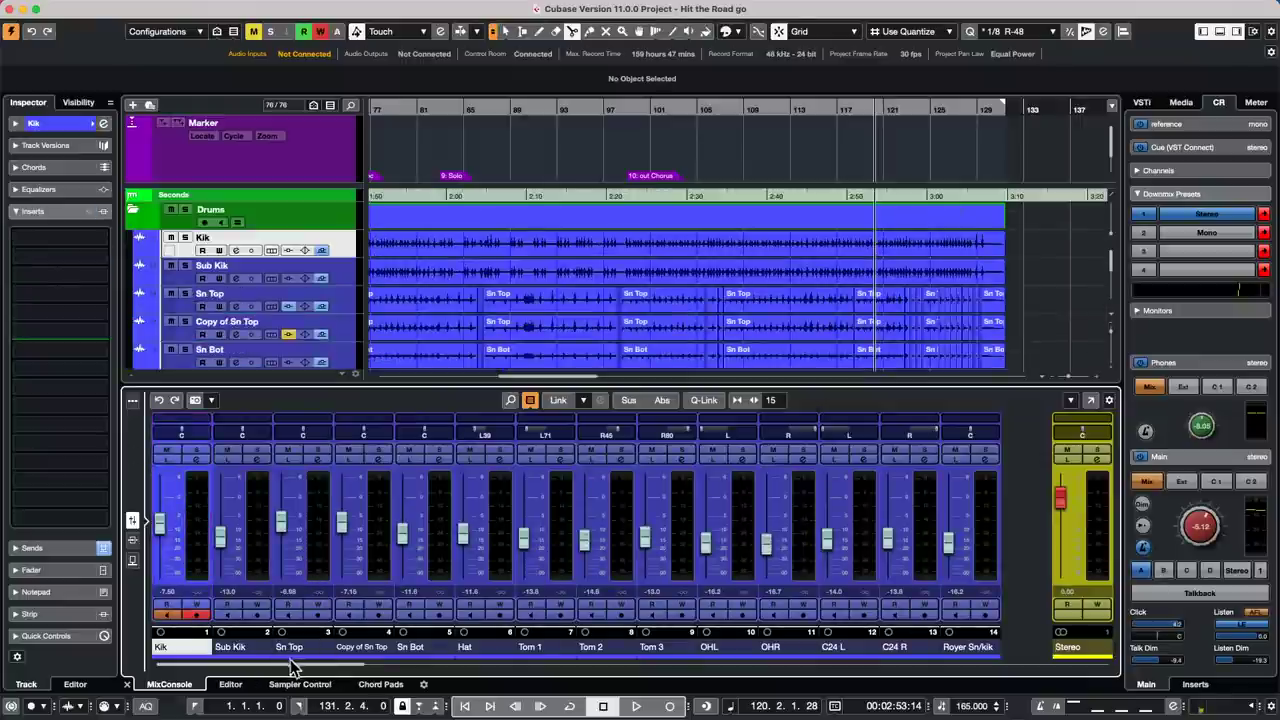
pyautogui.moveTo(350, 676); pyautogui.dragTo(1110, 672)
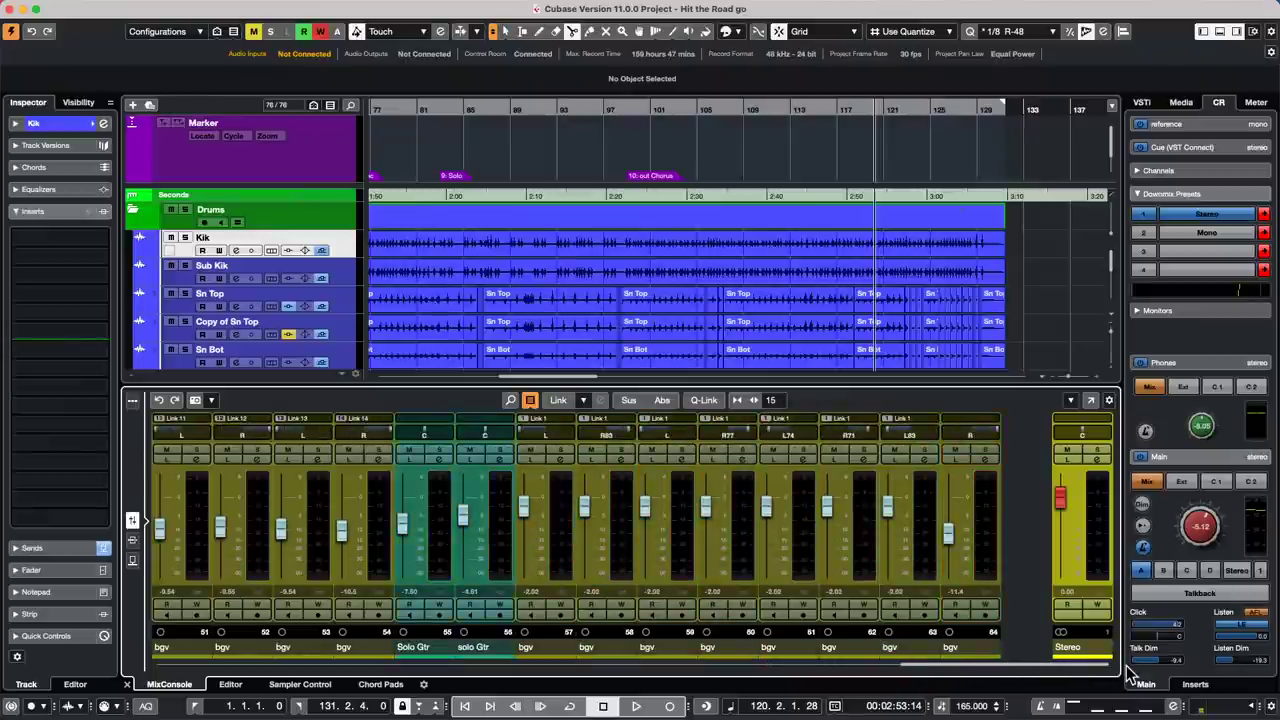
pyautogui.click(993, 517)
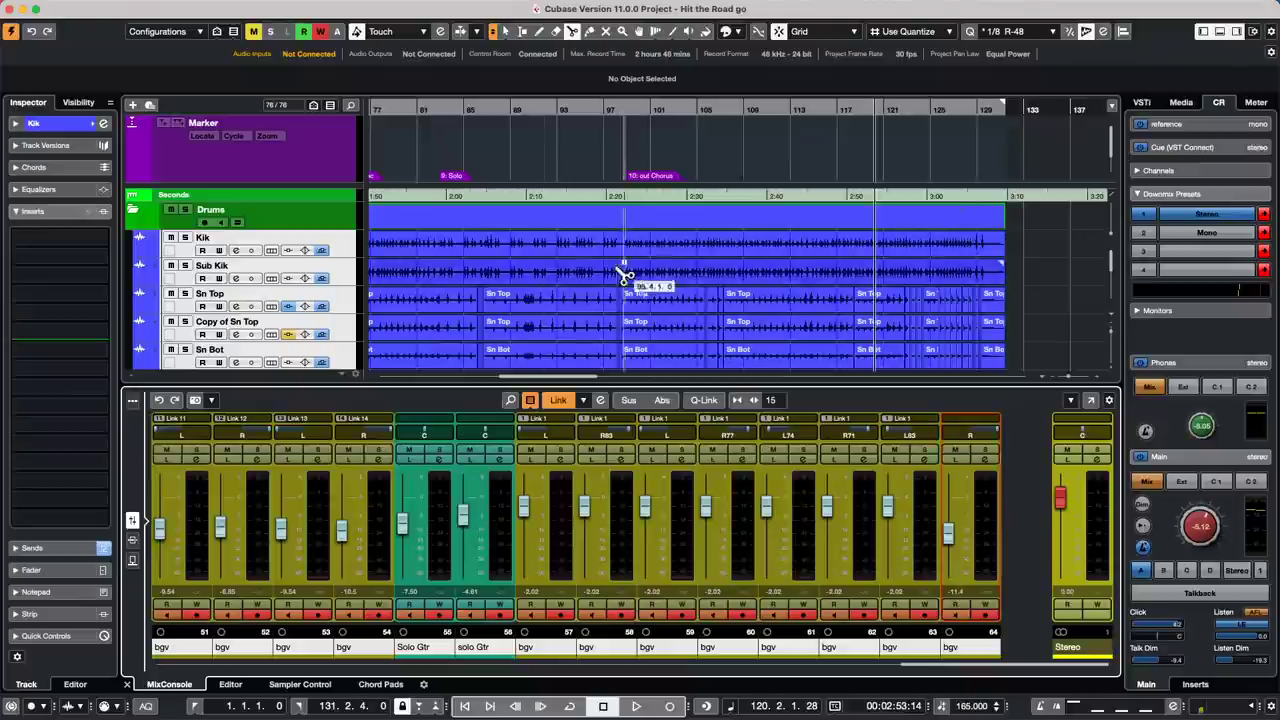
# Step: Add a stereo group track named All tracks, routed to the Stereo output and created outside the folder
pyautogui.rightClick(978, 506)
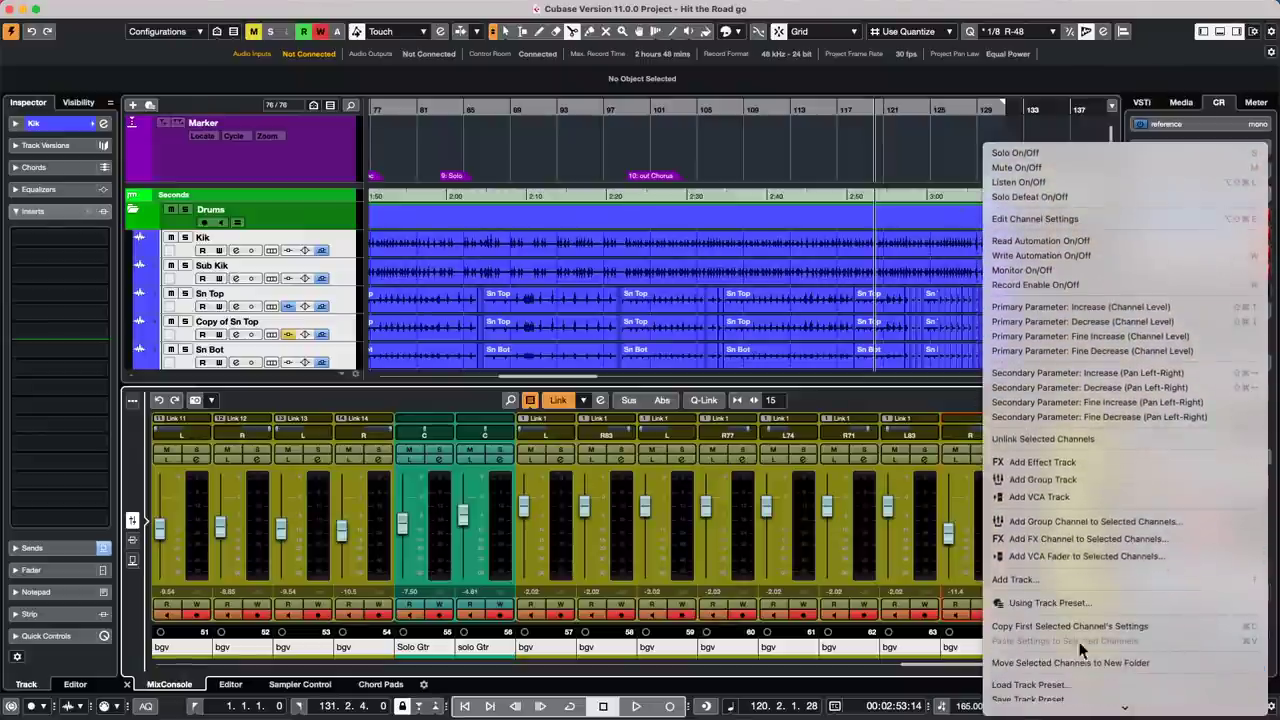
pyautogui.click(1163, 482)
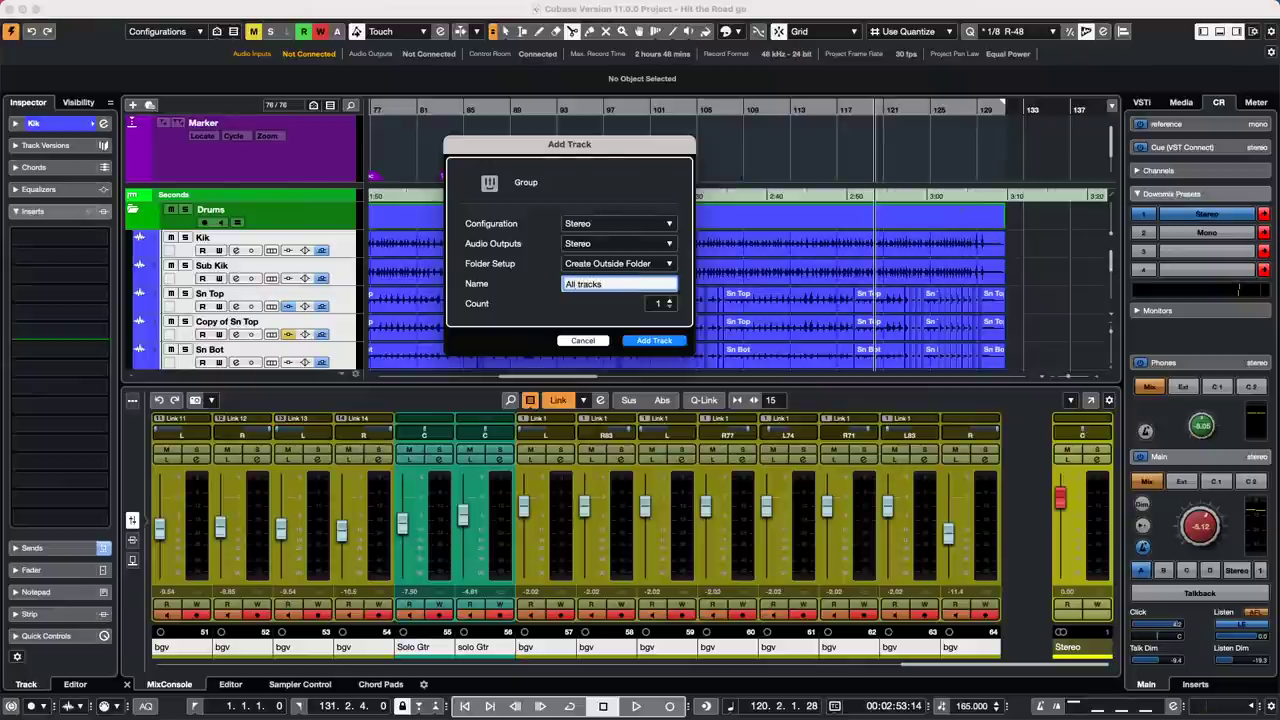
pyautogui.press('Return')
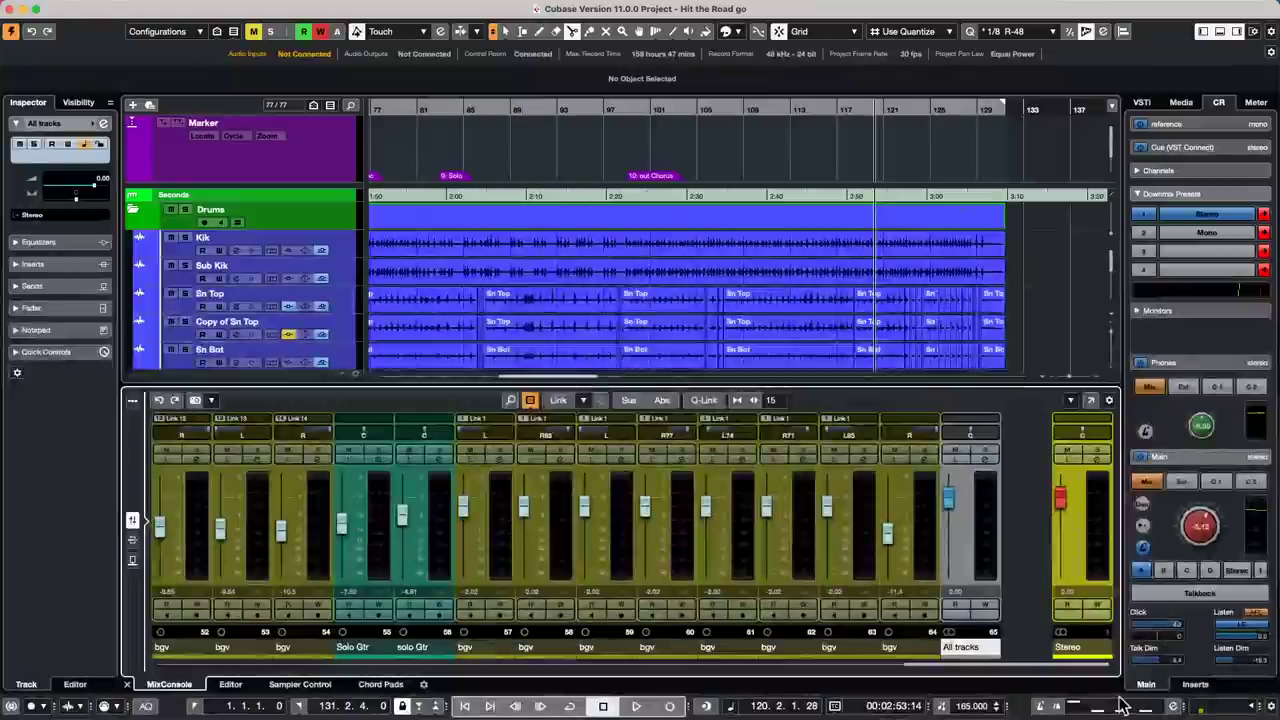
# Step: Select the instrument and effect channels from Kik through Ryth Gtr R di in the mixer
pyautogui.moveTo(930, 664); pyautogui.dragTo(60, 655)
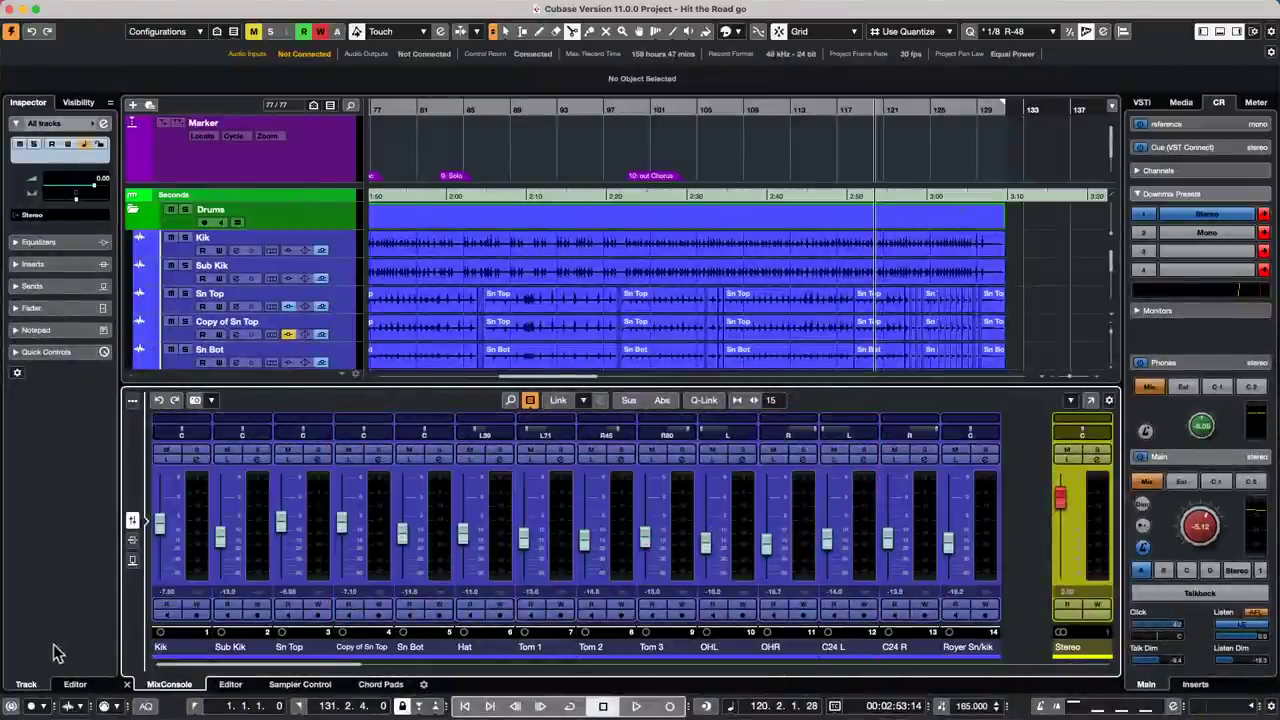
pyautogui.click(168, 584)
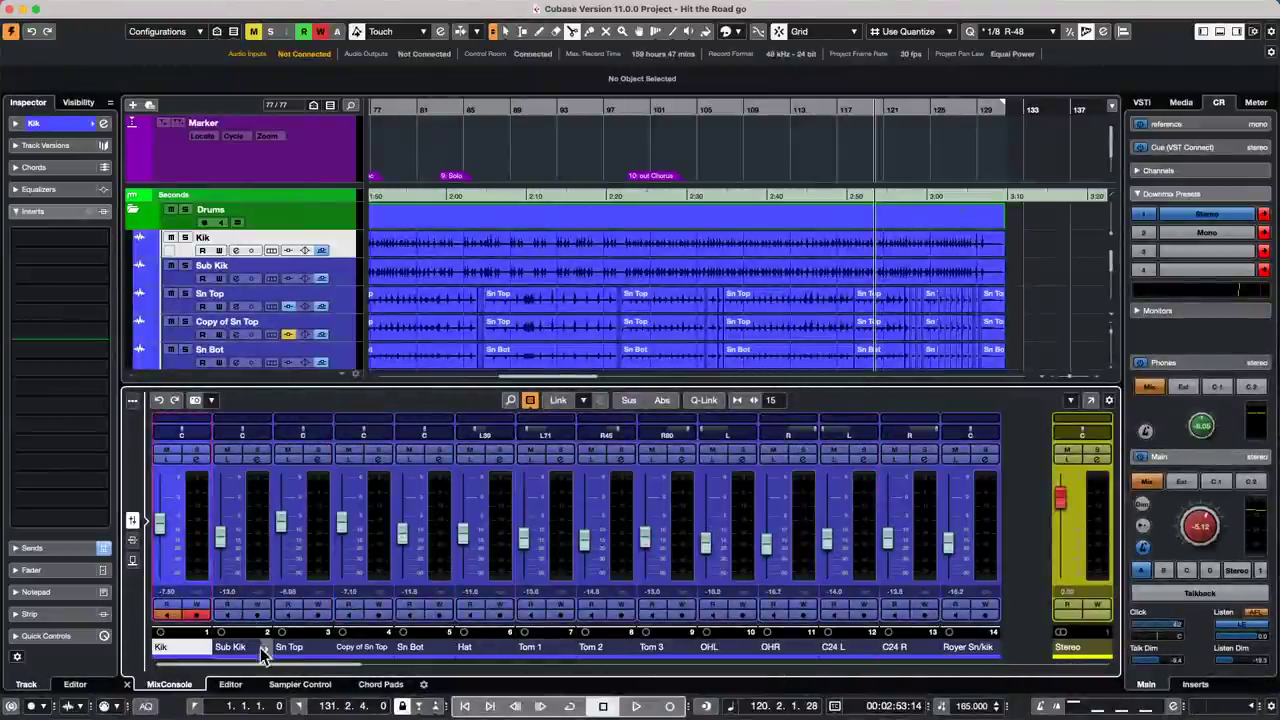
pyautogui.moveTo(277, 664); pyautogui.dragTo(581, 676)
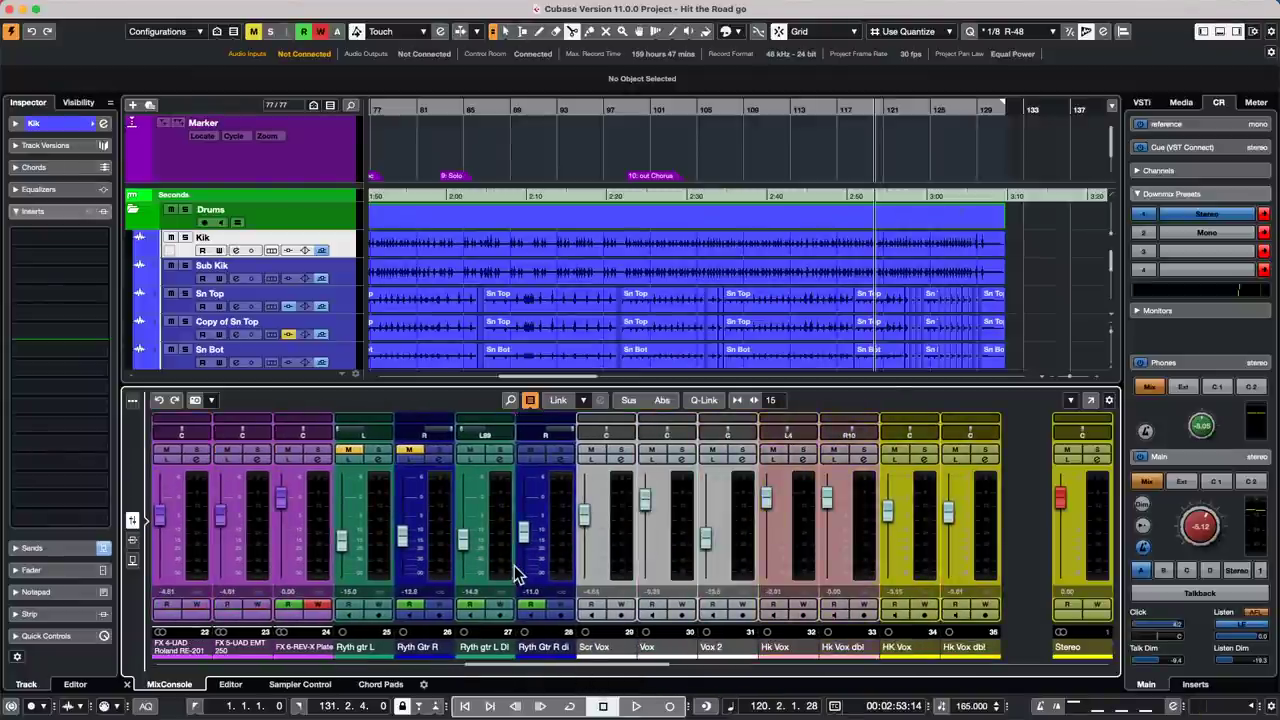
pyautogui.keyDown('shift'); pyautogui.click(557, 519); pyautogui.keyUp('shift')
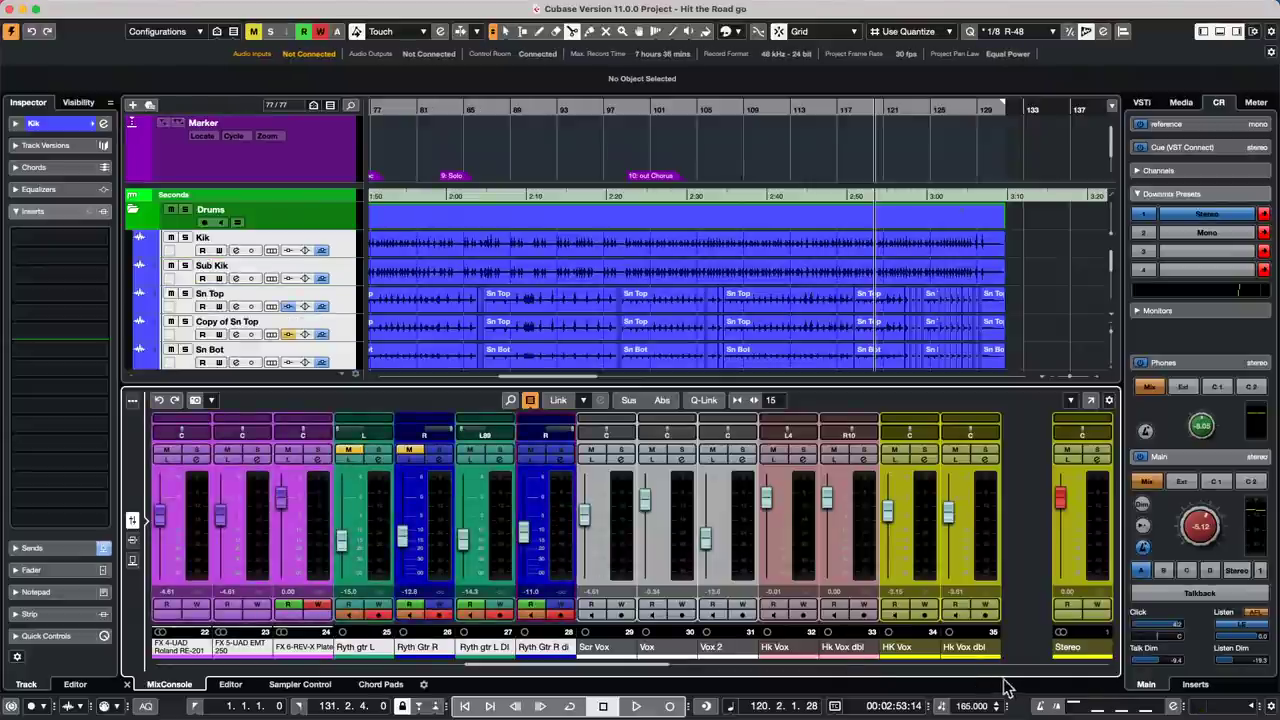
# Step: Add a stereo group track named Instruments only, routed to the Stereo output with folder setup Create Outside Folder
pyautogui.moveTo(603, 666); pyautogui.dragTo(1205, 680)
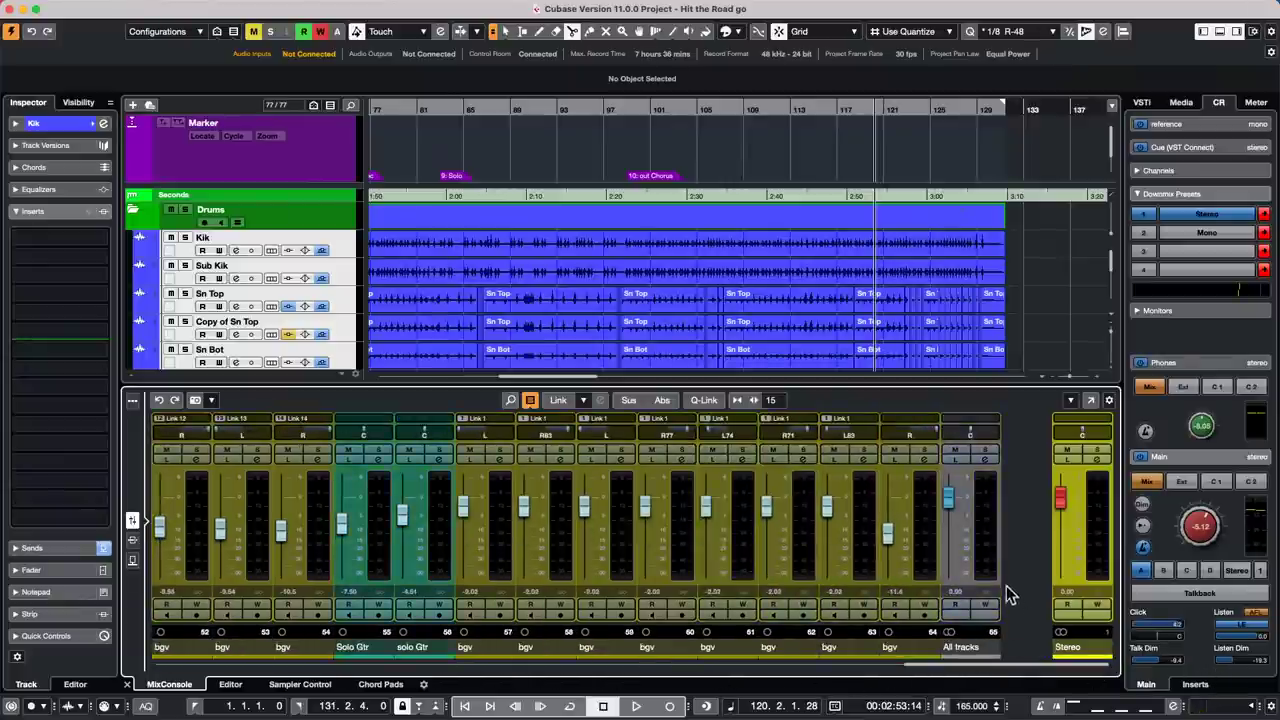
pyautogui.rightClick(988, 560)
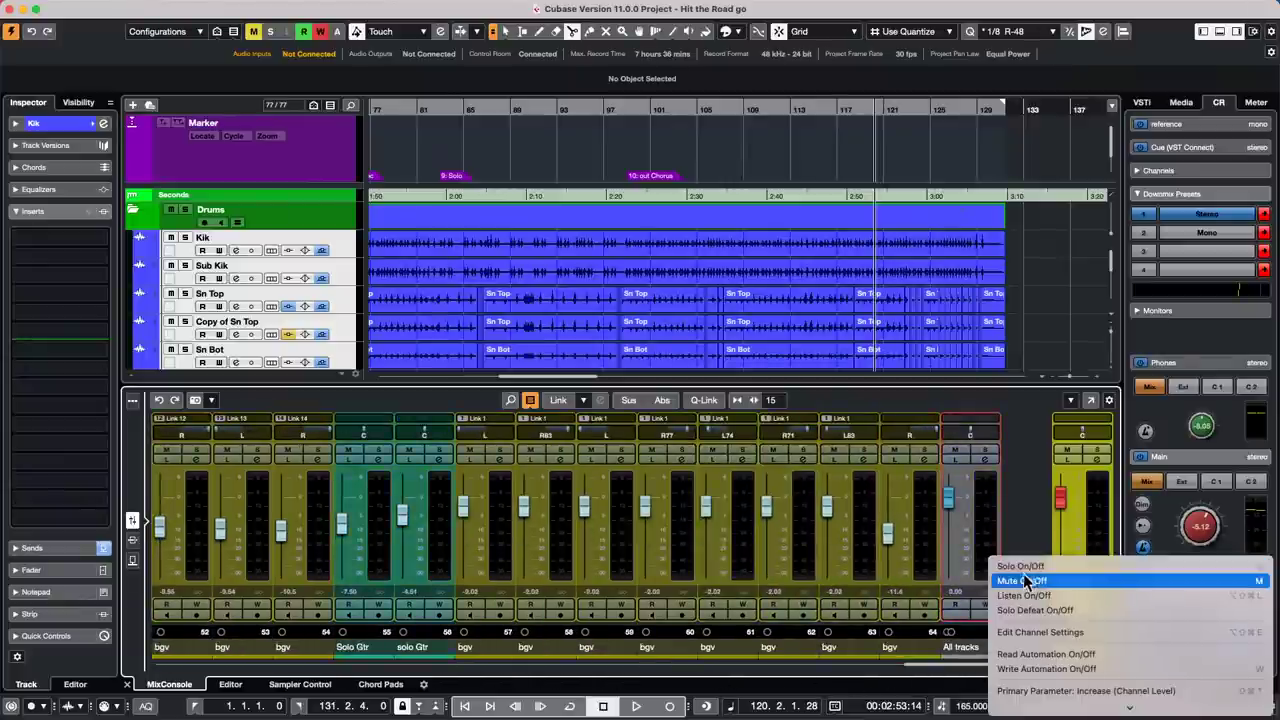
pyautogui.moveTo(1035, 710)
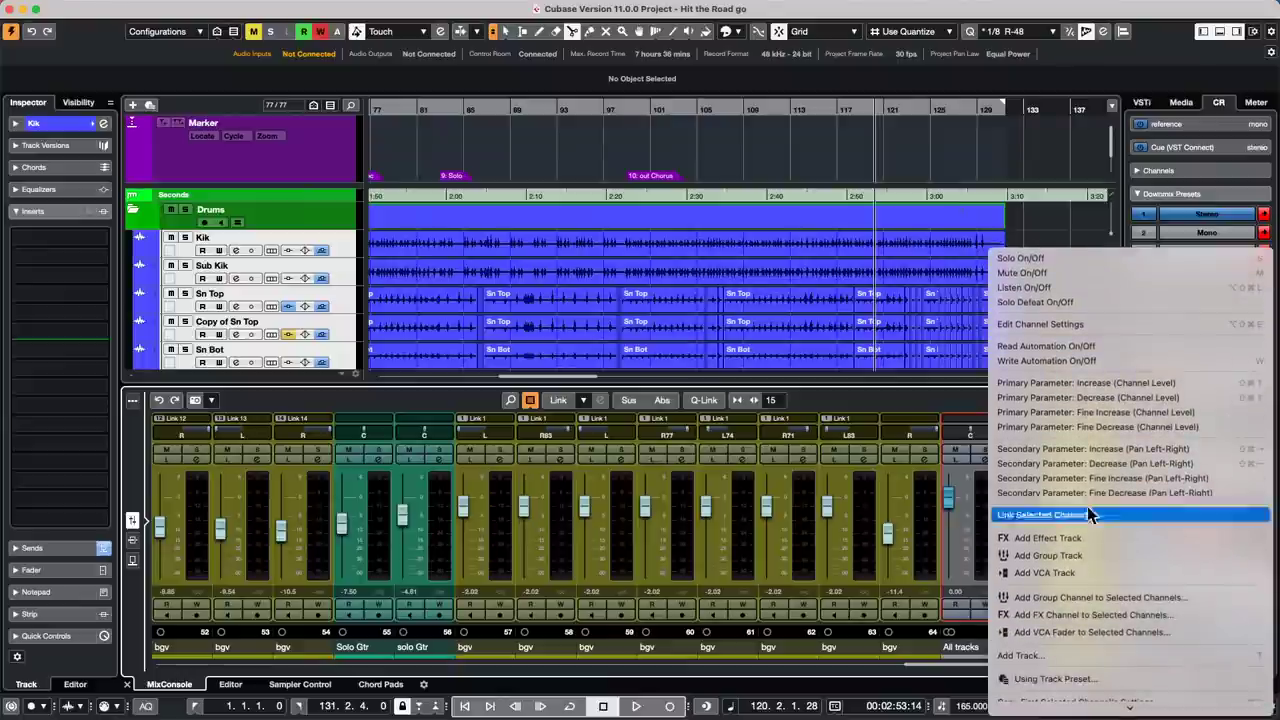
pyautogui.click(1085, 551)
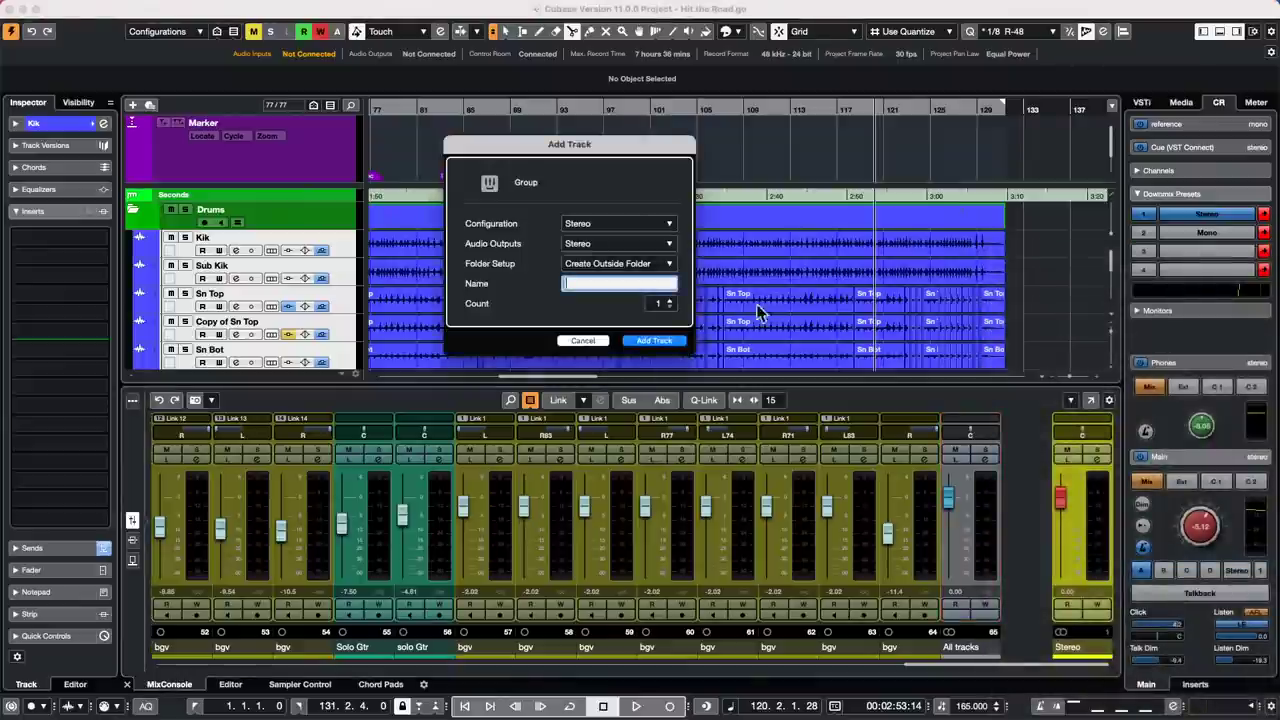
pyautogui.click(643, 264)
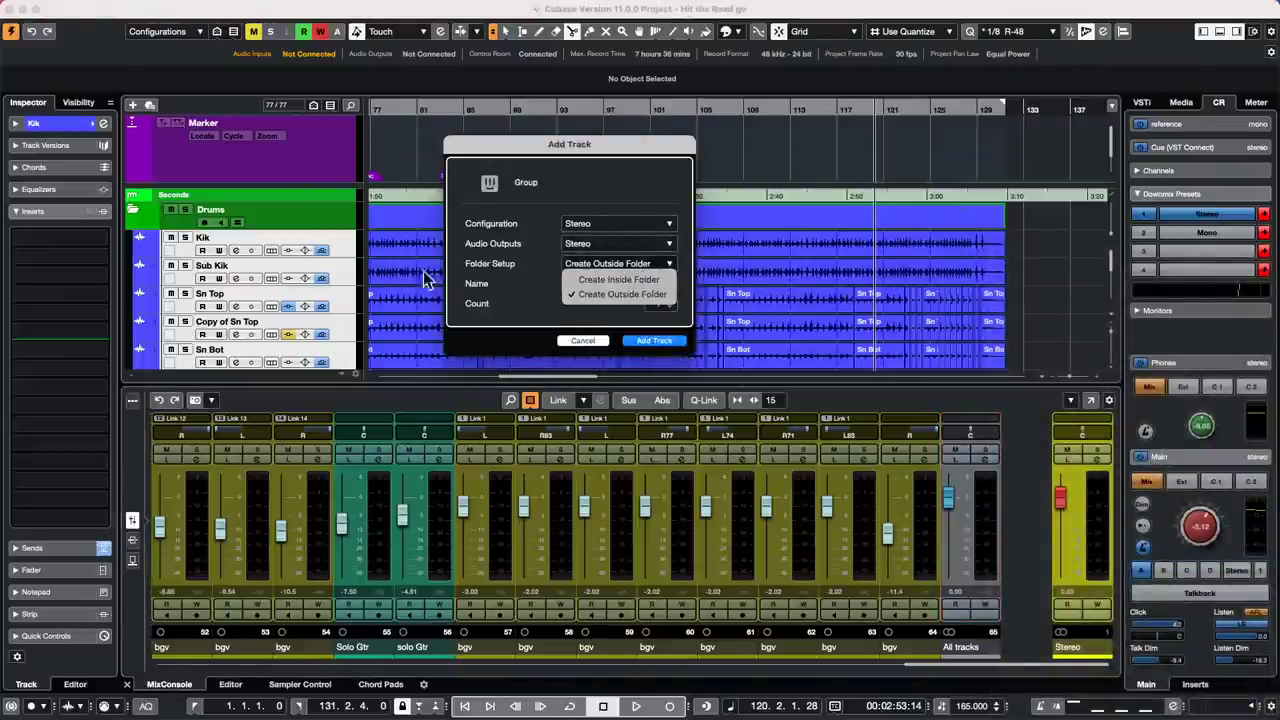
pyautogui.click(638, 299)
pyautogui.click(610, 285)
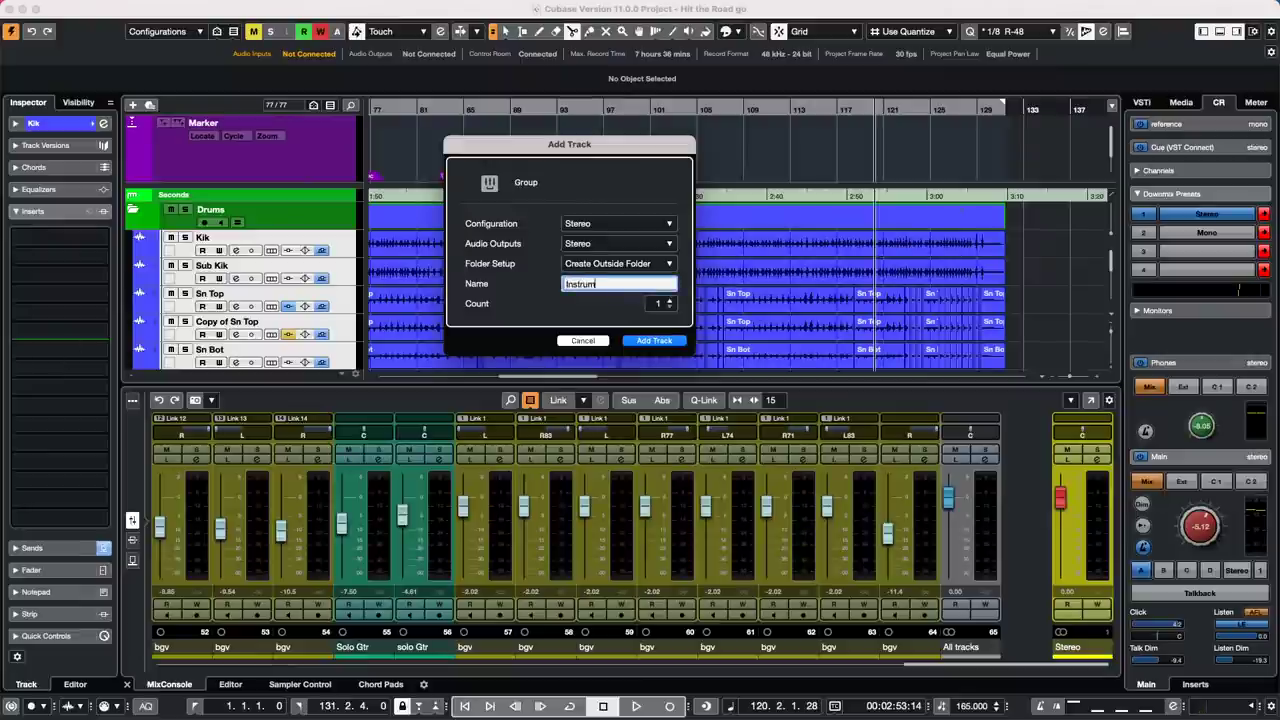
pyautogui.write('Instrumwnt')
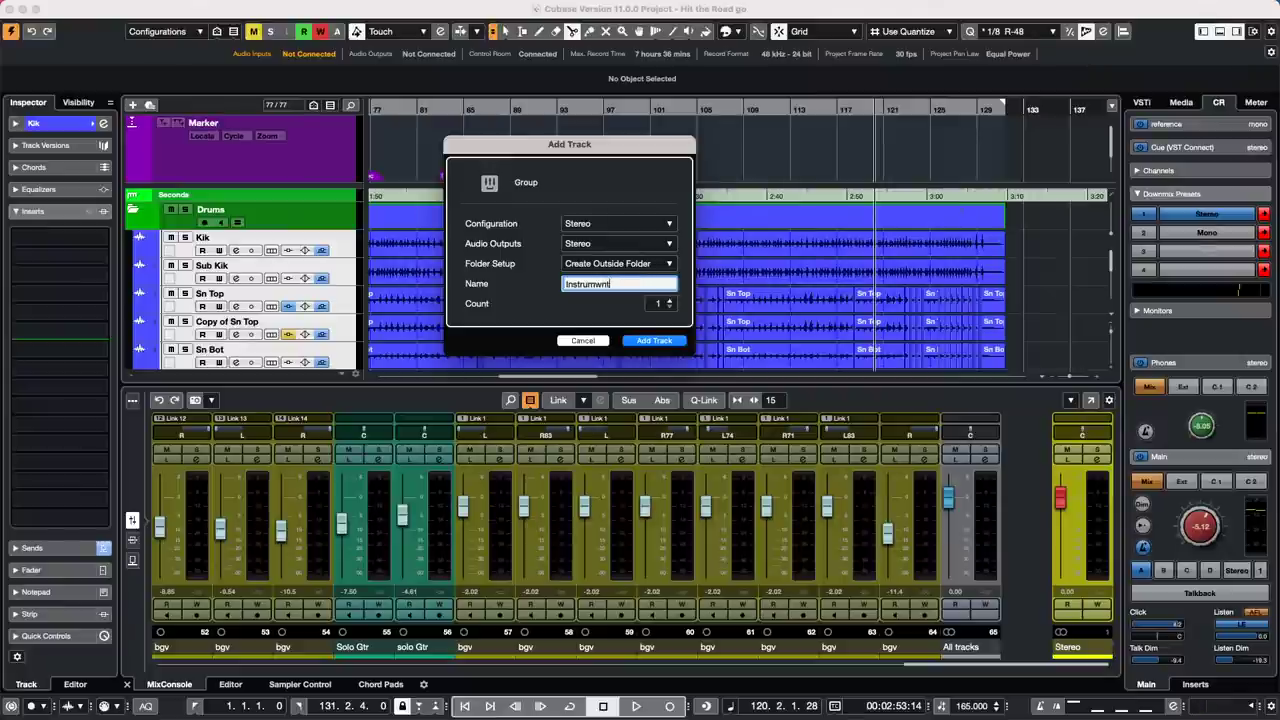
pyautogui.press('BackSpace')
pyautogui.press('BackSpace')
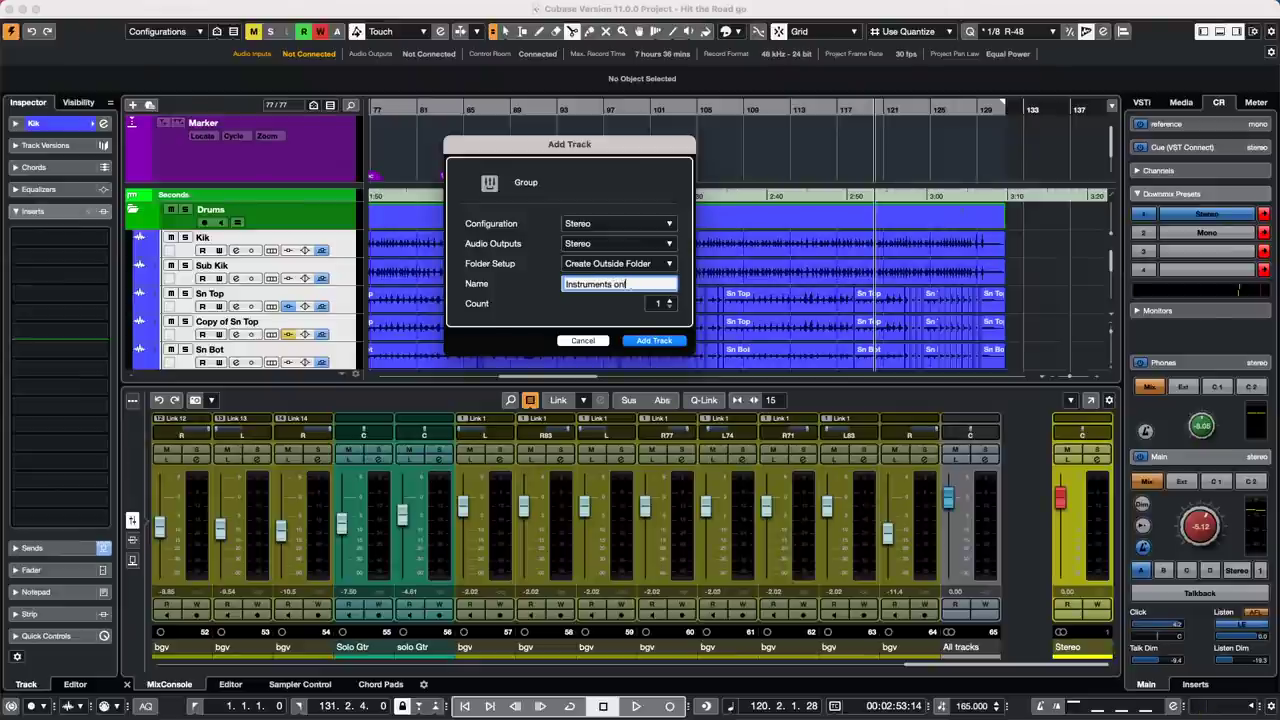
pyautogui.write('ents only')
pyautogui.press('Return')
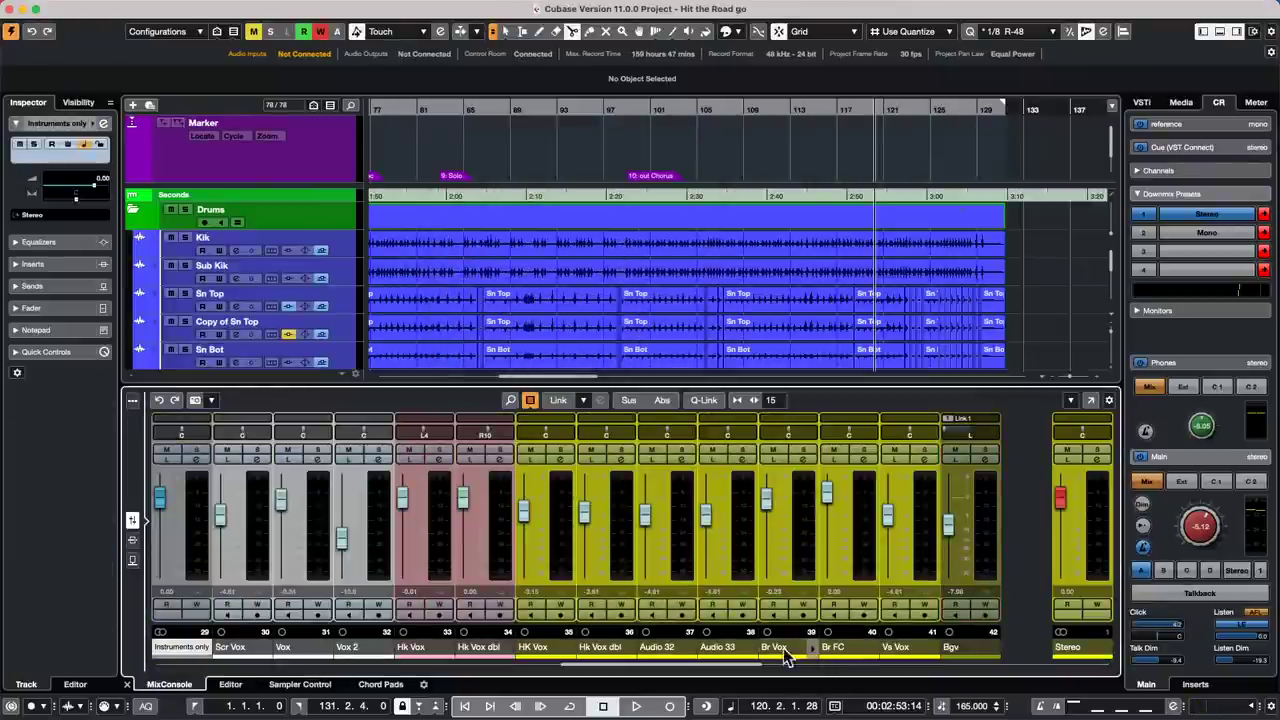
# Step: Reselect the channels from Kik through Ryth Gtr R di, leaving out the Instruments only group
pyautogui.moveTo(749, 667); pyautogui.dragTo(650, 668)
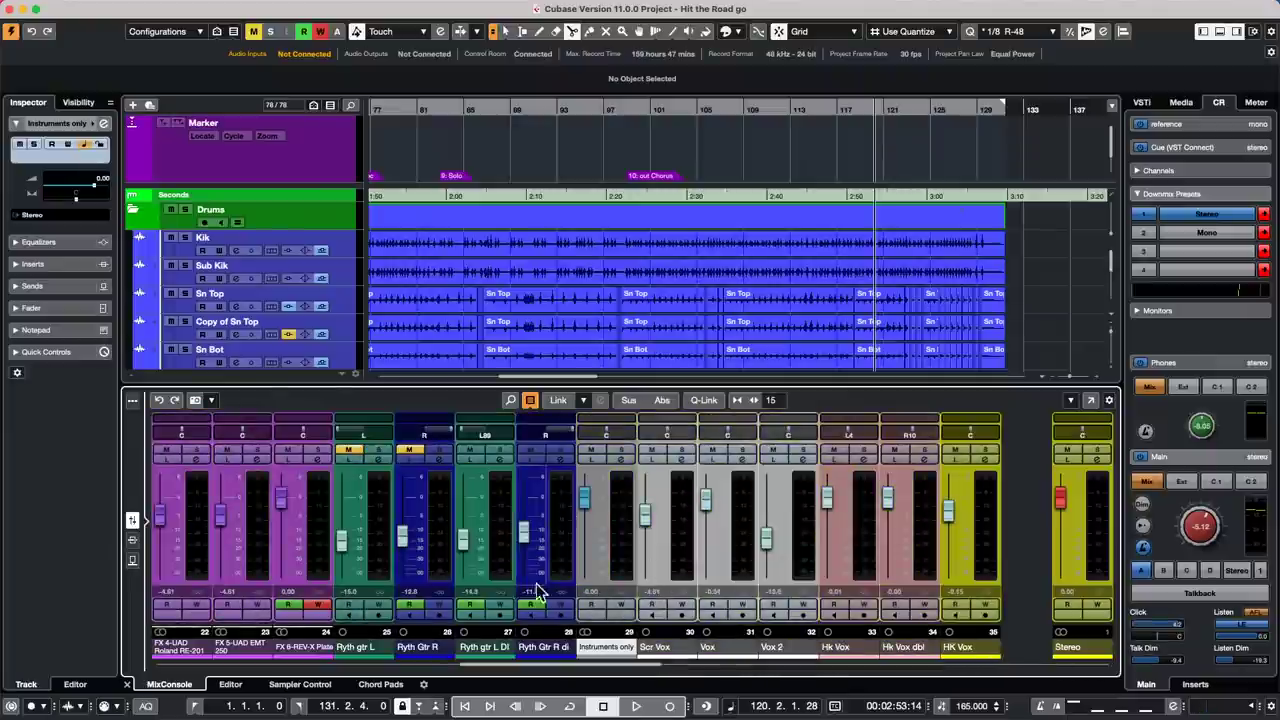
pyautogui.click(568, 578)
pyautogui.moveTo(640, 670); pyautogui.dragTo(218, 672)
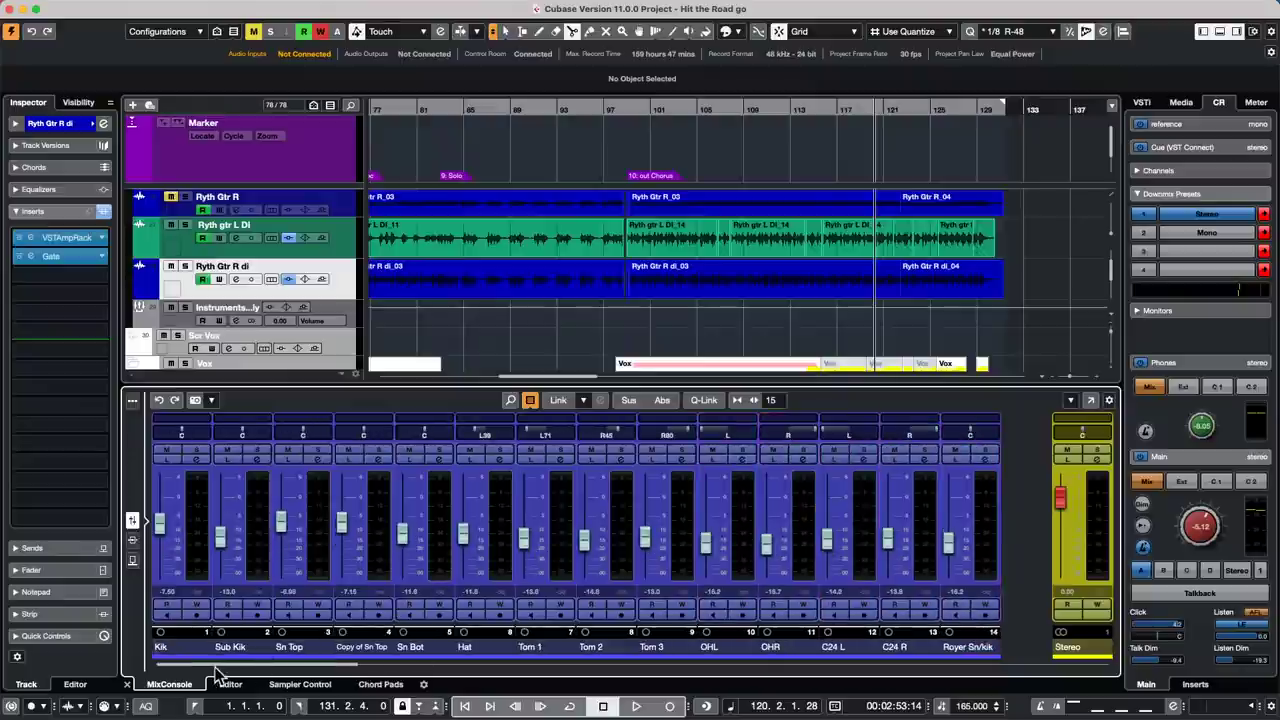
pyautogui.click(206, 533)
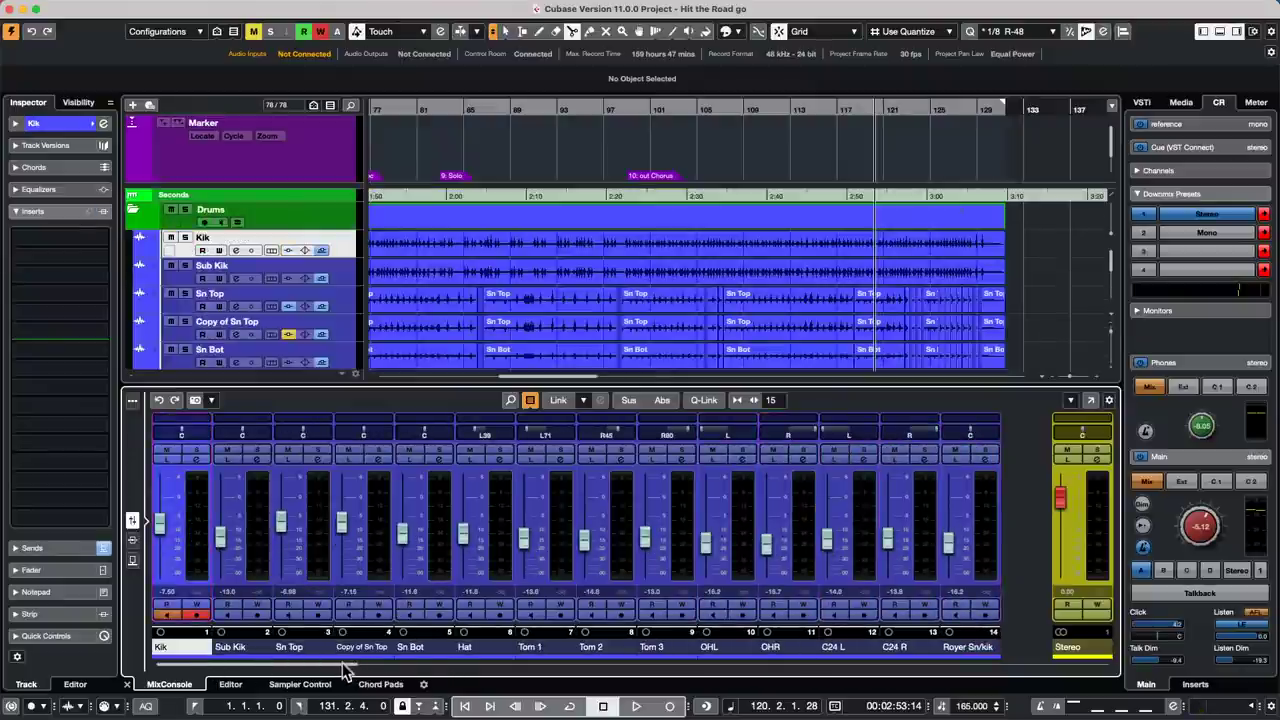
pyautogui.moveTo(348, 670); pyautogui.dragTo(615, 674)
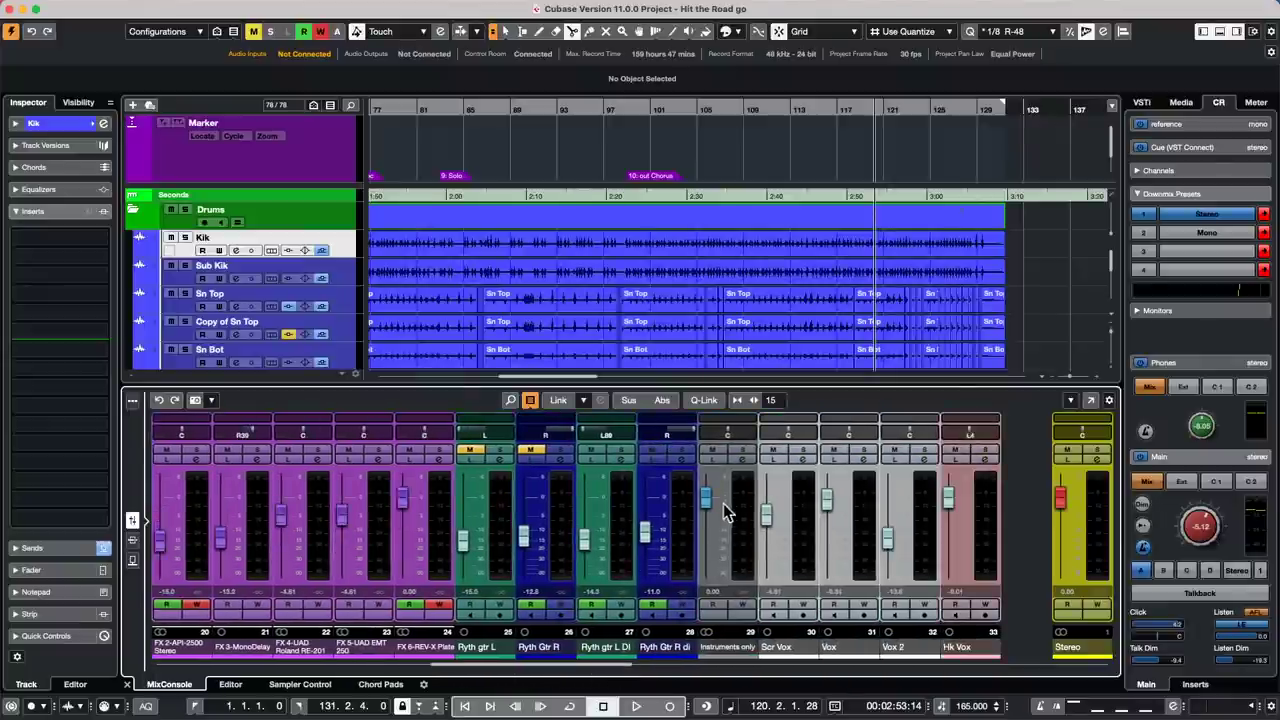
pyautogui.keyDown('shift'); pyautogui.click(686, 529); pyautogui.keyUp('shift')
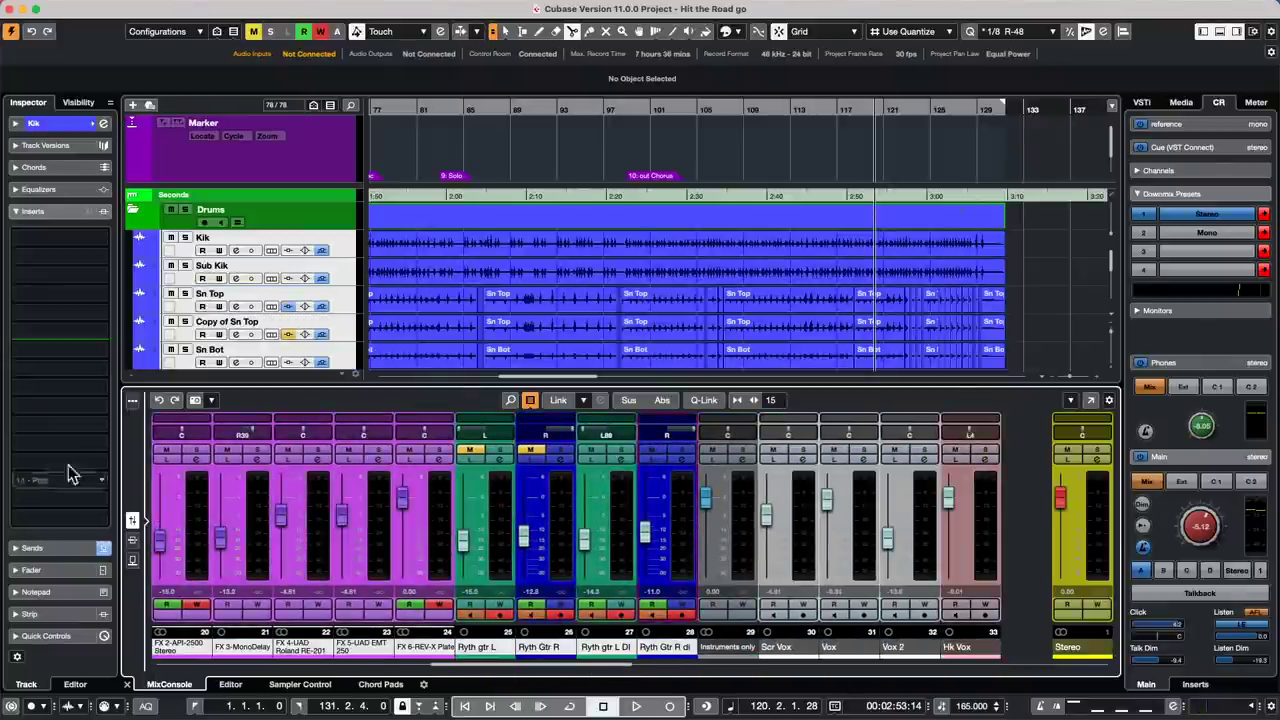
# Step: With temporary Q-Link, assign the last send slot of all selected channels to the Instruments only group and activate the sends
pyautogui.click(132, 560)
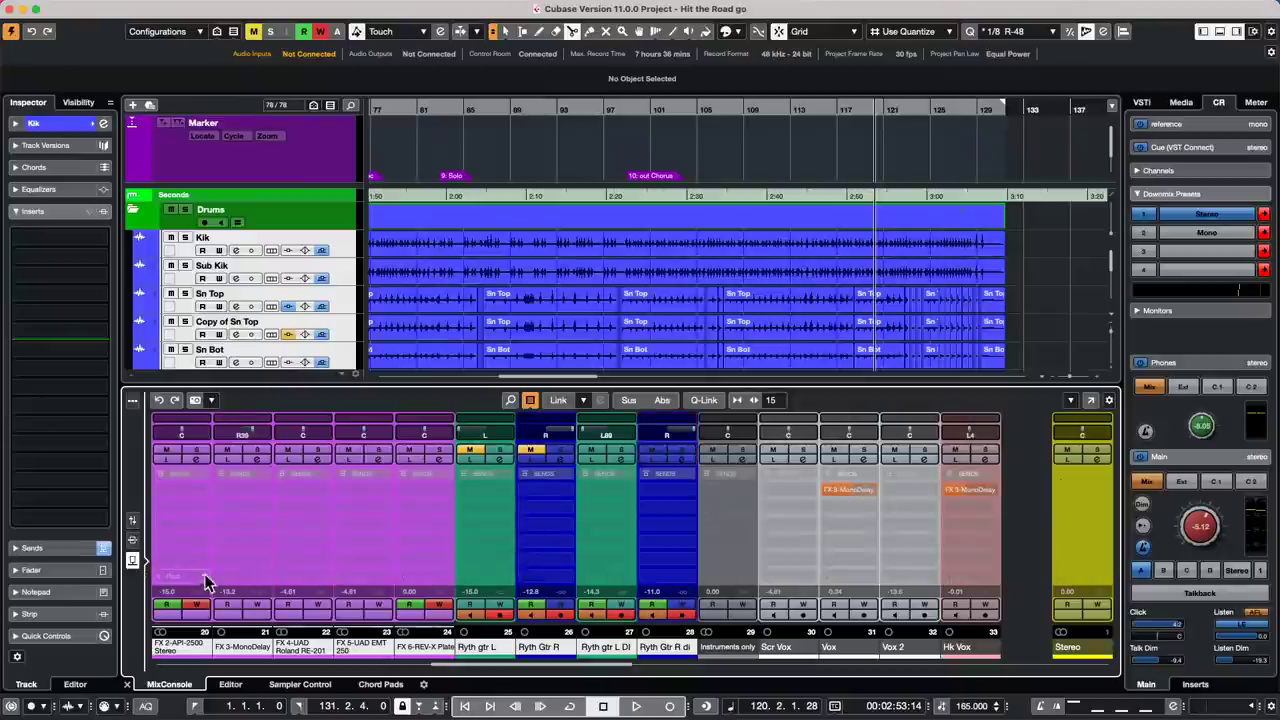
pyautogui.hotkey('shift', 'alt')
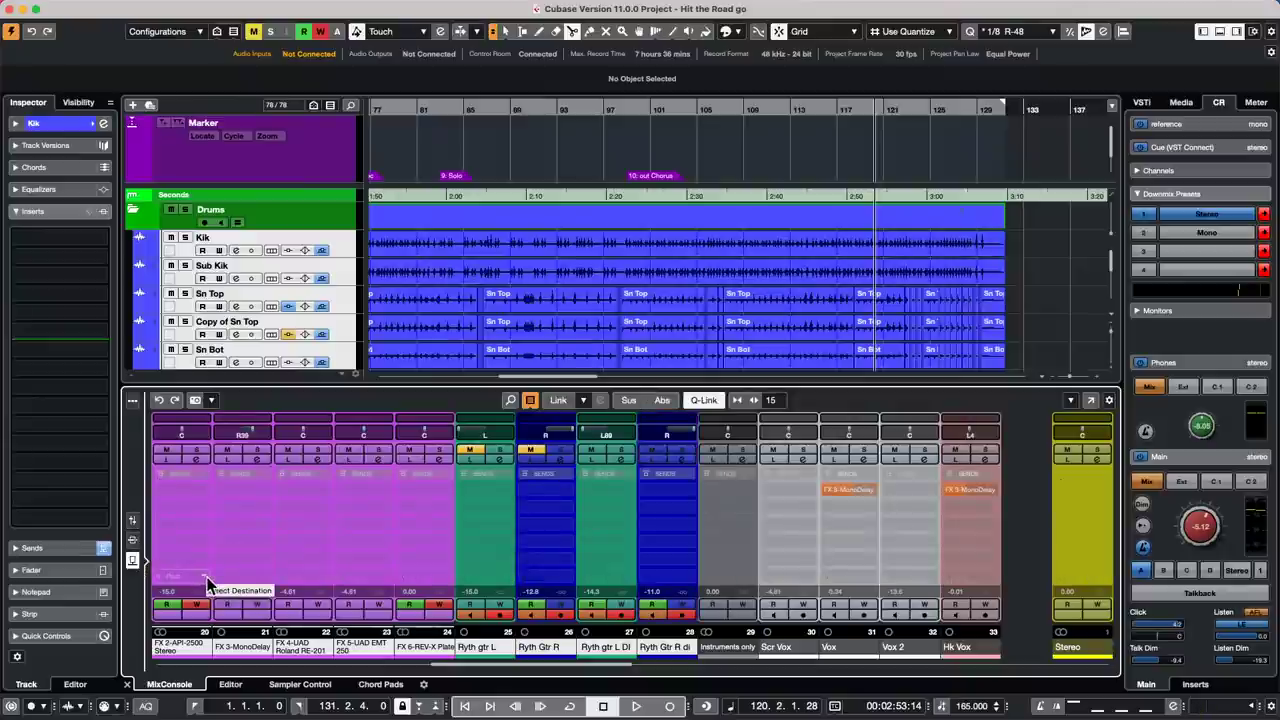
pyautogui.click(203, 584)
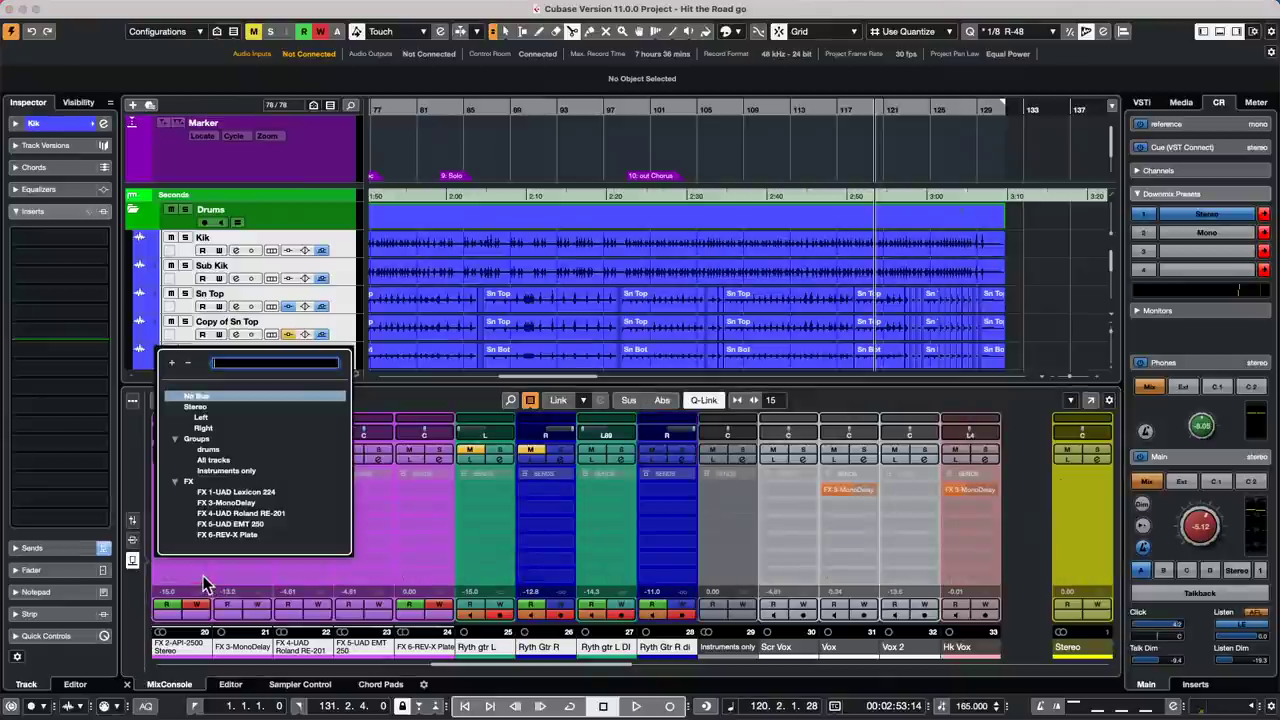
pyautogui.click(238, 472)
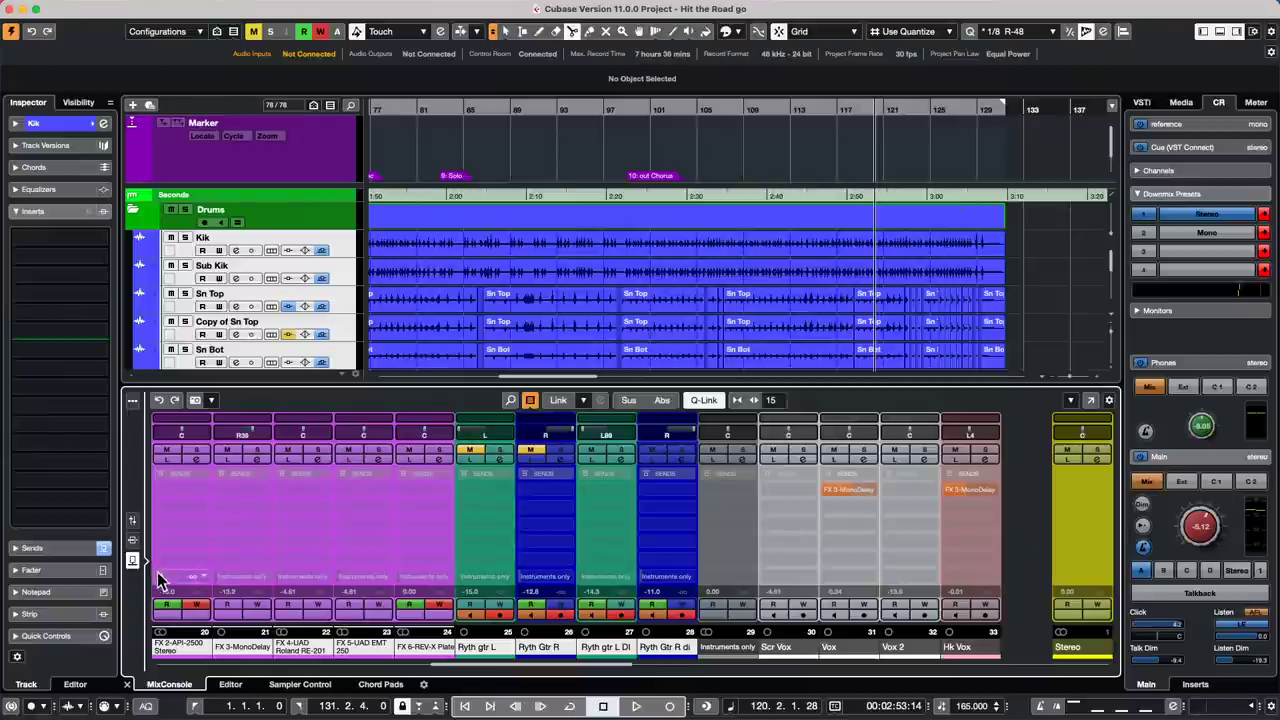
pyautogui.moveTo(160, 585); pyautogui.dragTo(380, 567)
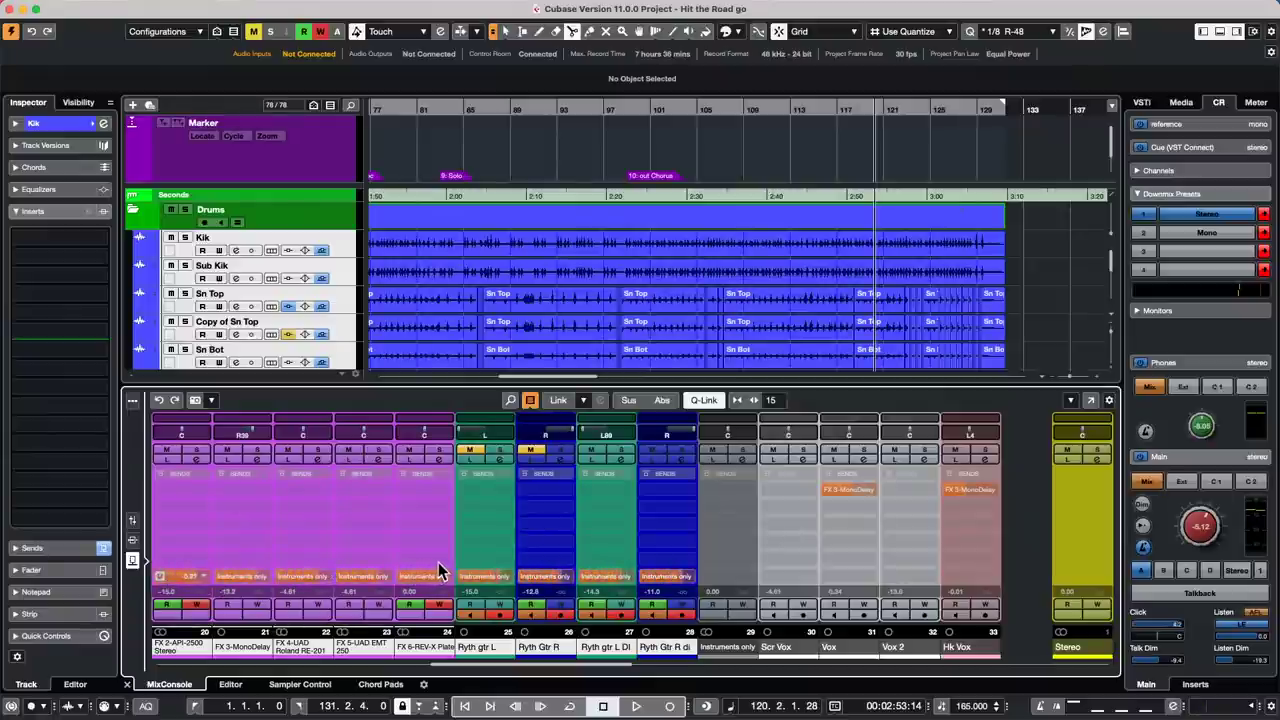
# Step: Set up a multiple-channel audio mixdown with All tracks and Instruments only added to Stereo, and close the export setup without exporting
pyautogui.moveTo(147, 8)
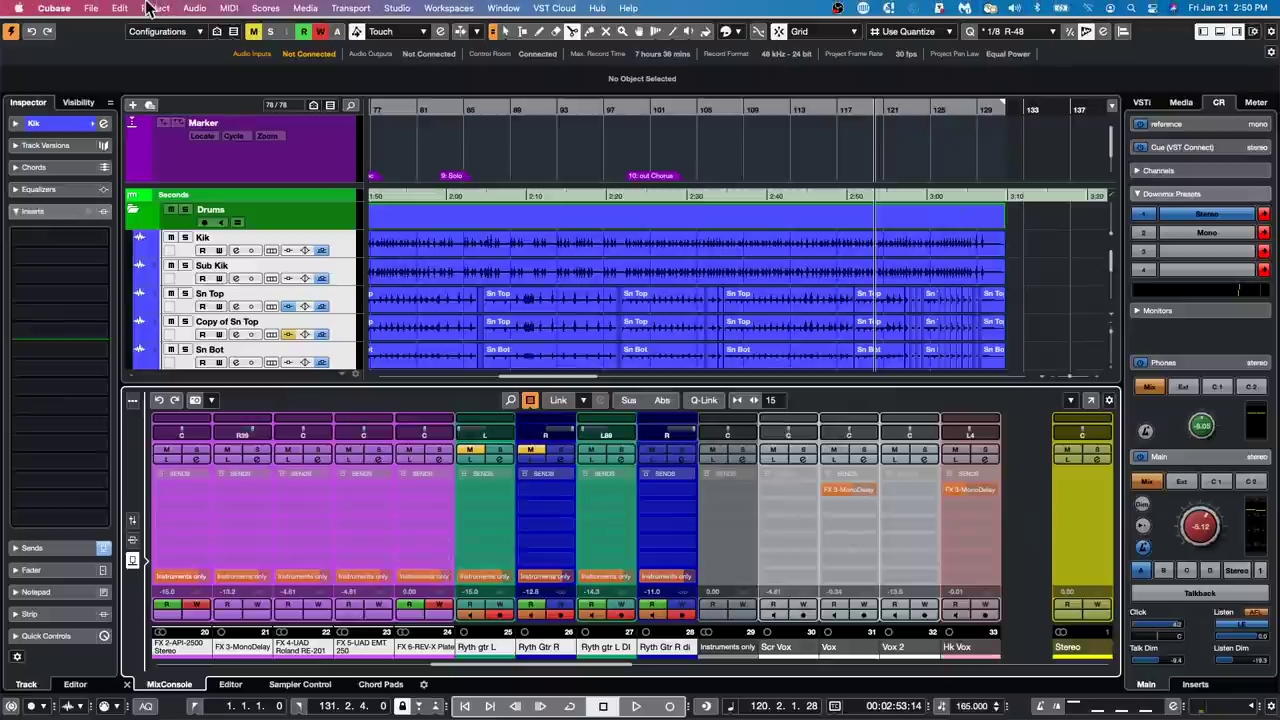
pyautogui.click(91, 8)
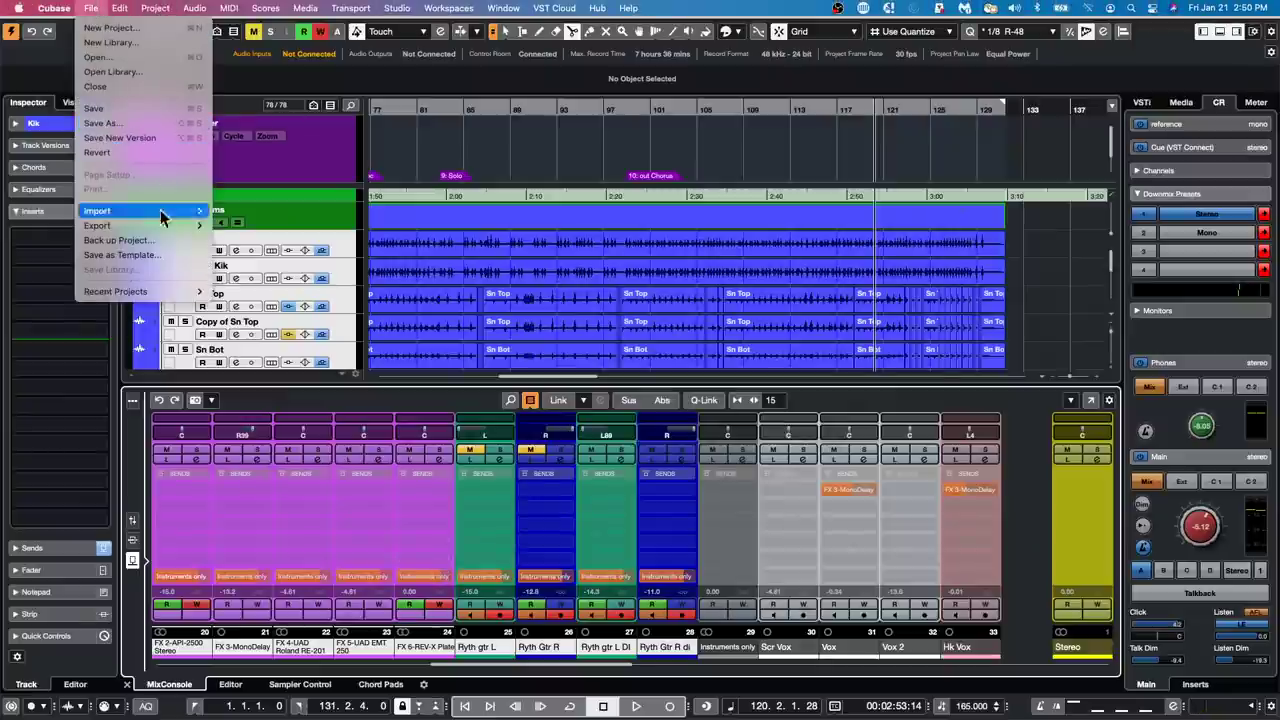
pyautogui.moveTo(164, 227)
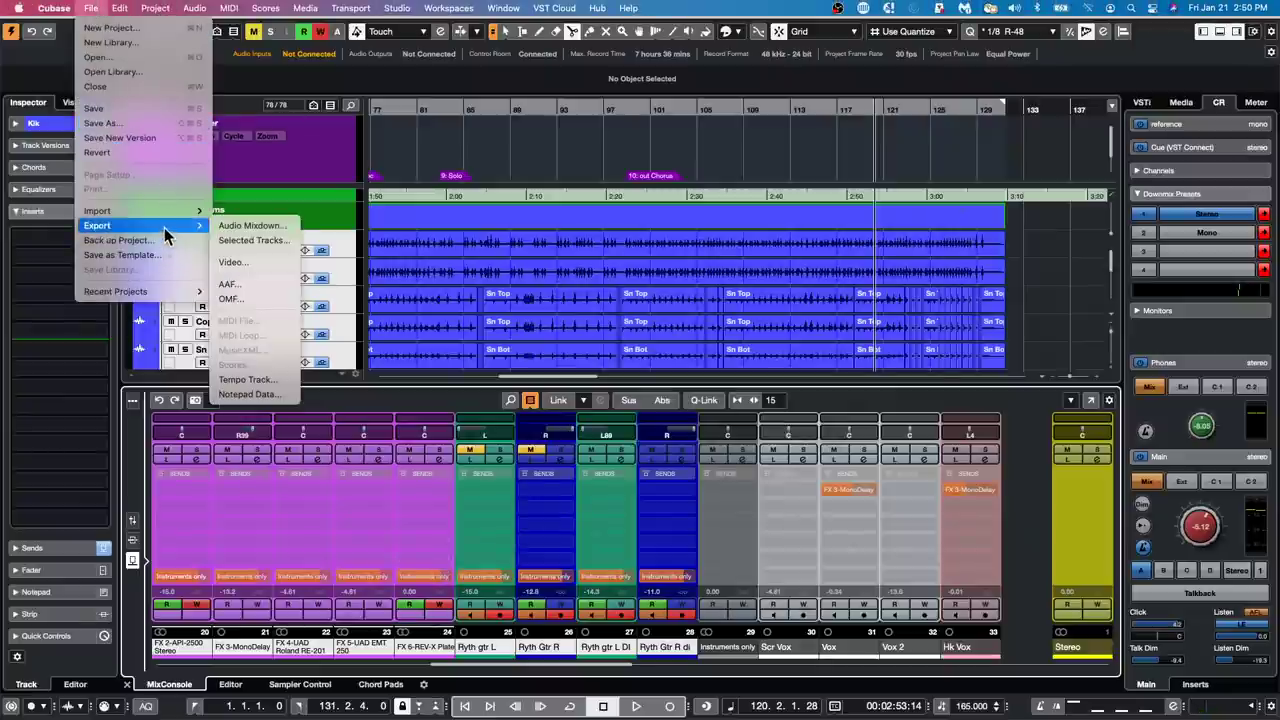
pyautogui.click(262, 226)
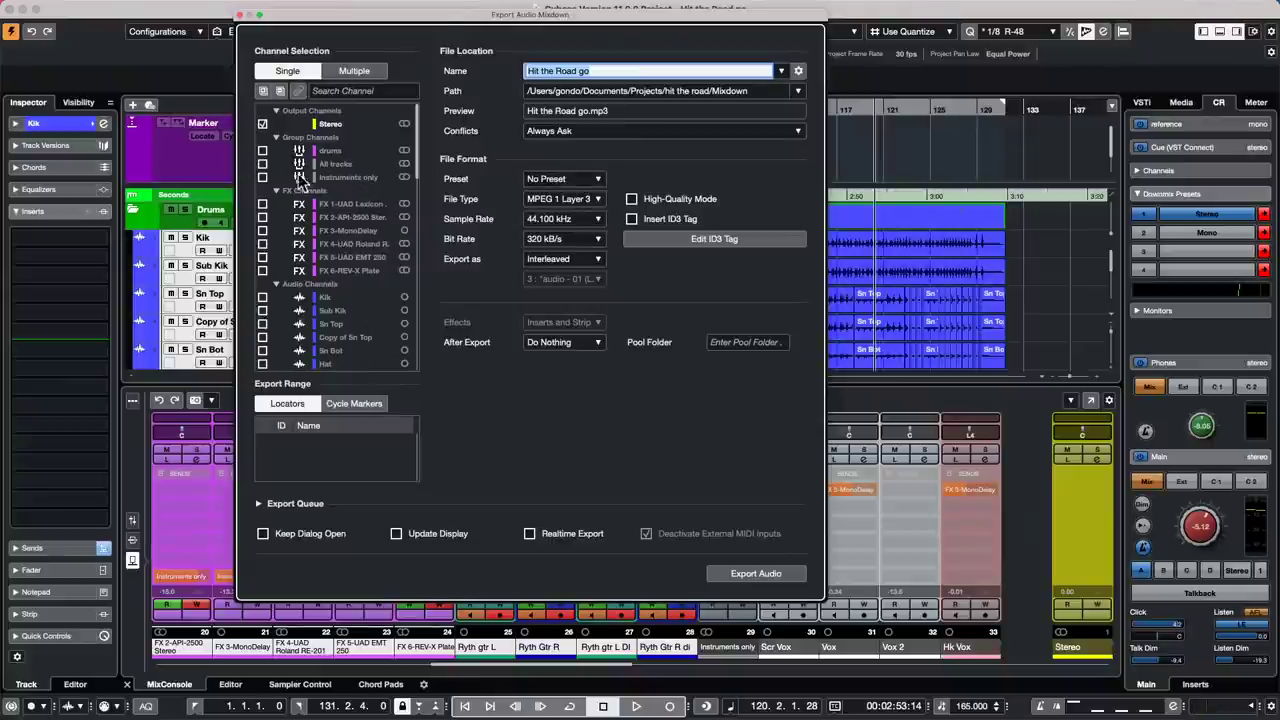
pyautogui.click(380, 72)
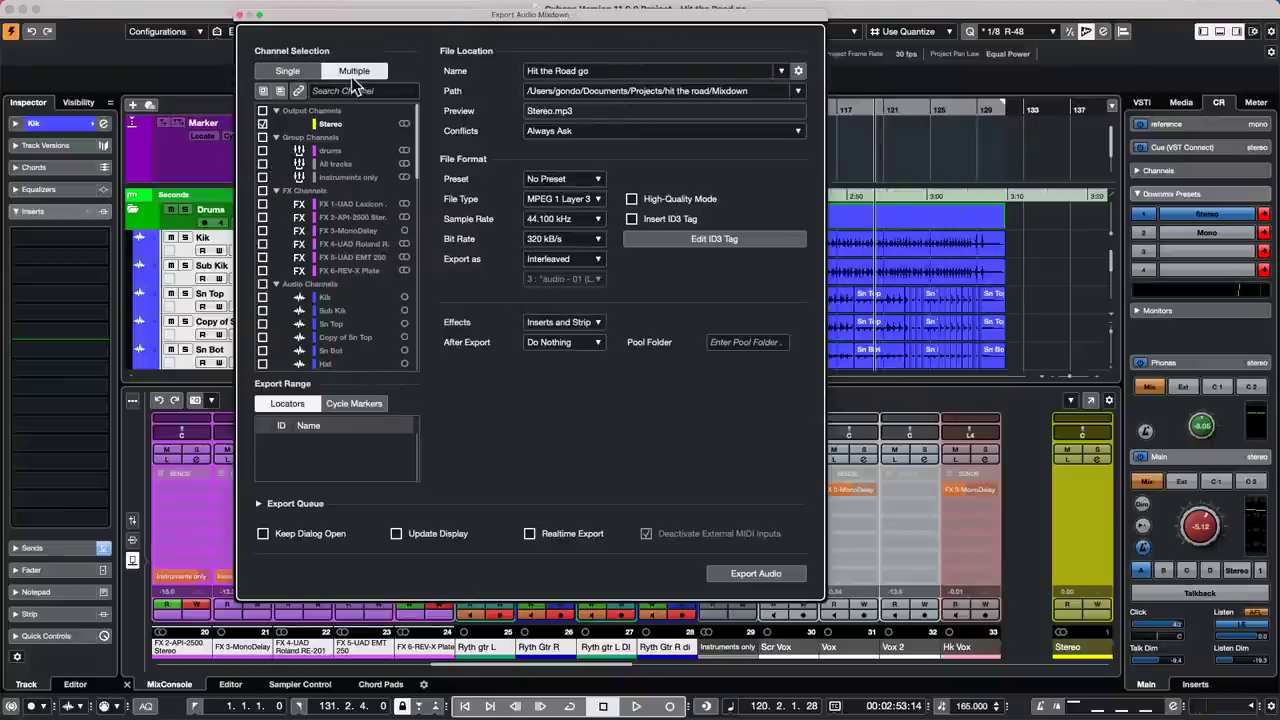
pyautogui.click(262, 163)
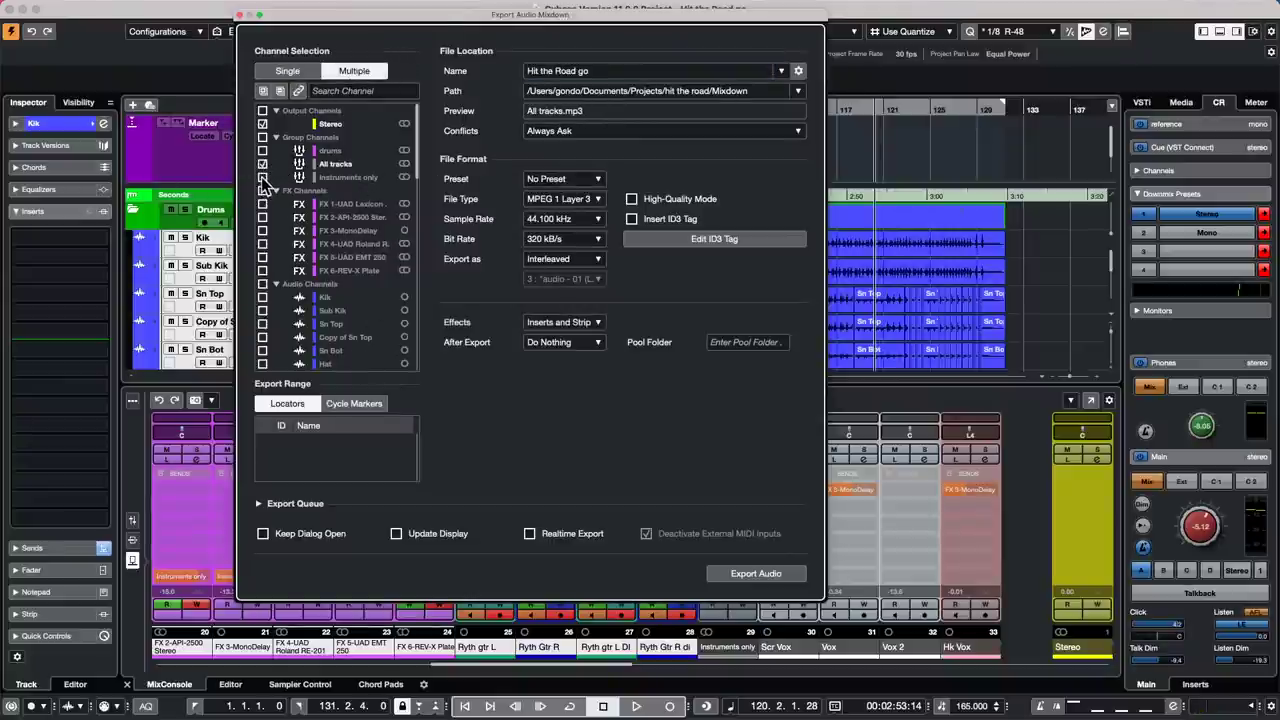
pyautogui.click(262, 177)
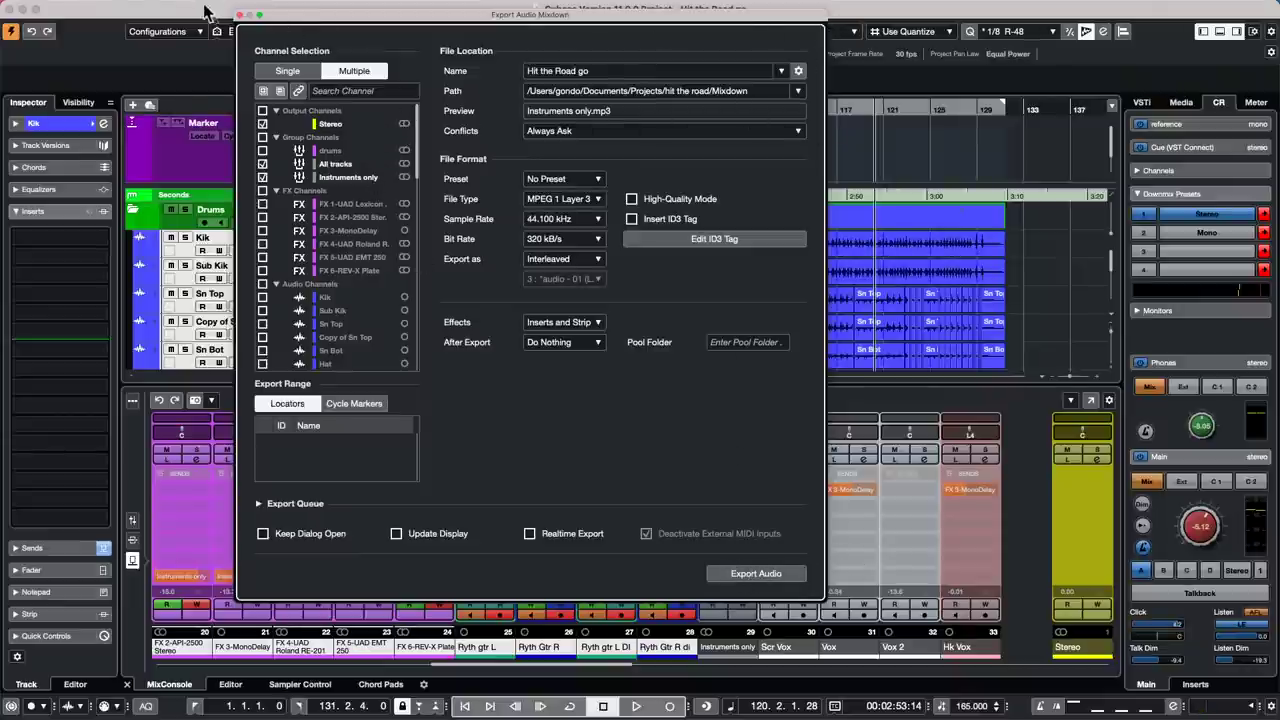
pyautogui.click(242, 14)
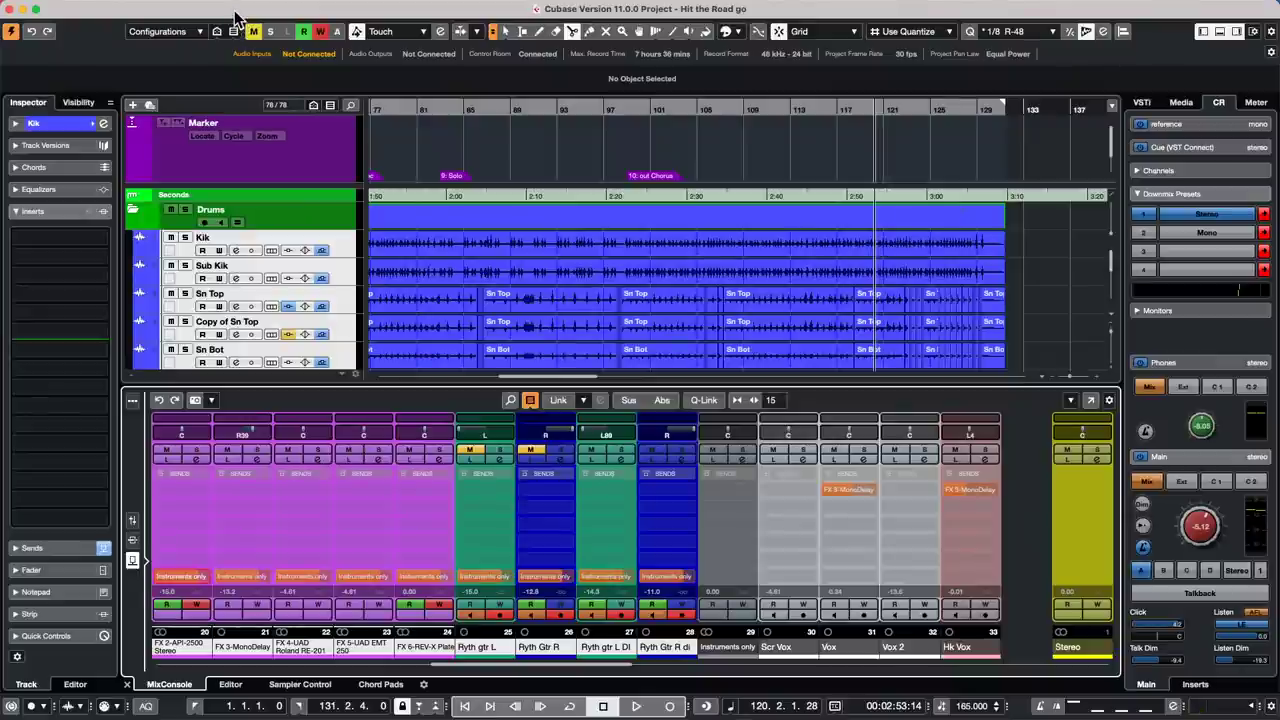
pyautogui.moveTo(352, 4)
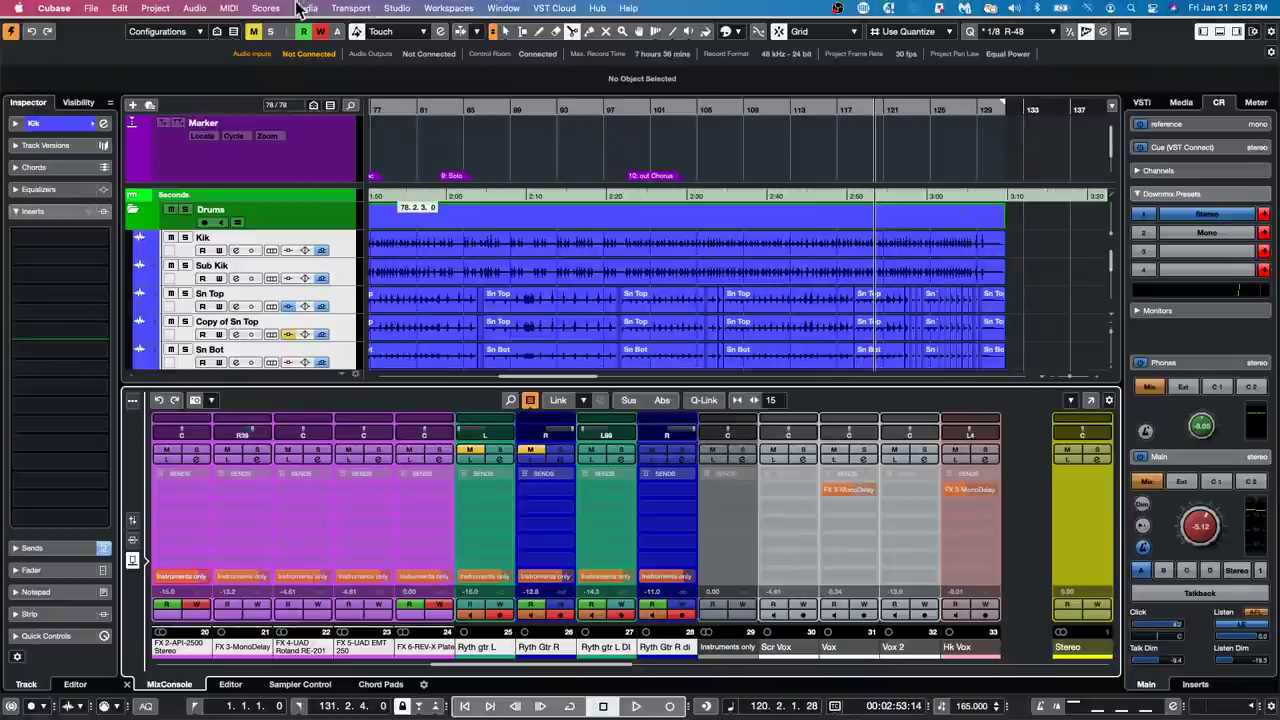
# Step: Create a new empty project in the January 21 2022 folder
pyautogui.click(88, 8)
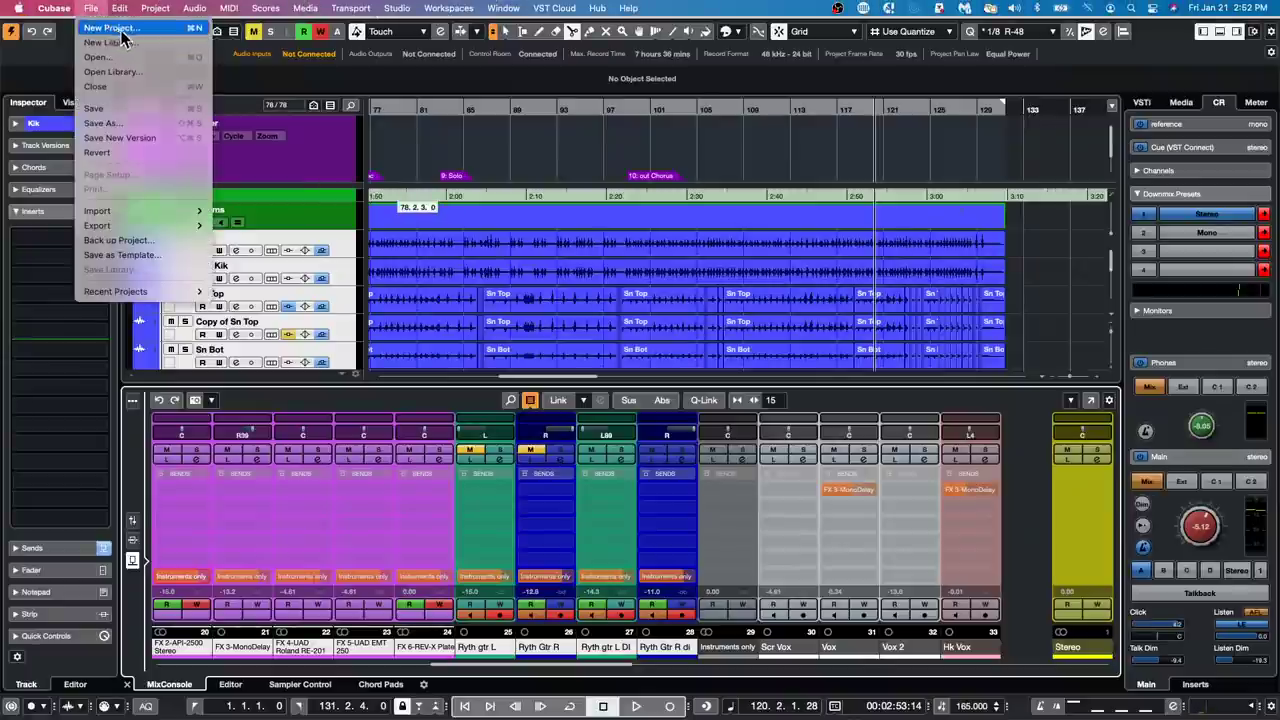
pyautogui.click(122, 33)
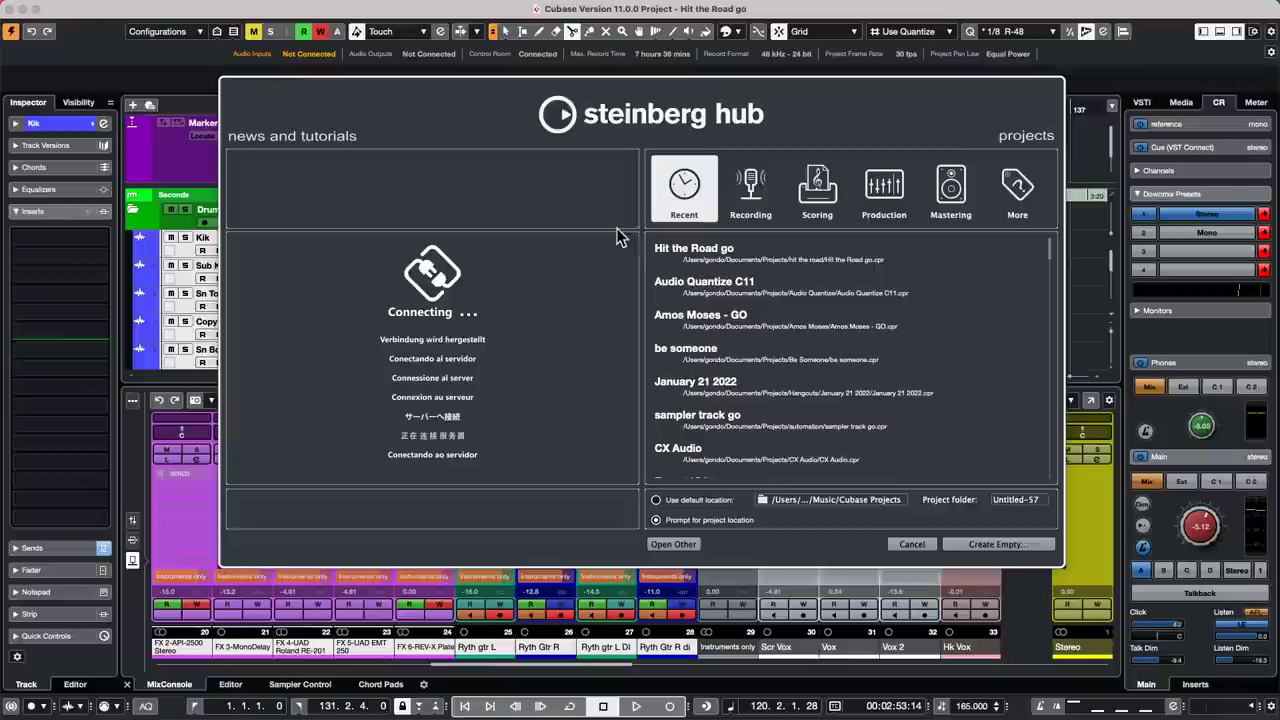
pyautogui.click(1007, 548)
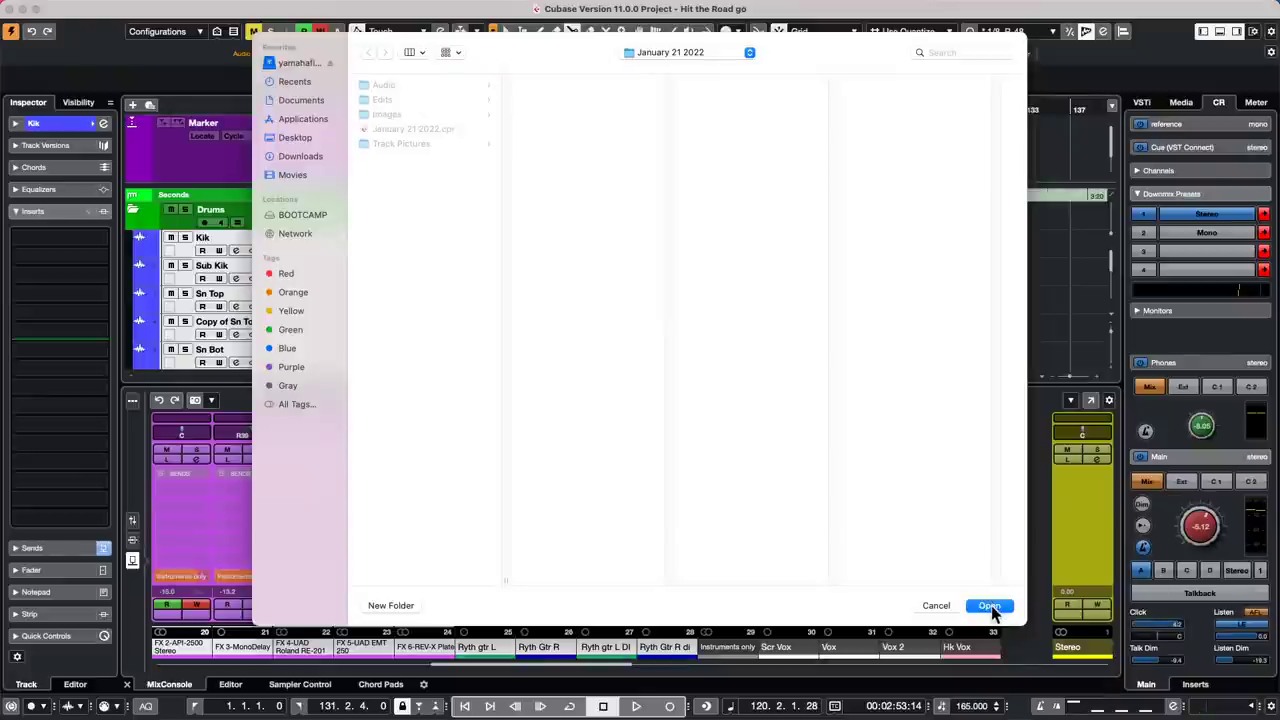
pyautogui.click(989, 606)
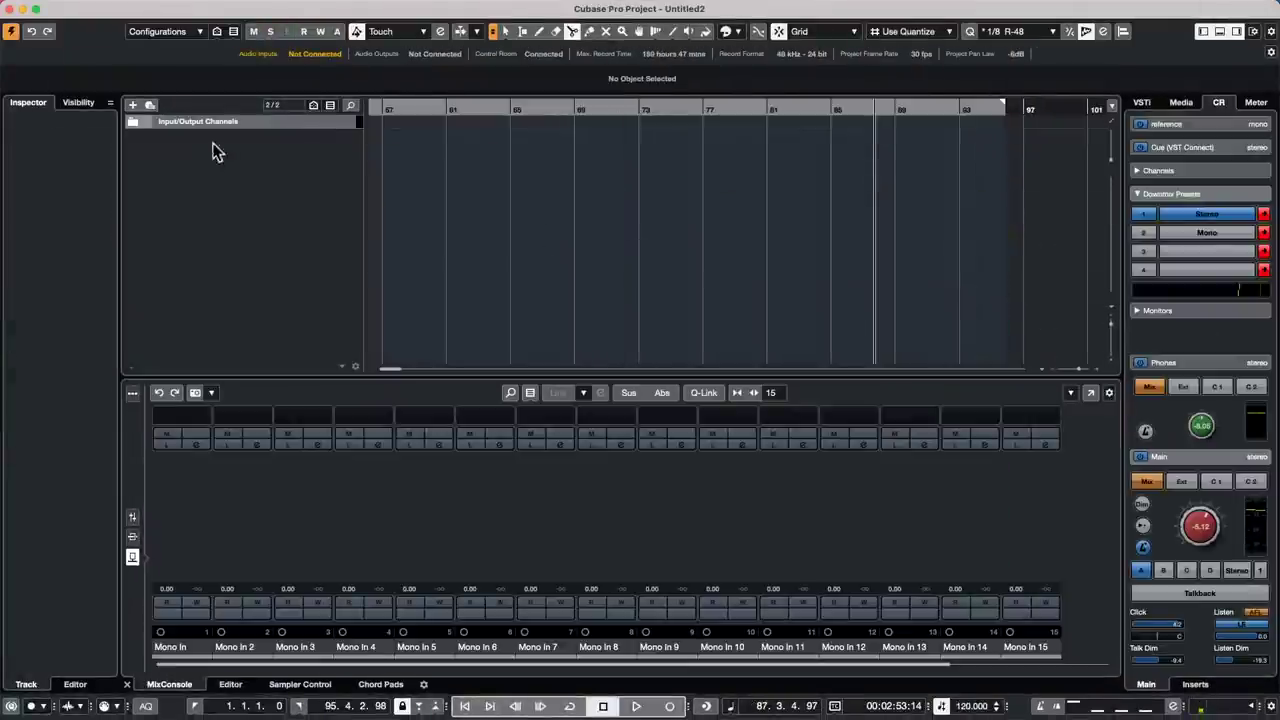
# Step: Add one instrument track using Groove Agent SE with stereo audio outputs
pyautogui.rightClick(275, 196)
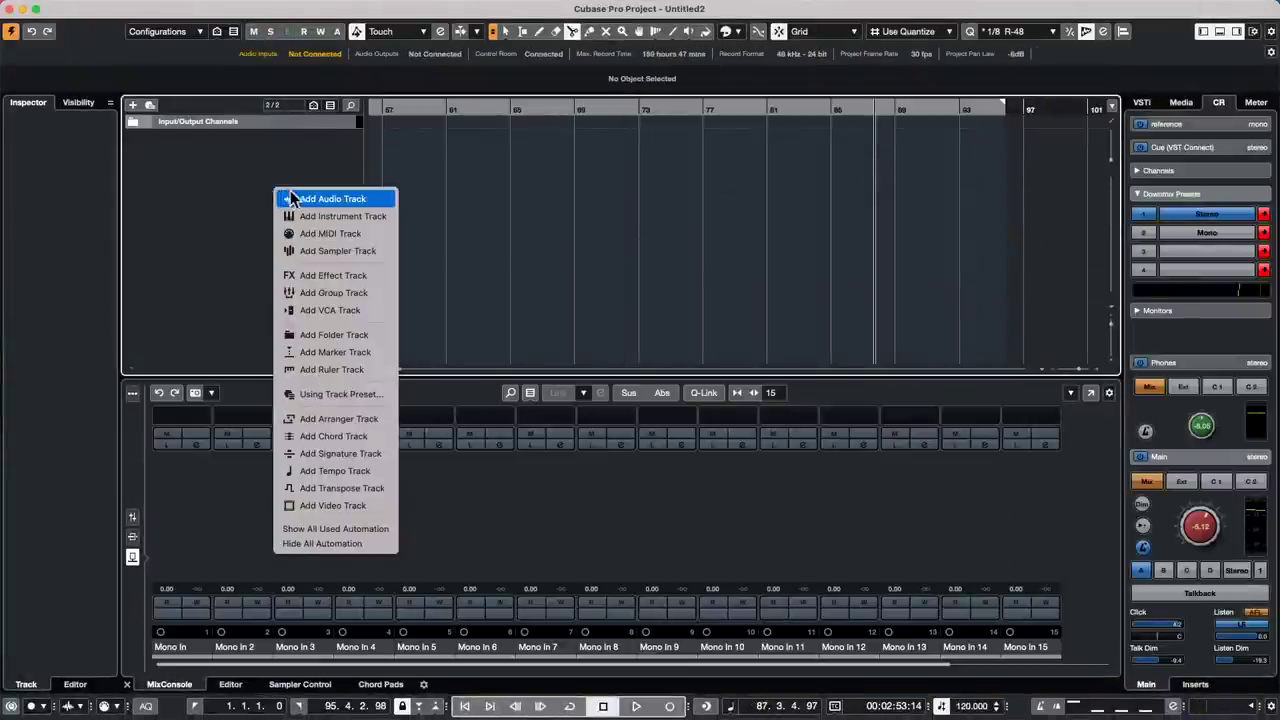
pyautogui.click(337, 216)
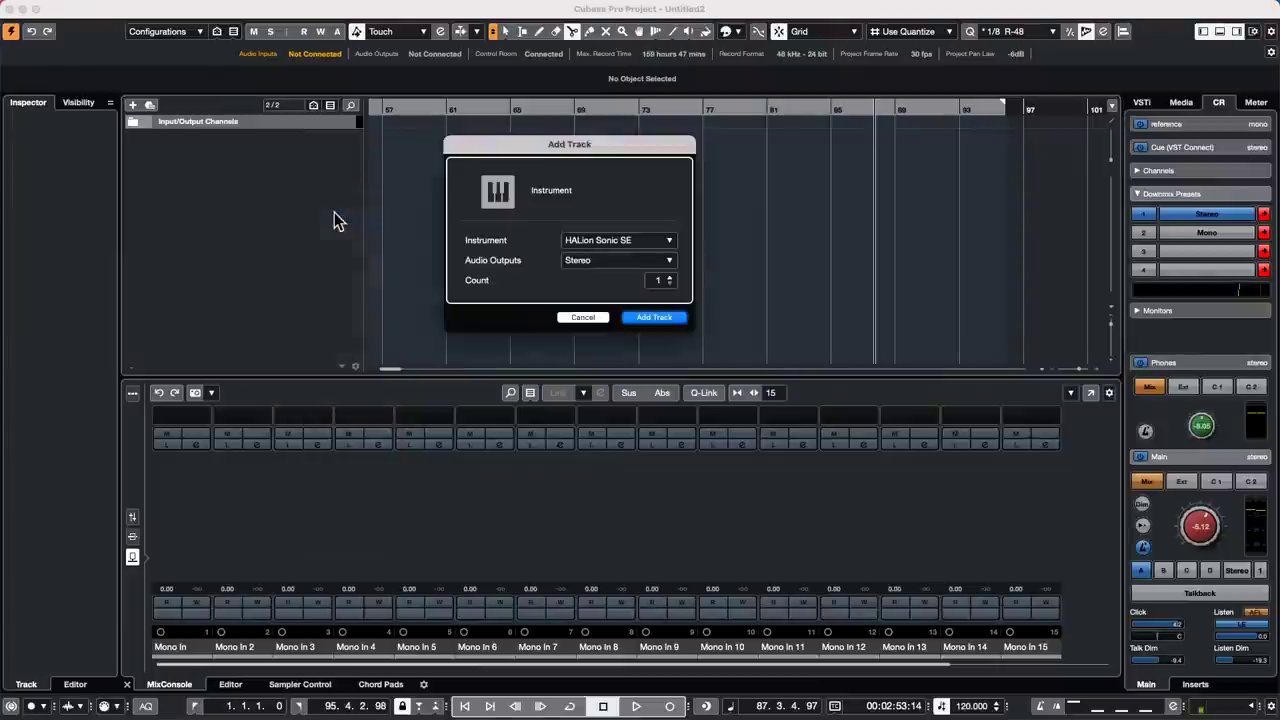
pyautogui.click(651, 244)
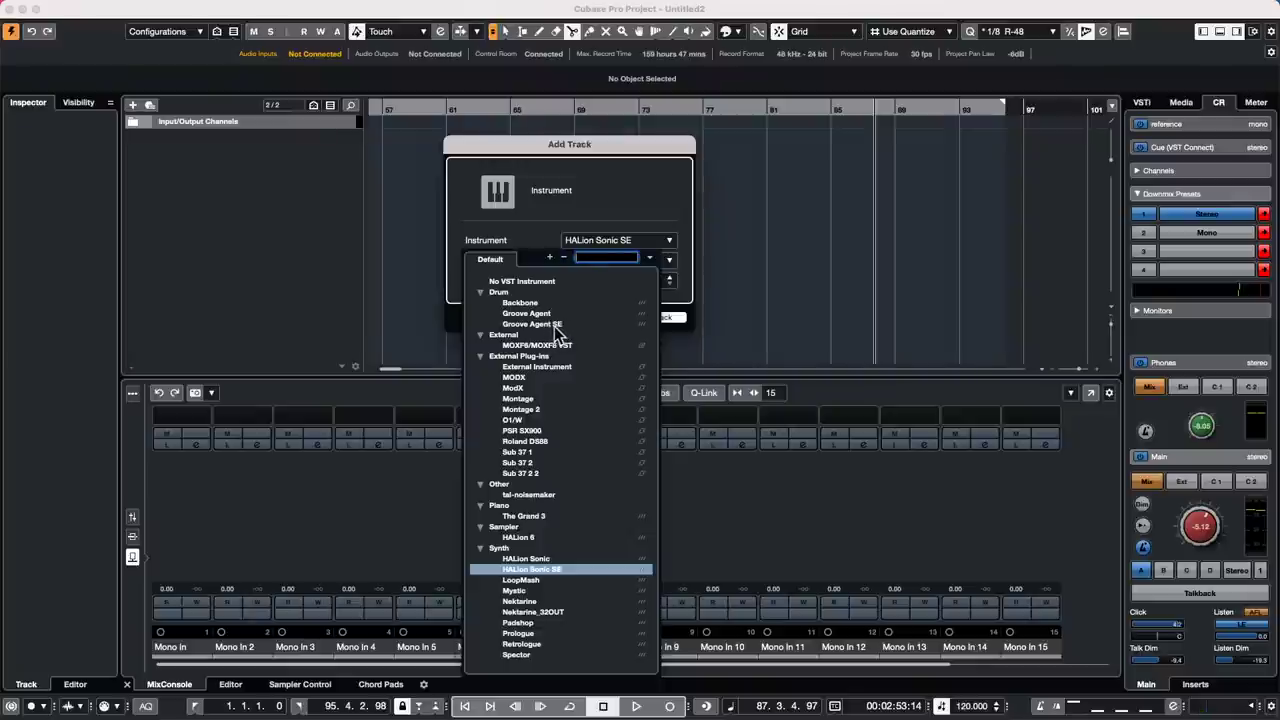
pyautogui.click(557, 326)
pyautogui.click(668, 320)
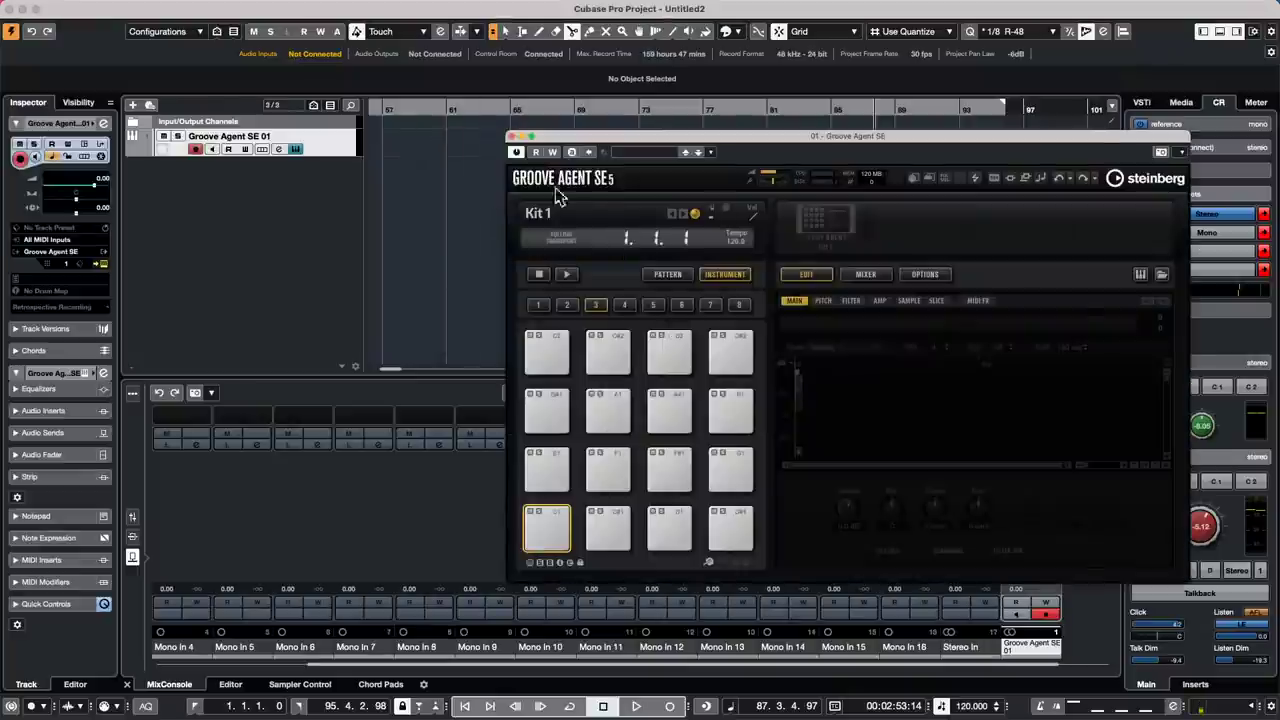
# Step: Load the Forget The Past kit into Groove Agent SE's first kit slot and close the program browser
pyautogui.moveTo(437, 106); pyautogui.dragTo(286, 49)
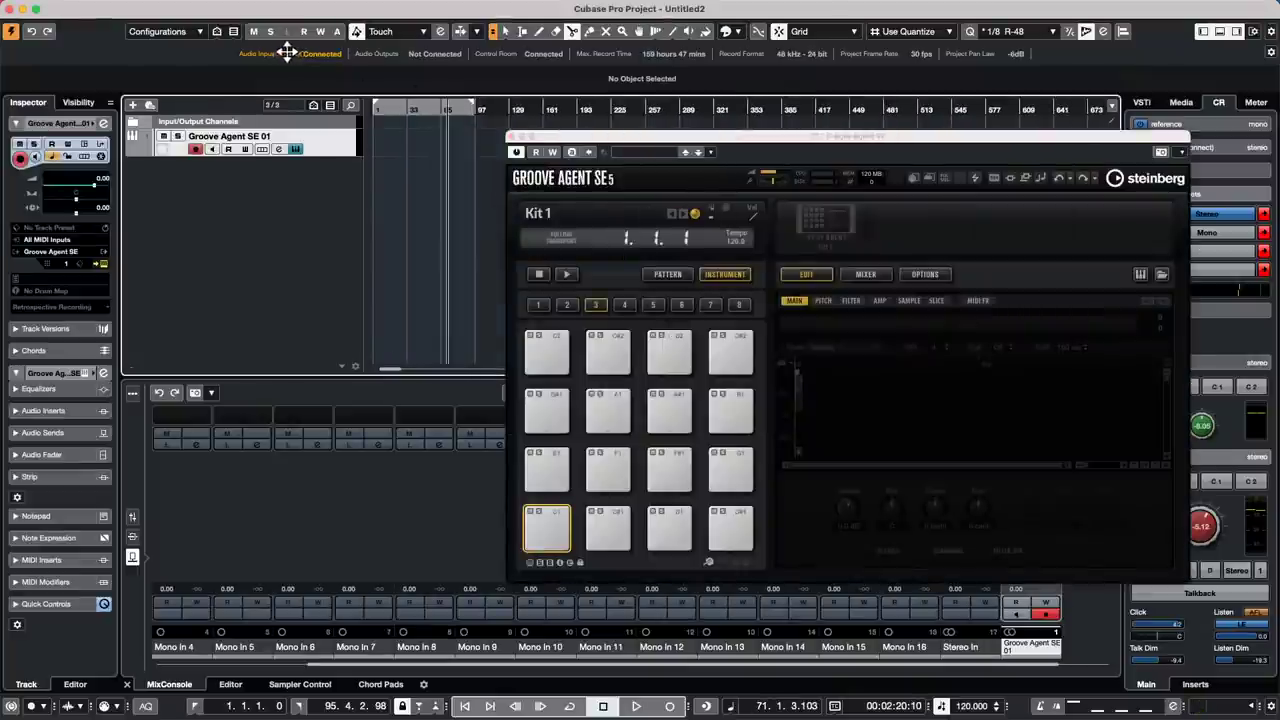
pyautogui.moveTo(392, 109); pyautogui.dragTo(246, 94)
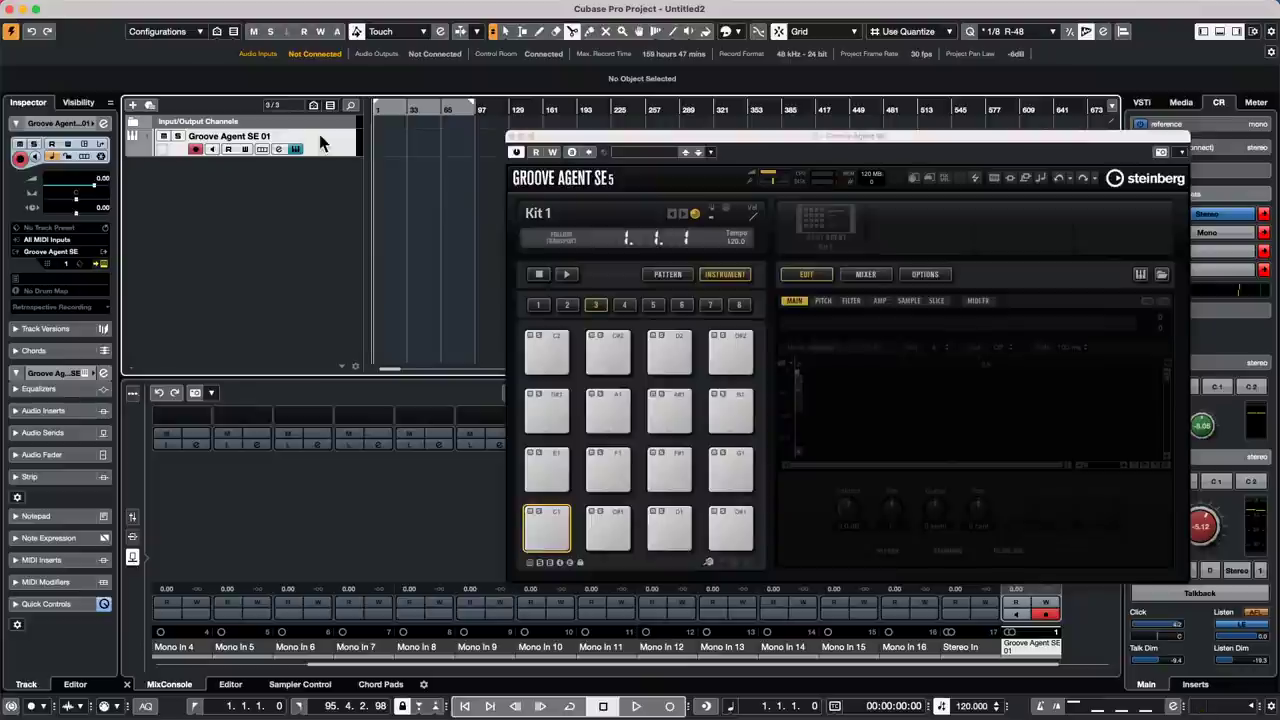
pyautogui.rightClick(836, 212)
pyautogui.click(910, 232)
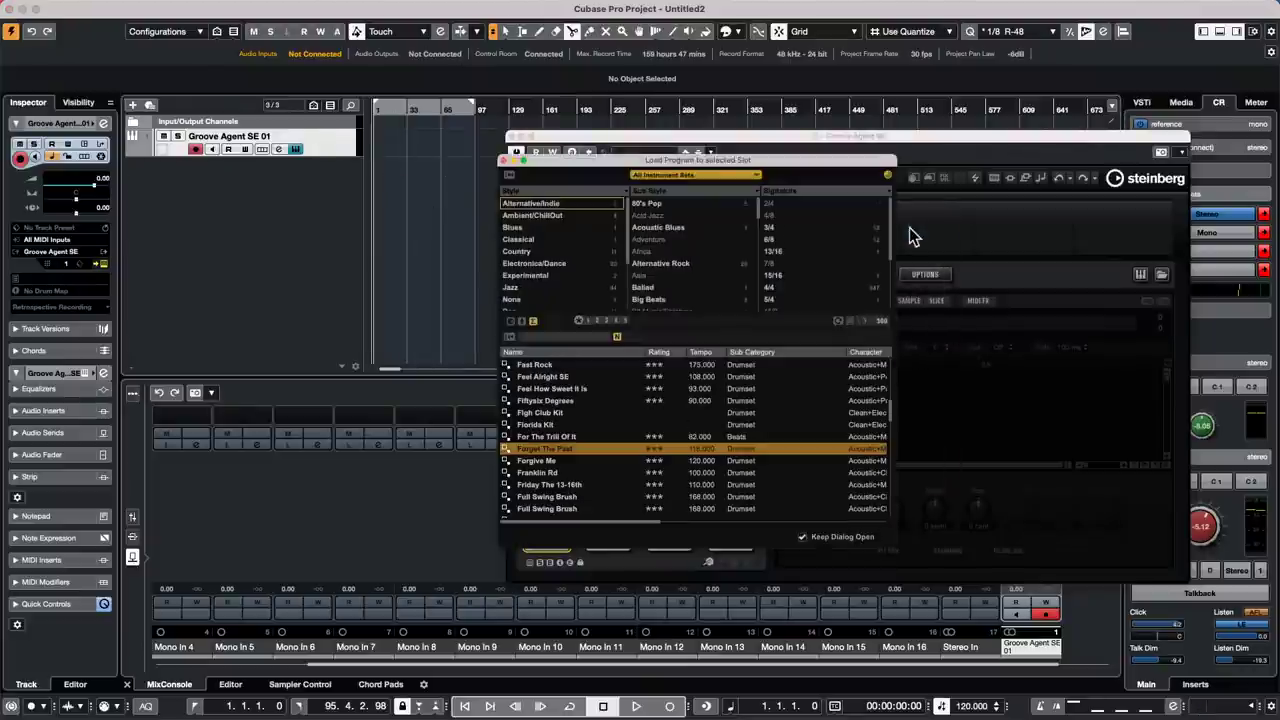
pyautogui.doubleClick(558, 449)
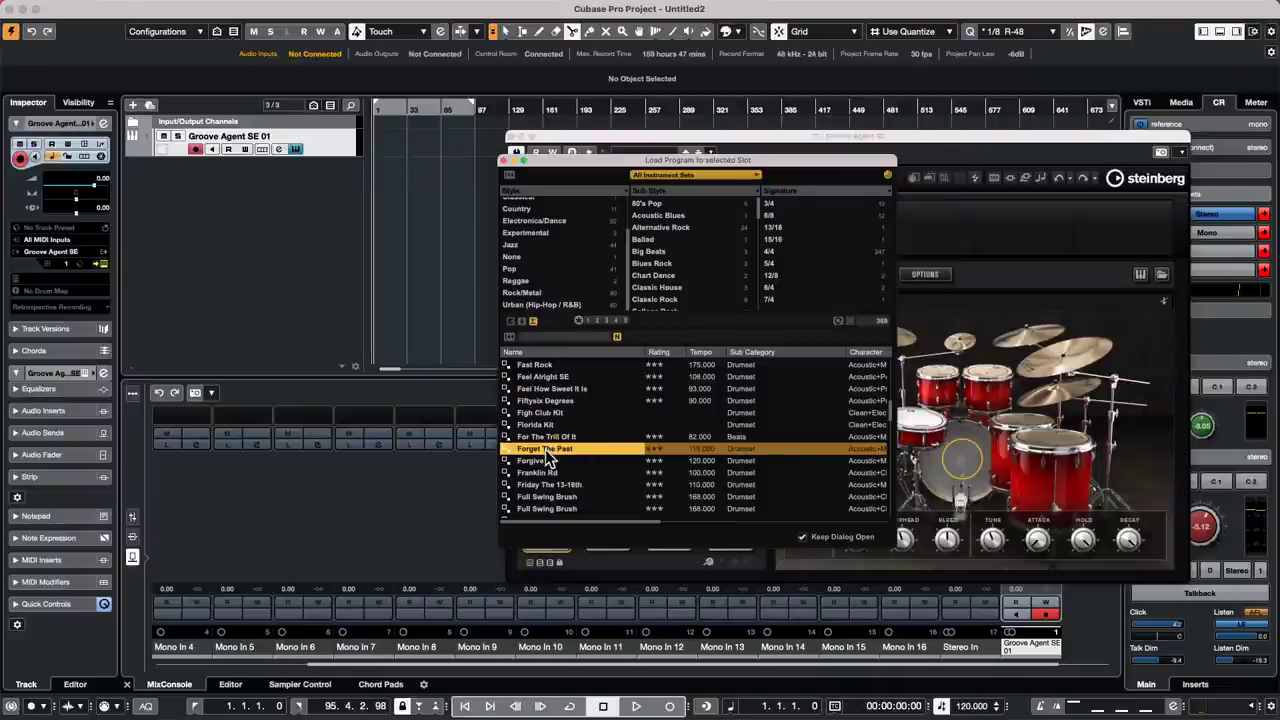
pyautogui.moveTo(507, 352); pyautogui.dragTo(686, 420)
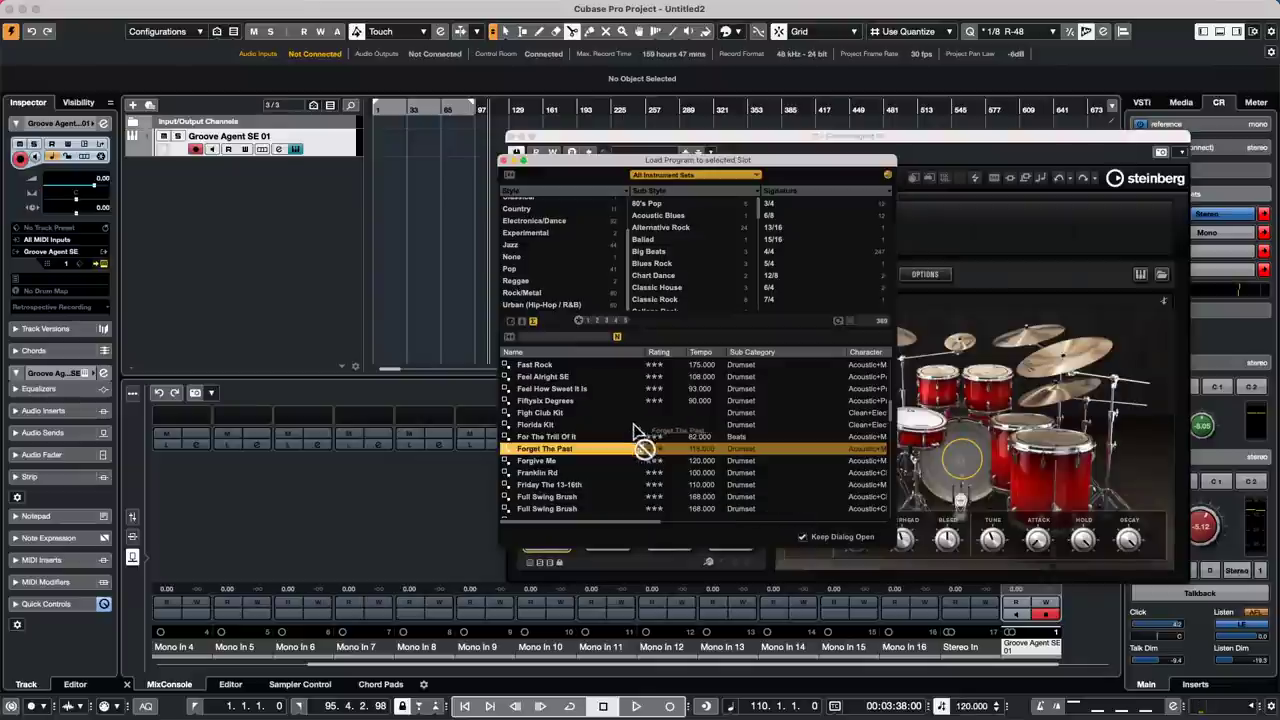
pyautogui.click(503, 162)
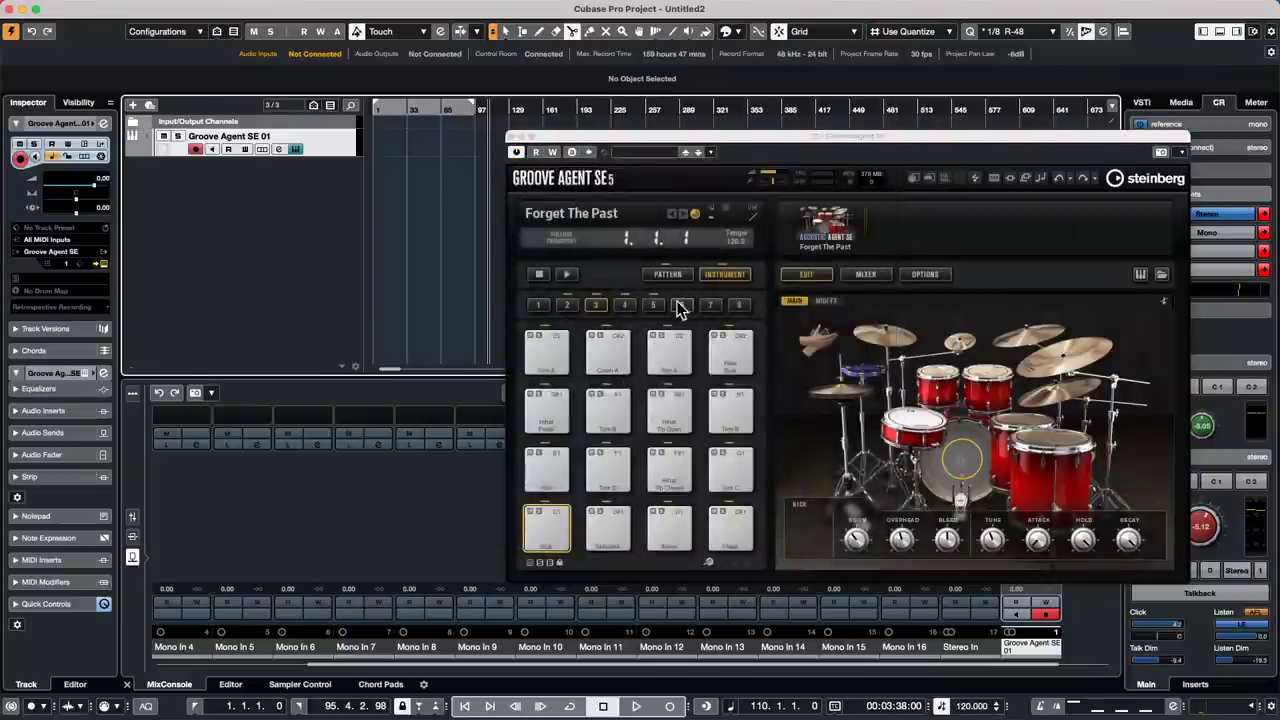
# Step: Place Groove Agent's Main 1 pattern as a MIDI part at bar 1 of the Groove Agent SE 01 track
pyautogui.click(668, 274)
pyautogui.moveTo(547, 470); pyautogui.dragTo(385, 140)
pyautogui.press('h')
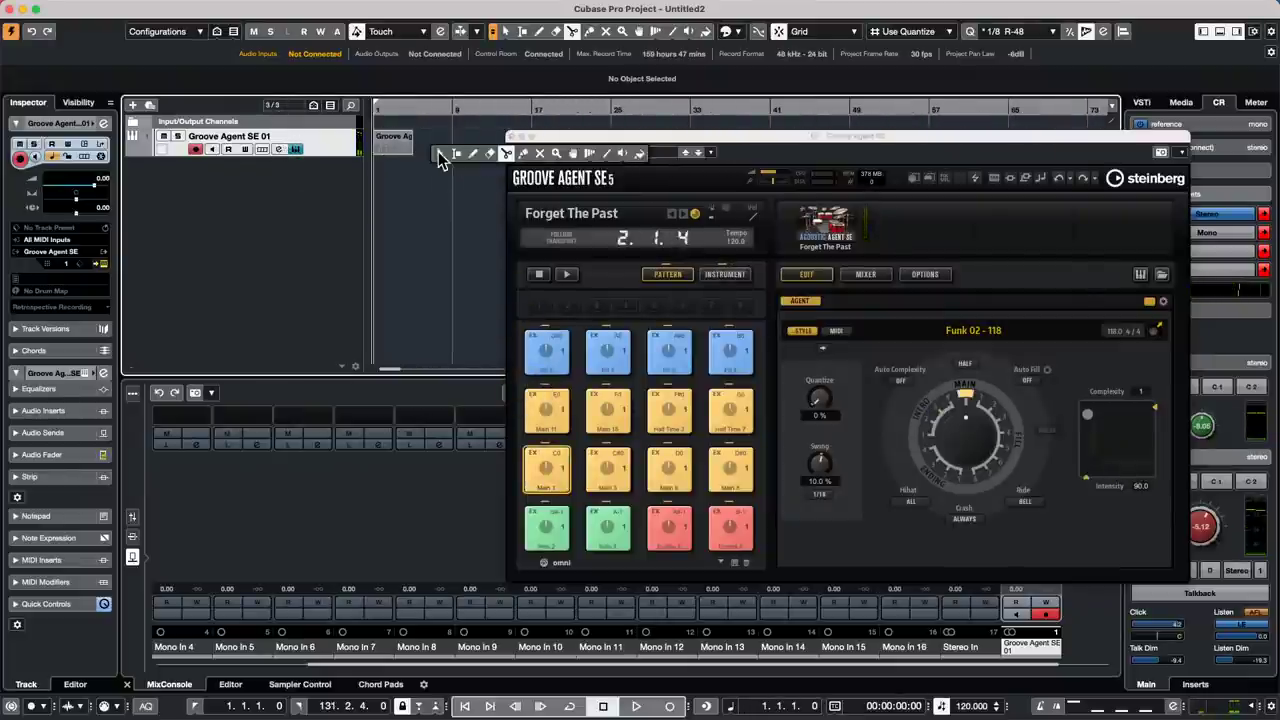
pyautogui.press('1')
pyautogui.click(408, 150)
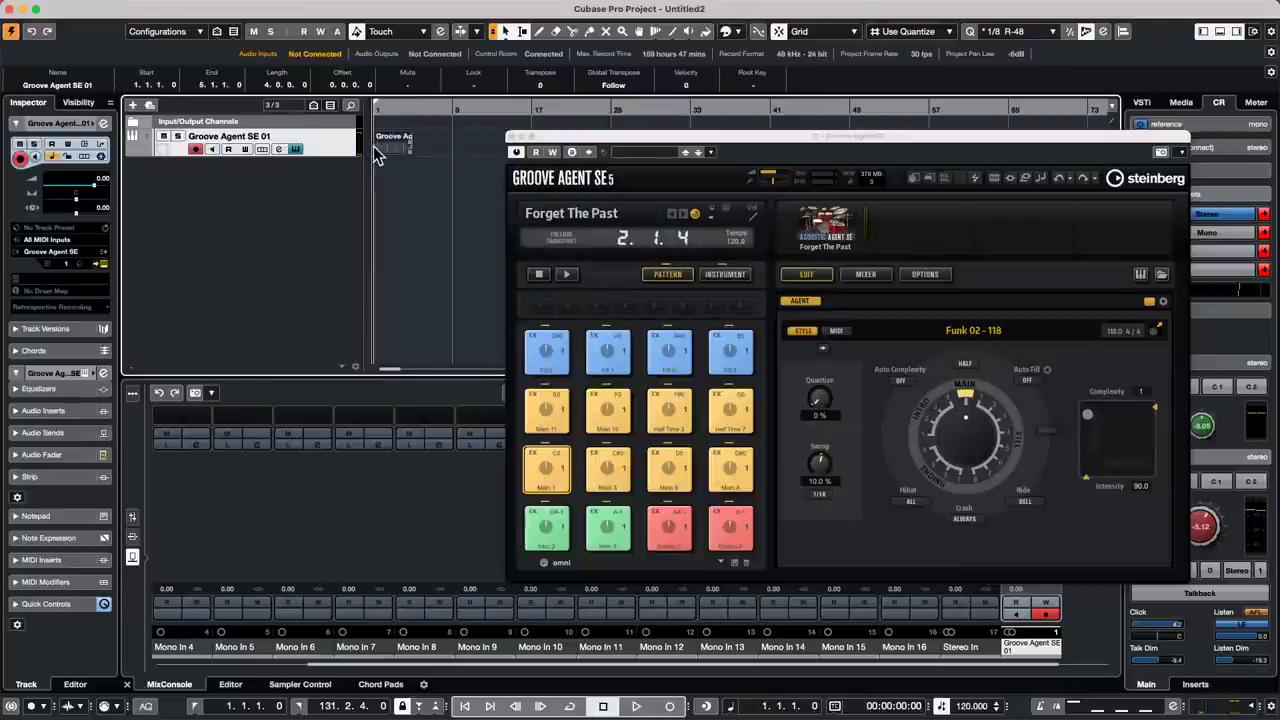
pyautogui.click(396, 184)
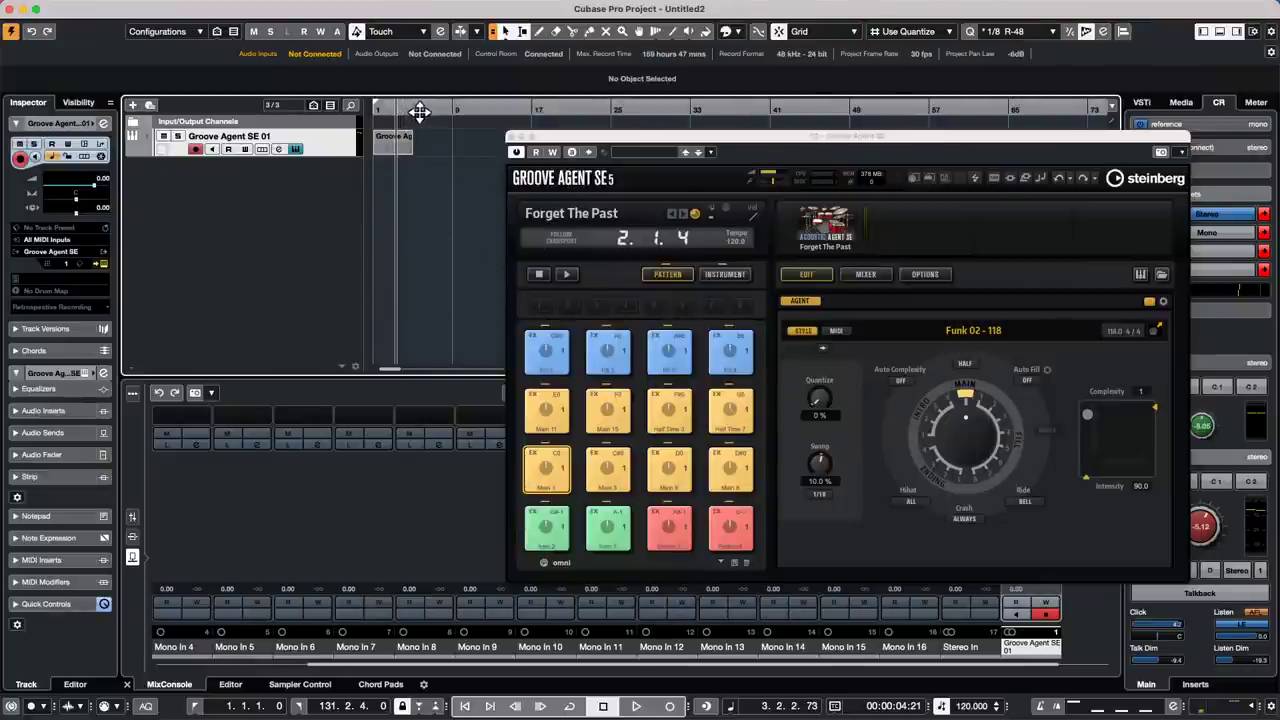
# Step: Play the Main 1 part briefly from the project start and stop playback
pyautogui.press('Home')
pyautogui.press('space')
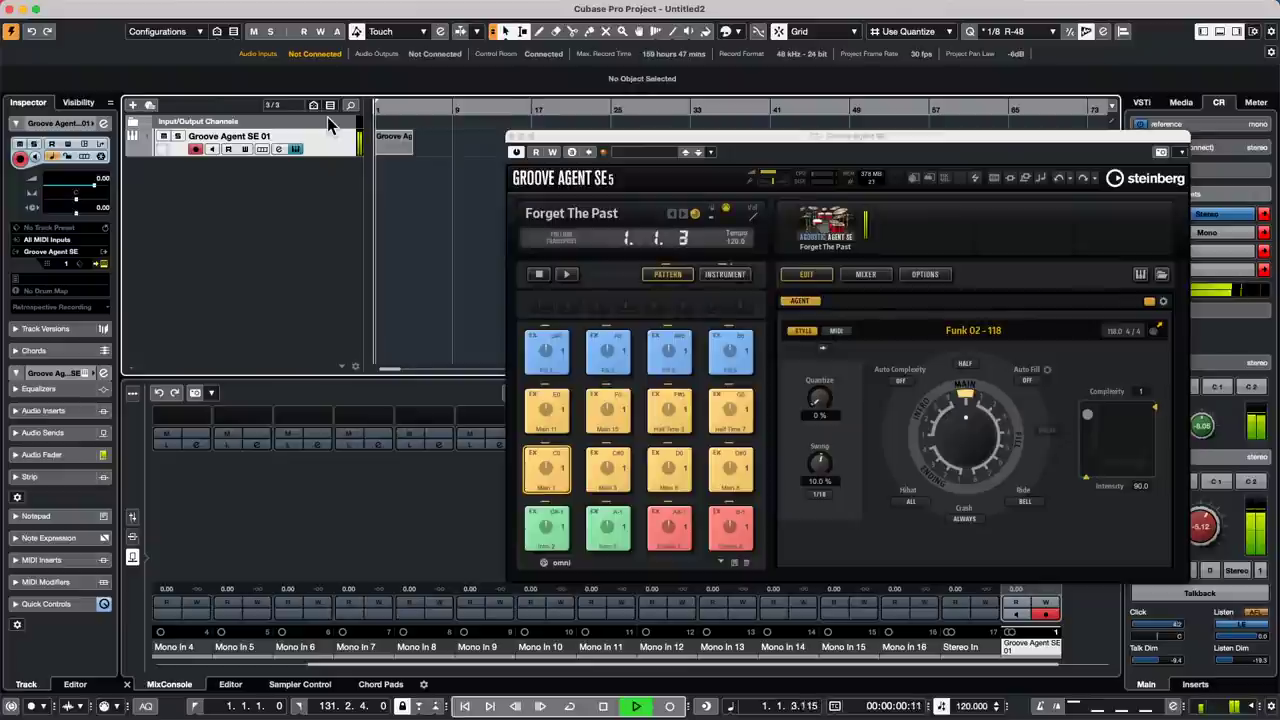
pyautogui.press('space')
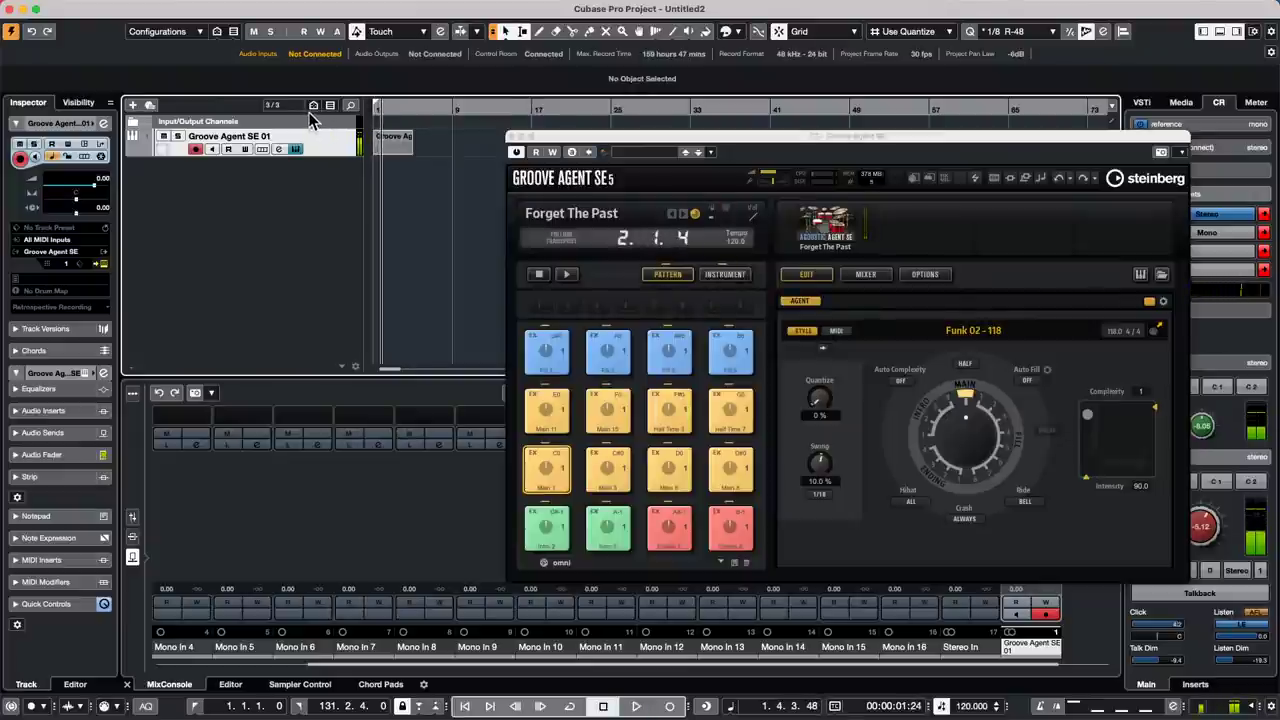
# Step: Create a new track version for Groove Agent SE 01
pyautogui.click(294, 138)
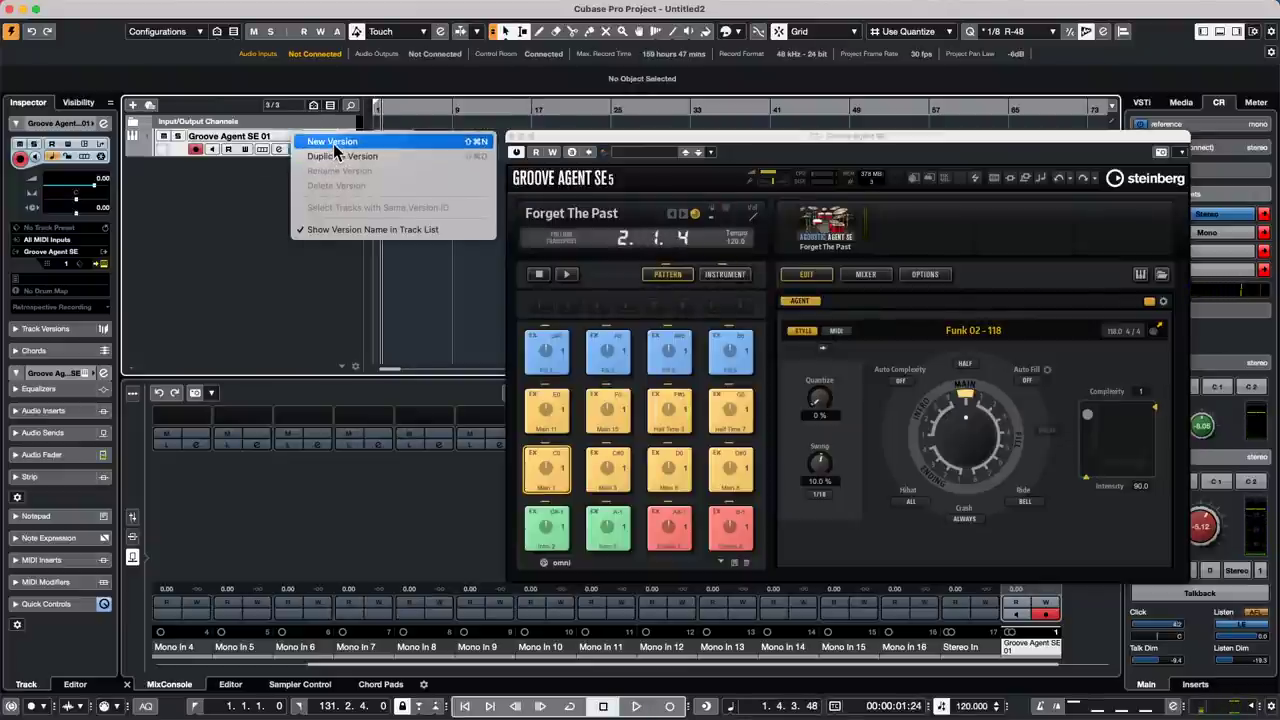
pyautogui.click(335, 143)
pyautogui.moveTo(608, 410); pyautogui.dragTo(378, 162)
pyautogui.moveTo(370, 165); pyautogui.dragTo(404, 176)
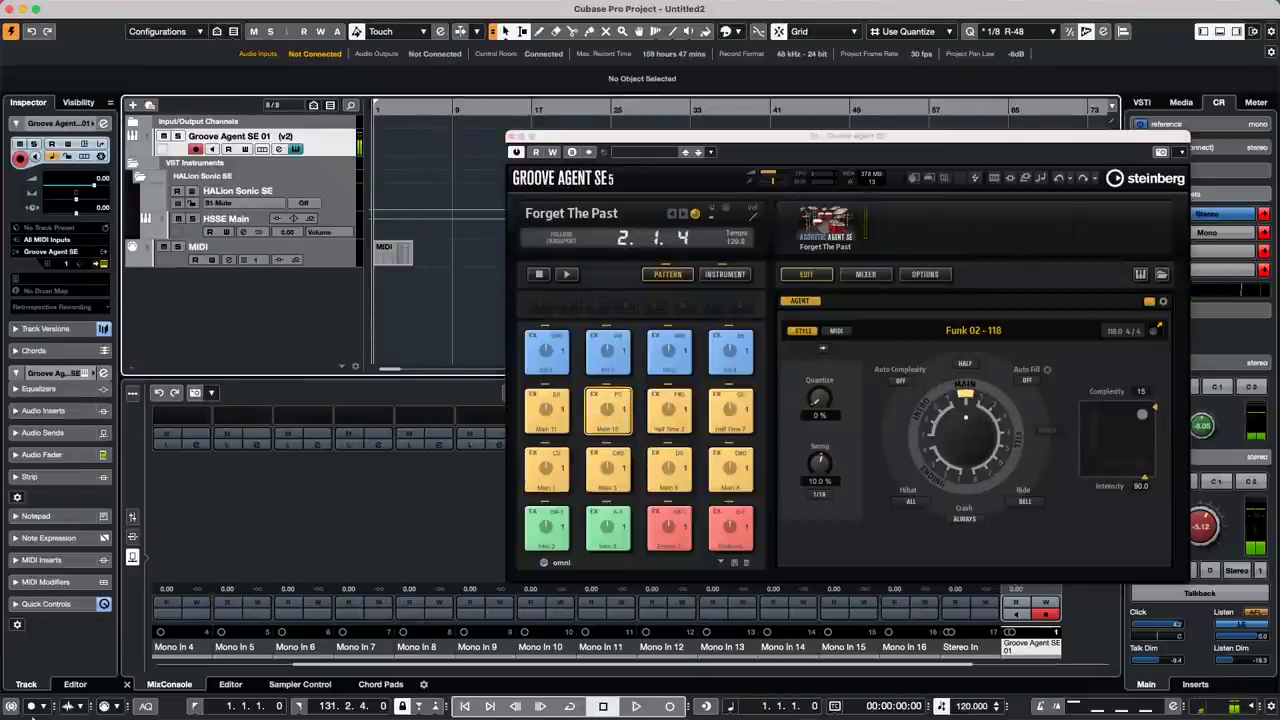
pyautogui.press('super+z')
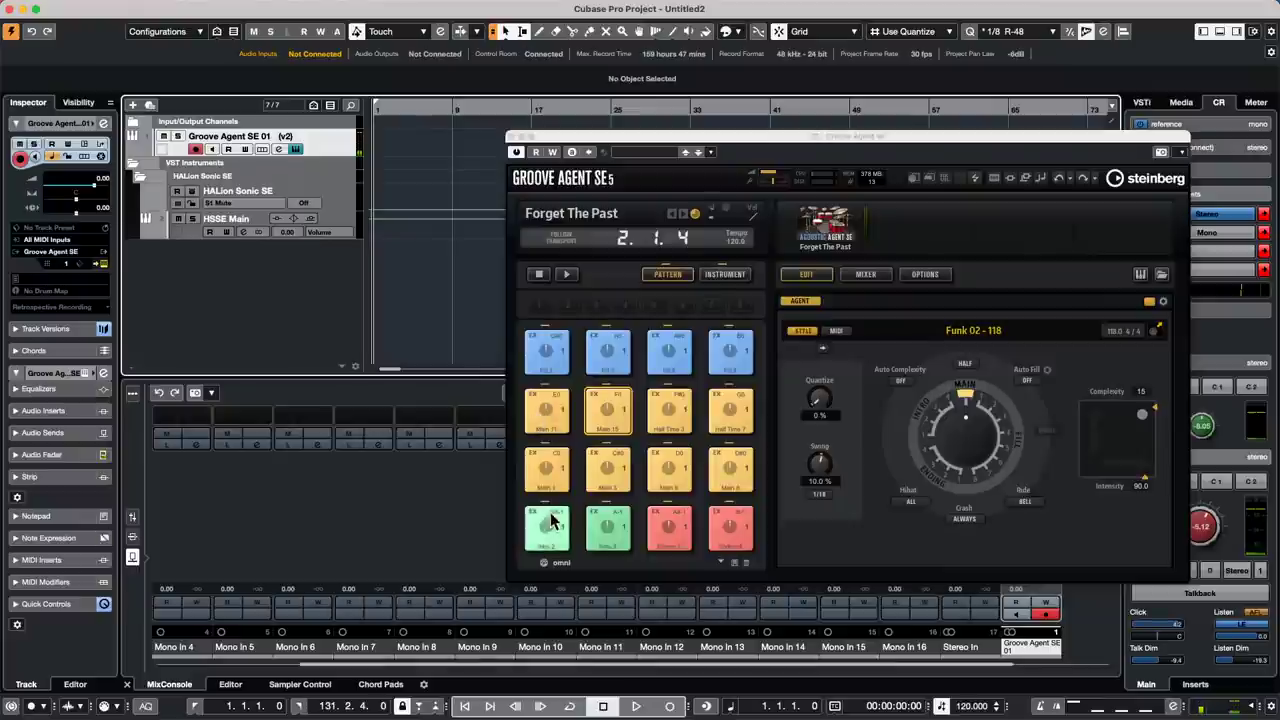
# Step: Place the Main 15 pattern at bar 1 in version v2, set the locators to that part, and start playback
pyautogui.moveTo(608, 410); pyautogui.dragTo(372, 149)
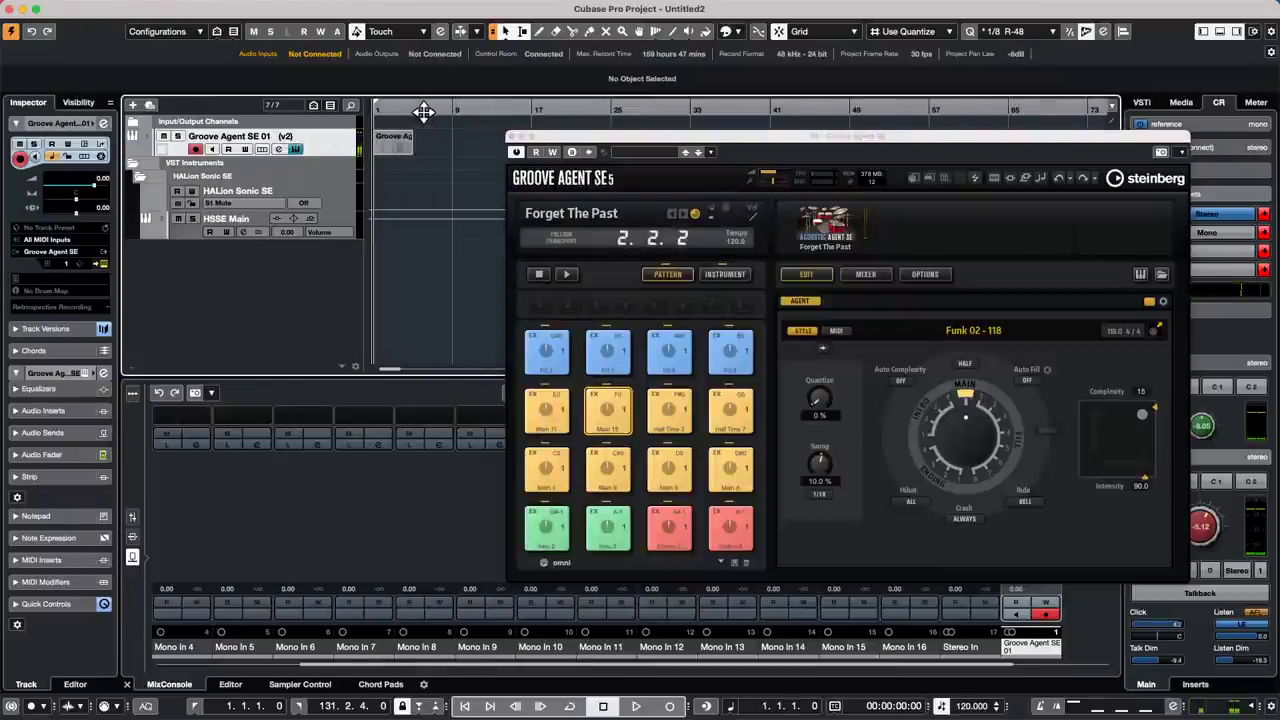
pyautogui.click(399, 153)
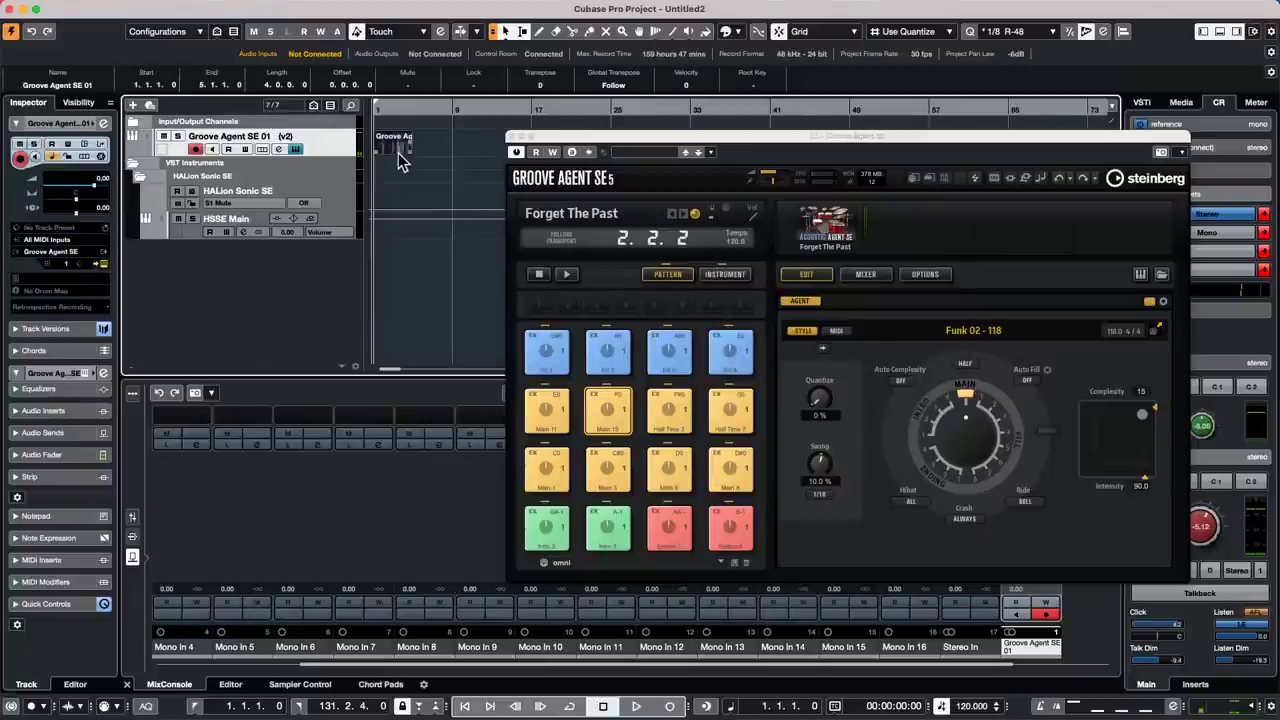
pyautogui.press('p')
pyautogui.press('space')
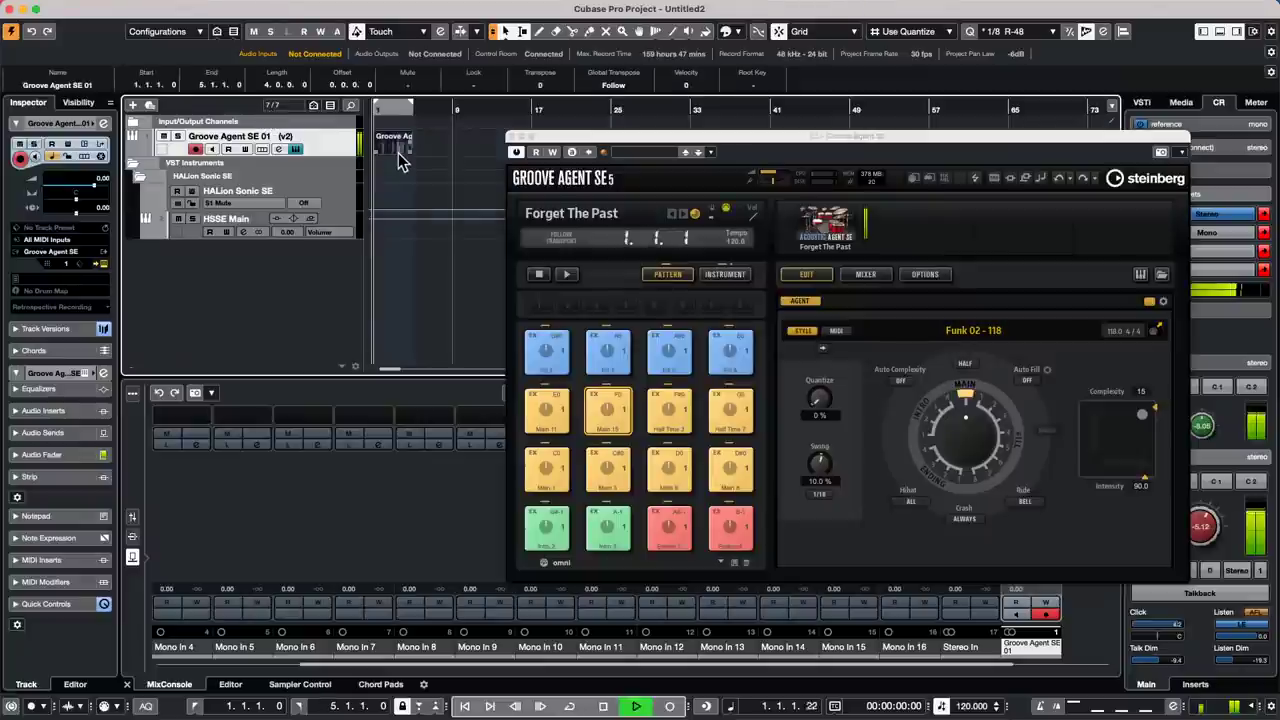
# Step: During playback, switch Groove Agent SE 01 to track version v1 and back to v2 to compare the patterns
pyautogui.click(297, 138)
pyautogui.click(318, 130)
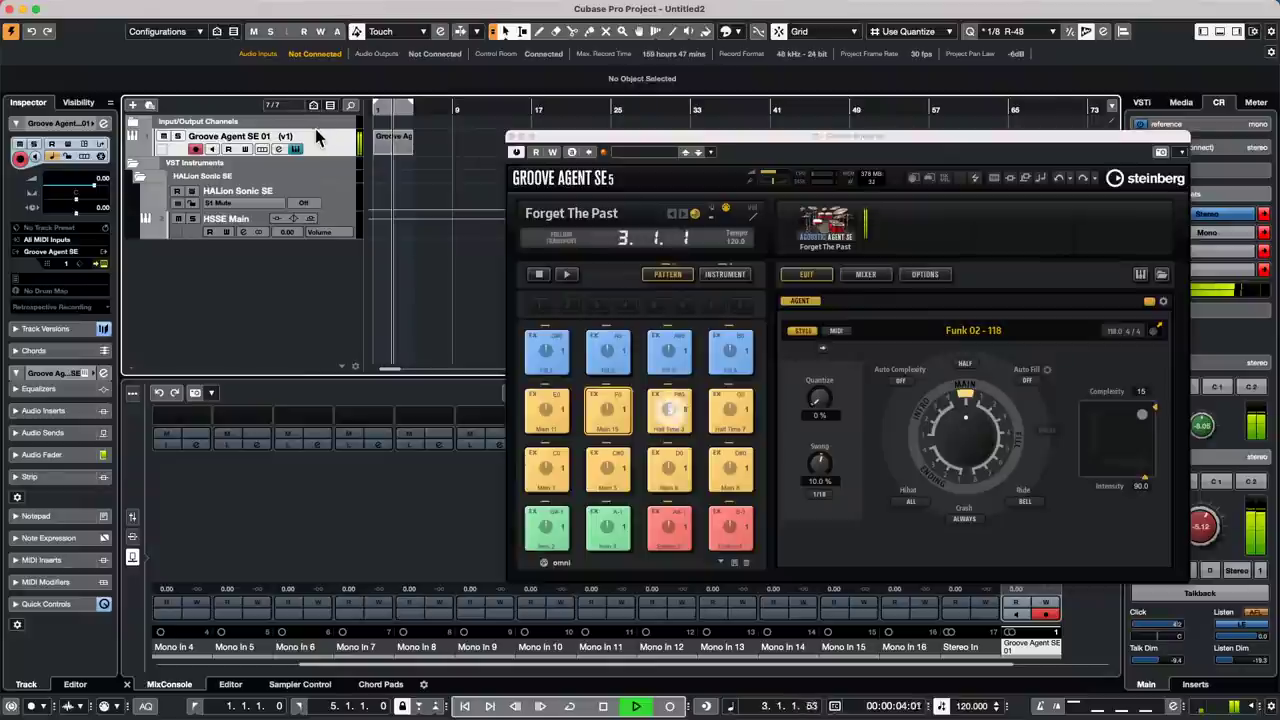
pyautogui.click(301, 140)
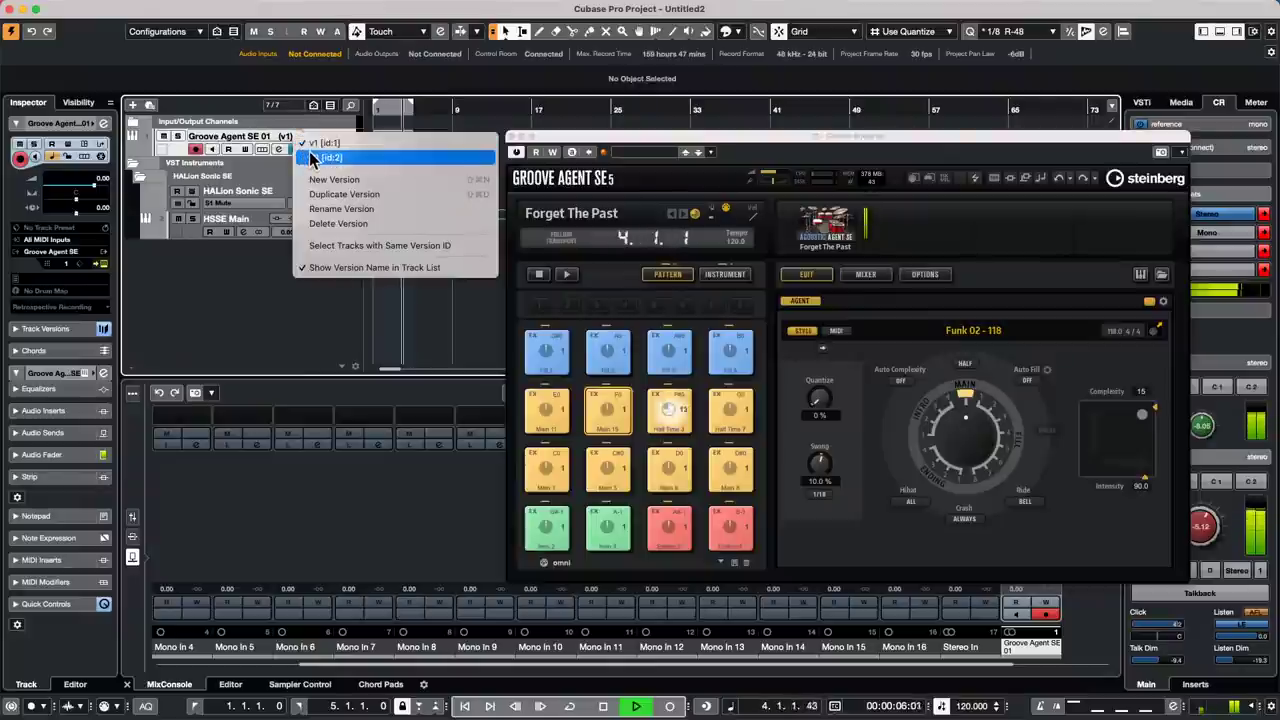
pyautogui.click(313, 157)
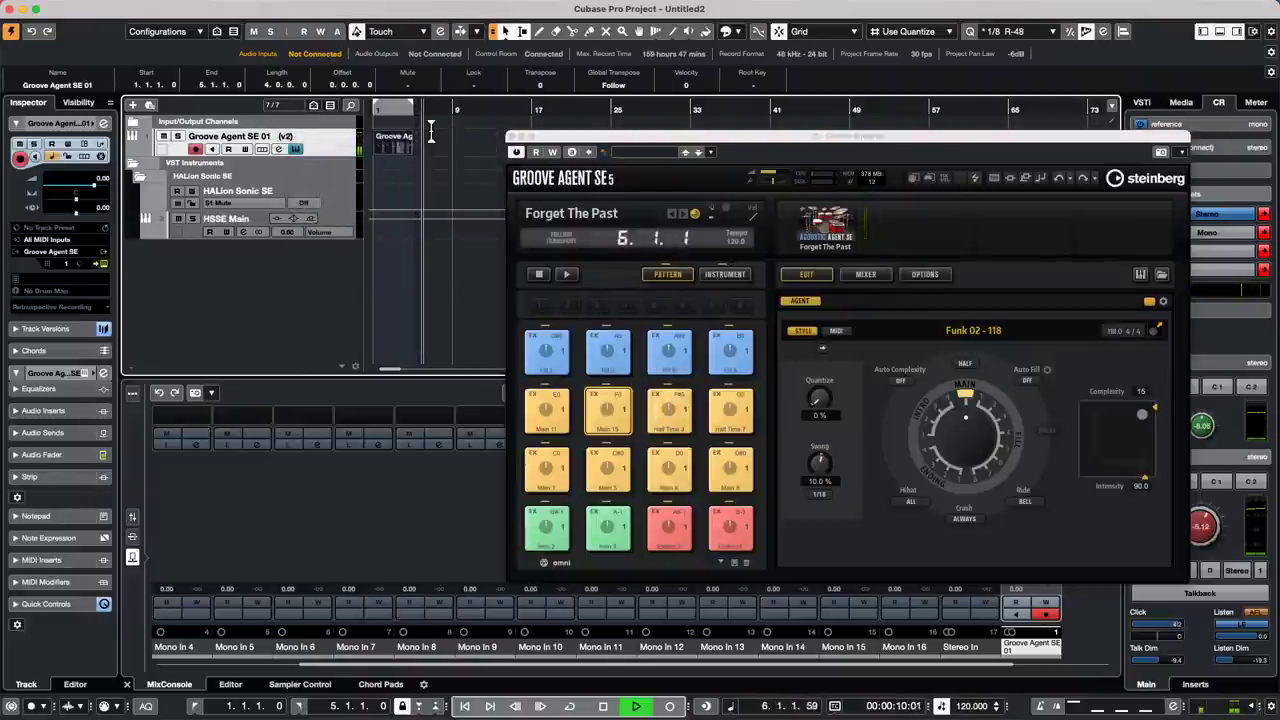
# Step: Fold the VST Instruments folder and activate version v1 of Groove Agent SE 01
pyautogui.click(158, 163)
pyautogui.click(298, 137)
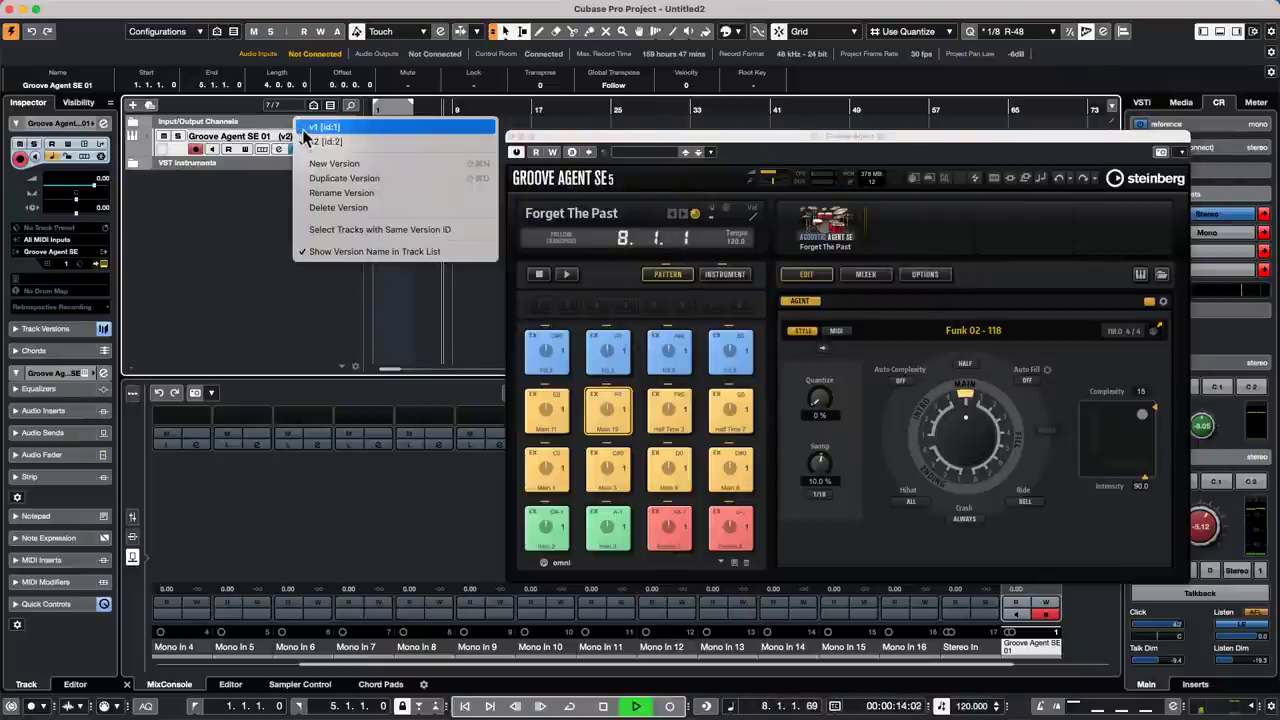
pyautogui.click(306, 127)
# Step: Turn on cycle playback, compare version v2 with v1 in the loop, and stop playback with v1 active
pyautogui.press('/')
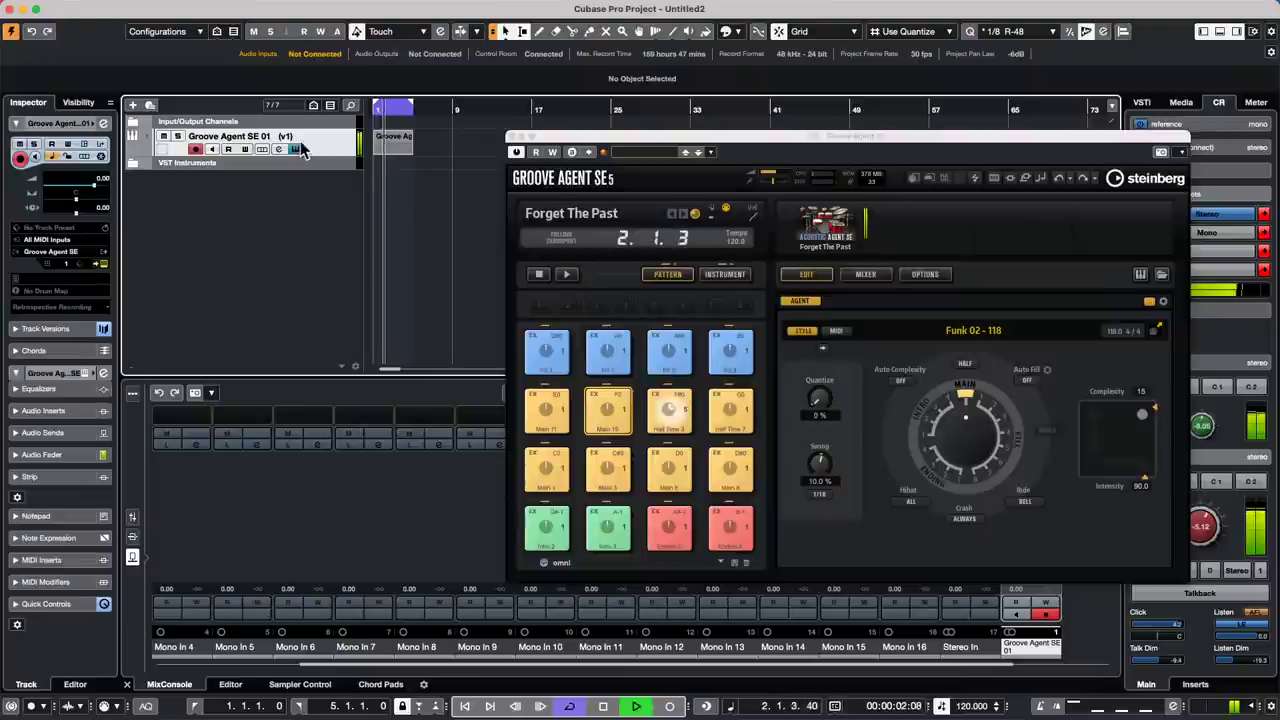
pyautogui.click(298, 137)
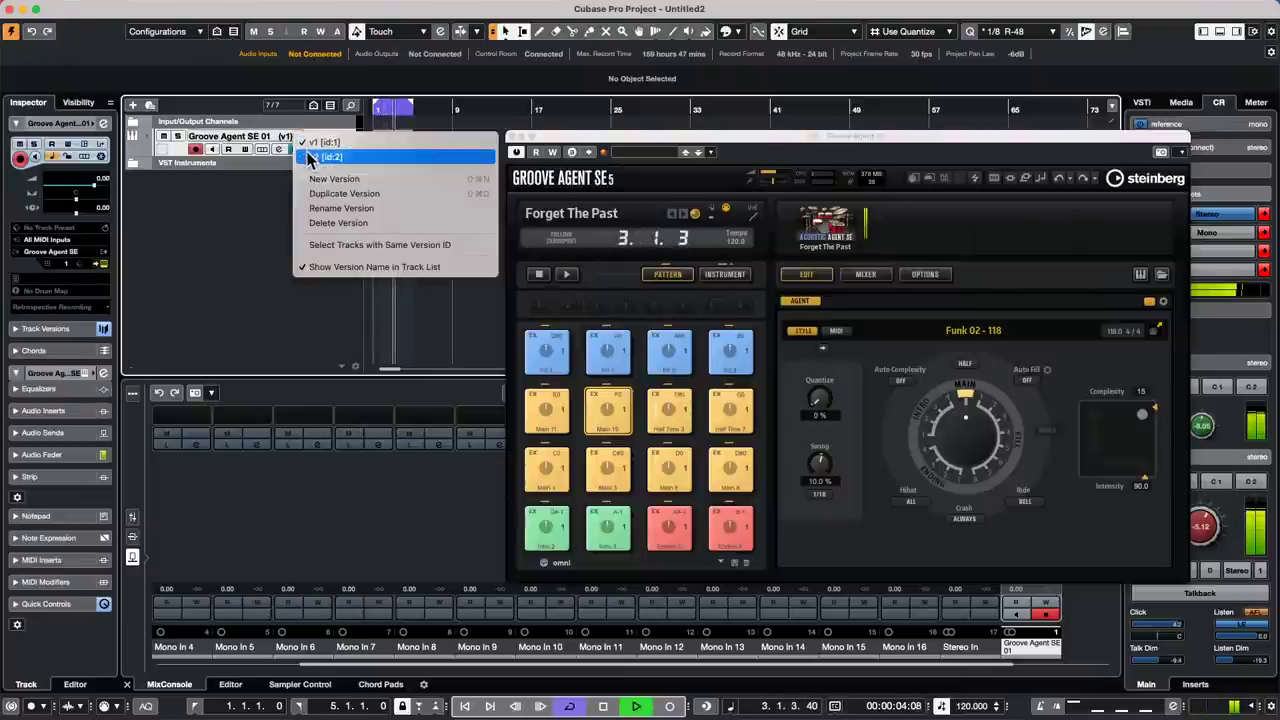
pyautogui.click(310, 157)
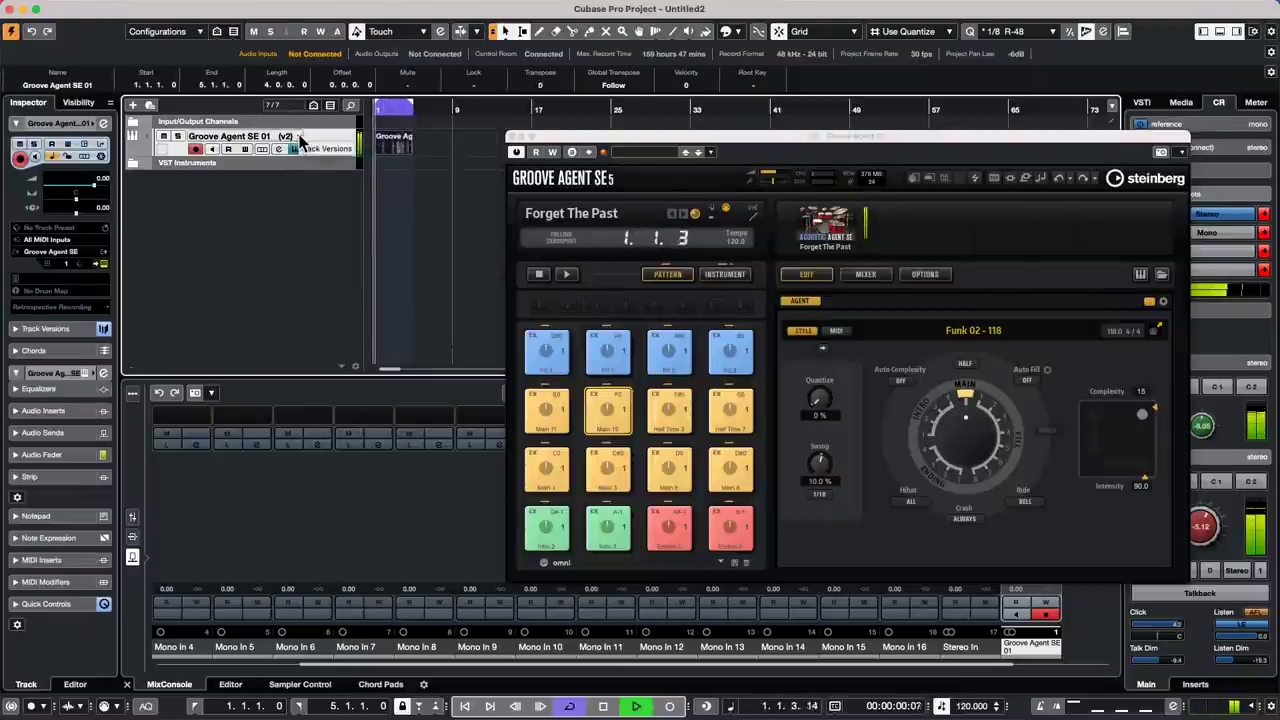
pyautogui.click(299, 137)
pyautogui.click(318, 129)
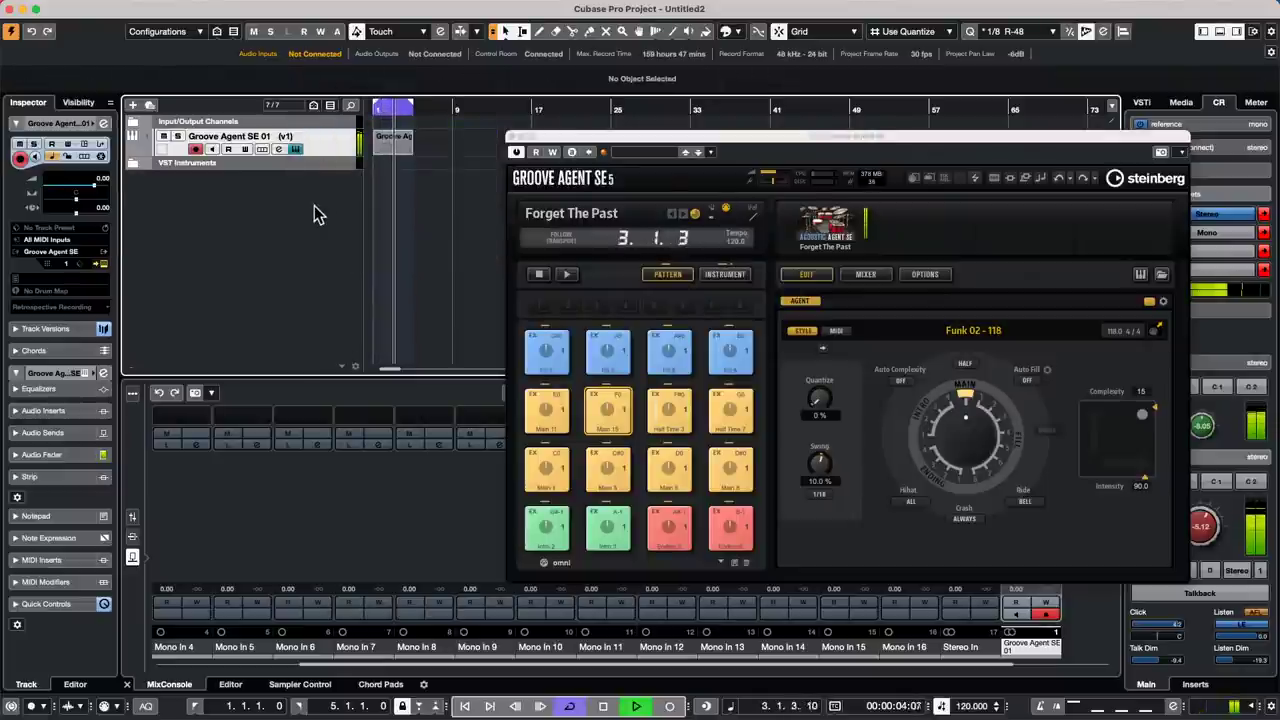
pyautogui.press('space')
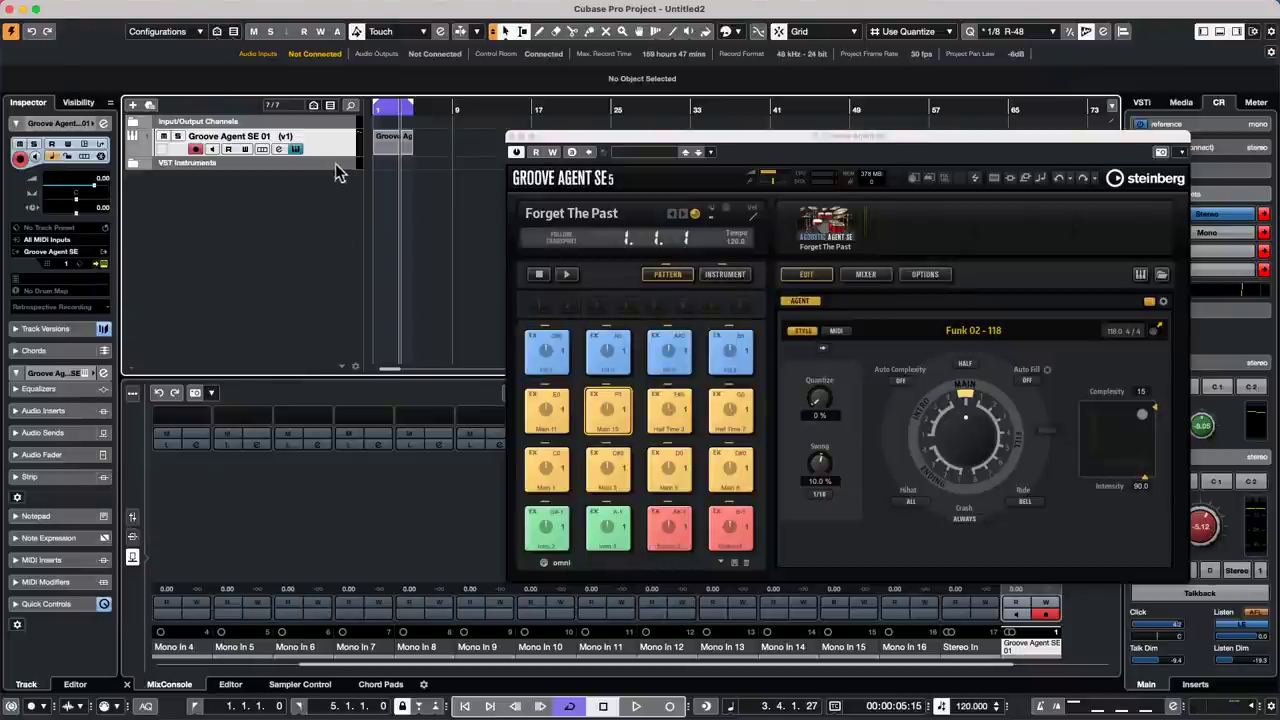
# Step: Add a chord track below the Groove Agent SE 01 track
pyautogui.rightClick(276, 187)
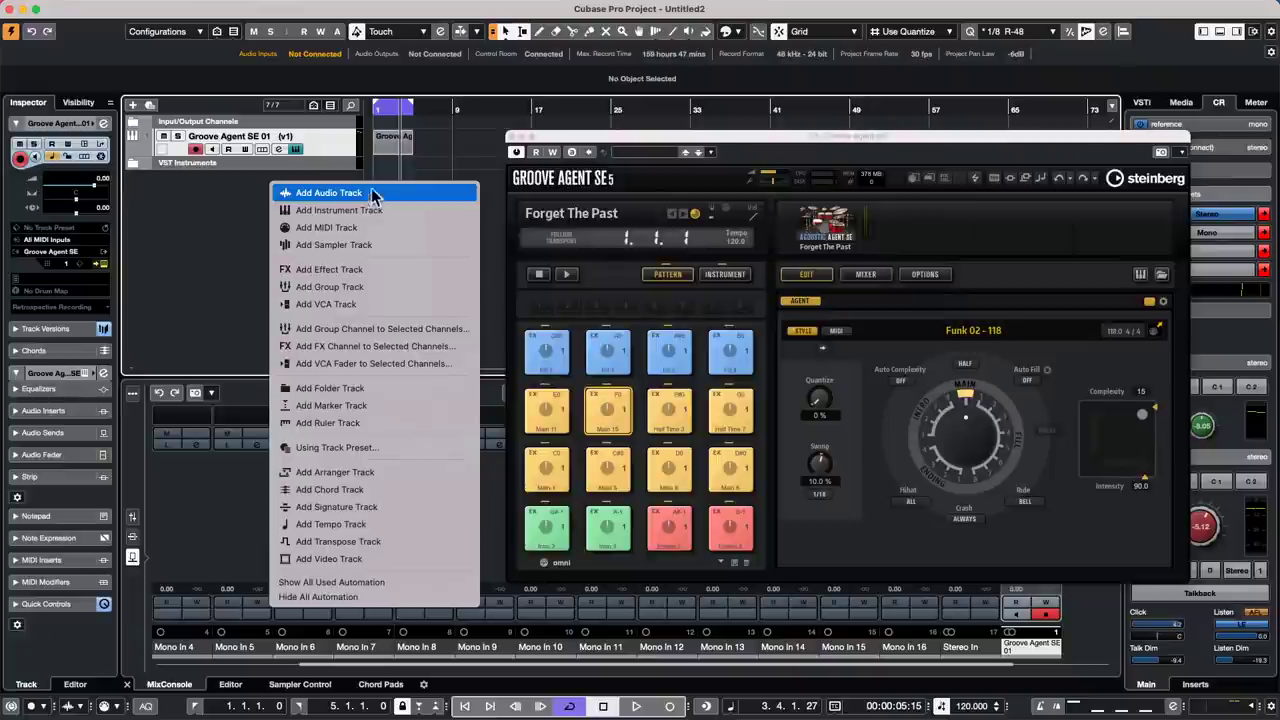
pyautogui.rightClick(198, 205)
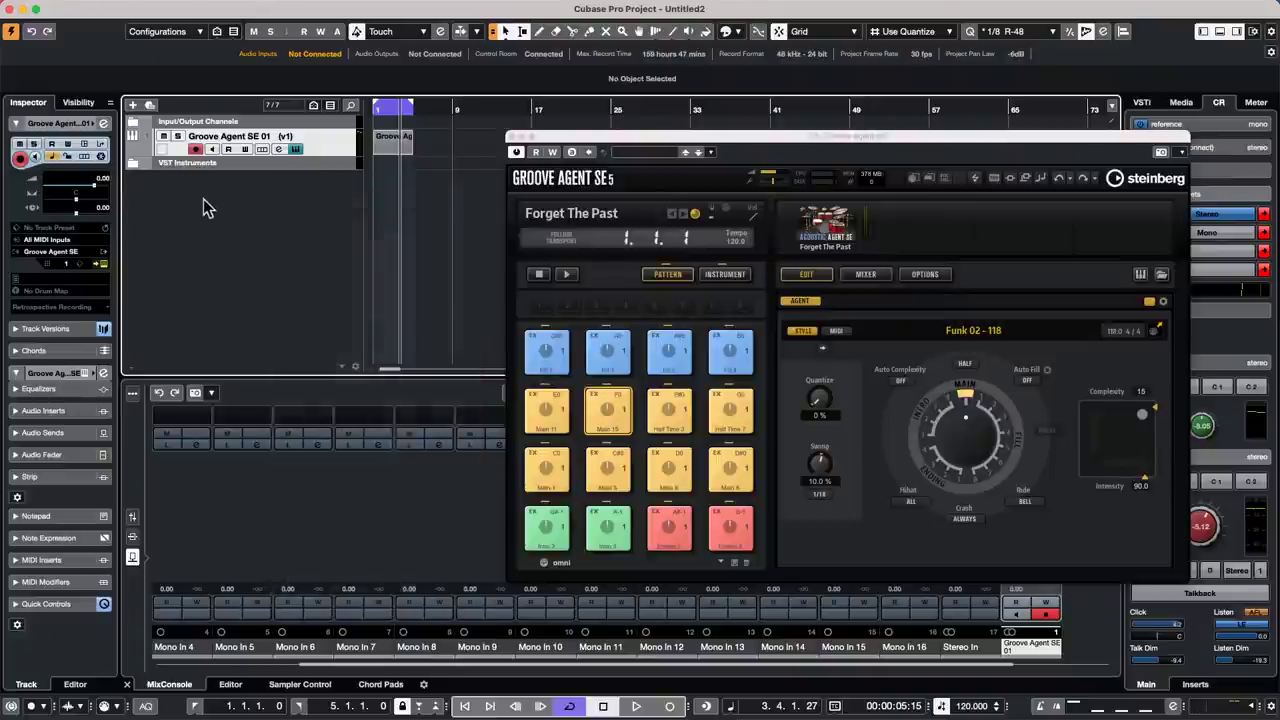
pyautogui.rightClick(212, 205)
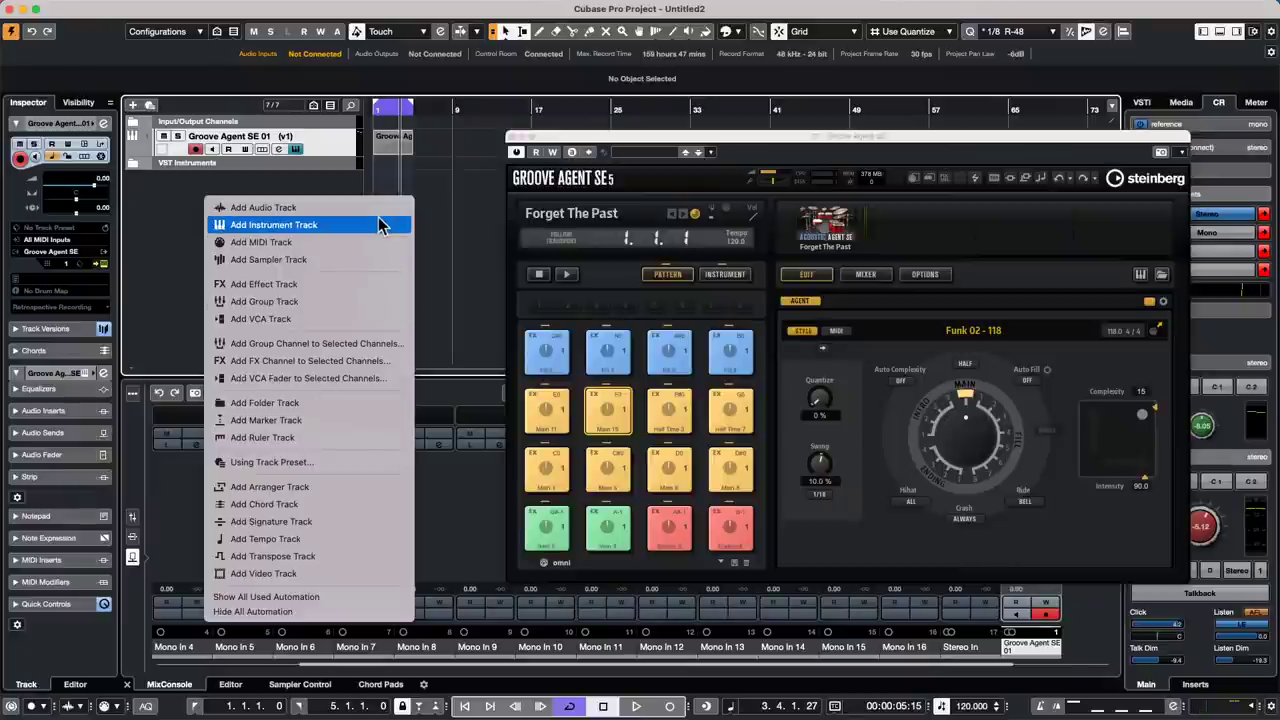
pyautogui.click(327, 505)
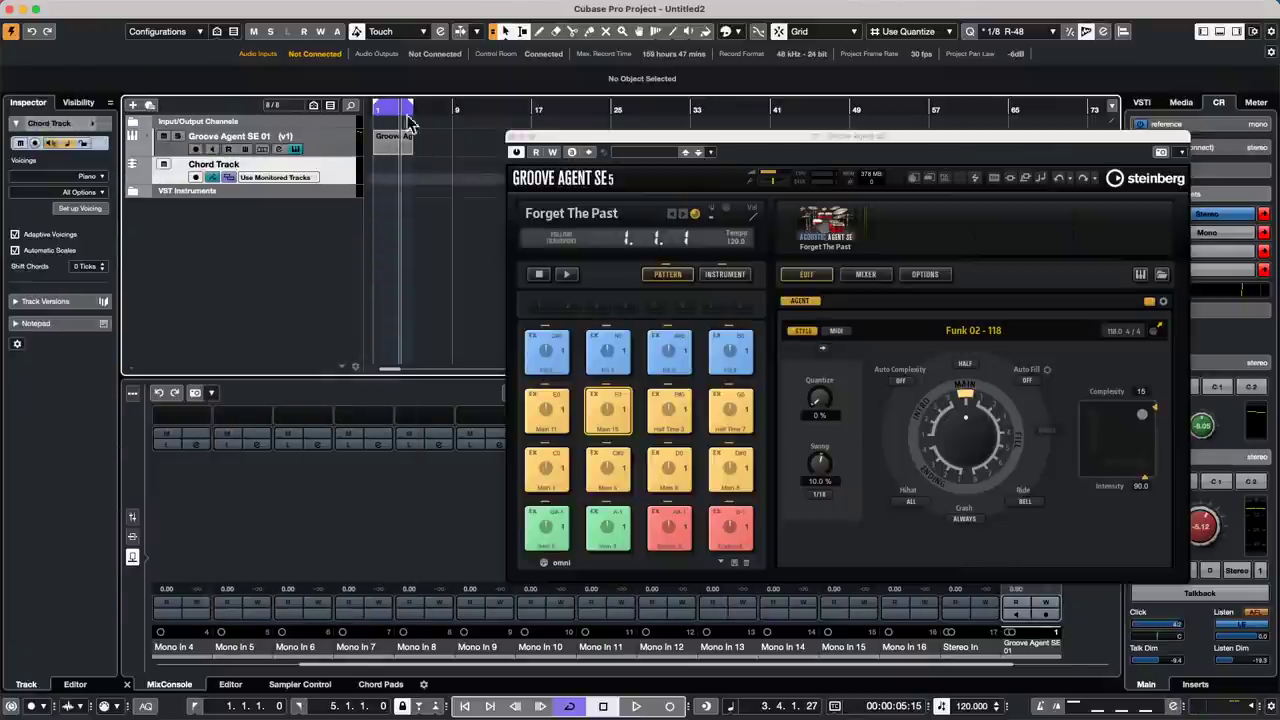
# Step: Draw an undefined chord event at bar 9 on the chord track, moving the Groove Agent SE window out of the way
pyautogui.click(400, 110)
pyautogui.rightClick(440, 190)
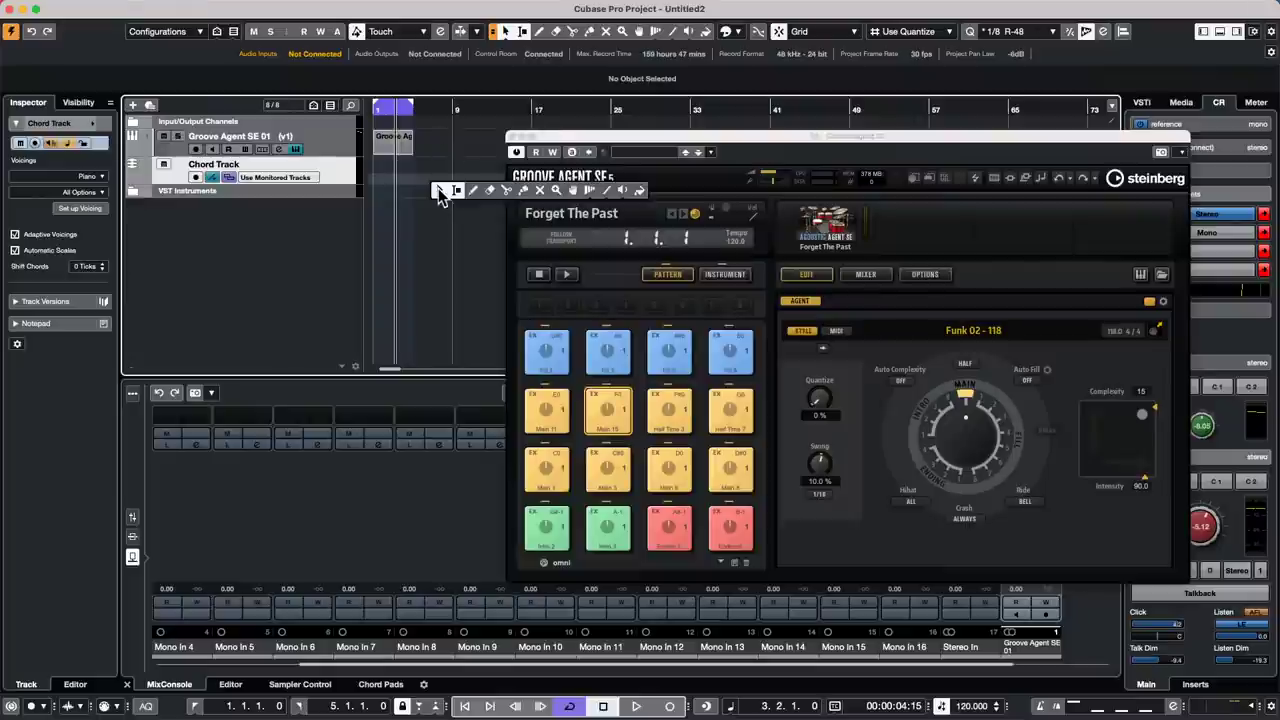
pyautogui.click(472, 190)
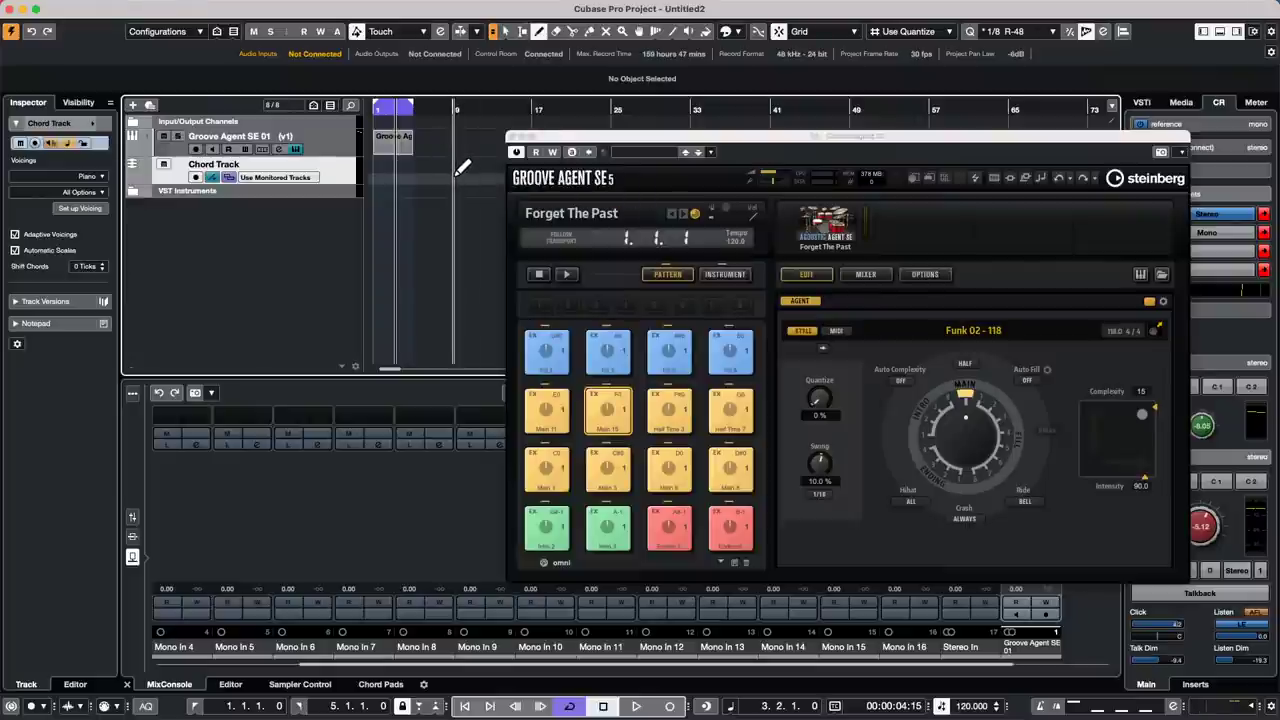
pyautogui.moveTo(608, 145); pyautogui.dragTo(770, 181)
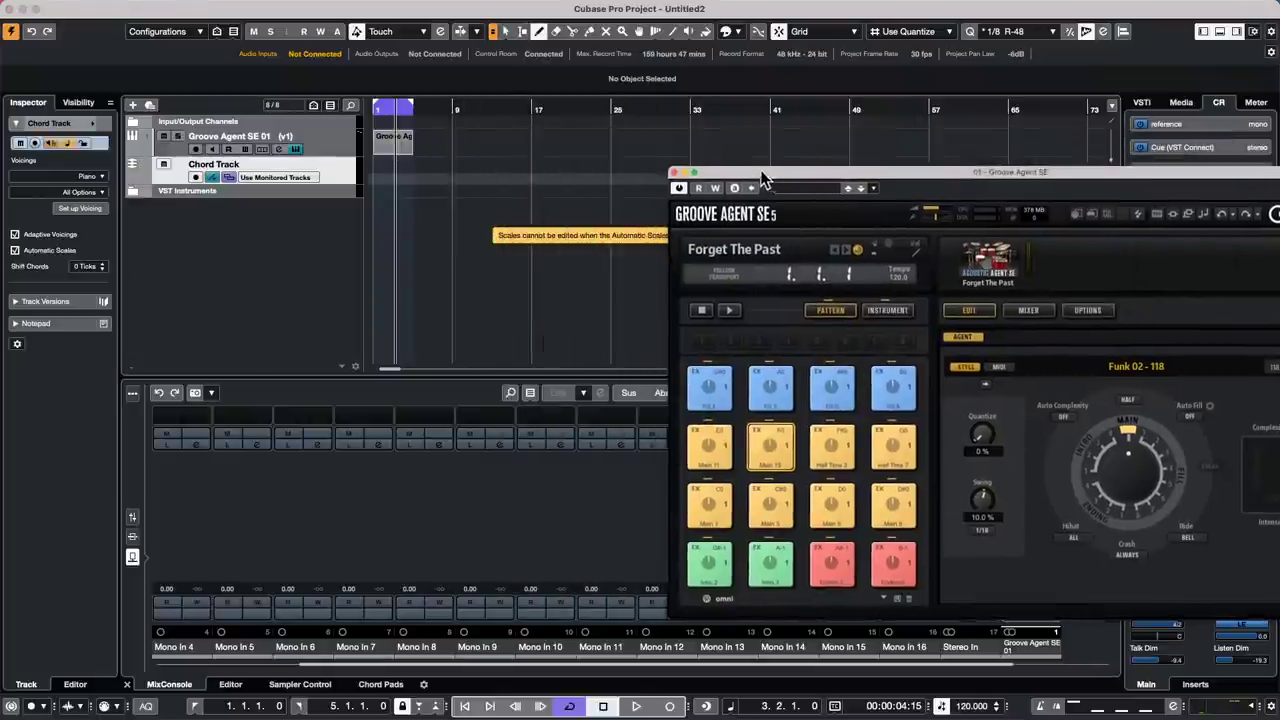
pyautogui.click(460, 170)
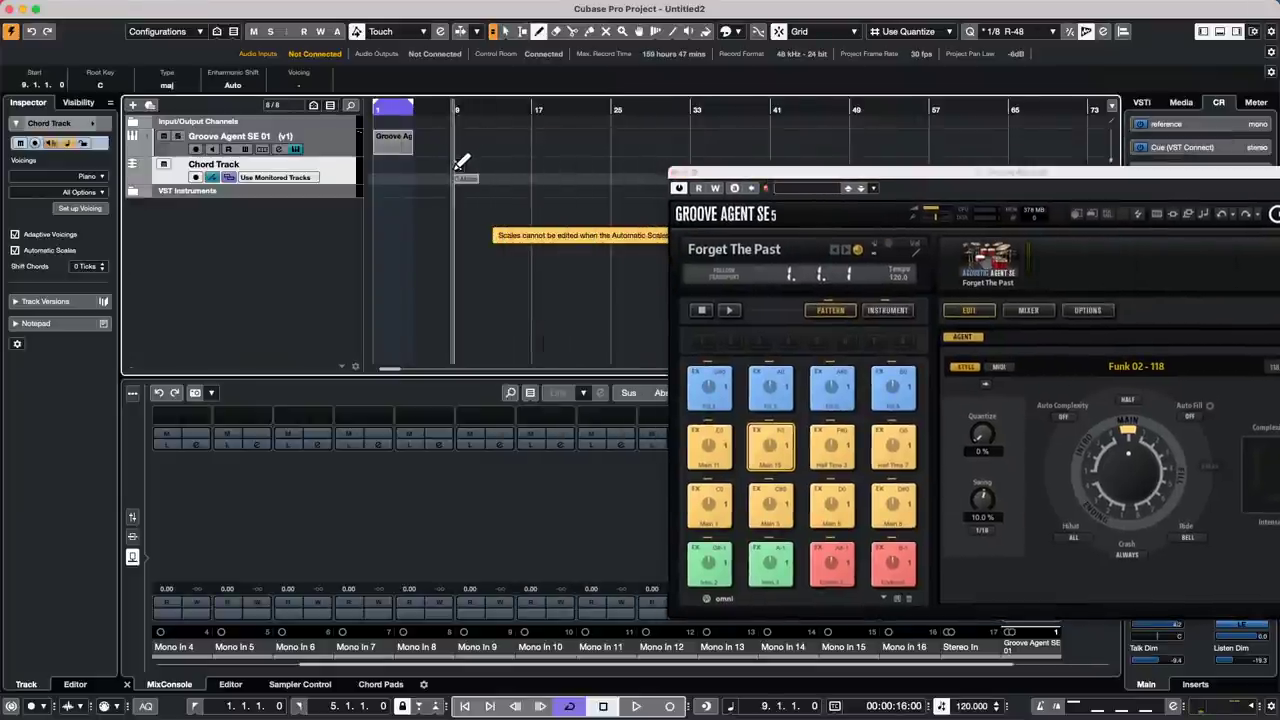
pyautogui.rightClick(462, 192)
pyautogui.click(462, 190)
pyautogui.moveTo(444, 104); pyautogui.dragTo(455, 155)
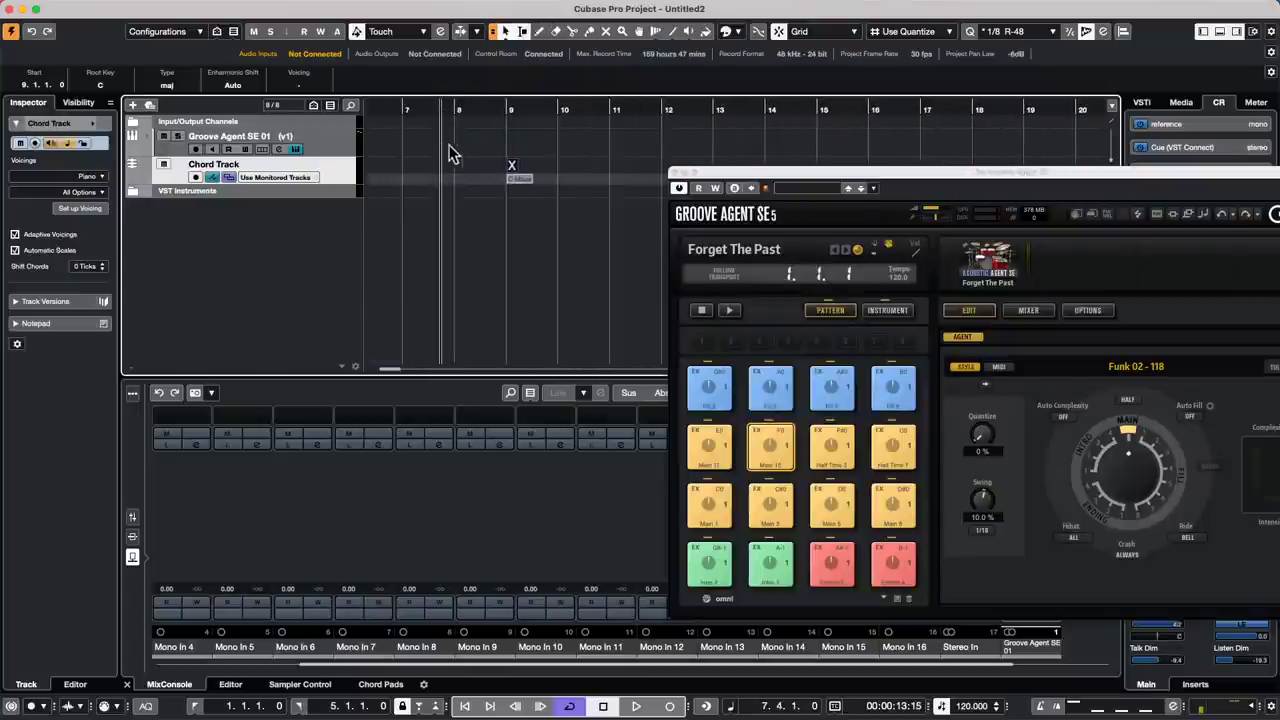
# Step: Define the bar 9 chord as D major, and add G major at bar 10 and A major at bar 11
pyautogui.doubleClick(514, 174)
pyautogui.click(445, 232)
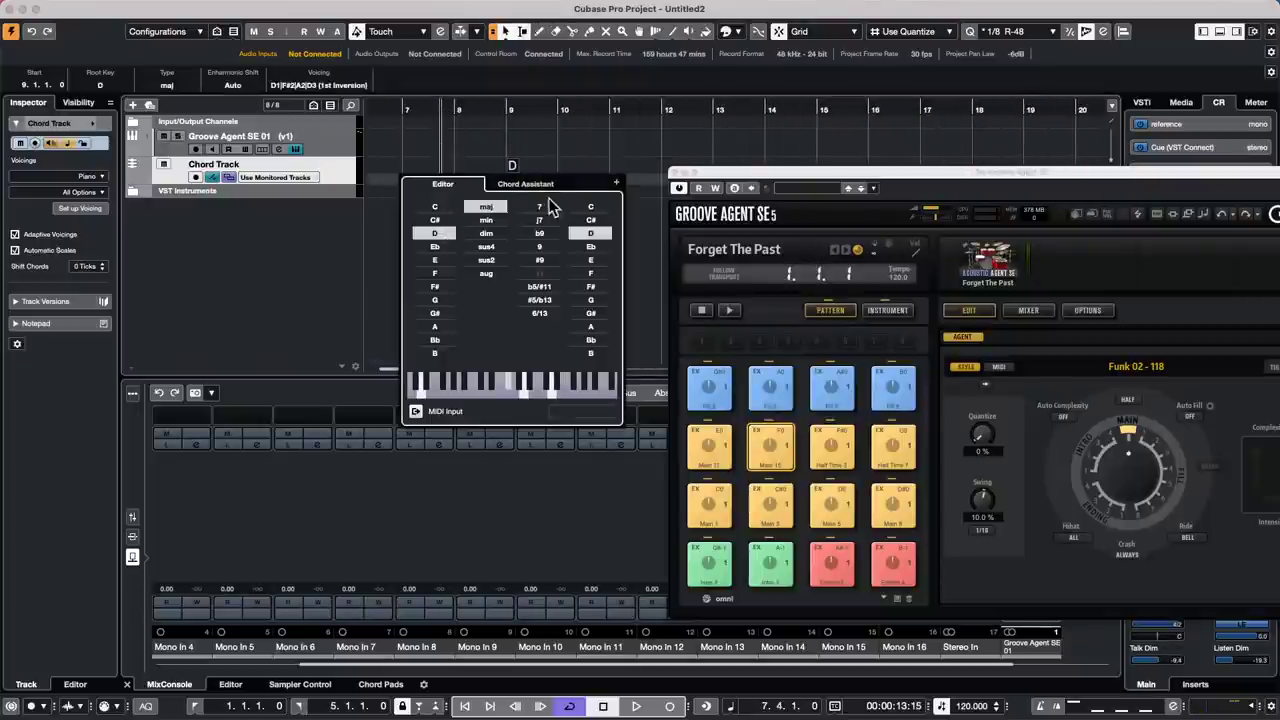
pyautogui.click(616, 182)
pyautogui.click(444, 300)
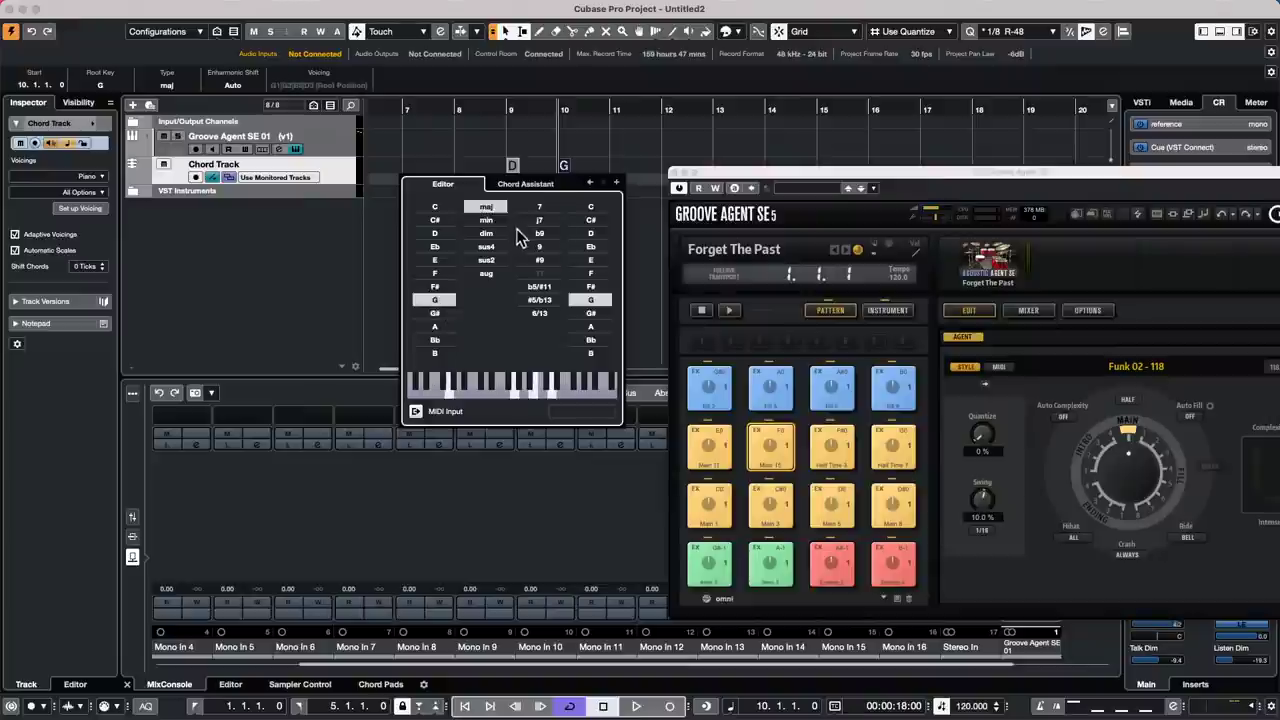
pyautogui.click(616, 183)
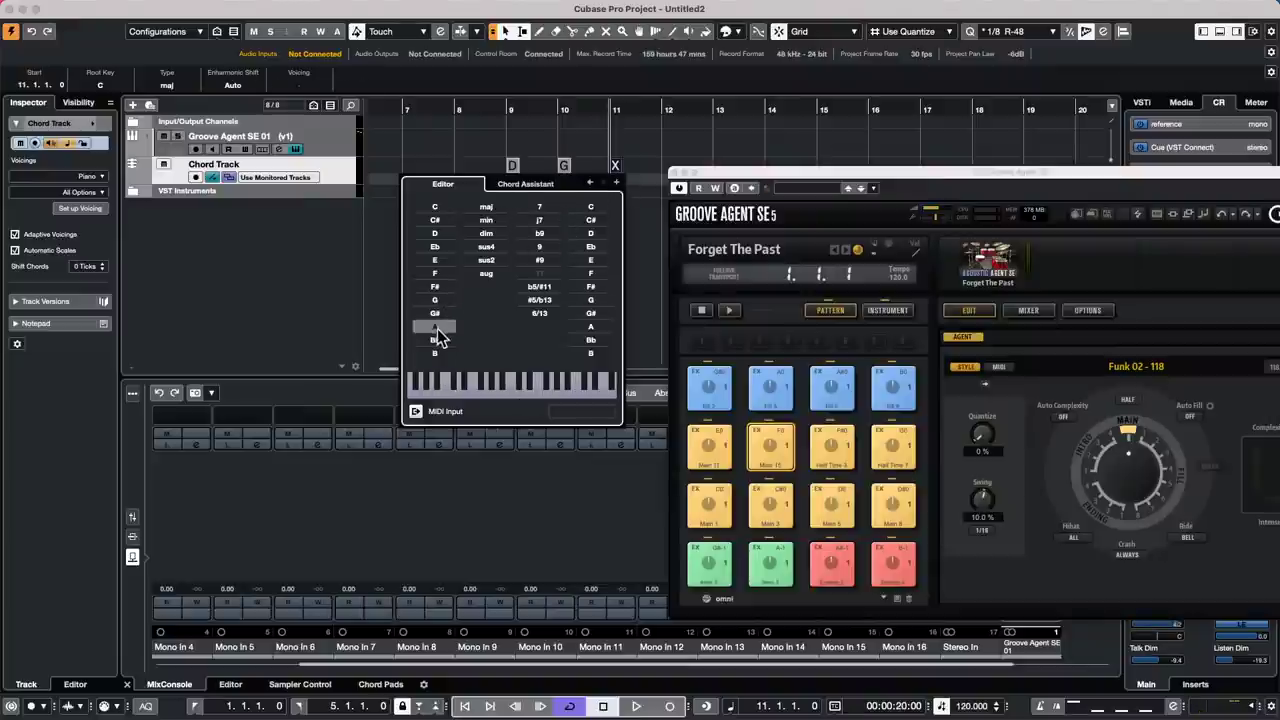
pyautogui.click(437, 330)
# Step: Add a G♭ chord at bar 12 and a C minor chord at bar 13, and close the chord editor
pyautogui.click(616, 183)
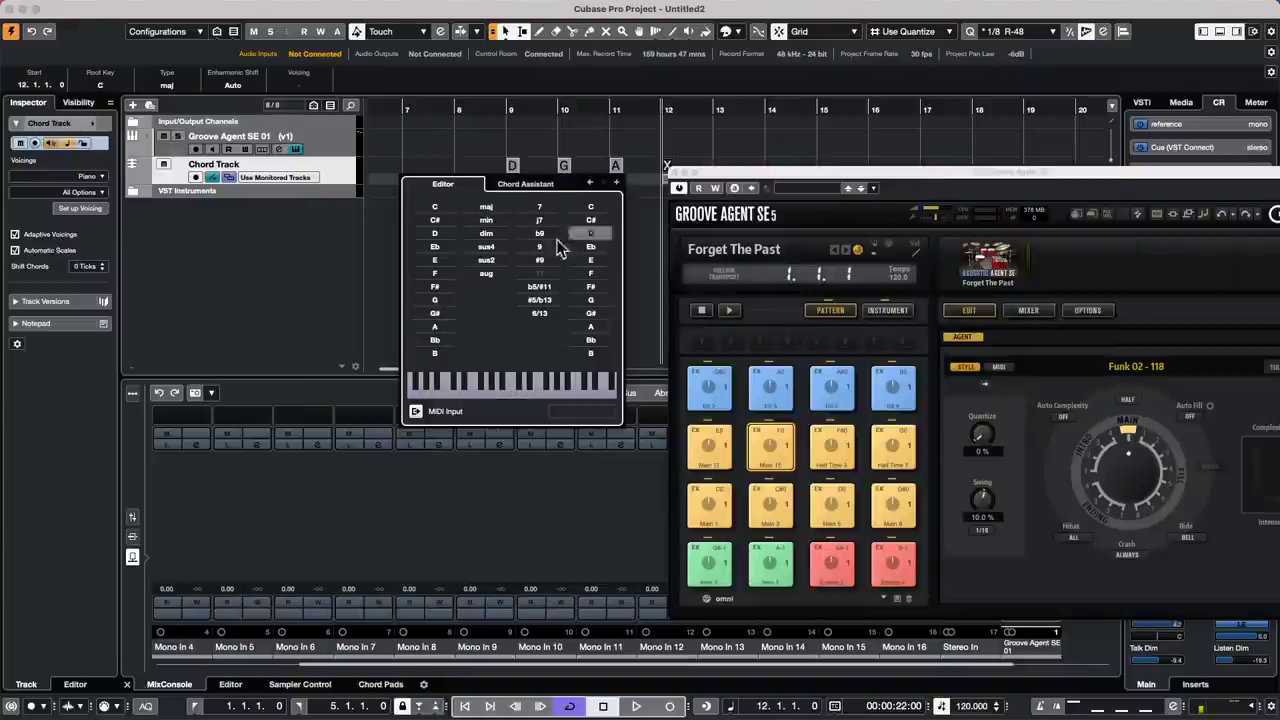
pyautogui.click(444, 299)
pyautogui.click(616, 184)
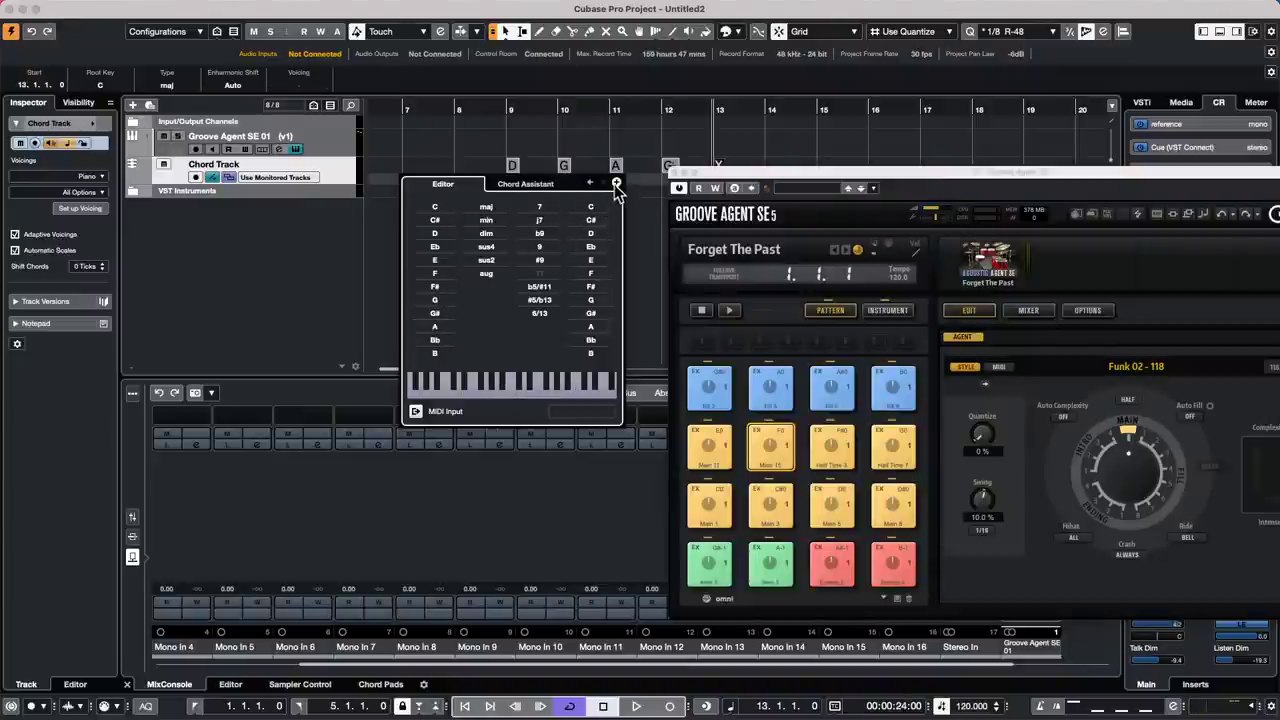
pyautogui.click(488, 218)
pyautogui.click(563, 150)
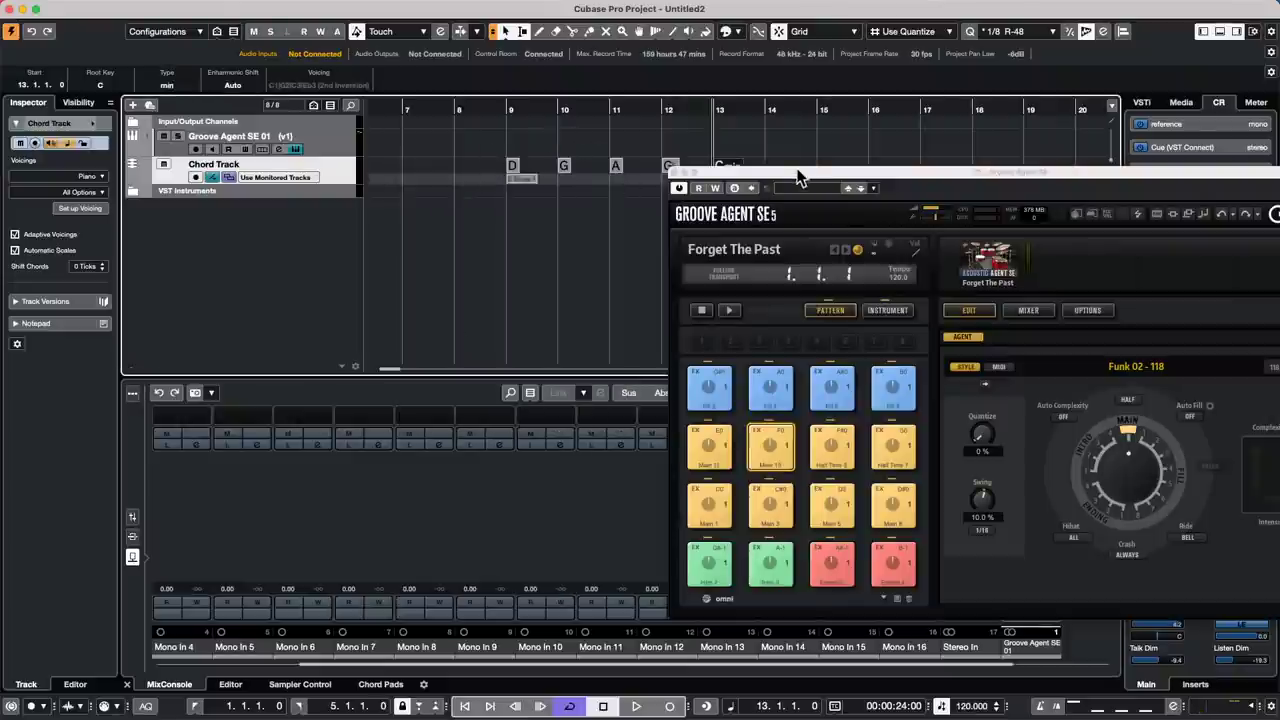
# Step: Add one unnamed MIDI track below the chord track, with the Groove Agent SE window moved clear
pyautogui.moveTo(797, 178); pyautogui.dragTo(824, 223)
pyautogui.rightClick(216, 226)
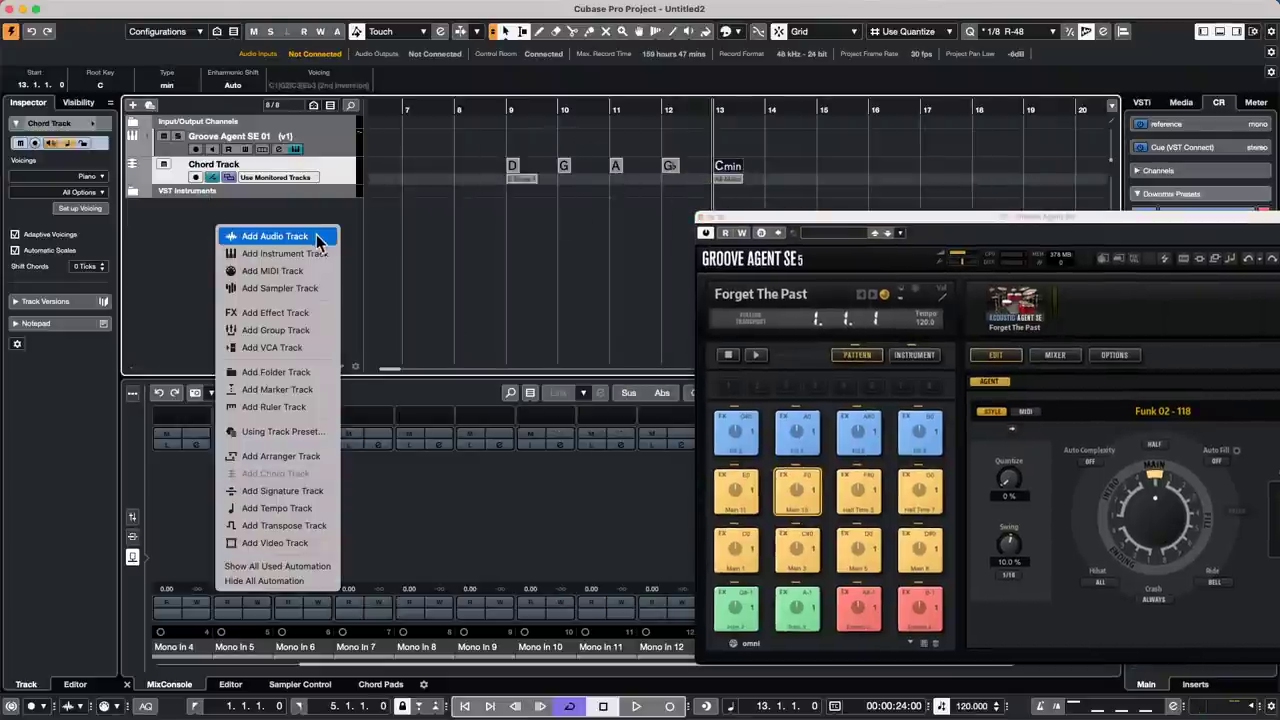
pyautogui.click(310, 271)
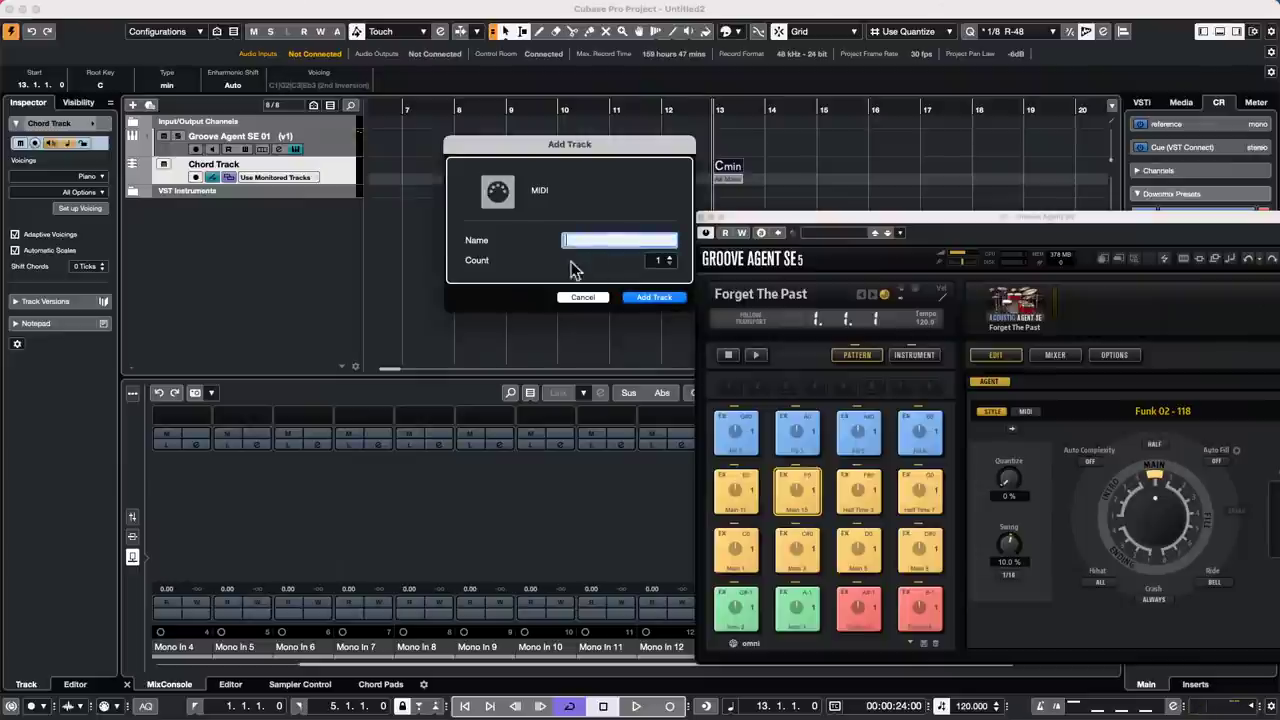
pyautogui.click(670, 298)
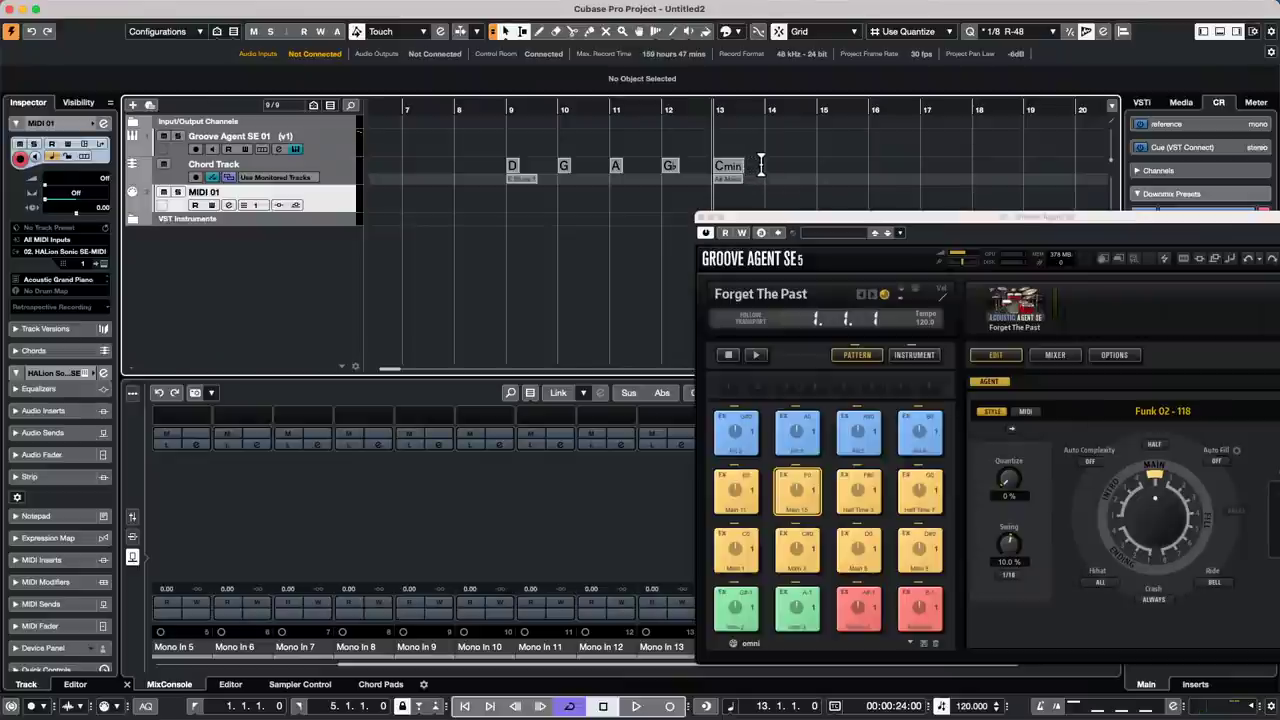
# Step: Hide the scales on the chord track and set the locators around the chords, from 9.1.1 to 14.3.3
pyautogui.moveTo(757, 183); pyautogui.dragTo(512, 218)
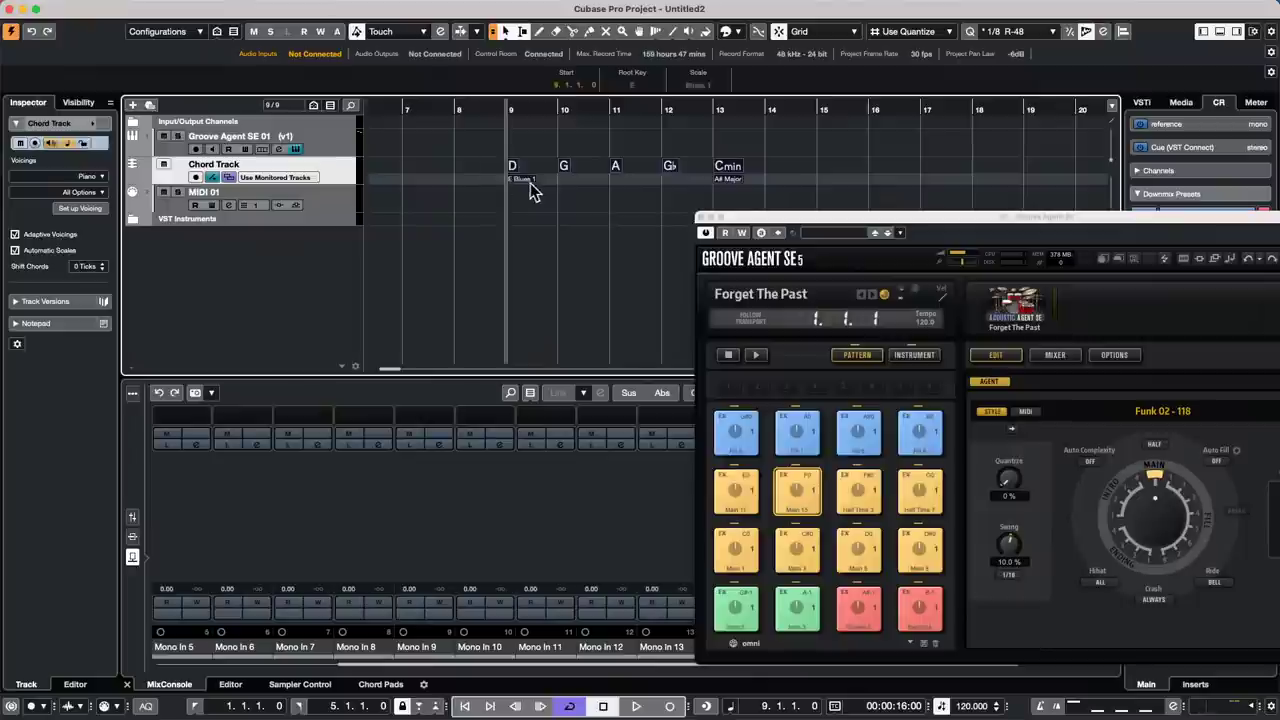
pyautogui.click(212, 177)
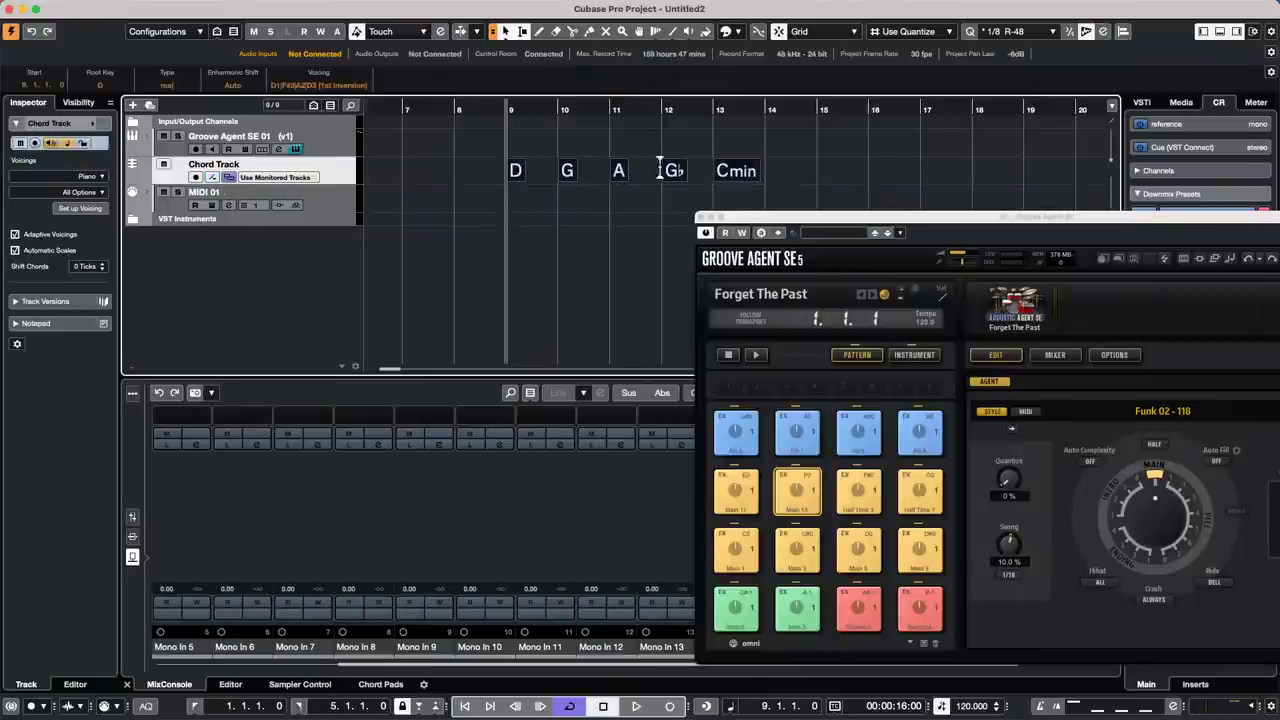
pyautogui.moveTo(794, 177); pyautogui.dragTo(508, 163)
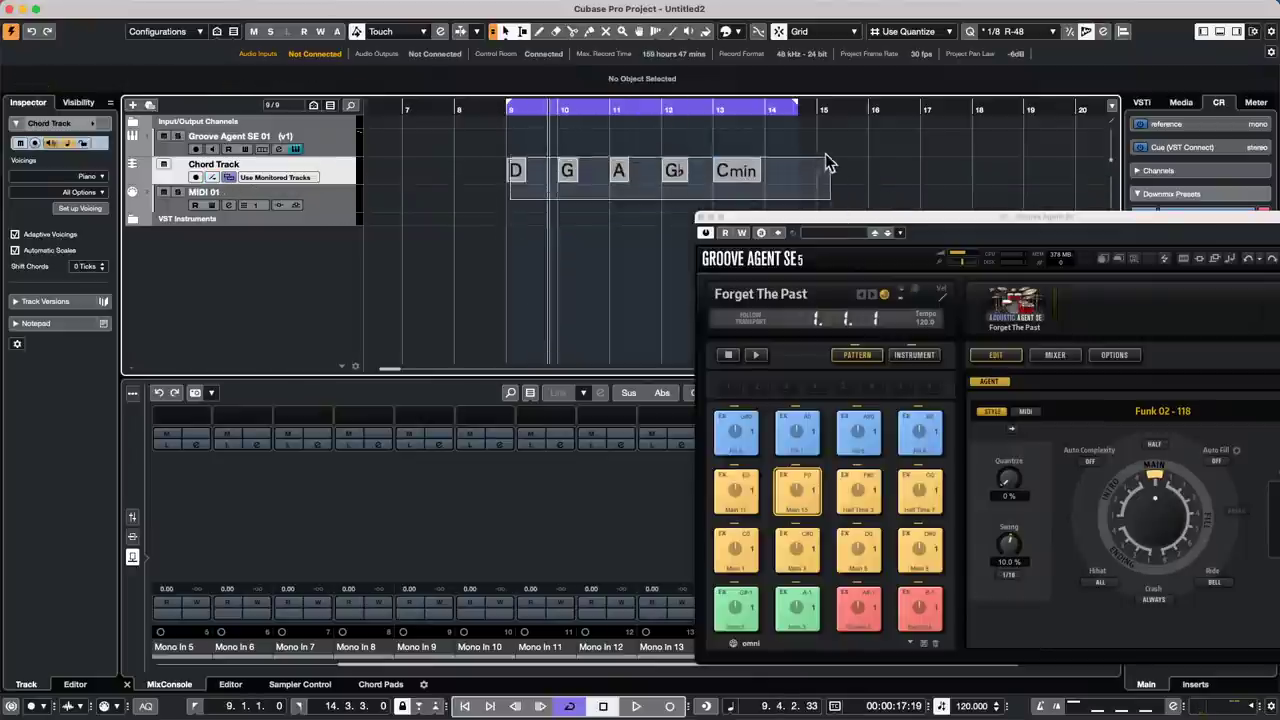
# Step: Select all the chord events and copy them onto the MIDI 01 track as MIDI parts
pyautogui.click(818, 165)
pyautogui.press('super+a')
pyautogui.moveTo(517, 177); pyautogui.dragTo(517, 200)
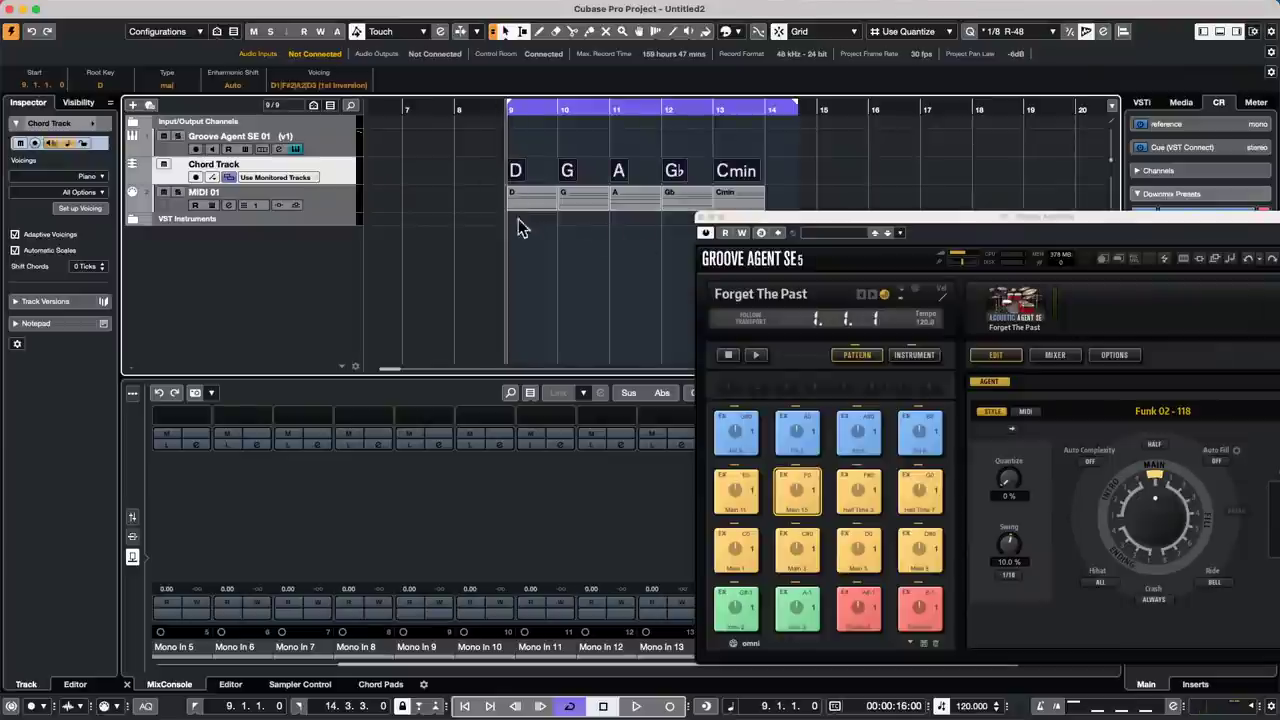
# Step: Glue the chord parts on MIDI 01 into one continuous part and return to the Object Selection tool
pyautogui.rightClick(511, 226)
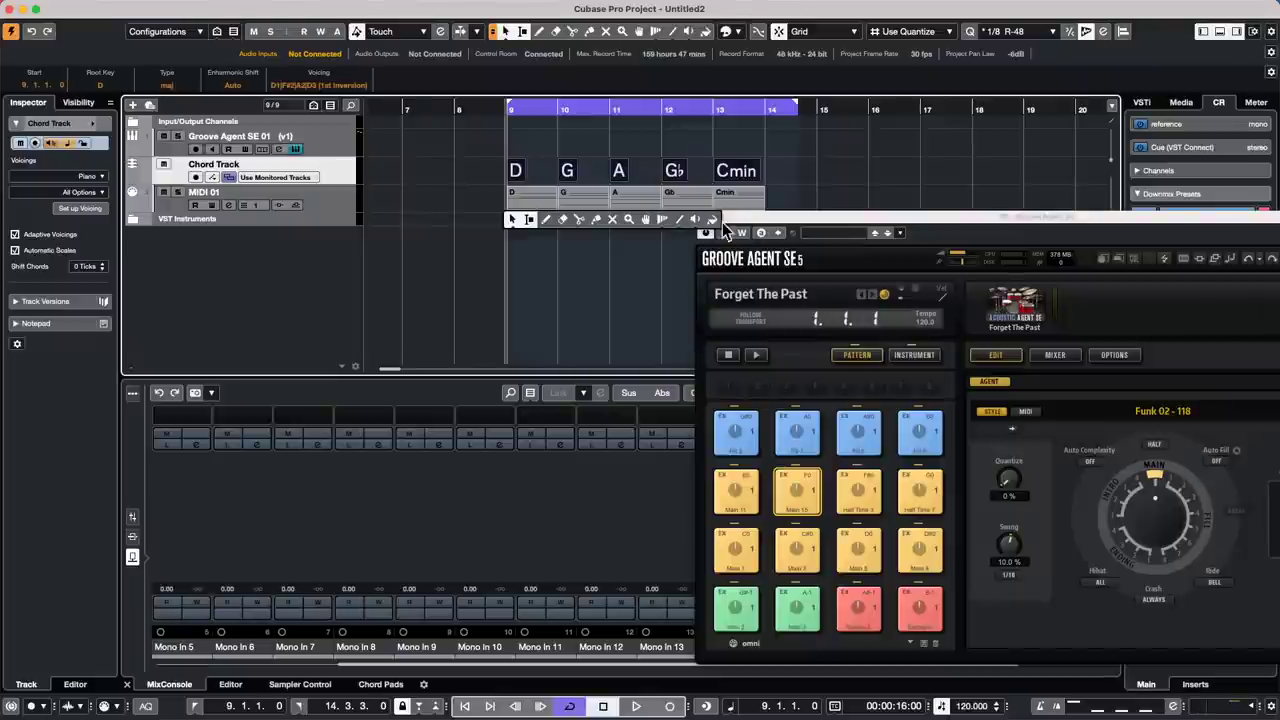
pyautogui.click(594, 222)
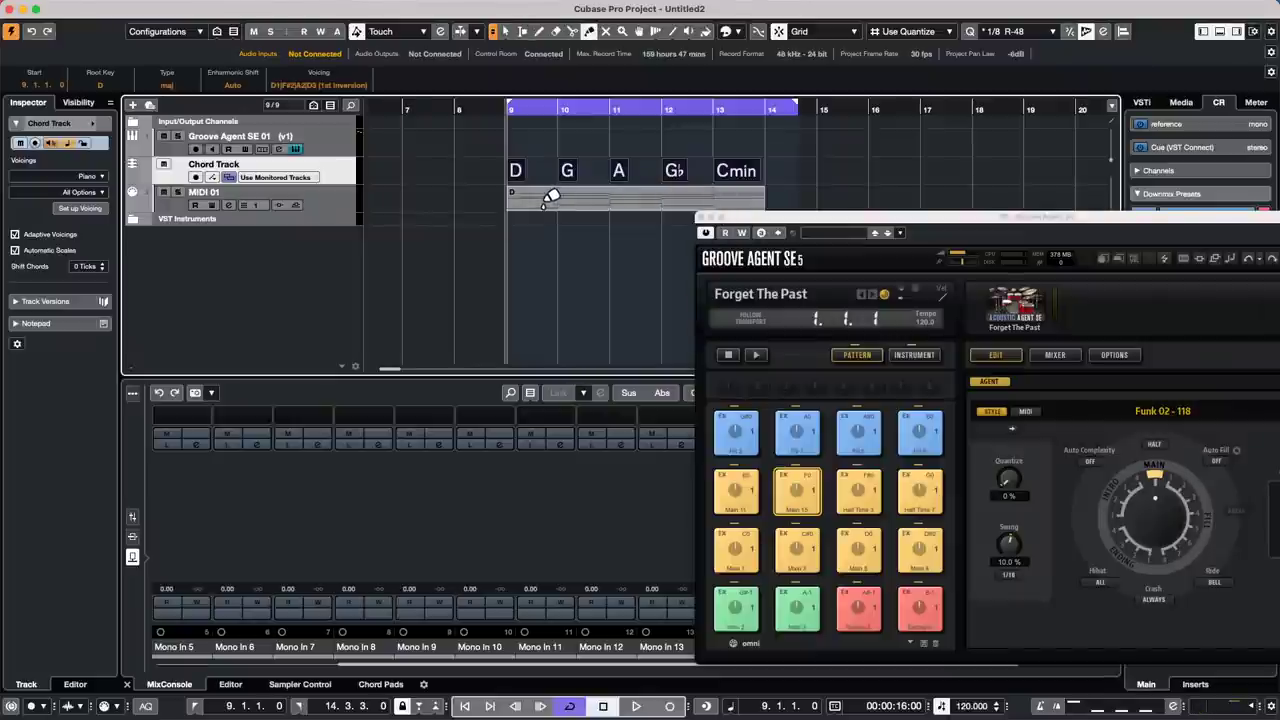
pyautogui.press('1')
# Step: Open the glued MIDI 01 part in the Key Editor and close the Groove Agent SE window
pyautogui.doubleClick(552, 199)
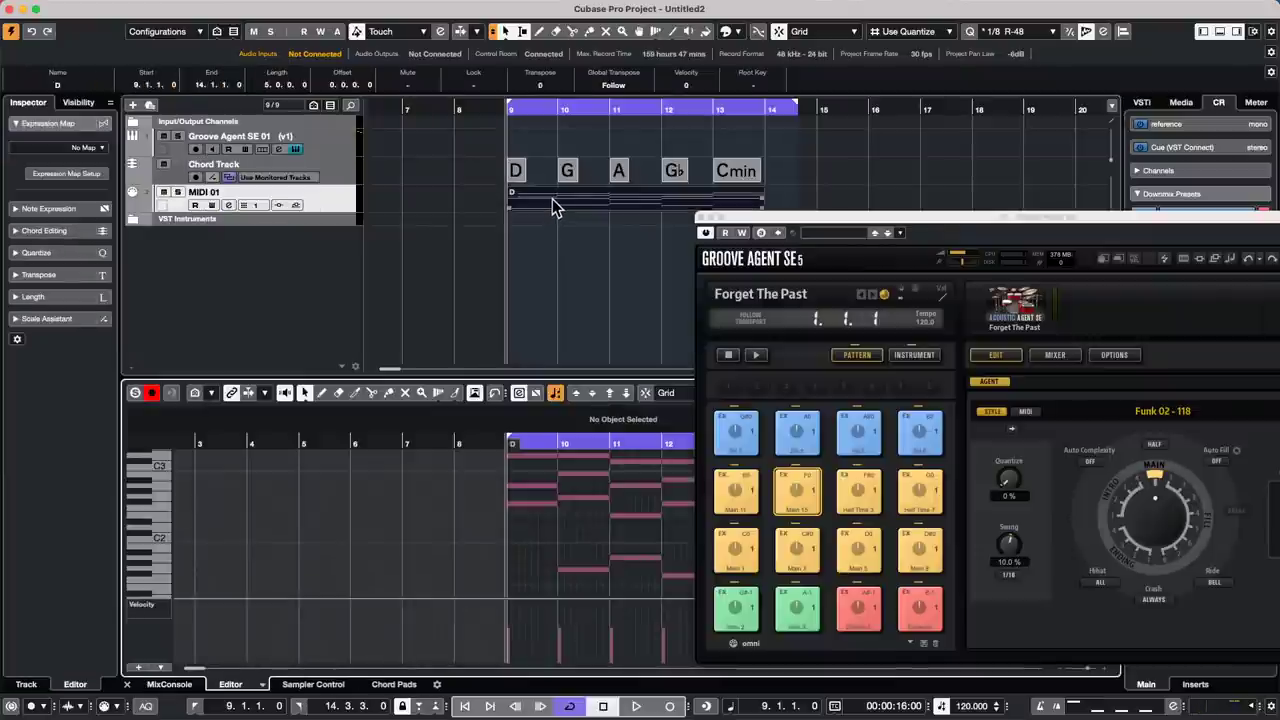
pyautogui.moveTo(823, 219); pyautogui.dragTo(938, 132)
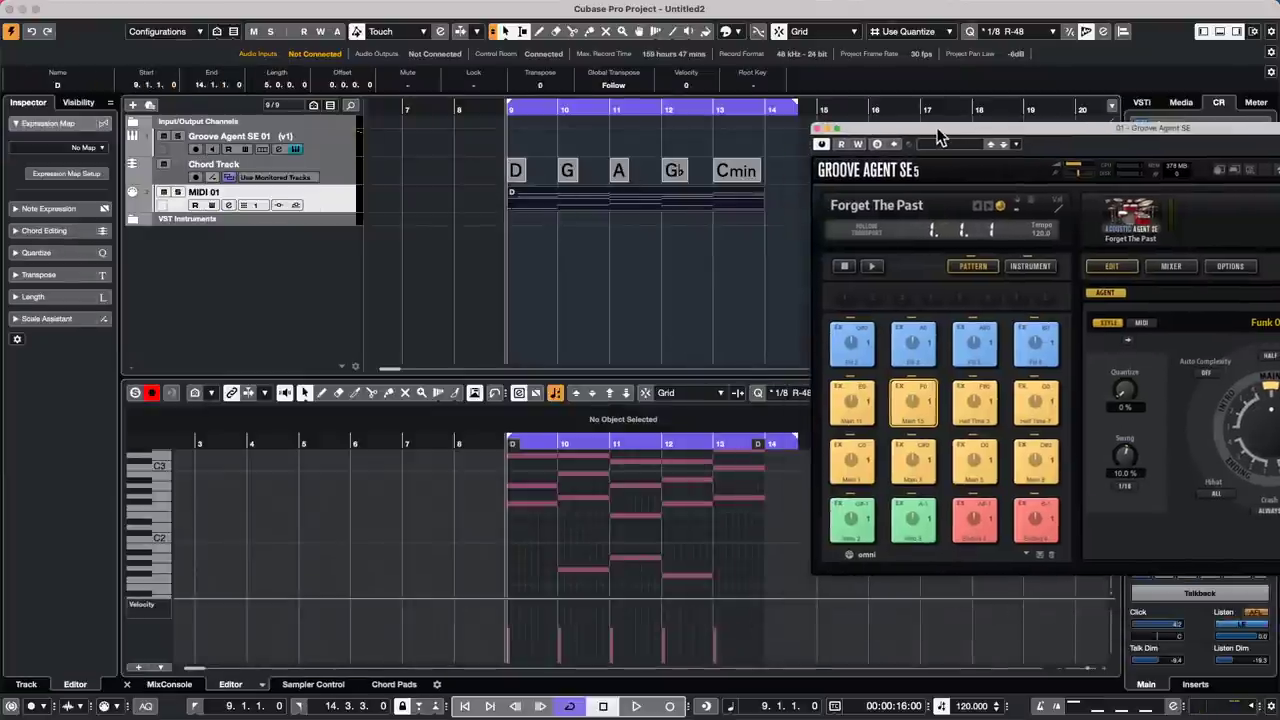
pyautogui.click(816, 128)
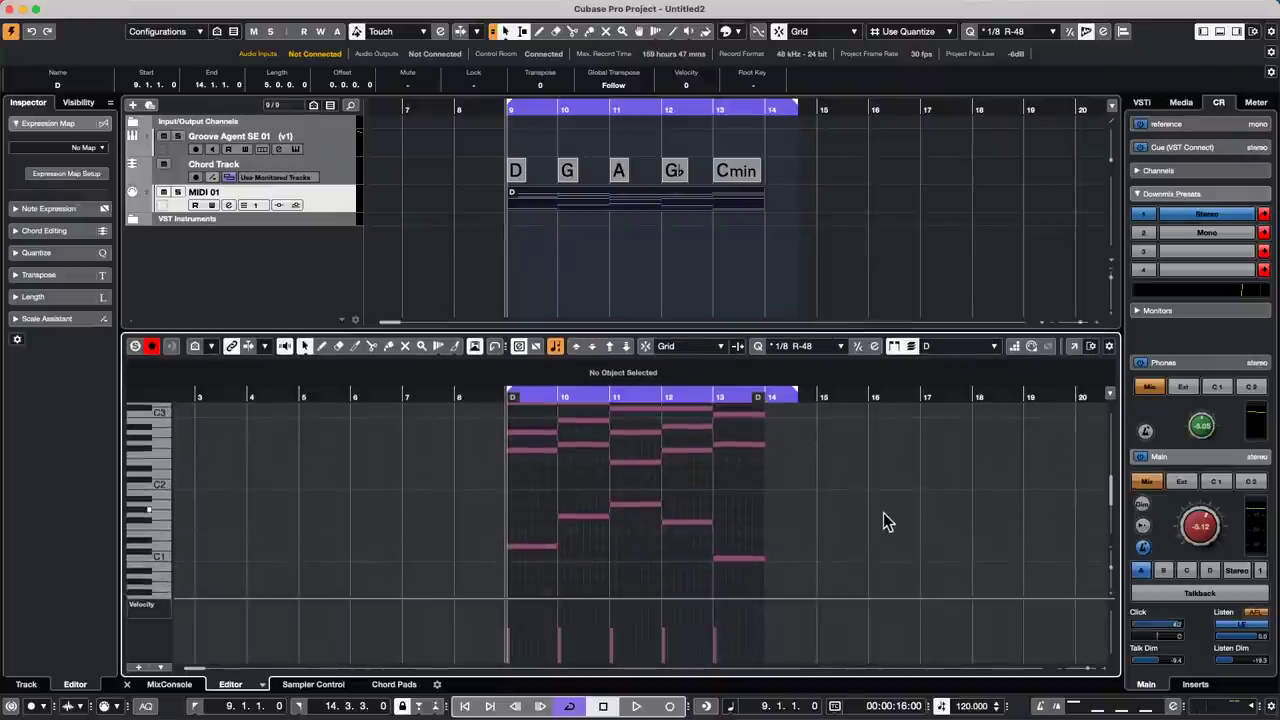
pyautogui.scroll(3, 883, 512)
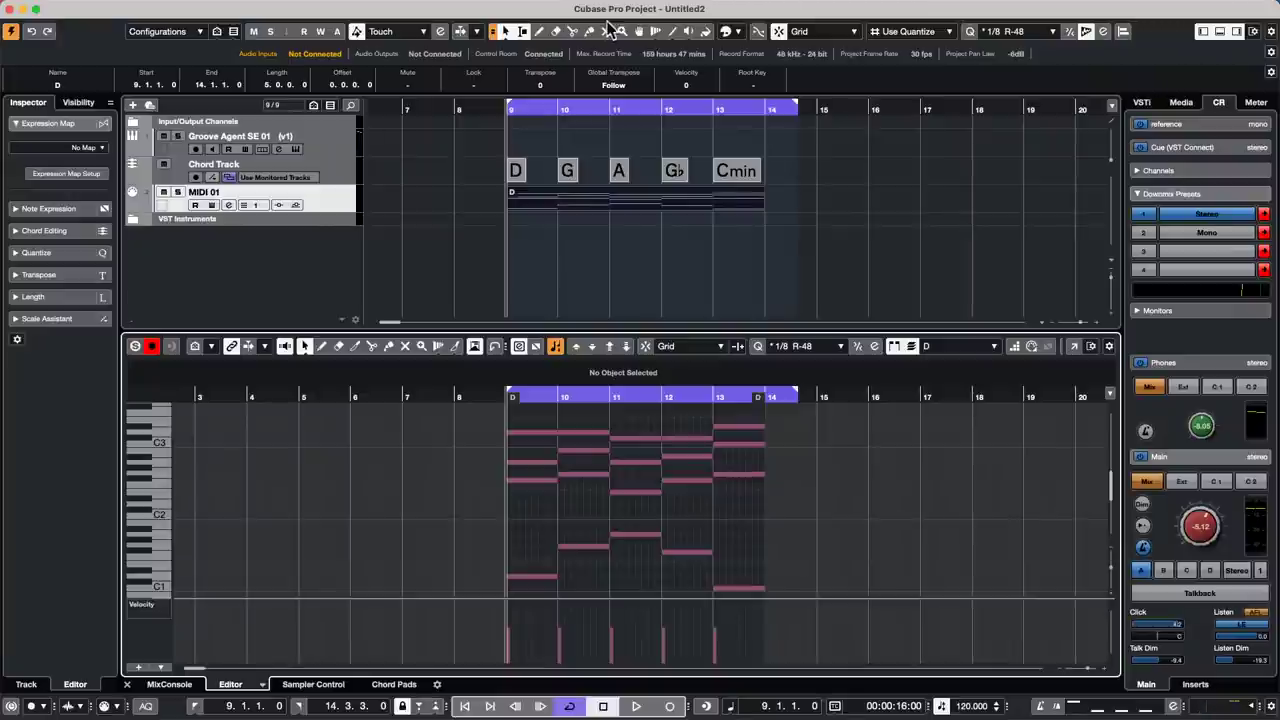
# Step: Open the MIDI Logical Editor for the chord part and set its function to Delete
pyautogui.click(194, 8)
pyautogui.moveTo(104, 10)
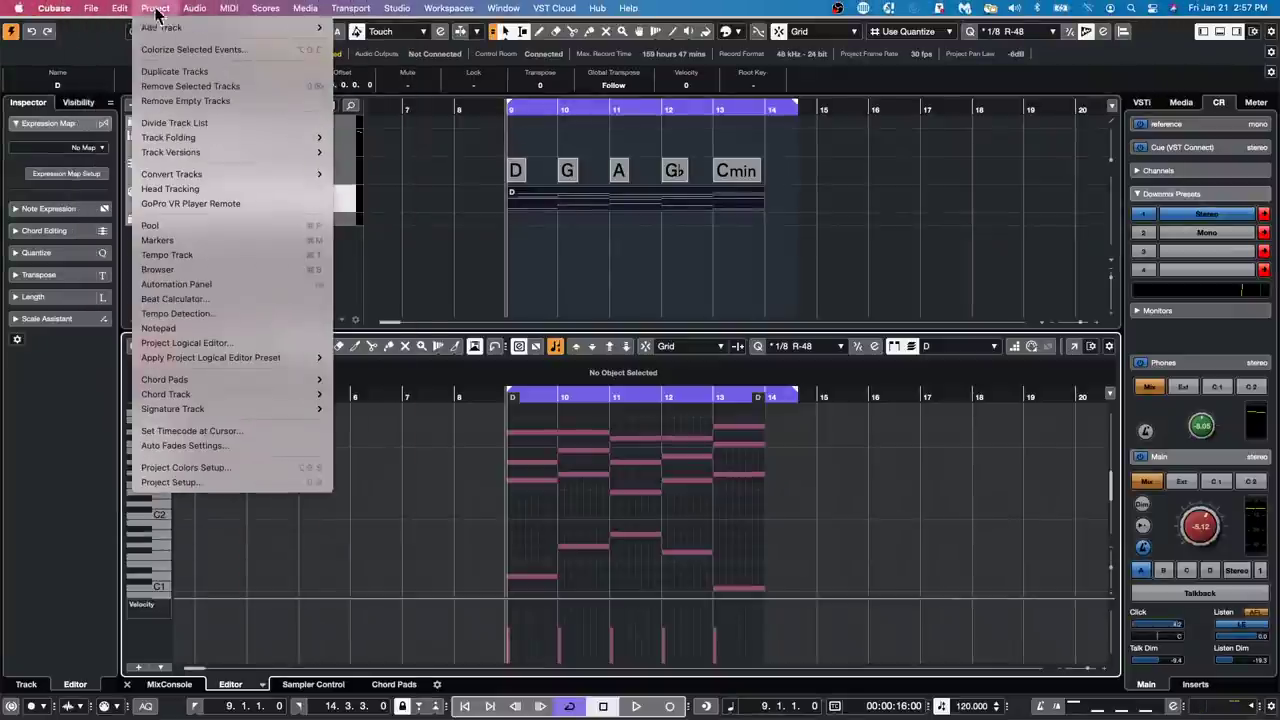
pyautogui.moveTo(229, 8)
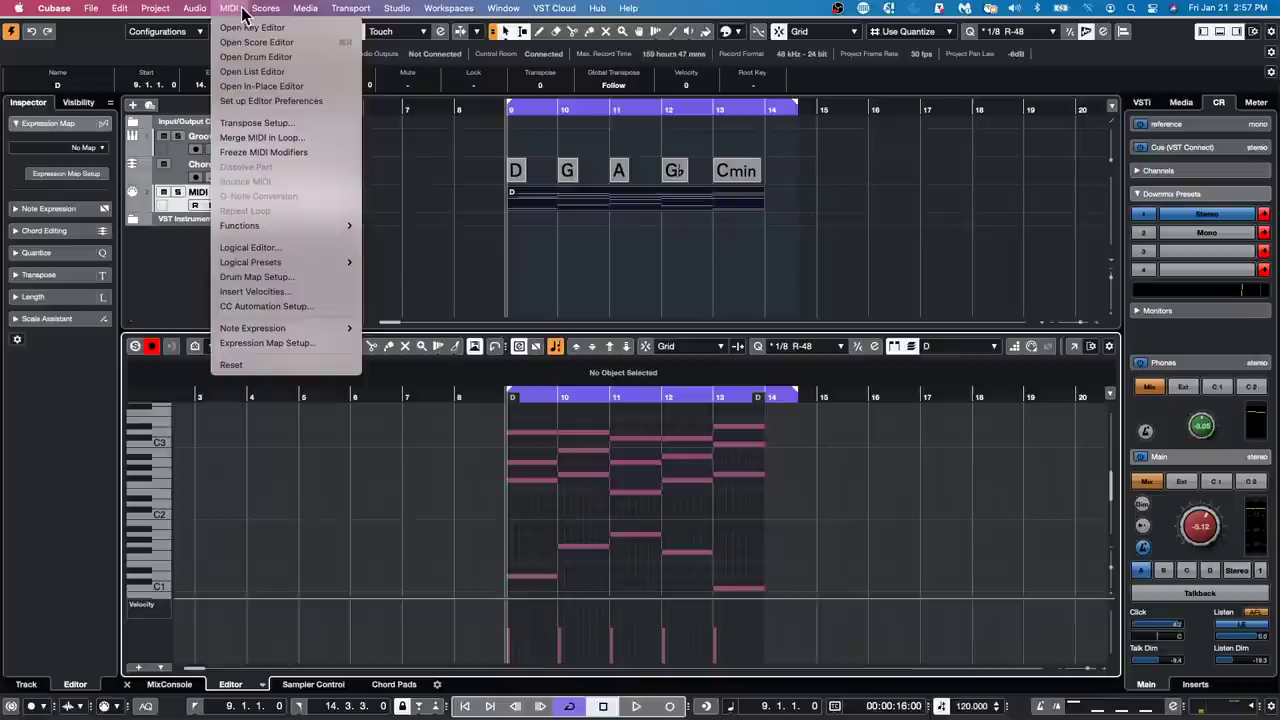
pyautogui.click(285, 247)
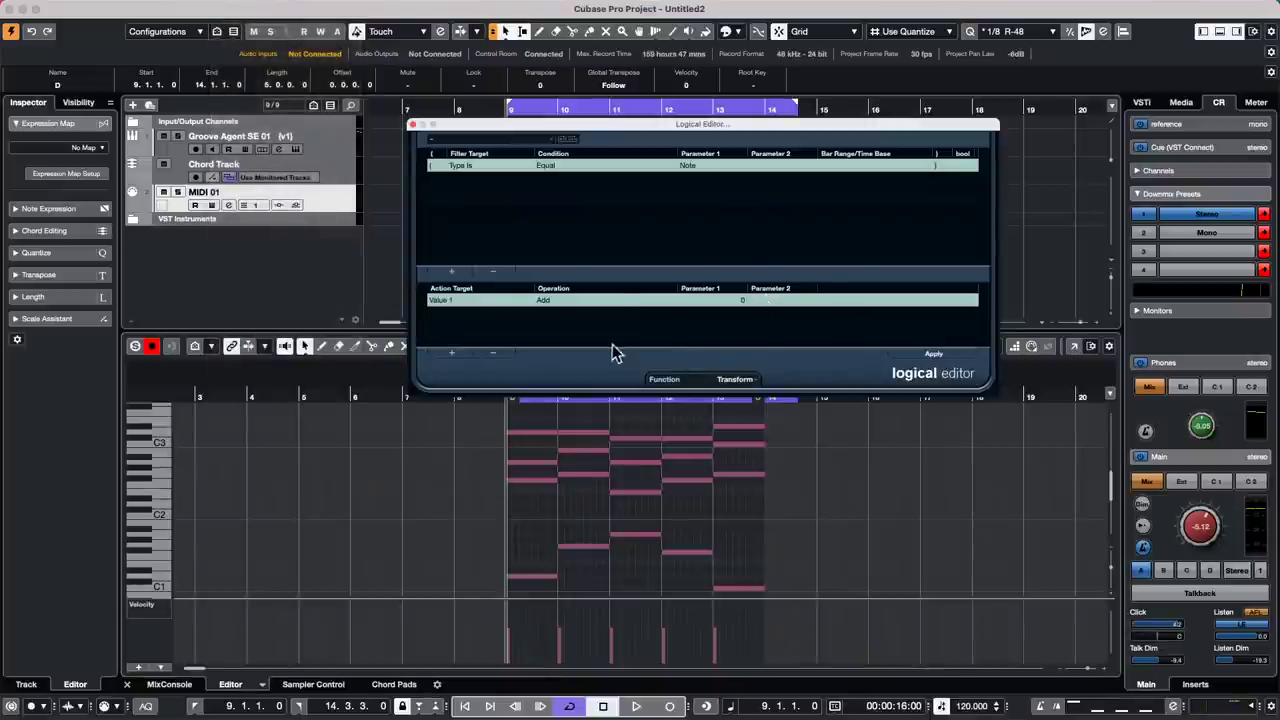
pyautogui.click(750, 385)
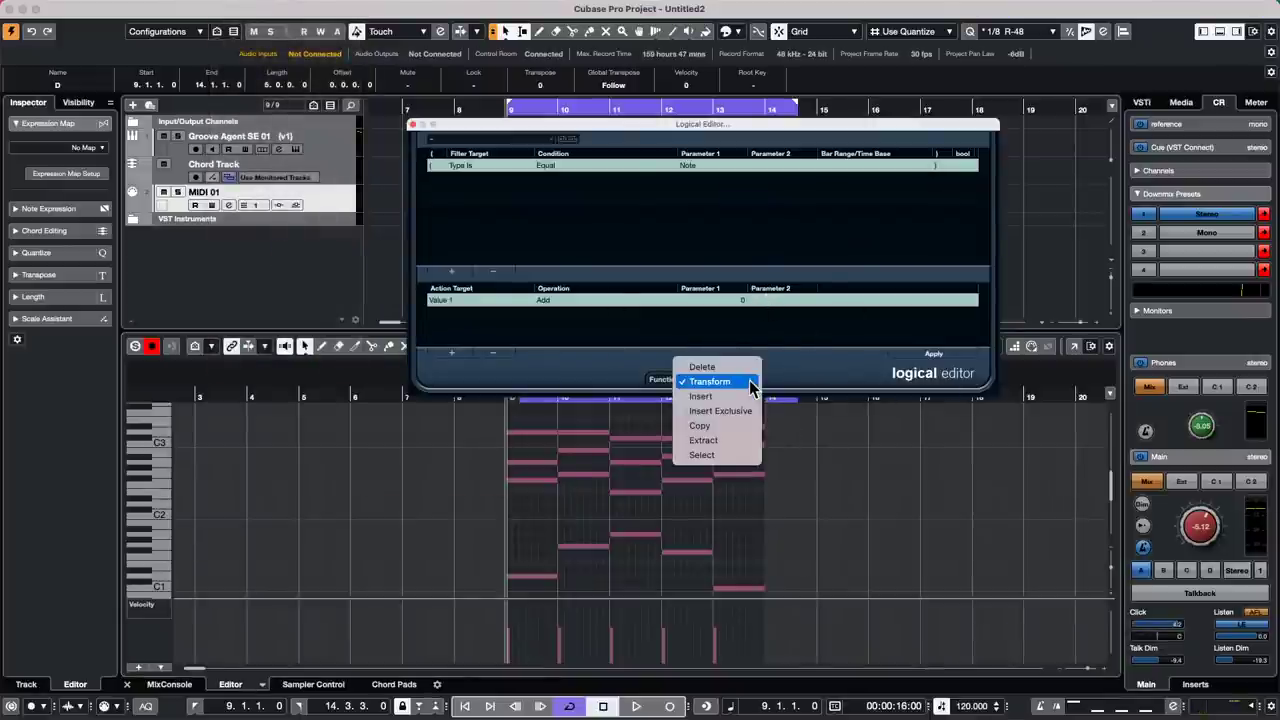
pyautogui.click(757, 367)
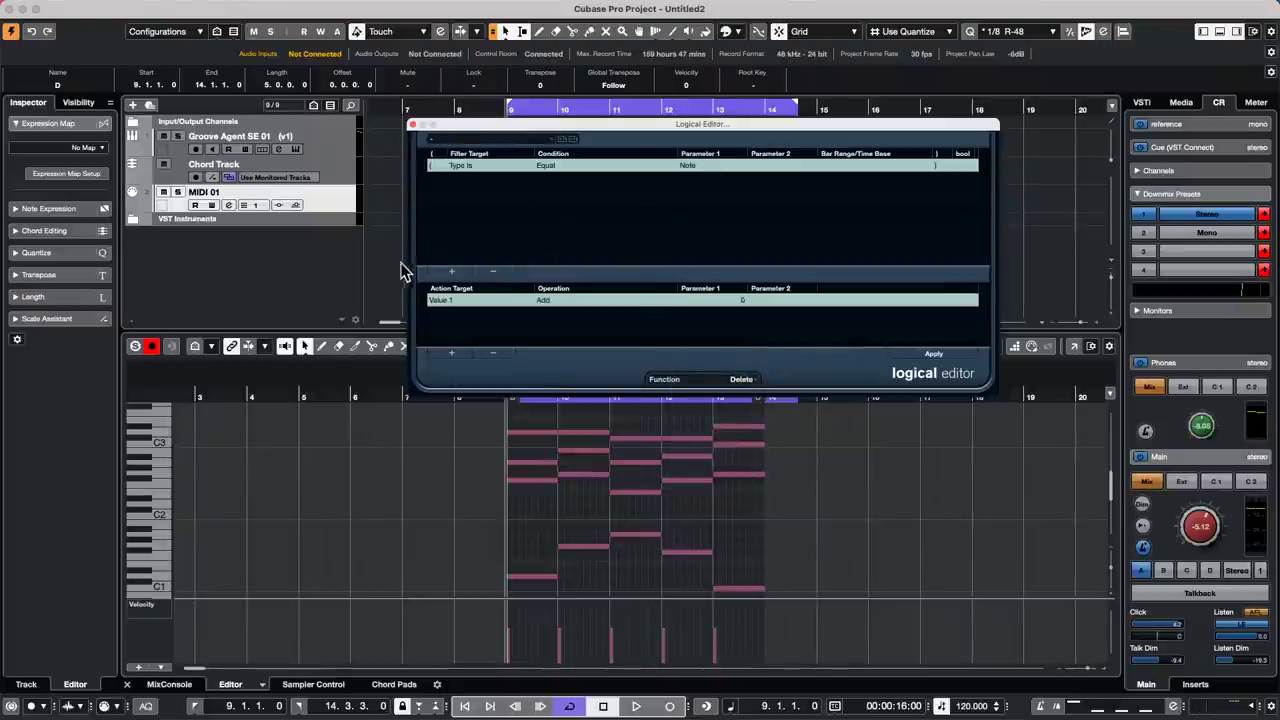
# Step: Add a second filter line for Context Variable Unequal Note Number in Chord (lowest = 0), with Parameter 2 at 0
pyautogui.click(455, 271)
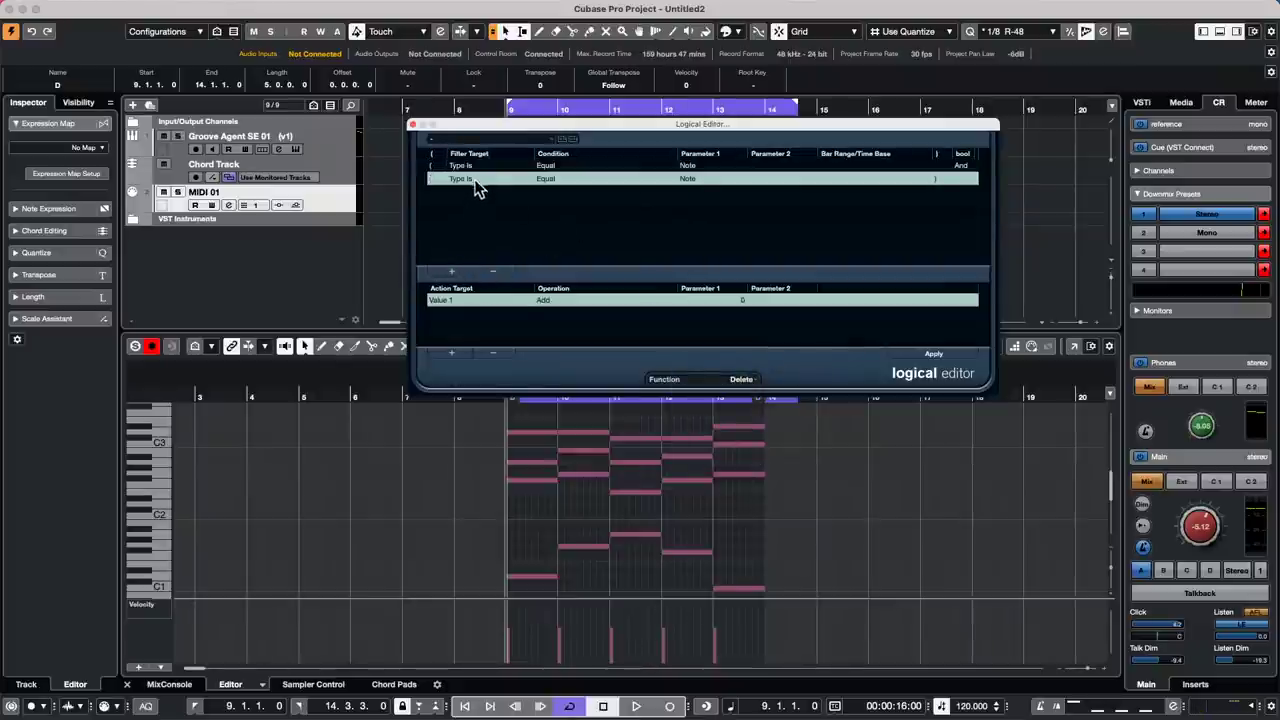
pyautogui.click(476, 183)
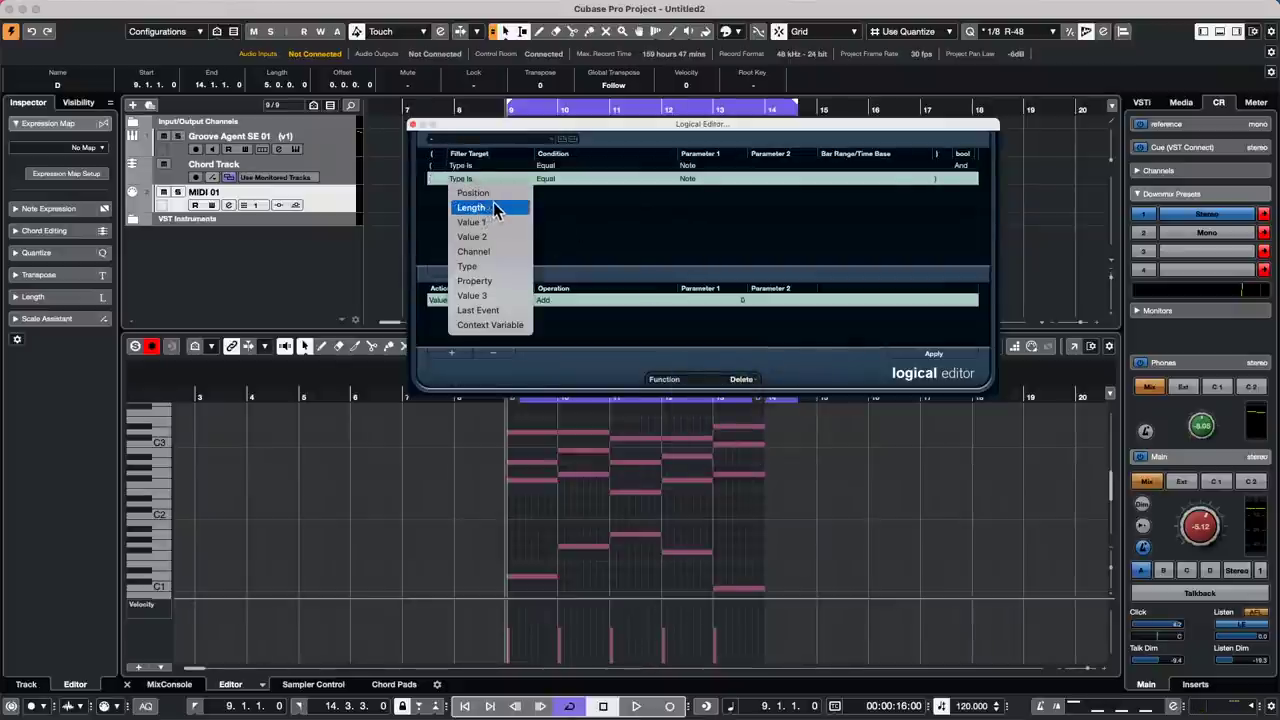
pyautogui.click(498, 326)
pyautogui.click(562, 177)
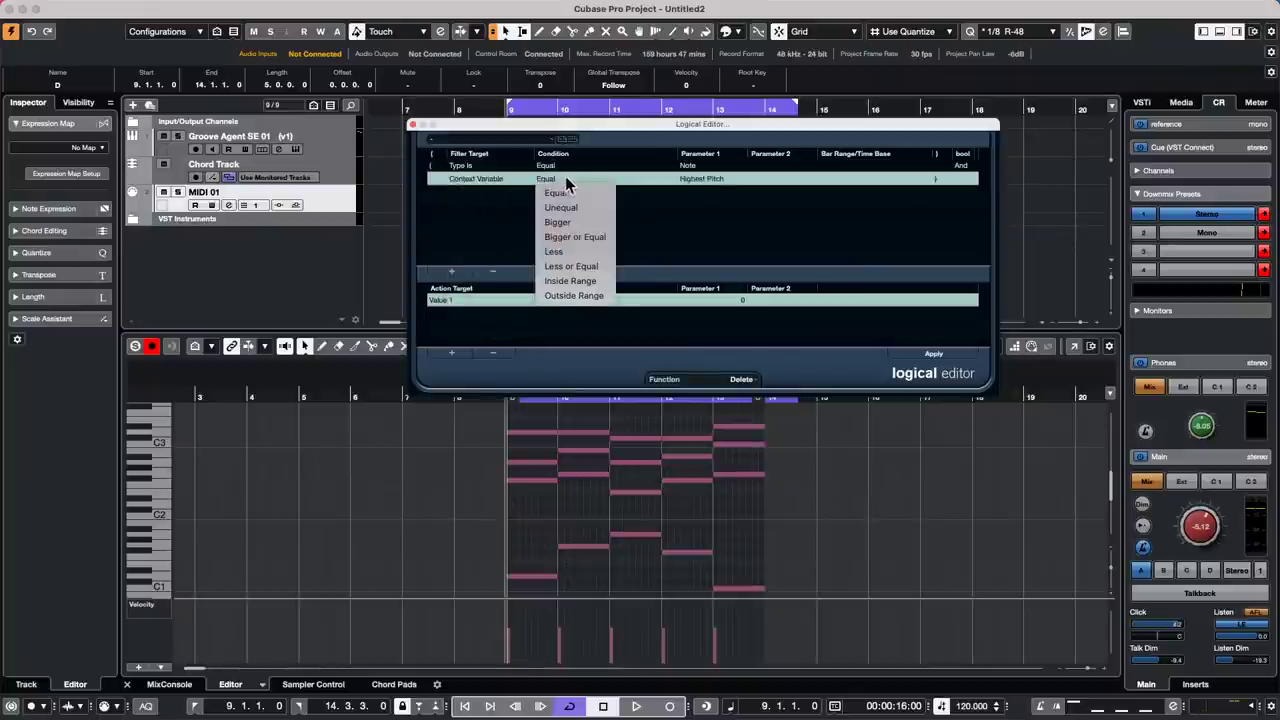
pyautogui.click(570, 206)
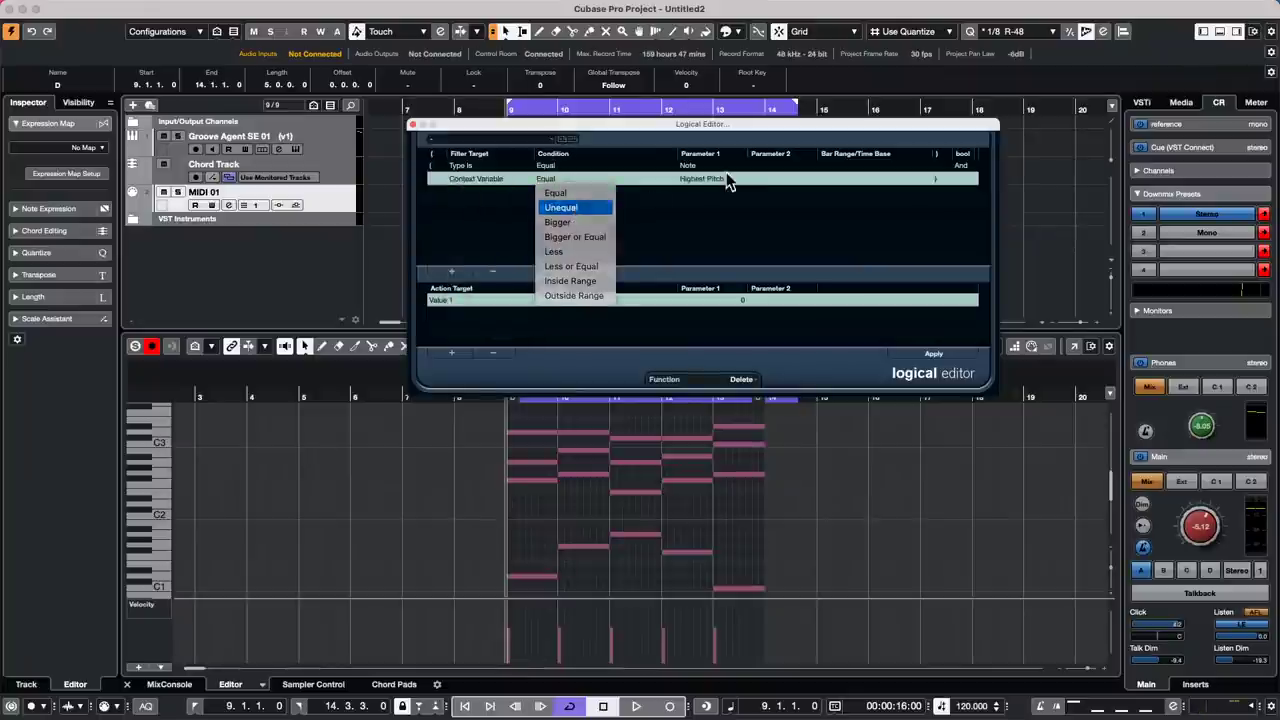
pyautogui.click(707, 177)
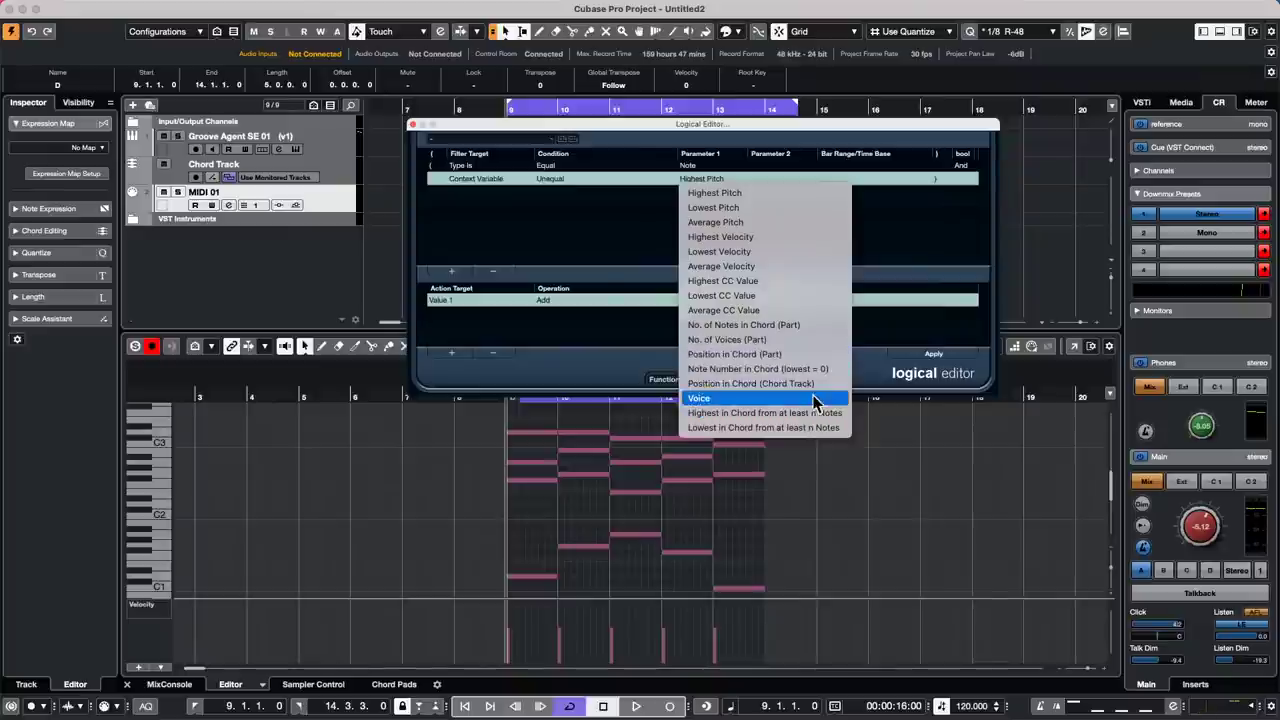
pyautogui.click(811, 370)
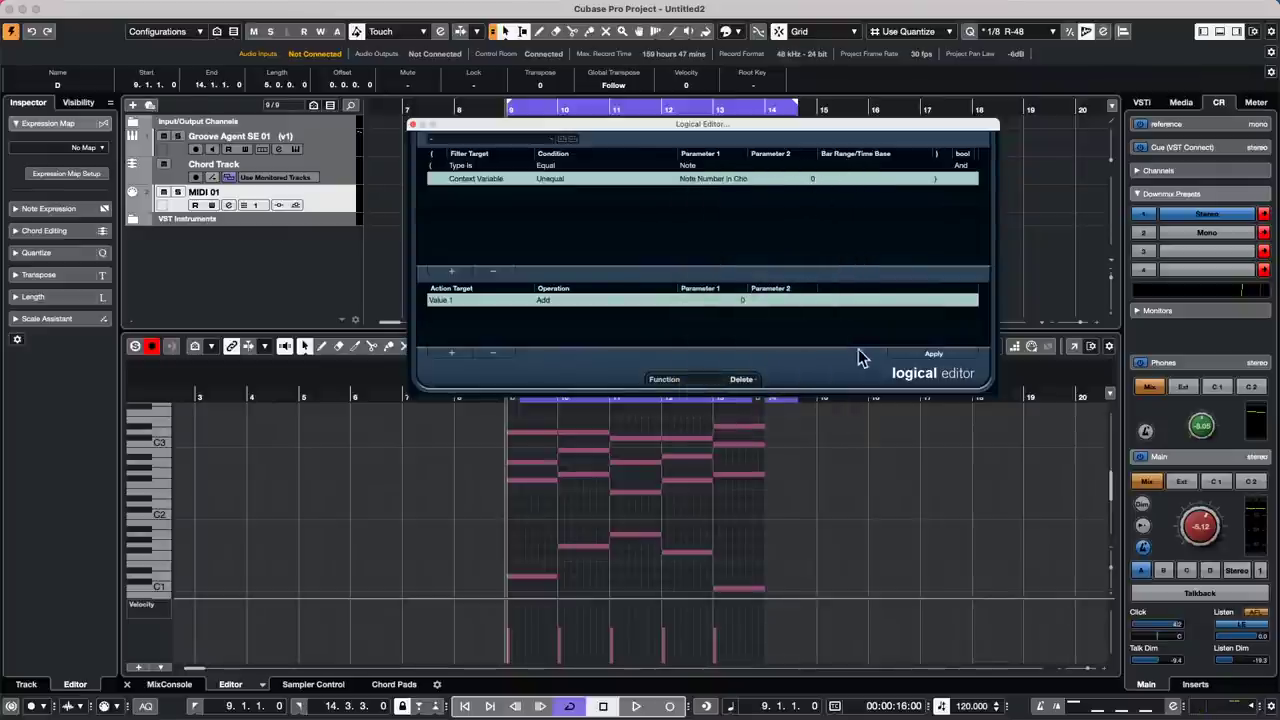
# Step: Apply the deletion filter to the MIDI 01 chord part and close the Logical Editor
pyautogui.moveTo(724, 122); pyautogui.dragTo(871, 82)
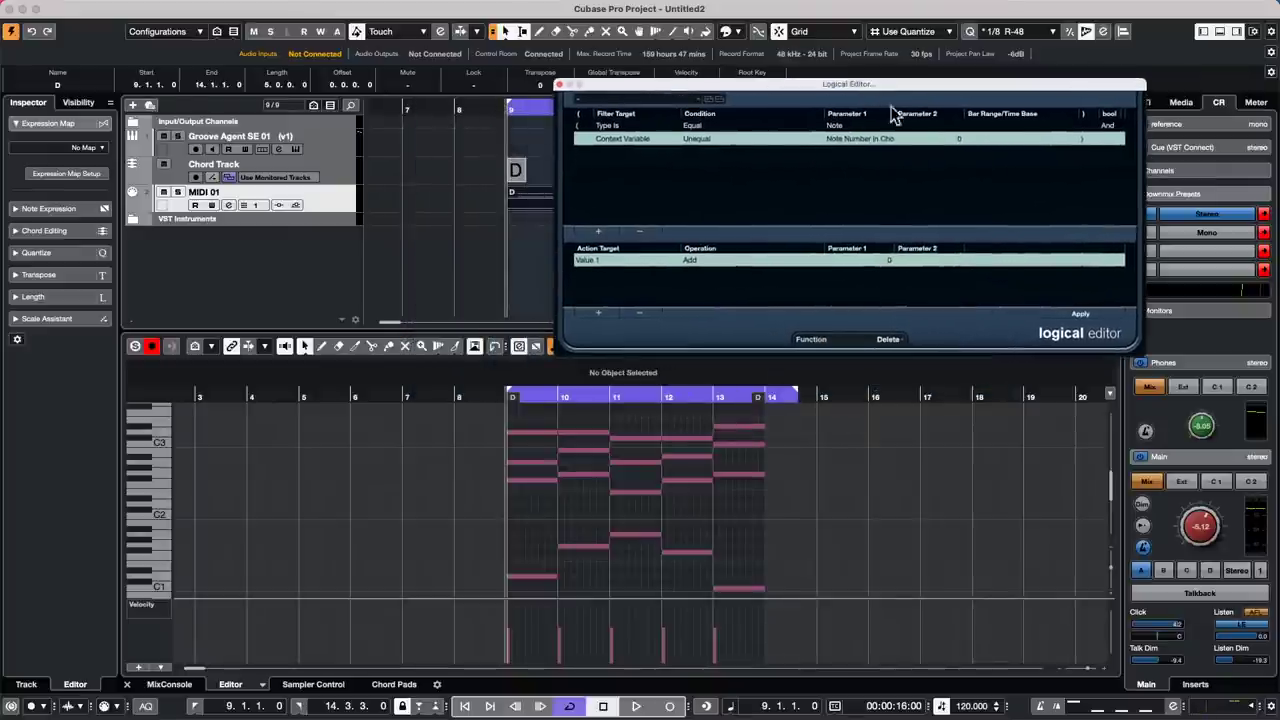
pyautogui.click(1086, 313)
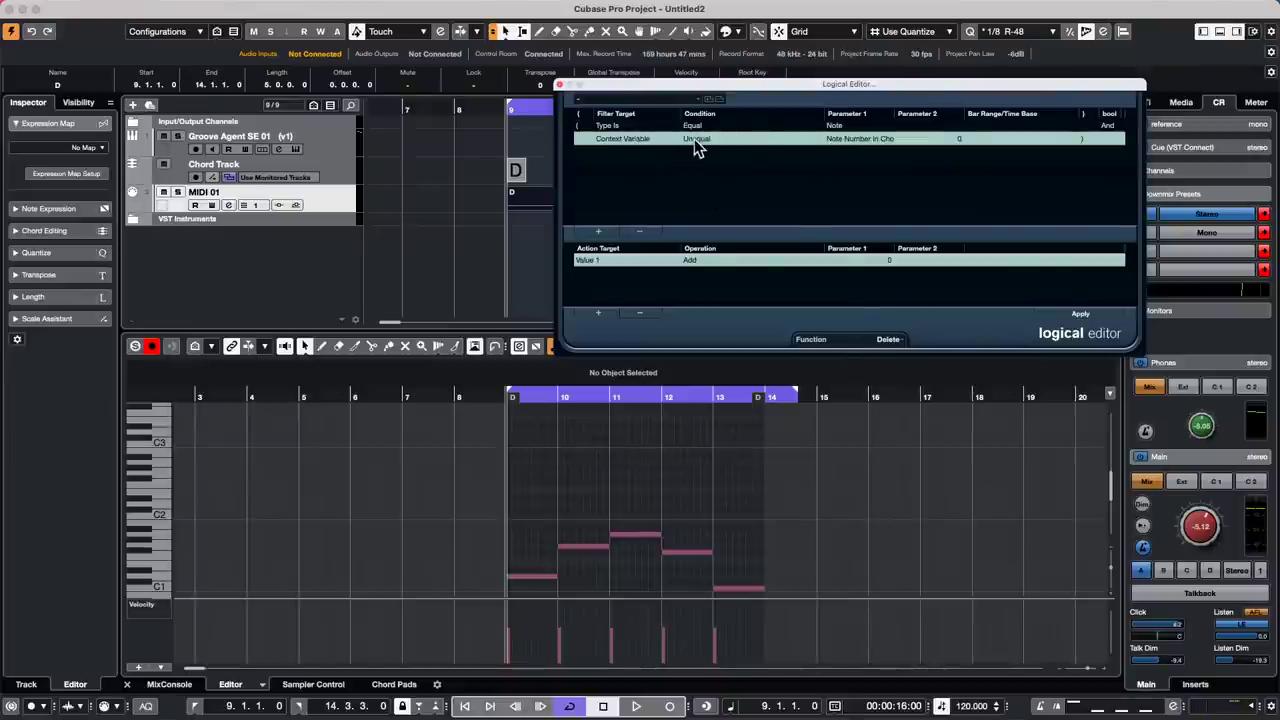
pyautogui.click(900, 145)
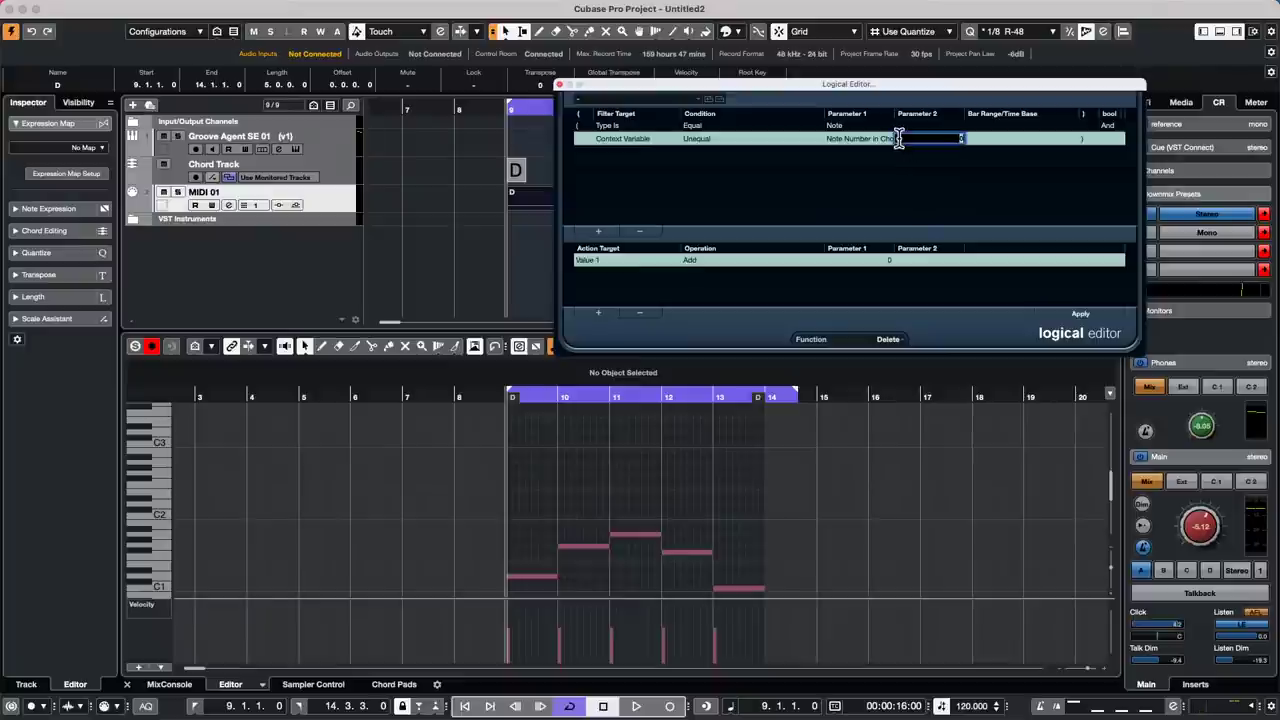
pyautogui.click(978, 156)
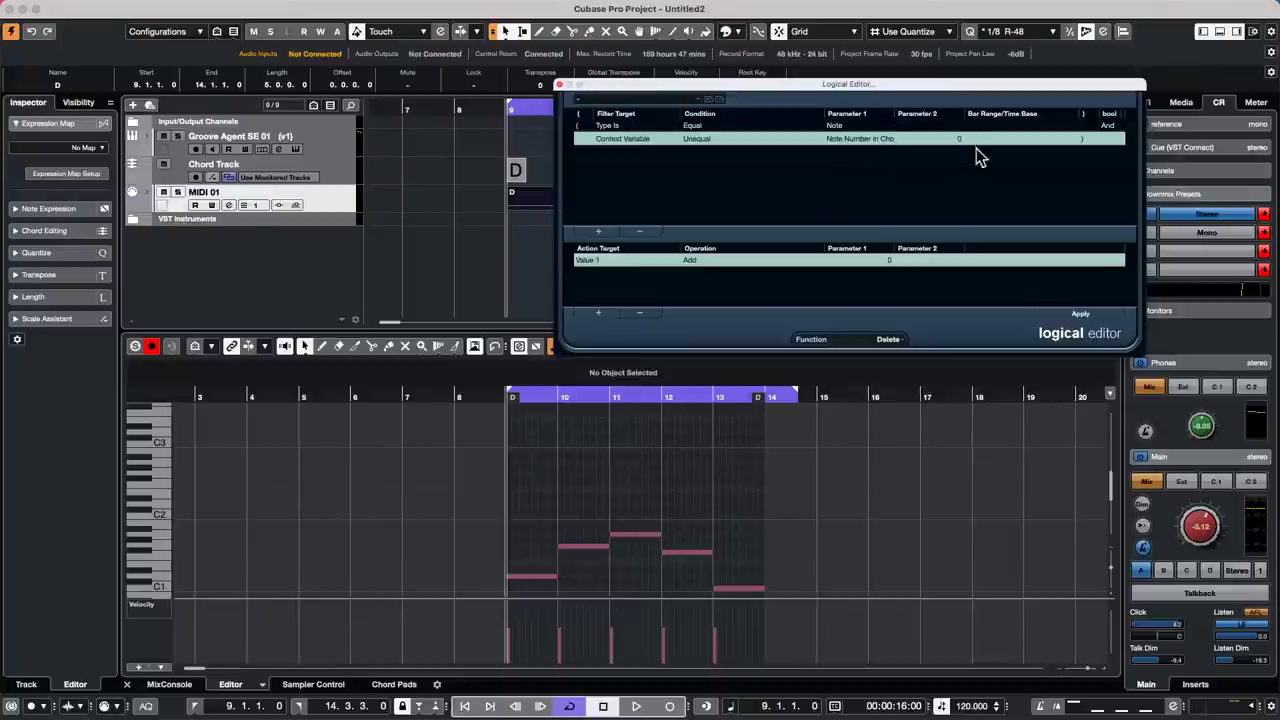
pyautogui.click(560, 84)
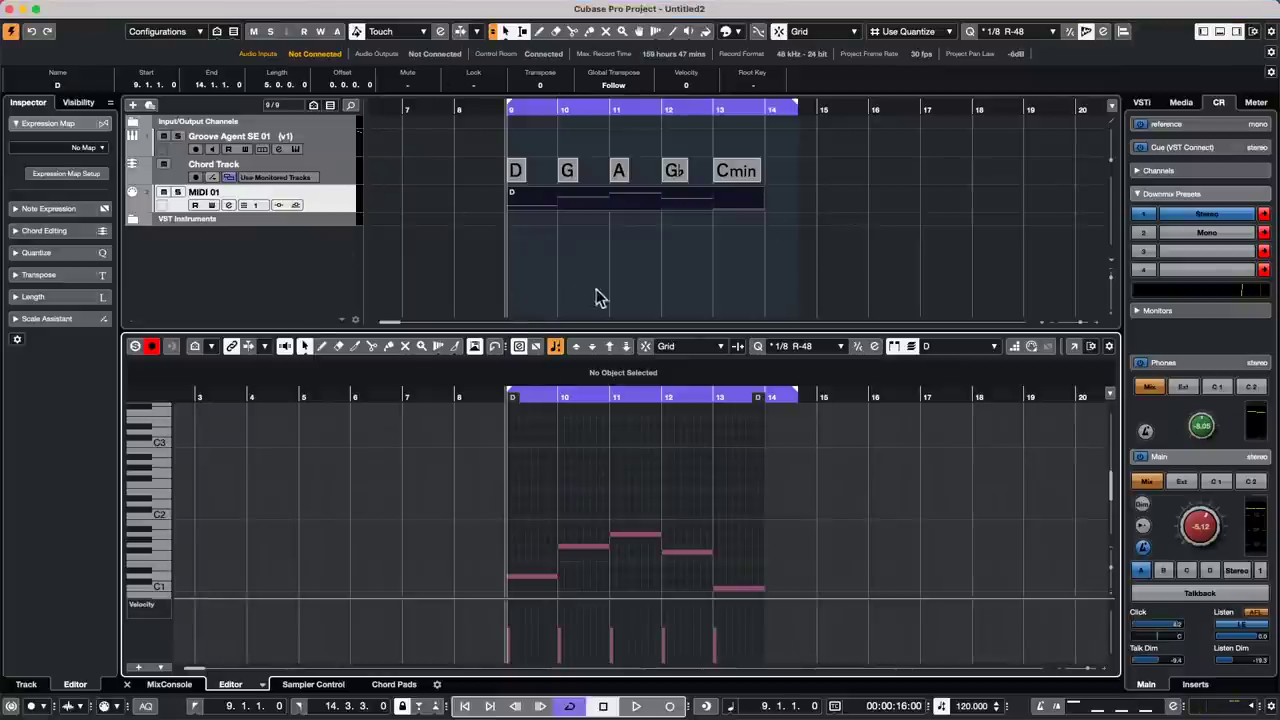
# Step: Browse Loops & Samples to the Dance Floor Tech House set and audition one of its bass loops
pyautogui.click(1182, 104)
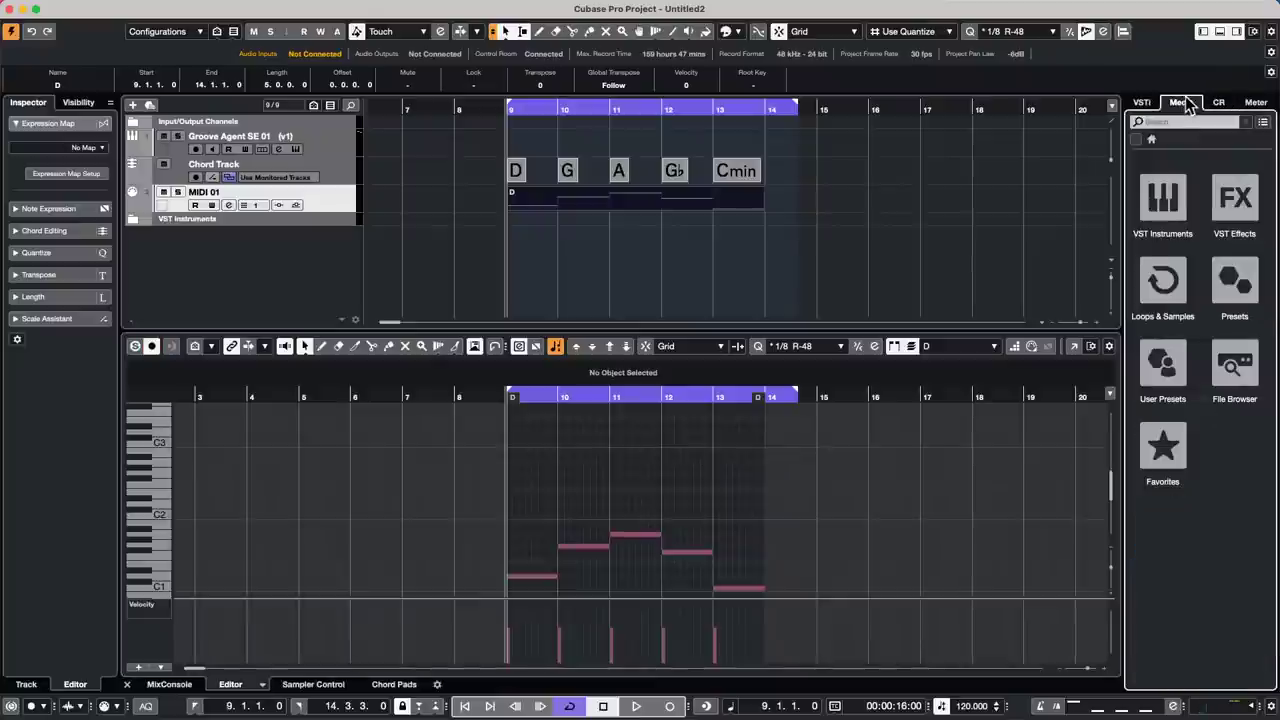
pyautogui.click(1166, 305)
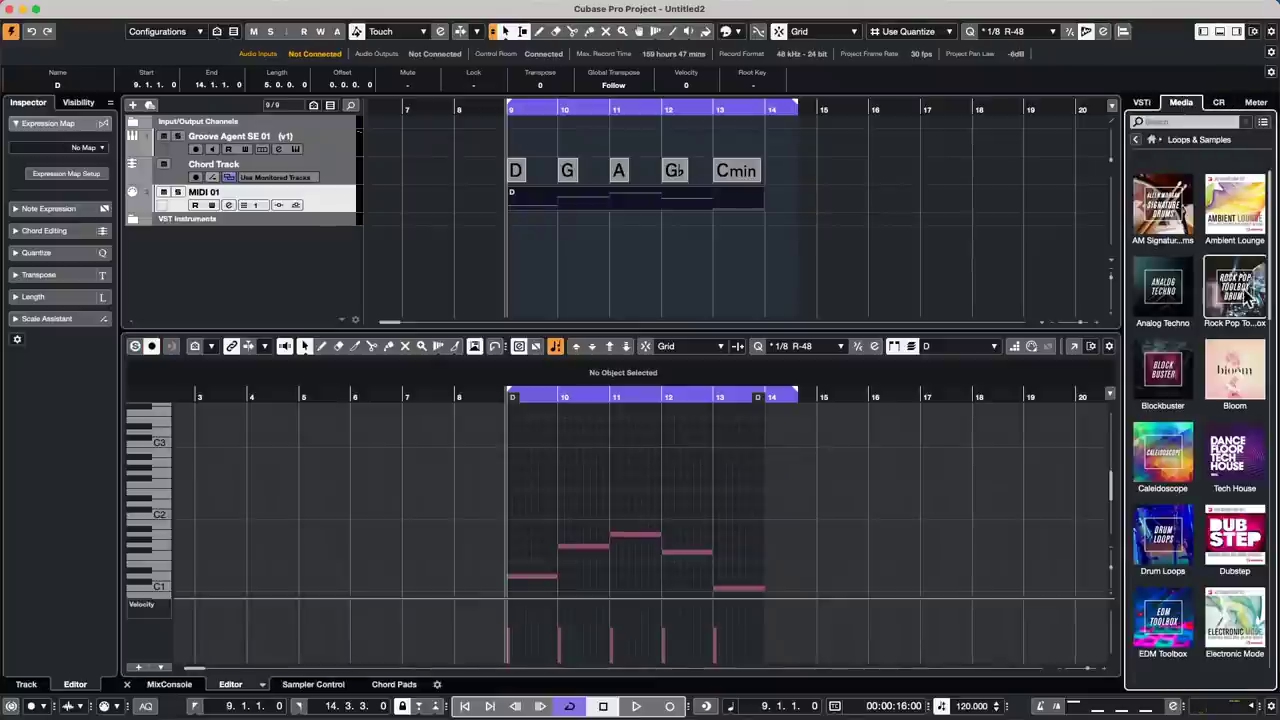
pyautogui.click(1234, 455)
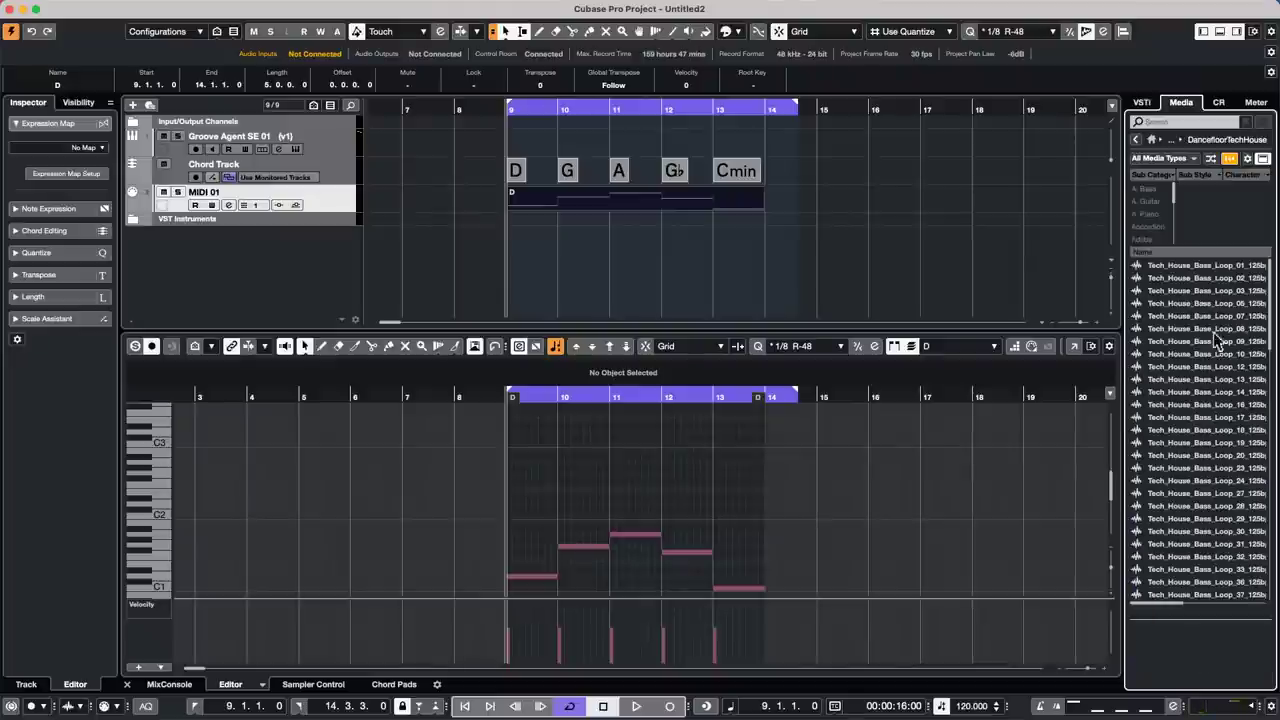
pyautogui.click(1182, 433)
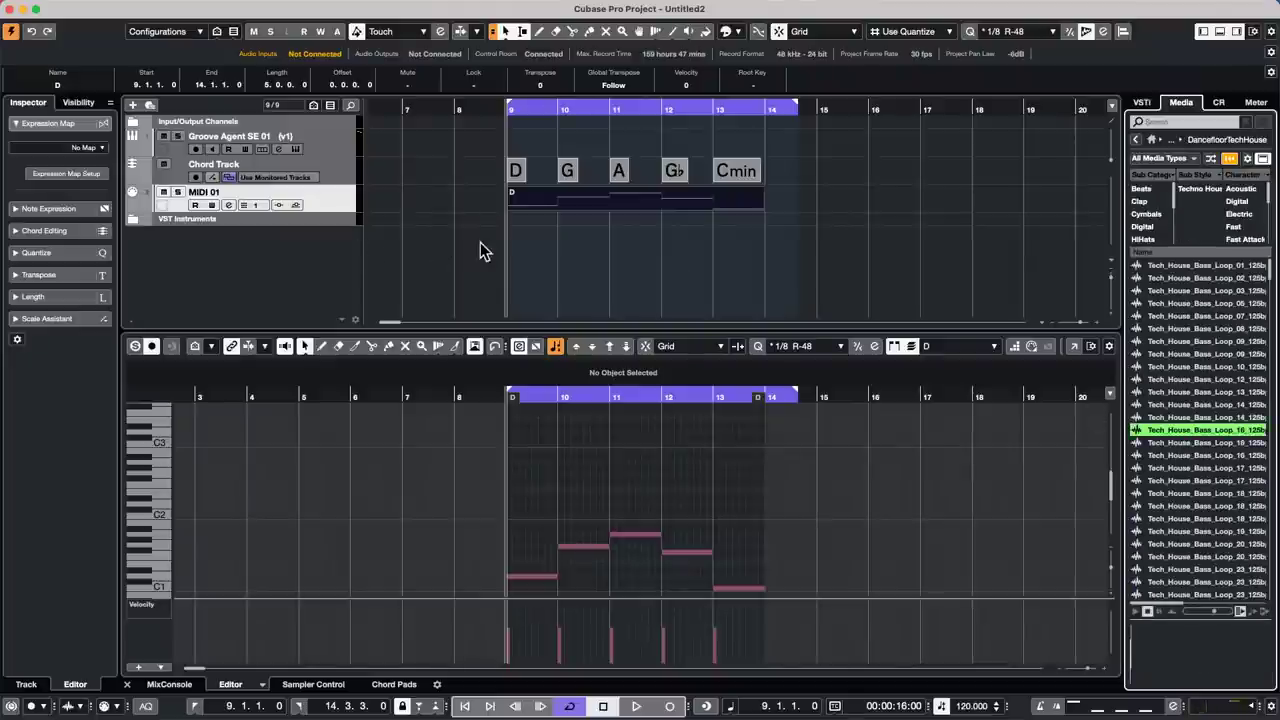
pyautogui.click(1170, 432)
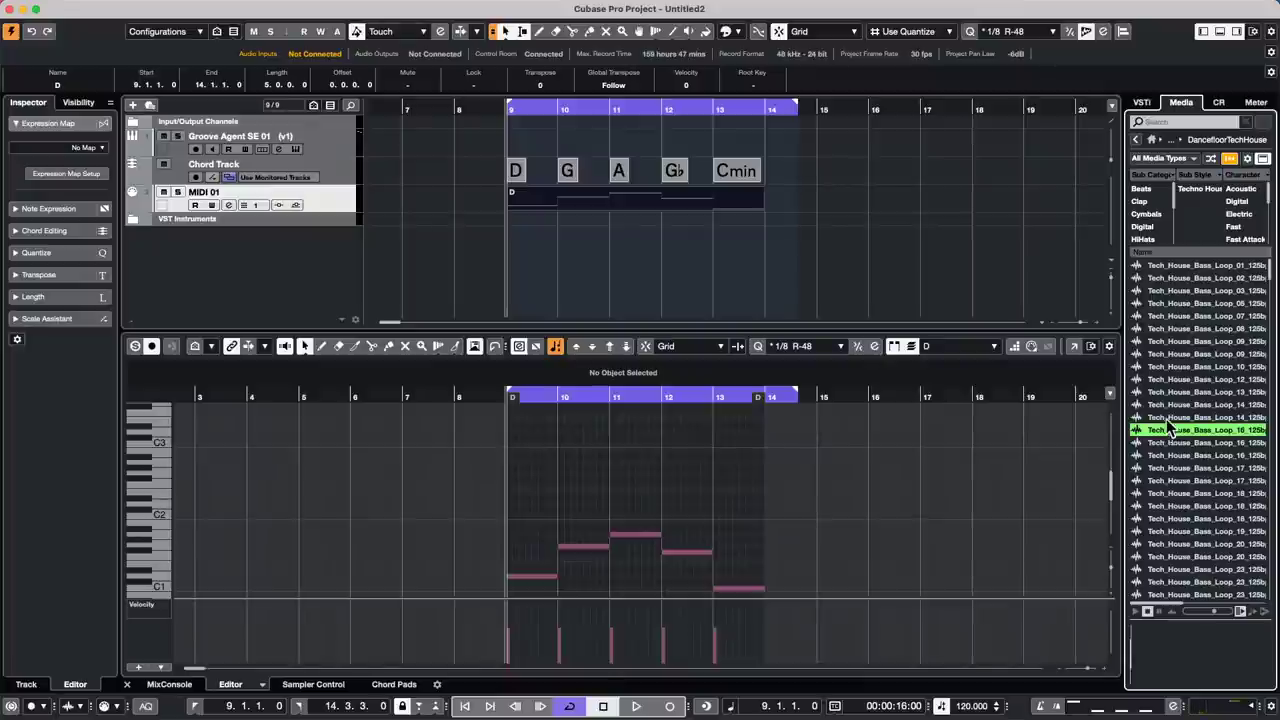
# Step: Place Tech_House_Bass_Loop_12 on a new audio track below MIDI 01, starting at bar 1
pyautogui.moveTo(536, 106); pyautogui.dragTo(543, 51)
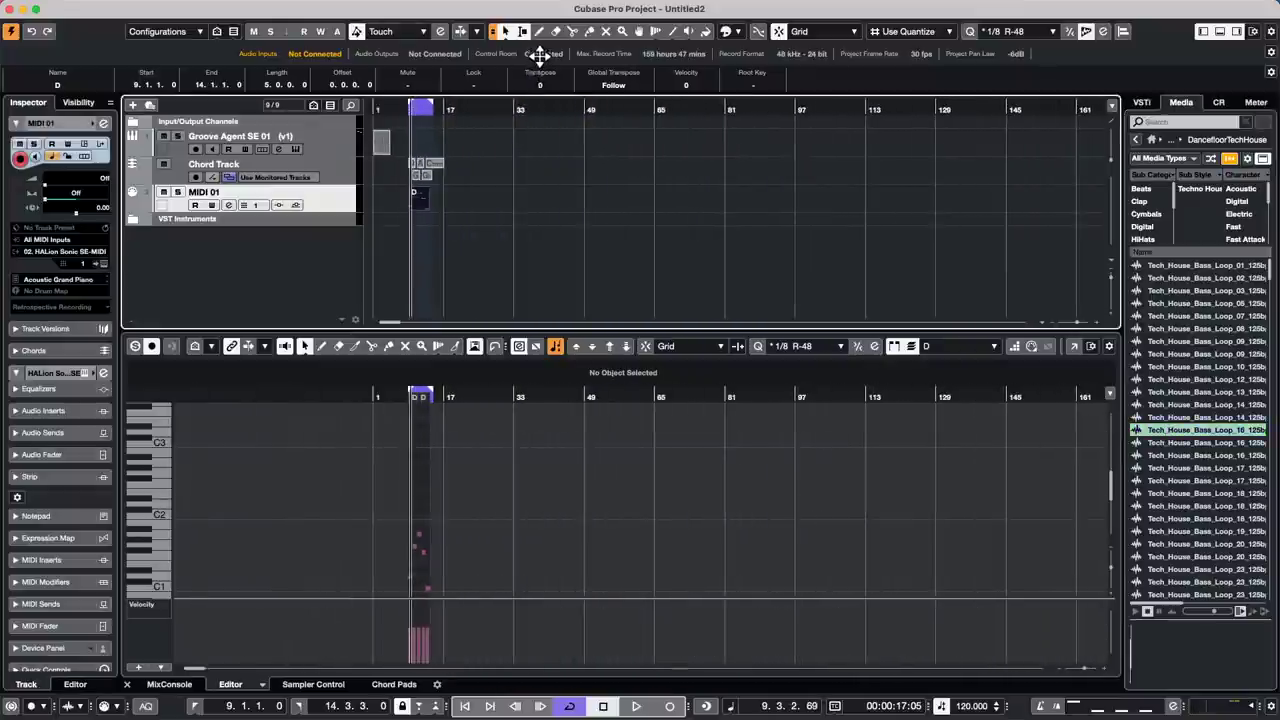
pyautogui.click(1175, 380)
pyautogui.moveTo(1175, 381); pyautogui.dragTo(276, 240)
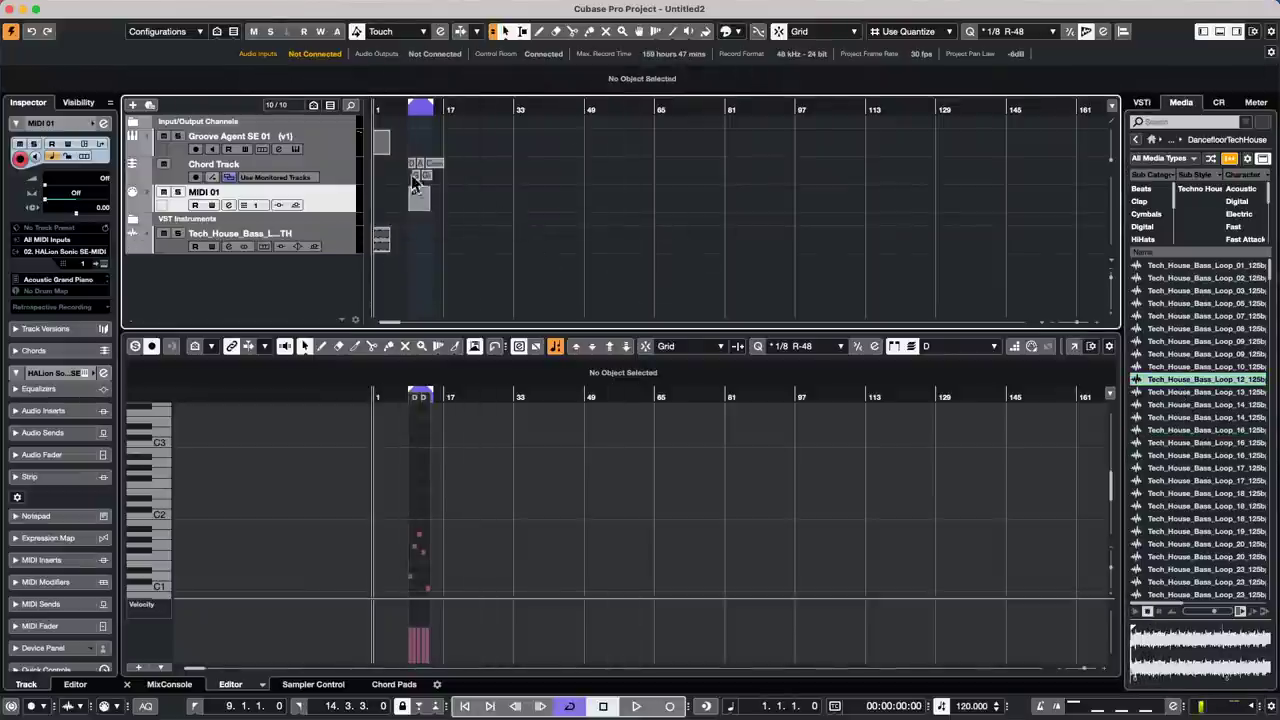
pyautogui.press('h')
pyautogui.press('h')
pyautogui.press('h')
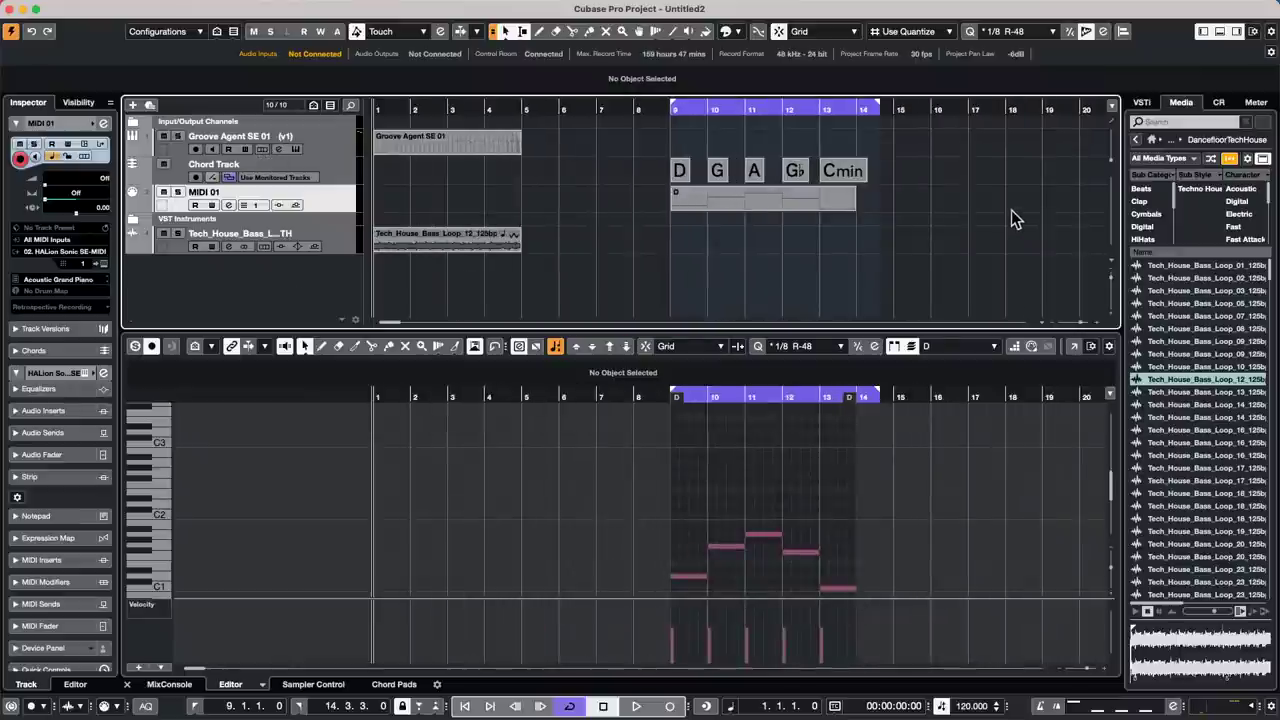
# Step: Open the recent project Amos Moses - GO.cpr
pyautogui.moveTo(24, 7)
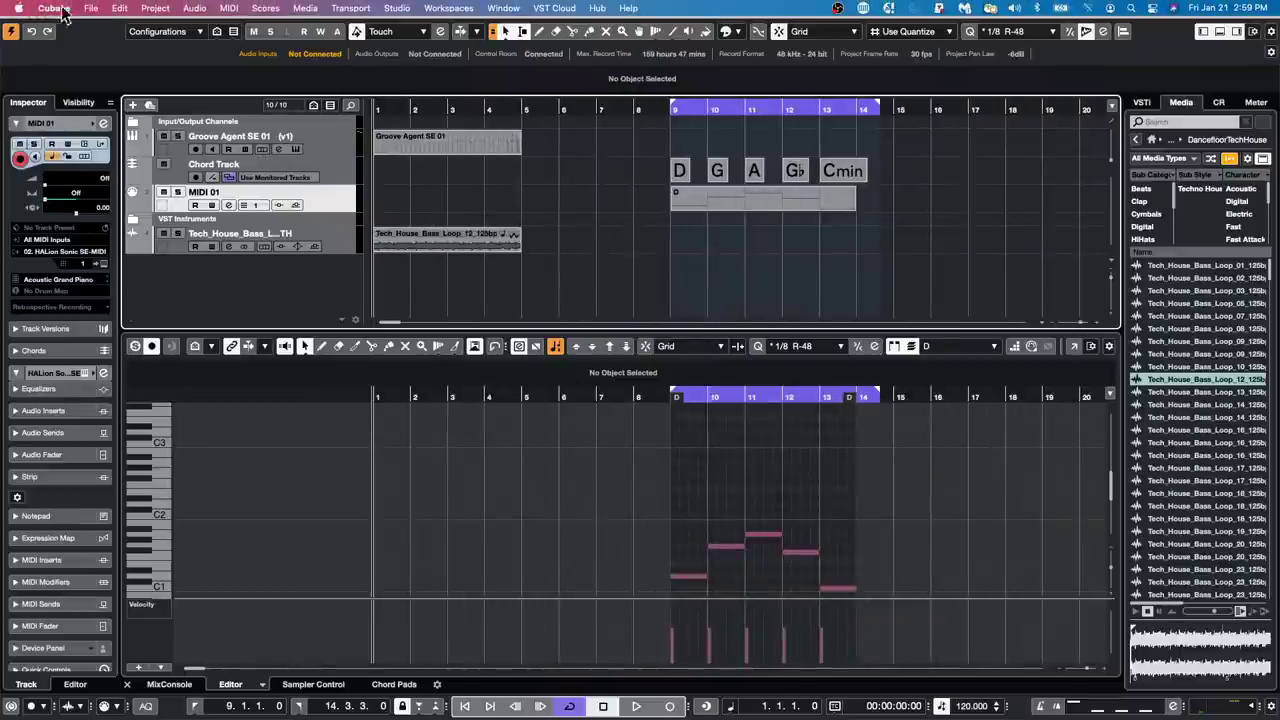
pyautogui.click(91, 8)
pyautogui.moveTo(165, 292)
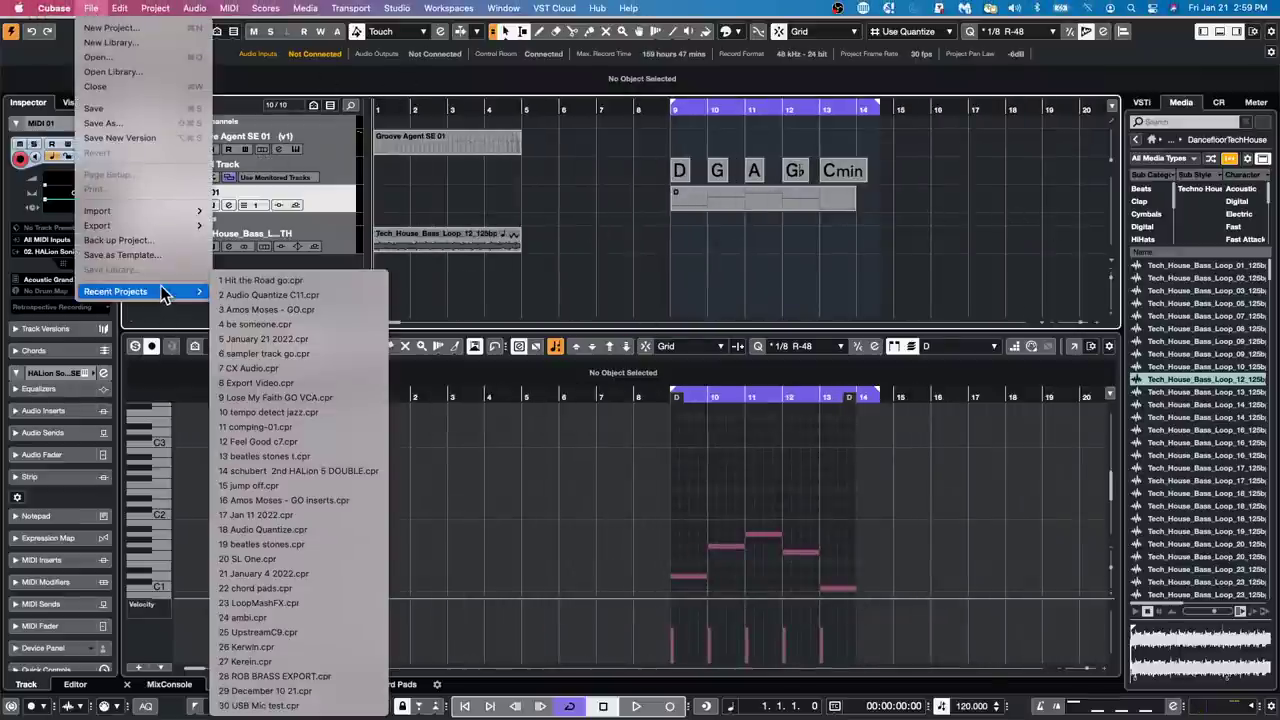
pyautogui.click(331, 309)
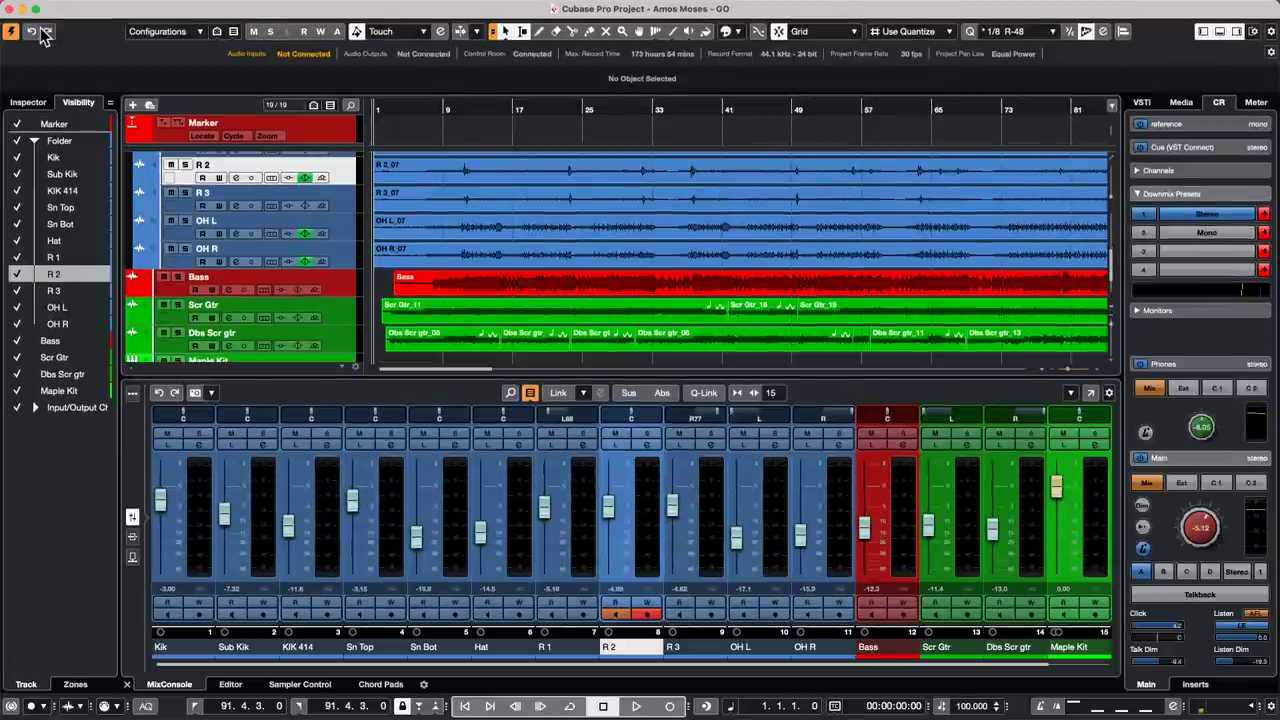
# Step: Set the locators to the range of the Dbs Scr gtr_07 event on the Dbs Scr gtr track
pyautogui.moveTo(486, 106); pyautogui.dragTo(487, 57)
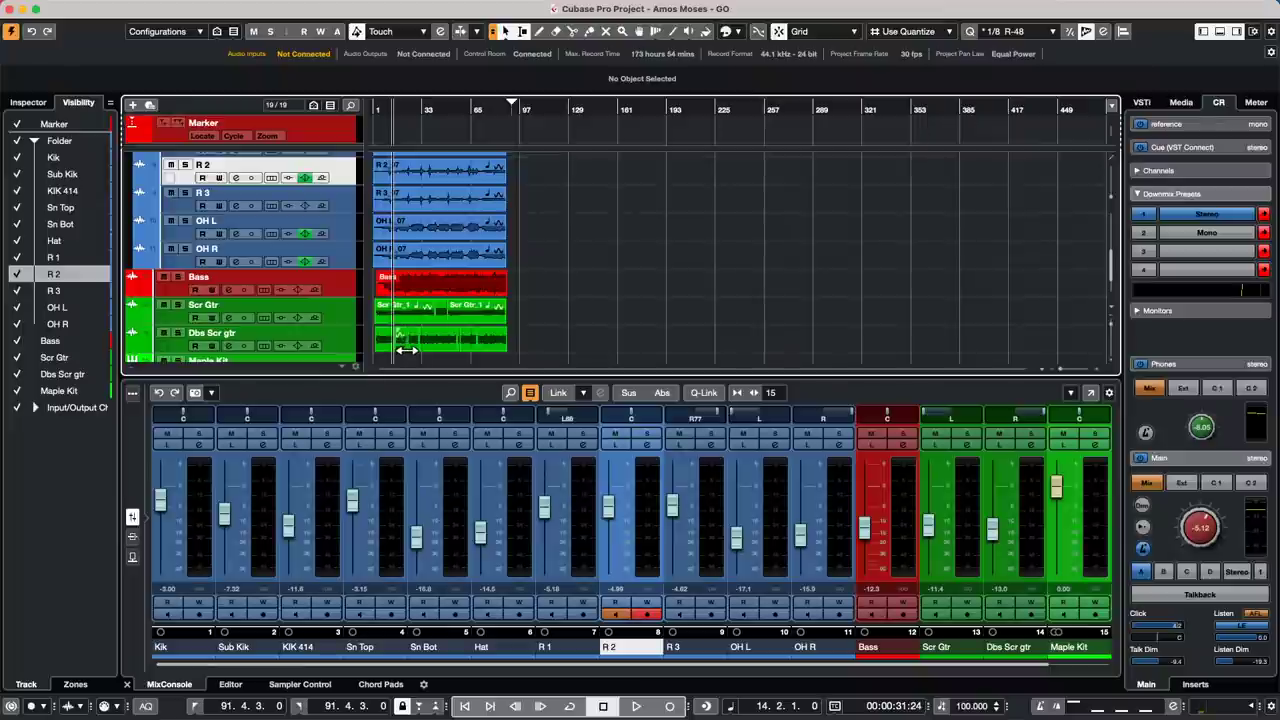
pyautogui.click(409, 340)
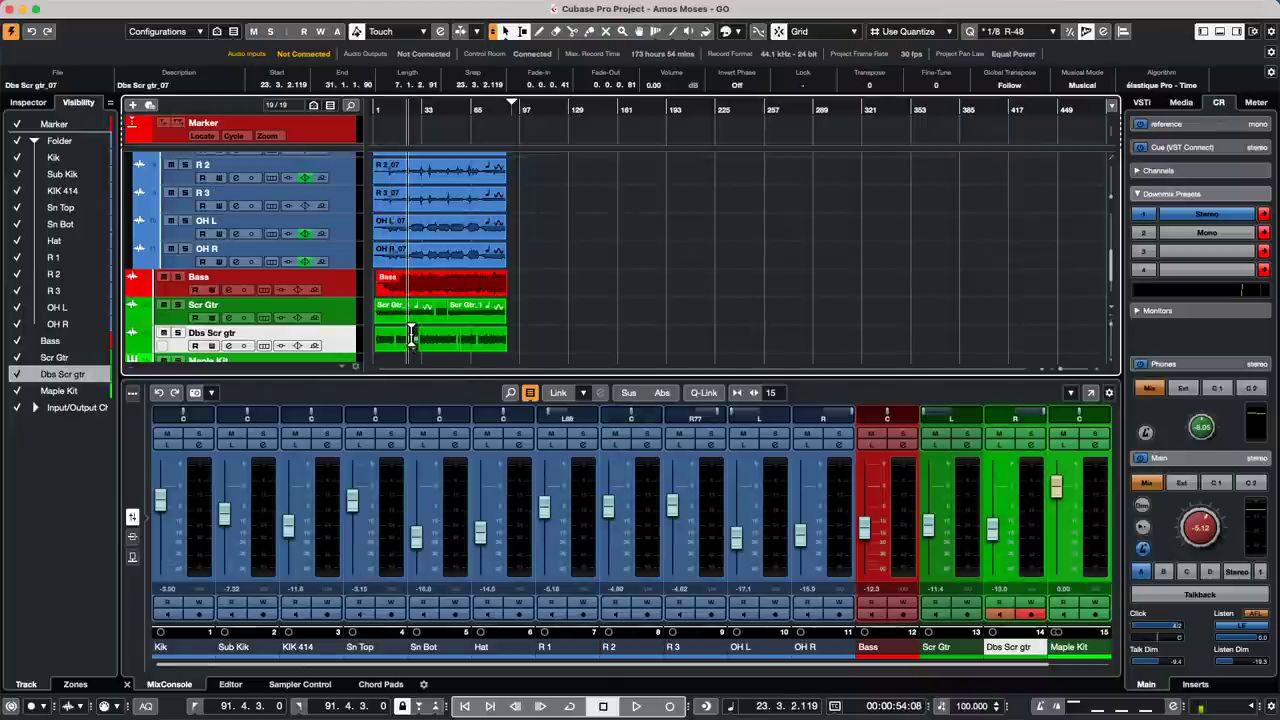
pyautogui.press('p')
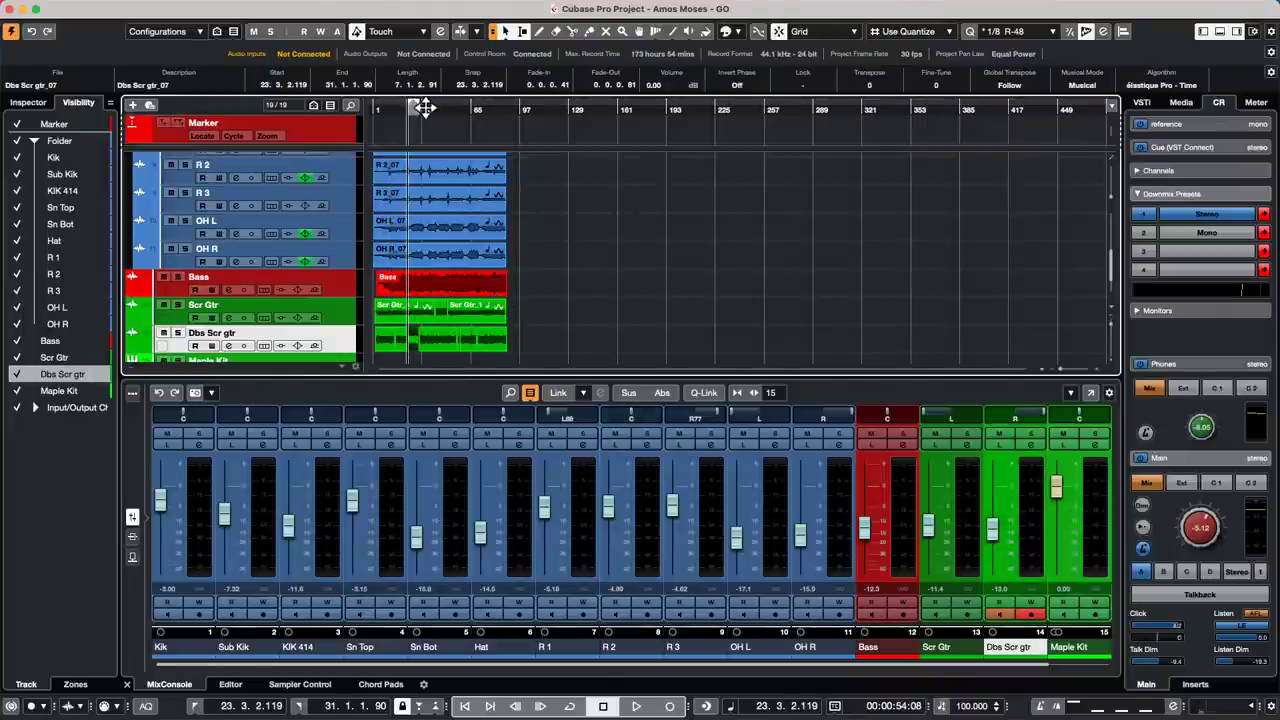
pyautogui.moveTo(425, 107); pyautogui.dragTo(408, 128)
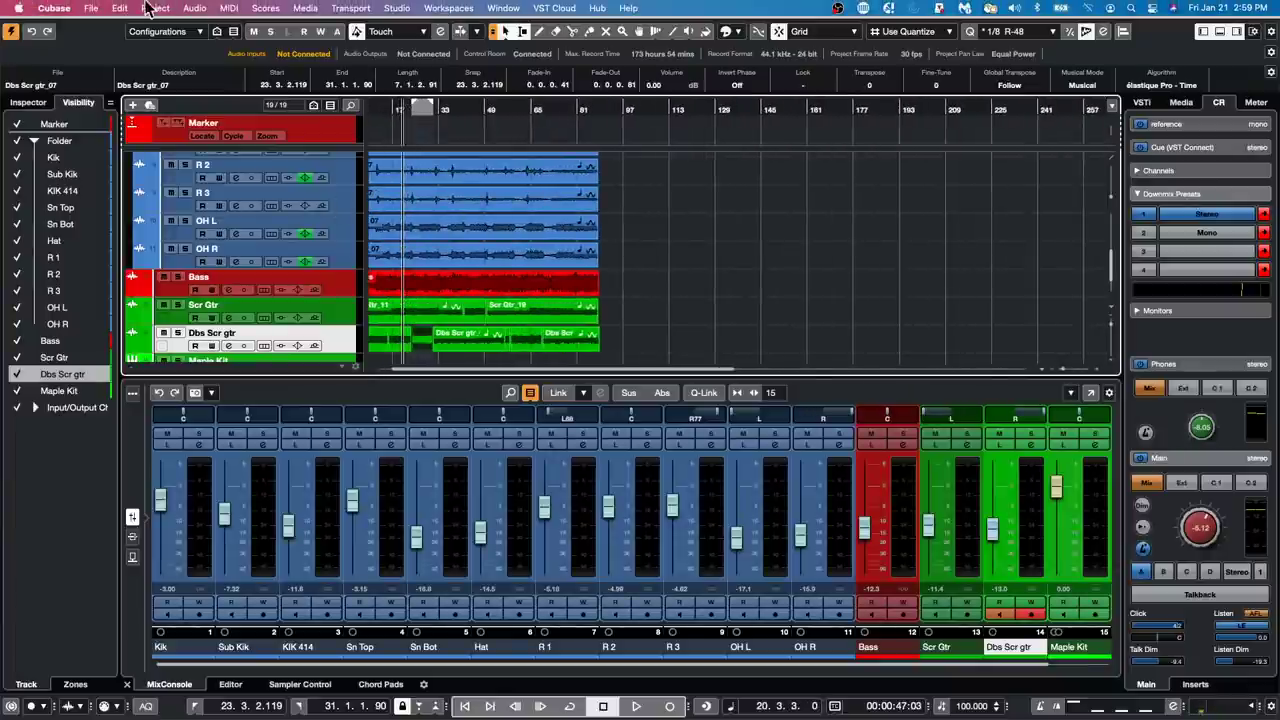
# Step: Export an audio mixdown of the Stereo Out between the locators, with After Export set to Create Audio Track
pyautogui.click(120, 8)
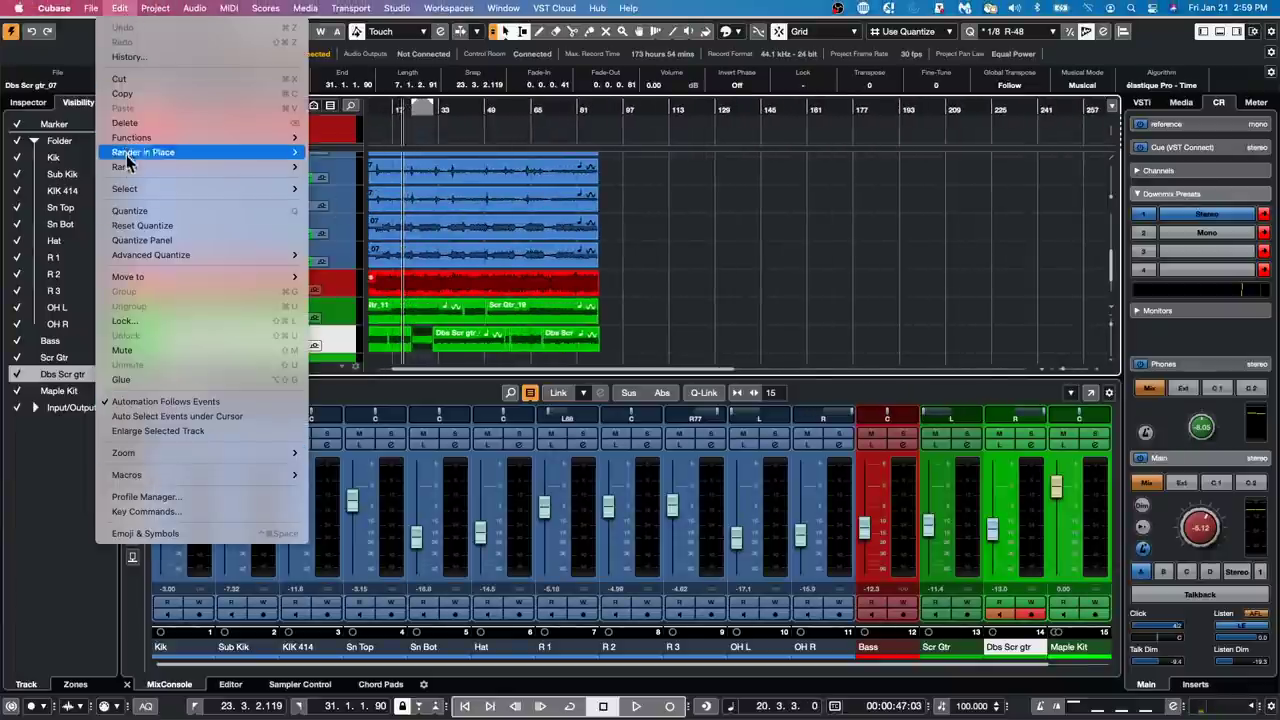
pyautogui.moveTo(91, 8)
pyautogui.moveTo(131, 226)
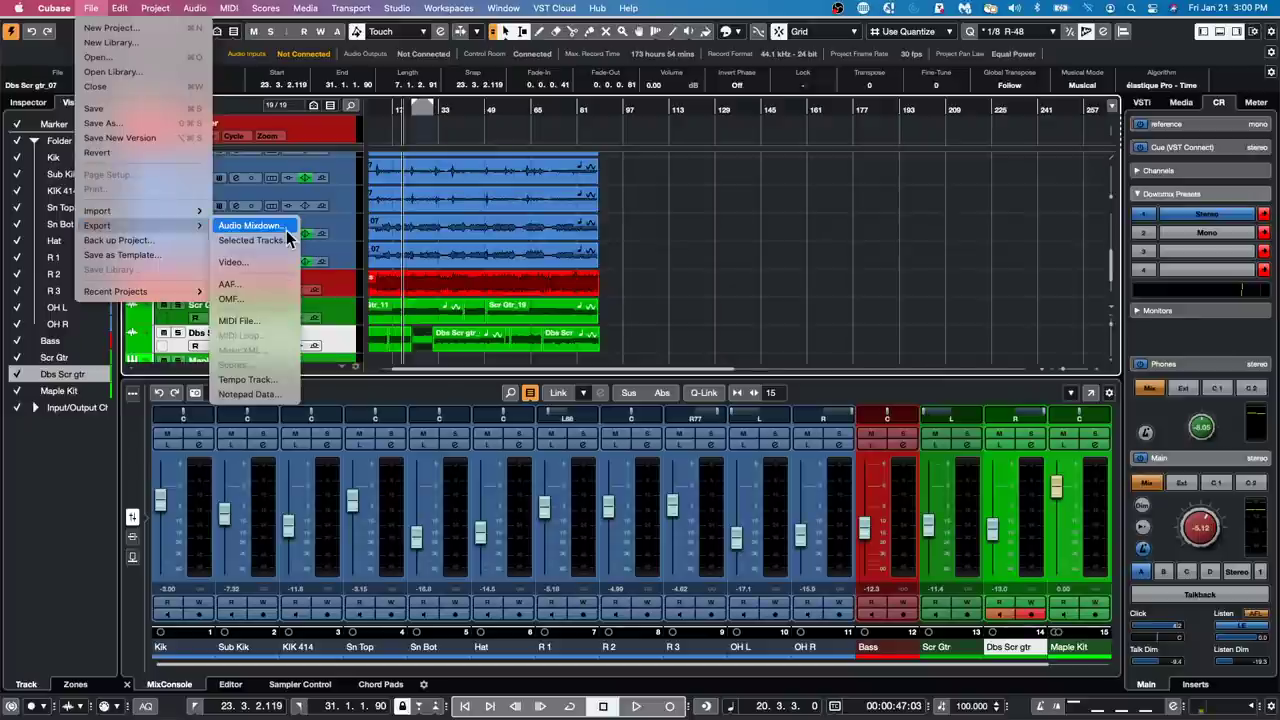
pyautogui.click(284, 228)
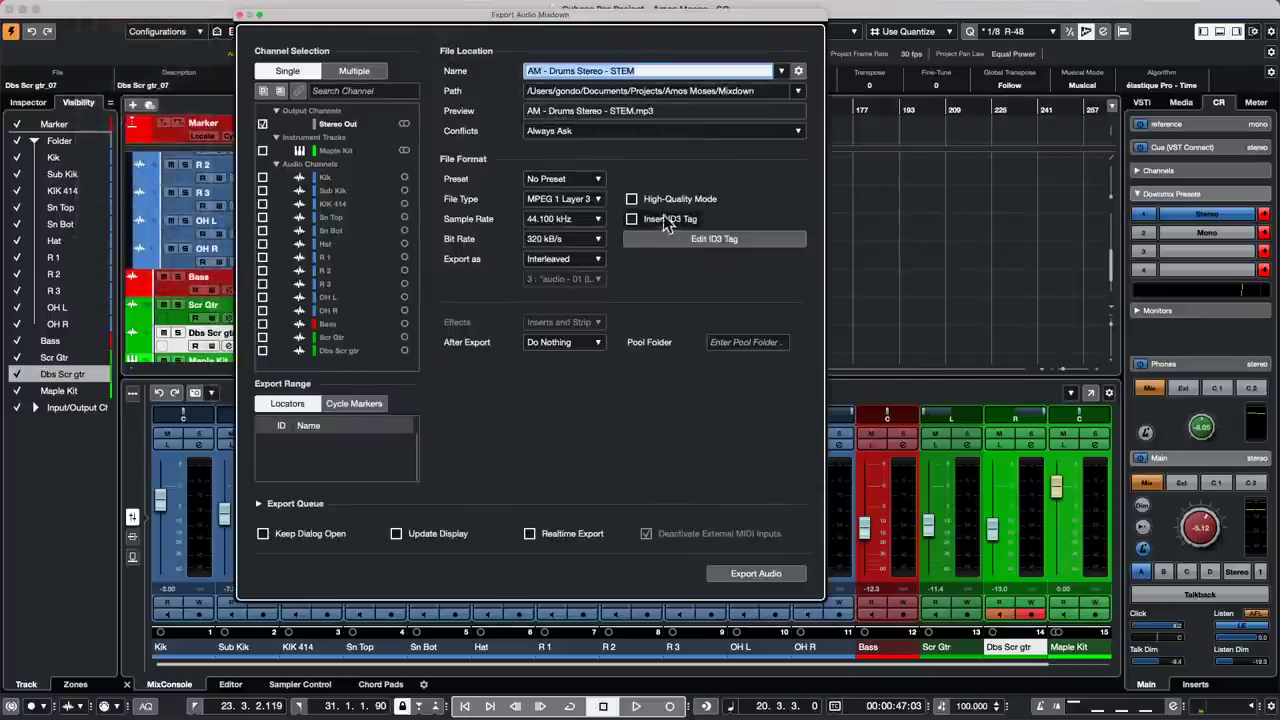
pyautogui.click(595, 345)
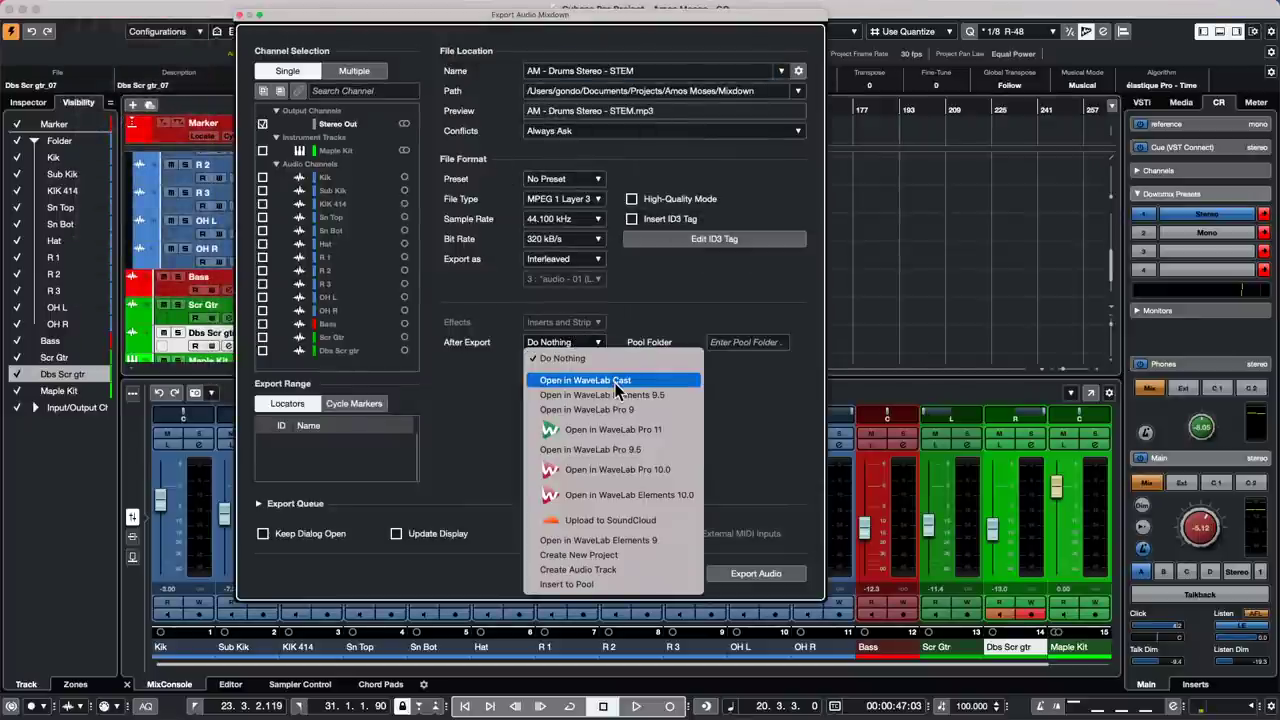
pyautogui.click(622, 569)
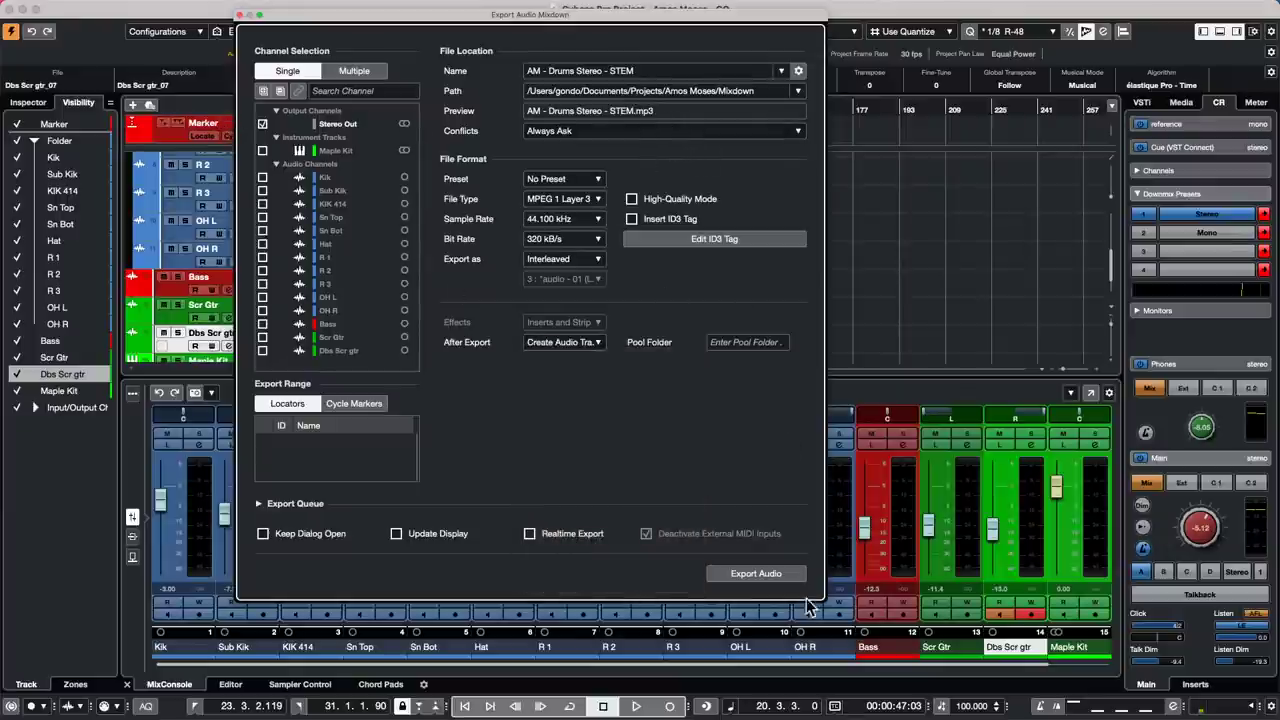
pyautogui.click(787, 575)
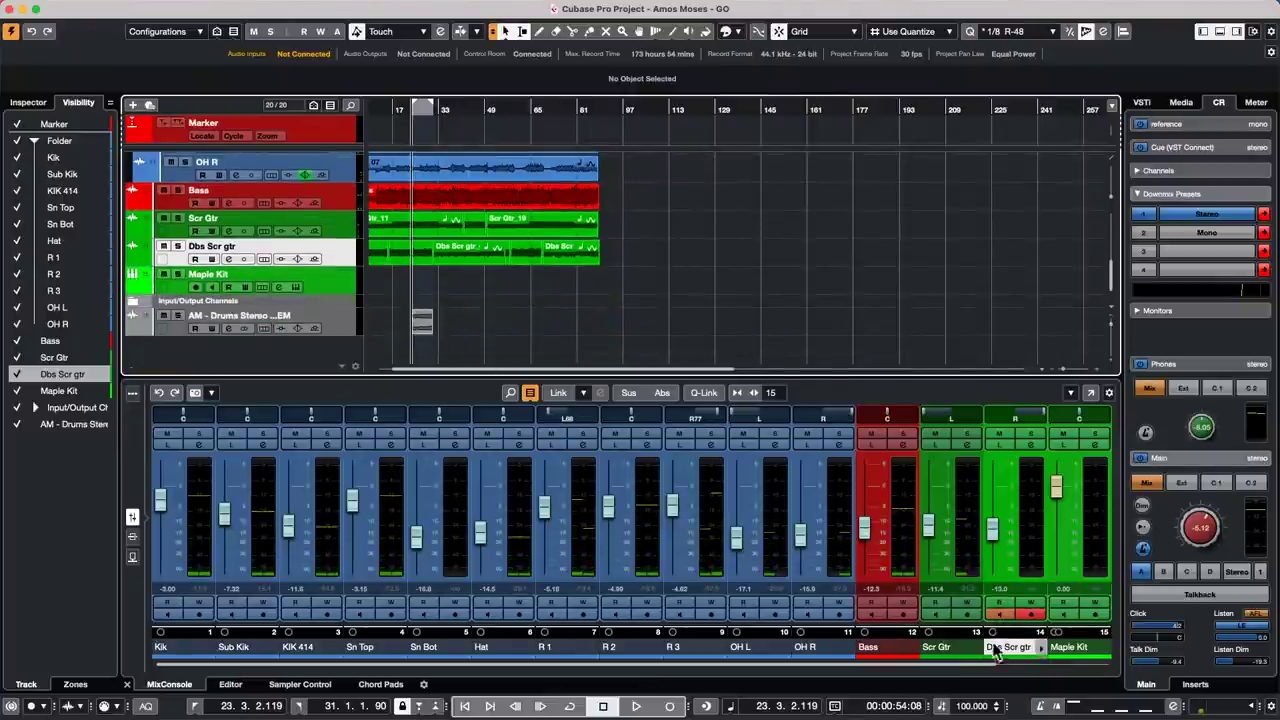
pyautogui.hscroll(2, 990, 645)
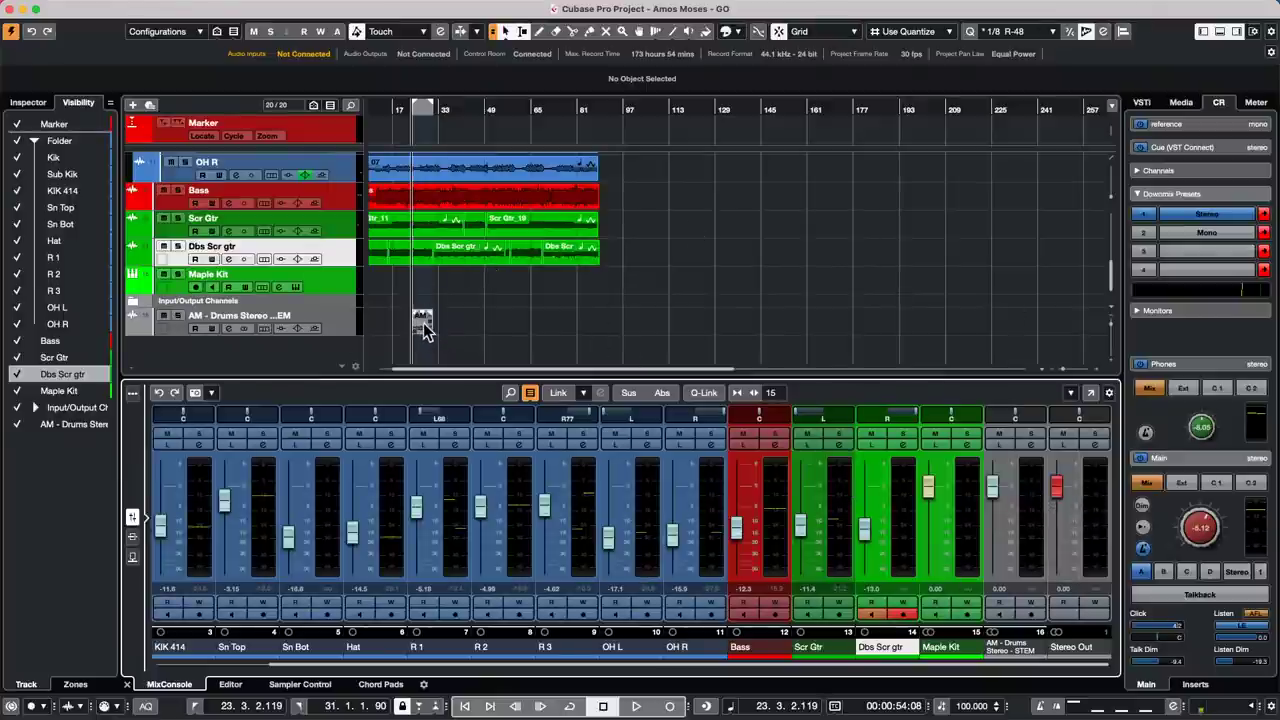
pyautogui.moveTo(345, 5)
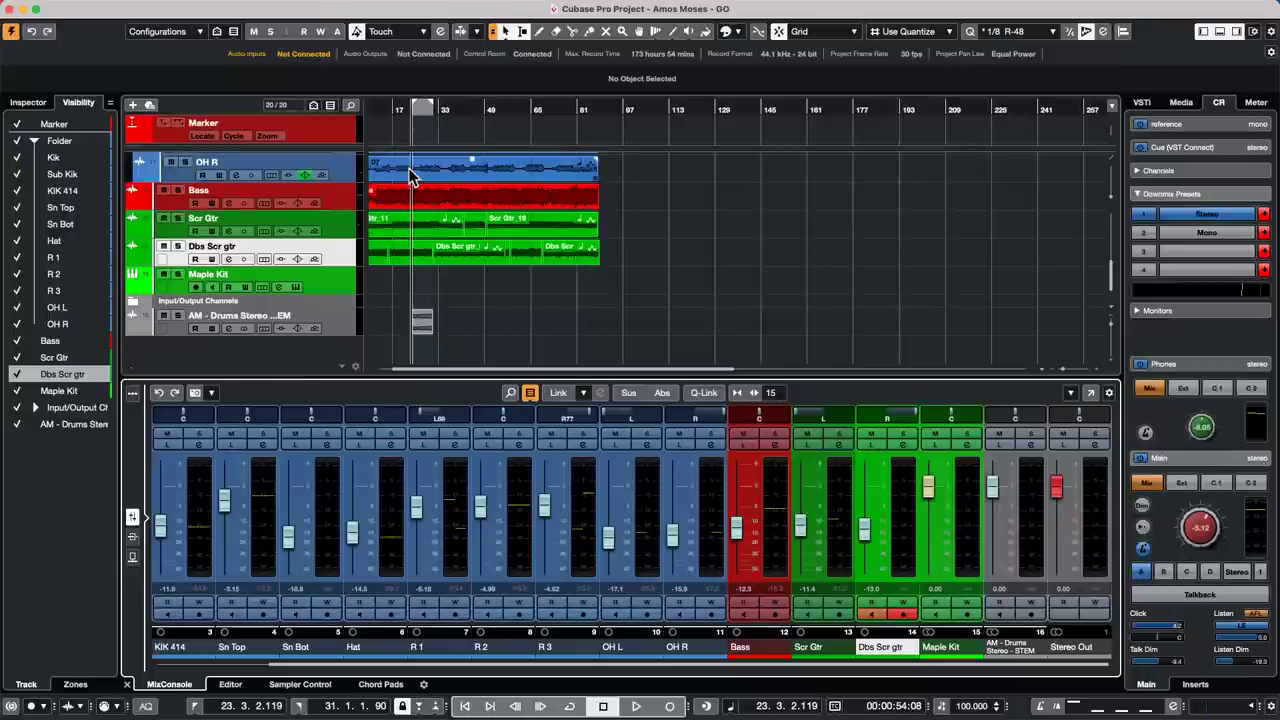
pyautogui.moveTo(350, 5)
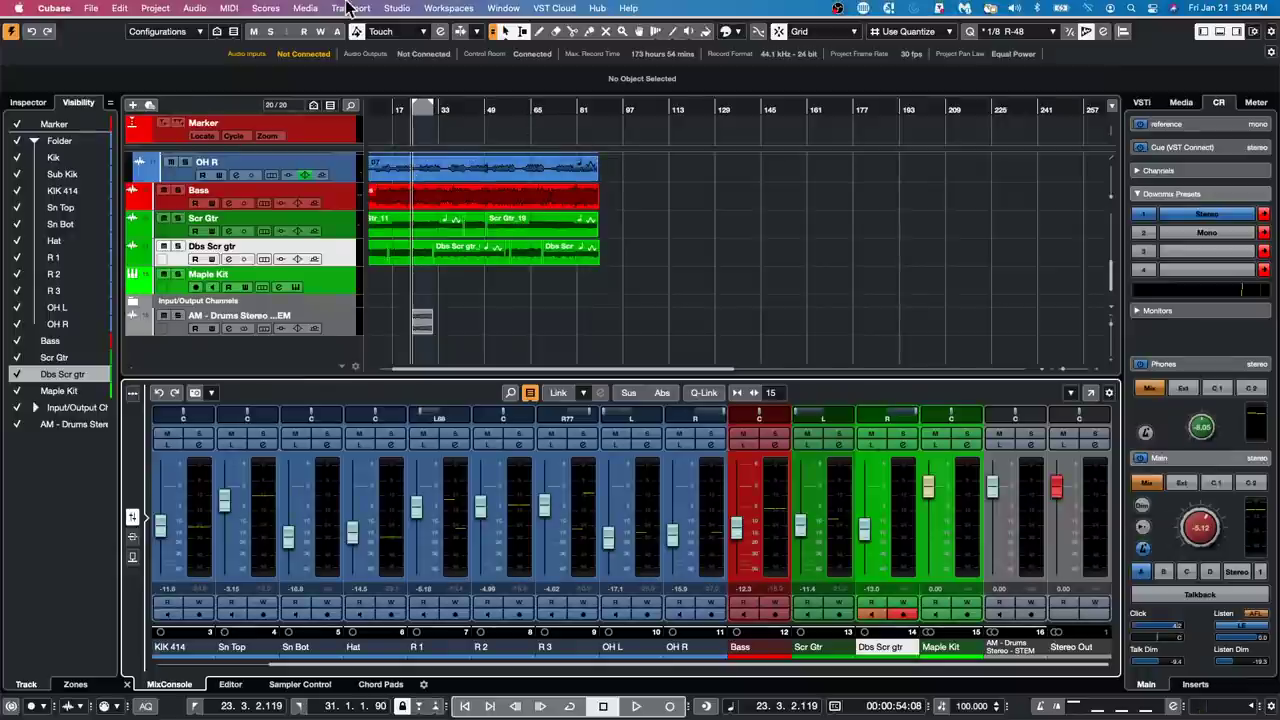
# Step: Open the recent project be someone.cpr
pyautogui.click(399, 9)
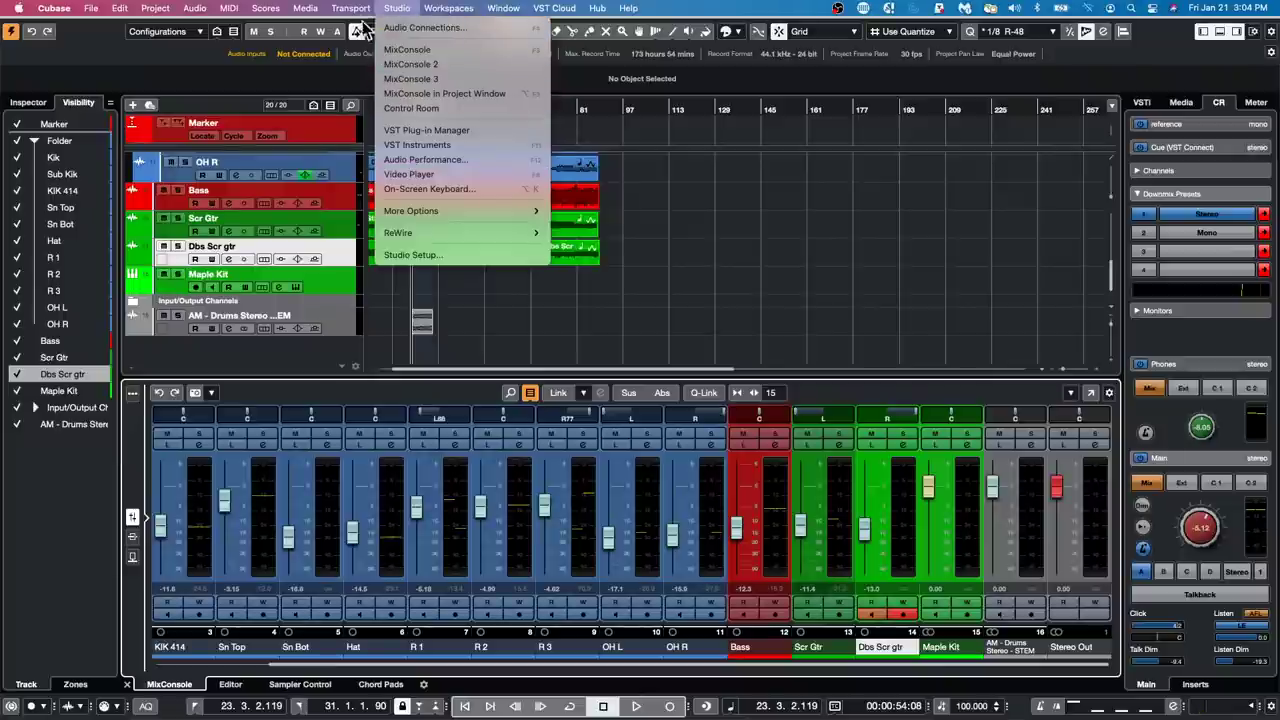
pyautogui.moveTo(362, 20)
pyautogui.moveTo(91, 8)
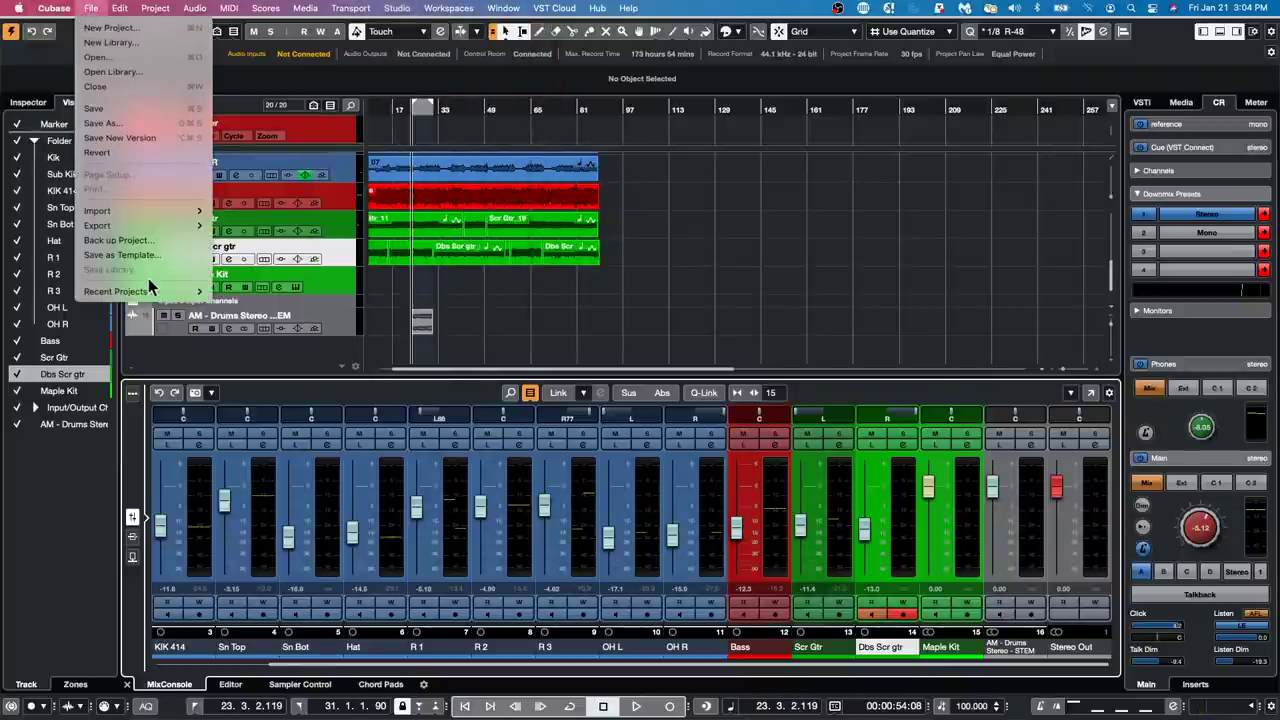
pyautogui.moveTo(150, 291)
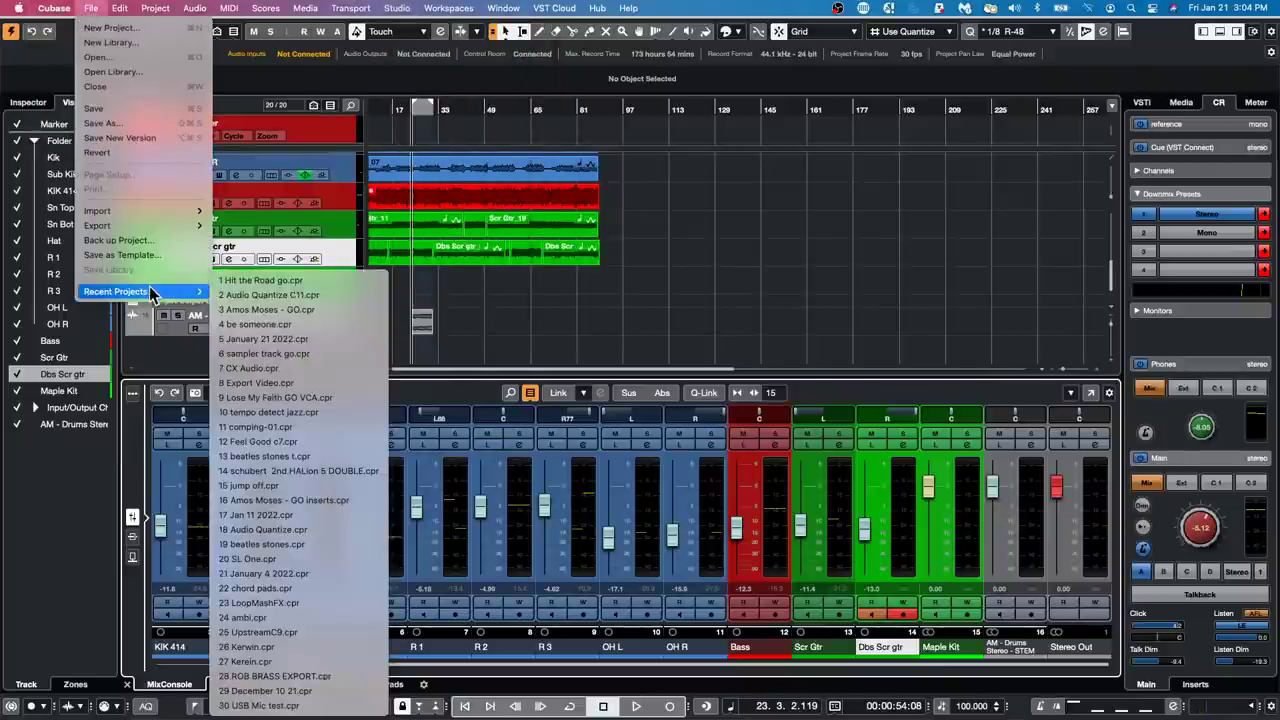
pyautogui.click(310, 325)
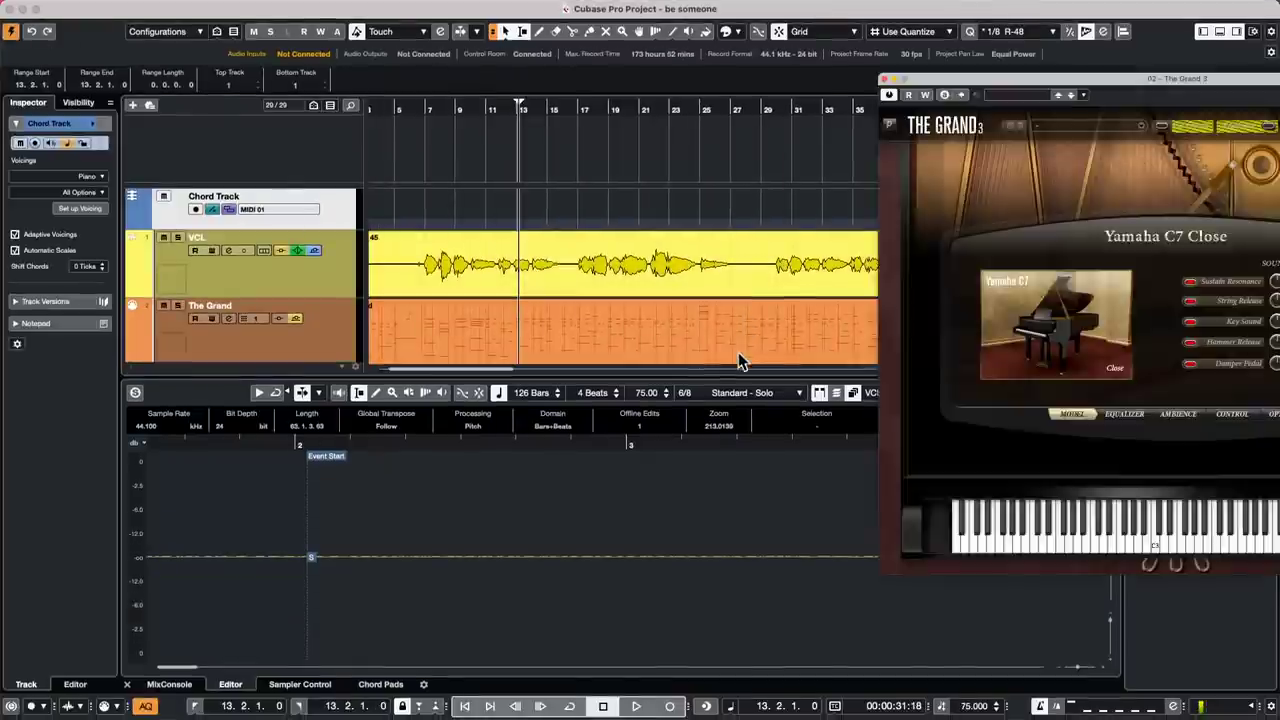
# Step: Close the Grand 3 instrument window and open the part on The Grand track in a separate Key Editor window
pyautogui.doubleClick(735, 346)
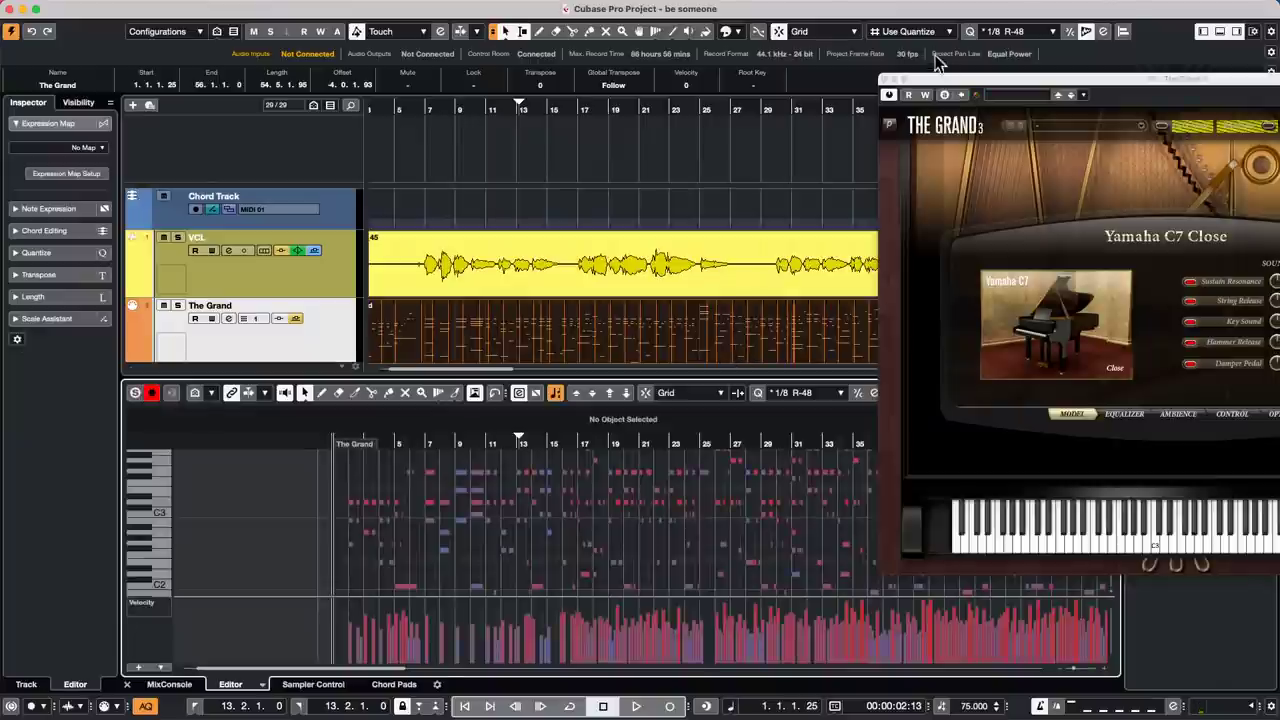
pyautogui.click(886, 79)
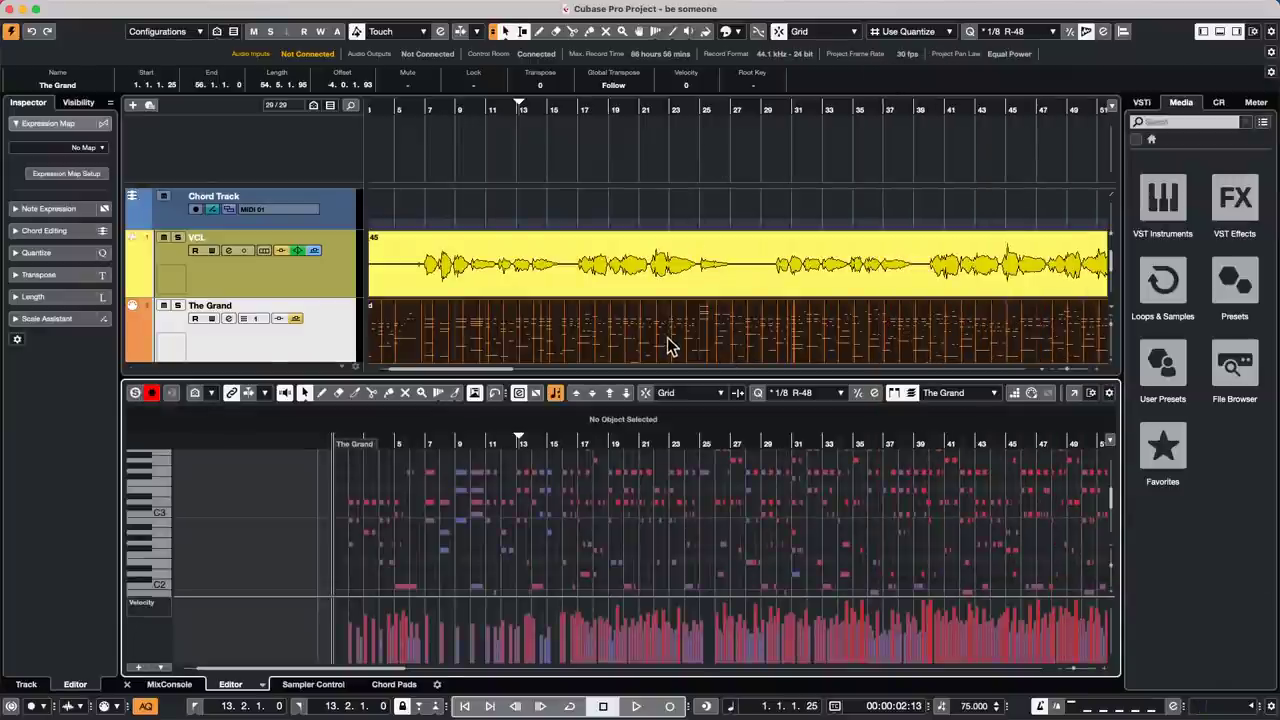
pyautogui.click(1074, 393)
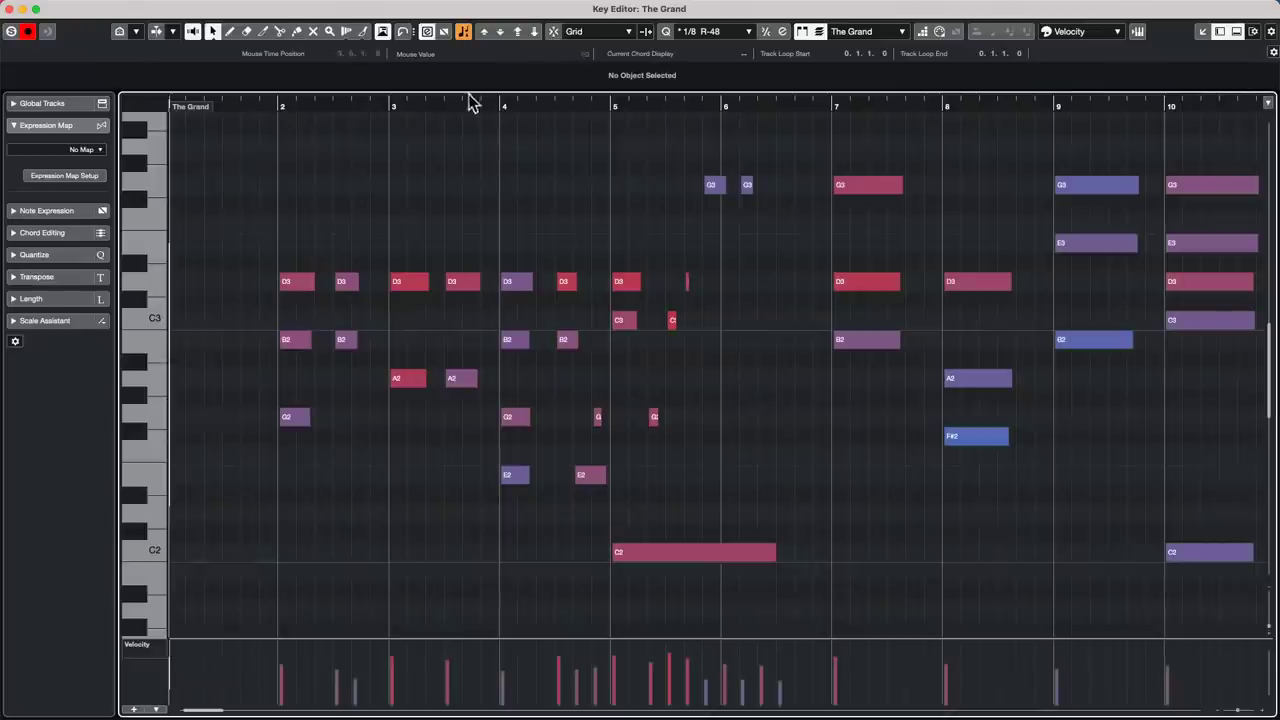
# Step: Move all notes of The Grand part slightly earlier together, enlarging the part to fit them
pyautogui.press('super+a')
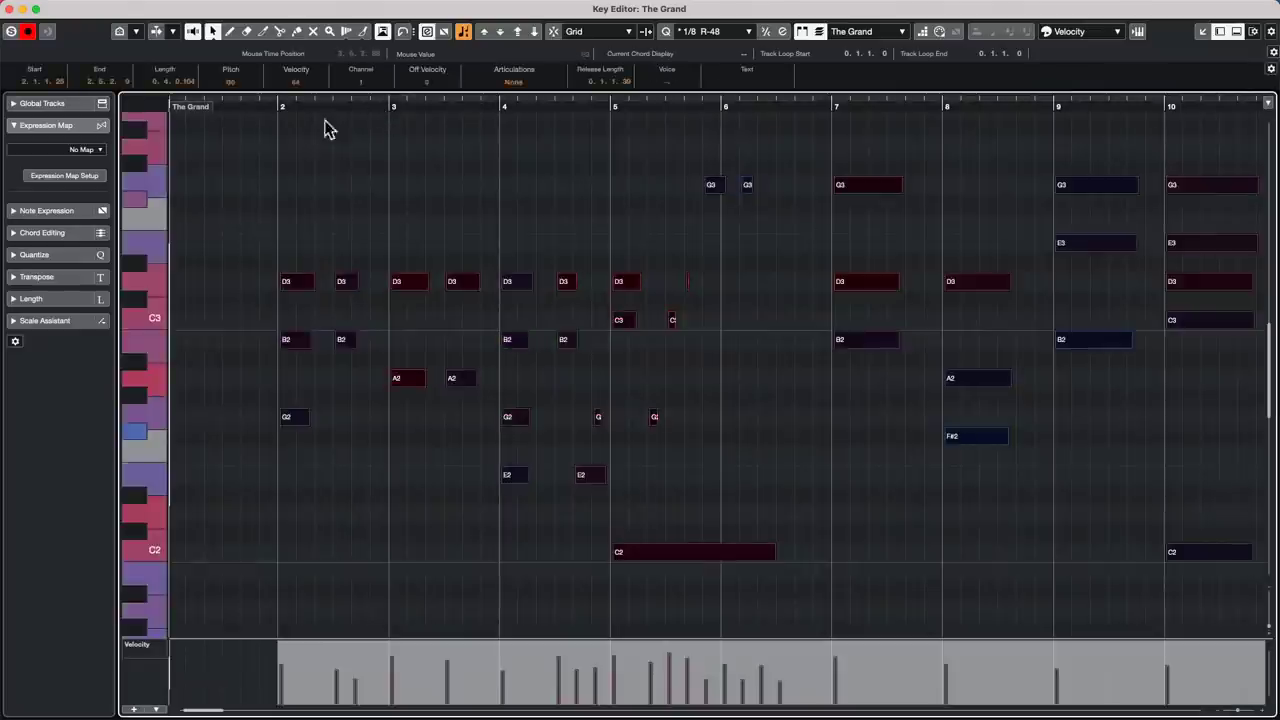
pyautogui.moveTo(300, 289)
pyautogui.mouseDown()
pyautogui.moveTo(328, 286)
pyautogui.moveTo(297, 288)
pyautogui.mouseUp()
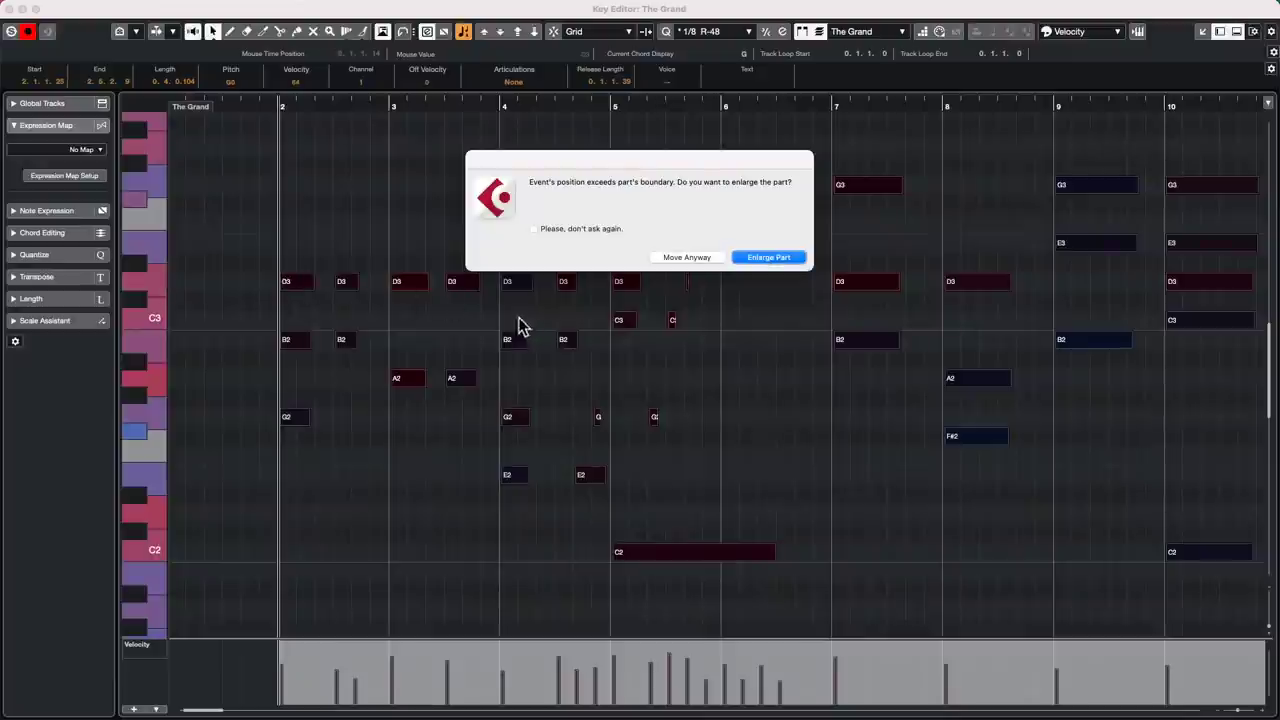
pyautogui.click(765, 265)
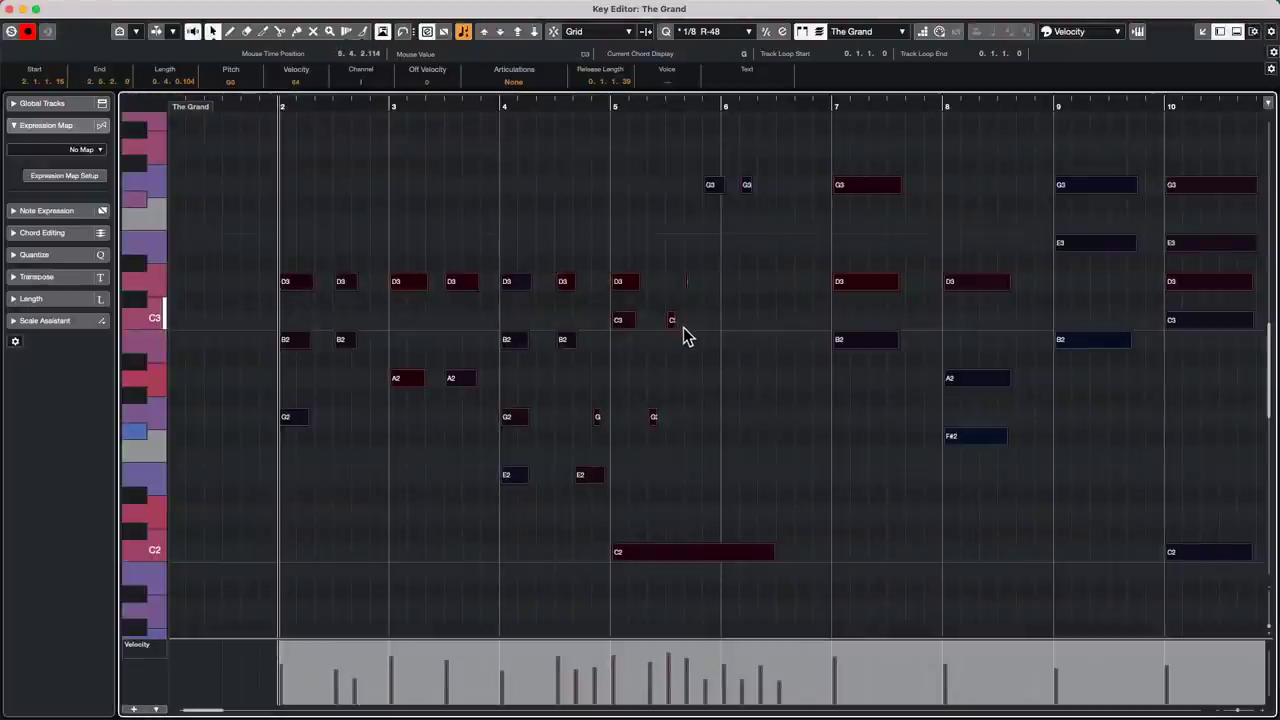
# Step: Try to shift all notes of The Grand part again with the part enlarged, and undo the last edit
pyautogui.click(384, 243)
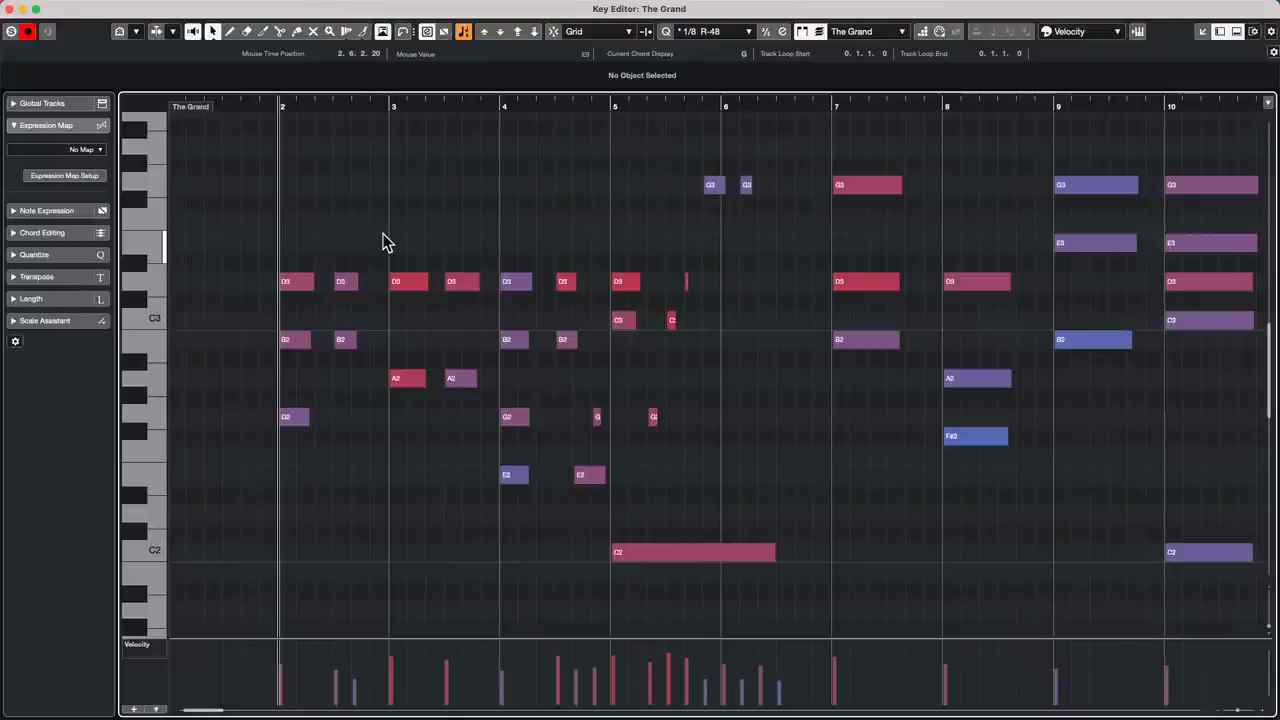
pyautogui.press('super+a')
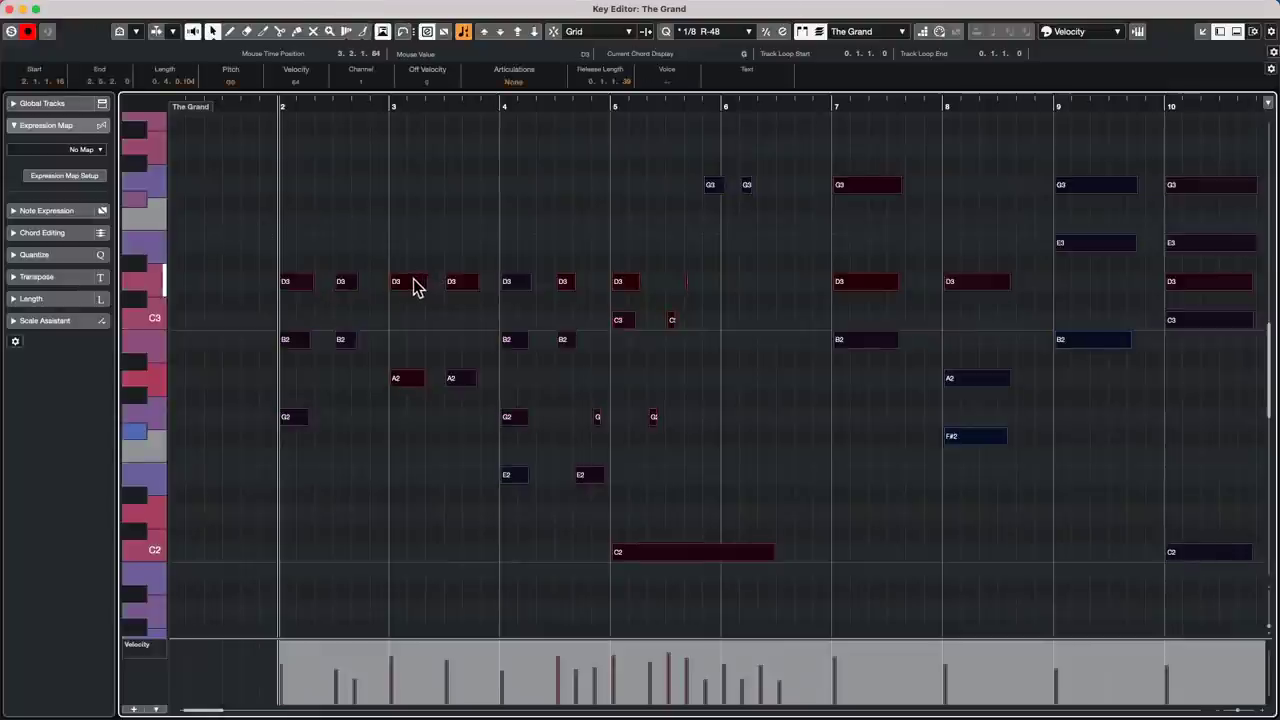
pyautogui.moveTo(422, 285); pyautogui.dragTo(431, 283)
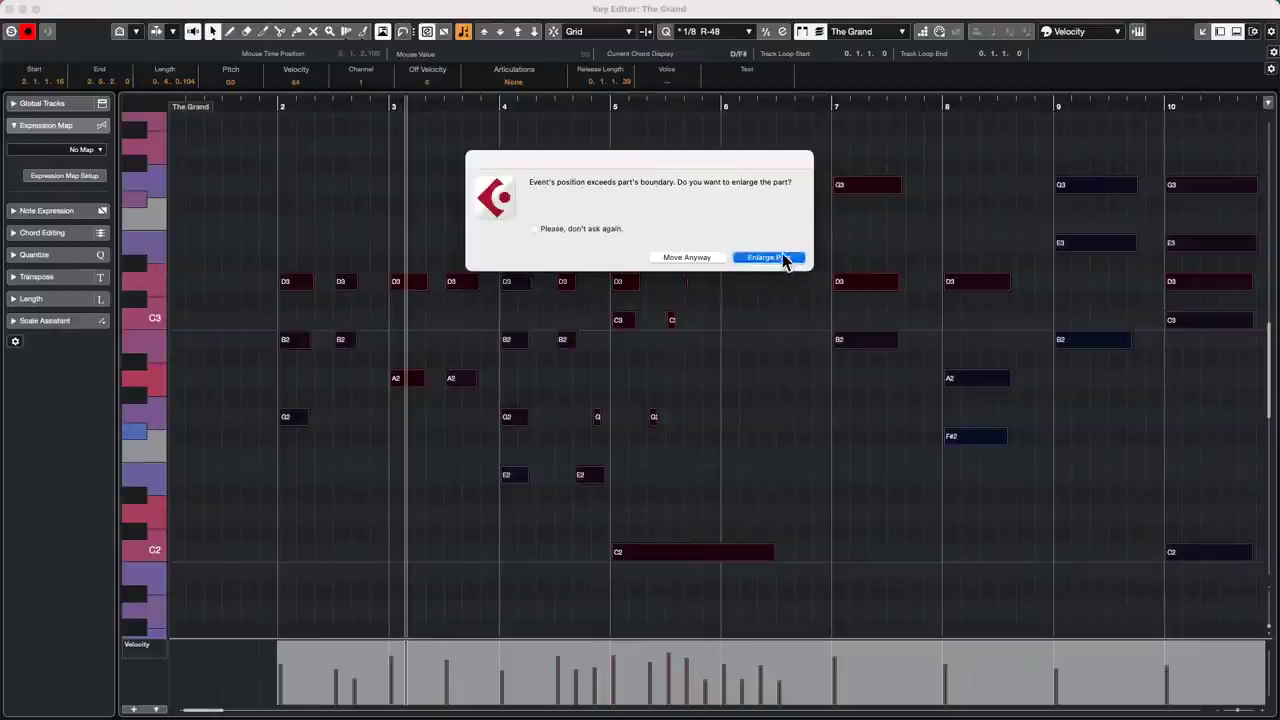
pyautogui.click(745, 257)
pyautogui.press('super+z')
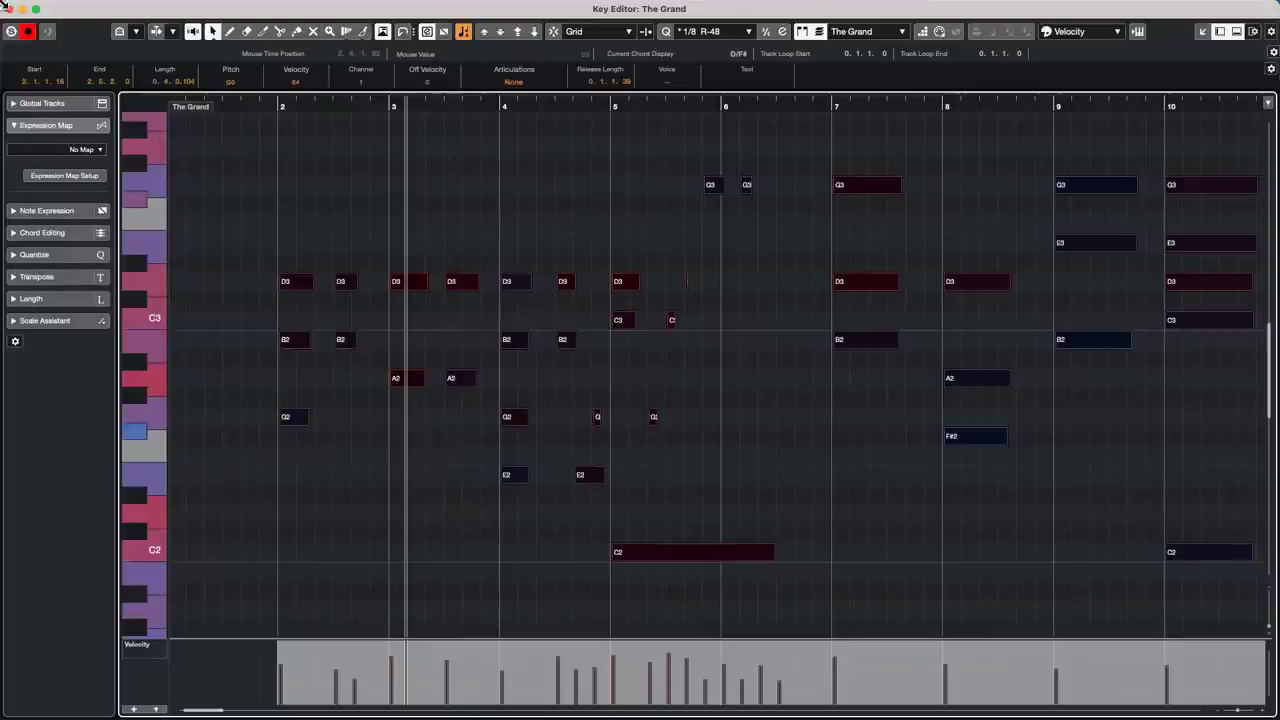
# Step: Close the separate Key Editor window and open the recent project sampler track go.cpr
pyautogui.moveTo(20, 22)
pyautogui.click(10, 9)
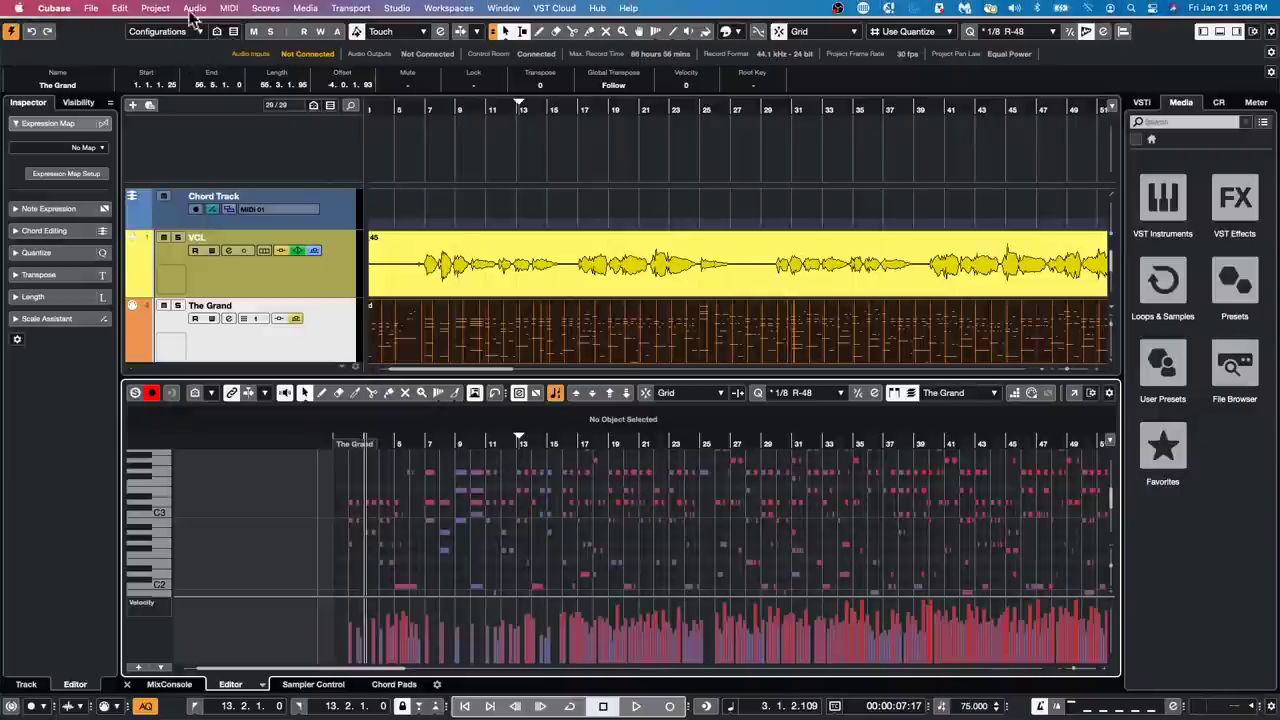
pyautogui.click(90, 9)
pyautogui.moveTo(134, 290)
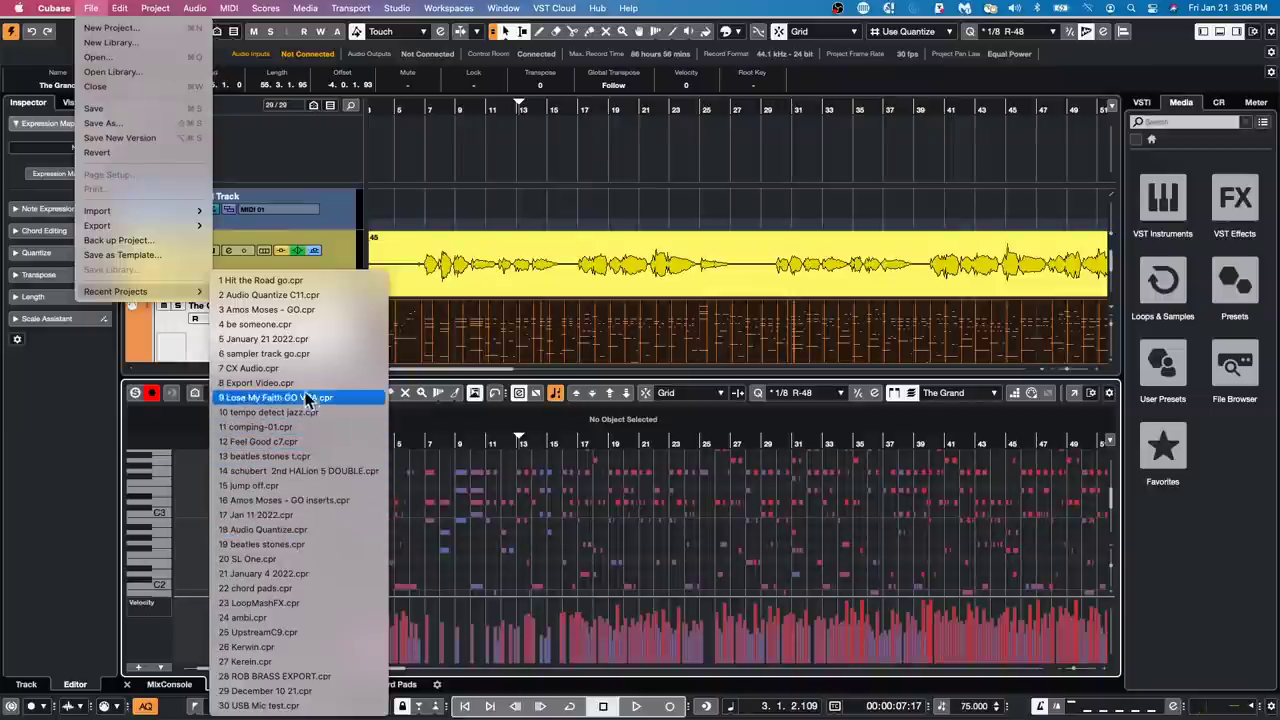
pyautogui.click(313, 362)
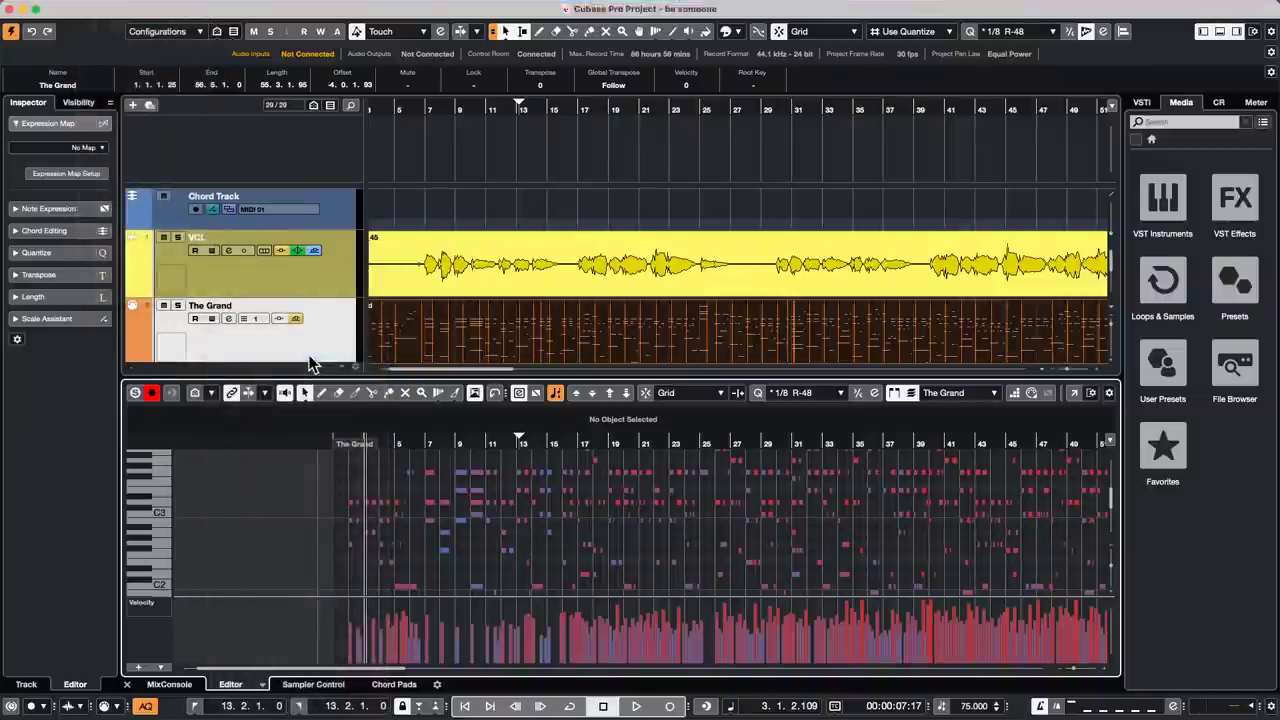
pyautogui.click(729, 245)
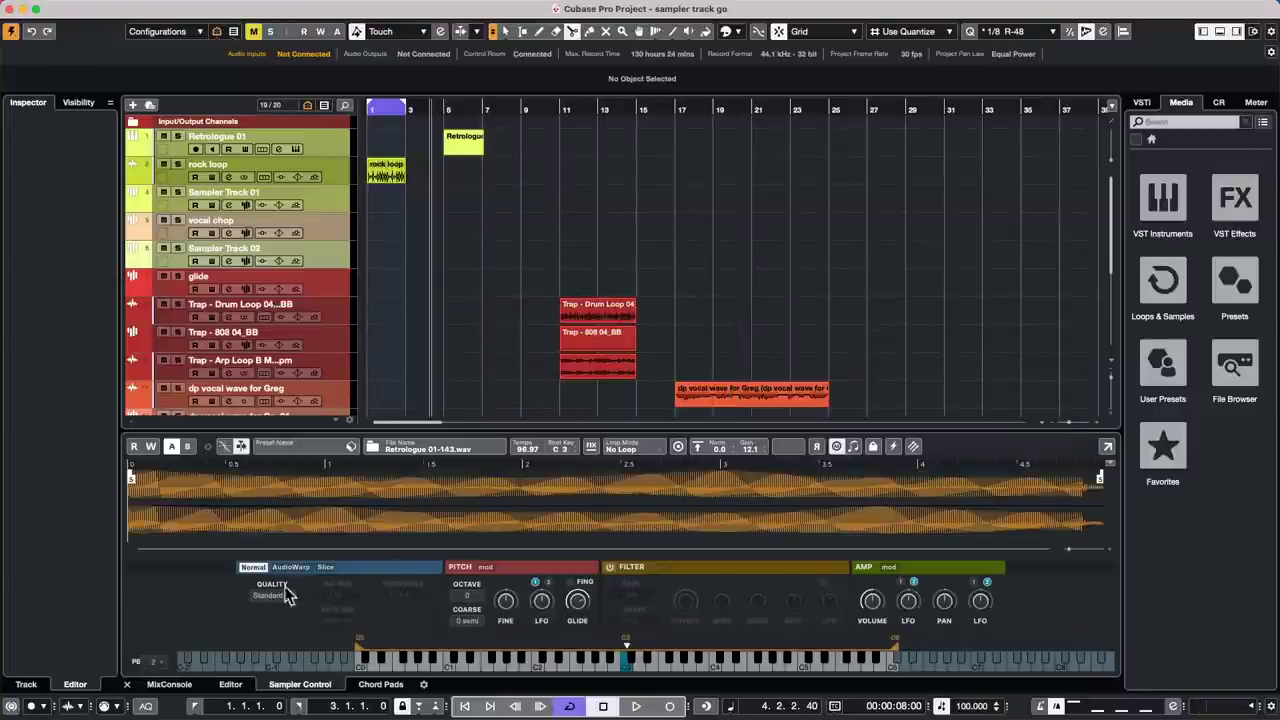
# Step: Load the rock loop audio event into the Sampler Control as a new sampler track
pyautogui.click(343, 200)
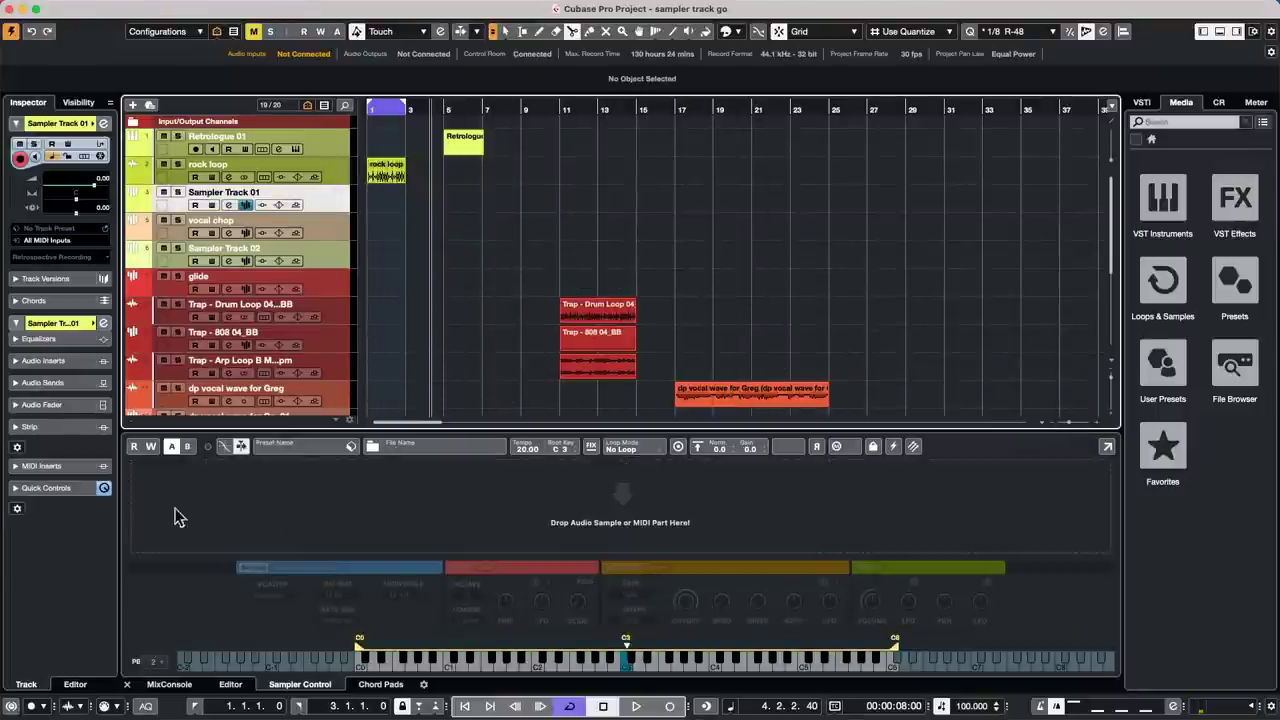
pyautogui.press('1')
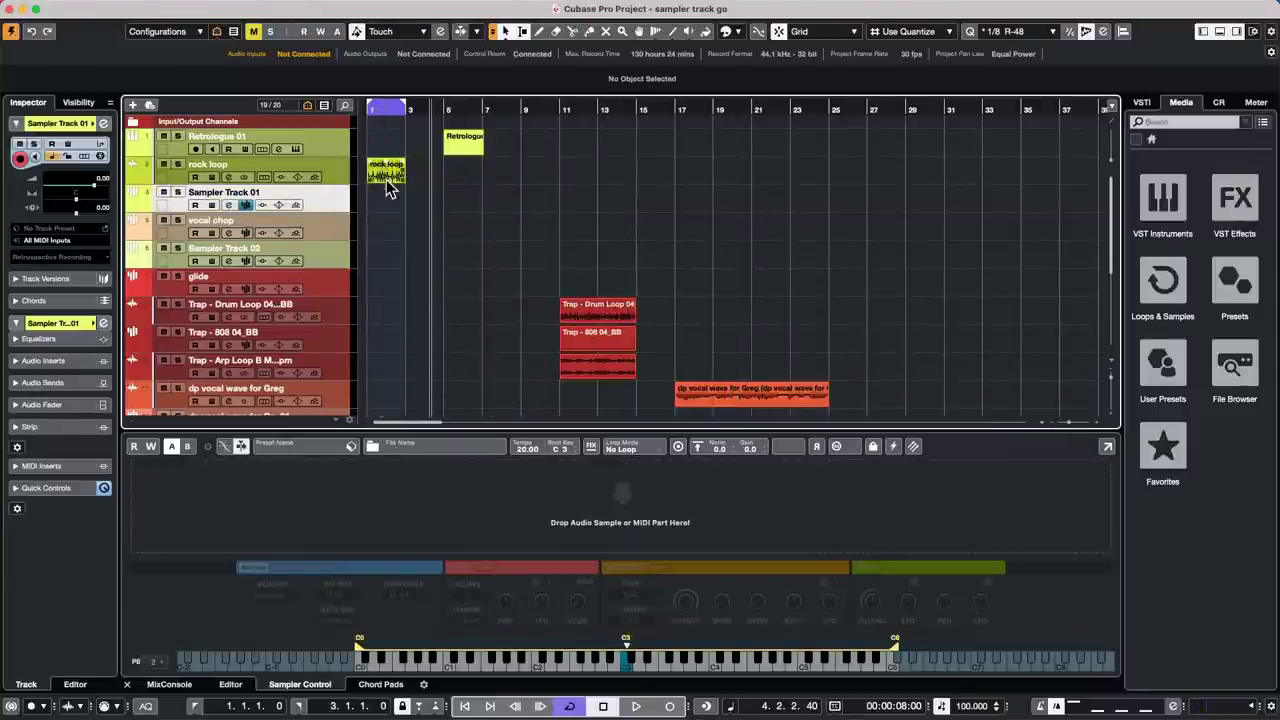
pyautogui.click(386, 176)
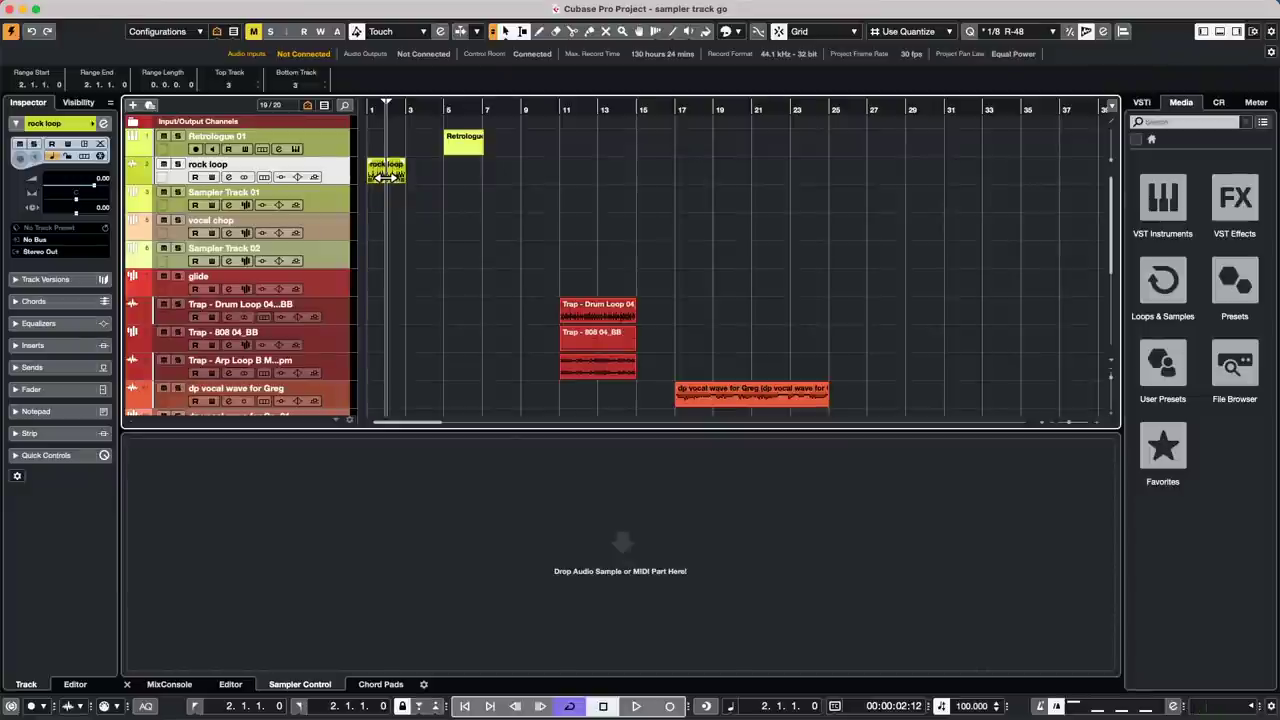
pyautogui.click(329, 198)
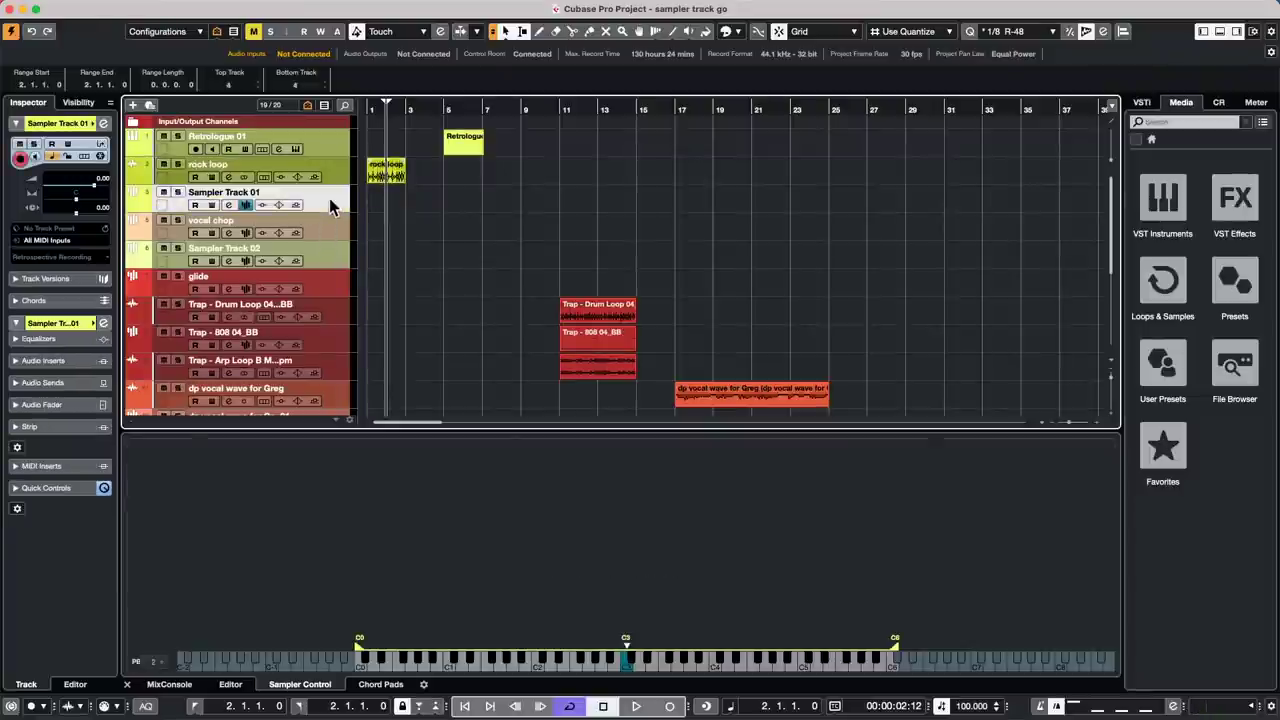
pyautogui.moveTo(384, 170); pyautogui.dragTo(625, 536)
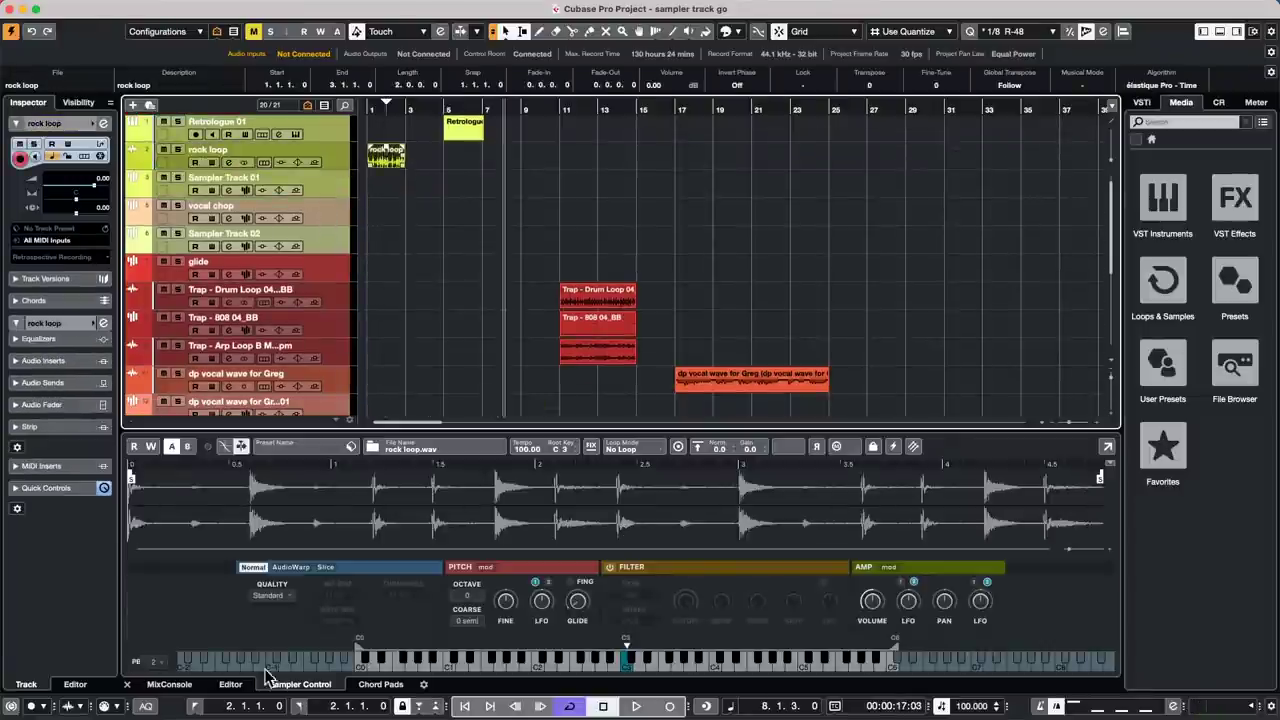
# Step: Slice the rock loop sample with Slice mode in the Sampler Control and transfer it to Groove Agent SE
pyautogui.click(325, 567)
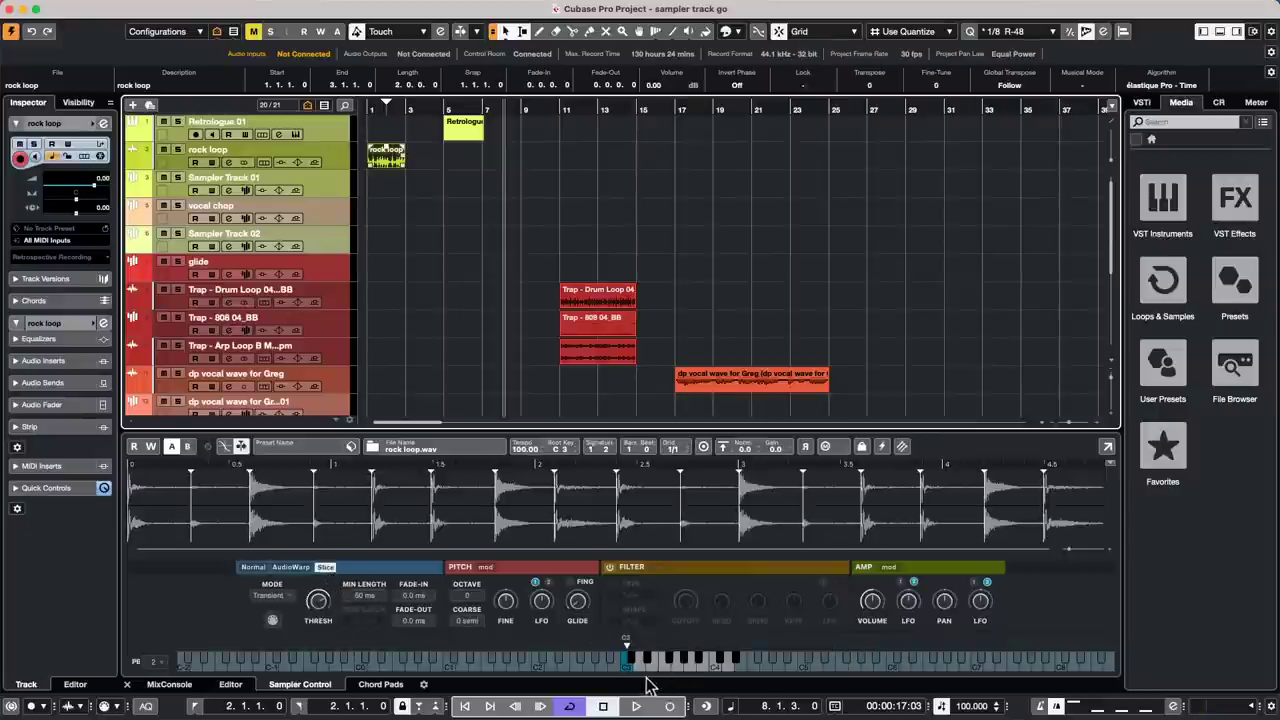
pyautogui.moveTo(632, 672); pyautogui.dragTo(694, 668)
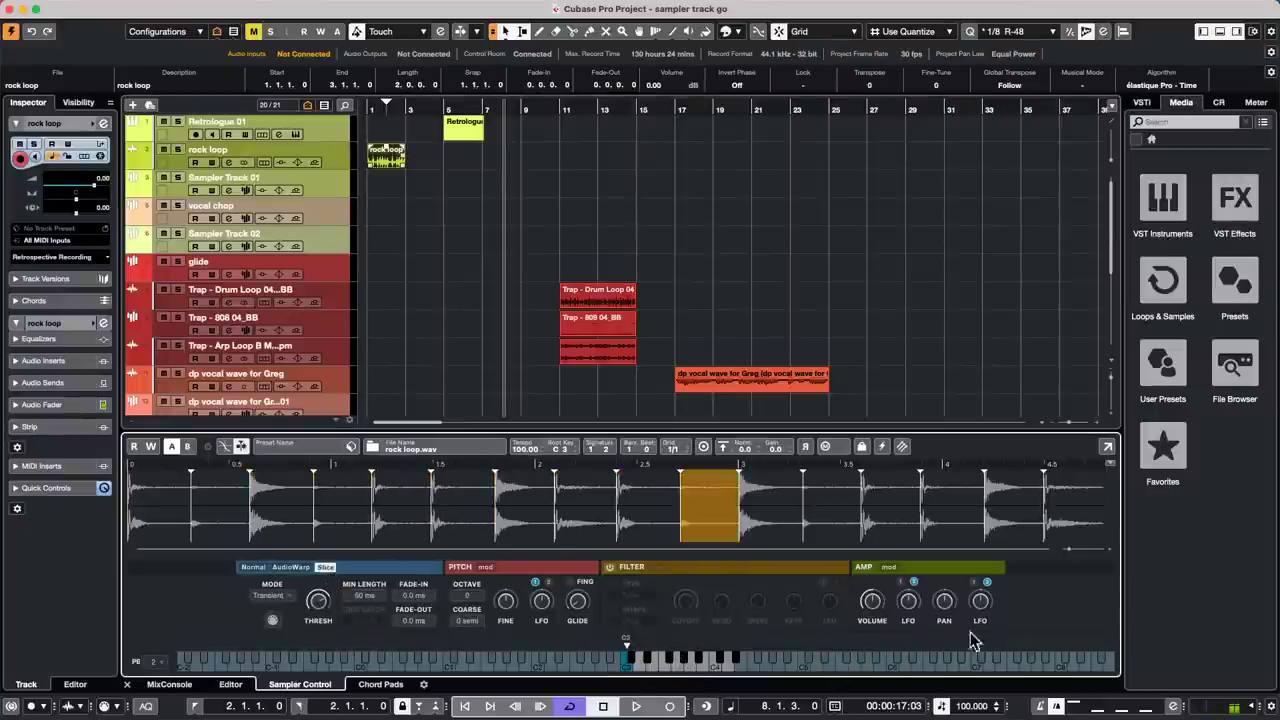
pyautogui.click(901, 446)
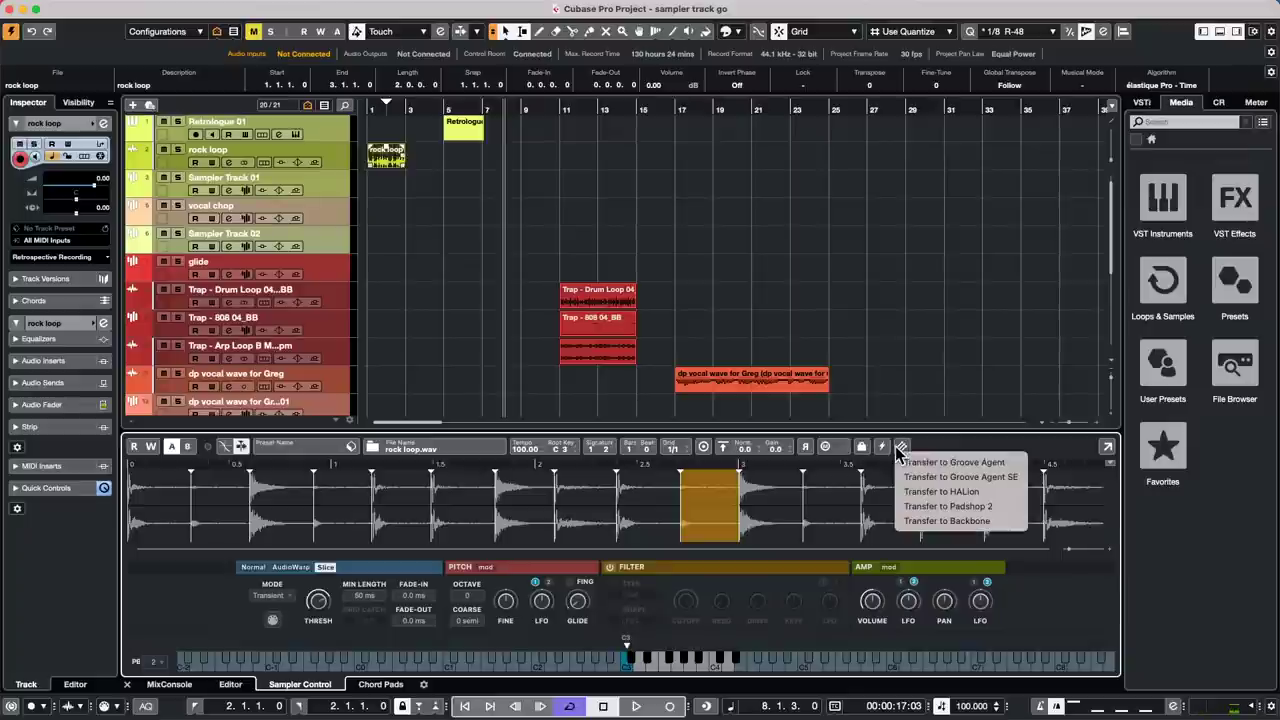
pyautogui.click(1010, 484)
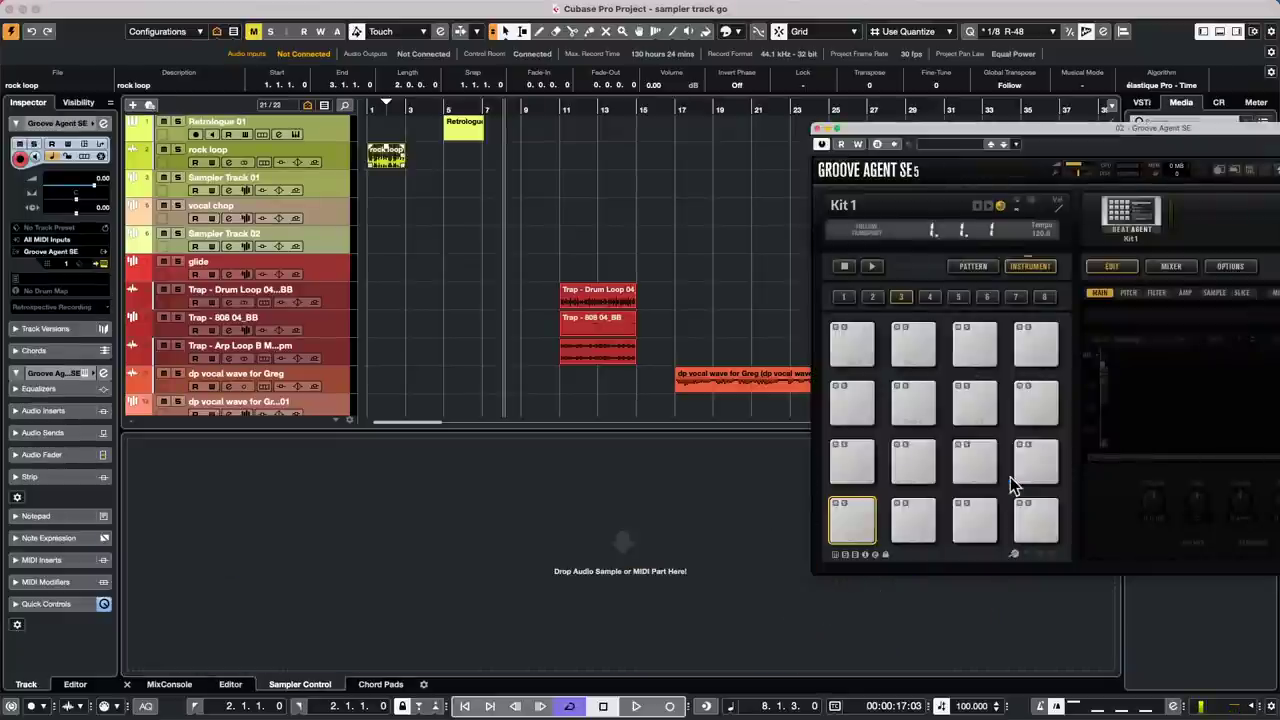
pyautogui.moveTo(984, 135); pyautogui.dragTo(560, 47)
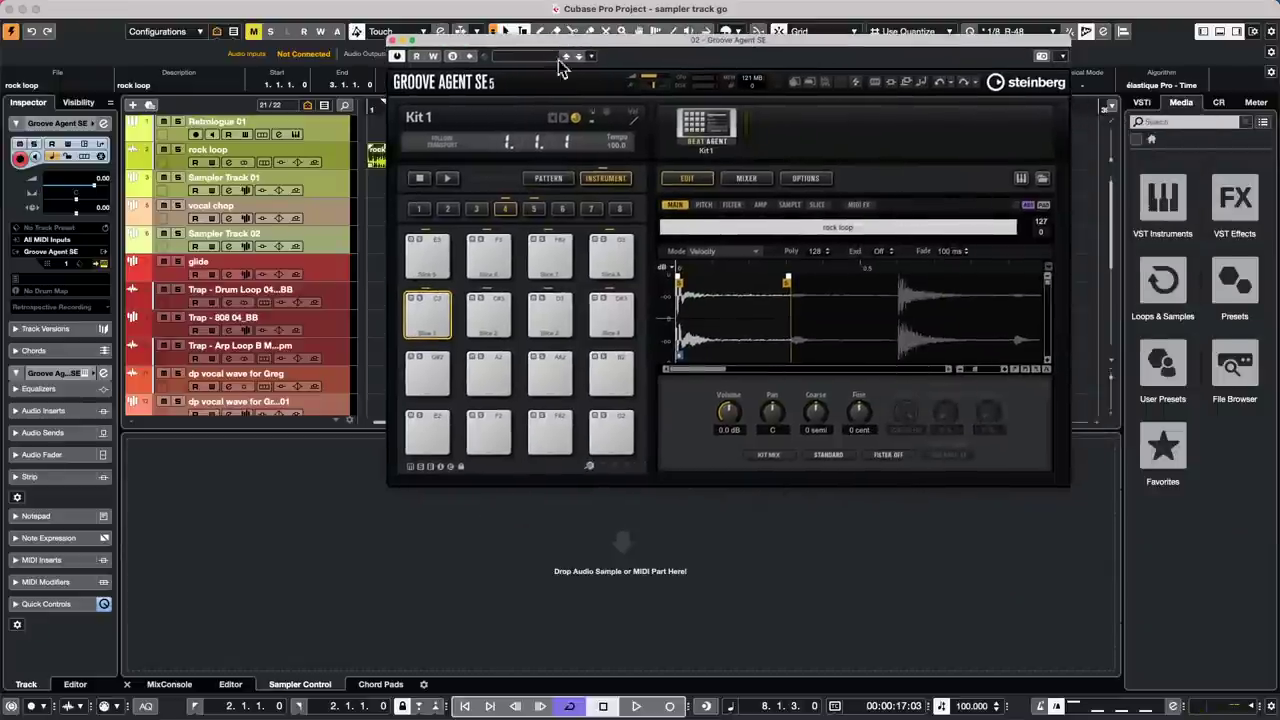
# Step: Audition rock loop slices 1 to 8 on the Groove Agent SE pads
pyautogui.click(425, 318)
pyautogui.click(487, 318)
pyautogui.click(550, 318)
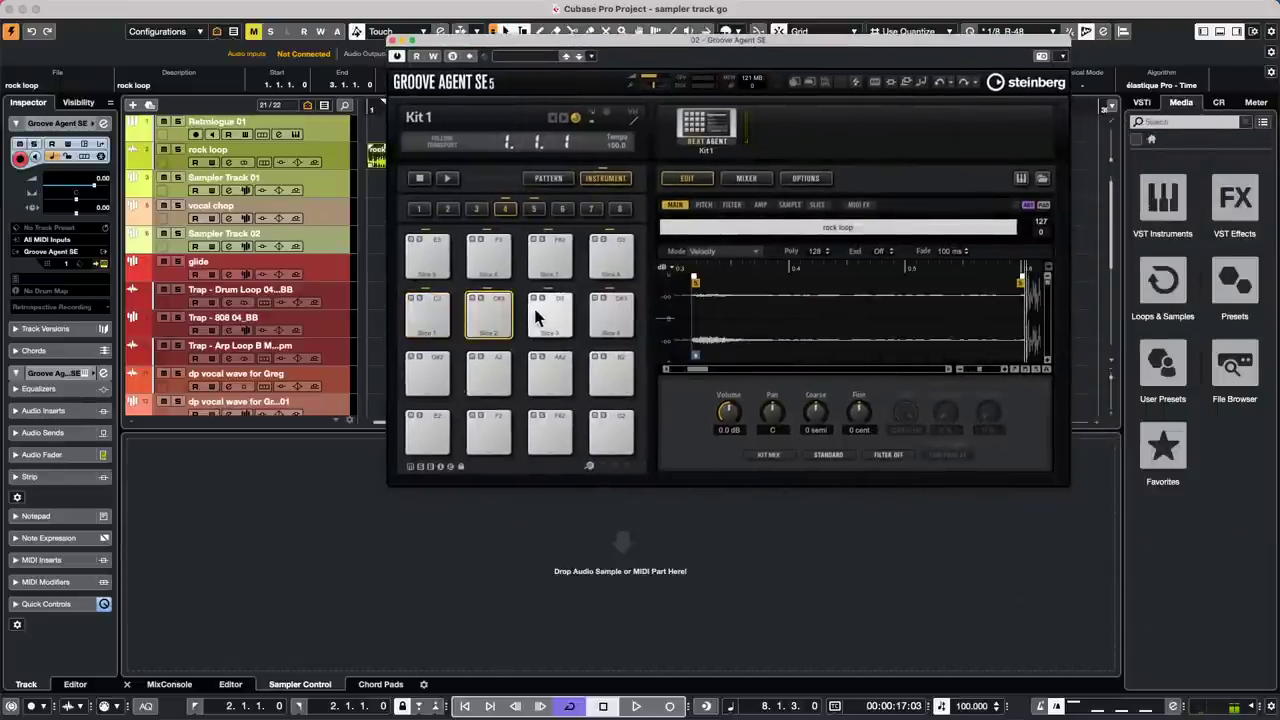
pyautogui.click(630, 322)
pyautogui.click(425, 255)
pyautogui.click(488, 255)
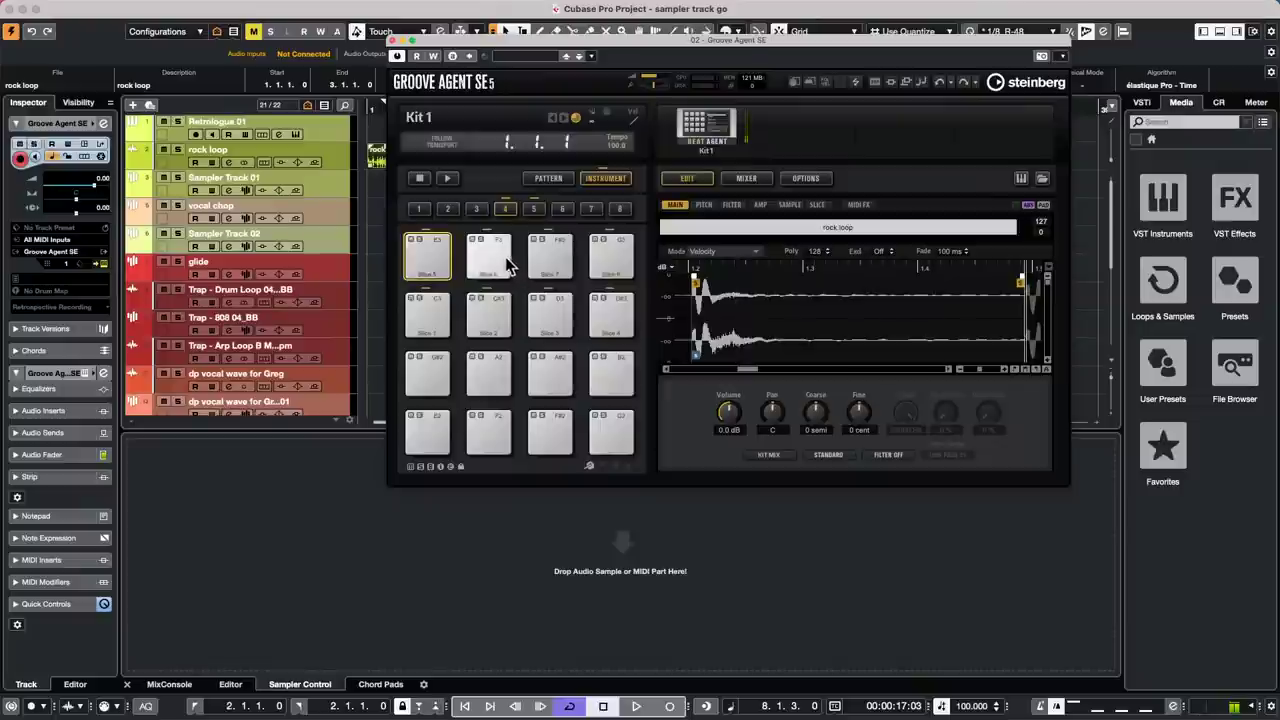
pyautogui.click(557, 267)
pyautogui.click(609, 254)
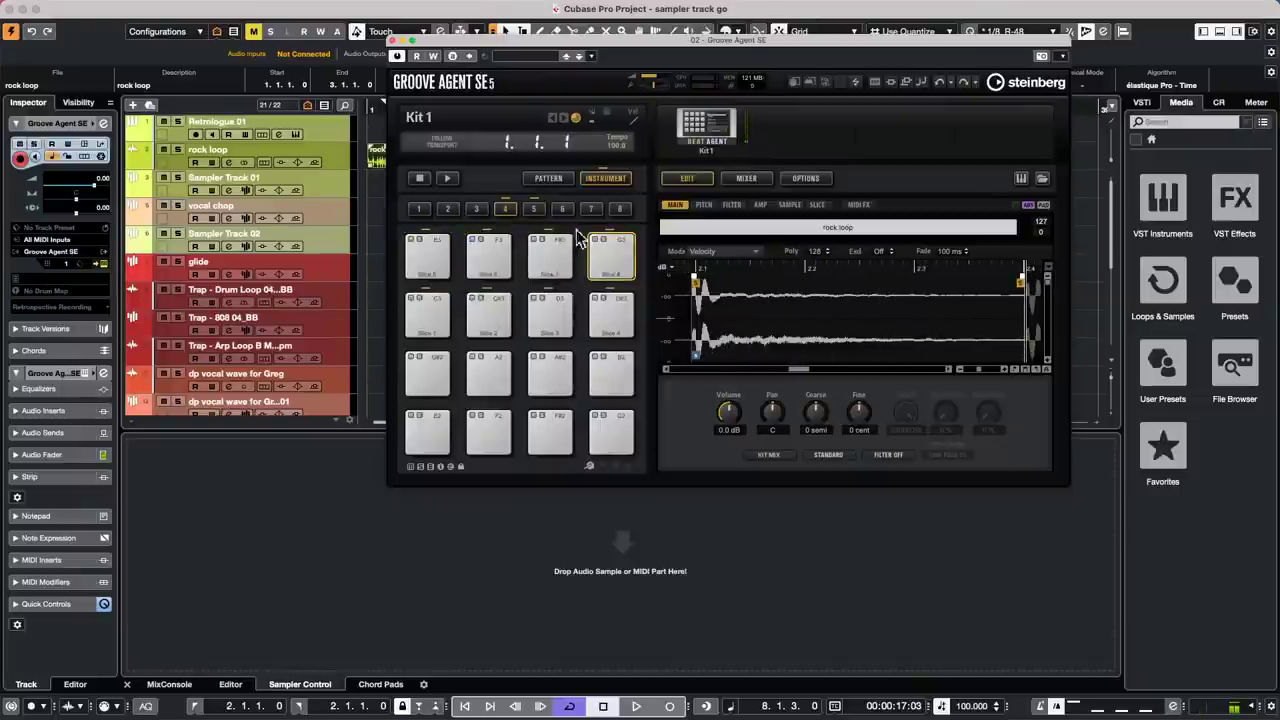
# Step: Audition slices 10 and 11 in Groove Agent SE pad group 5, and select slice 1 in group 4
pyautogui.click(533, 210)
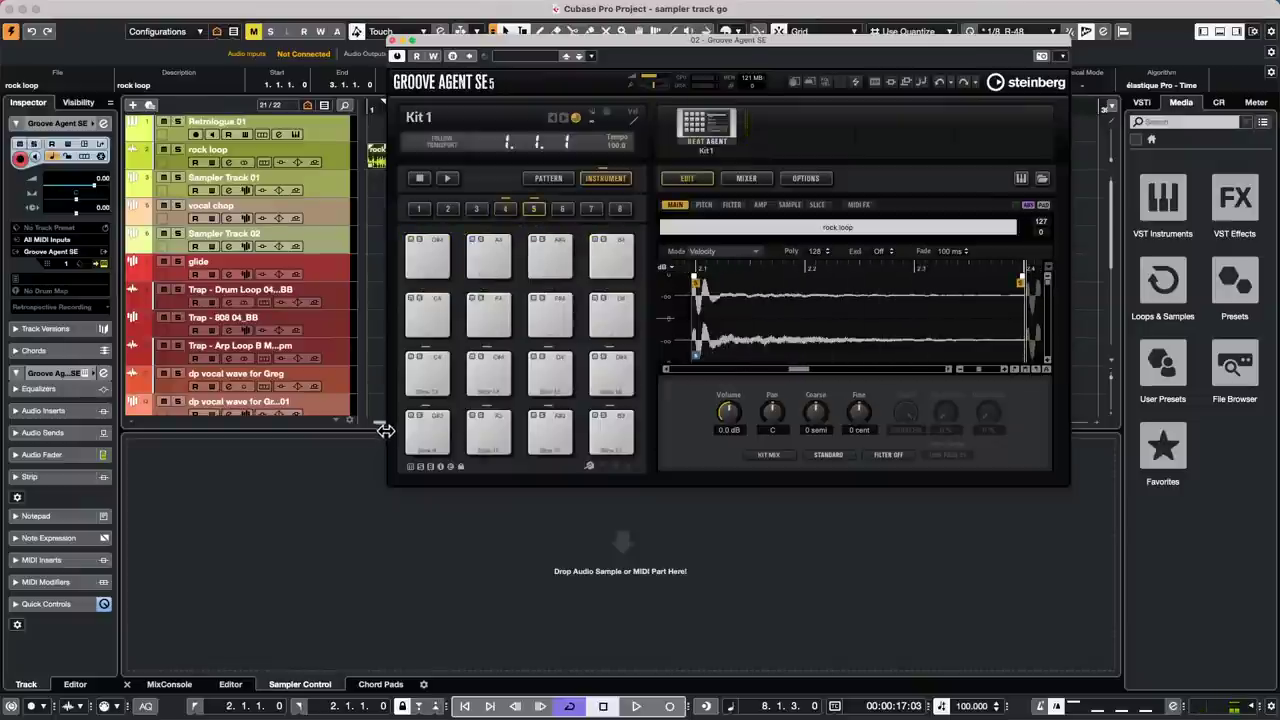
pyautogui.click(488, 432)
pyautogui.click(546, 436)
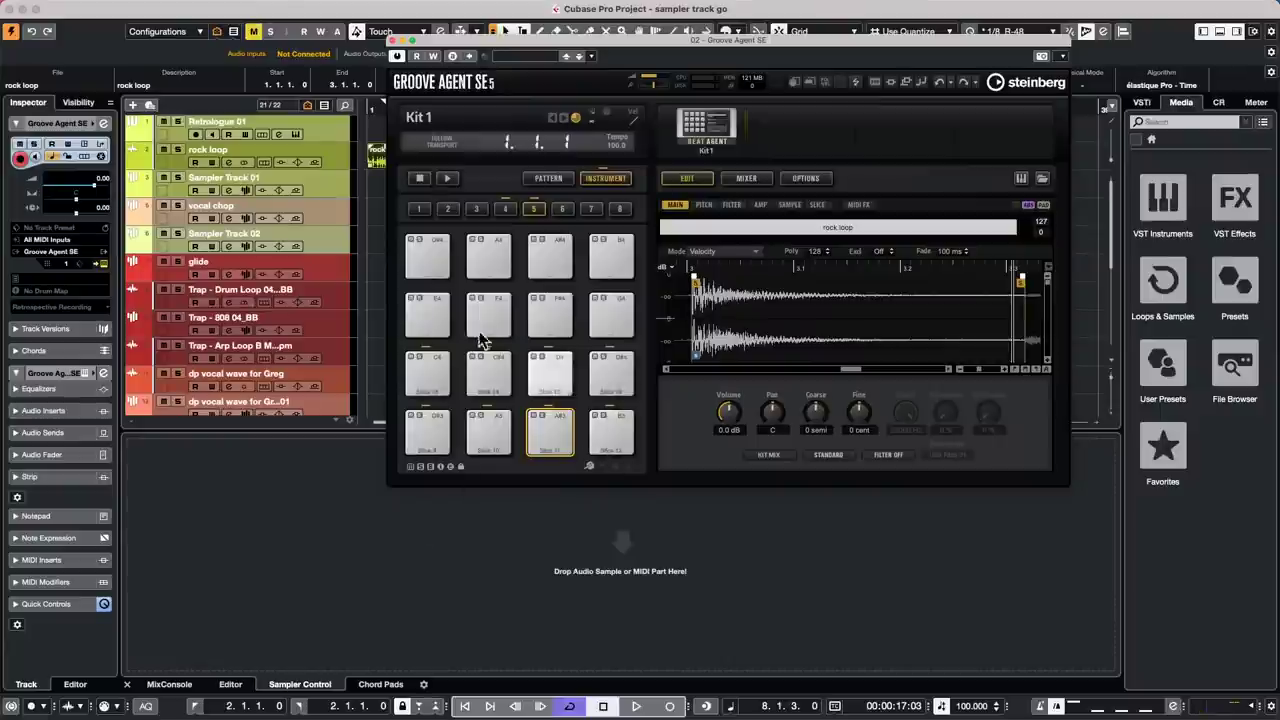
pyautogui.click(506, 208)
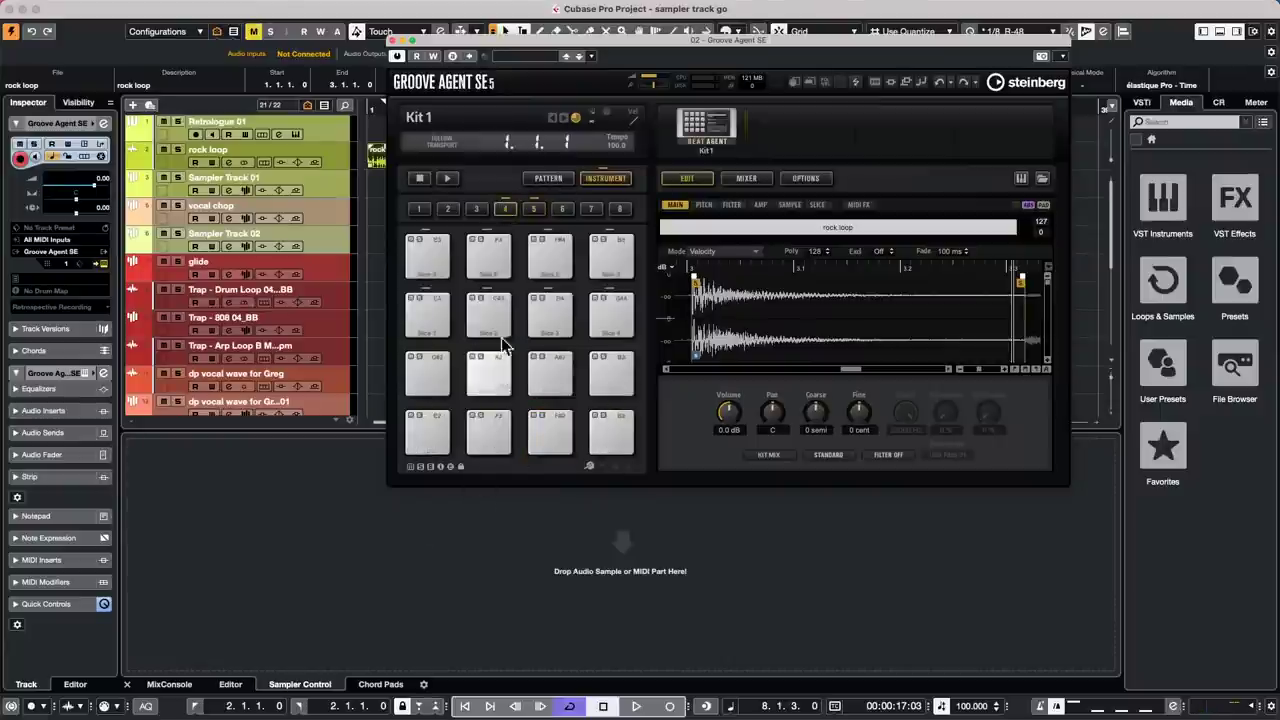
pyautogui.click(430, 320)
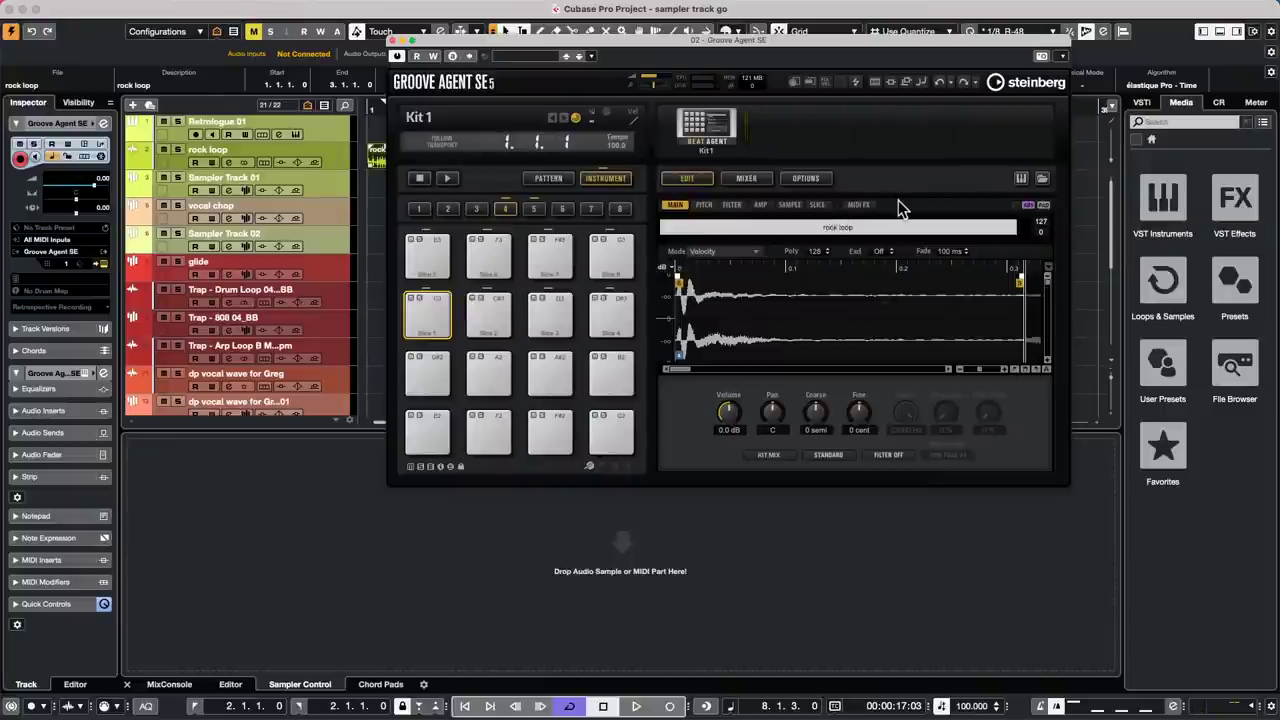
# Step: Review the Pitch, Filter, Amp, Sample, Slice and Main settings of slice 1 in Groove Agent SE
pyautogui.click(709, 205)
pyautogui.click(731, 206)
pyautogui.click(760, 205)
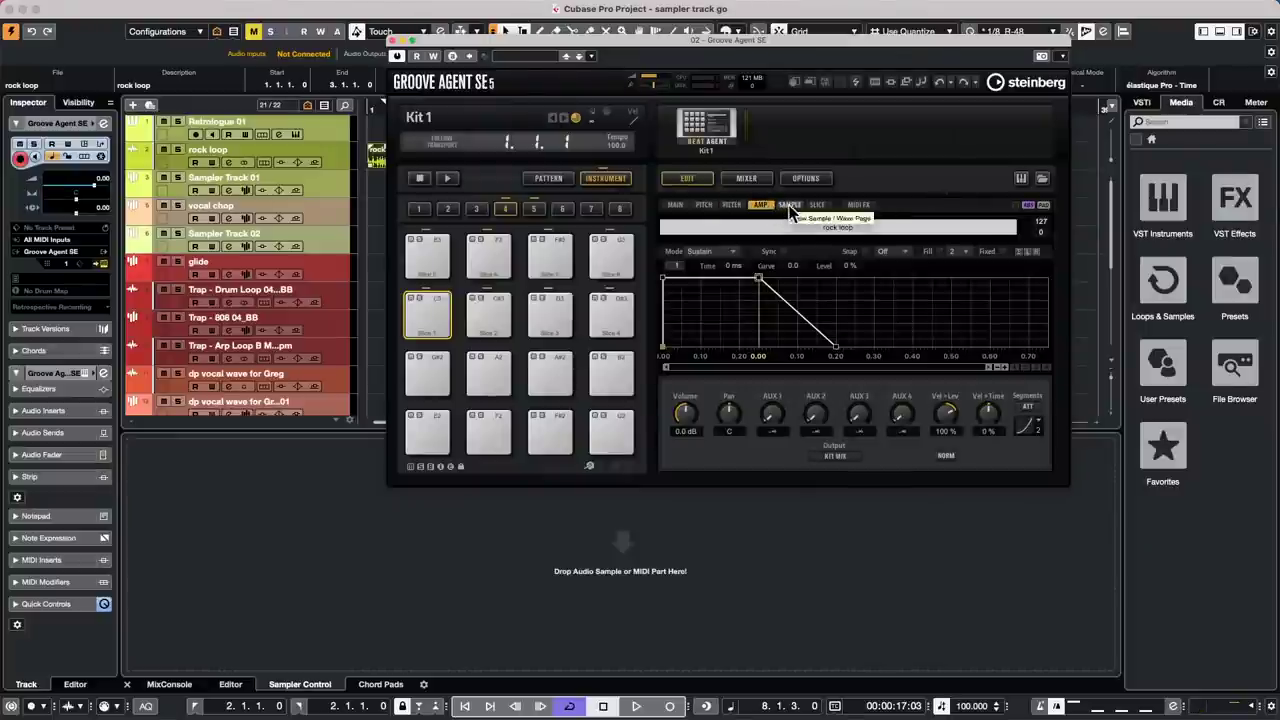
pyautogui.click(788, 205)
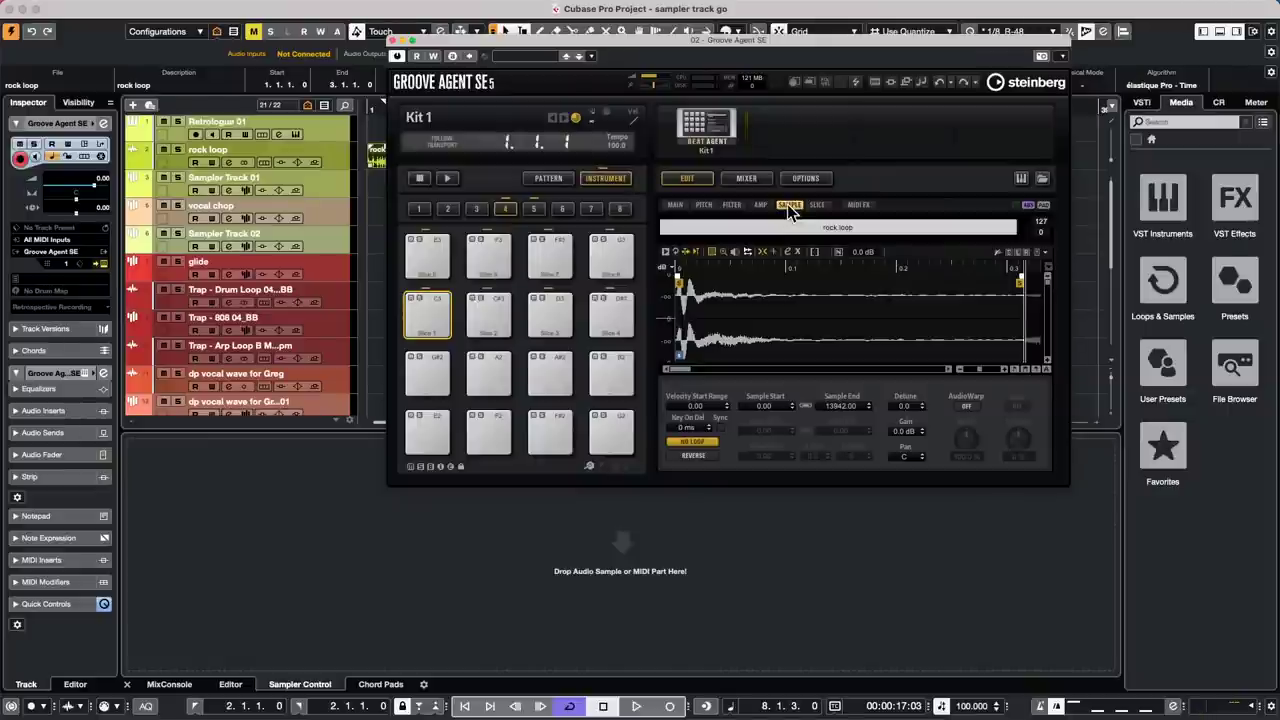
pyautogui.click(817, 205)
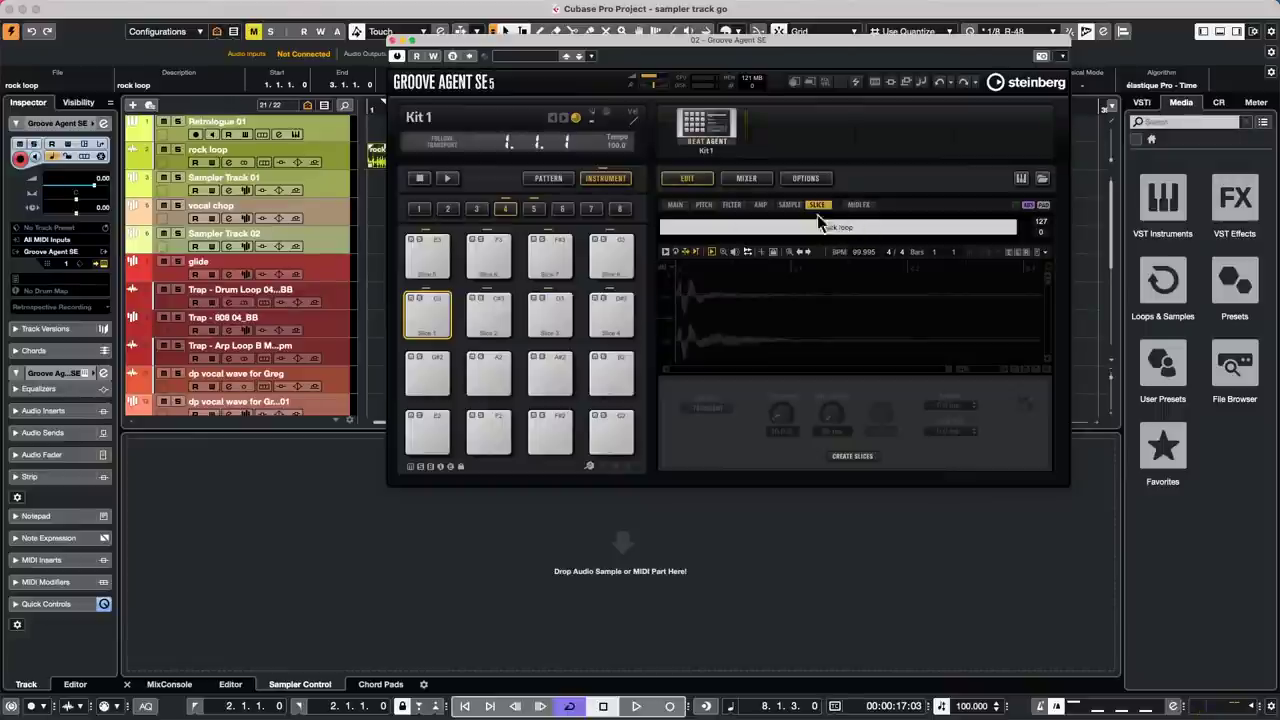
pyautogui.click(668, 206)
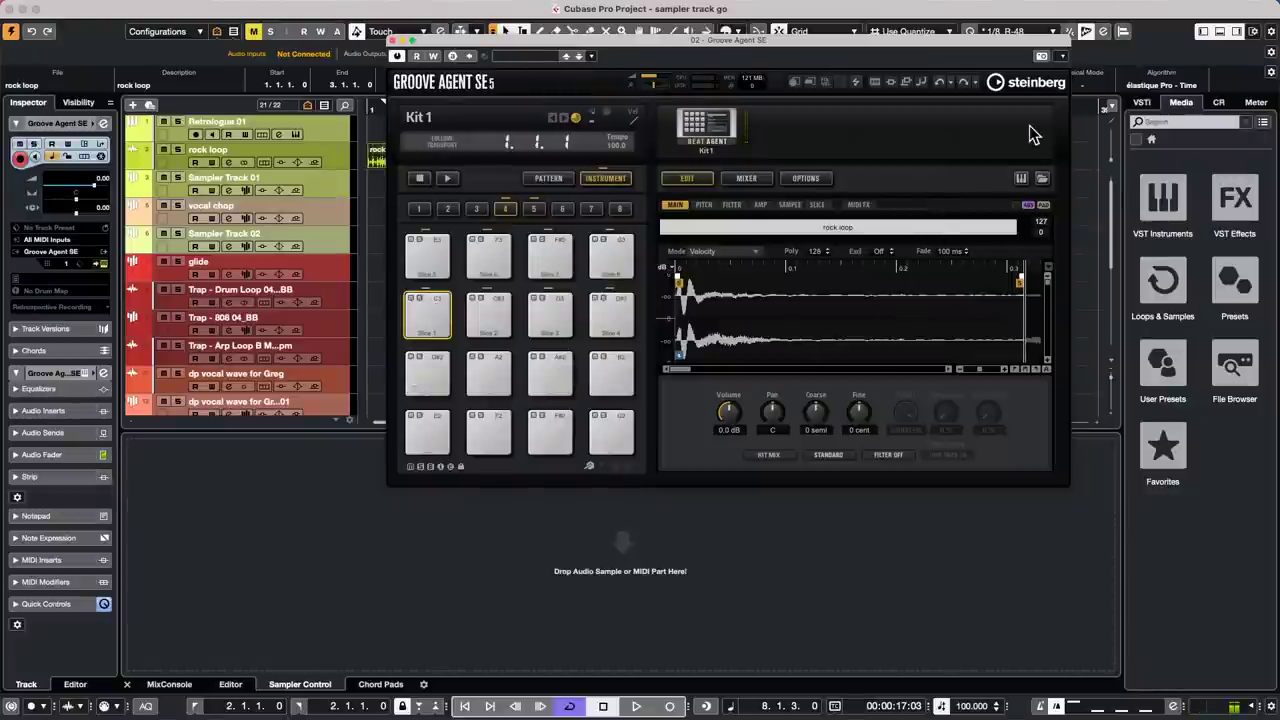
# Step: Load the rock loop onto the C5 pad of pad group 6 and create slices from it in Groove Agent SE
pyautogui.click(563, 210)
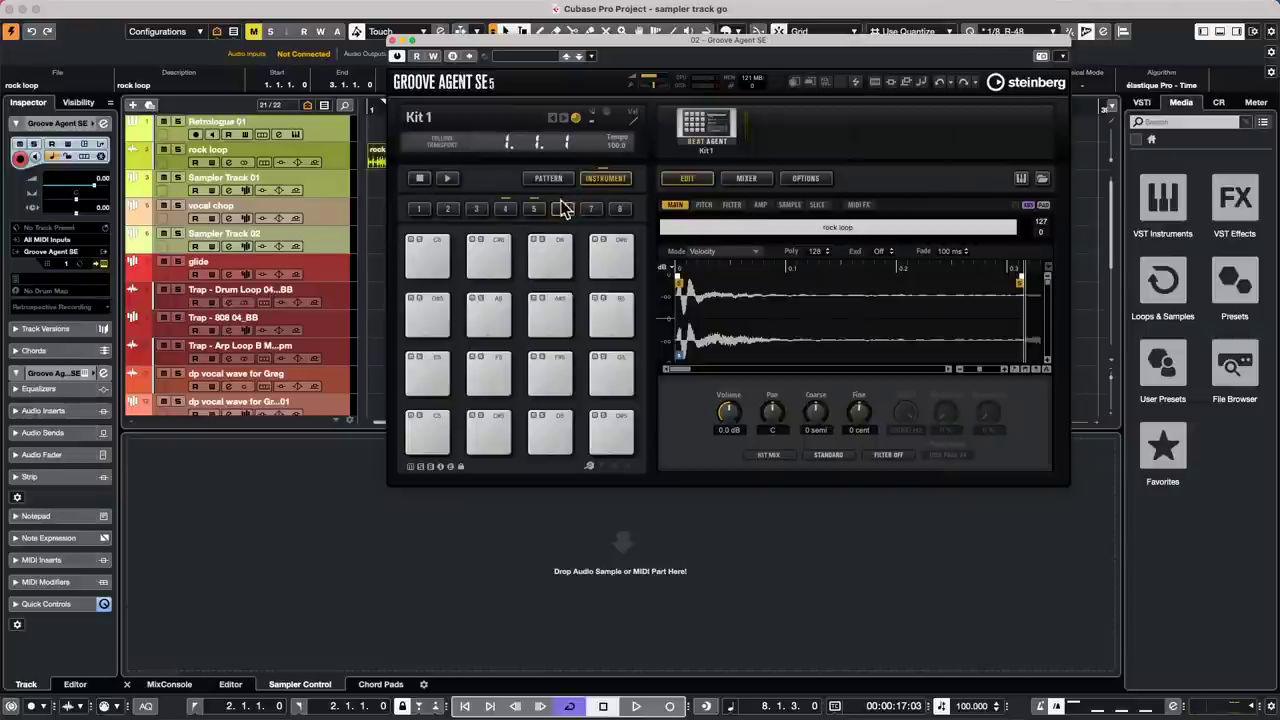
pyautogui.moveTo(377, 165); pyautogui.dragTo(426, 430)
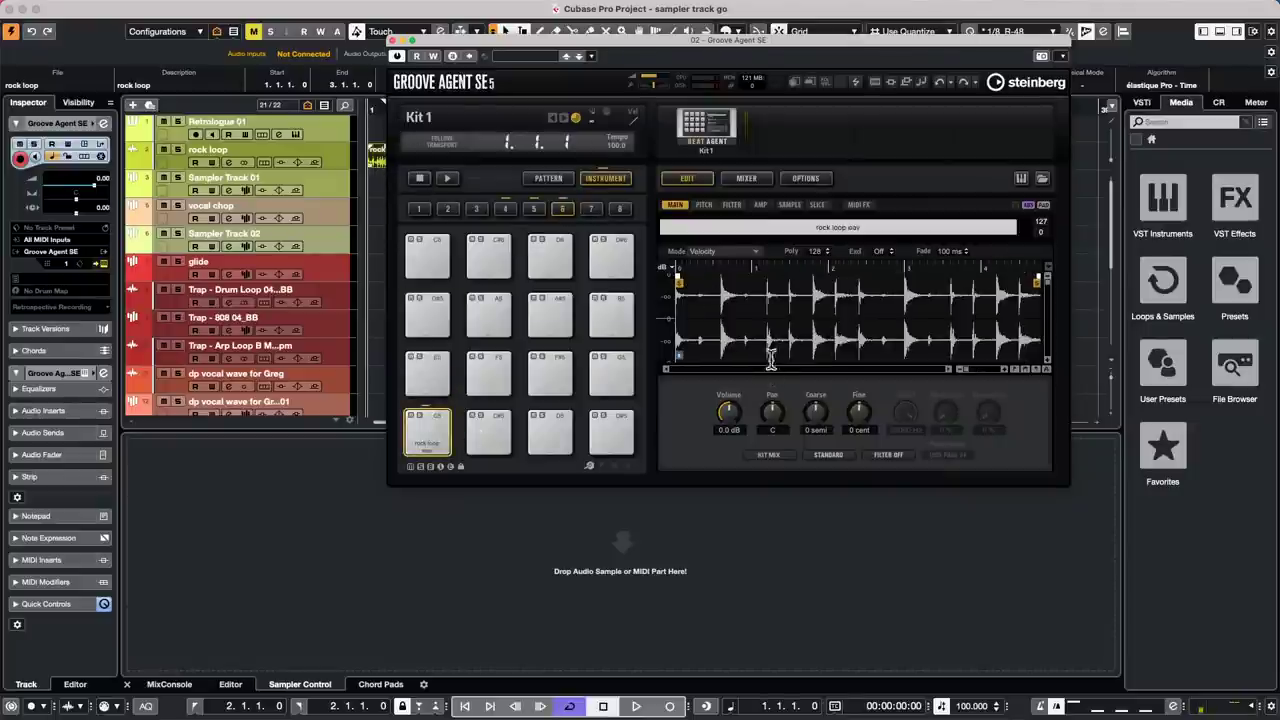
pyautogui.click(818, 205)
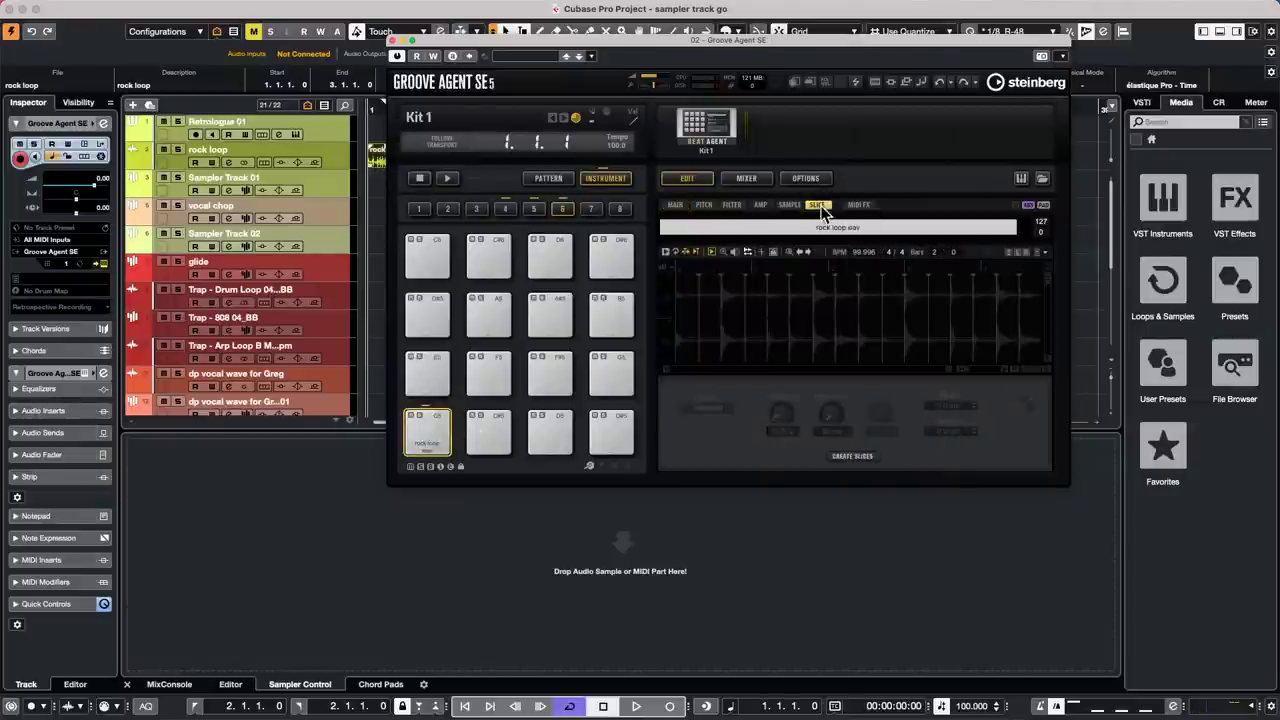
pyautogui.click(852, 457)
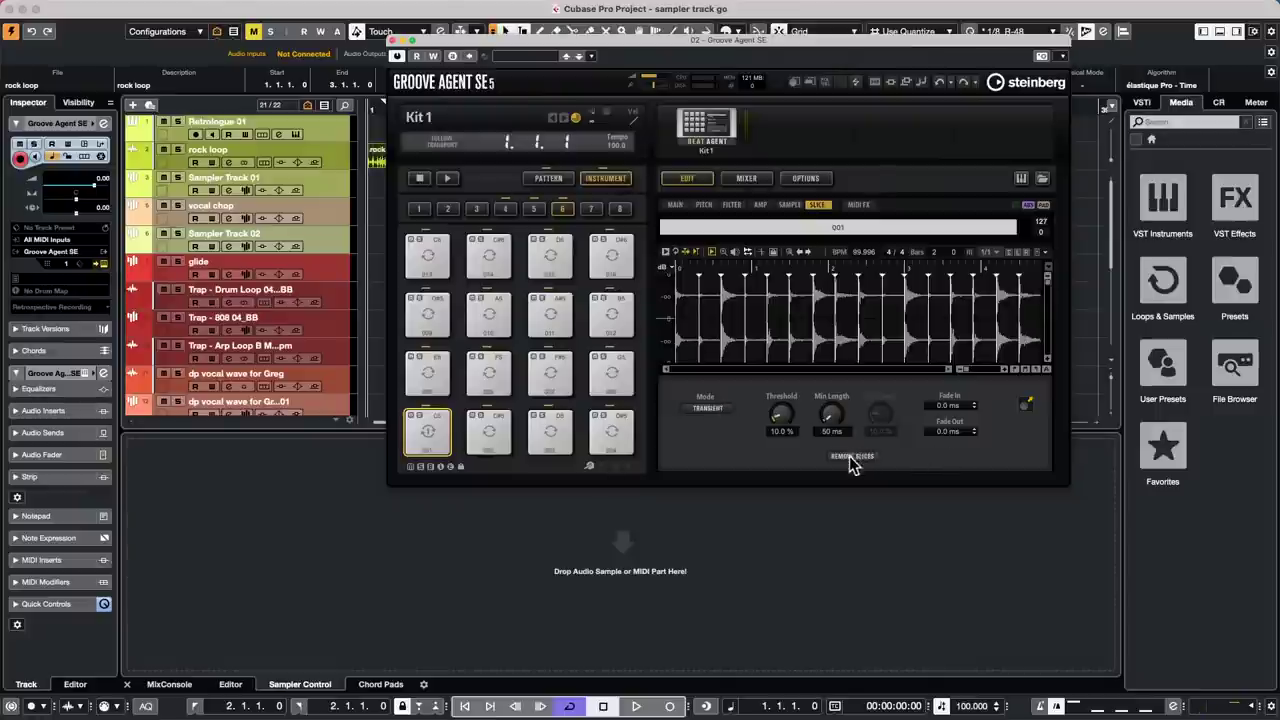
# Step: Review slice 001's Sample, Amp, Filter, Pitch, Main and MIDI FX settings, and return to slice 1 in pad group 4
pyautogui.click(789, 205)
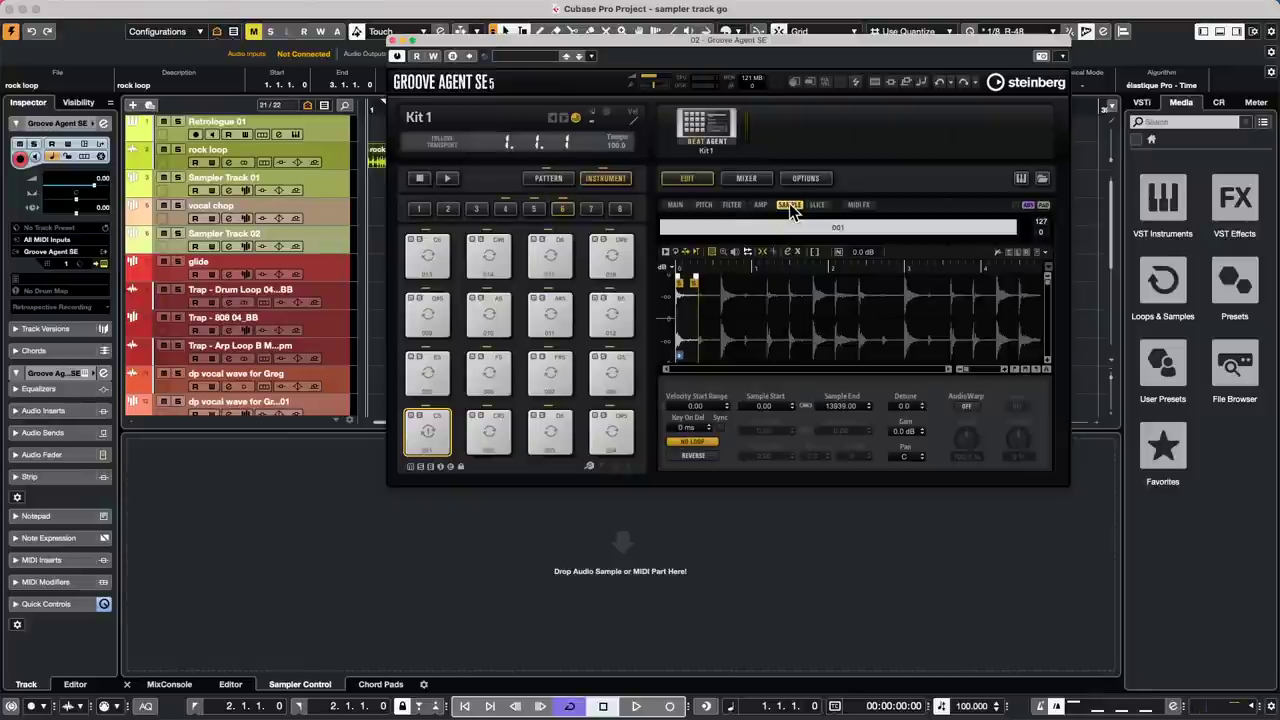
pyautogui.click(765, 205)
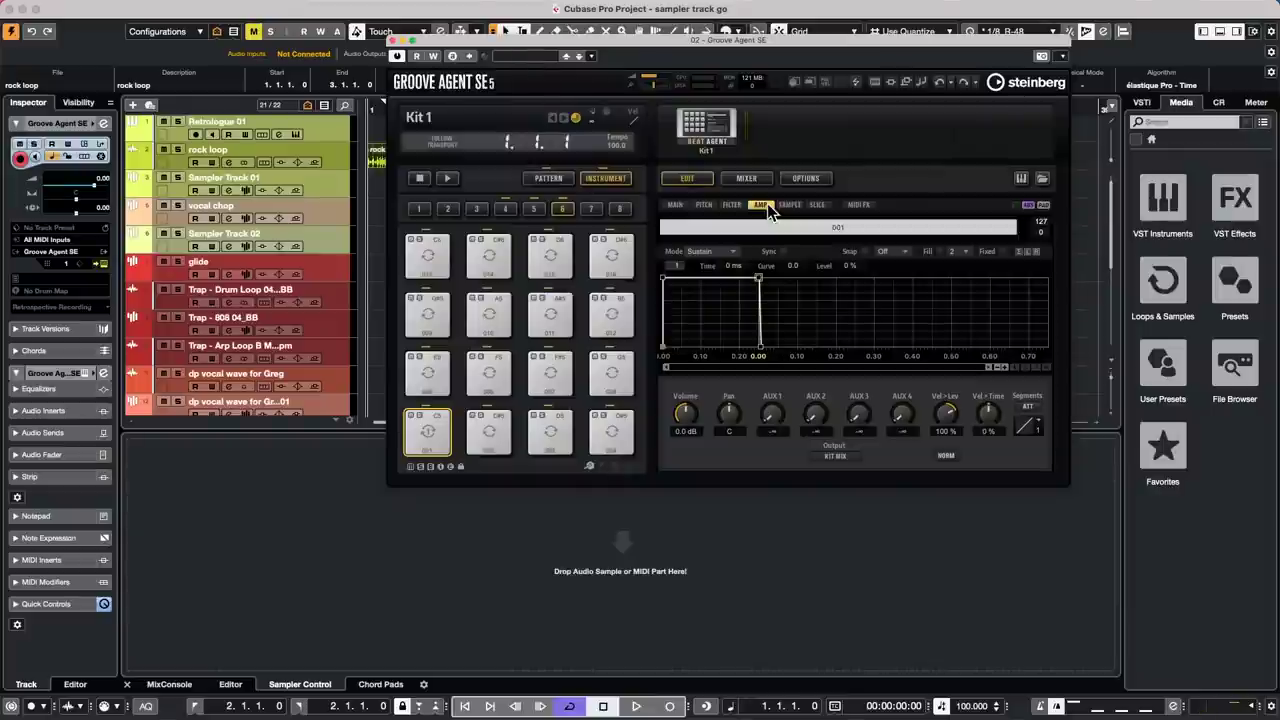
pyautogui.click(727, 205)
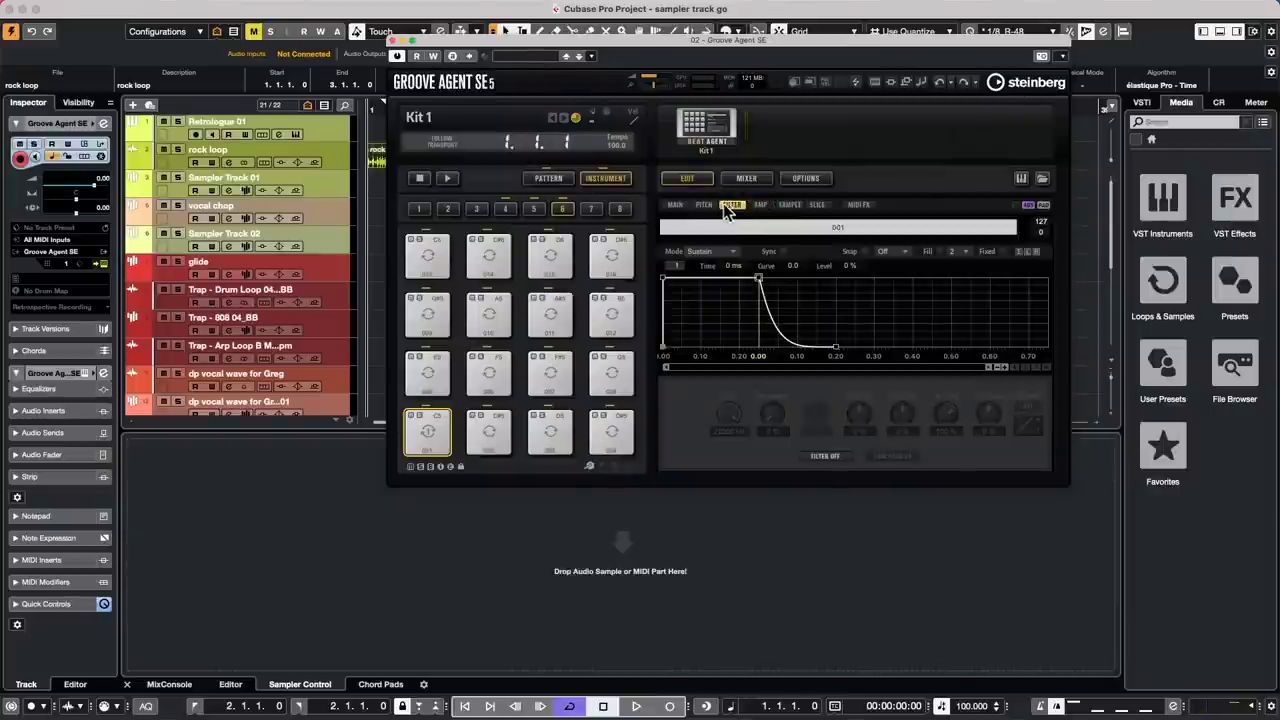
pyautogui.click(705, 205)
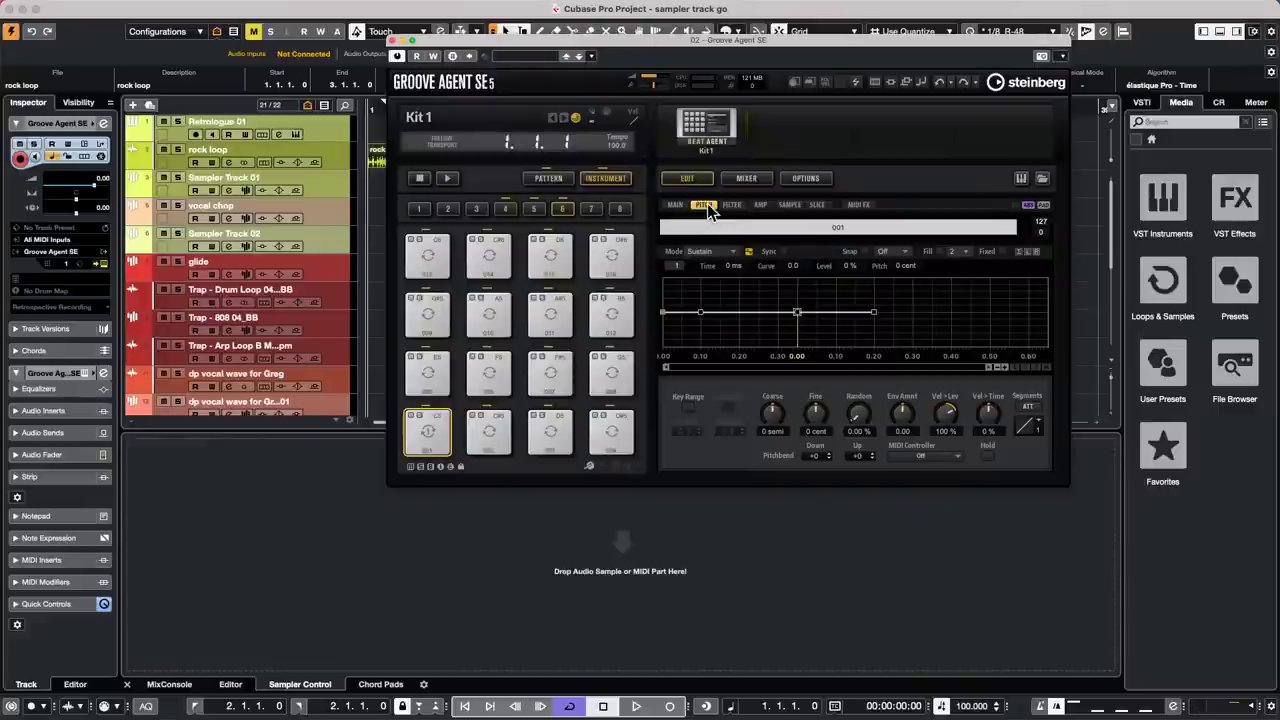
pyautogui.click(914, 458)
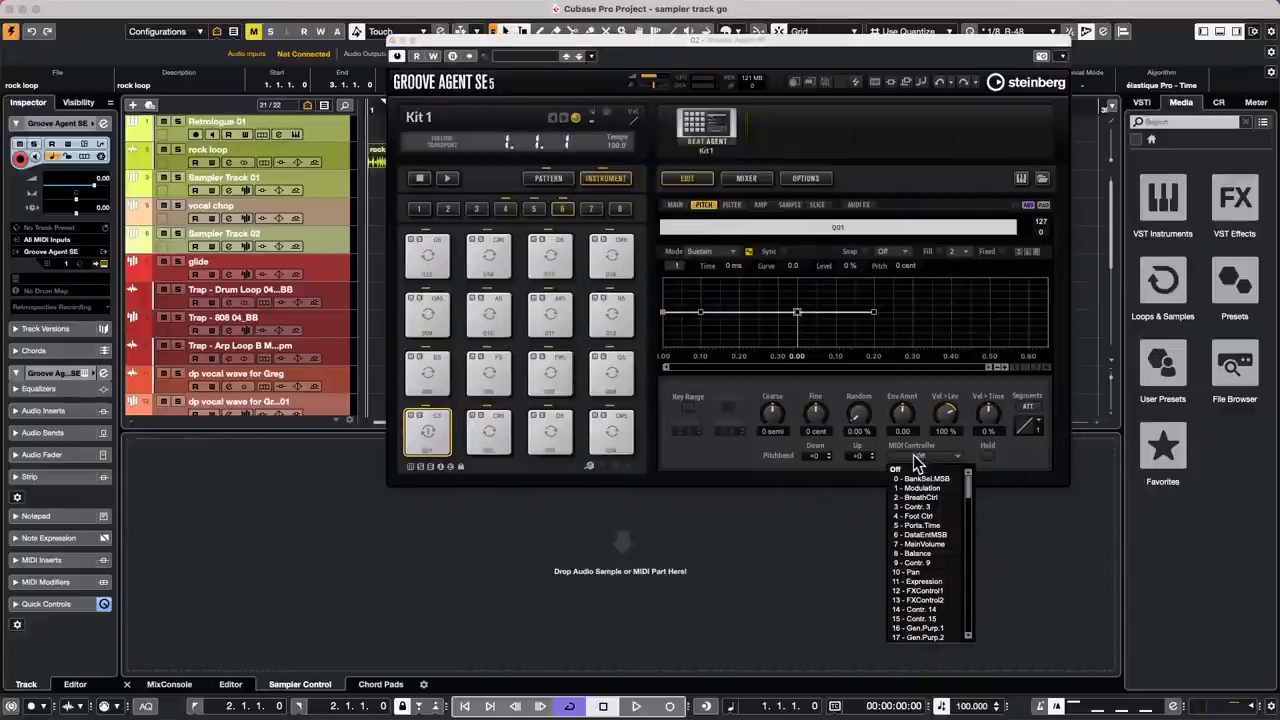
pyautogui.click(884, 452)
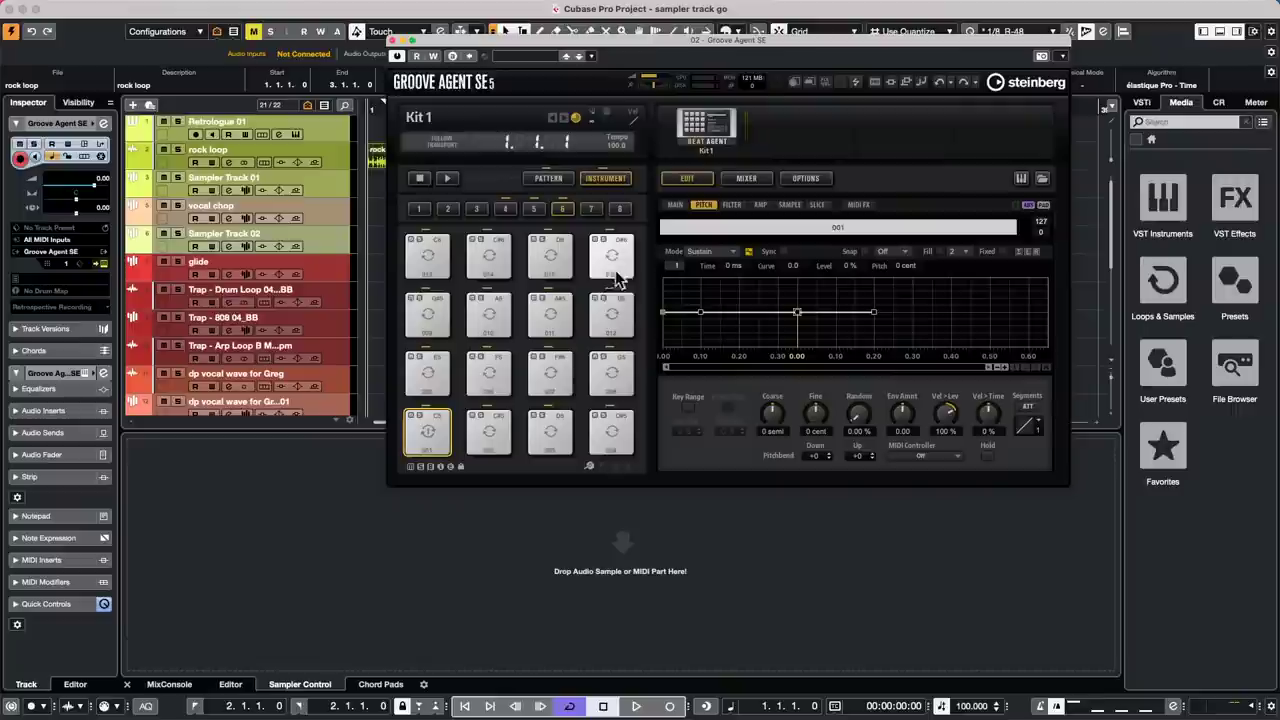
pyautogui.click(675, 205)
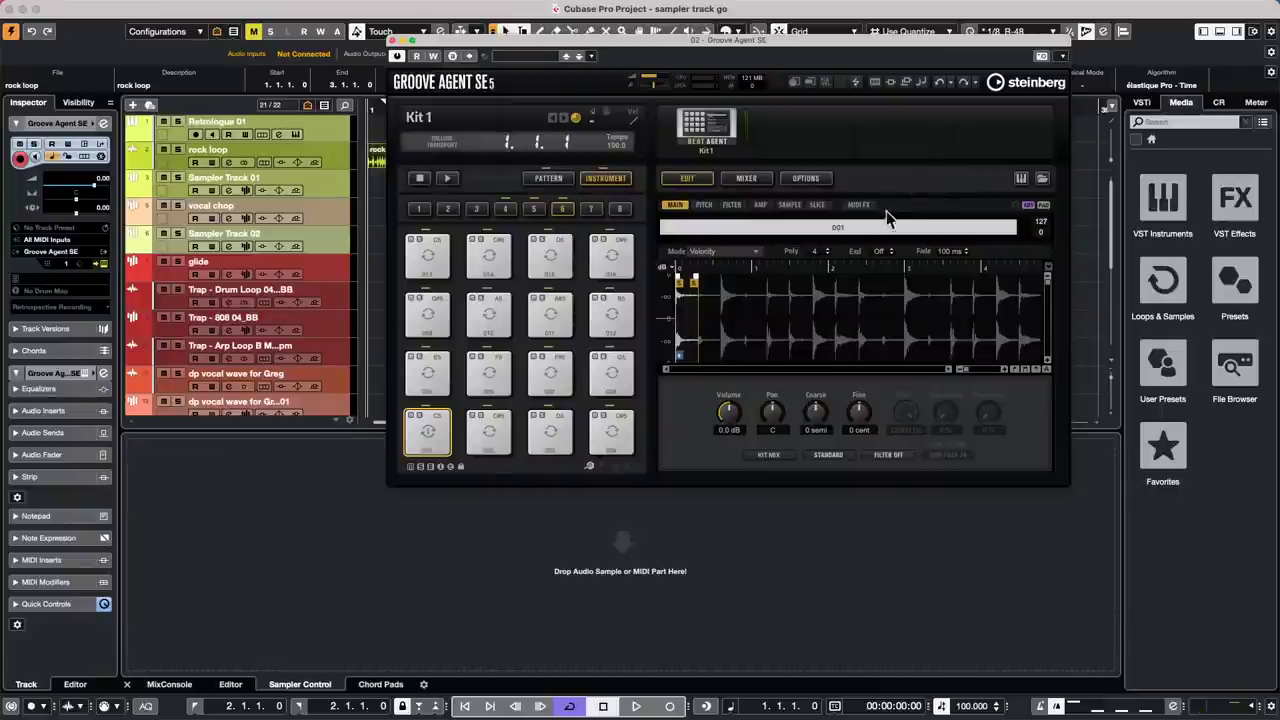
pyautogui.click(748, 250)
pyautogui.click(912, 289)
pyautogui.click(859, 205)
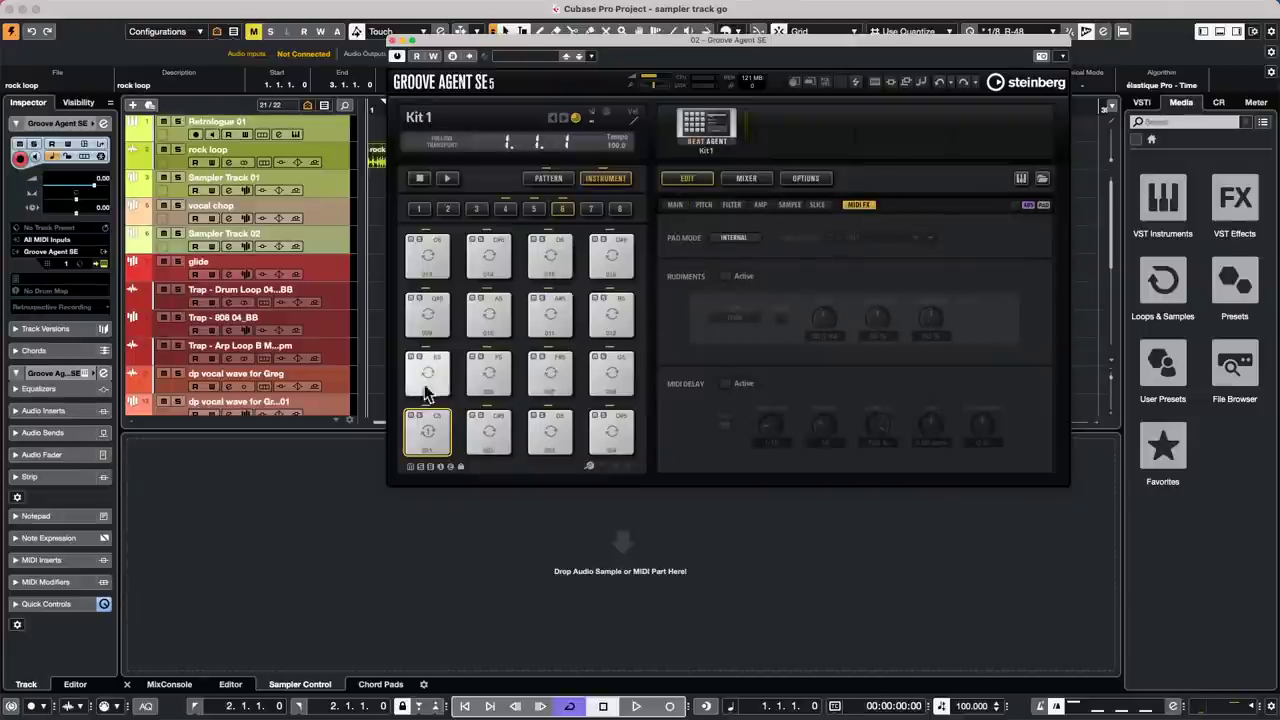
pyautogui.click(505, 208)
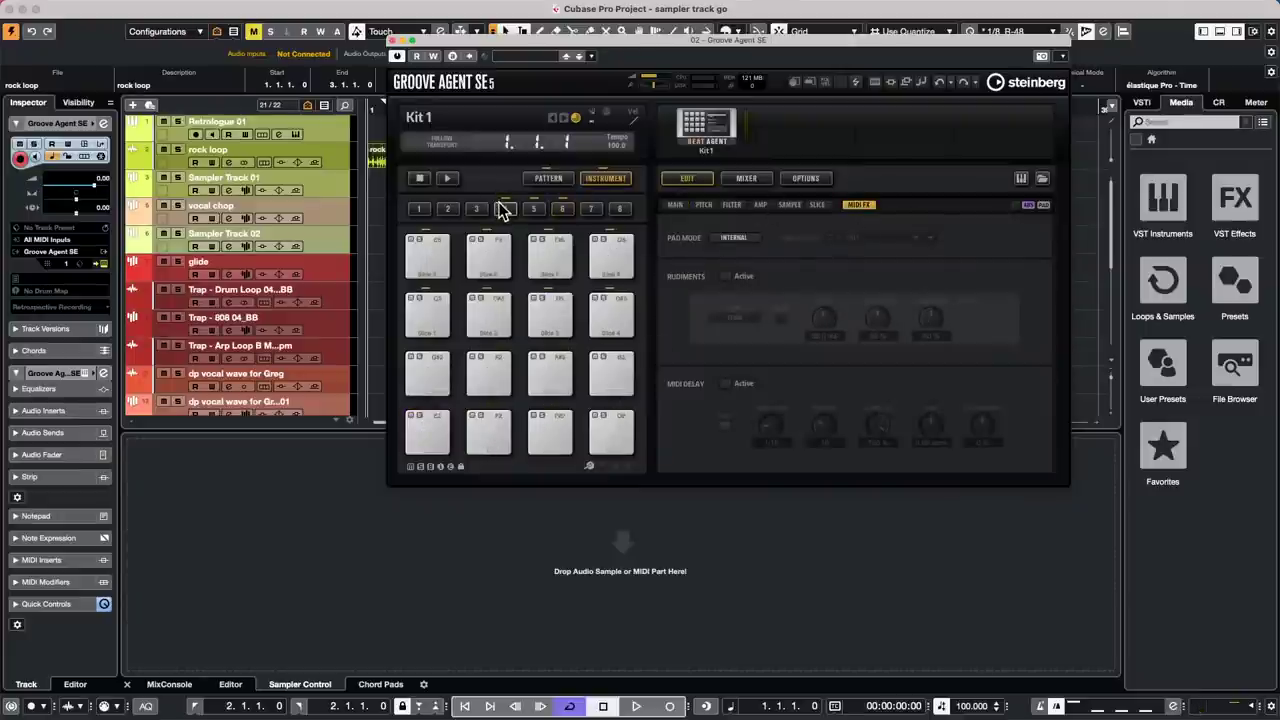
pyautogui.click(430, 316)
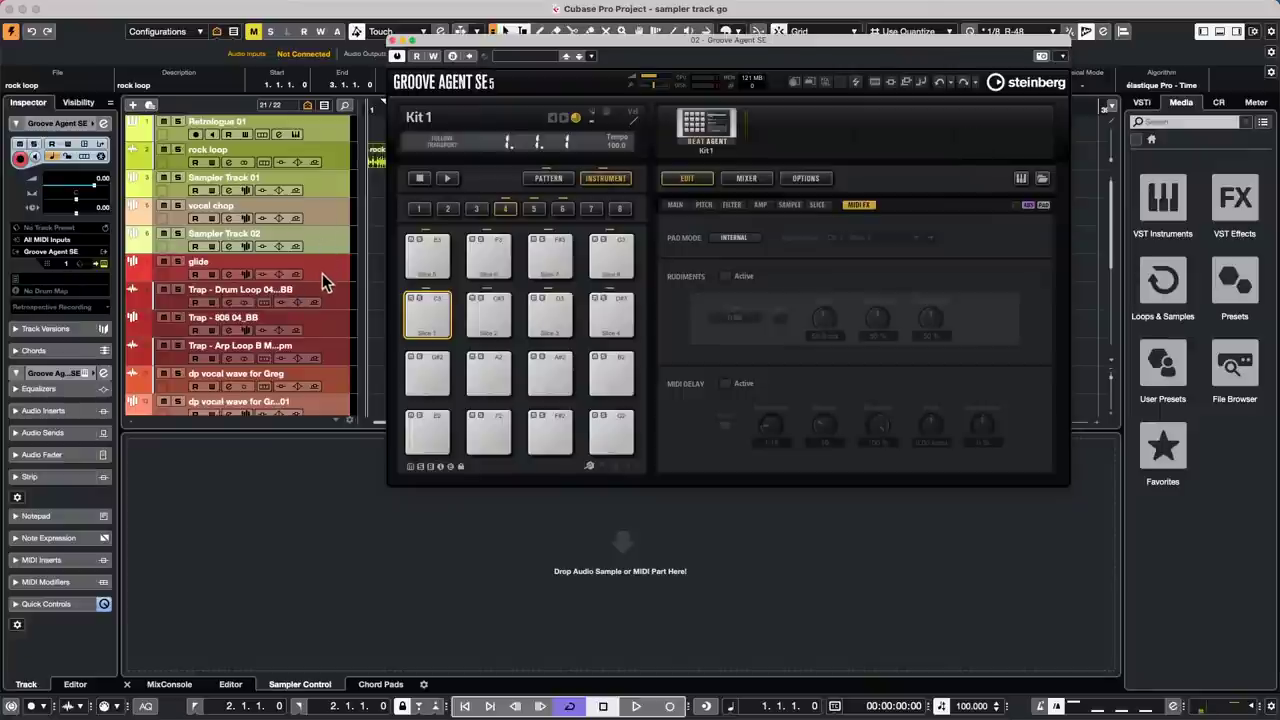
# Step: Add one unnamed MIDI track directly below the vocal chop track
pyautogui.click(333, 196)
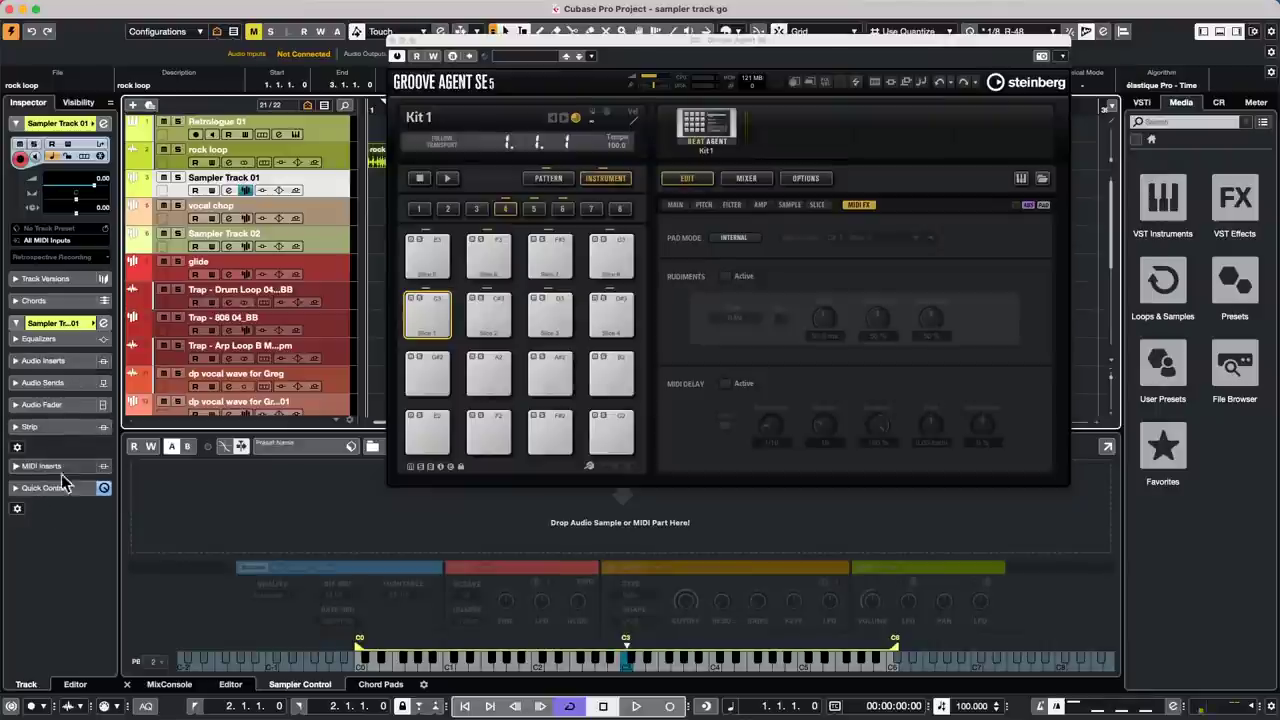
pyautogui.rightClick(326, 211)
pyautogui.moveTo(426, 227)
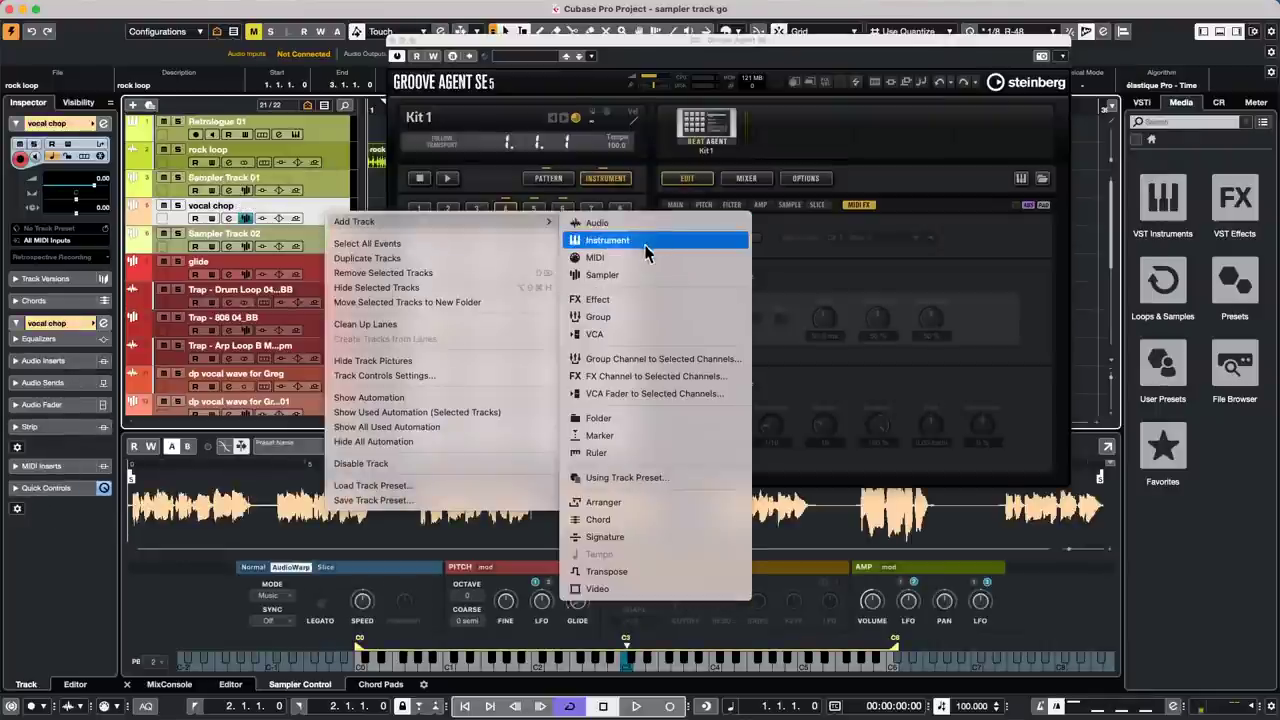
pyautogui.click(645, 258)
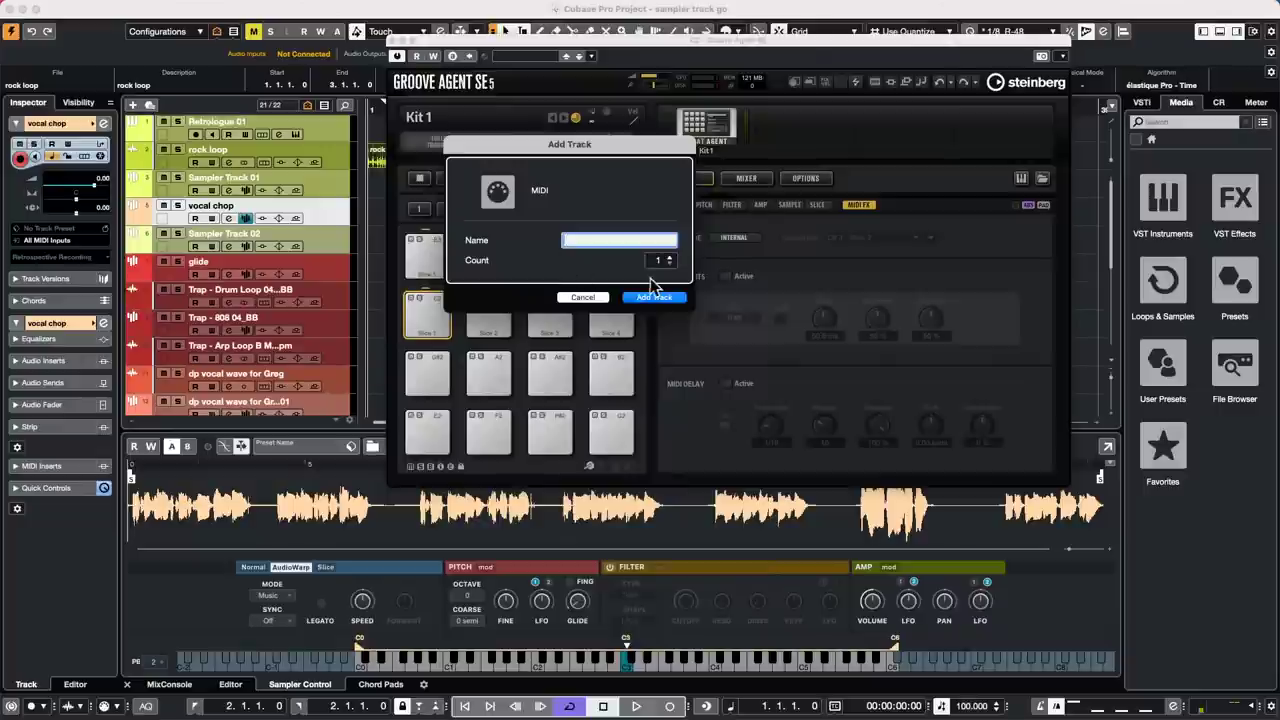
pyautogui.click(653, 297)
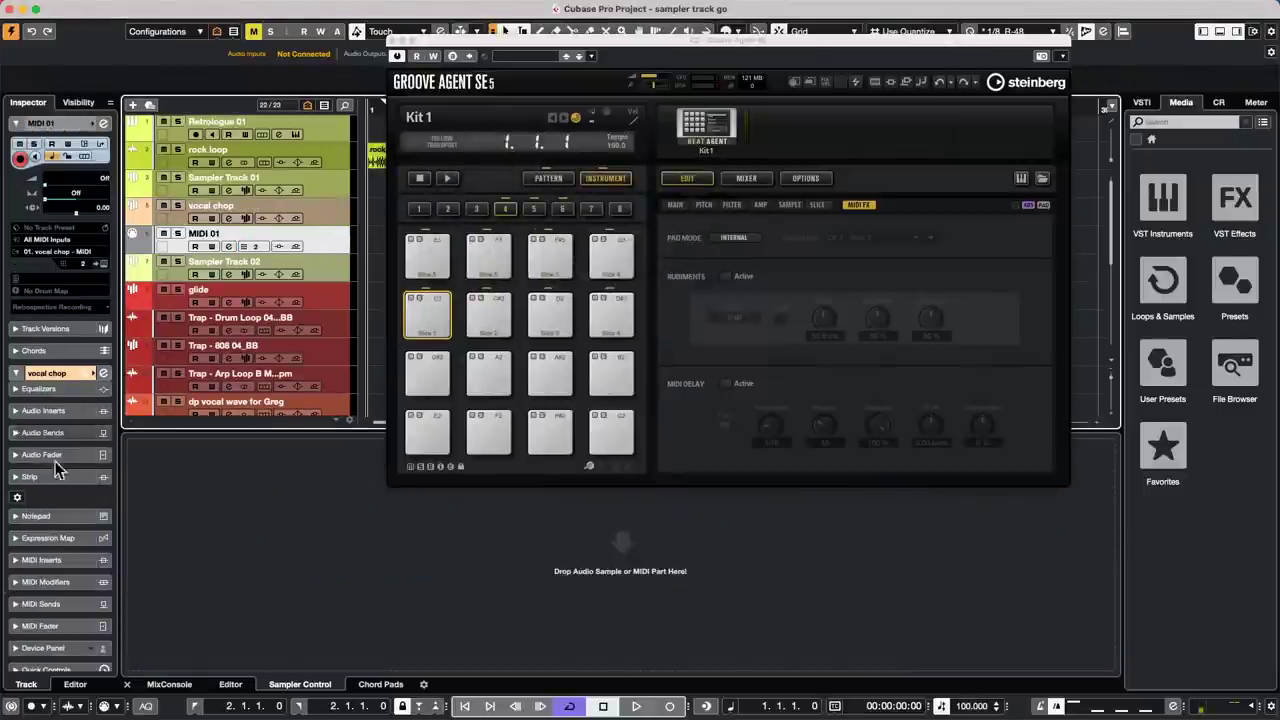
# Step: Activate the first MIDI send of the MIDI 01 track and route it to 01. Sampler Track - MIDI
pyautogui.click(50, 604)
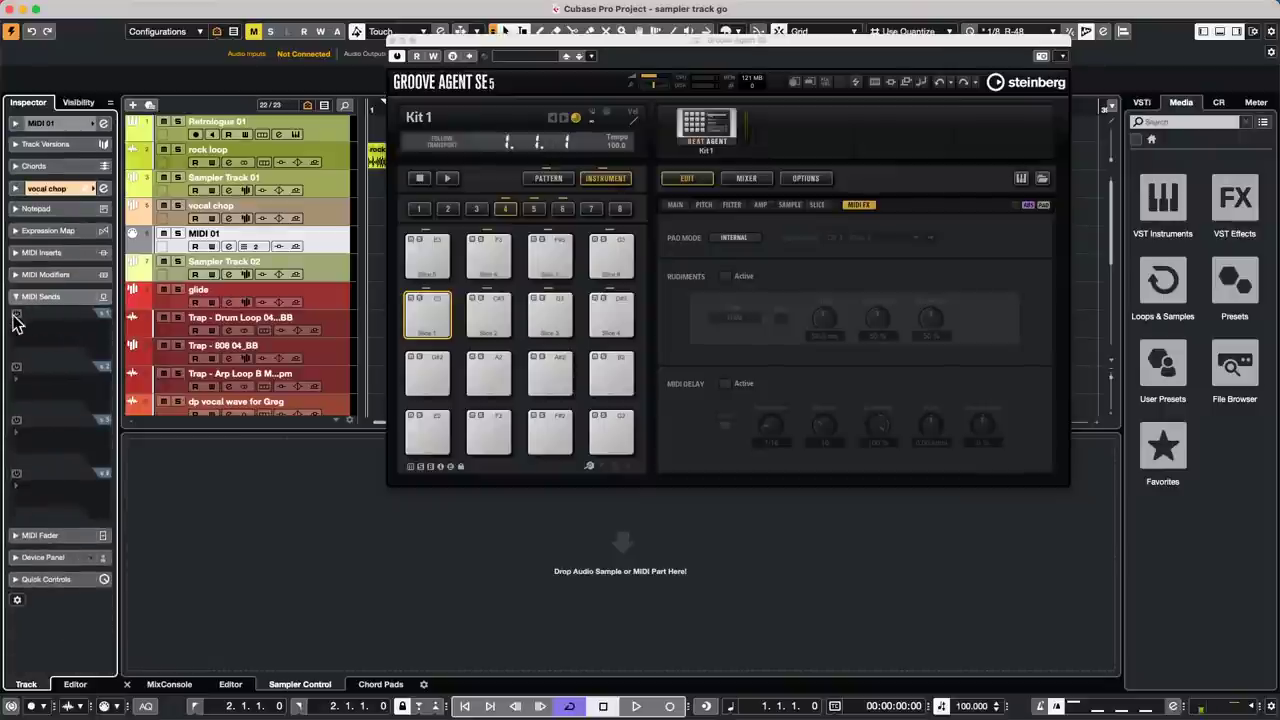
pyautogui.click(16, 315)
pyautogui.click(76, 342)
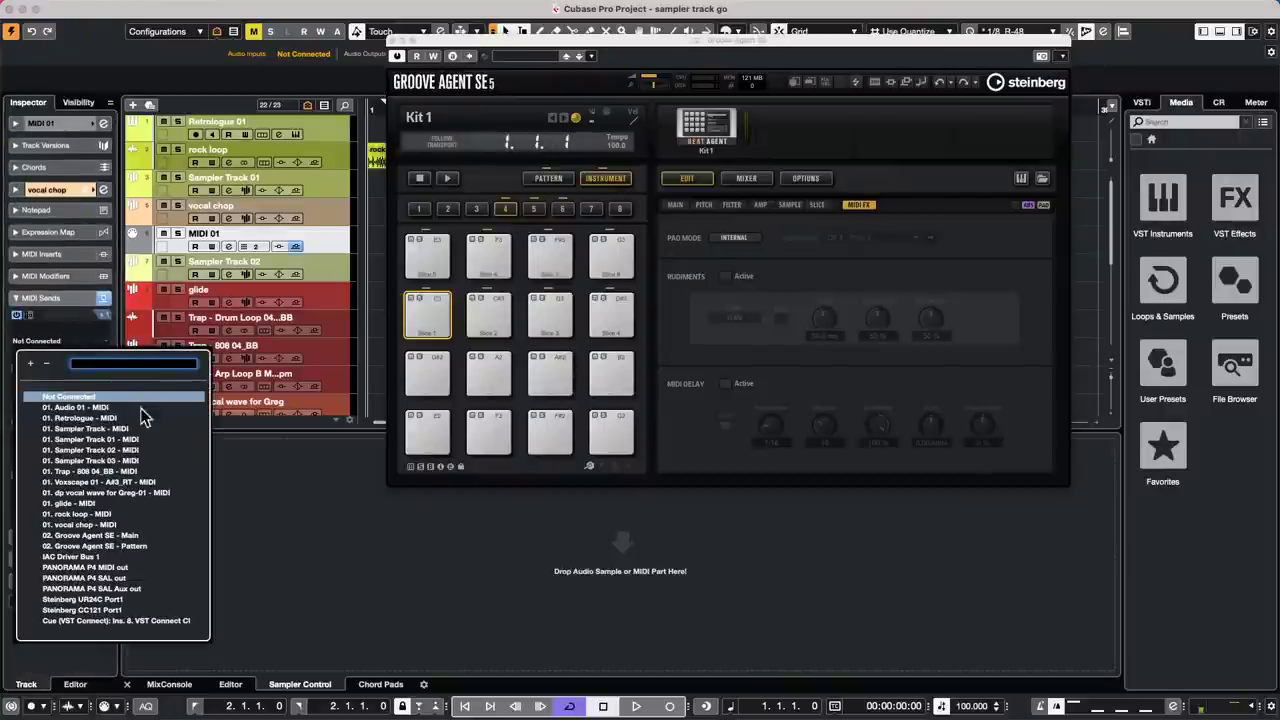
pyautogui.click(119, 431)
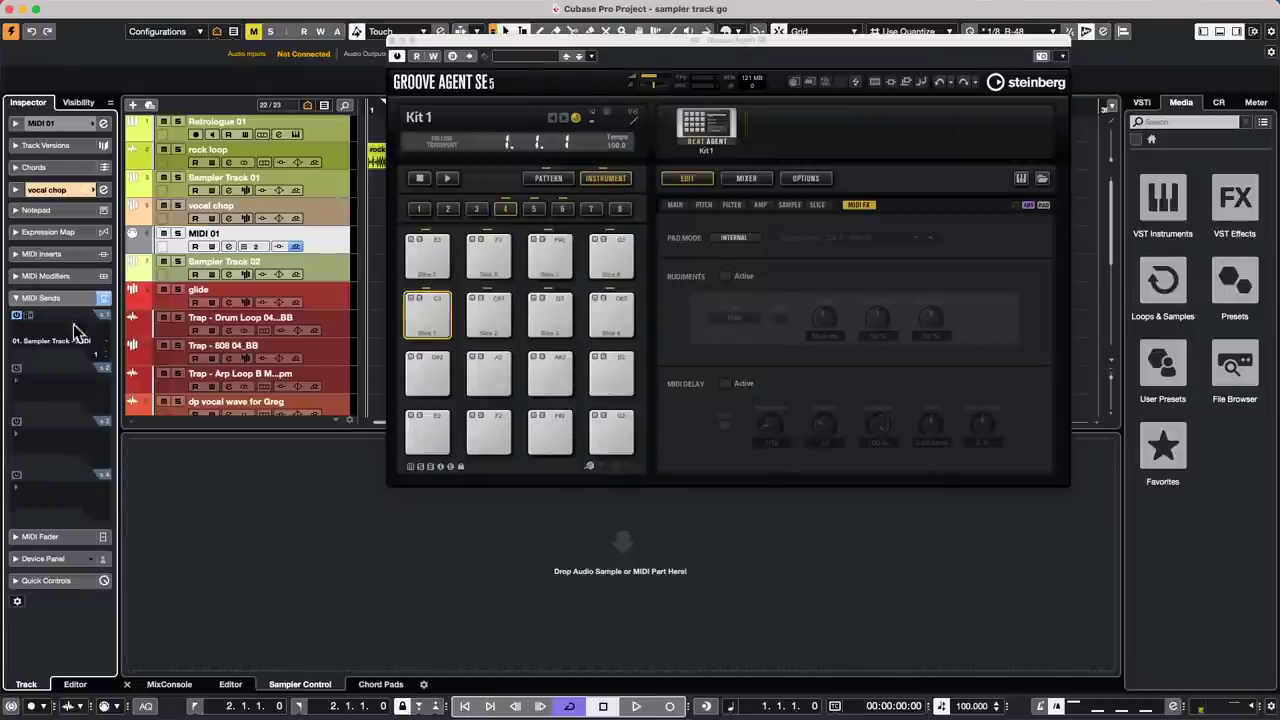
pyautogui.click(15, 315)
pyautogui.click(15, 315)
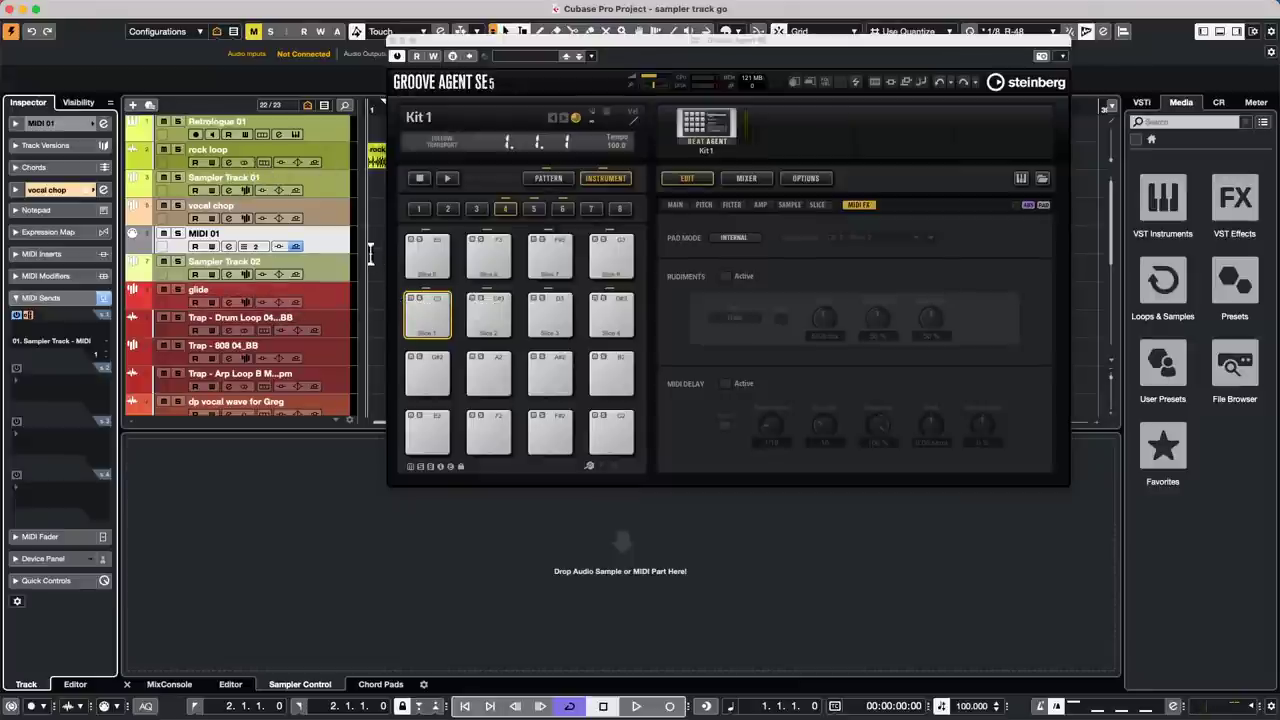
# Step: Open the Input Transformer for the MIDI 01 track and move the Groove Agent SE window out of its way
pyautogui.click(326, 271)
pyautogui.click(316, 246)
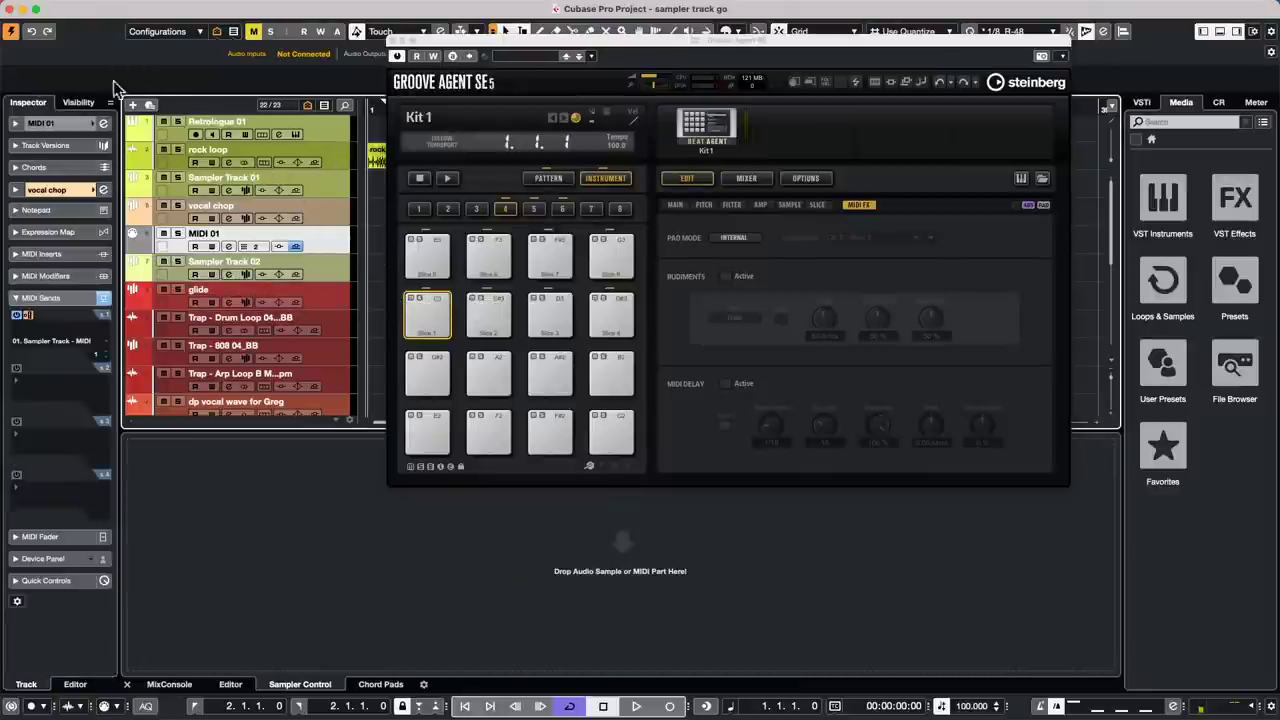
pyautogui.click(73, 123)
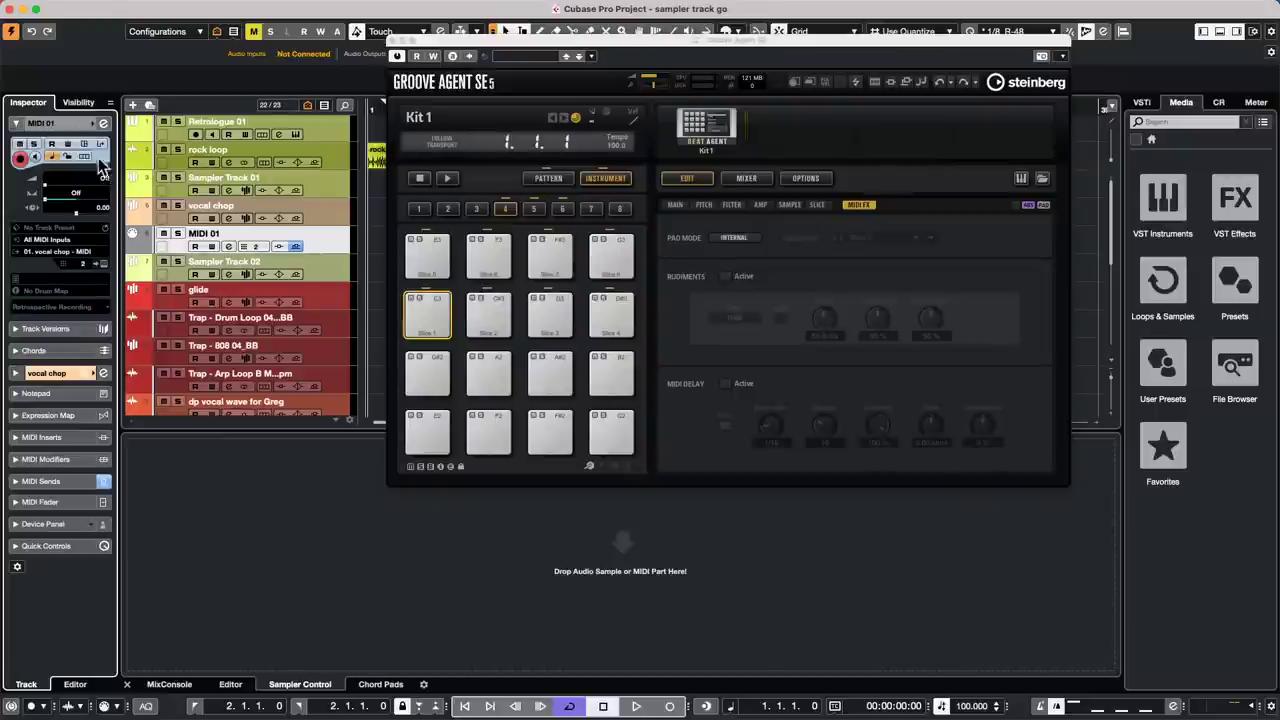
pyautogui.click(101, 145)
pyautogui.click(120, 188)
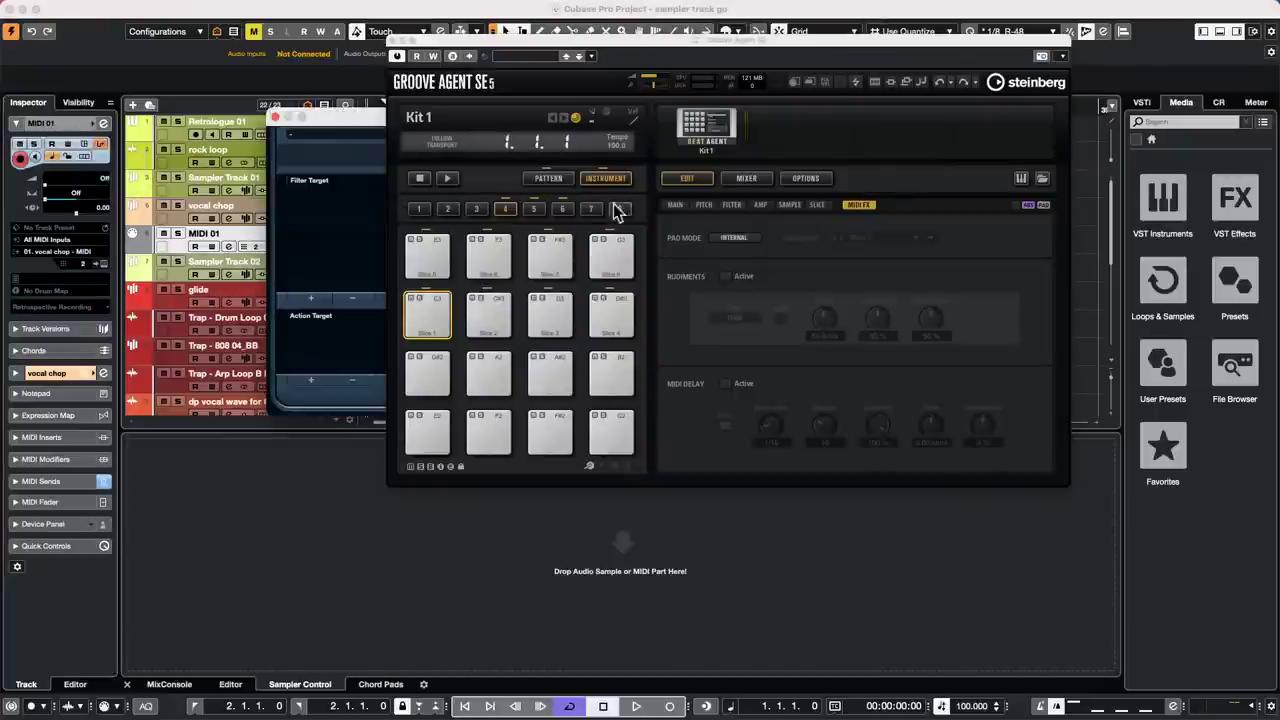
pyautogui.moveTo(476, 47); pyautogui.dragTo(954, 347)
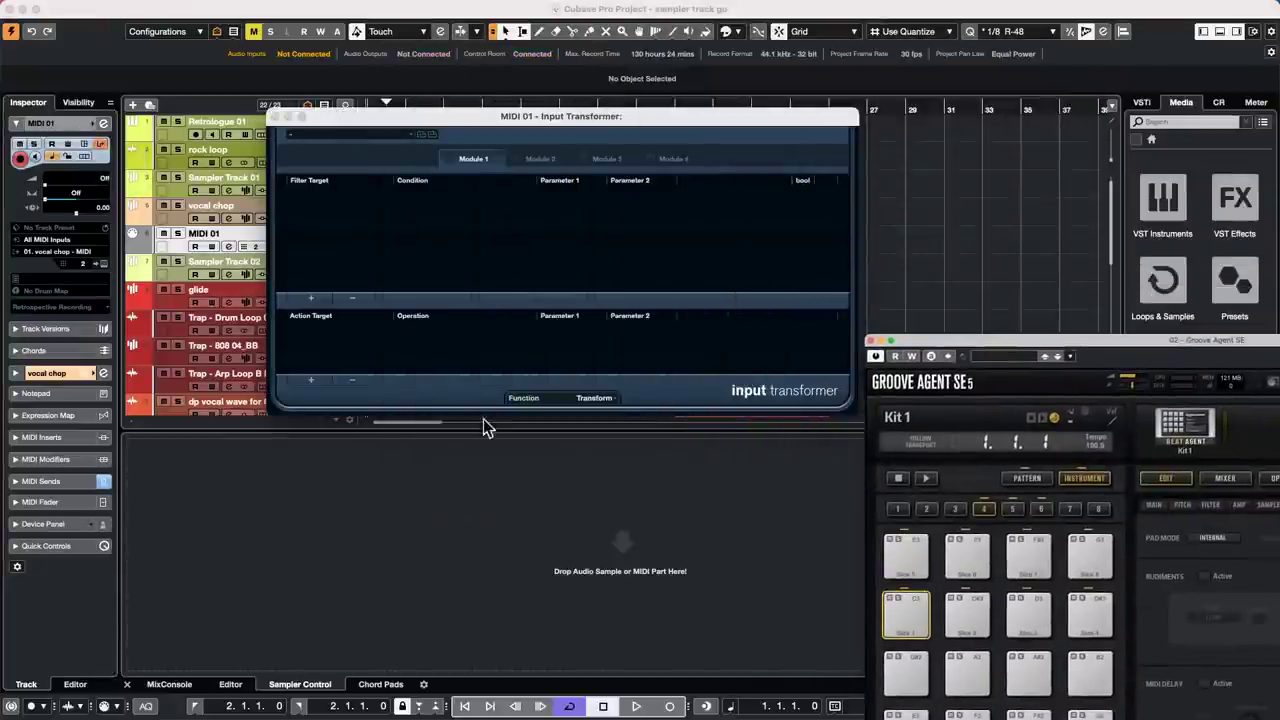
# Step: Set the Input Transformer's function to Filter and activate Module 1
pyautogui.click(575, 399)
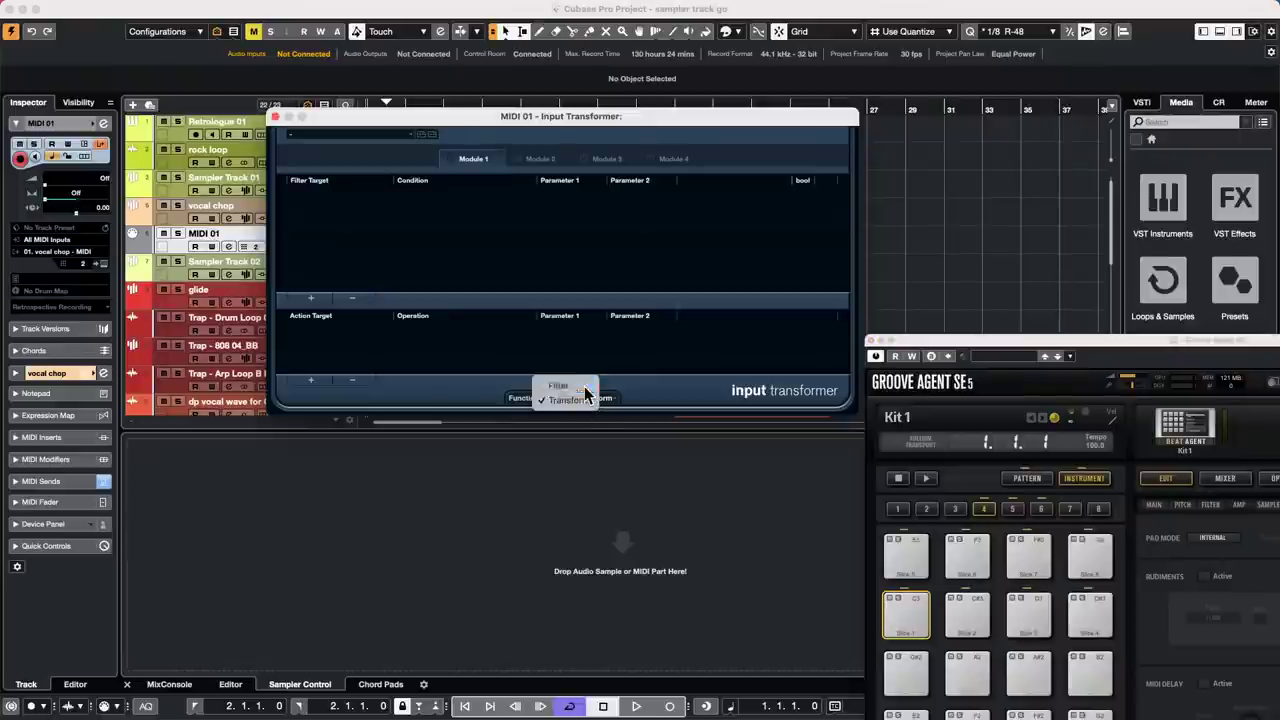
pyautogui.click(558, 385)
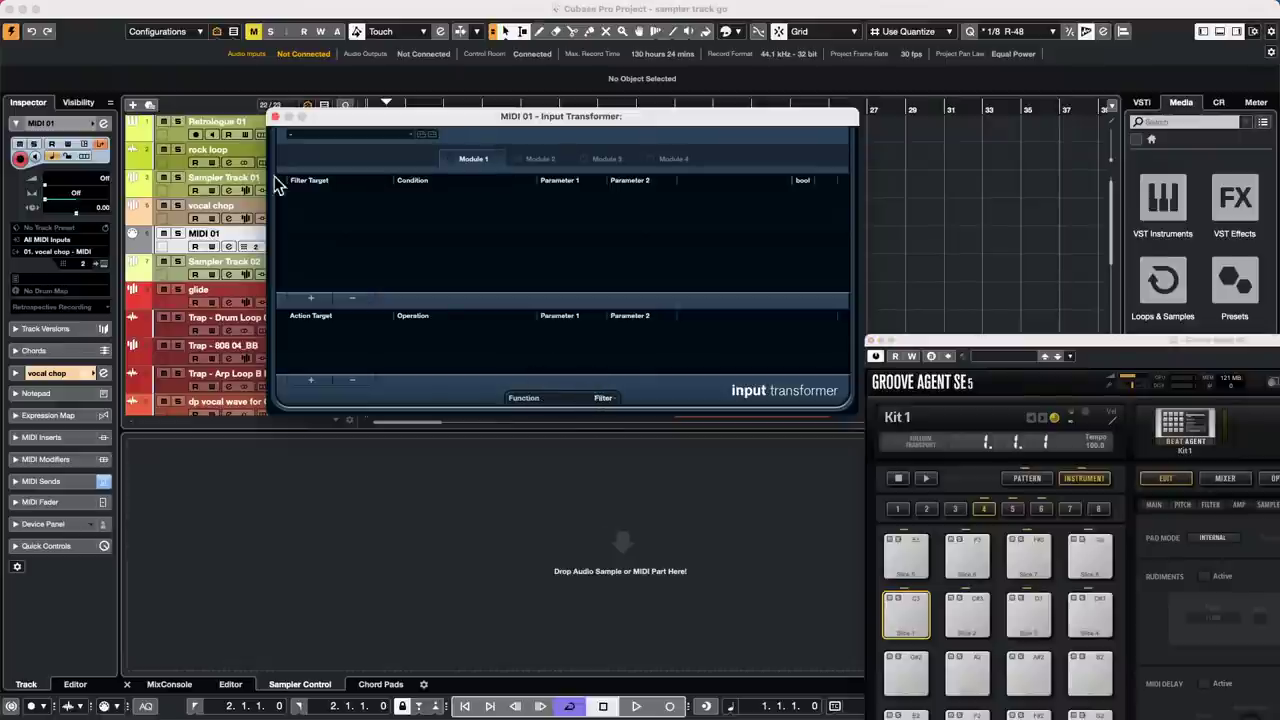
pyautogui.click(449, 158)
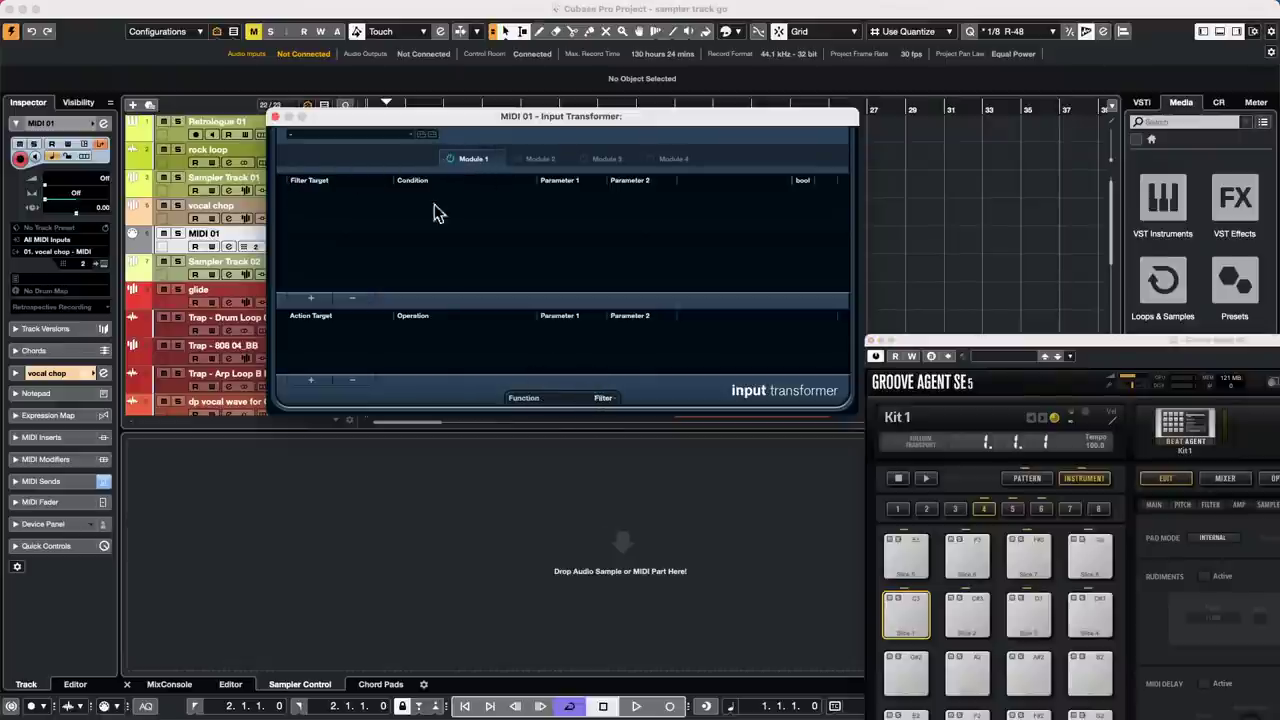
# Step: Add a filter line with Type Is Equal Note to Module 1, check its target and parameter options, and close the Input Transformer
pyautogui.click(311, 298)
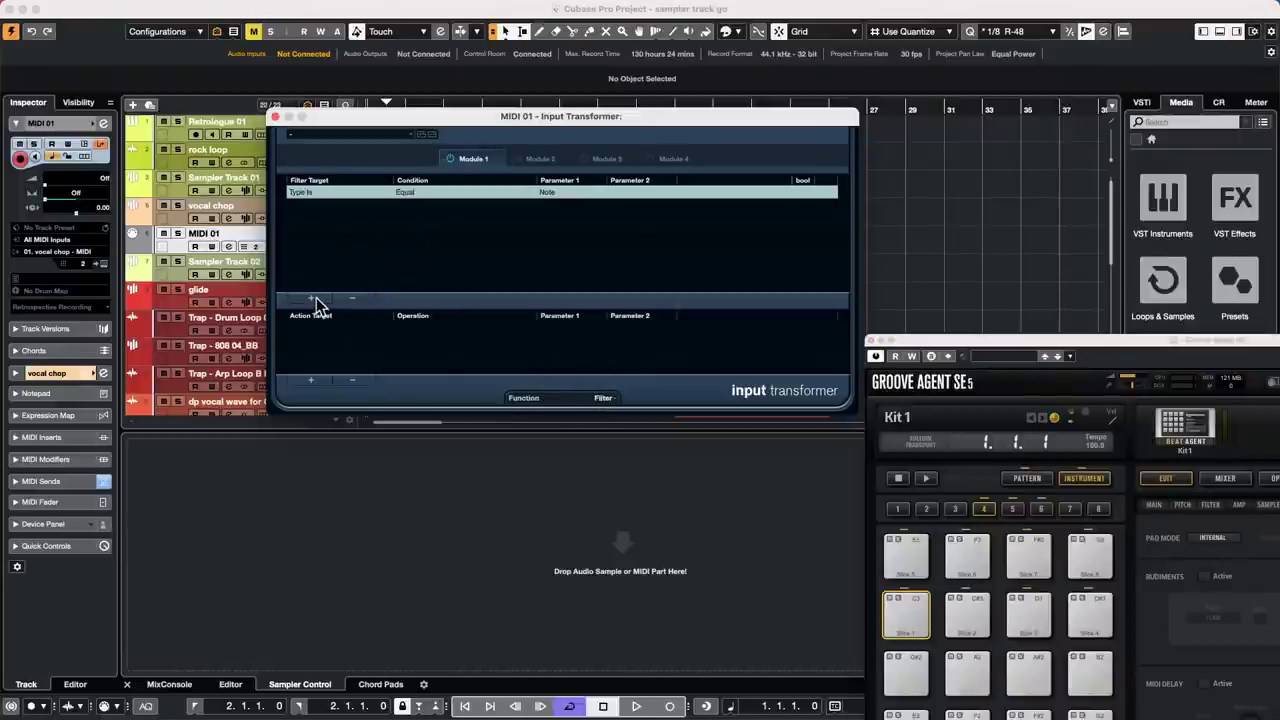
pyautogui.click(313, 193)
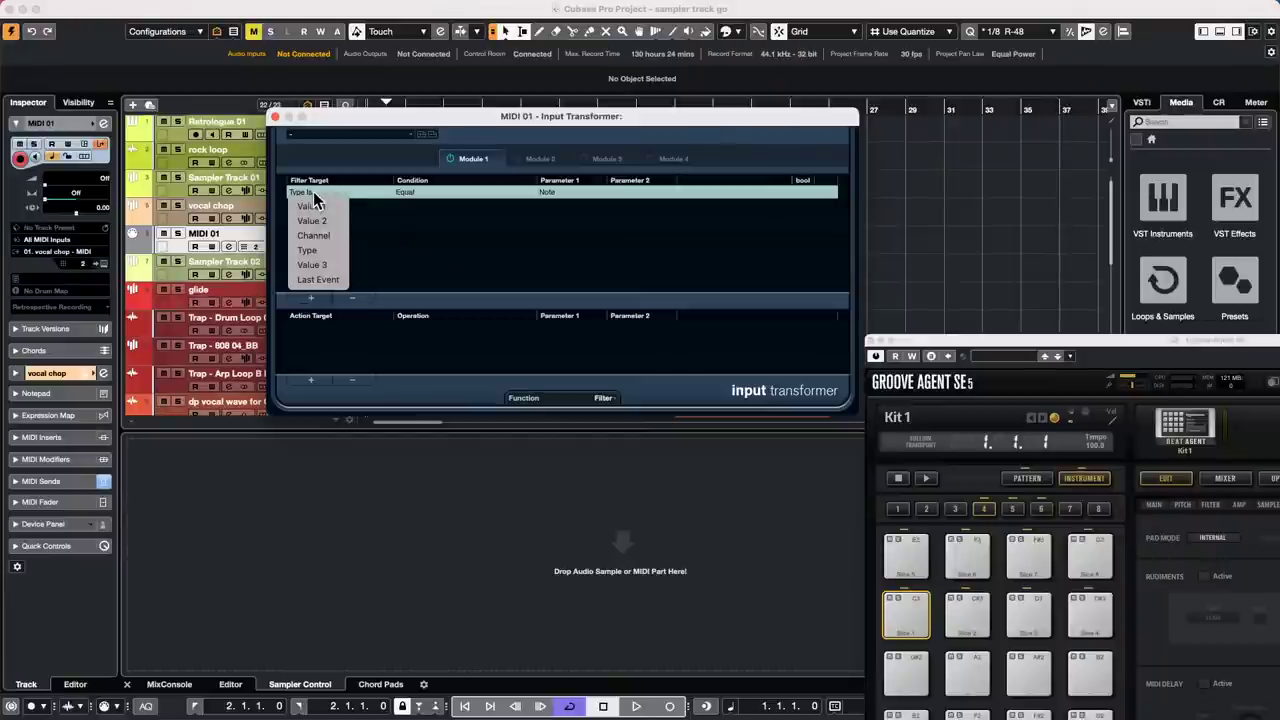
pyautogui.click(552, 193)
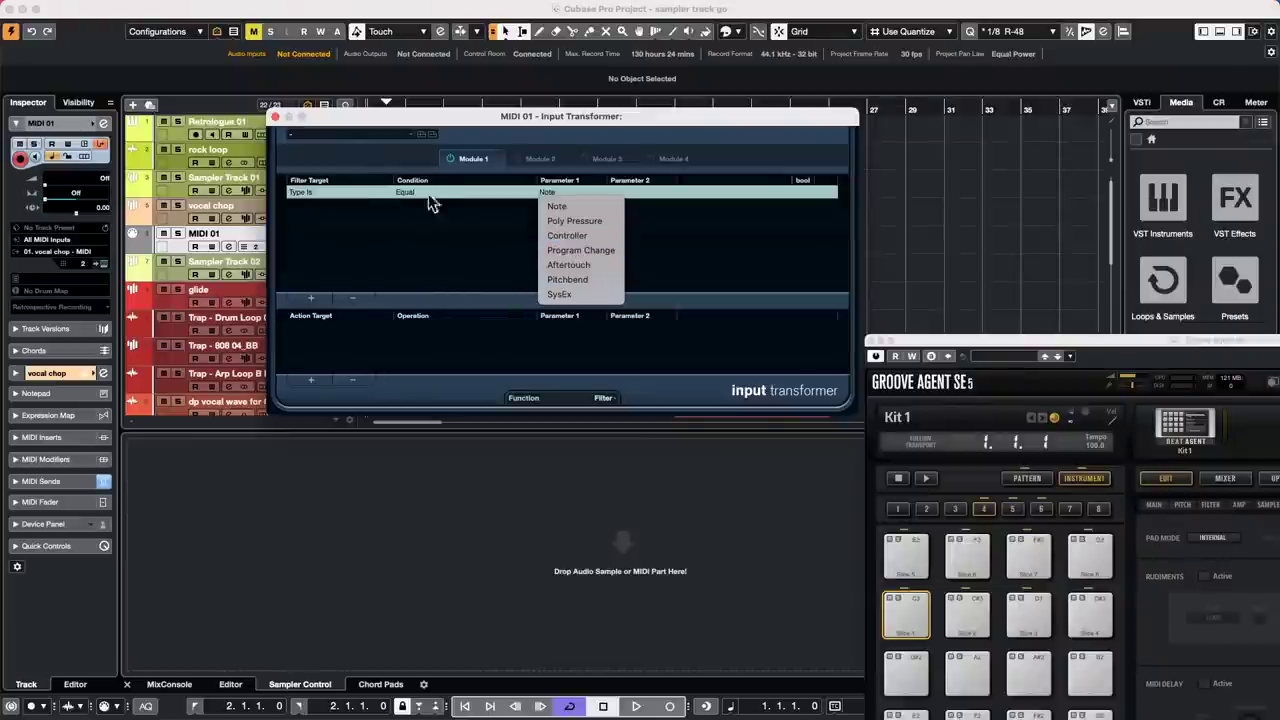
pyautogui.click(733, 224)
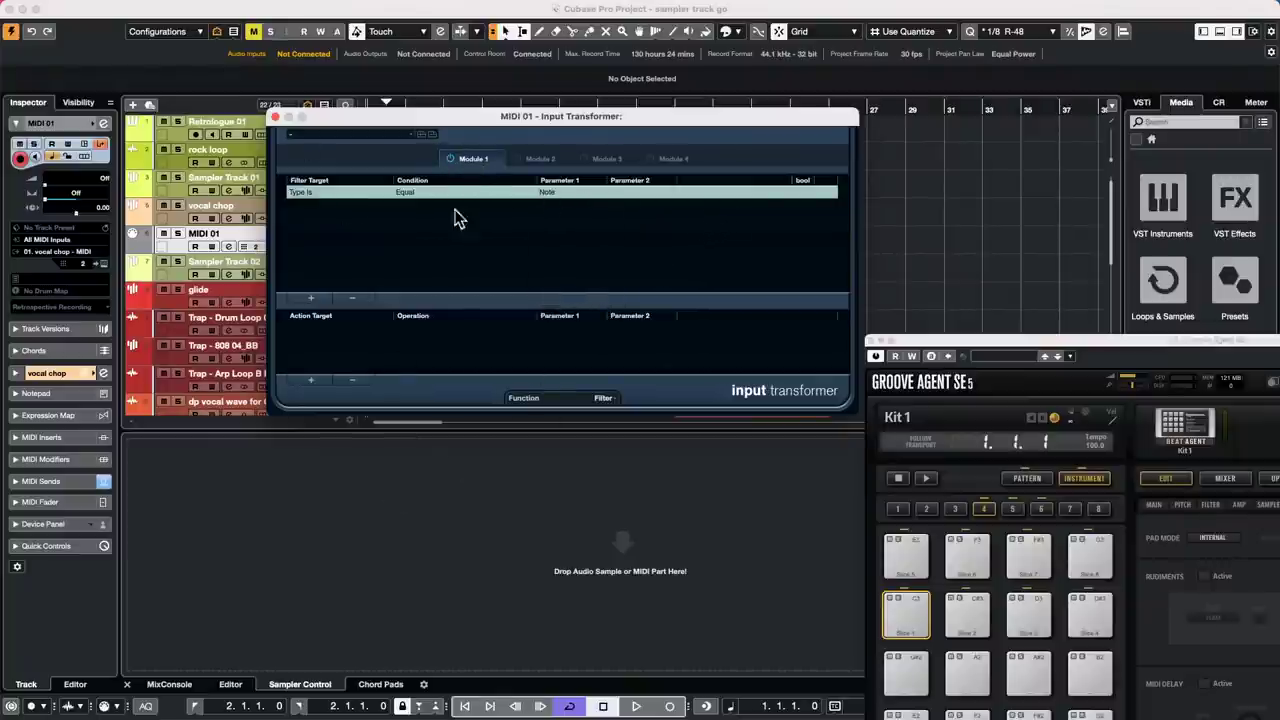
pyautogui.click(274, 117)
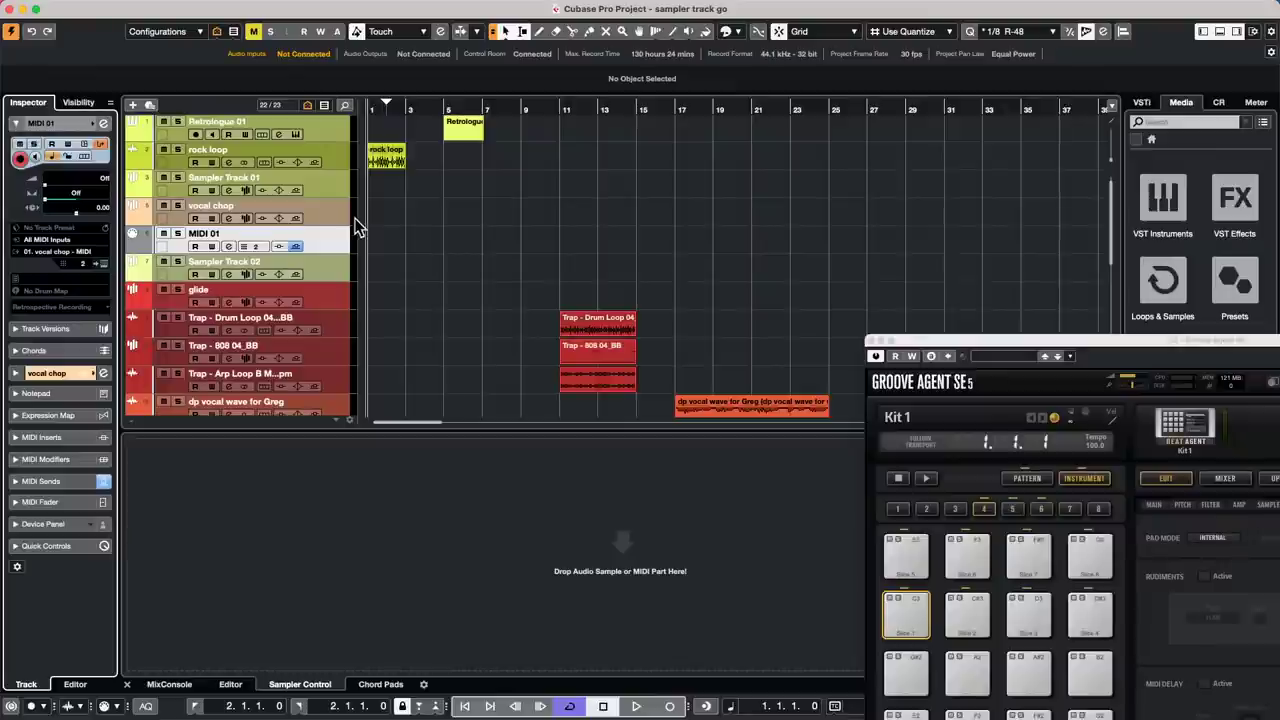
# Step: Open and activate the UpstreamC9 project from the 02 Upstream folder, closing the missing files dialog without resolving them
pyautogui.moveTo(640, 716)
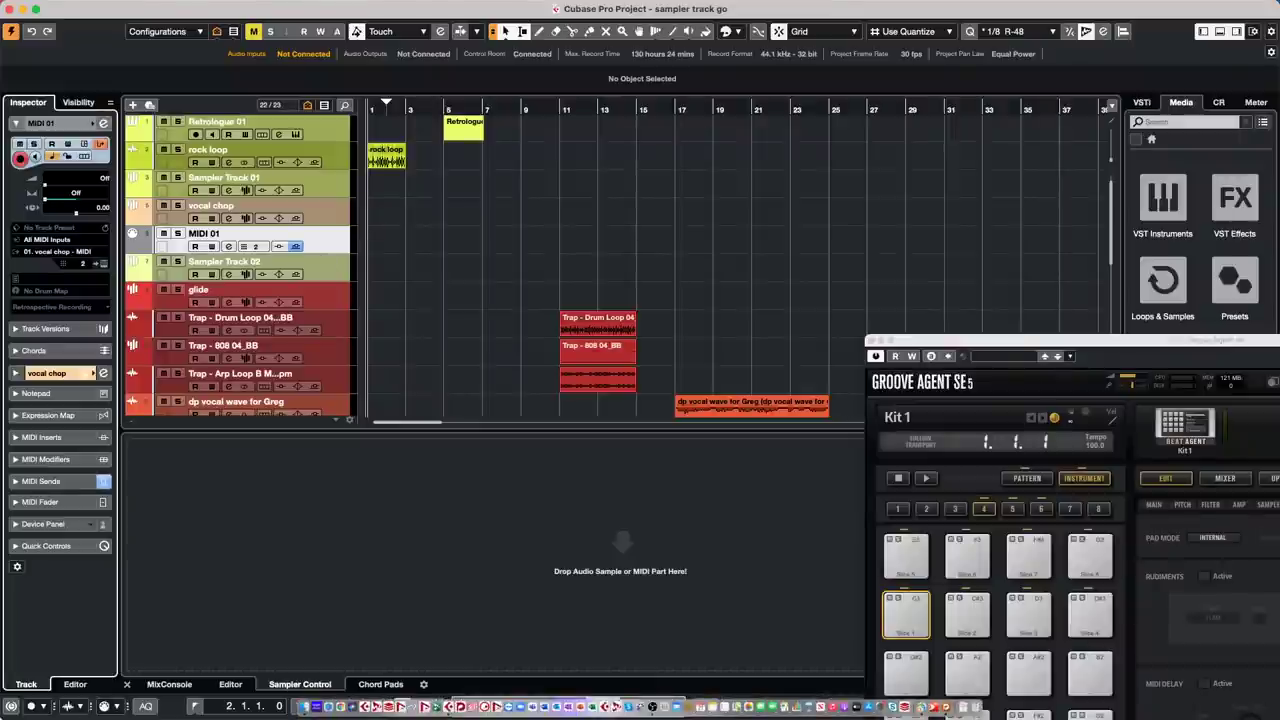
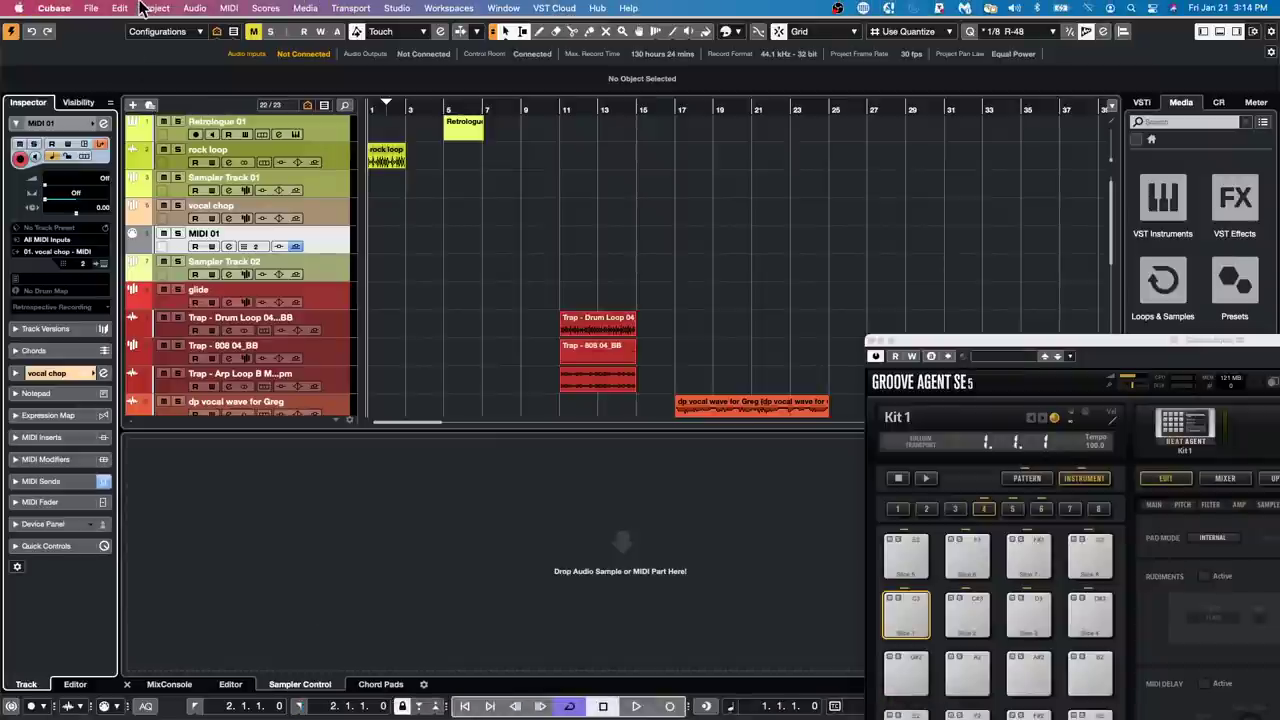
pyautogui.click(91, 9)
pyautogui.moveTo(130, 291)
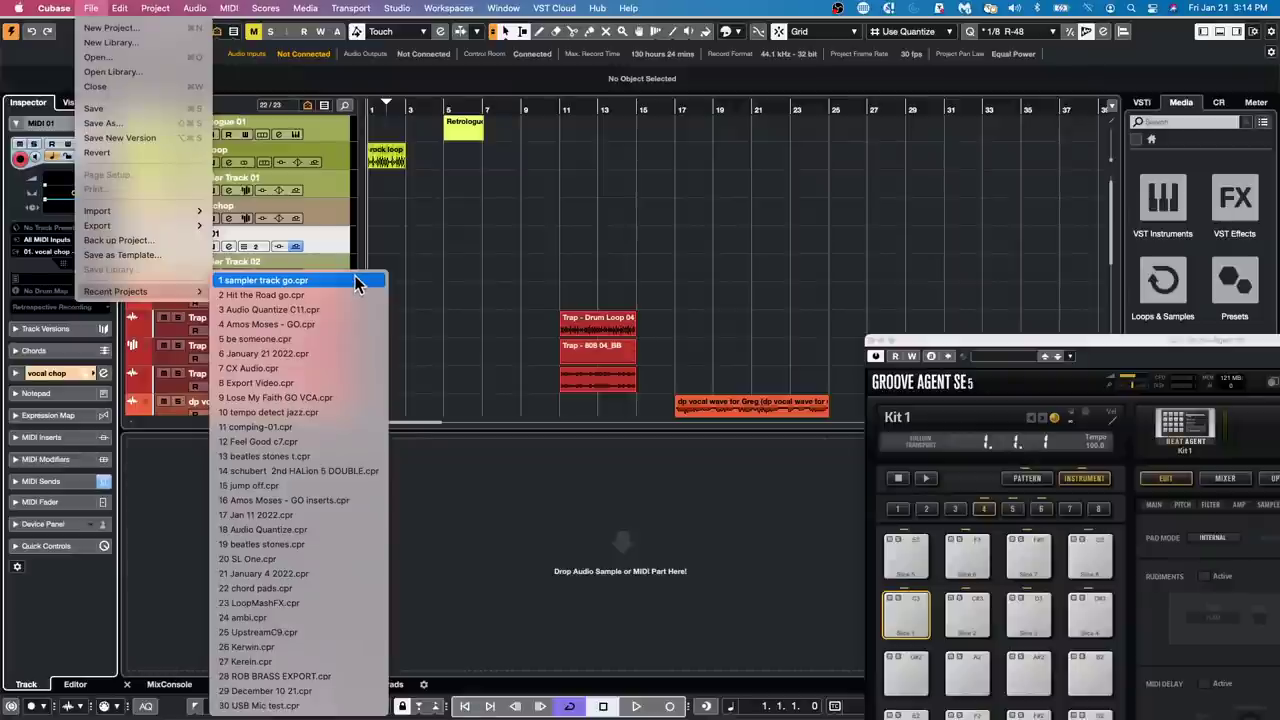
pyautogui.click(232, 93)
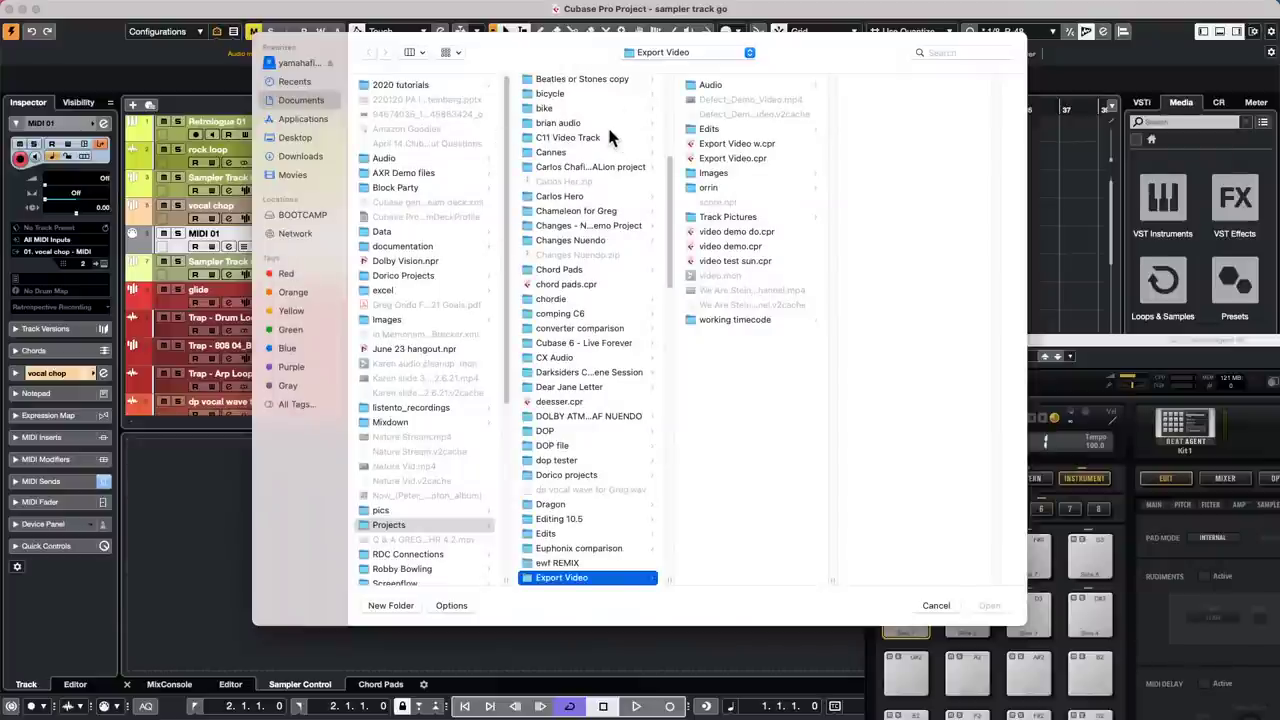
pyautogui.scroll(5, 605, 131)
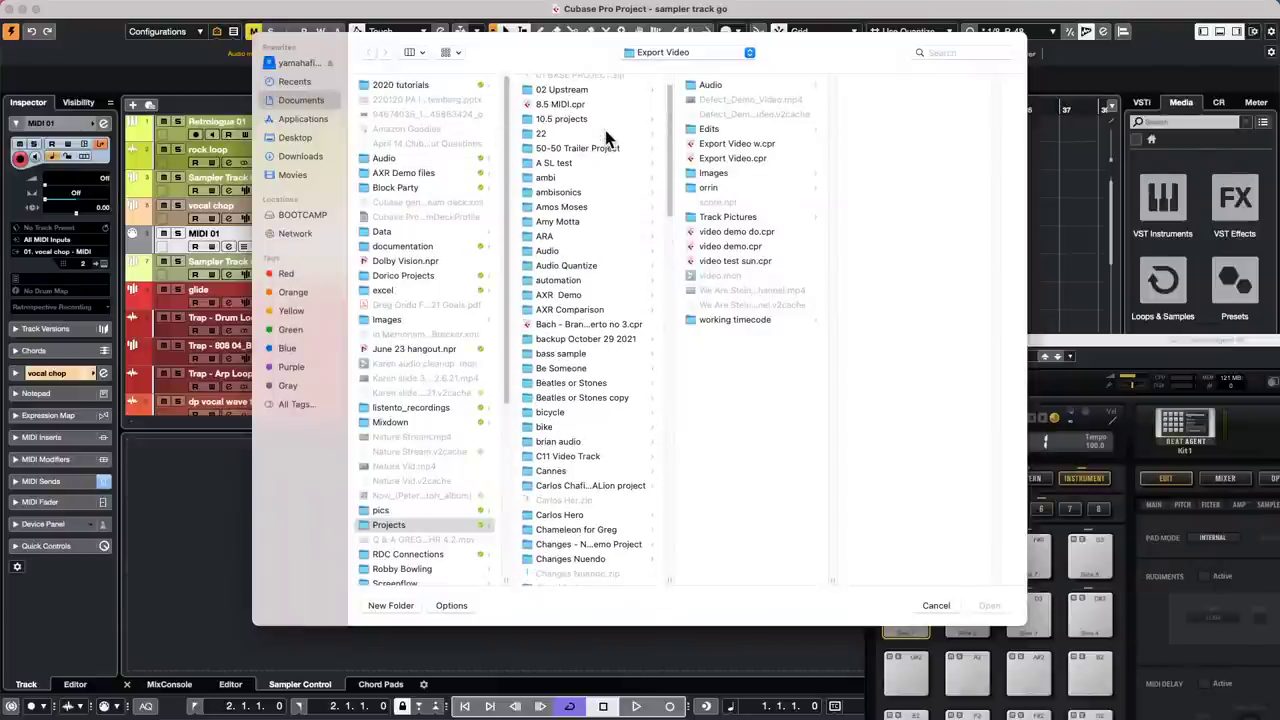
pyautogui.scroll(1, 605, 138)
pyautogui.click(577, 132)
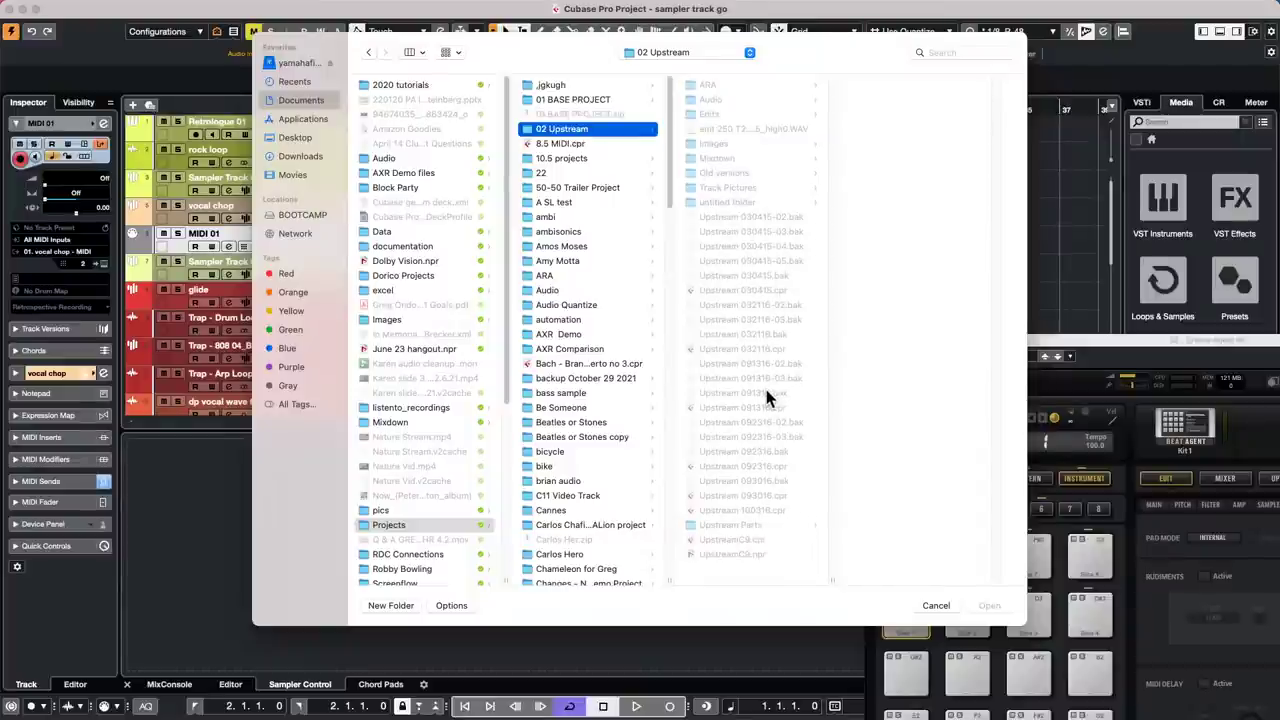
pyautogui.doubleClick(749, 539)
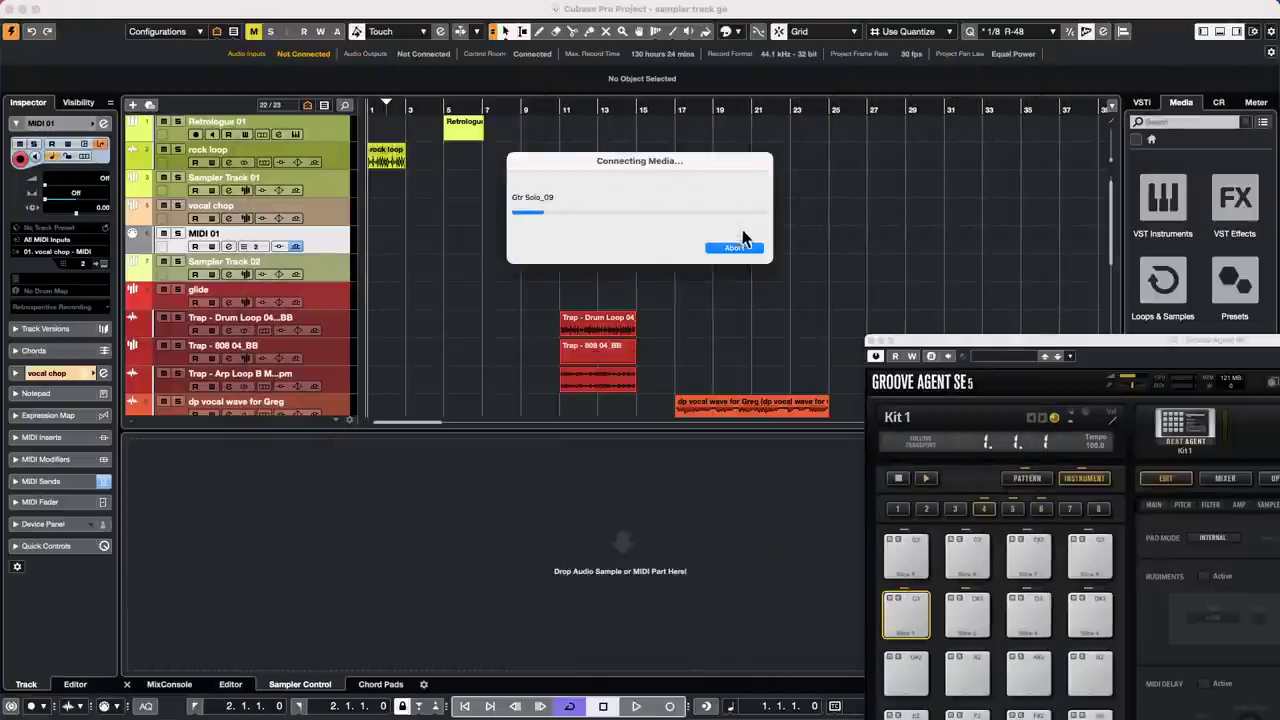
pyautogui.click(720, 244)
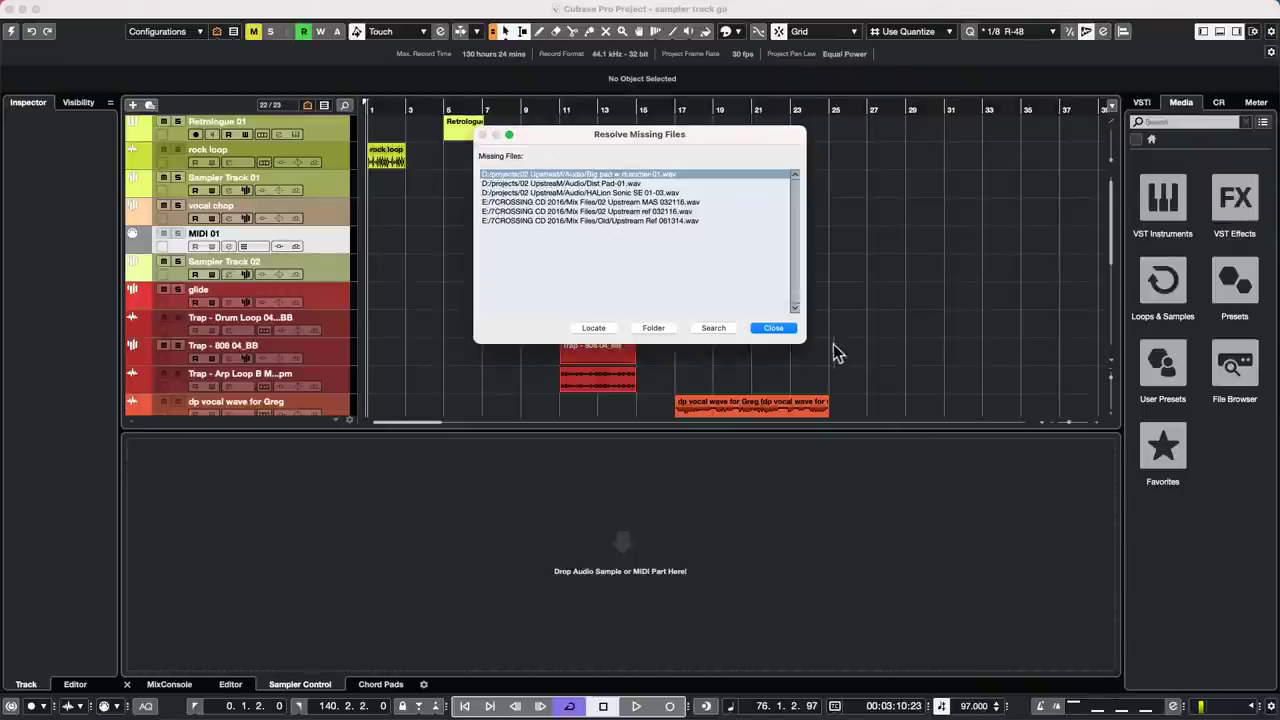
pyautogui.click(773, 329)
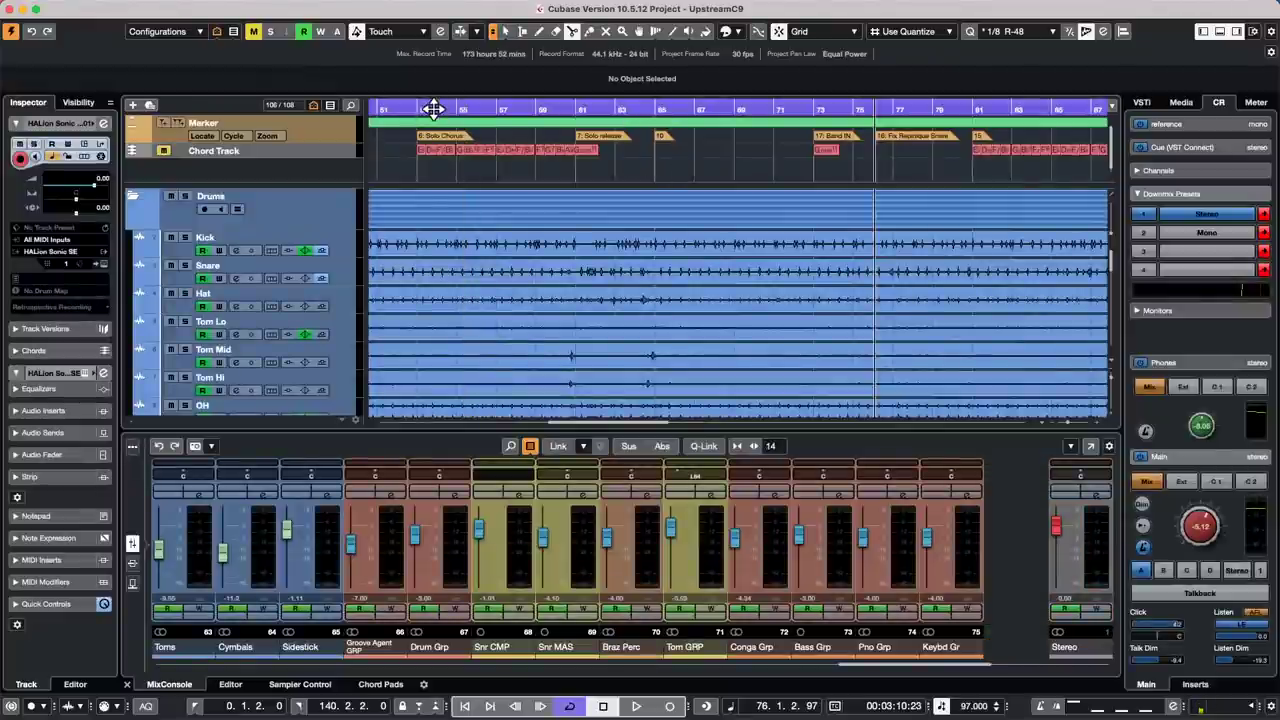
# Step: Show the whole song in the timeline and check the Steinberg UR24C ports in Studio Setup
pyautogui.moveTo(432, 108); pyautogui.dragTo(432, 57)
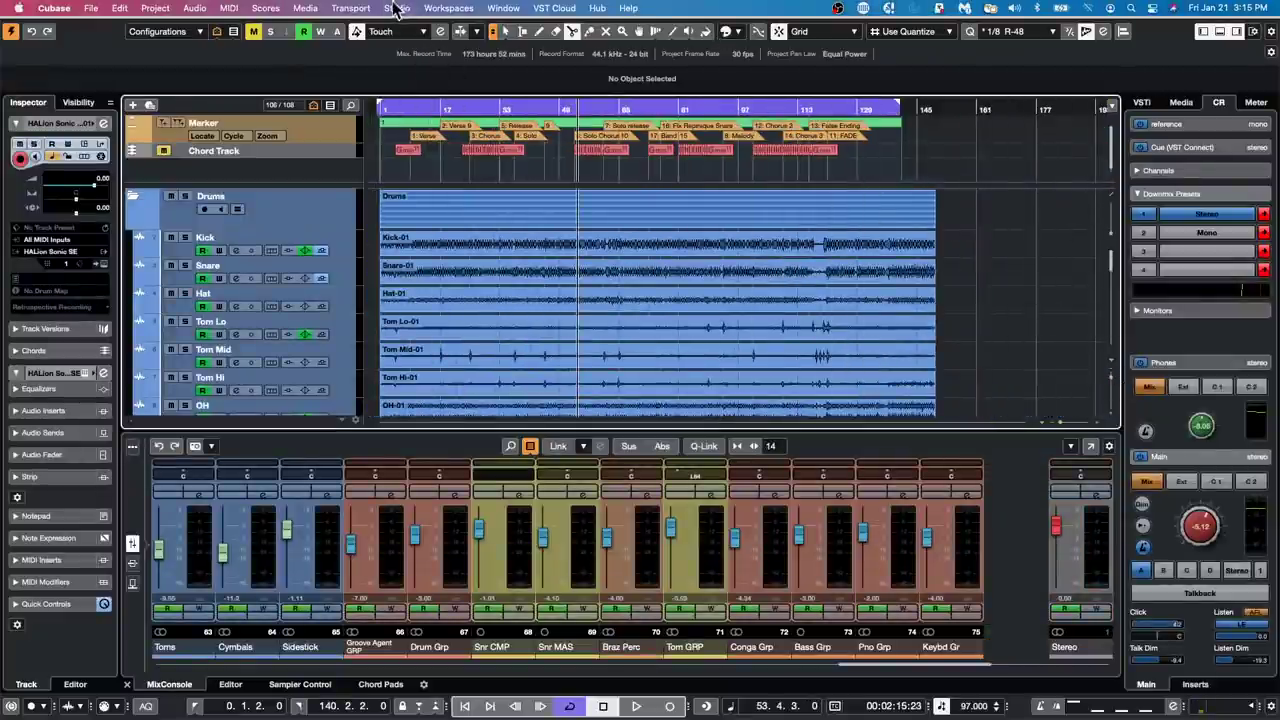
pyautogui.click(381, 9)
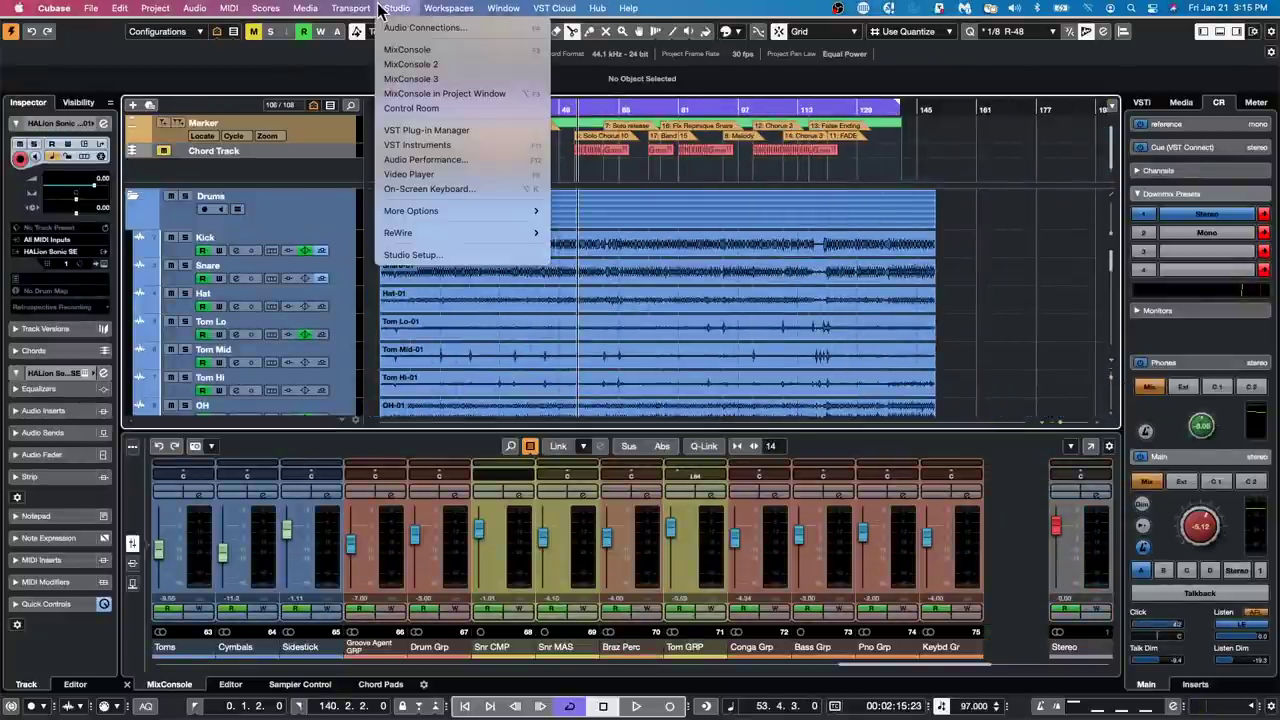
pyautogui.click(412, 254)
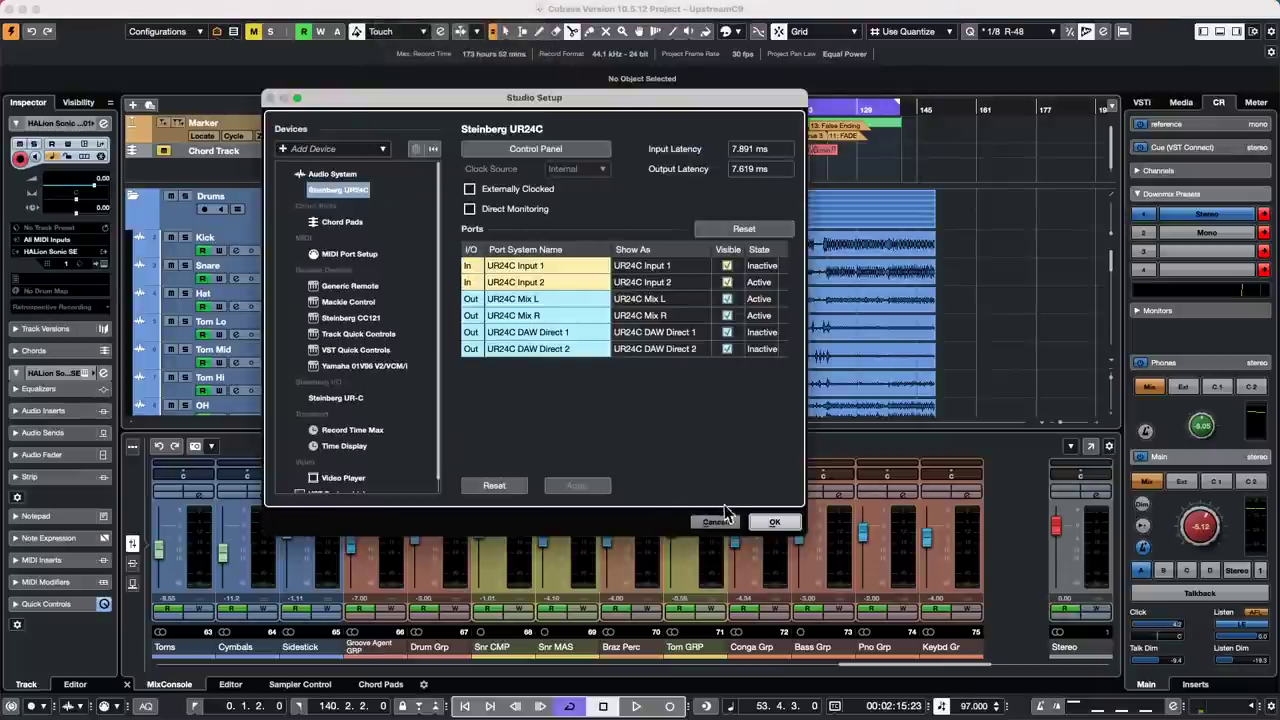
pyautogui.click(772, 522)
# Step: Open the Control Room audio connections and remove the mono "reference" cue channel
pyautogui.click(427, 9)
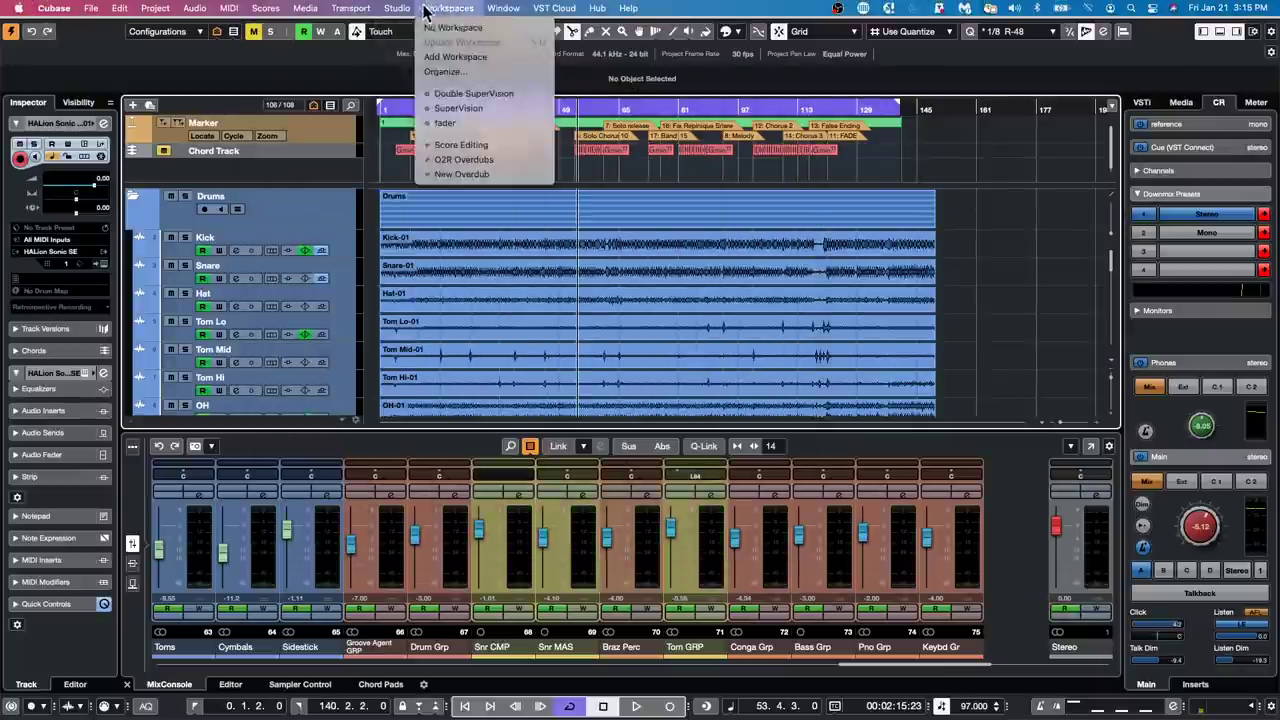
pyautogui.moveTo(392, 10)
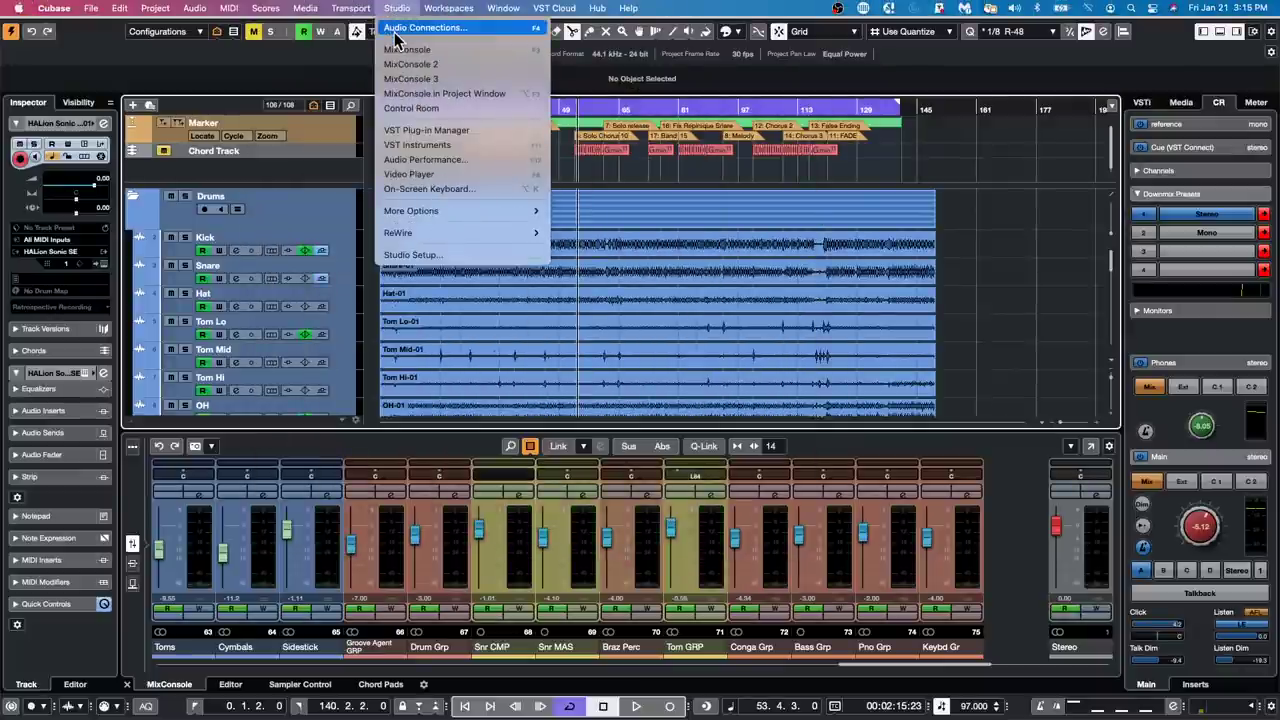
pyautogui.click(420, 28)
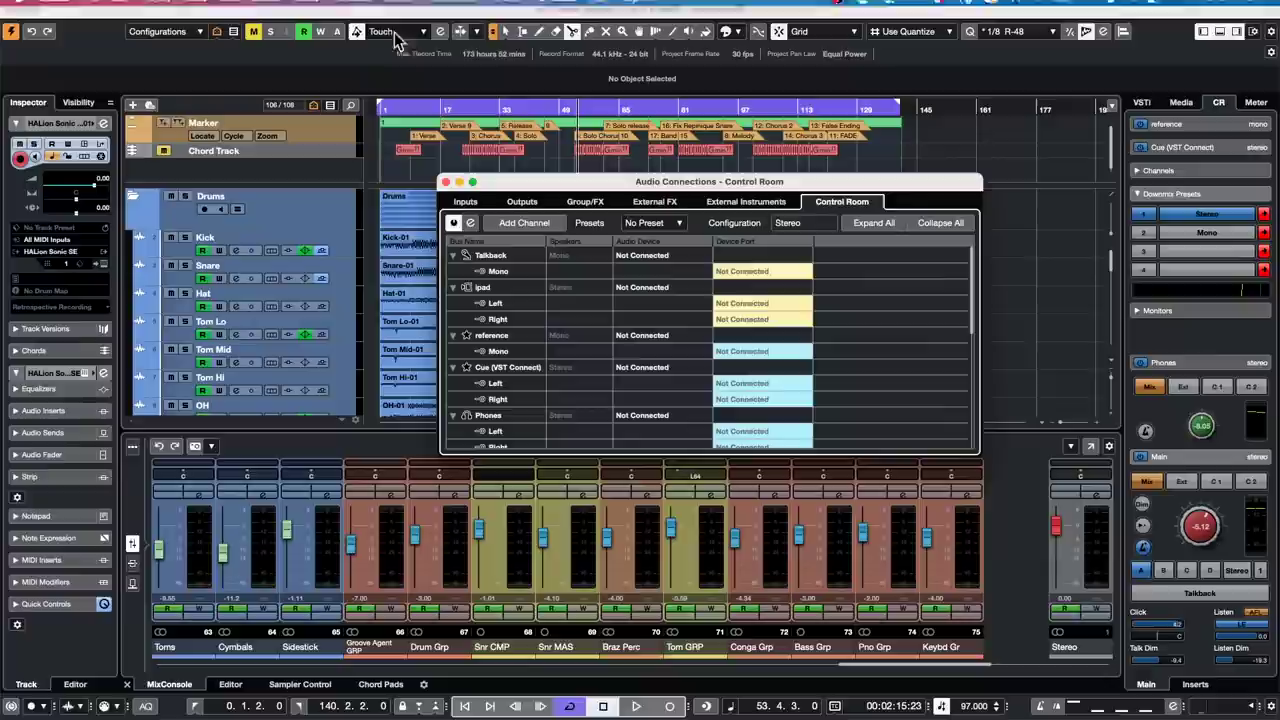
pyautogui.click(492, 340)
pyautogui.rightClick(494, 338)
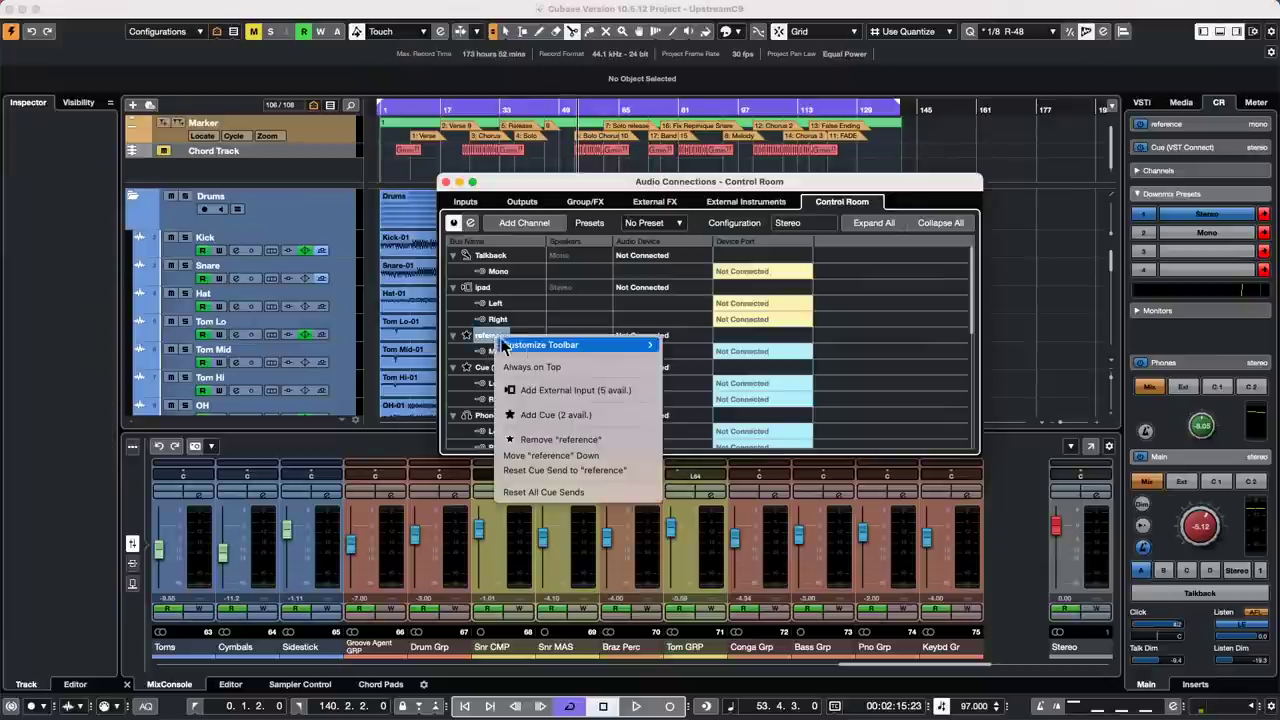
pyautogui.click(568, 439)
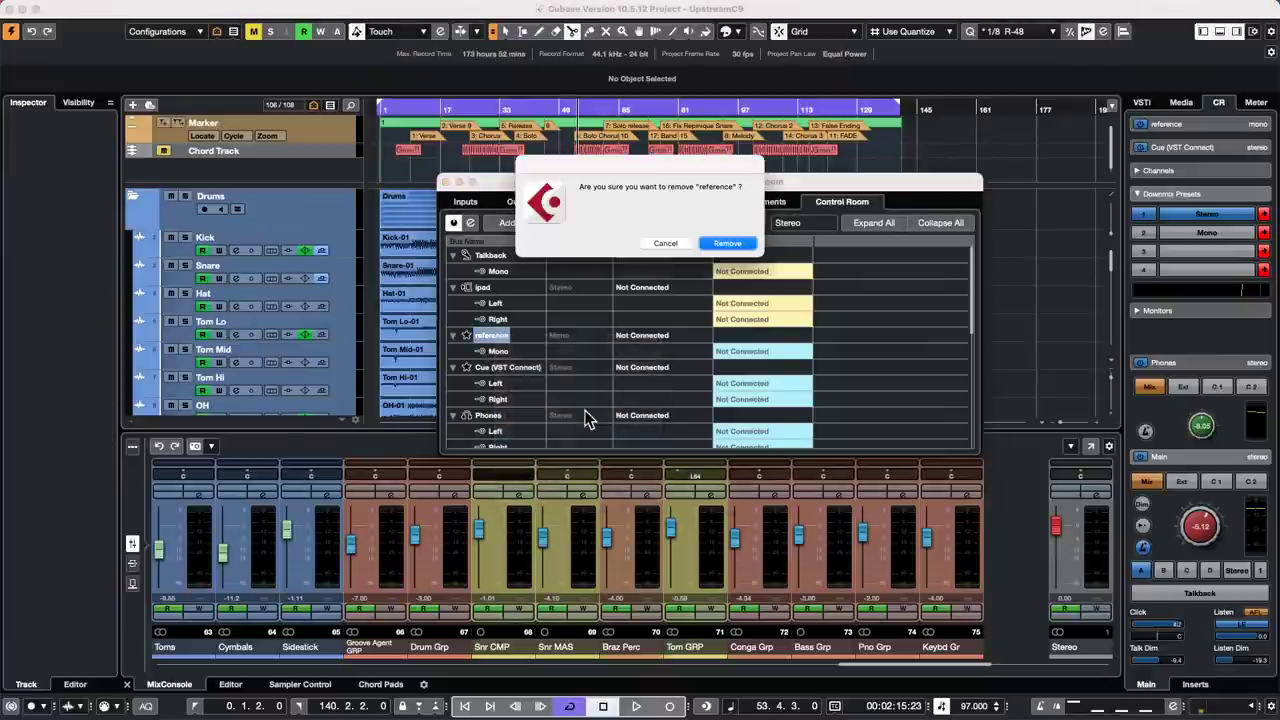
pyautogui.click(727, 243)
# Step: Add a stereo cue channel named "reference" to the Control Room and close the audio connections
pyautogui.click(522, 336)
pyautogui.rightClick(514, 338)
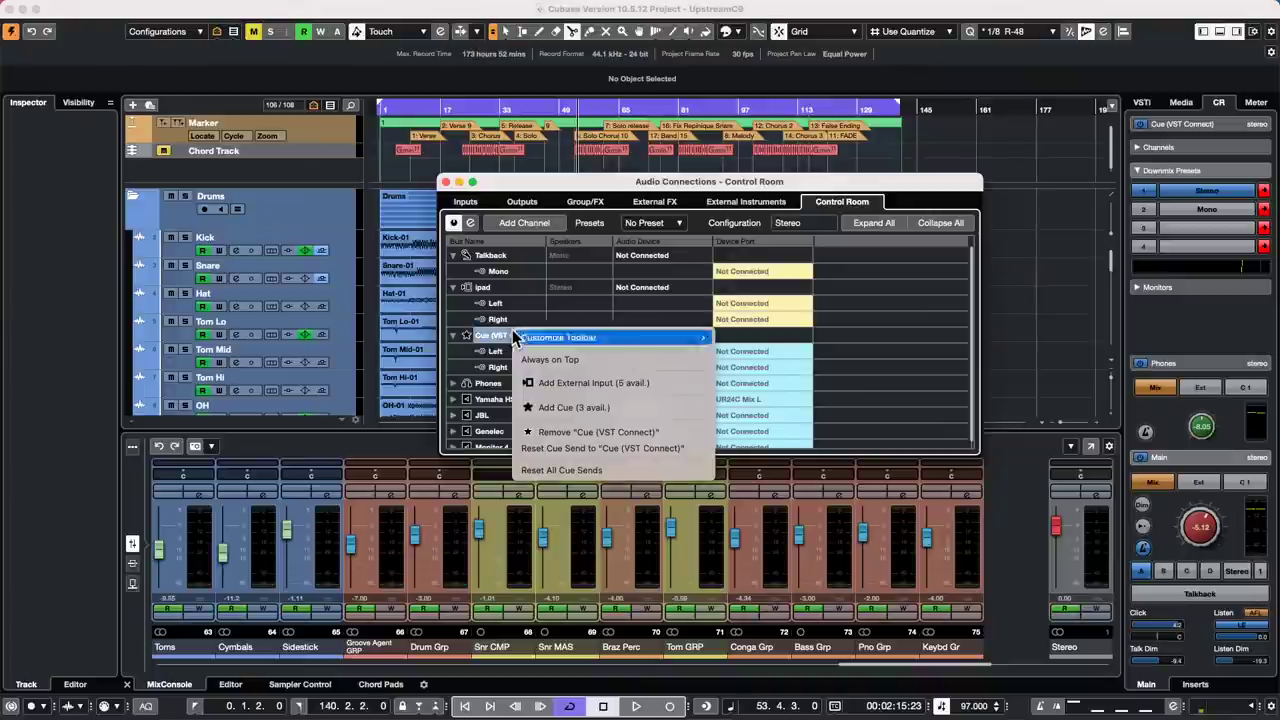
pyautogui.click(628, 414)
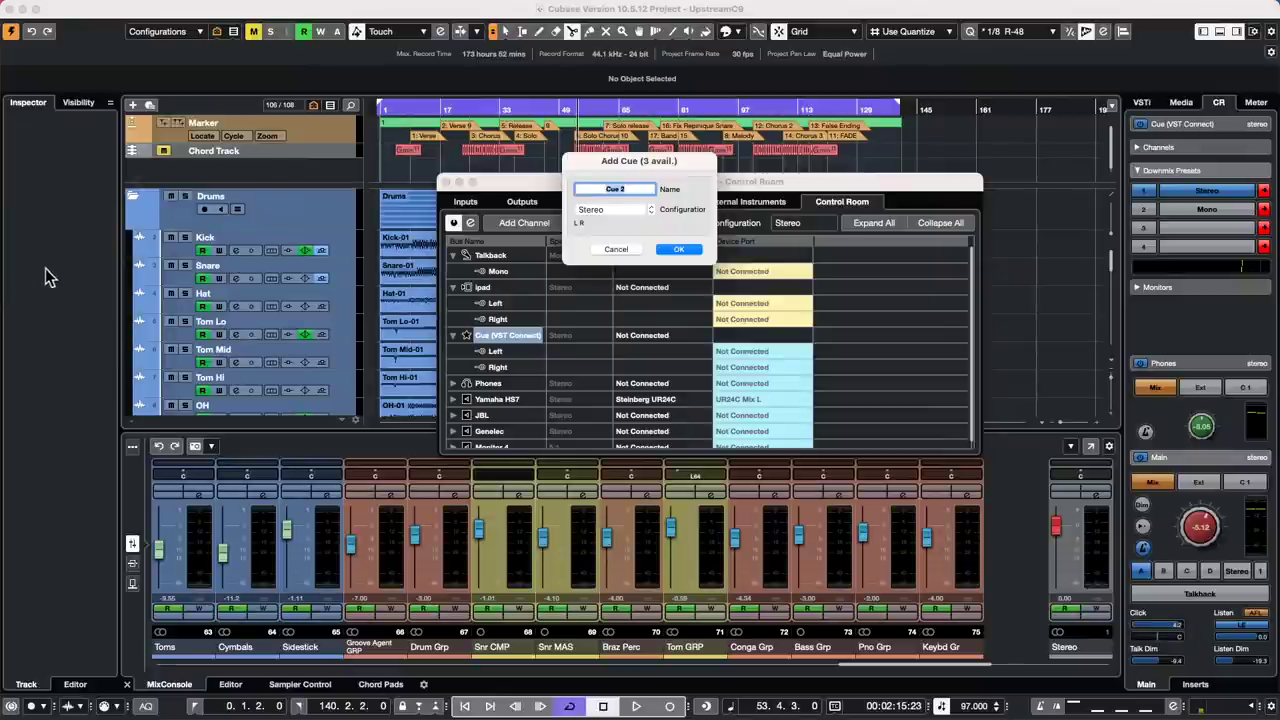
pyautogui.press('BackSpace')
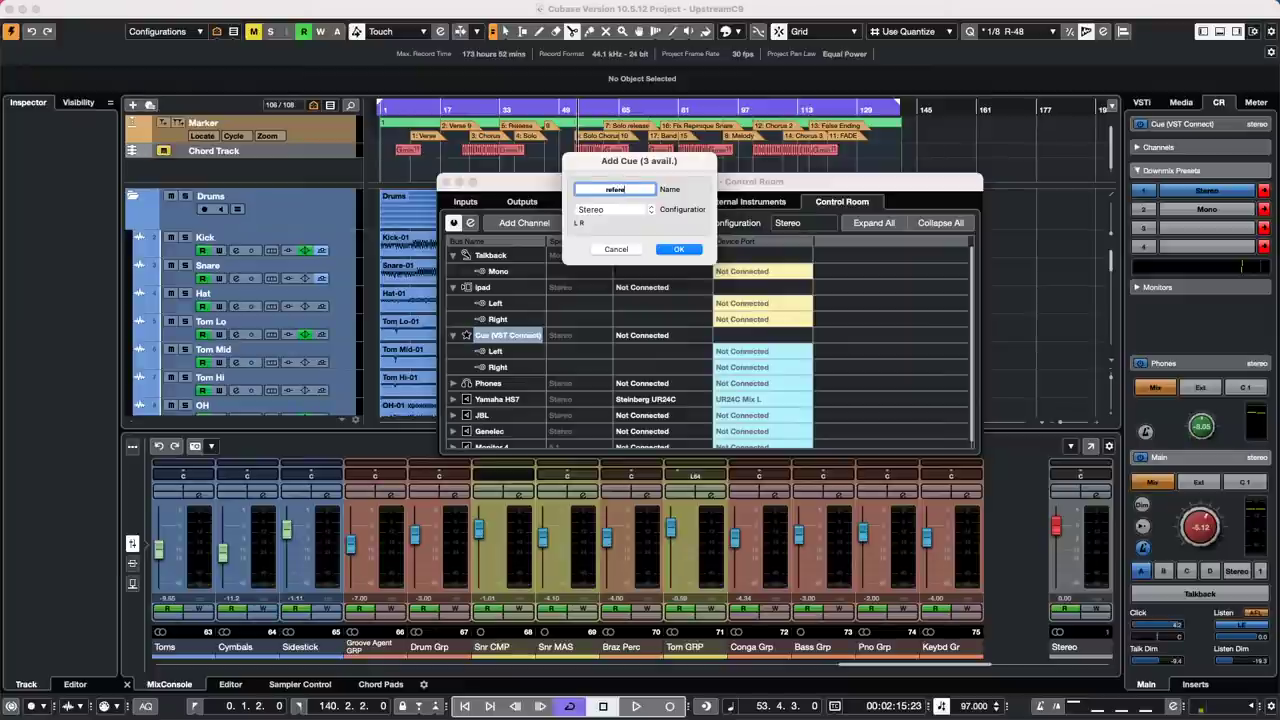
pyautogui.press('Tab')
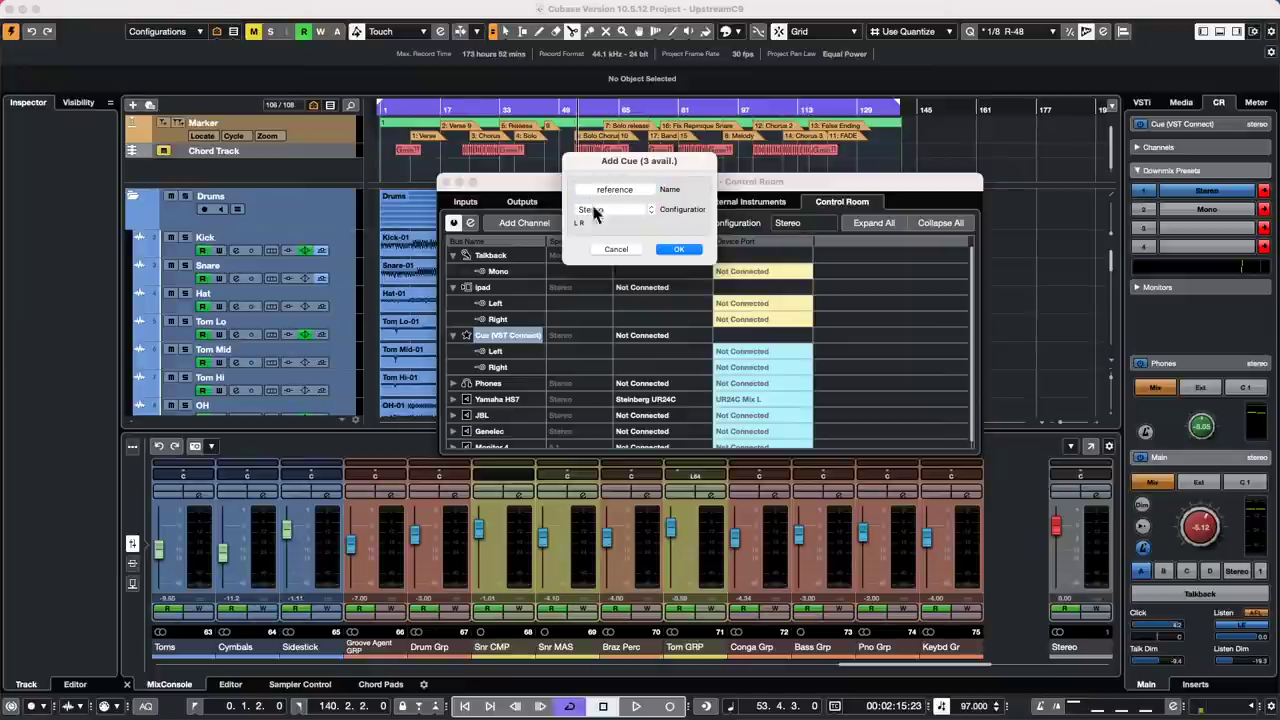
pyautogui.click(688, 252)
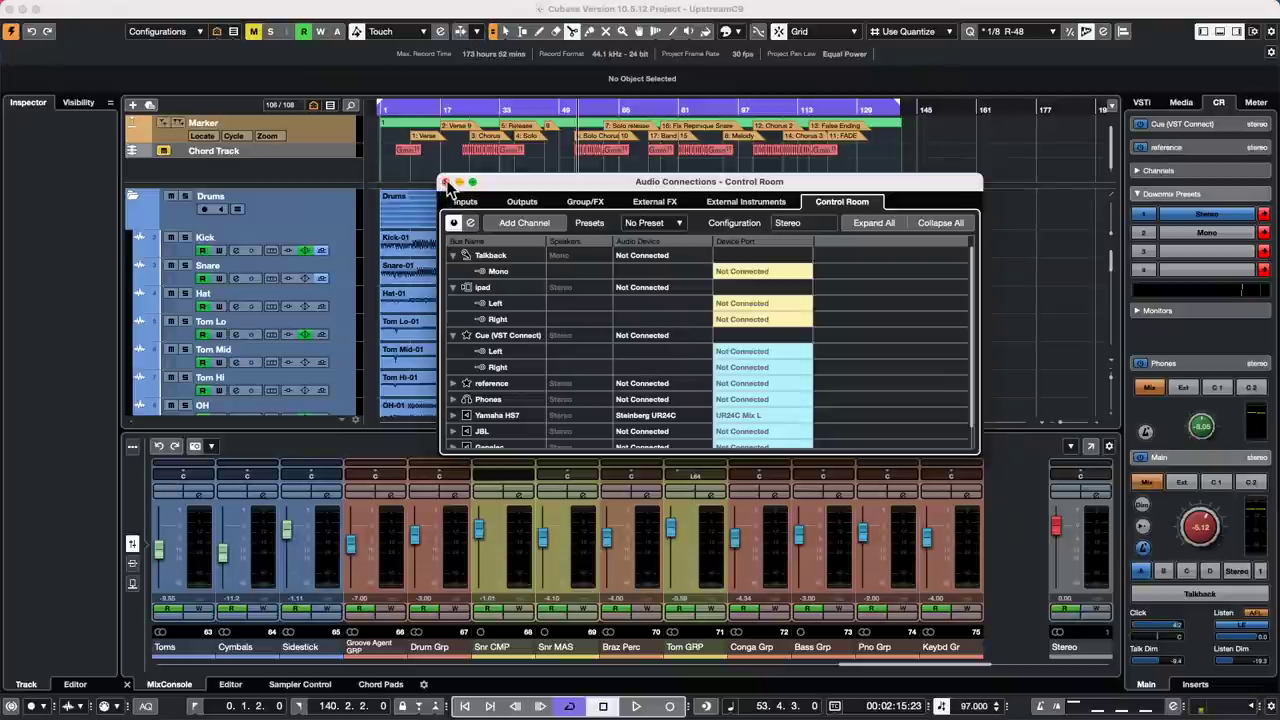
pyautogui.click(445, 182)
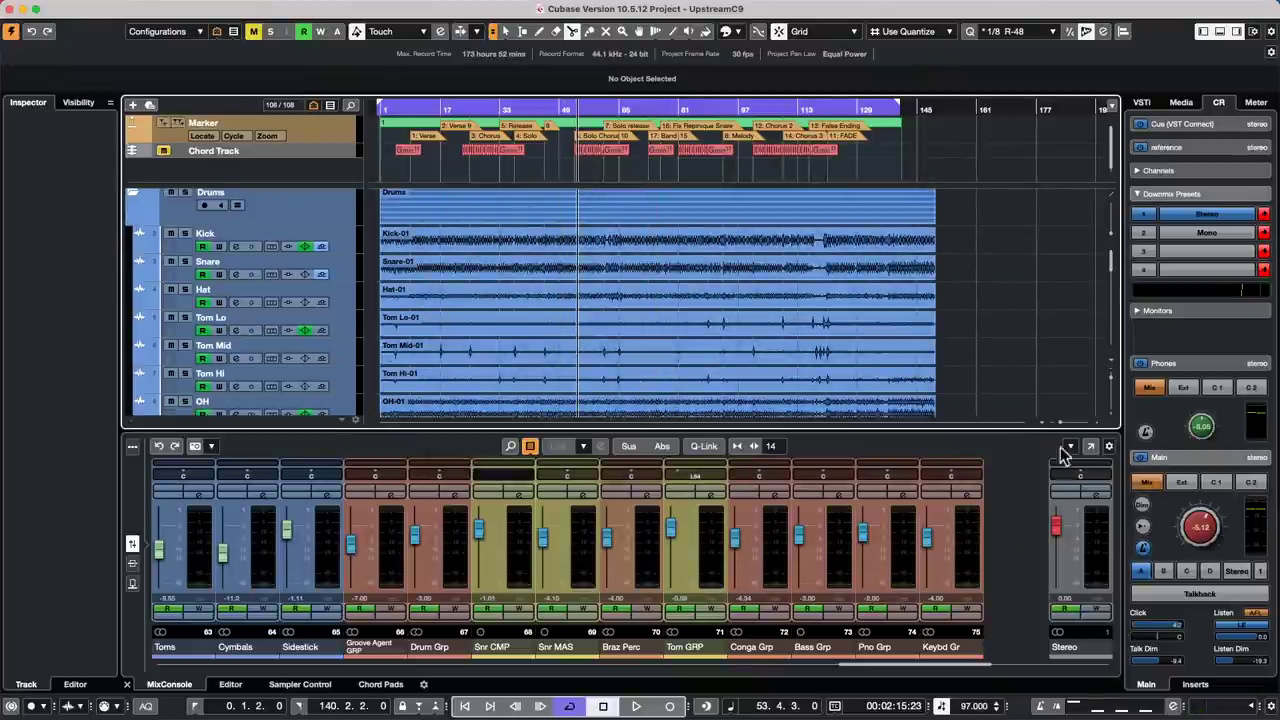
# Step: Open the Stereo output's channel settings and cut EQ band 2 around 200 Hz and band 3 around 3 kHz
pyautogui.click(1096, 494)
pyautogui.moveTo(836, 241); pyautogui.dragTo(809, 289)
pyautogui.moveTo(924, 241); pyautogui.dragTo(944, 273)
# Step: Play the mix while setting the Control Room level to about -9 dB and boosting the Stereo output's EQ band 4 by 13.4 dB at 2.85 kHz
pyautogui.moveTo(1178, 514); pyautogui.dragTo(1188, 548)
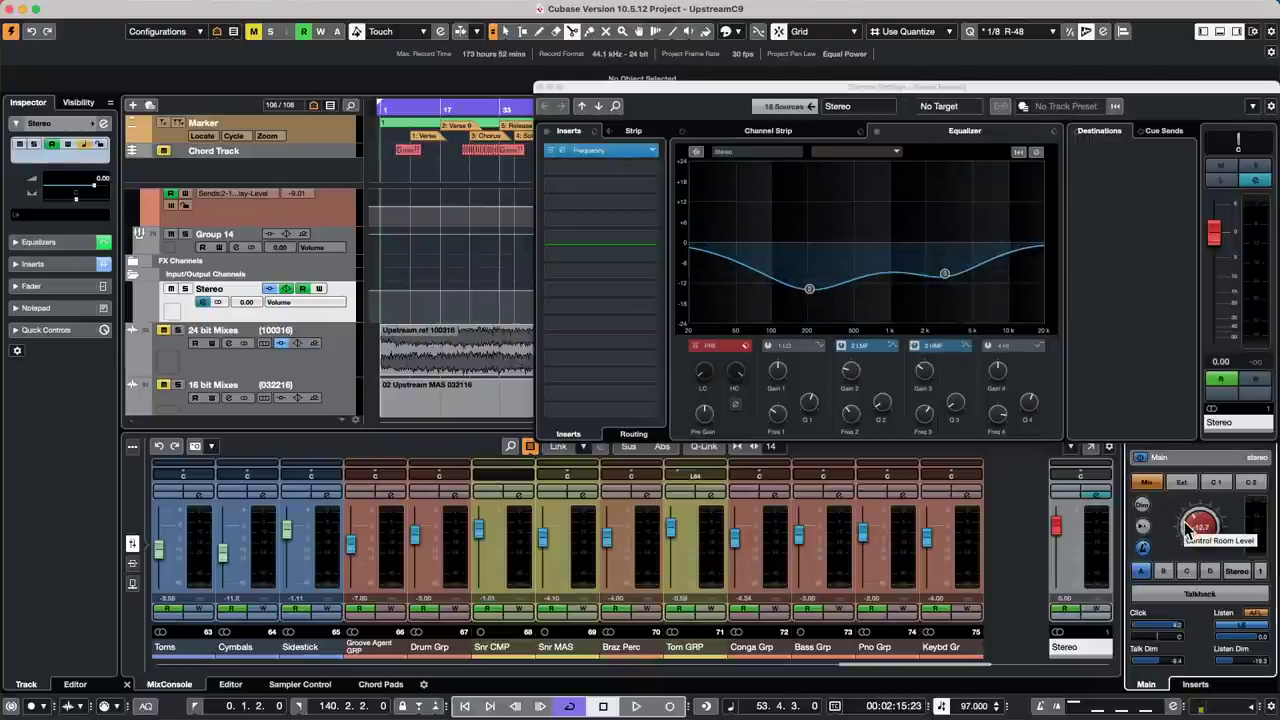
pyautogui.press('space')
pyautogui.moveTo(1190, 528); pyautogui.dragTo(1215, 512)
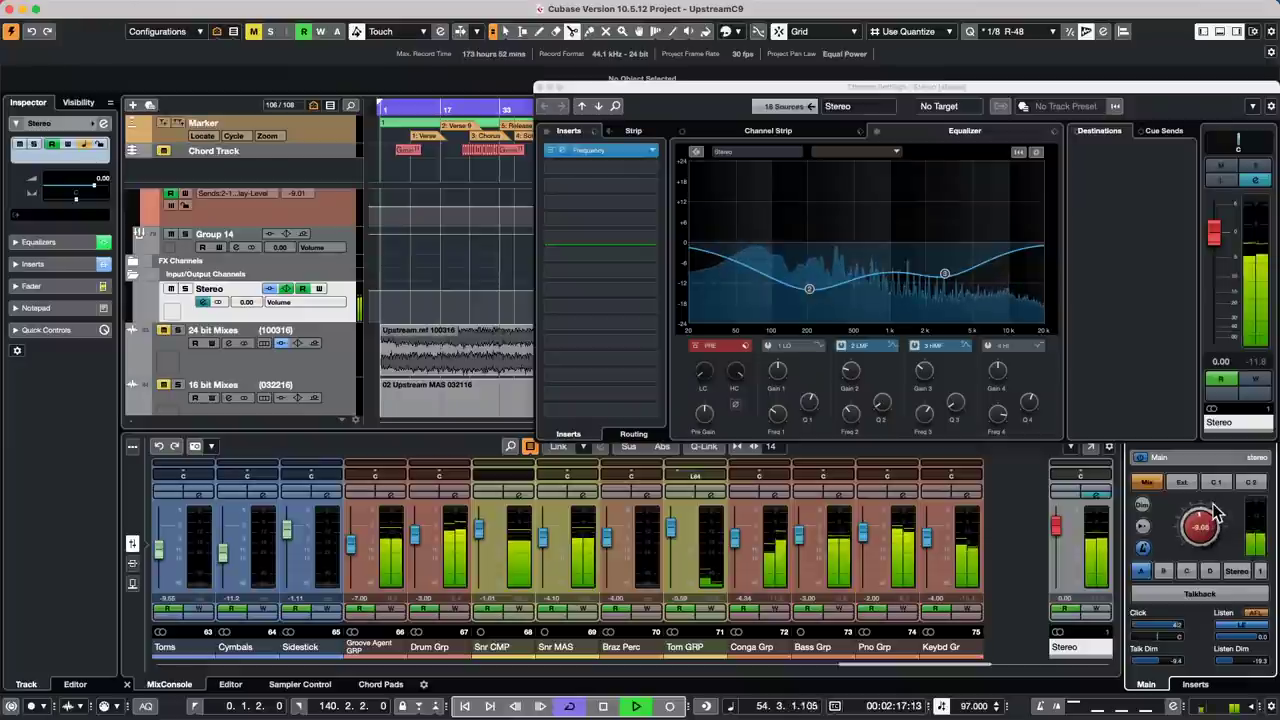
pyautogui.moveTo(977, 277); pyautogui.dragTo(945, 203)
pyautogui.press('space')
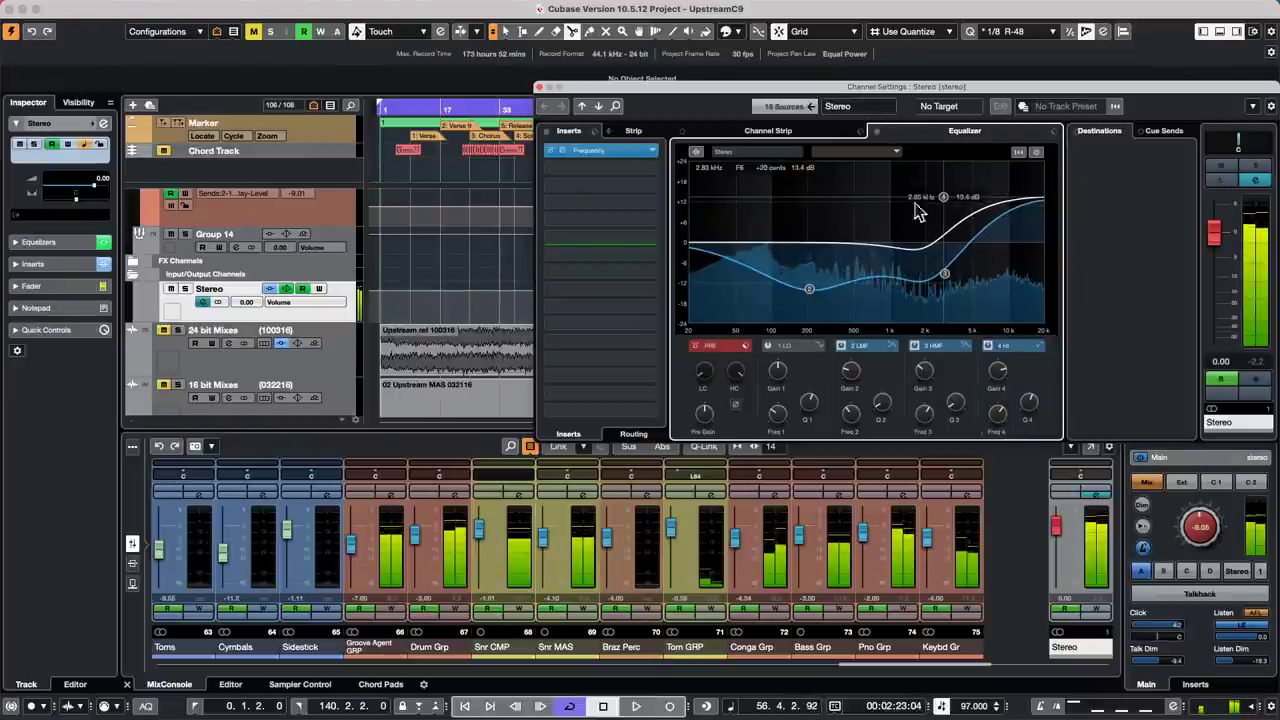
# Step: Unmute the 24 bit Mixes track and set its output routing to No Bus in its channel settings
pyautogui.click(156, 324)
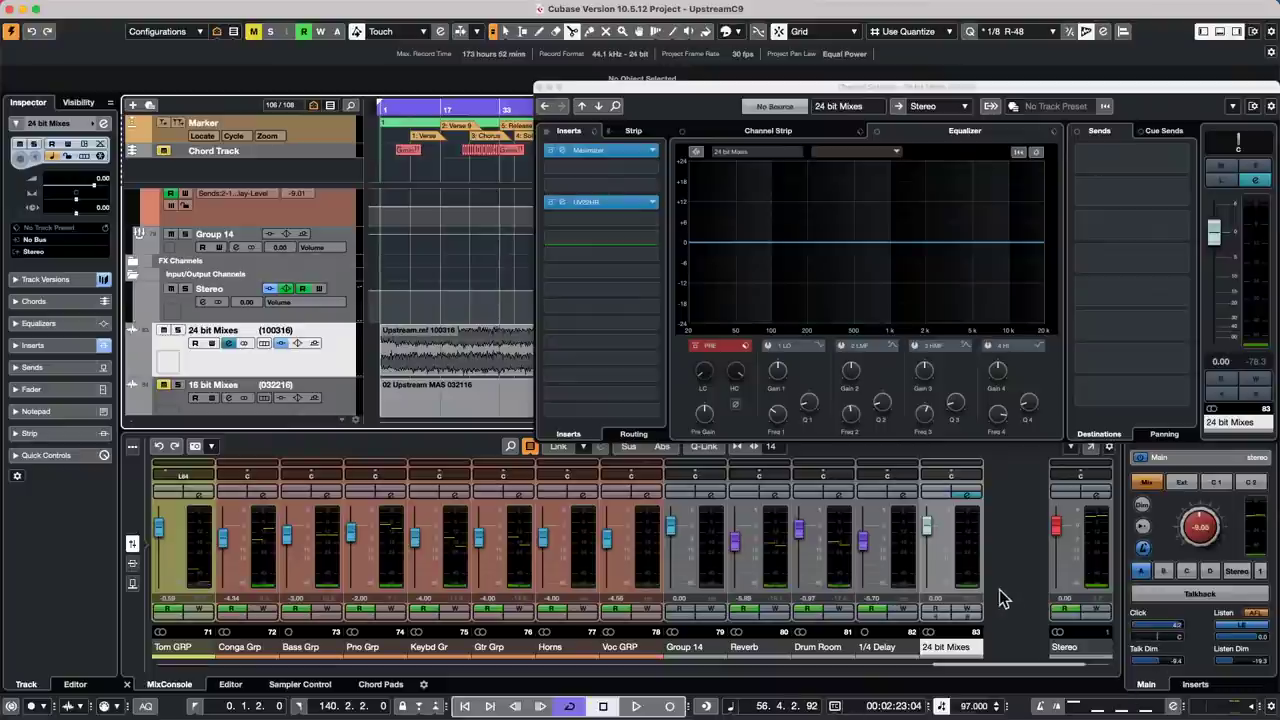
pyautogui.click(970, 497)
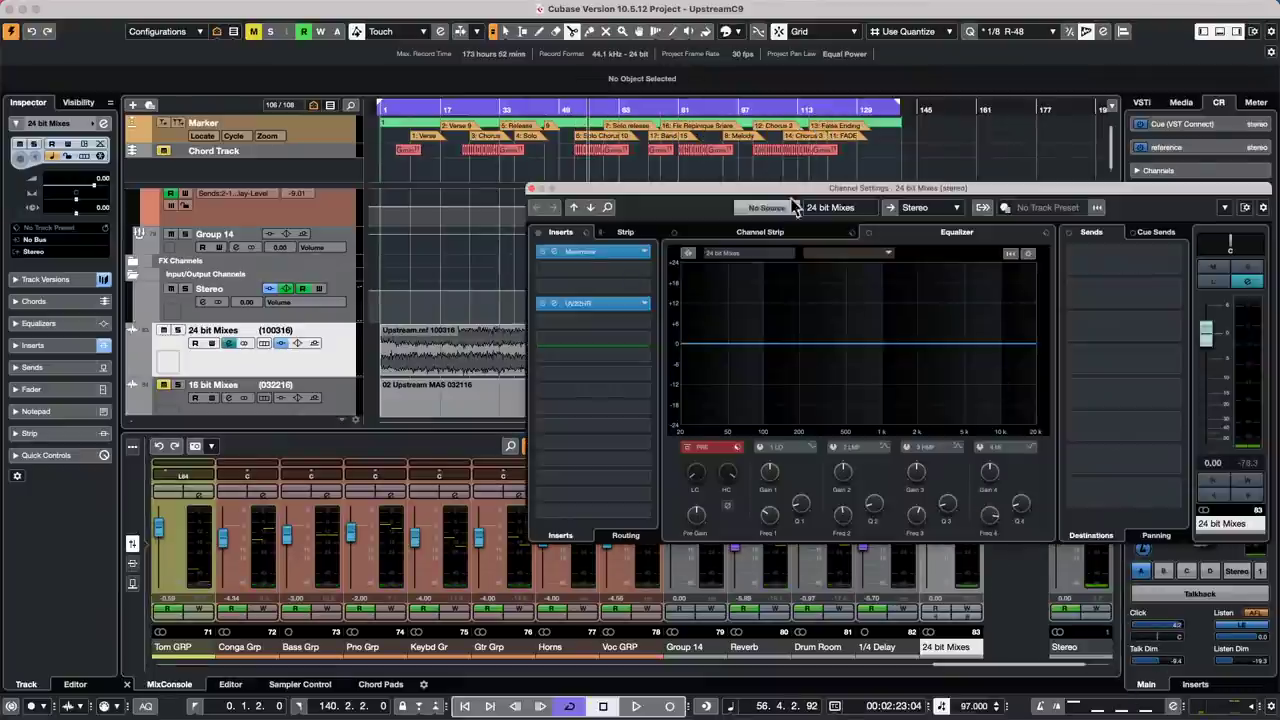
pyautogui.moveTo(846, 190); pyautogui.dragTo(596, 136)
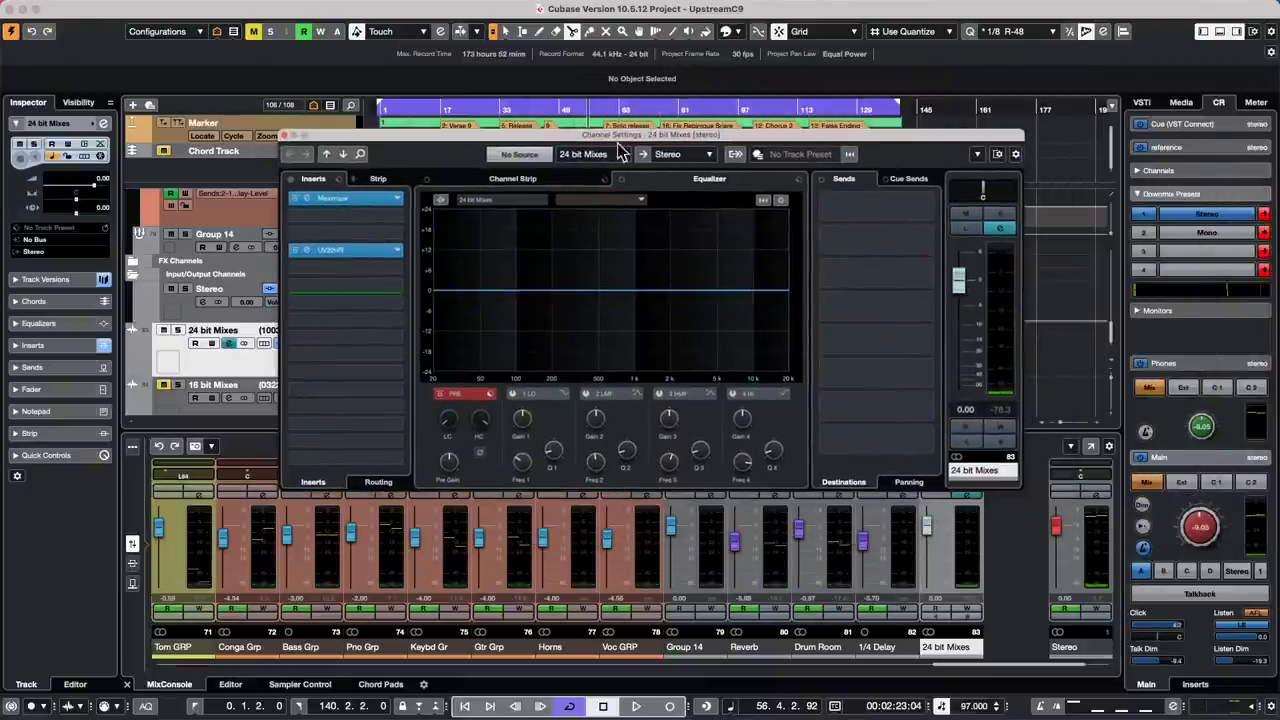
pyautogui.click(688, 160)
pyautogui.click(695, 214)
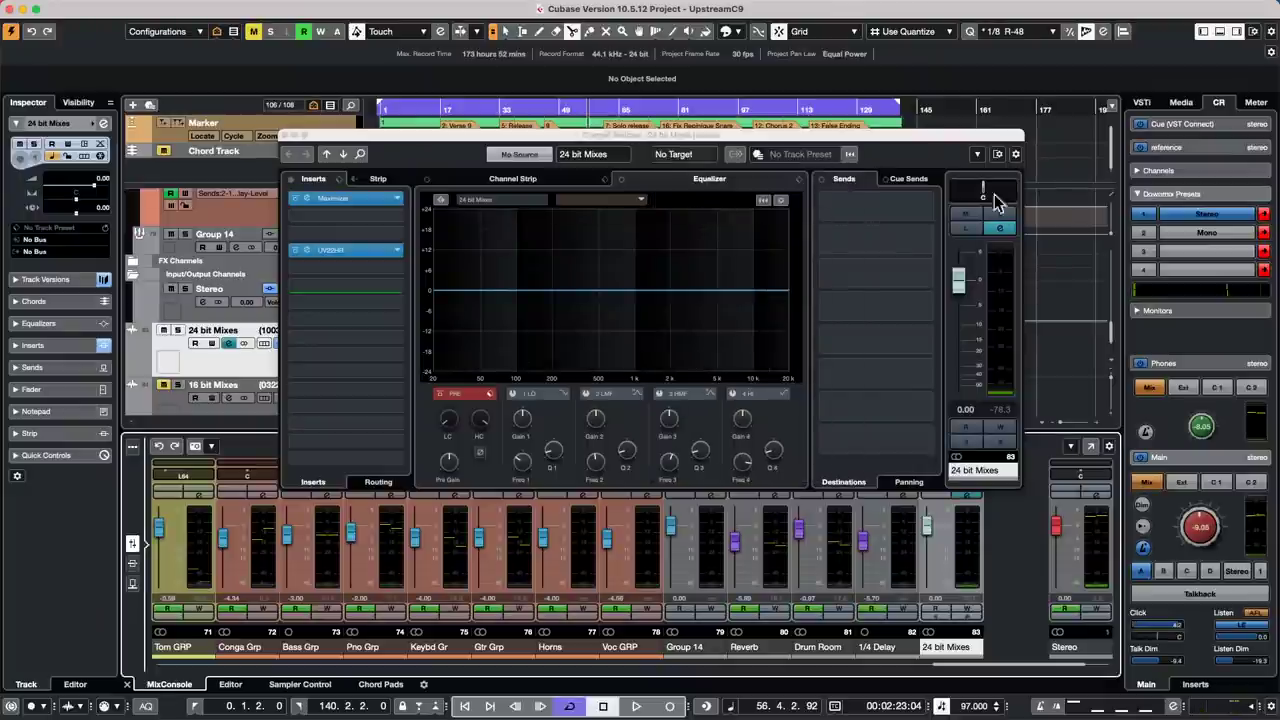
# Step: Activate the second cue send of the 24 bit Mixes channel, close its channel settings and start playback
pyautogui.click(908, 181)
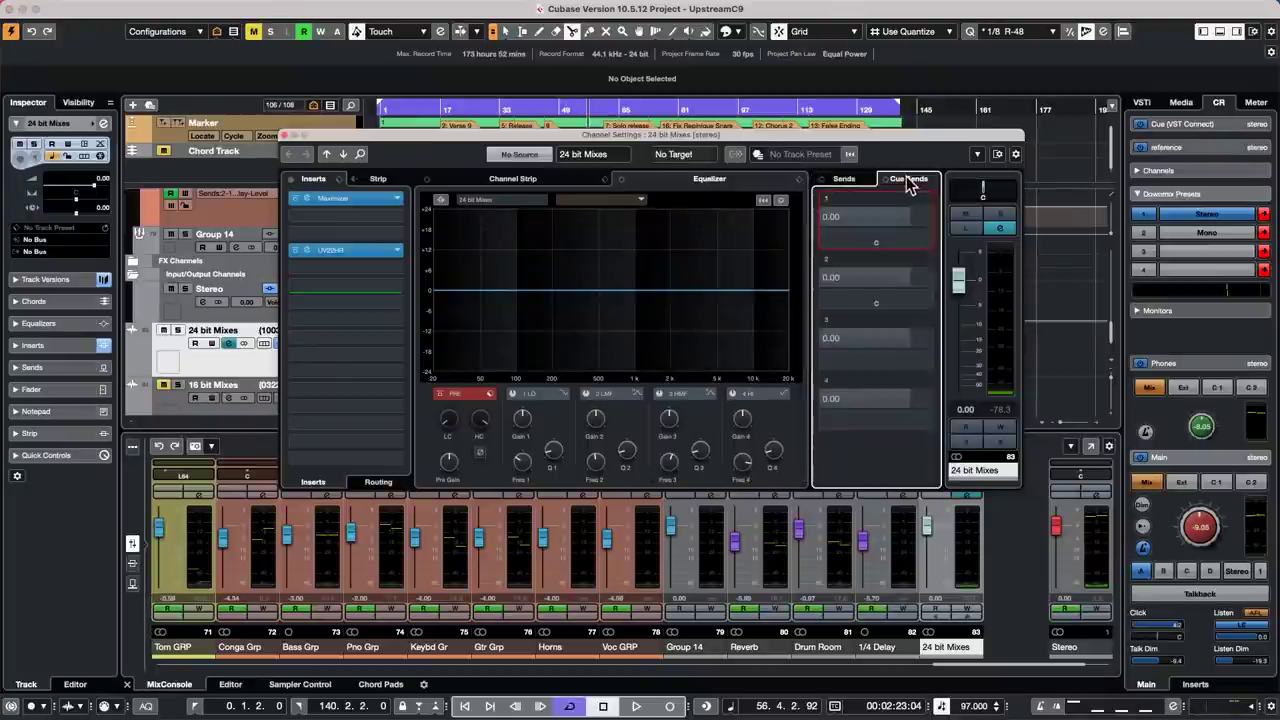
pyautogui.click(827, 278)
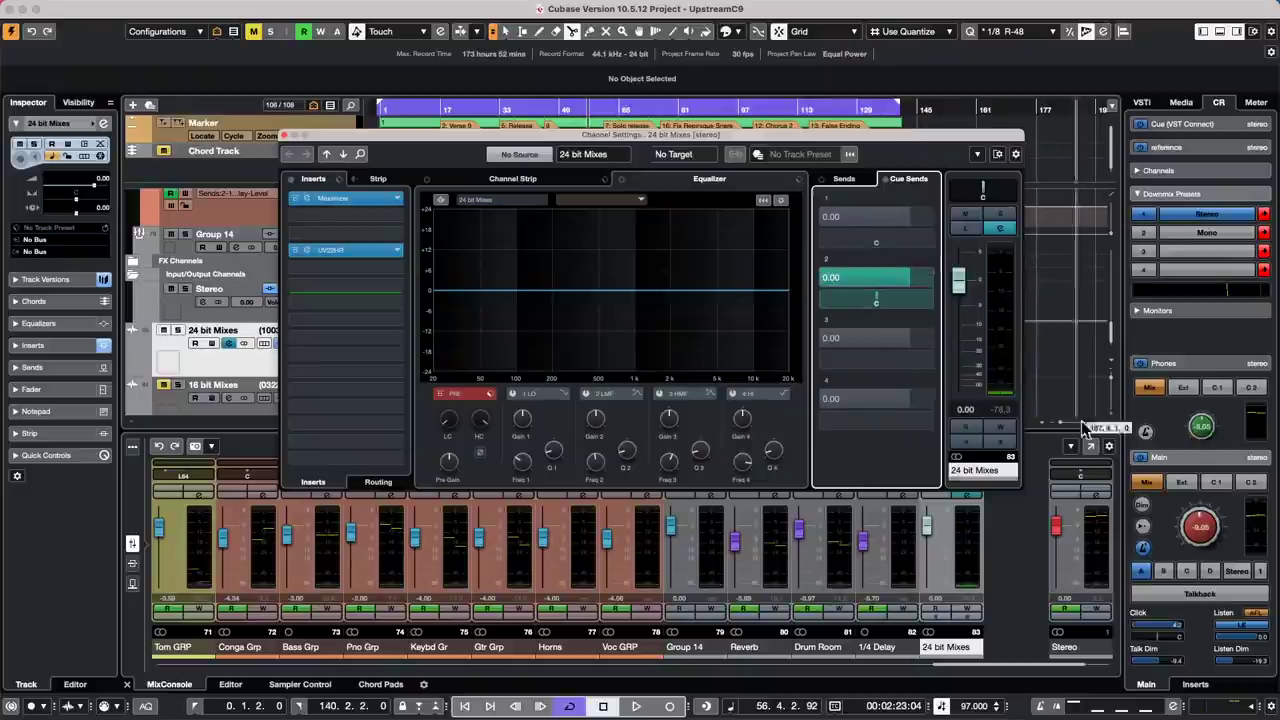
pyautogui.click(284, 135)
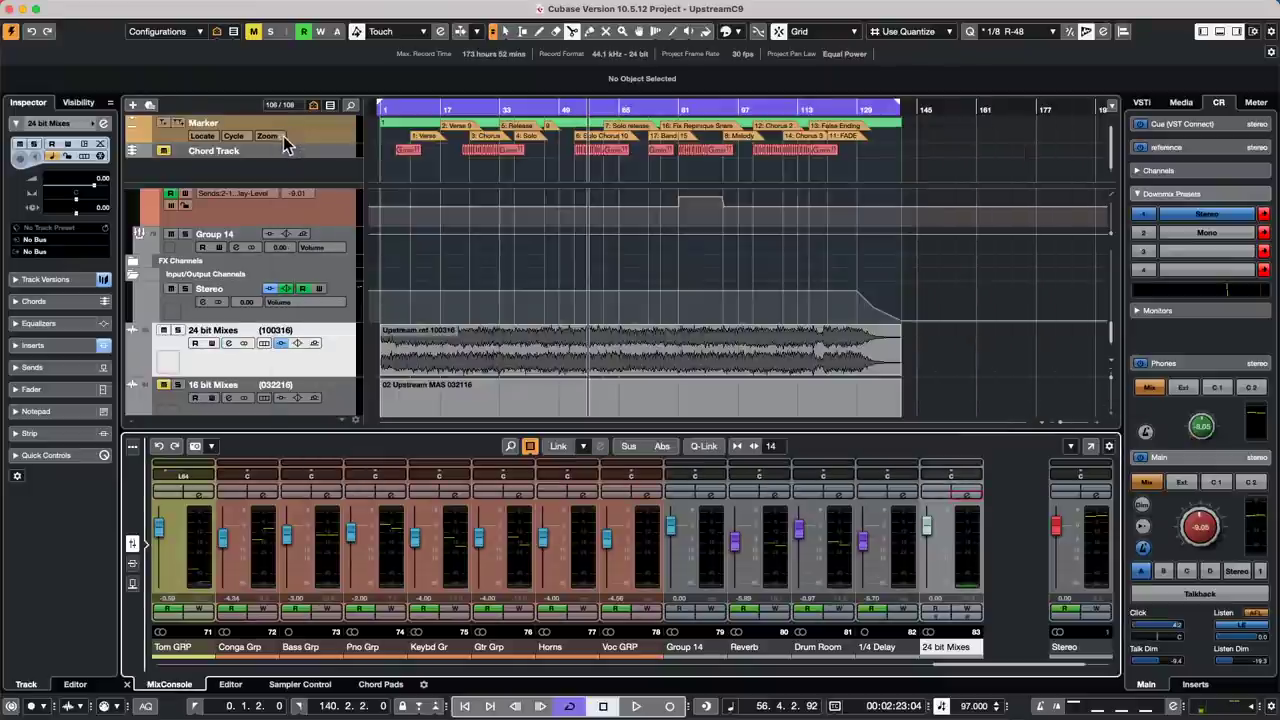
pyautogui.press('space')
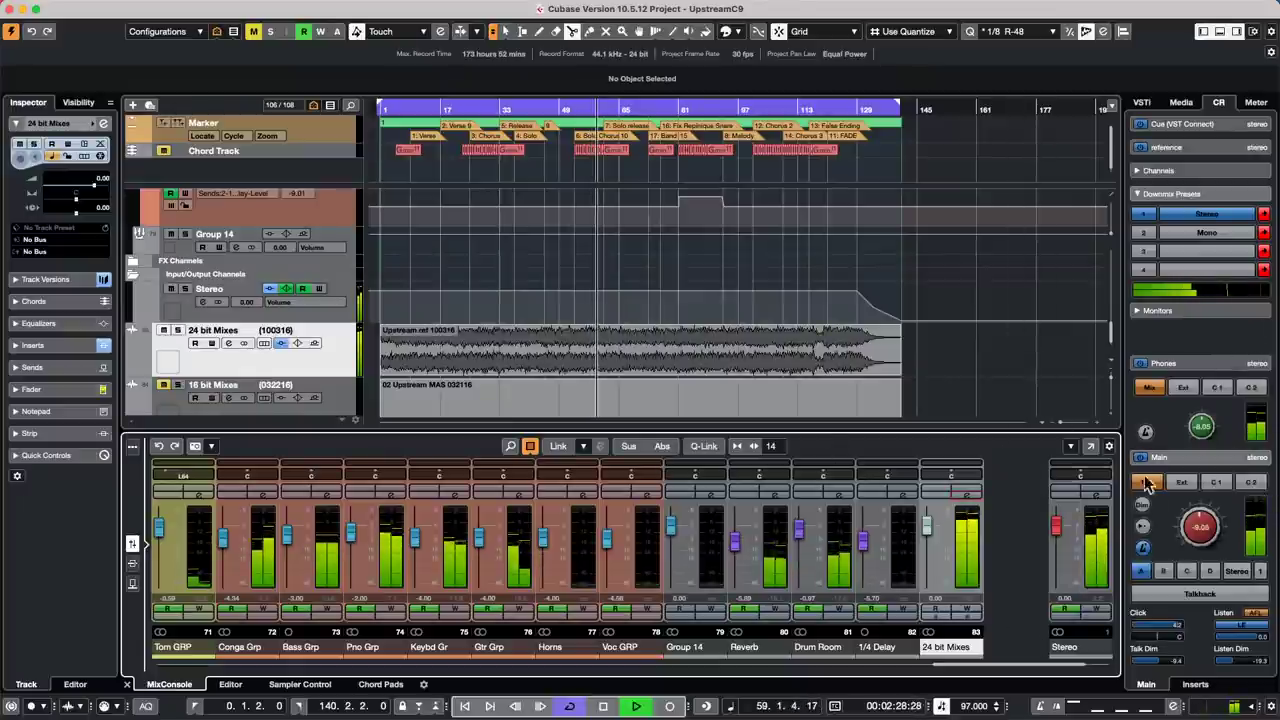
# Step: Compare the Main monitor source between Mix and Cue 2, and set the Control Room level to about -11.8
pyautogui.click(1252, 485)
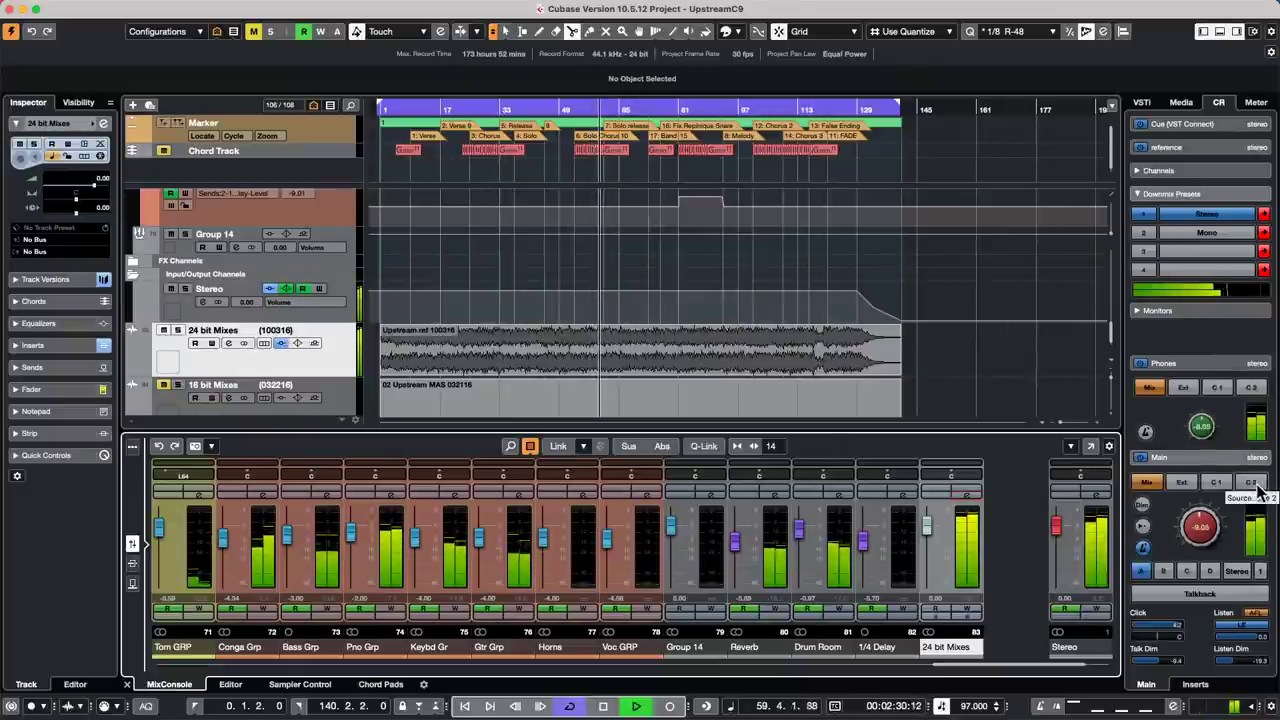
pyautogui.moveTo(1190, 512); pyautogui.dragTo(1247, 527)
pyautogui.click(1147, 482)
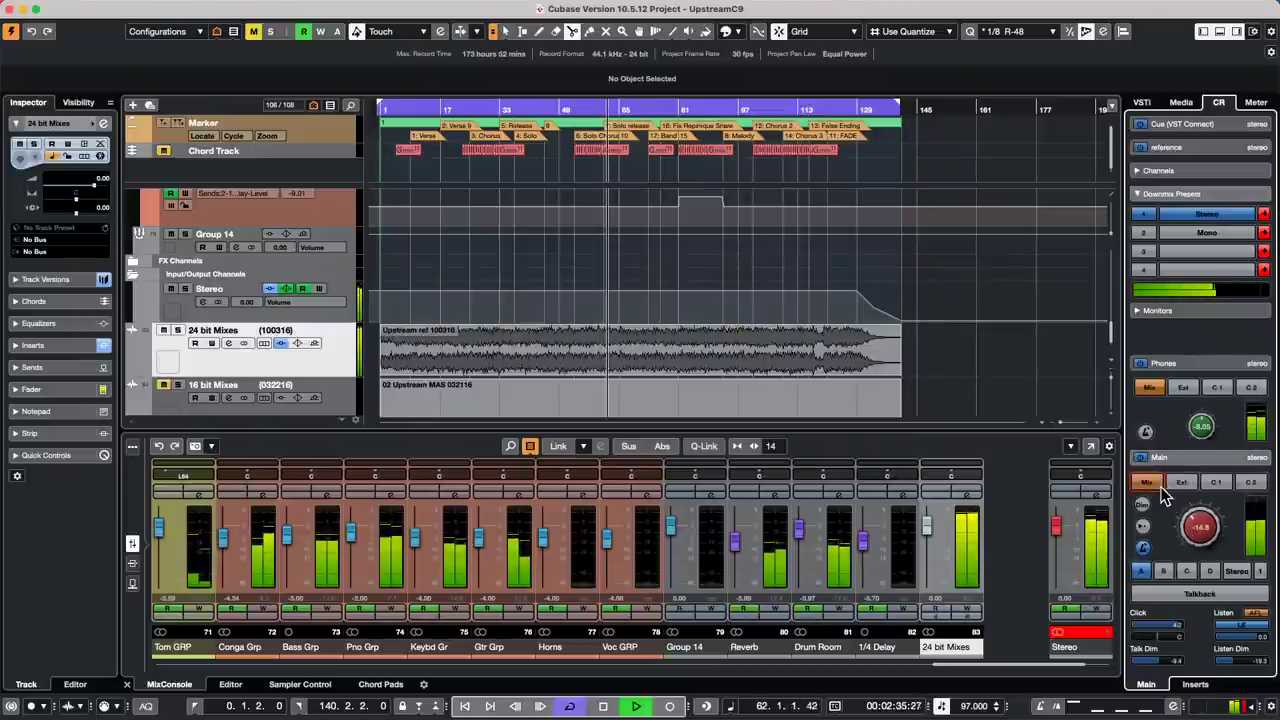
pyautogui.scroll(3, 1200, 527)
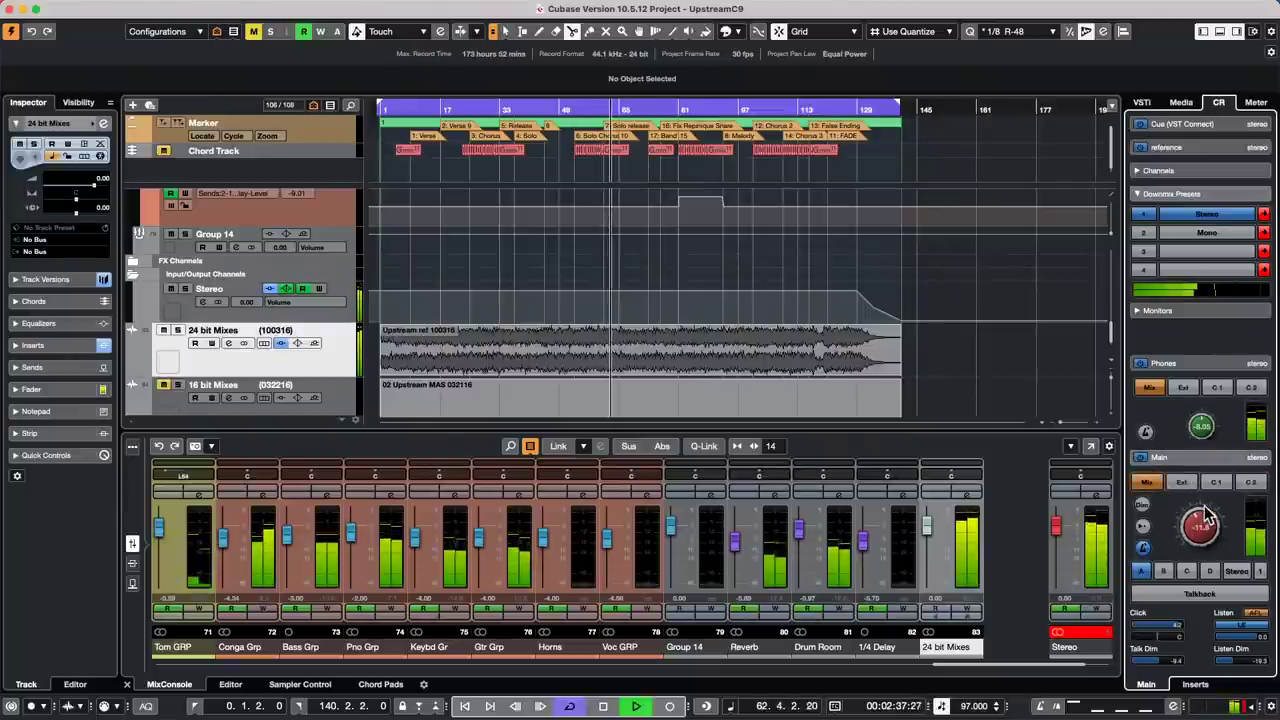
pyautogui.click(1251, 483)
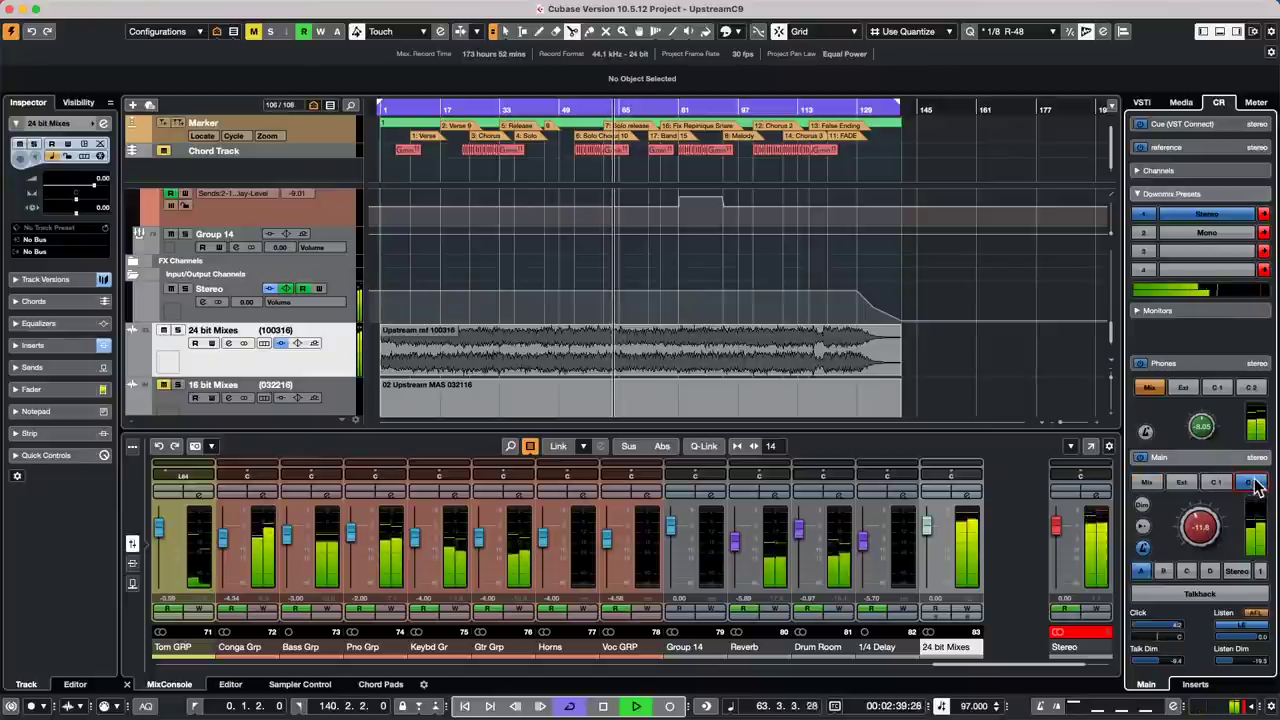
pyautogui.click(1150, 484)
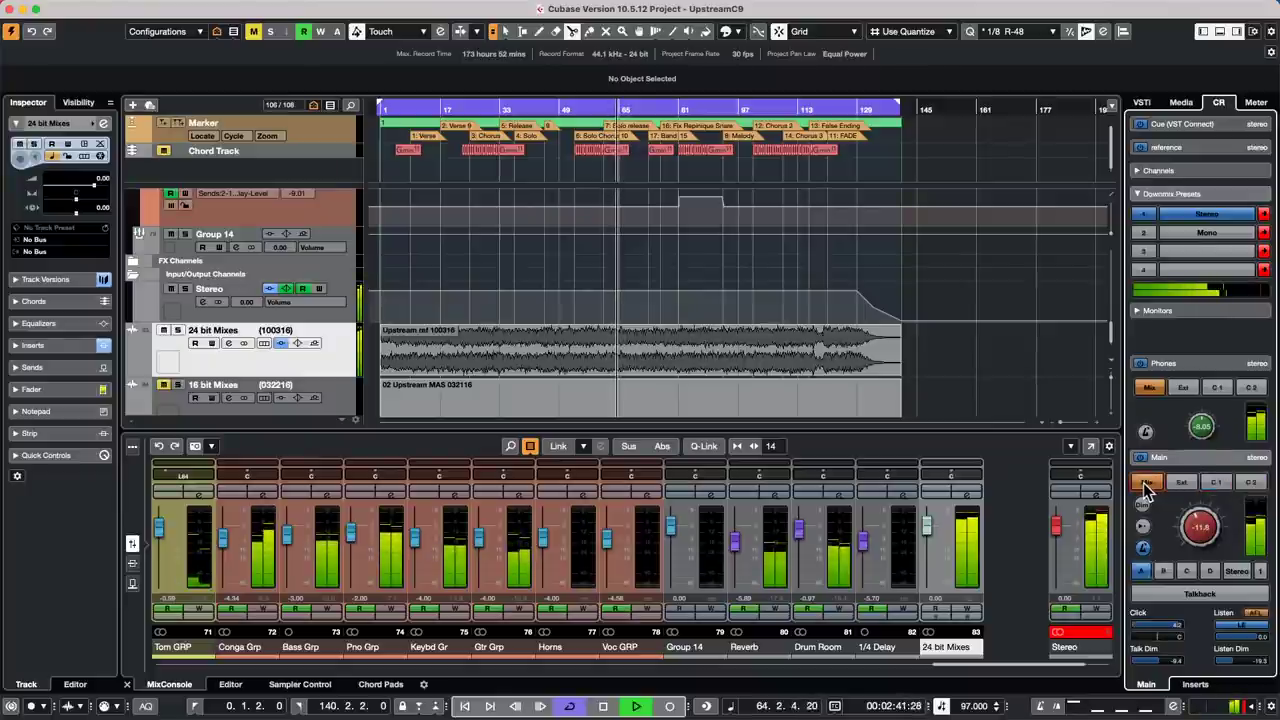
pyautogui.click(1252, 484)
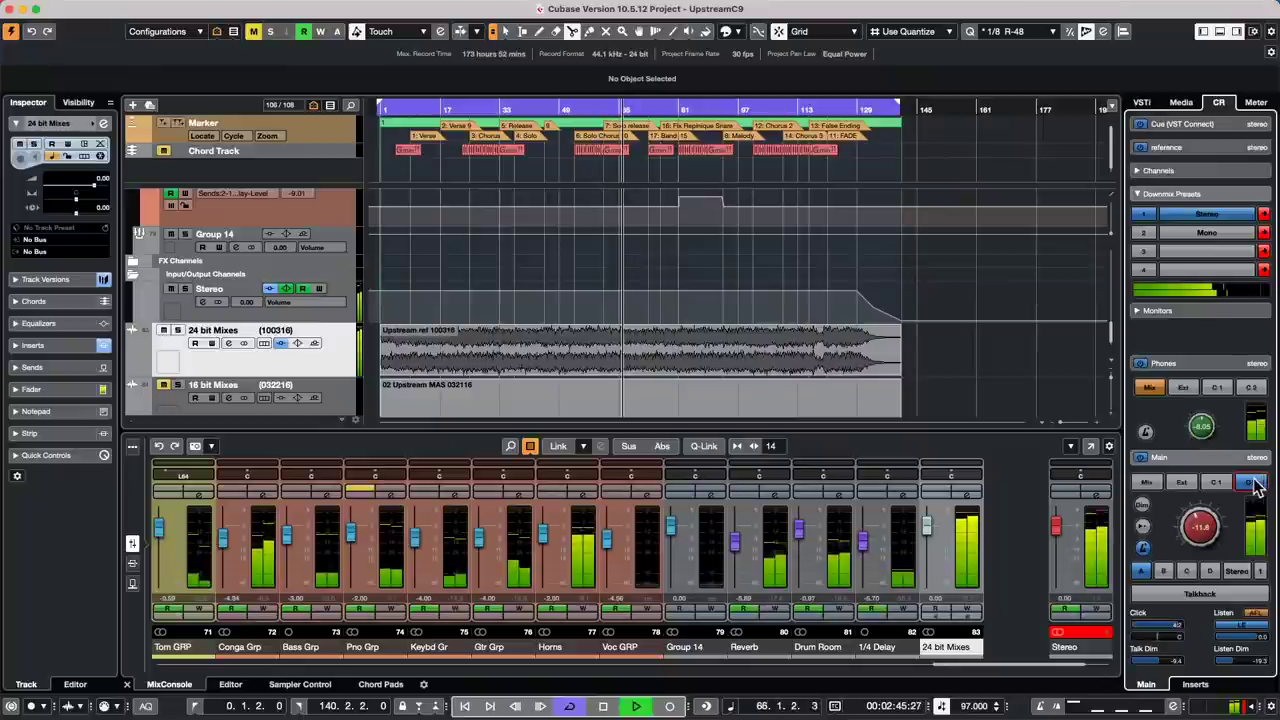
pyautogui.click(1145, 484)
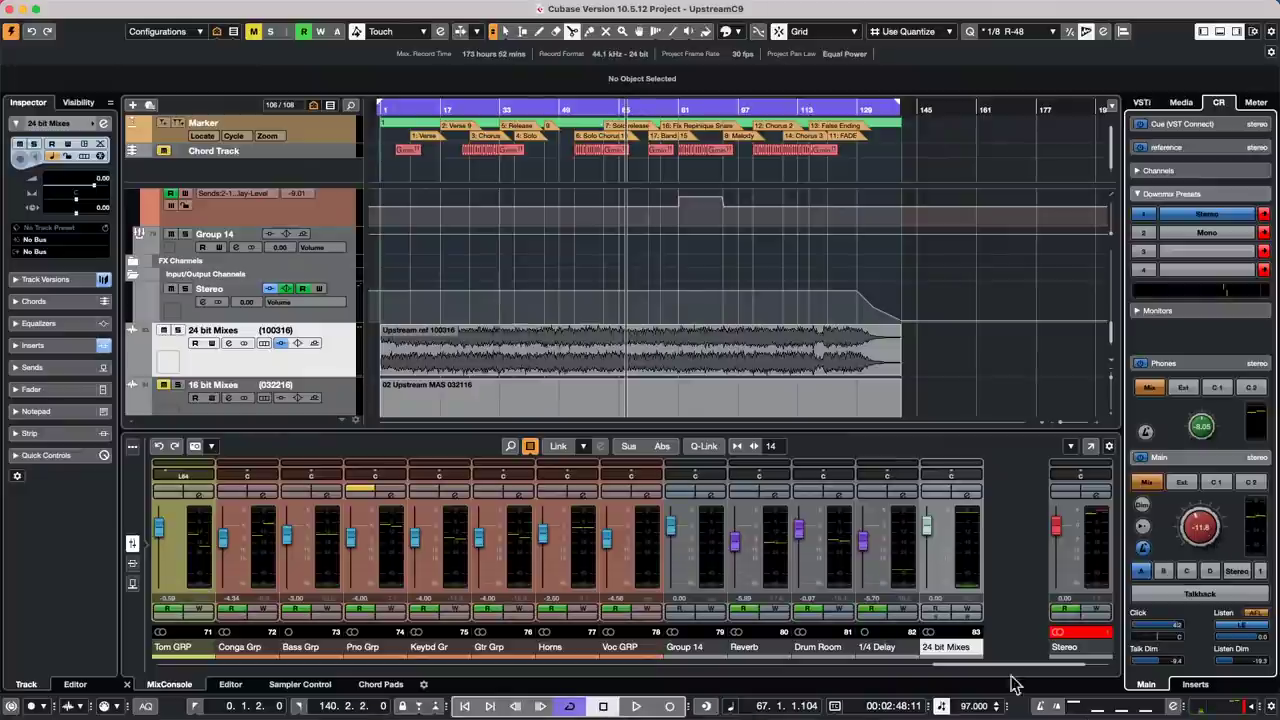
# Step: Close the Steinberg Download Assistant and create an empty project in the January 21 2022 folder
pyautogui.moveTo(389, 716)
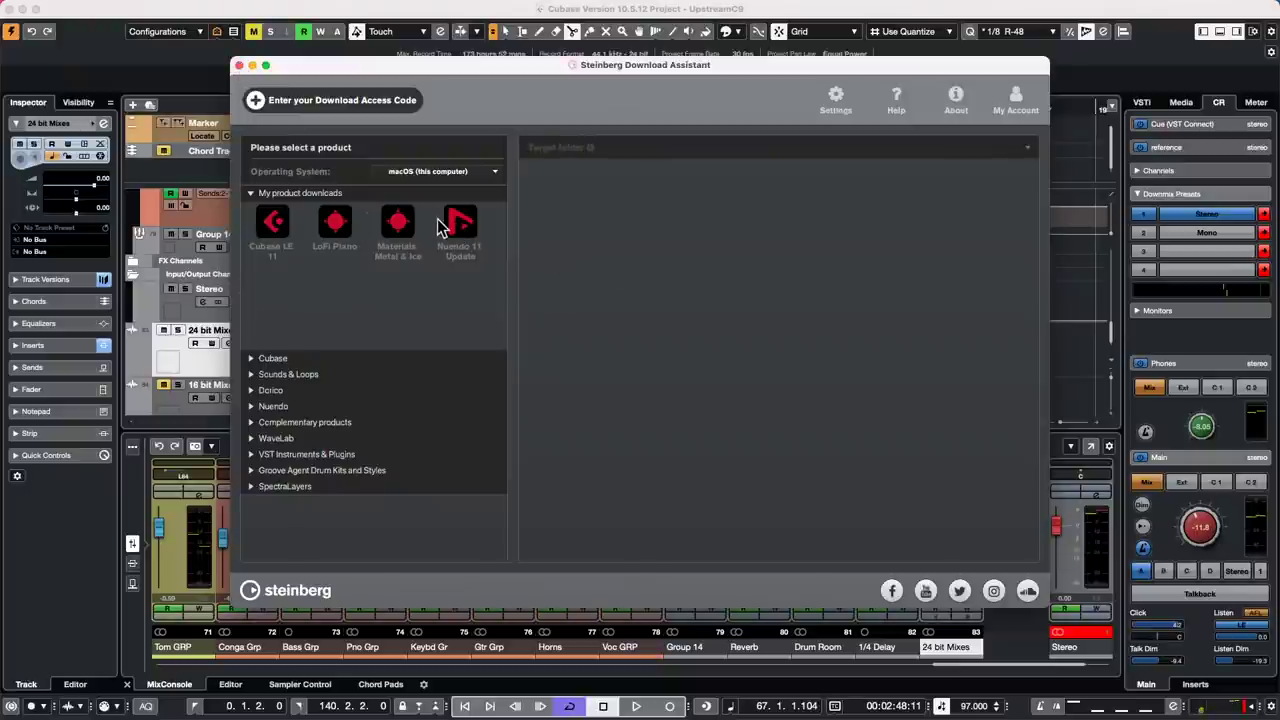
pyautogui.click(239, 65)
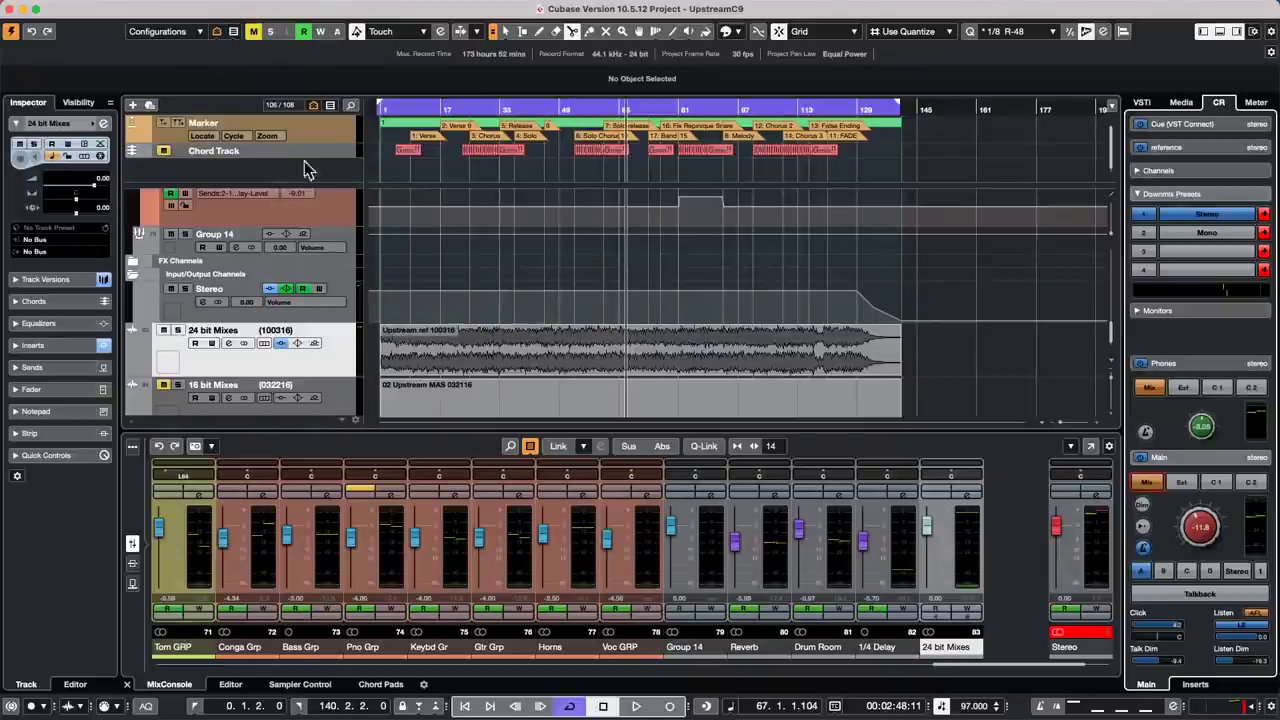
pyautogui.moveTo(156, 5)
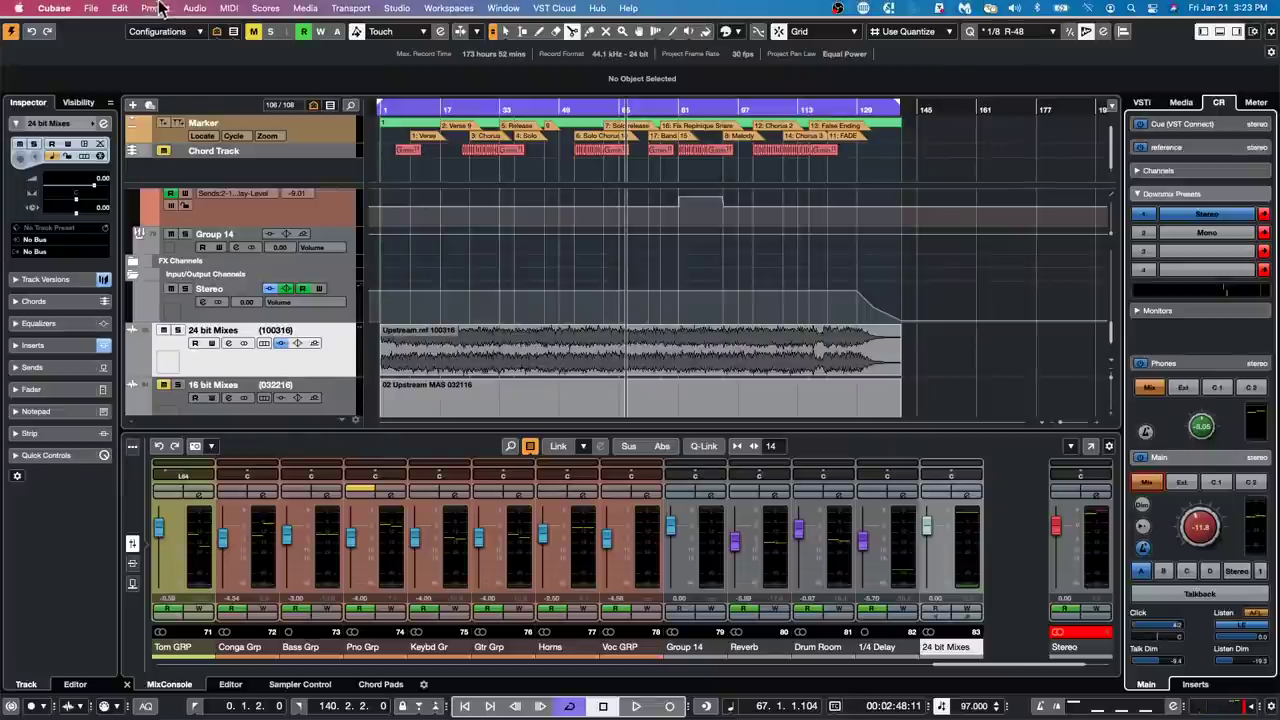
pyautogui.click(100, 10)
pyautogui.click(100, 24)
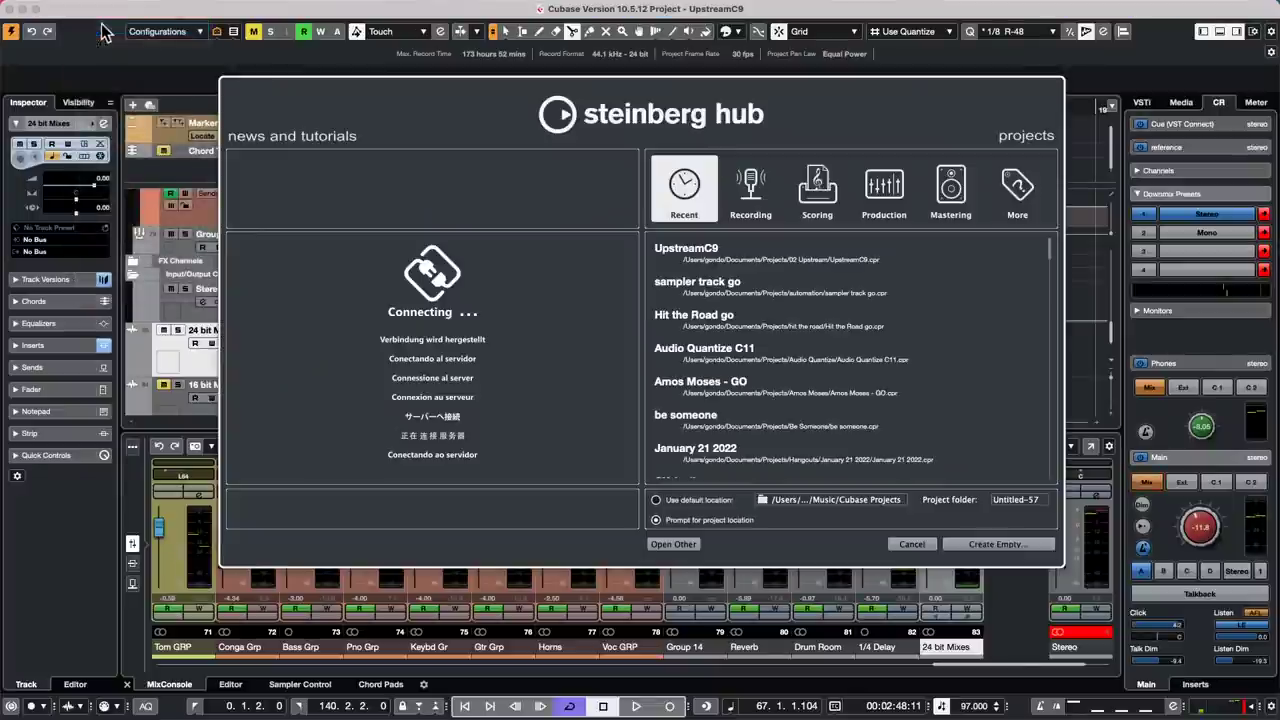
pyautogui.click(997, 544)
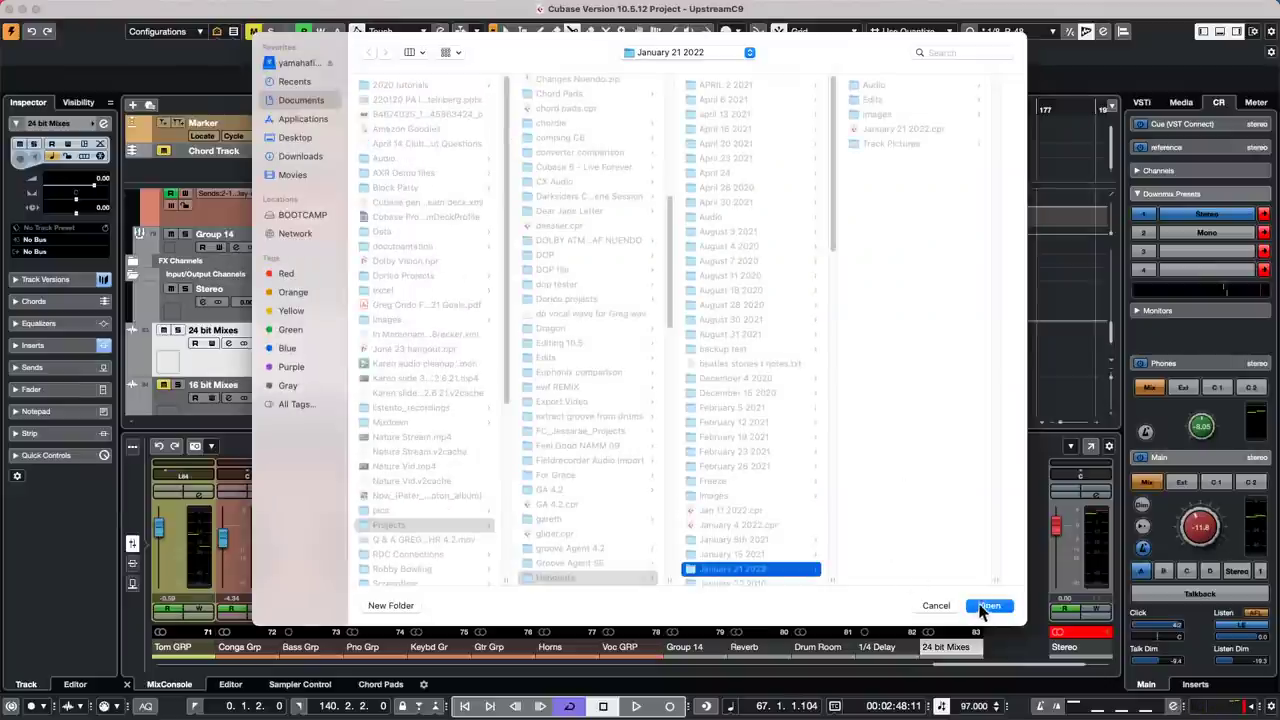
pyautogui.click(990, 607)
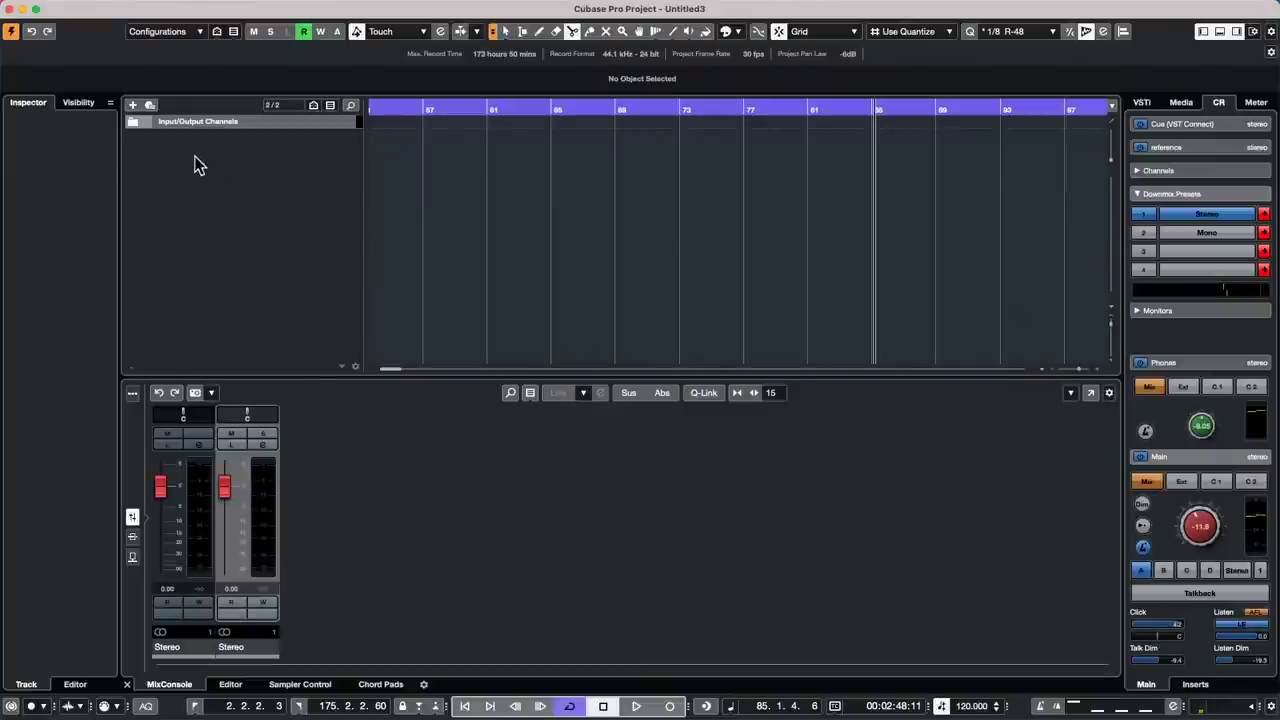
# Step: Add one Groove Agent instrument track with stereo audio outputs to the empty project
pyautogui.rightClick(197, 160)
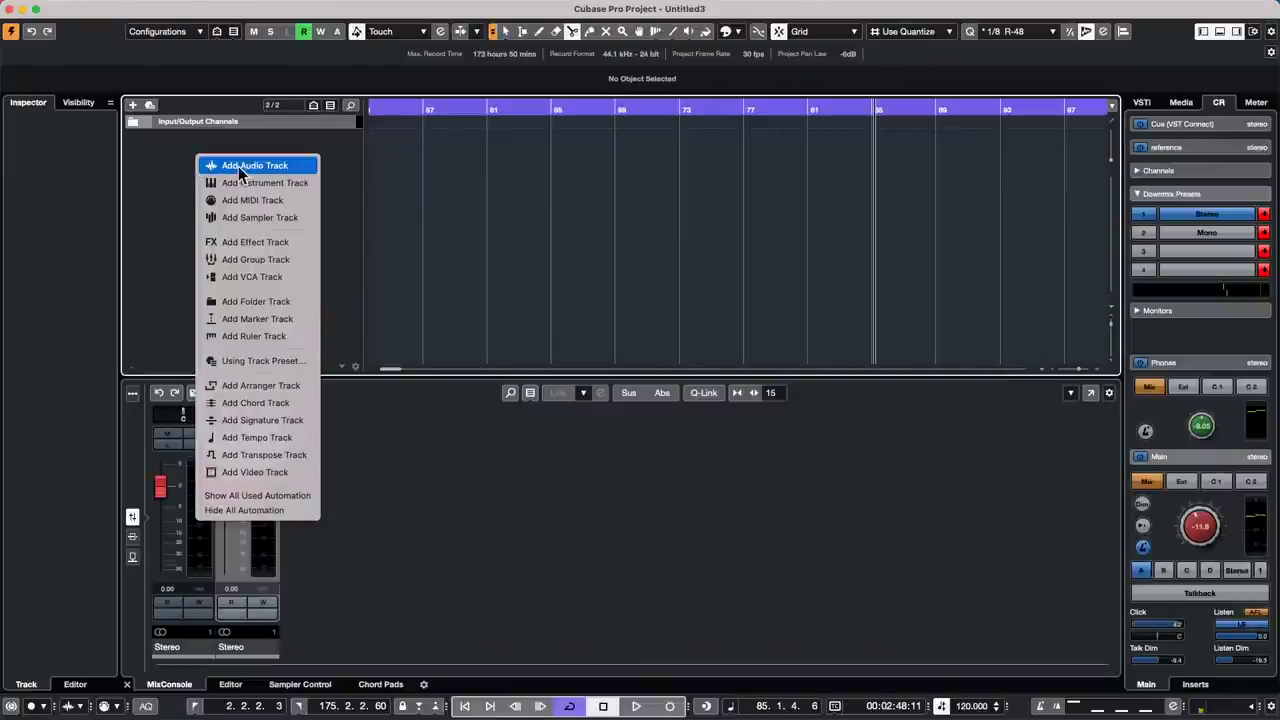
pyautogui.click(295, 184)
pyautogui.click(638, 244)
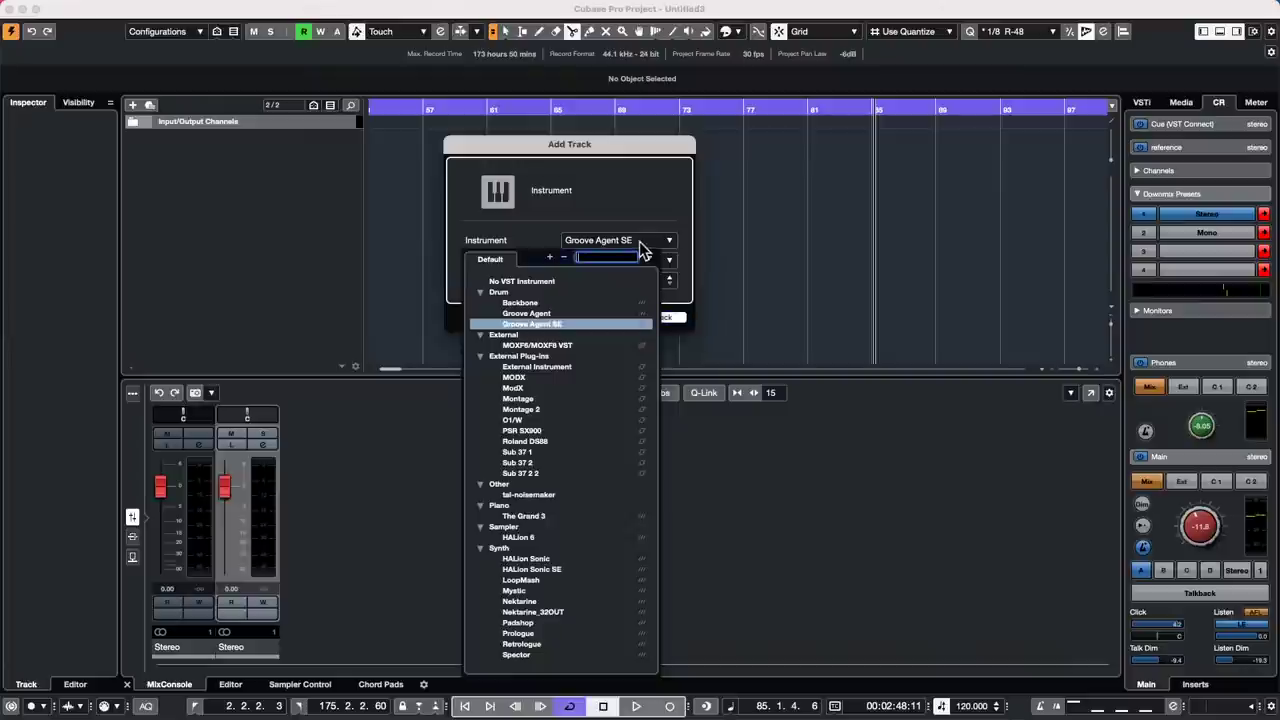
pyautogui.click(564, 314)
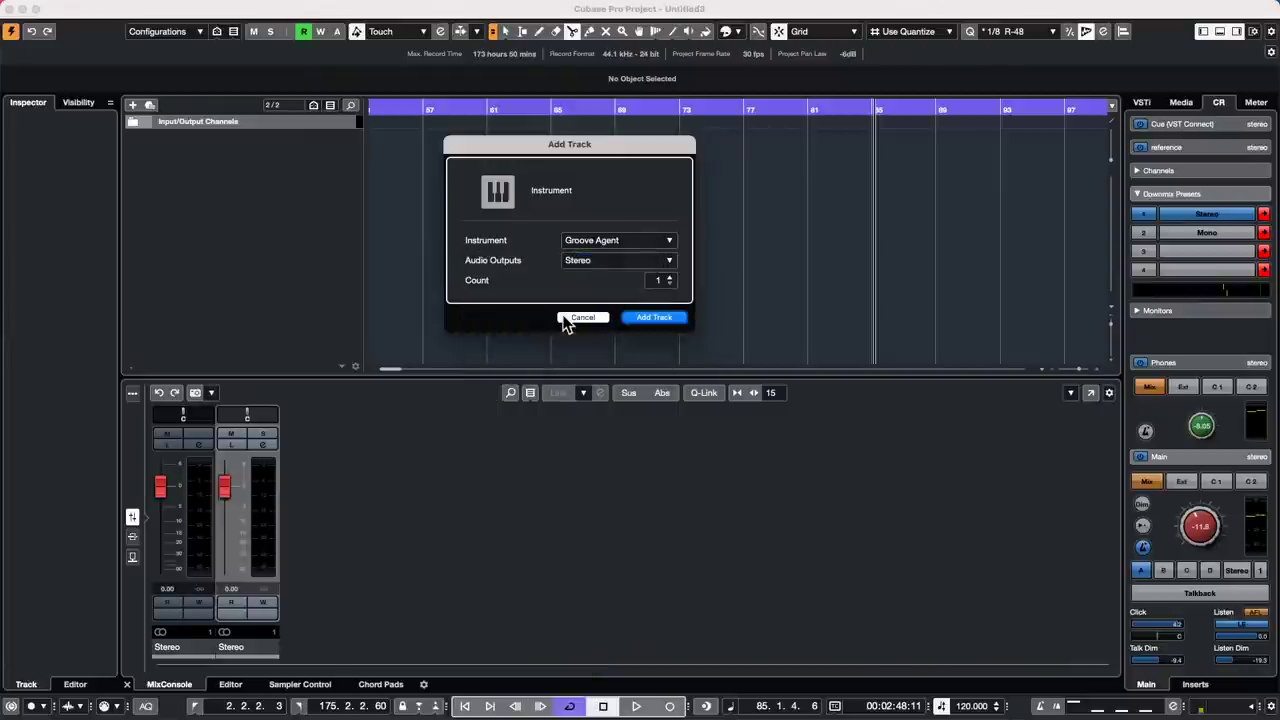
pyautogui.click(654, 318)
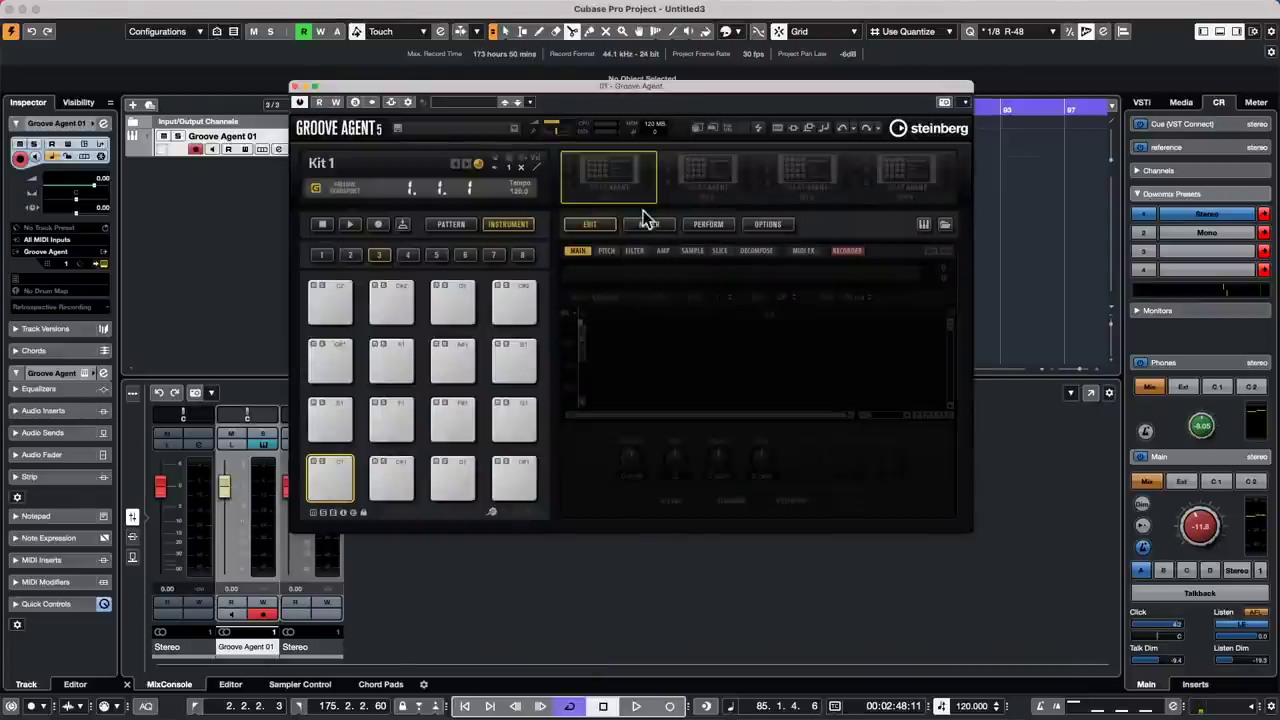
# Step: Load Urban Ballads Kit 01 into Groove Agent's first kit slot and close the load dialog
pyautogui.rightClick(568, 192)
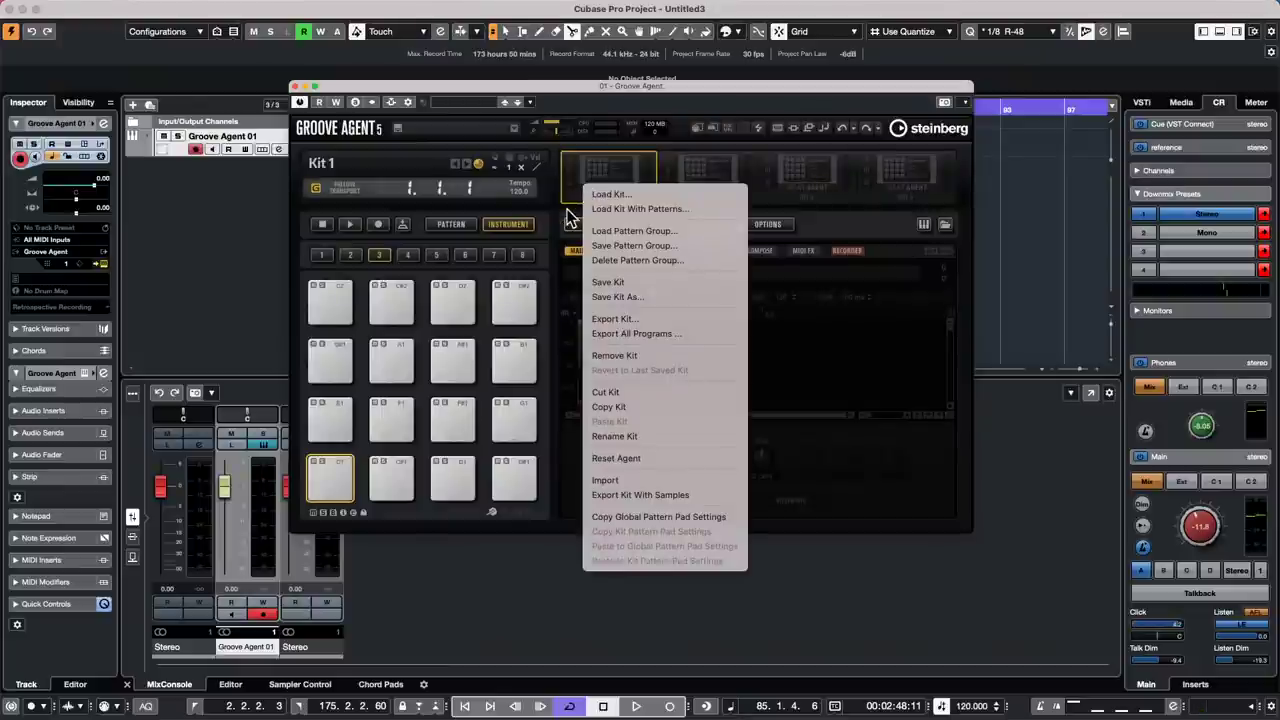
pyautogui.click(619, 197)
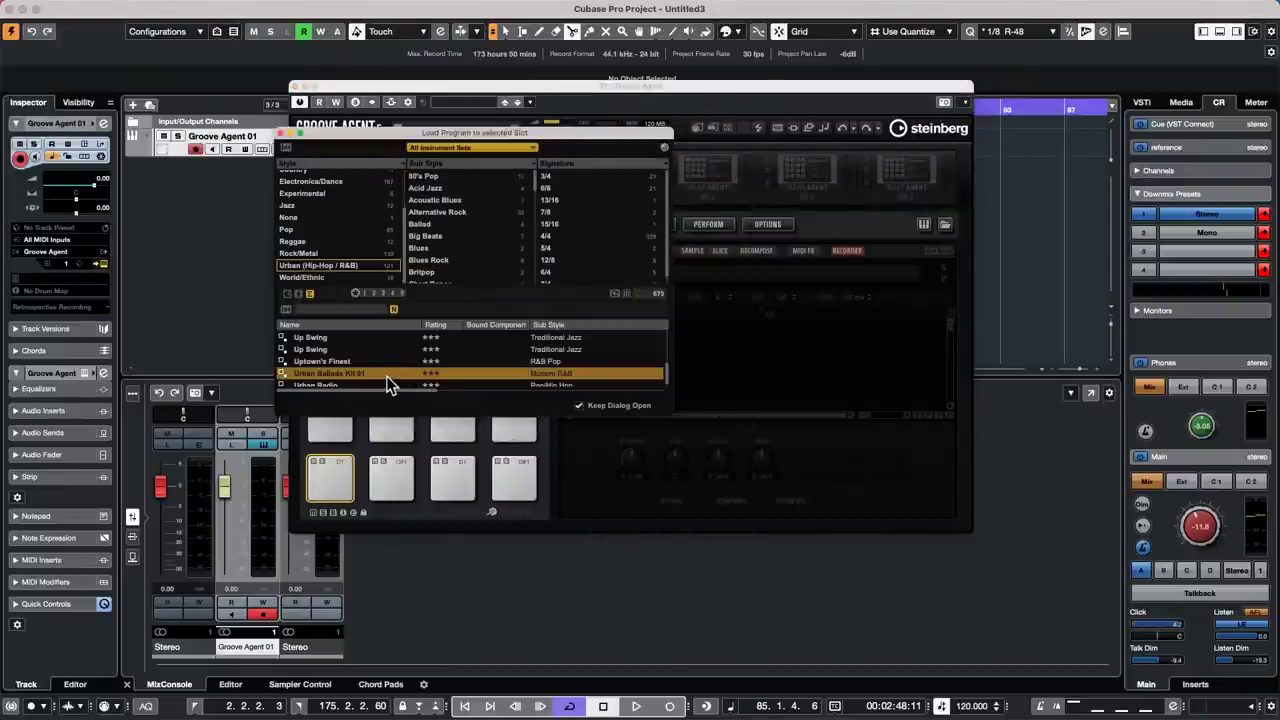
pyautogui.click(388, 373)
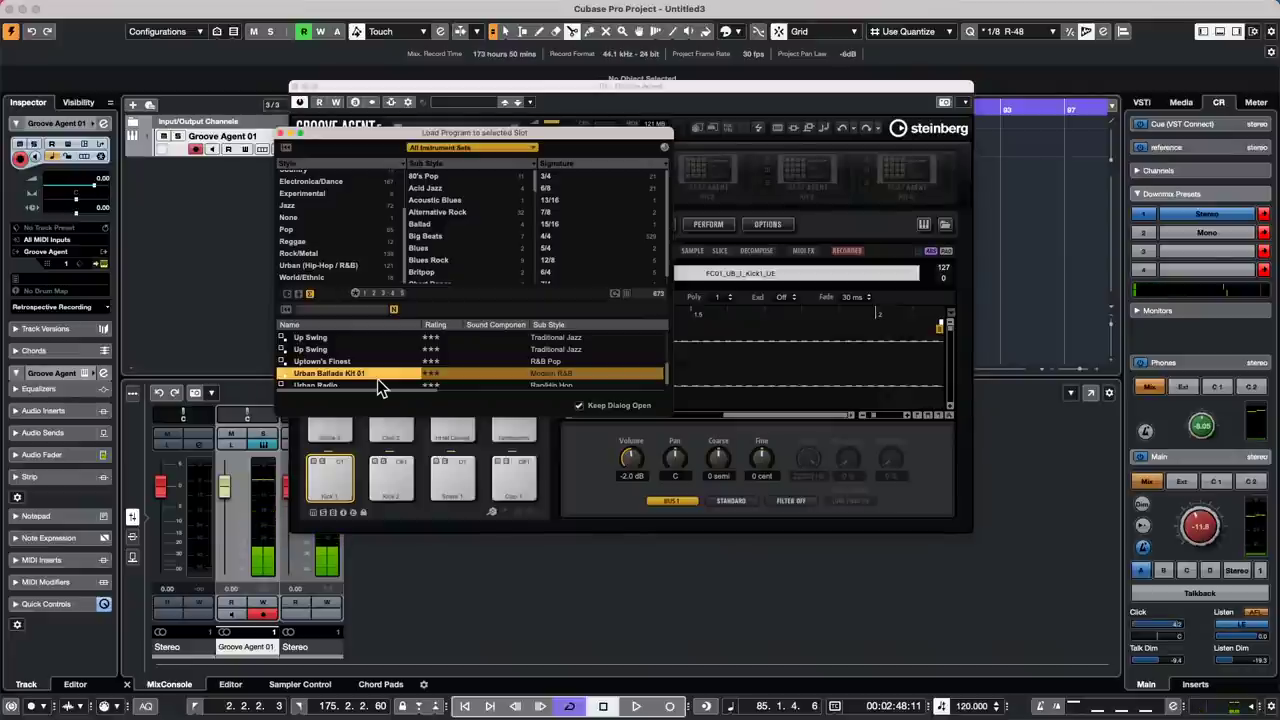
pyautogui.click(284, 133)
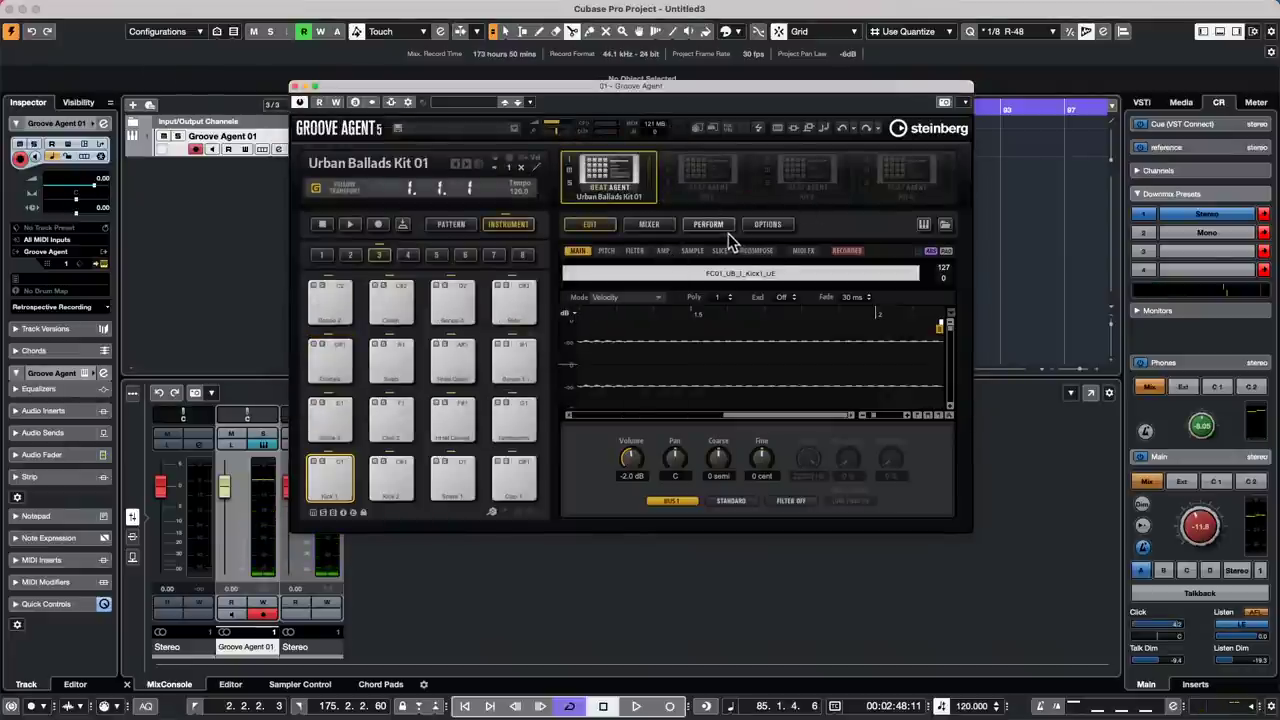
# Step: Activate Note Repeat on Groove Agent's Perform page and reposition the instrument window
pyautogui.click(712, 226)
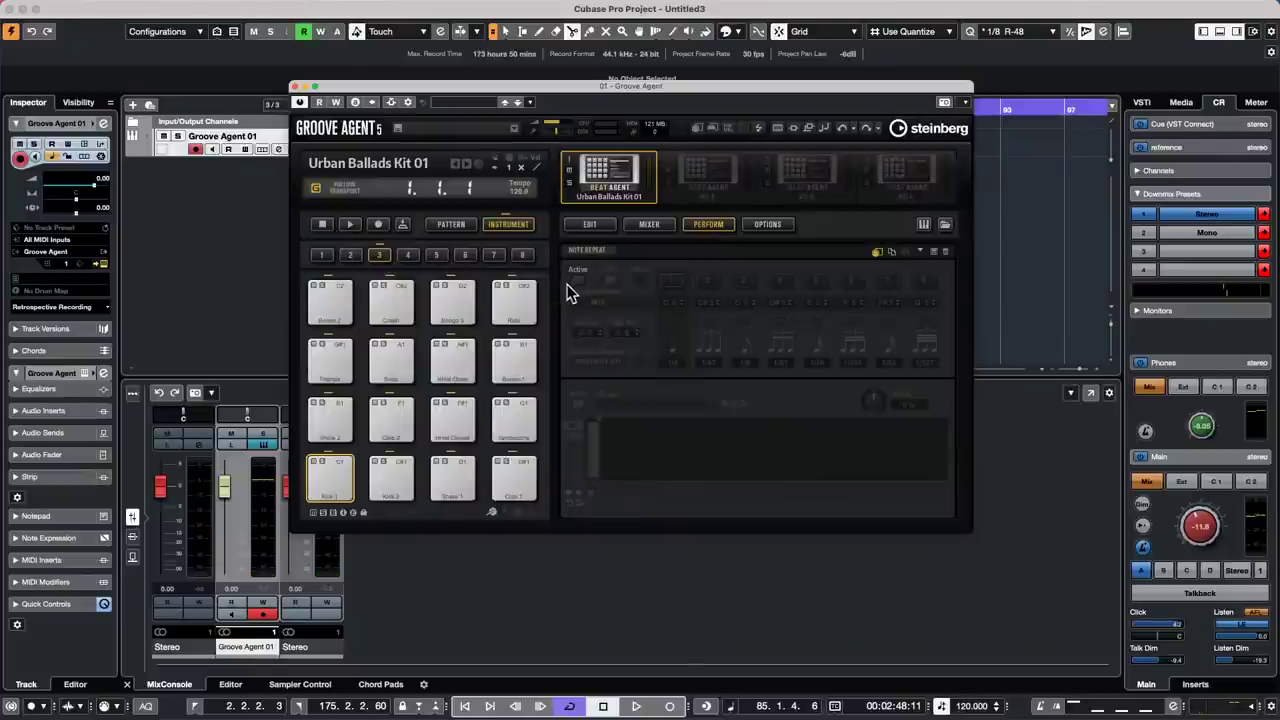
pyautogui.click(577, 281)
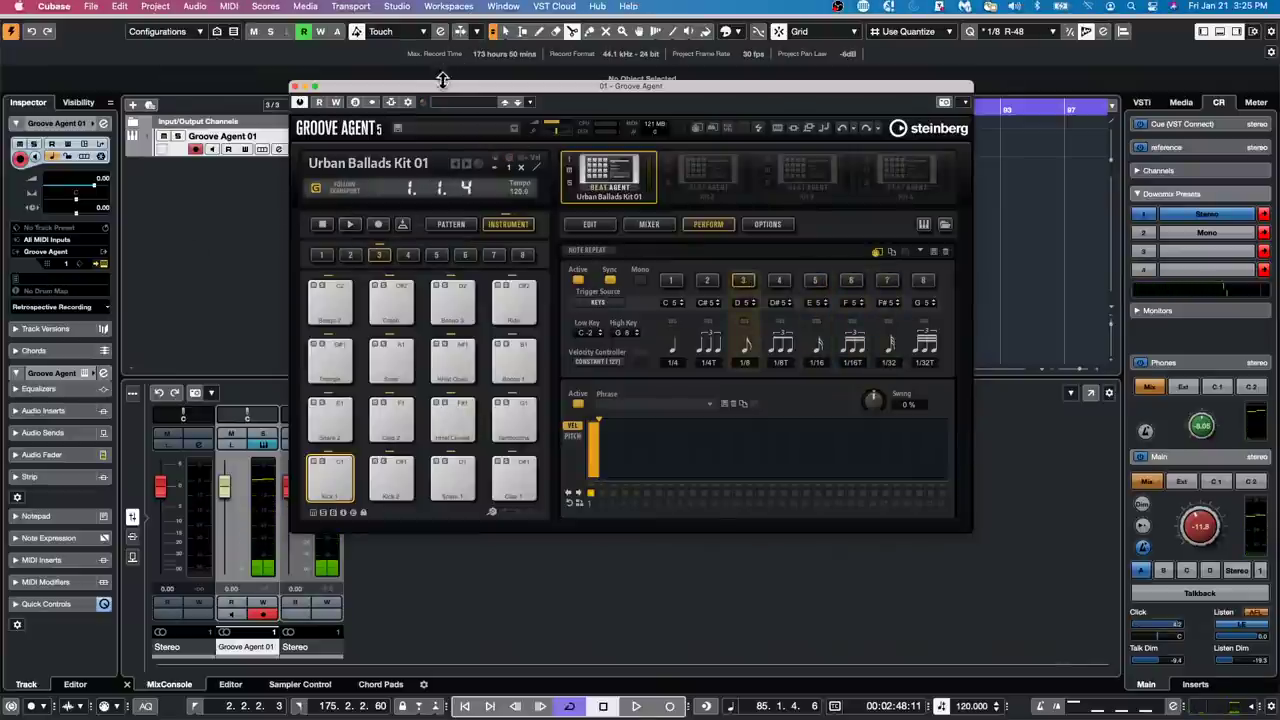
pyautogui.moveTo(441, 96); pyautogui.dragTo(524, 74)
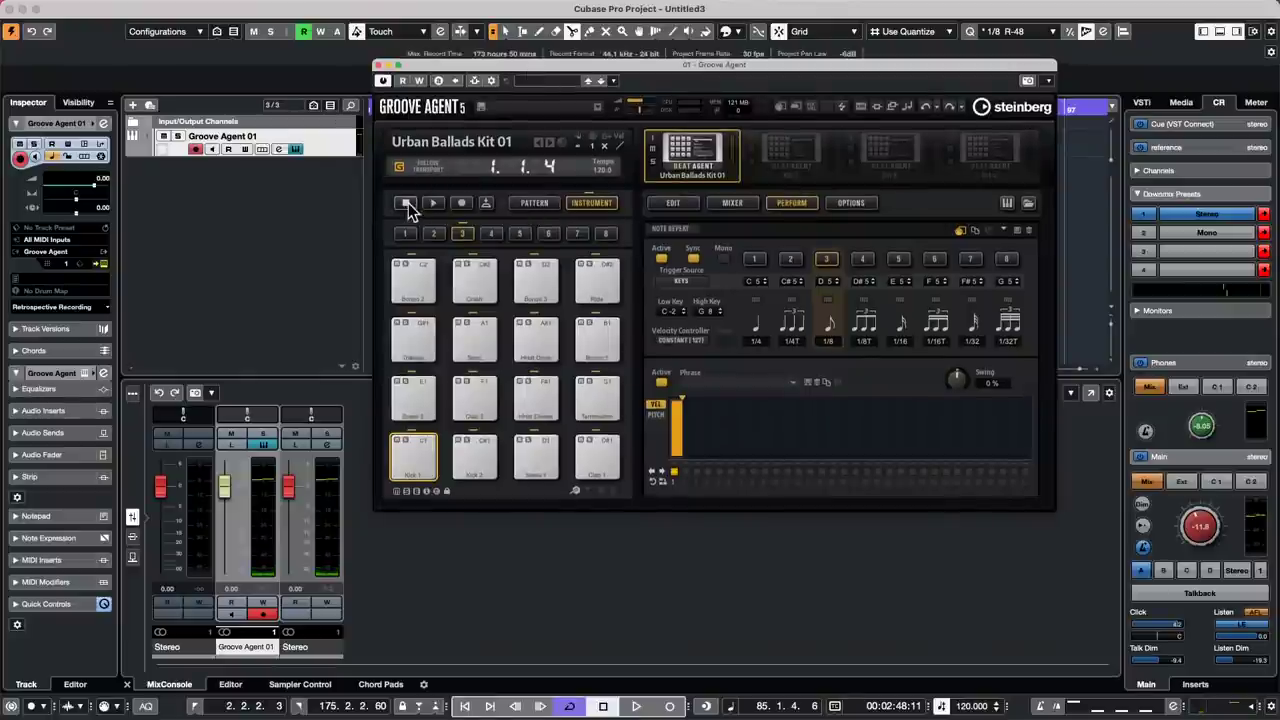
# Step: Start Groove Agent's own playback with the pattern pads shown, and reload Urban Ballads Kit 01 with its patterns
pyautogui.click(433, 206)
pyautogui.click(550, 203)
pyautogui.rightClick(702, 162)
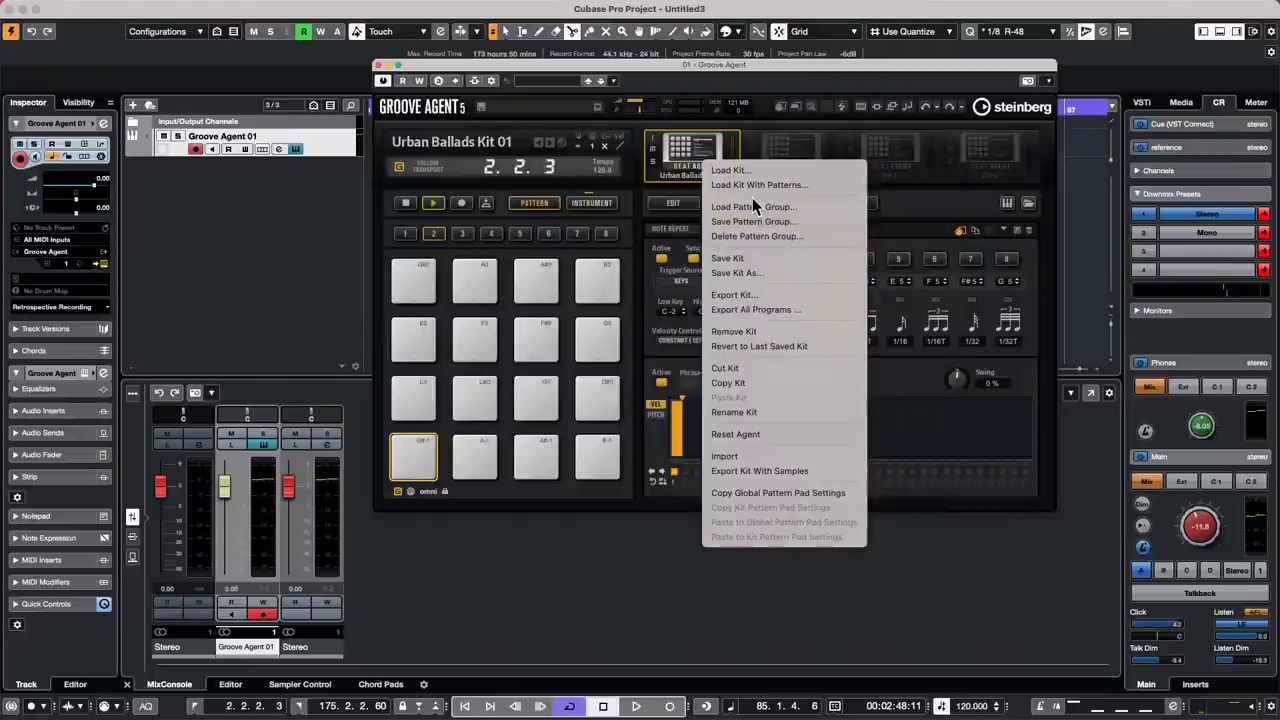
pyautogui.press('Escape')
pyautogui.rightClick(706, 158)
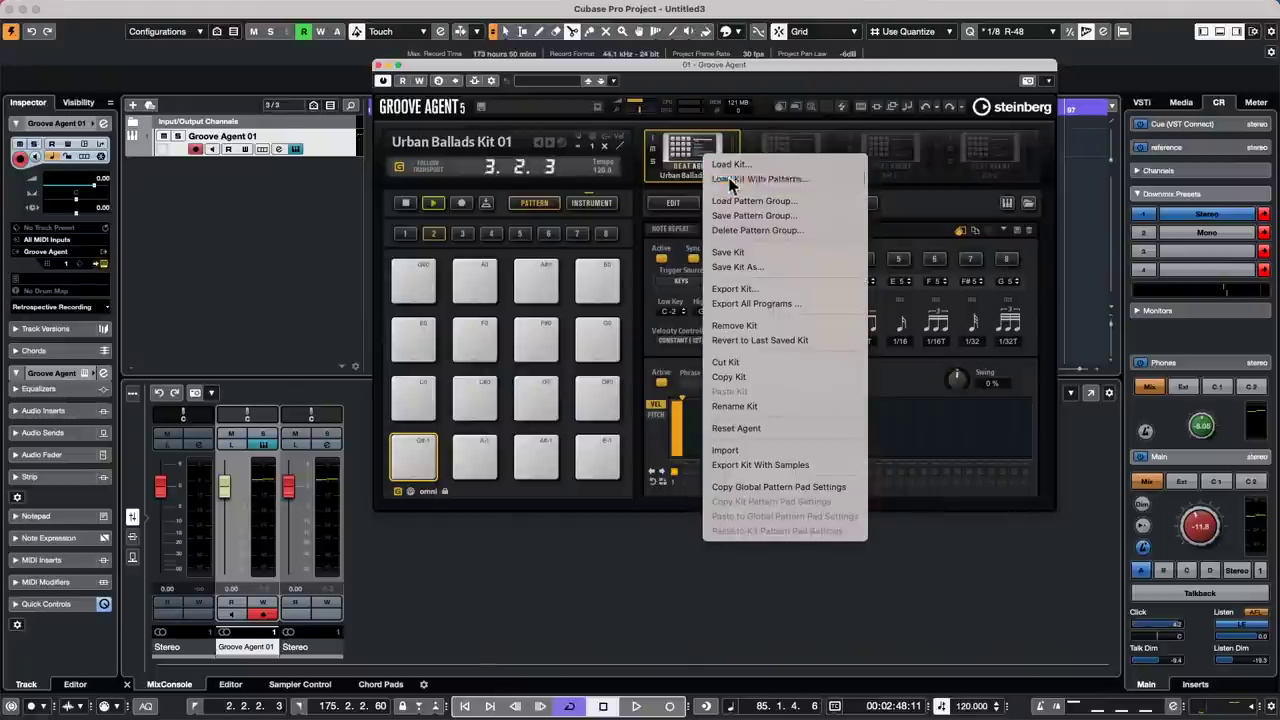
pyautogui.click(730, 180)
pyautogui.doubleClick(310, 373)
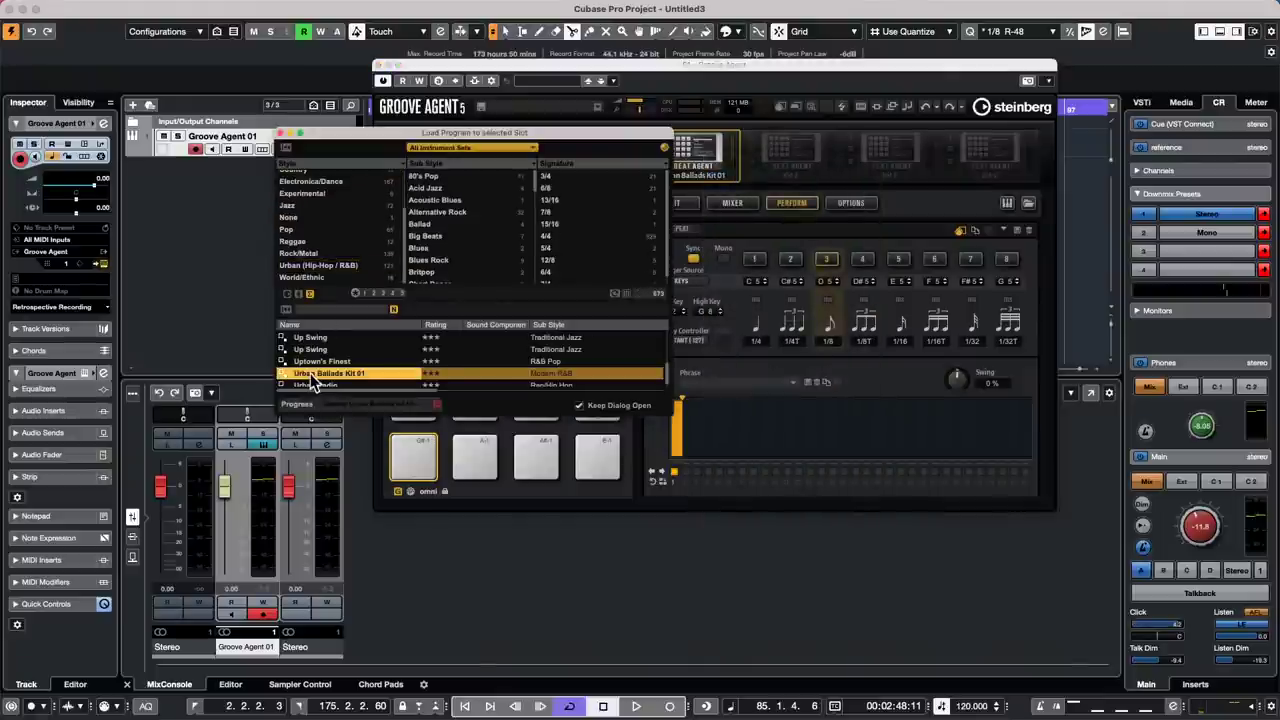
pyautogui.click(281, 133)
# Step: Play the Break, Groove 4 and Groove 6 patterns while setting the project tempo to 80 BPM
pyautogui.click(418, 402)
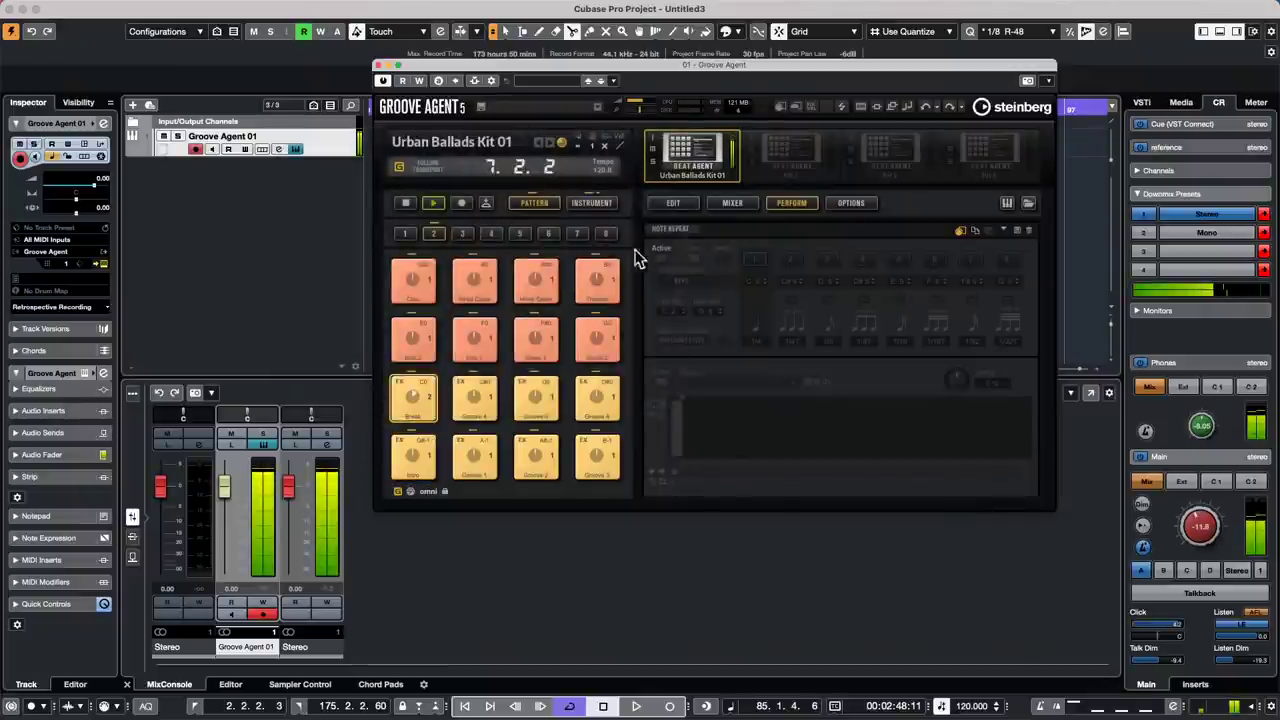
pyautogui.click(474, 397)
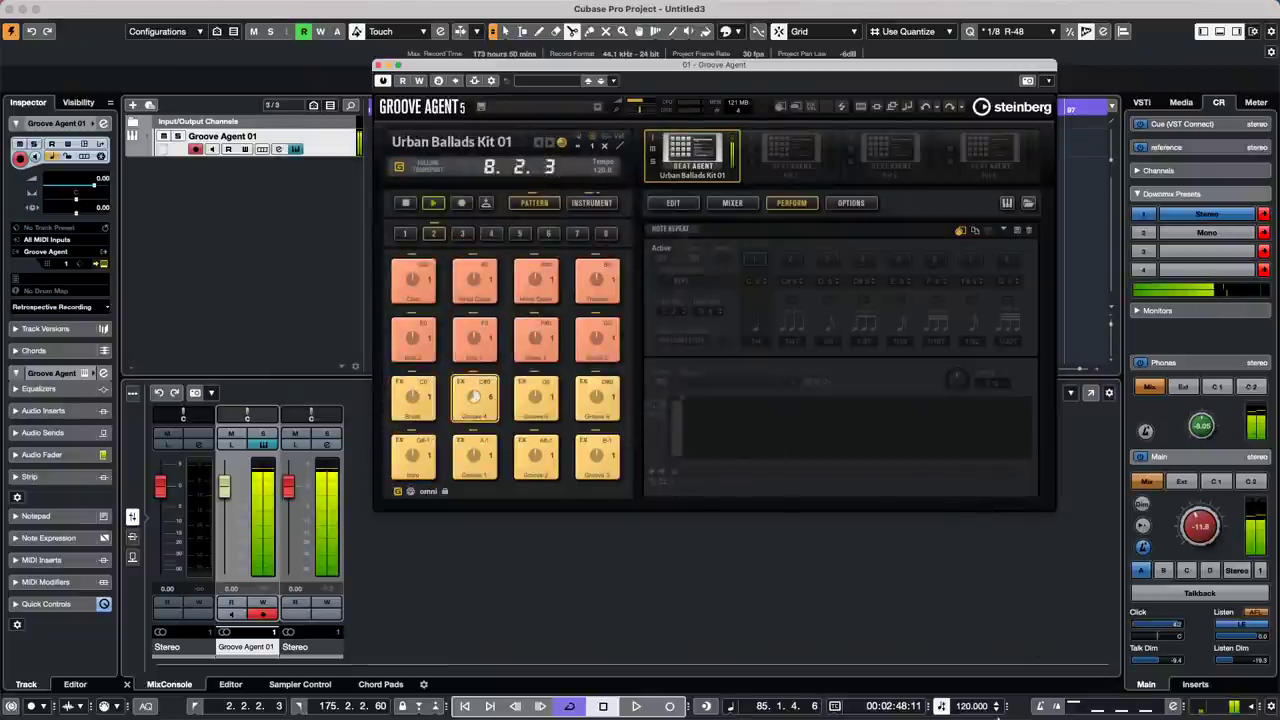
pyautogui.doubleClick(972, 706)
pyautogui.write('8')
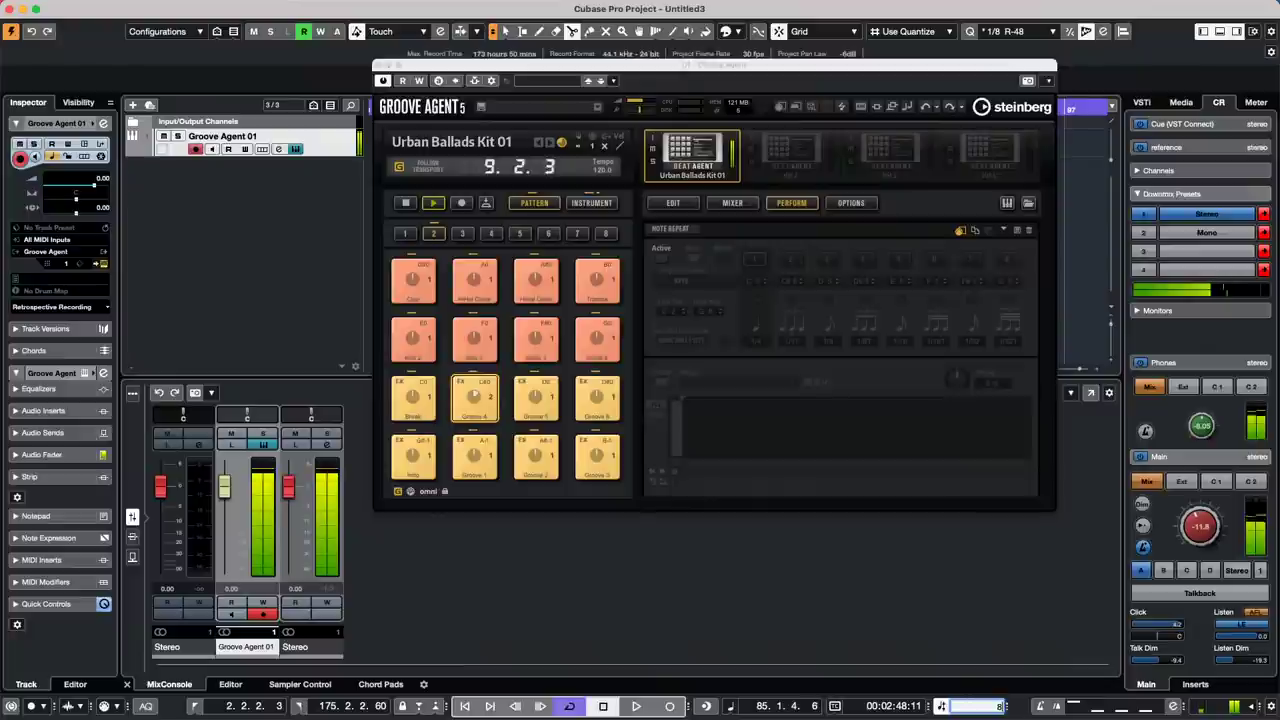
pyautogui.write('0')
pyautogui.press('Return')
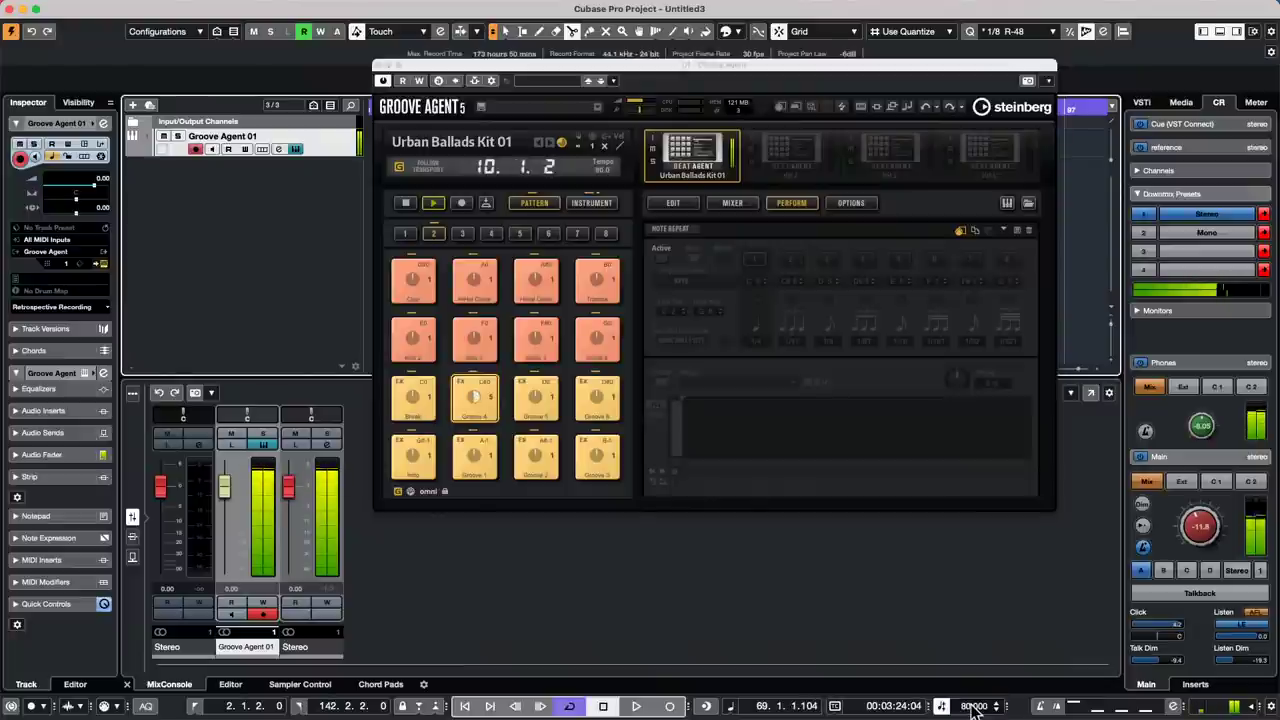
pyautogui.click(592, 398)
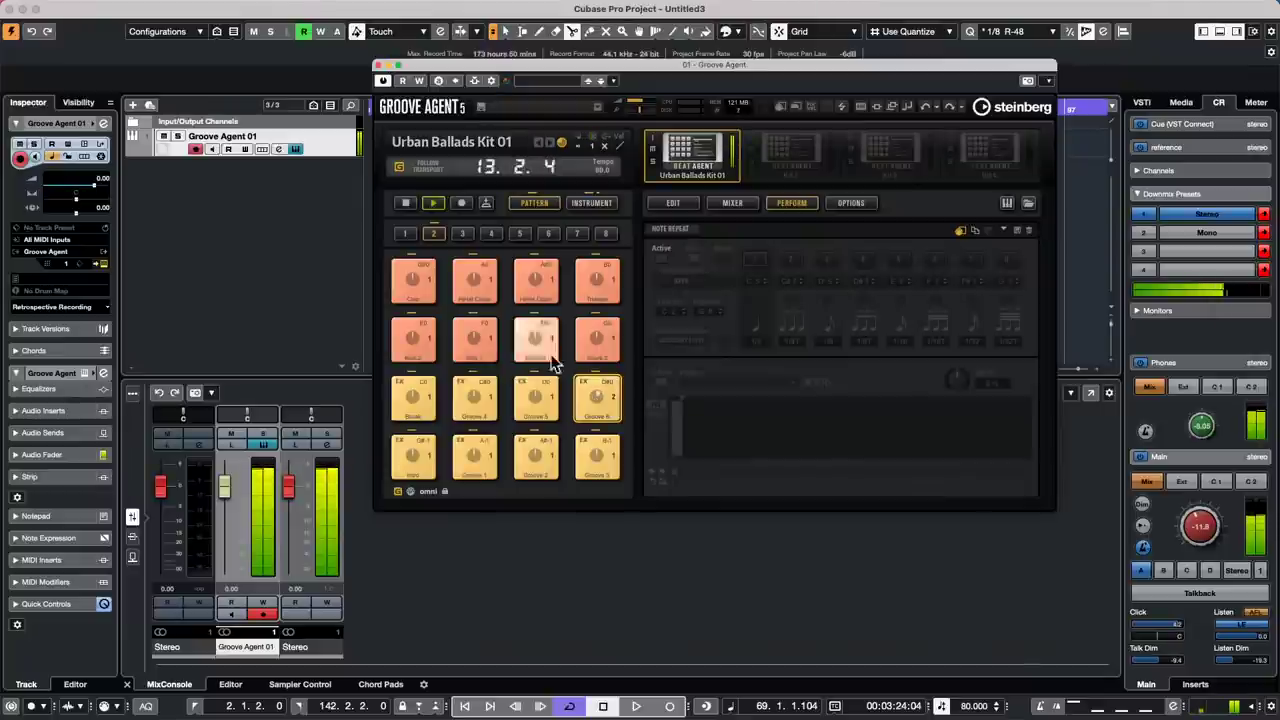
# Step: Reactivate Note Repeat and start project playback with Groove Agent's instrument pads shown
pyautogui.click(661, 258)
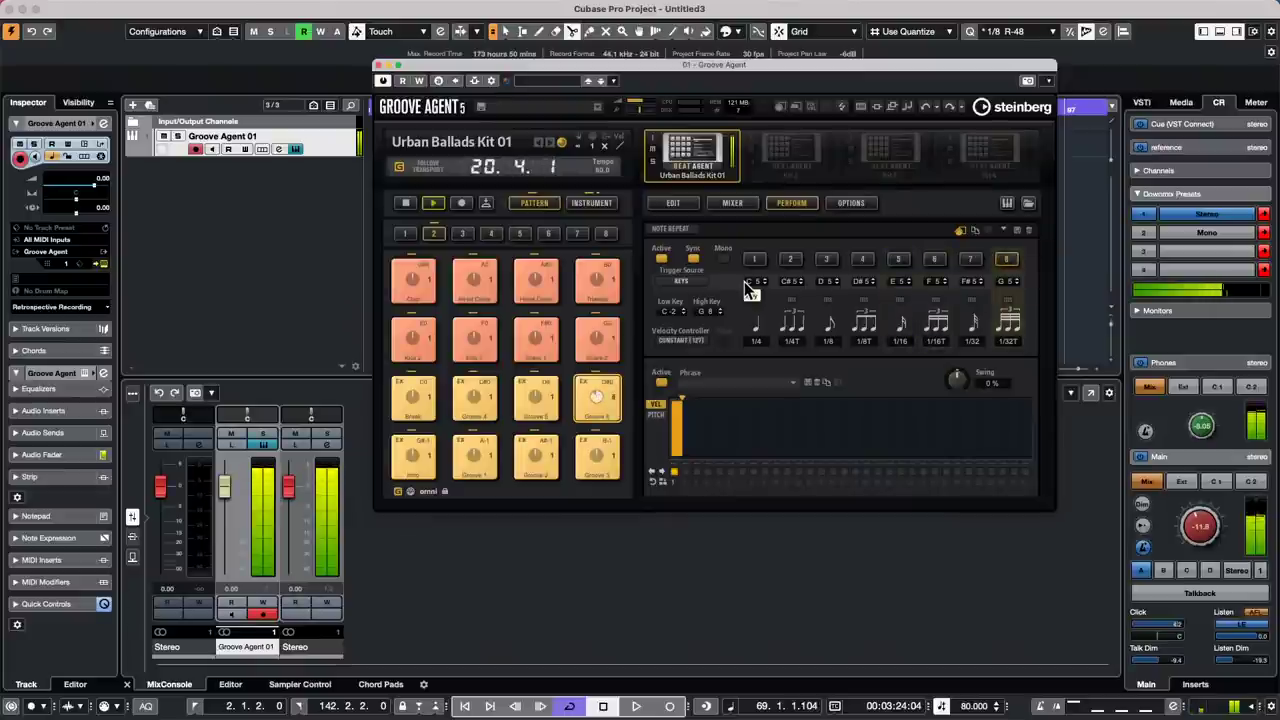
pyautogui.press('space')
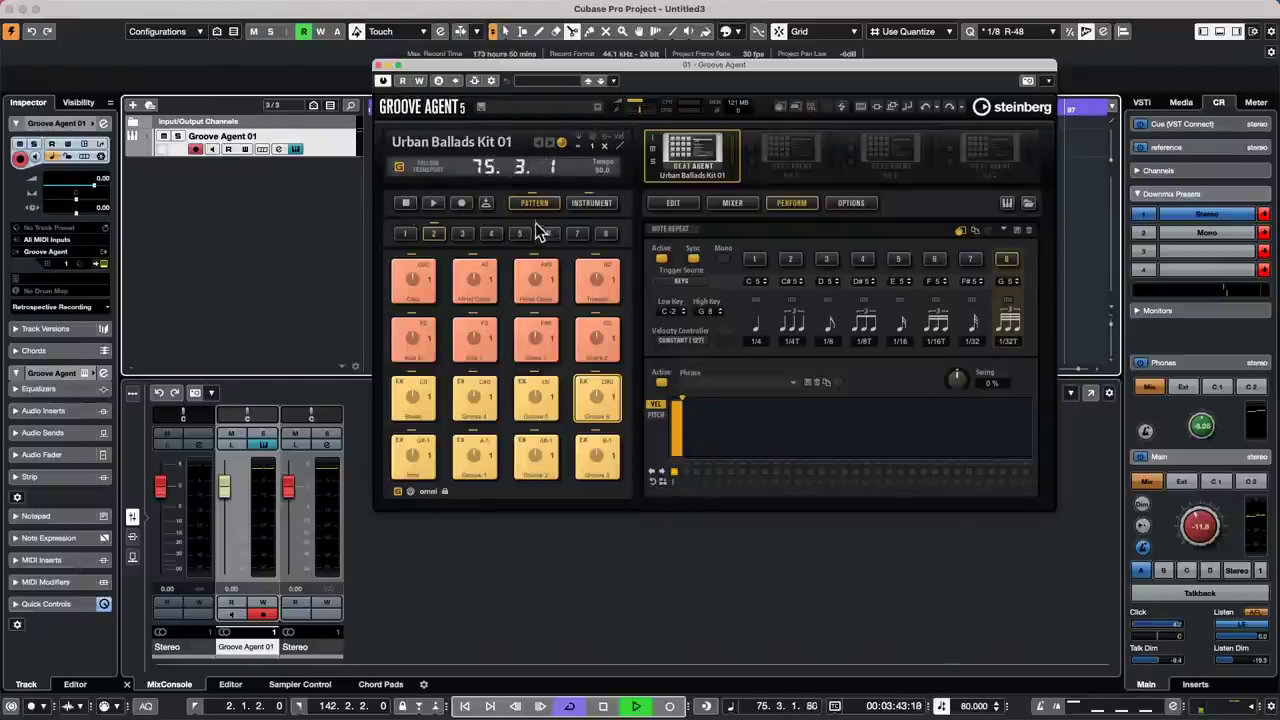
pyautogui.click(590, 203)
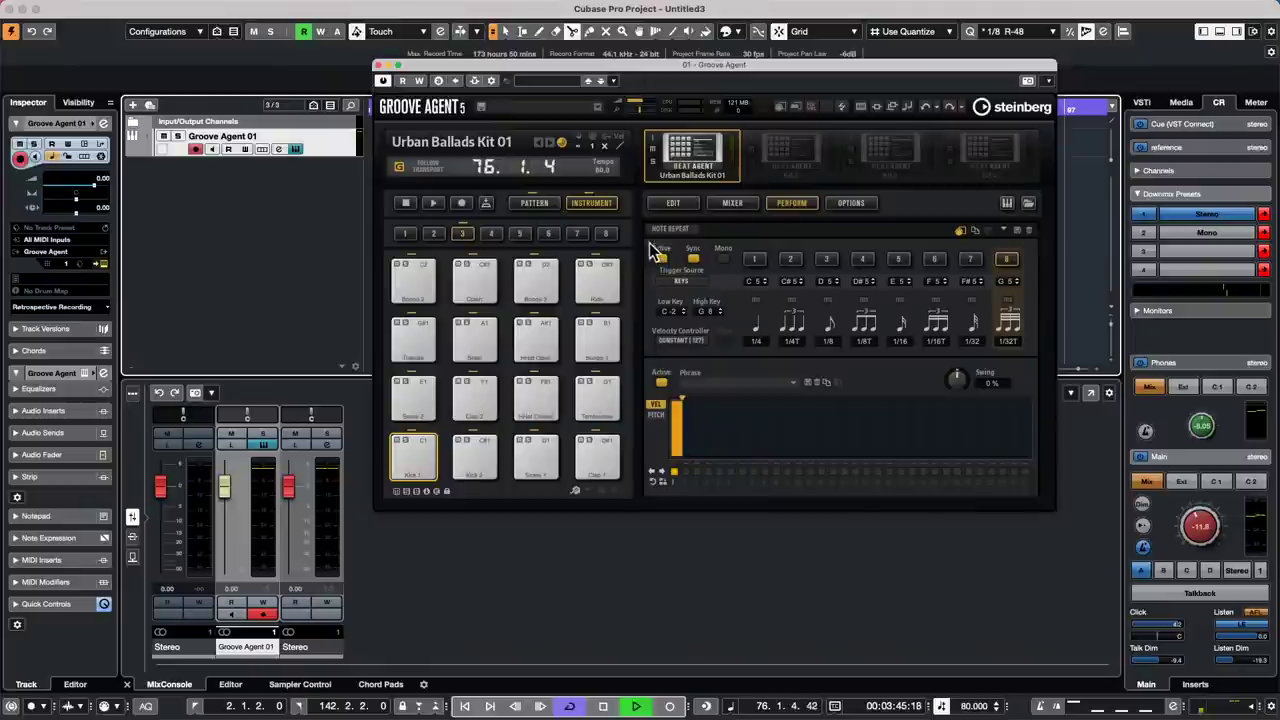
# Step: Show the Groove 6 pattern in Groove Agent's pattern editor and record closed hi-hat note repeats into it
pyautogui.click(540, 204)
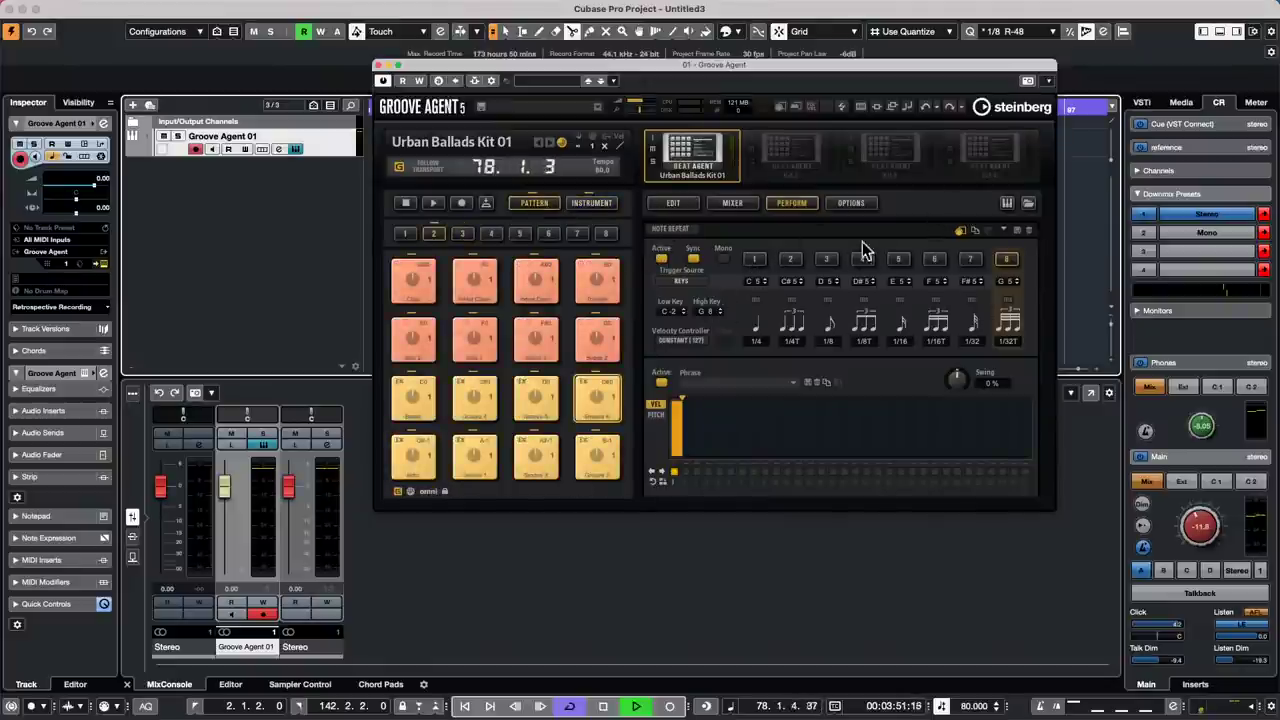
pyautogui.click(684, 205)
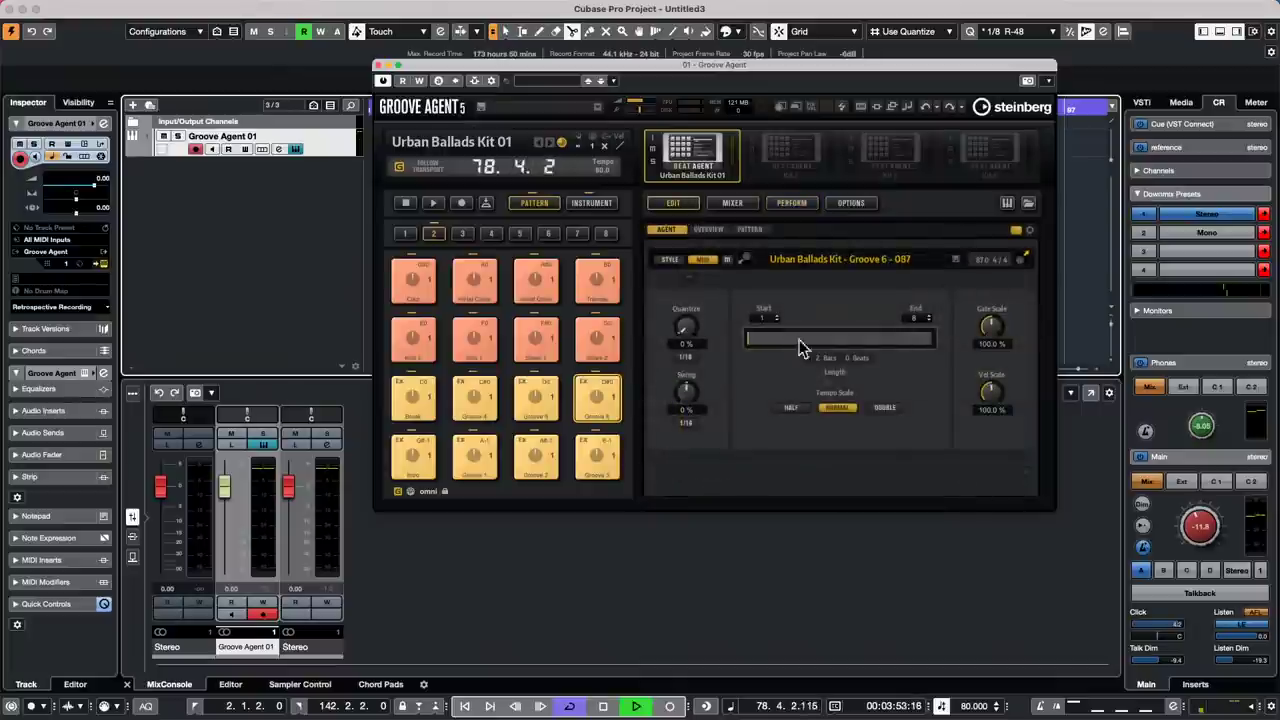
pyautogui.click(751, 230)
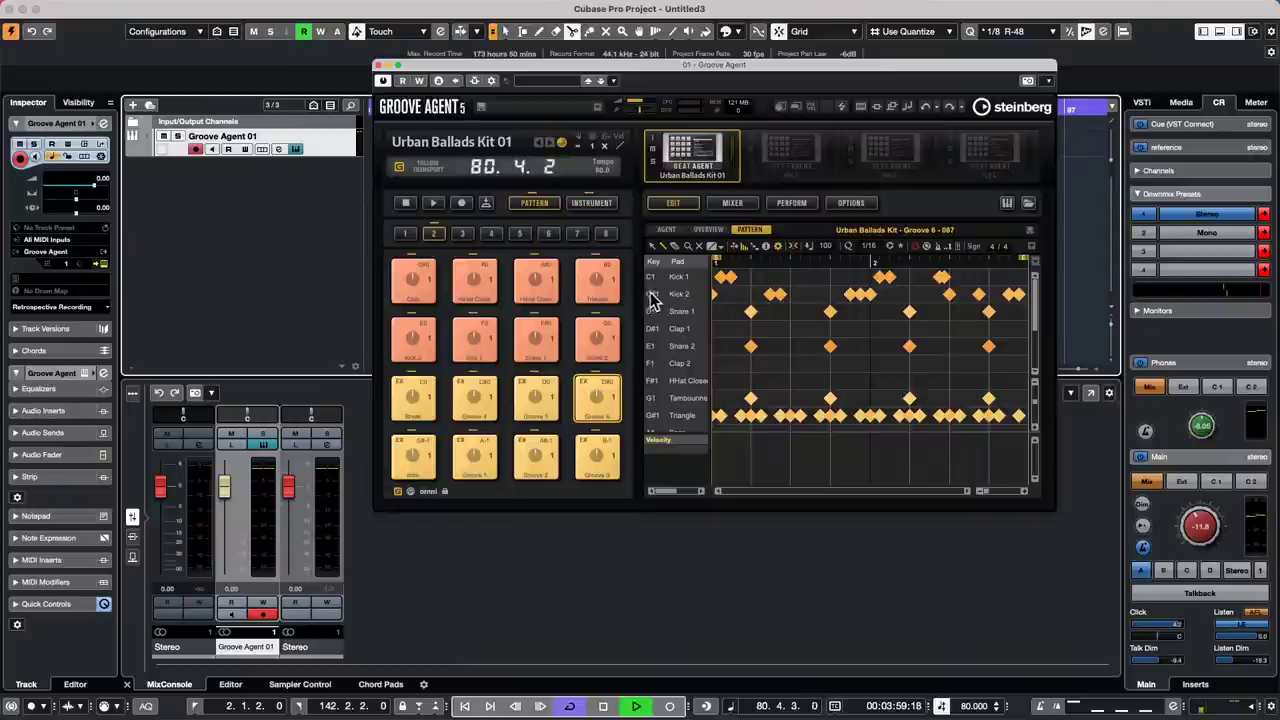
pyautogui.click(916, 248)
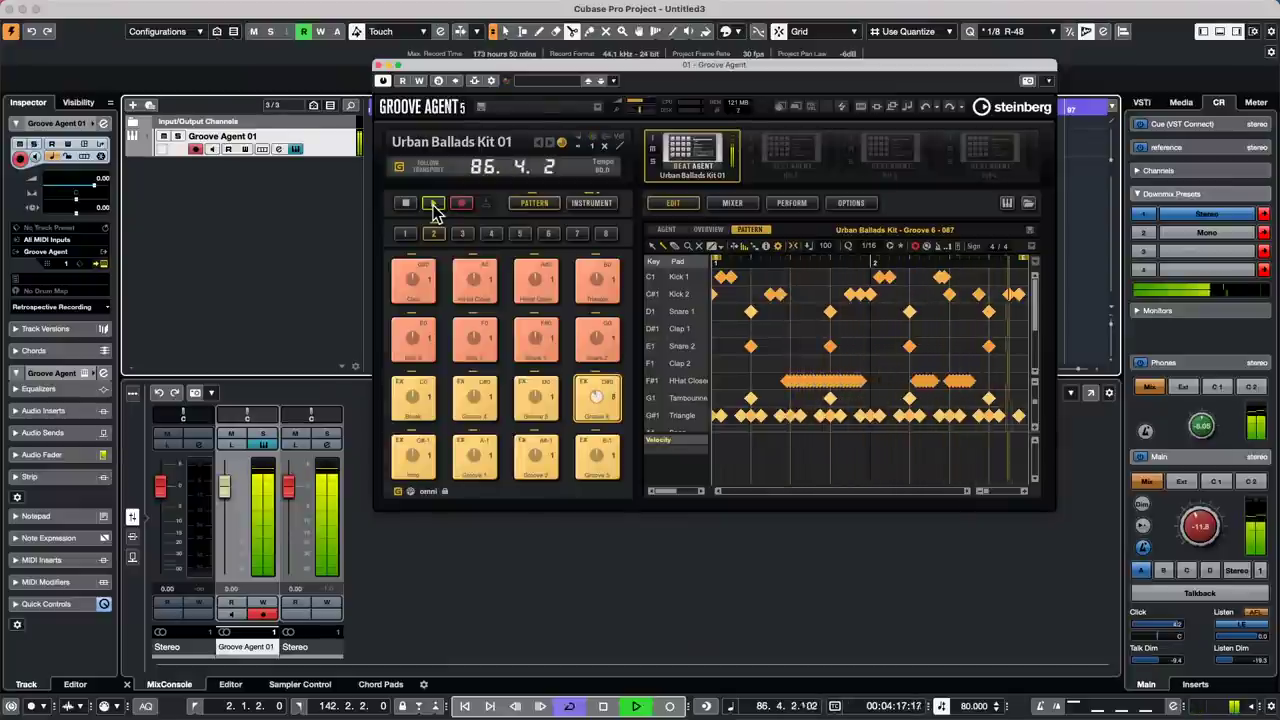
# Step: Stop project playback and play the recorded Groove 6 pattern with Groove Agent's own transport before stopping it
pyautogui.click(433, 205)
pyautogui.click(433, 205)
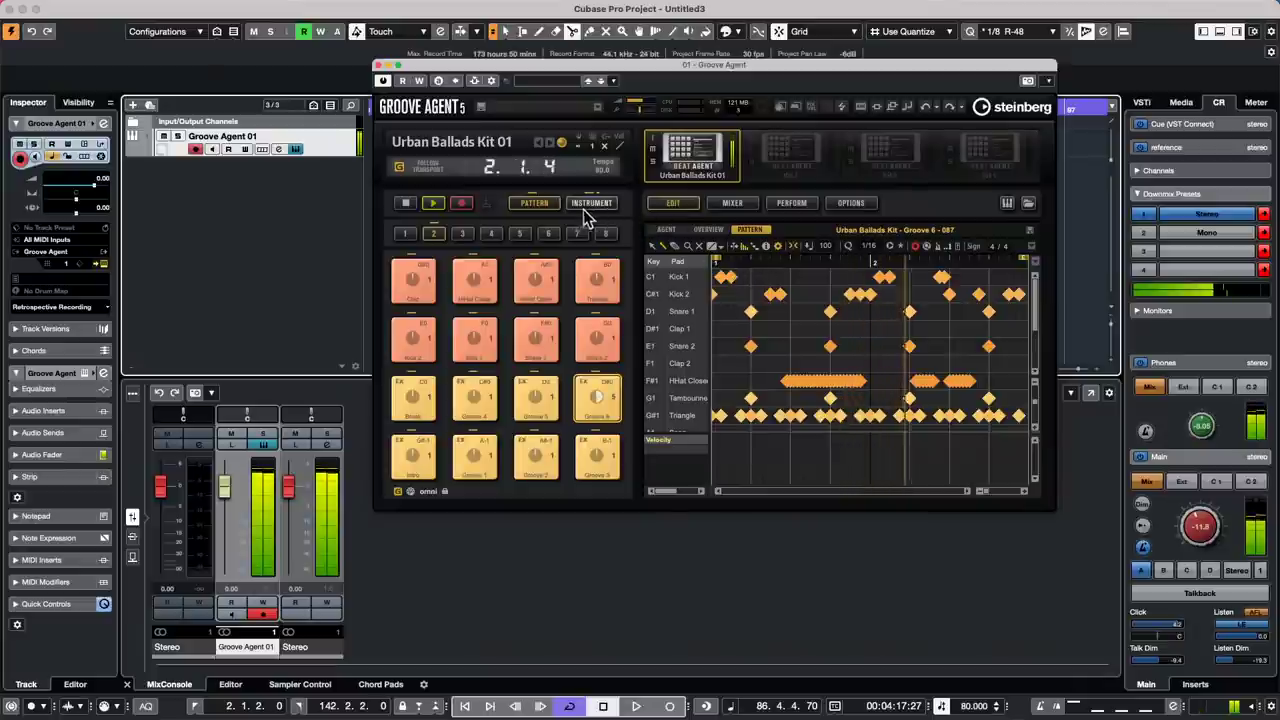
pyautogui.click(405, 203)
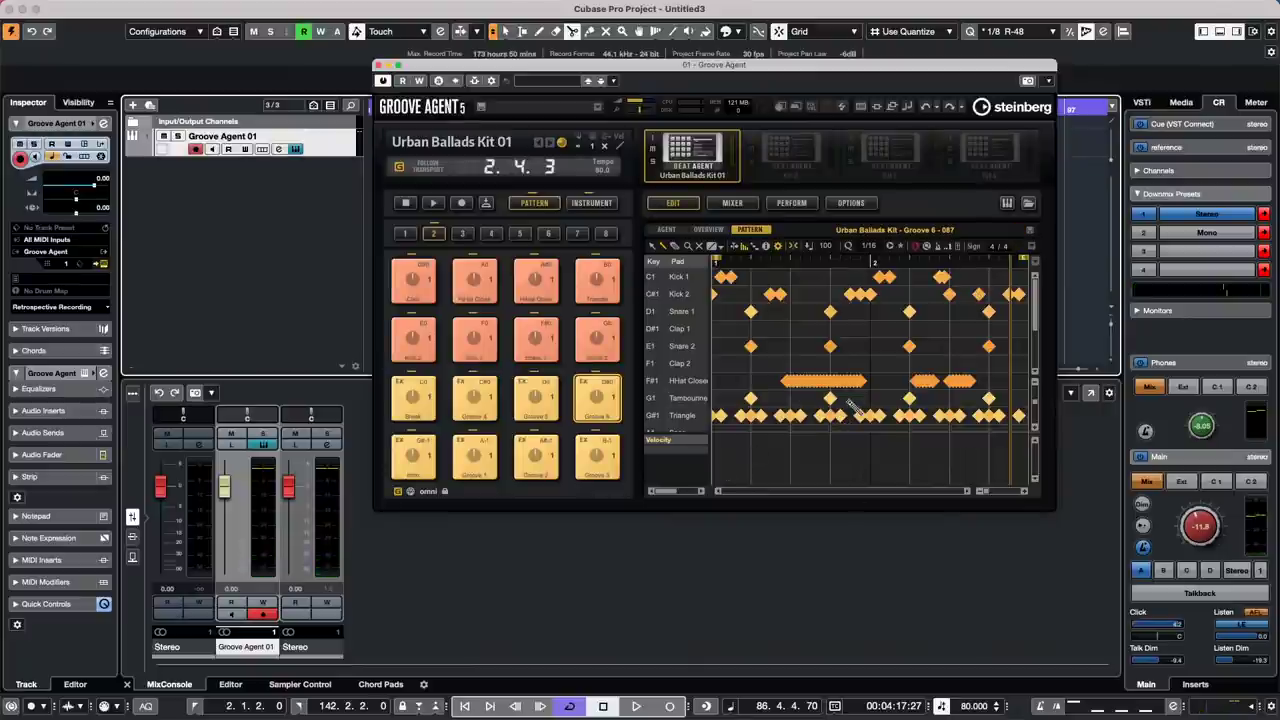
# Step: Review the Note Repeat settings on the Perform page and return to the Groove 6 pattern editor
pyautogui.click(796, 204)
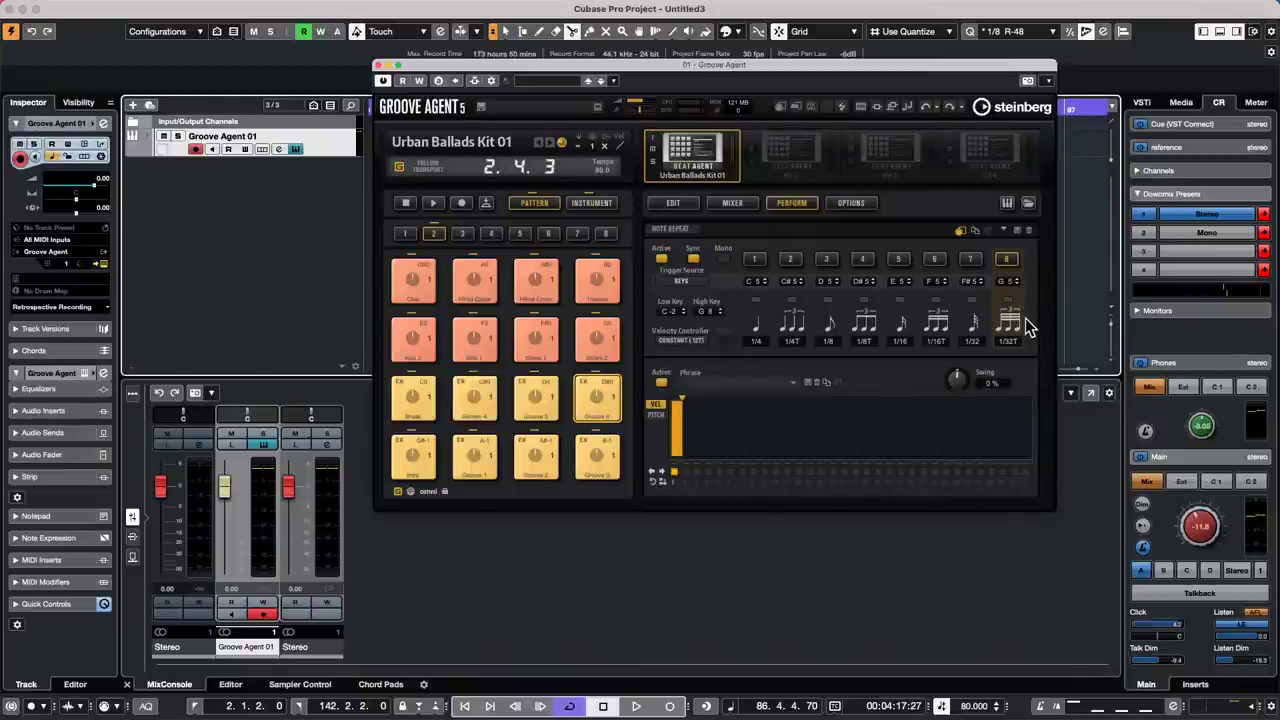
pyautogui.click(605, 203)
pyautogui.click(533, 204)
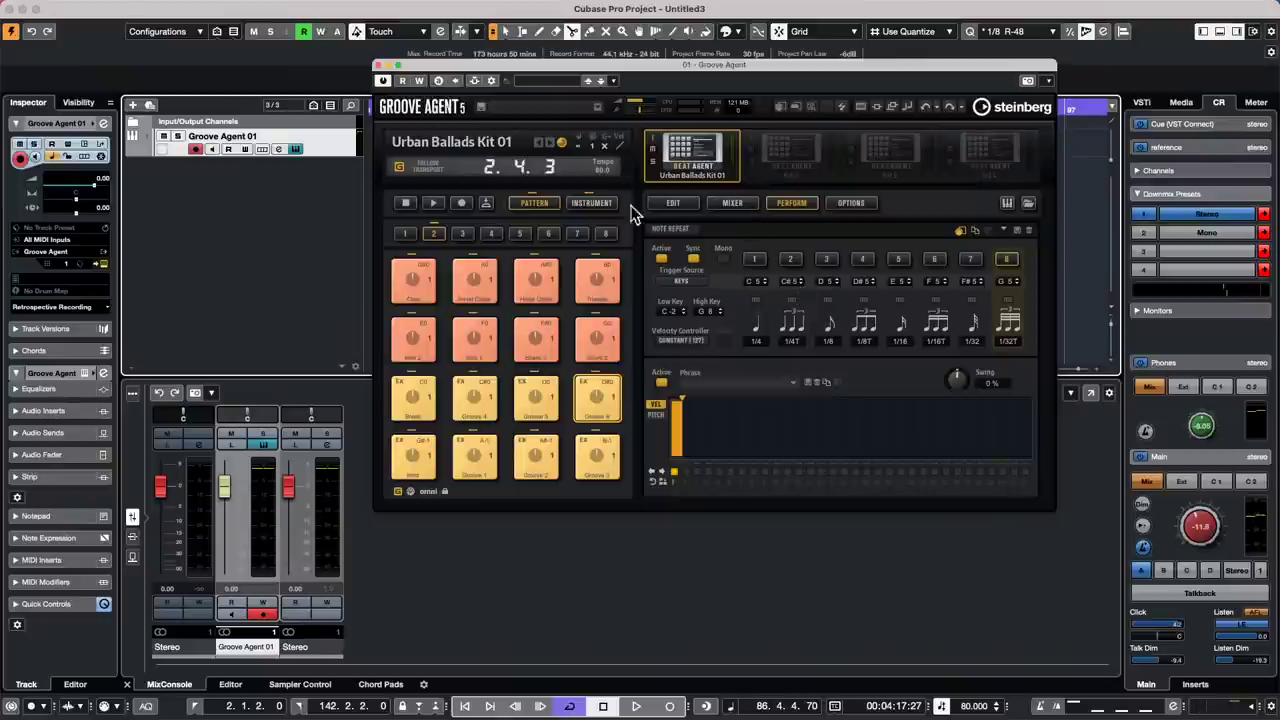
pyautogui.click(675, 205)
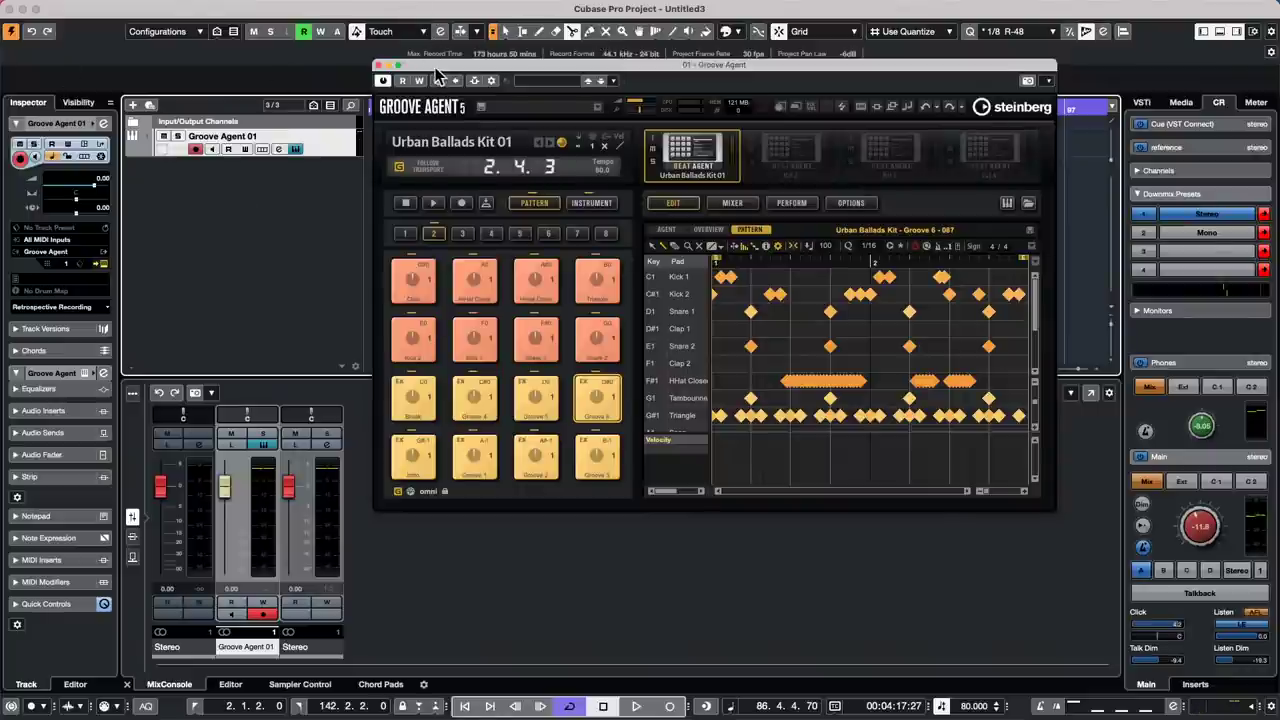
# Step: Audition the Break pattern and reposition the Groove Agent window so the whole instrument is in view
pyautogui.moveTo(435, 80); pyautogui.dragTo(674, 118)
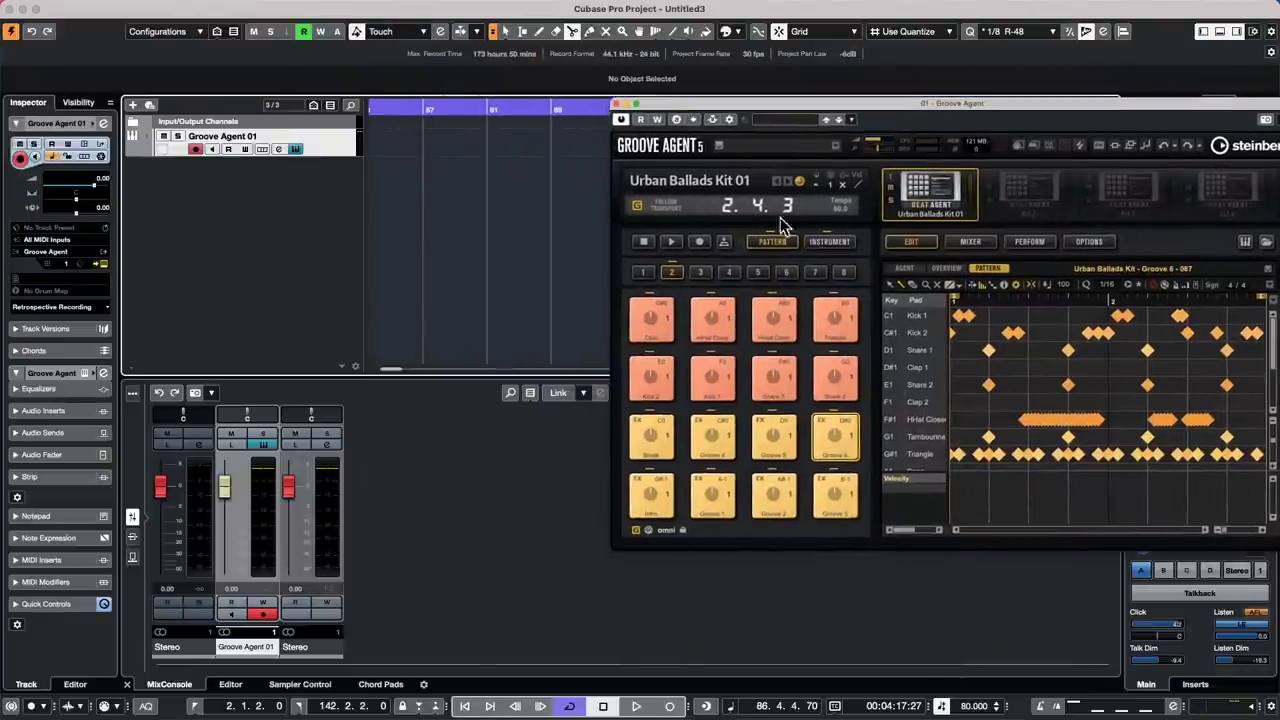
pyautogui.click(655, 436)
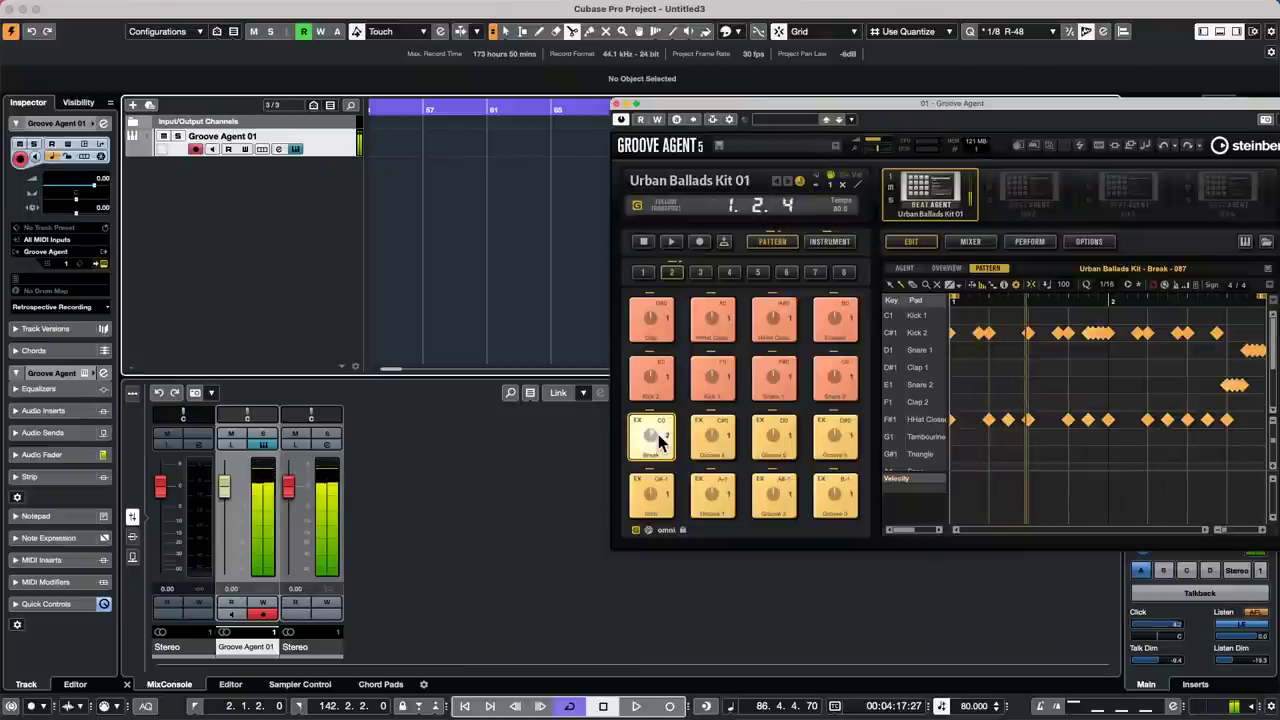
pyautogui.moveTo(862, 103); pyautogui.dragTo(741, 88)
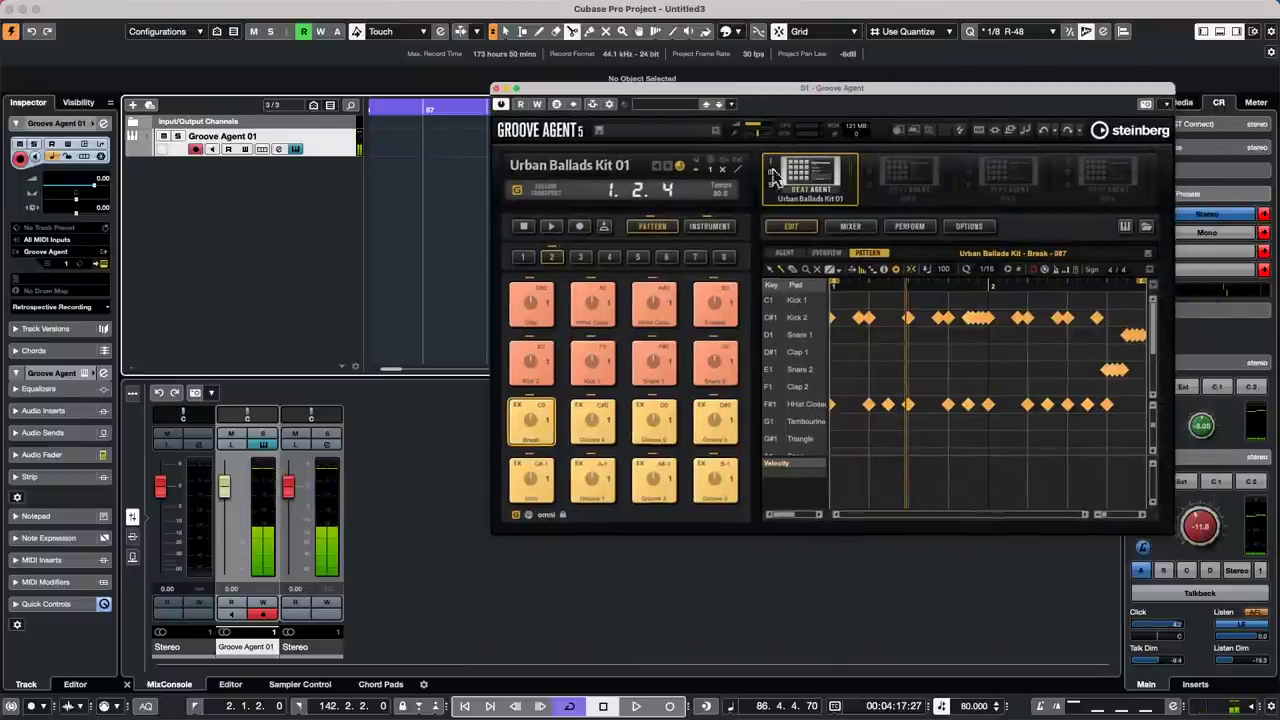
# Step: Examine the kits offered by Load Kit With Patterns for the Urban Ballads Kit 01 slot and close the dialog
pyautogui.rightClick(816, 180)
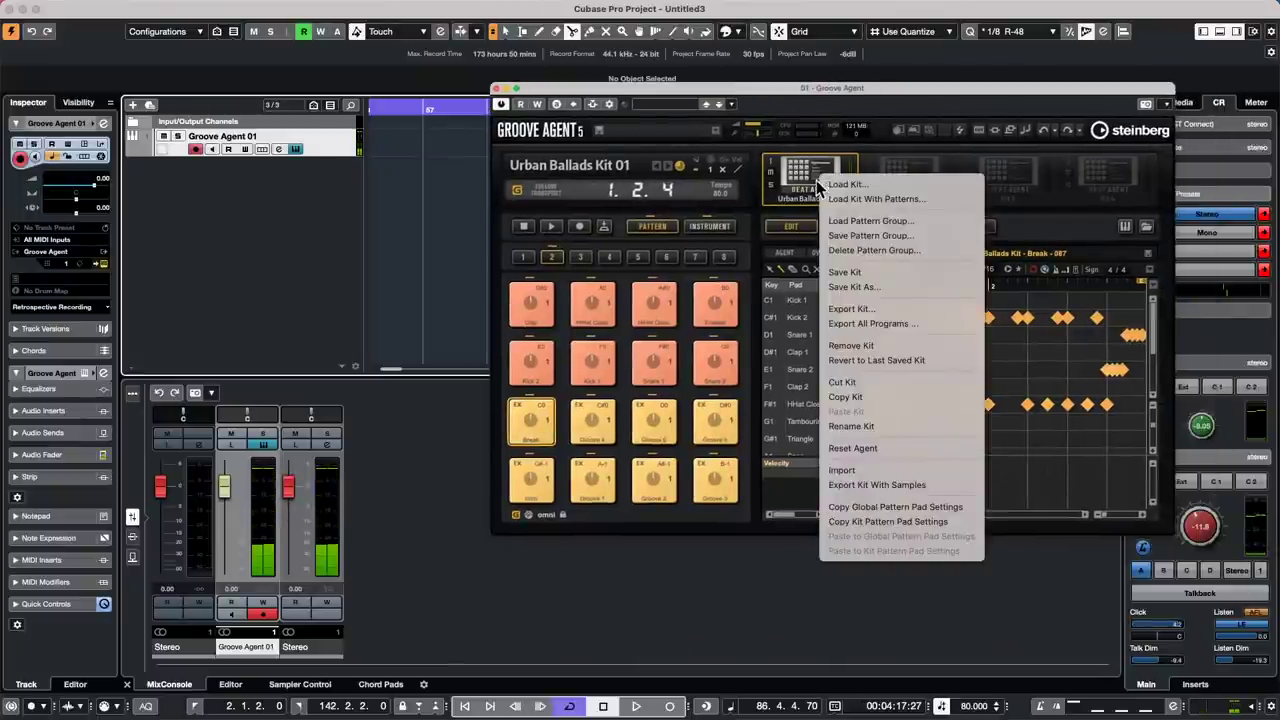
pyautogui.click(879, 198)
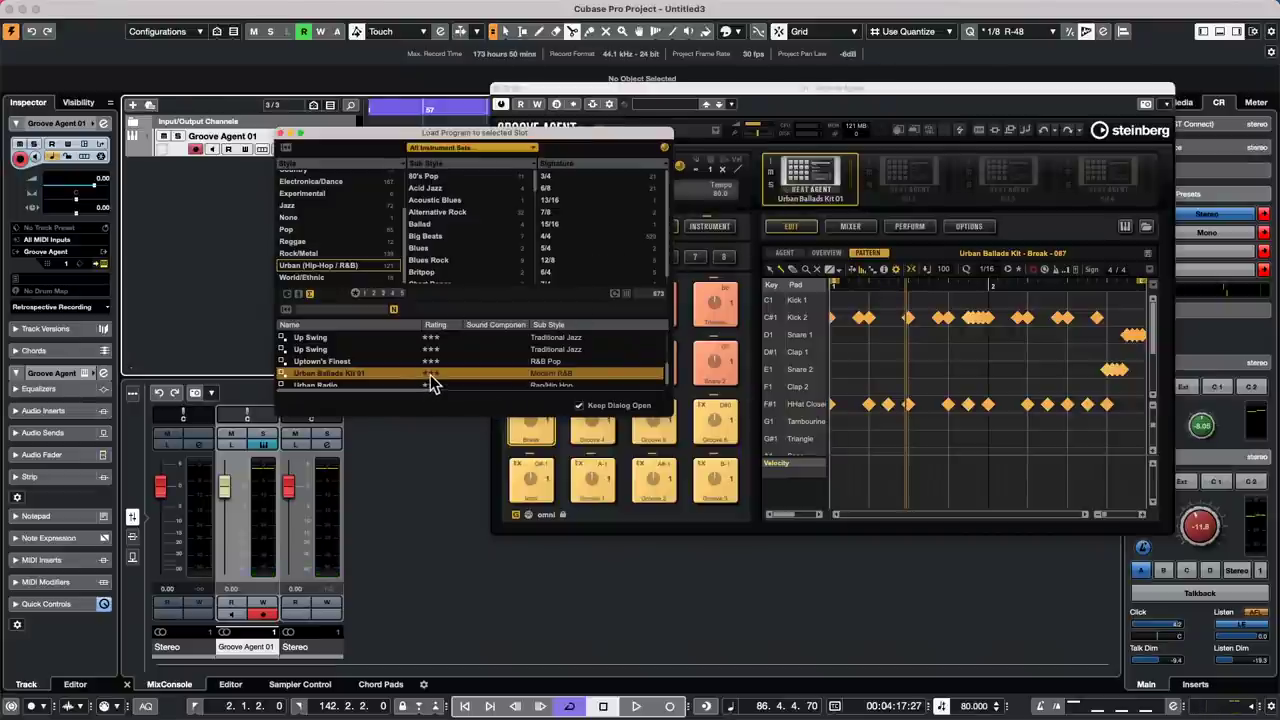
pyautogui.click(593, 402)
pyautogui.click(282, 133)
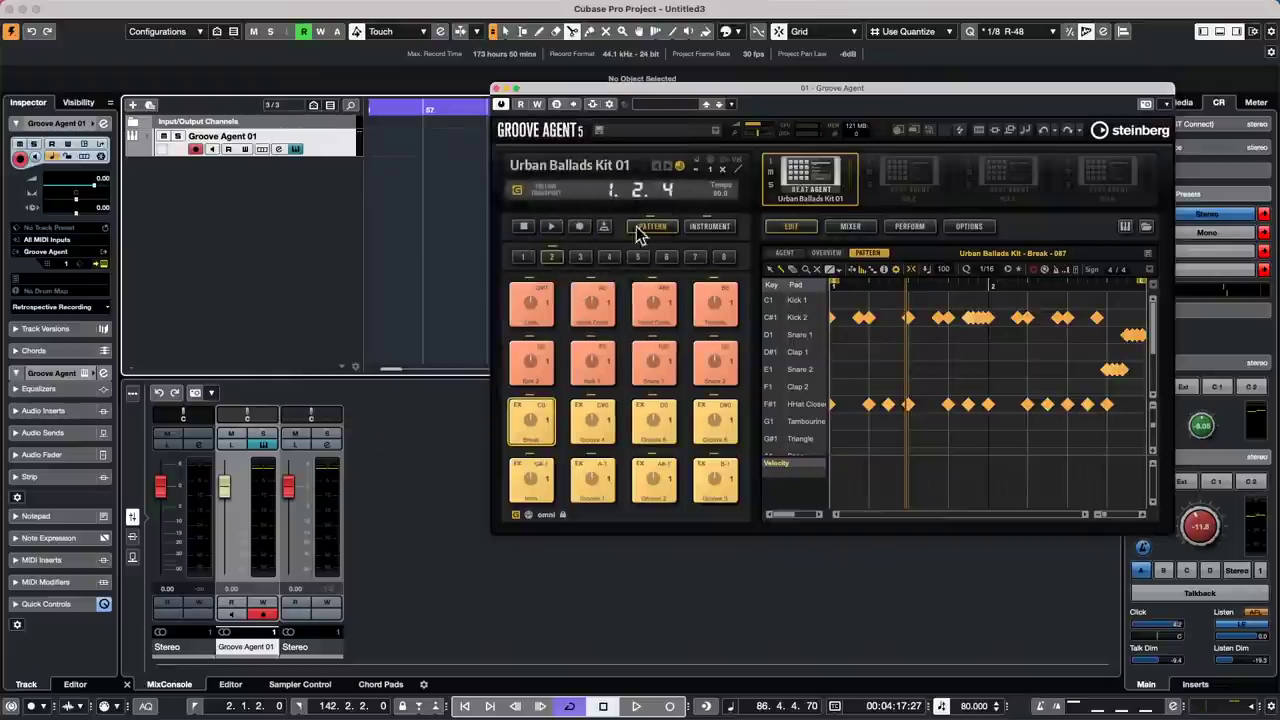
# Step: Start Groove Agent's own playback, reposition its window, and show the Styles library in its browser
pyautogui.click(550, 226)
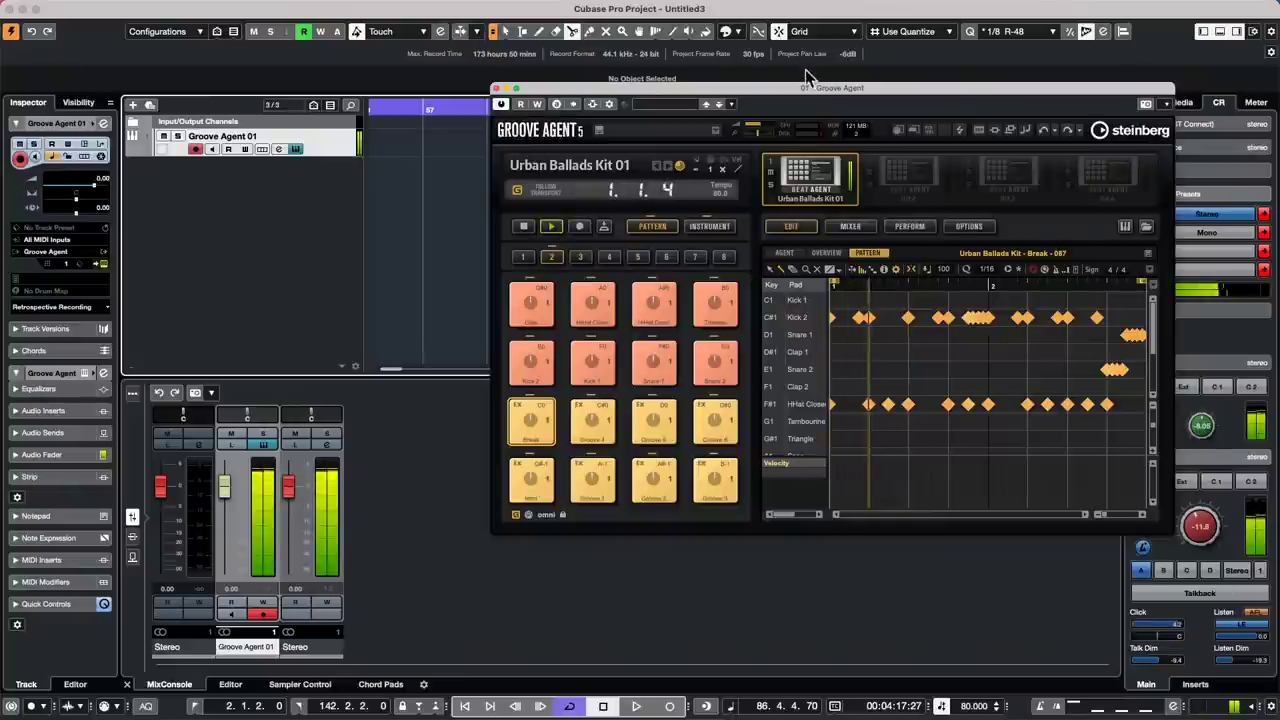
pyautogui.moveTo(800, 97); pyautogui.dragTo(588, 41)
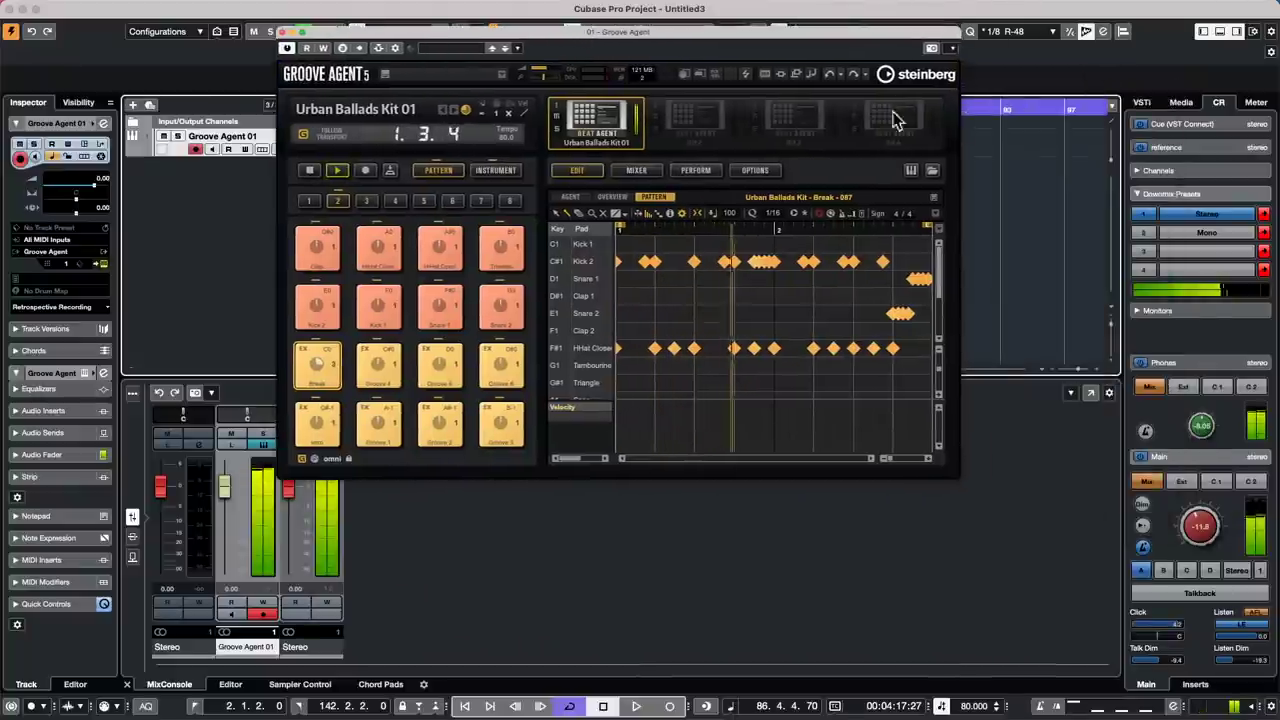
pyautogui.click(932, 170)
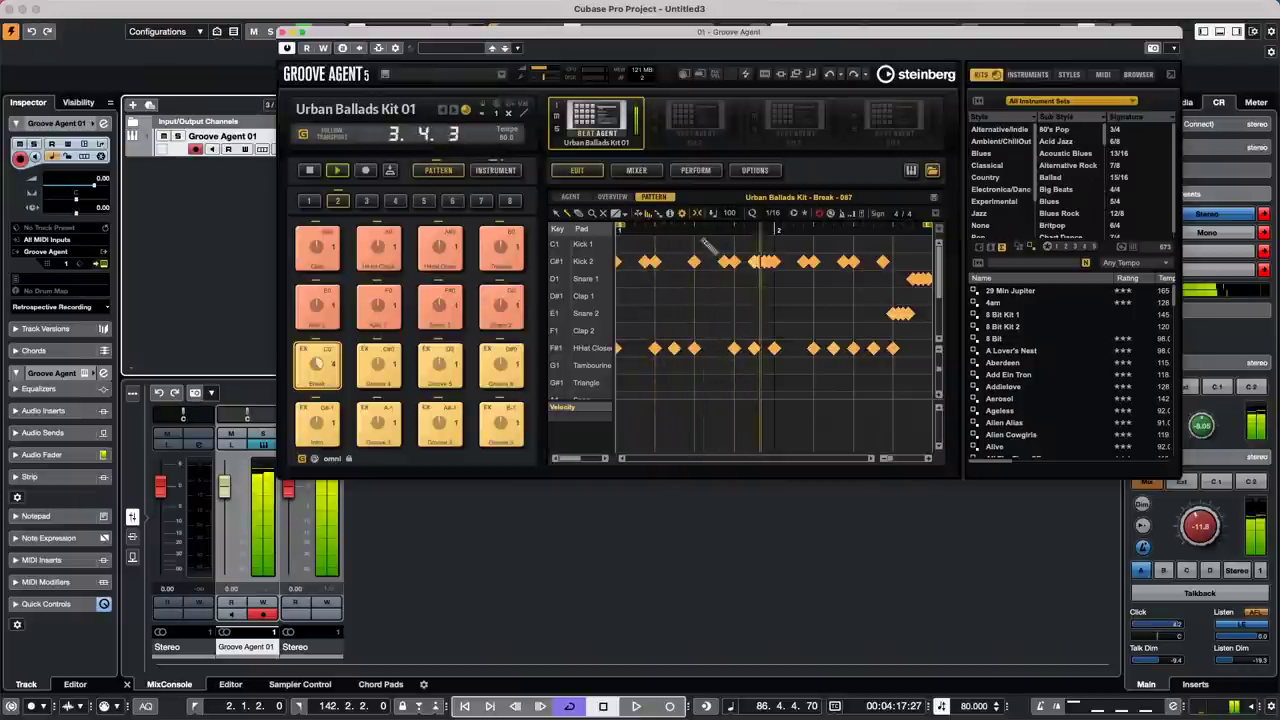
pyautogui.click(494, 170)
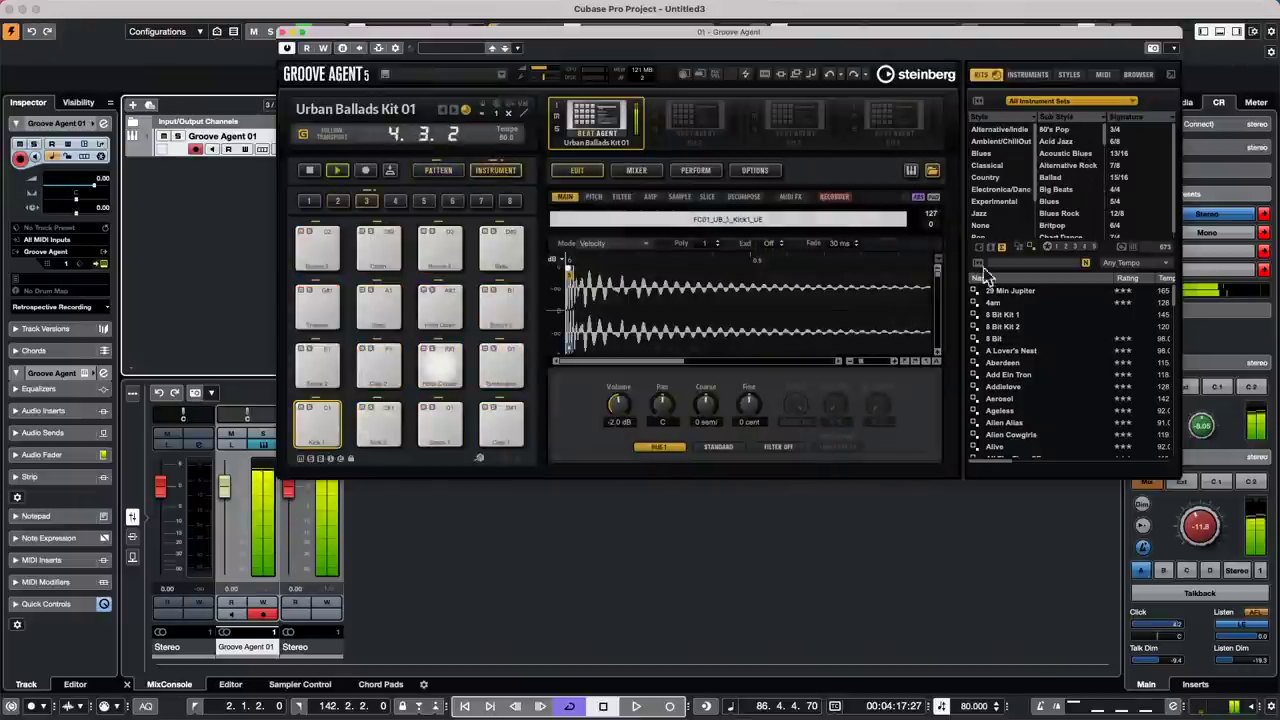
pyautogui.click(1070, 74)
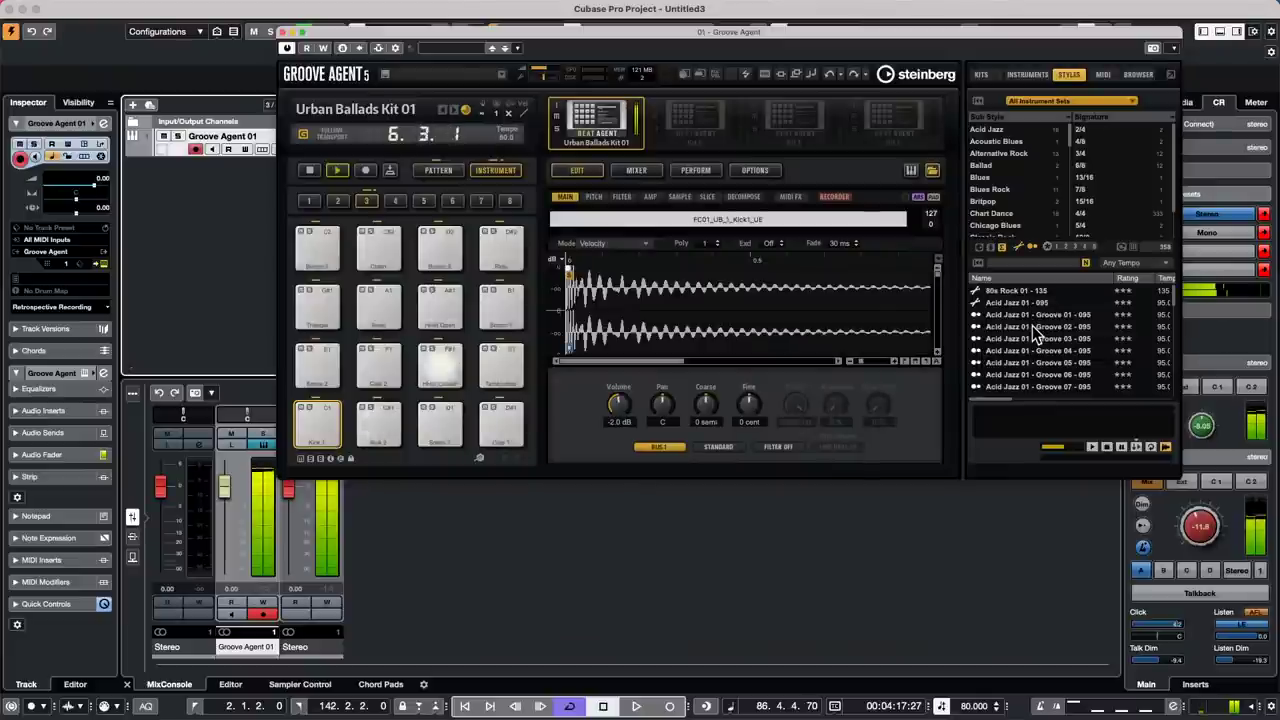
# Step: Audition Acid Jazz 01 - Groove 02, 80s Rock 01 - 135, Disco Funk 01 grooves and Funk 02 - 118 on the Break pad
pyautogui.click(1034, 329)
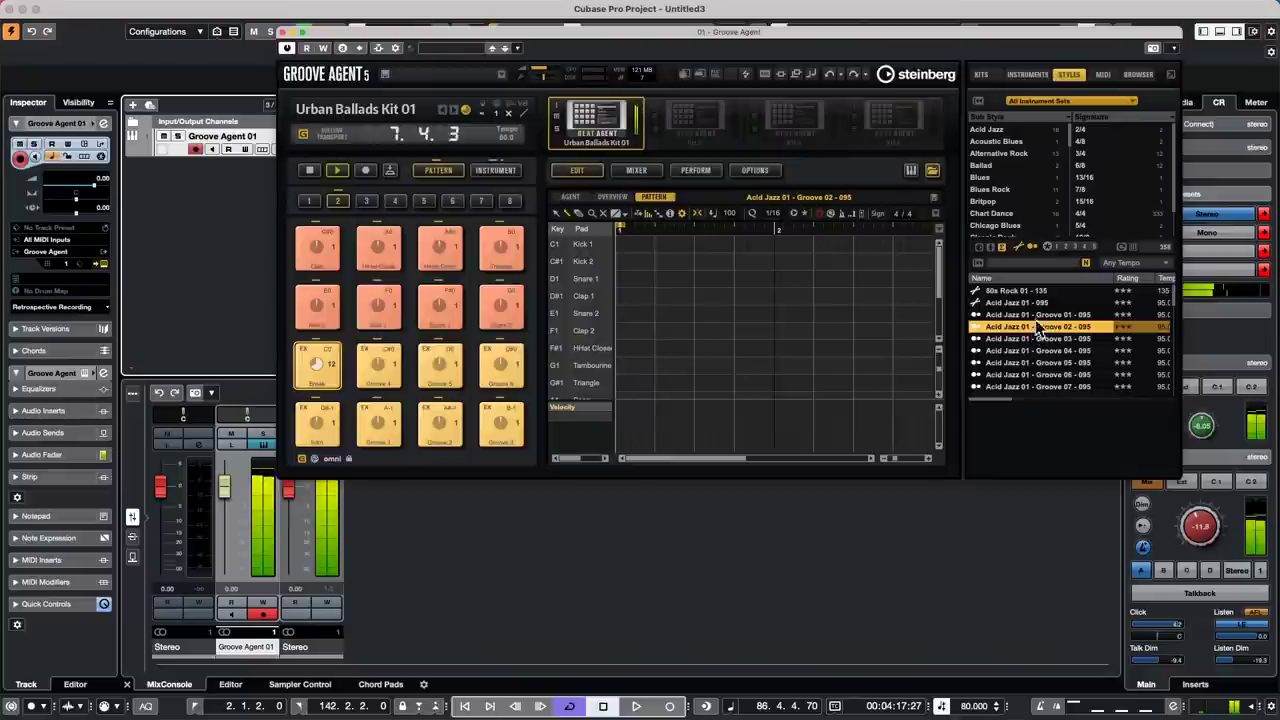
pyautogui.click(1015, 291)
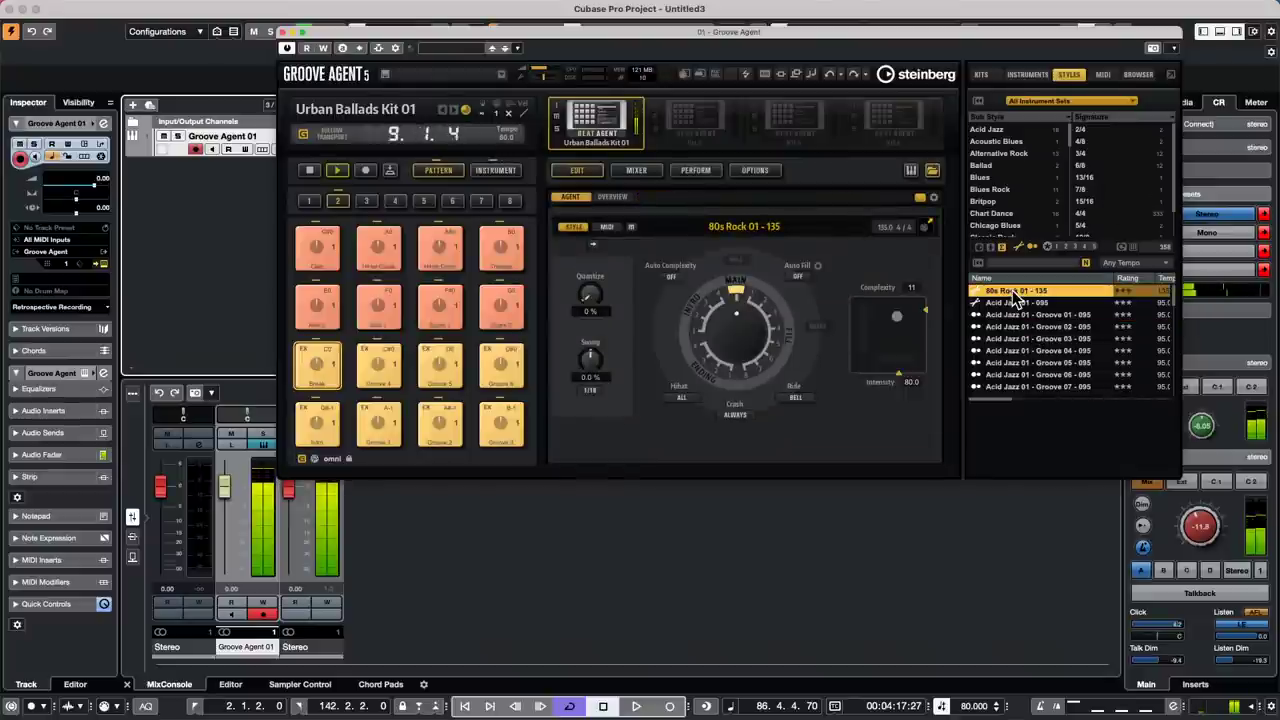
pyautogui.scroll(-3, 1018, 309)
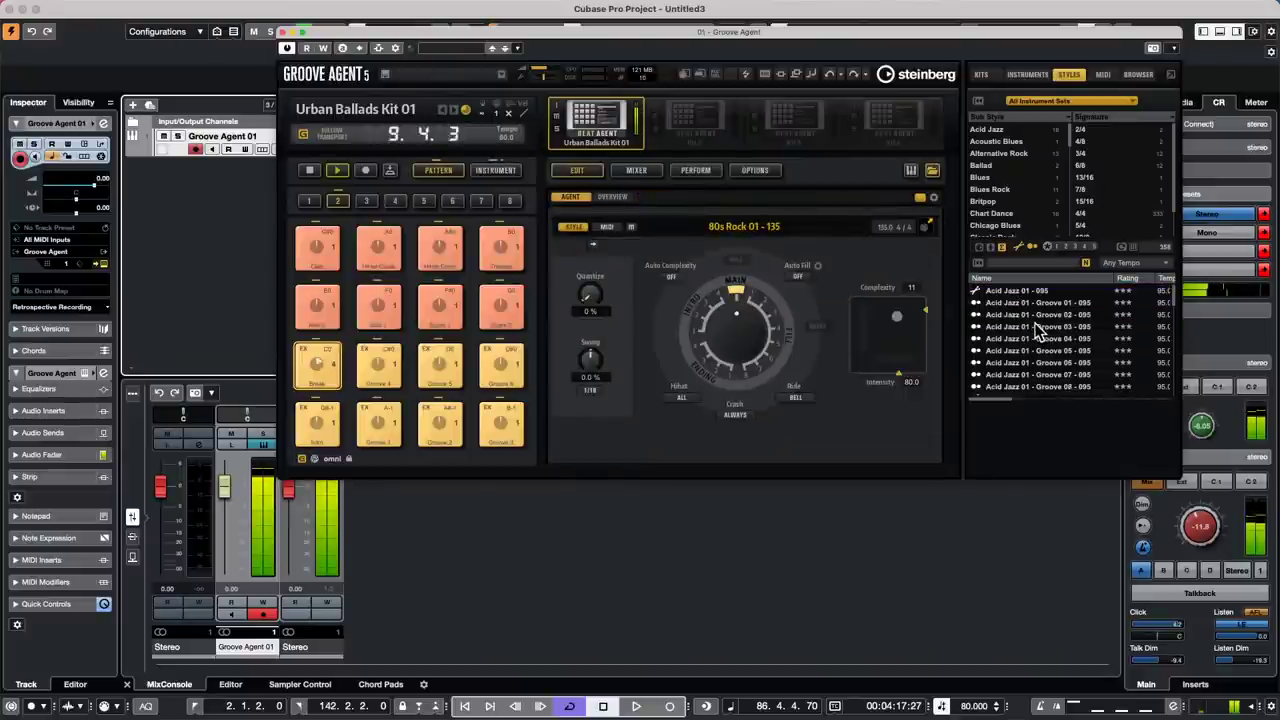
pyautogui.scroll(-10, 1040, 337)
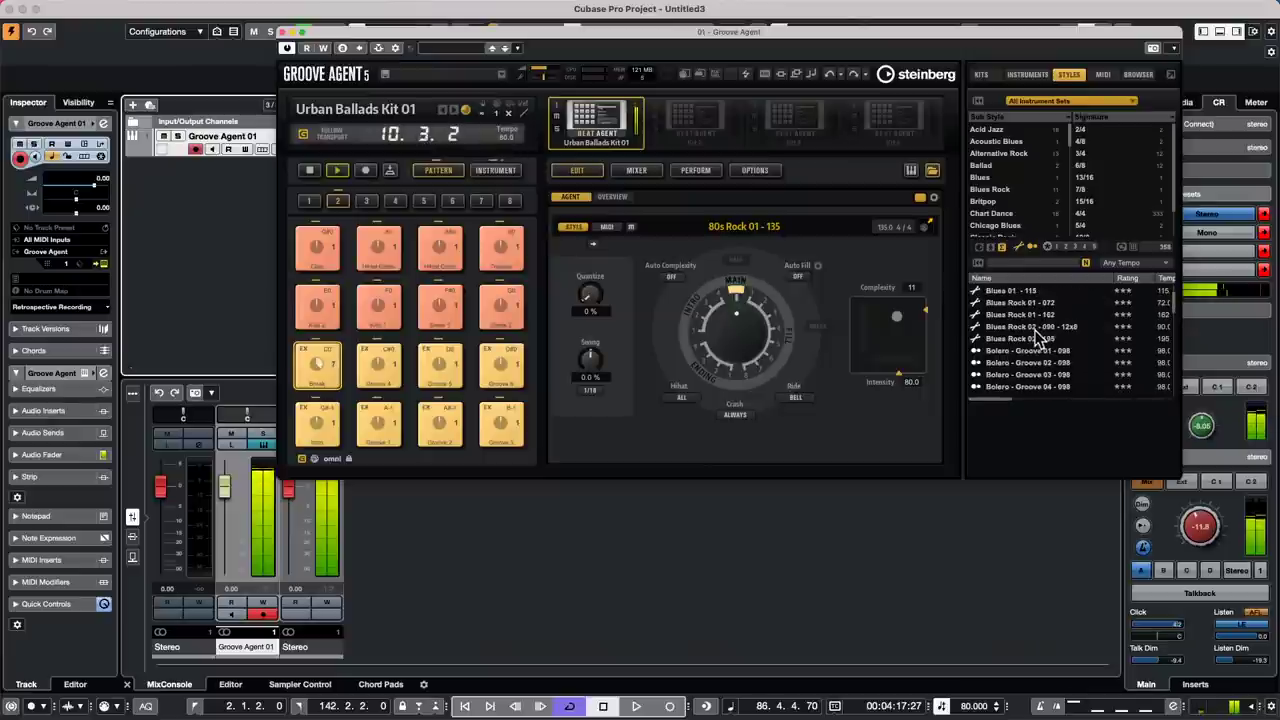
pyautogui.click(1036, 328)
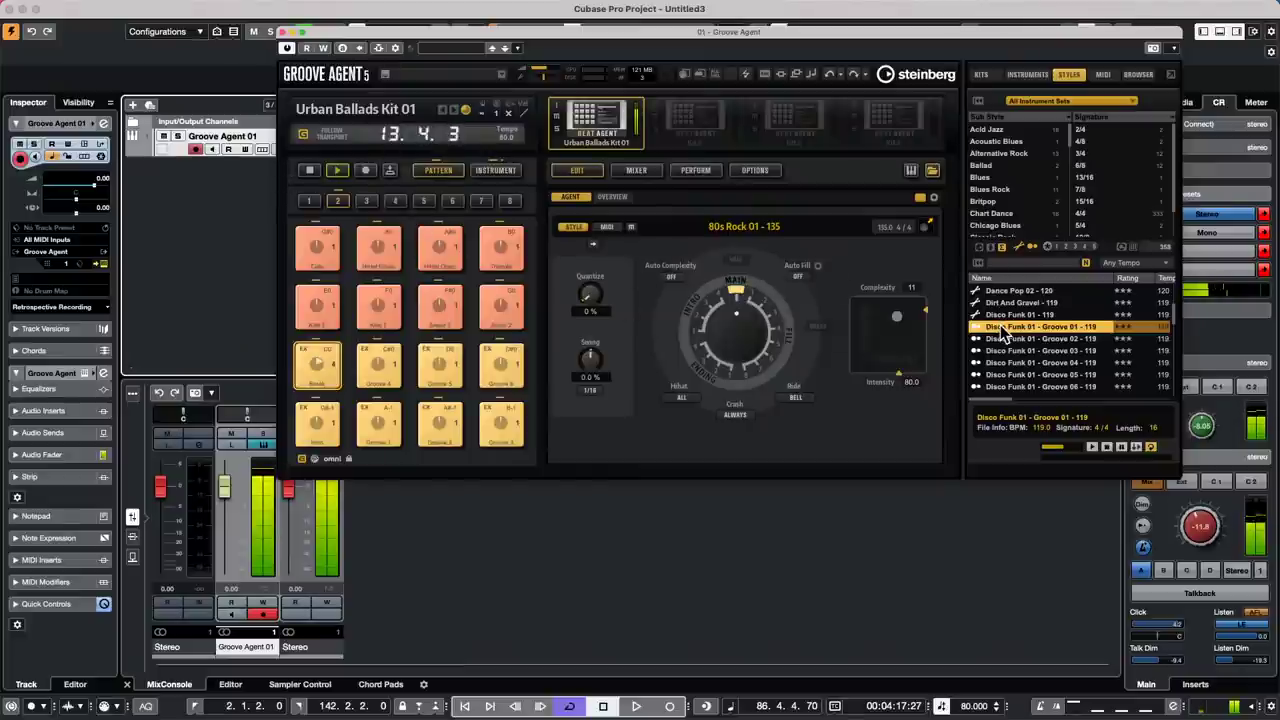
pyautogui.click(1013, 350)
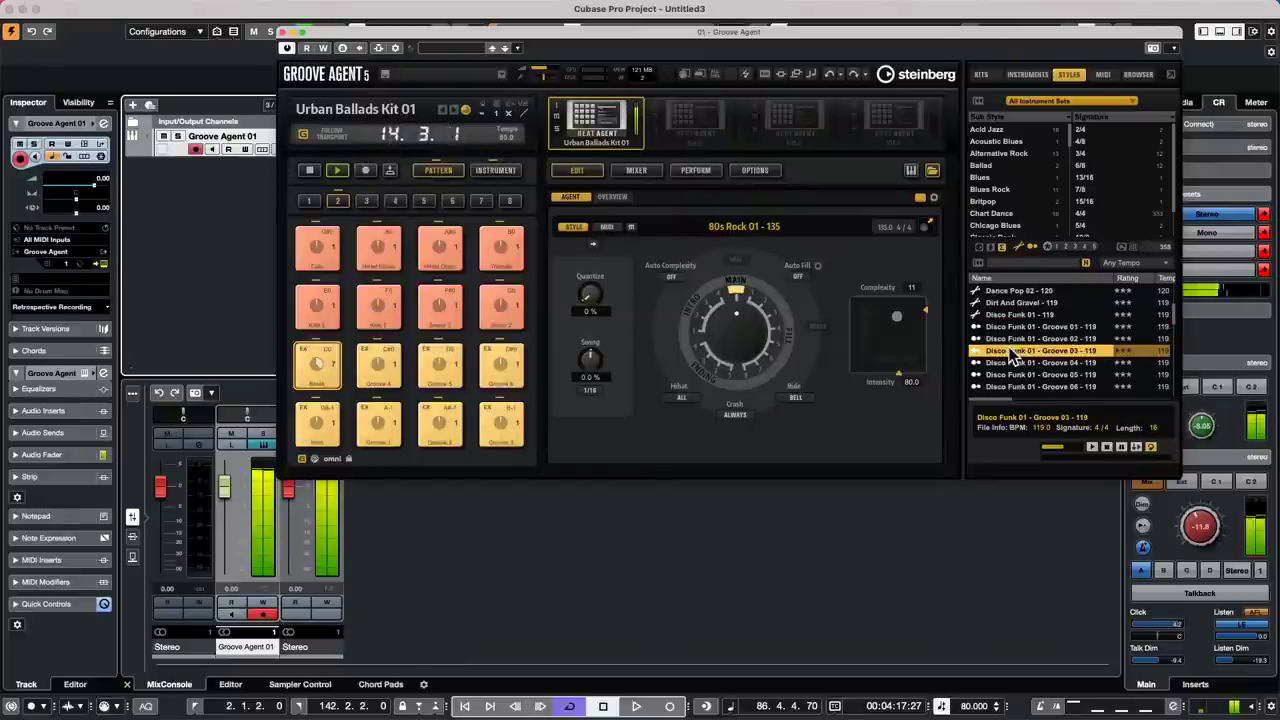
pyautogui.scroll(-5, 1013, 352)
pyautogui.click(1013, 351)
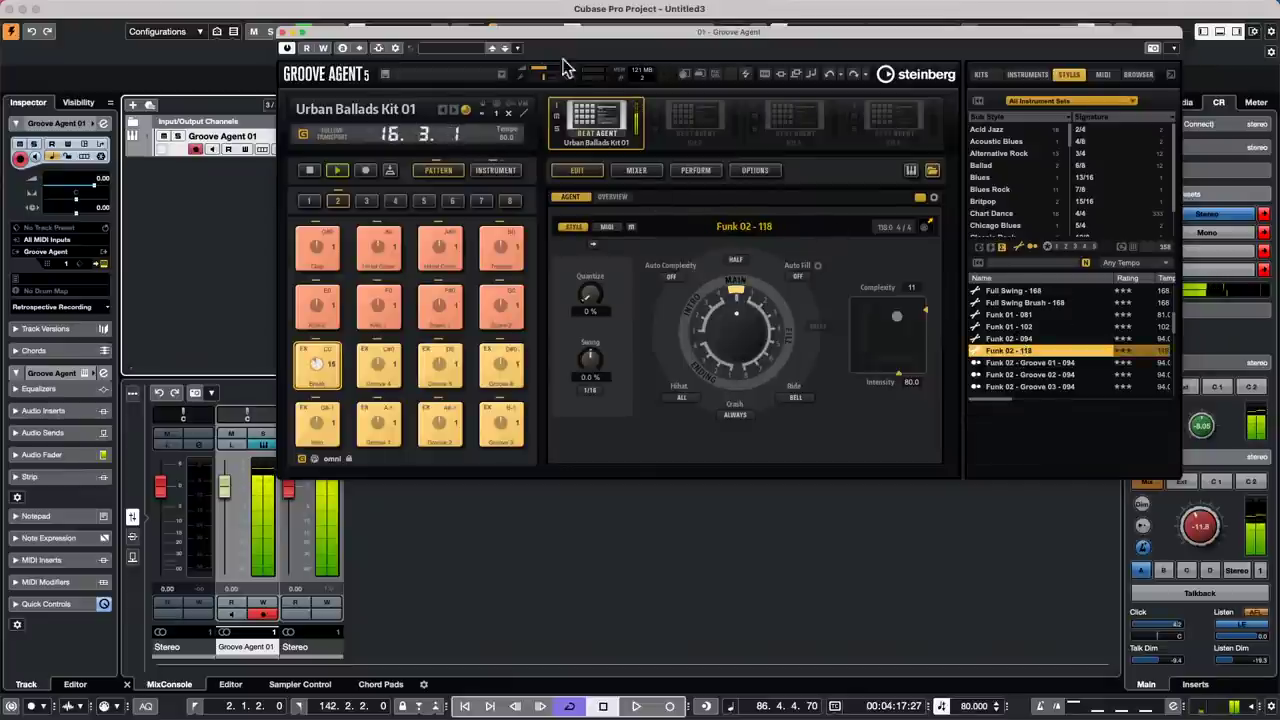
# Step: Reopen the Load Kit With Patterns dialog for the first kit slot and close it without loading anything
pyautogui.rightClick(588, 114)
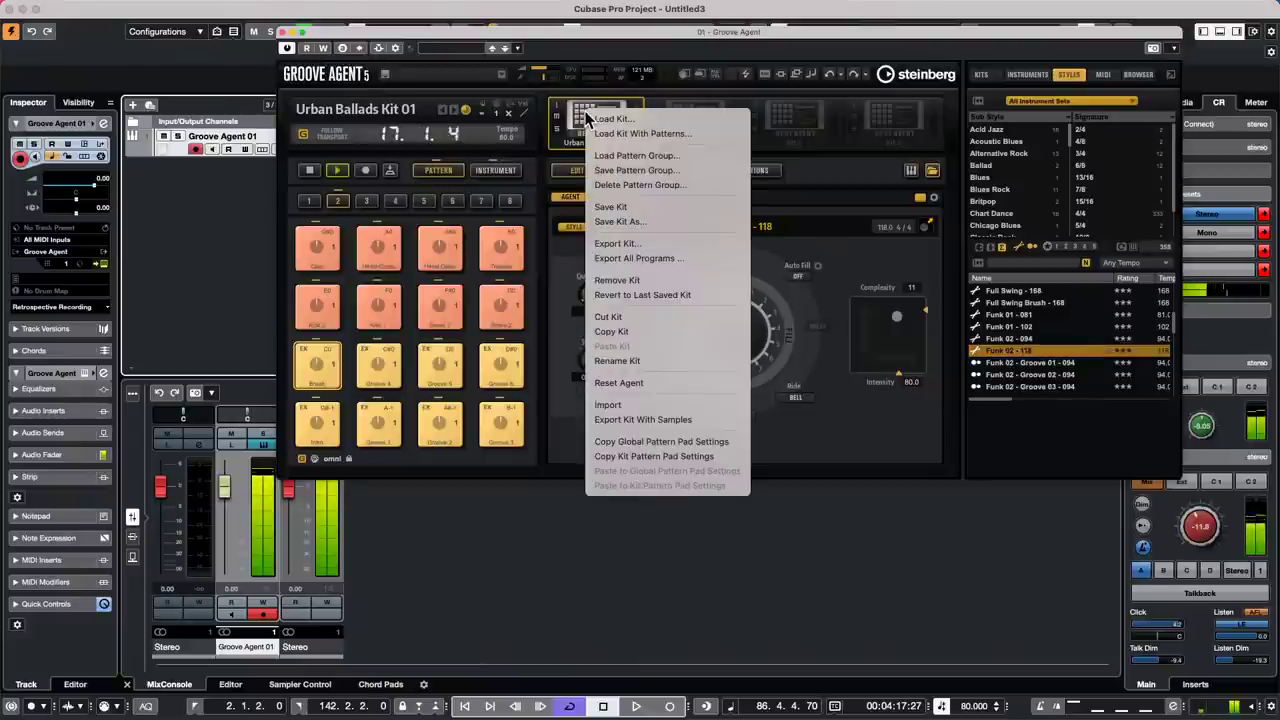
pyautogui.click(652, 137)
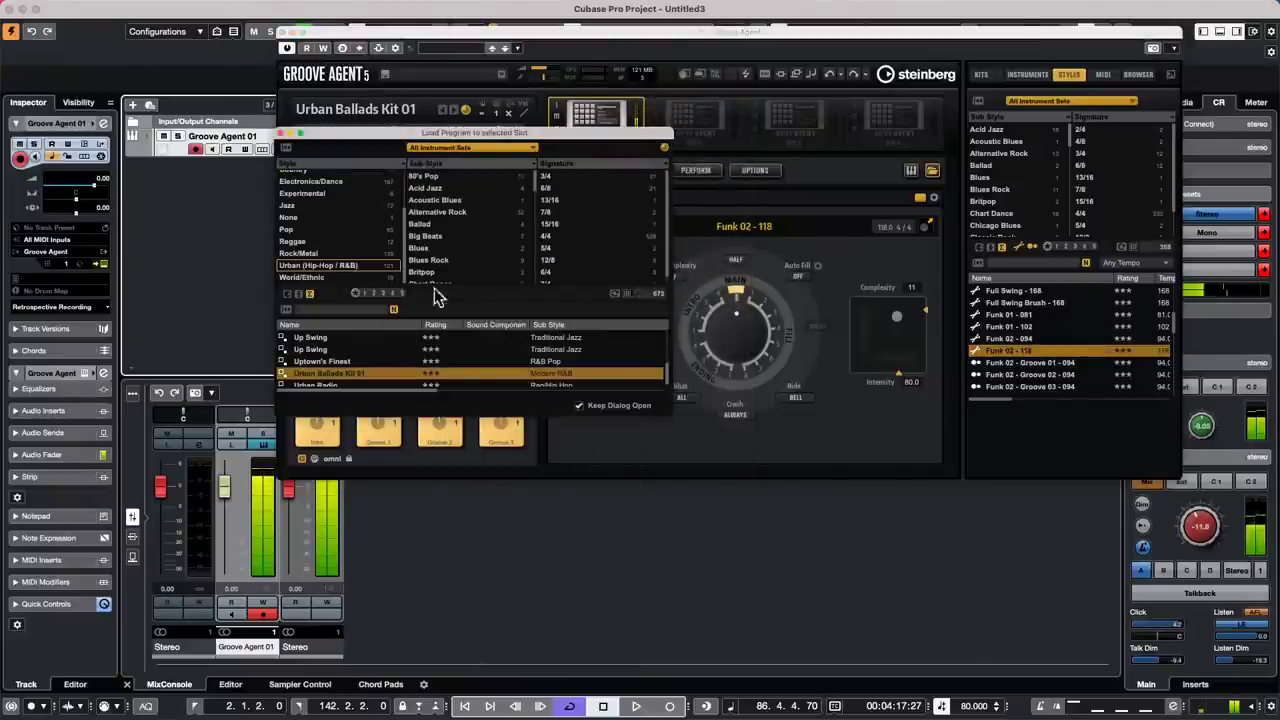
pyautogui.click(283, 133)
# Step: Restart playback while trying Funk 02 - Groove 04 and Funky Claps - Groove 04 on the Break pad, finishing with Garage Rock 01 - 148
pyautogui.scroll(-2, 1040, 335)
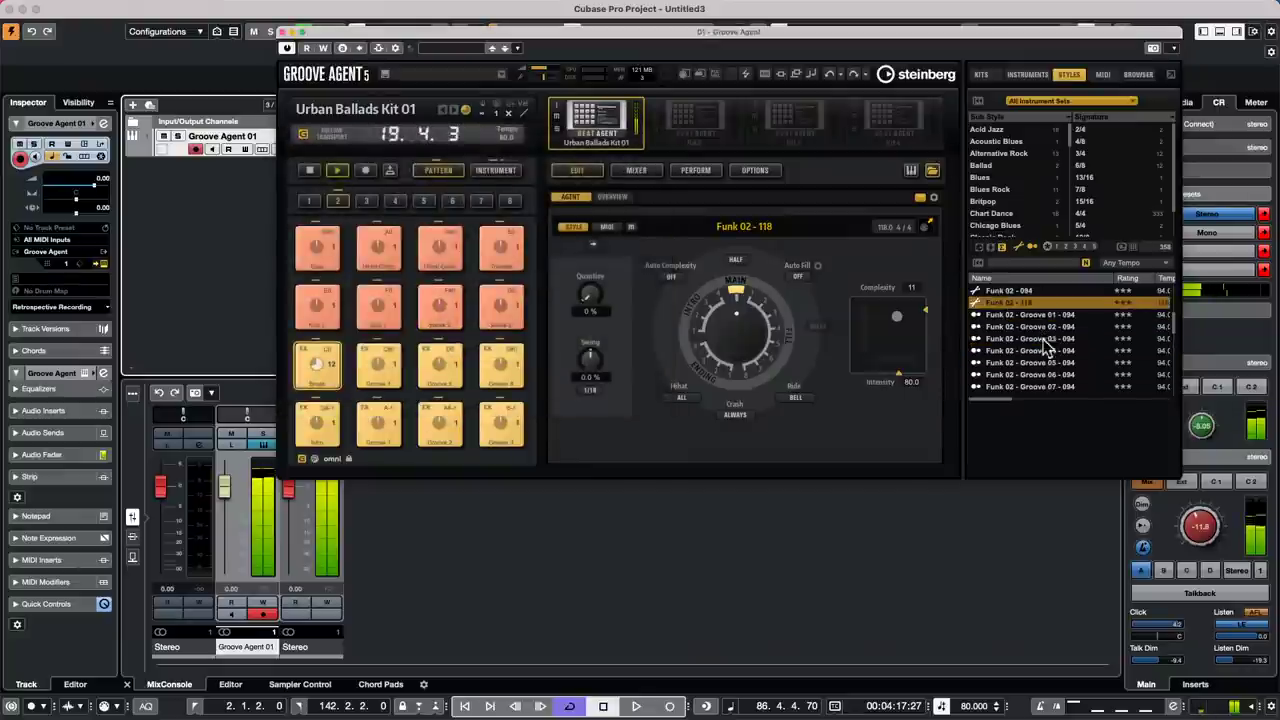
pyautogui.click(1045, 351)
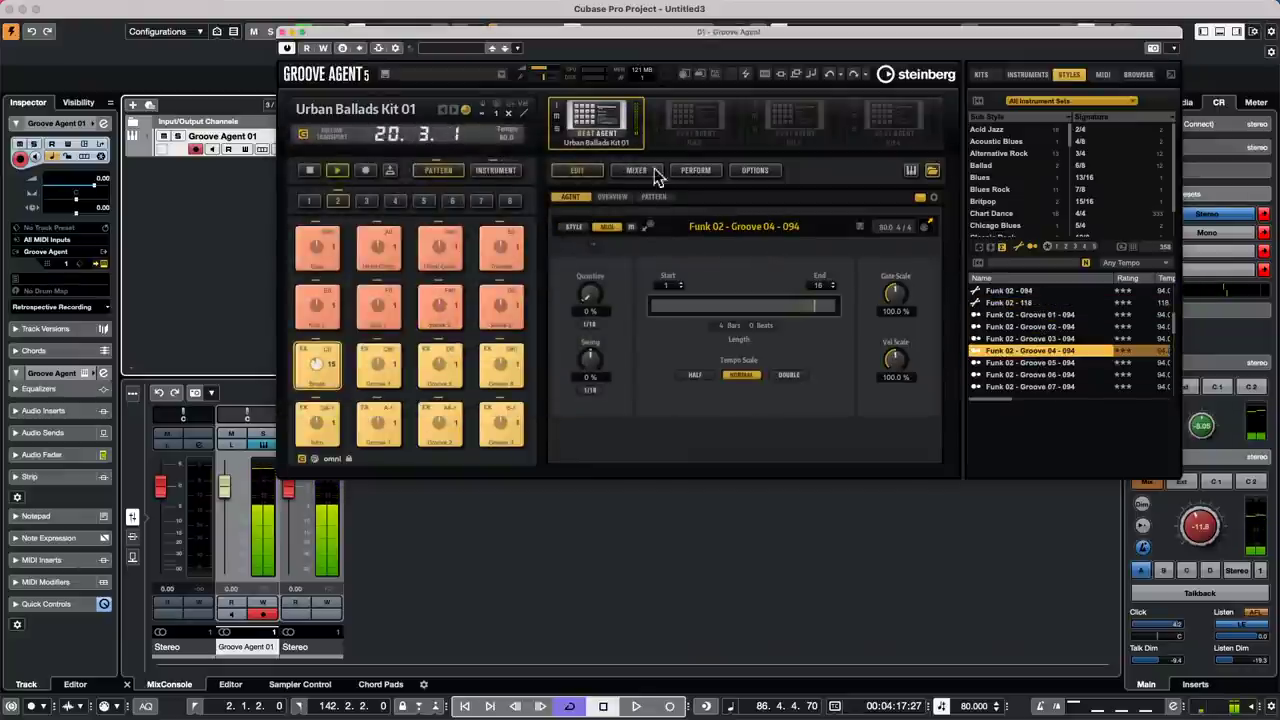
pyautogui.click(337, 171)
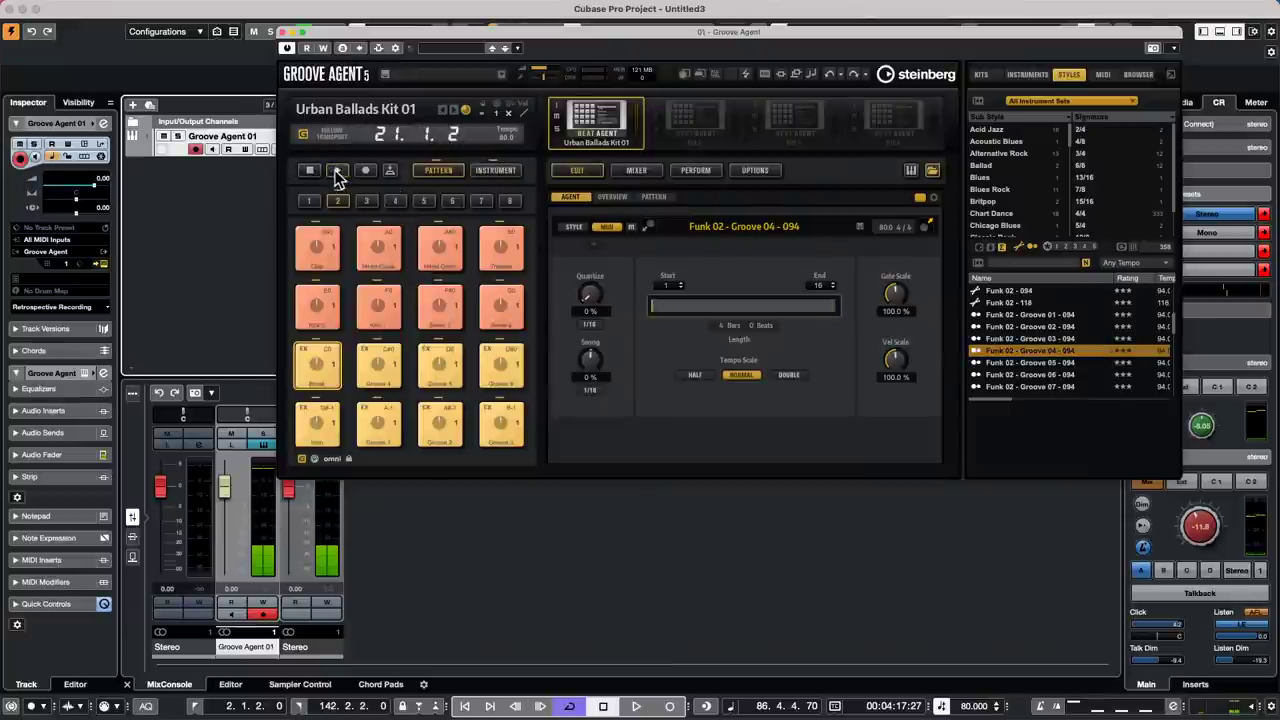
pyautogui.scroll(-5, 1040, 352)
pyautogui.click(1037, 364)
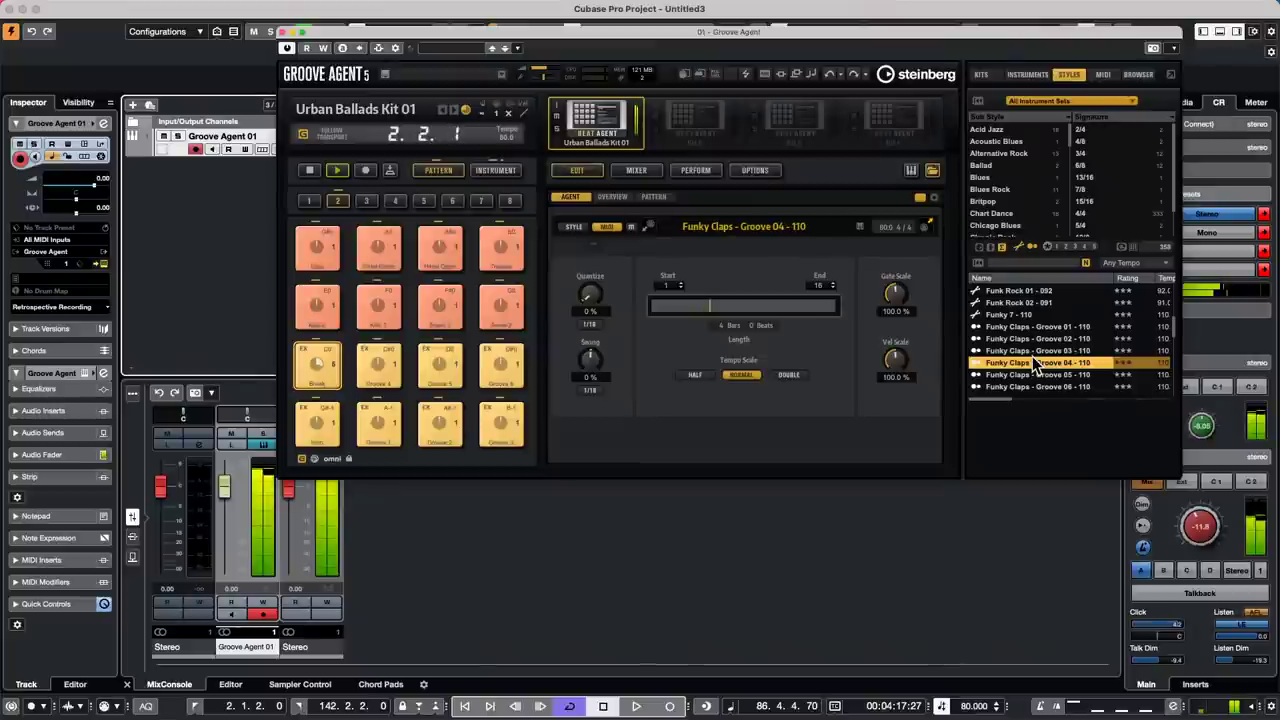
pyautogui.scroll(-4, 1038, 363)
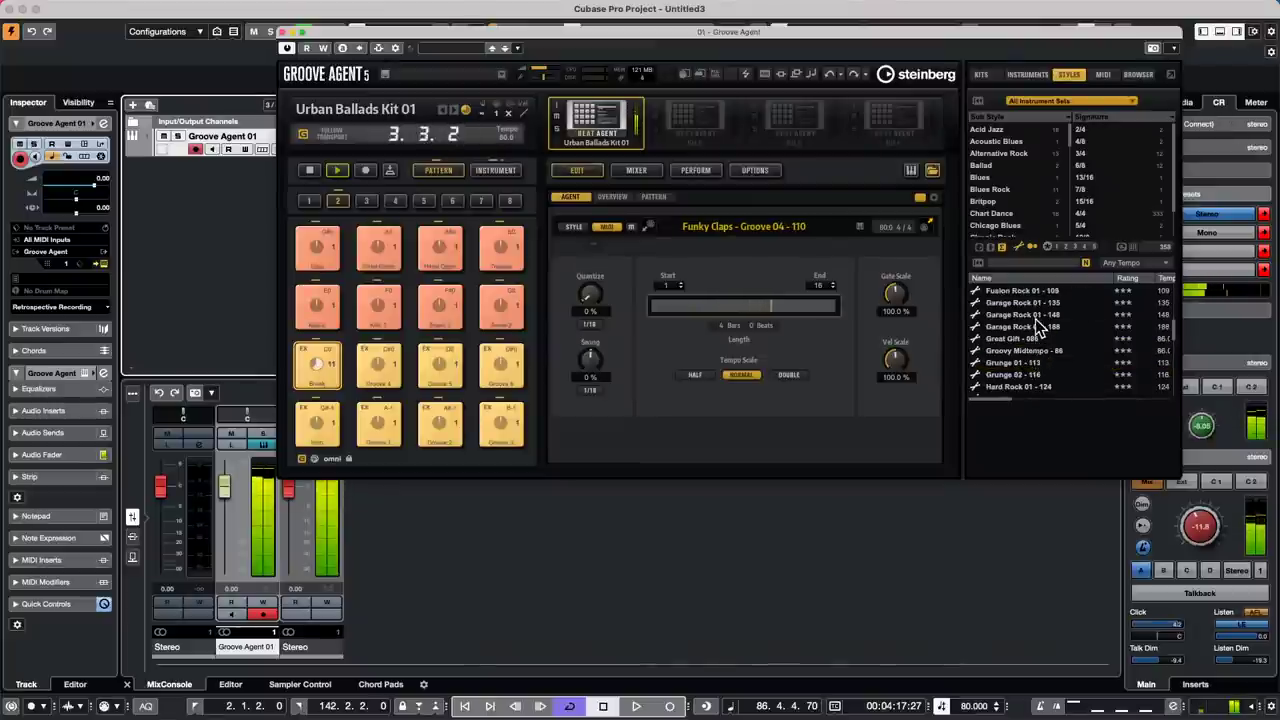
pyautogui.click(1035, 317)
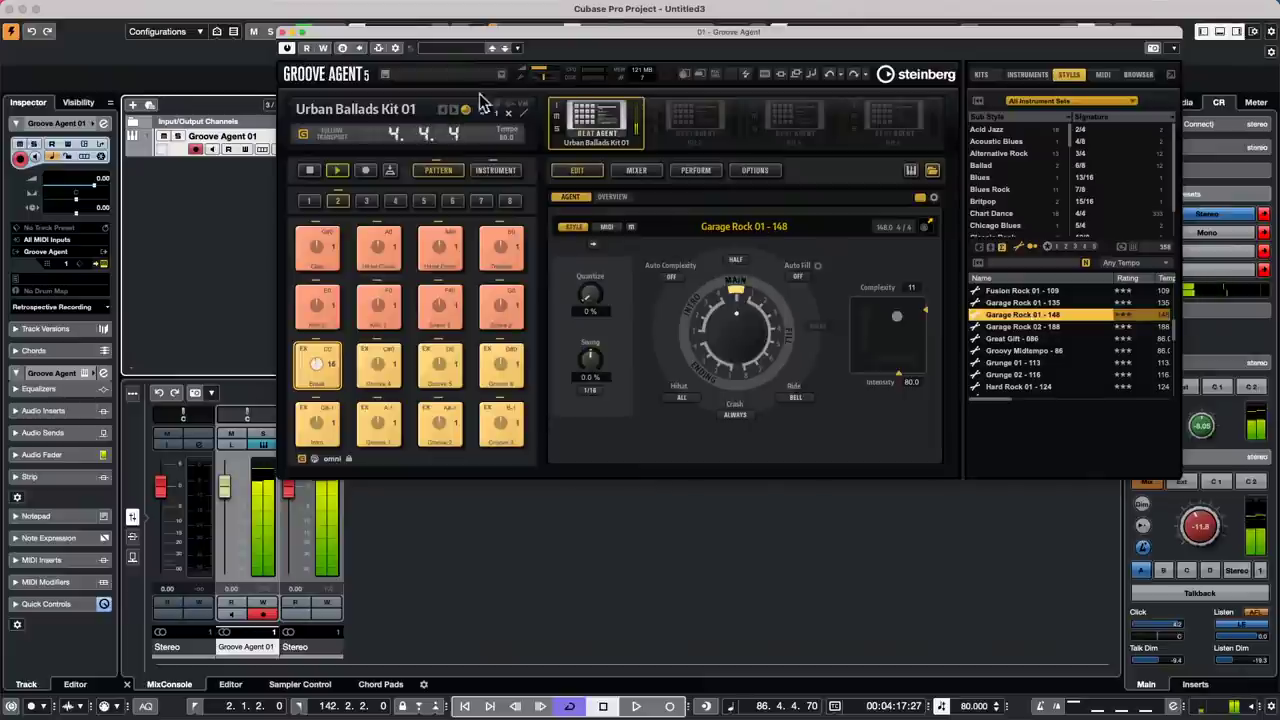
# Step: Preview the Grunge 01 - 113 style and load Grunge 02 - 116 onto the Break pad
pyautogui.rightClick(602, 116)
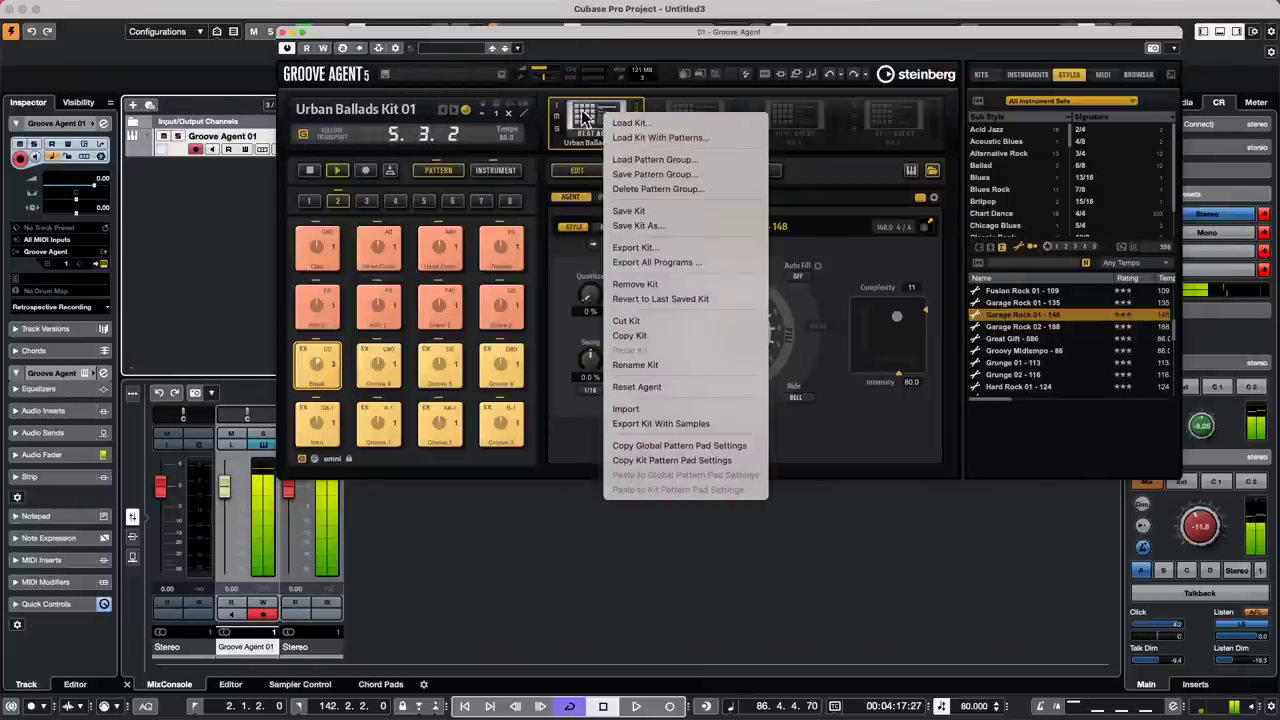
pyautogui.click(1039, 365)
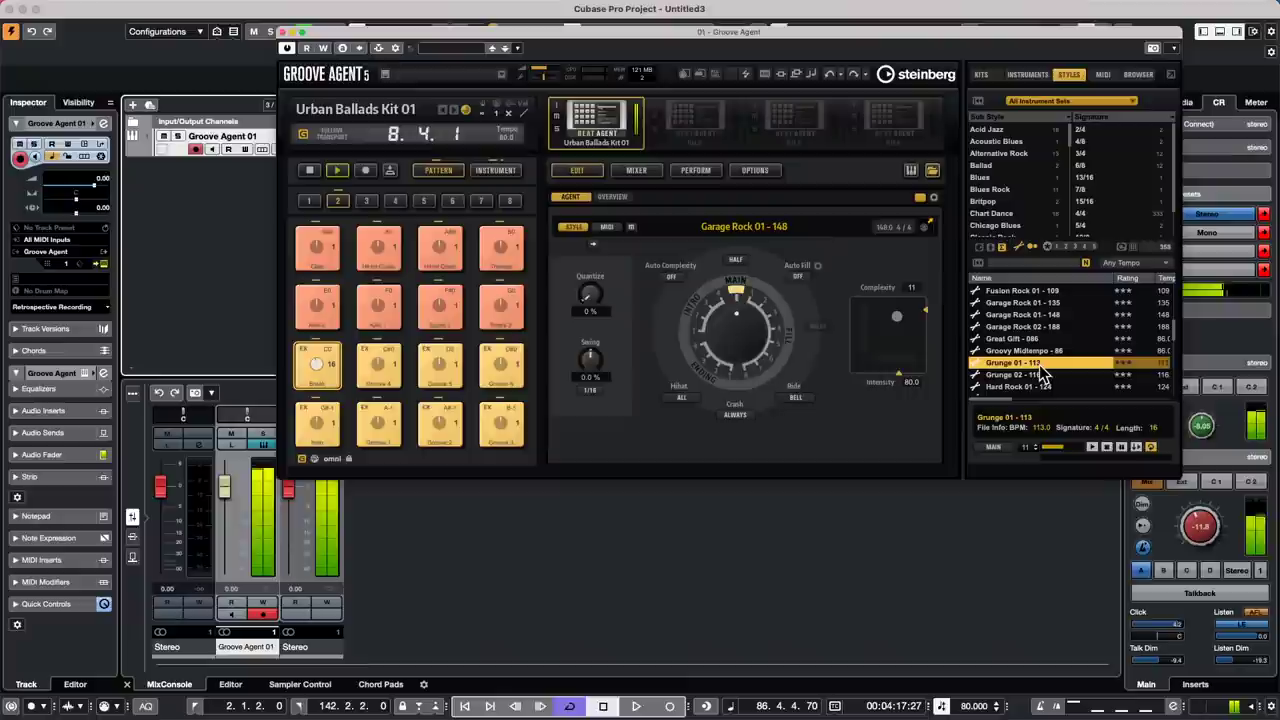
pyautogui.click(1093, 448)
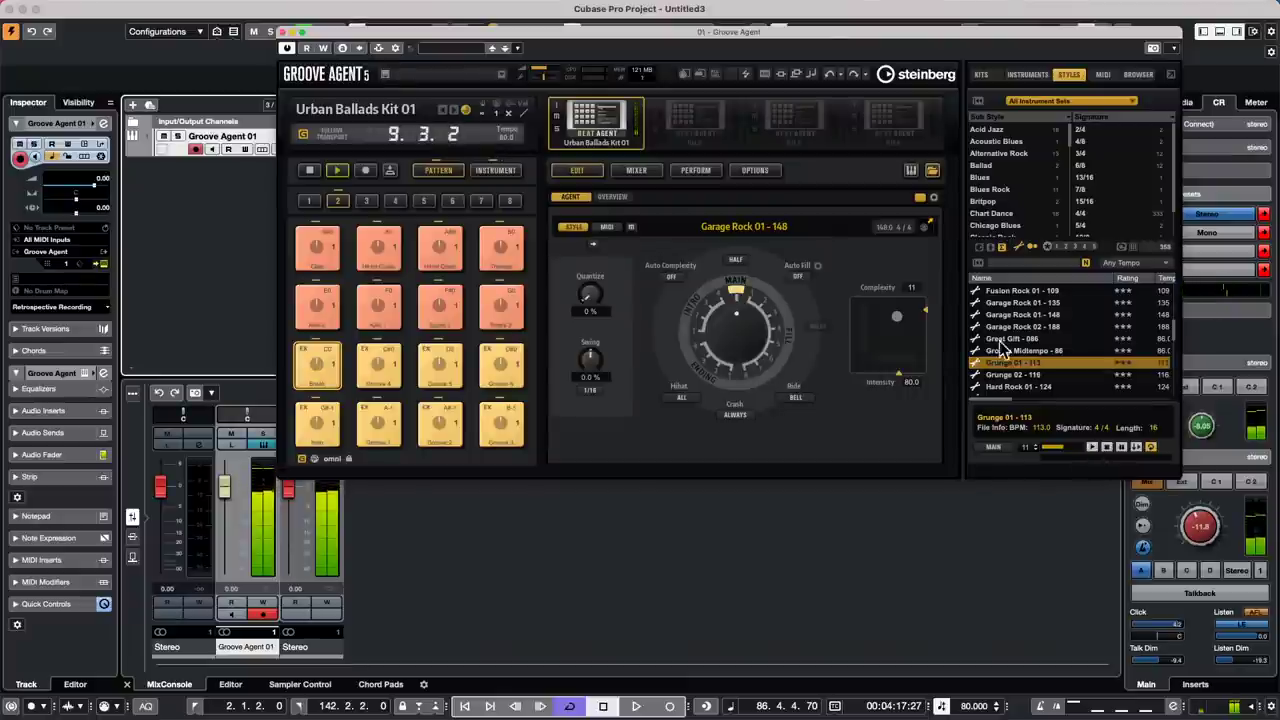
pyautogui.doubleClick(1013, 376)
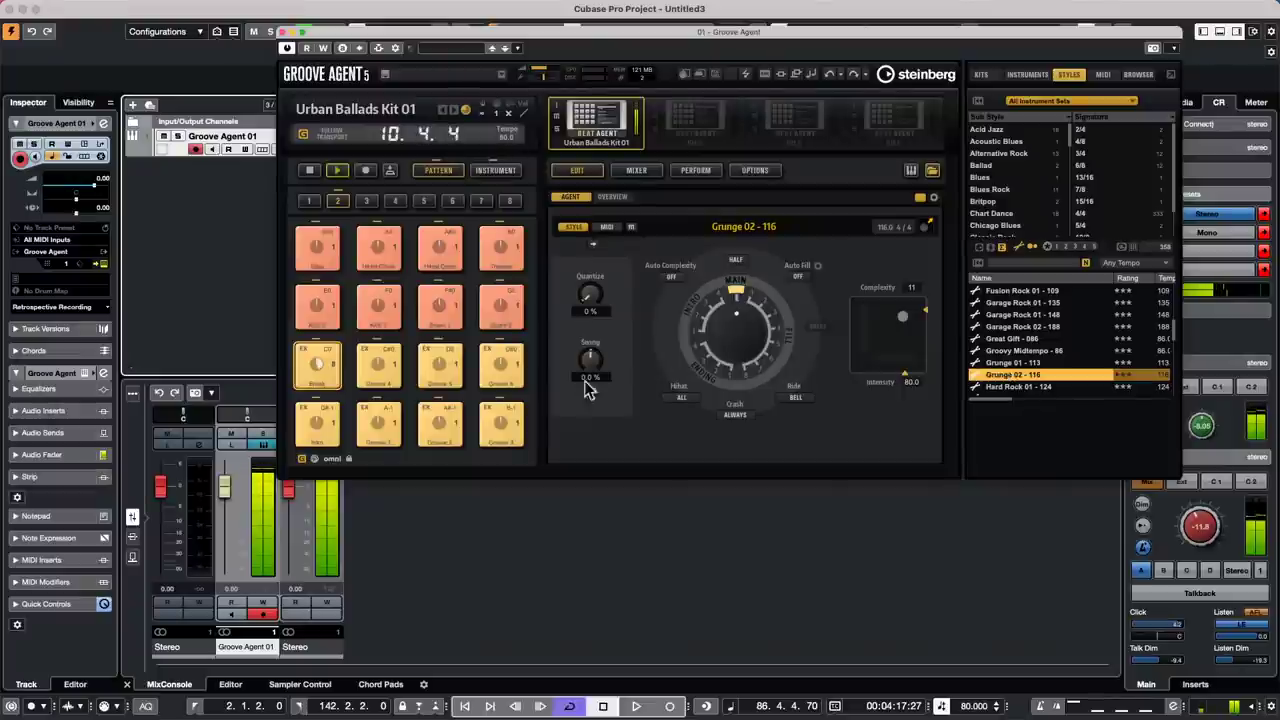
# Step: Alternate between the Break and Groove 4 pads, assign Garage Rock 01 - 135 to Groove 4, and stop Groove Agent's playback on Break
pyautogui.click(378, 366)
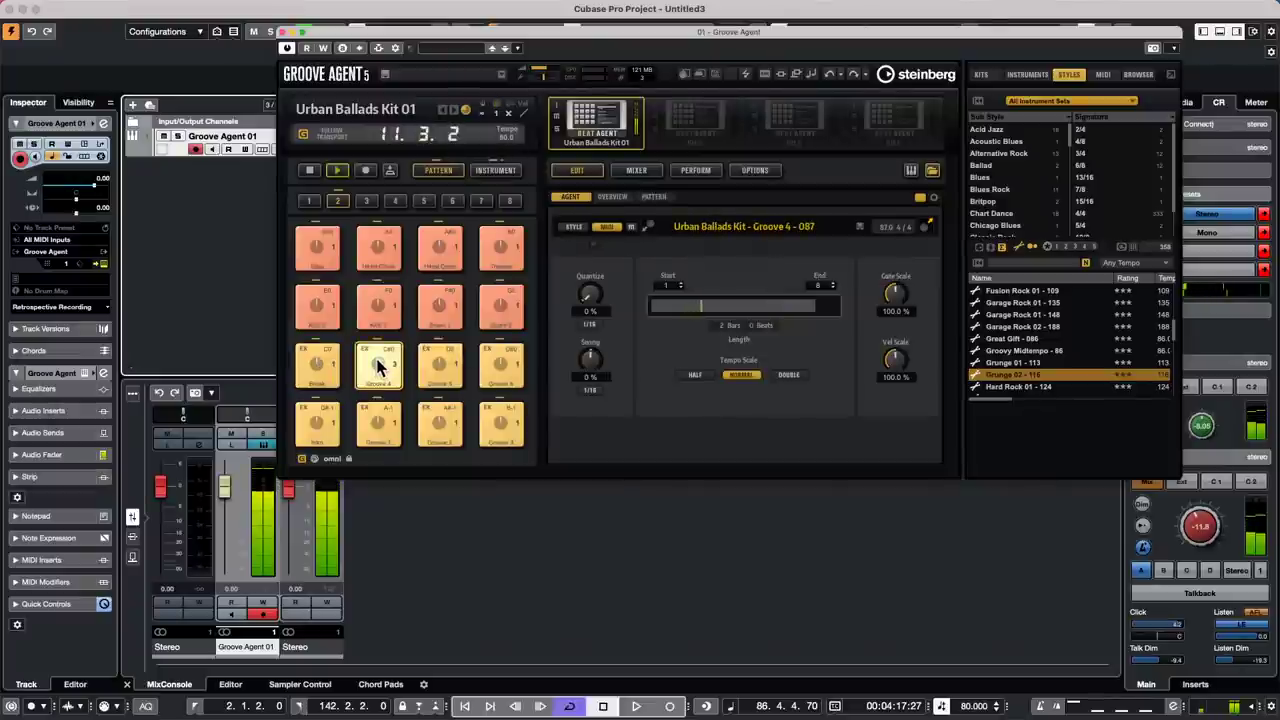
pyautogui.click(316, 366)
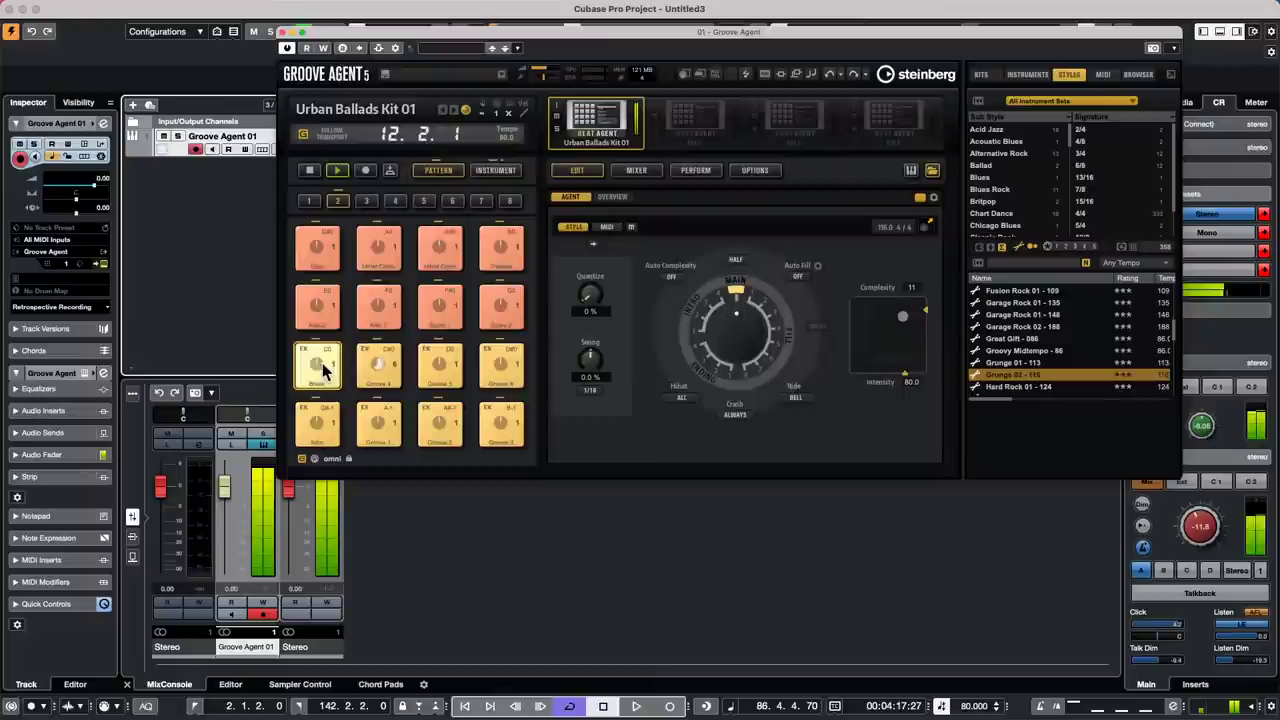
pyautogui.click(378, 366)
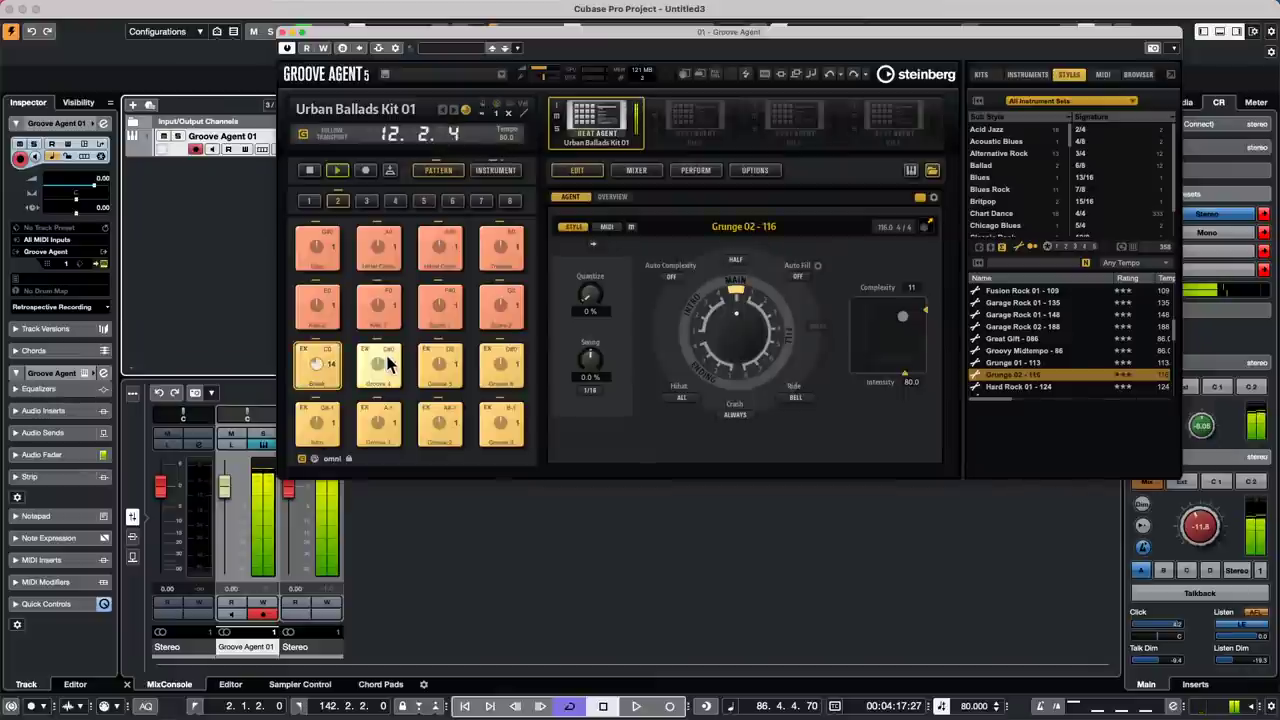
pyautogui.click(1042, 303)
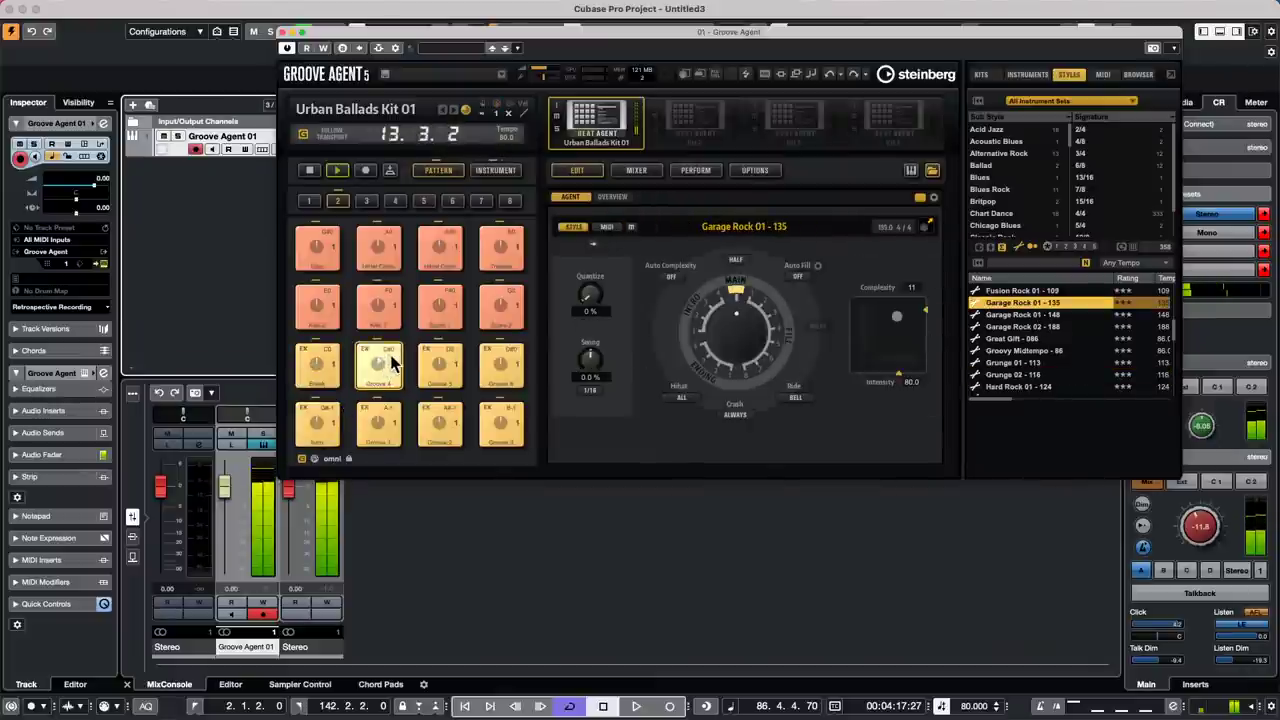
pyautogui.click(318, 370)
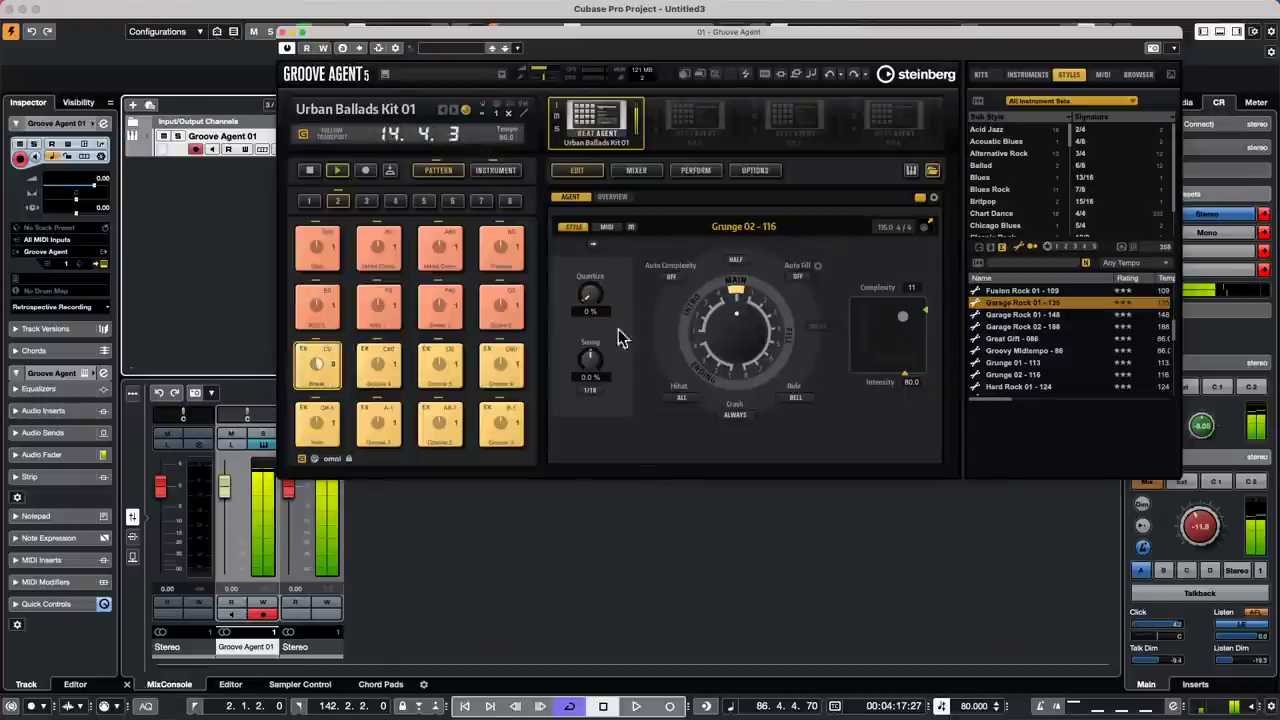
pyautogui.click(312, 174)
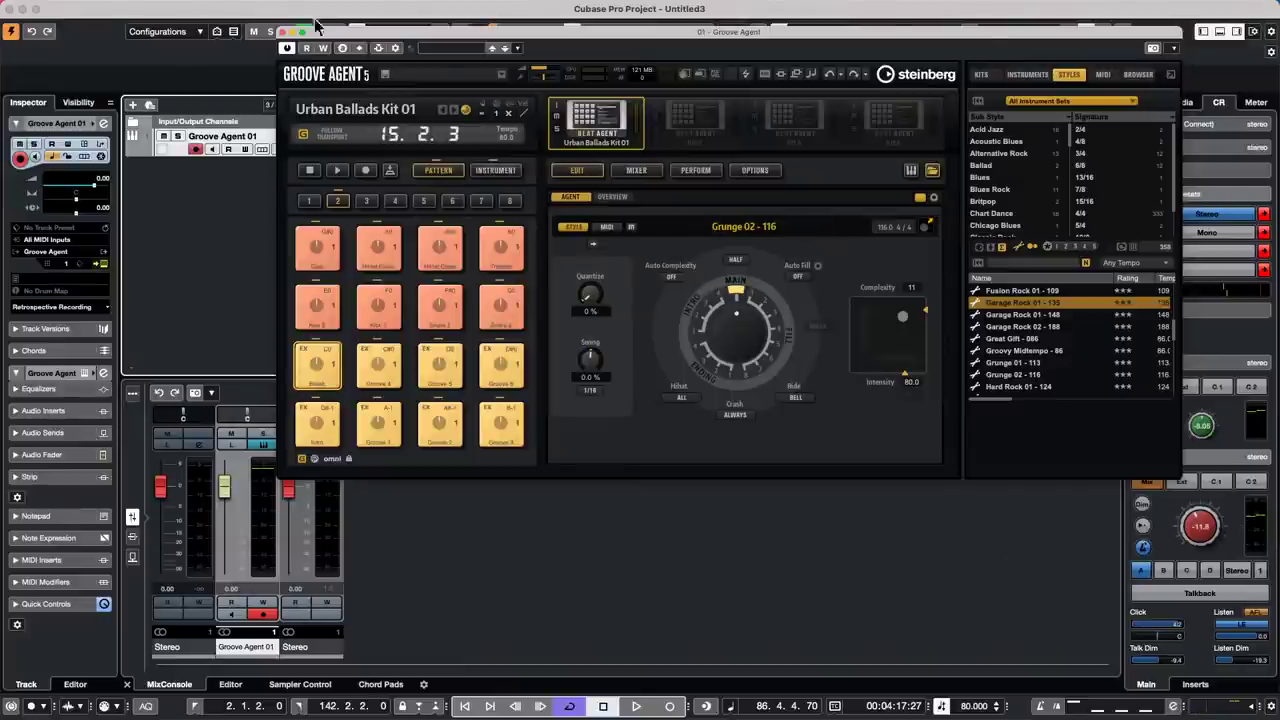
# Step: Open the recent project Hit the Road go.cpr
pyautogui.click(90, 8)
pyautogui.moveTo(165, 291)
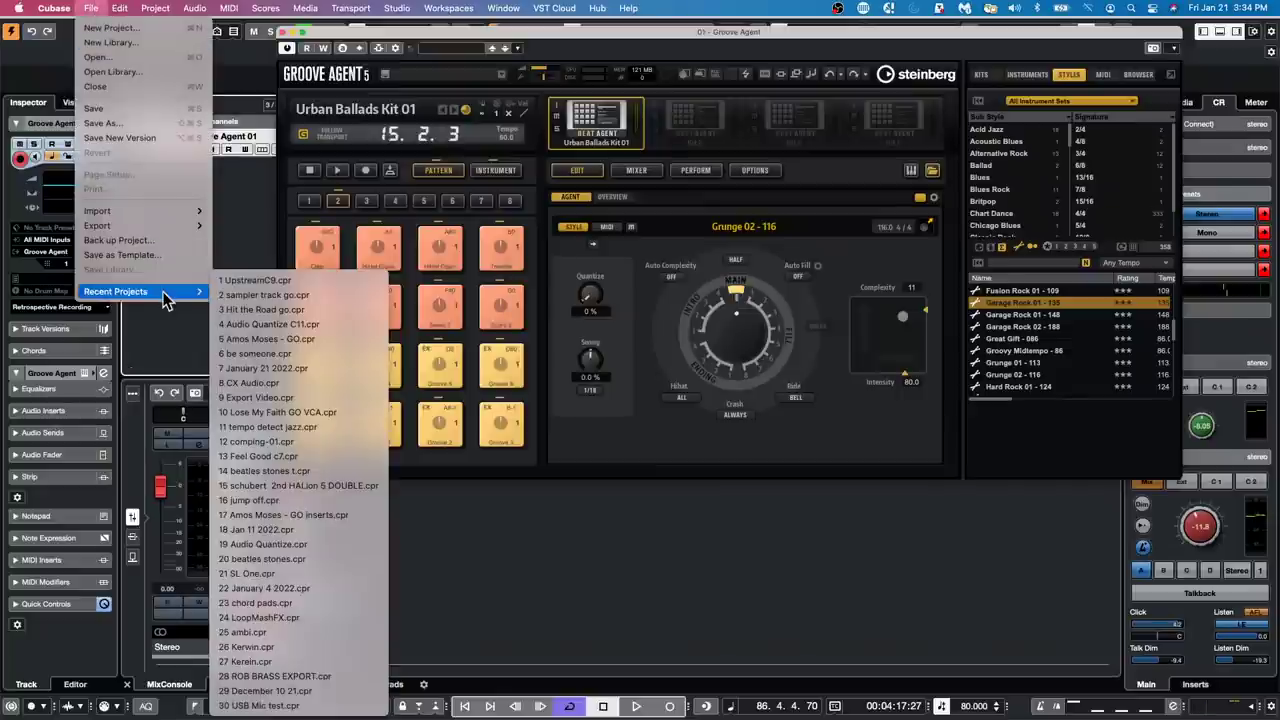
pyautogui.click(353, 311)
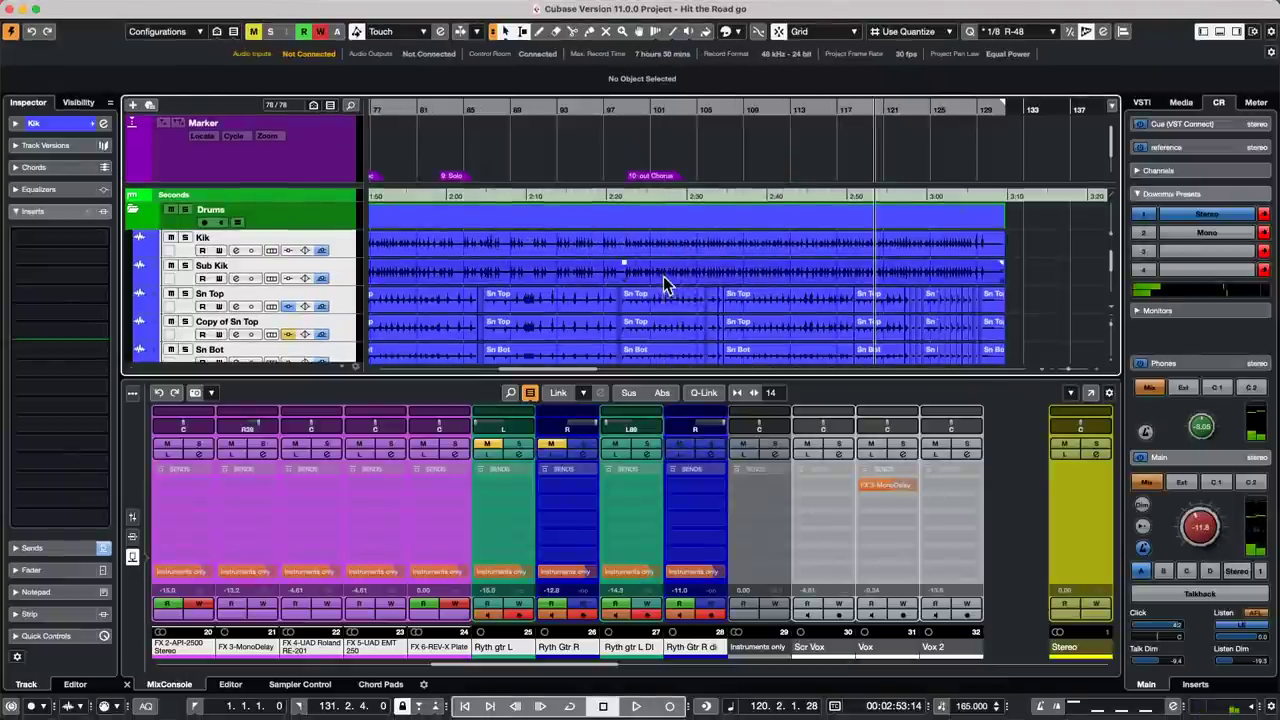
# Step: Select and enlarge the Sub Kik track, and place the project cursor at bar 99
pyautogui.moveTo(617, 262); pyautogui.dragTo(617, 265)
pyautogui.click(335, 281)
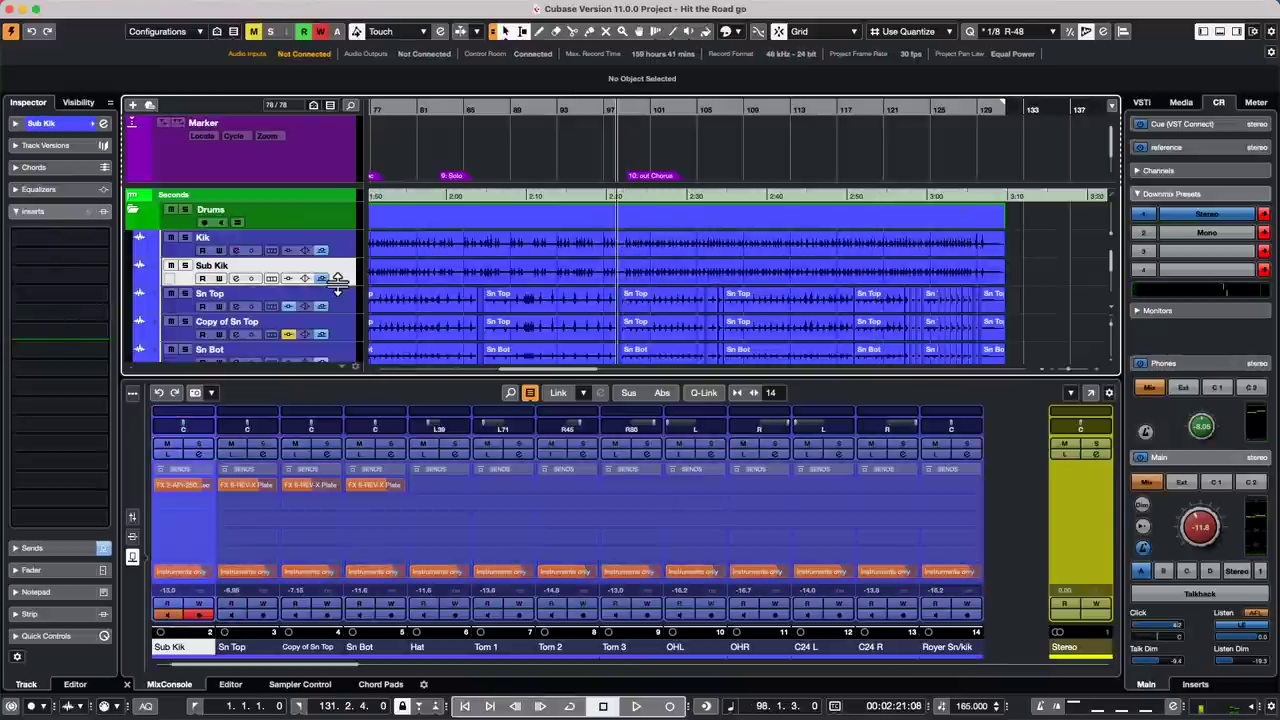
pyautogui.moveTo(335, 288); pyautogui.dragTo(335, 327)
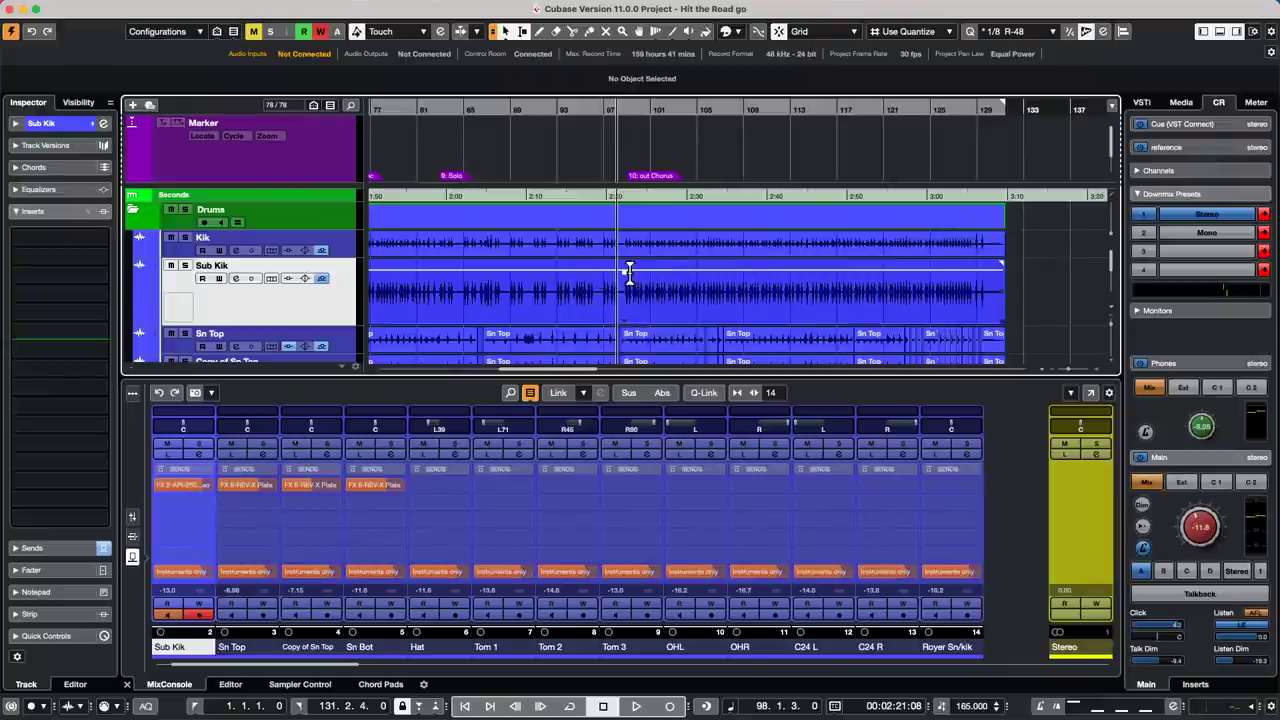
pyautogui.moveTo(624, 272); pyautogui.dragTo(626, 245)
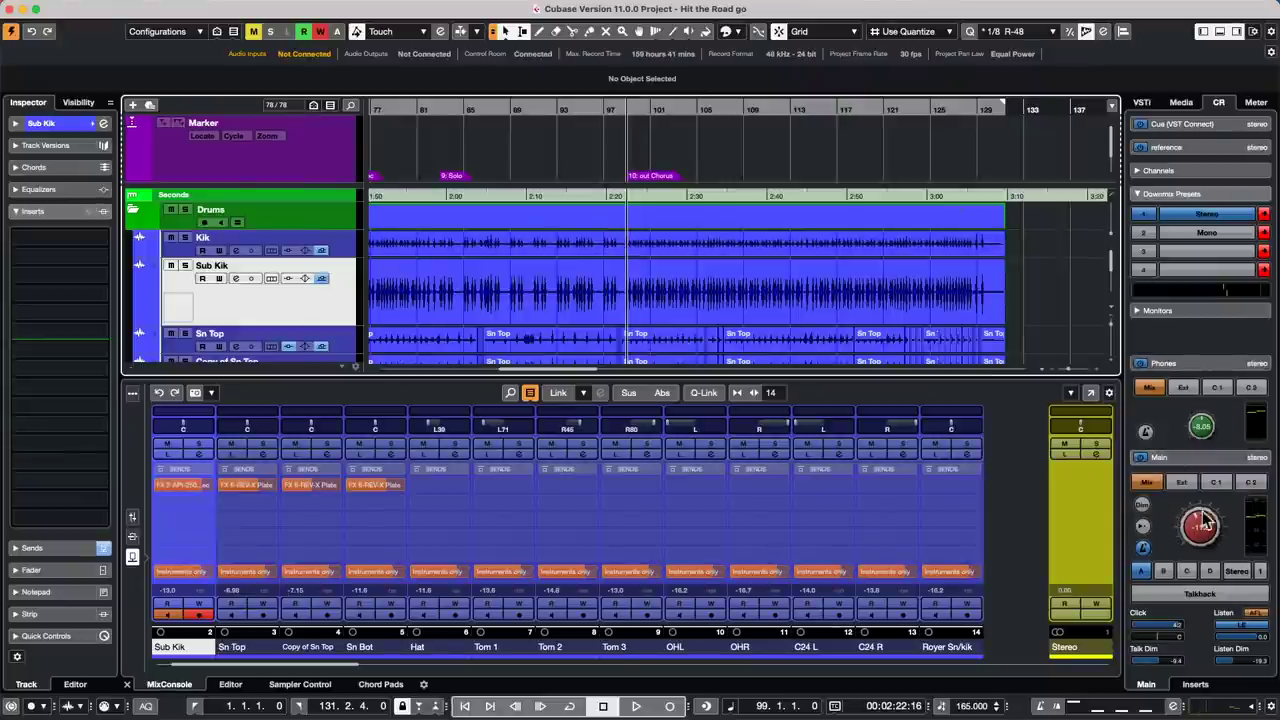
# Step: Insert SuperVision in the Control Room's last Main insert slot, play the song briefly, and shrink and reposition the plug-in window over the project
pyautogui.click(1203, 685)
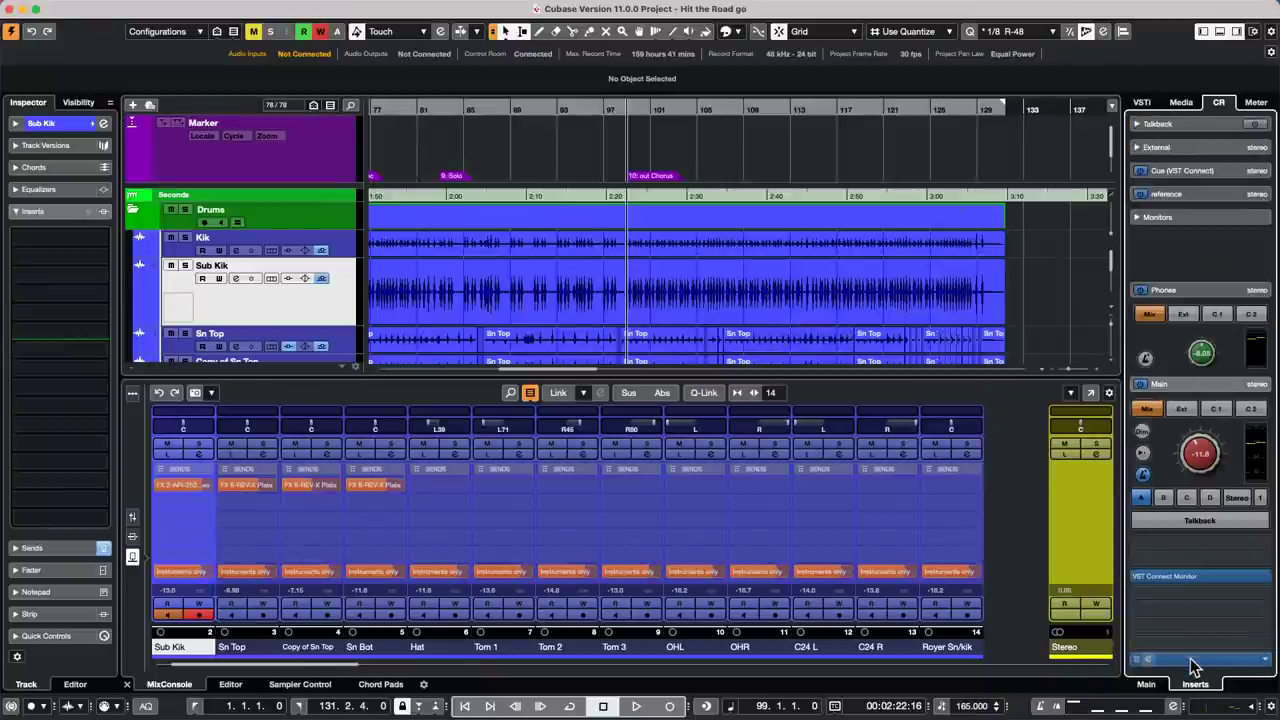
pyautogui.click(1192, 660)
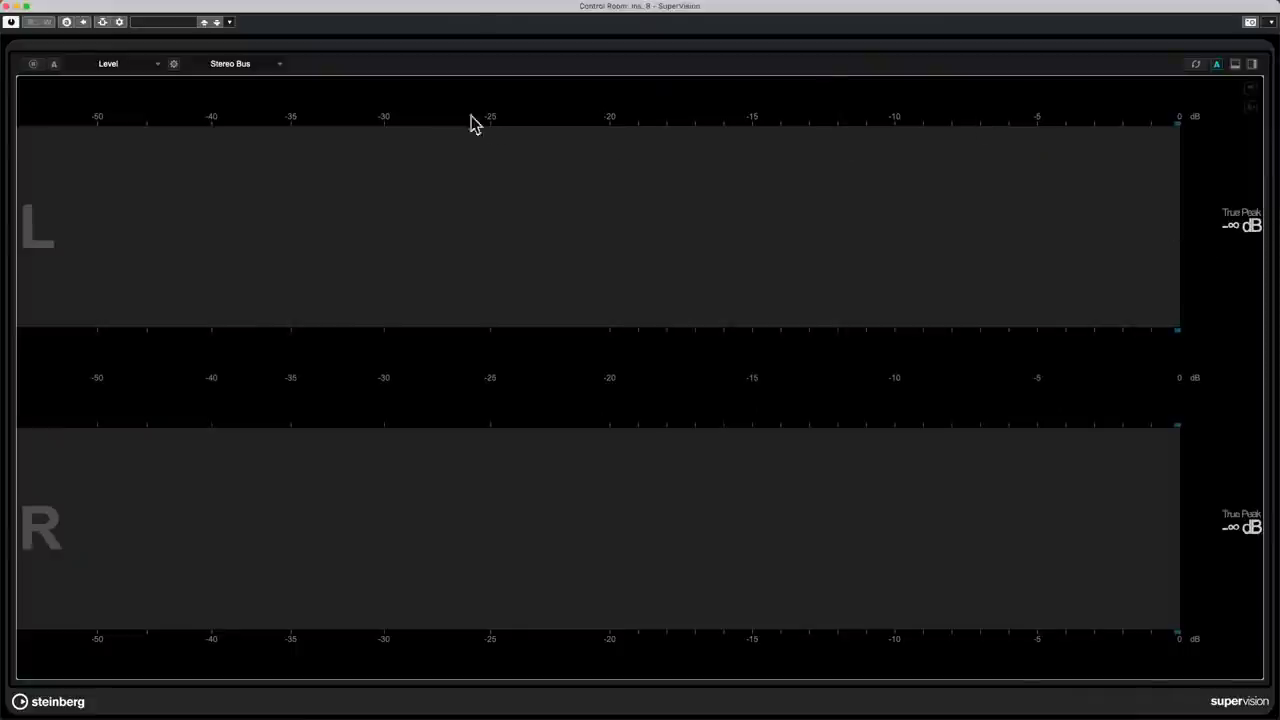
pyautogui.press('space')
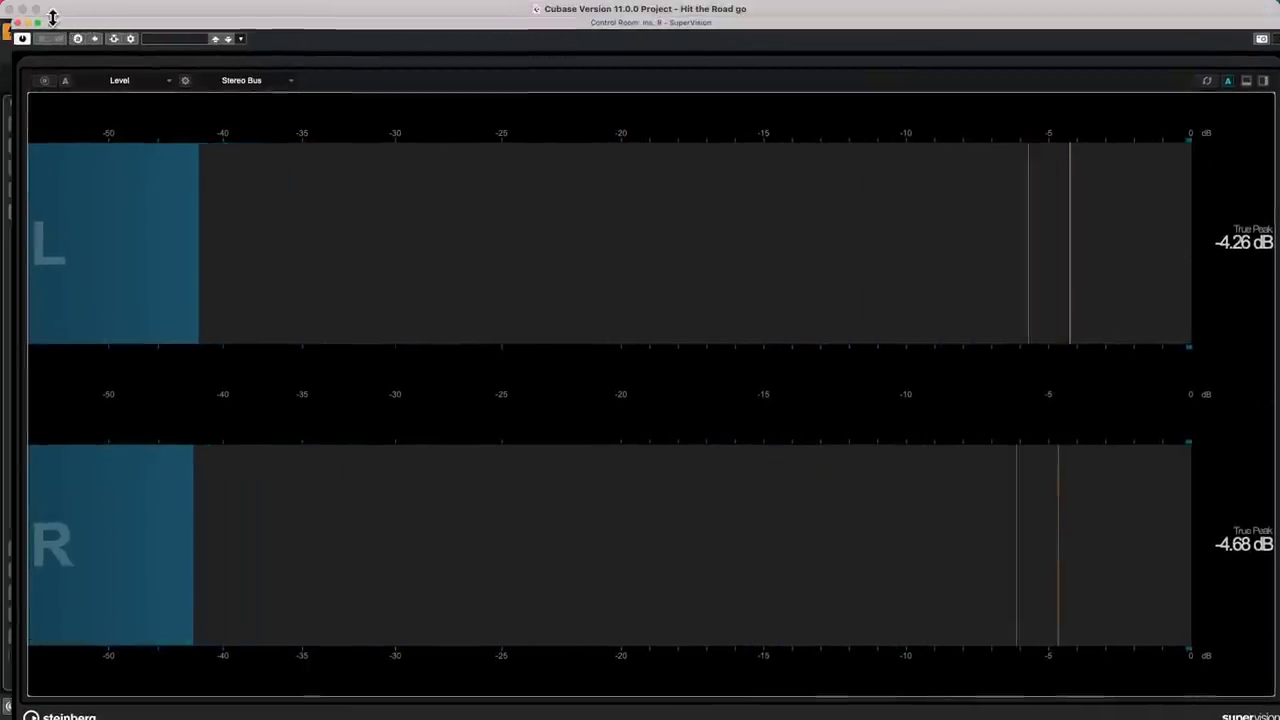
pyautogui.moveTo(12, 18); pyautogui.dragTo(296, 262)
pyautogui.moveTo(846, 277); pyautogui.dragTo(652, 100)
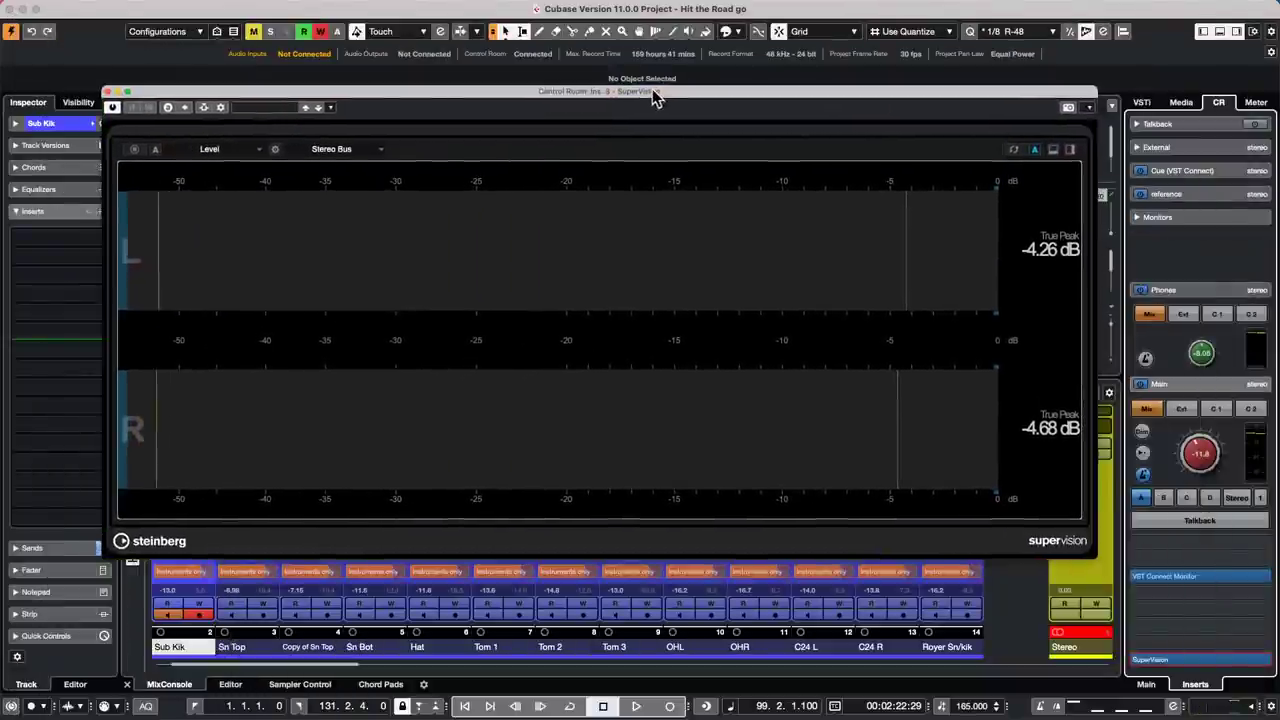
# Step: Lower the Control Room Main level to -27.7 dB and restart project playback
pyautogui.click(1228, 468)
pyautogui.scroll(-5, 1228, 468)
pyautogui.press('space')
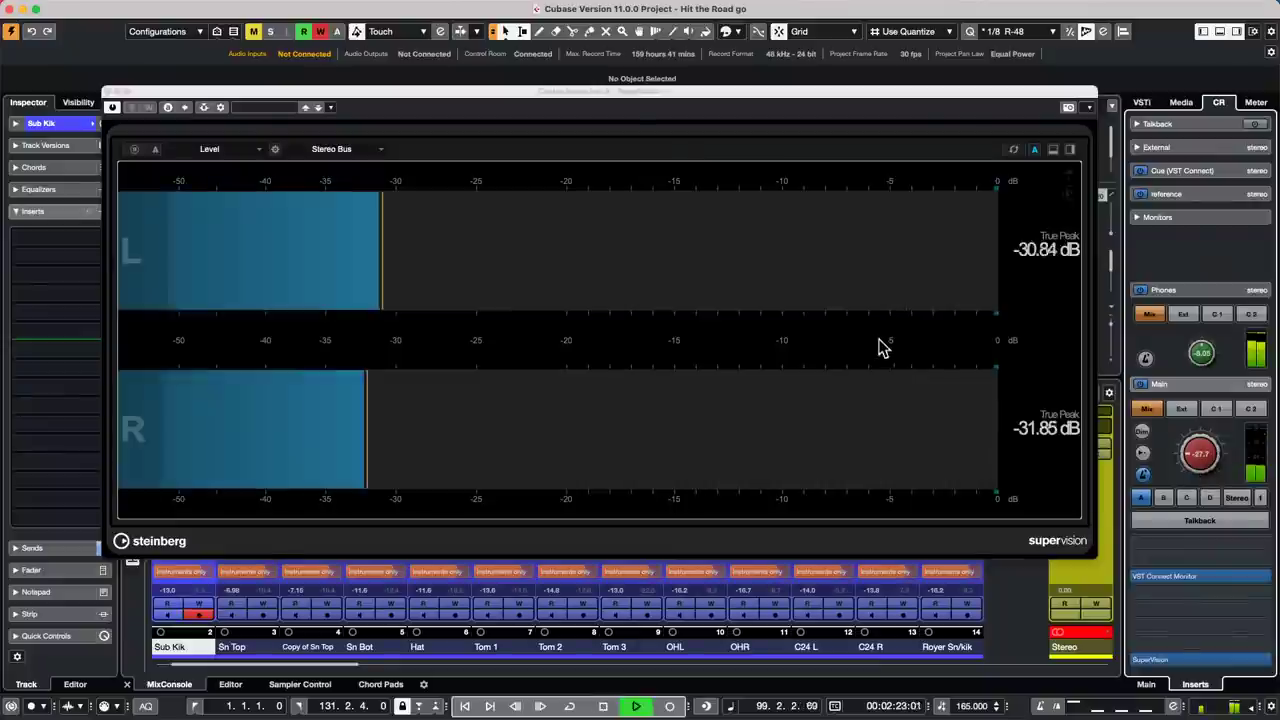
# Step: Switch the SuperVision Level module to Spectrum Curve and add a Spectrum Bar module below it
pyautogui.click(220, 151)
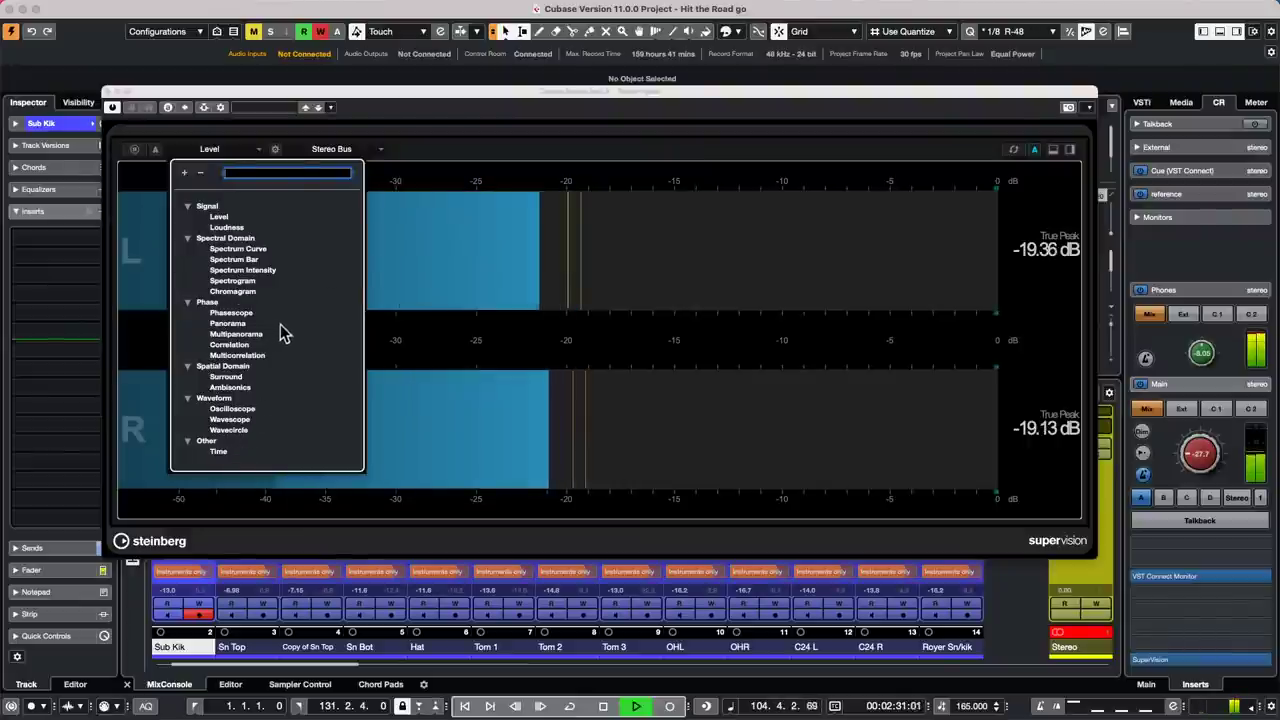
pyautogui.click(250, 249)
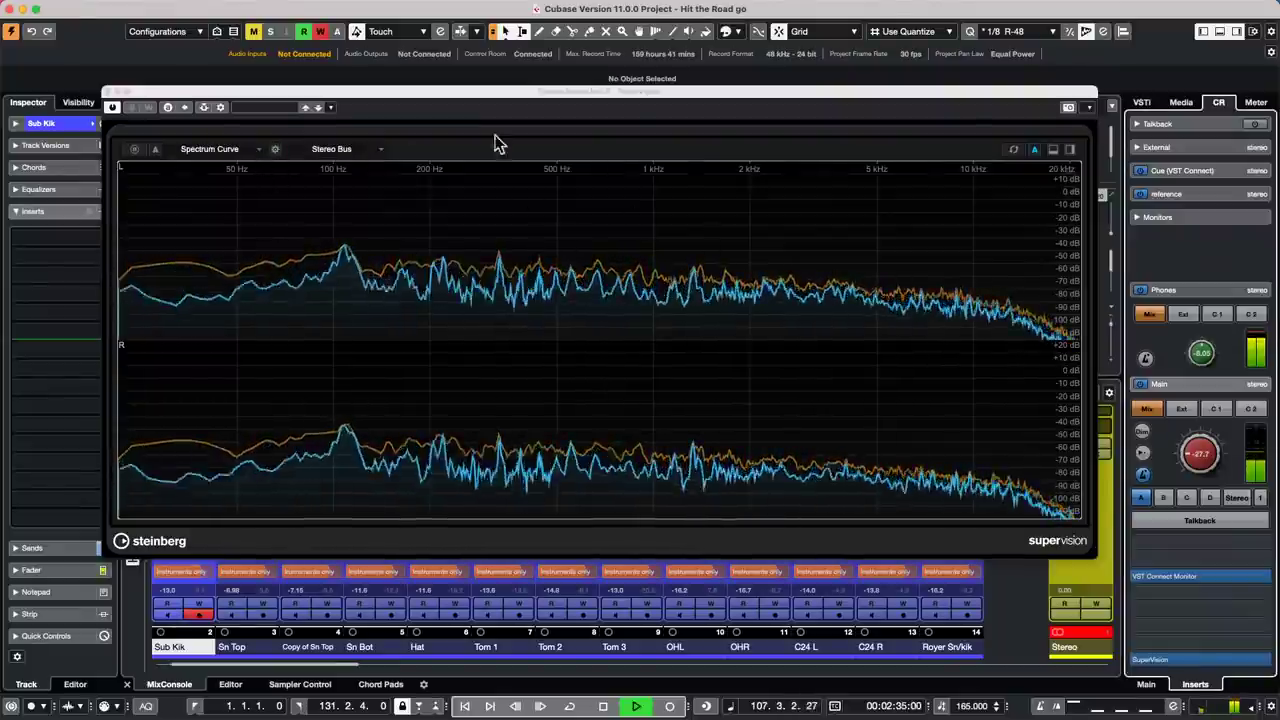
pyautogui.click(1054, 149)
pyautogui.click(1055, 150)
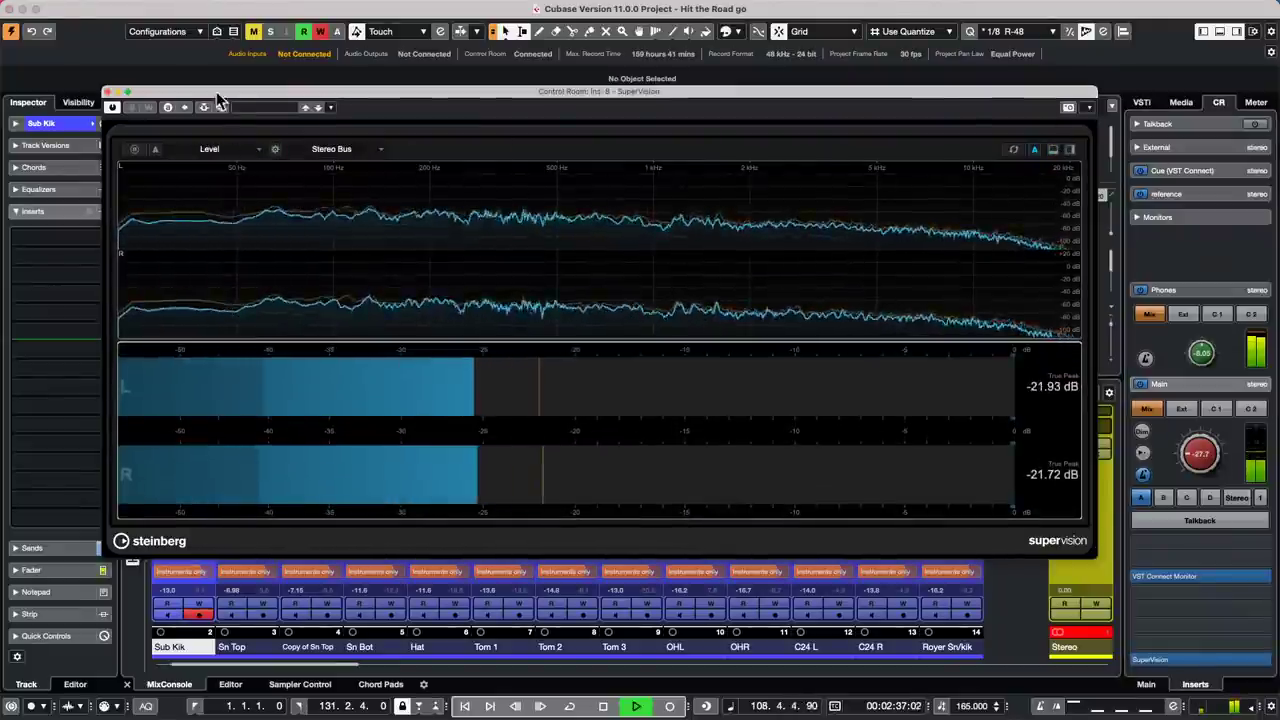
pyautogui.click(218, 150)
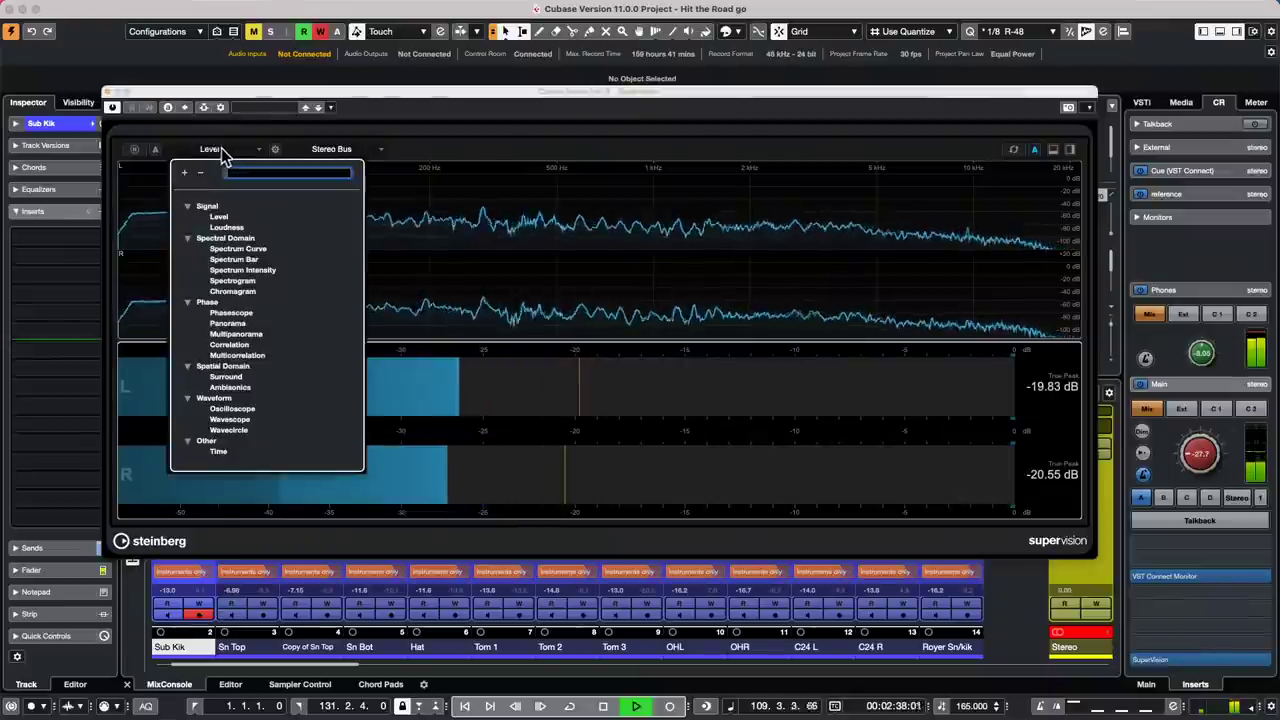
pyautogui.click(250, 260)
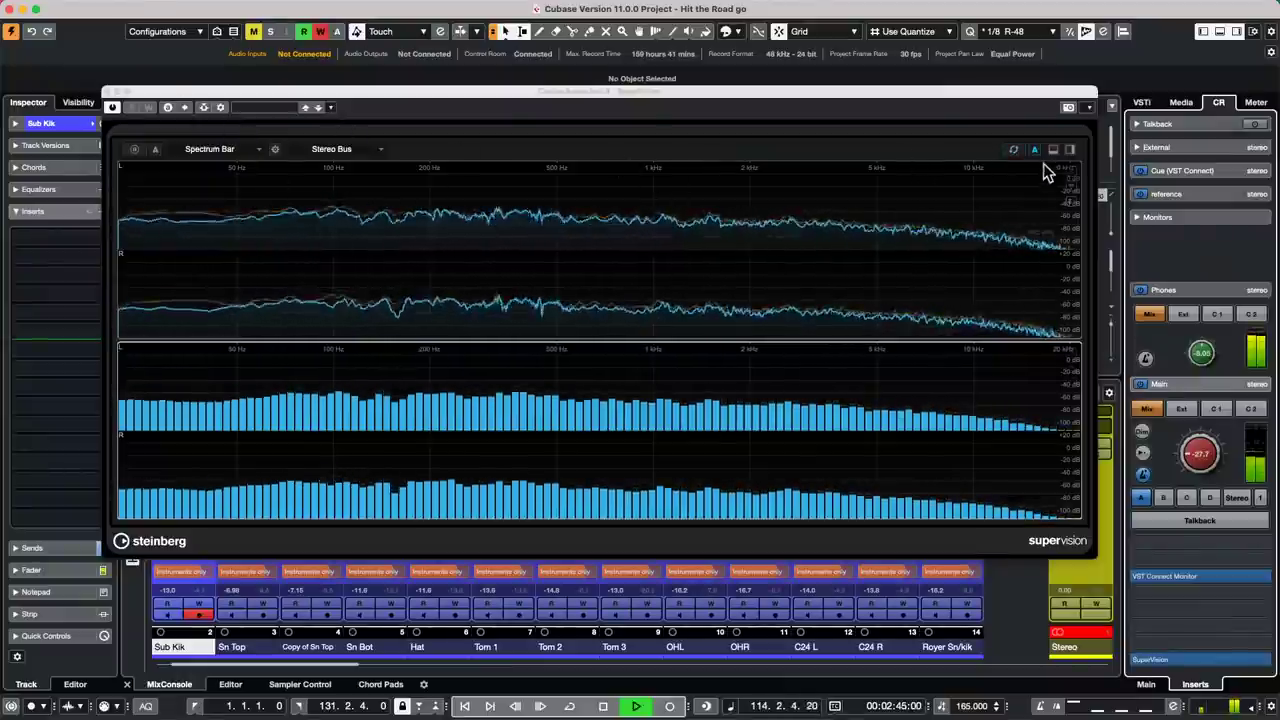
# Step: Split the Spectrum Bar module side by side and set the new module to Spectrum Intensity
pyautogui.click(1071, 150)
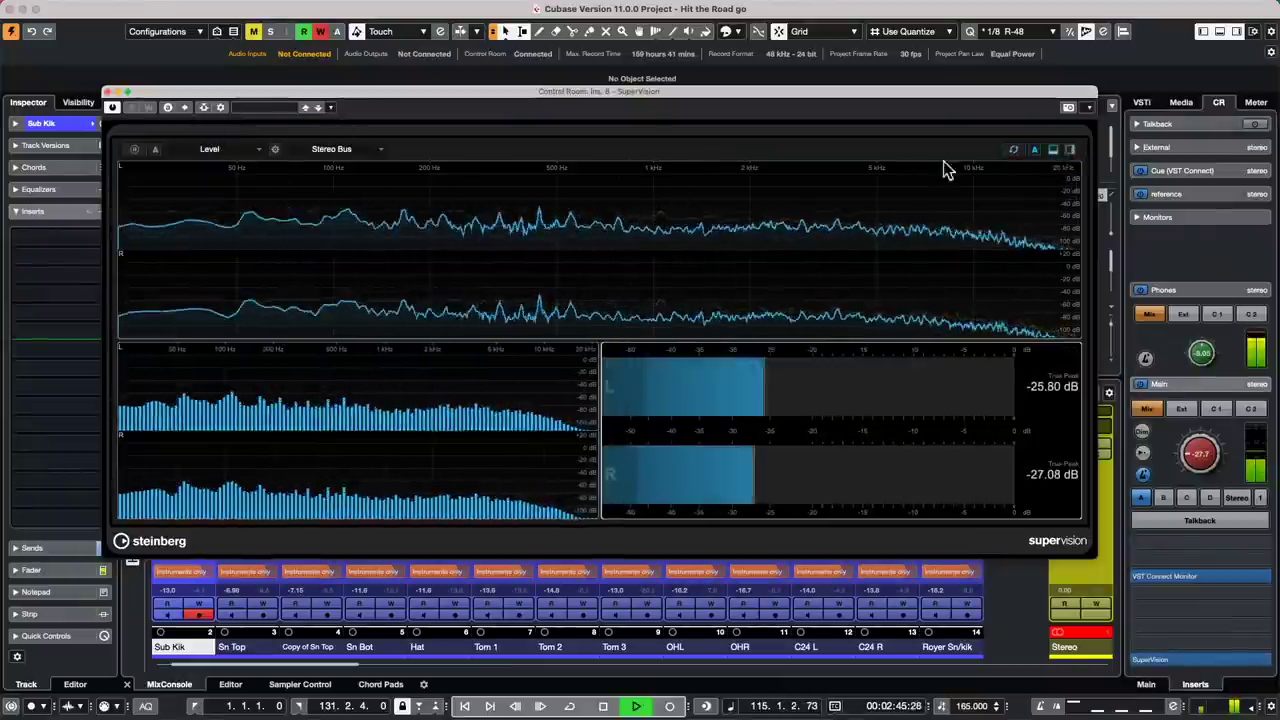
pyautogui.click(231, 153)
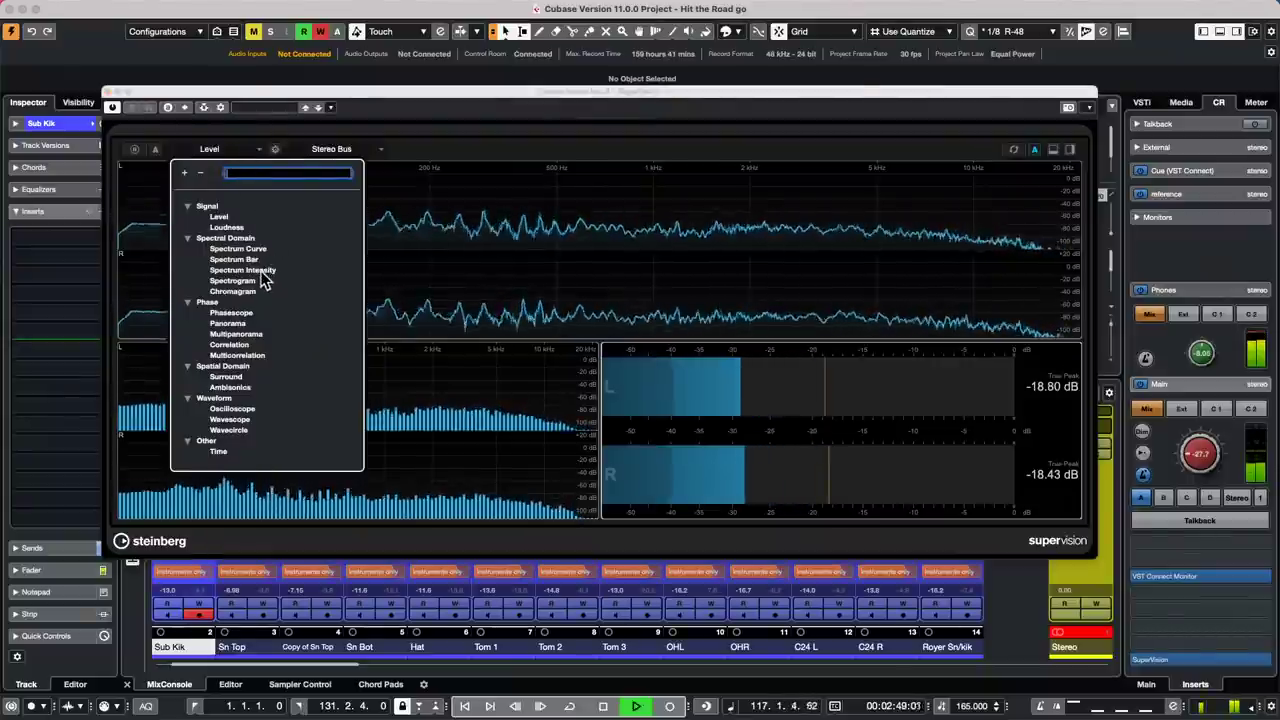
pyautogui.click(243, 270)
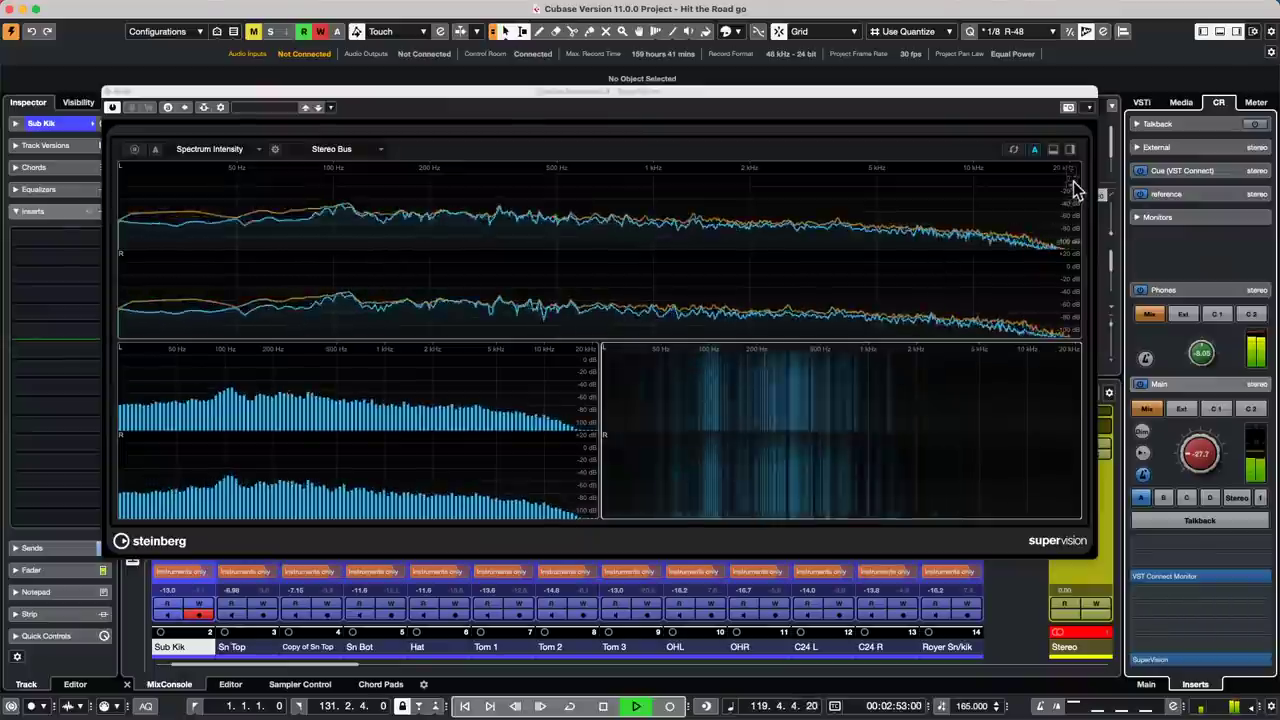
# Step: Split the Spectrum Curve module horizontally and set the new module beneath it to Spectrogram
pyautogui.click(580, 286)
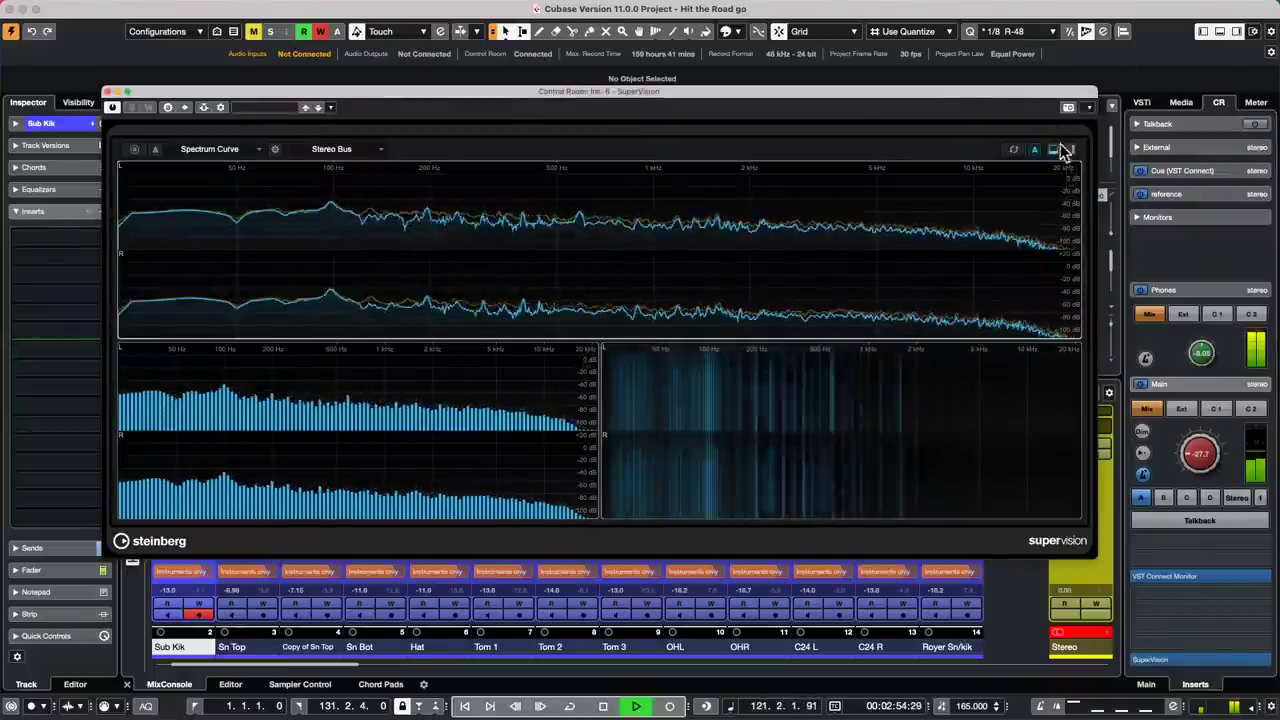
pyautogui.click(212, 148)
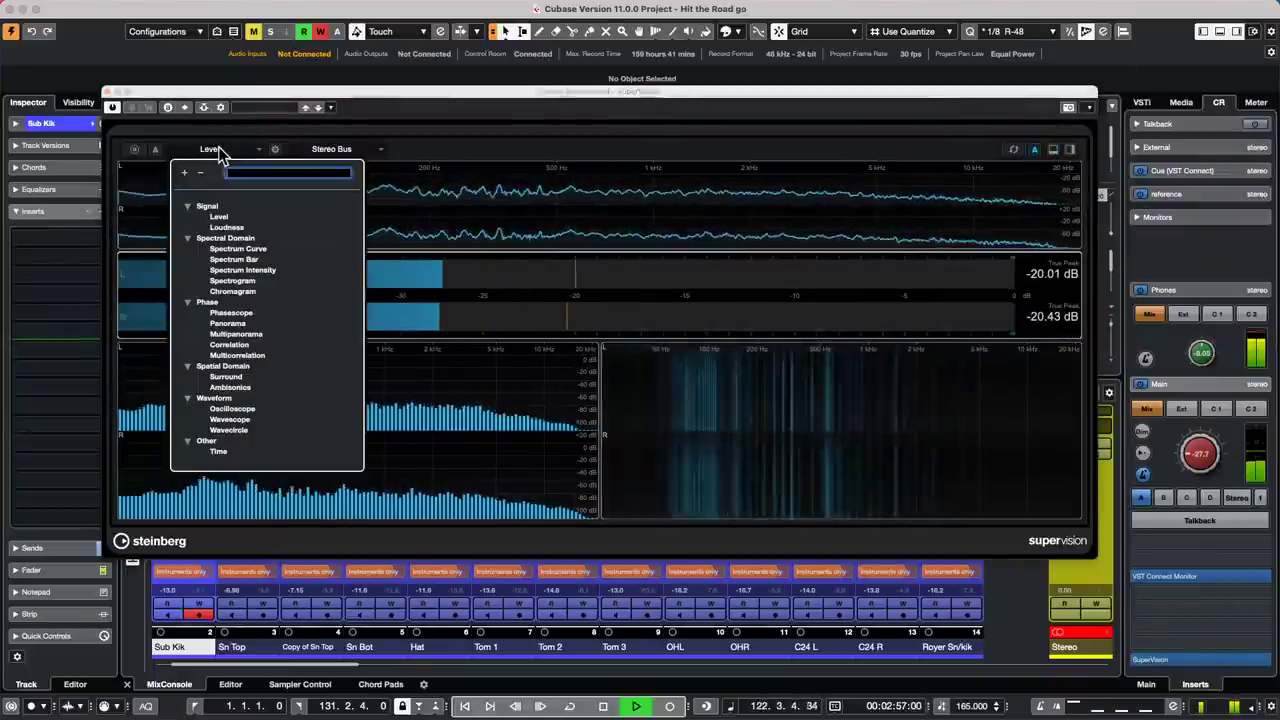
pyautogui.click(251, 283)
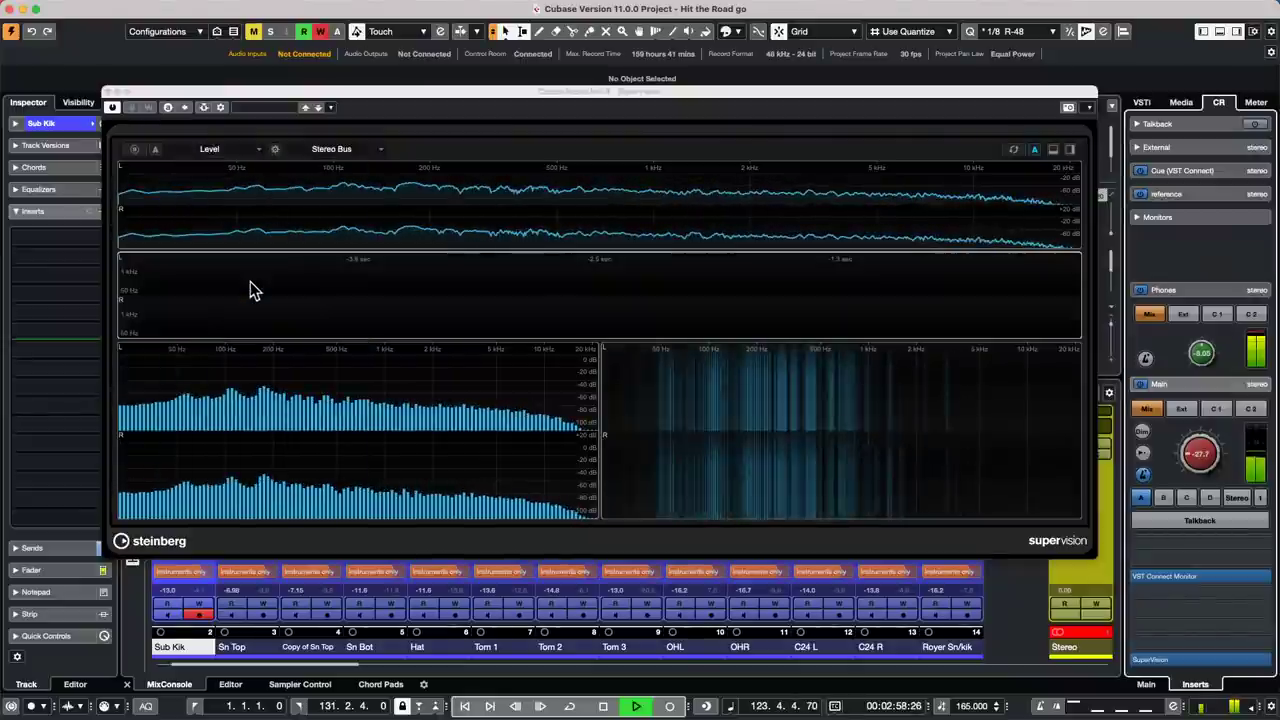
# Step: Split the Spectrogram module side by side and set the new module to Chromagram
pyautogui.click(1071, 108)
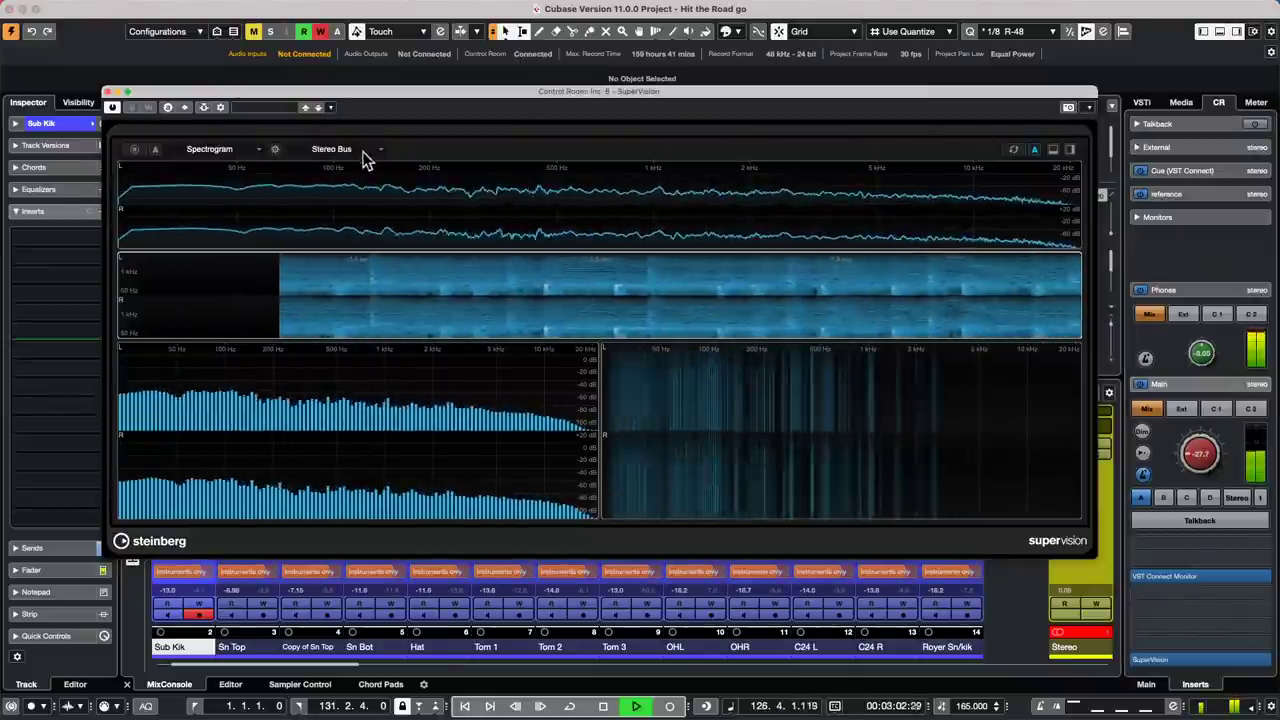
pyautogui.click(220, 152)
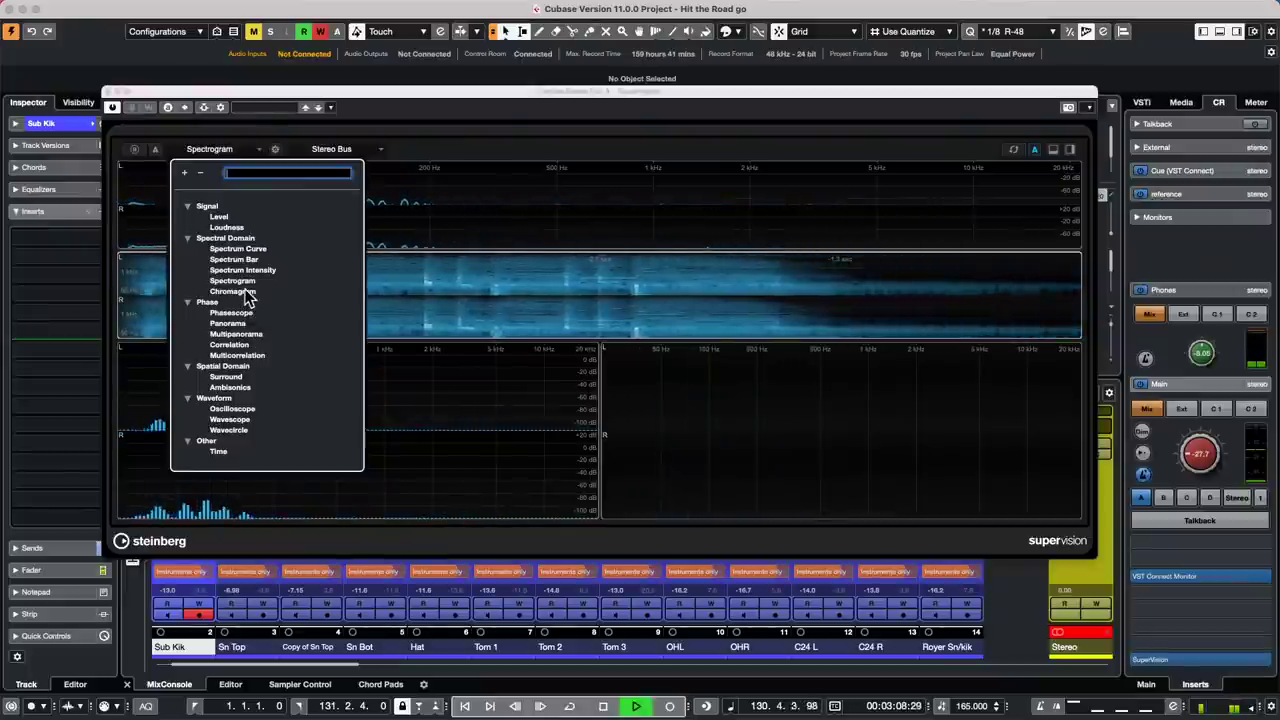
pyautogui.click(716, 309)
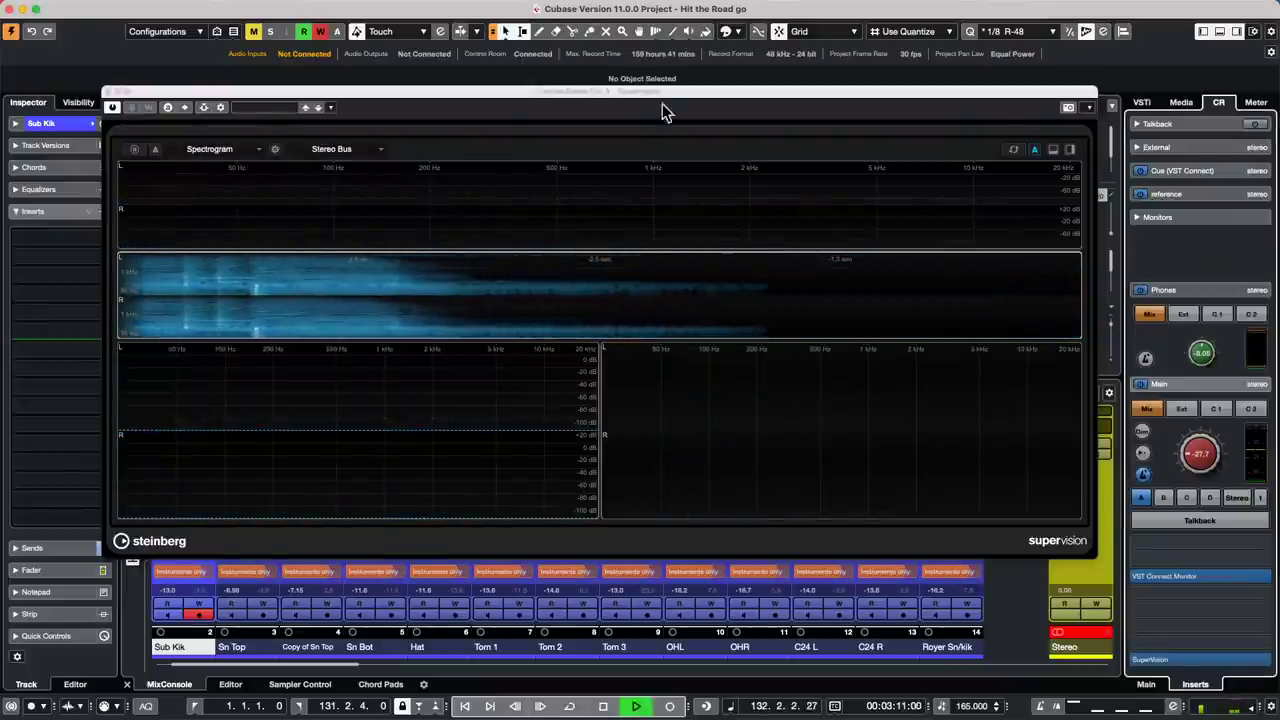
pyautogui.click(1070, 150)
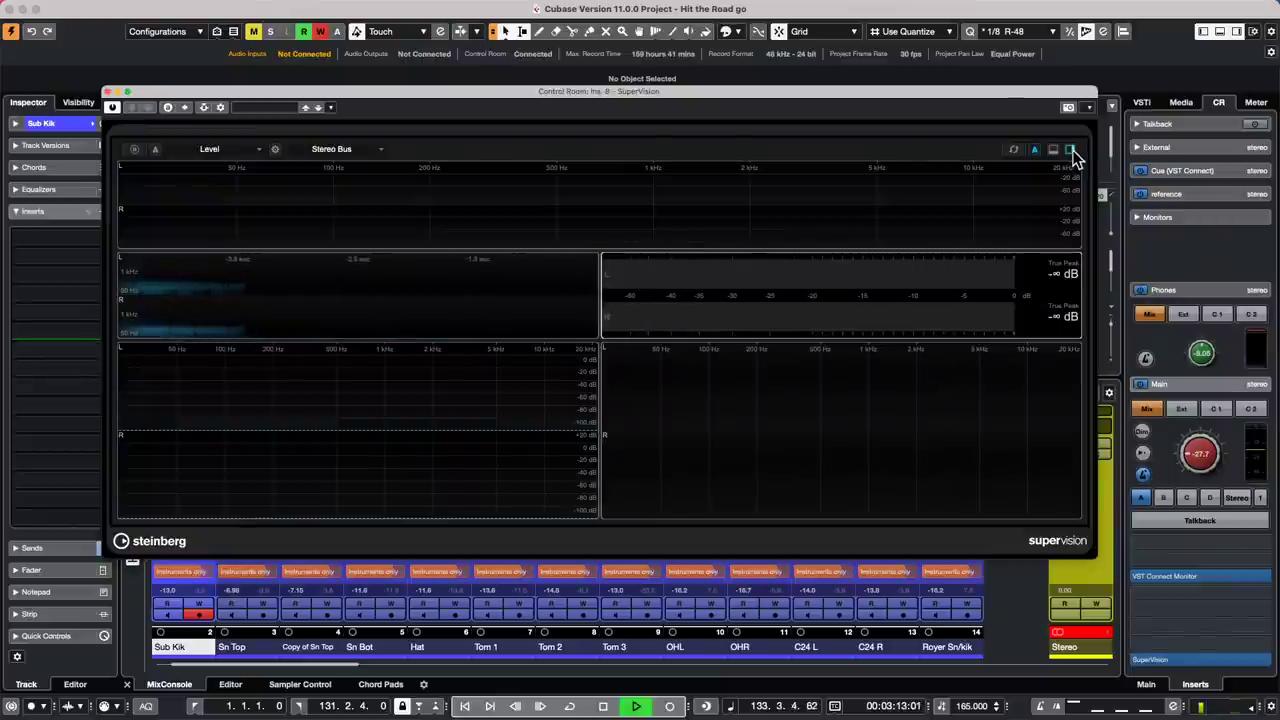
pyautogui.press('space')
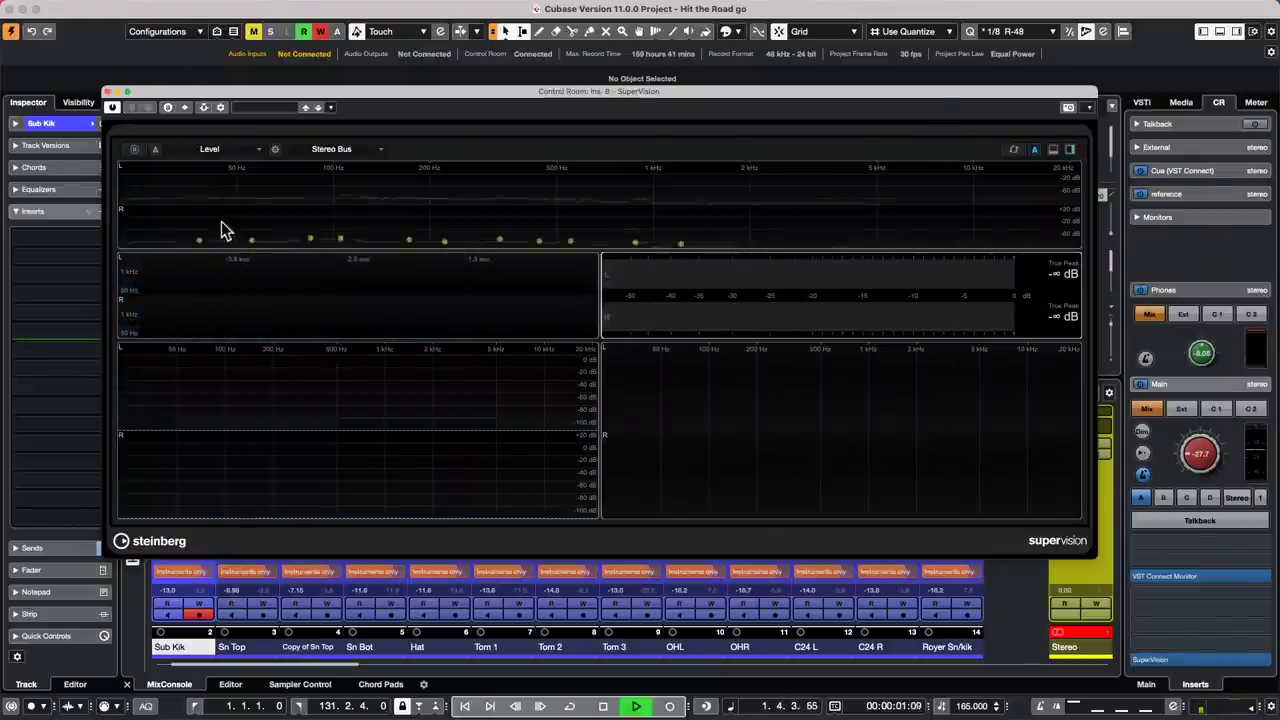
pyautogui.click(226, 157)
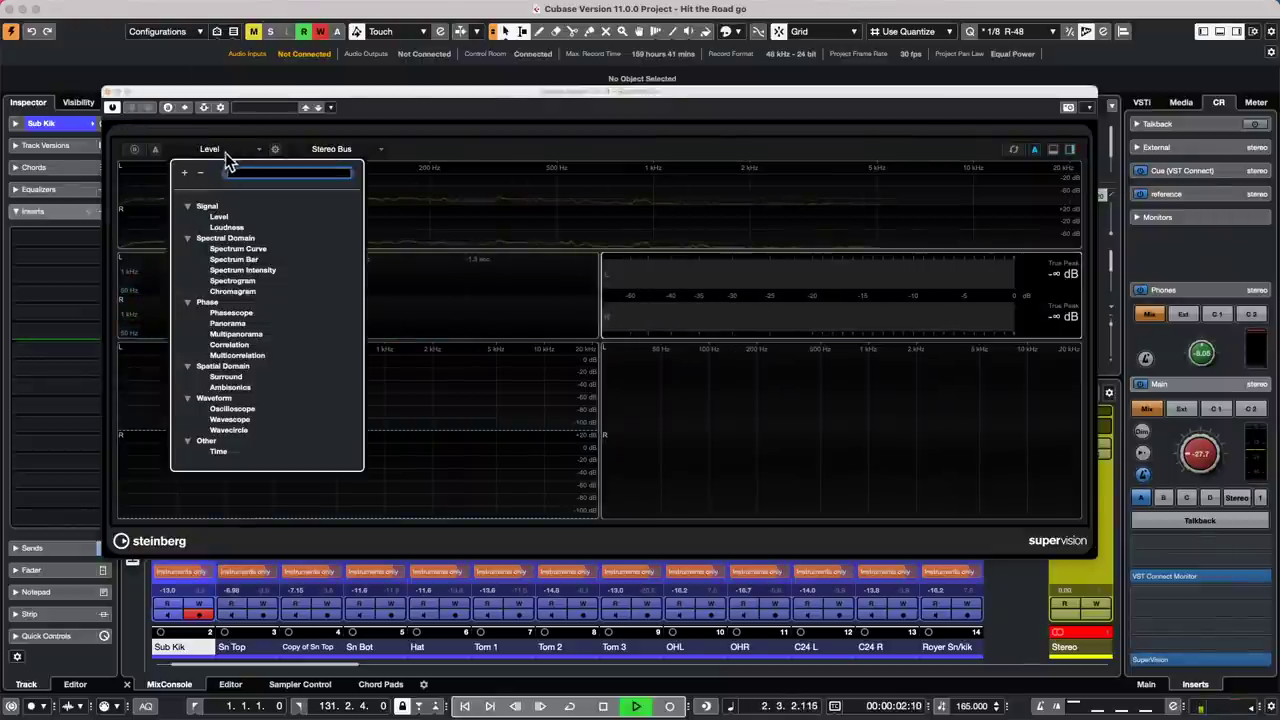
pyautogui.click(249, 294)
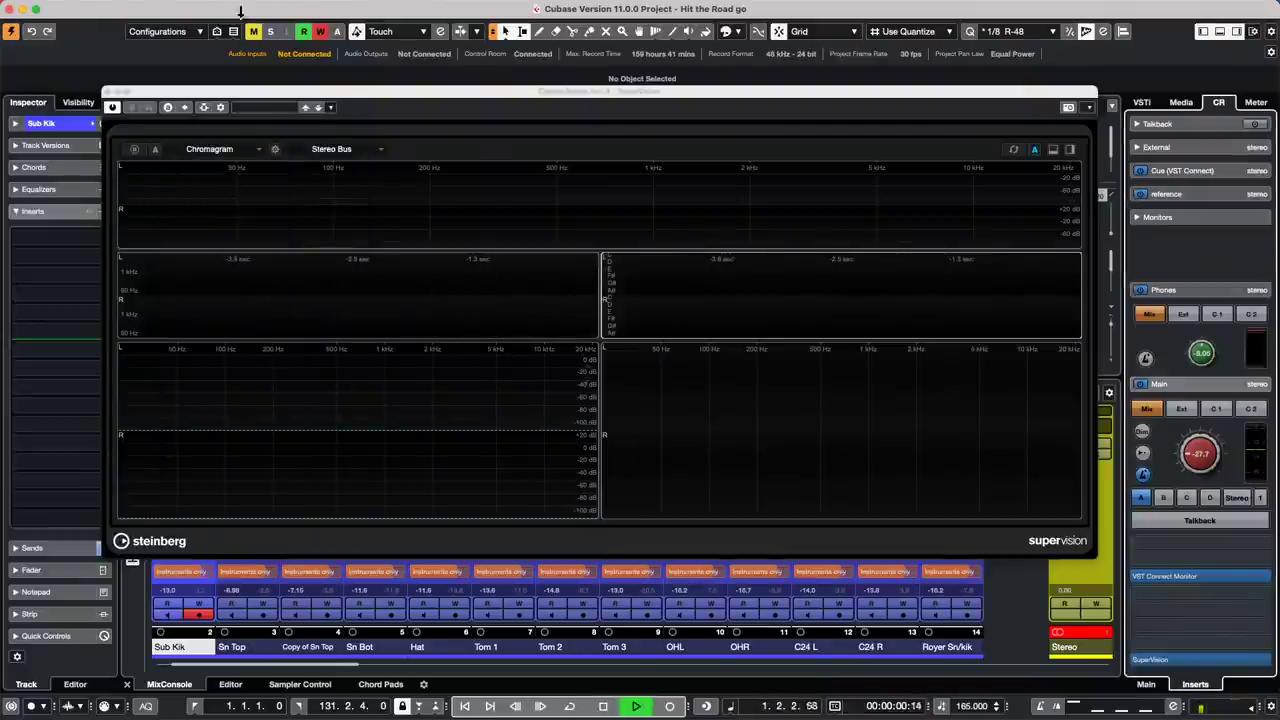
# Step: Move the SuperVision window clear of the timeline and restart playback from bar 14, just after the Intro marker
pyautogui.moveTo(208, 96); pyautogui.dragTo(385, 220)
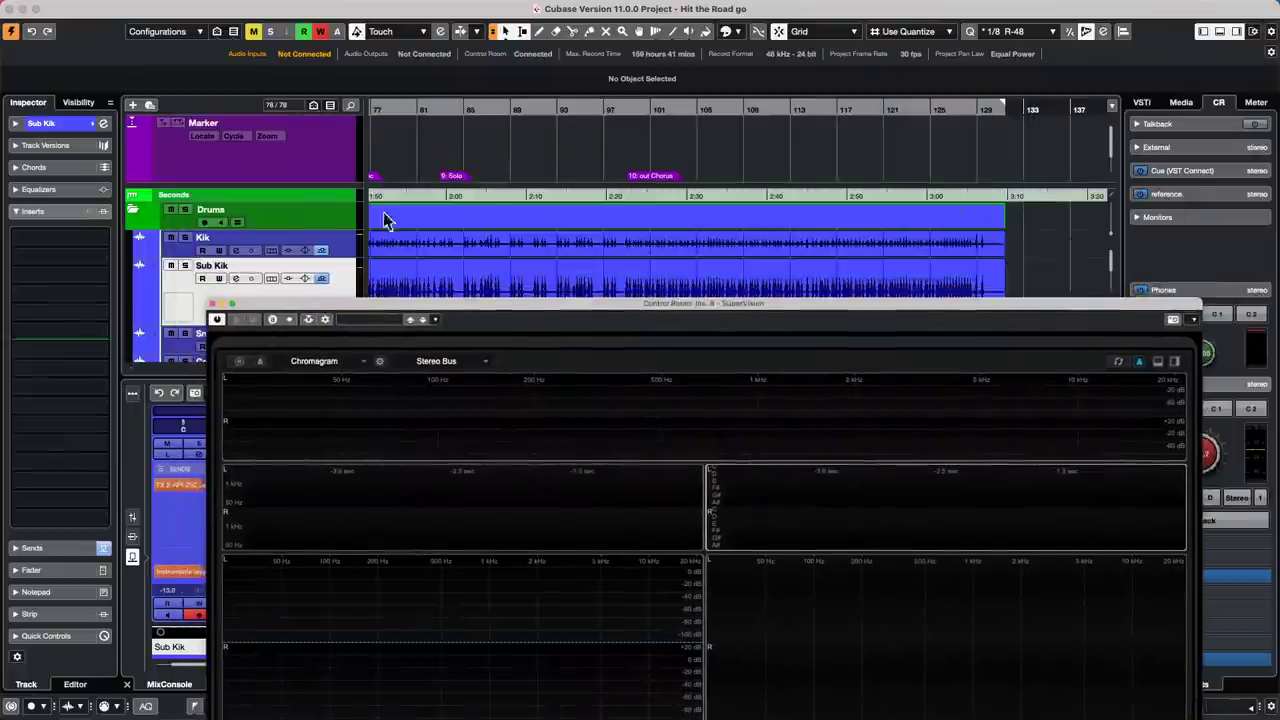
pyautogui.click(397, 106)
pyautogui.press('space')
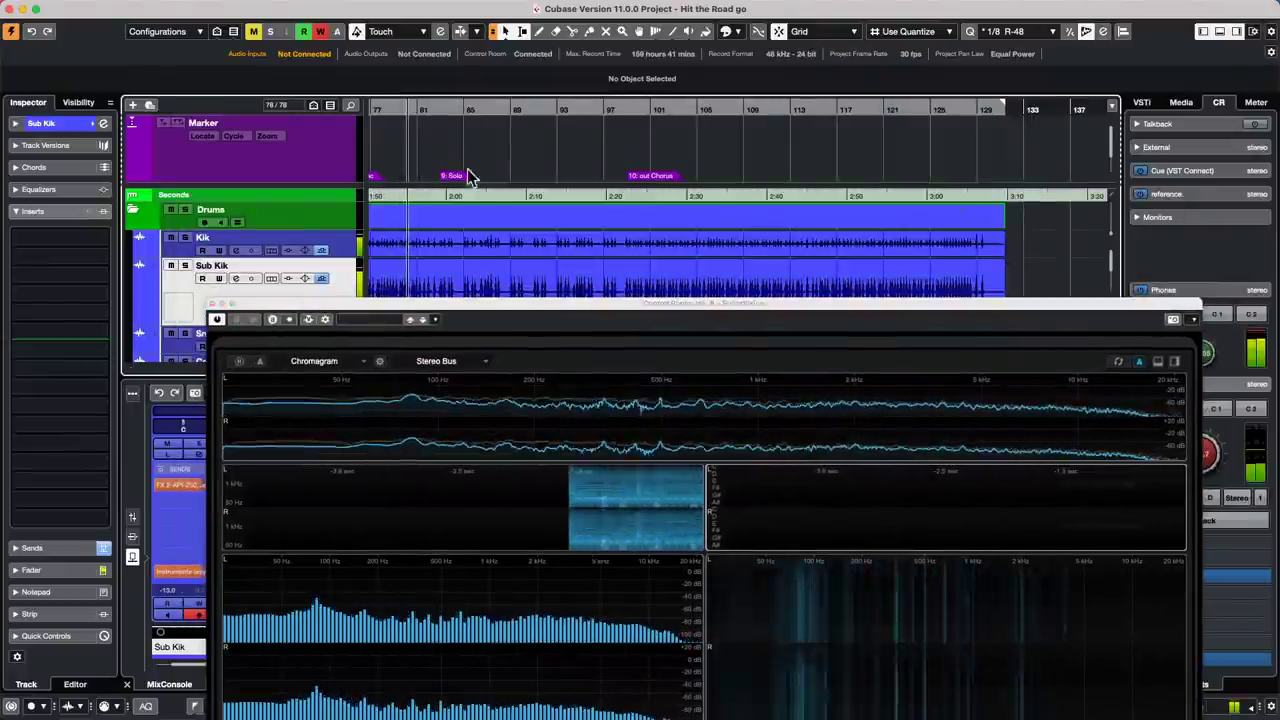
pyautogui.press('Home')
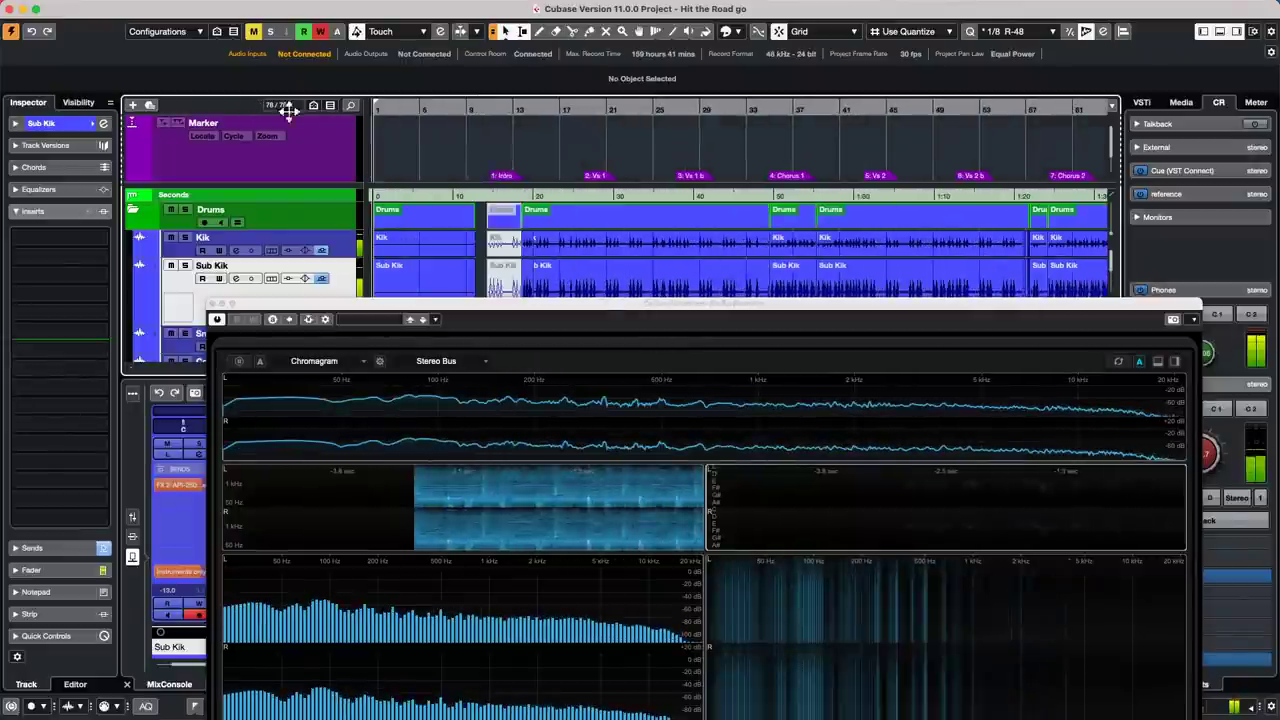
pyautogui.click(525, 108)
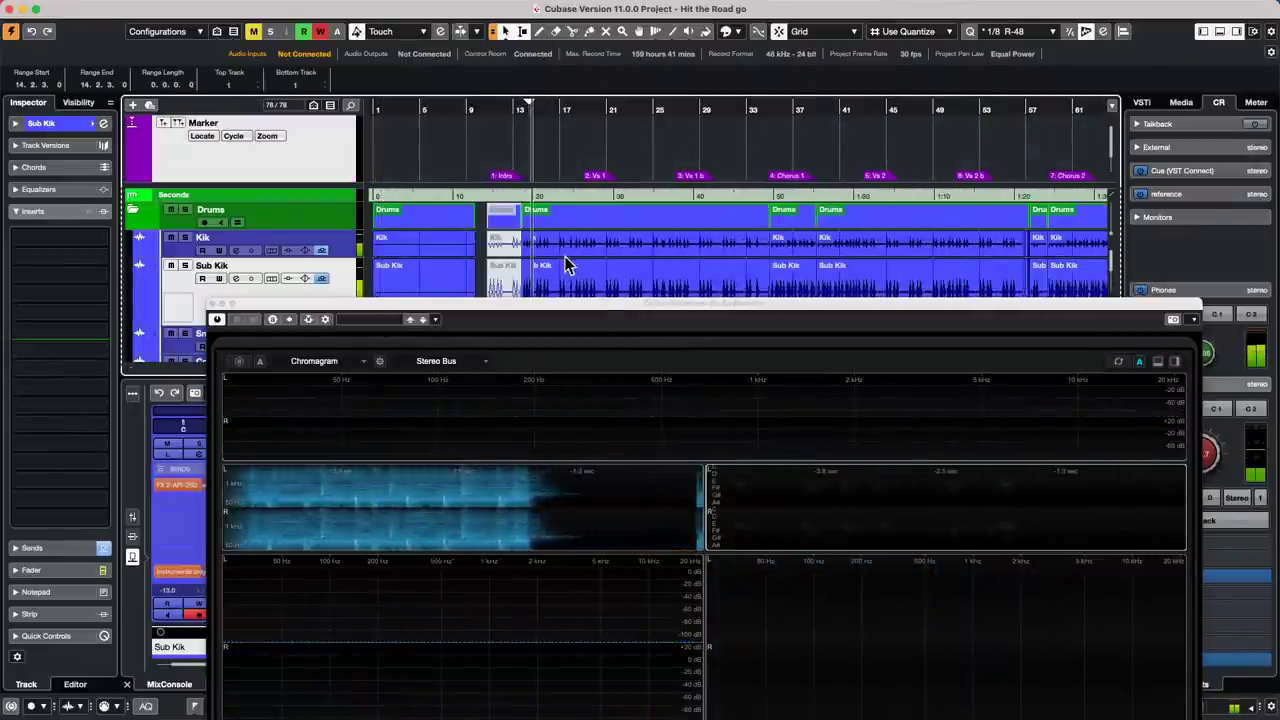
pyautogui.press('space')
# Step: Move the SuperVision window back up and enlarge it to fill the screen
pyautogui.moveTo(278, 305); pyautogui.dragTo(203, 46)
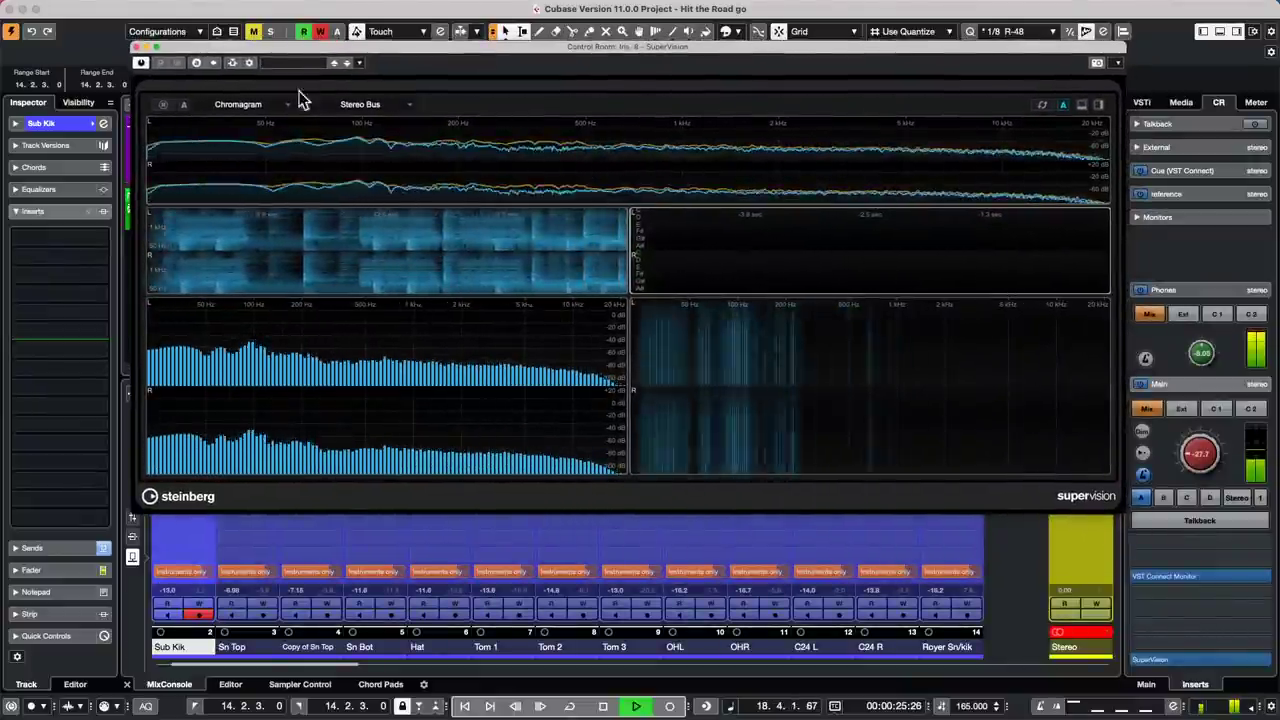
pyautogui.click(152, 47)
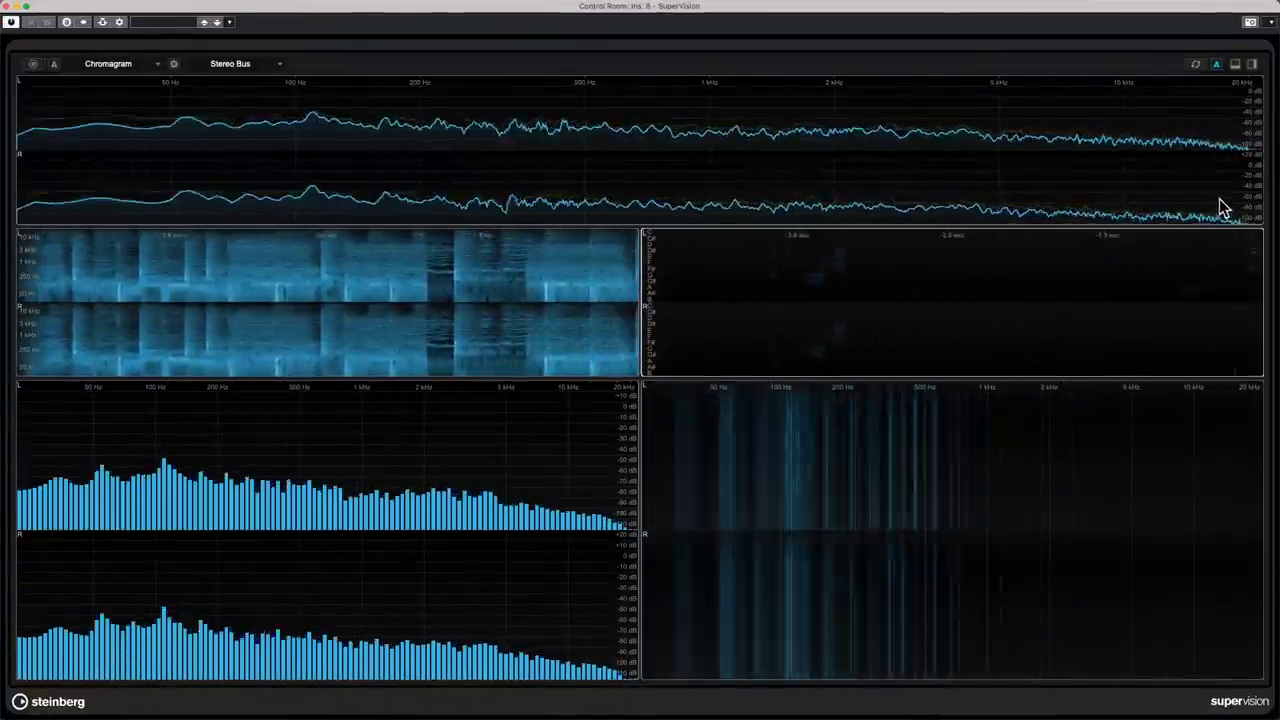
pyautogui.click(140, 64)
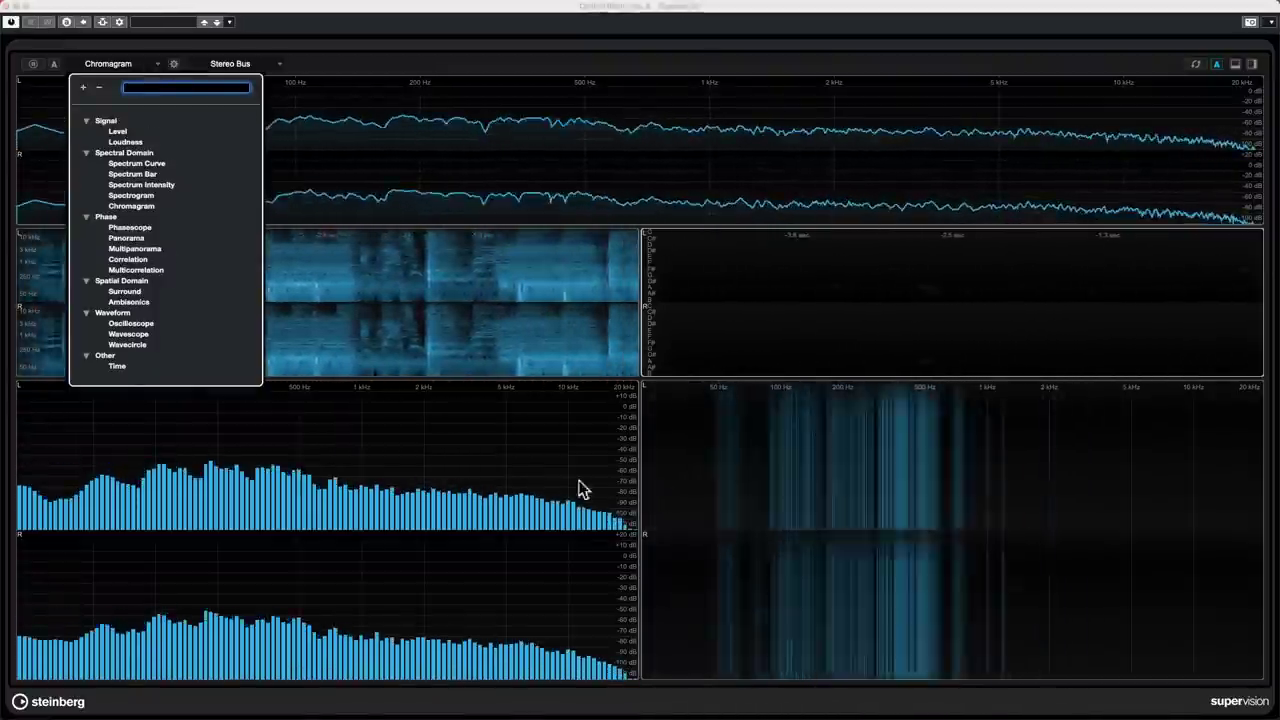
pyautogui.click(457, 457)
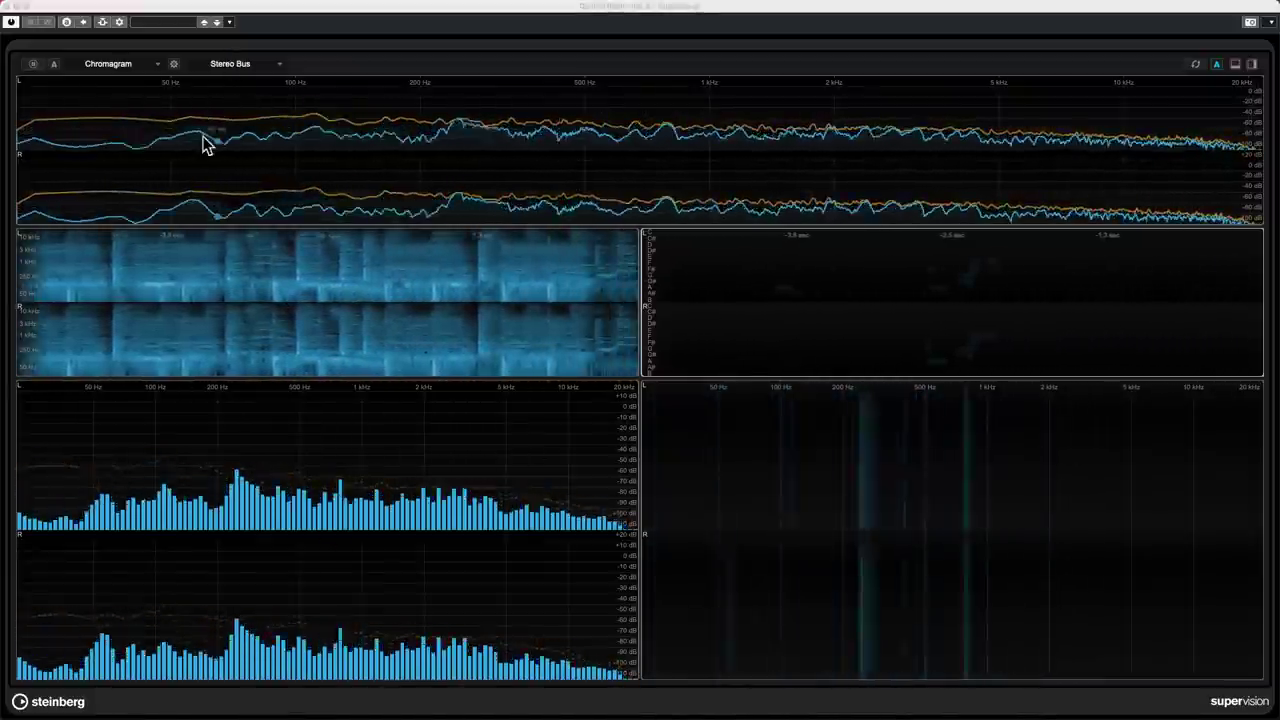
# Step: Switch the Spectrum Bar module's channel source through M Channel, L Channel and S Channel, finishing on Mixdown
pyautogui.click(337, 508)
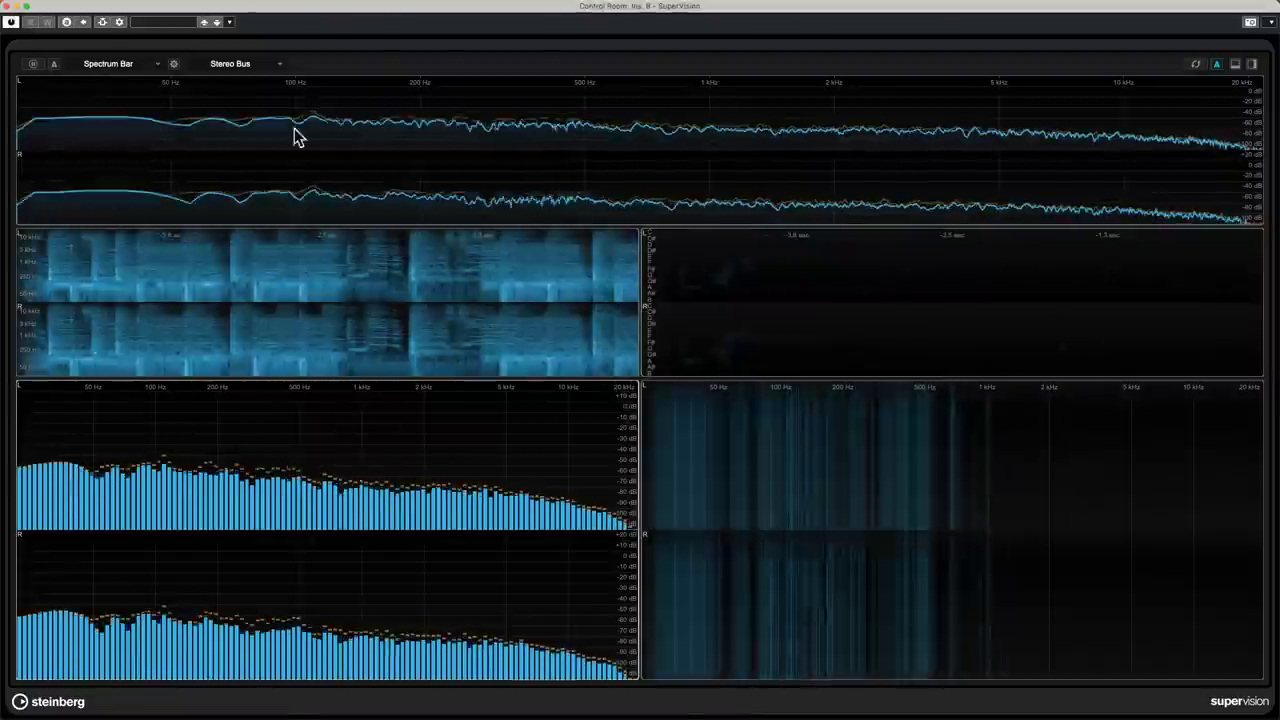
pyautogui.click(257, 66)
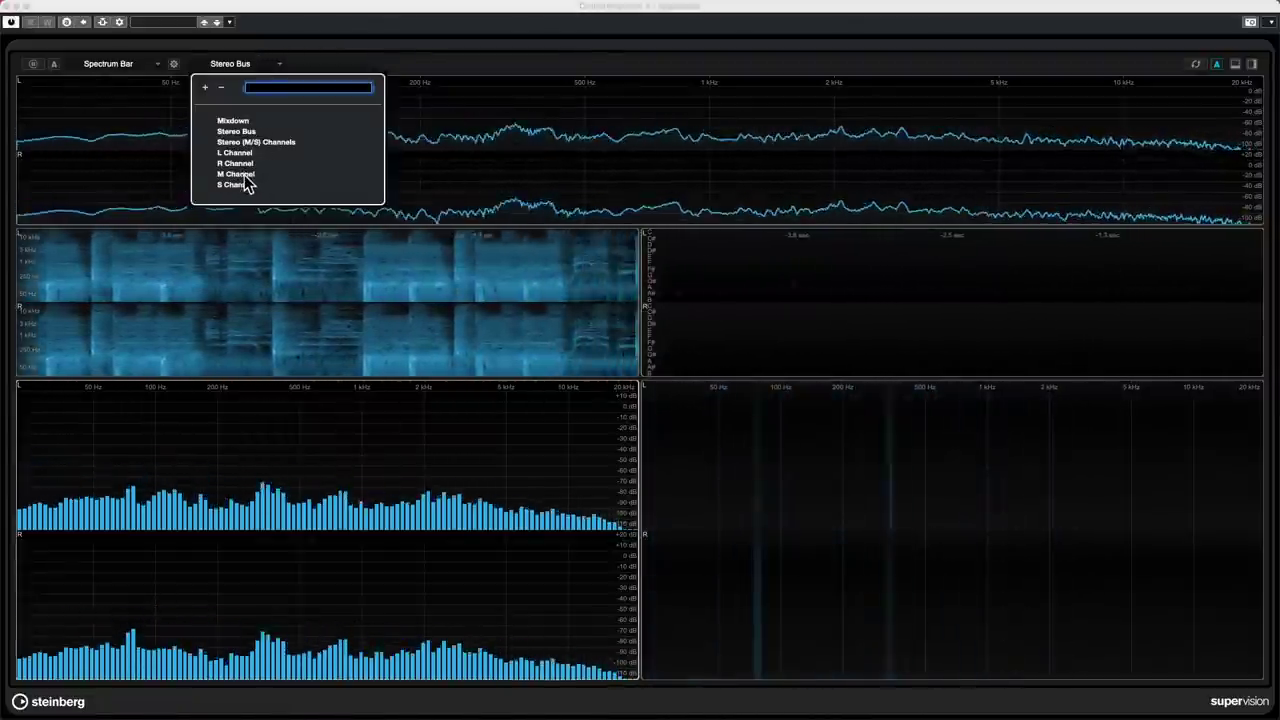
pyautogui.click(244, 176)
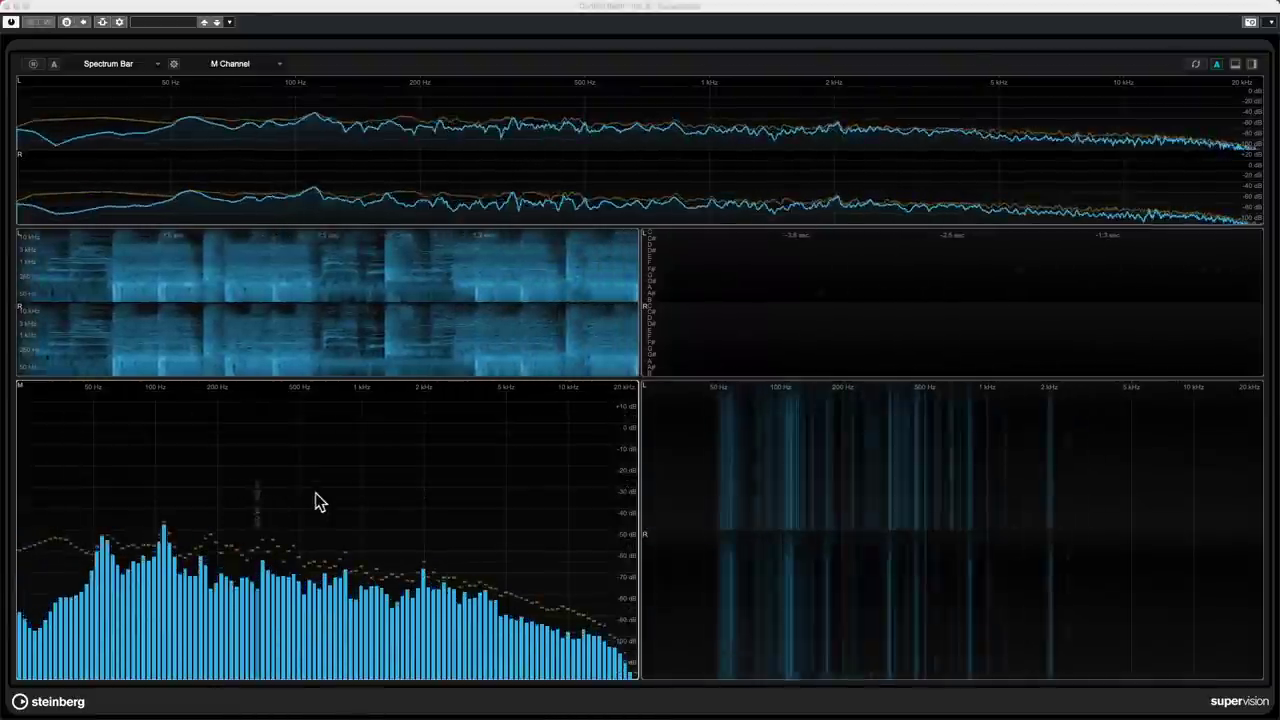
pyautogui.click(234, 66)
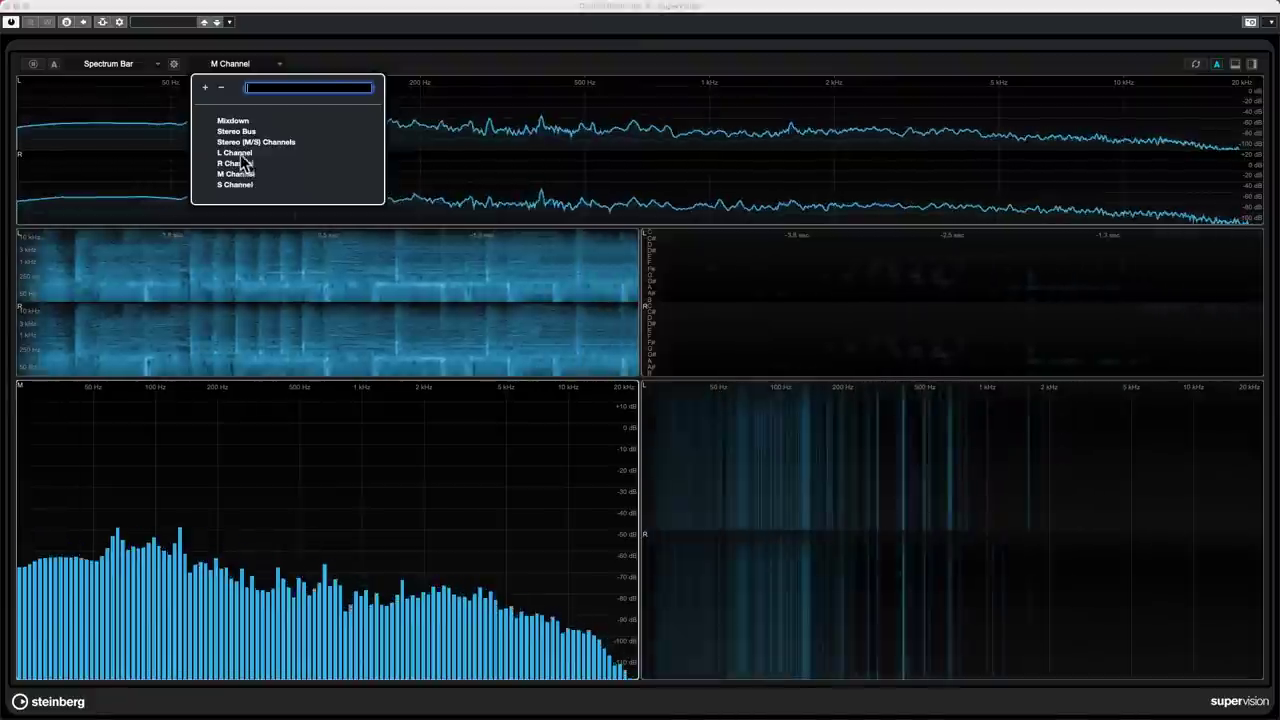
pyautogui.click(238, 152)
pyautogui.click(240, 64)
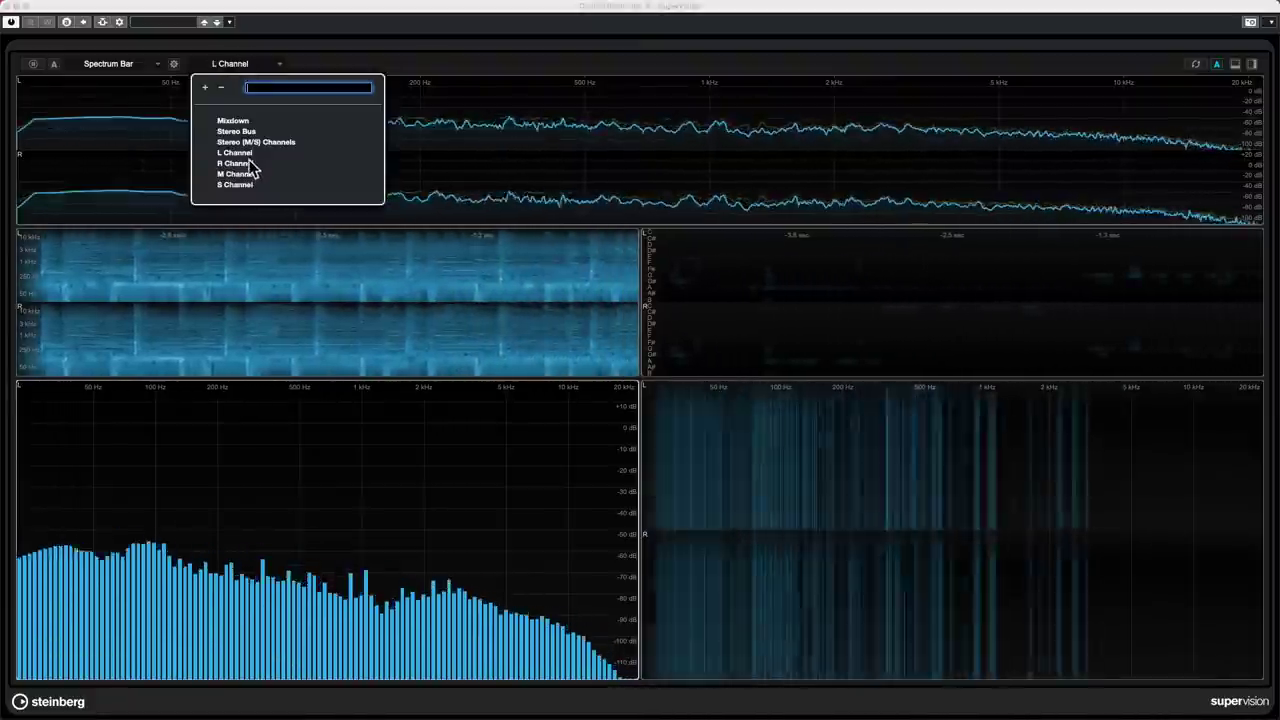
pyautogui.click(244, 186)
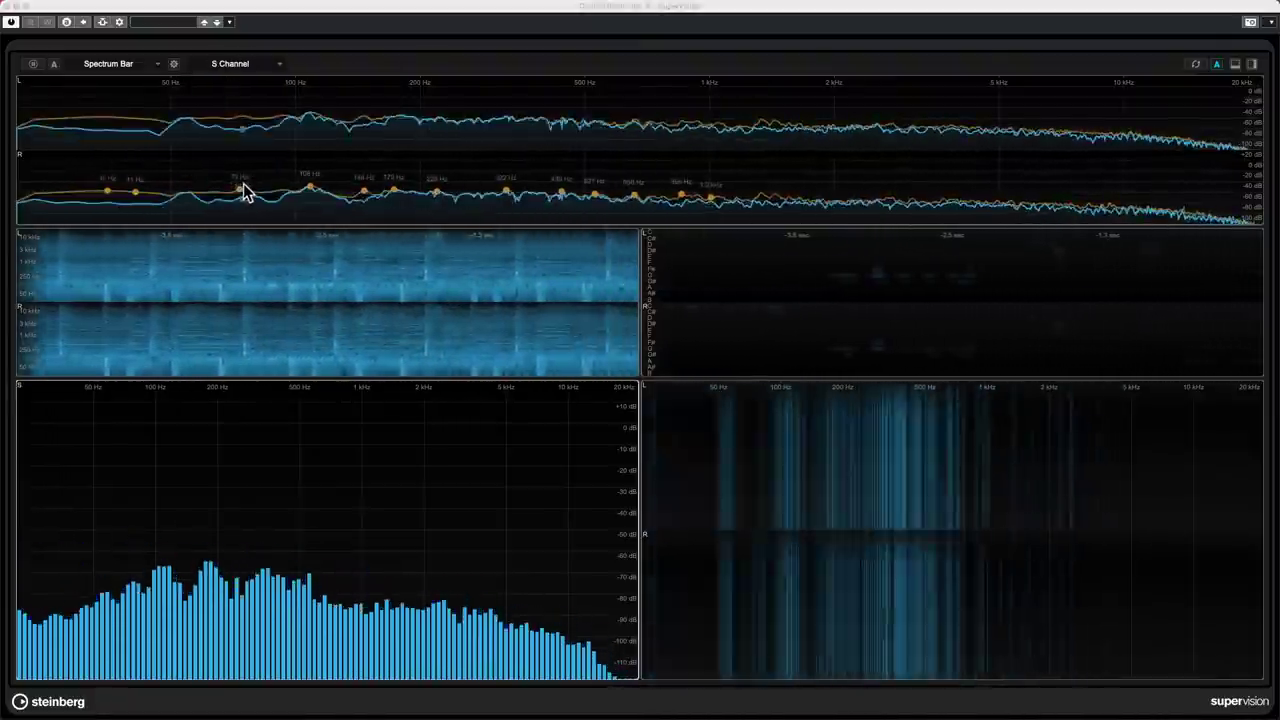
pyautogui.click(252, 68)
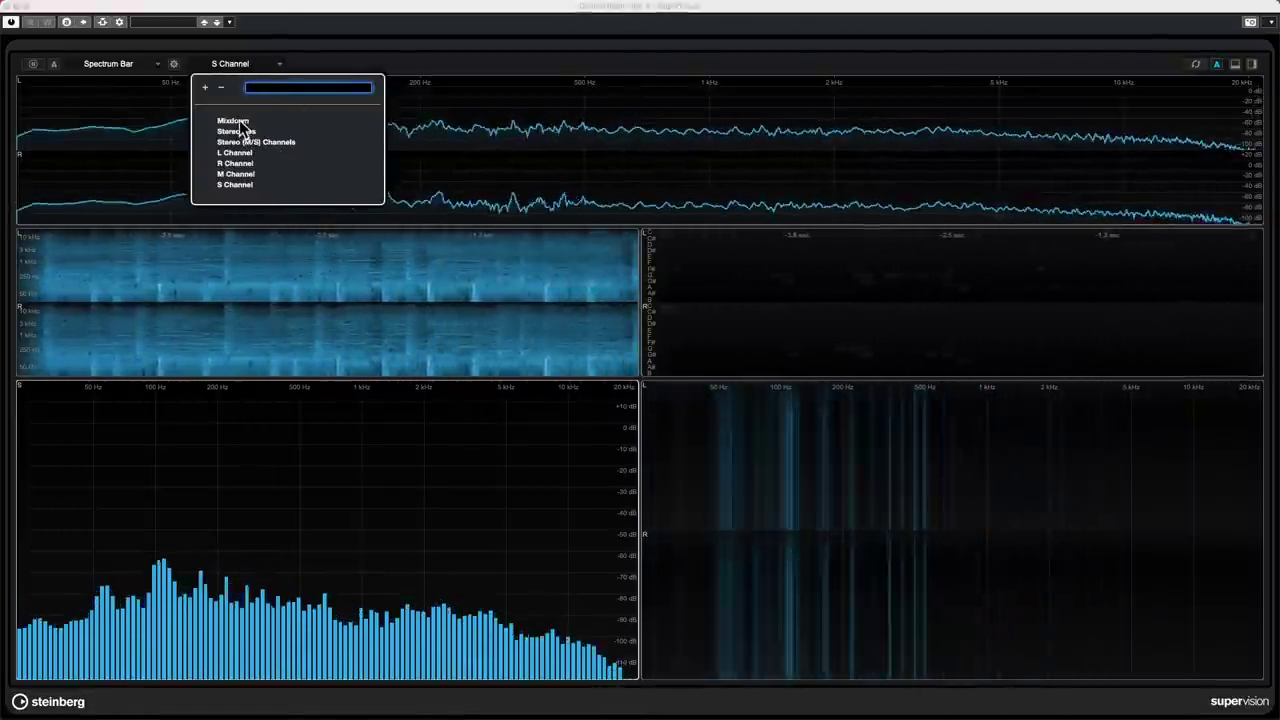
pyautogui.click(239, 120)
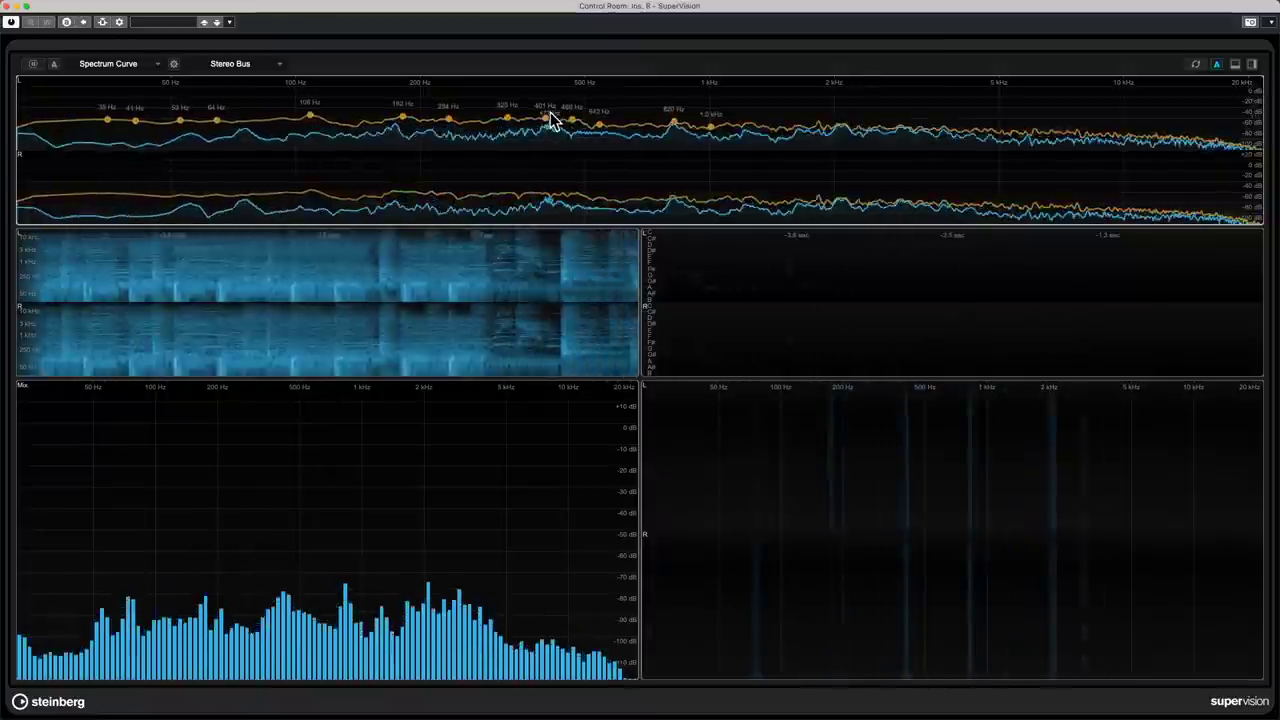
# Step: Stop playback and close the SuperVision window
pyautogui.press('space')
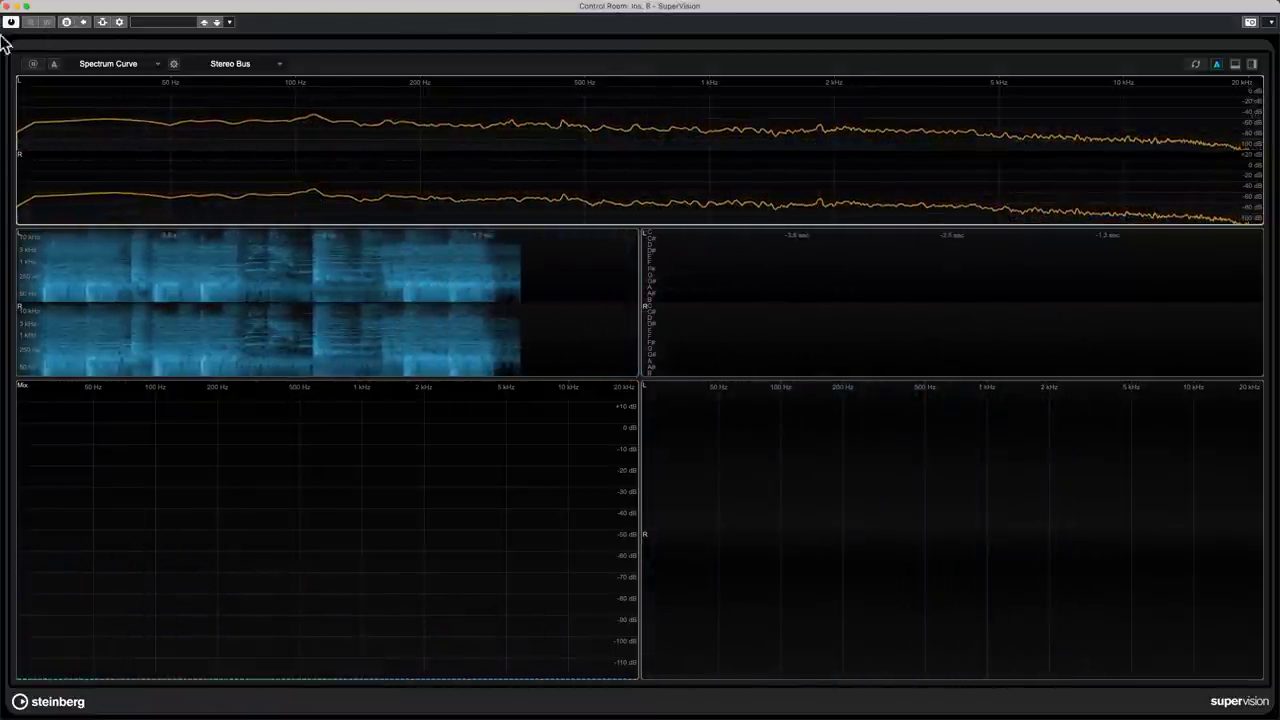
pyautogui.click(8, 6)
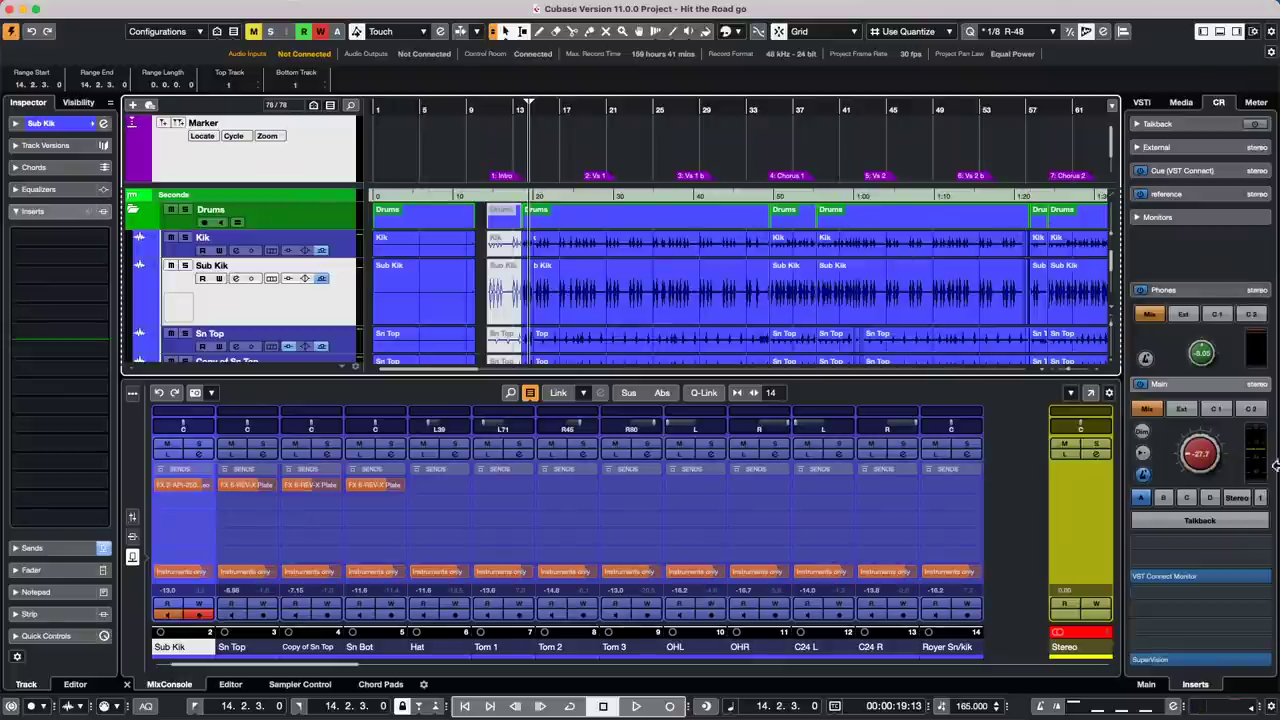
# Step: Solo the Ryth gtr L DI track in the GTRS folder and start playback
pyautogui.scroll(-8, 765, 288)
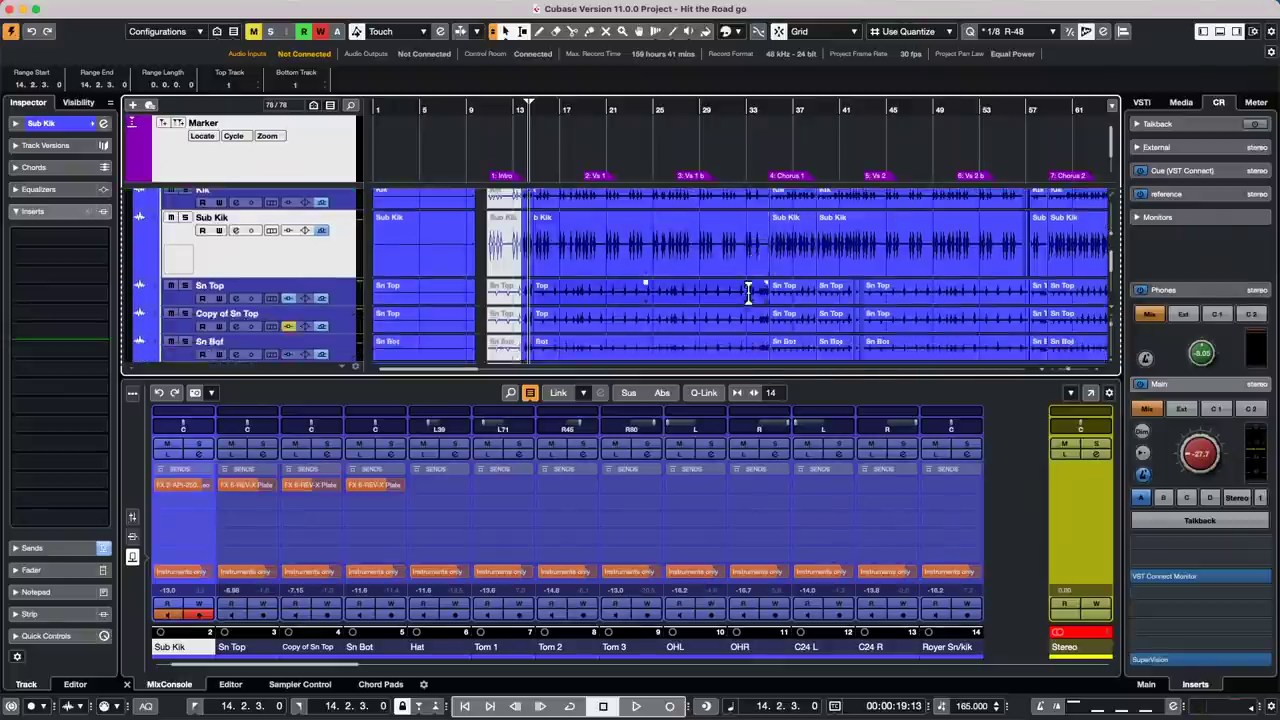
pyautogui.scroll(4, 746, 293)
pyautogui.scroll(-7, 746, 293)
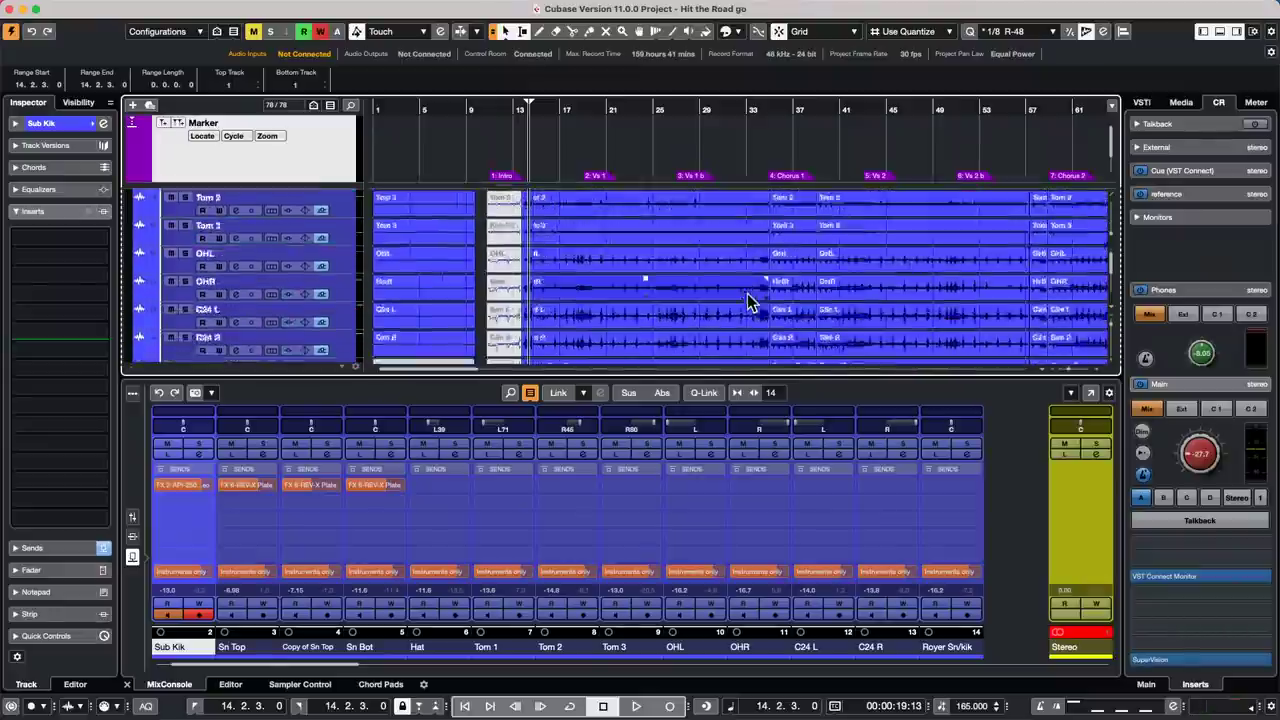
pyautogui.scroll(10, 744, 298)
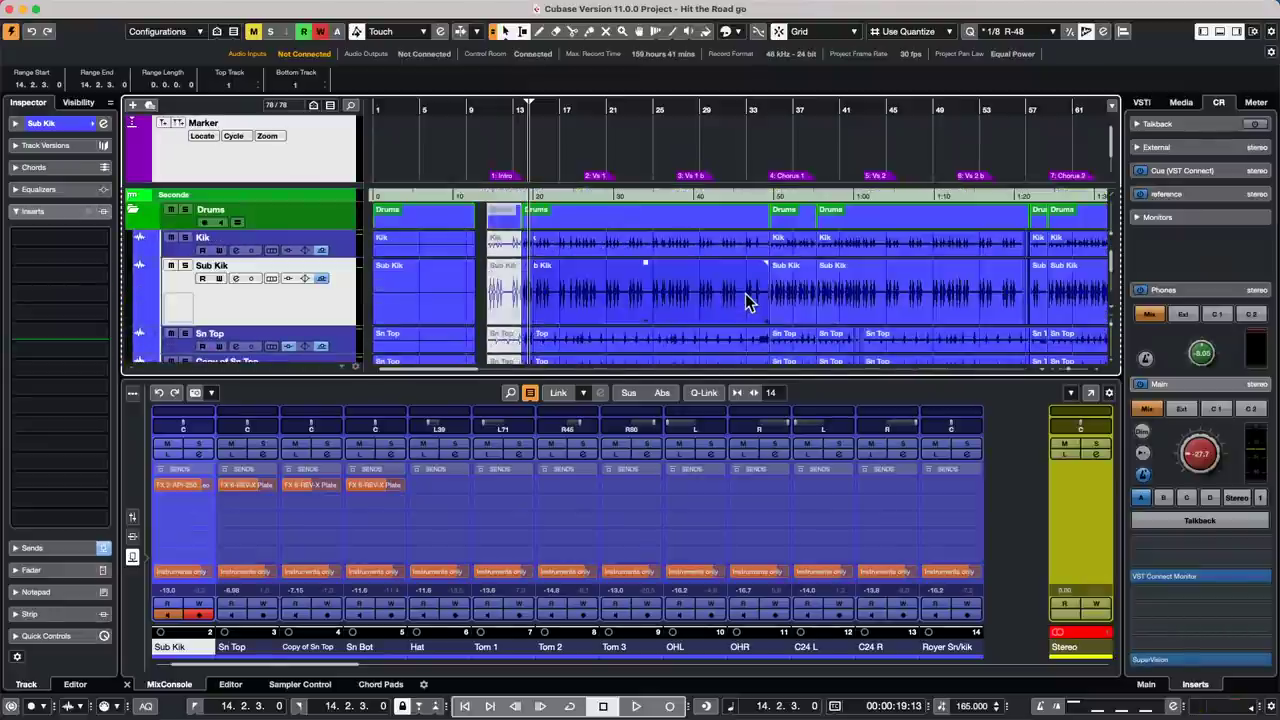
pyautogui.scroll(-3, 716, 306)
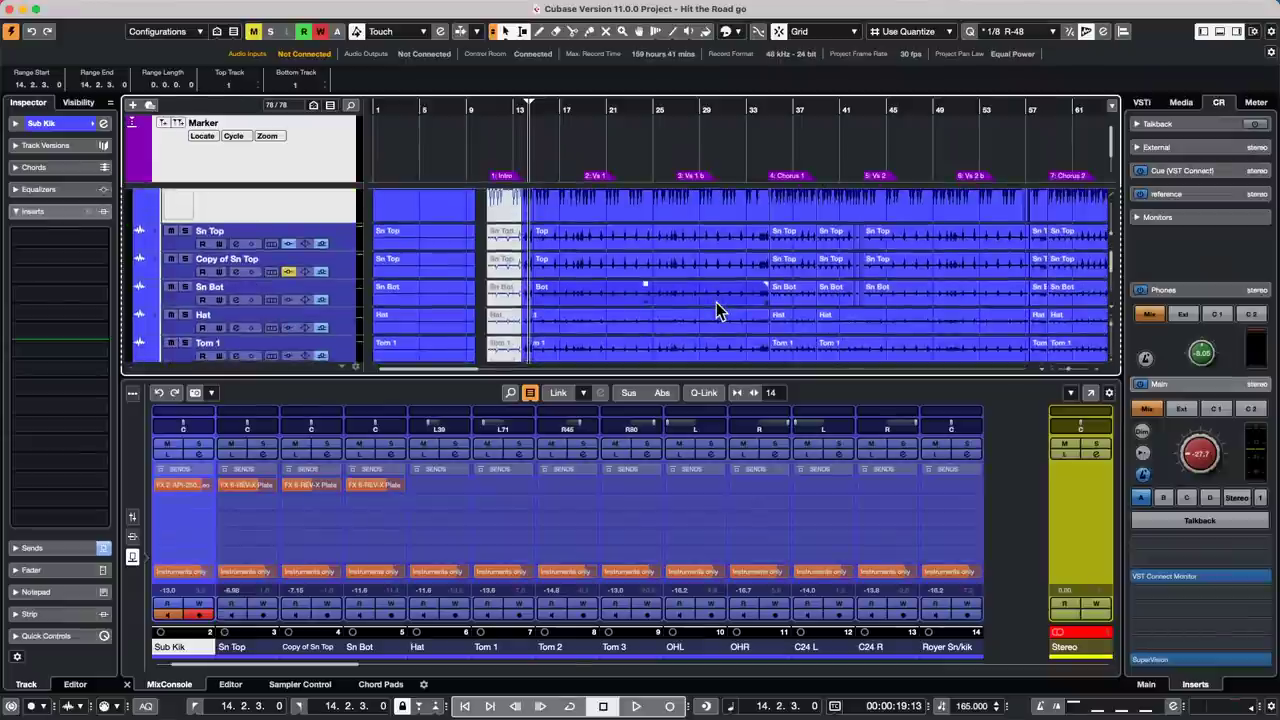
pyautogui.scroll(-7, 718, 304)
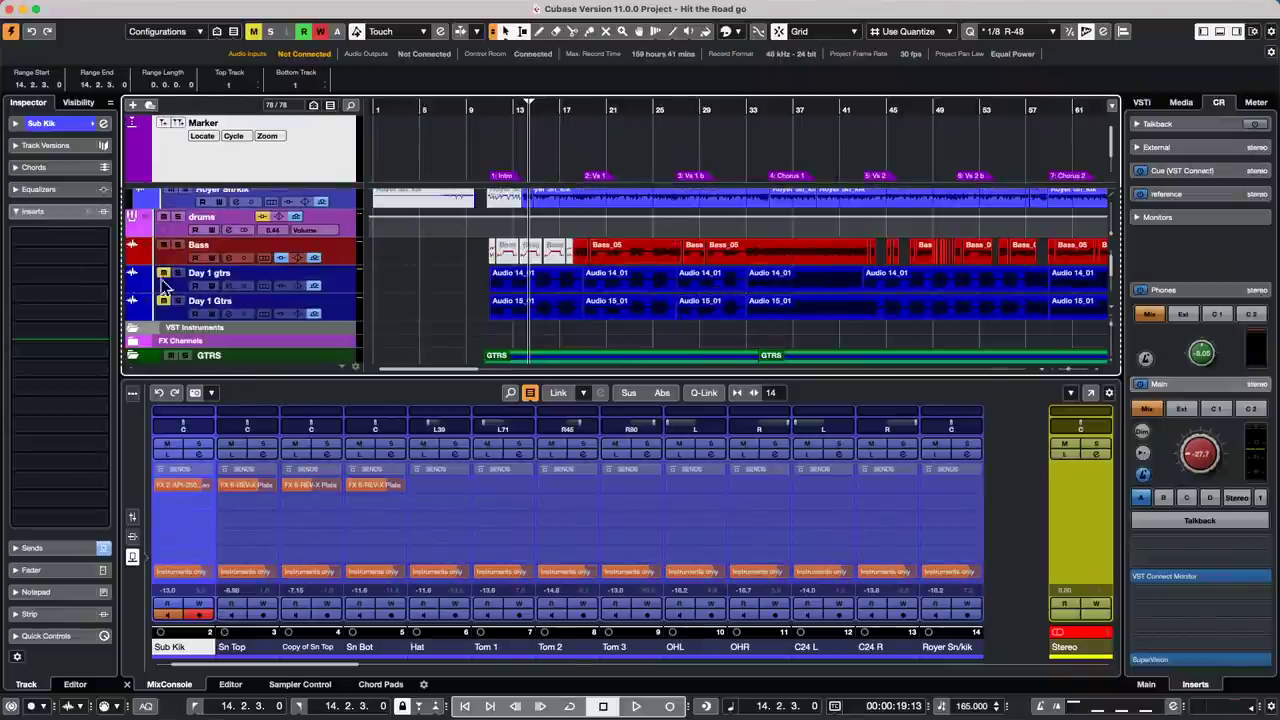
pyautogui.scroll(1, 210, 260)
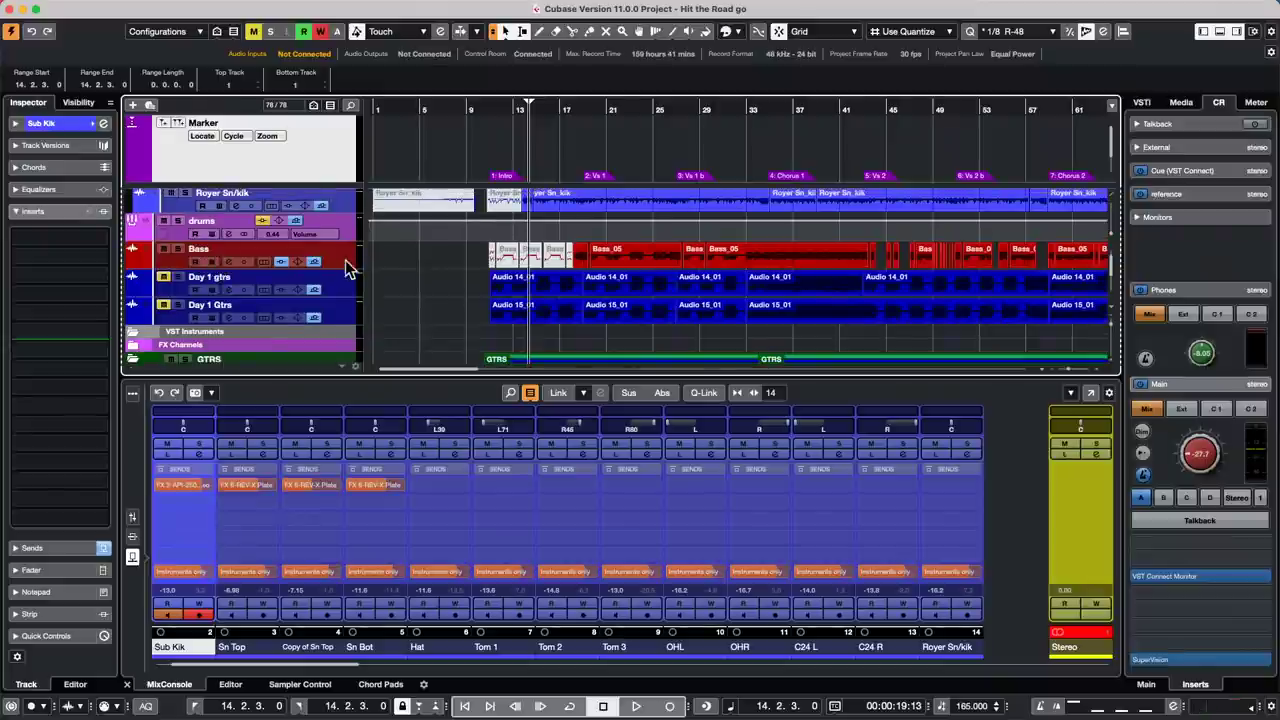
pyautogui.scroll(1, 342, 268)
pyautogui.scroll(3, 336, 266)
pyautogui.scroll(-8, 330, 265)
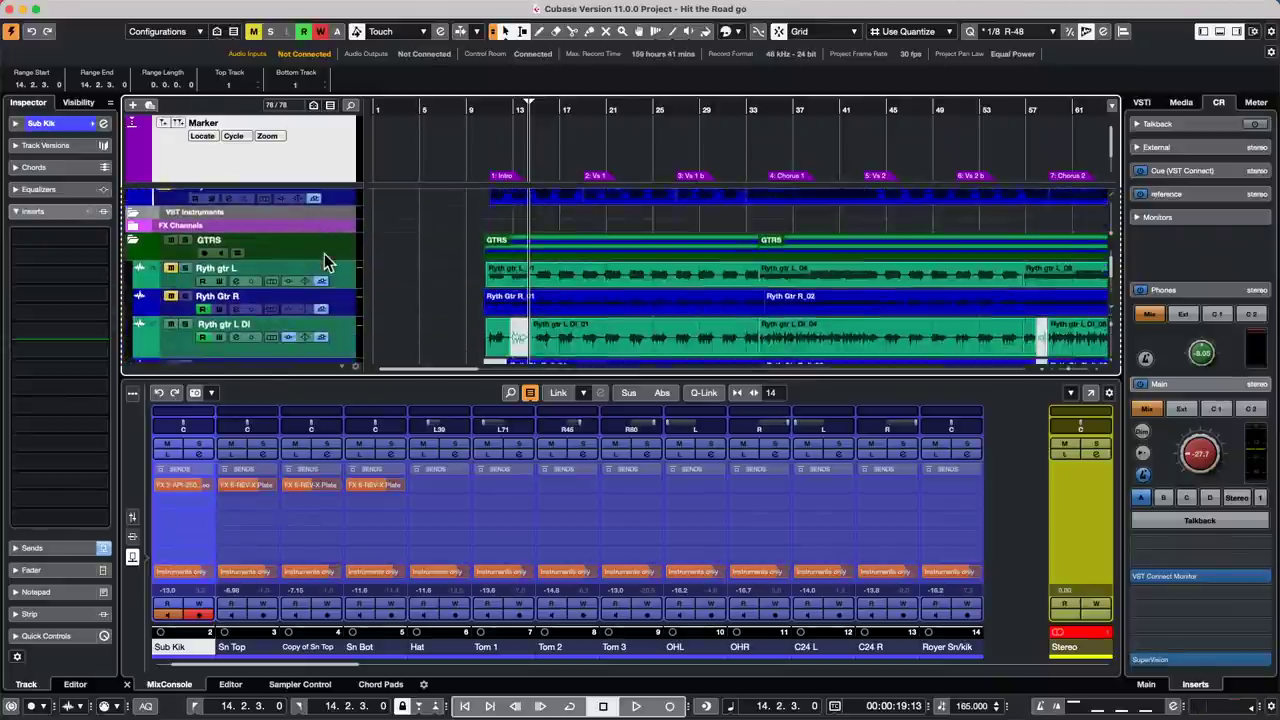
pyautogui.click(345, 282)
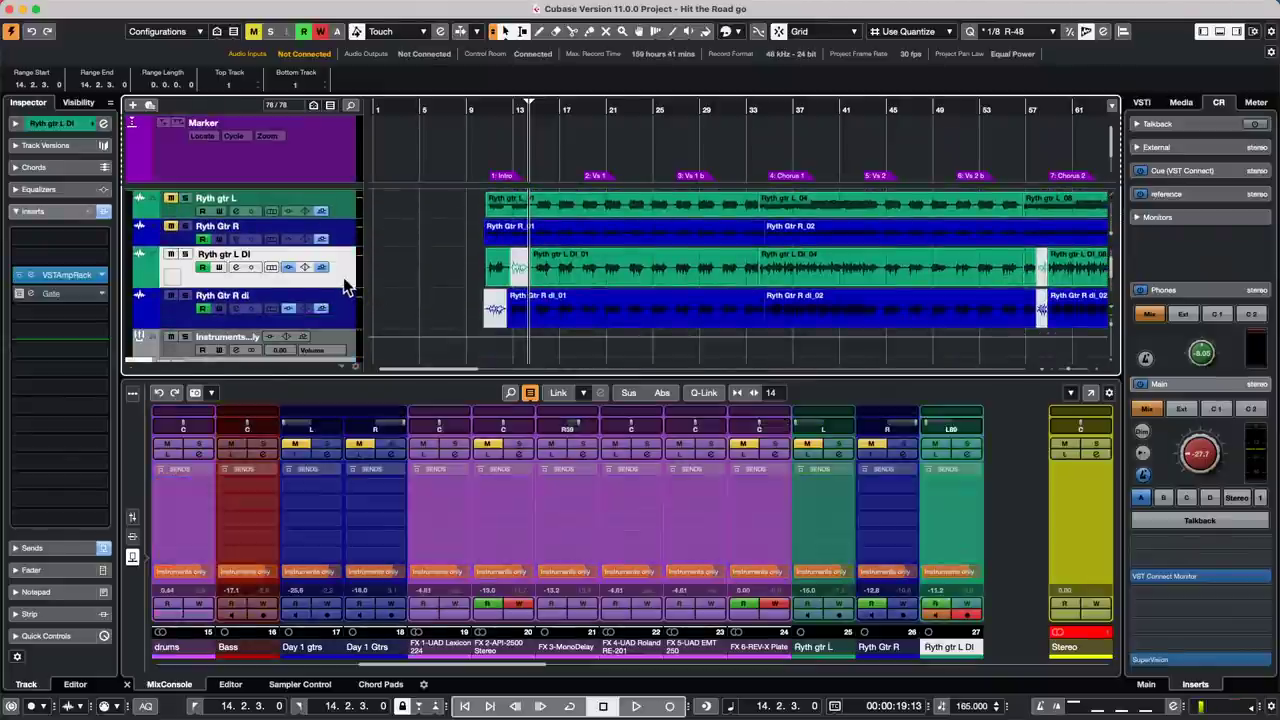
pyautogui.click(185, 254)
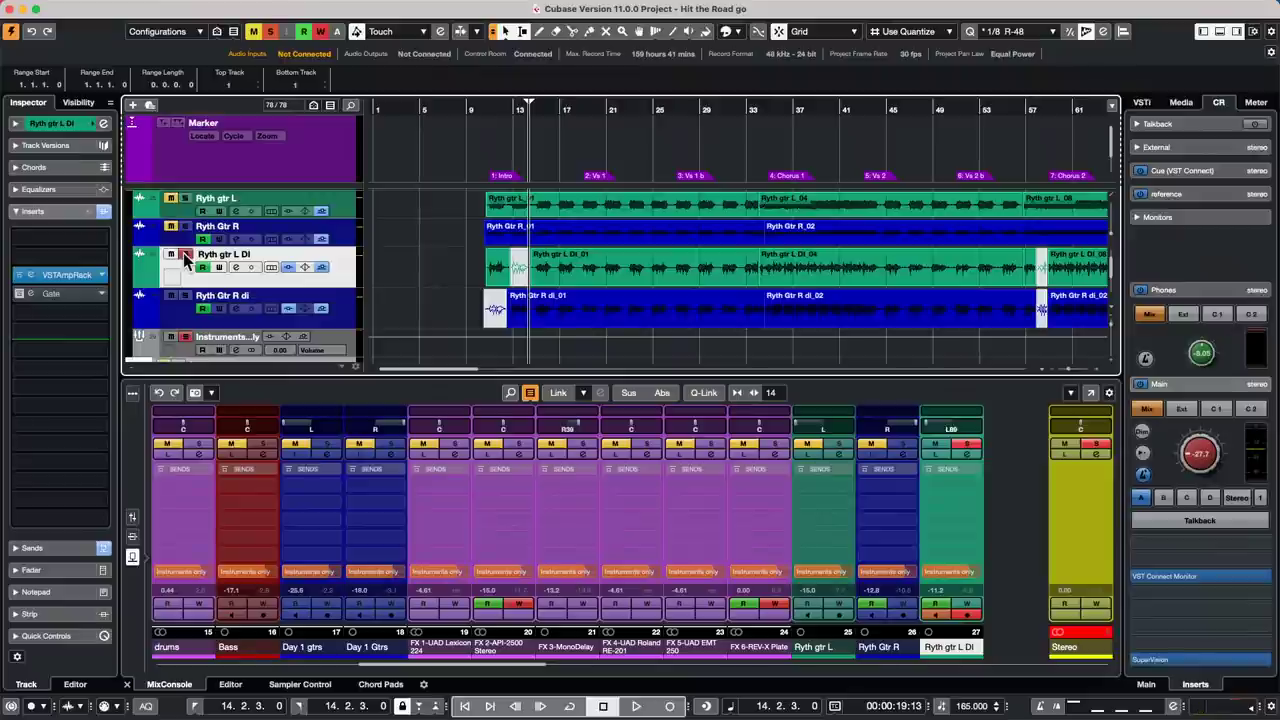
pyautogui.press('space')
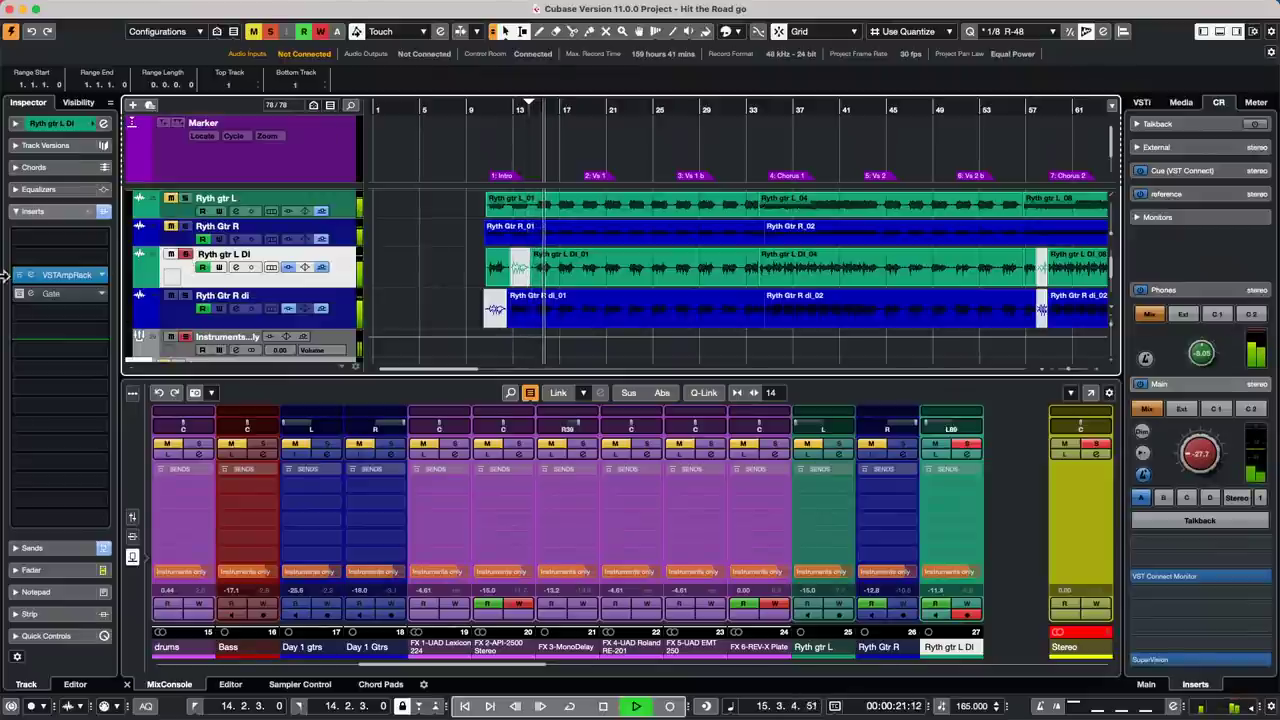
# Step: Audition VST Amp Rack on the Ryth gtr L DI track with the Control Room main level set to -12.7 and the plug-in switched on
pyautogui.click(67, 280)
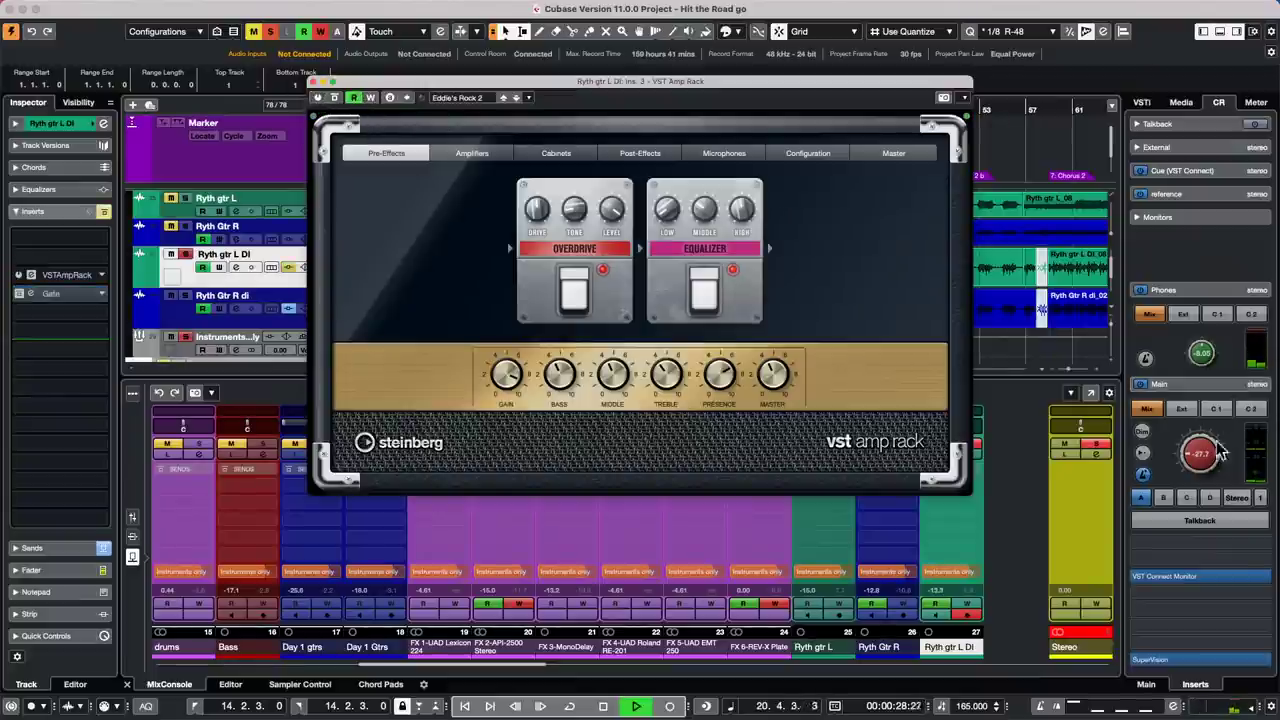
pyautogui.click(1195, 440)
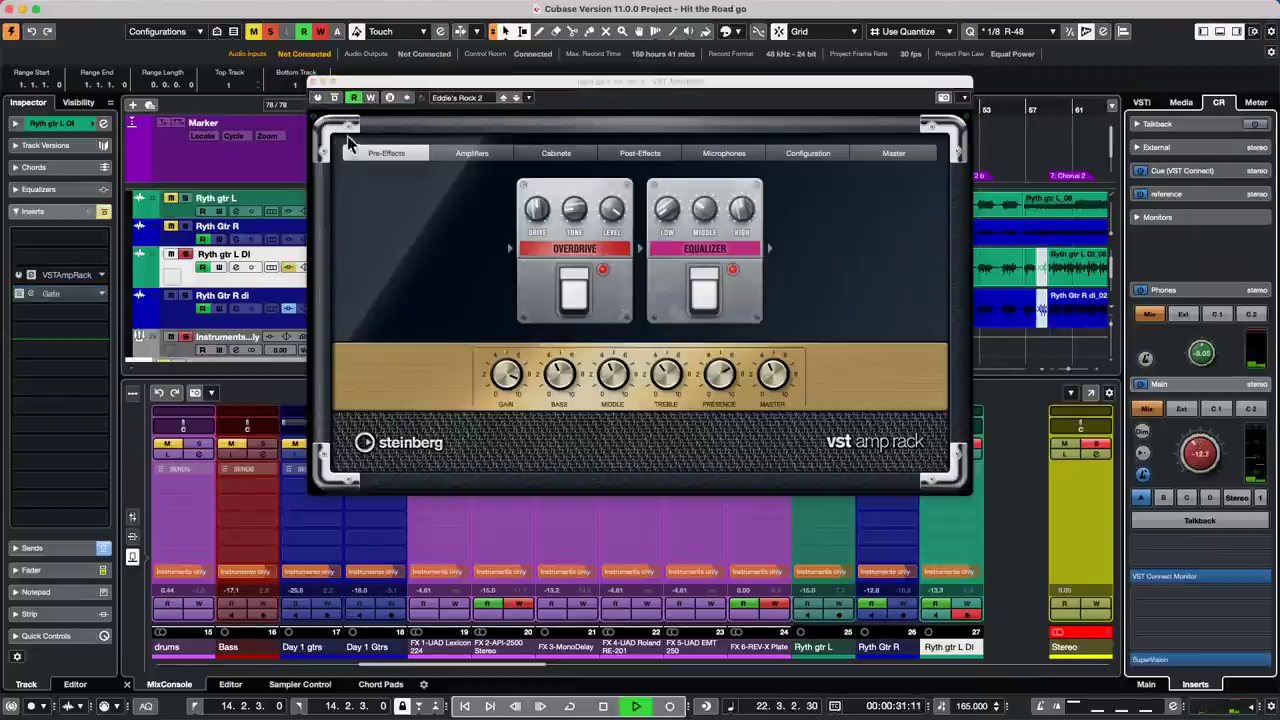
pyautogui.click(318, 96)
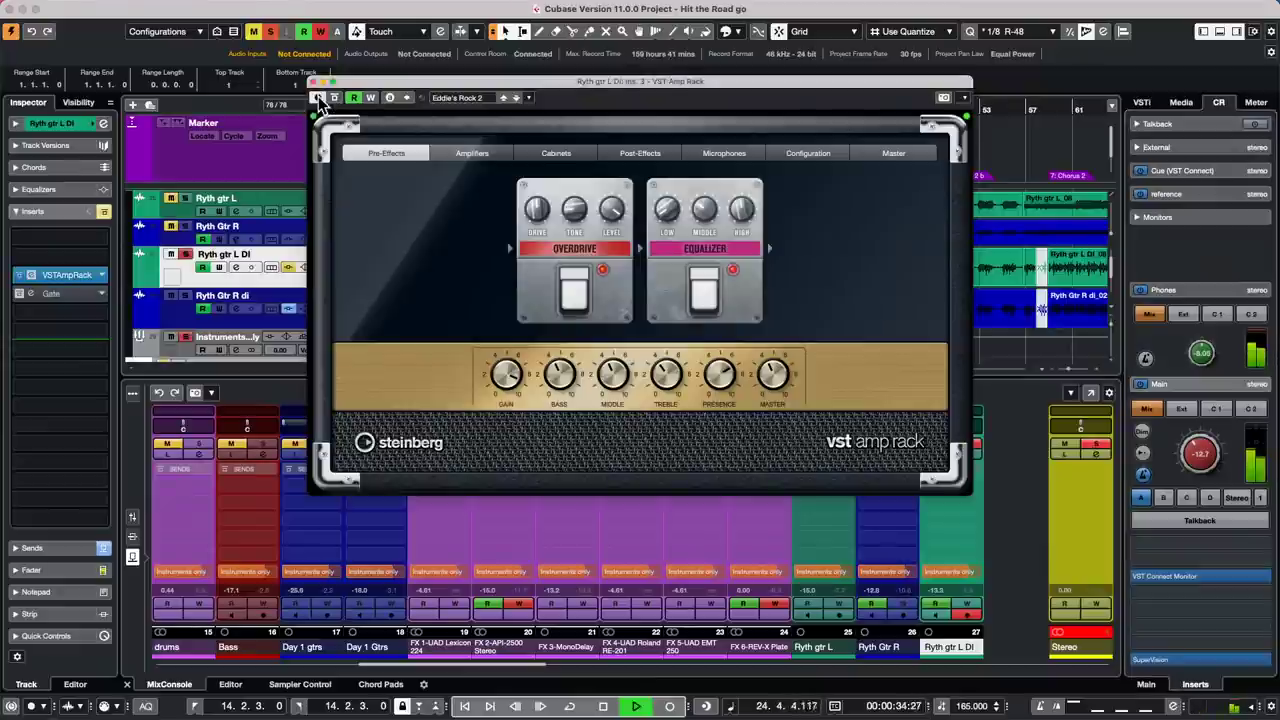
pyautogui.press('space')
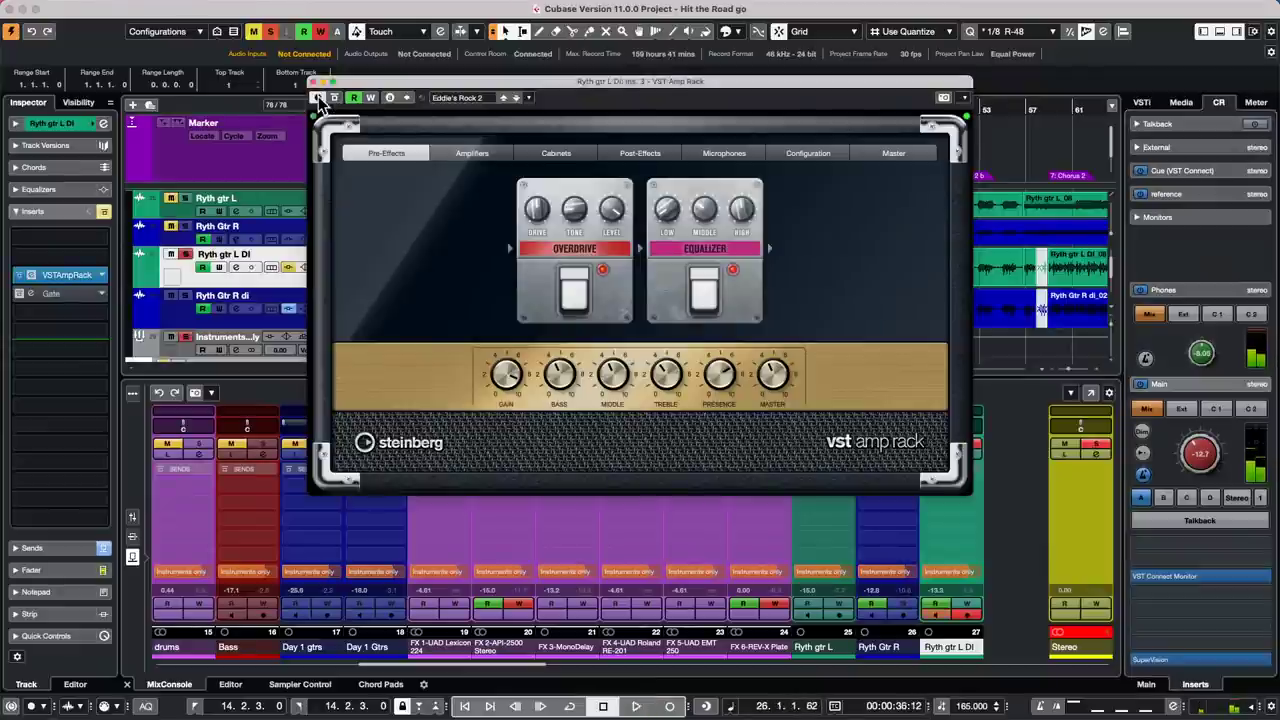
pyautogui.click(314, 82)
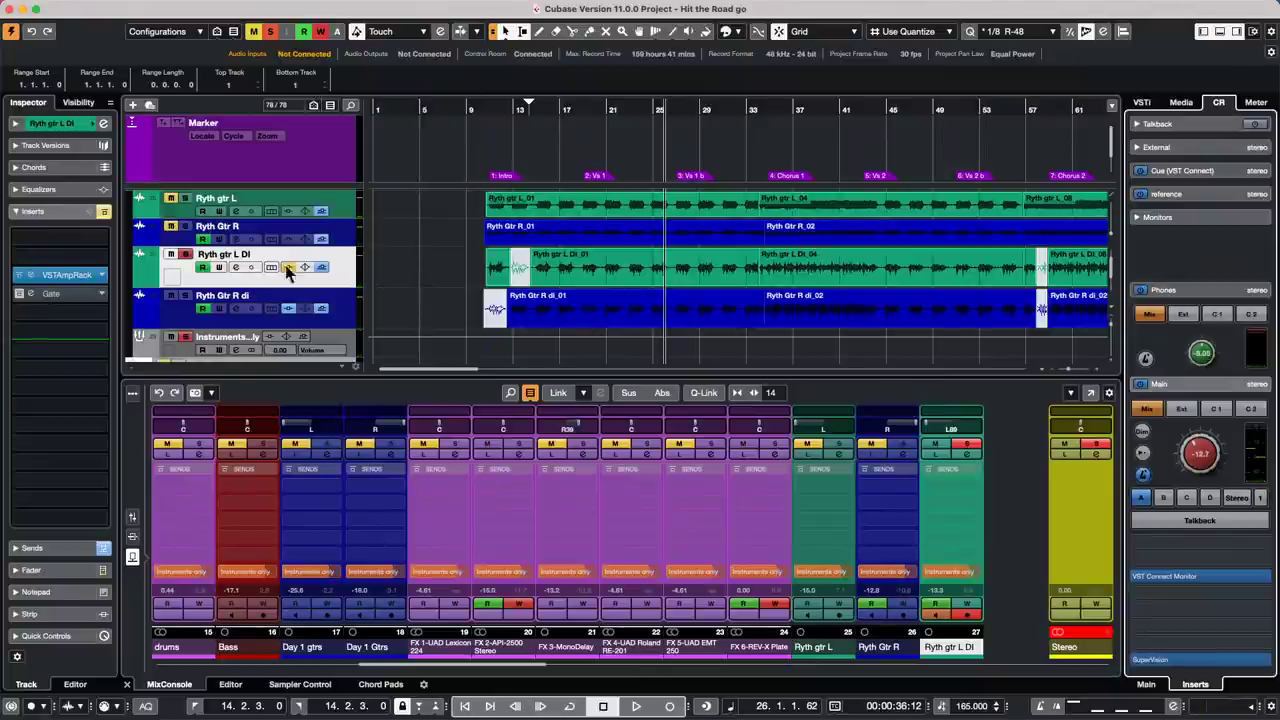
pyautogui.rightClick(354, 268)
pyautogui.moveTo(427, 280)
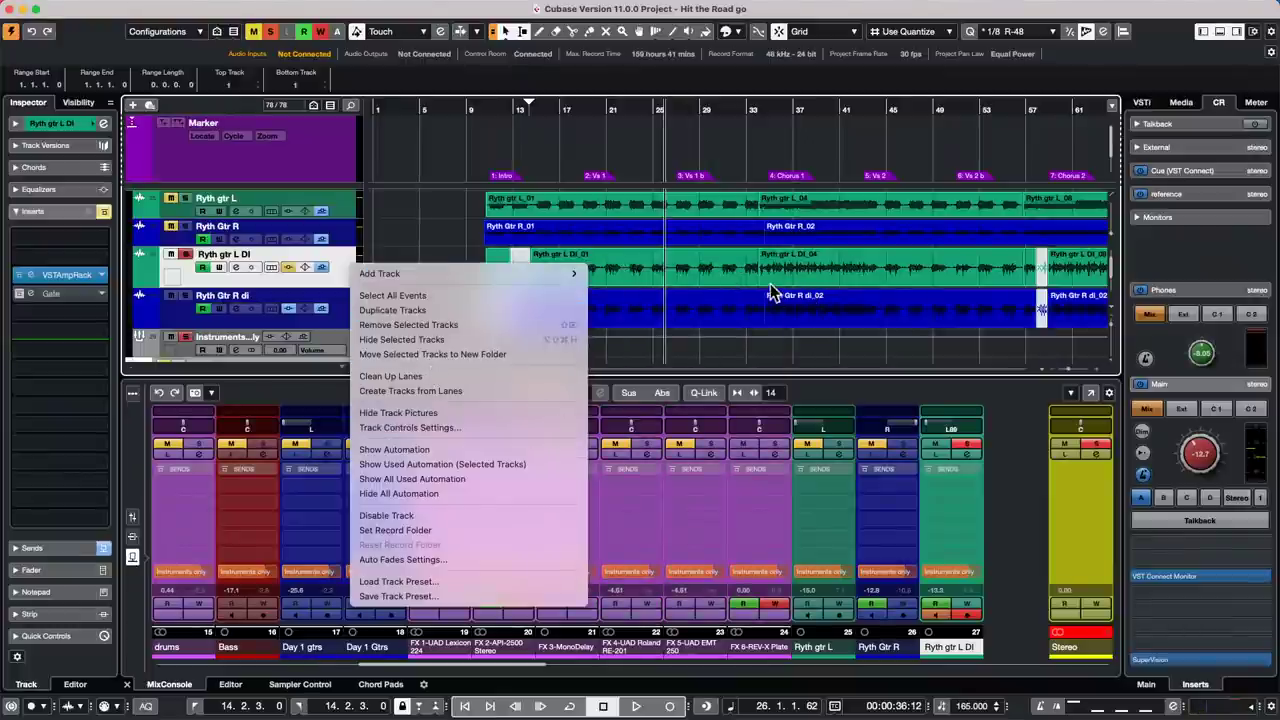
pyautogui.click(755, 372)
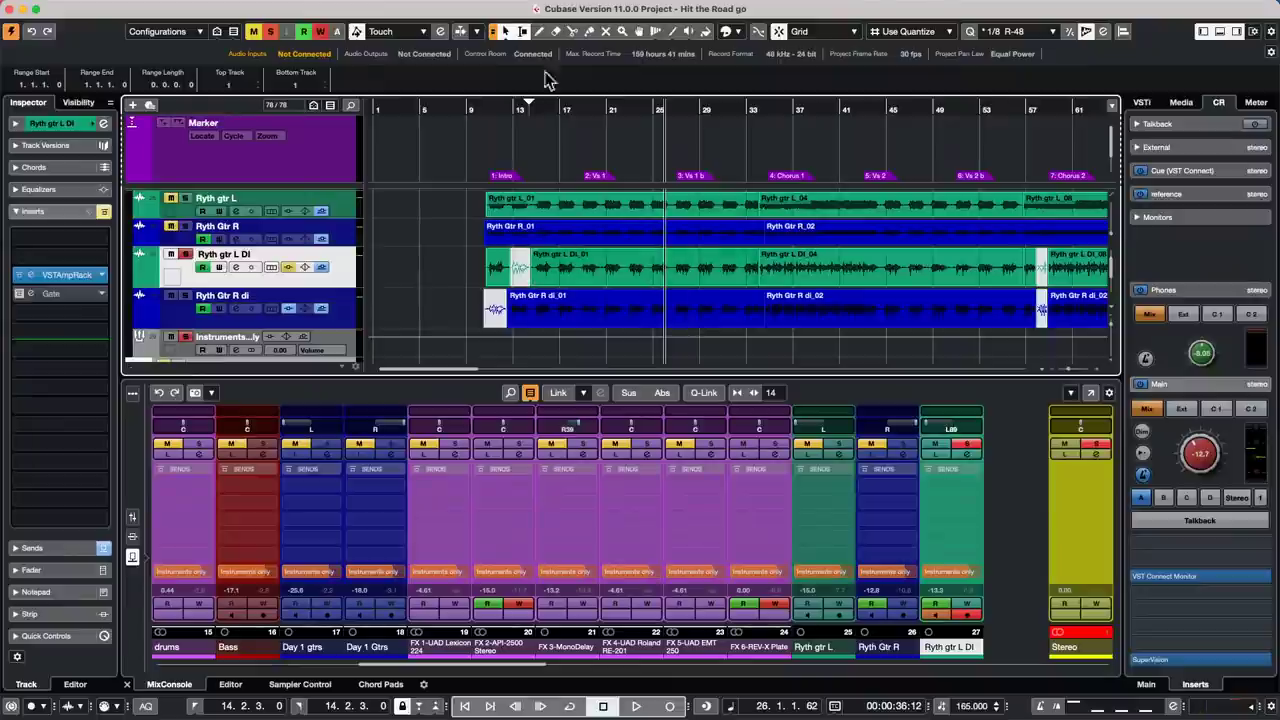
pyautogui.moveTo(505, 12)
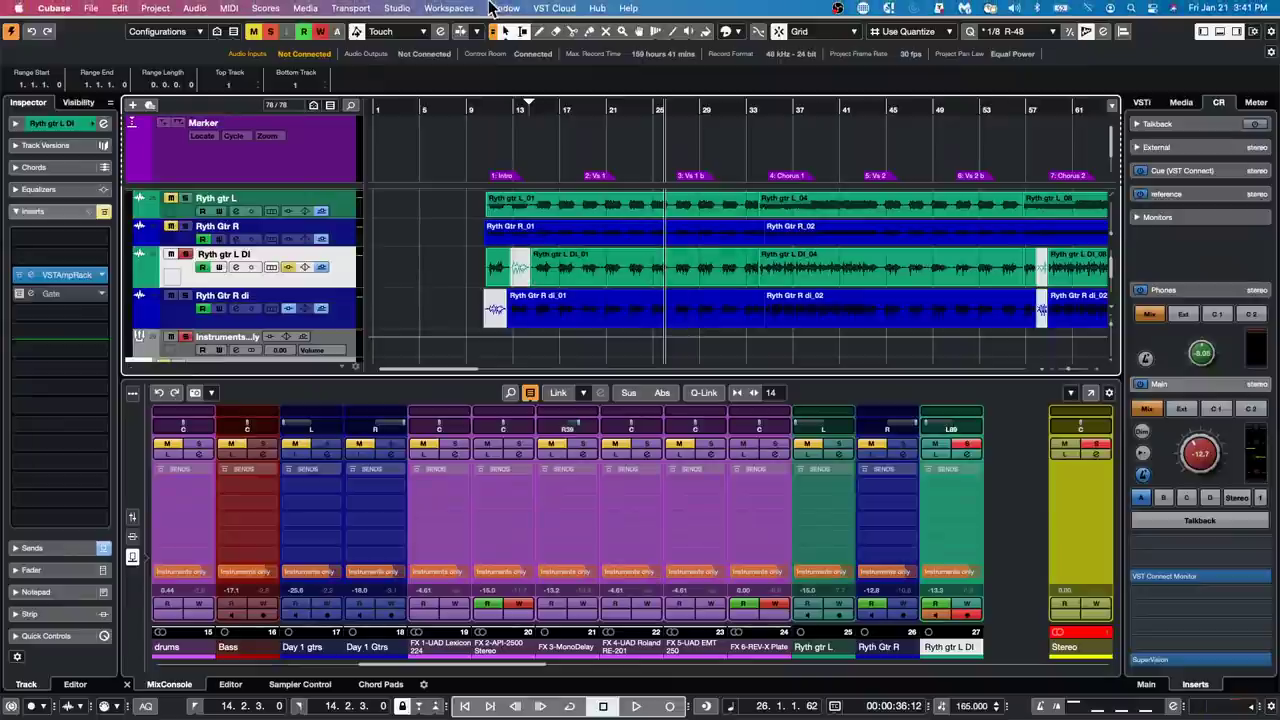
pyautogui.click(414, 10)
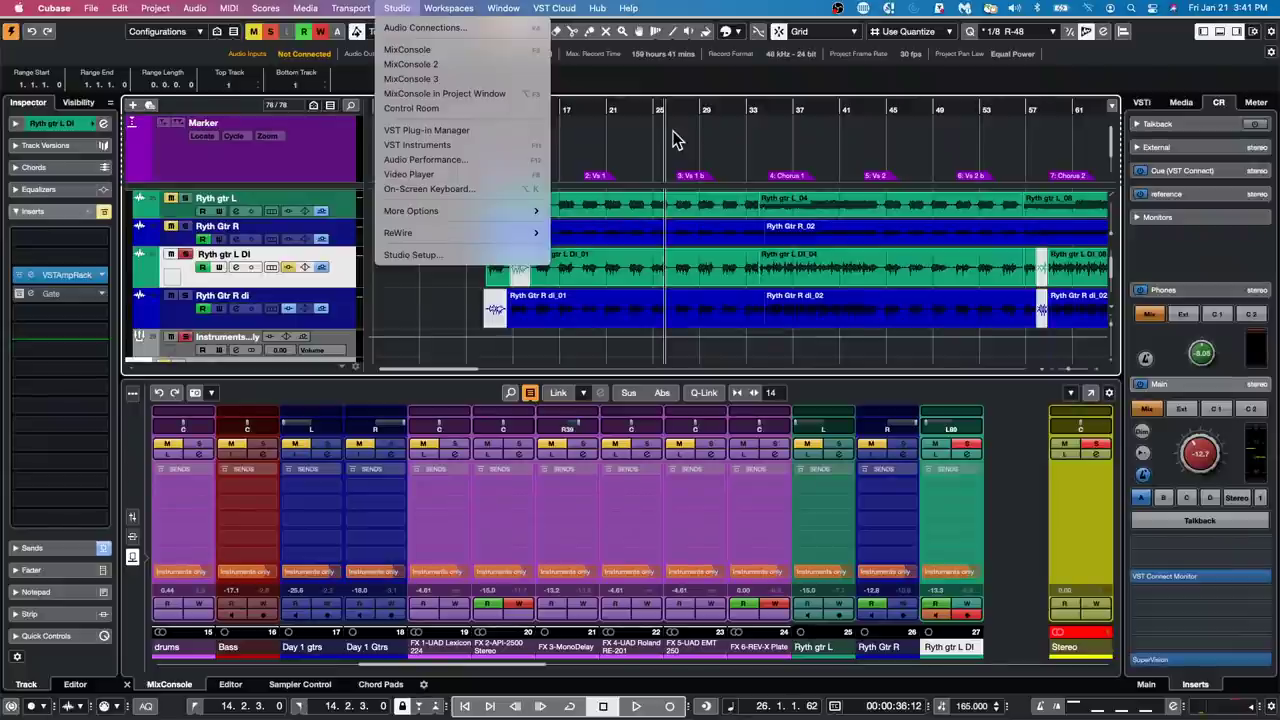
pyautogui.click(425, 308)
# Step: Open the Hk Vox dbl event at Chorus 1 in the sample editor and enable VariAudio editing
pyautogui.scroll(-3, 666, 265)
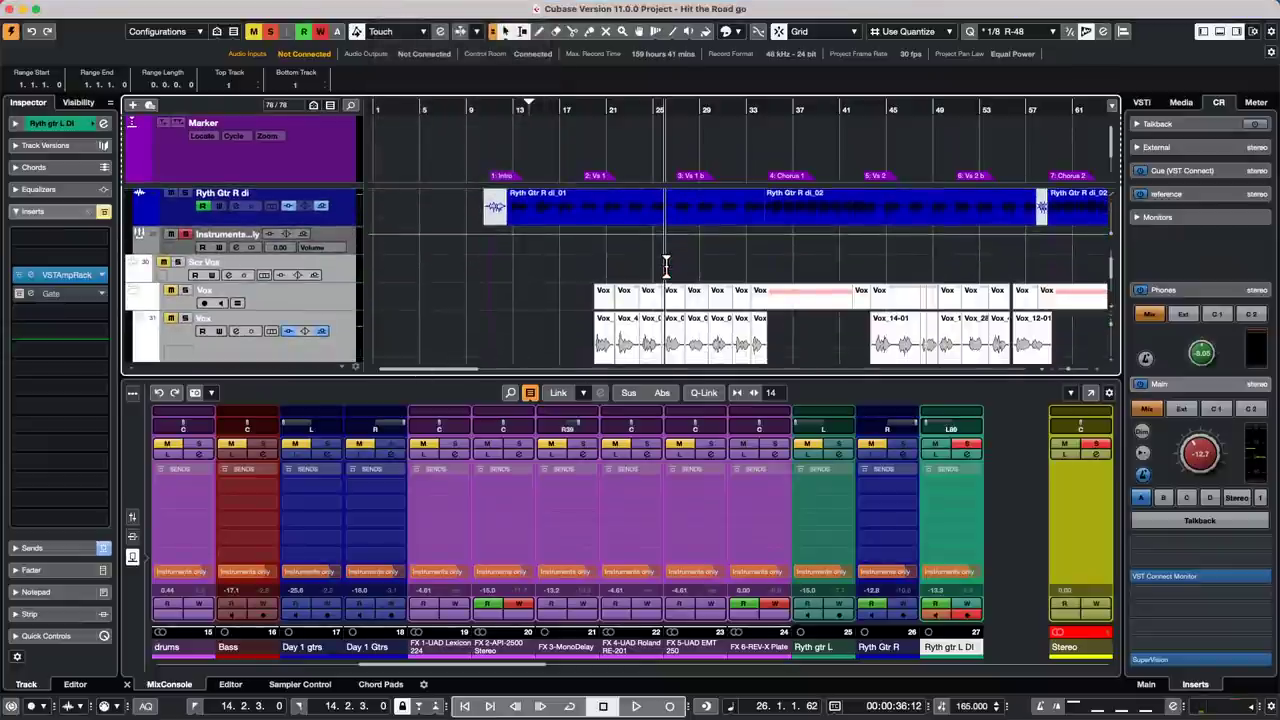
pyautogui.scroll(-3, 666, 265)
pyautogui.doubleClick(826, 222)
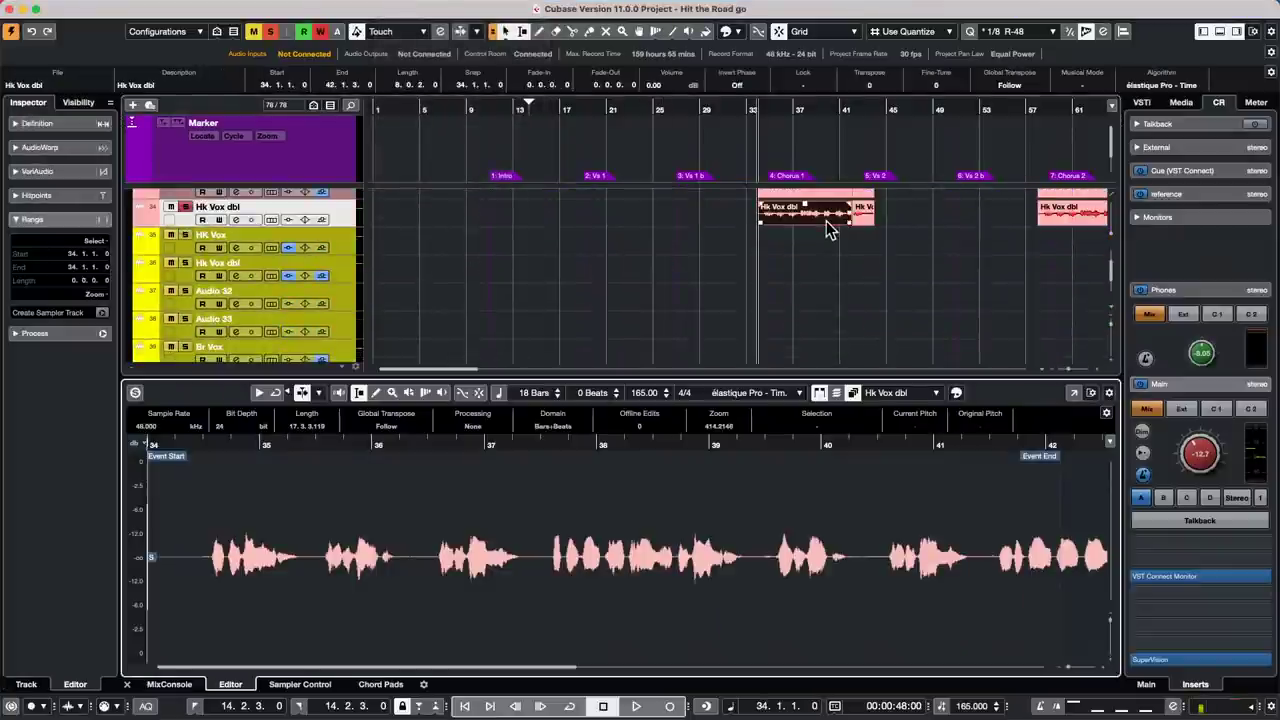
pyautogui.click(69, 173)
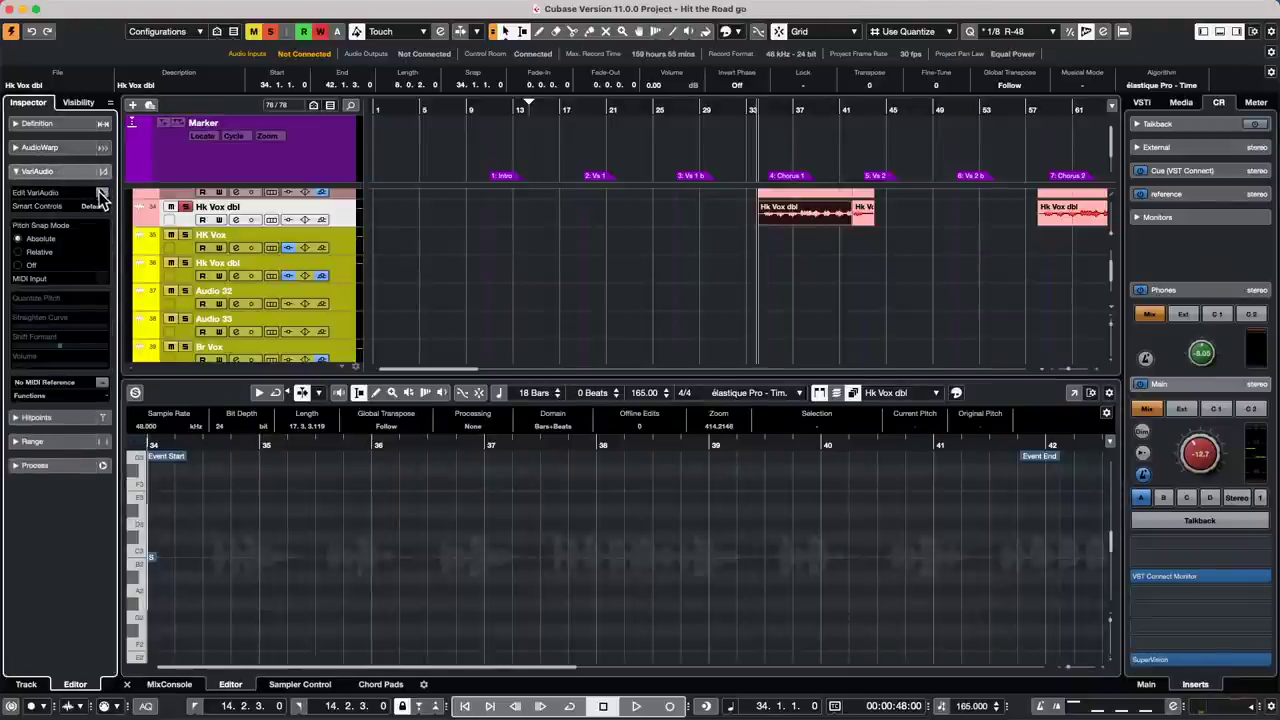
pyautogui.click(101, 194)
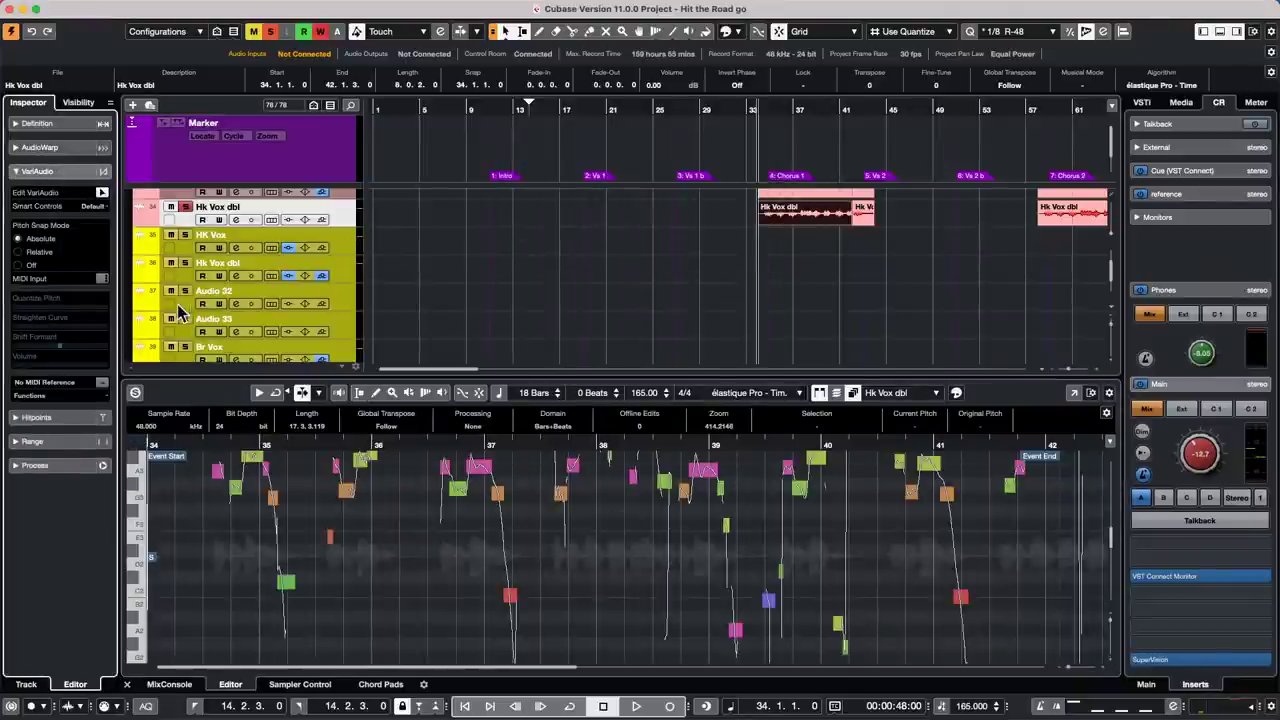
# Step: Load the Pitch Correct plug-in into the first insert slot of the Hk Vox dbl track
pyautogui.click(343, 217)
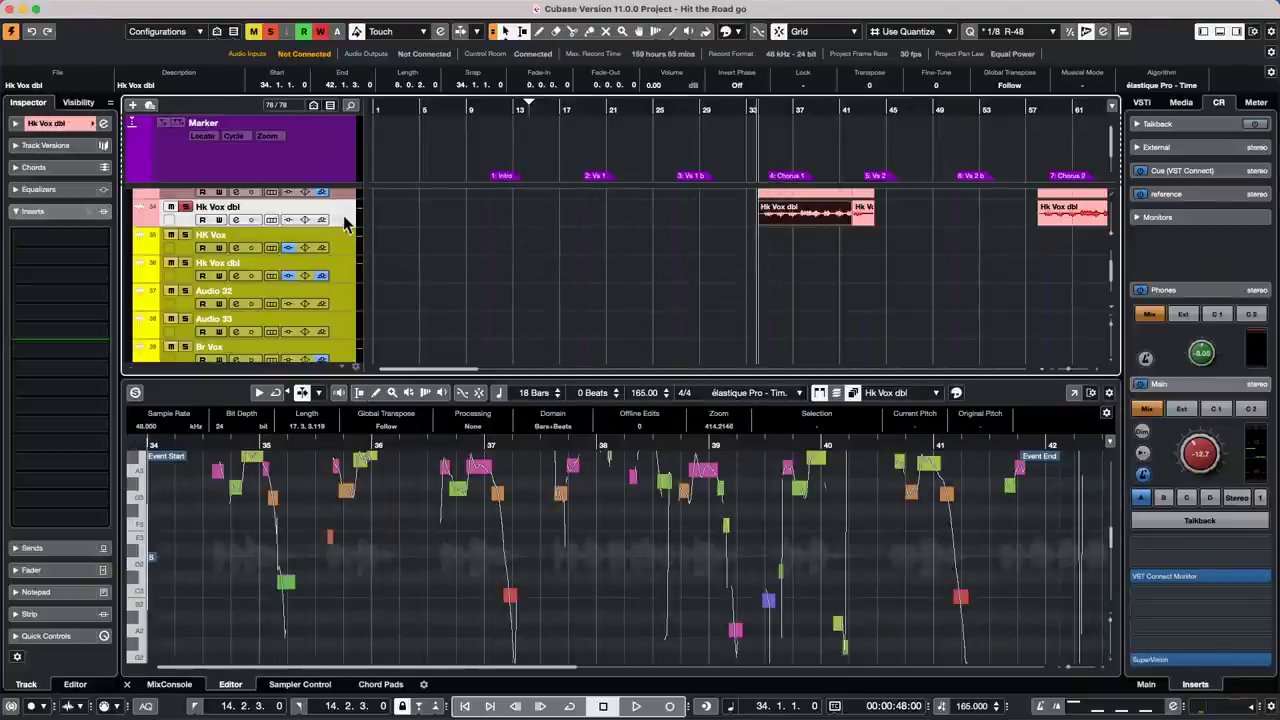
pyautogui.click(57, 240)
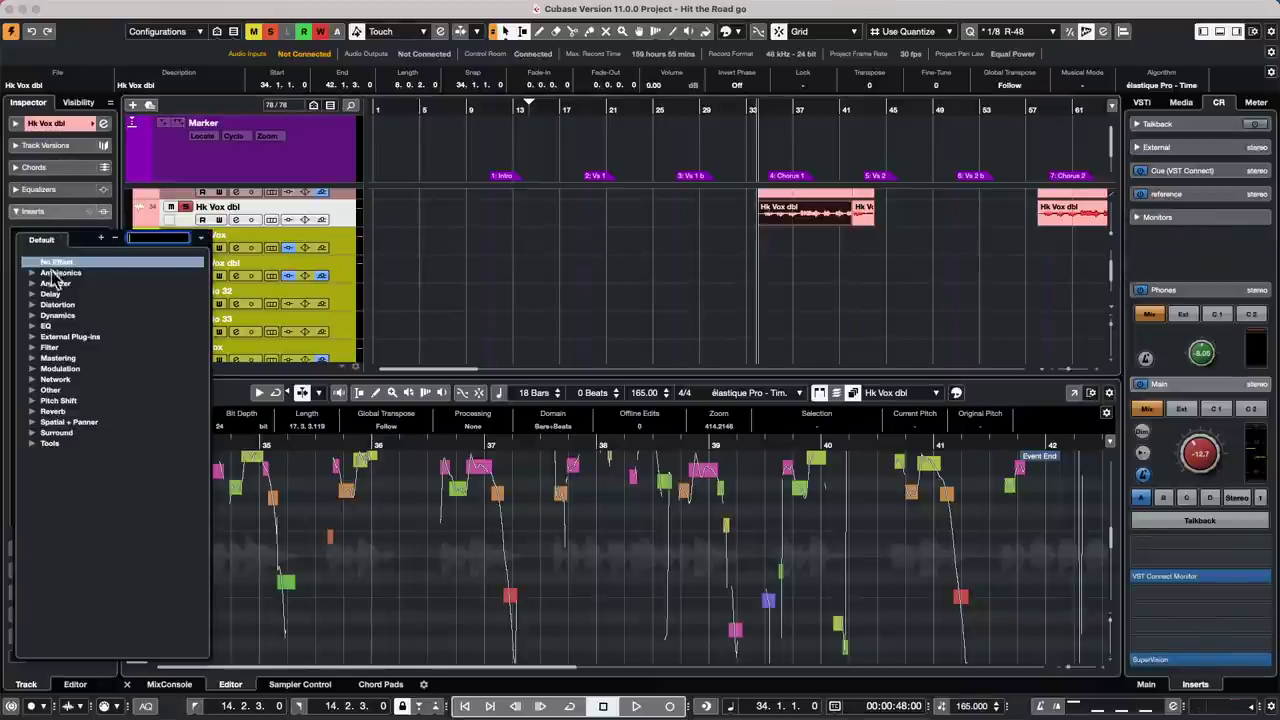
pyautogui.click(31, 400)
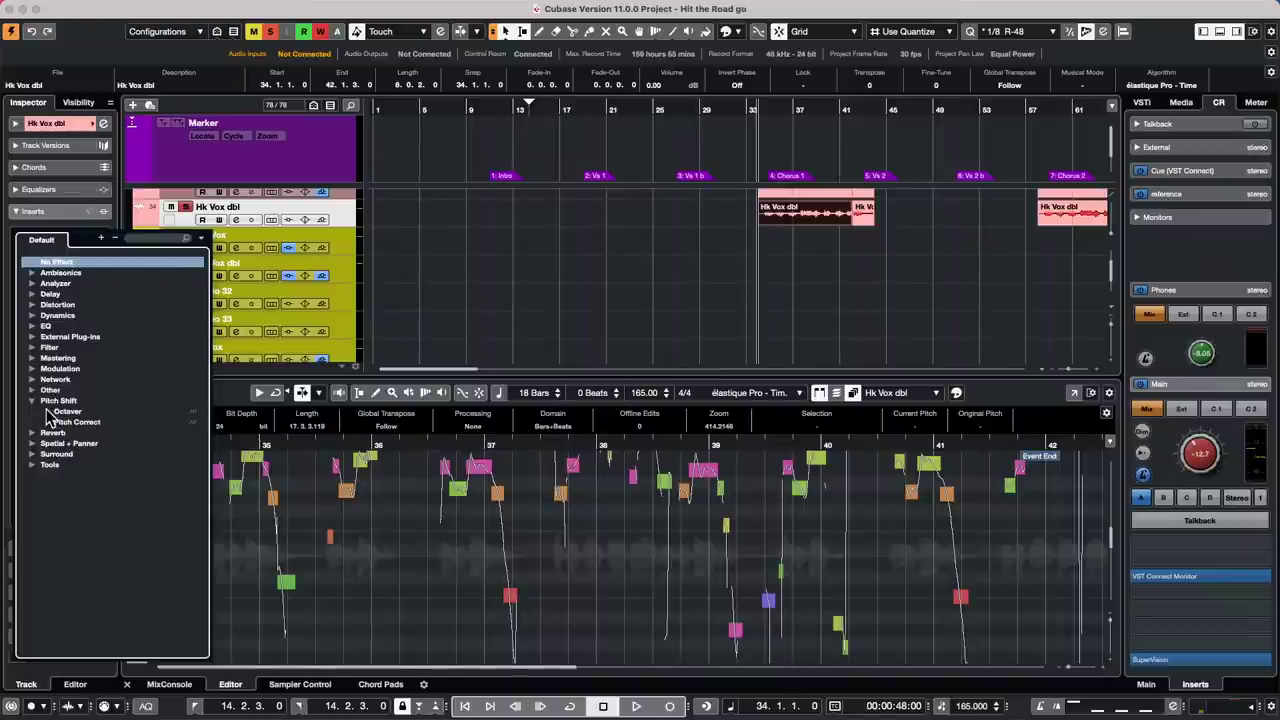
pyautogui.click(78, 421)
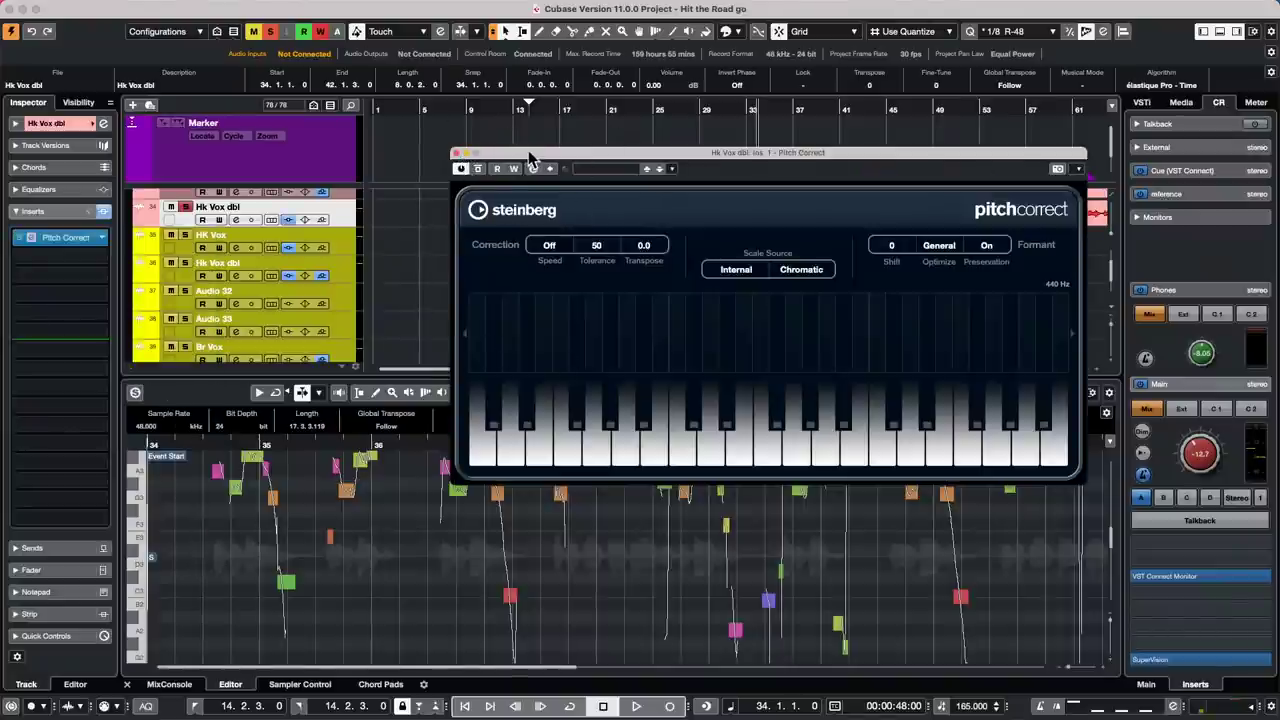
# Step: Close the Pitch Correct window and remove the plug-in from the Hk Vox dbl track's inserts
pyautogui.moveTo(530, 160); pyautogui.dragTo(529, 294)
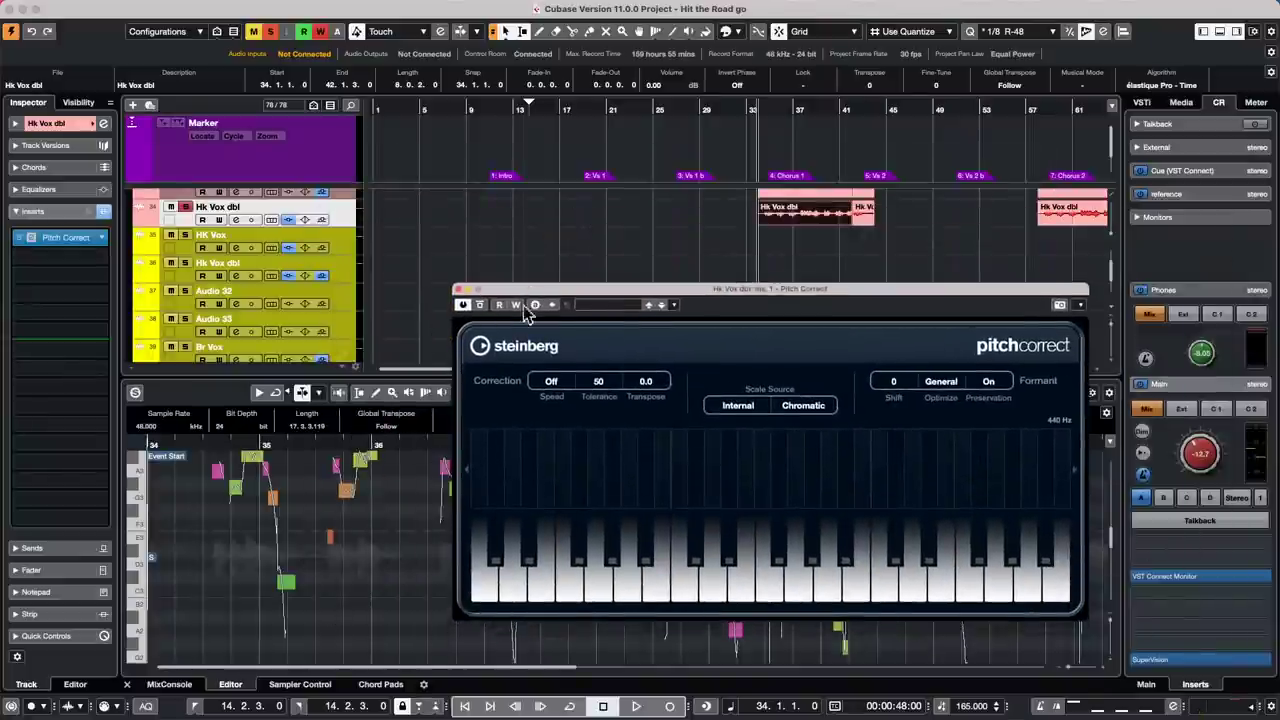
pyautogui.click(458, 289)
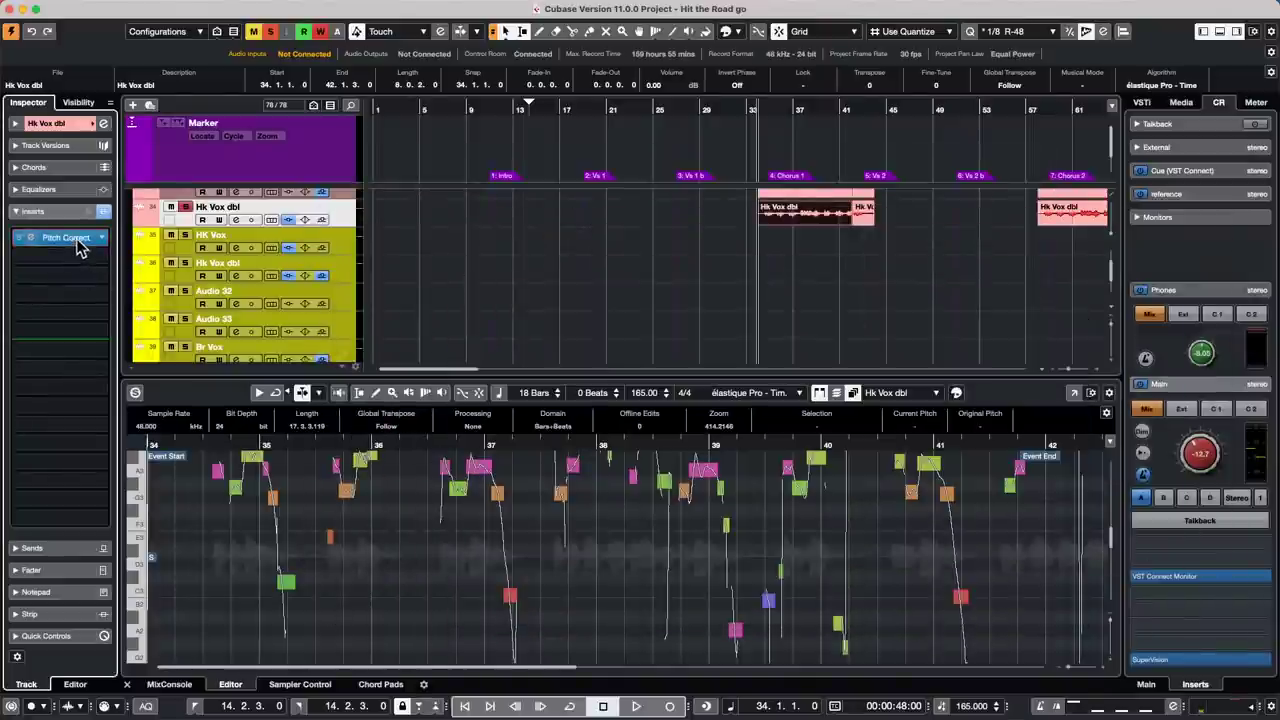
pyautogui.moveTo(78, 242); pyautogui.dragTo(566, 212)
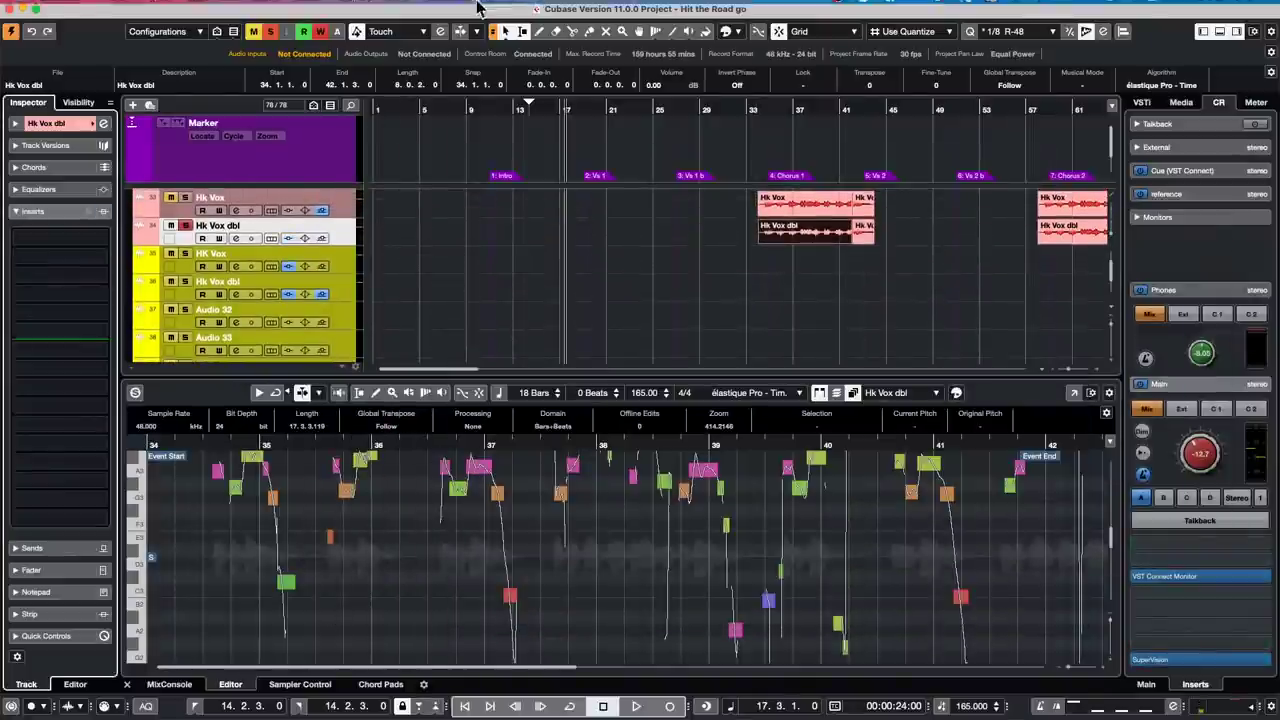
# Step: Open the Profile Manager to view its profile list and options, and close it again
pyautogui.moveTo(480, 8)
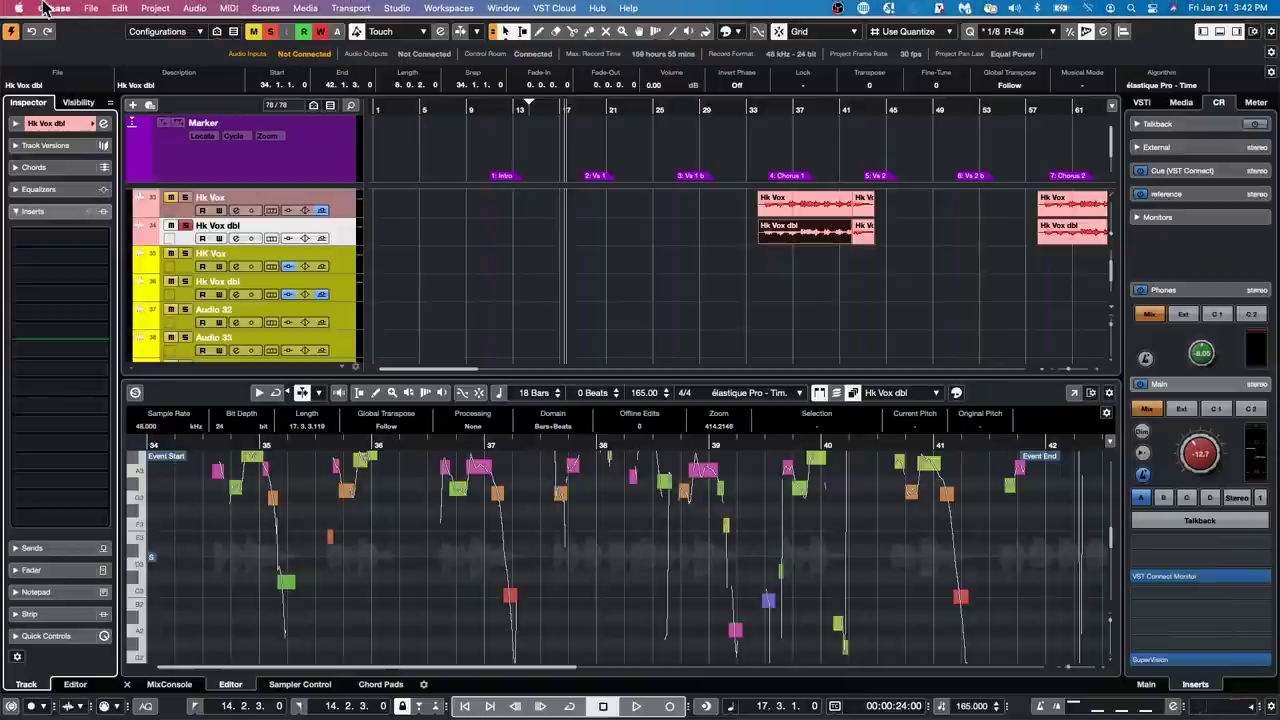
pyautogui.click(96, 8)
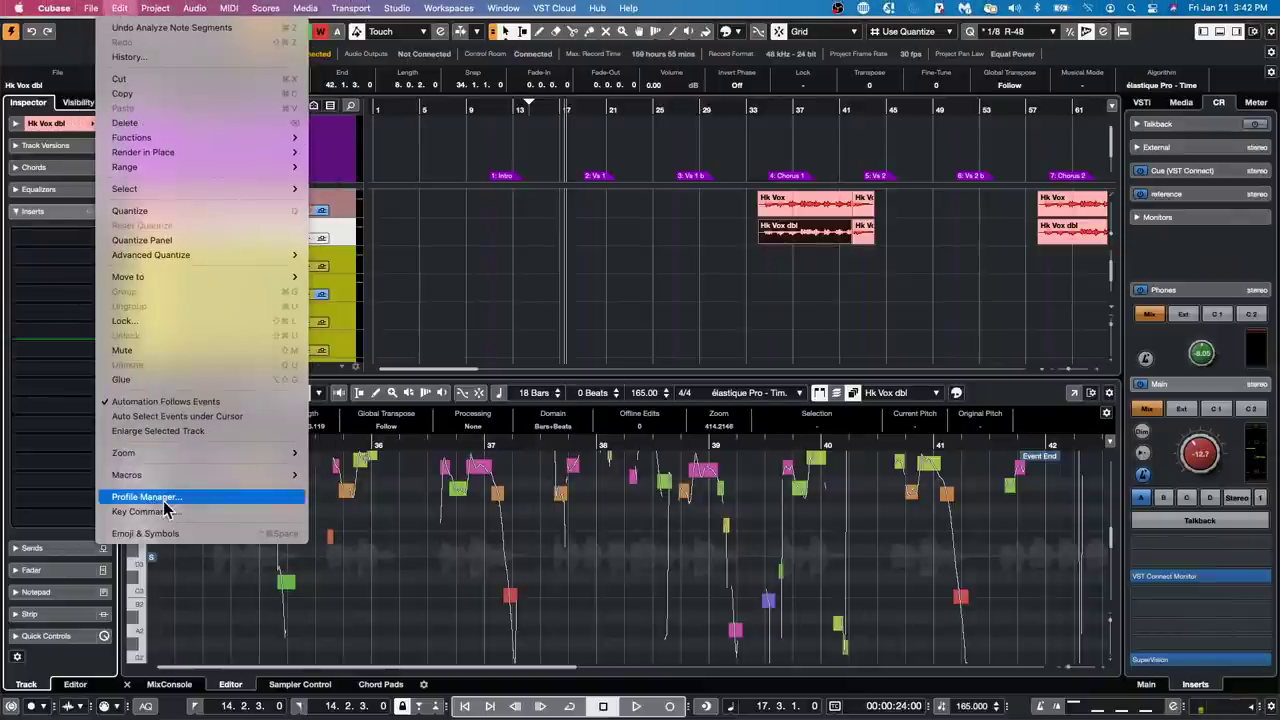
pyautogui.click(167, 497)
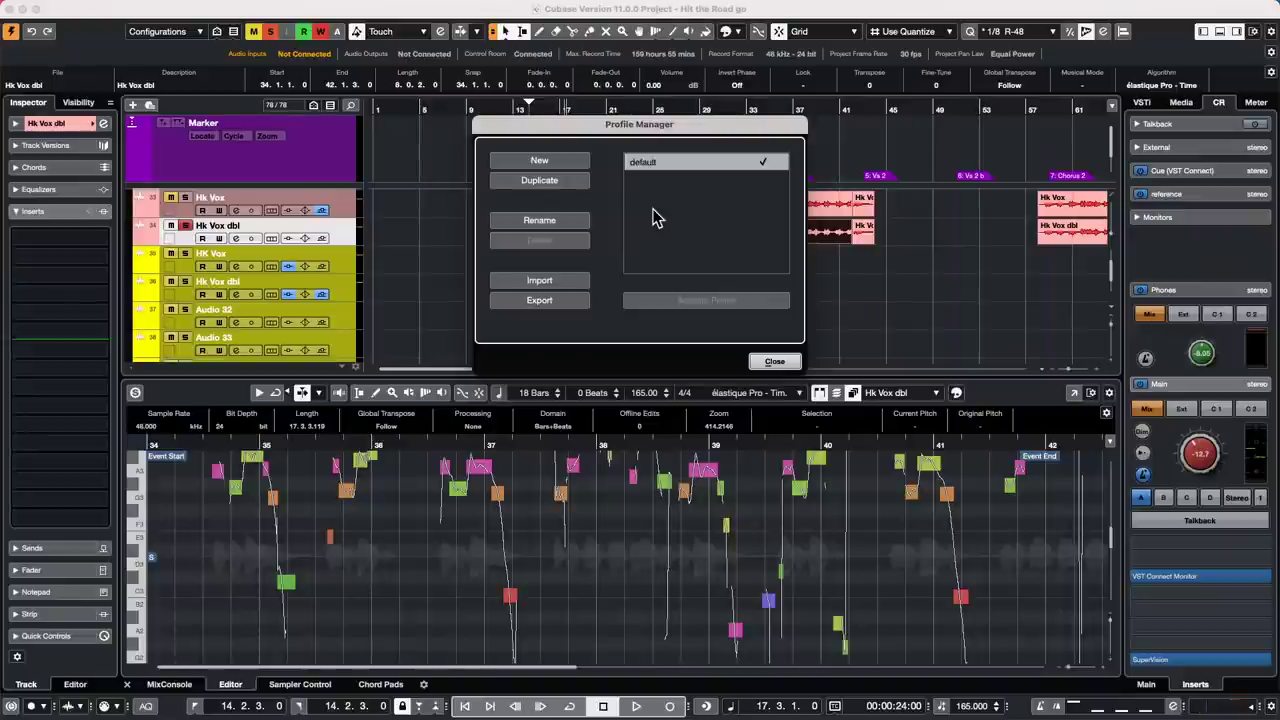
pyautogui.click(774, 361)
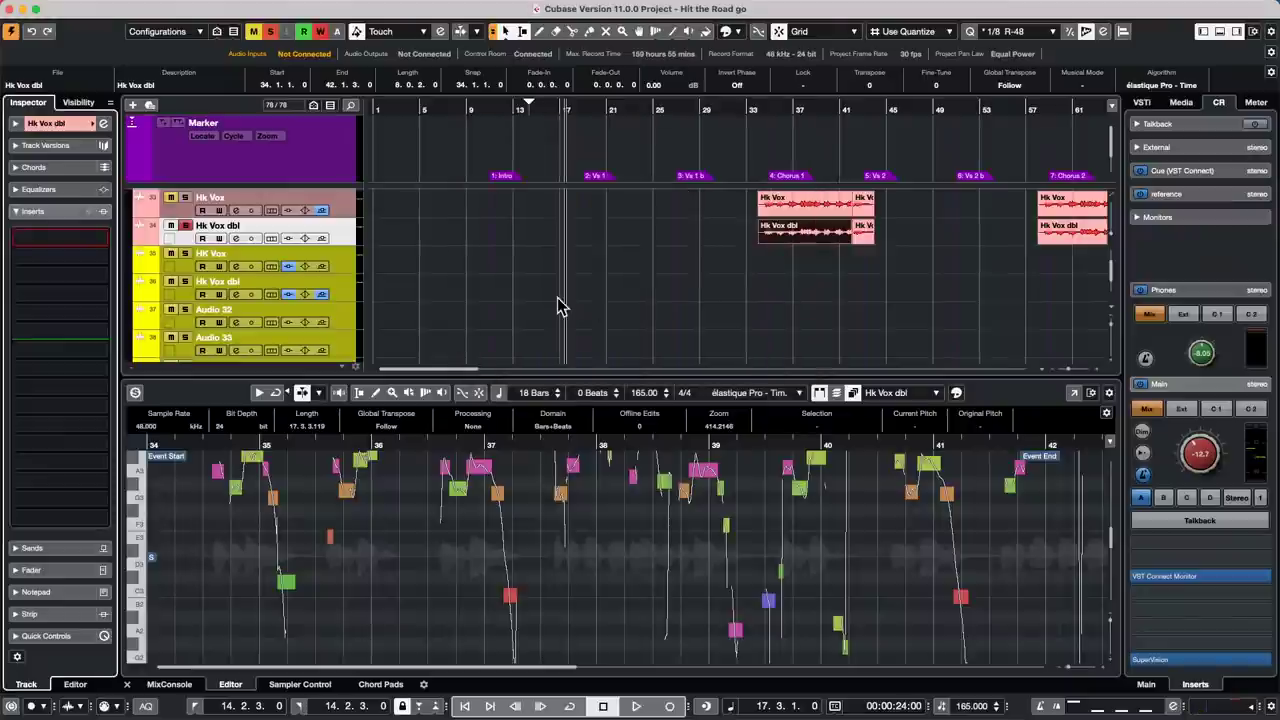
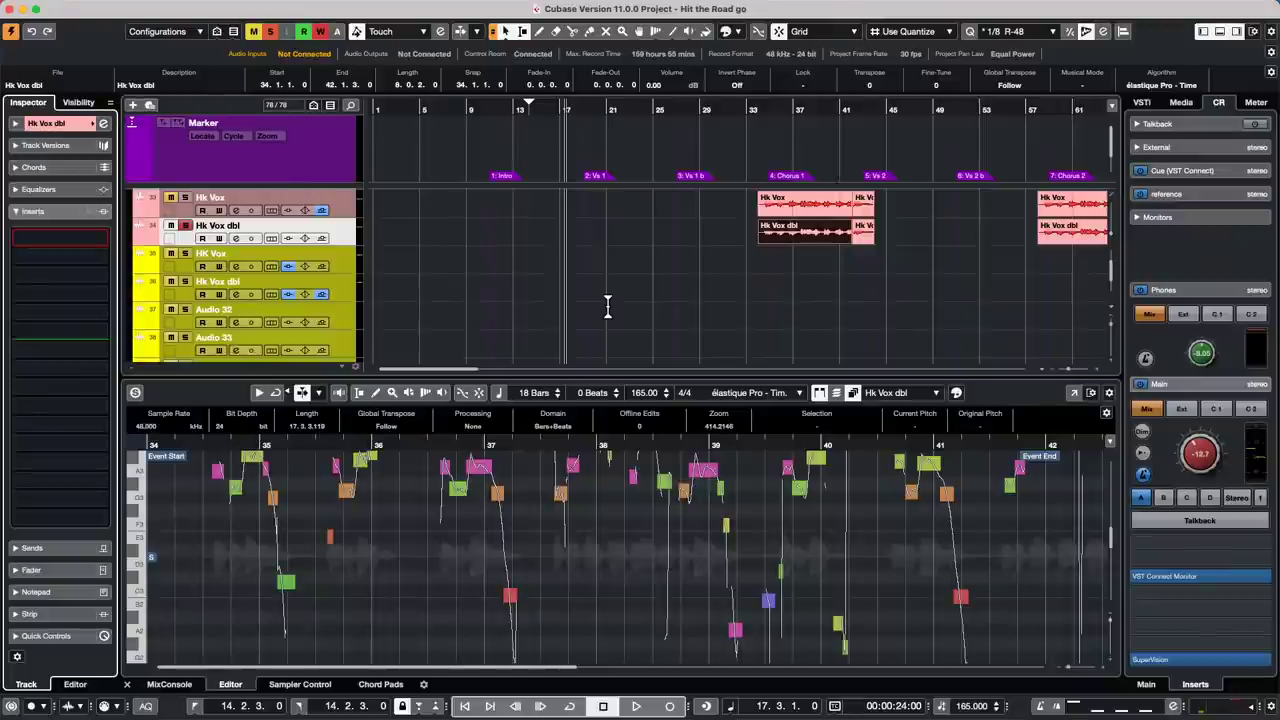
# Step: Open the recent project Amos Moses - GO.cpr and activate it
pyautogui.click(93, 8)
pyautogui.moveTo(130, 292)
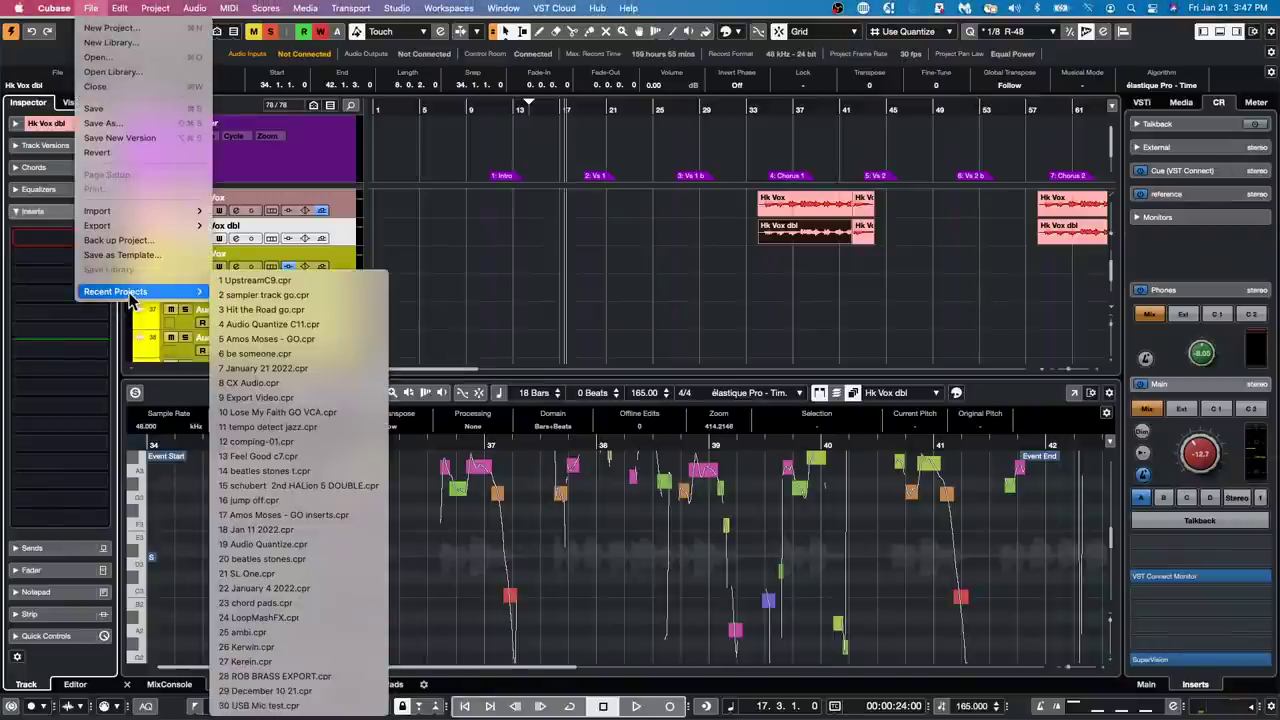
pyautogui.click(320, 341)
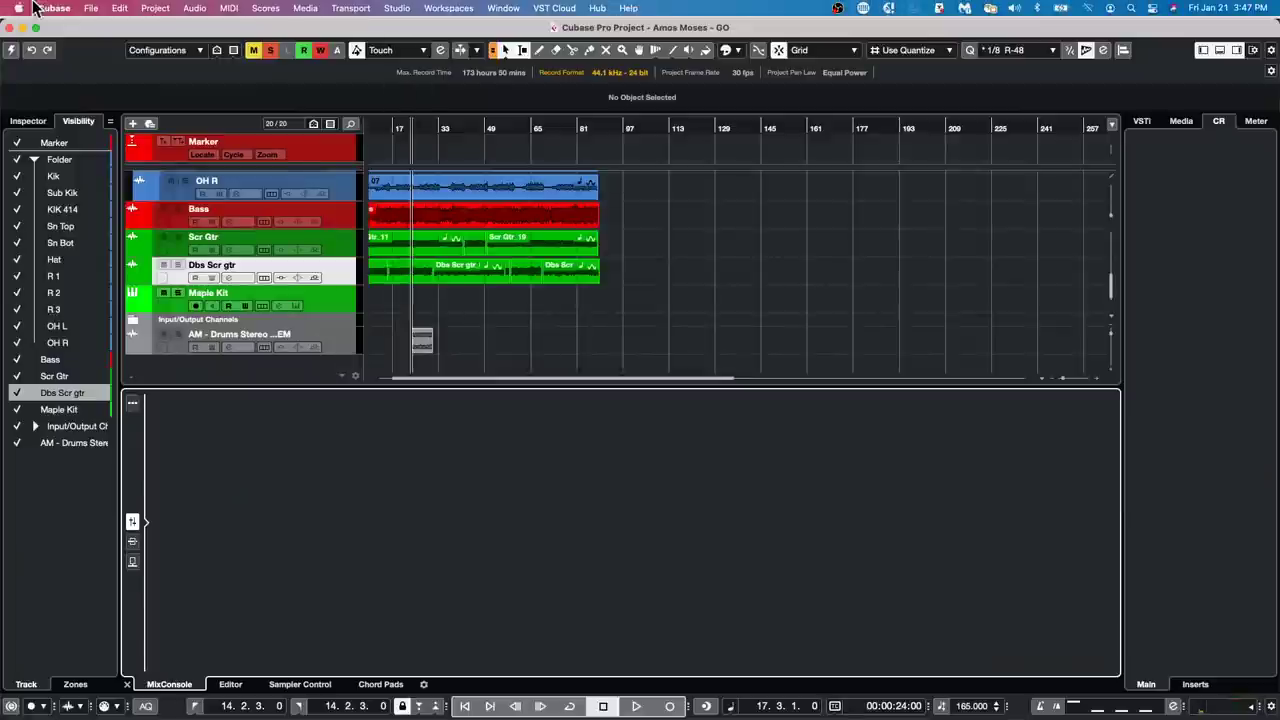
pyautogui.click(13, 50)
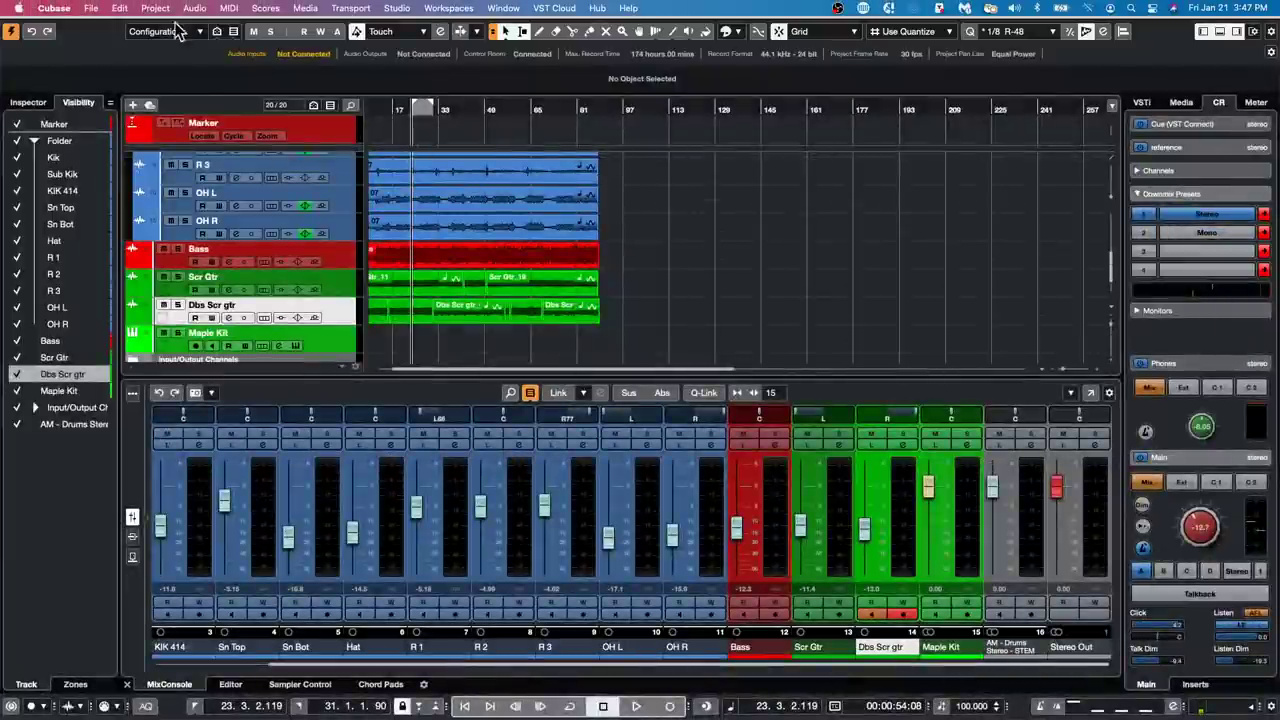
# Step: Revert the Amos Moses - GO project to its last saved version, deleting the files created since that save
pyautogui.click(91, 8)
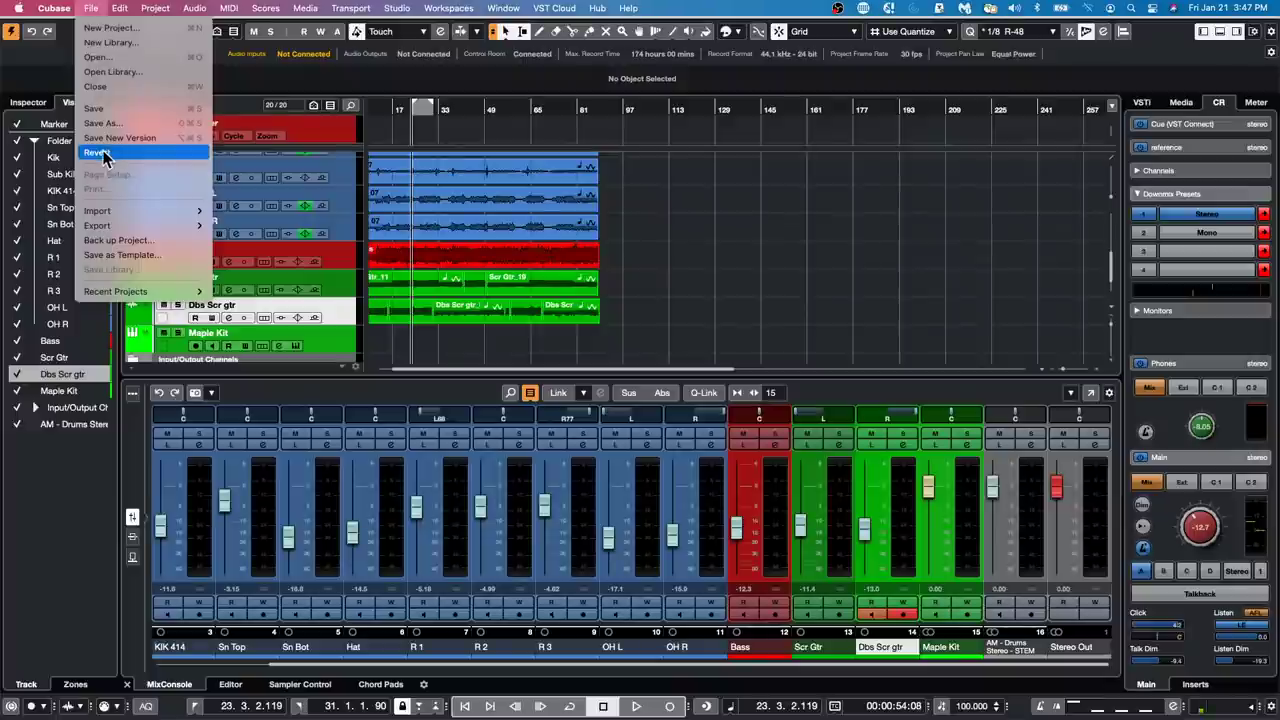
pyautogui.click(100, 152)
pyautogui.click(704, 243)
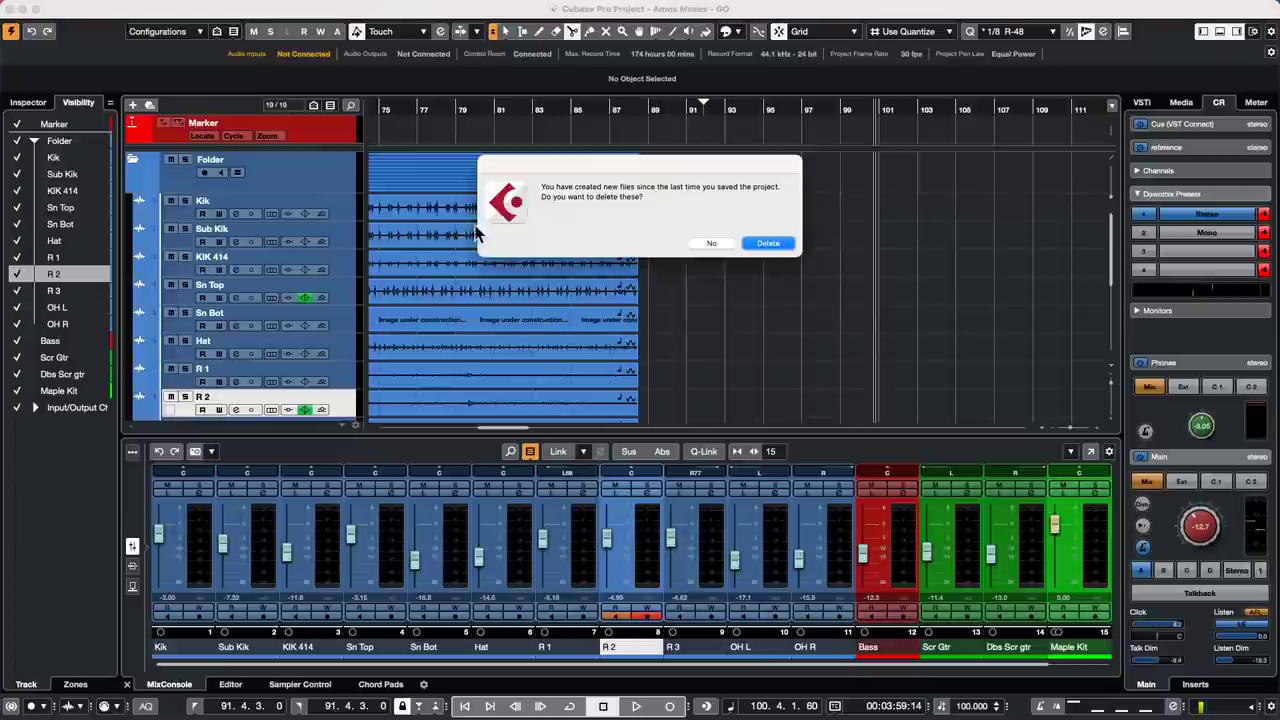
pyautogui.click(766, 244)
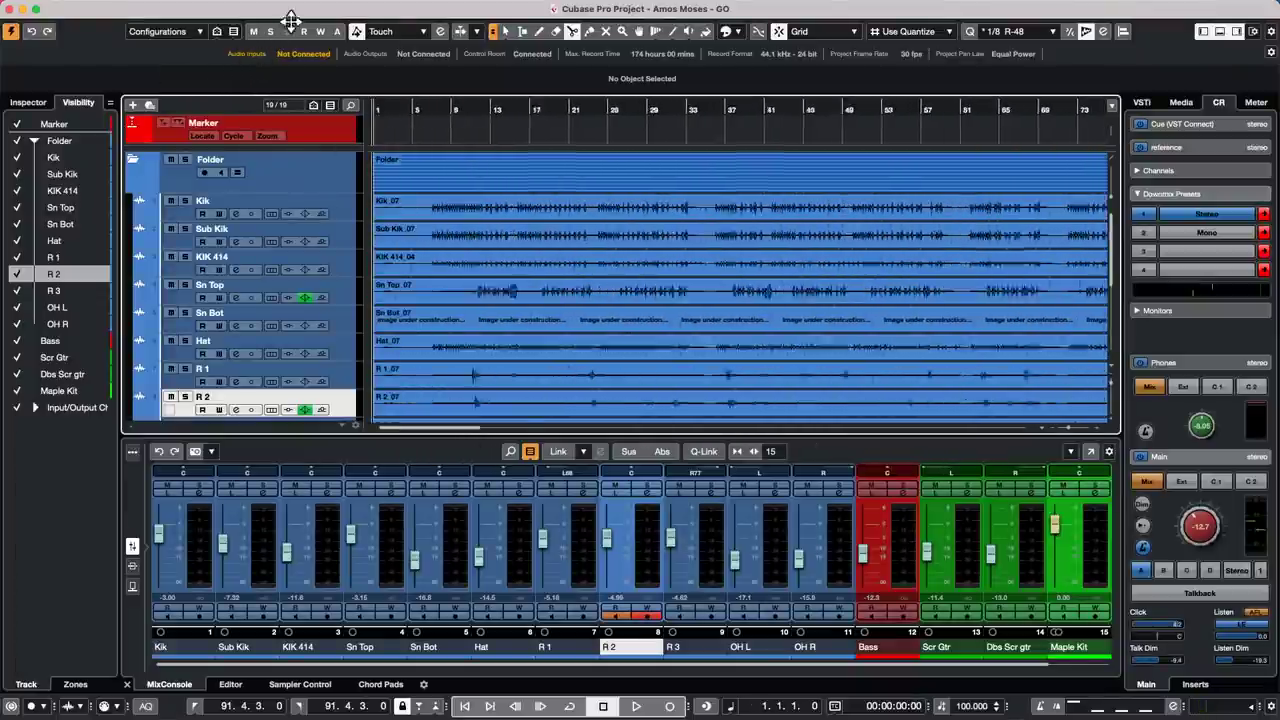
# Step: Solo the Folder track holding the drums and play it from about bar 6 with the Control Room main level at -4.95
pyautogui.press('g')
pyautogui.press('g')
pyautogui.press('g')
pyautogui.press('g')
pyautogui.press('g')
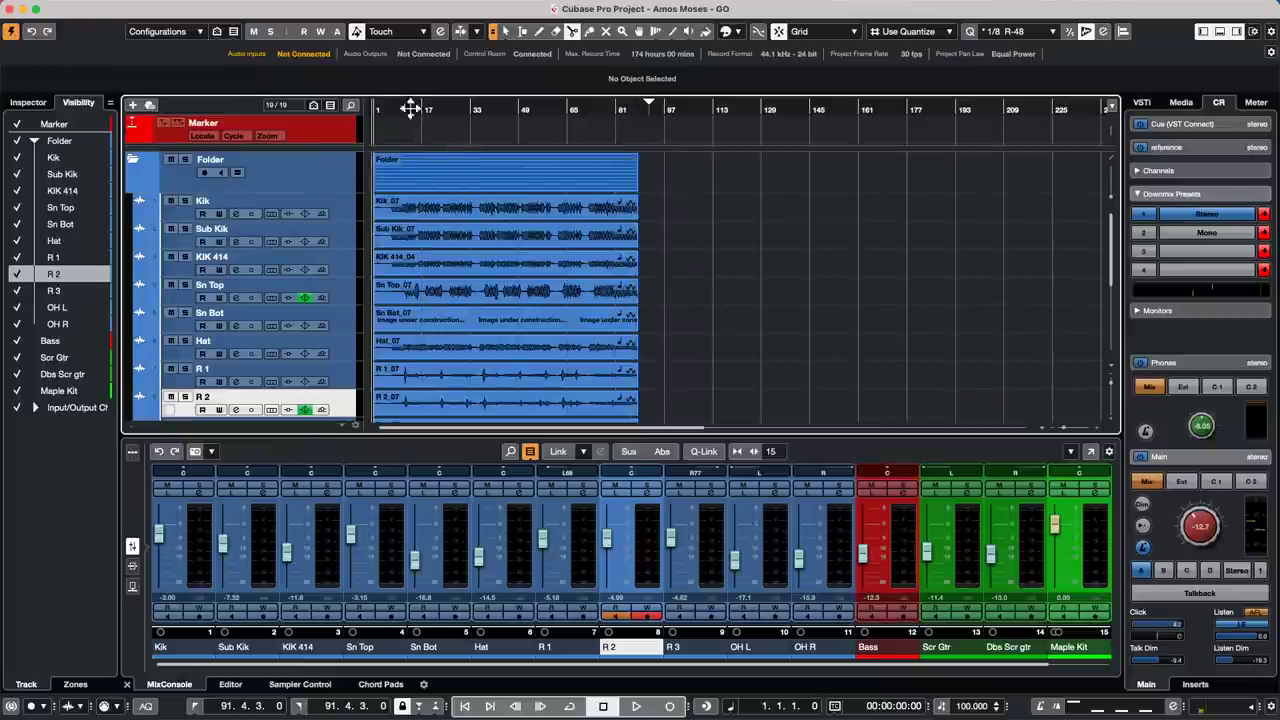
pyautogui.click(390, 108)
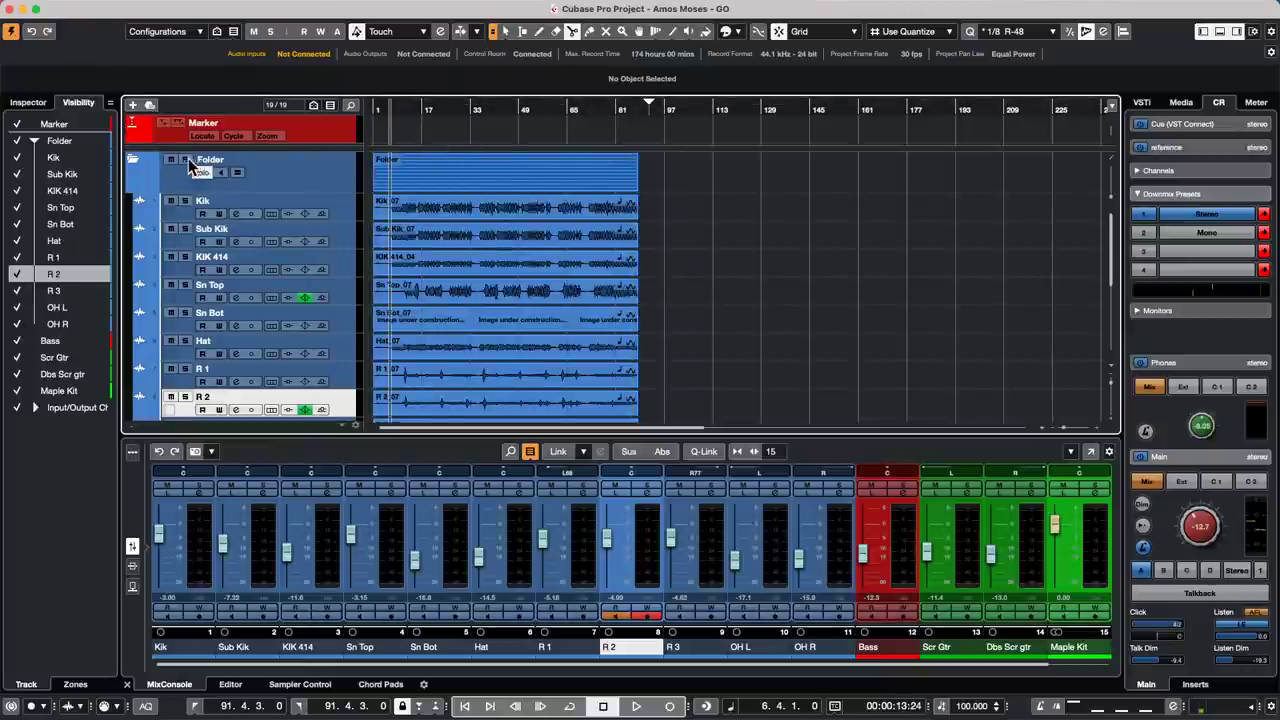
pyautogui.click(184, 159)
pyautogui.press('space')
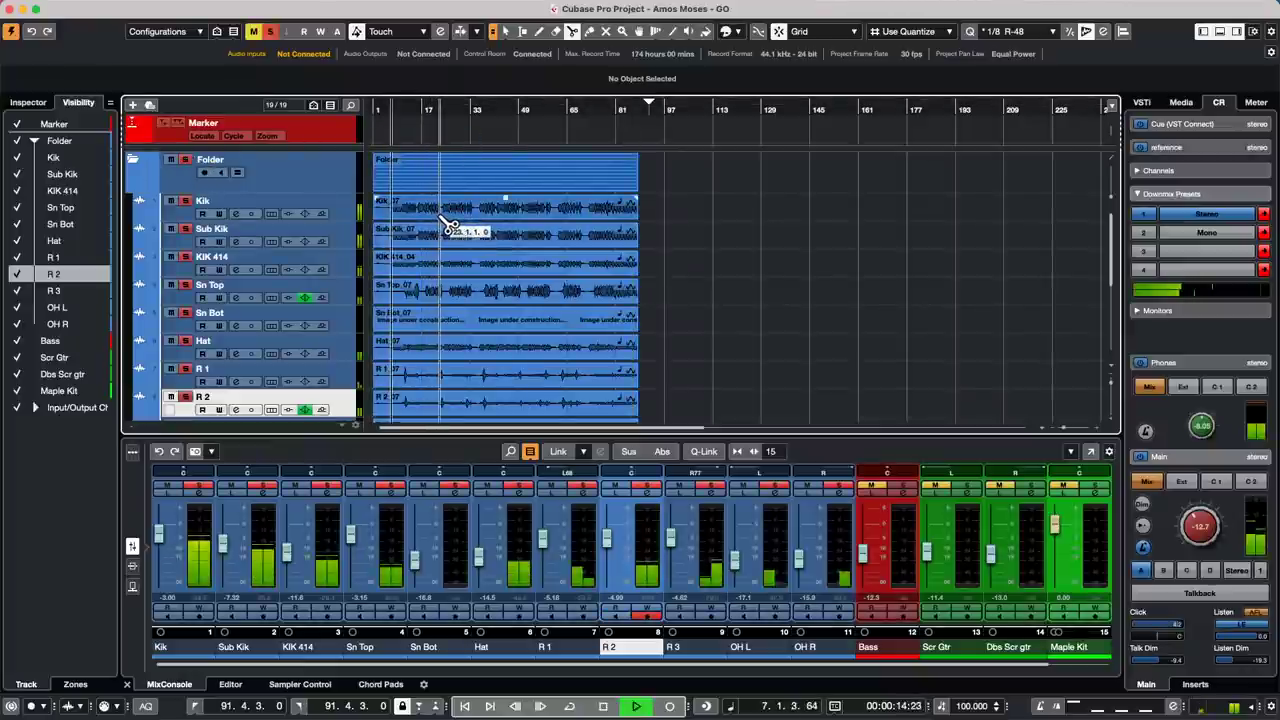
pyautogui.moveTo(1228, 545); pyautogui.dragTo(1196, 523)
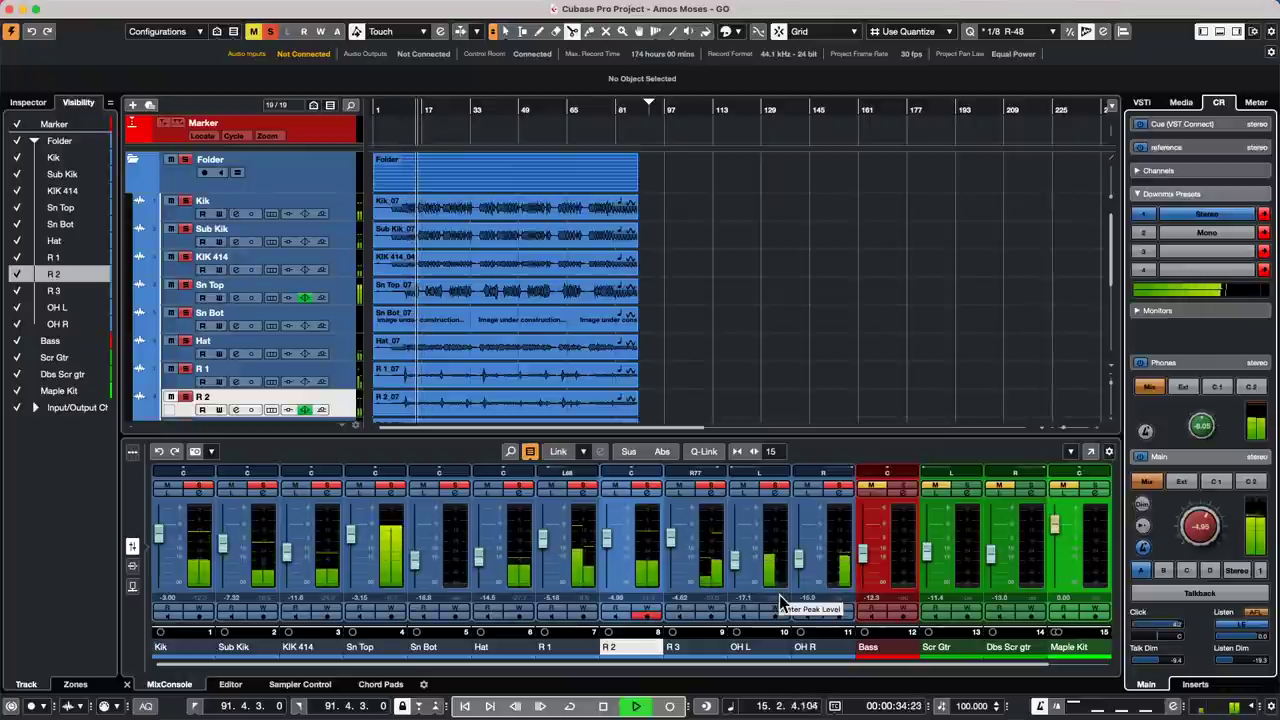
# Step: Stop playback and open the Kik_07 event in the Sample Editor
pyautogui.press('space')
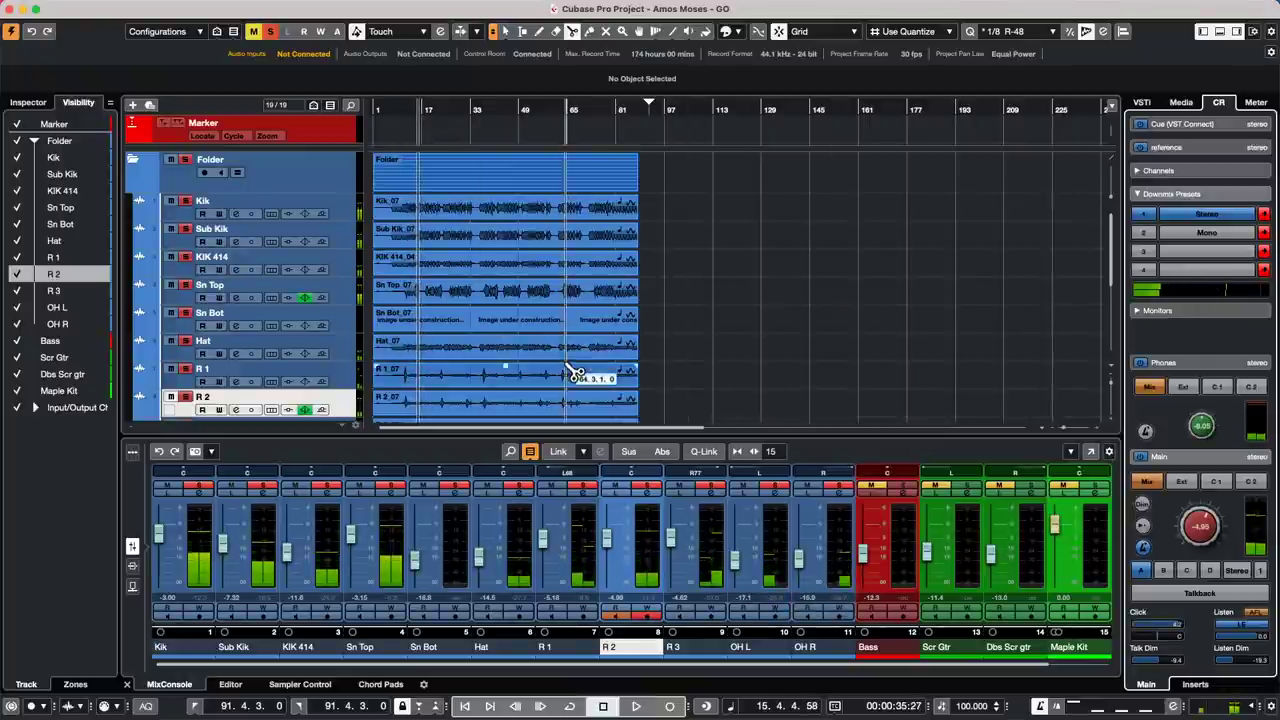
pyautogui.rightClick(470, 217)
pyautogui.click(470, 215)
pyautogui.doubleClick(467, 214)
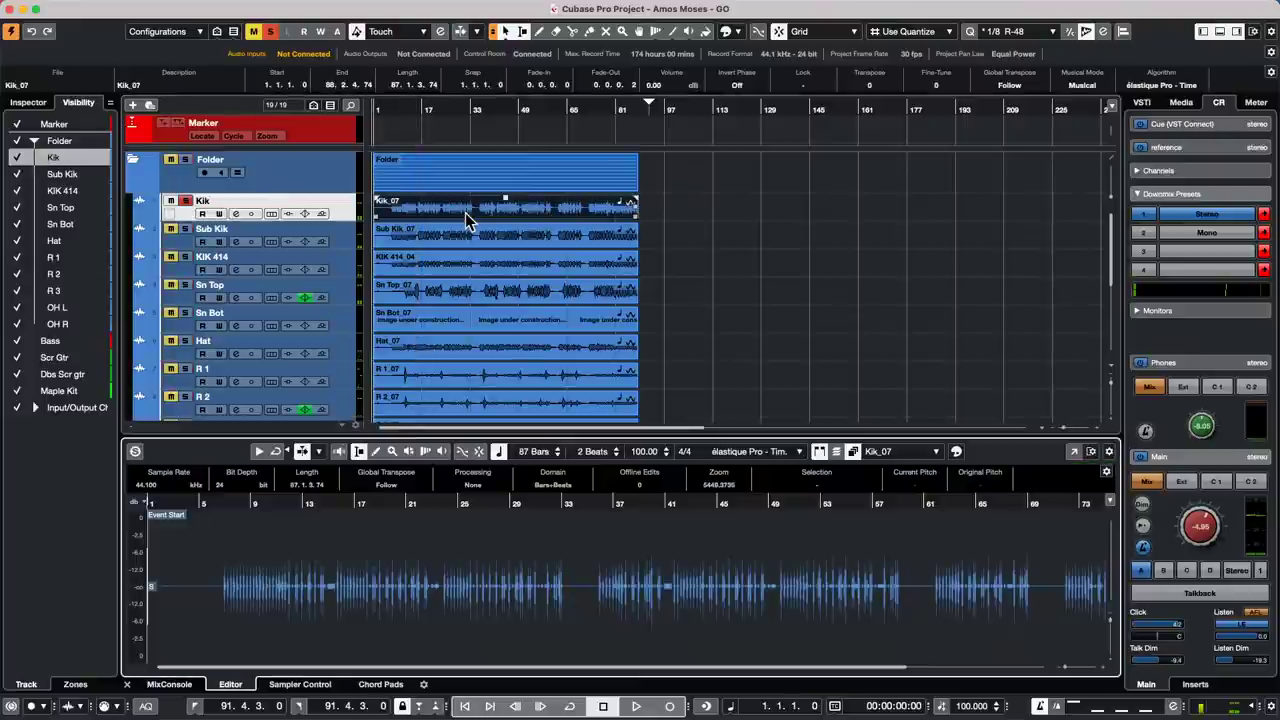
# Step: Detect the hitpoints of Kik_07 and filter them with a threshold of 16
pyautogui.click(24, 106)
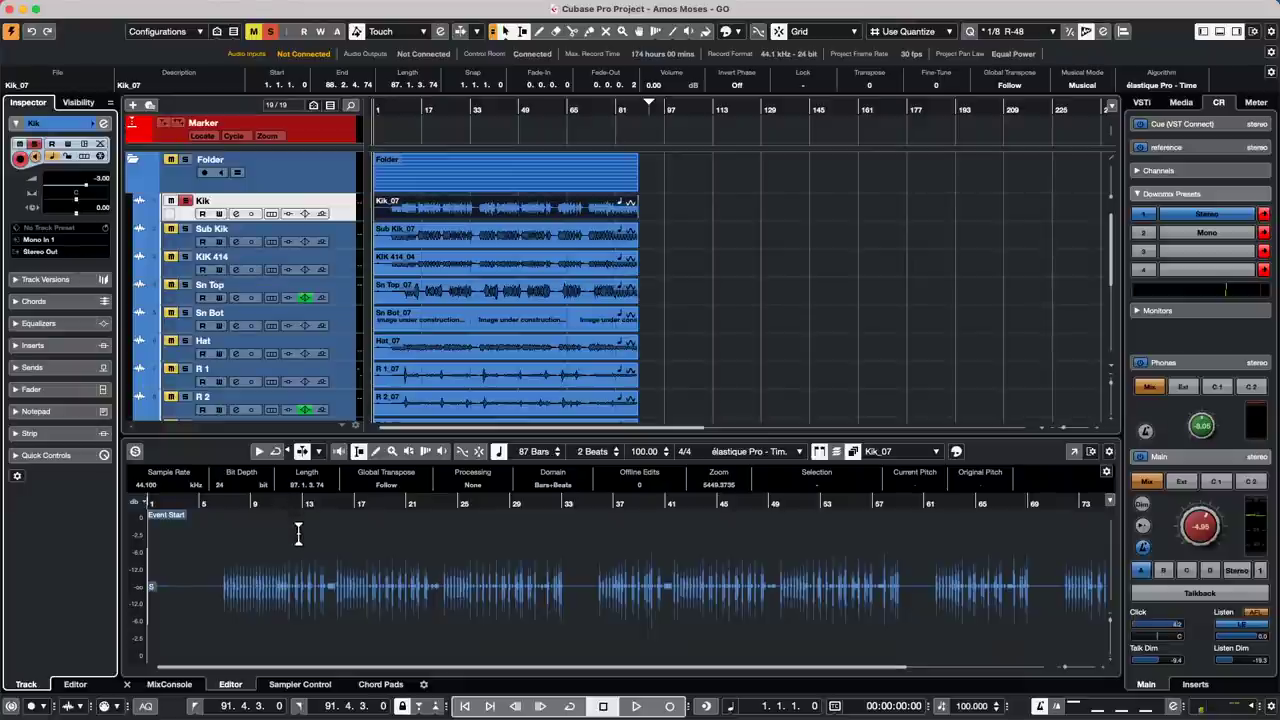
pyautogui.click(455, 218)
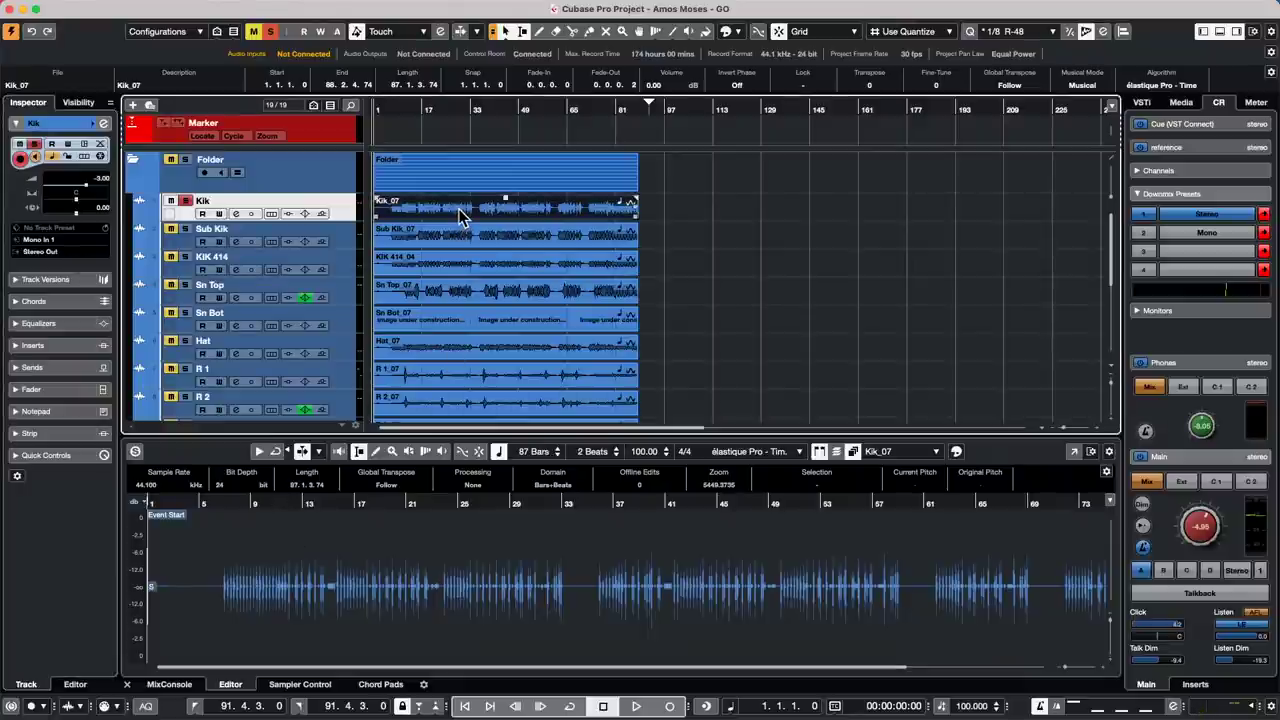
pyautogui.doubleClick(460, 215)
pyautogui.click(55, 195)
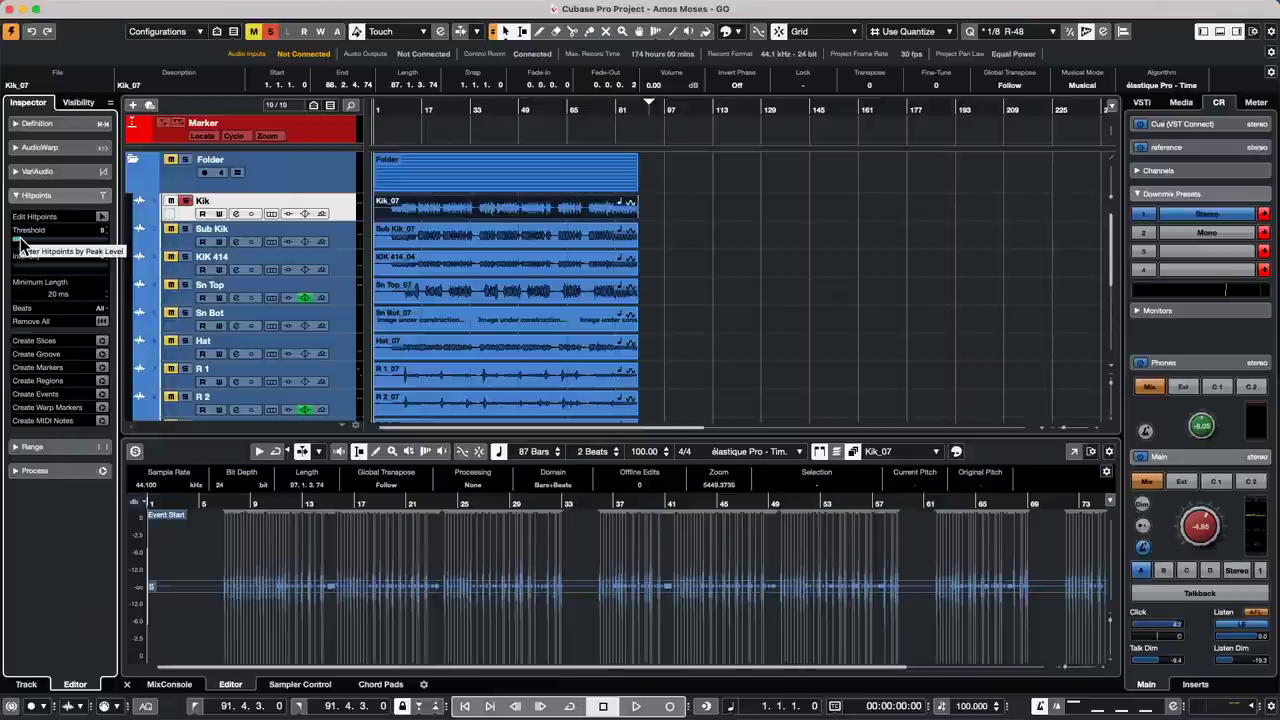
pyautogui.moveTo(215, 513); pyautogui.dragTo(221, 528)
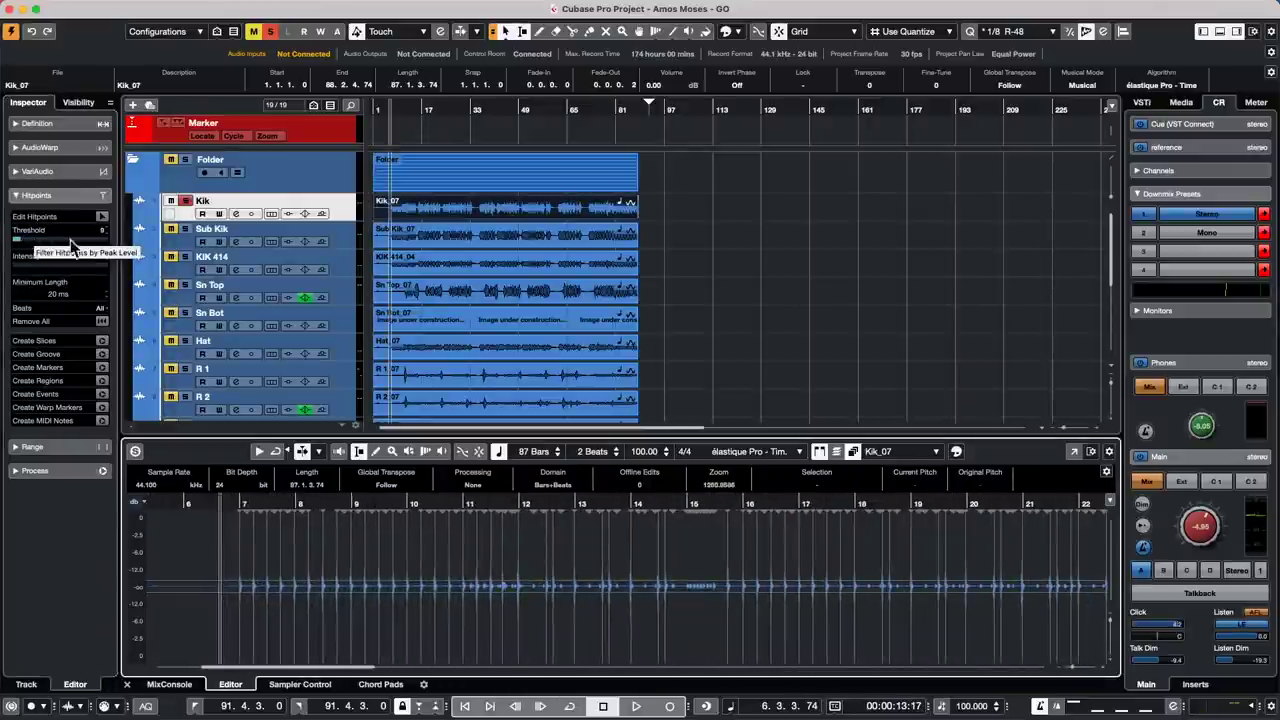
pyautogui.moveTo(37, 247); pyautogui.dragTo(23, 246)
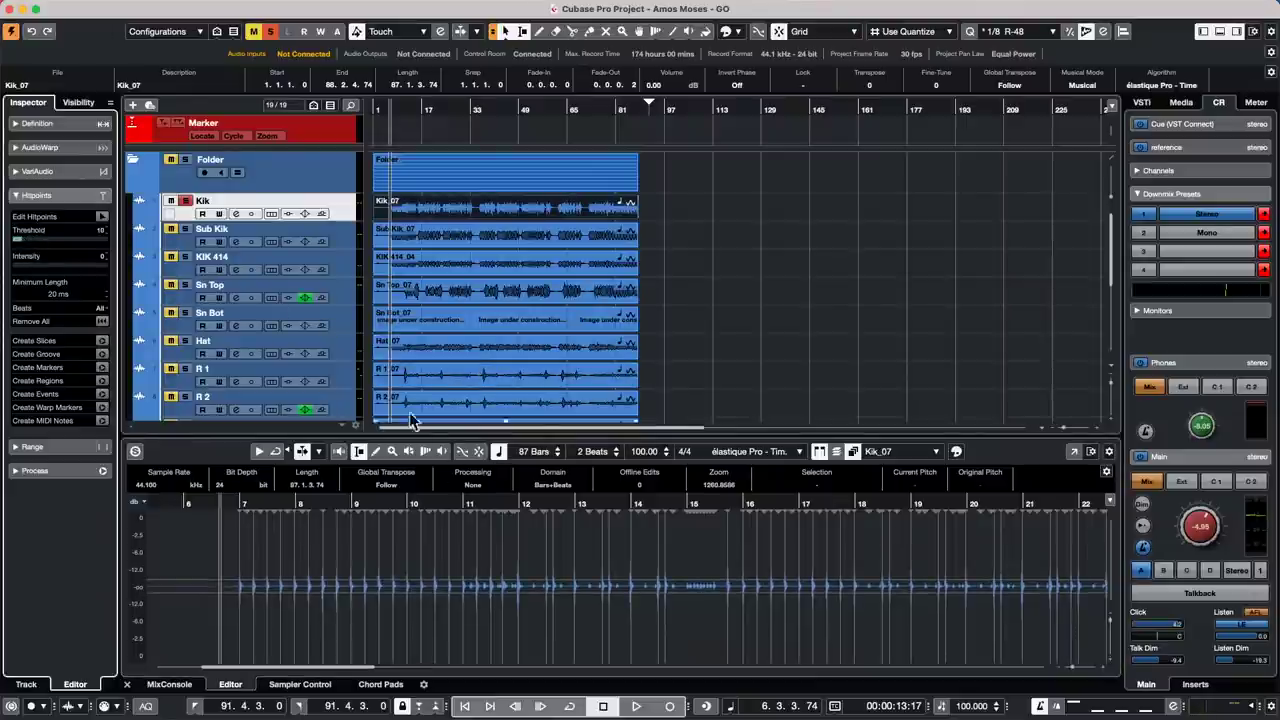
# Step: Load the Sn Top_07 event, show its hitpoints and set their threshold to about 10
pyautogui.click(476, 295)
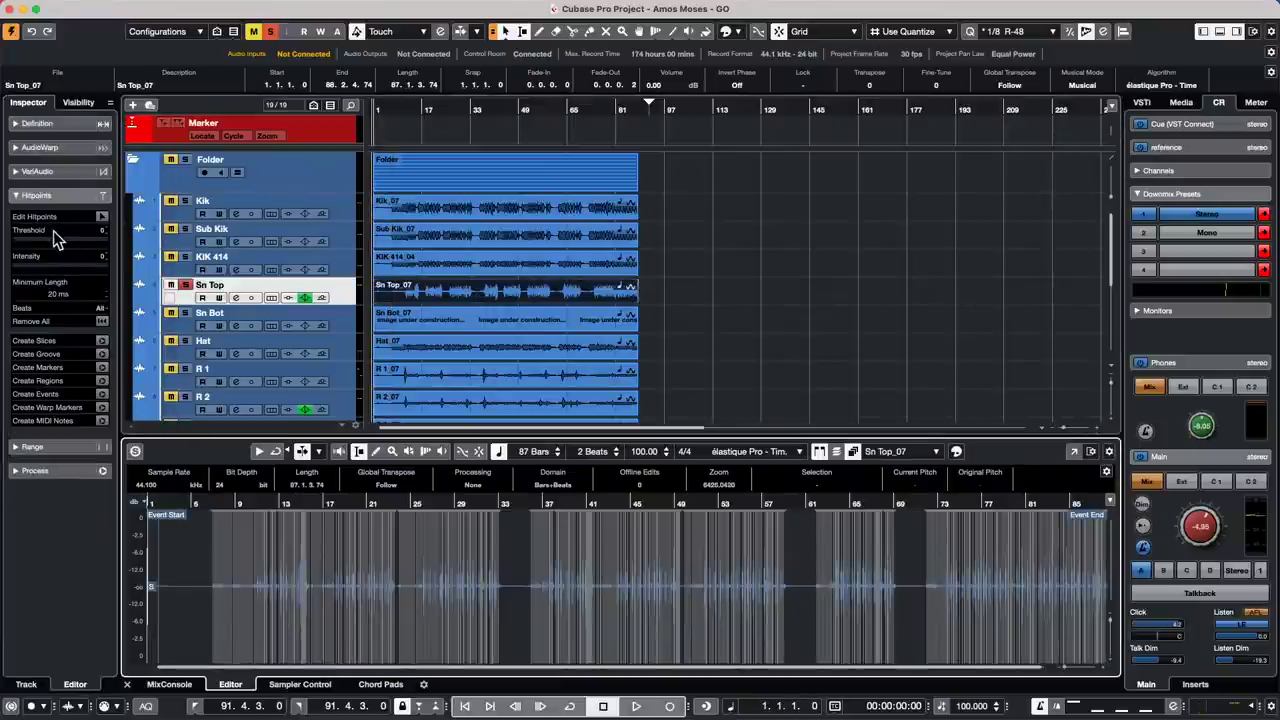
pyautogui.click(101, 216)
pyautogui.moveTo(20, 238); pyautogui.dragTo(20, 241)
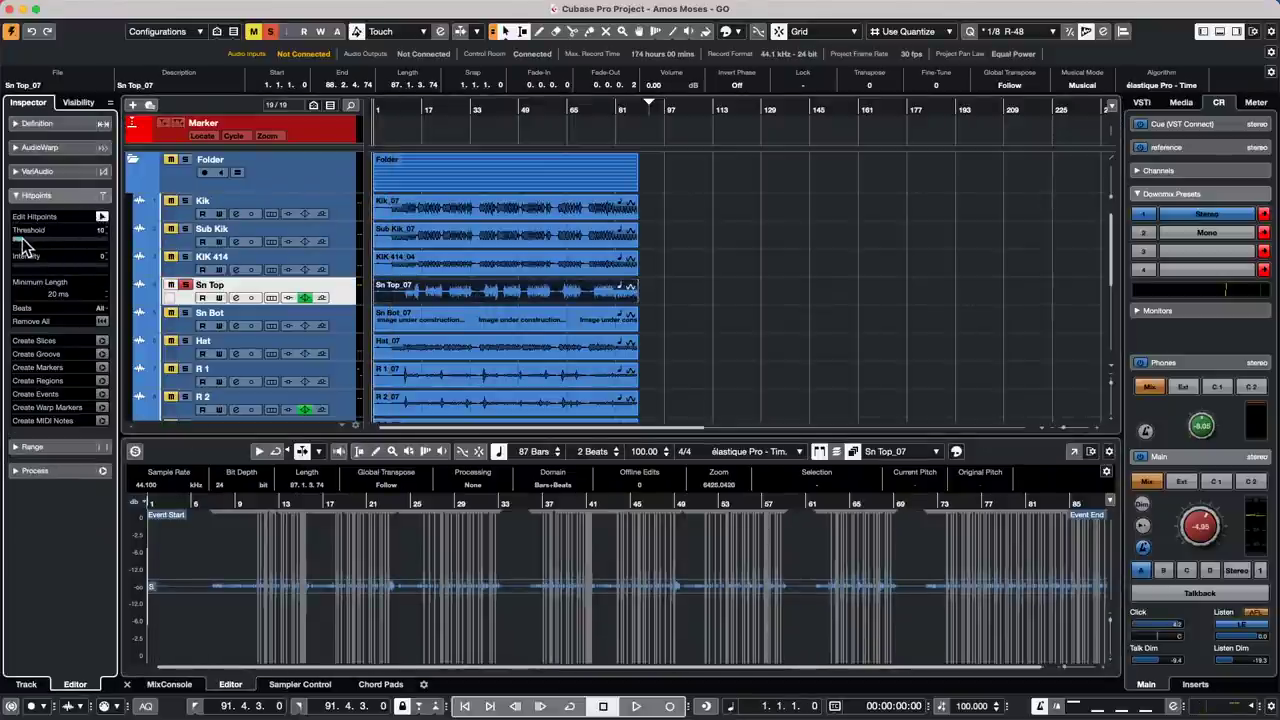
# Step: Load the Hat_07 event, set its hitpoint threshold to 16 and inspect the hitpoints from about bar 6
pyautogui.click(475, 347)
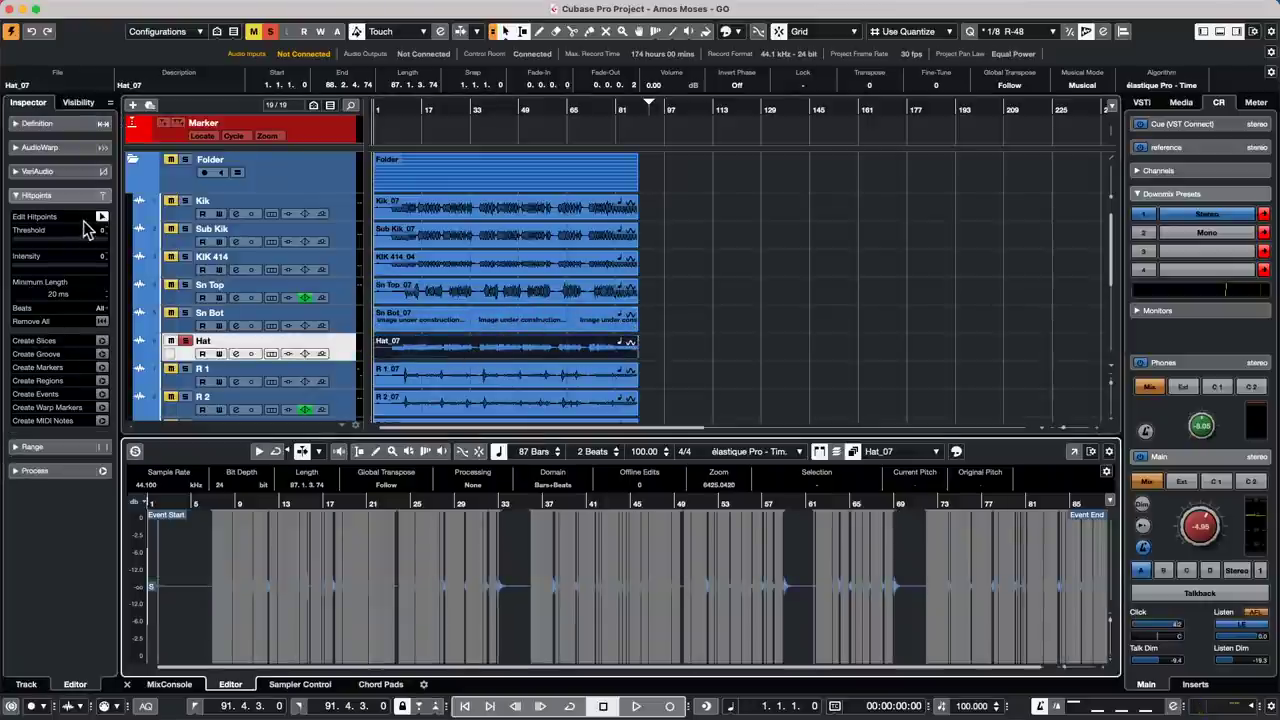
pyautogui.moveTo(21, 244); pyautogui.dragTo(25, 249)
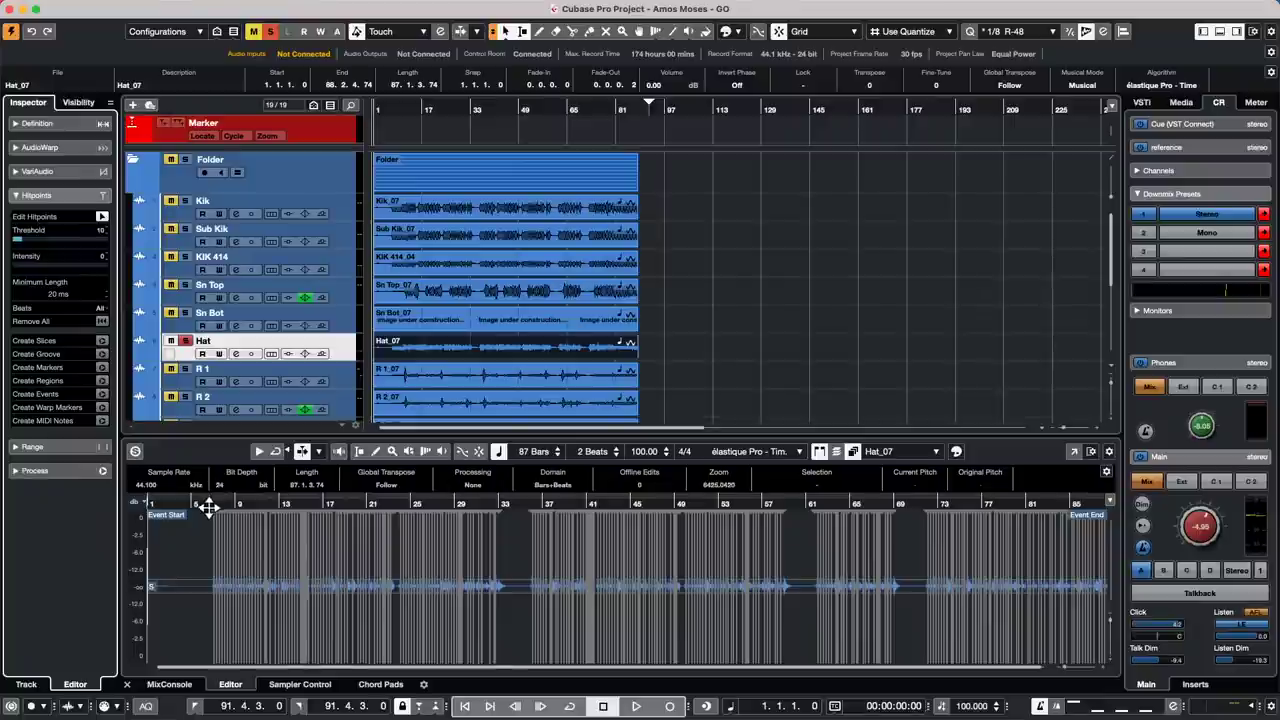
pyautogui.moveTo(206, 505); pyautogui.dragTo(215, 548)
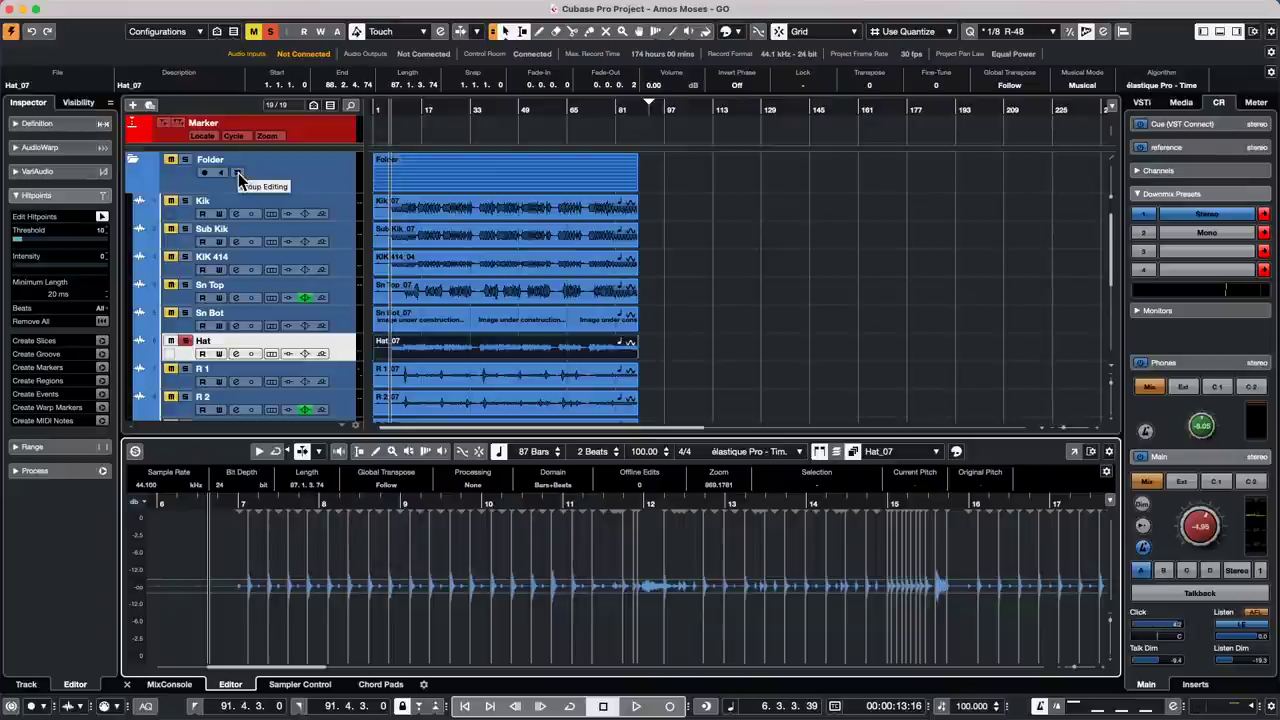
# Step: Clear the drum solos, enable Group Editing on the Folder track and select all its drum events together
pyautogui.click(185, 342)
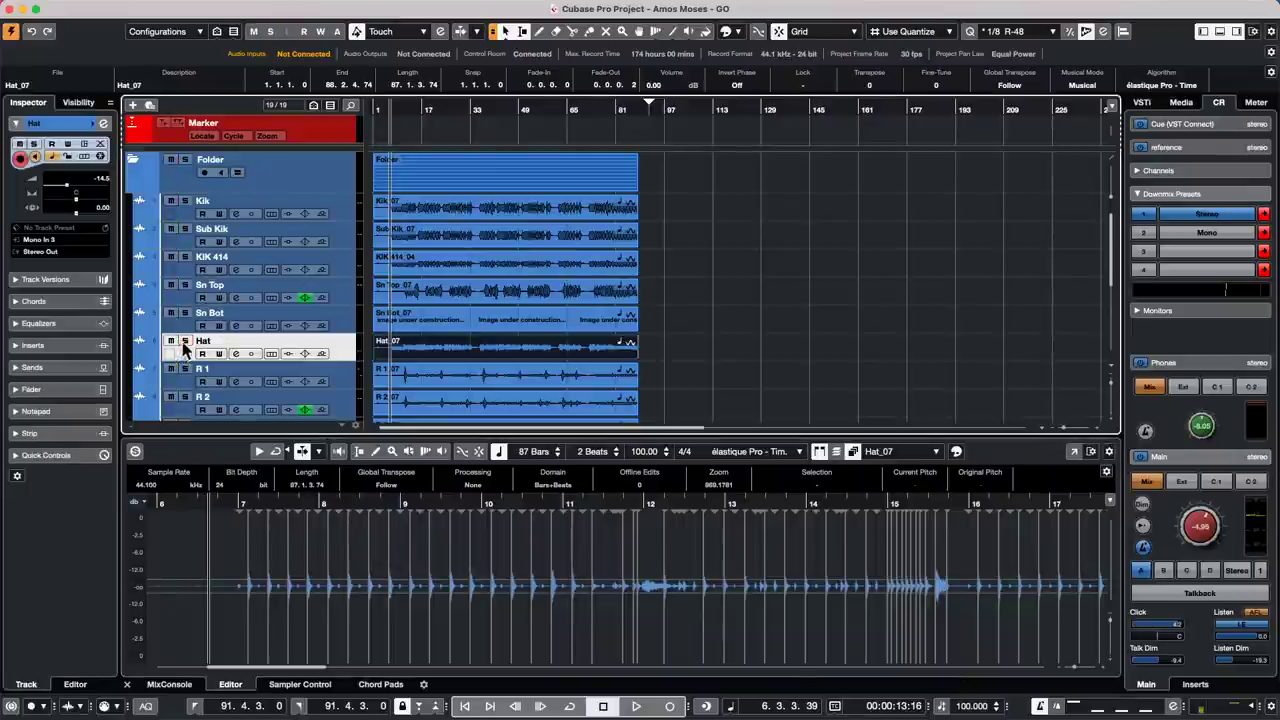
pyautogui.click(237, 174)
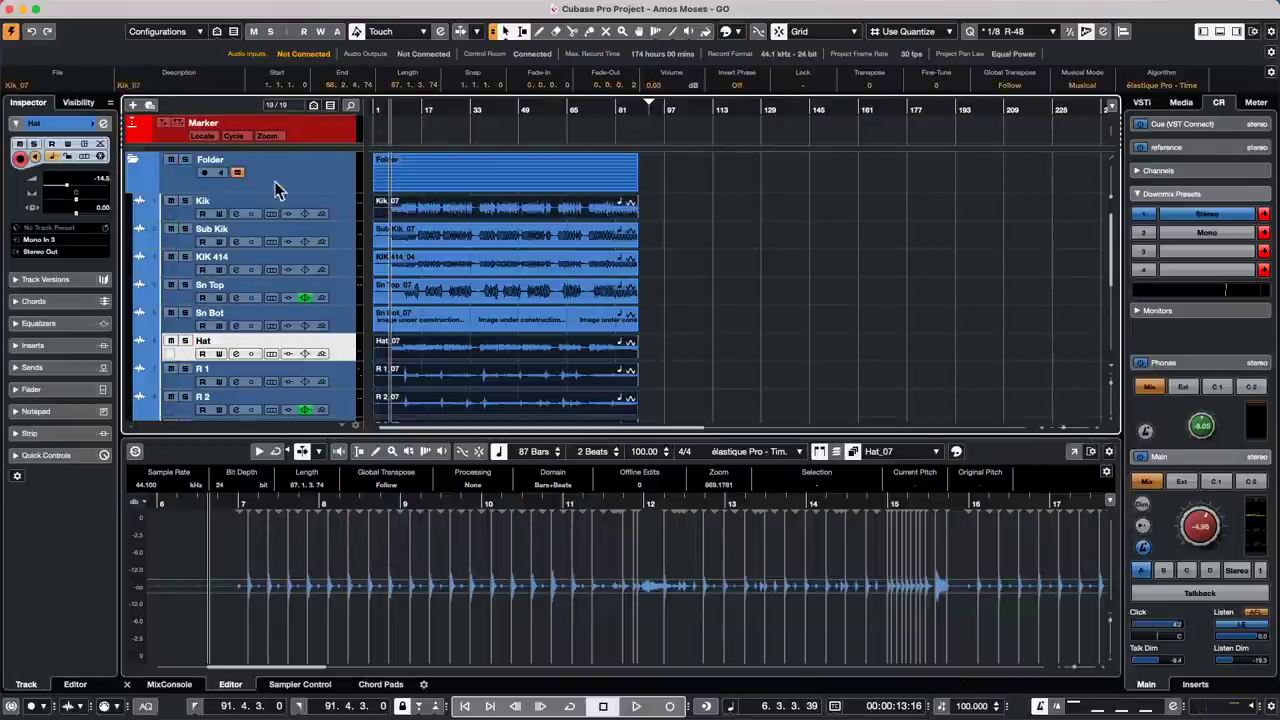
pyautogui.click(583, 237)
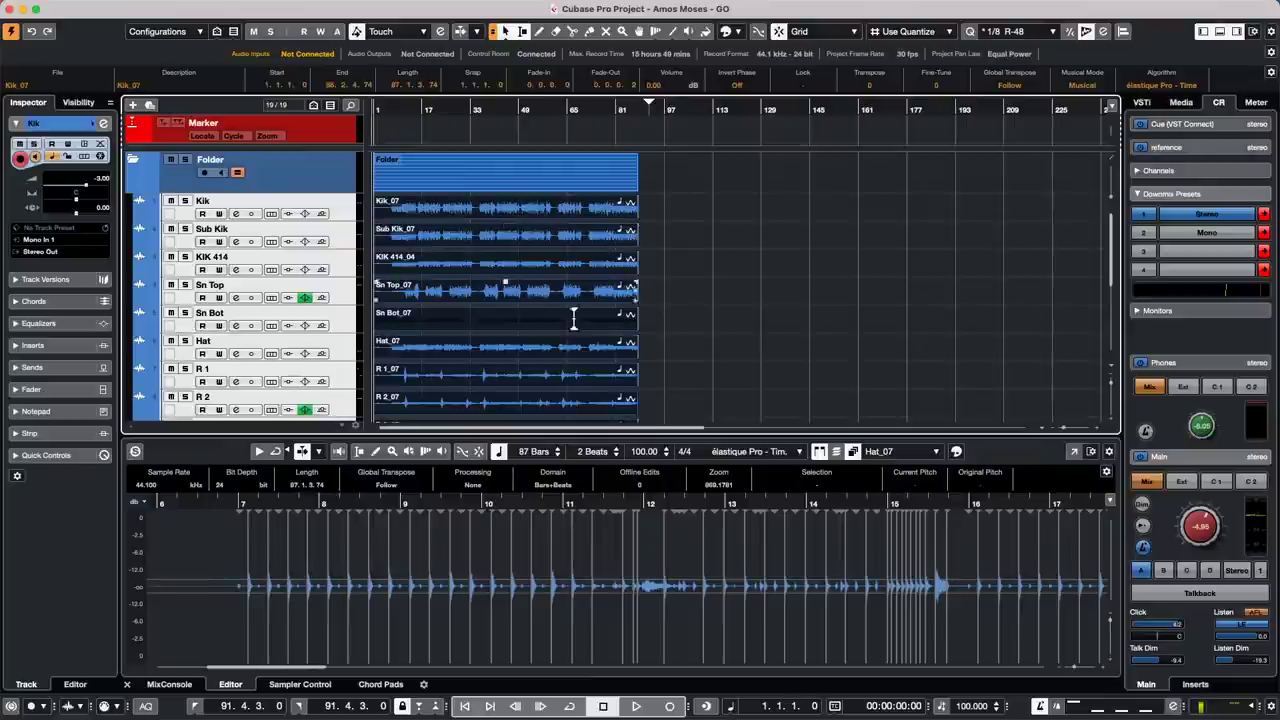
pyautogui.click(741, 287)
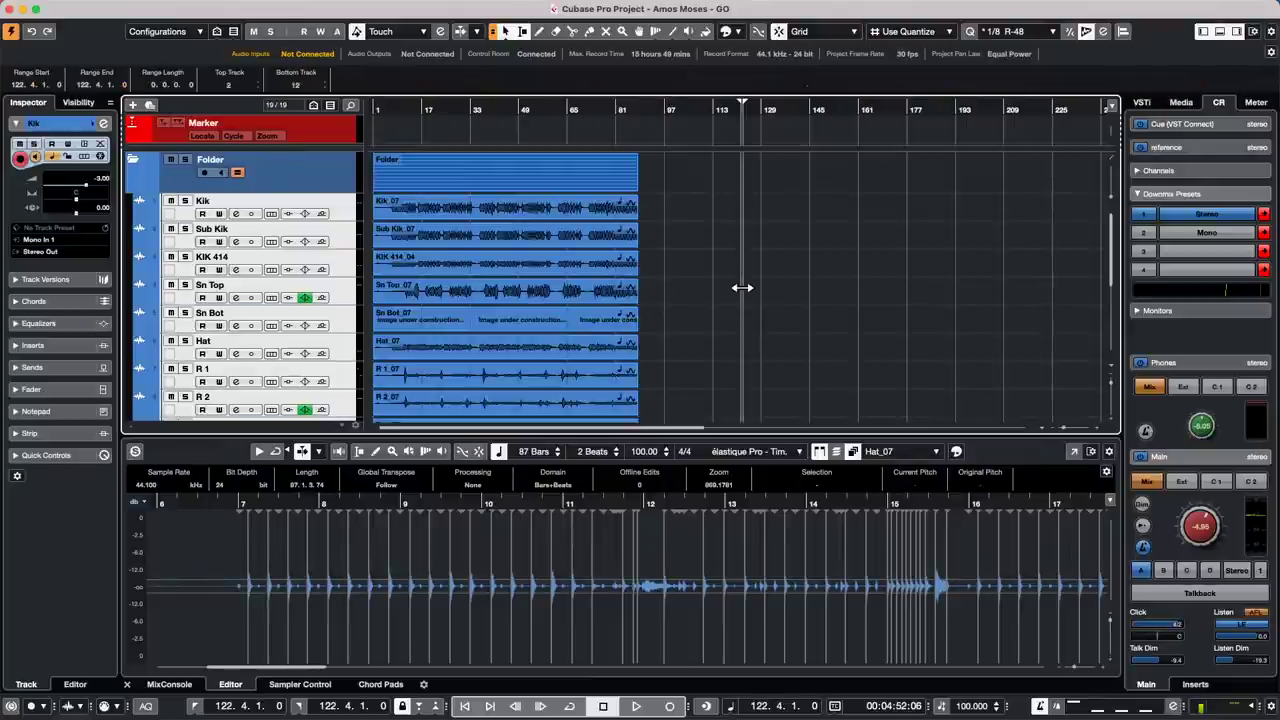
pyautogui.click(530, 215)
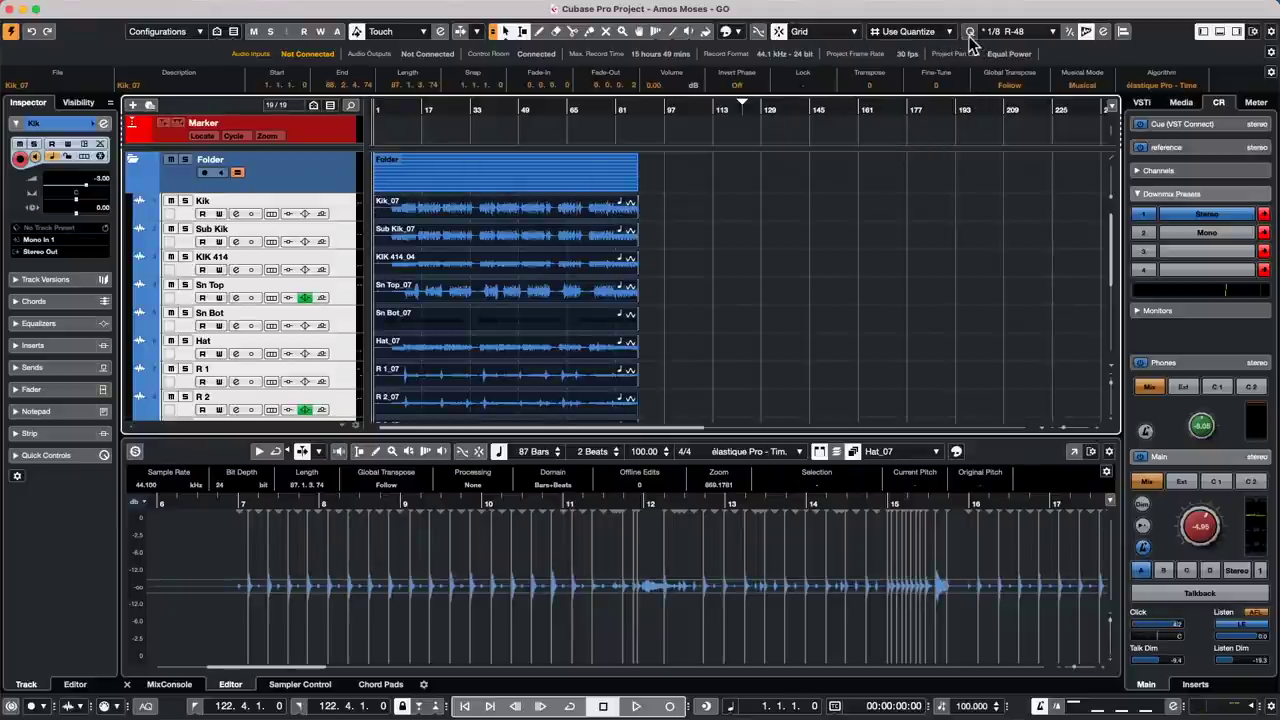
# Step: Open the Quantize Panel and remove the hitpoint priority of Sub Kik and KIK 414, leaving Kik at five stars
pyautogui.click(1105, 32)
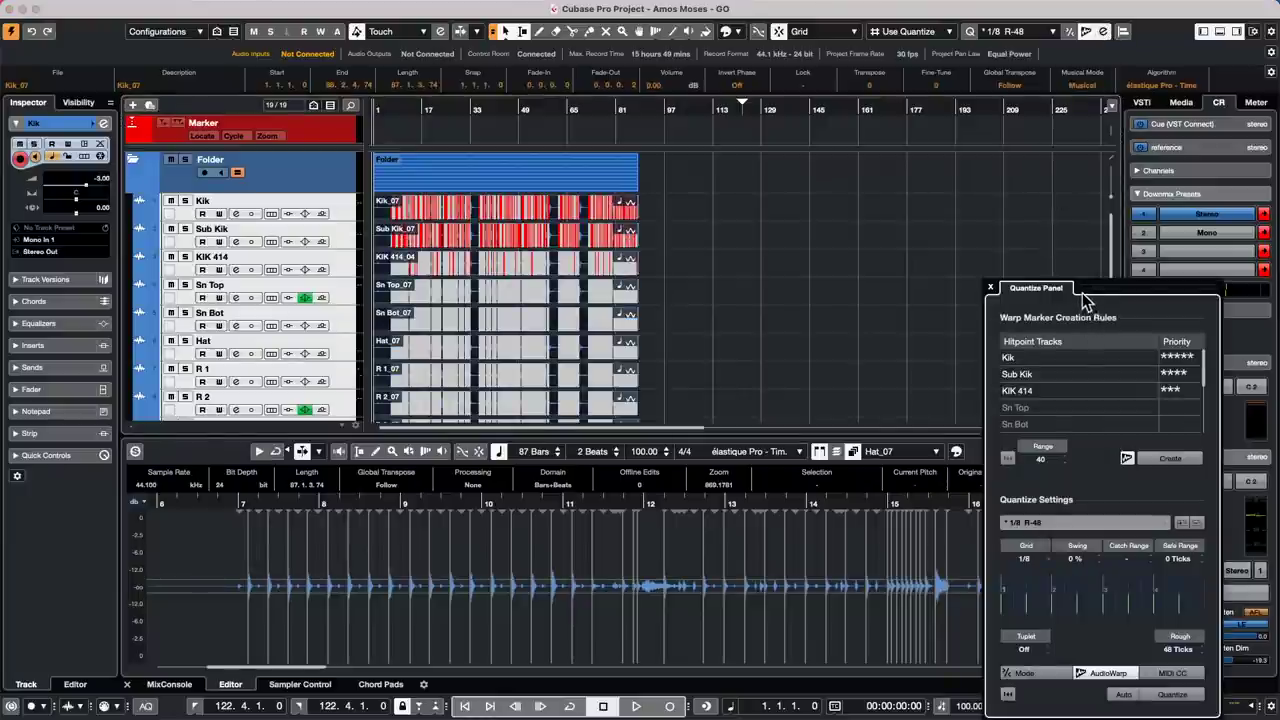
pyautogui.moveTo(1085, 298); pyautogui.dragTo(815, 184)
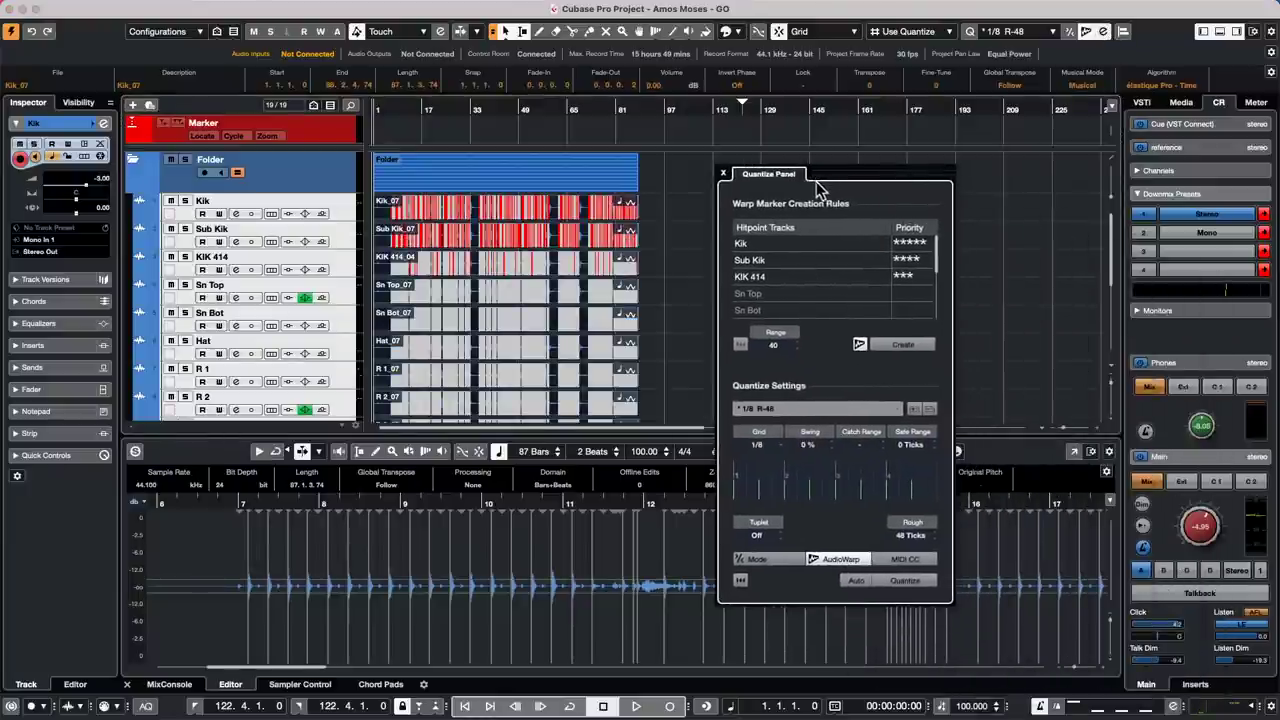
pyautogui.click(918, 260)
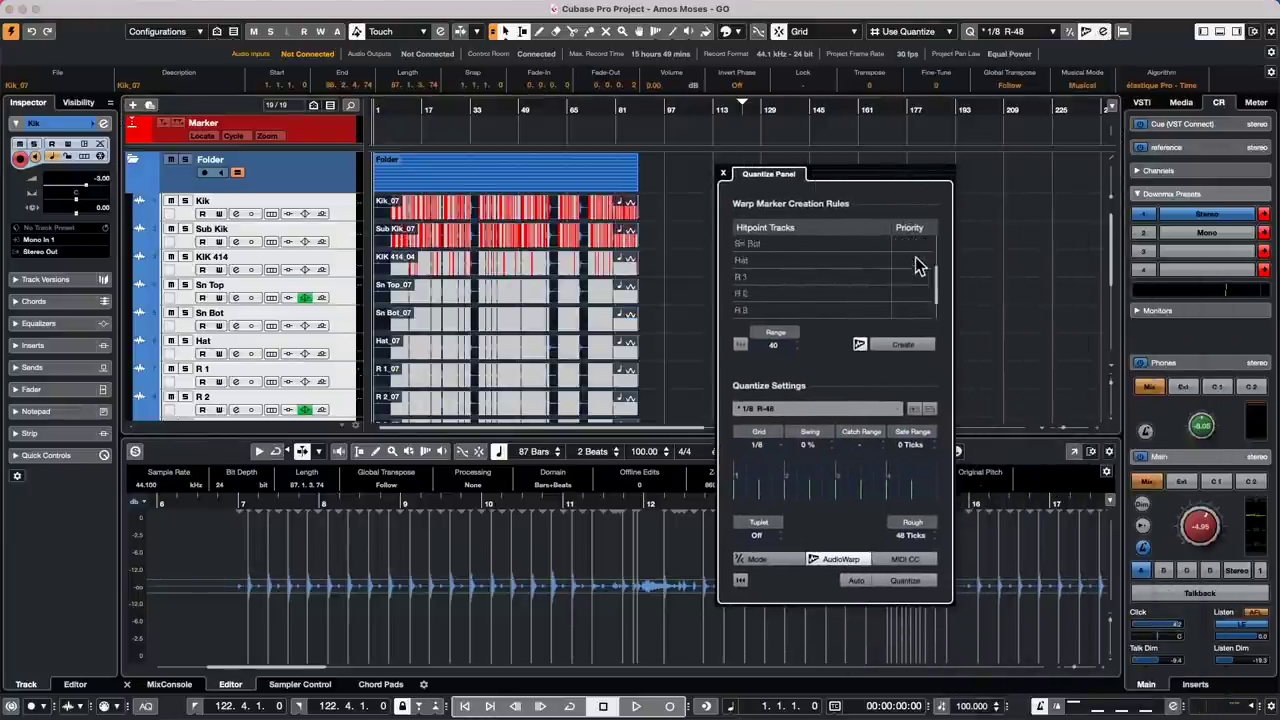
pyautogui.click(903, 260)
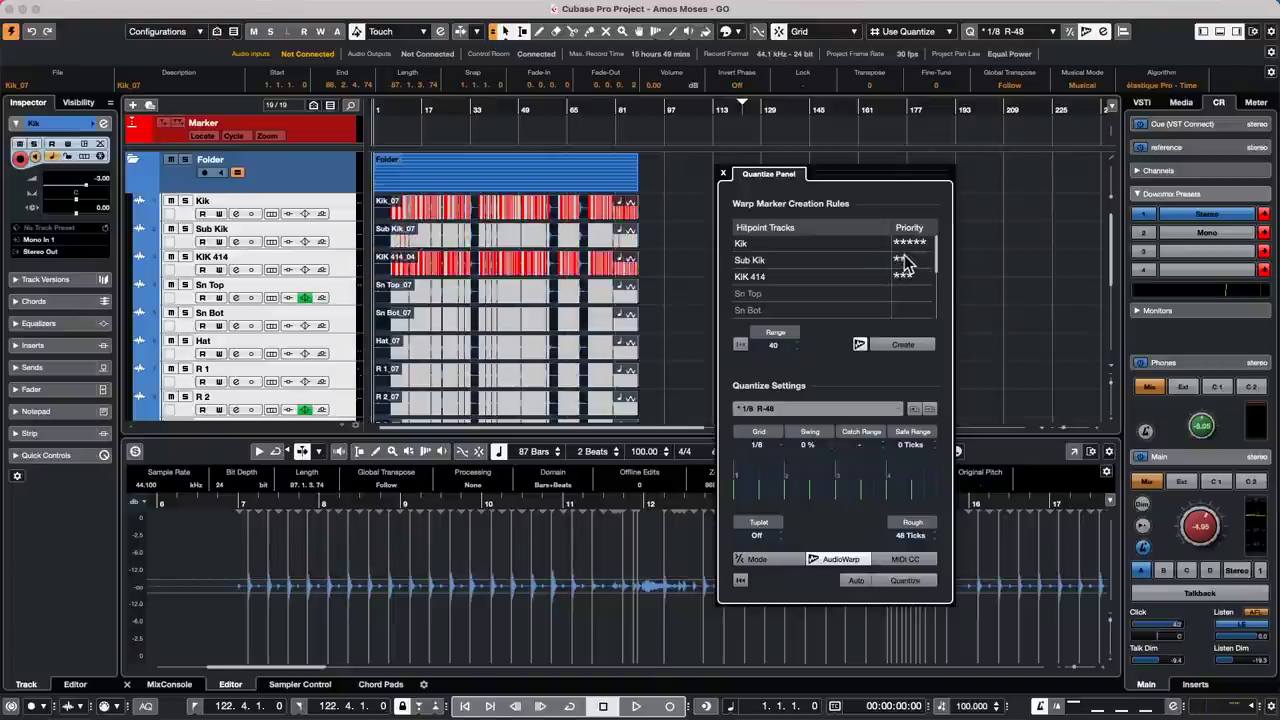
pyautogui.click(897, 262)
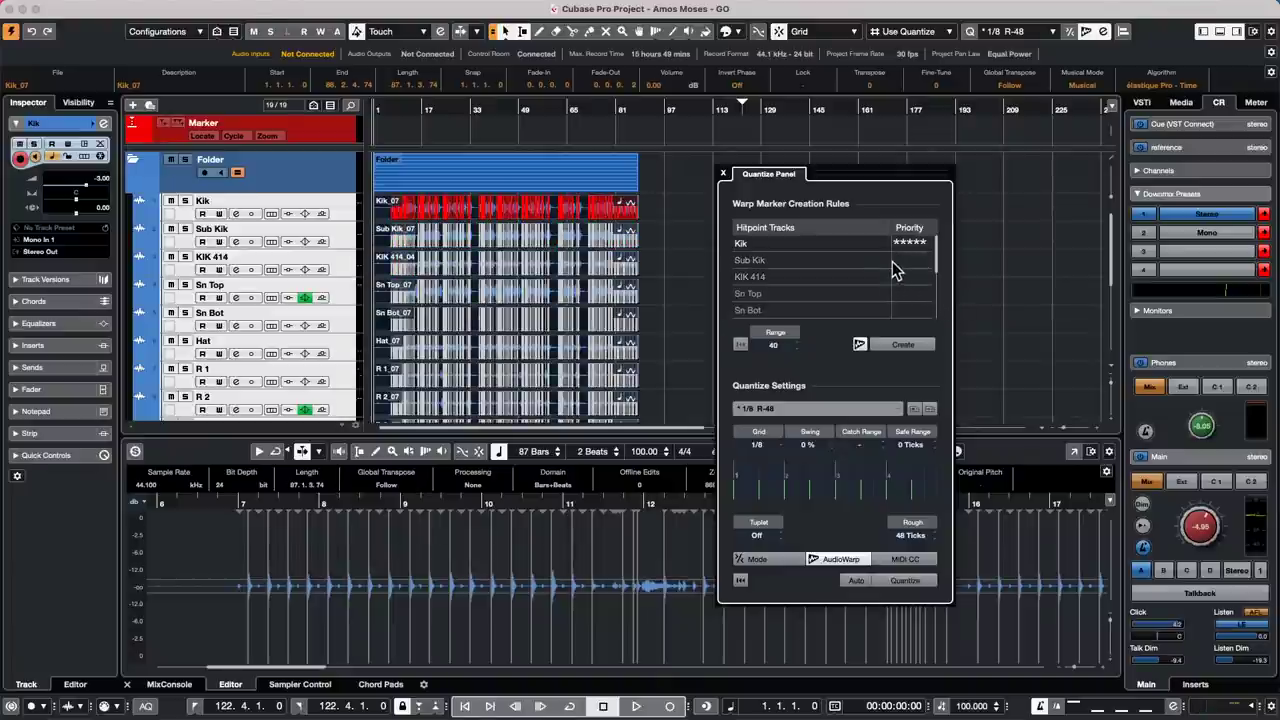
# Step: Set the hitpoint priority to four stars for Sn Top and three for Hat, and choose the 1/16 quantize preset
pyautogui.click(914, 293)
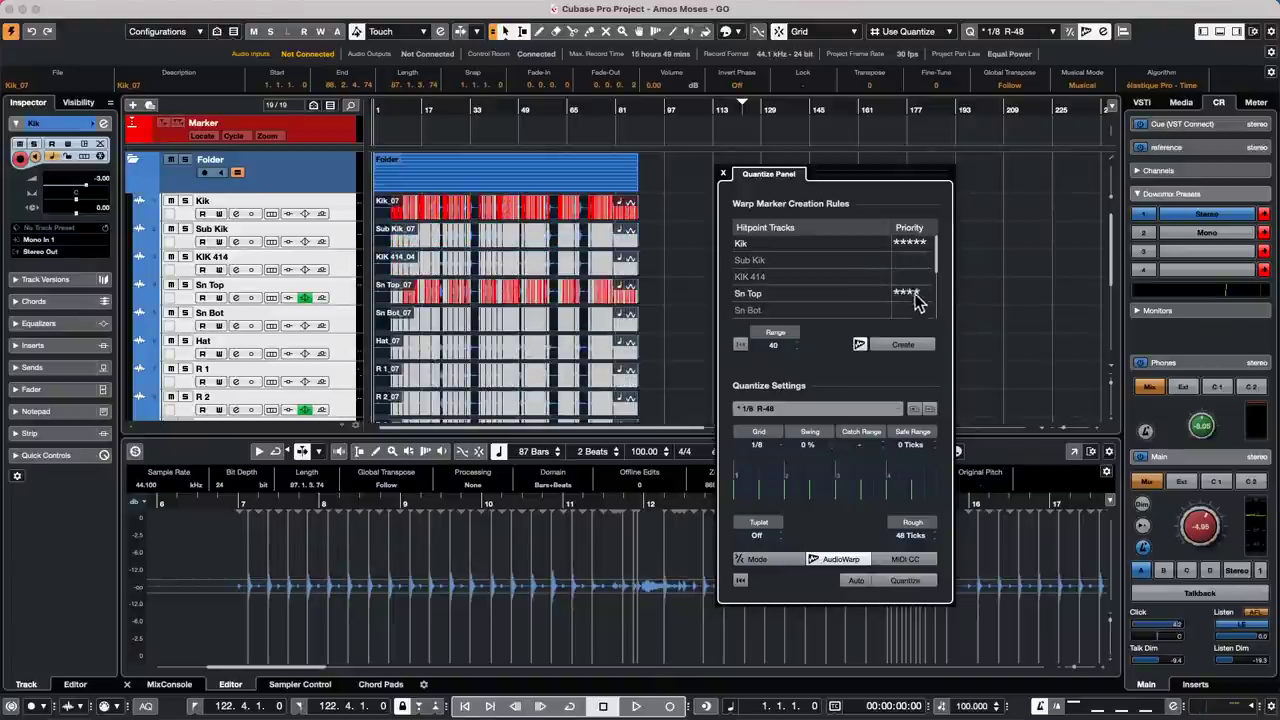
pyautogui.scroll(-2, 936, 272)
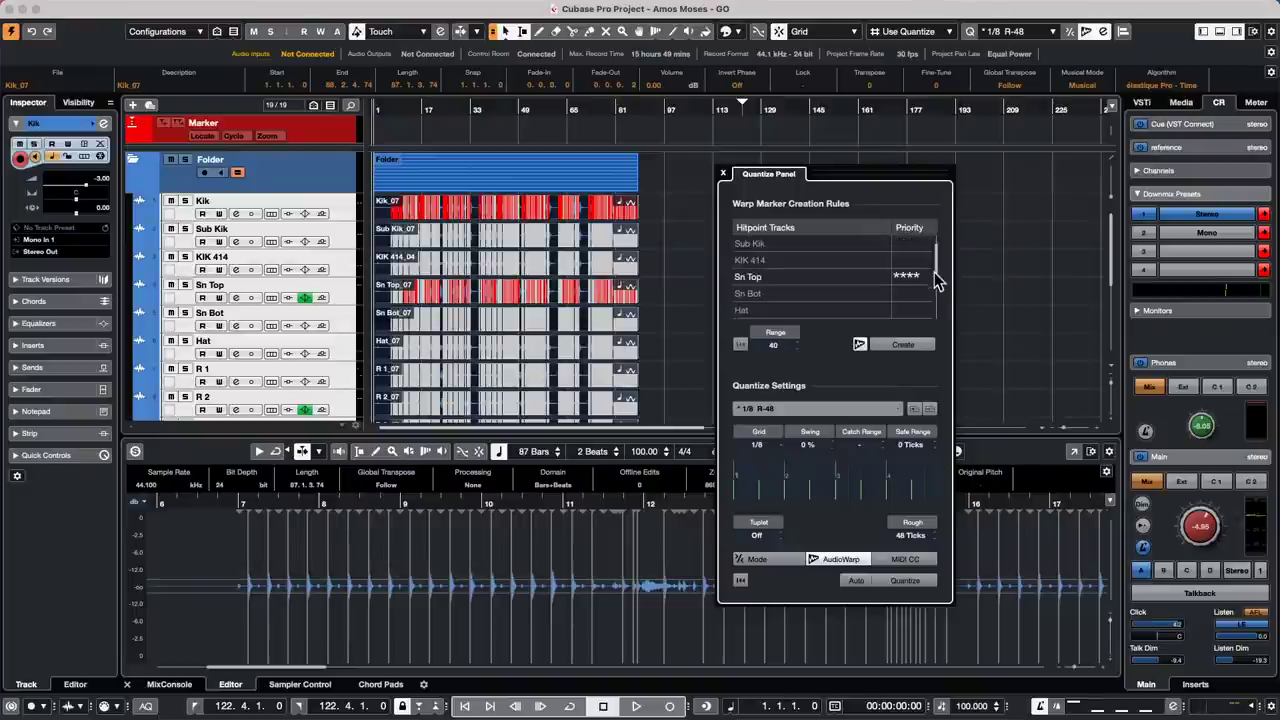
pyautogui.click(912, 295)
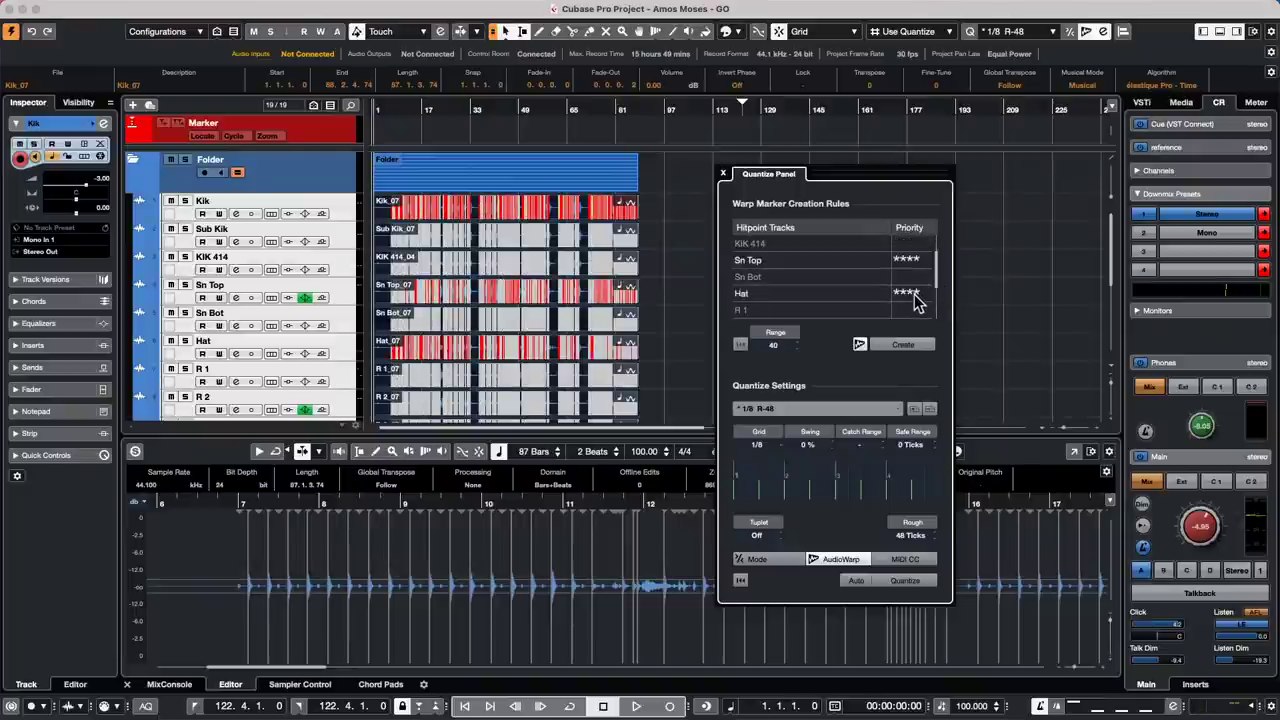
pyautogui.click(814, 406)
pyautogui.click(824, 473)
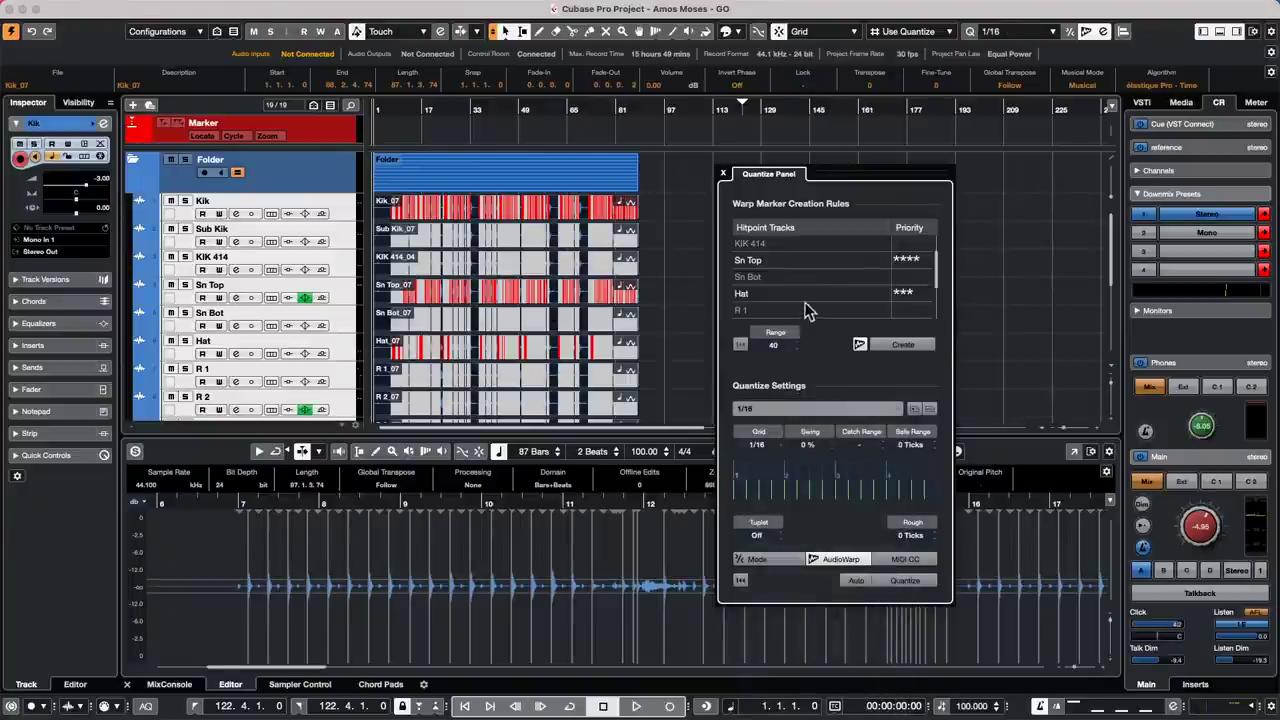
# Step: Turn off AudioWarp and slice the grouped drum events at their hitpoints, accepting the removal of warp markers and musical mode
pyautogui.click(916, 346)
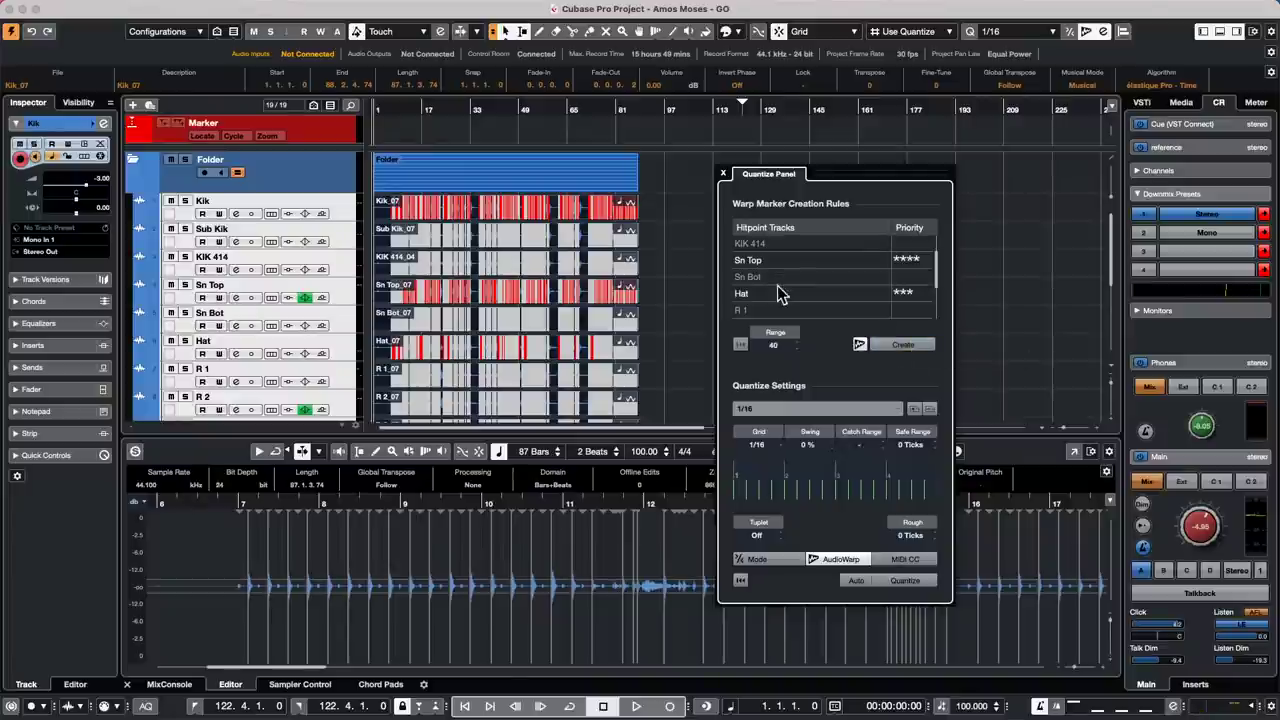
pyautogui.moveTo(414, 108); pyautogui.dragTo(409, 148)
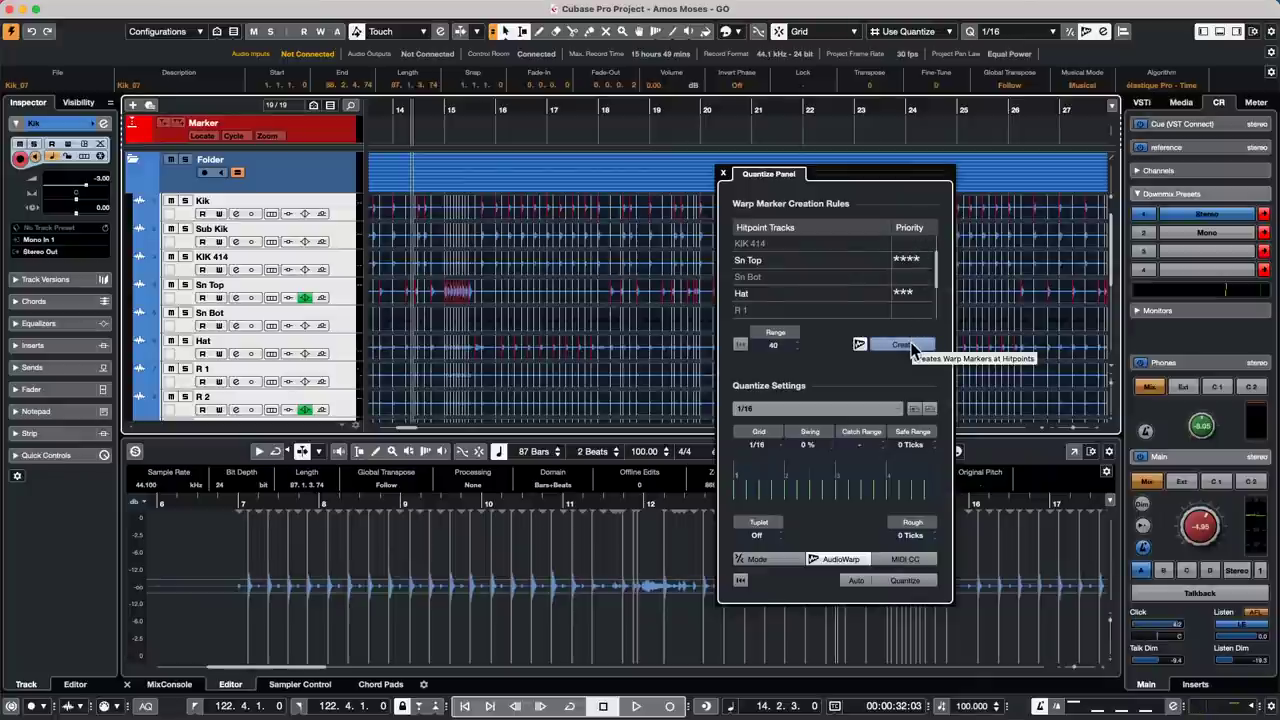
pyautogui.click(816, 559)
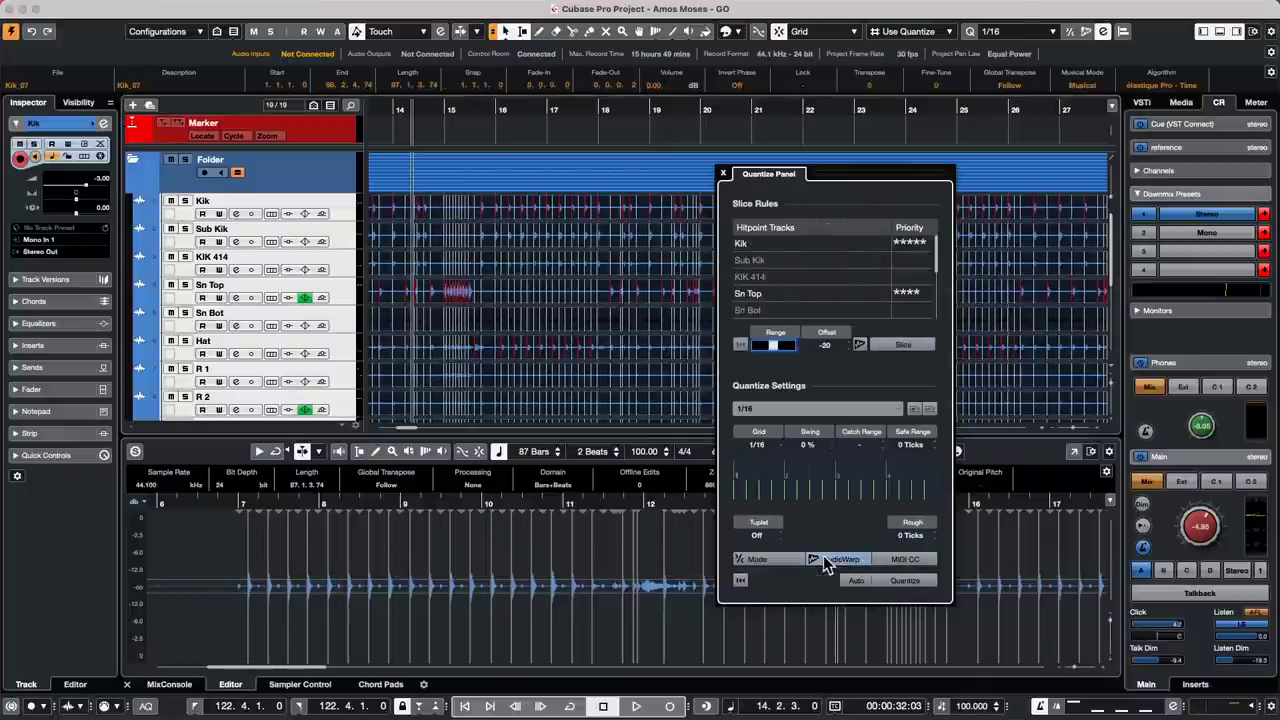
pyautogui.click(906, 348)
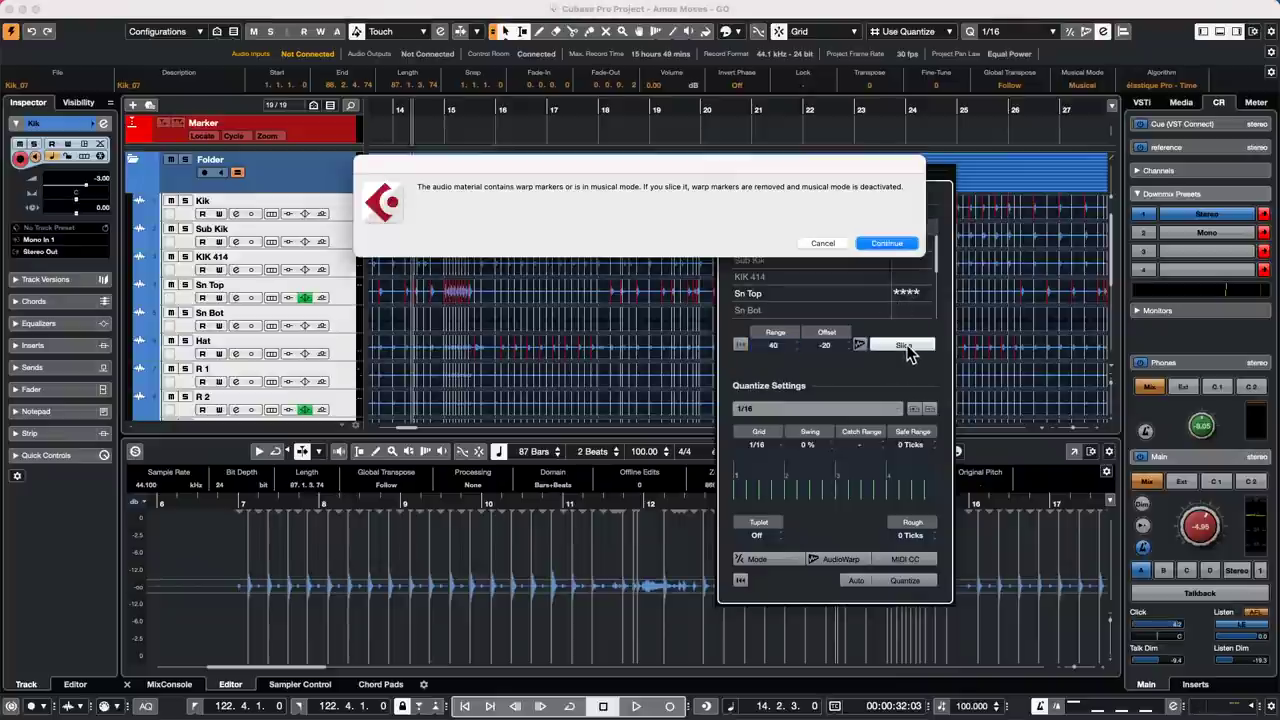
pyautogui.click(885, 243)
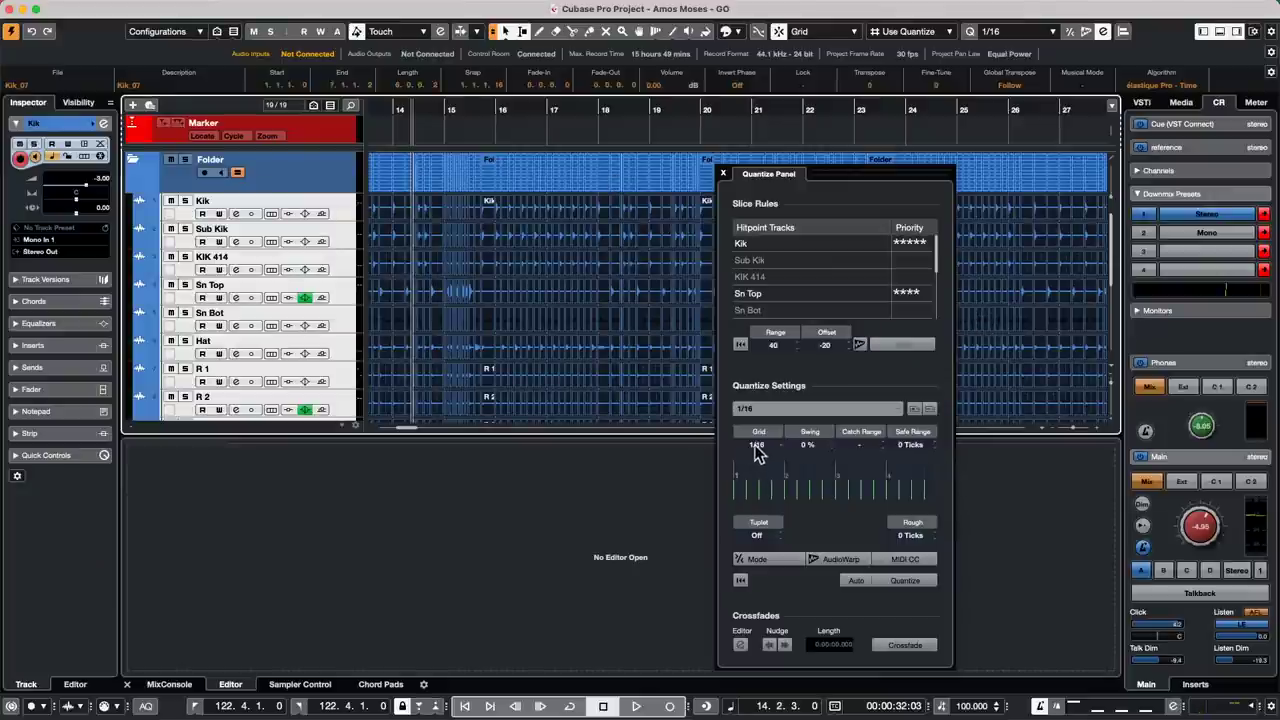
# Step: Quantize the drum slices to 1/16, crossfade the gaps between them around bar 16, and close the Quantize Panel
pyautogui.click(903, 581)
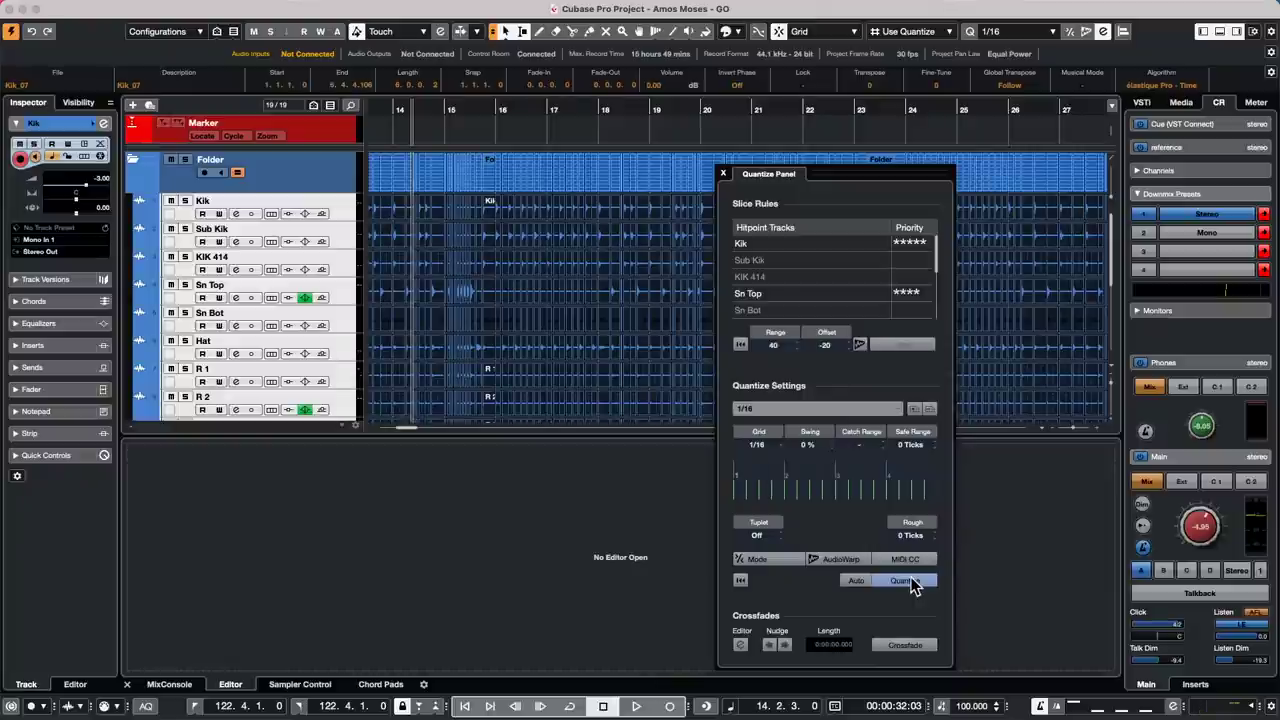
pyautogui.click(509, 127)
pyautogui.moveTo(509, 132); pyautogui.dragTo(517, 171)
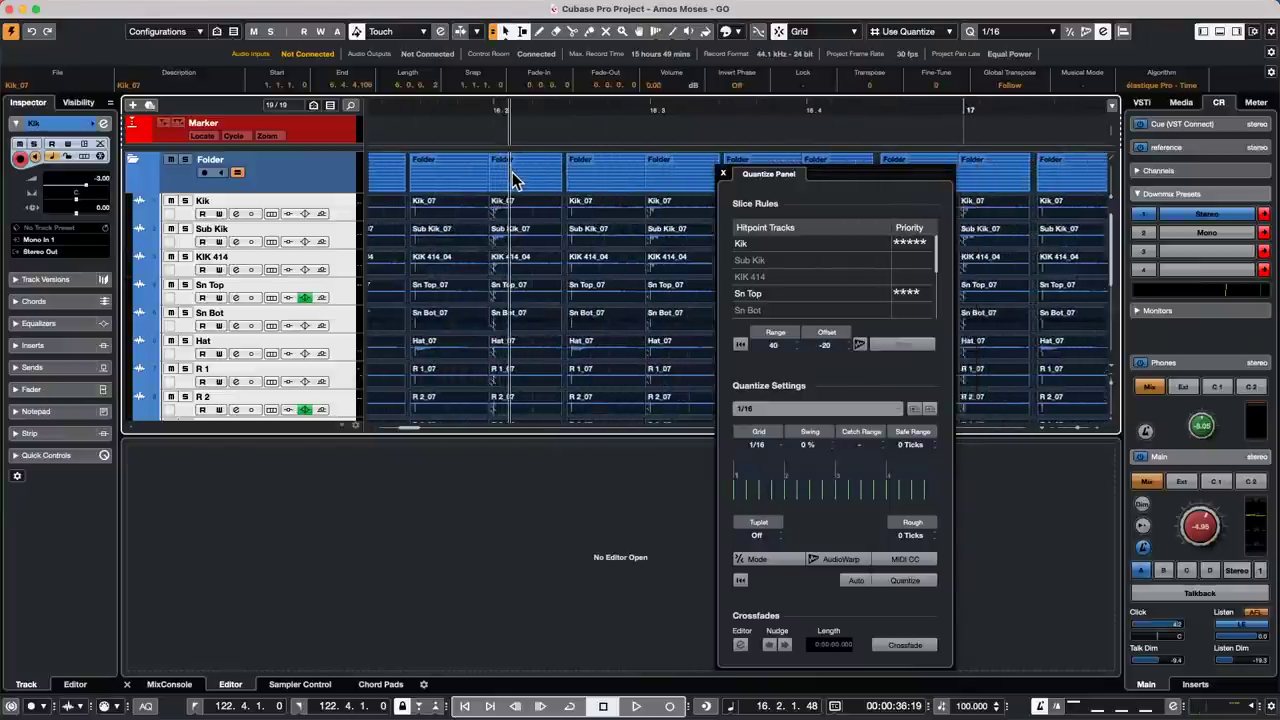
pyautogui.click(905, 645)
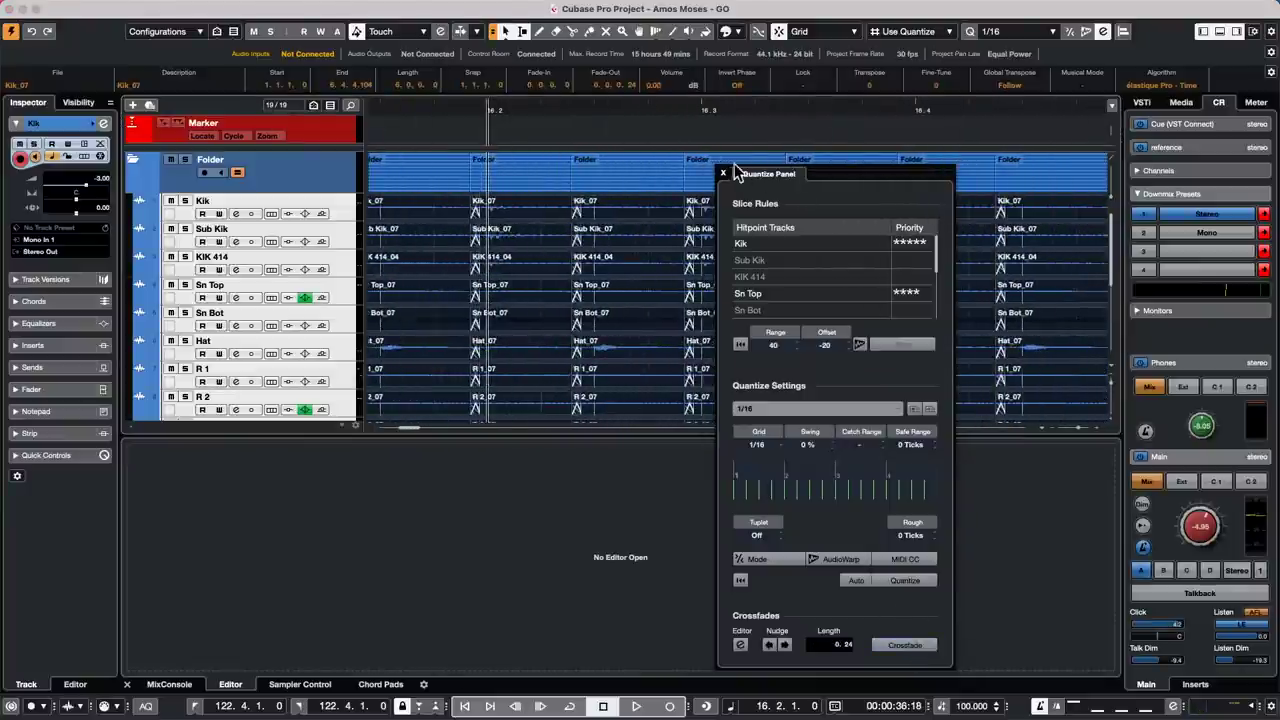
pyautogui.click(725, 175)
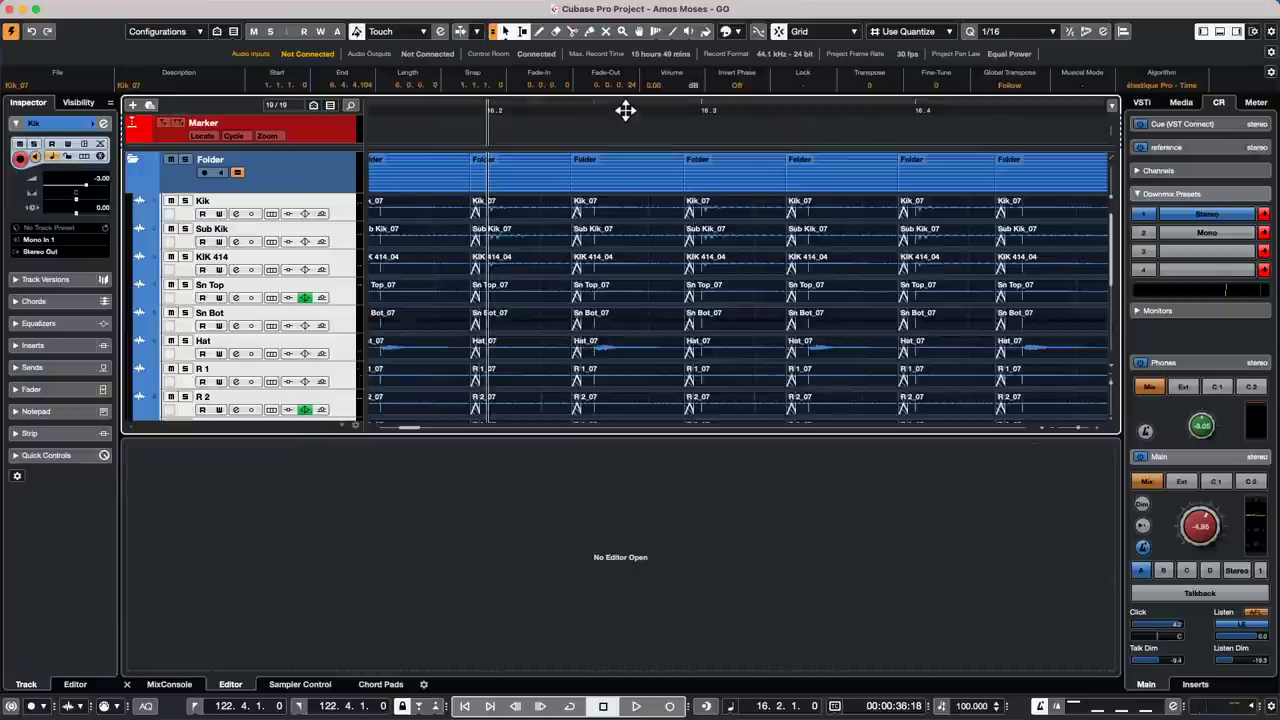
# Step: Play back the quantized drum slices around bar 9 and stop playback
pyautogui.moveTo(626, 111); pyautogui.dragTo(678, 82)
pyautogui.press('space')
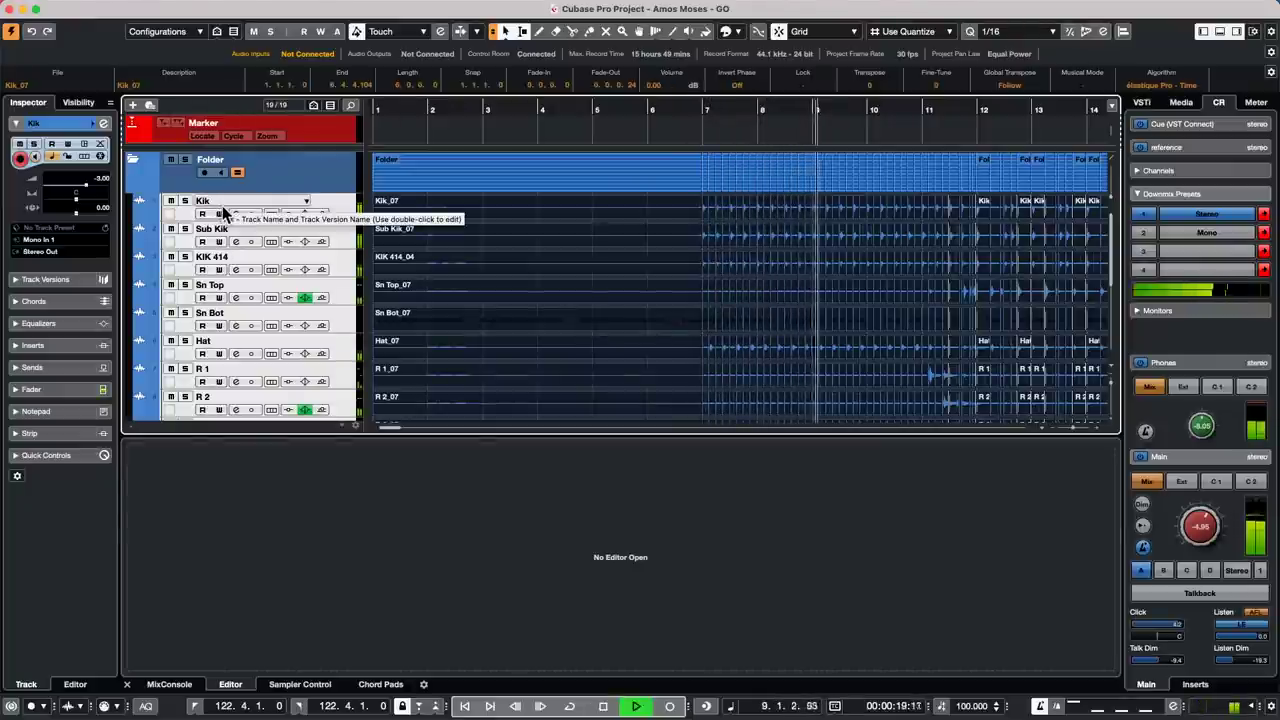
pyautogui.press('space')
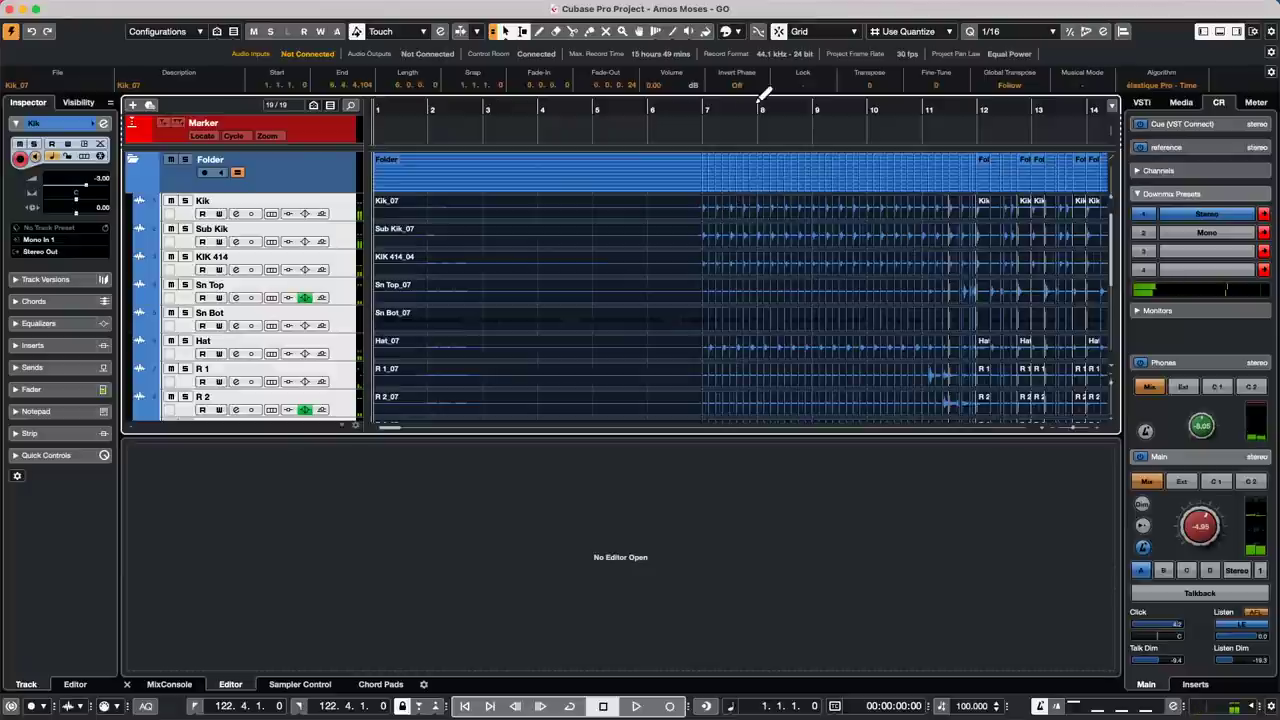
pyautogui.moveTo(760, 111); pyautogui.dragTo(763, 83)
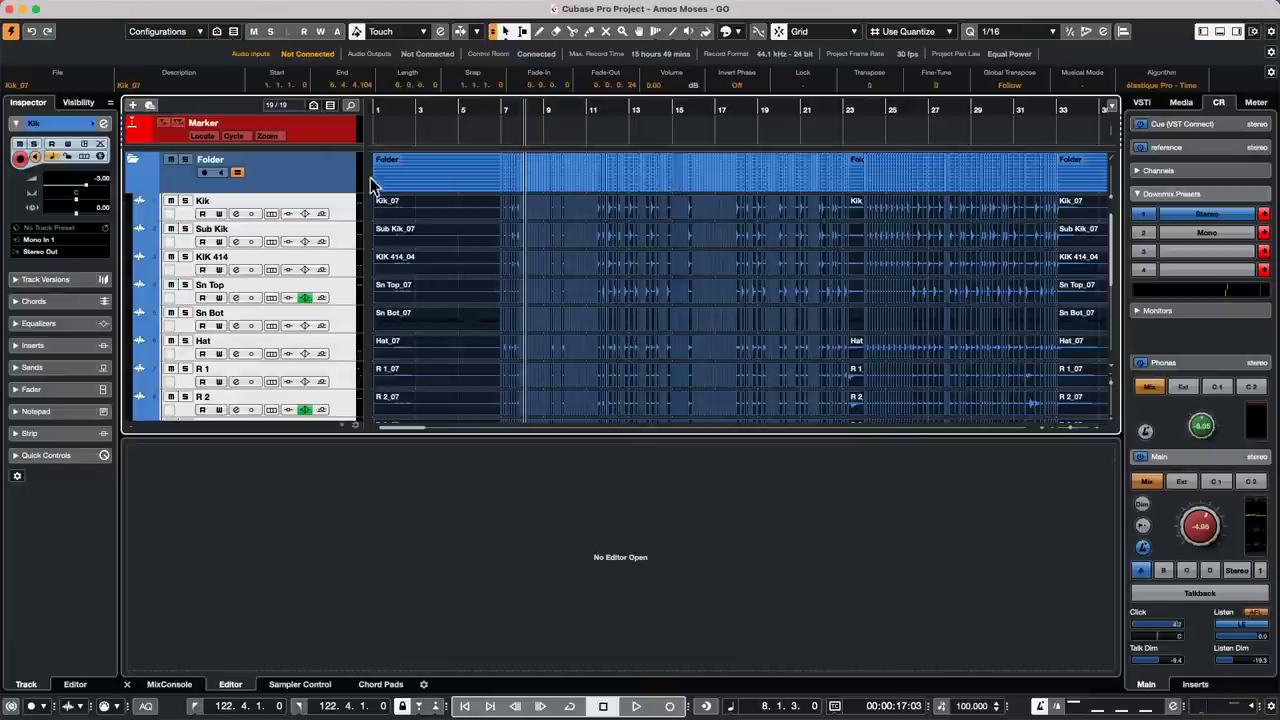
pyautogui.click(126, 8)
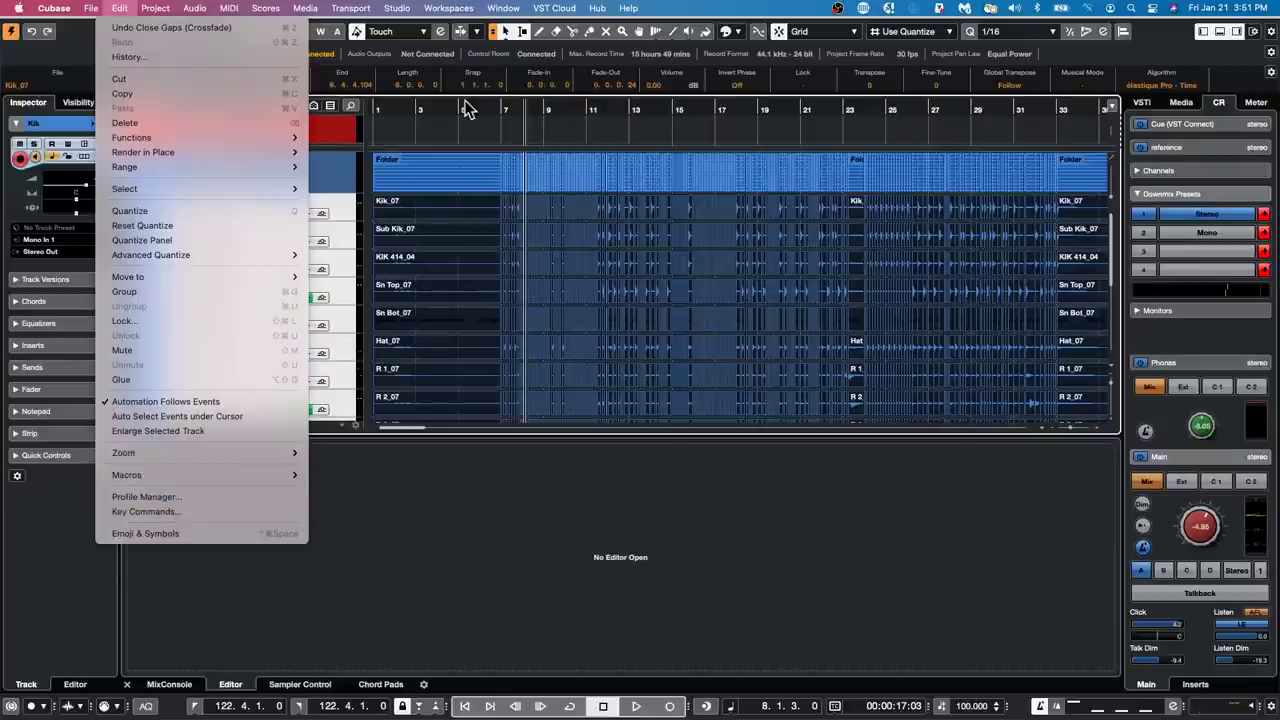
pyautogui.click(463, 140)
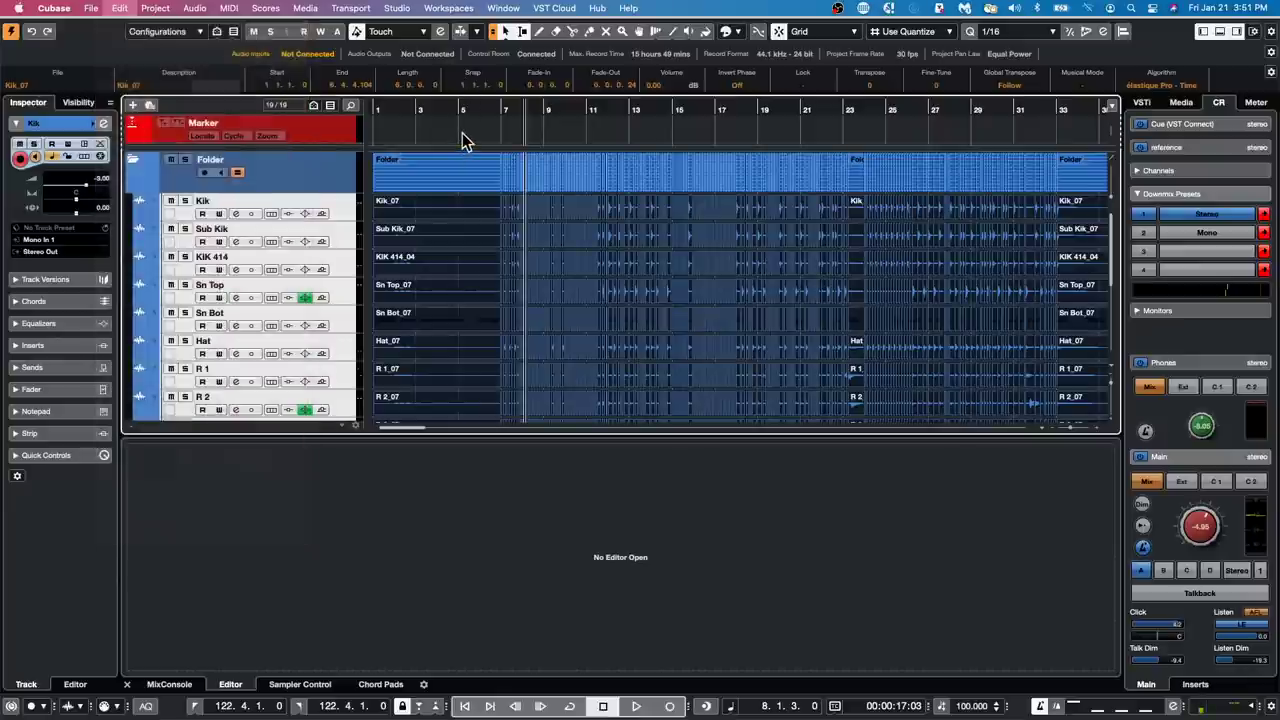
# Step: Create a new project from the default template in the January 21 2022 folder and activate it
pyautogui.click(90, 8)
pyautogui.click(112, 27)
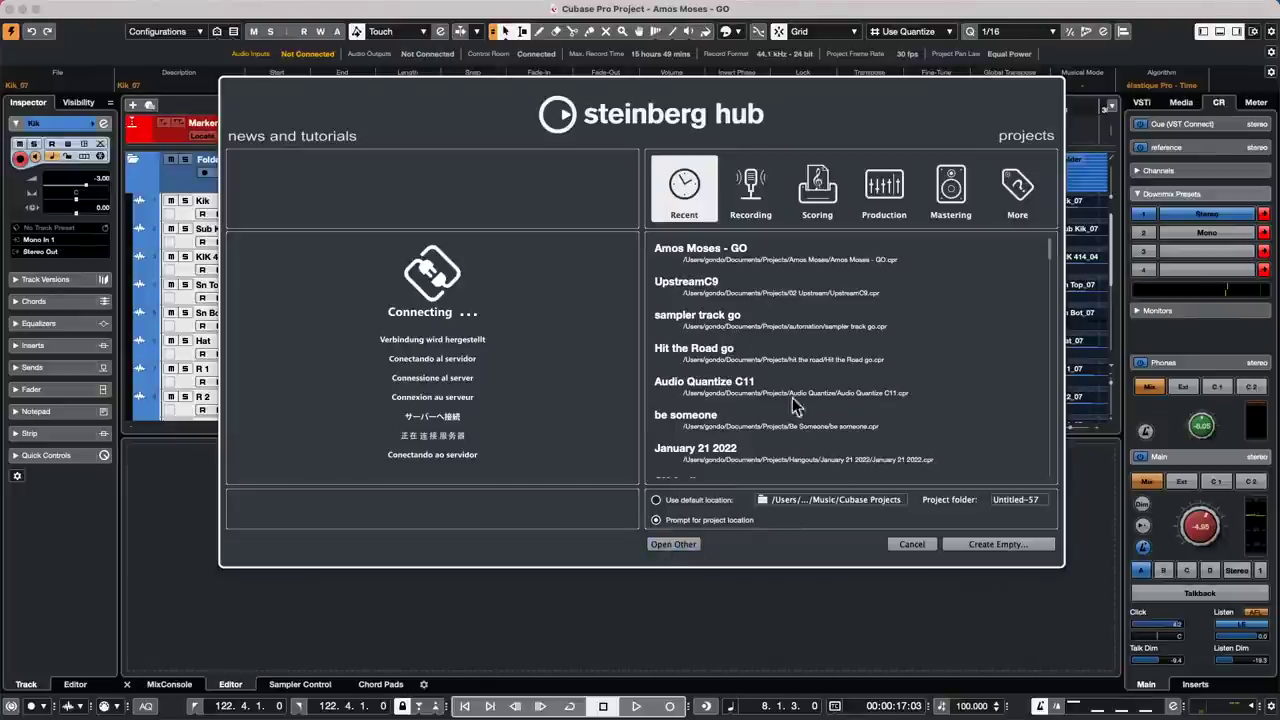
pyautogui.click(997, 197)
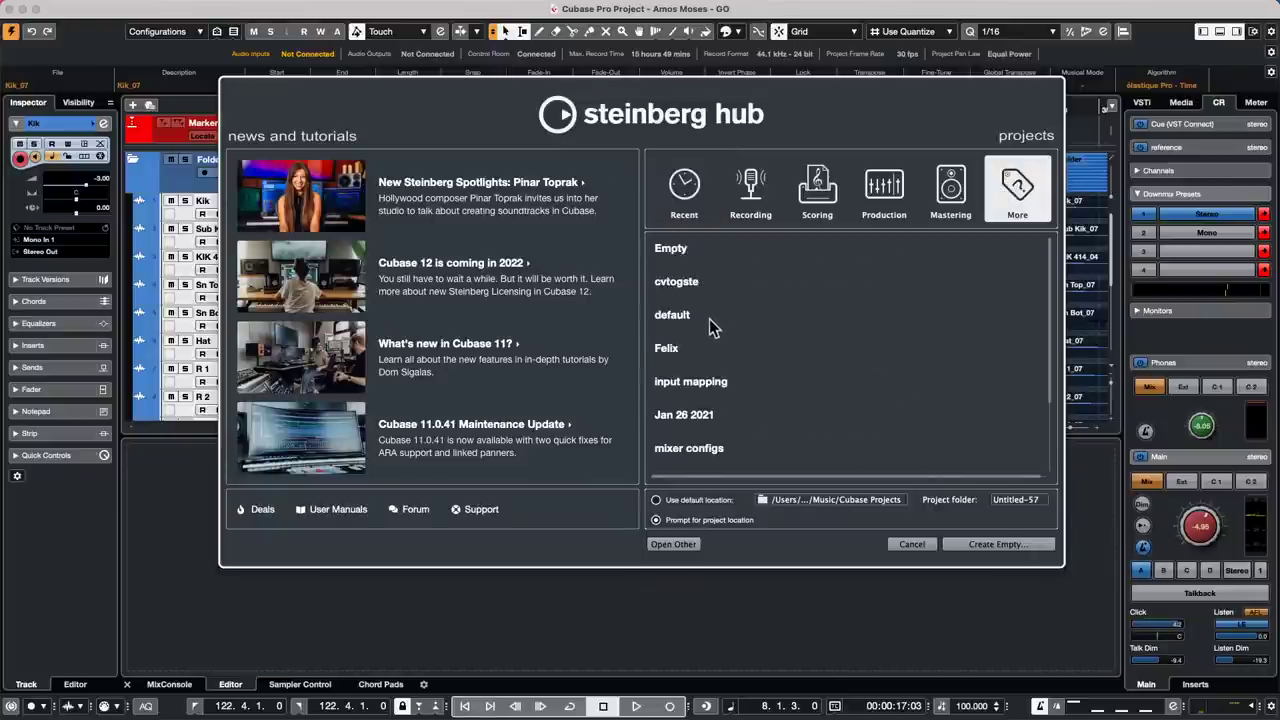
pyautogui.doubleClick(716, 319)
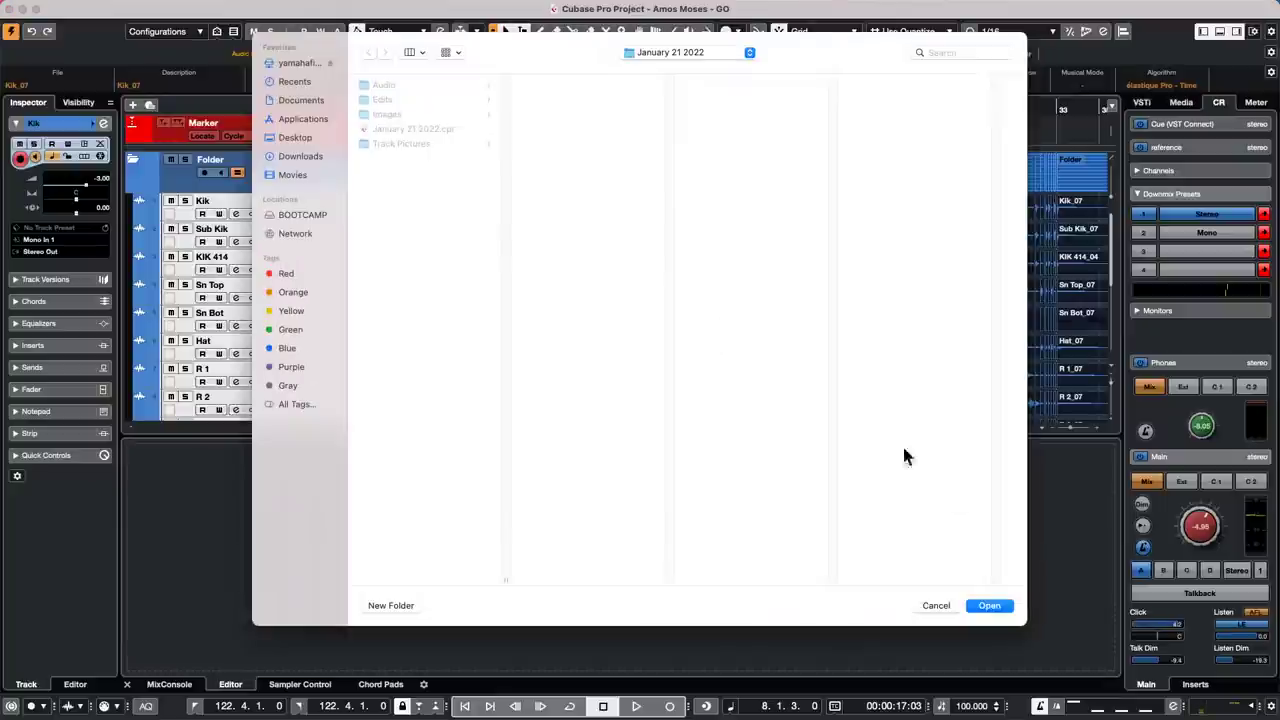
pyautogui.click(977, 604)
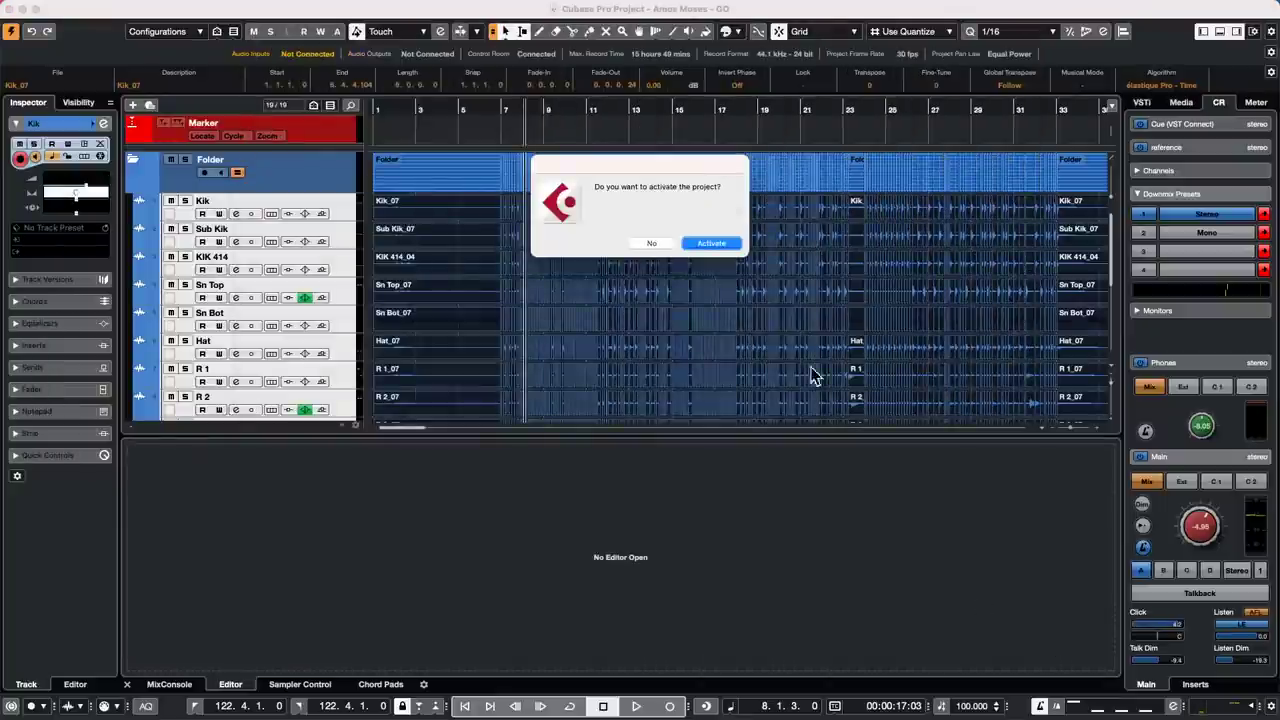
pyautogui.click(712, 243)
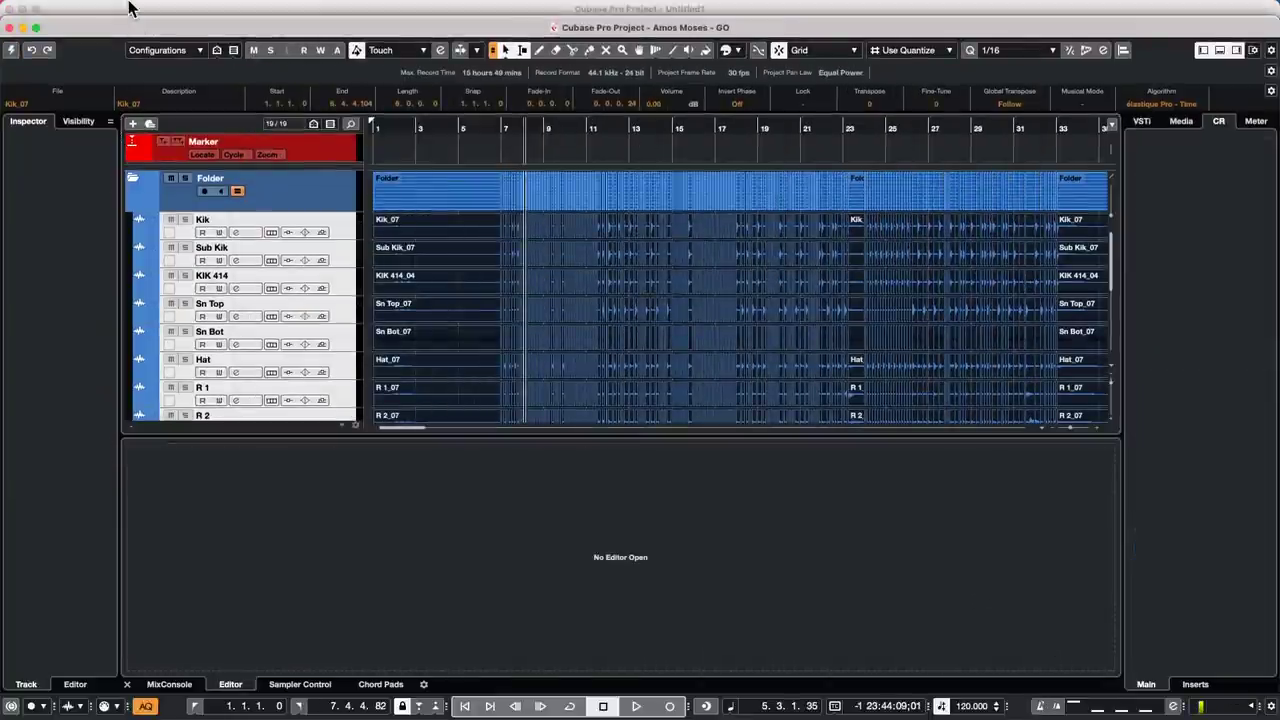
pyautogui.click(128, 8)
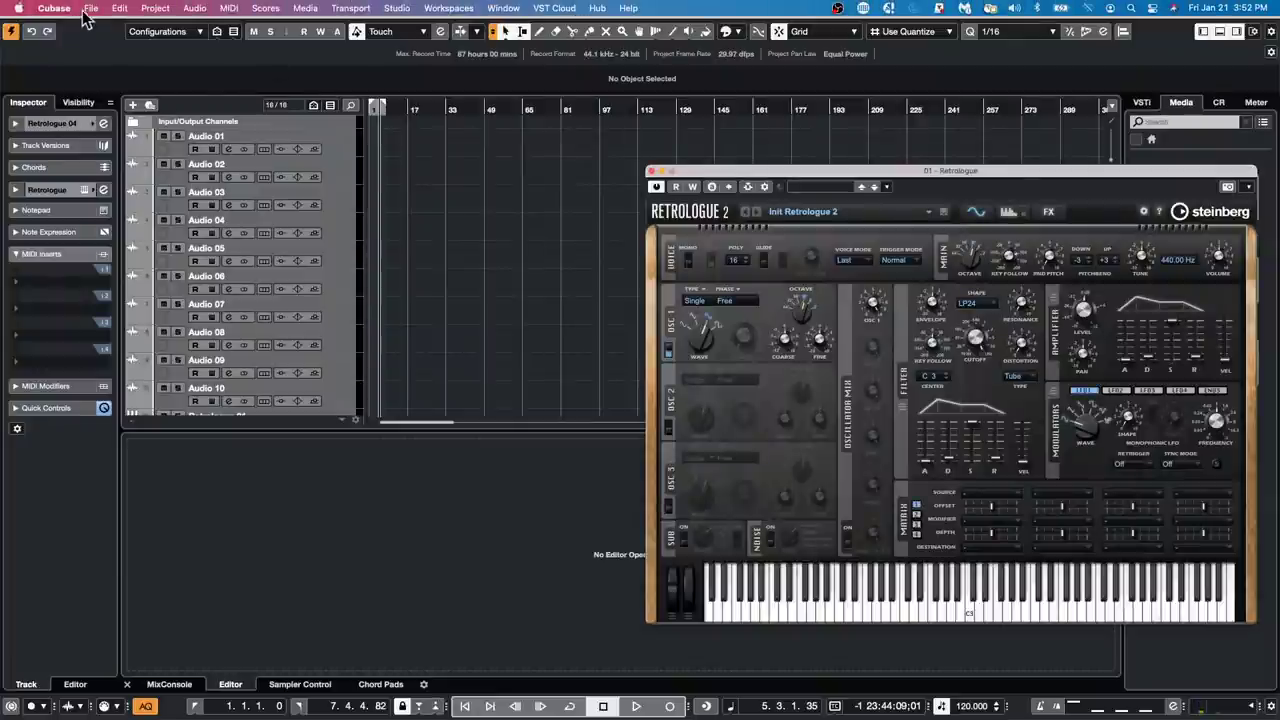
# Step: Open the recent project sampler track go.cpr
pyautogui.click(90, 8)
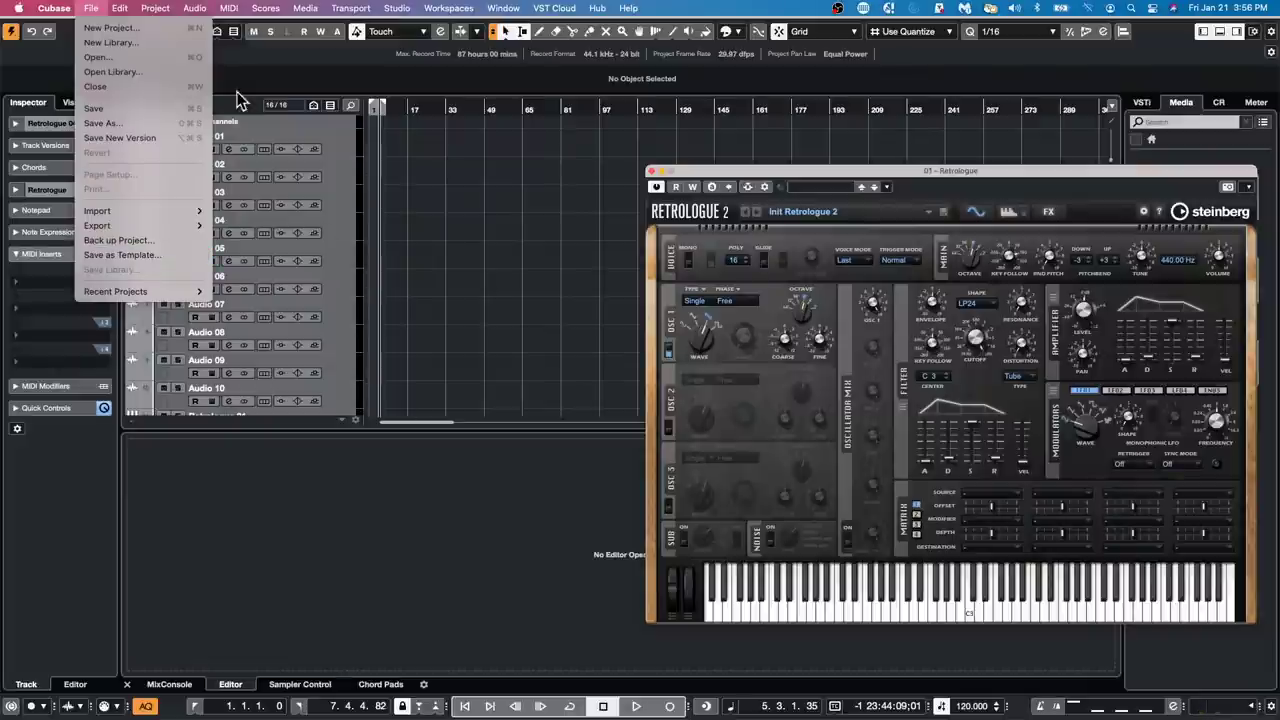
pyautogui.click(325, 151)
pyautogui.click(91, 8)
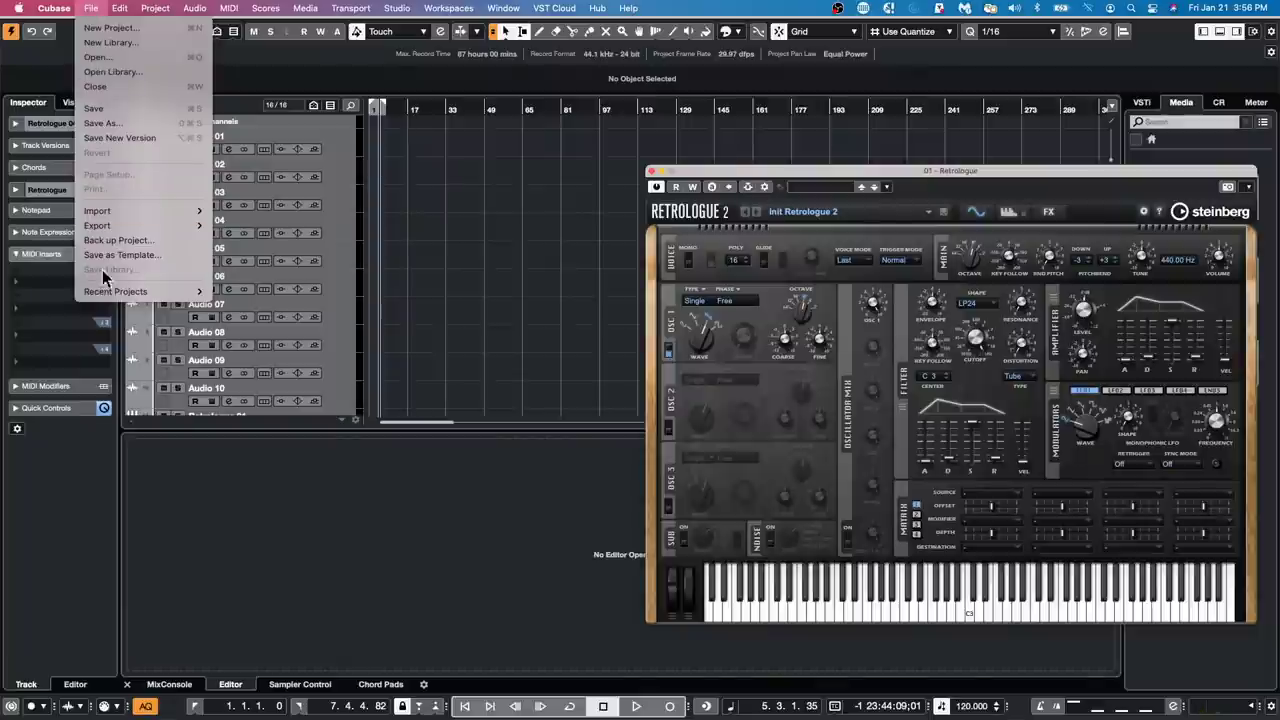
pyautogui.moveTo(120, 292)
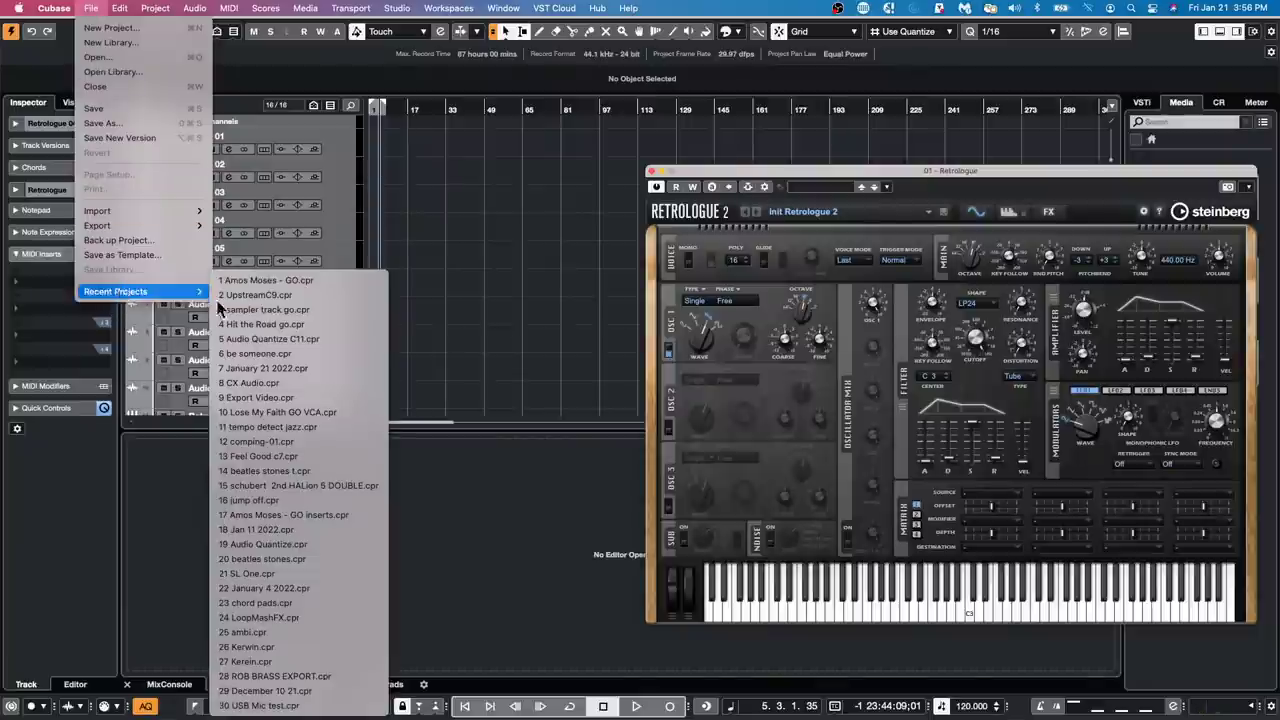
pyautogui.click(322, 310)
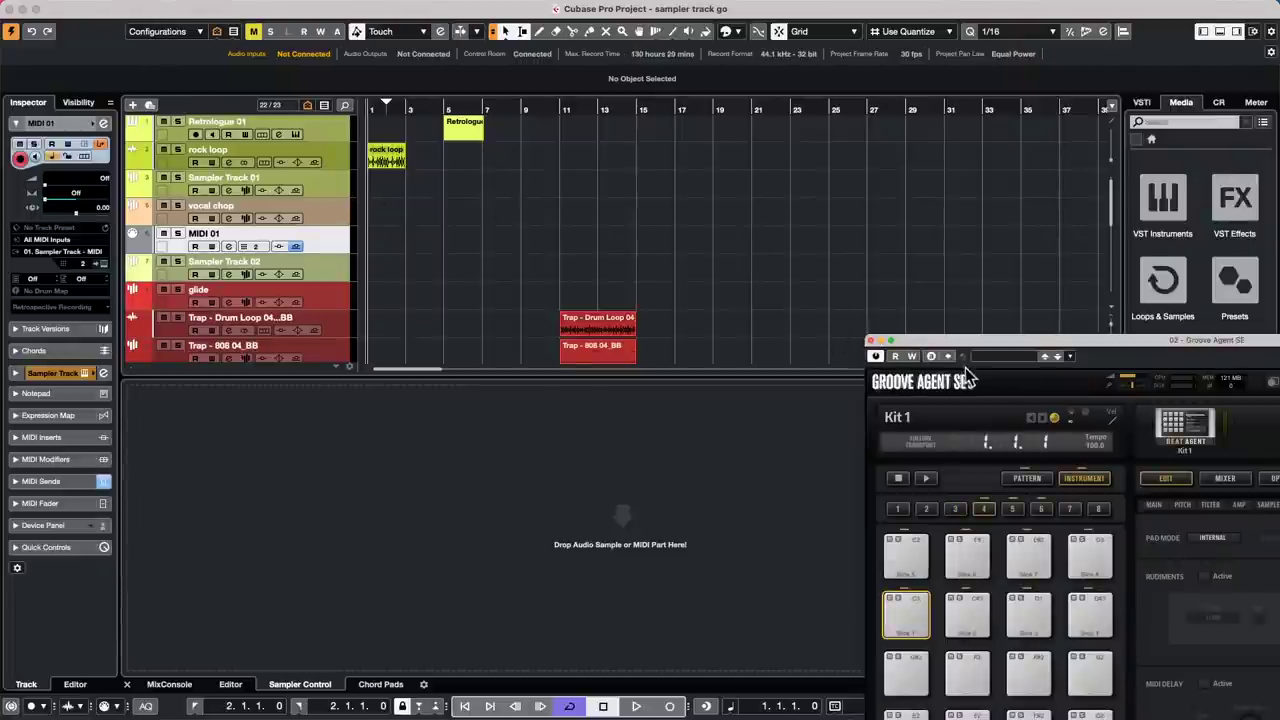
# Step: Revert the sampler track go project to its previously saved version
pyautogui.doubleClick(940, 341)
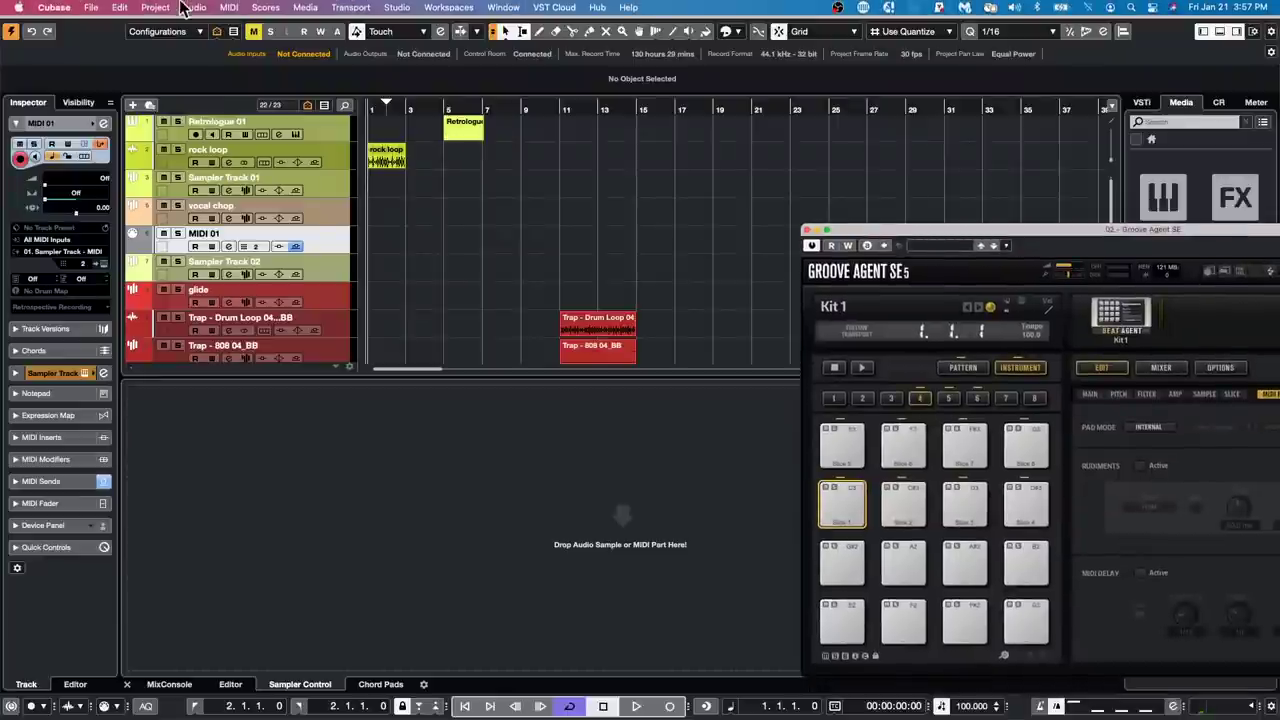
pyautogui.click(91, 8)
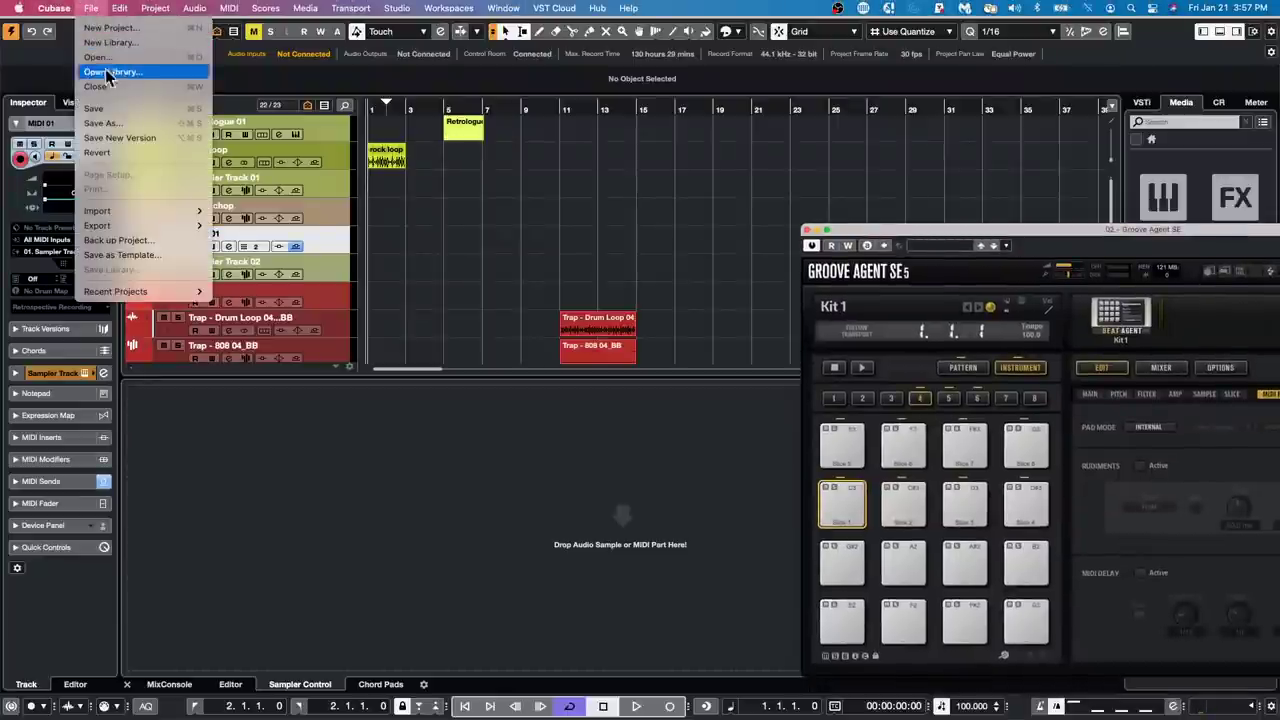
pyautogui.click(117, 152)
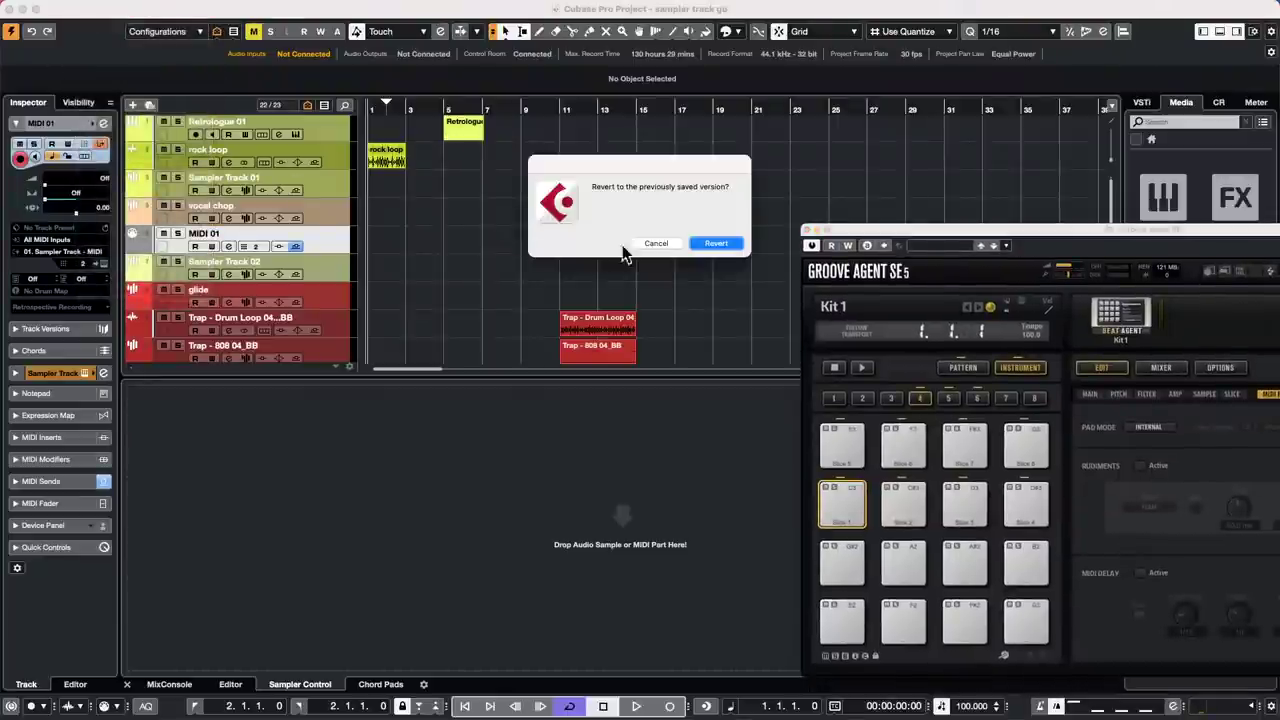
pyautogui.click(738, 245)
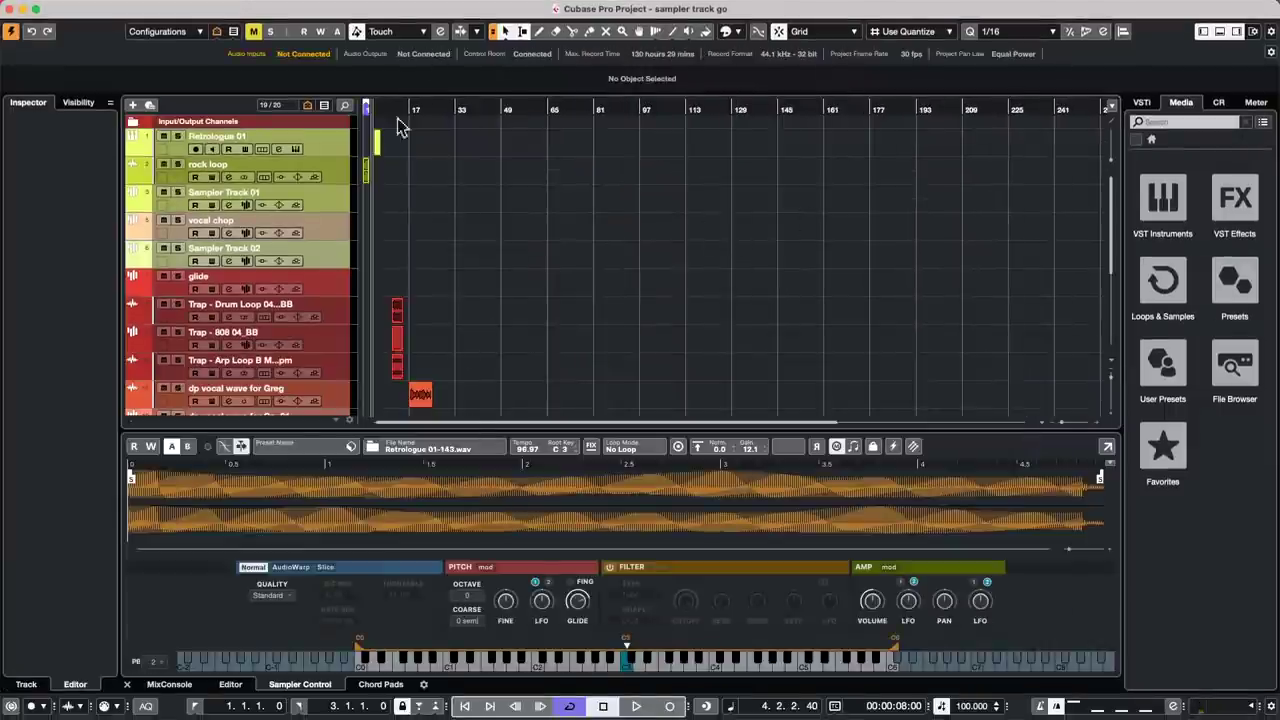
# Step: Load the rock loop audio event at bar 1 into Sampler Control as a new sampler track
pyautogui.click(358, 110)
pyautogui.moveTo(358, 110); pyautogui.dragTo(331, 163)
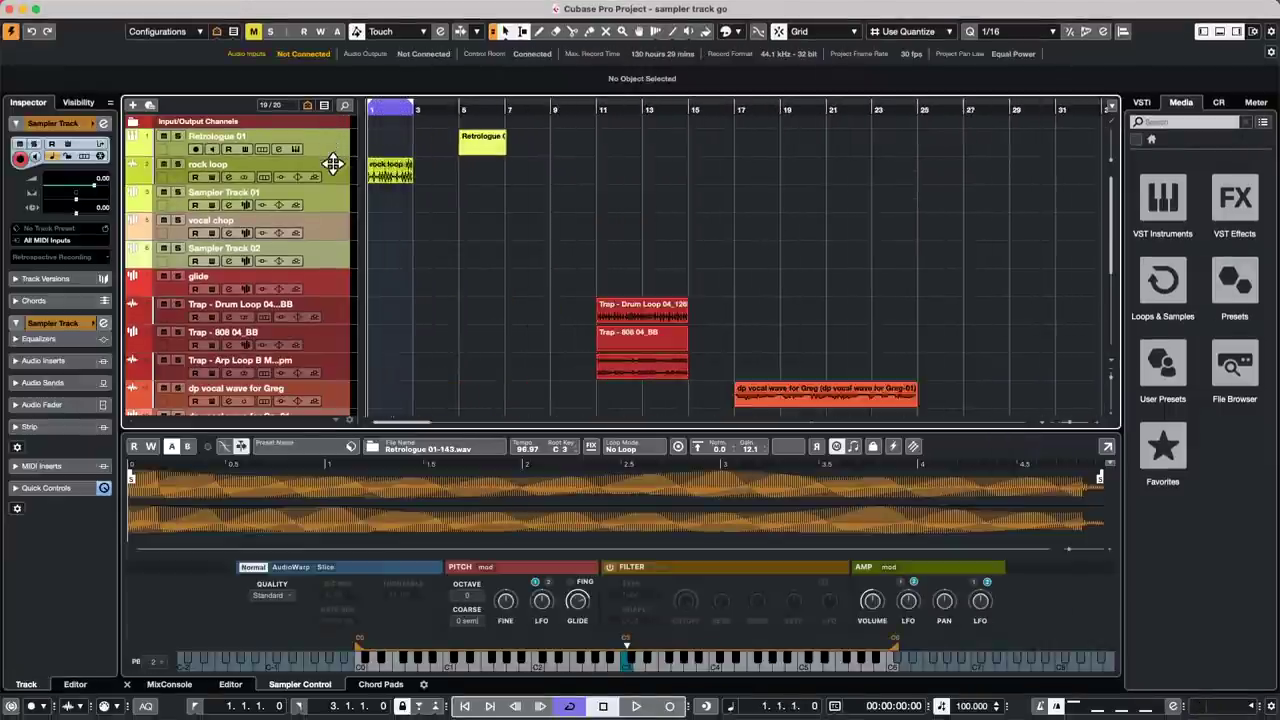
pyautogui.click(323, 209)
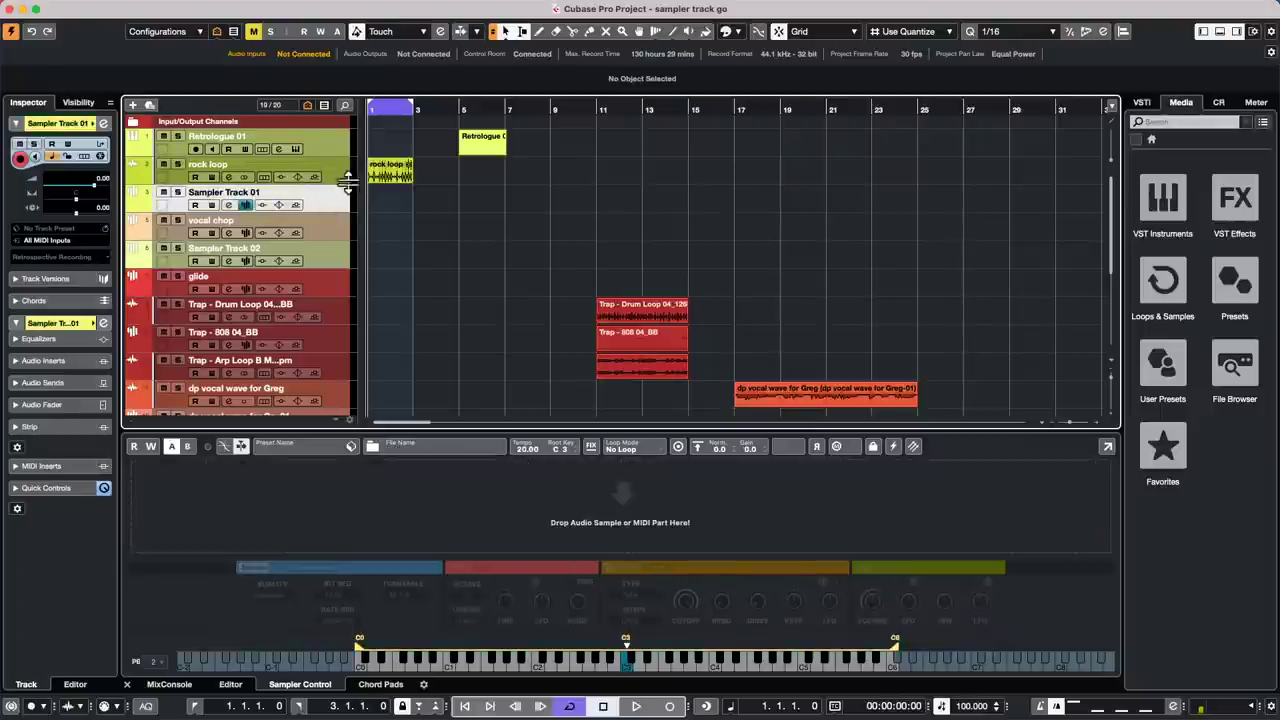
pyautogui.click(382, 171)
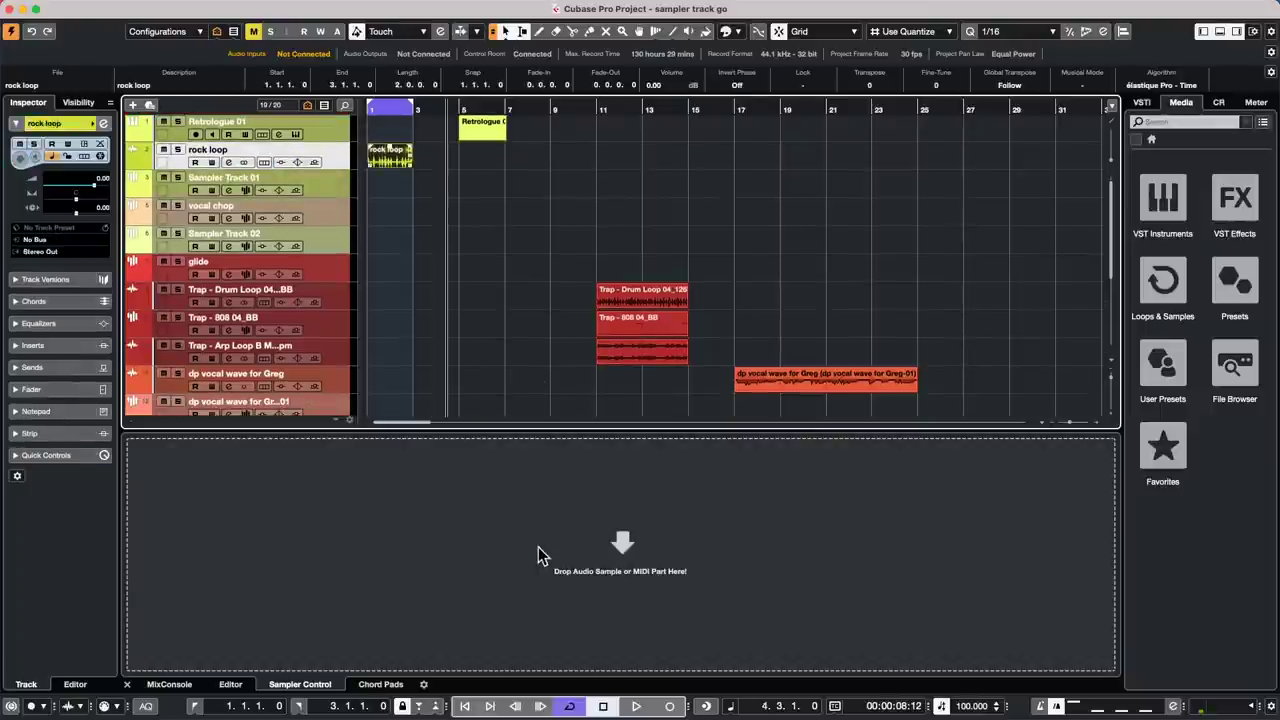
pyautogui.moveTo(538, 556); pyautogui.dragTo(538, 556)
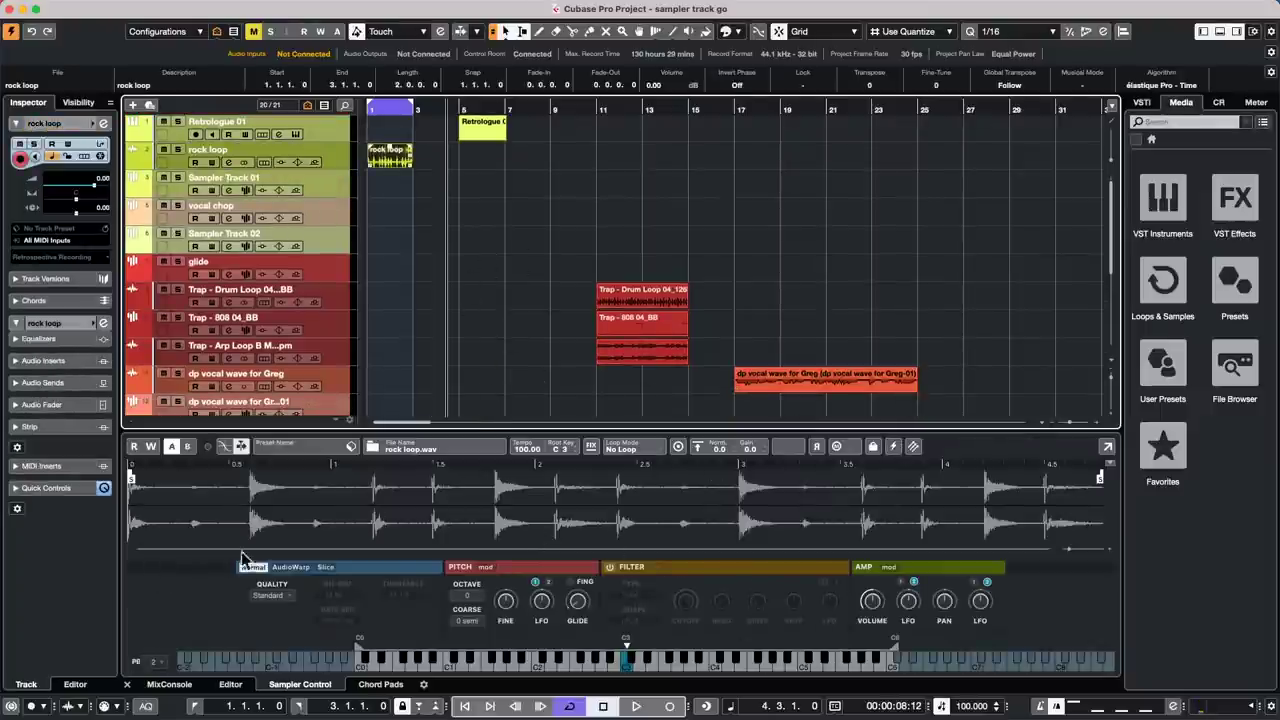
# Step: Switch the rock loop sample to Slice mode and transfer it to Groove Agent SE
pyautogui.click(322, 568)
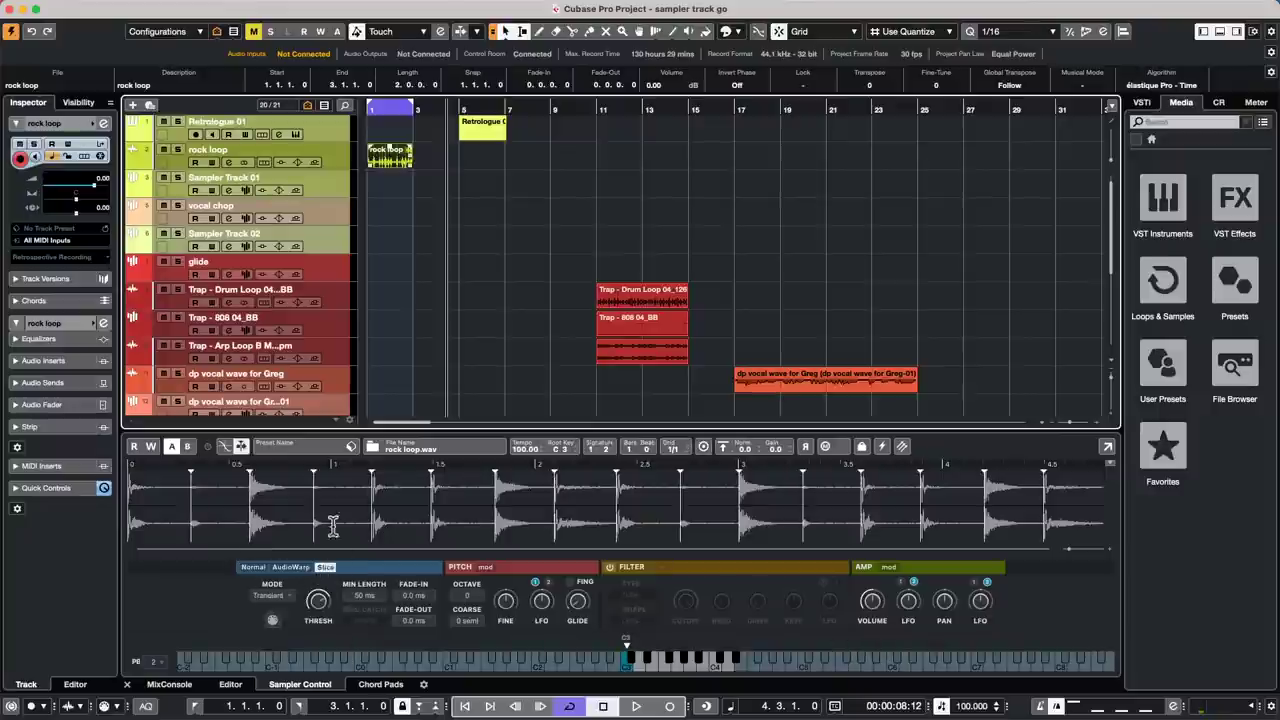
pyautogui.click(902, 446)
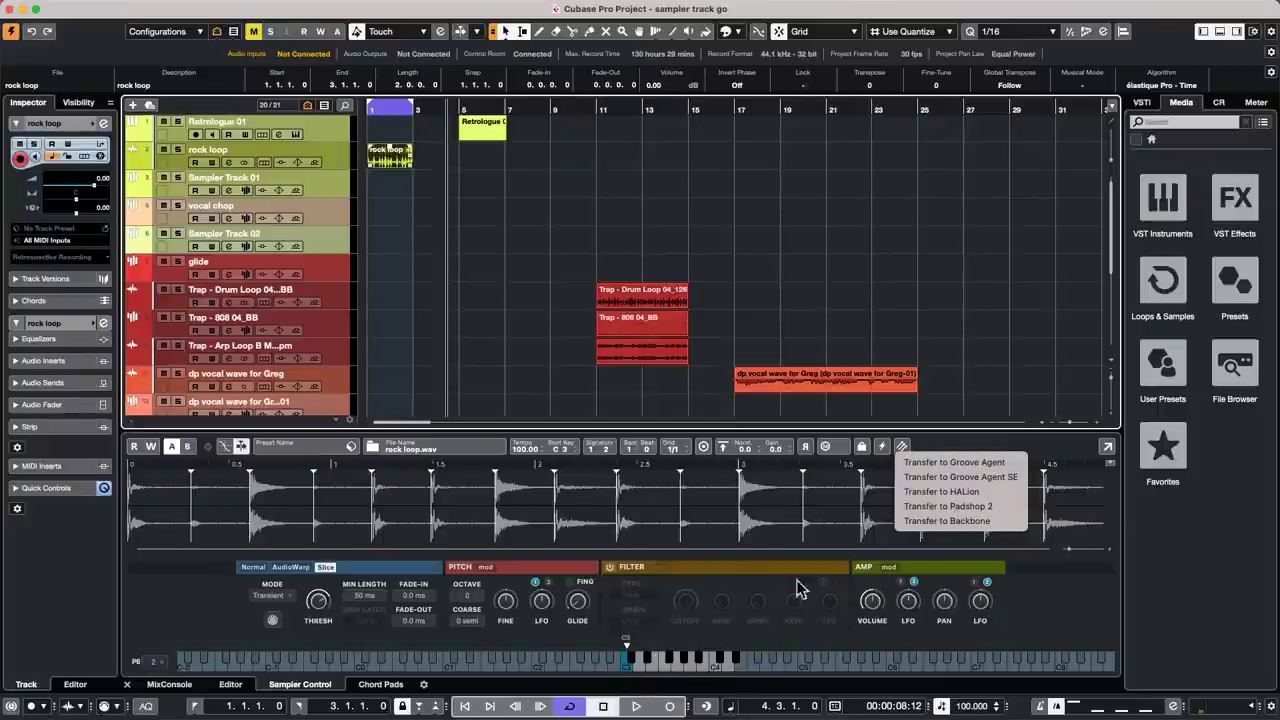
pyautogui.click(1001, 484)
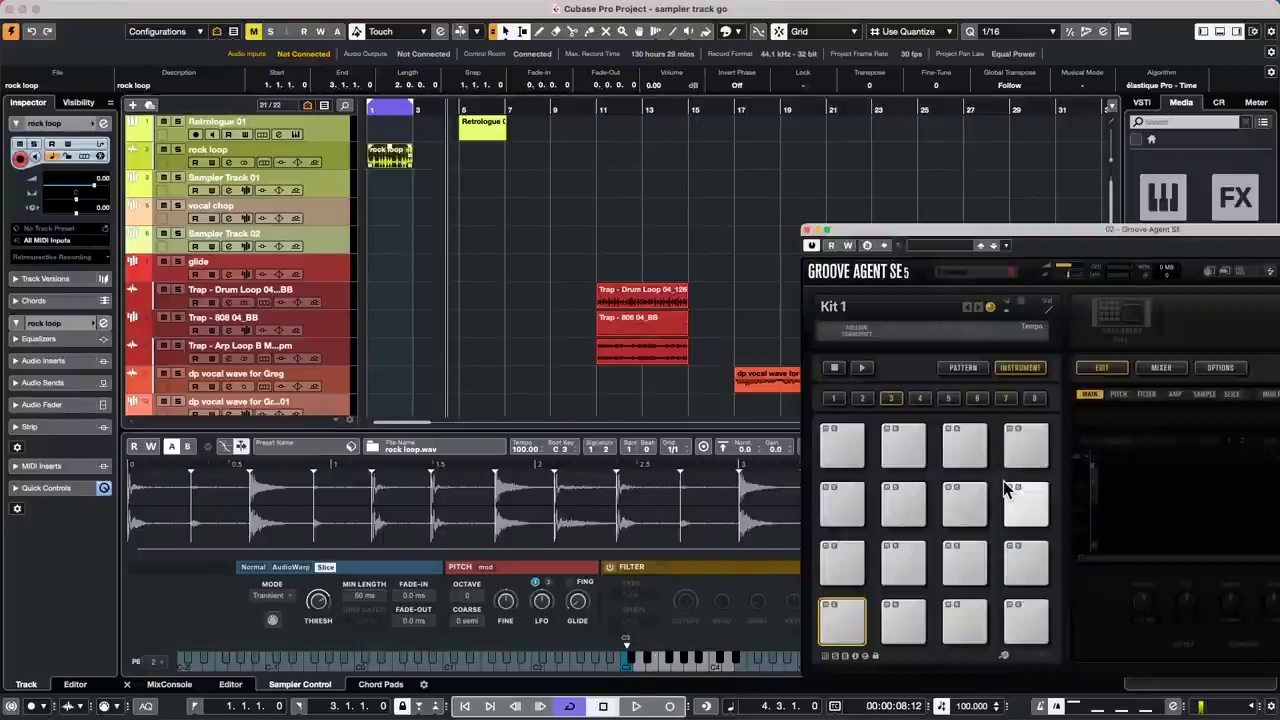
# Step: Show Groove Agent SE's instrument pads and audition slices 1 to 8 of the rock loop in pad group 4
pyautogui.moveTo(970, 240); pyautogui.dragTo(679, 97)
pyautogui.click(695, 226)
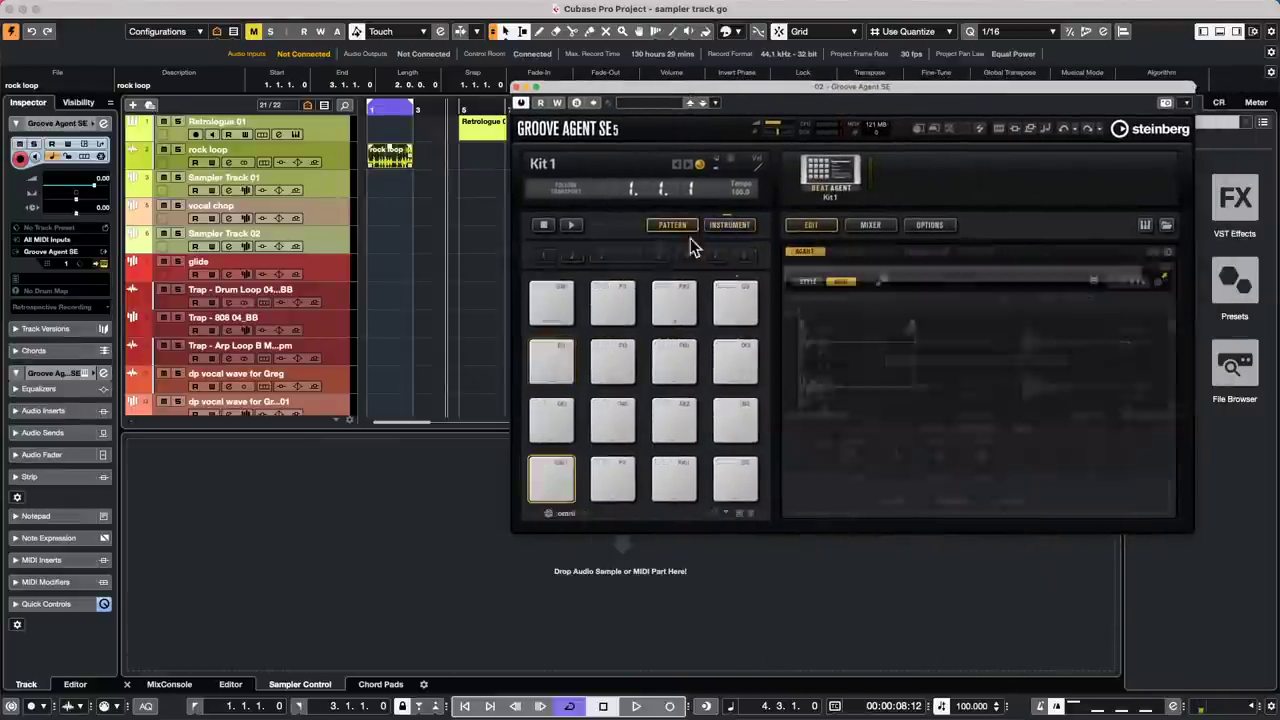
pyautogui.click(731, 234)
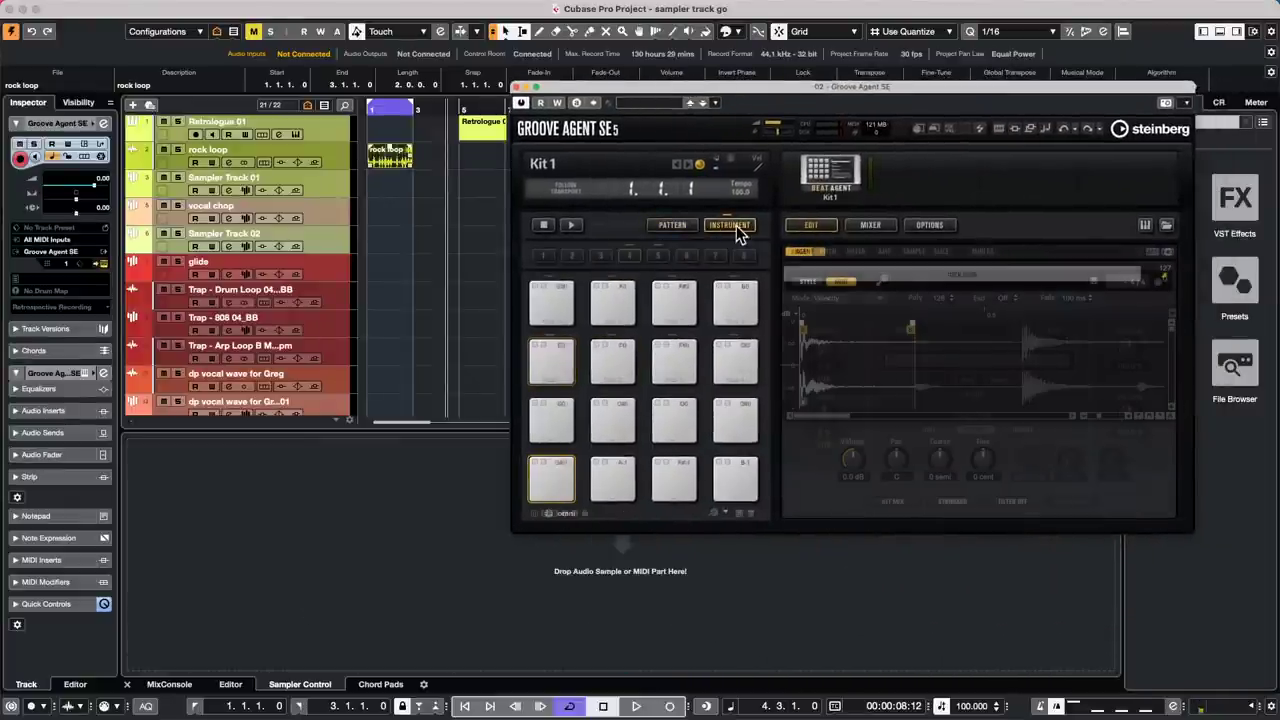
pyautogui.click(548, 370)
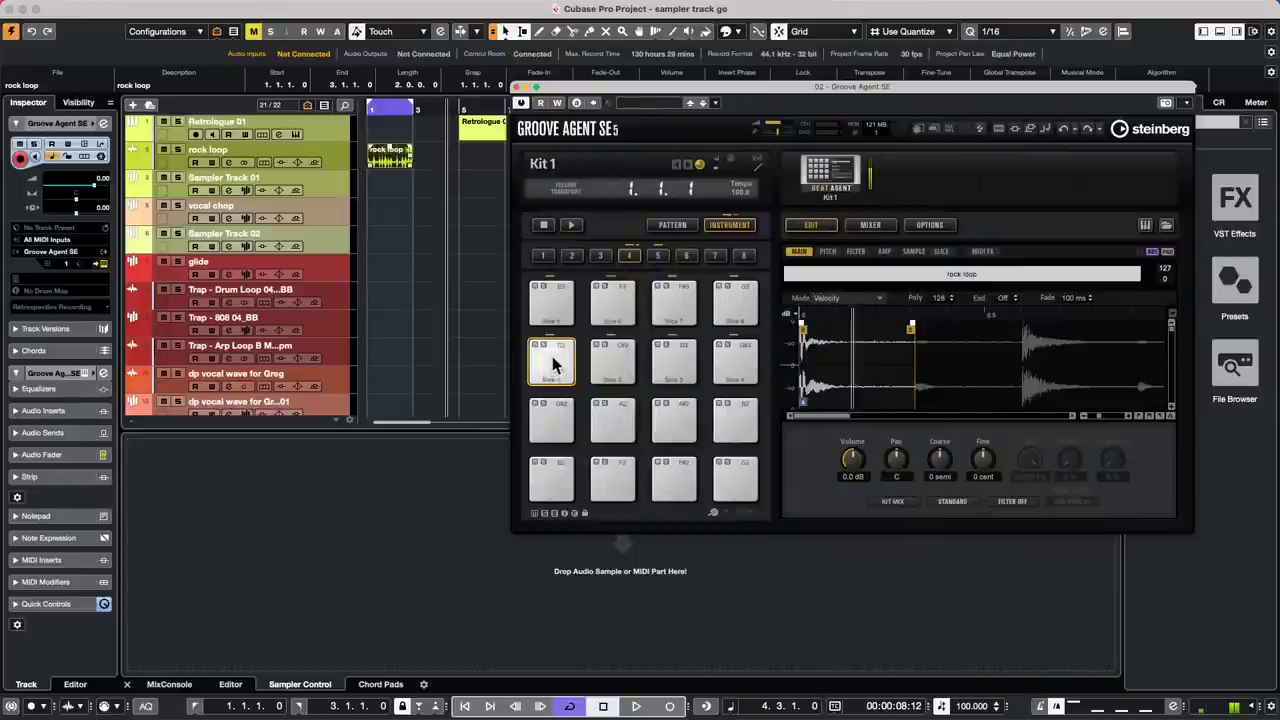
pyautogui.click(610, 362)
pyautogui.click(674, 362)
pyautogui.click(727, 368)
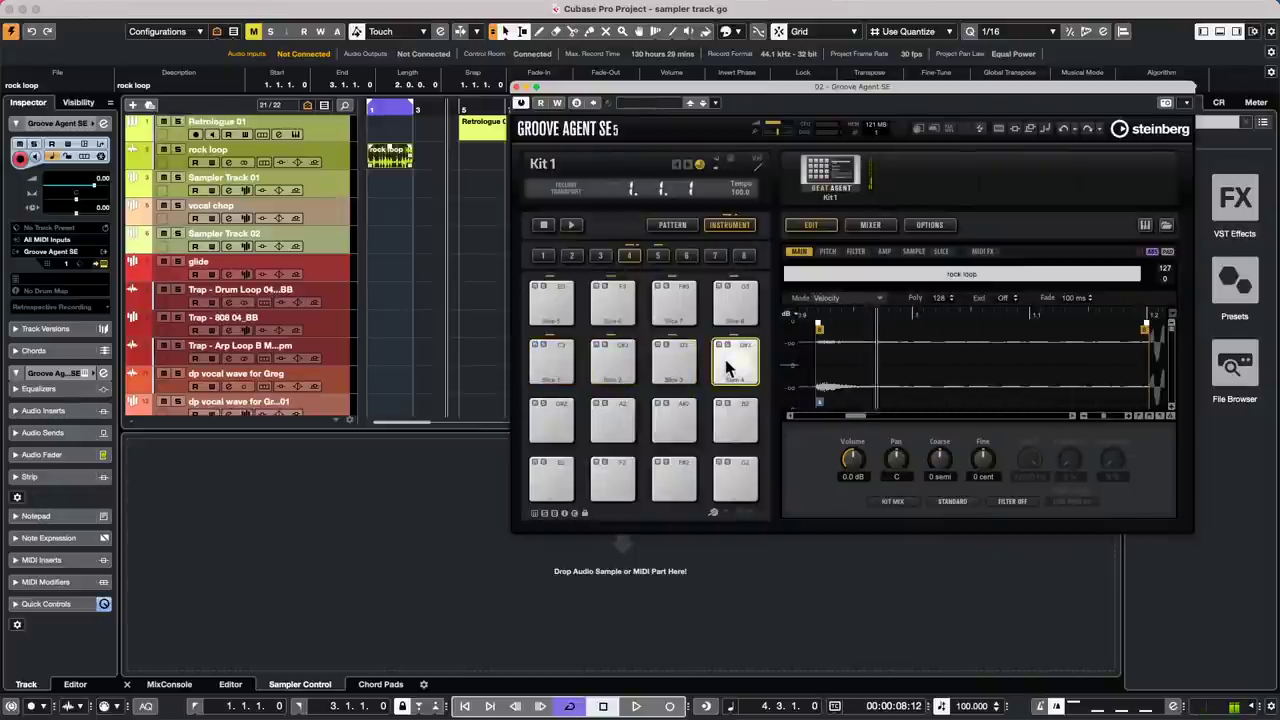
pyautogui.click(551, 299)
pyautogui.click(612, 300)
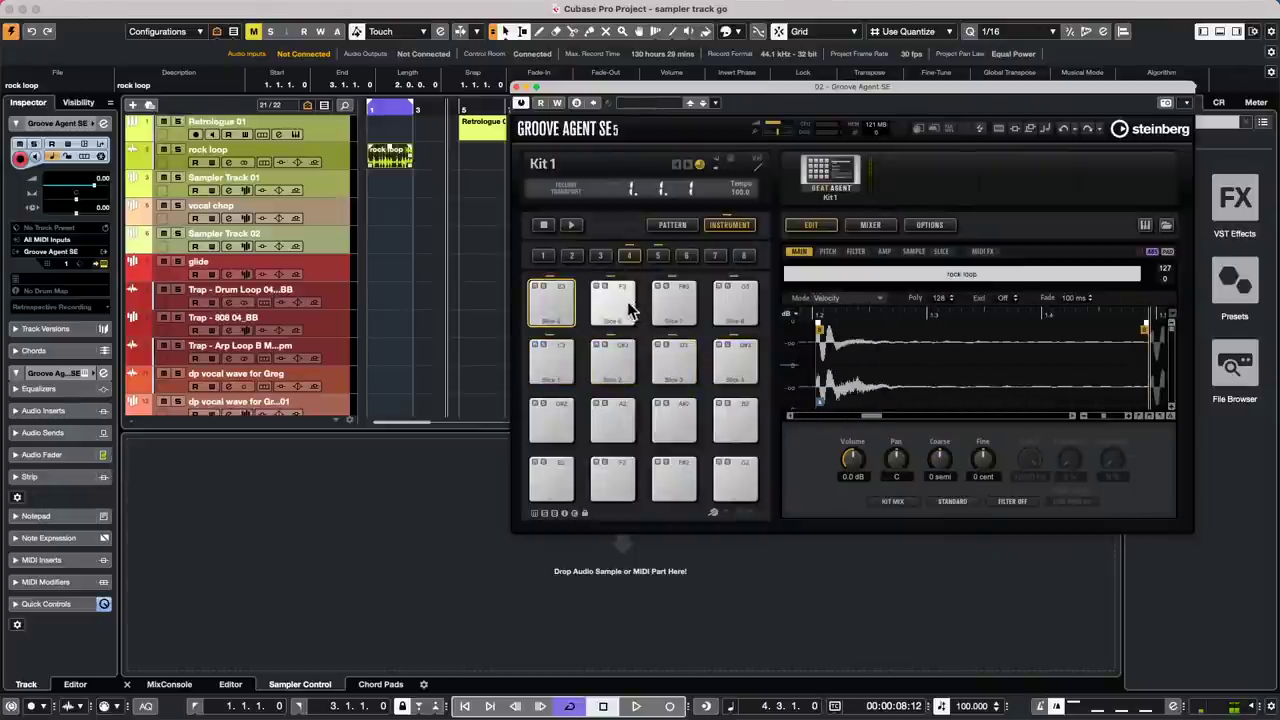
pyautogui.click(674, 300)
pyautogui.click(756, 305)
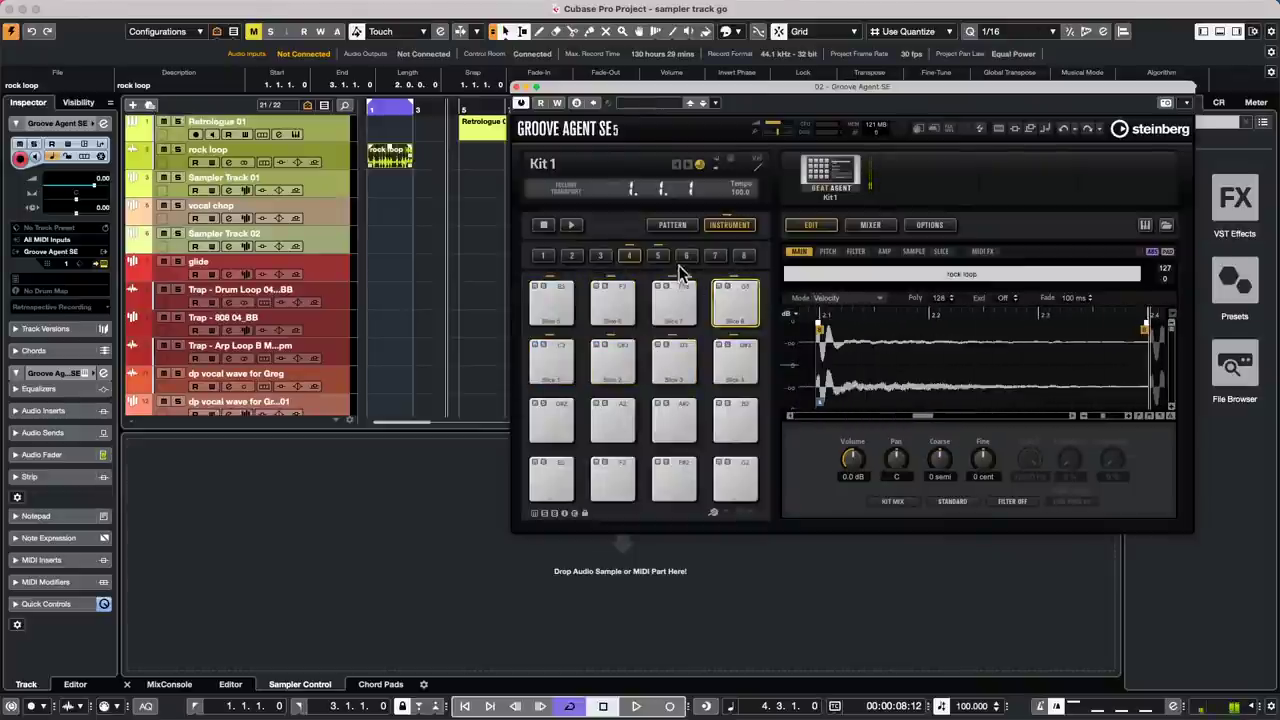
# Step: Switch to pad group 5 and audition slices 9 to 16 of the rock loop
pyautogui.click(657, 256)
pyautogui.click(565, 487)
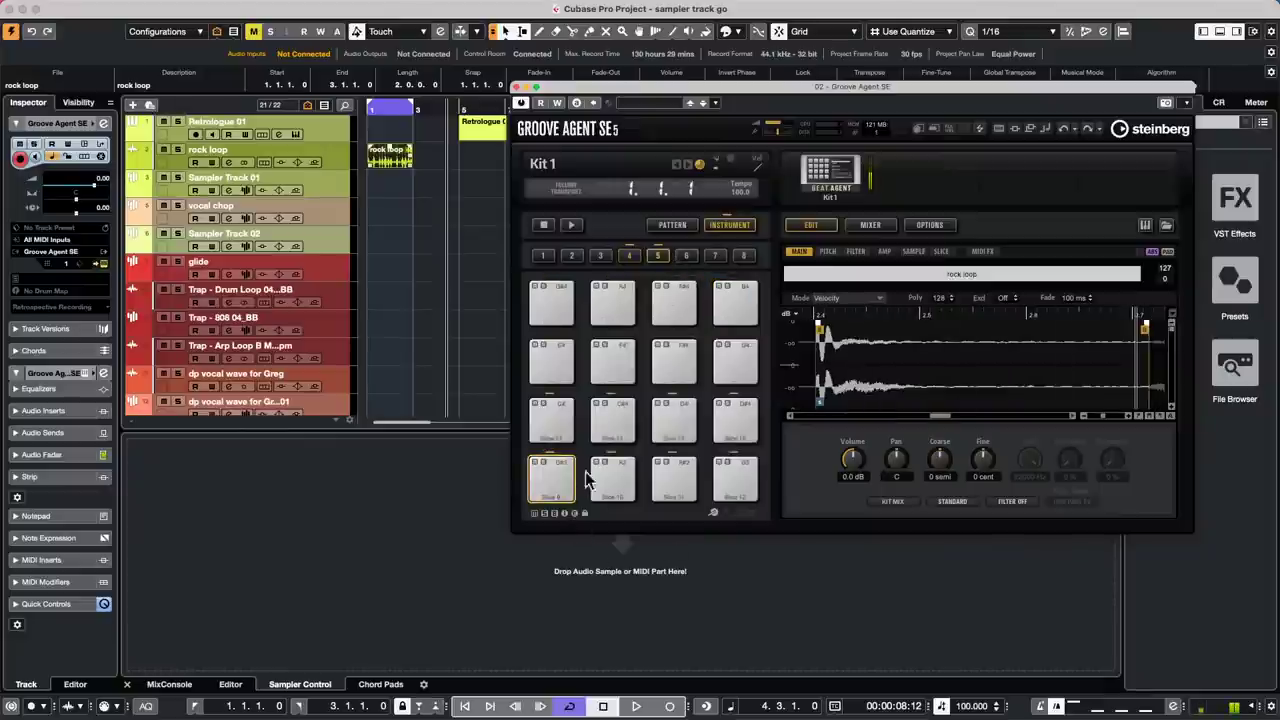
pyautogui.click(603, 480)
pyautogui.click(688, 476)
pyautogui.click(717, 473)
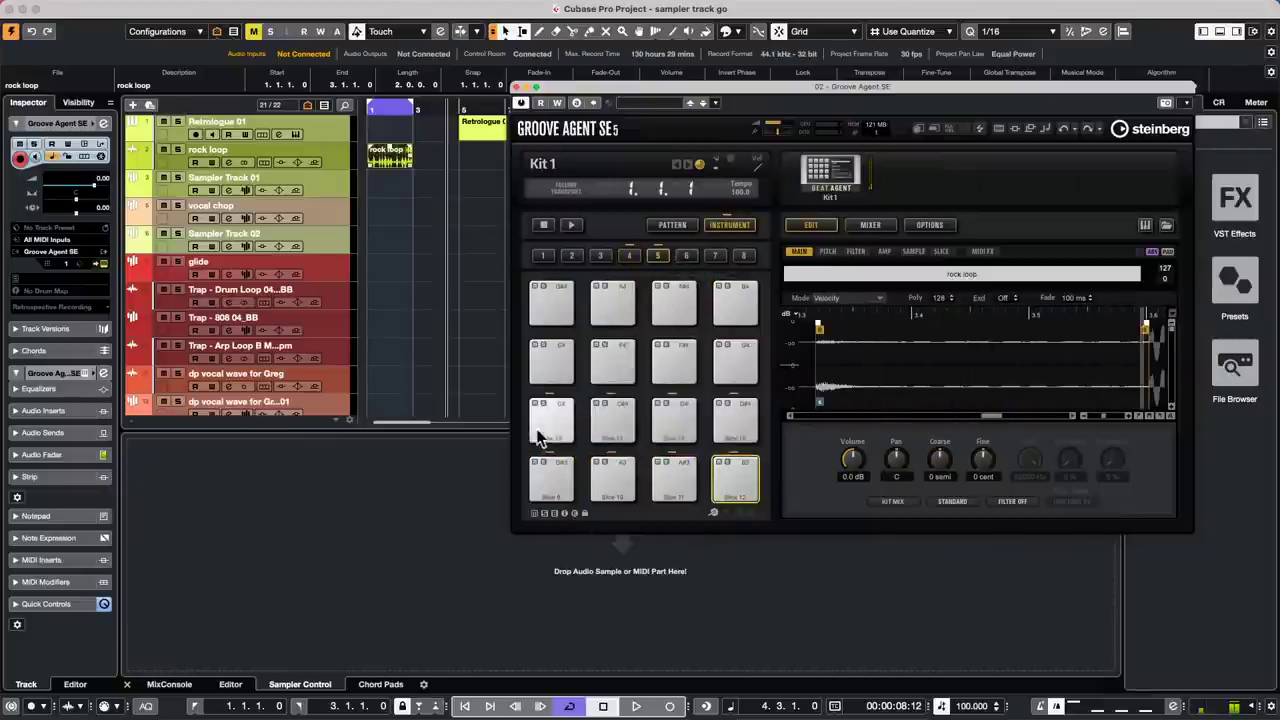
pyautogui.click(556, 420)
pyautogui.click(615, 420)
pyautogui.click(681, 425)
pyautogui.click(720, 420)
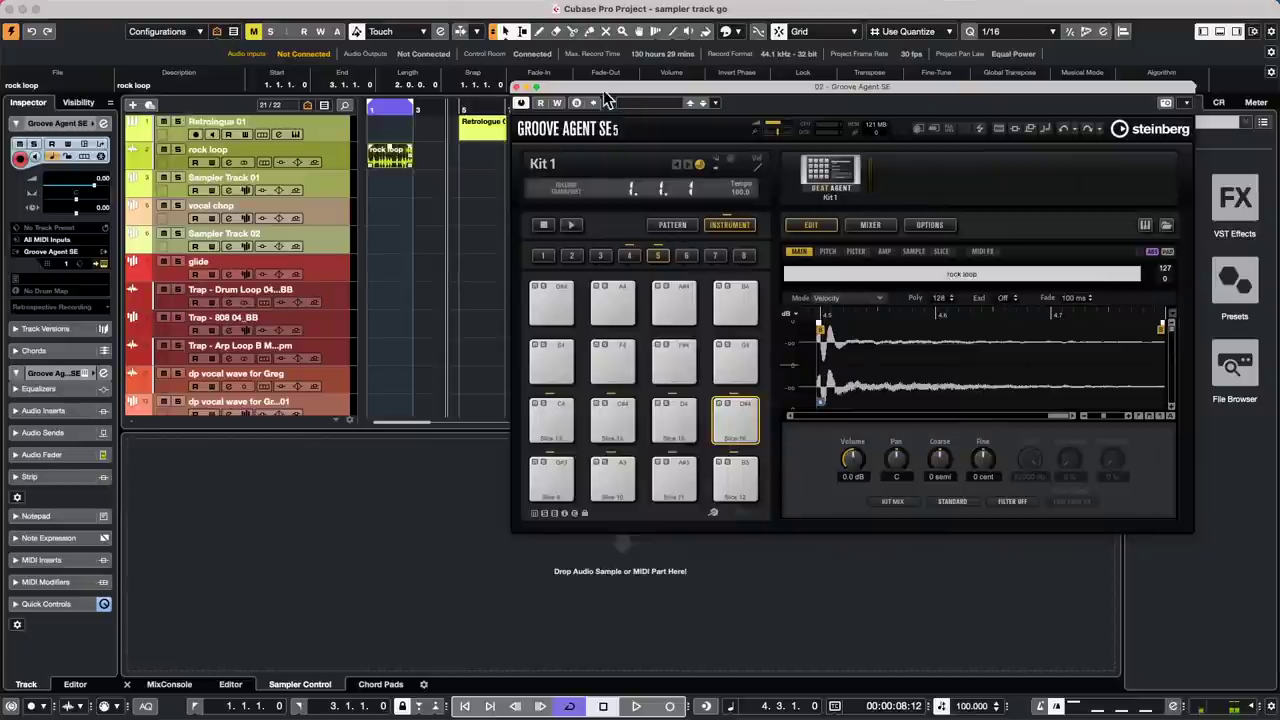
# Step: Export the rock loop sampler track's slices as a MIDI part onto the Groove Agent SE track at bar 3
pyautogui.moveTo(603, 90); pyautogui.dragTo(786, 118)
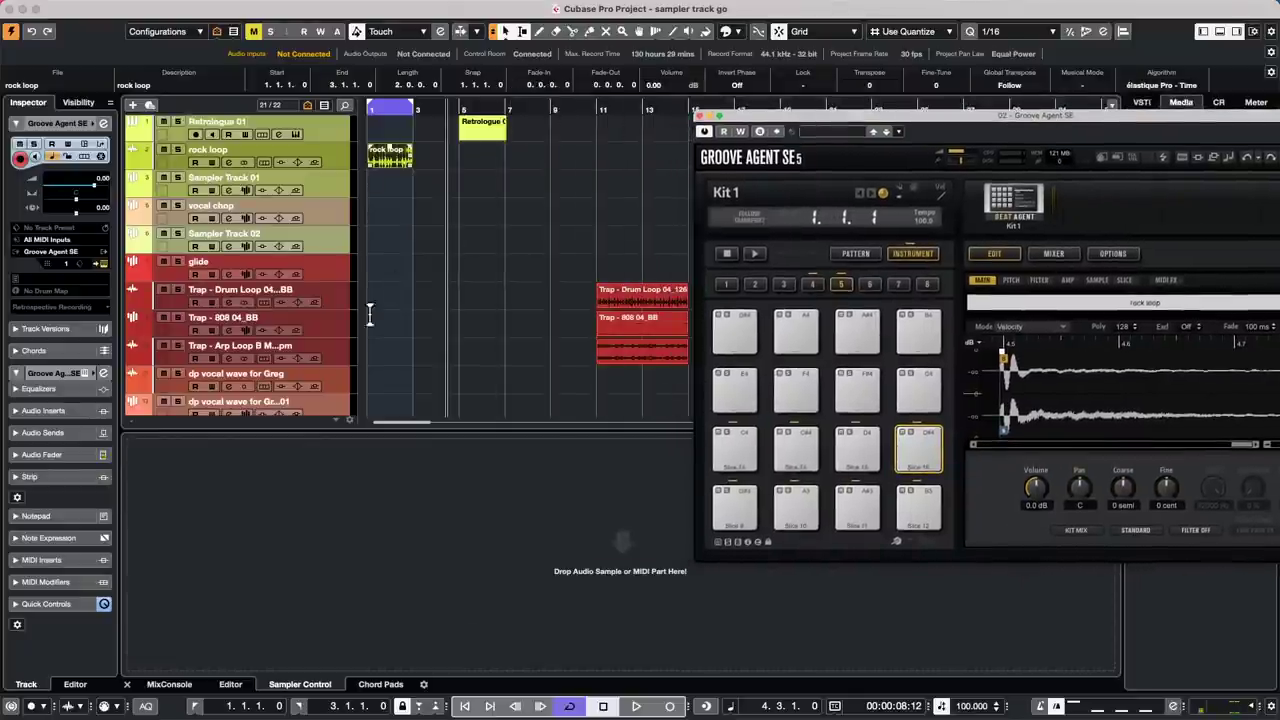
pyautogui.scroll(-5, 282, 413)
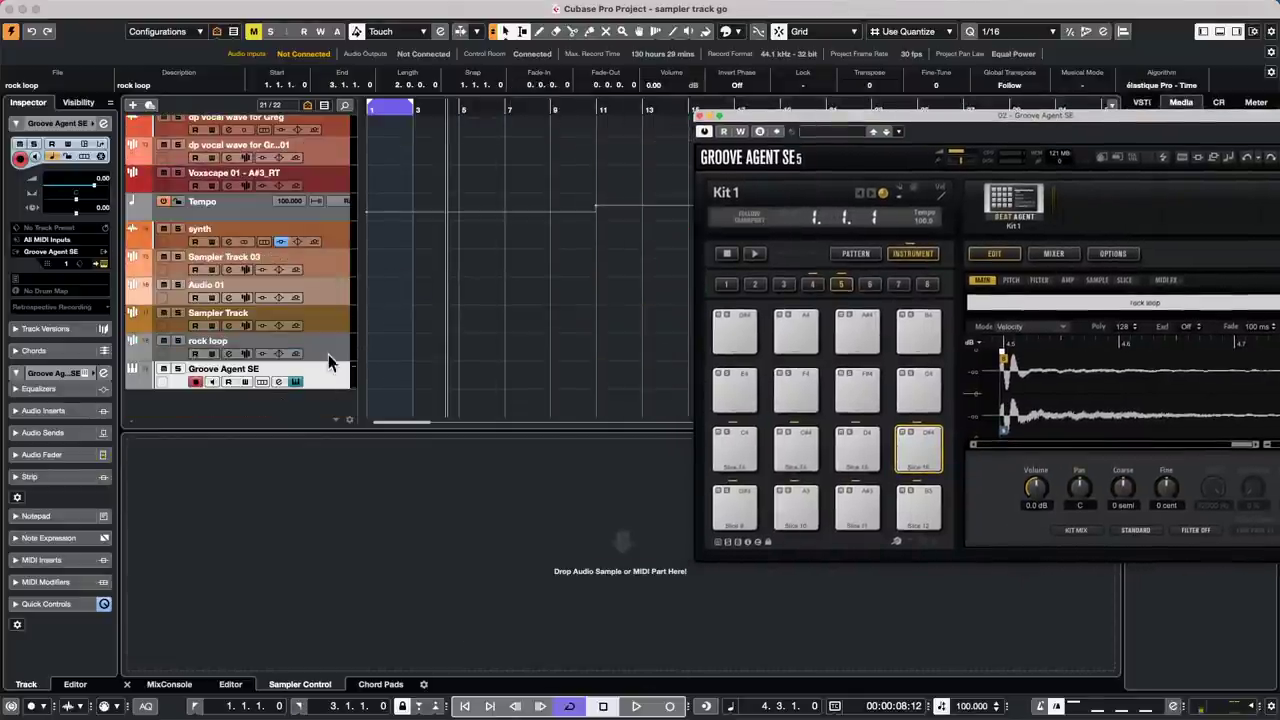
pyautogui.click(326, 351)
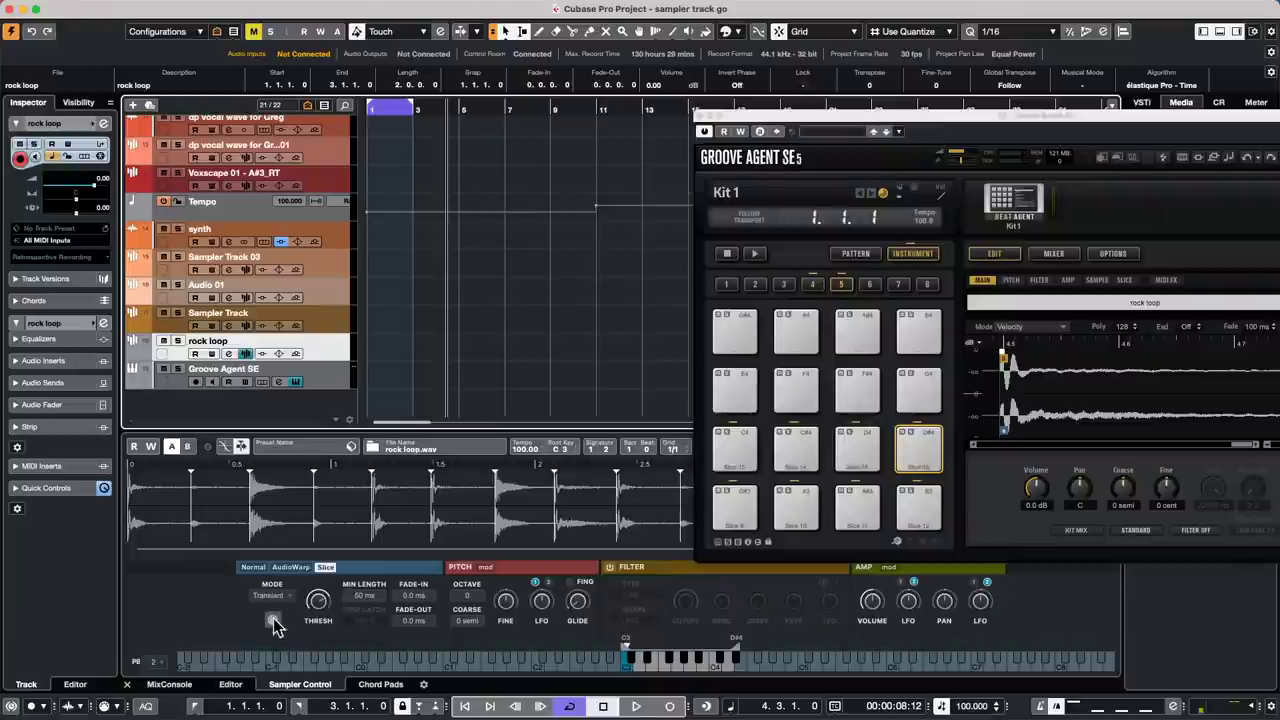
pyautogui.moveTo(273, 621); pyautogui.dragTo(413, 373)
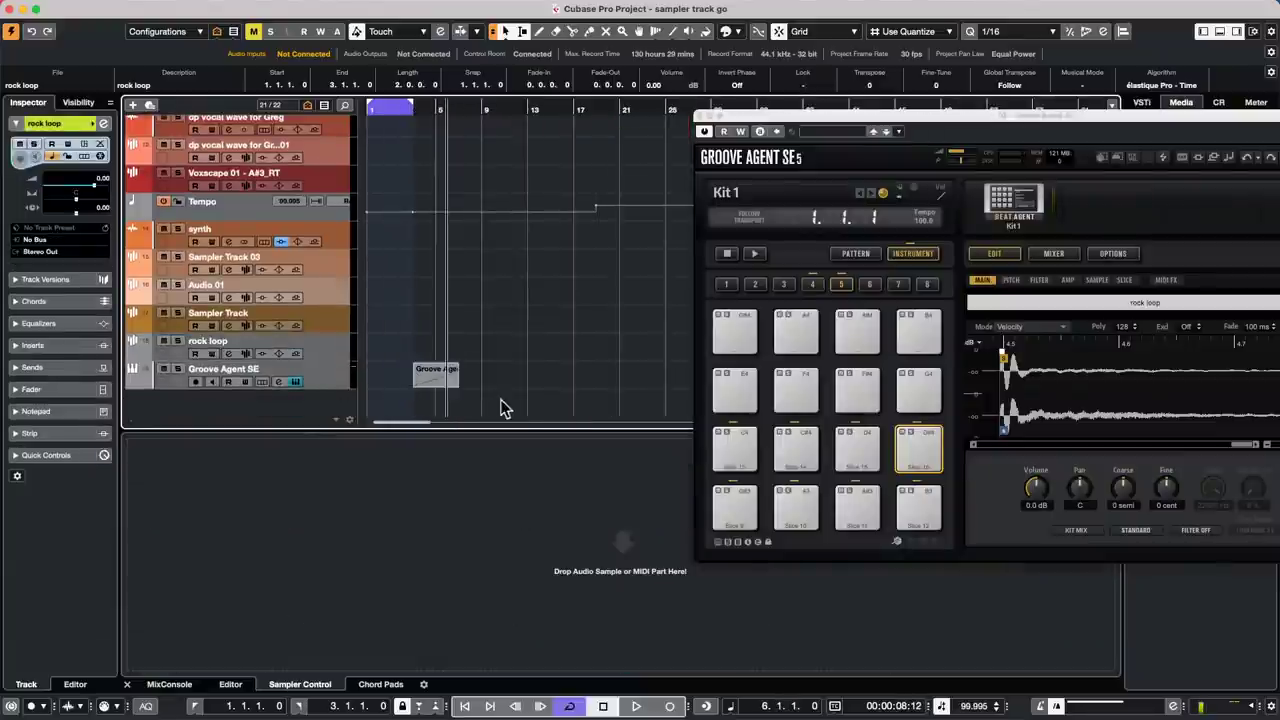
# Step: Open the Groove Agent SE part at bar 3 in the Key Editor and solo its track
pyautogui.doubleClick(430, 376)
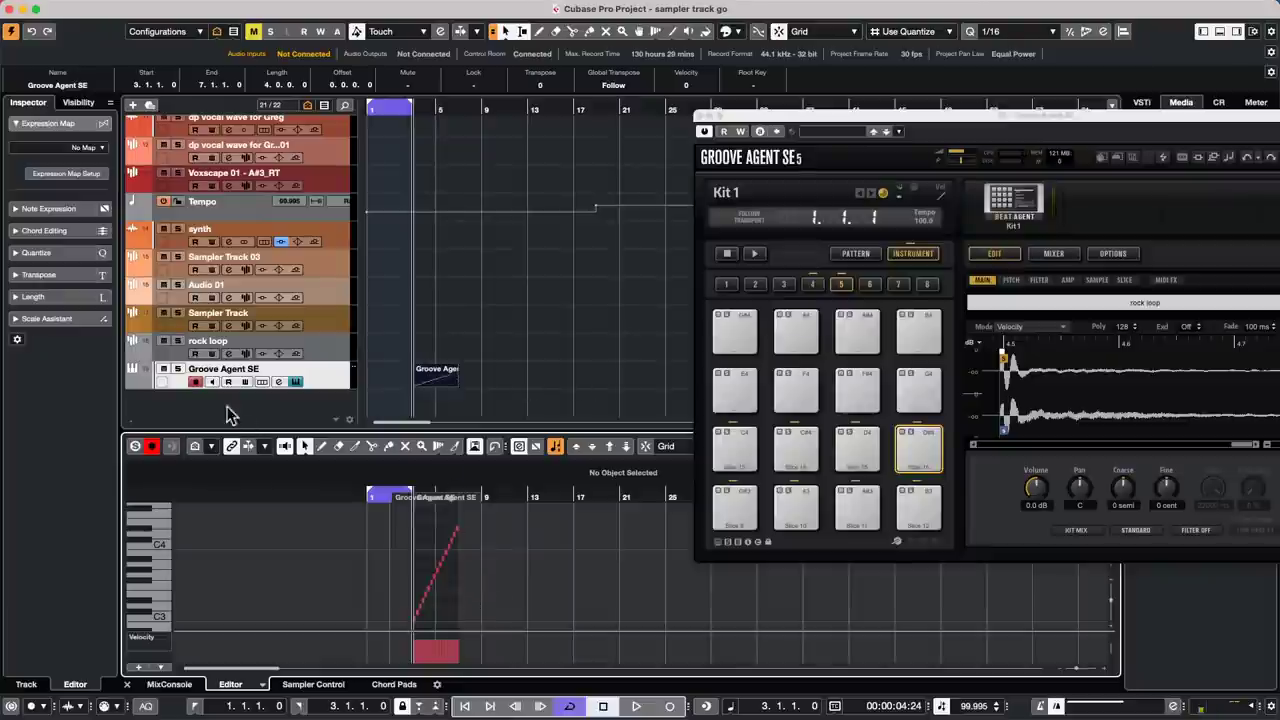
pyautogui.click(178, 370)
pyautogui.click(178, 370)
# Step: Play the sliced MIDI part through Groove Agent SE from bar 3, and stop playback
pyautogui.press('space')
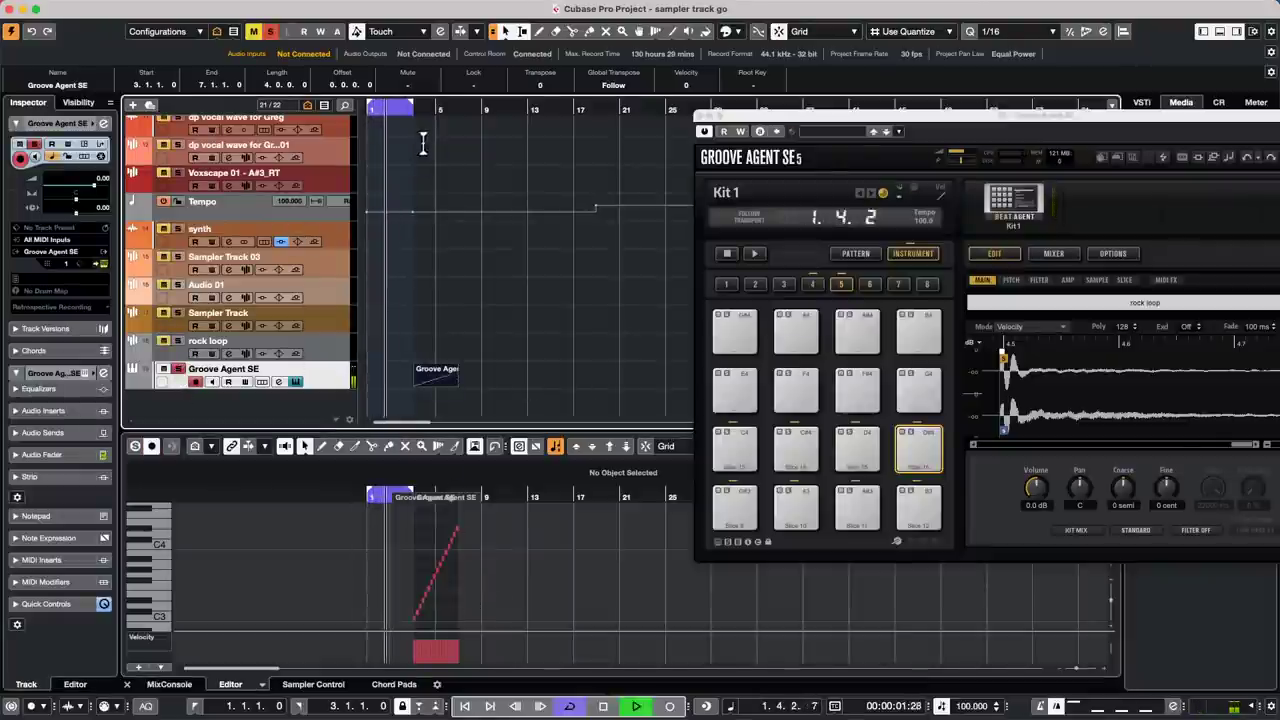
pyautogui.click(414, 108)
pyautogui.press('space')
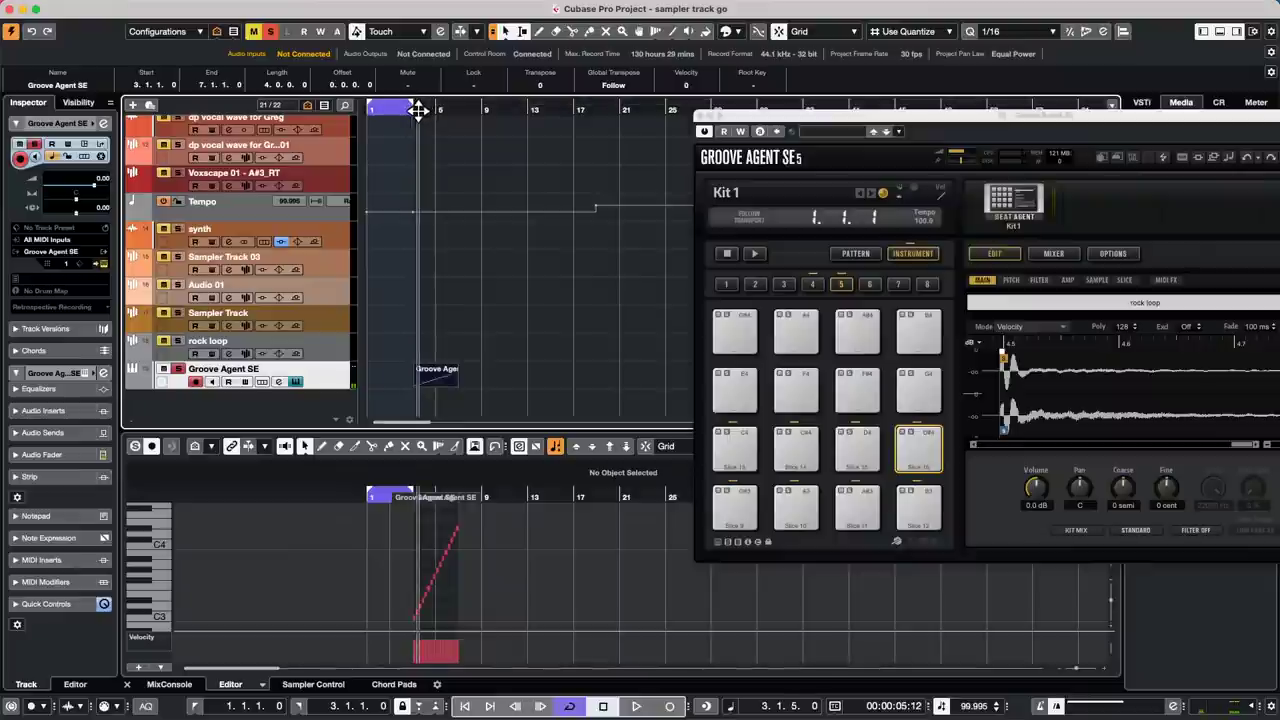
pyautogui.press('space')
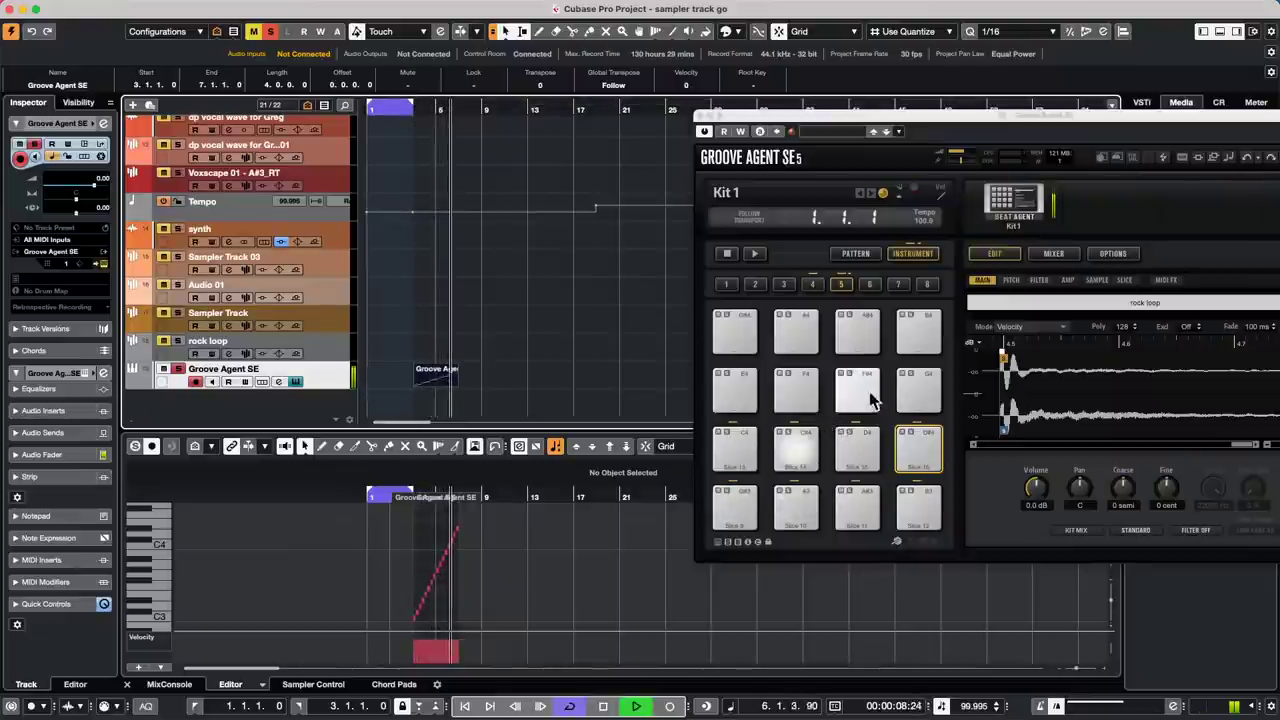
pyautogui.press('space')
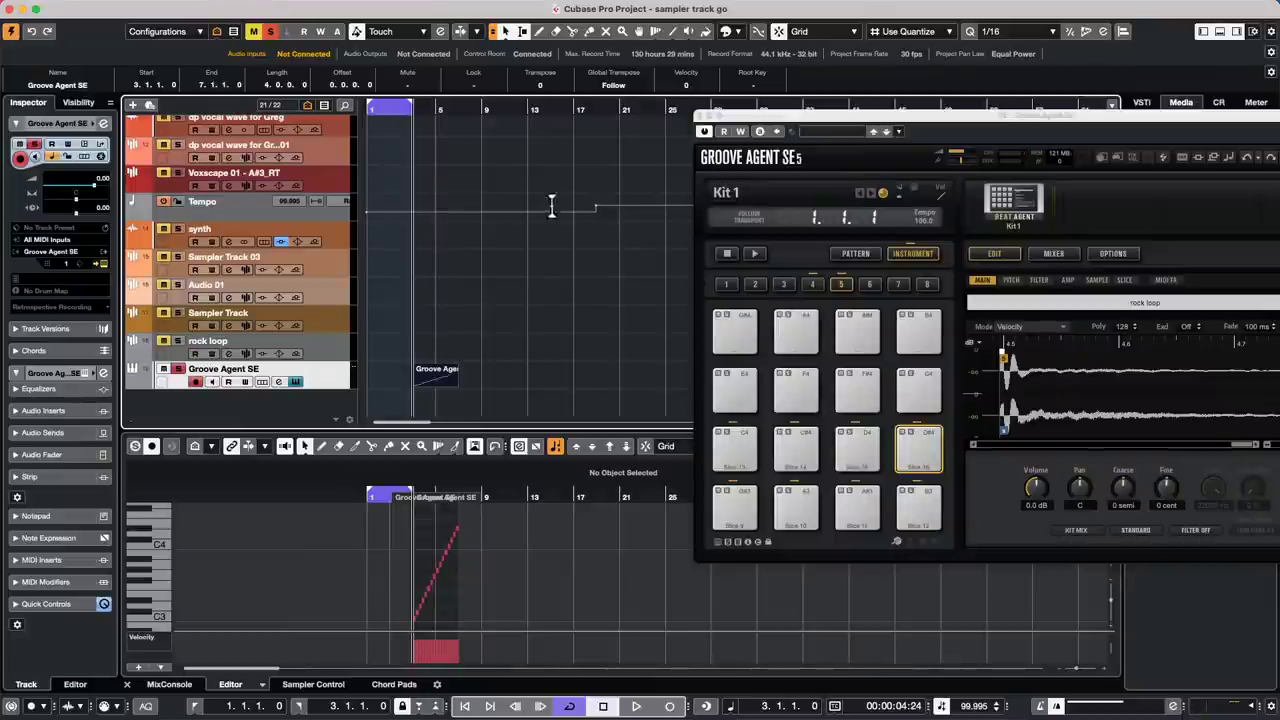
# Step: Open the Trap drum loop in the Sample Editor, and set the locators around the Retrologue part at bar 7
pyautogui.scroll(5, 550, 207)
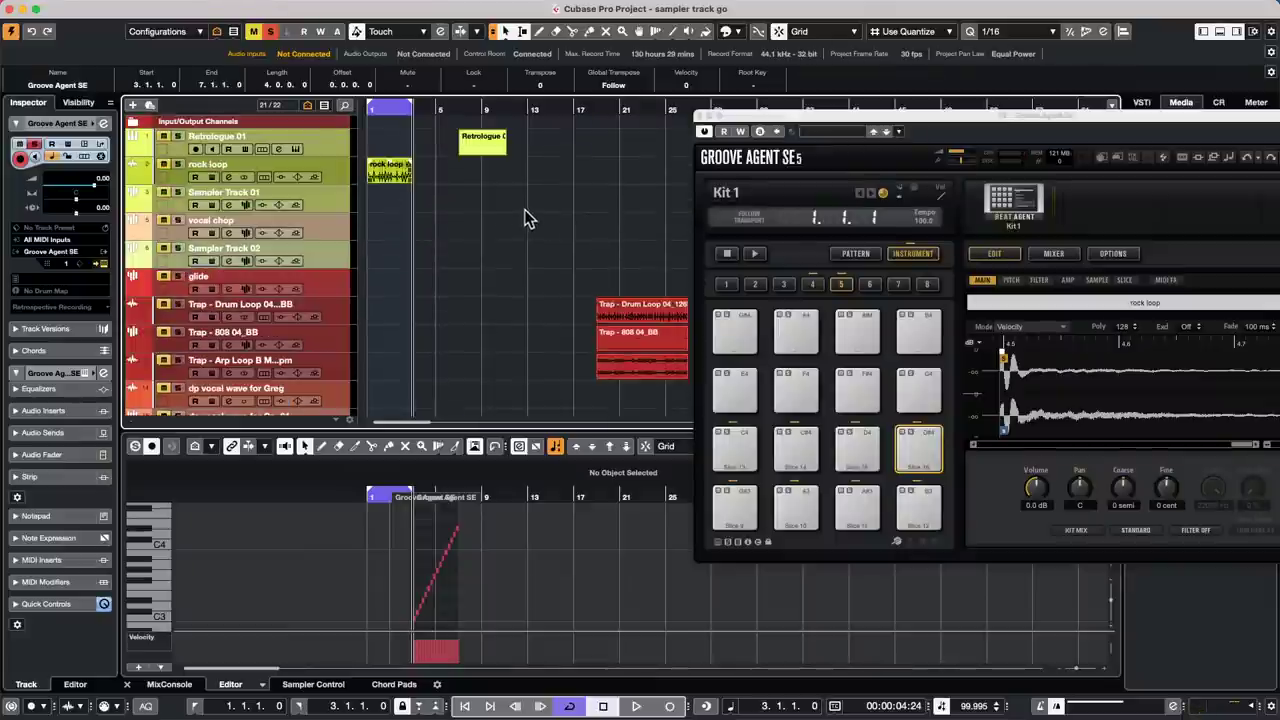
pyautogui.doubleClick(645, 315)
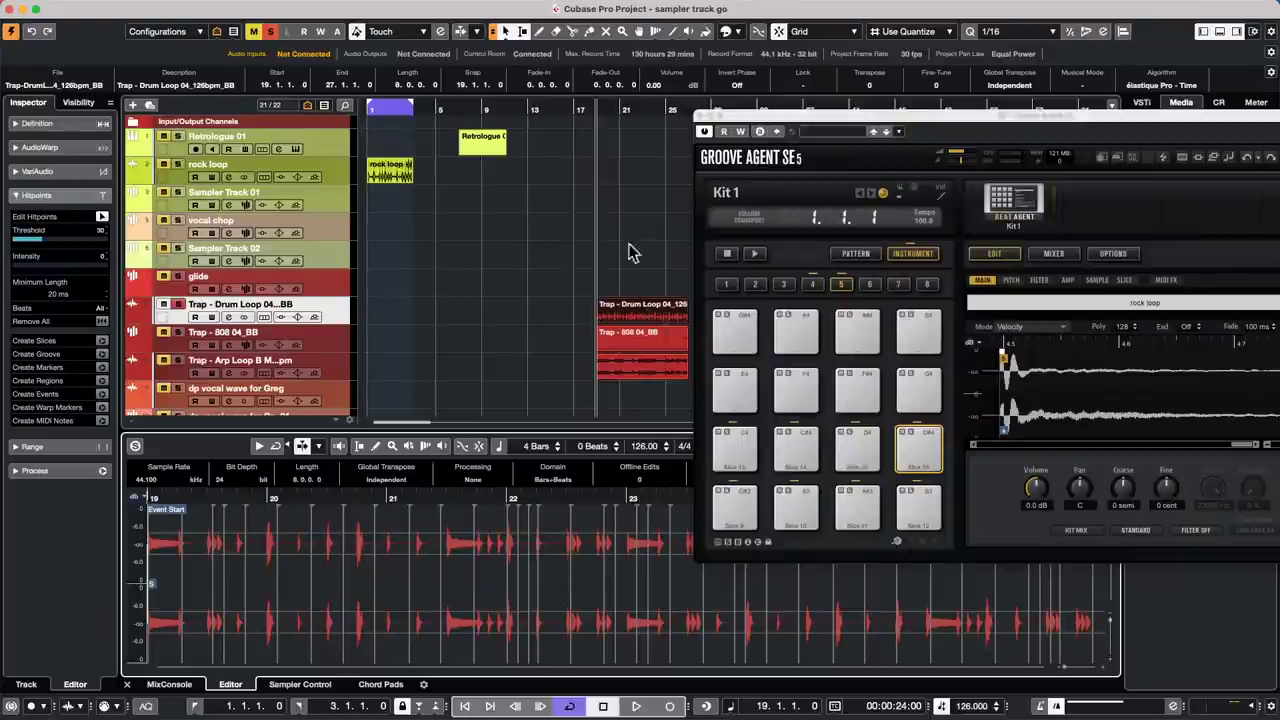
pyautogui.click(486, 150)
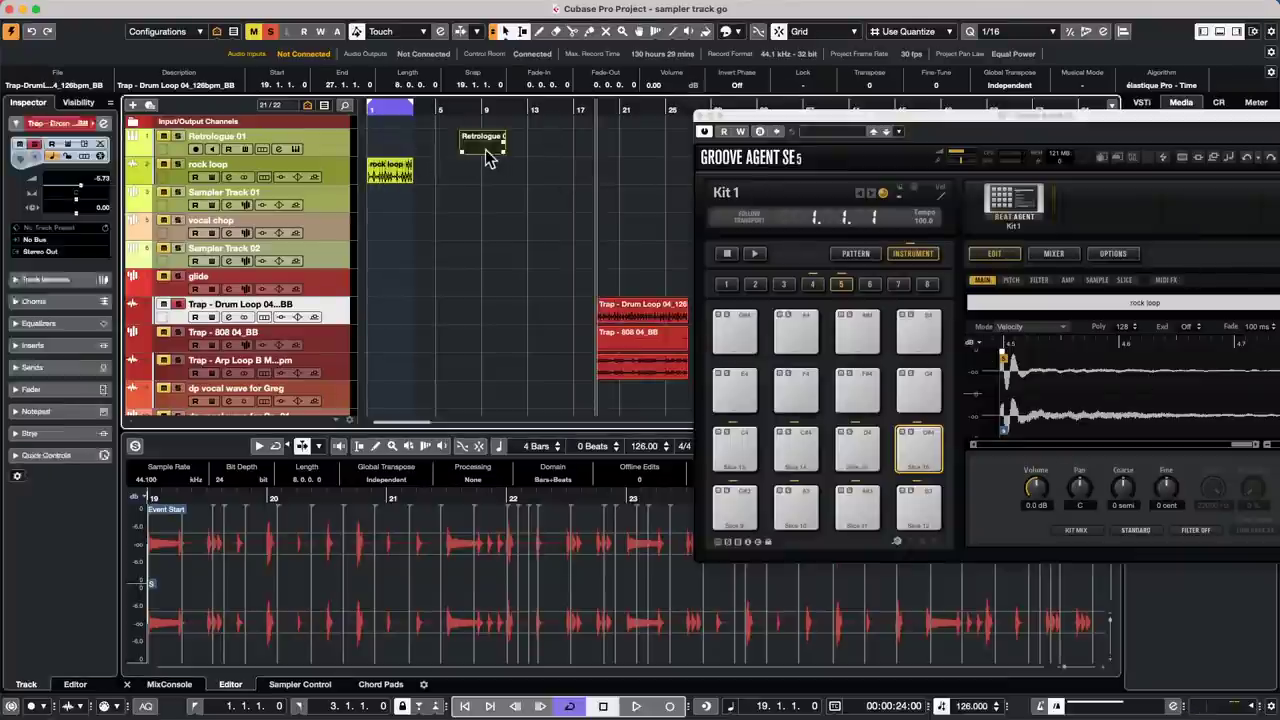
pyautogui.press('l')
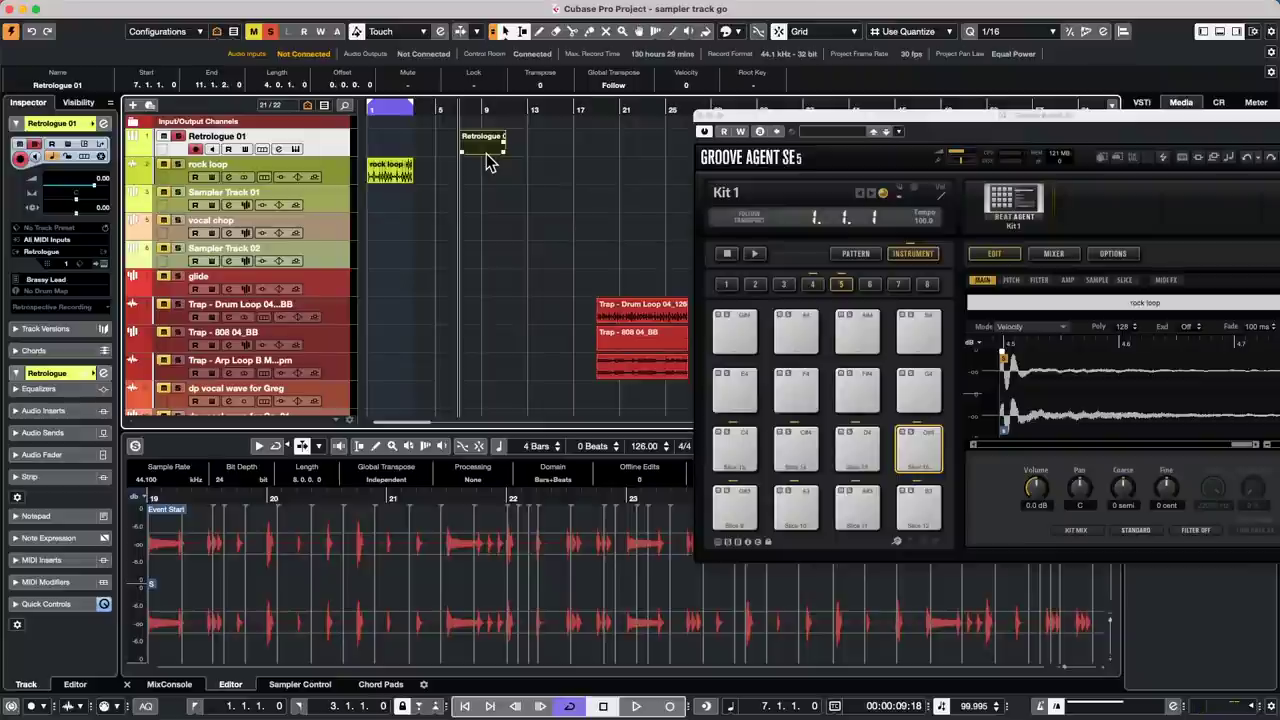
pyautogui.press('p')
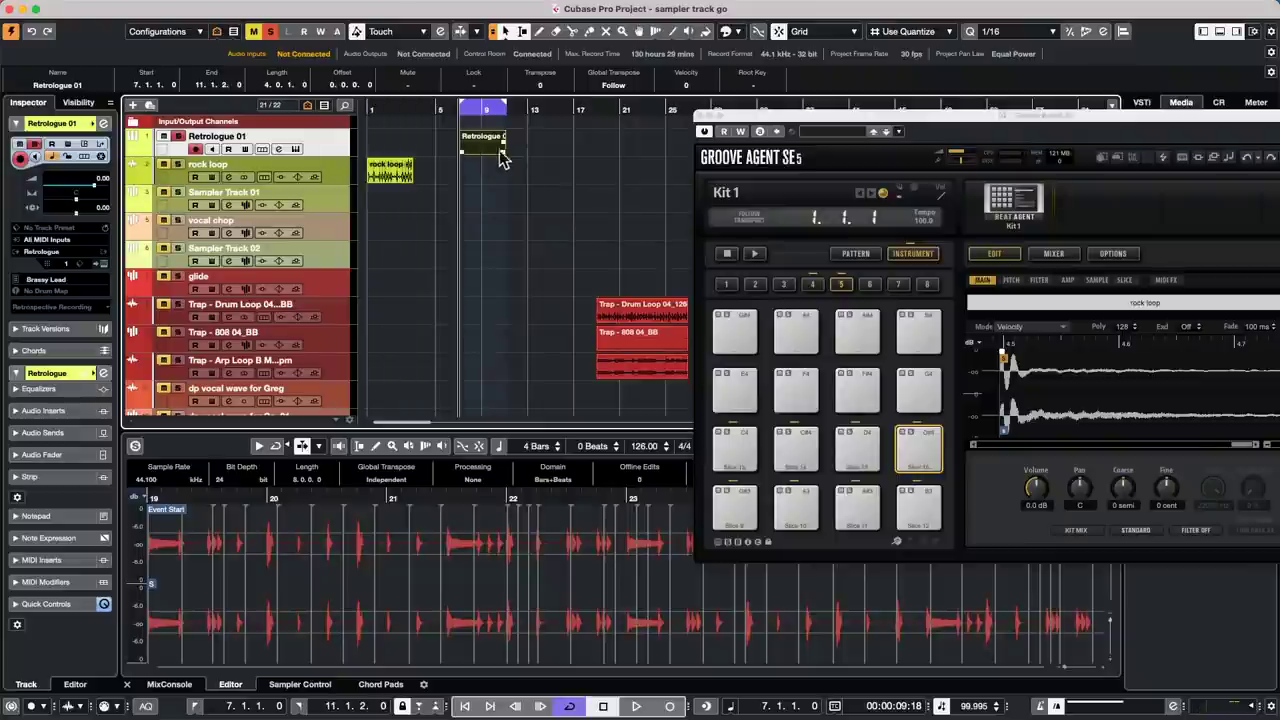
# Step: Set the locators around the Trap drum loop, the rock loop, and the Trap drum loop again
pyautogui.click(646, 314)
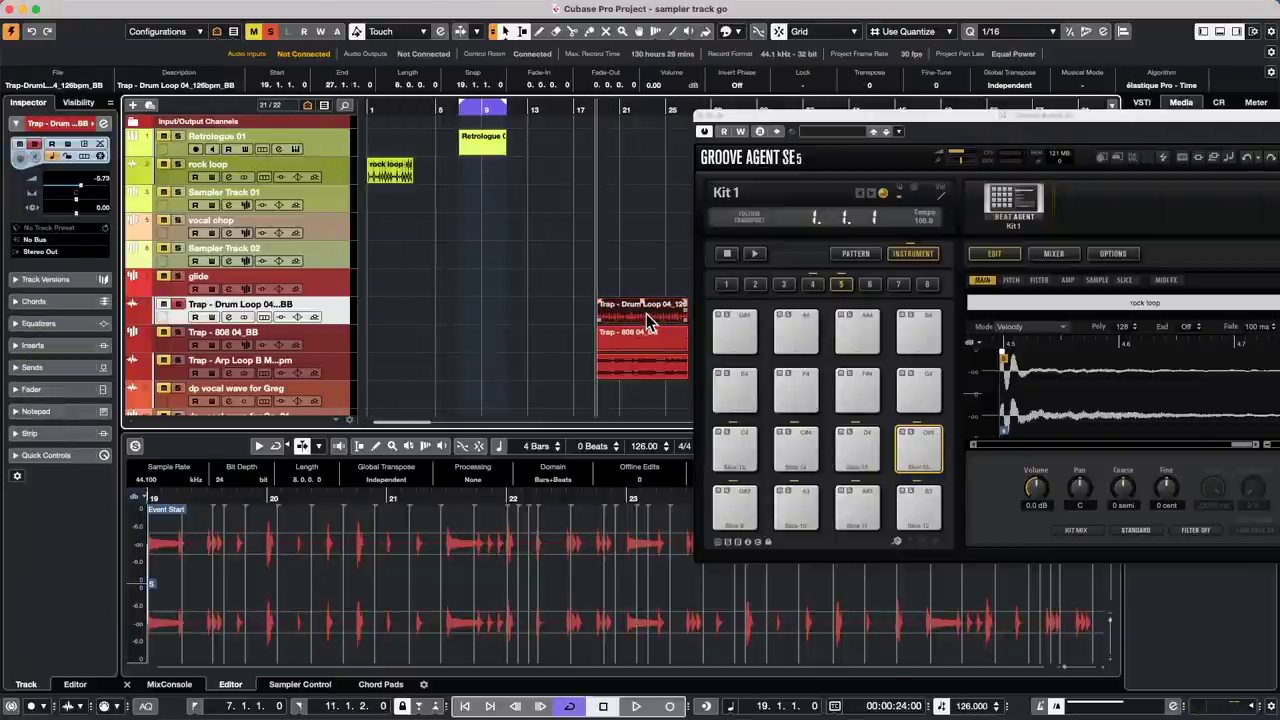
pyautogui.press('p')
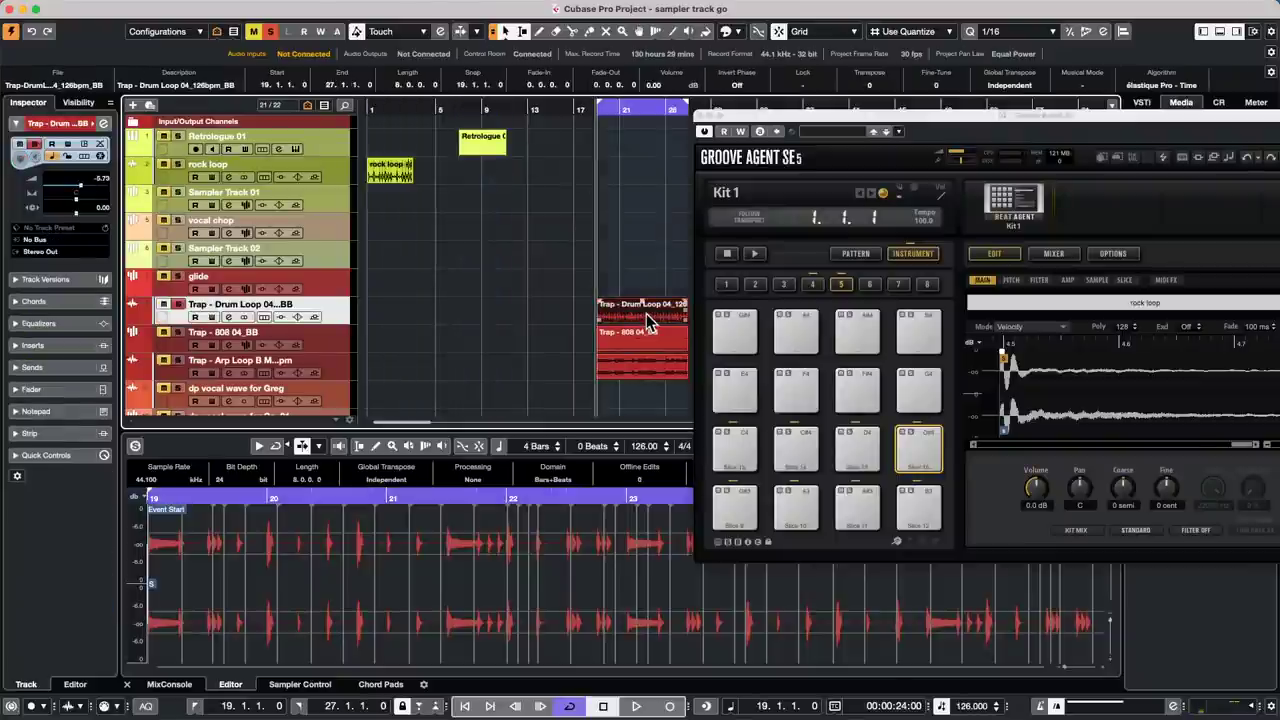
pyautogui.click(406, 177)
pyautogui.press('p')
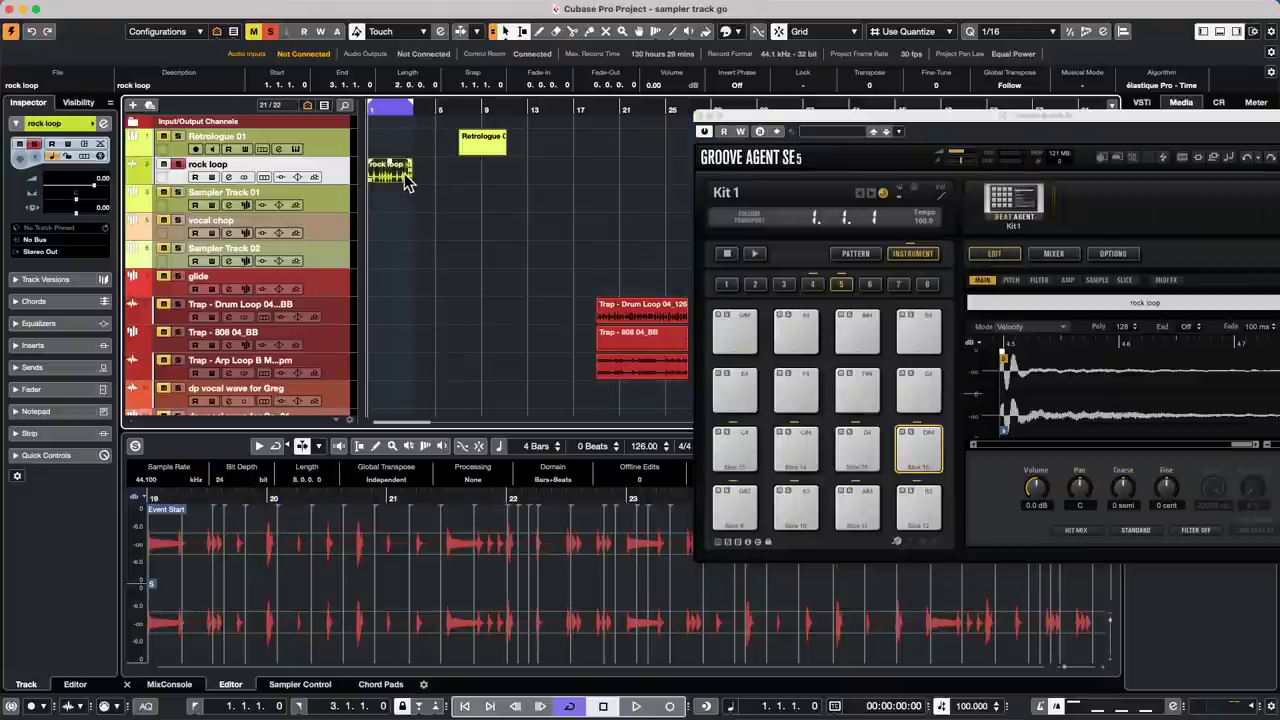
pyautogui.click(643, 315)
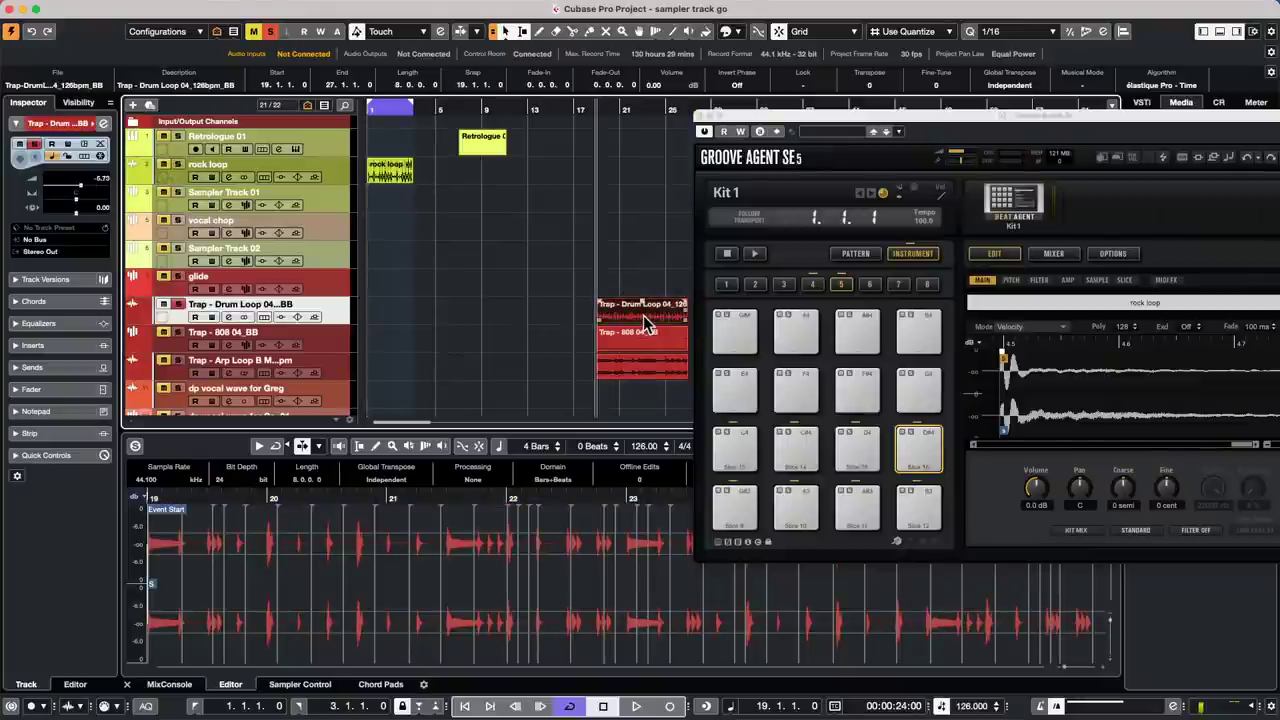
pyautogui.press('p')
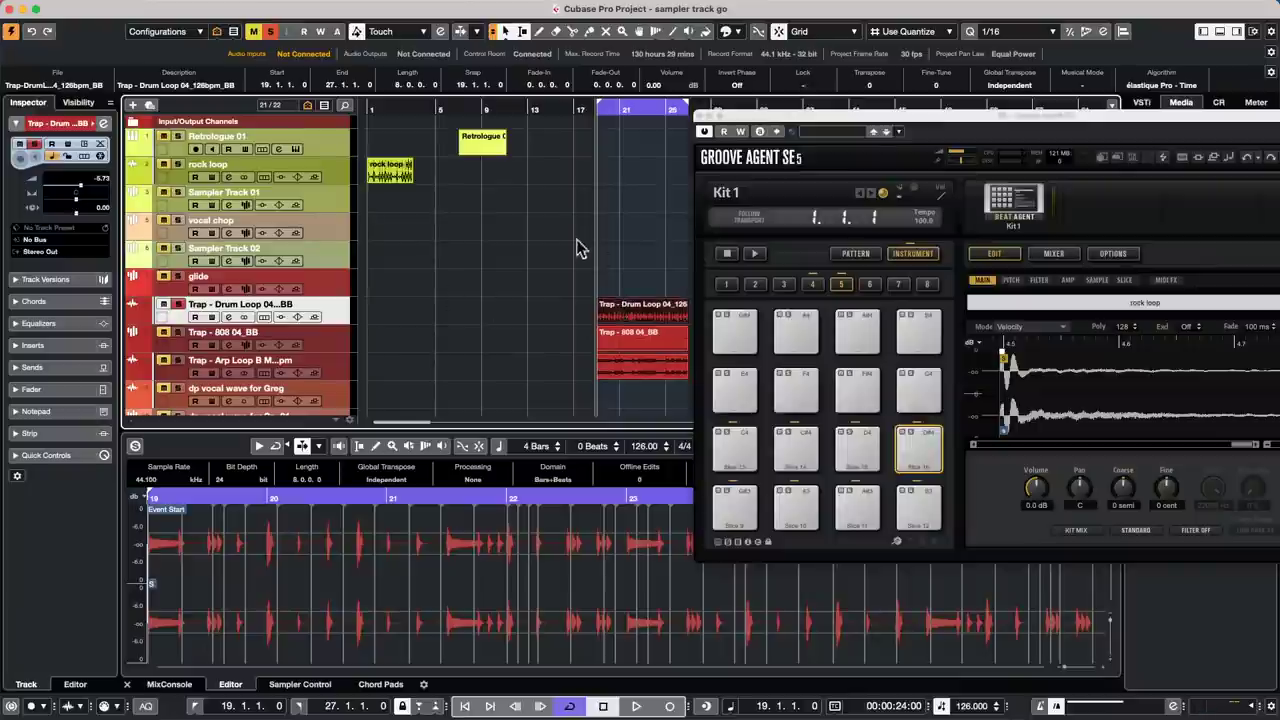
# Step: Close the Groove Agent SE window and look through the VST Instruments and Loops & Samples media categories
pyautogui.click(702, 118)
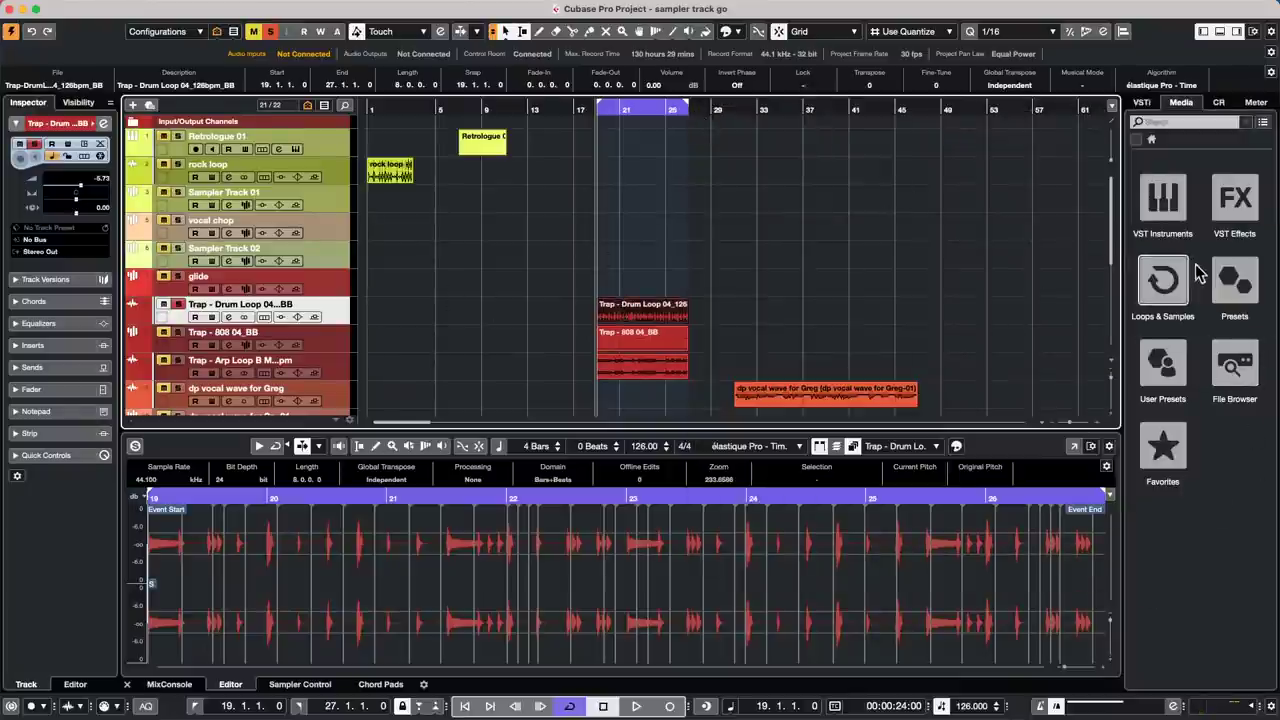
pyautogui.click(1170, 200)
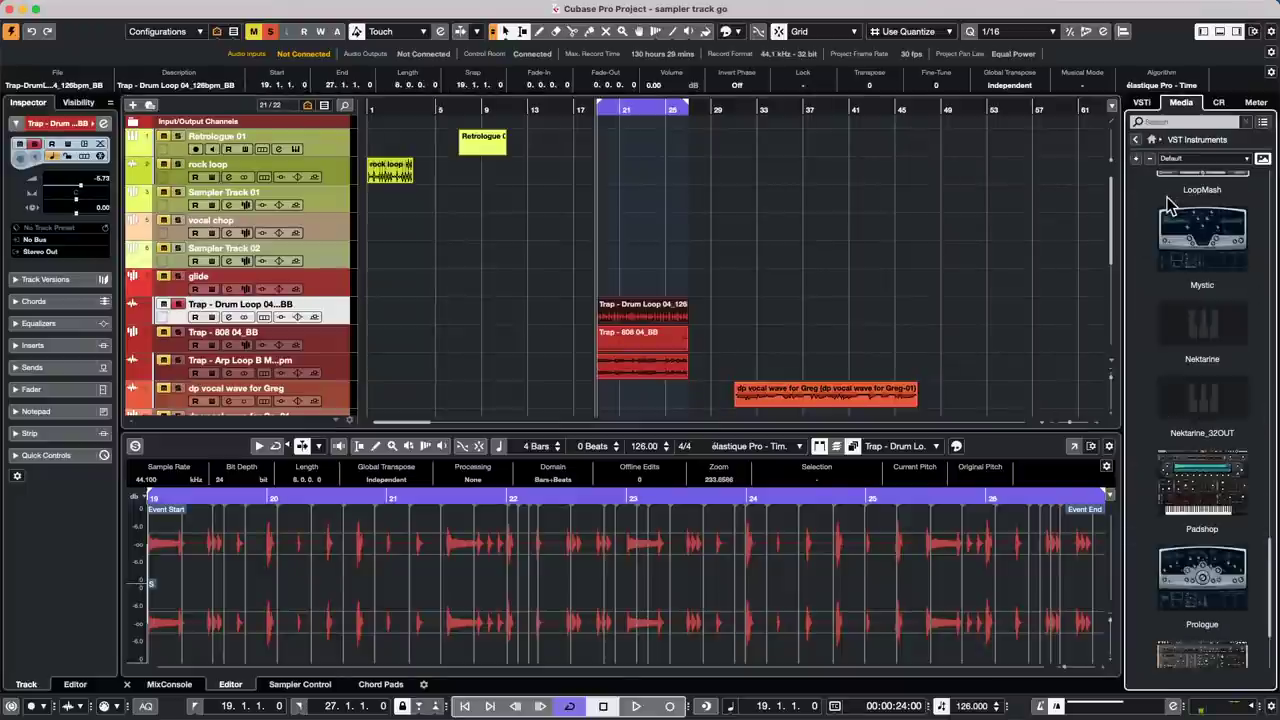
pyautogui.click(1138, 141)
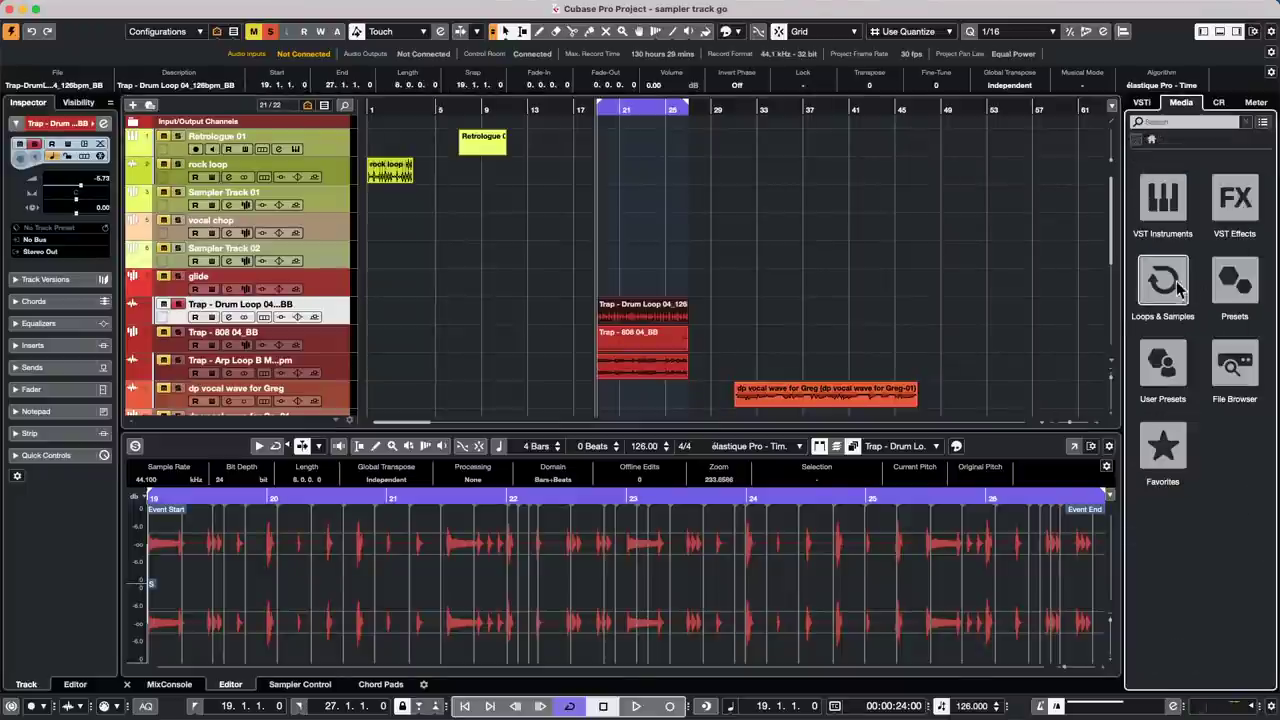
pyautogui.click(1163, 280)
pyautogui.click(1138, 141)
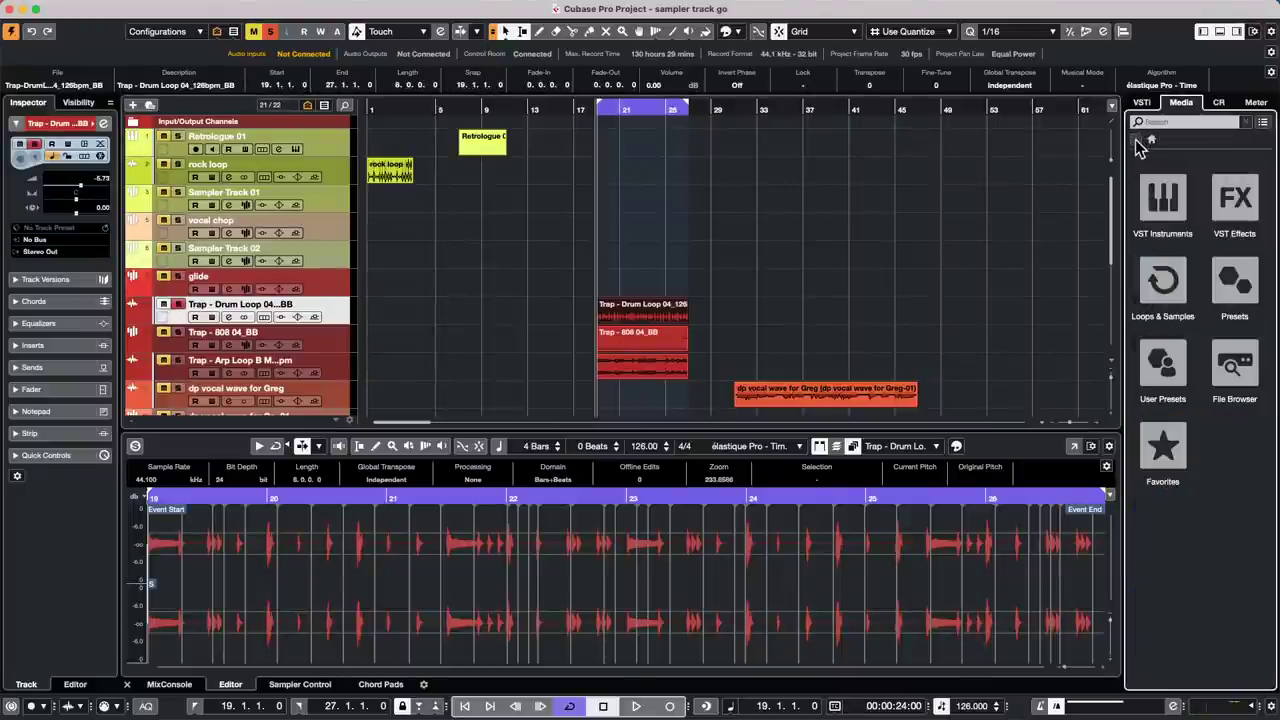
# Step: Browse to the Documents folder under This Computer in the File Browser
pyautogui.click(1250, 360)
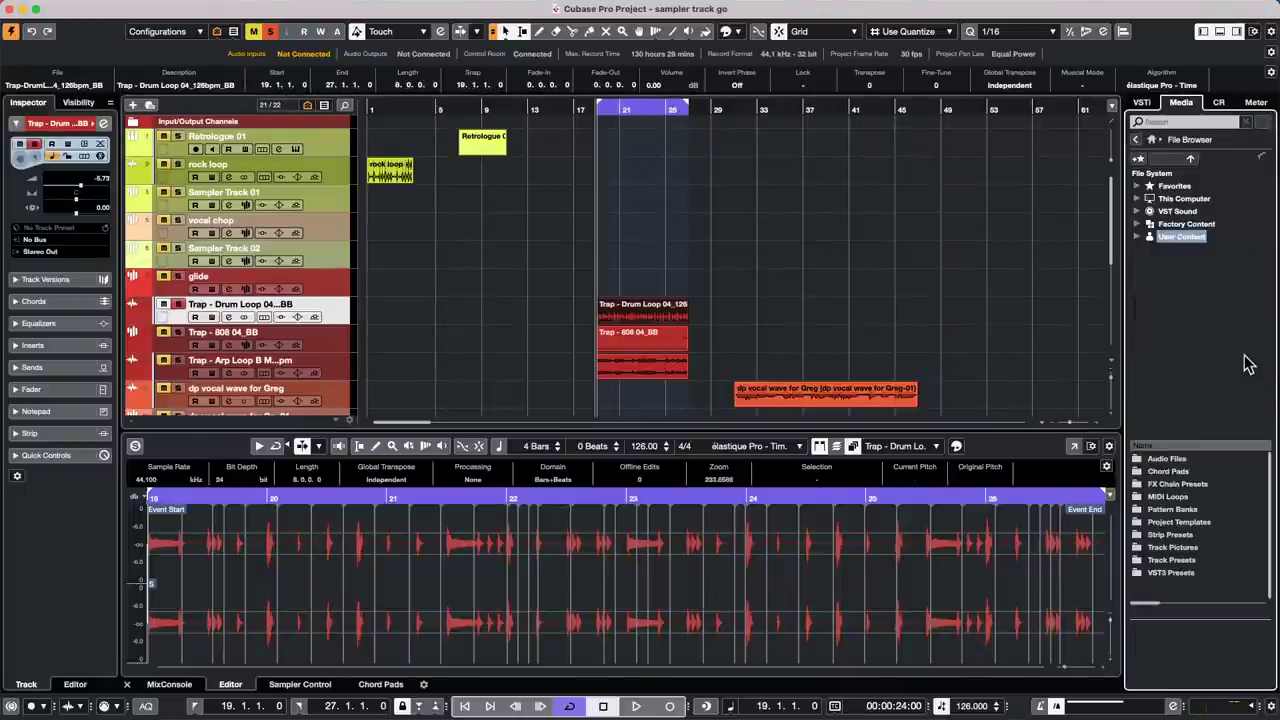
pyautogui.click(1138, 199)
pyautogui.click(1198, 225)
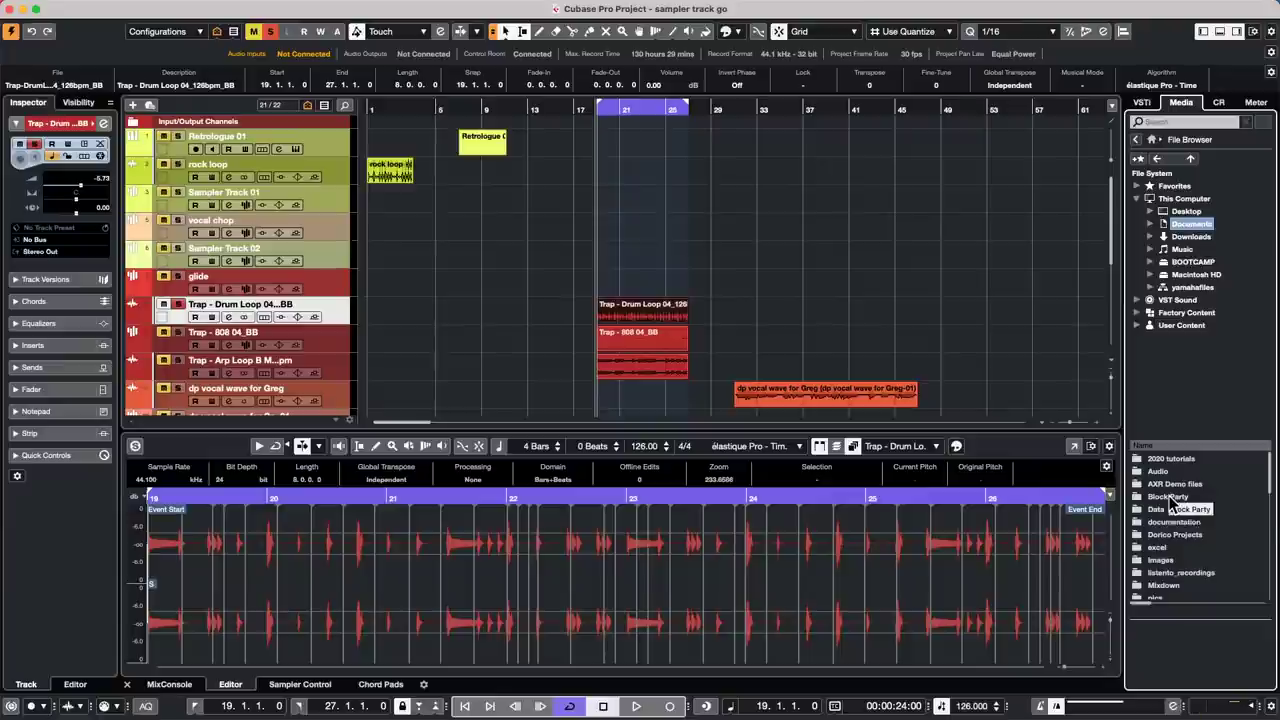
# Step: Check the options offered for the Block Party and Mixdown folders, and open the selected Documents subfolders
pyautogui.rightClick(1170, 498)
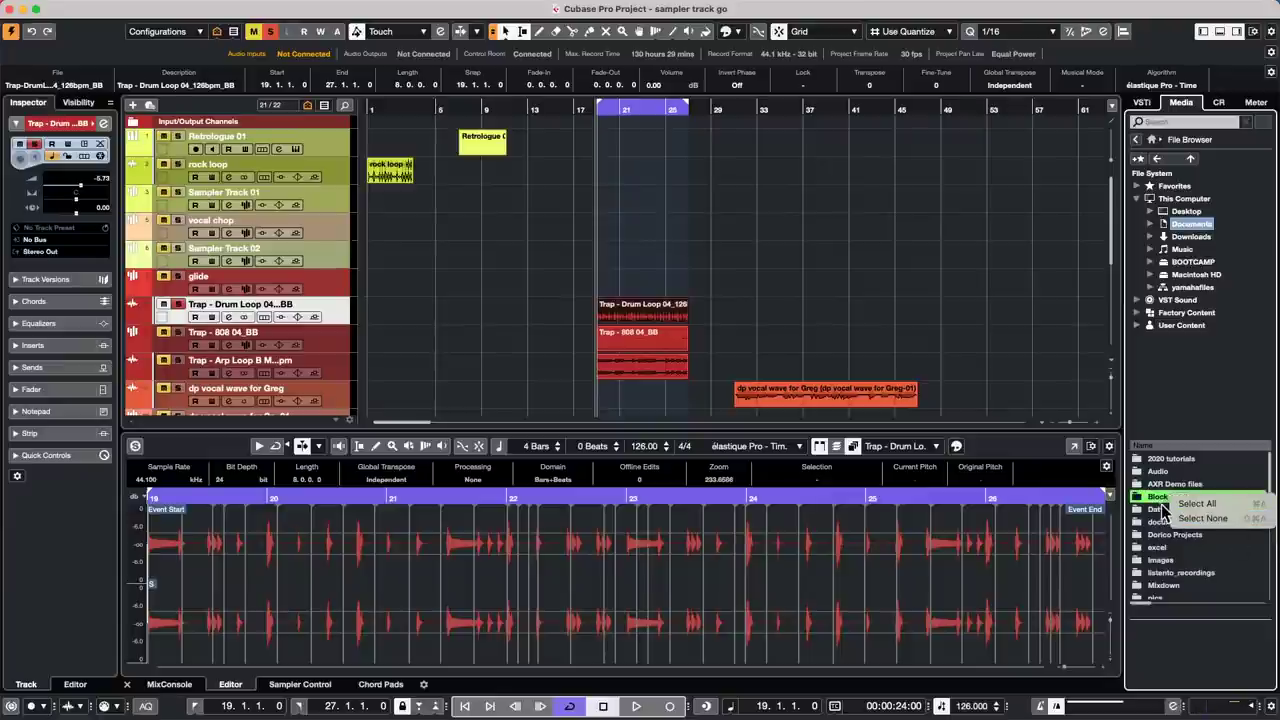
pyautogui.press('Escape')
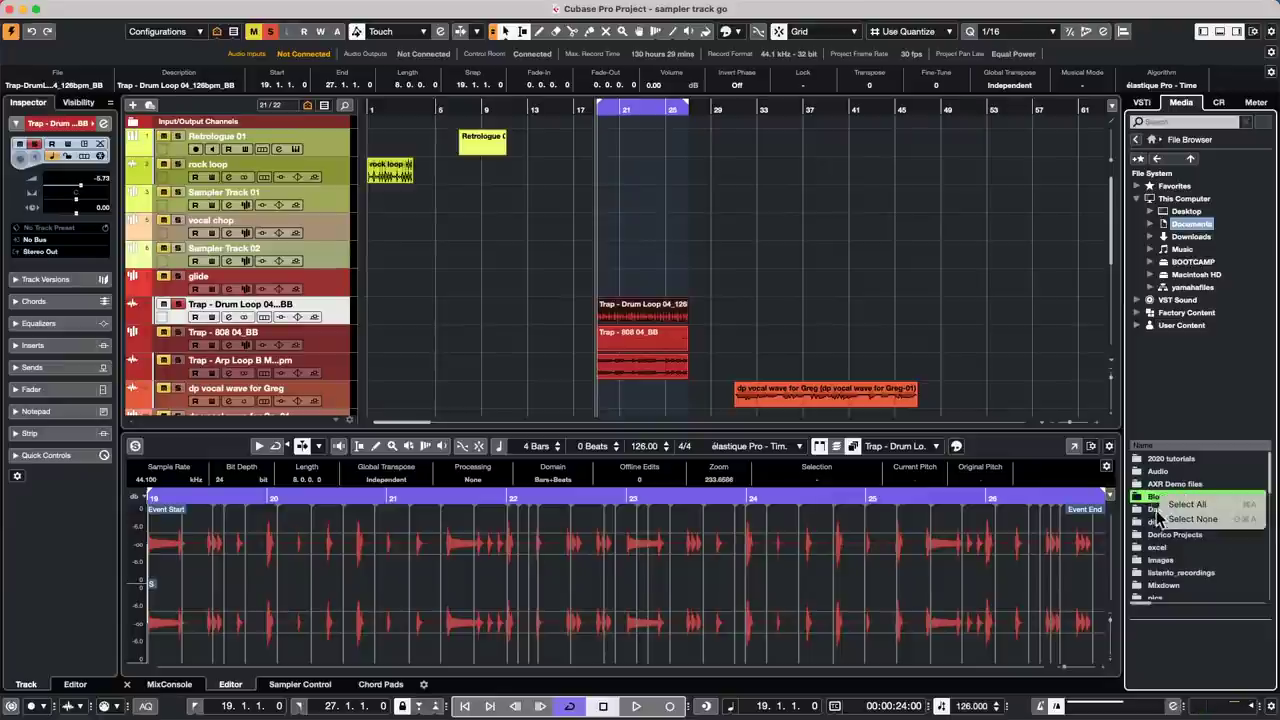
pyautogui.click(1166, 586)
pyautogui.rightClick(1170, 590)
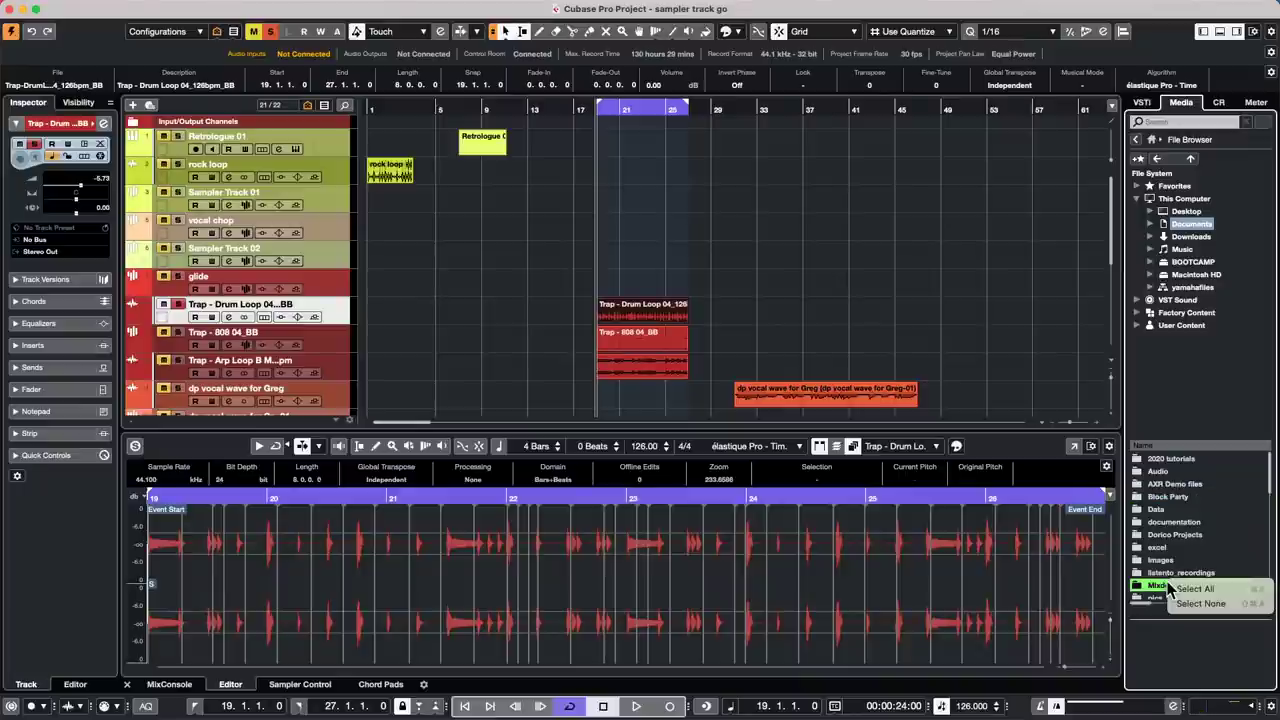
pyautogui.click(1195, 589)
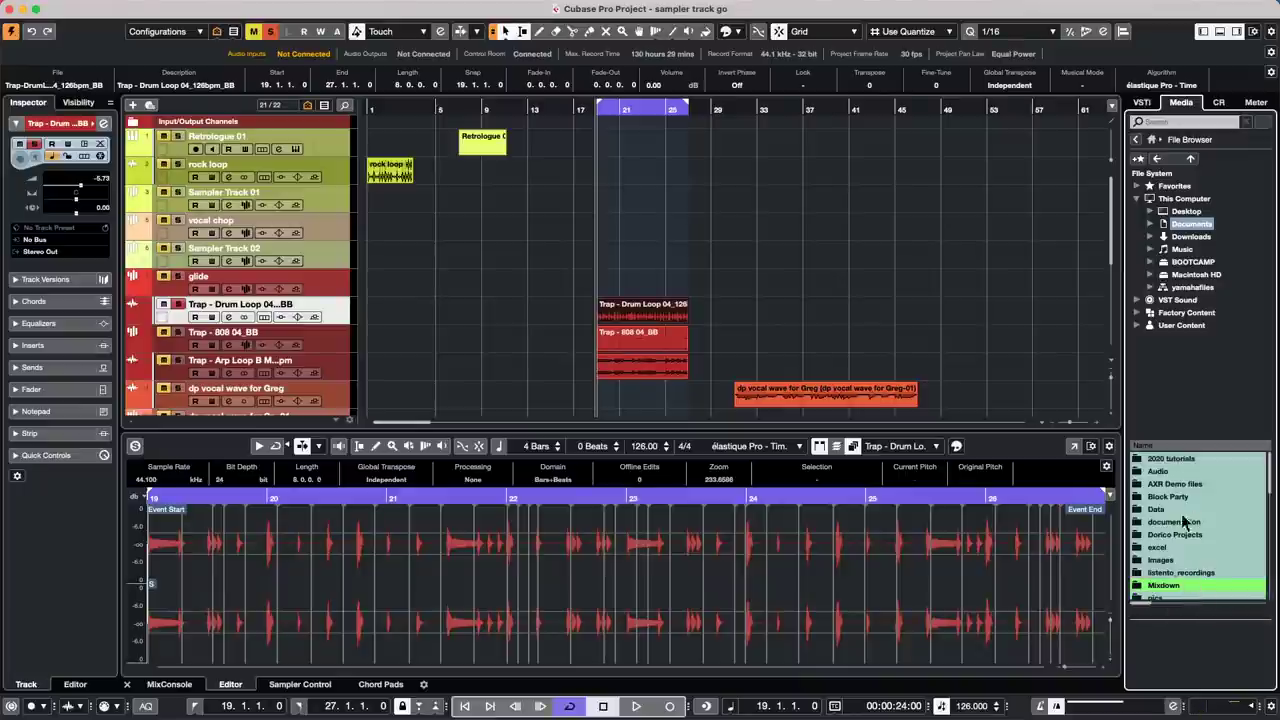
pyautogui.doubleClick(1166, 548)
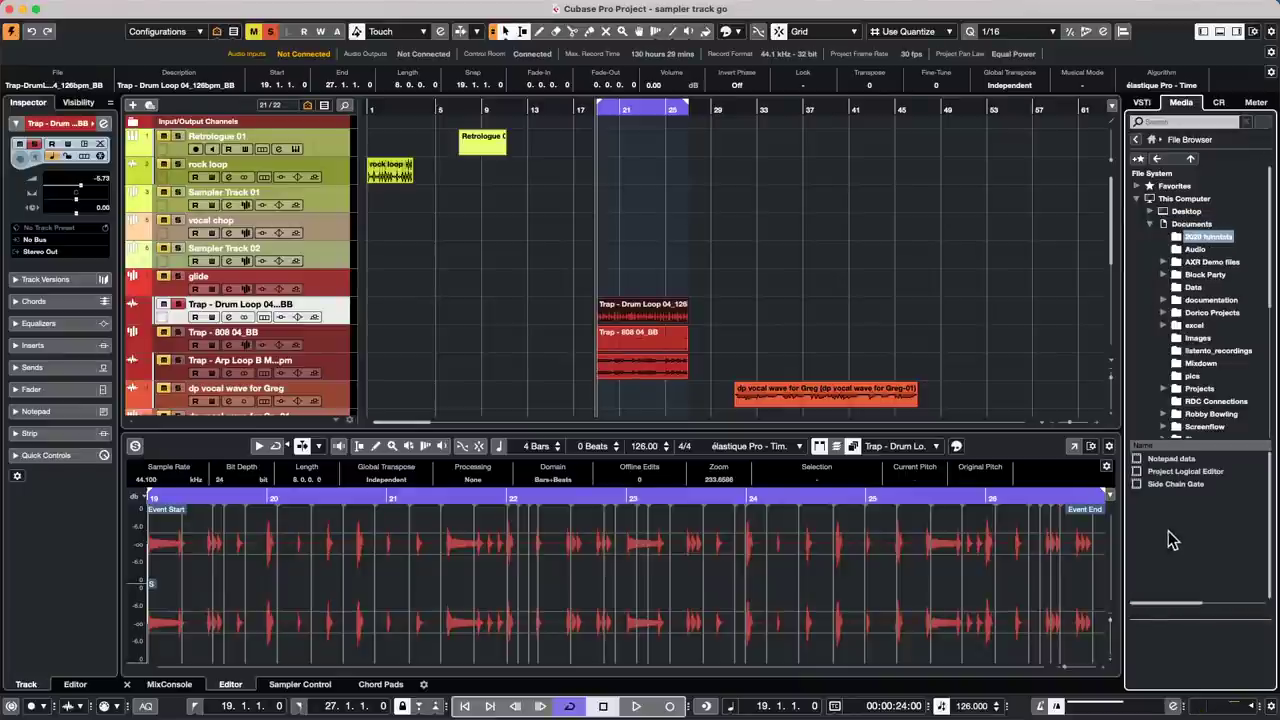
# Step: Show the Projects folder's contents and its Add Favorite option
pyautogui.click(1203, 389)
pyautogui.rightClick(1204, 390)
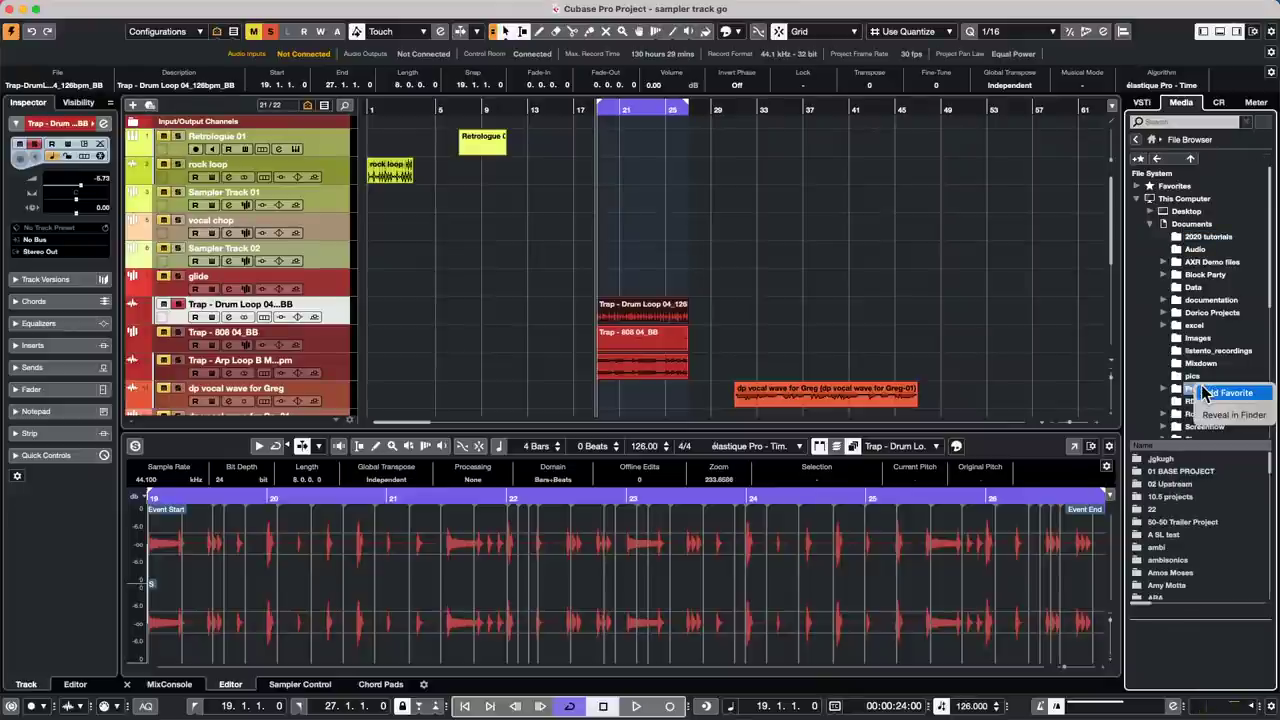
pyautogui.click(1206, 388)
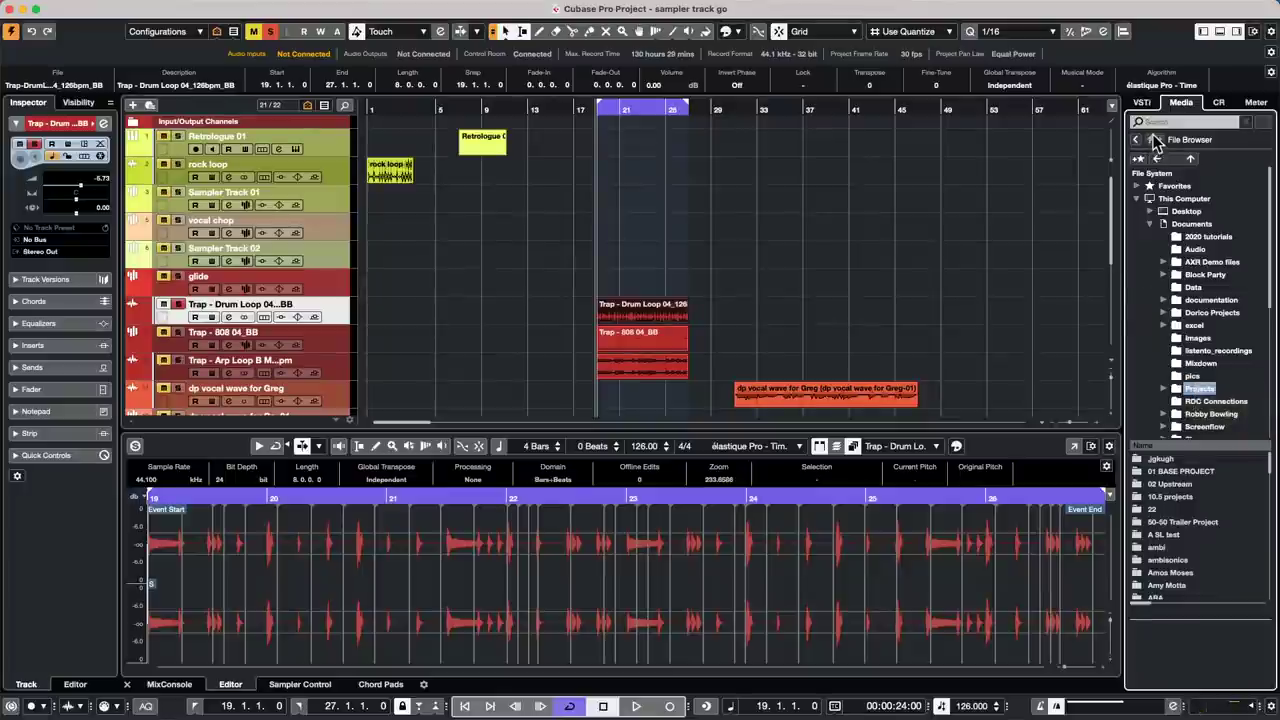
# Step: Go to the media Favorites and show the contents of the favorite folder 22
pyautogui.click(1152, 139)
pyautogui.click(1178, 466)
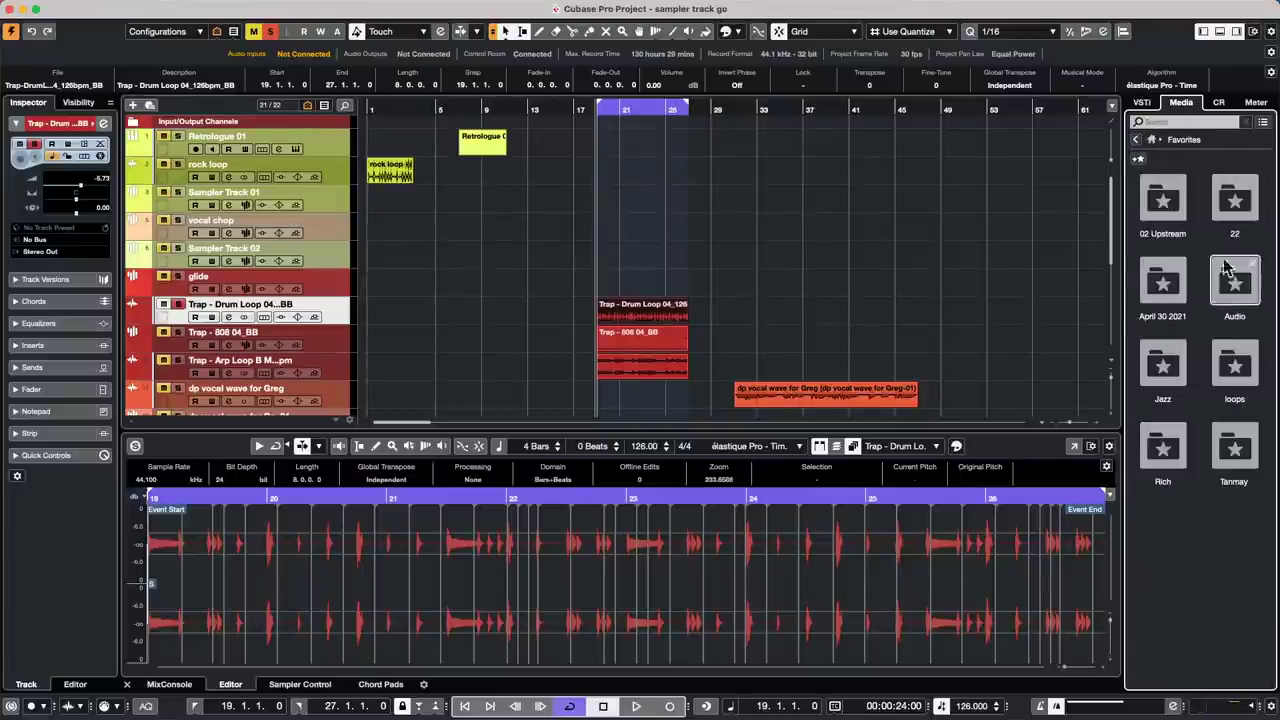
pyautogui.click(1240, 219)
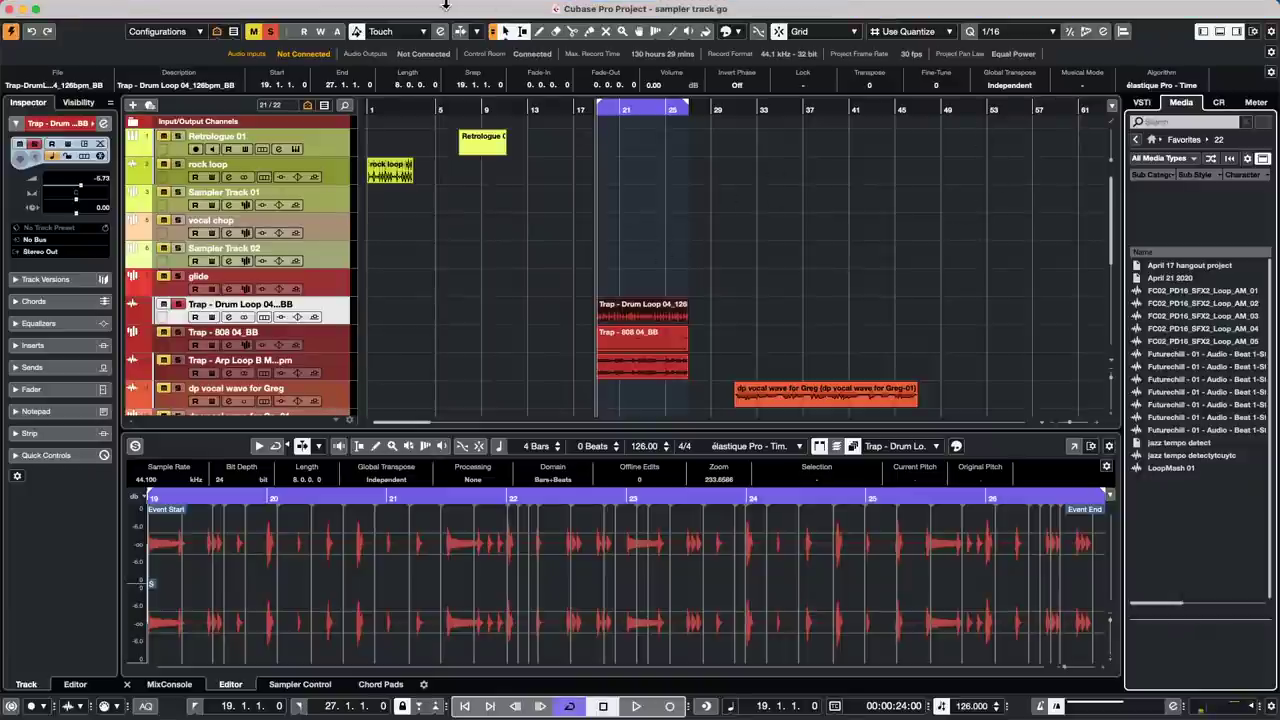
# Step: Tap in a tempo of about 133.30 BPM with the Beat Calculator and insert it at the tempo track start
pyautogui.moveTo(305, 5)
pyautogui.click(125, 8)
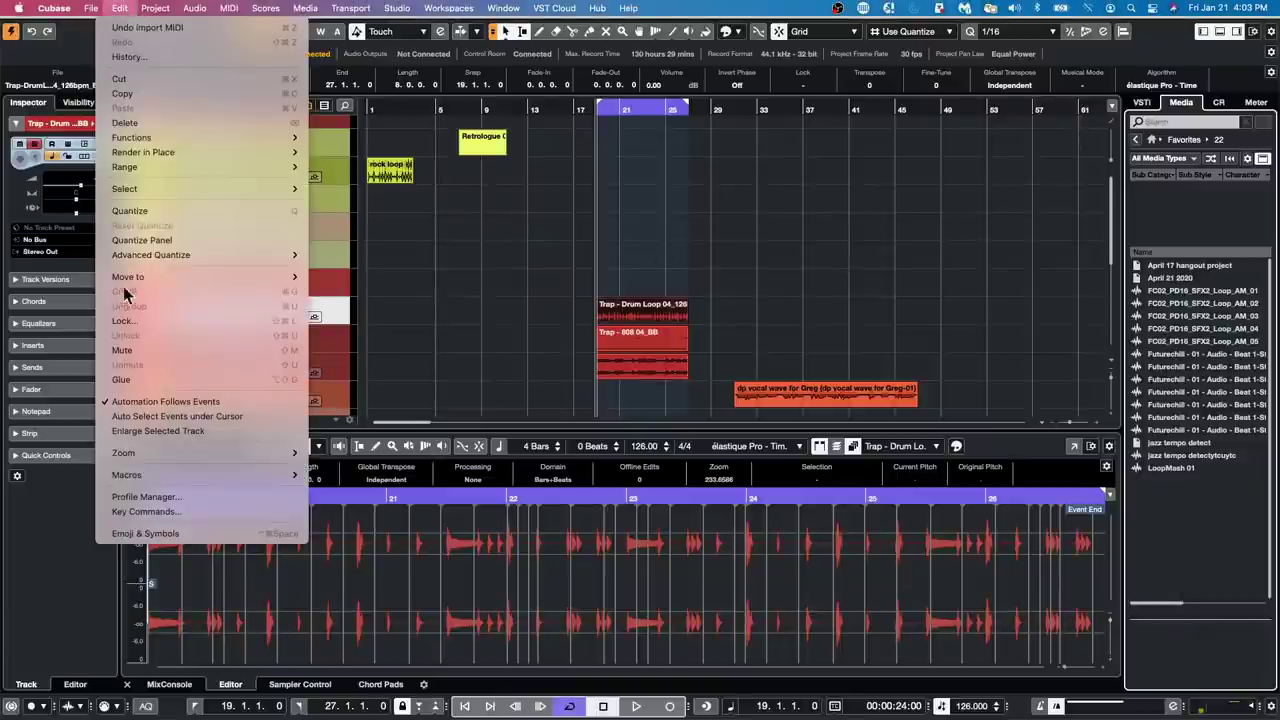
pyautogui.moveTo(140, 8)
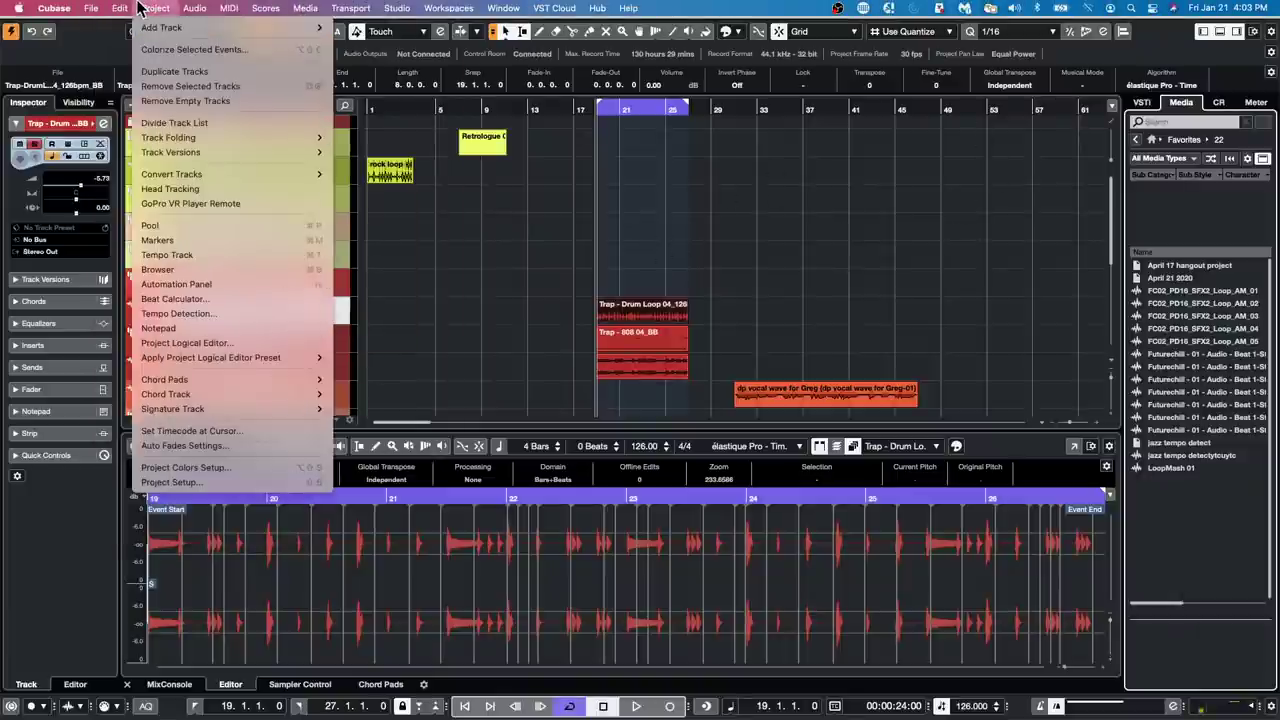
pyautogui.click(175, 299)
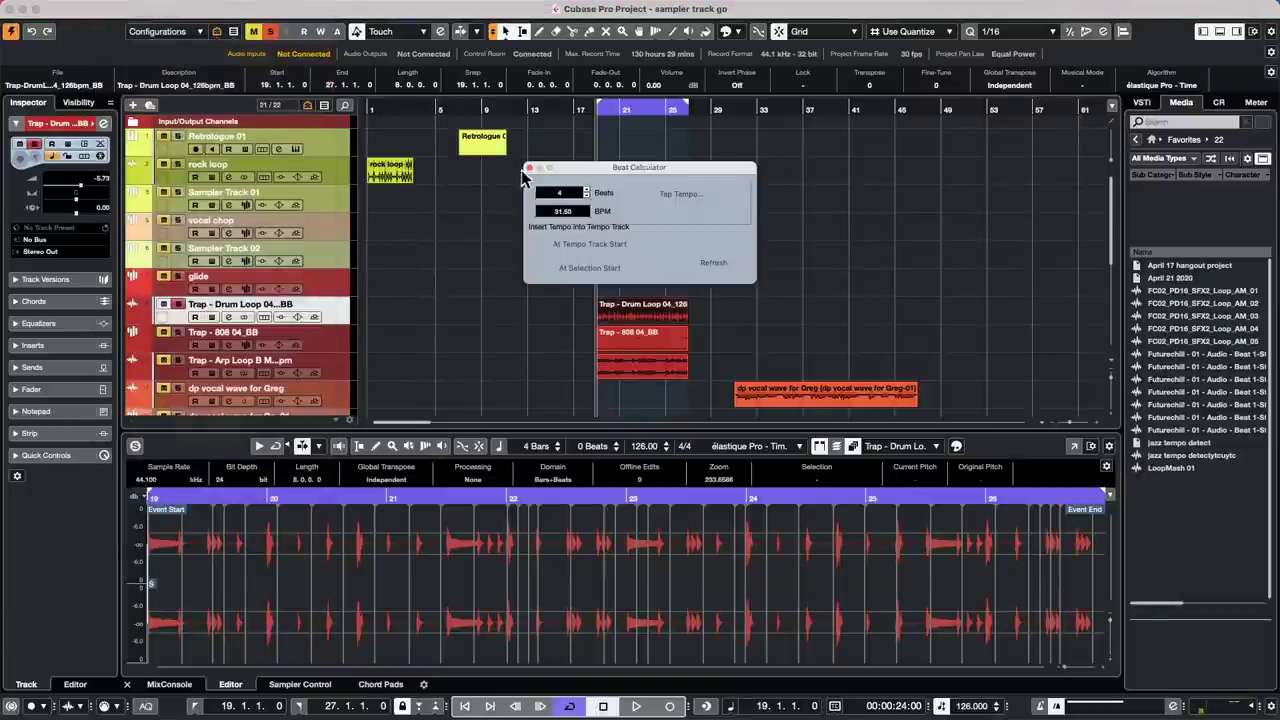
pyautogui.click(687, 193)
pyautogui.press('space')
pyautogui.press('space')
pyautogui.press('space')
pyautogui.press('space')
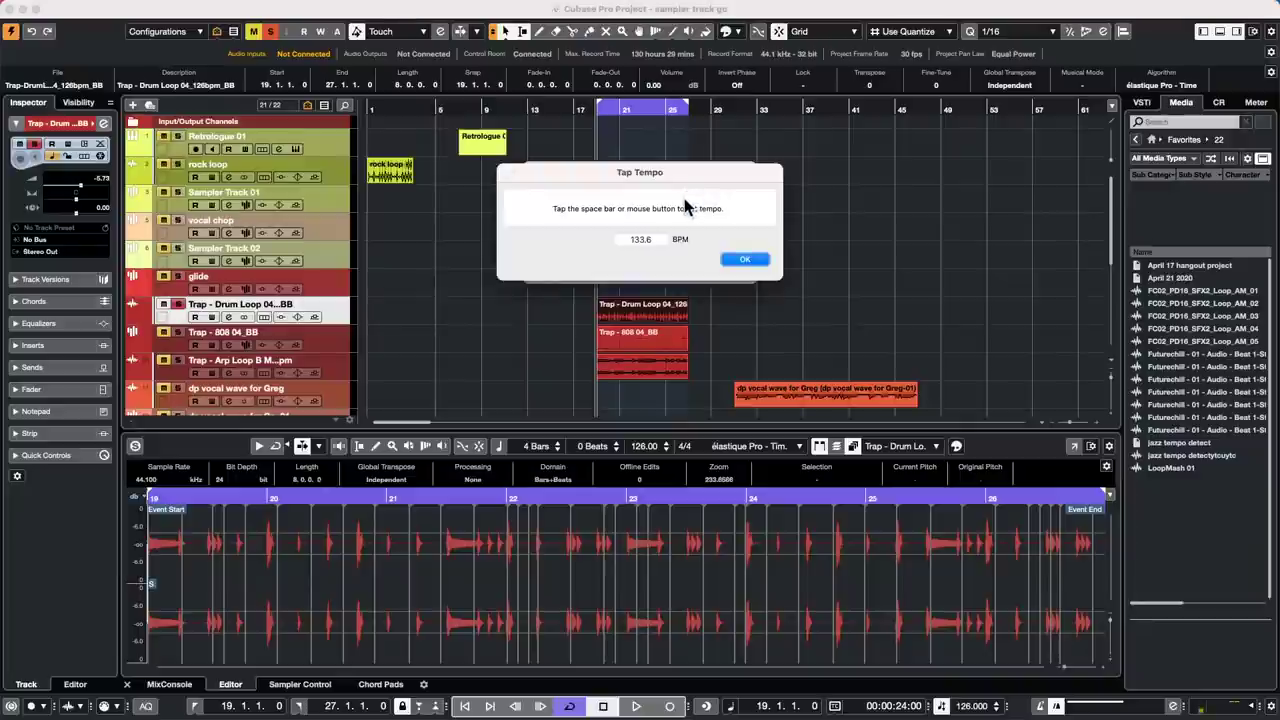
pyautogui.press('space')
pyautogui.click(741, 259)
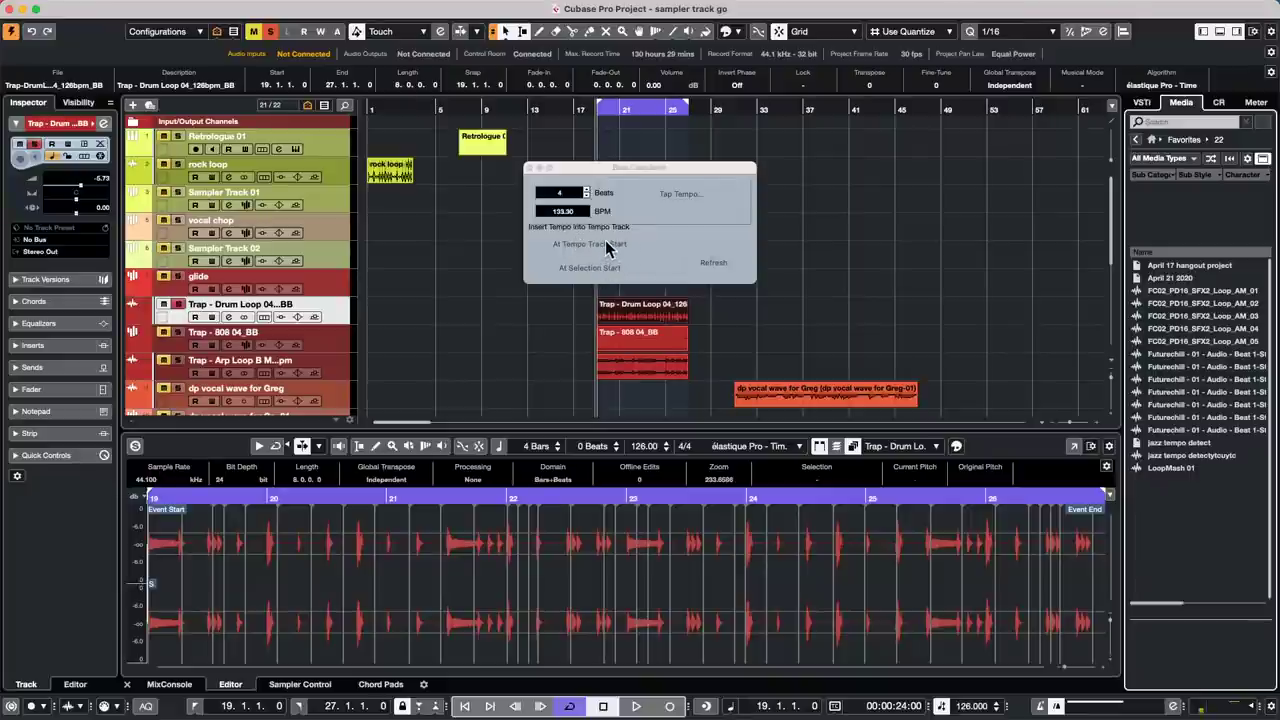
pyautogui.click(605, 243)
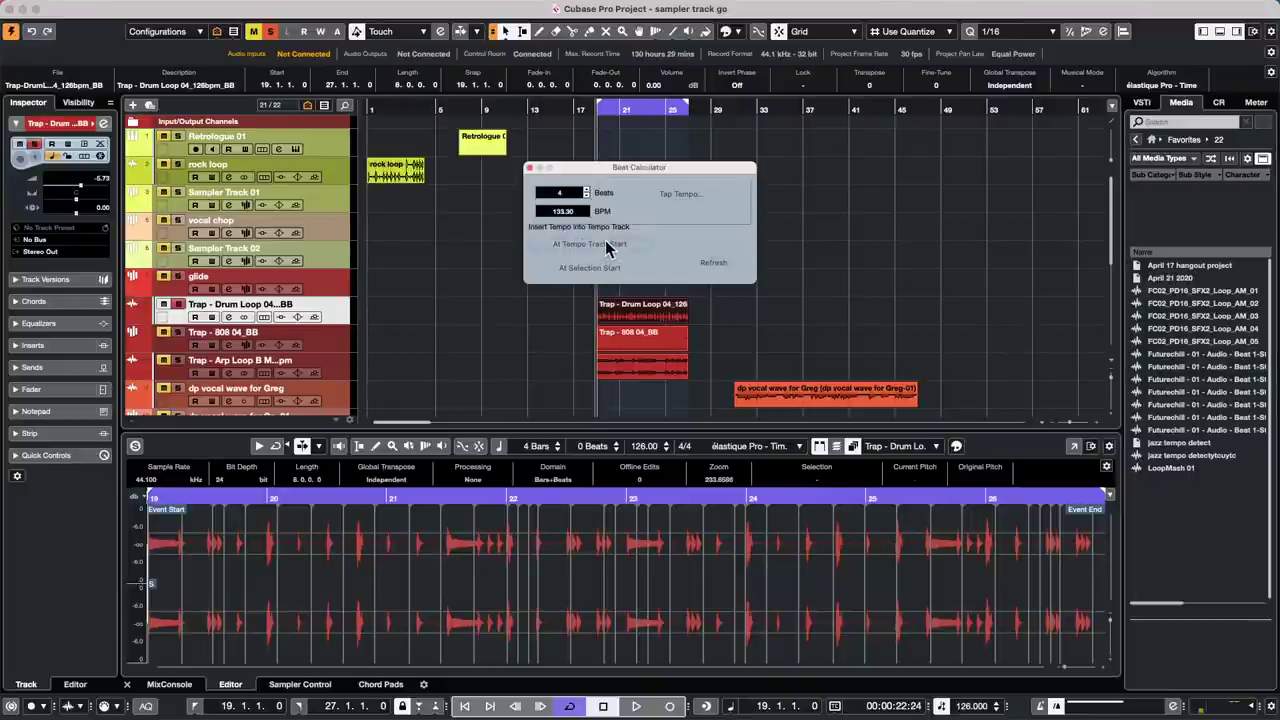
pyautogui.click(530, 168)
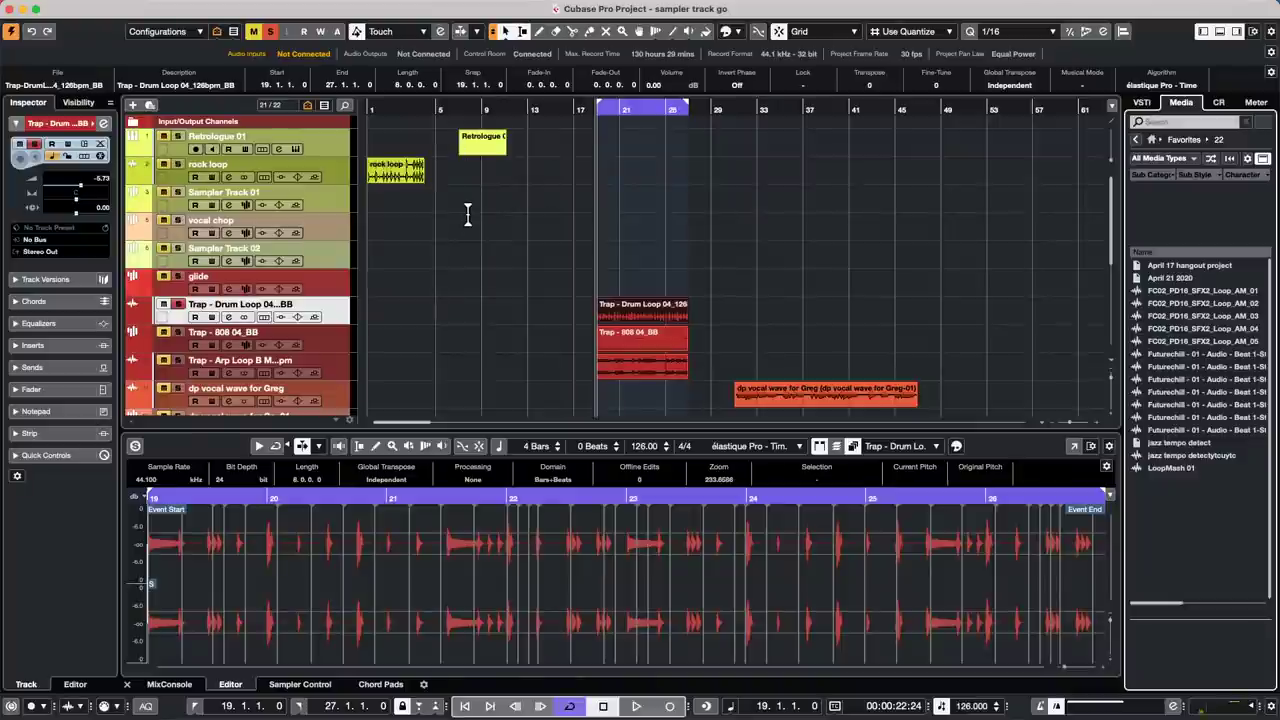
# Step: Add a chord track and place it directly above Sampler Track 01
pyautogui.scroll(-6, 310, 237)
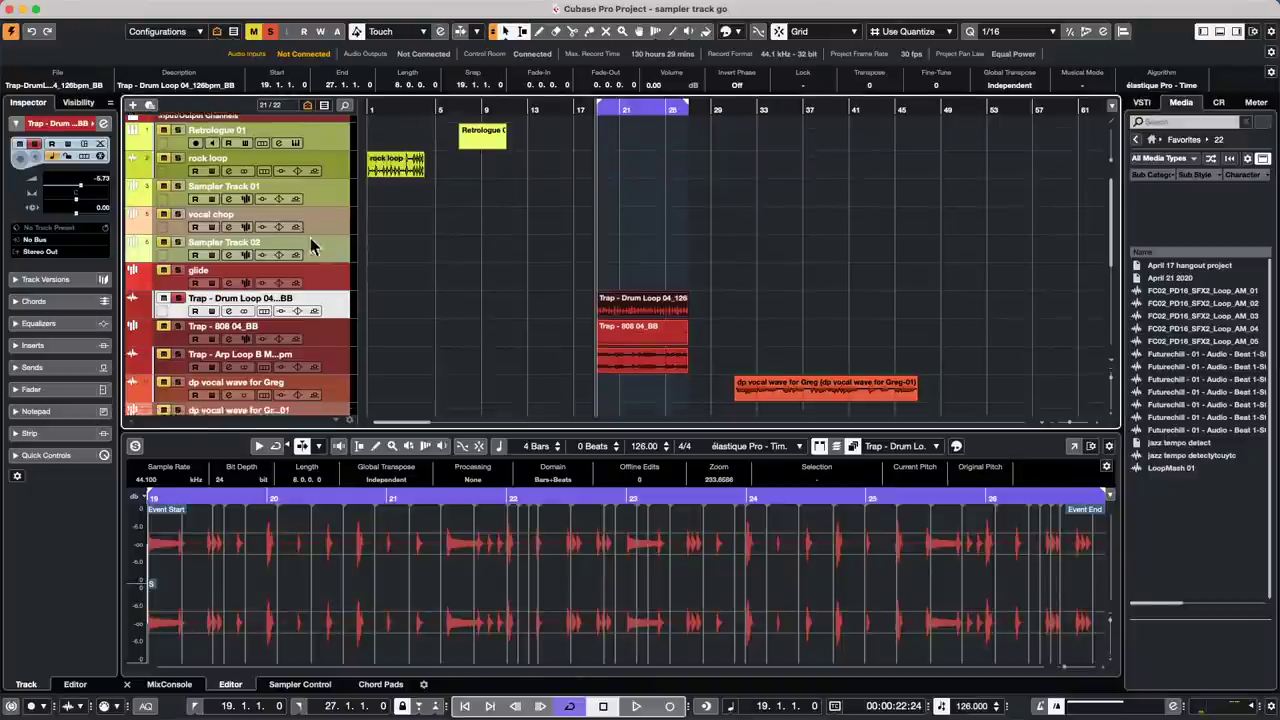
pyautogui.scroll(8, 310, 237)
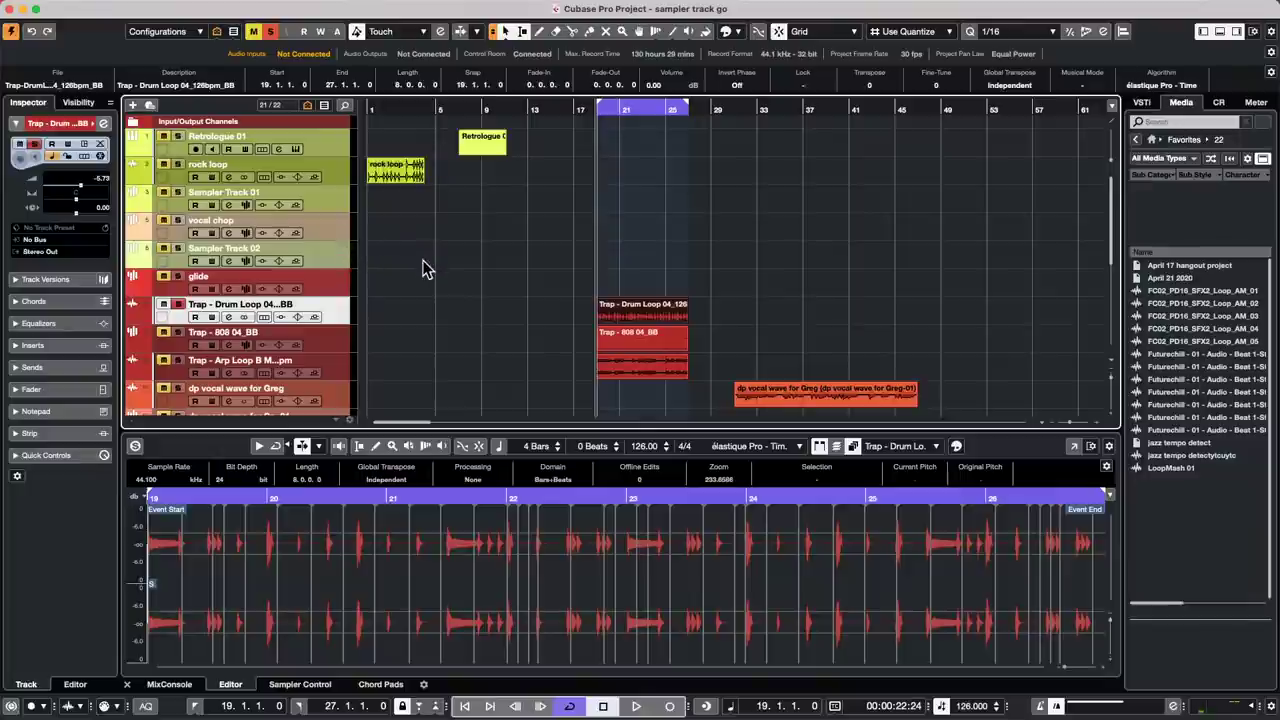
pyautogui.click(345, 203)
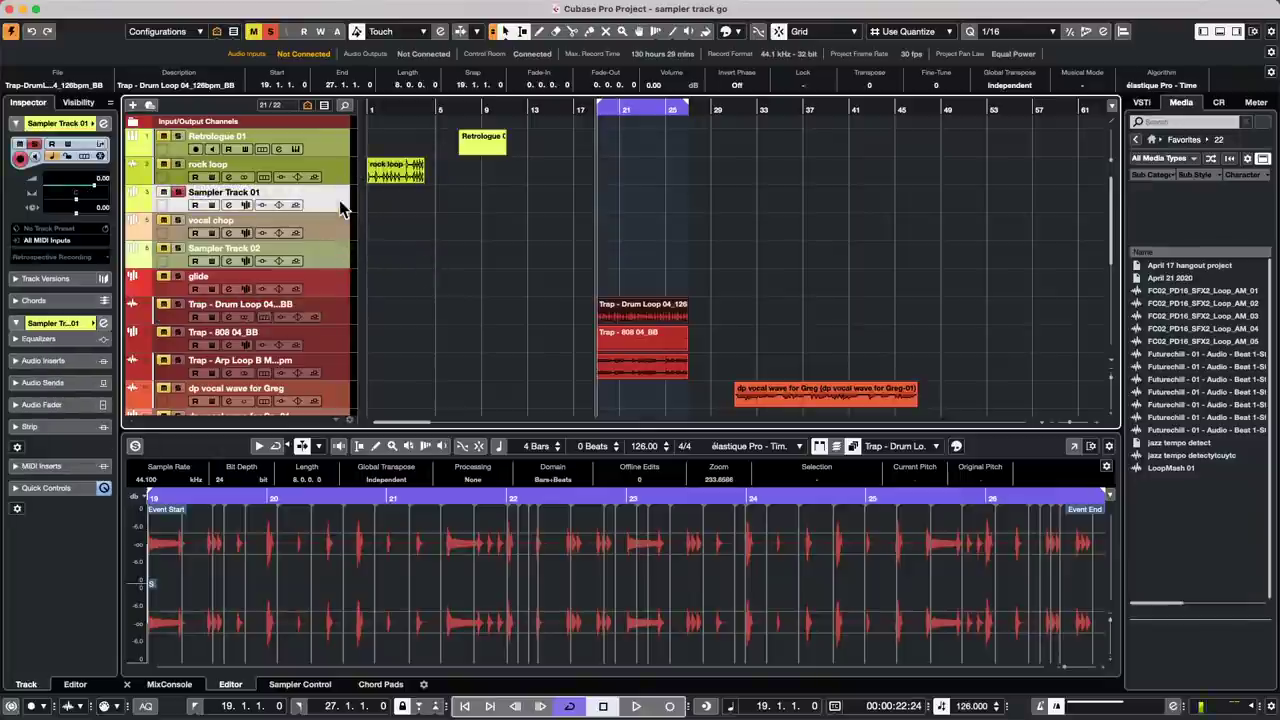
pyautogui.rightClick(337, 197)
pyautogui.moveTo(491, 204)
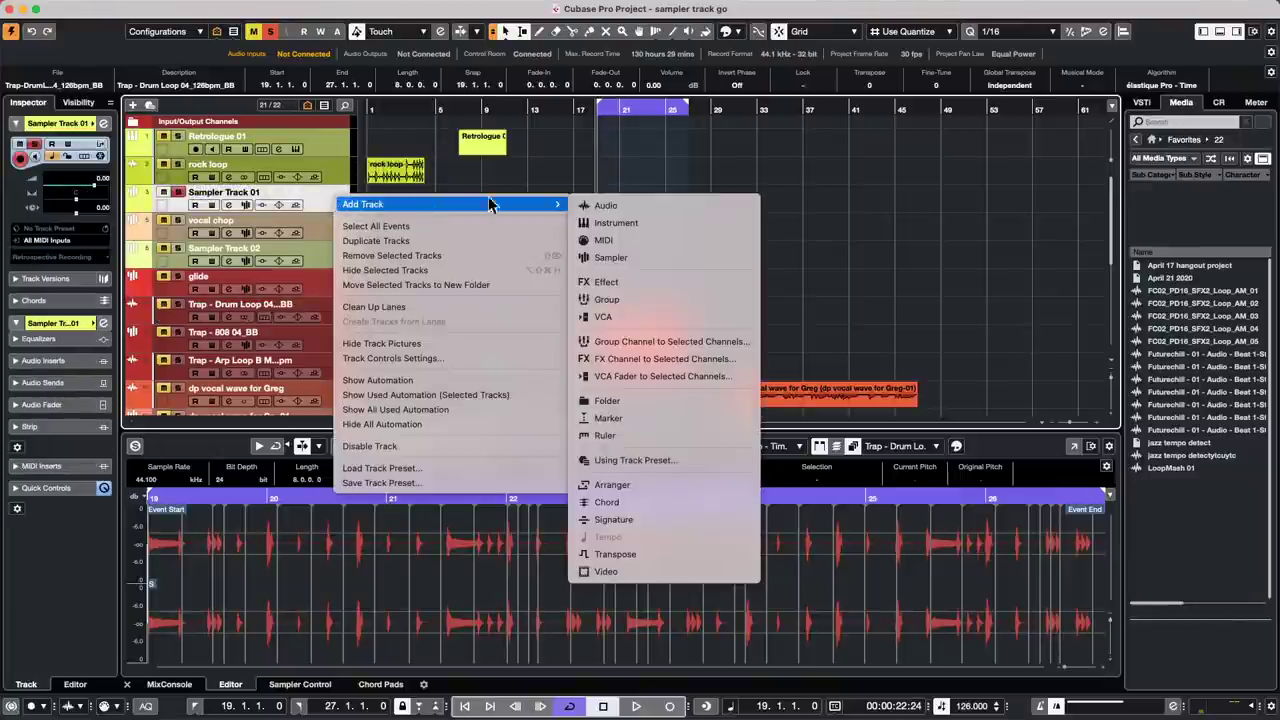
pyautogui.click(648, 503)
pyautogui.moveTo(334, 230); pyautogui.dragTo(333, 205)
# Step: Draw four empty chord events on the chord track at about bars 5, 7, 8 and 10
pyautogui.rightClick(385, 205)
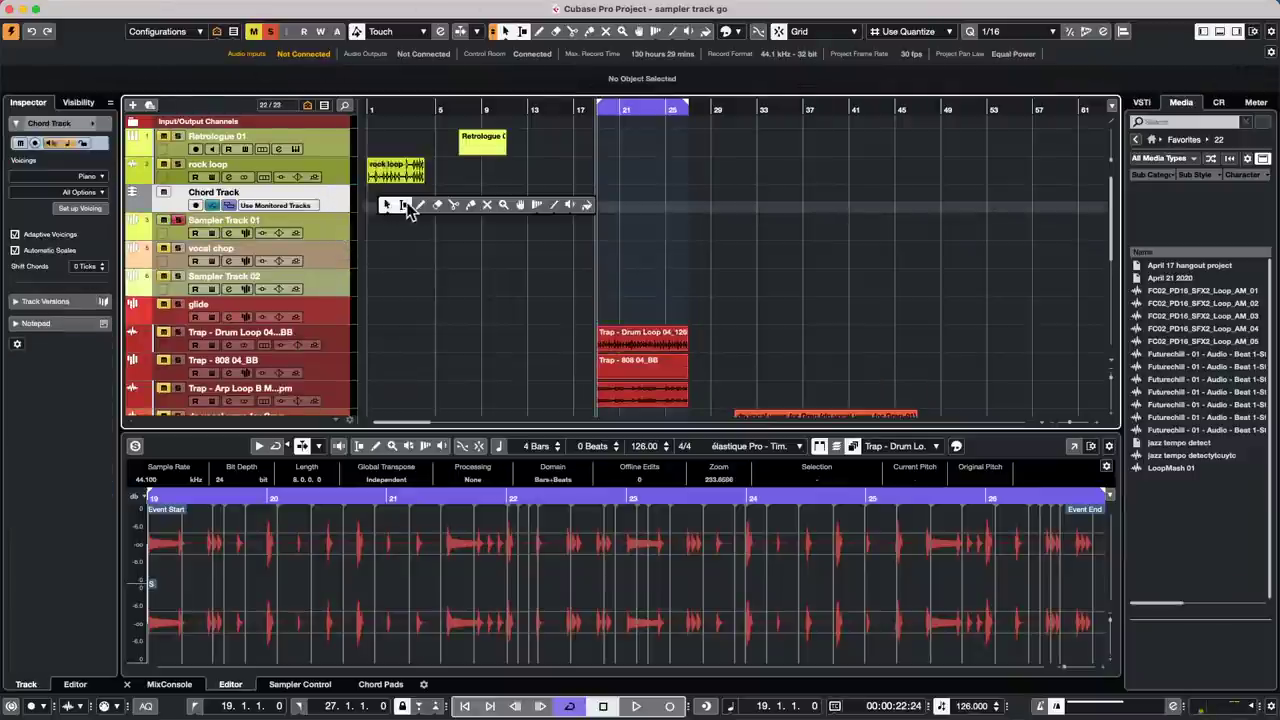
pyautogui.click(416, 207)
pyautogui.click(441, 205)
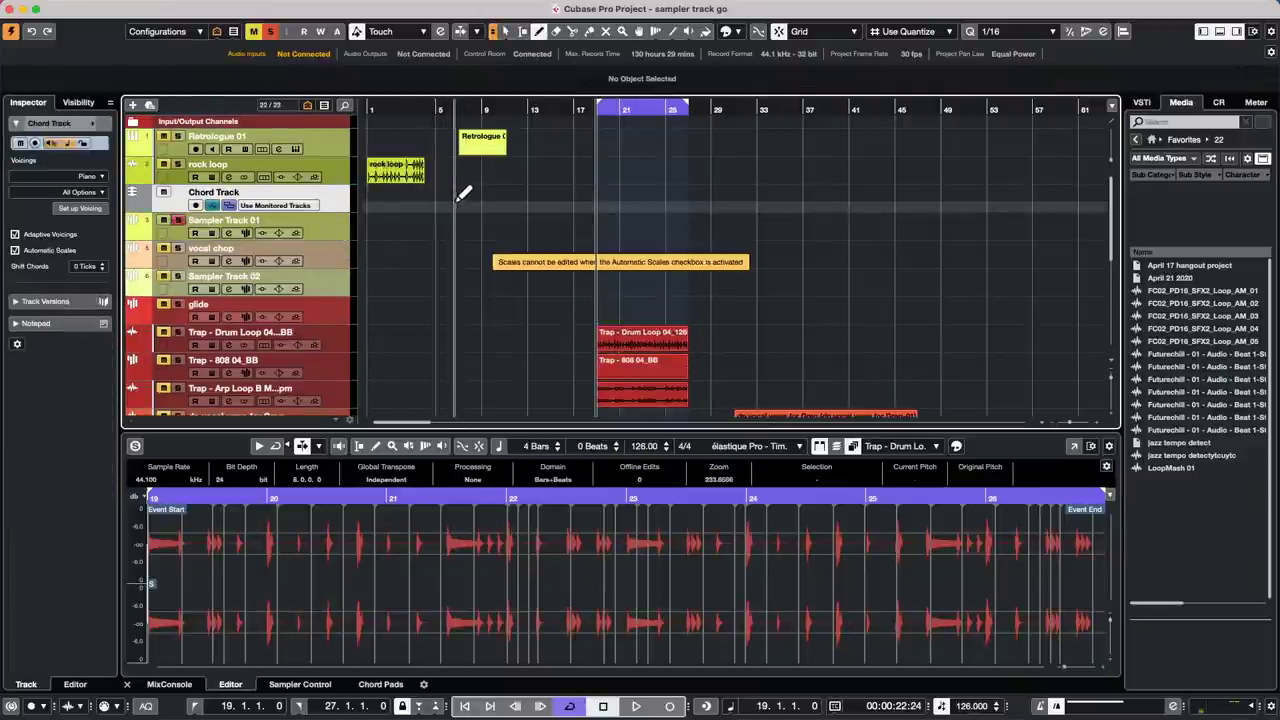
pyautogui.click(444, 196)
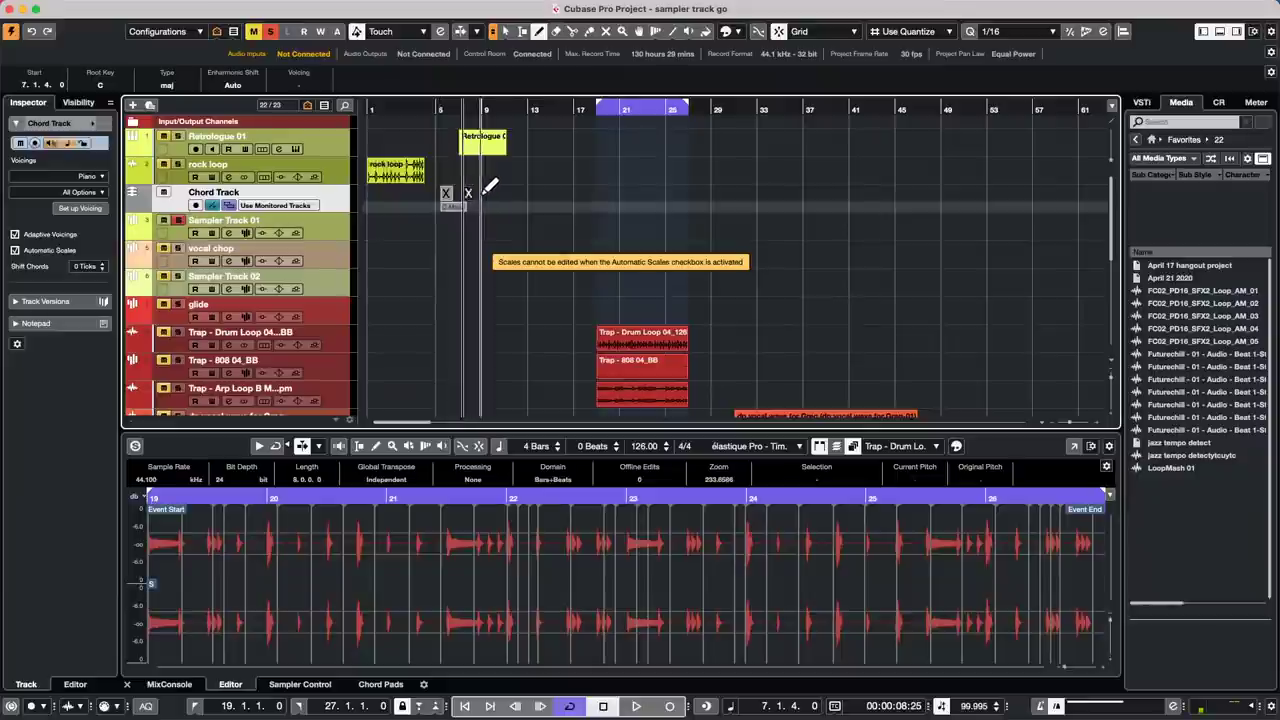
pyautogui.click(464, 198)
pyautogui.click(481, 198)
pyautogui.click(496, 198)
# Step: Define the first chord event as C major and the second as E major
pyautogui.rightClick(449, 200)
pyautogui.click(452, 203)
pyautogui.doubleClick(449, 200)
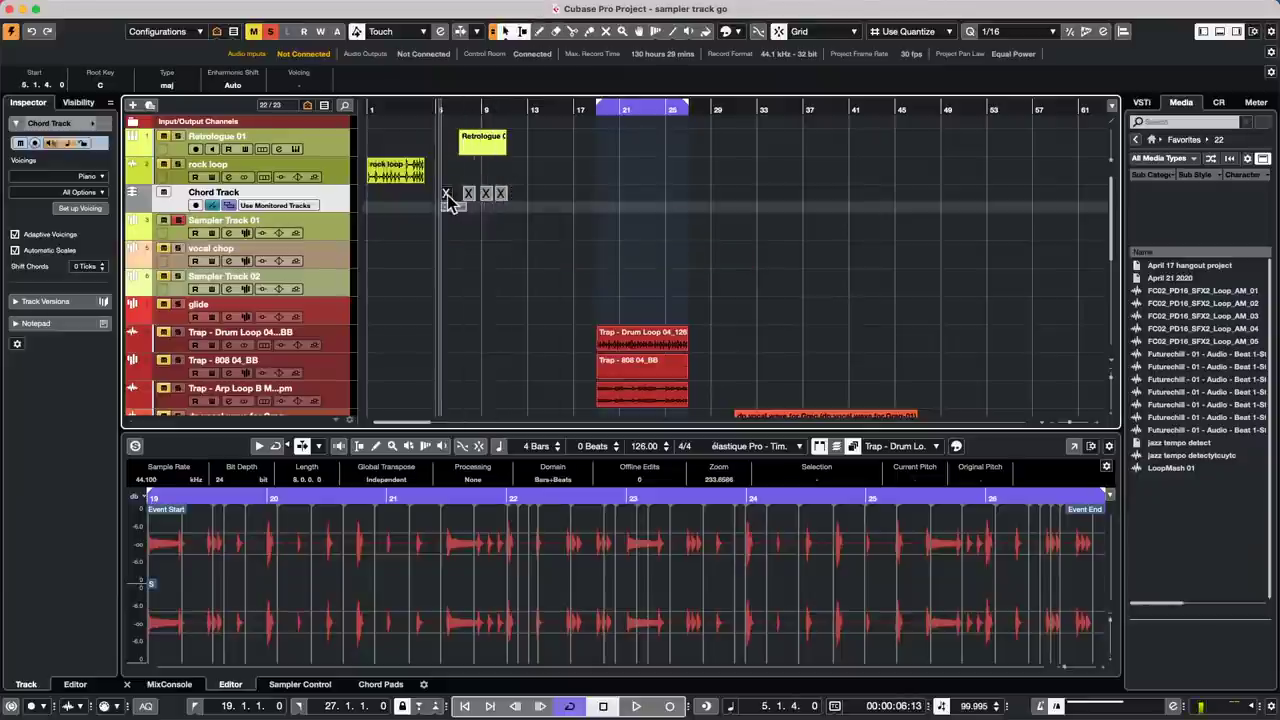
pyautogui.click(368, 235)
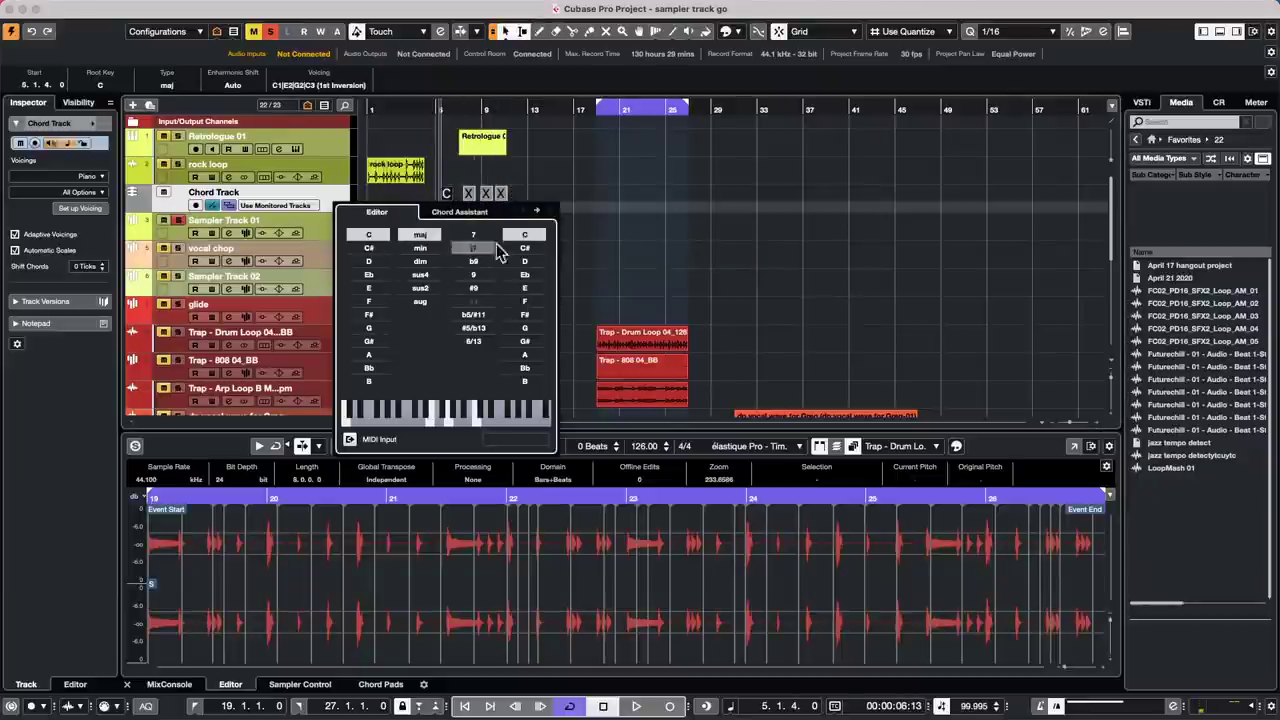
pyautogui.click(537, 210)
pyautogui.click(362, 288)
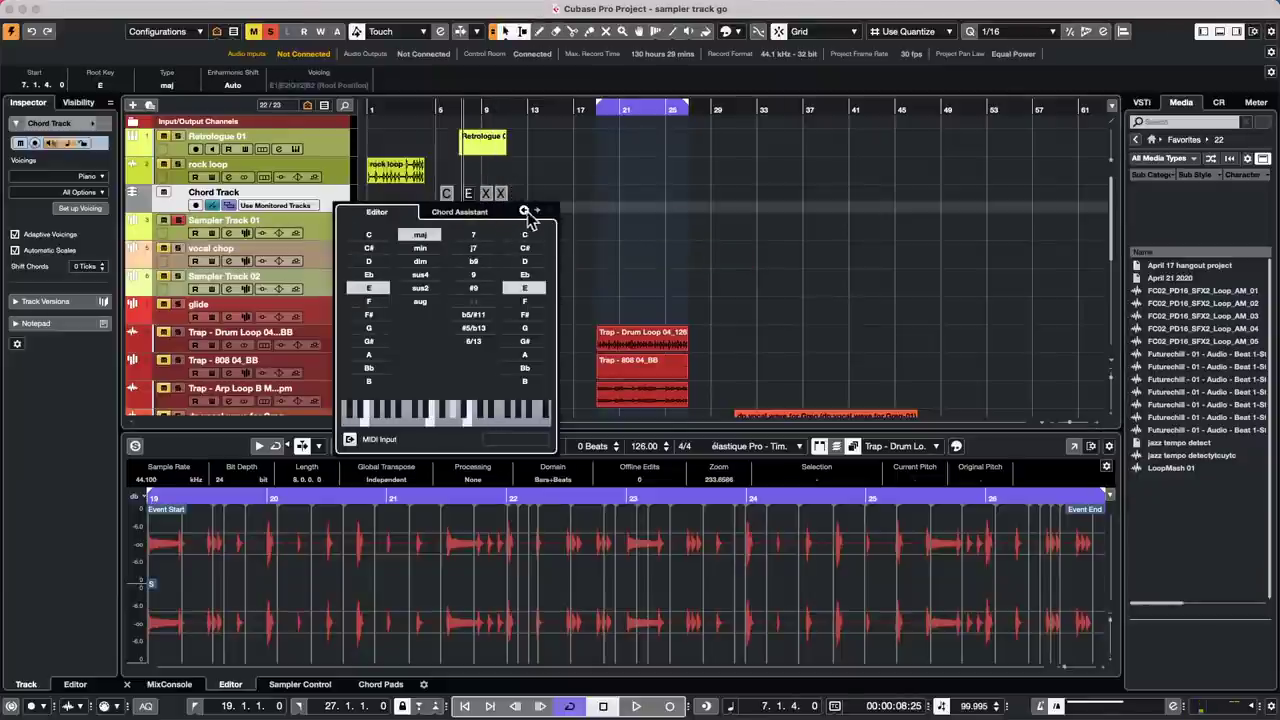
# Step: Define the third chord event as D major and the fourth as A major
pyautogui.click(536, 210)
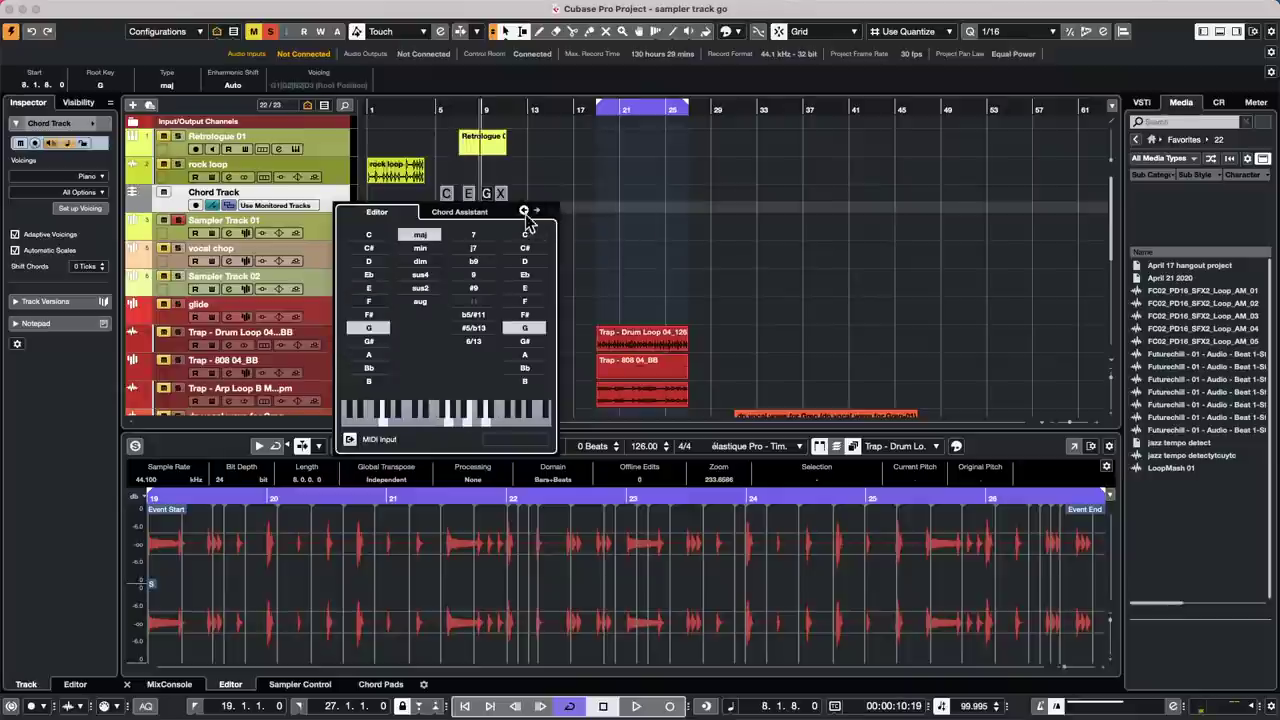
pyautogui.click(369, 262)
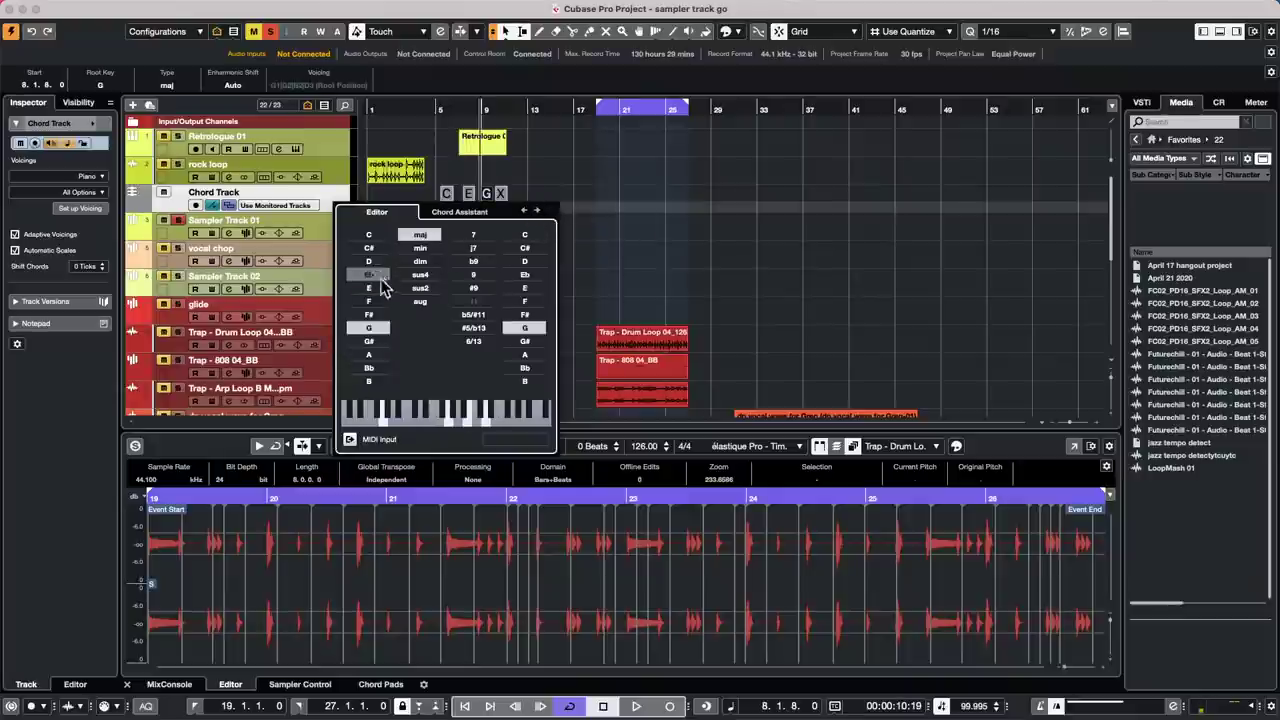
pyautogui.click(657, 237)
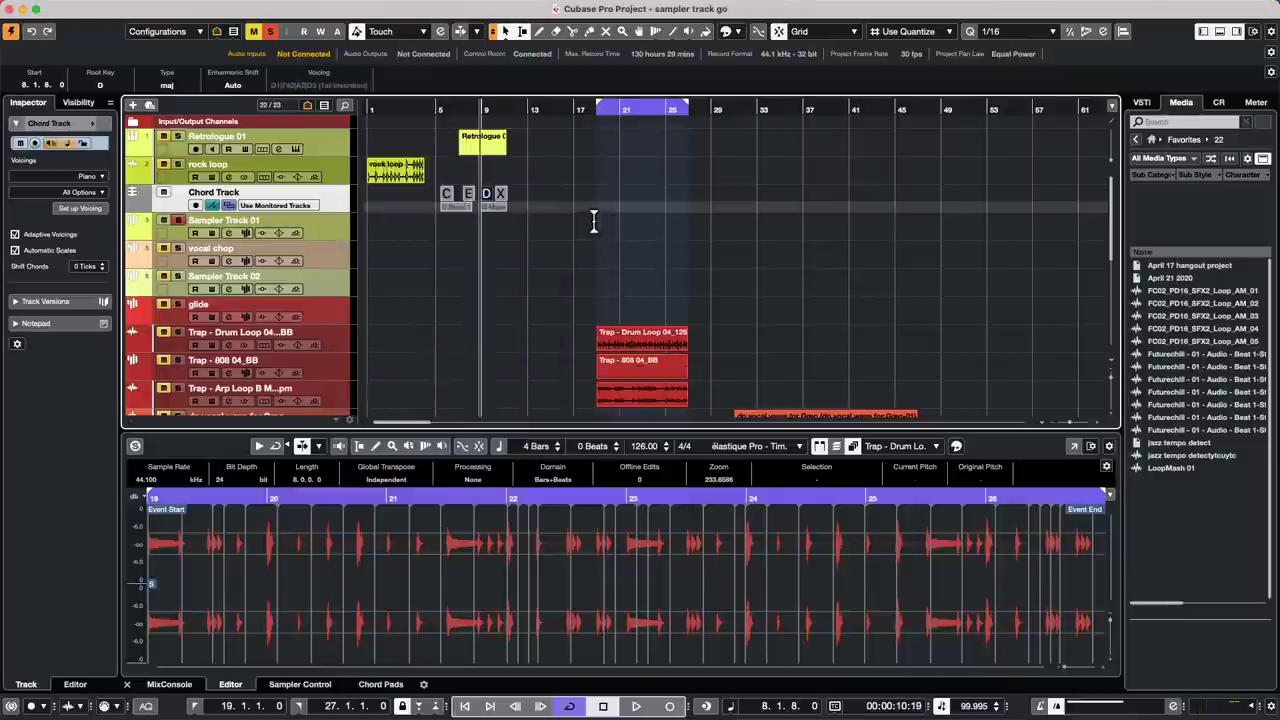
pyautogui.doubleClick(505, 198)
pyautogui.click(436, 352)
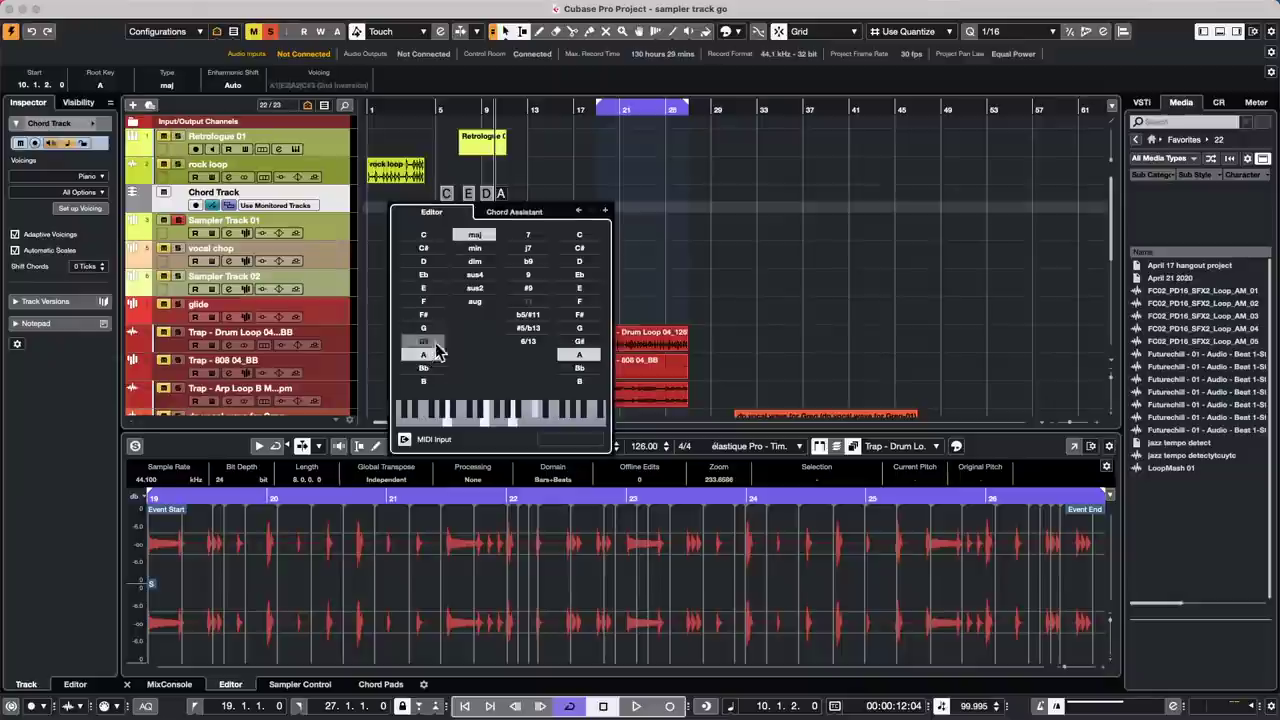
pyautogui.click(588, 170)
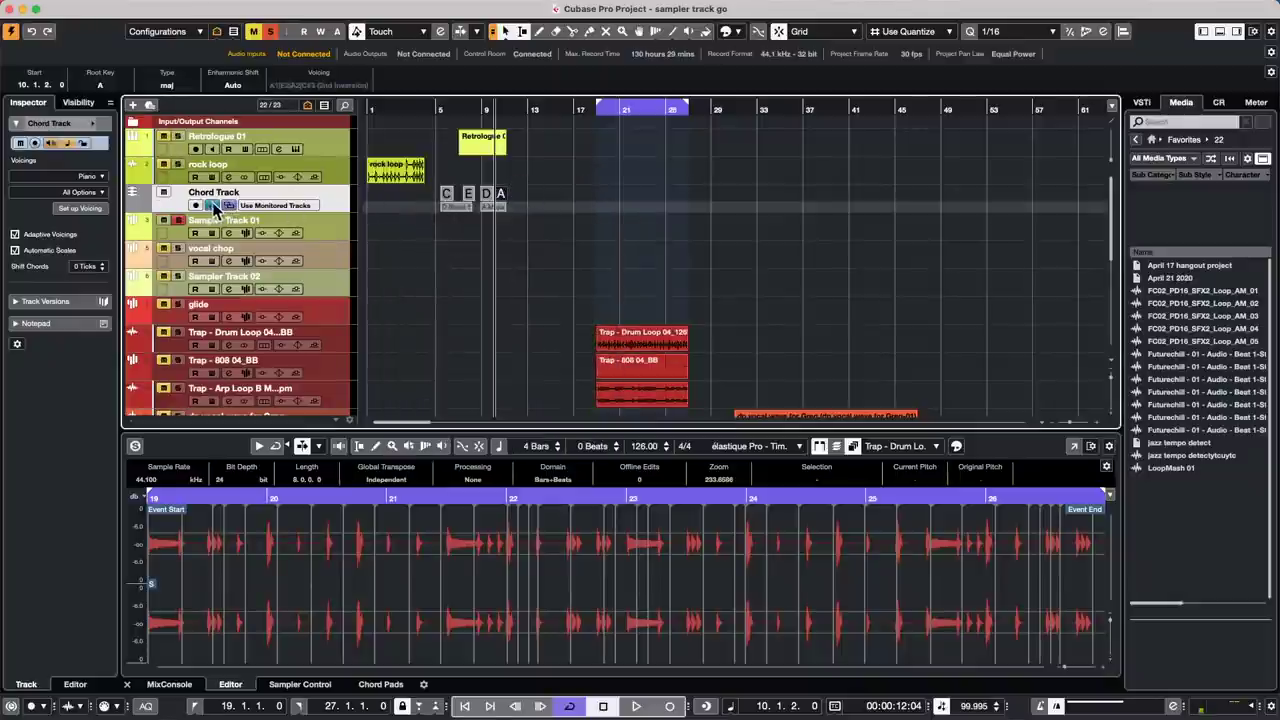
# Step: Select all four chord events and copy them onto Sampler Track 01 as MIDI parts
pyautogui.moveTo(522, 205); pyautogui.dragTo(446, 224)
pyautogui.click(448, 196)
pyautogui.moveTo(555, 232); pyautogui.dragTo(460, 233)
# Step: Glue the chord parts on Sampler Track 01 into a single part and return to the Object Selection tool
pyautogui.rightClick(460, 233)
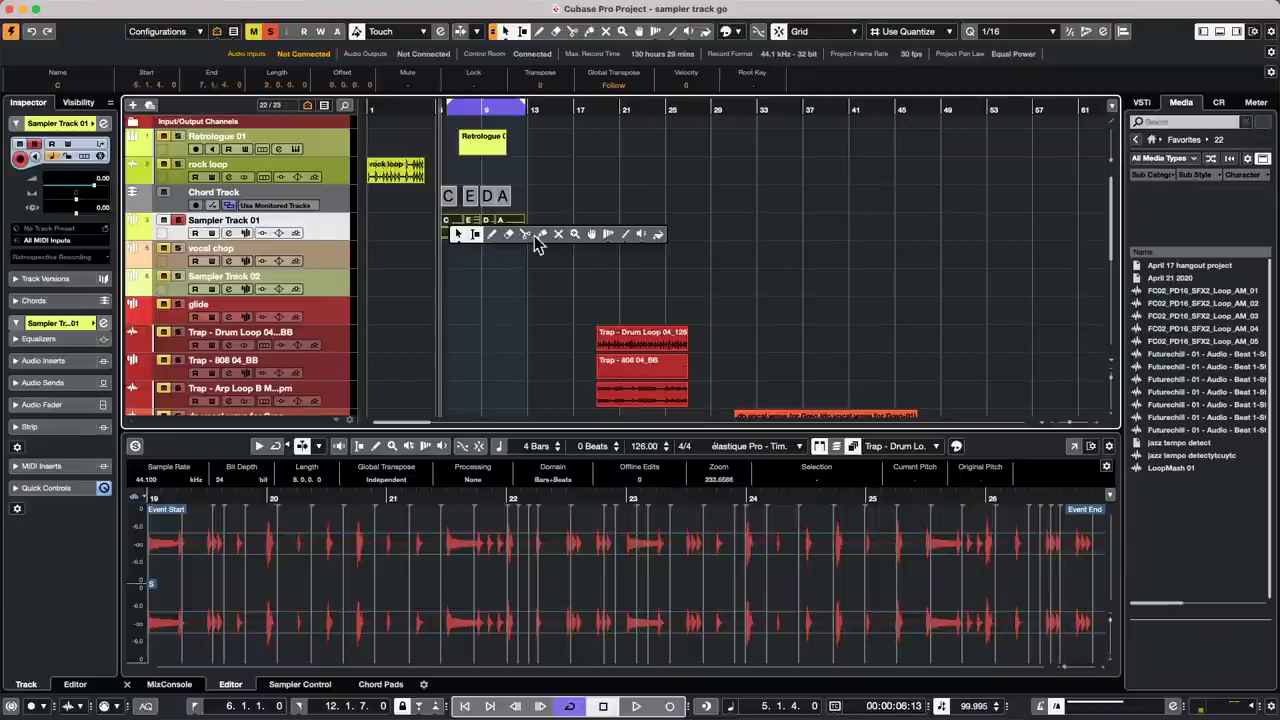
pyautogui.click(541, 234)
pyautogui.click(458, 226)
pyautogui.rightClick(458, 232)
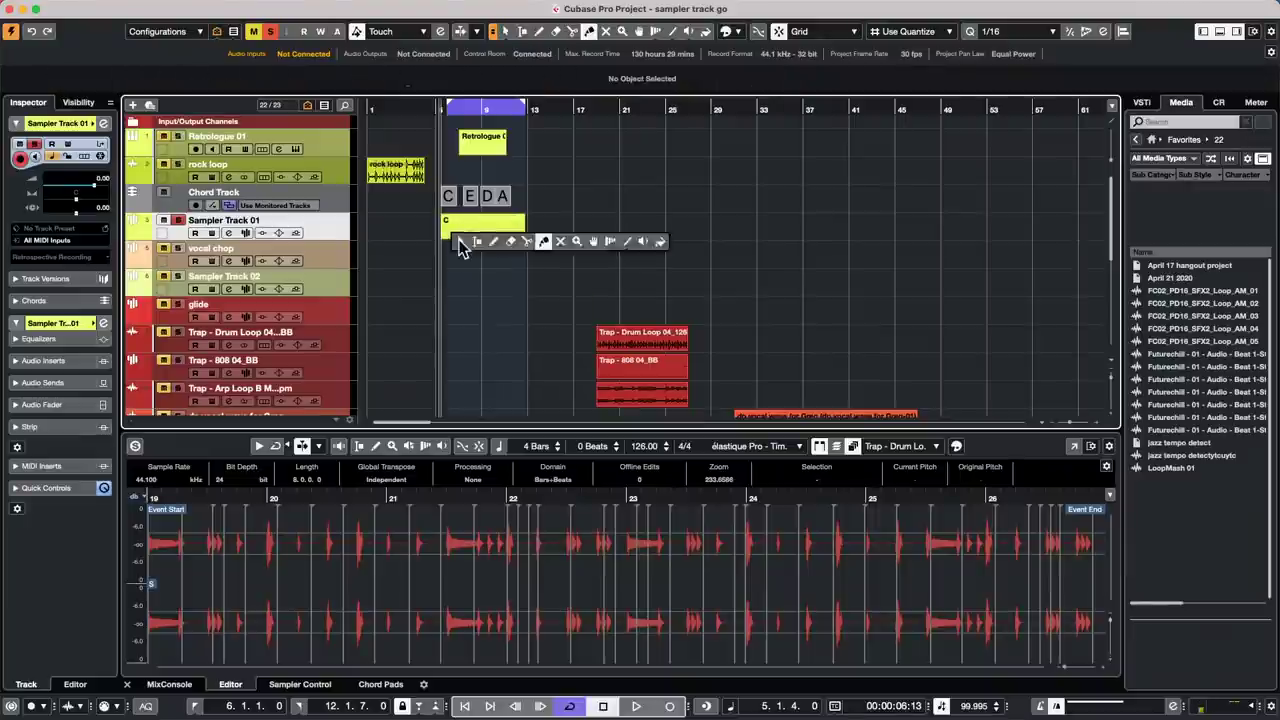
pyautogui.click(466, 236)
# Step: Open the glued chord part in a separate Key Editor window with all its notes in view
pyautogui.click(467, 226)
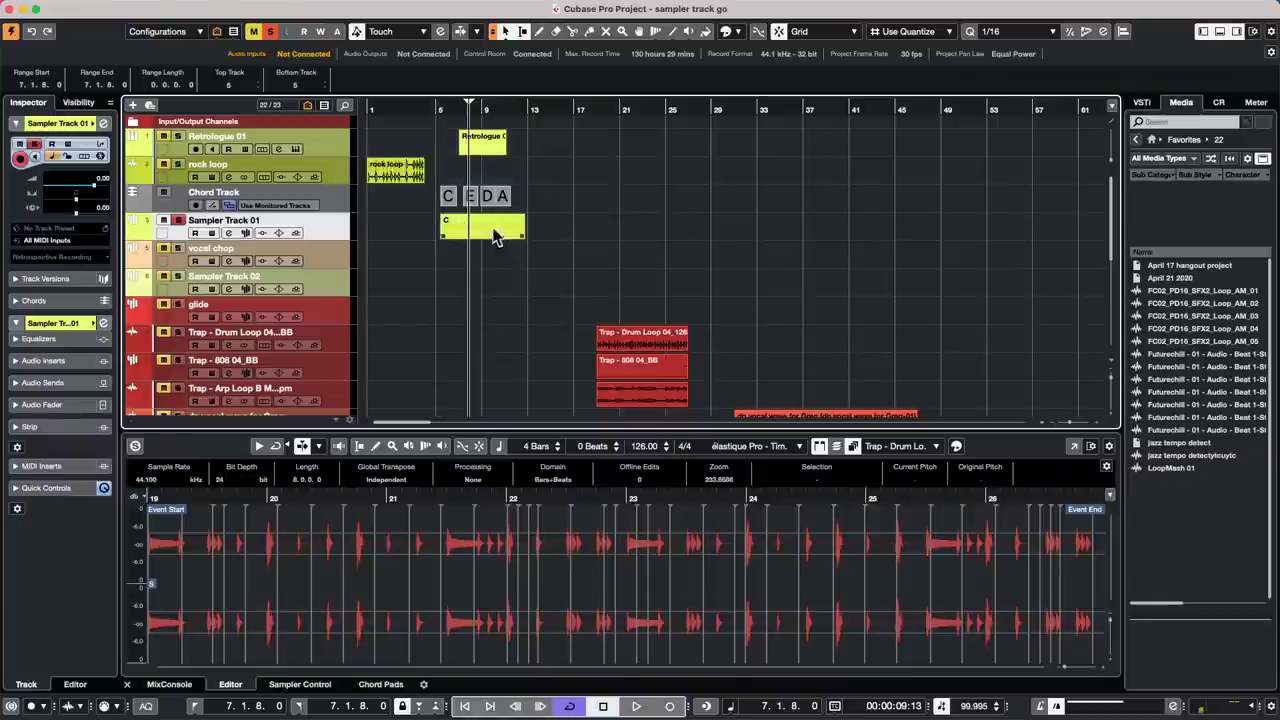
pyautogui.doubleClick(486, 228)
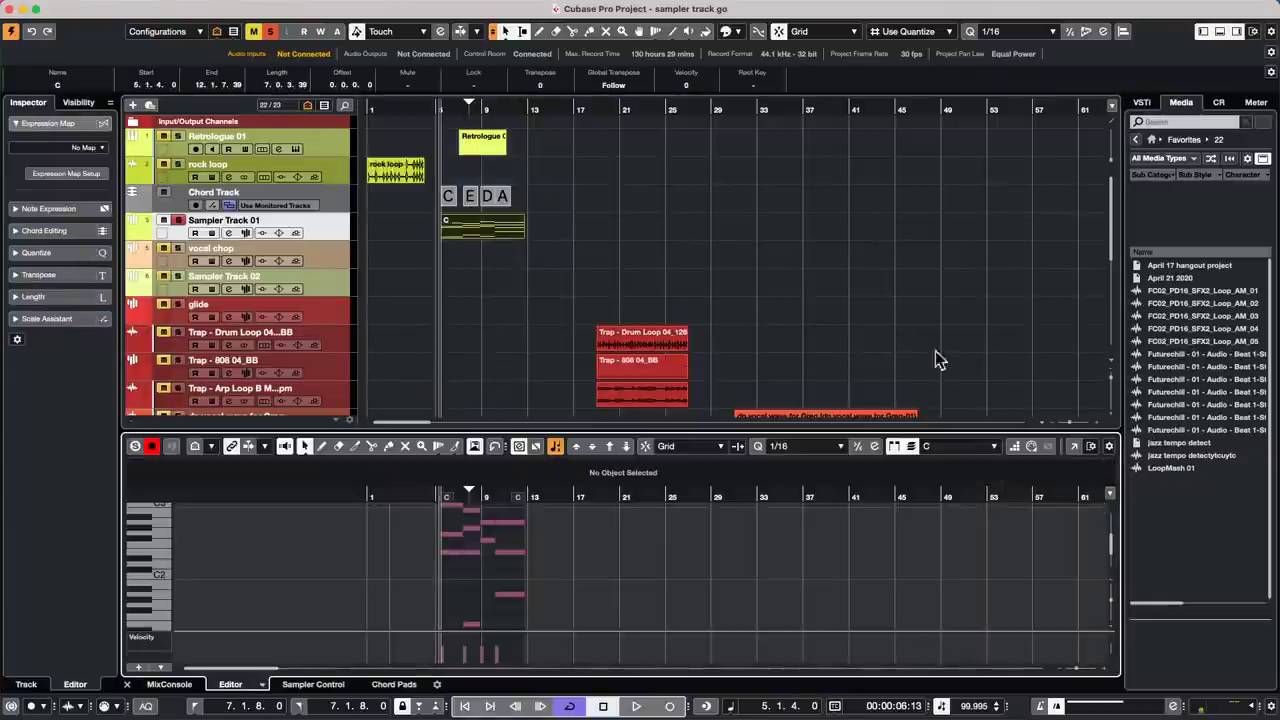
pyautogui.click(1076, 447)
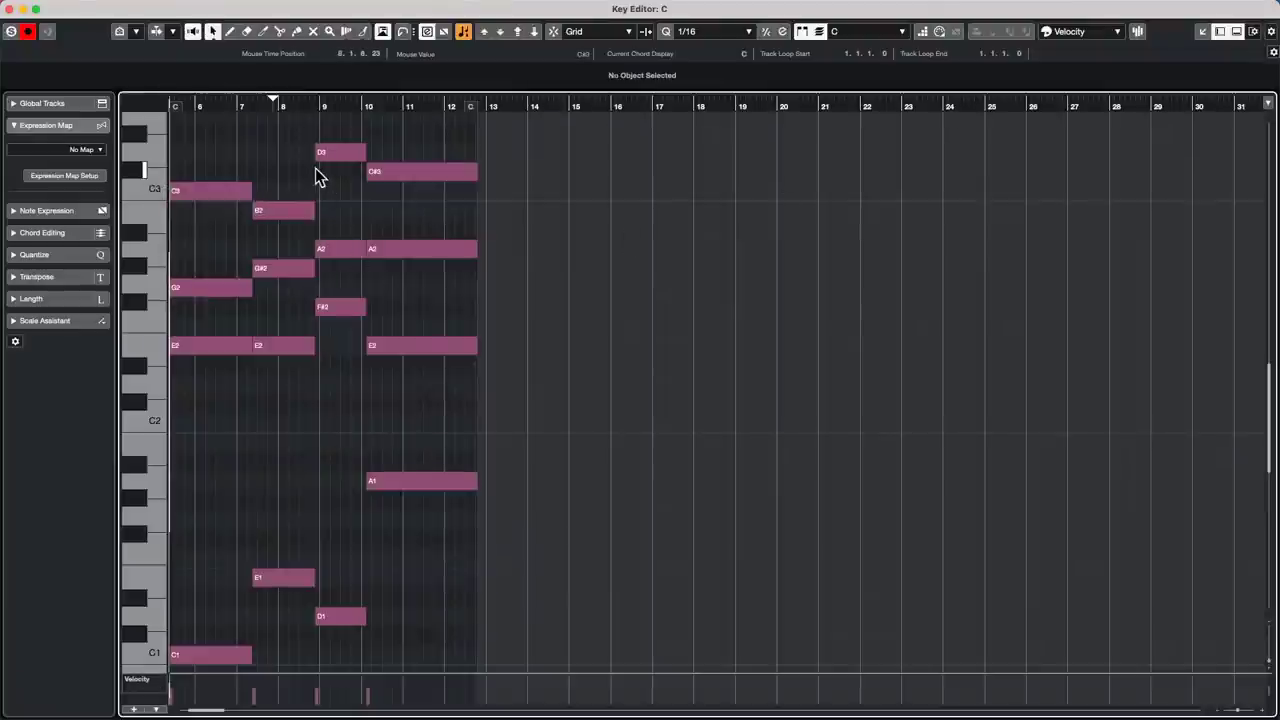
pyautogui.press('g')
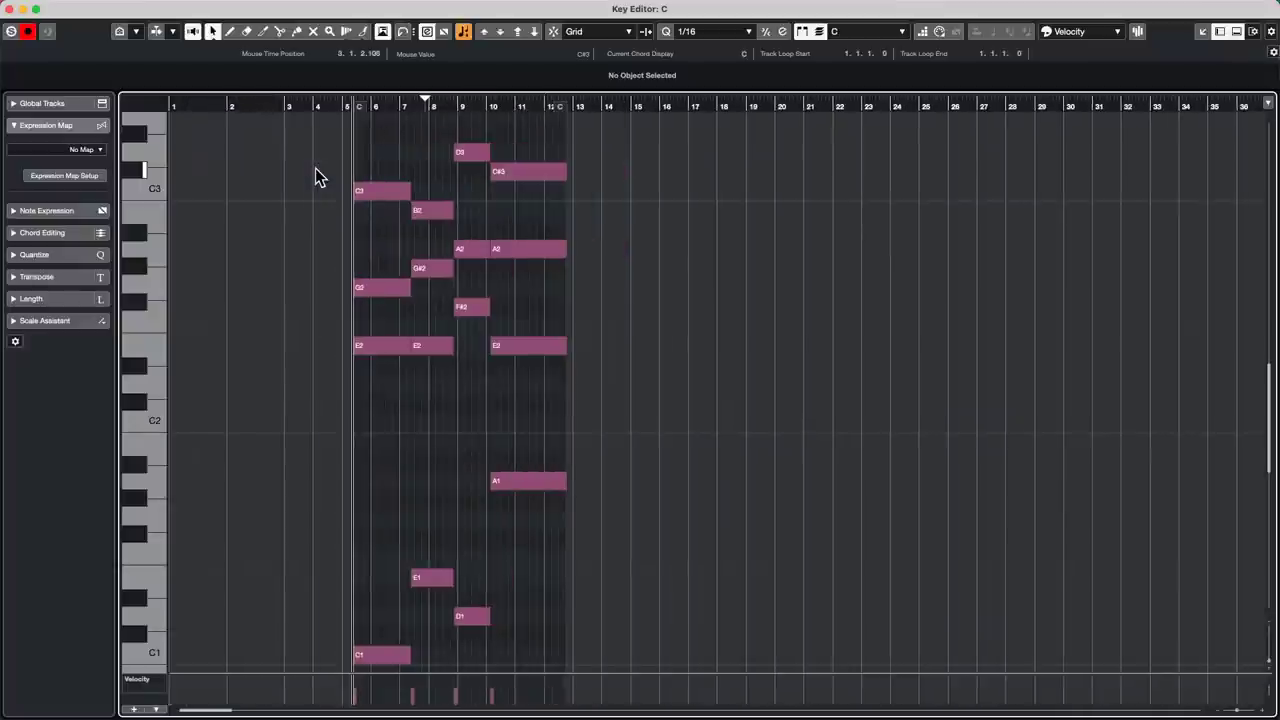
pyautogui.click(1271, 656)
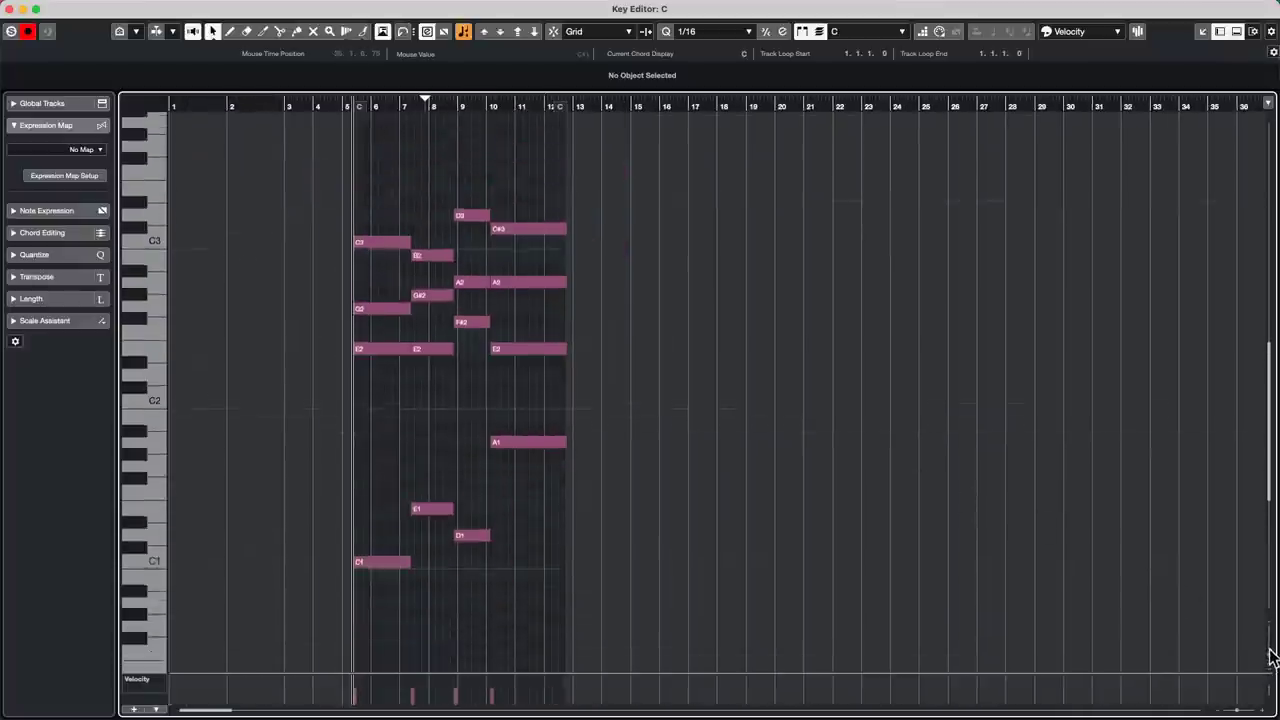
pyautogui.click(1270, 656)
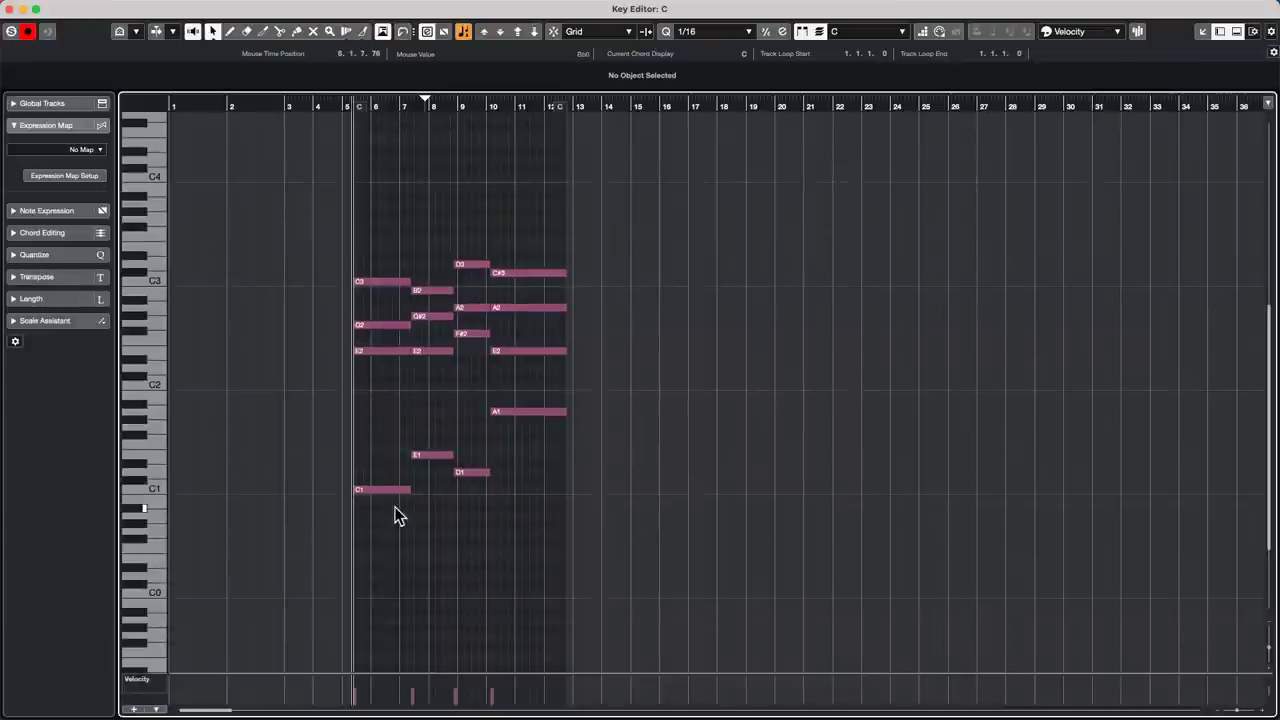
# Step: Open the MIDI Logical Editor for the chord part and set its function to Select
pyautogui.moveTo(310, 6)
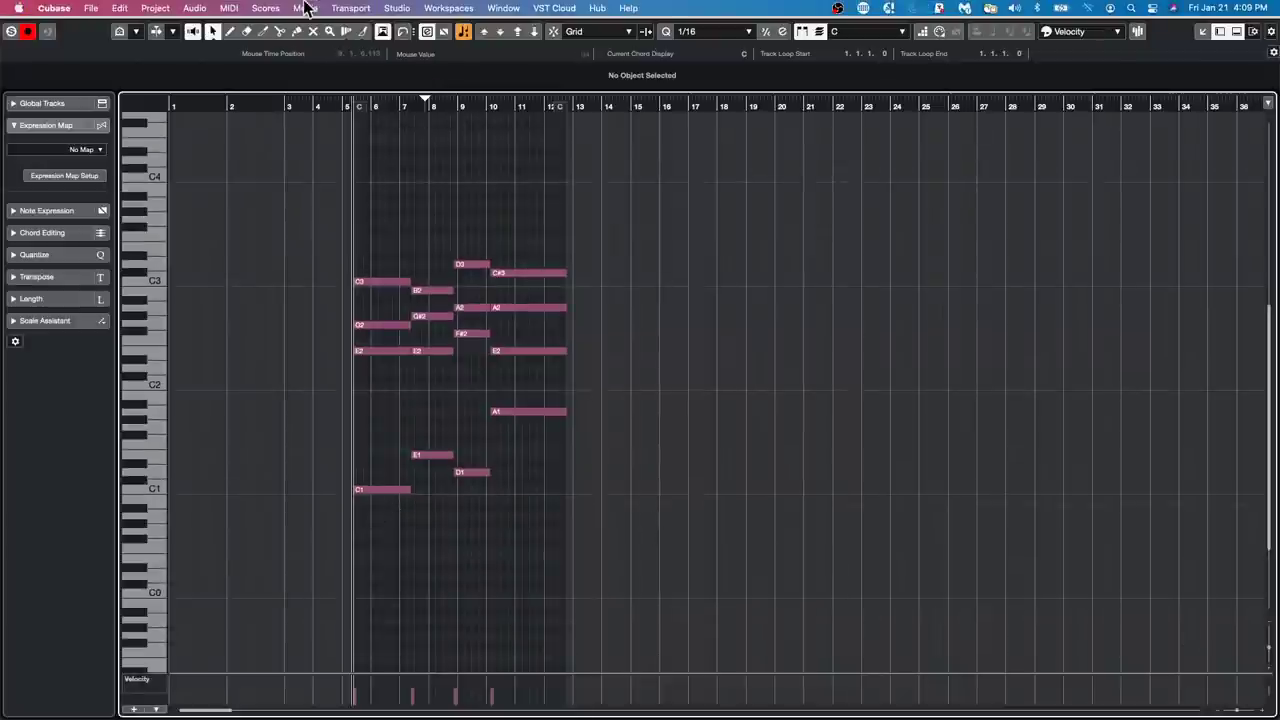
pyautogui.click(190, 8)
pyautogui.moveTo(262, 9)
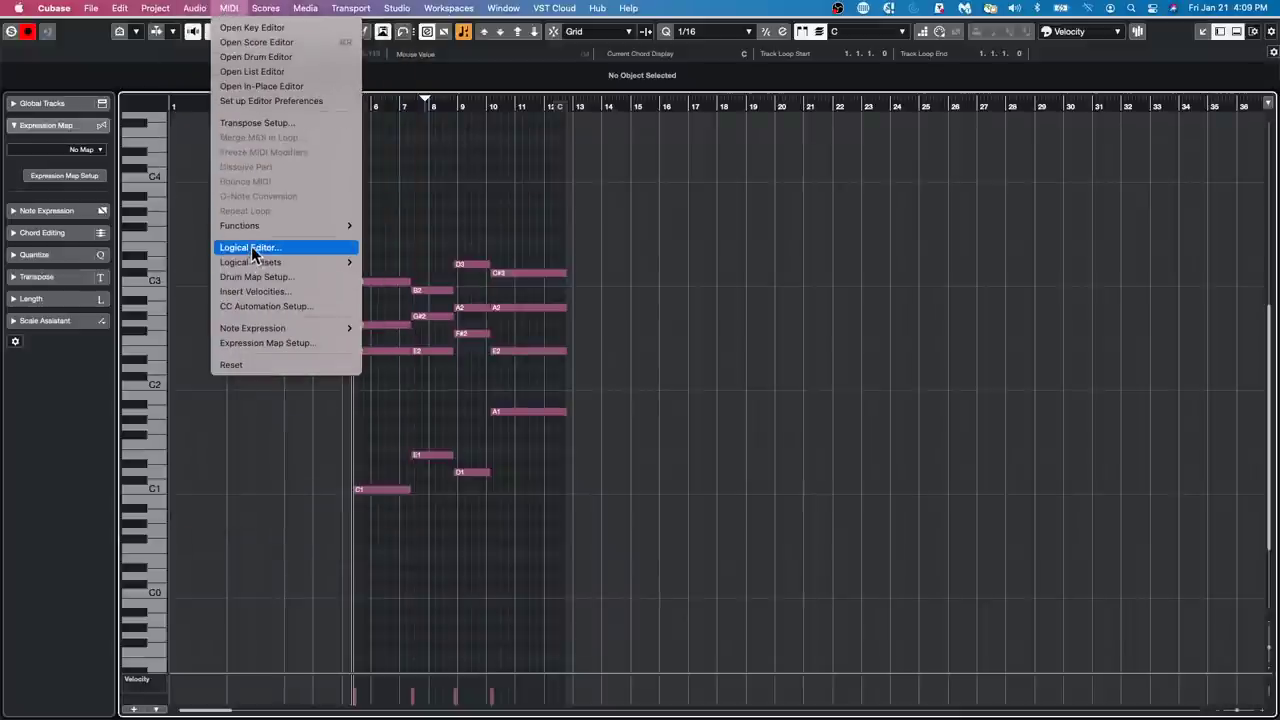
pyautogui.click(251, 247)
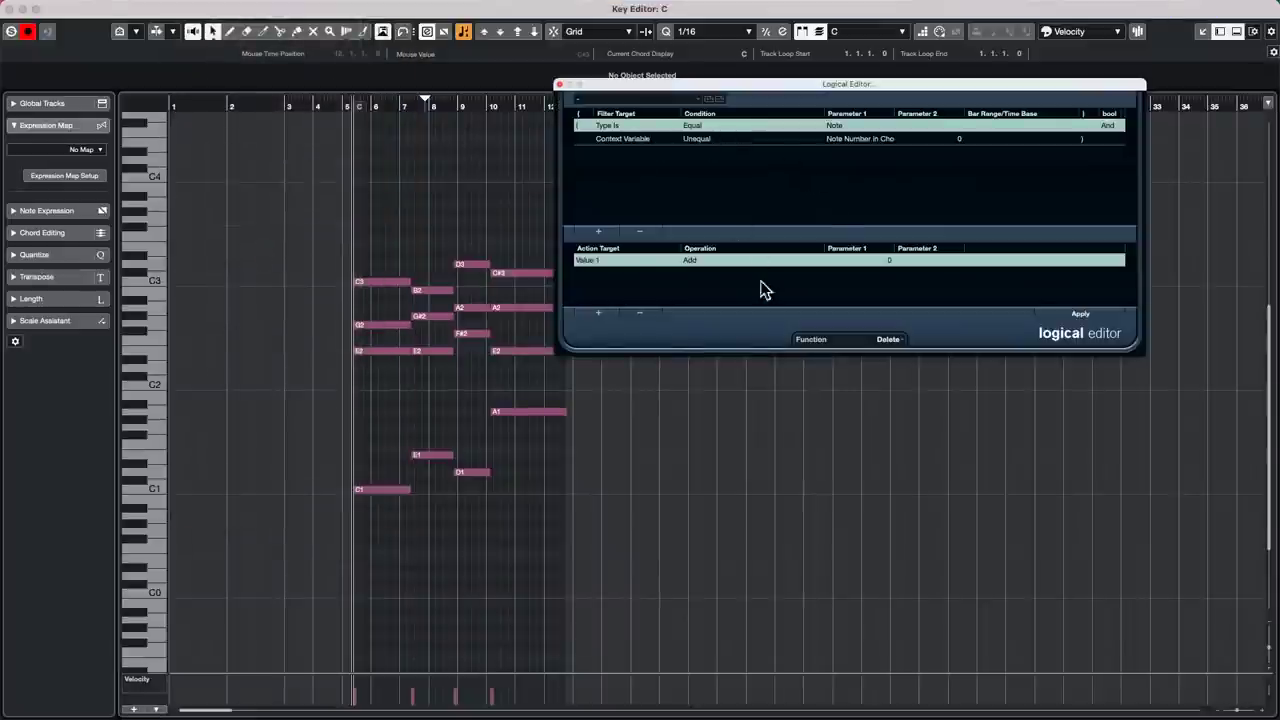
pyautogui.click(875, 344)
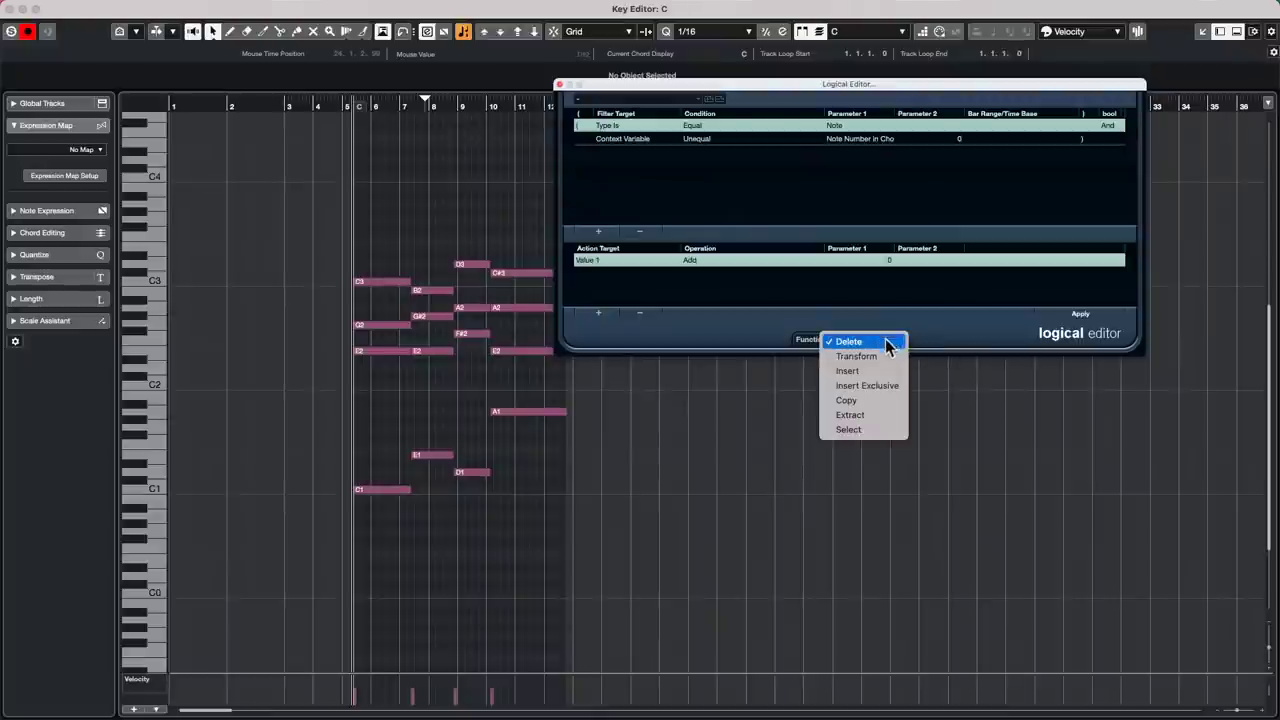
pyautogui.click(862, 429)
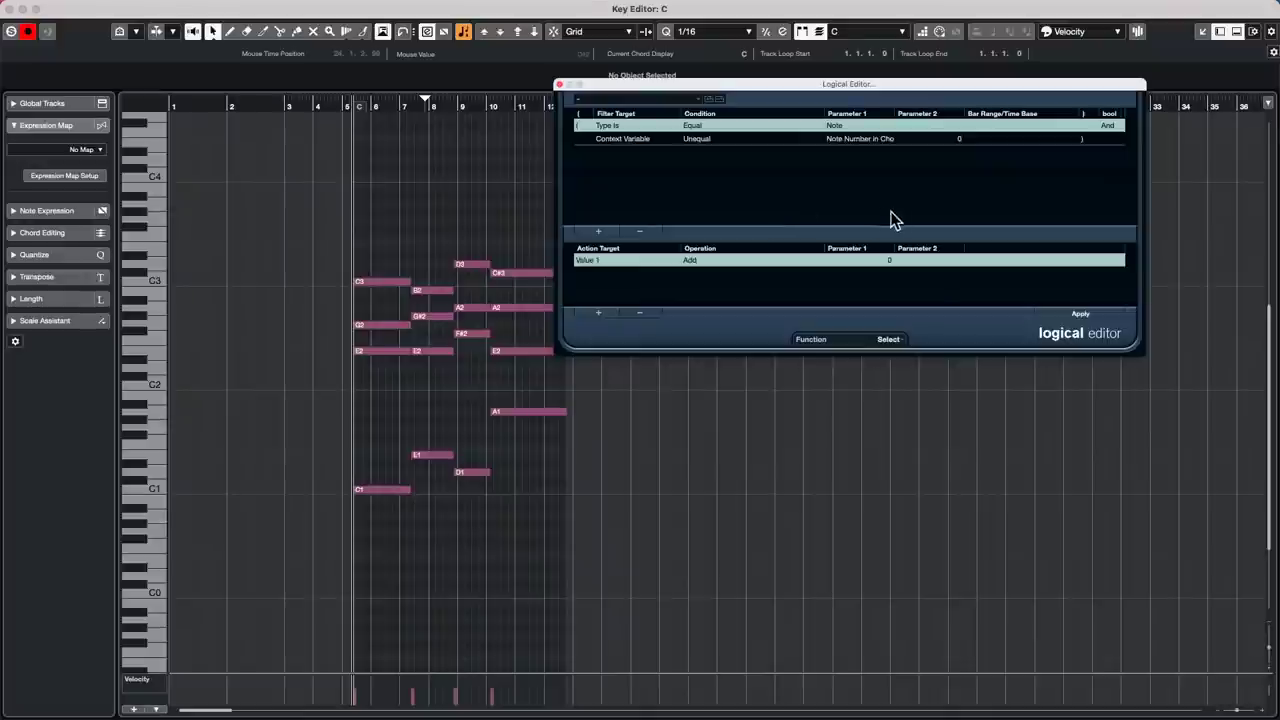
# Step: Set the Logical Editor's function to Delete, apply it to the chord part, and undo the deletion
pyautogui.click(890, 340)
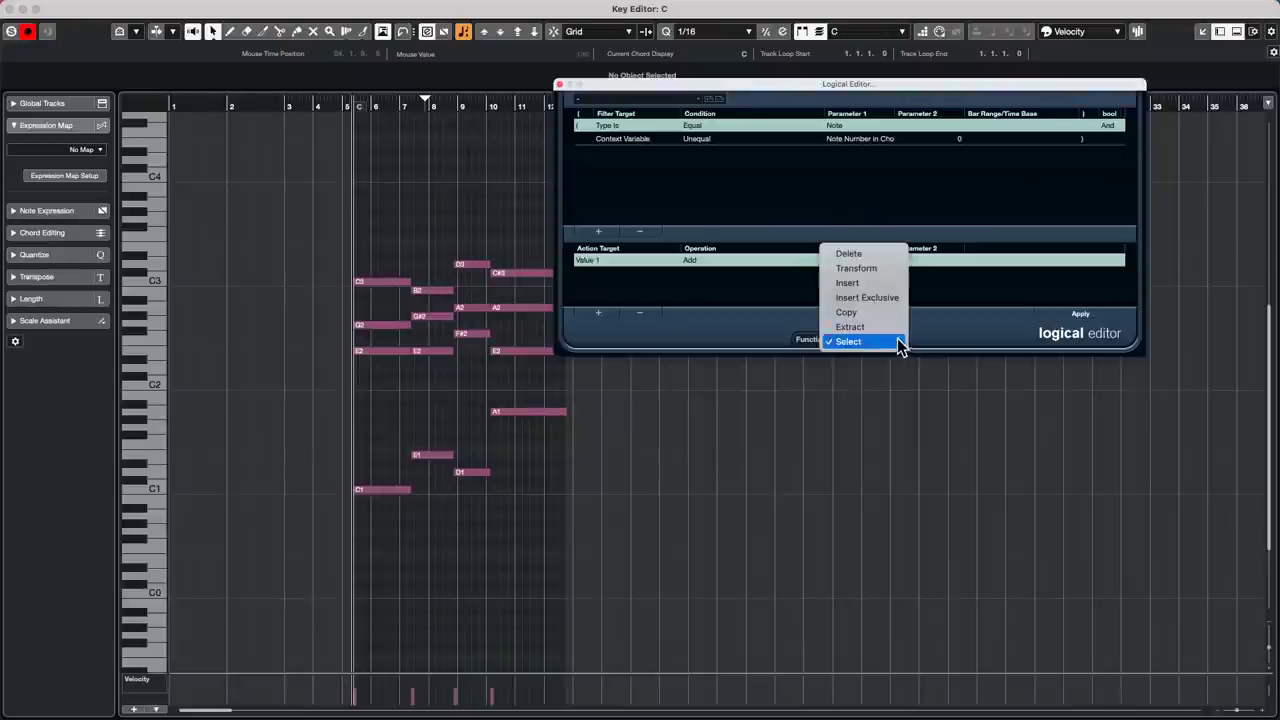
pyautogui.click(890, 258)
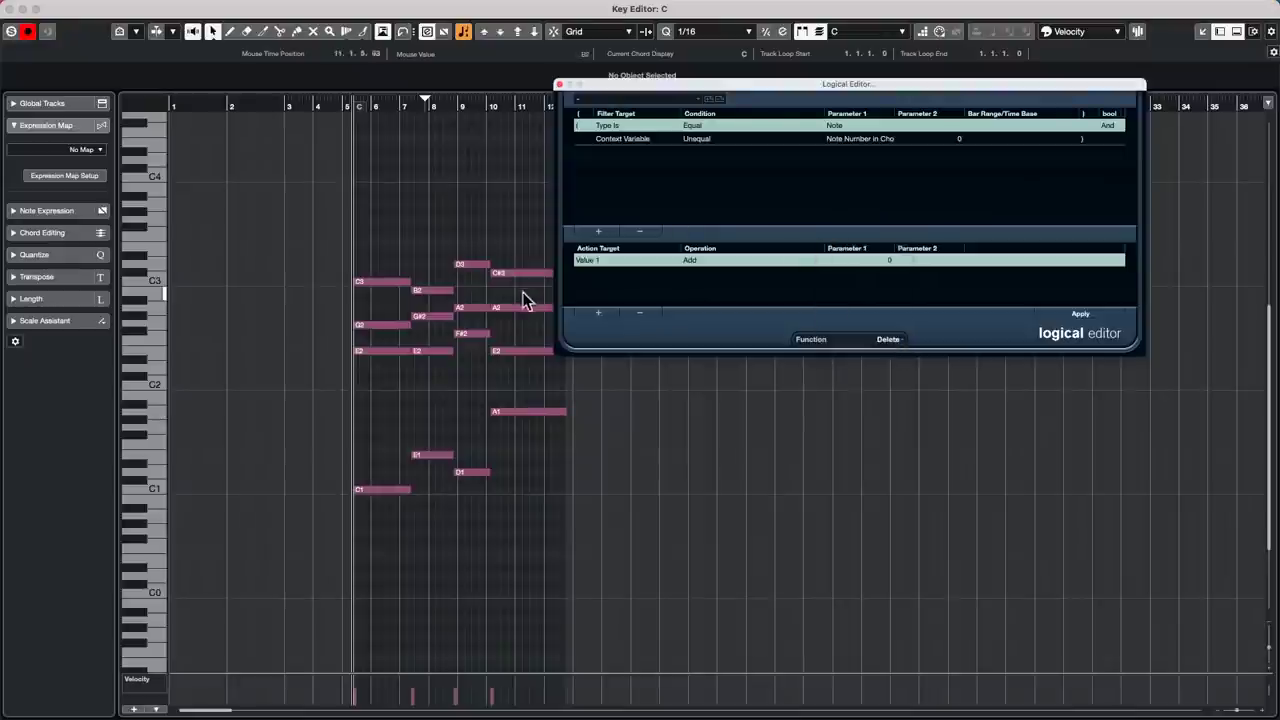
pyautogui.click(1080, 316)
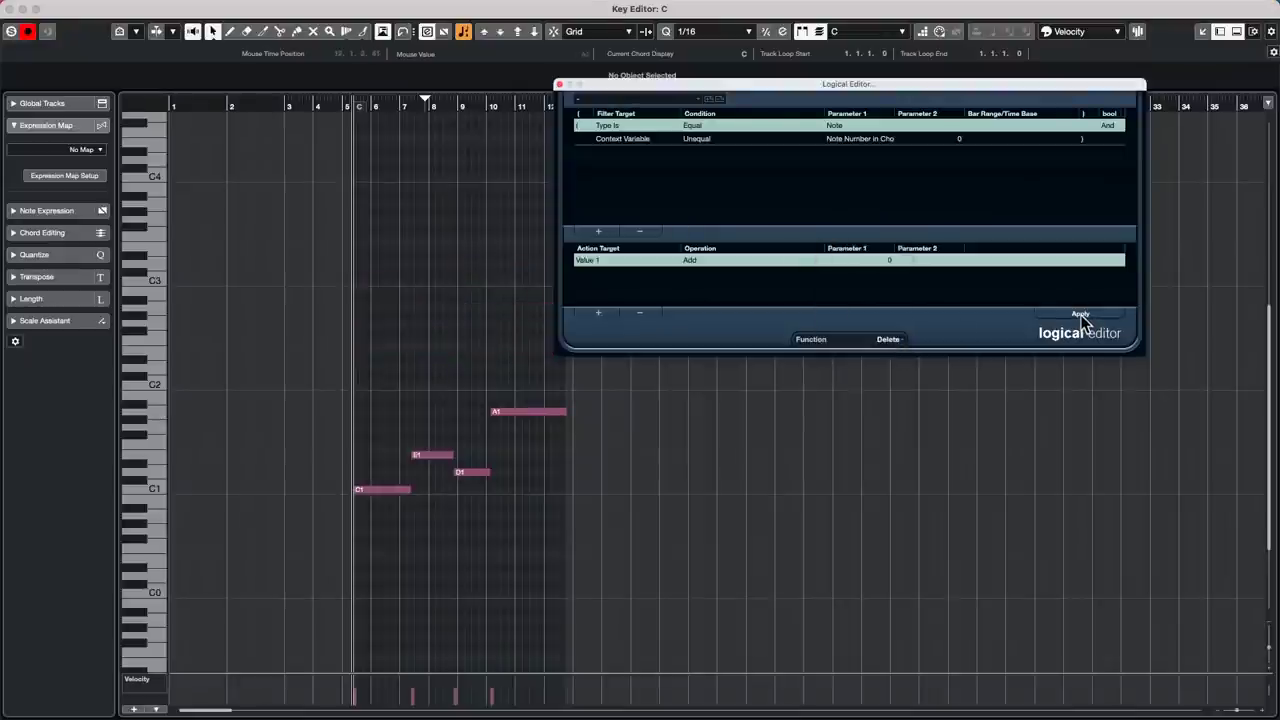
pyautogui.press('super+z')
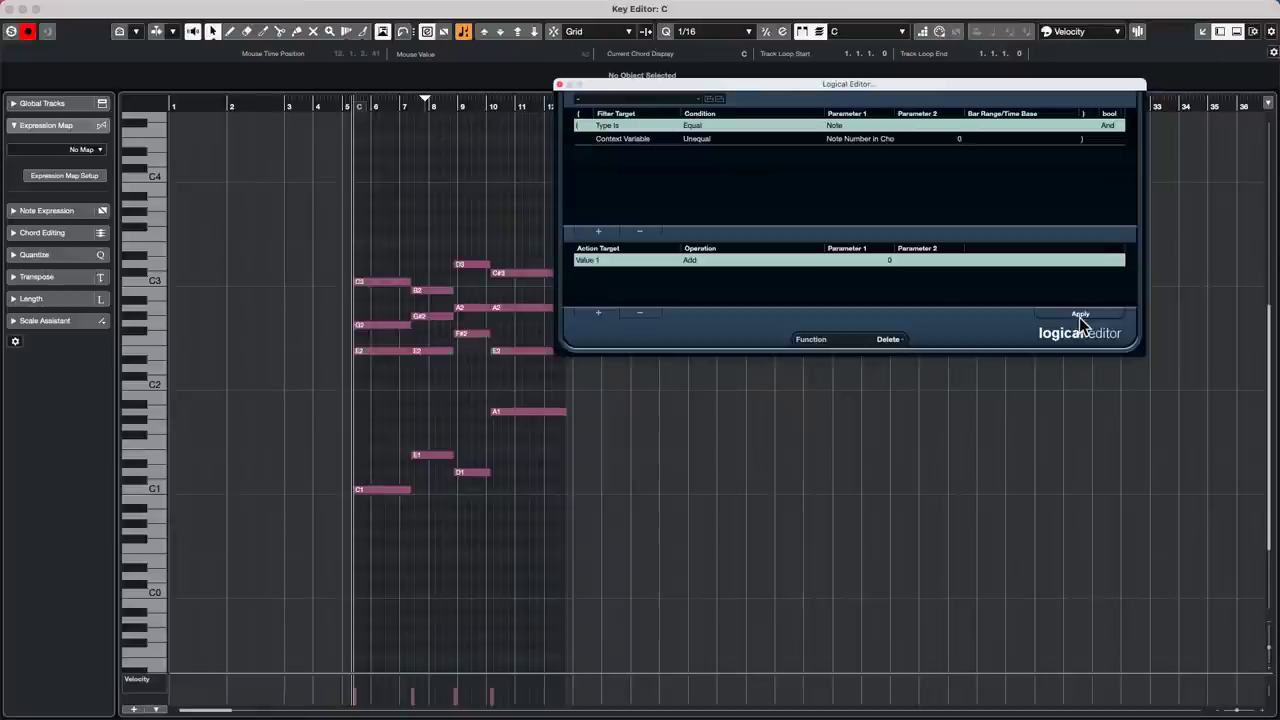
# Step: Set the Logical Editor's function back to Select and apply it to the chord notes
pyautogui.click(888, 338)
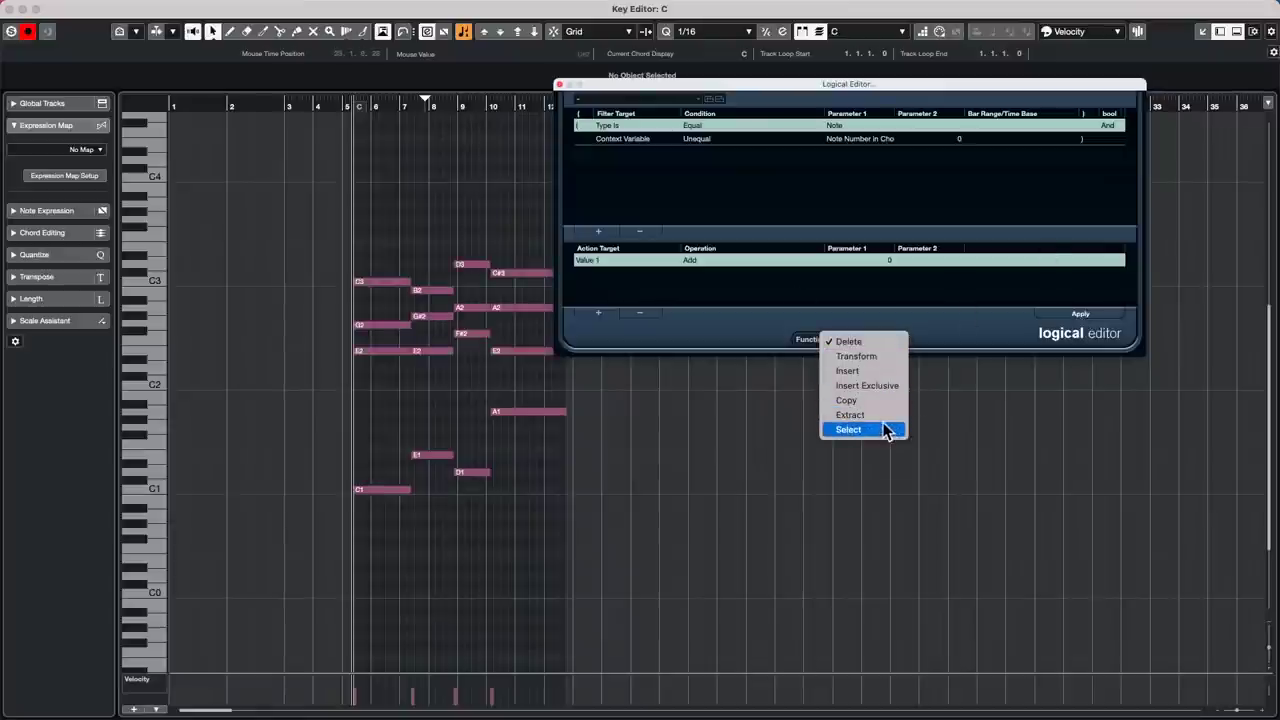
pyautogui.click(888, 430)
pyautogui.click(1086, 313)
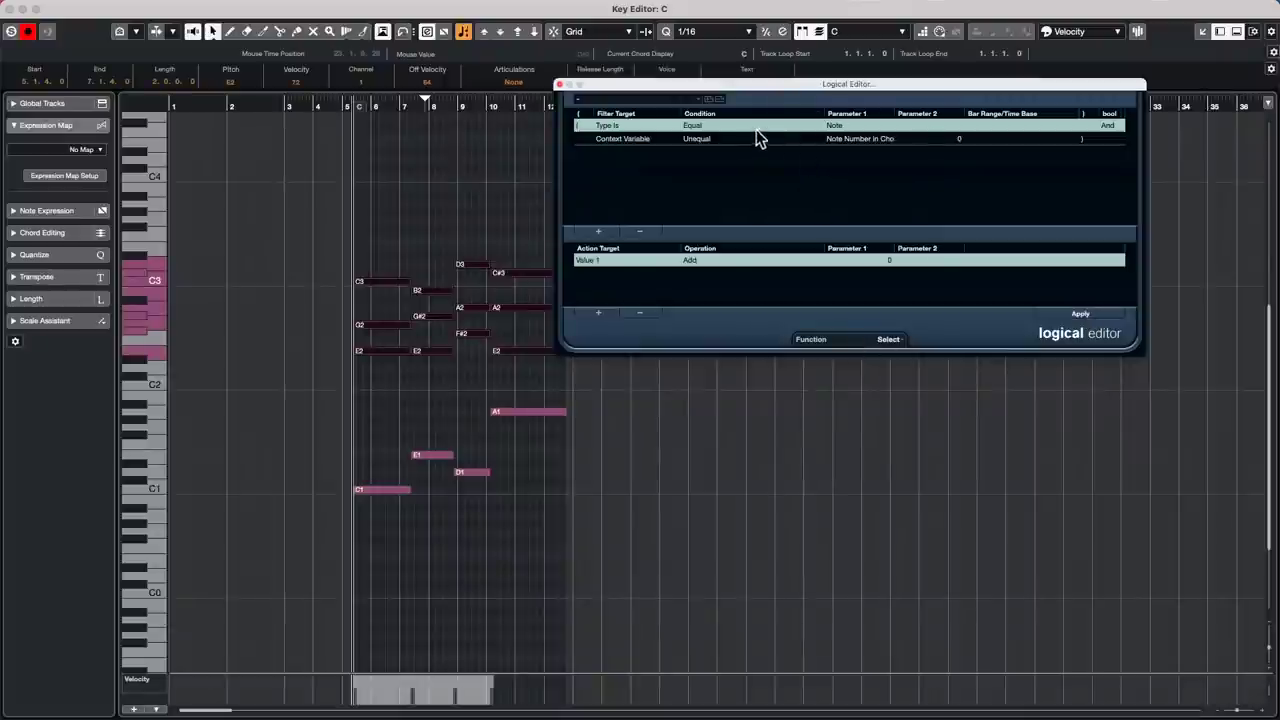
# Step: Change the Context Variable filter to Equal with Highest Pitch and apply the selection
pyautogui.click(706, 142)
pyautogui.click(706, 142)
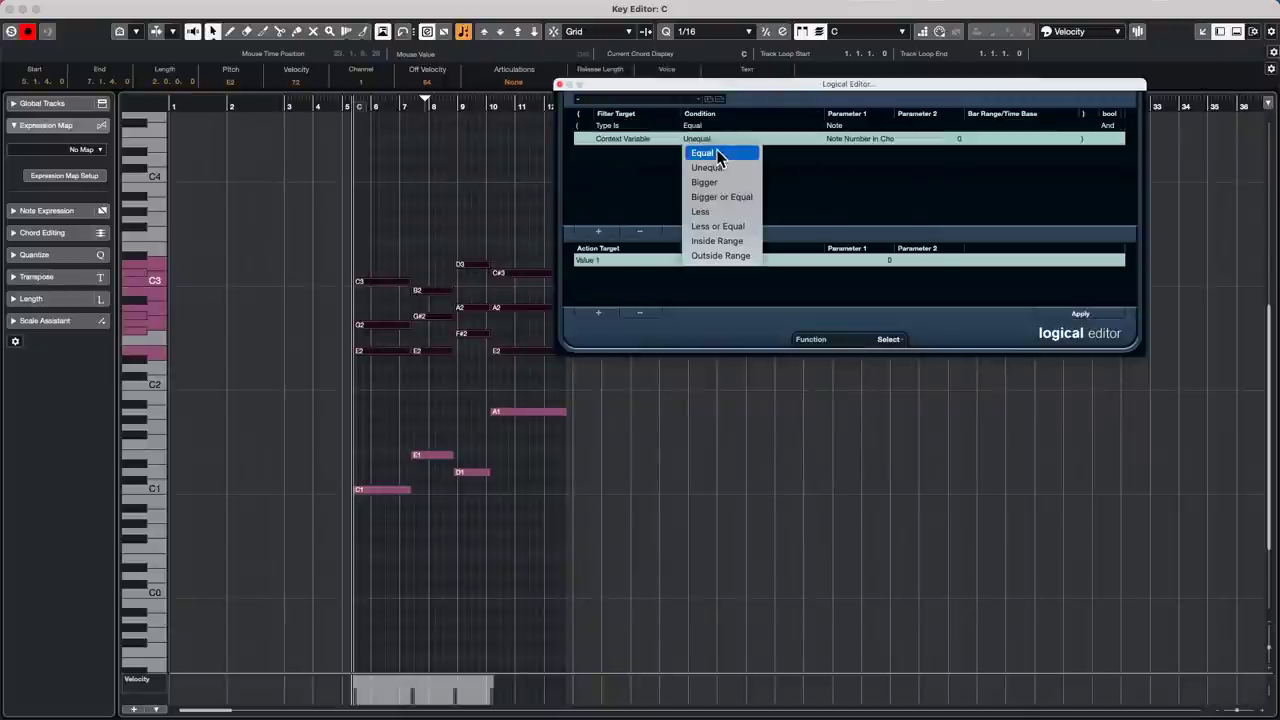
pyautogui.click(708, 147)
pyautogui.click(1087, 314)
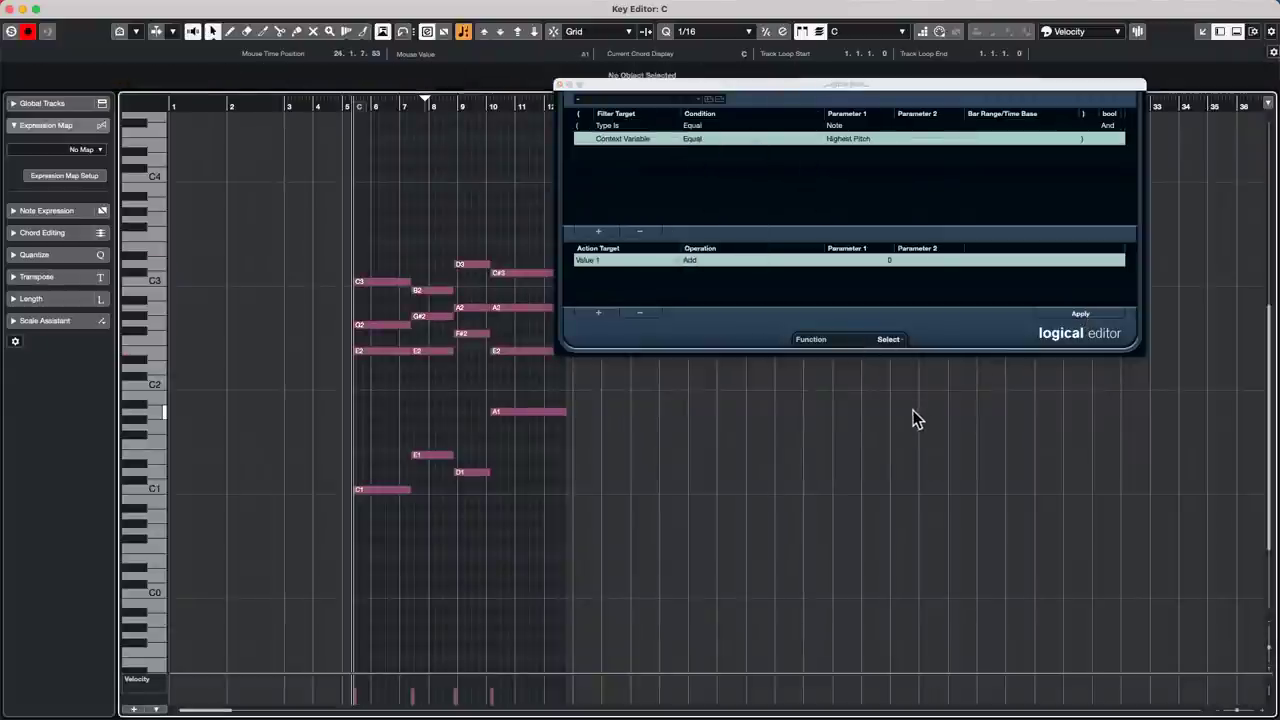
pyautogui.click(1080, 316)
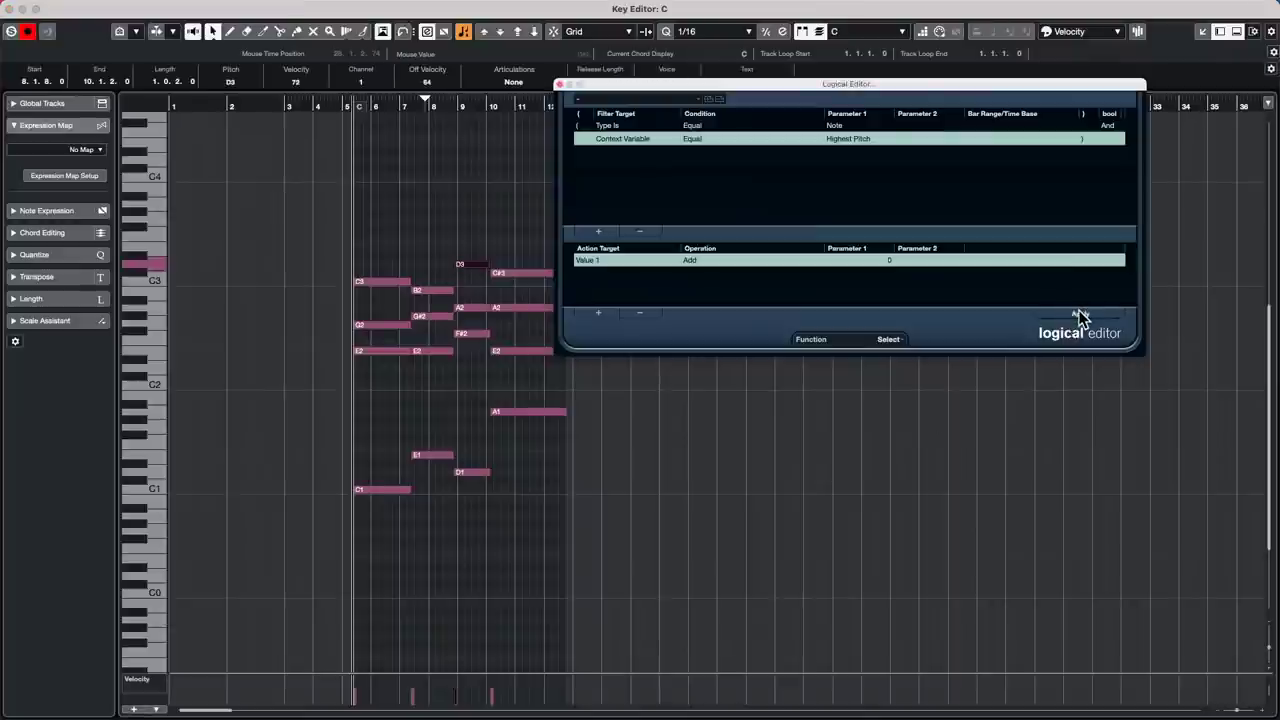
# Step: Select all the chord notes in the Key Editor and apply the Highest Pitch filter again
pyautogui.moveTo(382, 542); pyautogui.dragTo(562, 286)
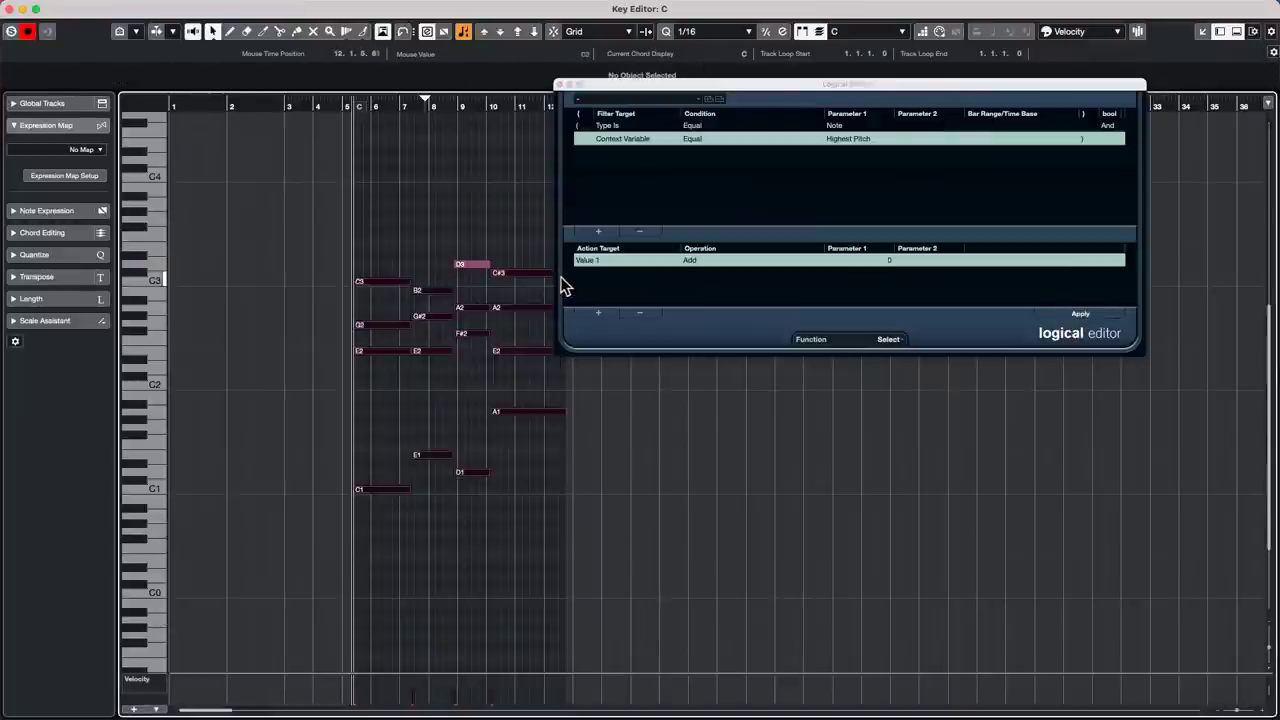
pyautogui.moveTo(356, 548); pyautogui.dragTo(540, 213)
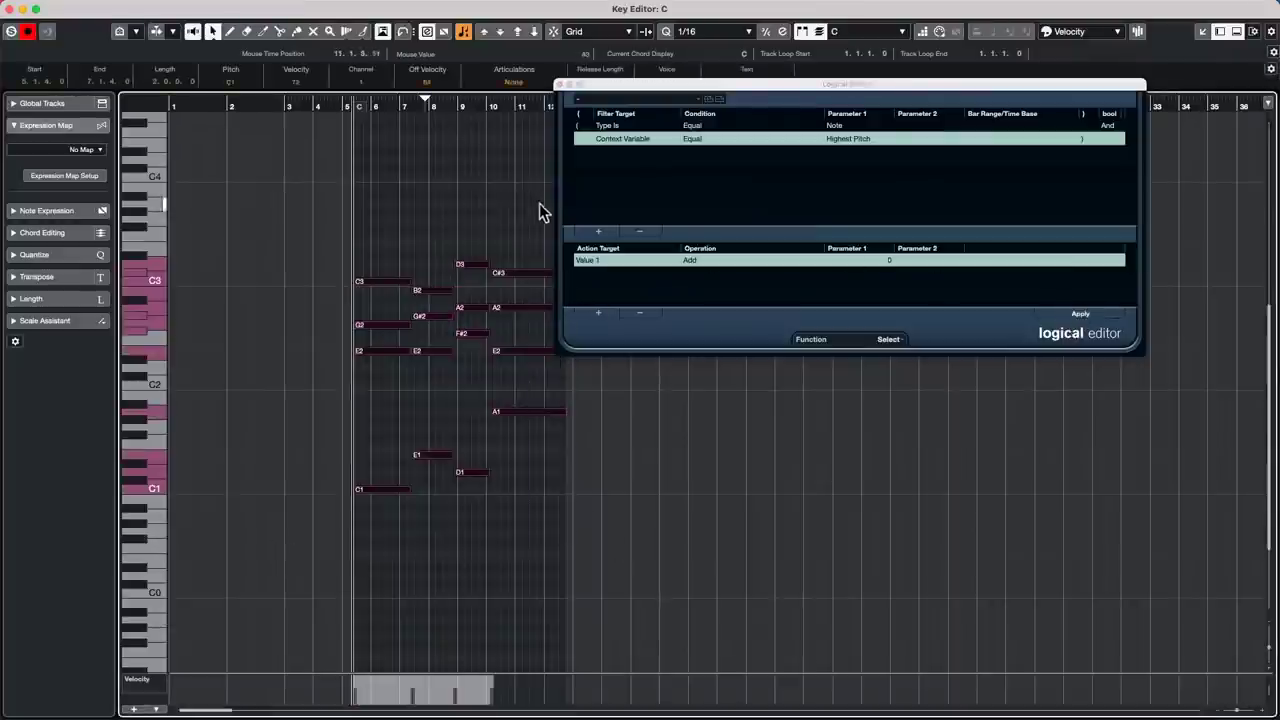
pyautogui.click(1080, 314)
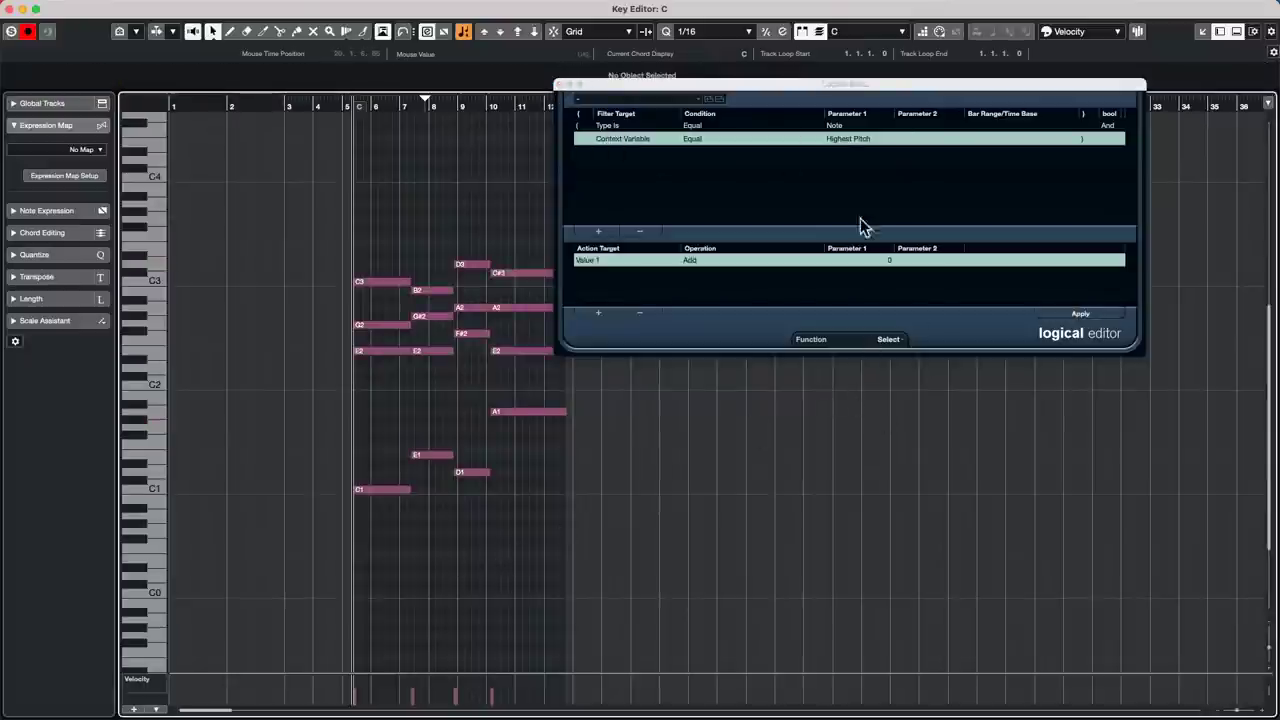
# Step: Set the Logical Editor's function to Delete, and close both the Logical Editor and the Key Editor window
pyautogui.click(895, 343)
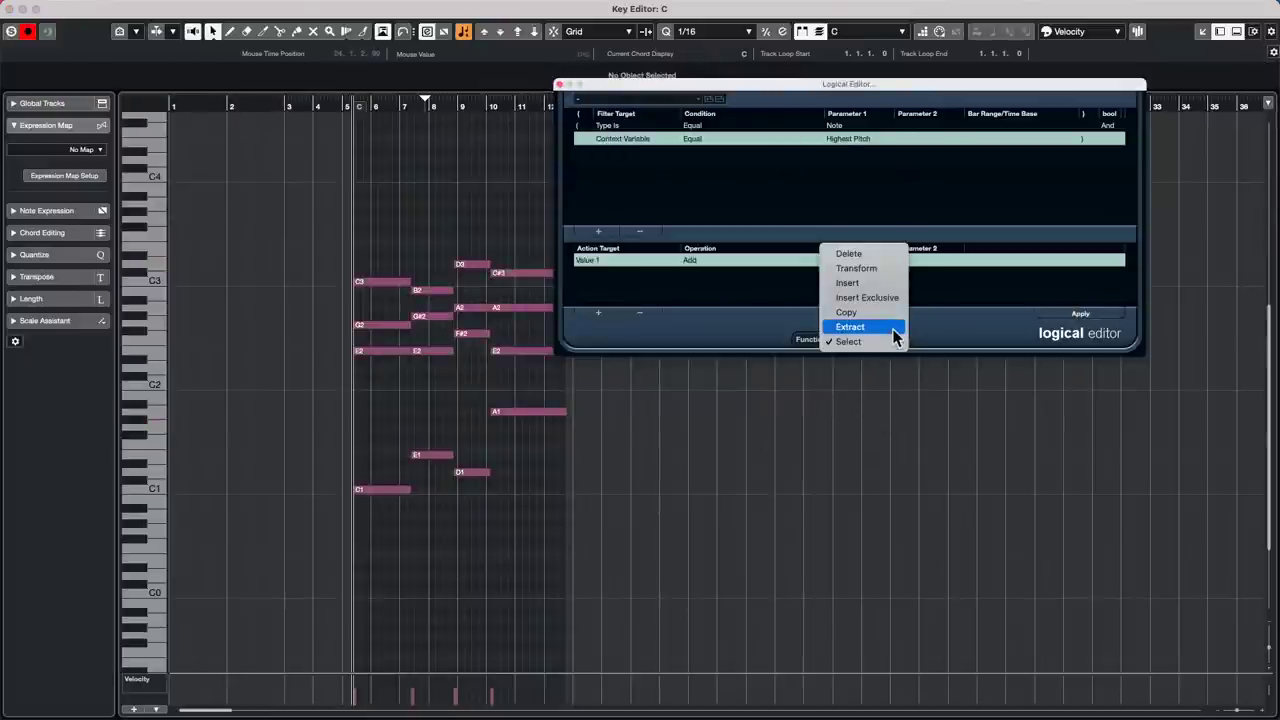
pyautogui.click(884, 257)
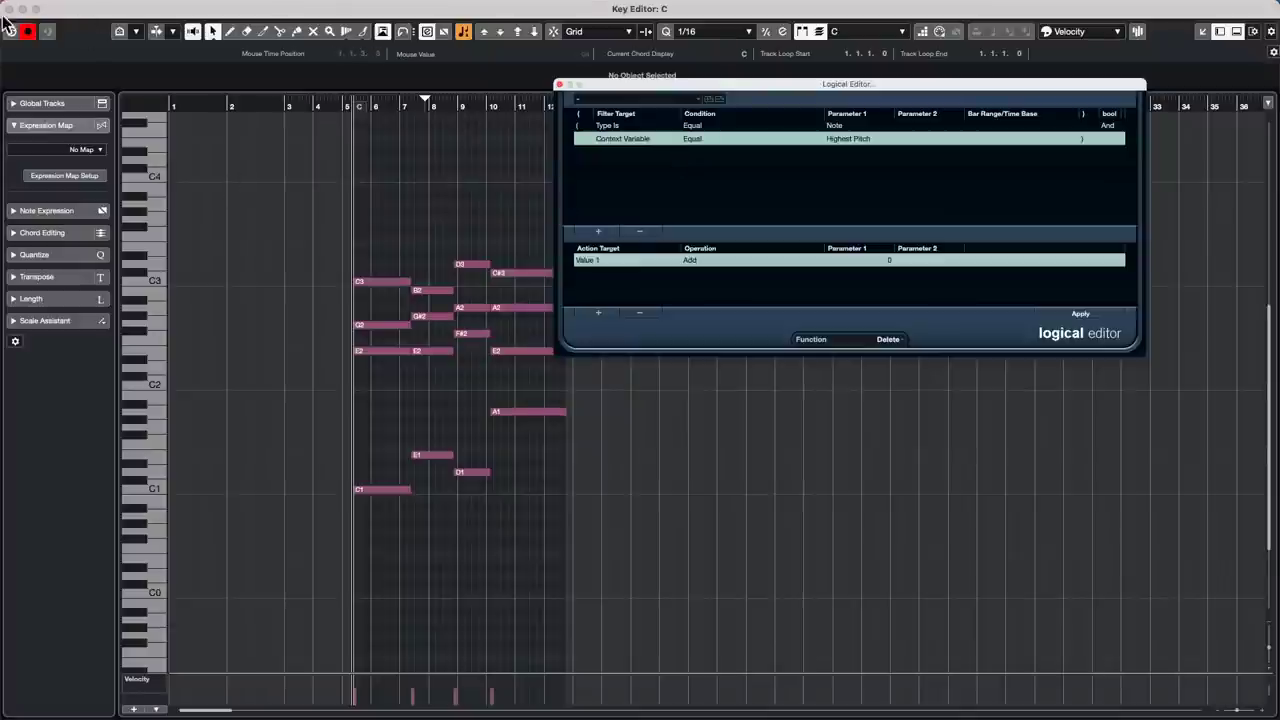
pyautogui.click(559, 84)
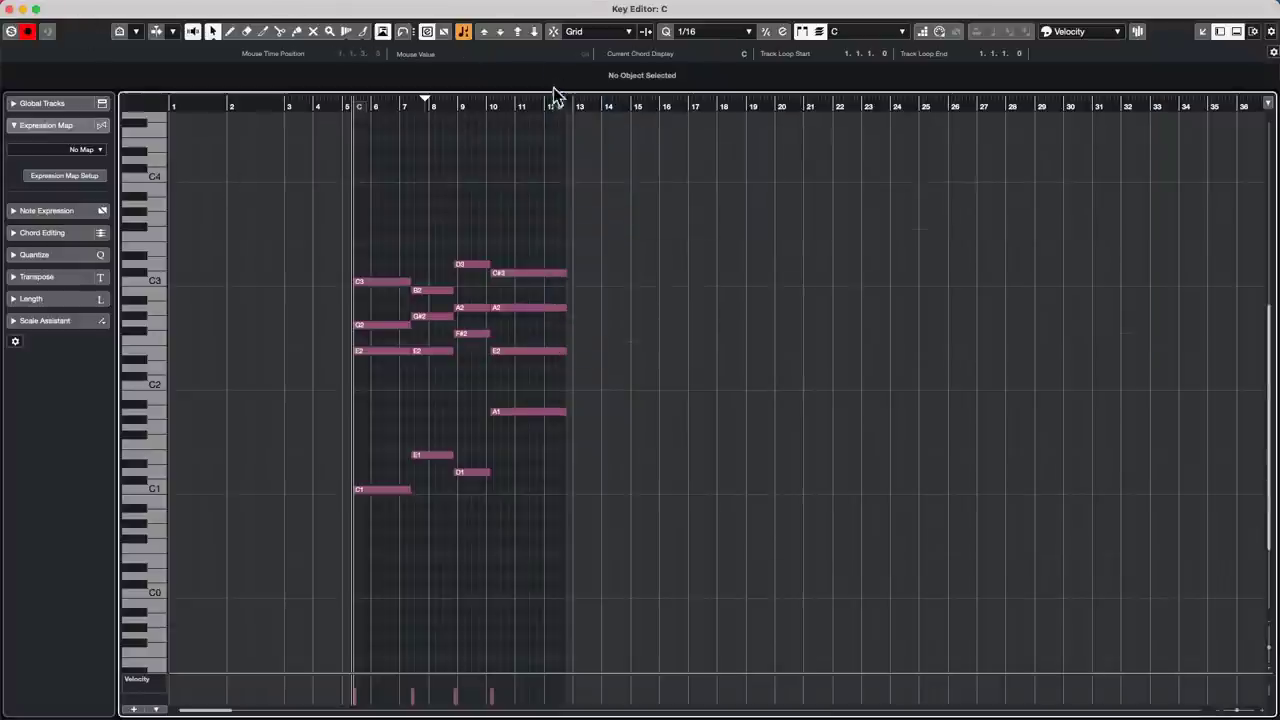
pyautogui.click(11, 9)
# Step: Open the recent project UpstreamC9.cpr and start playback
pyautogui.click(90, 8)
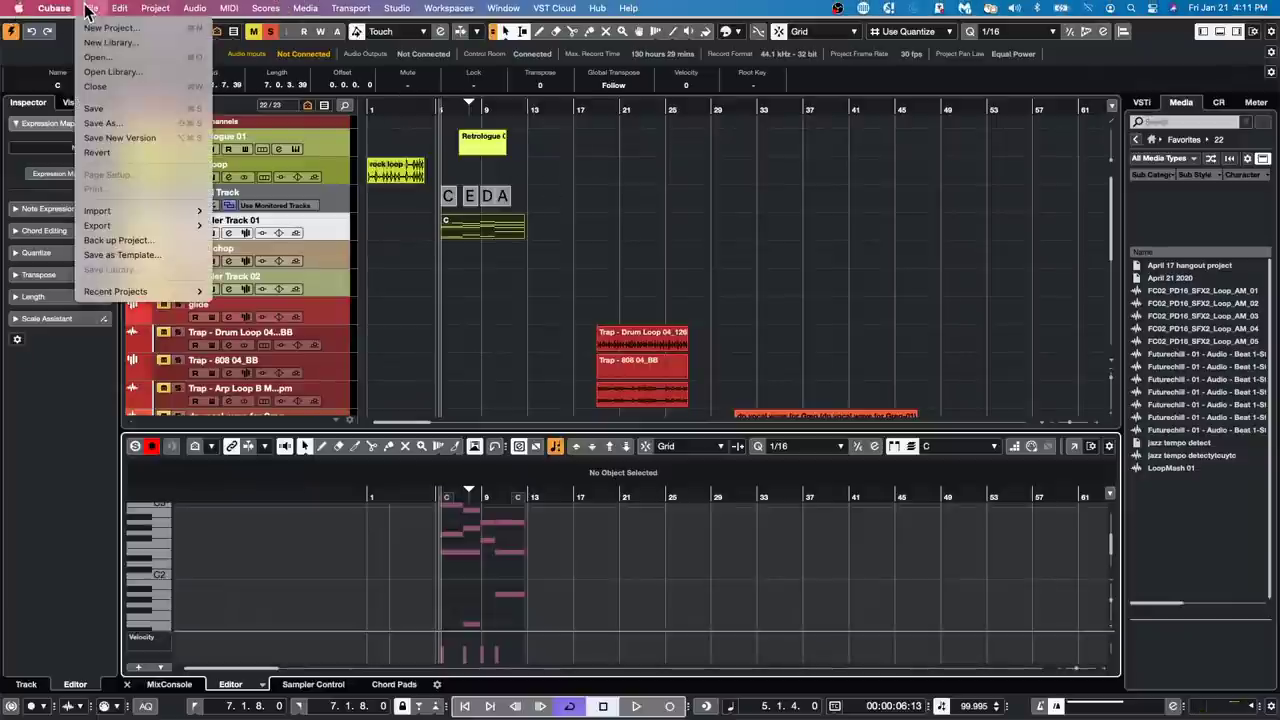
pyautogui.moveTo(118, 296)
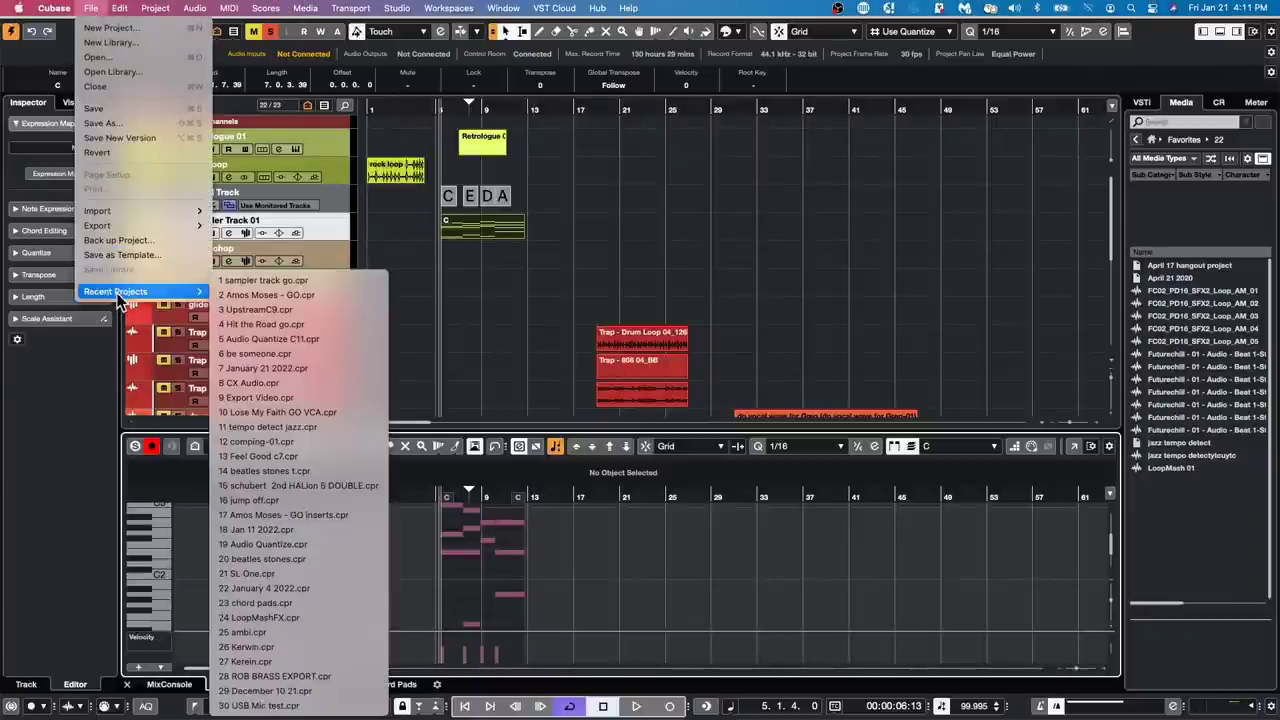
pyautogui.click(286, 310)
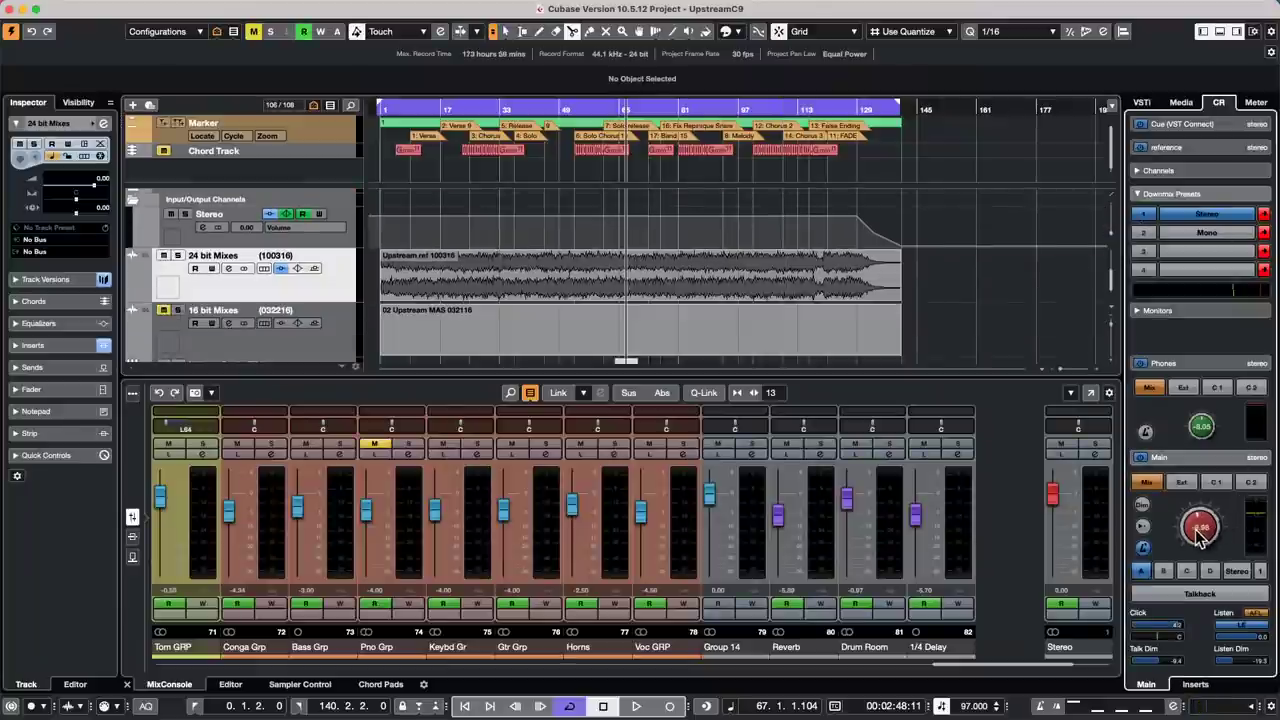
pyautogui.press('space')
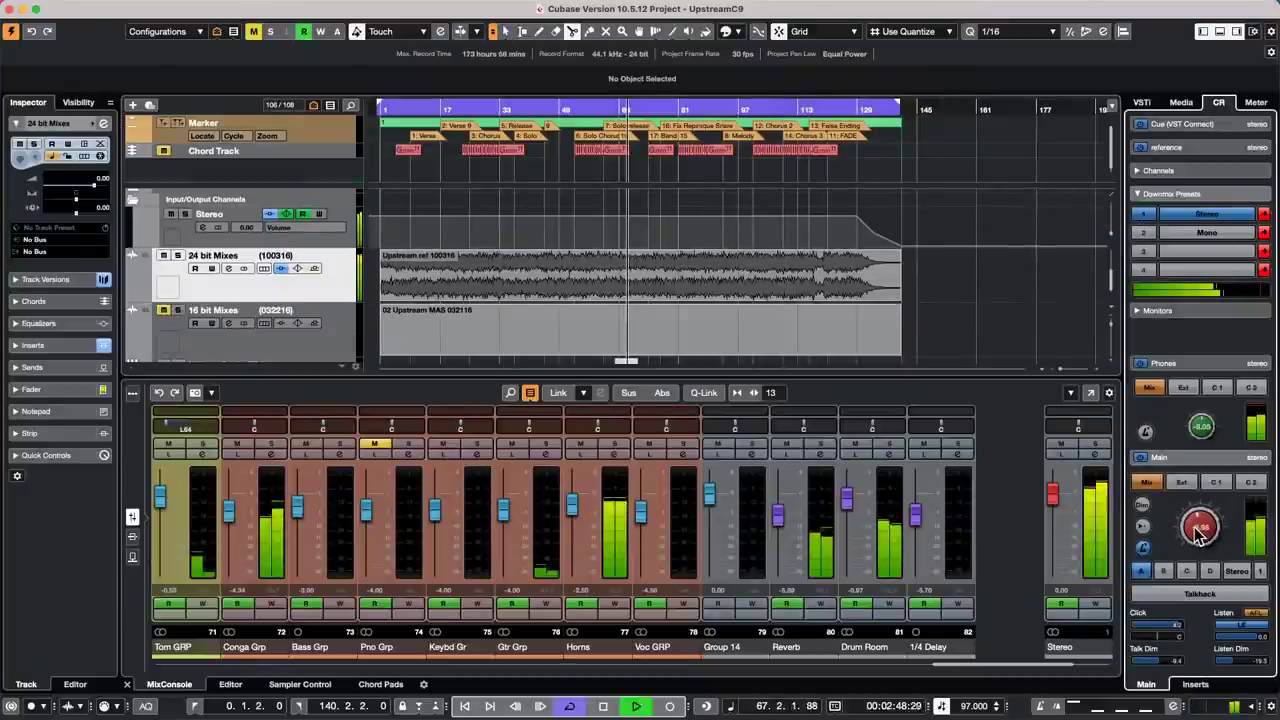
# Step: Bypass the Stereo output's equalizer in its channel settings and lower the Control Room main level to -13.3
pyautogui.click(1100, 455)
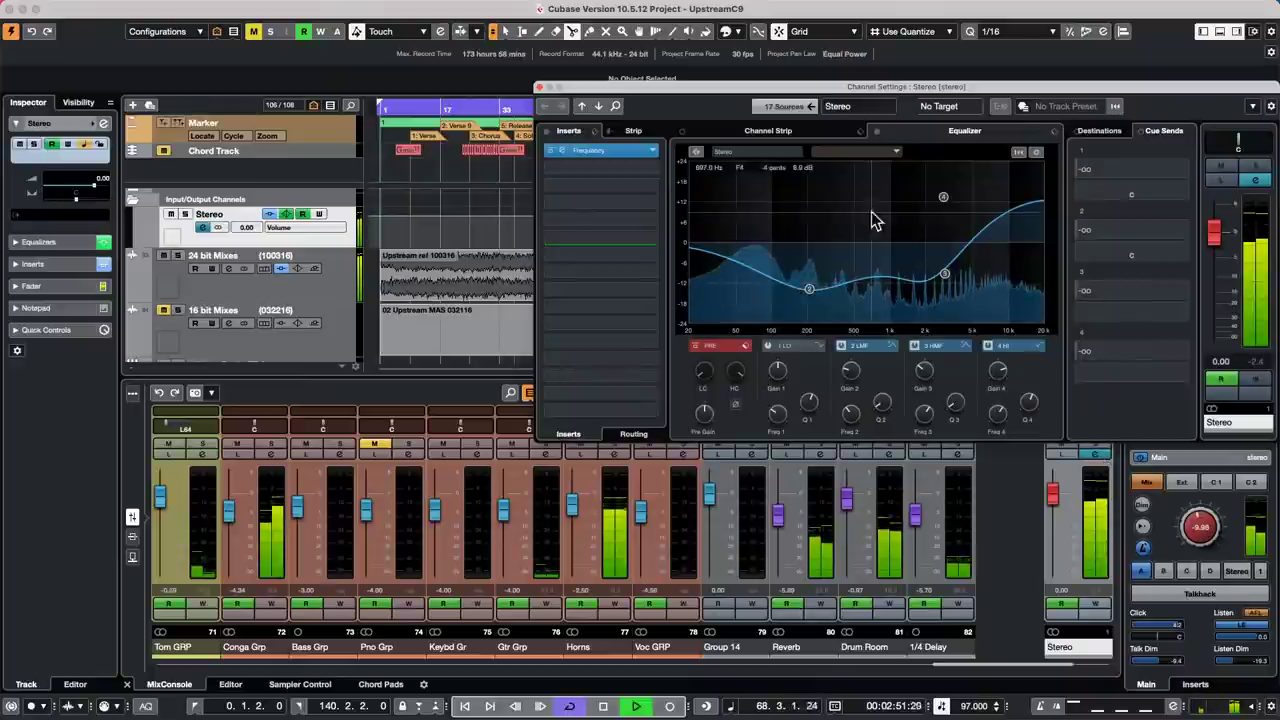
pyautogui.click(876, 131)
pyautogui.click(1195, 520)
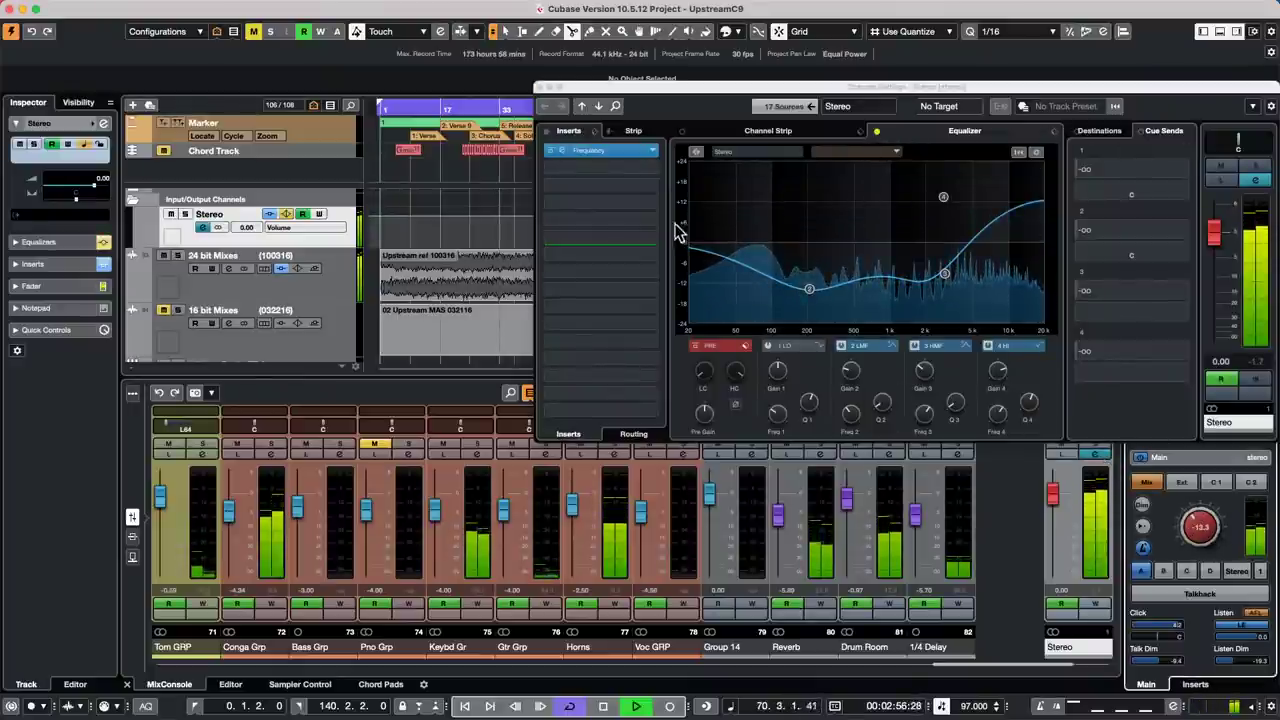
pyautogui.click(540, 88)
pyautogui.click(540, 88)
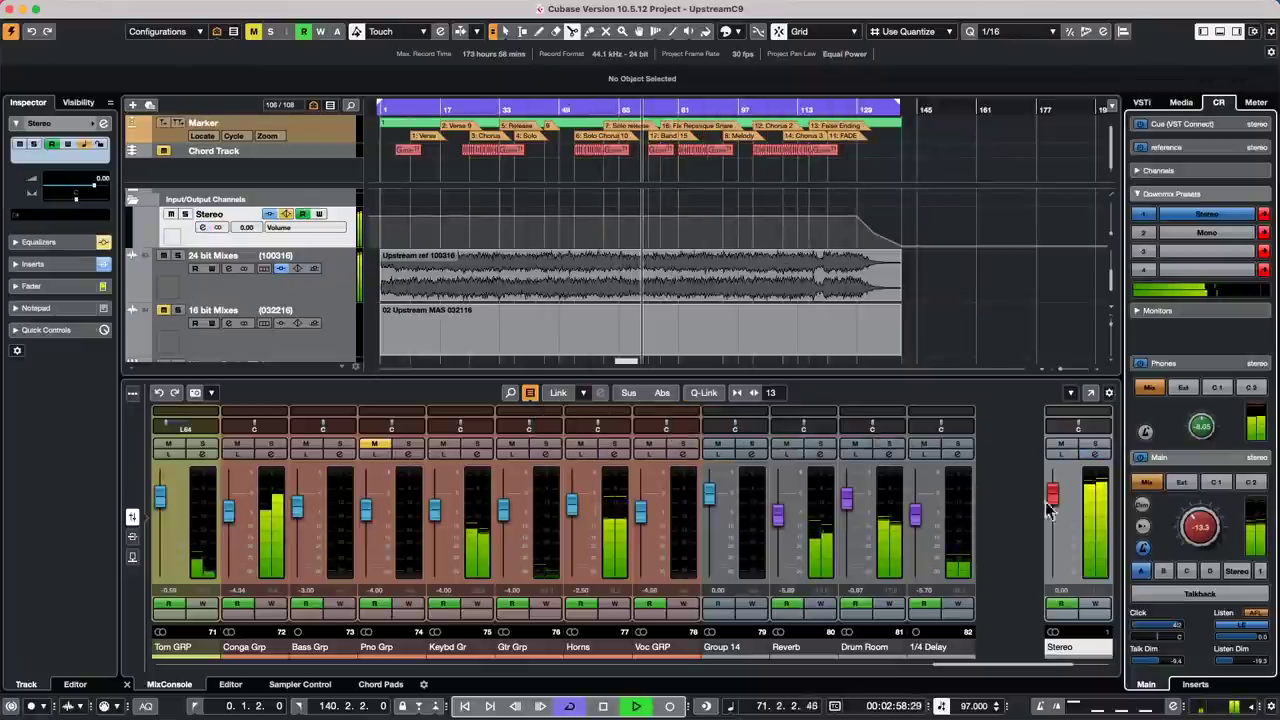
# Step: View the SuperVision meters in the Control Room inserts and the list of available presets, and close the plug-in
pyautogui.click(1195, 684)
pyautogui.click(1188, 660)
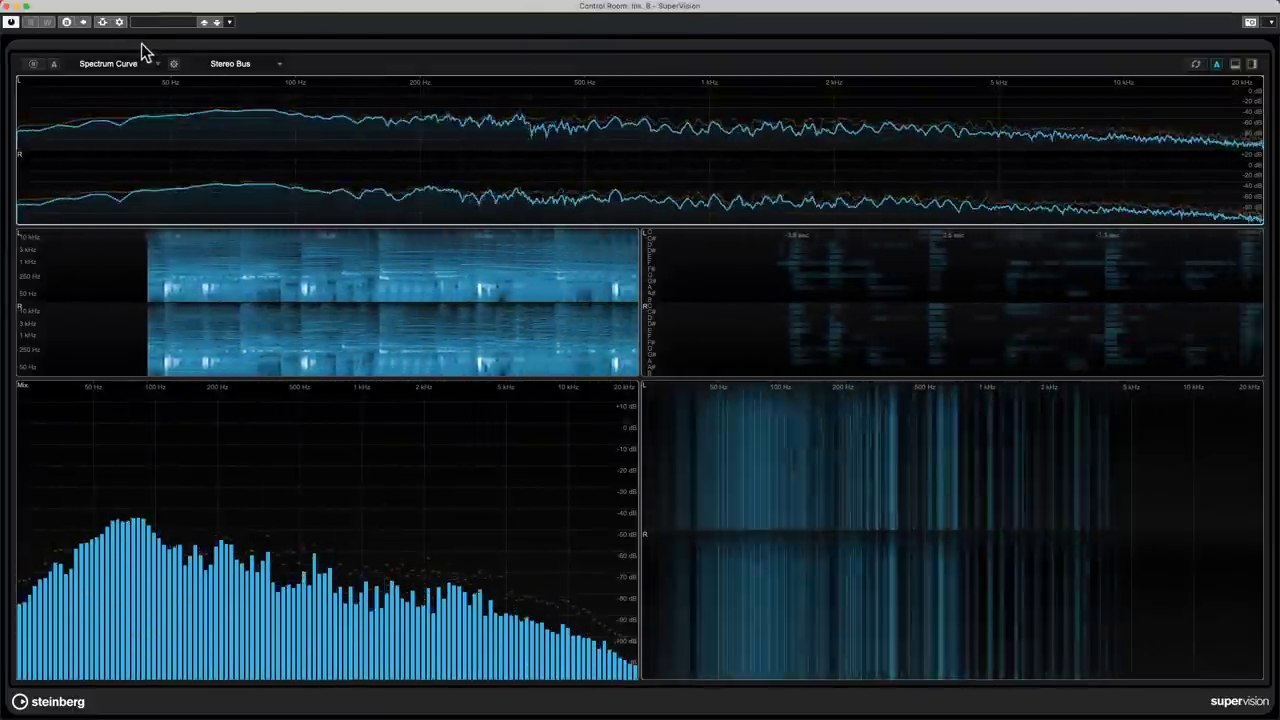
pyautogui.click(165, 21)
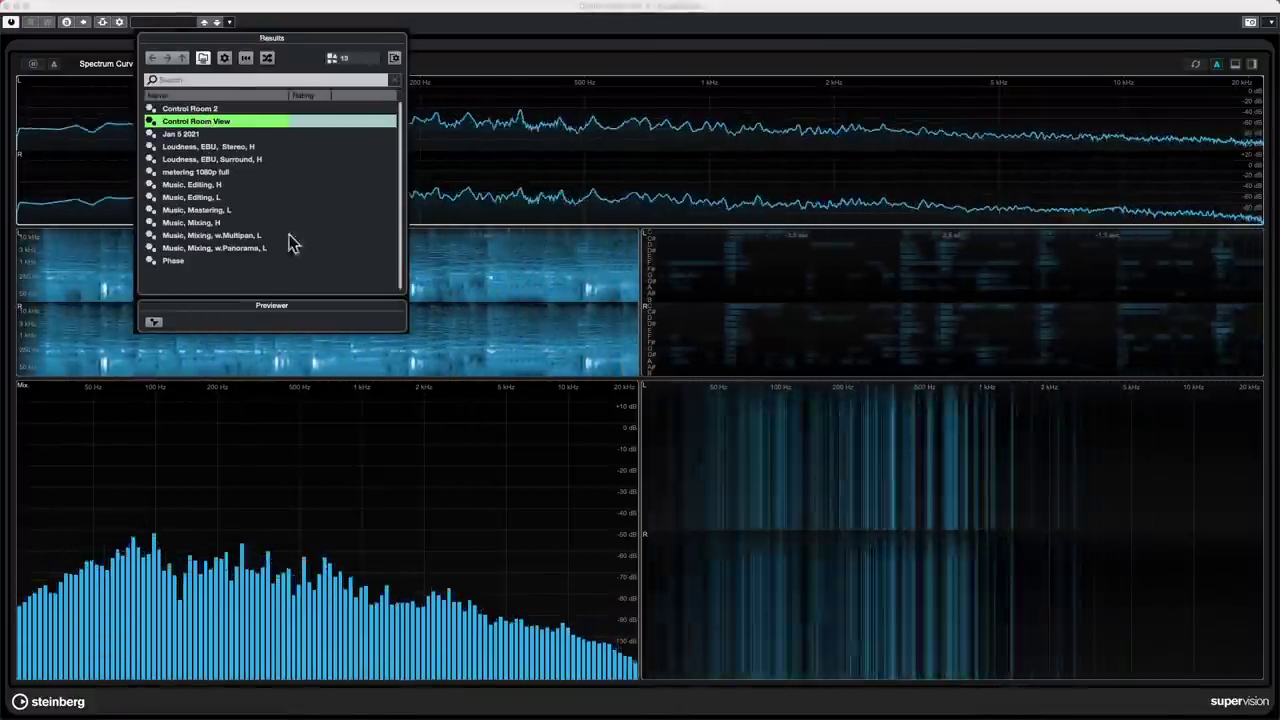
pyautogui.click(7, 8)
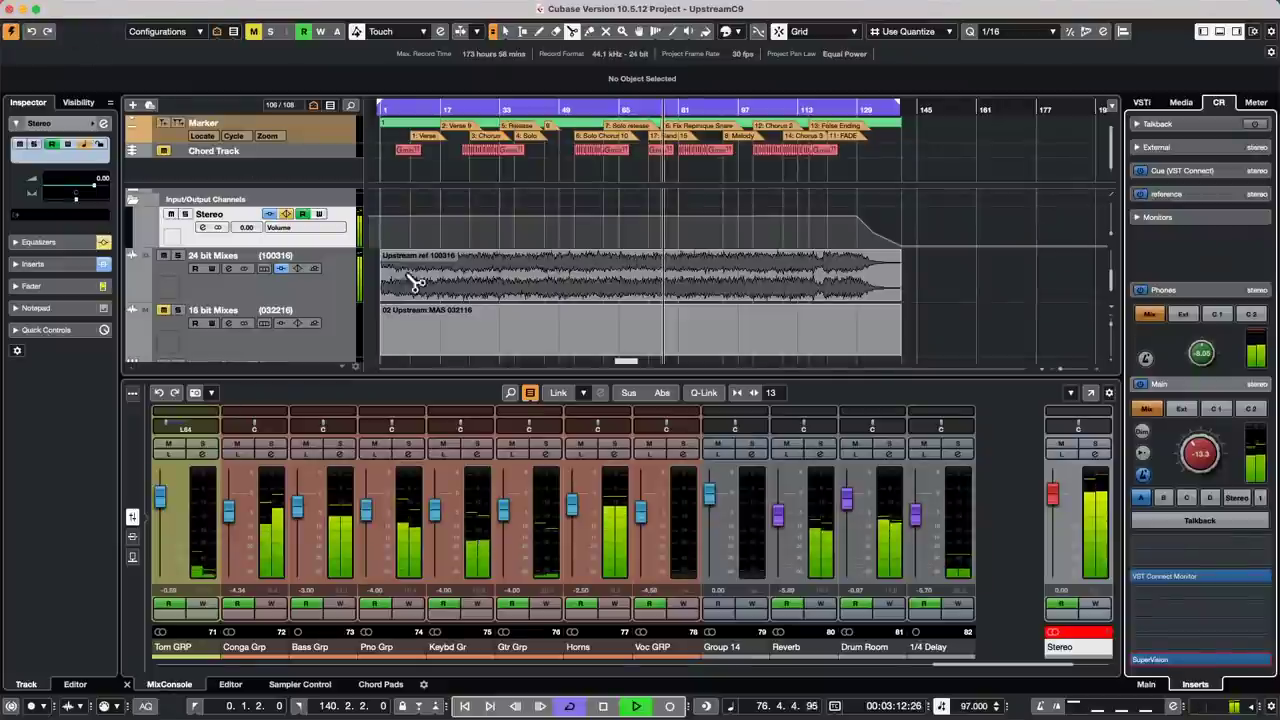
# Step: Add a second SuperVision in the free Control Room insert slot directly above the existing one
pyautogui.click(1158, 658)
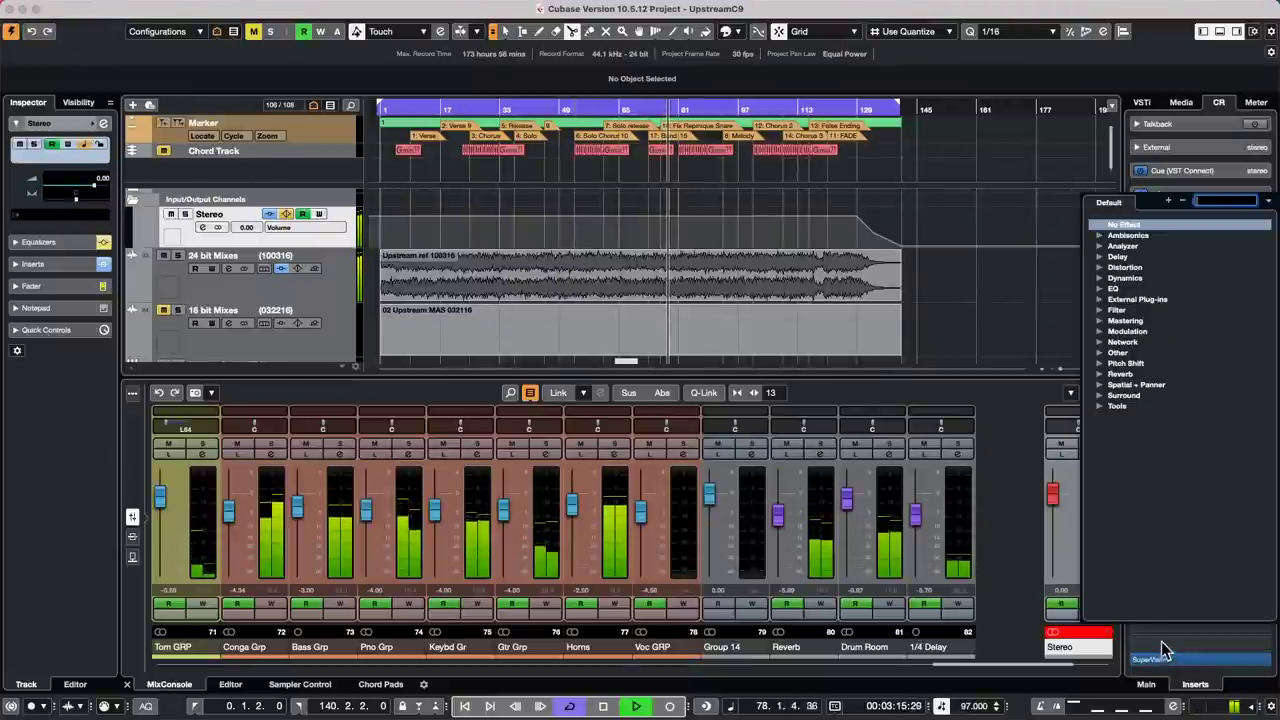
pyautogui.click(1103, 247)
pyautogui.click(1137, 264)
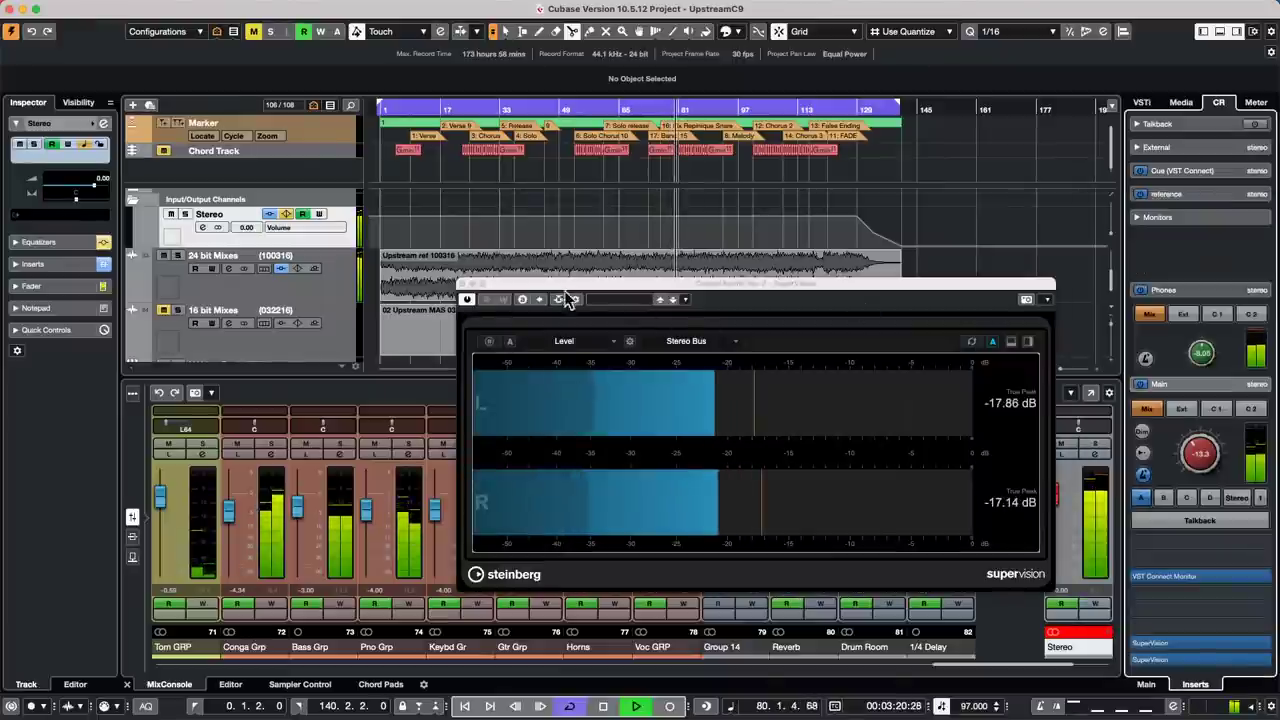
# Step: Switch the new SuperVision's module to Spectrum Bar, and stop playback and close the plug-in after watching the display
pyautogui.click(608, 299)
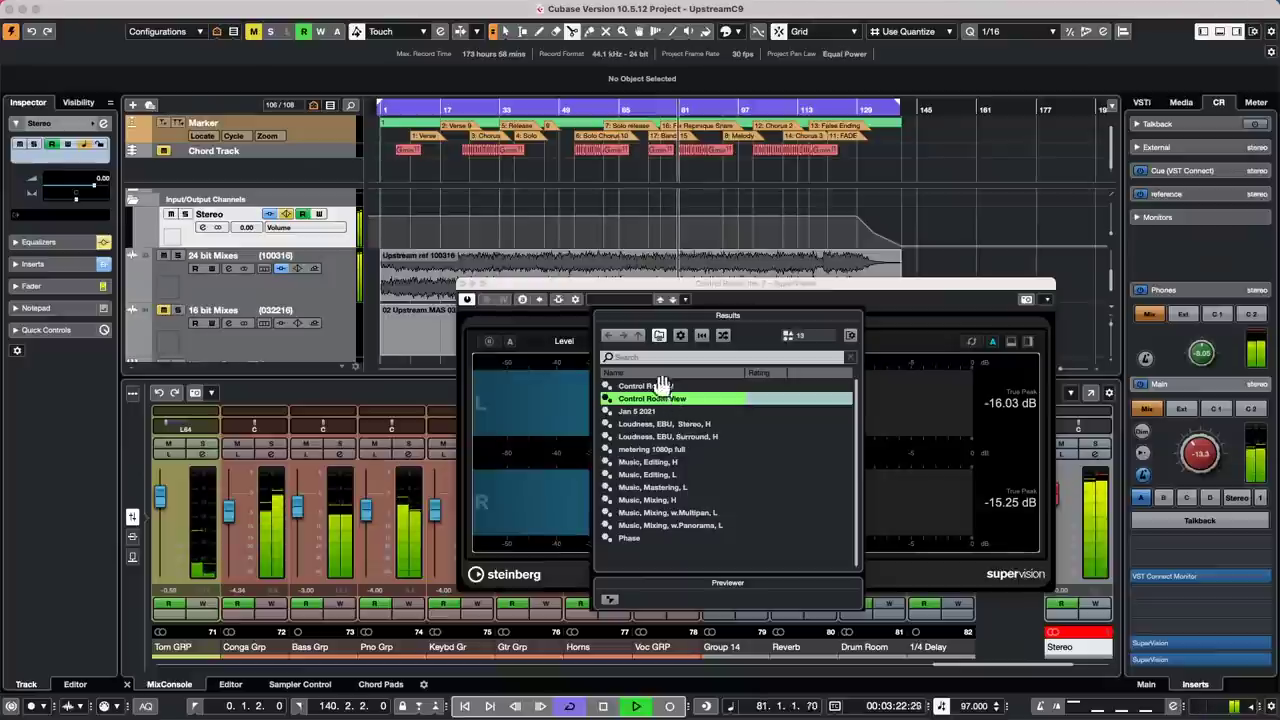
pyautogui.click(570, 362)
pyautogui.click(566, 341)
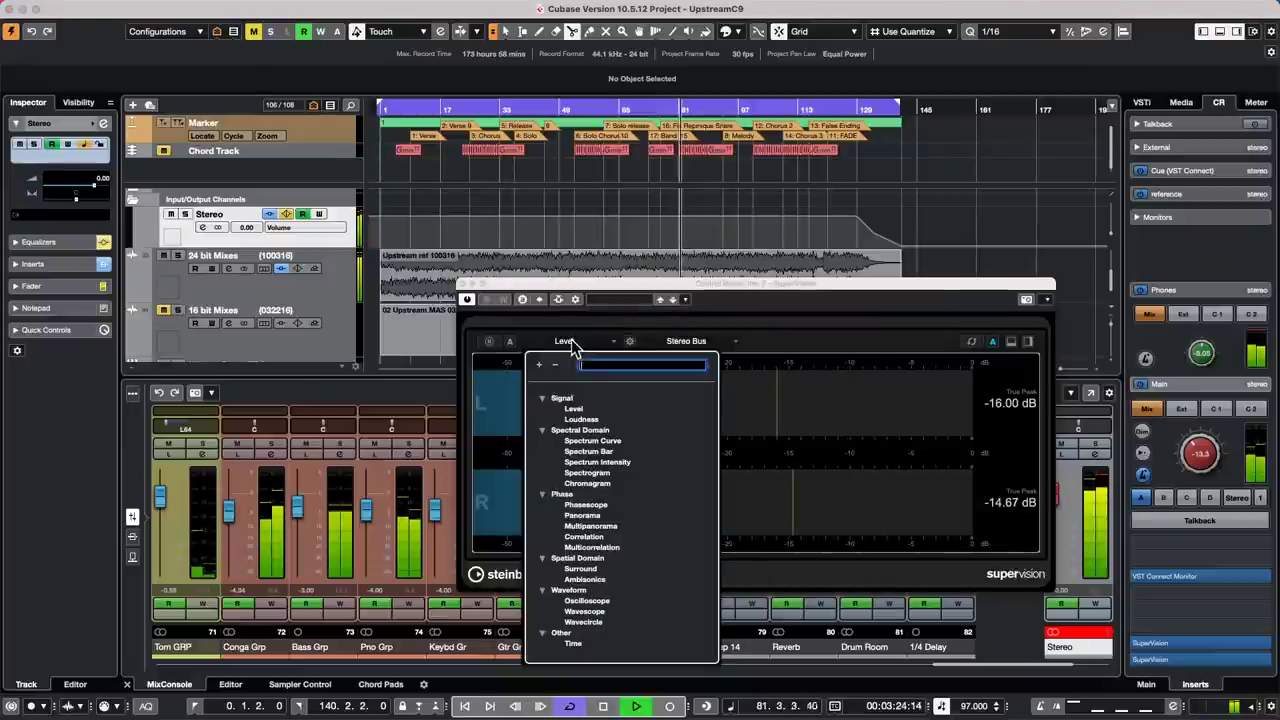
pyautogui.click(605, 451)
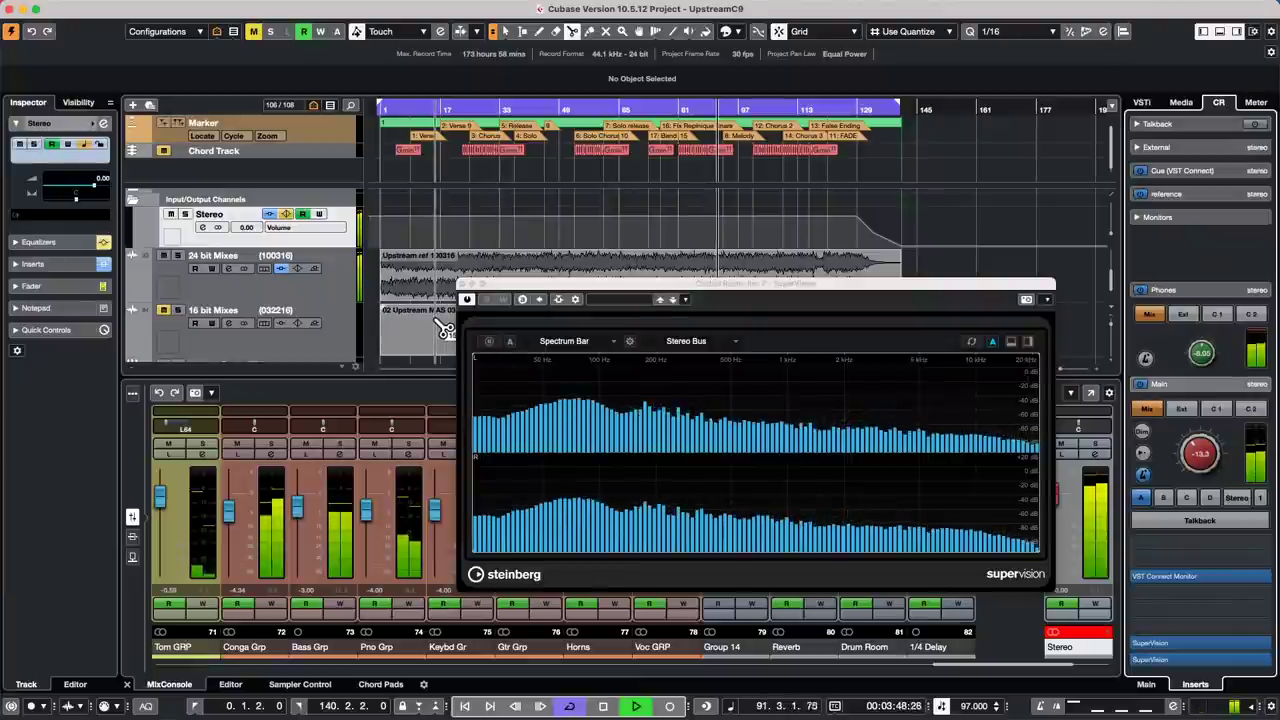
pyautogui.press('space')
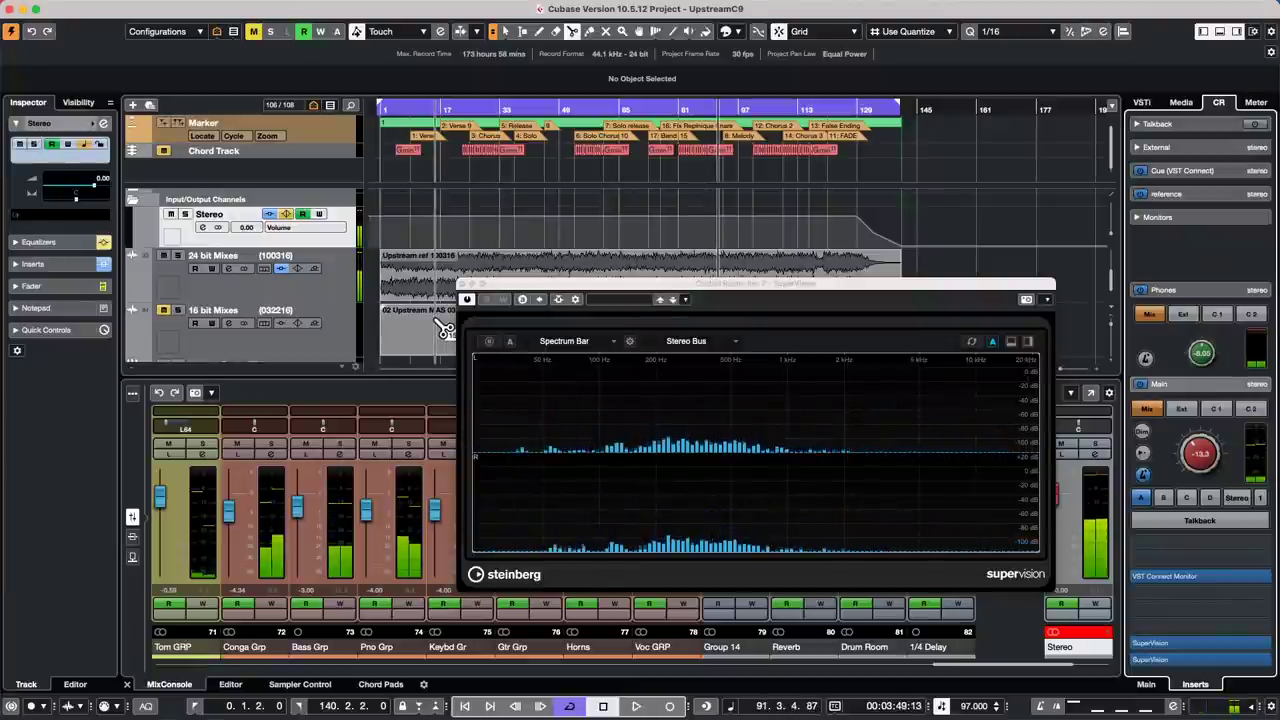
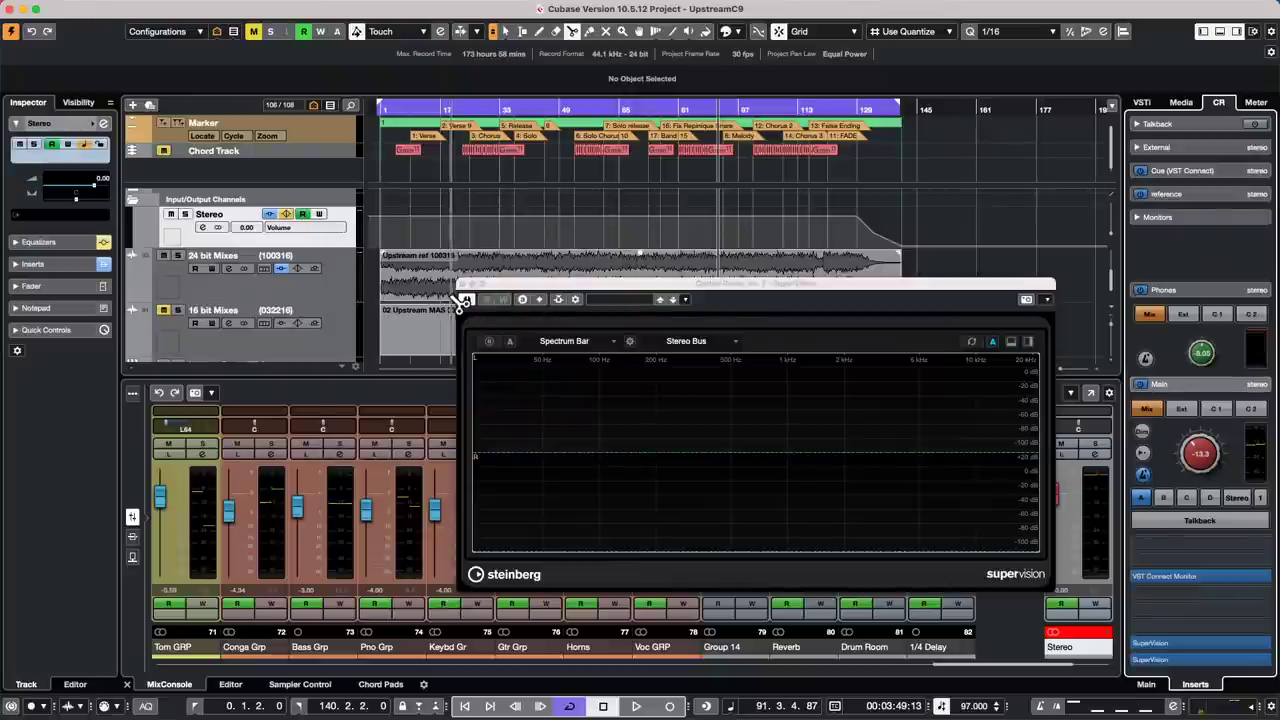
pyautogui.click(461, 284)
# Step: Open the recent project Amos Moses - GO.cpr
pyautogui.moveTo(45, 8)
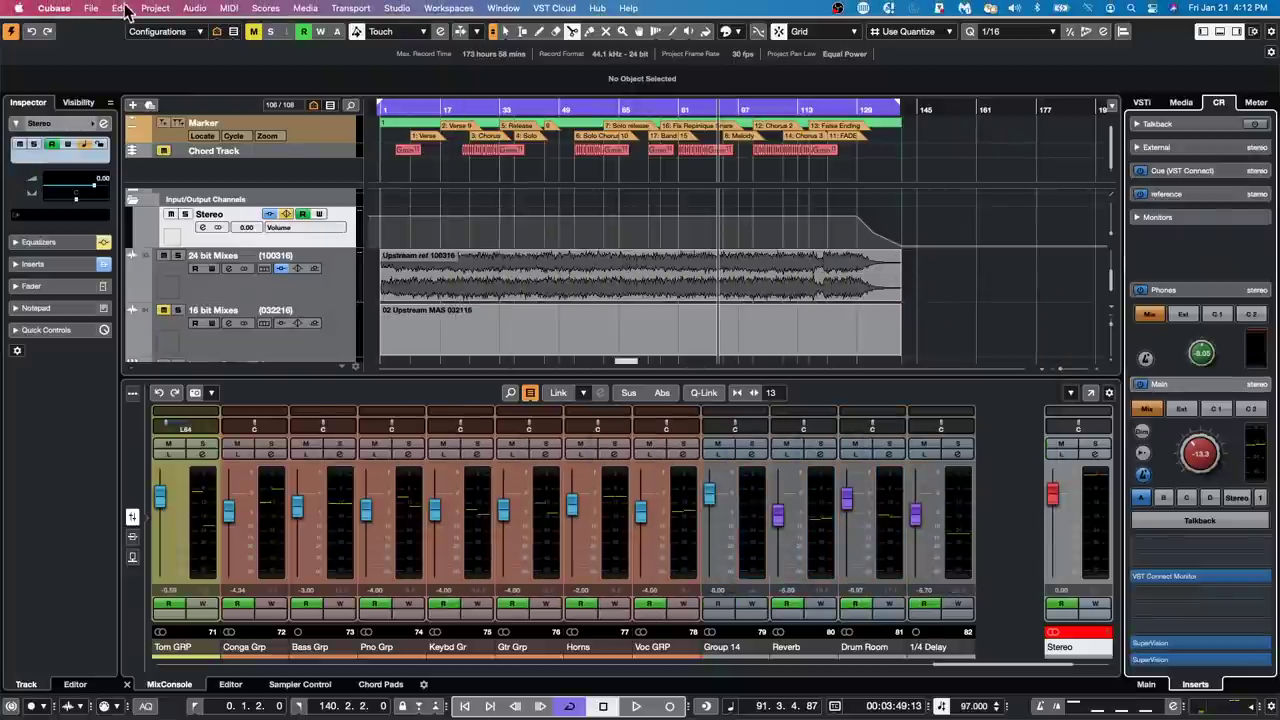
pyautogui.click(91, 8)
pyautogui.moveTo(150, 291)
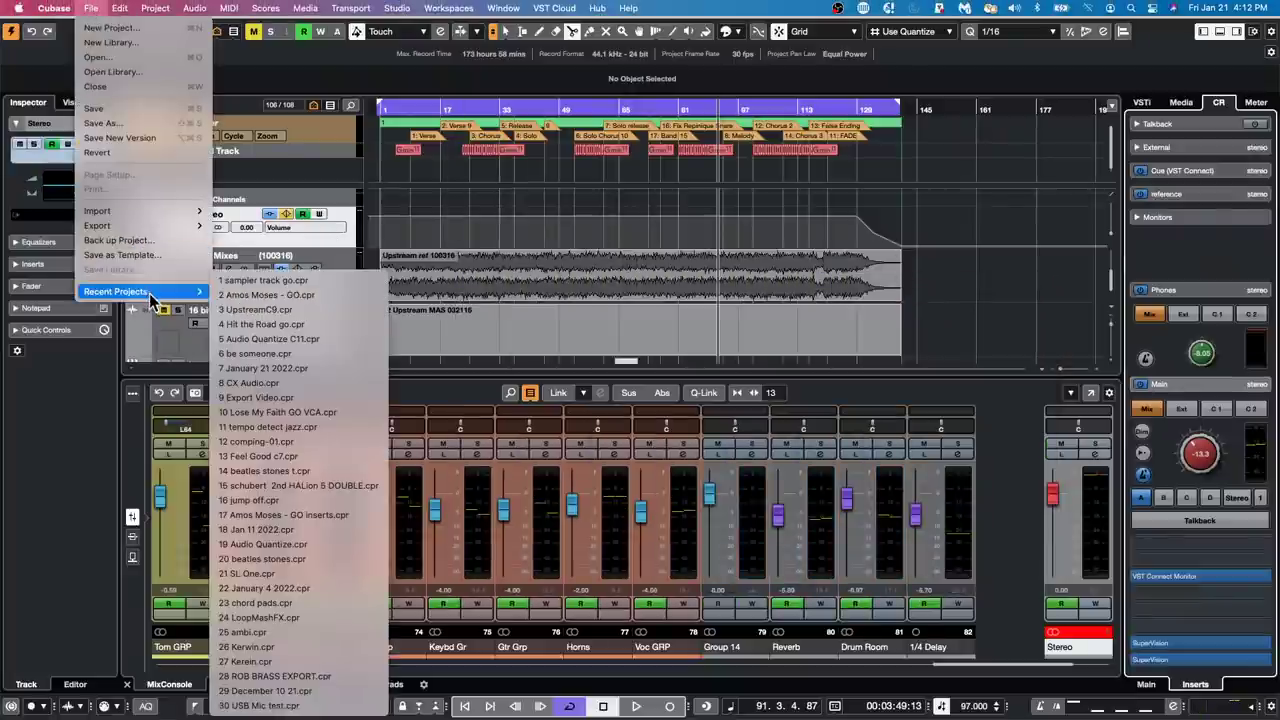
pyautogui.click(268, 295)
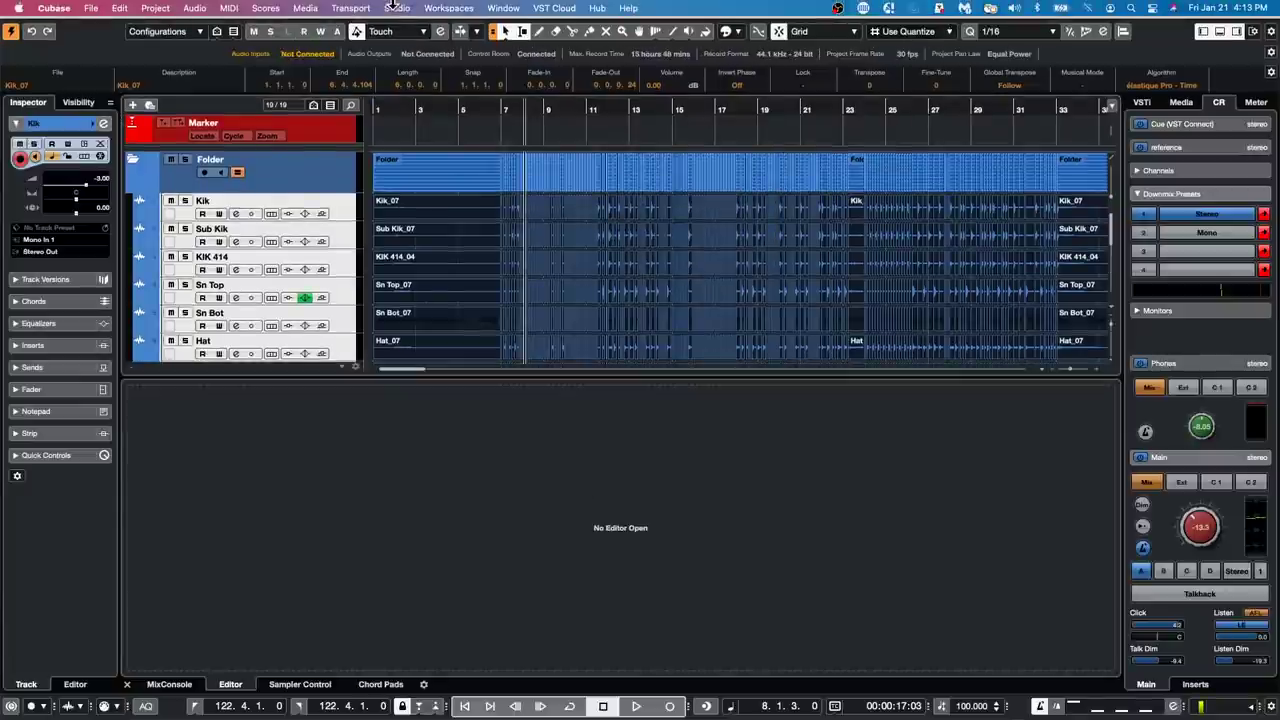
# Step: Show the sends of the Scr Gtr track and view the options available for its first send slot
pyautogui.scroll(-10, 340, 238)
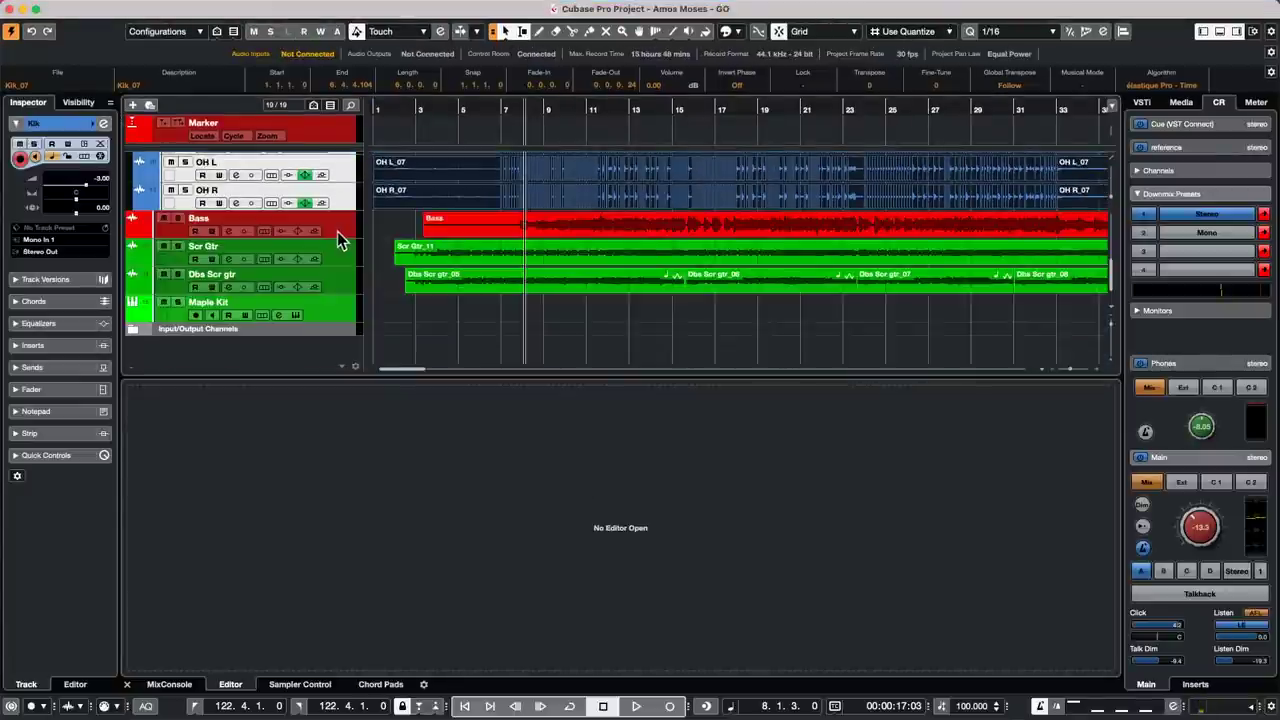
pyautogui.click(343, 257)
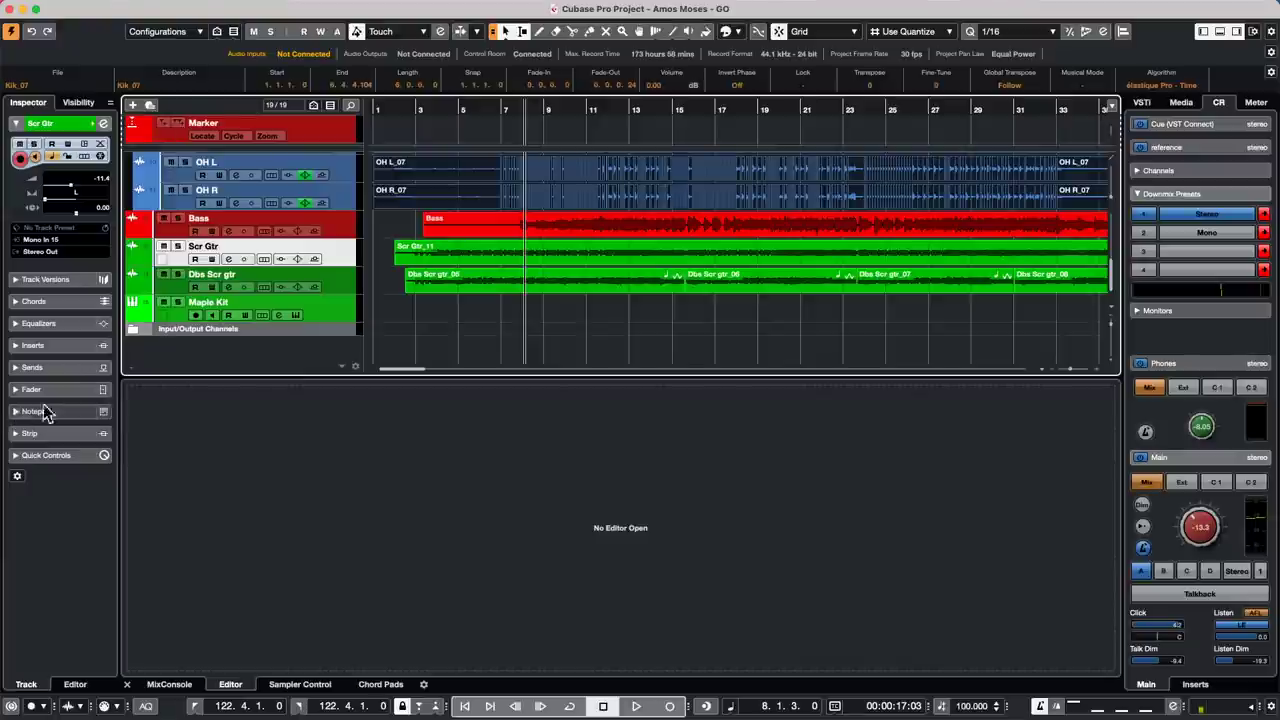
pyautogui.click(71, 369)
pyautogui.rightClick(53, 258)
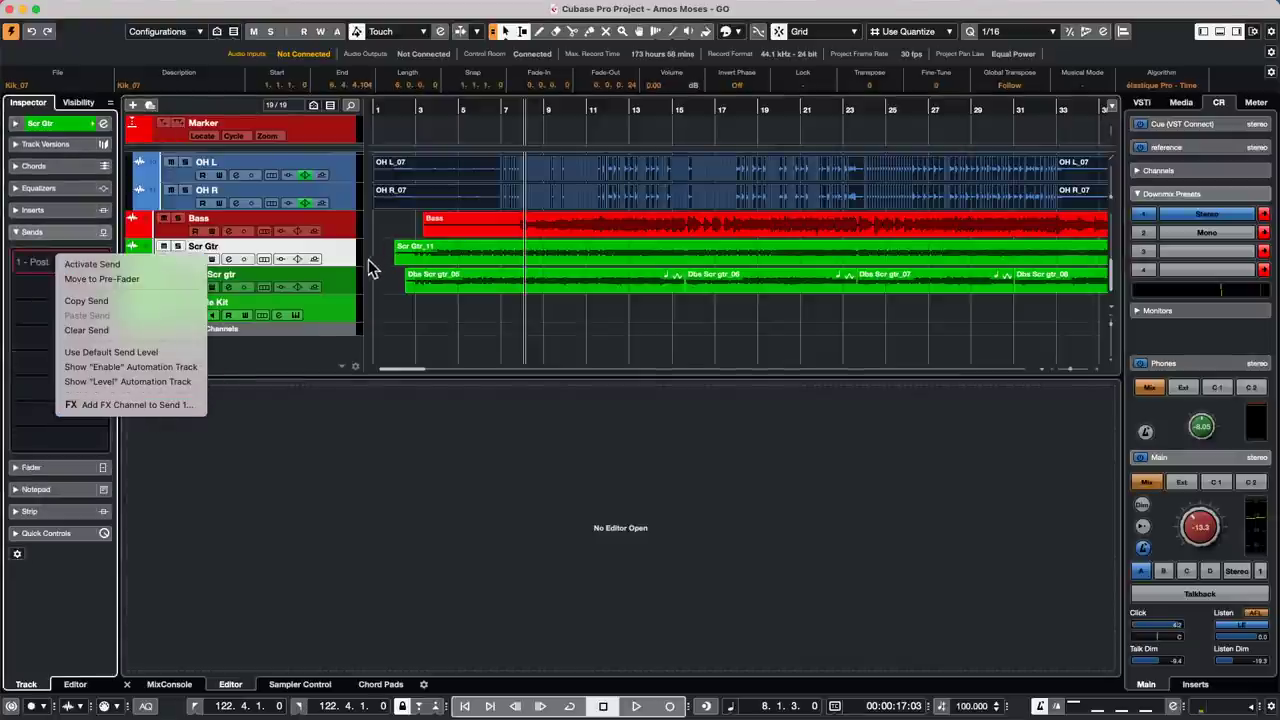
pyautogui.click(343, 283)
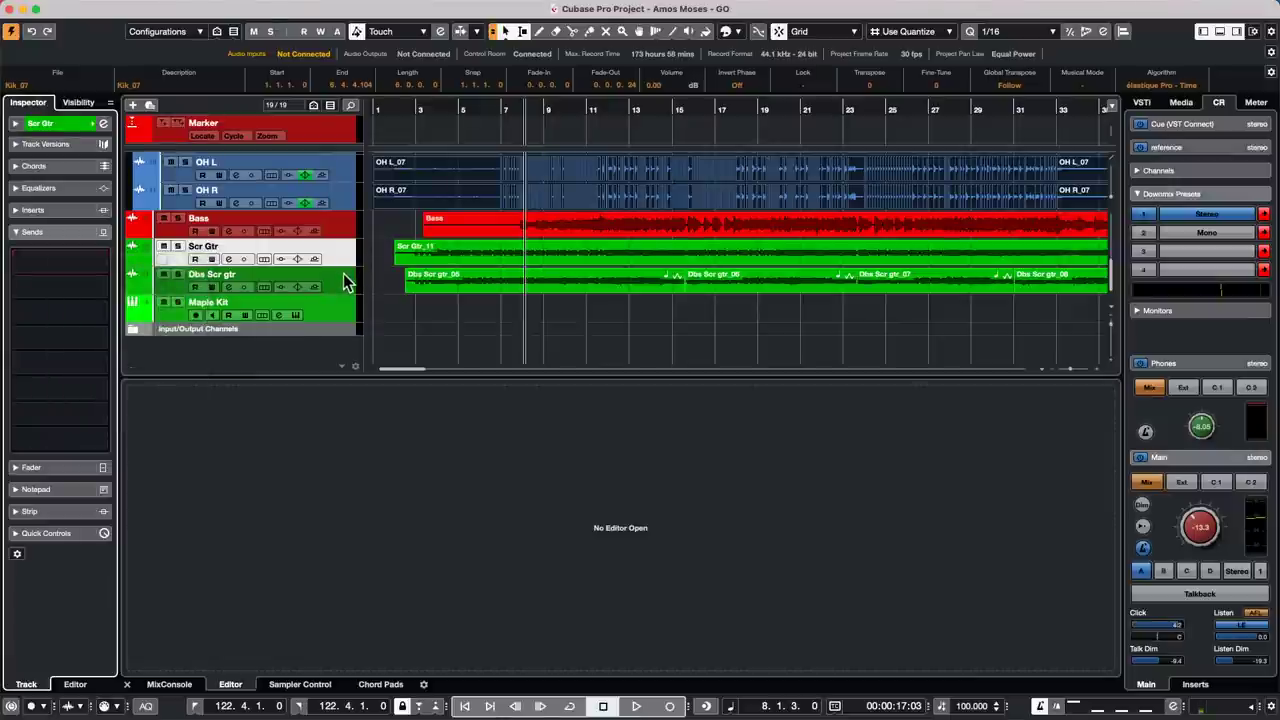
# Step: Open the recent project Hit the Road go.cpr and activate it
pyautogui.moveTo(147, 8)
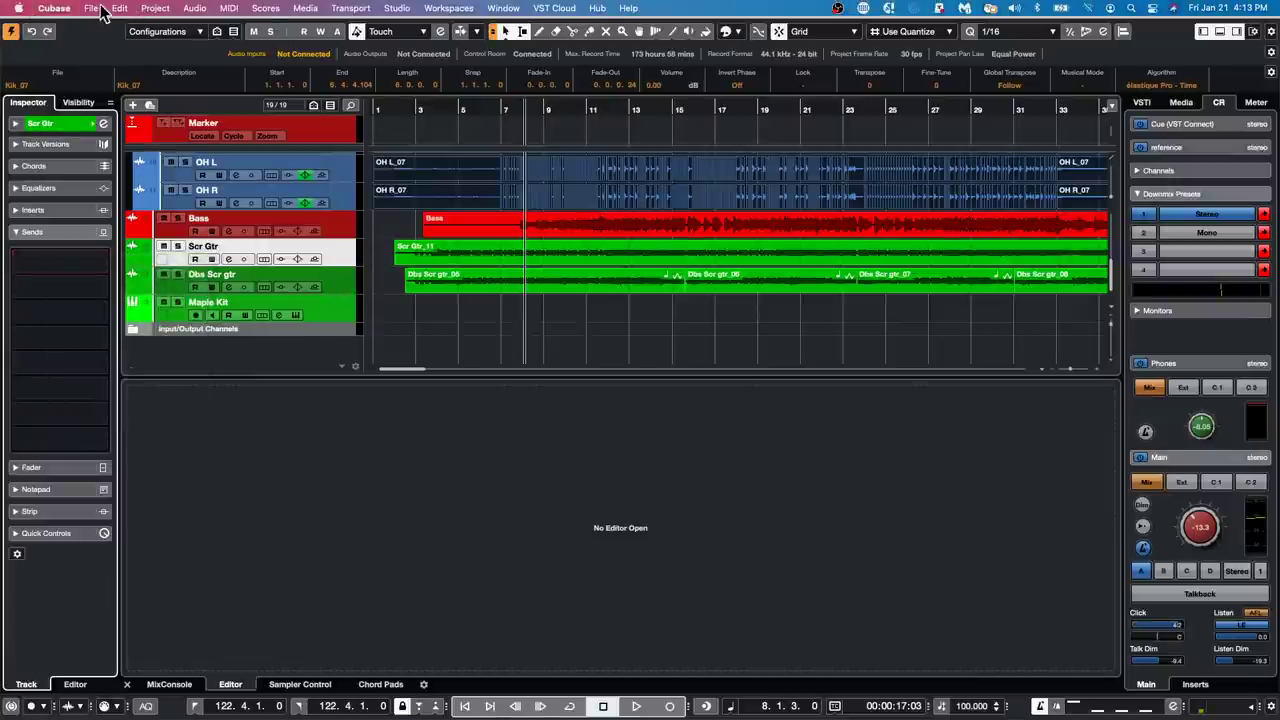
pyautogui.click(95, 8)
pyautogui.click(95, 8)
pyautogui.click(95, 8)
pyautogui.moveTo(143, 291)
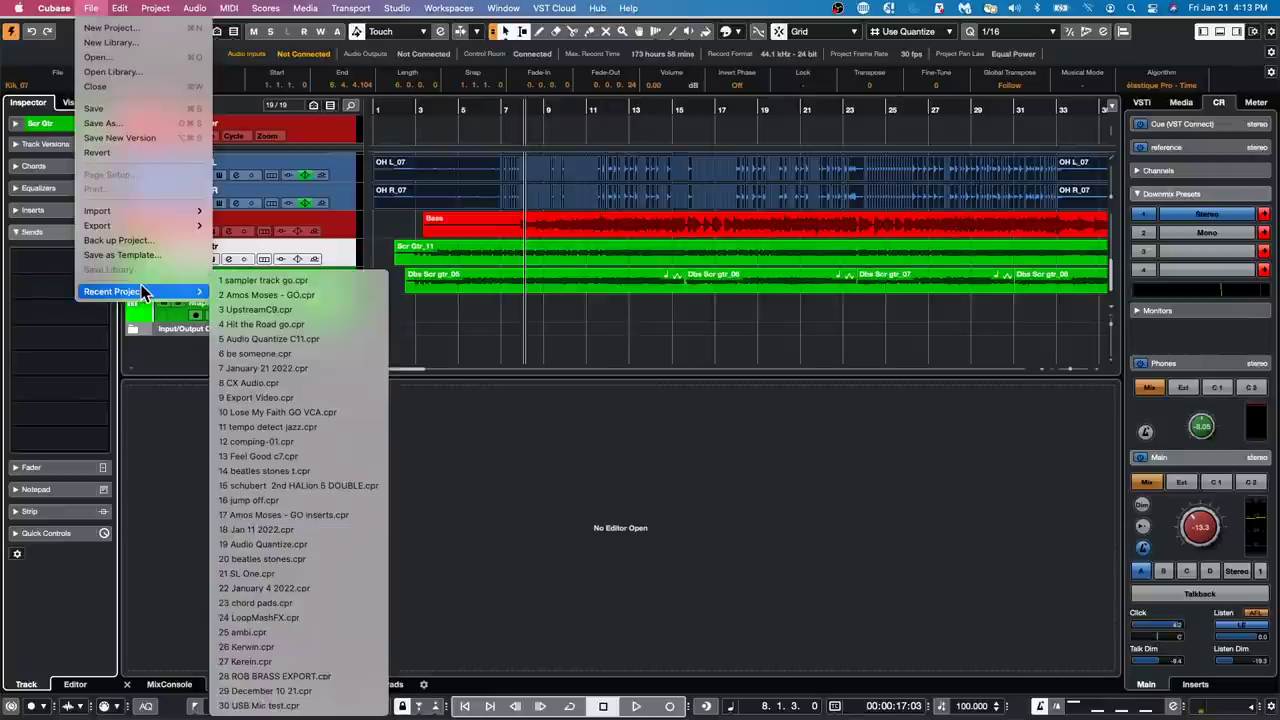
pyautogui.click(322, 322)
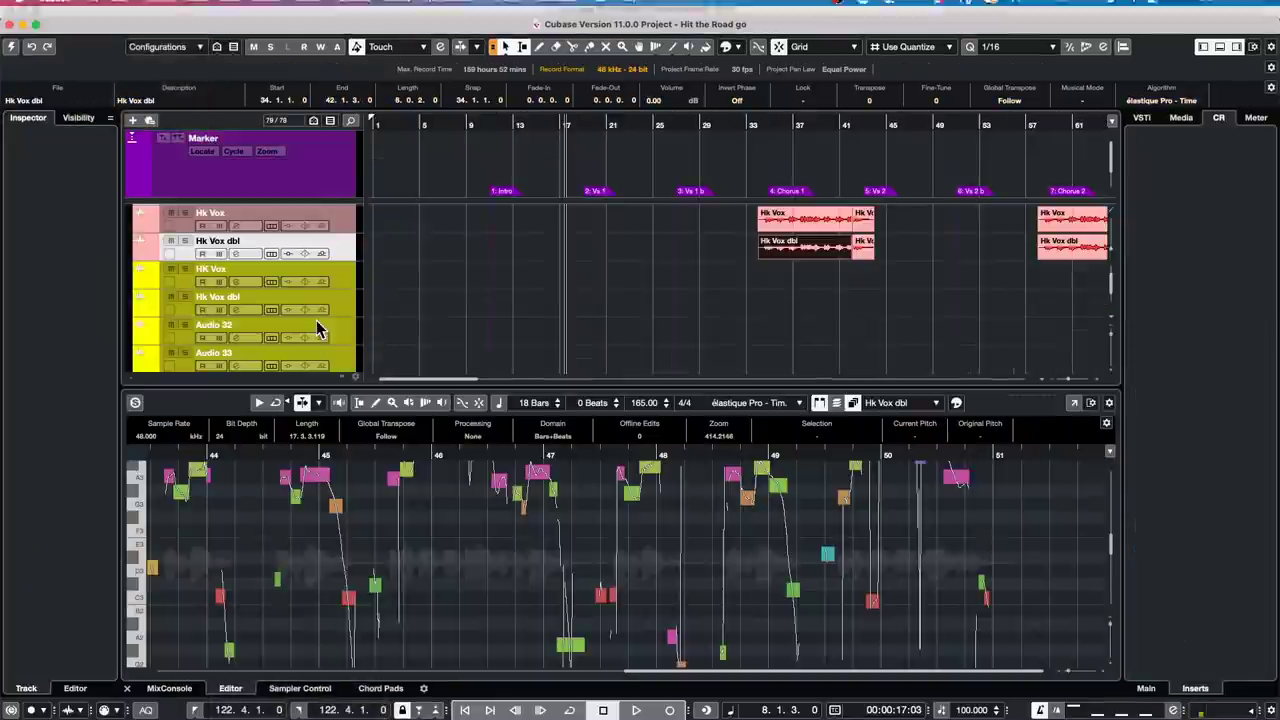
pyautogui.click(11, 47)
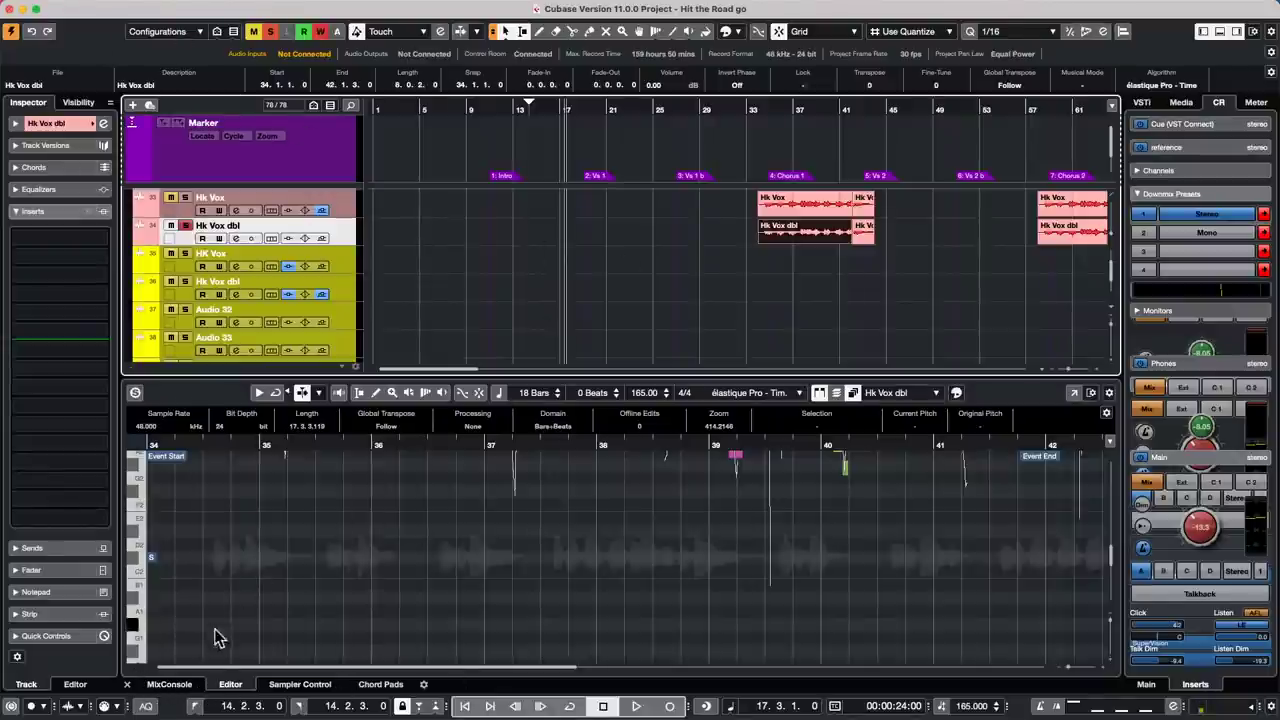
# Step: Show the MixConsole faders in the lower zone, bring the Ryth Gtr tracks into view and play a short passage
pyautogui.click(169, 684)
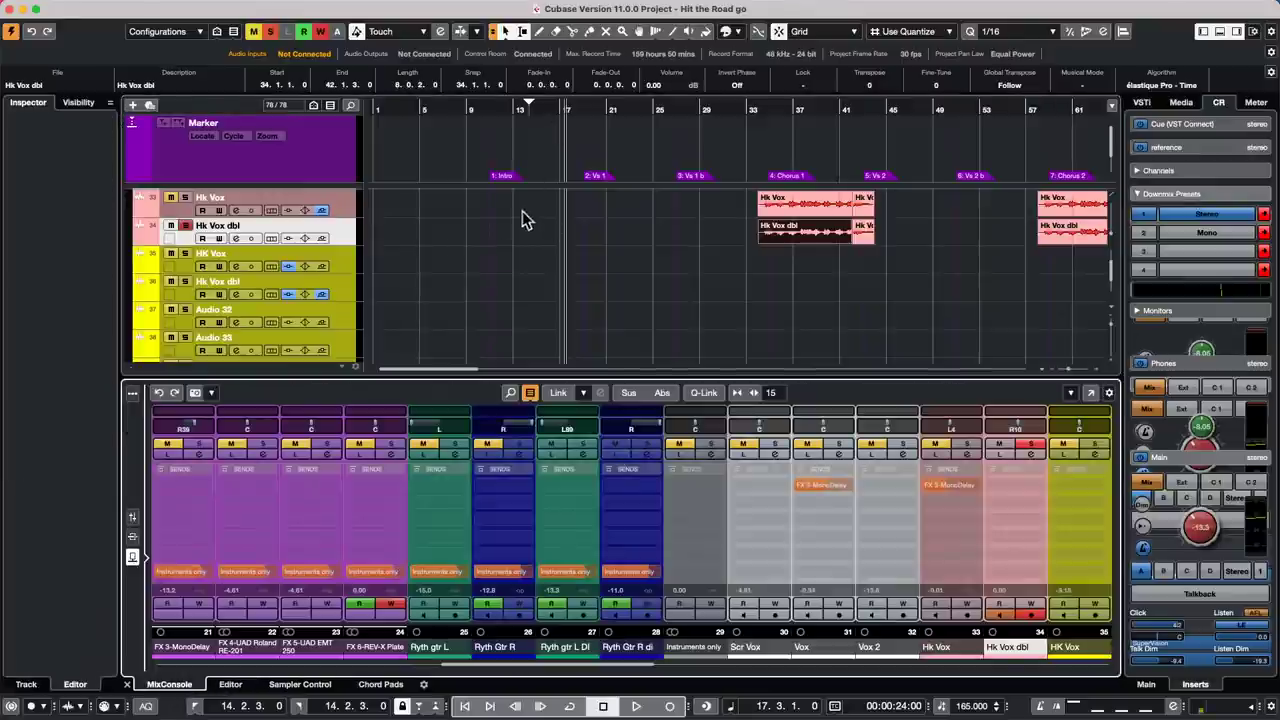
pyautogui.click(133, 520)
pyautogui.scroll(10, 336, 214)
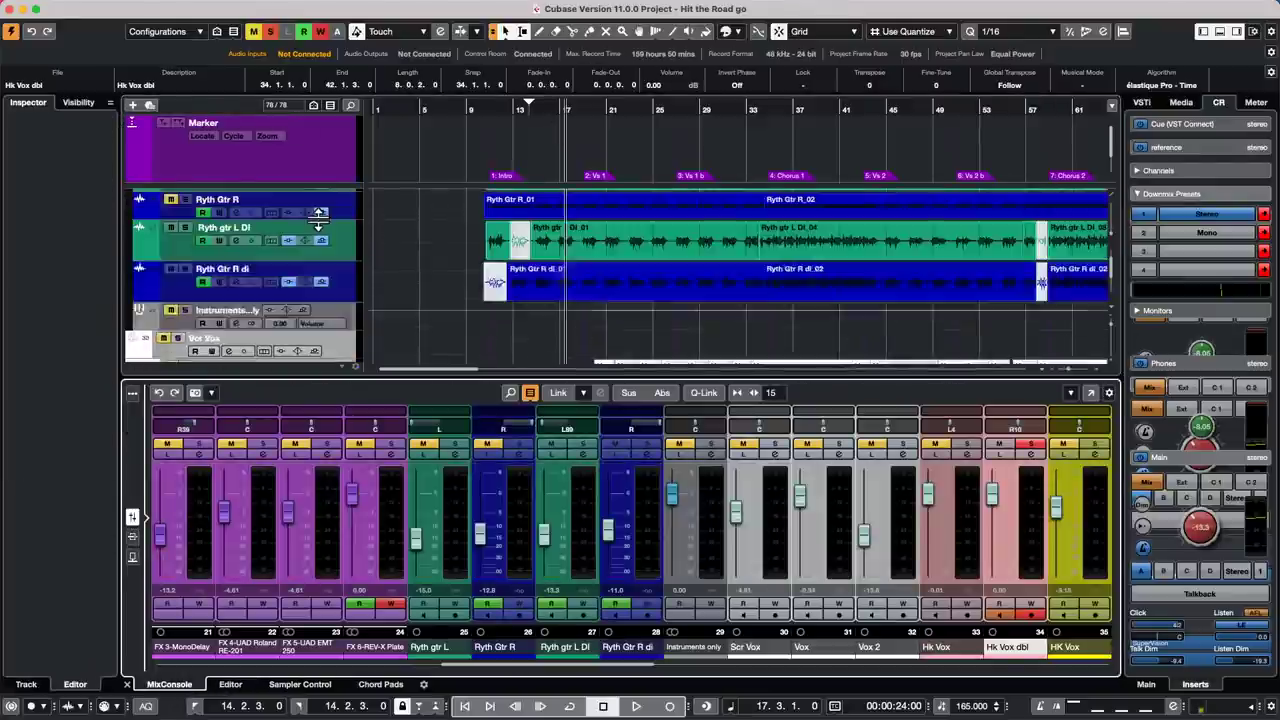
pyautogui.press('space')
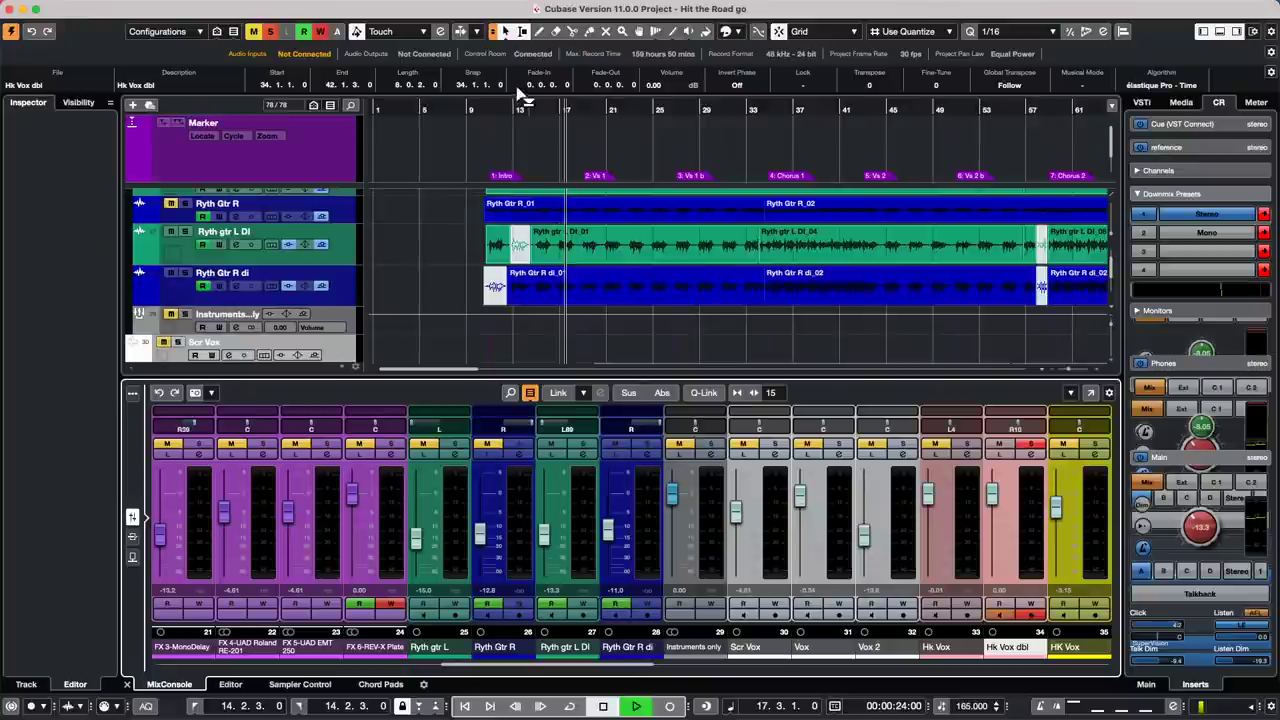
pyautogui.press('space')
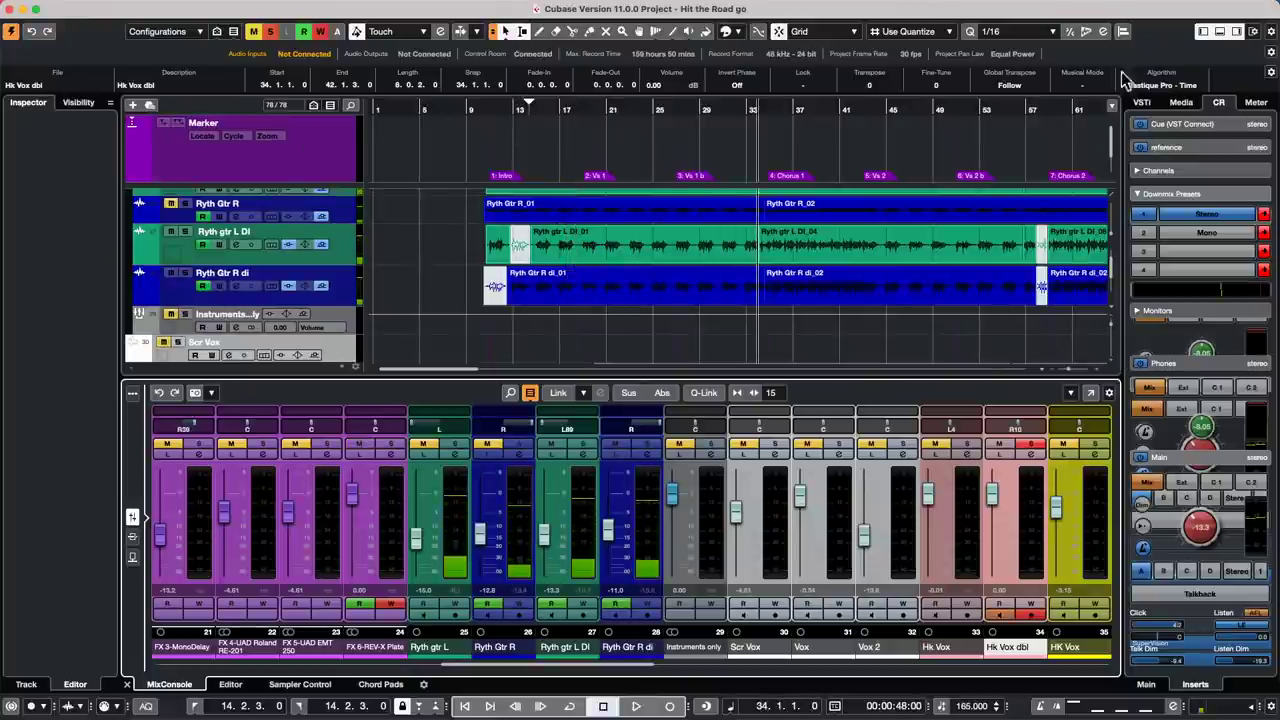
# Step: Clear all solo states and lower the Control Room main level to about -21.5 dB after a short playback check
pyautogui.click(1184, 104)
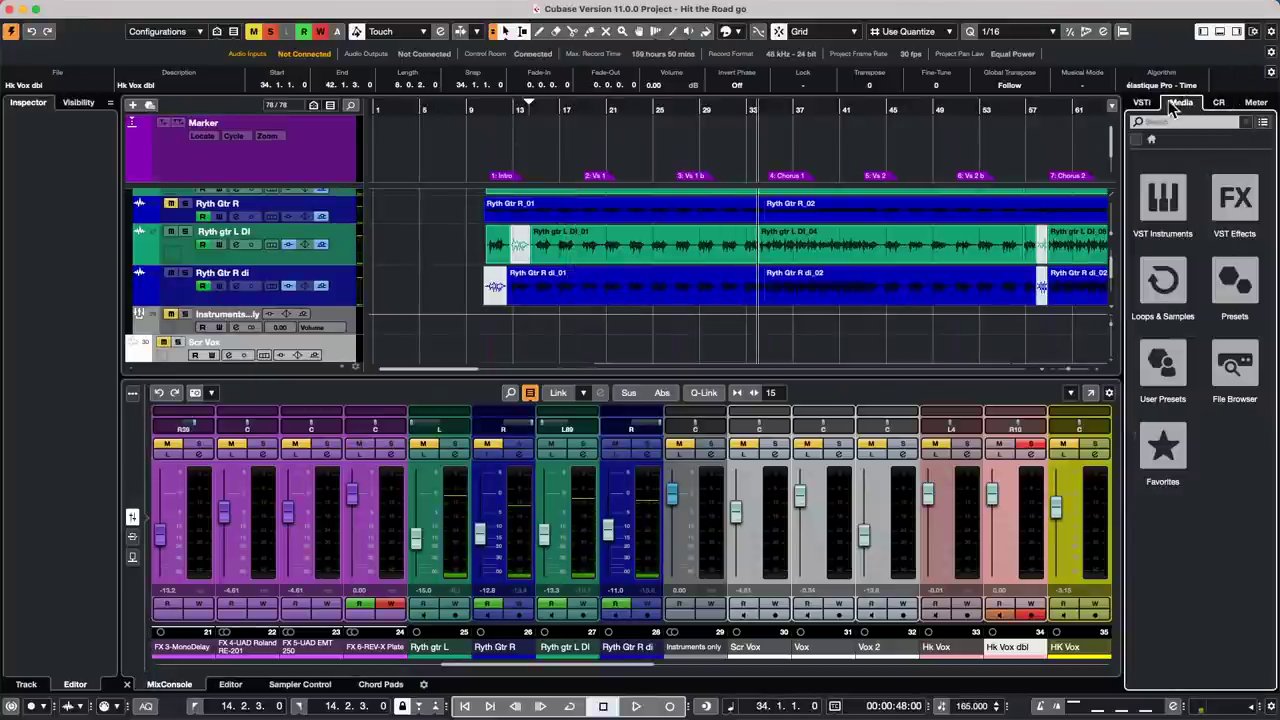
pyautogui.click(1218, 103)
pyautogui.press('space')
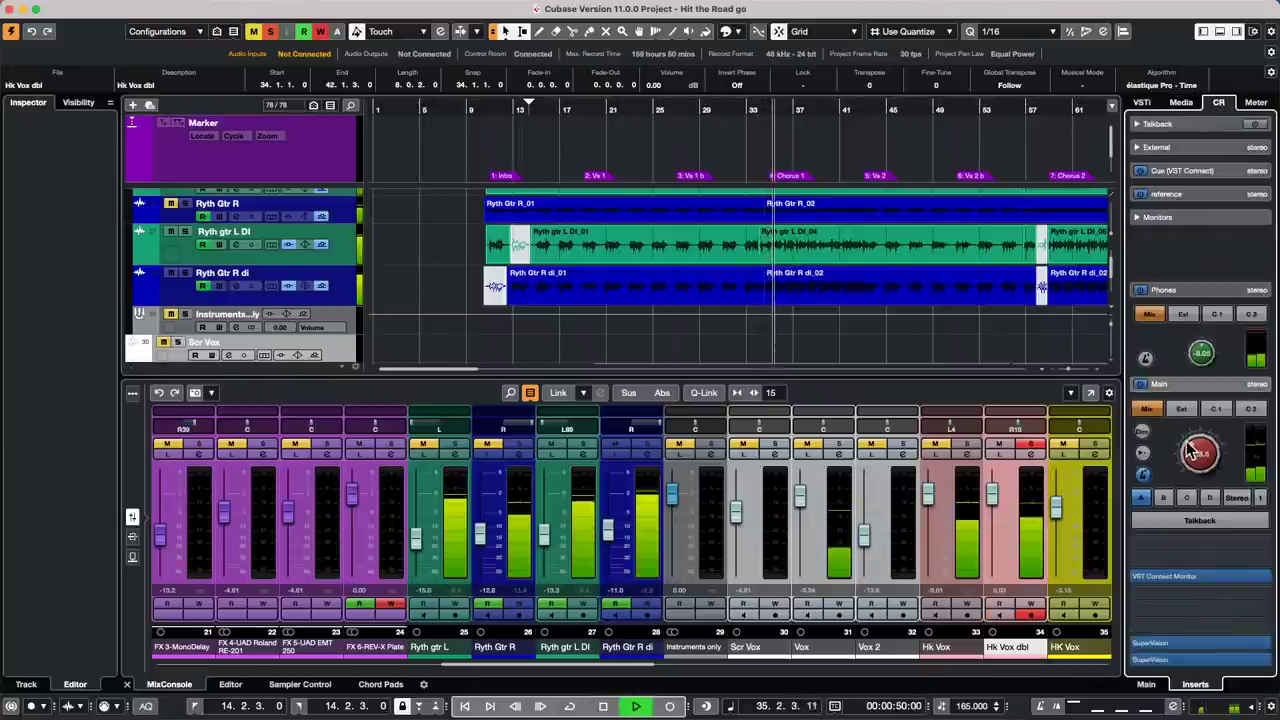
pyautogui.press('space')
pyautogui.click(253, 33)
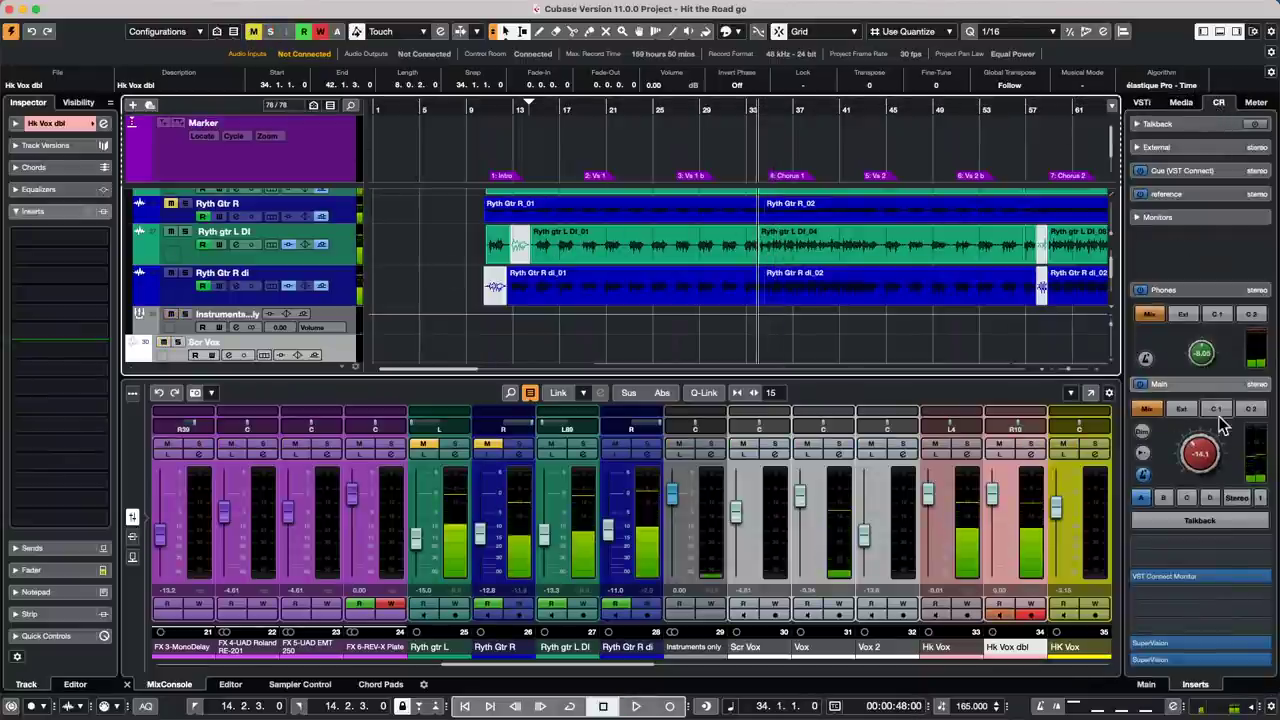
pyautogui.moveTo(1192, 458); pyautogui.dragTo(1182, 422)
# Step: Solo the Ryth gtr L DI, Instruments only and Ryth Gtr R di tracks during playback, and show the Inspector's sends
pyautogui.press('space')
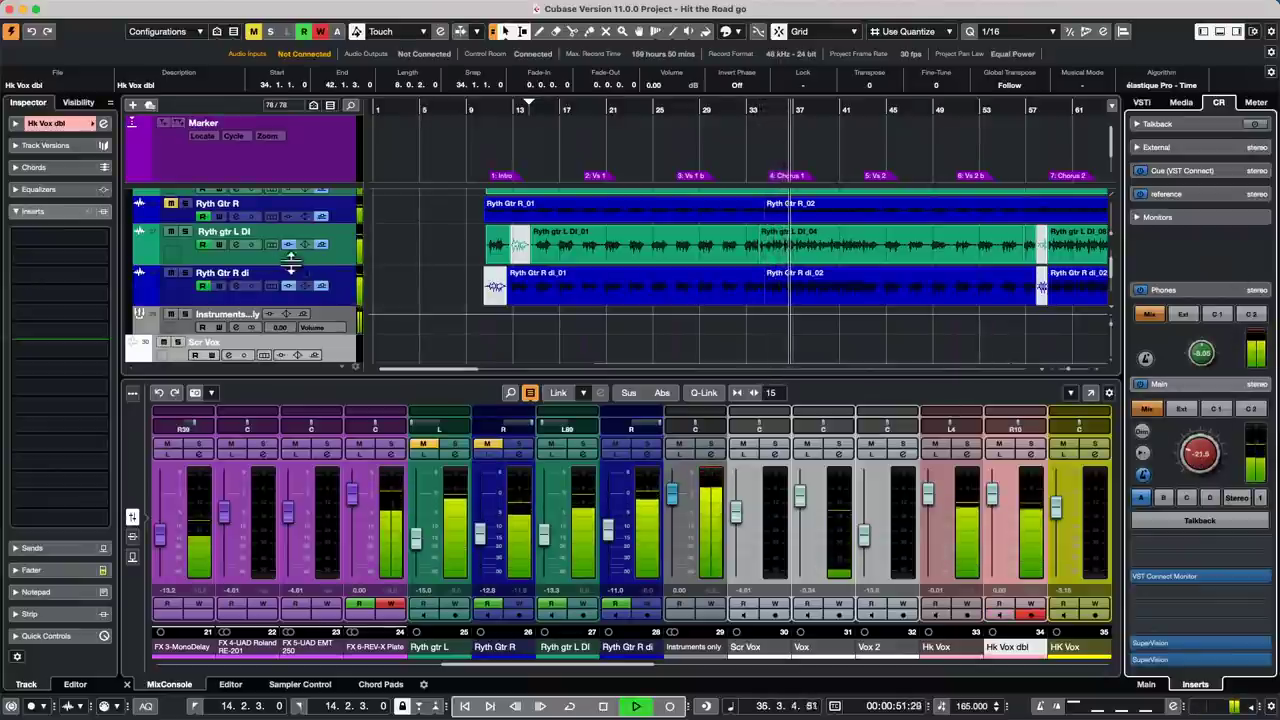
pyautogui.click(184, 231)
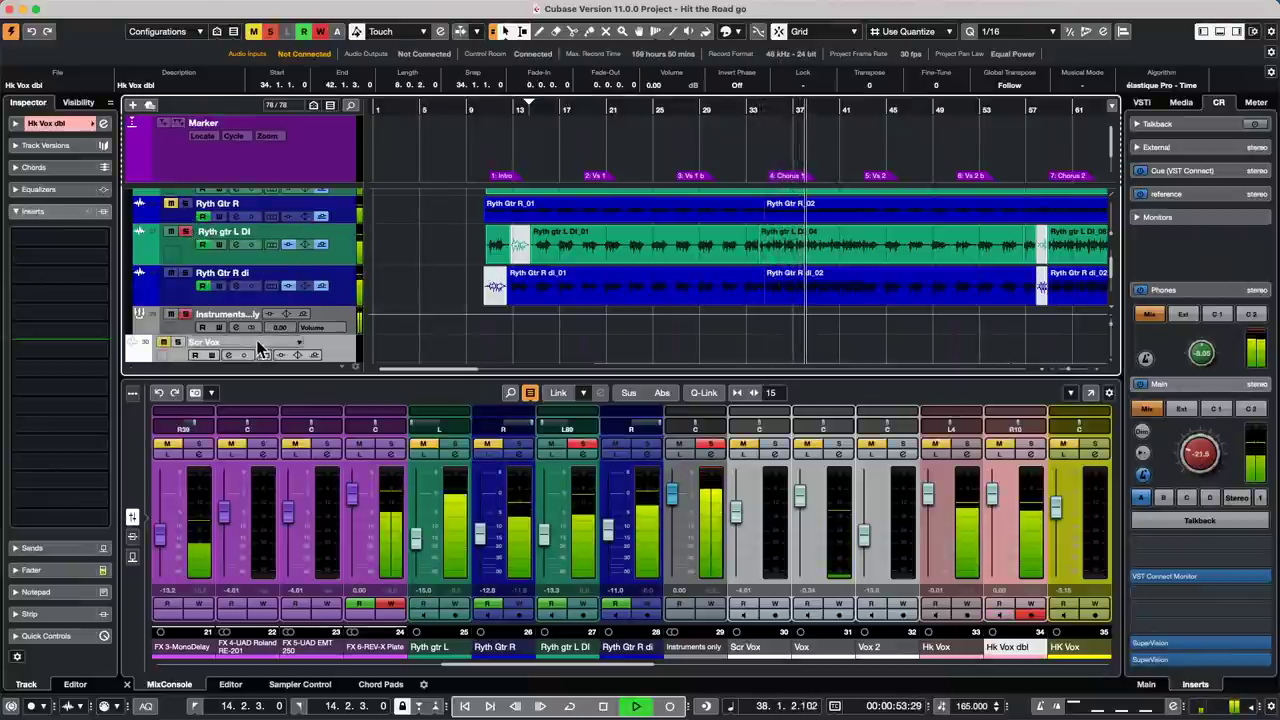
pyautogui.click(184, 313)
pyautogui.click(184, 272)
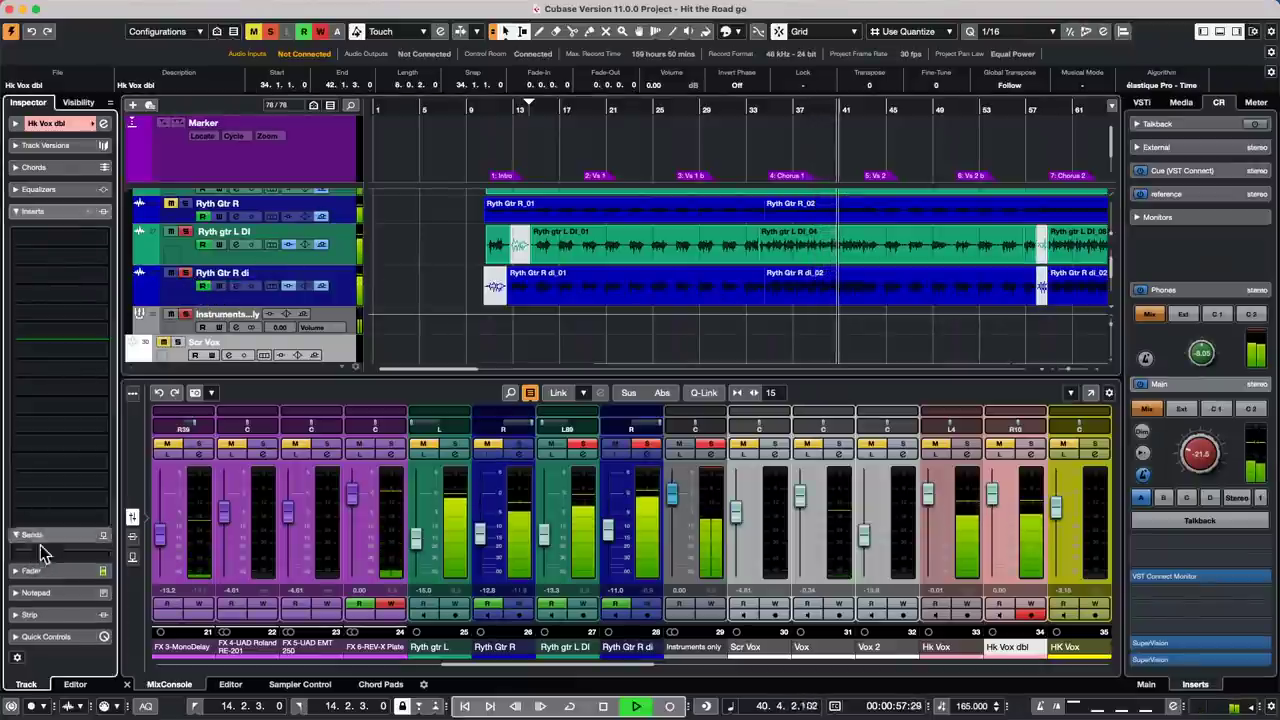
pyautogui.click(32, 548)
pyautogui.press('space')
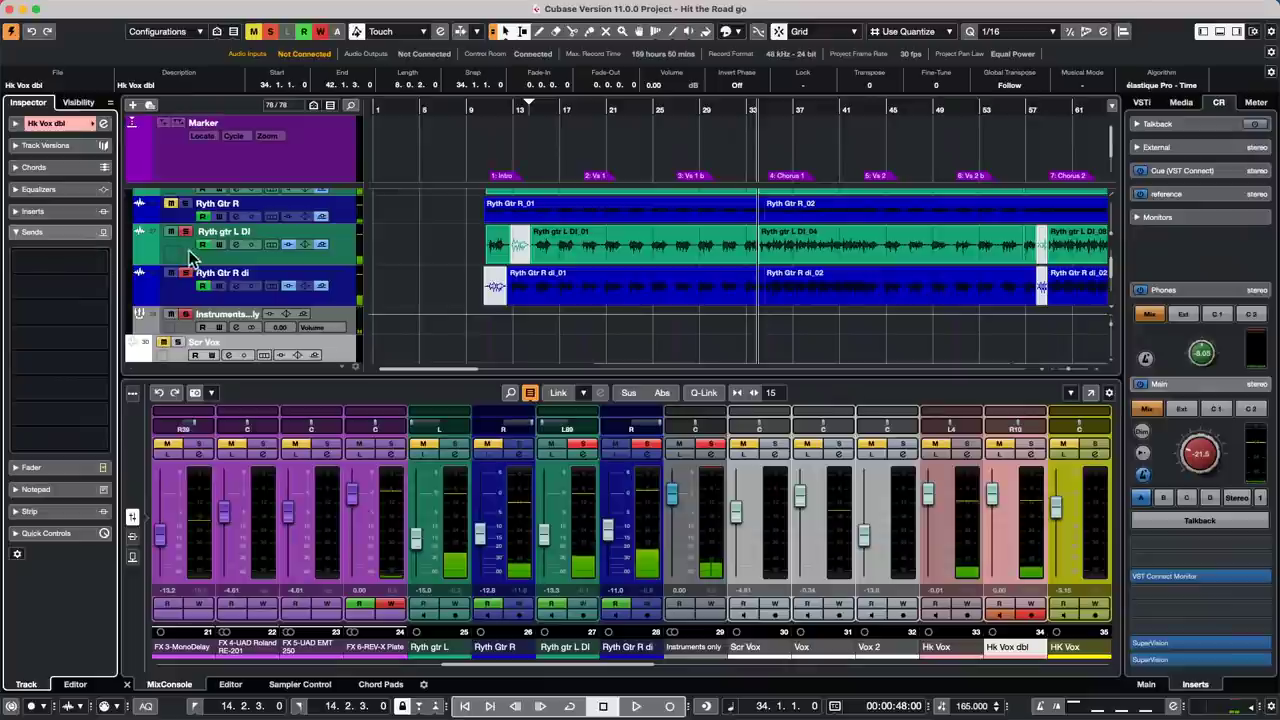
# Step: Add a stereo FX channel with the REVerence effect to the selected Ryth gtr L DI and Ryth Gtr R di channels
pyautogui.click(341, 257)
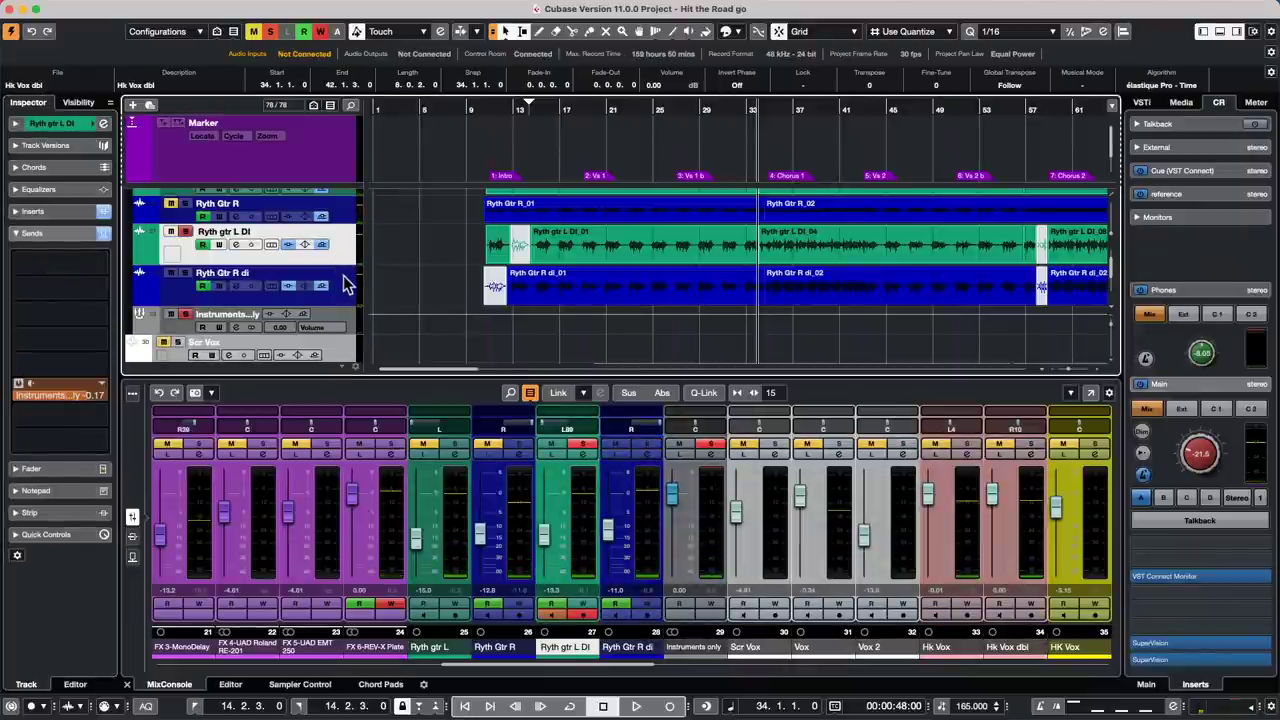
pyautogui.keyDown('shift'); pyautogui.click(342, 285); pyautogui.keyUp('shift')
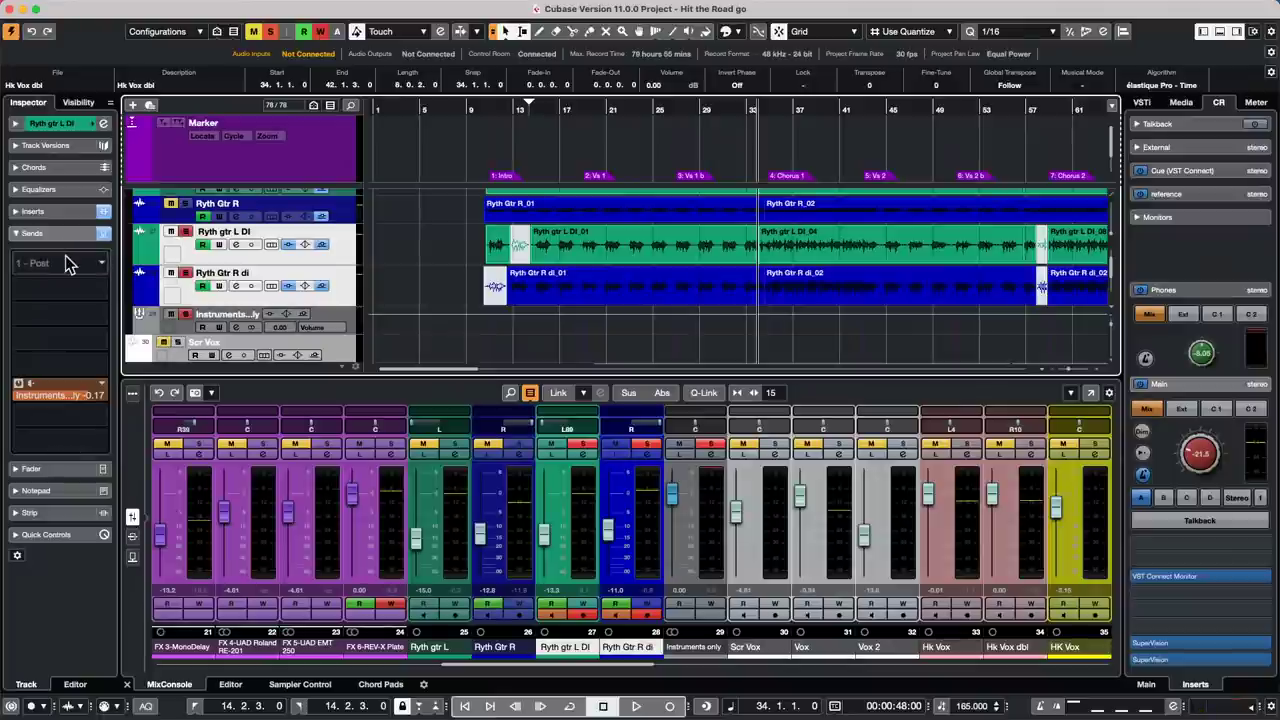
pyautogui.rightClick(330, 264)
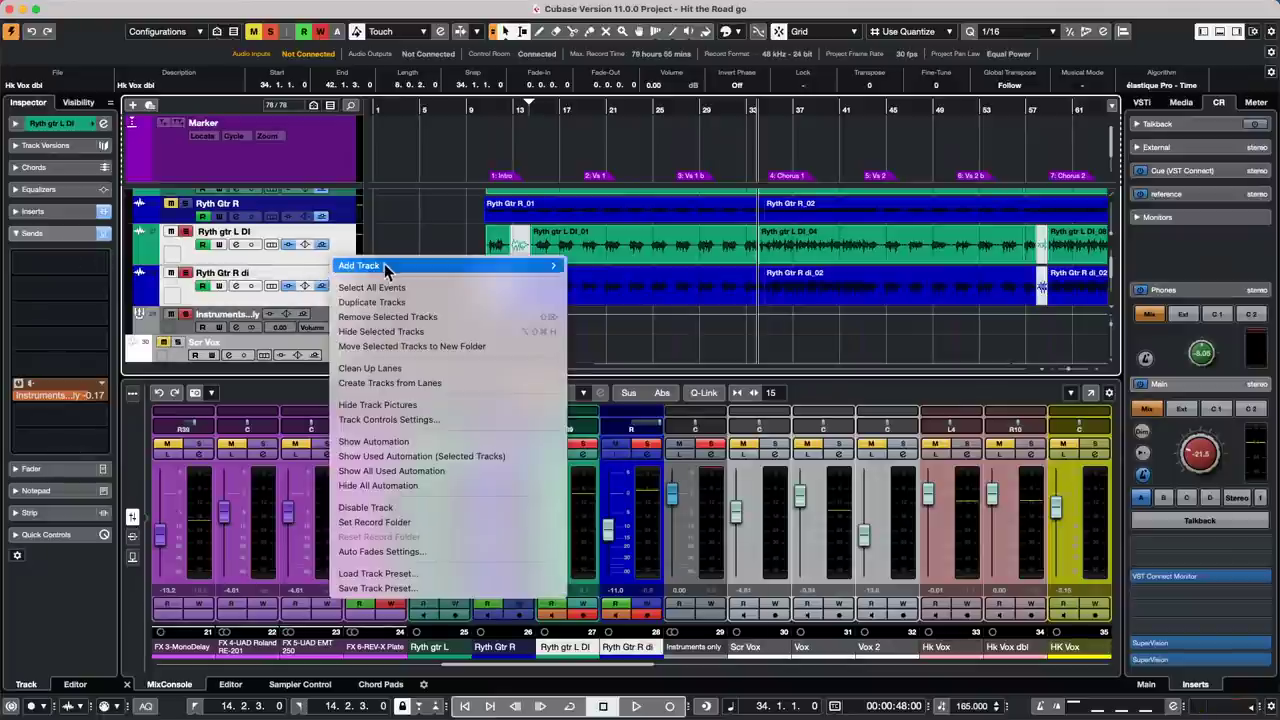
pyautogui.moveTo(389, 265)
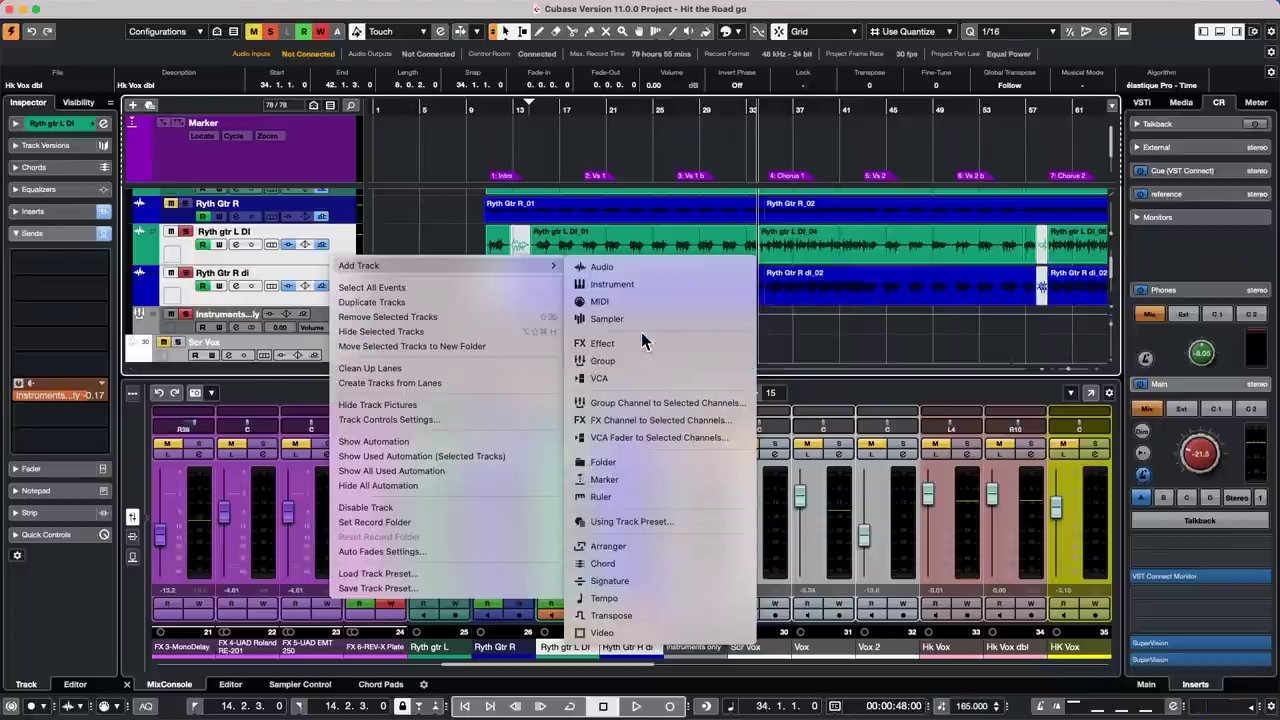
pyautogui.click(646, 420)
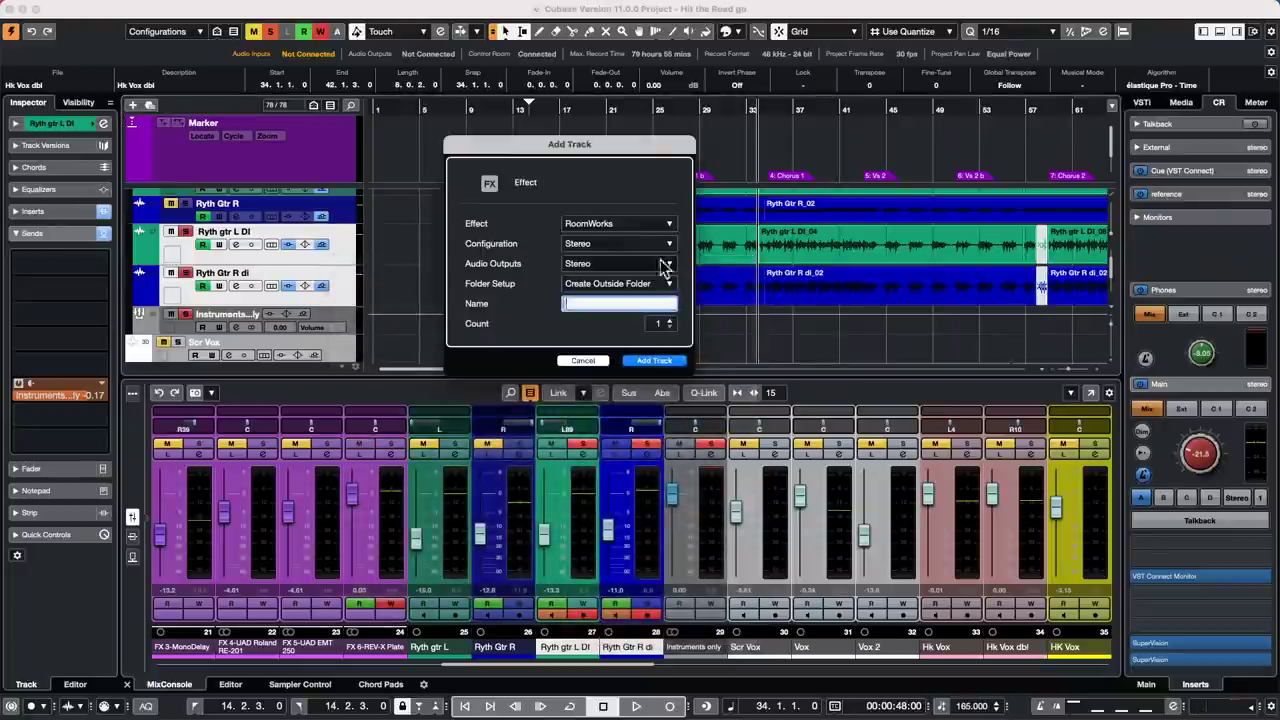
pyautogui.click(645, 223)
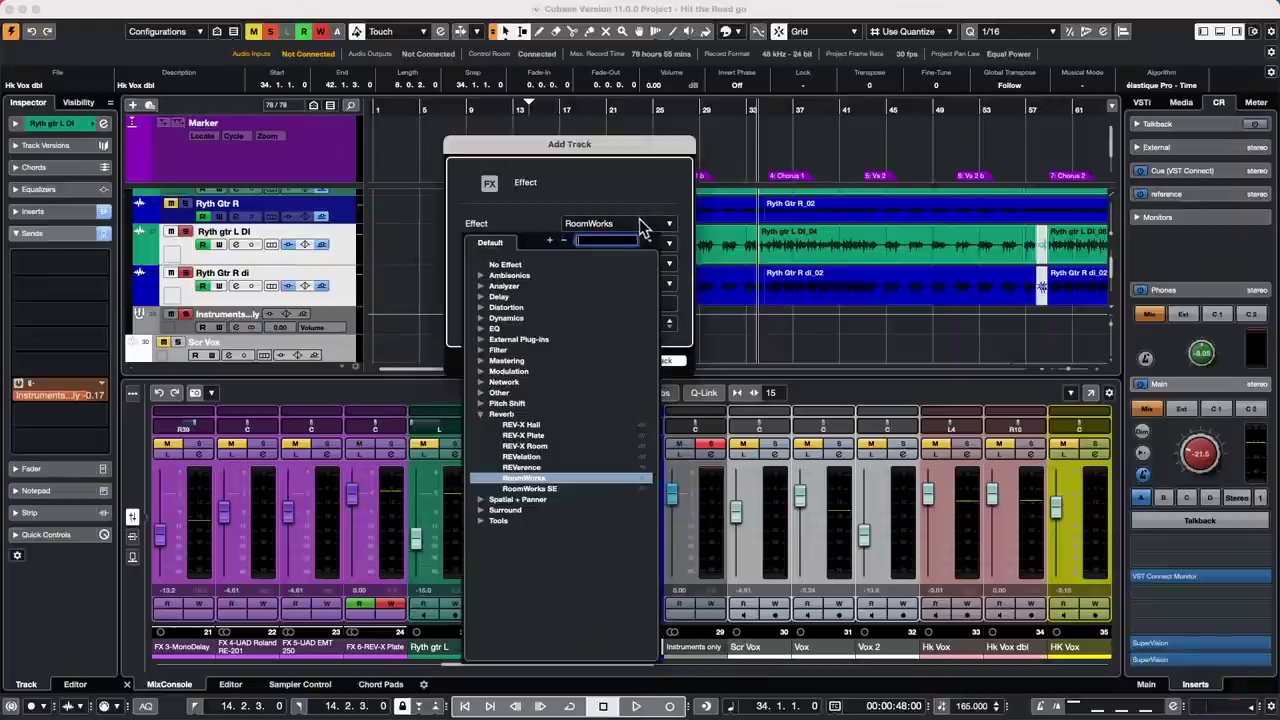
pyautogui.click(522, 467)
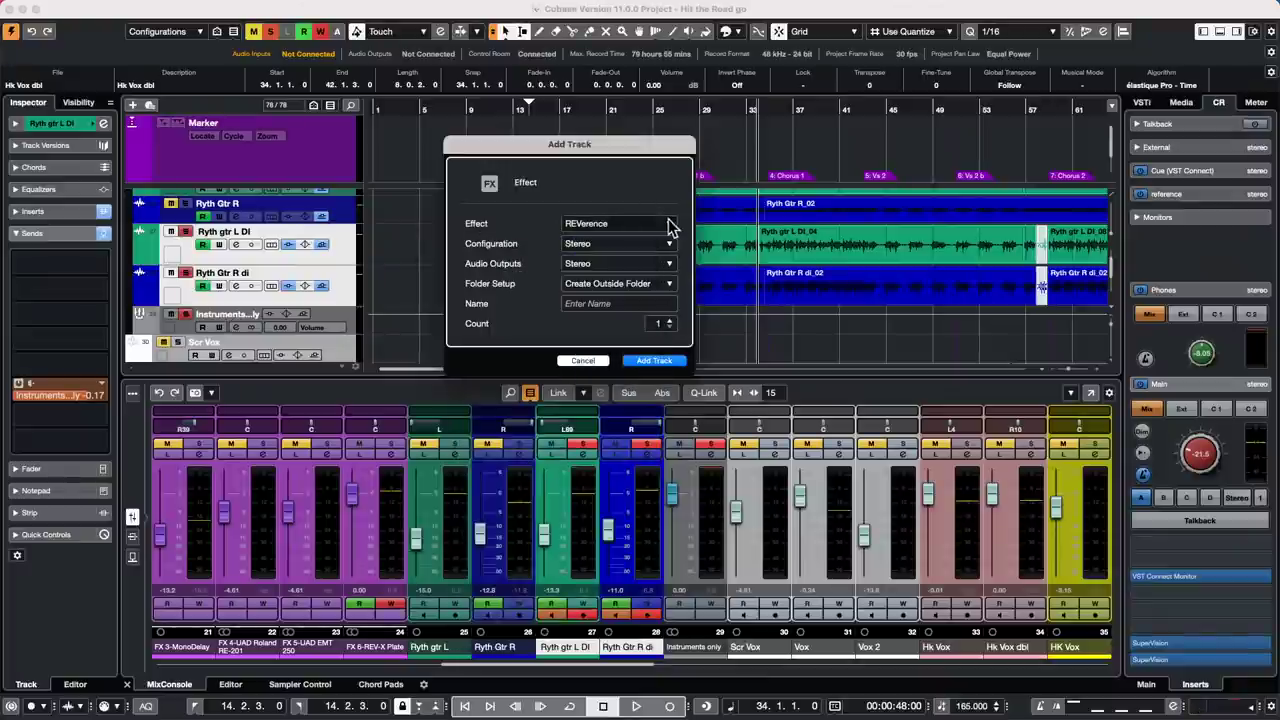
pyautogui.click(646, 360)
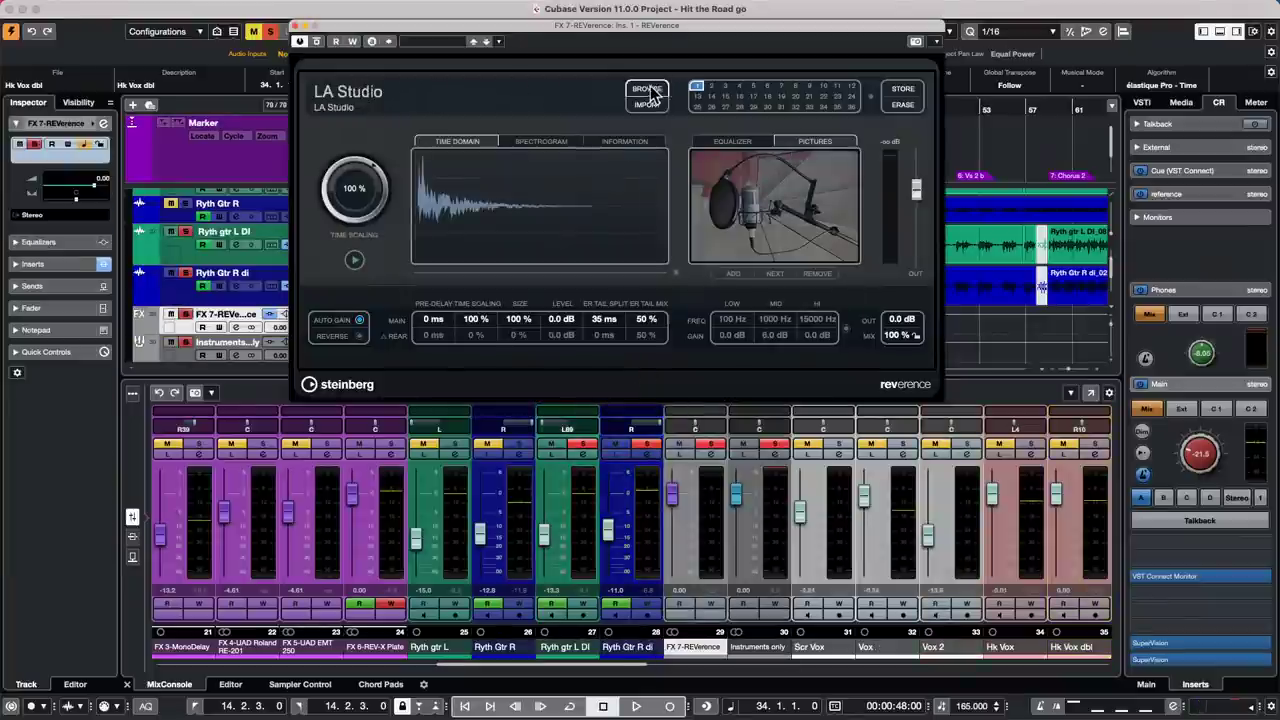
# Step: Load the Plate At 4sec preset in REVerence and close the plug-in
pyautogui.click(649, 91)
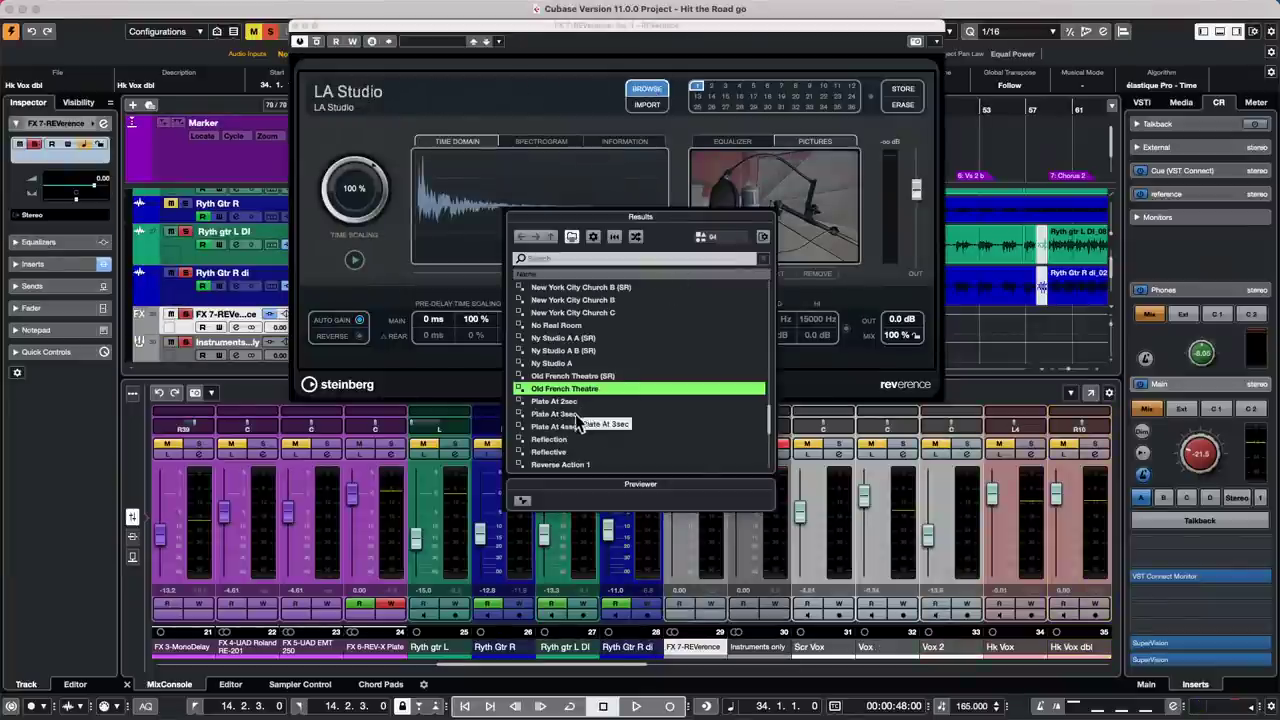
pyautogui.click(567, 427)
pyautogui.doubleClick(567, 427)
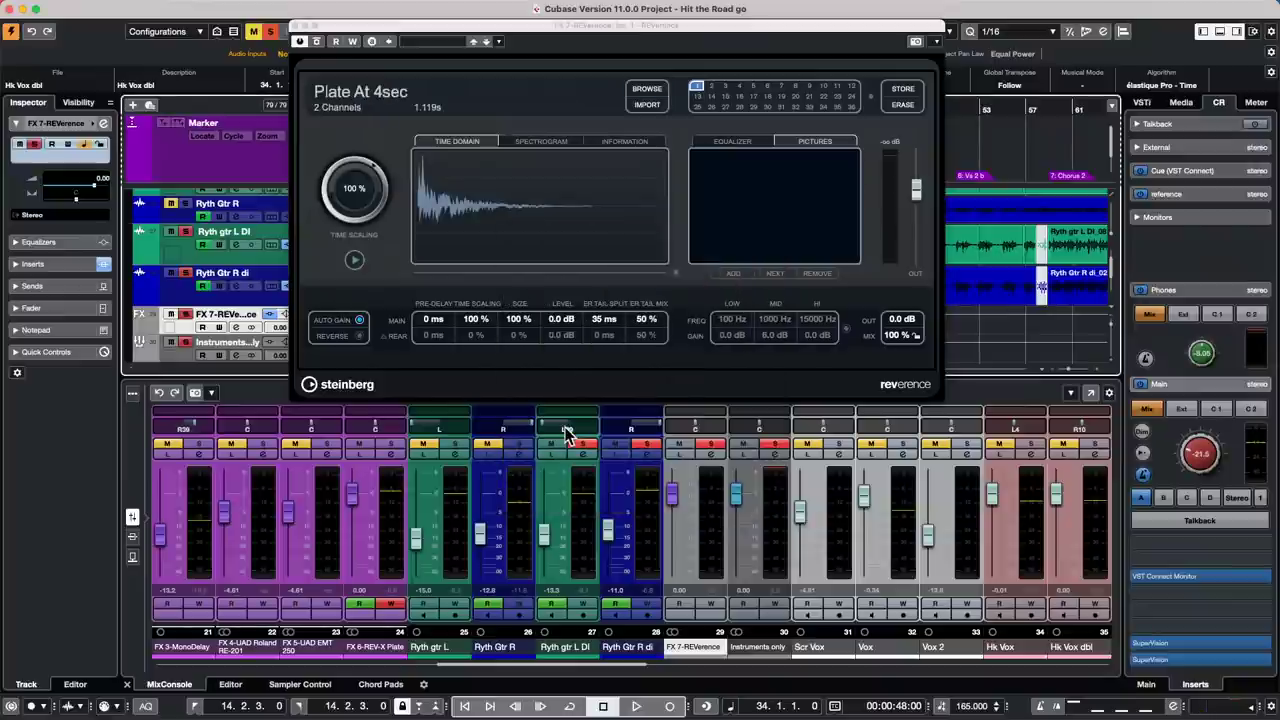
pyautogui.moveTo(333, 33); pyautogui.dragTo(368, 45)
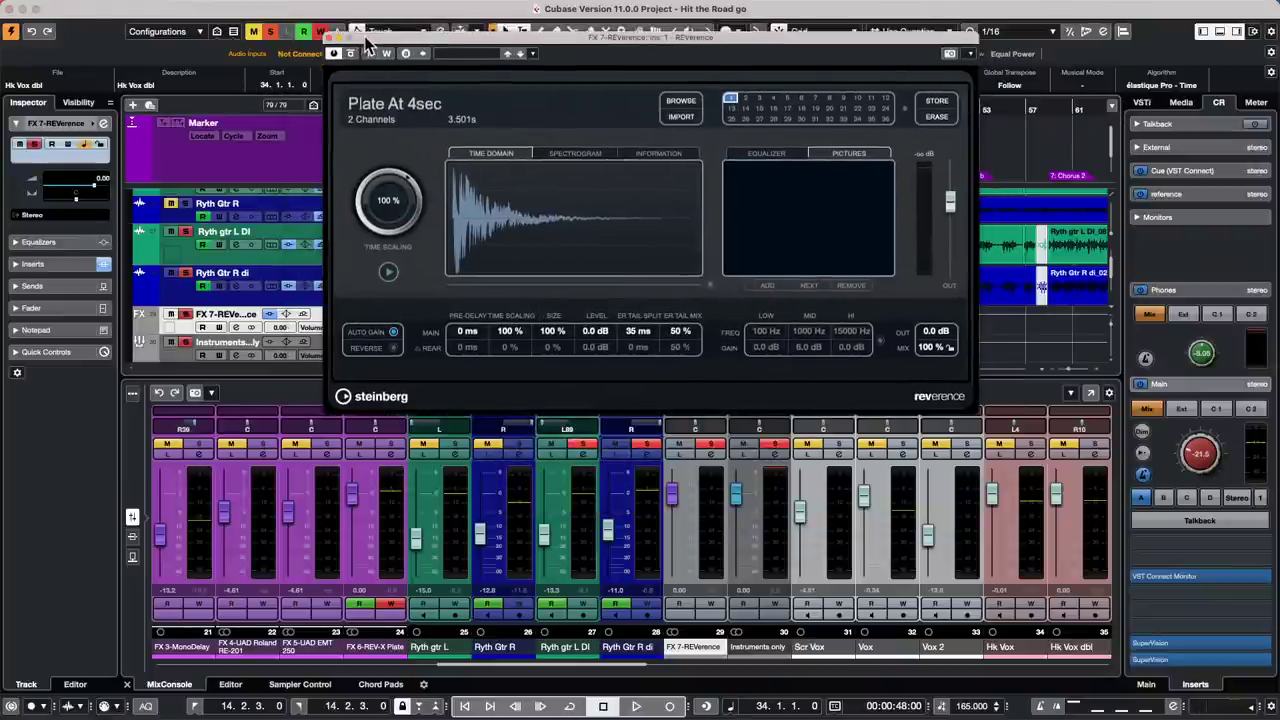
pyautogui.click(331, 38)
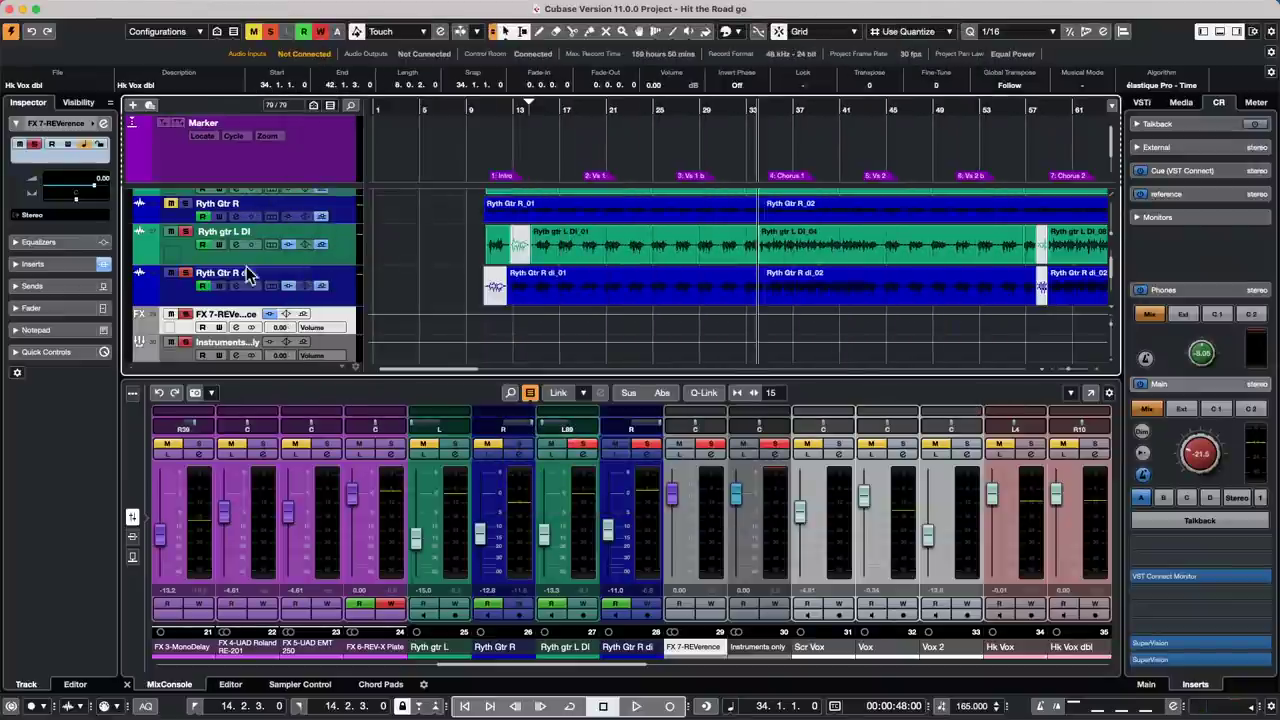
# Step: During playback, set the REVerence send to about -3.46 dB on Ryth gtr L DI and about -1.34 dB on Ryth Gtr R di
pyautogui.press('space')
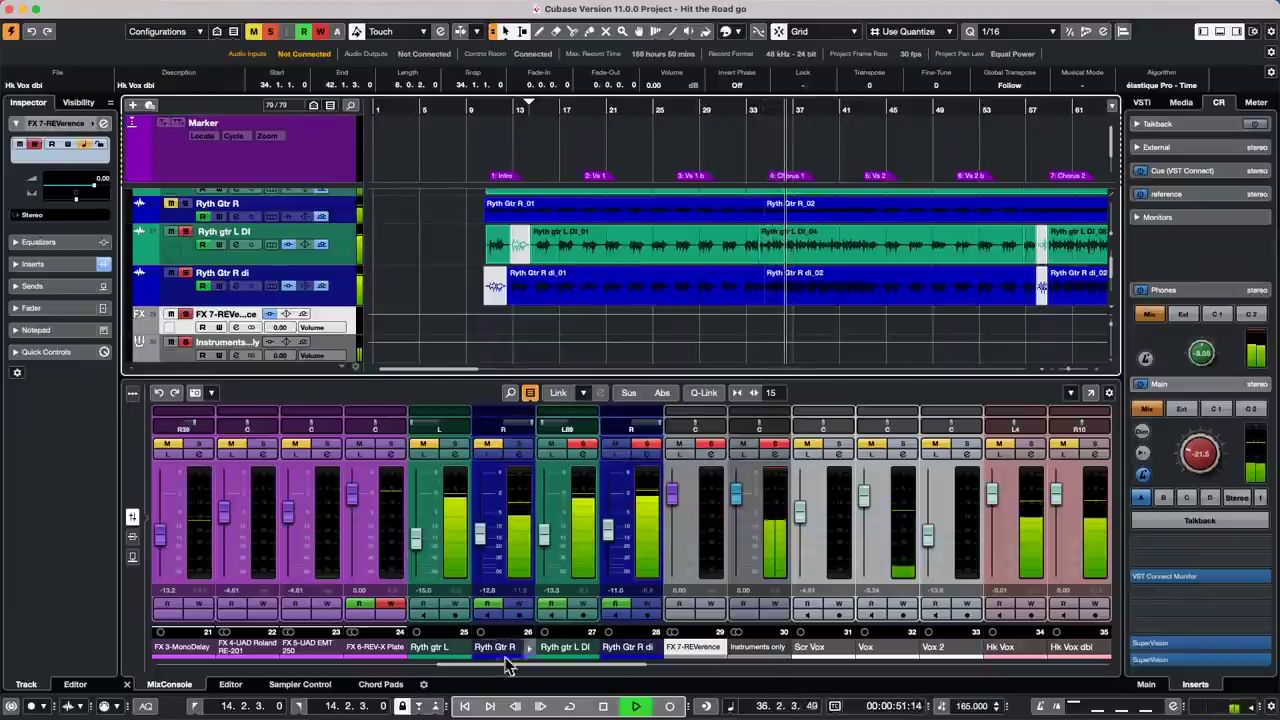
pyautogui.click(583, 453)
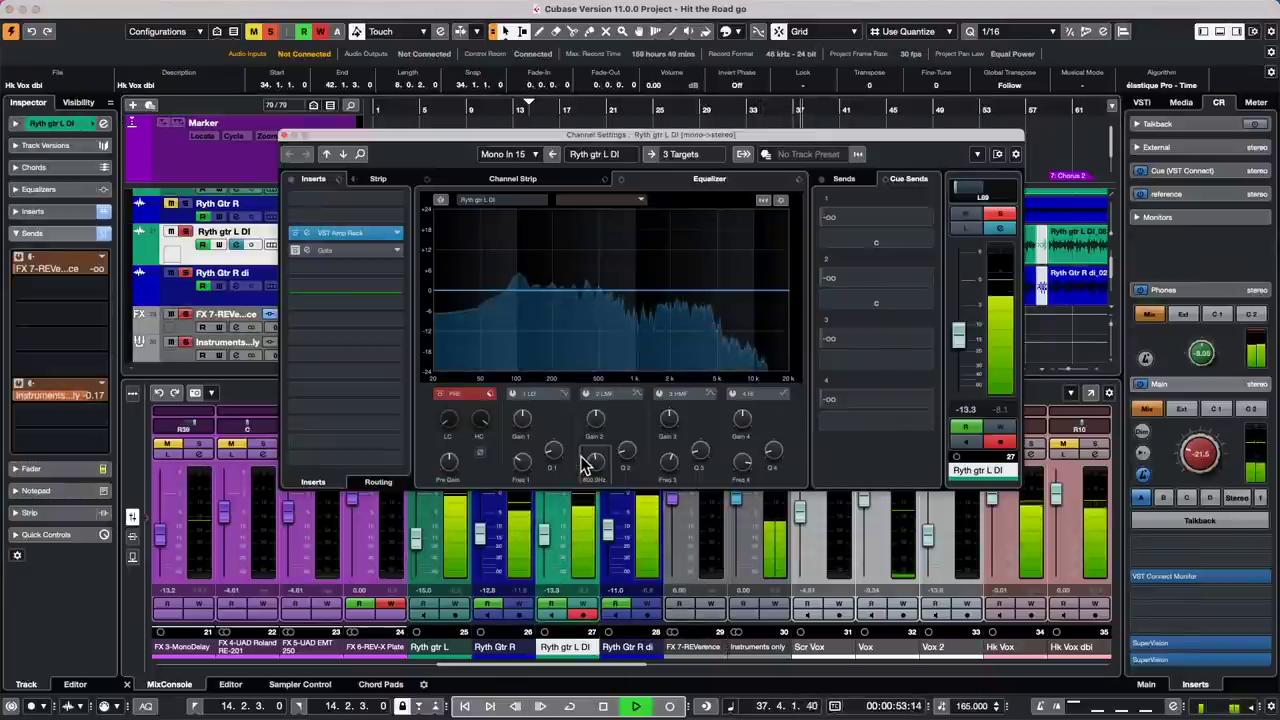
pyautogui.click(843, 178)
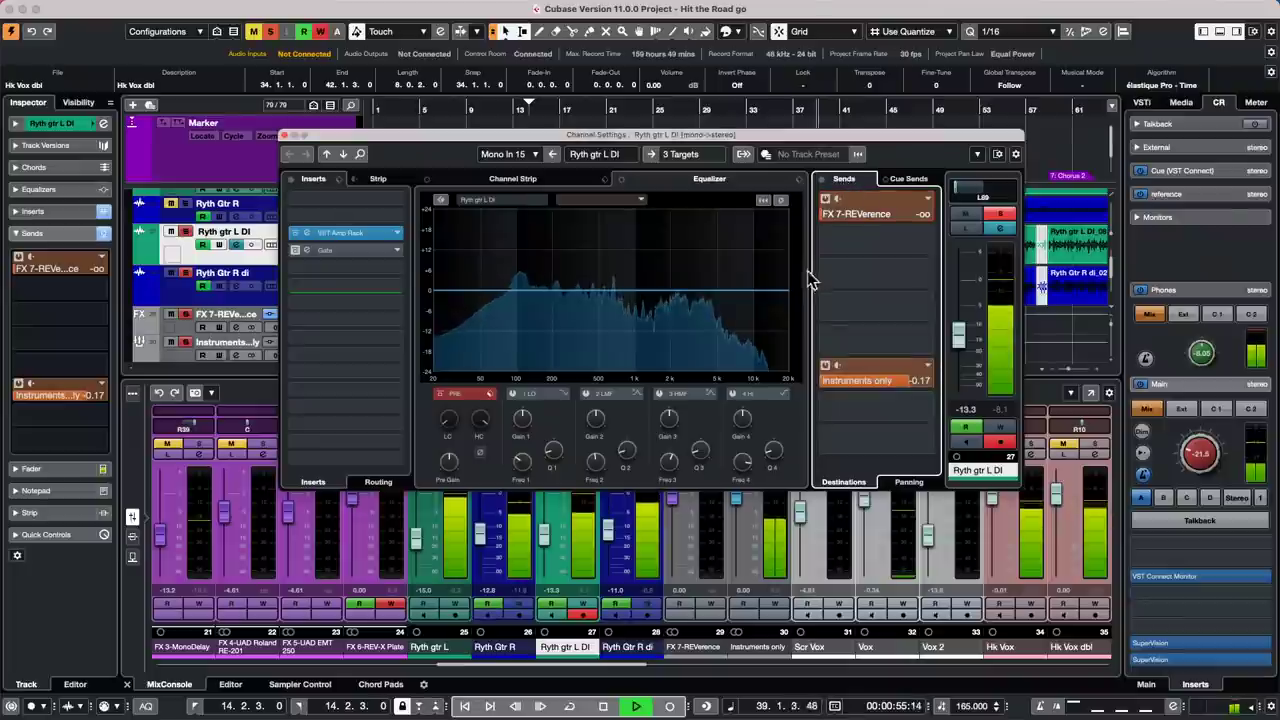
pyautogui.moveTo(837, 213); pyautogui.dragTo(927, 217)
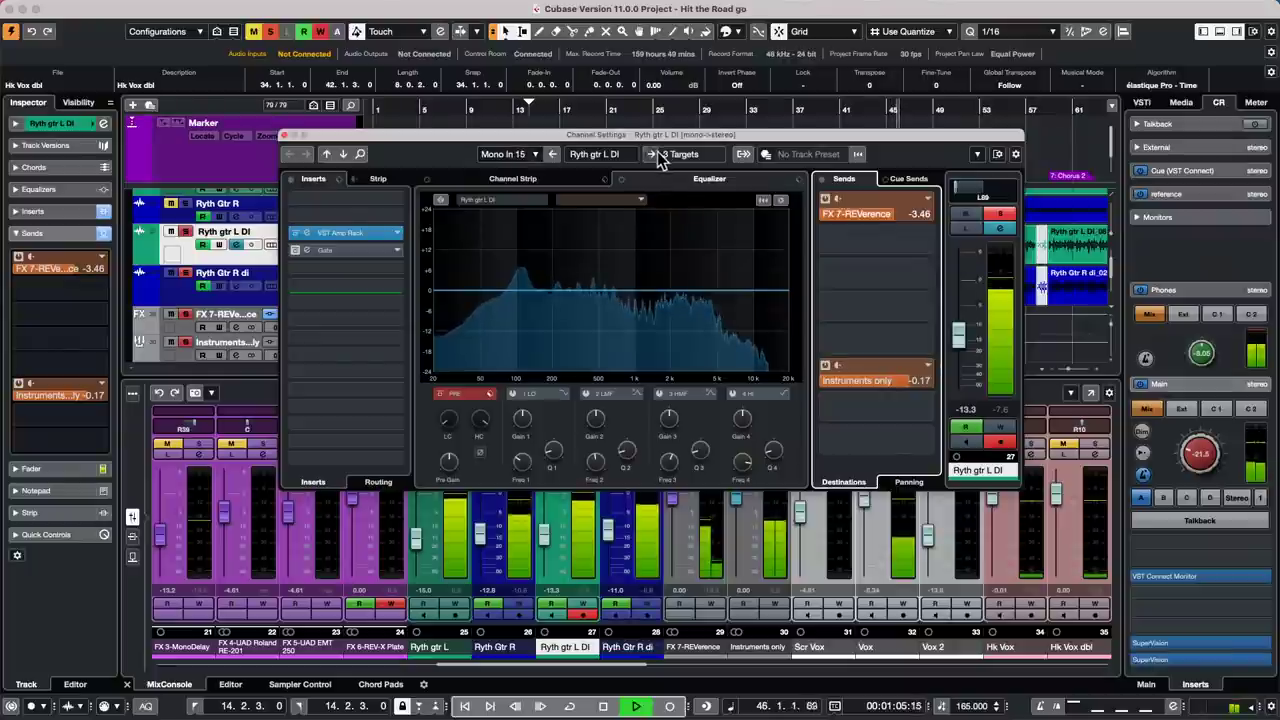
pyautogui.click(343, 154)
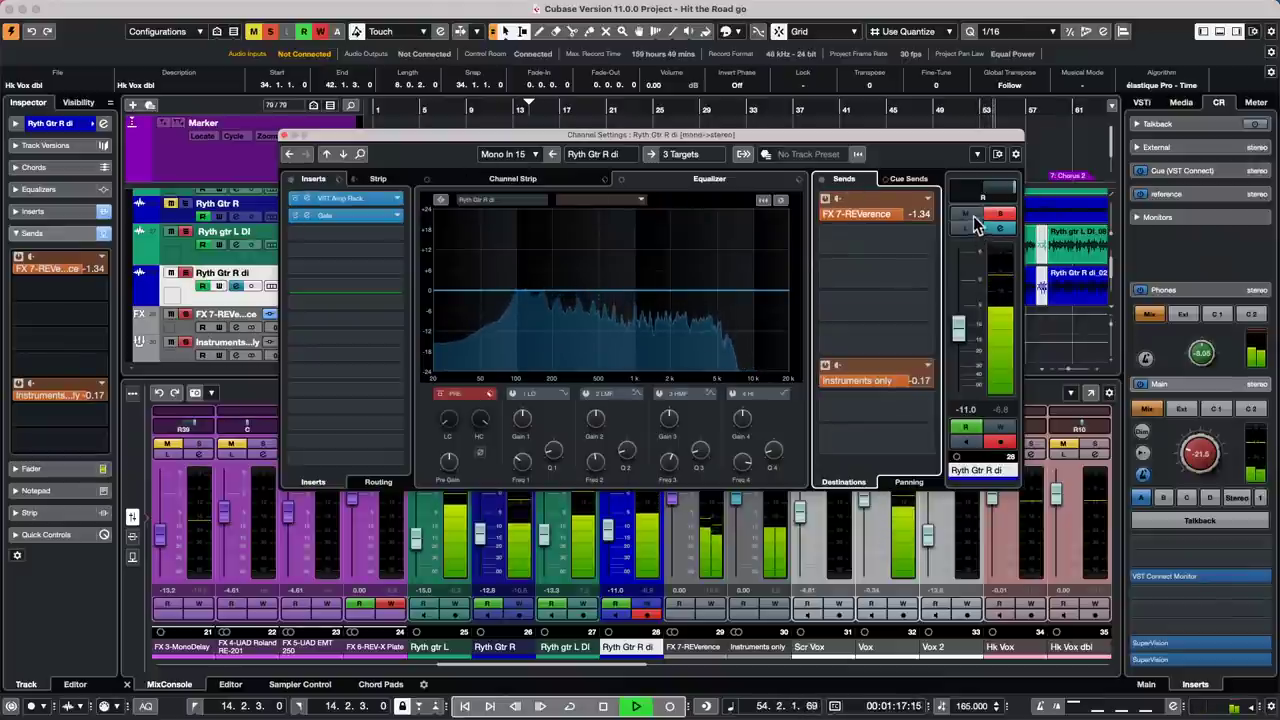
# Step: Pan the FX 7-REVerence send of the Ryth gtr L DI channel hard right and play back the result
pyautogui.click(1004, 222)
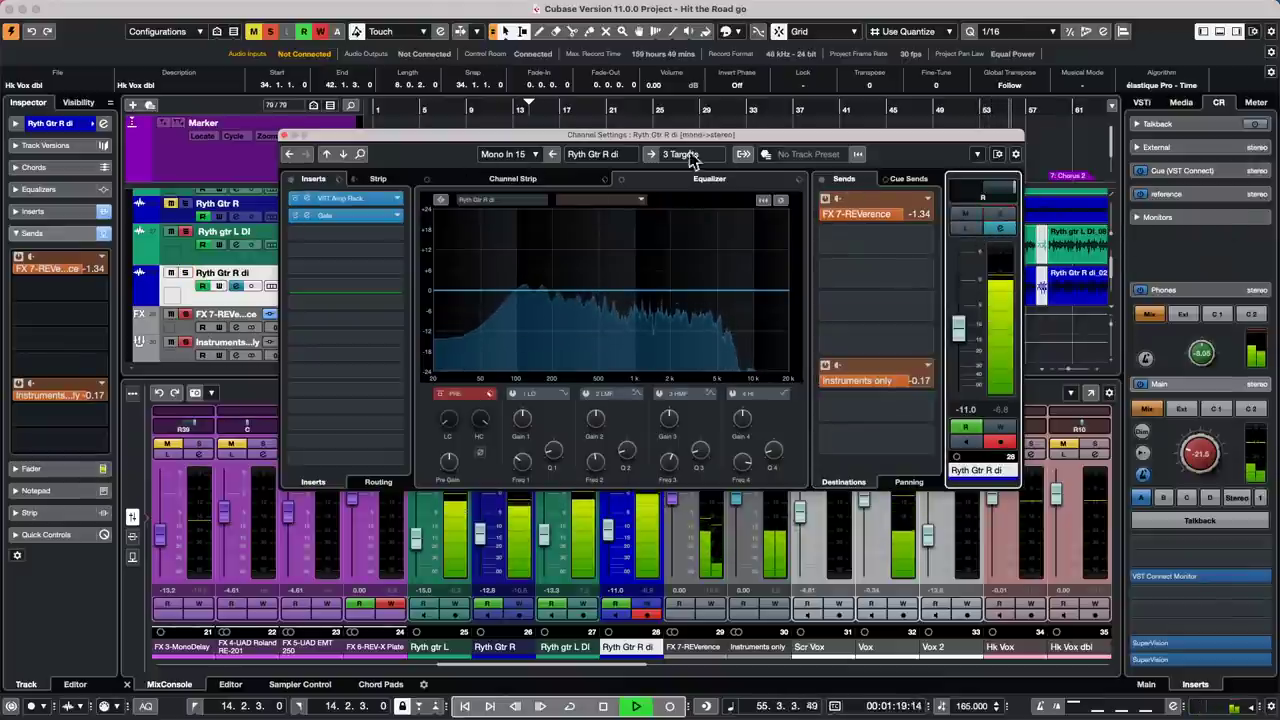
pyautogui.click(327, 155)
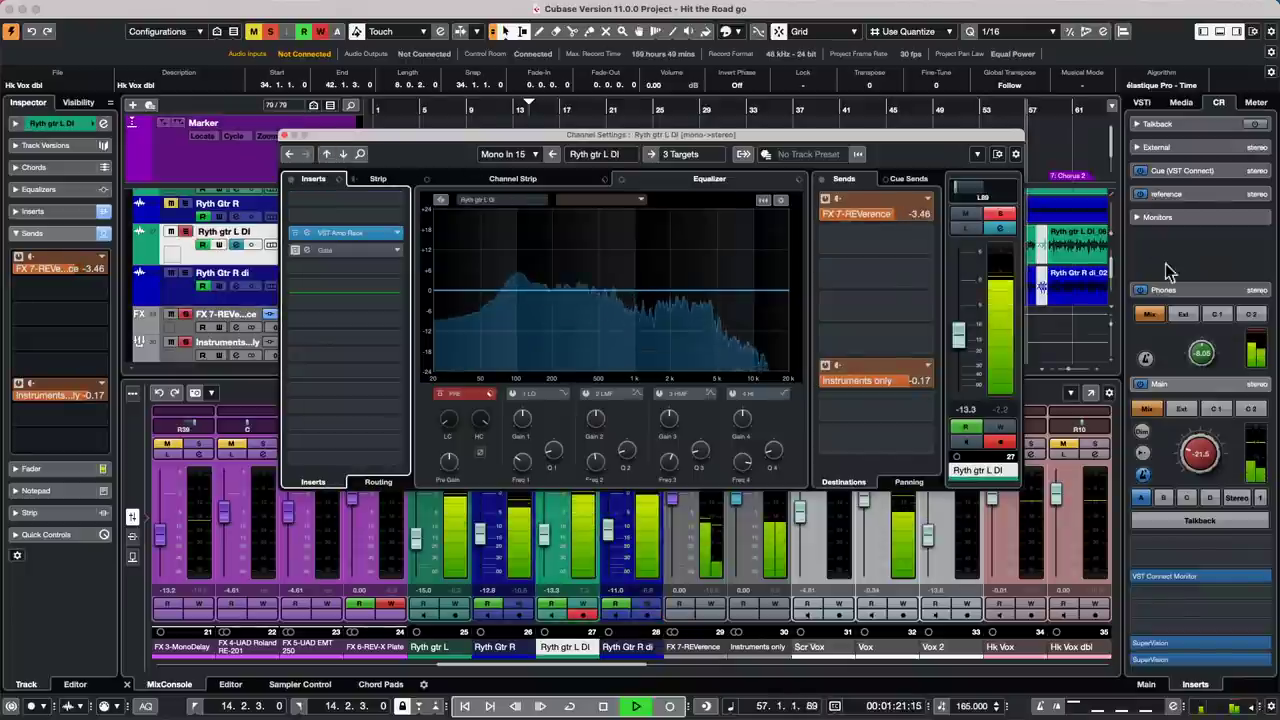
pyautogui.press('space')
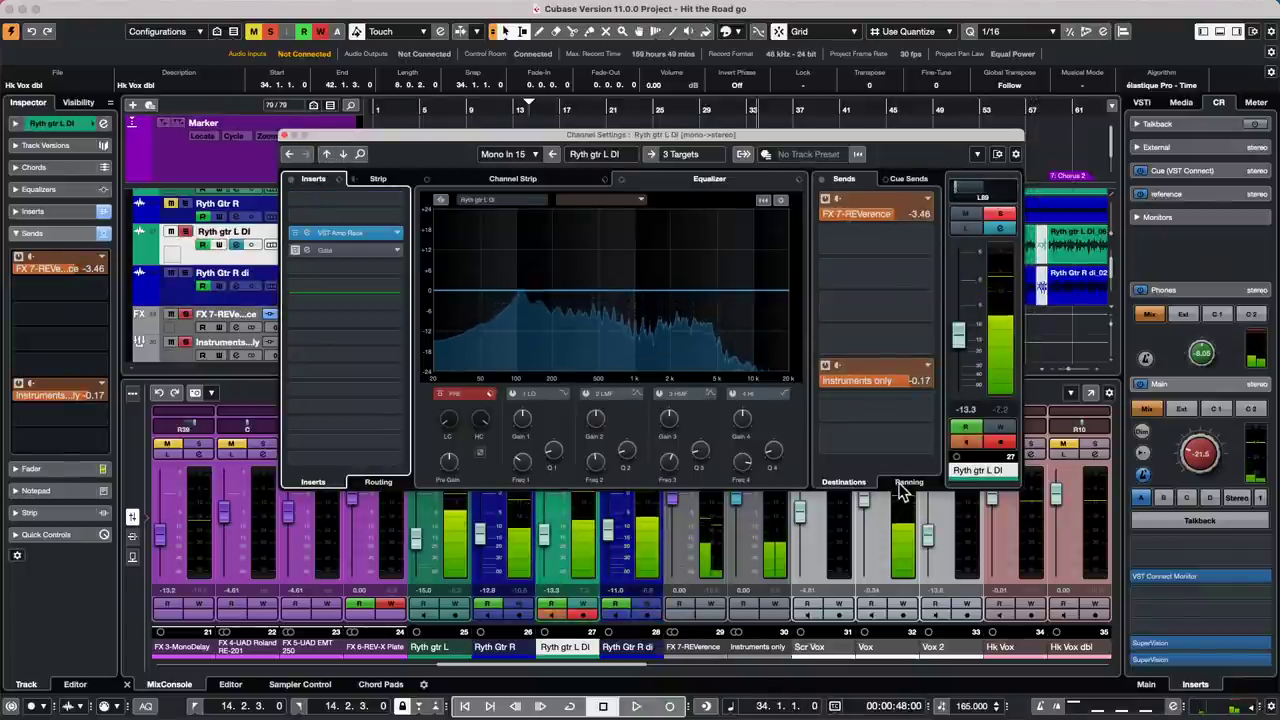
pyautogui.click(902, 484)
pyautogui.moveTo(822, 226); pyautogui.dragTo(955, 198)
pyautogui.press('space')
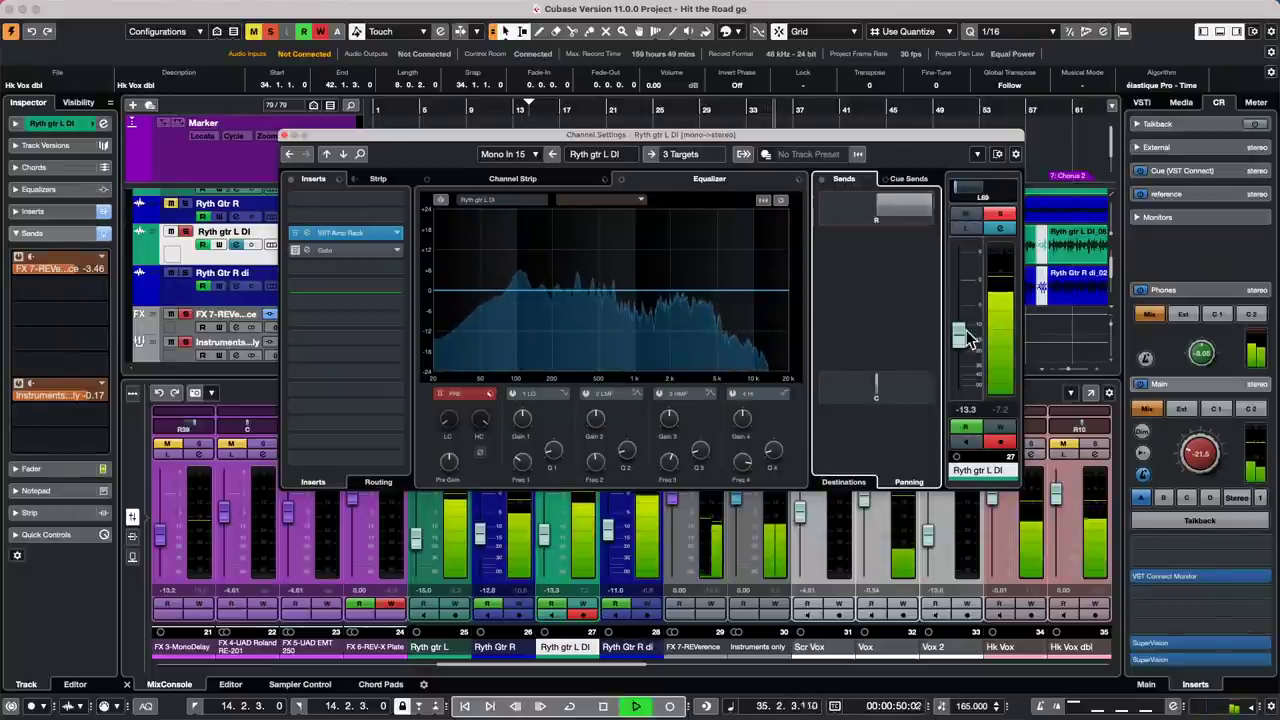
pyautogui.moveTo(958, 335); pyautogui.dragTo(961, 320)
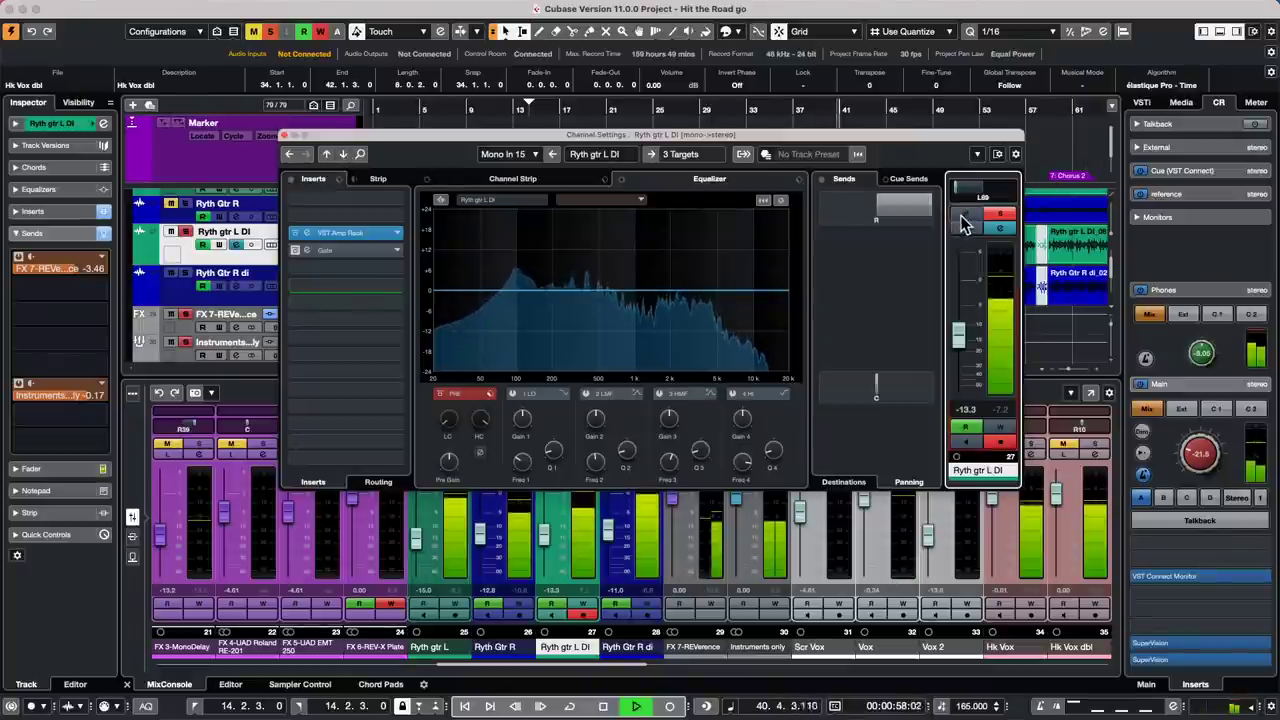
# Step: Pan the FX 7-REVerence send of the Ryth Gtr R di channel hard left
pyautogui.click(343, 156)
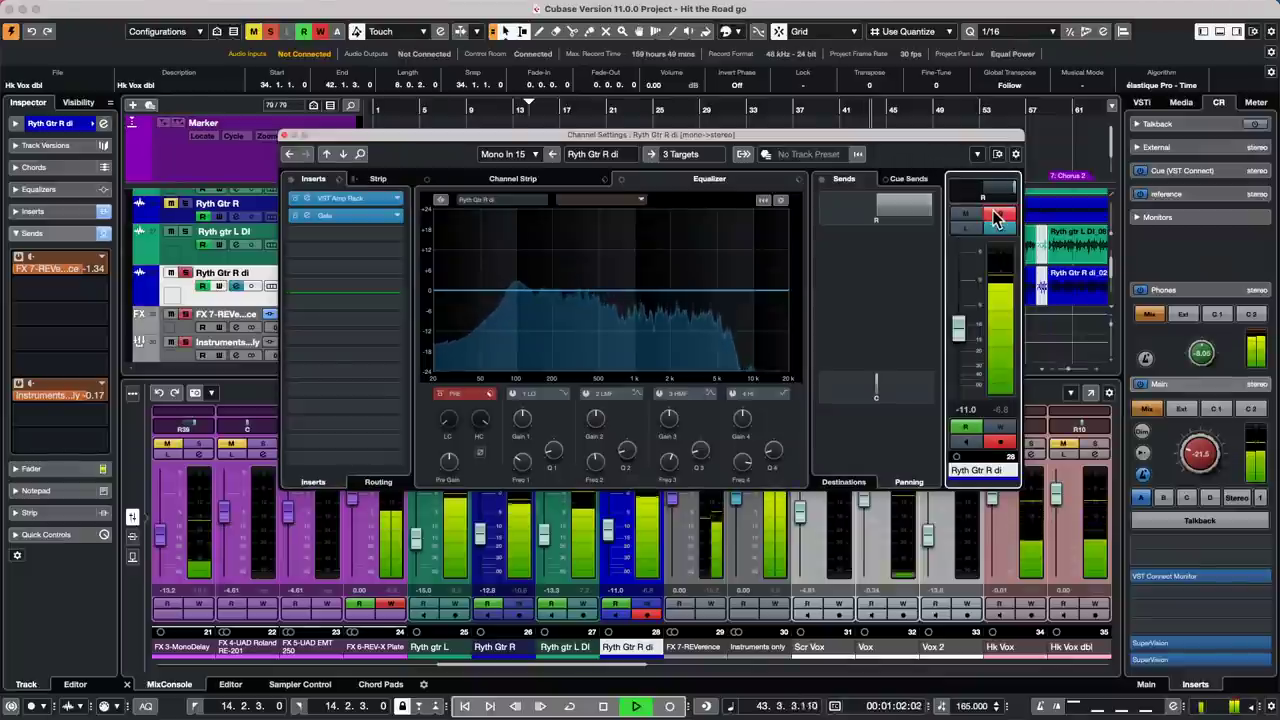
pyautogui.click(995, 213)
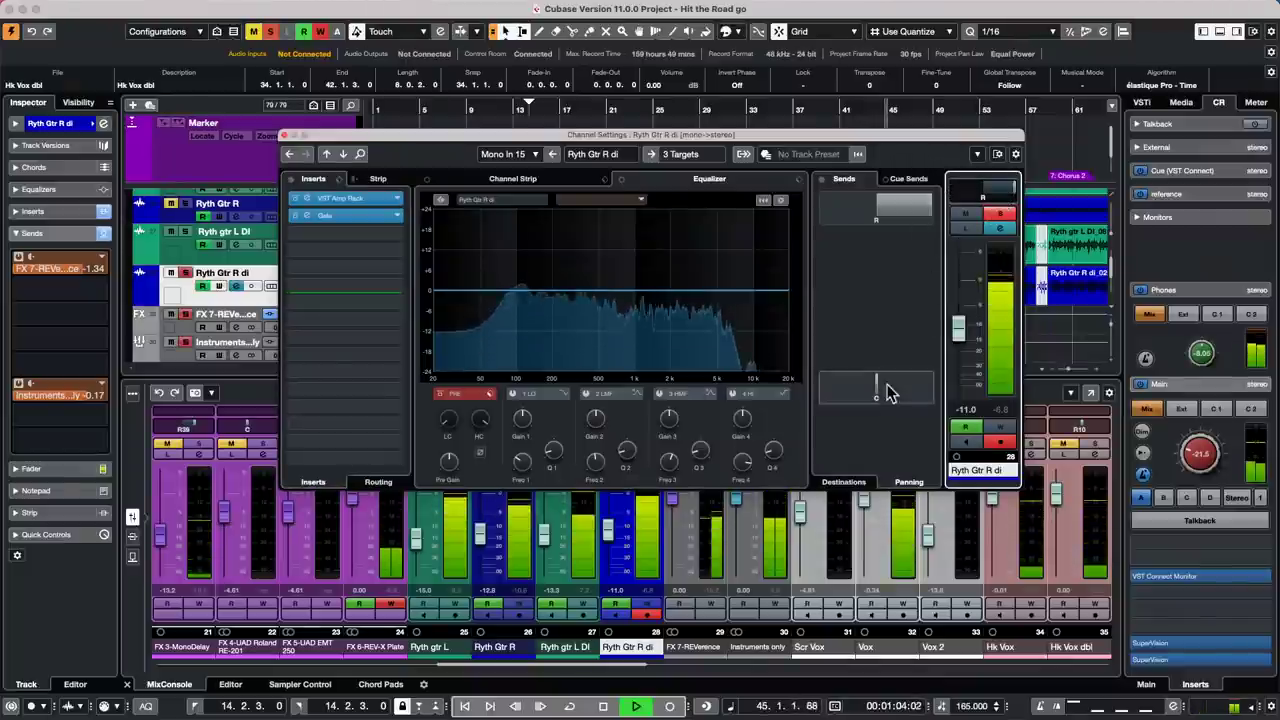
pyautogui.moveTo(910, 222); pyautogui.dragTo(820, 208)
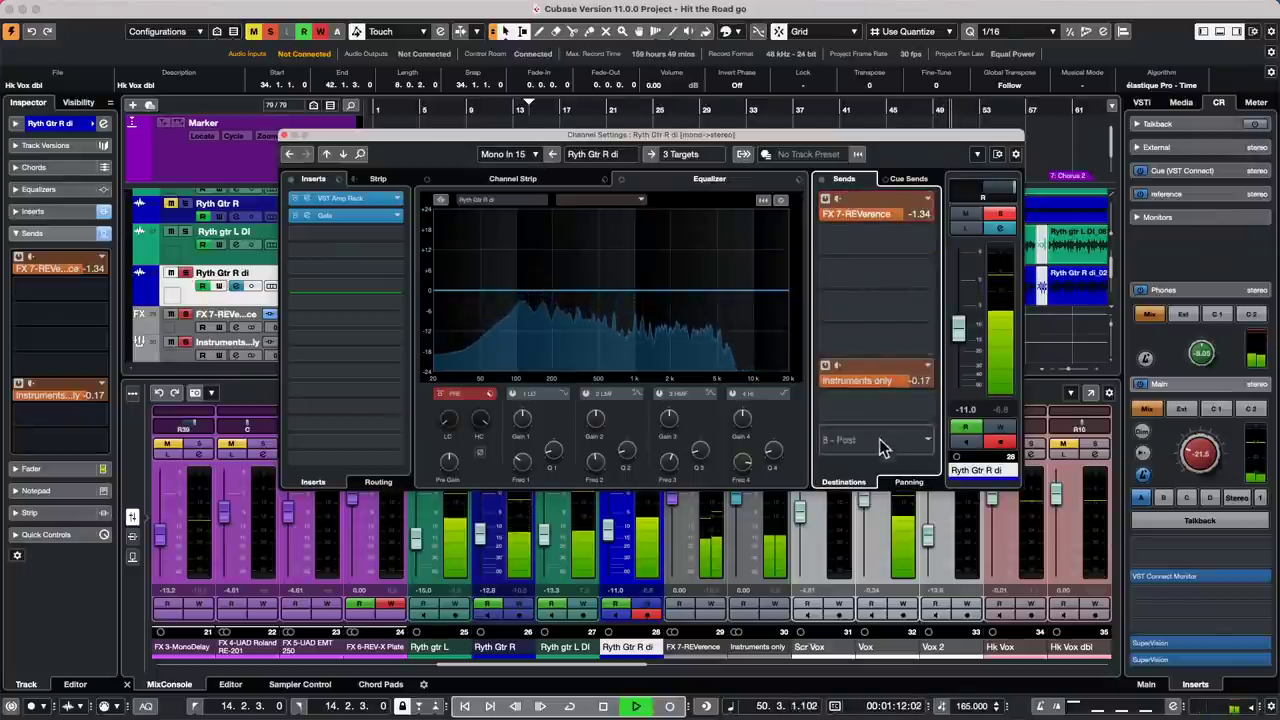
pyautogui.click(909, 483)
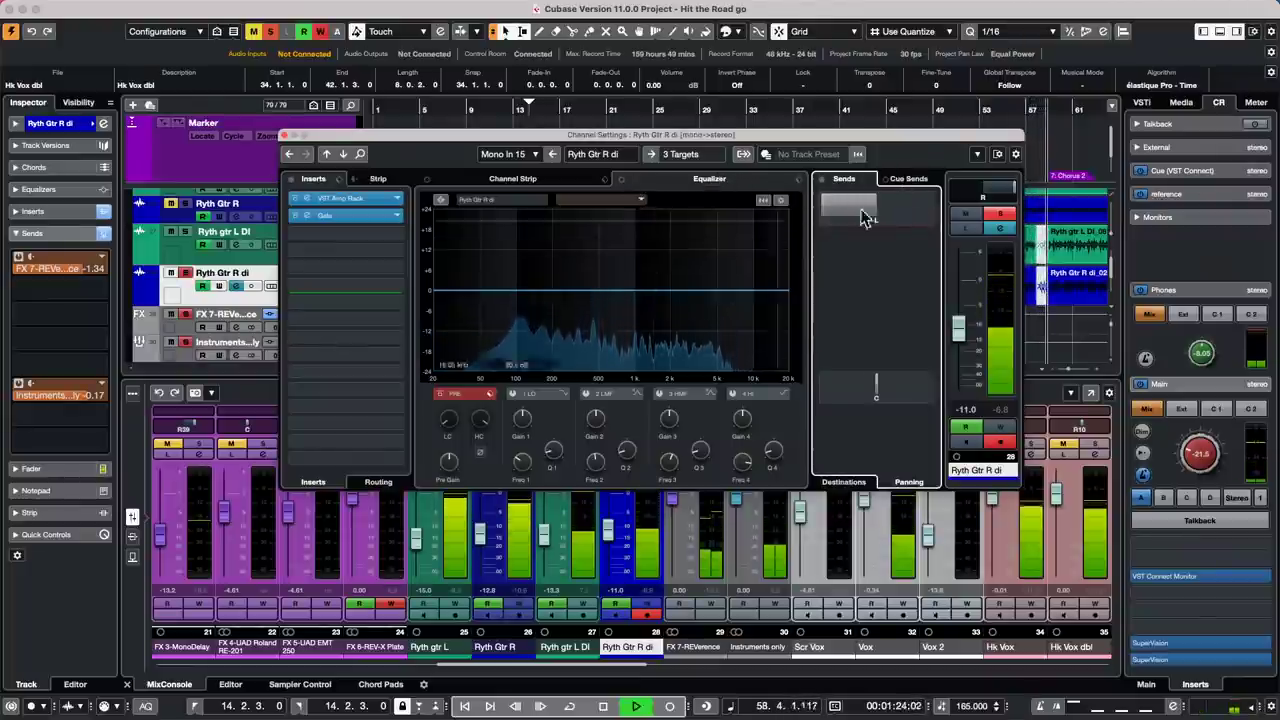
# Step: Clear all solos, solo the Ryth gtr L DI and Ryth Gtr R di tracks again, and stop playback
pyautogui.click(280, 45)
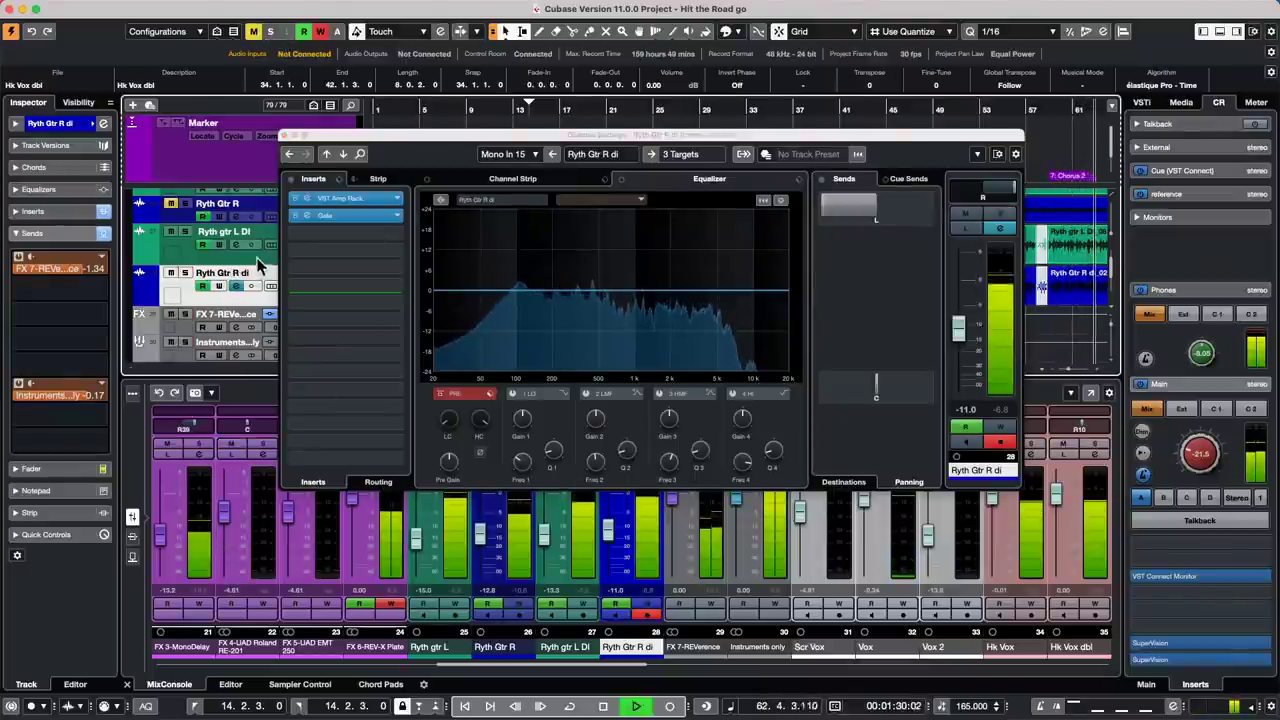
pyautogui.click(186, 233)
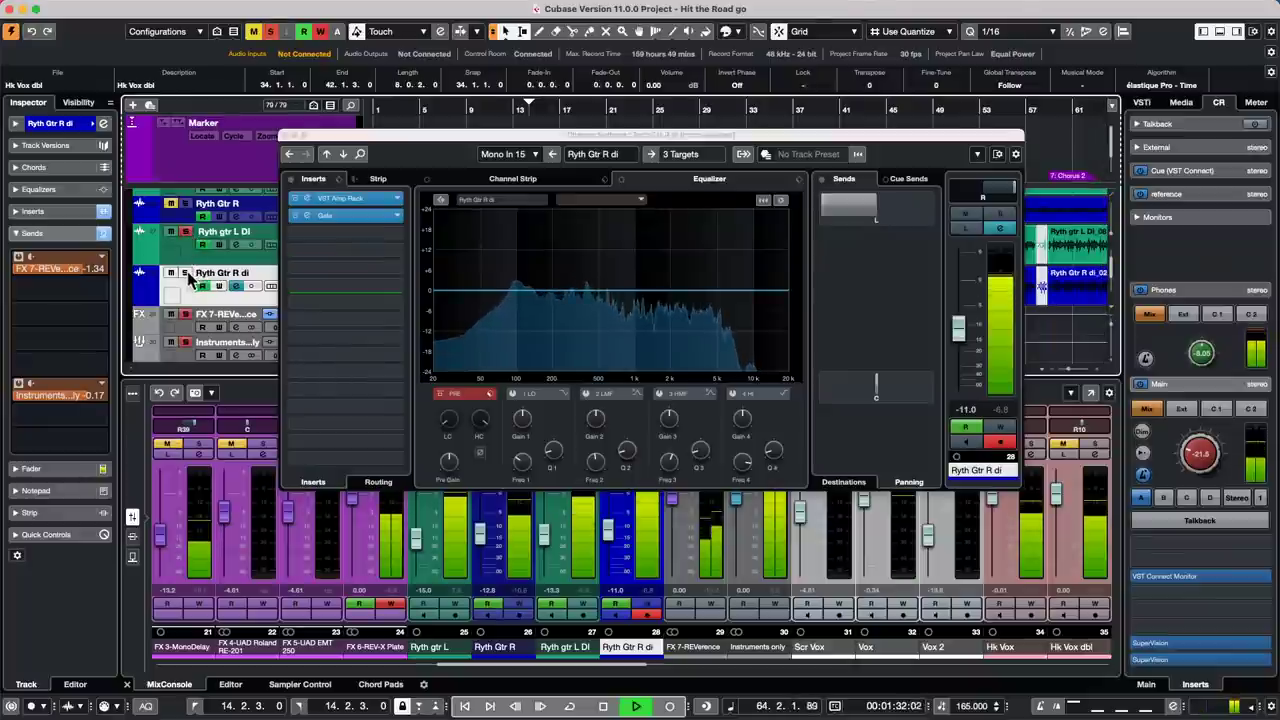
pyautogui.click(185, 273)
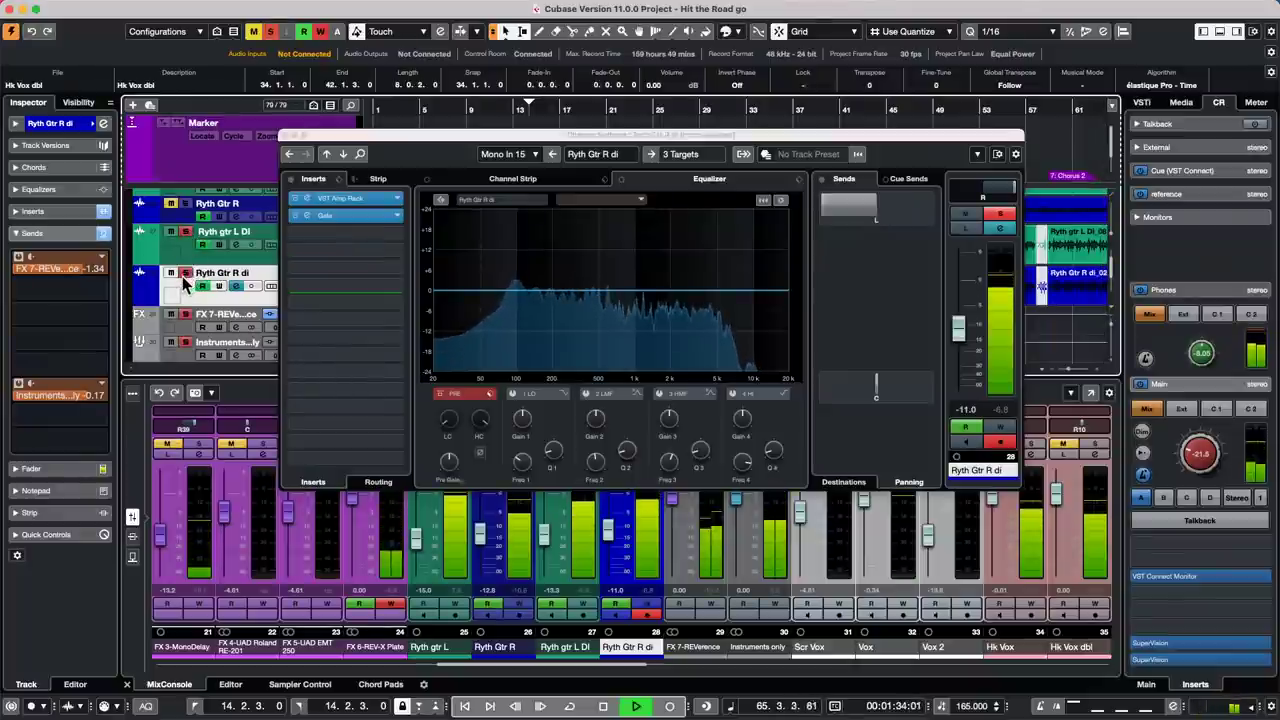
pyautogui.press('space')
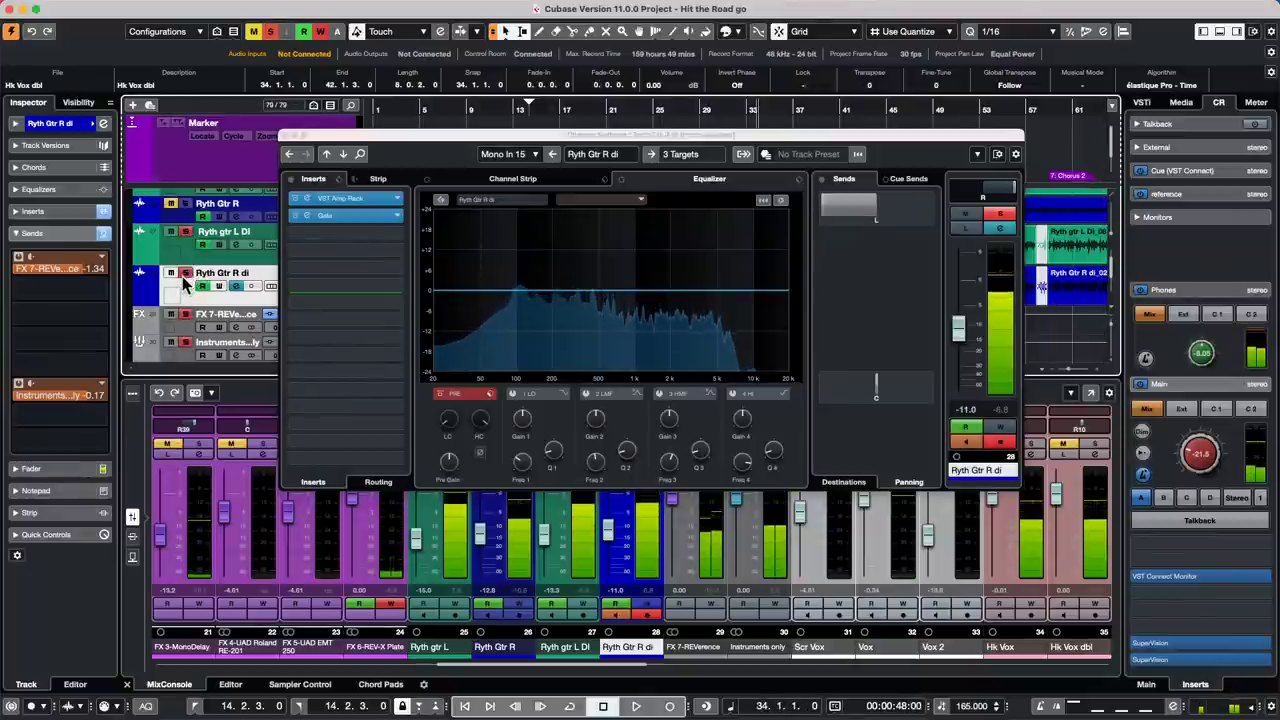
# Step: Examine the cue sends, send destinations and send panning of Ryth Gtr R di, and close its channel settings
pyautogui.click(900, 180)
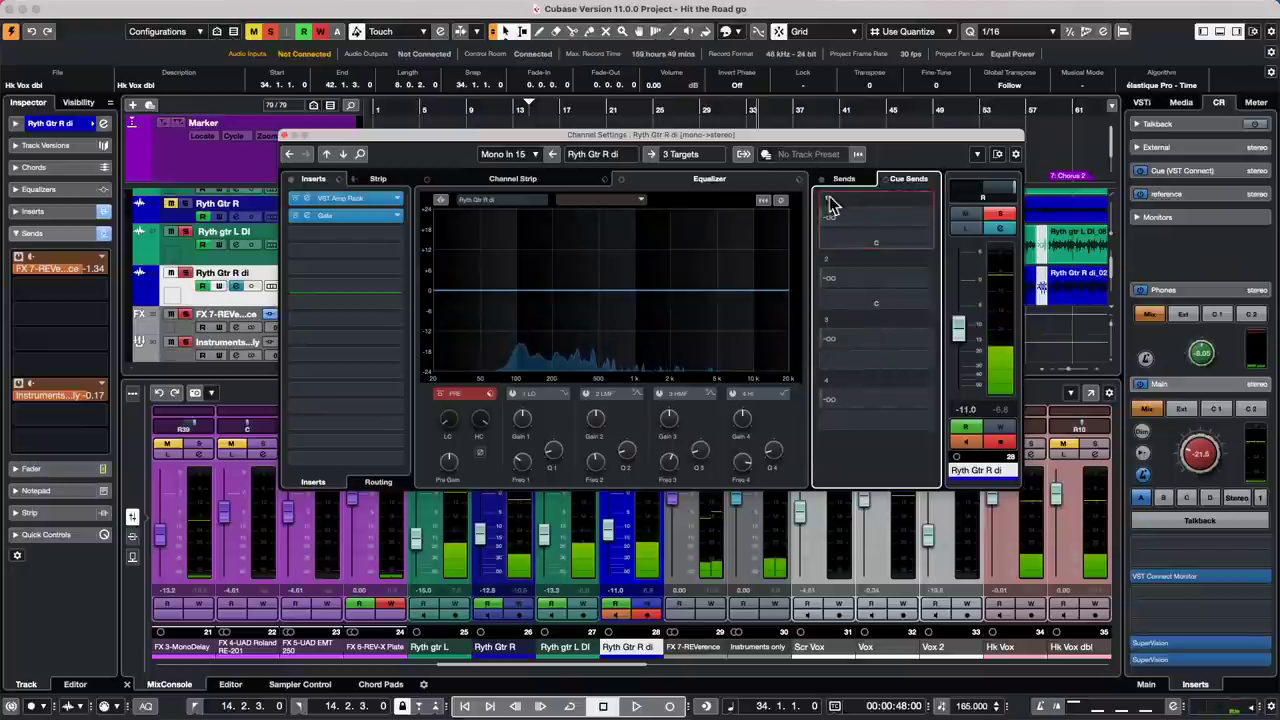
pyautogui.click(844, 178)
pyautogui.click(845, 484)
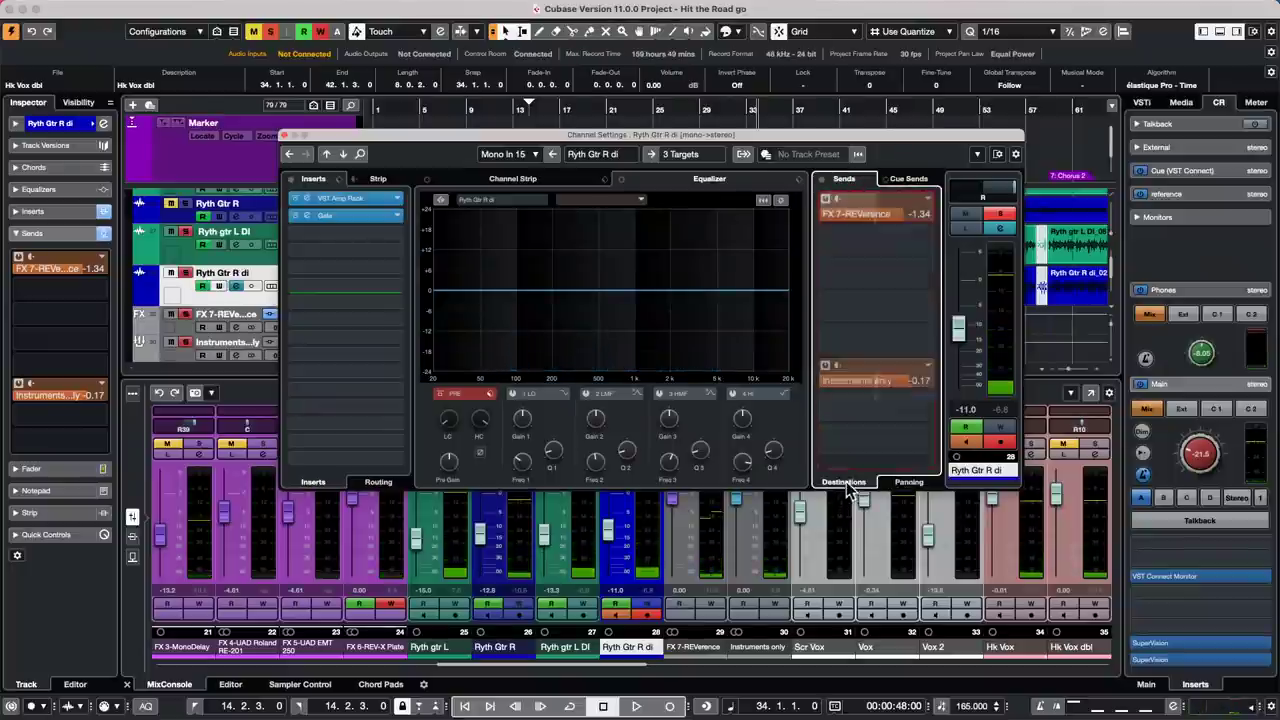
pyautogui.click(909, 484)
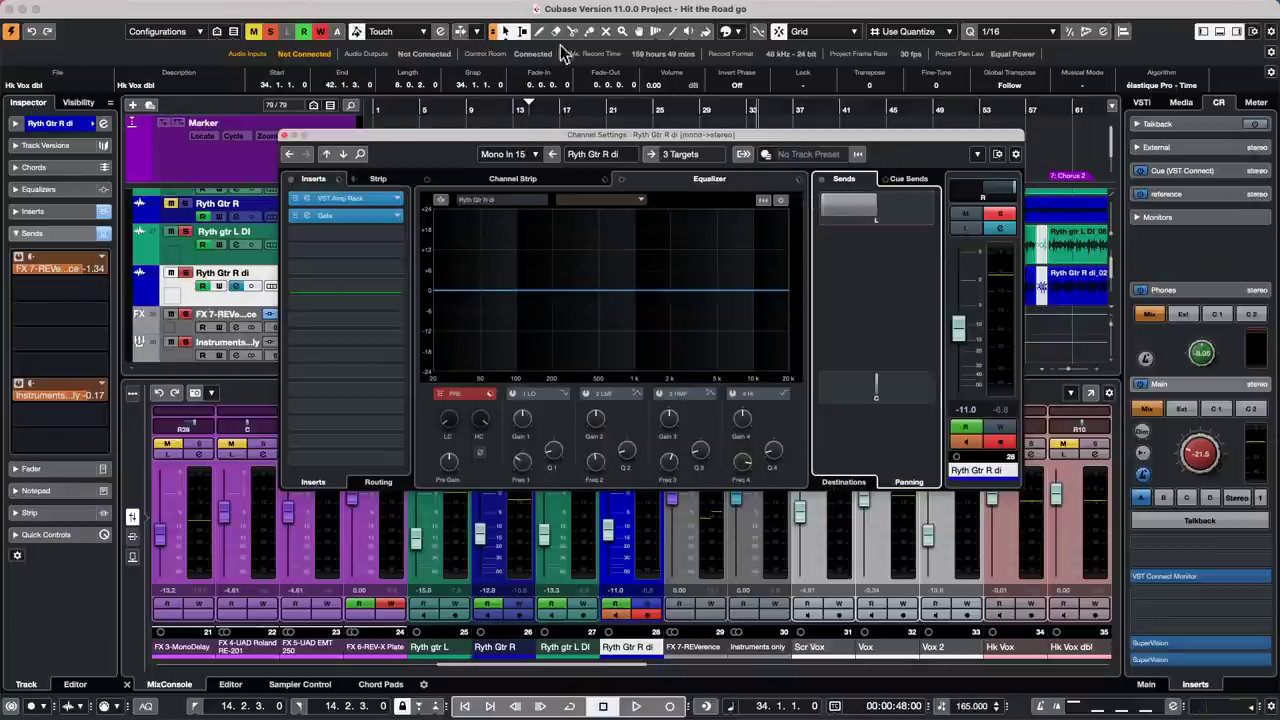
pyautogui.click(284, 135)
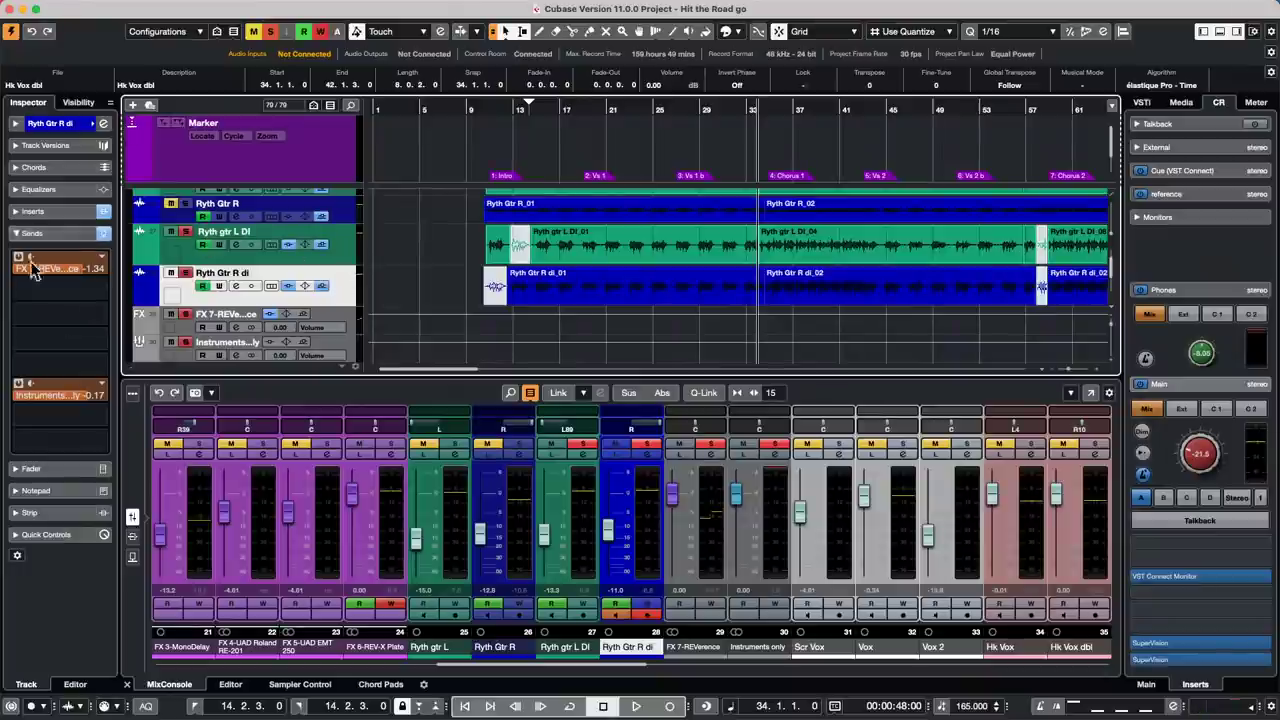
# Step: Show the inserts of the Ryth Gtr R di track and clear every solo in the project
pyautogui.click(60, 214)
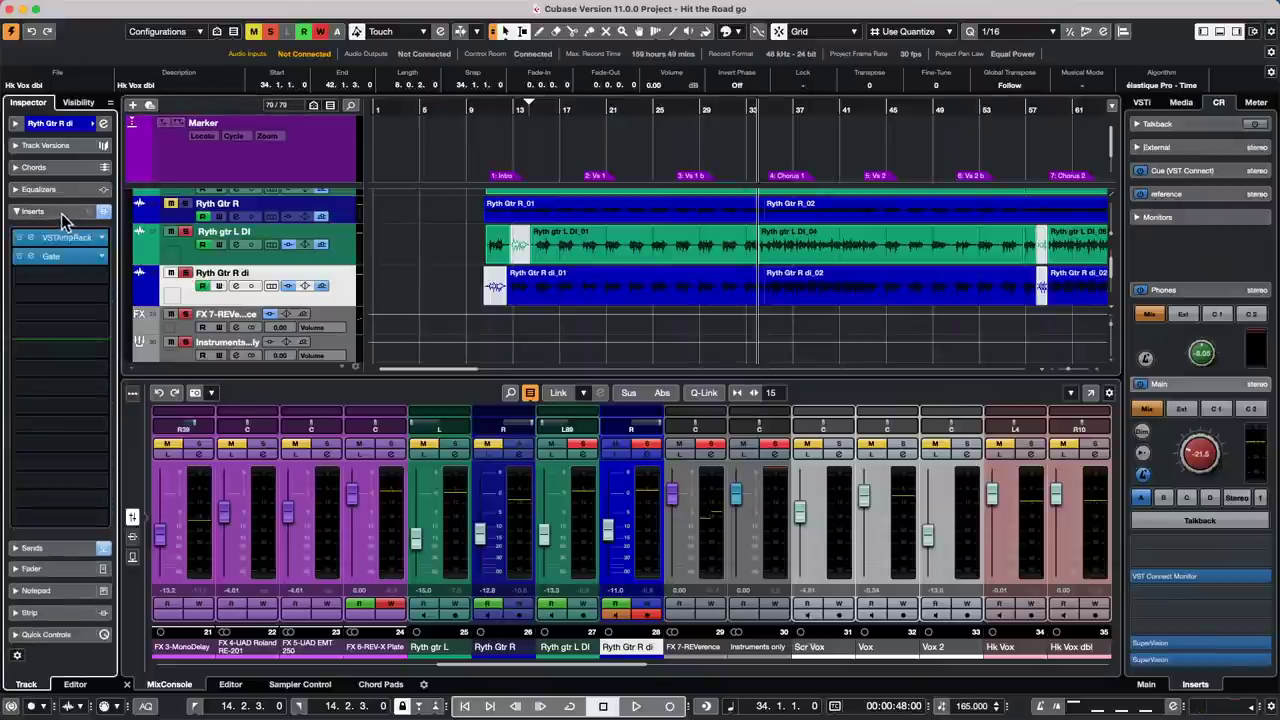
pyautogui.scroll(10, 262, 247)
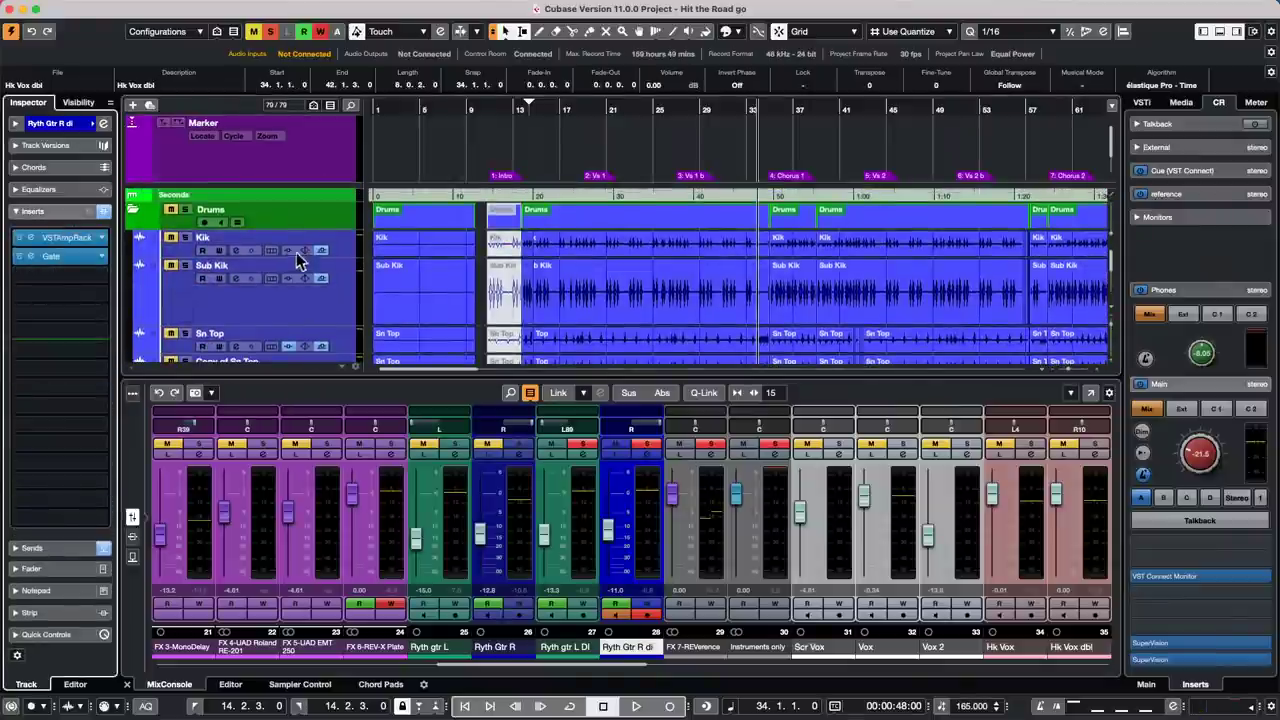
pyautogui.click(268, 33)
pyautogui.scroll(-8, 267, 211)
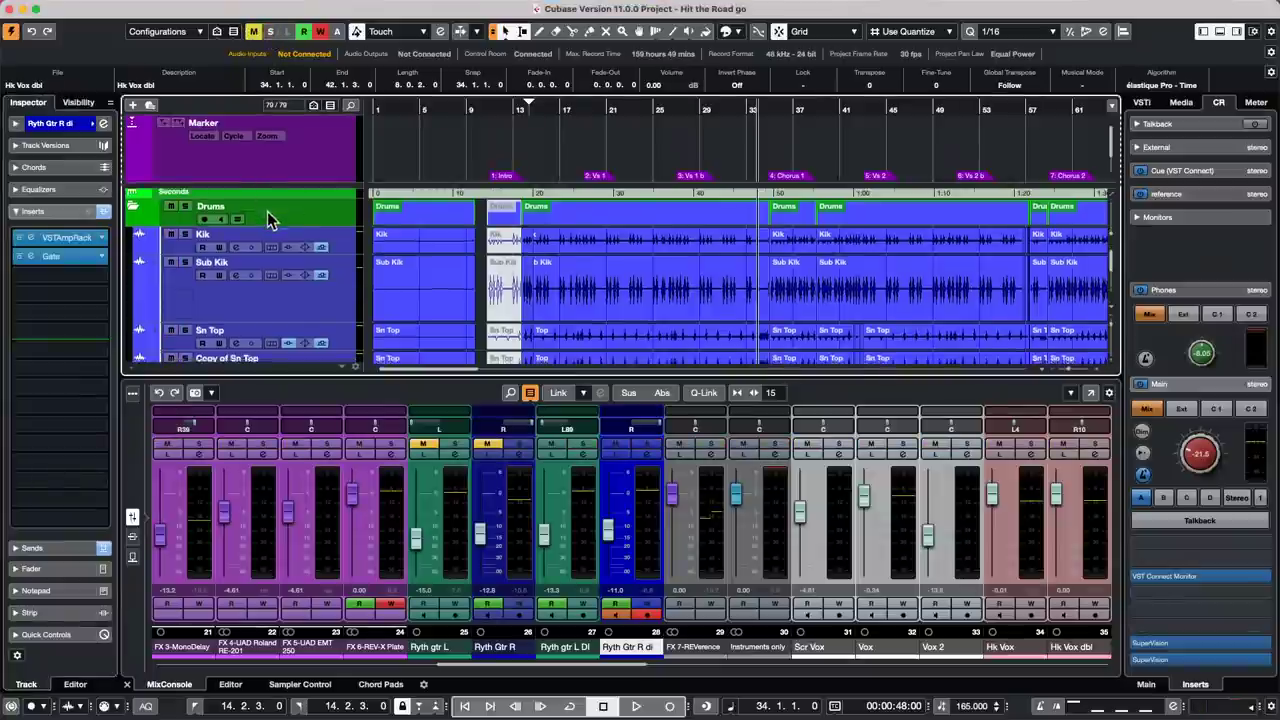
pyautogui.scroll(5, 272, 218)
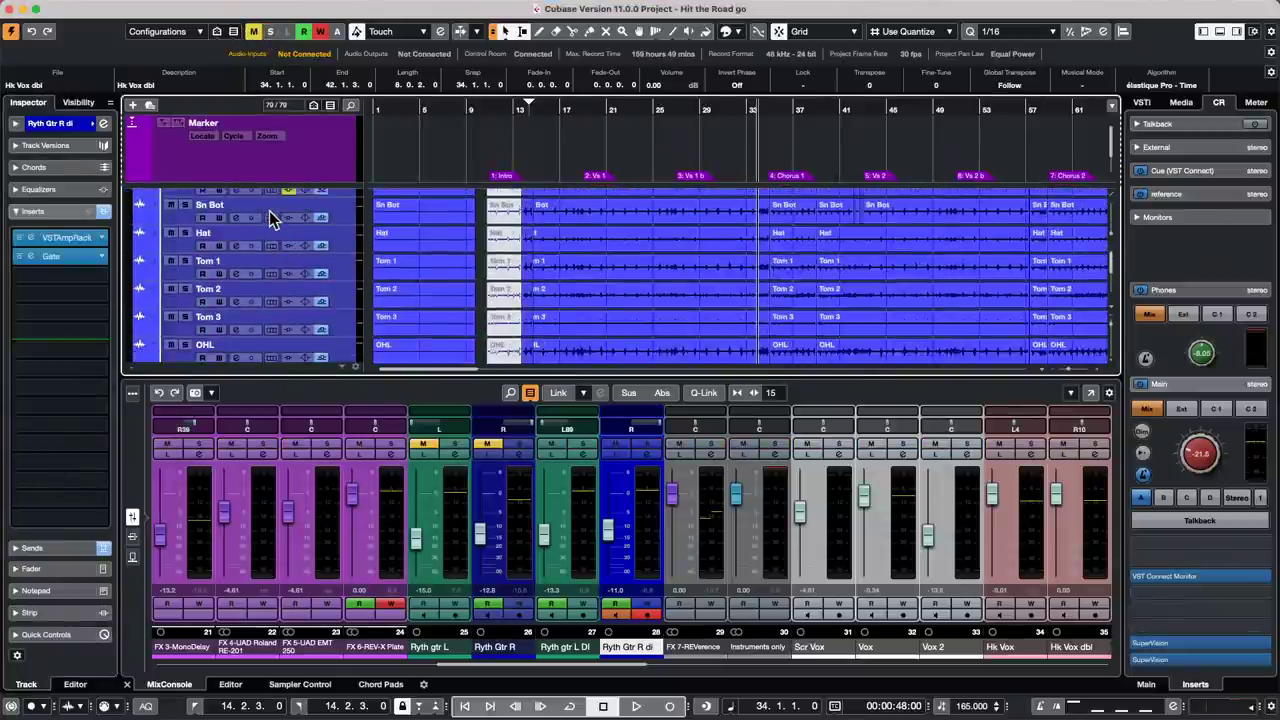
pyautogui.scroll(-5, 272, 218)
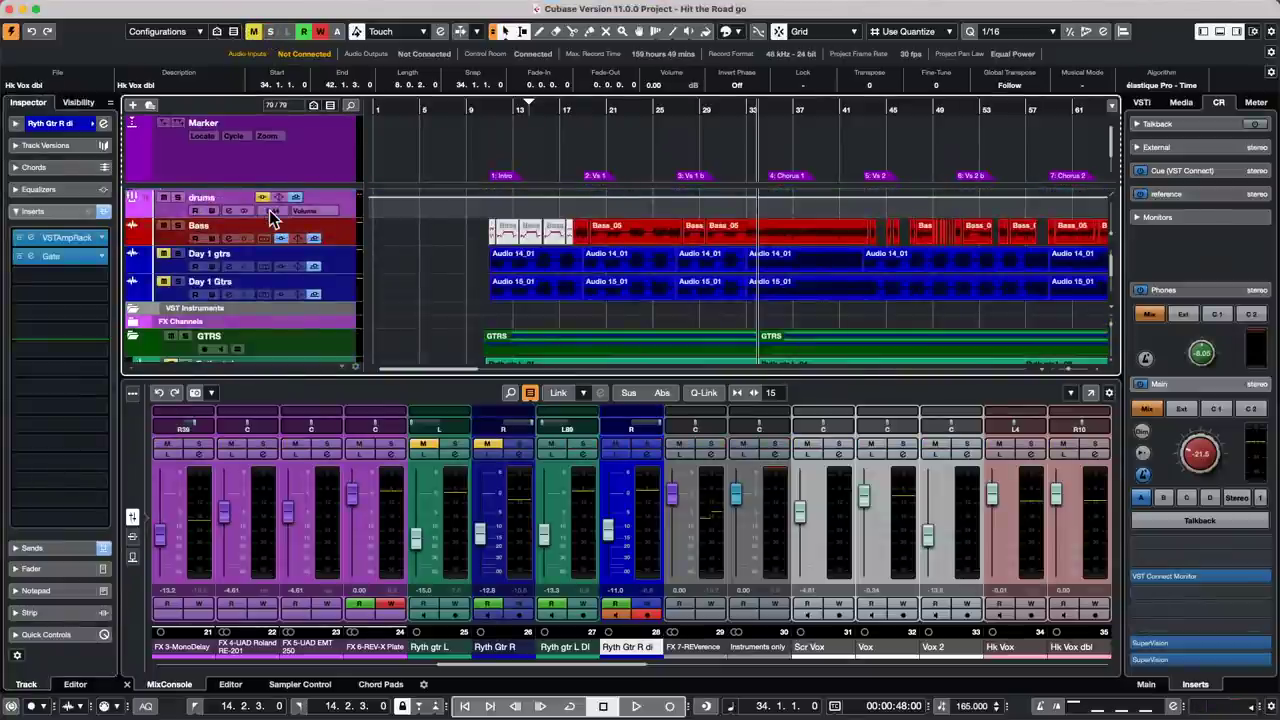
# Step: Play the mix and examine which tracks are soloed or muted, from the Drums folder down to the Stereo output
pyautogui.scroll(1, 270, 218)
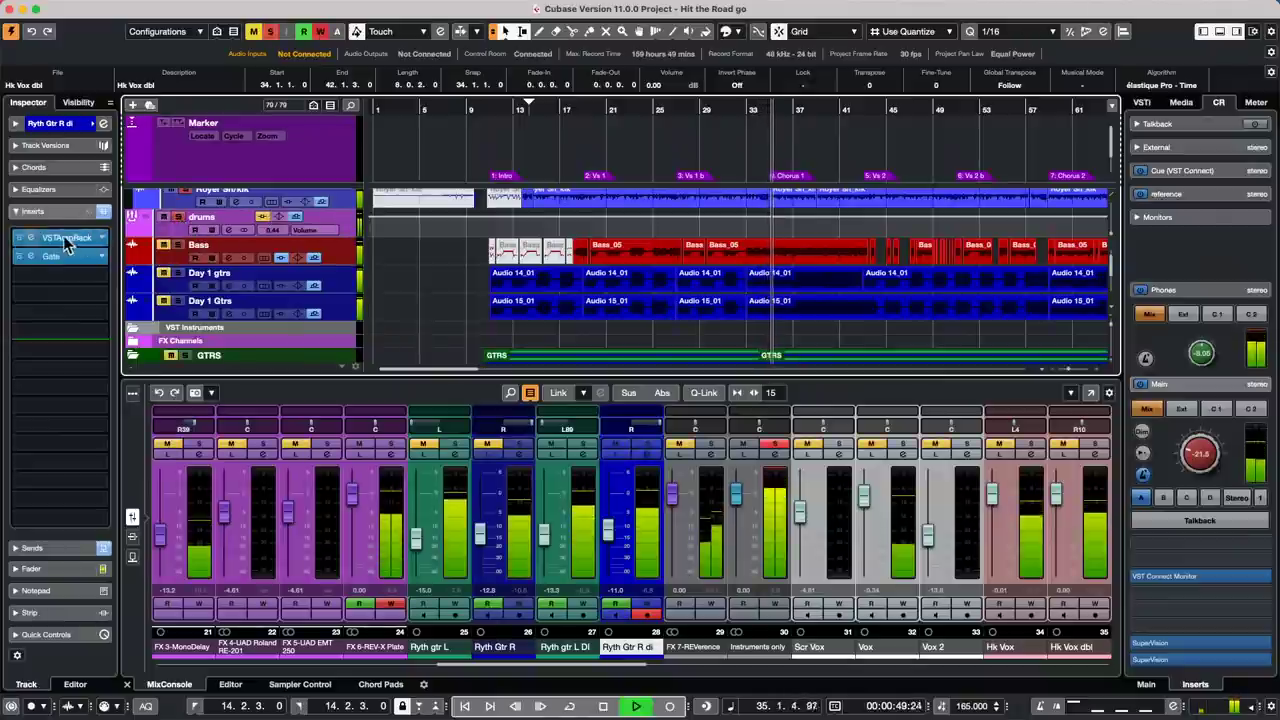
pyautogui.scroll(-6, 264, 248)
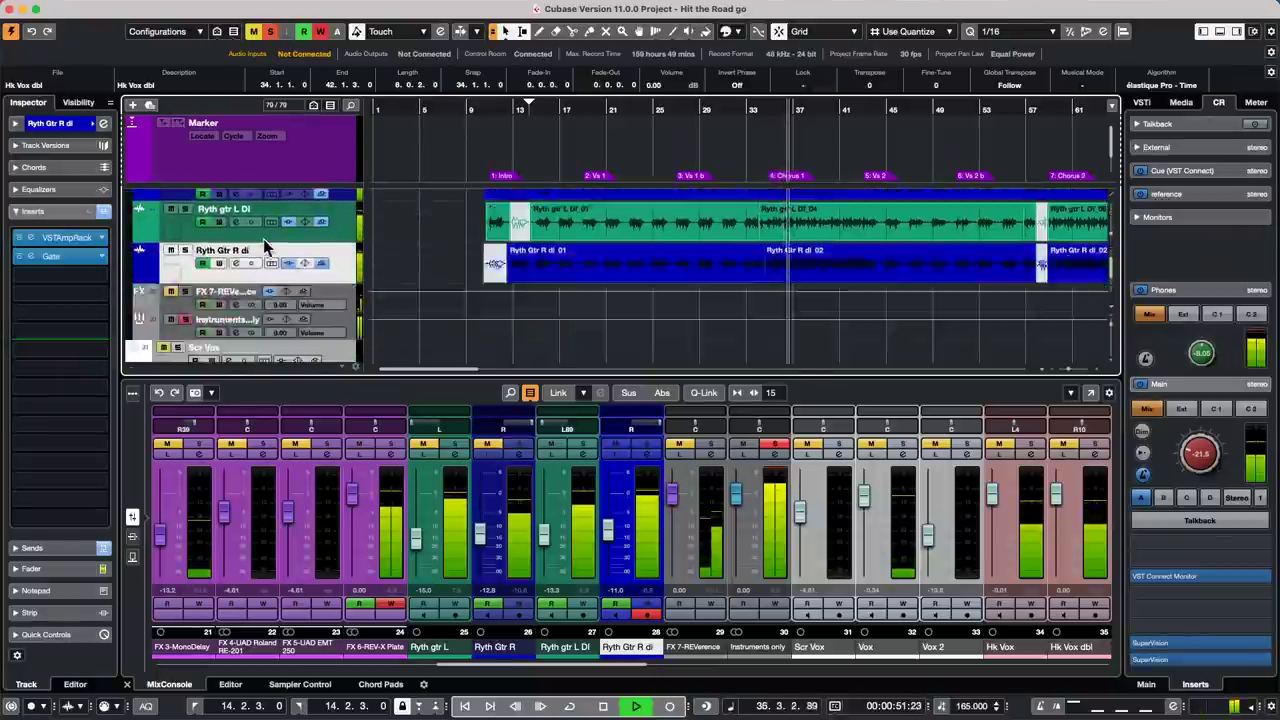
pyautogui.scroll(-10, 265, 248)
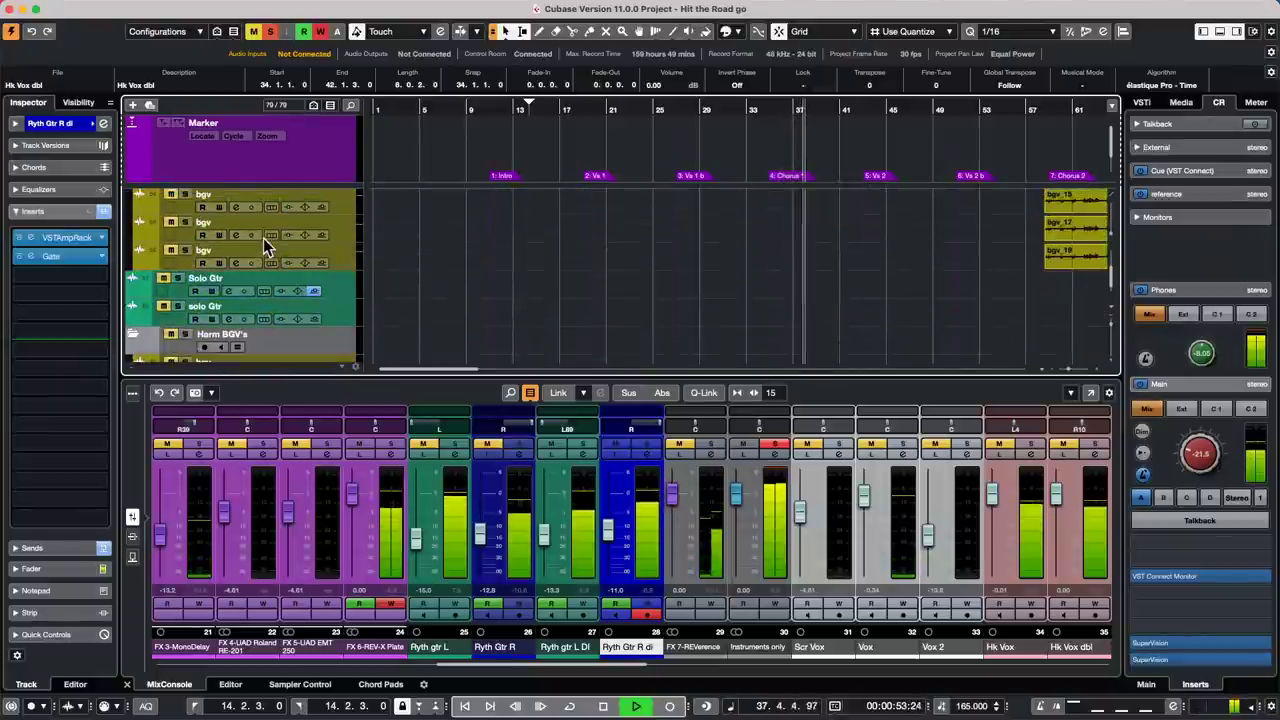
pyautogui.scroll(-8, 263, 238)
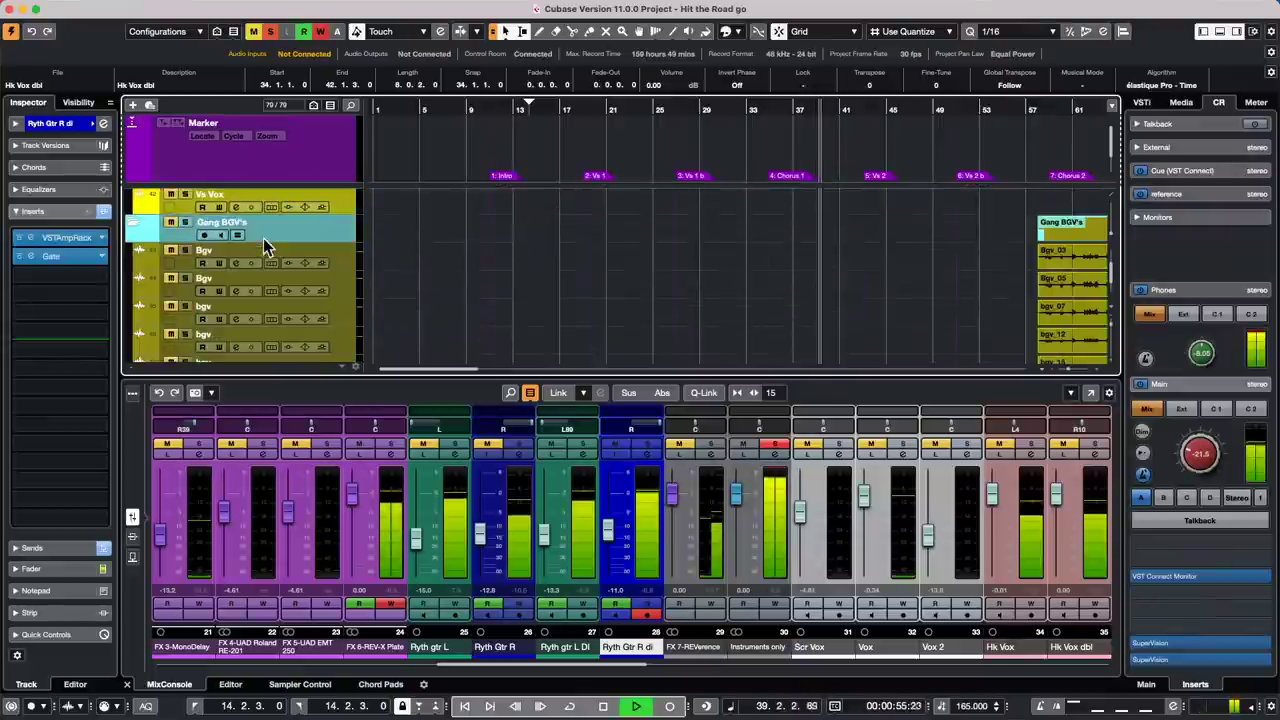
pyautogui.scroll(-5, 265, 237)
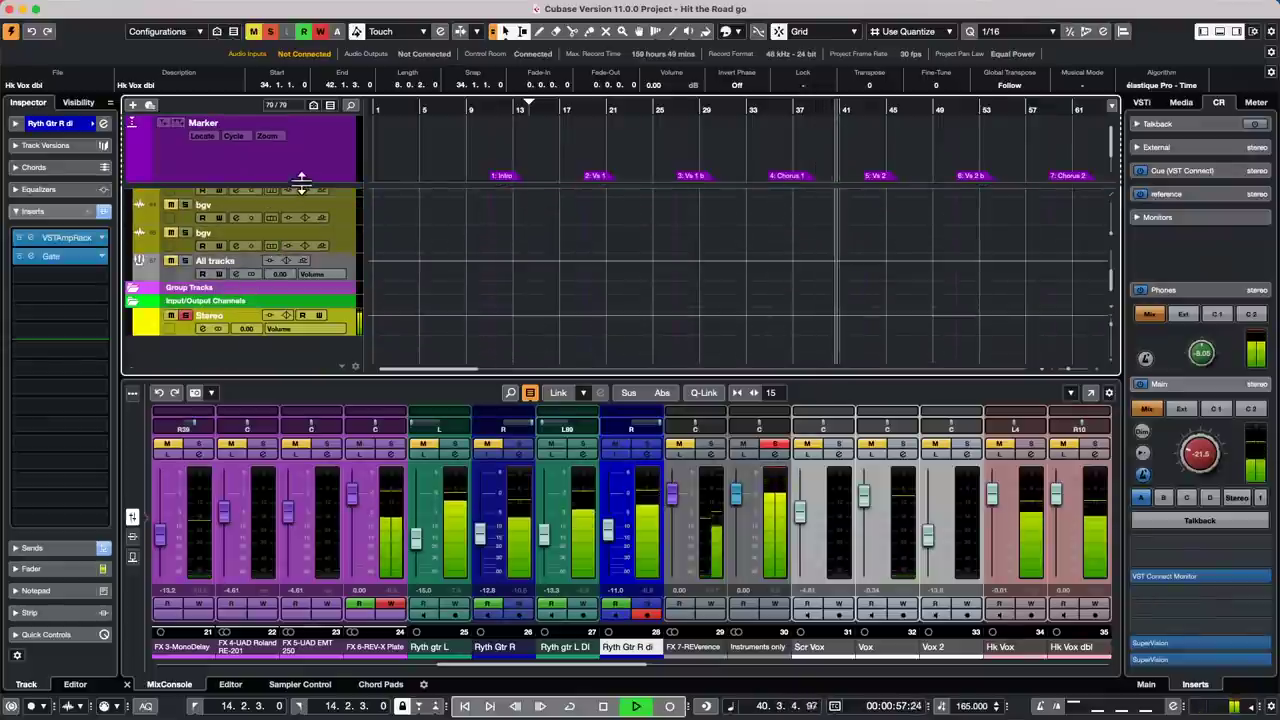
pyautogui.scroll(5, 298, 228)
pyautogui.scroll(6, 297, 225)
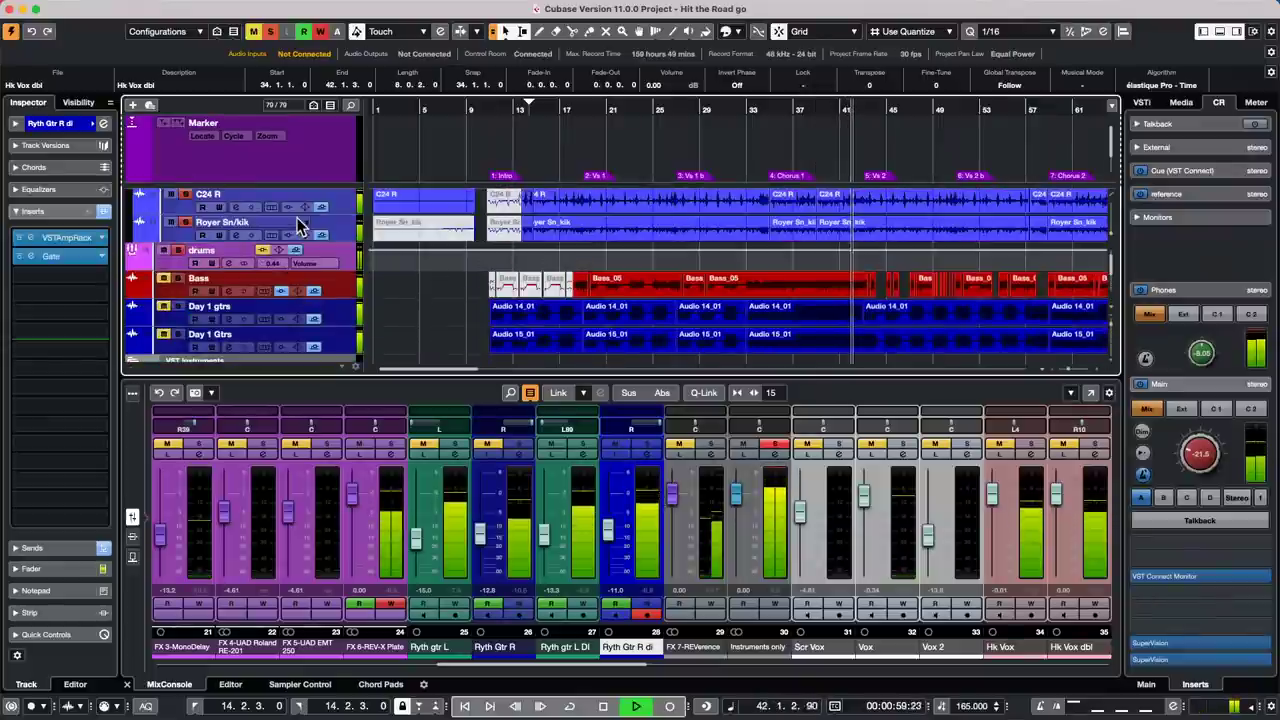
pyautogui.scroll(-3, 297, 215)
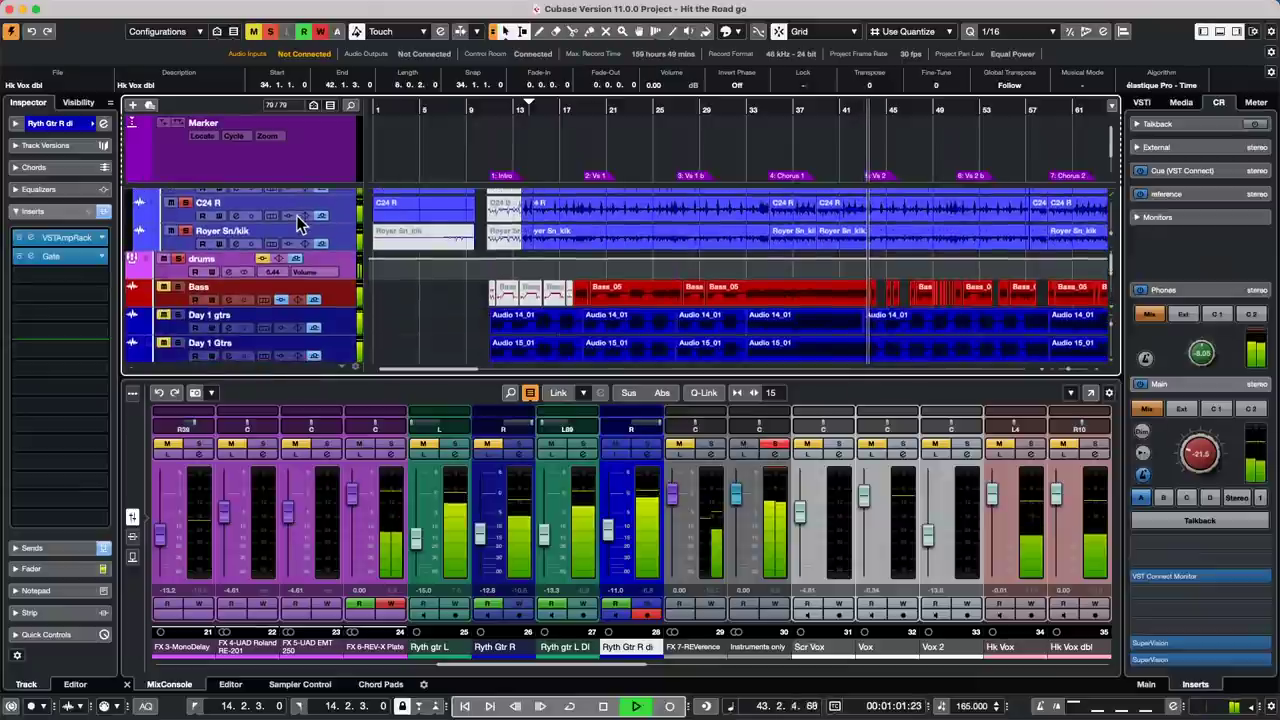
pyautogui.scroll(-1, 258, 258)
pyautogui.scroll(-5, 259, 256)
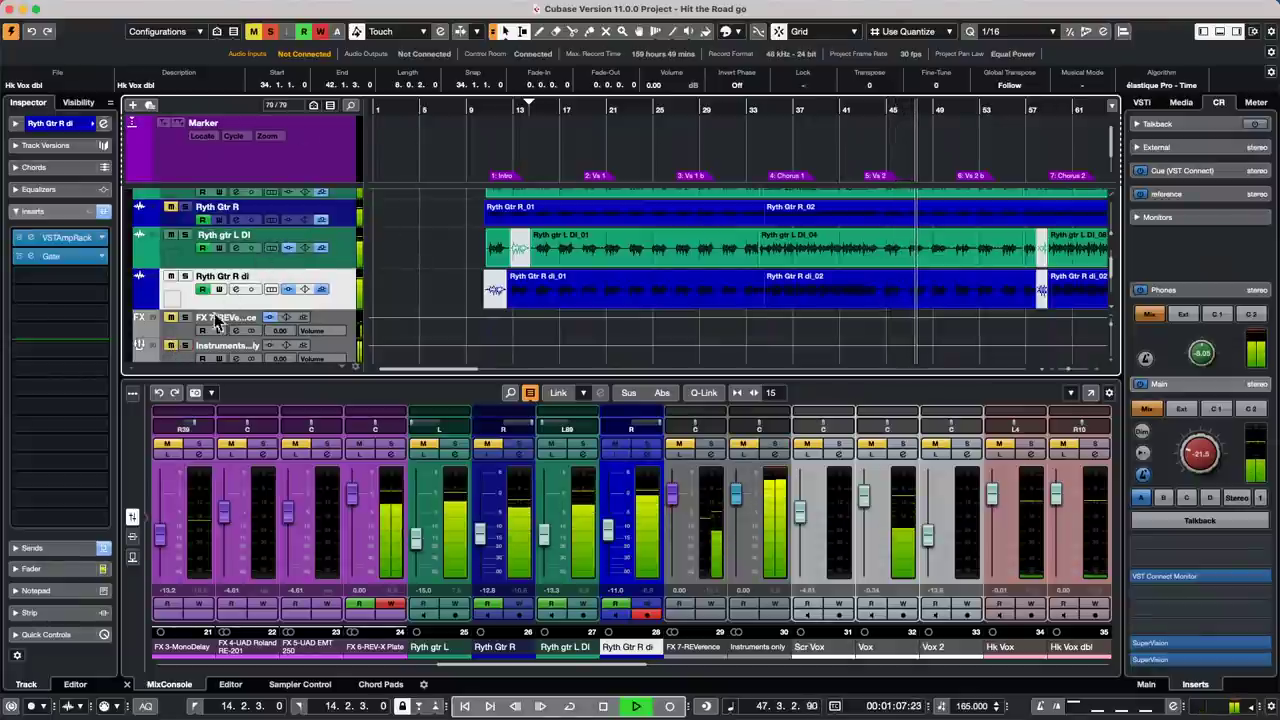
pyautogui.scroll(-1, 266, 280)
pyautogui.scroll(-2, 286, 257)
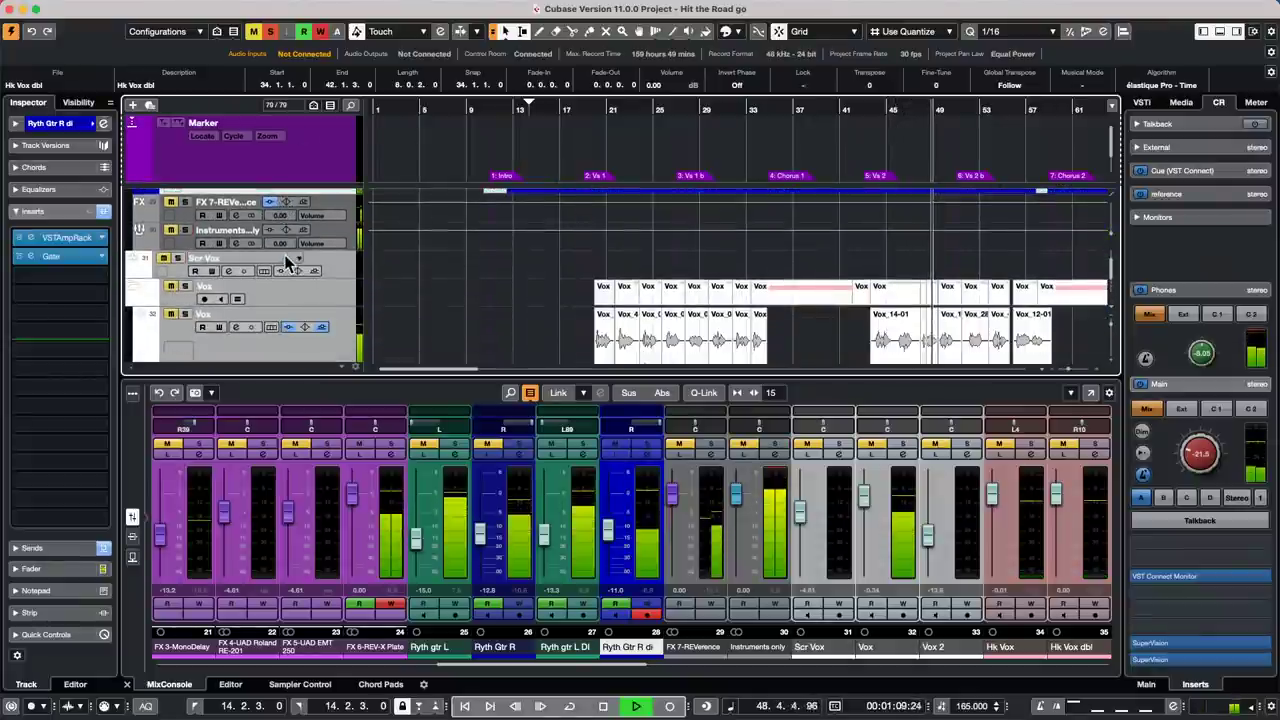
pyautogui.scroll(10, 286, 254)
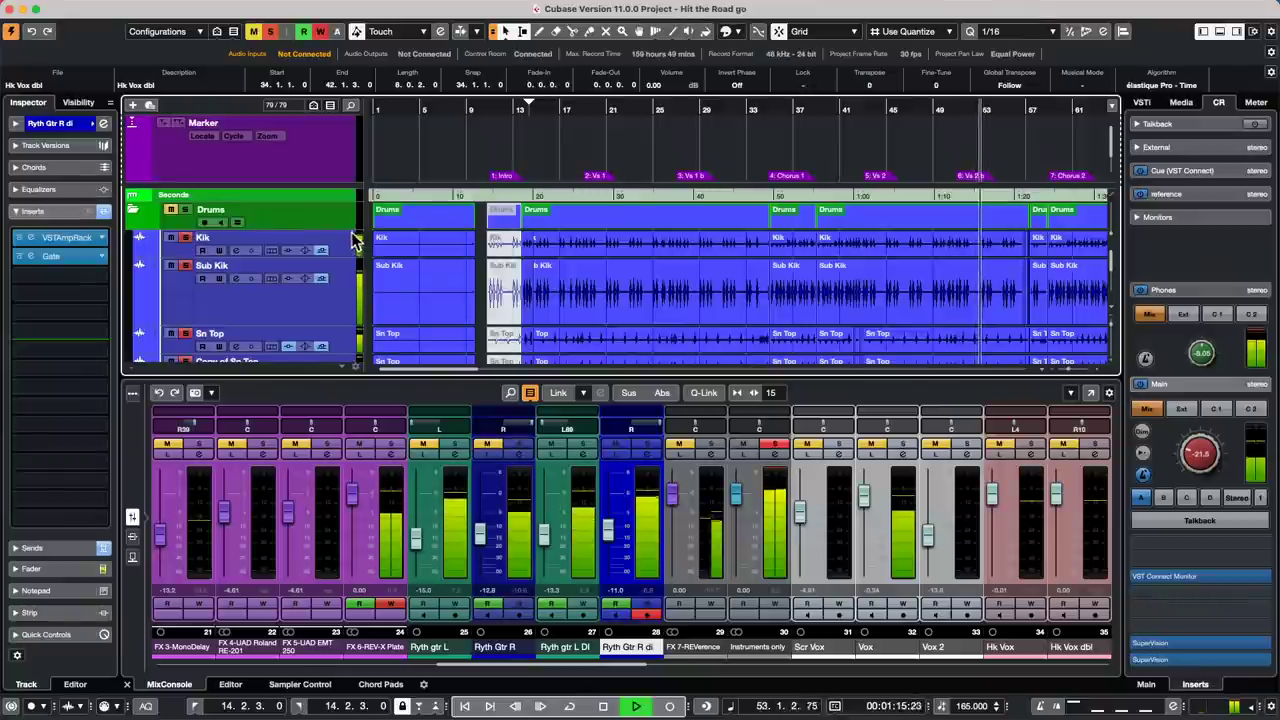
pyautogui.scroll(-1, 195, 250)
pyautogui.press('space')
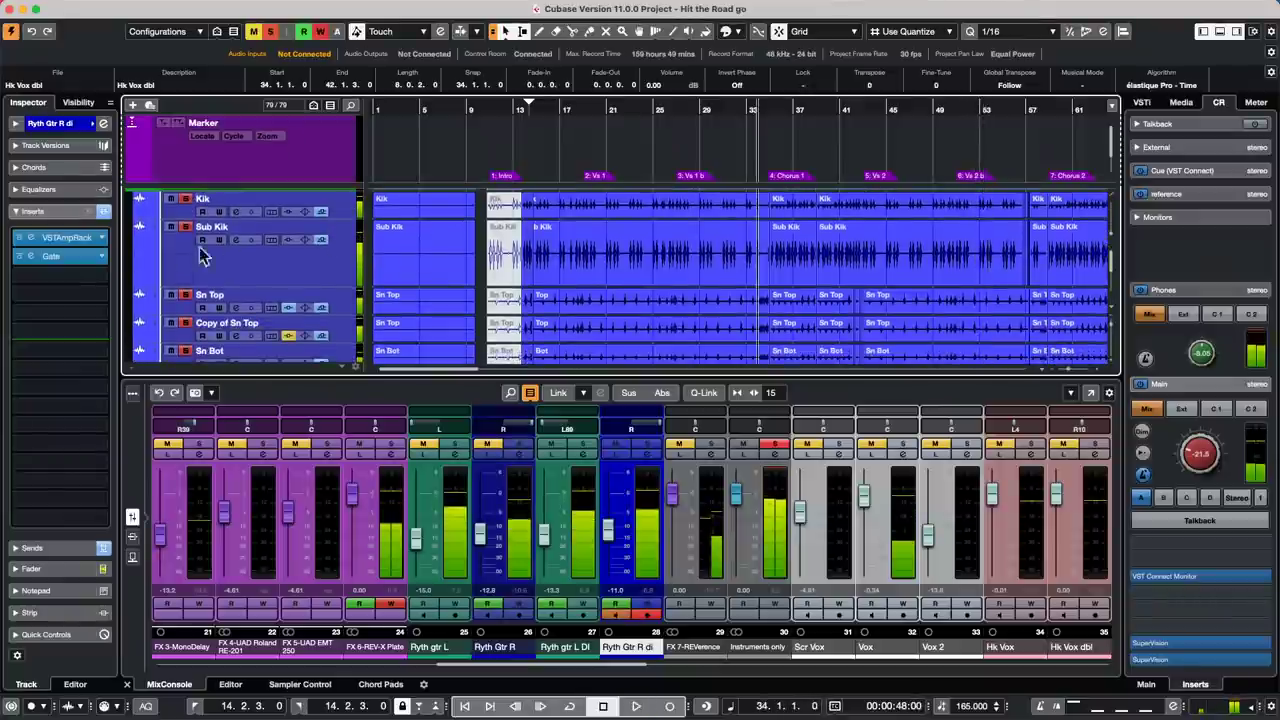
# Step: Insert the MidiGate dynamics effect after the Gate on the Ryth Gtr R di track
pyautogui.click(98, 274)
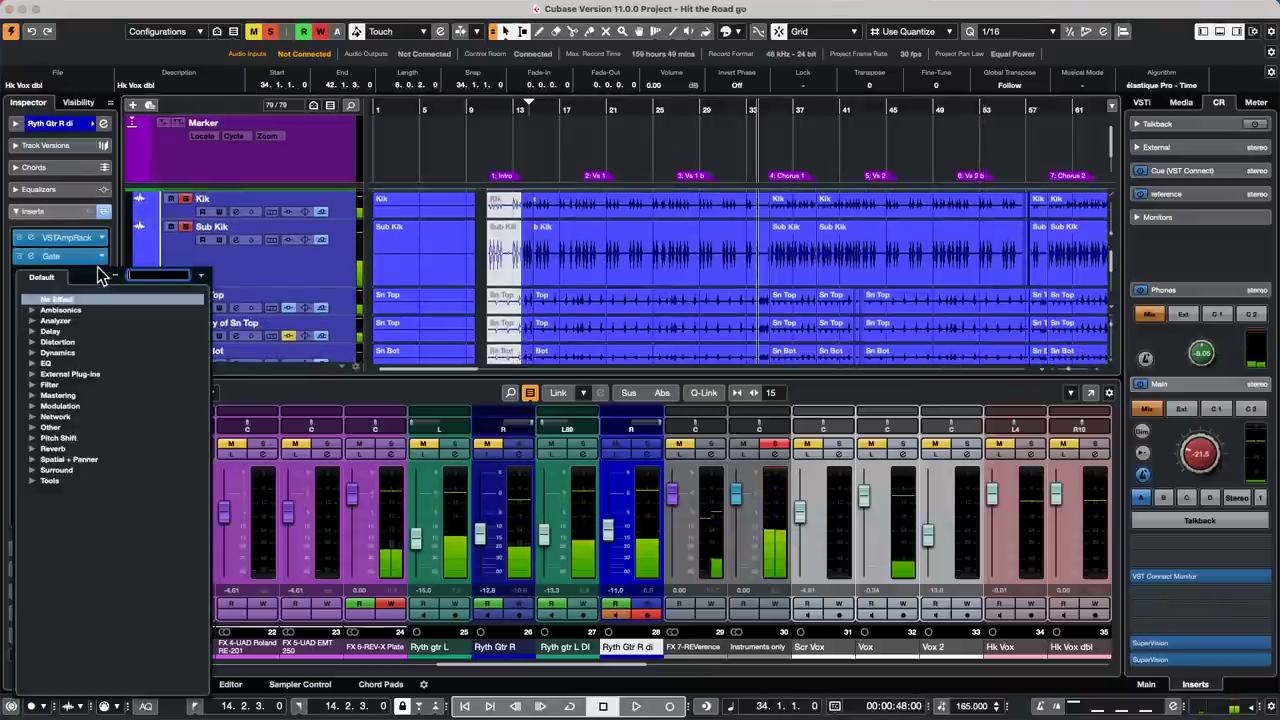
pyautogui.click(32, 353)
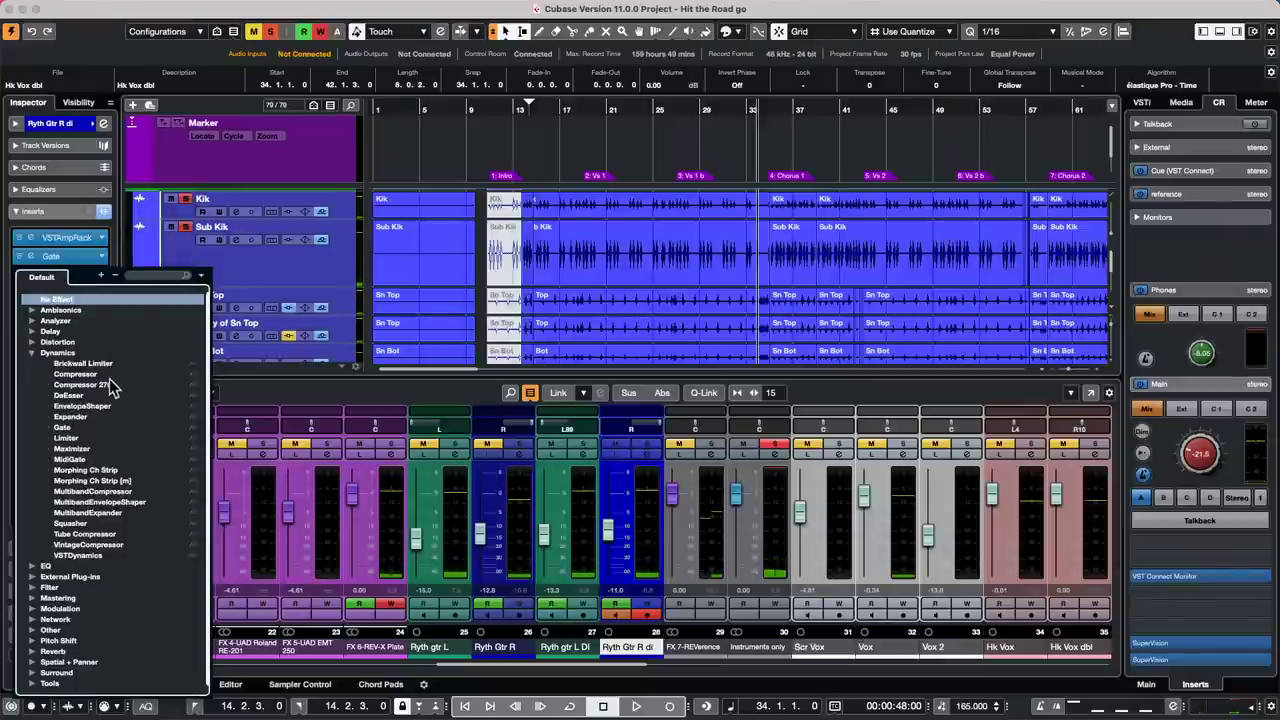
pyautogui.click(80, 459)
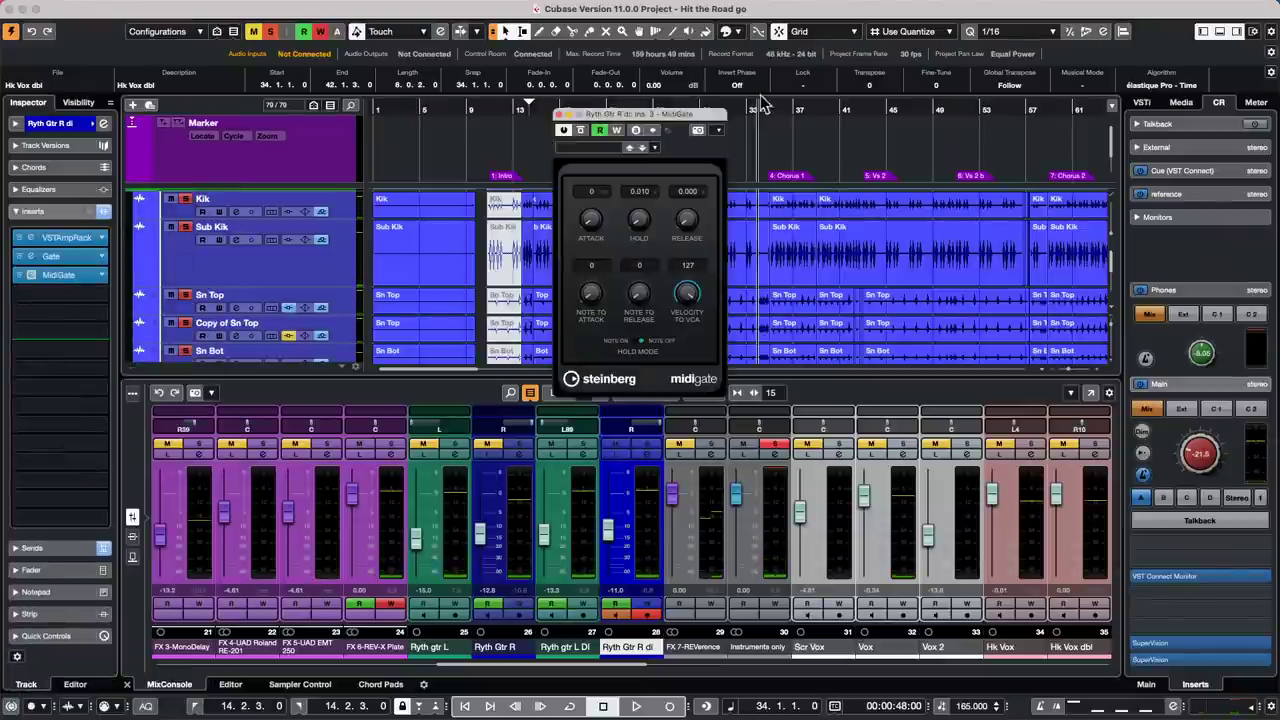
pyautogui.rightClick(285, 270)
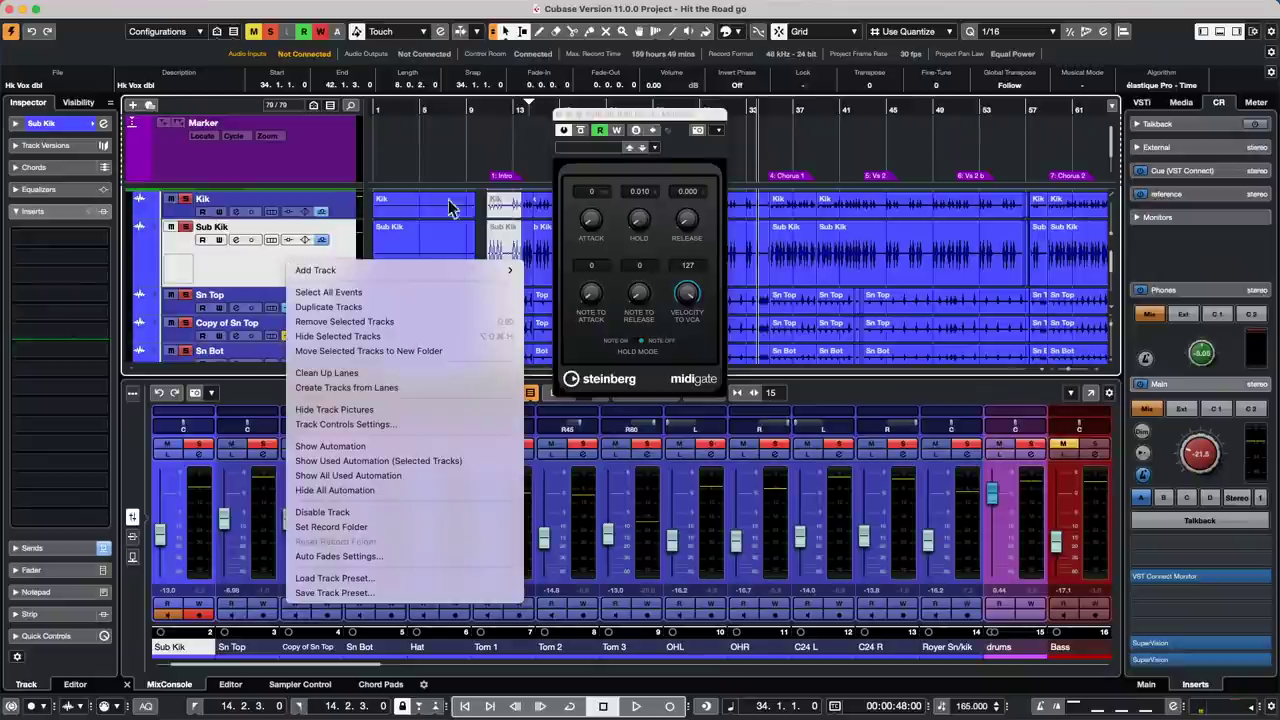
pyautogui.press('Escape')
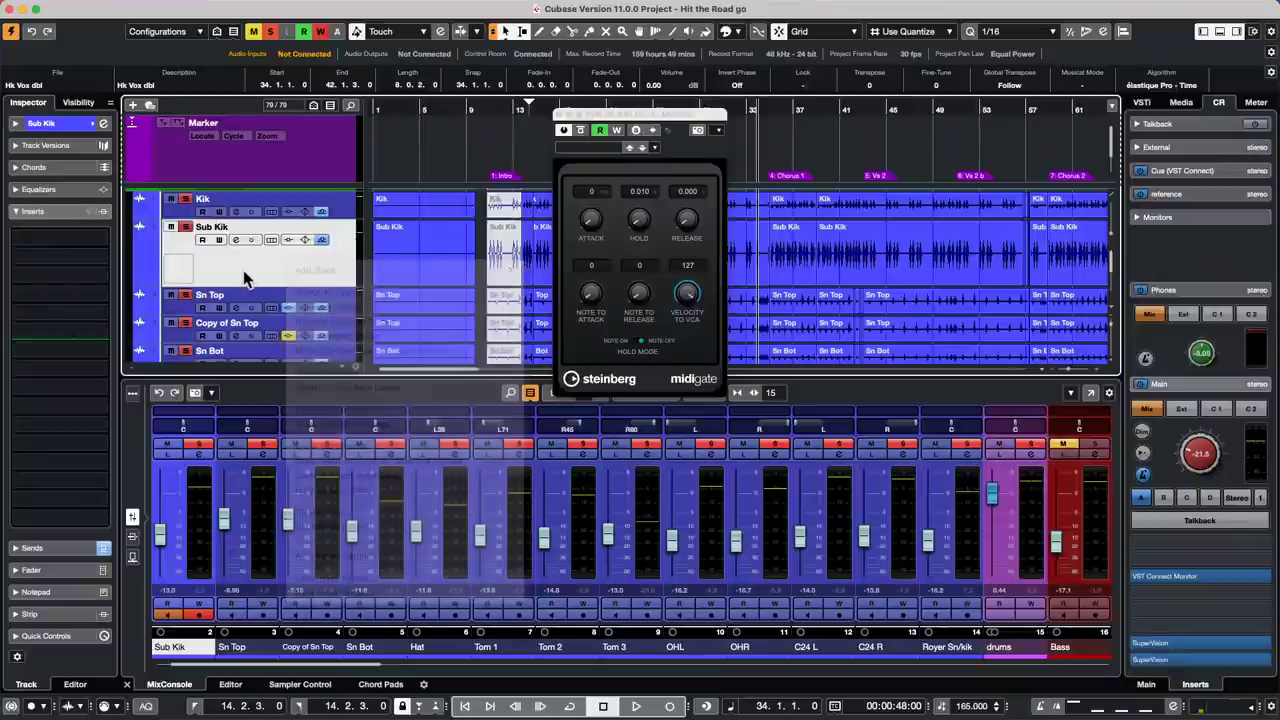
# Step: Select the drums group and insert the MidiGate dynamics effect in its second insert slot
pyautogui.scroll(-10, 250, 278)
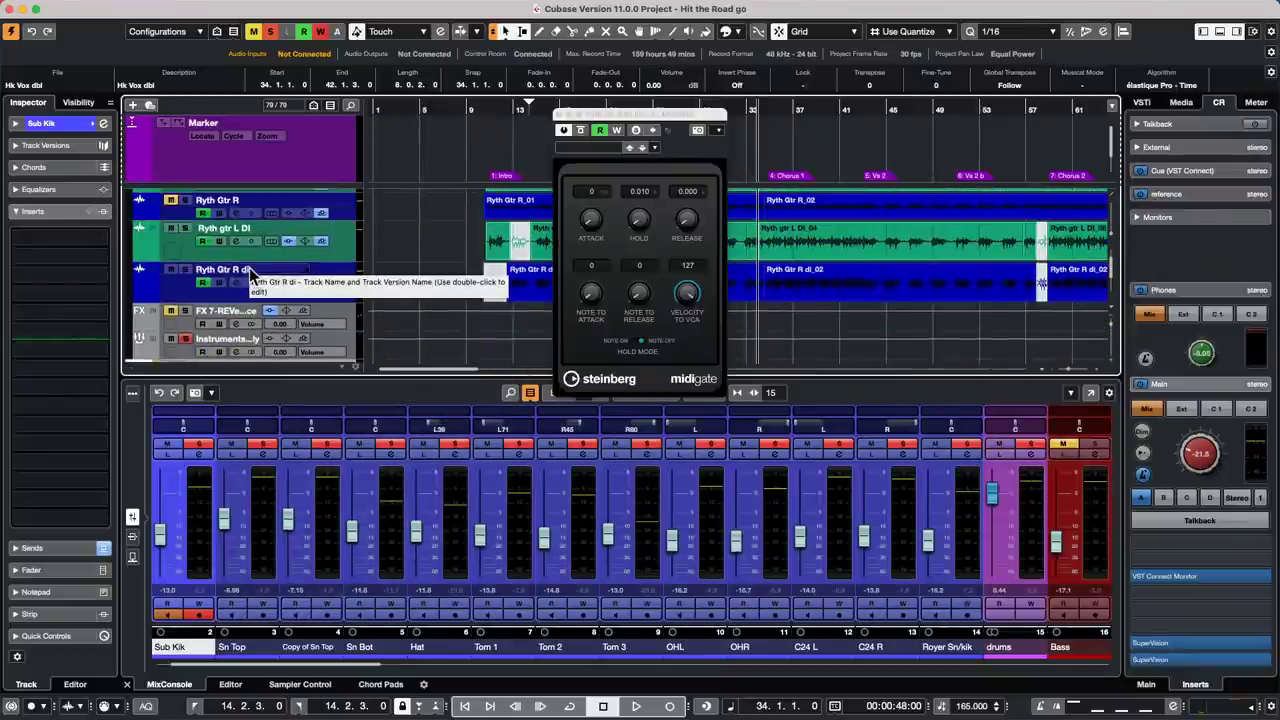
pyautogui.scroll(5, 253, 270)
pyautogui.scroll(3, 253, 267)
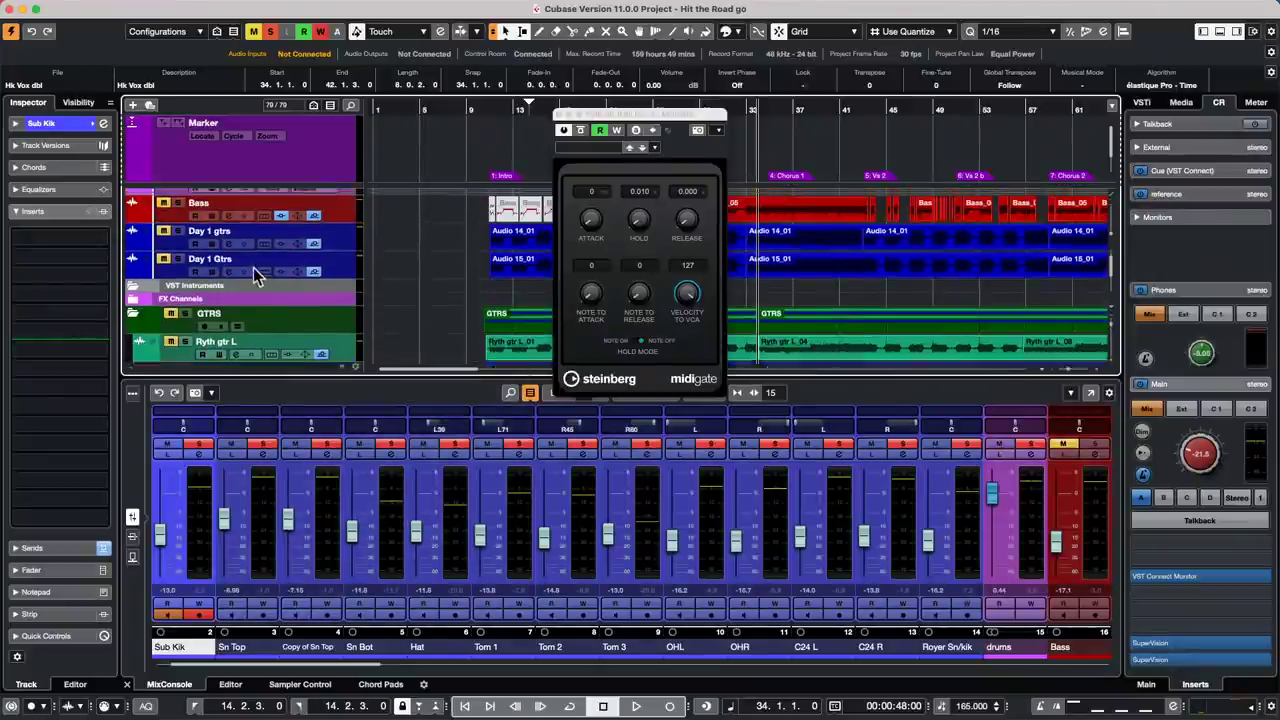
pyautogui.click(352, 287)
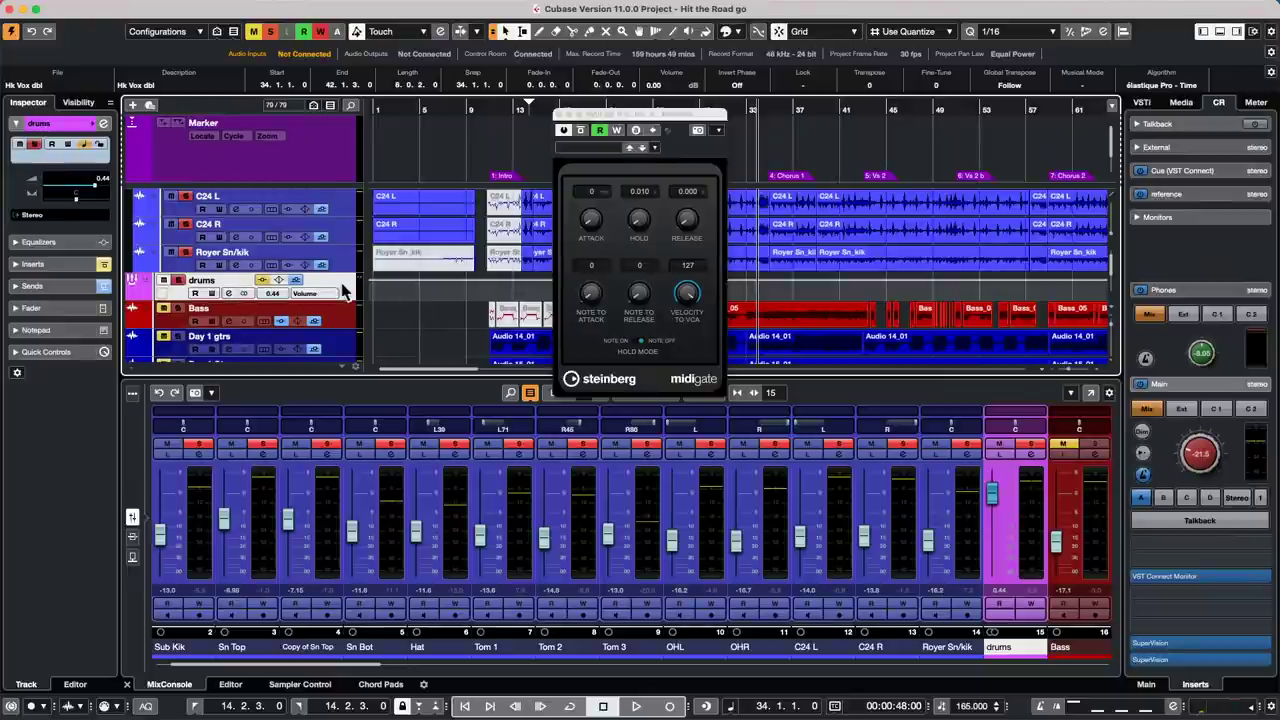
pyautogui.click(68, 264)
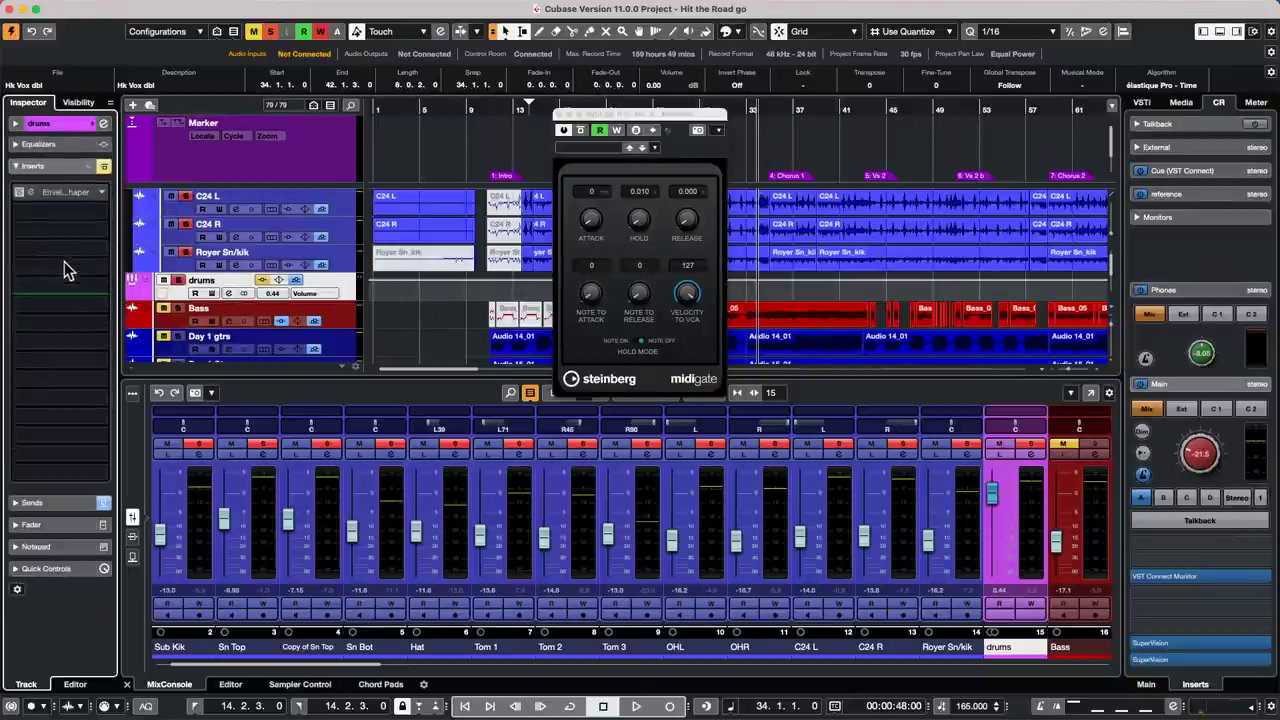
pyautogui.click(88, 214)
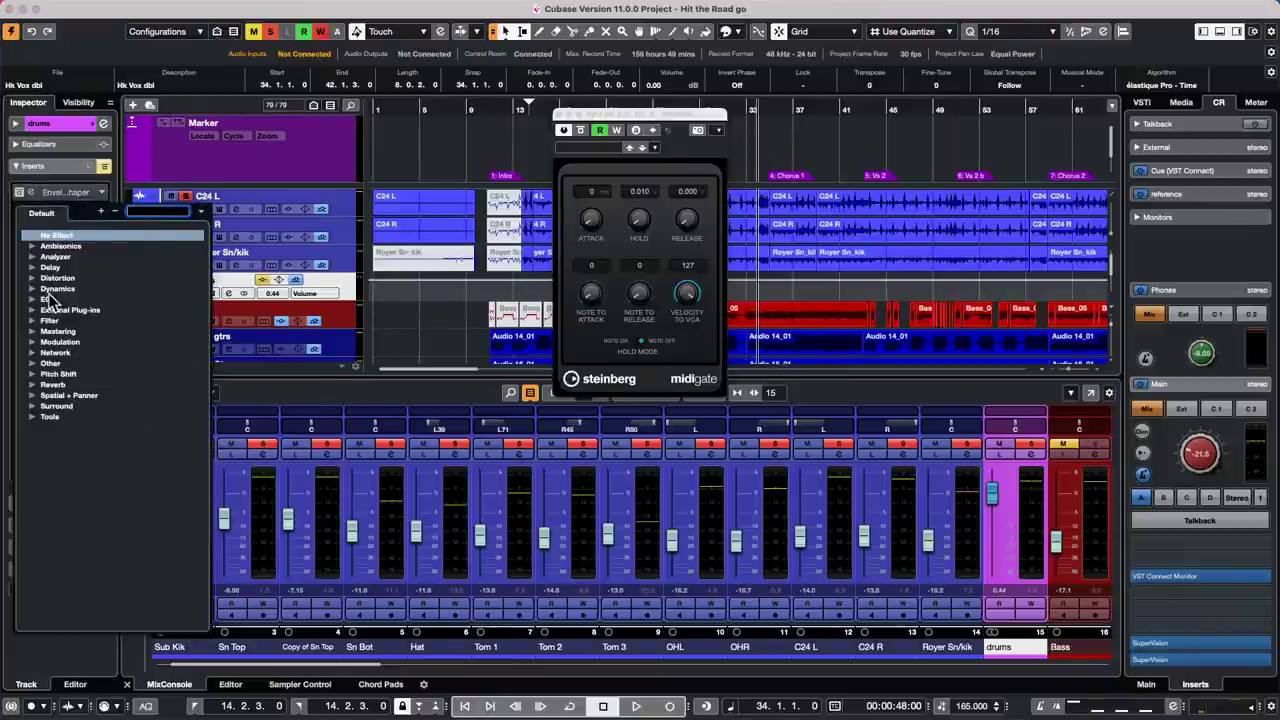
pyautogui.click(33, 290)
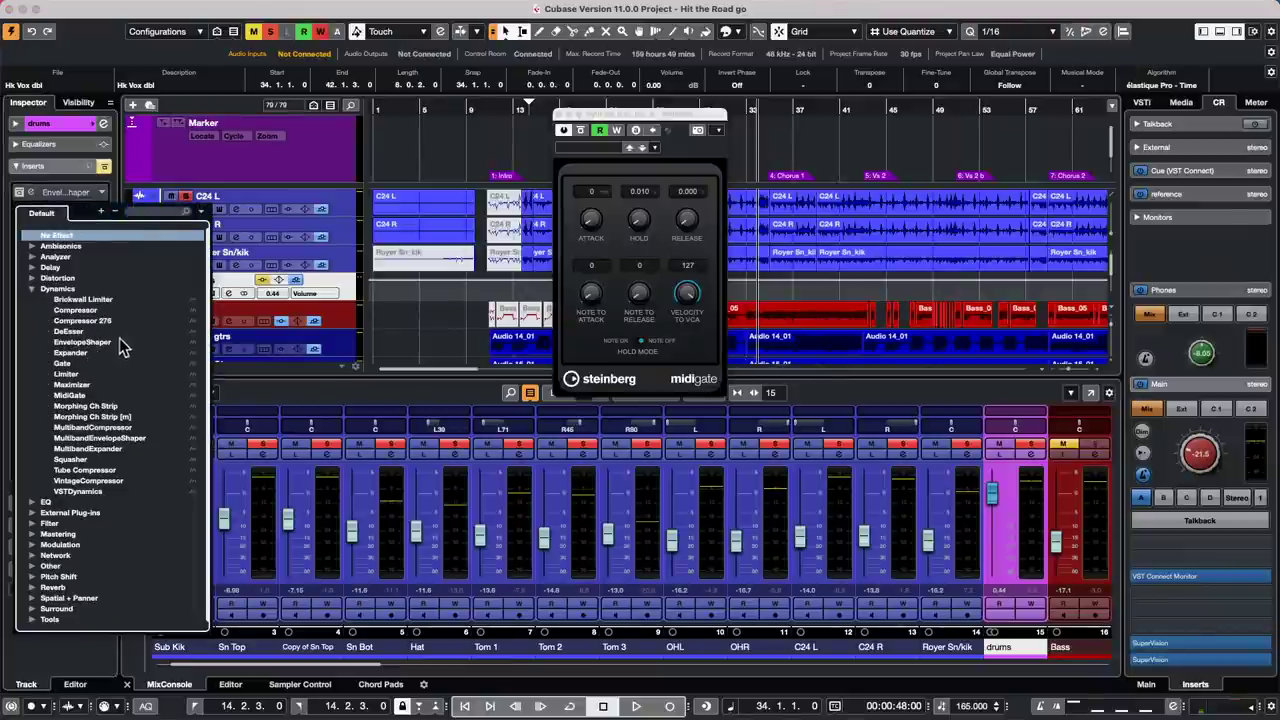
pyautogui.click(70, 396)
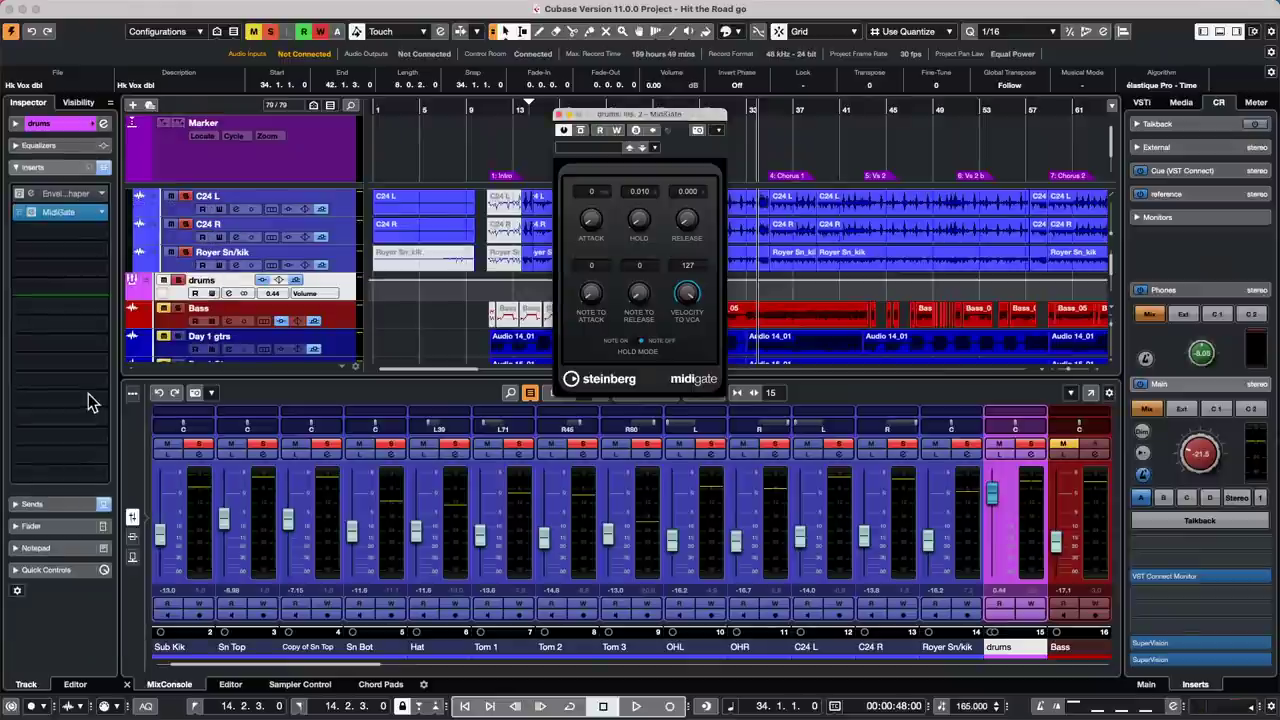
# Step: Add one MIDI track below the drums group and route its output to the event input of the drums MidiGate
pyautogui.rightClick(330, 285)
pyautogui.moveTo(423, 288)
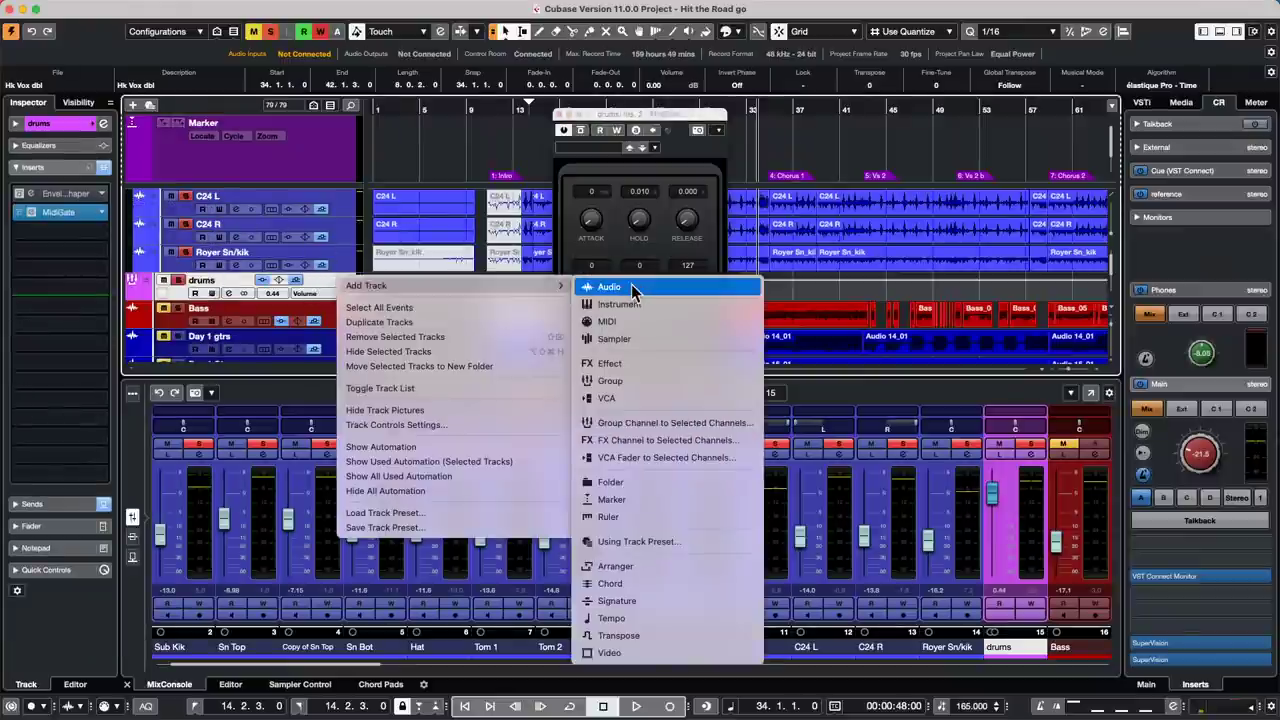
pyautogui.click(630, 320)
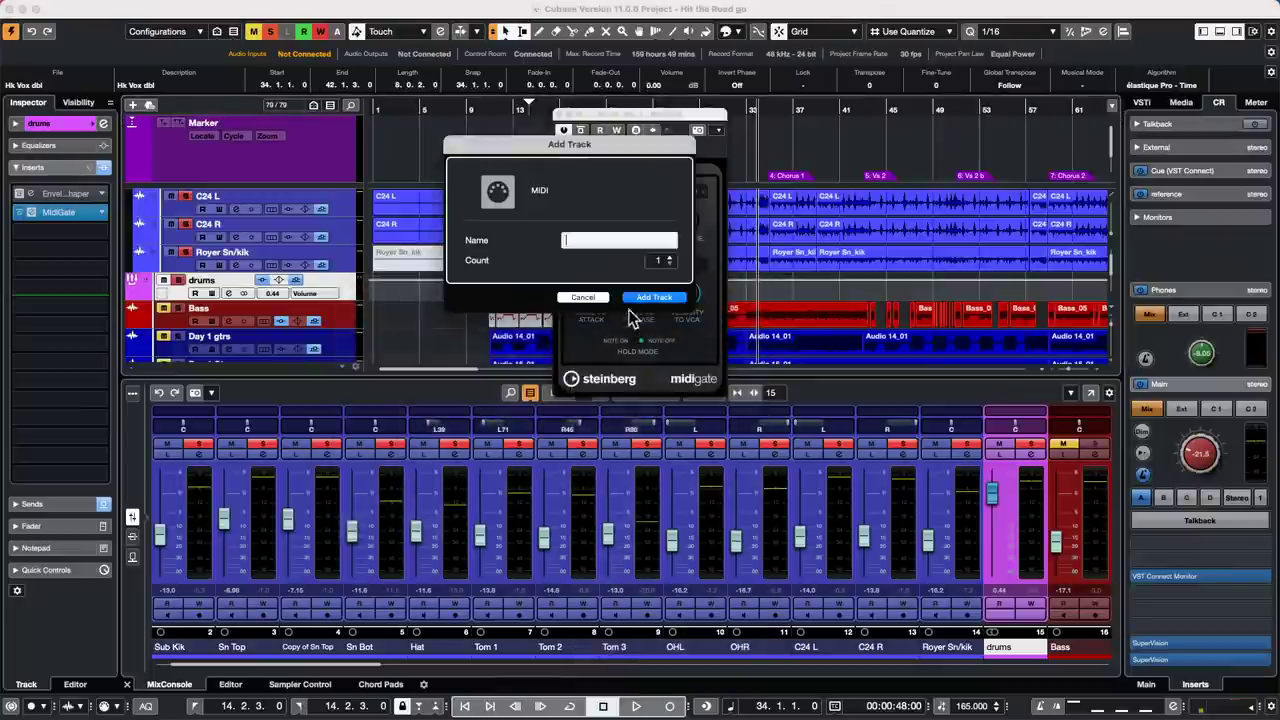
pyautogui.click(645, 297)
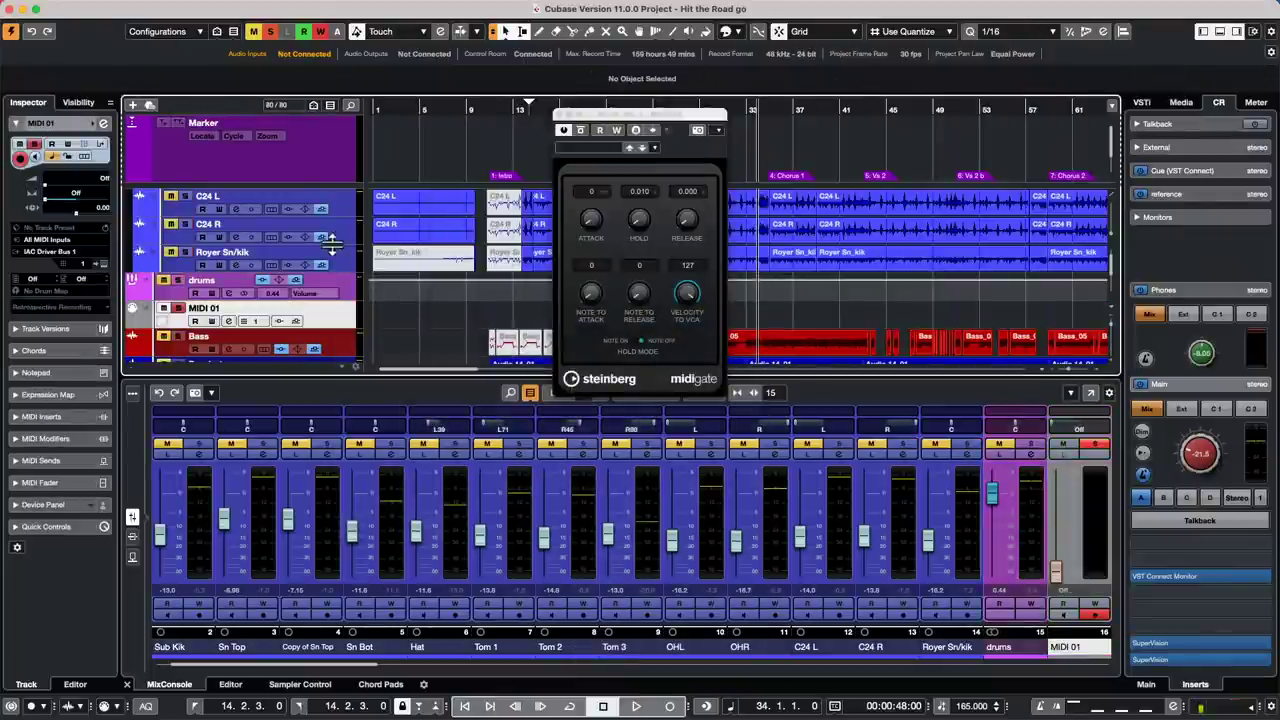
pyautogui.click(58, 252)
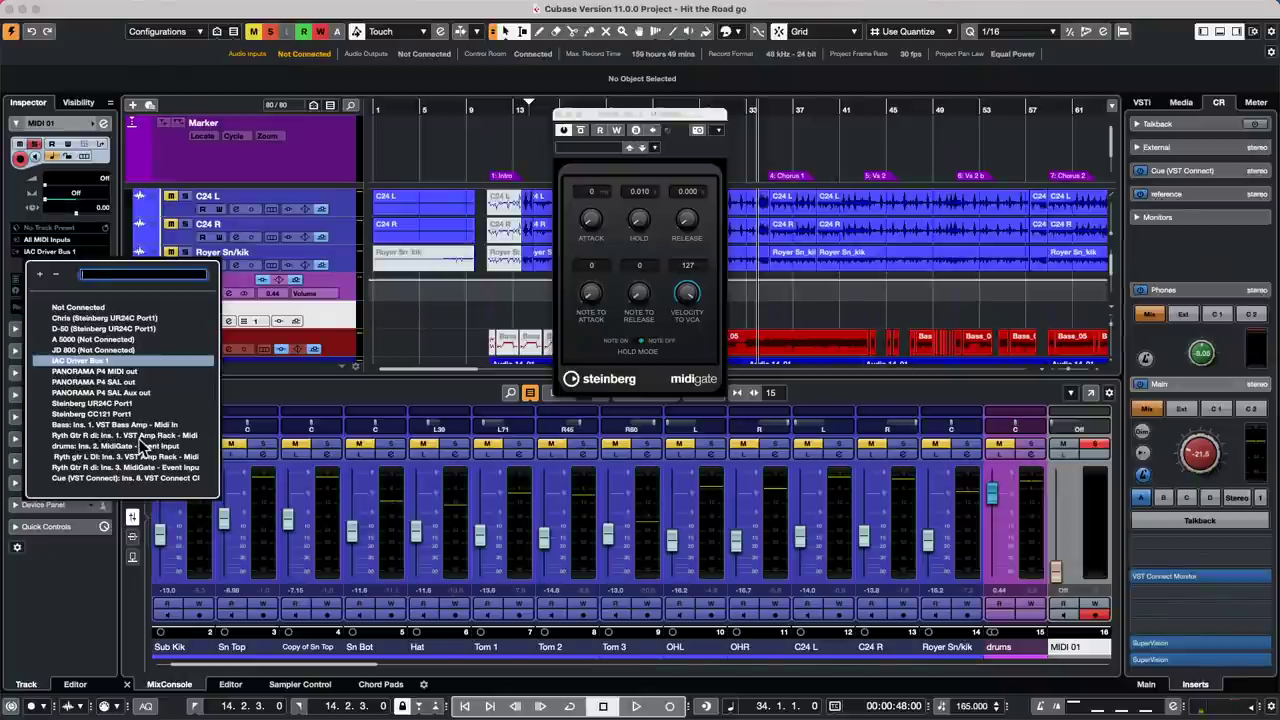
pyautogui.click(135, 446)
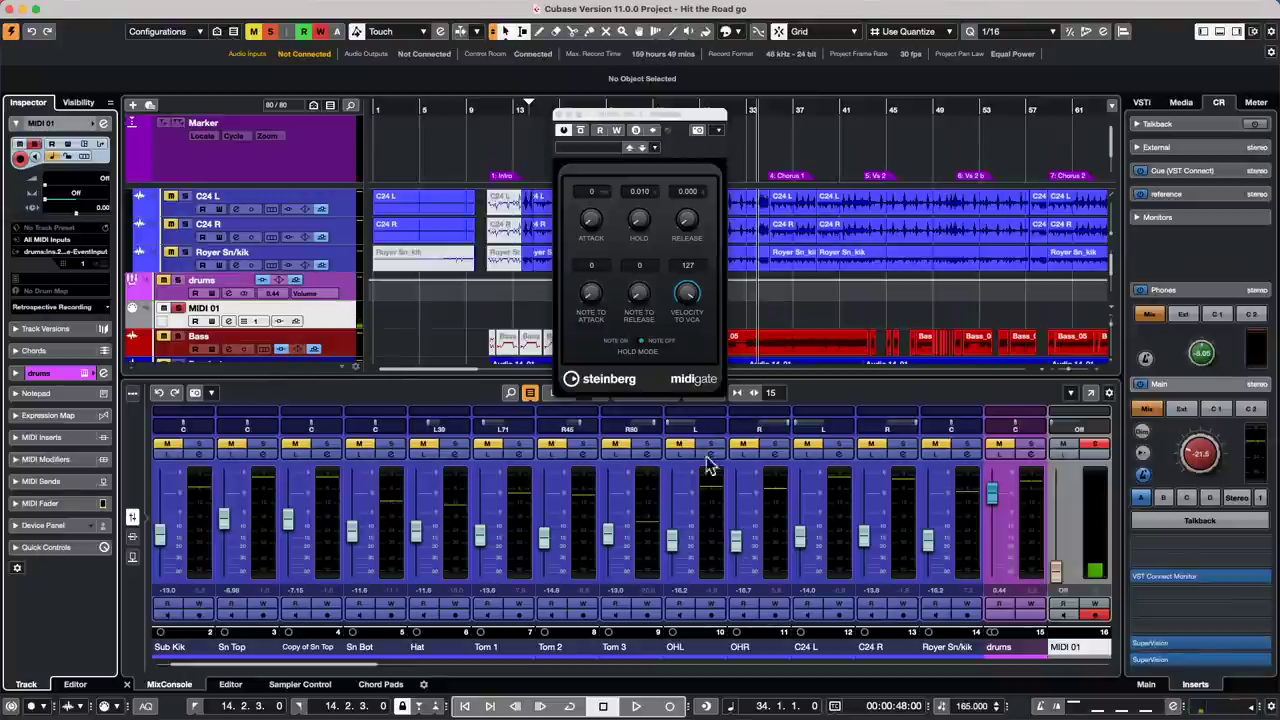
# Step: Play the mix to audition the gated drums, solo the drum channels and drums group, and stop playback
pyautogui.click(635, 706)
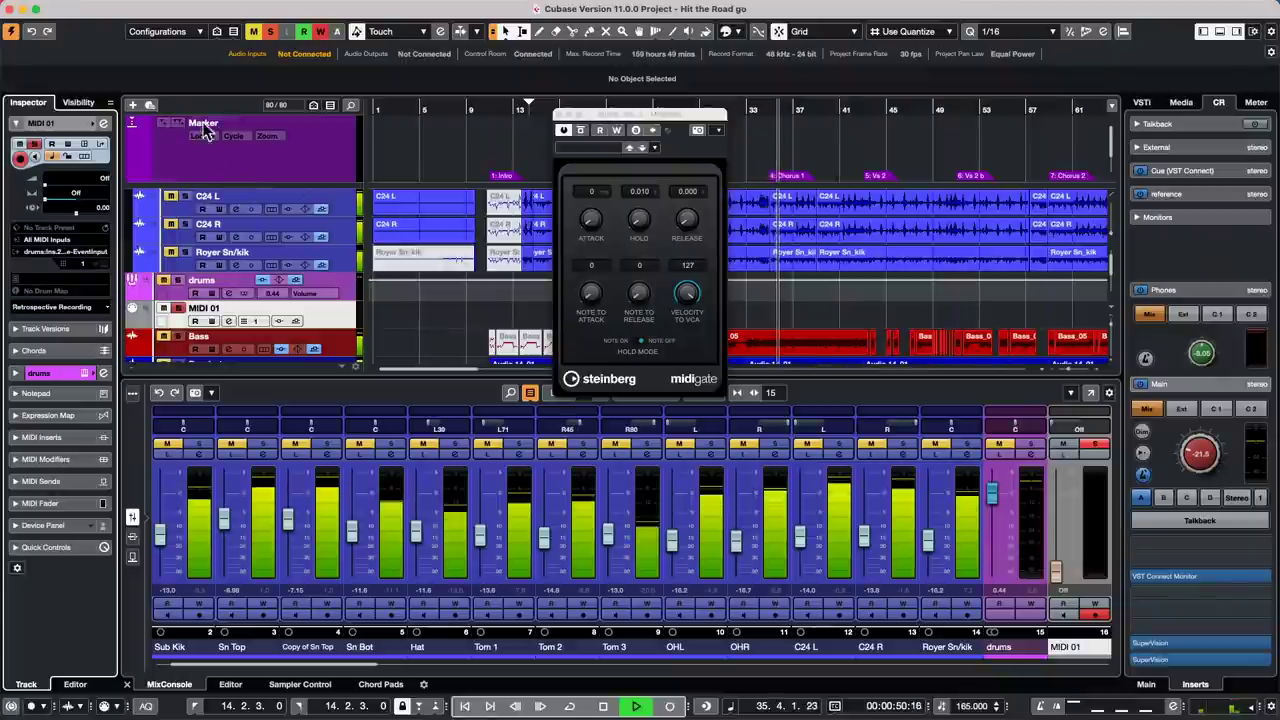
pyautogui.scroll(5, 233, 228)
pyautogui.scroll(3, 233, 228)
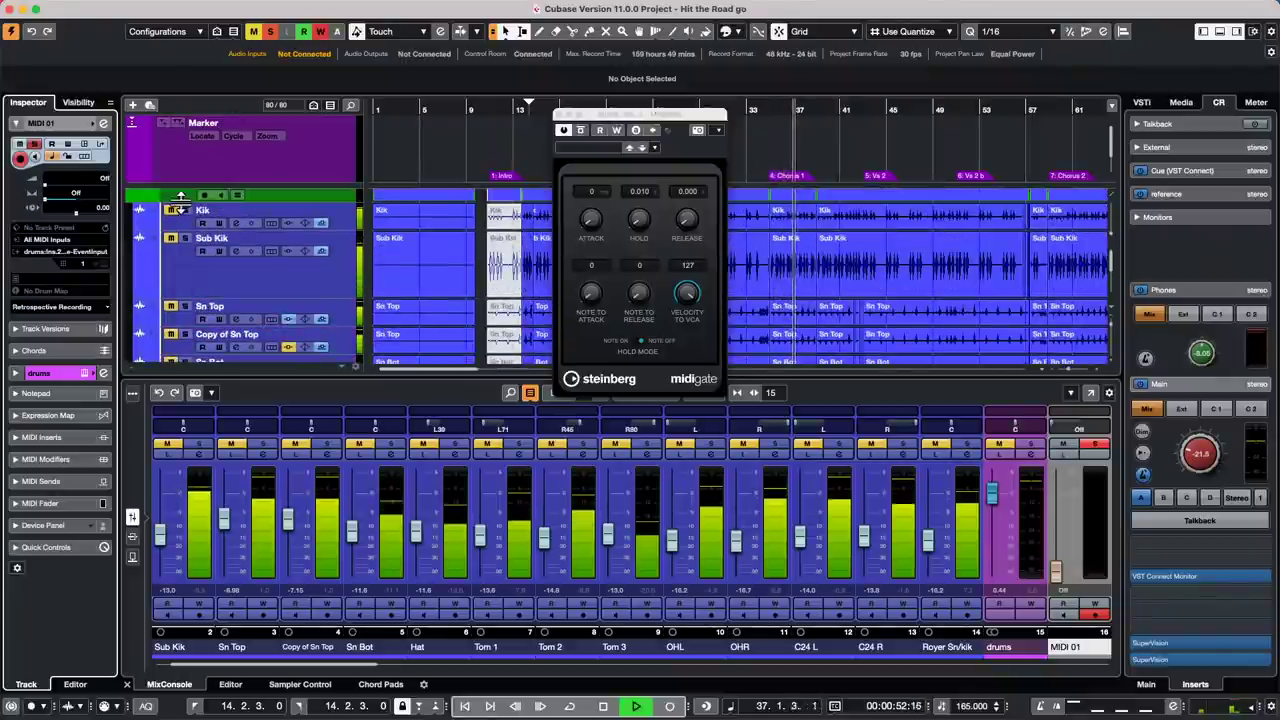
pyautogui.scroll(-10, 210, 235)
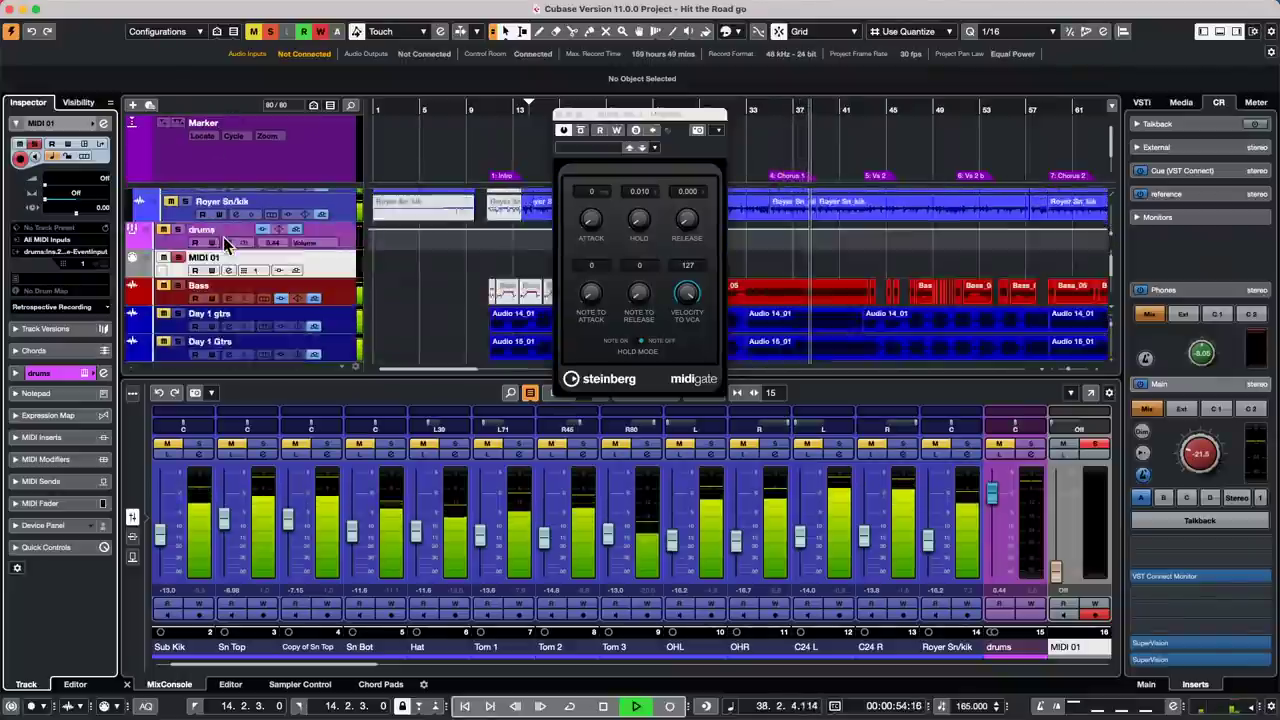
pyautogui.scroll(2, 225, 245)
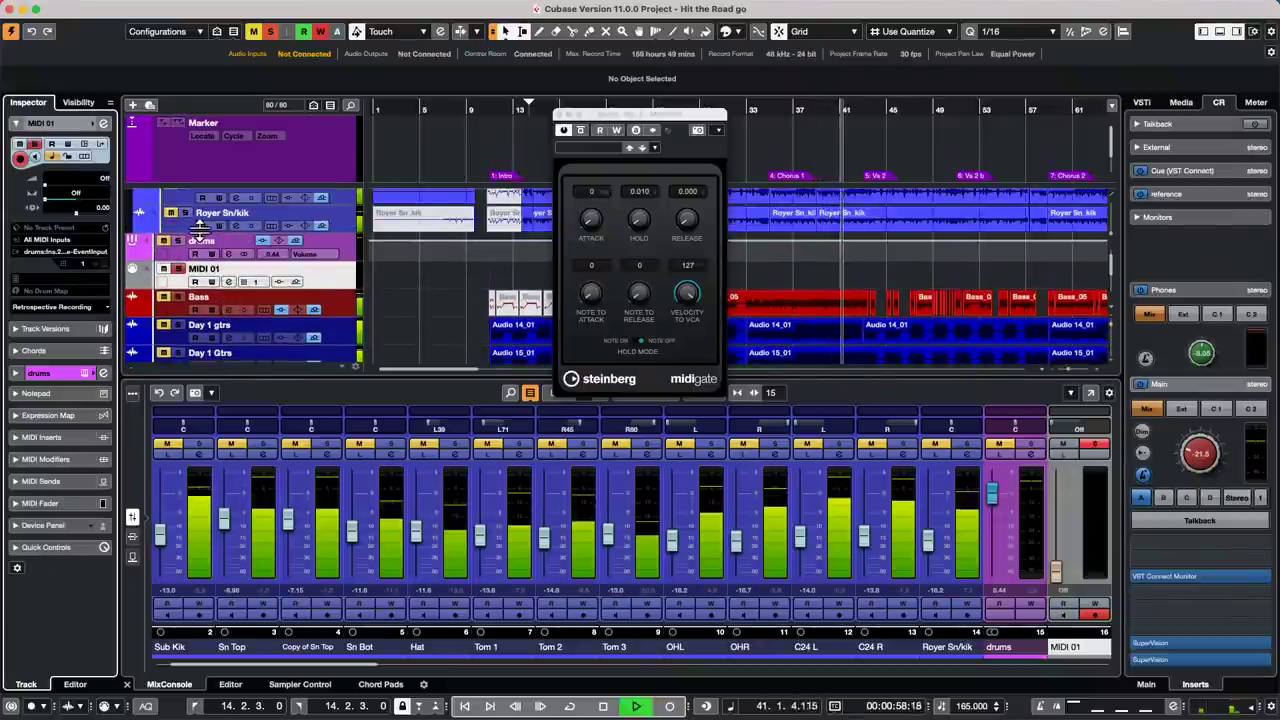
pyautogui.click(193, 245)
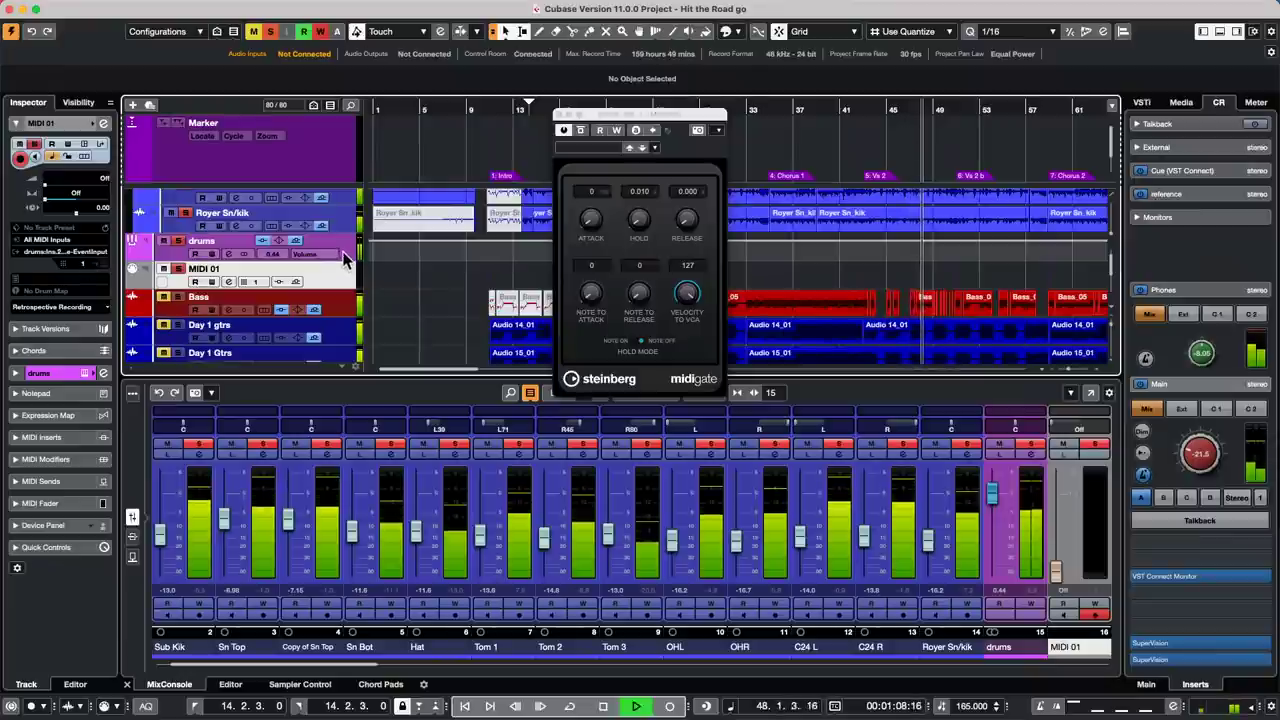
pyautogui.press('space')
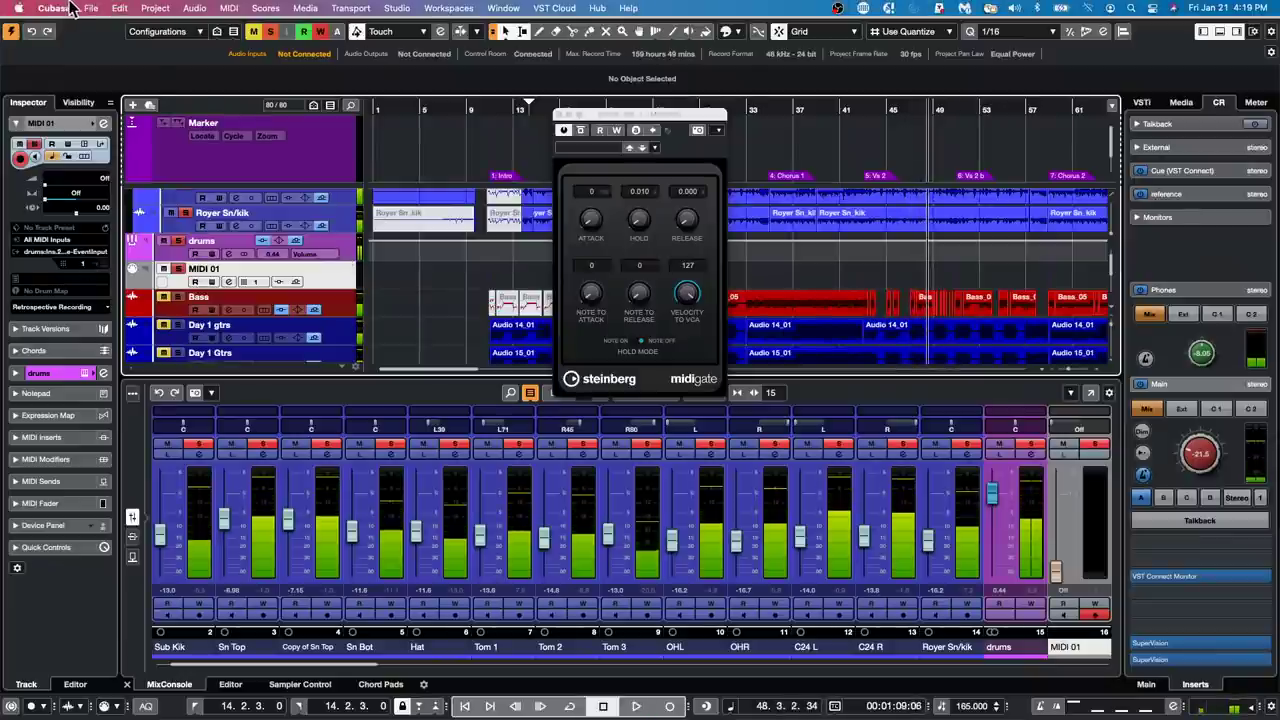
# Step: Open the recent project Amos Moses - GO.cpr and activate it
pyautogui.click(91, 8)
pyautogui.moveTo(115, 291)
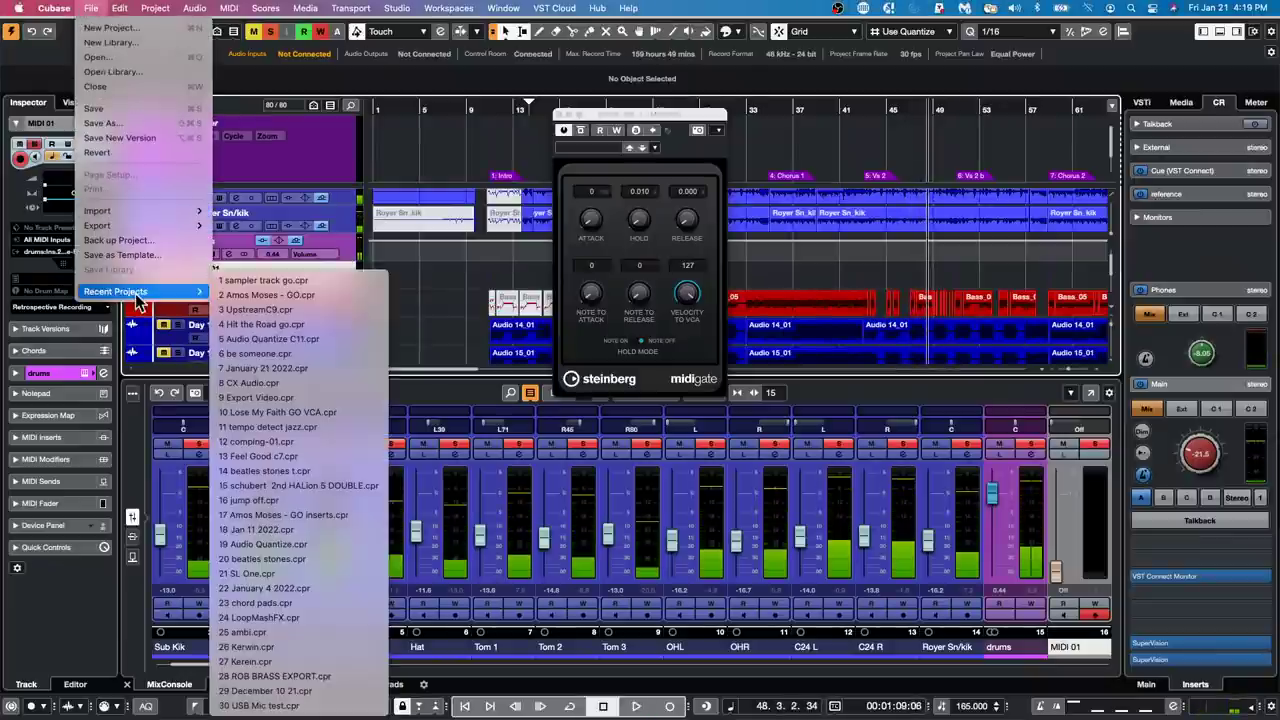
pyautogui.click(280, 297)
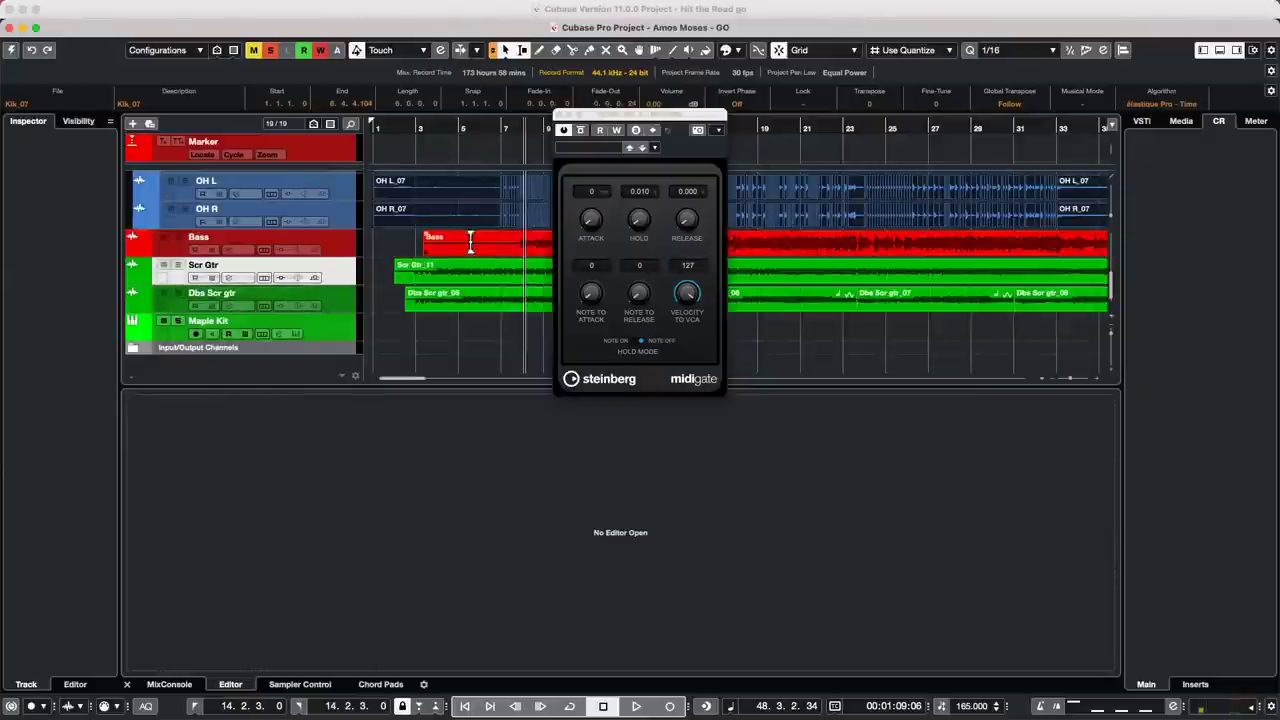
pyautogui.moveTo(22, 30)
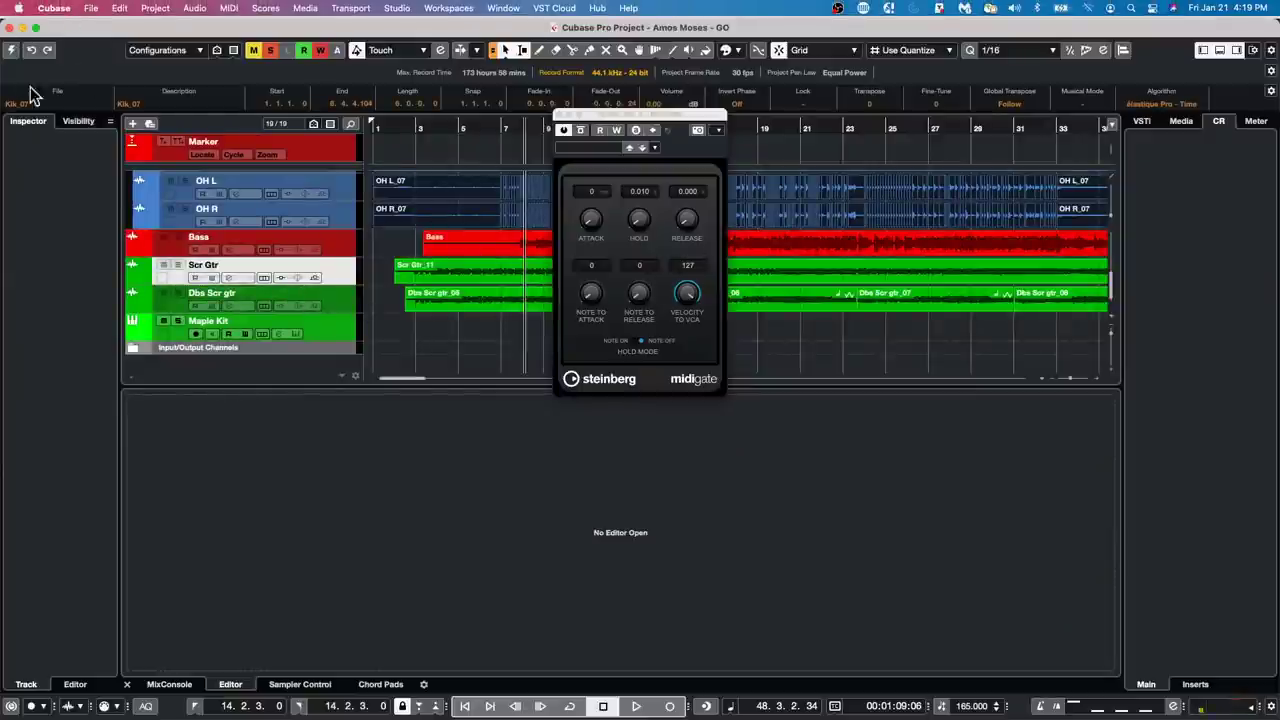
pyautogui.click(12, 51)
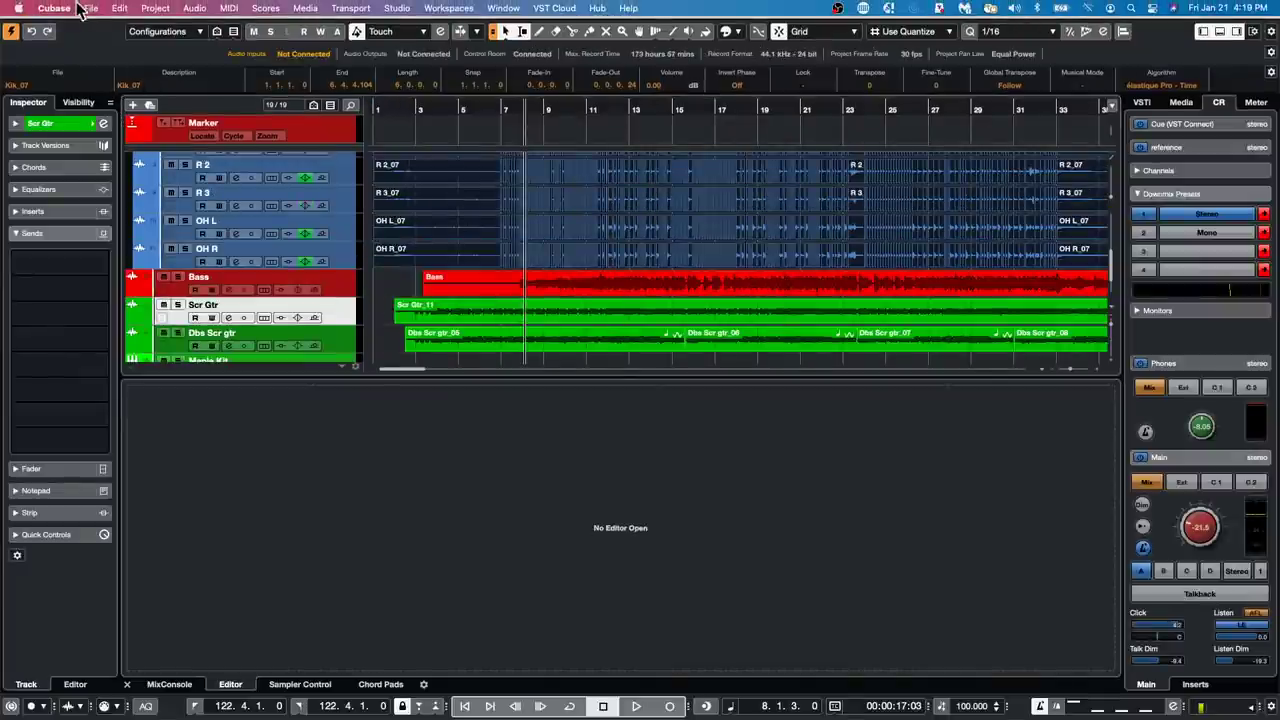
# Step: Revert the Amos Moses - GO project to its last saved version
pyautogui.click(90, 9)
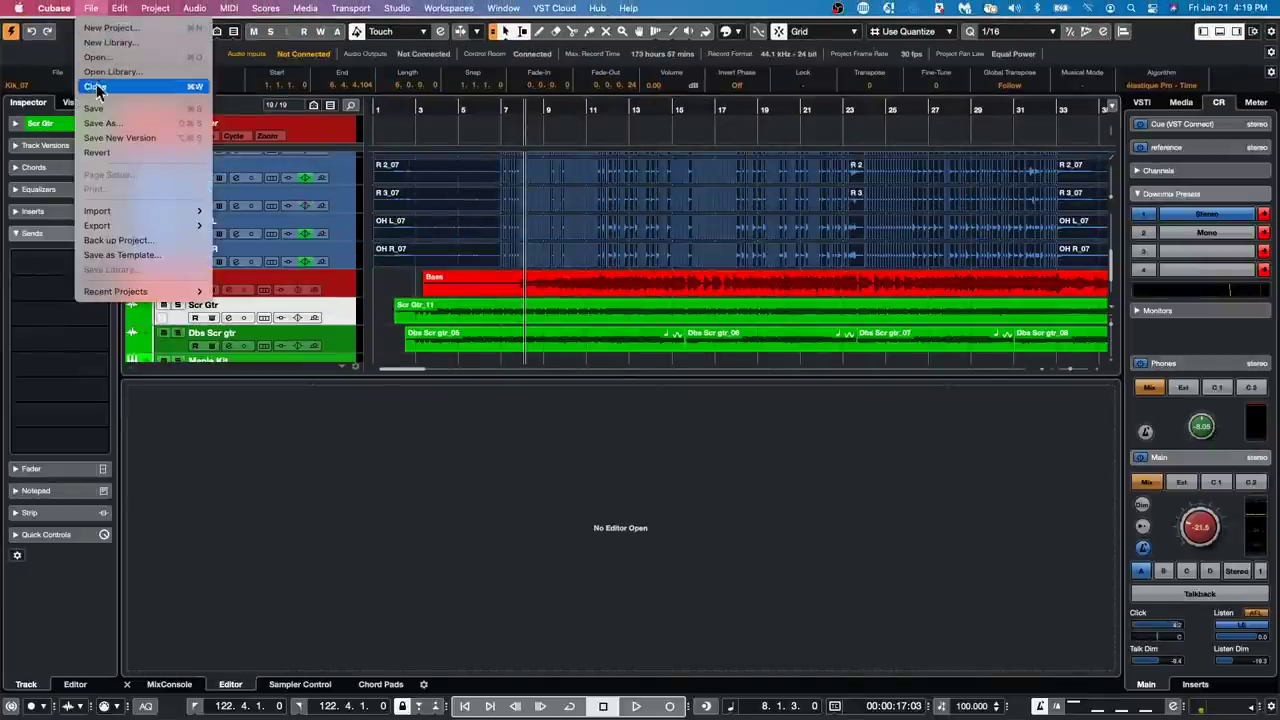
pyautogui.click(112, 154)
pyautogui.click(727, 250)
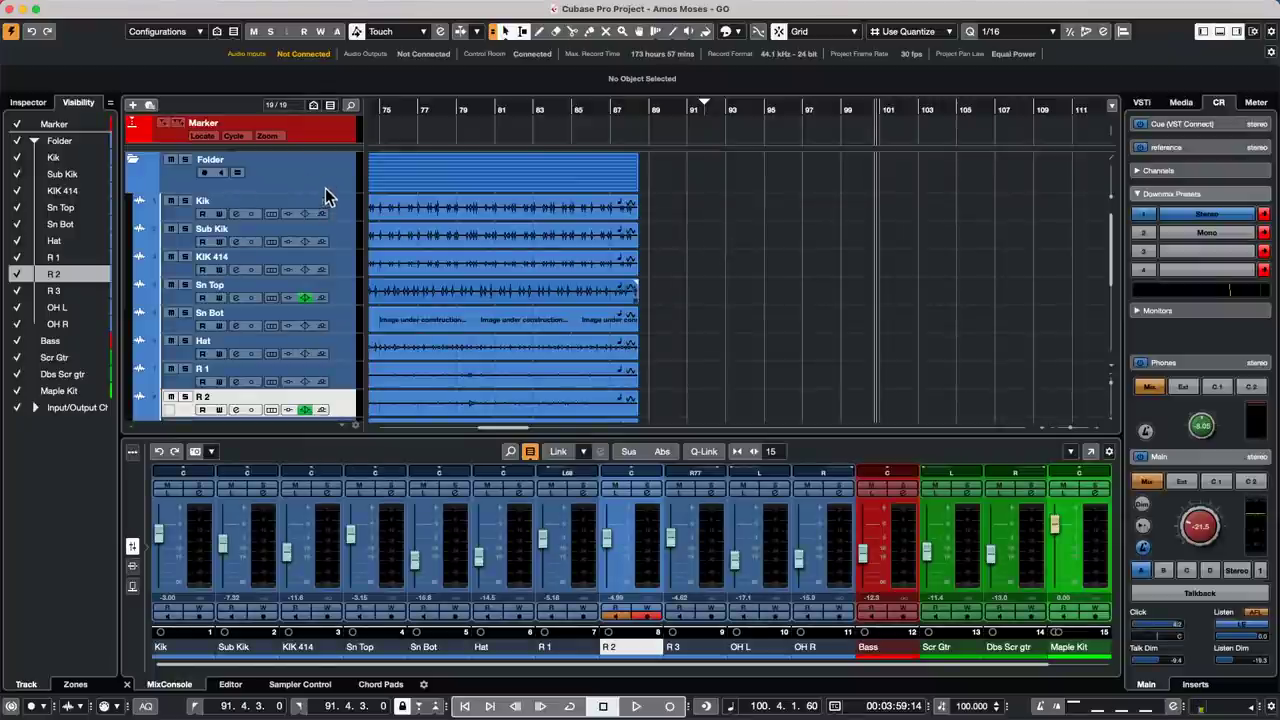
# Step: Select the drum tracks from Kik to OH R and add one stereo group track with its output set to Stereo Out
pyautogui.click(334, 207)
pyautogui.scroll(-5, 330, 217)
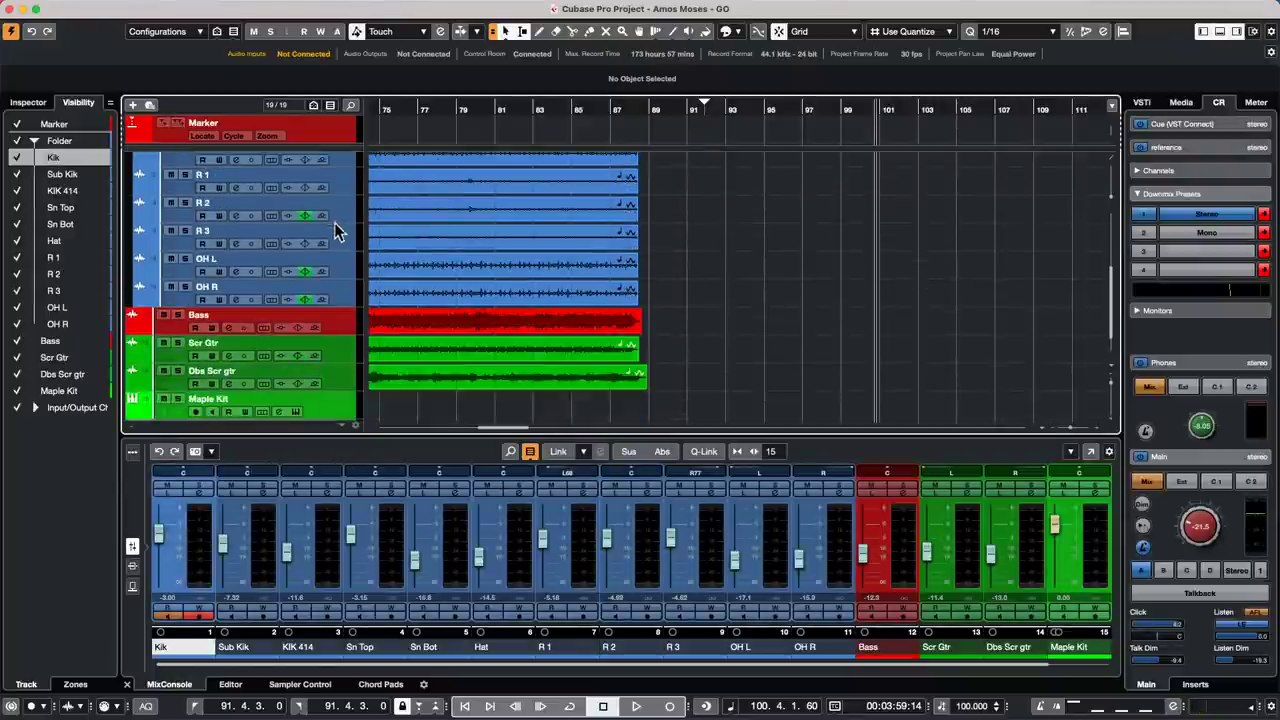
pyautogui.keyDown('shift'); pyautogui.click(339, 290); pyautogui.keyUp('shift')
pyautogui.rightClick(341, 288)
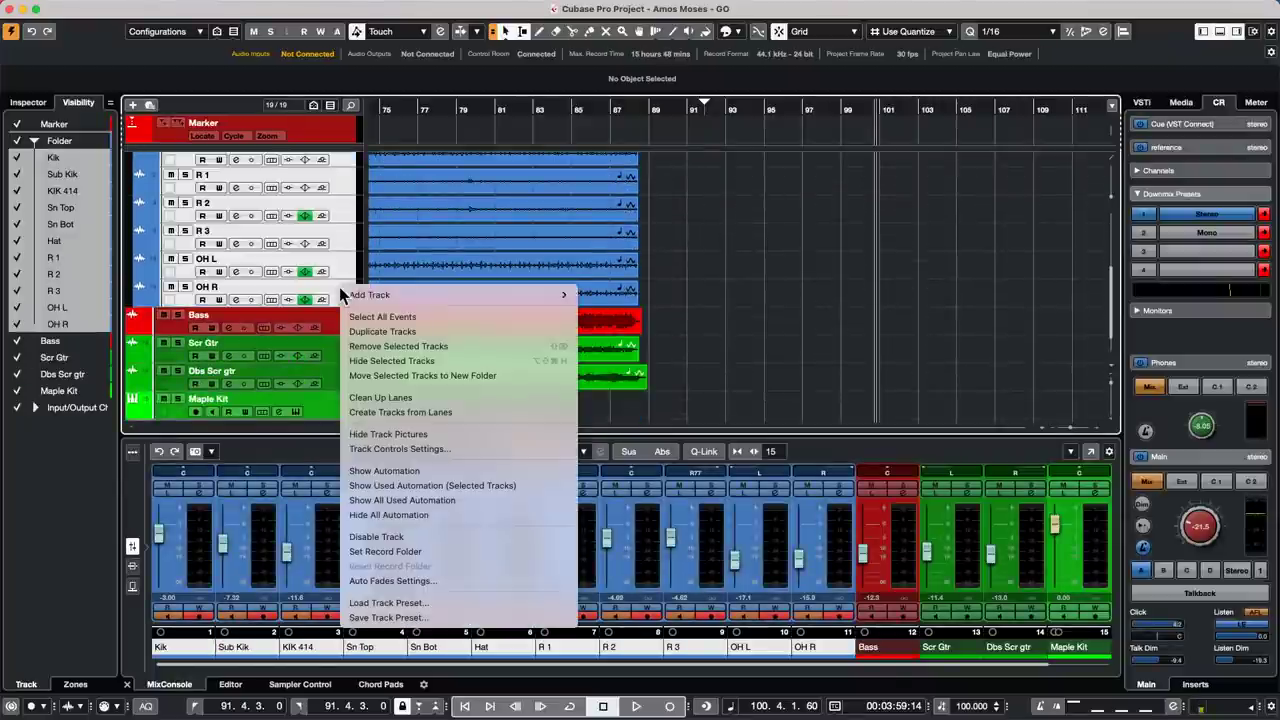
pyautogui.moveTo(483, 294)
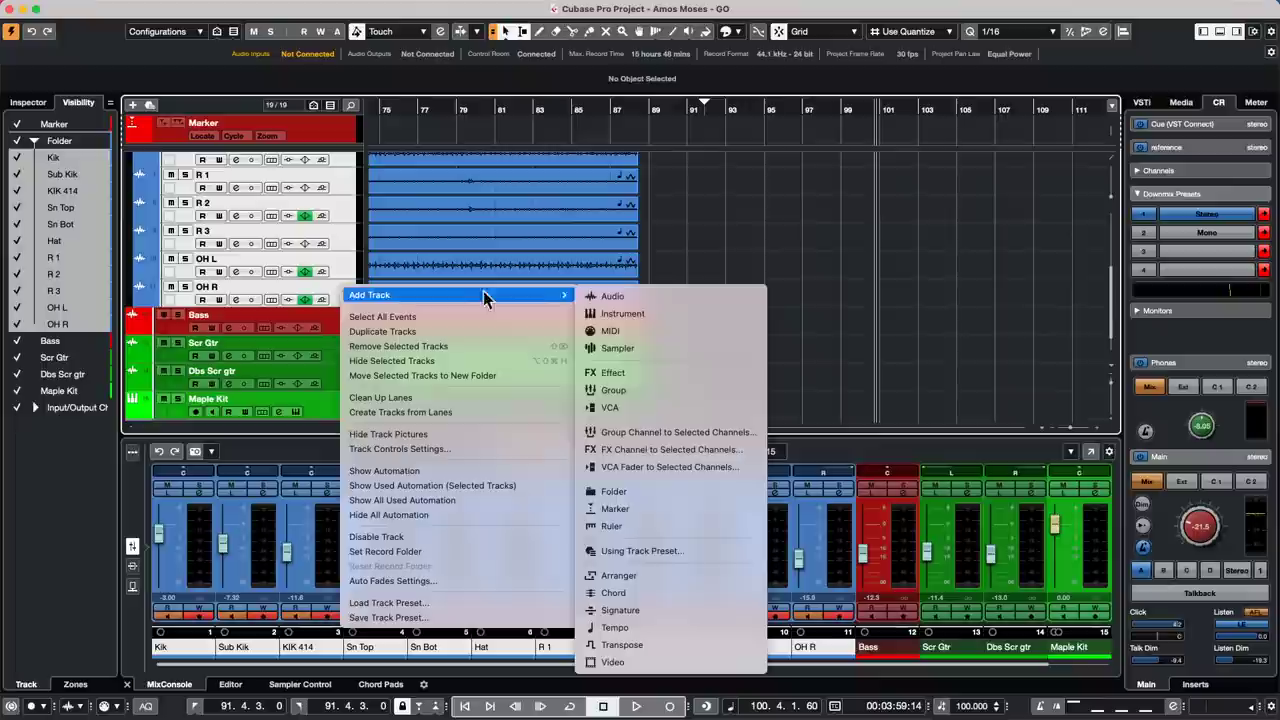
pyautogui.click(694, 390)
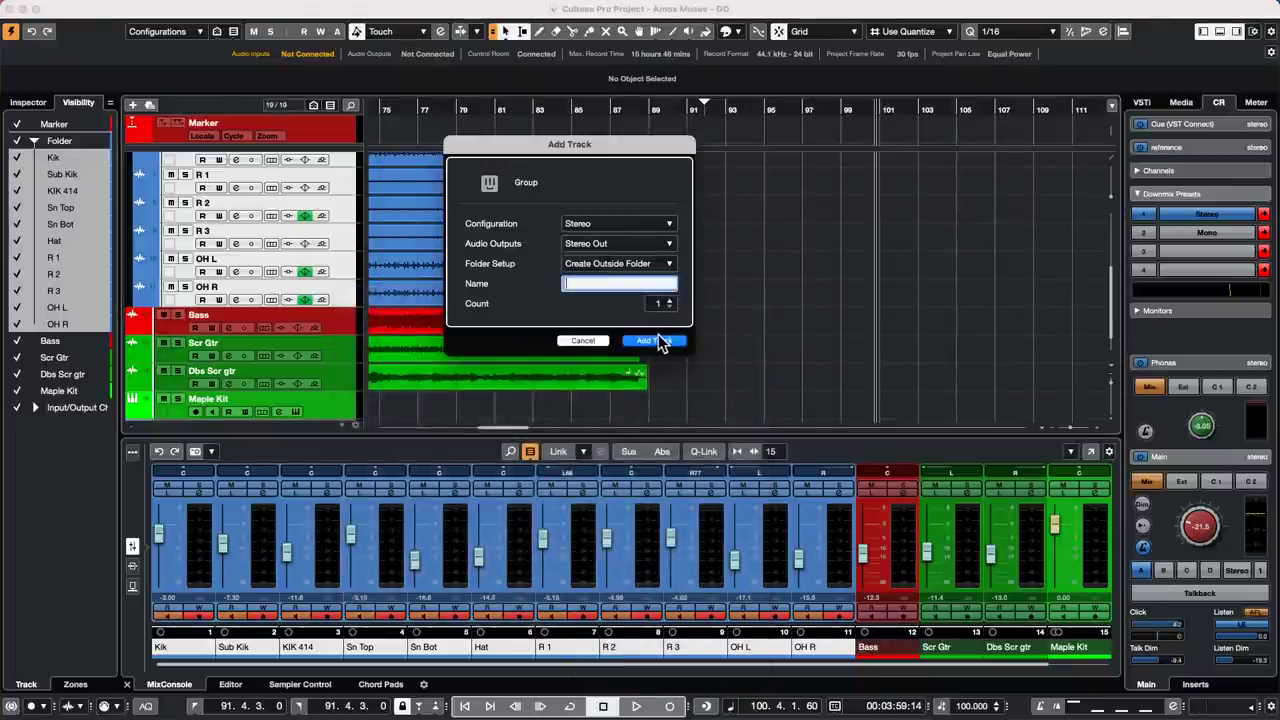
pyautogui.click(655, 340)
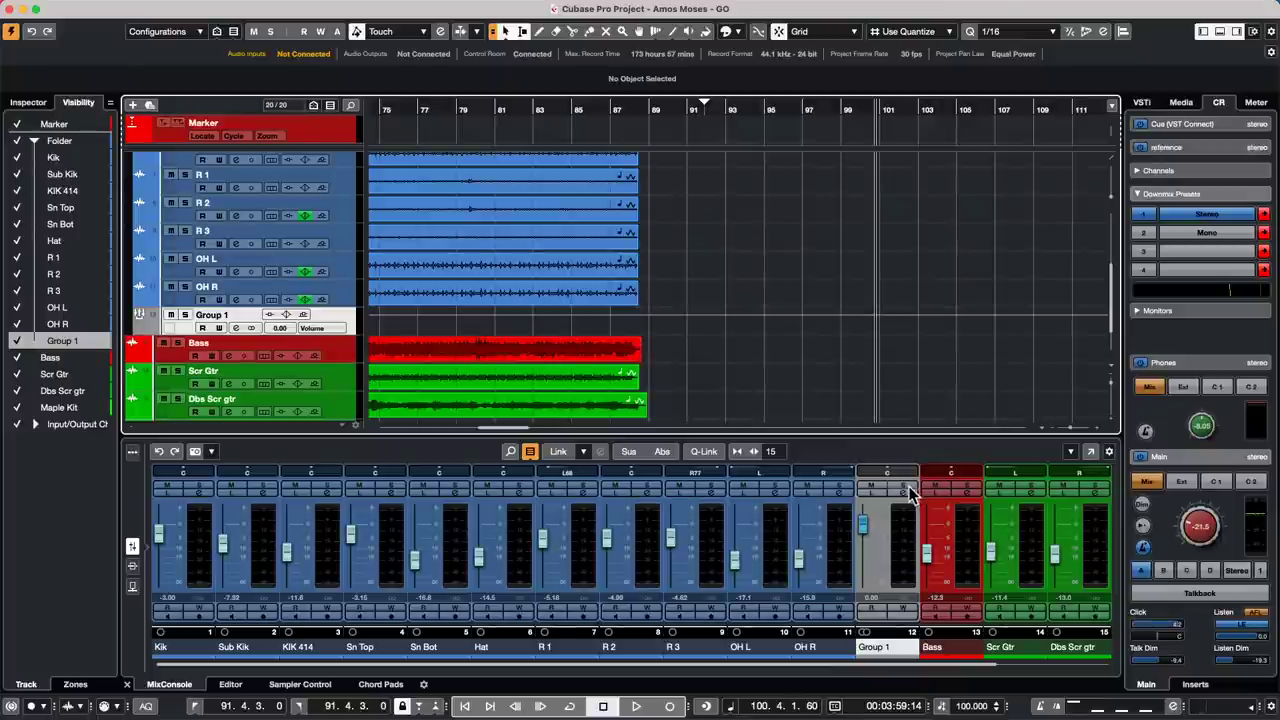
# Step: Return to the beginning of the project and play the song from about bar 8
pyautogui.click(397, 109)
pyautogui.press('Home')
pyautogui.click(528, 109)
pyautogui.press('space')
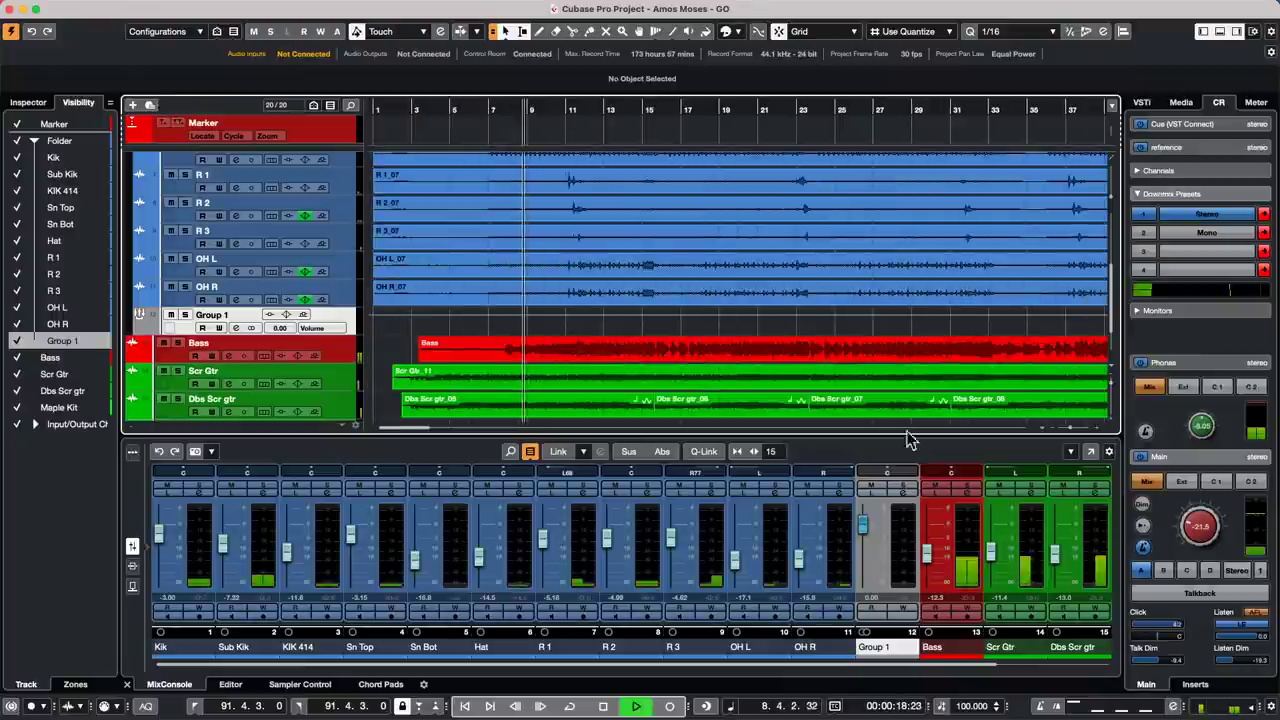
# Step: Solo the Group 1 channel briefly to check its signal, turn the solo off again, and stop playback
pyautogui.click(903, 488)
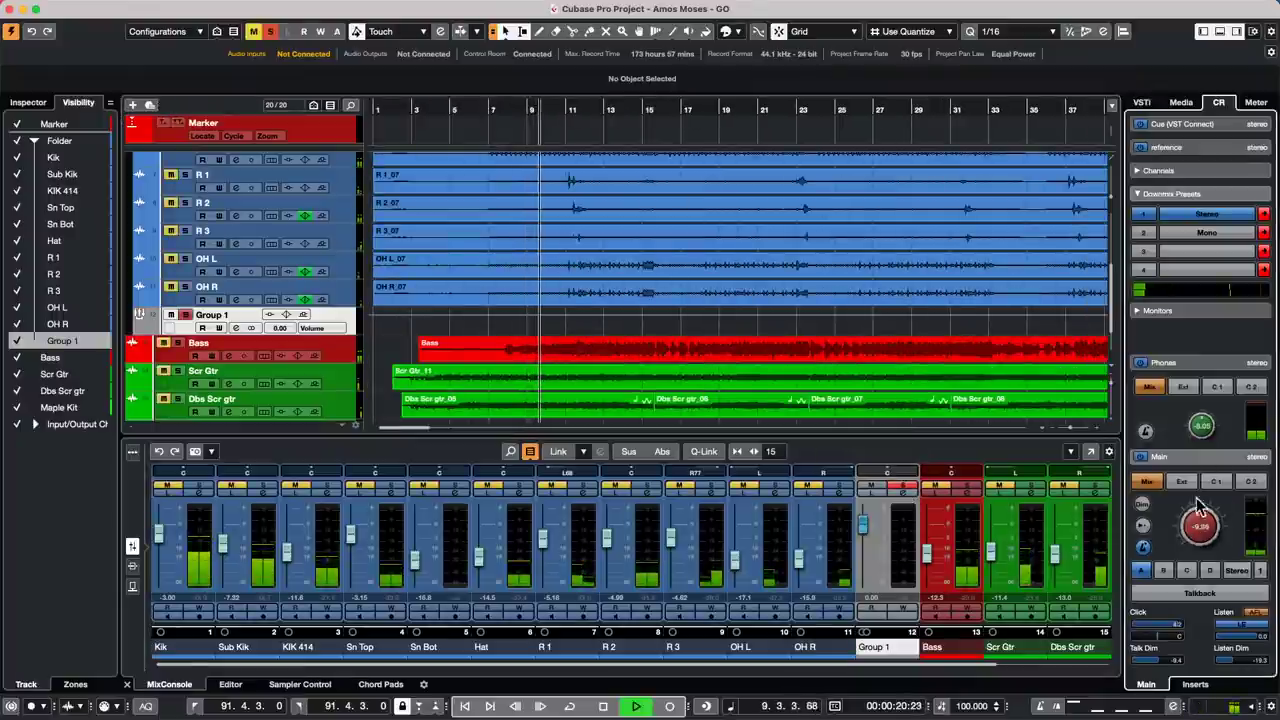
pyautogui.click(903, 488)
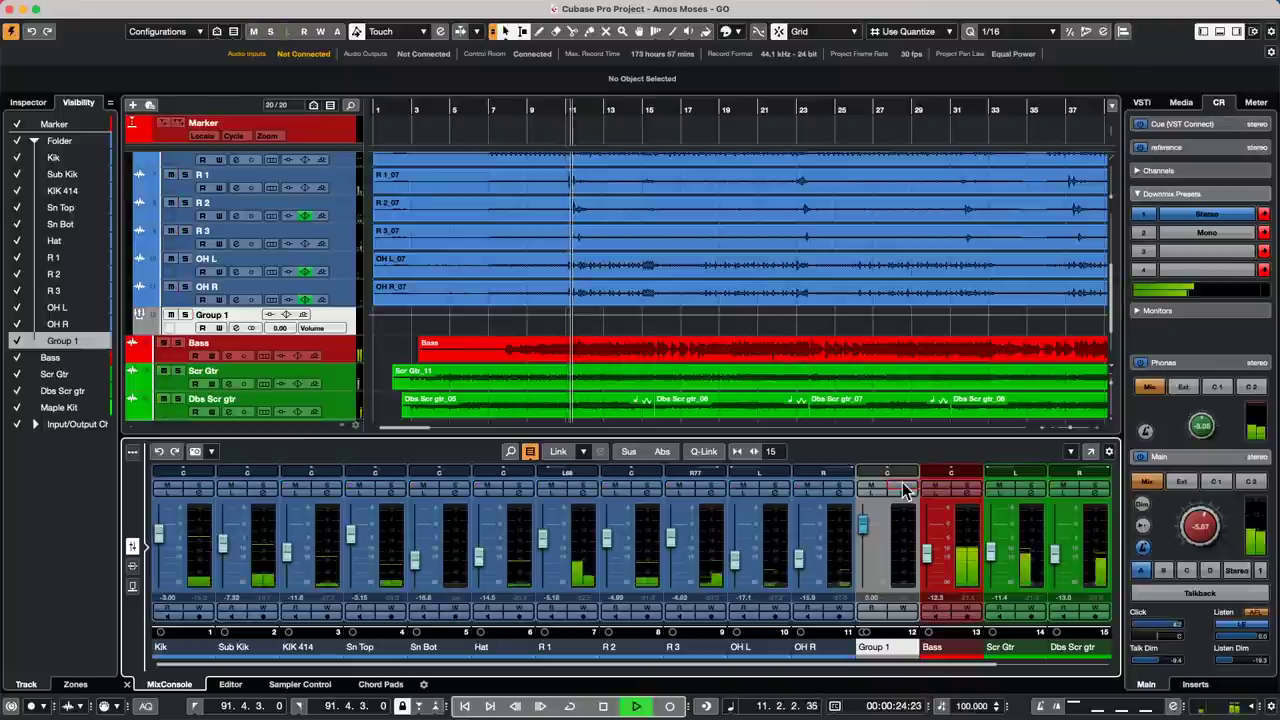
pyautogui.press('space')
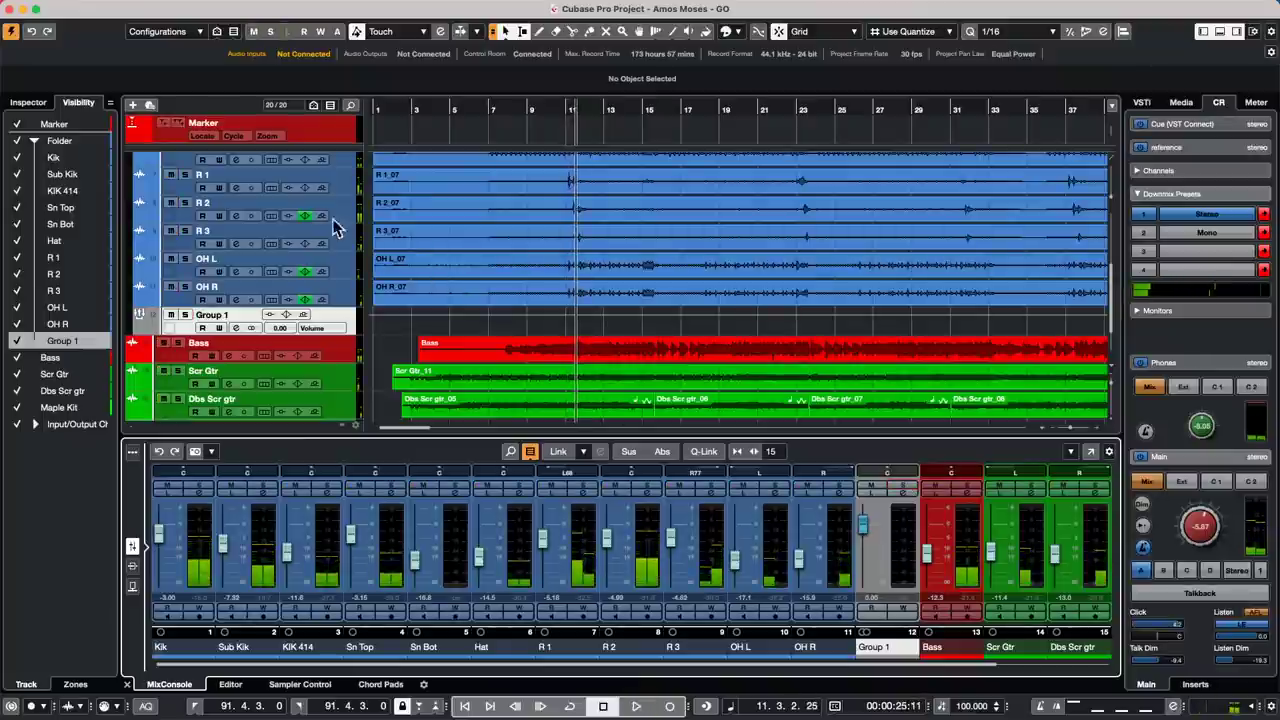
# Step: Select the drum tracks from Kik to OH R and add one stereo group channel to the selected channels, outside the folder with output Stereo Out
pyautogui.click(347, 300)
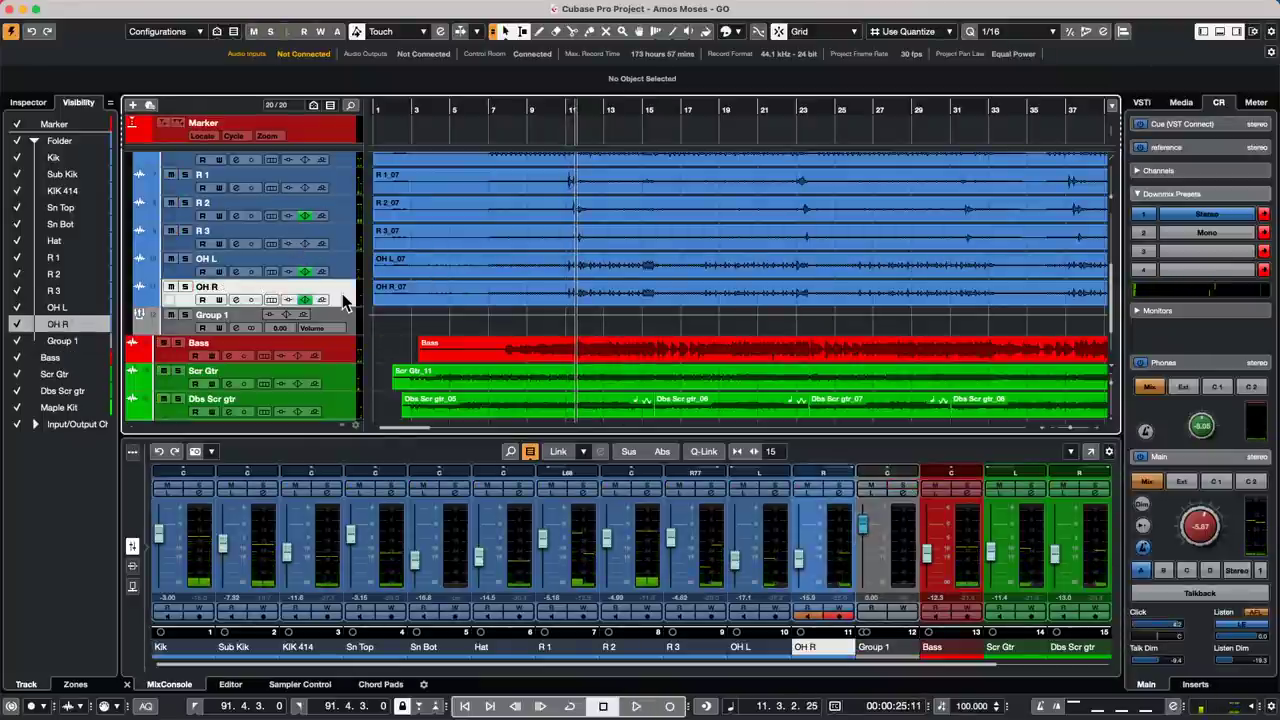
pyautogui.scroll(5, 343, 300)
pyautogui.keyDown('shift'); pyautogui.click(347, 221); pyautogui.keyUp('shift')
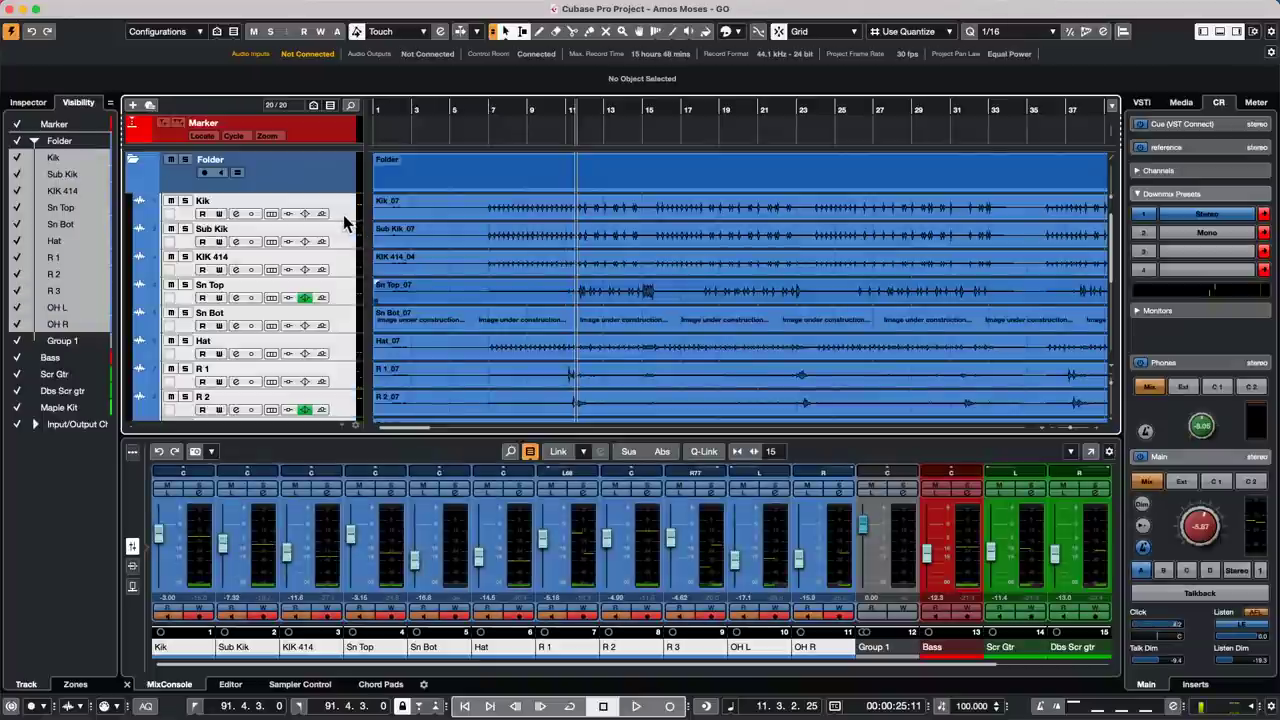
pyautogui.rightClick(345, 216)
pyautogui.moveTo(548, 223)
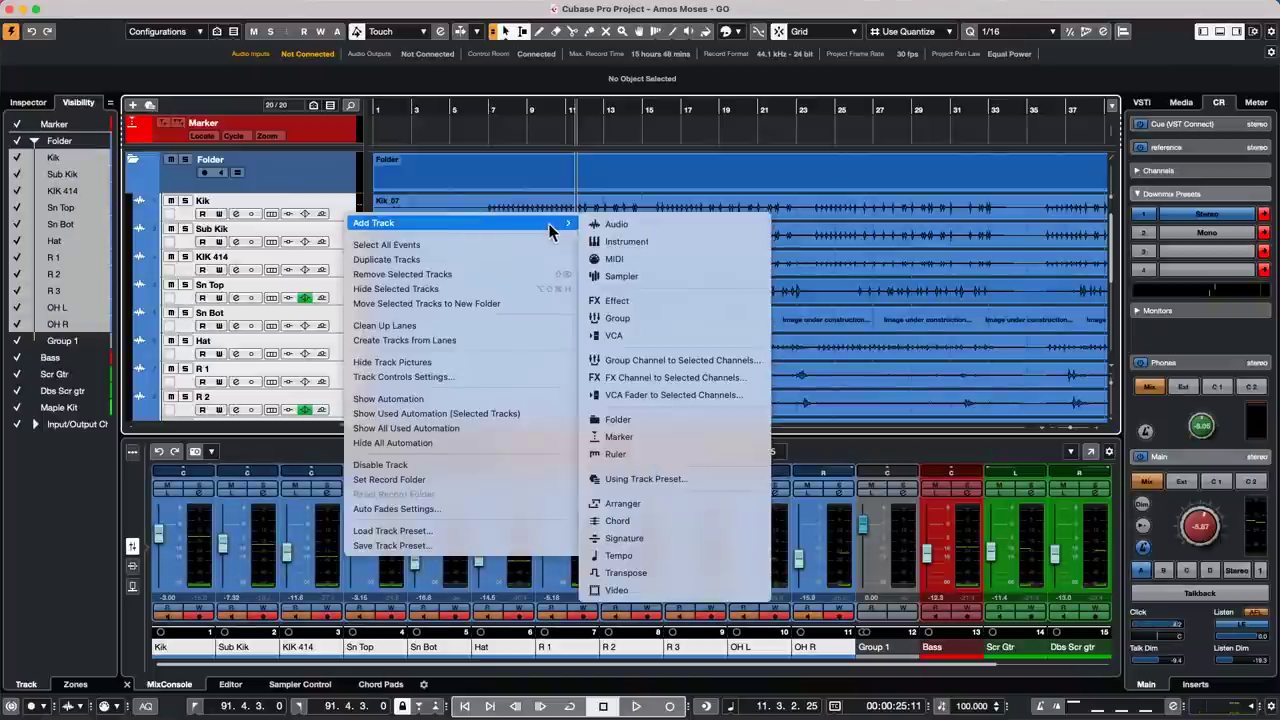
pyautogui.click(674, 361)
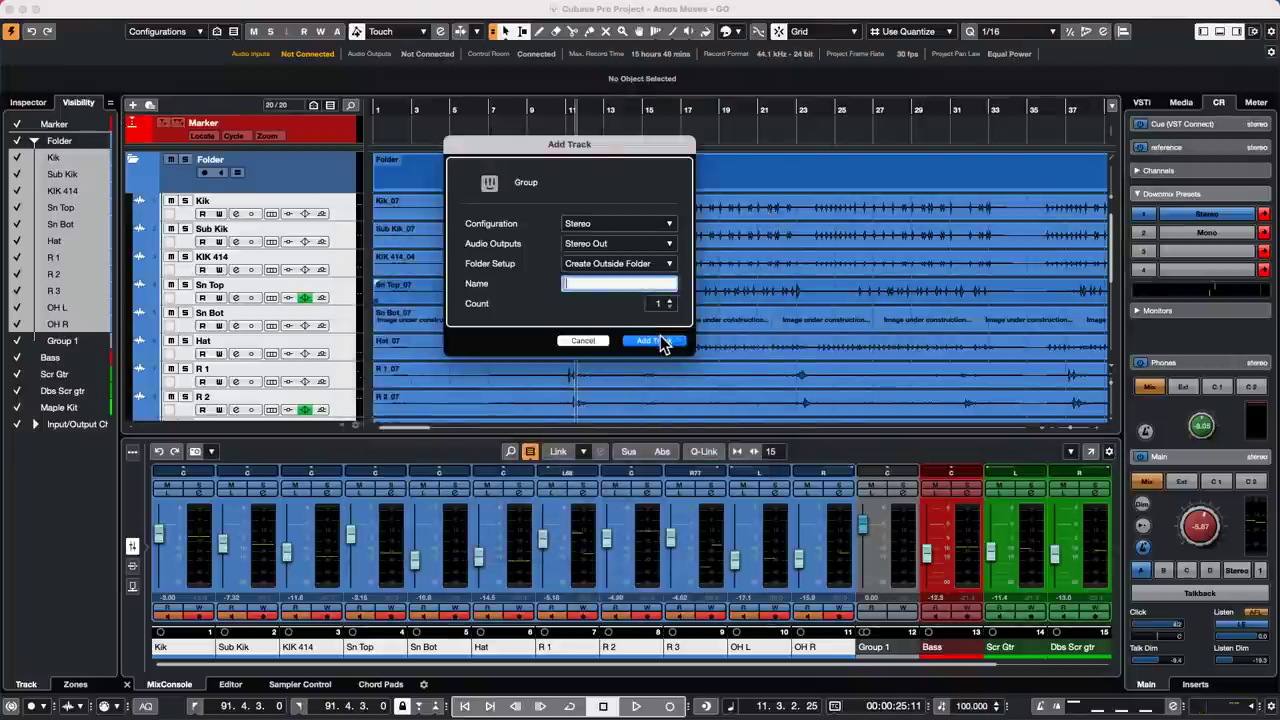
pyautogui.click(655, 341)
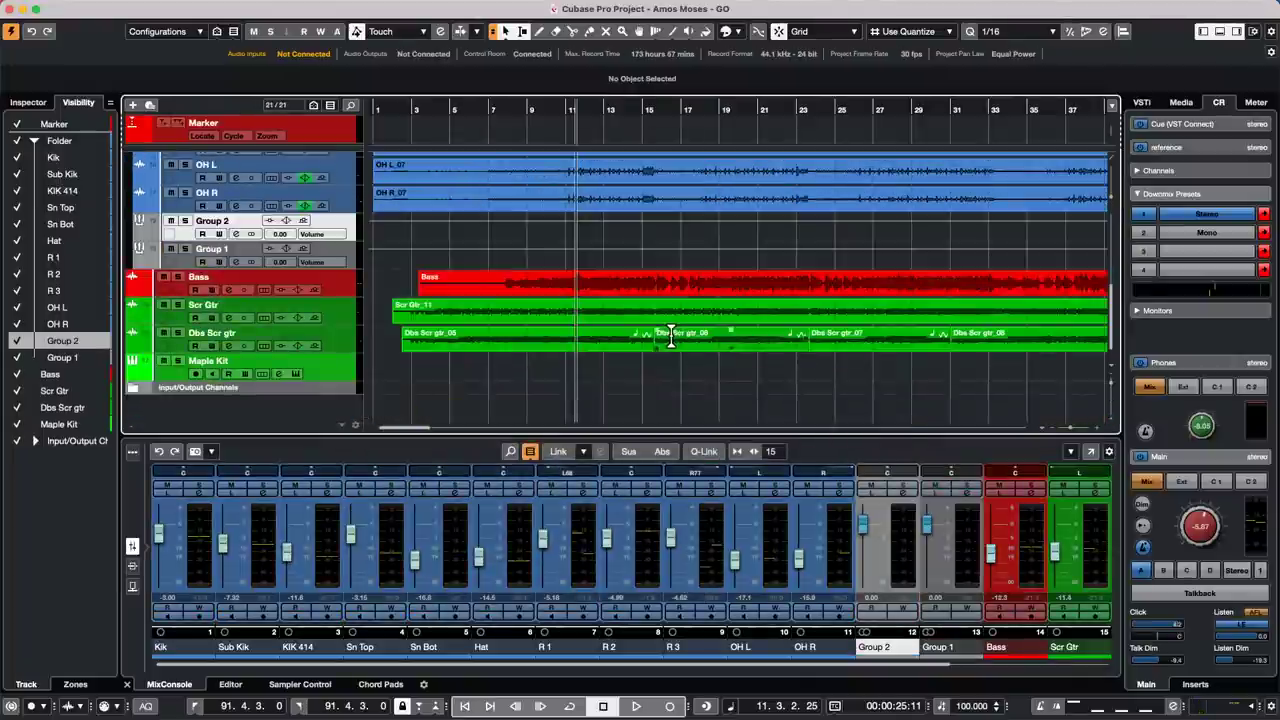
# Step: Play the song with Group 2 soloed and load the MidiGate dynamics effect in the group's first insert slot
pyautogui.press('space')
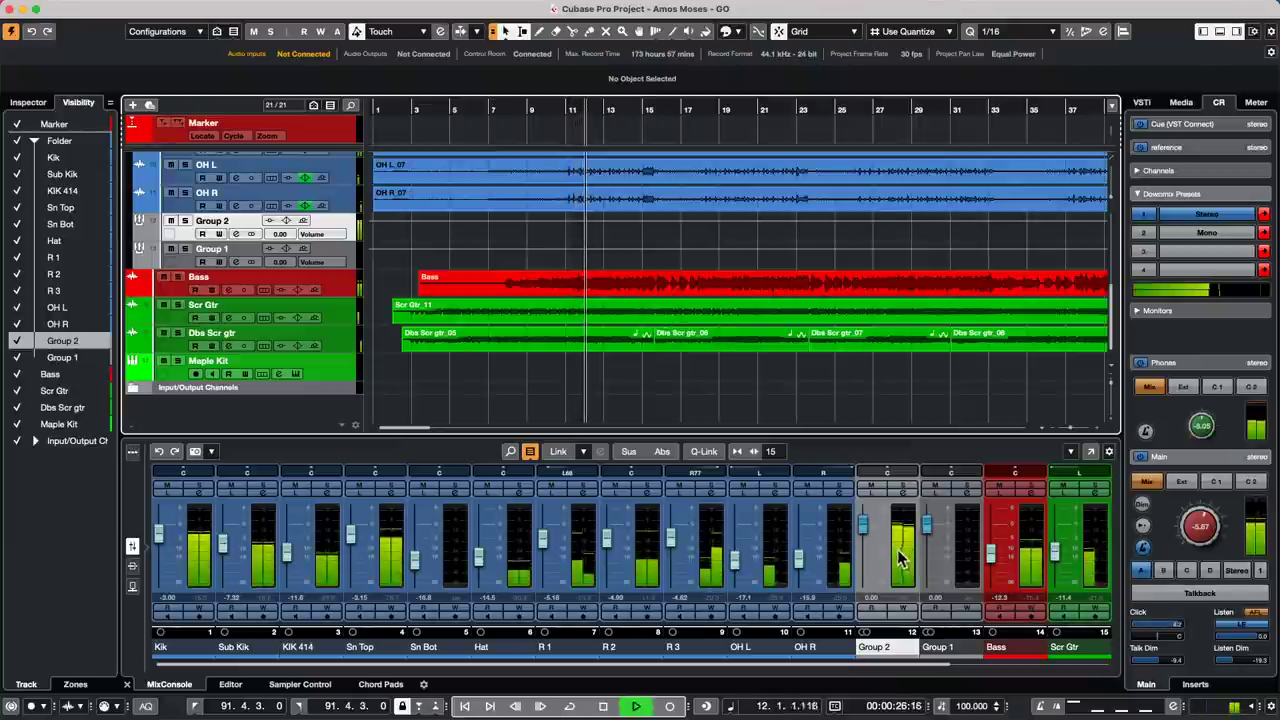
pyautogui.click(903, 488)
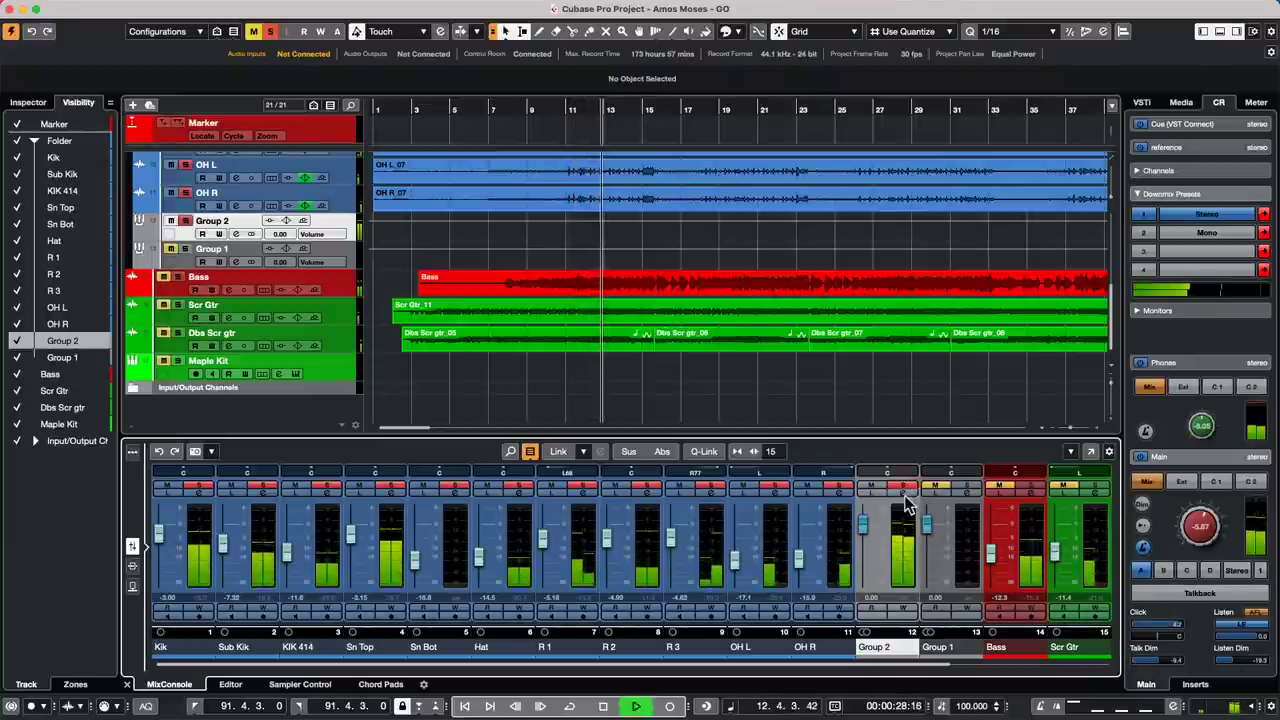
pyautogui.click(904, 495)
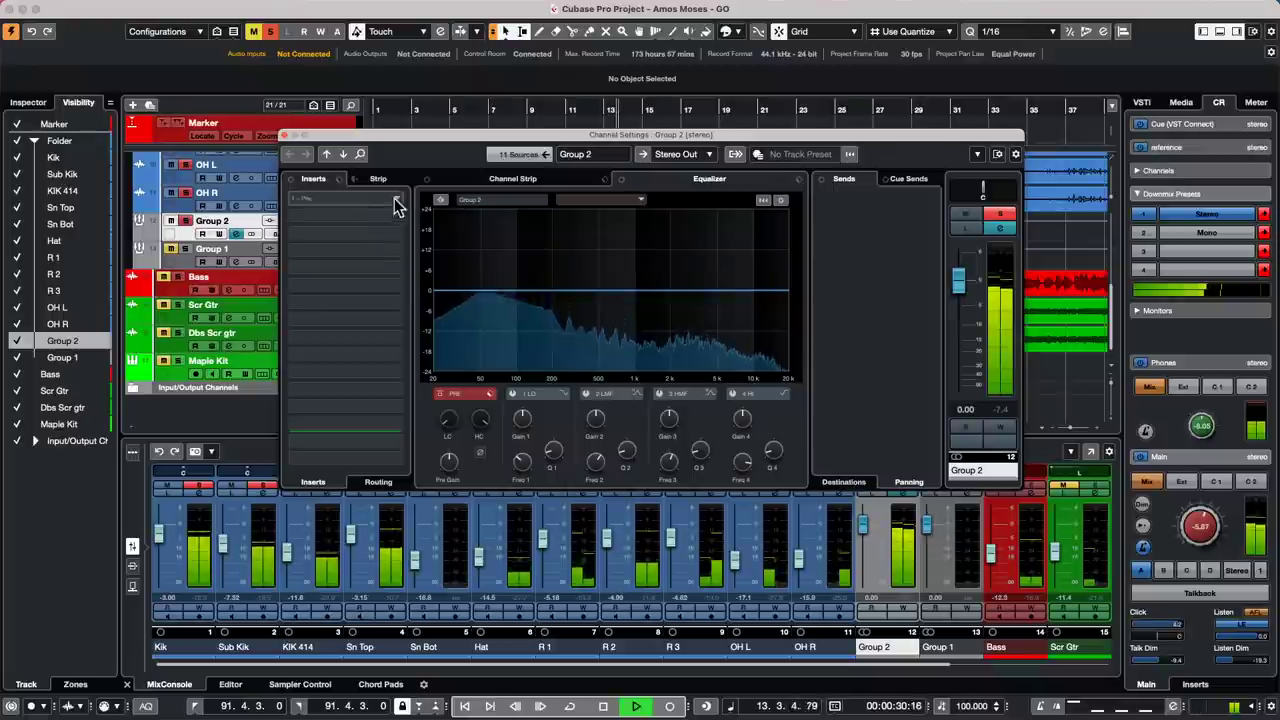
pyautogui.click(395, 205)
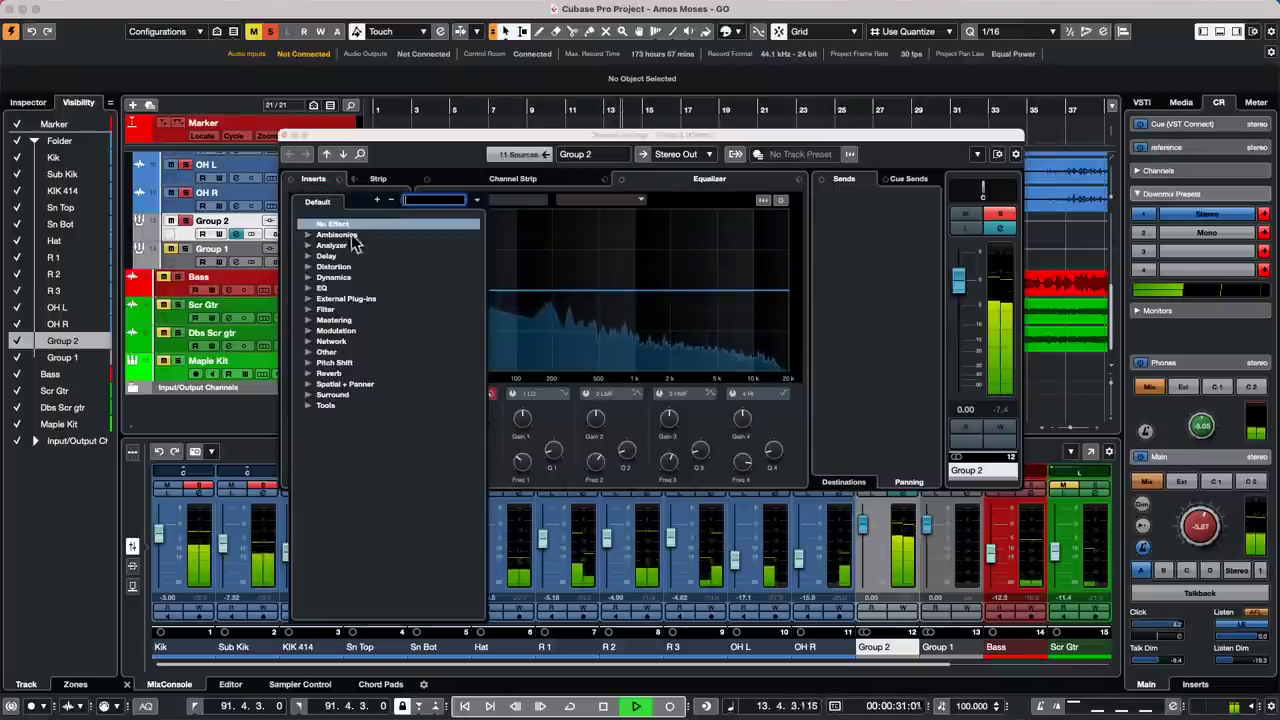
pyautogui.click(309, 277)
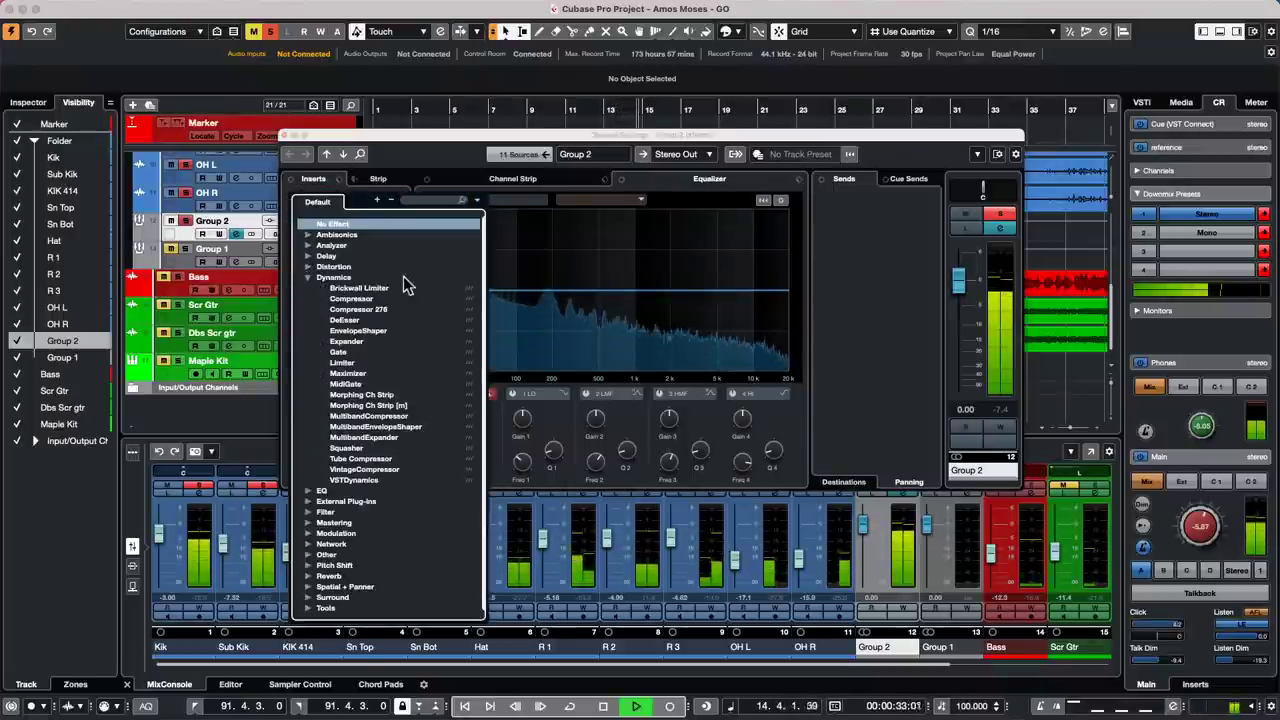
pyautogui.click(345, 384)
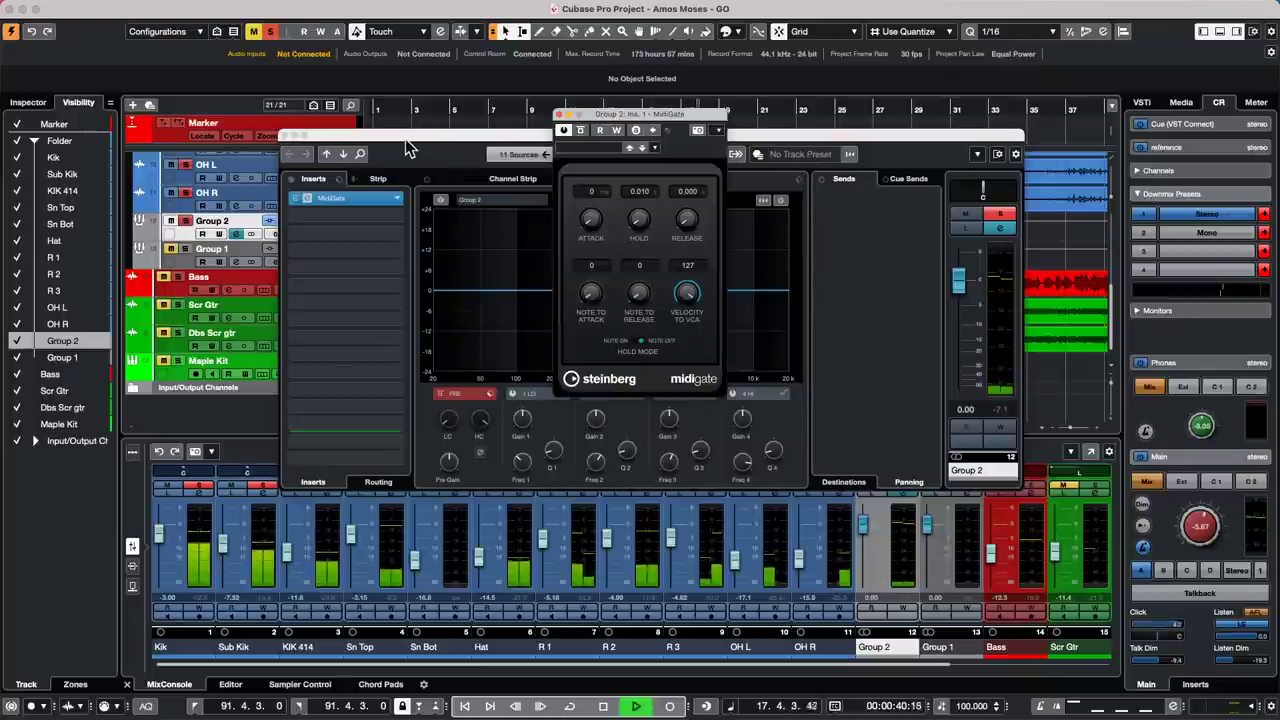
# Step: Add one MIDI track directly below Group 2 and turn off its solo
pyautogui.moveTo(406, 140); pyautogui.dragTo(766, 226)
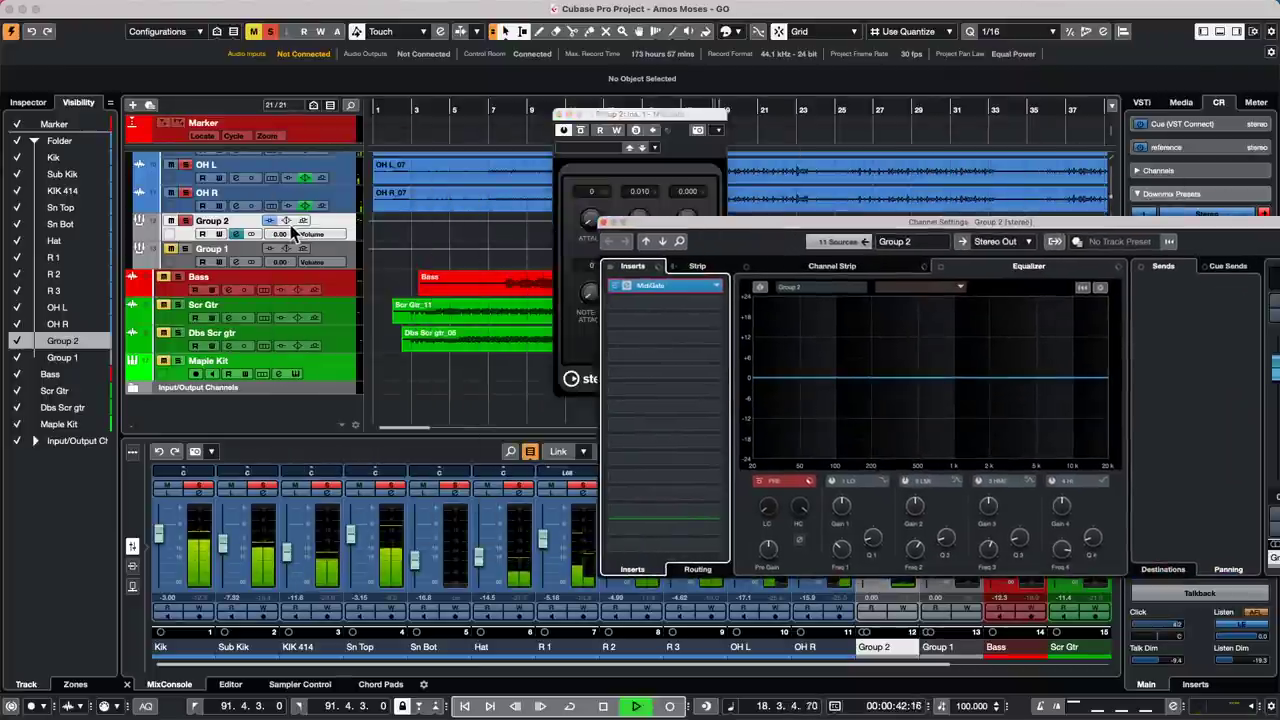
pyautogui.rightClick(338, 228)
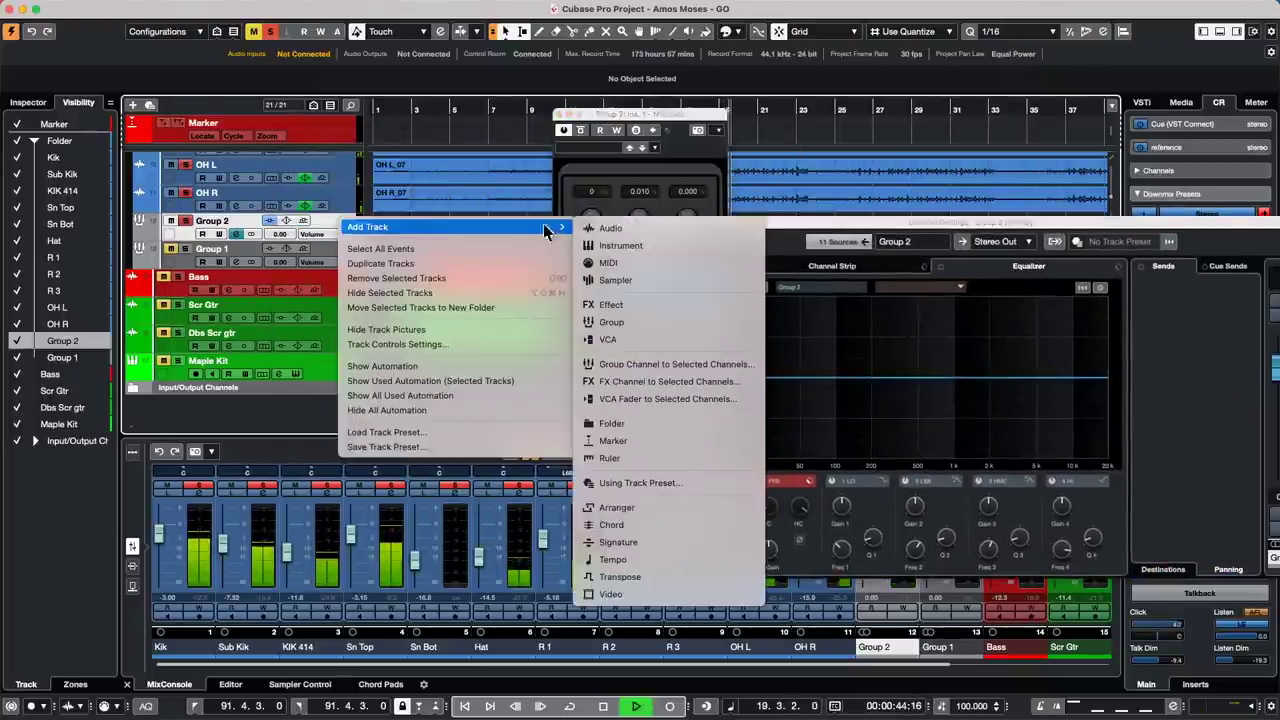
pyautogui.click(60, 148)
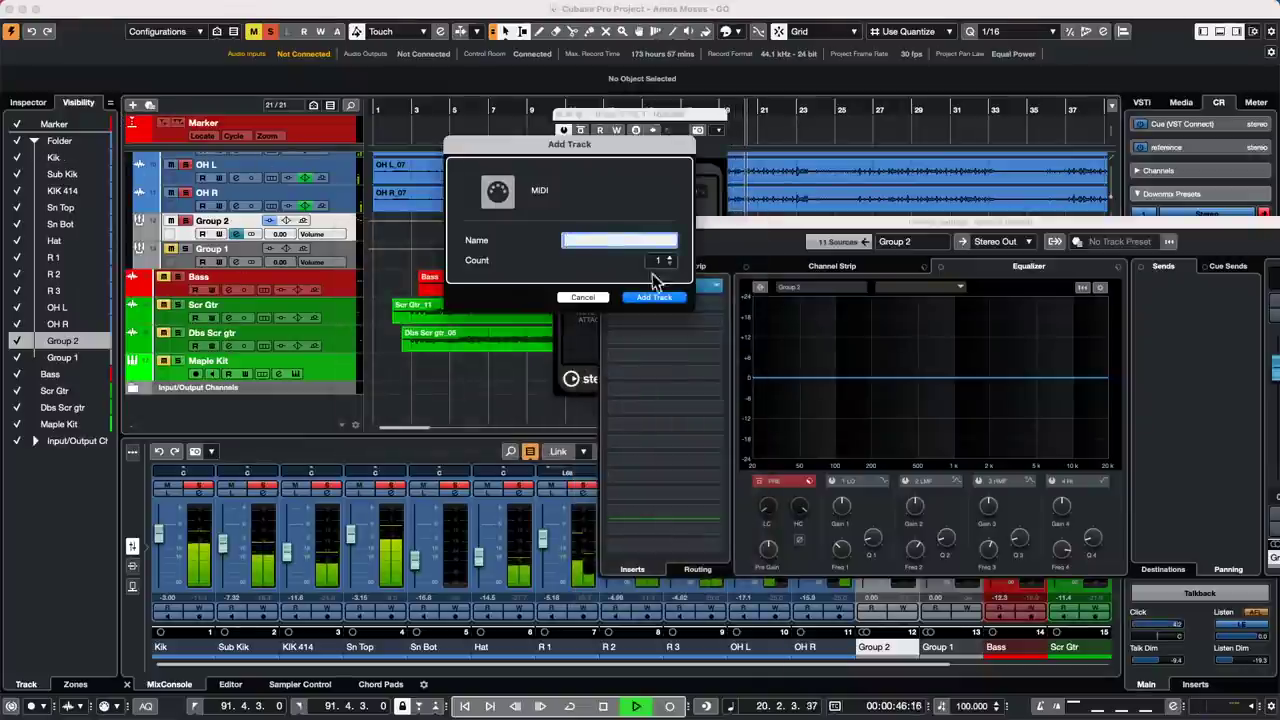
pyautogui.click(664, 300)
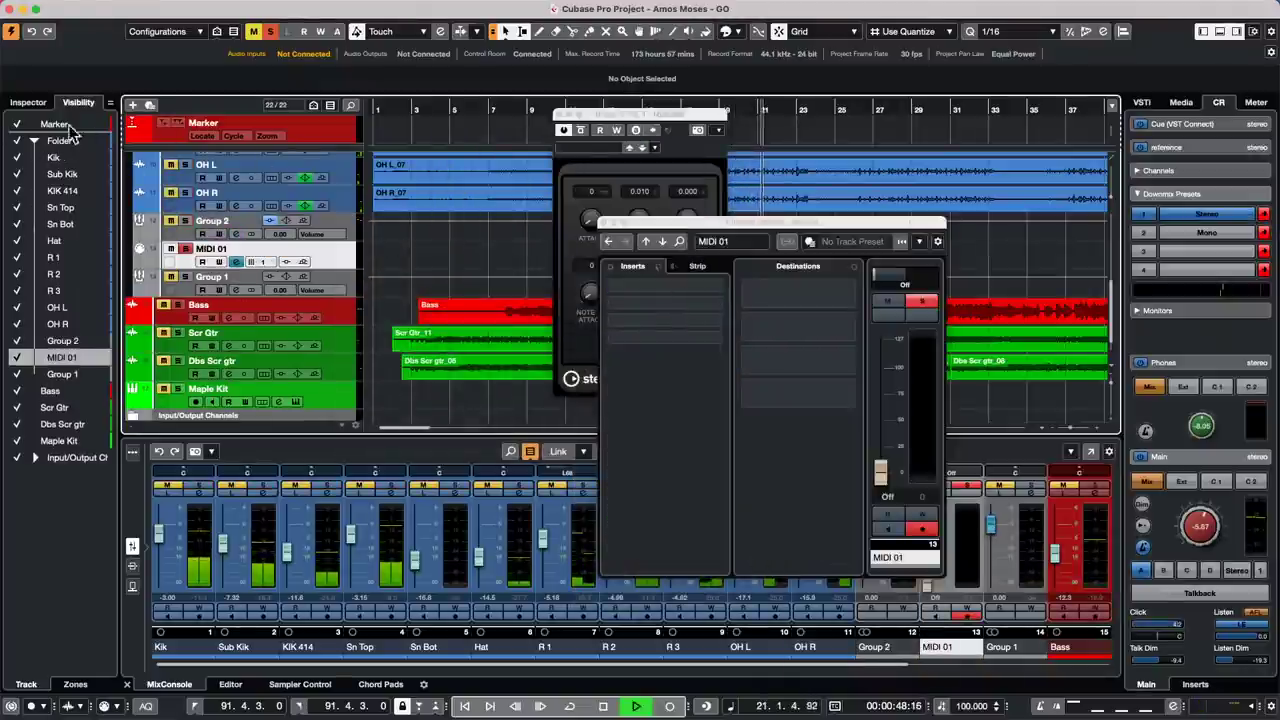
pyautogui.click(185, 249)
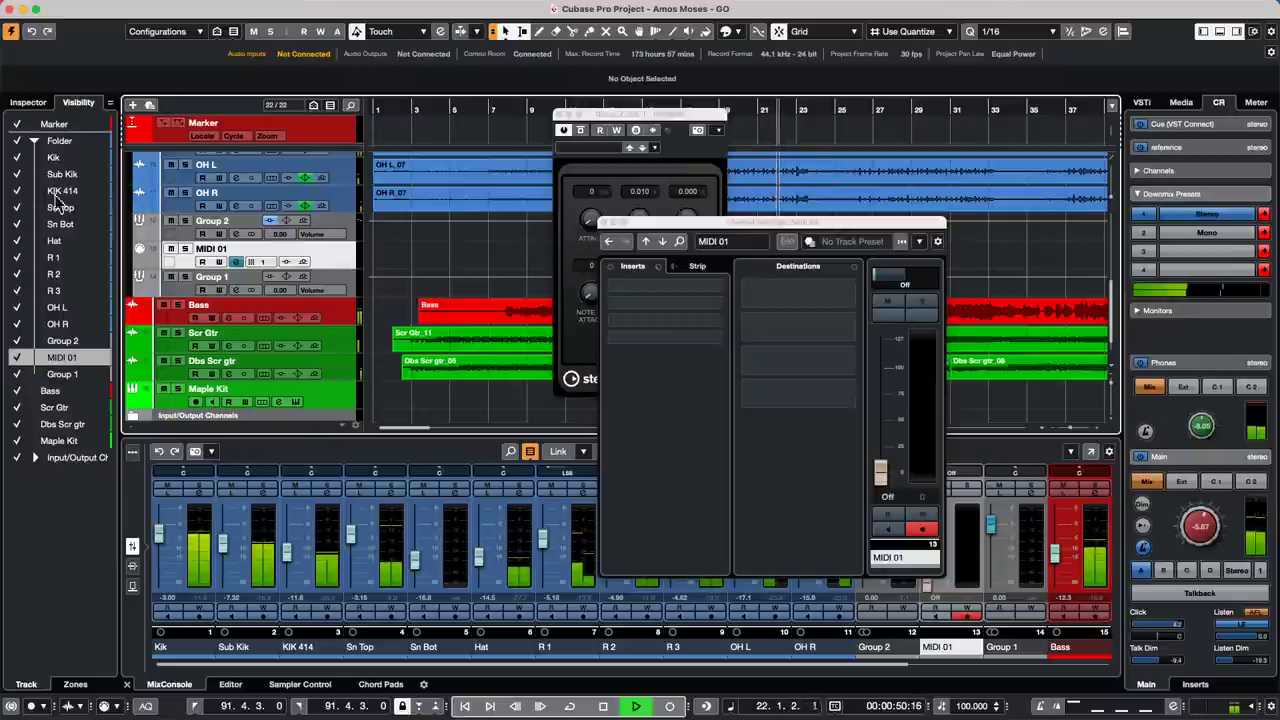
# Step: Route the MIDI 01 track's output to the Group 2 Ins. 1 MidiGate Event Input
pyautogui.click(12, 104)
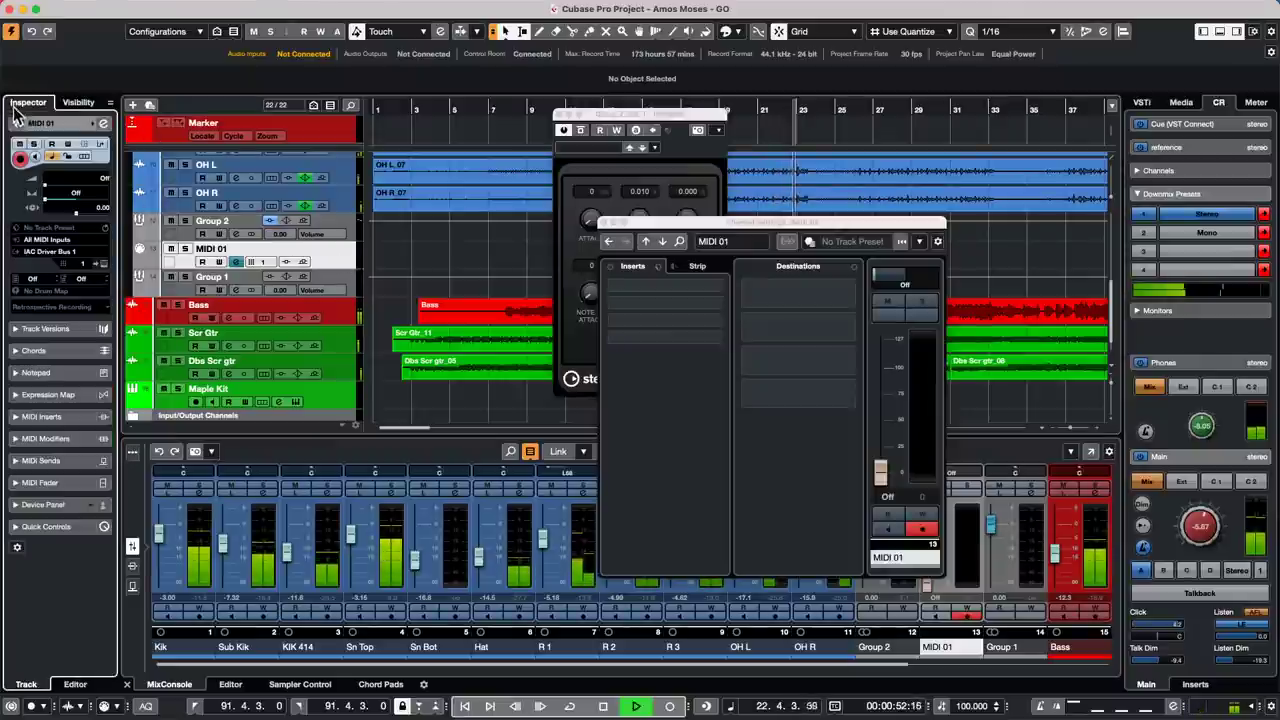
pyautogui.click(44, 253)
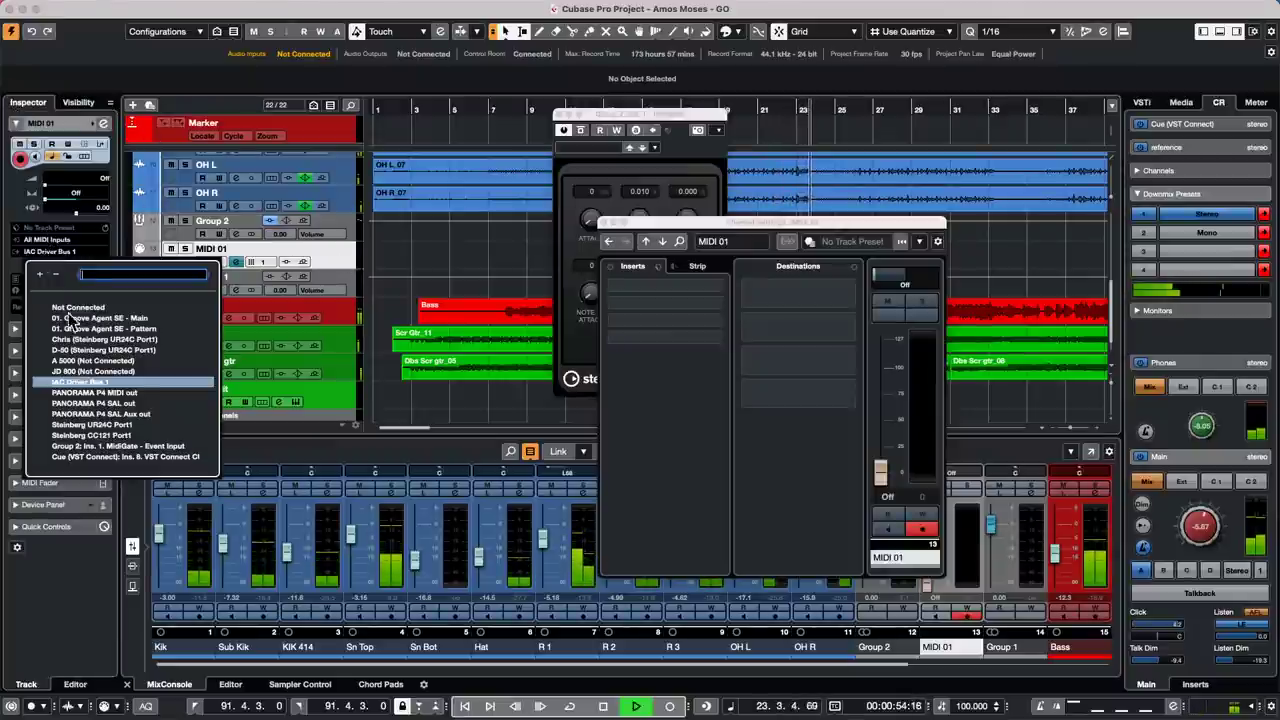
pyautogui.click(150, 447)
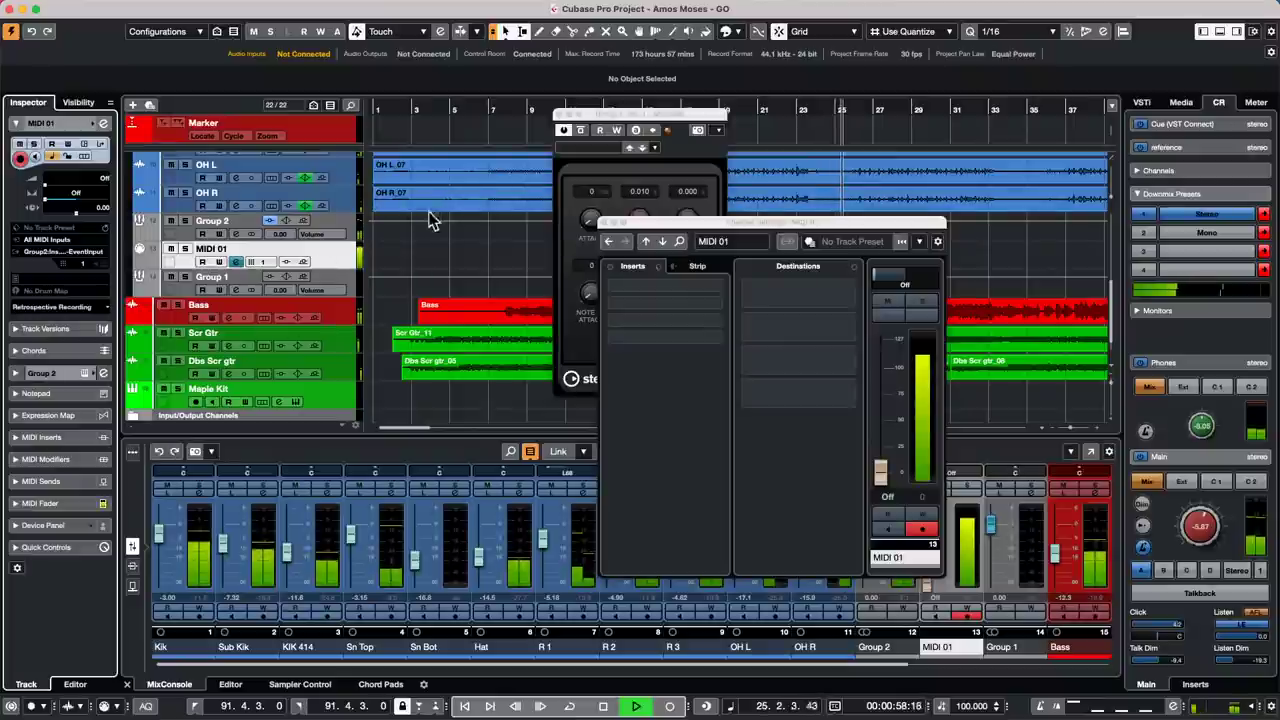
# Step: Set the quantize value to 1/8 while auditioning the gated drums, ending with playback stopped and the MidiGate window closed
pyautogui.click(625, 117)
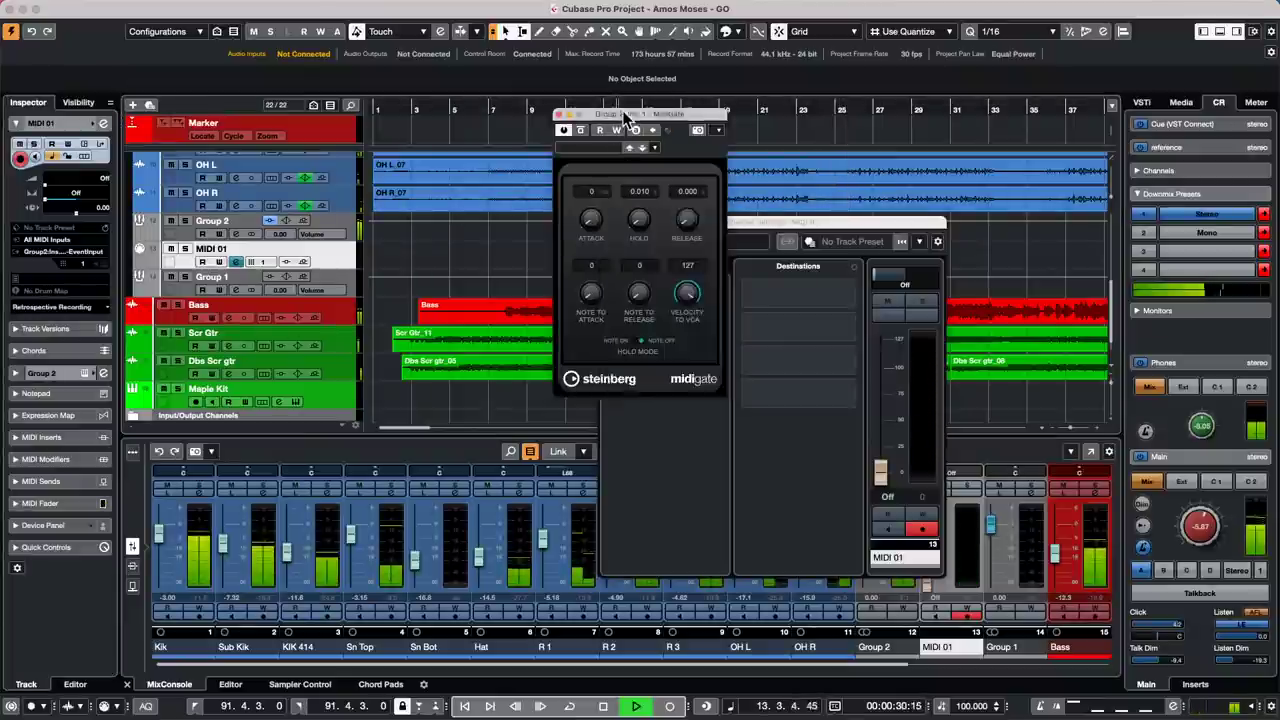
pyautogui.moveTo(625, 117); pyautogui.dragTo(395, 123)
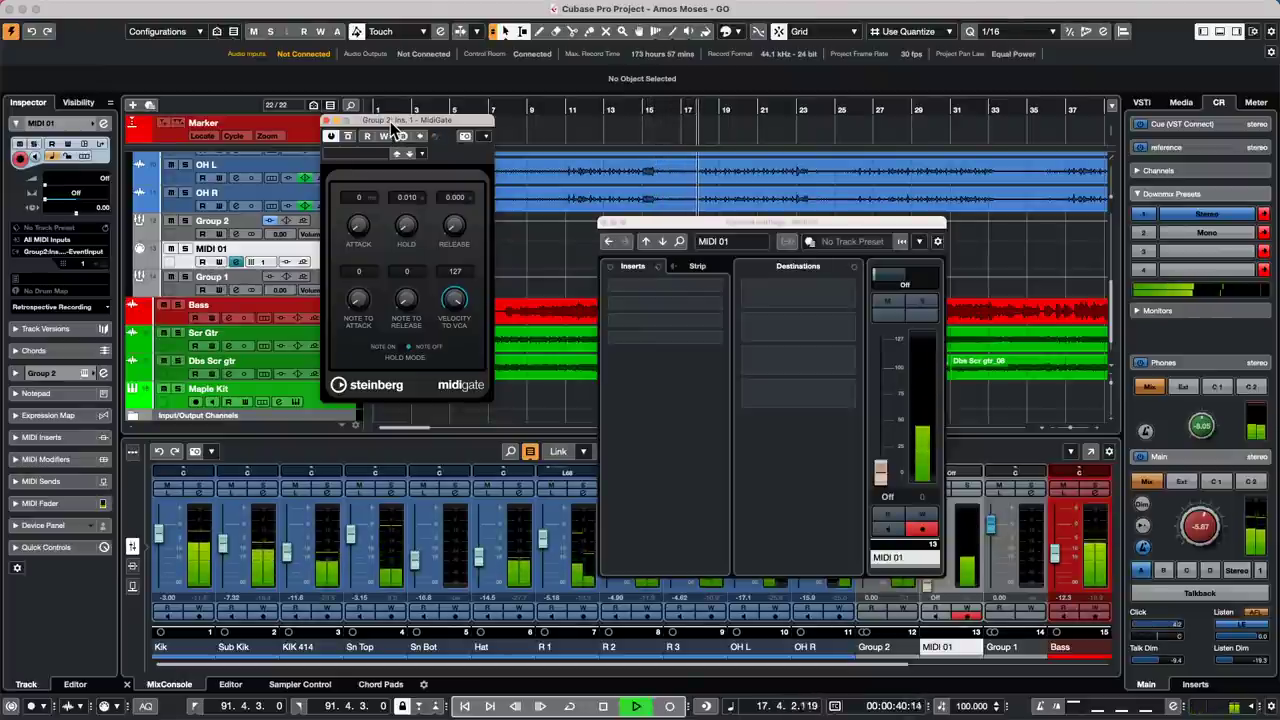
pyautogui.hotkey('alt', '8')
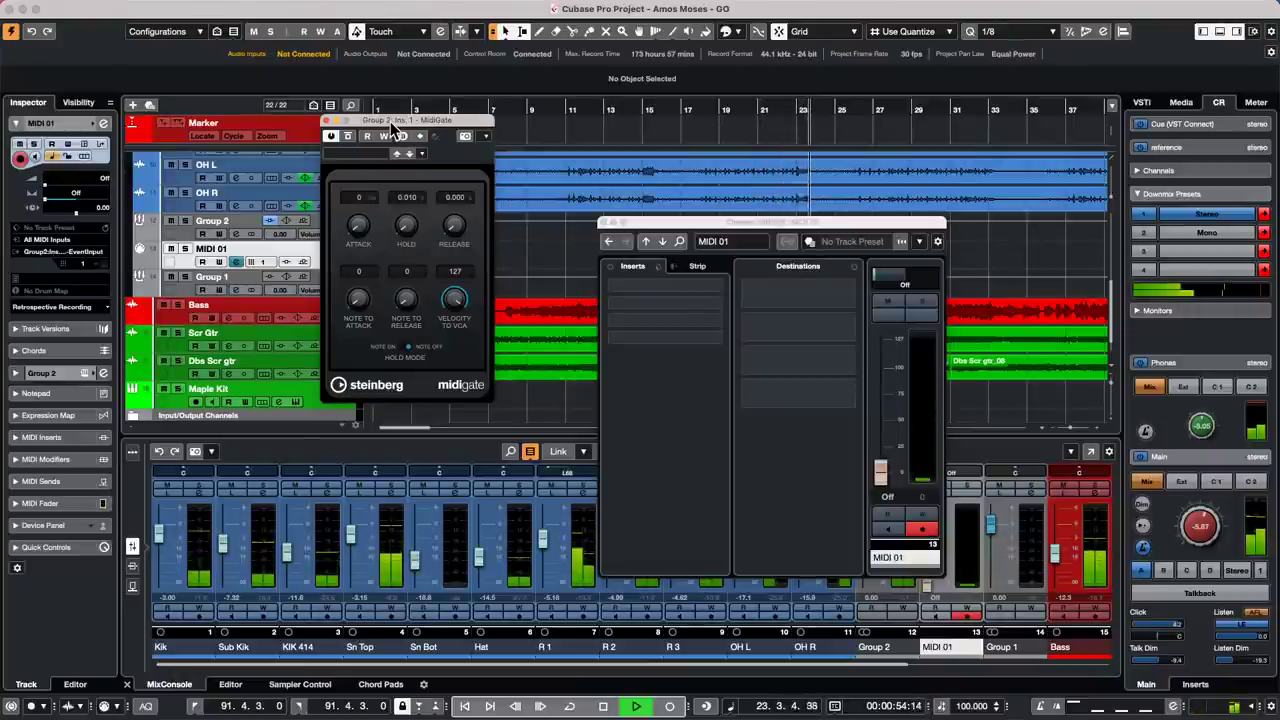
pyautogui.press('space')
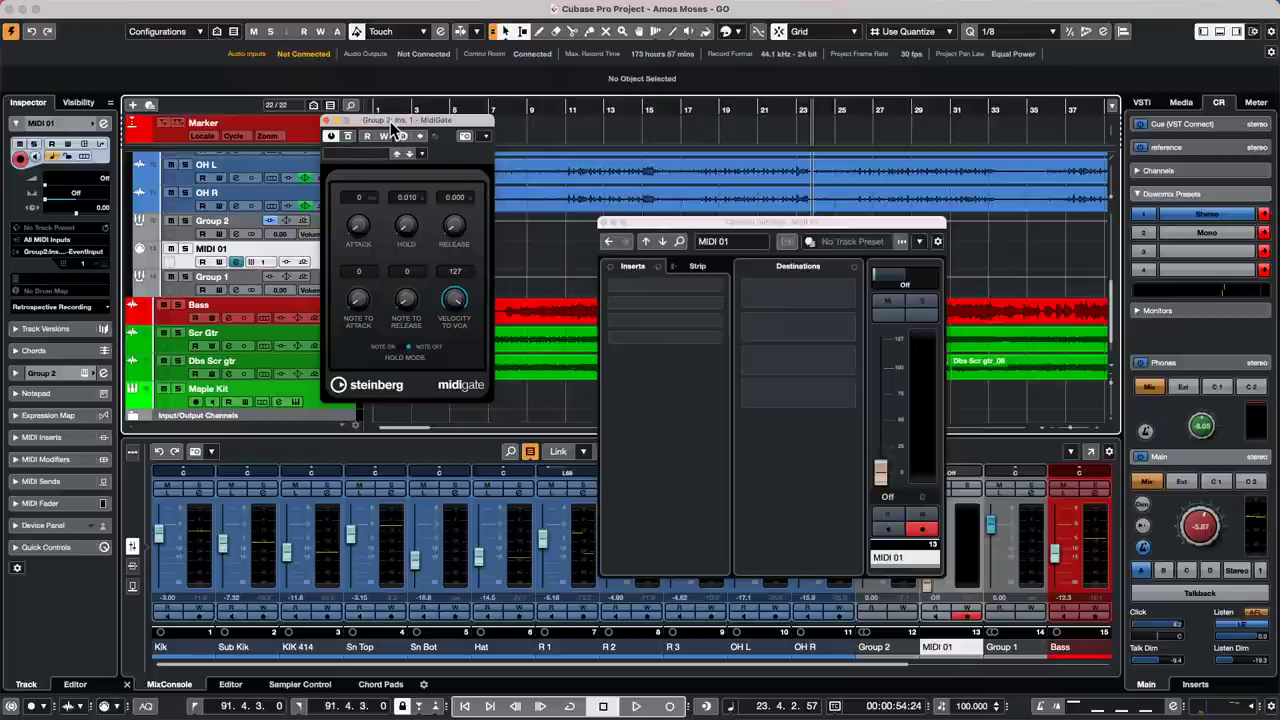
pyautogui.click(325, 120)
# Step: Open the recent project jump off.cpr and activate it
pyautogui.click(92, 8)
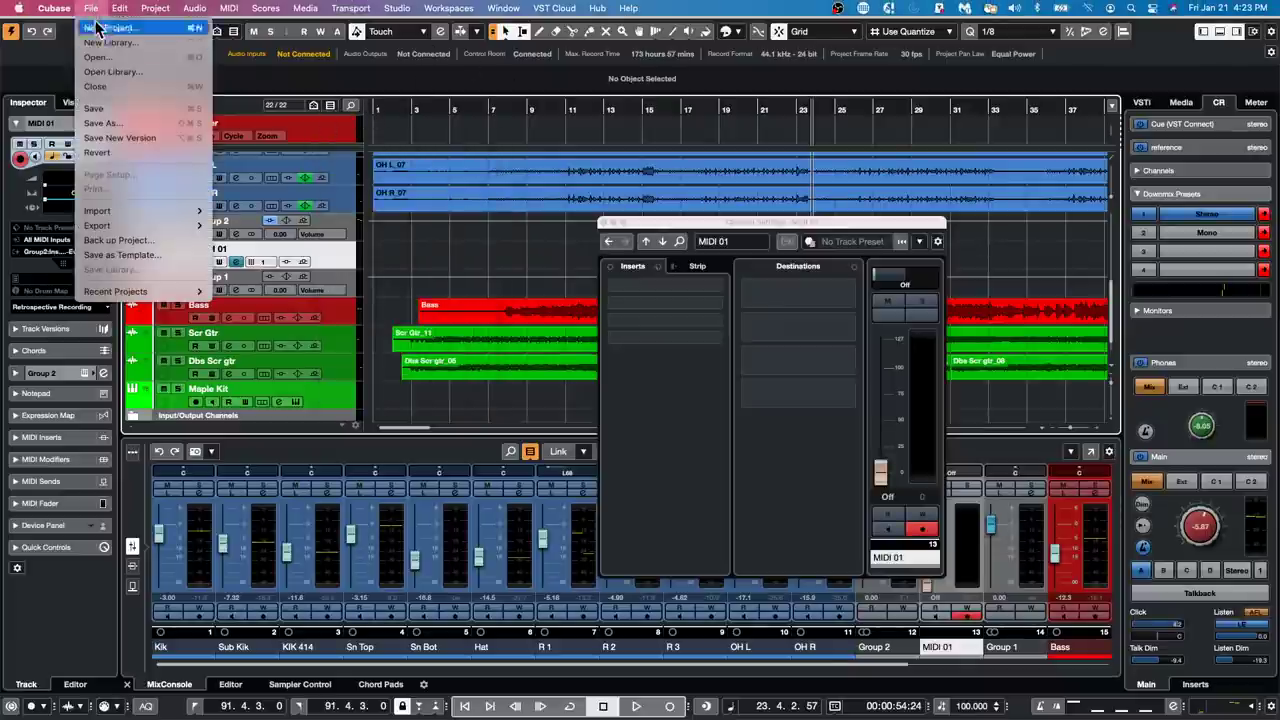
pyautogui.moveTo(138, 291)
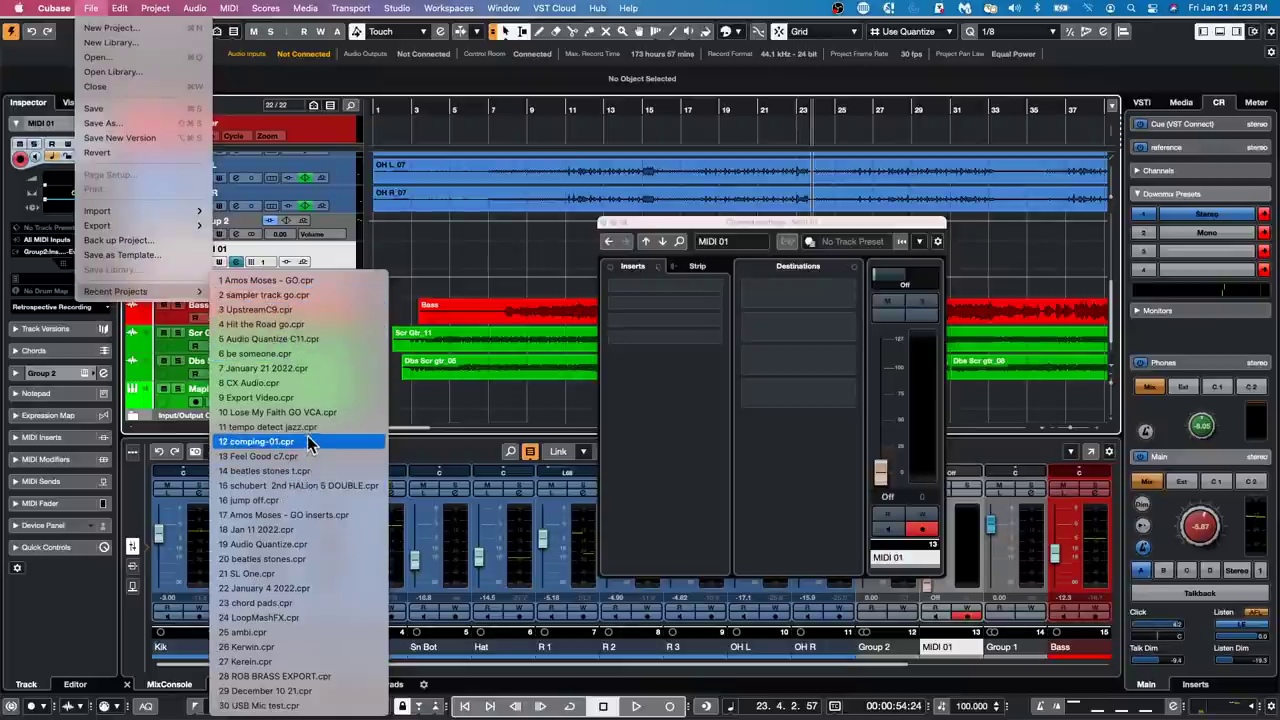
pyautogui.click(314, 501)
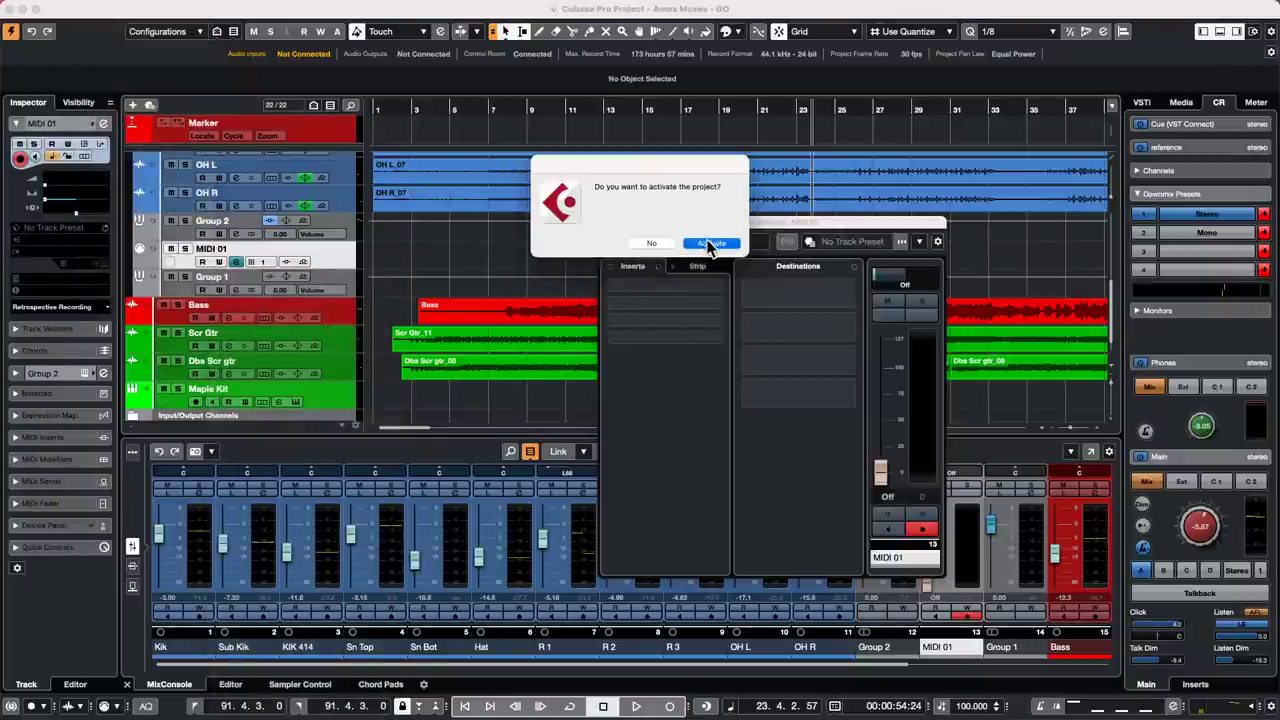
pyautogui.click(700, 244)
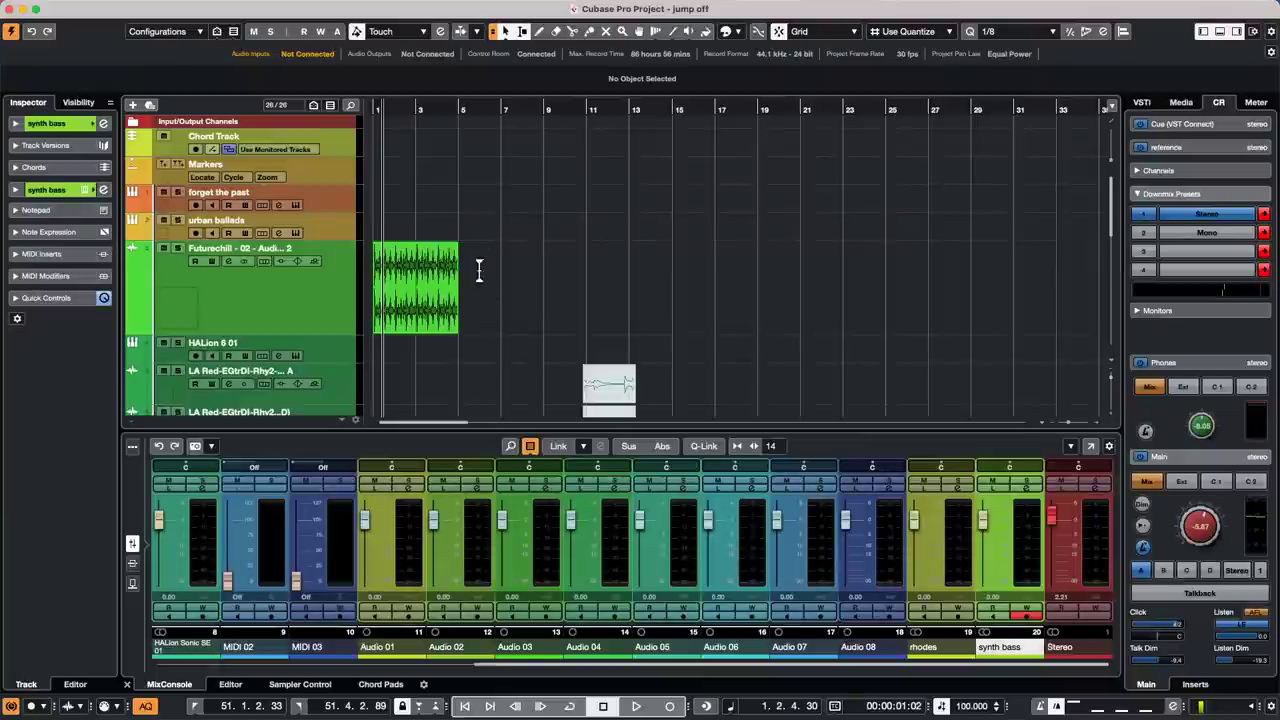
# Step: Open Groove Agent SE on the forget the past track, show its patterns, and place one pattern's MIDI part on that track at bar 1
pyautogui.click(333, 198)
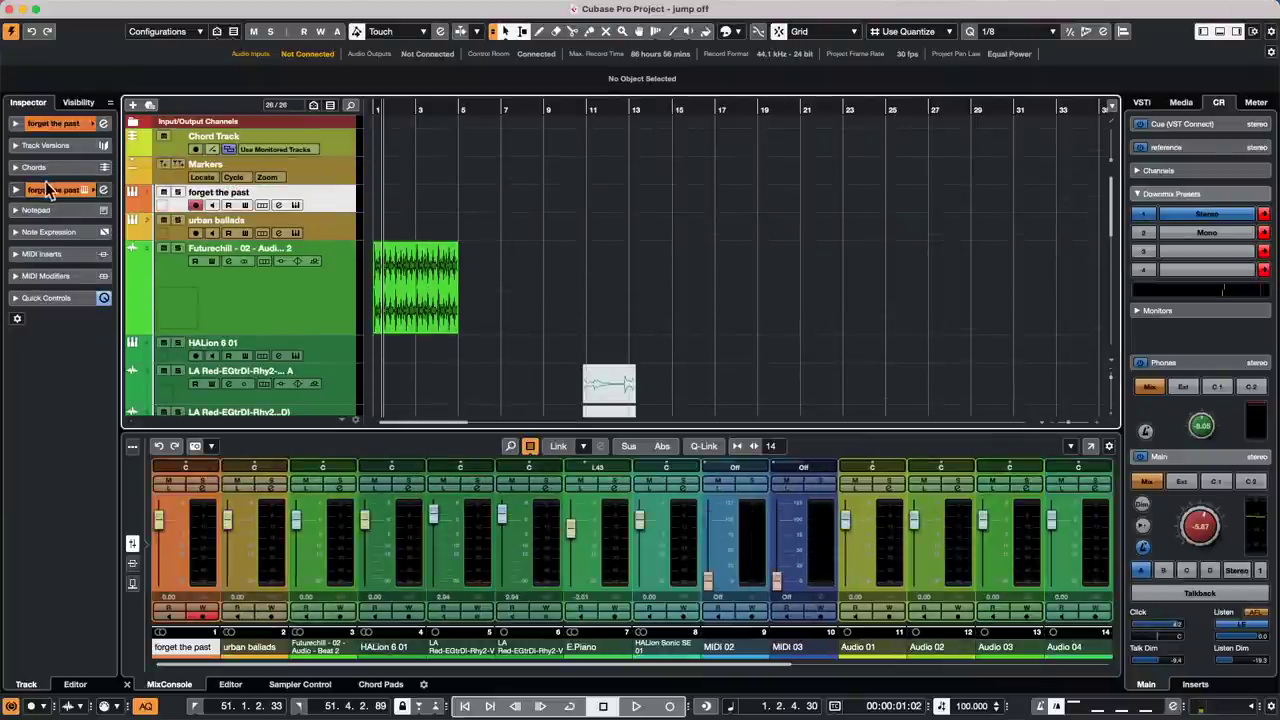
pyautogui.click(103, 189)
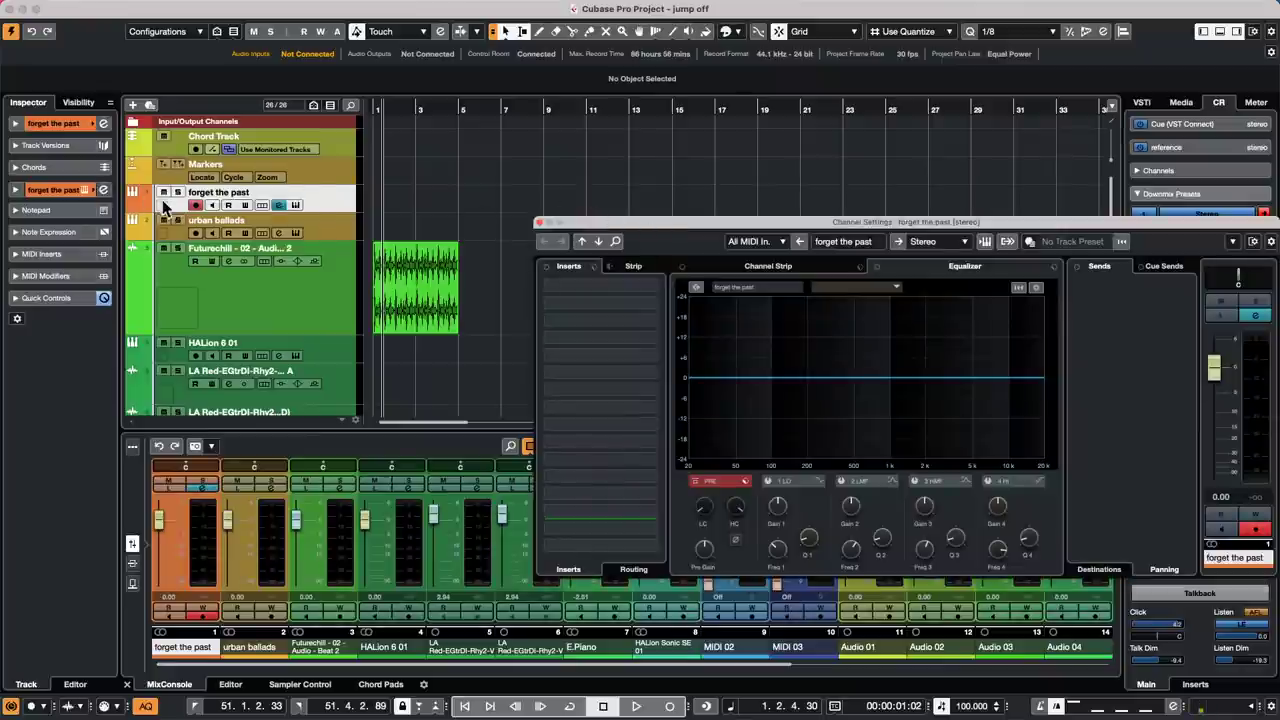
pyautogui.click(297, 208)
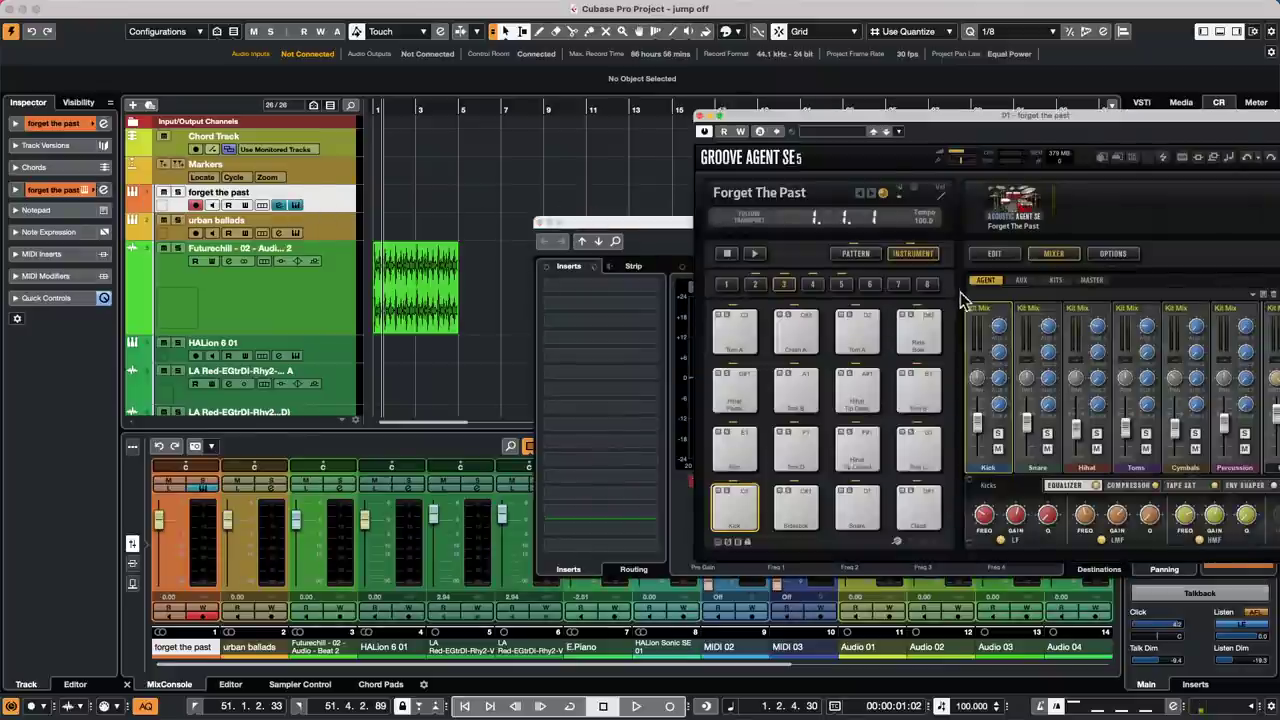
pyautogui.click(857, 254)
pyautogui.moveTo(737, 449); pyautogui.dragTo(385, 200)
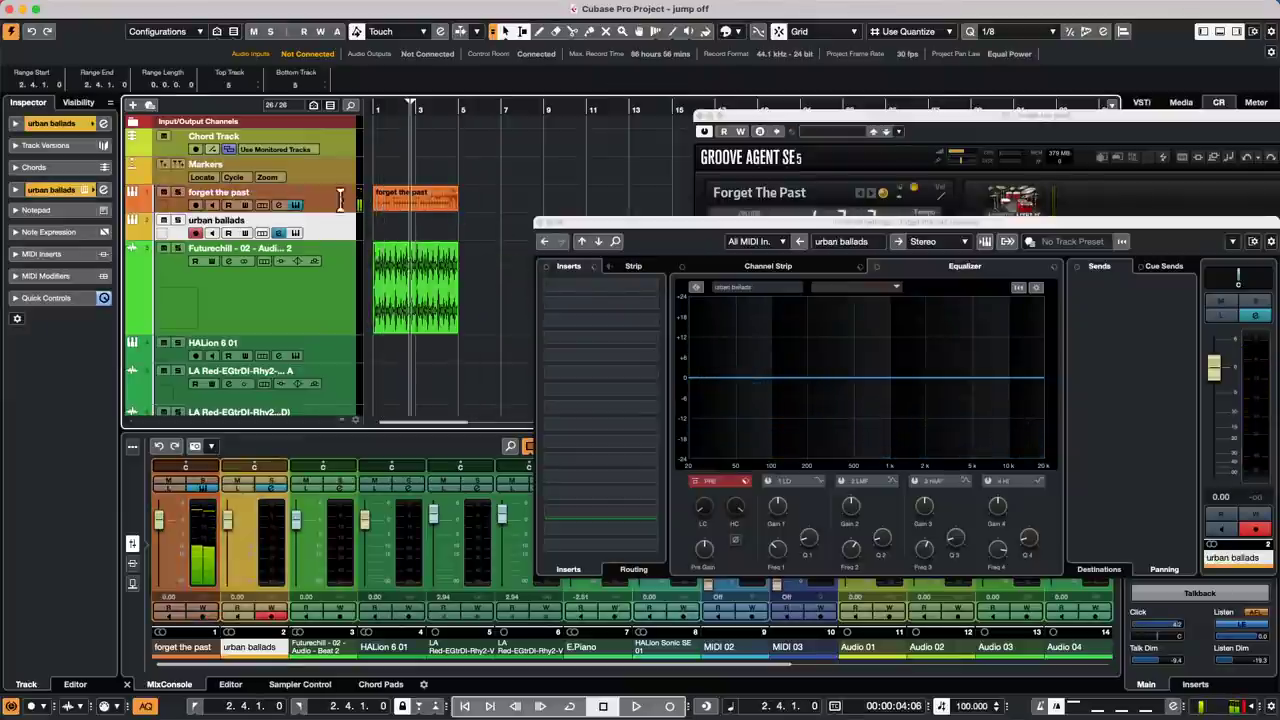
# Step: Try rendering the forget the past track in place as one event with channel settings, and undo the render
pyautogui.click(340, 198)
pyautogui.click(155, 8)
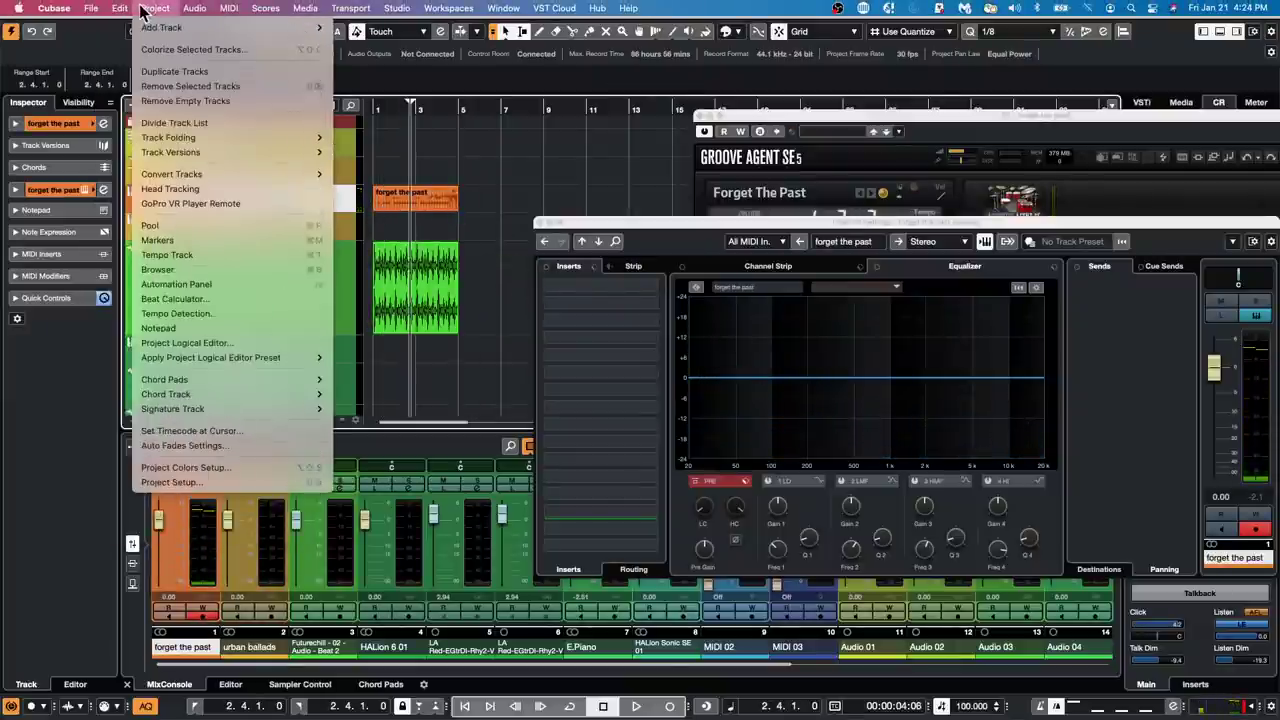
pyautogui.moveTo(120, 8)
pyautogui.moveTo(183, 151)
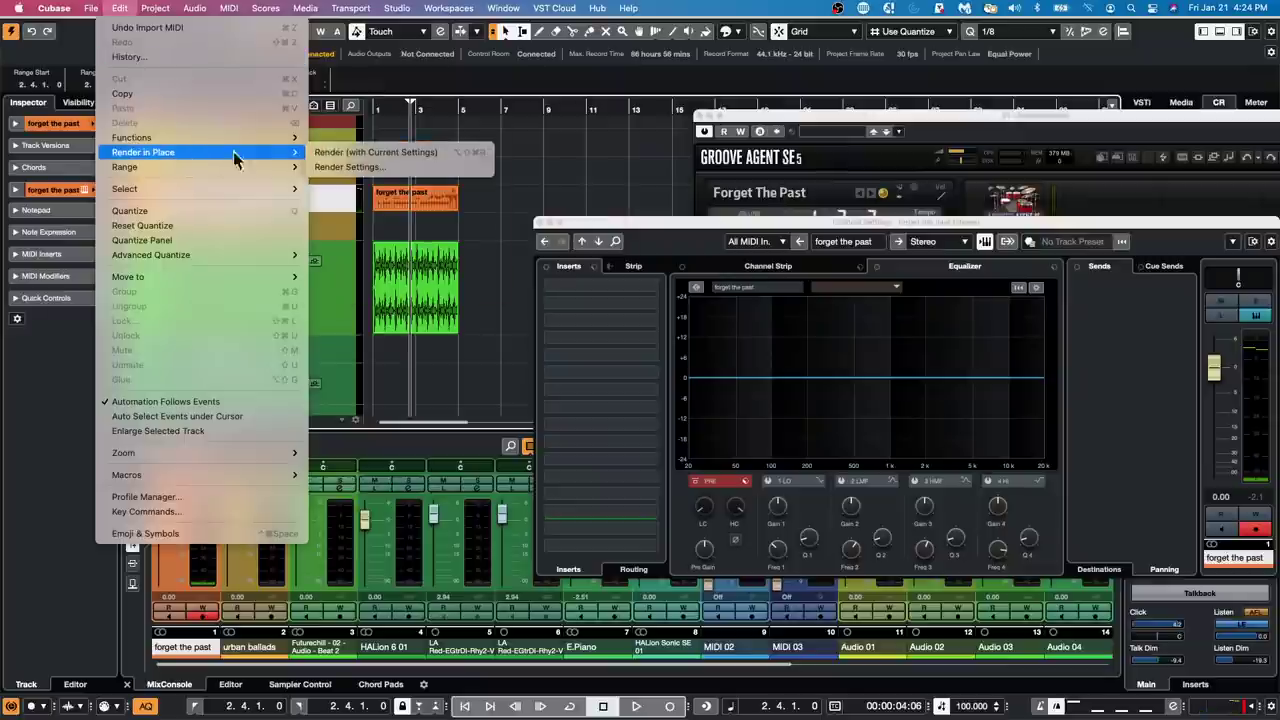
pyautogui.click(422, 167)
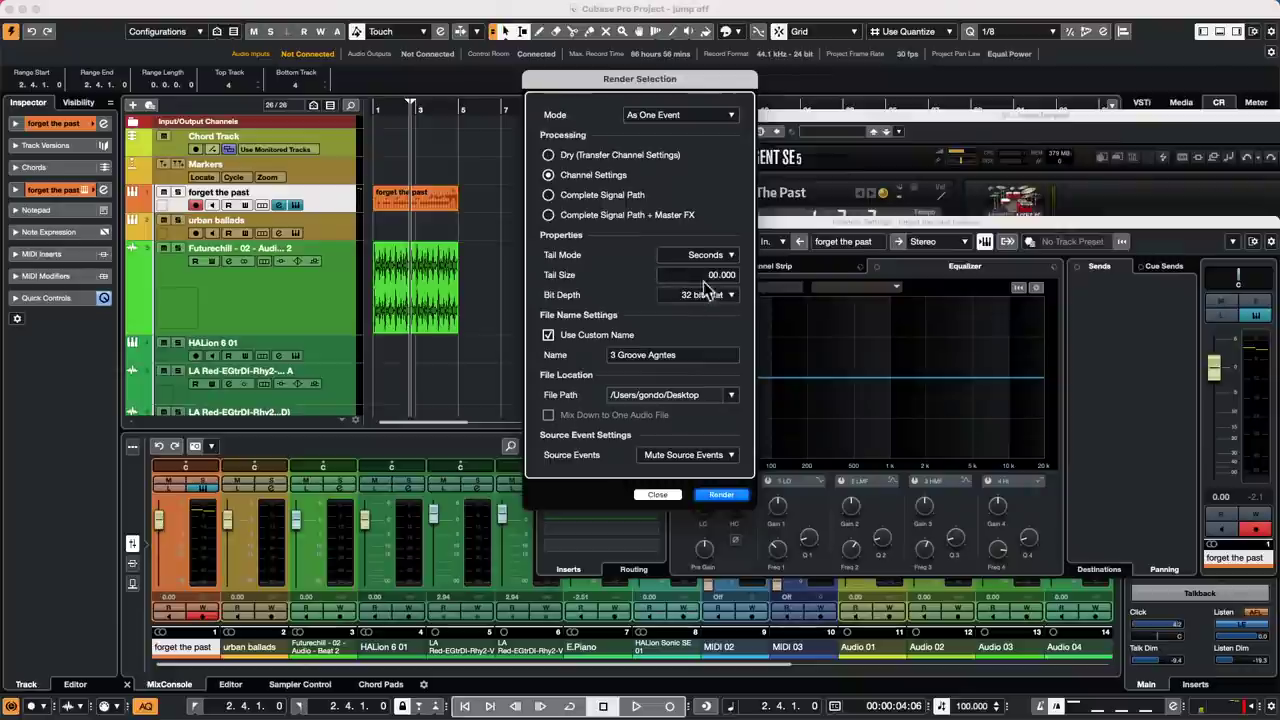
pyautogui.click(730, 496)
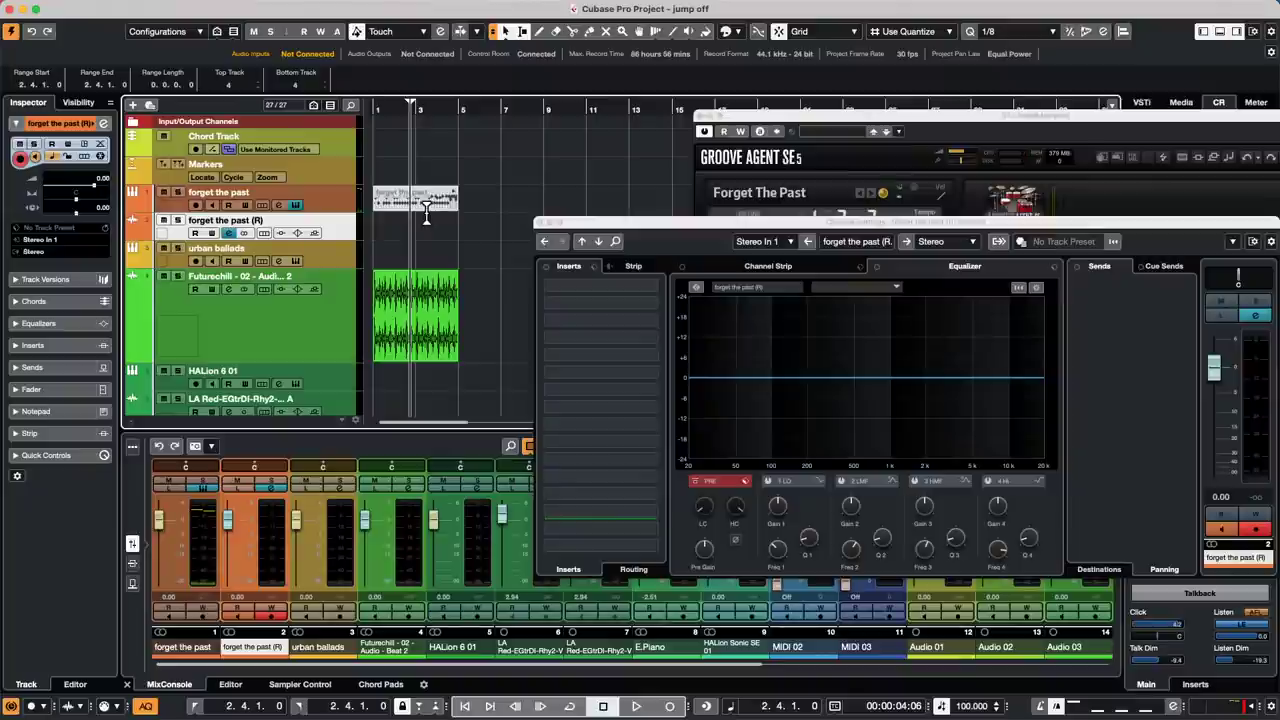
pyautogui.press('super+z')
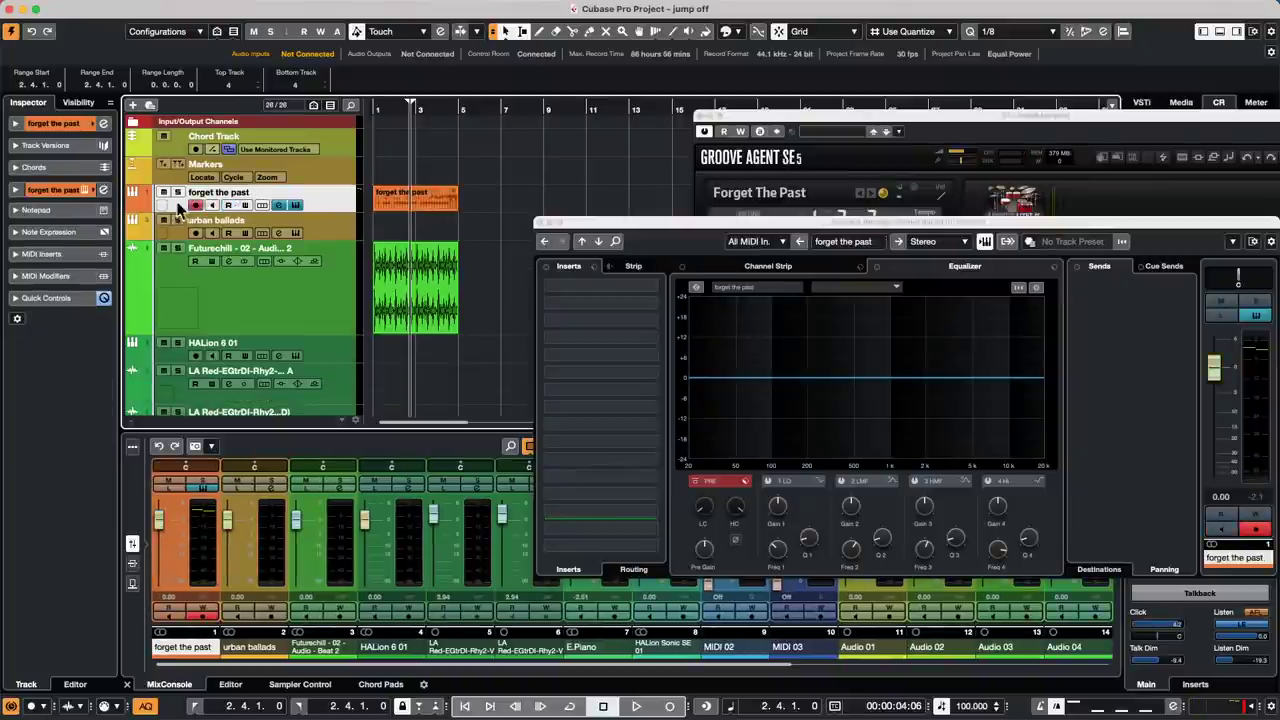
# Step: Render the MIDI part on the forget the past track in place with the current render settings
pyautogui.click(418, 208)
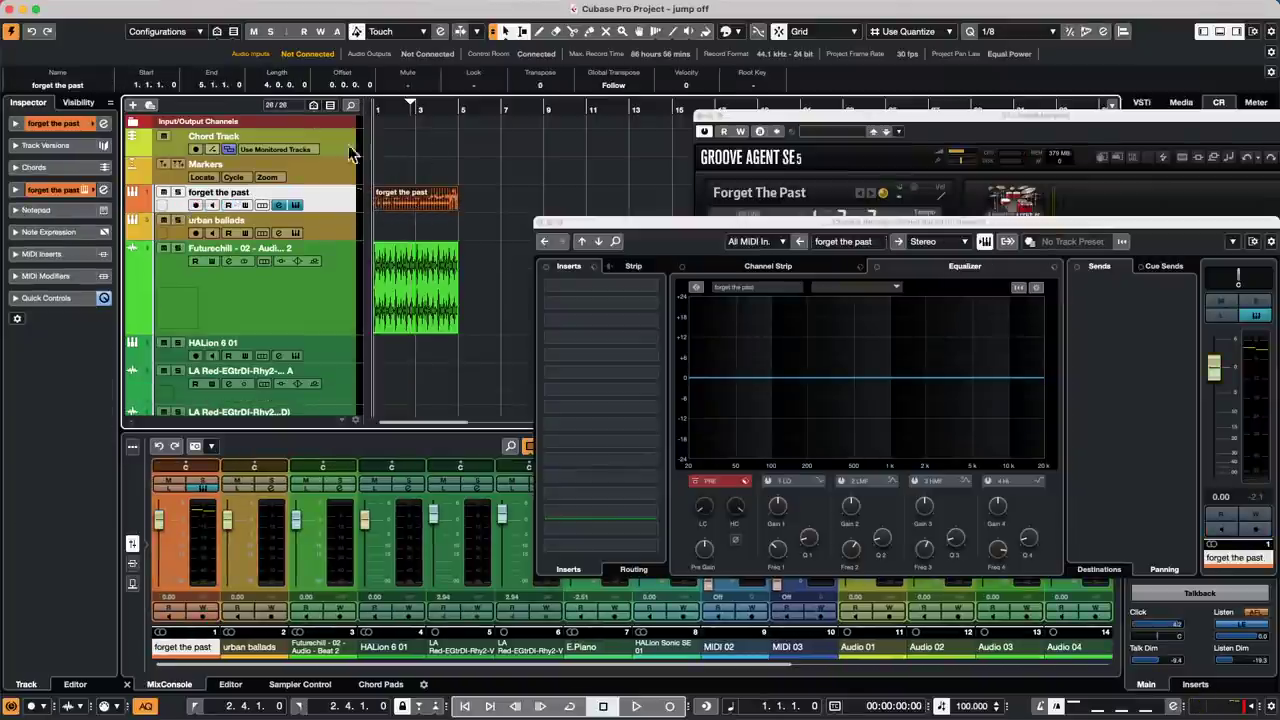
pyautogui.click(148, 9)
pyautogui.moveTo(119, 9)
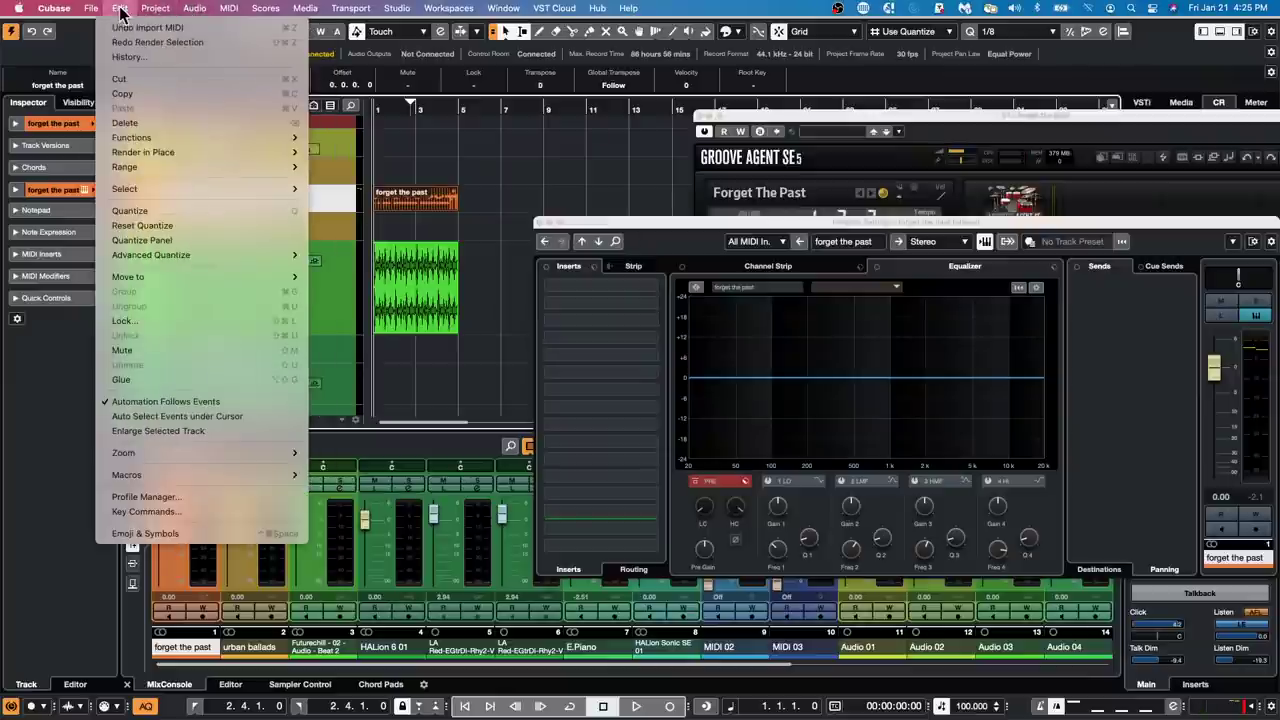
pyautogui.moveTo(160, 152)
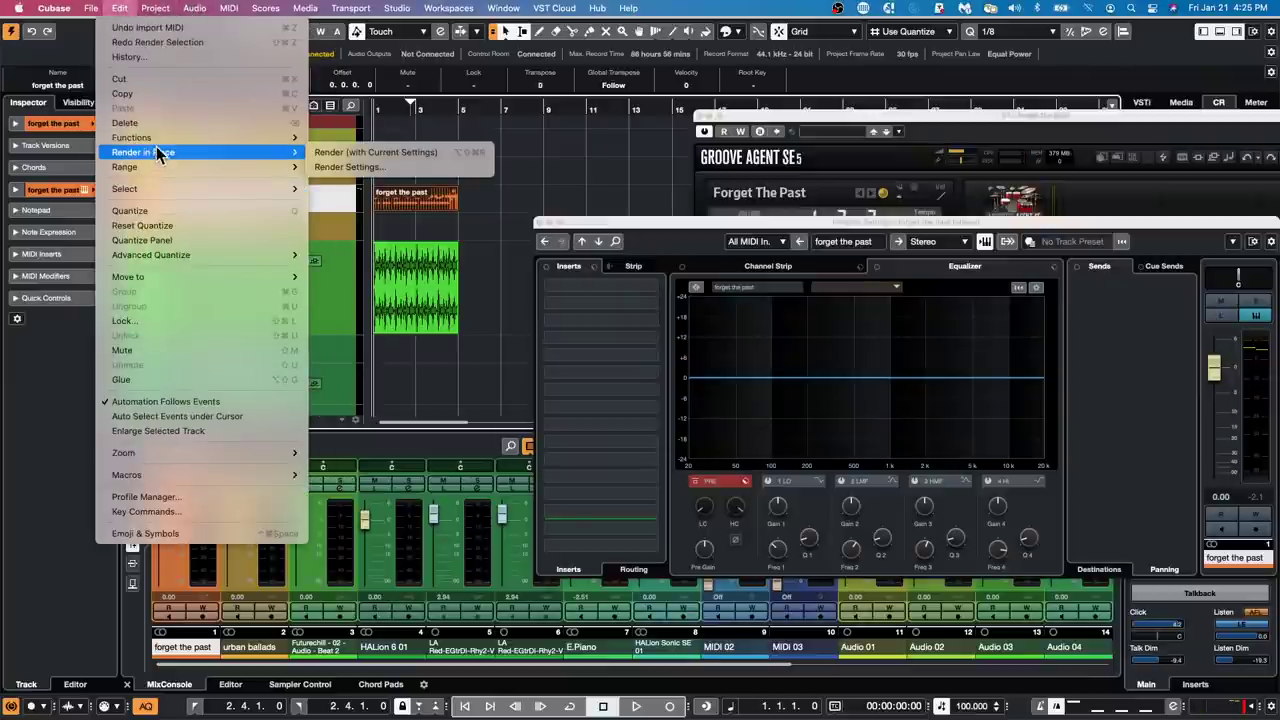
pyautogui.click(375, 152)
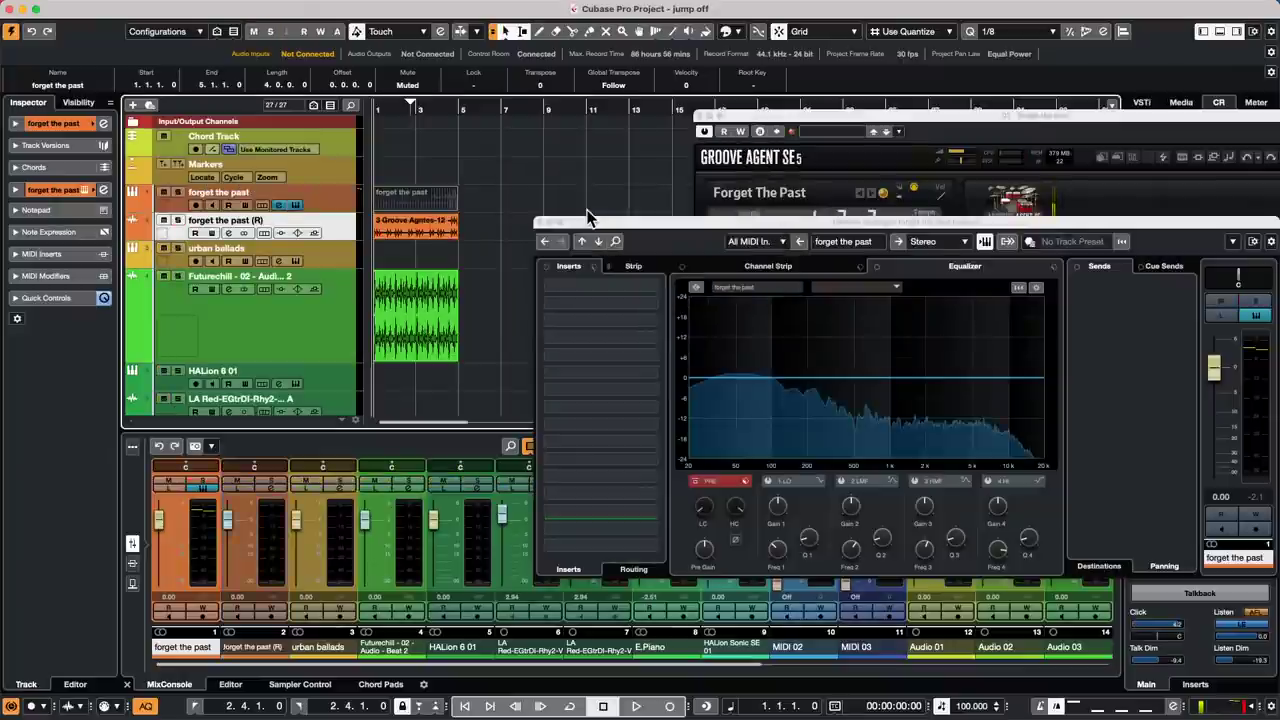
# Step: Check the Render in Place commands with the urban ballads track selected and no event selected
pyautogui.click(447, 256)
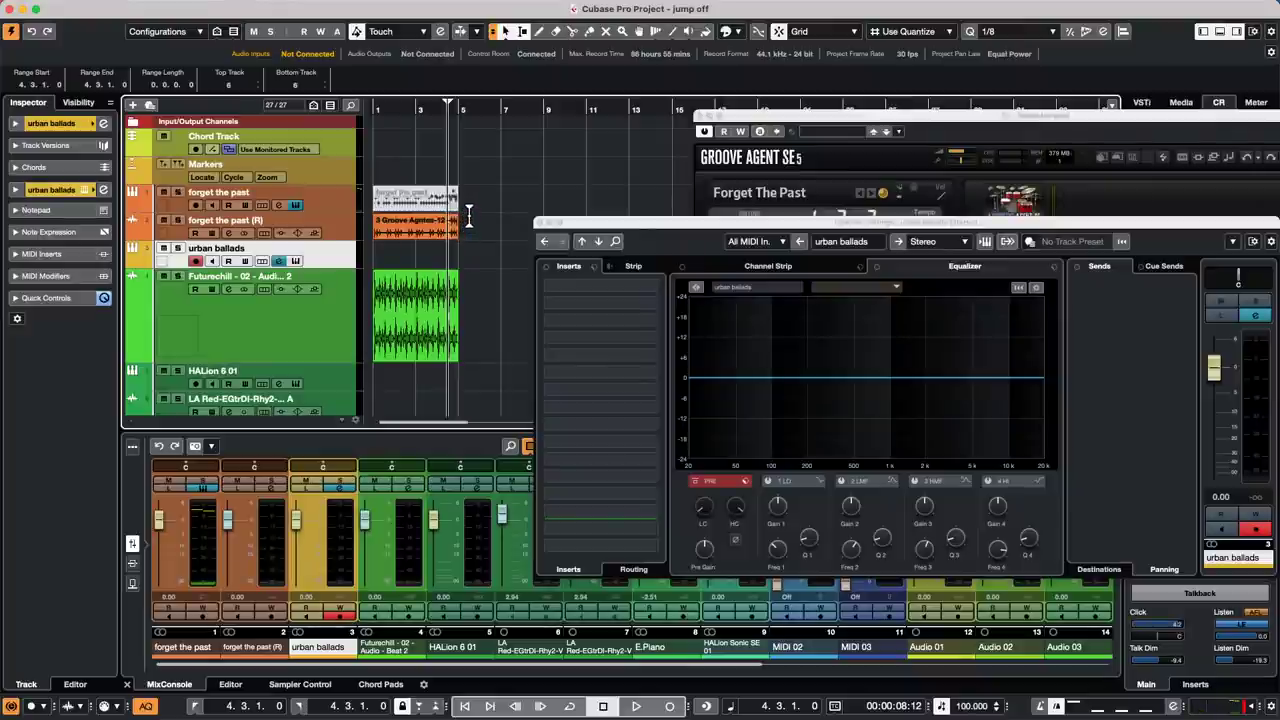
pyautogui.click(119, 8)
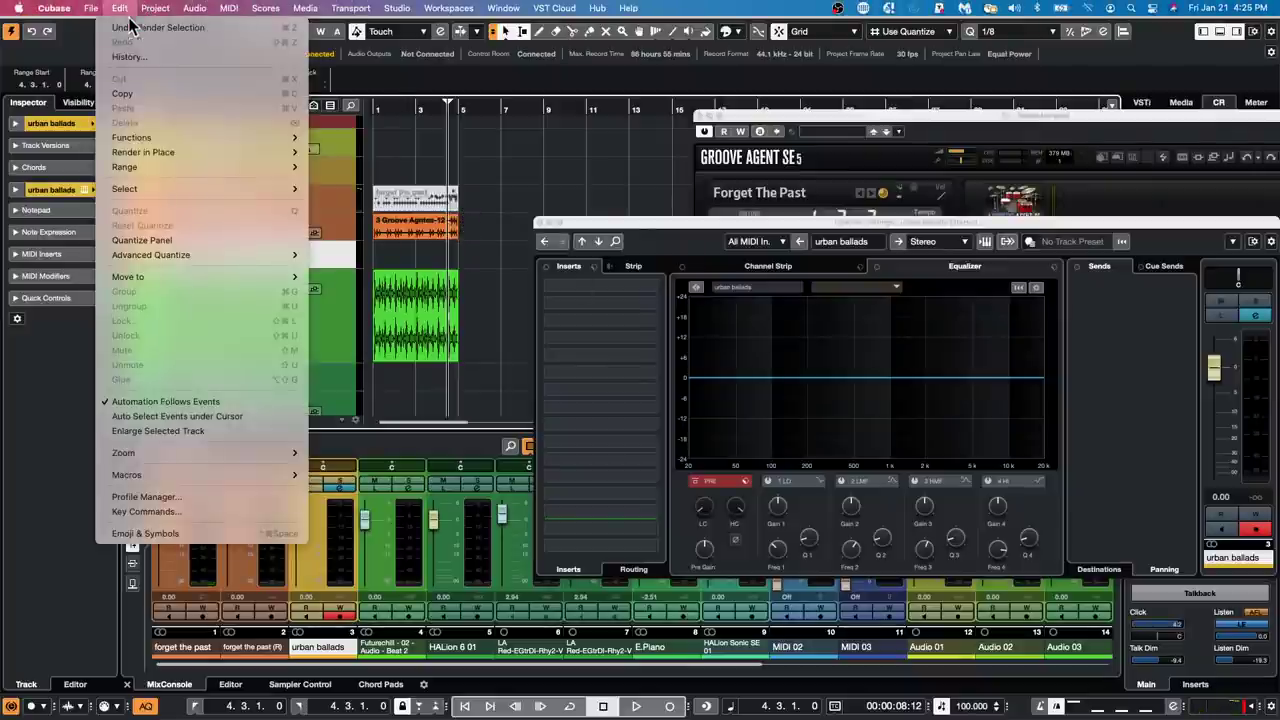
pyautogui.moveTo(165, 152)
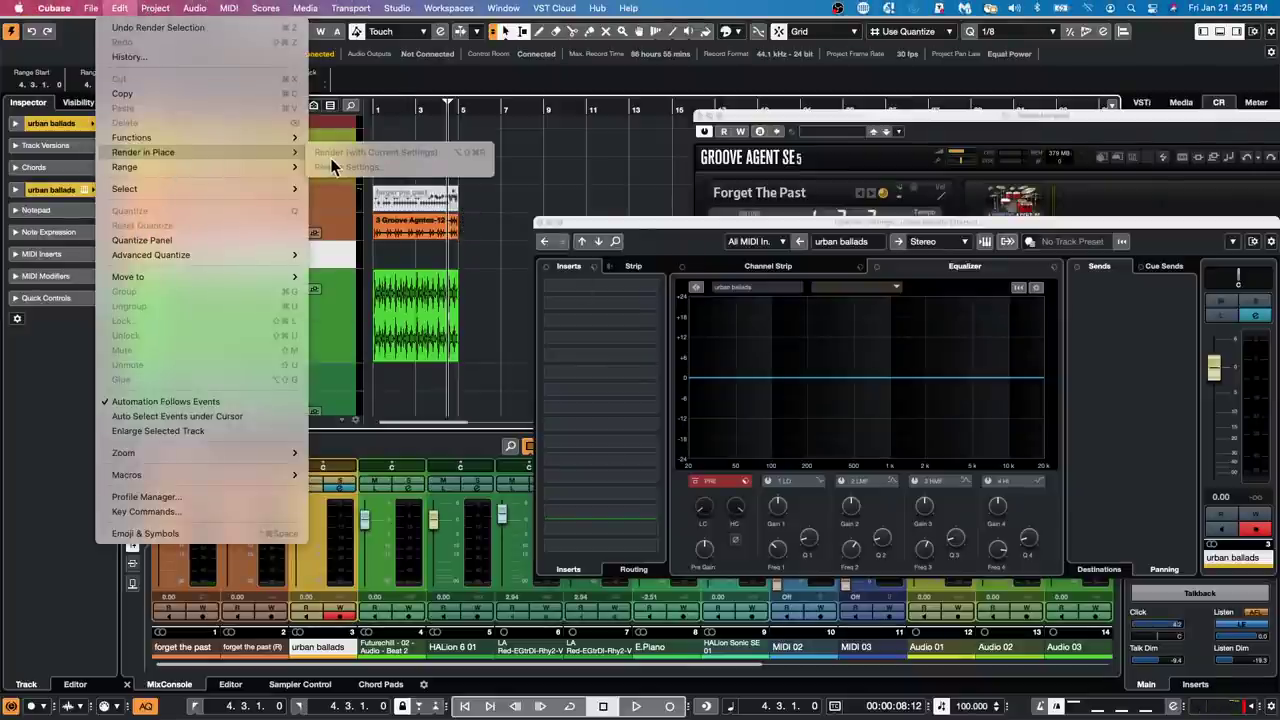
# Step: Review the render settings and tail mode options for the 3 Groove Agntes-12 audio event, and close the dialog without rendering
pyautogui.click(430, 238)
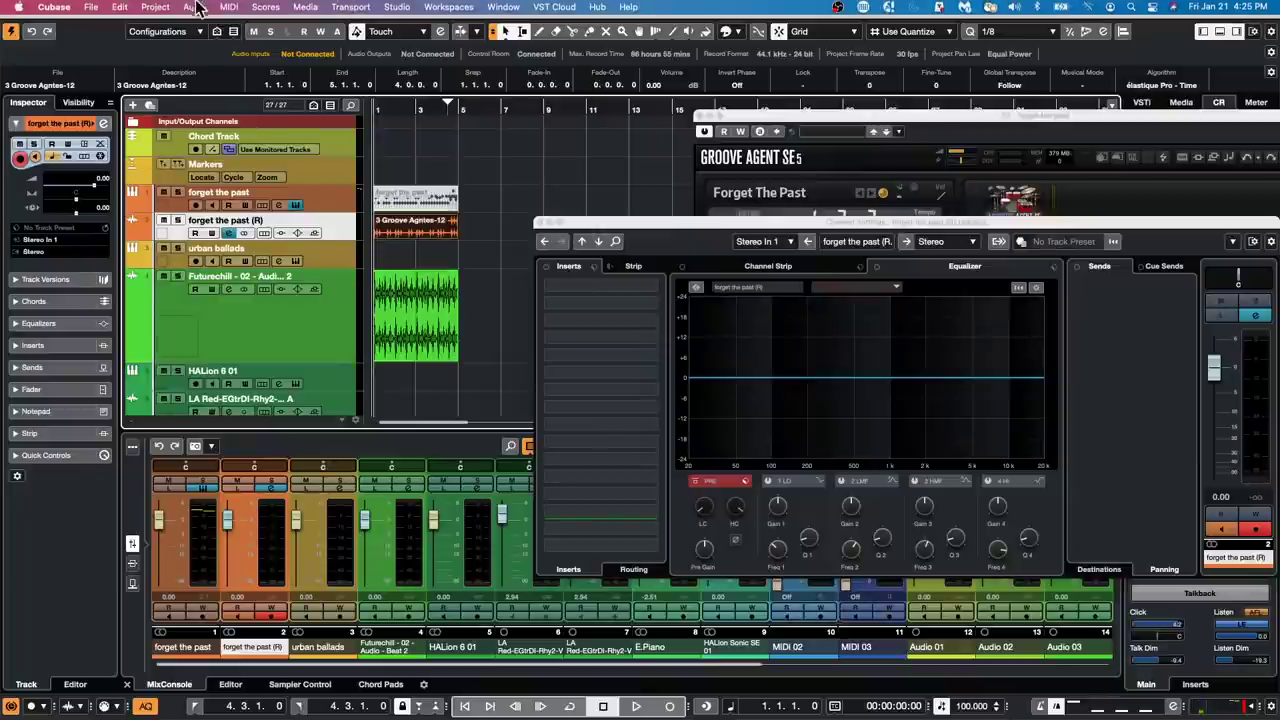
pyautogui.click(122, 8)
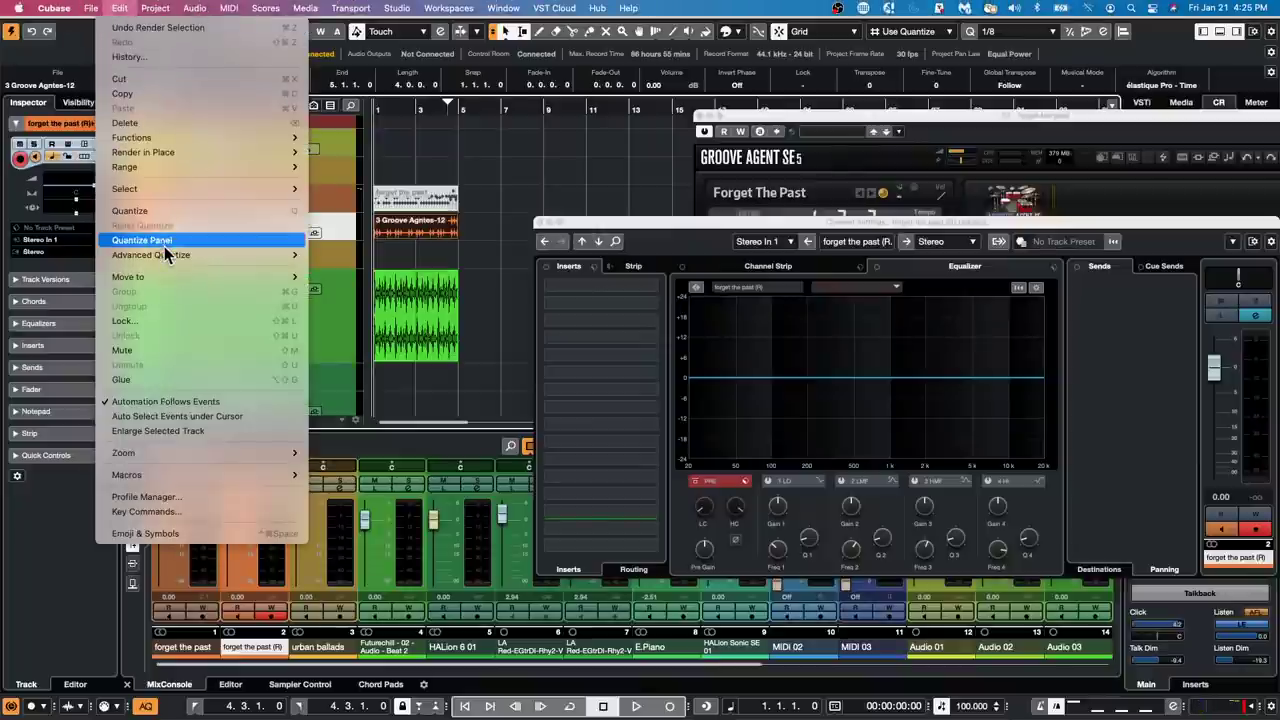
pyautogui.moveTo(178, 151)
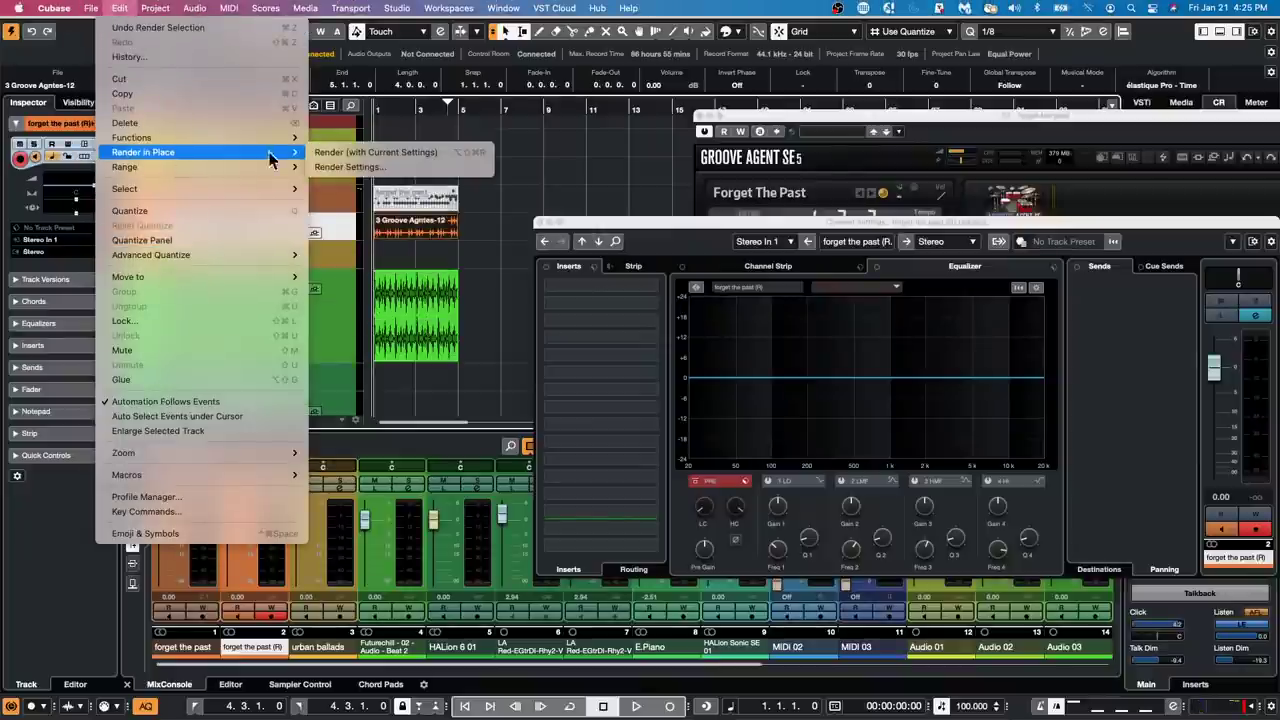
pyautogui.click(360, 167)
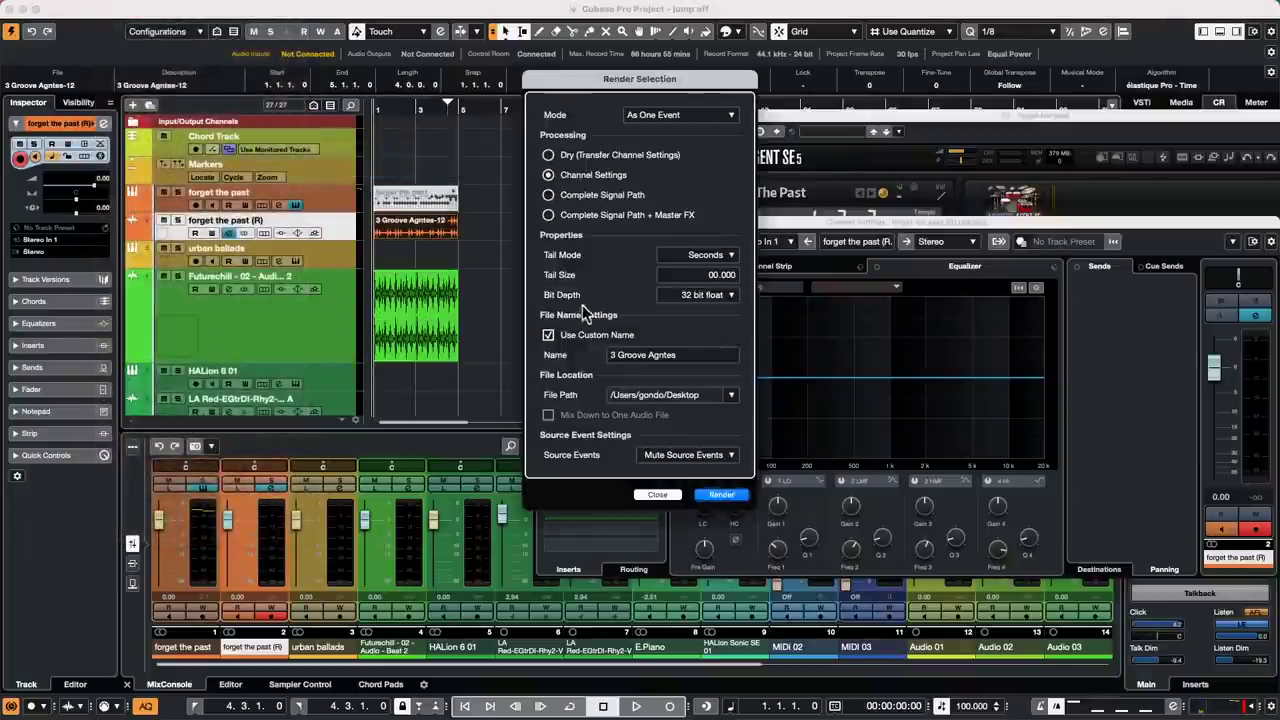
pyautogui.click(725, 258)
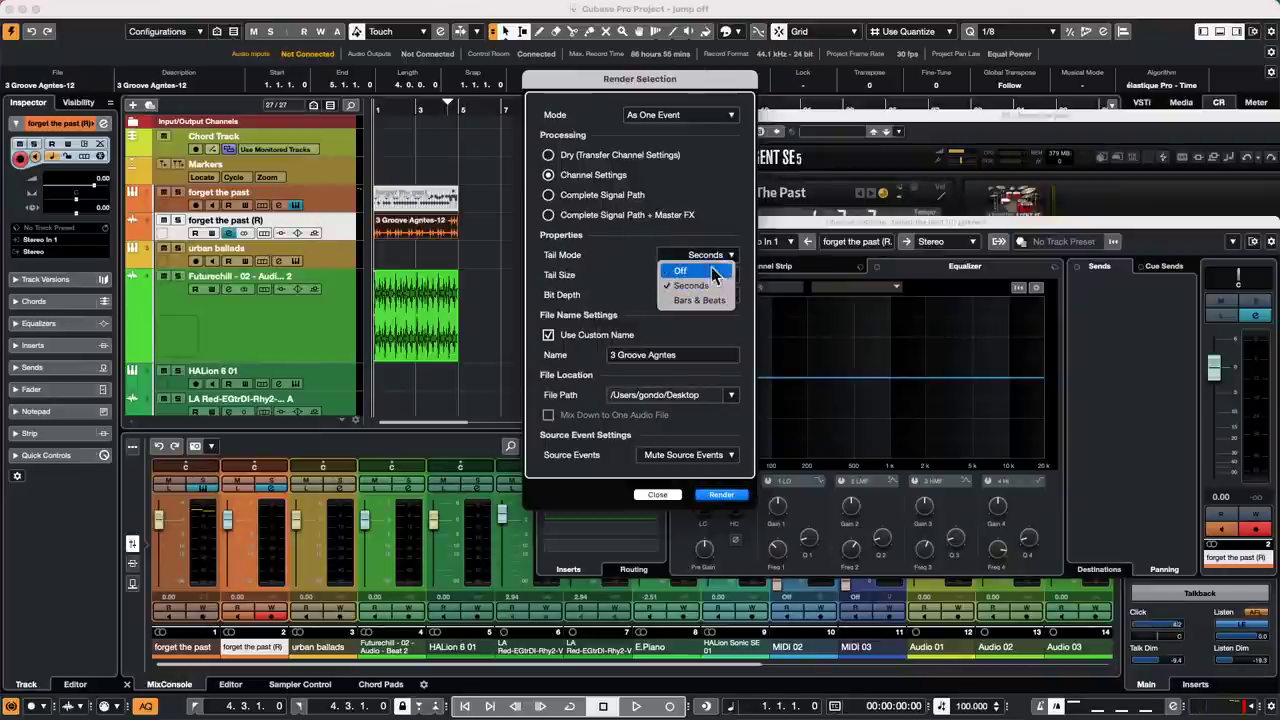
pyautogui.click(672, 250)
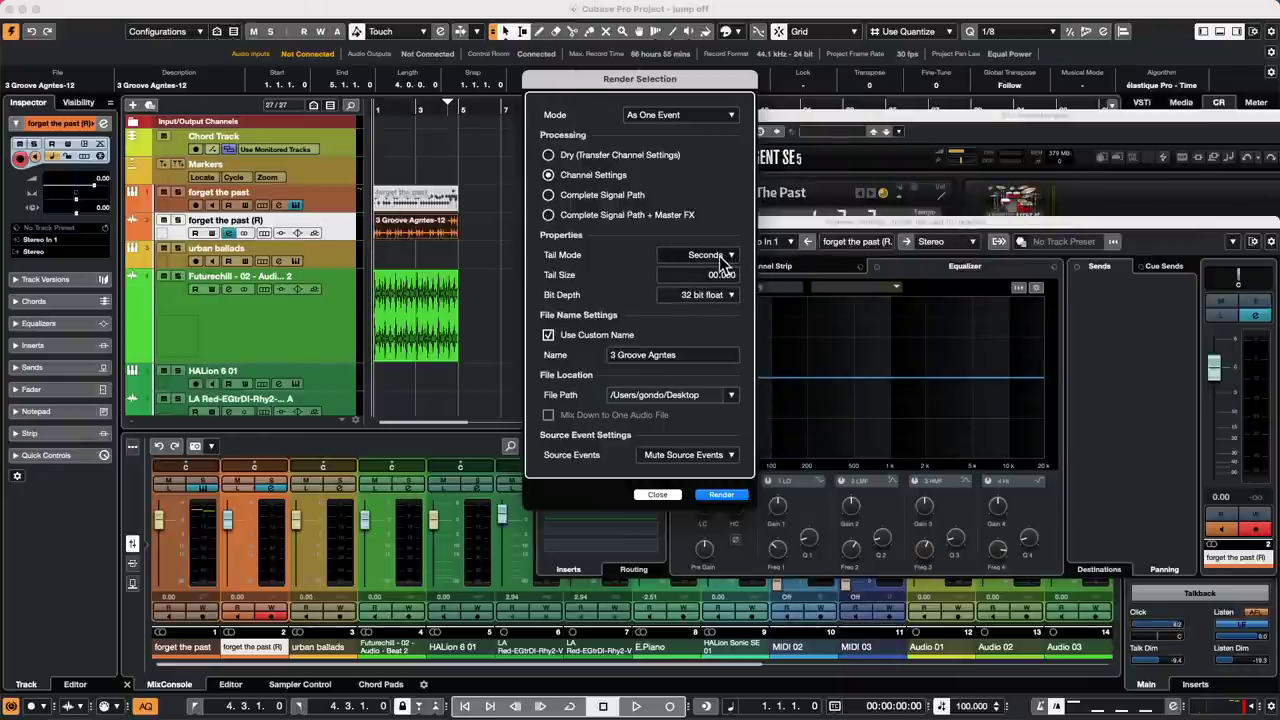
pyautogui.click(672, 494)
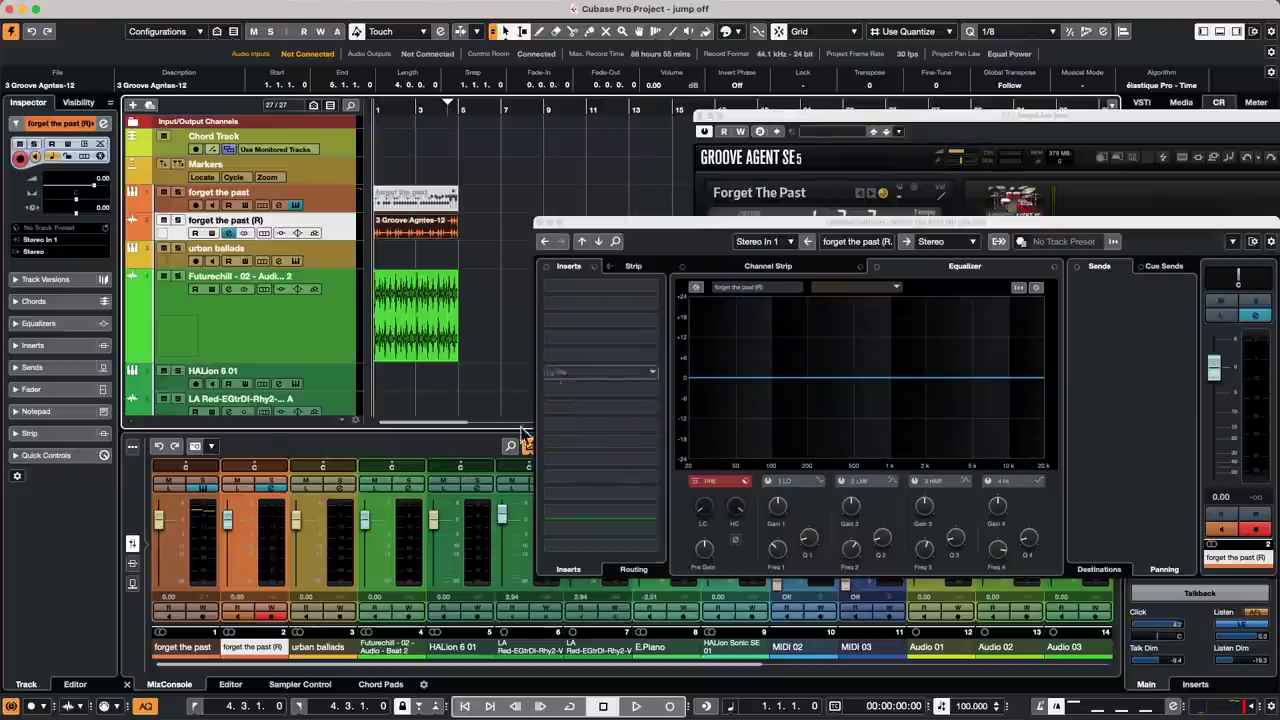
# Step: Switch to Safari and search the web for "reactivate Cubase soft elicenser"
pyautogui.moveTo(495, 712)
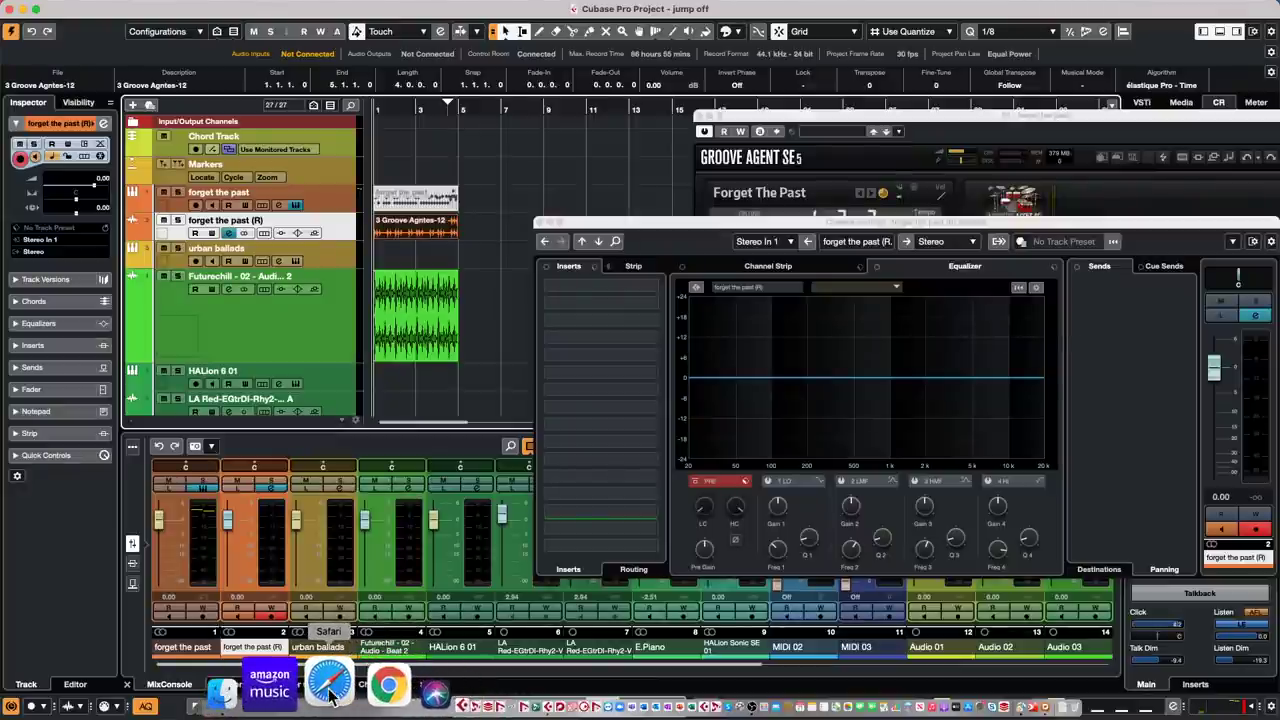
pyautogui.click(330, 686)
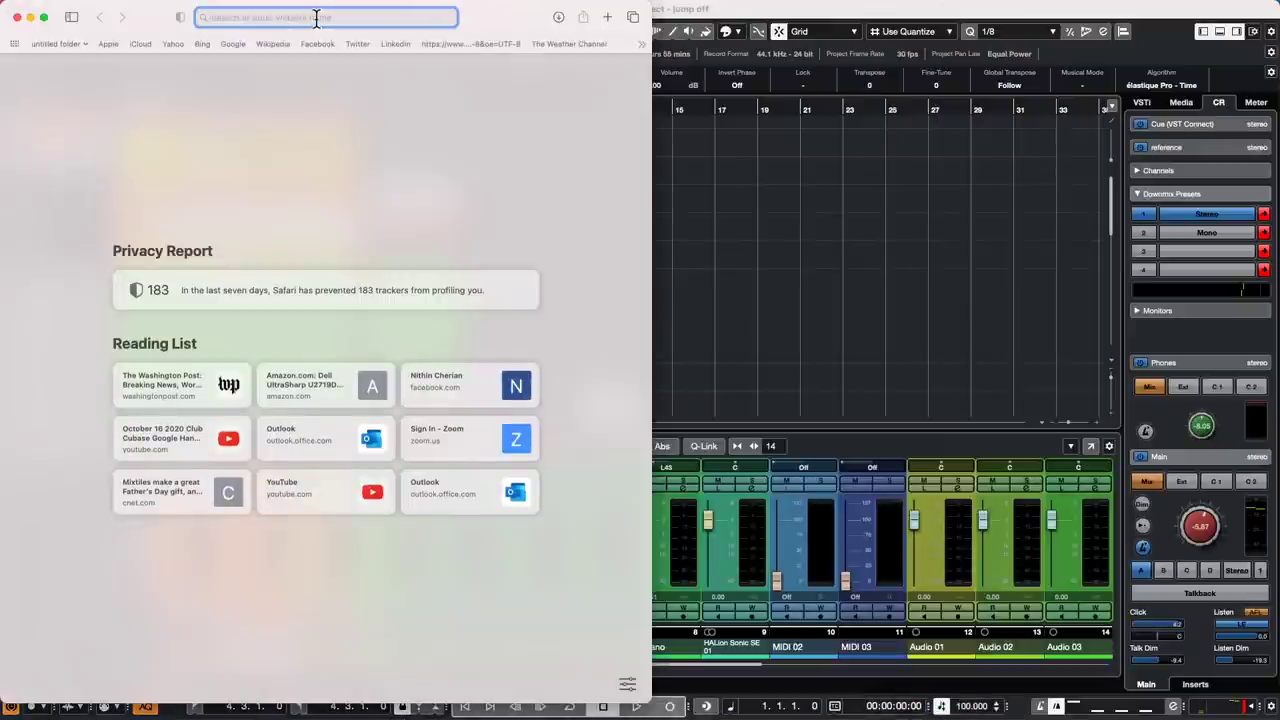
pyautogui.write('reac')
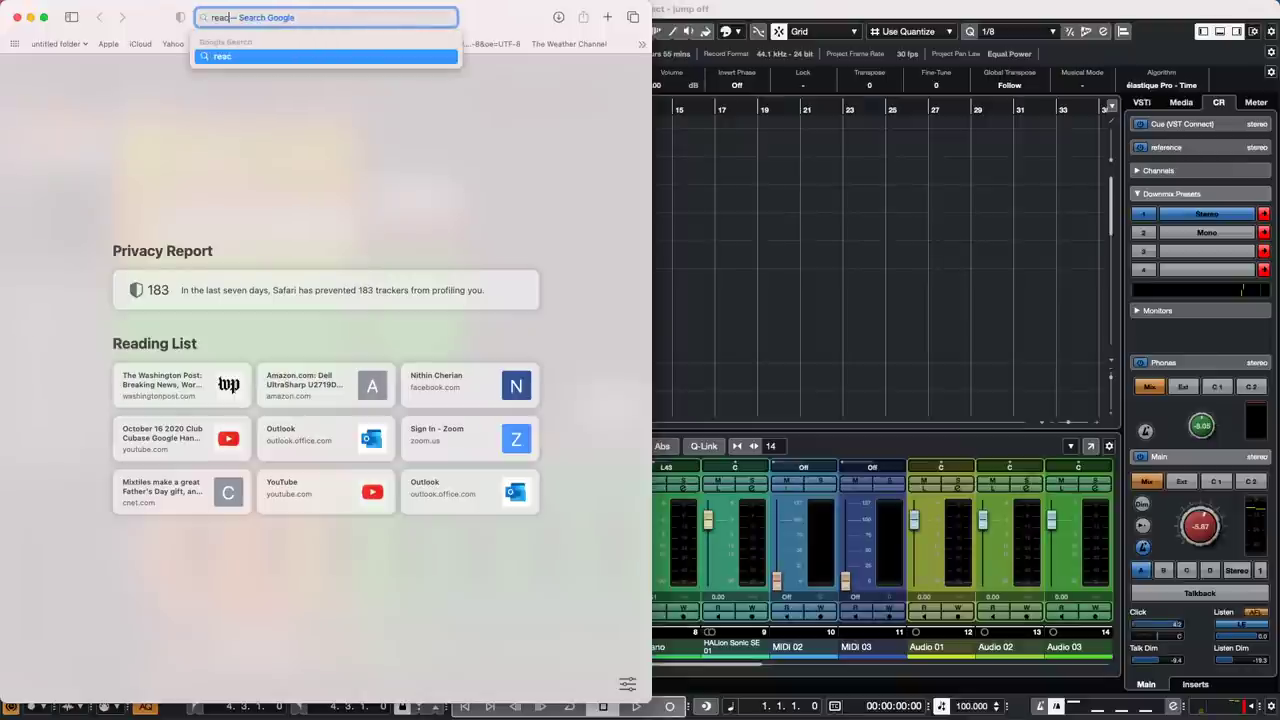
pyautogui.write('tivatio')
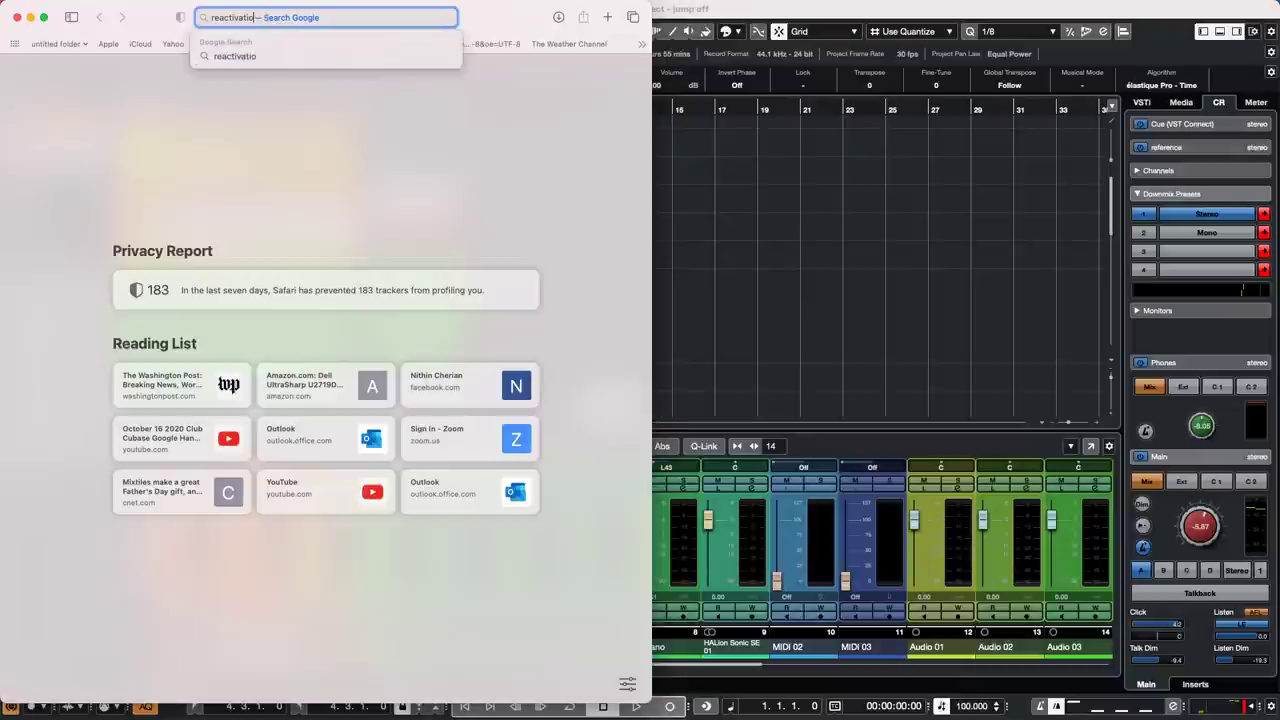
pyautogui.press('BackSpace')
pyautogui.press('BackSpace')
pyautogui.write('e')
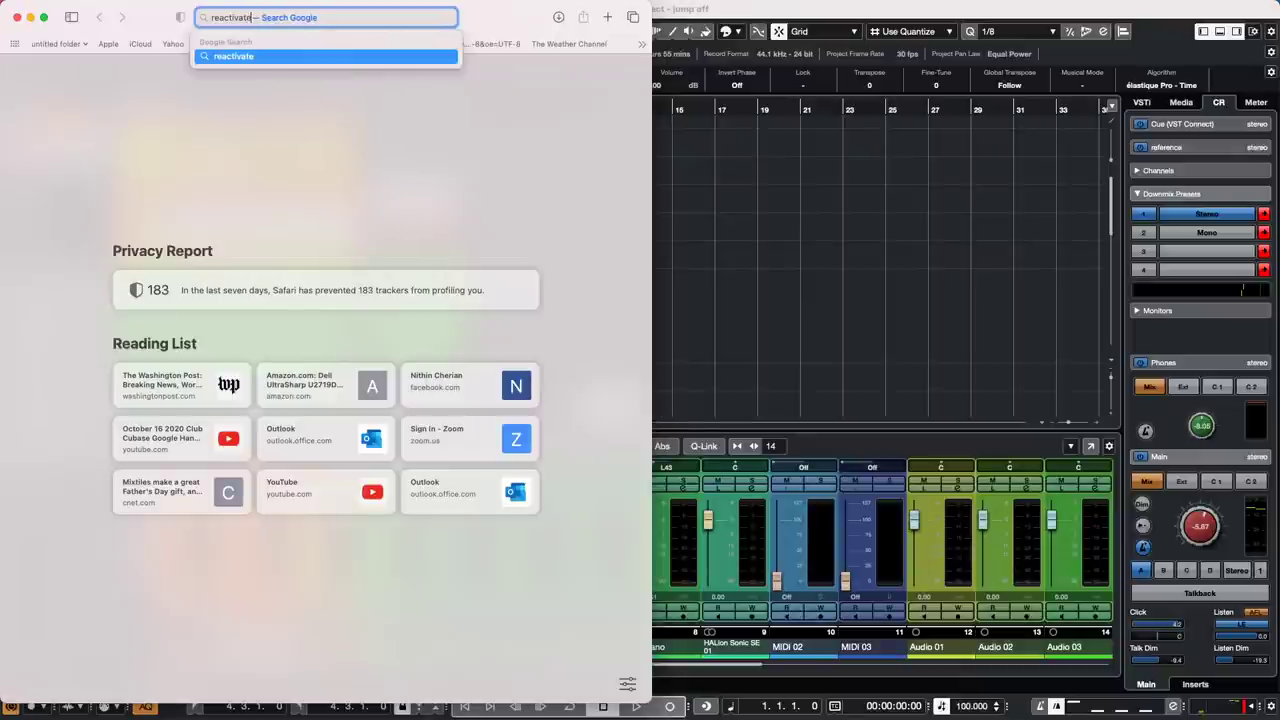
pyautogui.write(' Cubase soft elicen')
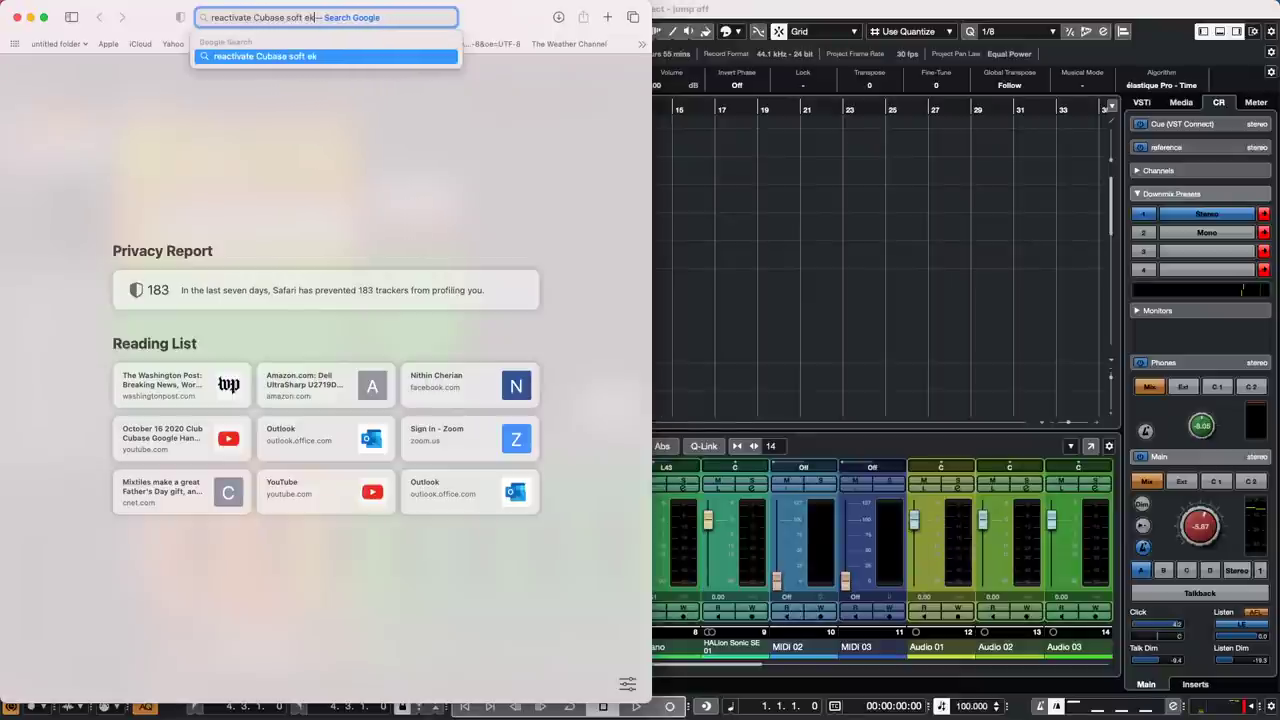
pyautogui.write('ser')
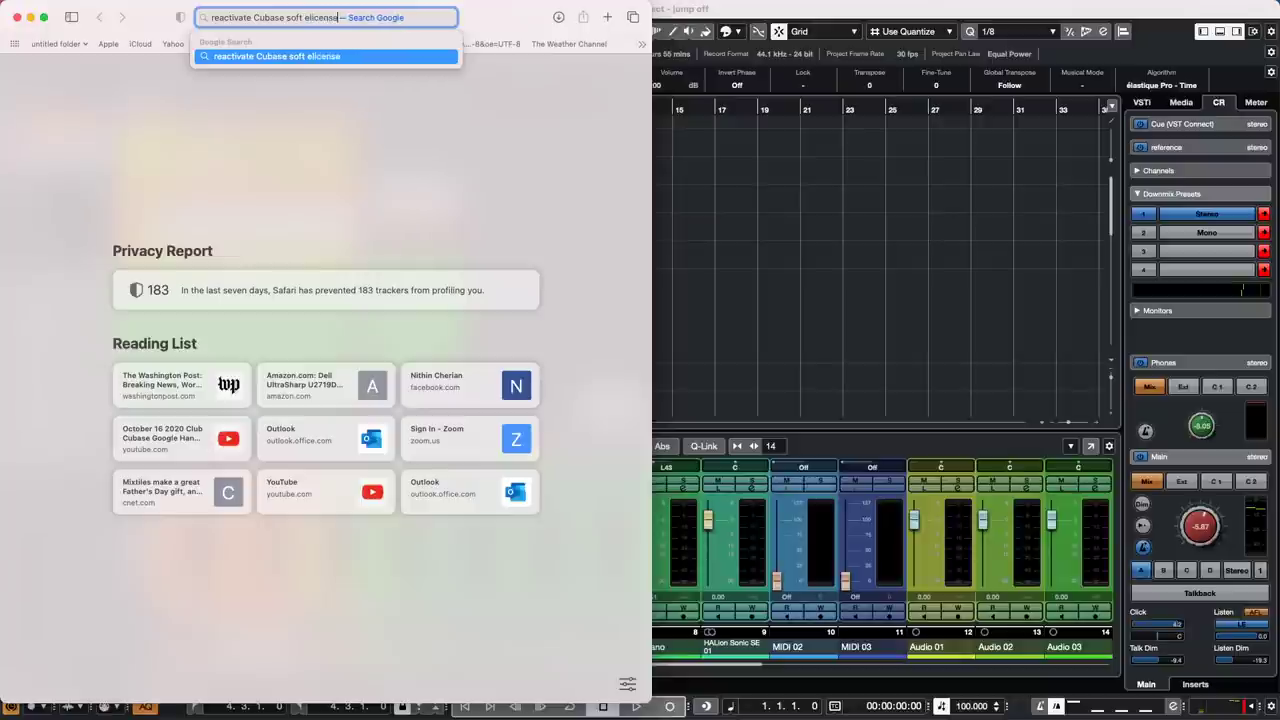
pyautogui.press('Return')
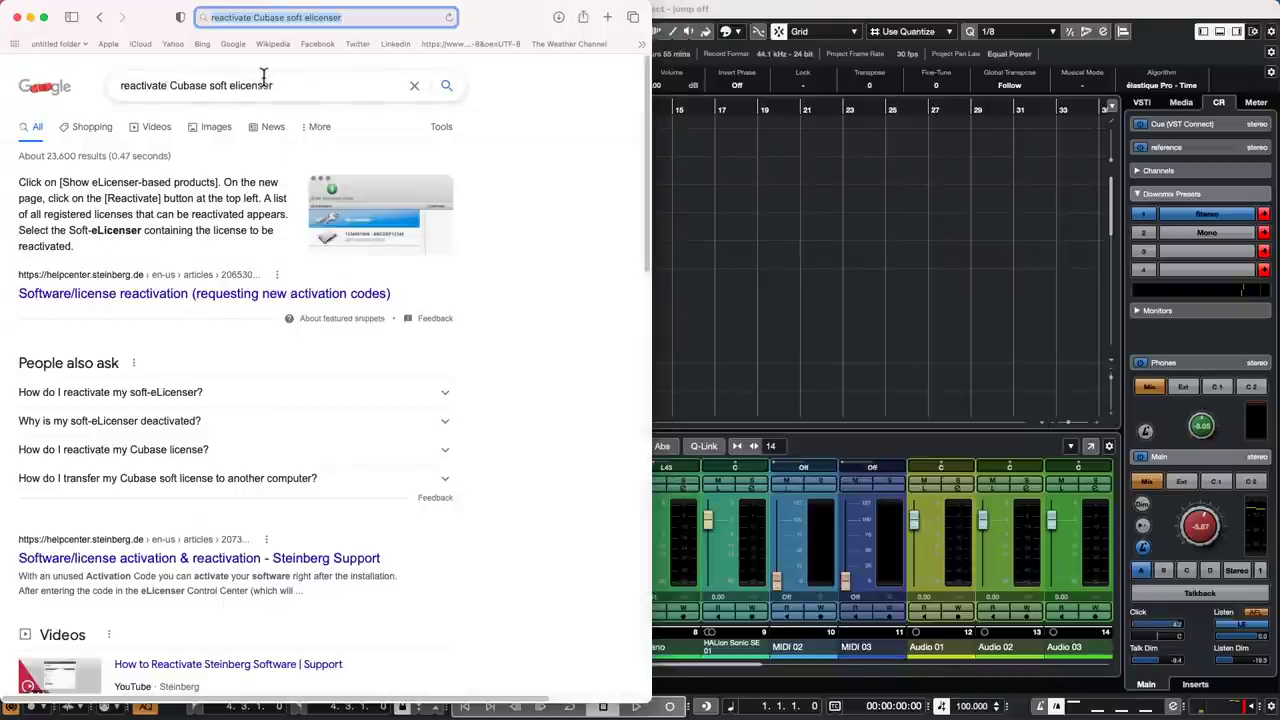
# Step: Open the Steinberg article on software/license reactivation, examine its step-by-step instructions, and close the browser window
pyautogui.click(173, 296)
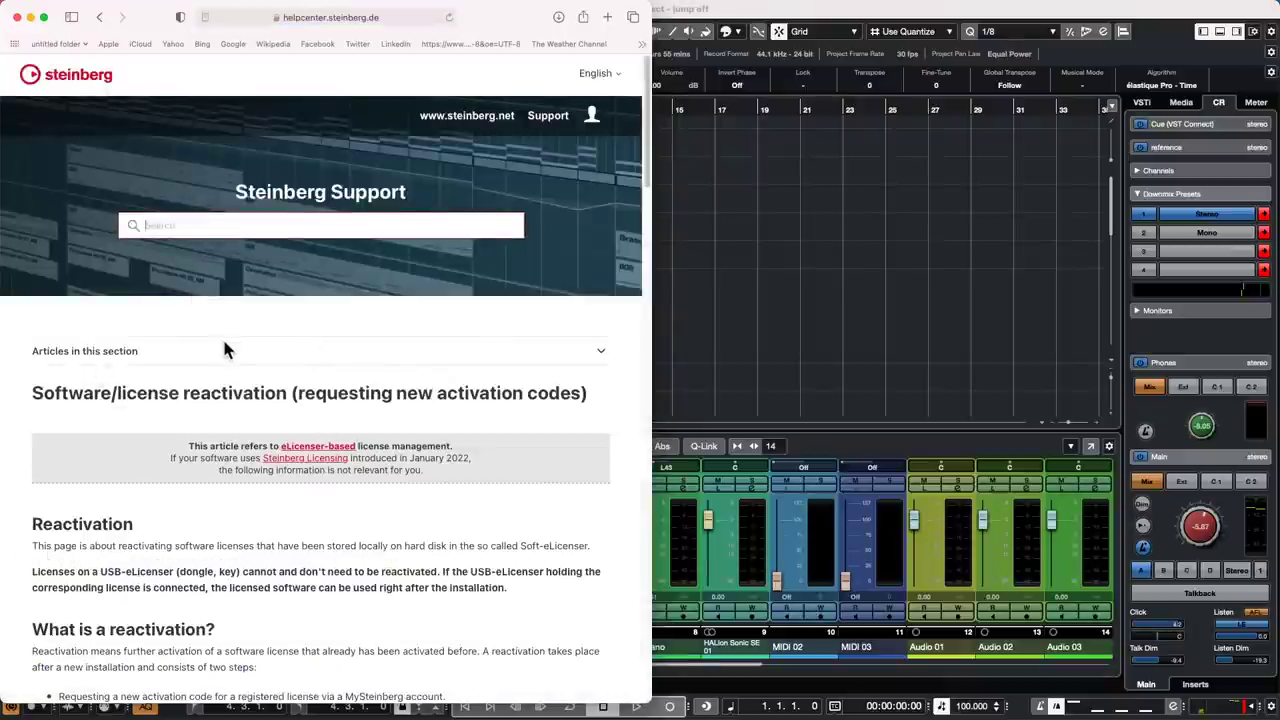
pyautogui.scroll(-5, 229, 342)
pyautogui.scroll(-15, 230, 345)
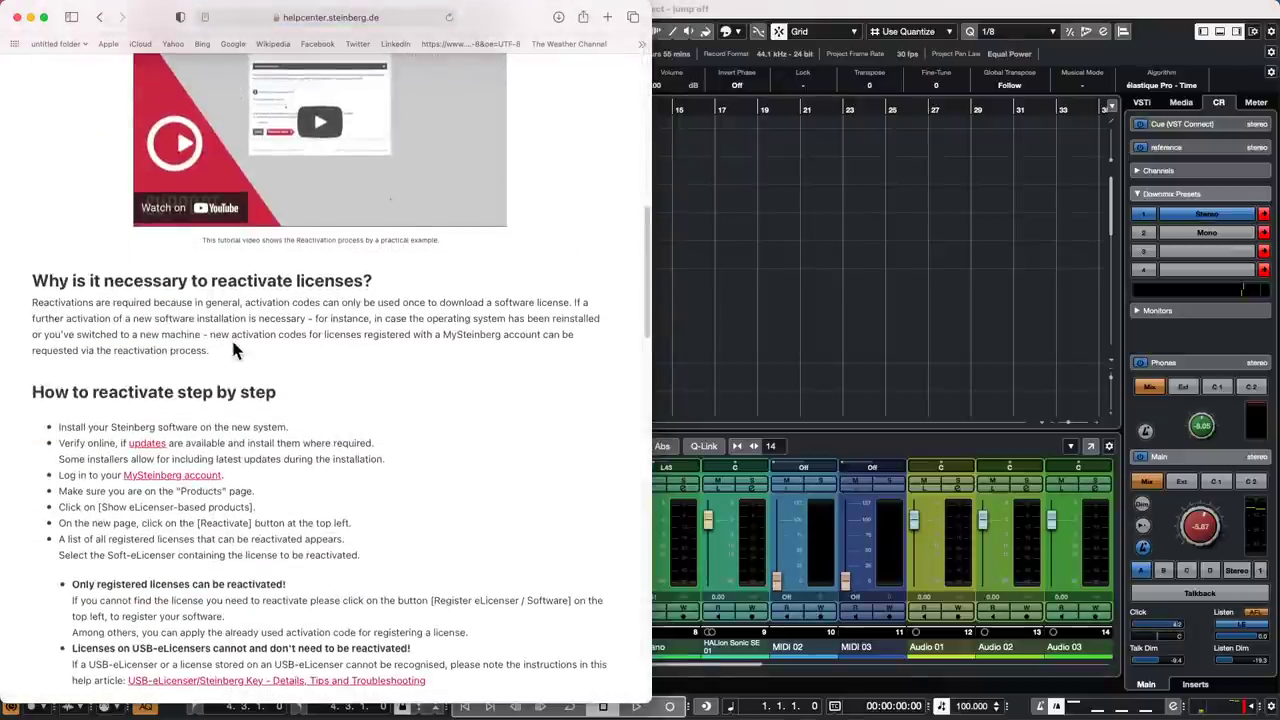
pyautogui.scroll(20, 235, 346)
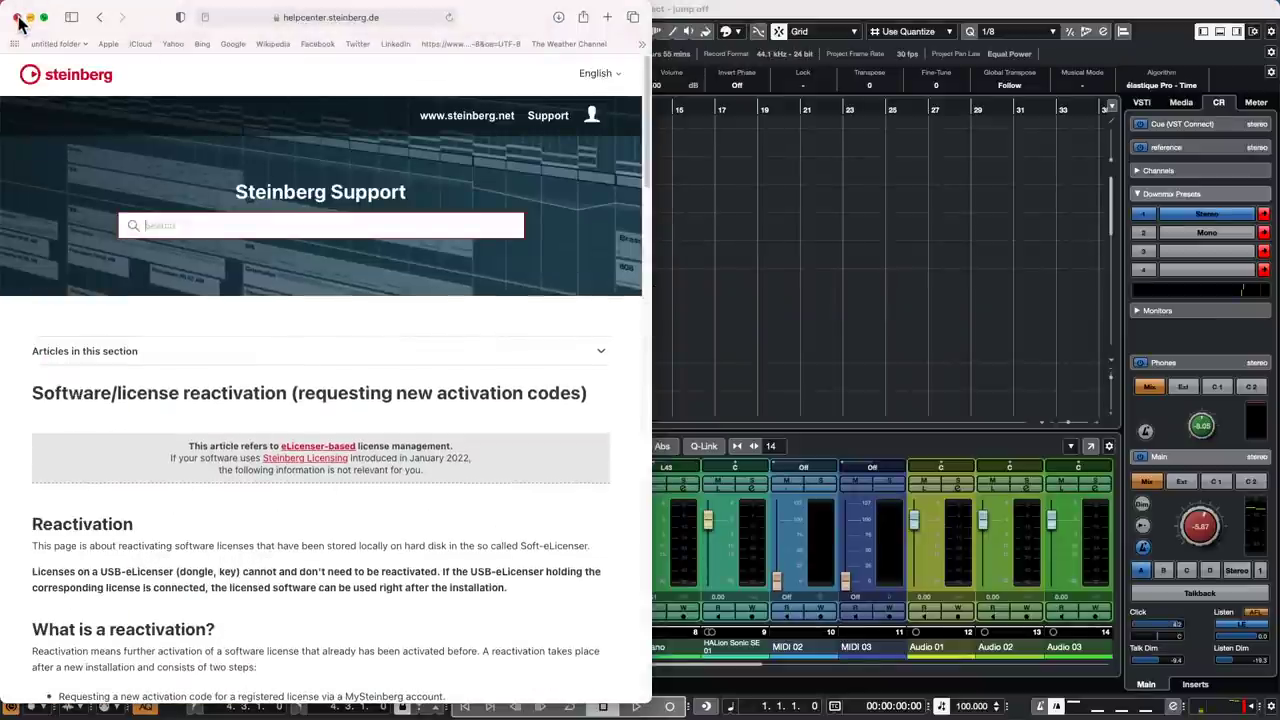
pyautogui.click(16, 18)
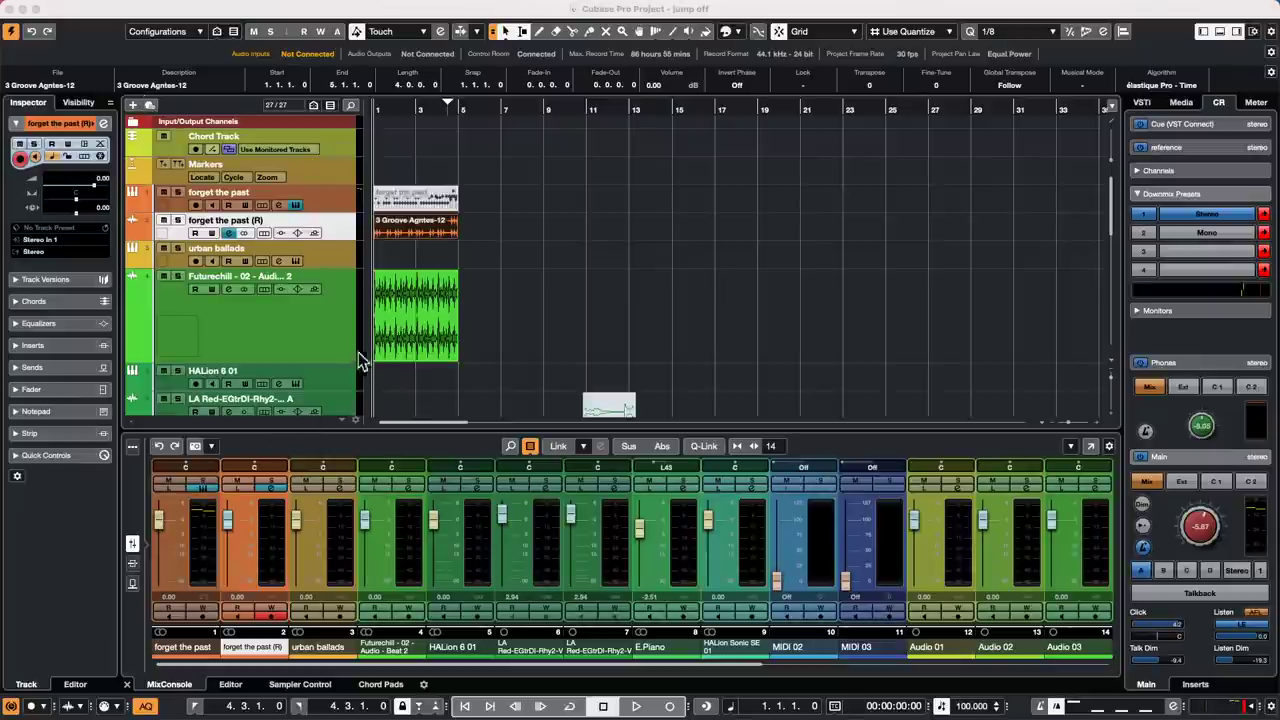
# Step: Open the Futurechill - 02 audio event in the Sample Editor and show its hitpoints and their settings
pyautogui.press('e')
pyautogui.doubleClick(407, 318)
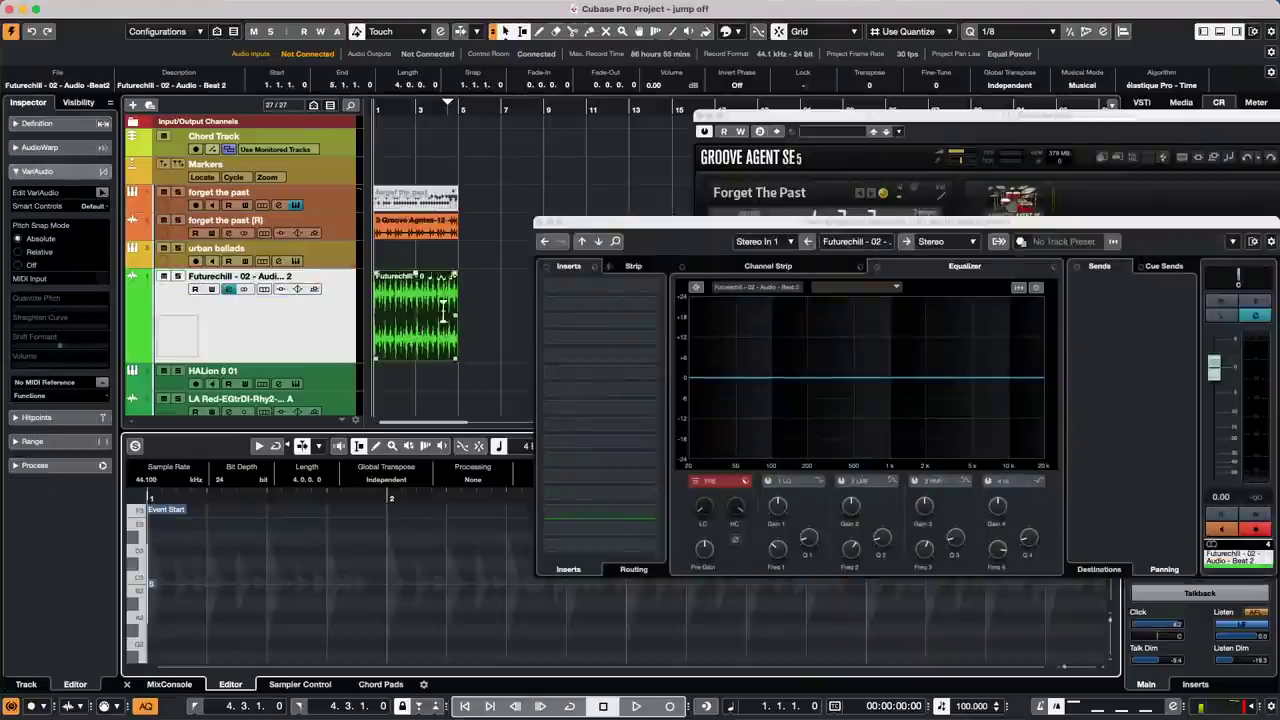
pyautogui.click(539, 222)
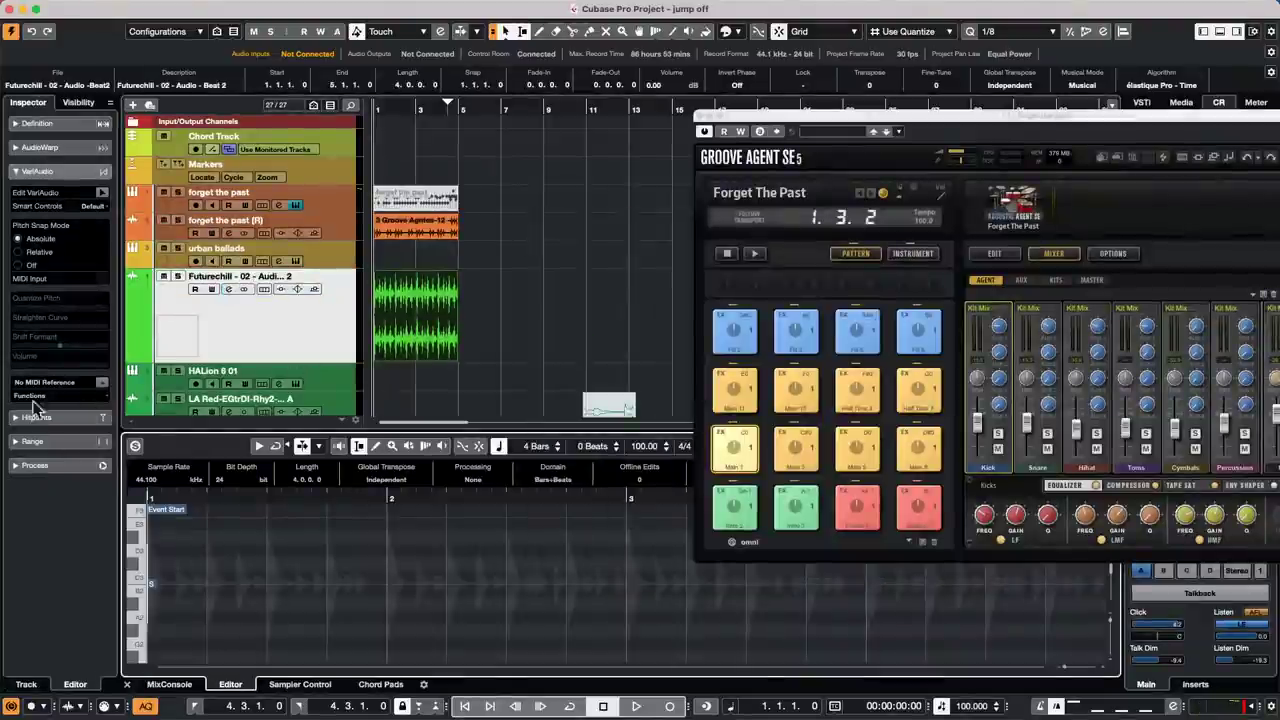
pyautogui.click(66, 148)
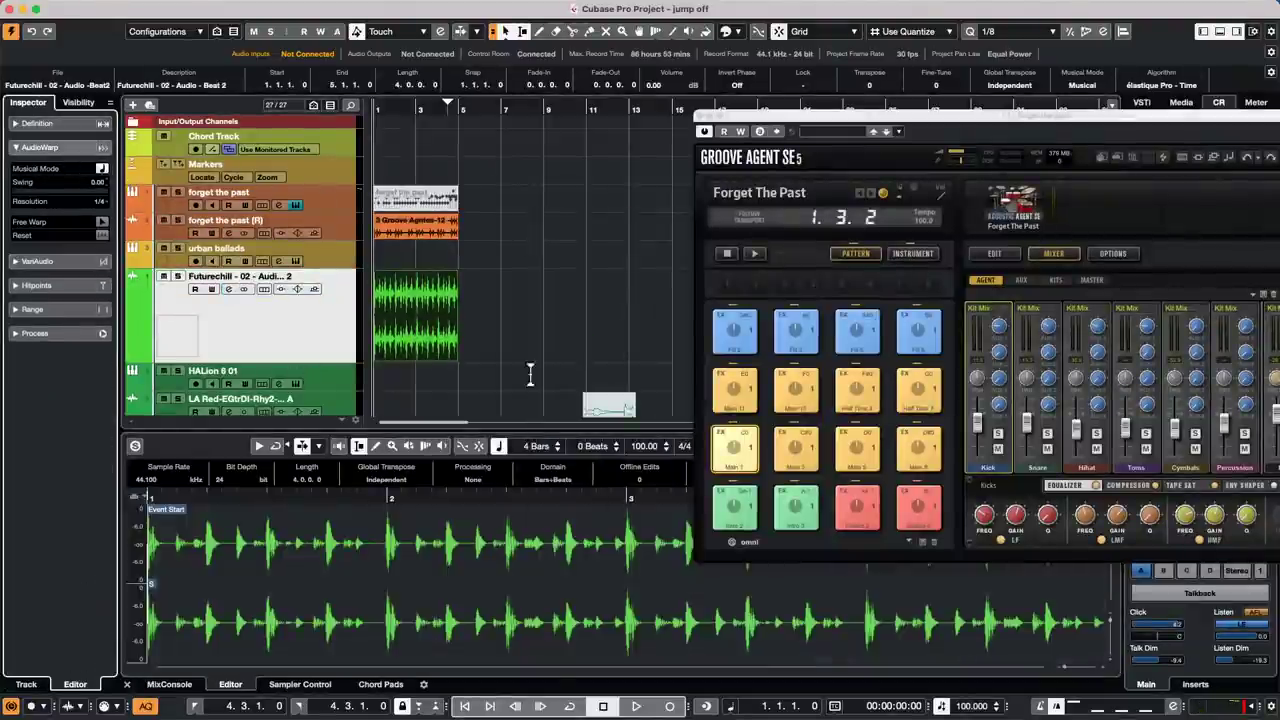
pyautogui.click(71, 286)
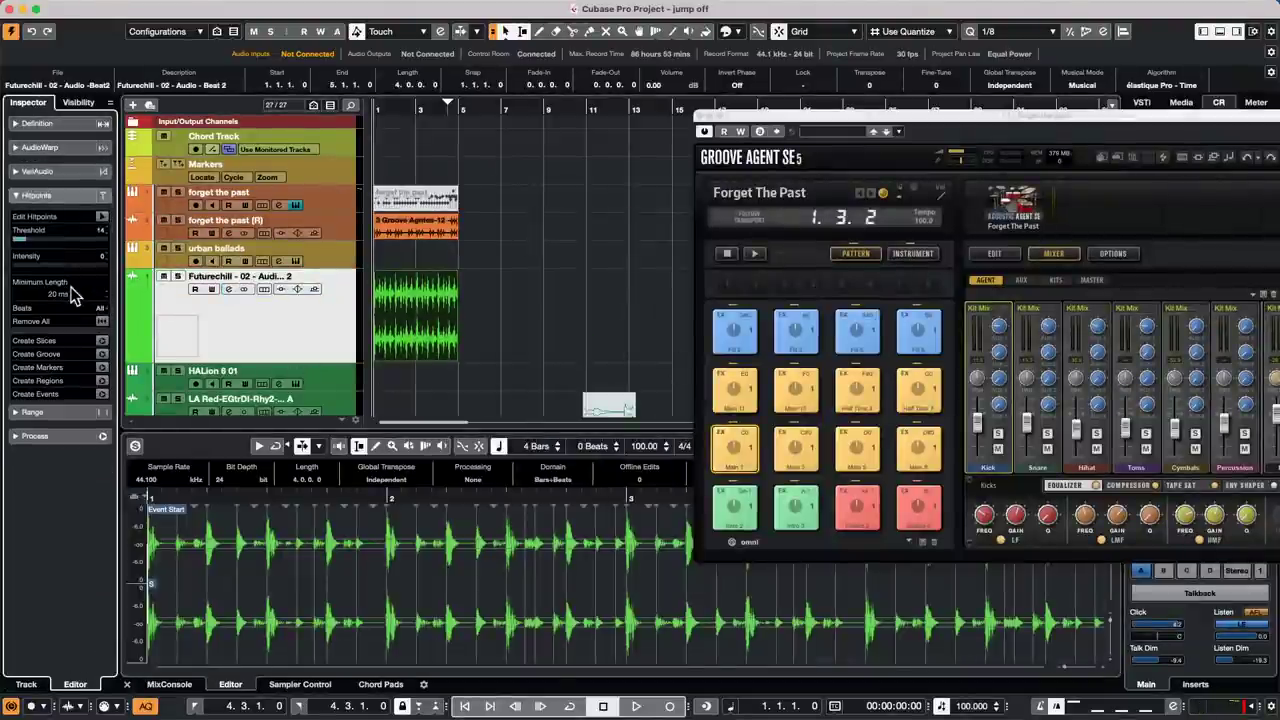
# Step: Create warp markers from the Futurechill - 02 event's hitpoints, close the Groove Agent window, and inspect the markers around bar 2 in AudioWarp
pyautogui.click(102, 217)
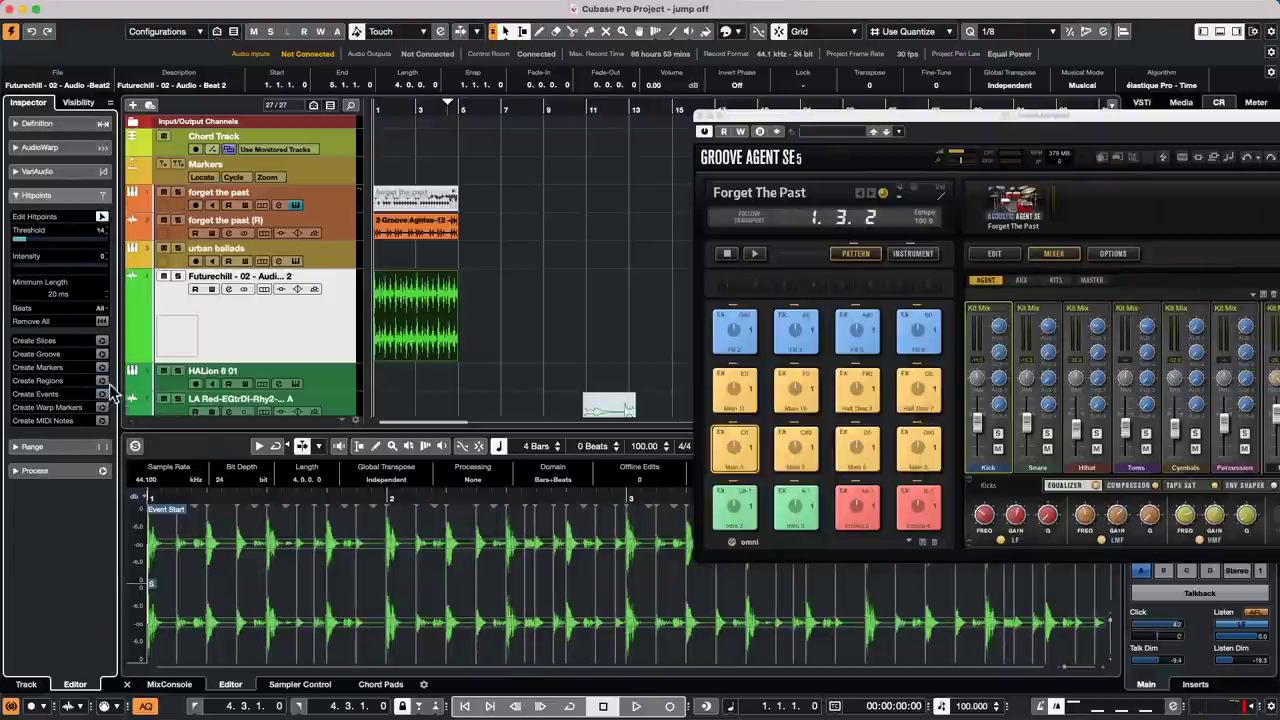
pyautogui.click(102, 407)
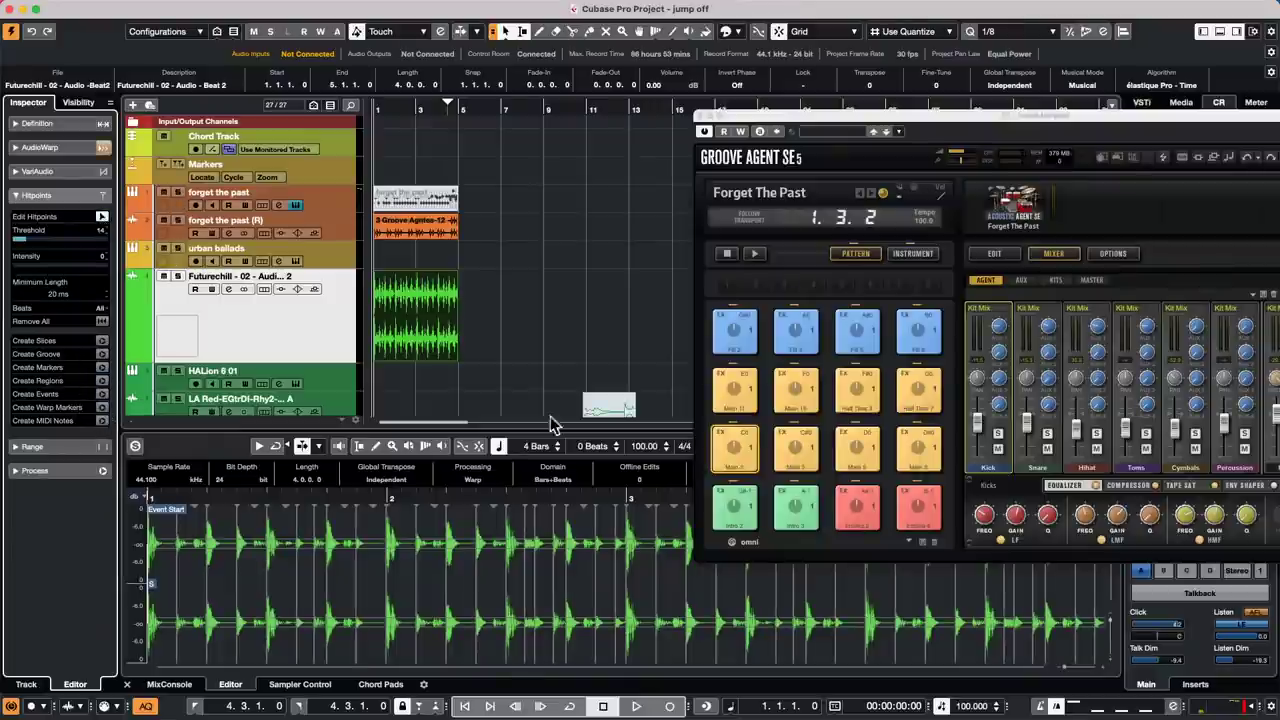
pyautogui.click(12, 147)
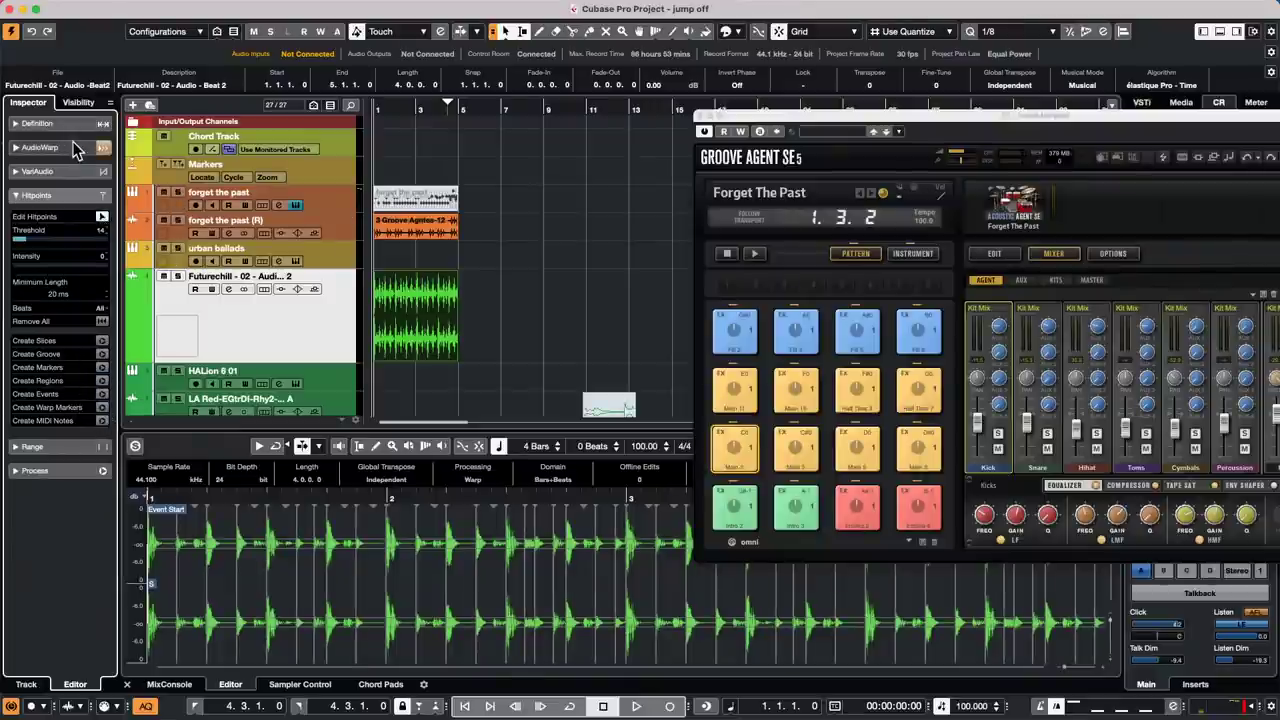
pyautogui.click(702, 117)
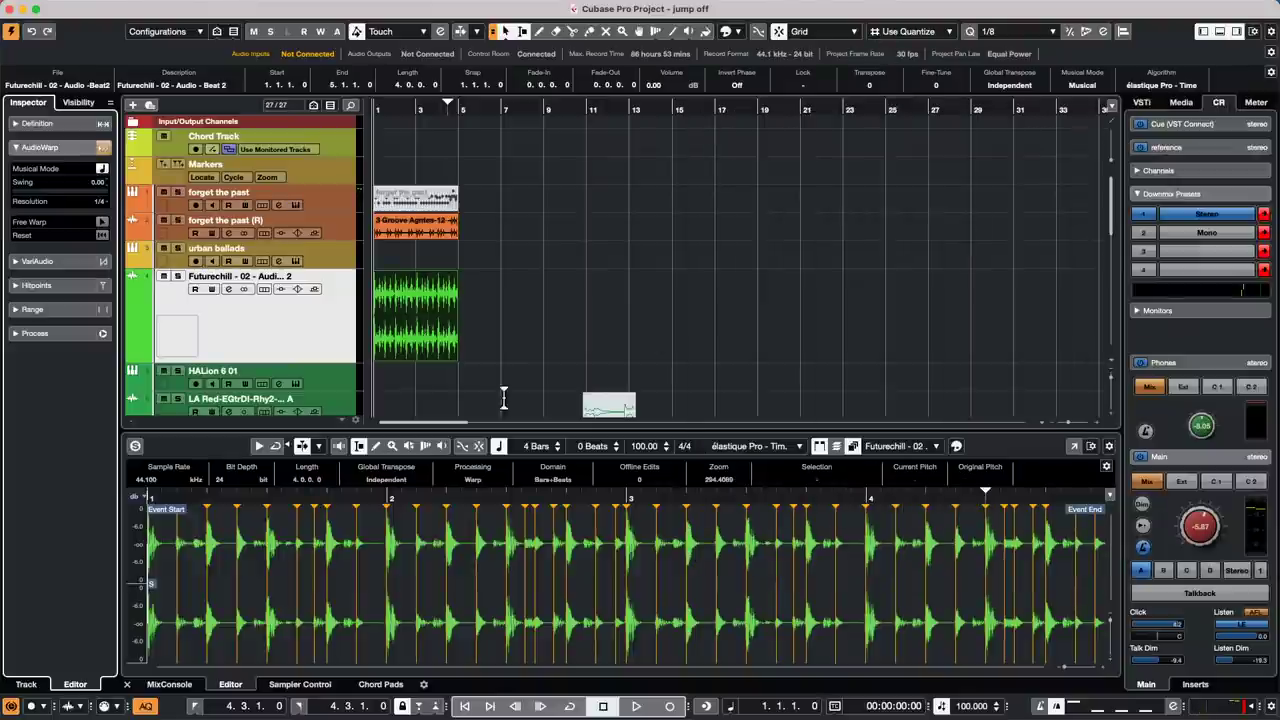
pyautogui.click(491, 497)
pyautogui.press('h')
pyautogui.press('h')
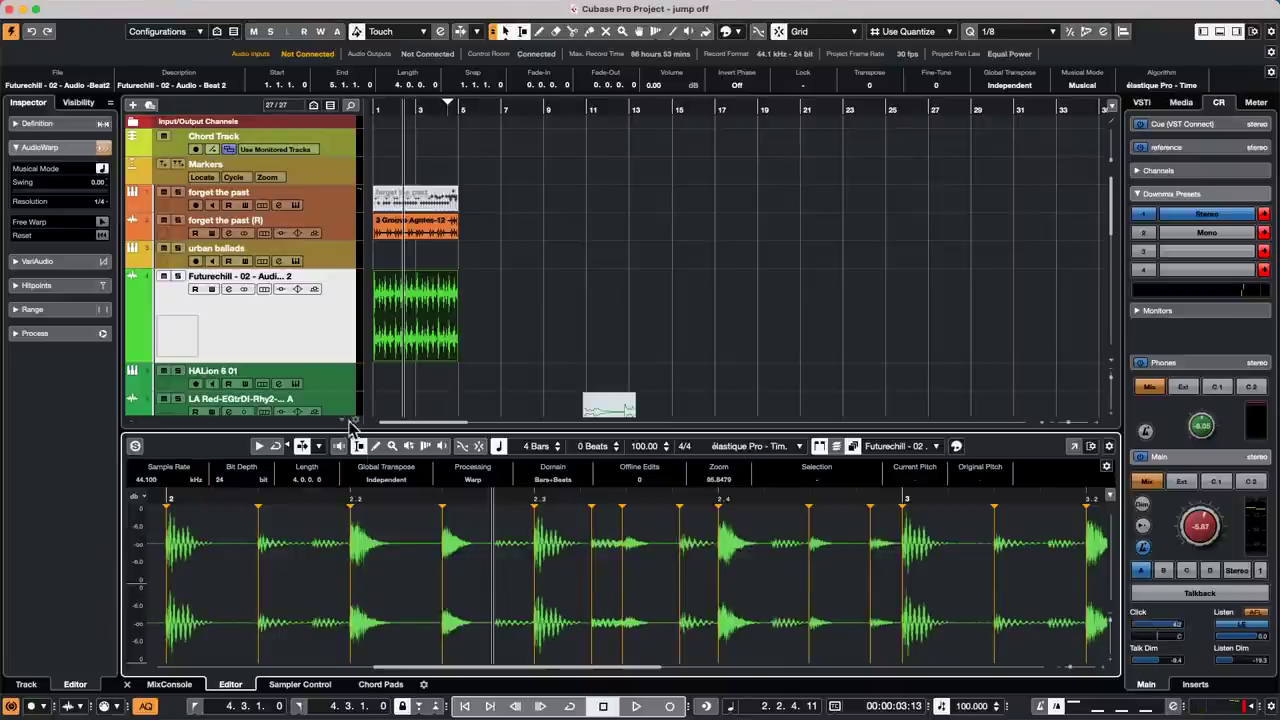
# Step: Disable Musical Mode, enable Free Warp, add a warp marker just after beat 2.3, and switch Musical Mode back on
pyautogui.click(101, 169)
pyautogui.click(101, 221)
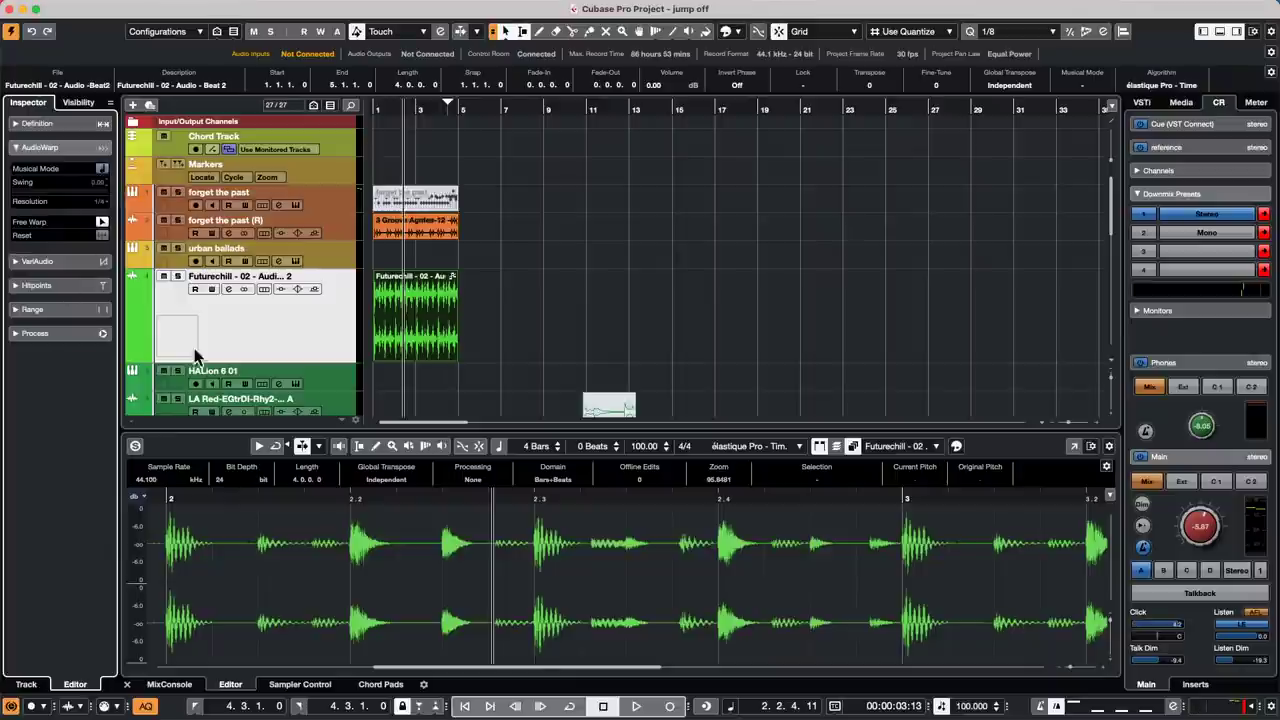
pyautogui.click(543, 537)
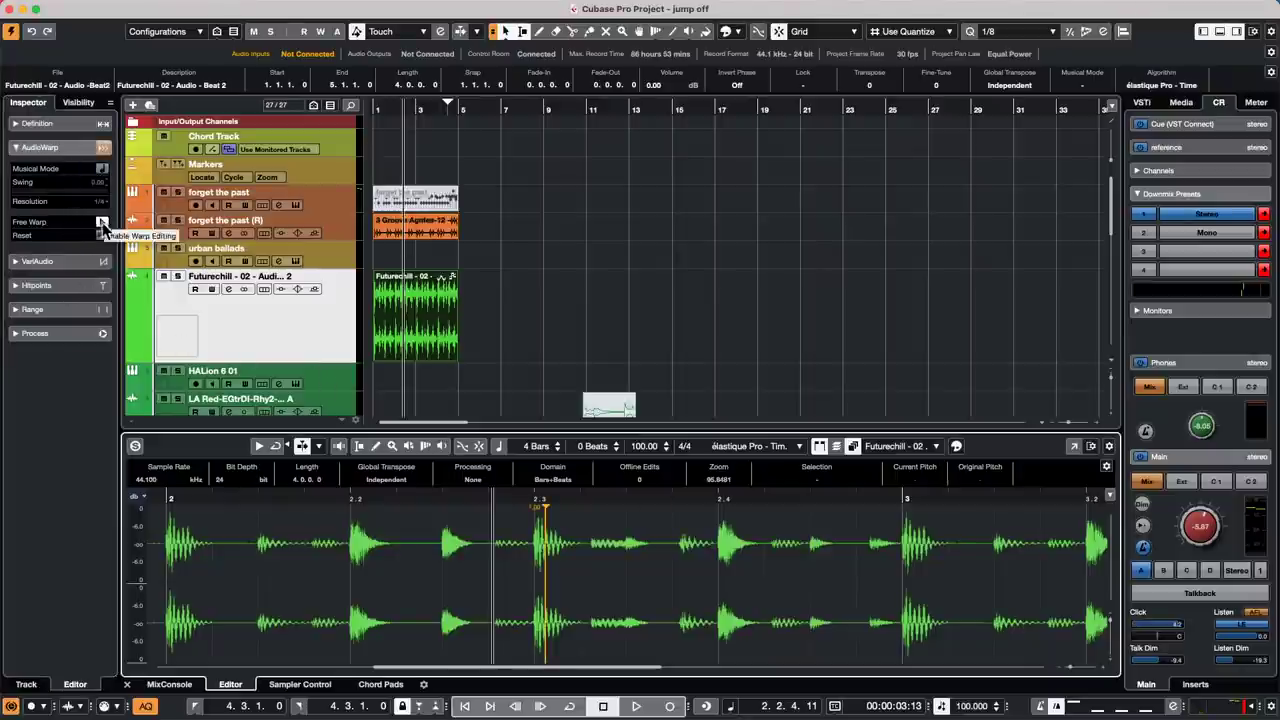
pyautogui.click(102, 169)
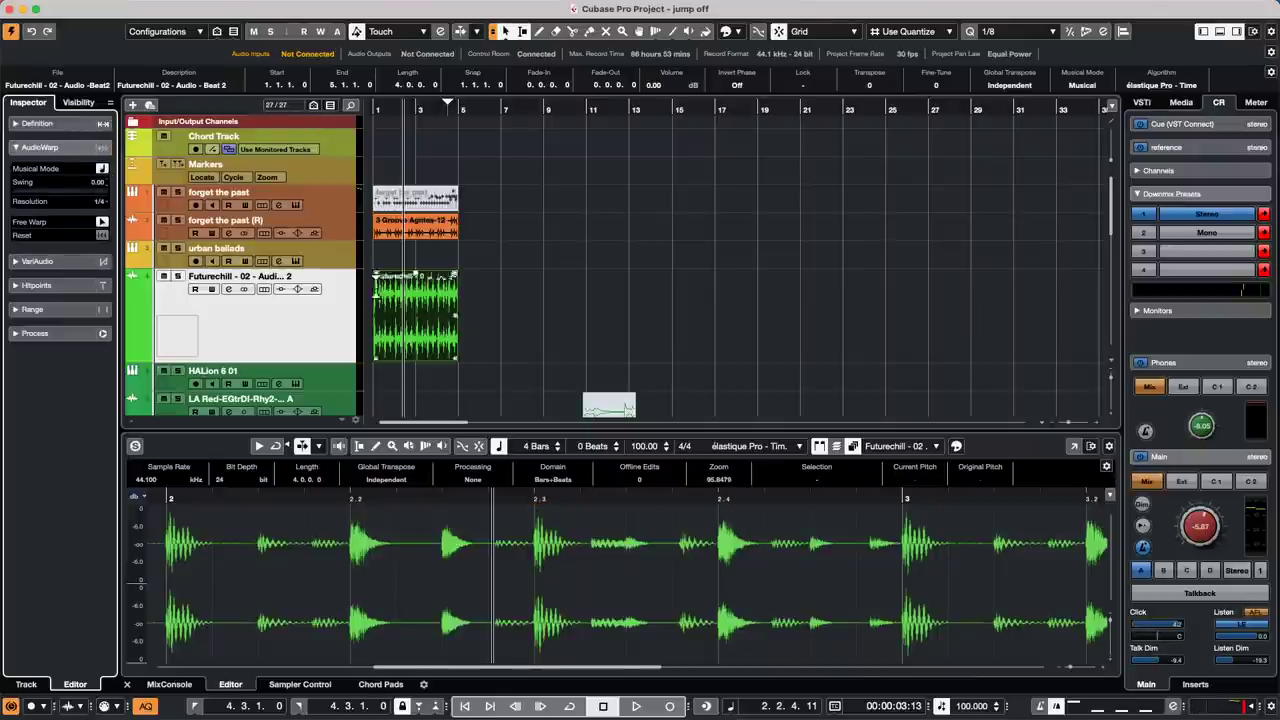
# Step: Remove all hitpoints from the Futurechill - 02 event and detect them again for editing
pyautogui.click(65, 285)
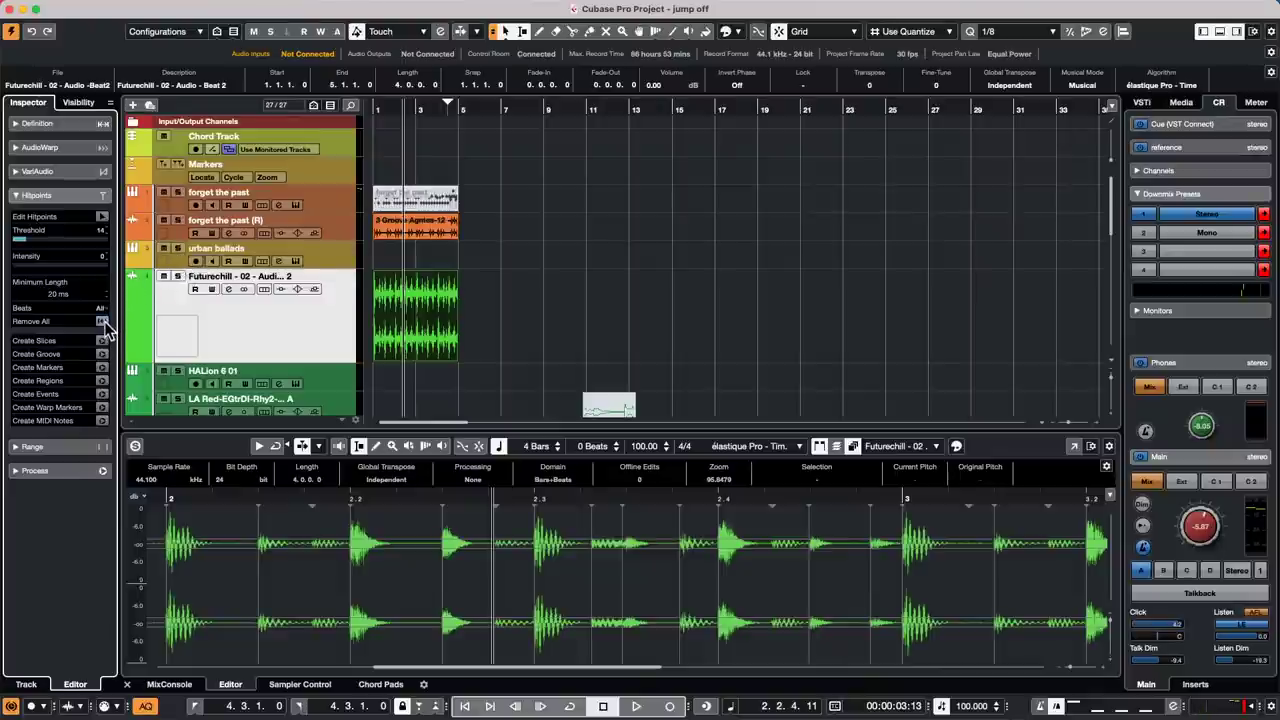
pyautogui.click(102, 321)
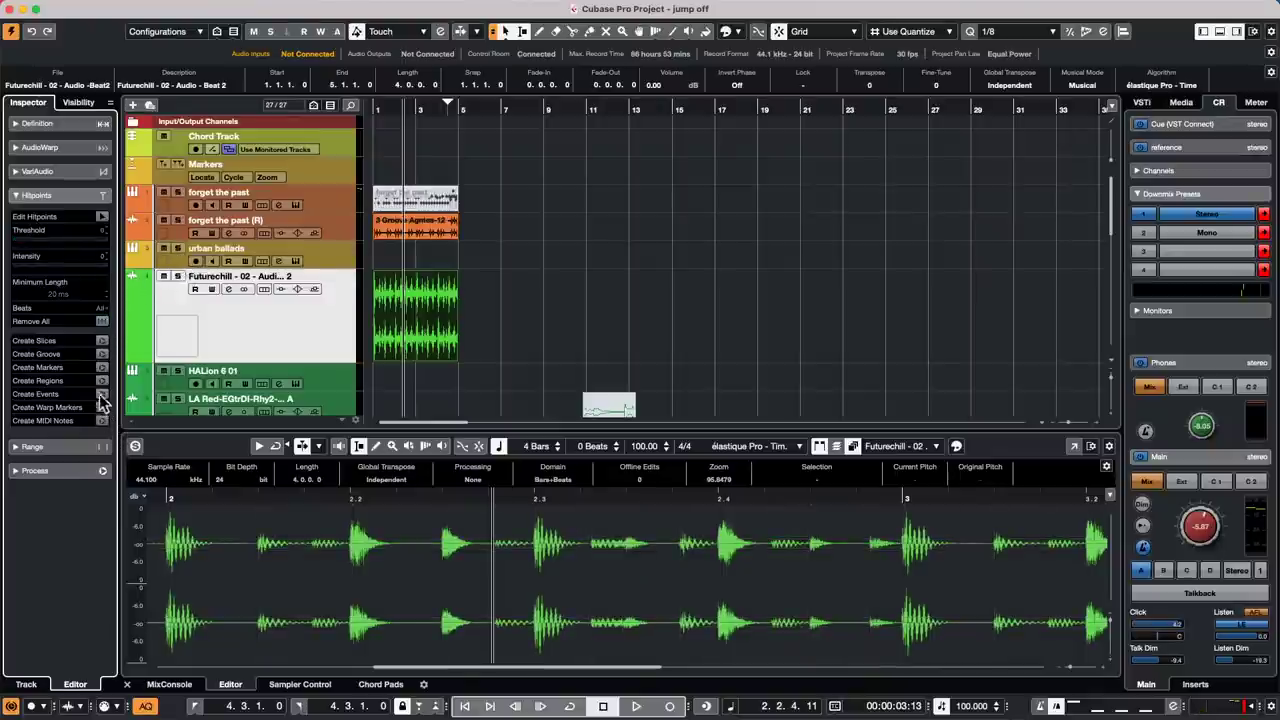
pyautogui.click(102, 216)
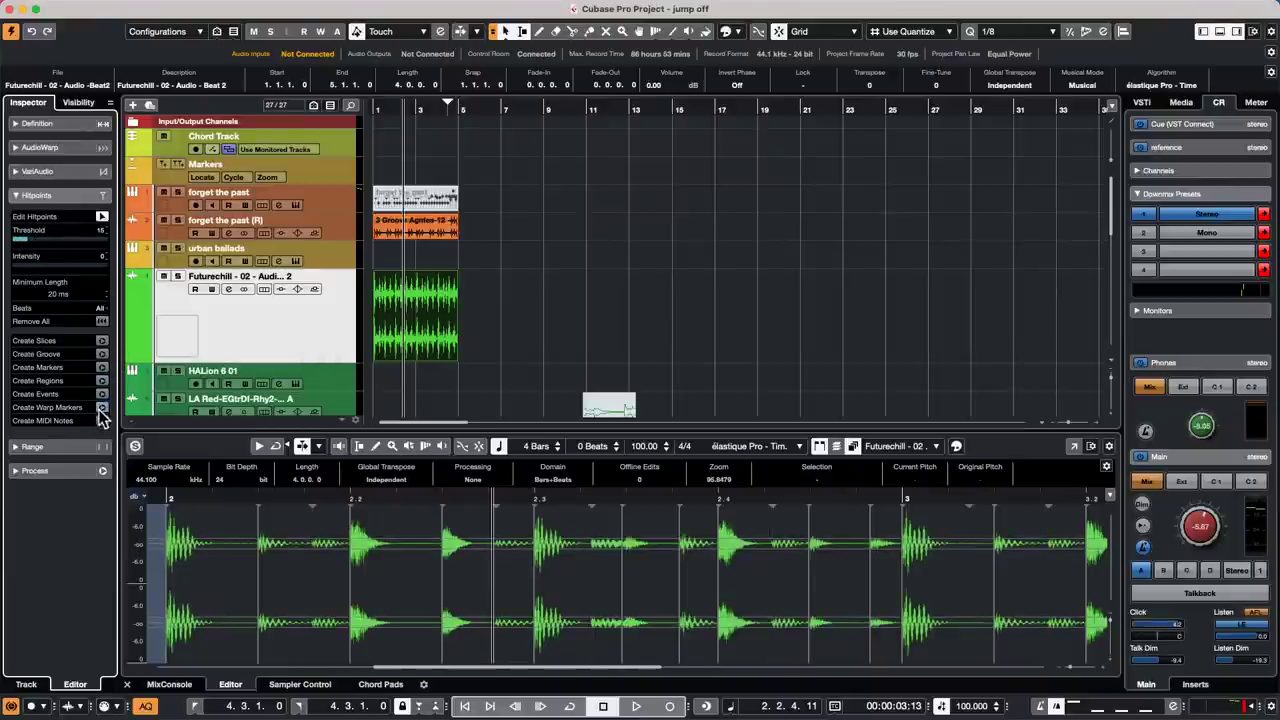
# Step: Create warp markers from the newly detected hitpoints and enable Free Warp editing for them
pyautogui.click(101, 408)
pyautogui.click(39, 150)
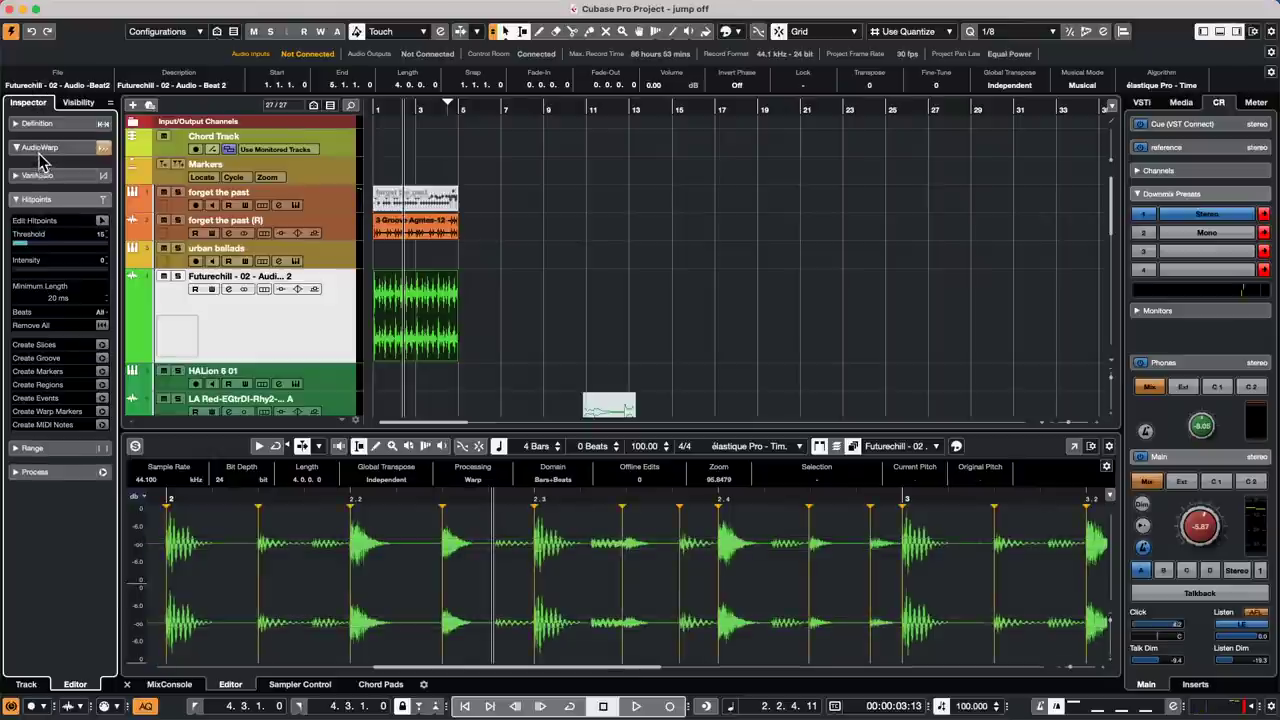
pyautogui.click(101, 225)
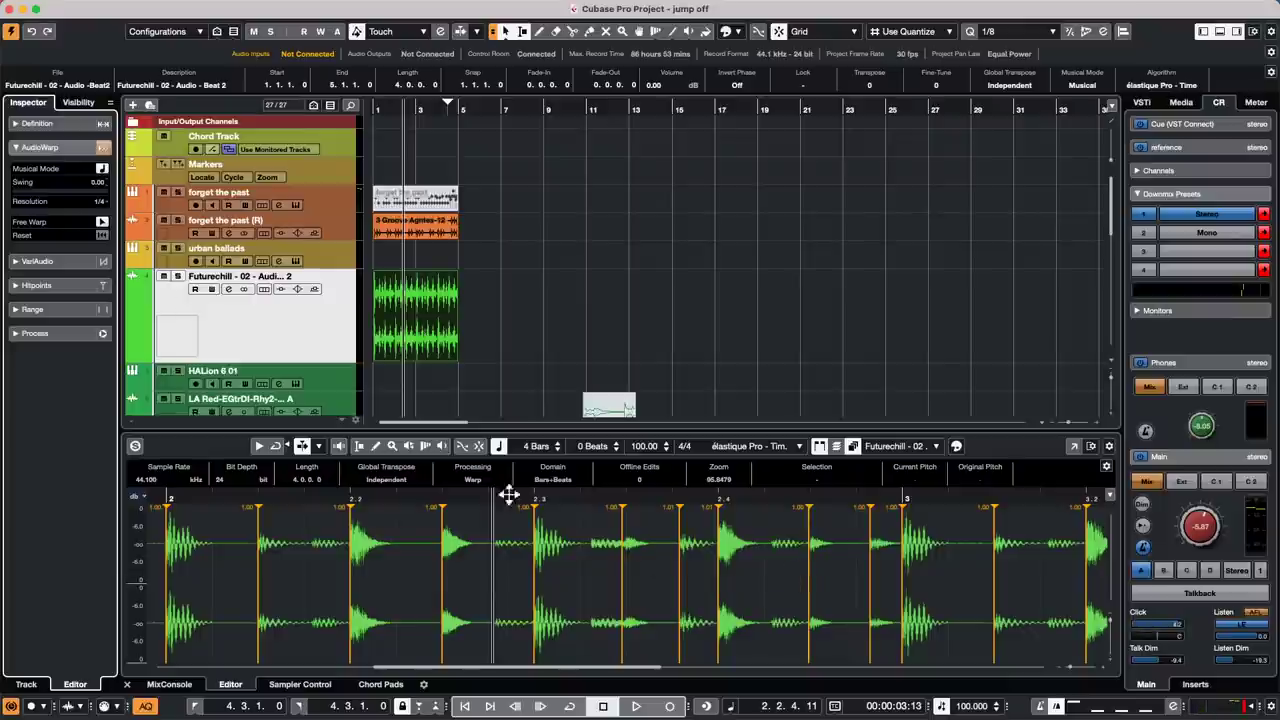
# Step: Open the Dark Glass project from its Dark Glass subfolder within the Projects folder and activate it
pyautogui.click(91, 8)
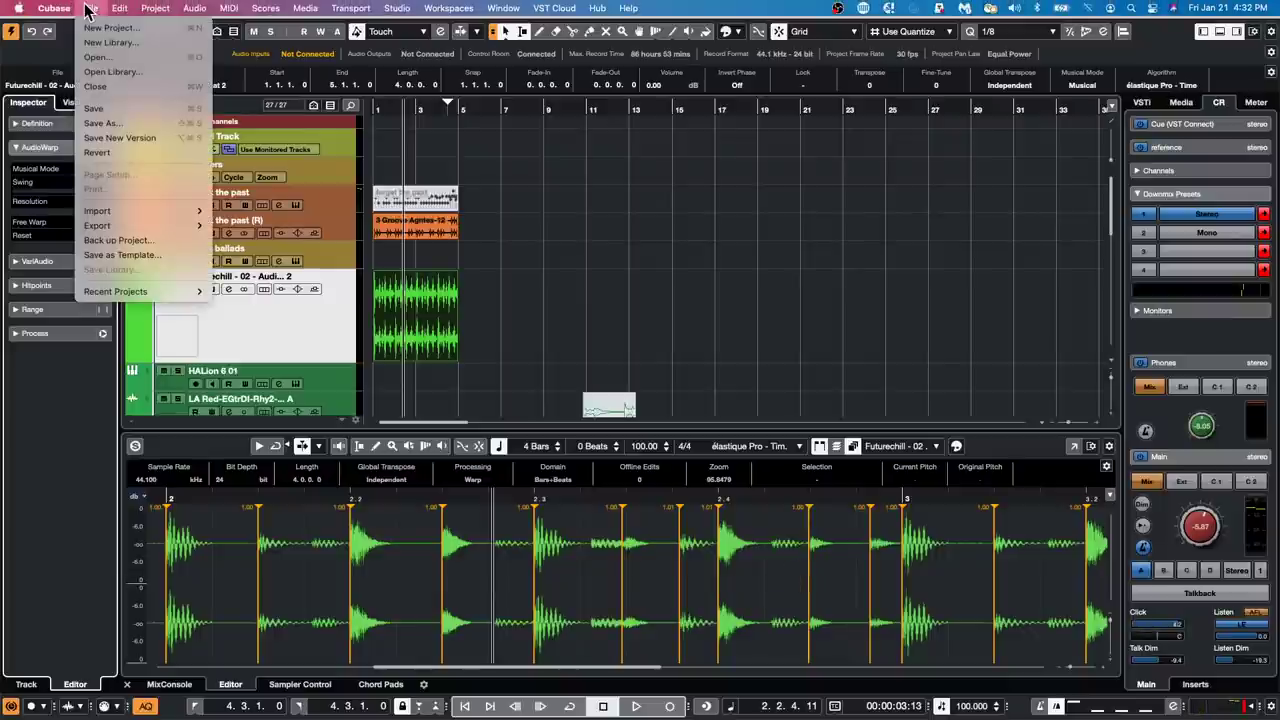
pyautogui.moveTo(120, 292)
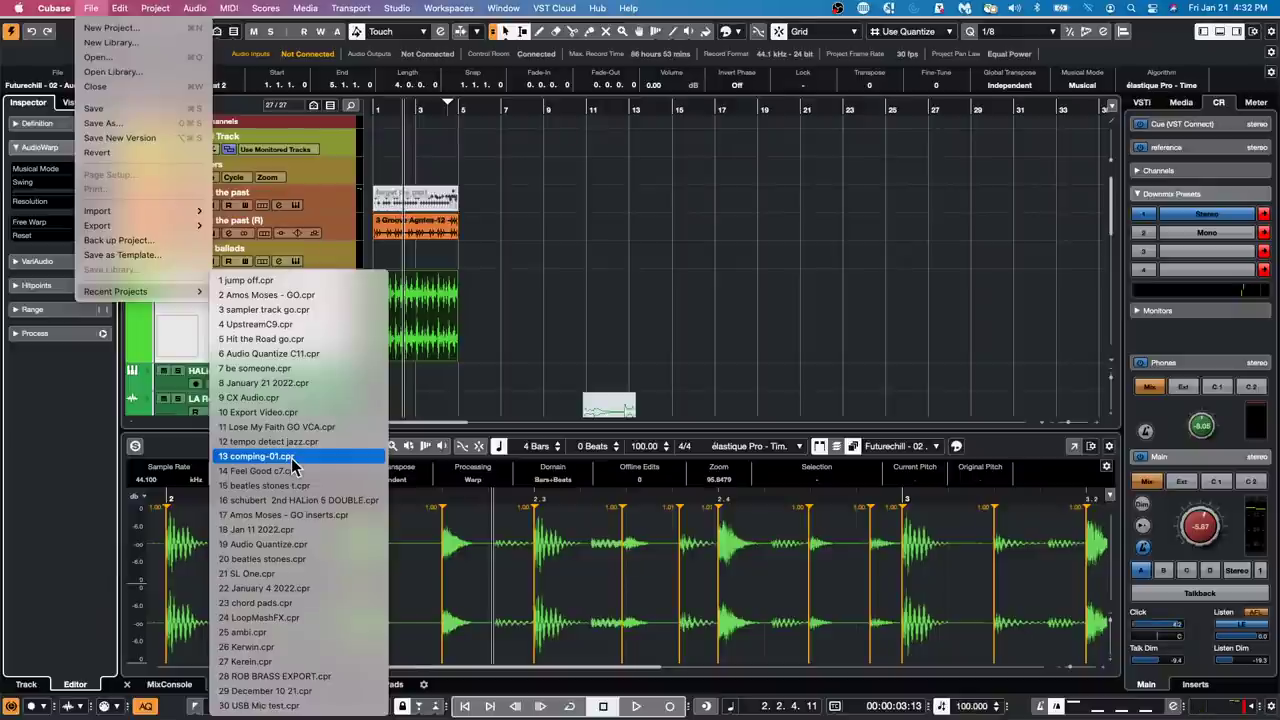
pyautogui.click(117, 57)
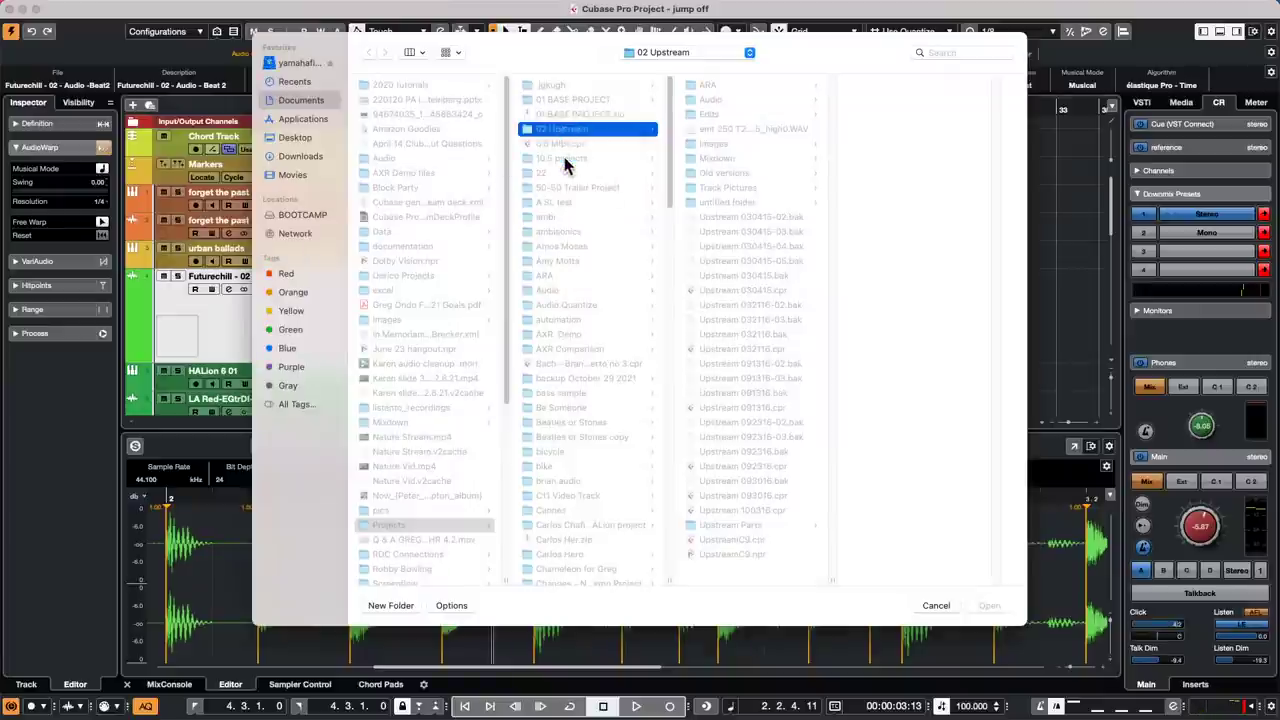
pyautogui.scroll(-10, 573, 183)
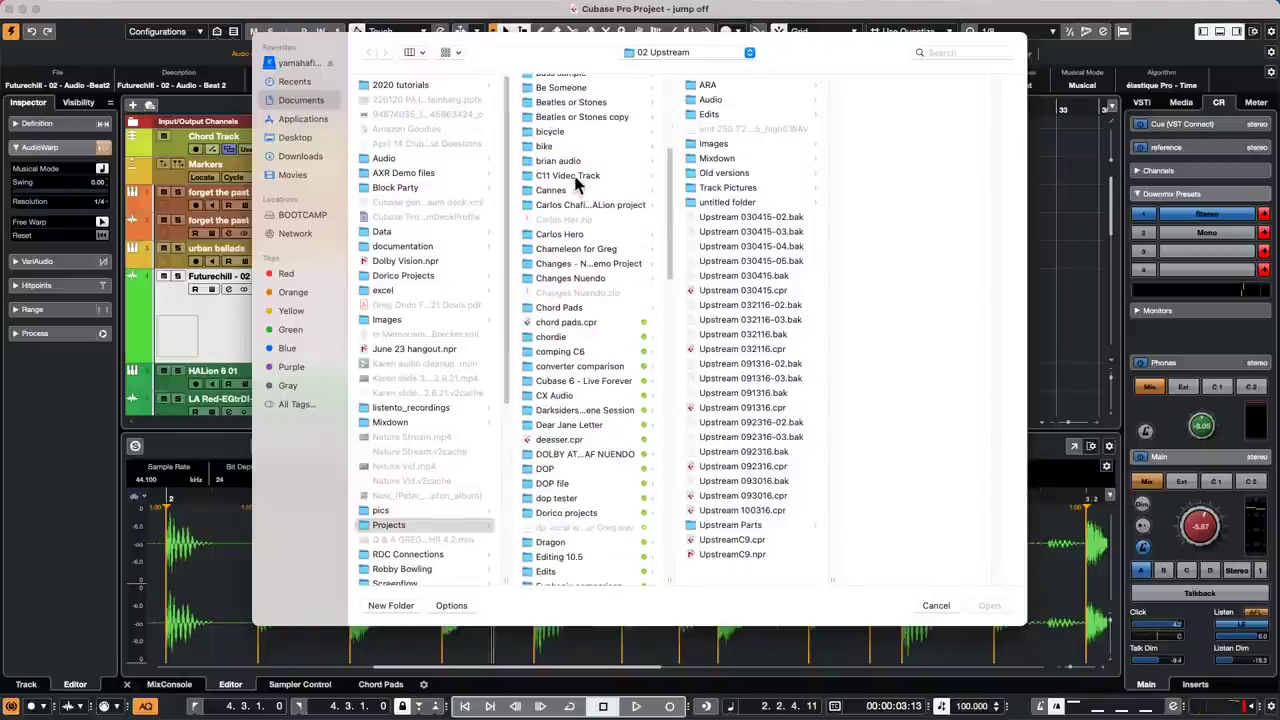
pyautogui.scroll(-7, 575, 183)
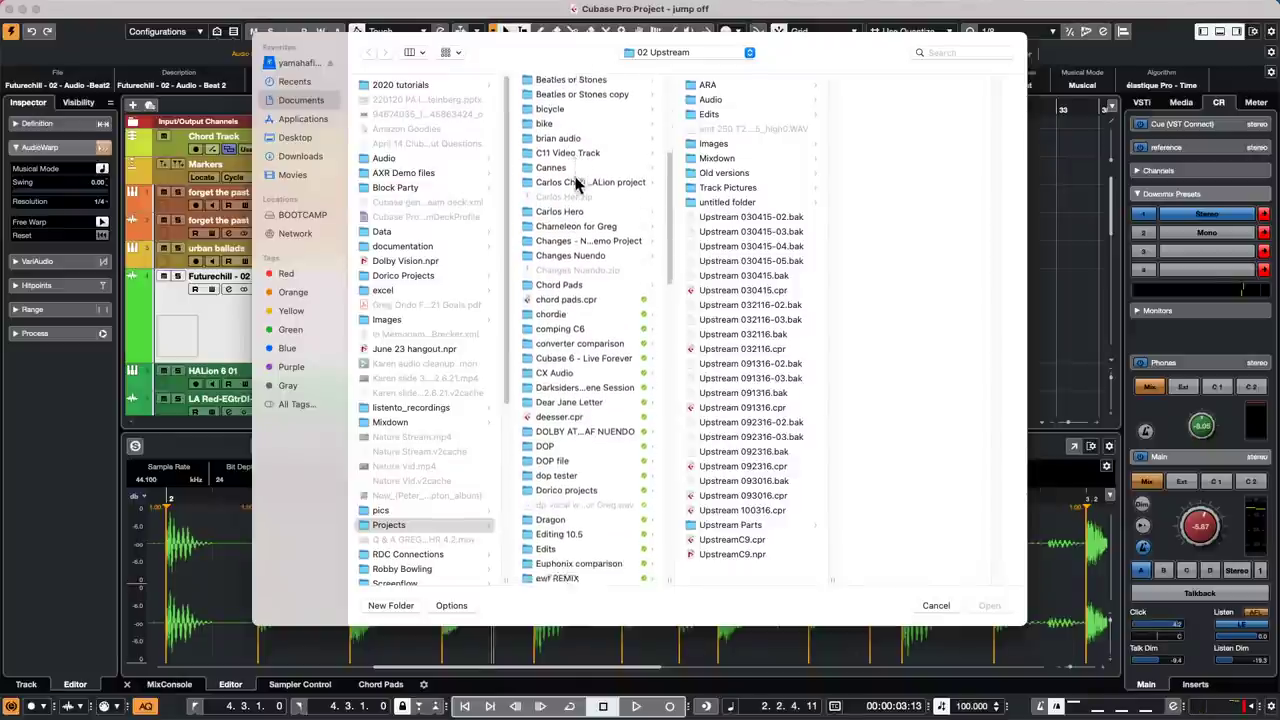
pyautogui.scroll(-10, 575, 183)
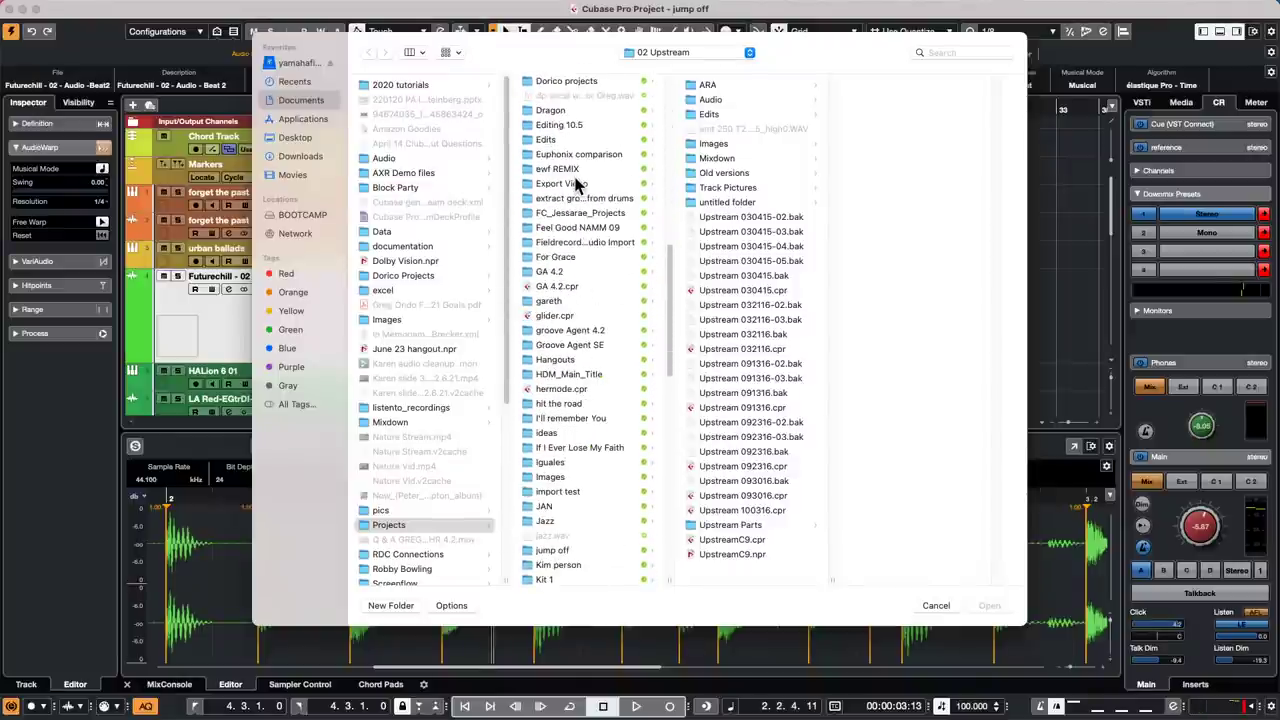
pyautogui.scroll(-3, 575, 183)
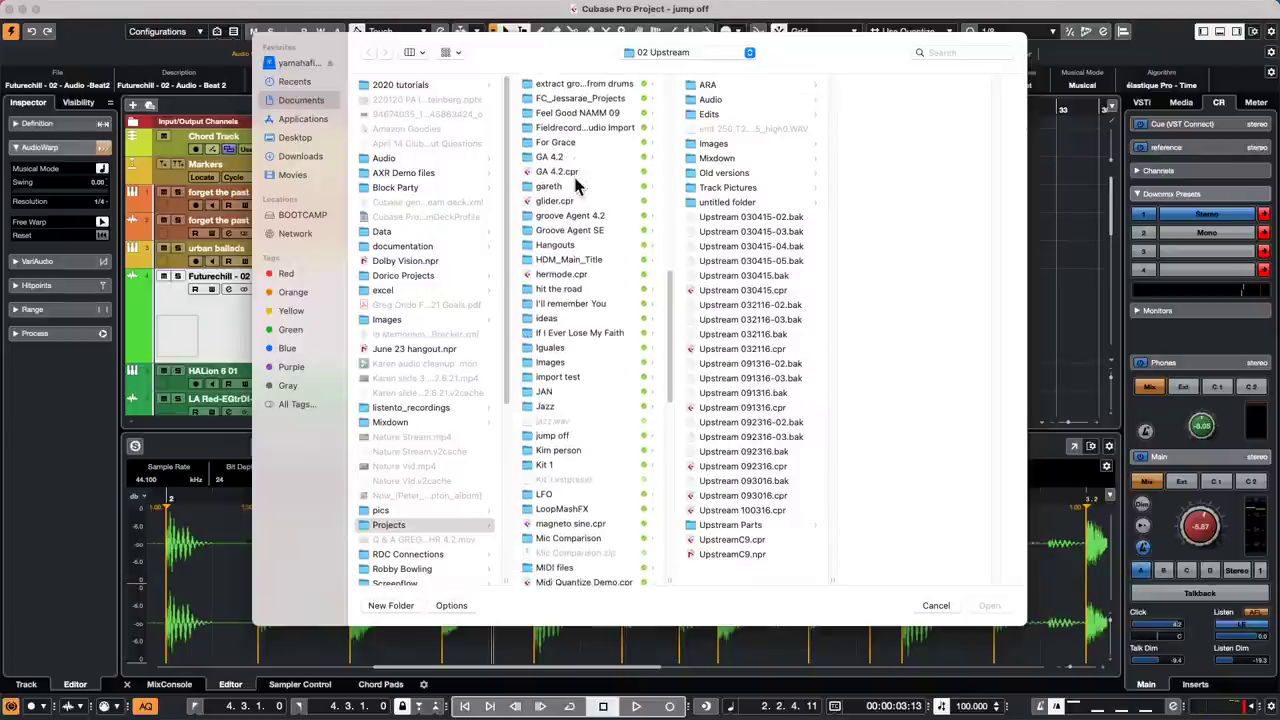
pyautogui.scroll(-11, 575, 183)
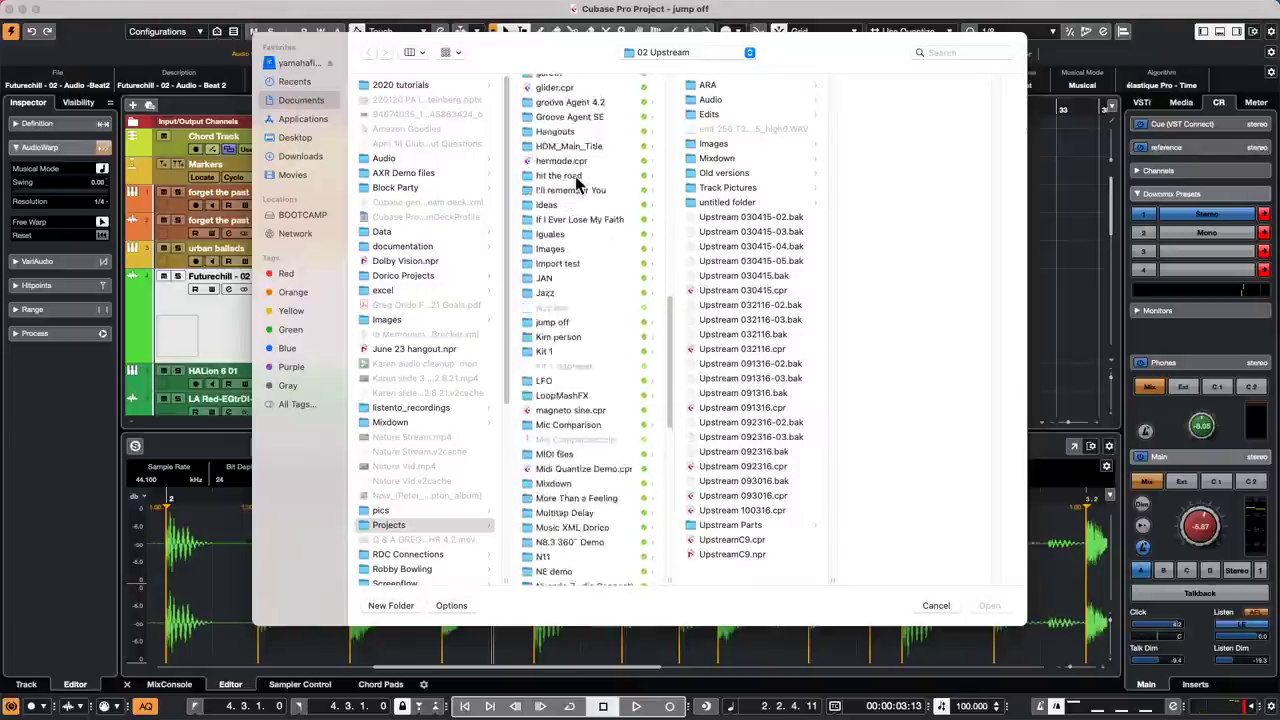
pyautogui.scroll(-10, 577, 186)
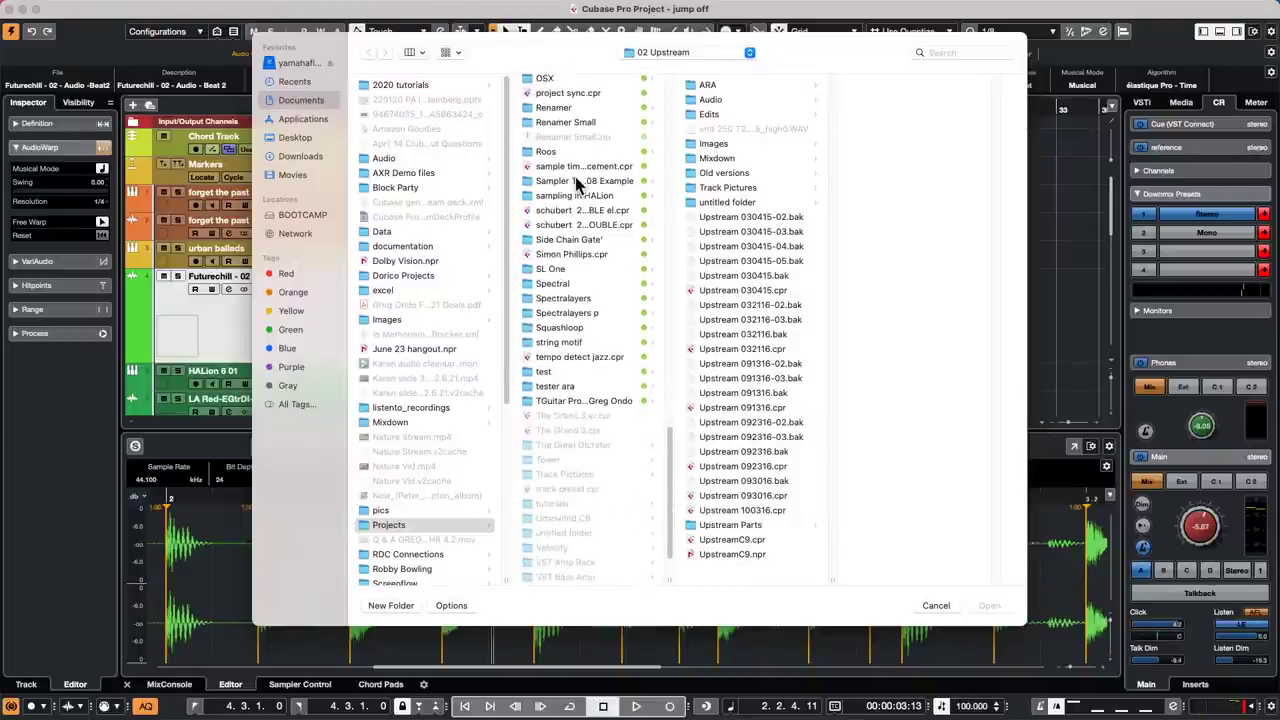
pyautogui.scroll(20, 575, 183)
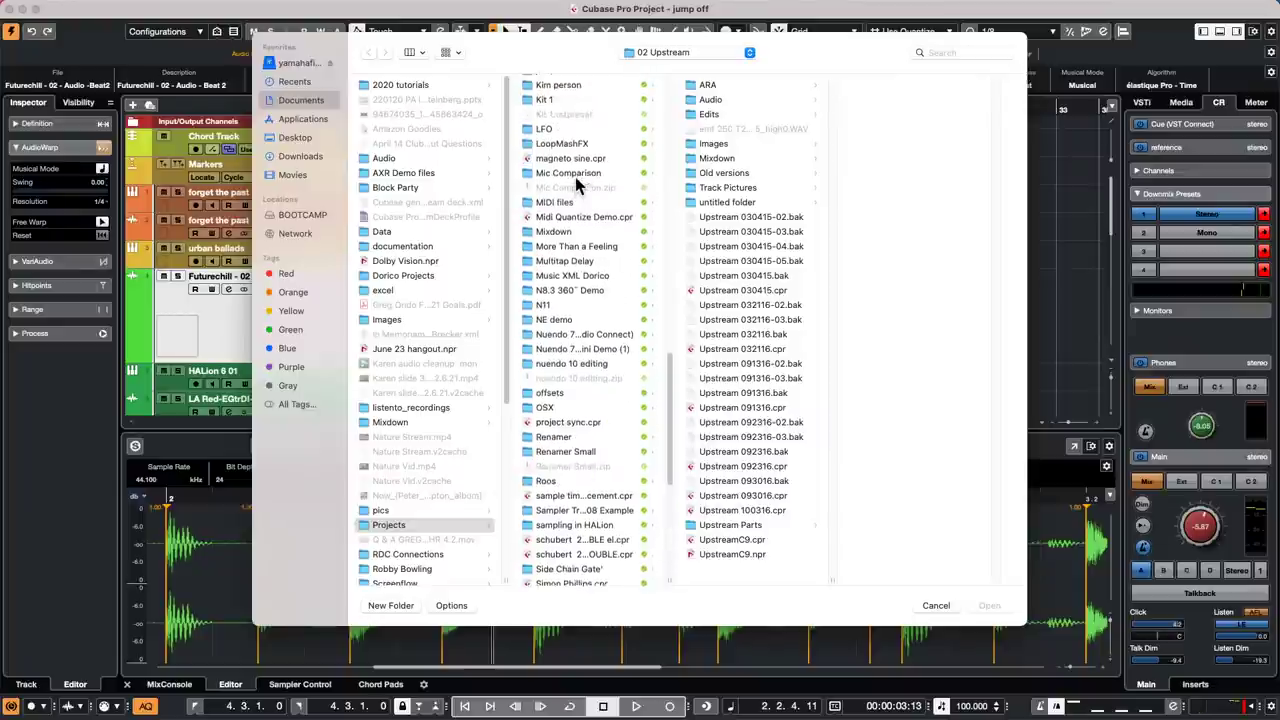
pyautogui.click(548, 92)
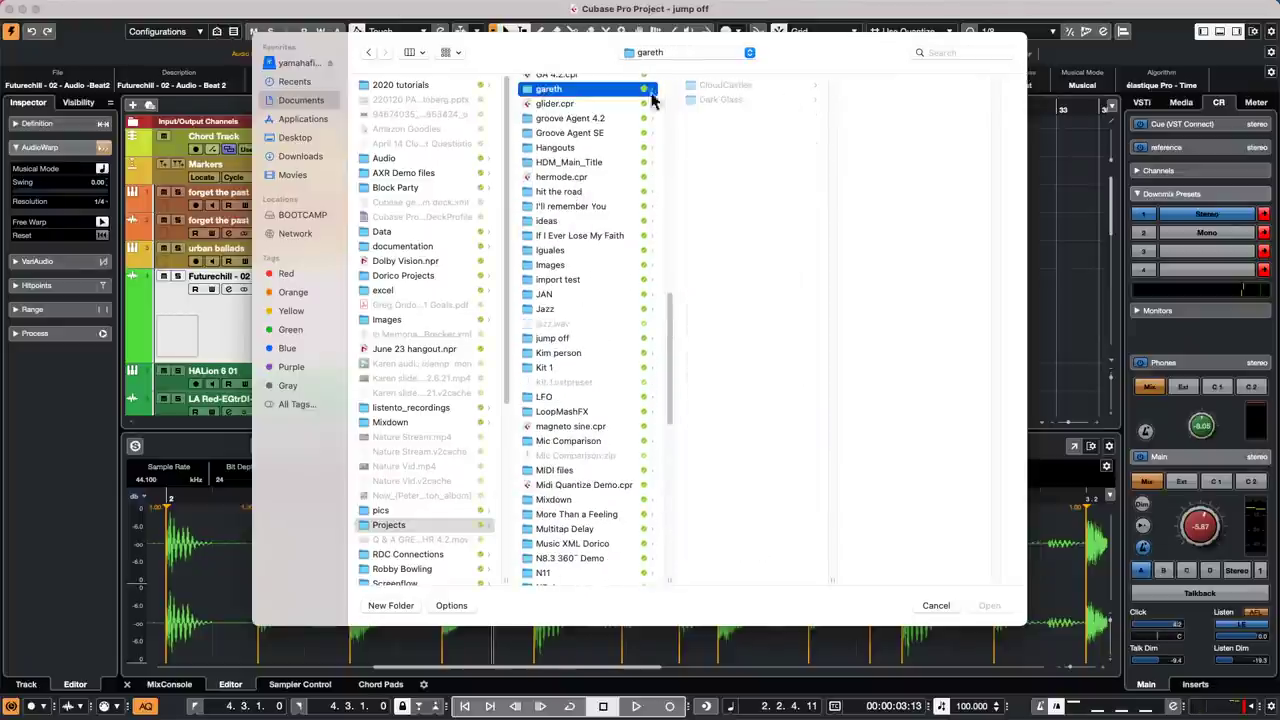
pyautogui.click(704, 100)
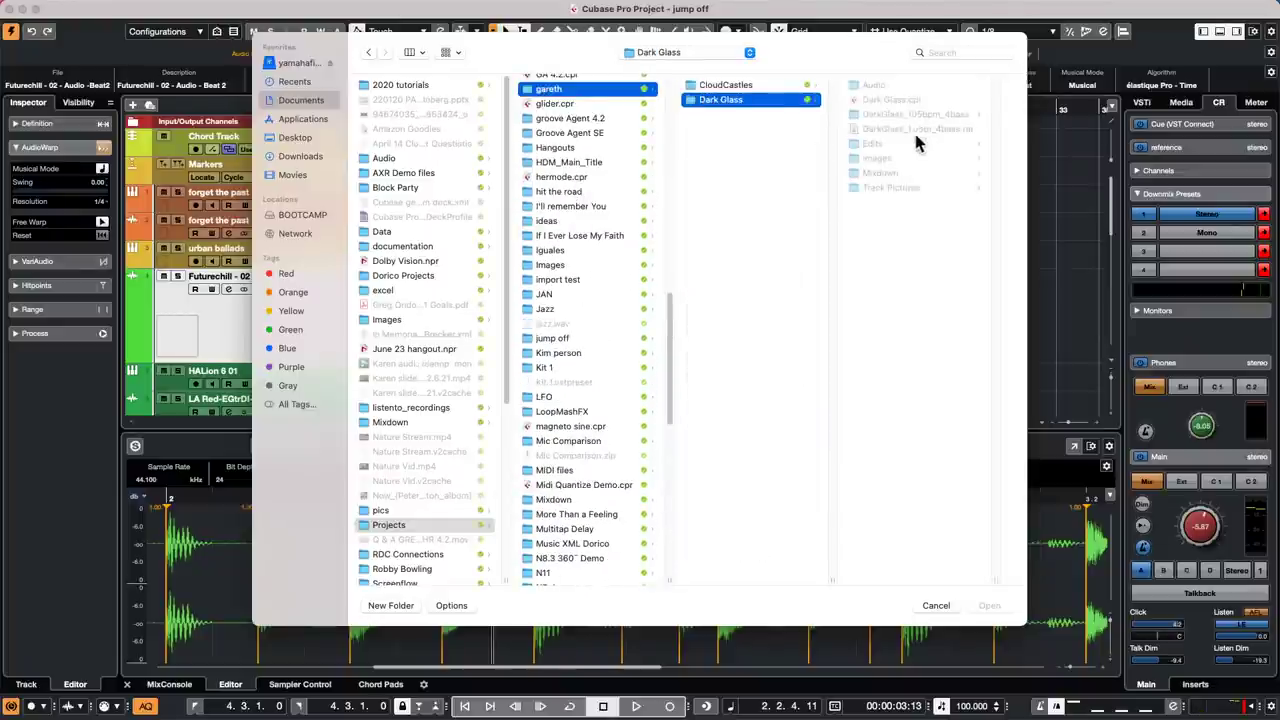
pyautogui.doubleClick(899, 104)
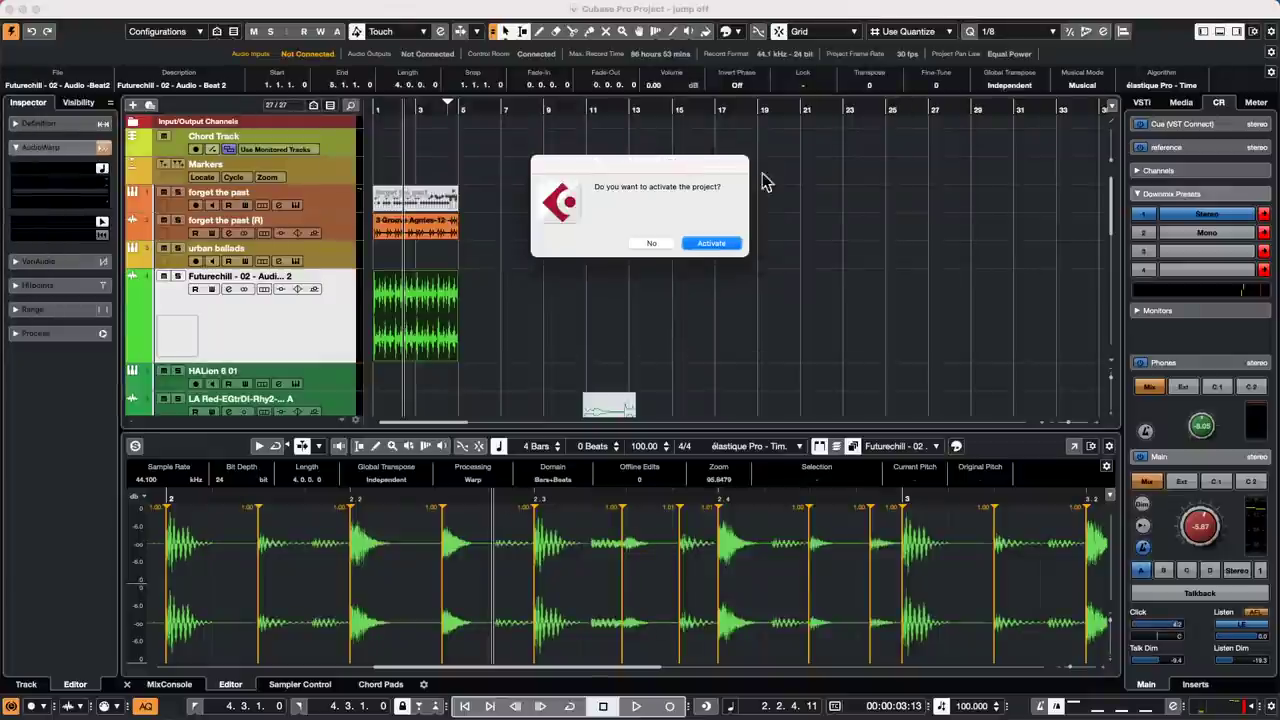
pyautogui.click(719, 246)
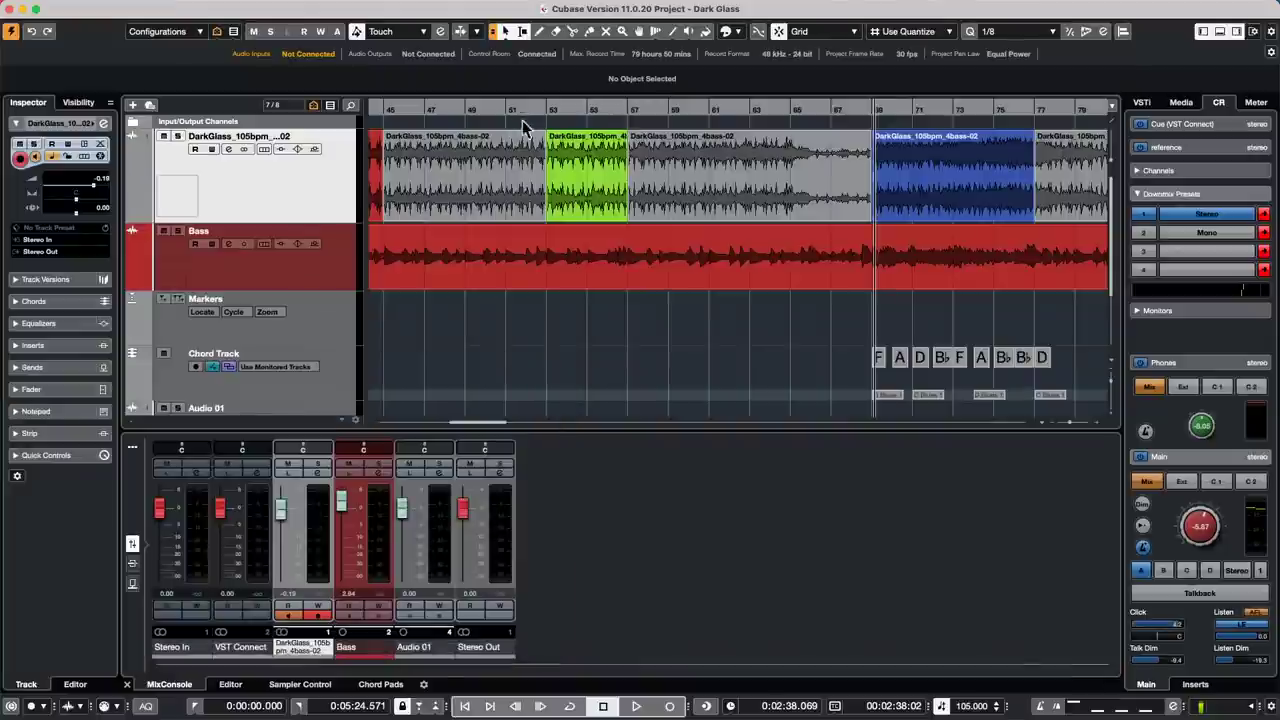
# Step: Play the whole Dark Glass arrangement from the yellow section, the opening section, and just before the red section
pyautogui.moveTo(506, 108); pyautogui.dragTo(234, 57)
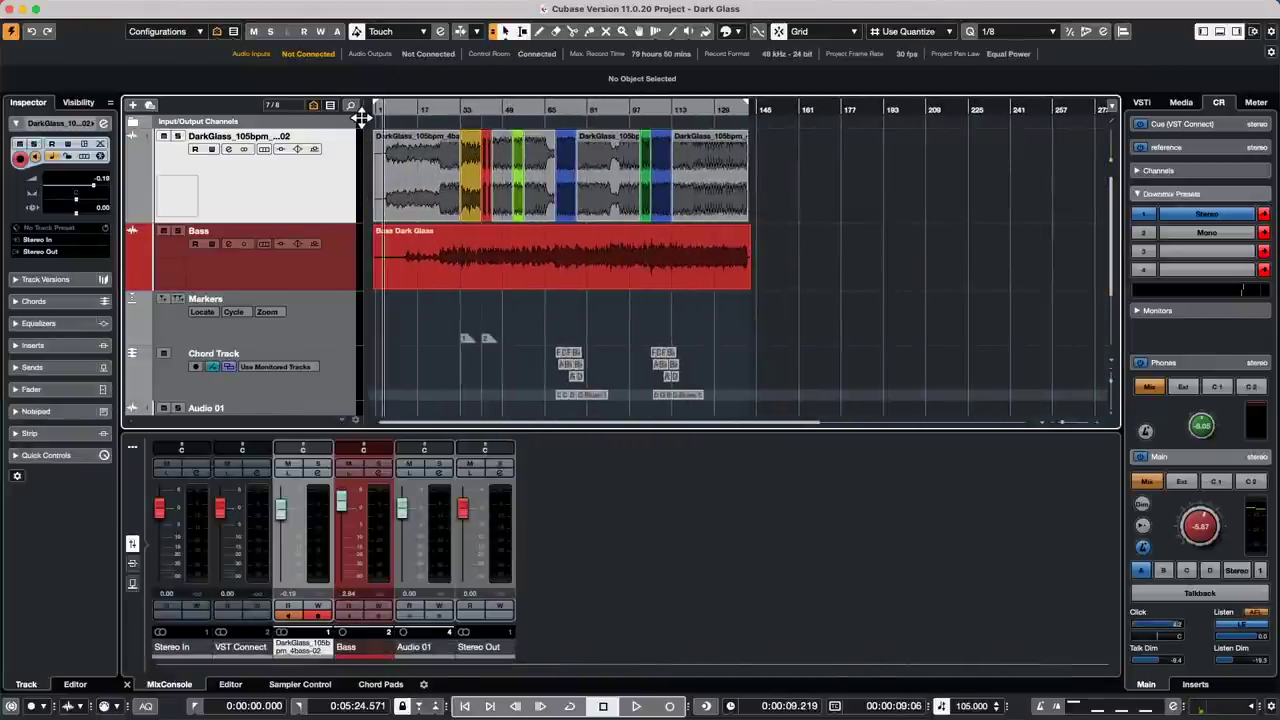
pyautogui.click(484, 108)
pyautogui.click(464, 108)
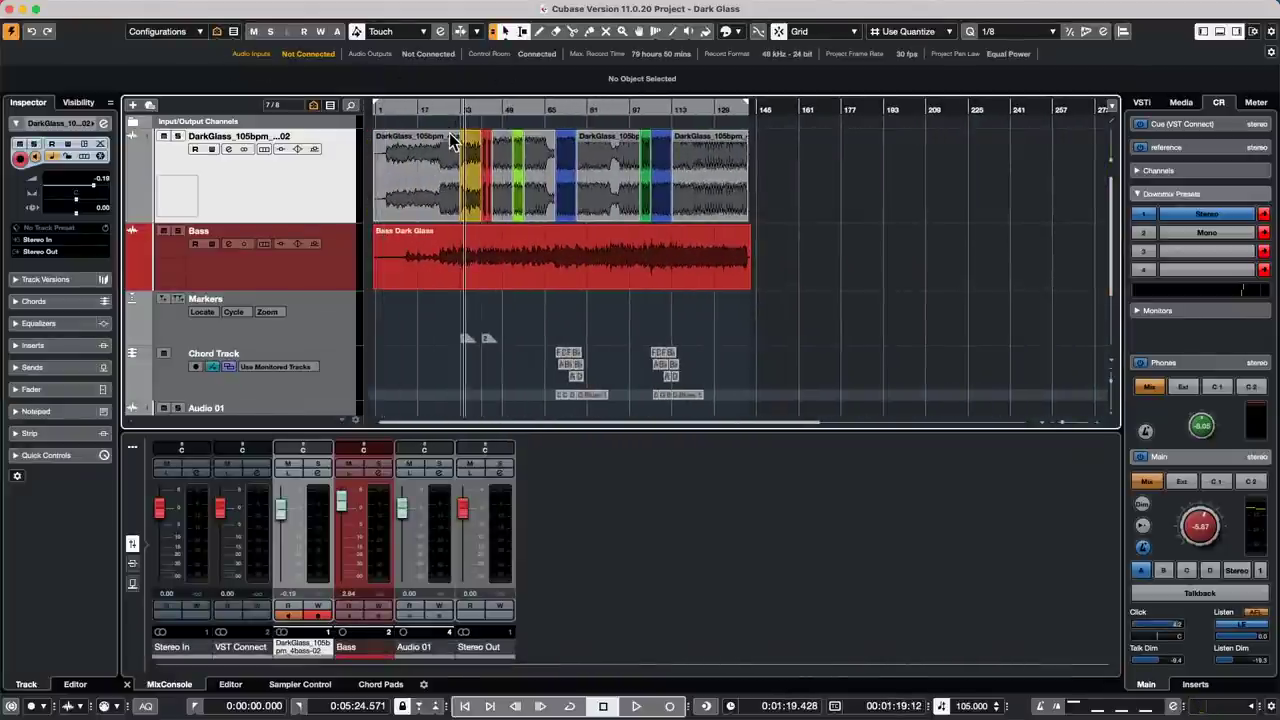
pyautogui.press('space')
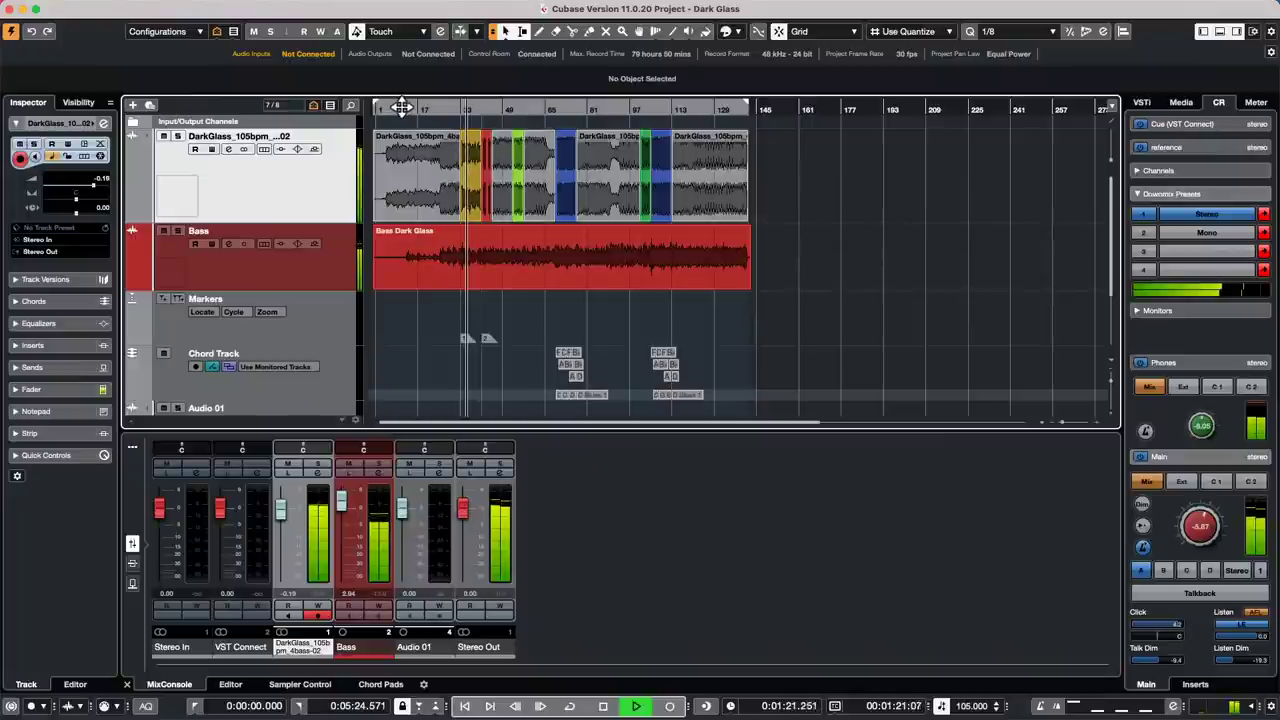
pyautogui.click(411, 107)
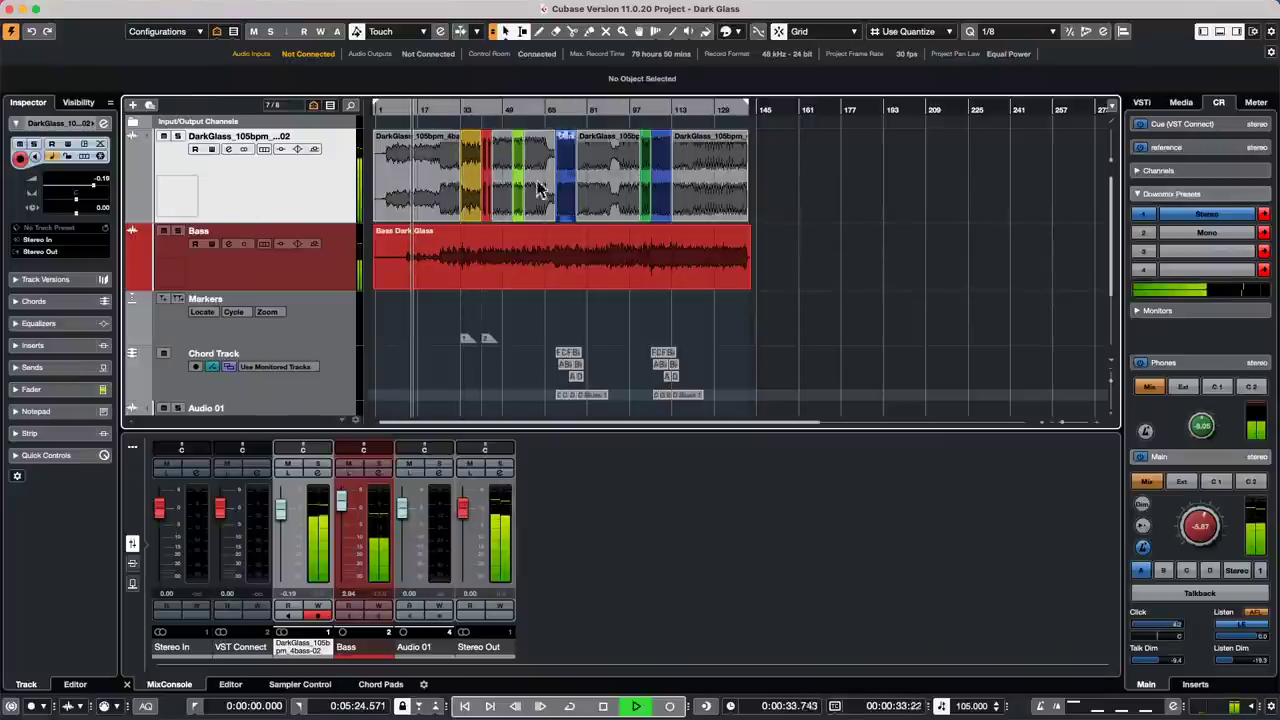
pyautogui.click(481, 107)
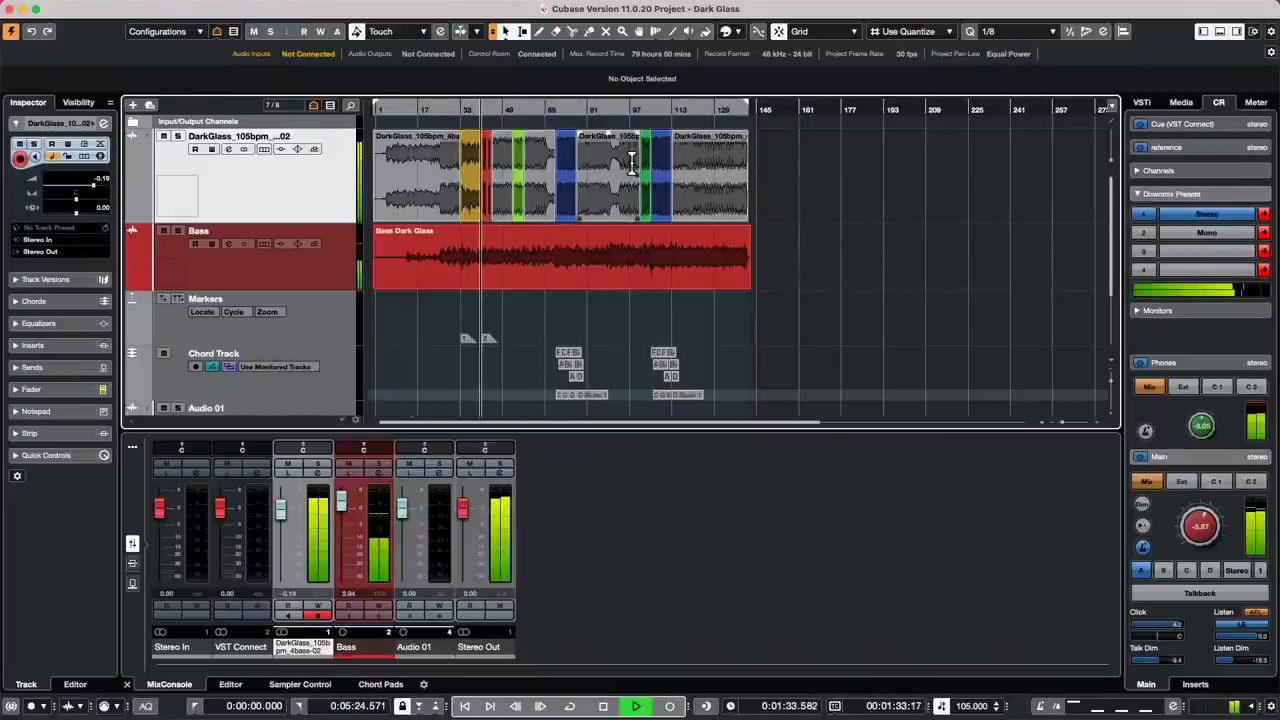
# Step: Solo the Bass track, listen to it from about bar 45, and stop playback
pyautogui.click(179, 233)
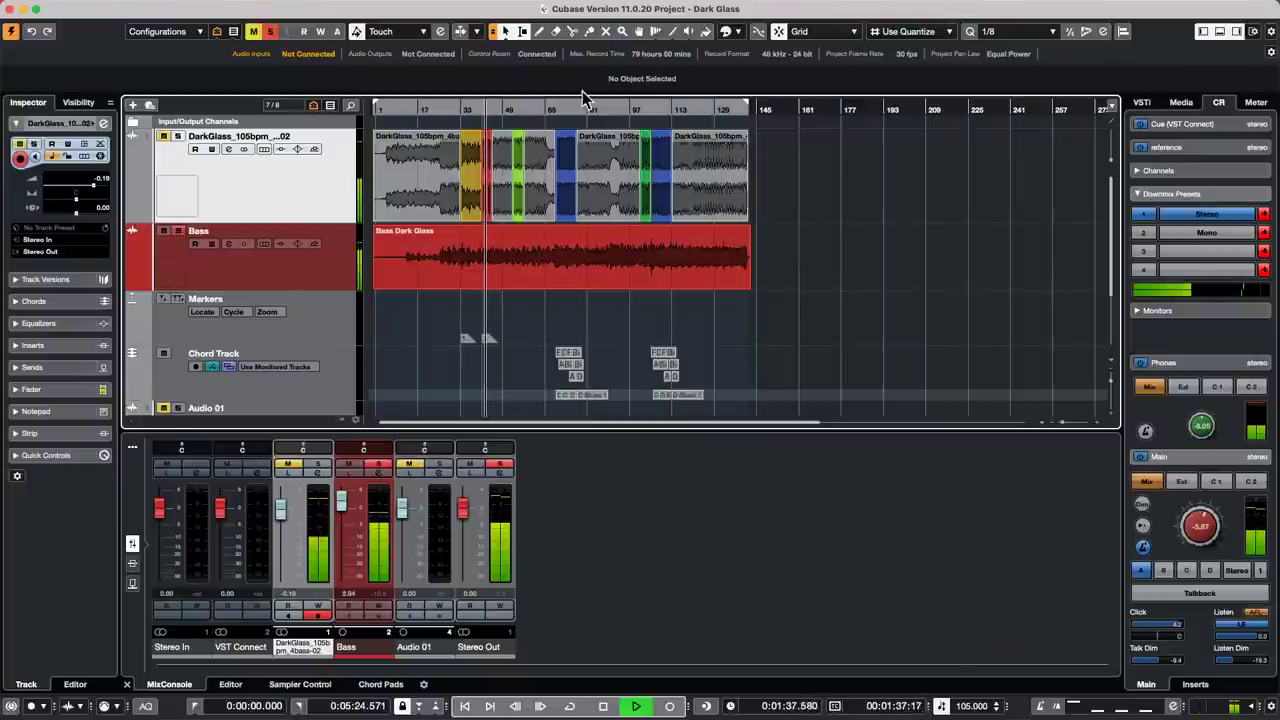
pyautogui.moveTo(500, 108); pyautogui.dragTo(497, 150)
pyautogui.press('space')
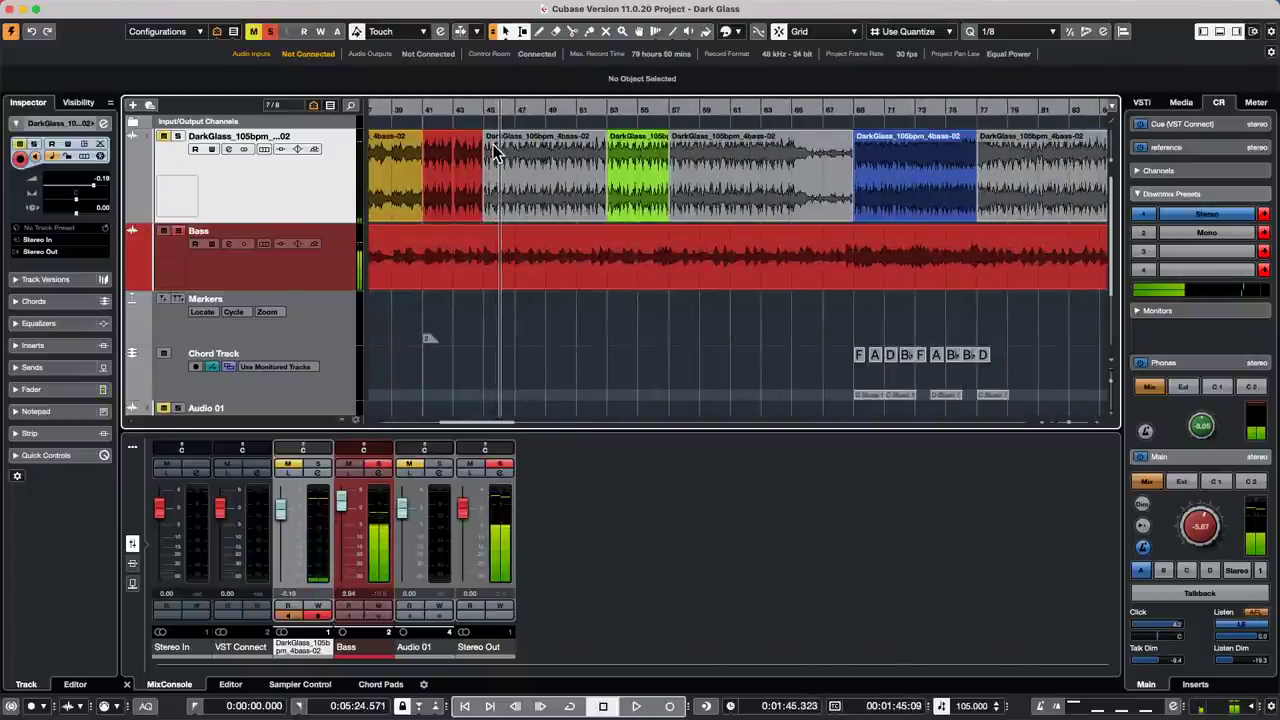
# Step: Split the Bass event at bars 55 and 57 and select the two-bar piece between the cuts
pyautogui.rightClick(579, 271)
pyautogui.click(652, 272)
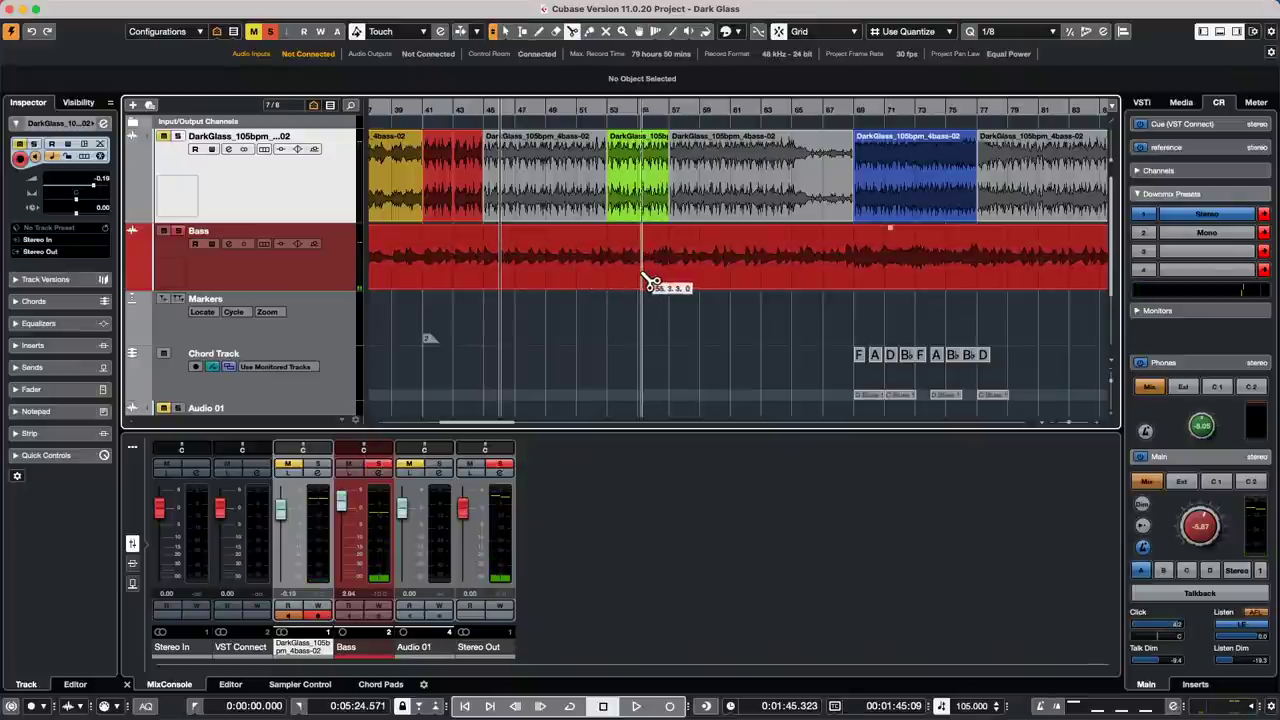
pyautogui.click(645, 280)
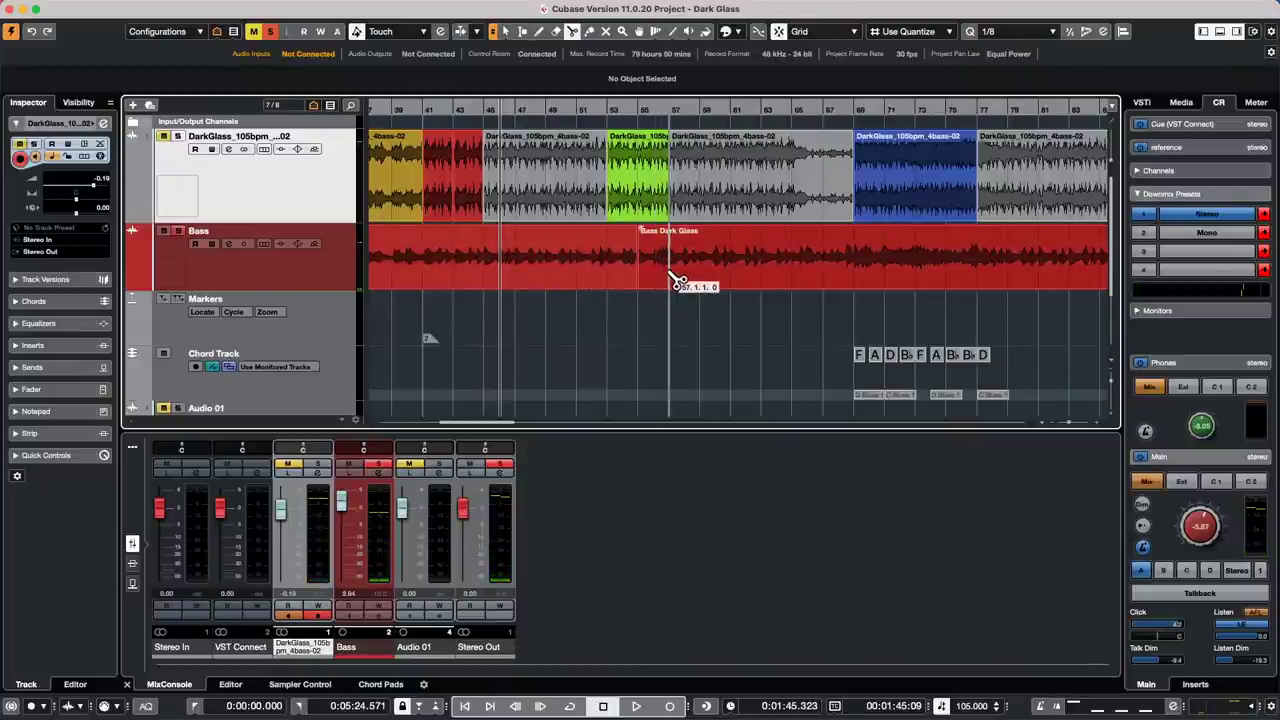
pyautogui.click(668, 279)
pyautogui.press('1')
pyautogui.click(657, 272)
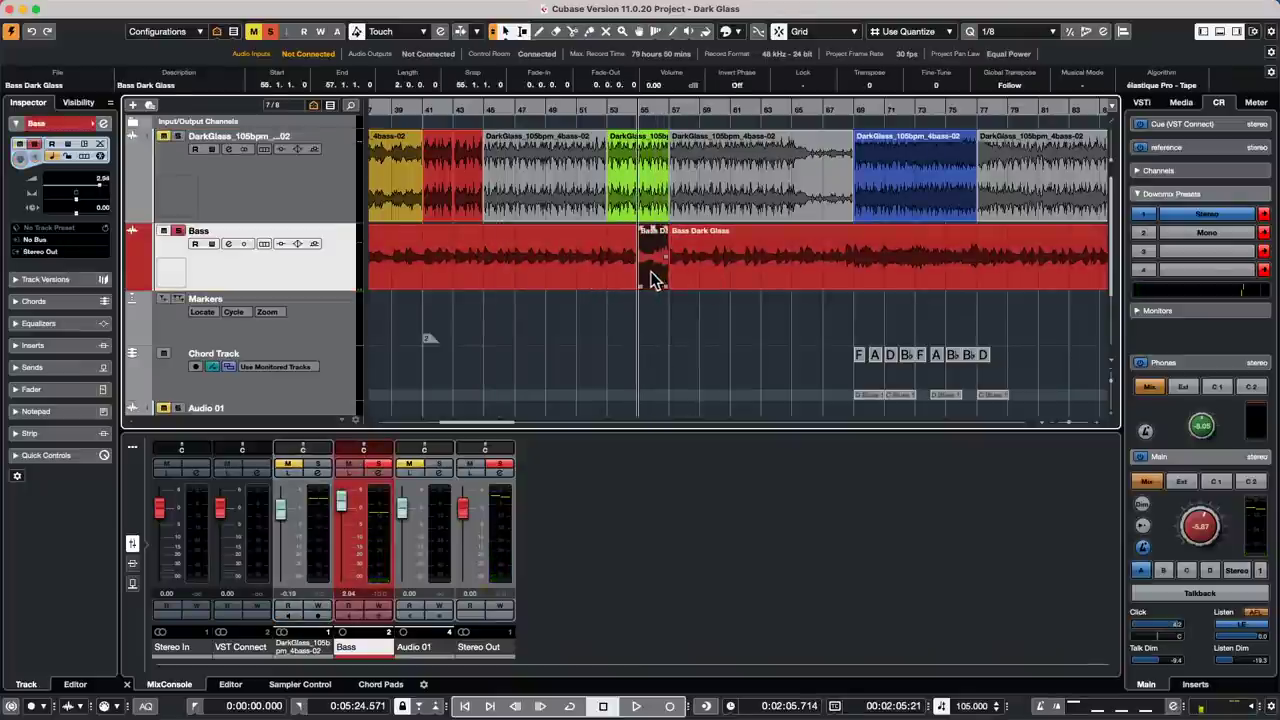
pyautogui.moveTo(652, 279); pyautogui.dragTo(647, 272)
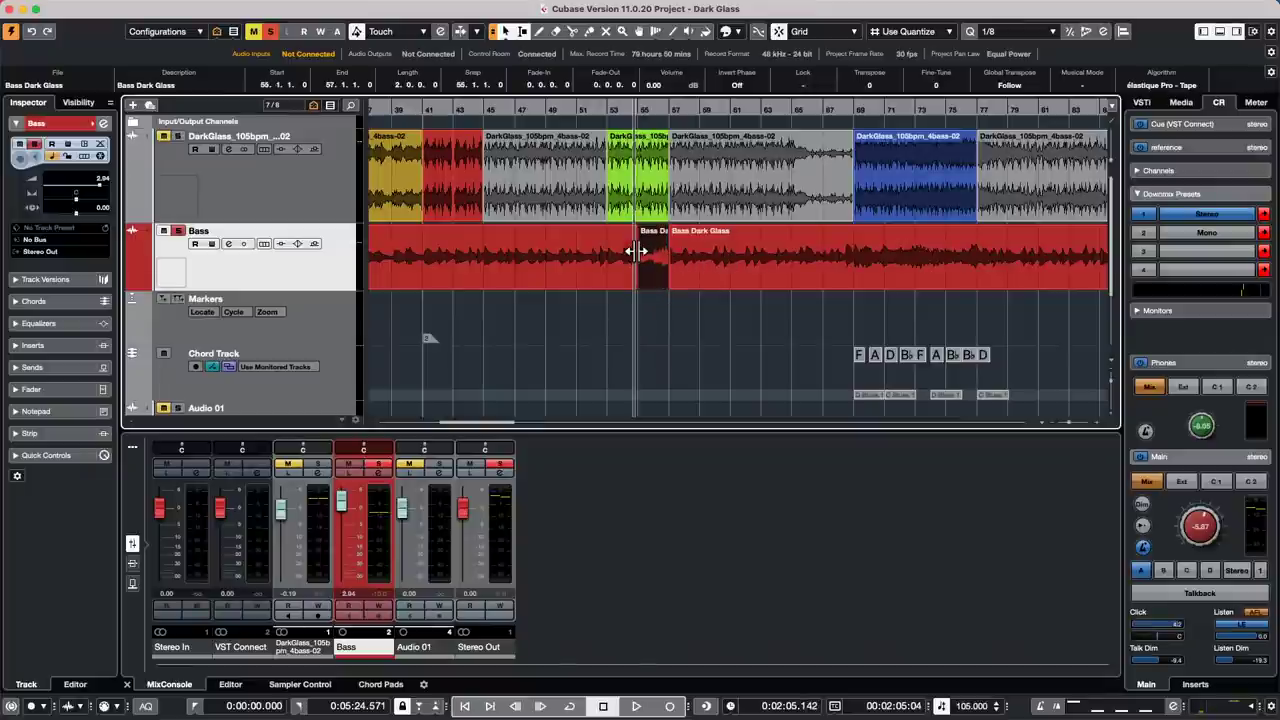
# Step: Undo the splits of the Bass event
pyautogui.press('super+z')
pyautogui.press('super+z')
pyautogui.press('super+z')
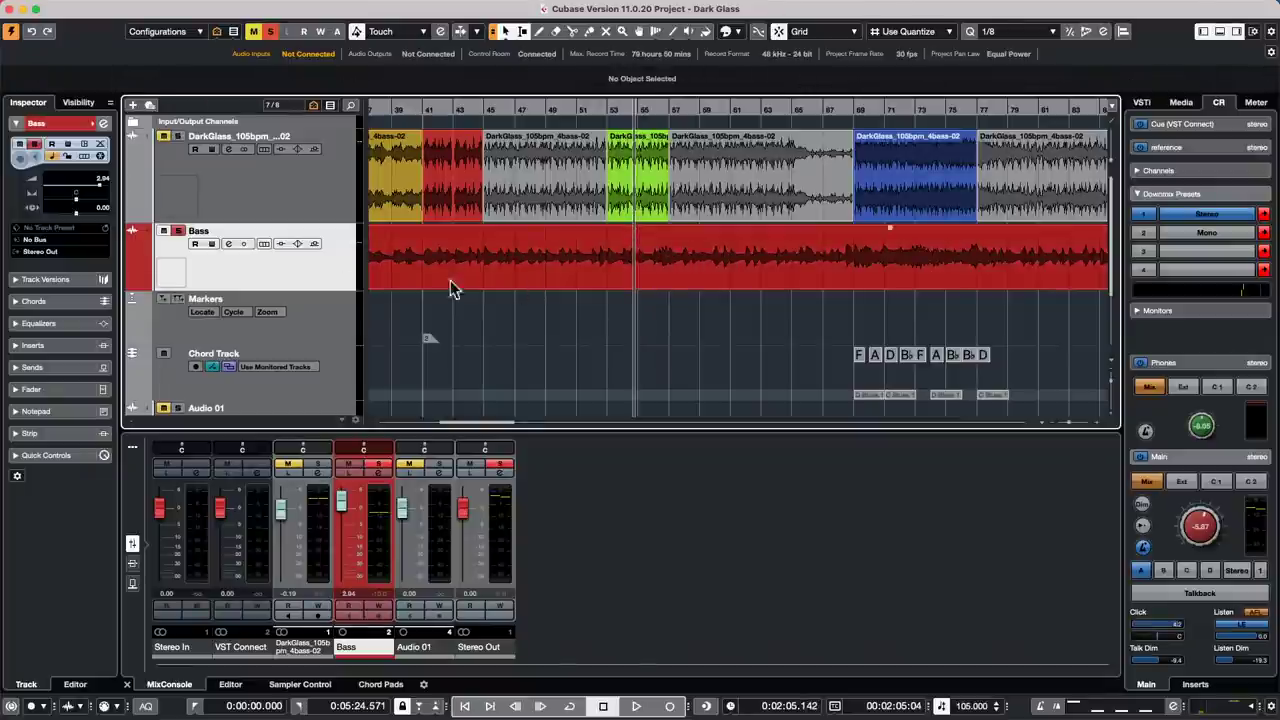
# Step: Open the whole Bass event in the Sample Editor and set its hitpoint threshold and intensity to 14 each
pyautogui.click(477, 270)
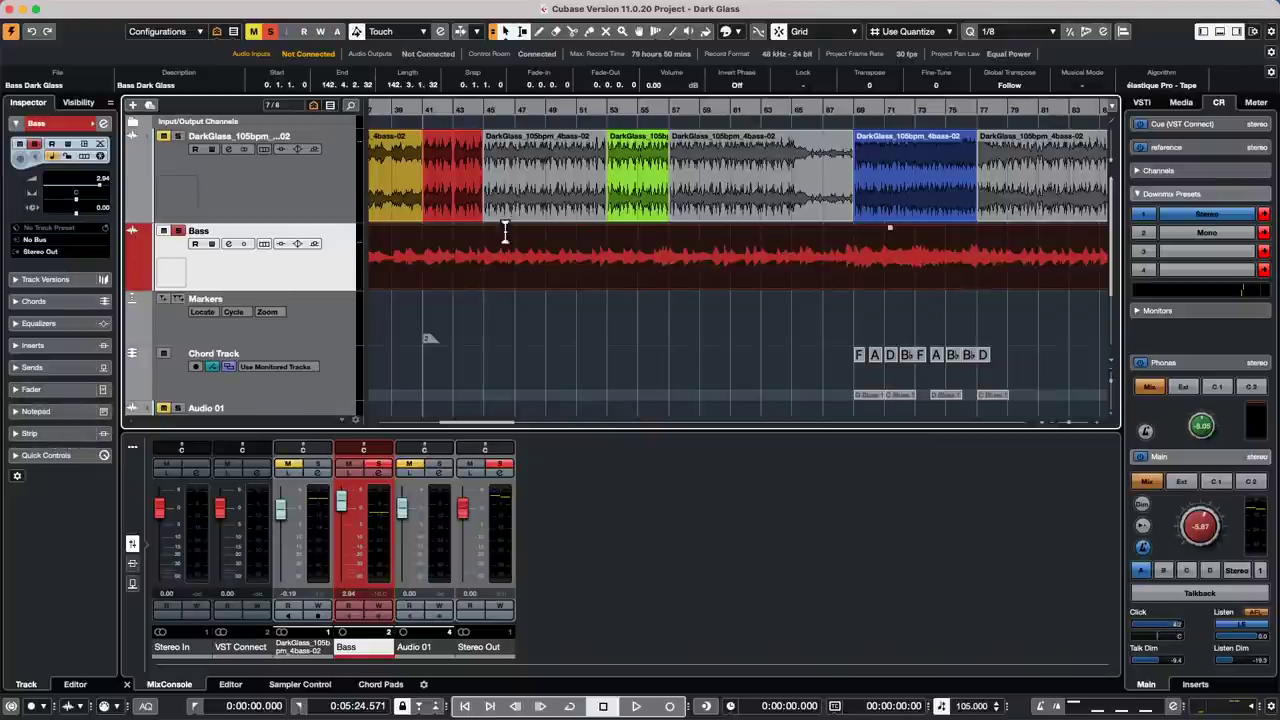
pyautogui.doubleClick(520, 280)
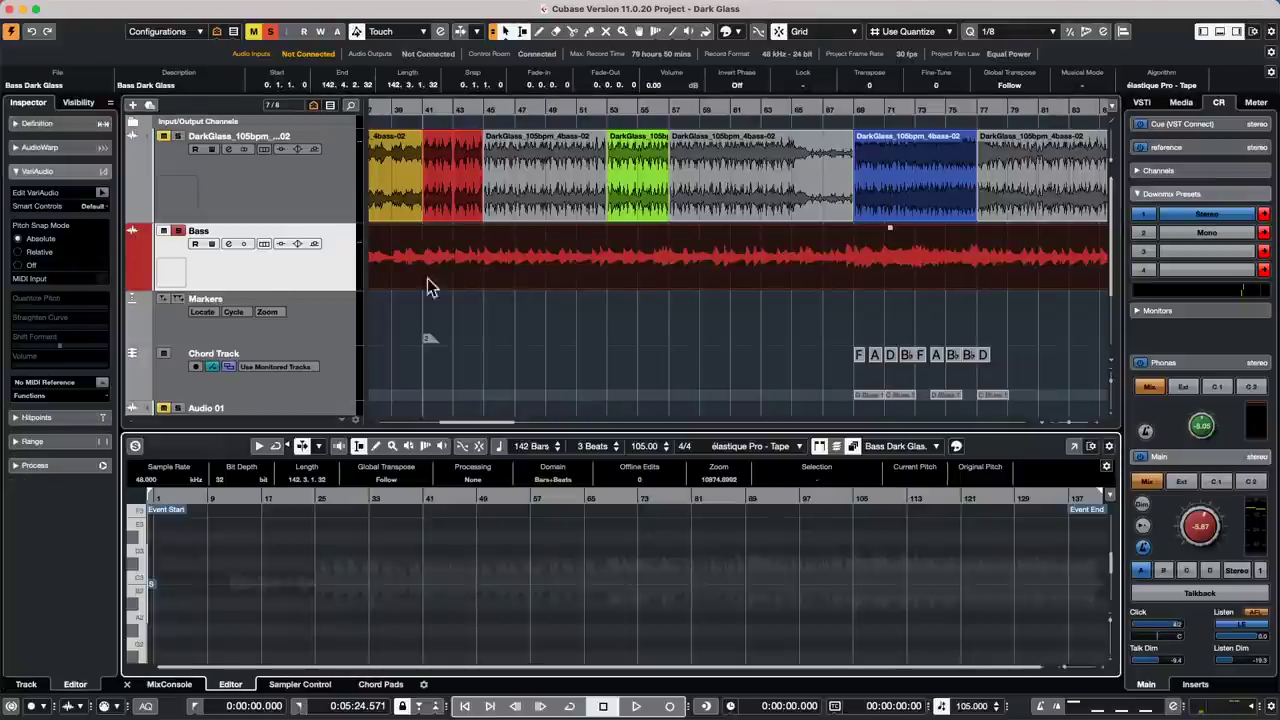
pyautogui.click(55, 422)
pyautogui.click(101, 216)
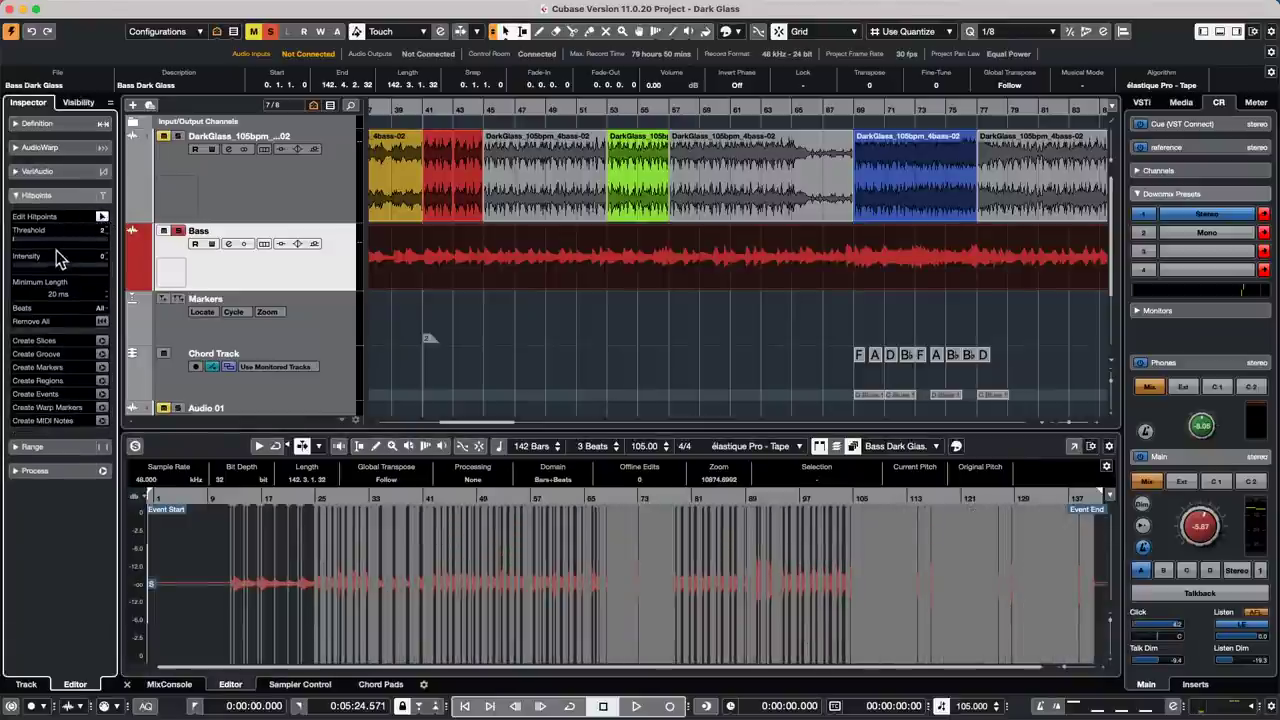
pyautogui.moveTo(20, 247); pyautogui.dragTo(27, 241)
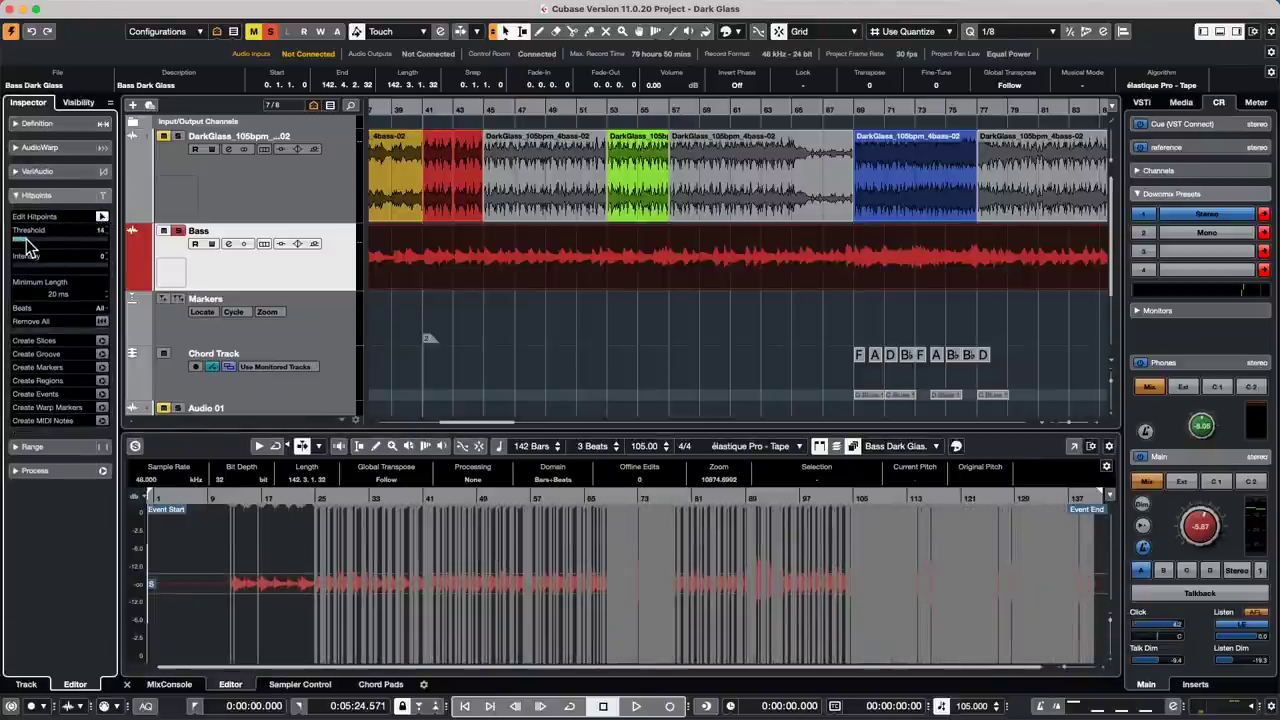
pyautogui.moveTo(20, 268); pyautogui.dragTo(26, 268)
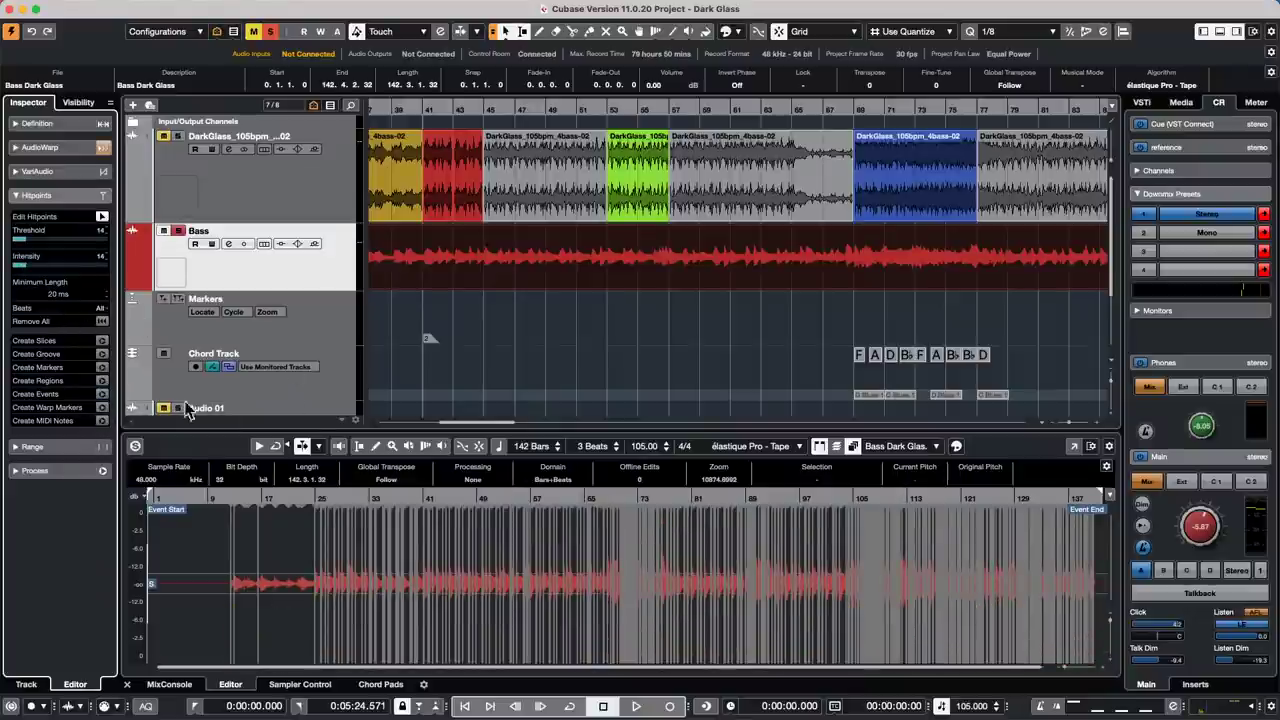
# Step: Create warp markers from the Bass hitpoints and enable Free Warp editing around bar 60
pyautogui.click(33, 148)
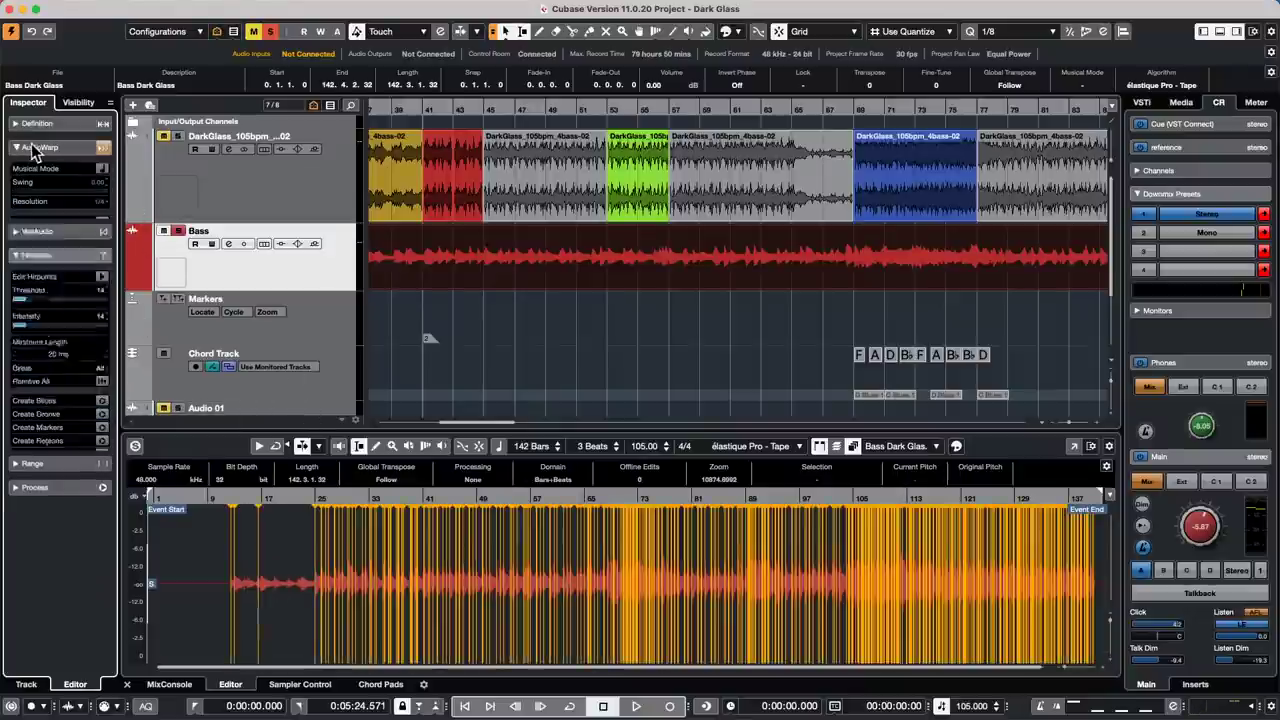
pyautogui.click(101, 221)
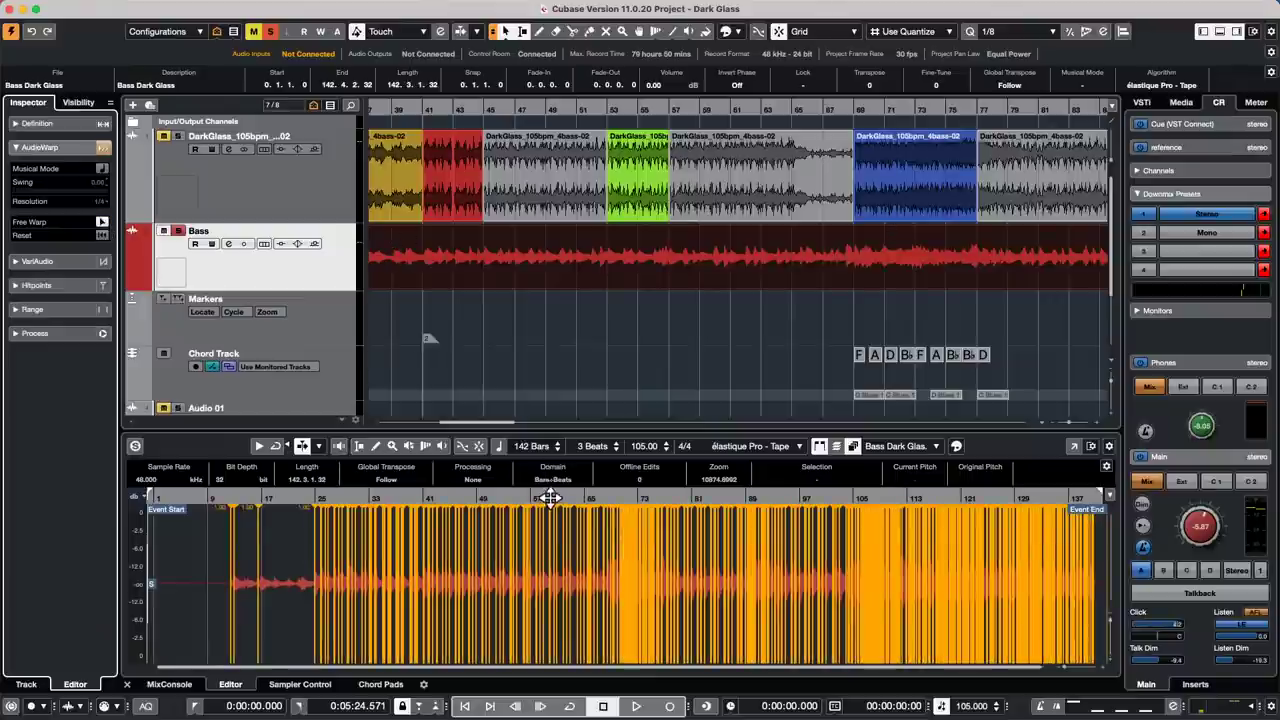
pyautogui.moveTo(550, 497); pyautogui.dragTo(550, 546)
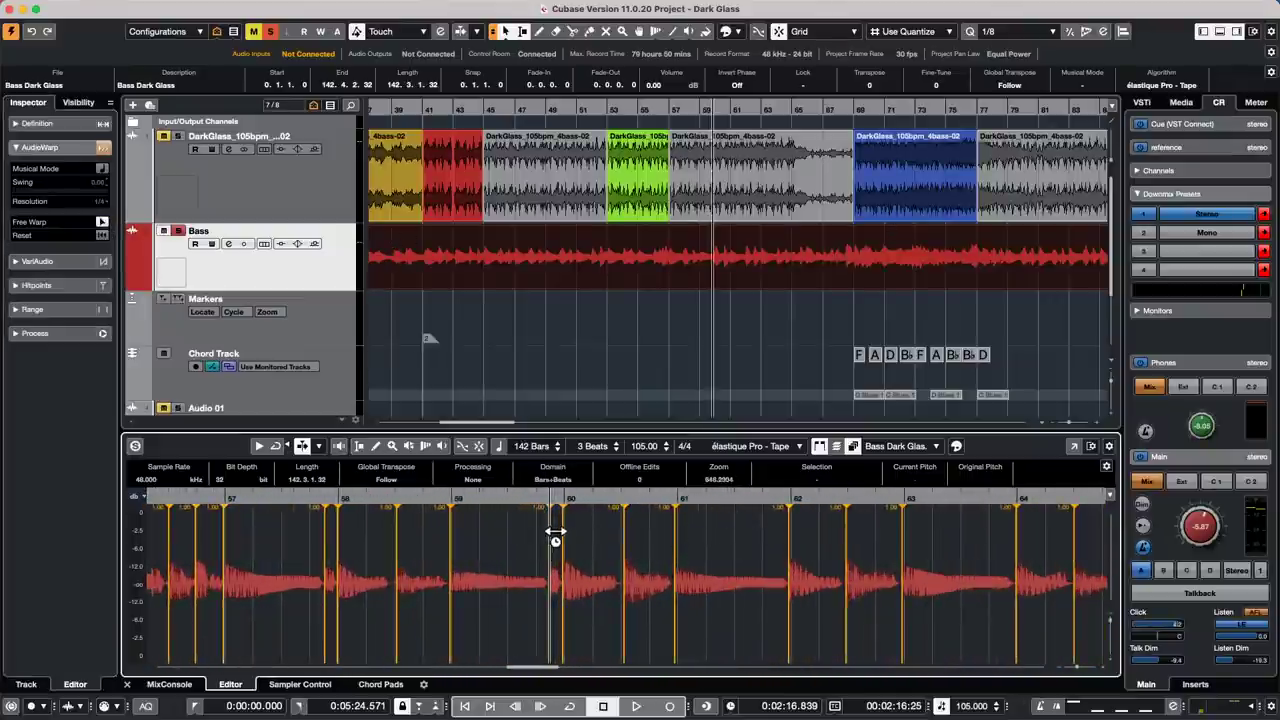
# Step: Solo the Sample Editor and play the bass from about bar 60, stopping after a few bars
pyautogui.click(135, 446)
pyautogui.press('space')
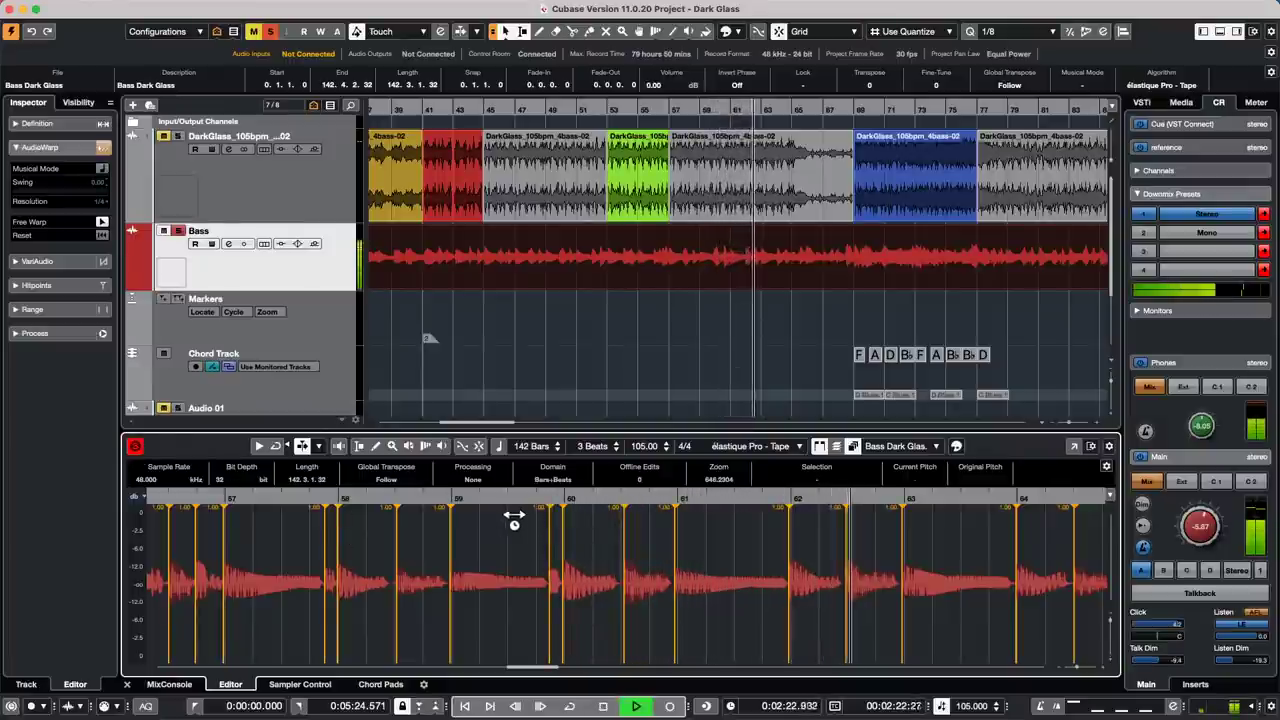
pyautogui.press('space')
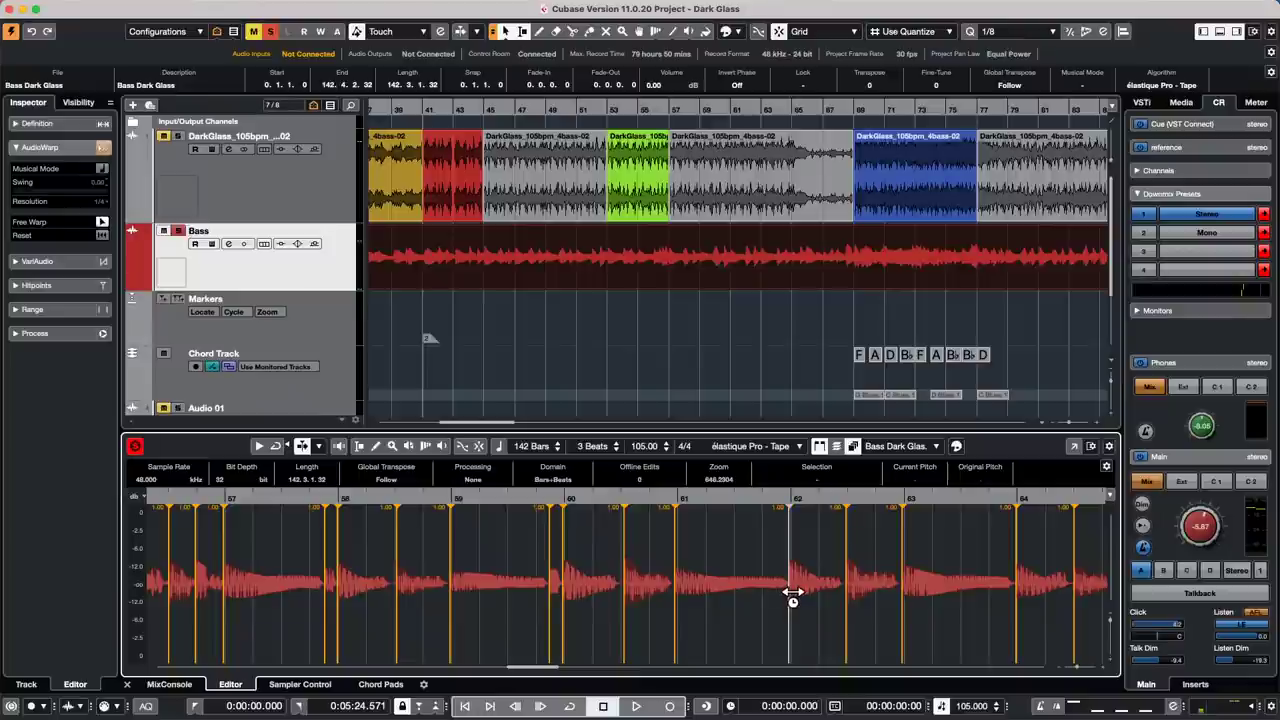
# Step: Move the warp marker at bar 62 about one beat earlier and listen to the result from about bar 60
pyautogui.moveTo(792, 593); pyautogui.dragTo(765, 593)
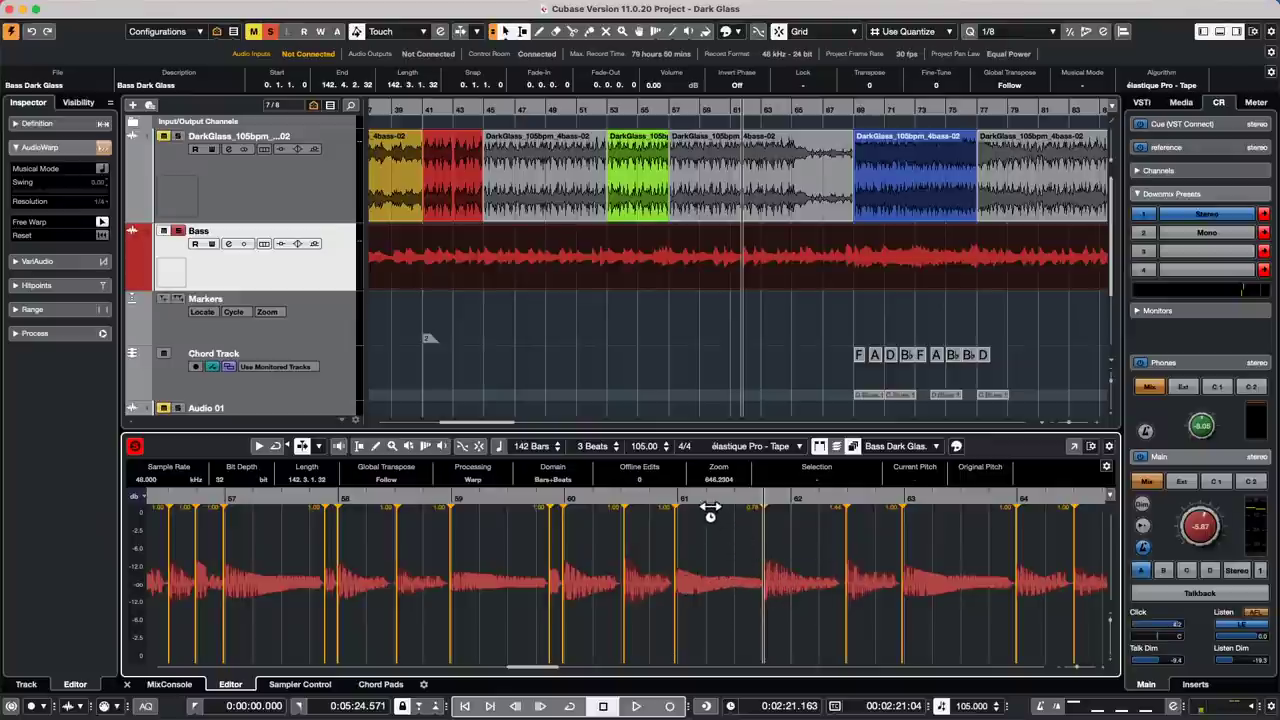
pyautogui.moveTo(703, 497); pyautogui.dragTo(560, 500)
pyautogui.press('space')
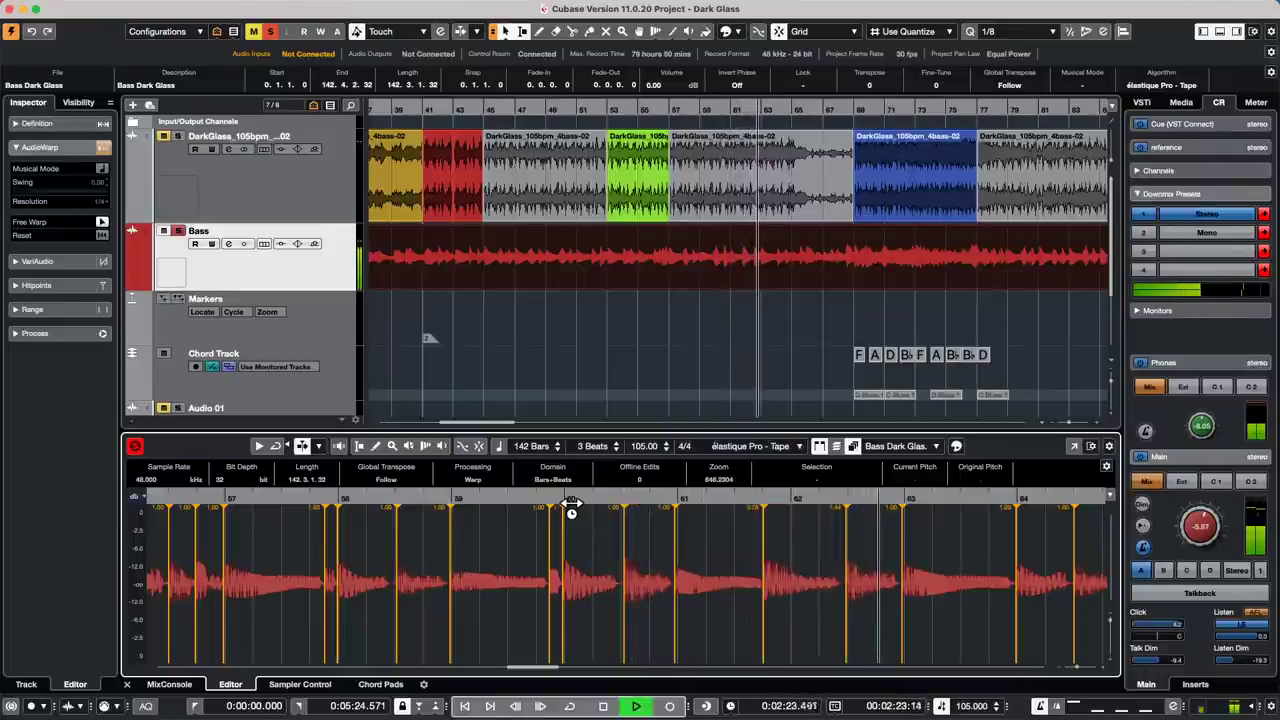
pyautogui.press('space')
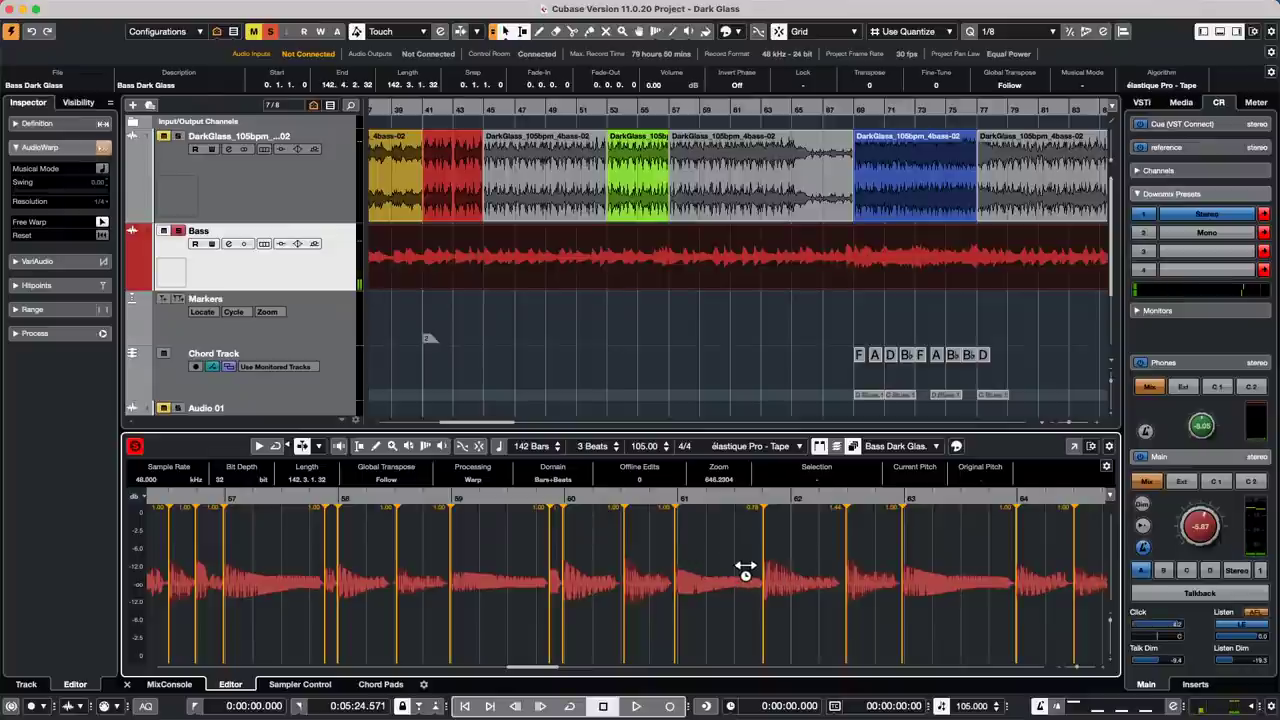
# Step: Try moving the bar 62 warp marker further back, to about bar 61.3, and undo both marker moves
pyautogui.press('super+z')
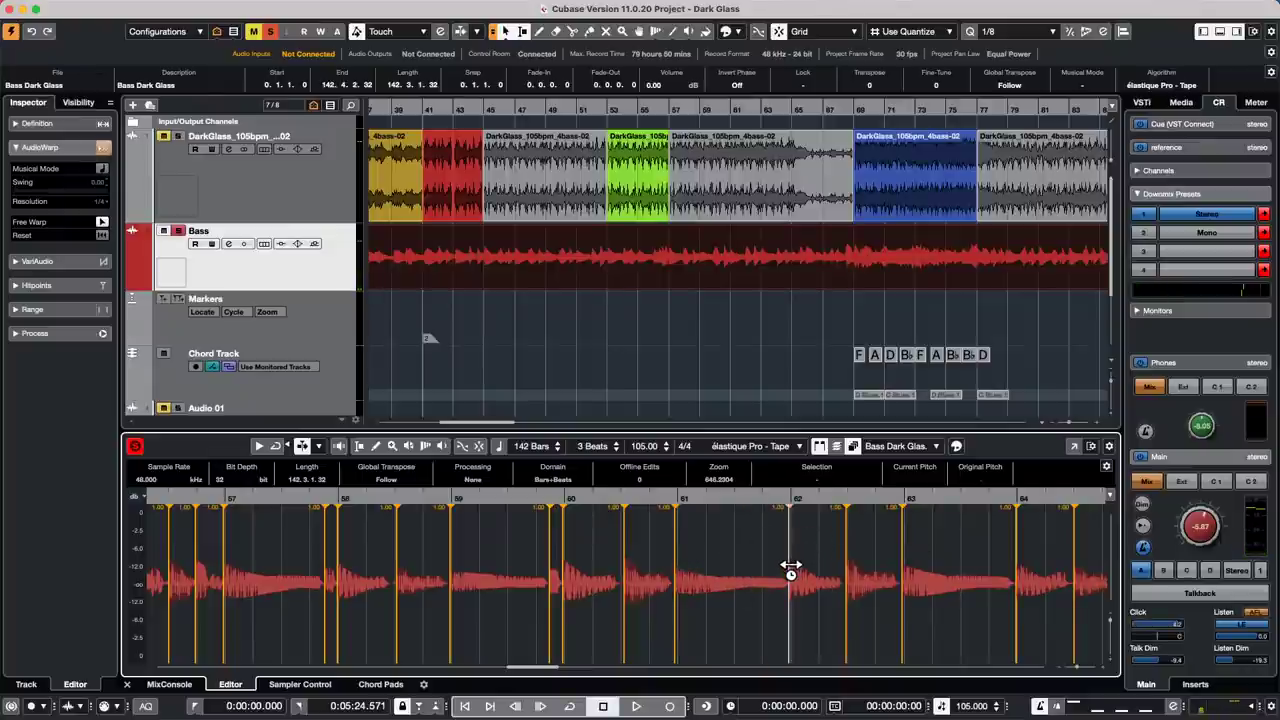
pyautogui.moveTo(791, 572); pyautogui.dragTo(715, 572)
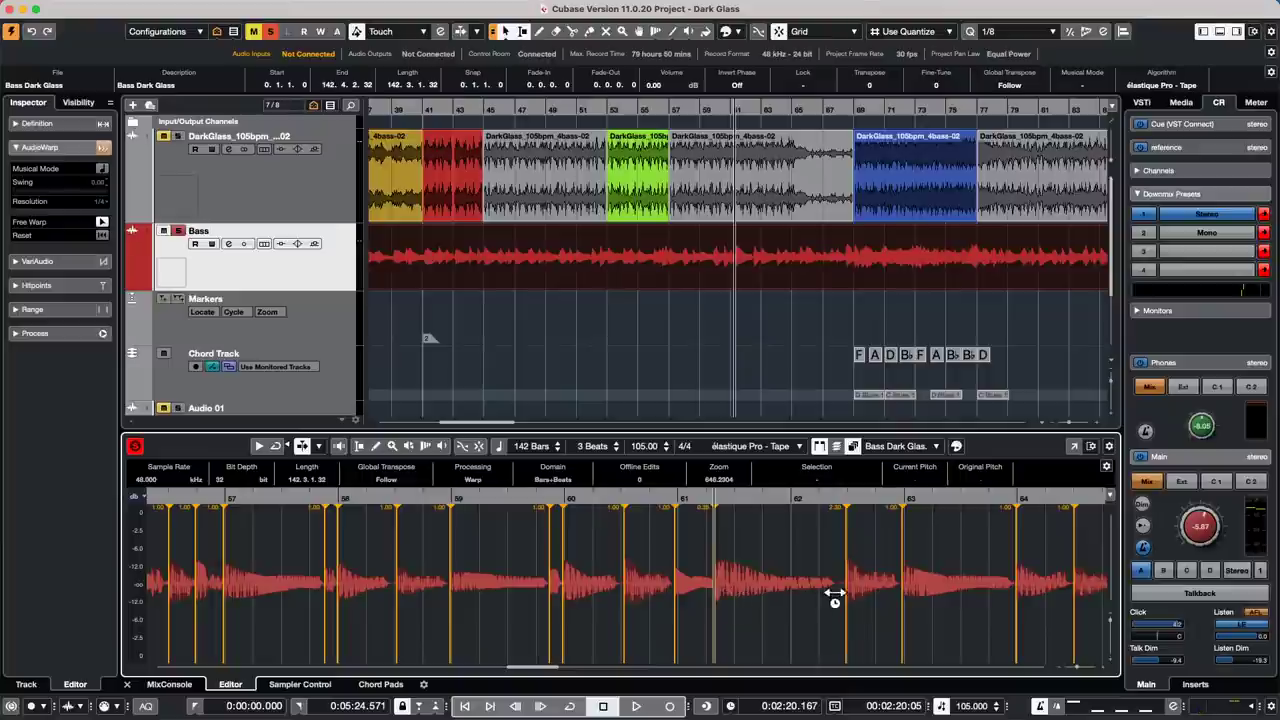
pyautogui.press('super+z')
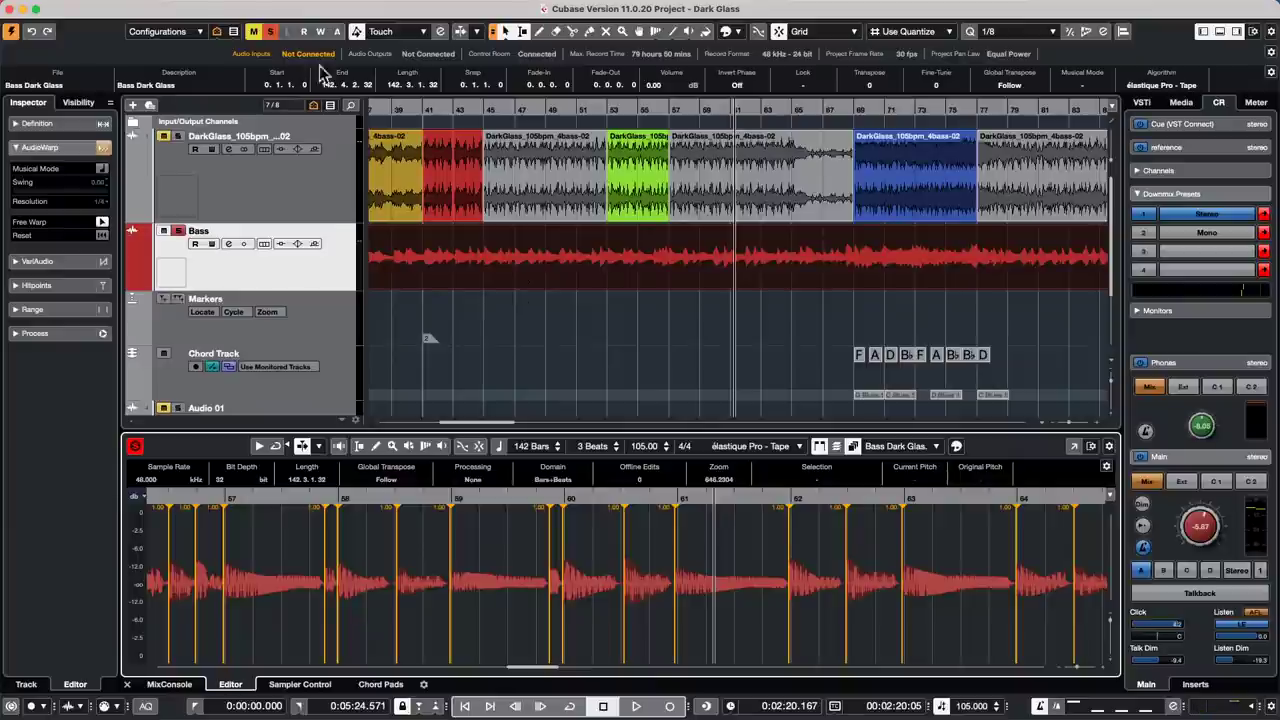
pyautogui.click(100, 9)
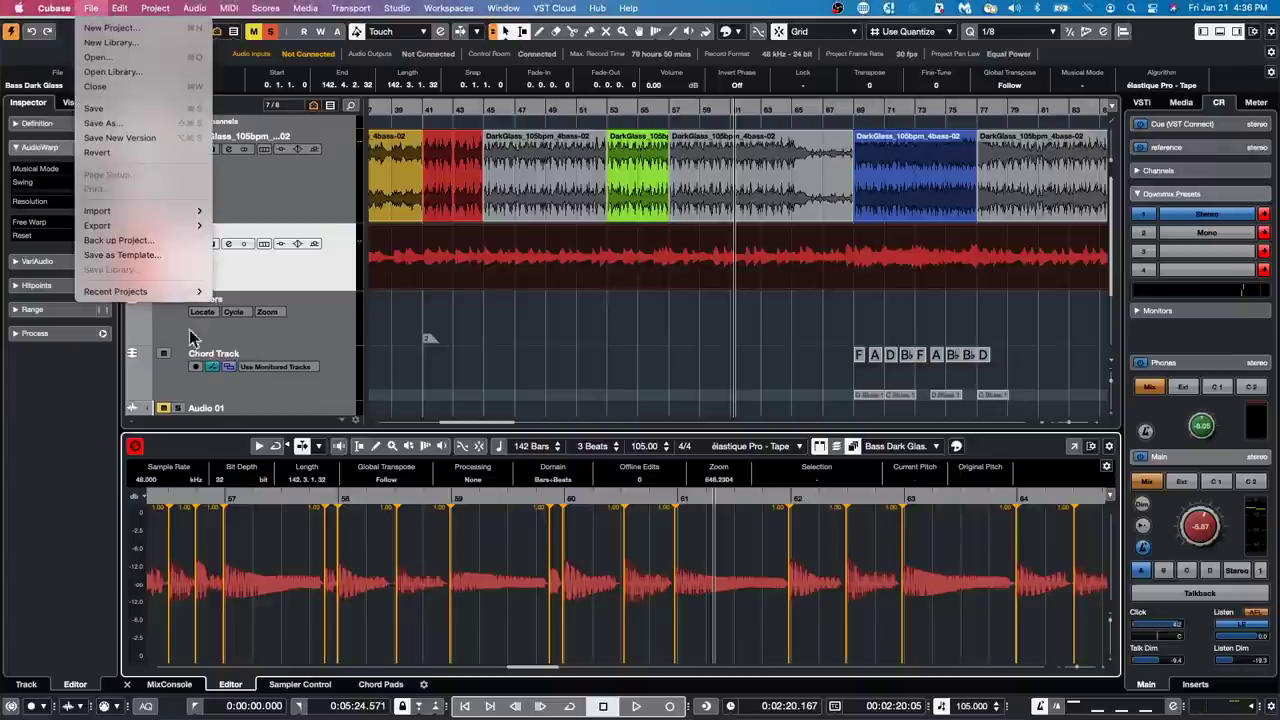
pyautogui.click(333, 420)
# Step: Switch to Safari and search the web for "yamaha dx7 sysex file"
pyautogui.moveTo(470, 710)
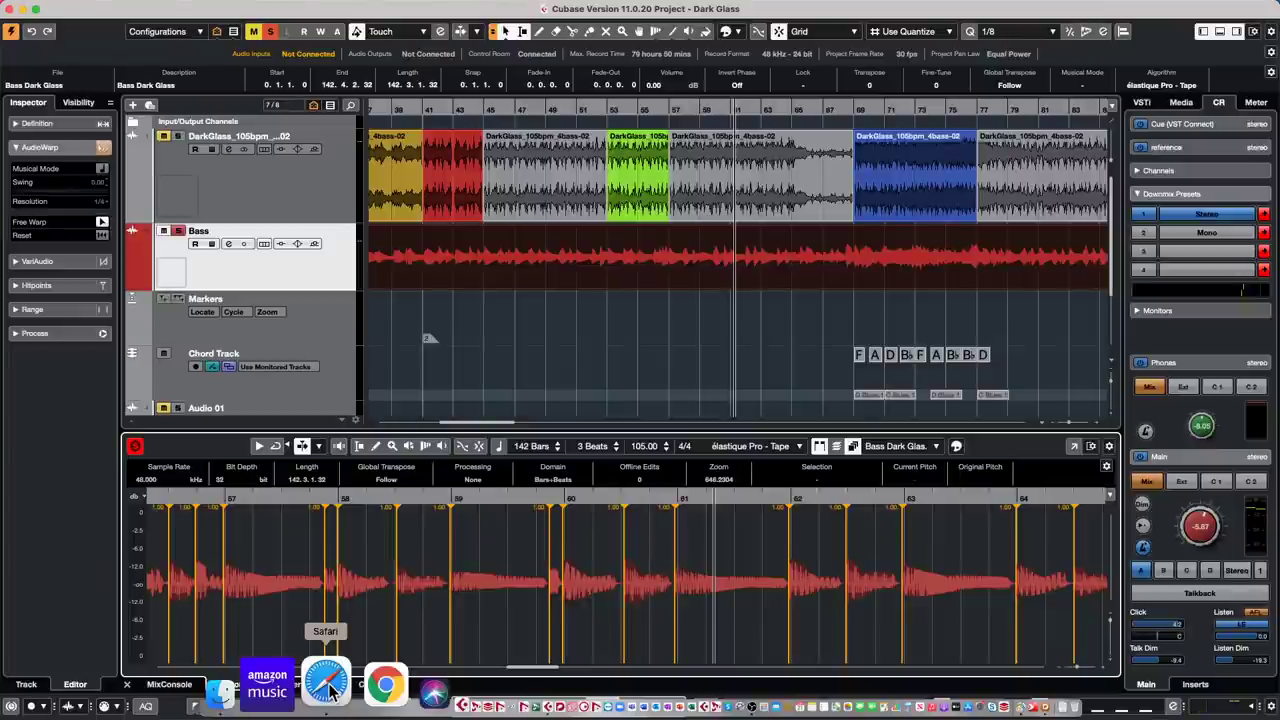
pyautogui.click(327, 686)
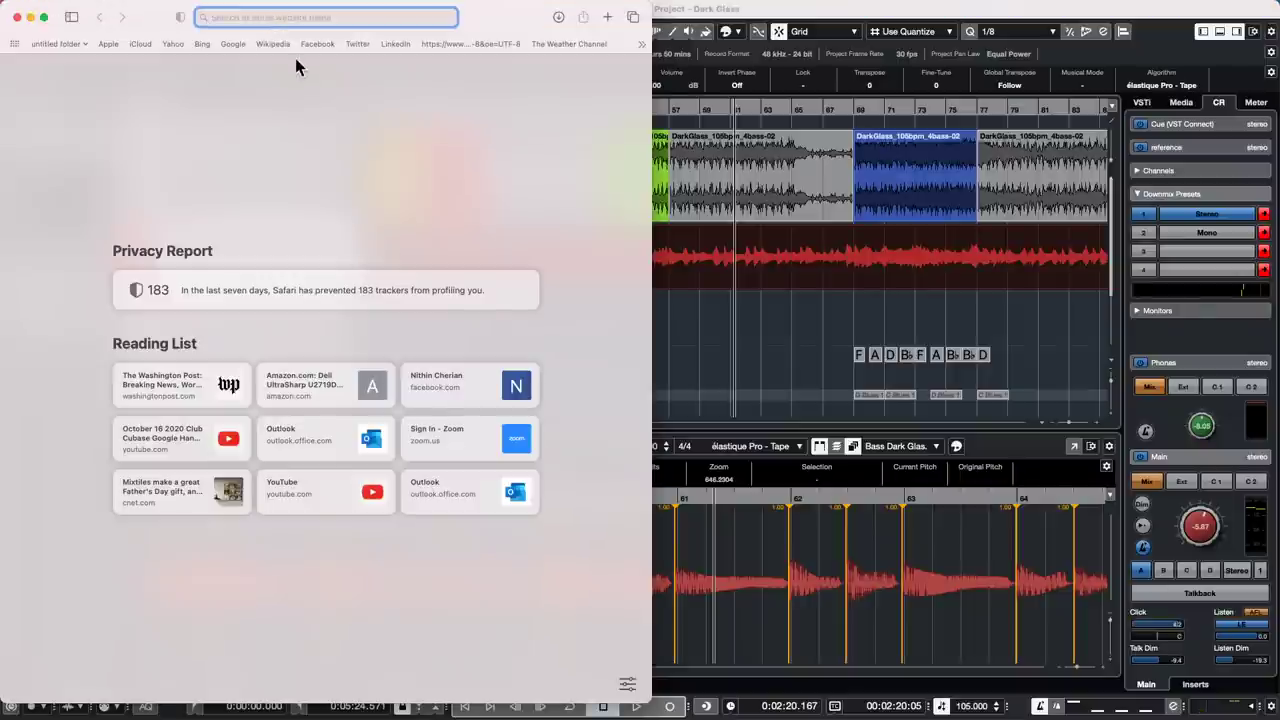
pyautogui.write('yamah')
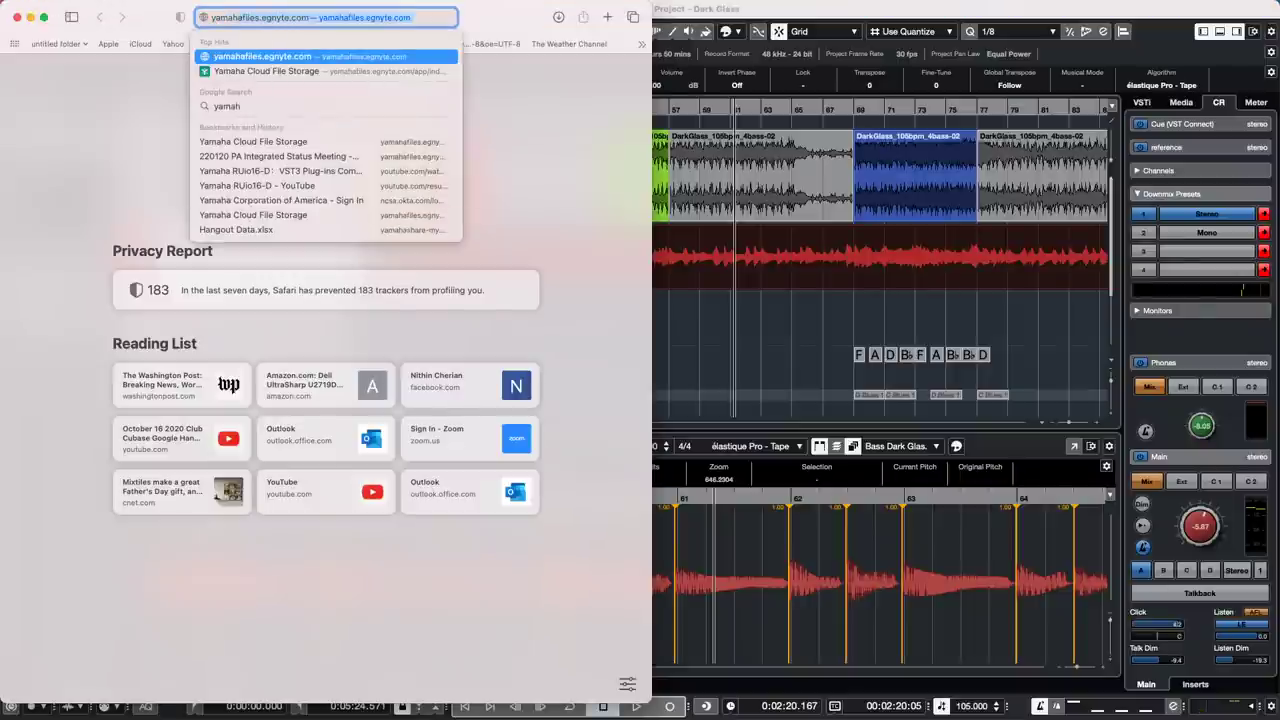
pyautogui.write('a dx')
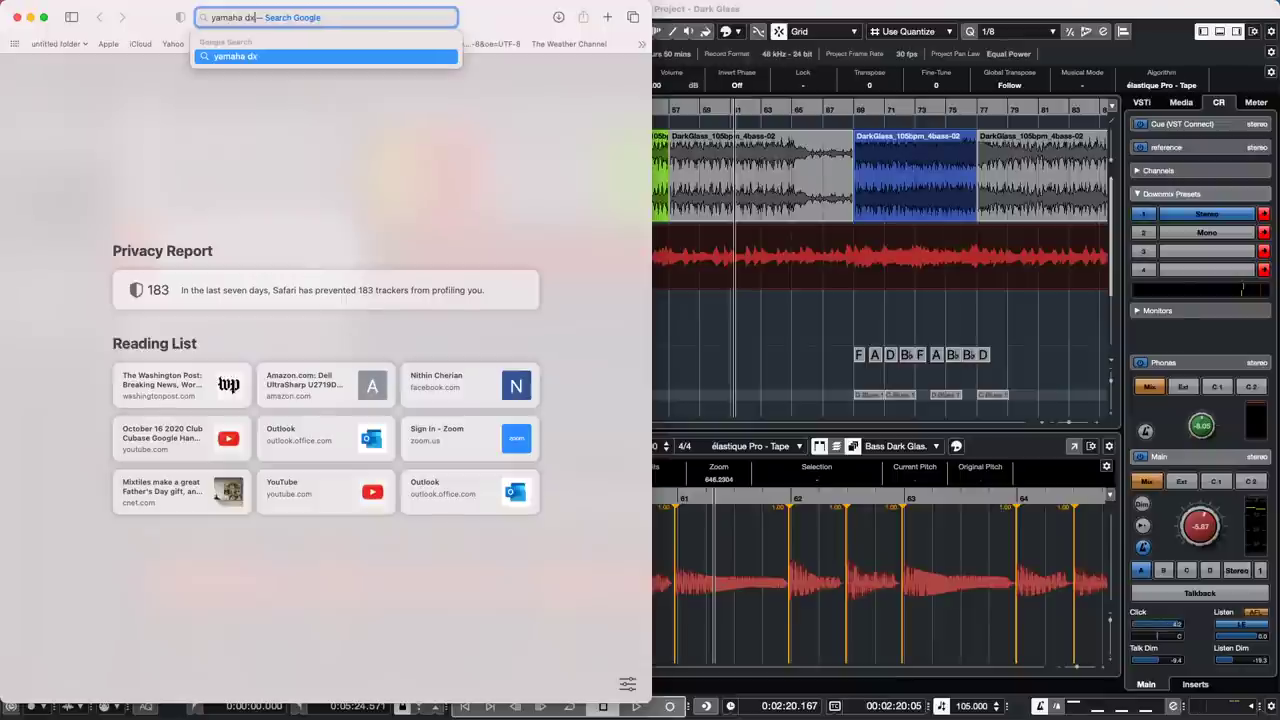
pyautogui.write('7 sysex file')
pyautogui.press('Return')
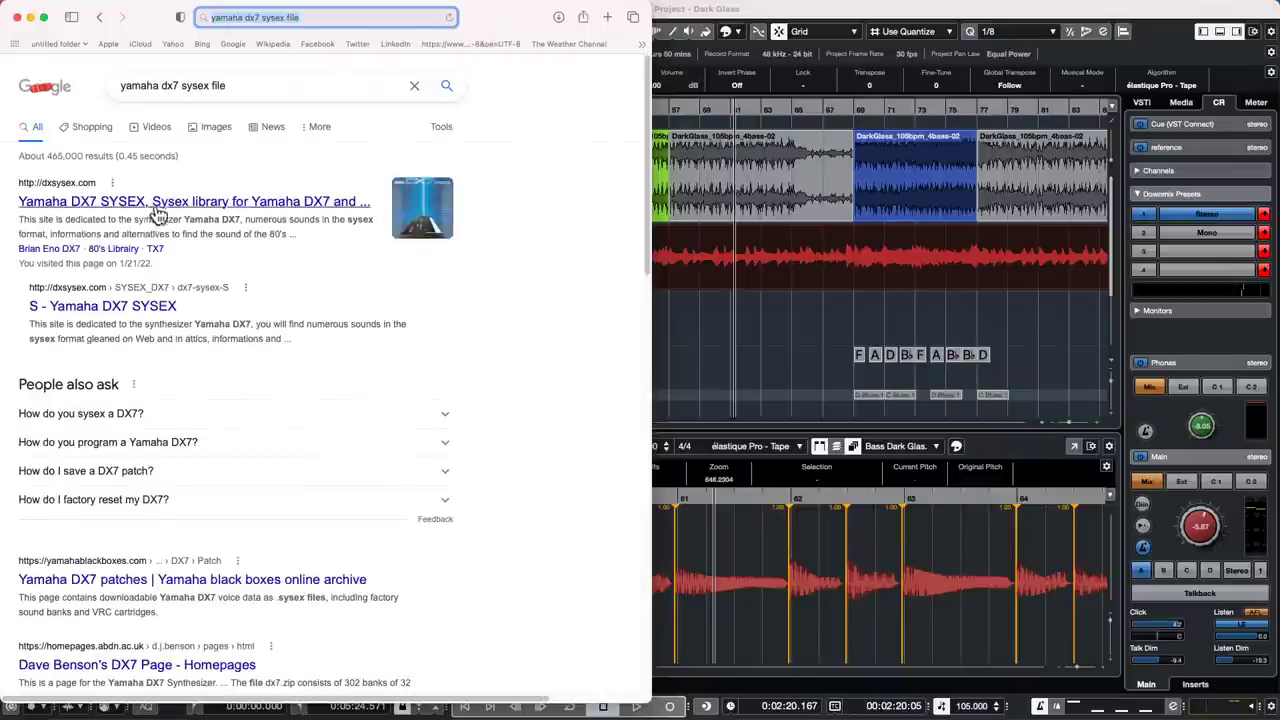
# Step: Open the dxsysex.com Yamaha DX7 SYSEX library and go to the file list of its 80's Librairy collection
pyautogui.click(182, 205)
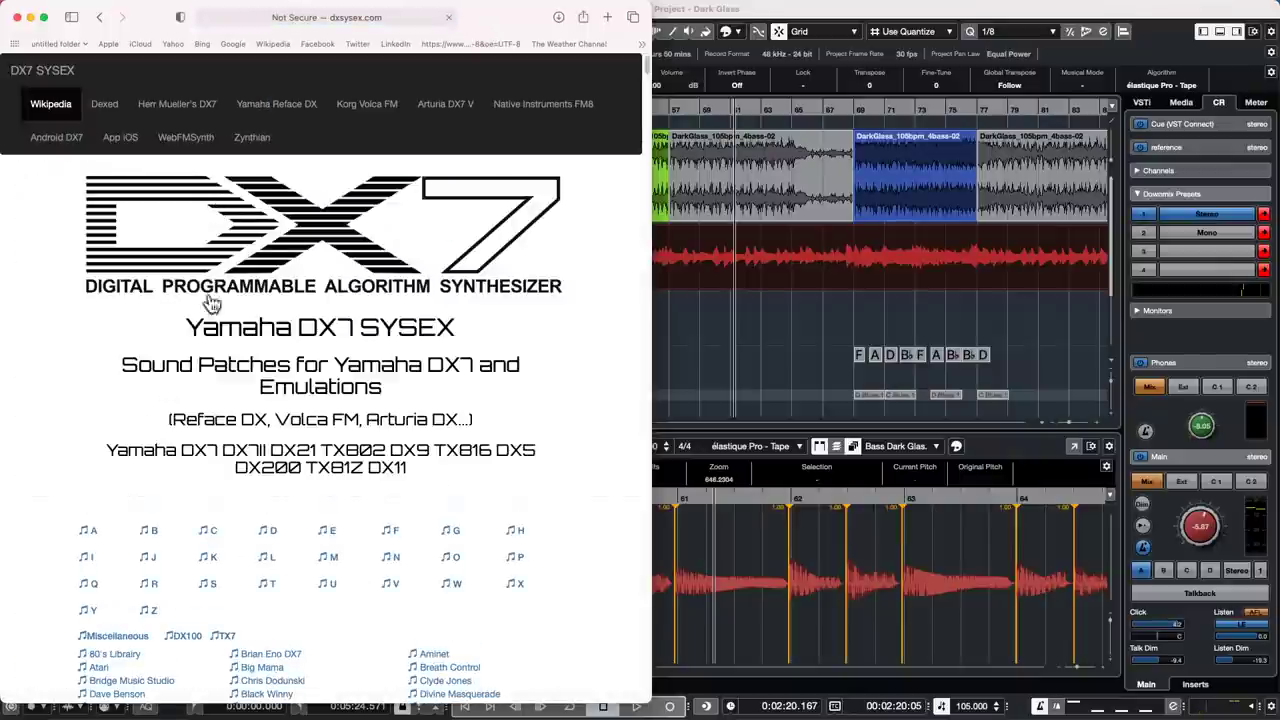
pyautogui.click(120, 655)
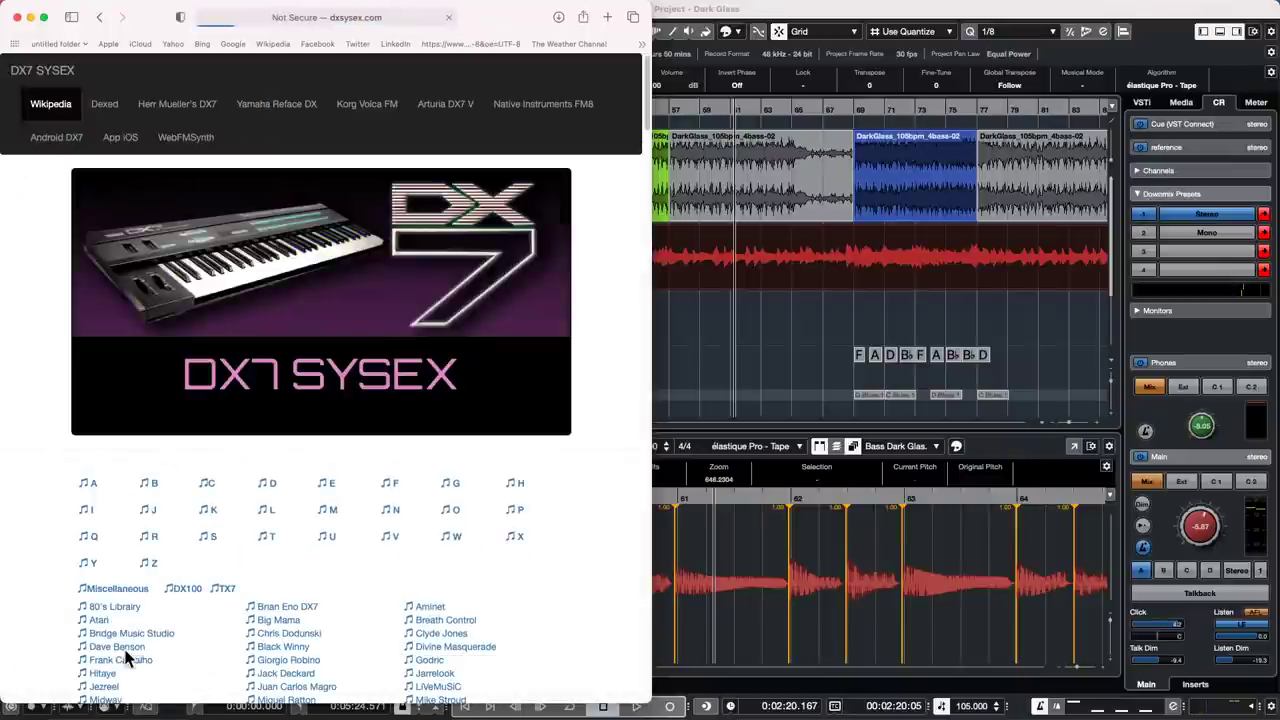
pyautogui.click(125, 607)
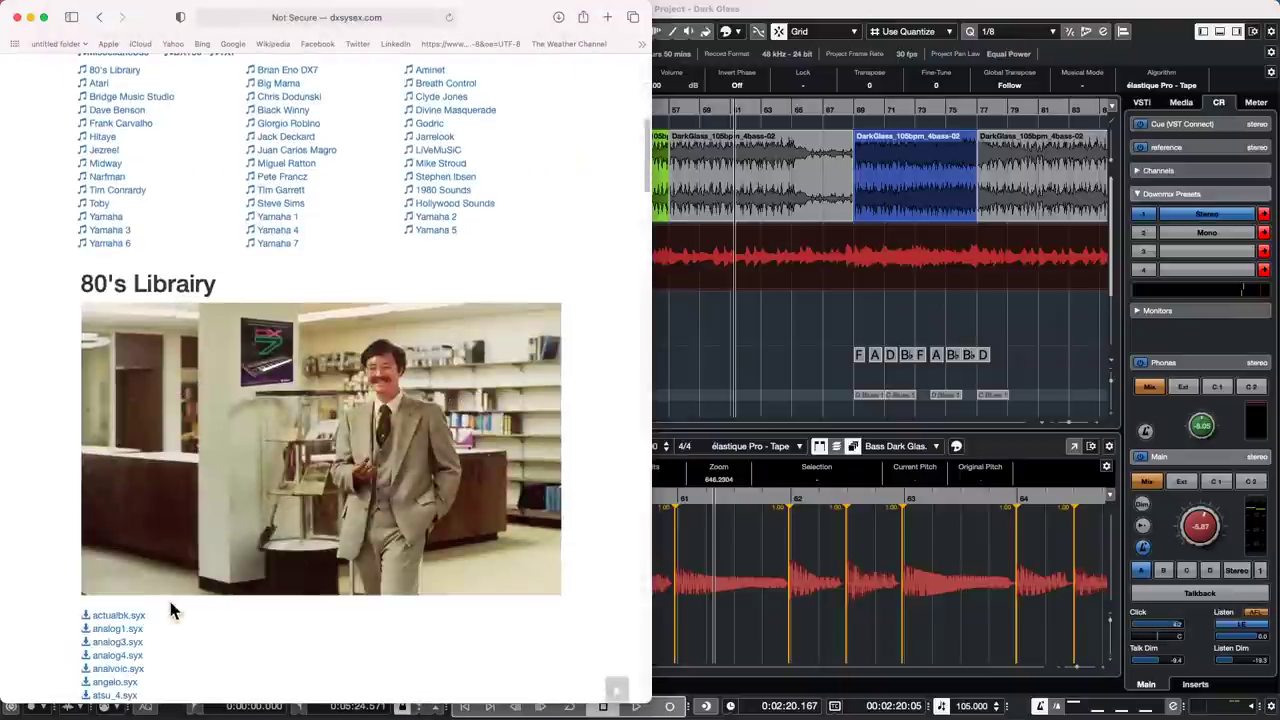
pyautogui.scroll(-1, 169, 592)
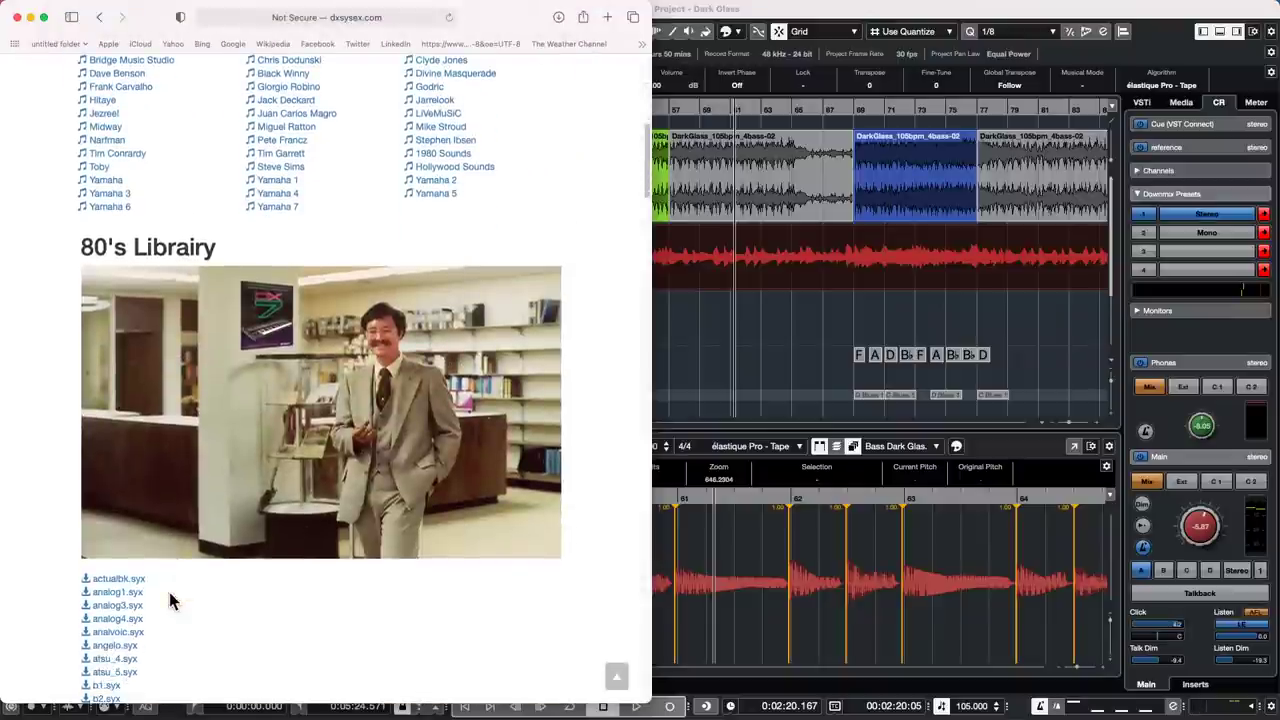
# Step: Download actualbk.syx and analog1.syx, allowing downloads from dxsysex.com, and return to the Dark Glass project in Cubase
pyautogui.click(104, 580)
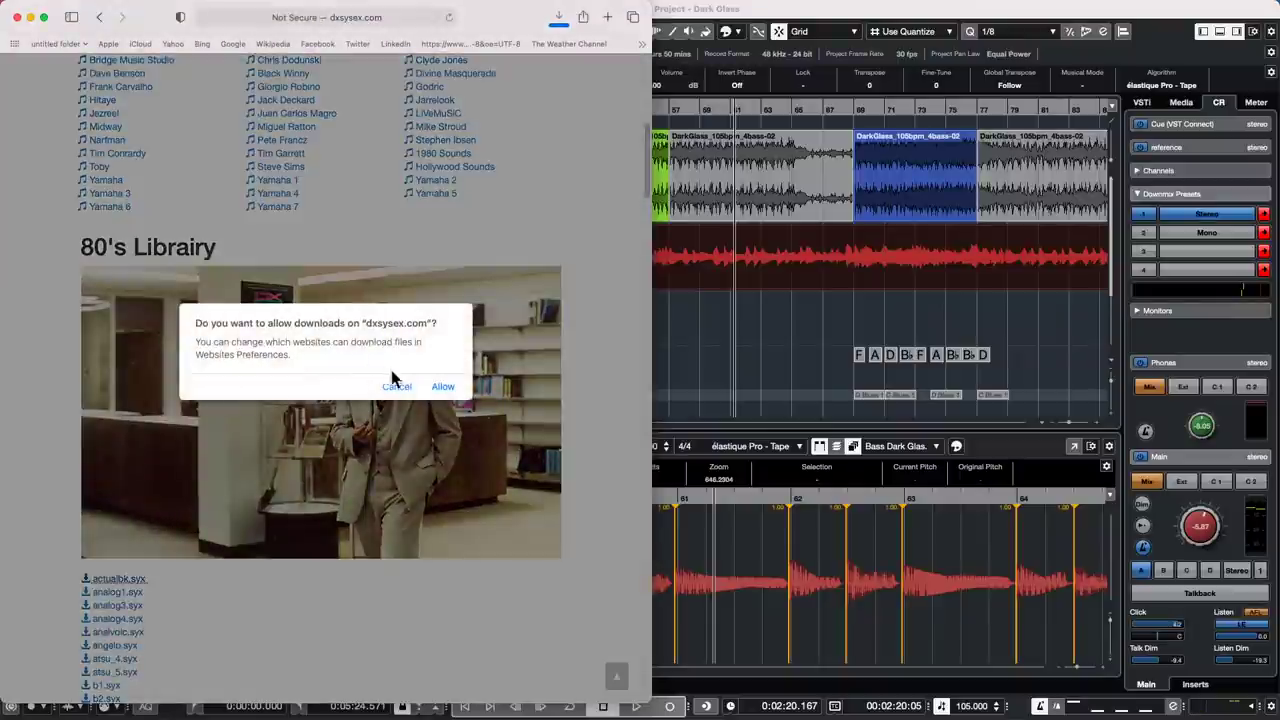
pyautogui.click(443, 389)
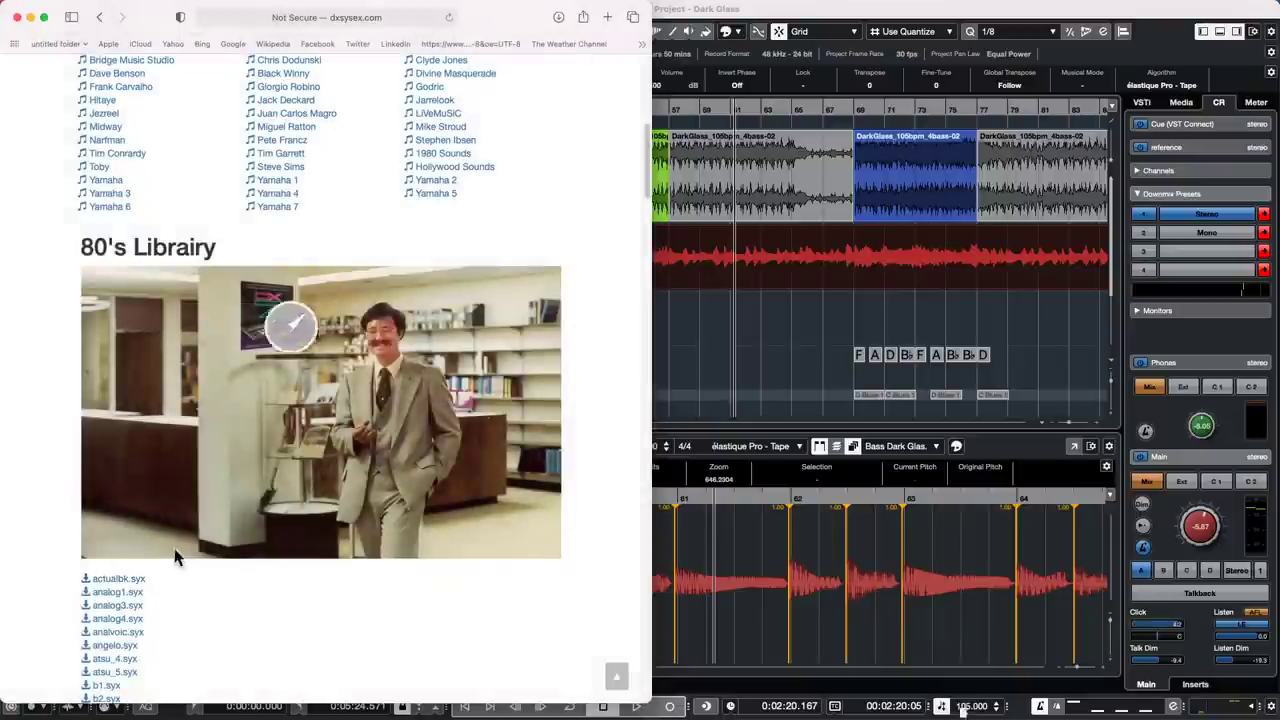
pyautogui.click(119, 593)
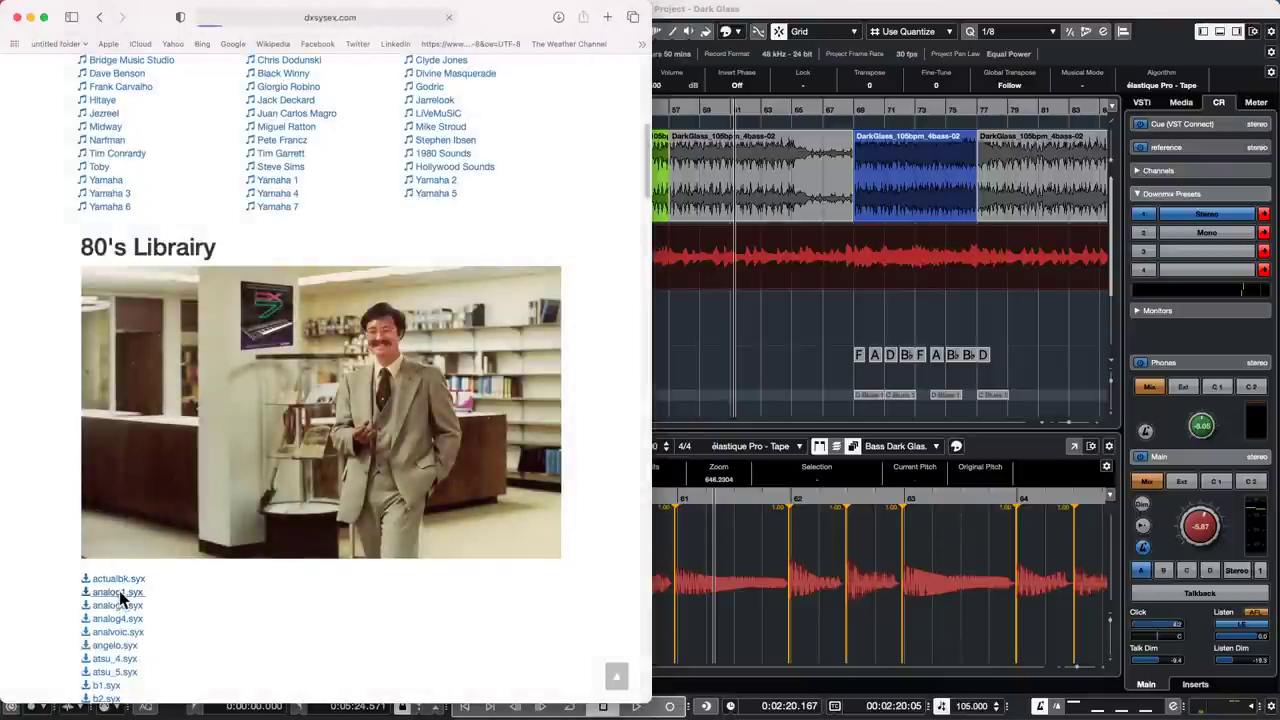
pyautogui.click(757, 351)
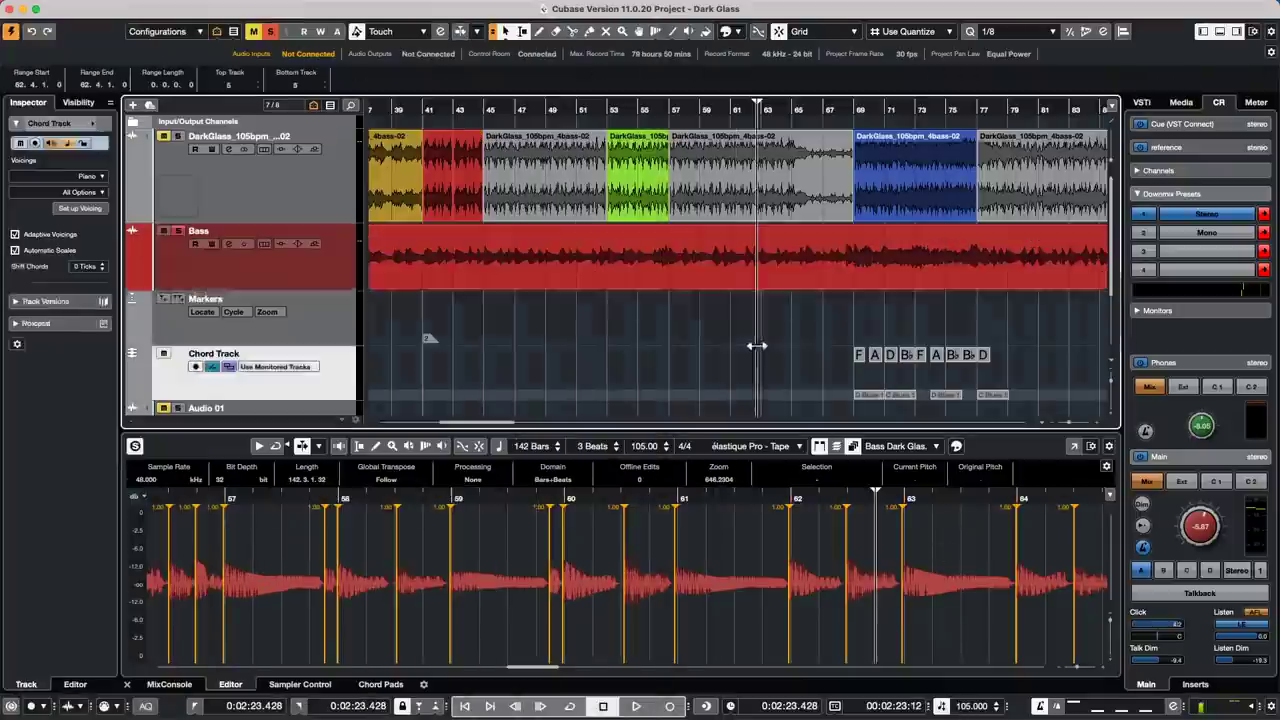
# Step: Add a MIDI track below the Markers track and set its MIDI output to Not Connected
pyautogui.rightClick(322, 330)
pyautogui.moveTo(500, 329)
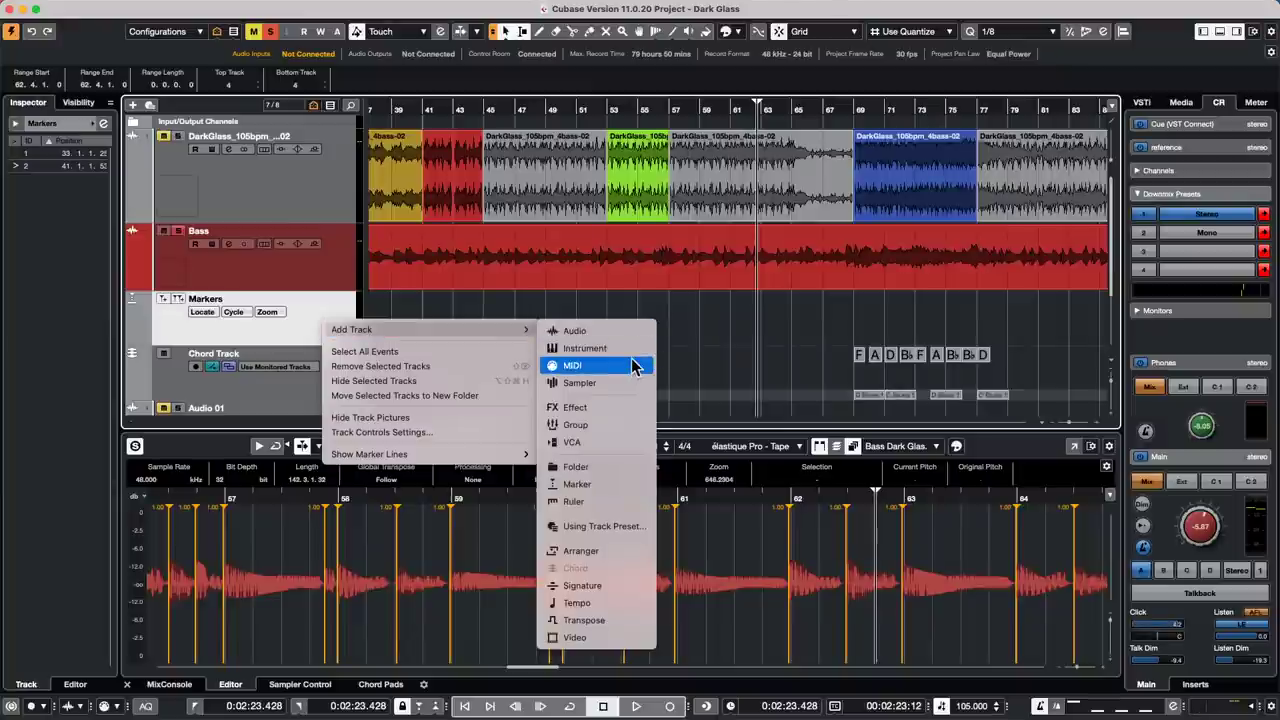
pyautogui.click(632, 366)
pyautogui.click(640, 303)
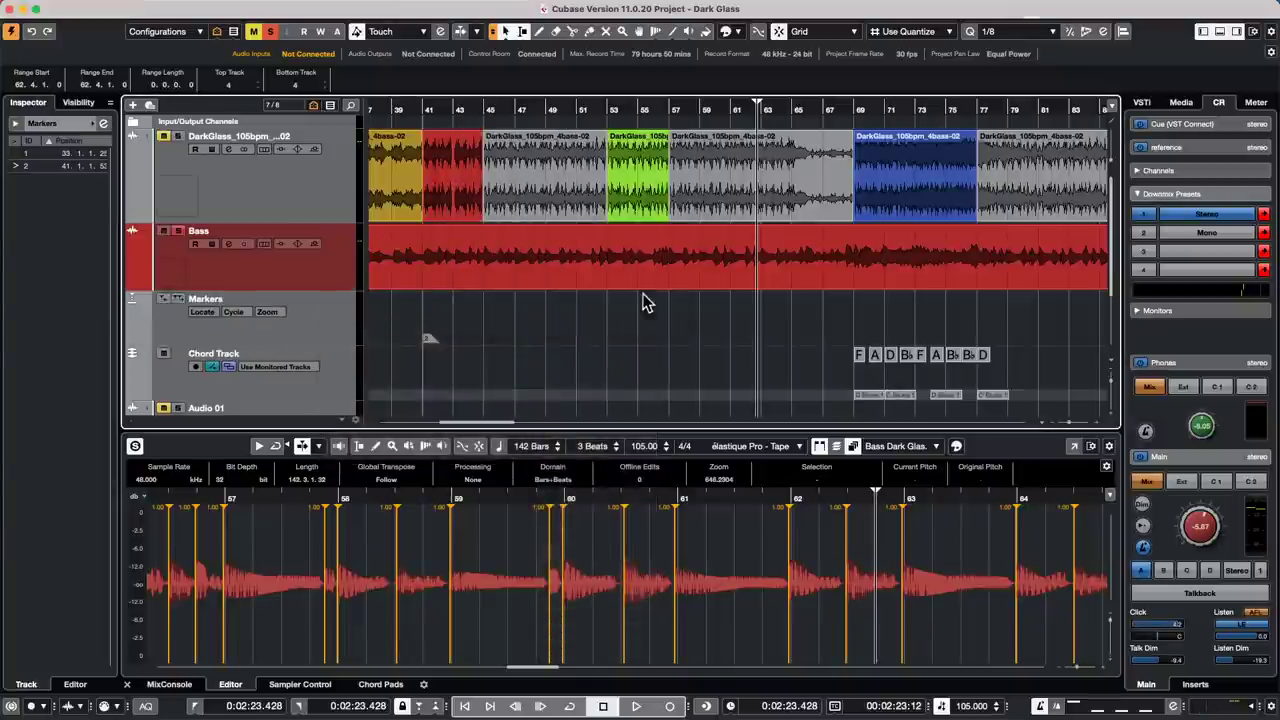
pyautogui.click(78, 252)
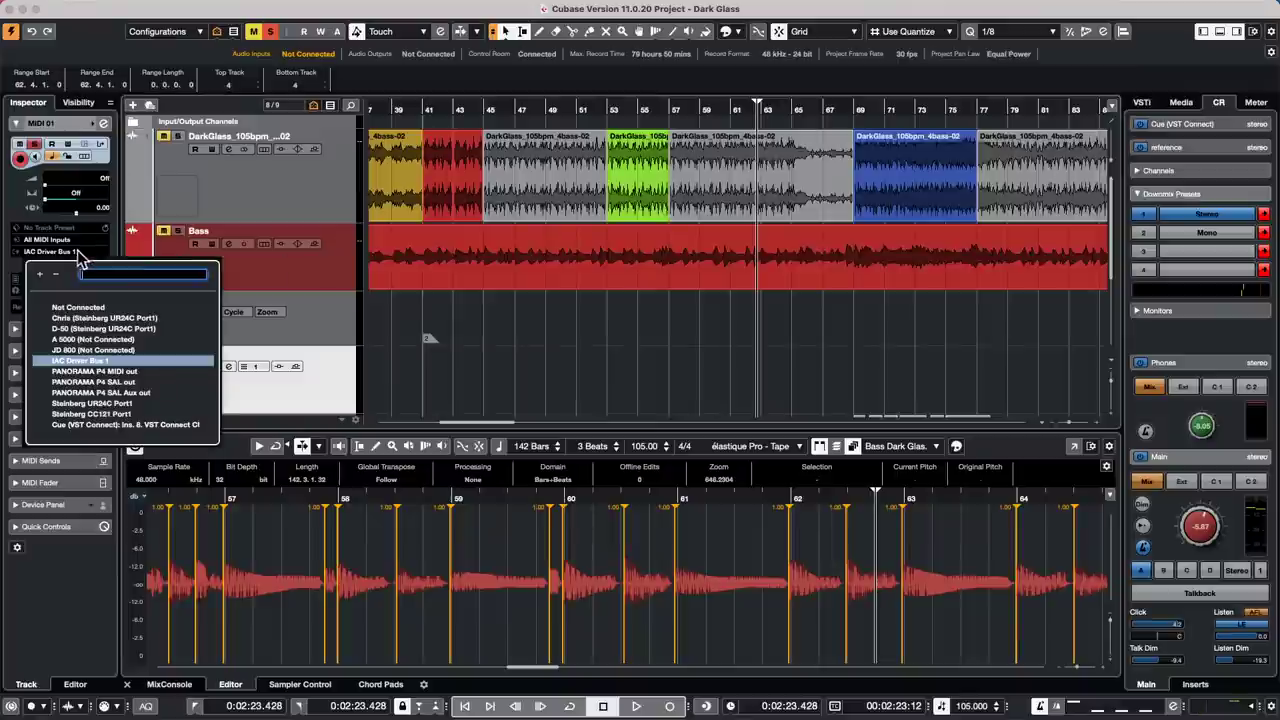
pyautogui.click(98, 308)
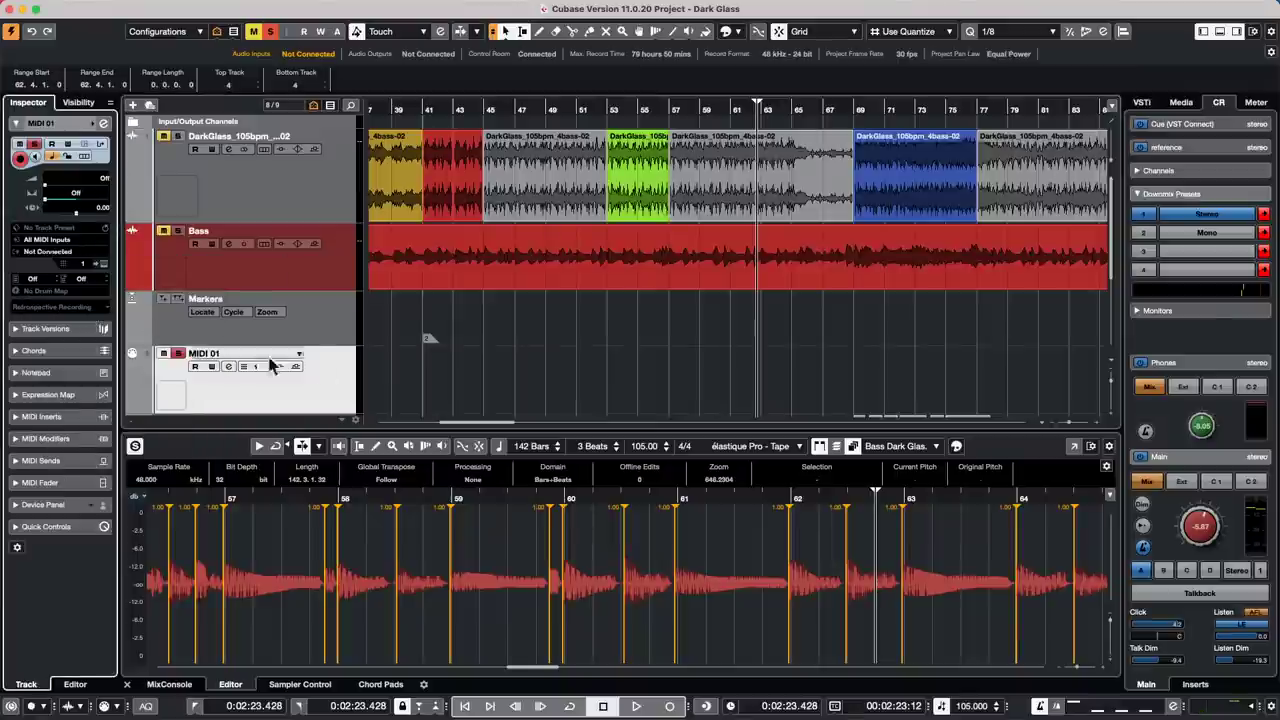
# Step: Draw an empty MIDI part on the new track from about bar 40 to bar 51
pyautogui.rightClick(497, 376)
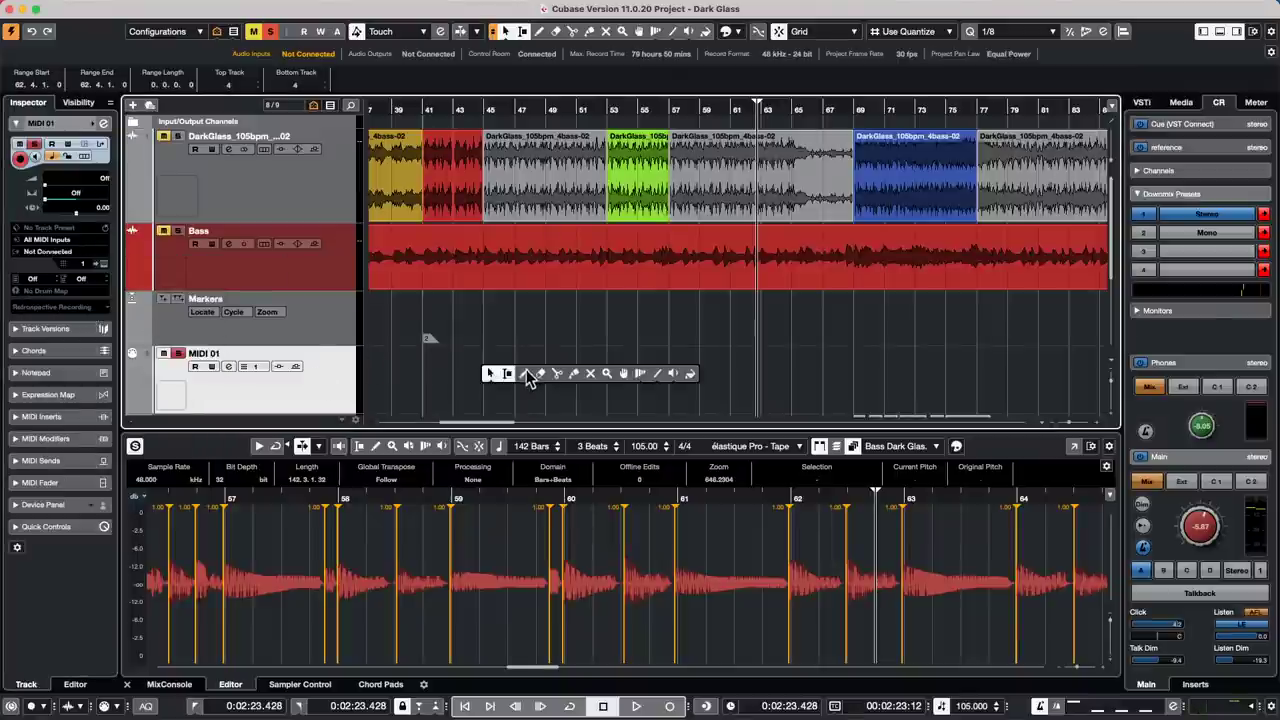
pyautogui.click(524, 373)
pyautogui.moveTo(420, 375); pyautogui.dragTo(580, 375)
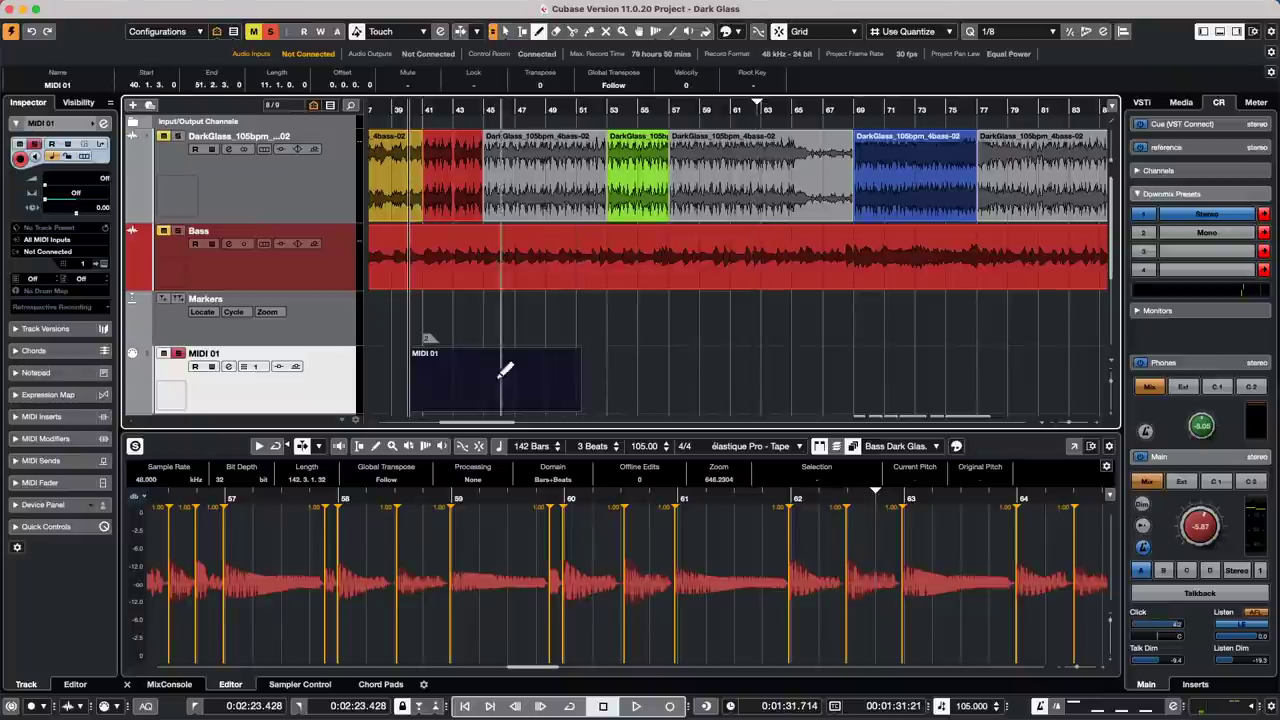
pyautogui.click(449, 407)
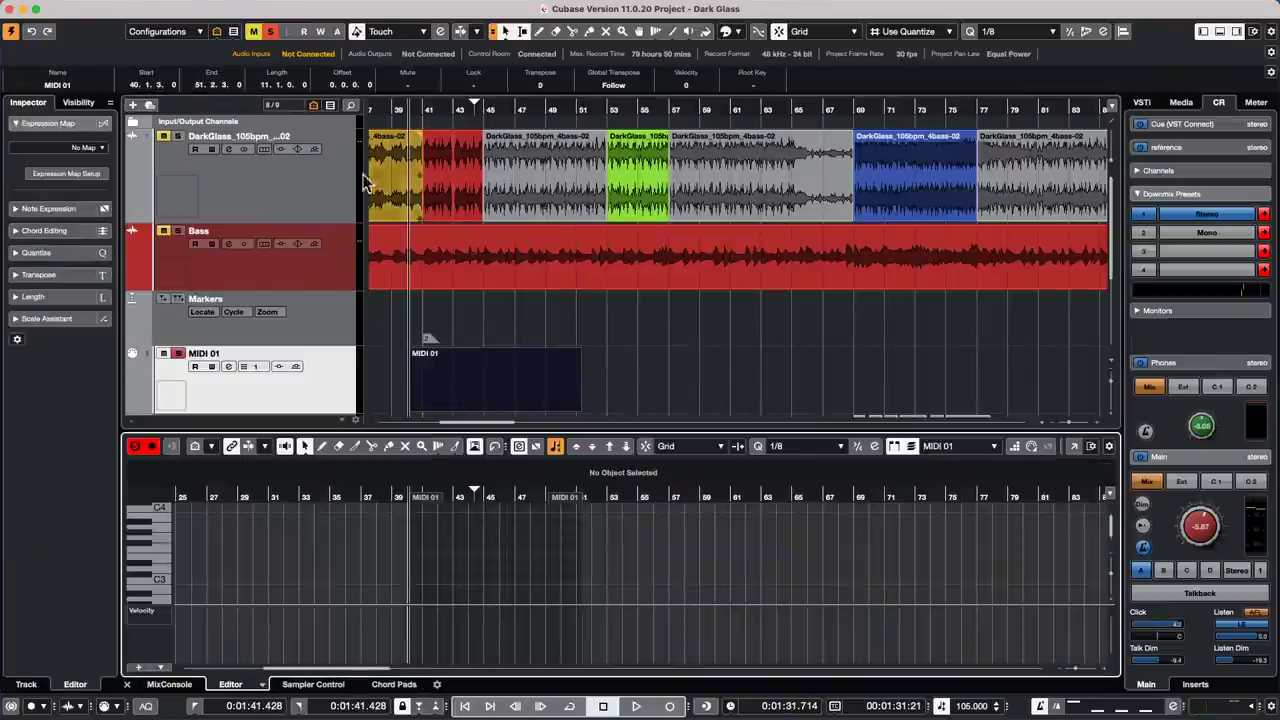
# Step: Open the MIDI part in the List Editor and insert a SysEx event at 40.4.3.0
pyautogui.click(157, 8)
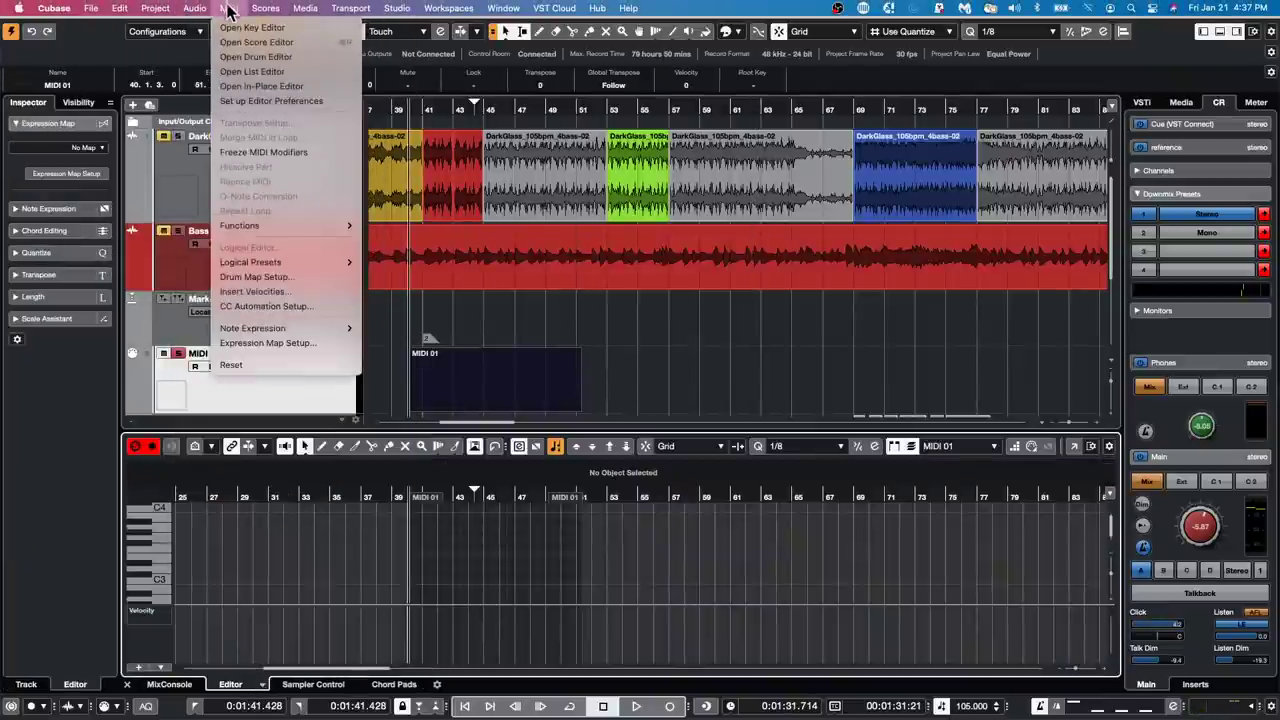
pyautogui.click(236, 70)
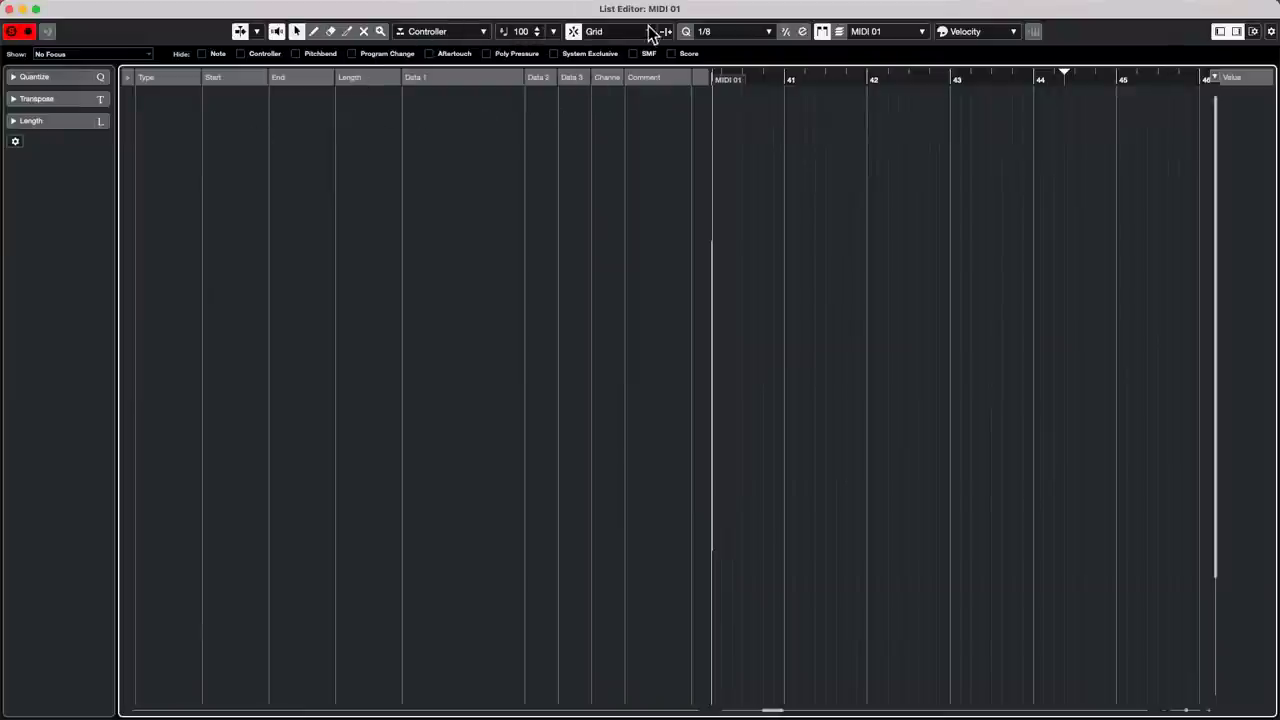
pyautogui.click(490, 33)
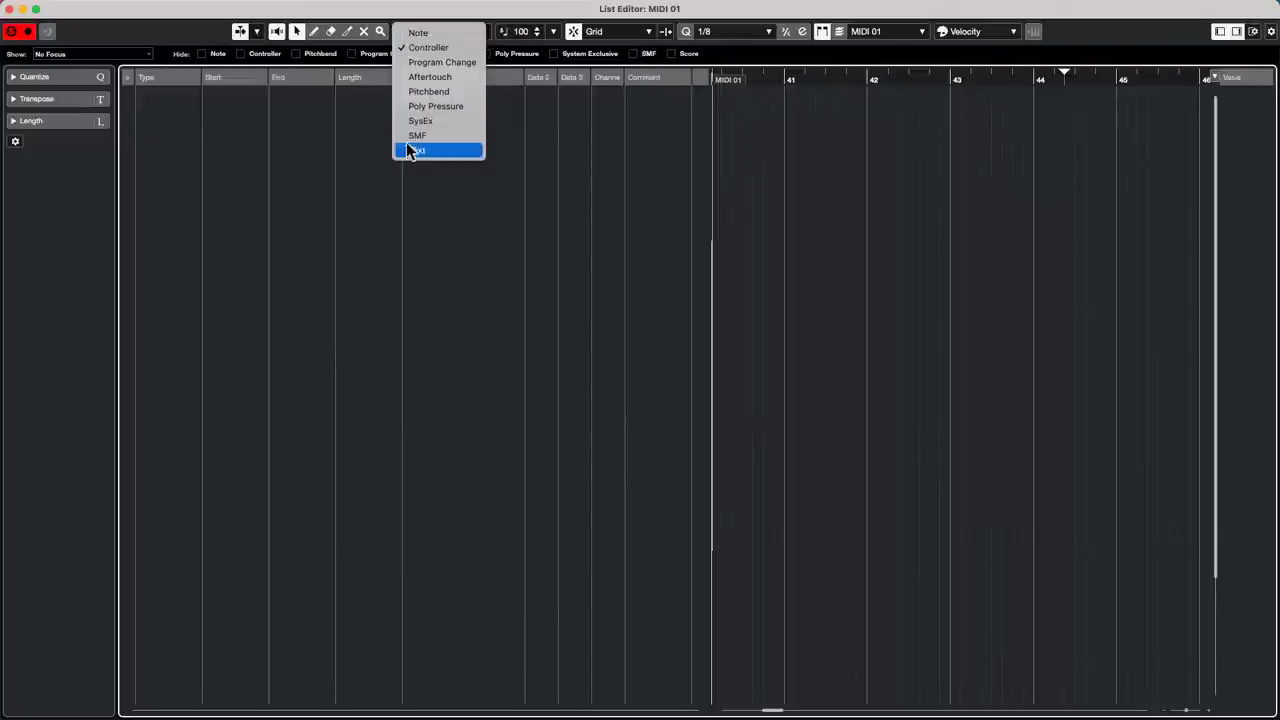
pyautogui.click(425, 120)
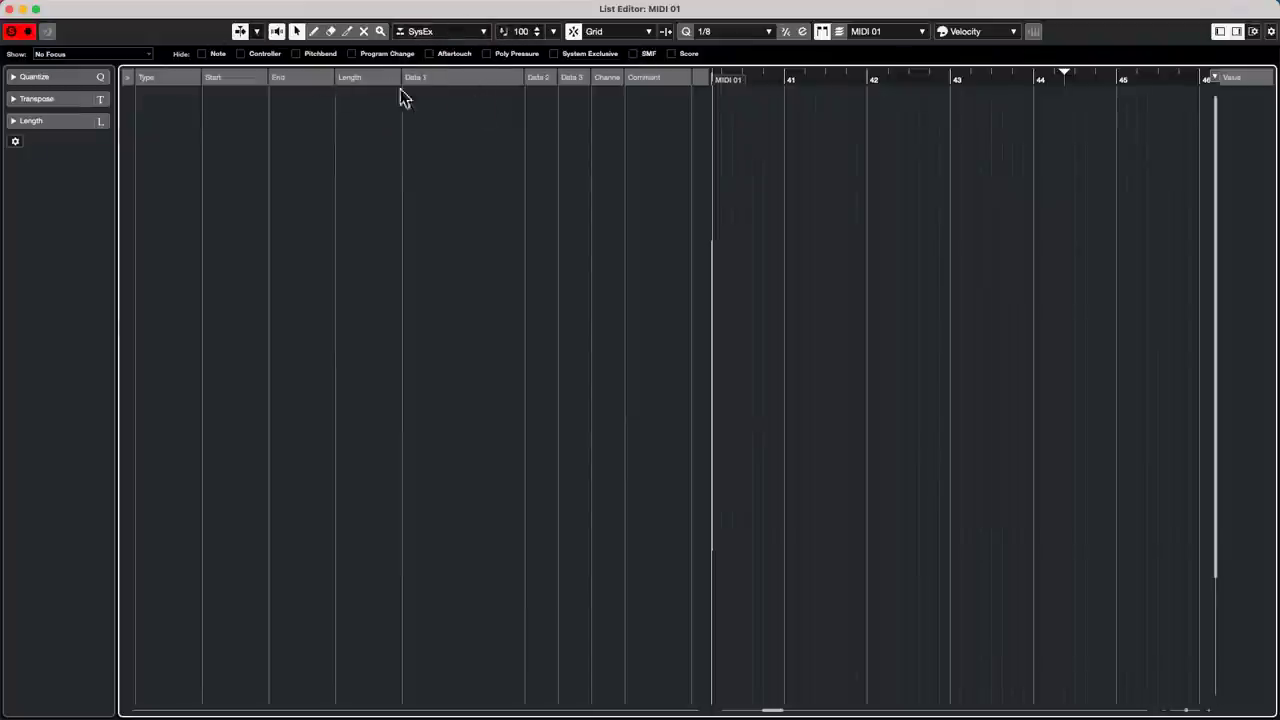
pyautogui.rightClick(756, 108)
pyautogui.click(774, 108)
pyautogui.click(784, 108)
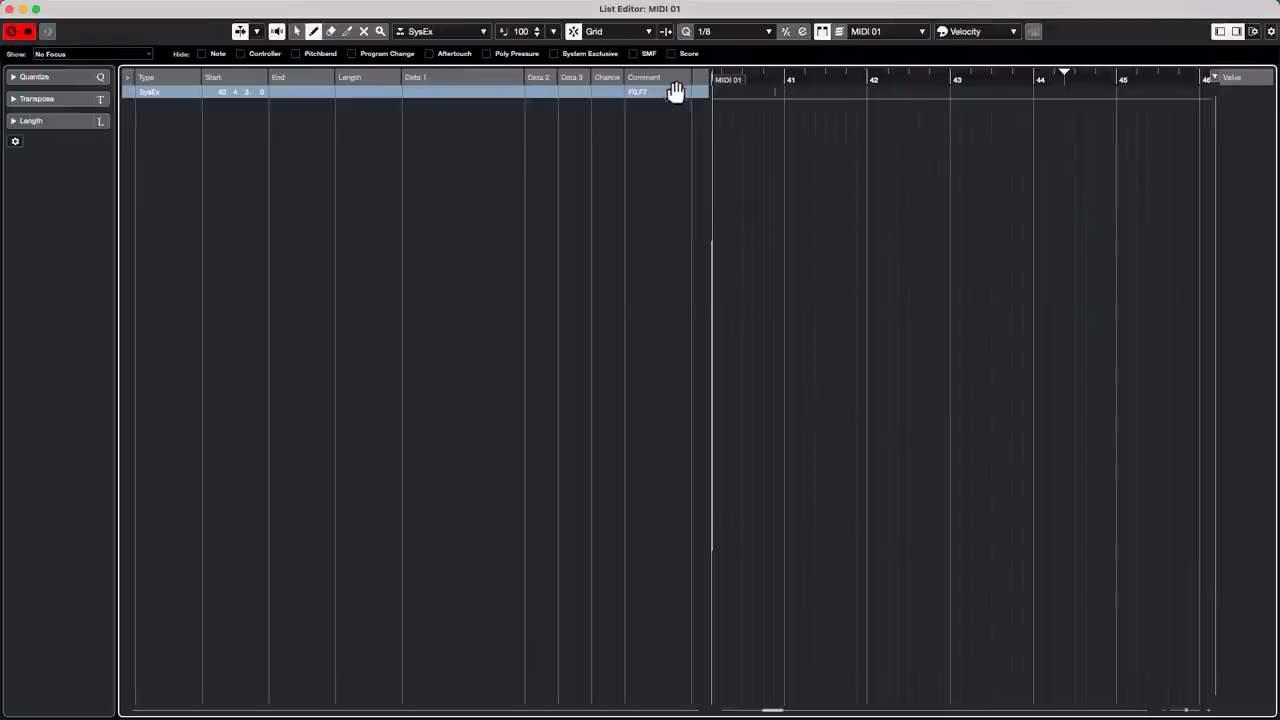
# Step: Import analog1.syx from the Downloads folder into the SysEx event, look through its bytes and apply the data
pyautogui.click(664, 91)
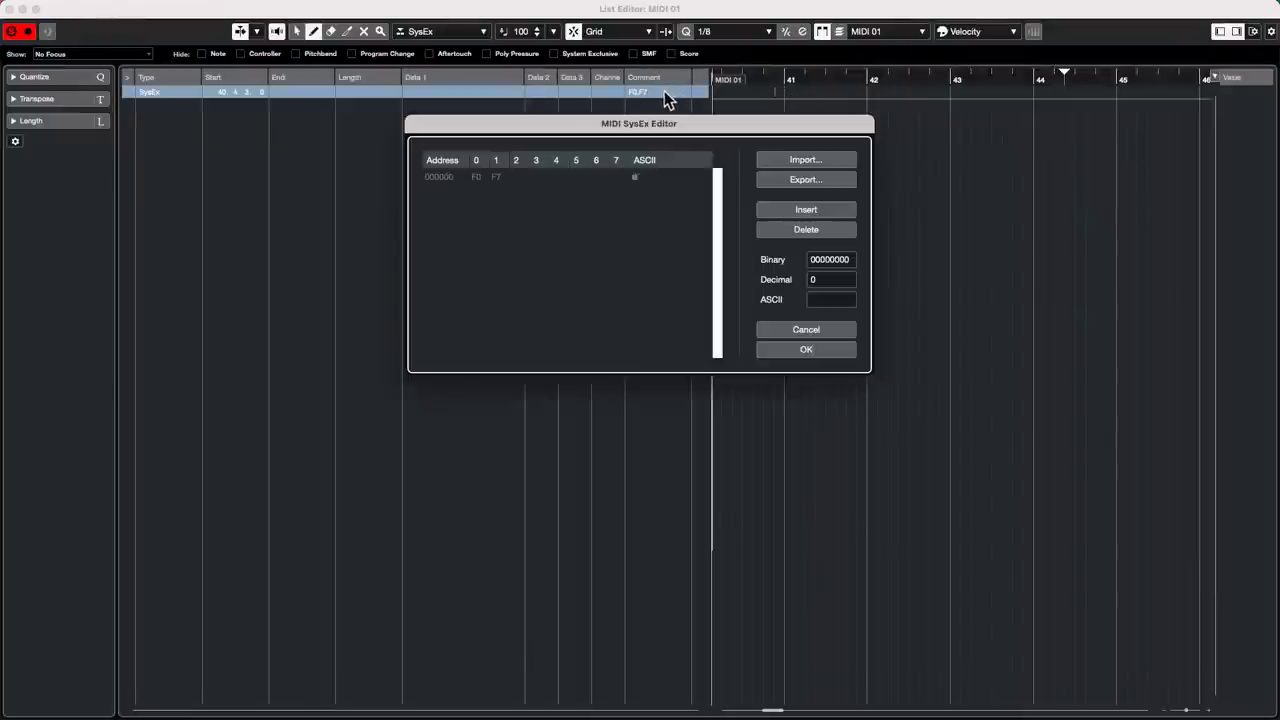
pyautogui.click(829, 164)
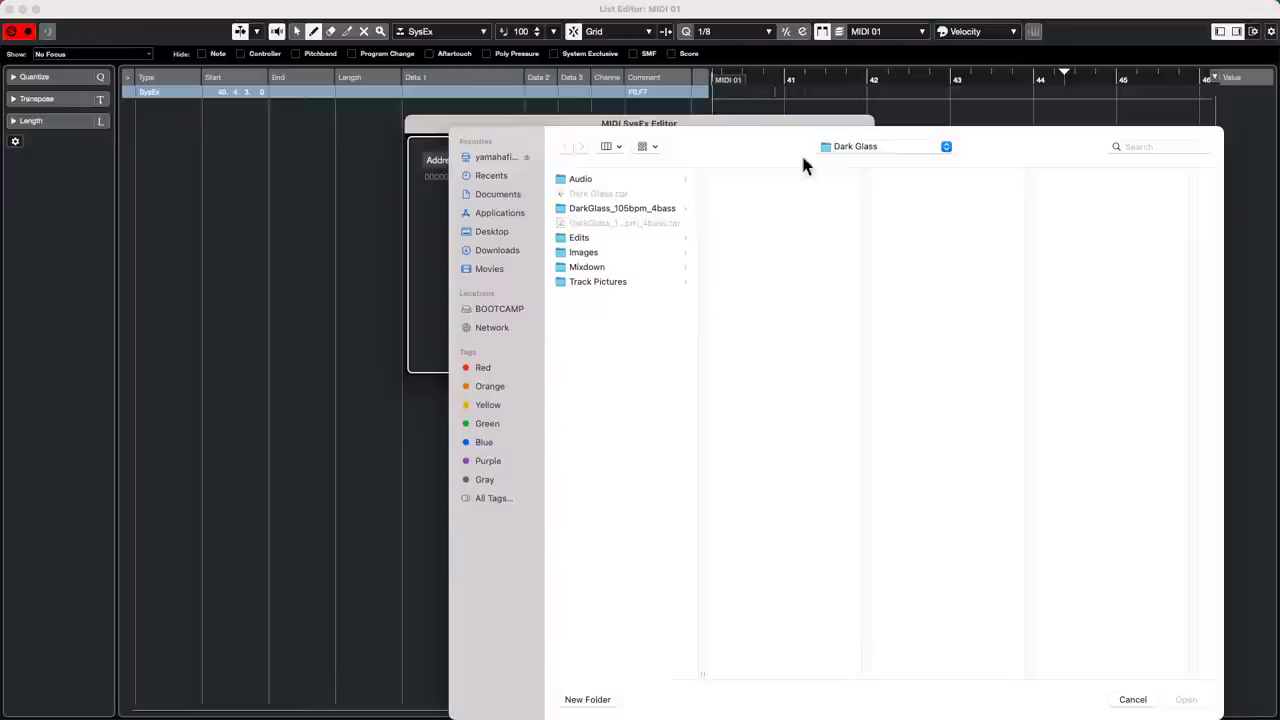
pyautogui.click(506, 248)
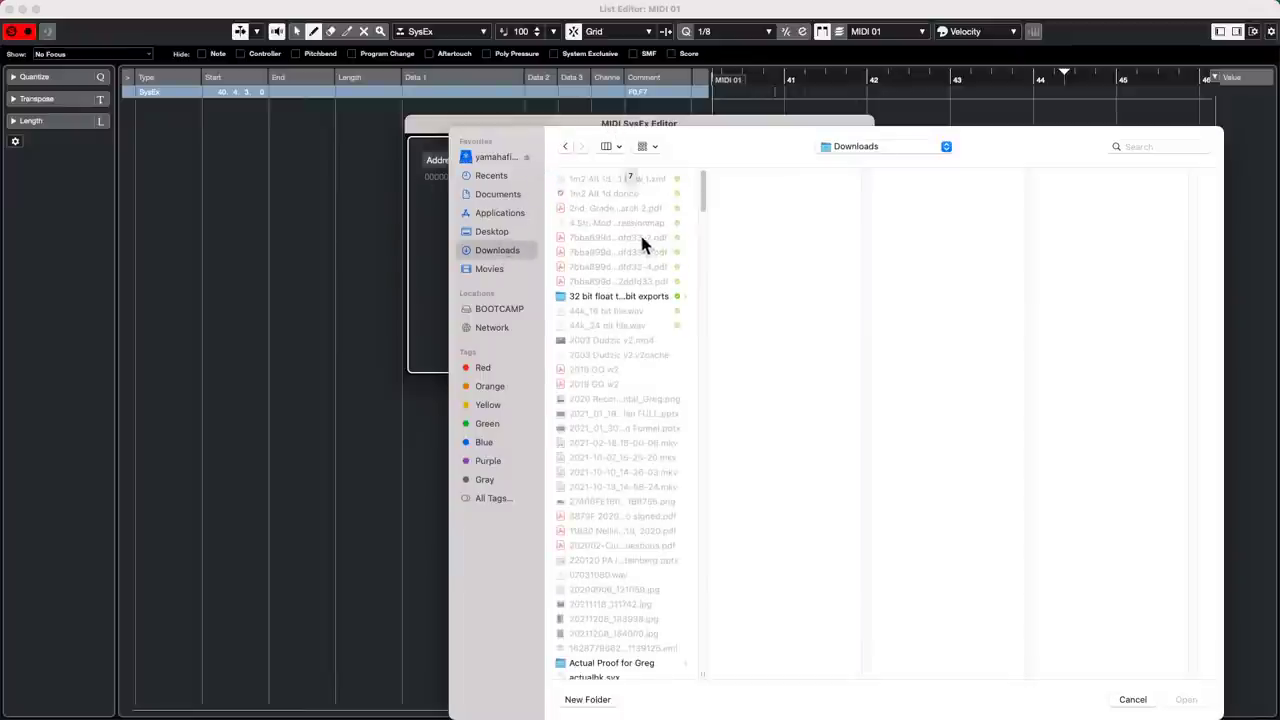
pyautogui.click(500, 177)
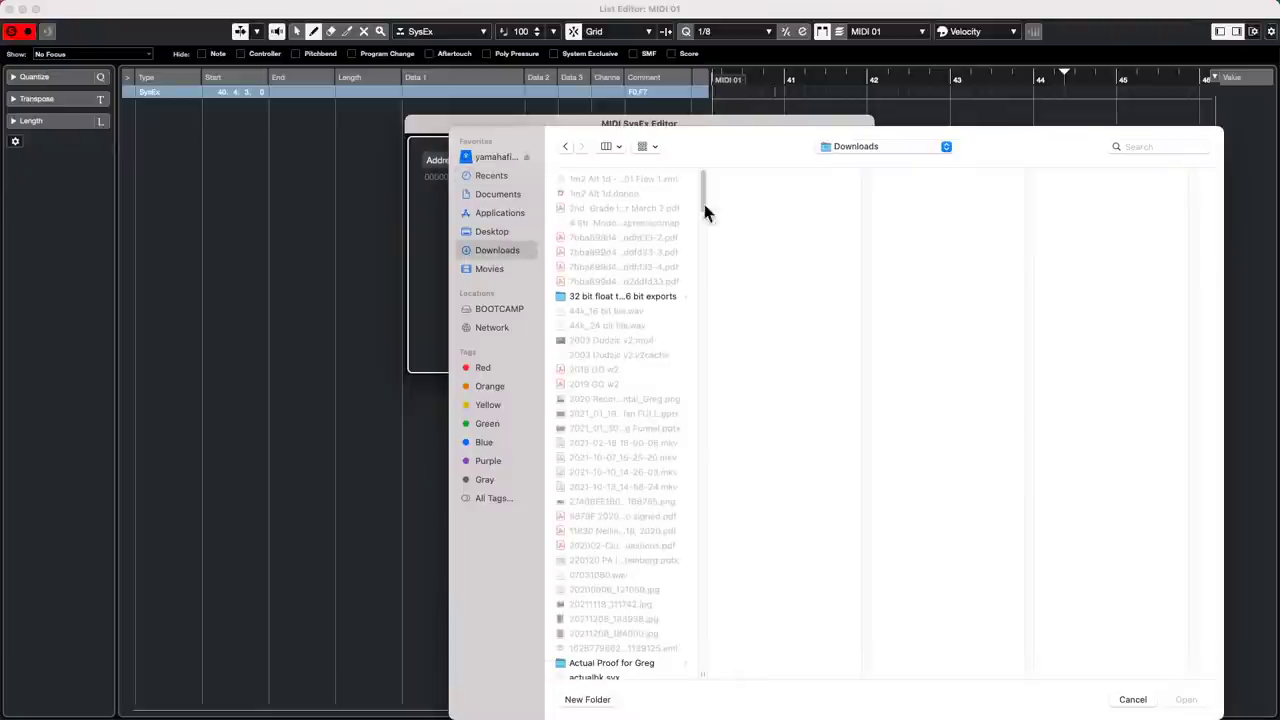
pyautogui.scroll(-5, 586, 436)
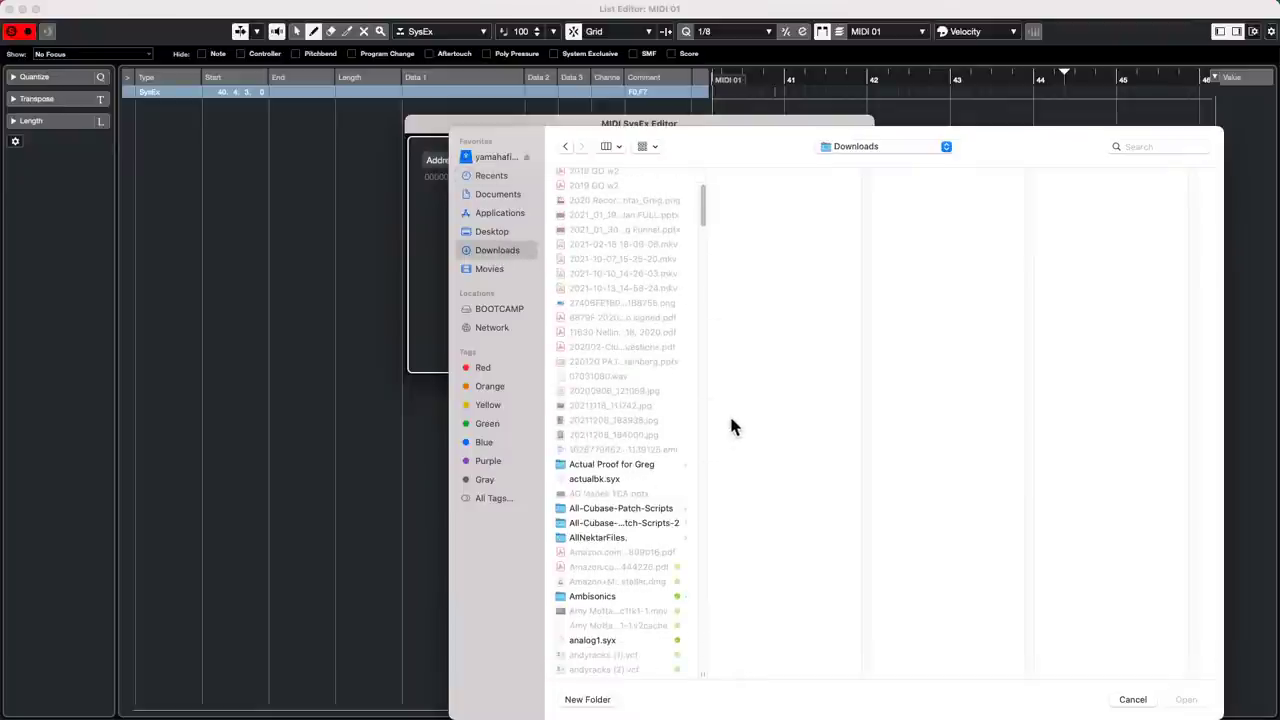
pyautogui.scroll(-1, 629, 379)
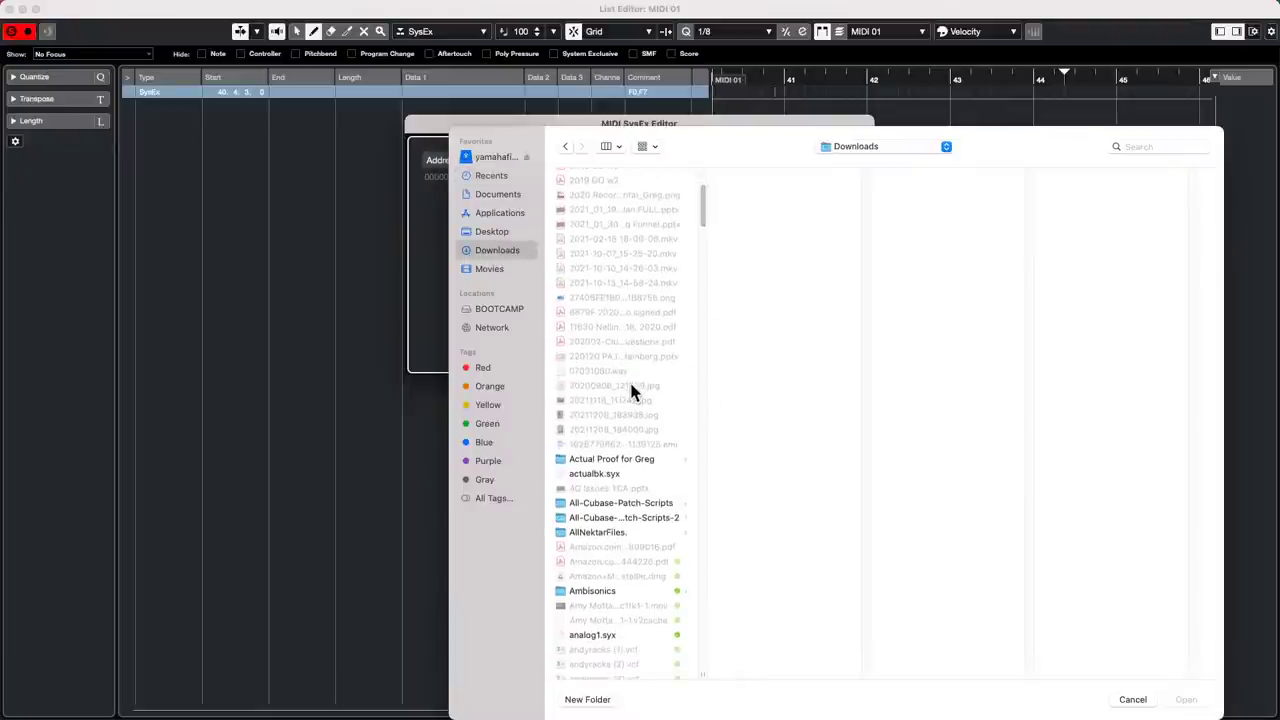
pyautogui.doubleClick(611, 632)
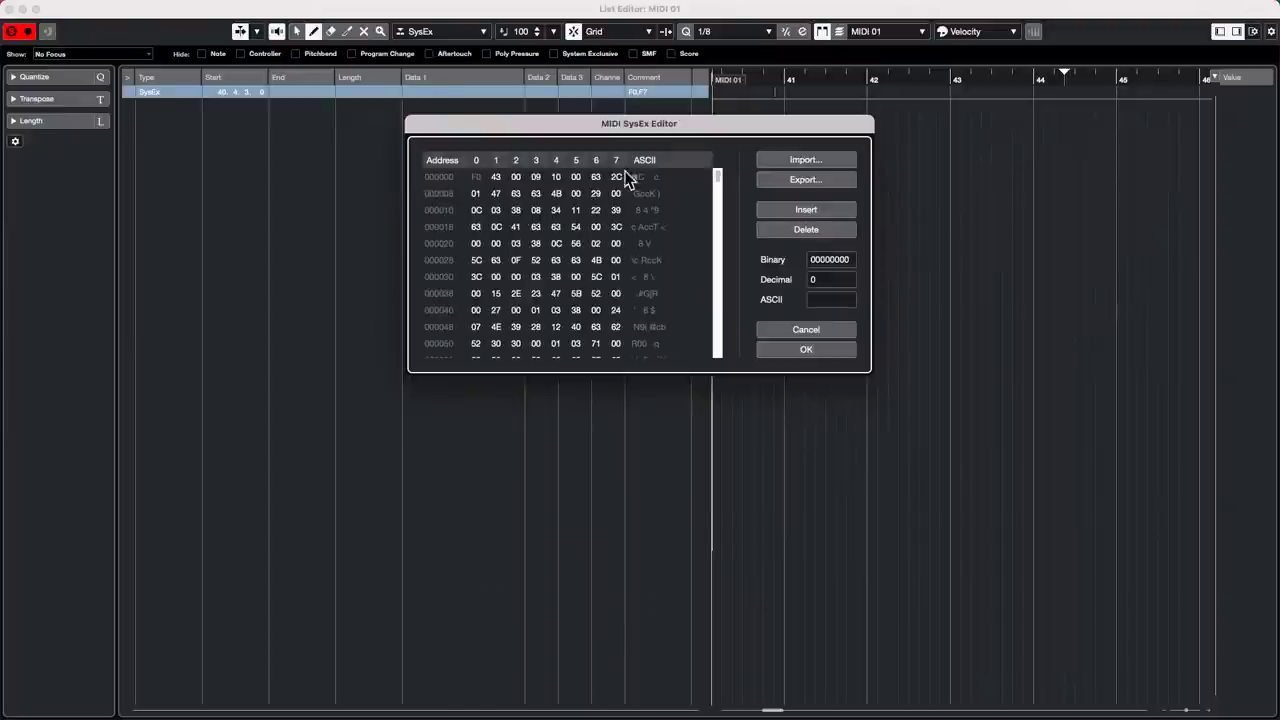
pyautogui.moveTo(718, 180)
pyautogui.mouseDown()
pyautogui.moveTo(717, 371)
pyautogui.moveTo(724, 165)
pyautogui.mouseUp()
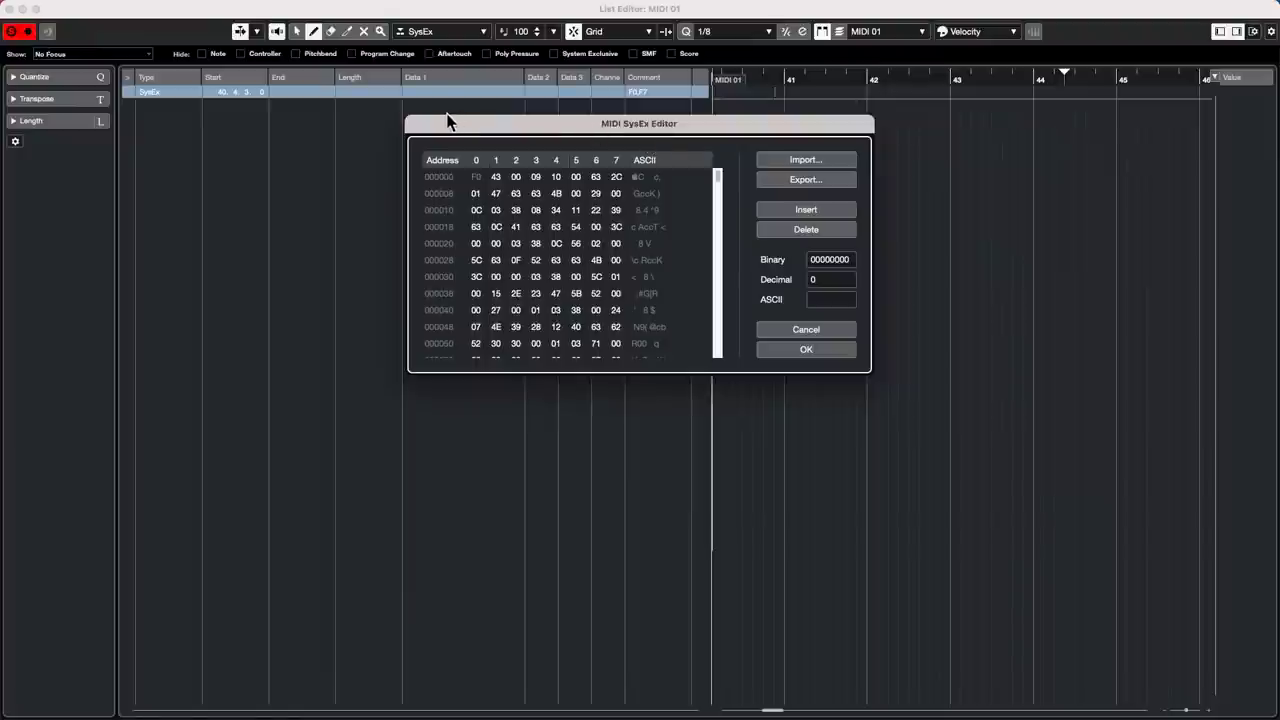
pyautogui.moveTo(449, 123); pyautogui.dragTo(778, 154)
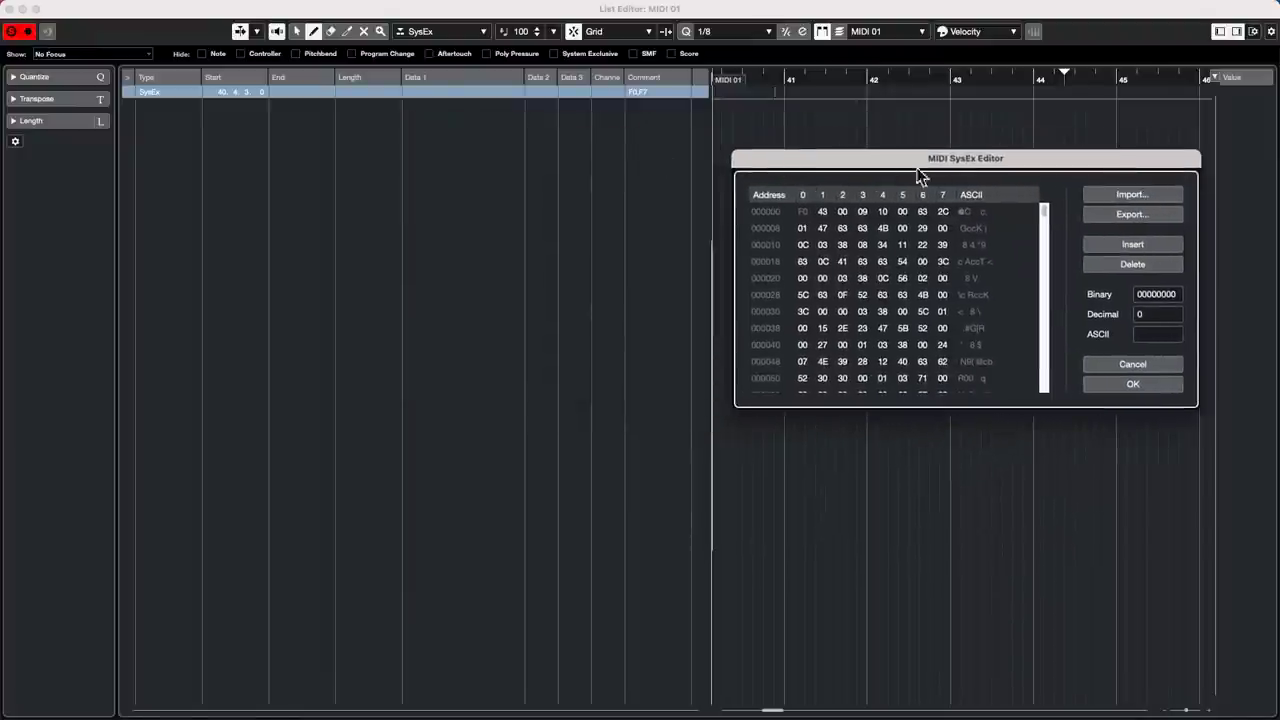
pyautogui.click(1140, 384)
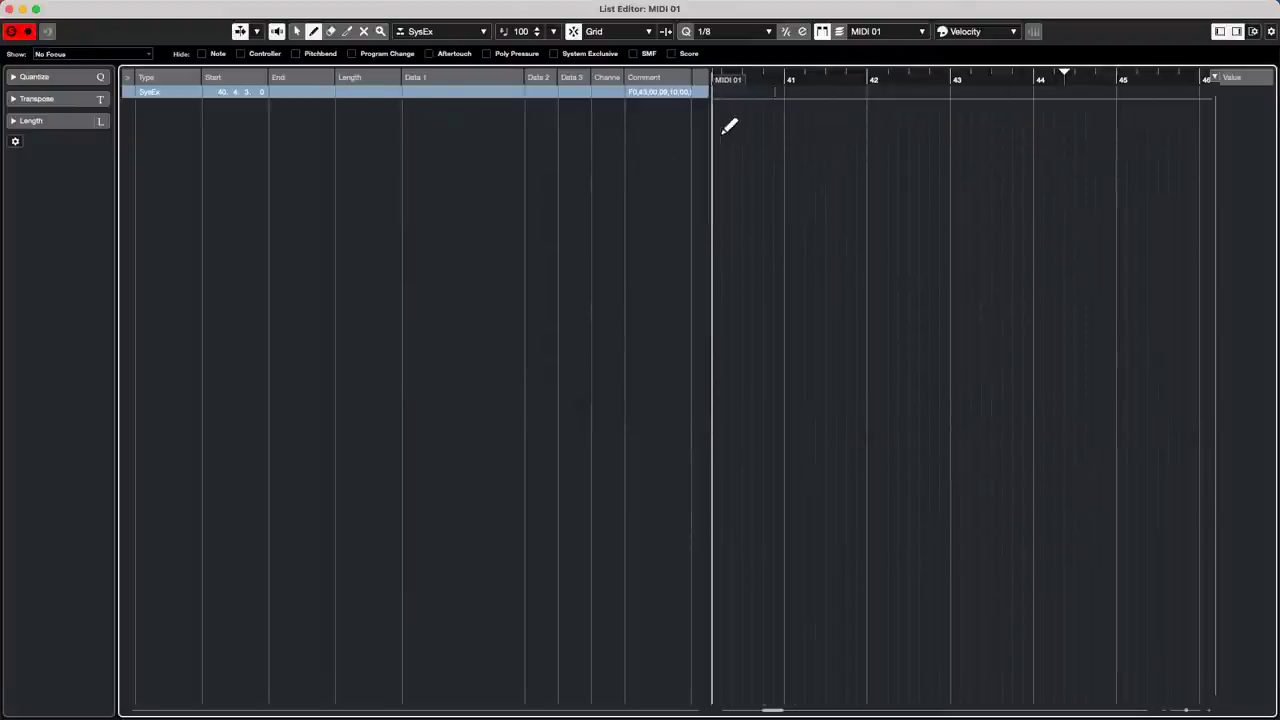
# Step: Export the event's SysEx data as aaaaaa.syx to the Downloads folder and close the MIDI SysEx Editor
pyautogui.click(676, 96)
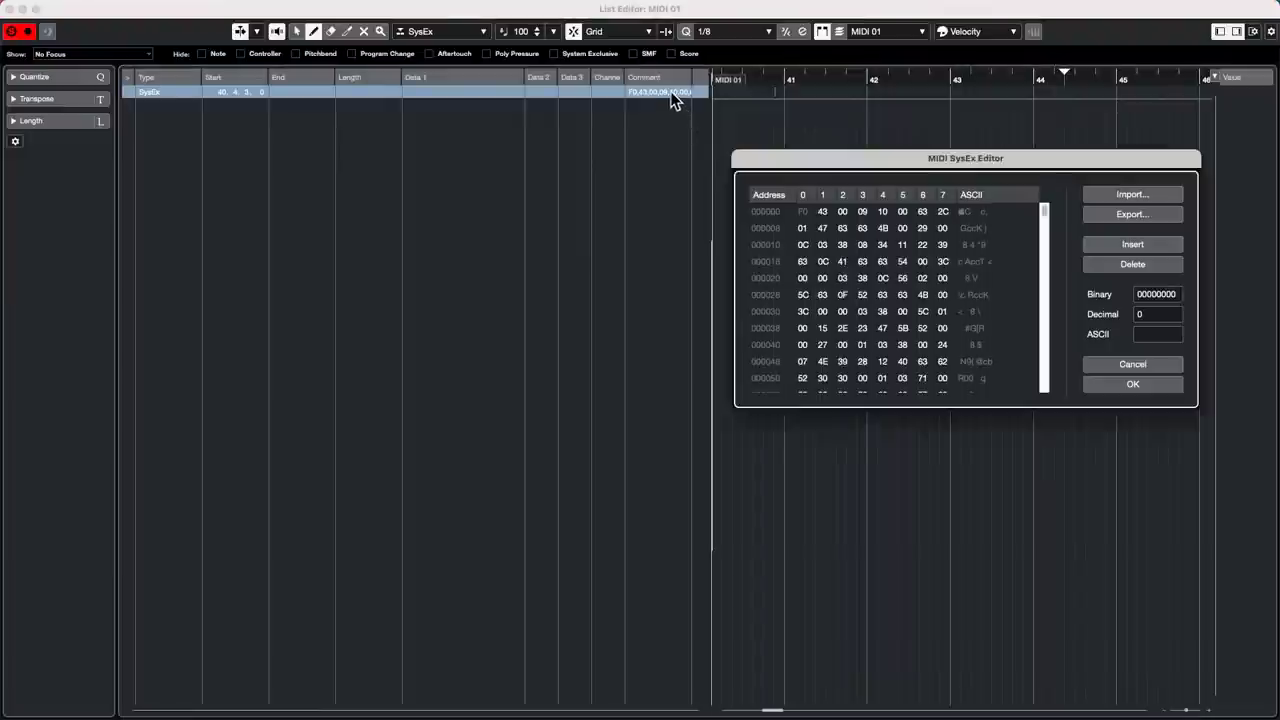
pyautogui.click(1131, 217)
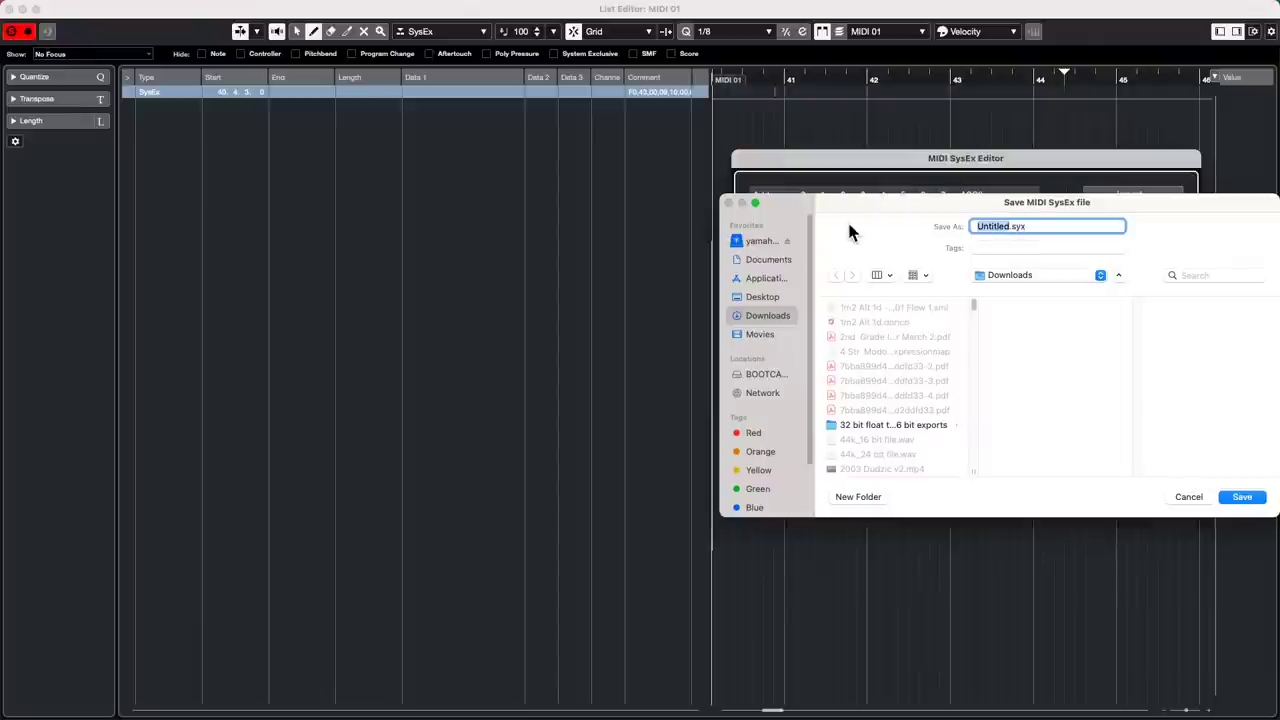
pyautogui.write('aaaaaa')
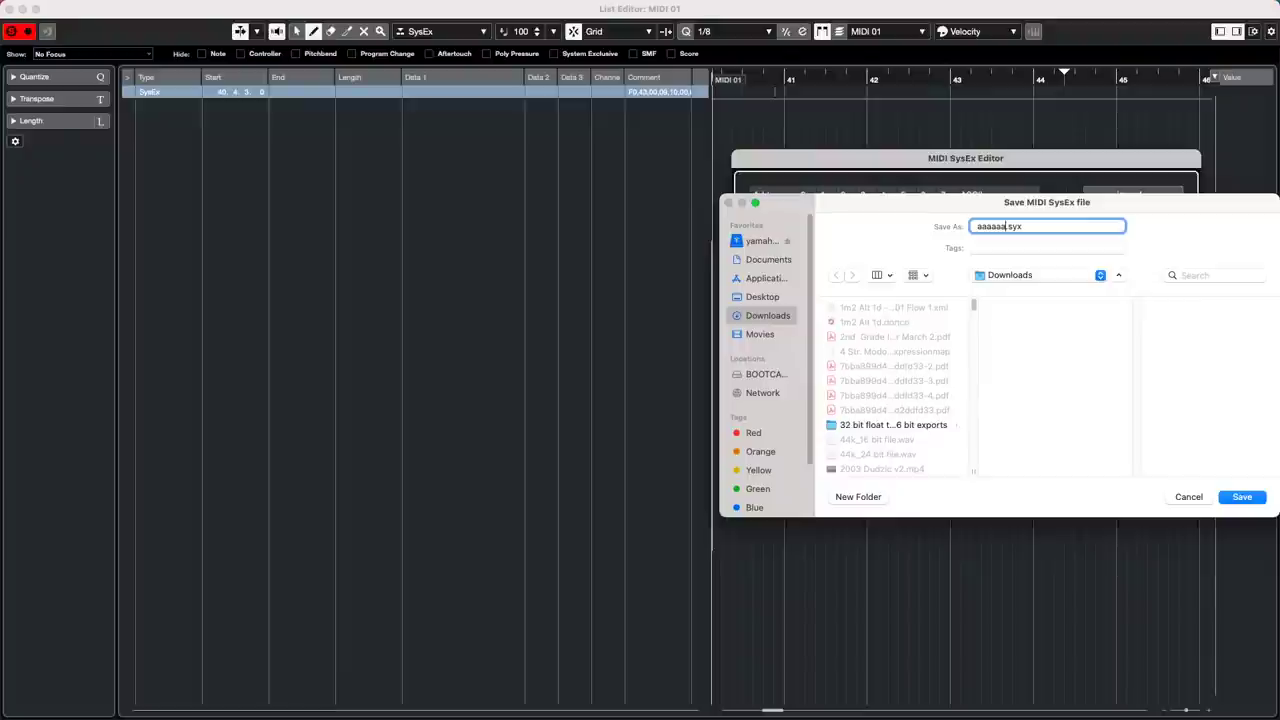
pyautogui.click(1030, 276)
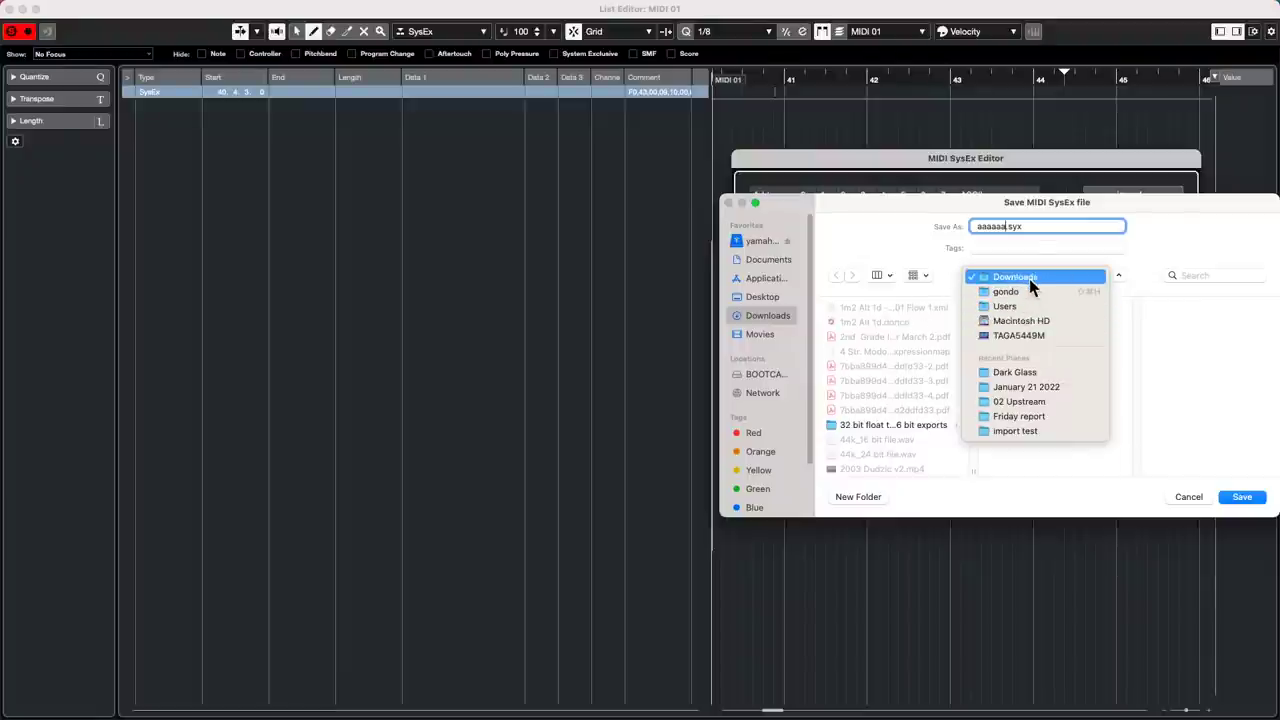
pyautogui.click(1029, 277)
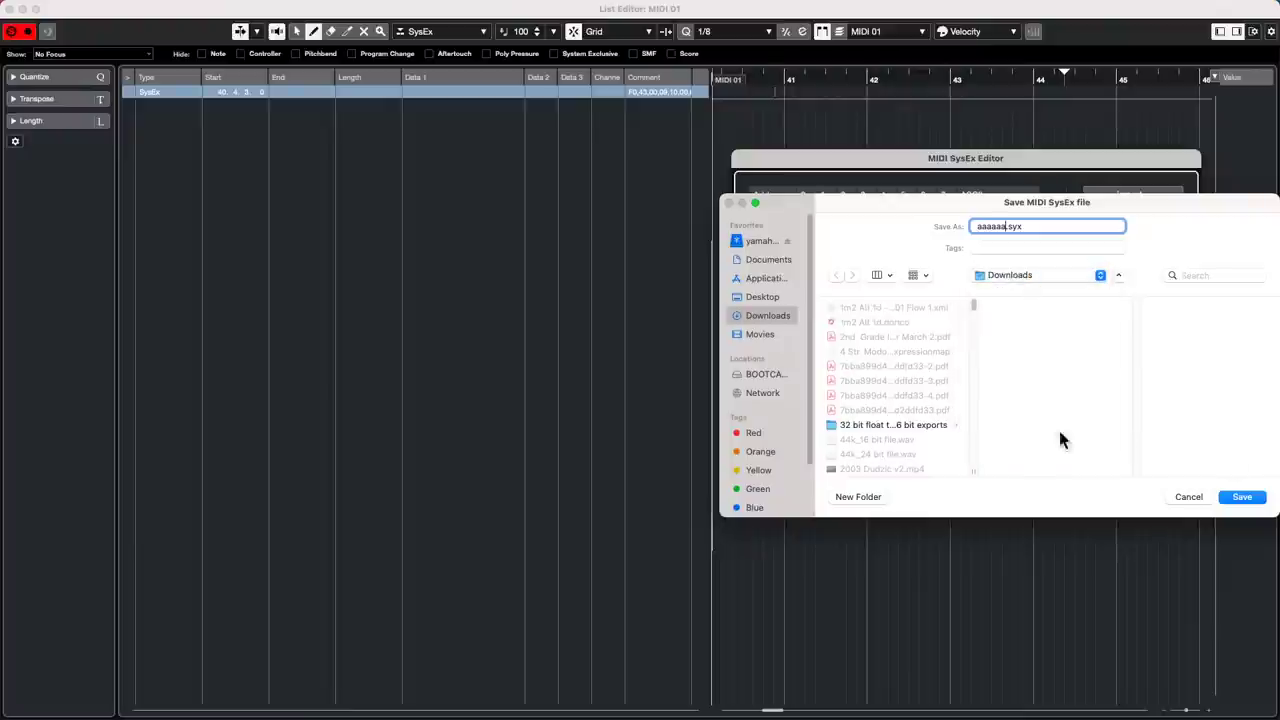
pyautogui.click(1240, 497)
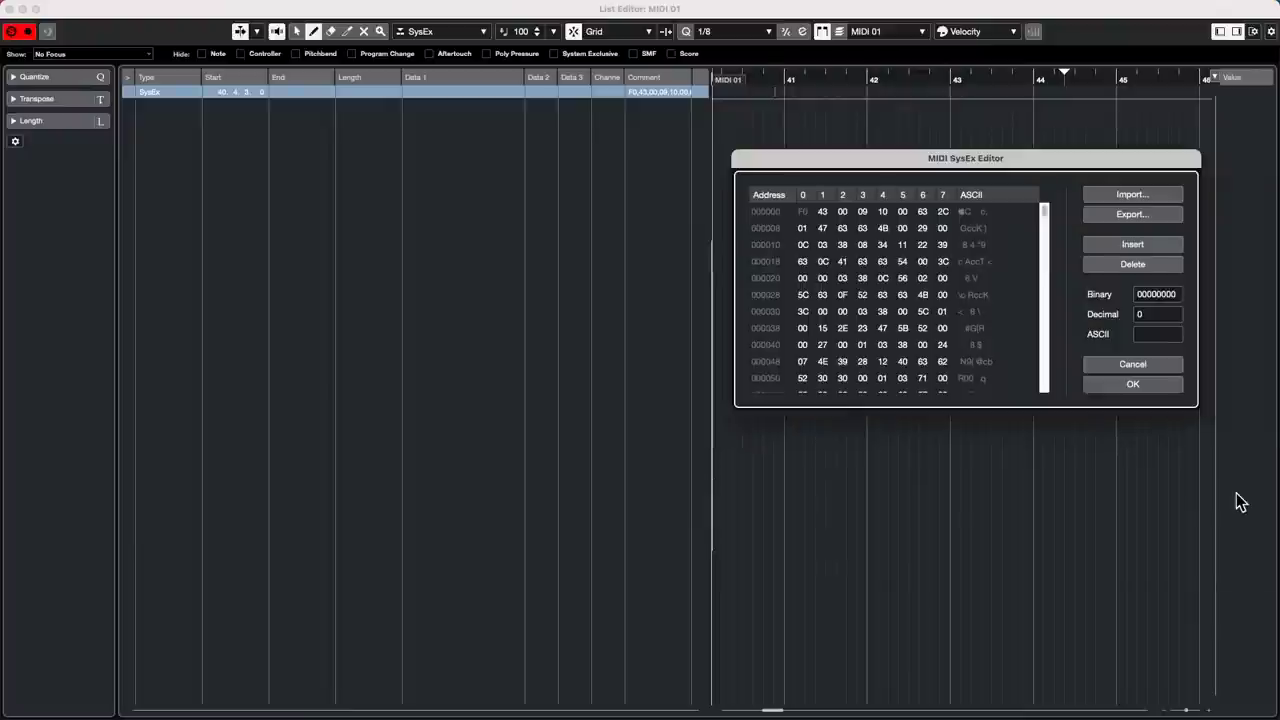
pyautogui.click(1141, 387)
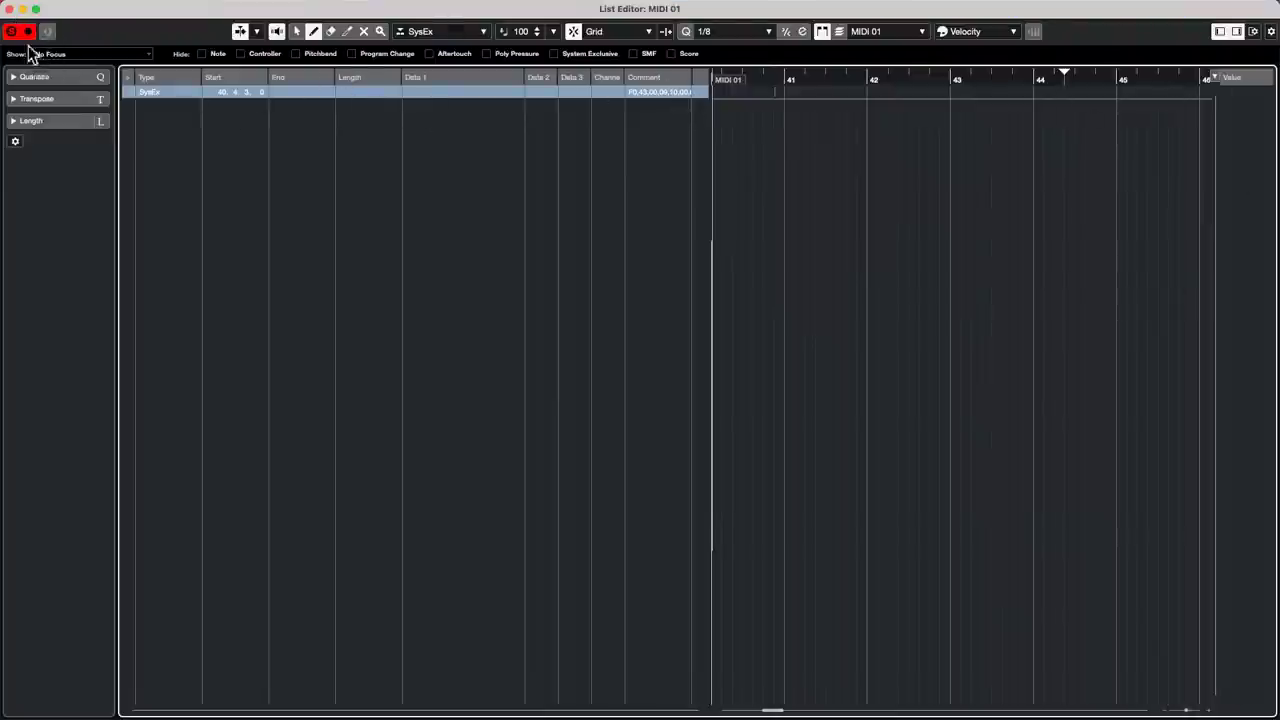
# Step: Close the List Editor and add a second MIDI track below MIDI 01
pyautogui.click(11, 9)
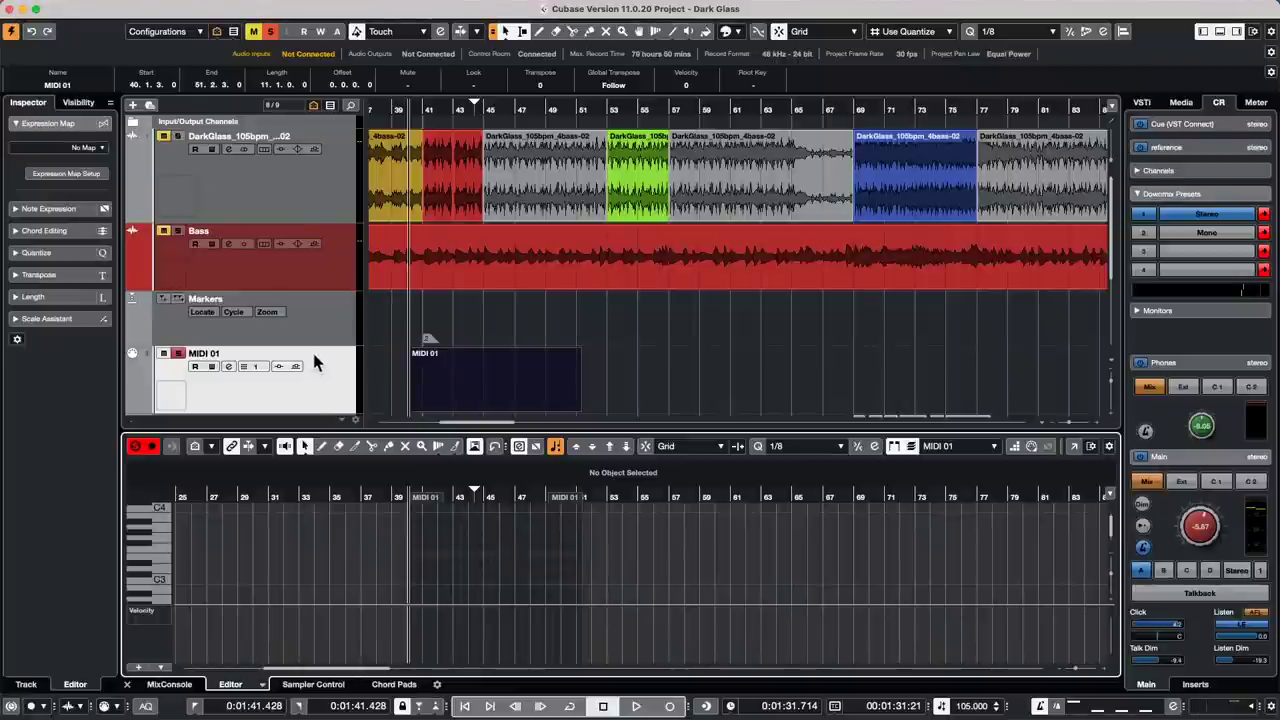
pyautogui.rightClick(315, 390)
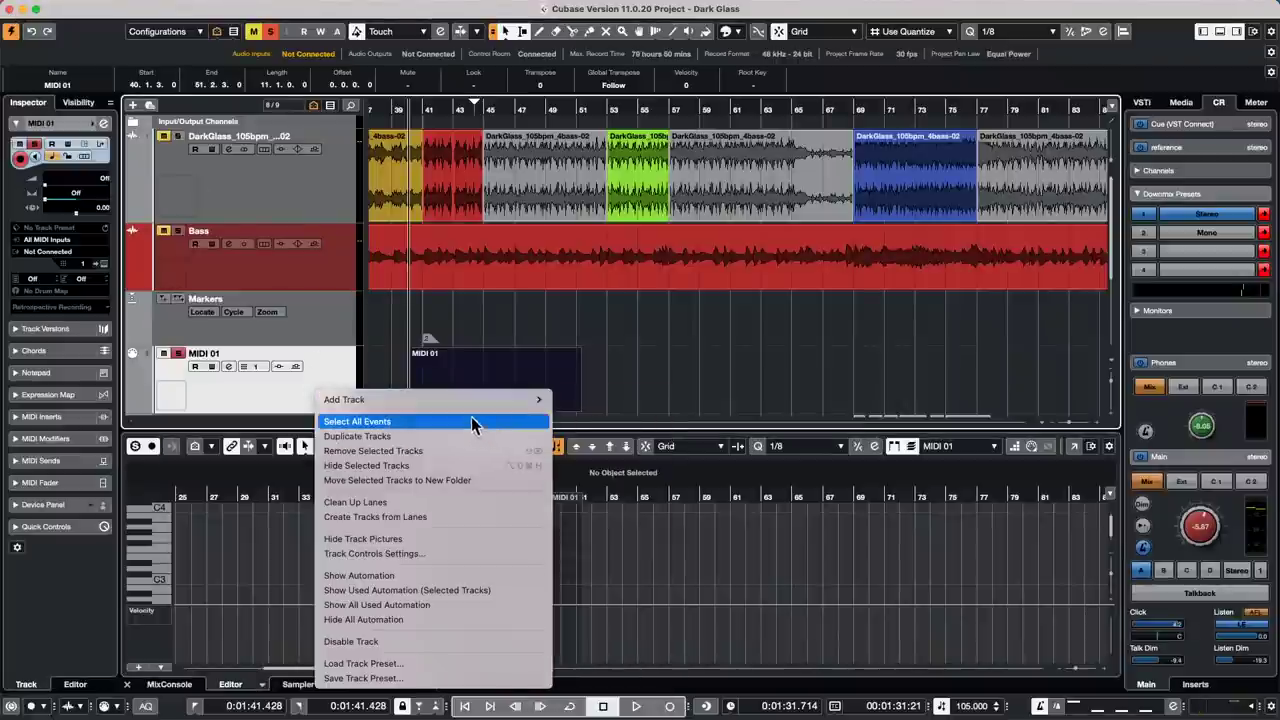
pyautogui.moveTo(474, 401)
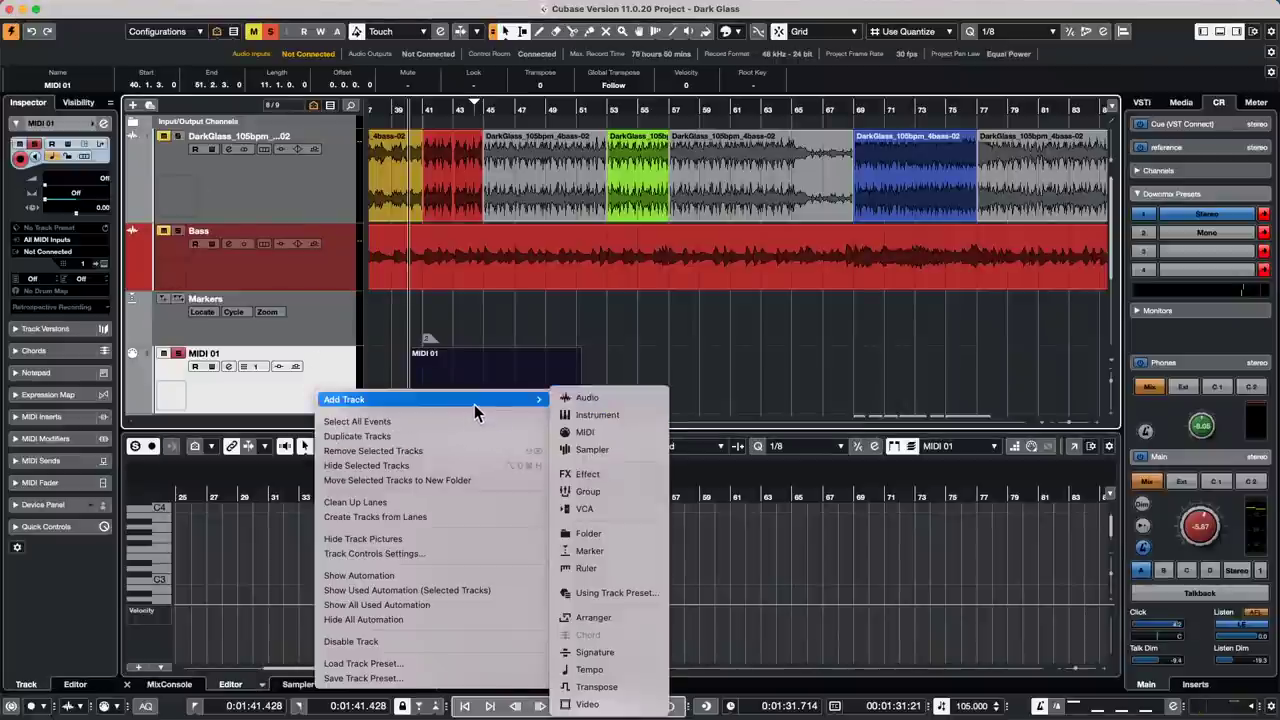
pyautogui.click(625, 438)
pyautogui.click(653, 298)
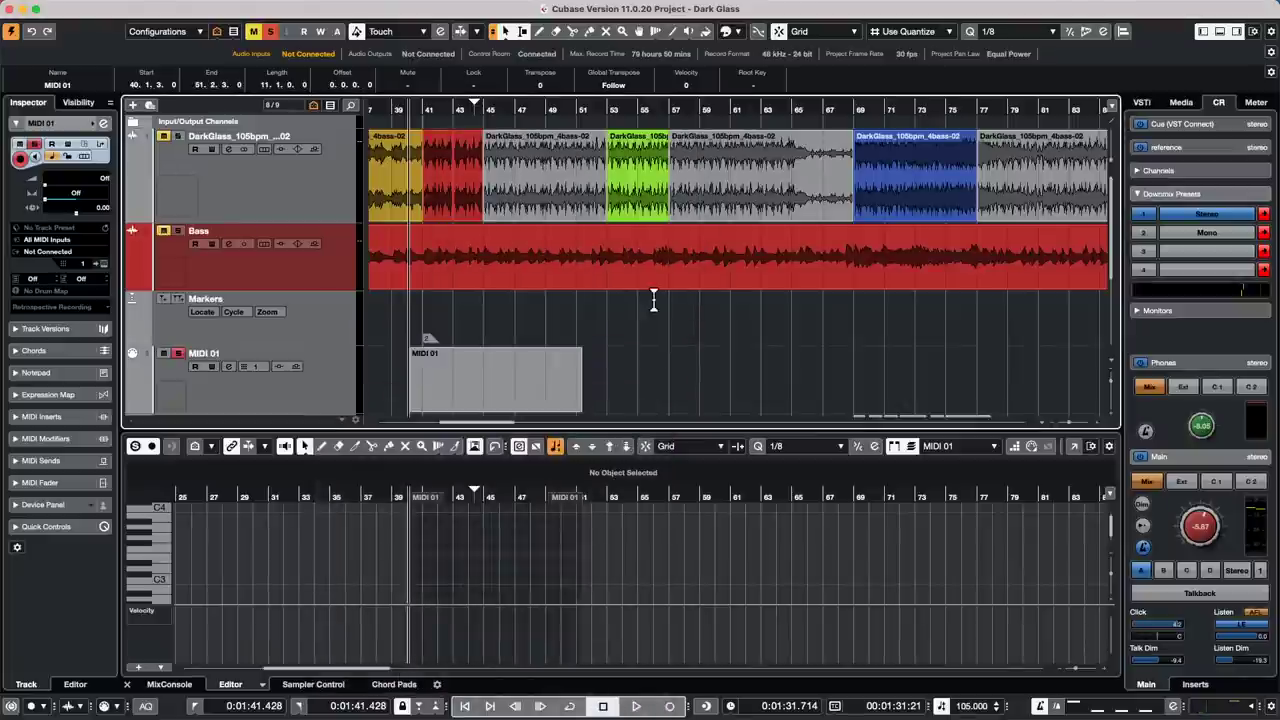
# Step: Draw an empty MIDI part about 11 bars long on the MIDI 02 track, starting at 40.2.1.0
pyautogui.rightClick(480, 368)
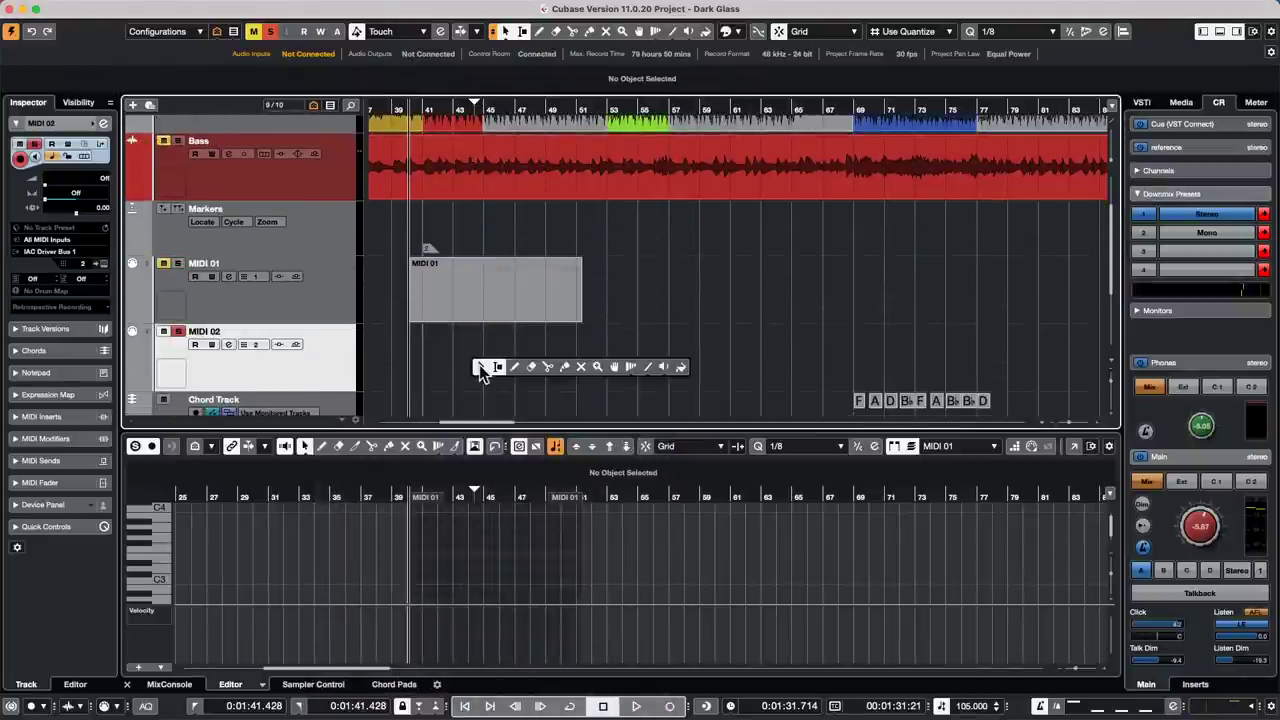
pyautogui.click(514, 366)
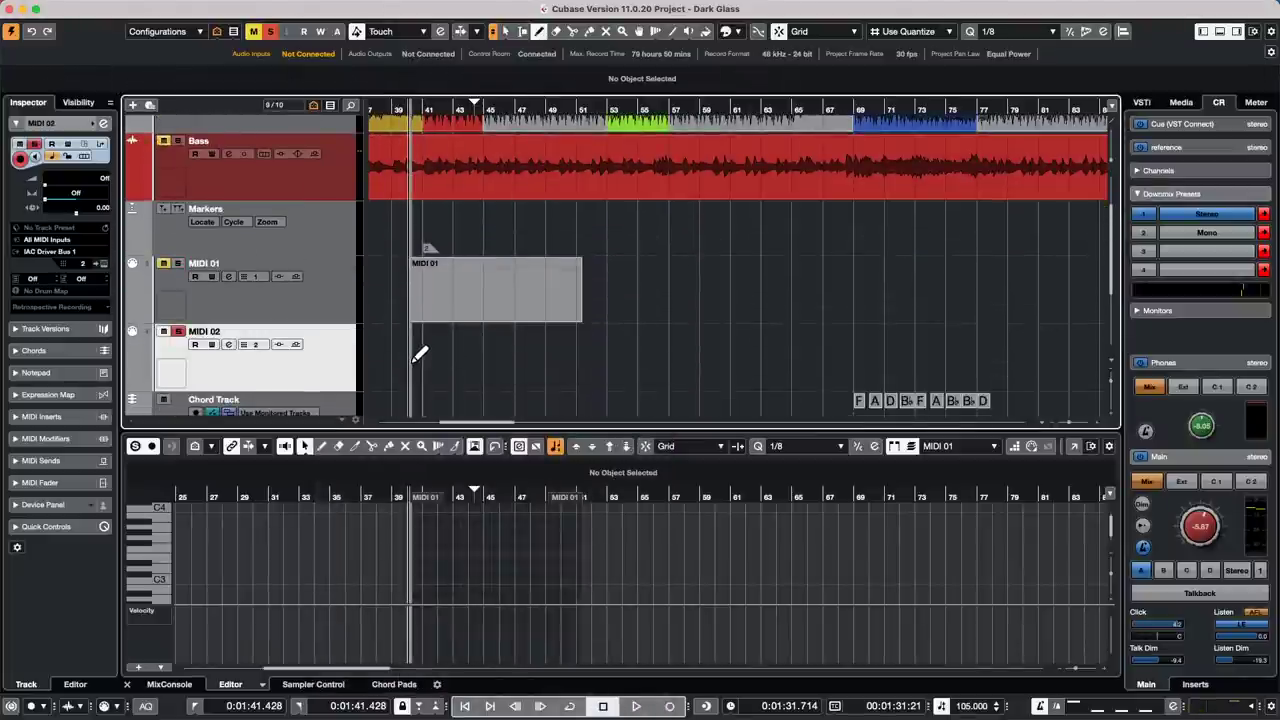
pyautogui.moveTo(420, 355); pyautogui.dragTo(592, 360)
pyautogui.press('1')
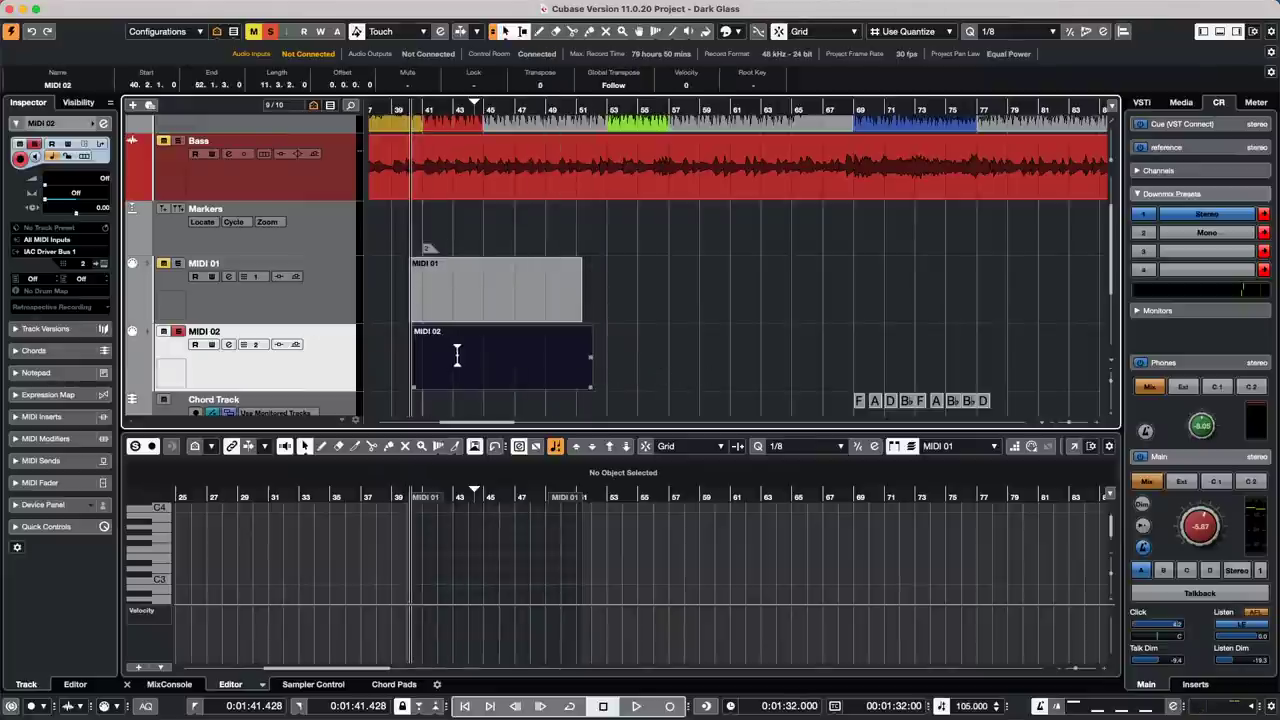
# Step: Open the MIDI 02 part in the List Editor and insert a SysEx event at 40.3.1.0
pyautogui.doubleClick(486, 380)
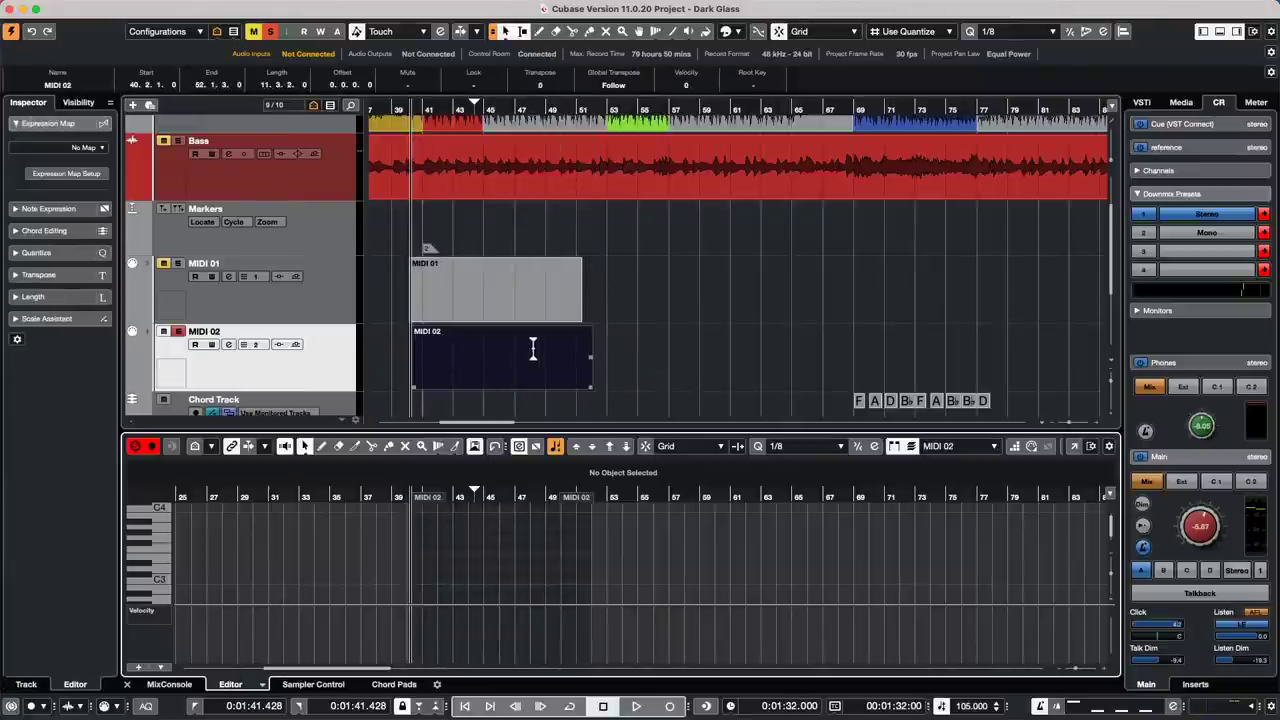
pyautogui.click(228, 8)
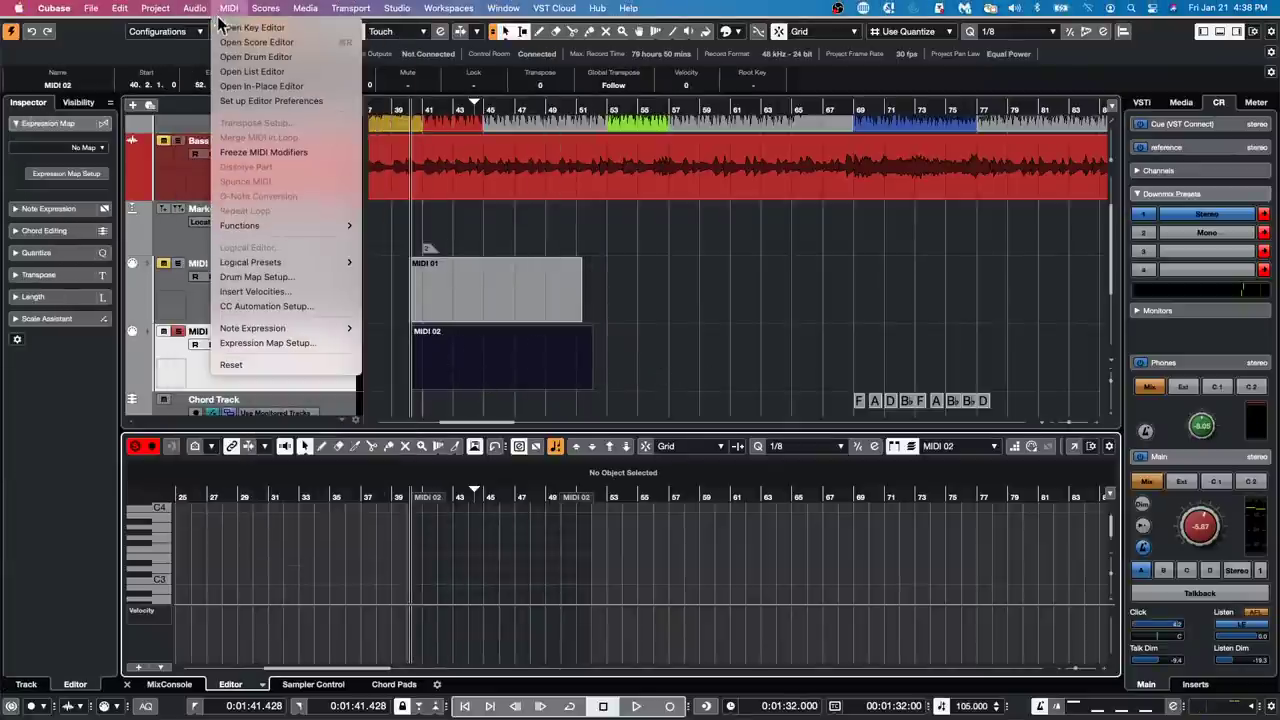
pyautogui.click(240, 71)
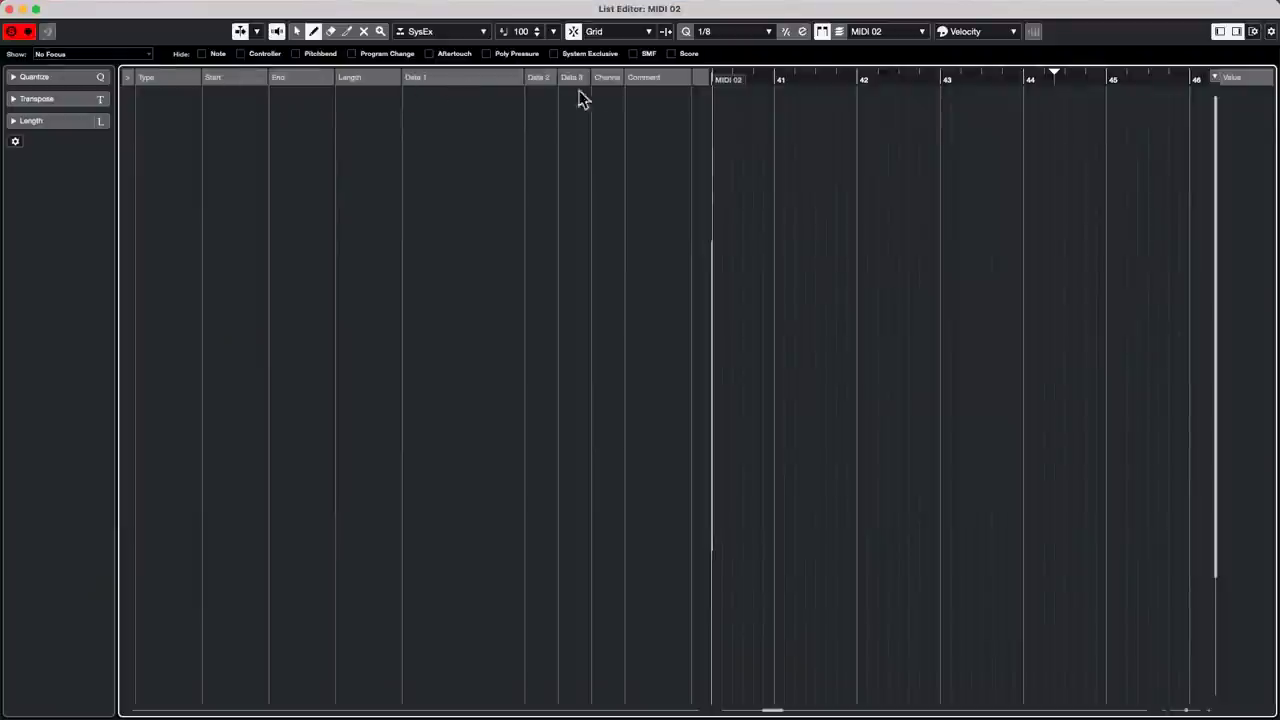
pyautogui.click(744, 113)
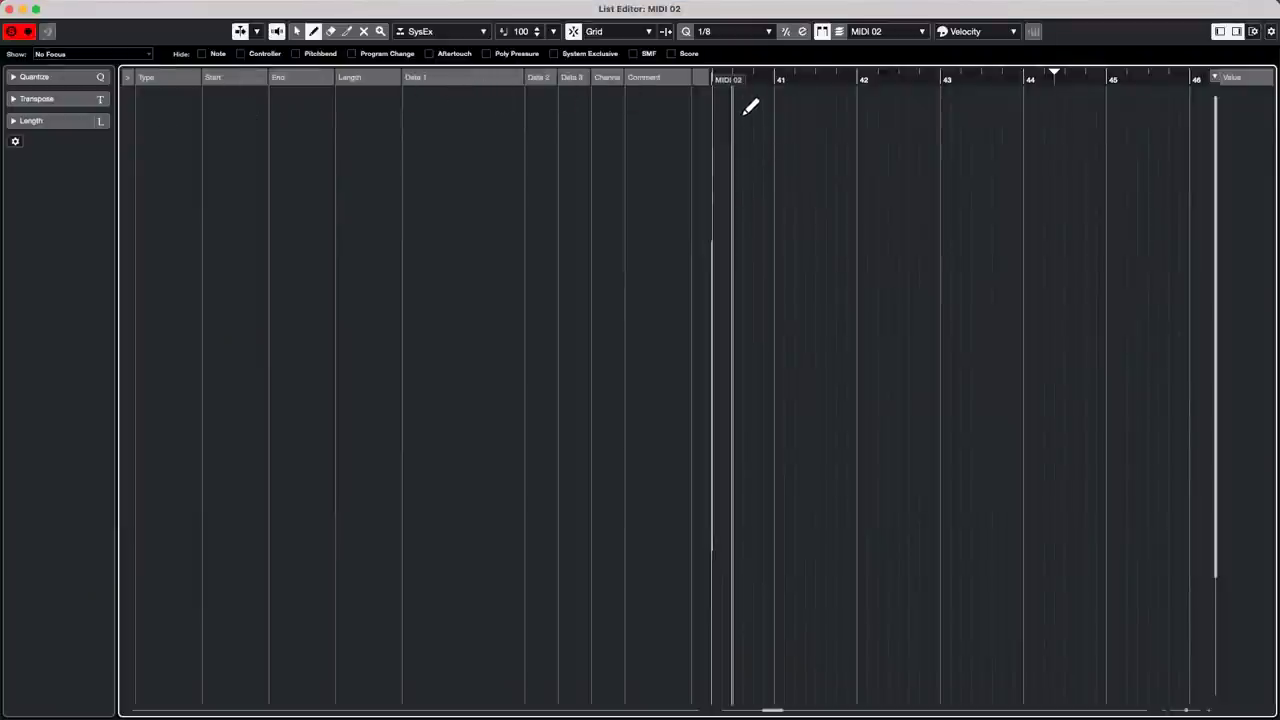
# Step: Import aaaaaa.syx from the Downloads folder into the new SysEx event, look through its bytes and apply the data
pyautogui.doubleClick(652, 91)
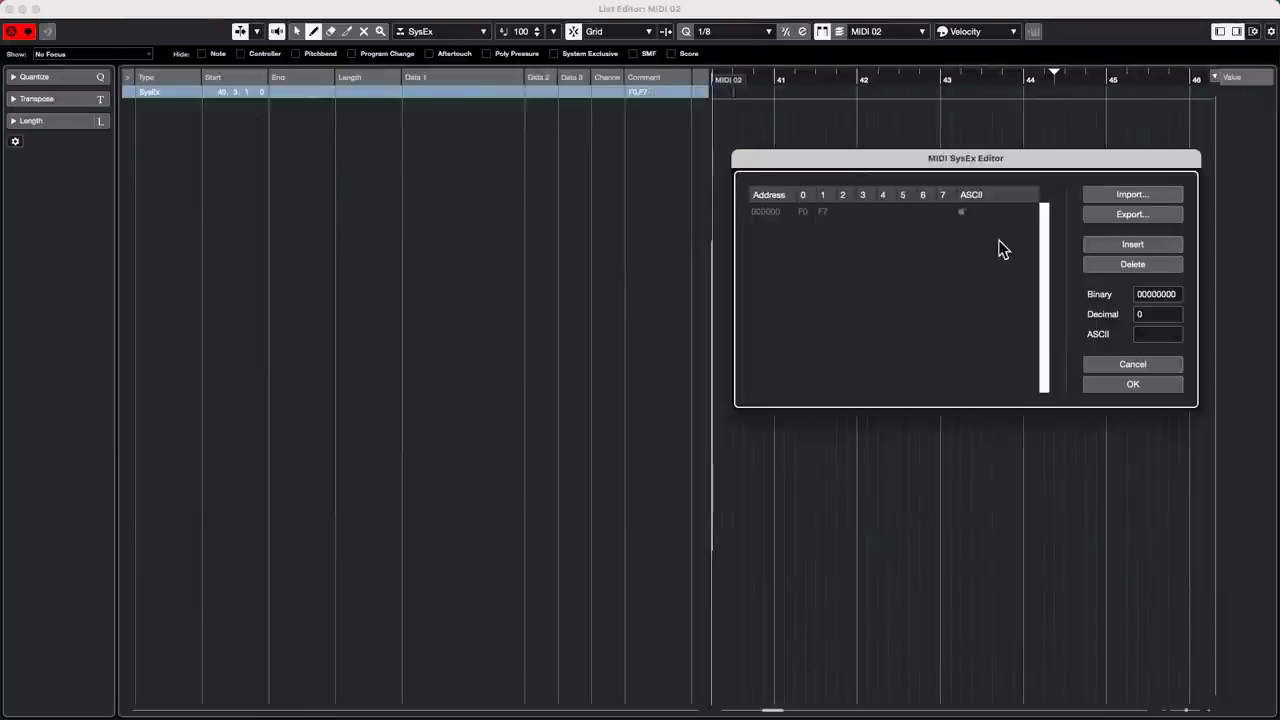
pyautogui.click(1144, 191)
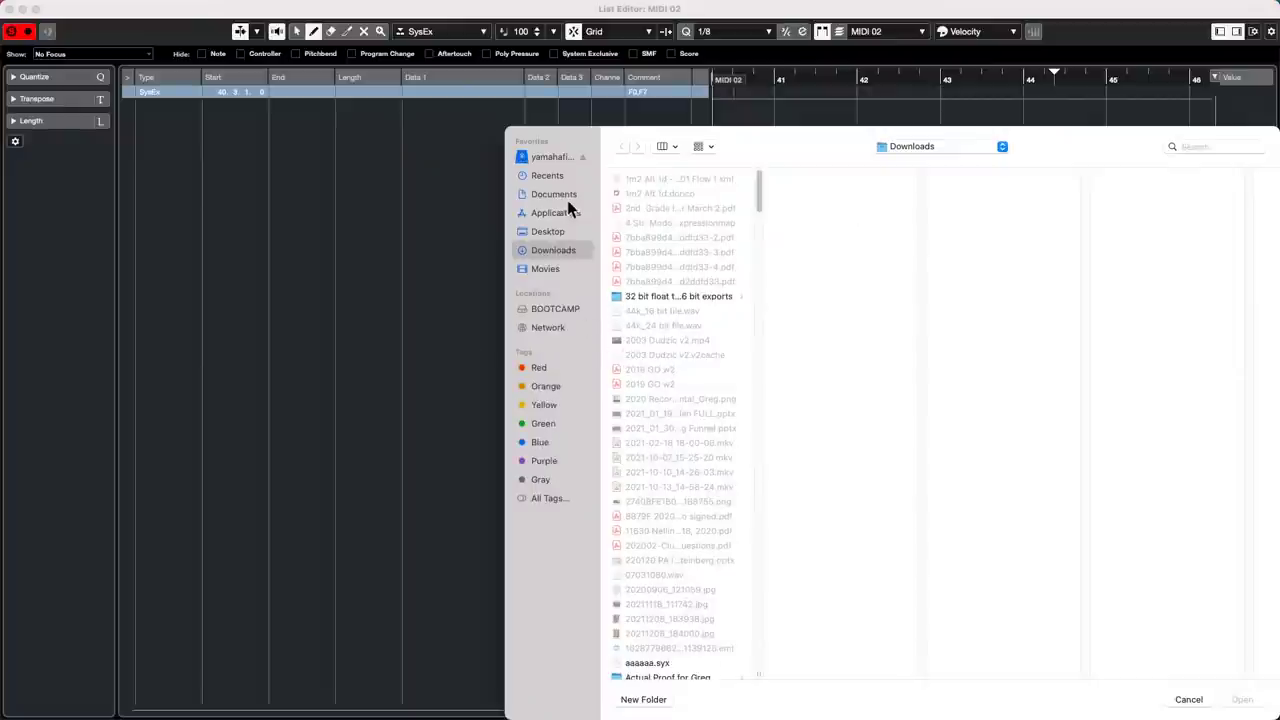
pyautogui.click(549, 233)
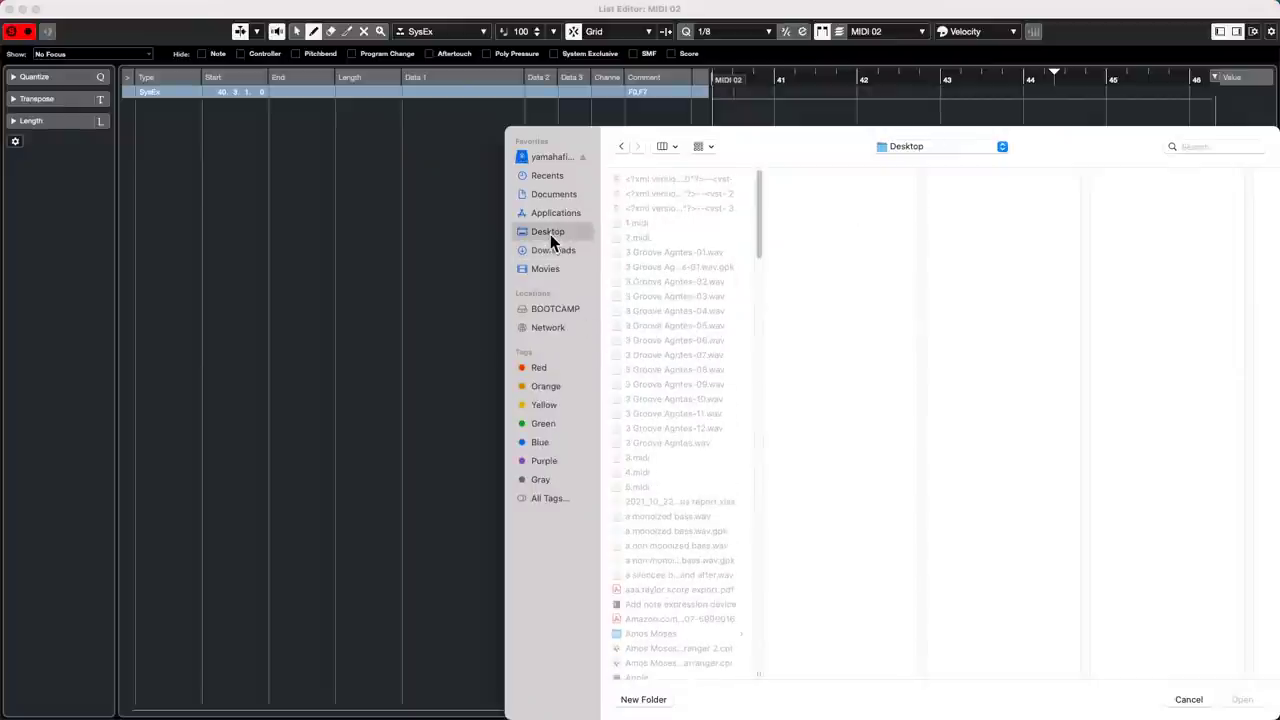
pyautogui.click(551, 250)
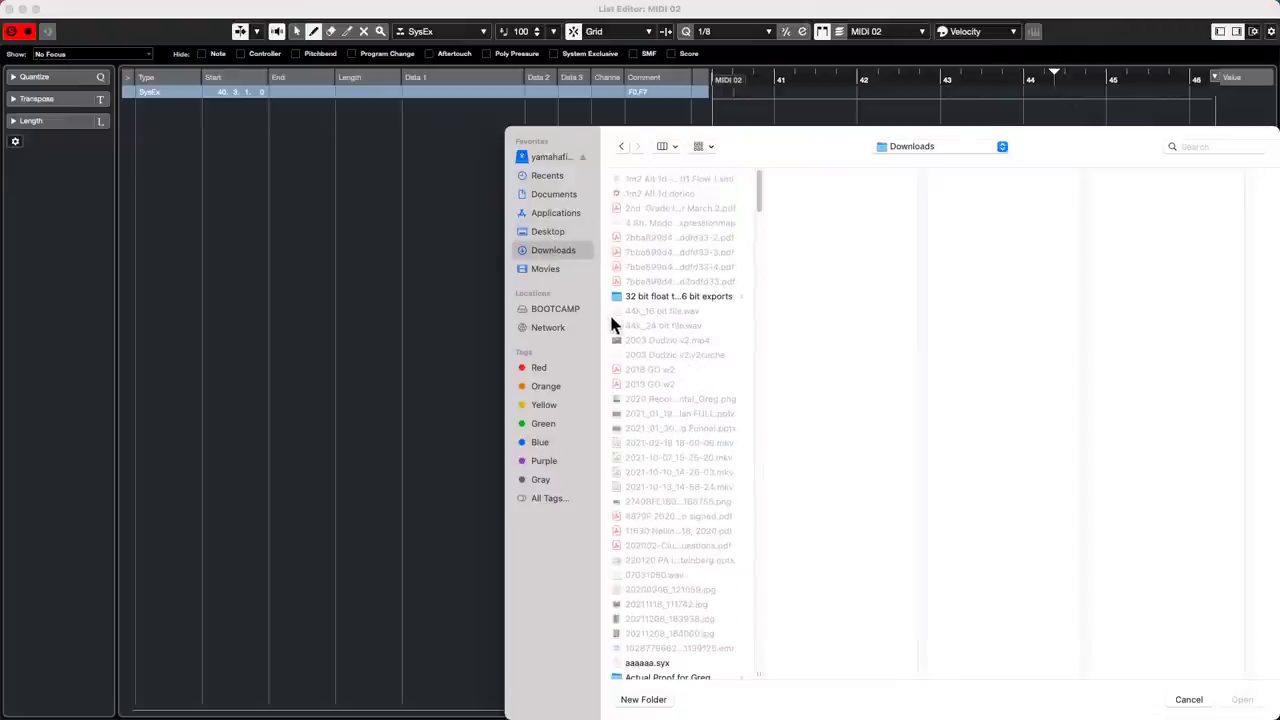
pyautogui.doubleClick(669, 663)
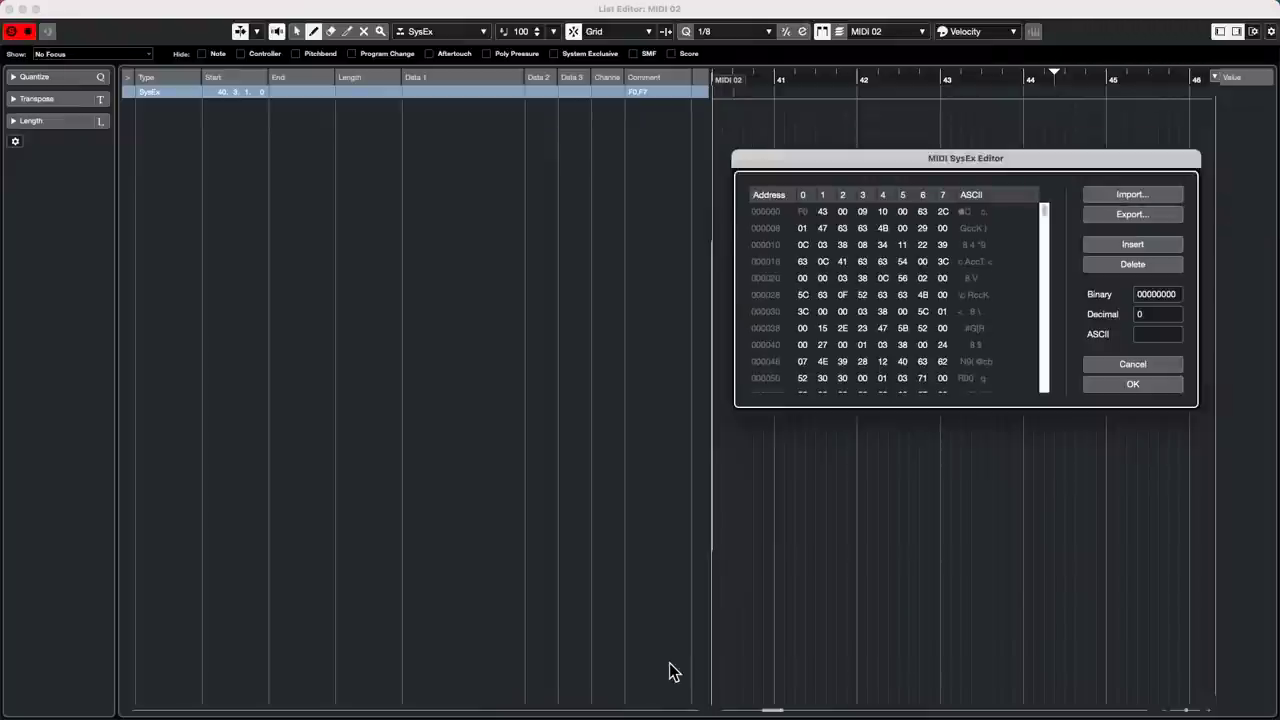
pyautogui.moveTo(1043, 212); pyautogui.dragTo(1060, 394)
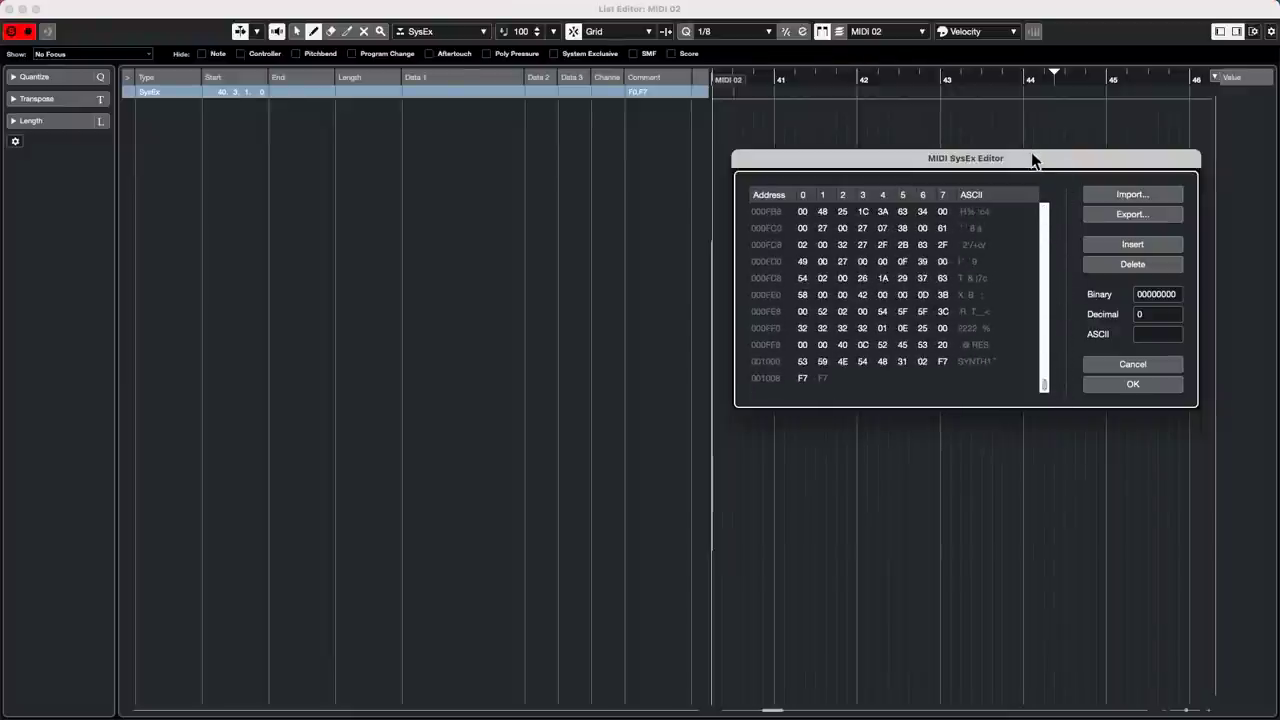
pyautogui.moveTo(1032, 155); pyautogui.dragTo(616, 58)
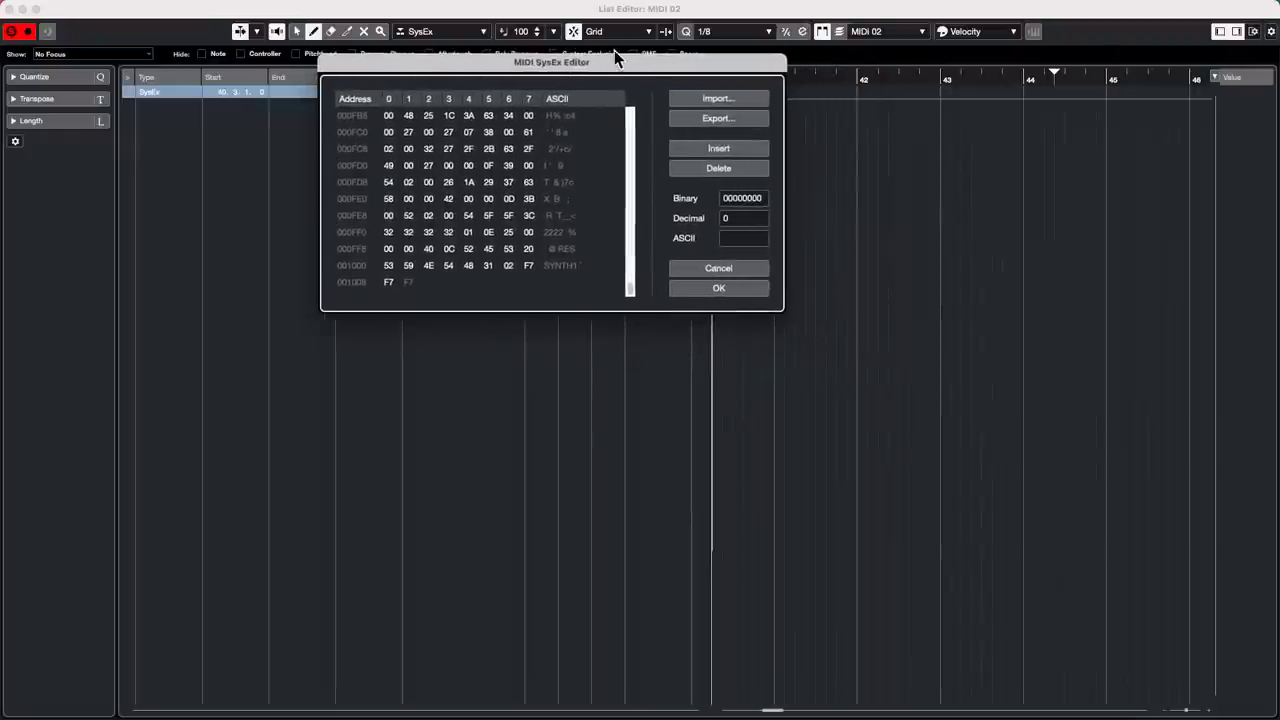
pyautogui.click(719, 288)
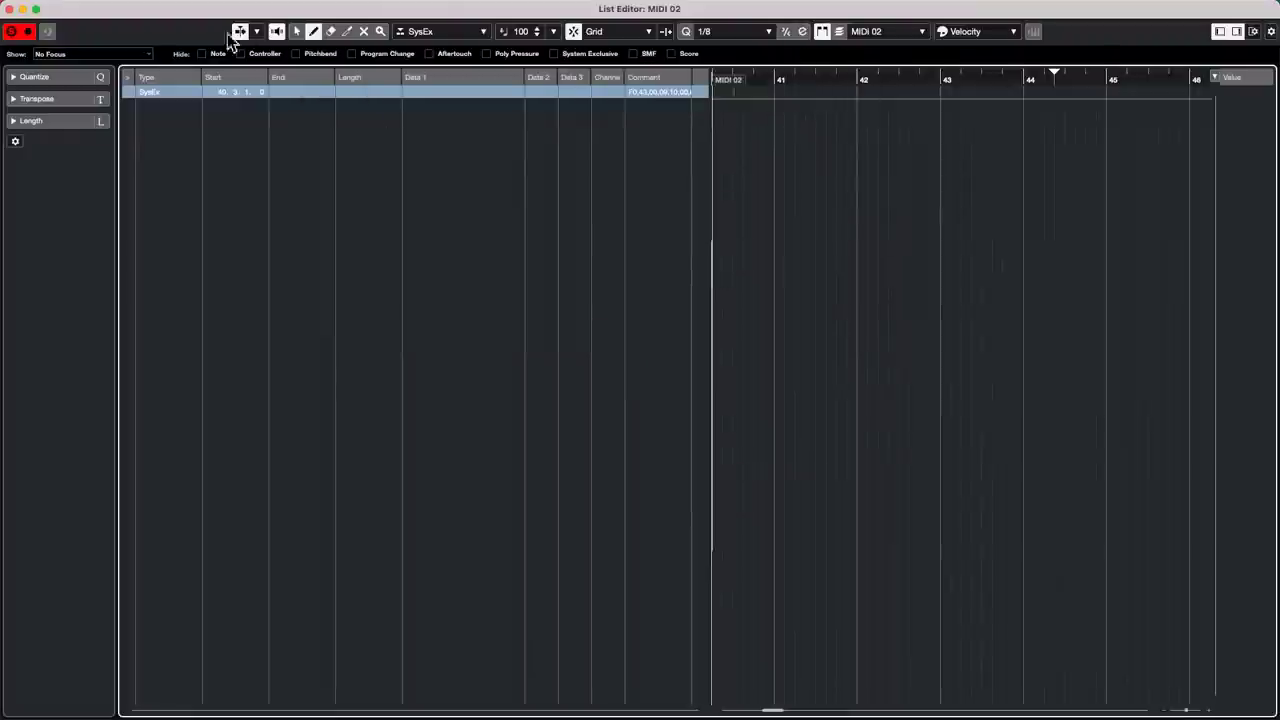
# Step: Close the List Editor and move the MIDI 02 part to start at 40.1.1.0
pyautogui.click(12, 8)
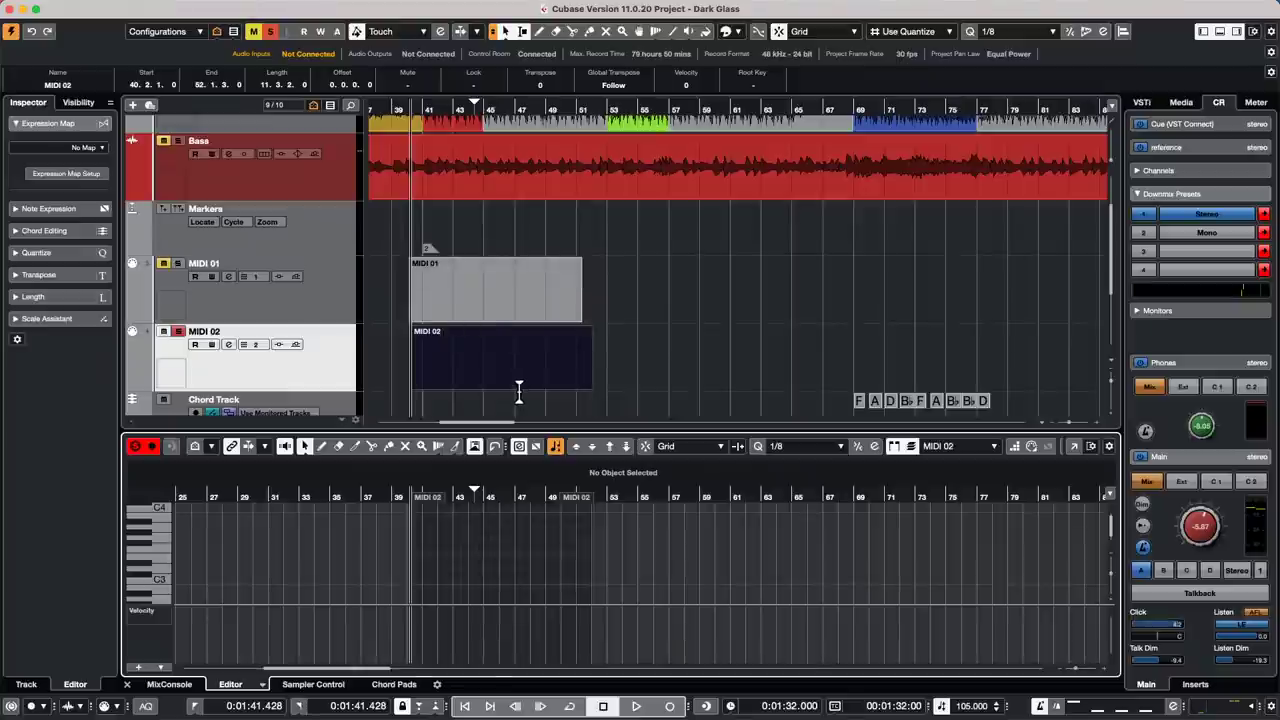
pyautogui.moveTo(514, 379); pyautogui.dragTo(509, 379)
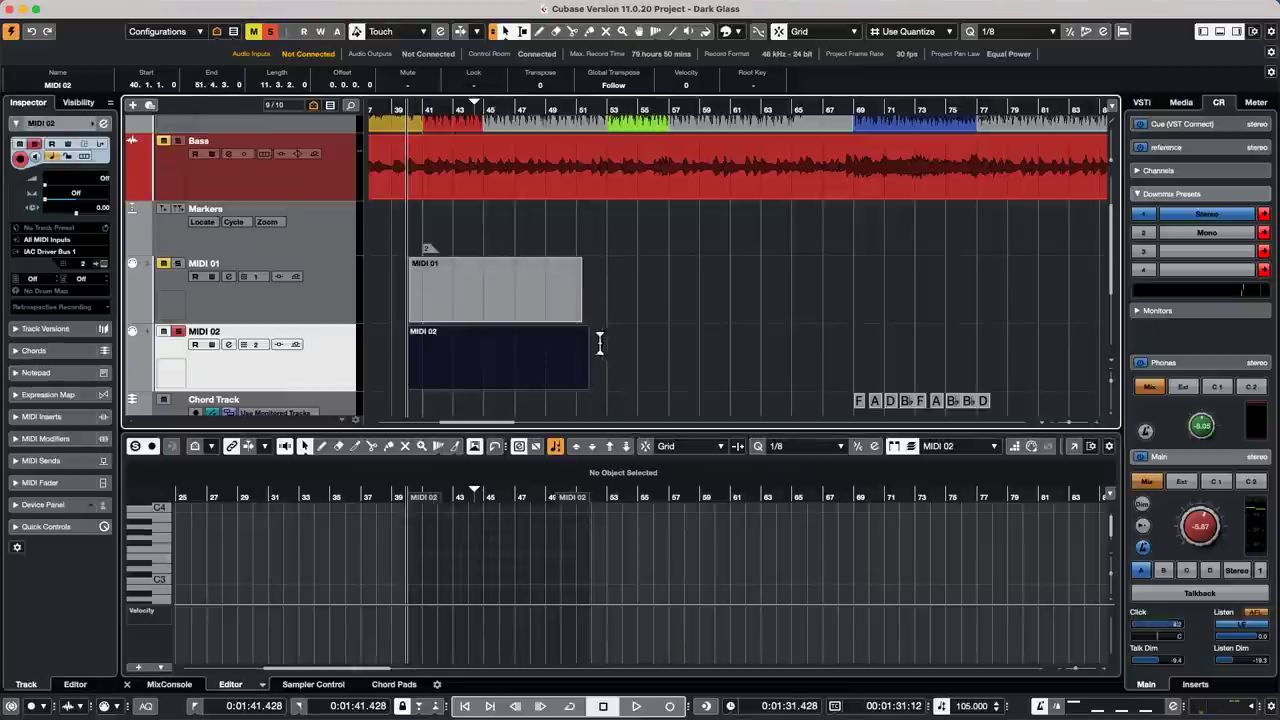
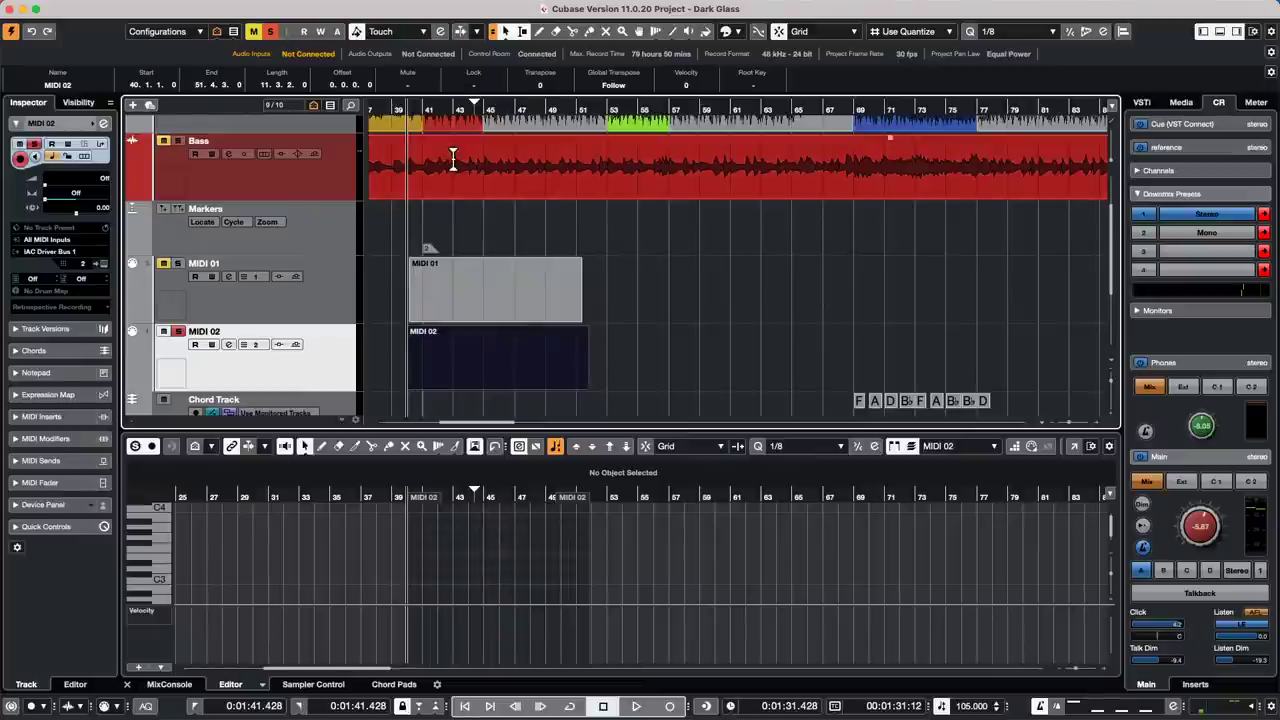
# Step: Add 25 stereo audio tracks routed to Stereo Out below the Audio 01 track and look through them
pyautogui.scroll(-4, 306, 263)
pyautogui.rightClick(308, 331)
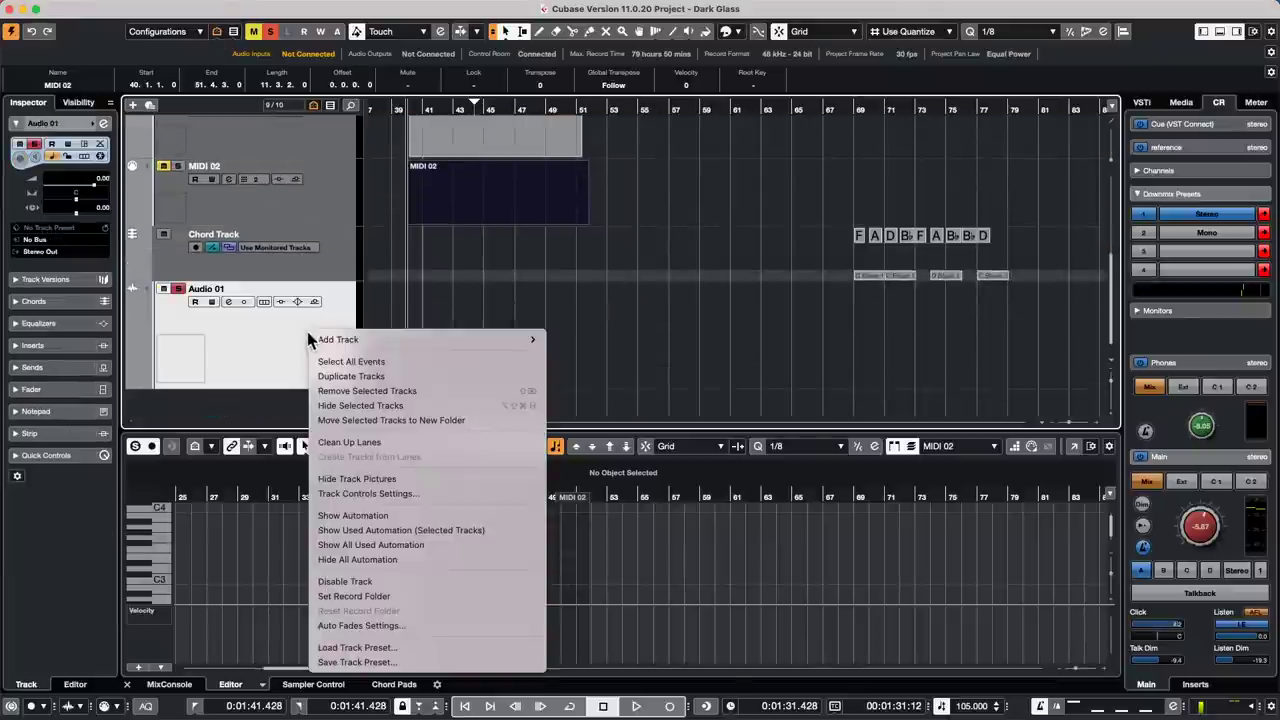
pyautogui.moveTo(372, 340)
pyautogui.click(666, 337)
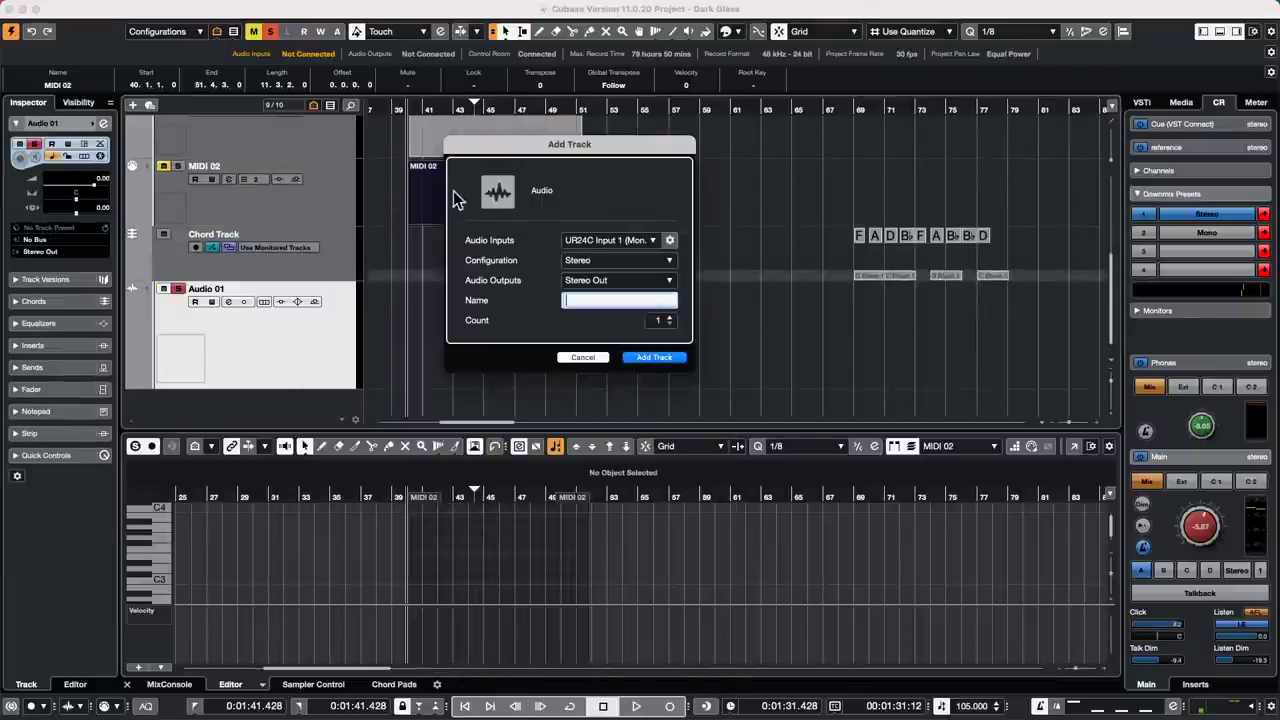
pyautogui.scroll(16, 668, 324)
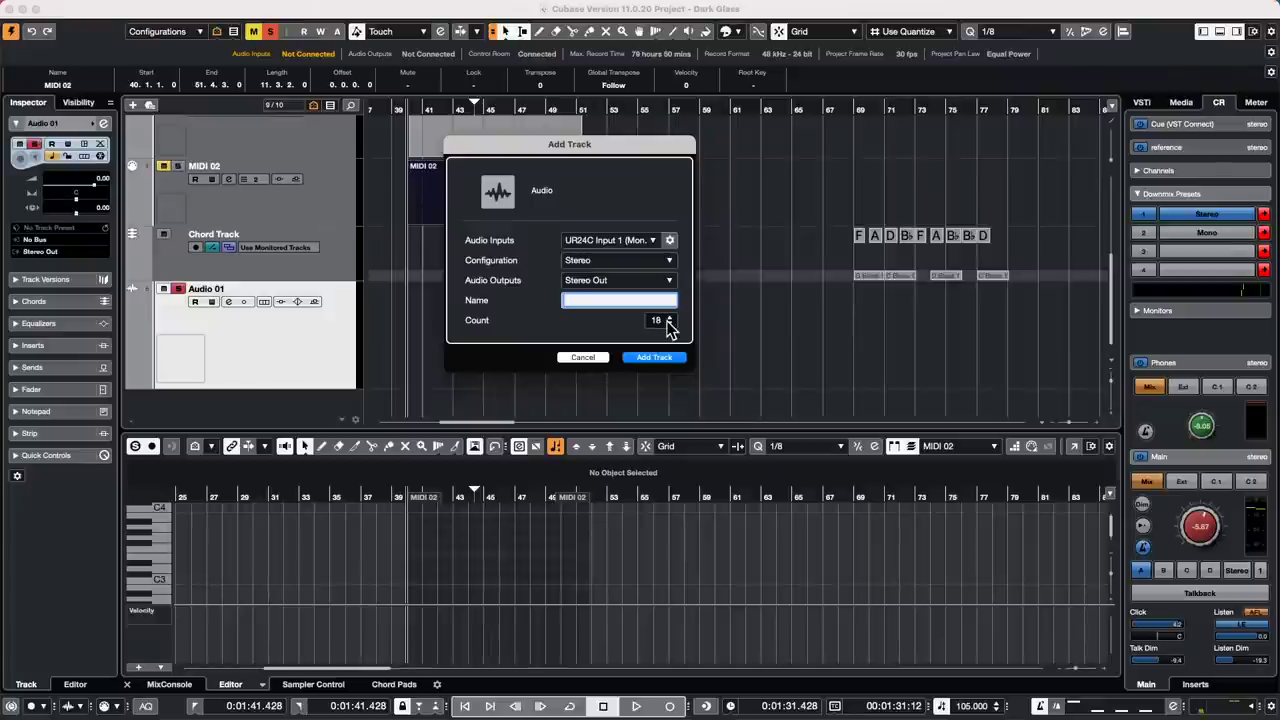
pyautogui.click(652, 357)
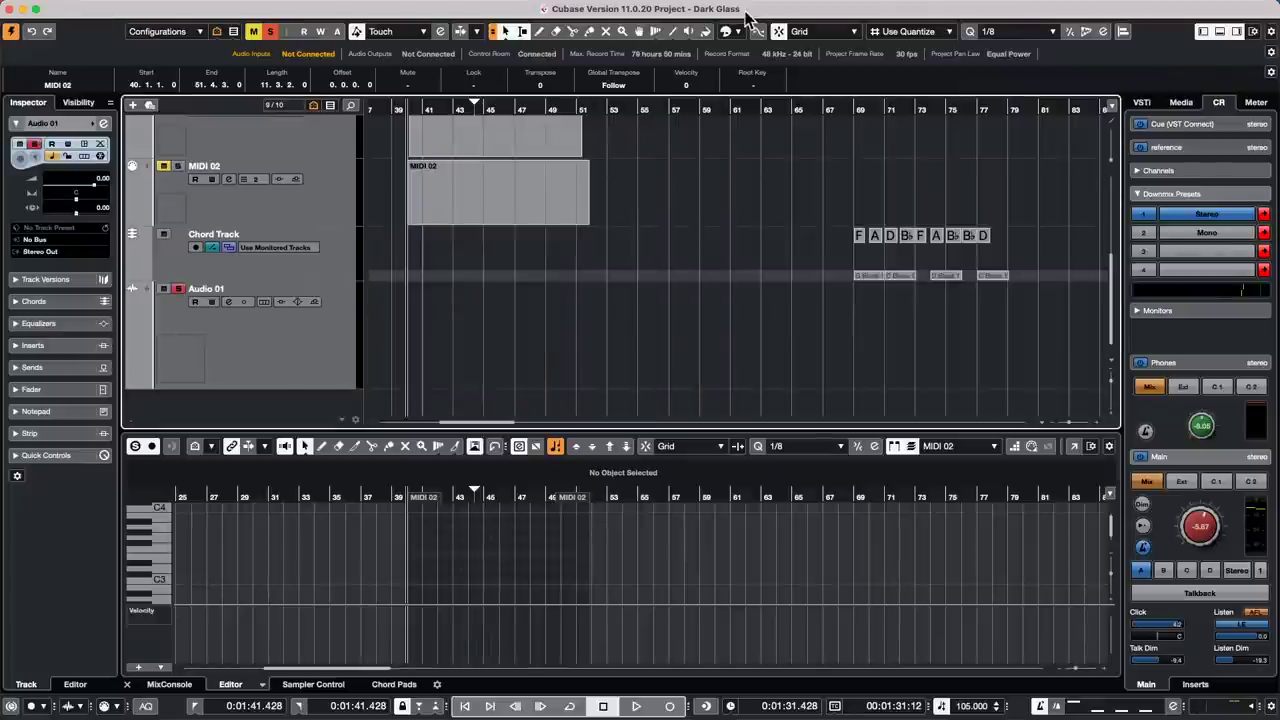
pyautogui.scroll(-10, 260, 230)
pyautogui.scroll(-5, 272, 230)
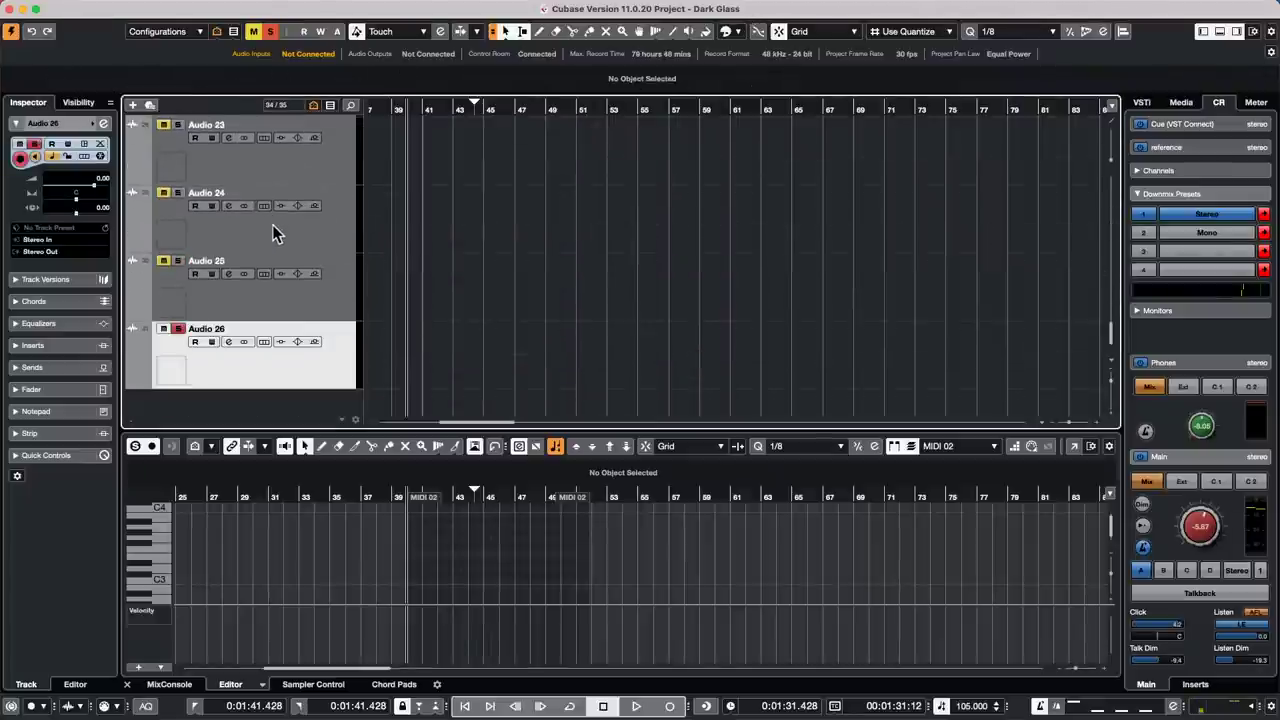
pyautogui.scroll(8, 273, 230)
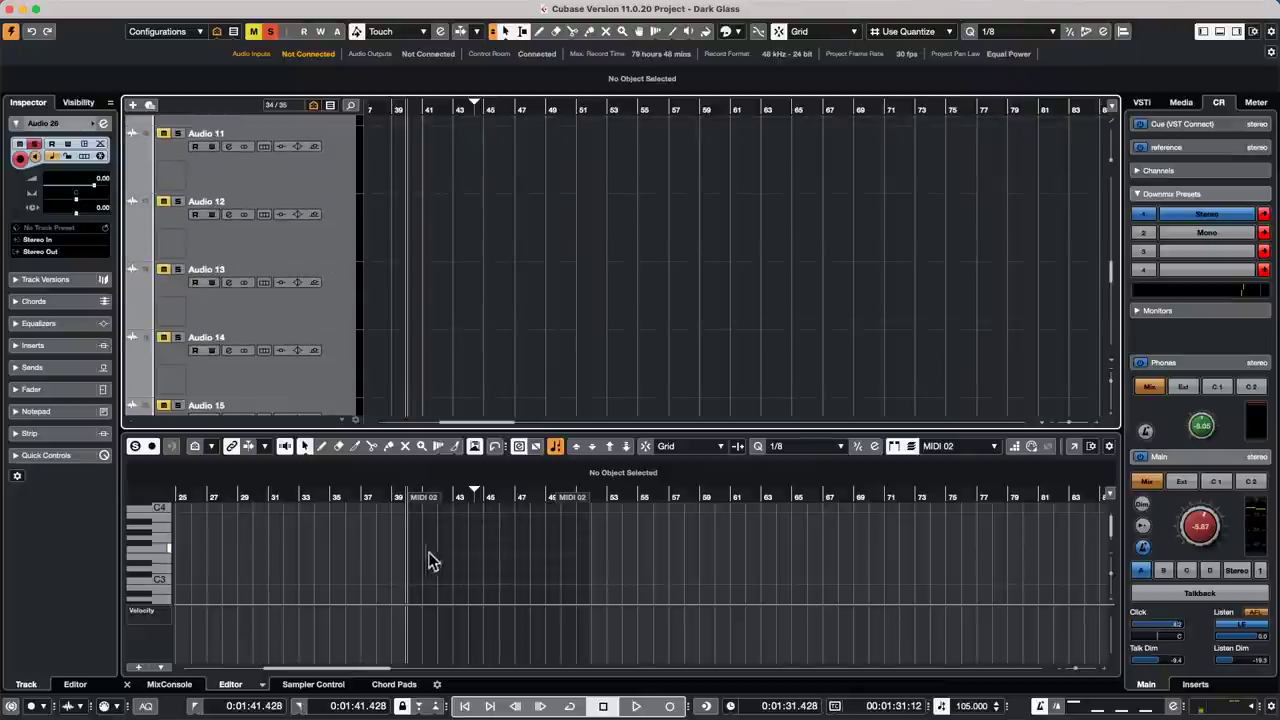
# Step: Show the MixConsole in the lower zone and select the Audio 01 track to bring its channel into view
pyautogui.click(165, 688)
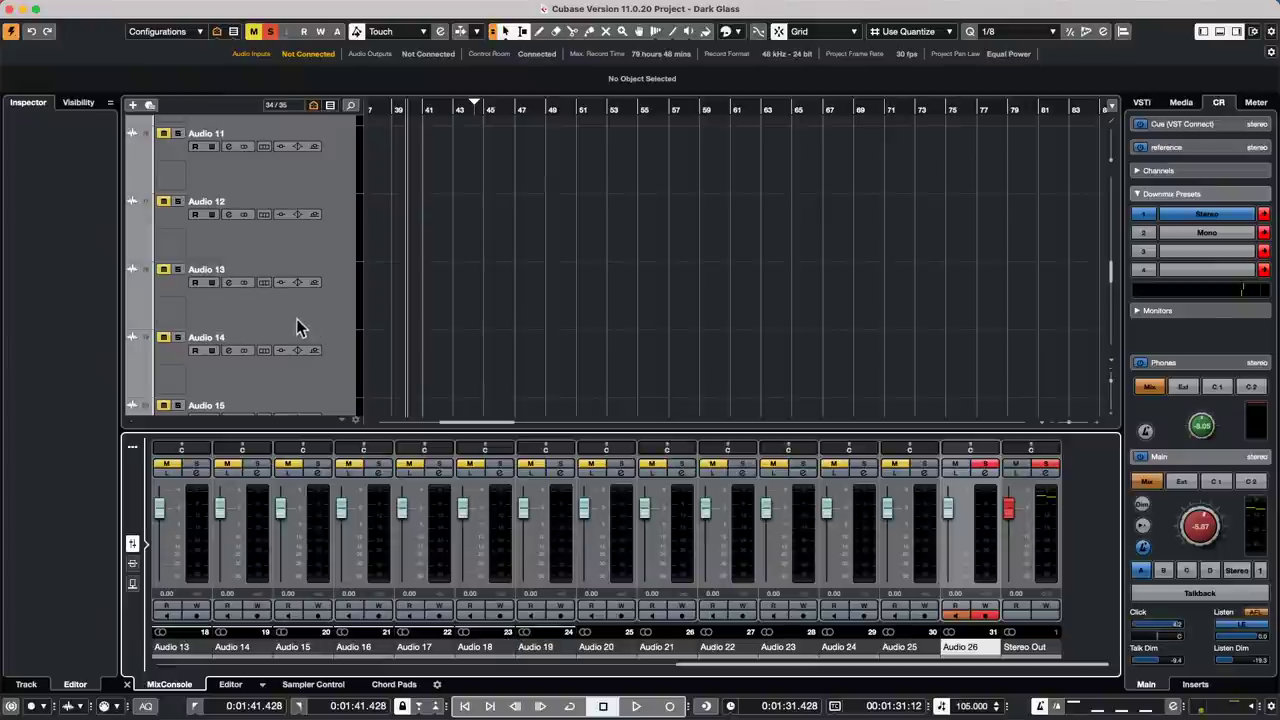
pyautogui.scroll(2, 297, 307)
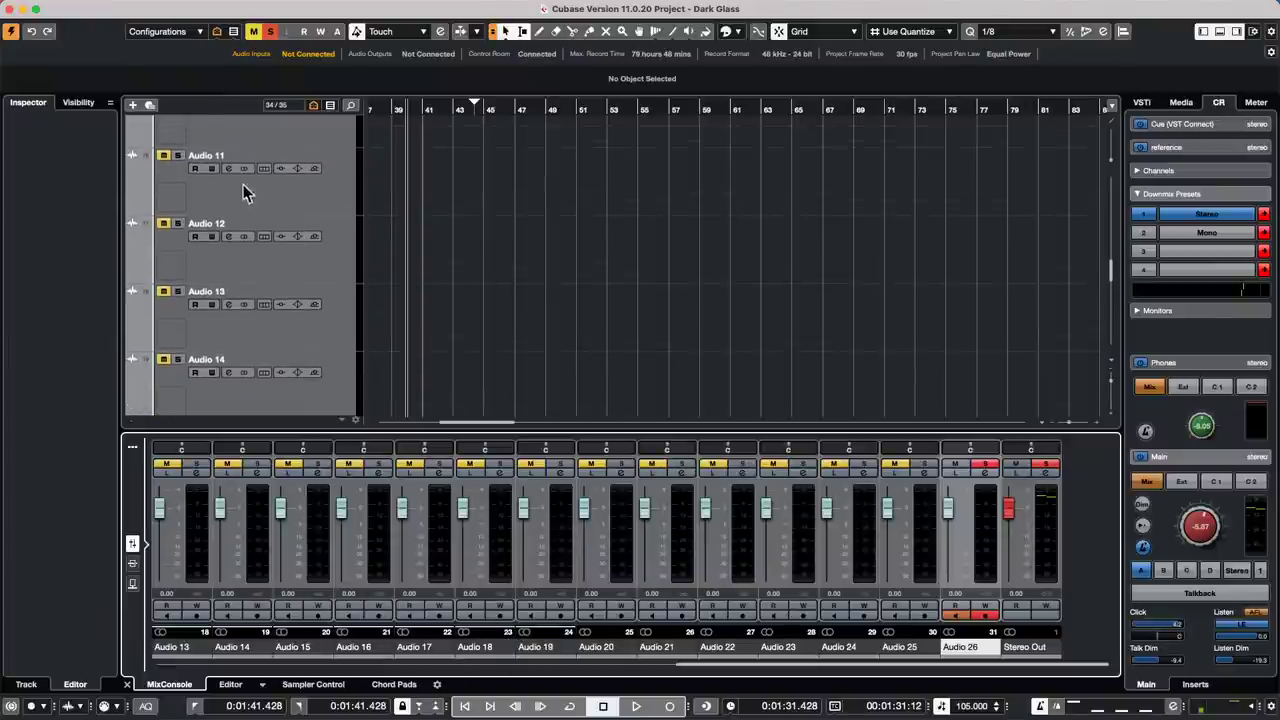
pyautogui.scroll(10, 245, 192)
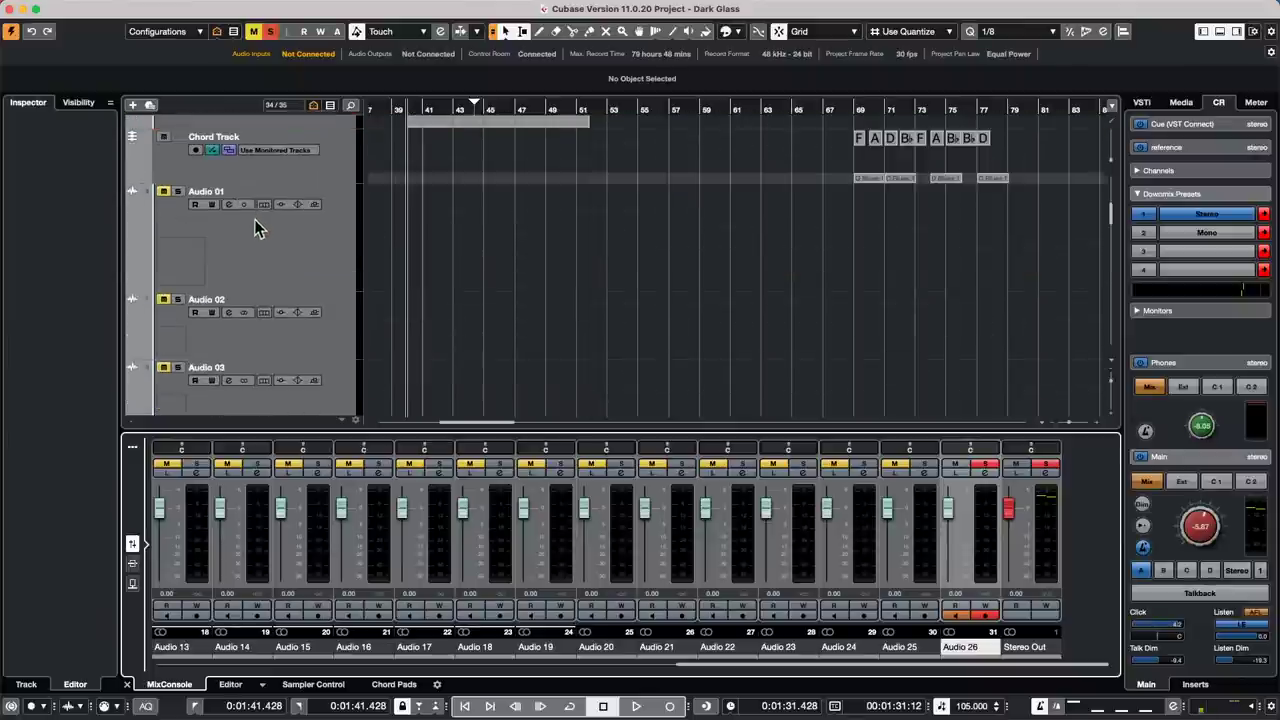
pyautogui.click(306, 262)
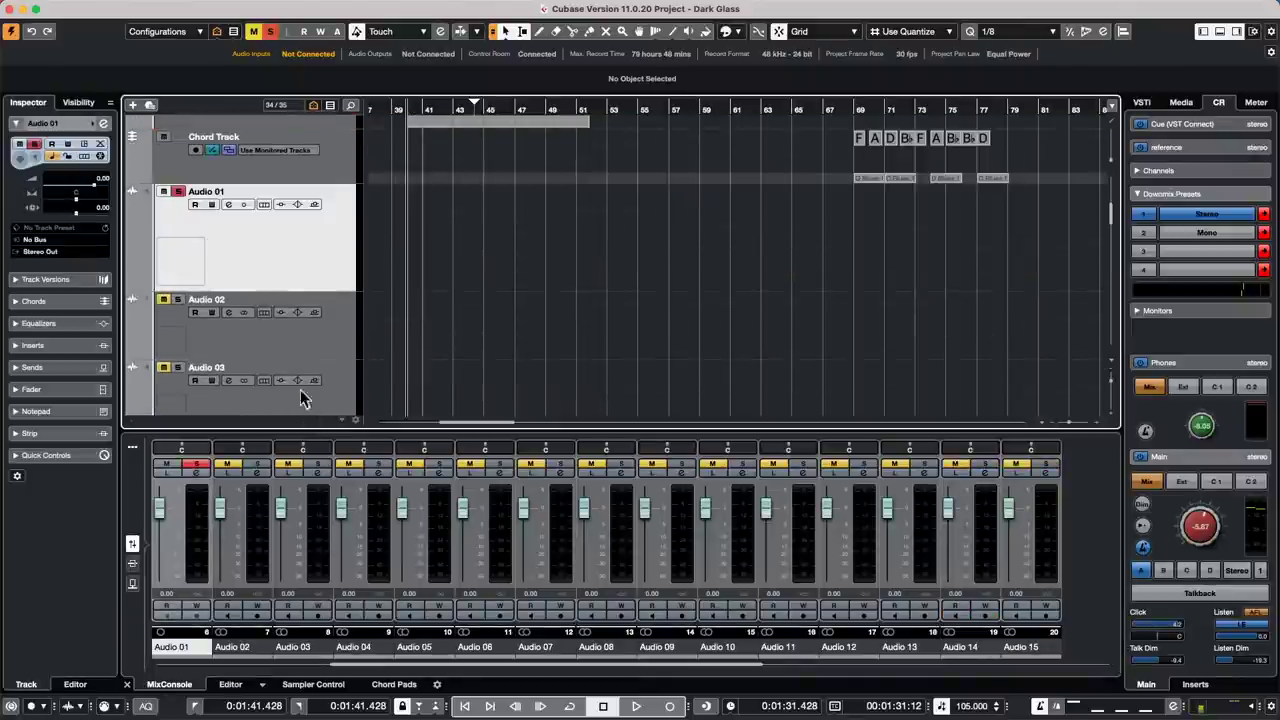
# Step: Select the tracks Audio 08 through Audio 12 and remove them from the project
pyautogui.scroll(-5, 303, 353)
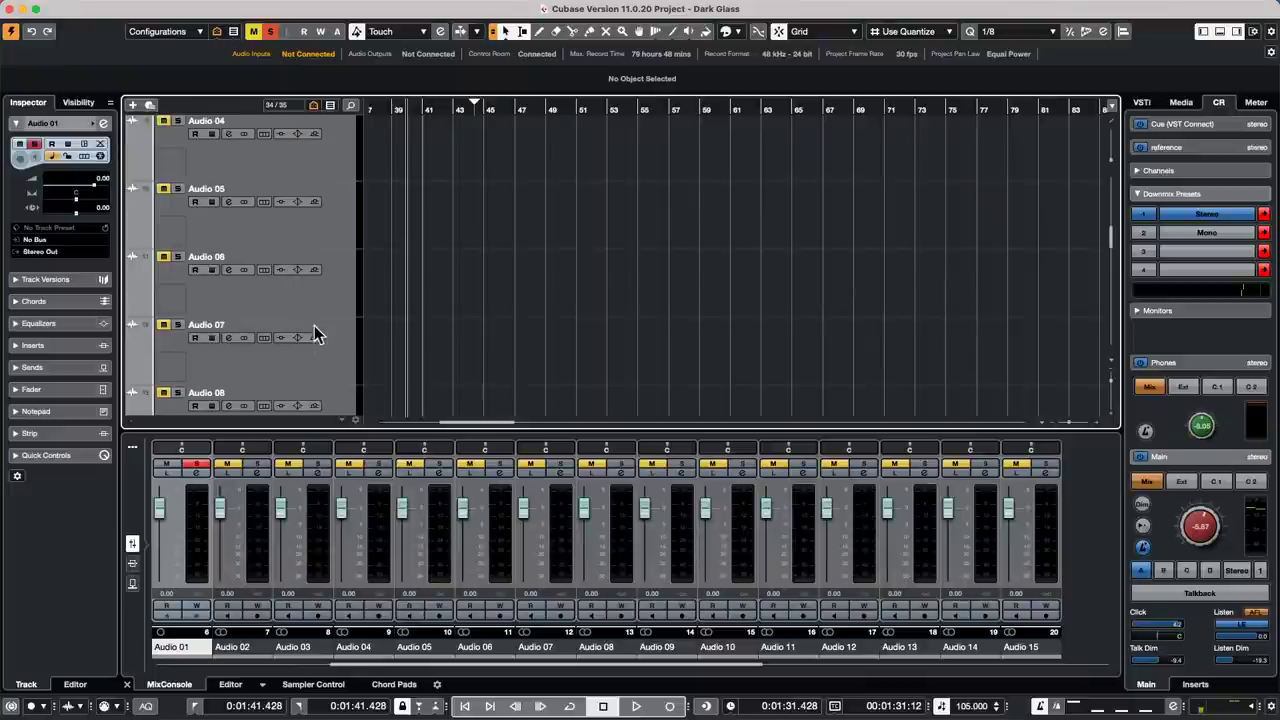
pyautogui.click(338, 402)
pyautogui.scroll(-7, 336, 380)
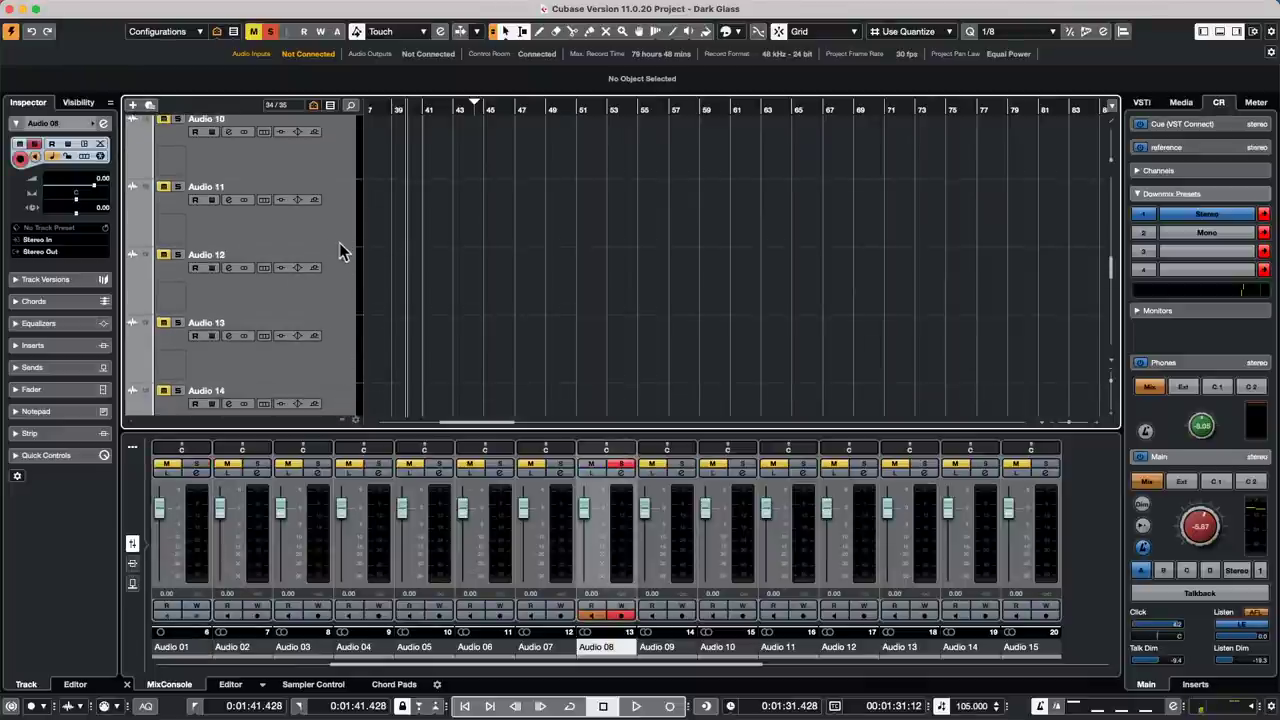
pyautogui.rightClick(332, 279)
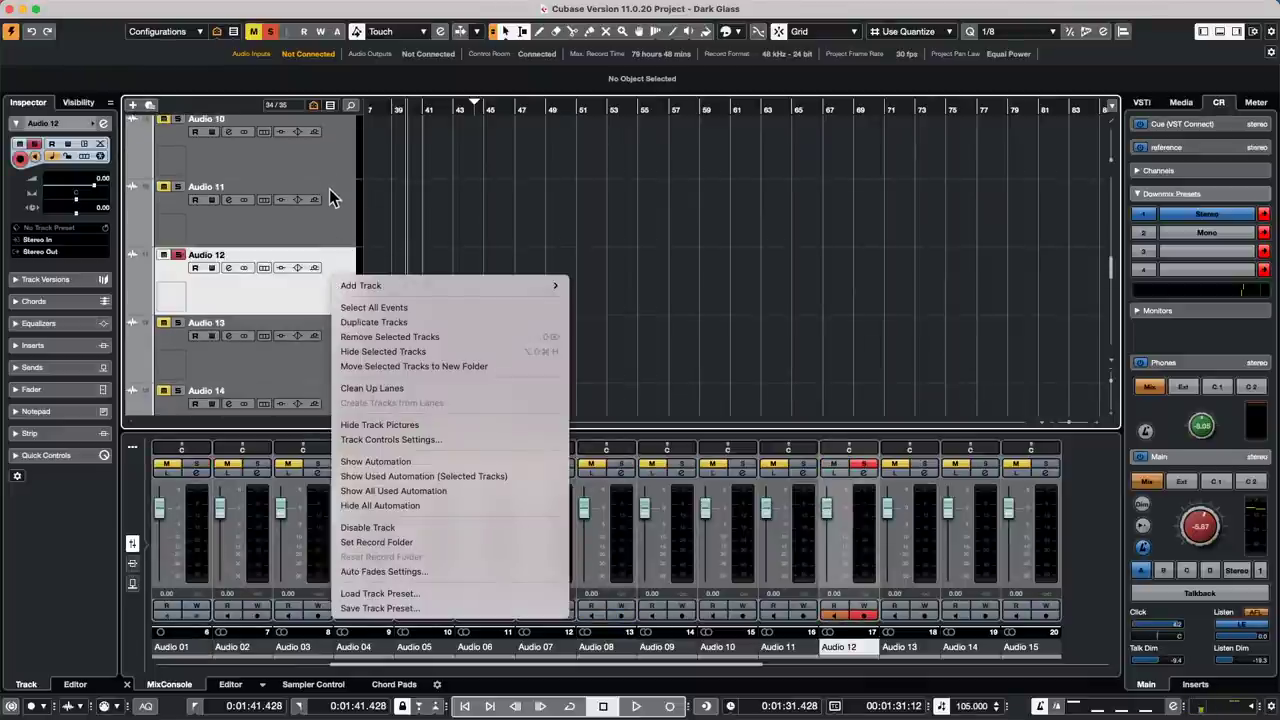
pyautogui.click(326, 275)
pyautogui.scroll(2, 315, 280)
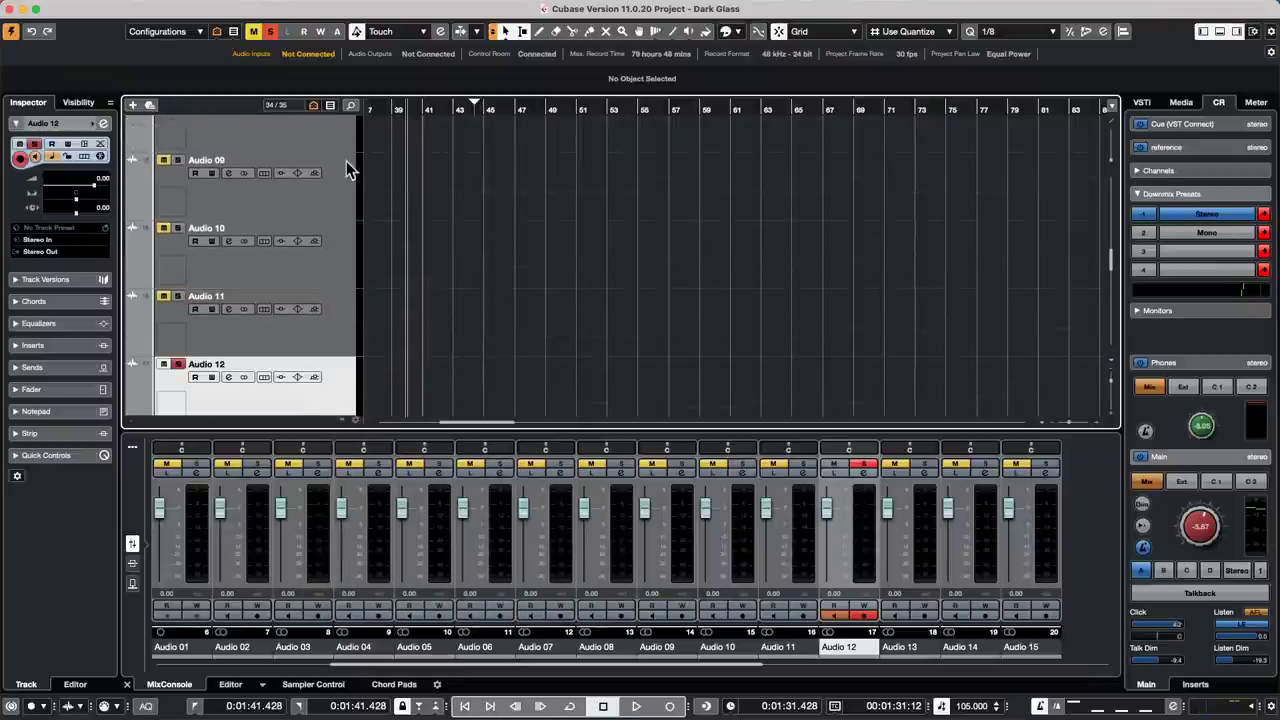
pyautogui.keyDown('shift'); pyautogui.click(321, 135); pyautogui.keyUp('shift')
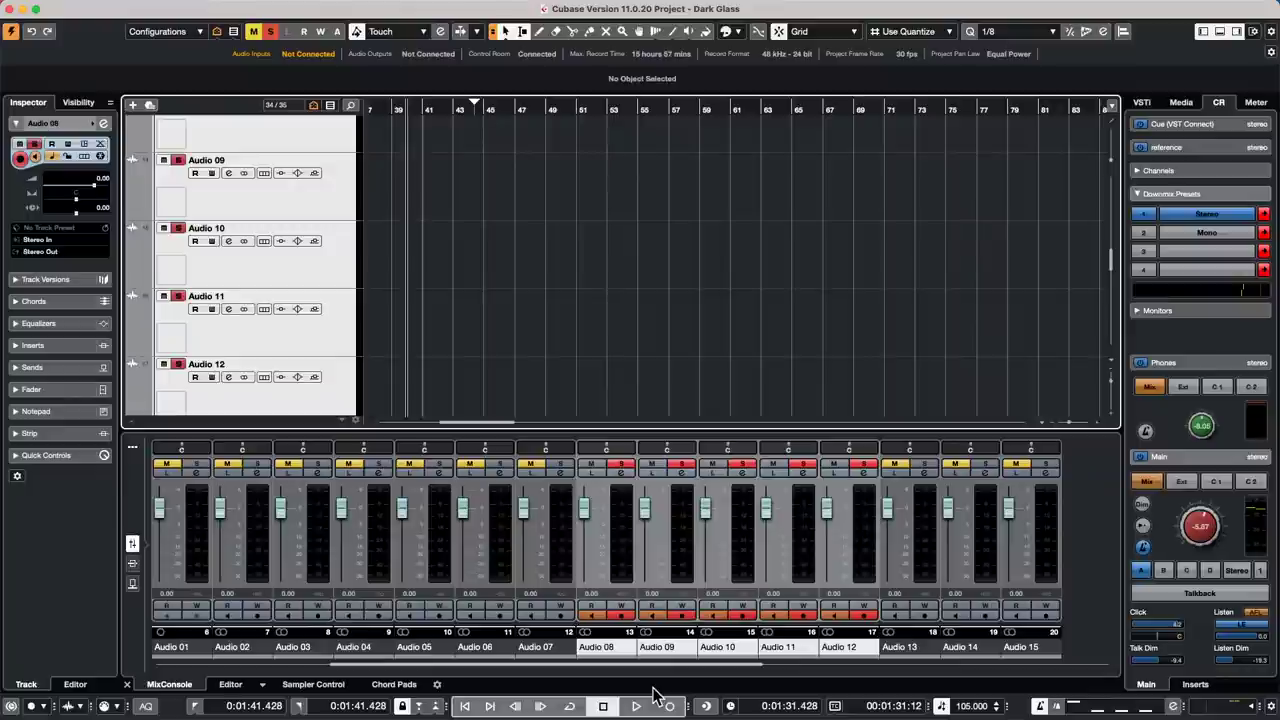
pyautogui.rightClick(246, 205)
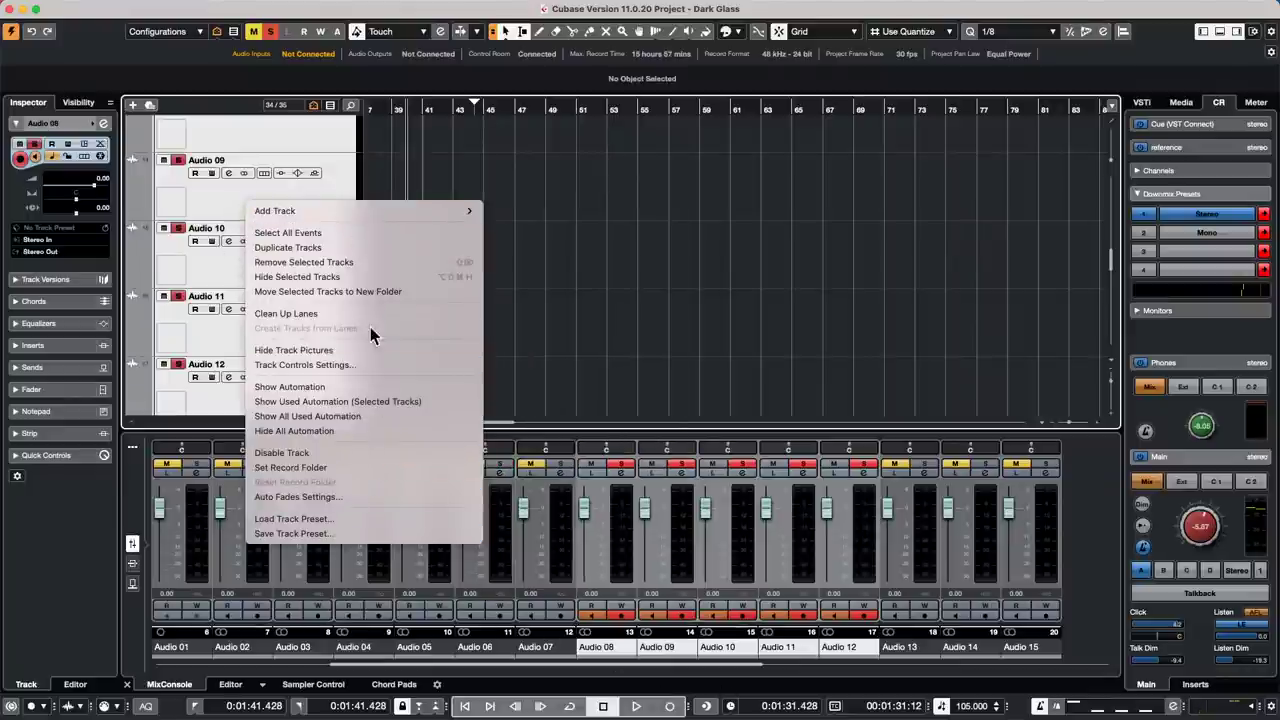
pyautogui.press('Up')
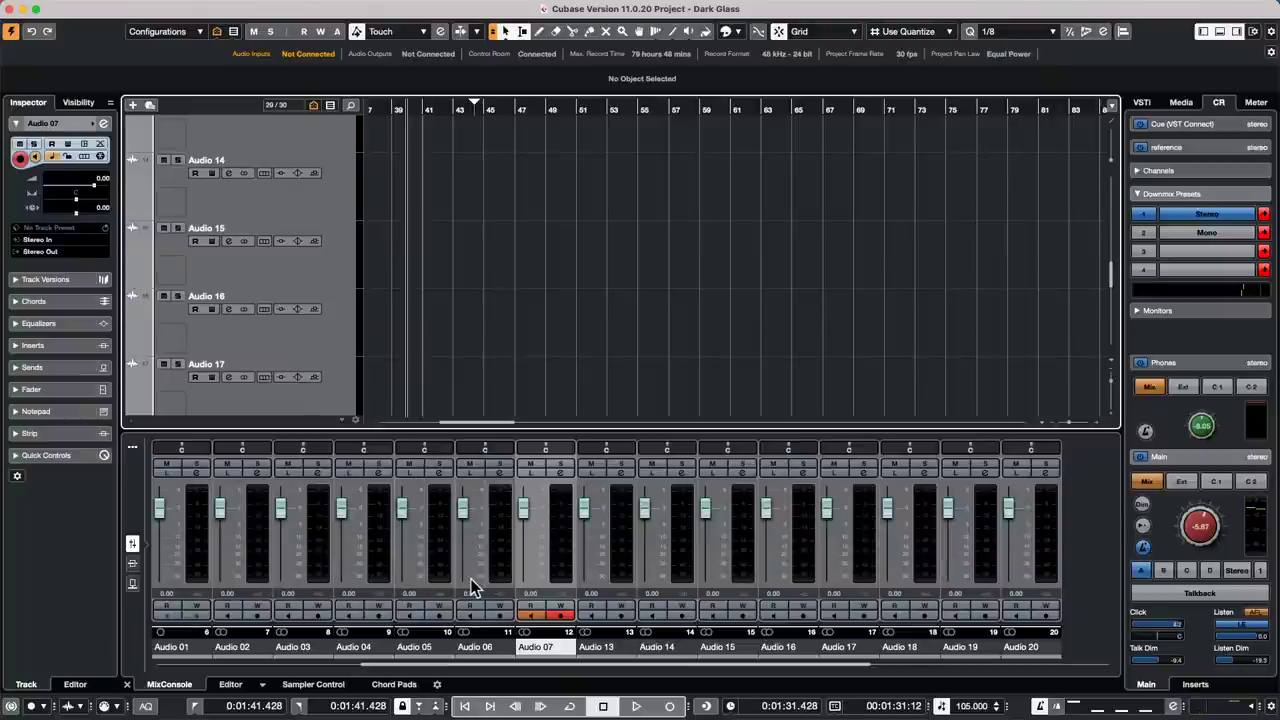
# Step: Review the MIDI Port Setup and Mackie Control pages in Studio Setup, including which MIDI inputs are included in All MIDI
pyautogui.moveTo(470, 712)
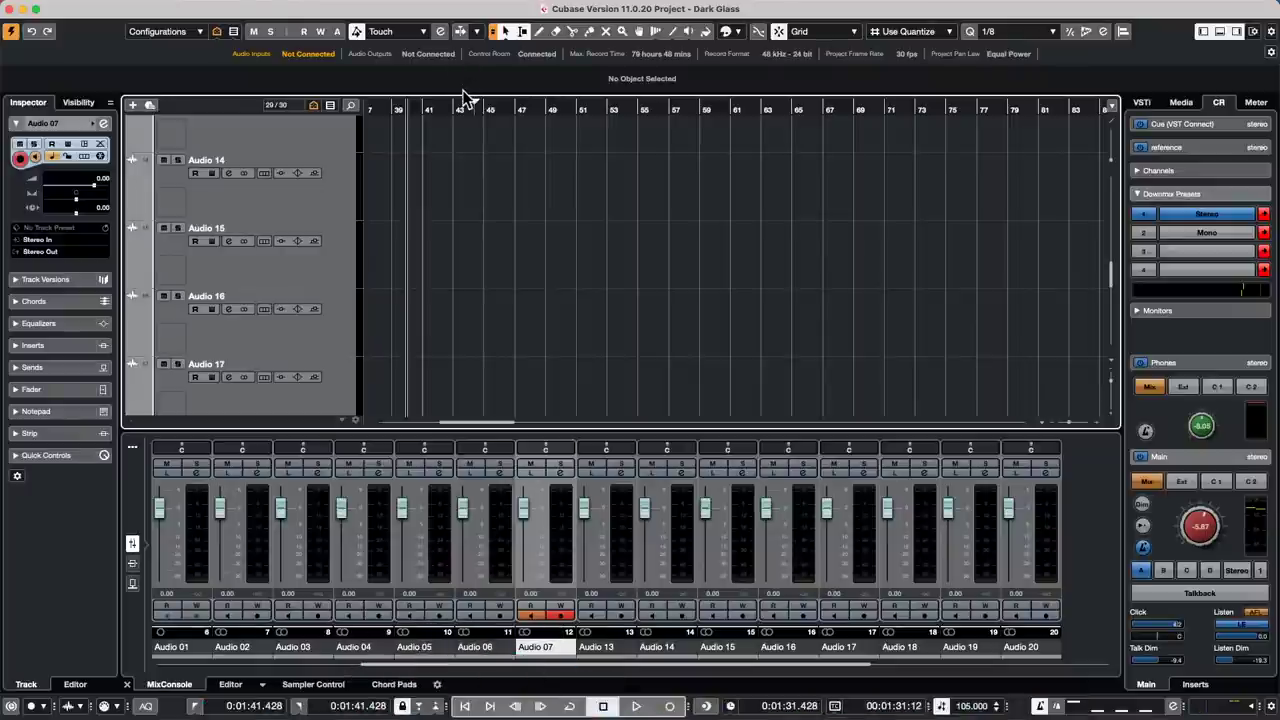
pyautogui.click(449, 8)
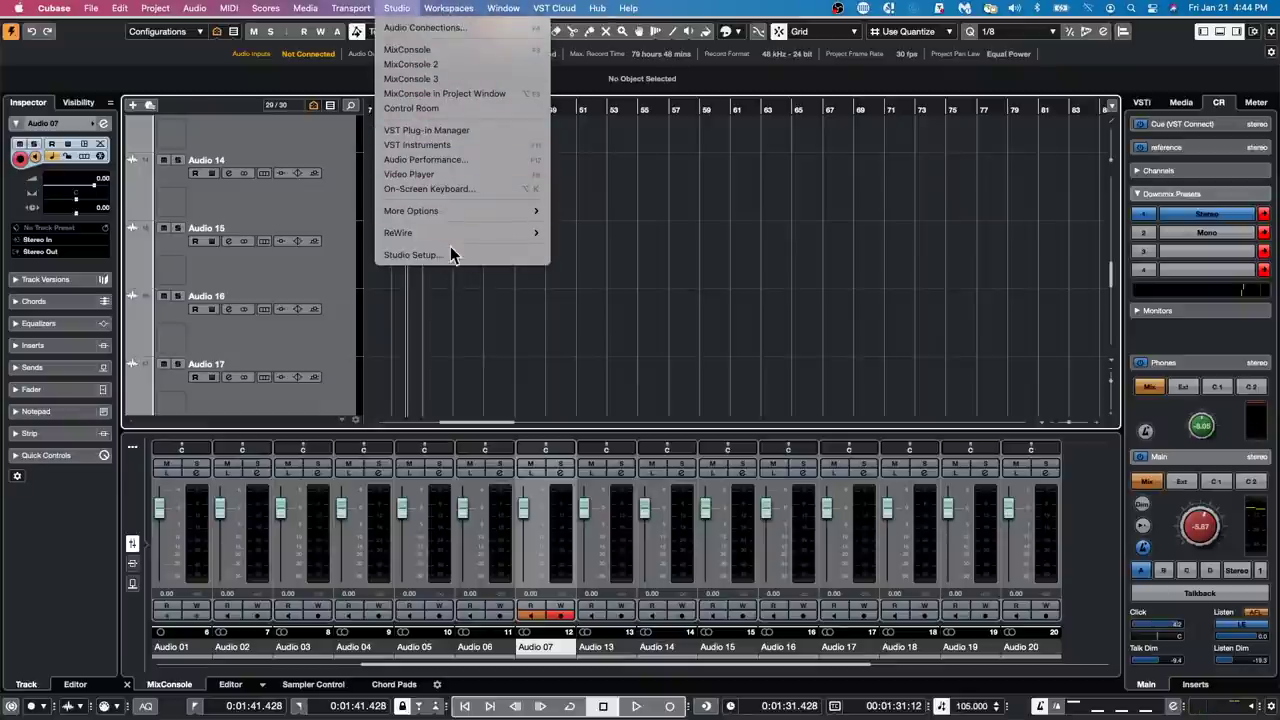
pyautogui.click(450, 256)
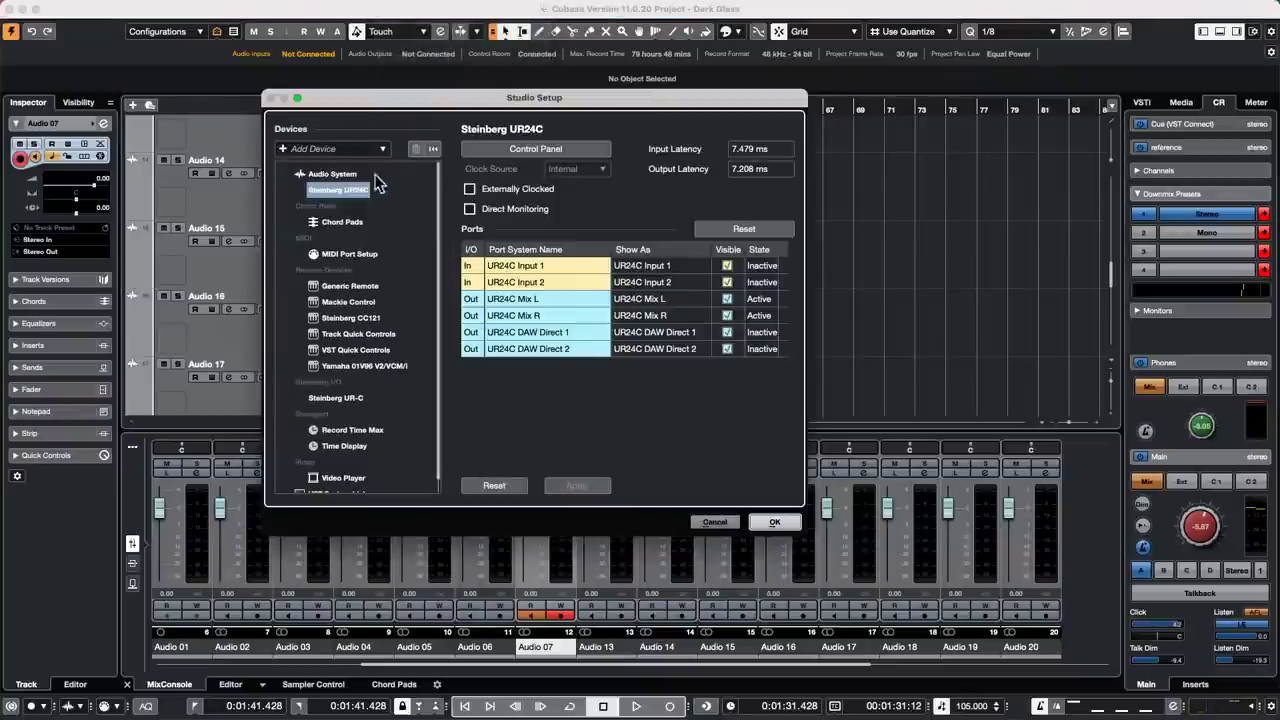
pyautogui.click(360, 254)
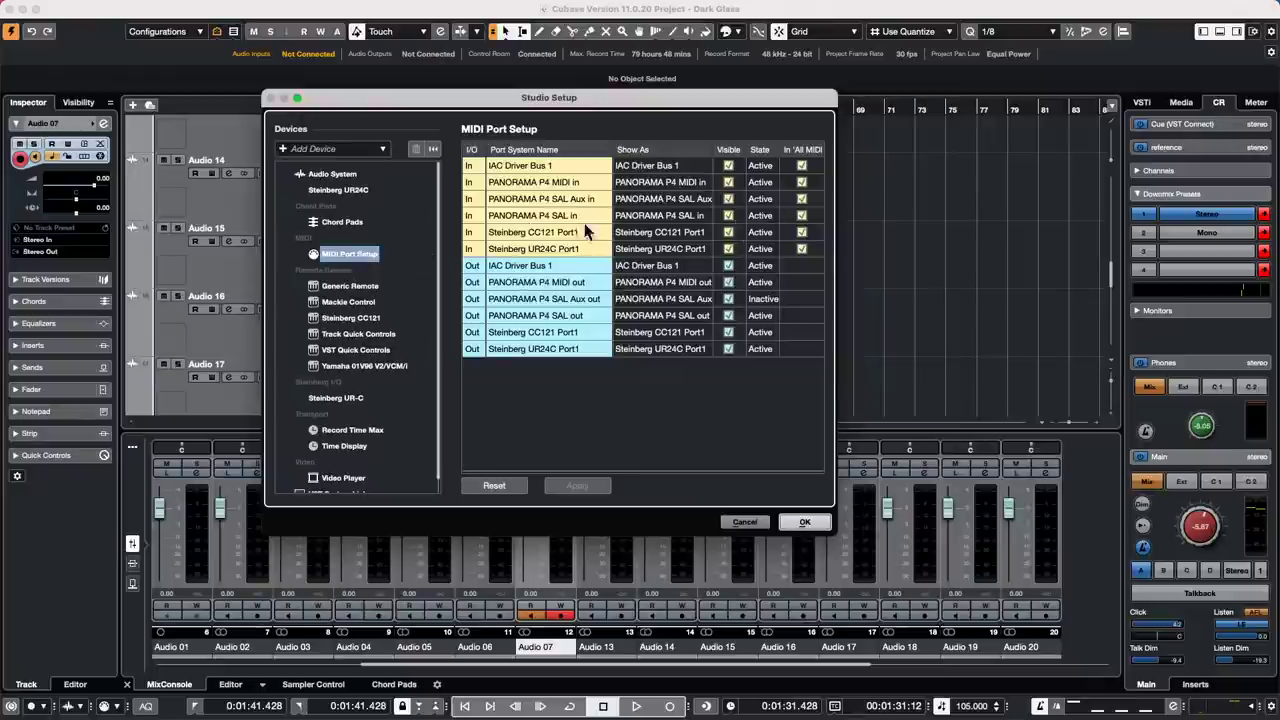
pyautogui.click(355, 302)
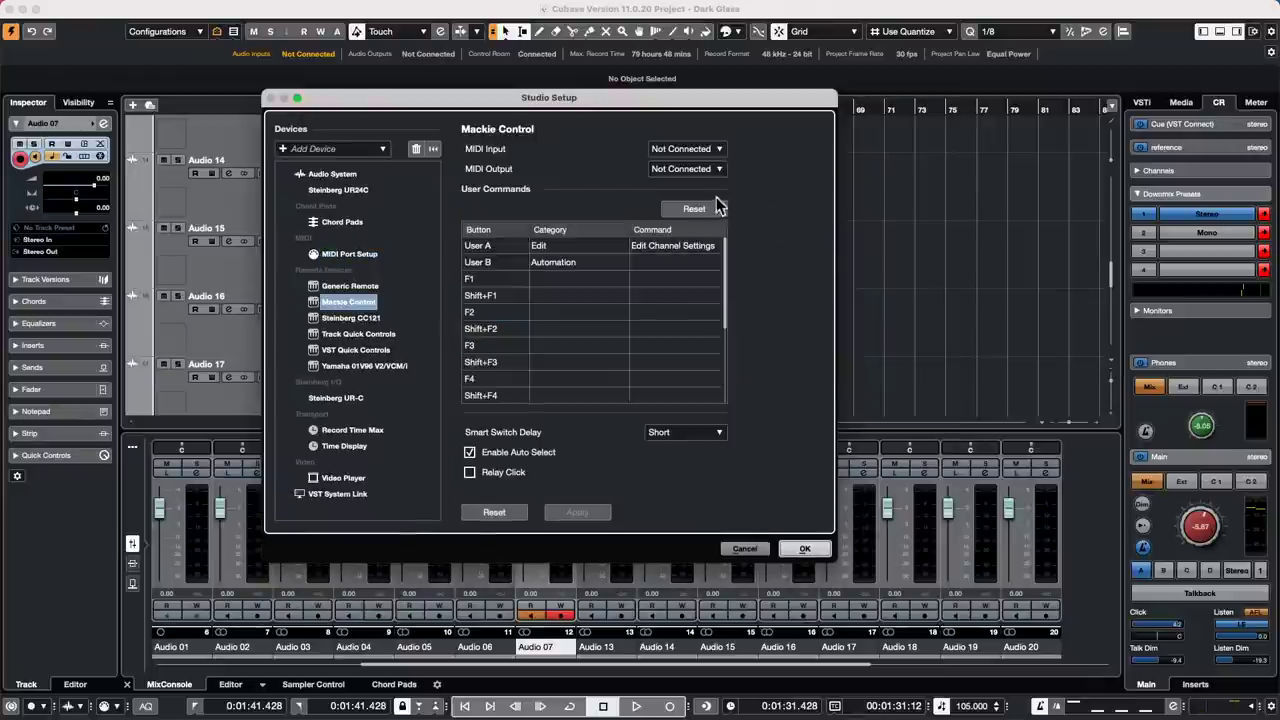
pyautogui.click(346, 256)
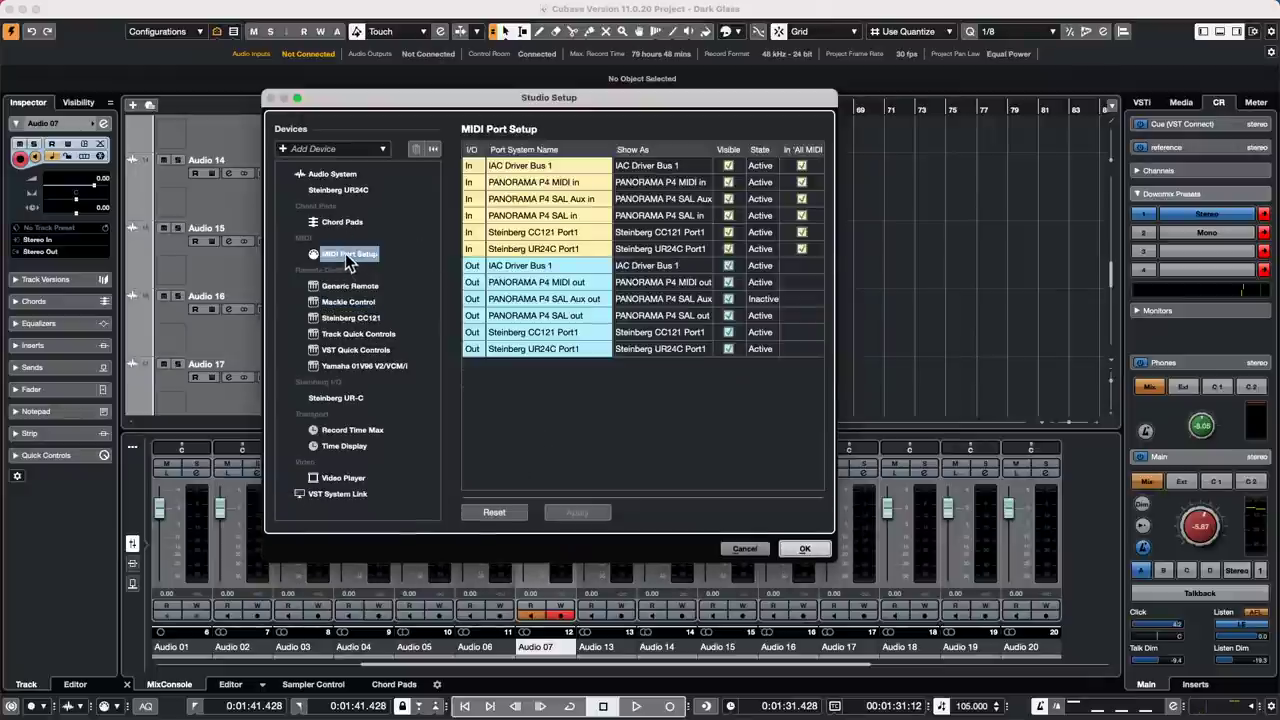
pyautogui.click(801, 165)
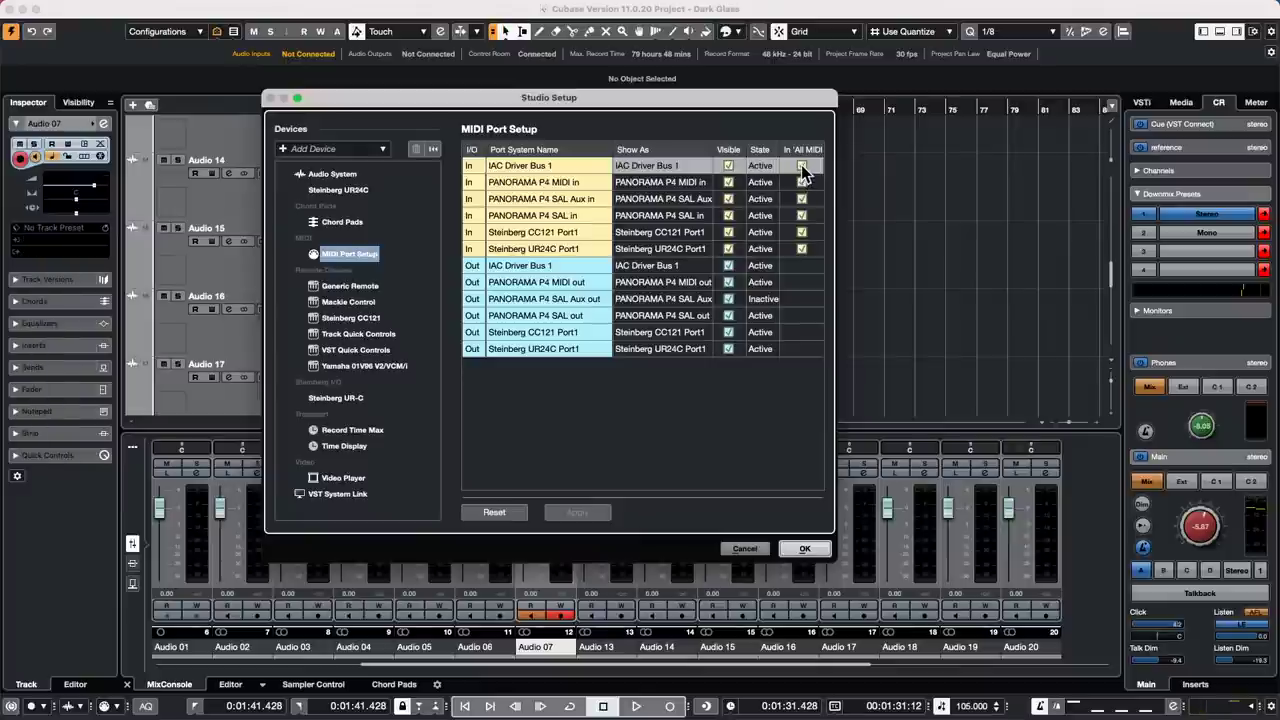
pyautogui.click(802, 182)
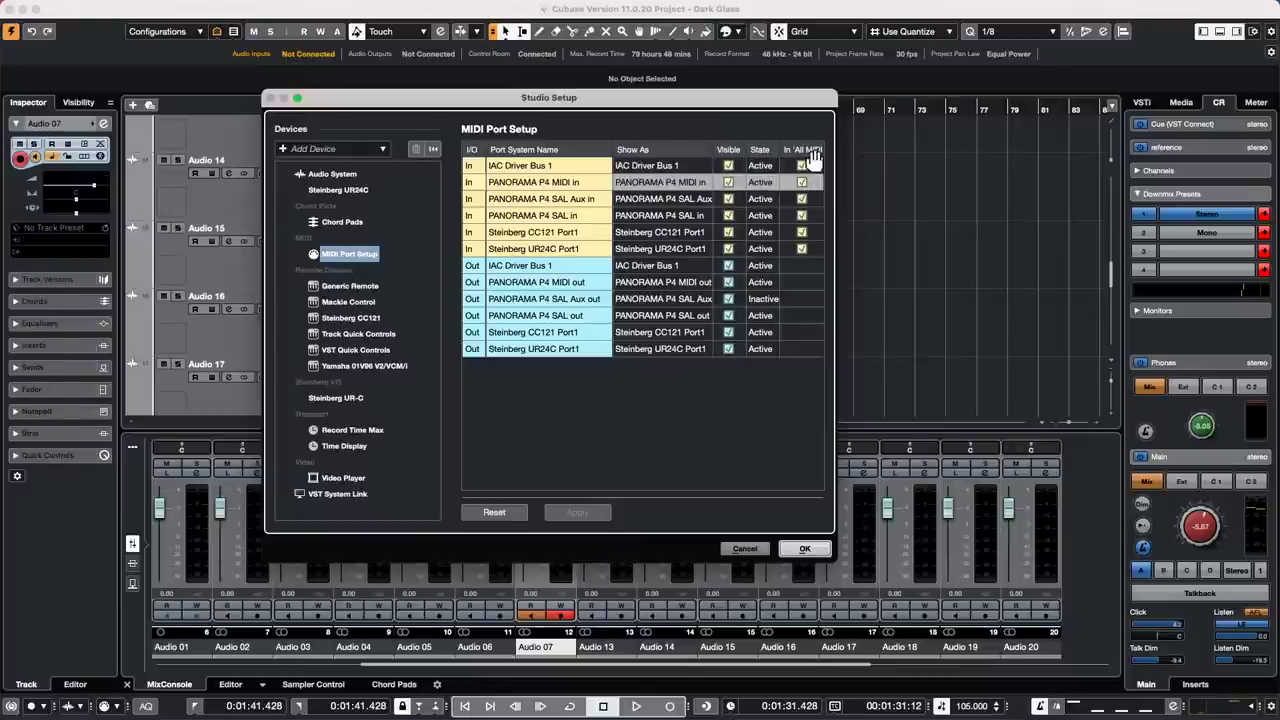
pyautogui.click(805, 549)
pyautogui.click(808, 547)
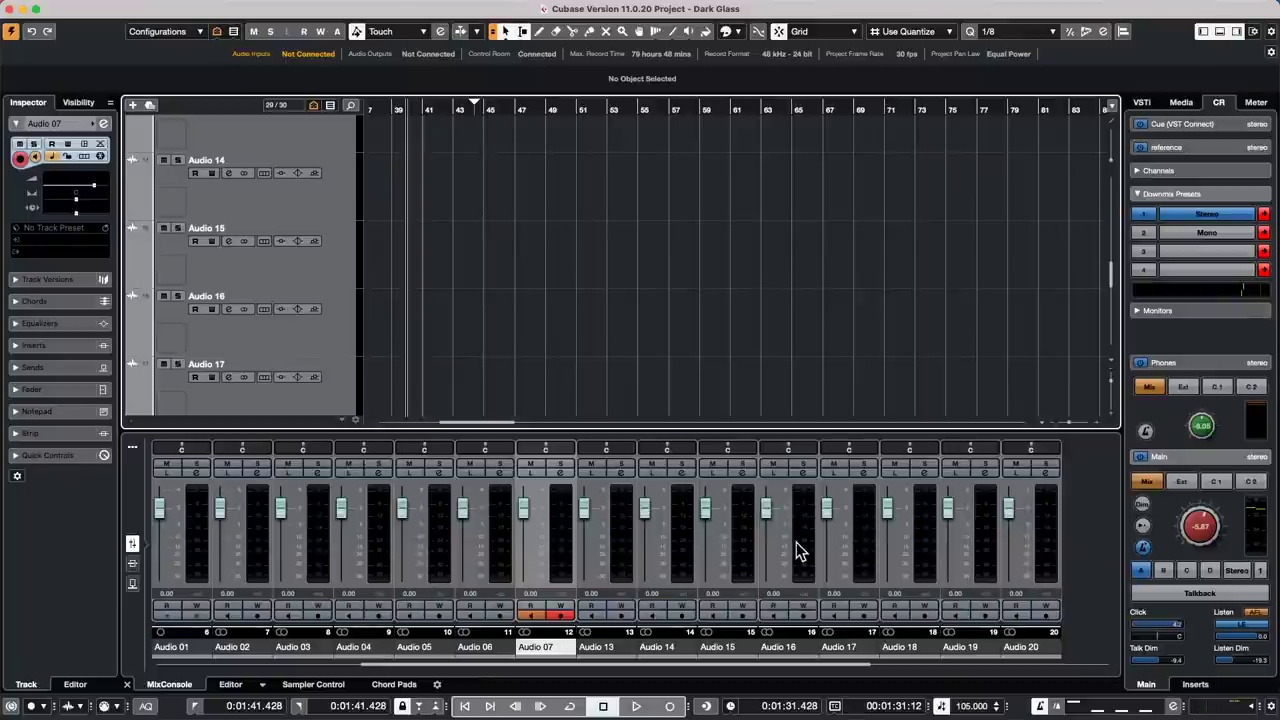
# Step: Open the channel settings for the Audio 15 track and move their window up over the project's event area
pyautogui.click(310, 260)
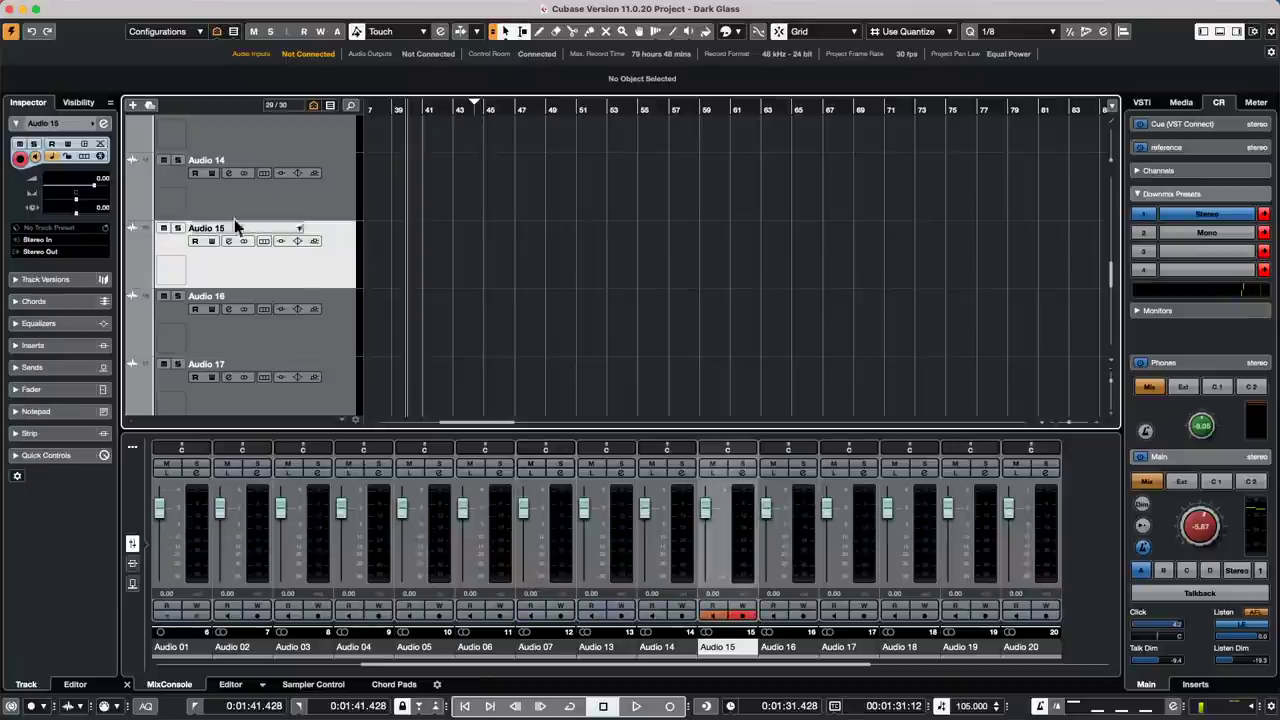
pyautogui.press('e')
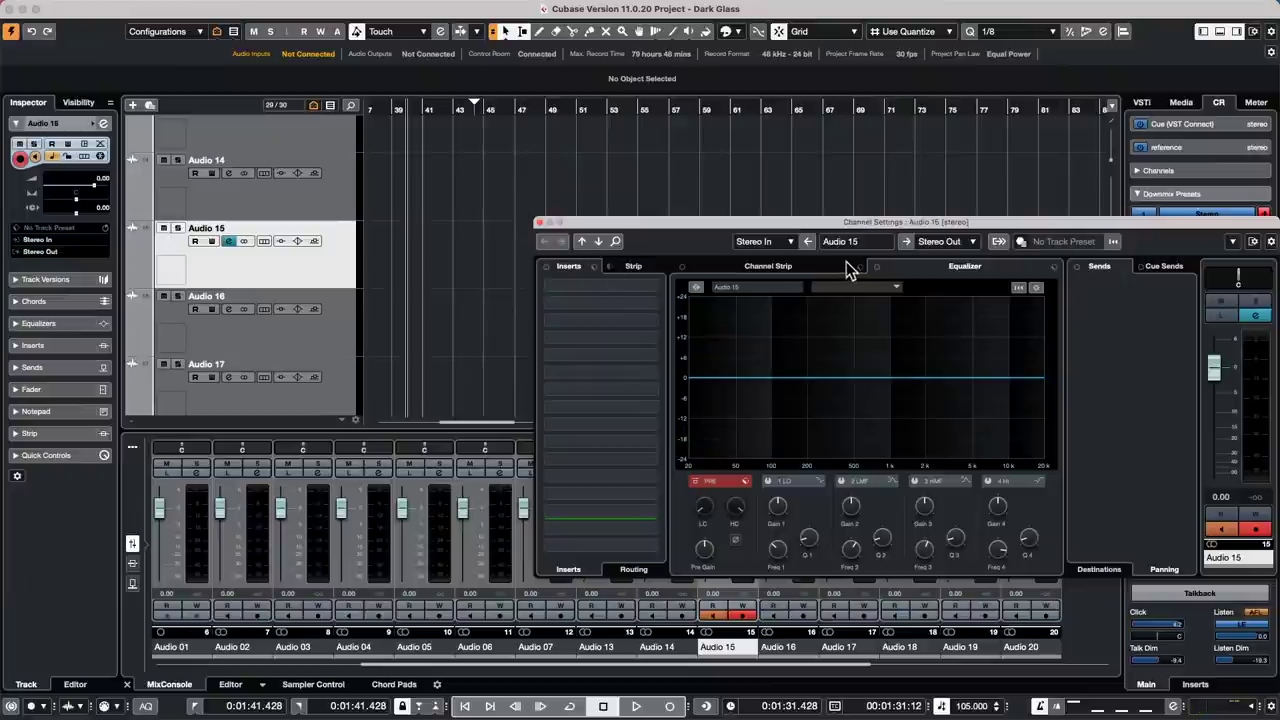
pyautogui.moveTo(843, 216); pyautogui.dragTo(580, 86)
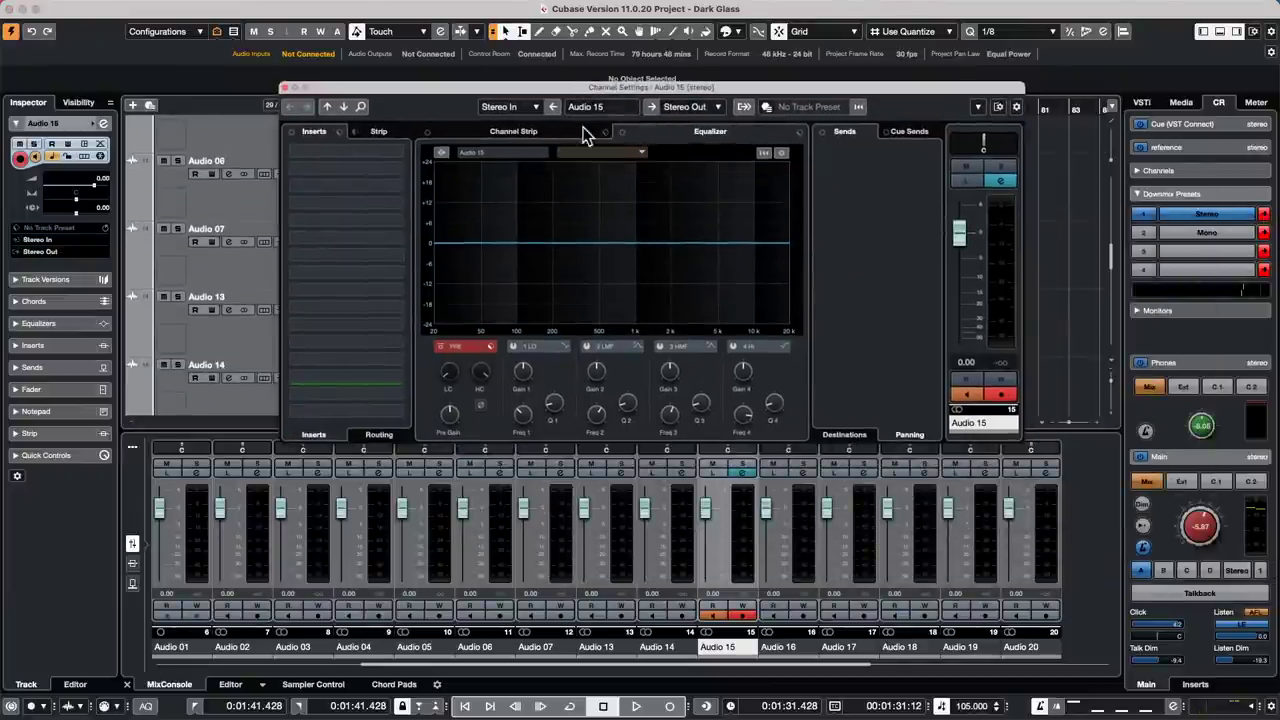
# Step: Shape Audio 15's EQ with low cuts around 300 Hz, a small boost near 1.2 kHz and a slight high cut near 9 kHz
pyautogui.click(572, 259)
pyautogui.click(639, 231)
pyautogui.click(679, 227)
pyautogui.click(703, 272)
pyautogui.moveTo(707, 280); pyautogui.dragTo(573, 263)
pyautogui.moveTo(639, 231); pyautogui.dragTo(645, 232)
pyautogui.moveTo(752, 237); pyautogui.dragTo(749, 250)
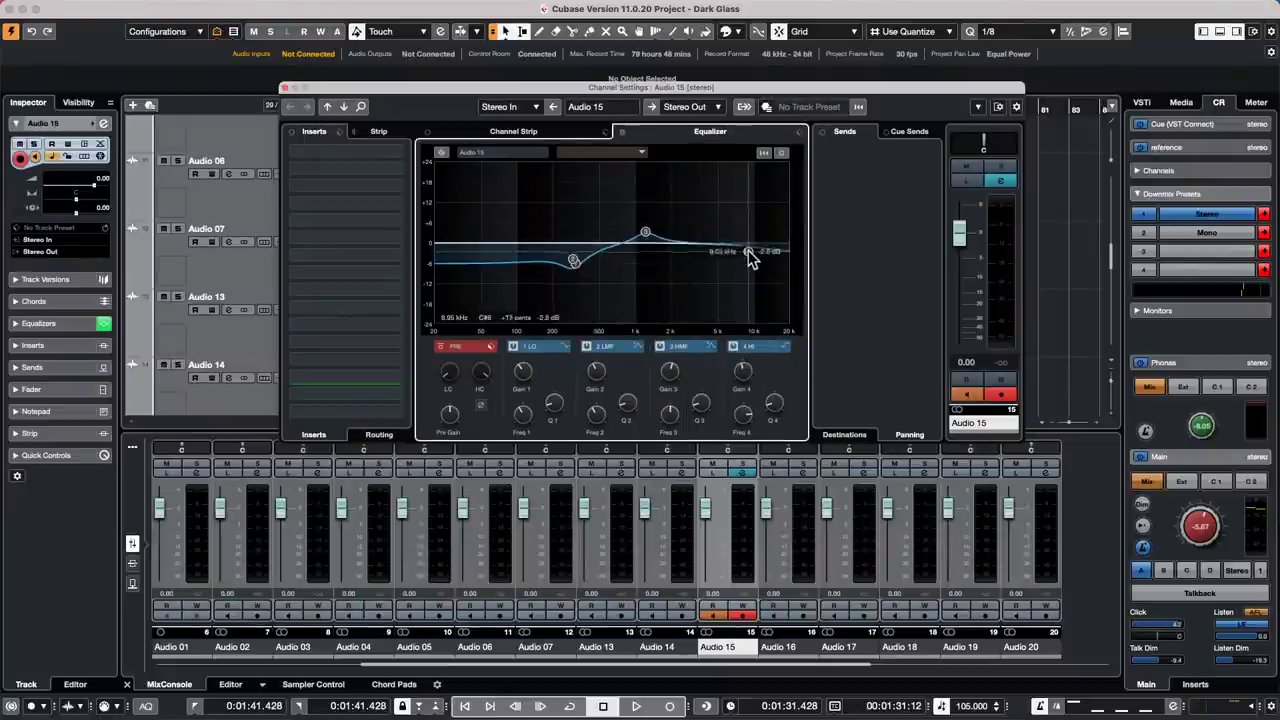
# Step: Save Audio 15's equalizer settings as an EQ preset named Jan 21 2022
pyautogui.click(643, 157)
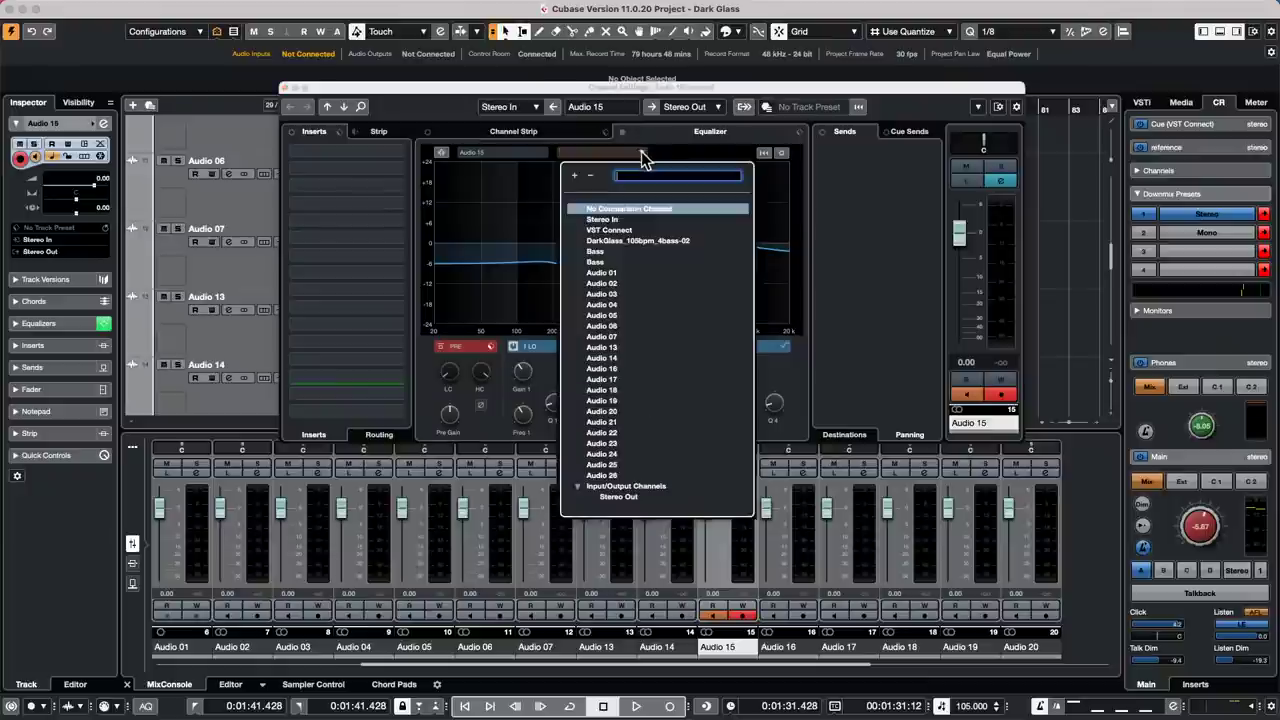
pyautogui.click(556, 212)
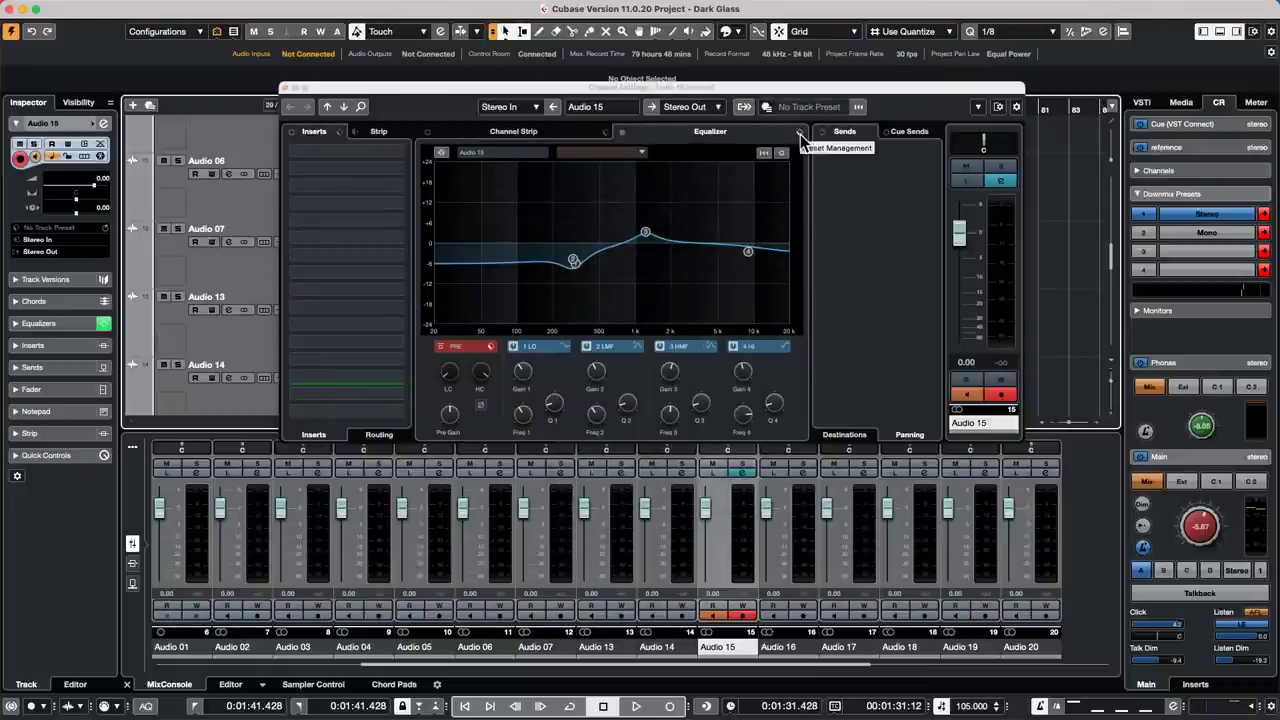
pyautogui.click(800, 134)
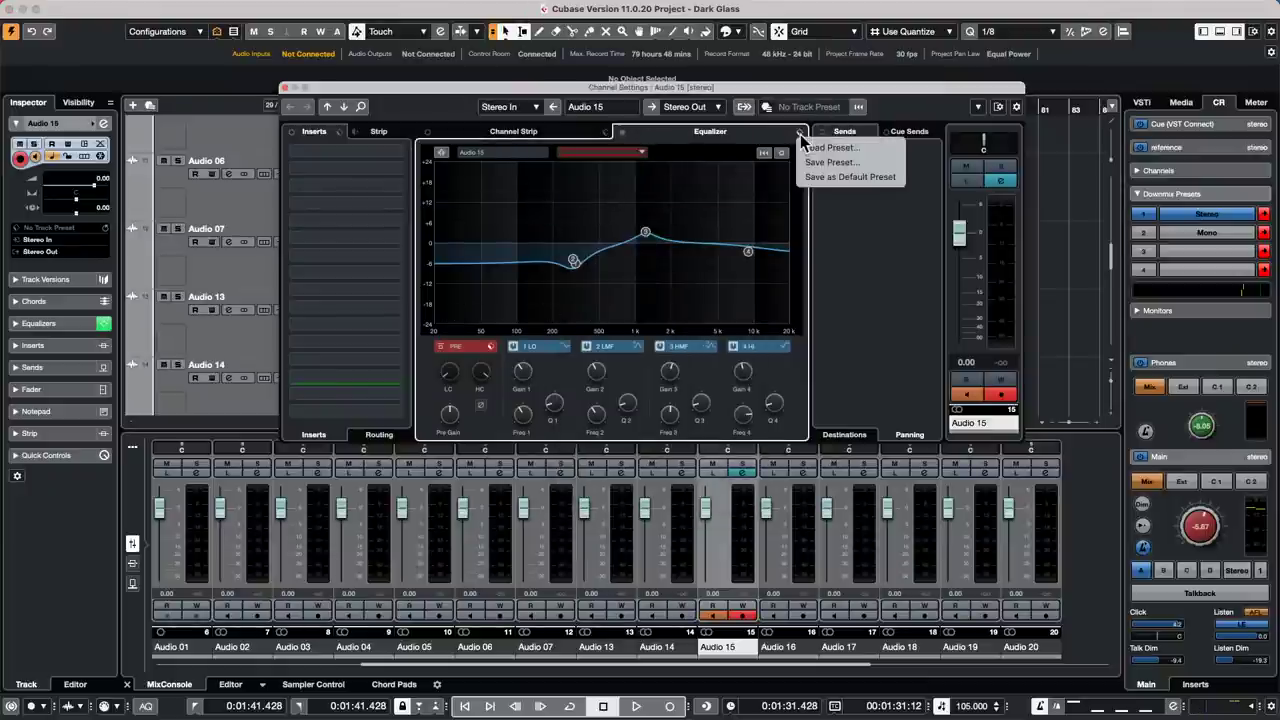
pyautogui.click(856, 163)
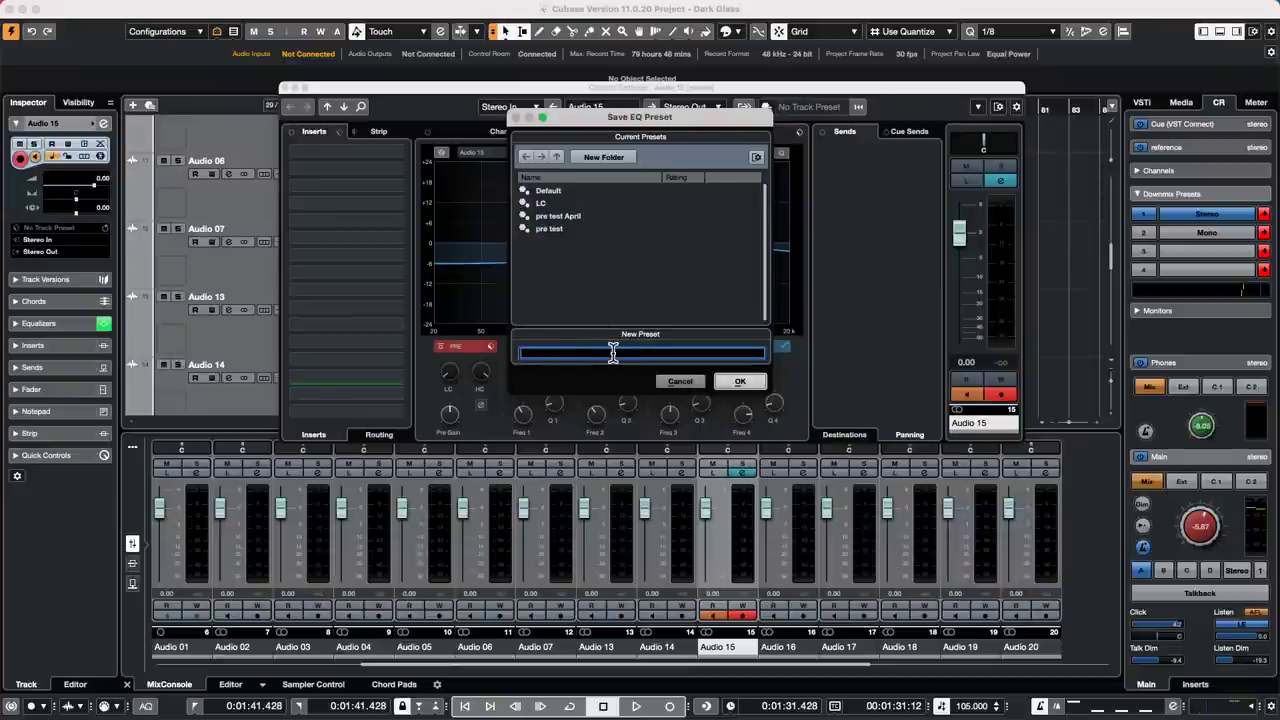
pyautogui.write('Jan 21 2022')
pyautogui.click(740, 381)
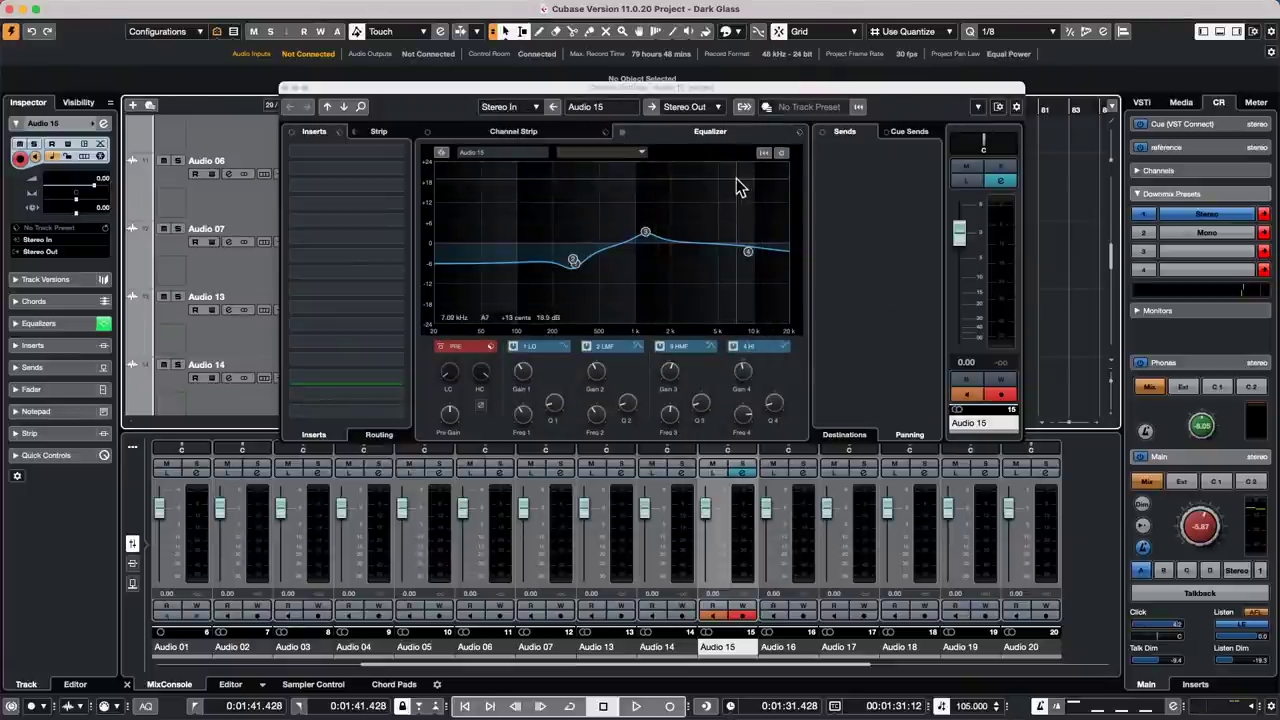
# Step: Load the EQ preset HPF 1kHz Looptopper on Audio 15
pyautogui.click(800, 132)
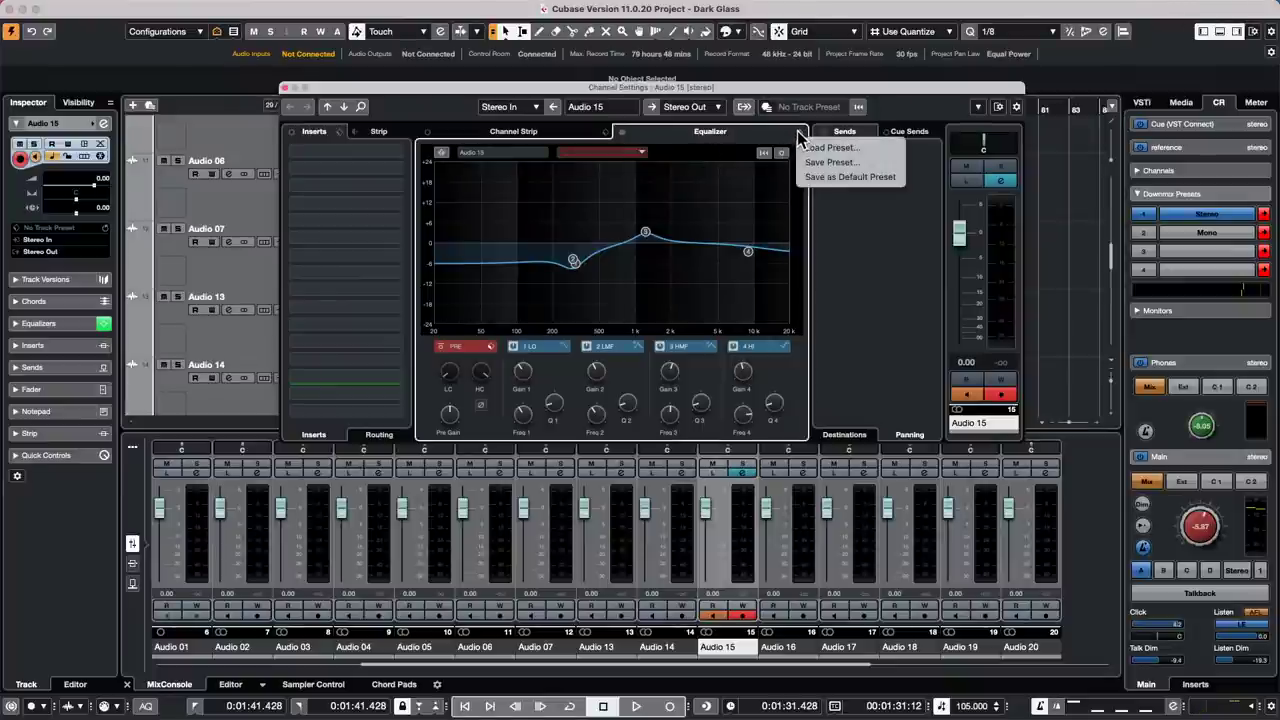
pyautogui.click(857, 148)
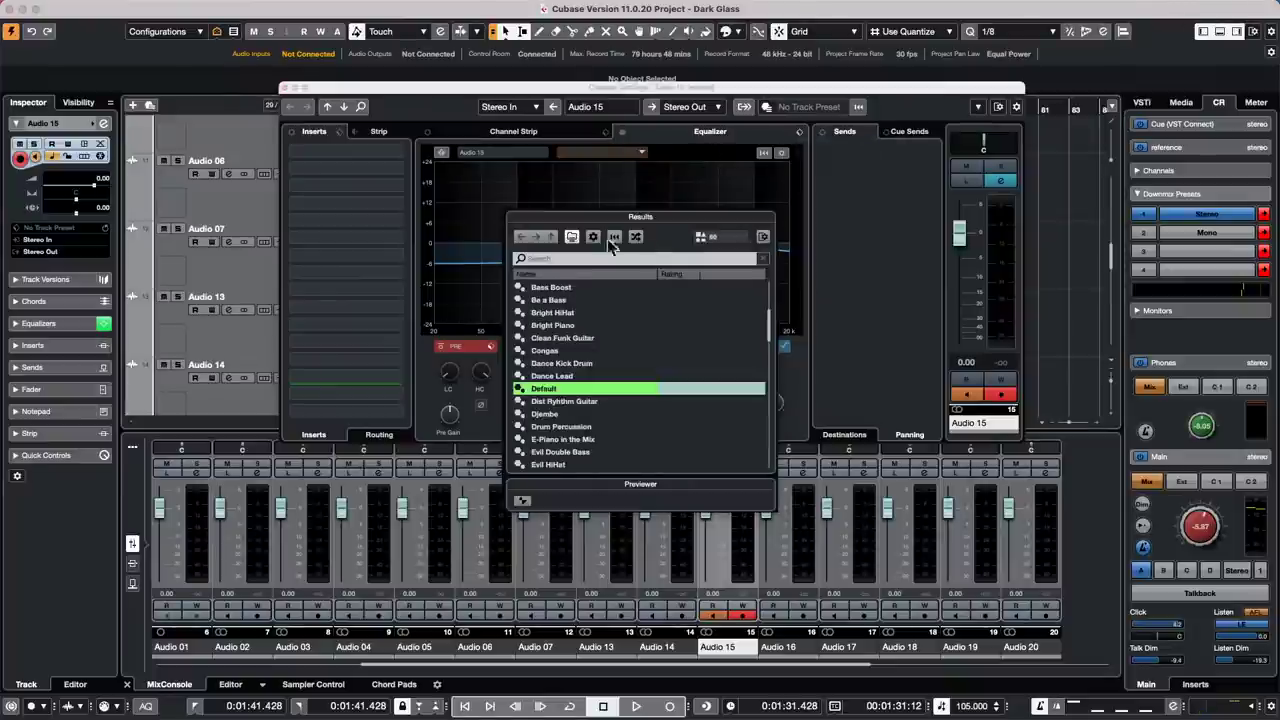
pyautogui.scroll(-4, 638, 345)
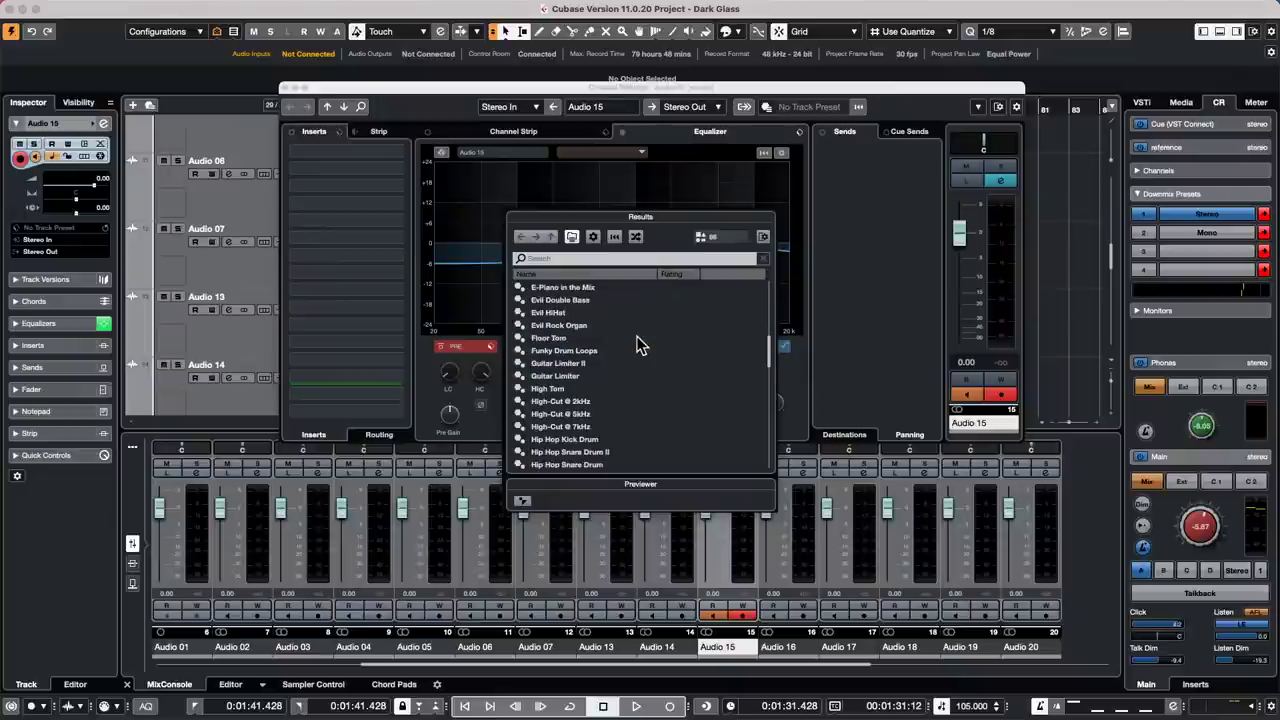
pyautogui.scroll(-3, 696, 412)
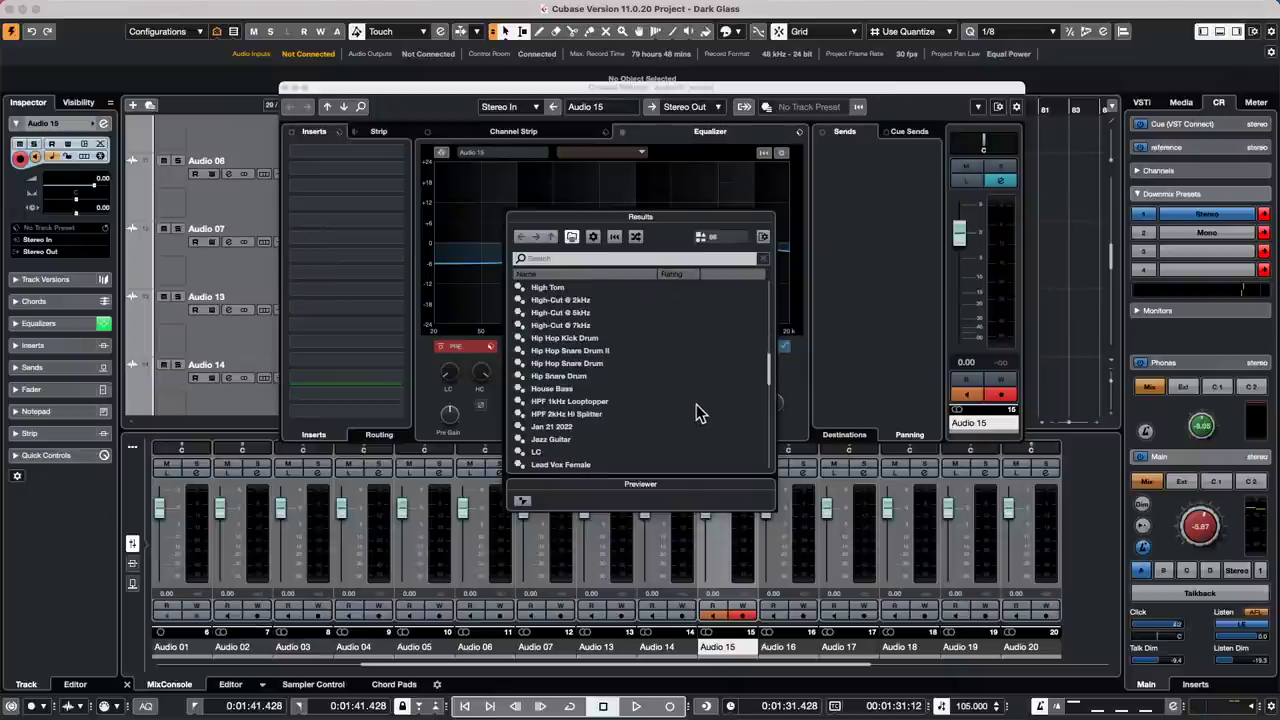
pyautogui.doubleClick(577, 400)
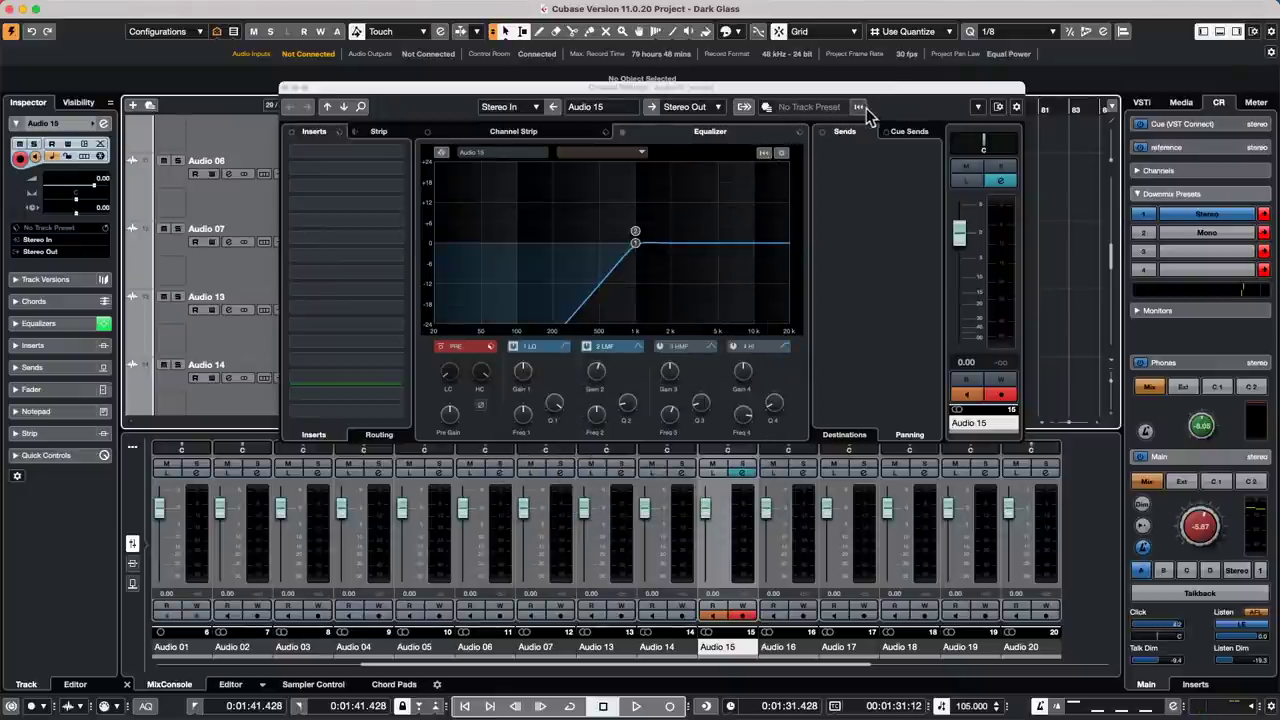
# Step: Load the saved EQ preset Jan 21 2022 on Audio 15 and close the channel settings
pyautogui.click(800, 132)
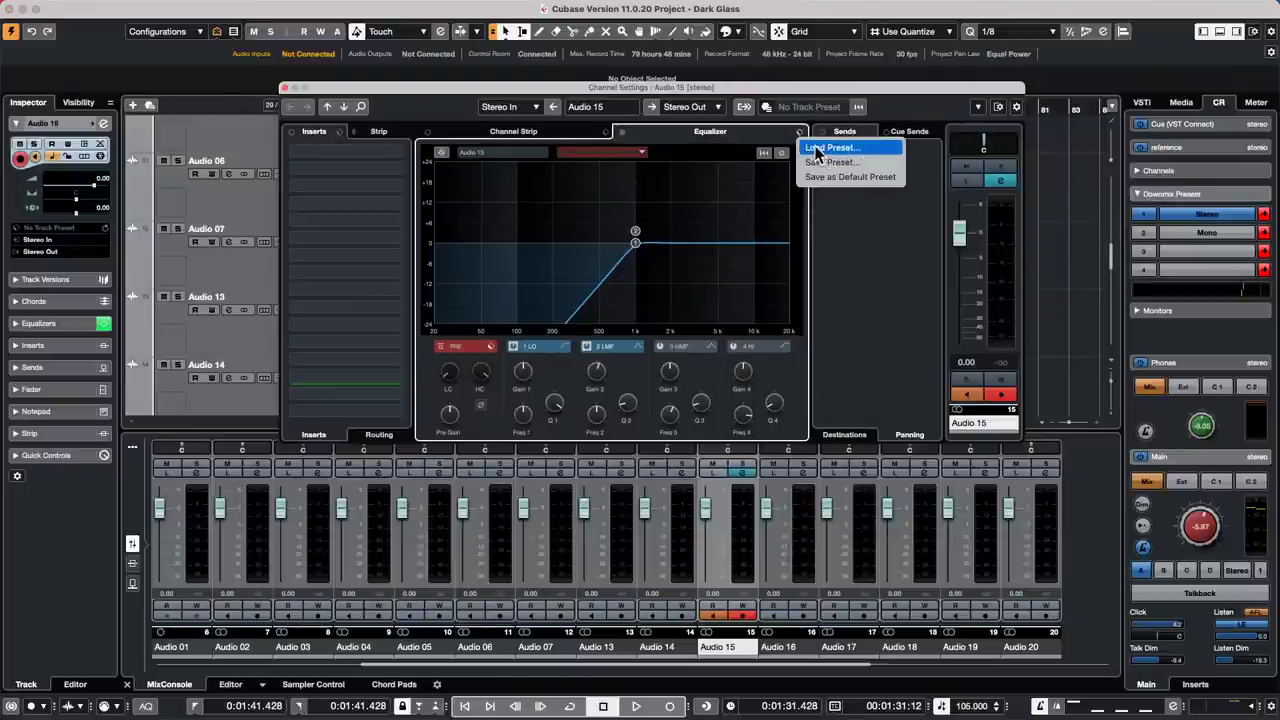
pyautogui.click(648, 322)
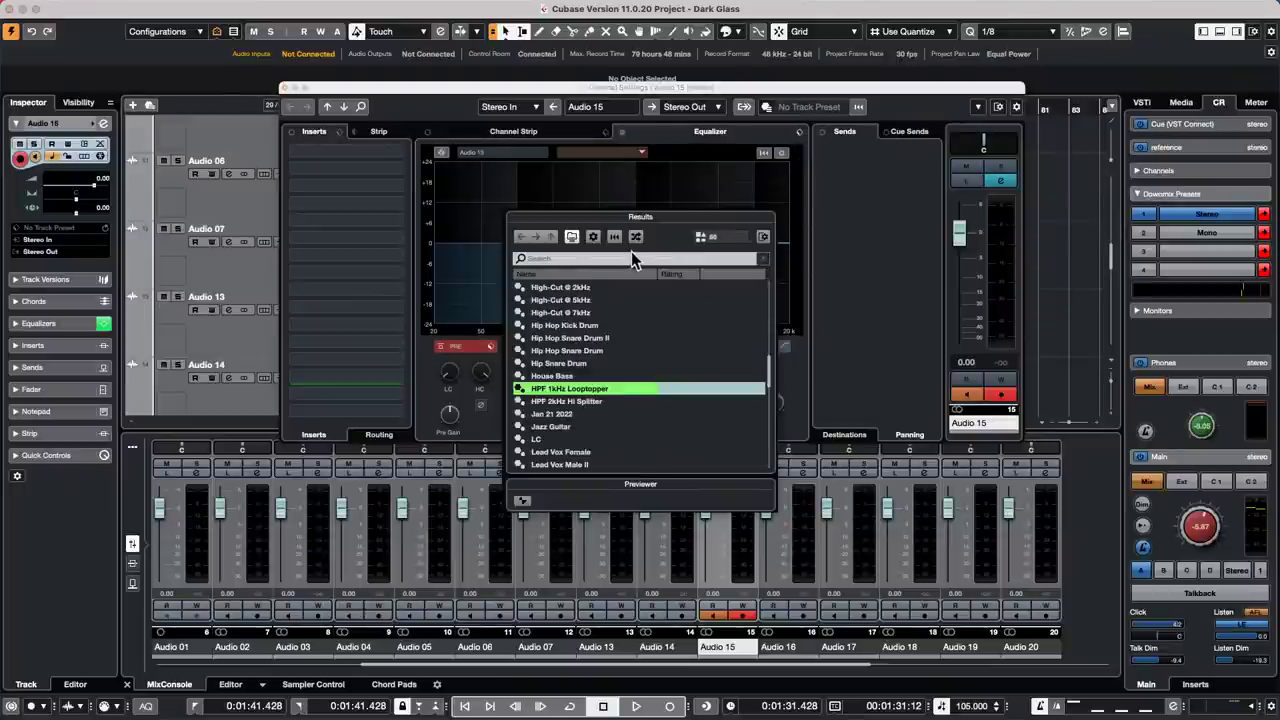
pyautogui.click(633, 258)
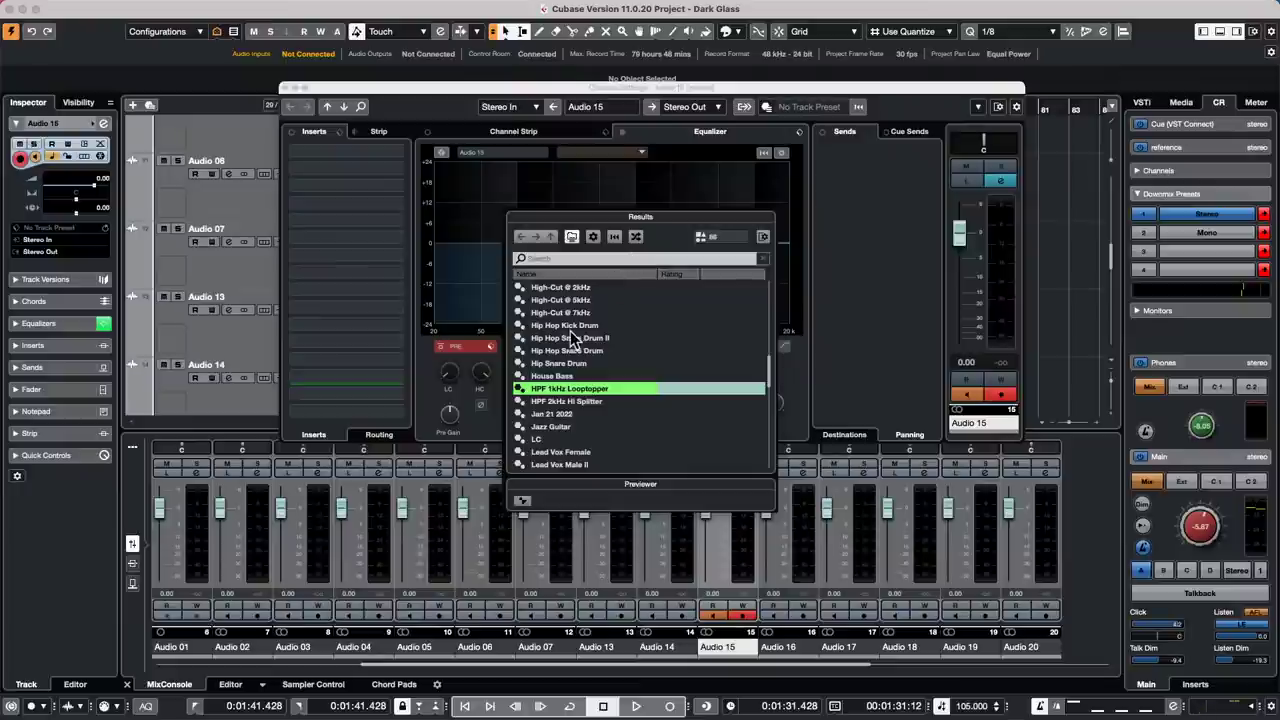
pyautogui.doubleClick(571, 413)
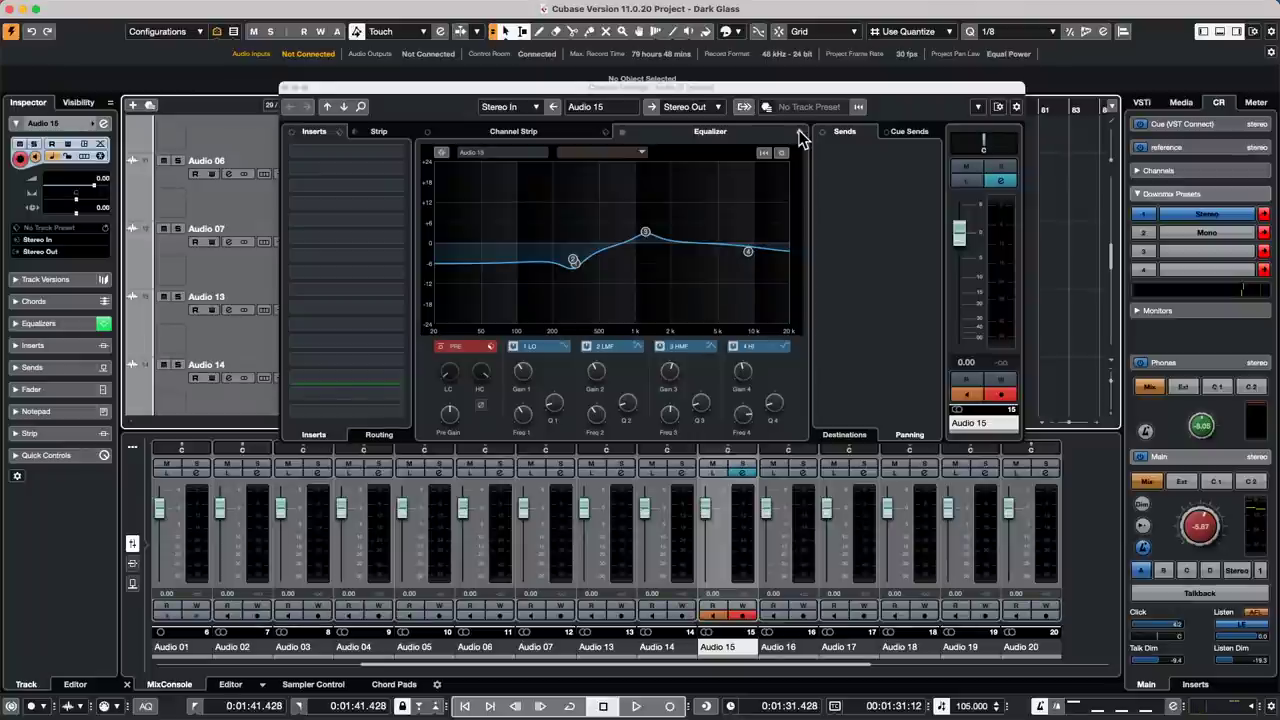
pyautogui.click(285, 89)
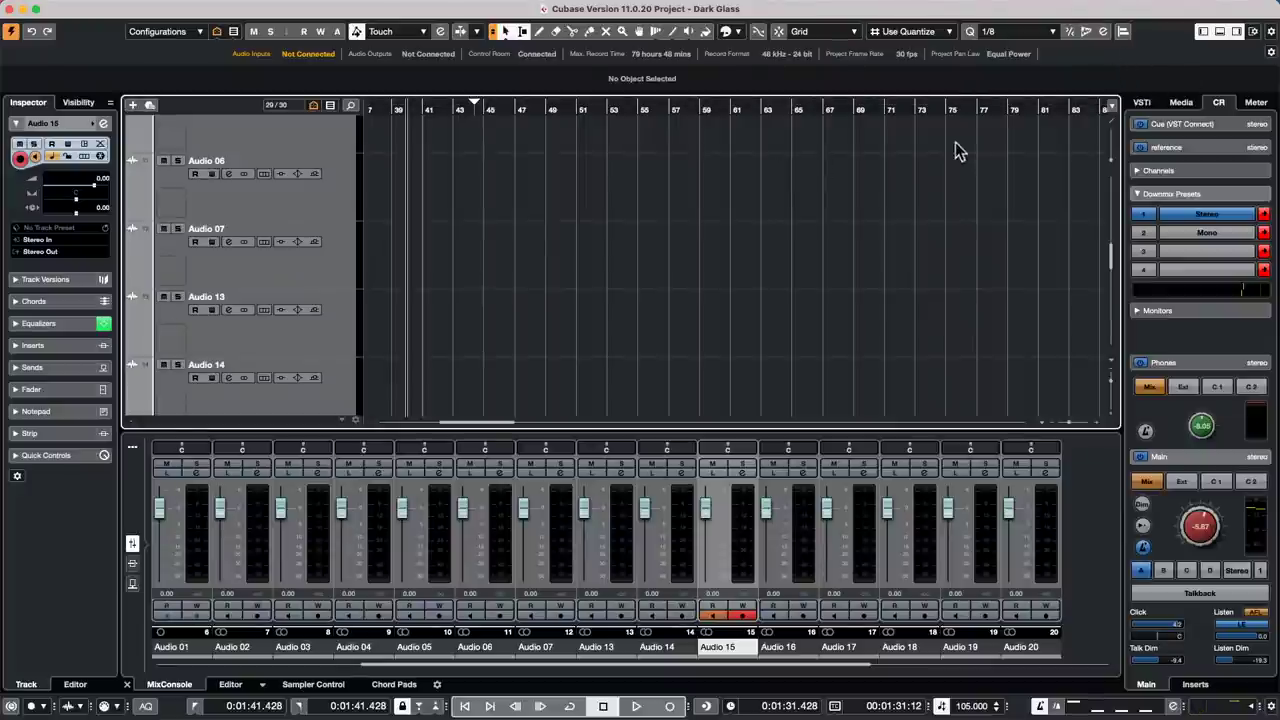
# Step: Open the recent project UpstreamC9.cpr and activate it
pyautogui.click(97, 8)
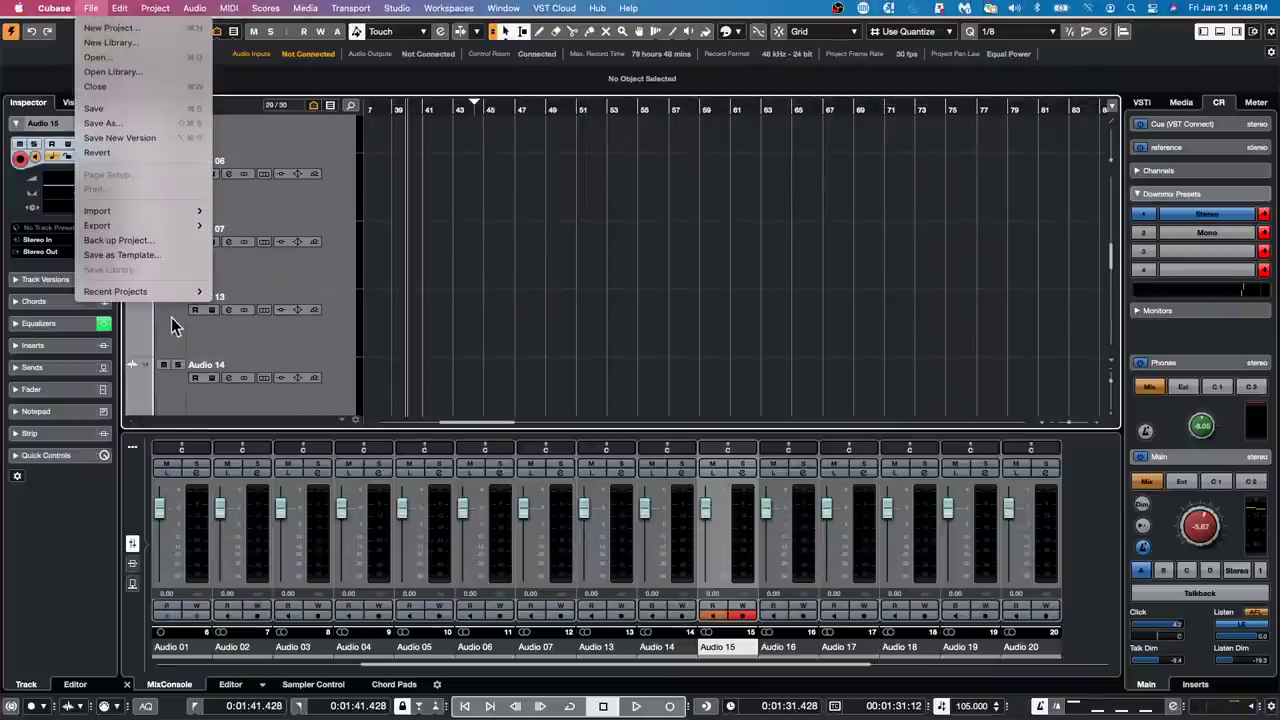
pyautogui.moveTo(172, 291)
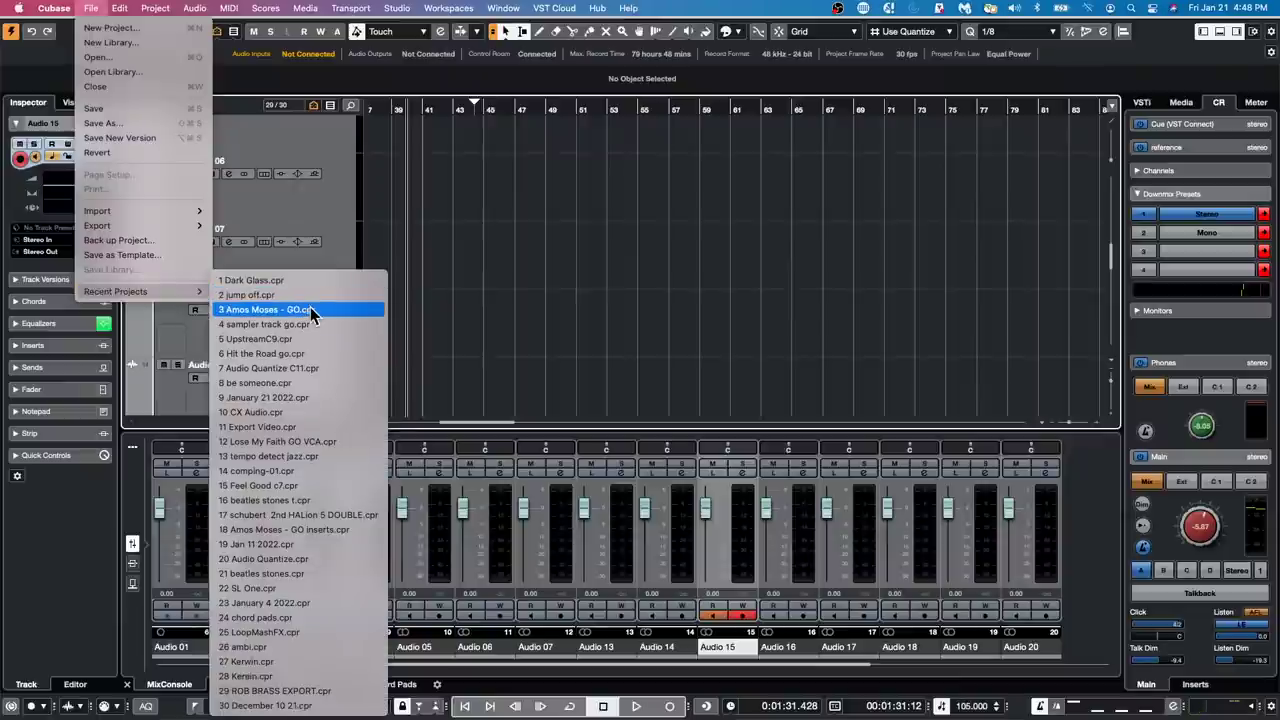
pyautogui.click(321, 338)
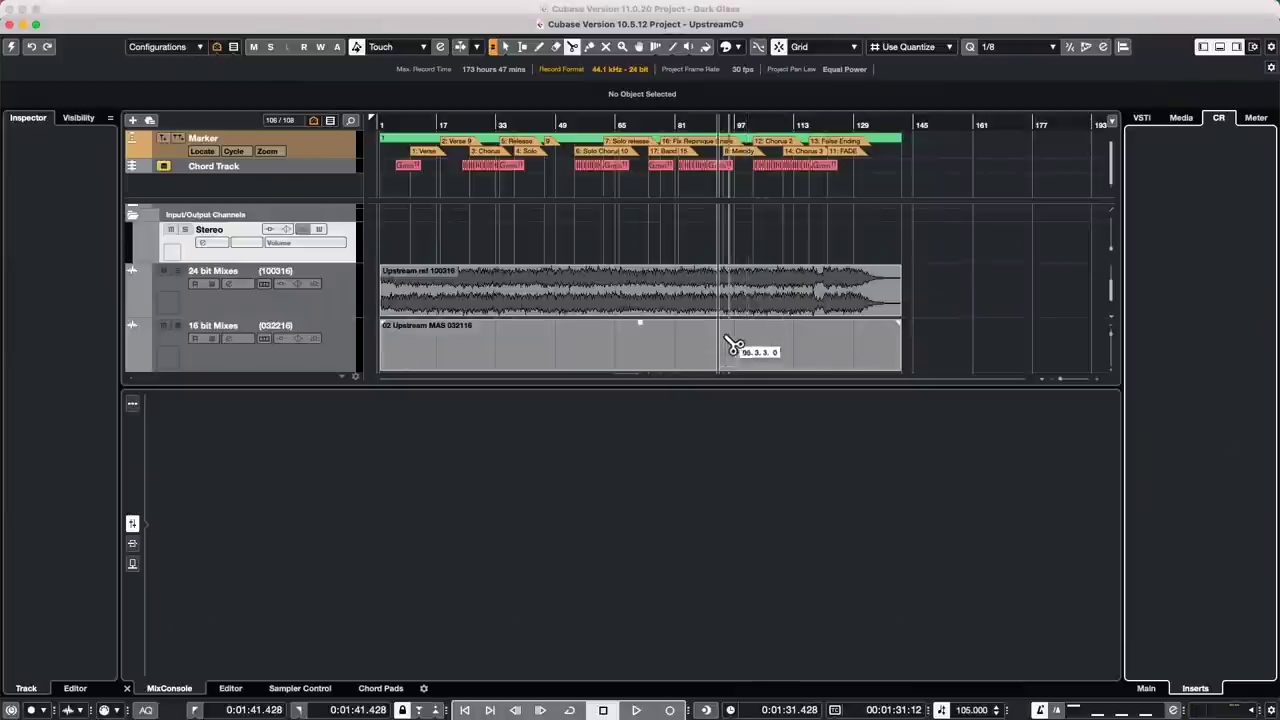
pyautogui.click(9, 47)
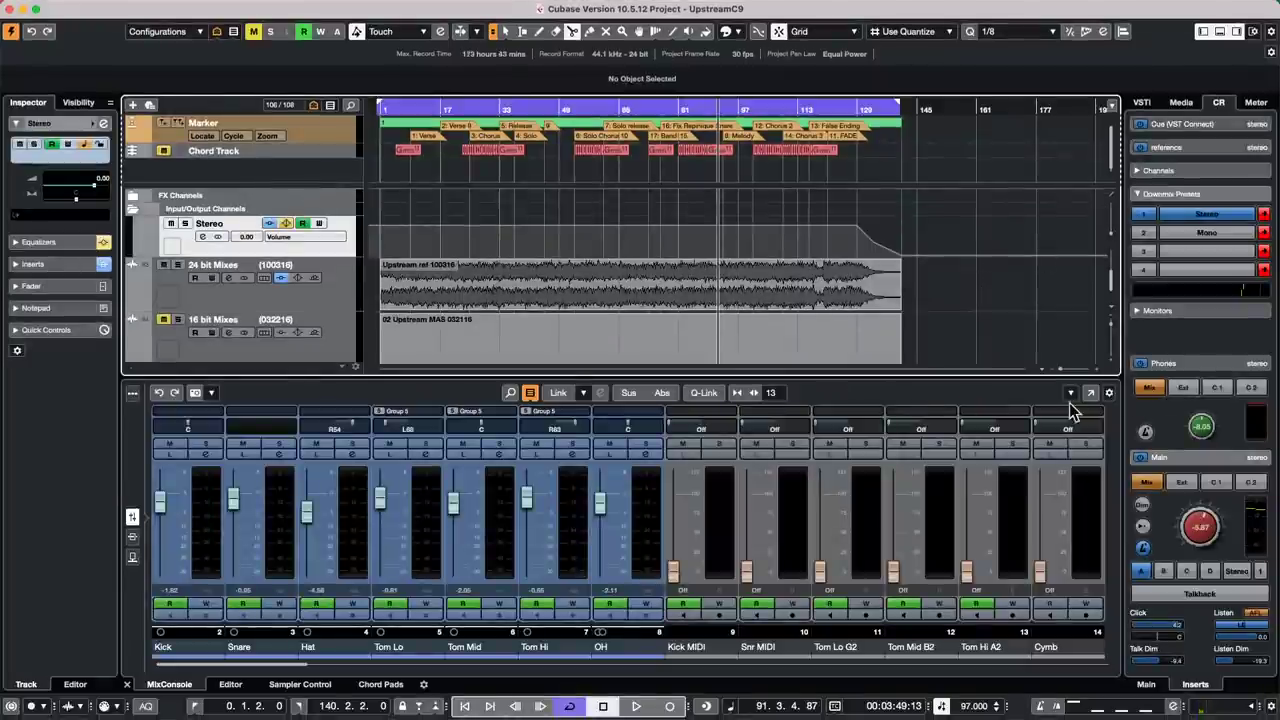
# Step: Open the MixConsole in its own window and narrow the channel strips to view more of the group channels at once
pyautogui.click(1091, 394)
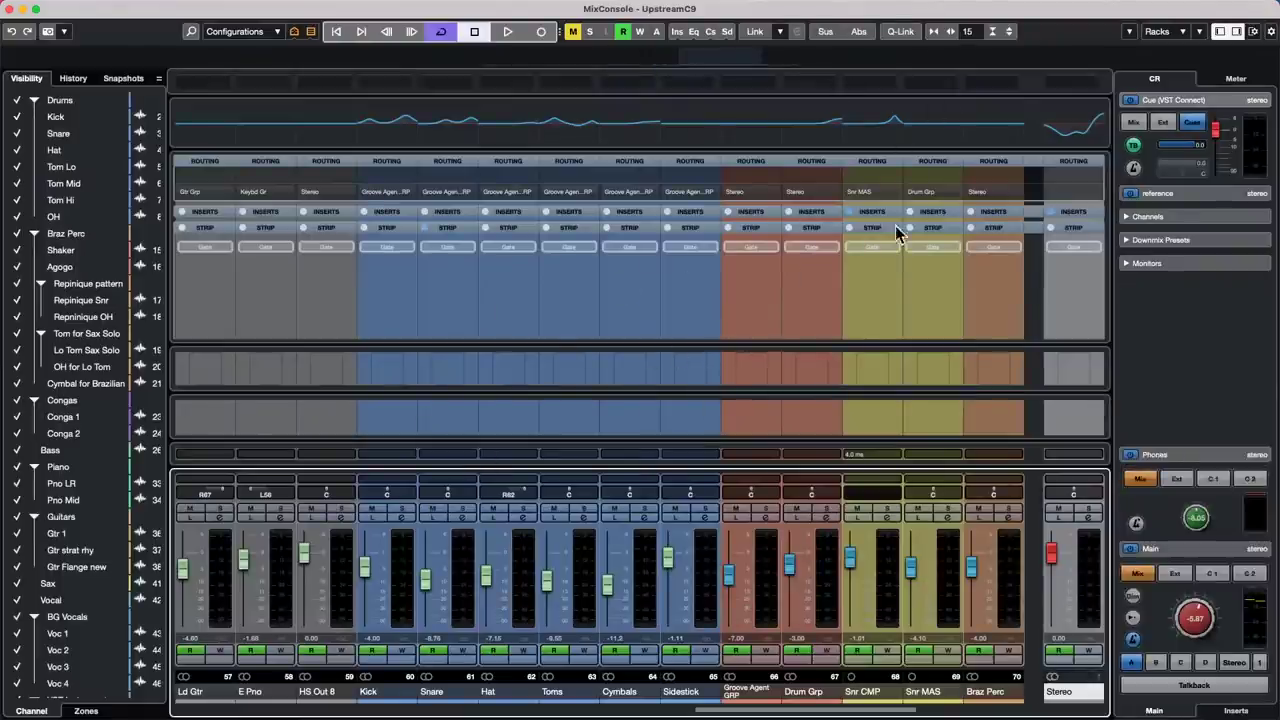
pyautogui.scroll(-10, 702, 428)
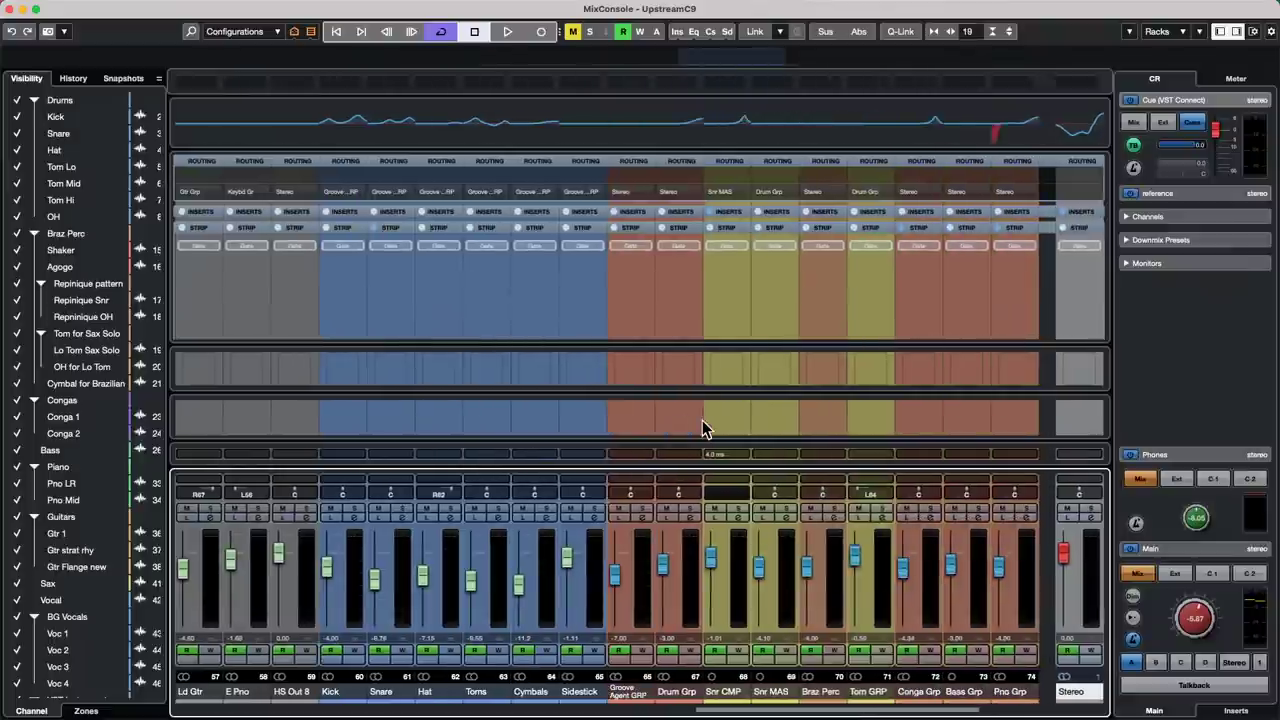
pyautogui.scroll(-2, 702, 421)
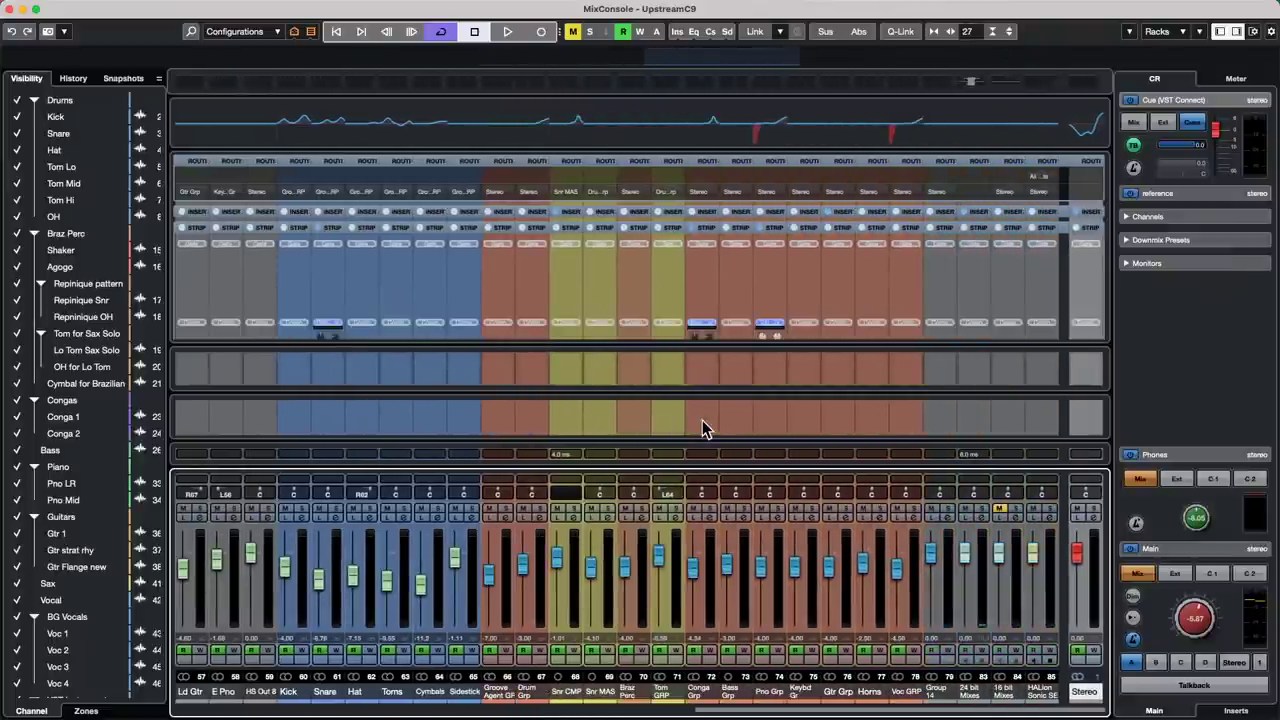
# Step: Save the current MixConsole view as a project workspace named Mixer
pyautogui.click(455, 8)
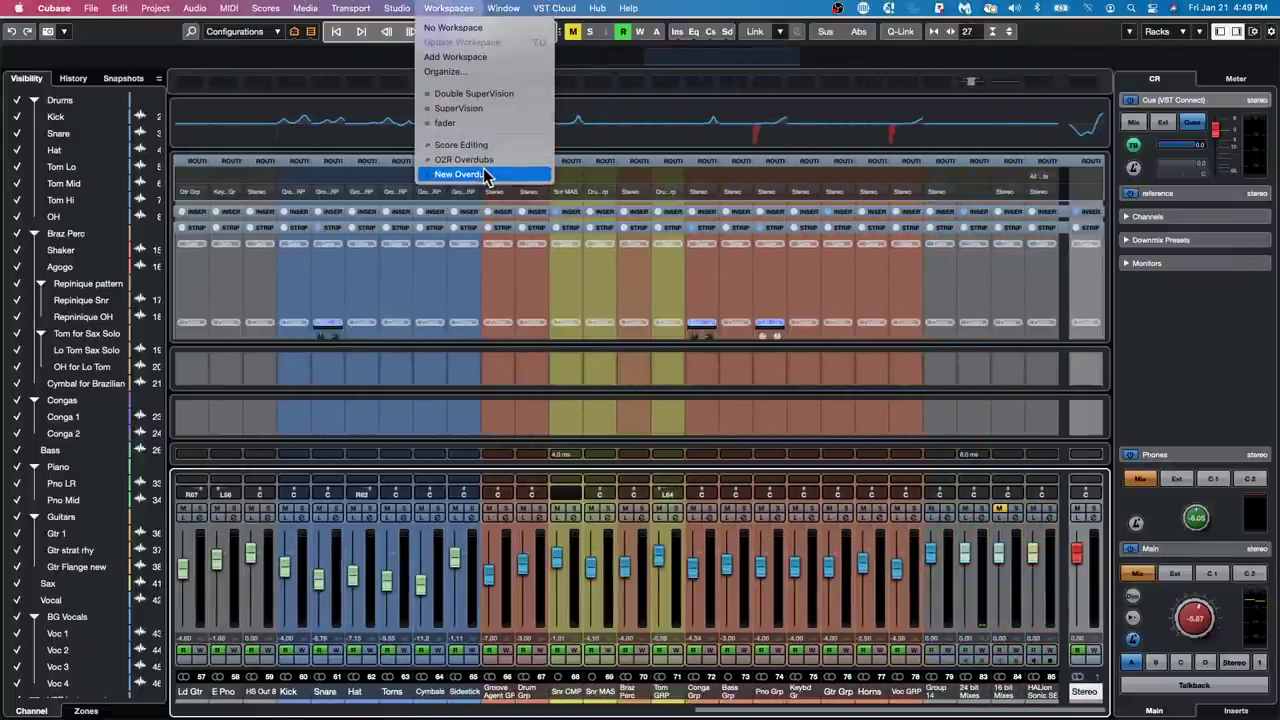
pyautogui.click(470, 57)
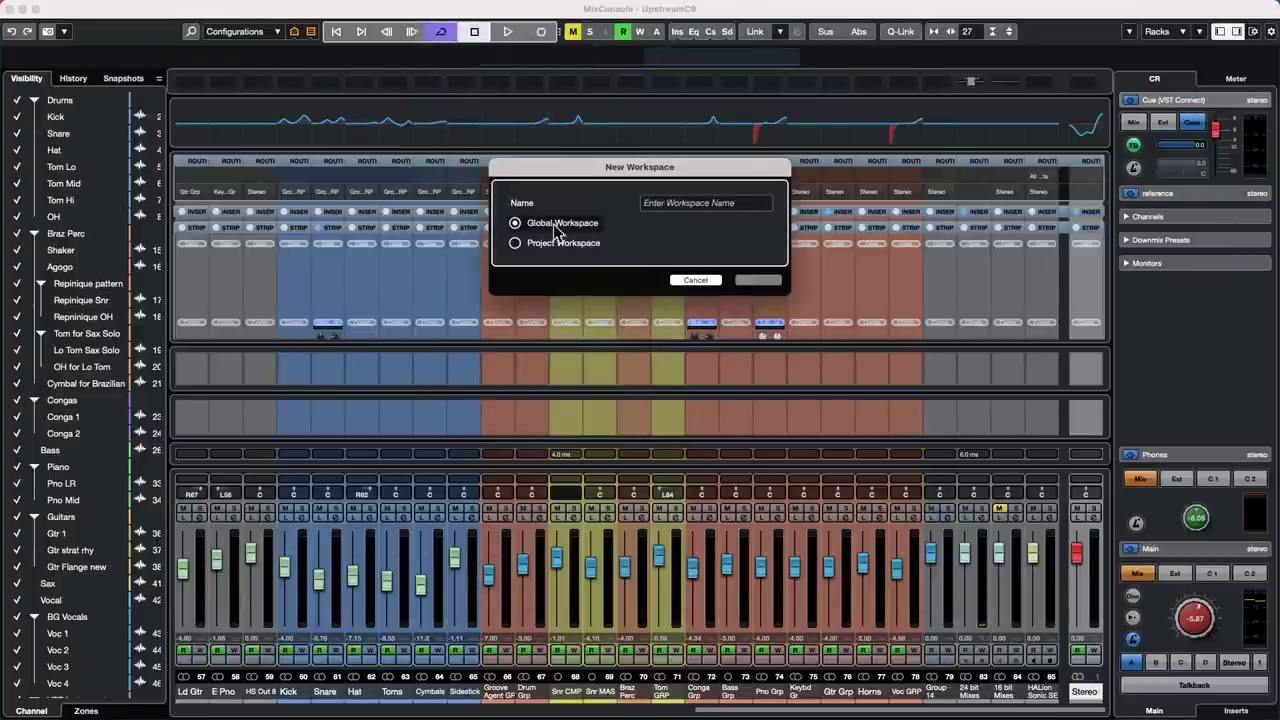
pyautogui.click(702, 203)
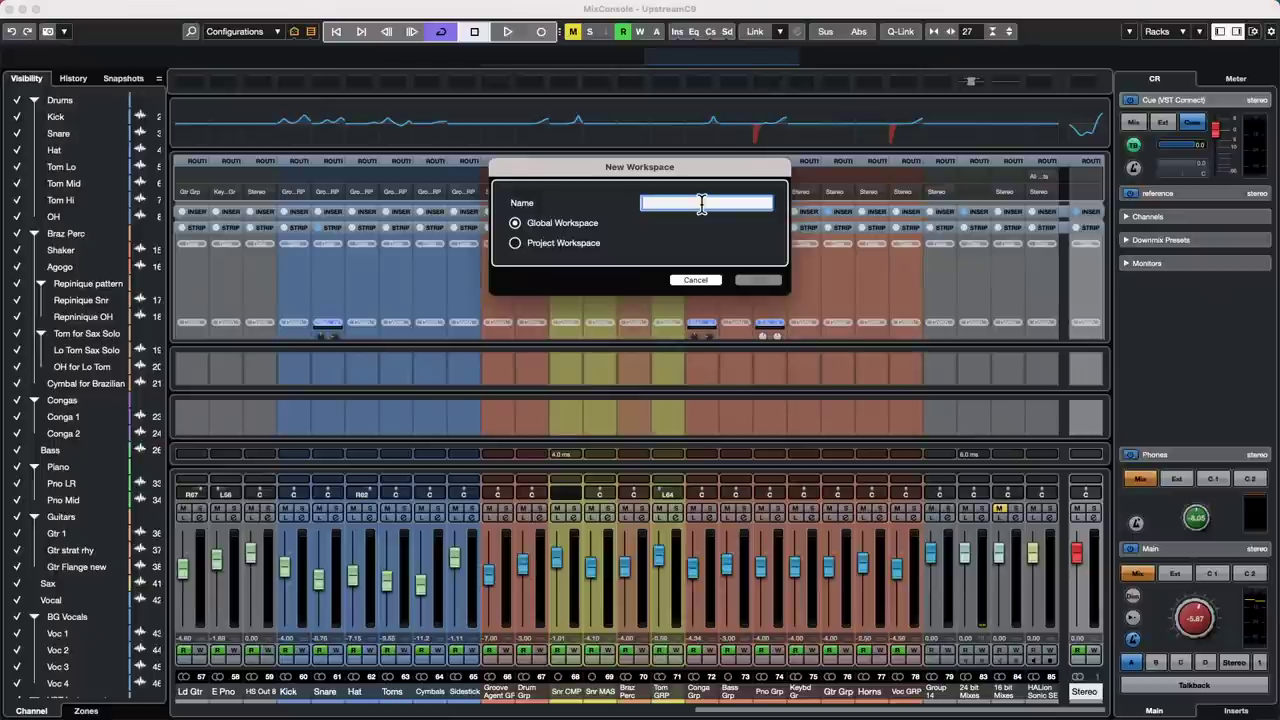
pyautogui.write('Mixer')
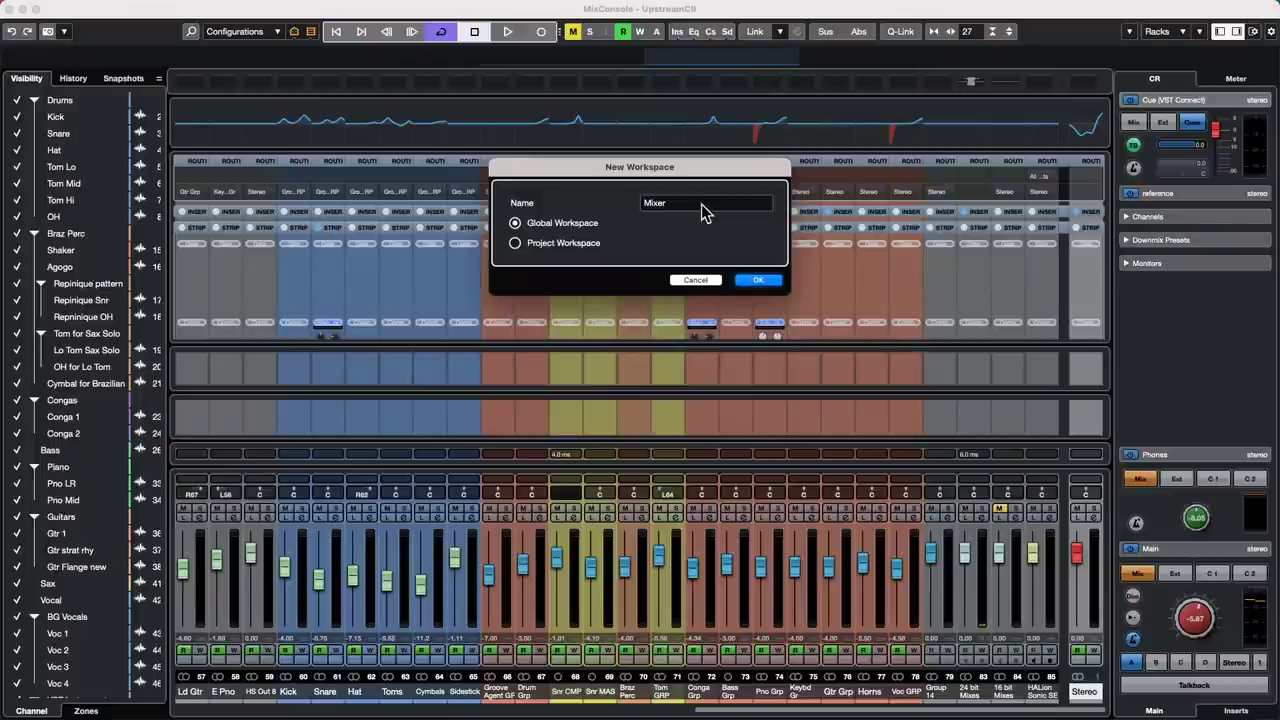
pyautogui.click(517, 244)
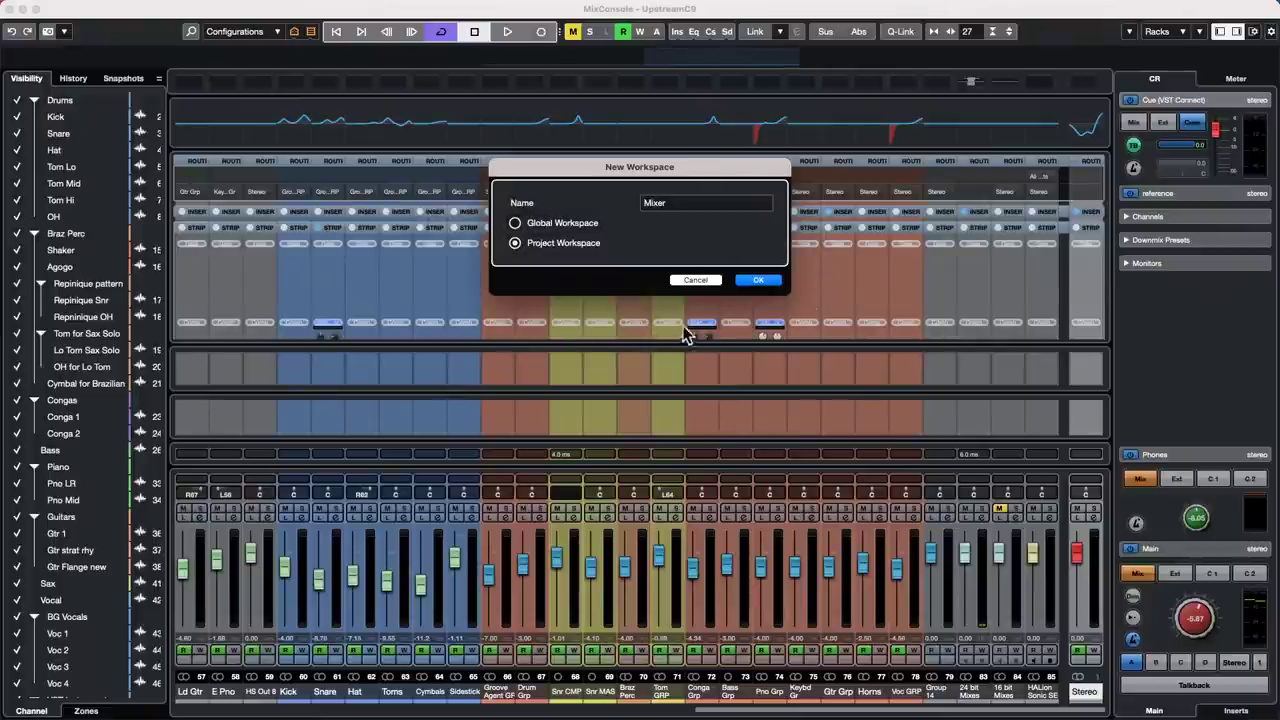
pyautogui.click(768, 284)
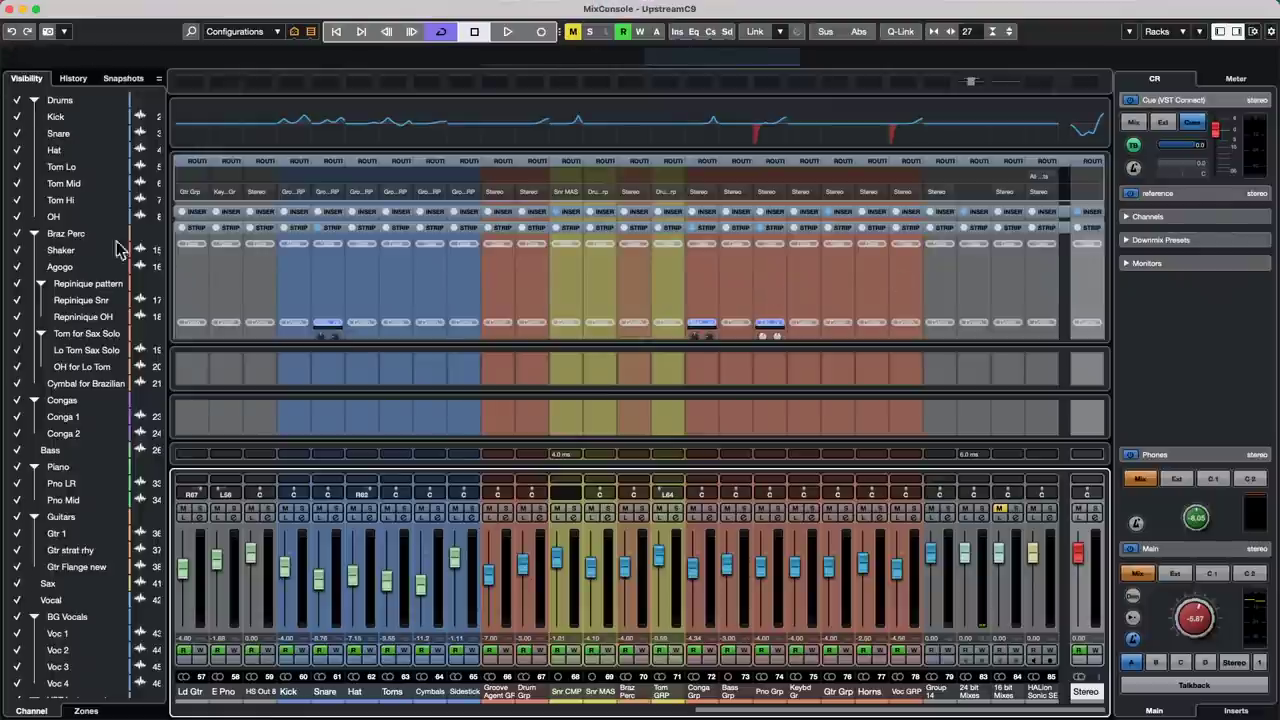
# Step: Close the MixConsole window, hide the project window's lower zone and zoom the timeline in on the background vocal tracks
pyautogui.click(10, 8)
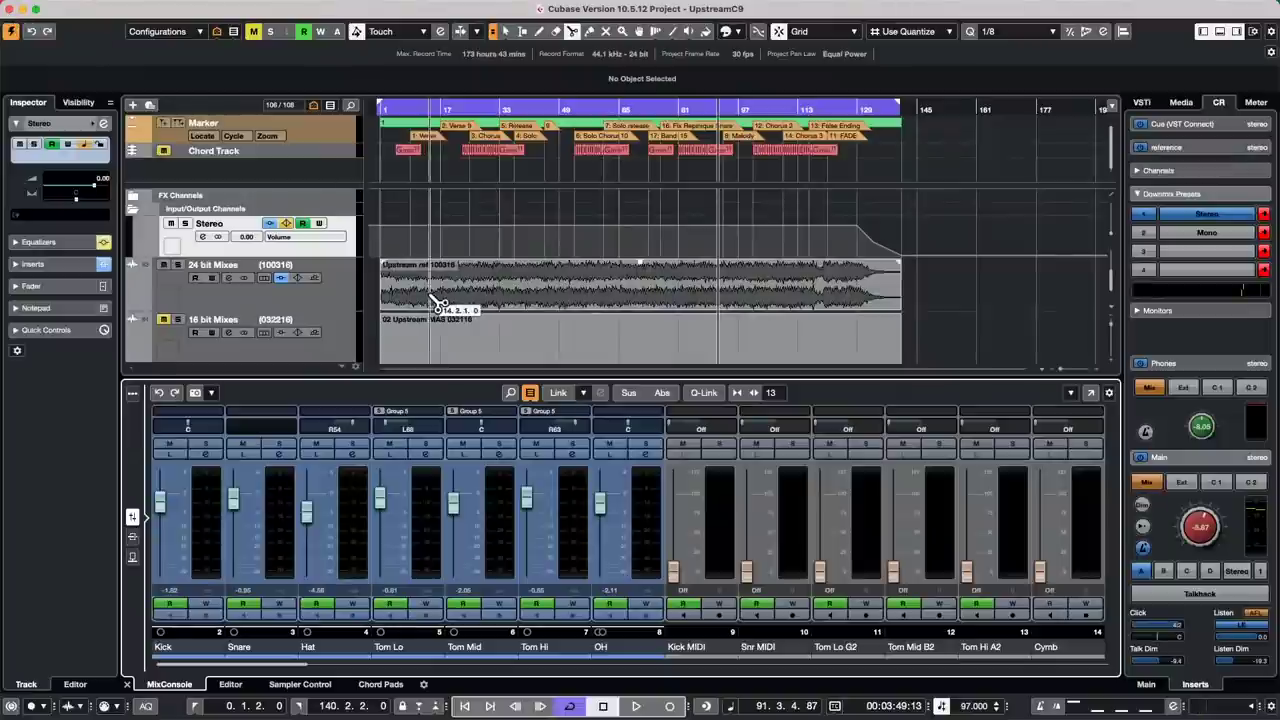
pyautogui.scroll(10, 478, 297)
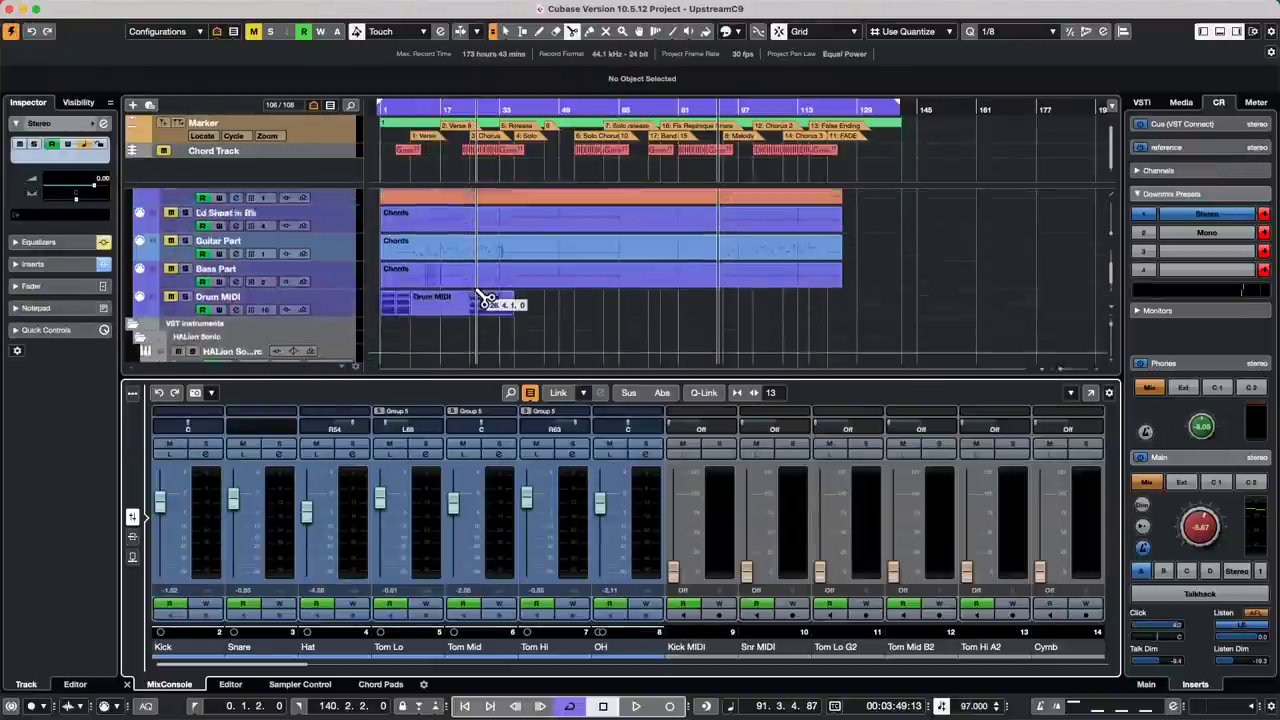
pyautogui.scroll(1, 478, 297)
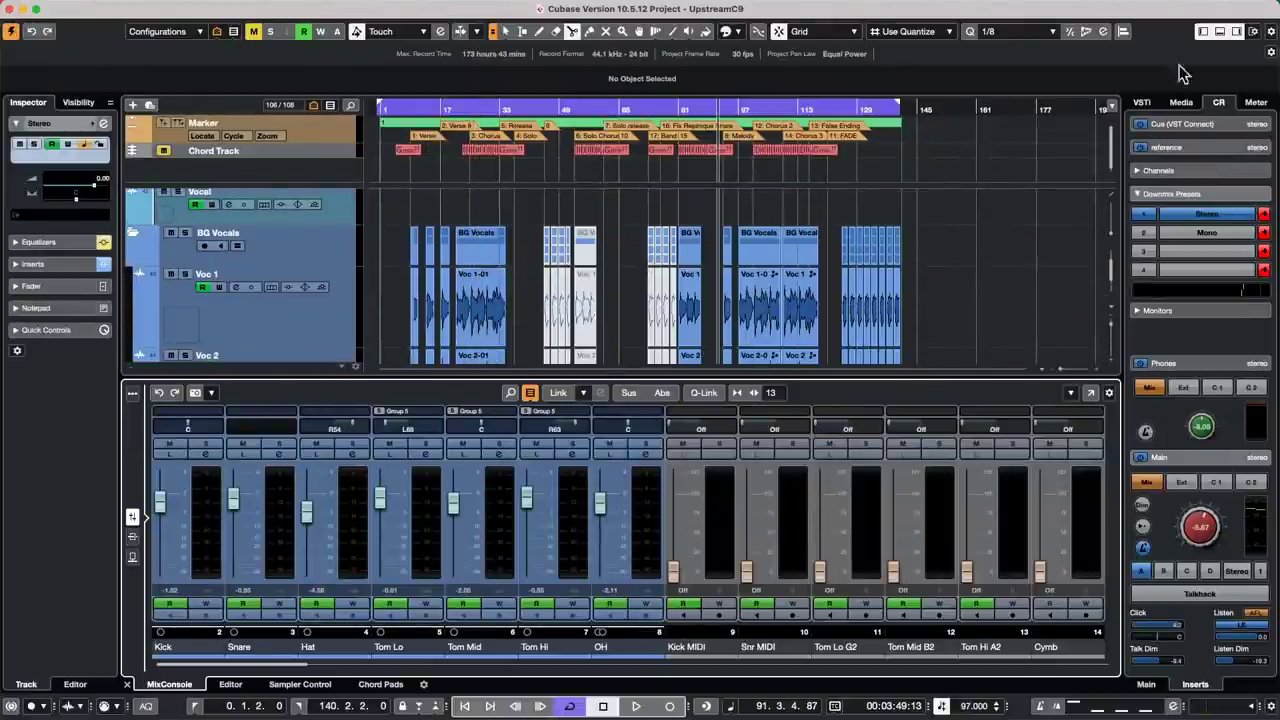
pyautogui.click(1221, 31)
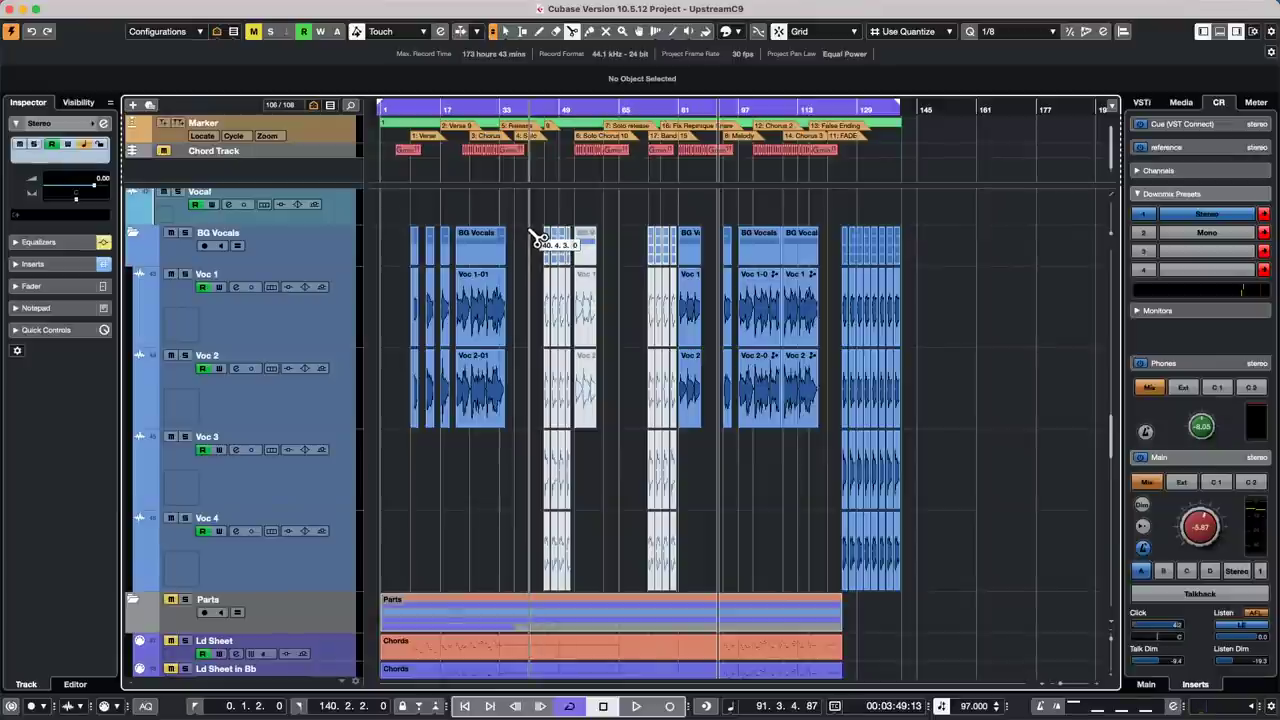
pyautogui.moveTo(398, 108); pyautogui.dragTo(617, 81)
# Step: Save the vocal track view as a project workspace named vox
pyautogui.click(447, 8)
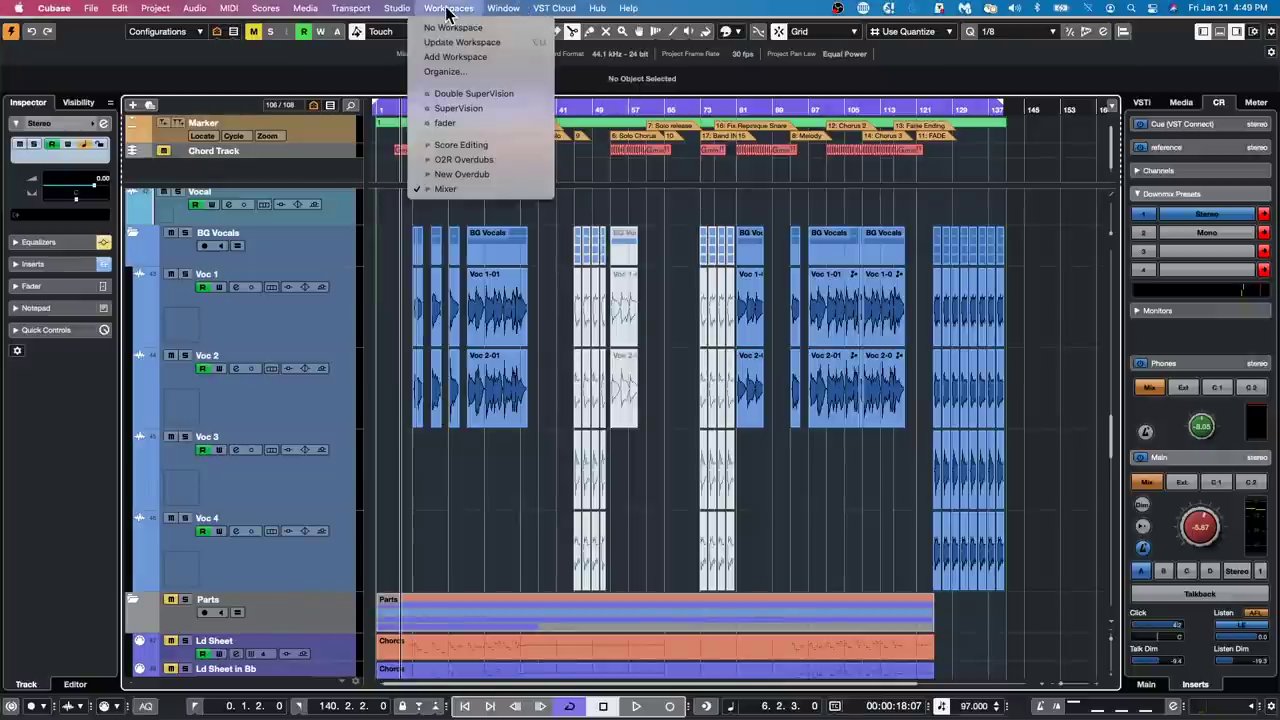
pyautogui.click(457, 55)
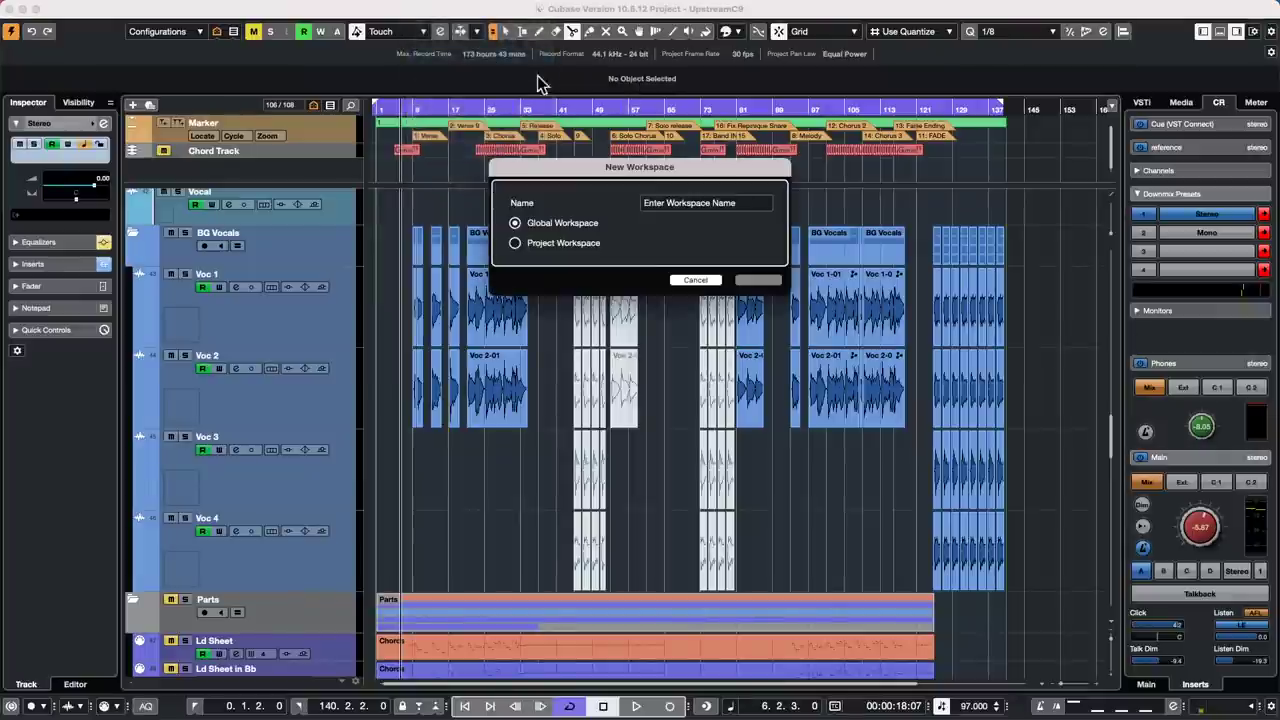
pyautogui.click(717, 202)
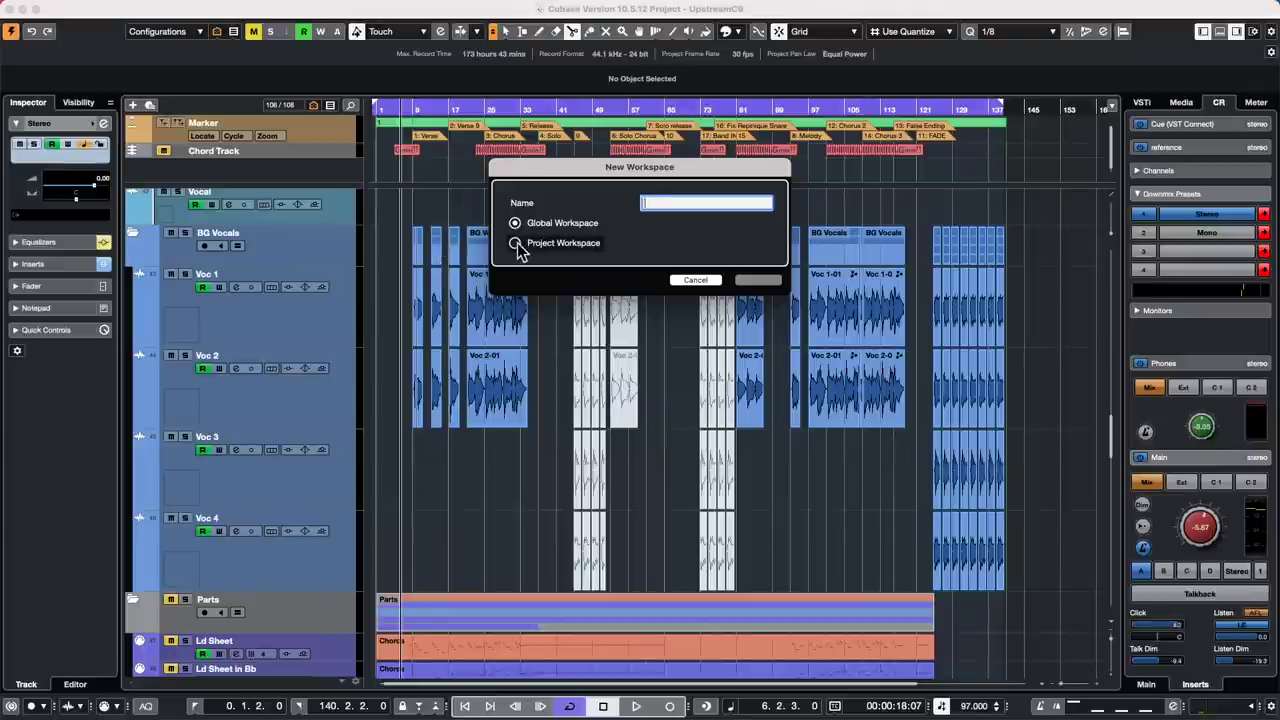
pyautogui.click(516, 243)
pyautogui.click(727, 201)
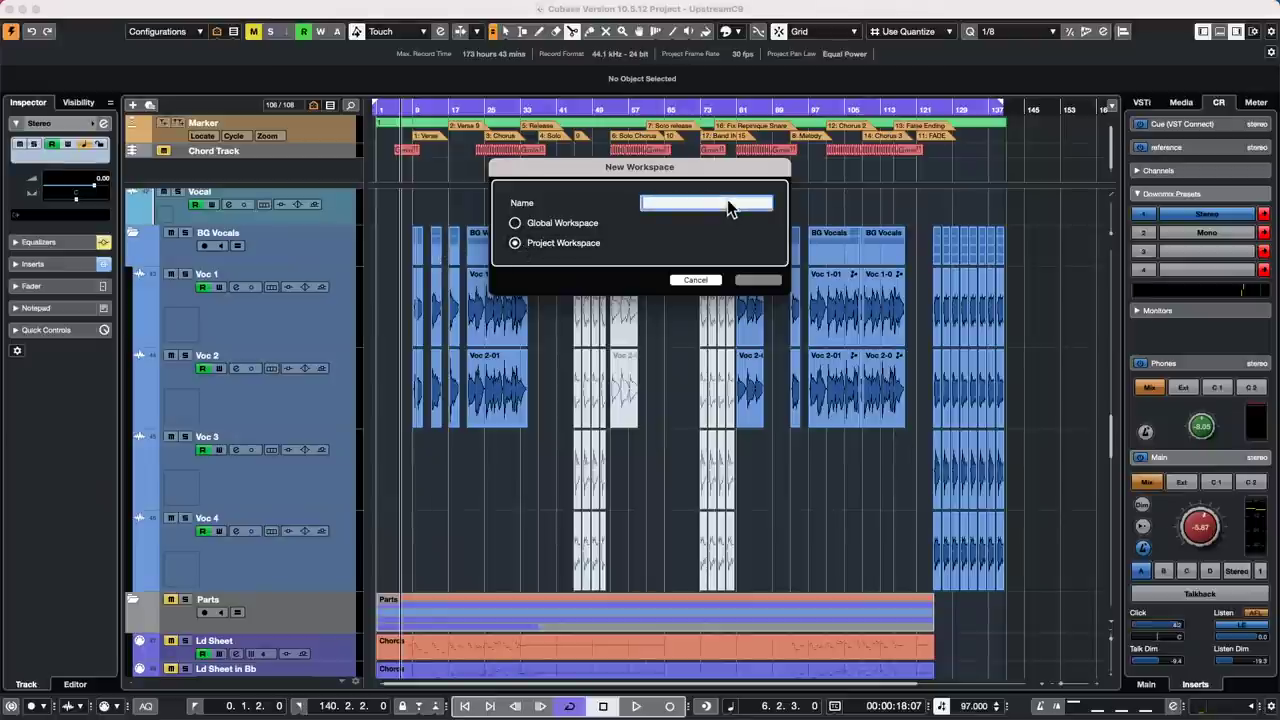
pyautogui.write('vox')
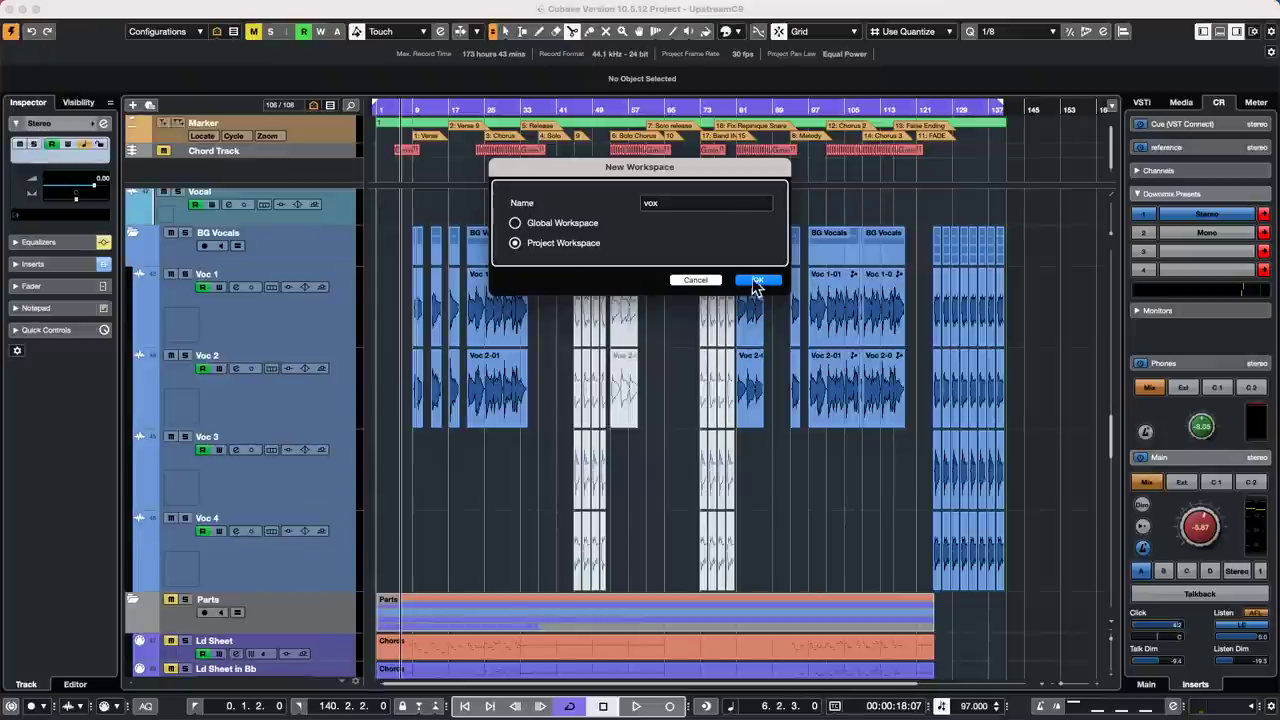
pyautogui.click(758, 279)
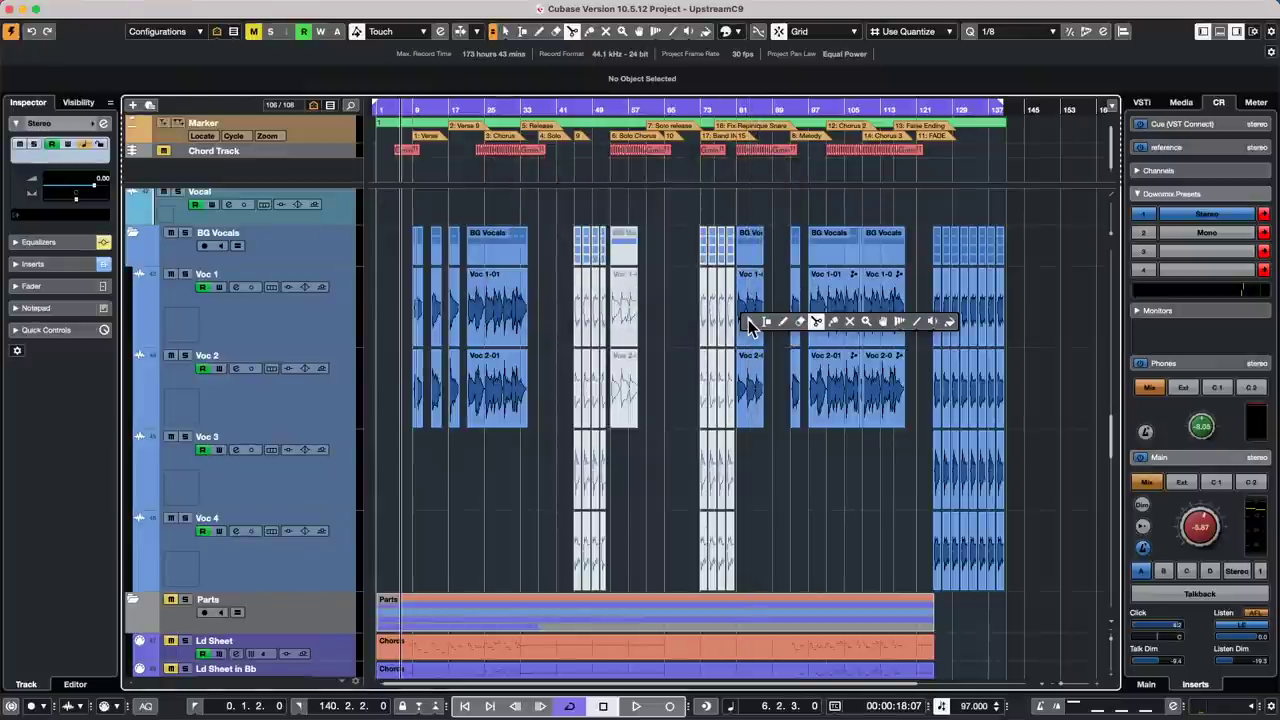
# Step: Open the Voc 1 event at bar 81 in the lower-zone sample editor and enable VariAudio editing
pyautogui.click(750, 326)
pyautogui.doubleClick(750, 326)
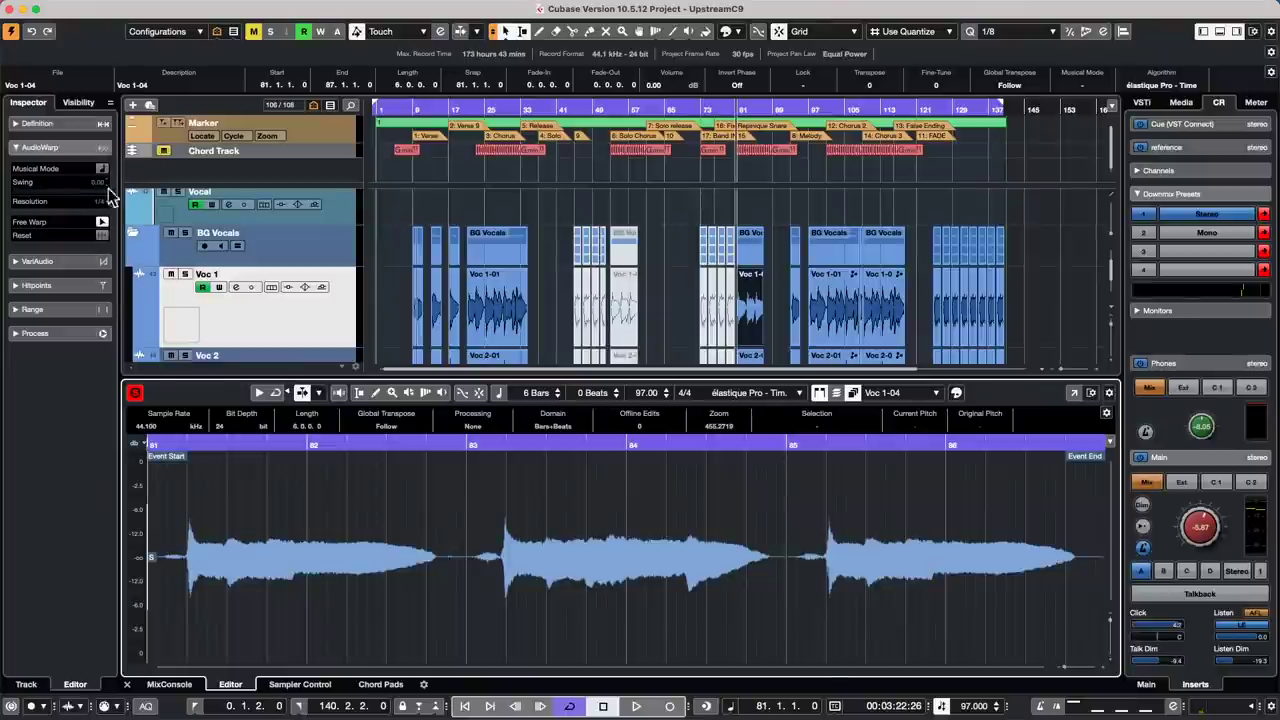
pyautogui.click(72, 261)
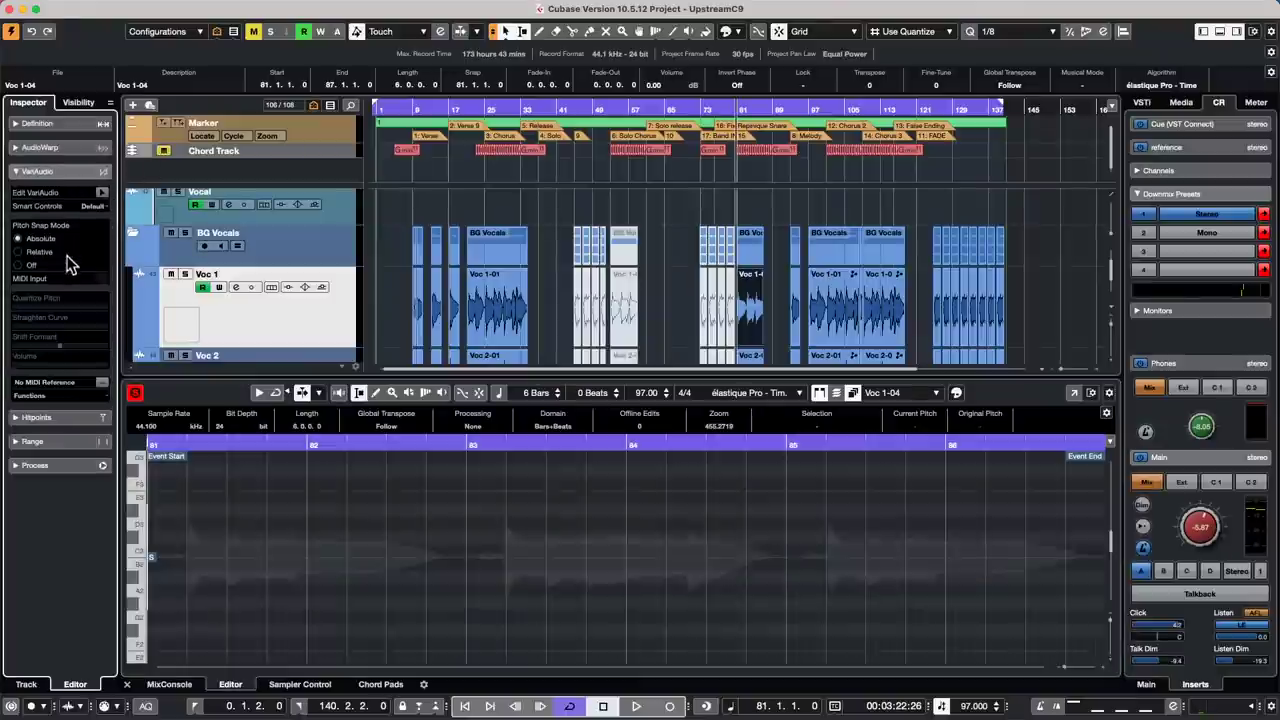
pyautogui.click(103, 194)
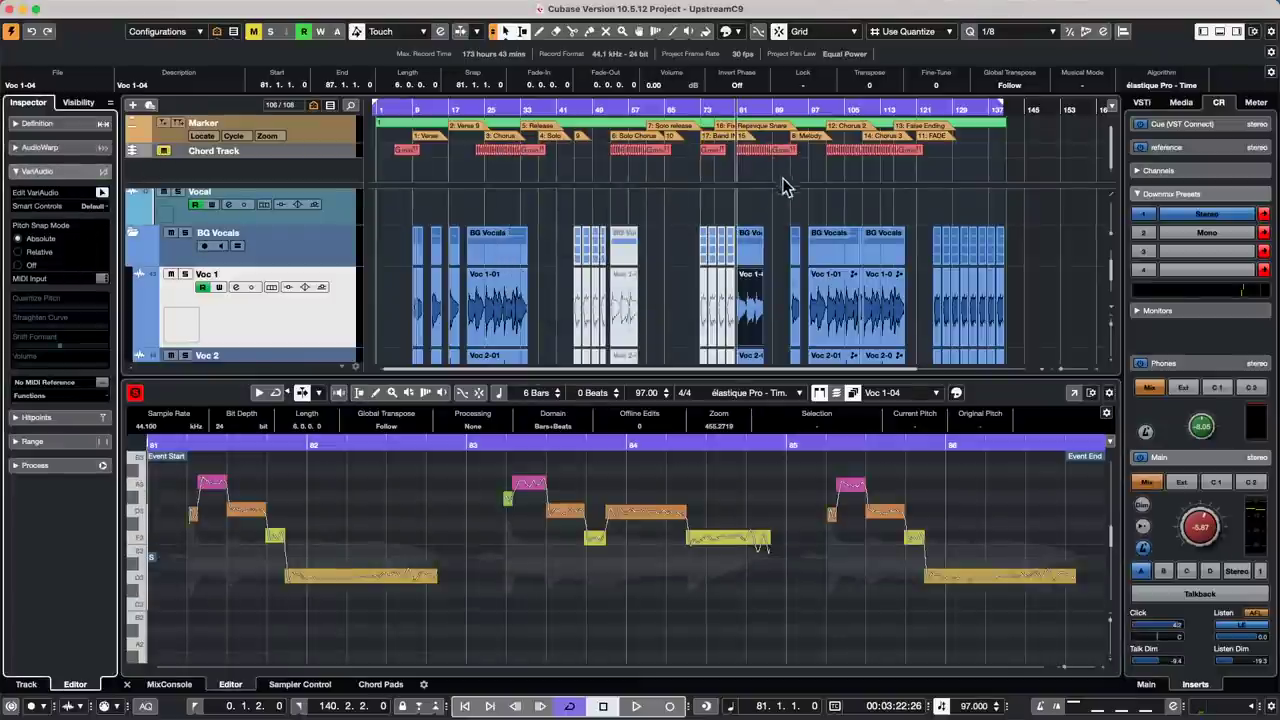
# Step: Open the Voc 1 sample editor in its own window and enable VariAudio editing there
pyautogui.click(1076, 393)
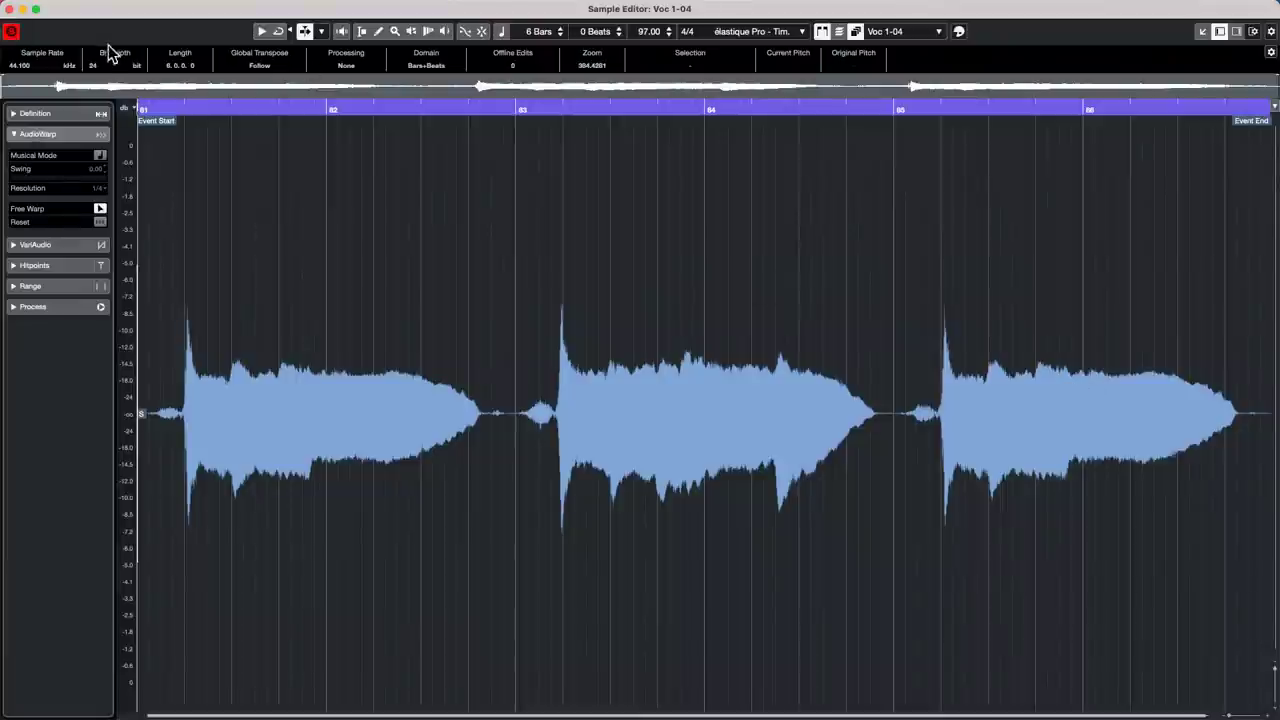
pyautogui.click(46, 246)
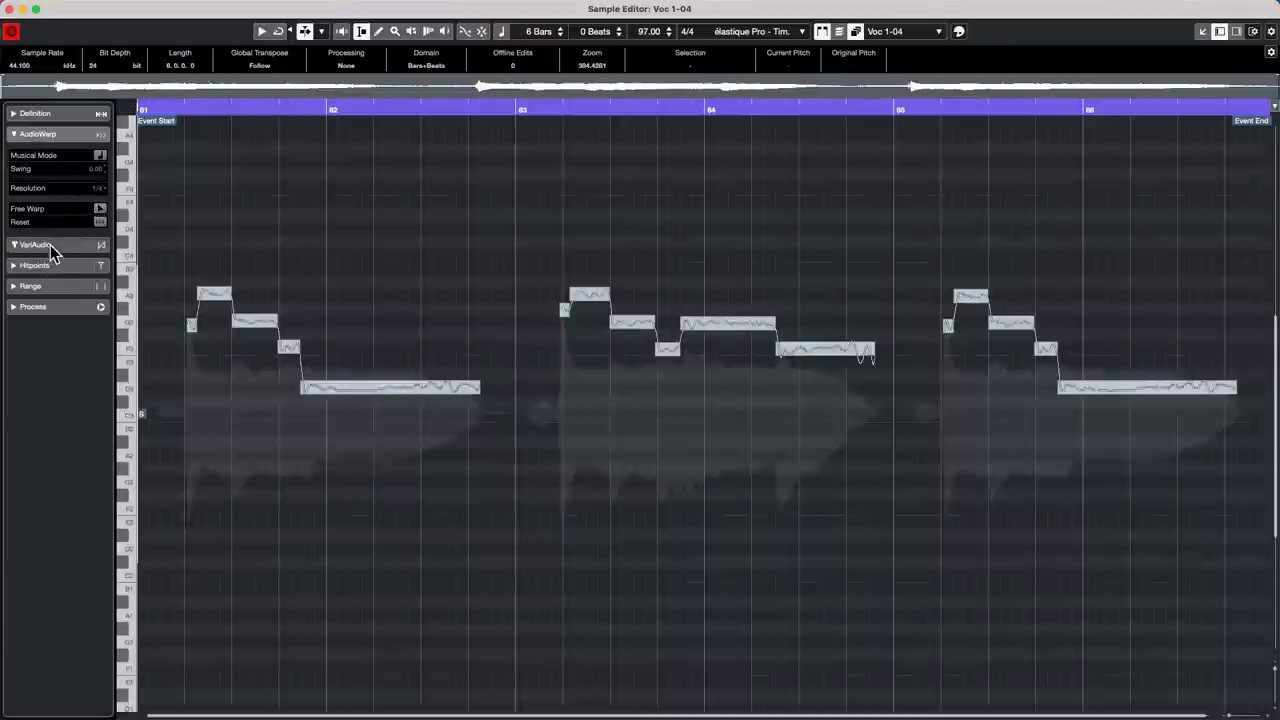
pyautogui.click(99, 177)
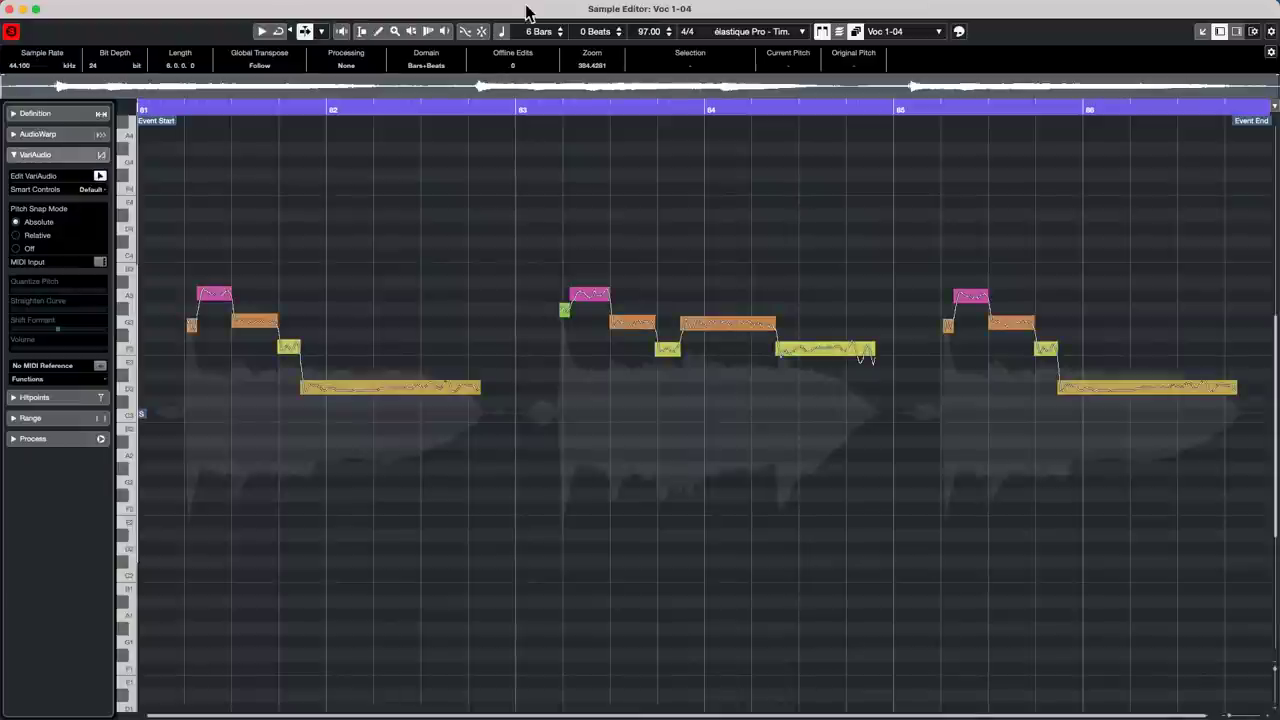
# Step: Save the sample editor view as a project workspace named VariAudio
pyautogui.moveTo(429, 5)
pyautogui.click(473, 6)
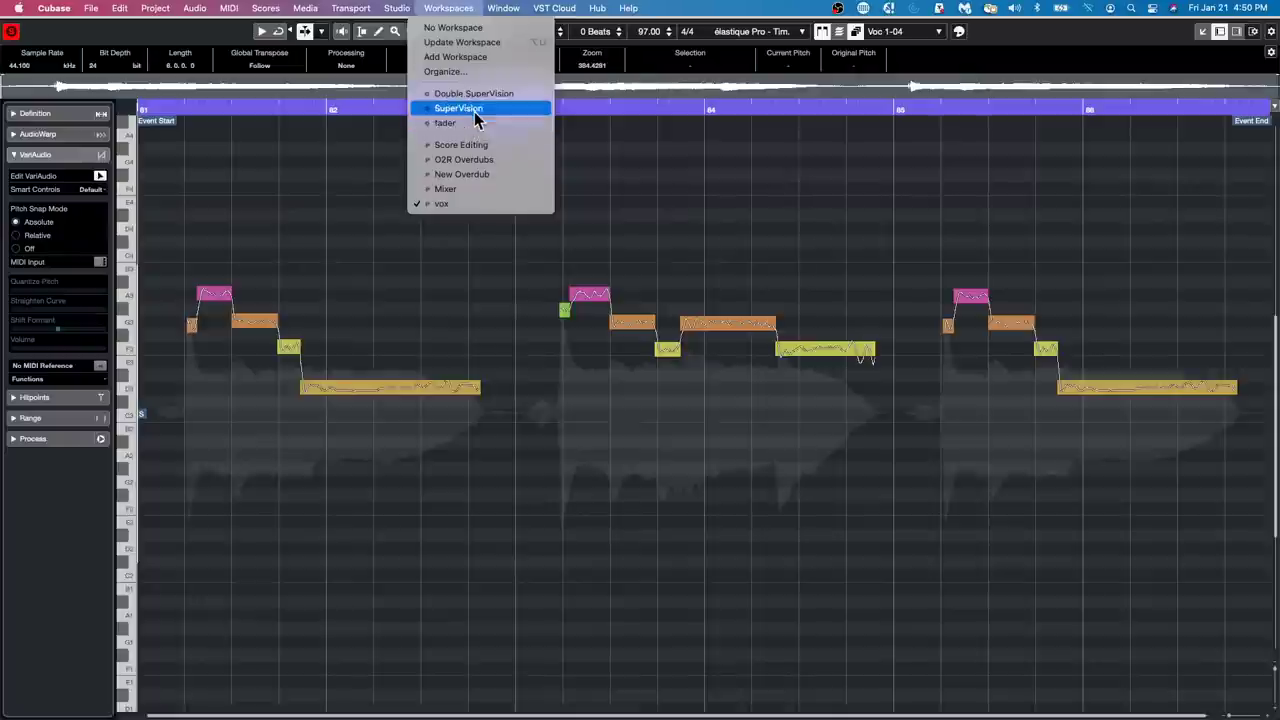
pyautogui.click(474, 57)
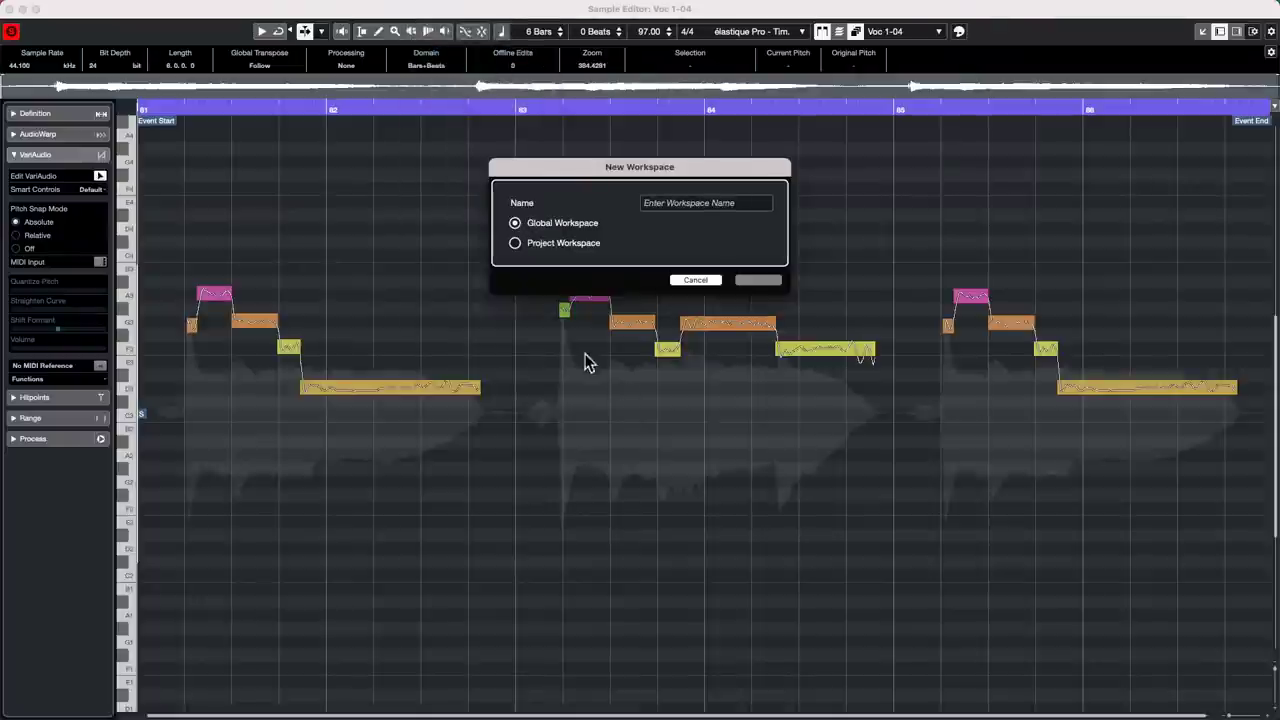
pyautogui.click(527, 248)
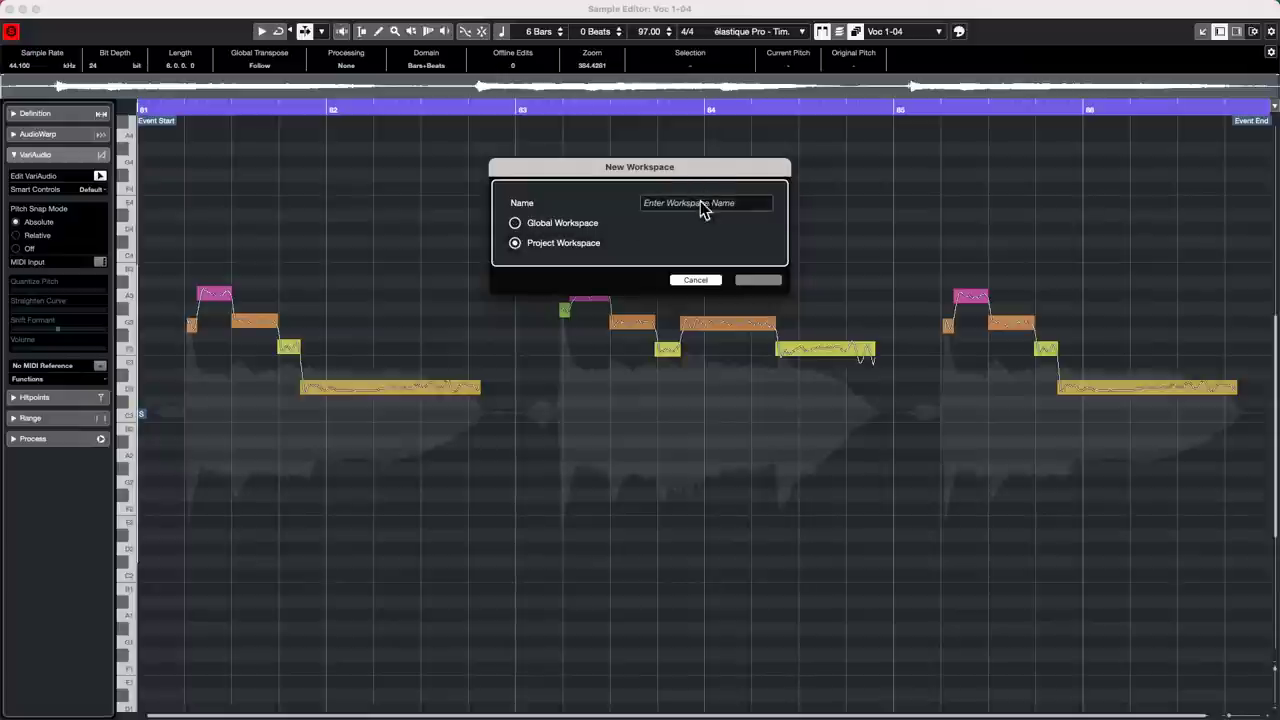
pyautogui.click(700, 202)
pyautogui.write('VariAudio')
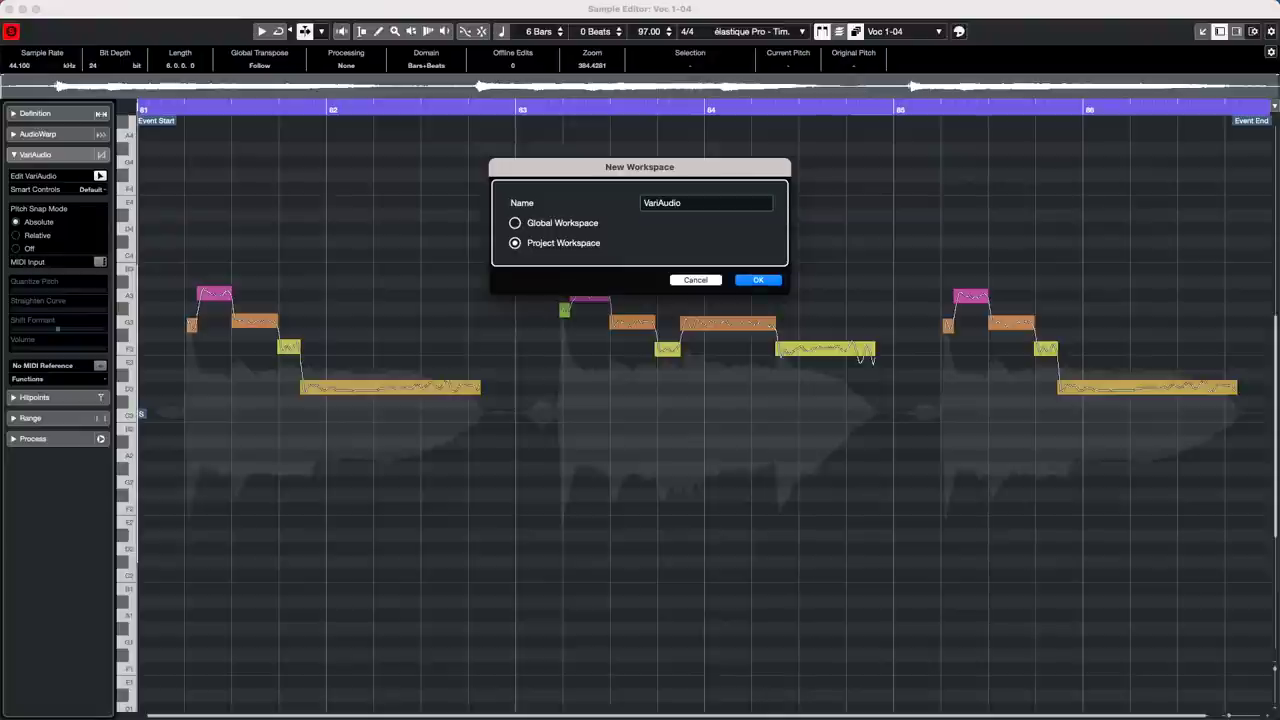
pyautogui.click(757, 281)
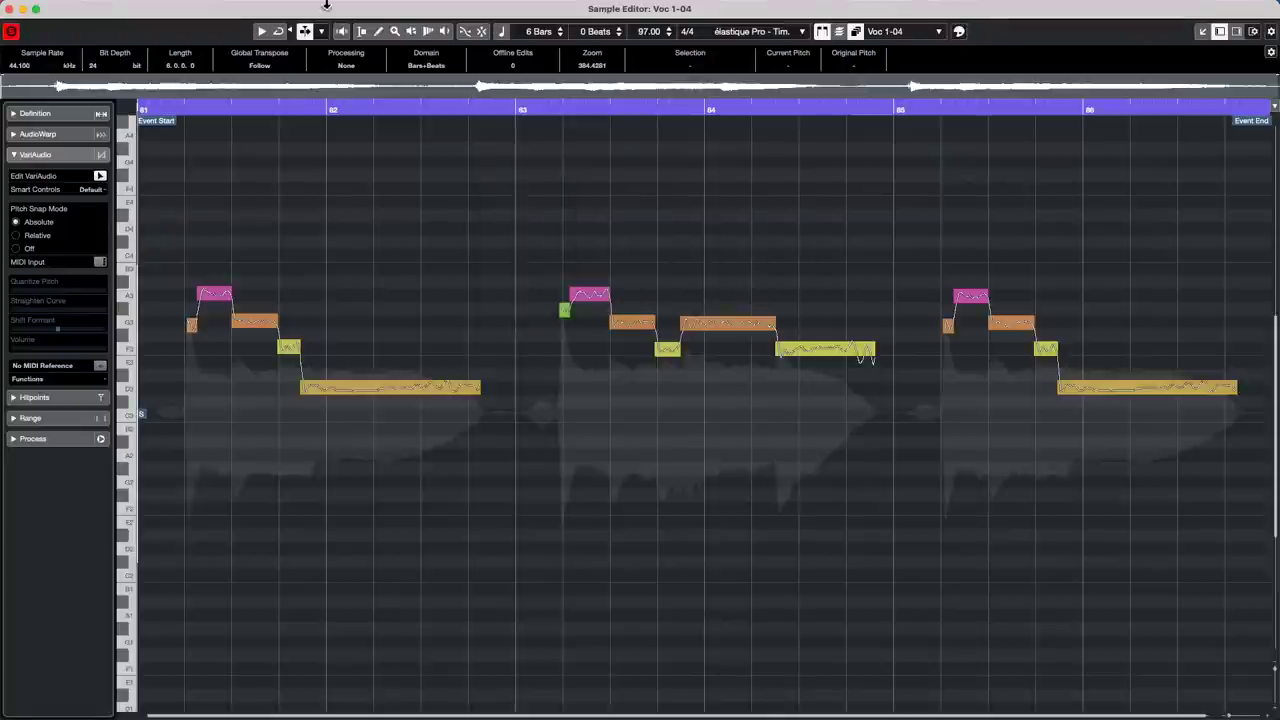
# Step: Switch to the Mixer workspace and then to the vox workspace
pyautogui.click(440, 8)
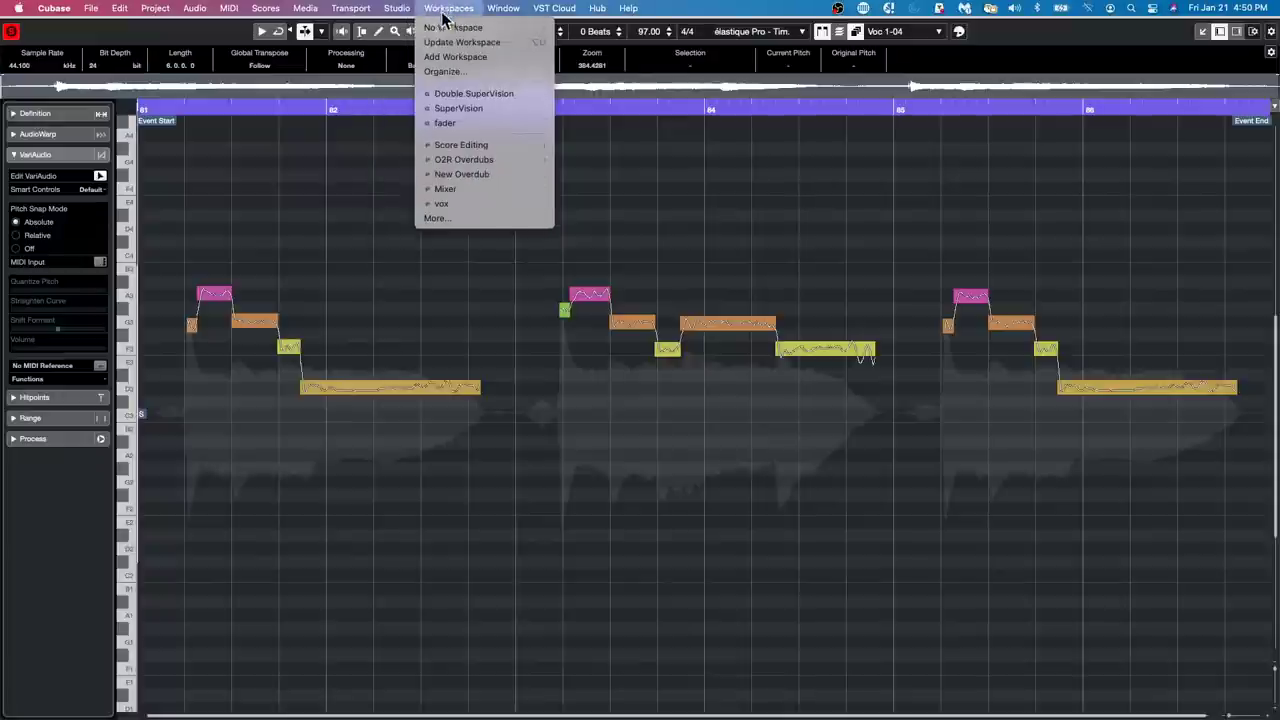
pyautogui.click(455, 190)
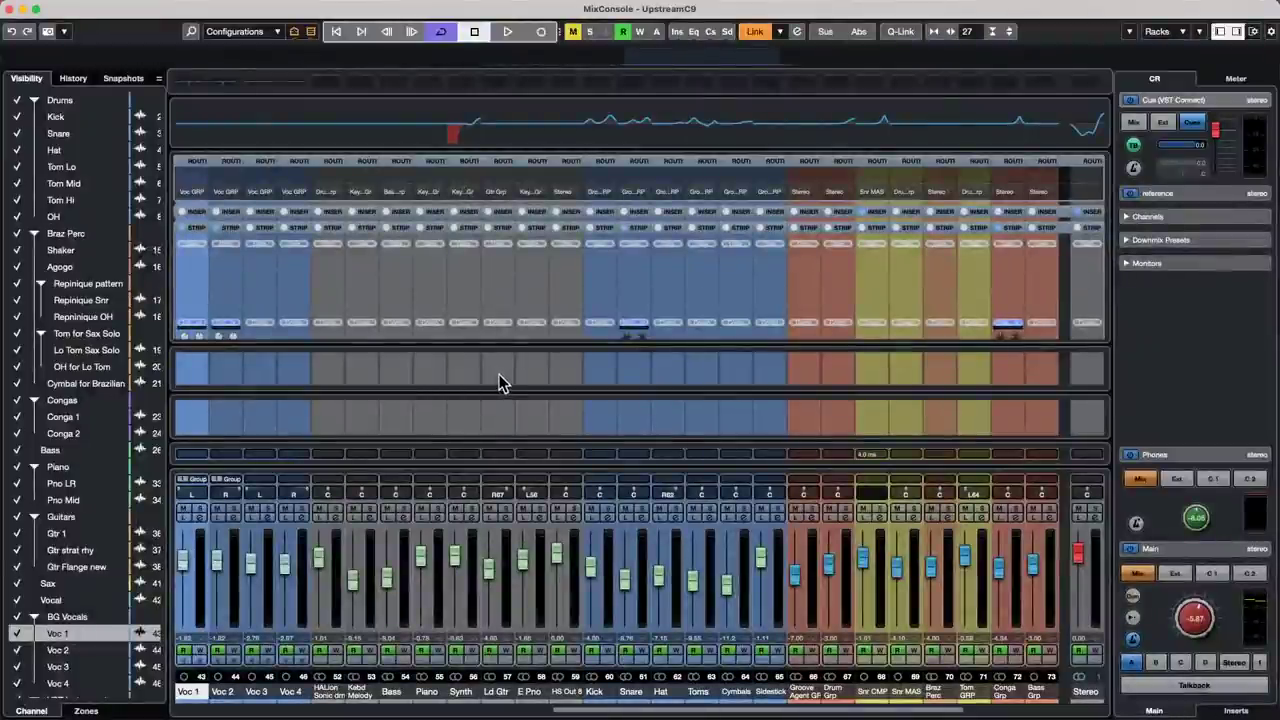
pyautogui.click(493, 8)
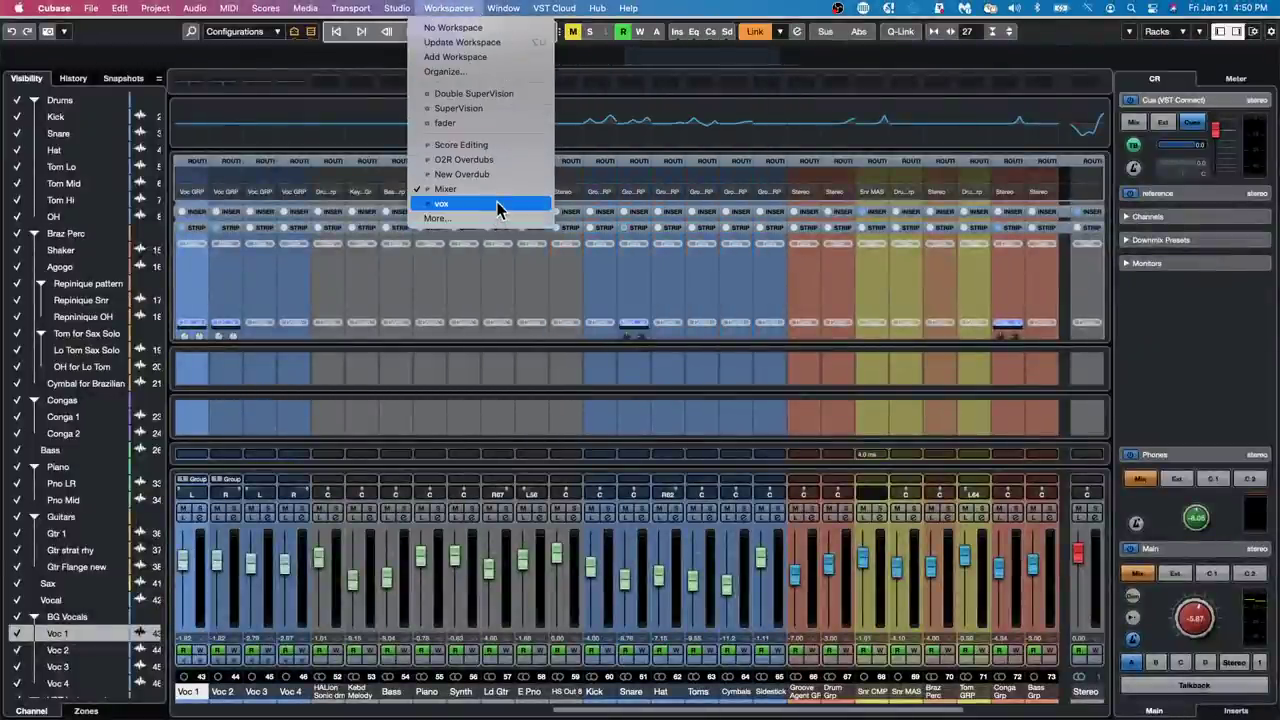
pyautogui.click(498, 205)
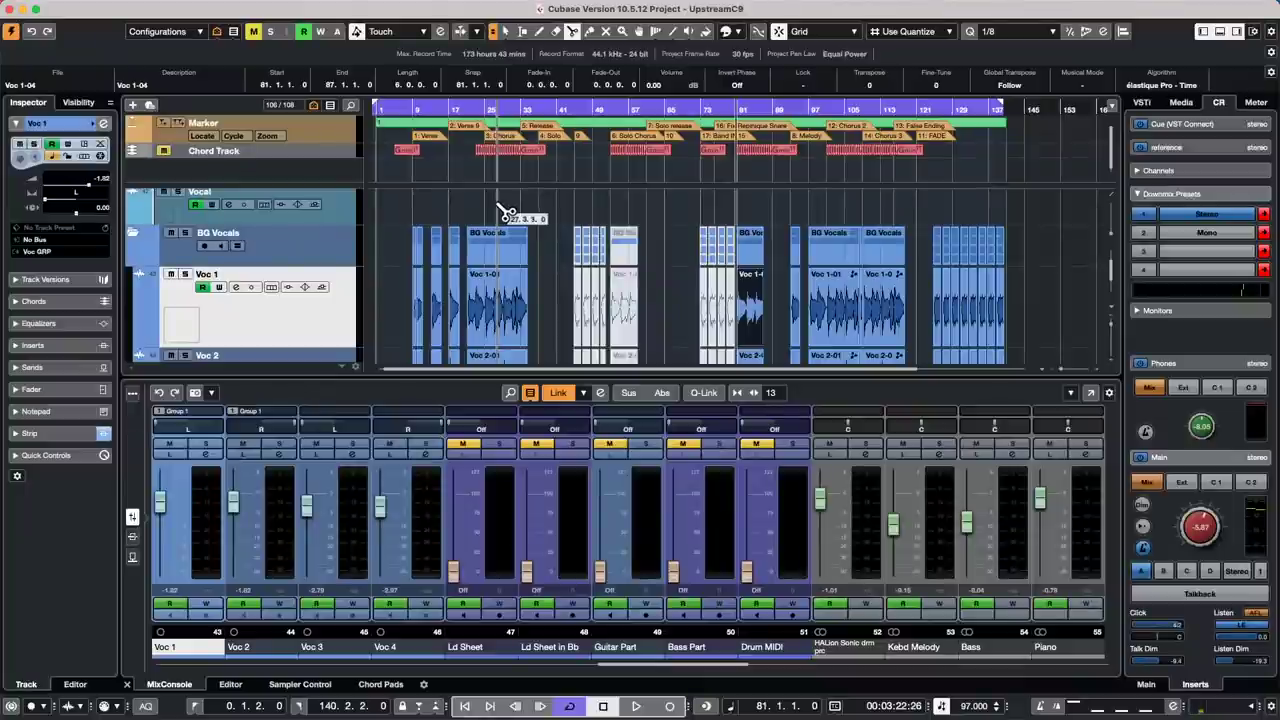
pyautogui.scroll(-1, 688, 262)
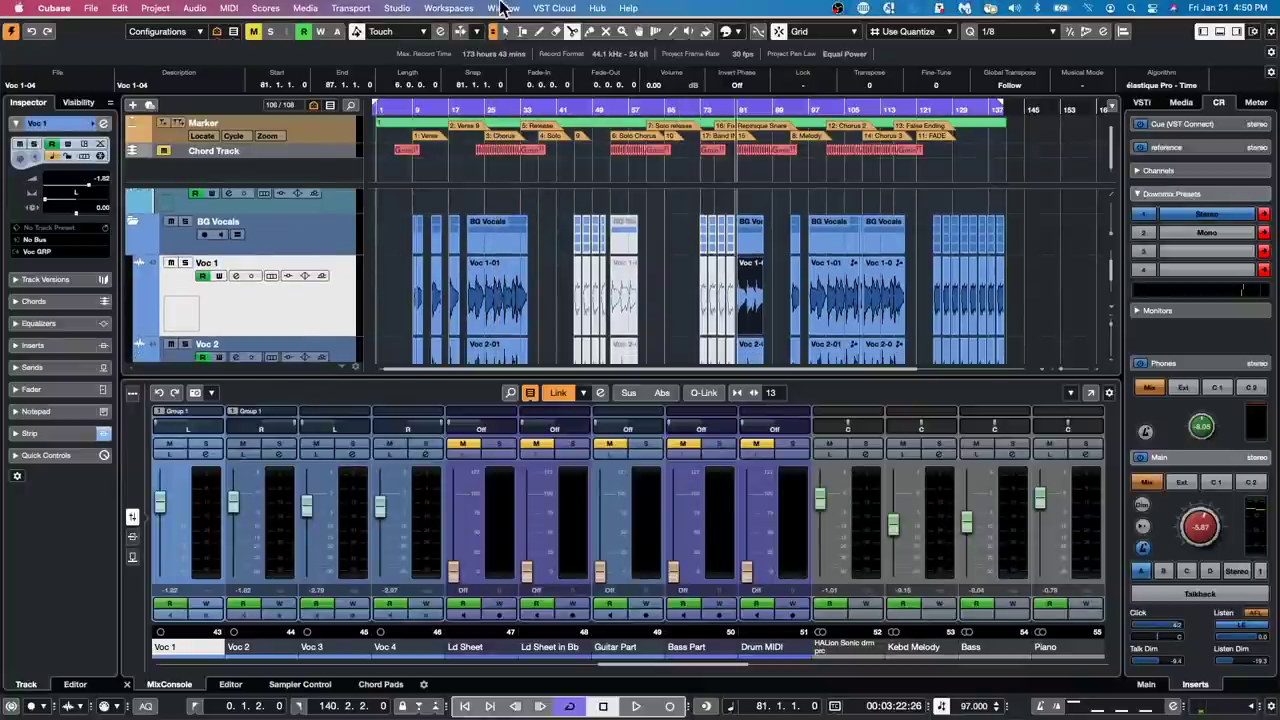
# Step: Review the global and project workspaces with their key commands in the Workspaces Organizer, then close it and show the workspace list
pyautogui.click(448, 8)
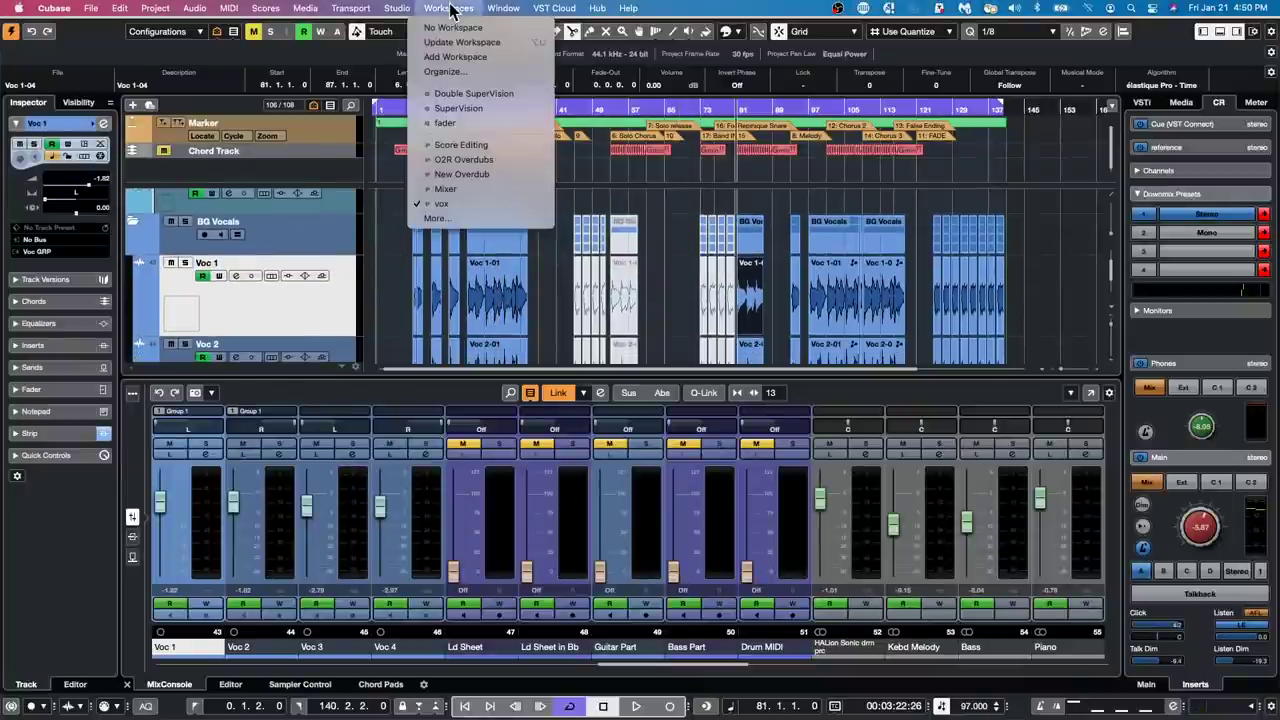
pyautogui.click(464, 218)
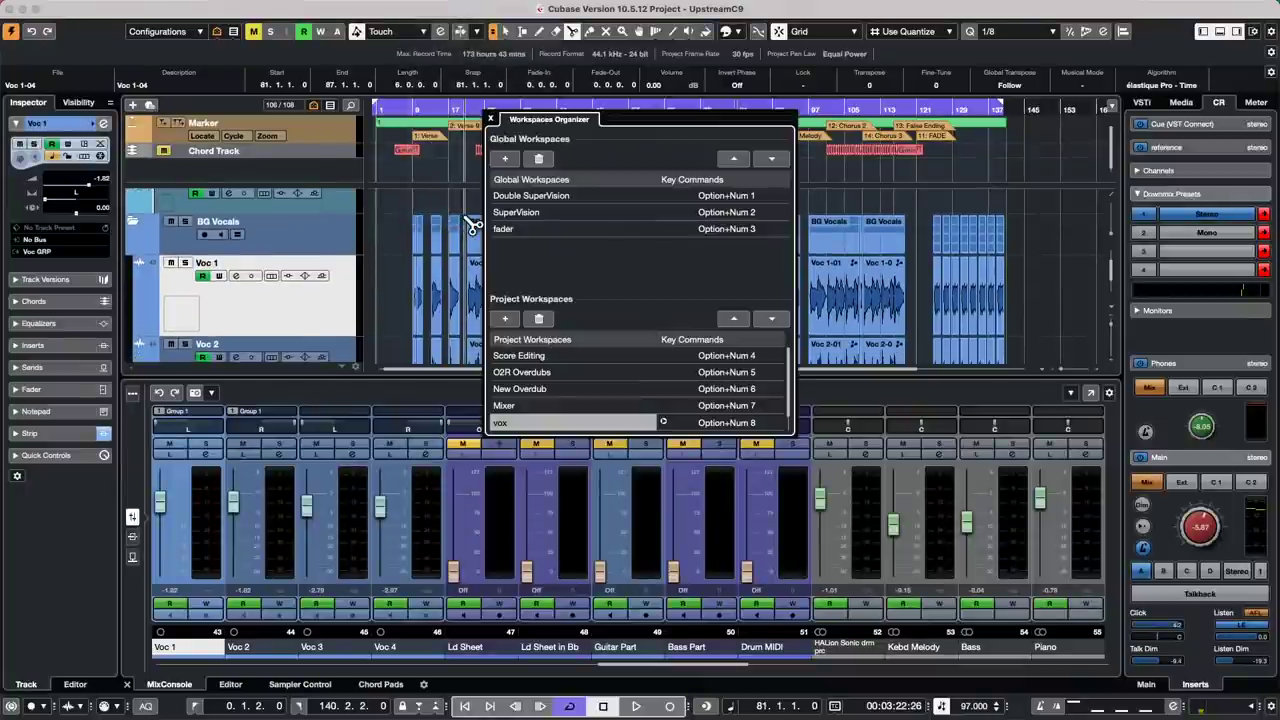
pyautogui.click(492, 119)
pyautogui.click(455, 8)
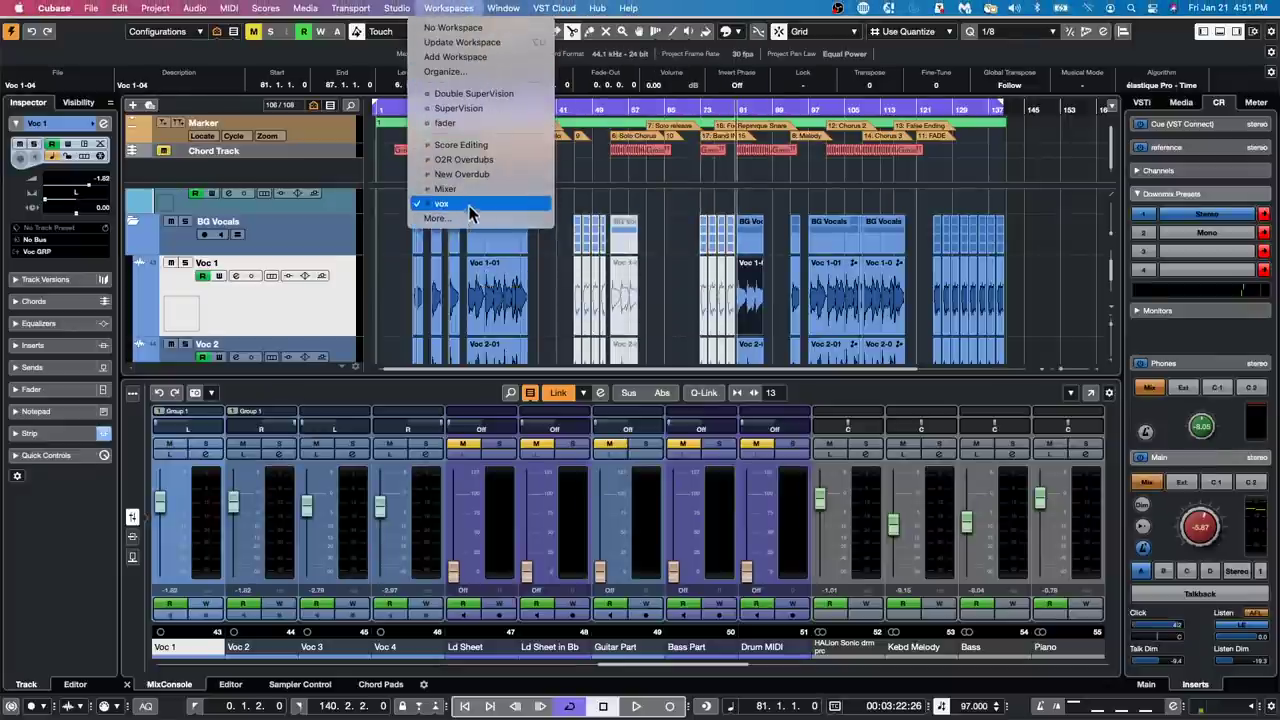
# Step: Recall the Score Editing, SuperVision and New Overdub workspaces in turn, closing the Audio Connections and MixConsole windows they bring up
pyautogui.click(520, 146)
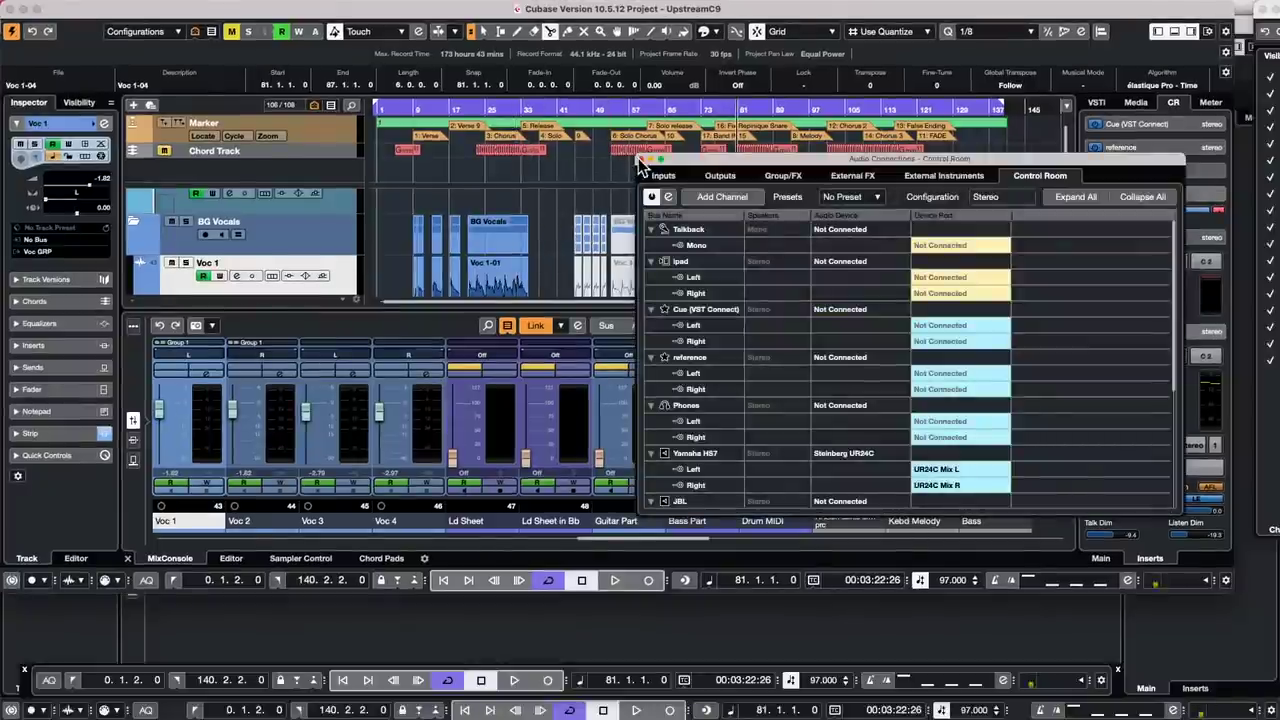
pyautogui.click(641, 159)
pyautogui.click(412, 8)
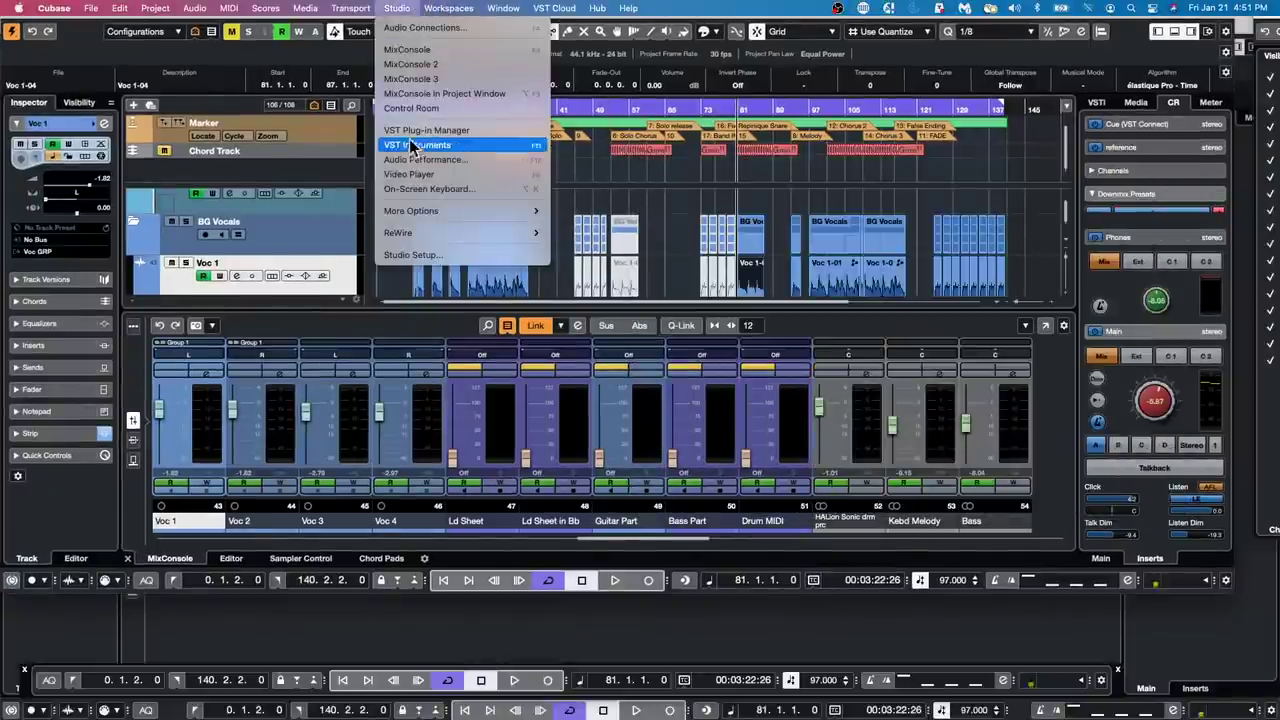
pyautogui.moveTo(449, 8)
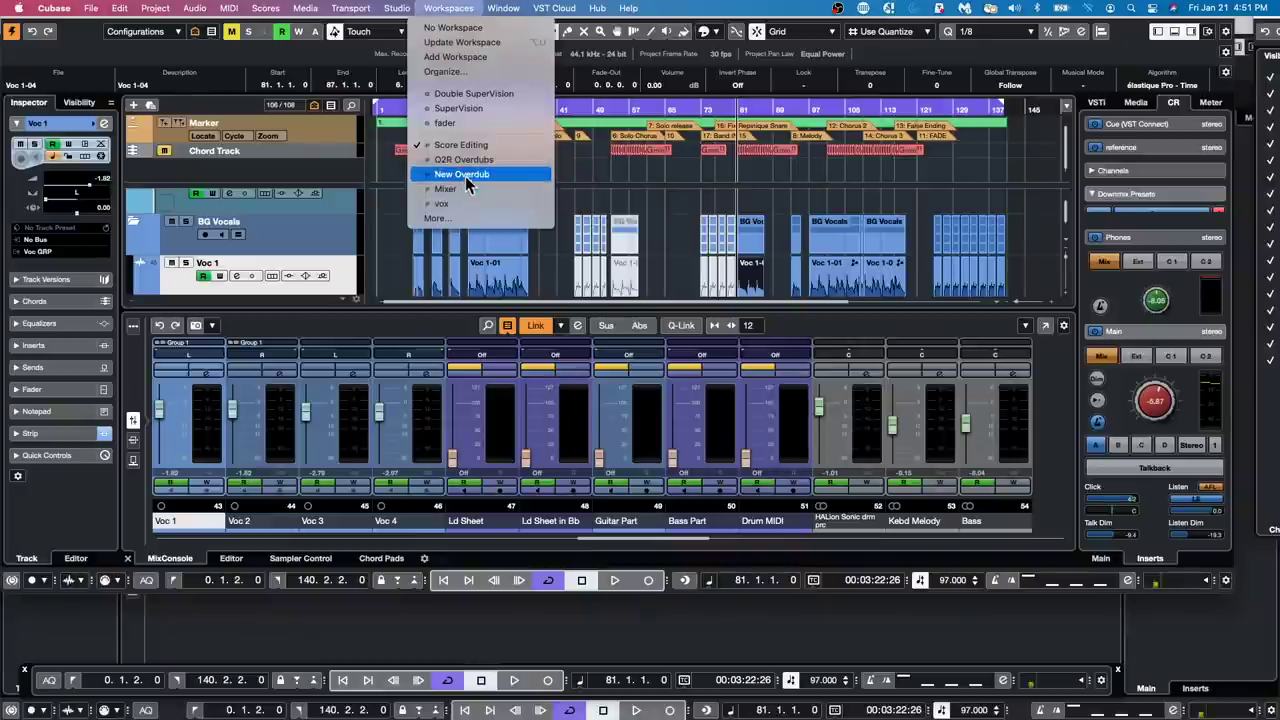
pyautogui.click(470, 107)
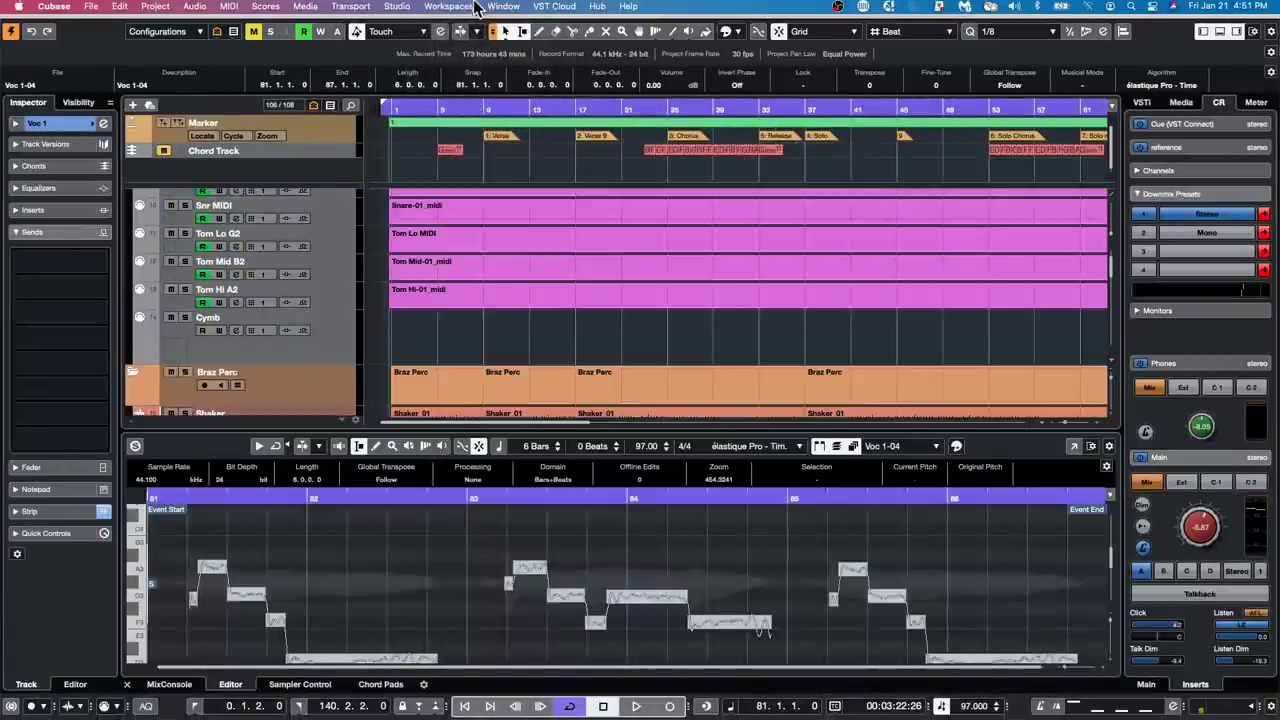
pyautogui.click(455, 8)
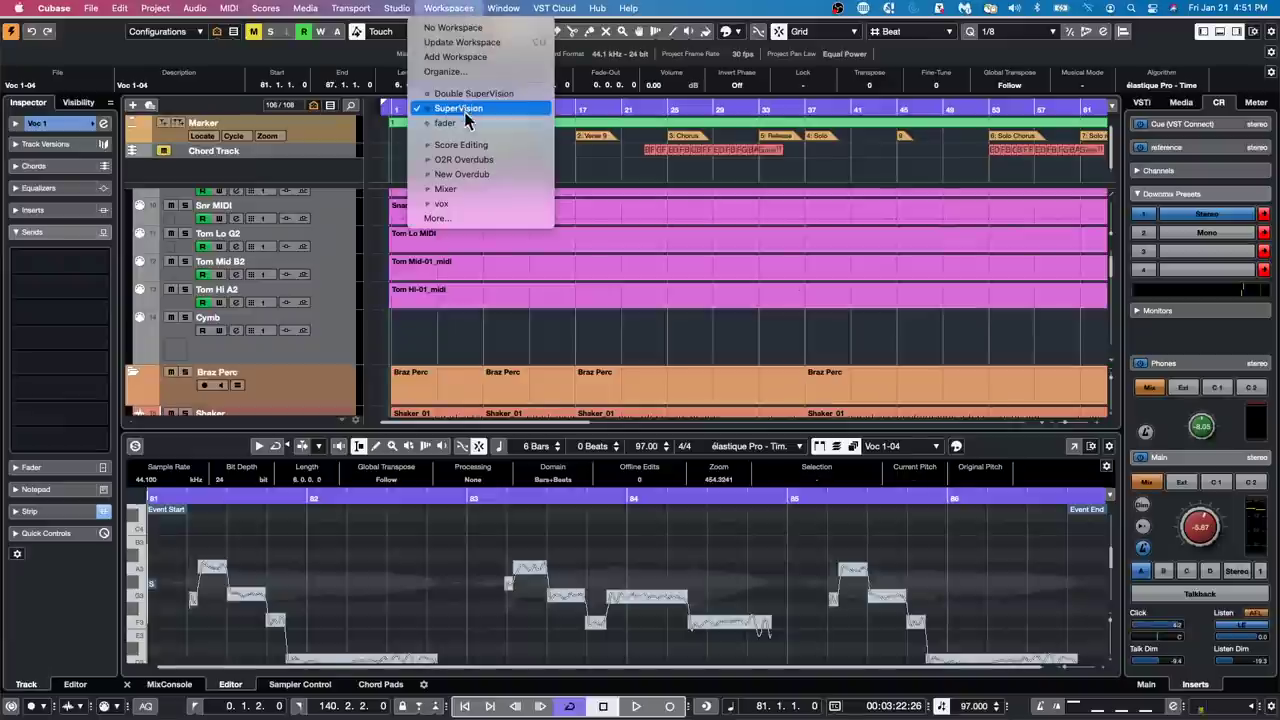
pyautogui.click(470, 175)
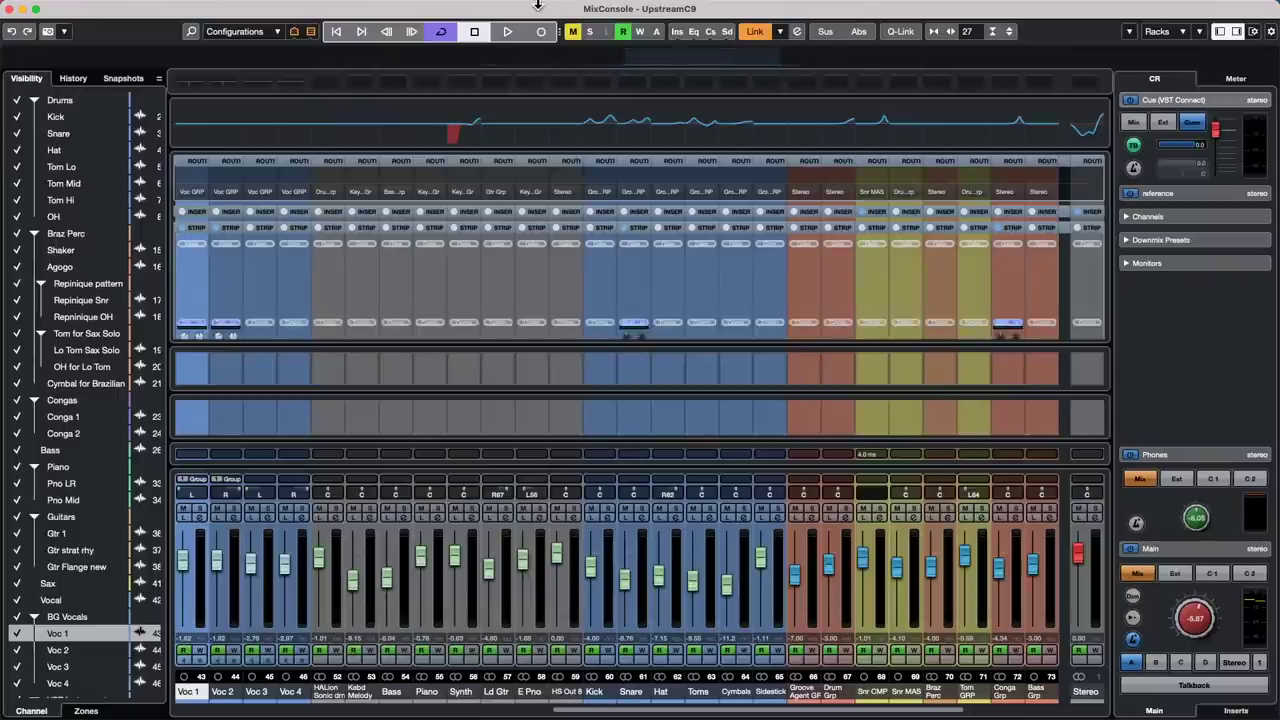
pyautogui.click(10, 8)
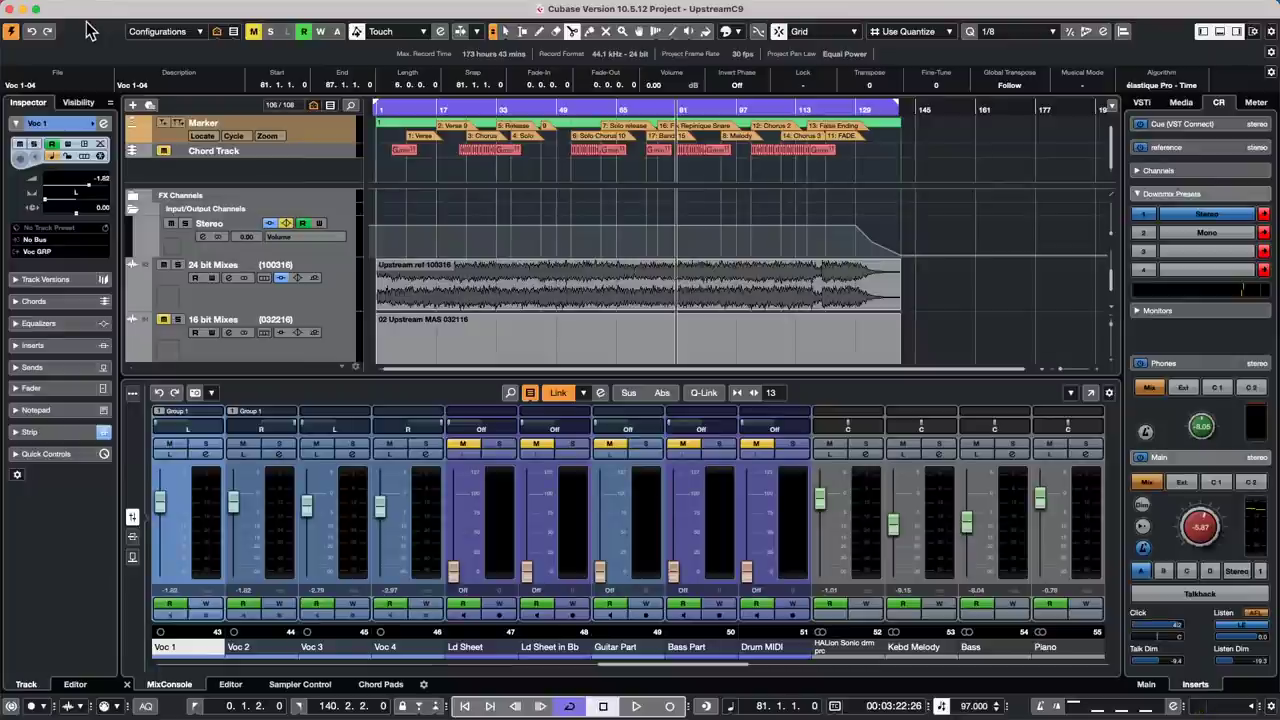
# Step: Try the Bass Part MIDI channel's fader in the lower-zone mixer and select that channel
pyautogui.press('f')
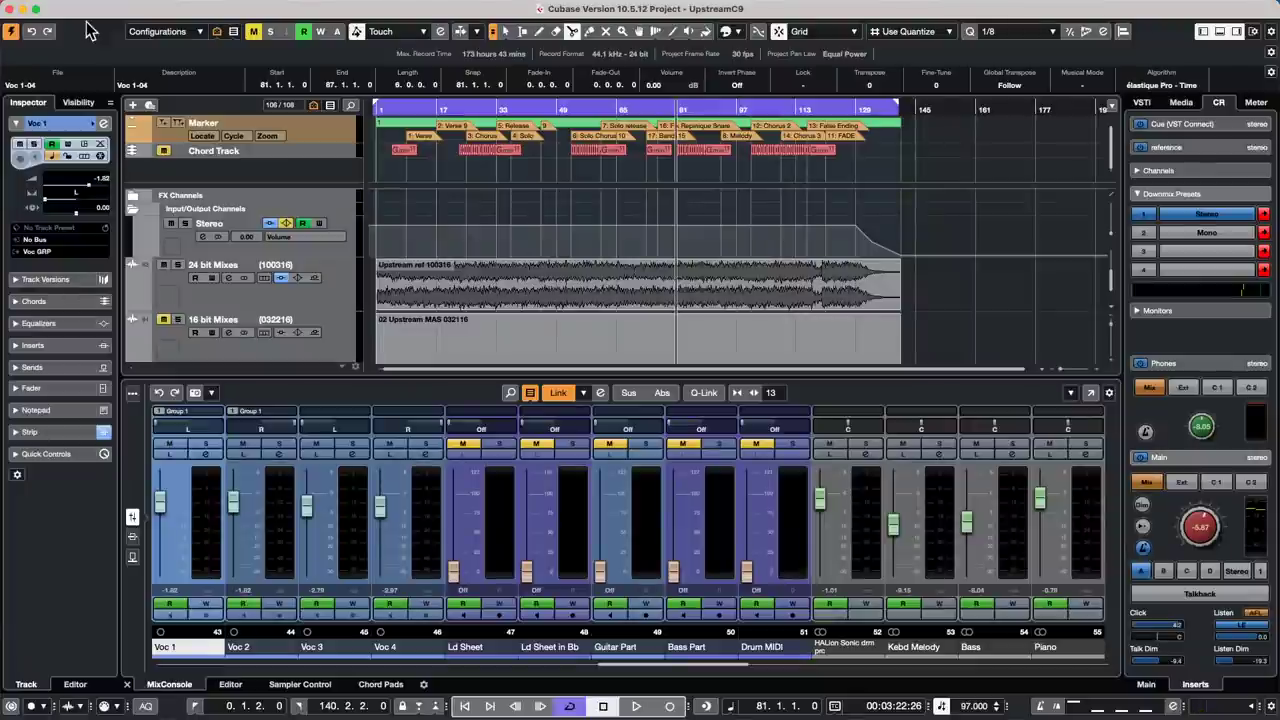
pyautogui.click(674, 572)
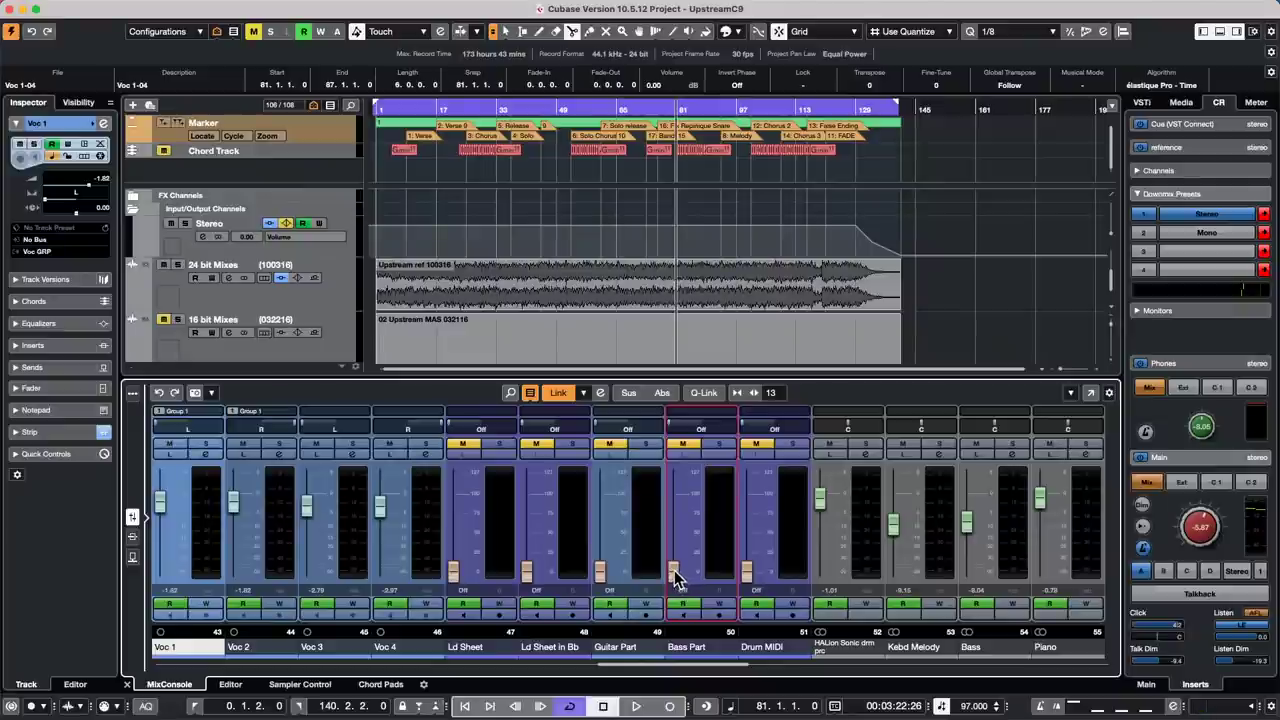
pyautogui.moveTo(678, 576); pyautogui.dragTo(676, 573)
pyautogui.moveTo(677, 572); pyautogui.dragTo(689, 611)
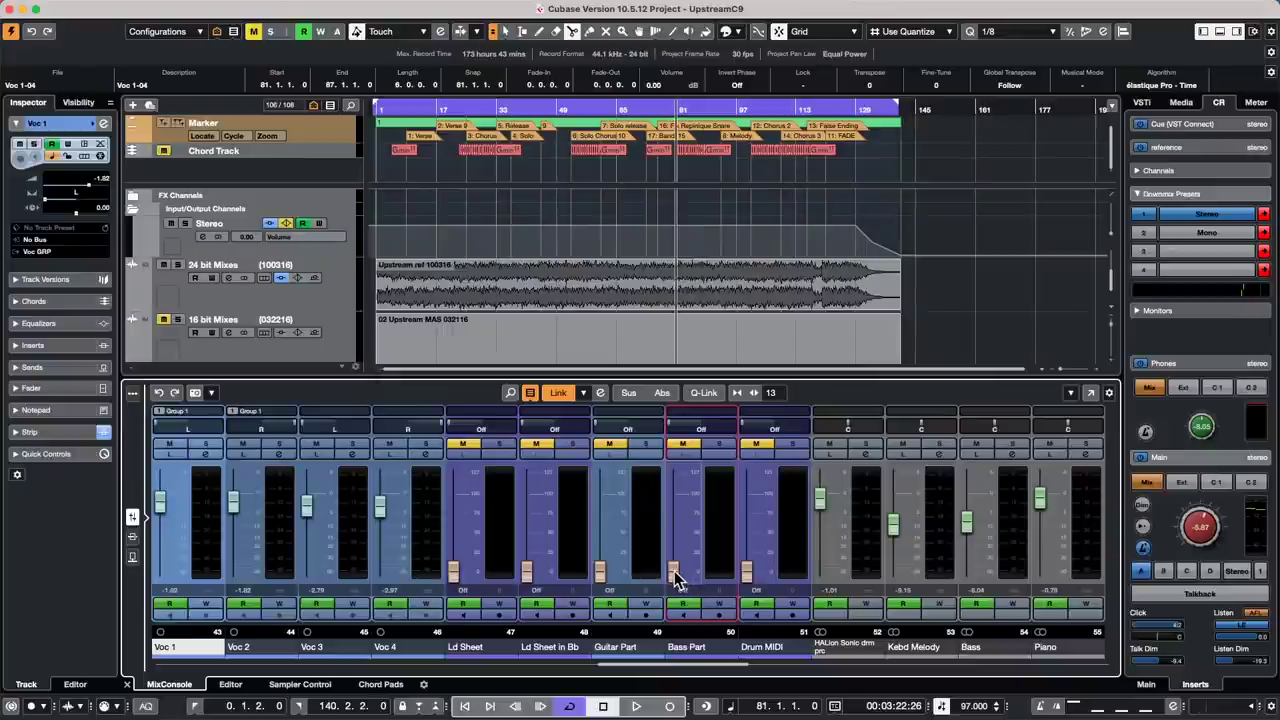
pyautogui.click(714, 514)
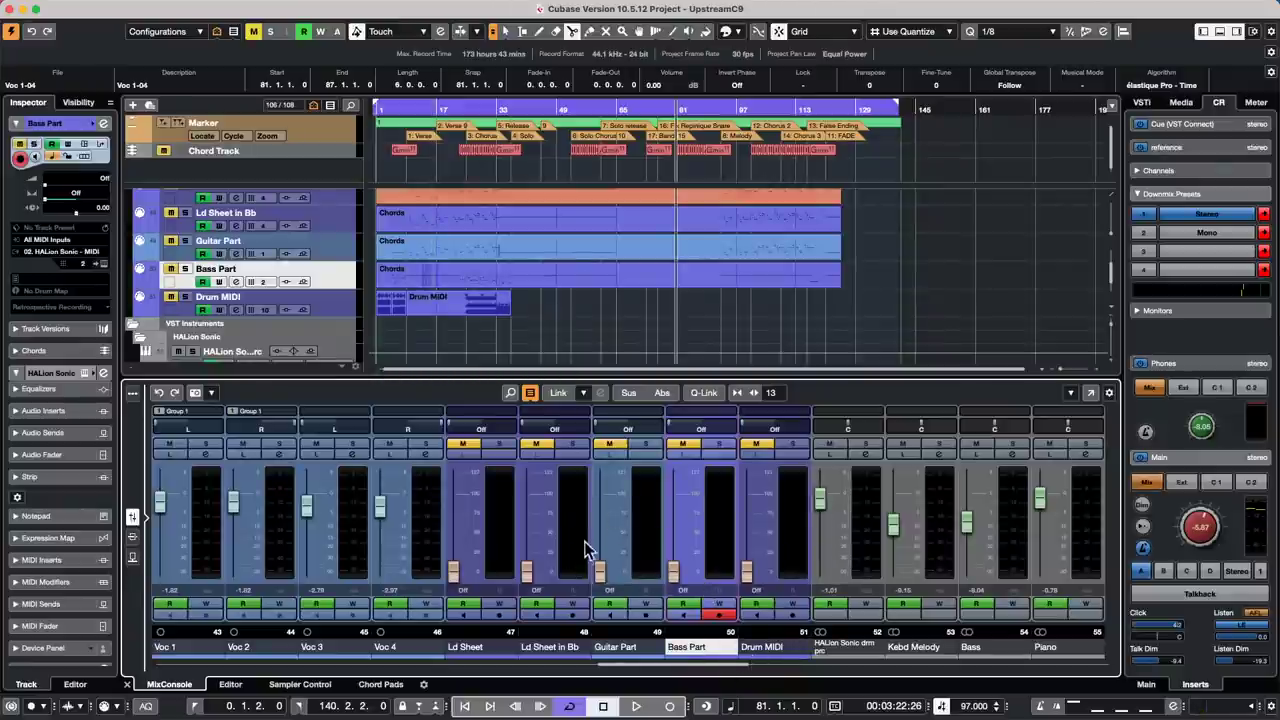
# Step: In the lower-zone mixer, raise the Kick MIDI fader to about 51 and pull the OH audio fader down to -∞
pyautogui.moveTo(711, 664); pyautogui.dragTo(315, 647)
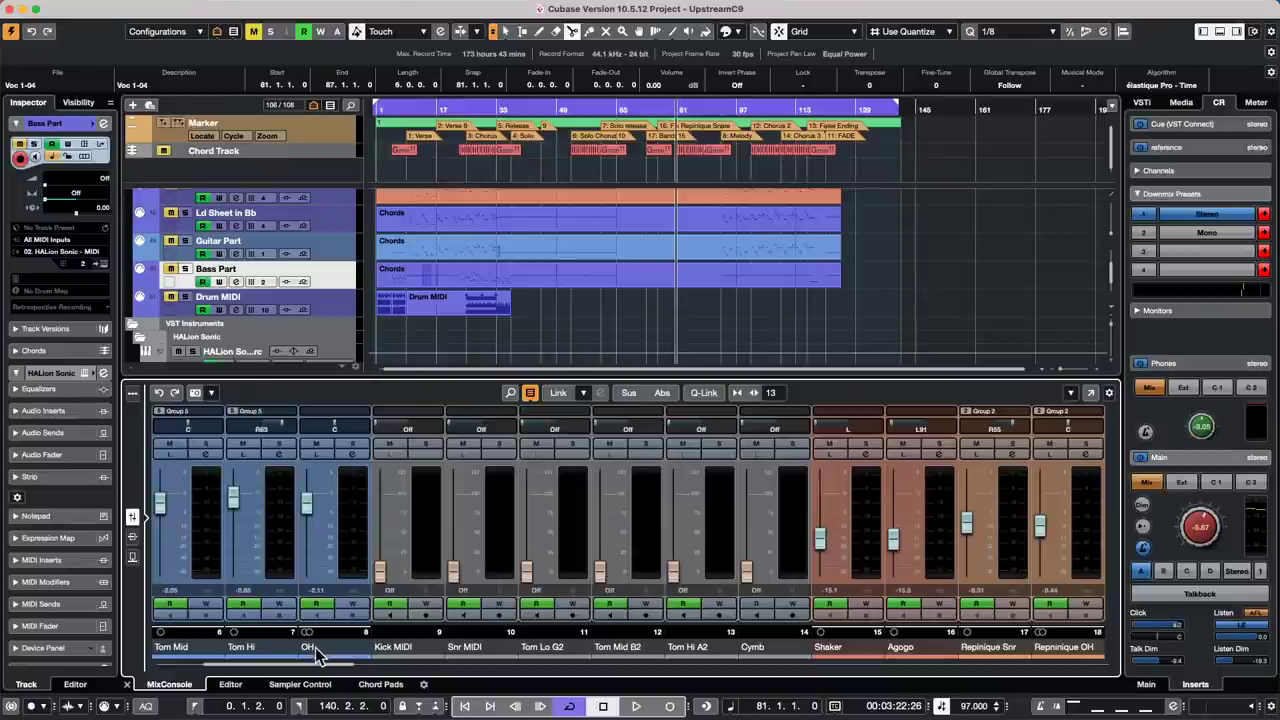
pyautogui.moveTo(307, 500); pyautogui.dragTo(312, 562)
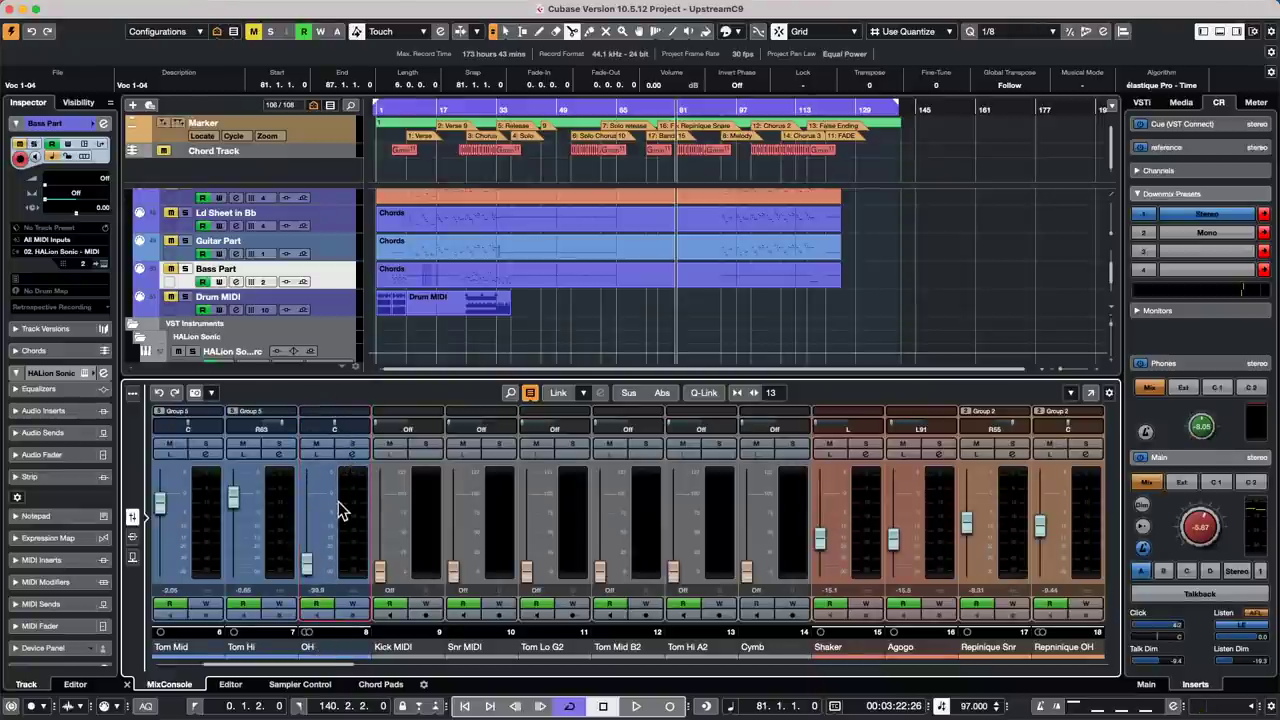
pyautogui.press('h')
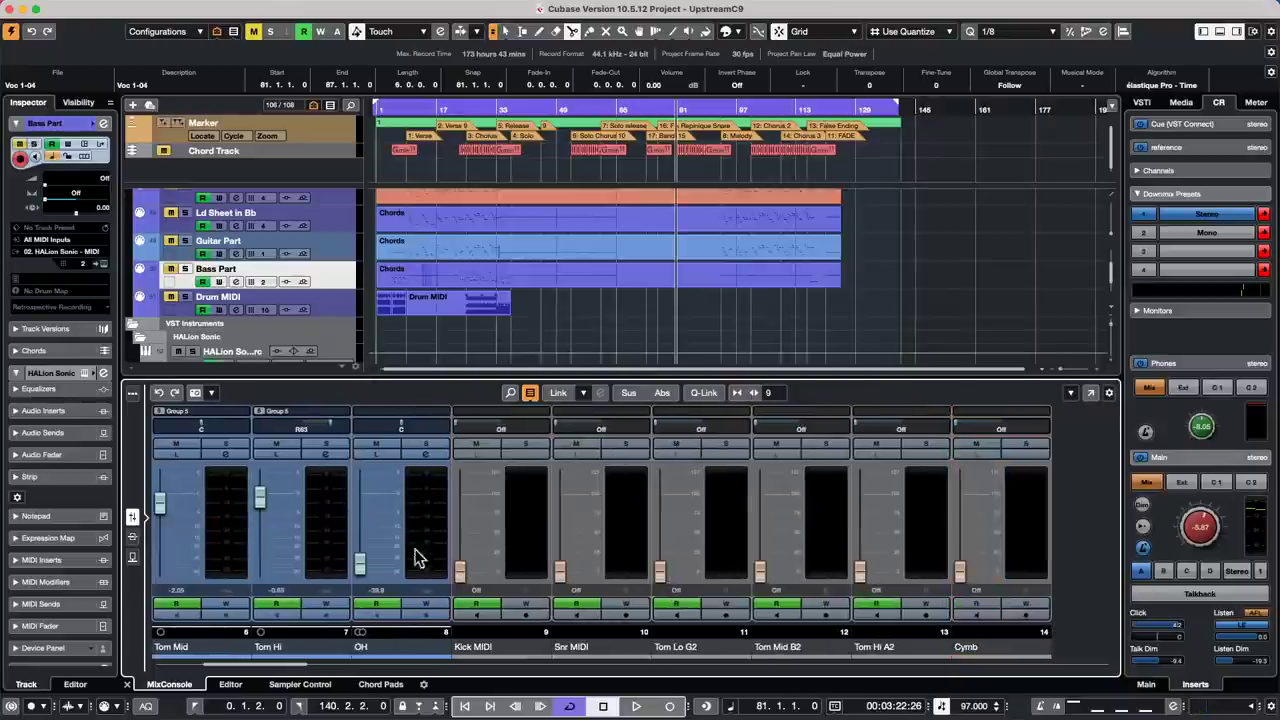
pyautogui.click(460, 572)
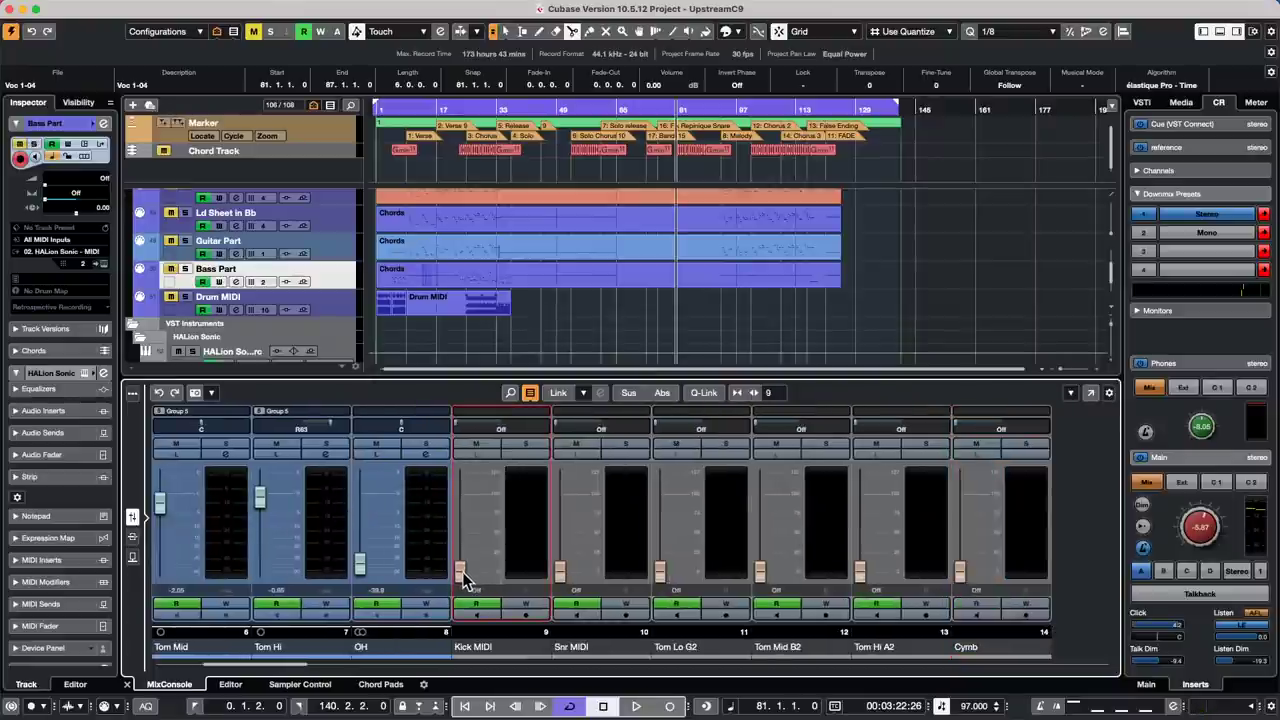
pyautogui.moveTo(463, 576); pyautogui.dragTo(461, 547)
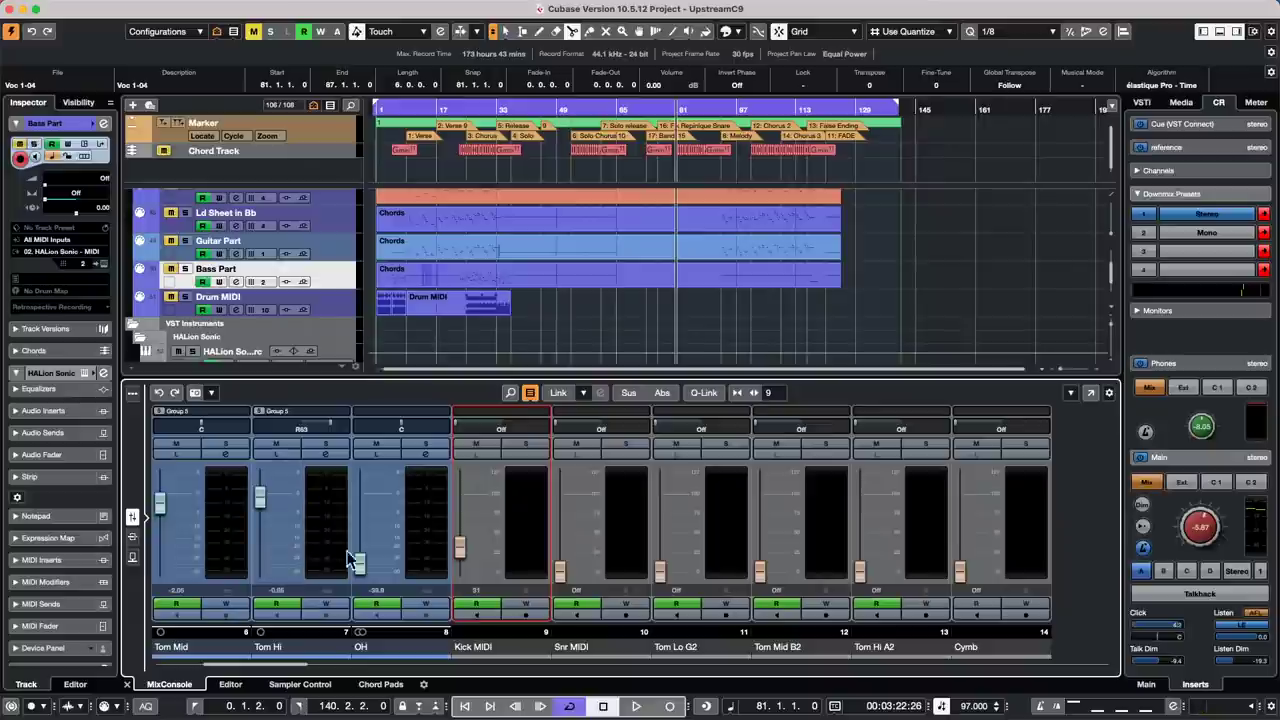
pyautogui.moveTo(357, 566); pyautogui.dragTo(364, 577)
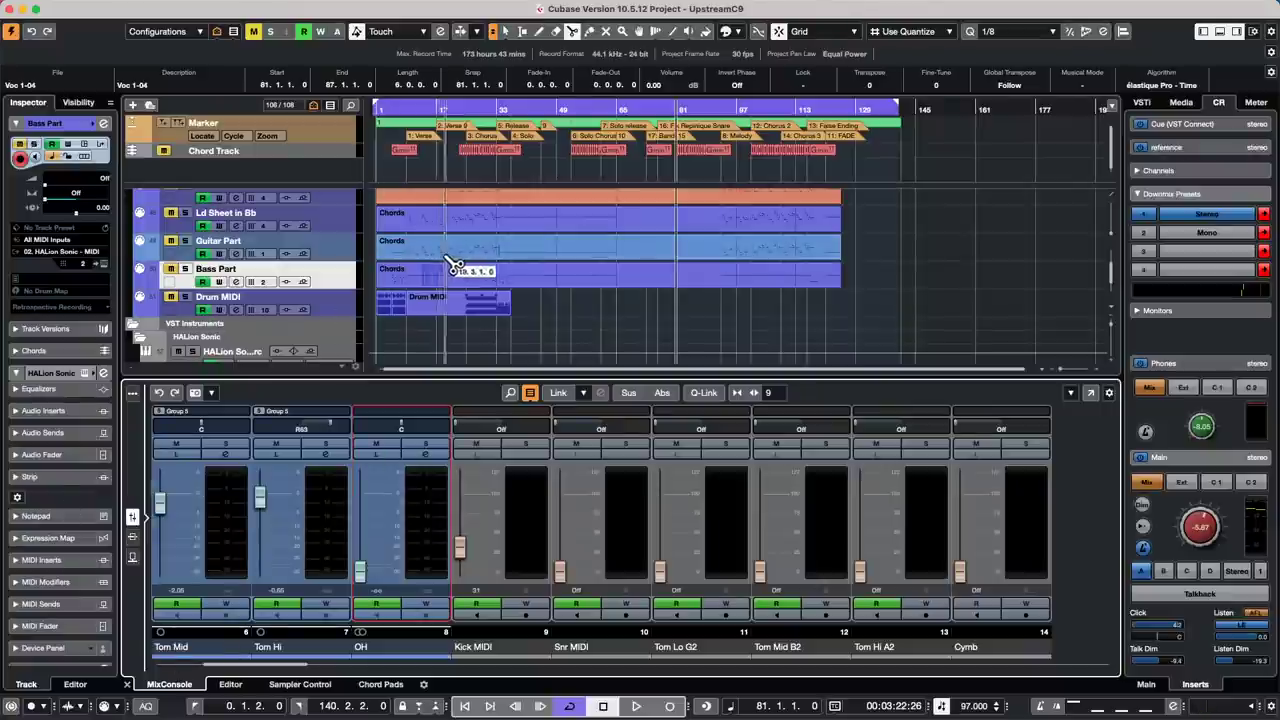
# Step: Create a new project from the default template in the Downloads folder and activate it
pyautogui.moveTo(40, 8)
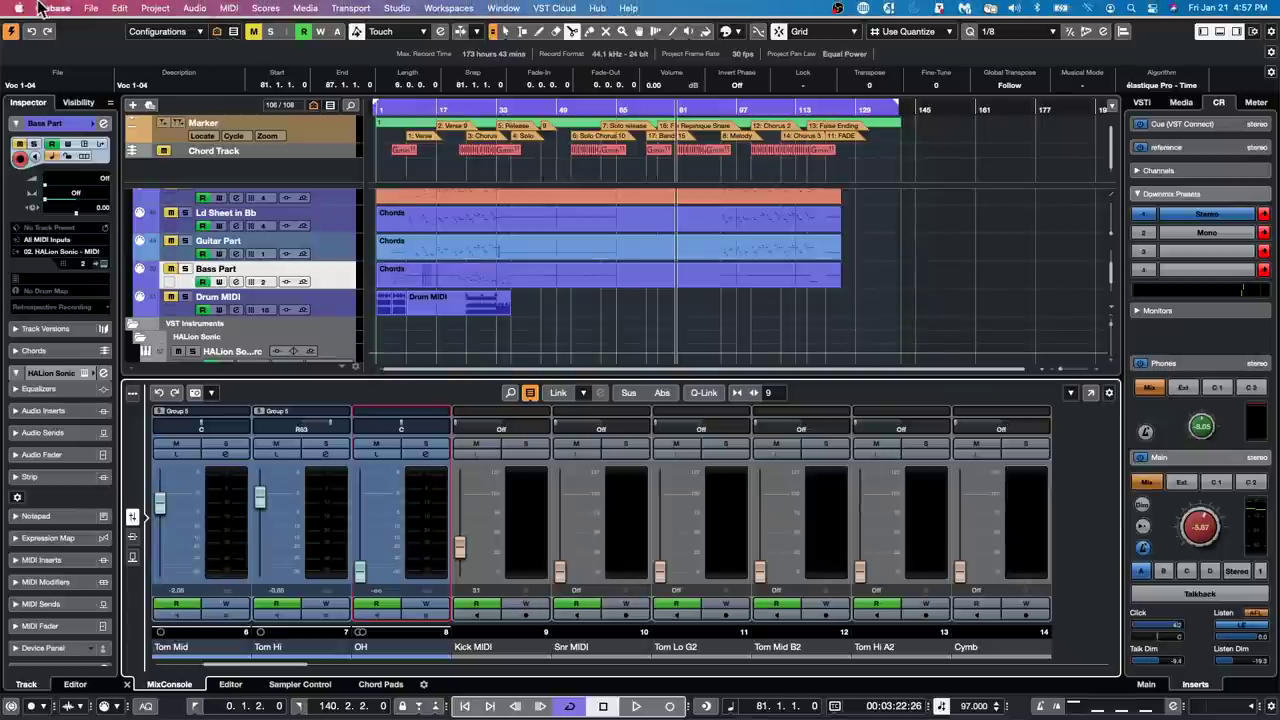
pyautogui.click(90, 8)
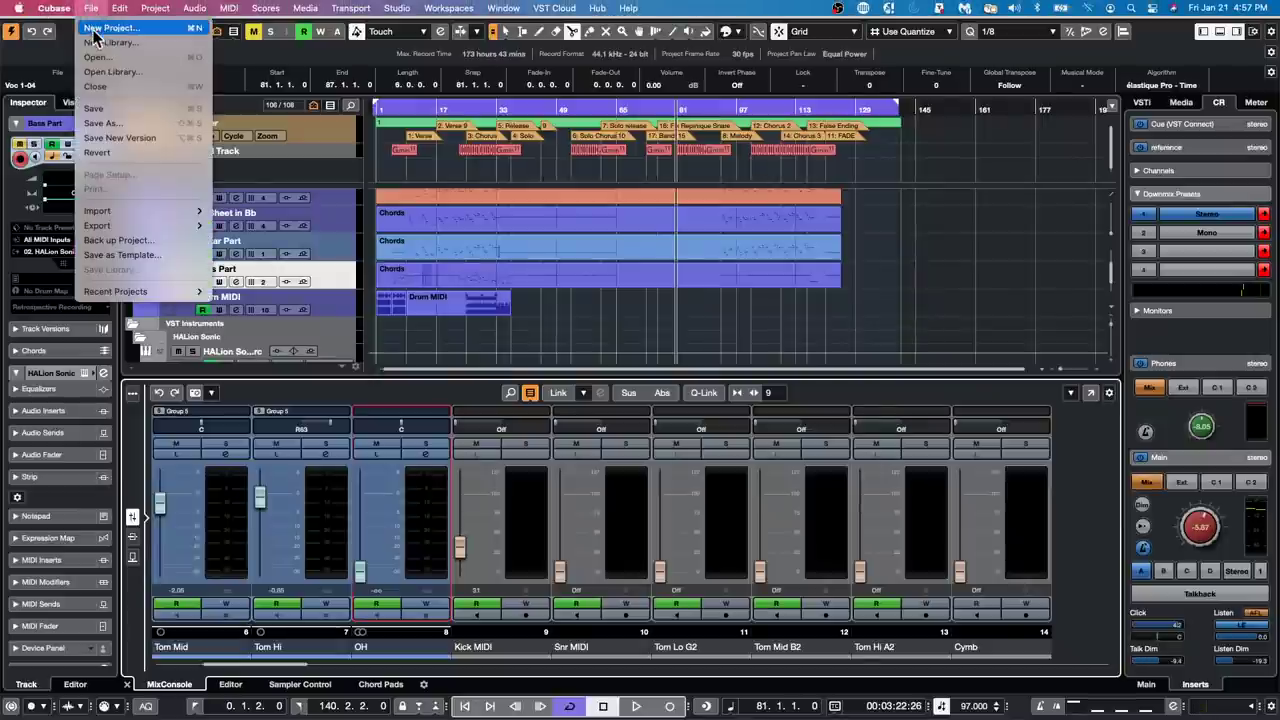
pyautogui.moveTo(99, 293)
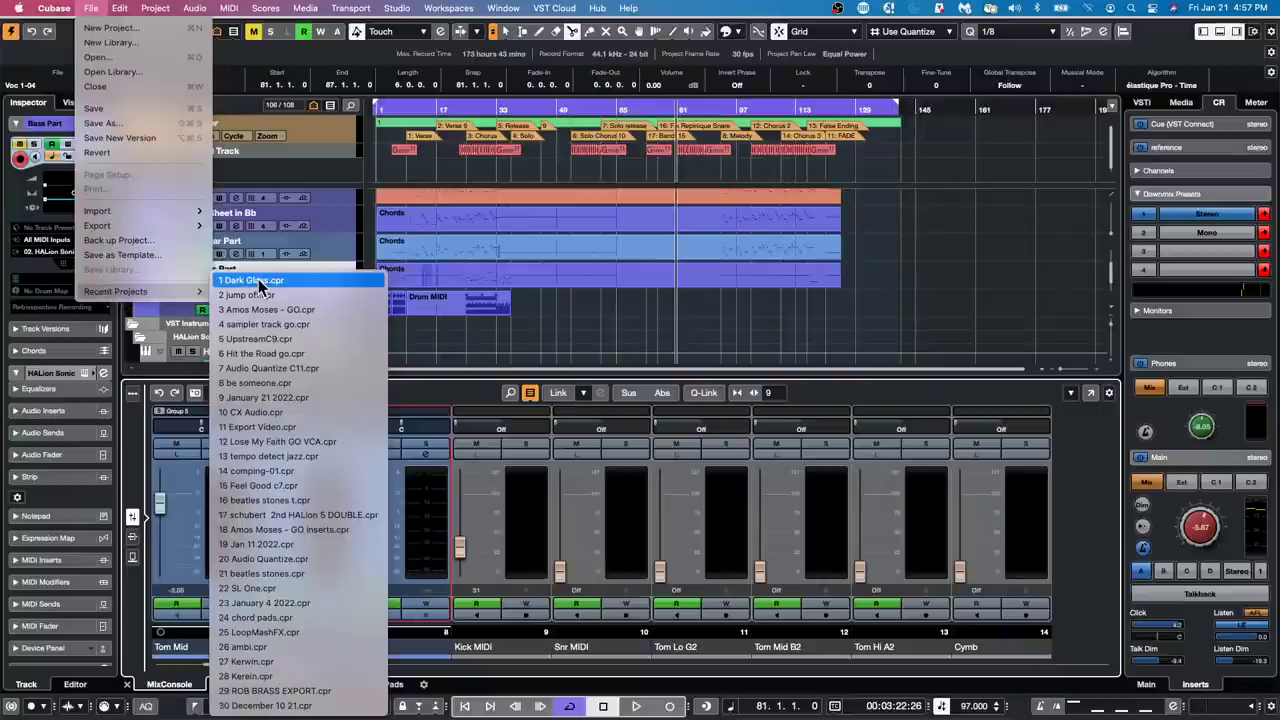
pyautogui.click(97, 33)
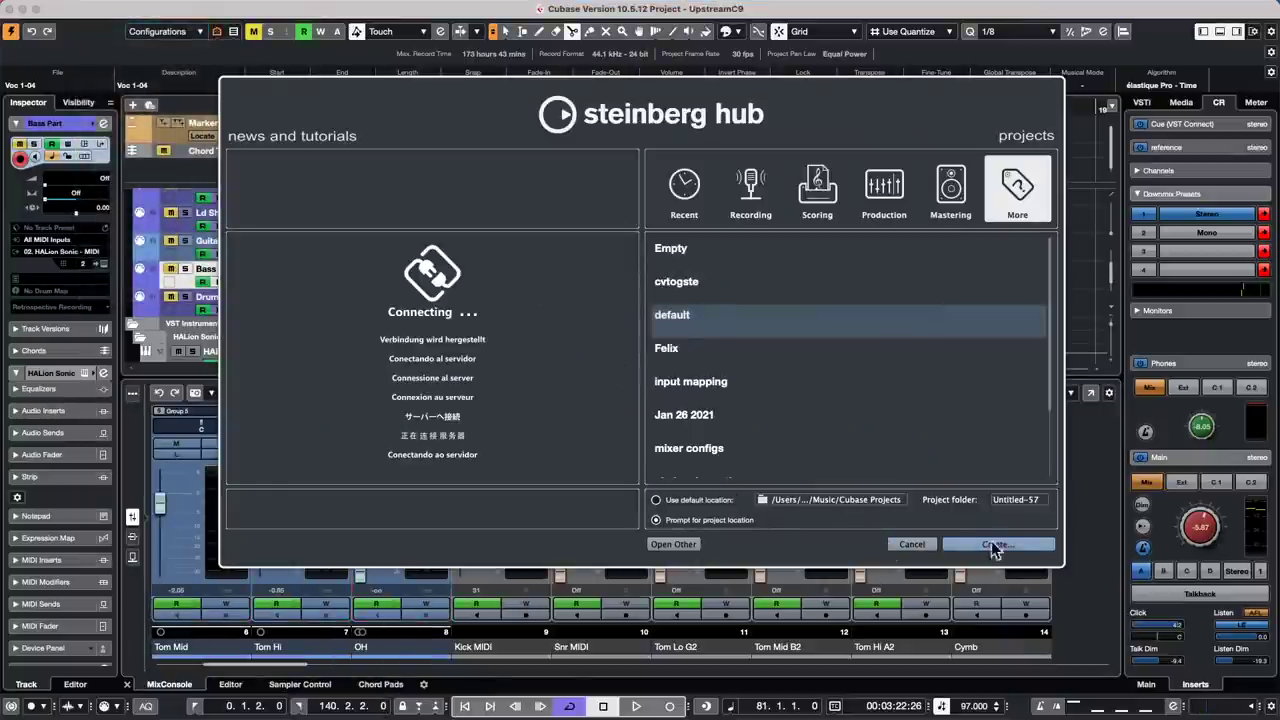
pyautogui.click(1000, 544)
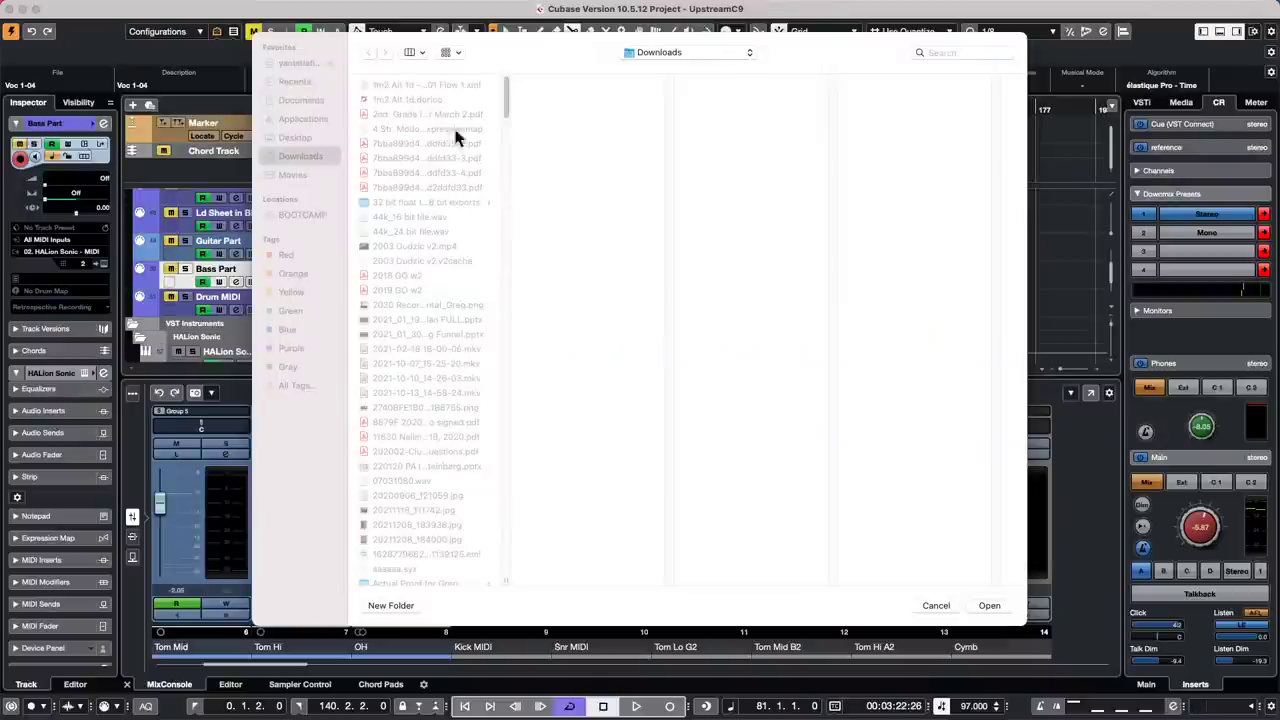
pyautogui.click(995, 606)
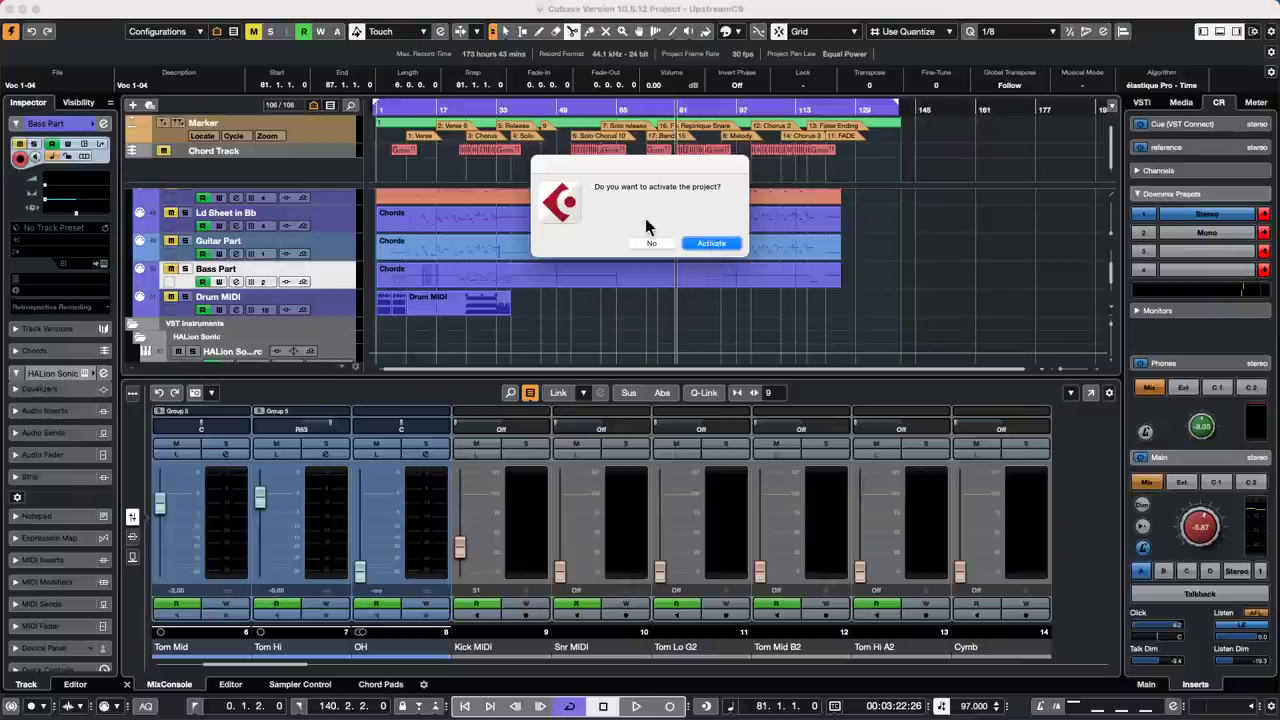
pyautogui.click(688, 241)
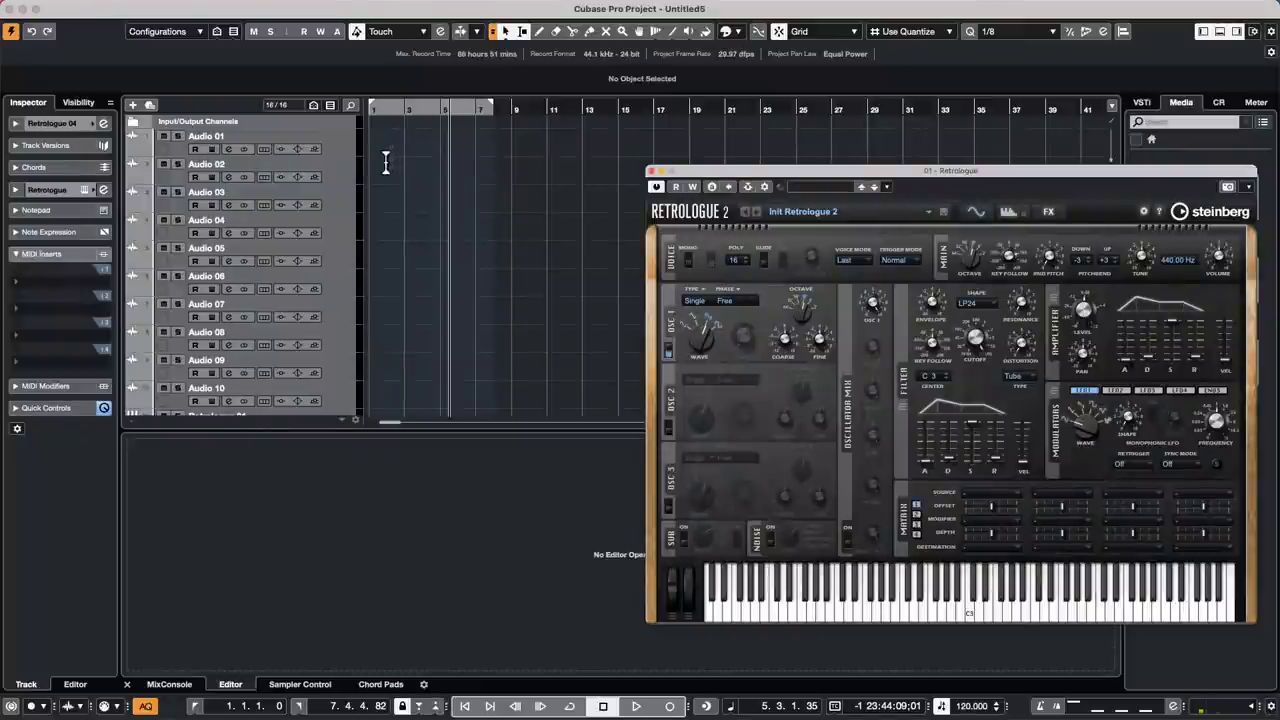
# Step: Add a chord track directly below the Audio 06 track
pyautogui.scroll(-4, 315, 164)
pyautogui.click(322, 158)
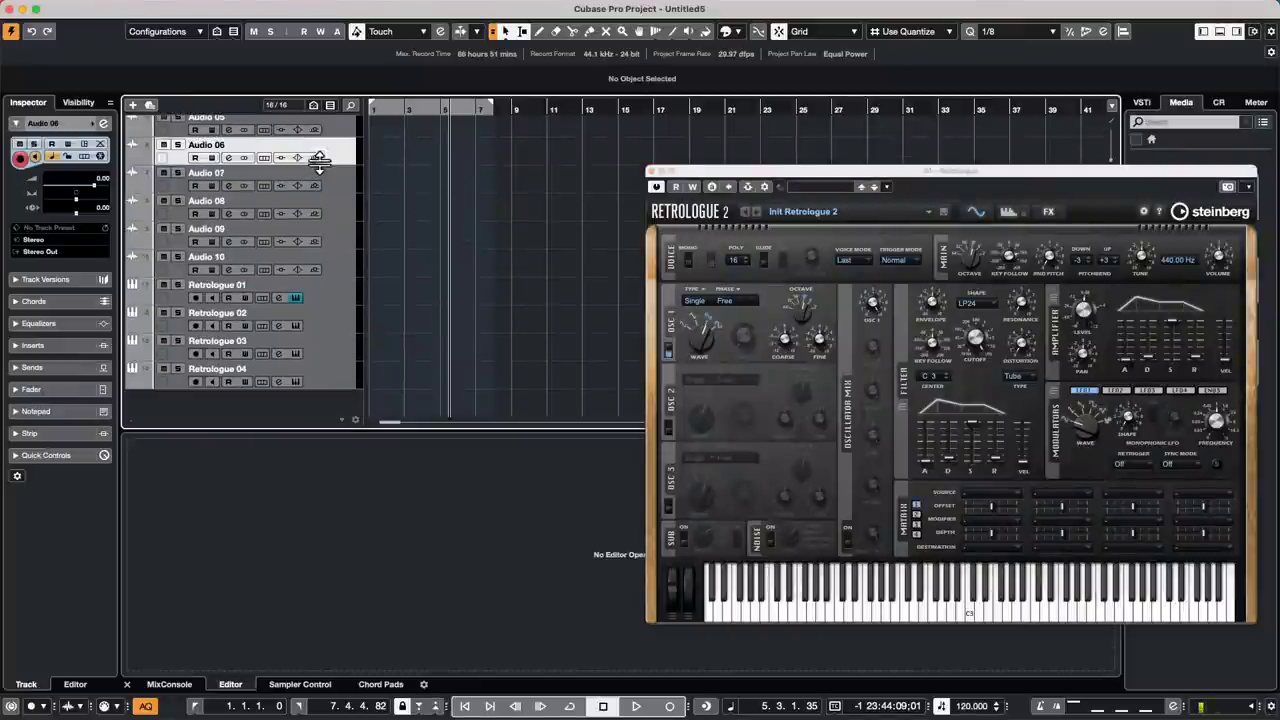
pyautogui.rightClick(328, 163)
pyautogui.moveTo(414, 163)
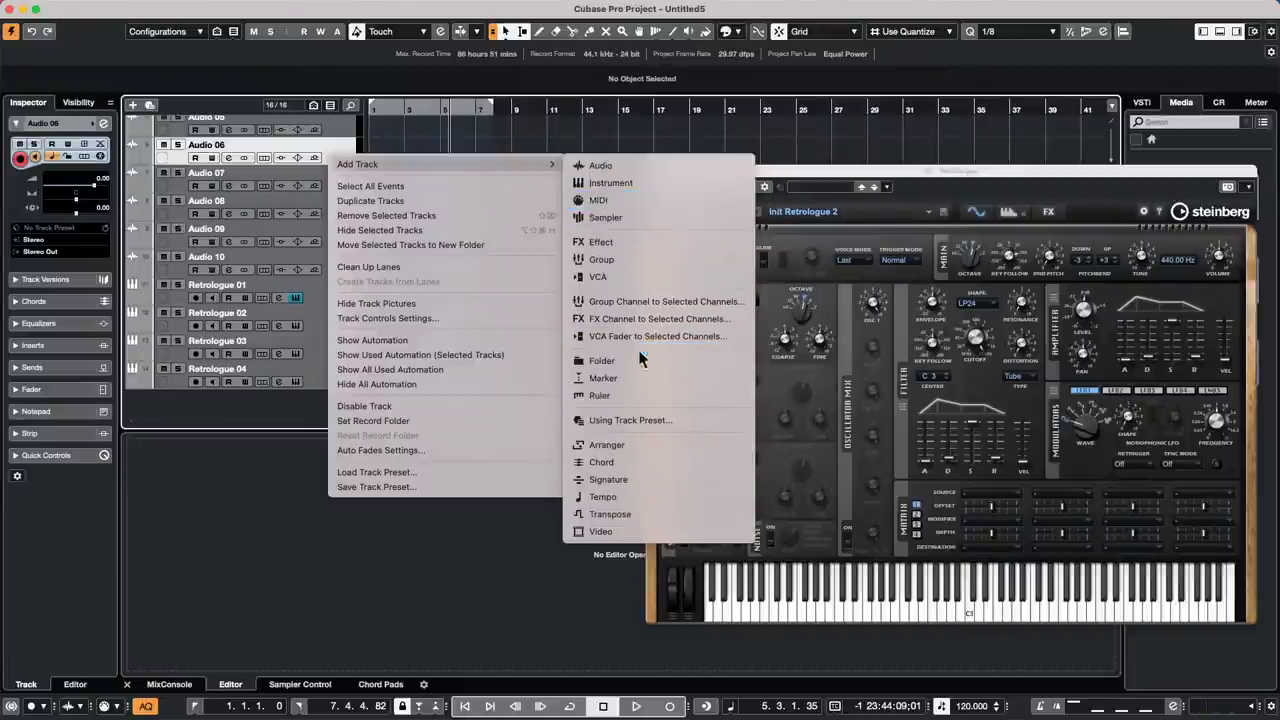
pyautogui.click(630, 462)
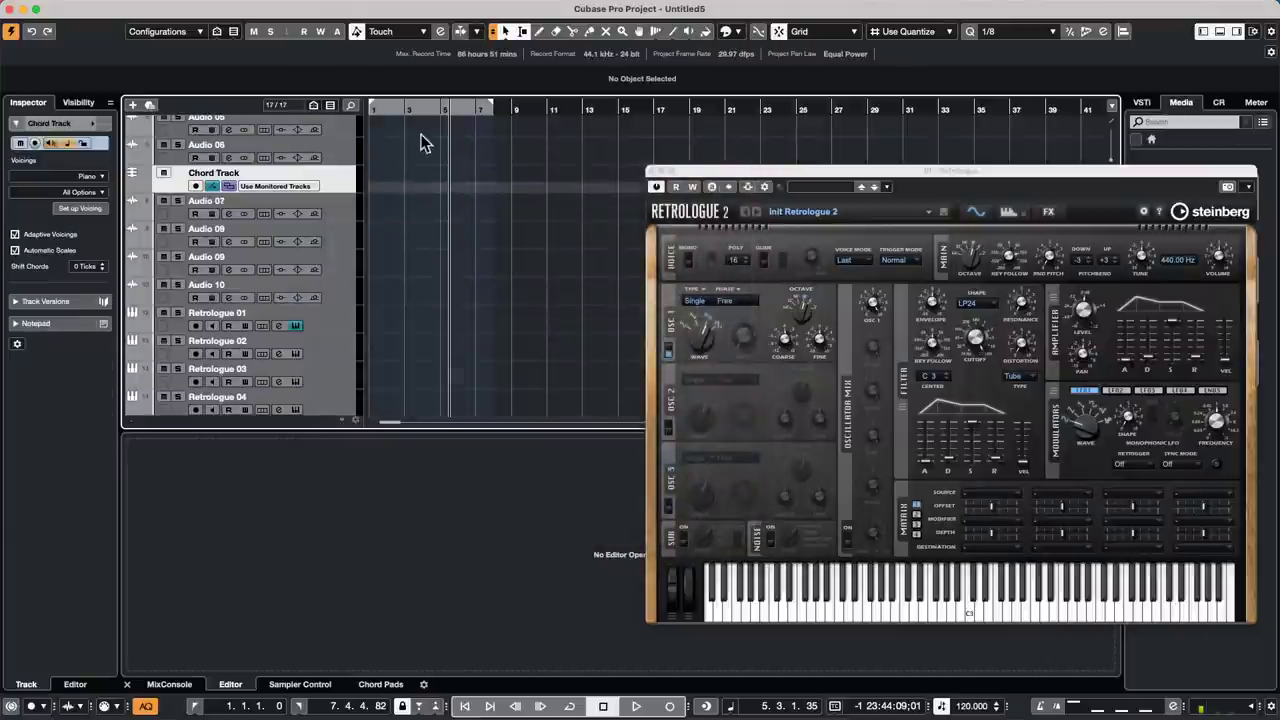
# Step: Draw a chord event at bar 3 on the chord track and define it as B♭ major
pyautogui.rightClick(402, 168)
pyautogui.click(435, 171)
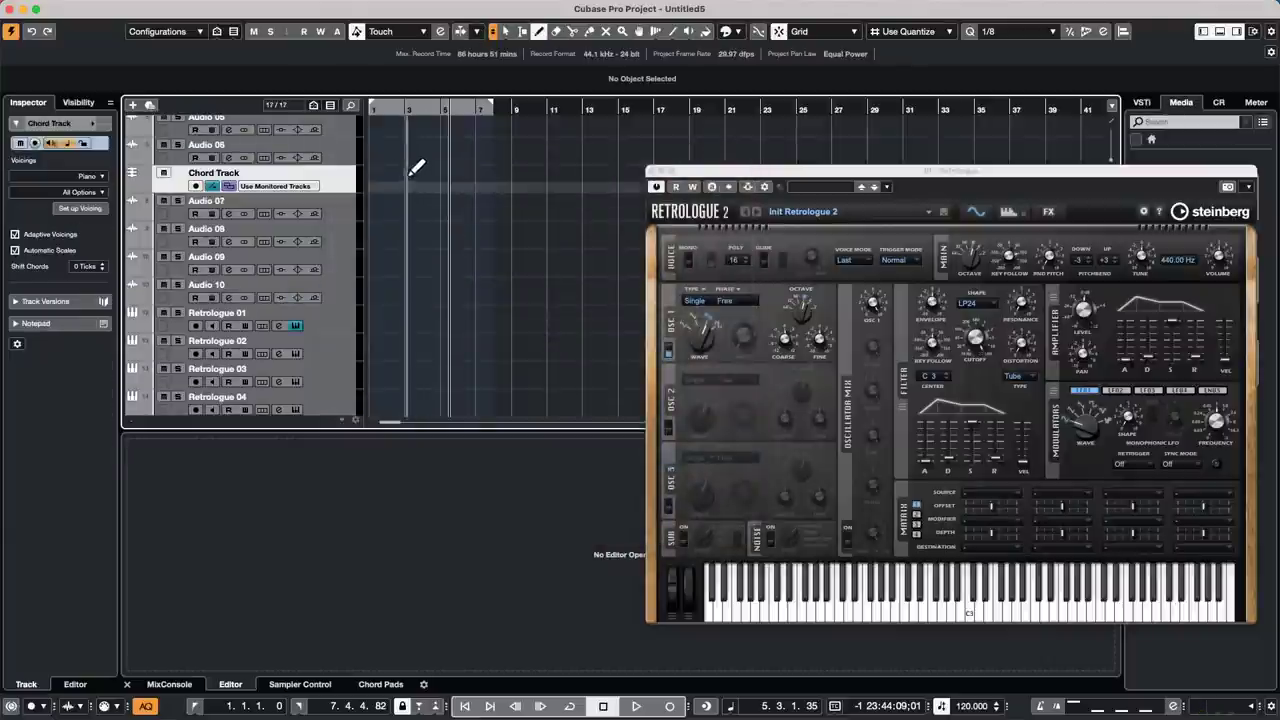
pyautogui.click(408, 176)
pyautogui.press('1')
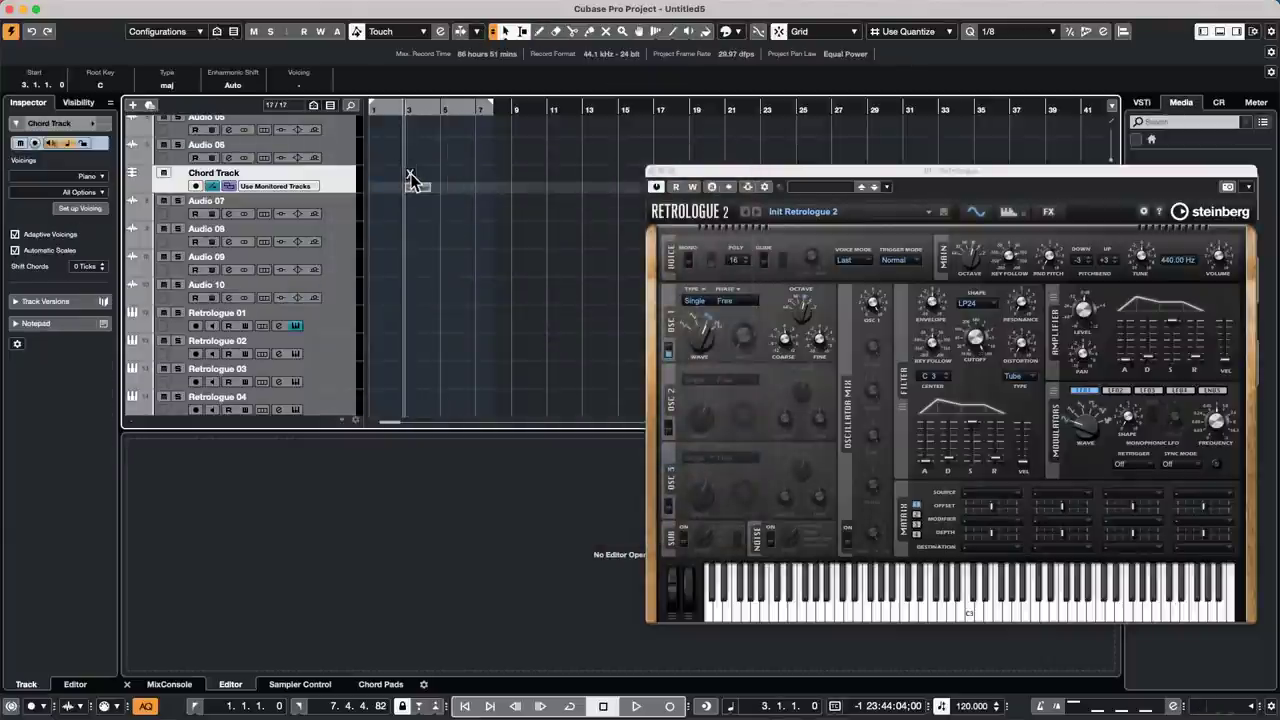
pyautogui.doubleClick(412, 177)
pyautogui.click(333, 348)
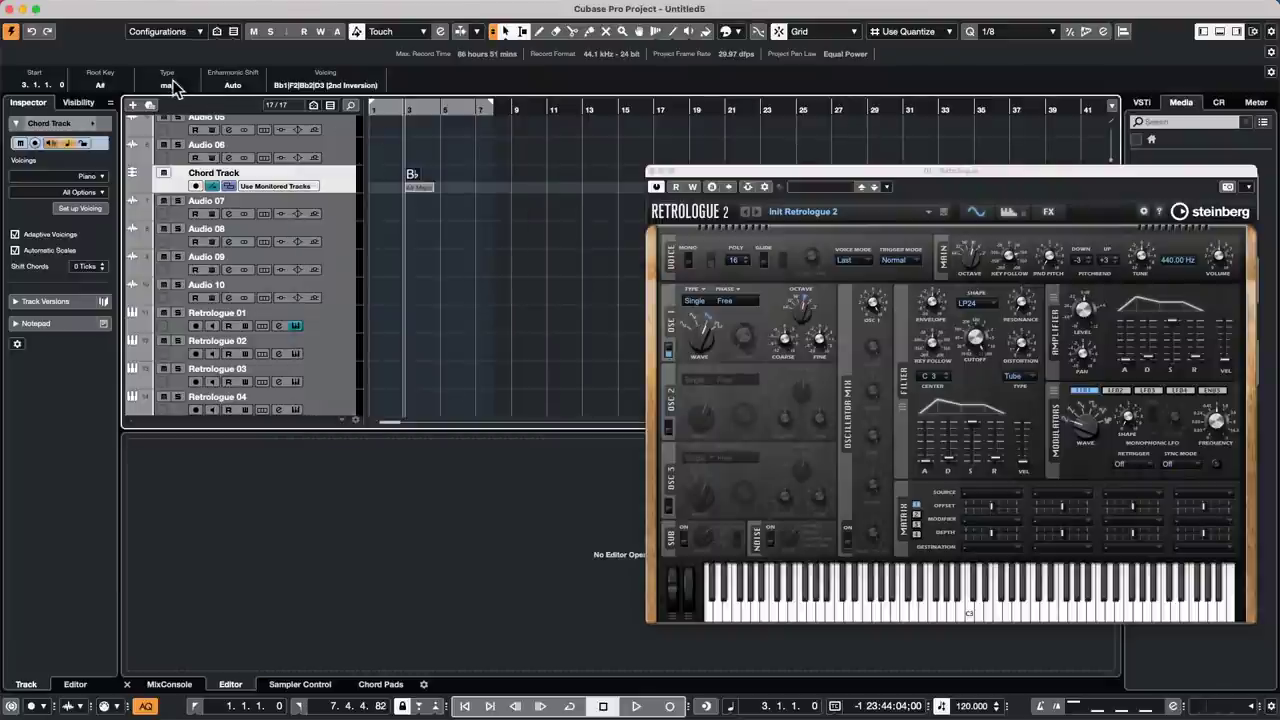
# Step: Enlarge the chord track so its chord symbol is easy to read, and close the Retrologue window
pyautogui.click(233, 86)
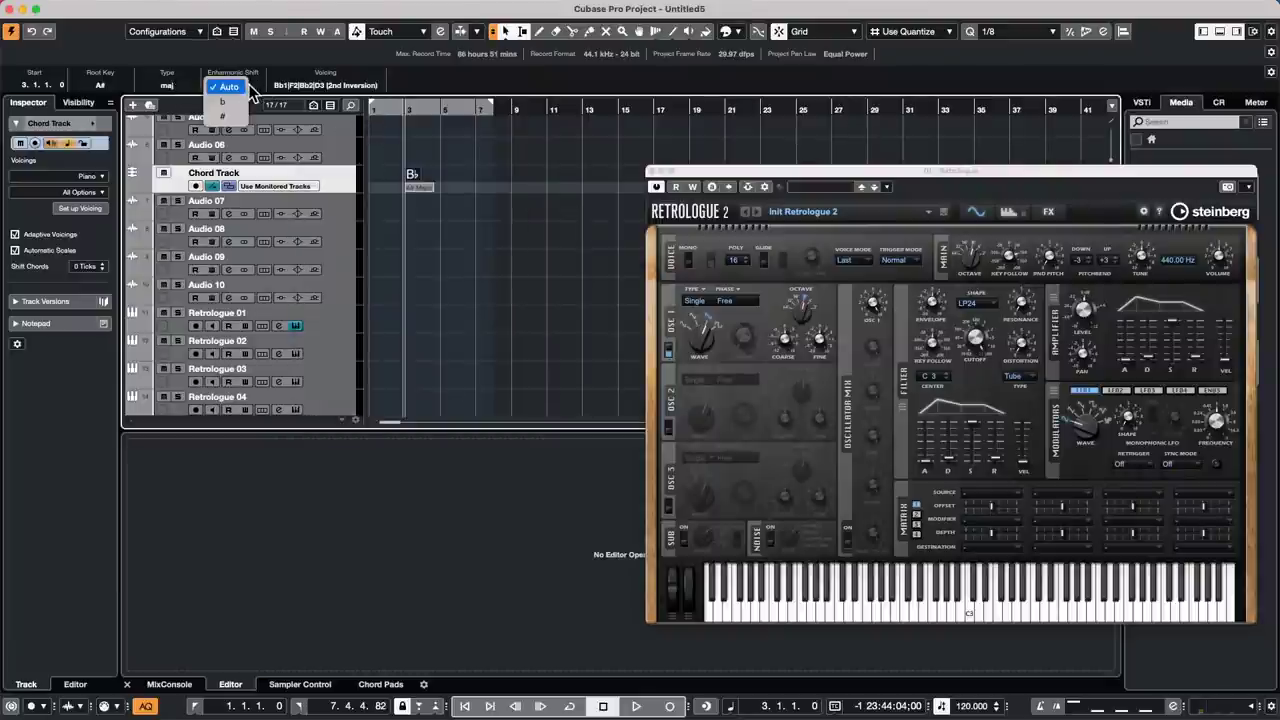
pyautogui.click(338, 199)
pyautogui.moveTo(331, 195); pyautogui.dragTo(332, 257)
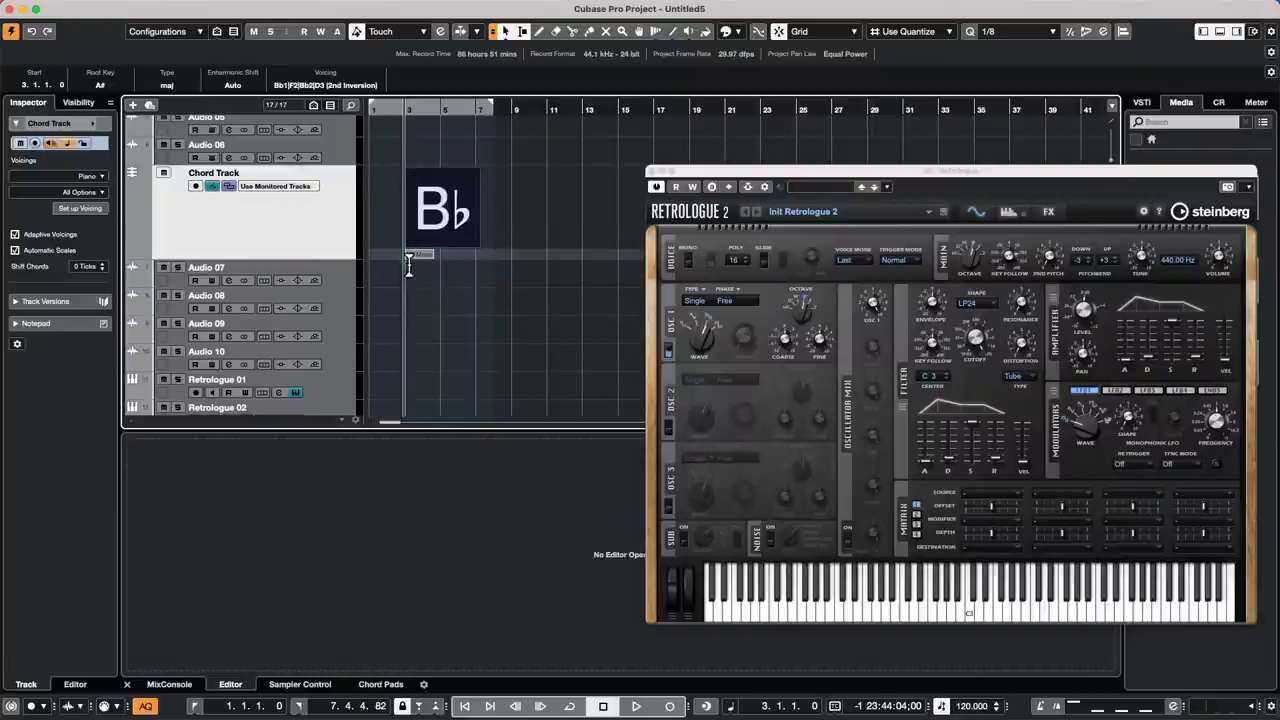
pyautogui.click(652, 172)
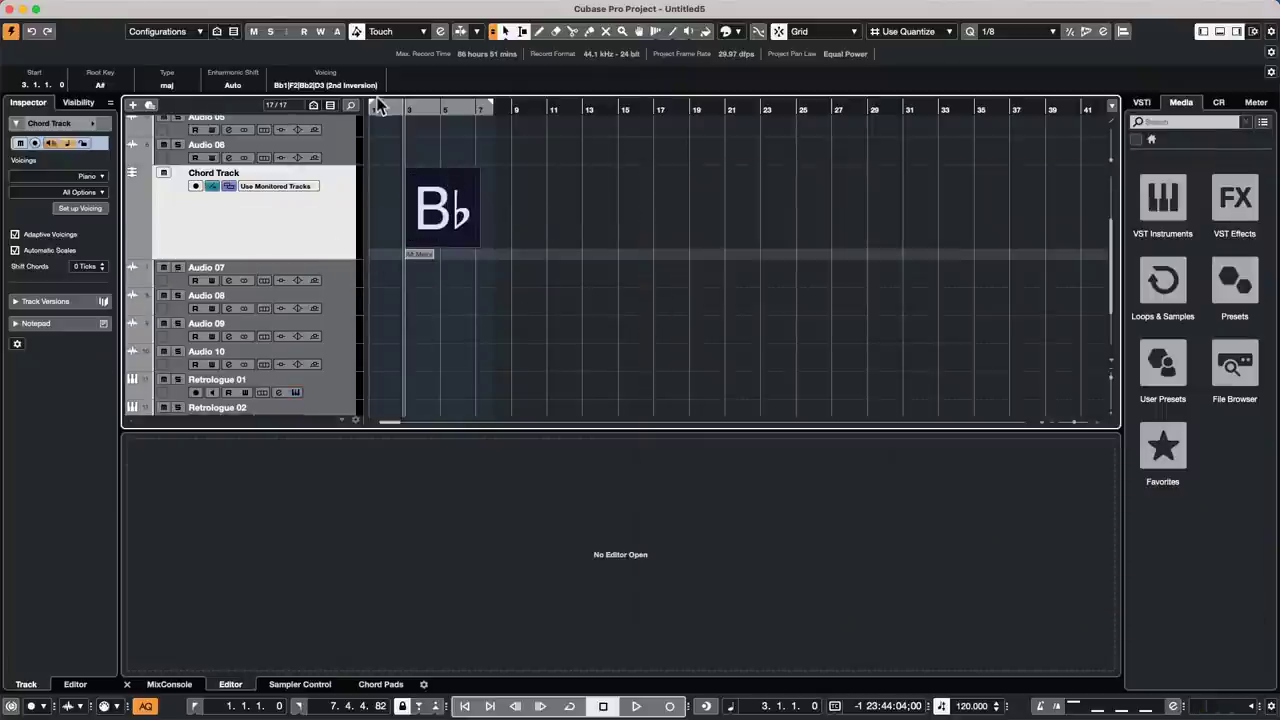
# Step: Switch the chord event's Enharmonic Shift to b, then to #, and back to b
pyautogui.click(235, 87)
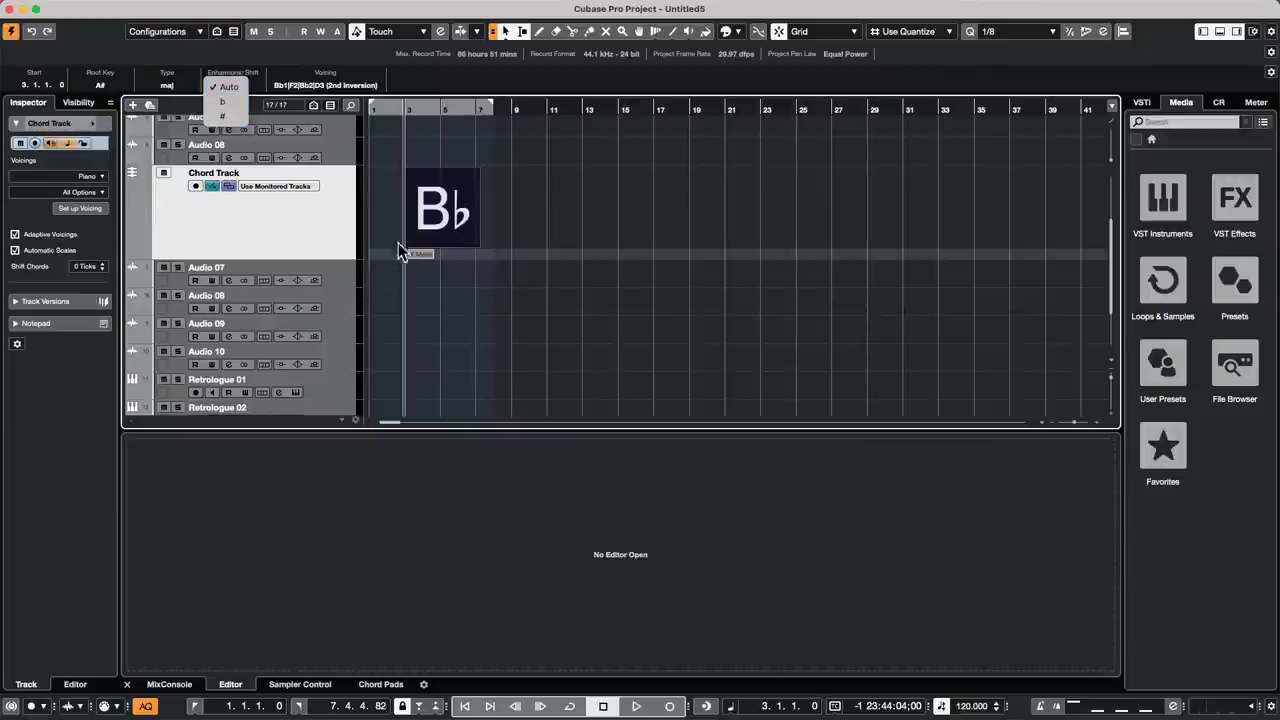
pyautogui.click(222, 101)
pyautogui.click(237, 87)
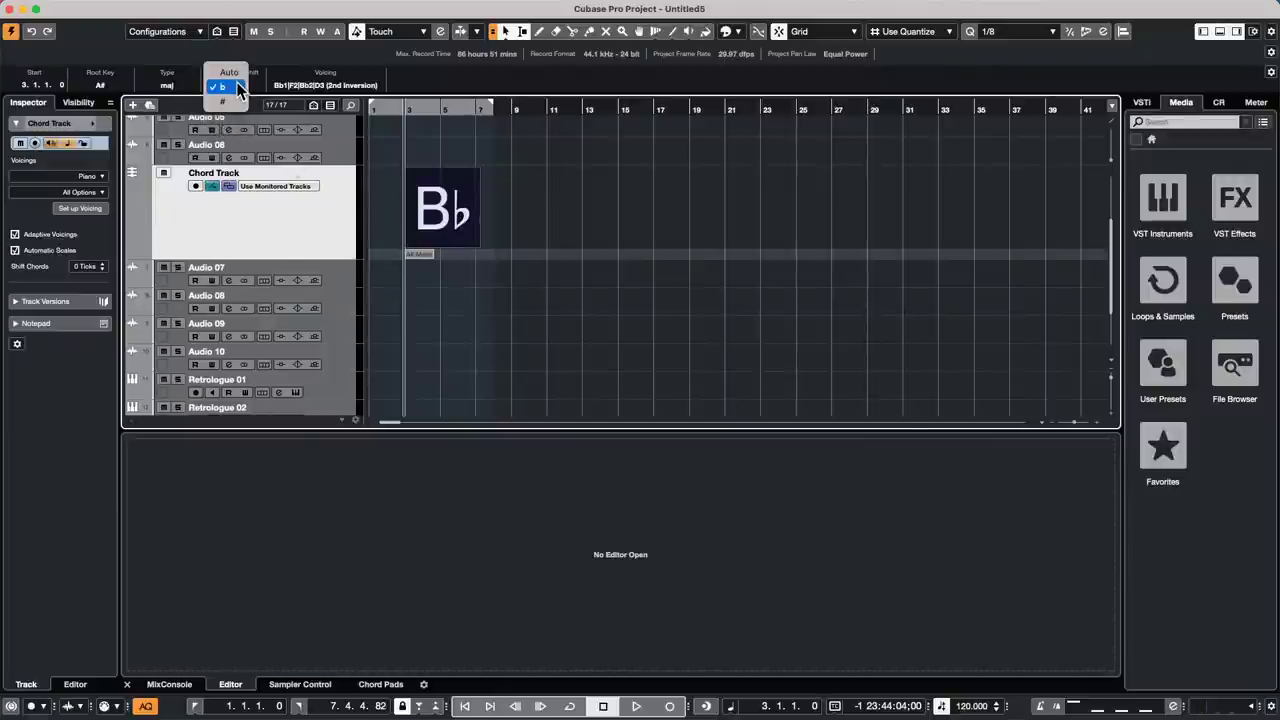
pyautogui.click(226, 101)
pyautogui.click(248, 88)
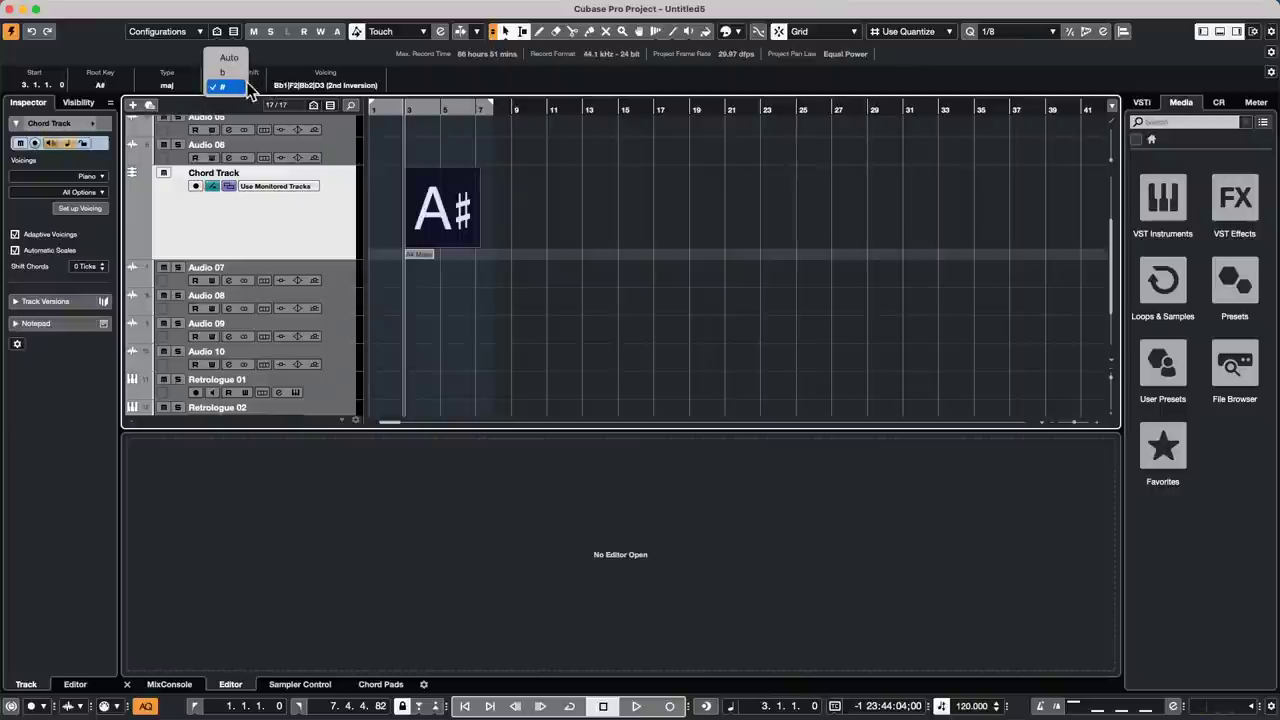
pyautogui.click(232, 72)
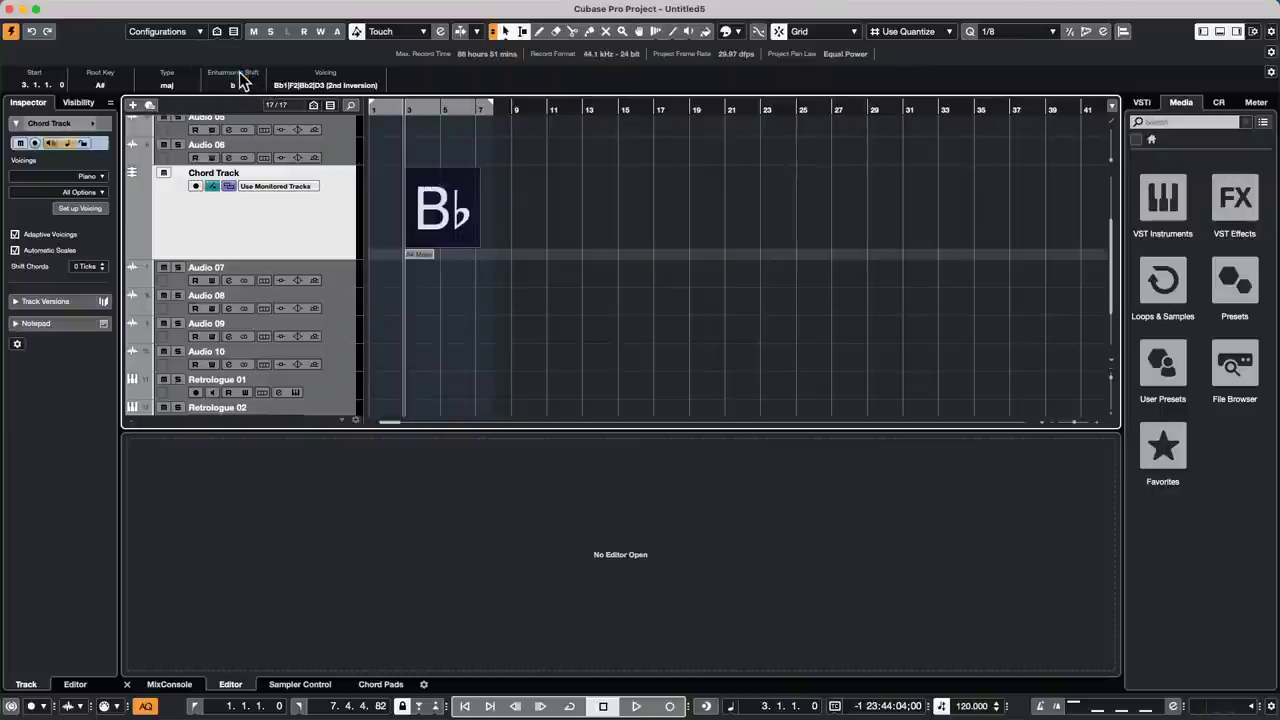